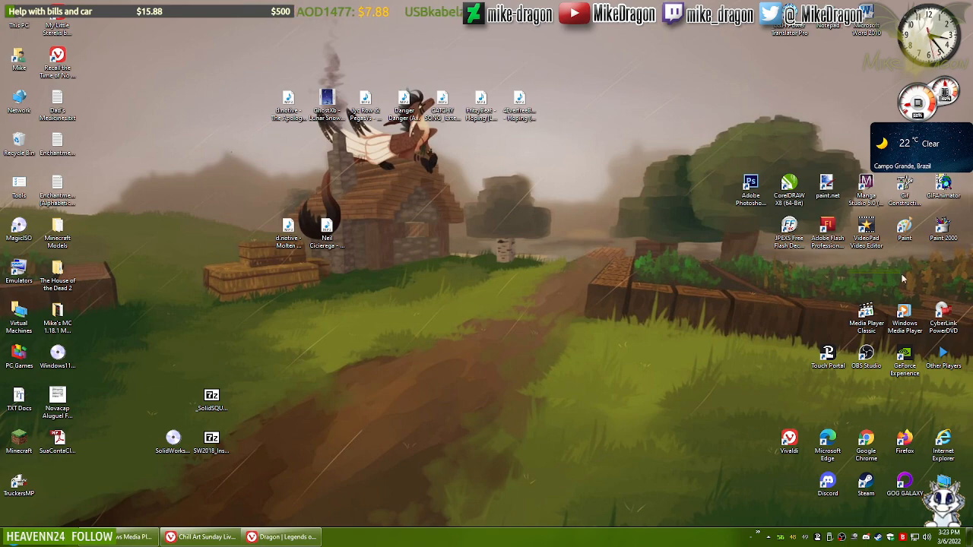
# Step: Launch Paint, open General Sketch.png from the Cause And Effect folder and choose the Pencil tool
pyautogui.doubleClick(904, 242)
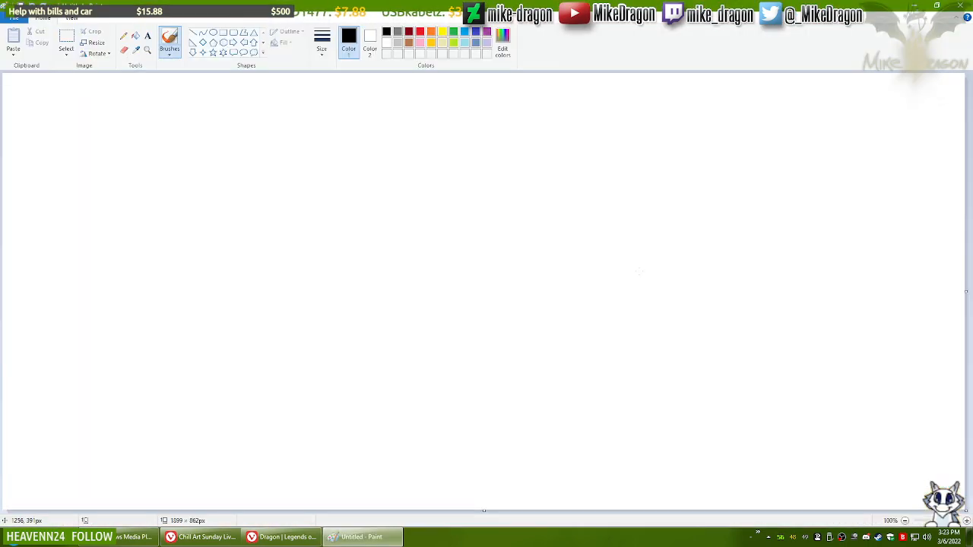
pyautogui.hotkey('ctrl', 'o')
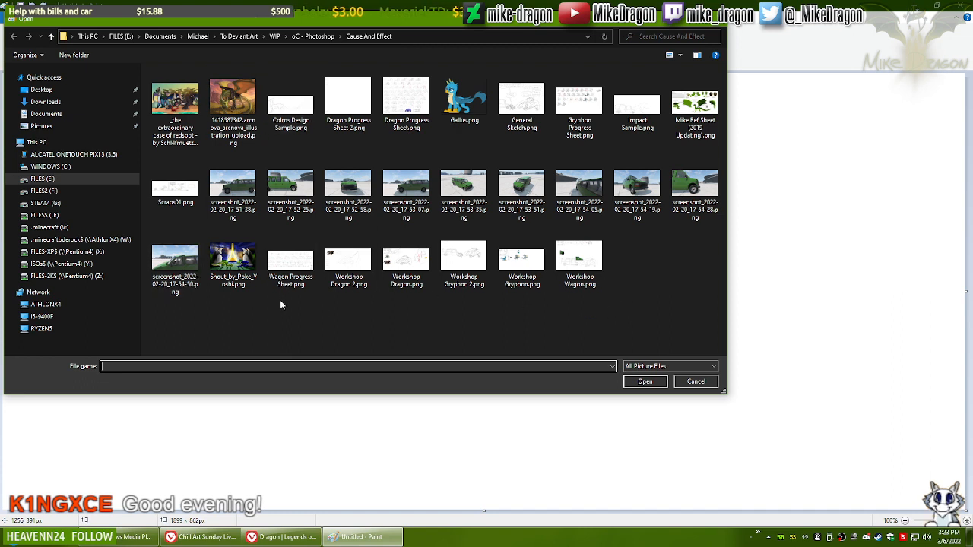
pyautogui.doubleClick(521, 103)
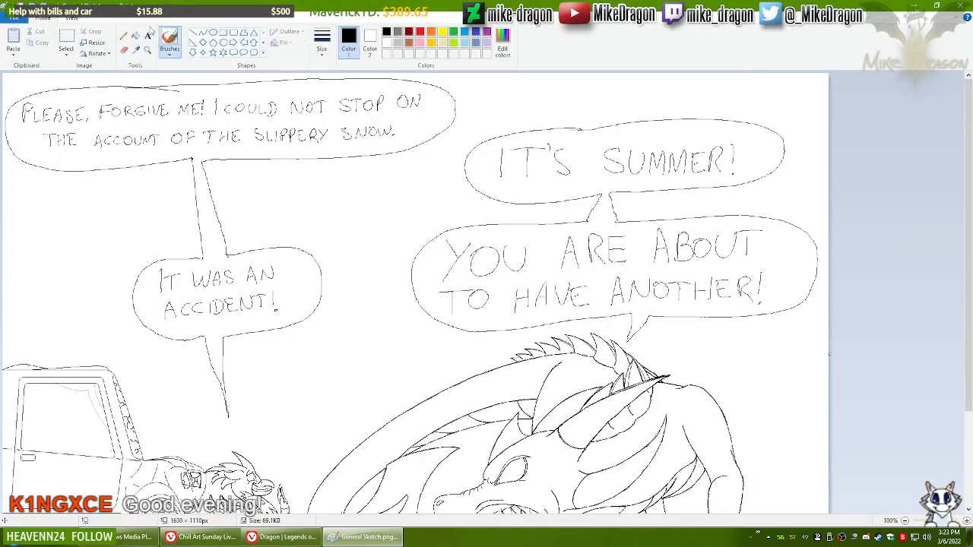
pyautogui.click(124, 35)
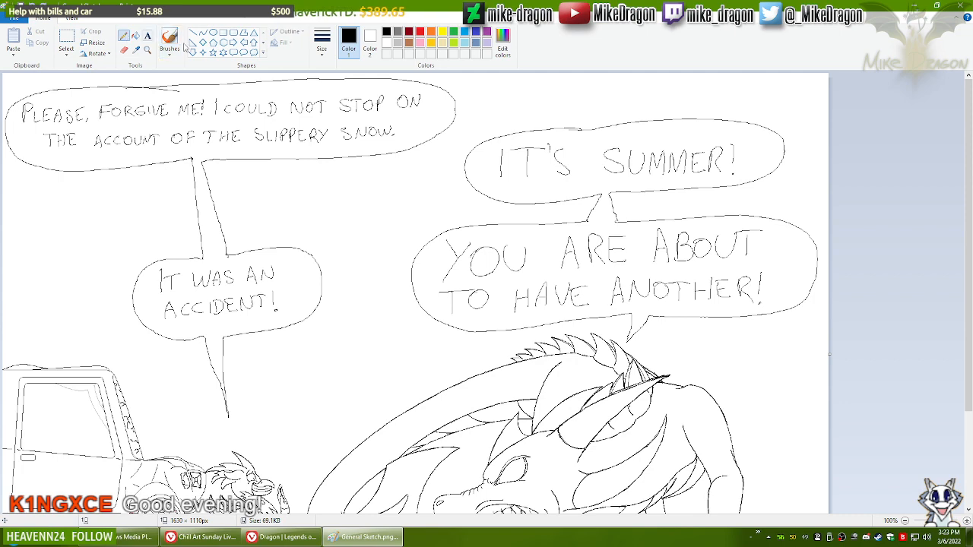
# Step: Look over the lower part of the comic sketch with the wagon, gryphon and dragon
pyautogui.moveTo(969, 199); pyautogui.dragTo(971, 292)
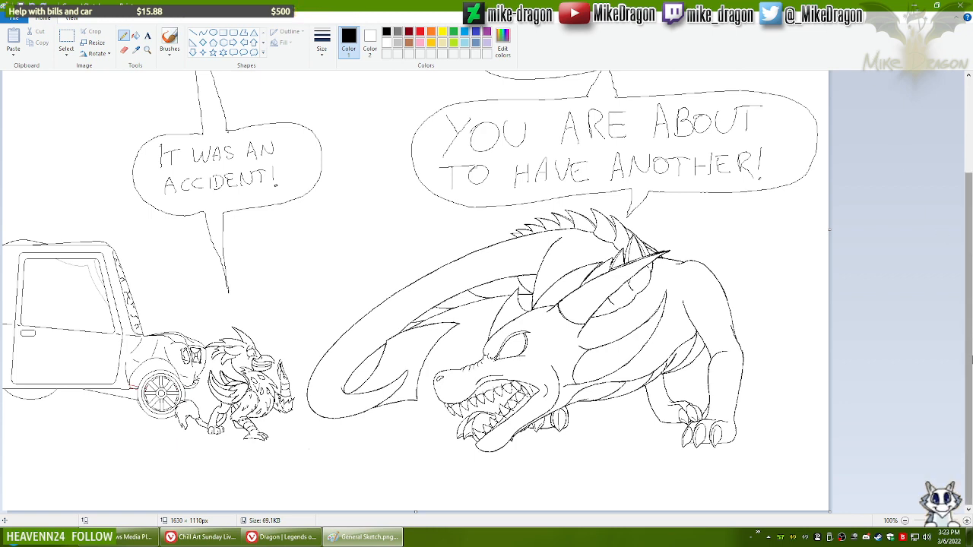
pyautogui.moveTo(971, 373); pyautogui.dragTo(971, 353)
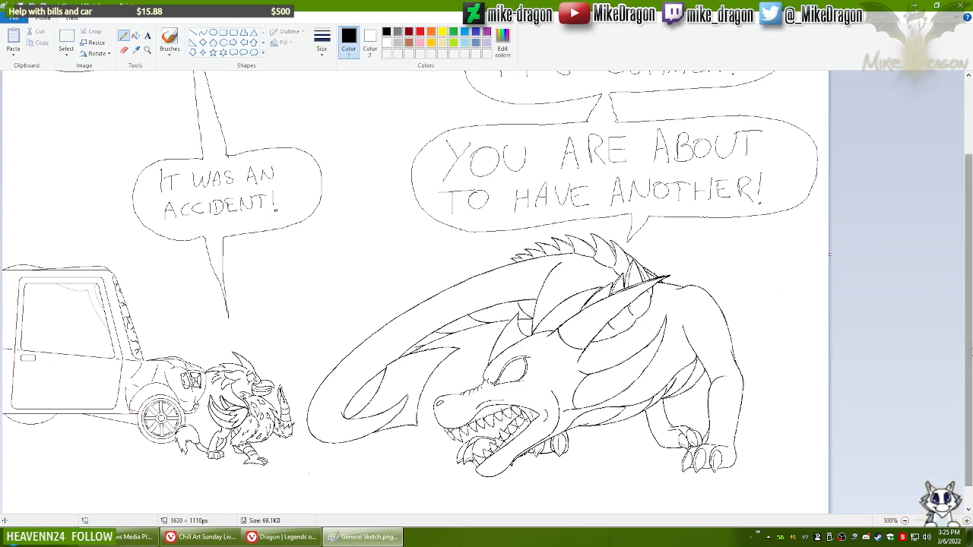
pyautogui.scroll(1, 905, 323)
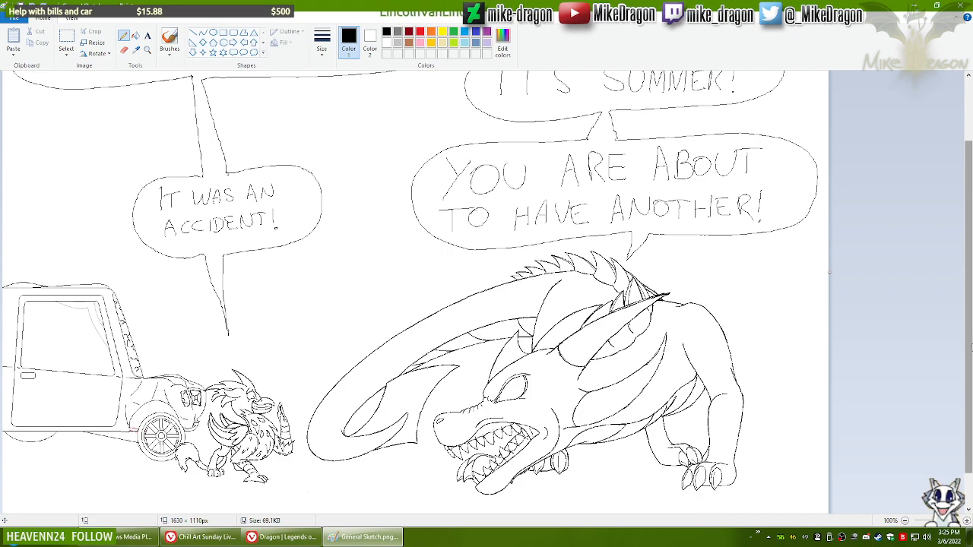
pyautogui.scroll(1, 415, 289)
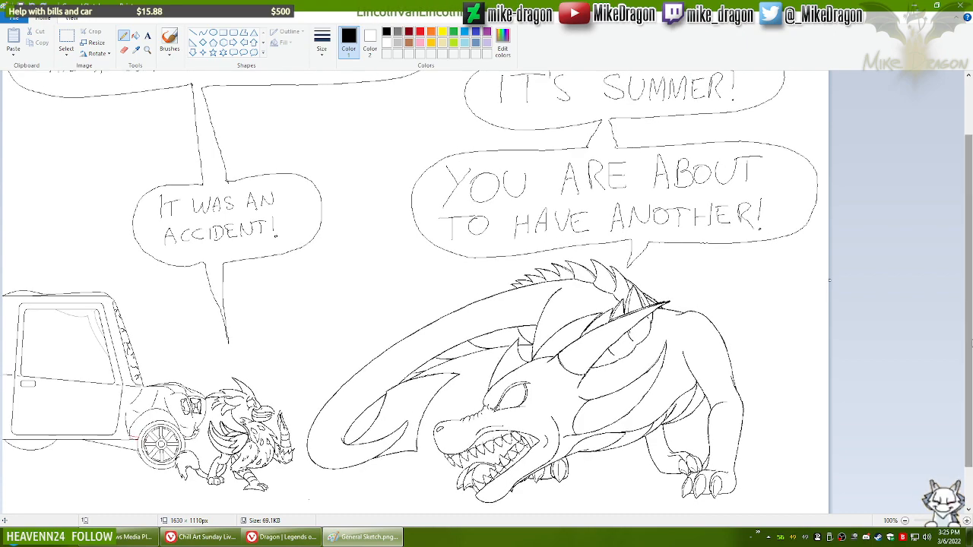
pyautogui.scroll(2, 414, 289)
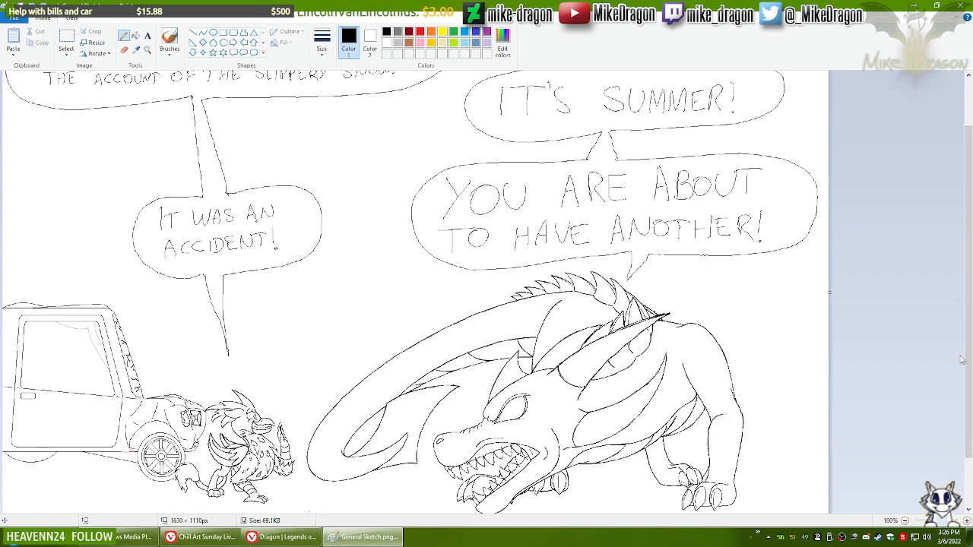
# Step: Open Sketch.png from the Golden Tower Palace folder inside oC - Photoshop
pyautogui.hotkey('ctrl', 'o')
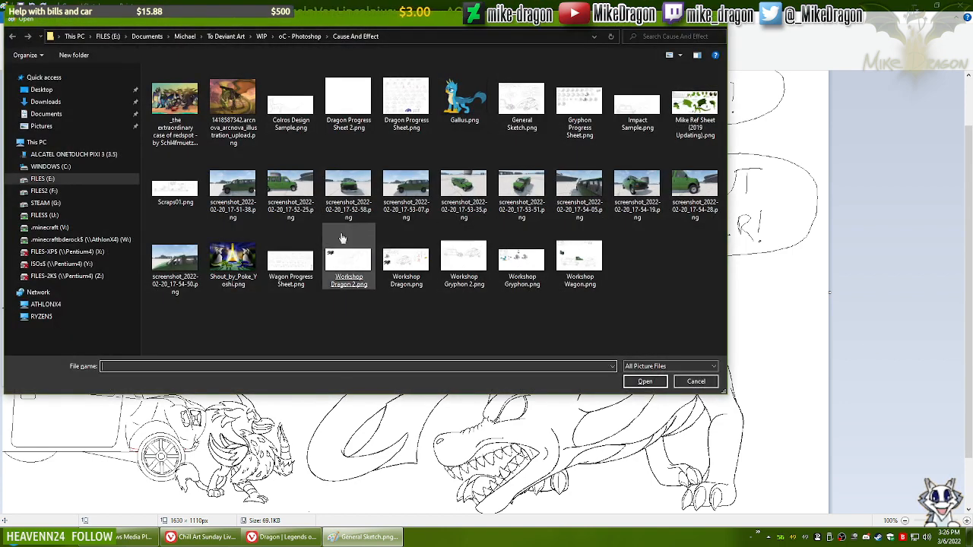
pyautogui.click(293, 38)
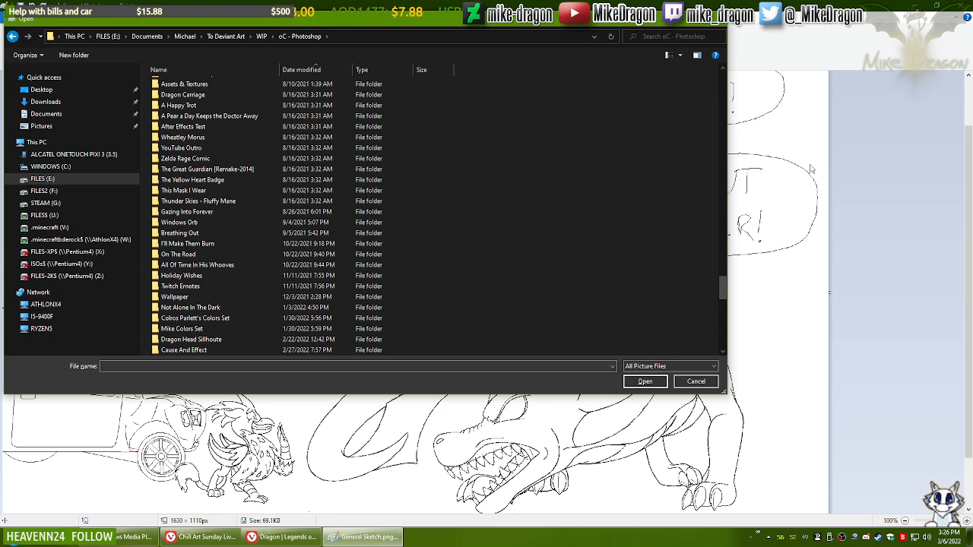
pyautogui.write('go')
pyautogui.press('g')
pyautogui.press('g')
pyautogui.press('g')
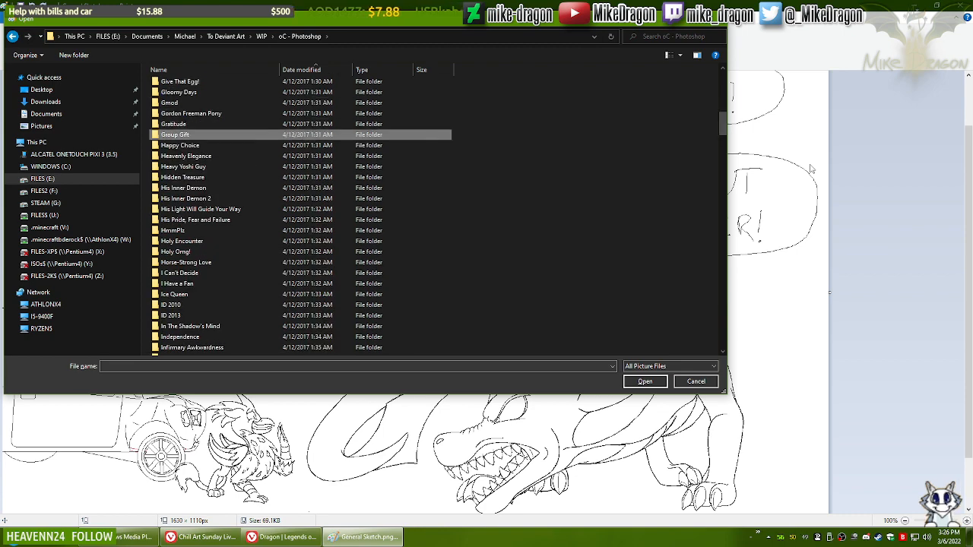
pyautogui.press('g')
pyautogui.press('g')
pyautogui.press('g')
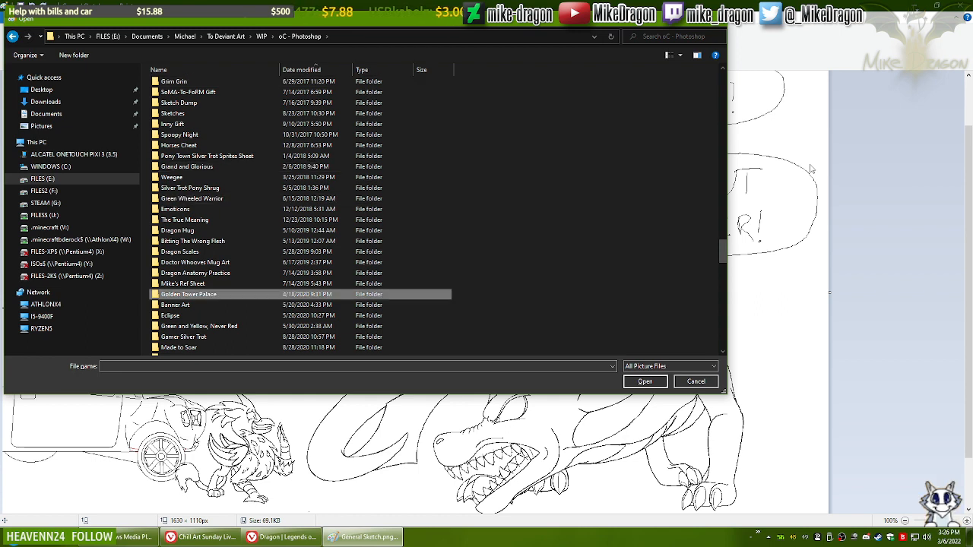
pyautogui.press('Return')
pyautogui.press('s')
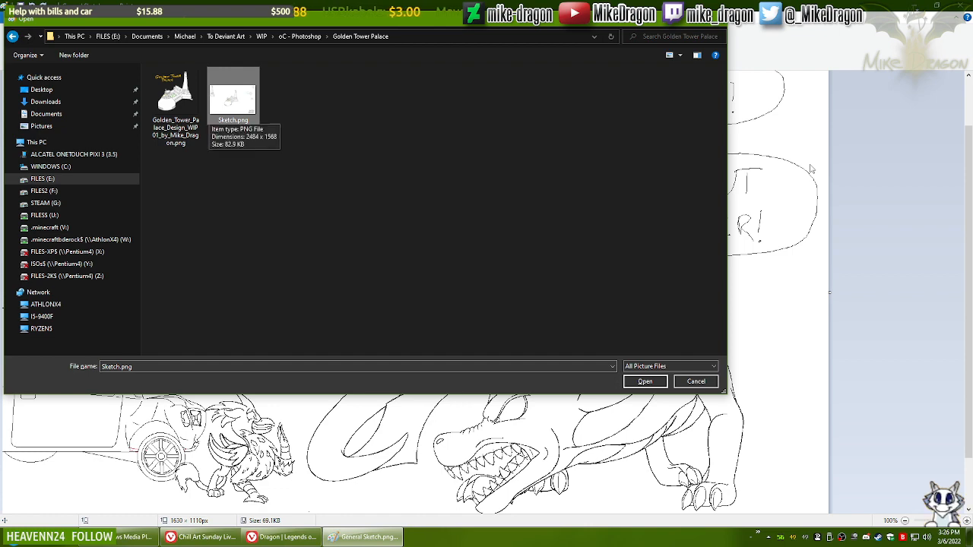
pyautogui.press('Return')
# Step: Examine the palace drawing's tower, courtyard and dome, using a temporary pencil stroke as a pointer and undoing it
pyautogui.scroll(-5, 884, 155)
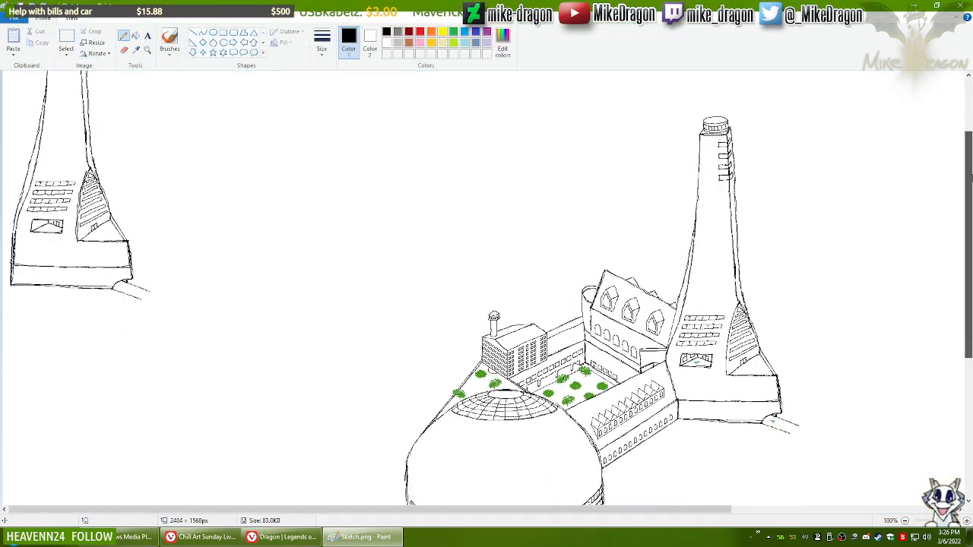
pyautogui.moveTo(600, 511)
pyautogui.mouseDown()
pyautogui.moveTo(843, 498)
pyautogui.moveTo(750, 501)
pyautogui.mouseUp()
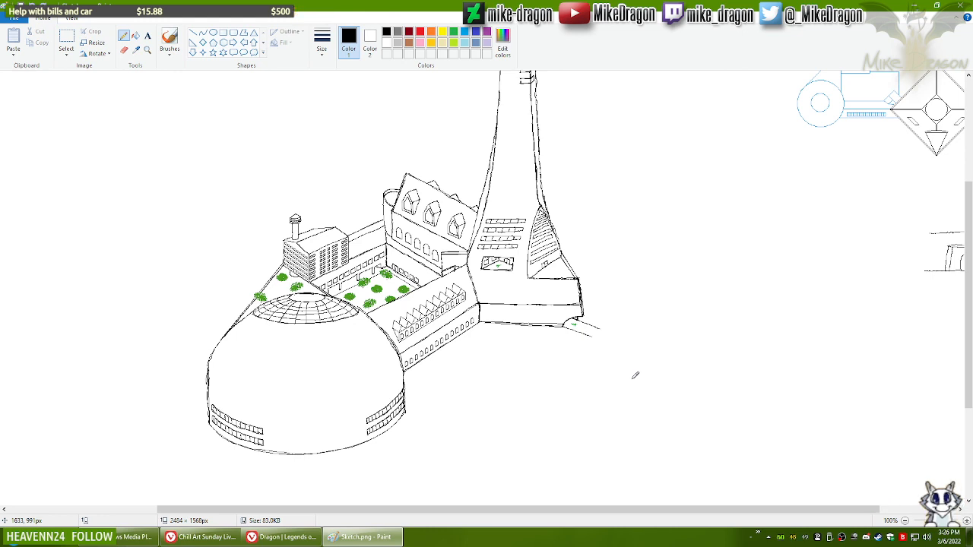
pyautogui.moveTo(972, 368); pyautogui.dragTo(972, 306)
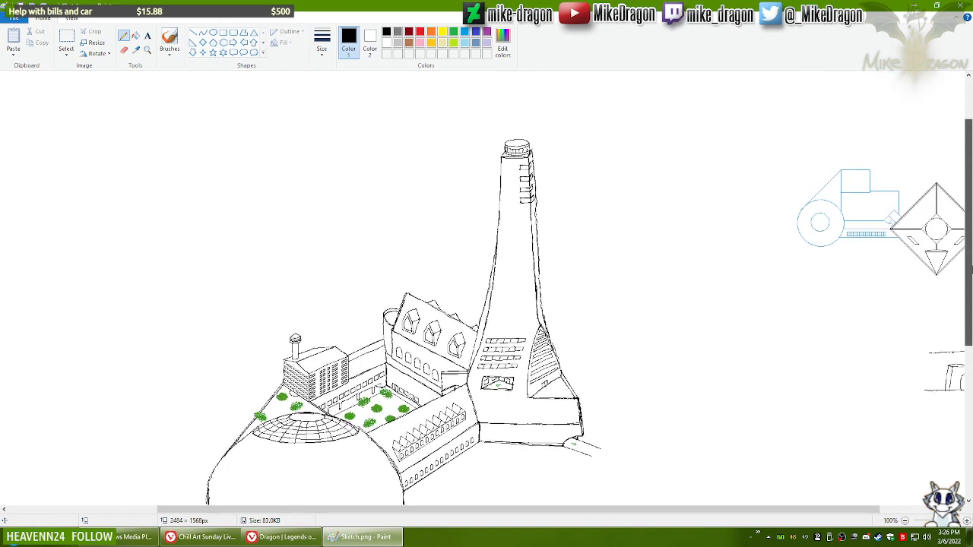
pyautogui.moveTo(971, 216); pyautogui.dragTo(972, 248)
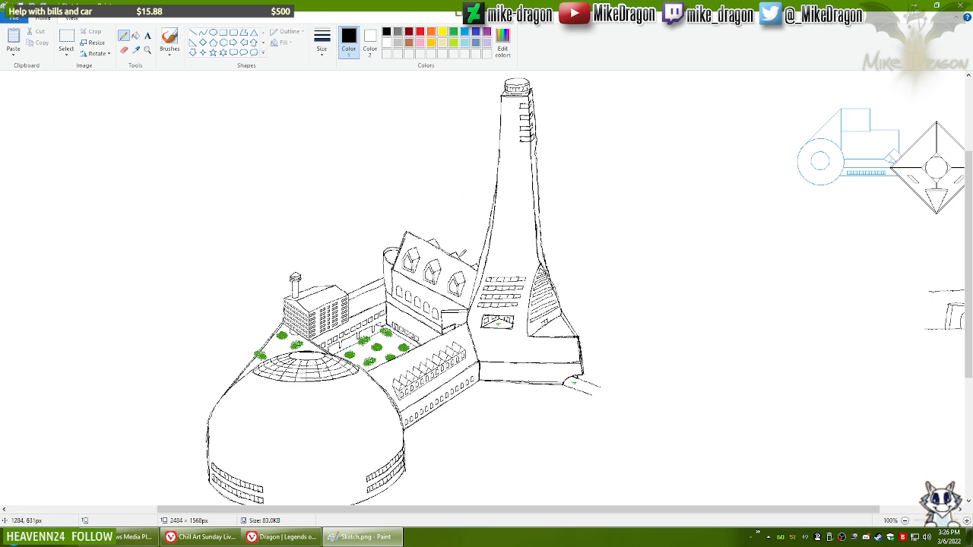
pyautogui.moveTo(459, 244)
pyautogui.mouseDown()
pyautogui.moveTo(620, 221)
pyautogui.moveTo(656, 295)
pyautogui.moveTo(606, 351)
pyautogui.moveTo(599, 336)
pyautogui.moveTo(642, 293)
pyautogui.moveTo(583, 270)
pyautogui.moveTo(600, 280)
pyautogui.moveTo(619, 226)
pyautogui.moveTo(592, 269)
pyautogui.mouseUp()
pyautogui.hotkey('ctrl', 'z')
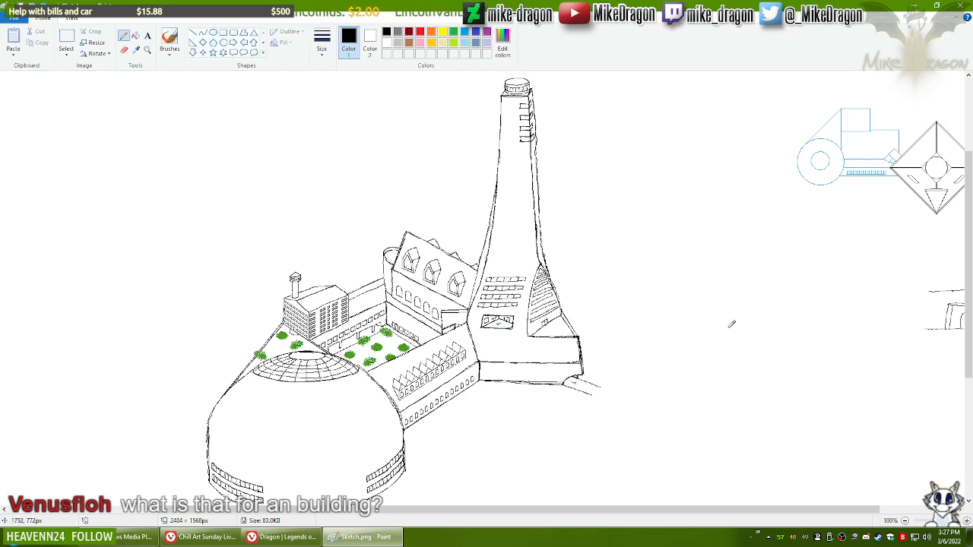
pyautogui.moveTo(969, 287)
pyautogui.mouseDown()
pyautogui.moveTo(970, 313)
pyautogui.moveTo(971, 289)
pyautogui.mouseUp()
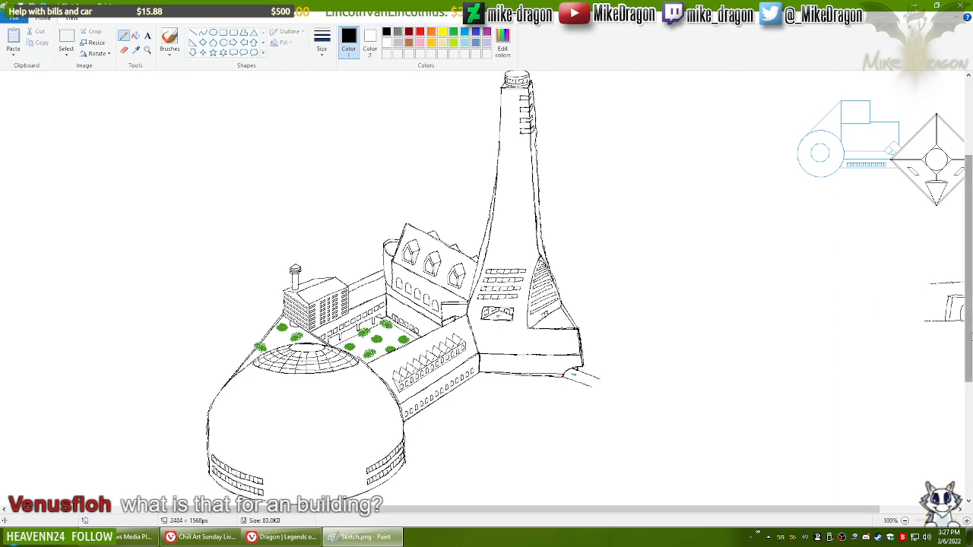
pyautogui.moveTo(971, 339)
pyautogui.mouseDown()
pyautogui.moveTo(971, 324)
pyautogui.moveTo(971, 337)
pyautogui.mouseUp()
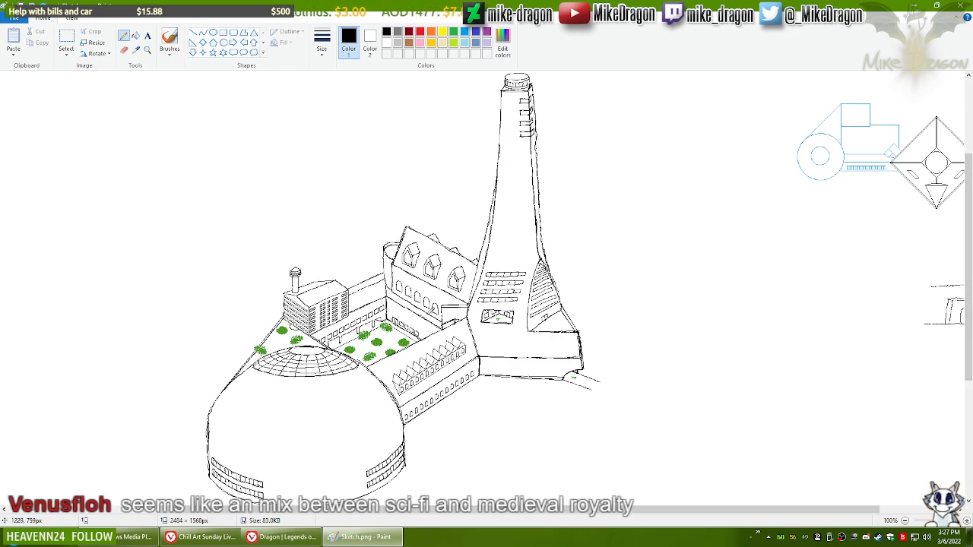
# Step: Magnify the palace courtyard to 200%, trace a temporary pencil line from it towards the tower and undo the line
pyautogui.click(149, 49)
pyautogui.click(381, 330)
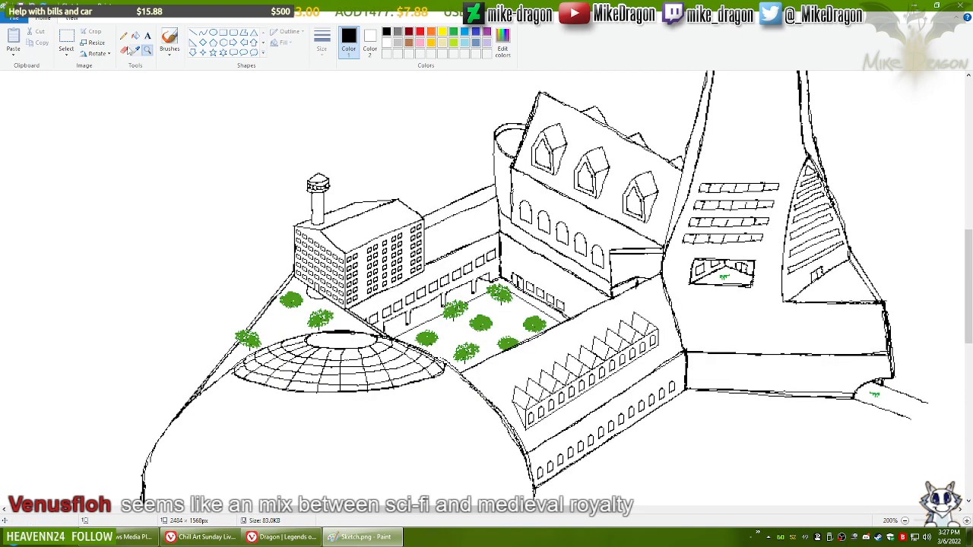
pyautogui.click(123, 36)
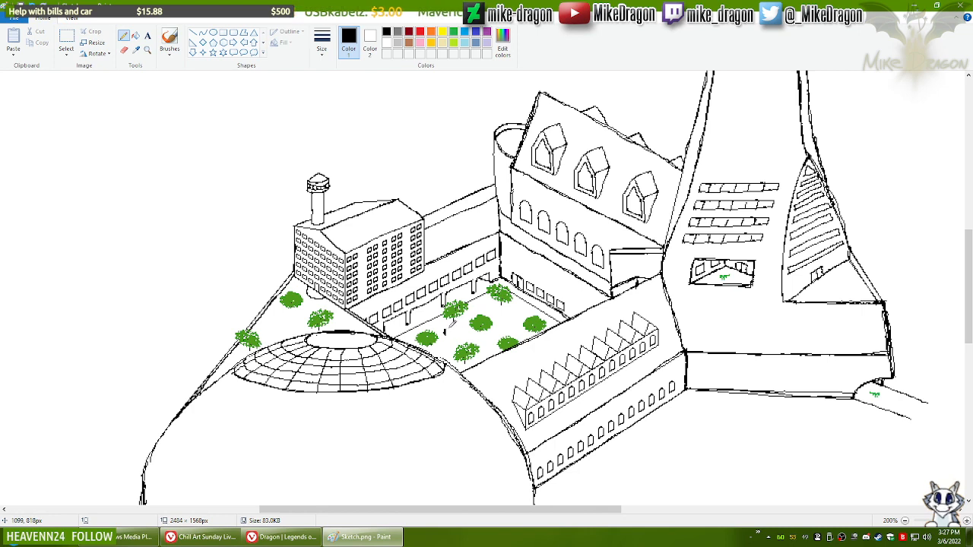
pyautogui.moveTo(453, 325); pyautogui.dragTo(559, 290)
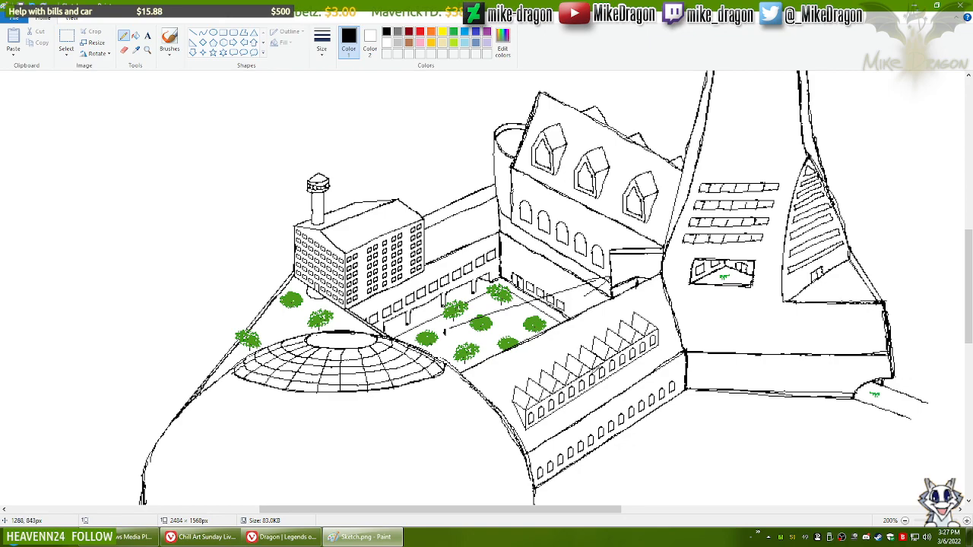
pyautogui.hotkey('ctrl', 'z')
pyautogui.hotkey('ctrl', 'z')
# Step: Inspect the green figure in the opening at the tower's base at 600% zoom and reselect the Pencil tool
pyautogui.moveTo(549, 508)
pyautogui.mouseDown()
pyautogui.moveTo(684, 507)
pyautogui.moveTo(672, 508)
pyautogui.mouseUp()
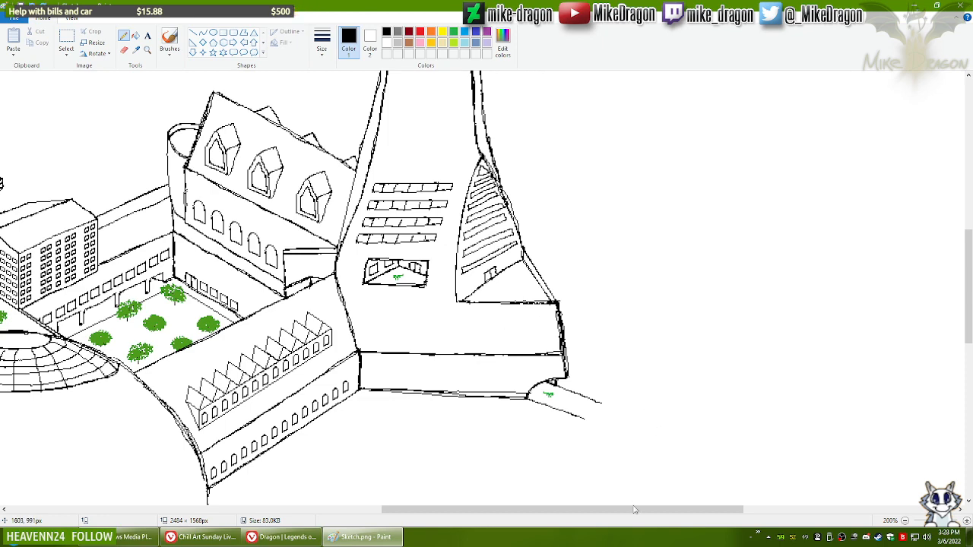
pyautogui.moveTo(635, 510); pyautogui.dragTo(561, 510)
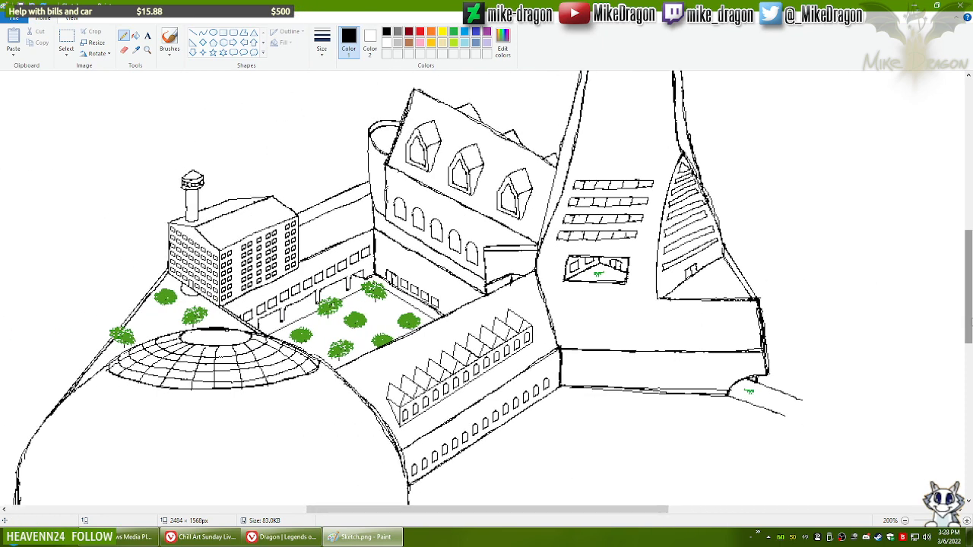
pyautogui.moveTo(971, 323)
pyautogui.mouseDown()
pyautogui.moveTo(972, 359)
pyautogui.moveTo(972, 247)
pyautogui.moveTo(971, 327)
pyautogui.mouseUp()
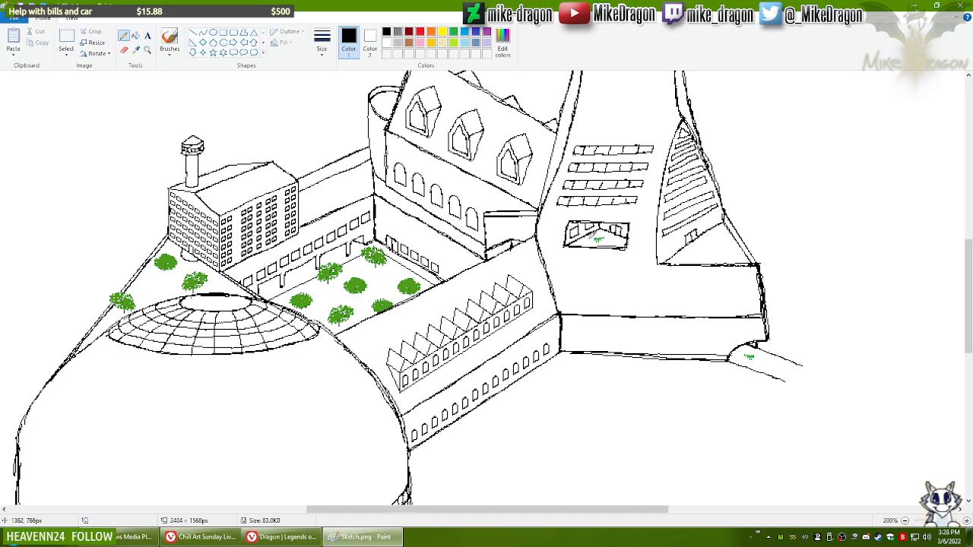
pyautogui.click(147, 49)
pyautogui.click(615, 231)
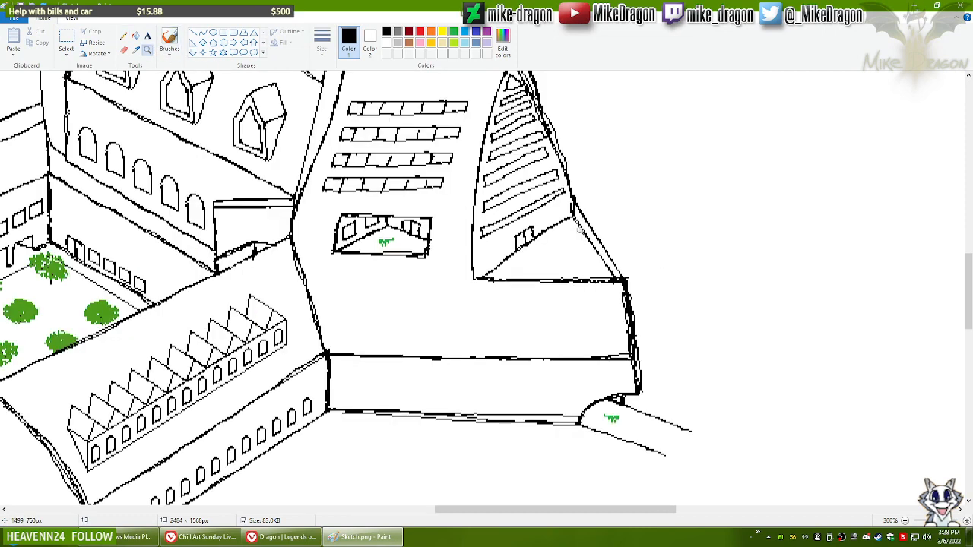
pyautogui.click(380, 212)
pyautogui.click(273, 217)
pyautogui.click(300, 193)
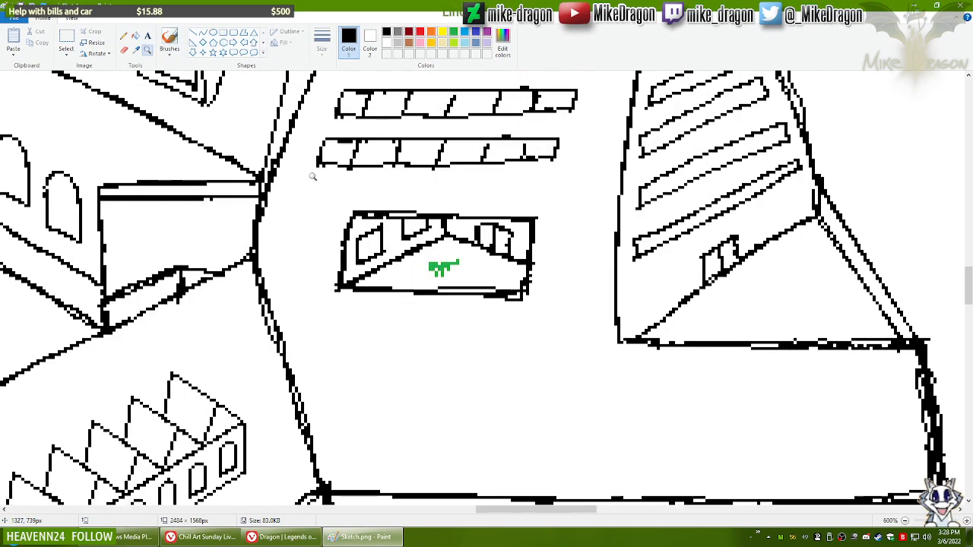
pyautogui.click(124, 36)
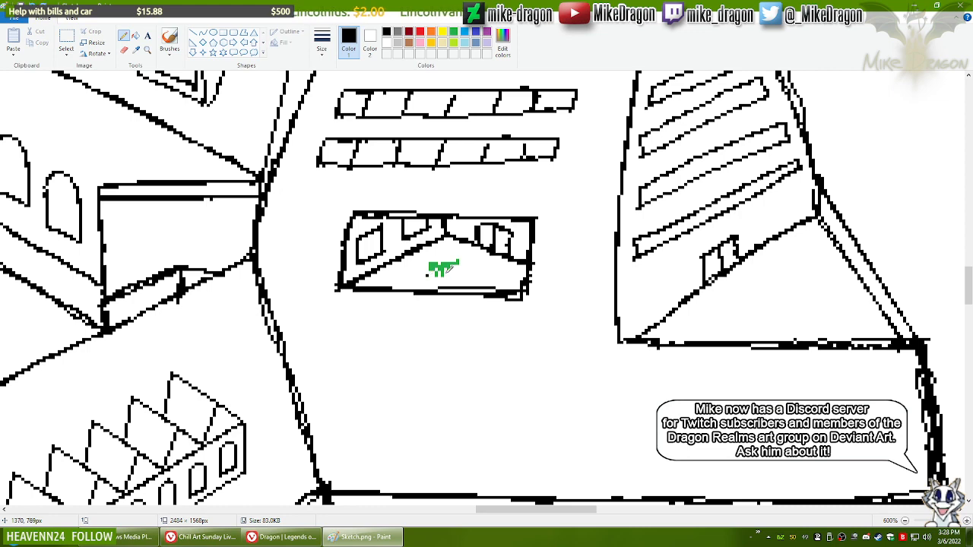
# Step: Zoom back out to 100% and view the whole palace together with the small plan sketches beside it
pyautogui.keyDown('ctrl'); pyautogui.scroll(-4, 503, 300); pyautogui.keyUp('ctrl')
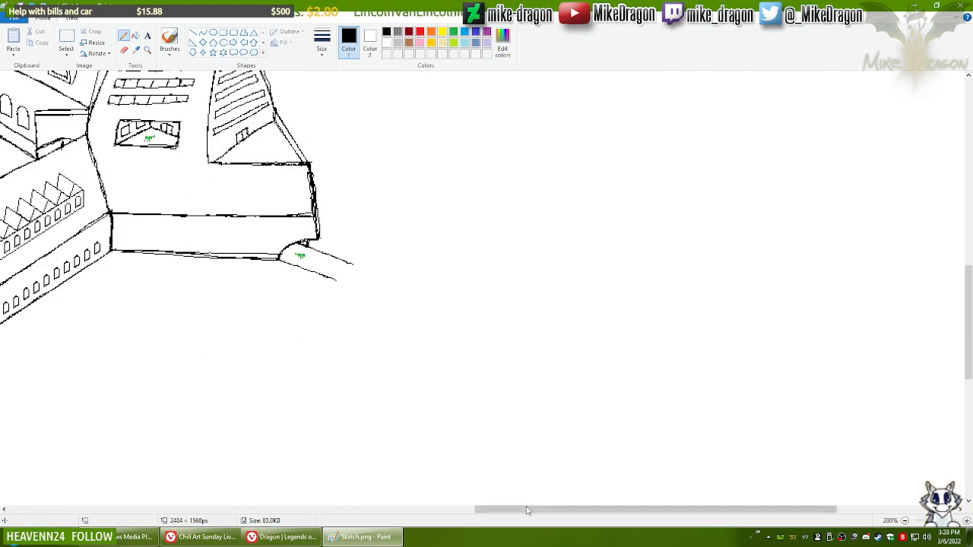
pyautogui.hscroll(-10, 487, 357)
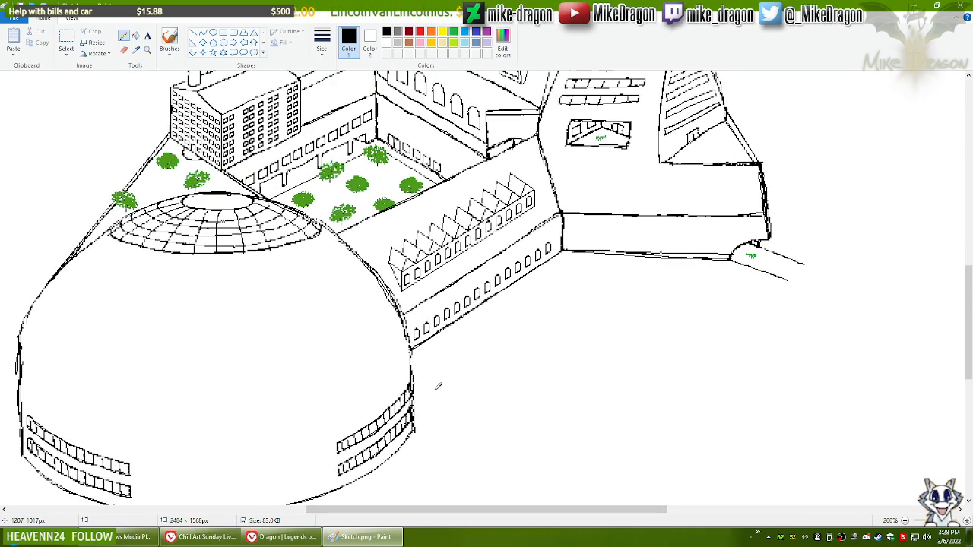
pyautogui.moveTo(970, 352); pyautogui.dragTo(970, 309)
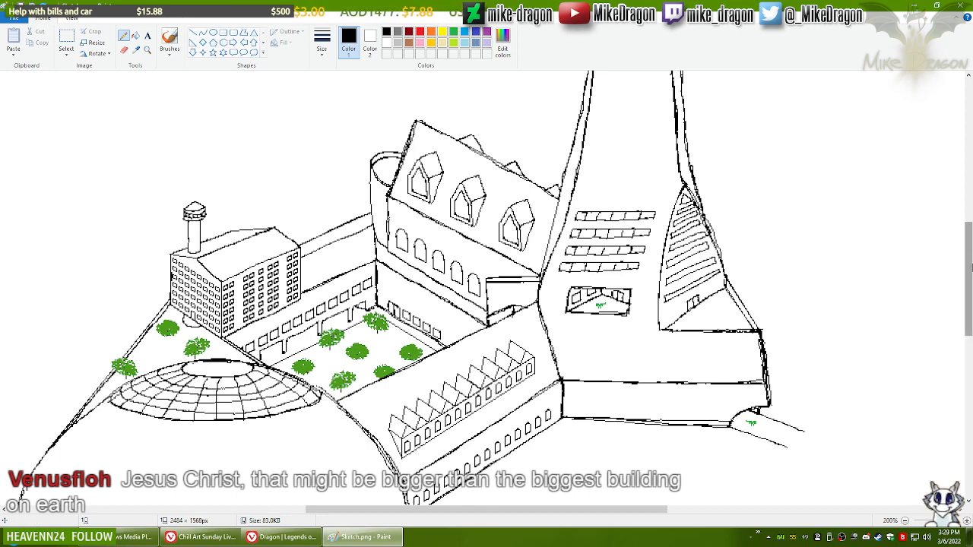
pyautogui.moveTo(970, 266)
pyautogui.mouseDown()
pyautogui.moveTo(970, 240)
pyautogui.moveTo(970, 269)
pyautogui.mouseUp()
pyautogui.scroll(-1, 852, 262)
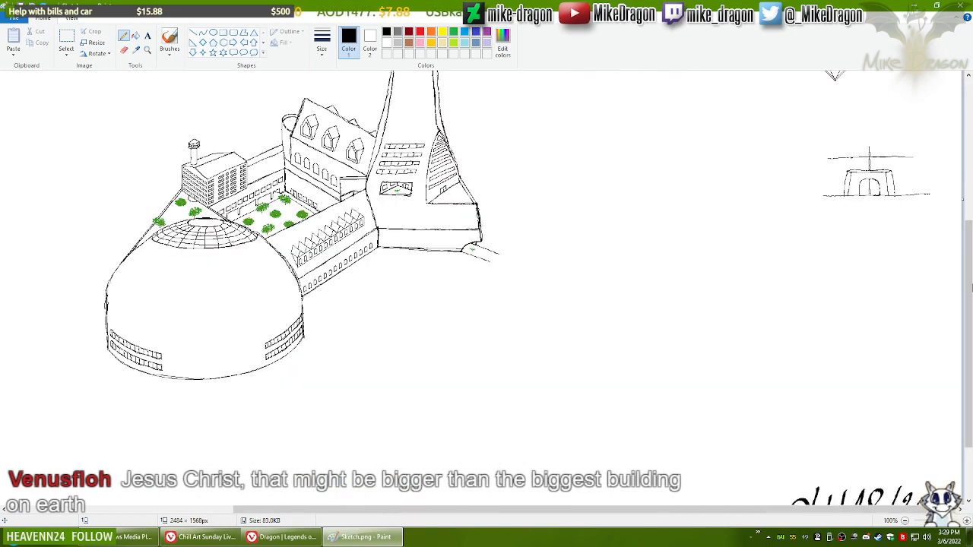
pyautogui.moveTo(970, 318); pyautogui.dragTo(970, 264)
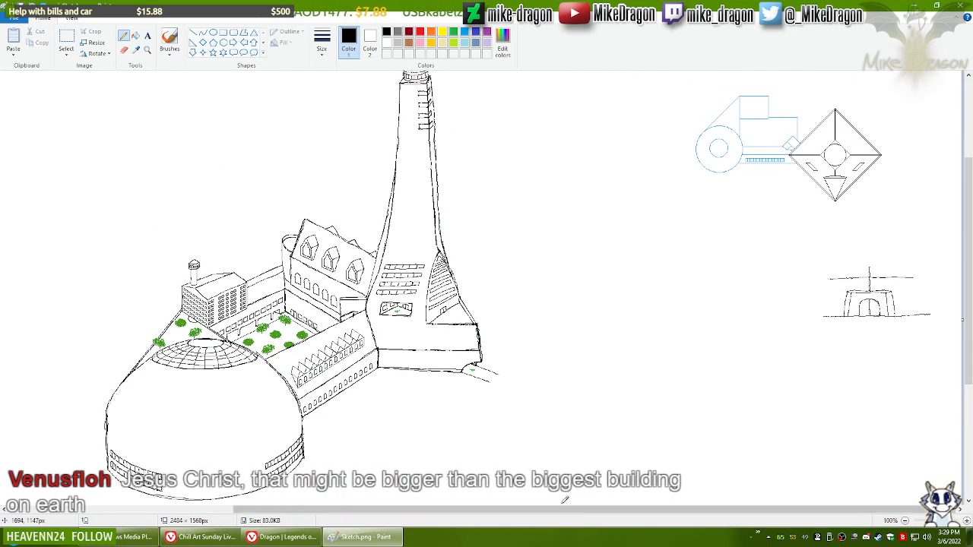
# Step: Circle the chimneyed building behind the dome with a temporary pencil loop and undo the loop
pyautogui.moveTo(553, 511); pyautogui.dragTo(464, 511)
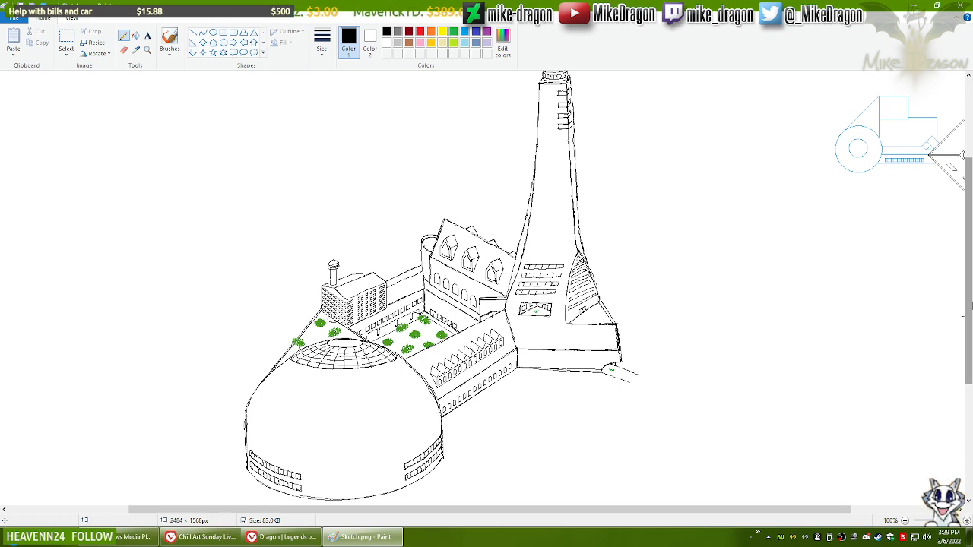
pyautogui.moveTo(336, 263)
pyautogui.mouseDown()
pyautogui.moveTo(394, 298)
pyautogui.moveTo(364, 319)
pyautogui.moveTo(346, 260)
pyautogui.moveTo(389, 319)
pyautogui.mouseUp()
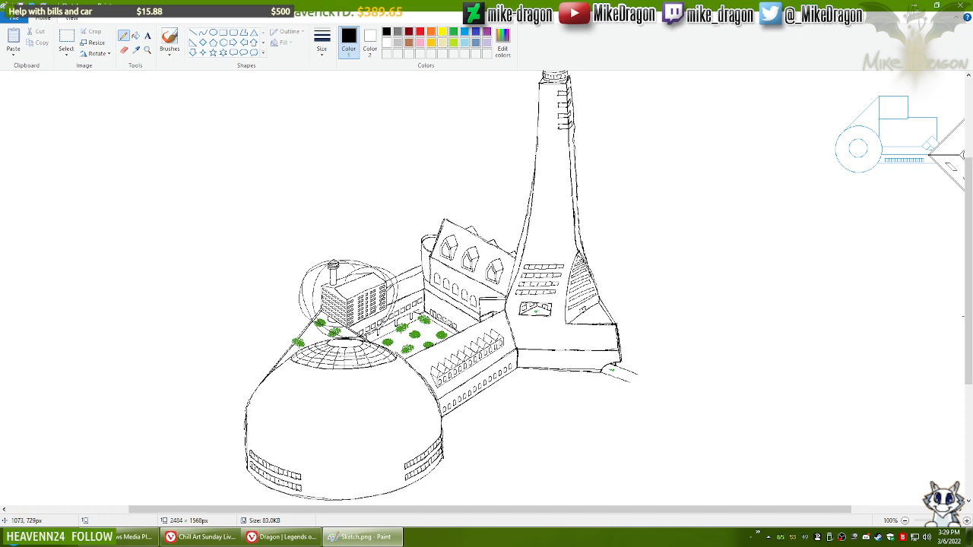
pyautogui.hotkey('ctrl', 'z')
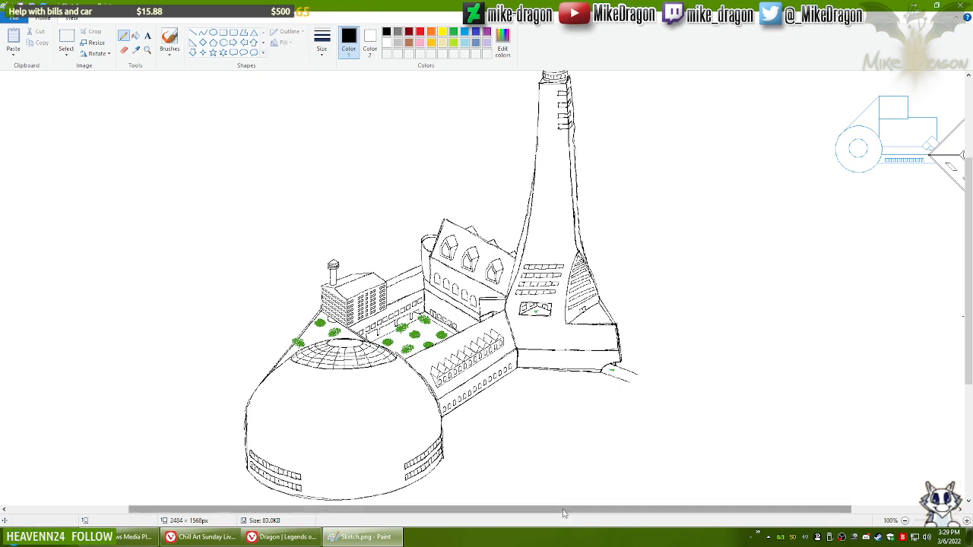
# Step: Mark the front of the palace's dome with a temporary pencil circle and undo the mark
pyautogui.hscroll(3, 556, 484)
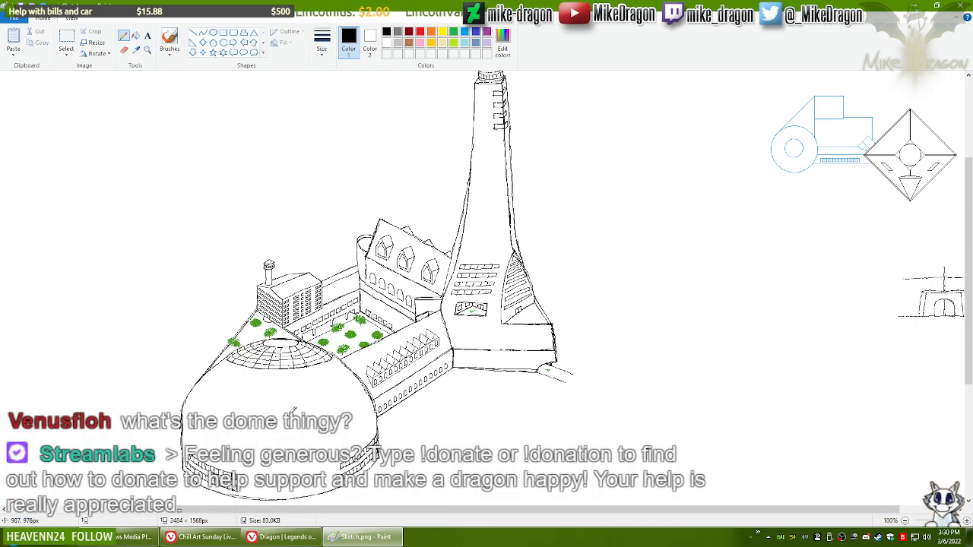
pyautogui.moveTo(293, 411)
pyautogui.mouseDown()
pyautogui.moveTo(244, 437)
pyautogui.moveTo(291, 439)
pyautogui.moveTo(311, 411)
pyautogui.moveTo(277, 406)
pyautogui.mouseUp()
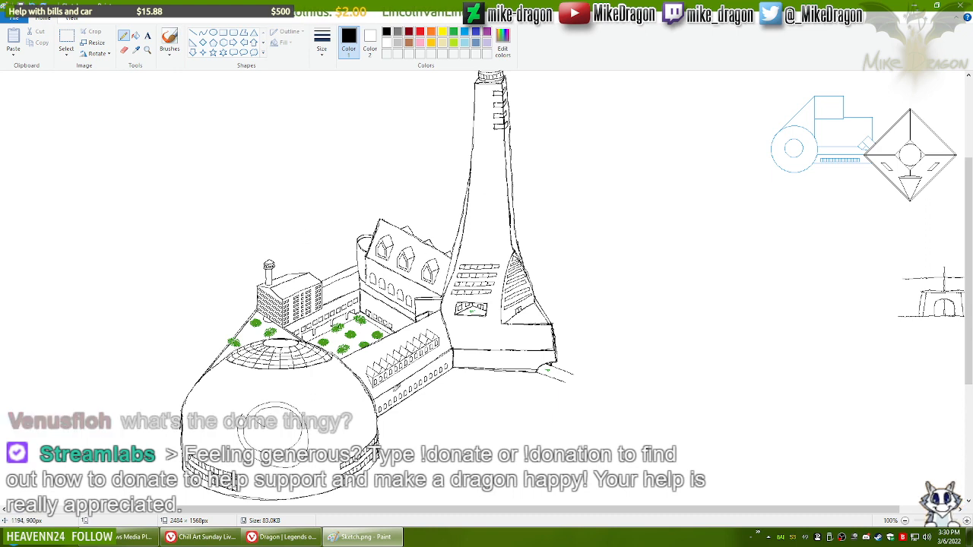
pyautogui.hotkey('ctrl', 'z')
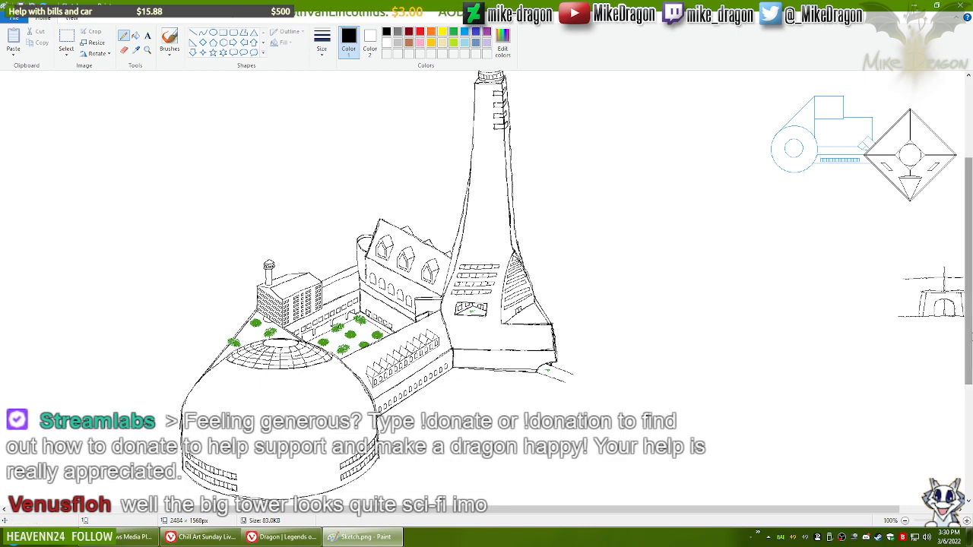
# Step: Examine the tower and dome, inspect the tower's base at 300% zoom, and return to the whole canvas at 50%
pyautogui.scroll(3, 539, 229)
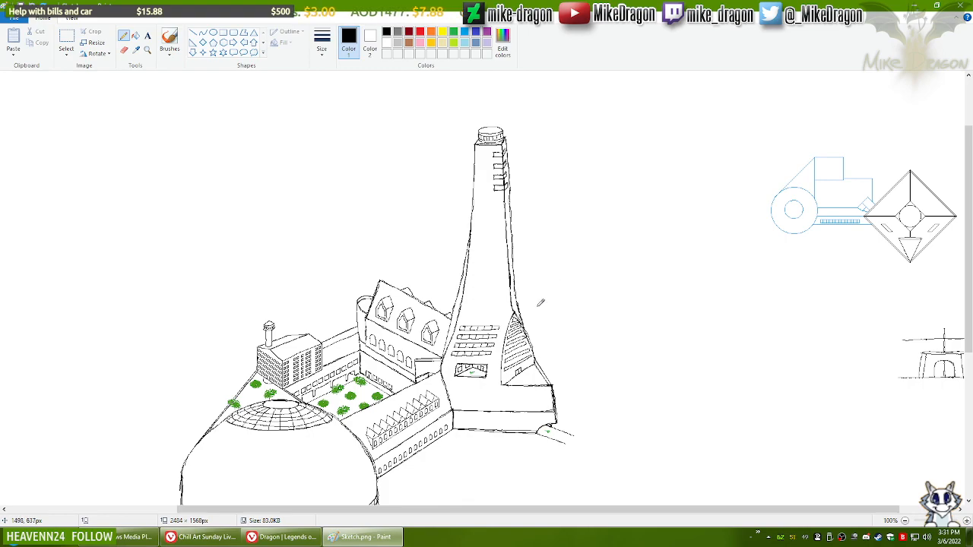
pyautogui.moveTo(961, 303)
pyautogui.mouseDown()
pyautogui.moveTo(969, 353)
pyautogui.moveTo(969, 324)
pyautogui.mouseUp()
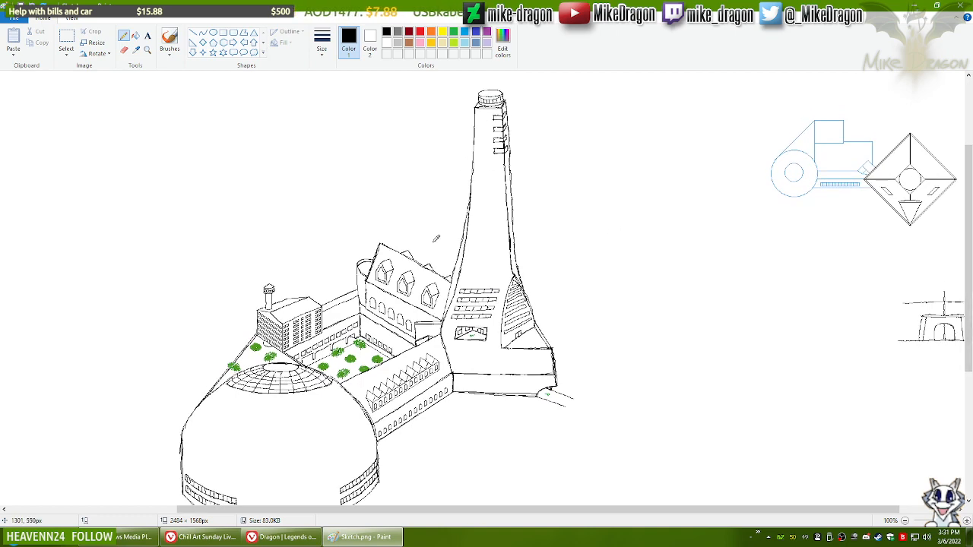
pyautogui.moveTo(694, 510); pyautogui.dragTo(750, 510)
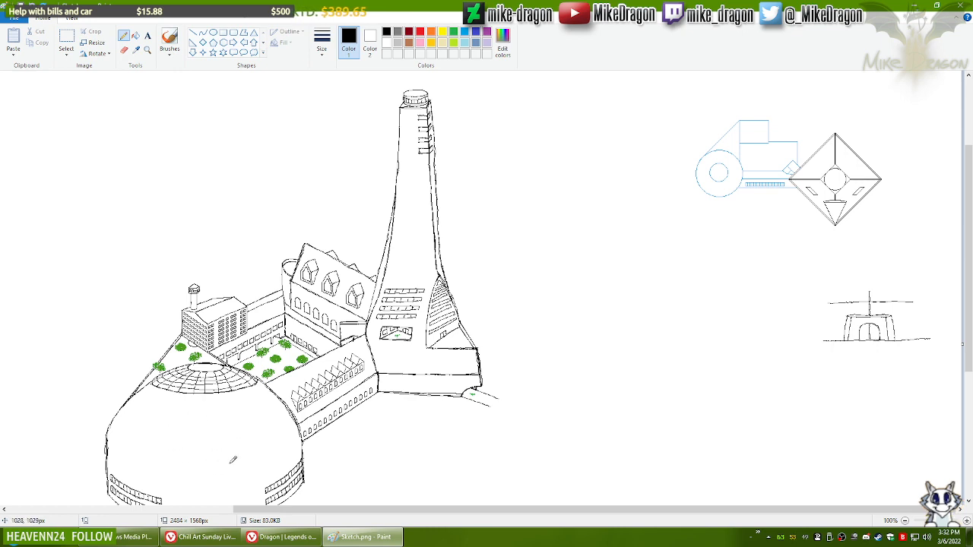
pyautogui.moveTo(969, 301); pyautogui.dragTo(969, 320)
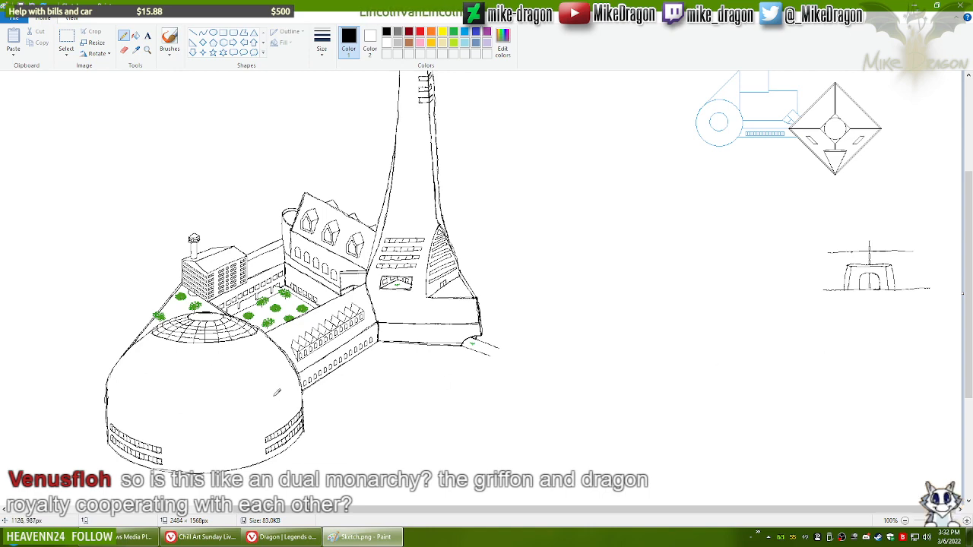
pyautogui.click(147, 49)
pyautogui.click(444, 270)
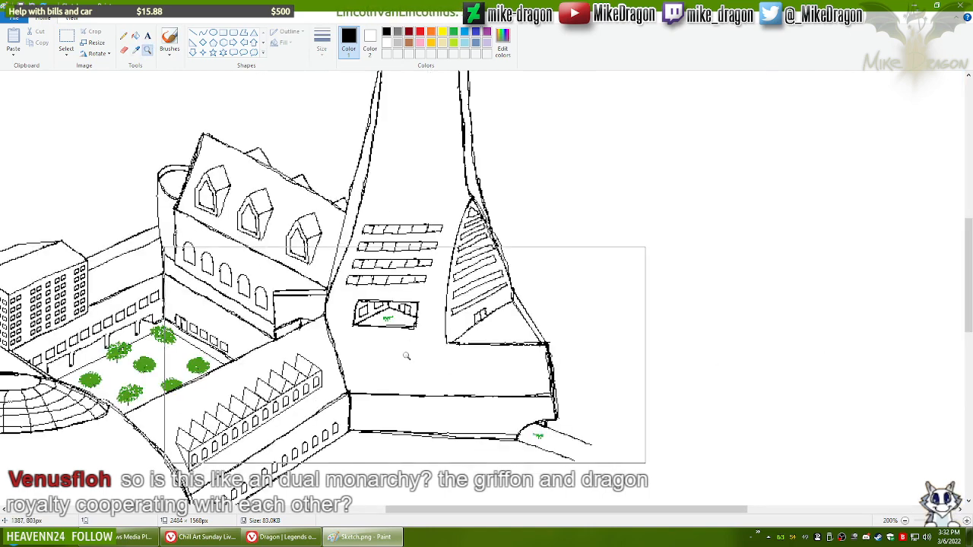
pyautogui.click(406, 356)
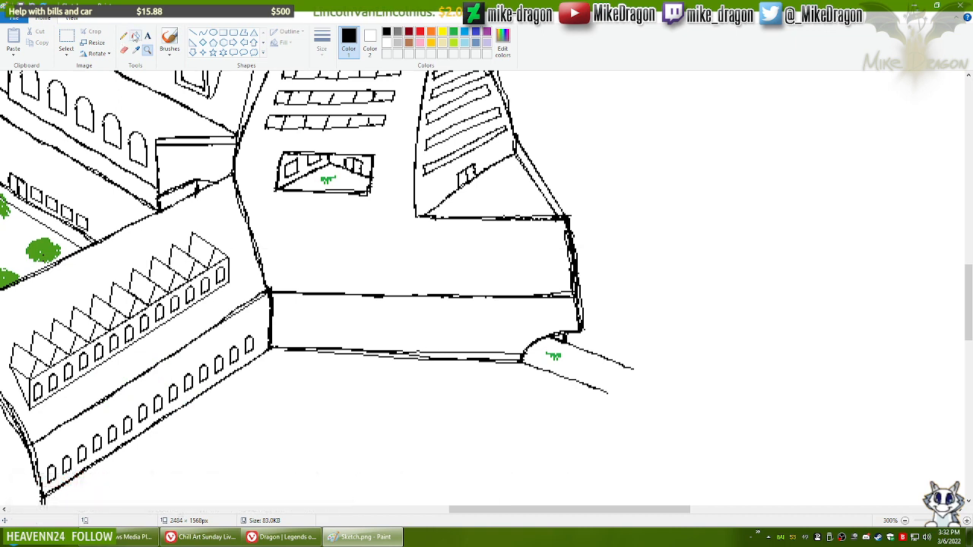
pyautogui.click(123, 36)
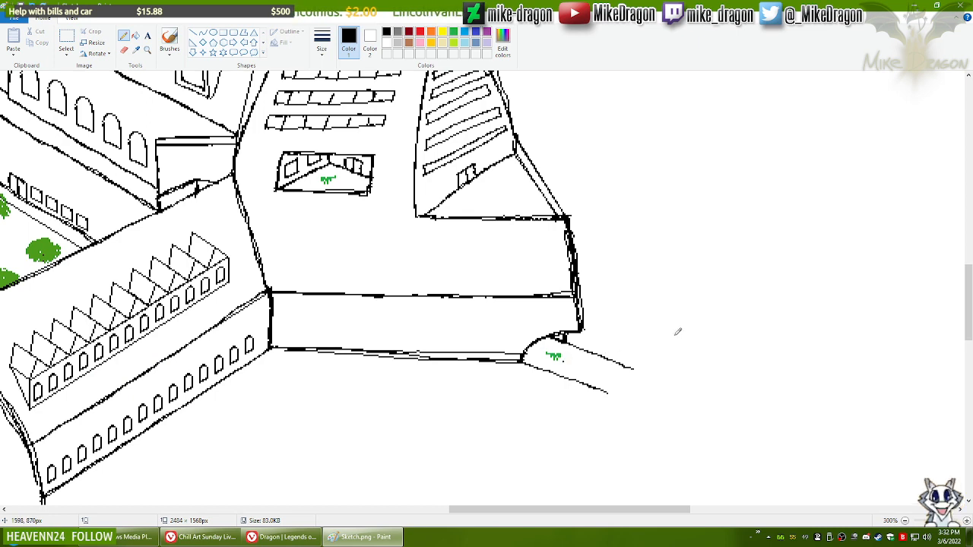
pyautogui.keyDown('ctrl'); pyautogui.scroll(-3, 678, 332); pyautogui.keyUp('ctrl')
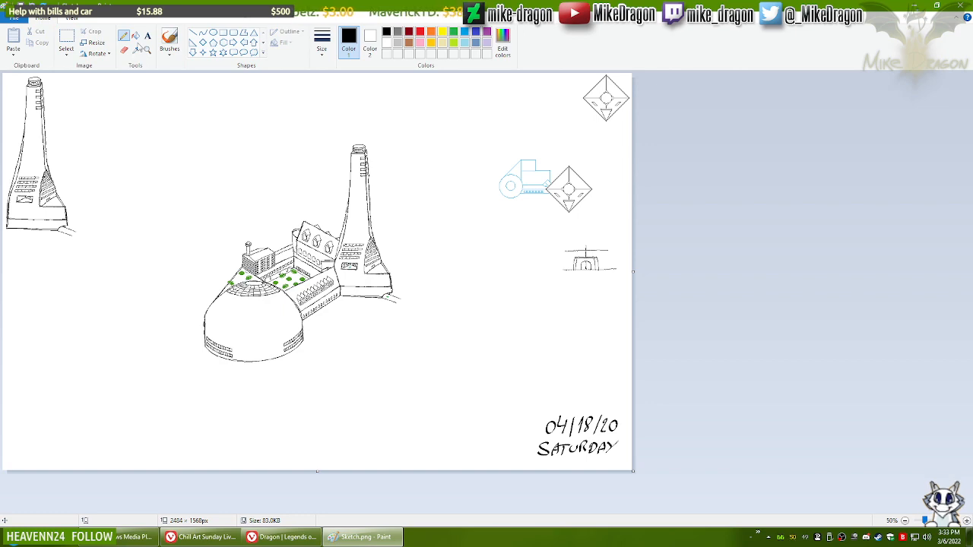
# Step: Browse the oC - Photoshop folder for another picture and cancel without opening one
pyautogui.hotkey('ctrl', 'o')
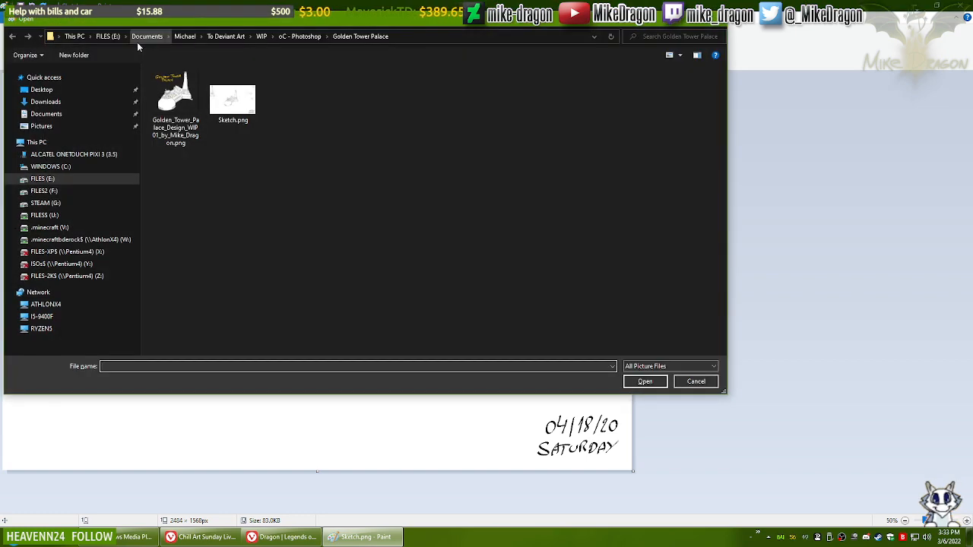
pyautogui.click(301, 37)
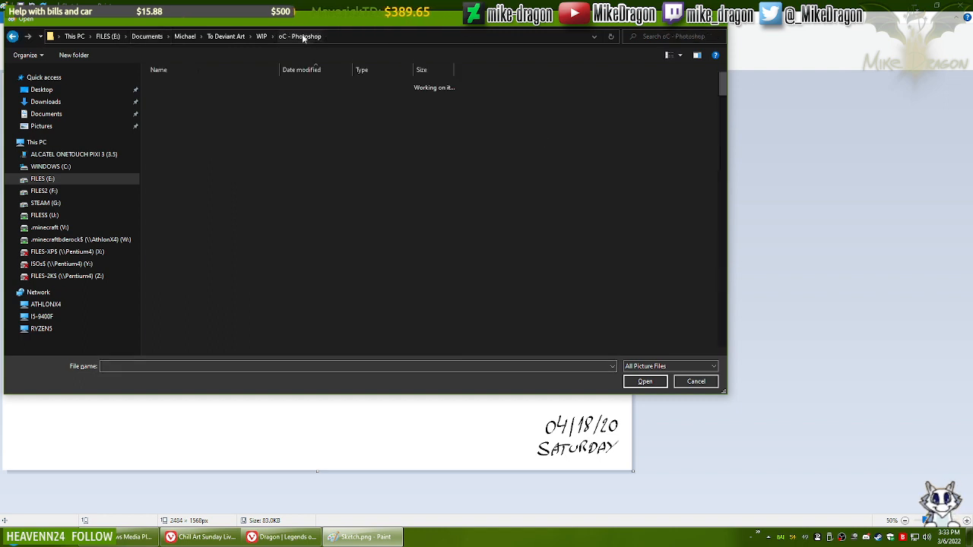
pyautogui.click(627, 177)
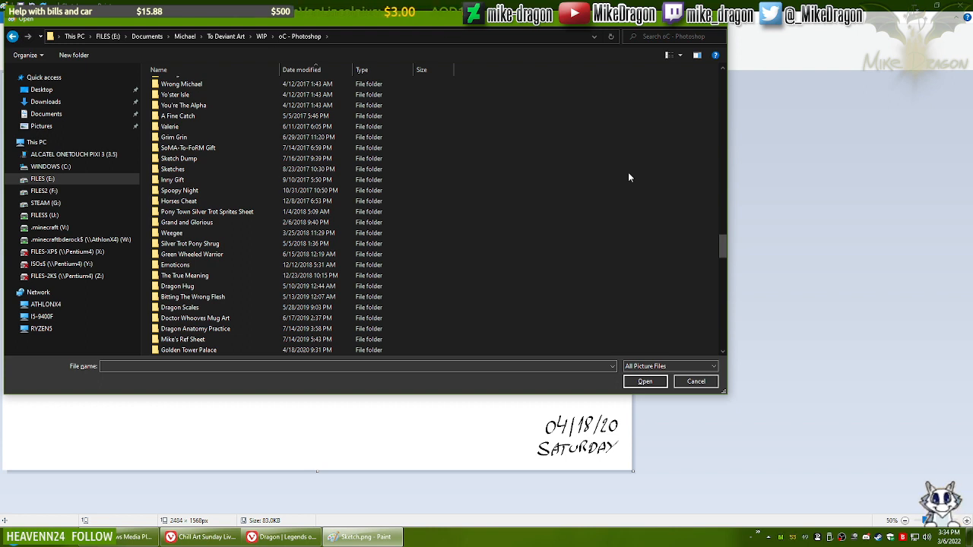
pyautogui.press('Escape')
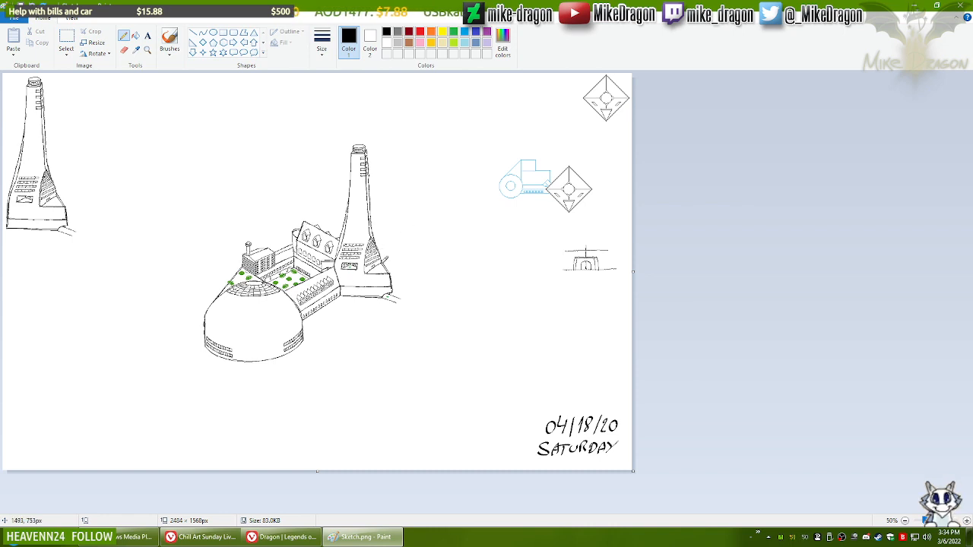
# Step: At 100% zoom, pencil a rough rounded building outline with outer curves on both sides in the blank area left of the tower
pyautogui.click(147, 50)
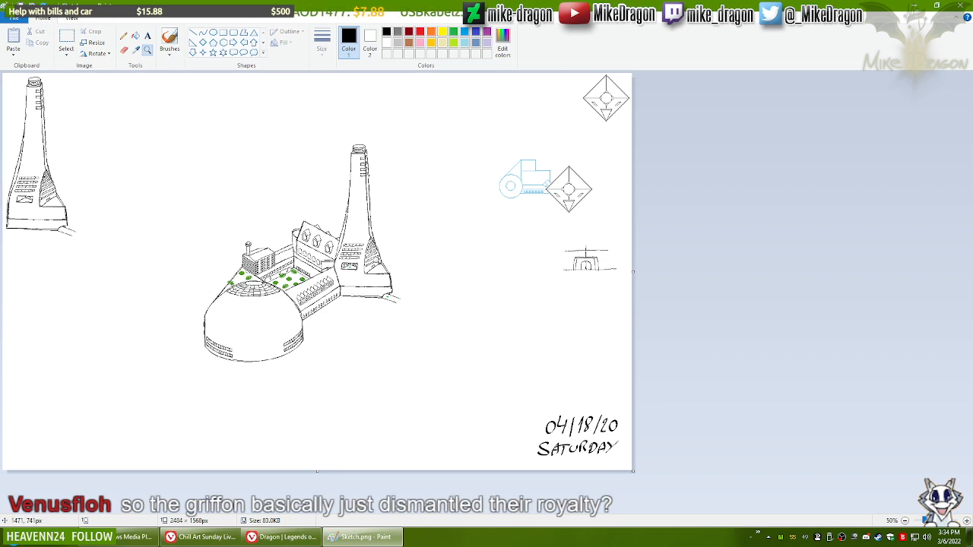
pyautogui.click(362, 201)
pyautogui.click(124, 35)
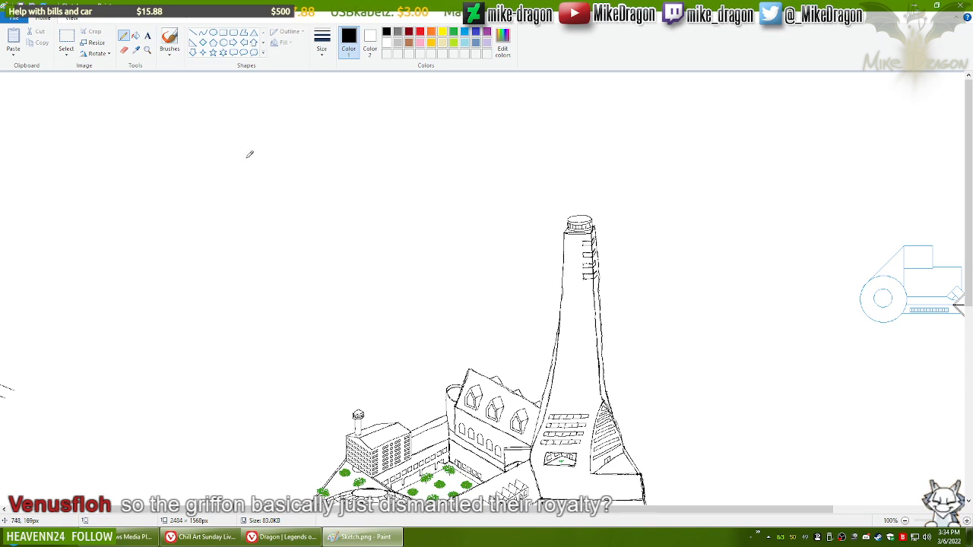
pyautogui.moveTo(247, 159); pyautogui.dragTo(357, 160)
pyautogui.moveTo(248, 170); pyautogui.dragTo(351, 167)
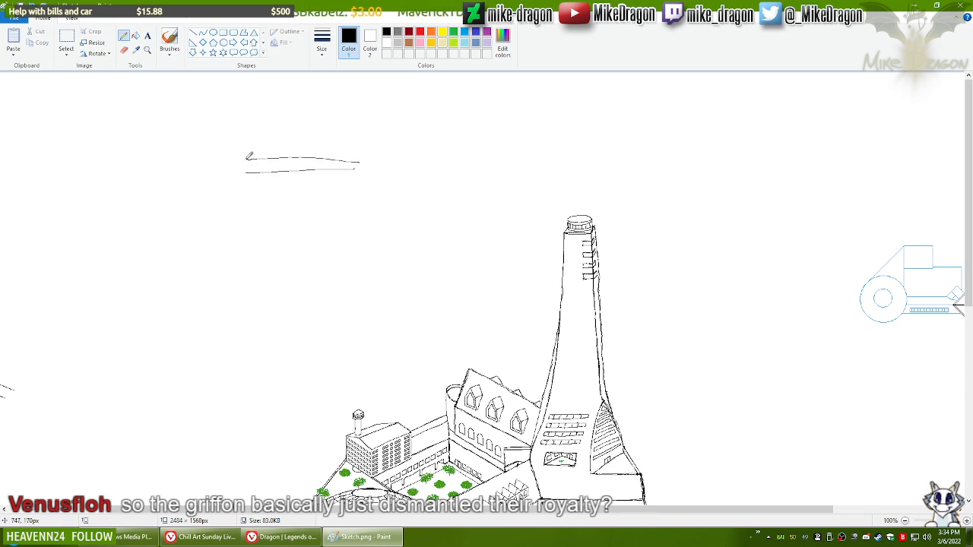
pyautogui.moveTo(246, 159); pyautogui.dragTo(219, 243)
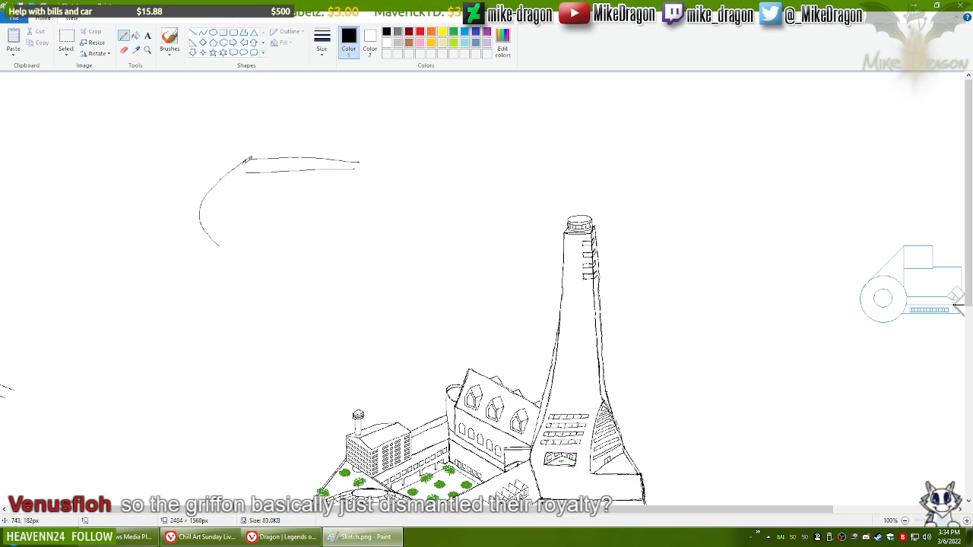
pyautogui.moveTo(222, 166)
pyautogui.mouseDown()
pyautogui.moveTo(199, 175)
pyautogui.moveTo(144, 225)
pyautogui.moveTo(177, 255)
pyautogui.mouseUp()
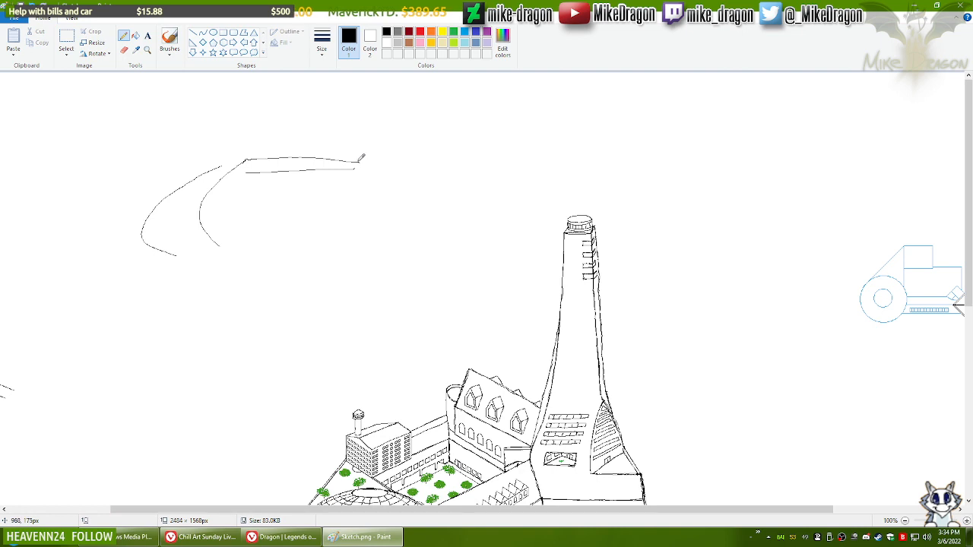
pyautogui.moveTo(363, 158)
pyautogui.mouseDown()
pyautogui.moveTo(396, 240)
pyautogui.moveTo(353, 253)
pyautogui.mouseUp()
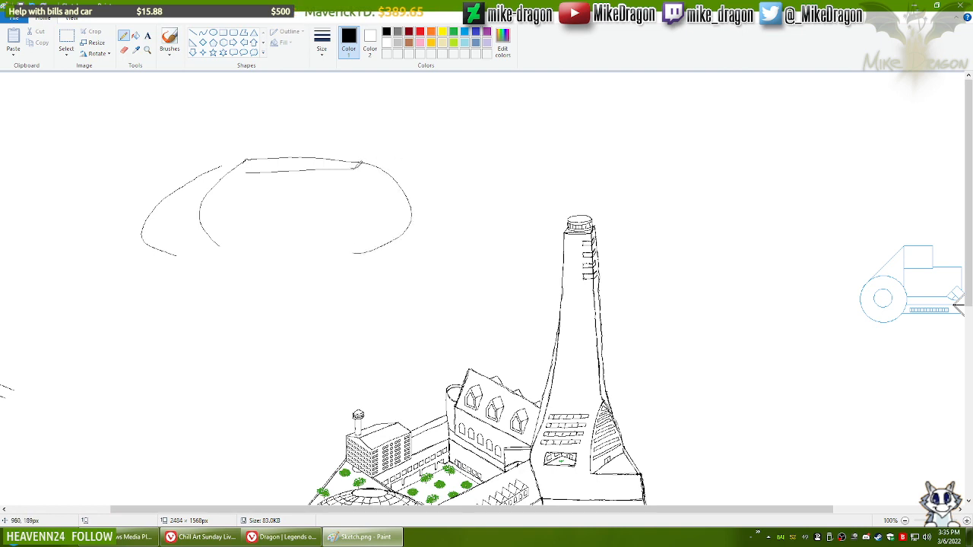
pyautogui.moveTo(353, 168)
pyautogui.mouseDown()
pyautogui.moveTo(377, 165)
pyautogui.moveTo(393, 177)
pyautogui.moveTo(409, 212)
pyautogui.moveTo(374, 247)
pyautogui.moveTo(352, 254)
pyautogui.moveTo(419, 160)
pyautogui.mouseUp()
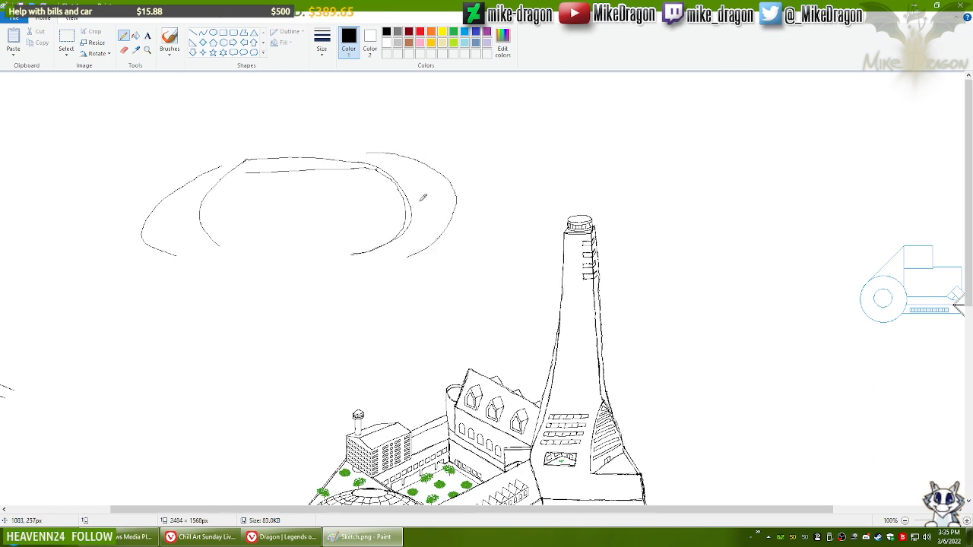
pyautogui.hotkey('ctrl', 'z')
pyautogui.moveTo(377, 162)
pyautogui.mouseDown()
pyautogui.moveTo(405, 176)
pyautogui.moveTo(436, 222)
pyautogui.moveTo(419, 265)
pyautogui.moveTo(386, 271)
pyautogui.mouseUp()
# Step: Add a floor line, inner walls, a doorway, a rooftop box and two uprights to the rounded building sketch
pyautogui.moveTo(202, 227); pyautogui.dragTo(403, 226)
pyautogui.moveTo(241, 173); pyautogui.dragTo(242, 227)
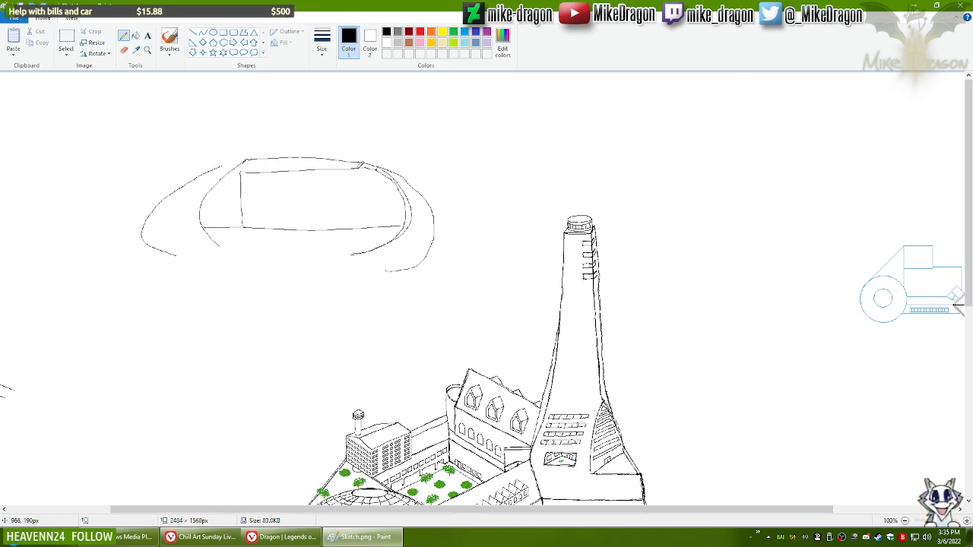
pyautogui.moveTo(359, 167); pyautogui.dragTo(362, 215)
pyautogui.moveTo(280, 227)
pyautogui.mouseDown()
pyautogui.moveTo(284, 197)
pyautogui.moveTo(325, 196)
pyautogui.moveTo(331, 230)
pyautogui.mouseUp()
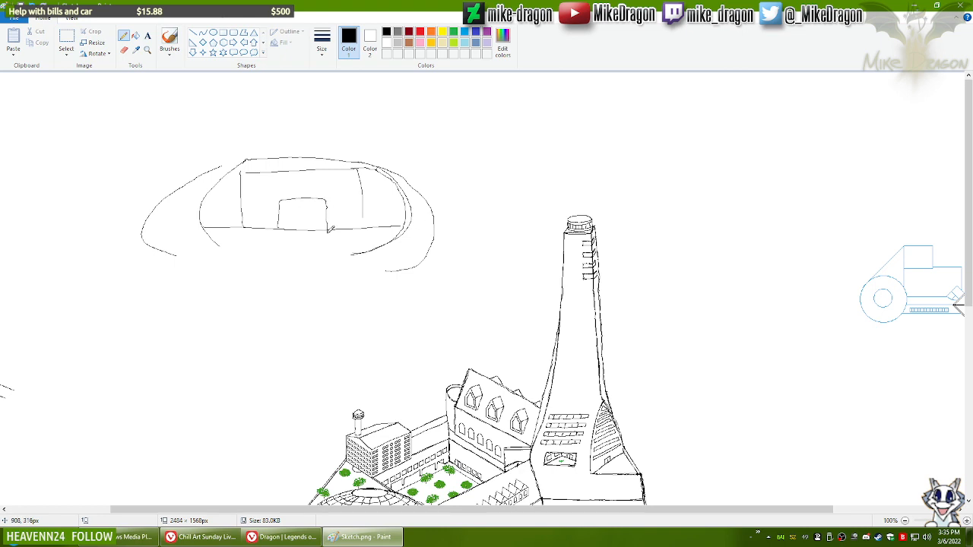
pyautogui.moveTo(288, 158)
pyautogui.mouseDown()
pyautogui.moveTo(288, 131)
pyautogui.moveTo(317, 127)
pyautogui.moveTo(325, 149)
pyautogui.mouseUp()
pyautogui.moveTo(232, 158); pyautogui.dragTo(231, 103)
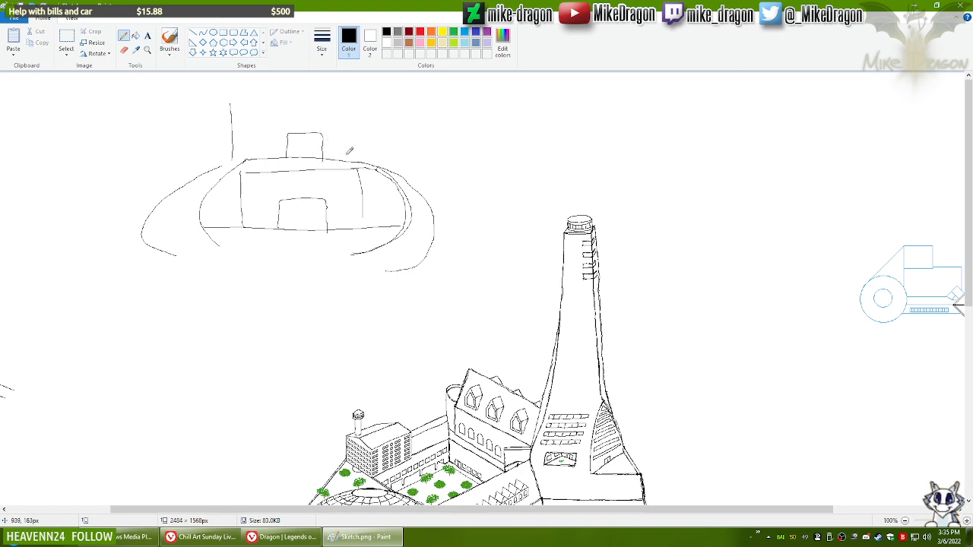
pyautogui.moveTo(368, 160); pyautogui.dragTo(382, 101)
# Step: Undo all the pencil strokes of the rounded building sketch beside the tower
pyautogui.hotkey('ctrl', 'z')
pyautogui.hotkey('ctrl', 'z')
pyautogui.hotkey('ctrl', 'z')
pyautogui.hotkey('ctrl', 'z')
pyautogui.hotkey('ctrl', 'z')
pyautogui.hotkey('ctrl', 'z')
pyautogui.hotkey('ctrl', 'z')
pyautogui.hotkey('ctrl', 'z')
pyautogui.hotkey('ctrl', 'z')
pyautogui.hotkey('ctrl', 'z')
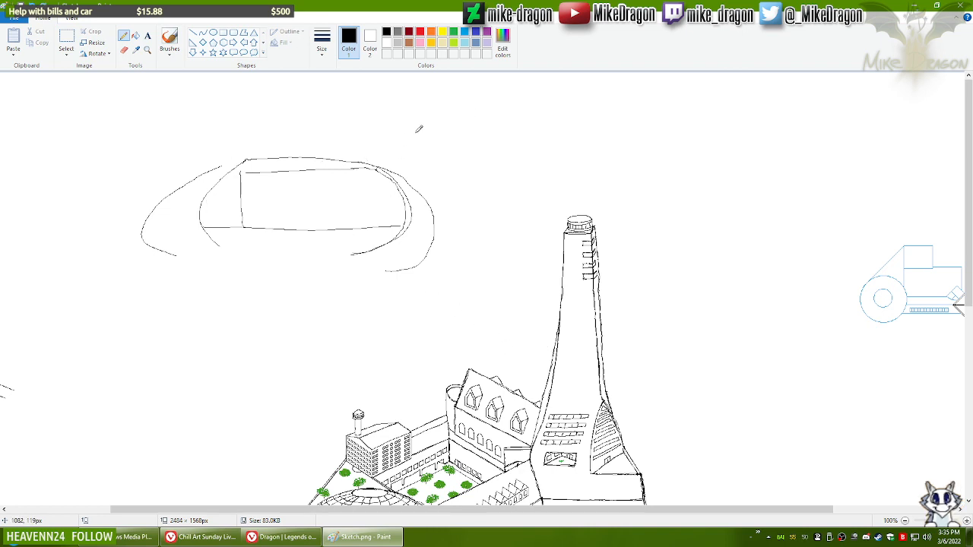
pyautogui.hotkey('ctrl', 'z')
pyautogui.hotkey('ctrl', 'z')
pyautogui.hotkey('ctrl', 'z')
pyautogui.hotkey('ctrl', 'z')
pyautogui.hotkey('ctrl', 'z')
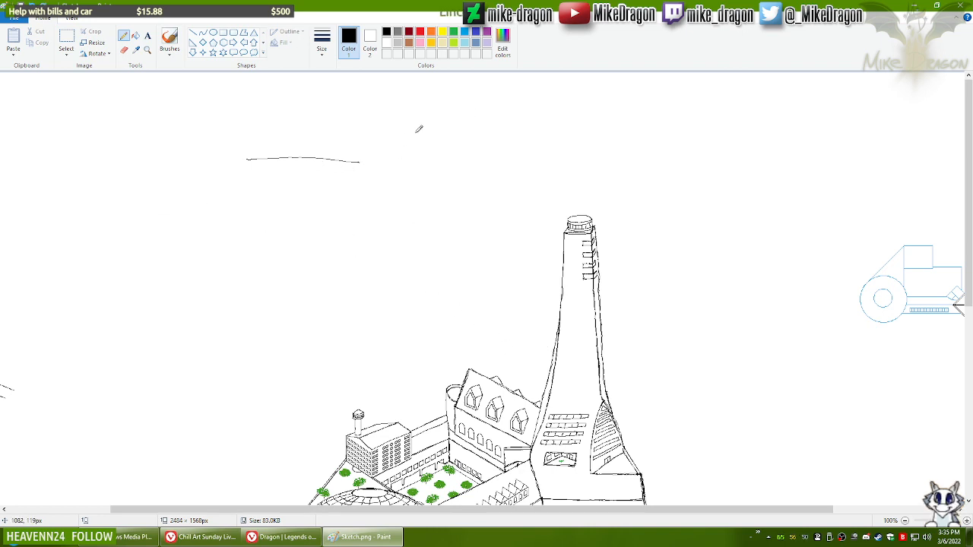
# Step: Check the oC - Photoshop folder's list of picture folders again and cancel opening a file
pyautogui.hotkey('ctrl', 'o')
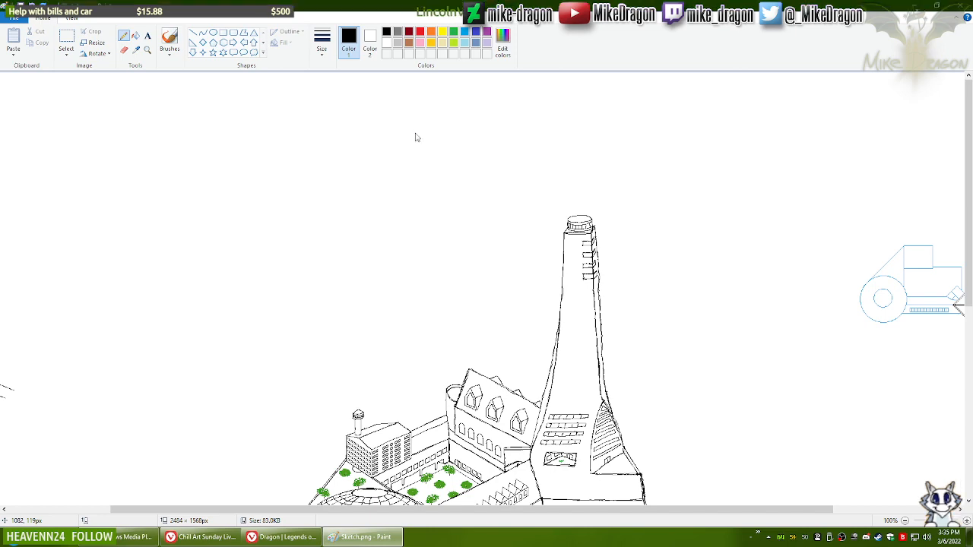
pyautogui.click(309, 39)
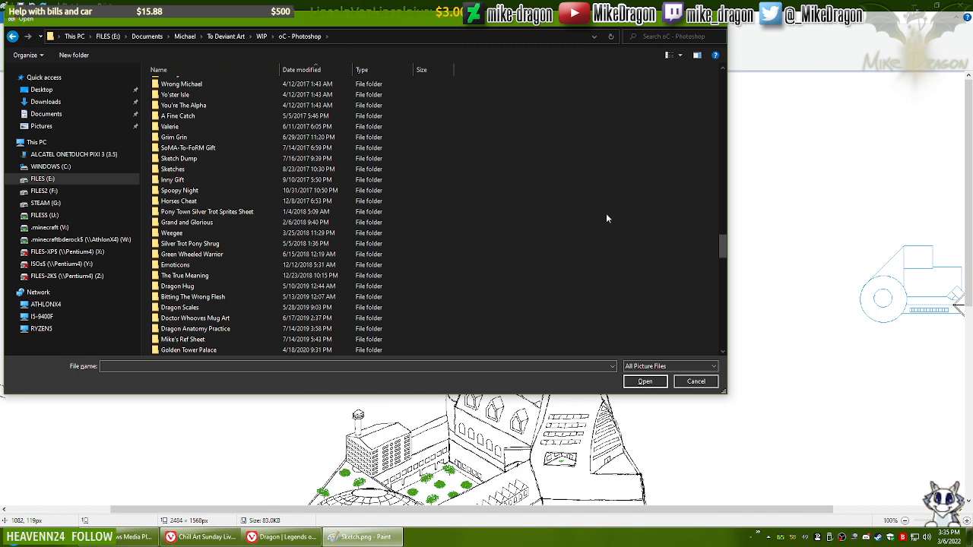
pyautogui.click(695, 382)
# Step: View the palace drawing from the tower down to the base of the dome
pyautogui.scroll(-3, 669, 381)
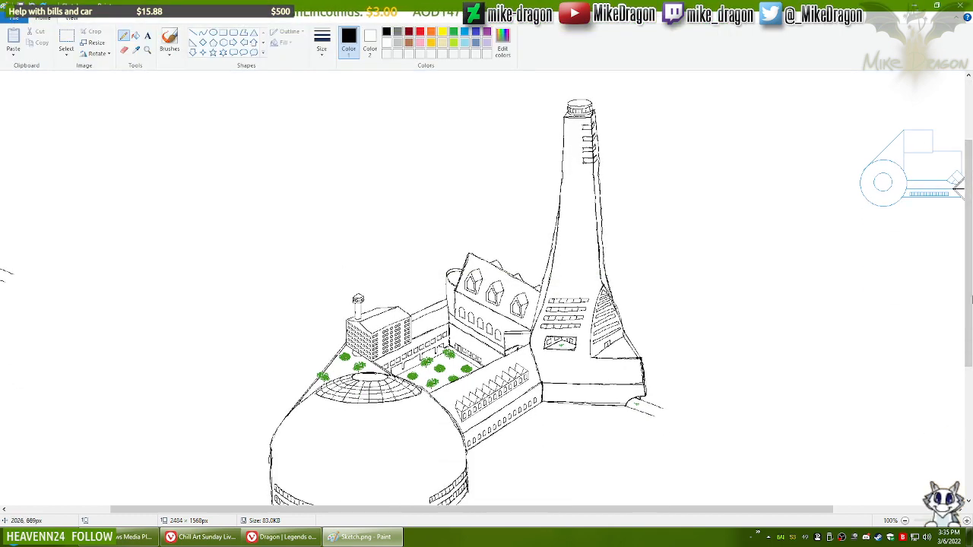
pyautogui.scroll(-3, 487, 289)
pyautogui.scroll(1, 487, 289)
pyautogui.scroll(2, 545, 352)
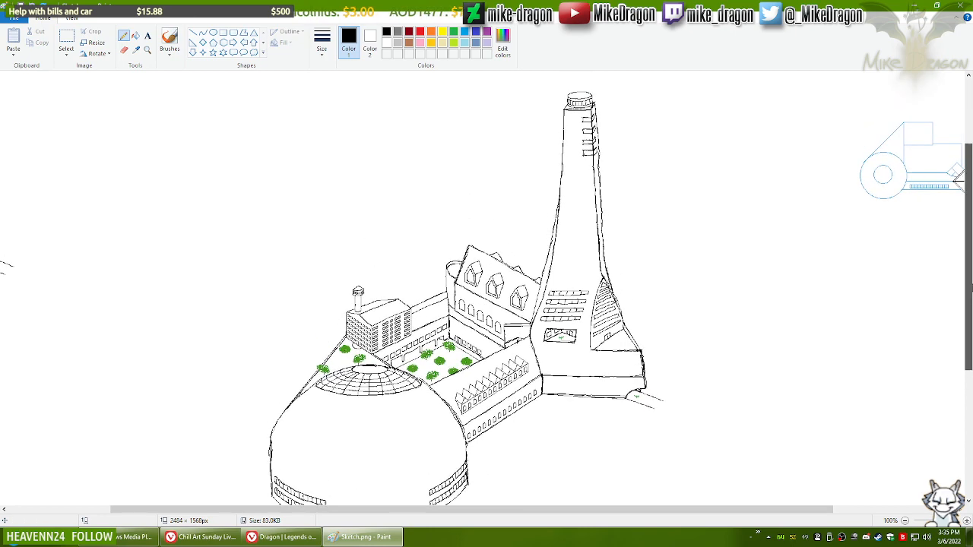
pyautogui.scroll(-2, 544, 352)
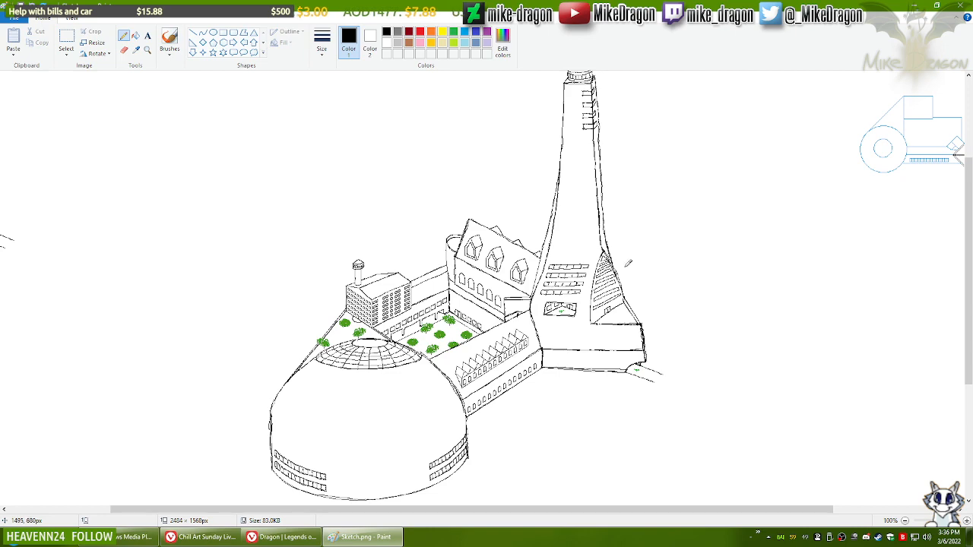
# Step: Sketch a blue pencil frame with a small box over the low block between the dormered hall and the tower
pyautogui.scroll(1, 827, 329)
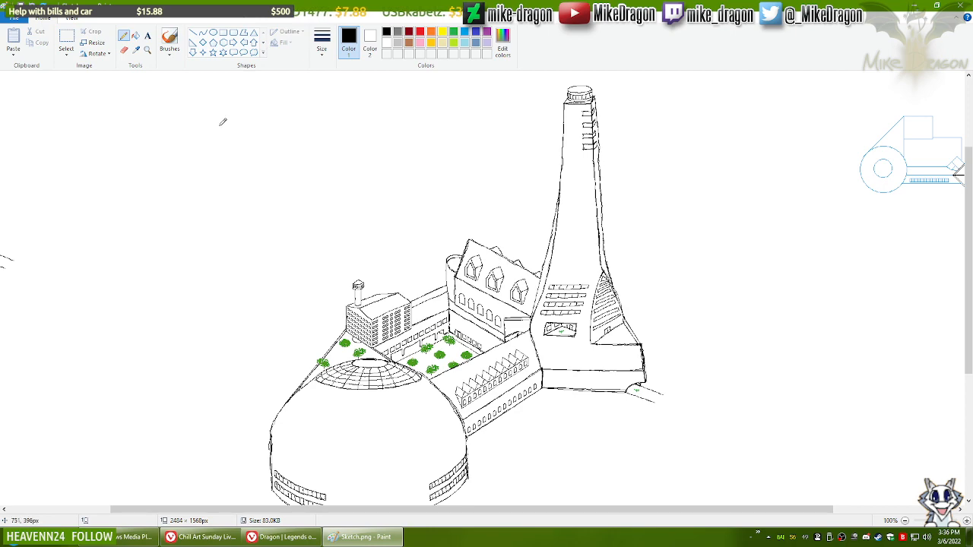
pyautogui.click(147, 50)
pyautogui.click(446, 258)
pyautogui.click(532, 357)
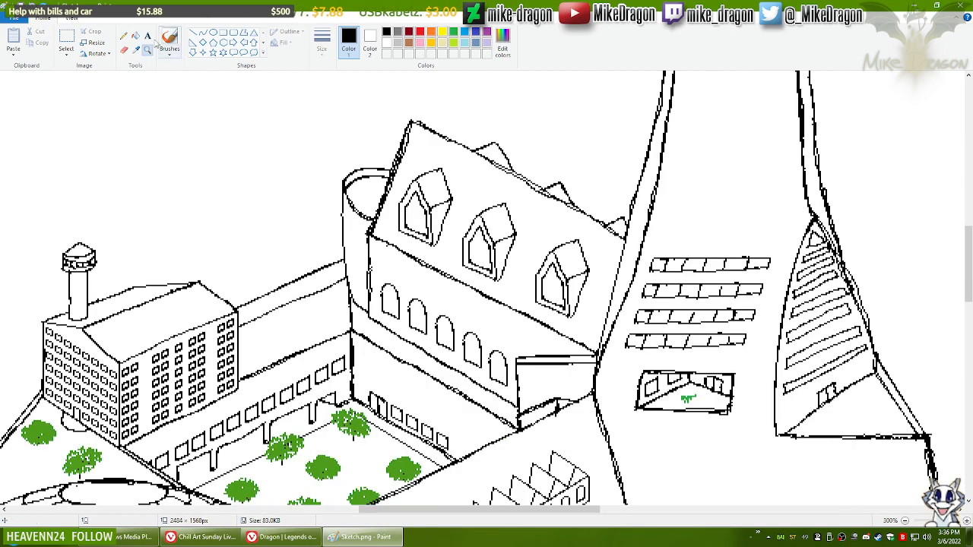
pyautogui.click(123, 36)
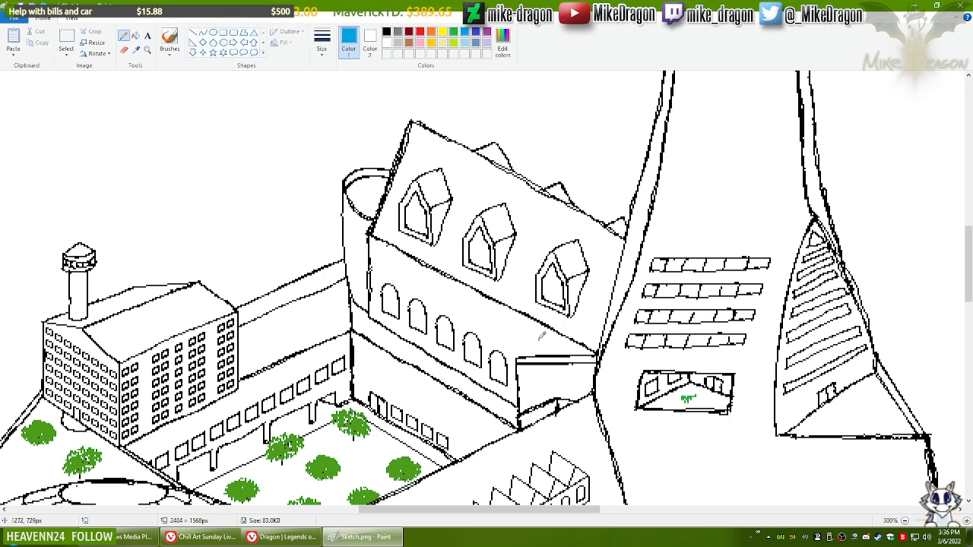
pyautogui.moveTo(542, 336)
pyautogui.mouseDown()
pyautogui.moveTo(511, 380)
pyautogui.moveTo(511, 407)
pyautogui.moveTo(537, 349)
pyautogui.moveTo(522, 369)
pyautogui.moveTo(518, 415)
pyautogui.moveTo(544, 341)
pyautogui.moveTo(598, 372)
pyautogui.moveTo(544, 339)
pyautogui.moveTo(587, 371)
pyautogui.mouseUp()
pyautogui.hotkey('ctrl', 'z')
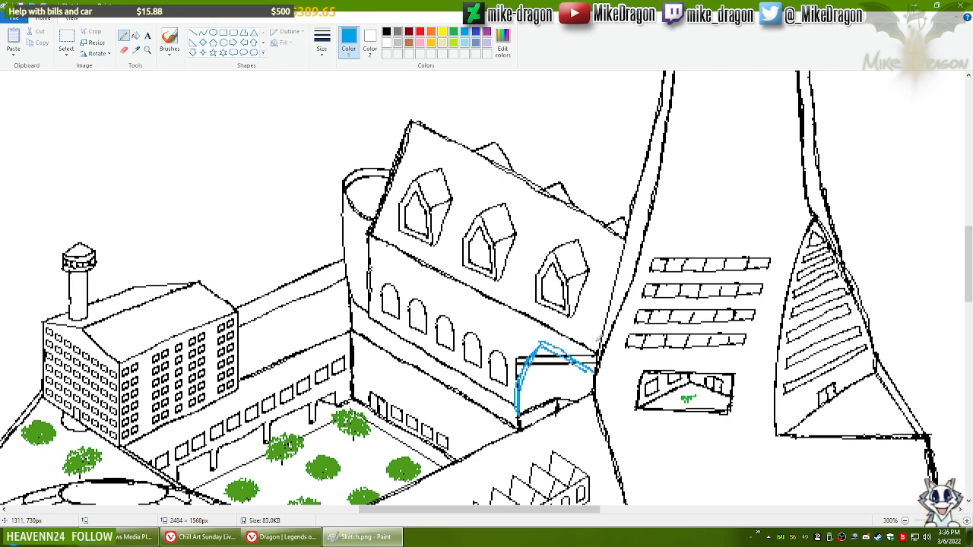
pyautogui.moveTo(573, 362)
pyautogui.mouseDown()
pyautogui.moveTo(574, 337)
pyautogui.moveTo(591, 367)
pyautogui.moveTo(577, 340)
pyautogui.mouseUp()
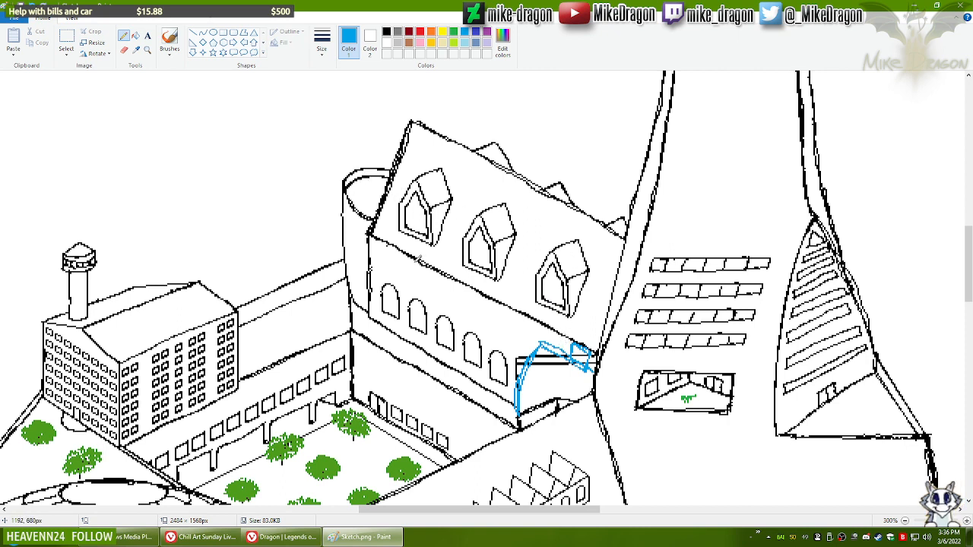
# Step: Mark a small blue circle below the first dormer and draw two long diagonal lines along the hall's wall and roof
pyautogui.moveTo(424, 236)
pyautogui.mouseDown()
pyautogui.moveTo(419, 247)
pyautogui.moveTo(430, 228)
pyautogui.moveTo(419, 252)
pyautogui.moveTo(436, 239)
pyautogui.moveTo(439, 271)
pyautogui.moveTo(425, 288)
pyautogui.moveTo(569, 350)
pyautogui.mouseUp()
pyautogui.hotkey('ctrl', 'z')
pyautogui.moveTo(418, 289); pyautogui.dragTo(582, 384)
pyautogui.moveTo(476, 257); pyautogui.dragTo(584, 327)
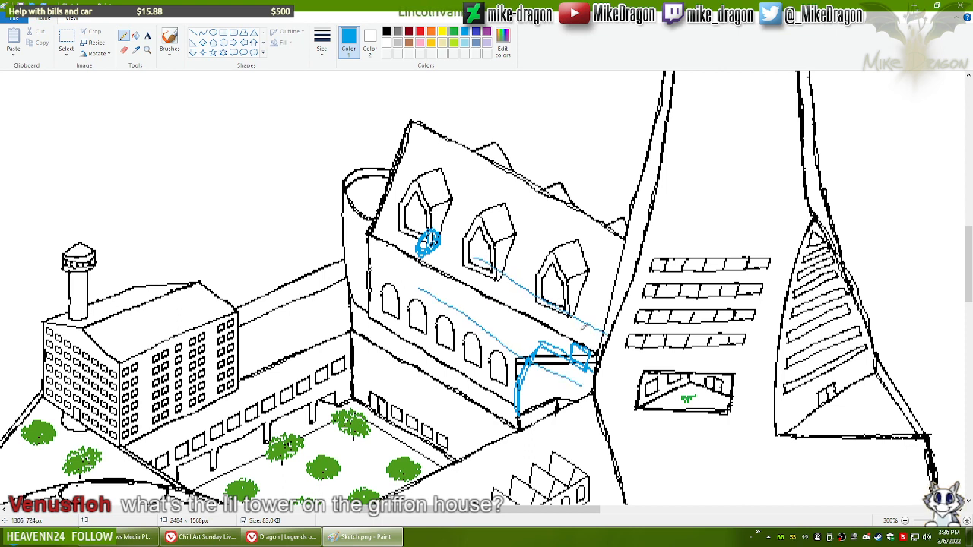
# Step: Add blue vertical strokes at intervals along both diagonal lines across the hall's wall and dormers
pyautogui.moveTo(428, 254); pyautogui.dragTo(425, 305)
pyautogui.moveTo(445, 262); pyautogui.dragTo(445, 335)
pyautogui.moveTo(475, 296); pyautogui.dragTo(474, 361)
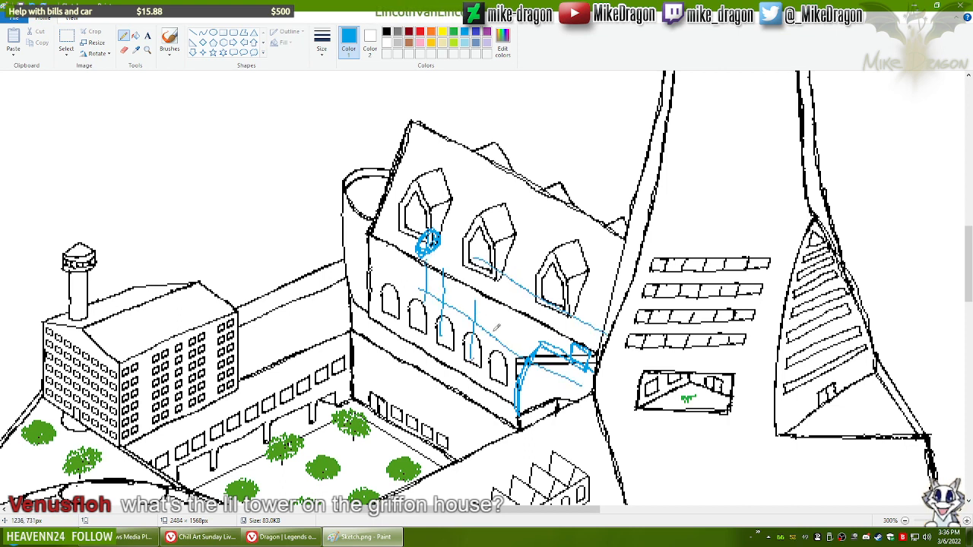
pyautogui.moveTo(513, 309); pyautogui.dragTo(514, 368)
pyautogui.moveTo(581, 282); pyautogui.dragTo(571, 335)
pyautogui.moveTo(545, 271); pyautogui.dragTo(546, 312)
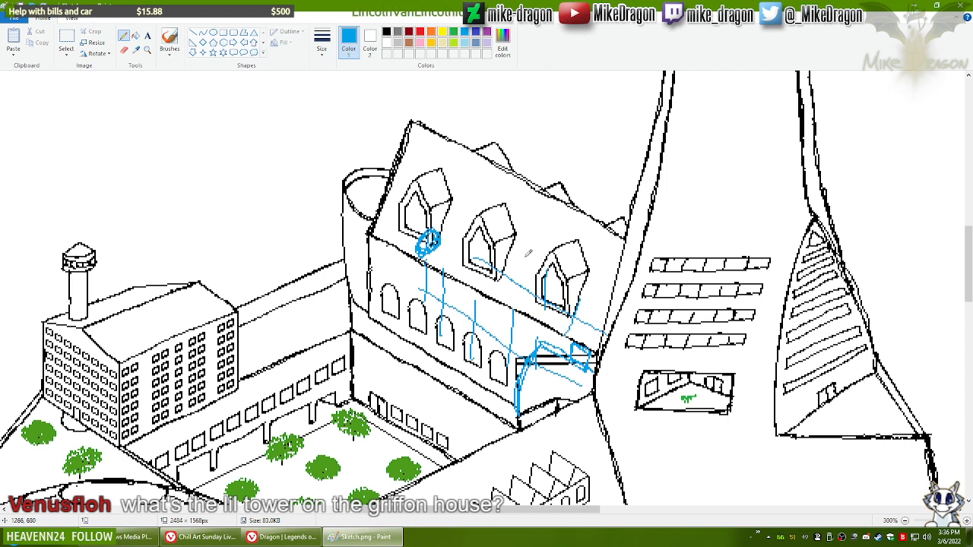
pyautogui.moveTo(525, 254); pyautogui.dragTo(525, 299)
pyautogui.moveTo(502, 242); pyautogui.dragTo(502, 285)
pyautogui.moveTo(482, 232); pyautogui.dragTo(484, 270)
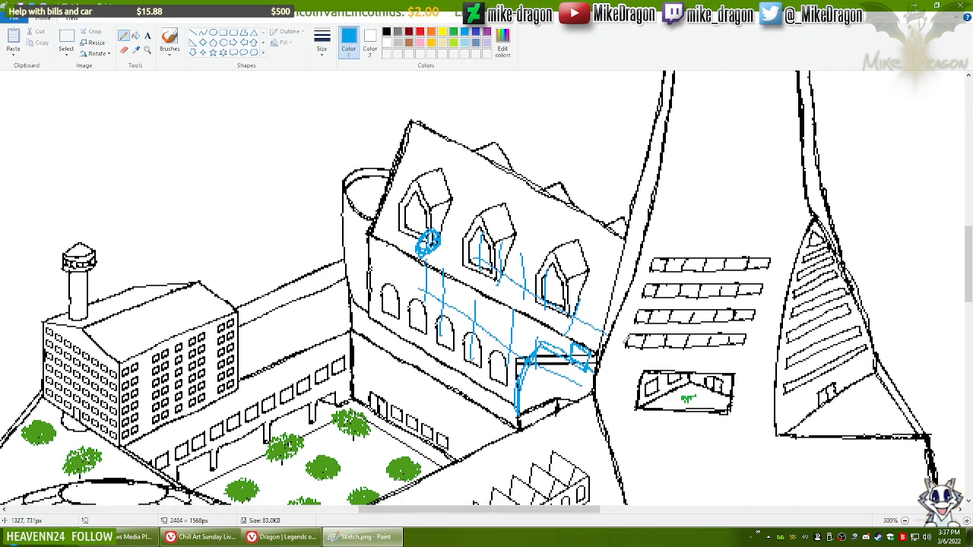
# Step: Examine the palace's many-windowed building, courtyard, dome and tower at different zoom levels
pyautogui.moveTo(532, 509); pyautogui.dragTo(460, 510)
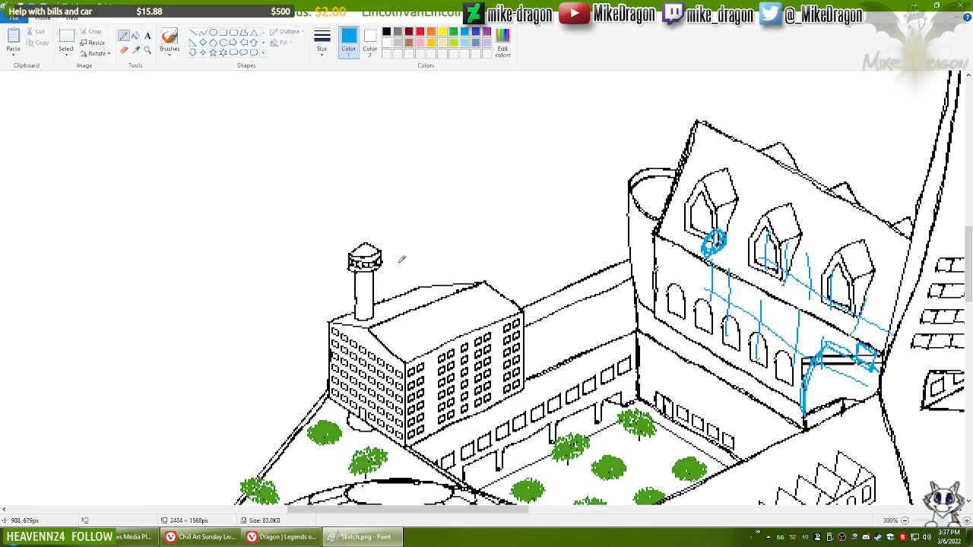
pyautogui.moveTo(969, 290); pyautogui.dragTo(969, 306)
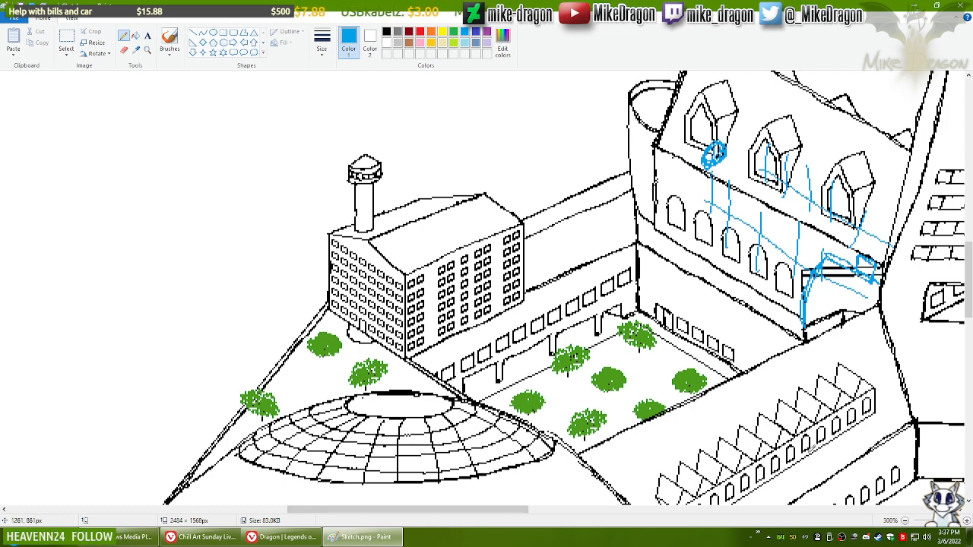
pyautogui.keyDown('ctrl'); pyautogui.scroll(-2, 812, 449); pyautogui.keyUp('ctrl')
pyautogui.keyDown('ctrl'); pyautogui.scroll(1, 801, 343); pyautogui.keyUp('ctrl')
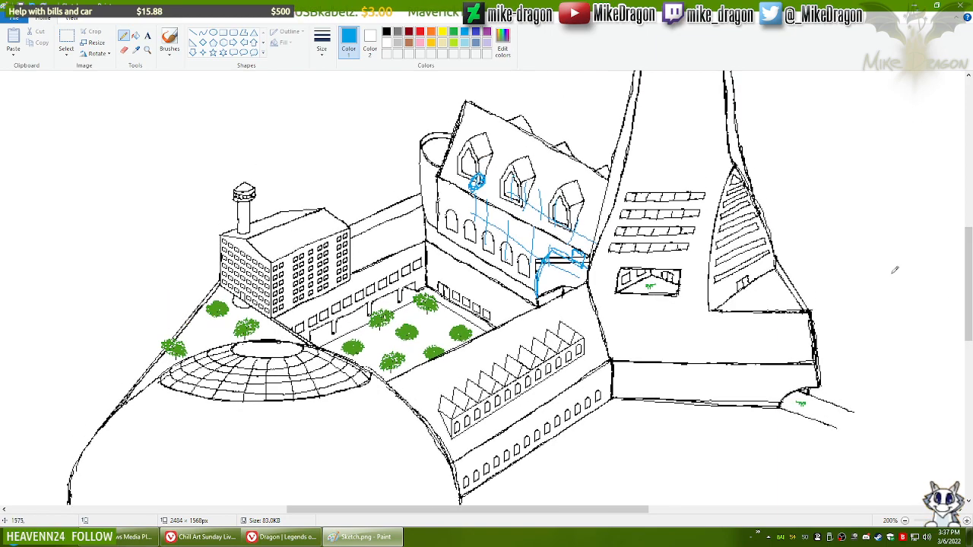
pyautogui.moveTo(970, 296)
pyautogui.mouseDown()
pyautogui.moveTo(971, 280)
pyautogui.moveTo(971, 301)
pyautogui.mouseUp()
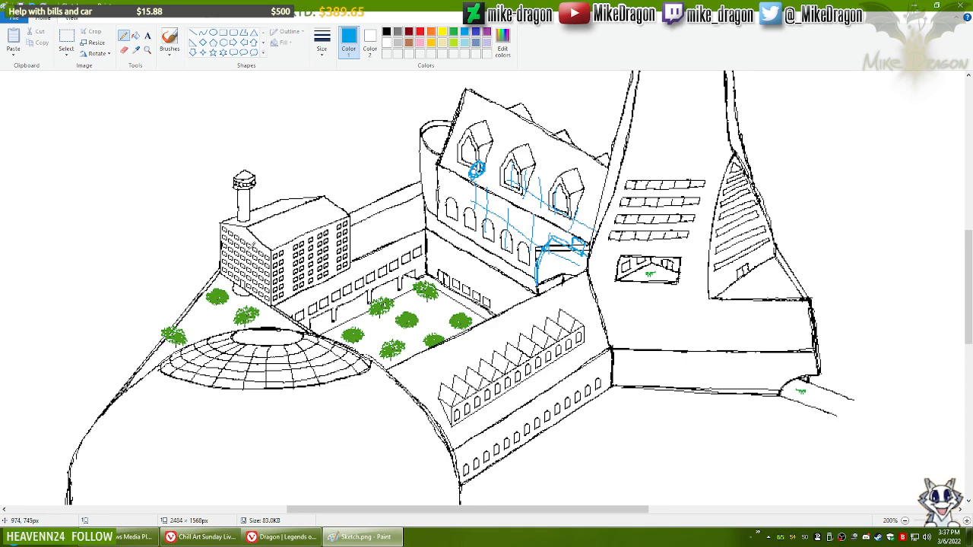
pyautogui.moveTo(970, 297); pyautogui.dragTo(970, 274)
pyautogui.keyDown('ctrl'); pyautogui.scroll(-2, 947, 255); pyautogui.keyUp('ctrl')
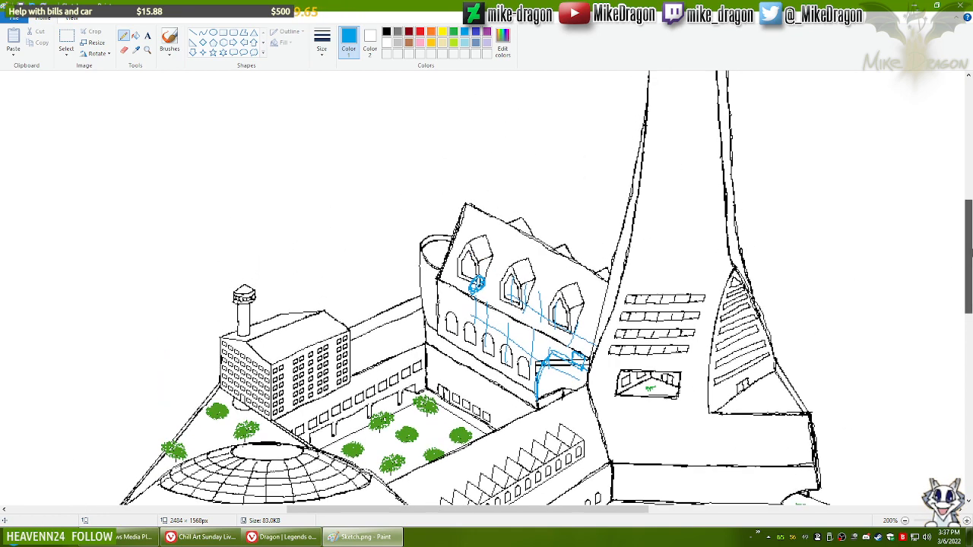
pyautogui.moveTo(970, 333); pyautogui.dragTo(970, 274)
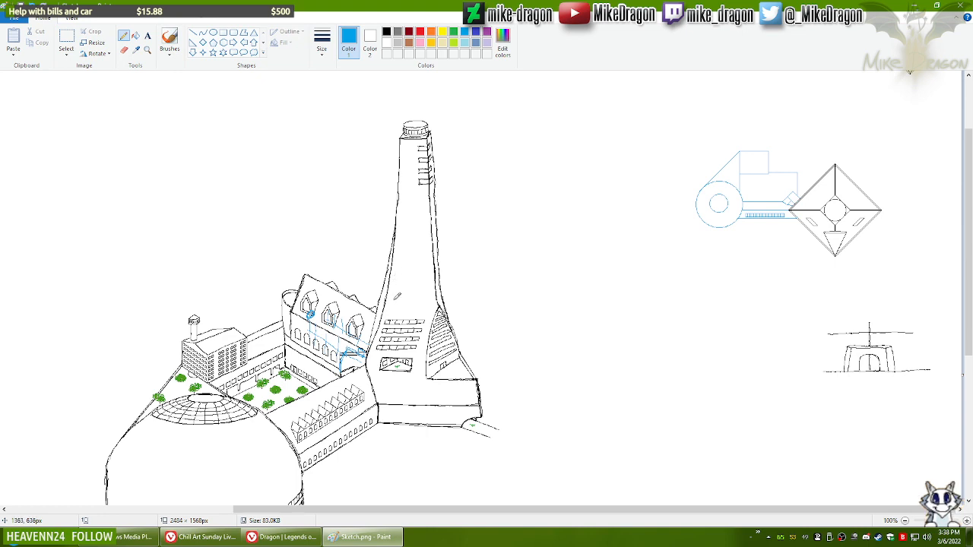
# Step: Sketch a blue spiral up the inside of the tall tower with two vertical lines through its centre
pyautogui.moveTo(396, 296)
pyautogui.mouseDown()
pyautogui.moveTo(423, 295)
pyautogui.moveTo(425, 276)
pyautogui.moveTo(397, 263)
pyautogui.moveTo(421, 220)
pyautogui.moveTo(406, 212)
pyautogui.moveTo(421, 179)
pyautogui.moveTo(403, 186)
pyautogui.moveTo(429, 138)
pyautogui.mouseUp()
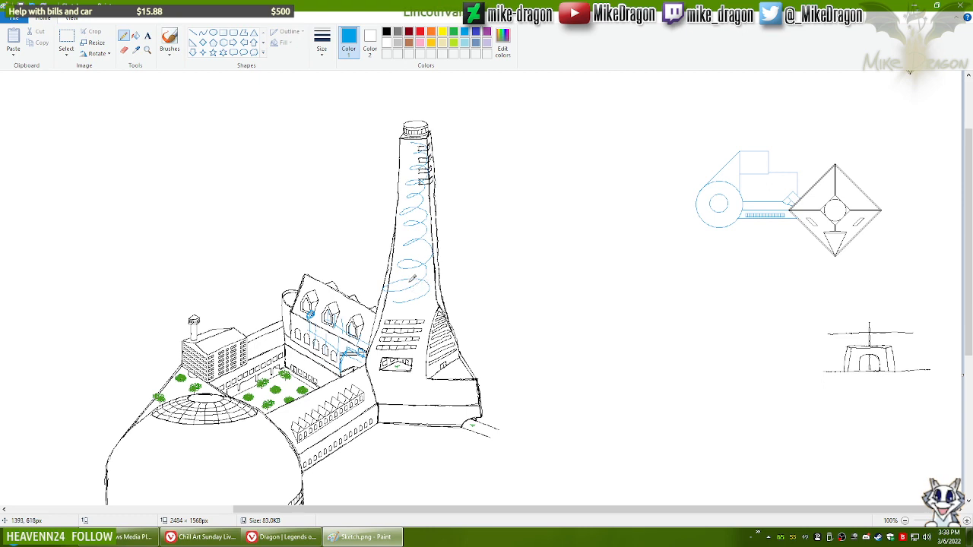
pyautogui.moveTo(415, 160); pyautogui.dragTo(414, 280)
pyautogui.moveTo(411, 158)
pyautogui.mouseDown()
pyautogui.moveTo(419, 272)
pyautogui.moveTo(420, 307)
pyautogui.mouseUp()
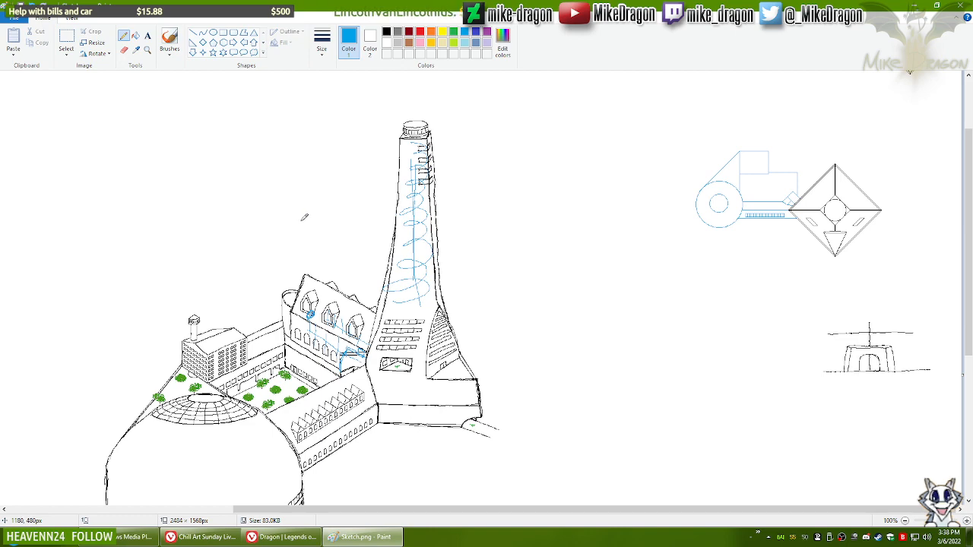
pyautogui.scroll(3, 969, 228)
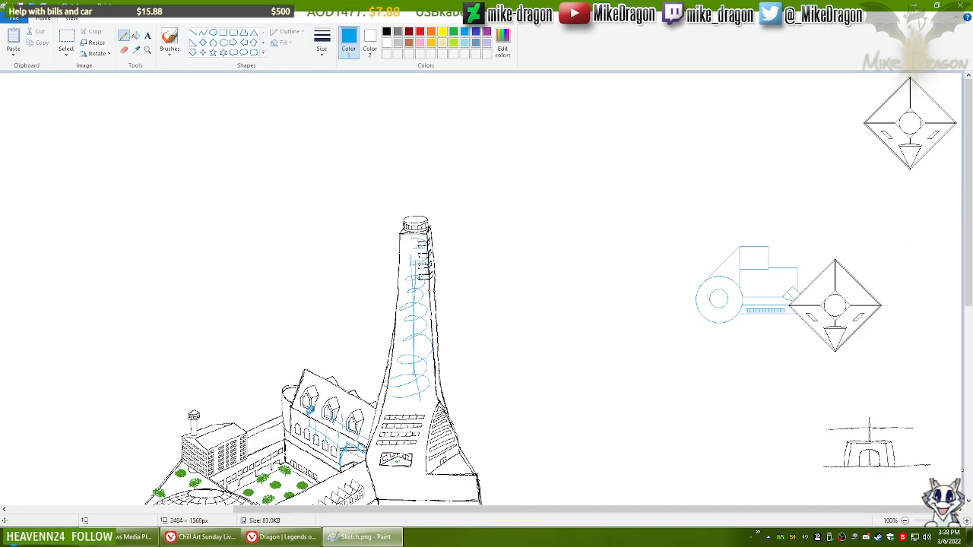
# Step: Launch Snaz and show its Chrono's settings
pyautogui.press('super')
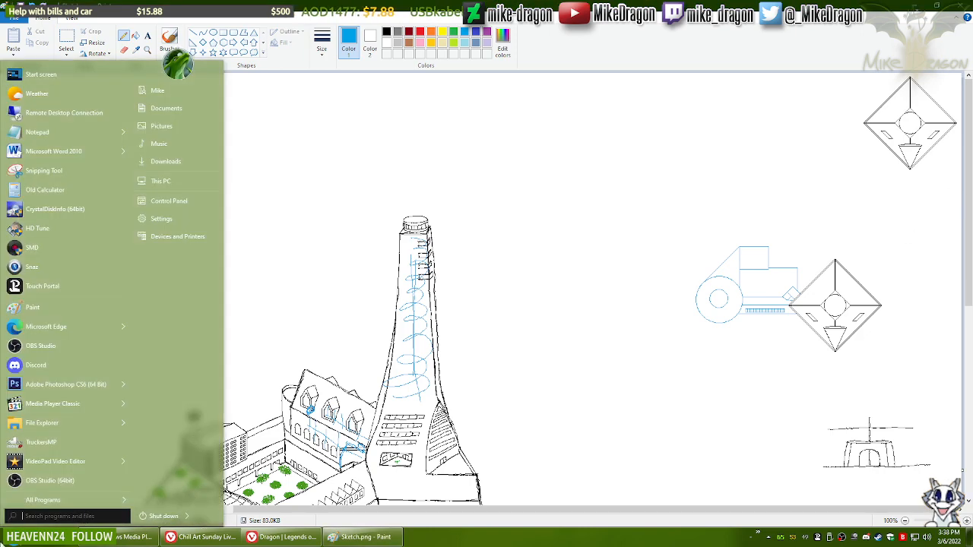
pyautogui.click(15, 267)
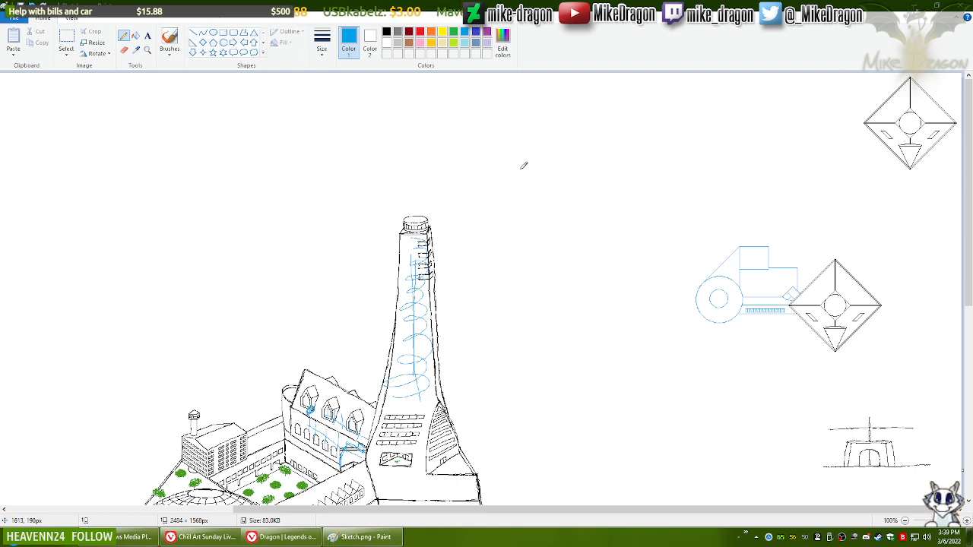
pyautogui.click(410, 182)
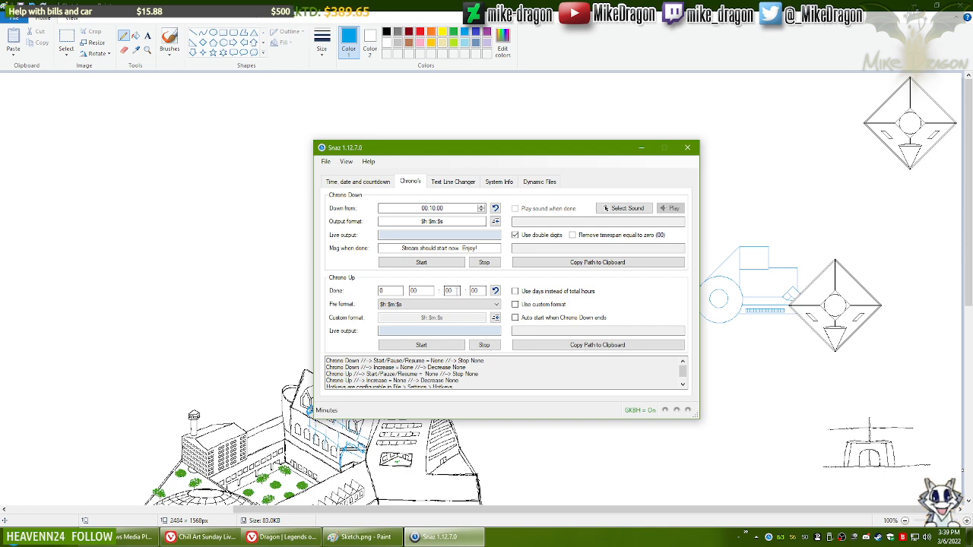
# Step: Set the Chrono Up starting minutes to 5, run the timer and stop it
pyautogui.doubleClick(447, 295)
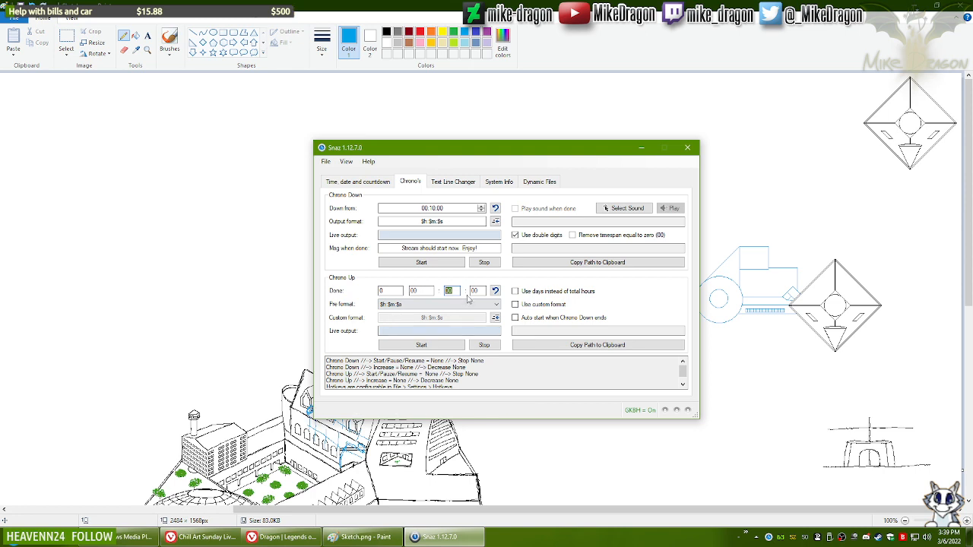
pyautogui.write('5')
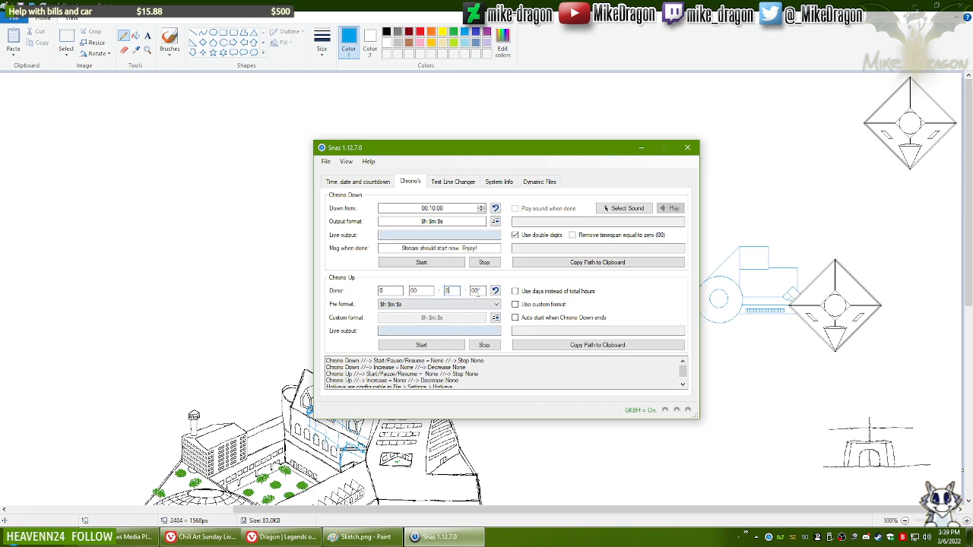
pyautogui.click(437, 345)
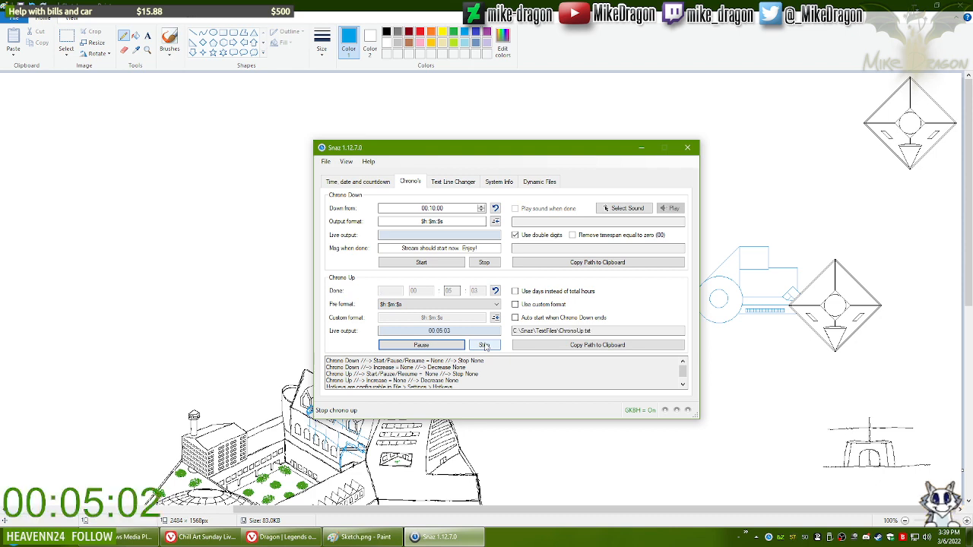
pyautogui.click(484, 346)
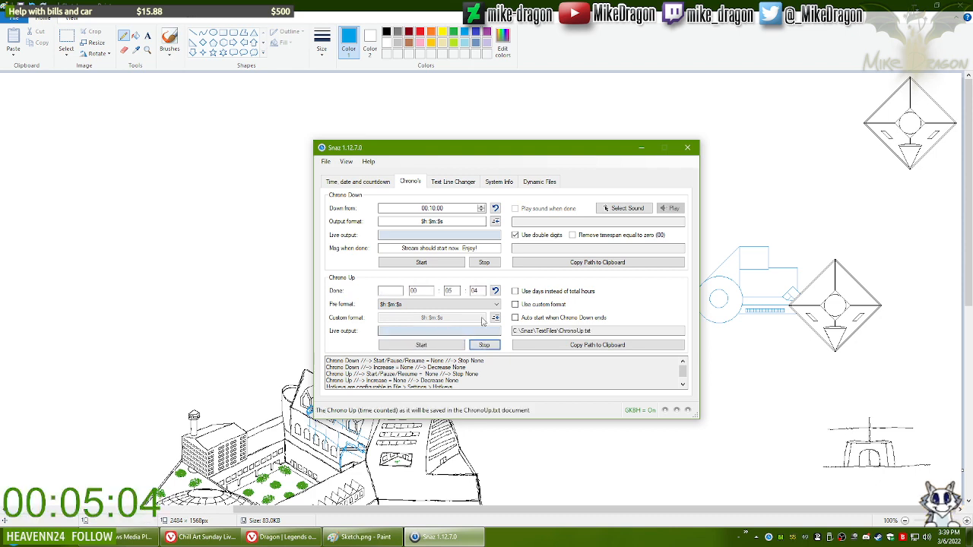
# Step: Set the Chrono Up minutes and seconds to 0, start the timer and return to the Paint drawing
pyautogui.doubleClick(456, 290)
pyautogui.write('0')
pyautogui.press('Tab')
pyautogui.write('0')
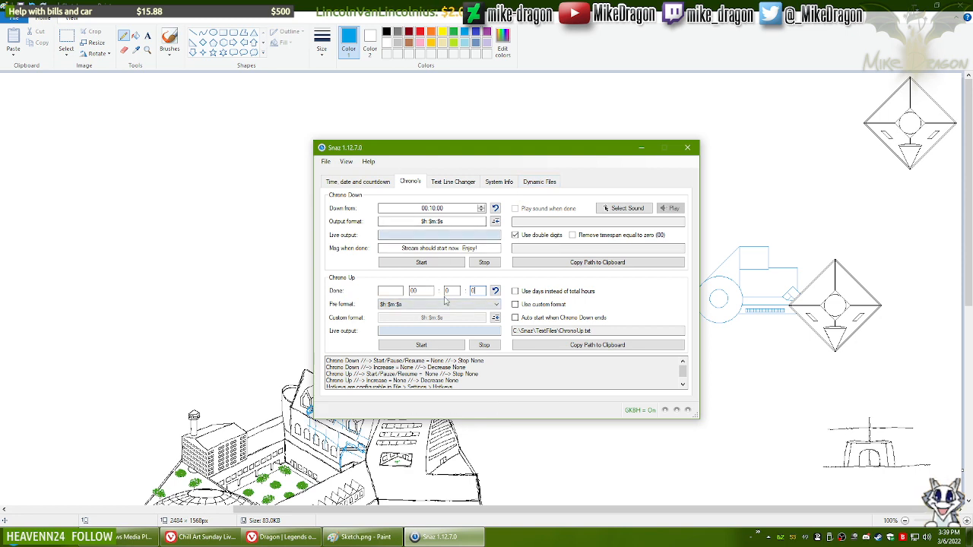
pyautogui.click(434, 348)
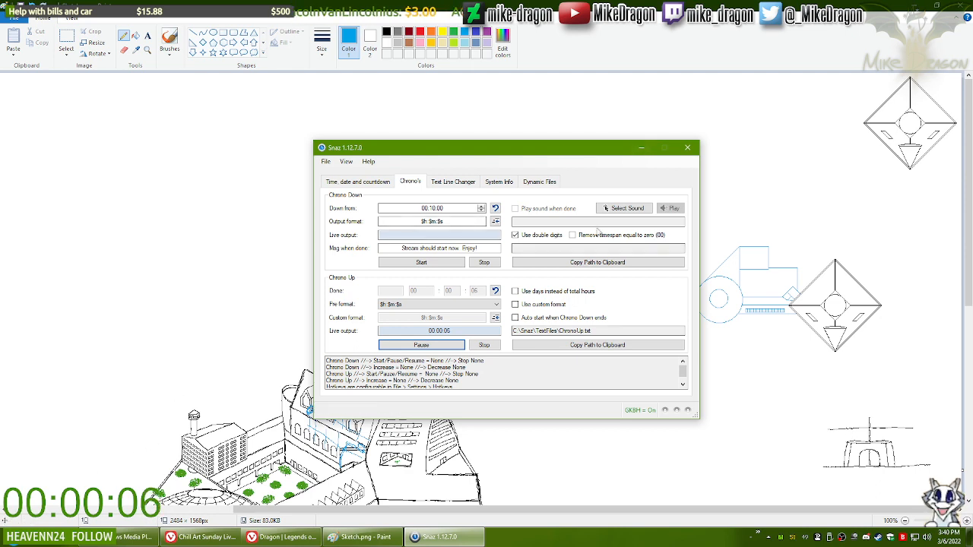
pyautogui.click(623, 47)
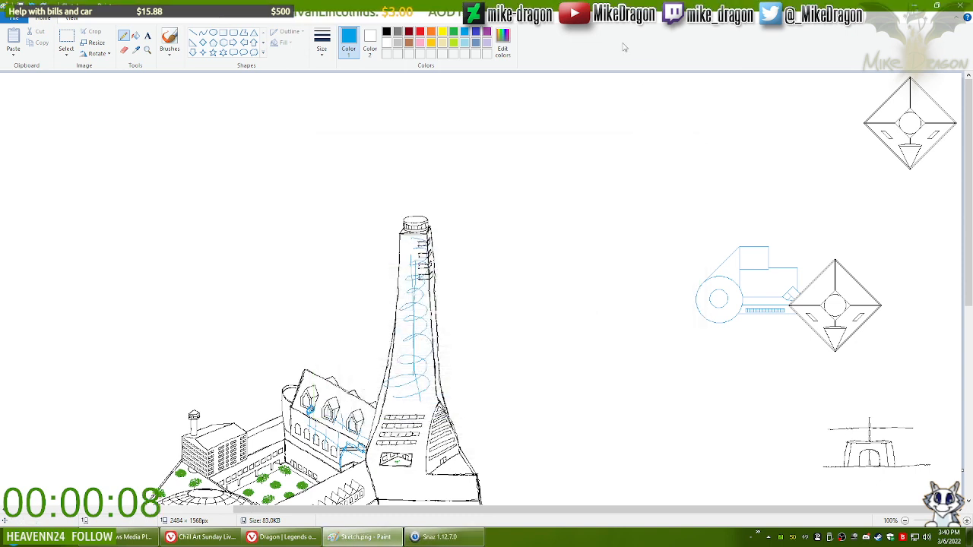
# Step: Undo the blue pencil marks drawn over the tower and the dormered hall
pyautogui.hotkey('ctrl', 'z')
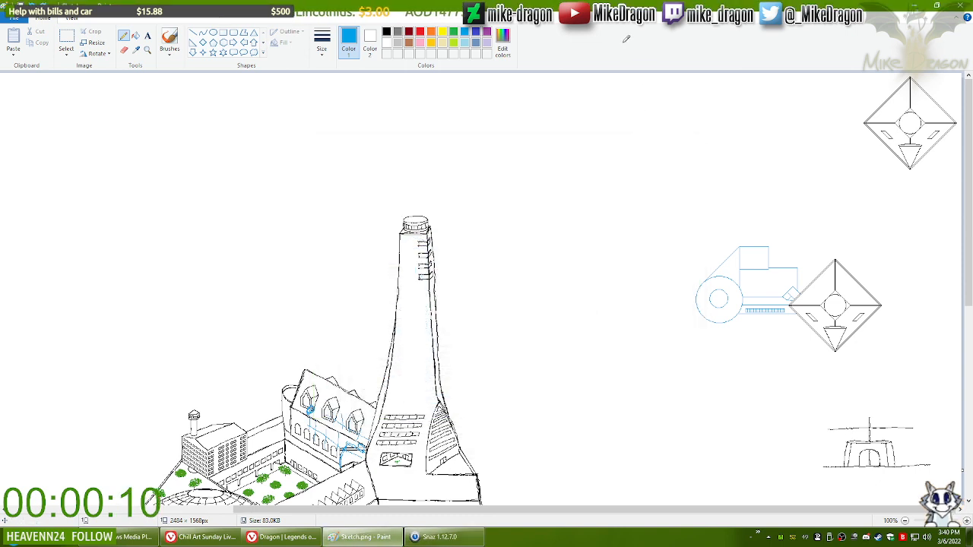
pyautogui.hotkey('ctrl', 'z')
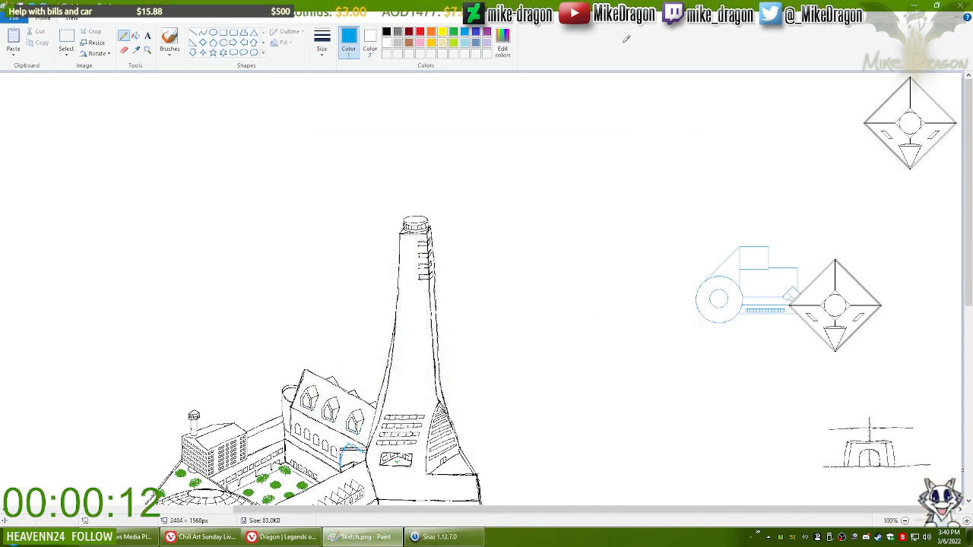
# Step: Open Progress Sheet.png from the A Birdie Told Me folder in oC - Photoshop in a separate Paint window
pyautogui.hotkey('ctrl', 'o')
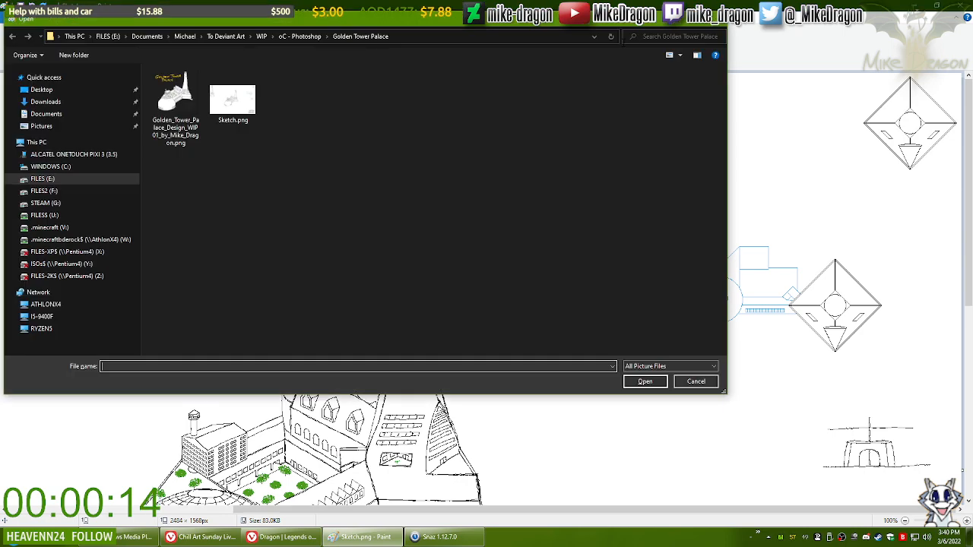
pyautogui.click(300, 37)
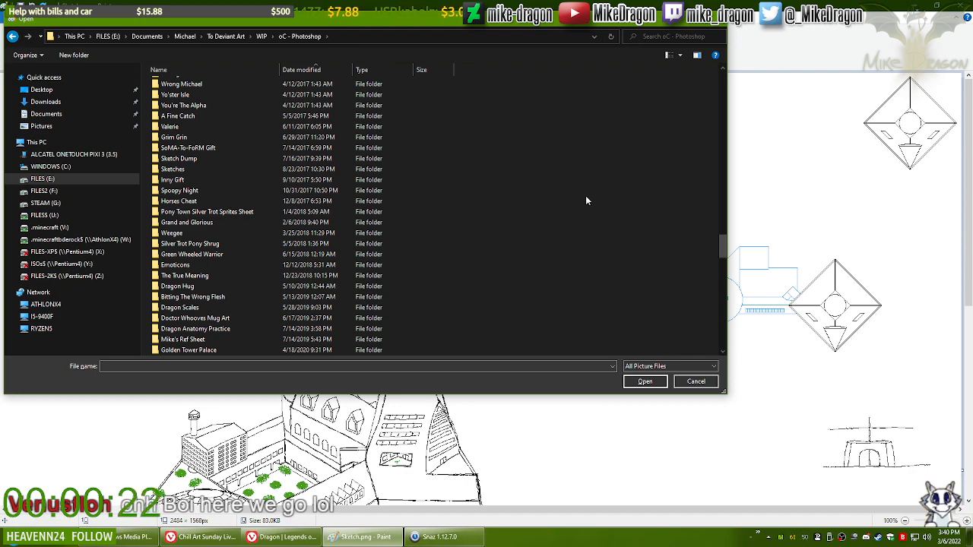
pyautogui.press('a')
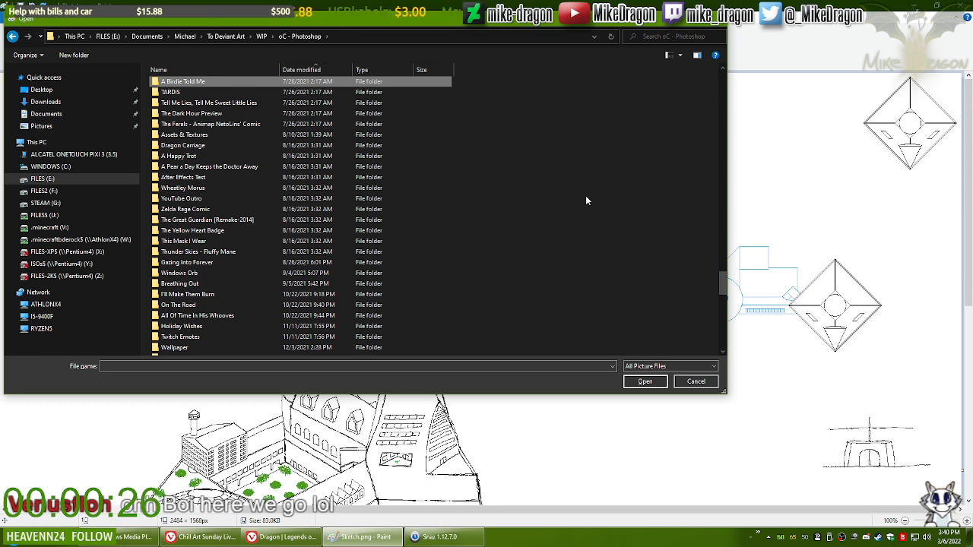
pyautogui.press('Return')
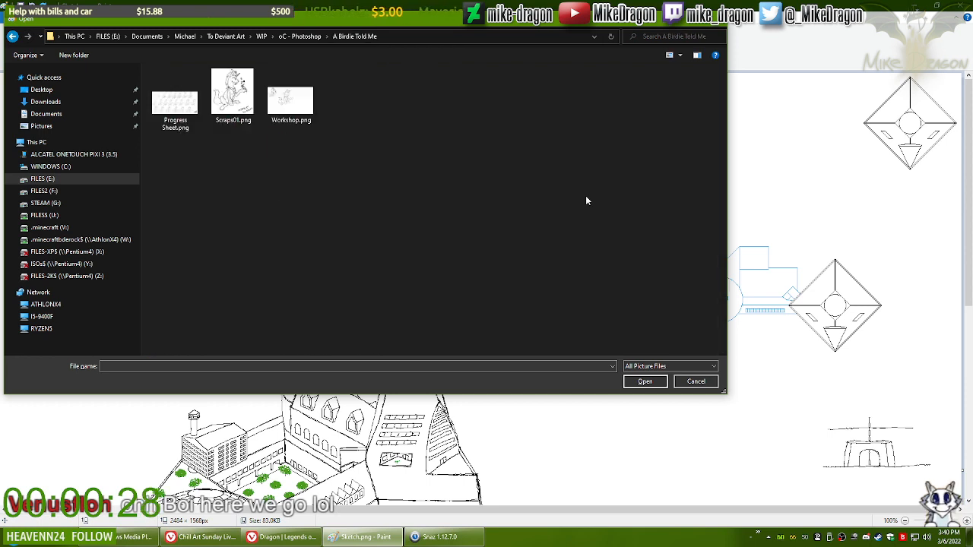
pyautogui.rightClick(192, 108)
pyautogui.click(67, 166)
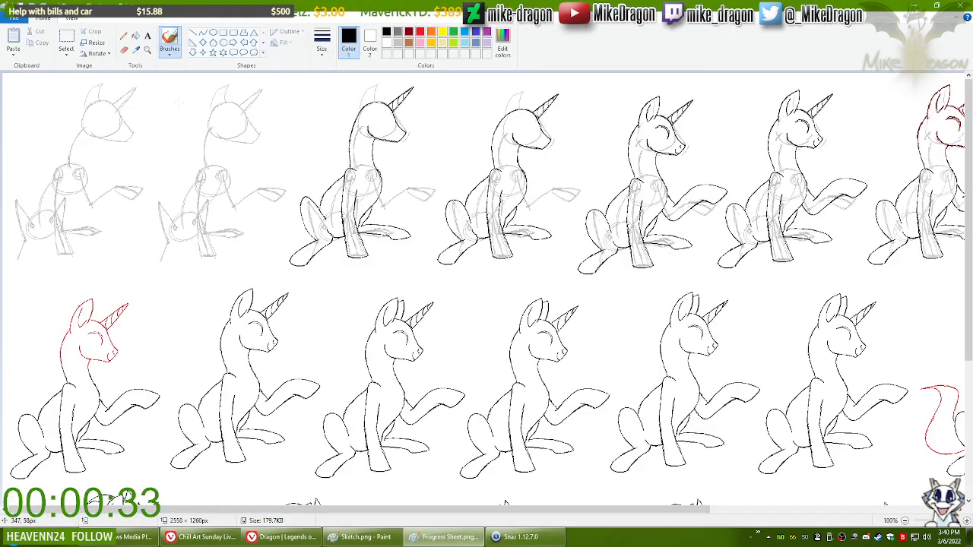
# Step: Open Workshop.png from the A Birdie Told Me folder in the Sketch.png window, discarding the unsaved changes
pyautogui.click(123, 36)
pyautogui.click(365, 537)
pyautogui.click(429, 180)
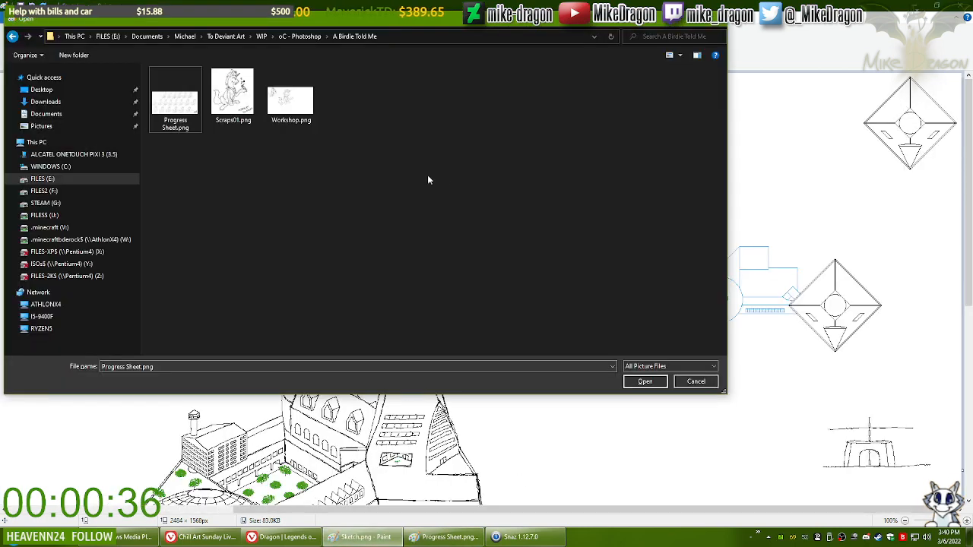
pyautogui.doubleClick(285, 112)
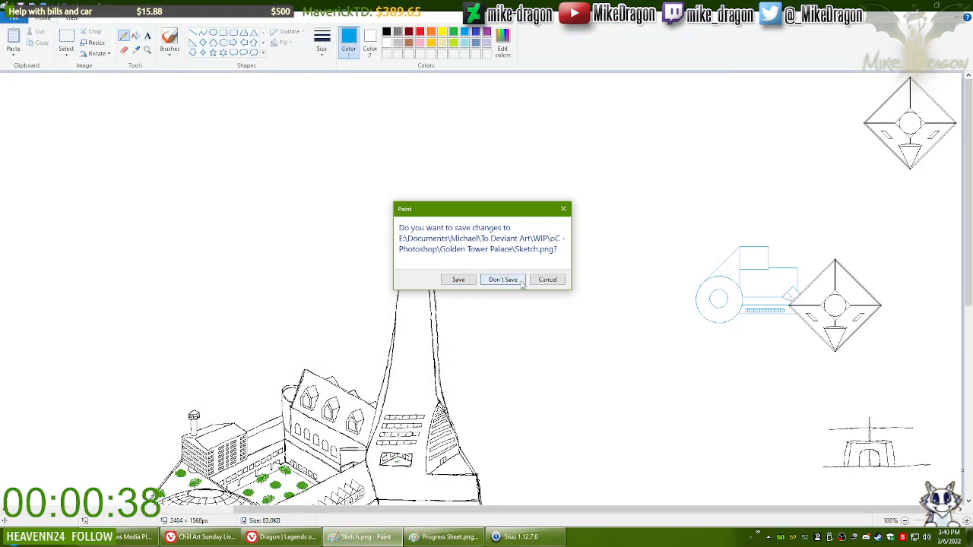
pyautogui.click(521, 279)
# Step: Copy the whole Workshop picture and paste it into a new image whose canvas width is reduced to 1
pyautogui.hotkey('ctrl', 'a')
pyautogui.hotkey('ctrl', 'c')
pyautogui.hotkey('ctrl', 'n')
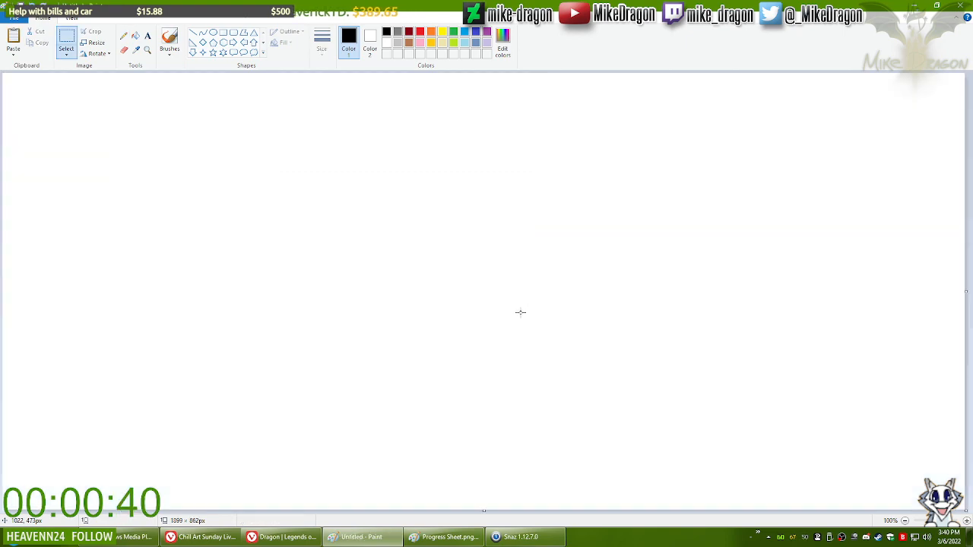
pyautogui.hotkey('ctrl', 'e')
pyautogui.write('1')
pyautogui.press('Return')
pyautogui.hotkey('ctrl', 'v')
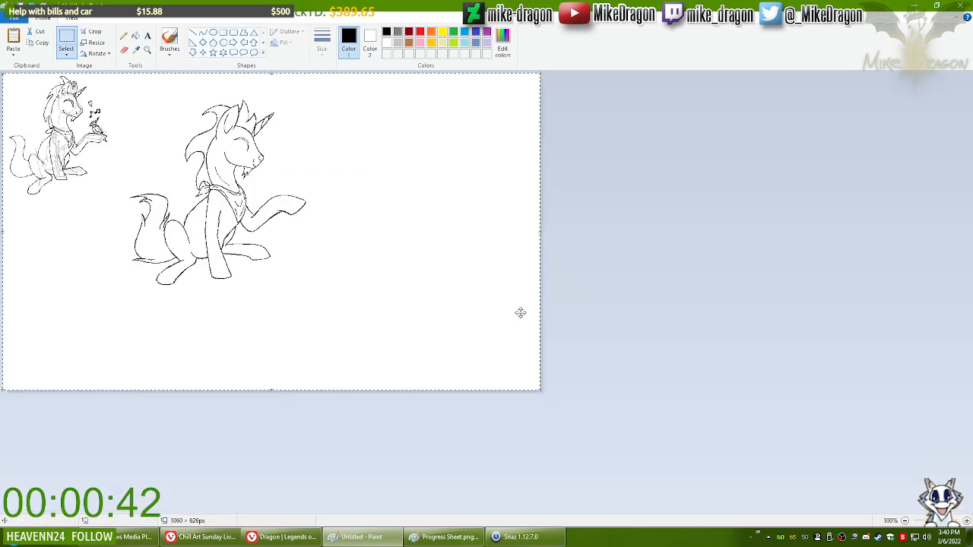
# Step: Save the new image as a PNG over the existing Workshop.png in the A Birdie Told Me folder
pyautogui.hotkey('ctrl', 's')
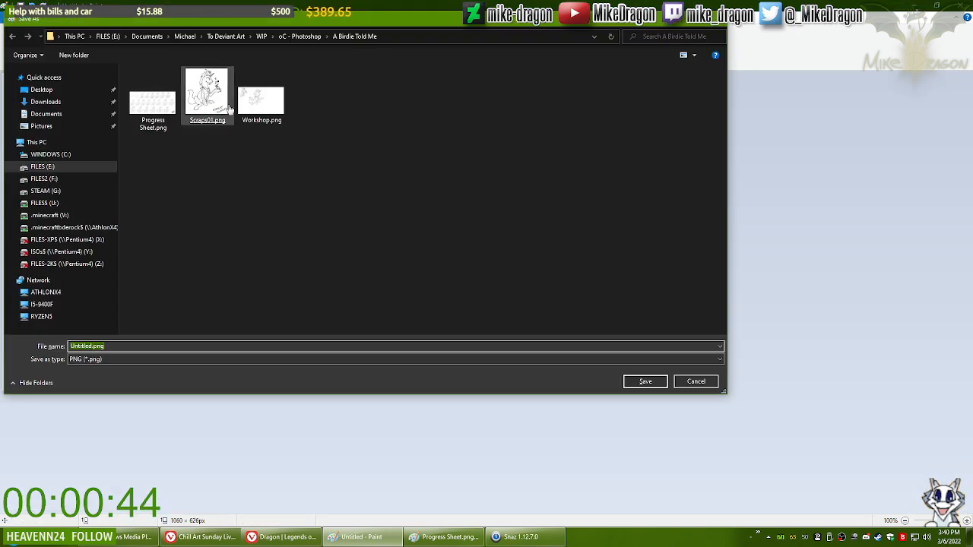
pyautogui.doubleClick(262, 99)
pyautogui.click(510, 270)
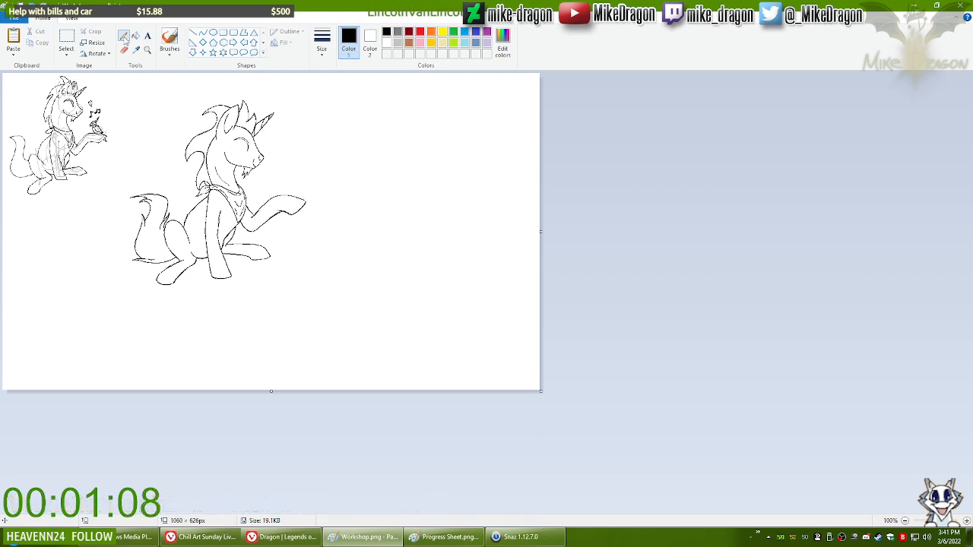
# Step: Handwrite "A BIRD" in black pencil in the empty area below the sitting unicorn, working at 200% zoom
pyautogui.click(124, 38)
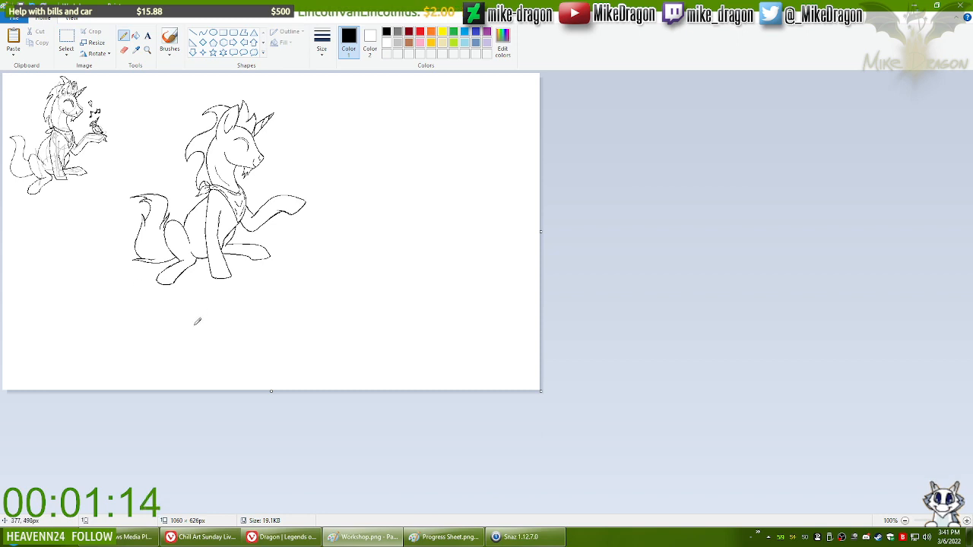
pyautogui.click(147, 52)
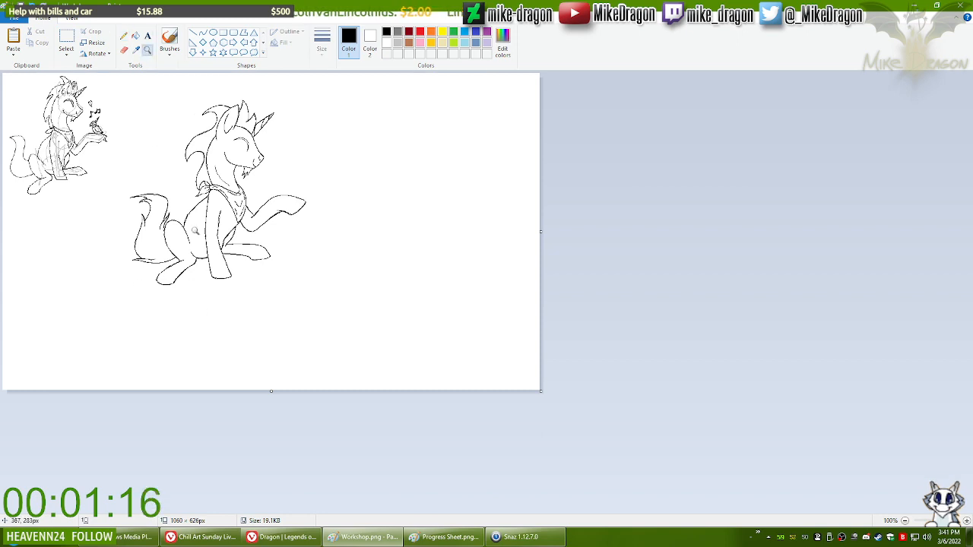
pyautogui.click(236, 327)
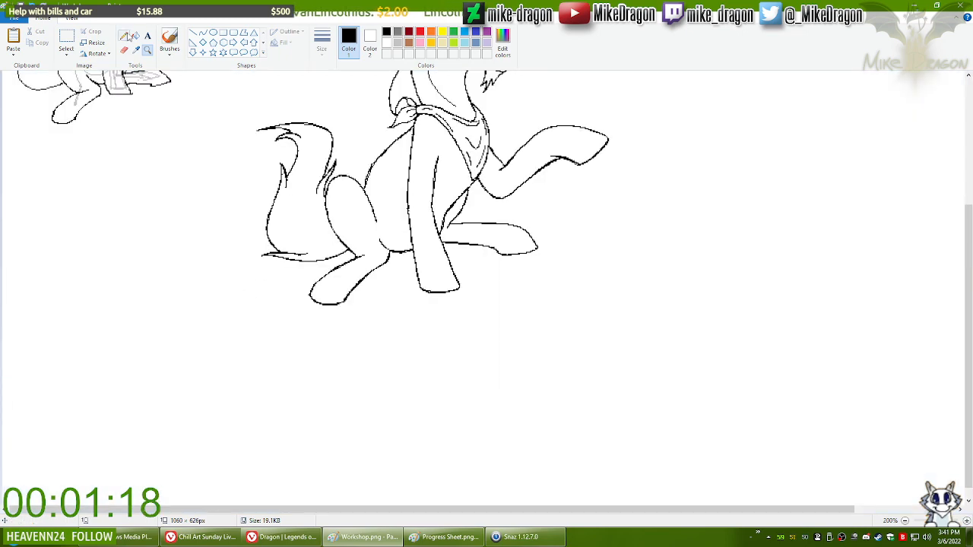
pyautogui.click(124, 36)
pyautogui.moveTo(969, 380); pyautogui.dragTo(968, 386)
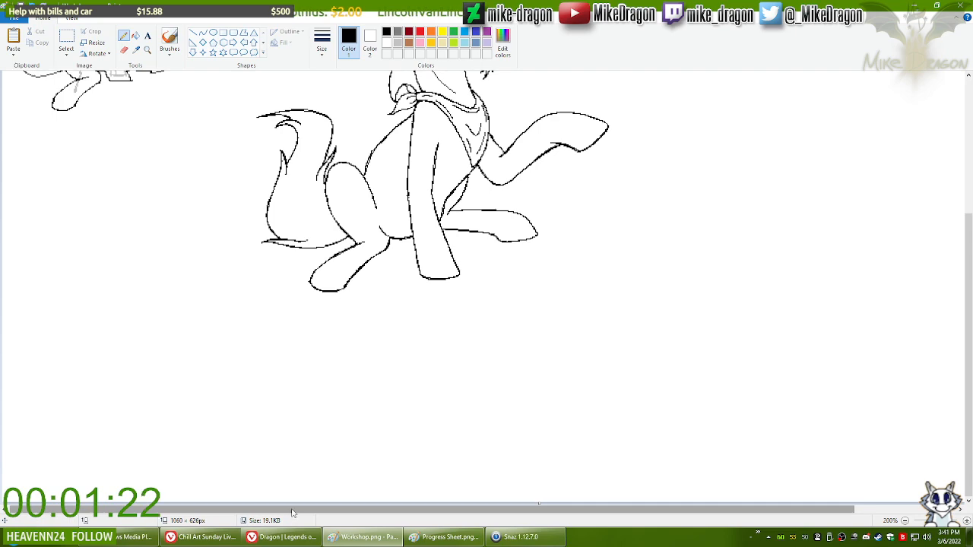
pyautogui.moveTo(292, 509); pyautogui.dragTo(291, 508)
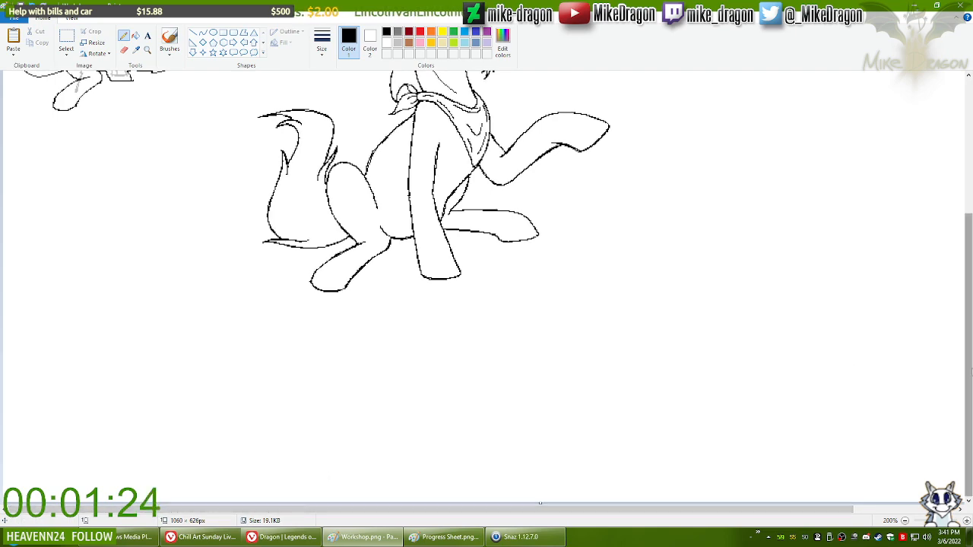
pyautogui.moveTo(970, 373)
pyautogui.mouseDown()
pyautogui.moveTo(970, 248)
pyautogui.moveTo(968, 358)
pyautogui.mouseUp()
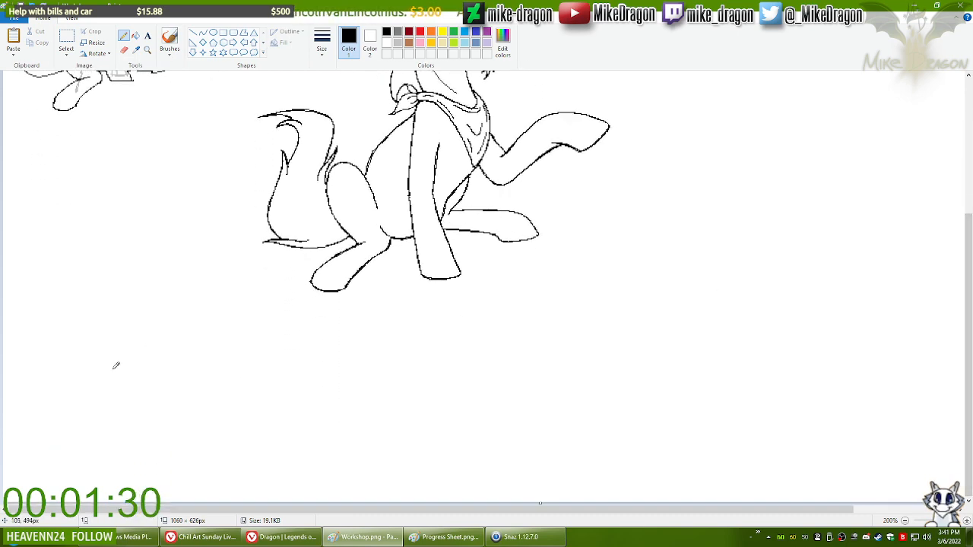
pyautogui.moveTo(83, 393)
pyautogui.mouseDown()
pyautogui.moveTo(94, 369)
pyautogui.moveTo(86, 385)
pyautogui.moveTo(137, 387)
pyautogui.moveTo(138, 367)
pyautogui.moveTo(149, 378)
pyautogui.moveTo(171, 375)
pyautogui.moveTo(186, 397)
pyautogui.mouseUp()
pyautogui.moveTo(184, 371)
pyautogui.mouseDown()
pyautogui.moveTo(191, 395)
pyautogui.moveTo(199, 377)
pyautogui.moveTo(213, 386)
pyautogui.moveTo(220, 367)
pyautogui.moveTo(219, 399)
pyautogui.mouseUp()
pyautogui.moveTo(216, 366); pyautogui.dragTo(221, 399)
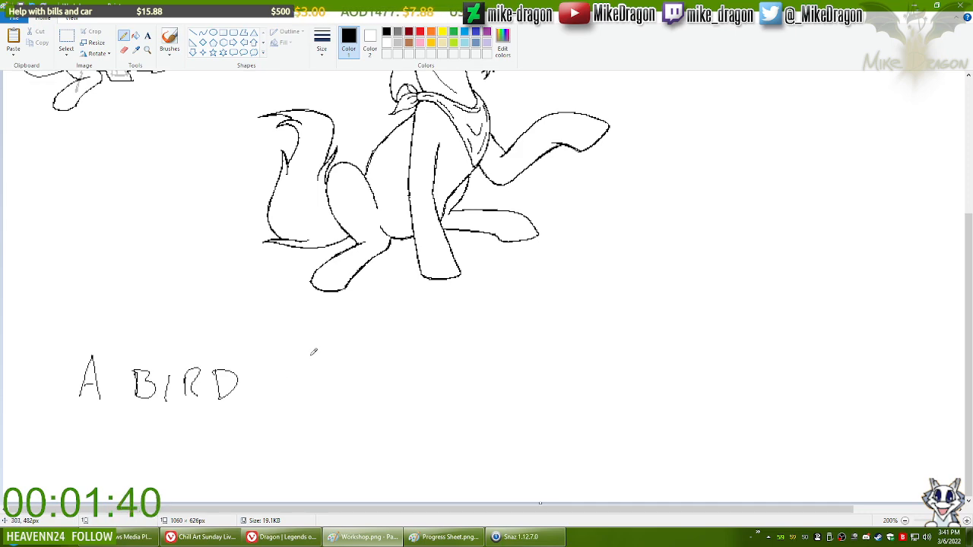
pyautogui.hotkey('ctrl', 'o')
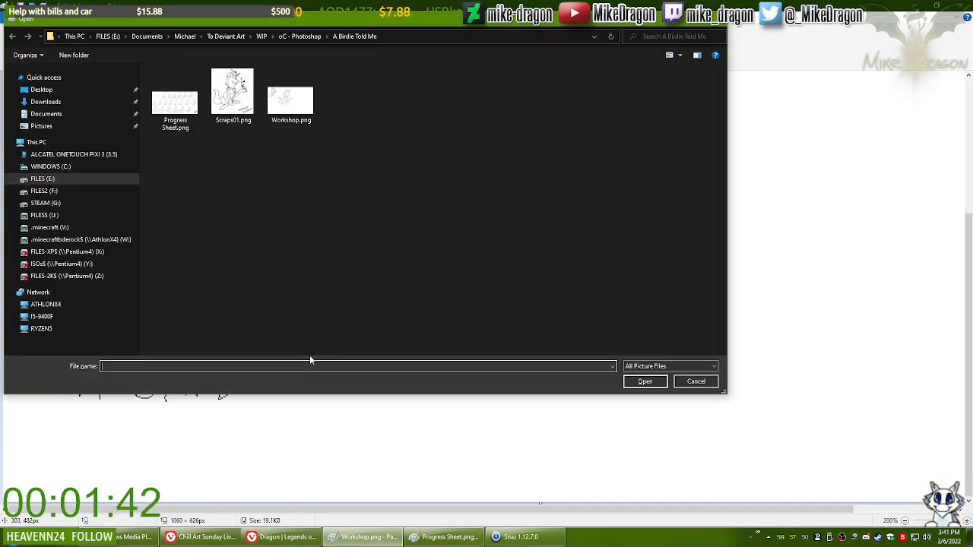
pyautogui.press('Escape')
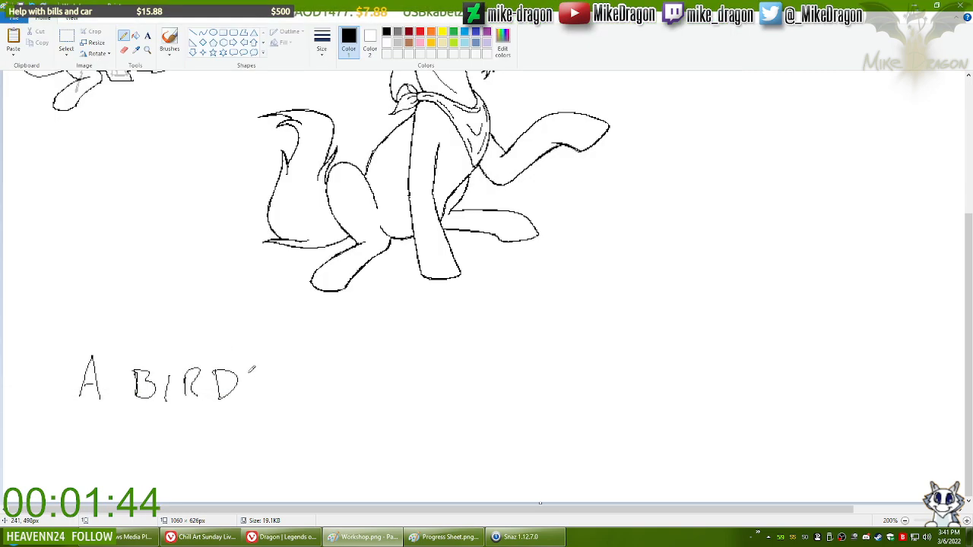
# Step: Continue the handwritten pencil line so it reads "A BIRDIE TOLD ME ="
pyautogui.moveTo(251, 369); pyautogui.dragTo(264, 371)
pyautogui.moveTo(260, 384)
pyautogui.mouseDown()
pyautogui.moveTo(274, 371)
pyautogui.moveTo(342, 369)
pyautogui.mouseUp()
pyautogui.moveTo(365, 371)
pyautogui.mouseDown()
pyautogui.moveTo(354, 377)
pyautogui.moveTo(366, 373)
pyautogui.mouseUp()
pyautogui.moveTo(375, 368); pyautogui.dragTo(386, 388)
pyautogui.moveTo(395, 373)
pyautogui.mouseDown()
pyautogui.moveTo(396, 390)
pyautogui.moveTo(499, 384)
pyautogui.moveTo(543, 371)
pyautogui.mouseUp()
pyautogui.moveTo(524, 381); pyautogui.dragTo(544, 379)
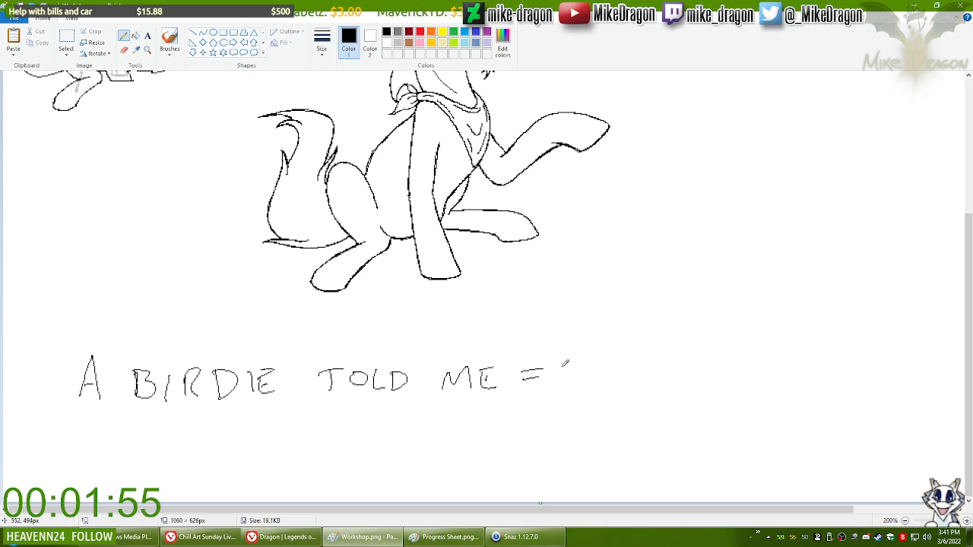
# Step: Handwrite the translation "UM PASSARINHO ME CONTOU" after the equals sign
pyautogui.moveTo(560, 367)
pyautogui.mouseDown()
pyautogui.moveTo(593, 365)
pyautogui.moveTo(591, 385)
pyautogui.moveTo(654, 365)
pyautogui.moveTo(684, 386)
pyautogui.mouseUp()
pyautogui.moveTo(715, 363); pyautogui.dragTo(706, 386)
pyautogui.moveTo(731, 371)
pyautogui.mouseDown()
pyautogui.moveTo(768, 360)
pyautogui.moveTo(772, 375)
pyautogui.moveTo(791, 377)
pyautogui.moveTo(823, 358)
pyautogui.moveTo(822, 374)
pyautogui.moveTo(851, 369)
pyautogui.mouseUp()
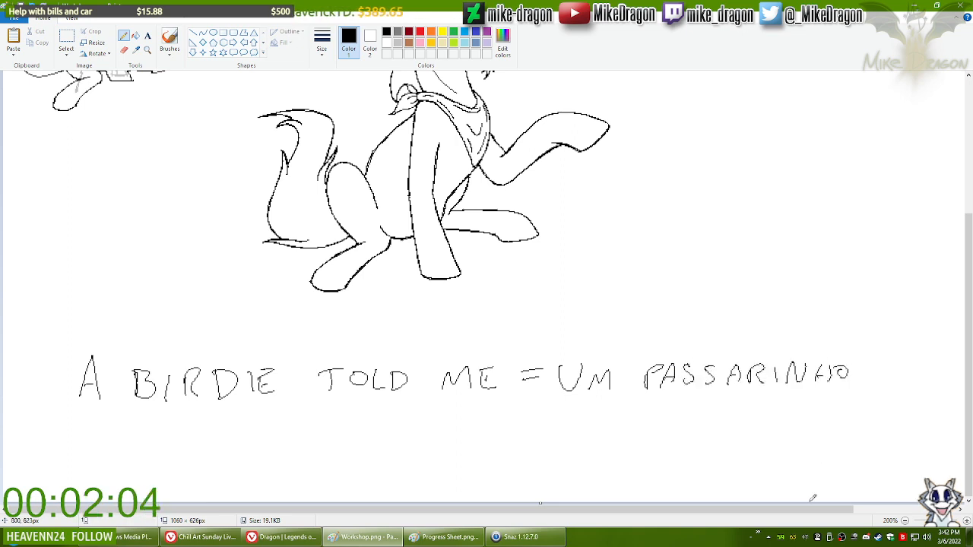
pyautogui.hscroll(4, 812, 498)
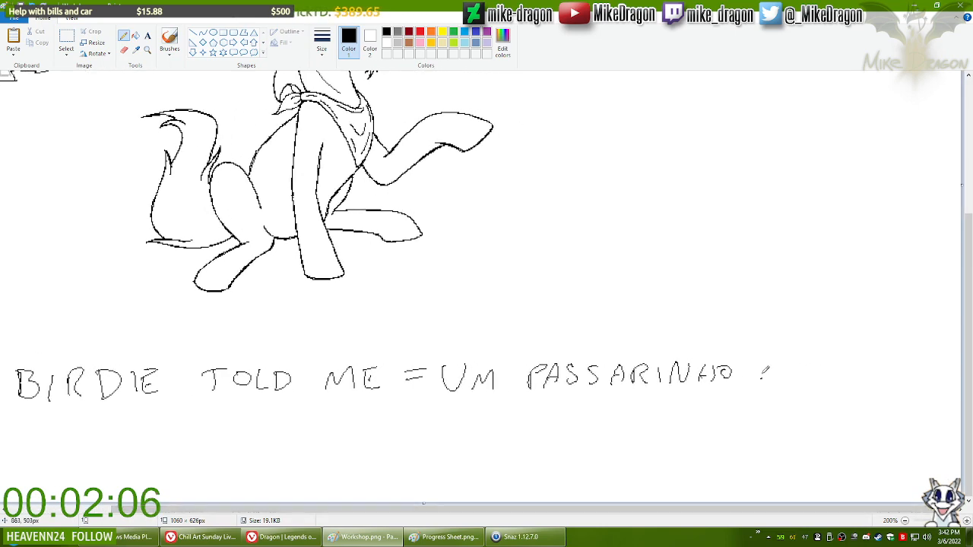
pyautogui.moveTo(767, 368); pyautogui.dragTo(855, 380)
pyautogui.moveTo(874, 365); pyautogui.dragTo(950, 365)
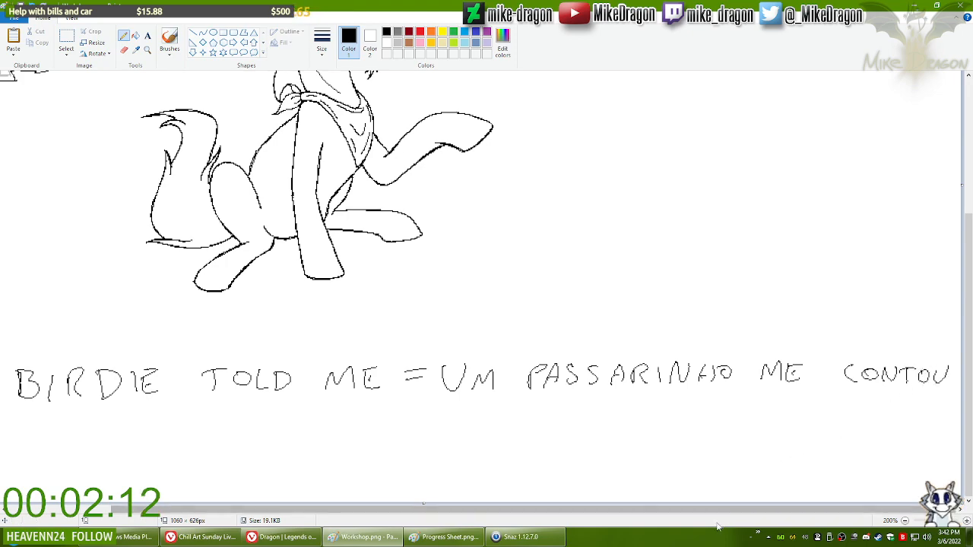
# Step: Label the English phrase "ENG" and the Portuguese phrase "PT-BR" in pencil above the handwritten line
pyautogui.moveTo(723, 511)
pyautogui.mouseDown()
pyautogui.moveTo(668, 509)
pyautogui.moveTo(705, 511)
pyautogui.mouseUp()
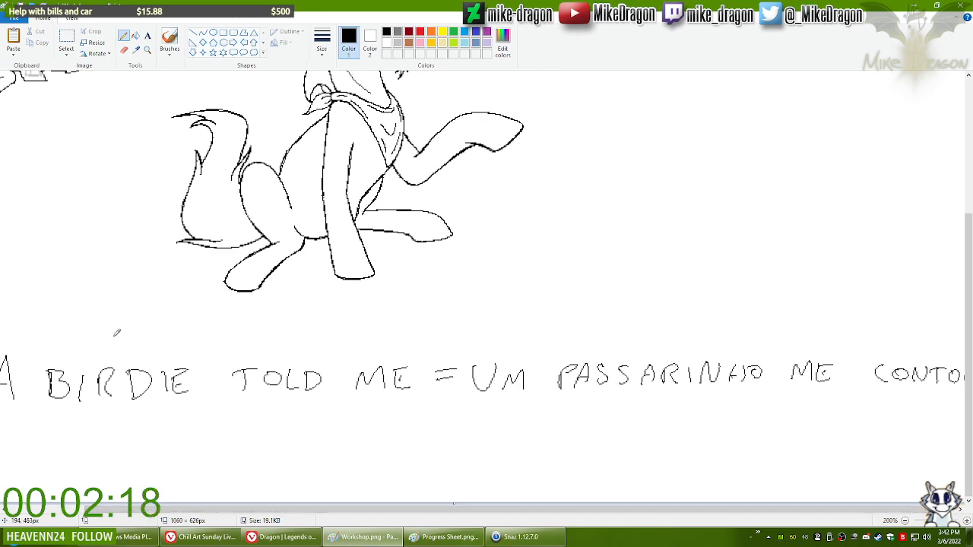
pyautogui.moveTo(114, 332)
pyautogui.mouseDown()
pyautogui.moveTo(128, 352)
pyautogui.moveTo(125, 331)
pyautogui.mouseUp()
pyautogui.moveTo(114, 342); pyautogui.dragTo(123, 342)
pyautogui.moveTo(125, 333)
pyautogui.mouseDown()
pyautogui.moveTo(130, 325)
pyautogui.moveTo(149, 334)
pyautogui.mouseUp()
pyautogui.moveTo(155, 332); pyautogui.dragTo(166, 341)
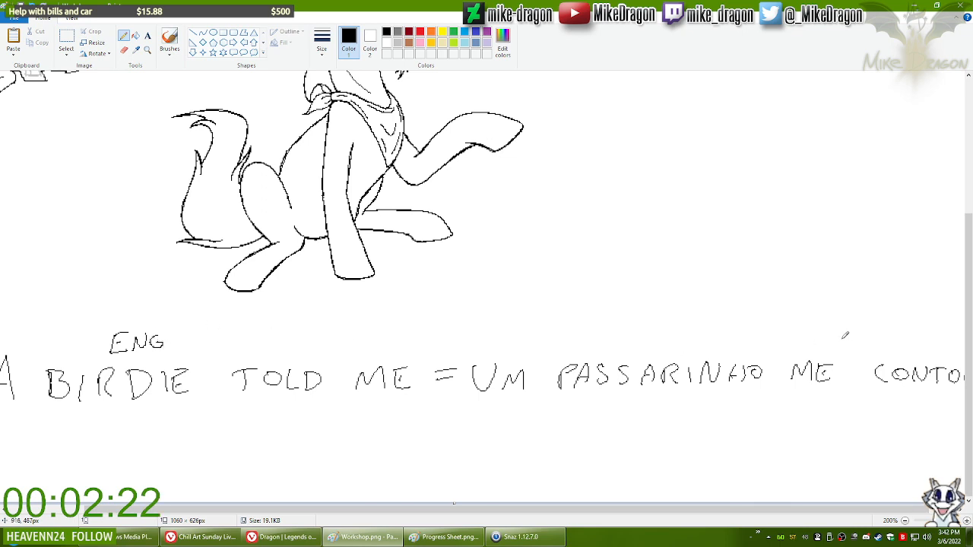
pyautogui.moveTo(752, 326); pyautogui.dragTo(751, 343)
pyautogui.moveTo(752, 327)
pyautogui.mouseDown()
pyautogui.moveTo(769, 324)
pyautogui.moveTo(773, 343)
pyautogui.mouseUp()
pyautogui.moveTo(766, 330)
pyautogui.mouseDown()
pyautogui.moveTo(795, 324)
pyautogui.moveTo(805, 344)
pyautogui.mouseUp()
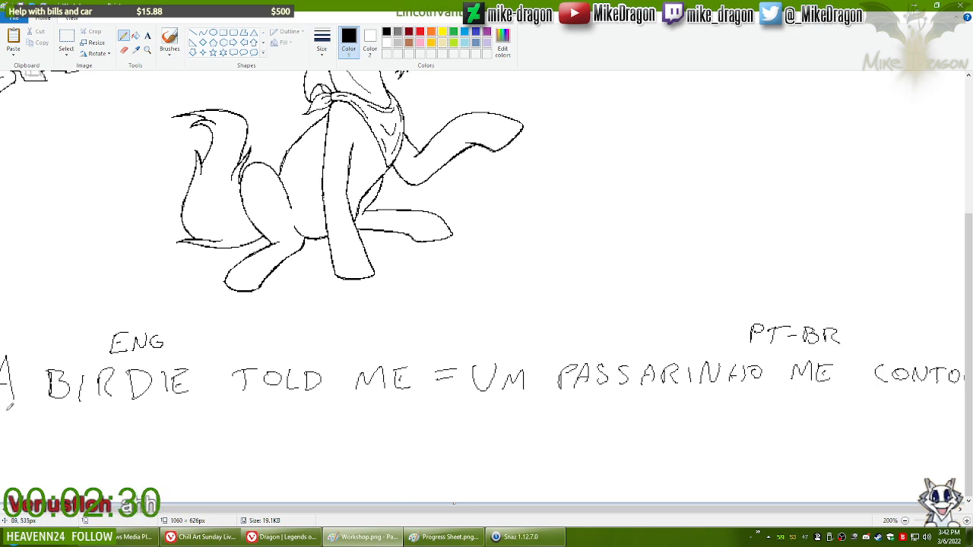
# Step: Draw curved pencil arrows below the line from "A" to "UM" and from "BIRDIE" to "PASSARINHO"
pyautogui.moveTo(9, 411)
pyautogui.mouseDown()
pyautogui.moveTo(62, 443)
pyautogui.moveTo(265, 465)
pyautogui.moveTo(472, 398)
pyautogui.moveTo(456, 396)
pyautogui.moveTo(473, 418)
pyautogui.mouseUp()
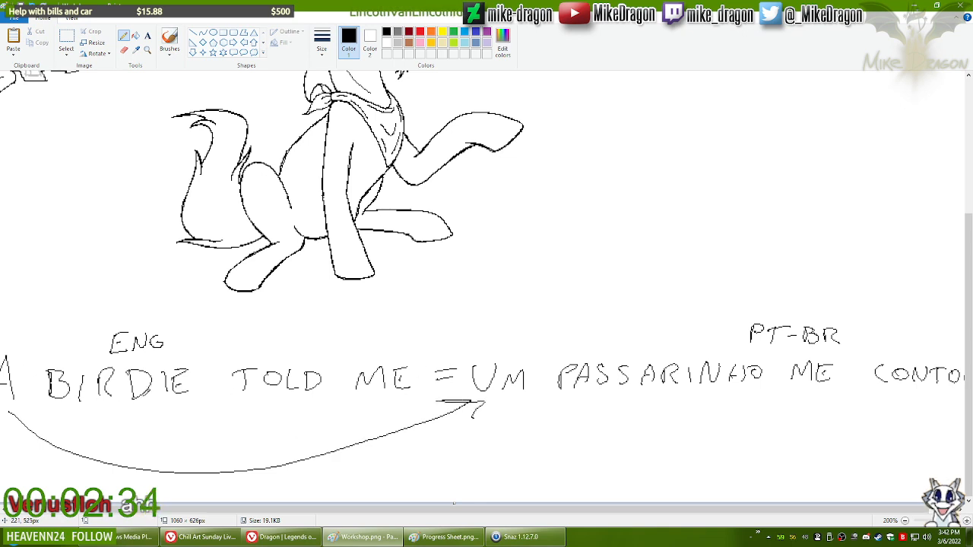
pyautogui.moveTo(182, 413)
pyautogui.mouseDown()
pyautogui.moveTo(363, 446)
pyautogui.moveTo(583, 433)
pyautogui.moveTo(659, 409)
pyautogui.mouseUp()
# Step: Bracket "TOLD ME" and "ME CONTOU" from below and link the two brackets with a curved pencil arrow
pyautogui.hscroll(1, 398, 511)
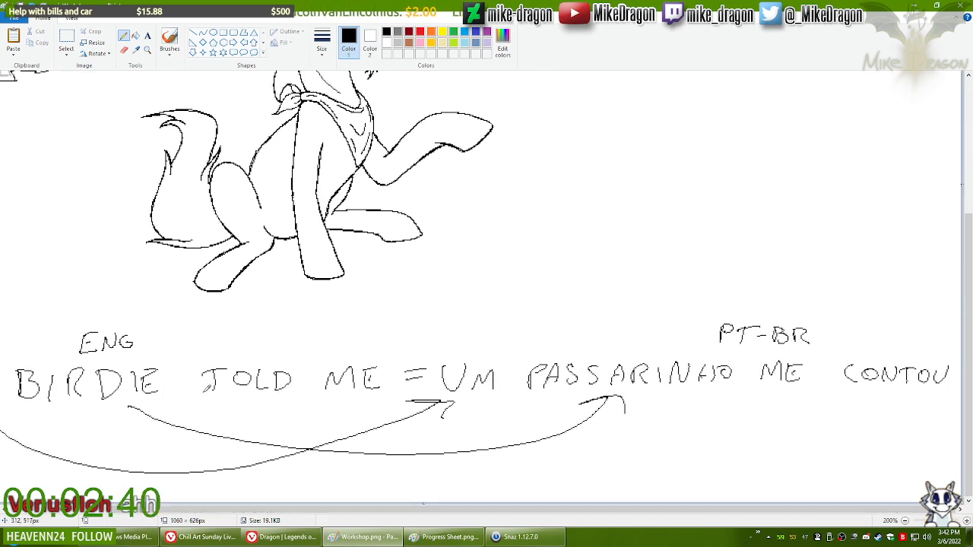
pyautogui.moveTo(203, 384)
pyautogui.mouseDown()
pyautogui.moveTo(308, 402)
pyautogui.moveTo(388, 388)
pyautogui.mouseUp()
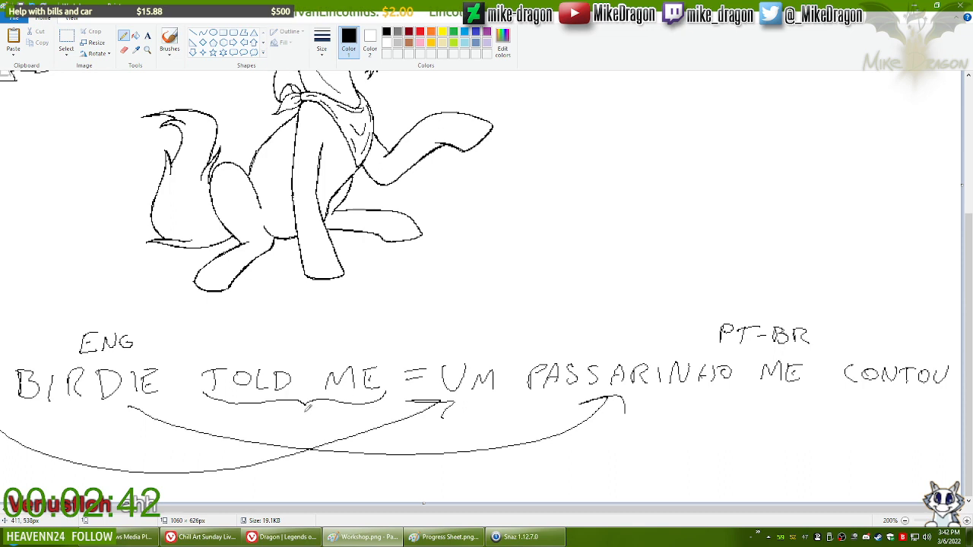
pyautogui.moveTo(307, 408)
pyautogui.mouseDown()
pyautogui.moveTo(336, 430)
pyautogui.moveTo(422, 450)
pyautogui.moveTo(597, 450)
pyautogui.moveTo(808, 414)
pyautogui.moveTo(839, 393)
pyautogui.mouseUp()
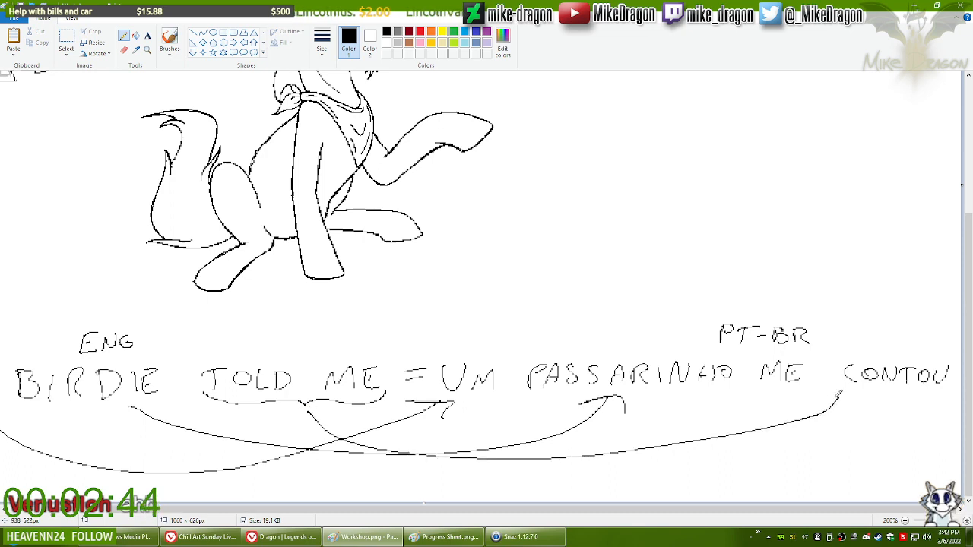
pyautogui.moveTo(755, 382)
pyautogui.mouseDown()
pyautogui.moveTo(828, 384)
pyautogui.moveTo(846, 394)
pyautogui.moveTo(854, 384)
pyautogui.moveTo(880, 393)
pyautogui.moveTo(959, 367)
pyautogui.mouseUp()
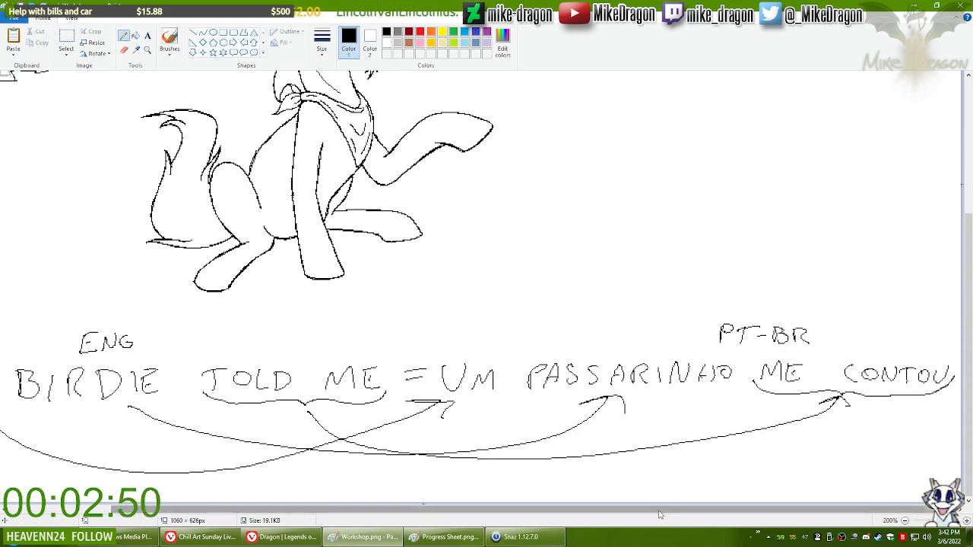
# Step: Undo the brackets and linking arrow drawn under "TOLD ME" and "ME CONTOU"
pyautogui.hotkey('ctrl', 'z')
pyautogui.hotkey('ctrl', 'z')
pyautogui.hotkey('ctrl', 'z')
pyautogui.hotkey('ctrl', 'z')
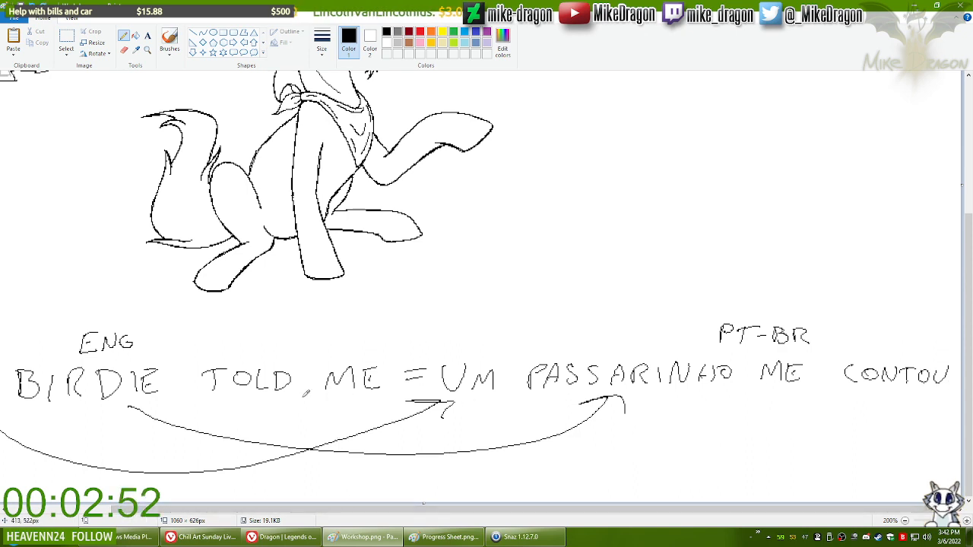
# Step: Draw separate curved pencil arrows from "TOLD" to "CONTOU" and from the English "ME" to the Portuguese "ME"
pyautogui.moveTo(256, 396)
pyautogui.mouseDown()
pyautogui.moveTo(358, 426)
pyautogui.moveTo(672, 435)
pyautogui.moveTo(798, 421)
pyautogui.moveTo(894, 402)
pyautogui.mouseUp()
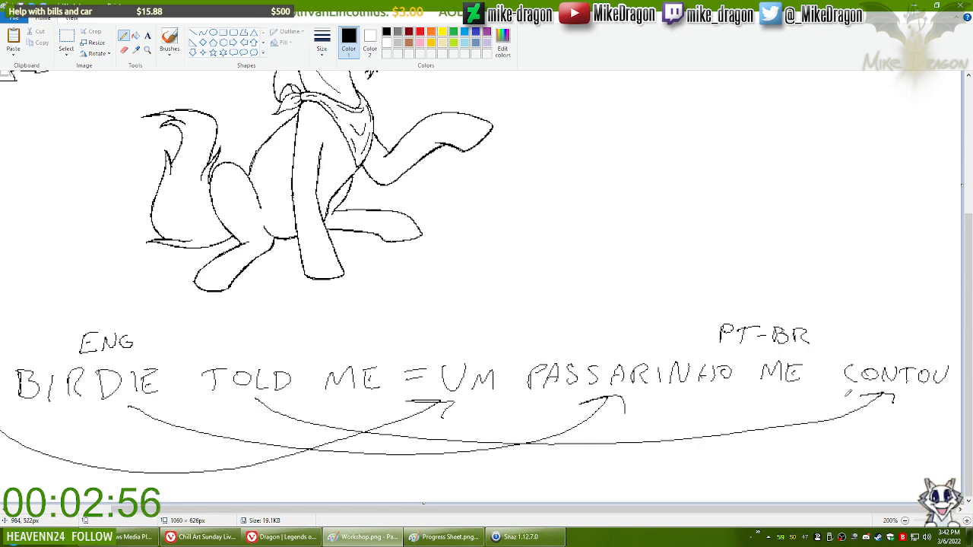
pyautogui.moveTo(354, 389)
pyautogui.mouseDown()
pyautogui.moveTo(463, 412)
pyautogui.moveTo(770, 390)
pyautogui.mouseUp()
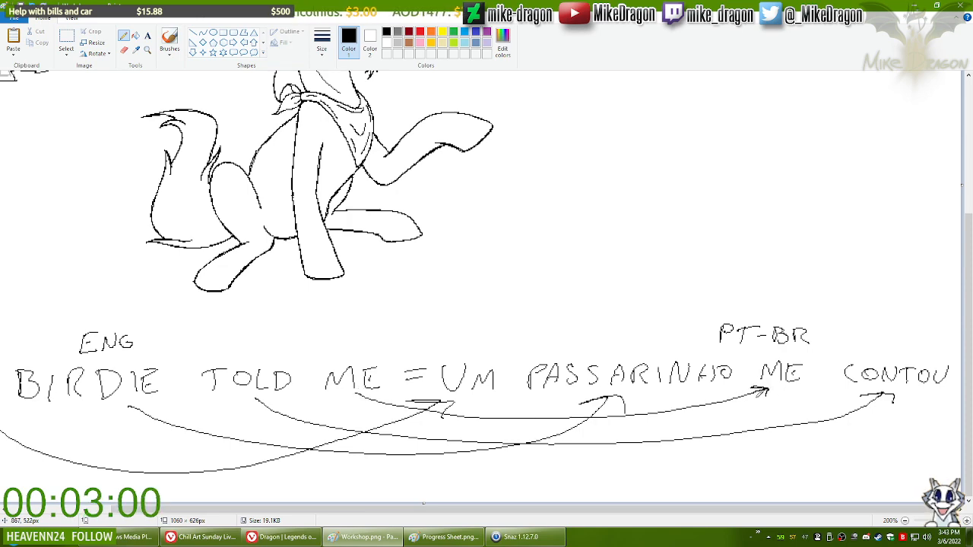
# Step: Select the rectangular area around the handwritten translation and its arrows below the unicorn and delete its contents
pyautogui.hscroll(-3, 807, 437)
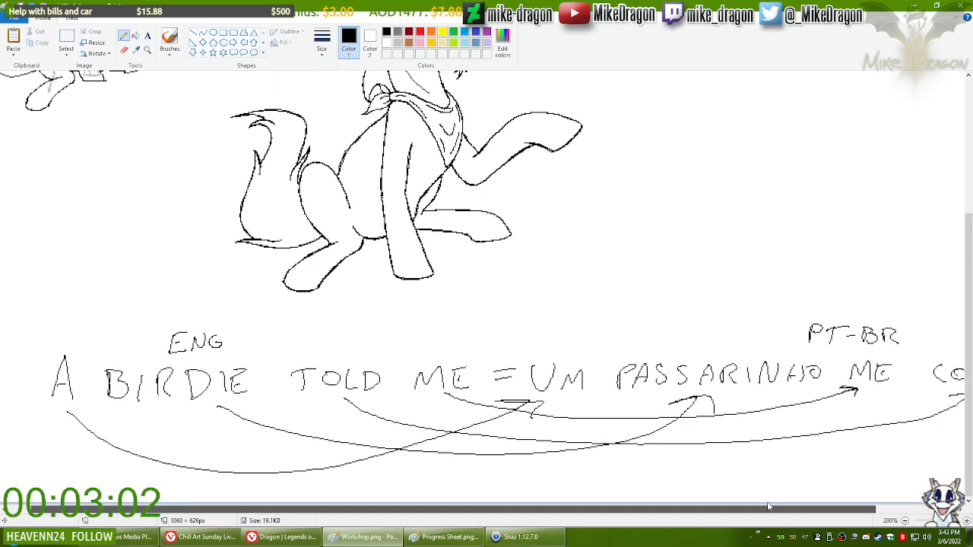
pyautogui.scroll(-1, 598, 377)
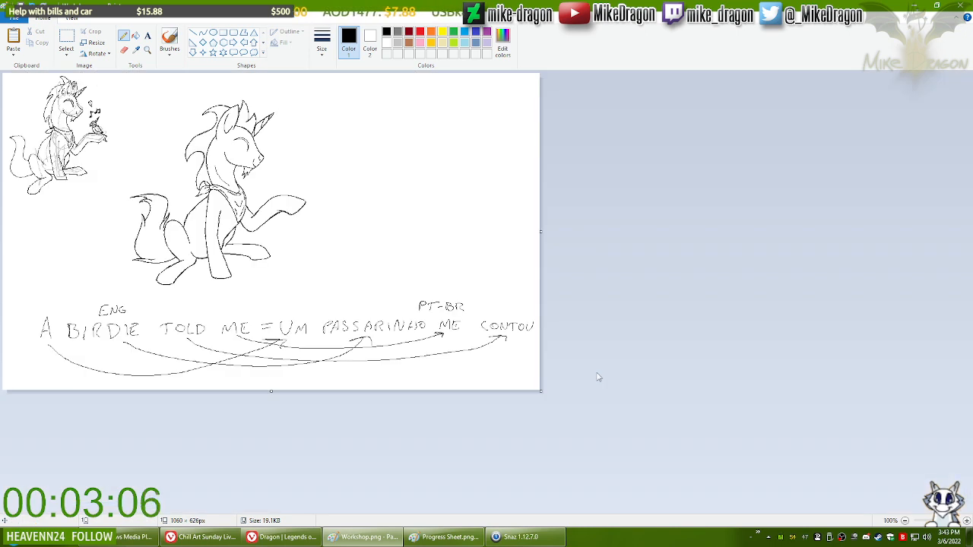
pyautogui.click(66, 39)
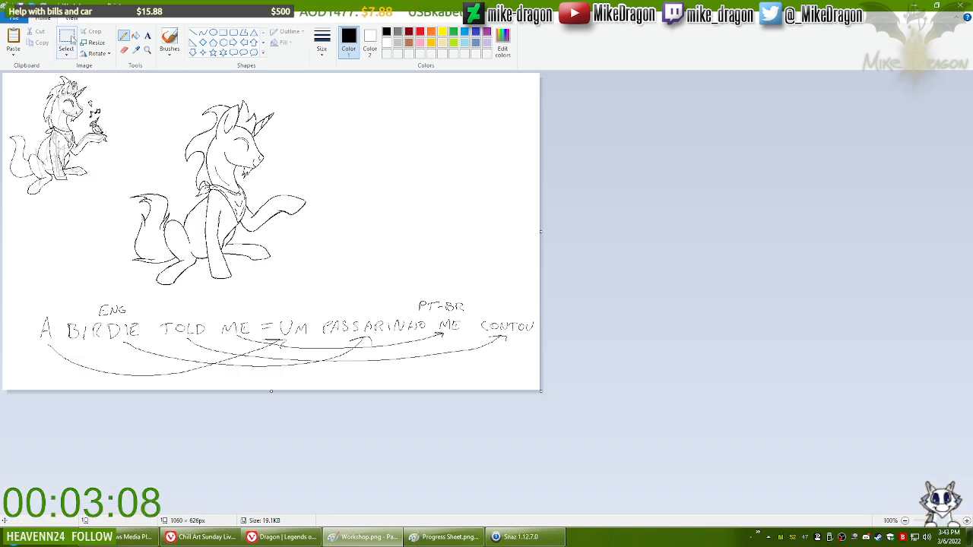
pyautogui.moveTo(30, 302); pyautogui.dragTo(542, 390)
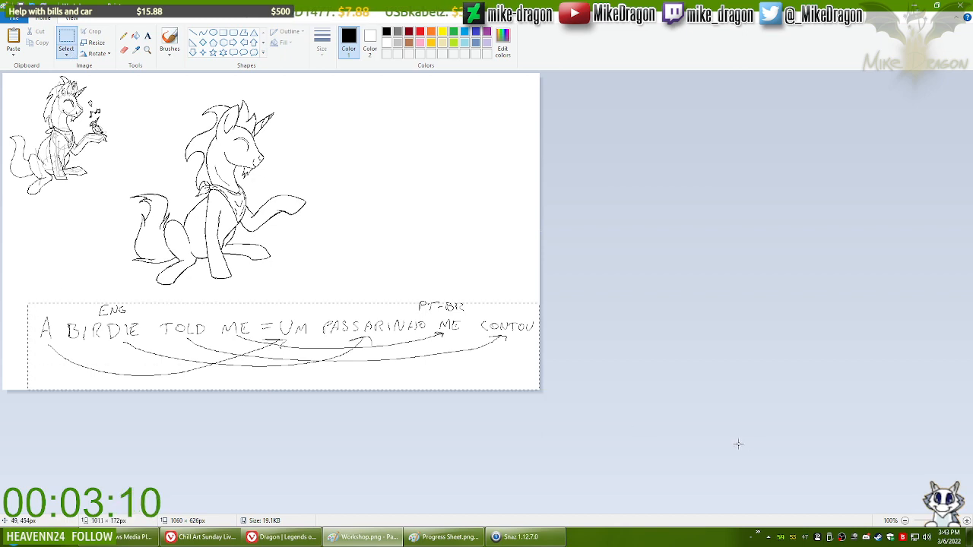
pyautogui.press('Delete')
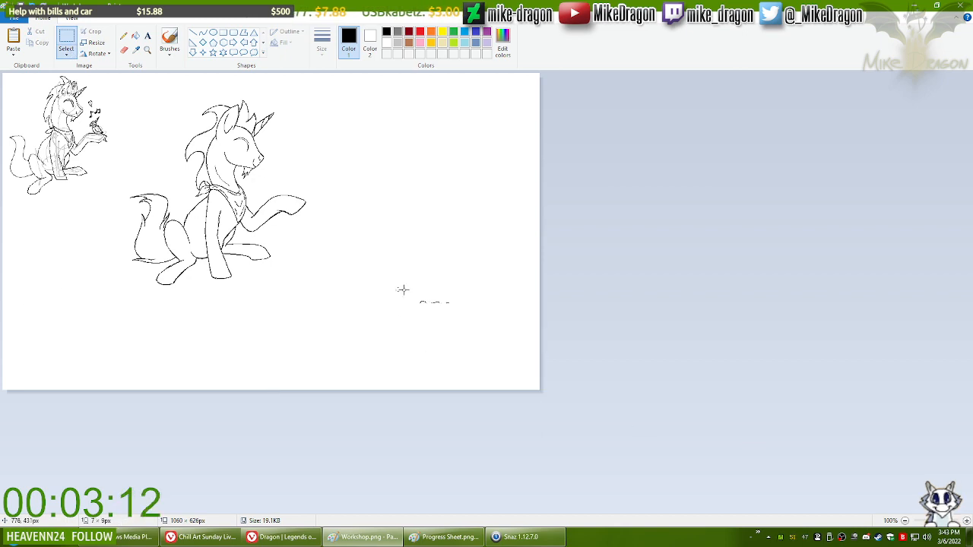
# Step: Select the area around the leftover handwriting marks beyond the unicorn's hind leg and delete them
pyautogui.moveTo(396, 291); pyautogui.dragTo(524, 355)
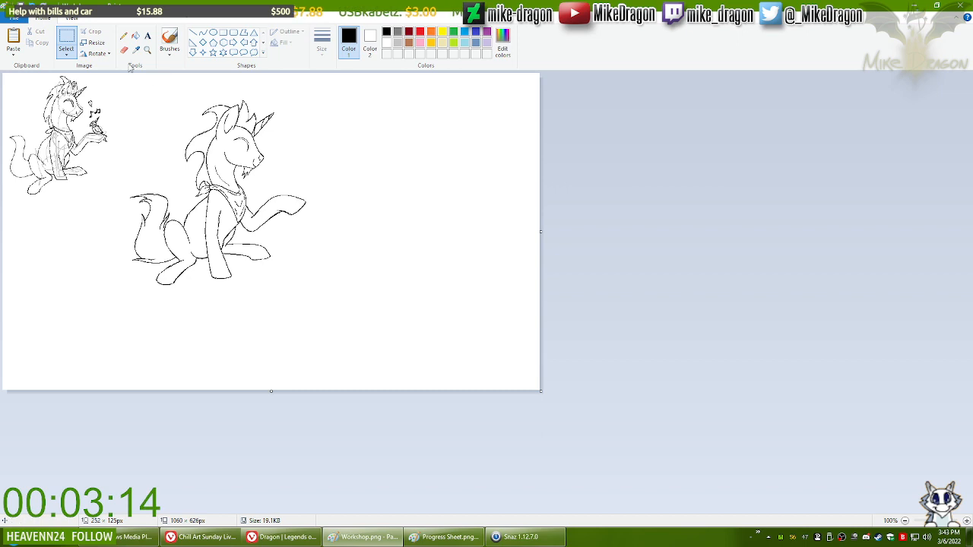
pyautogui.click(123, 36)
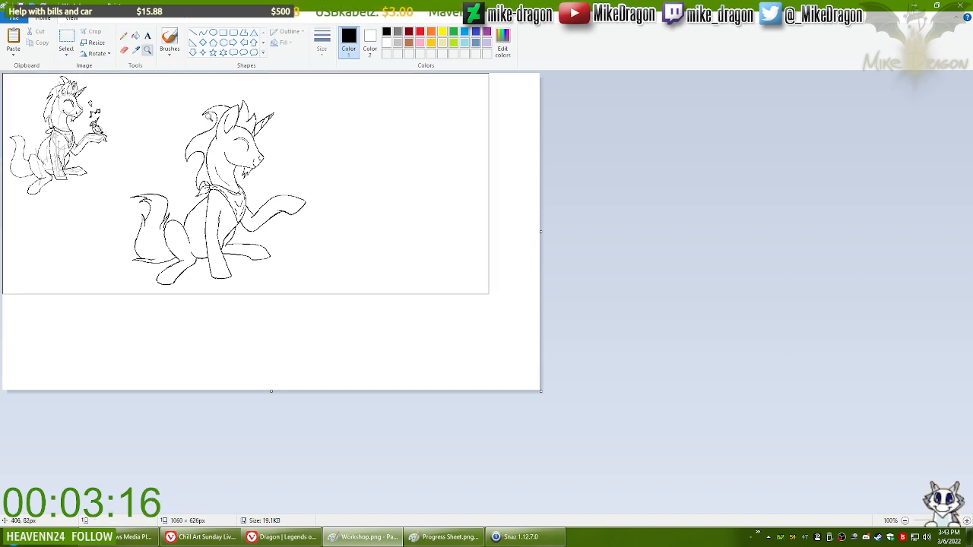
pyautogui.hotkey('ctrl', 'pageup')
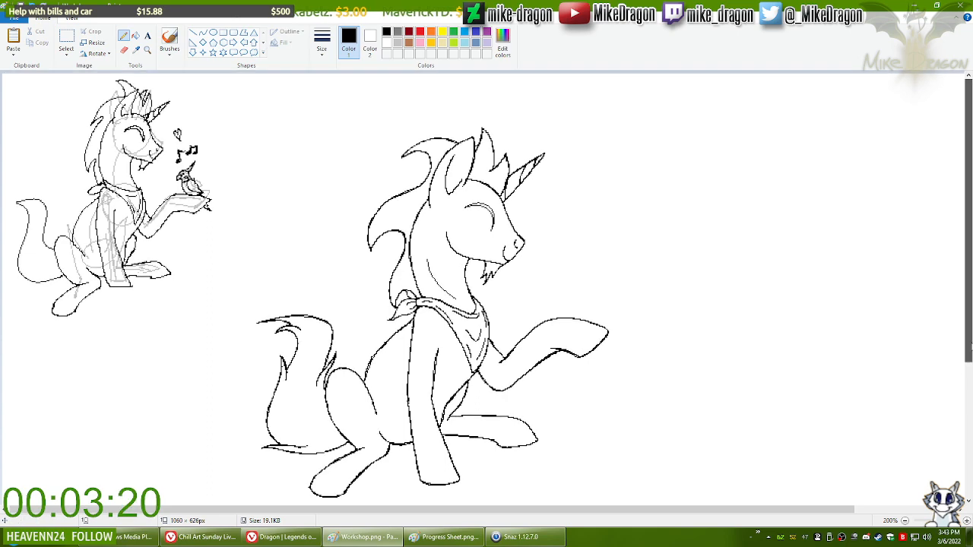
pyautogui.moveTo(796, 514); pyautogui.dragTo(815, 518)
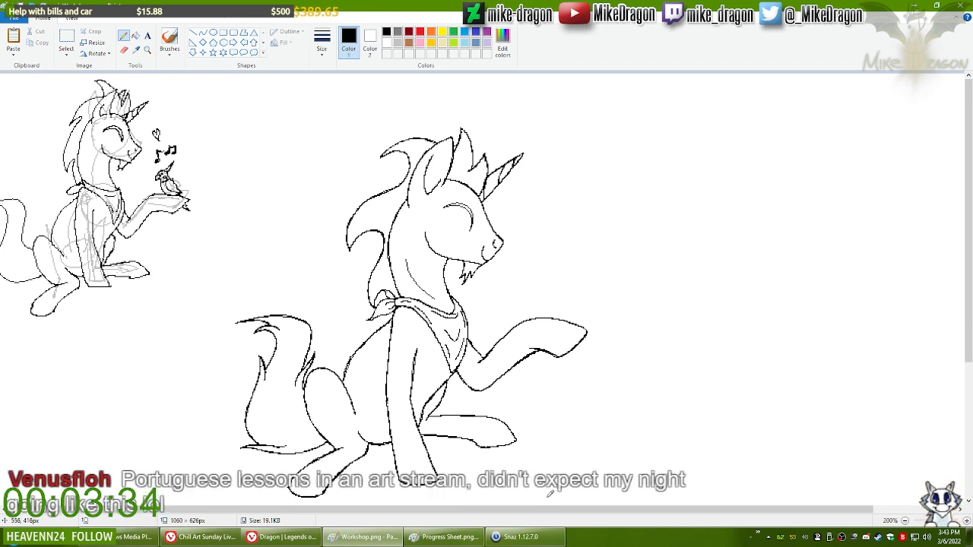
pyautogui.moveTo(550, 513); pyautogui.dragTo(530, 512)
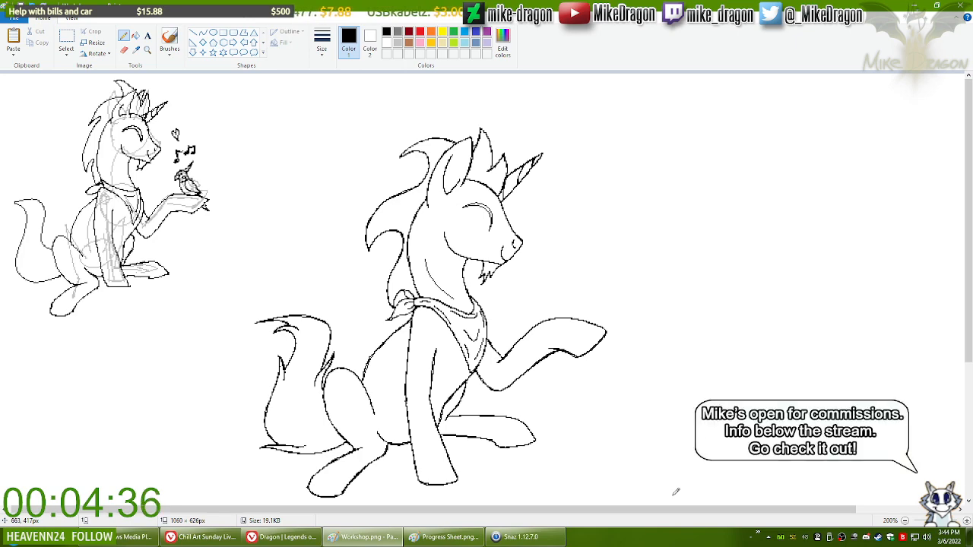
# Step: Review the most recent unicorn stages in Progress Sheet.png, including the bandana versions, and return to Workshop.png
pyautogui.click(456, 537)
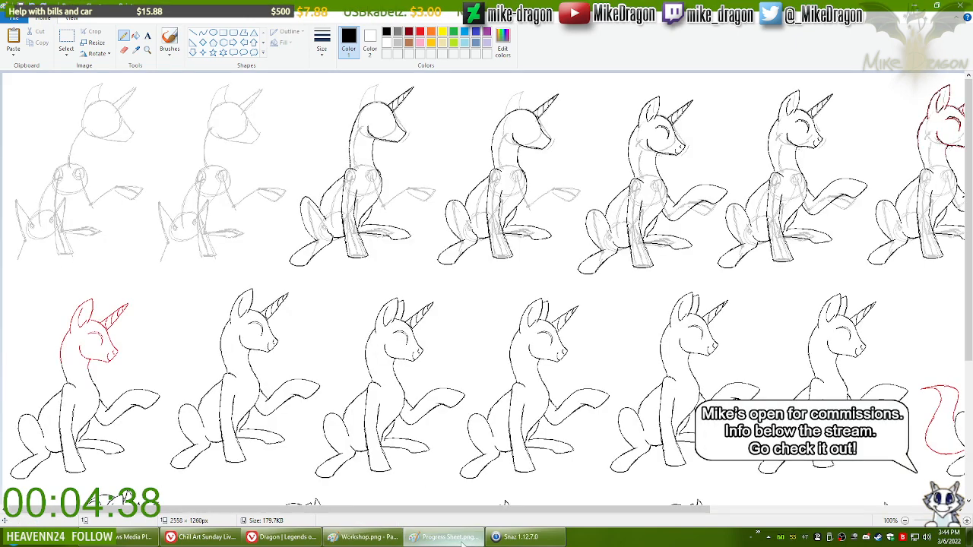
pyautogui.scroll(-3, 828, 310)
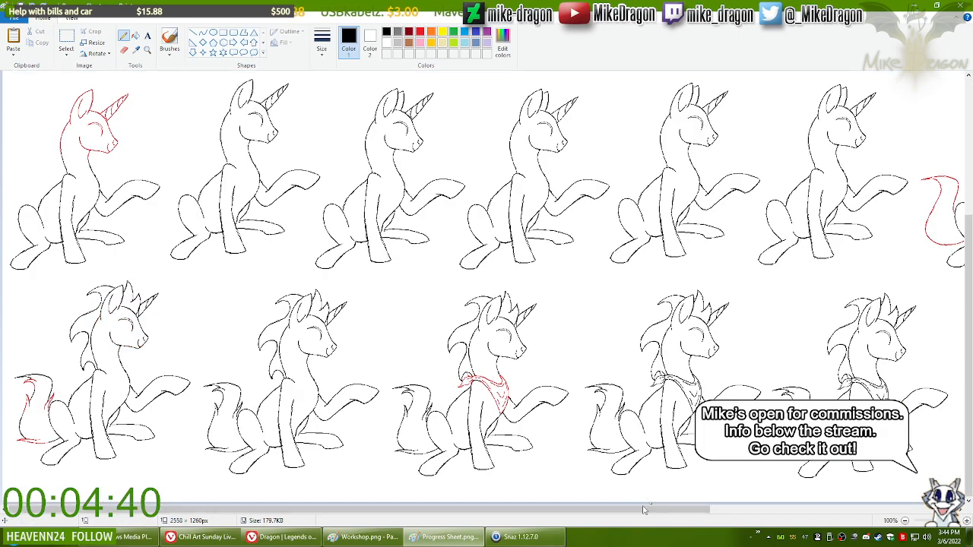
pyautogui.moveTo(645, 511); pyautogui.dragTo(901, 503)
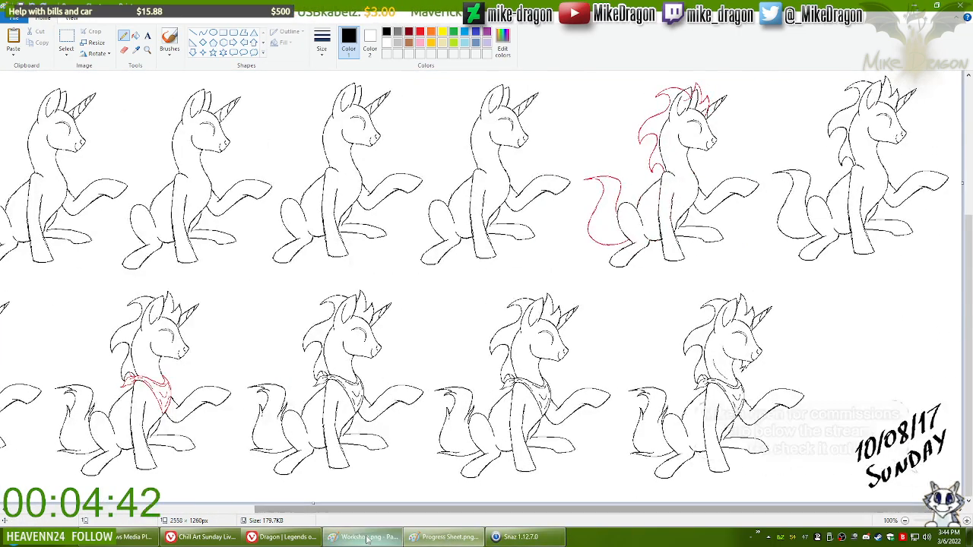
pyautogui.click(368, 537)
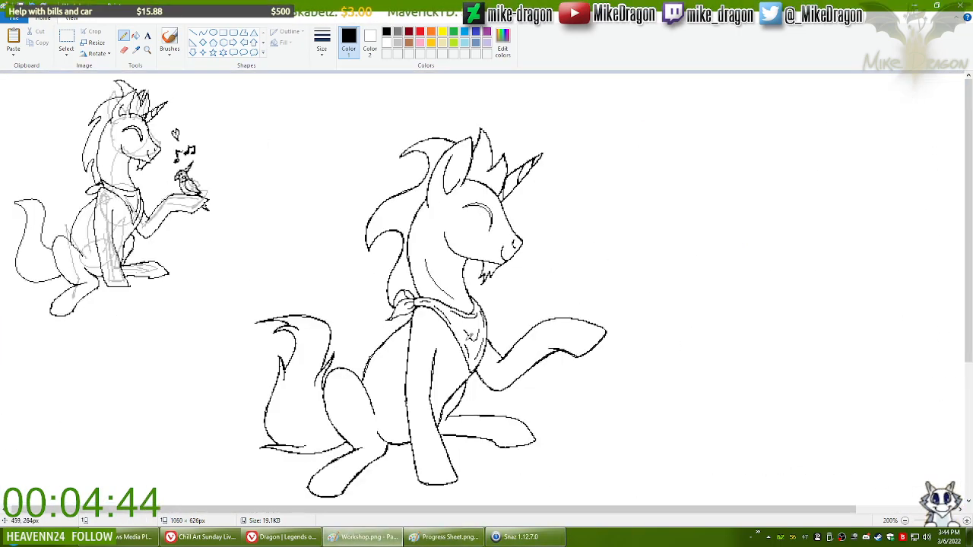
# Step: Set up the Curve tool with red as the drawing color and the thinnest line size for working around the bandana
pyautogui.click(147, 50)
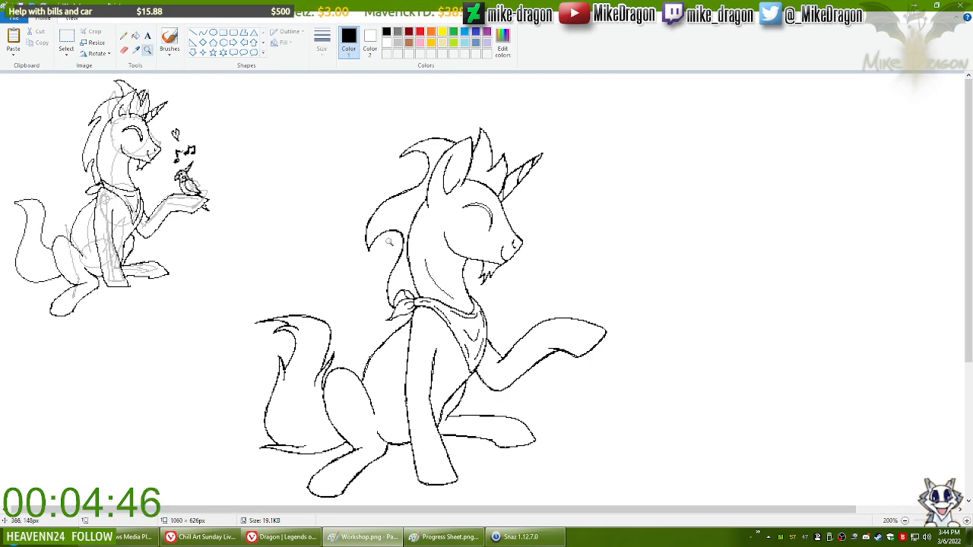
pyautogui.click(390, 241)
pyautogui.click(350, 225)
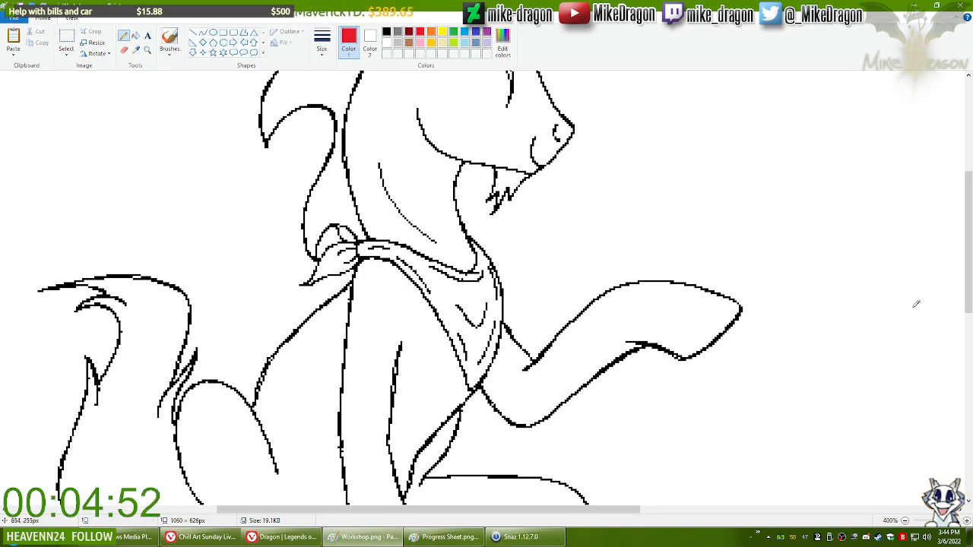
pyautogui.moveTo(969, 287)
pyautogui.mouseDown()
pyautogui.moveTo(970, 313)
pyautogui.moveTo(970, 283)
pyautogui.mouseUp()
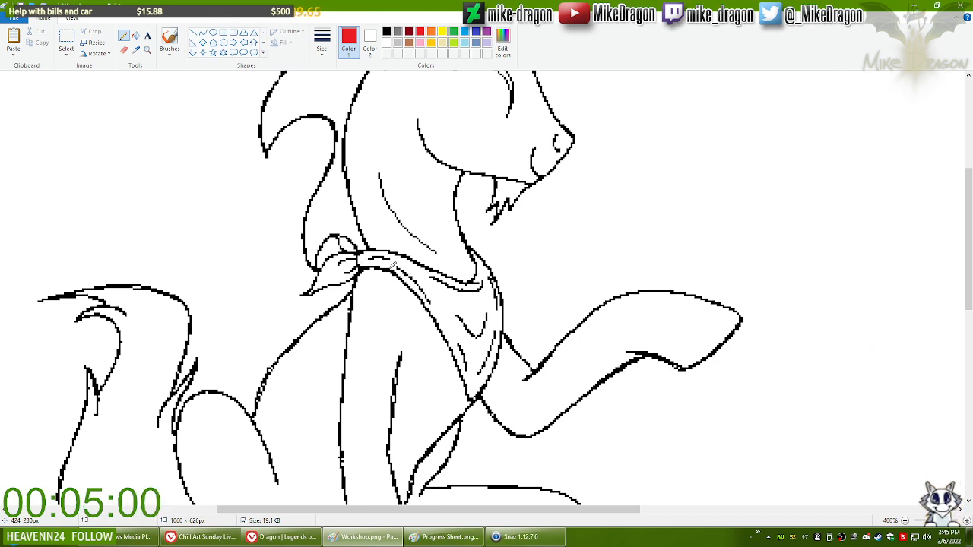
pyautogui.click(202, 33)
pyautogui.click(321, 41)
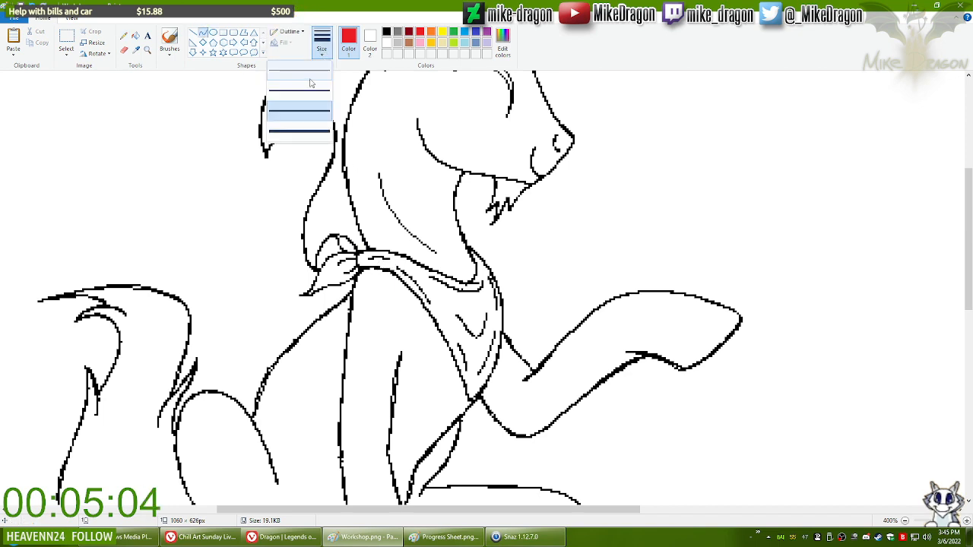
pyautogui.click(310, 76)
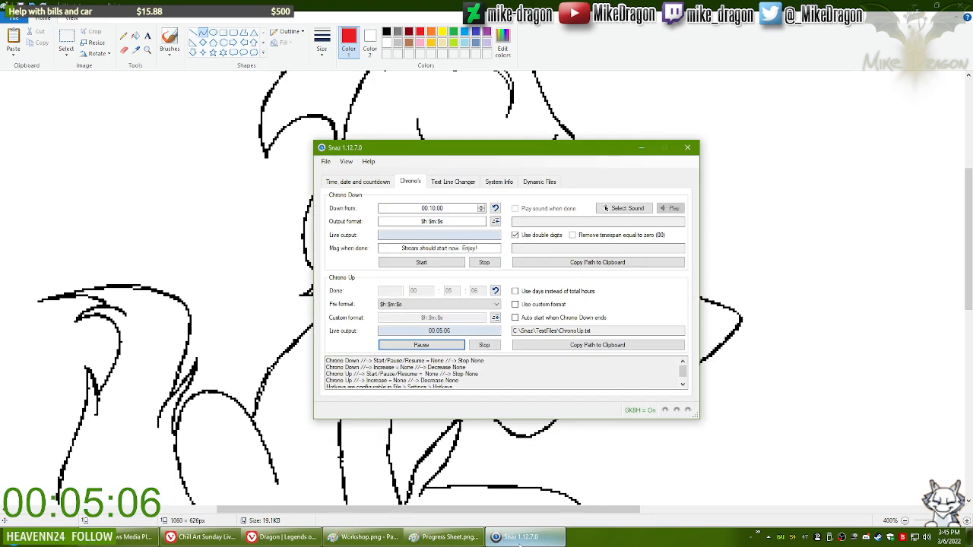
# Step: Stop the Chrono Up timer in Snaz, close its window and go back to the unicorn's bandana
pyautogui.click(484, 345)
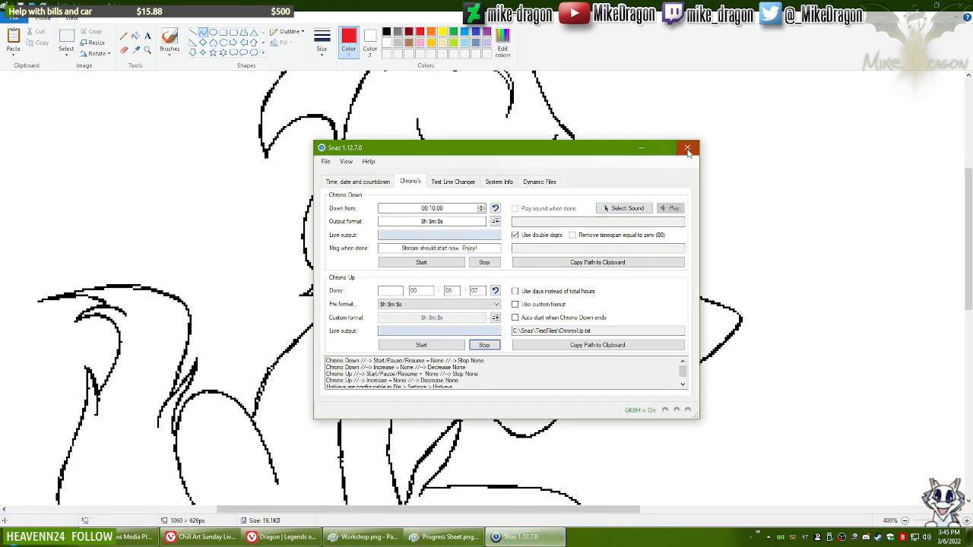
pyautogui.click(688, 149)
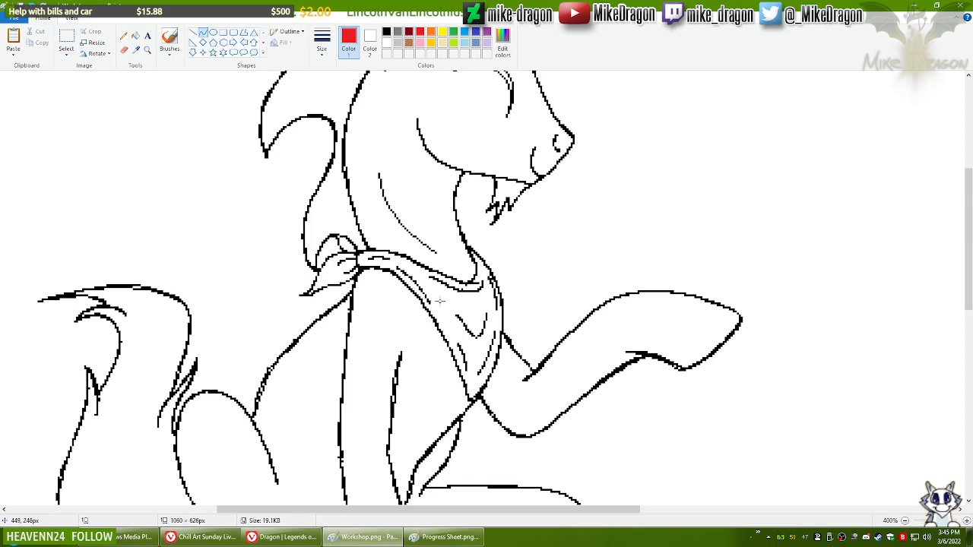
pyautogui.moveTo(969, 243)
pyautogui.mouseDown()
pyautogui.moveTo(969, 188)
pyautogui.moveTo(969, 365)
pyautogui.moveTo(968, 259)
pyautogui.mouseUp()
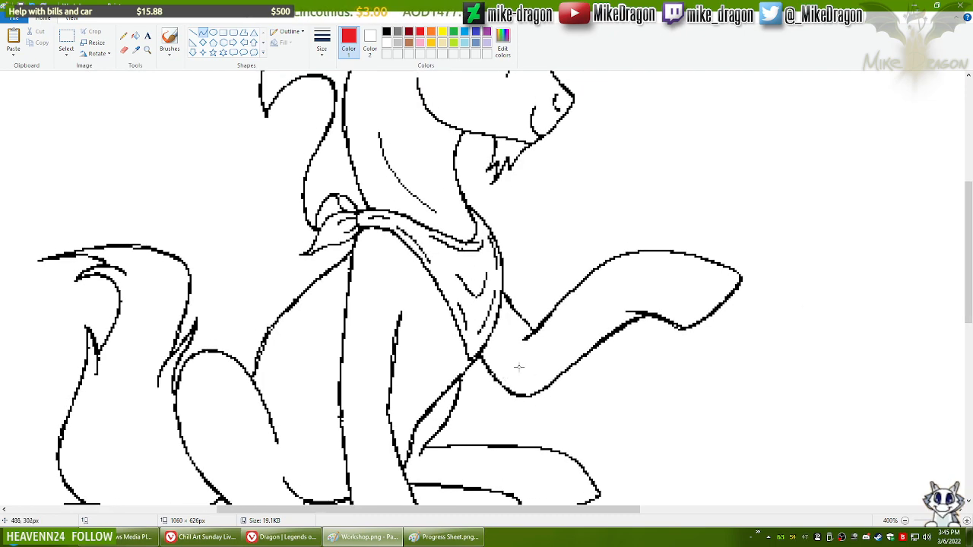
# Step: Switch to the browser and view the Not Alone In The Dark artwork at full size from the artist's DeviantArt profile
pyautogui.click(204, 537)
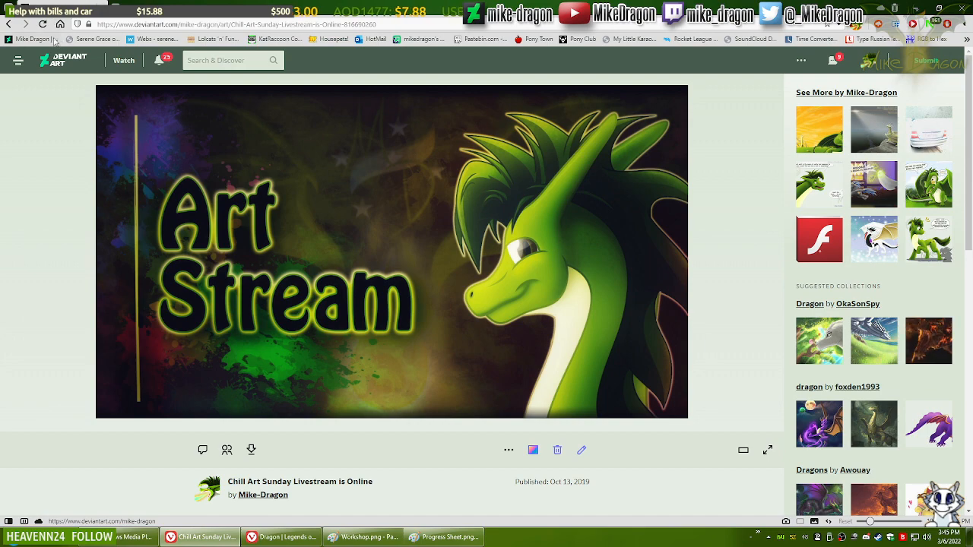
pyautogui.click(152, 9)
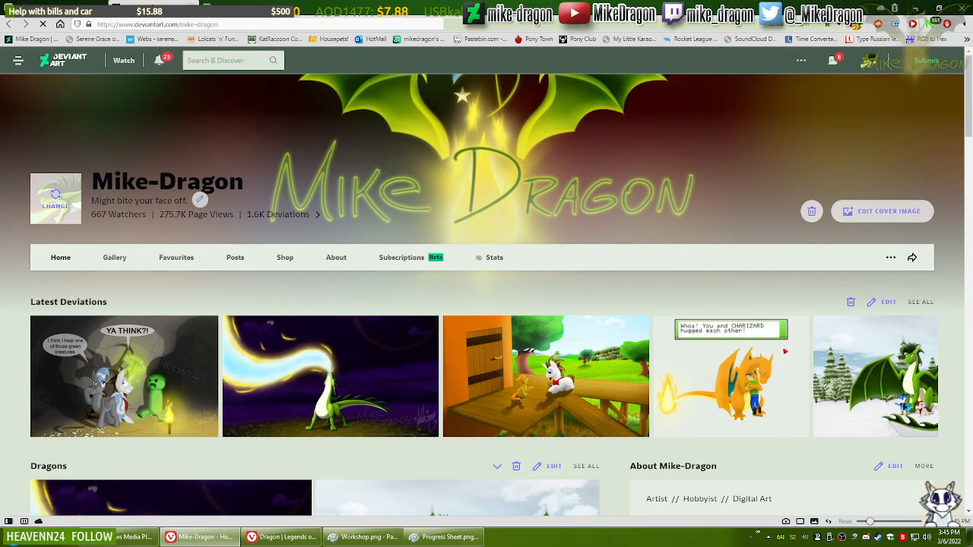
pyautogui.click(129, 378)
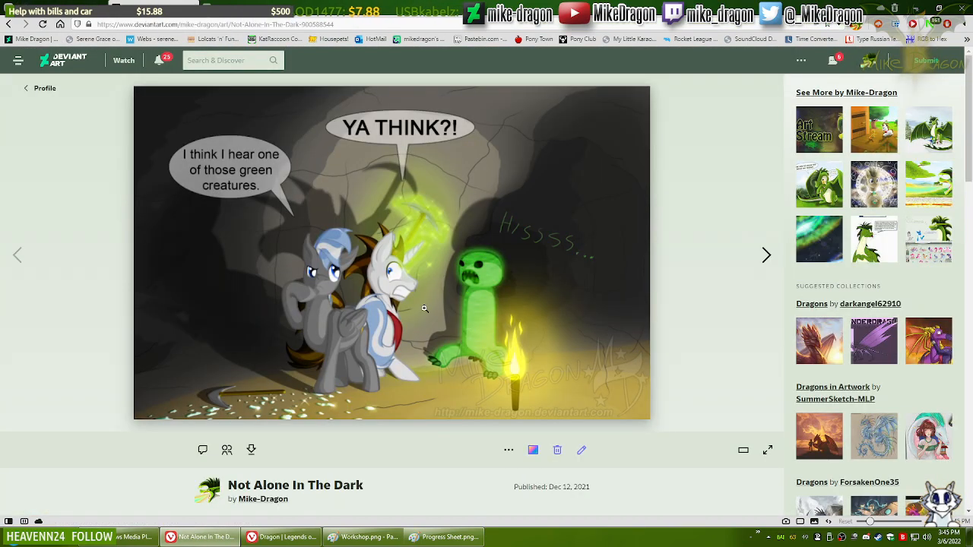
pyautogui.click(467, 327)
pyautogui.click(503, 390)
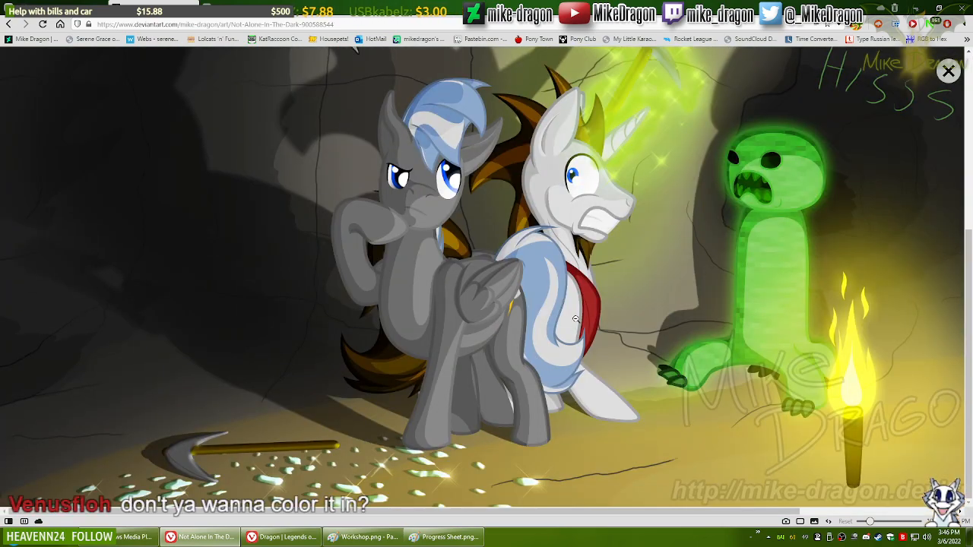
pyautogui.hotkey('alt', 'Left')
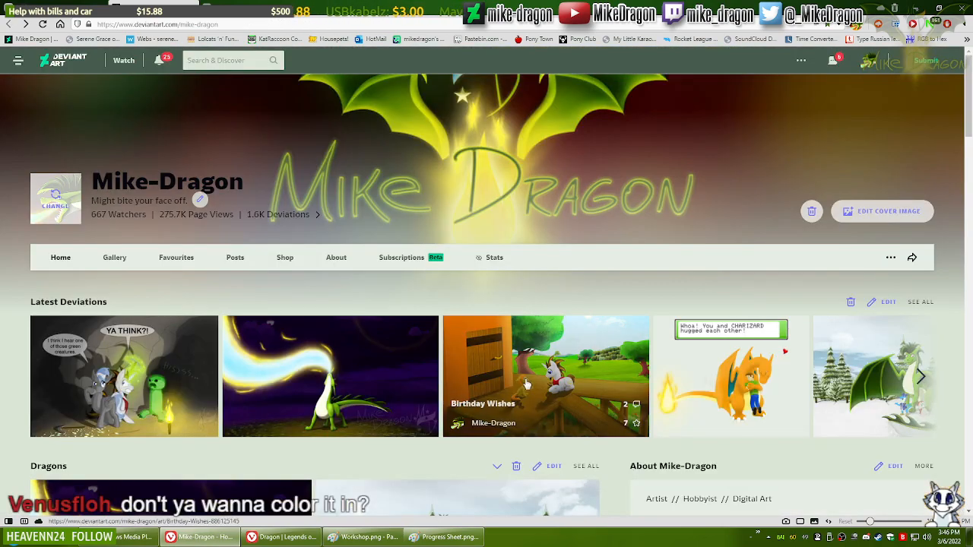
# Step: View the Birthday Wishes artwork at full size, examine the unicorn's red bandana, close the page and return to Workshop.png in Paint
pyautogui.click(555, 380)
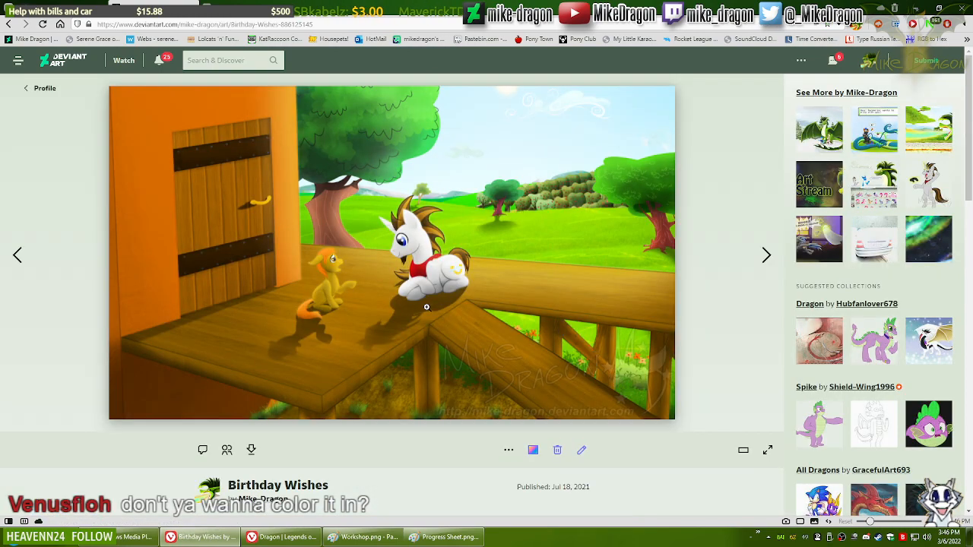
pyautogui.click(427, 307)
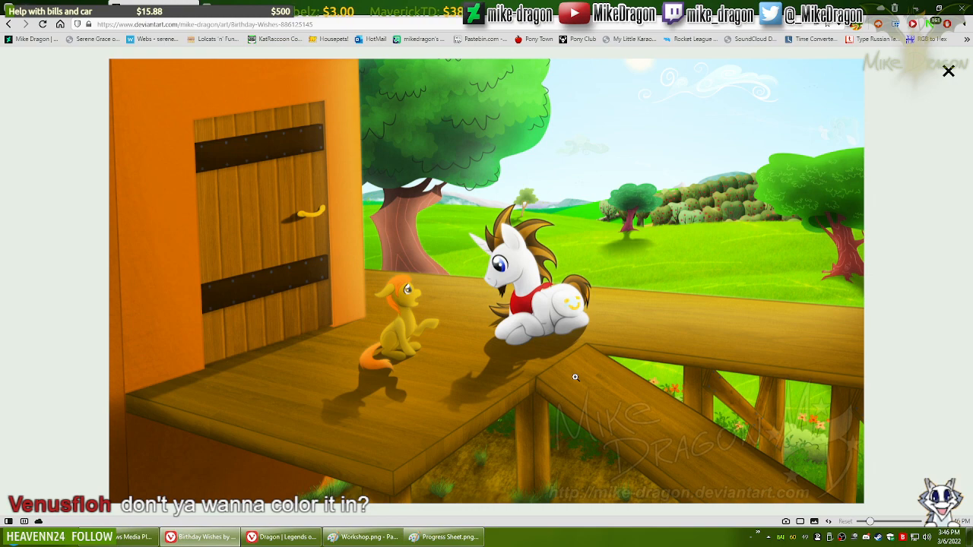
pyautogui.click(563, 446)
pyautogui.scroll(-4, 565, 500)
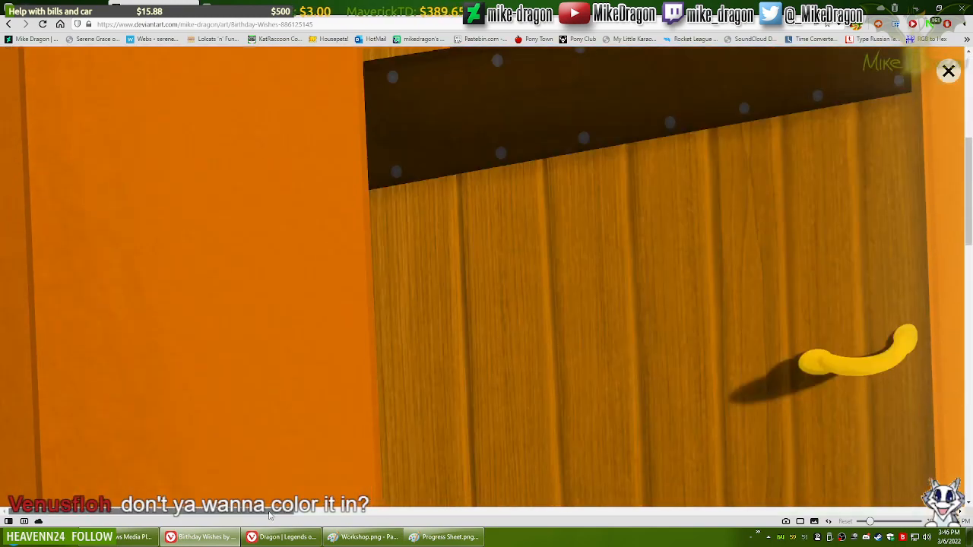
pyautogui.moveTo(271, 513); pyautogui.dragTo(635, 505)
pyautogui.scroll(-6, 501, 377)
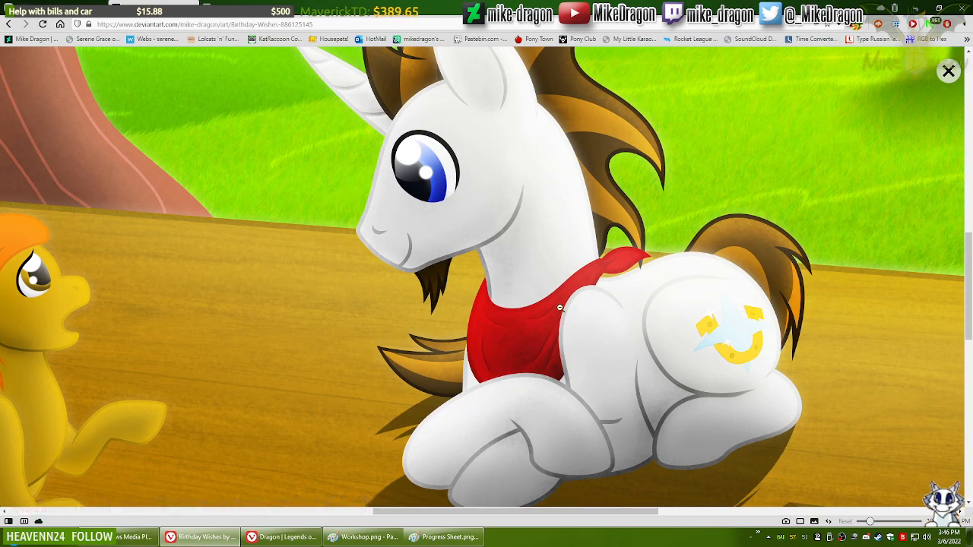
pyautogui.hotkey('ctrl', 'w')
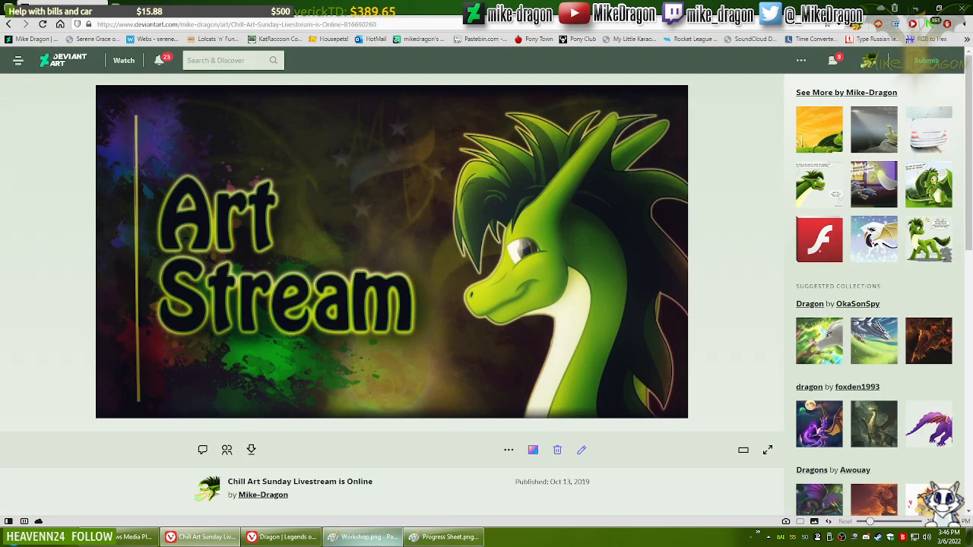
pyautogui.click(380, 537)
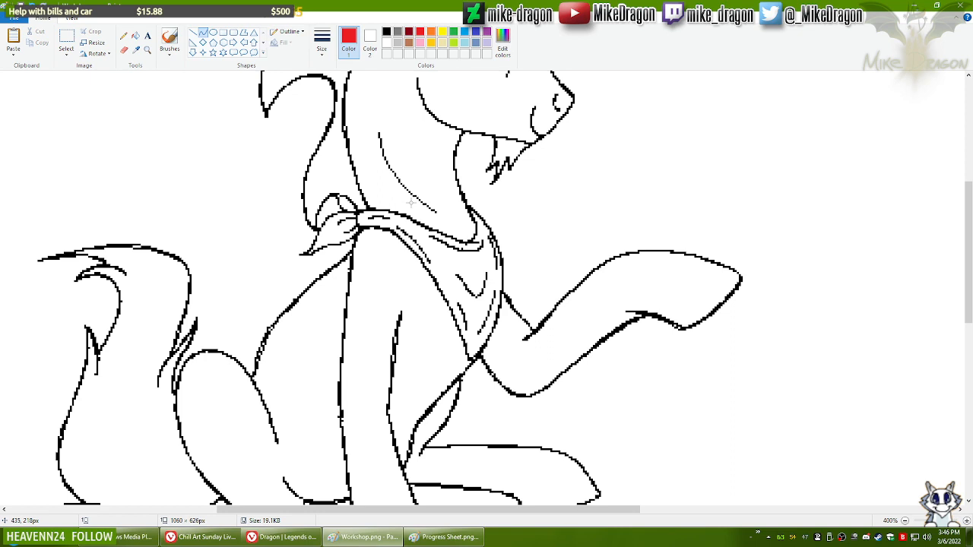
pyautogui.scroll(-1, 411, 204)
pyautogui.moveTo(970, 322); pyautogui.dragTo(971, 295)
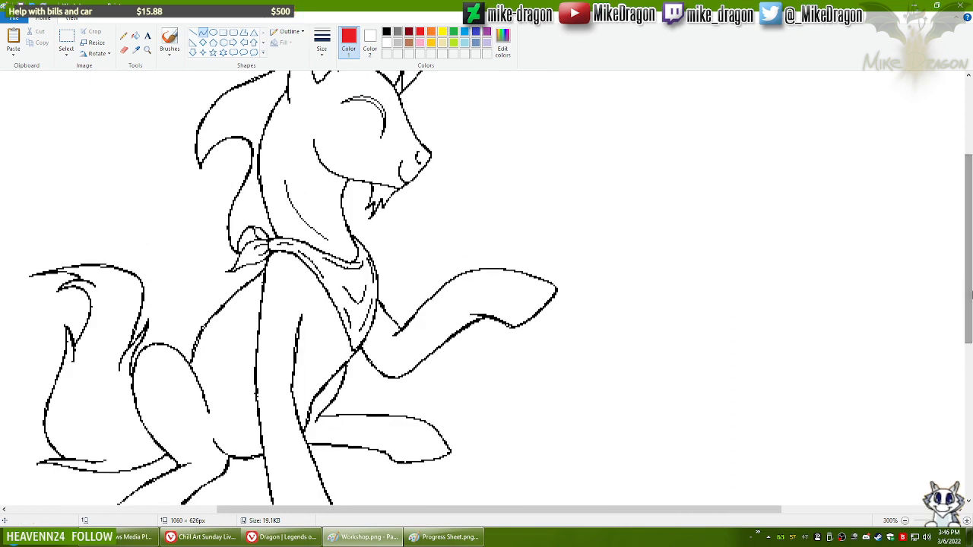
pyautogui.moveTo(350, 512); pyautogui.dragTo(267, 511)
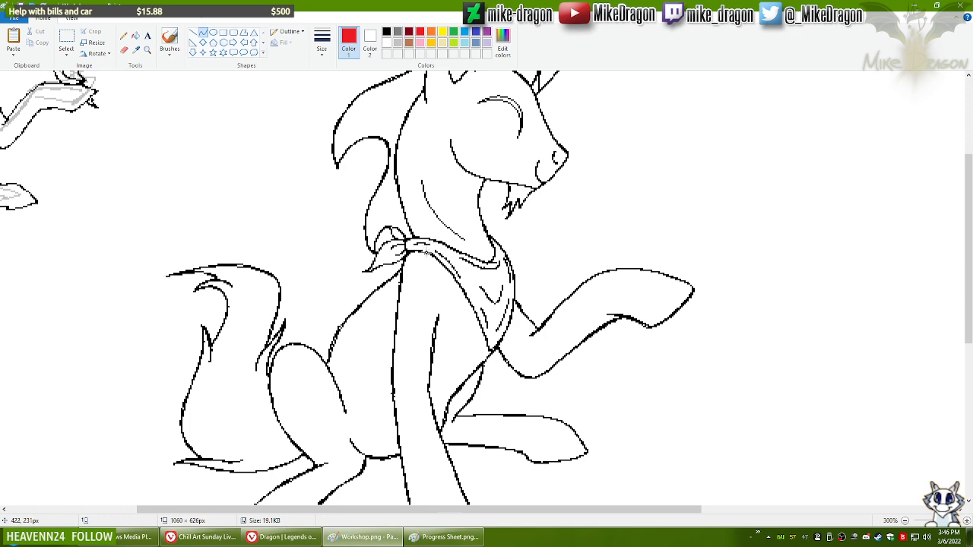
pyautogui.moveTo(428, 252)
pyautogui.mouseDown()
pyautogui.moveTo(492, 368)
pyautogui.moveTo(480, 370)
pyautogui.mouseUp()
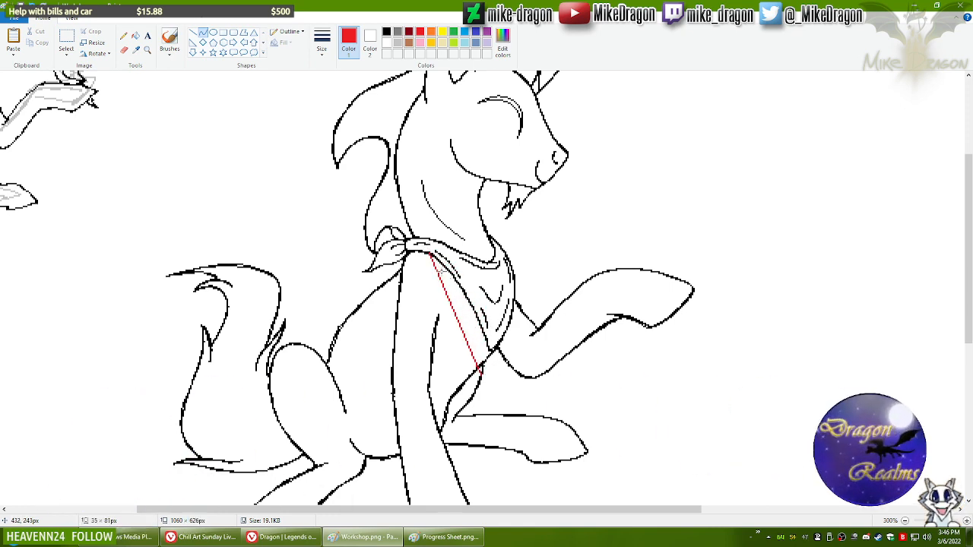
pyautogui.moveTo(444, 271); pyautogui.dragTo(456, 277)
pyautogui.moveTo(481, 332); pyautogui.dragTo(485, 335)
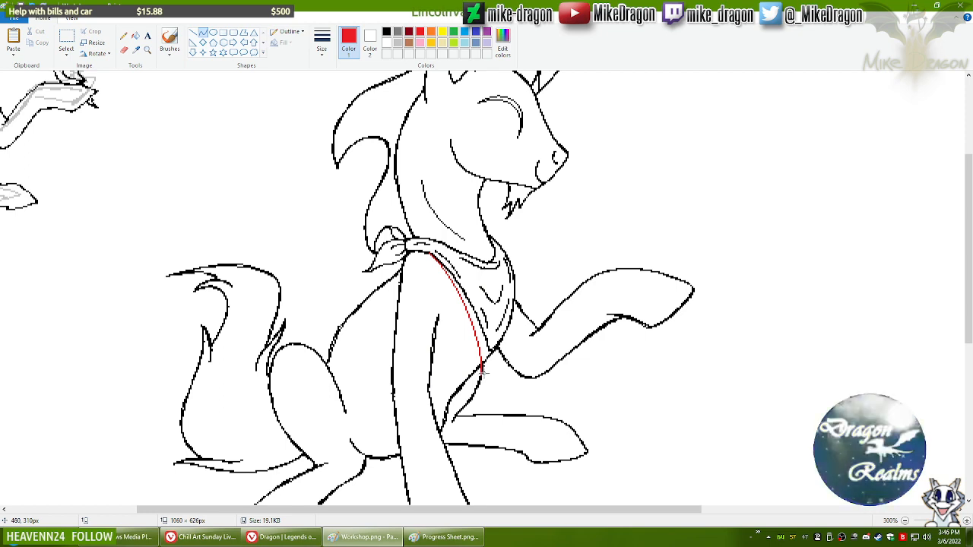
pyautogui.hotkey('ctrl', 'z')
# Step: Finish the red guide curve along the bandana's rear edge down past its tip, about 40 × 81 px
pyautogui.moveTo(486, 372)
pyautogui.mouseDown()
pyautogui.moveTo(459, 294)
pyautogui.moveTo(429, 253)
pyautogui.moveTo(475, 302)
pyautogui.moveTo(464, 274)
pyautogui.mouseUp()
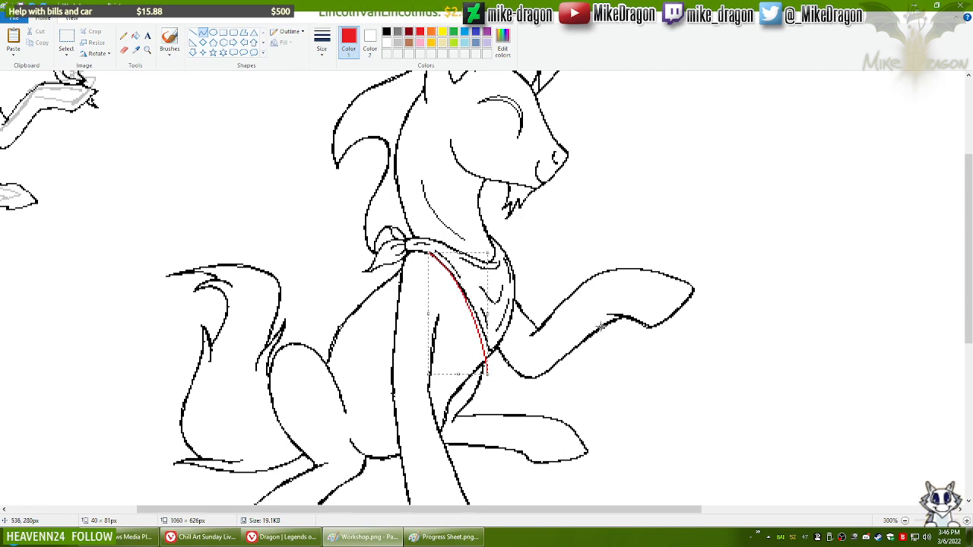
pyautogui.click(565, 204)
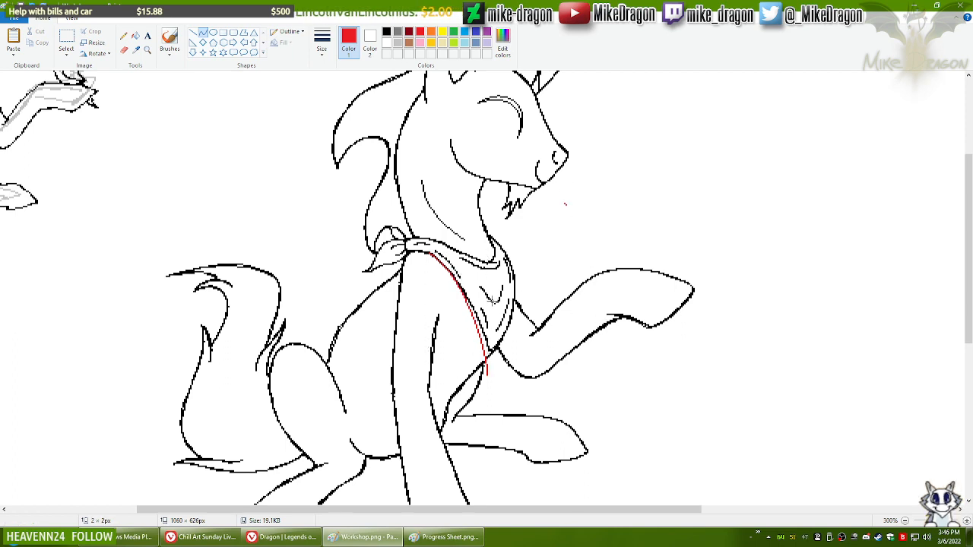
# Step: Try to draw a matching red guide curve along the bandana's front edge down past its tip
pyautogui.moveTo(485, 372); pyautogui.dragTo(498, 242)
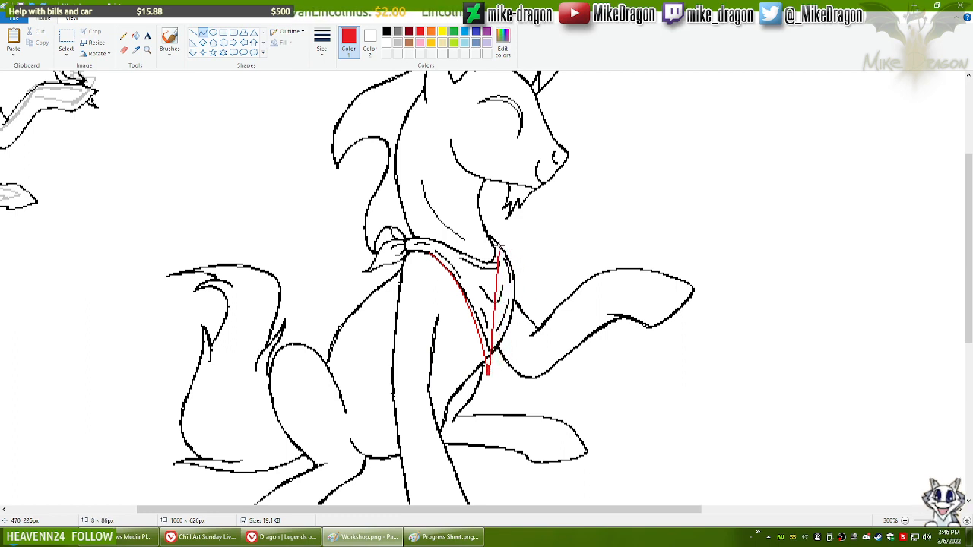
pyautogui.moveTo(503, 351); pyautogui.dragTo(530, 284)
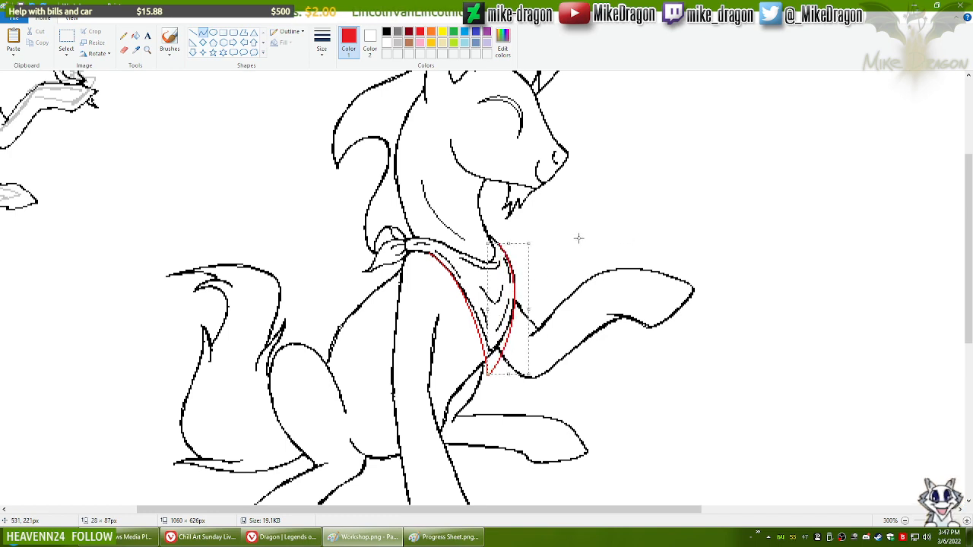
pyautogui.hotkey('ctrl', 'z')
pyautogui.moveTo(499, 245); pyautogui.dragTo(495, 367)
pyautogui.moveTo(513, 265); pyautogui.dragTo(522, 285)
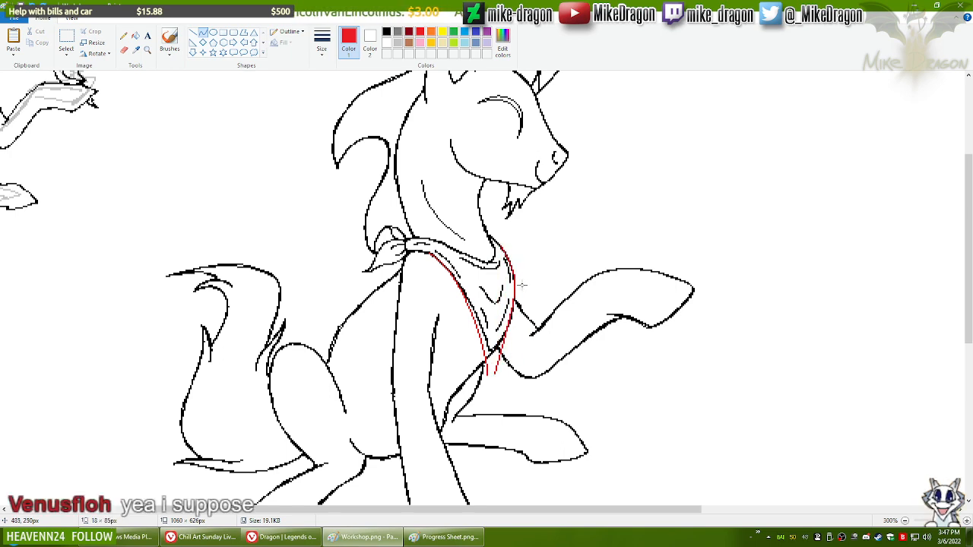
pyautogui.click(513, 340)
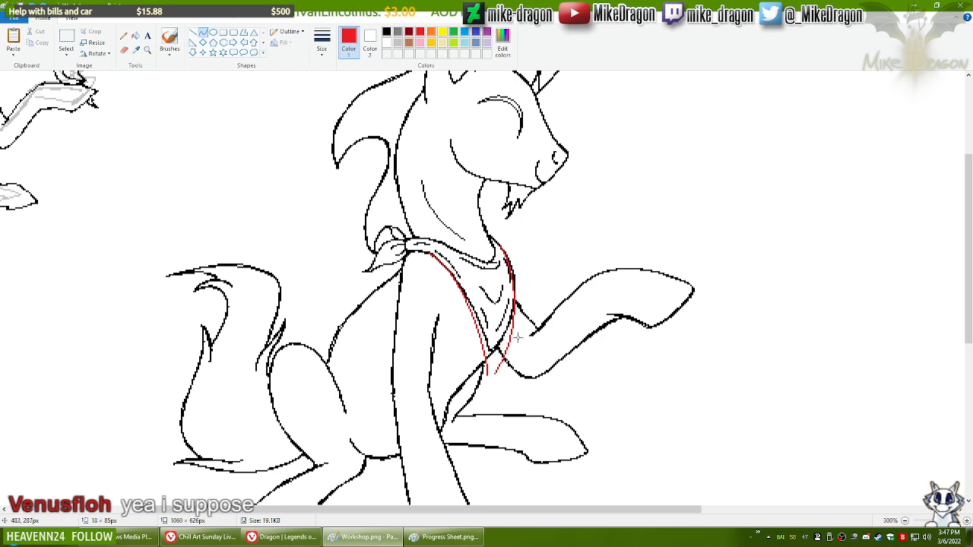
pyautogui.hotkey('ctrl', 'z')
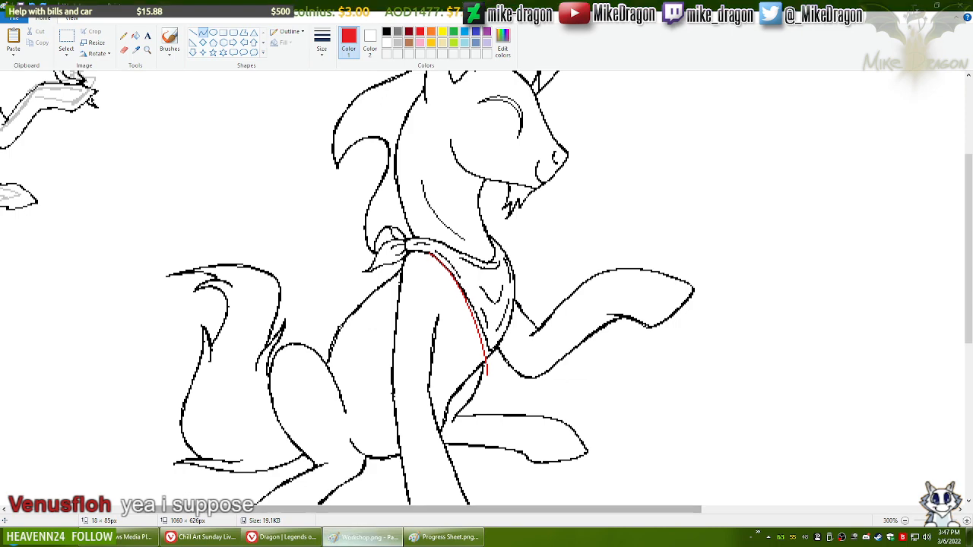
# Step: Switch to the browser, view the Mastering Abilities artwork, return to the livestream page and bring up the desktop
pyautogui.click(365, 537)
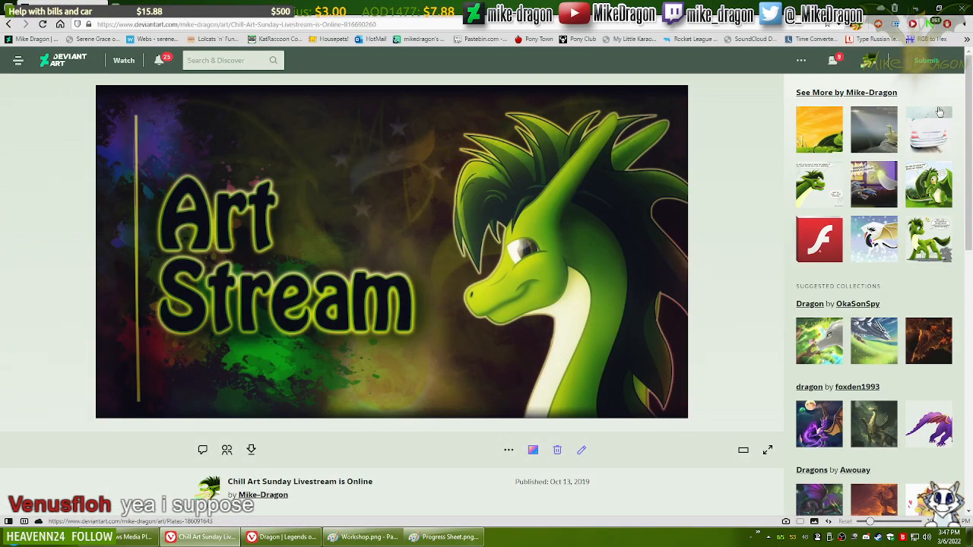
pyautogui.click(829, 433)
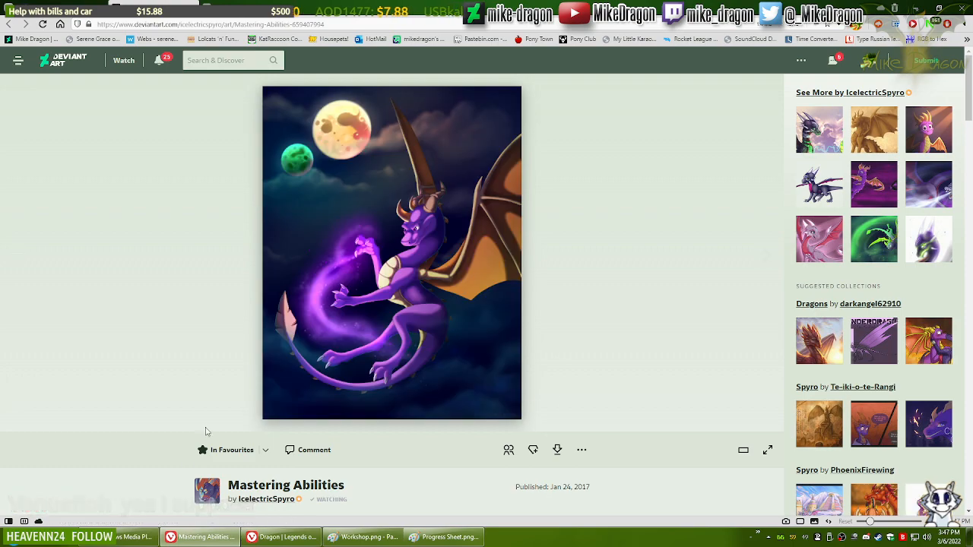
pyautogui.hotkey('alt', 'Left')
pyautogui.click(437, 537)
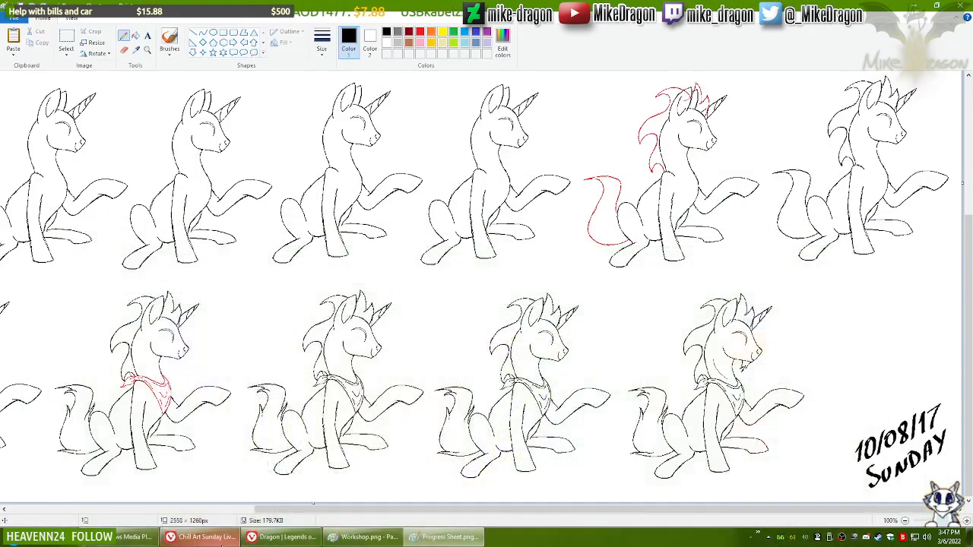
pyautogui.click(434, 540)
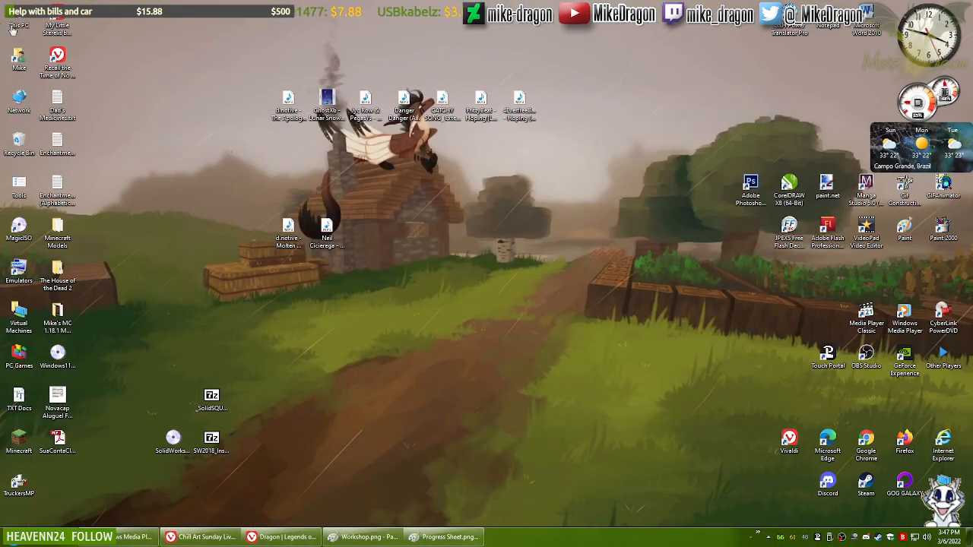
# Step: Open the WIP folder inside To Deviant Art from the personal documents folder in File Explorer
pyautogui.doubleClick(10, 59)
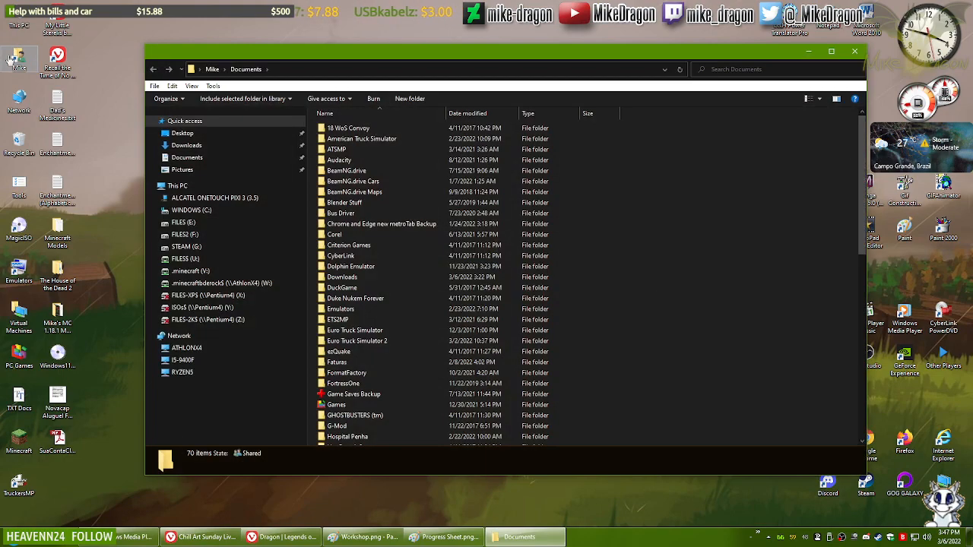
pyautogui.write('mi')
pyautogui.press('Return')
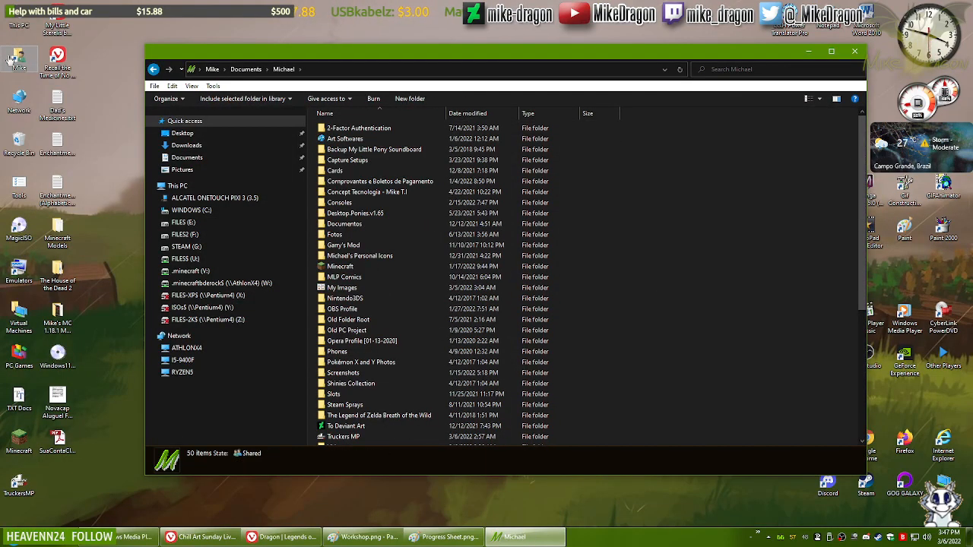
pyautogui.press('t')
pyautogui.press('o')
pyautogui.press('Return')
pyautogui.press('w')
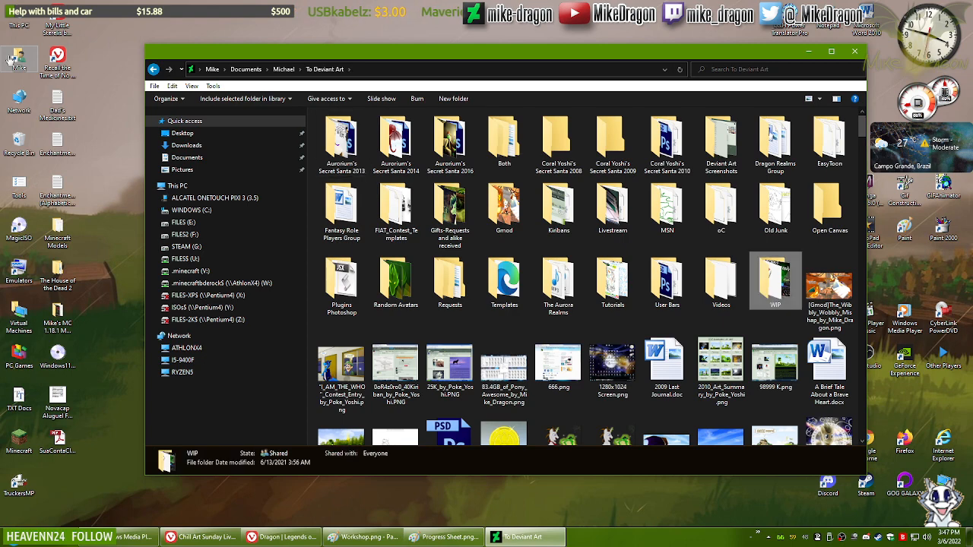
pyautogui.press('Return')
# Step: Open the I'll Make Them Burn folder inside oC - Photoshop and maximize the window
pyautogui.press('o')
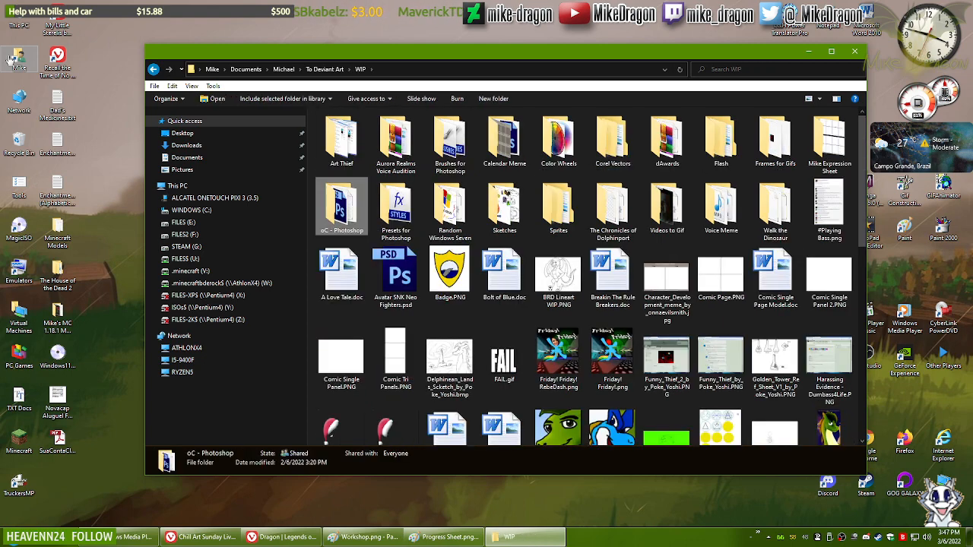
pyautogui.press('Return')
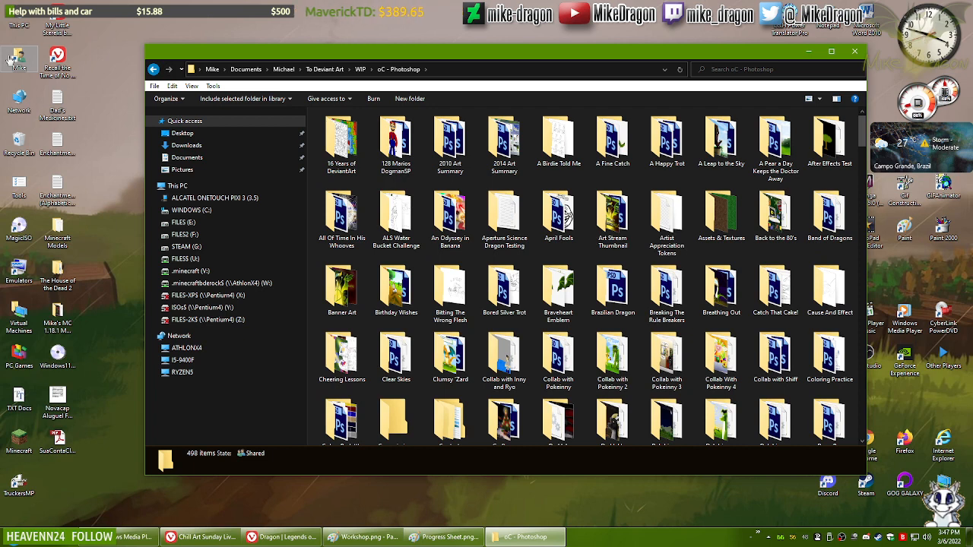
pyautogui.press('i')
pyautogui.press('i')
pyautogui.press('Return')
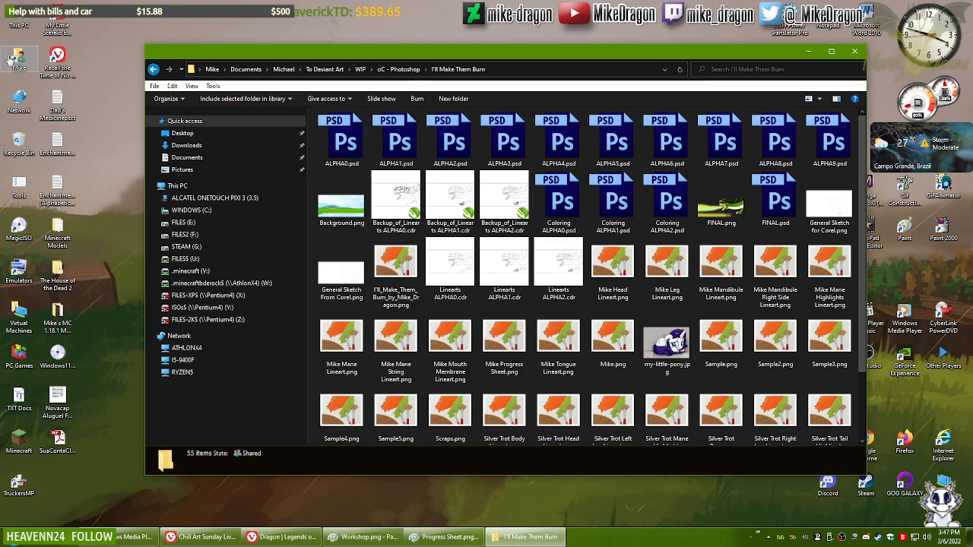
pyautogui.press('super+Up')
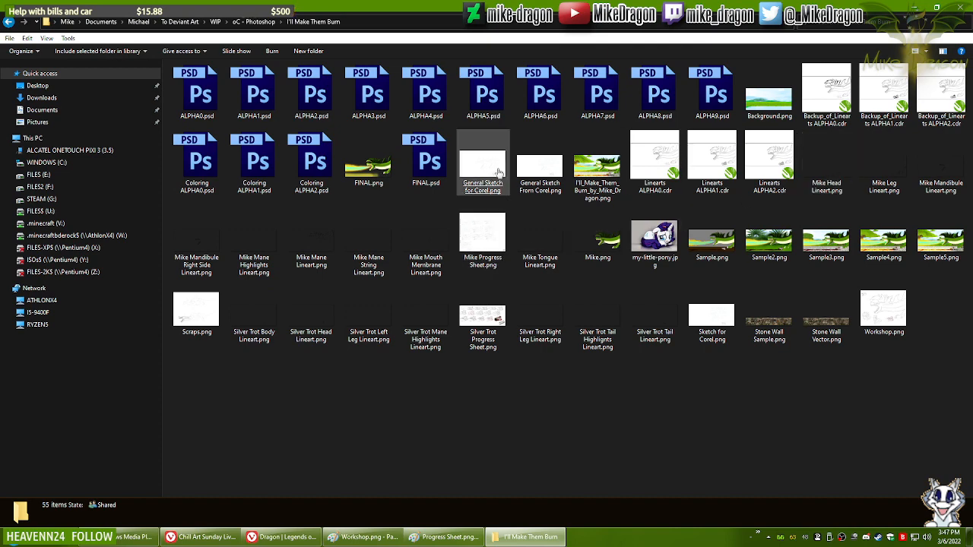
# Step: View General Sketch From Corel.png and the images following it up to Mike Mandibule Lineart.png, then close the viewer
pyautogui.doubleClick(540, 167)
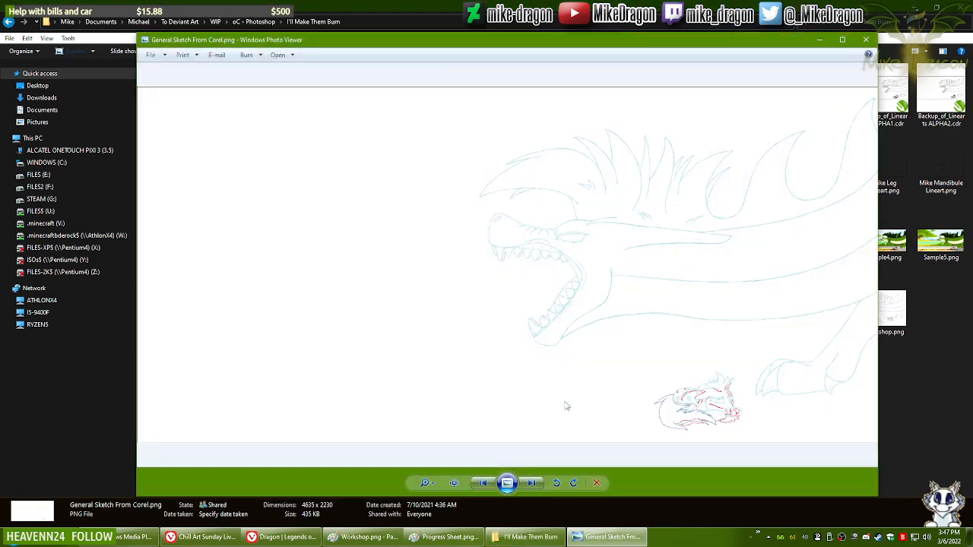
pyautogui.click(532, 484)
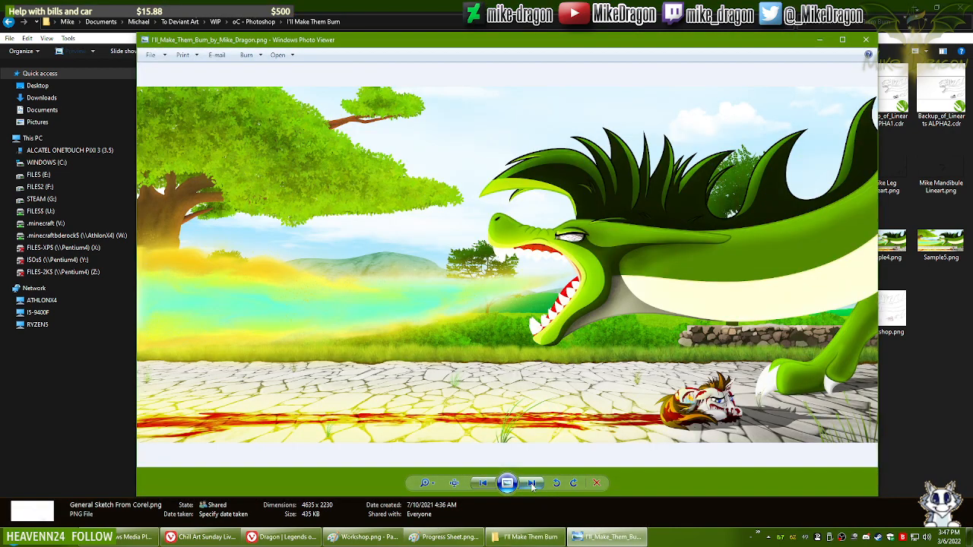
pyautogui.click(532, 484)
pyautogui.click(532, 484)
pyautogui.click(532, 483)
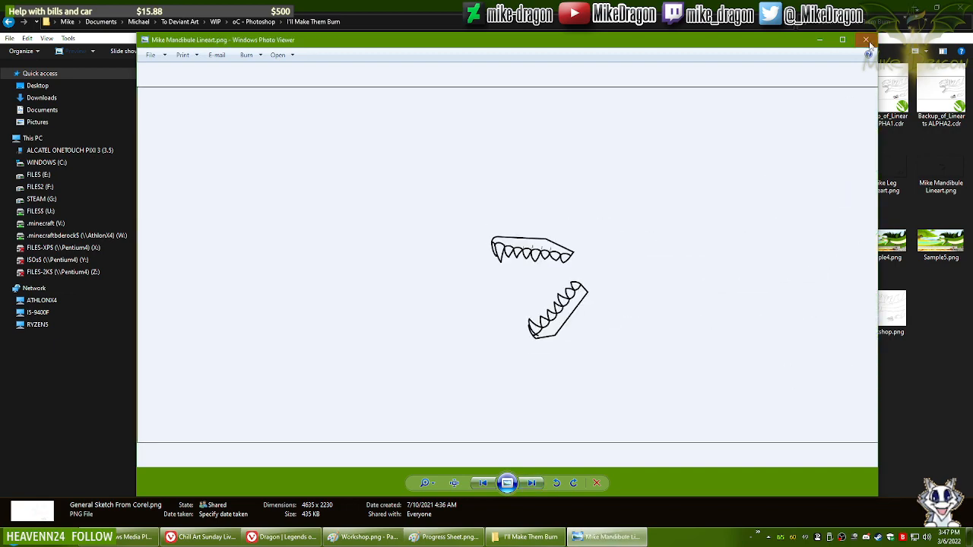
pyautogui.click(867, 39)
# Step: View the folder's Workshop.png, examine the dragon's teeth and jaw up close, and close the image
pyautogui.click(887, 321)
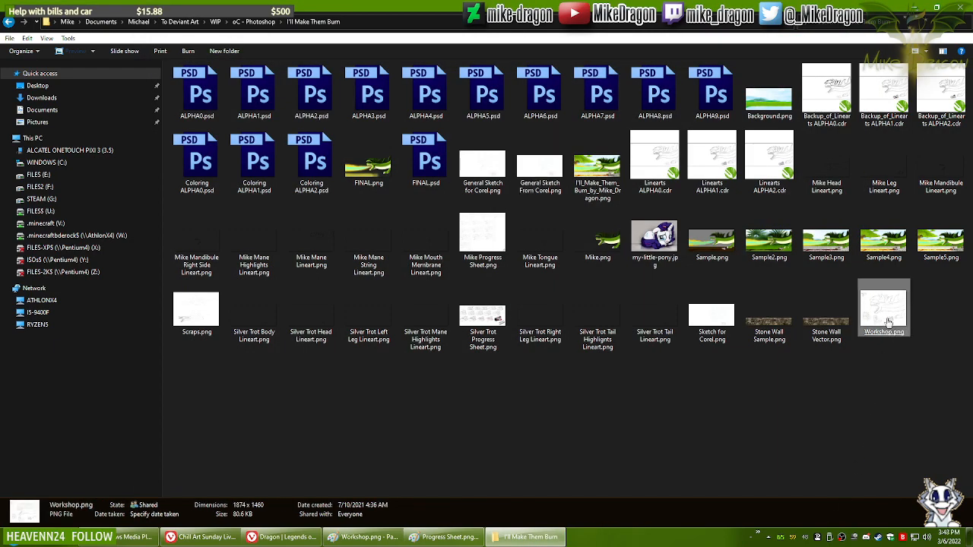
pyautogui.doubleClick(887, 321)
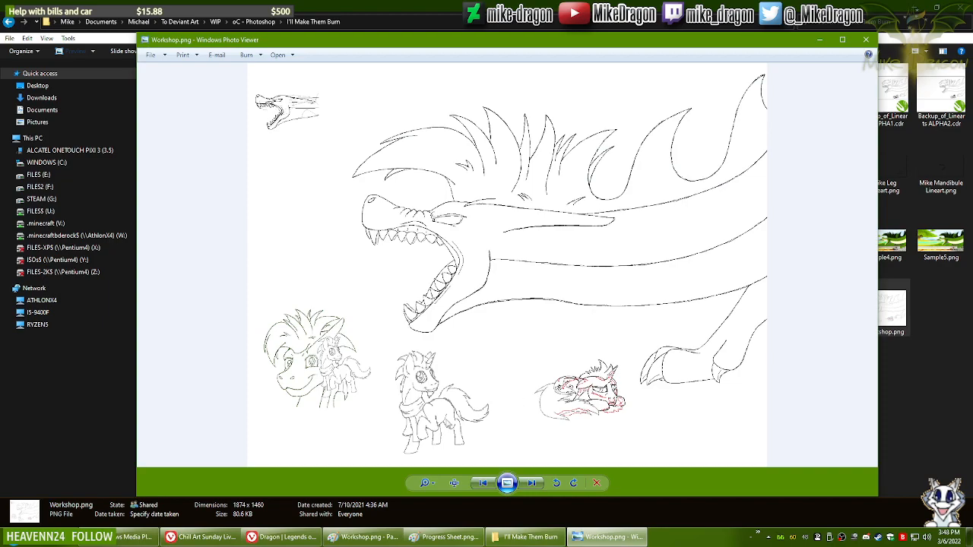
pyautogui.scroll(5, 425, 286)
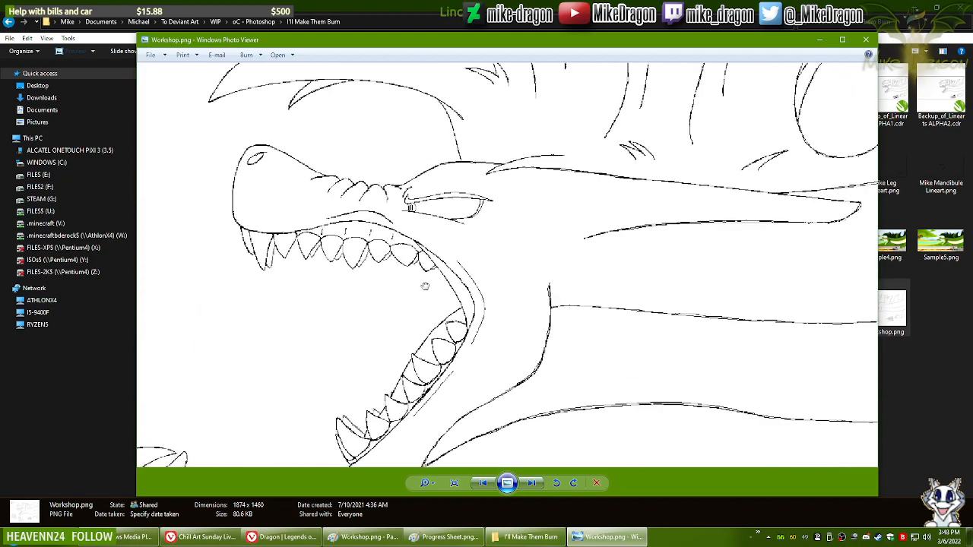
pyautogui.scroll(4, 347, 225)
pyautogui.moveTo(346, 224)
pyautogui.mouseDown()
pyautogui.moveTo(543, 319)
pyautogui.moveTo(505, 355)
pyautogui.moveTo(387, 383)
pyautogui.moveTo(316, 244)
pyautogui.mouseUp()
pyautogui.moveTo(584, 436); pyautogui.dragTo(552, 345)
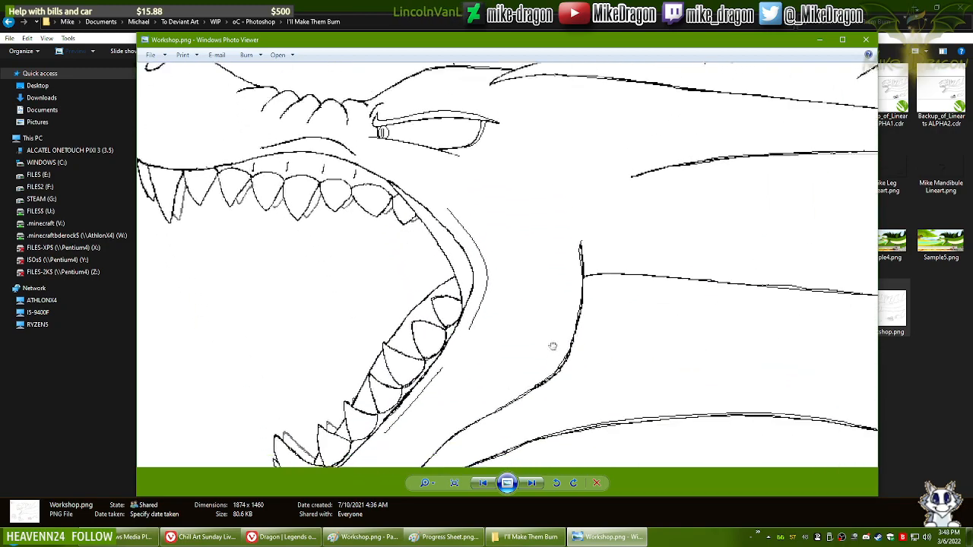
pyautogui.scroll(-6, 553, 346)
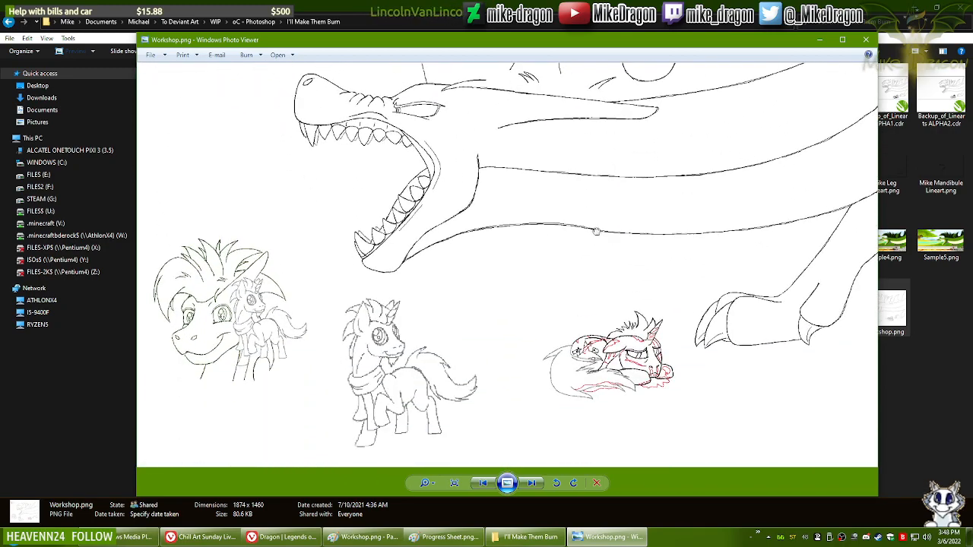
pyautogui.click(866, 39)
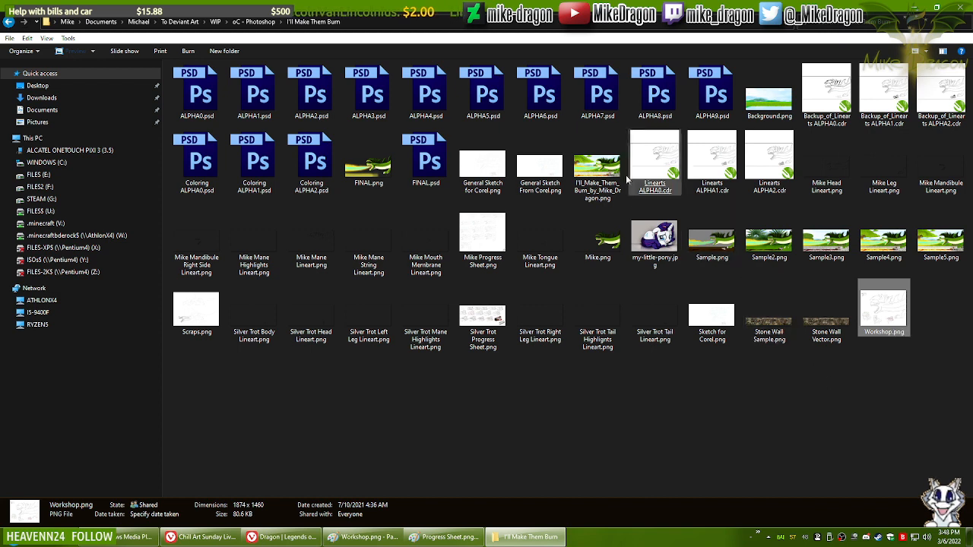
# Step: Open Linearts ALPHA2.cdr in CorelDRAW and examine the line art of the dragon's mouth up close
pyautogui.click(757, 156)
pyautogui.doubleClick(757, 156)
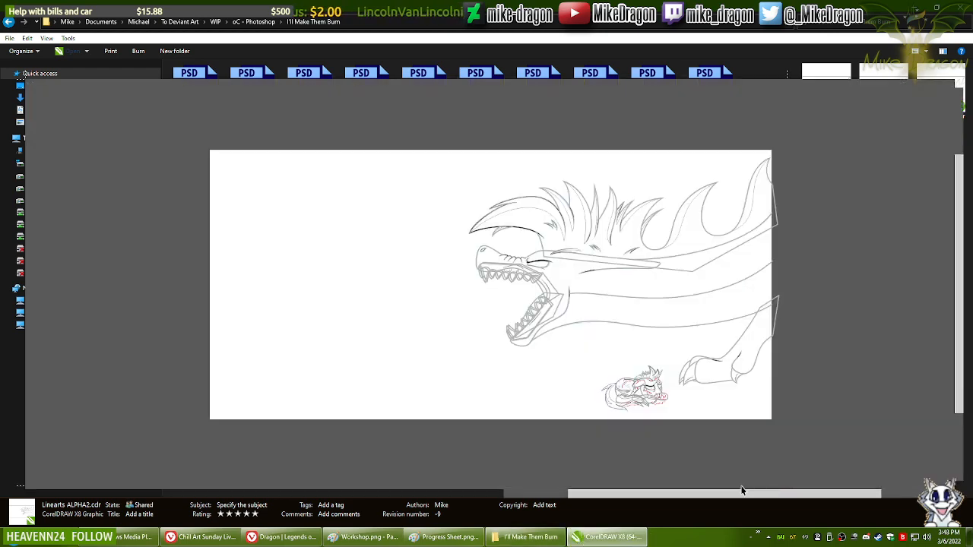
pyautogui.moveTo(329, 488); pyautogui.dragTo(160, 492)
pyautogui.click(914, 28)
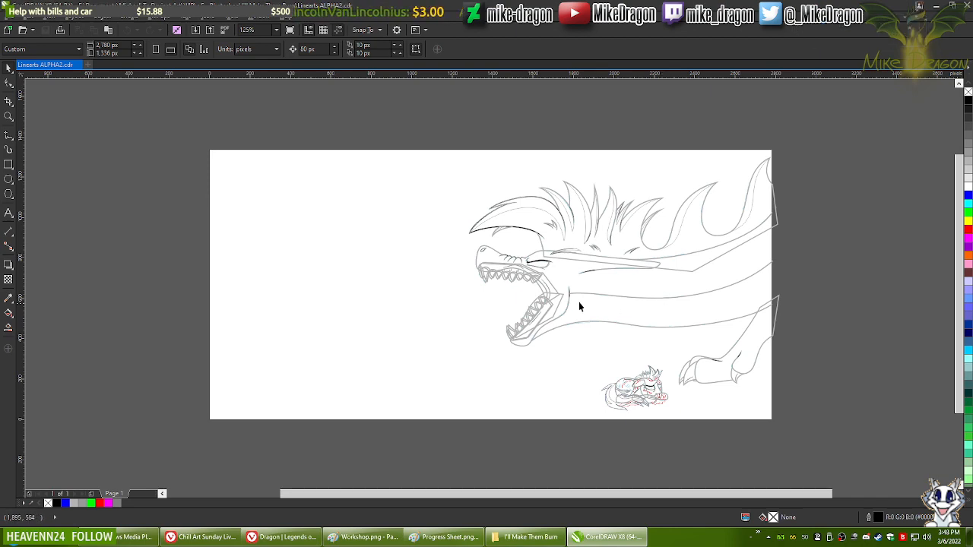
pyautogui.scroll(5, 578, 302)
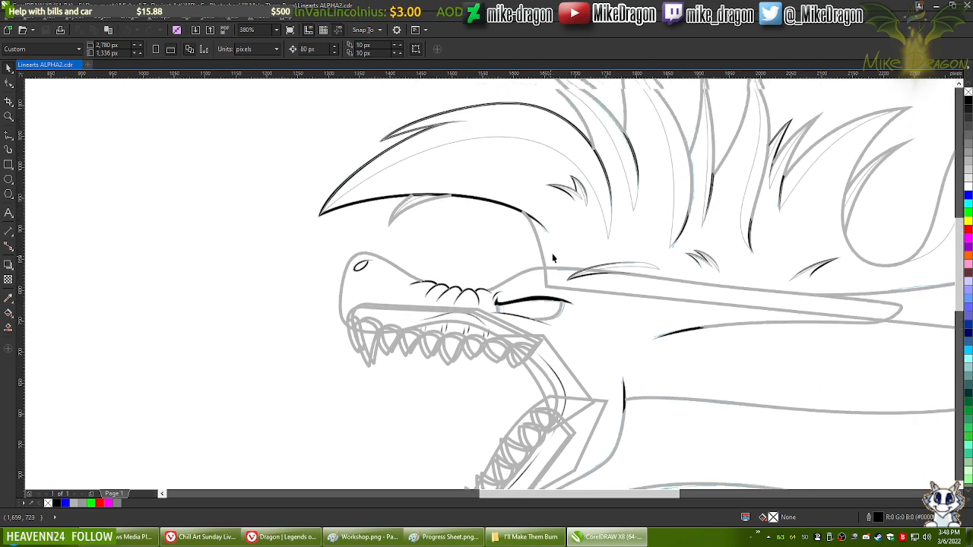
pyautogui.scroll(-3, 549, 247)
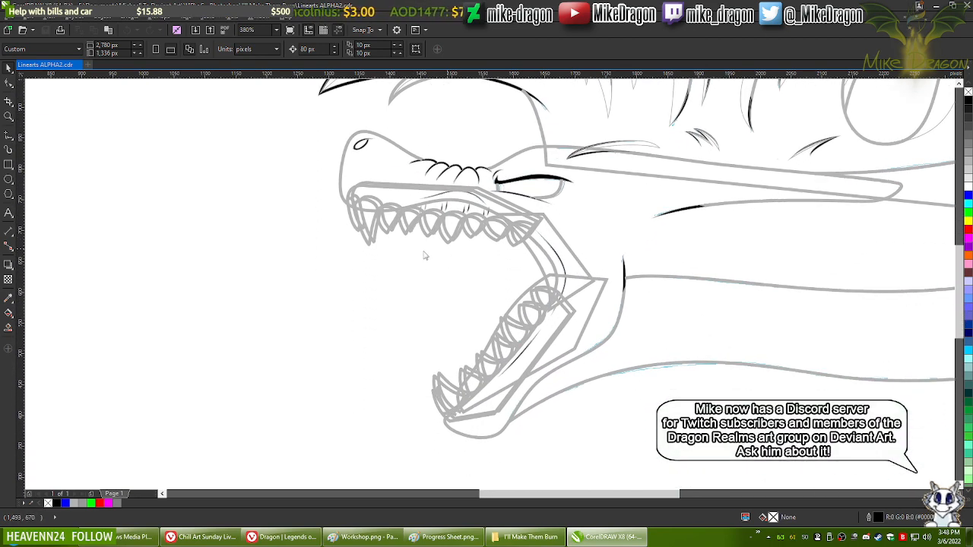
pyautogui.moveTo(530, 493)
pyautogui.mouseDown()
pyautogui.moveTo(589, 492)
pyautogui.moveTo(556, 490)
pyautogui.mouseUp()
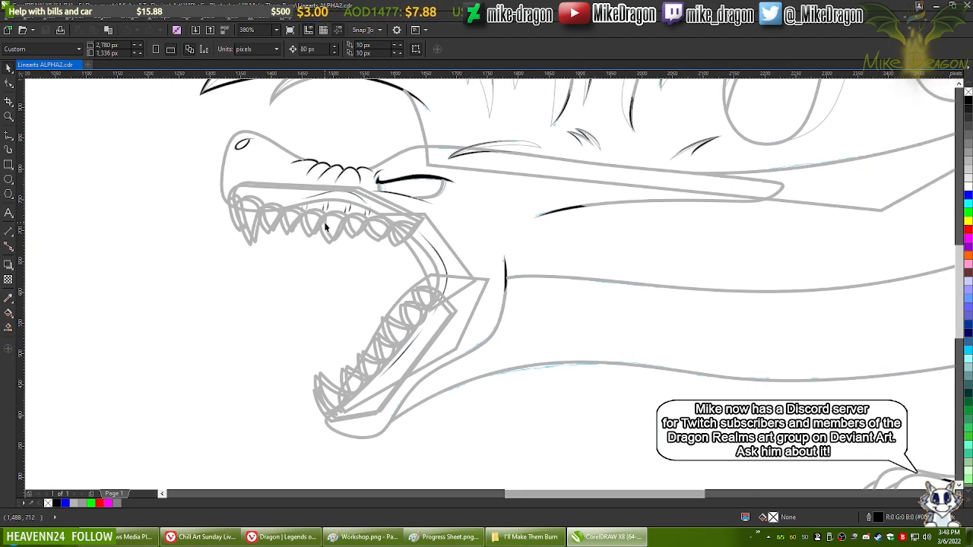
# Step: Move the grouped upper and lower teeth out of the dragon's mouth into the empty area ahead of it, about X 1,069, Y 564 px
pyautogui.moveTo(329, 229); pyautogui.dragTo(143, 269)
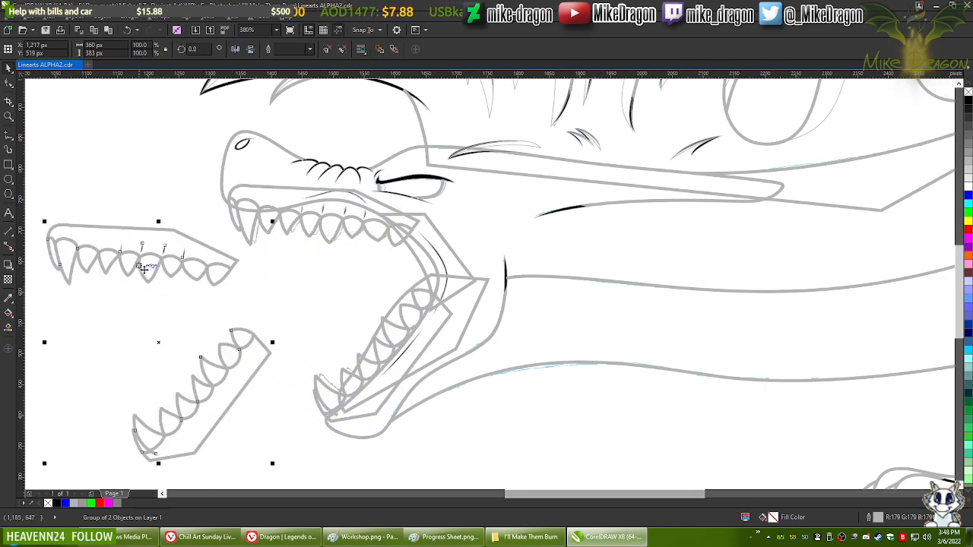
pyautogui.moveTo(547, 493); pyautogui.dragTo(515, 491)
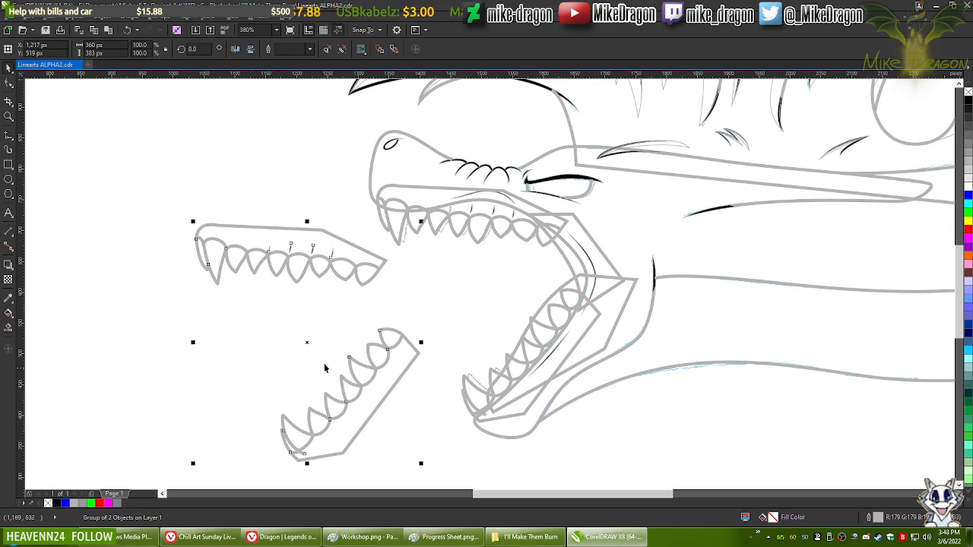
pyautogui.moveTo(362, 370); pyautogui.dragTo(301, 339)
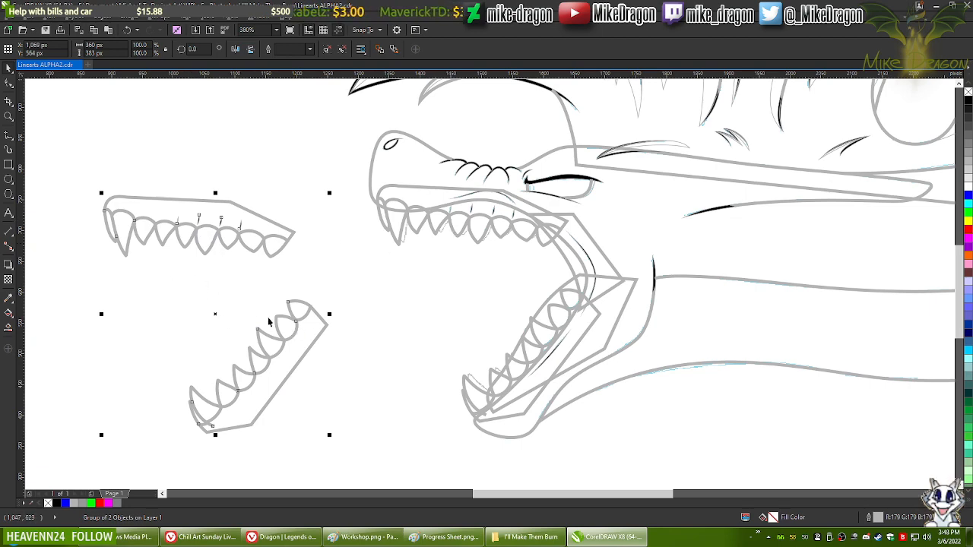
# Step: Move the teeth group to about X 902, Y 504 px and the dragon's head group to about X 1,497, Y 1,149 px
pyautogui.moveTo(449, 215); pyautogui.dragTo(76, 268)
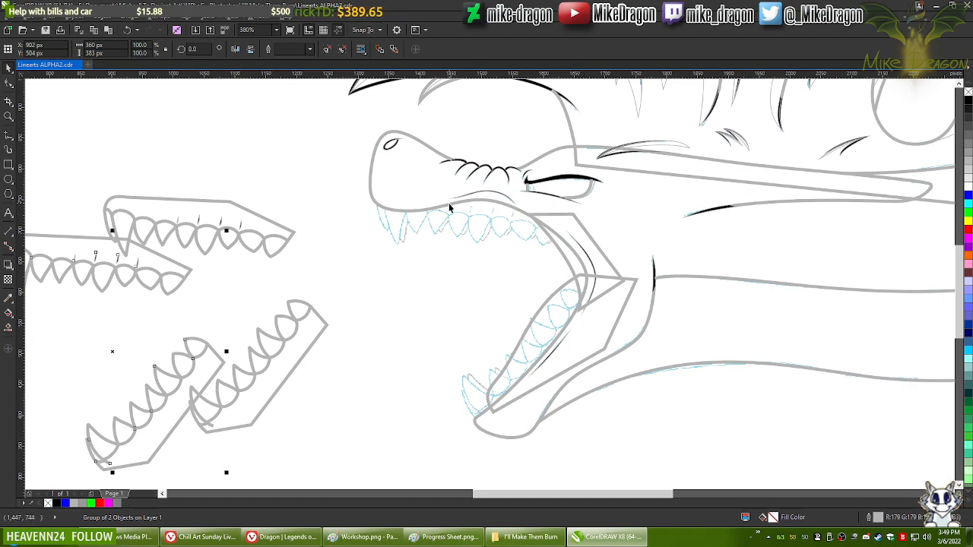
pyautogui.moveTo(449, 208); pyautogui.dragTo(78, 127)
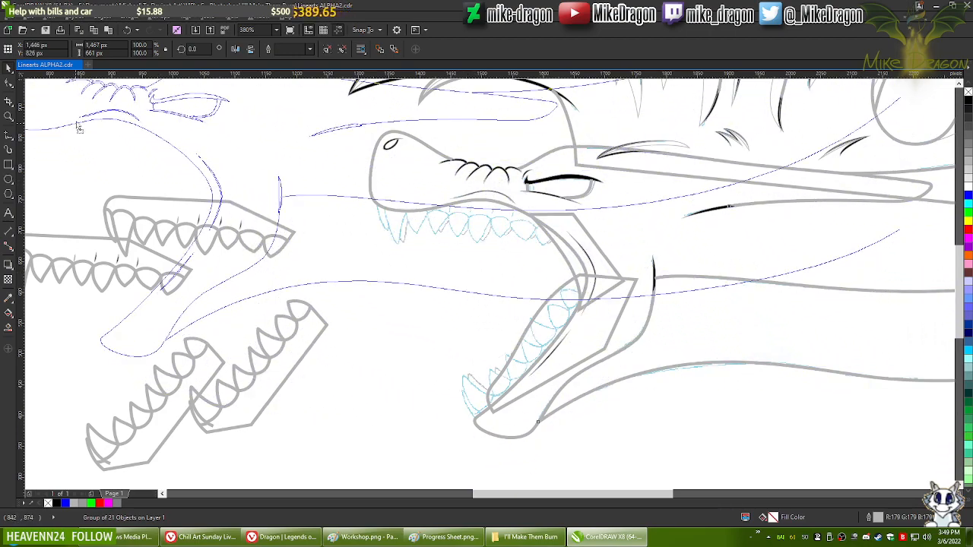
pyautogui.press('Escape')
pyautogui.scroll(5, 87, 91)
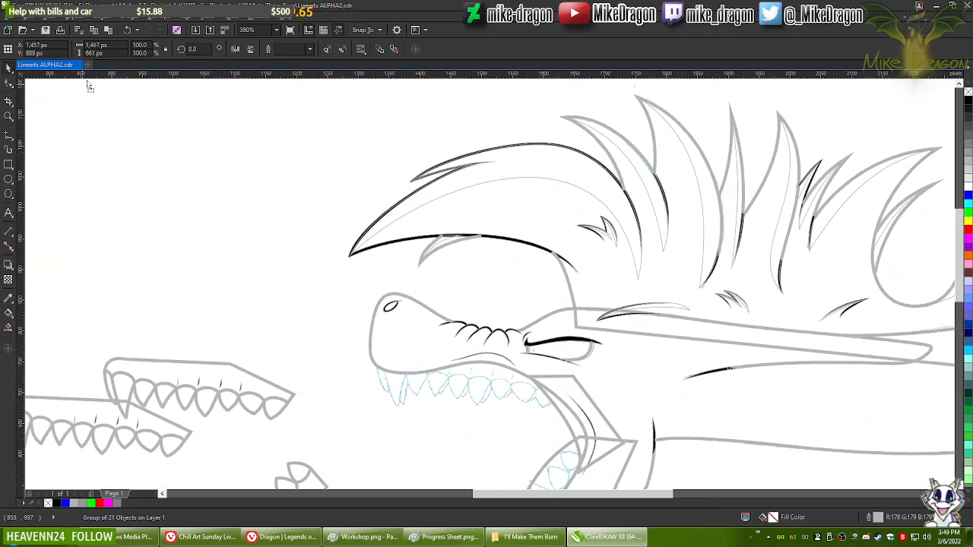
pyautogui.scroll(2, 89, 86)
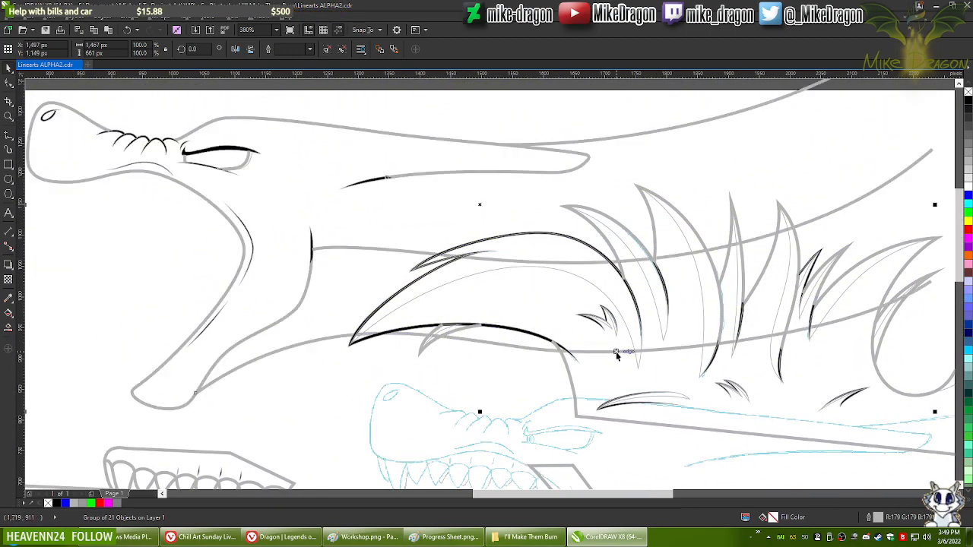
# Step: Move the dragon's mane group away from the sketch to about X 1,212, Y 981 px
pyautogui.scroll(-4, 436, 179)
pyautogui.scroll(6, 422, 318)
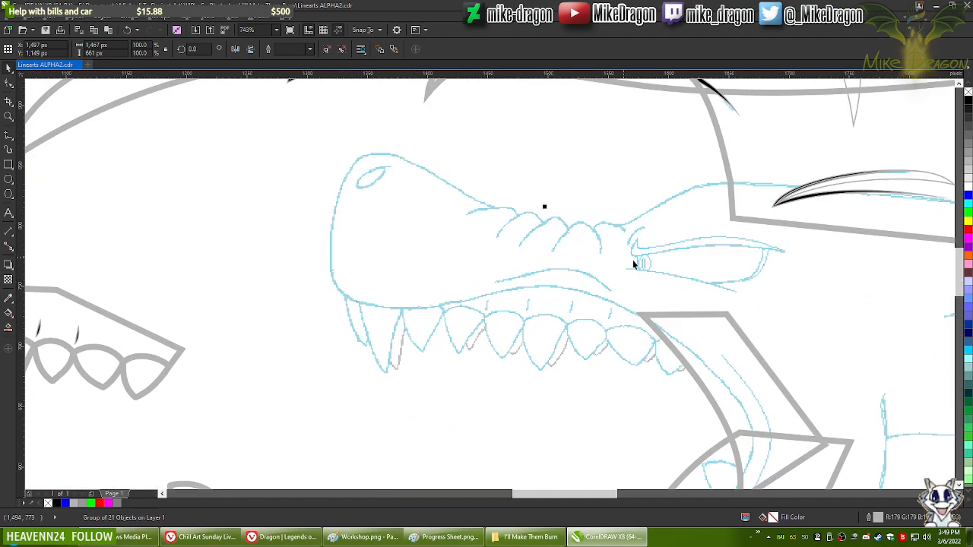
pyautogui.scroll(-3, 593, 298)
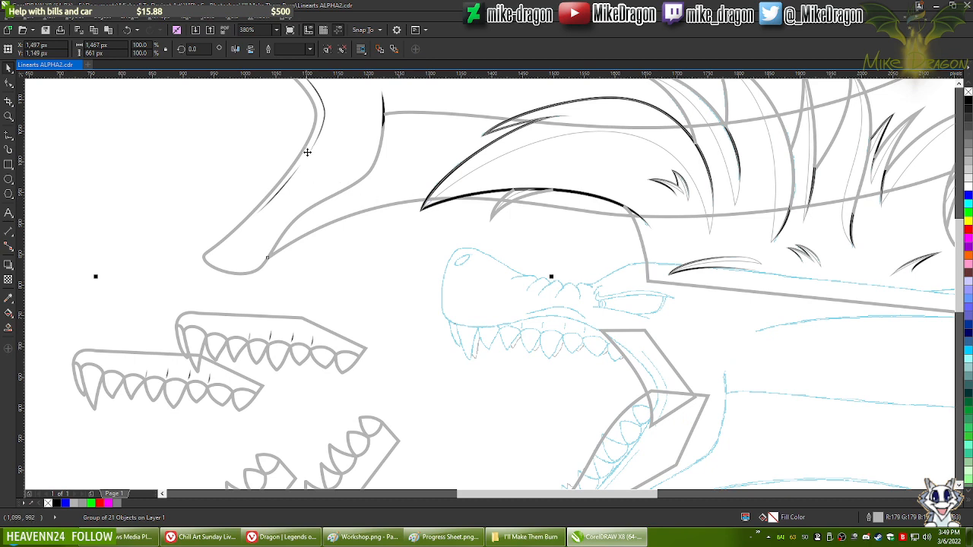
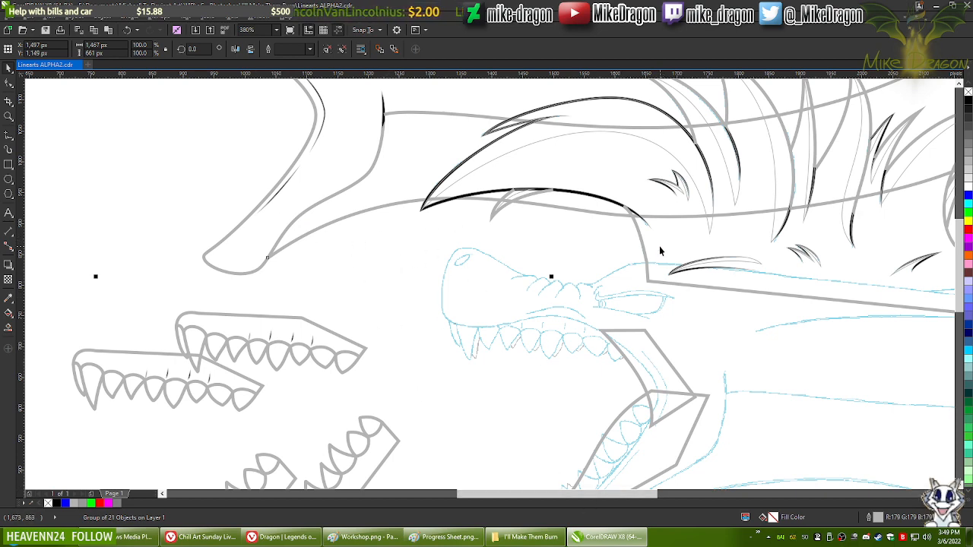
pyautogui.moveTo(651, 257)
pyautogui.mouseDown()
pyautogui.moveTo(609, 289)
pyautogui.moveTo(525, 395)
pyautogui.moveTo(476, 412)
pyautogui.mouseUp()
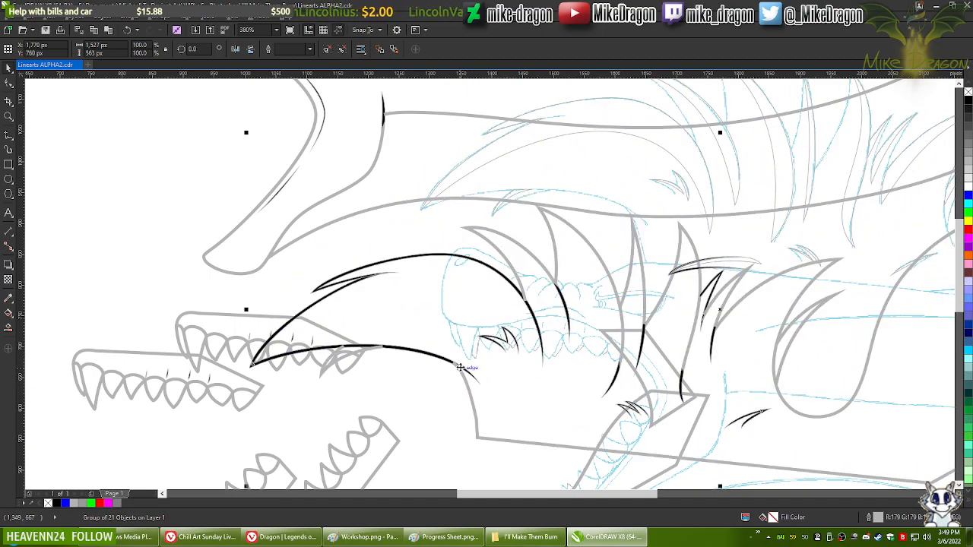
pyautogui.scroll(-4, 460, 368)
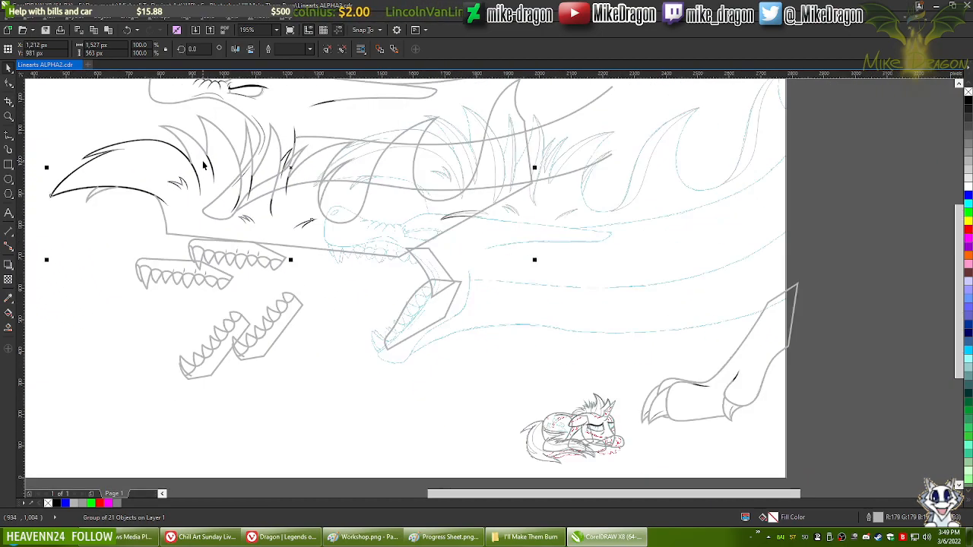
# Step: Spread the curled-up unicorn's body, mane highlights, head, tail, both leg pieces and tail highlights apart into the empty space around its sketch
pyautogui.scroll(6, 608, 466)
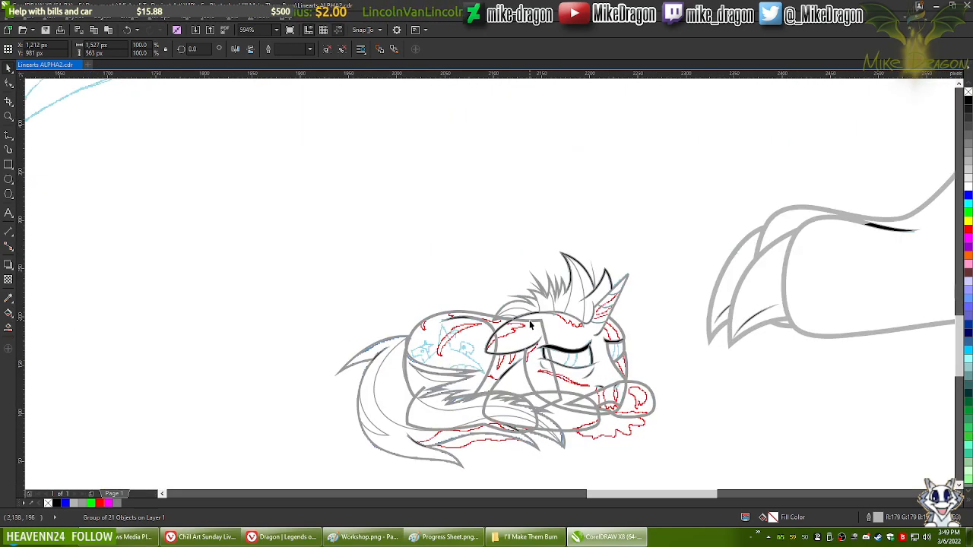
pyautogui.moveTo(567, 350)
pyautogui.mouseDown()
pyautogui.moveTo(613, 233)
pyautogui.moveTo(254, 205)
pyautogui.mouseUp()
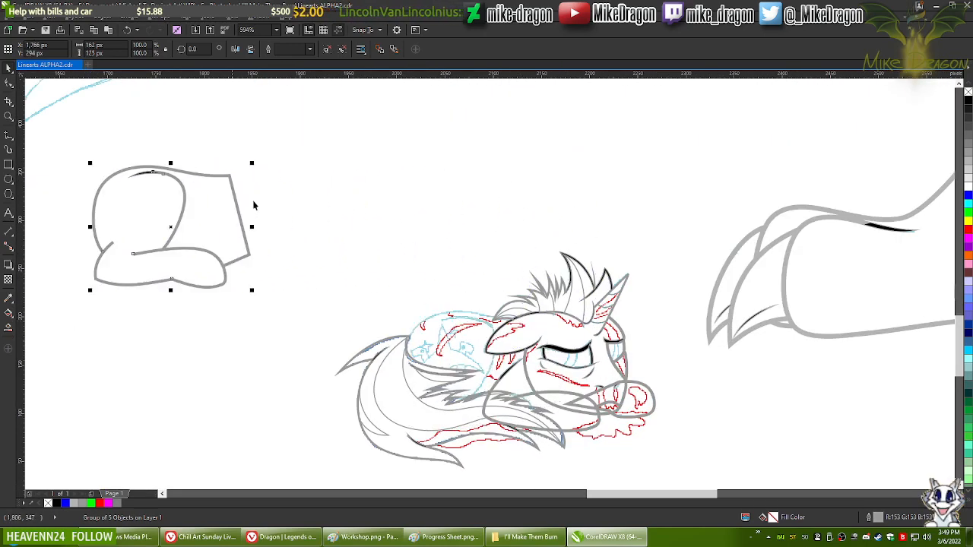
pyautogui.moveTo(518, 320); pyautogui.dragTo(578, 170)
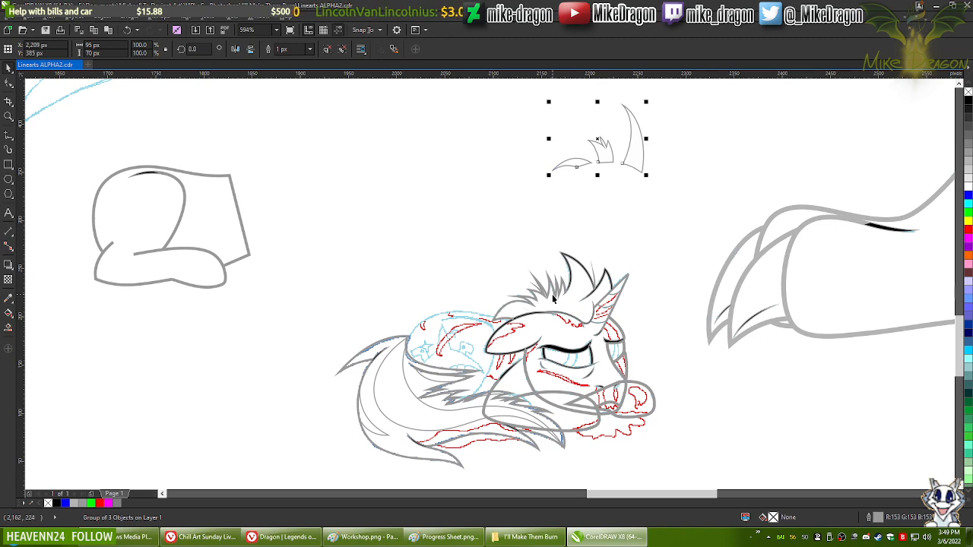
pyautogui.moveTo(567, 351); pyautogui.dragTo(400, 182)
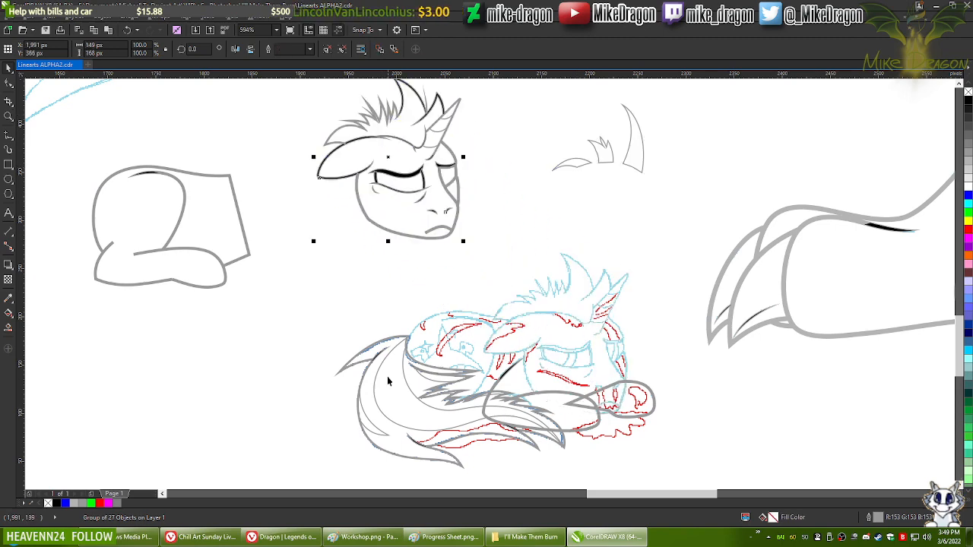
pyautogui.moveTo(371, 365)
pyautogui.mouseDown()
pyautogui.moveTo(163, 339)
pyautogui.moveTo(108, 371)
pyautogui.mouseUp()
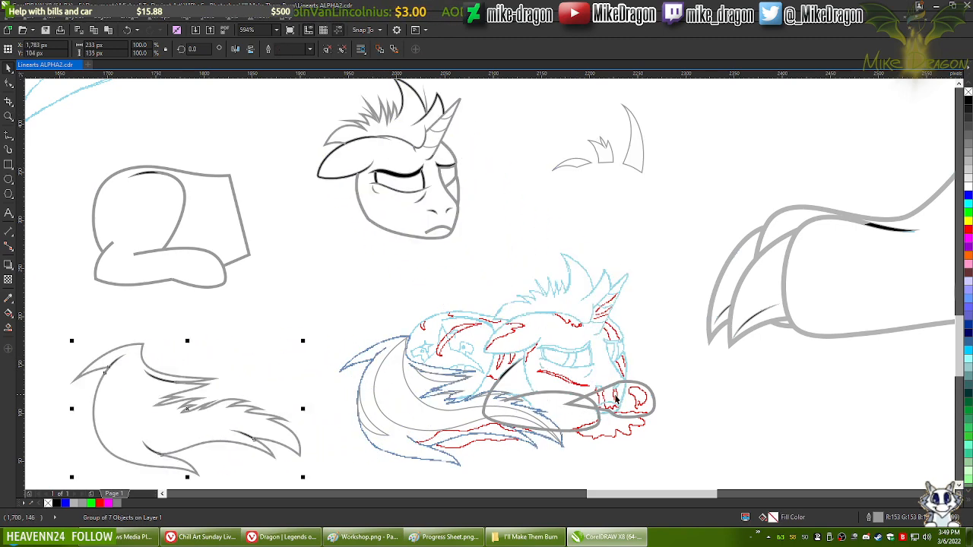
pyautogui.moveTo(586, 404); pyautogui.dragTo(771, 415)
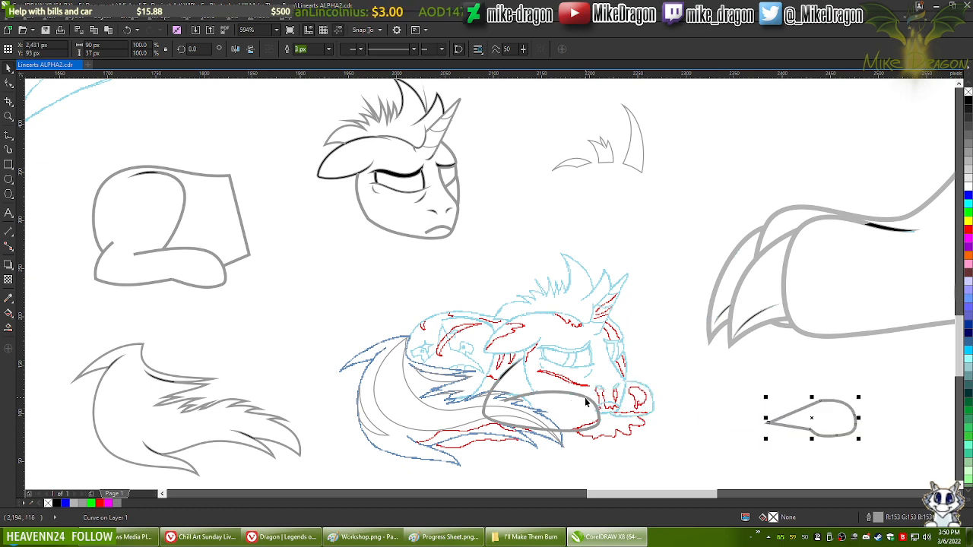
pyautogui.moveTo(585, 404)
pyautogui.mouseDown()
pyautogui.moveTo(700, 171)
pyautogui.moveTo(782, 169)
pyautogui.mouseUp()
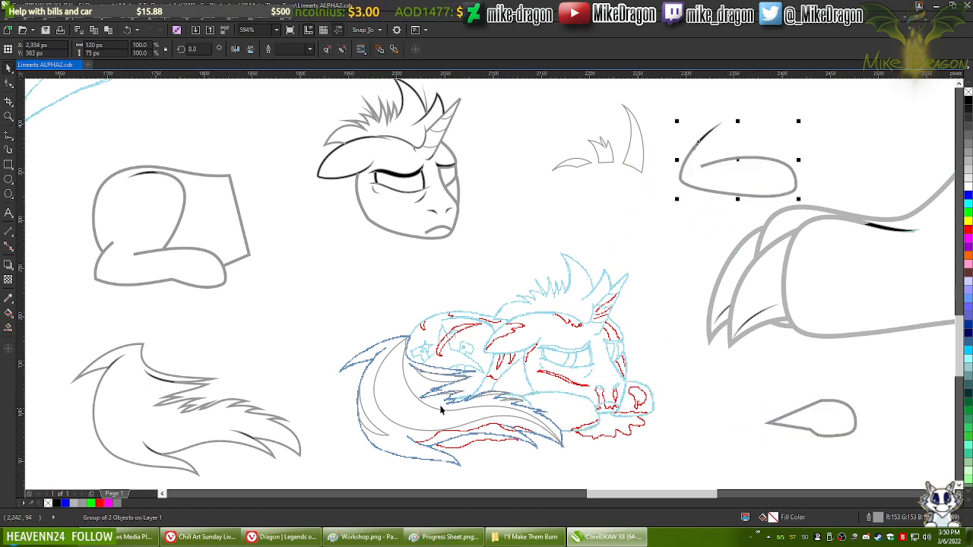
pyautogui.moveTo(415, 397)
pyautogui.mouseDown()
pyautogui.moveTo(319, 380)
pyautogui.moveTo(316, 274)
pyautogui.mouseUp()
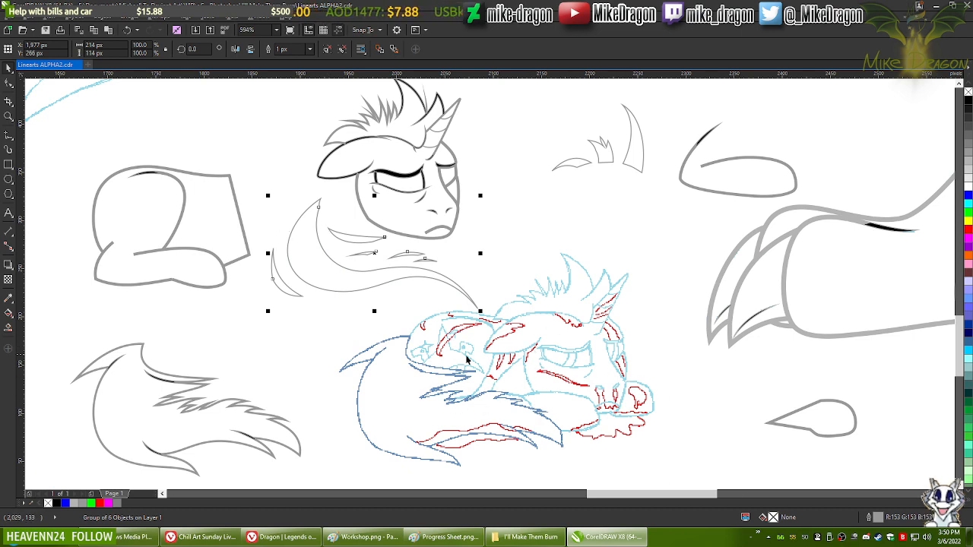
# Step: Close Linearts ALPHA2.cdr without saving the changes
pyautogui.click(146, 199)
pyautogui.click(535, 131)
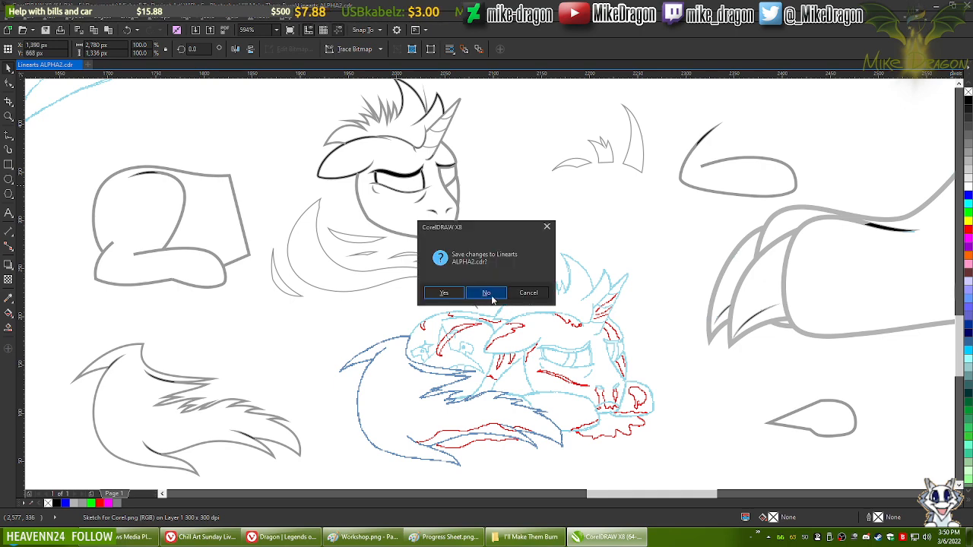
pyautogui.click(489, 292)
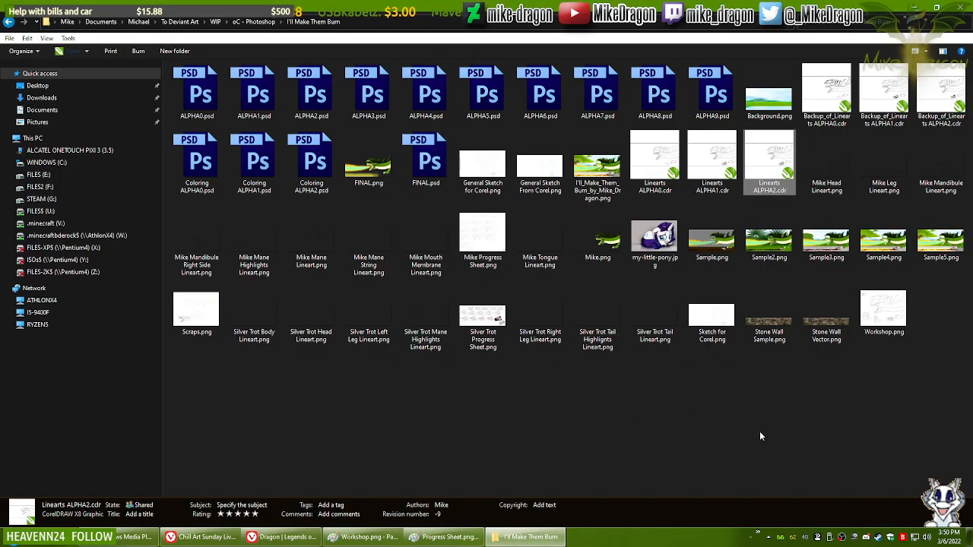
# Step: View Mike Head Lineart.png, examine the dragon's snout, jaw and neck lines up close, and close the viewer
pyautogui.click(834, 167)
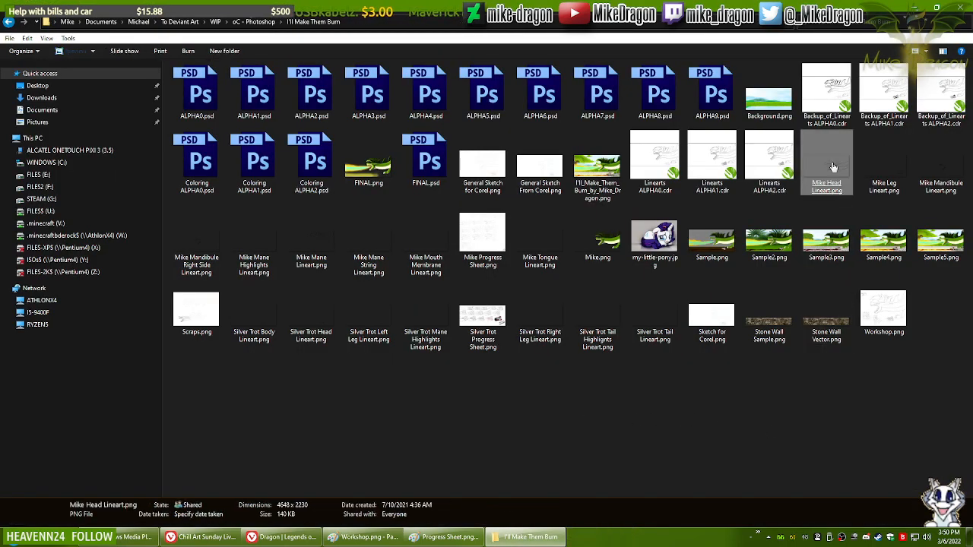
pyautogui.doubleClick(833, 167)
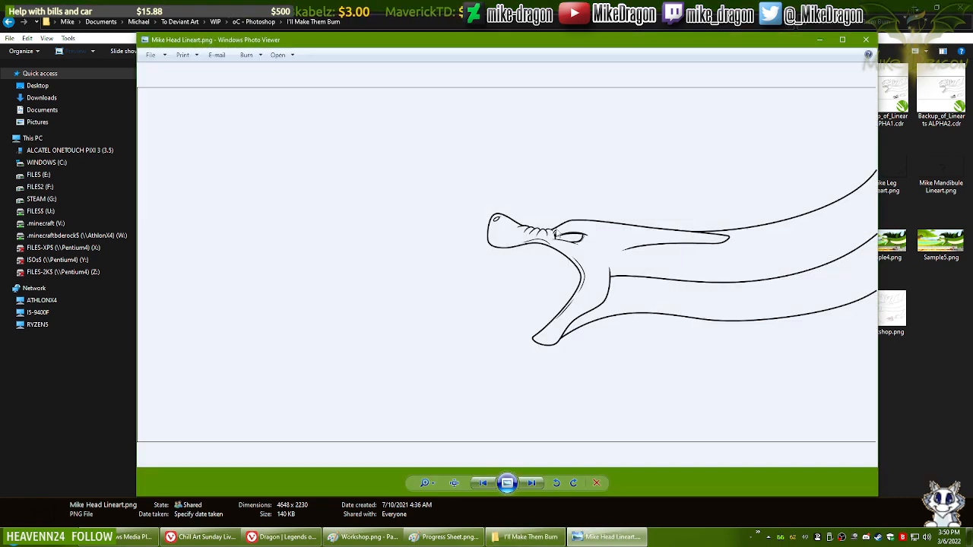
pyautogui.scroll(3, 561, 239)
pyautogui.moveTo(642, 328); pyautogui.dragTo(546, 204)
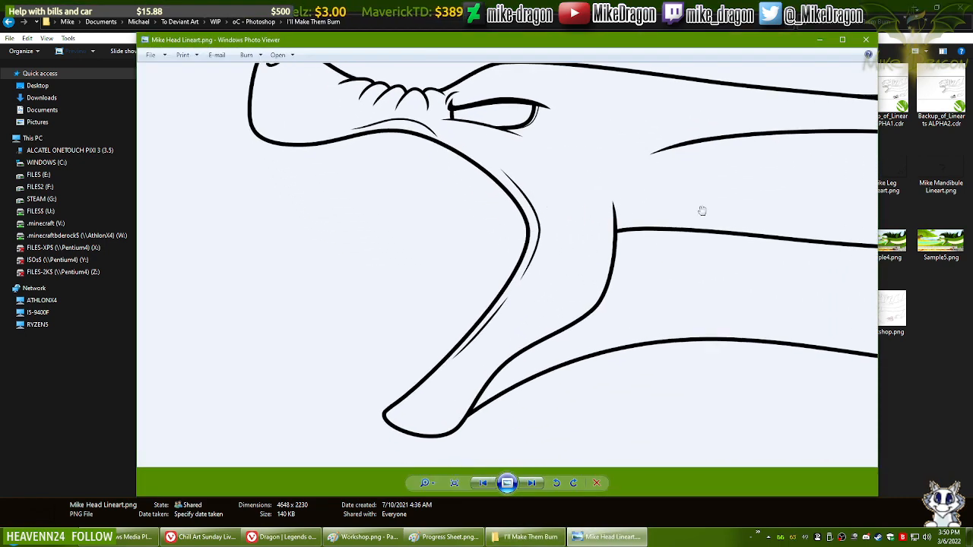
pyautogui.moveTo(709, 211); pyautogui.dragTo(327, 271)
pyautogui.moveTo(698, 276); pyautogui.dragTo(754, 272)
pyautogui.scroll(-3, 426, 275)
pyautogui.moveTo(264, 279); pyautogui.dragTo(523, 278)
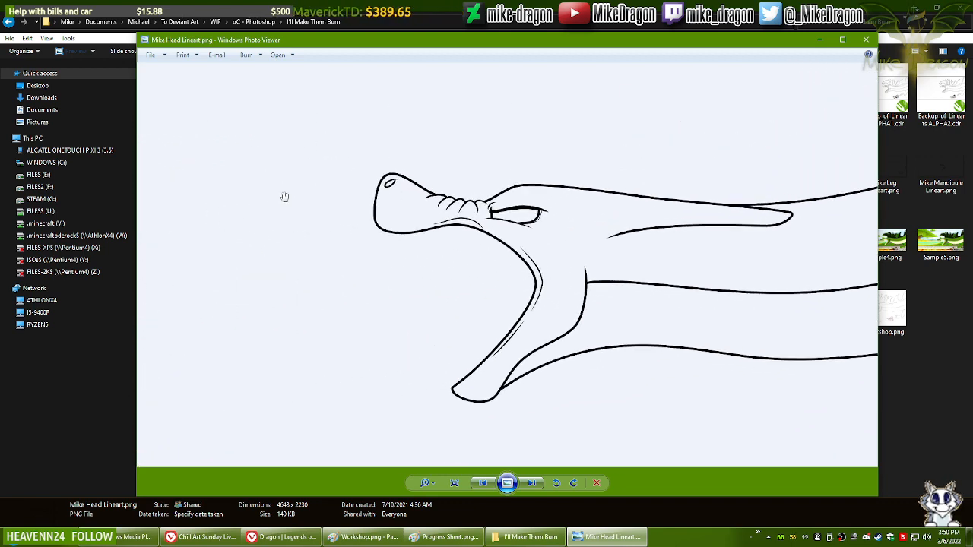
pyautogui.click(454, 485)
pyautogui.click(454, 484)
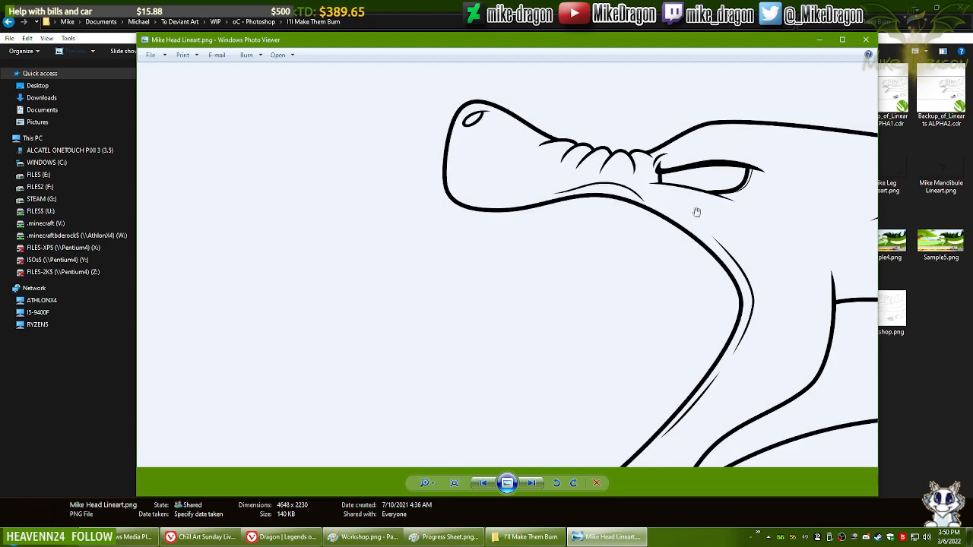
pyautogui.moveTo(803, 241); pyautogui.dragTo(619, 276)
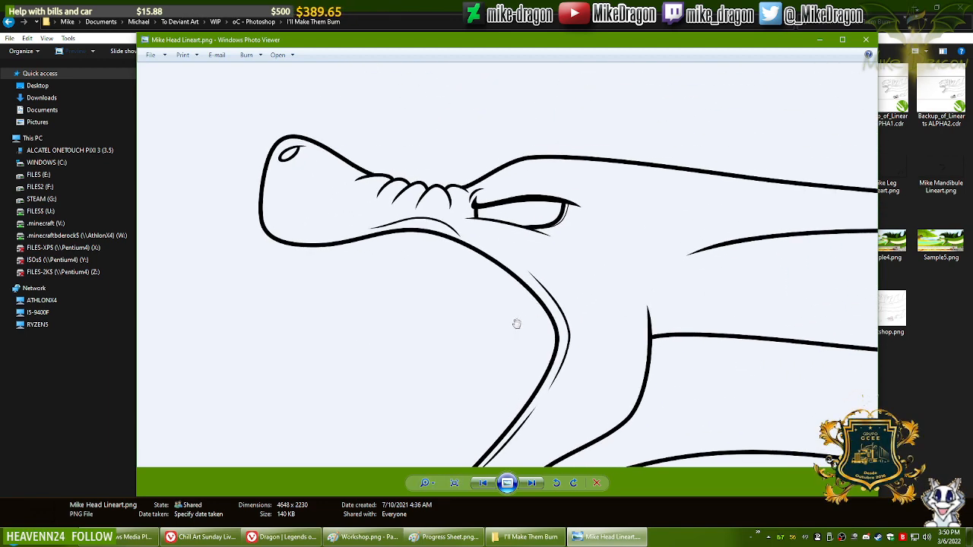
pyautogui.moveTo(516, 324); pyautogui.dragTo(605, 238)
pyautogui.click(866, 38)
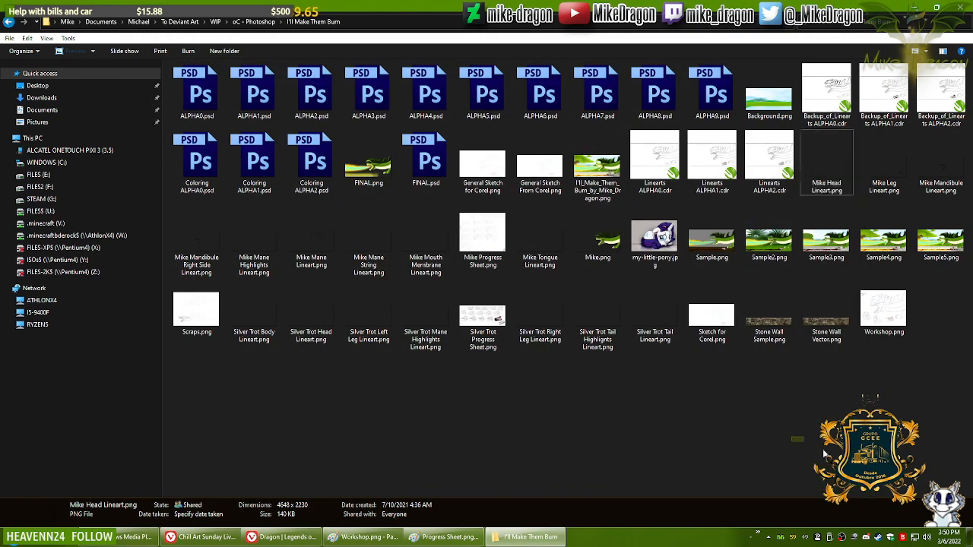
# Step: Open ALPHA0.psd in Photoshop and examine the coloured dragon's head and neck at 66.67% zoom
pyautogui.click(193, 90)
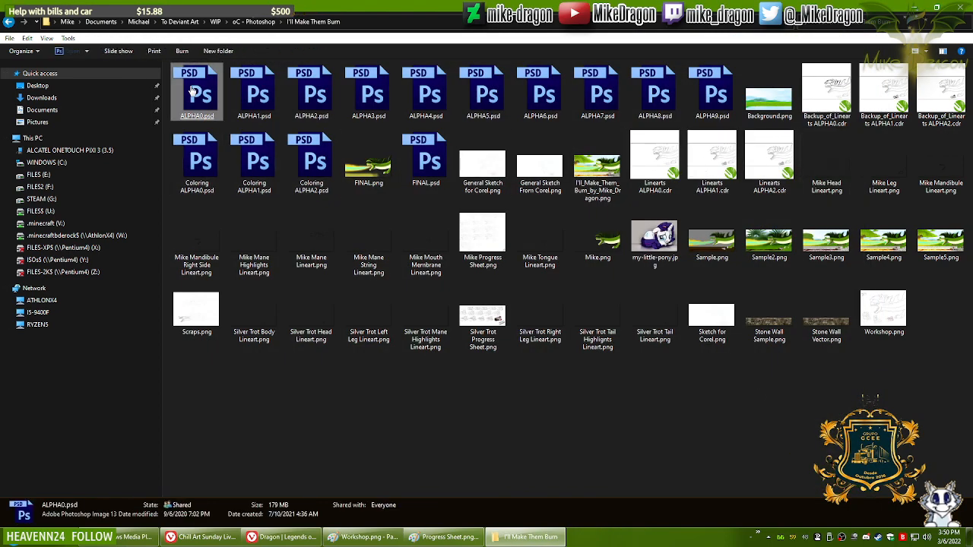
pyautogui.doubleClick(193, 90)
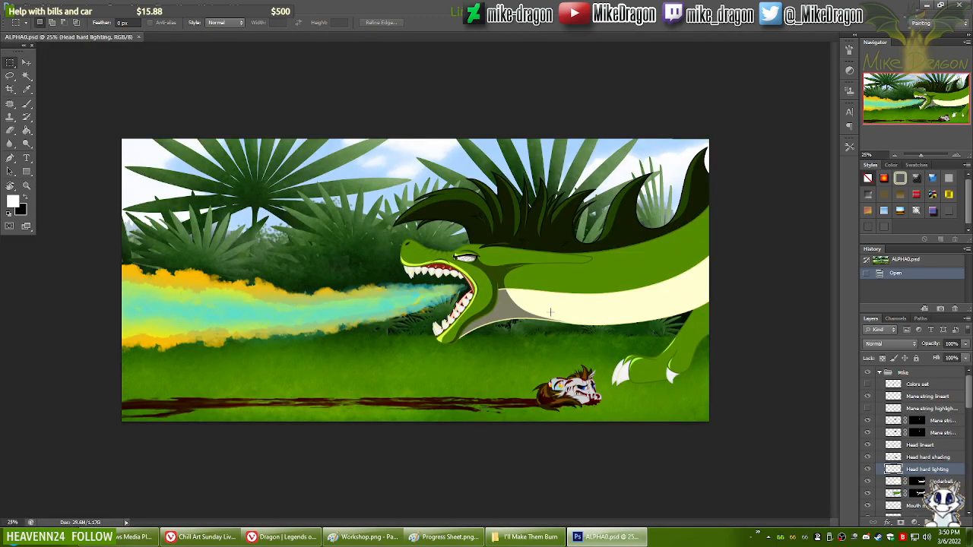
pyautogui.scroll(1, 552, 312)
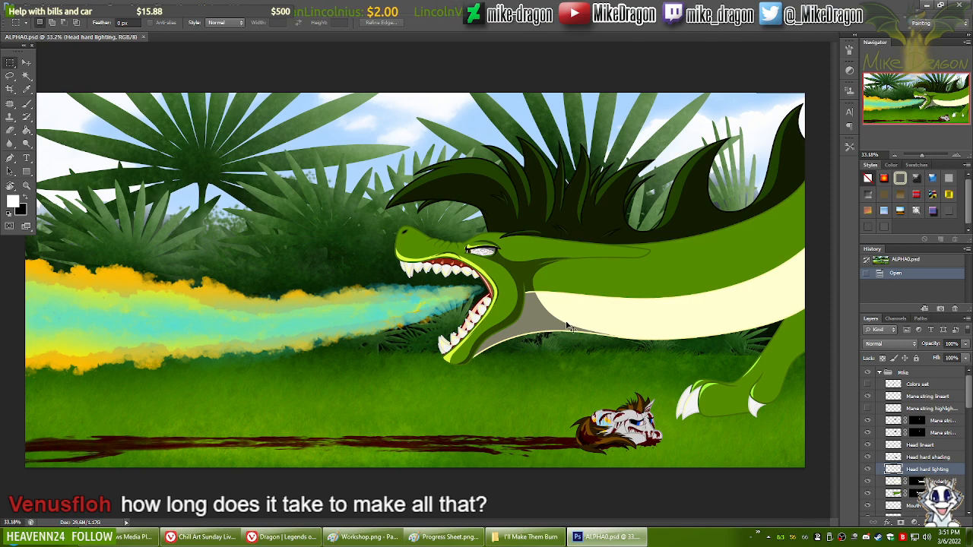
pyautogui.hotkey('ctrl', '+')
pyautogui.hotkey('ctrl', '+')
pyautogui.hotkey('ctrl', '+')
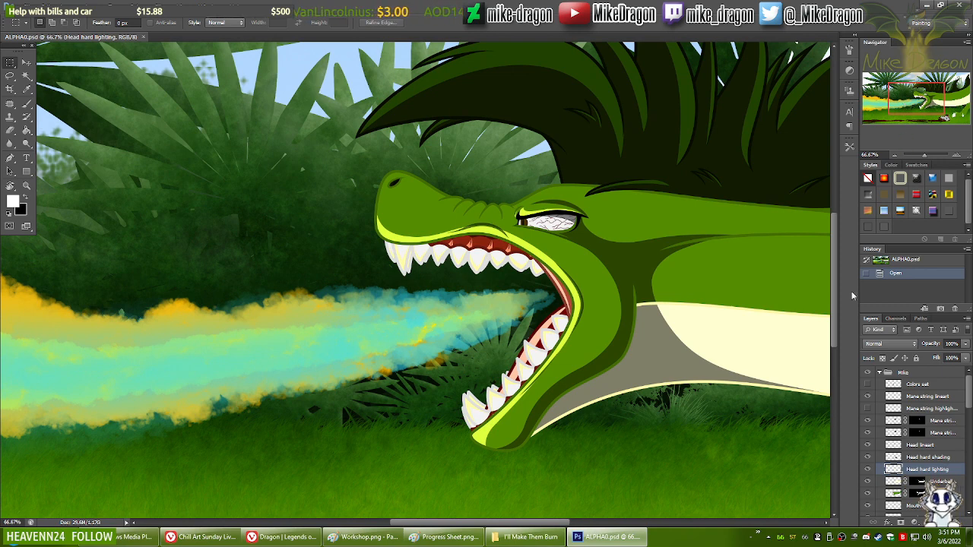
pyautogui.moveTo(919, 99); pyautogui.dragTo(931, 98)
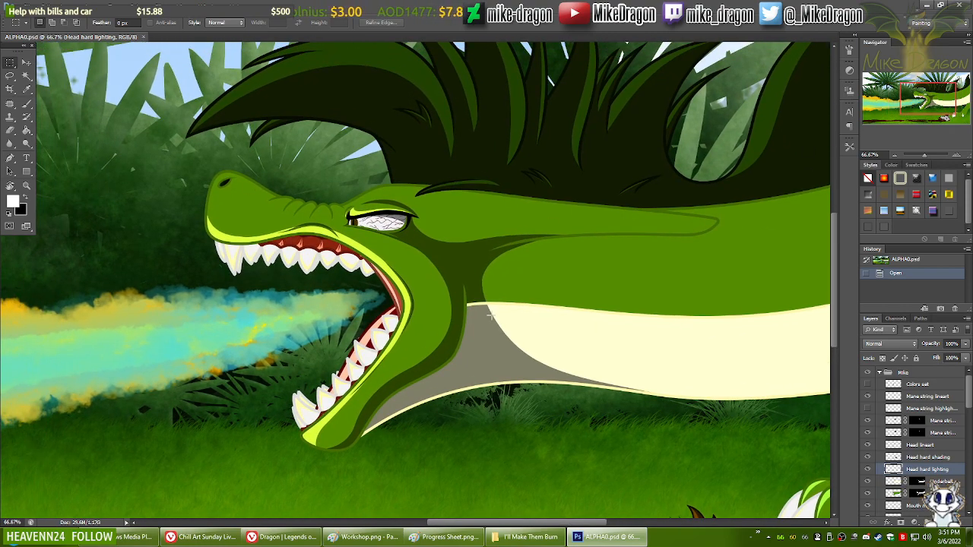
# Step: Move the Head lineart layer away from the dragon's head, down and to the left over the fire stream
pyautogui.press('v')
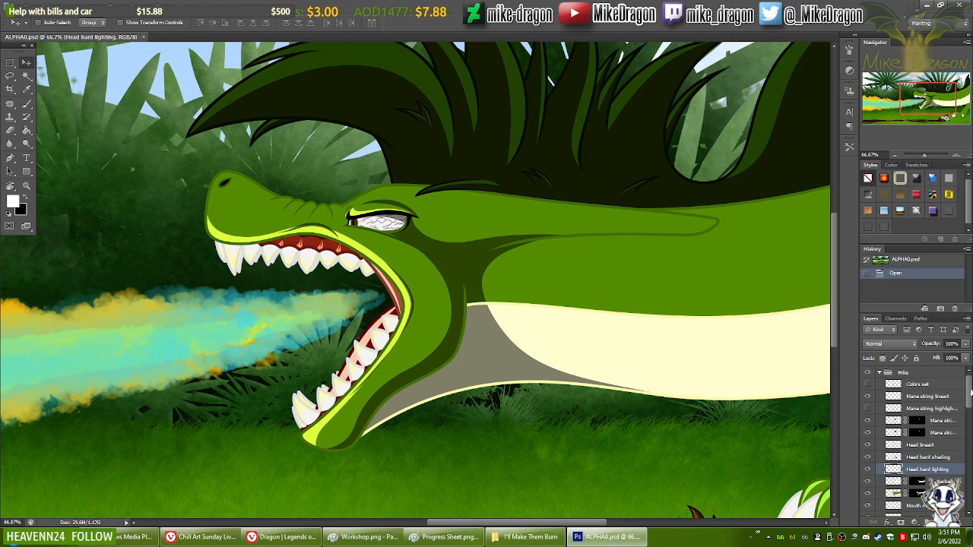
pyautogui.moveTo(970, 395); pyautogui.dragTo(948, 410)
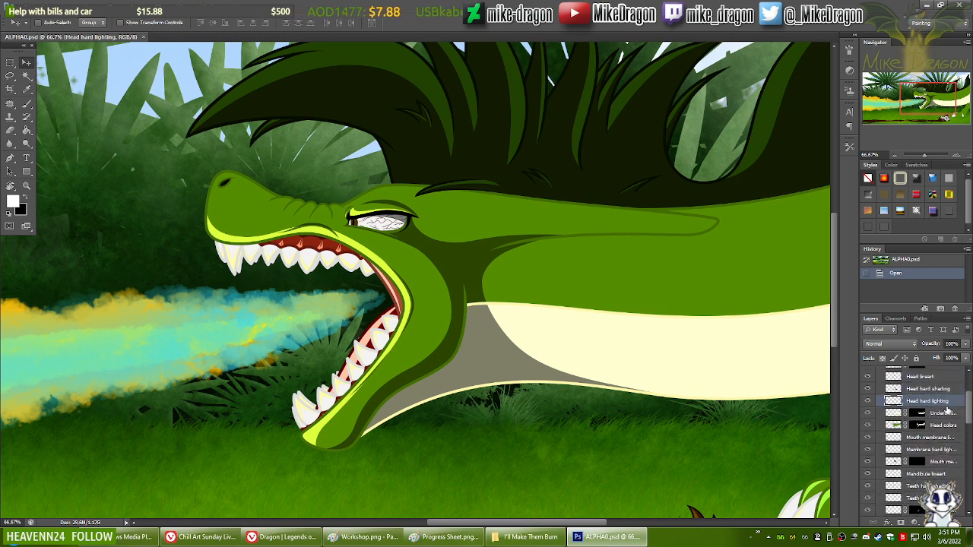
pyautogui.scroll(2, 922, 417)
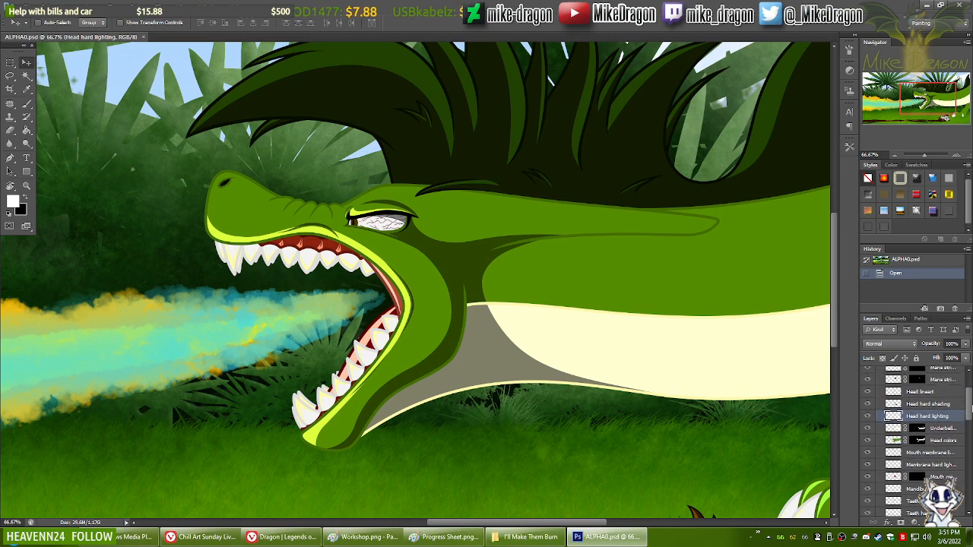
pyautogui.click(895, 416)
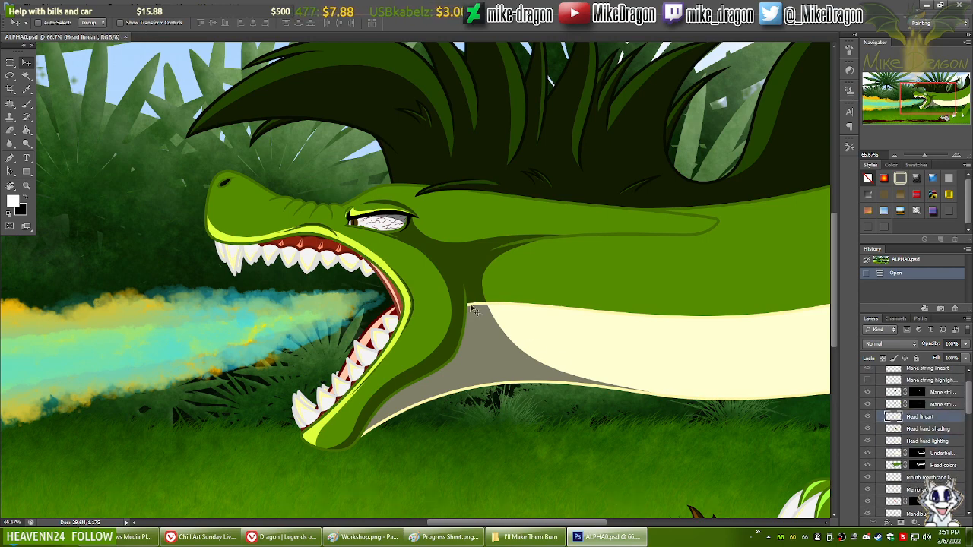
pyautogui.moveTo(464, 348); pyautogui.dragTo(158, 388)
pyautogui.moveTo(160, 386); pyautogui.dragTo(150, 249)
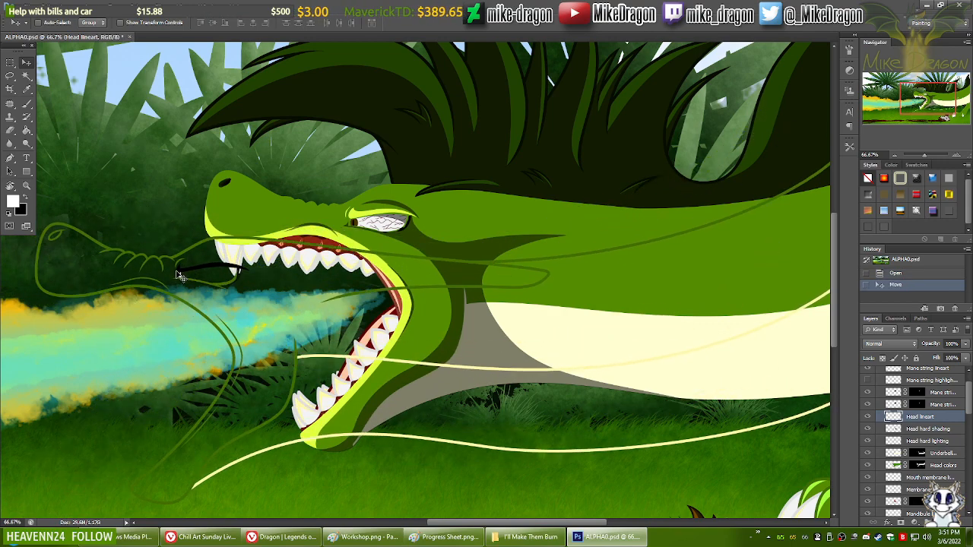
# Step: Examine the displaced head line art and the uncovered colours around the snout, teeth and eye at 400% zoom
pyautogui.hotkey('ctrl', '+')
pyautogui.hotkey('ctrl', '+')
pyautogui.hotkey('ctrl', '+')
pyautogui.hotkey('ctrl', '+')
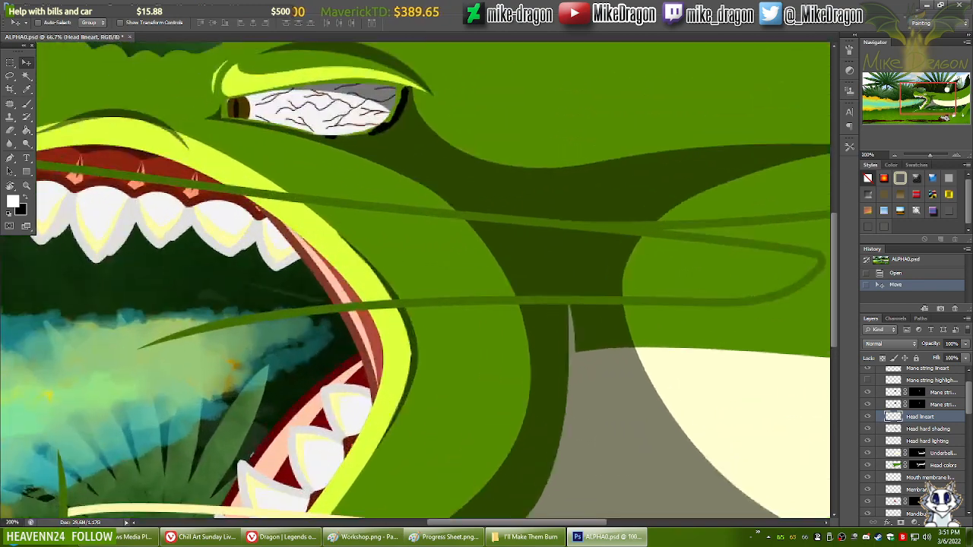
pyautogui.moveTo(122, 274); pyautogui.dragTo(773, 232)
pyautogui.moveTo(286, 95); pyautogui.dragTo(637, 266)
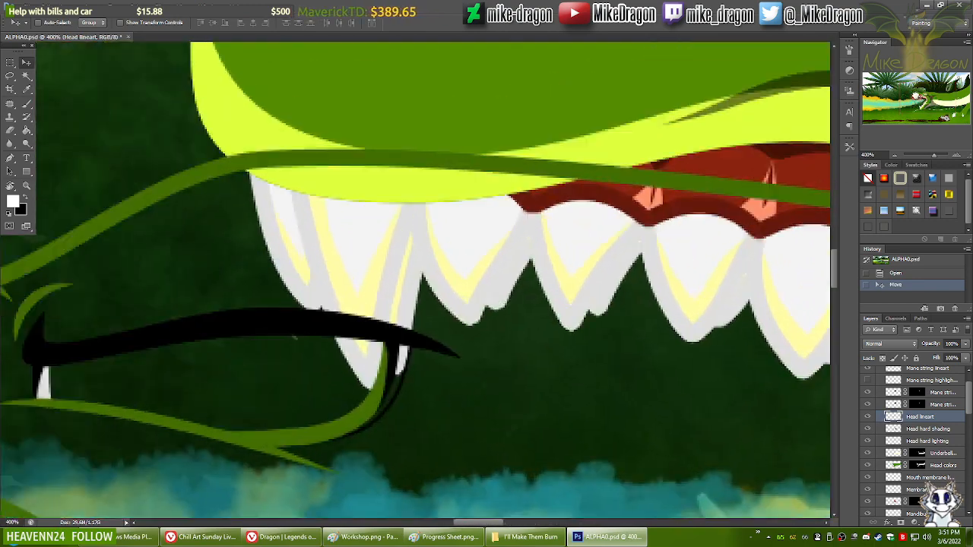
pyautogui.moveTo(317, 304); pyautogui.dragTo(631, 265)
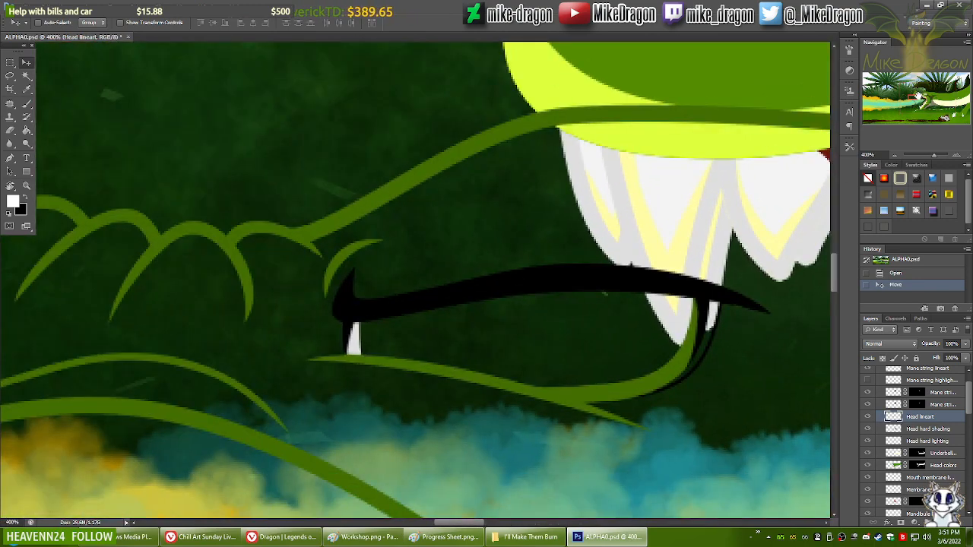
pyautogui.moveTo(916, 97); pyautogui.dragTo(910, 95)
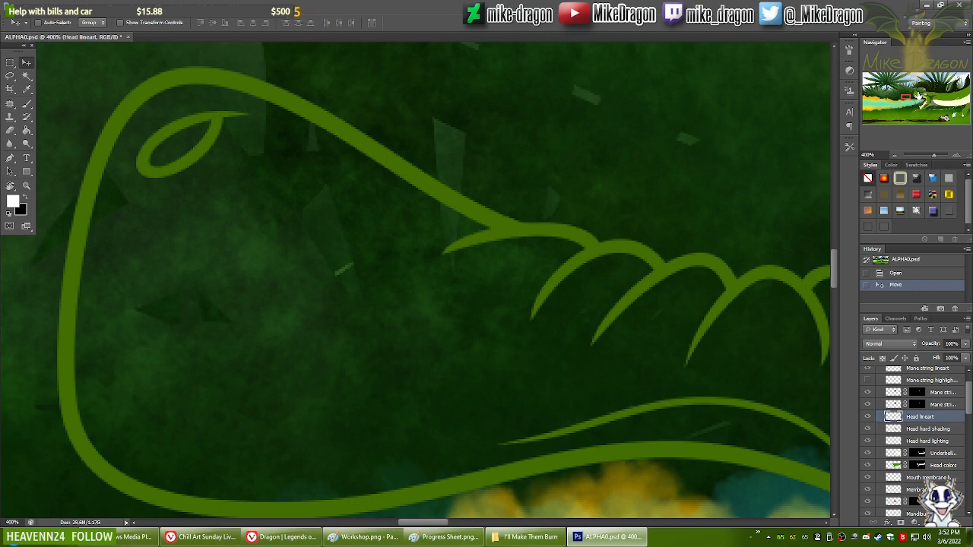
pyautogui.scroll(-3, 919, 93)
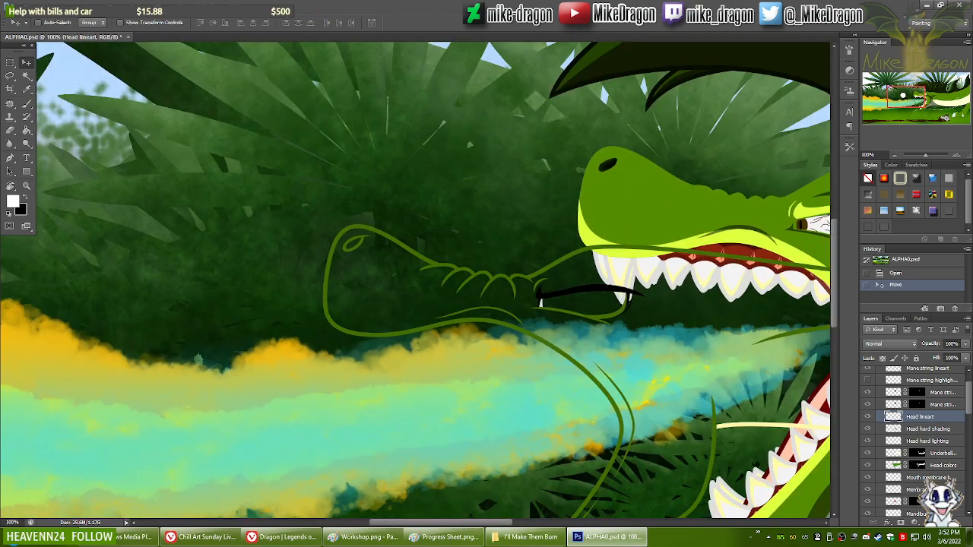
pyautogui.scroll(3, 895, 104)
pyautogui.scroll(1, 895, 103)
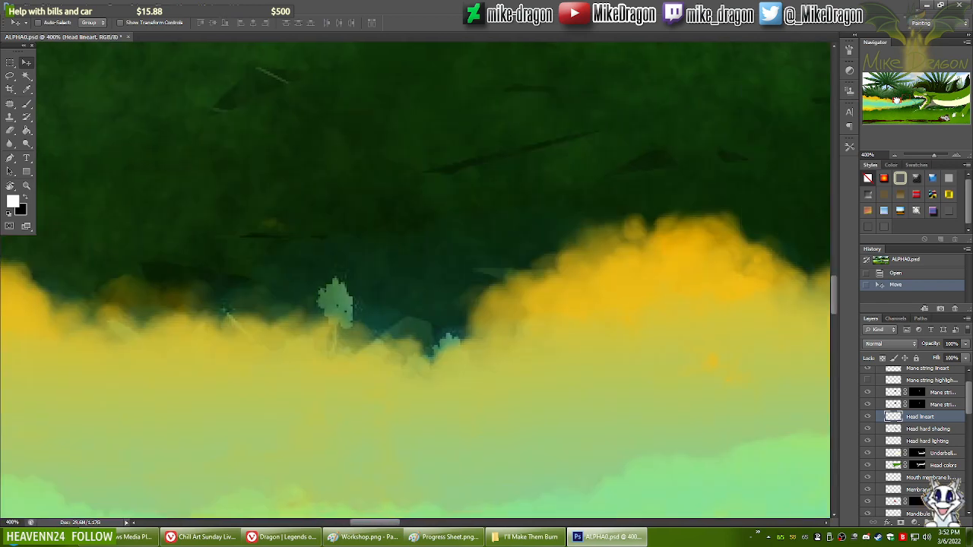
pyautogui.moveTo(897, 99); pyautogui.dragTo(869, 114)
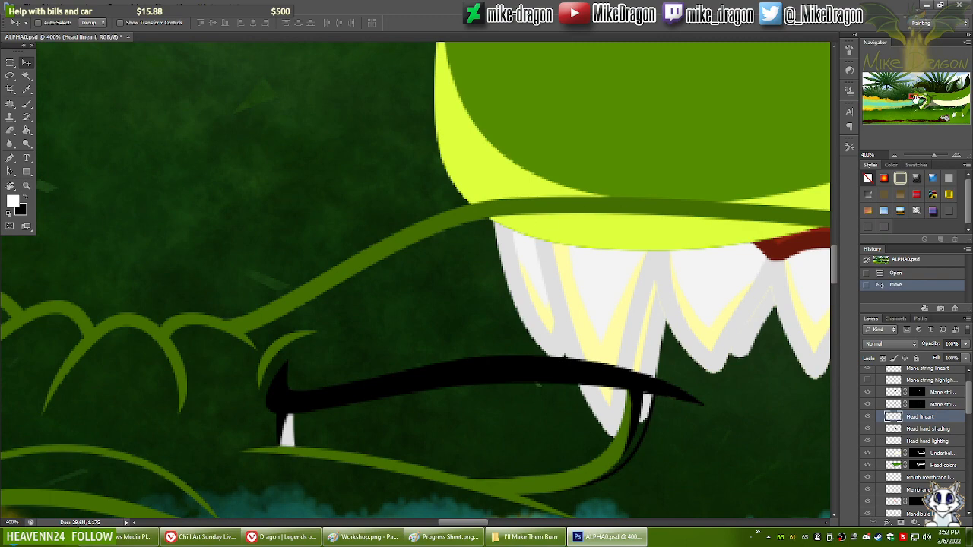
pyautogui.moveTo(919, 99); pyautogui.dragTo(933, 90)
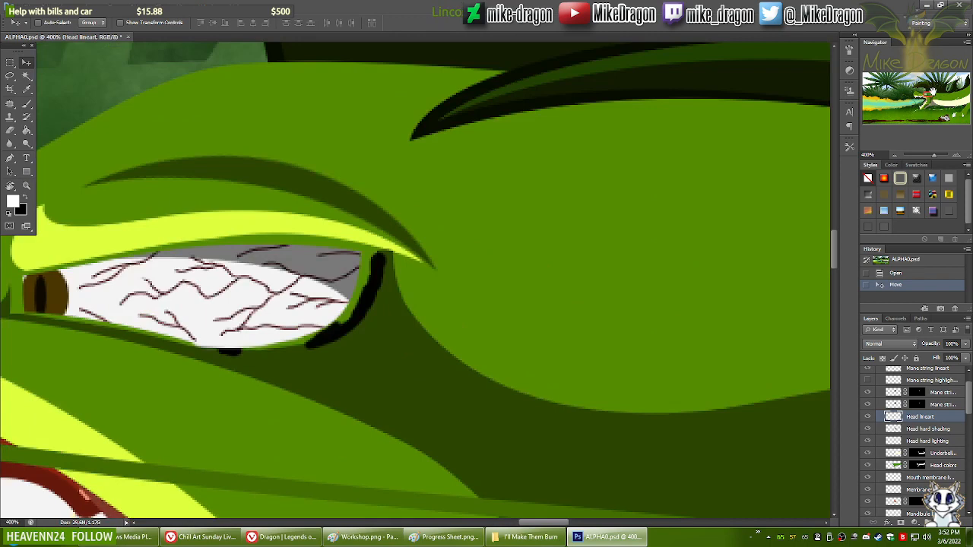
# Step: Fit the whole ALPHA0.psd picture in view and undo the Head lineart layer's move
pyautogui.hotkey('ctrl', '0')
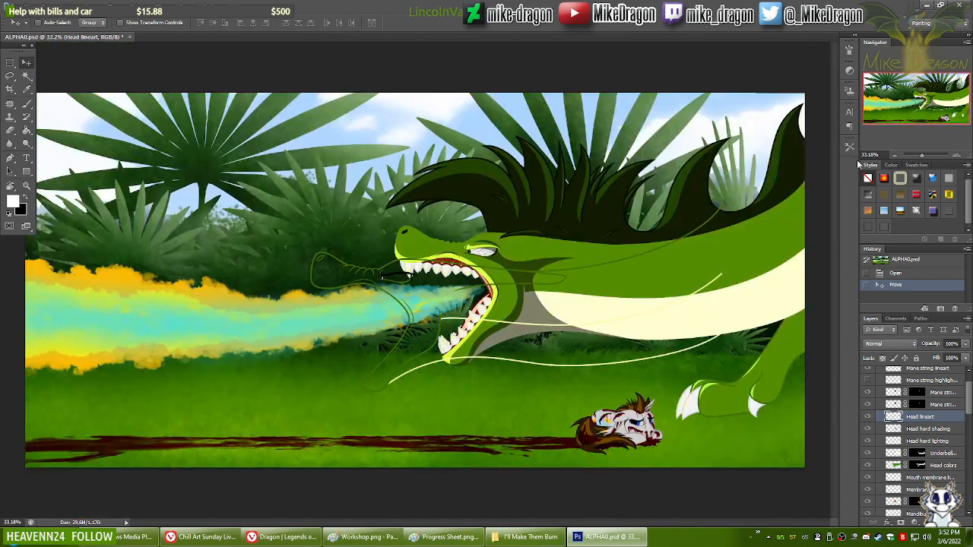
pyautogui.hotkey('ctrl', 'z')
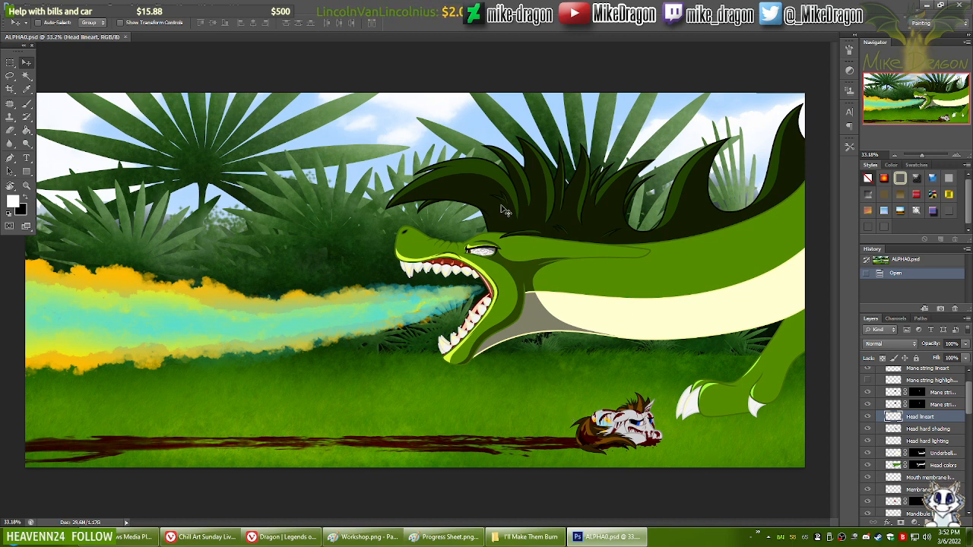
# Step: Open FINAL.psd from the I'll Make Them Burn folder, fit it in view and compare it with ALPHA0.psd
pyautogui.click(545, 539)
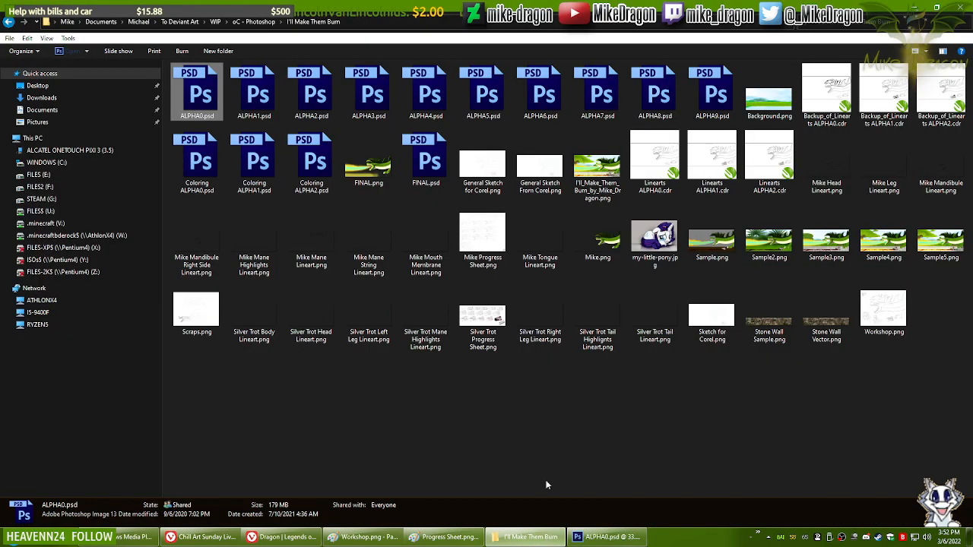
pyautogui.doubleClick(427, 163)
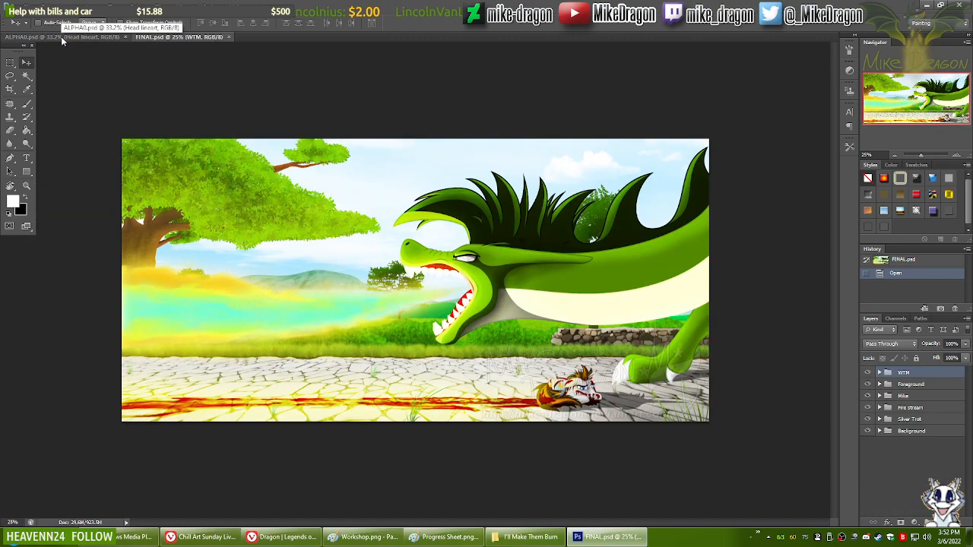
pyautogui.hotkey('ctrl', '0')
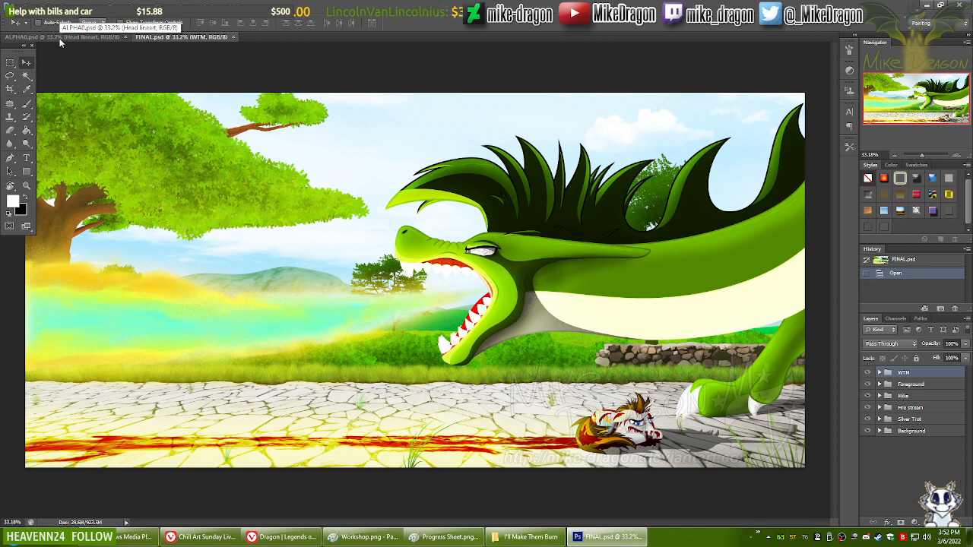
pyautogui.click(59, 38)
pyautogui.click(178, 37)
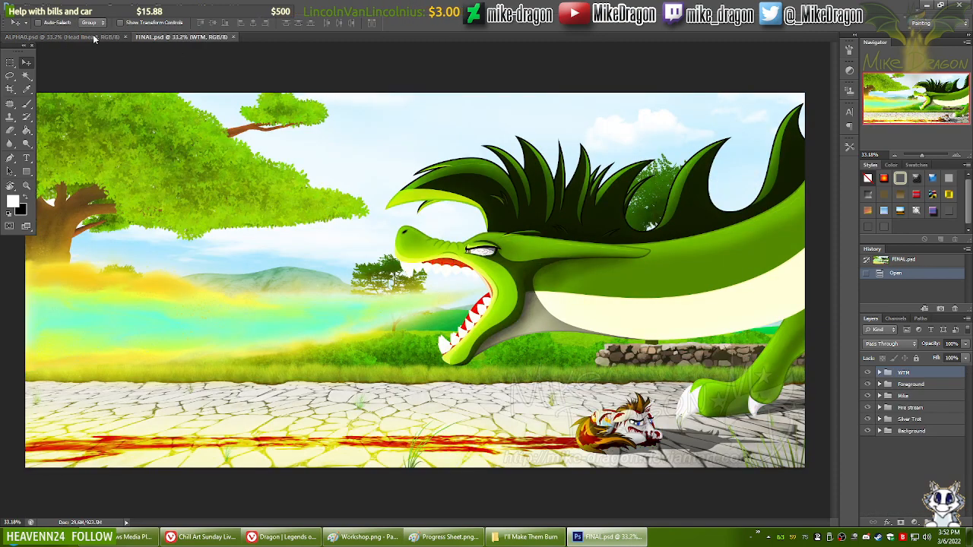
pyautogui.click(93, 36)
pyautogui.click(137, 37)
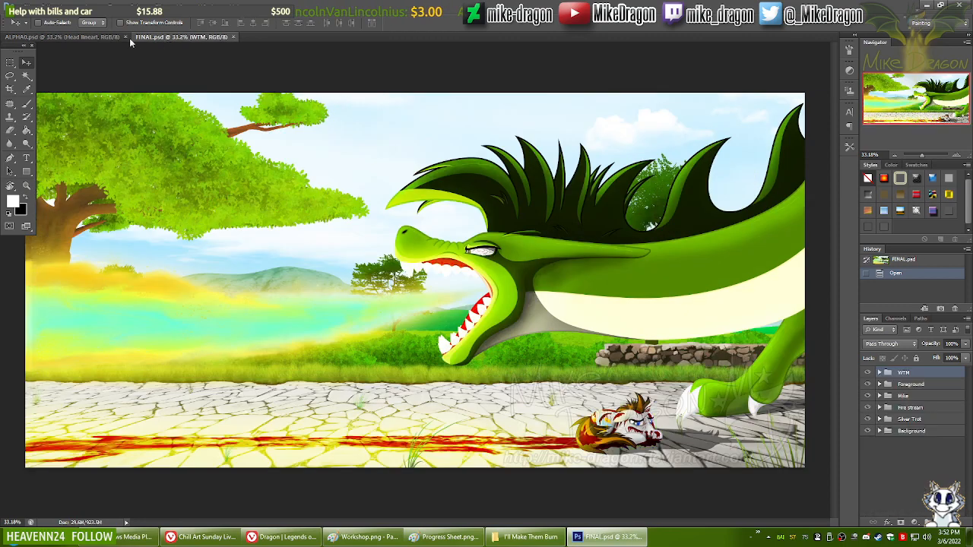
pyautogui.click(79, 37)
pyautogui.click(181, 36)
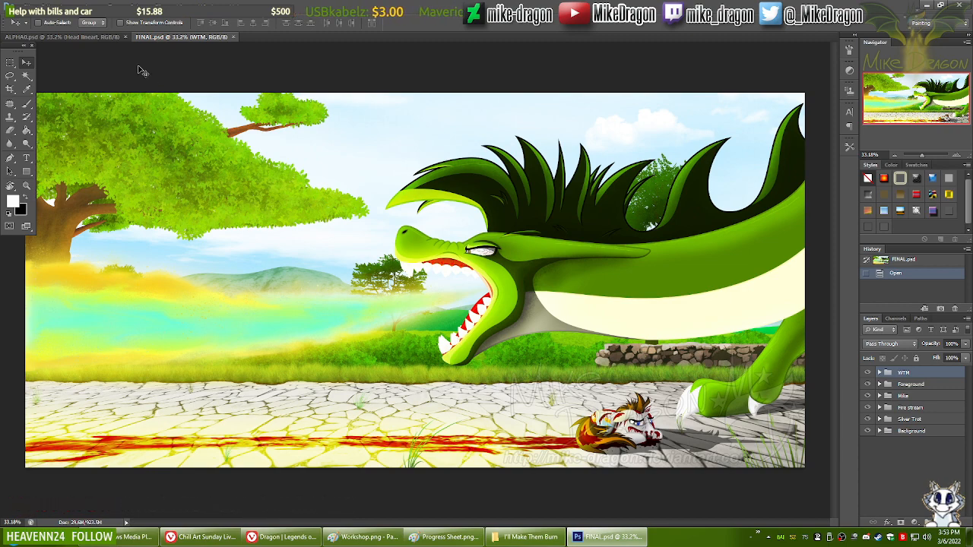
# Step: Return to ALPHA0.psd and examine the dragon's open mouth and fire stream at 100% zoom, ending on the whole picture
pyautogui.click(61, 36)
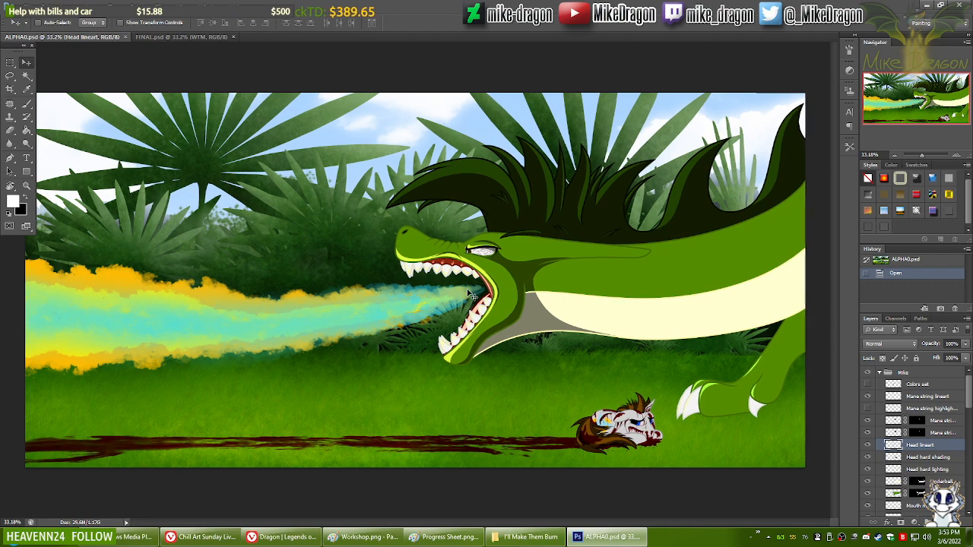
pyautogui.hotkey('ctrl', '+')
pyautogui.hotkey('ctrl', '+')
pyautogui.hotkey('ctrl', '+')
pyautogui.scroll(-1, 469, 293)
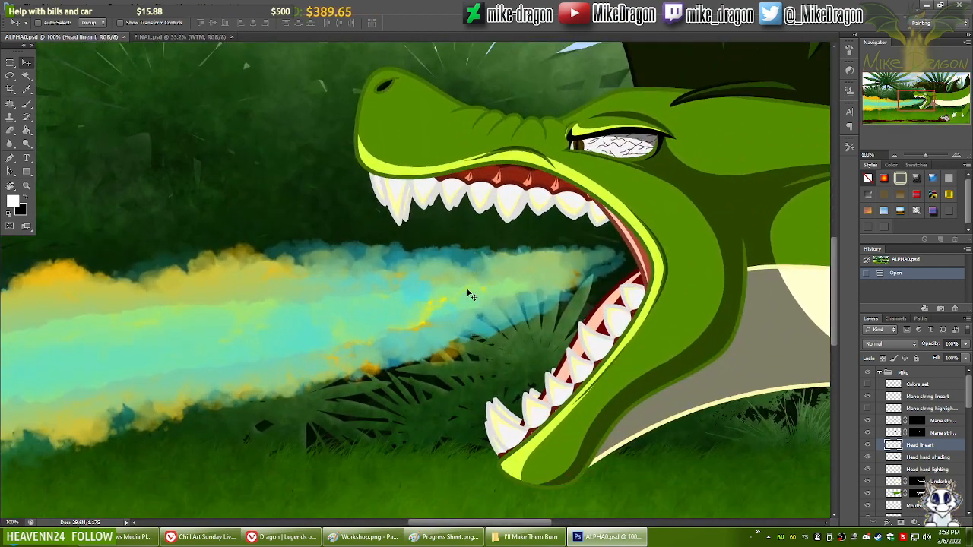
pyautogui.hscroll(1, 462, 295)
pyautogui.hscroll(1, 464, 298)
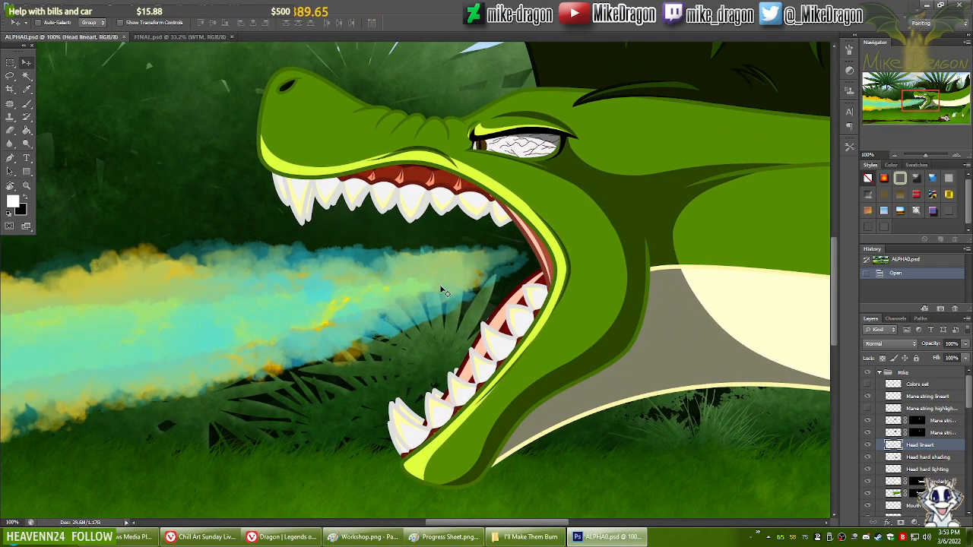
pyautogui.hotkey('ctrl', '-')
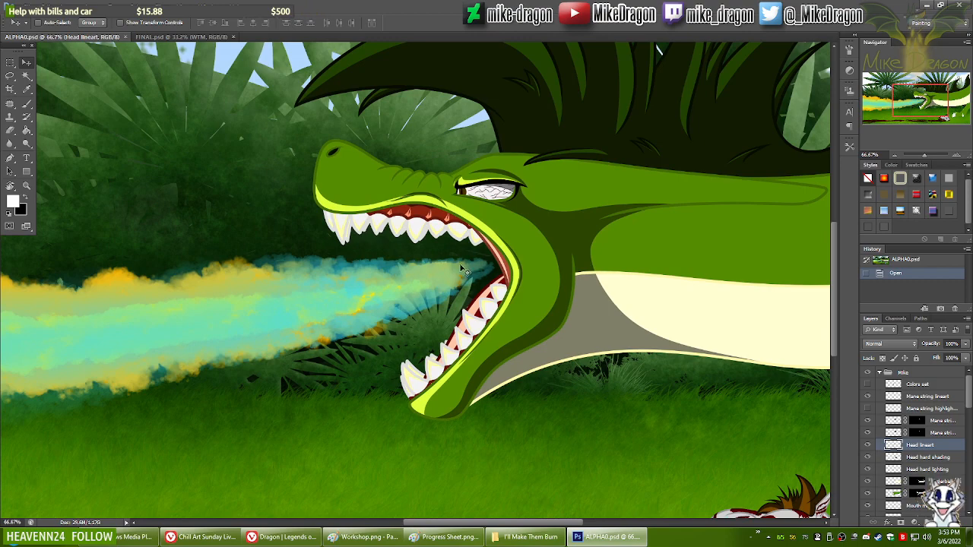
pyautogui.hotkey('ctrl', '-')
pyautogui.hotkey('ctrl', '-')
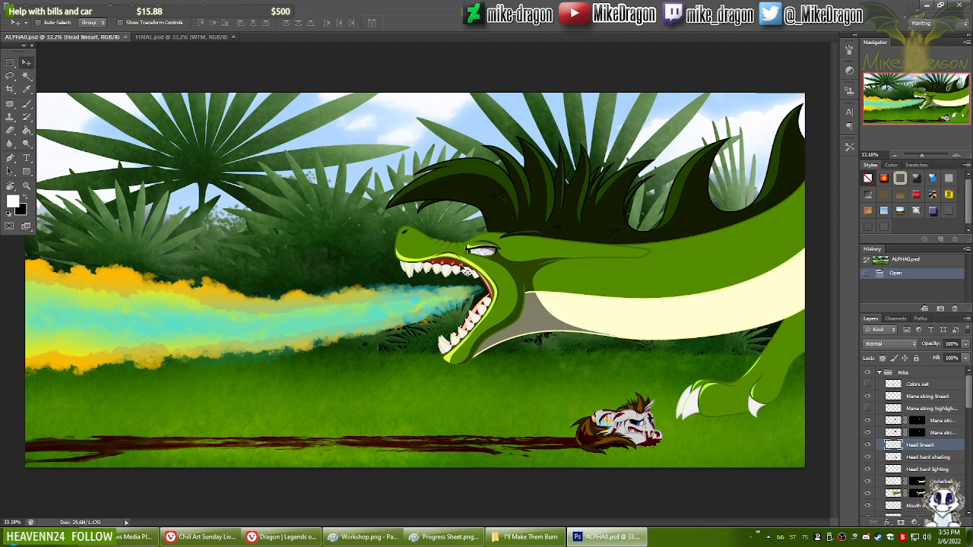
# Step: Bring up FINAL.psd once more, close Photoshop and close the I'll Make Them Burn folder window
pyautogui.click(190, 37)
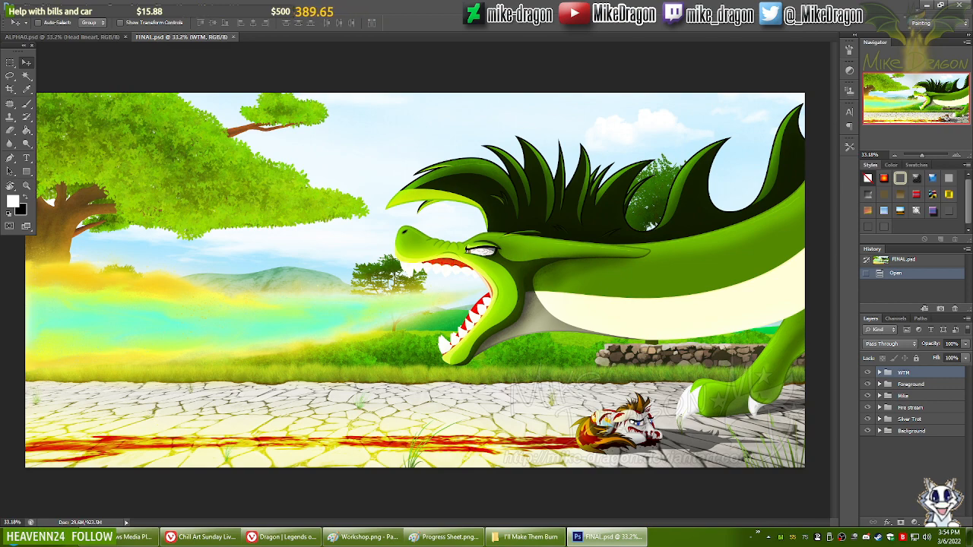
pyautogui.click(960, 5)
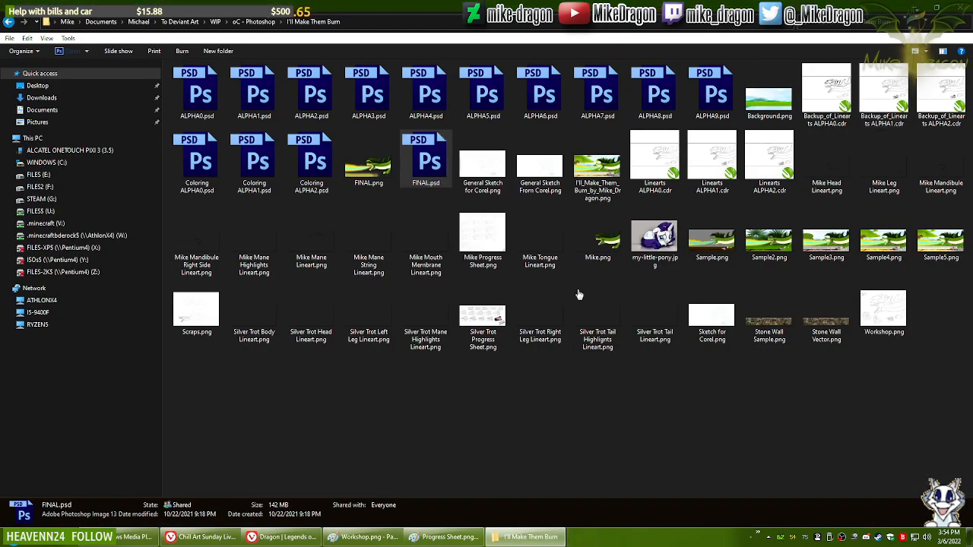
pyautogui.click(591, 429)
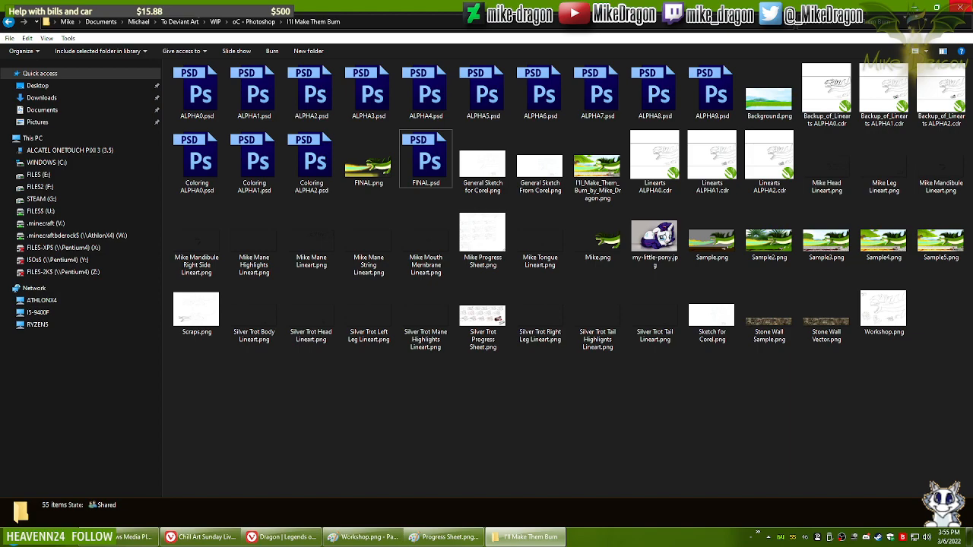
pyautogui.click(960, 7)
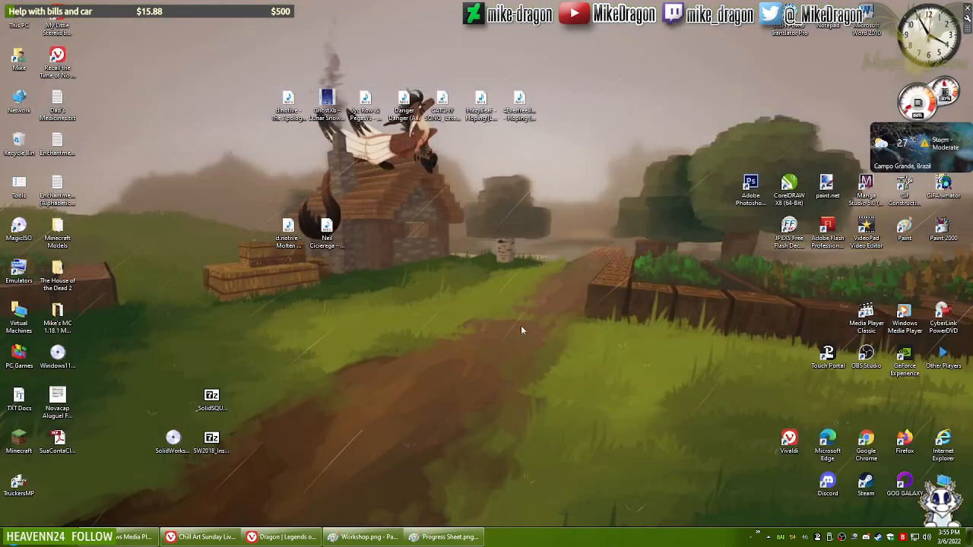
# Step: Switch to Workshop.png in Paint and undo the red curve along the edge of the unicorn's bandana
pyautogui.click(380, 537)
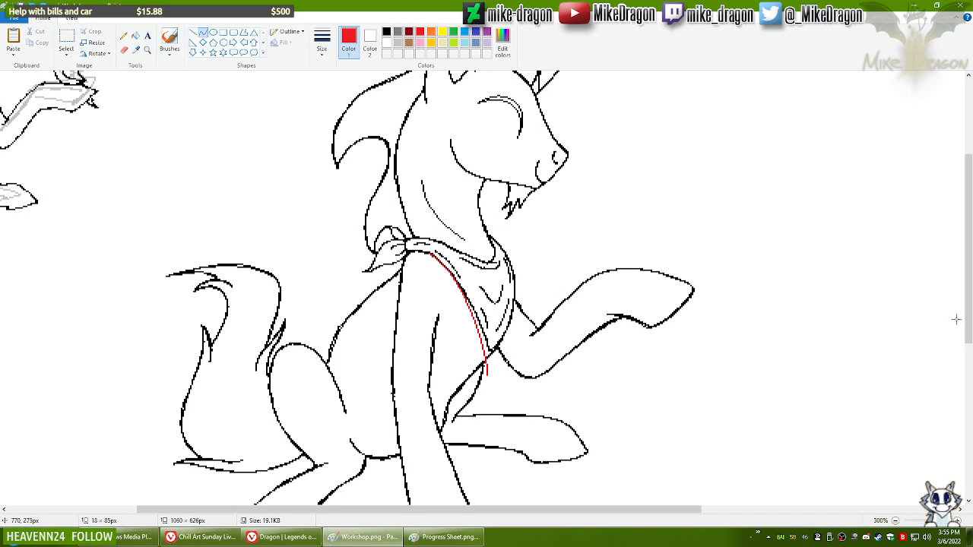
pyautogui.scroll(1, 968, 319)
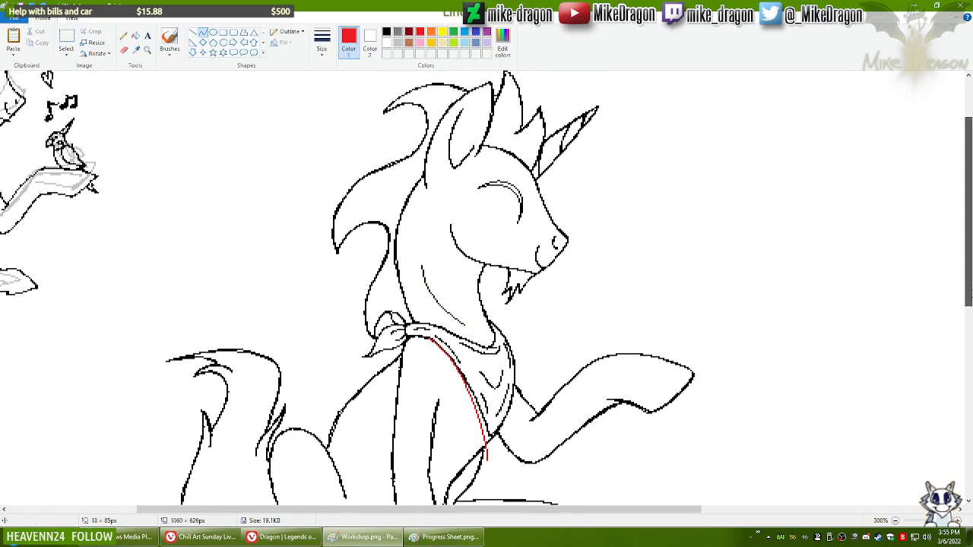
pyautogui.scroll(-3, 487, 289)
pyautogui.moveTo(971, 325); pyautogui.dragTo(971, 327)
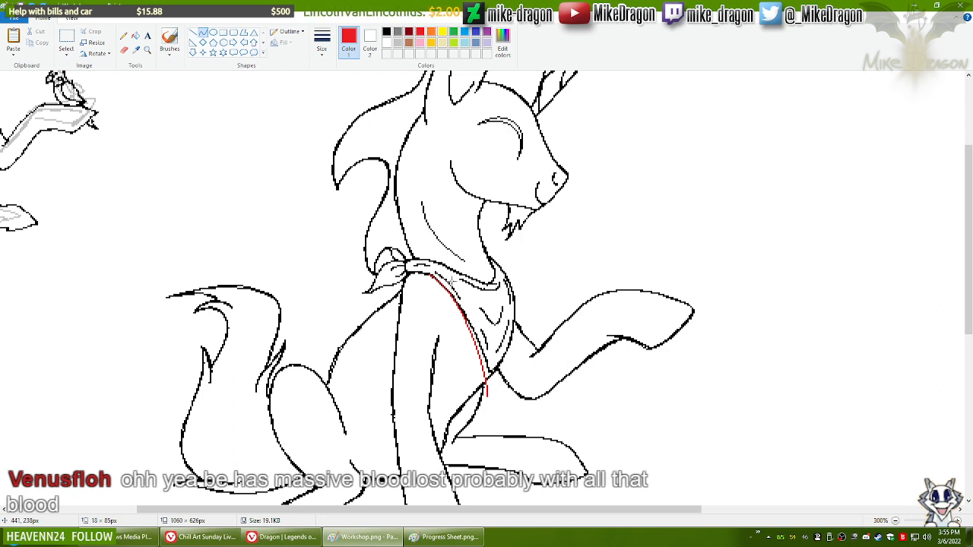
pyautogui.hotkey('ctrl', 'z')
pyautogui.moveTo(430, 276); pyautogui.dragTo(504, 323)
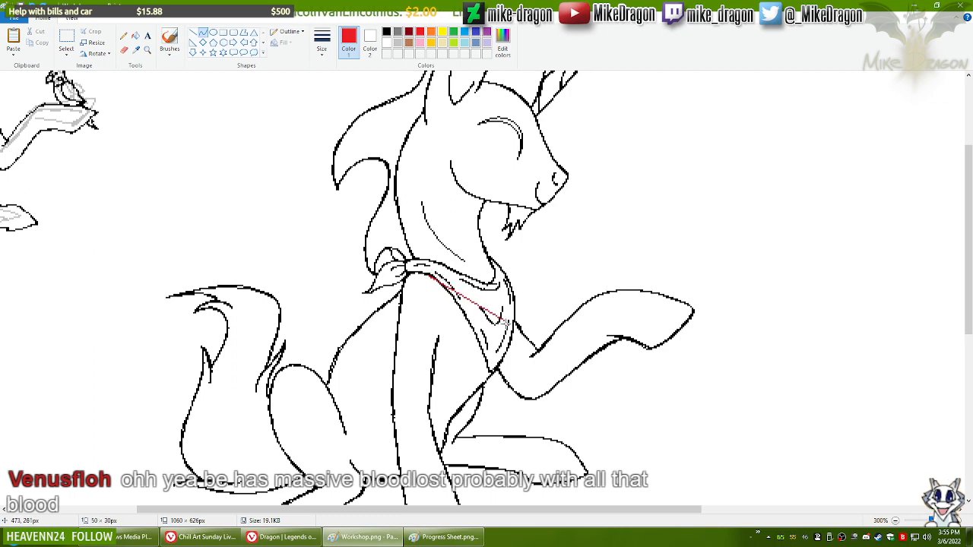
pyautogui.hotkey('ctrl', 'z')
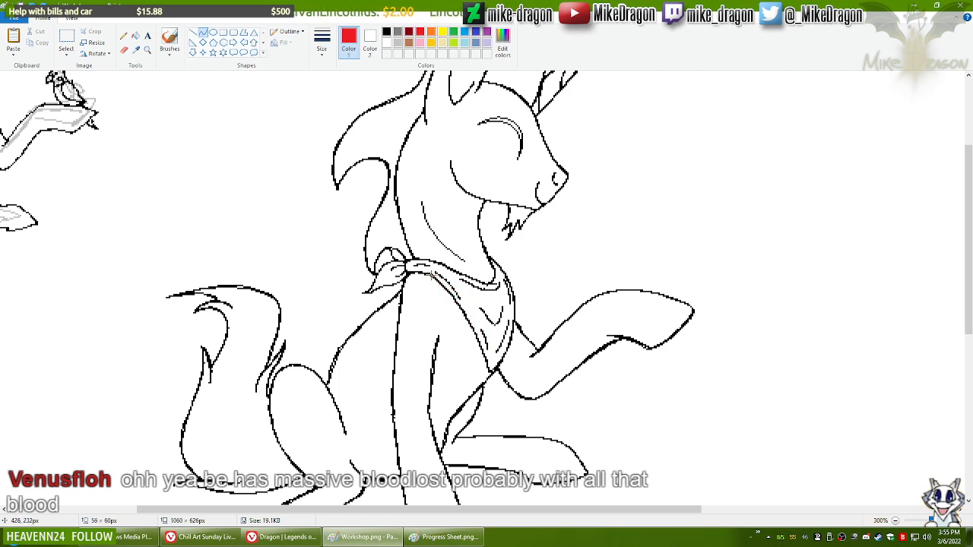
pyautogui.moveTo(432, 275)
pyautogui.mouseDown()
pyautogui.moveTo(473, 320)
pyautogui.moveTo(494, 394)
pyautogui.mouseUp()
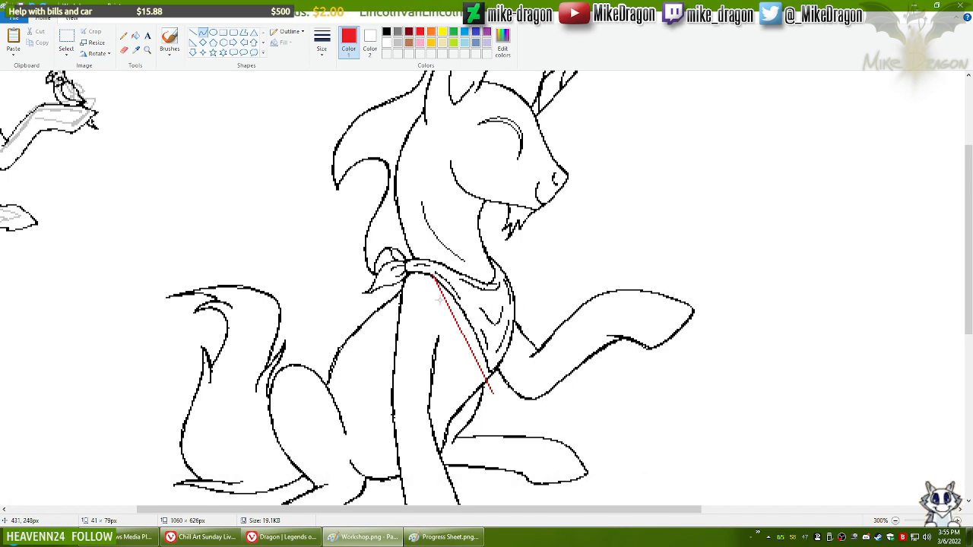
pyautogui.moveTo(456, 298); pyautogui.dragTo(457, 301)
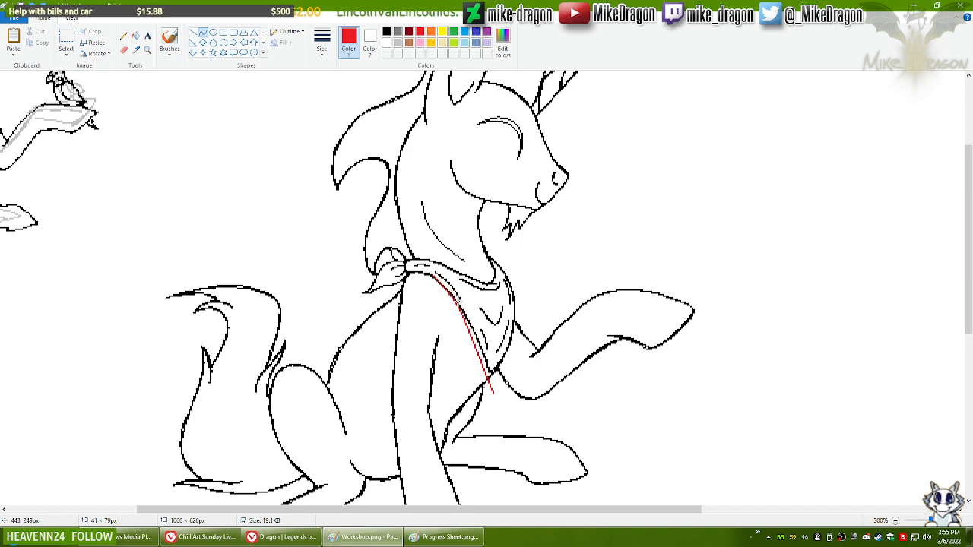
pyautogui.moveTo(486, 349); pyautogui.dragTo(487, 356)
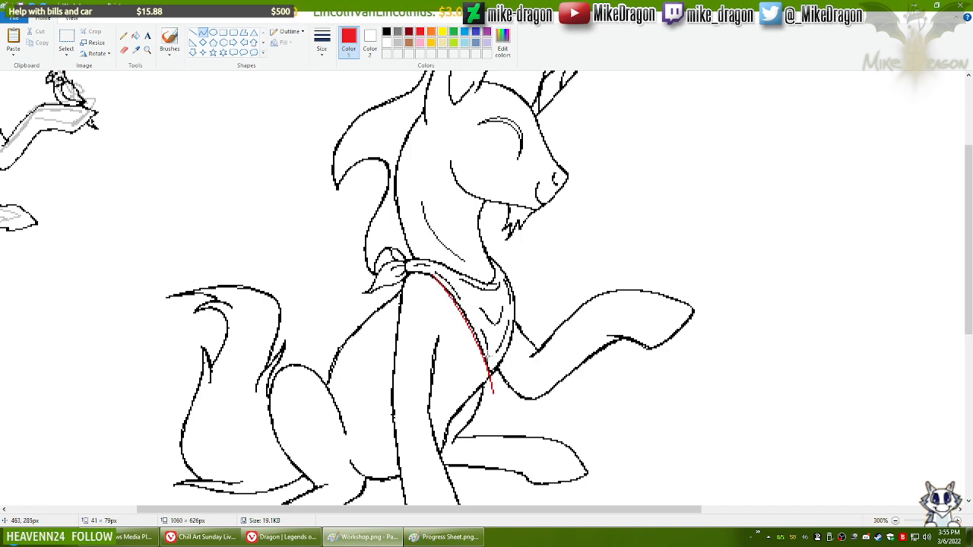
pyautogui.hotkey('ctrl', 'z')
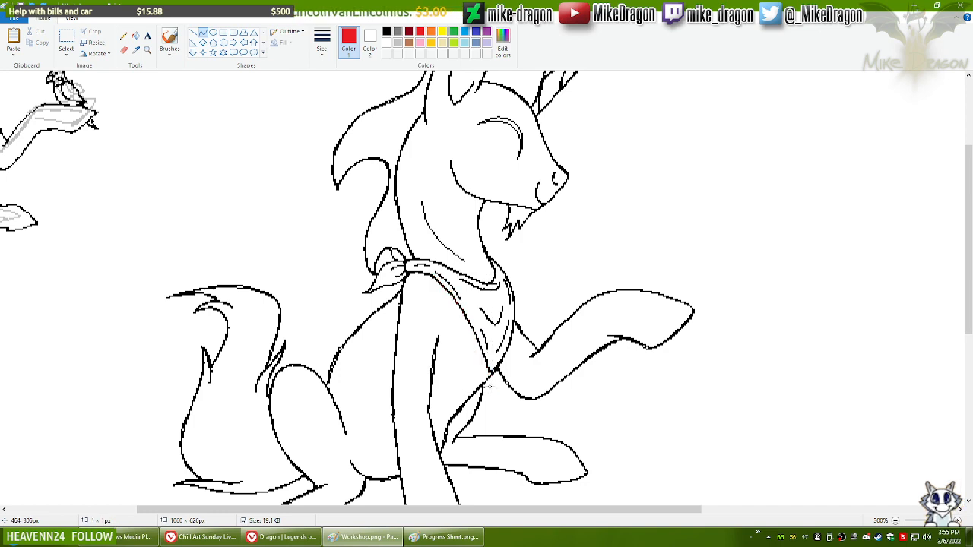
# Step: Draw a red curve about 37 × 71 px along the bandana's rear edge, from just below its pointed tip up toward the knot
pyautogui.moveTo(491, 388); pyautogui.dragTo(436, 276)
pyautogui.moveTo(480, 329); pyautogui.dragTo(467, 305)
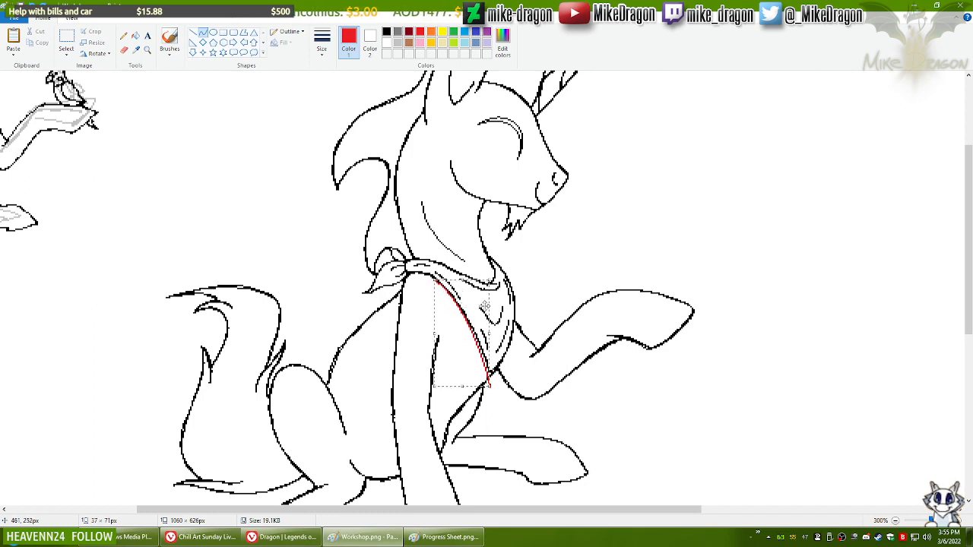
pyautogui.click(529, 310)
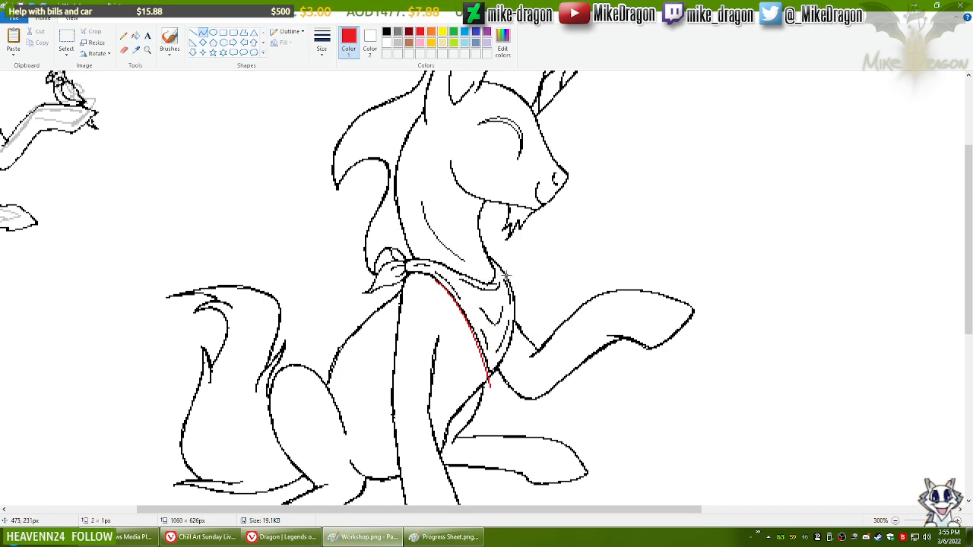
# Step: Draw a red curve about 23 × 77 px for the bandana's front edge, bulging outward from the neck down to the new lower tip
pyautogui.moveTo(505, 277); pyautogui.dragTo(491, 385)
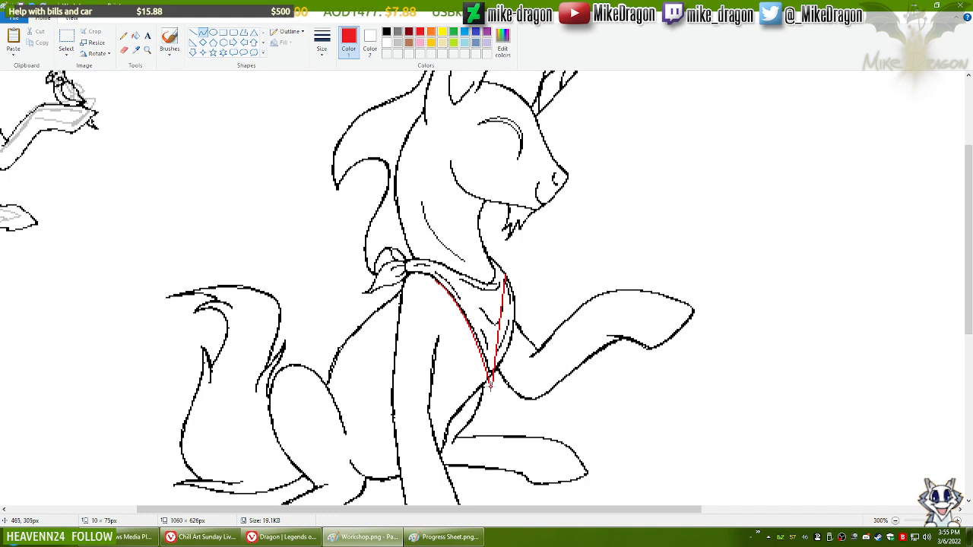
pyautogui.moveTo(506, 313)
pyautogui.mouseDown()
pyautogui.moveTo(523, 305)
pyautogui.moveTo(521, 348)
pyautogui.moveTo(492, 387)
pyautogui.mouseUp()
pyautogui.hotkey('ctrl', 'z')
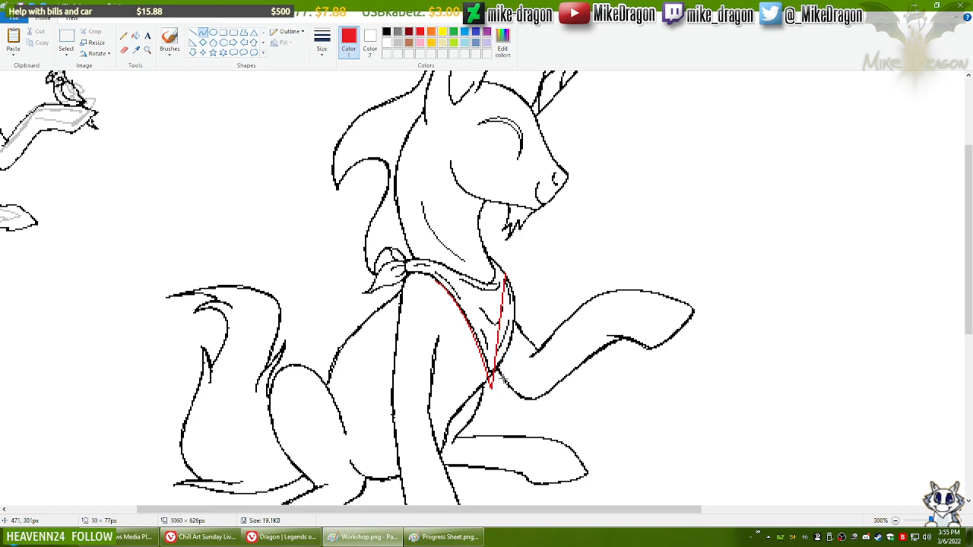
pyautogui.moveTo(515, 289); pyautogui.dragTo(527, 354)
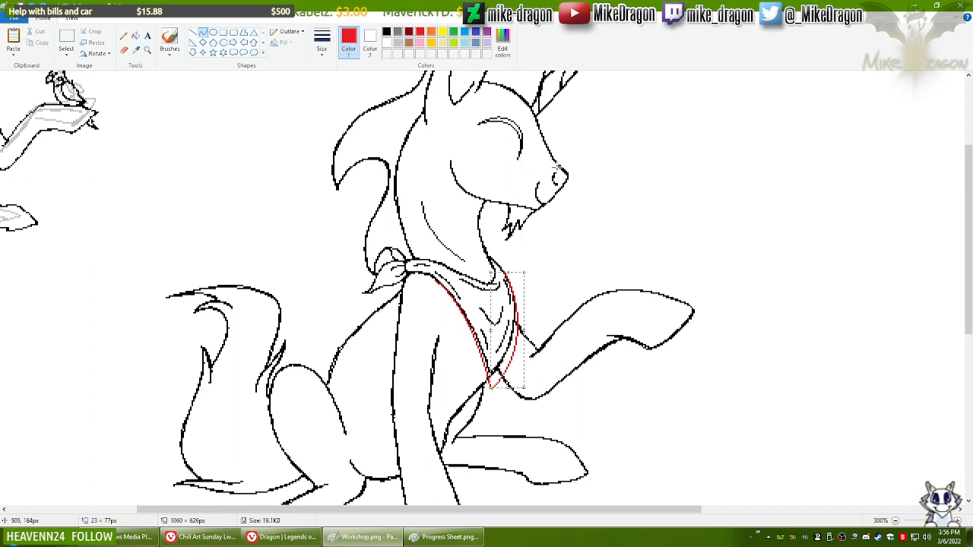
# Step: Zoom to 500% and draw a red curve just inside the bandana's lower front edge, rising from near the tip
pyautogui.click(148, 49)
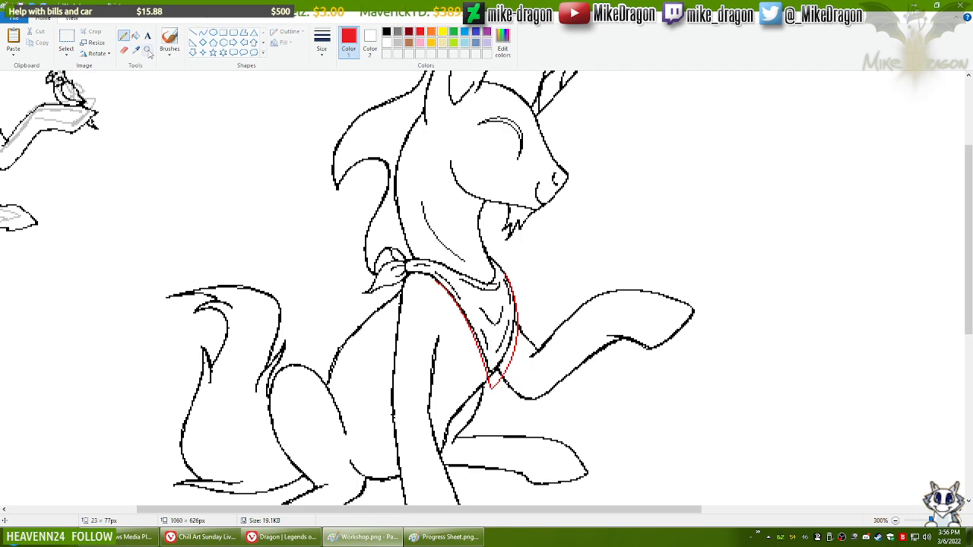
pyautogui.click(466, 281)
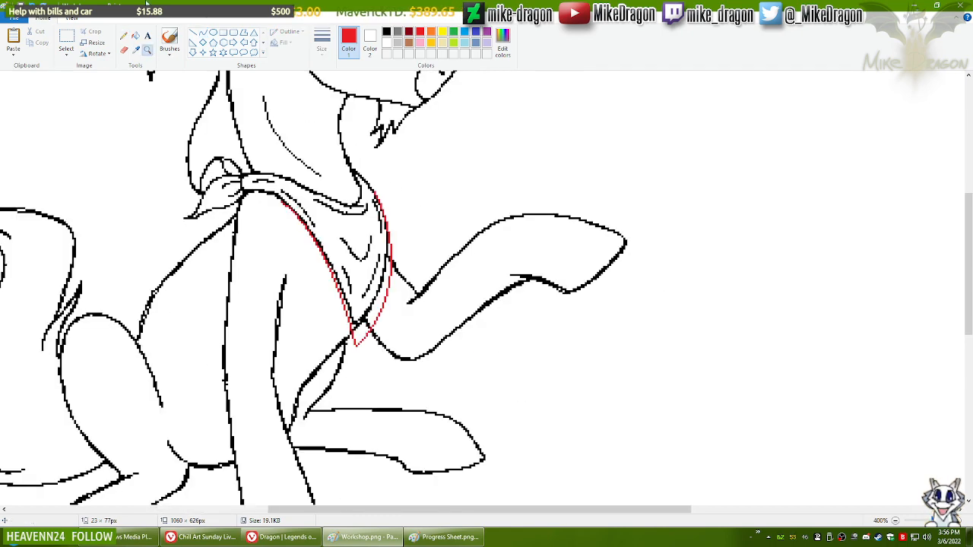
pyautogui.click(124, 36)
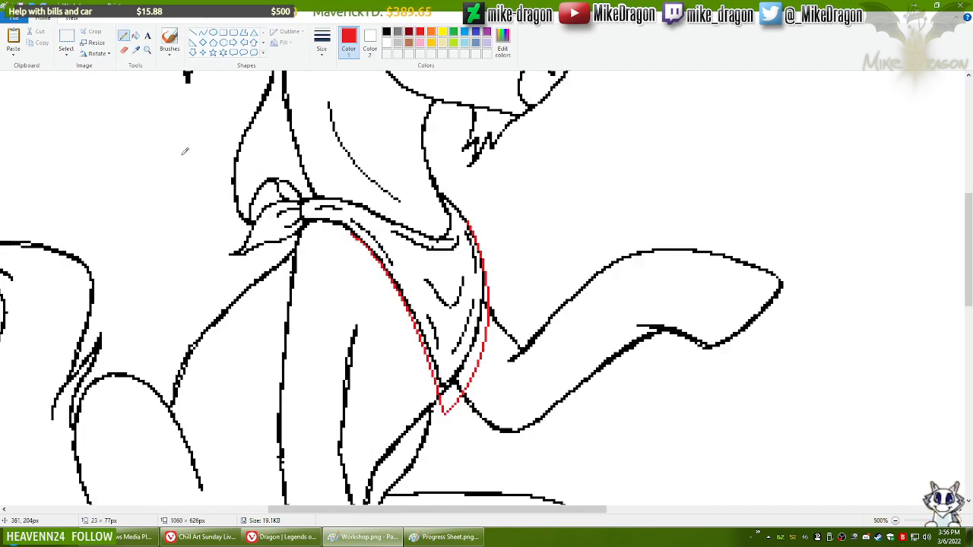
pyautogui.scroll(1, 472, 441)
pyautogui.moveTo(484, 510); pyautogui.dragTo(462, 510)
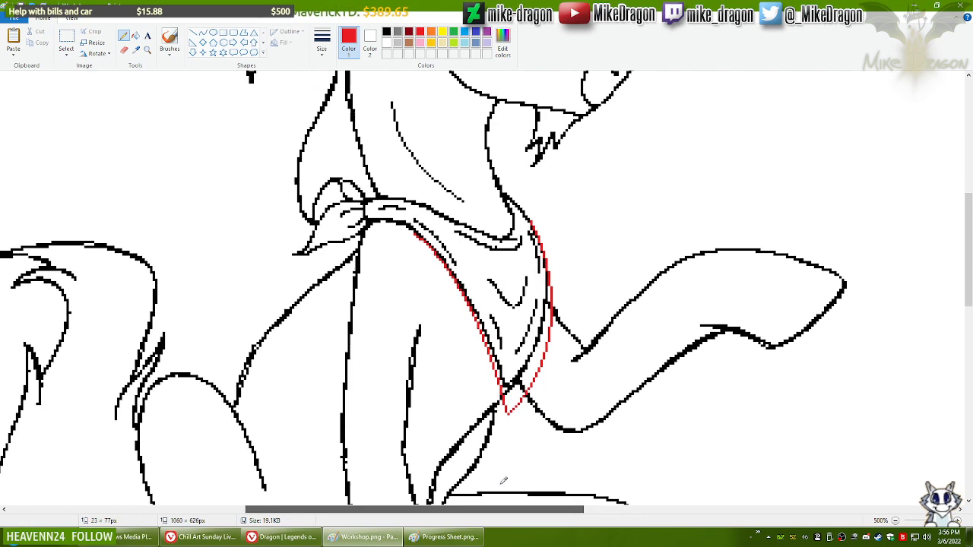
pyautogui.moveTo(968, 271); pyautogui.dragTo(965, 262)
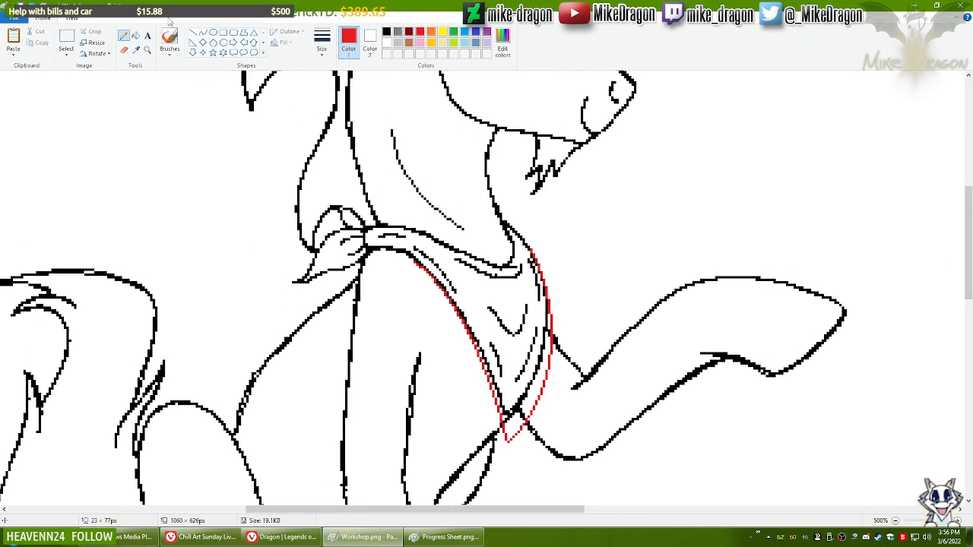
pyautogui.click(203, 33)
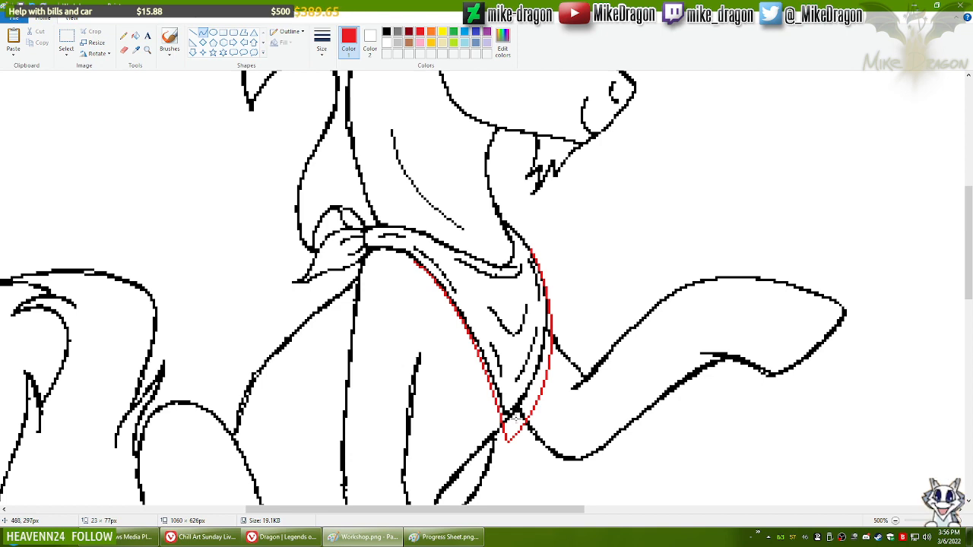
pyautogui.moveTo(516, 422); pyautogui.dragTo(545, 370)
pyautogui.click(587, 332)
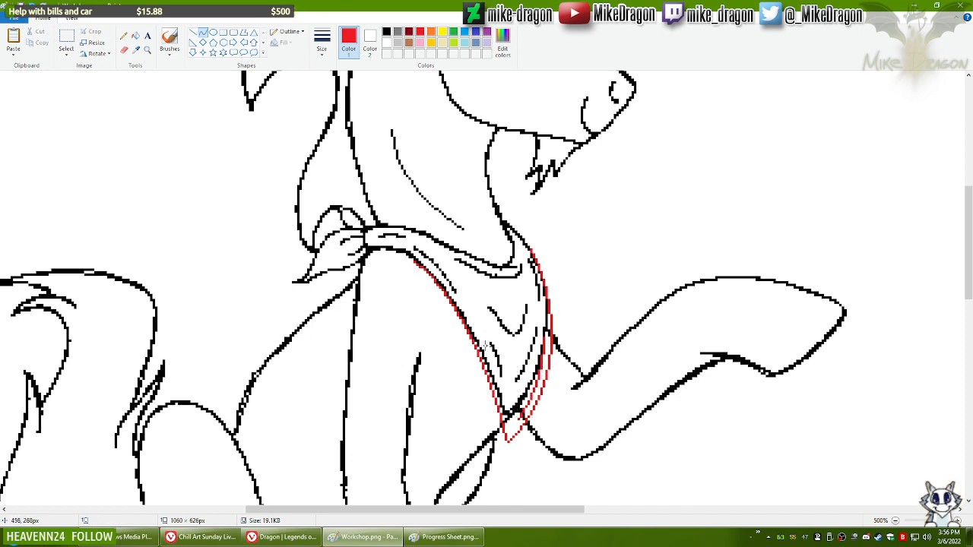
# Step: Draw a short red fold curve just inside the bandana's lower rear edge, retrying it from the tip upward
pyautogui.moveTo(485, 346); pyautogui.dragTo(505, 378)
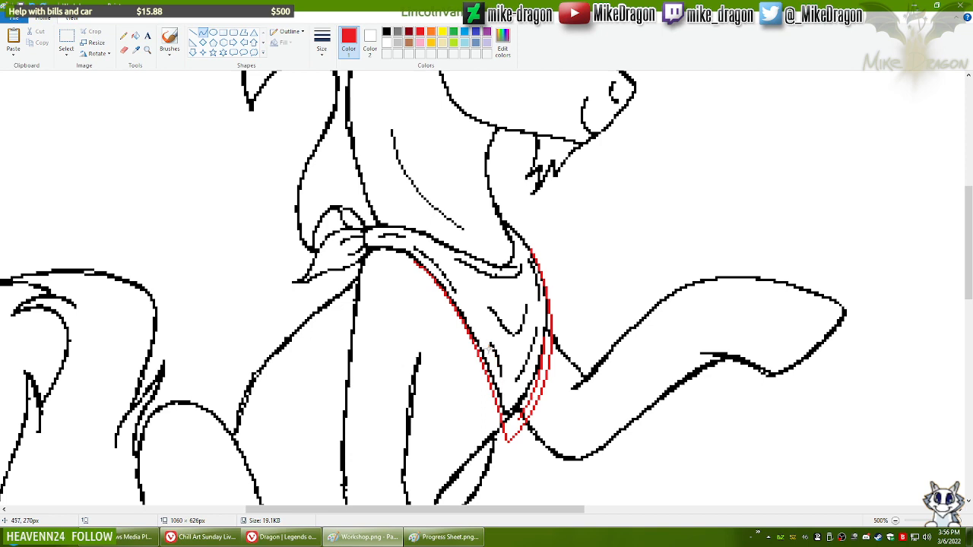
pyautogui.moveTo(485, 350); pyautogui.dragTo(506, 405)
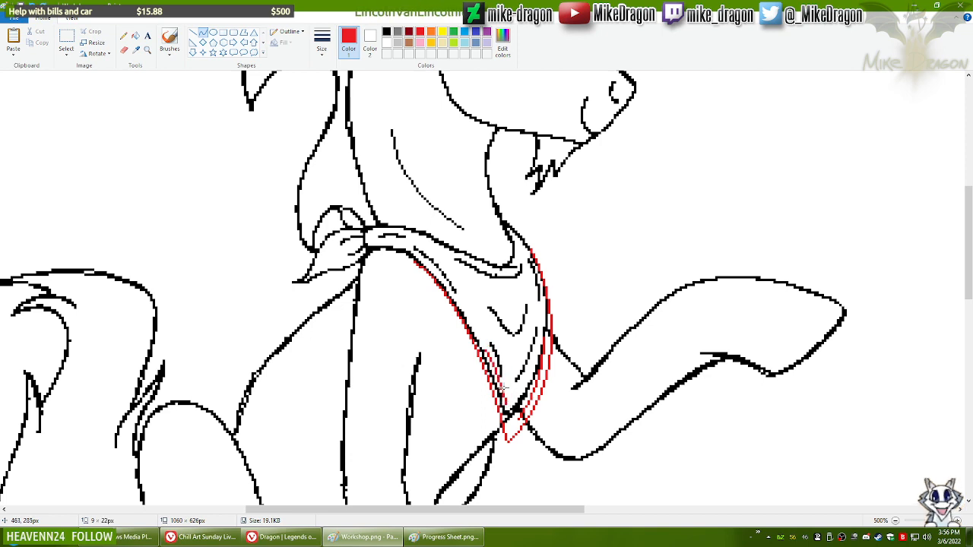
pyautogui.hotkey('ctrl', 'z')
pyautogui.moveTo(507, 402); pyautogui.dragTo(490, 348)
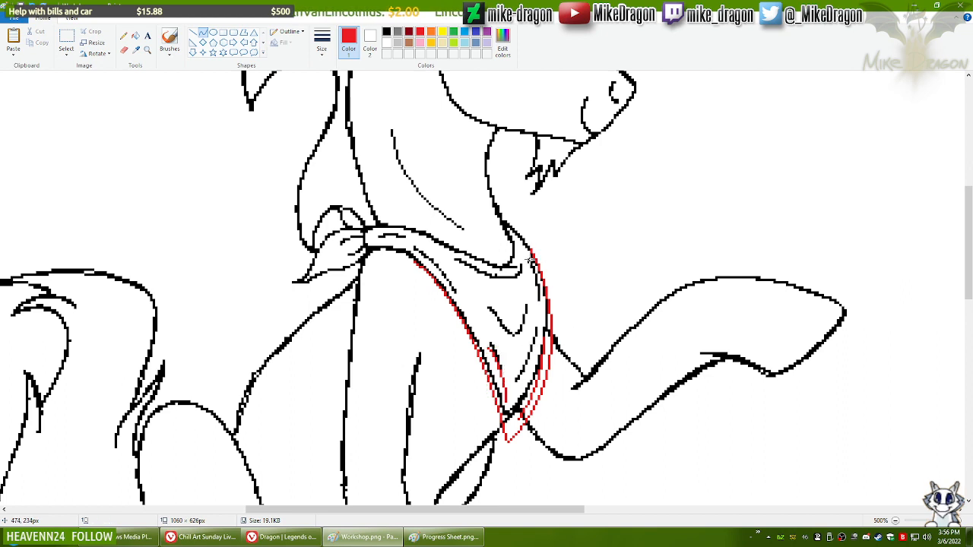
# Step: Draw a short red fold curve about 6 × 18 px inside the top of the bandana's front edge
pyautogui.moveTo(529, 261); pyautogui.dragTo(538, 299)
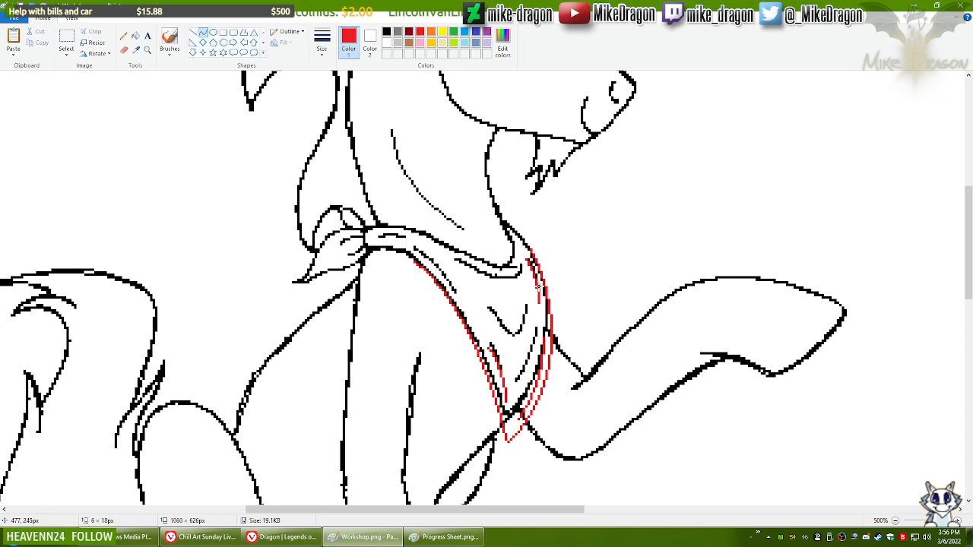
pyautogui.click(538, 287)
pyautogui.click(572, 259)
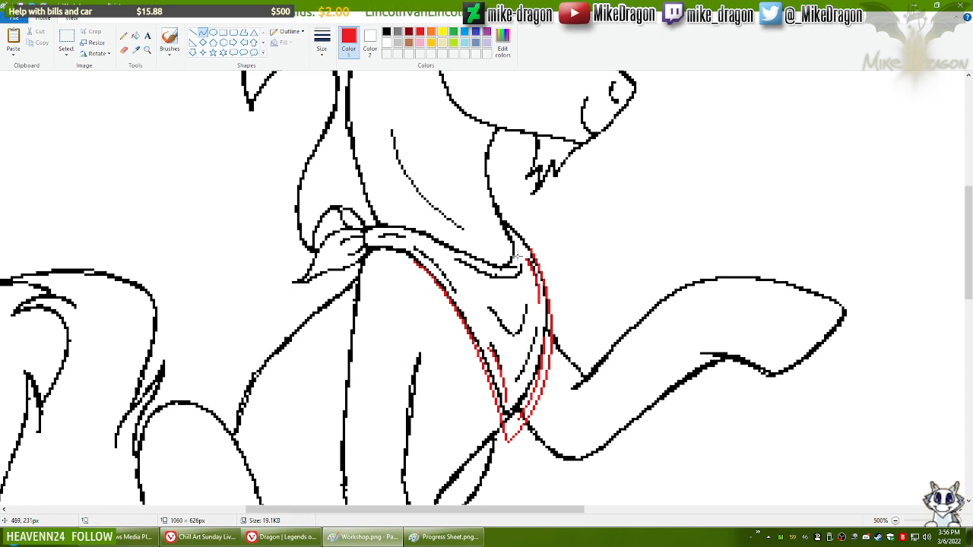
# Step: Draw a red fold curve about 18 × 20 px along the bandana's upper rear edge and redraw the central V-shaped fold in red
pyautogui.moveTo(415, 250); pyautogui.dragTo(458, 295)
pyautogui.moveTo(429, 255); pyautogui.dragTo(439, 262)
pyautogui.click(448, 275)
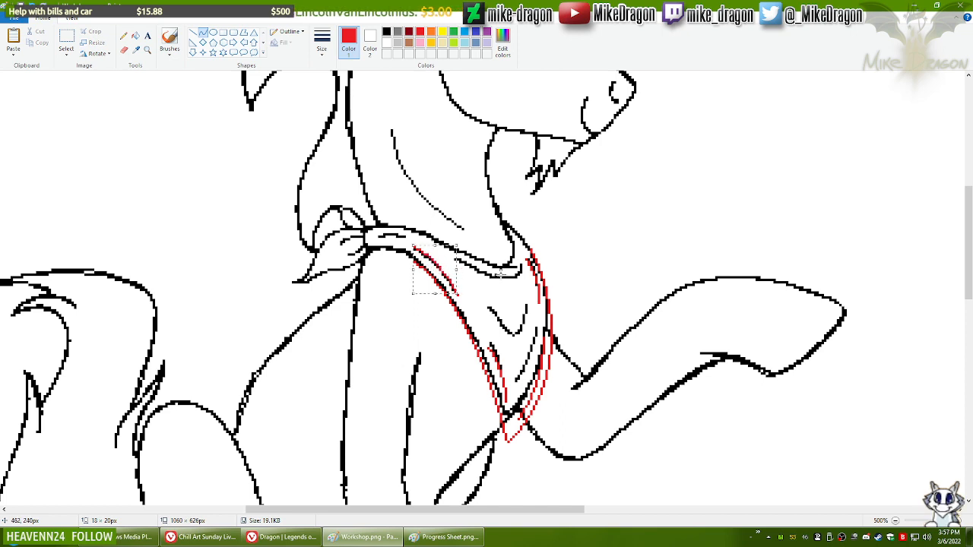
pyautogui.click(594, 269)
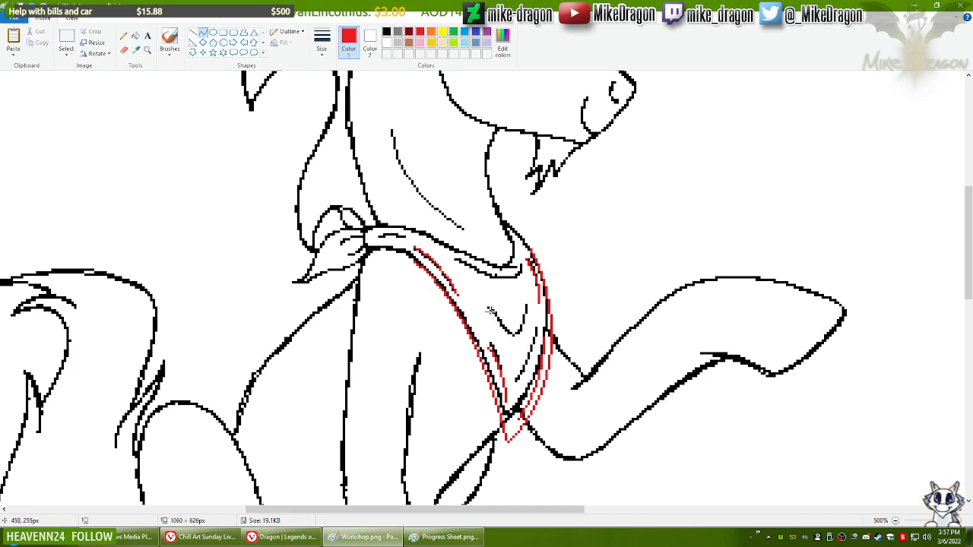
pyautogui.moveTo(487, 307)
pyautogui.mouseDown()
pyautogui.moveTo(520, 343)
pyautogui.moveTo(498, 314)
pyautogui.moveTo(503, 341)
pyautogui.moveTo(519, 341)
pyautogui.moveTo(526, 305)
pyautogui.moveTo(523, 335)
pyautogui.moveTo(526, 321)
pyautogui.mouseUp()
pyautogui.click(546, 314)
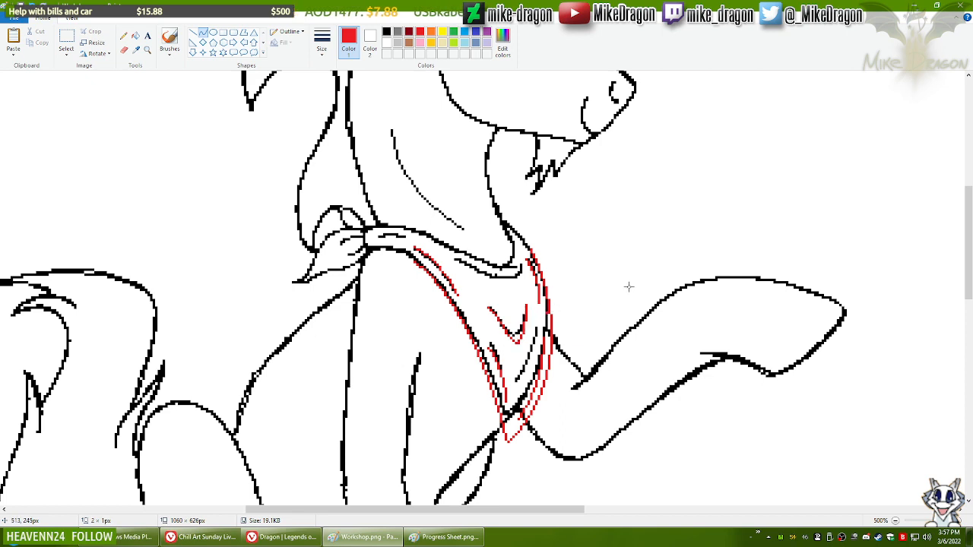
# Step: Thicken the bandana's red front edge with the Pencil and review the whole drawing at 200% zoom
pyautogui.click(124, 35)
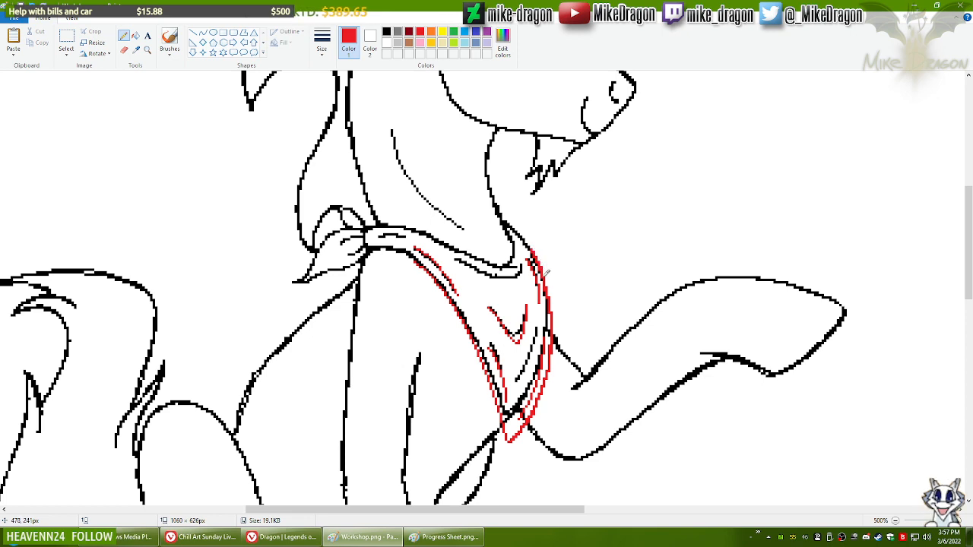
pyautogui.scroll(-3, 563, 258)
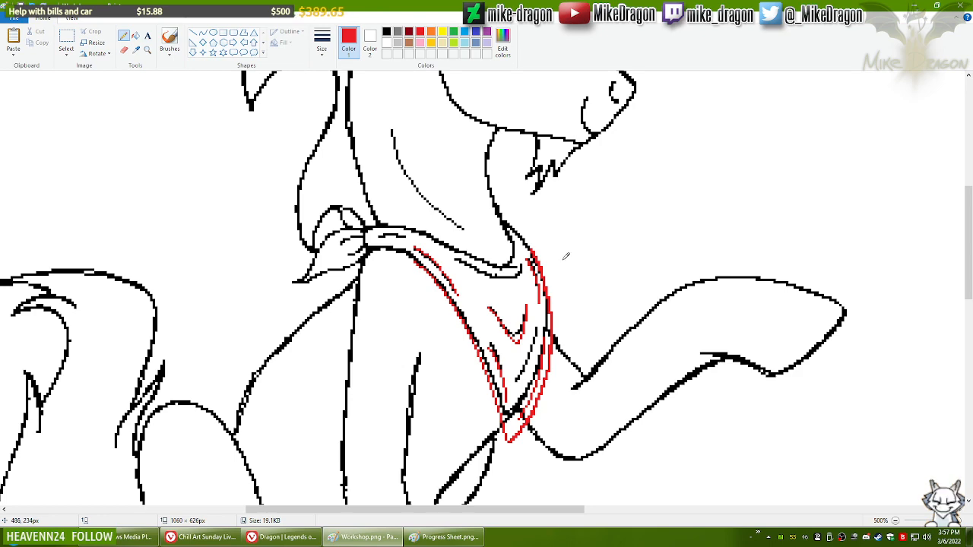
pyautogui.moveTo(564, 513); pyautogui.dragTo(343, 491)
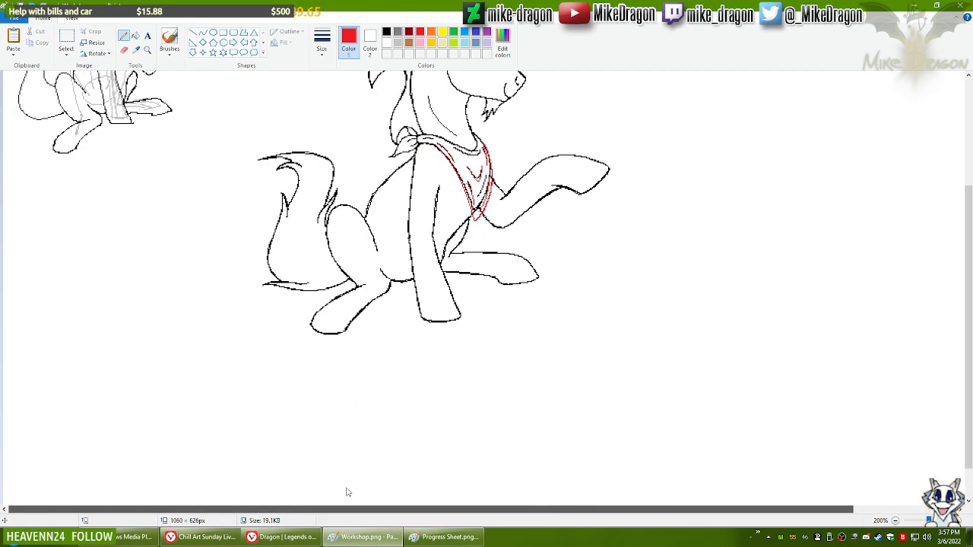
pyautogui.scroll(3, 343, 491)
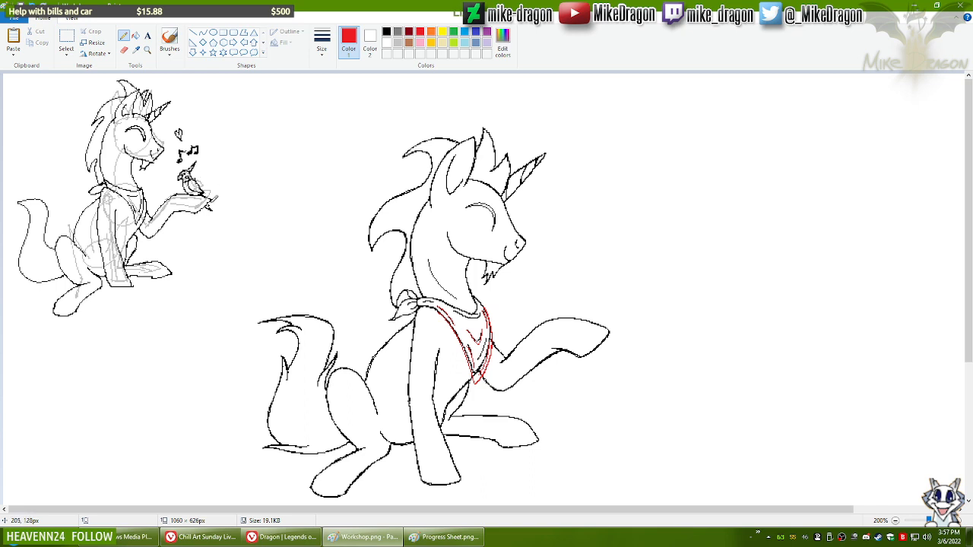
# Step: Zoom to 400% and thicken the bandana's red fold lines near the upper front edge and the upper rear edge with the Pencil
pyautogui.click(147, 50)
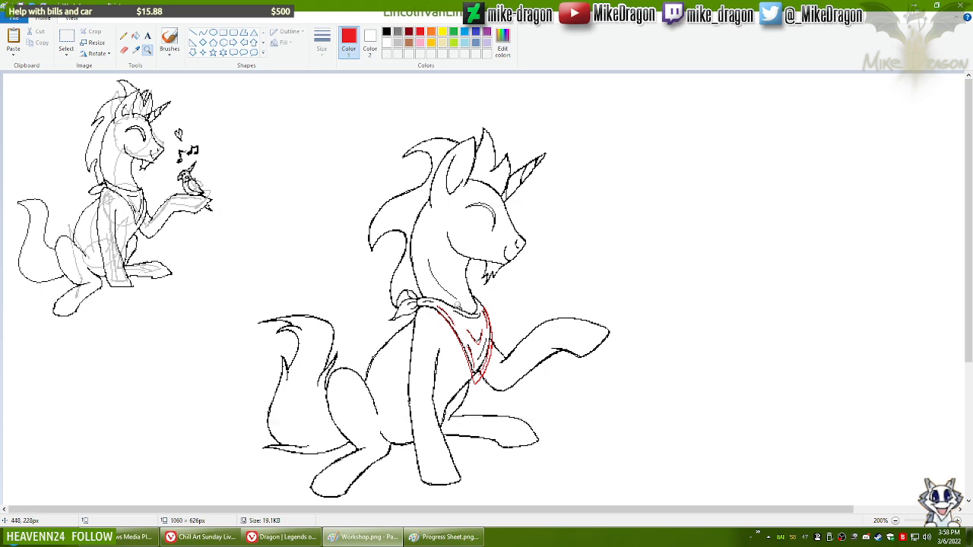
pyautogui.click(449, 304)
pyautogui.click(308, 193)
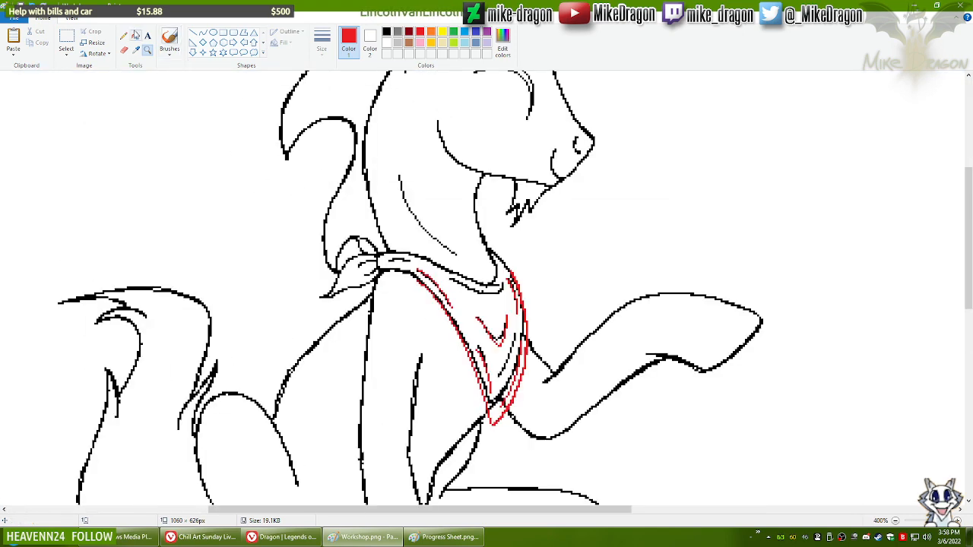
pyautogui.click(124, 35)
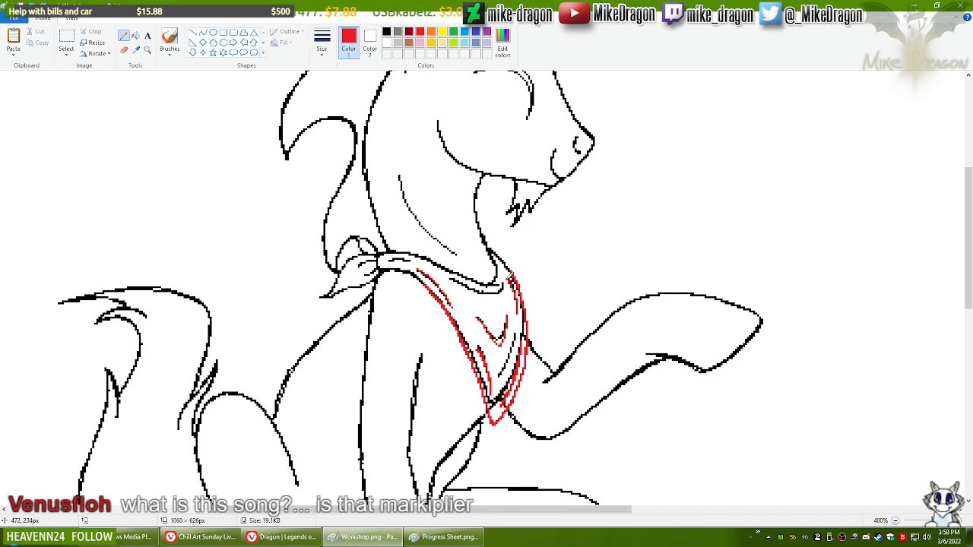
pyautogui.moveTo(508, 273); pyautogui.dragTo(520, 309)
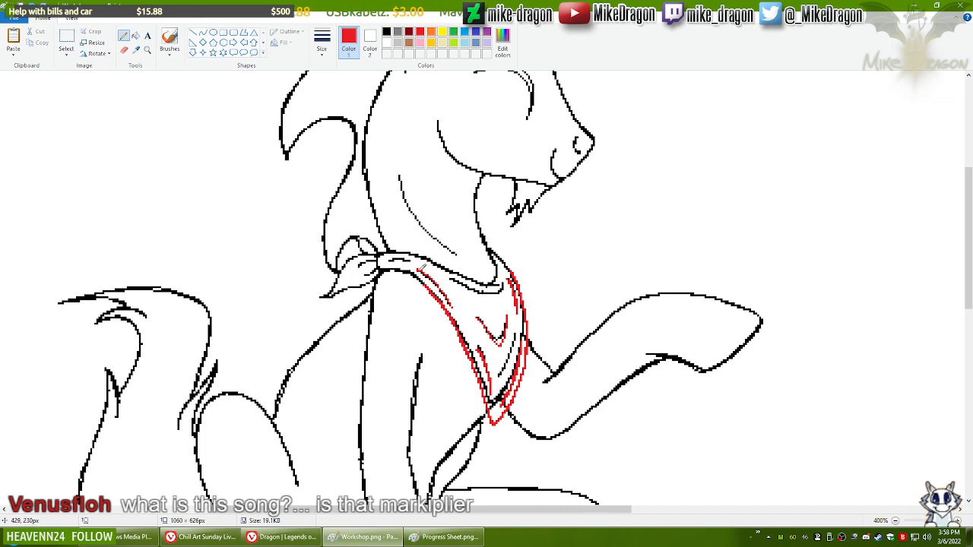
pyautogui.moveTo(420, 267); pyautogui.dragTo(457, 301)
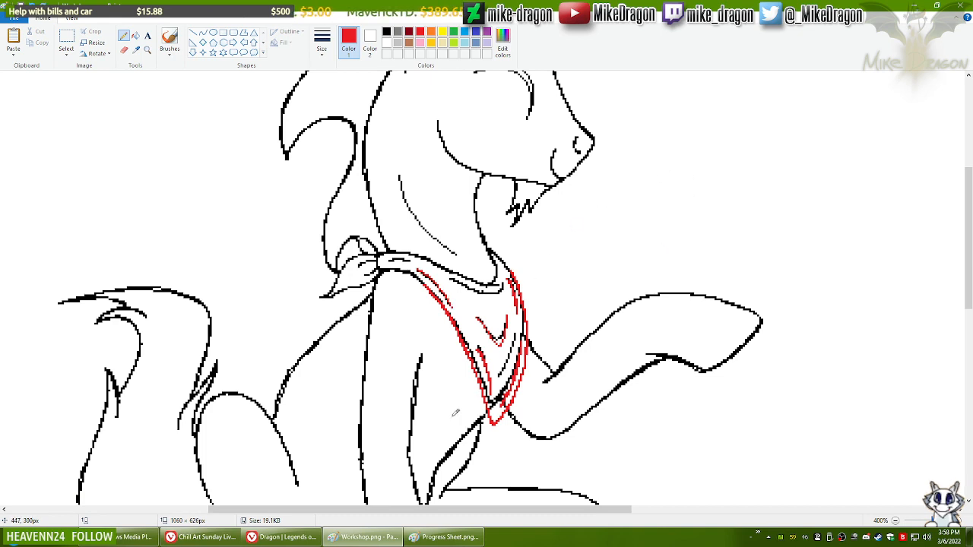
# Step: Switch to Windows Media Player to check the song being played, then return to the Workshop.png drawing
pyautogui.click(126, 540)
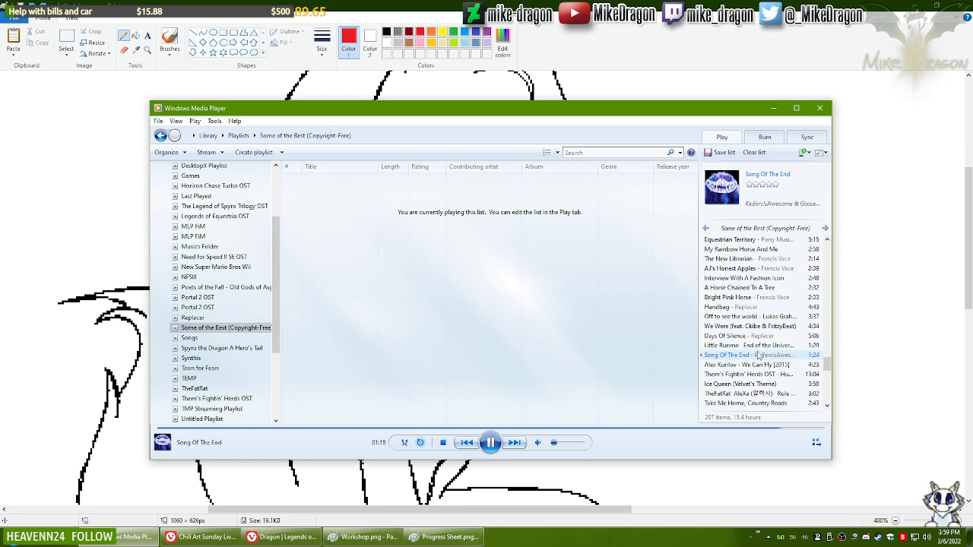
pyautogui.click(772, 106)
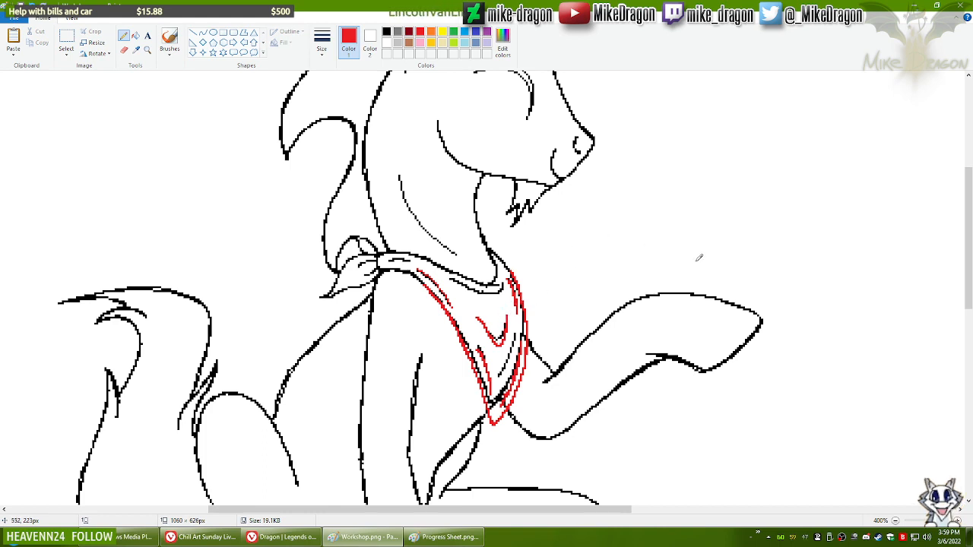
# Step: Erase the old black bandana lines around the new red ones using the Eraser with black as Color 1
pyautogui.moveTo(959, 268)
pyautogui.mouseDown()
pyautogui.moveTo(968, 304)
pyautogui.moveTo(971, 285)
pyautogui.mouseUp()
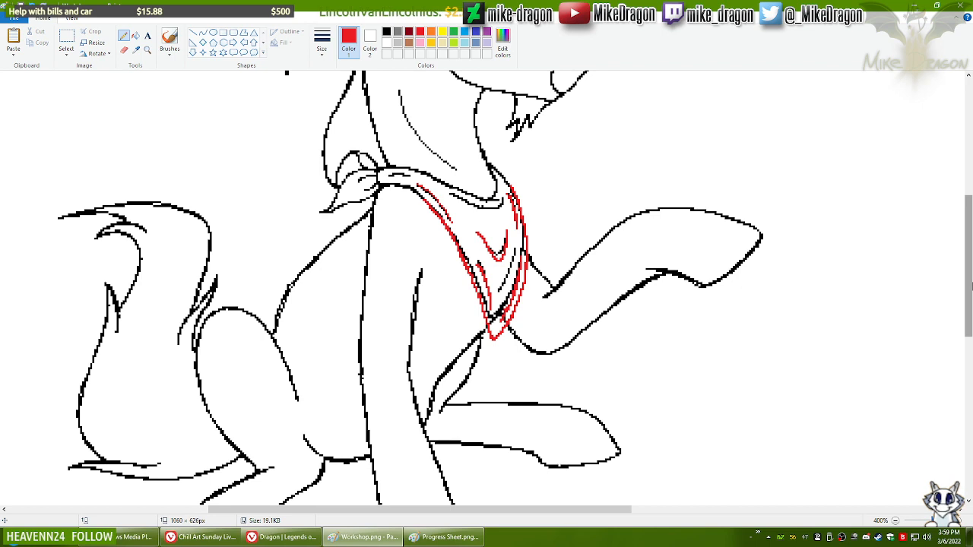
pyautogui.click(386, 31)
pyautogui.click(123, 50)
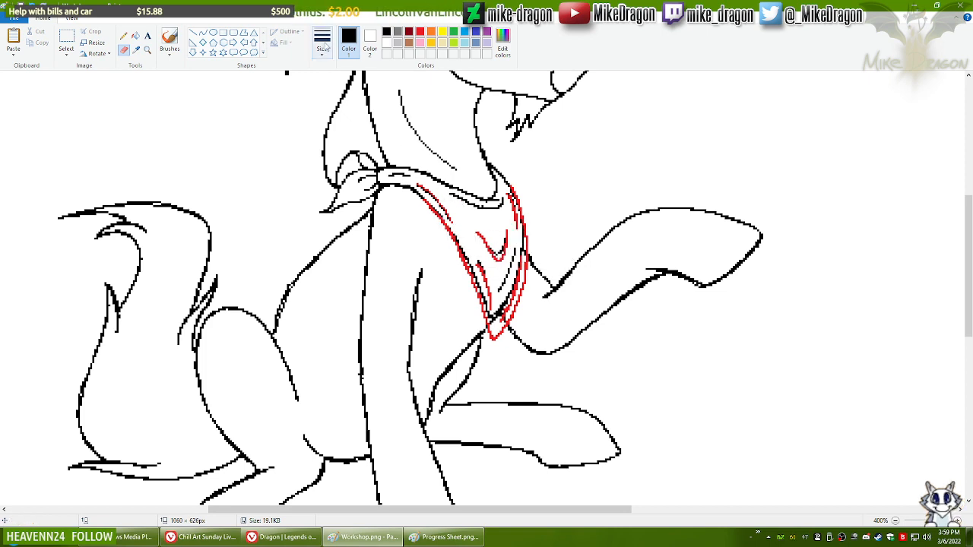
pyautogui.click(321, 42)
pyautogui.click(304, 77)
pyautogui.moveTo(431, 195)
pyautogui.mouseDown()
pyautogui.moveTo(421, 184)
pyautogui.moveTo(474, 269)
pyautogui.moveTo(479, 255)
pyautogui.moveTo(518, 245)
pyautogui.moveTo(502, 288)
pyautogui.moveTo(483, 280)
pyautogui.moveTo(493, 320)
pyautogui.moveTo(521, 251)
pyautogui.moveTo(514, 197)
pyautogui.mouseUp()
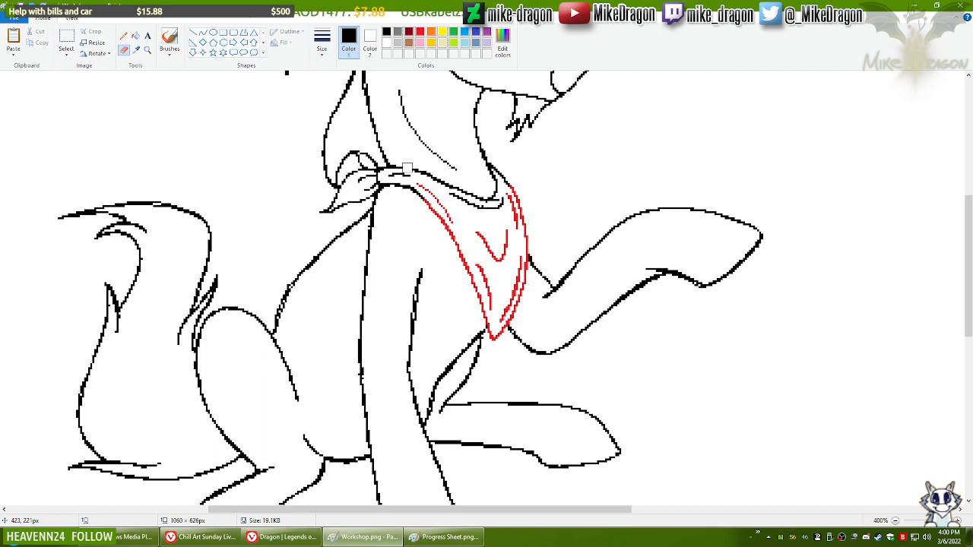
# Step: Enlarge the eraser and recolor the bandana's red lines black, using red as Color 1 and black as Color 2
pyautogui.hotkey('ctrl', '+')
pyautogui.hotkey('ctrl', '+')
pyautogui.hotkey('ctrl', '+')
pyautogui.hotkey('ctrl', '+')
pyautogui.hotkey('ctrl', '+')
pyautogui.hotkey('ctrl', '+')
pyautogui.hotkey('ctrl', '+')
pyautogui.hotkey('ctrl', '+')
pyautogui.hotkey('ctrl', '+')
pyautogui.hotkey('ctrl', '+')
pyautogui.hotkey('ctrl', '+')
pyautogui.hotkey('ctrl', '+')
pyautogui.hotkey('ctrl', '+')
pyautogui.hotkey('ctrl', '+')
pyautogui.hotkey('ctrl', '+')
pyautogui.hotkey('ctrl', '+')
pyautogui.hotkey('ctrl', '+')
pyautogui.hotkey('ctrl', '+')
pyautogui.hotkey('ctrl', '+')
pyautogui.hotkey('ctrl', '+')
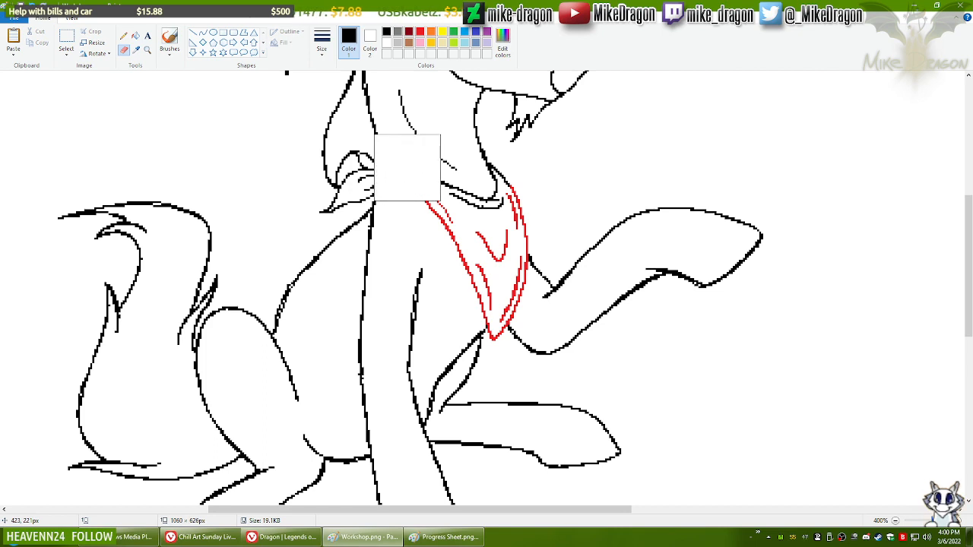
pyautogui.click(378, 46)
pyautogui.click(386, 32)
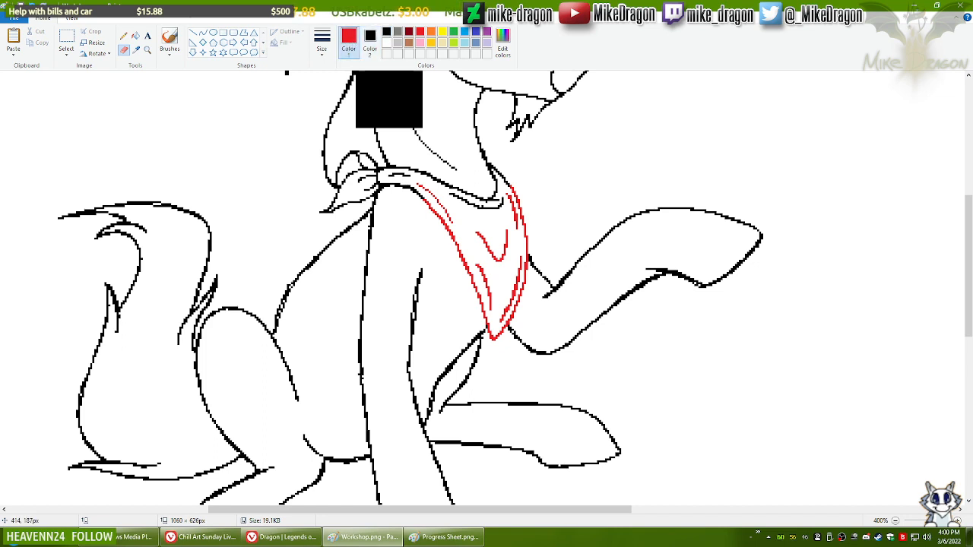
pyautogui.moveTo(387, 200)
pyautogui.mouseDown()
pyautogui.moveTo(545, 190)
pyautogui.moveTo(539, 276)
pyautogui.moveTo(377, 344)
pyautogui.mouseUp()
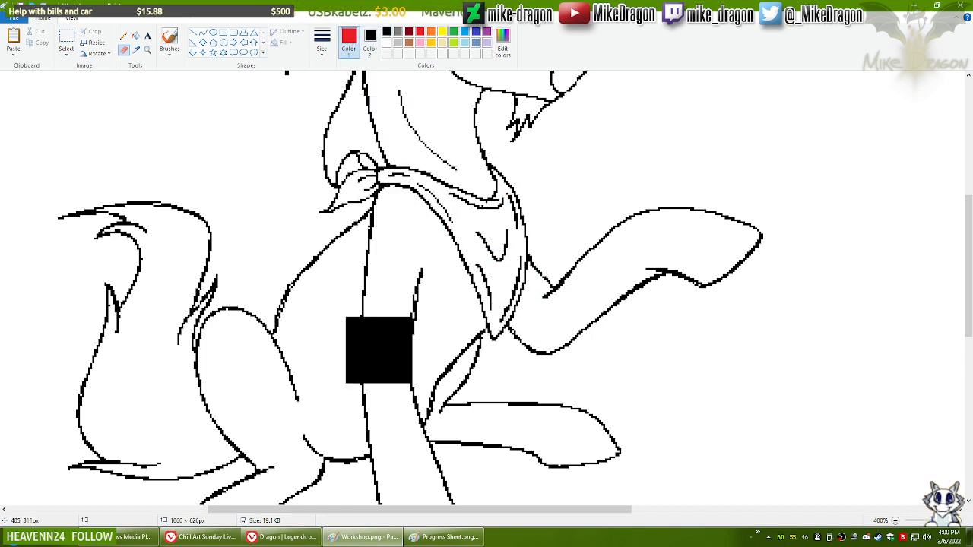
# Step: Switch back to the Pencil with black as Color 1 and white as Color 2, and review the whole drawing
pyautogui.click(124, 36)
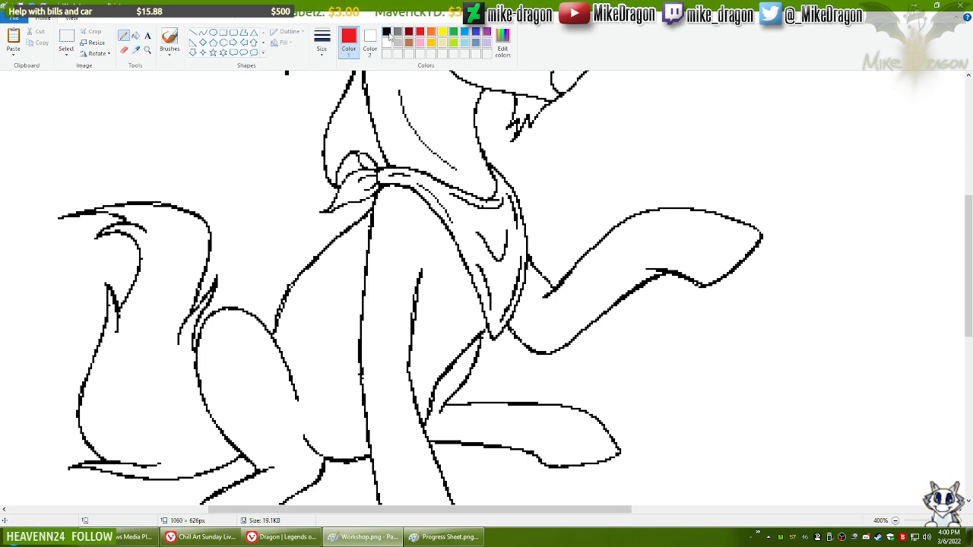
pyautogui.click(396, 33)
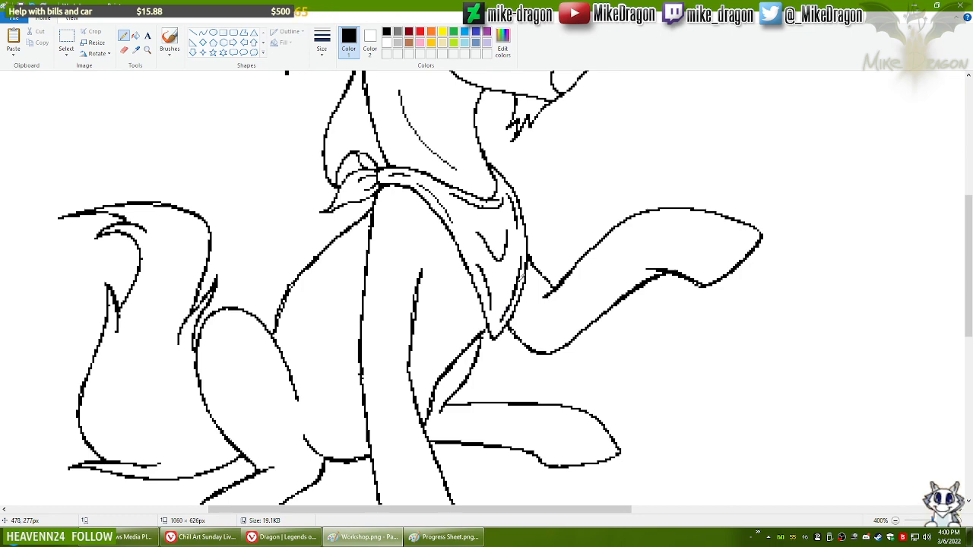
pyautogui.scroll(-3, 520, 271)
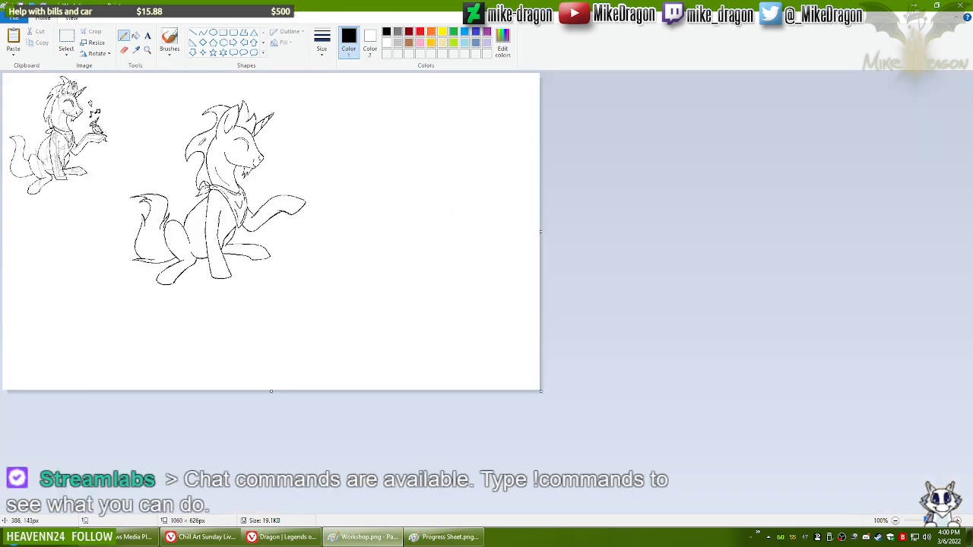
pyautogui.scroll(3, 297, 182)
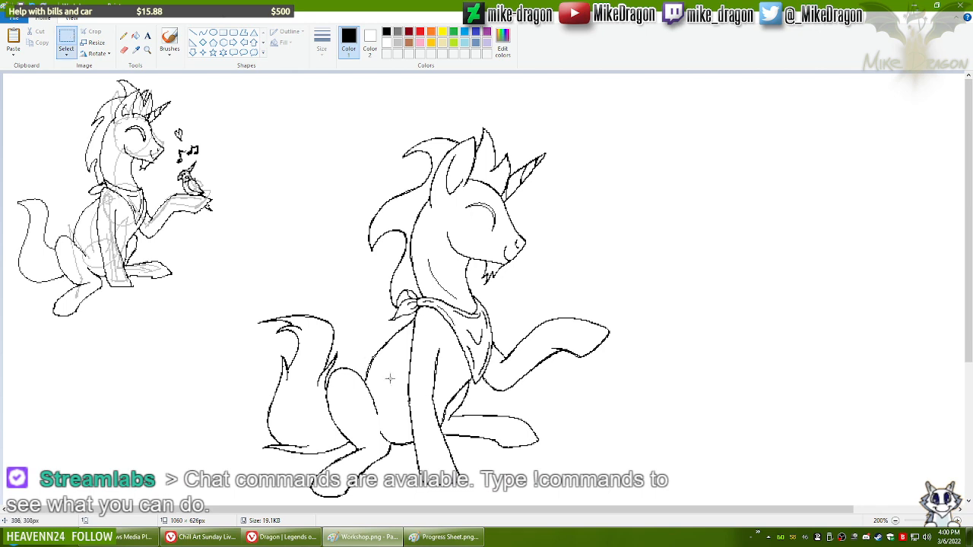
# Step: Toggle transparent selection and copy the large unicorn with a free-form selection around it
pyautogui.click(67, 55)
pyautogui.click(53, 145)
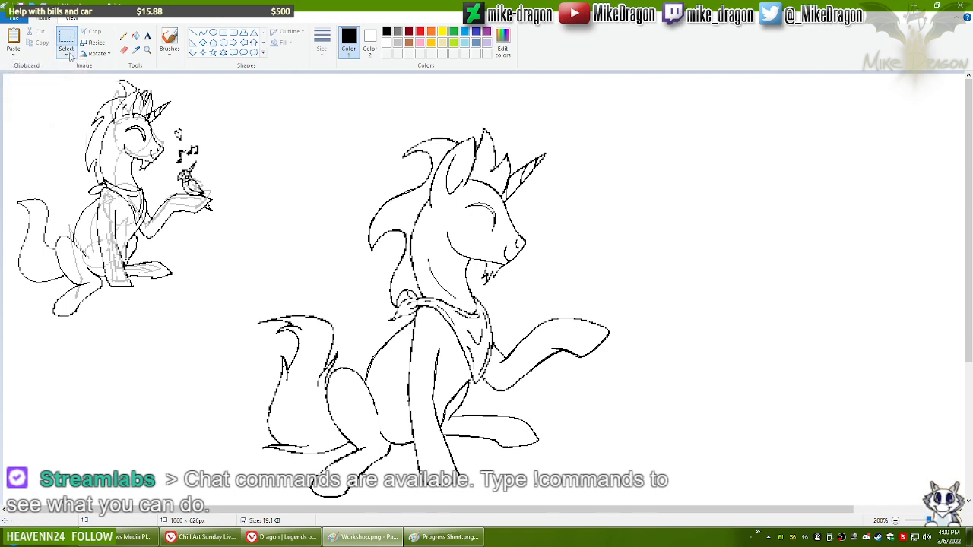
pyautogui.click(67, 55)
pyautogui.click(60, 93)
pyautogui.moveTo(394, 114)
pyautogui.mouseDown()
pyautogui.moveTo(361, 139)
pyautogui.moveTo(186, 422)
pyautogui.moveTo(296, 528)
pyautogui.moveTo(477, 541)
pyautogui.moveTo(721, 450)
pyautogui.moveTo(773, 239)
pyautogui.moveTo(629, 106)
pyautogui.moveTo(467, 101)
pyautogui.moveTo(327, 135)
pyautogui.mouseUp()
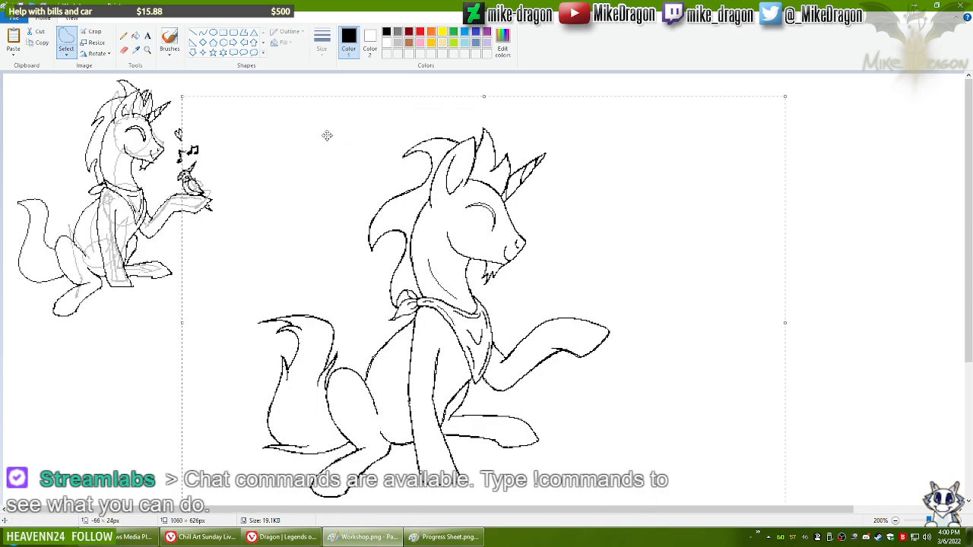
# Step: Switch to the Progress Sheet drawing and widen its canvas to 2902 px
pyautogui.click(450, 538)
pyautogui.scroll(-1, 457, 360)
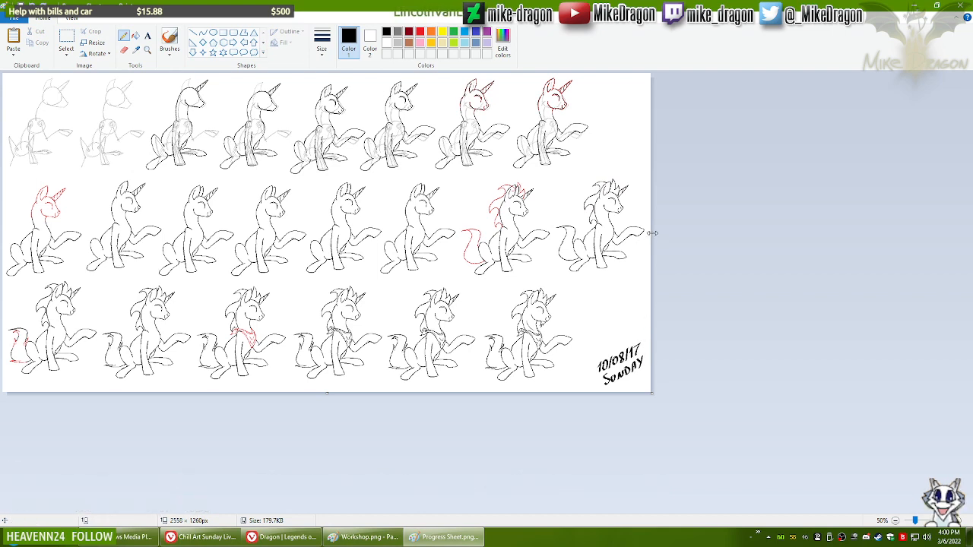
pyautogui.moveTo(651, 233); pyautogui.dragTo(739, 233)
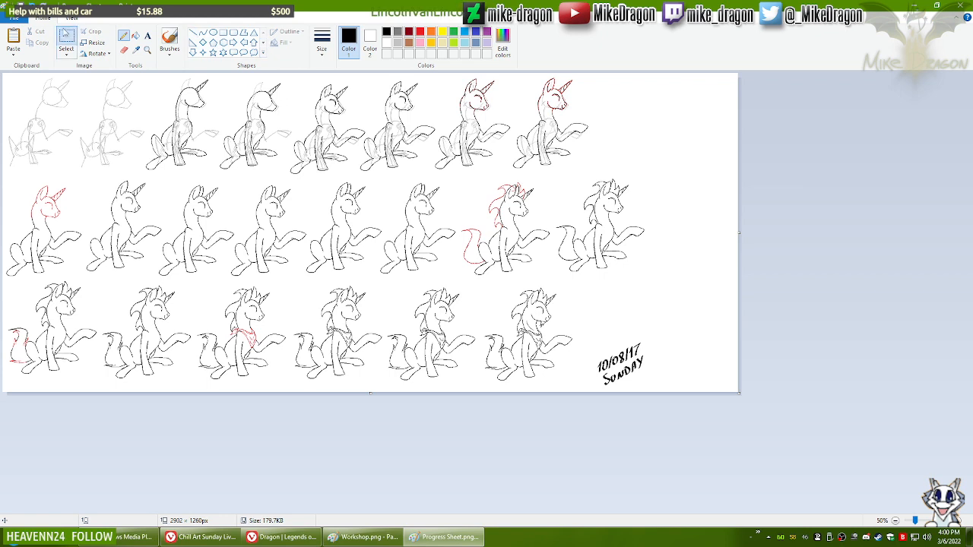
# Step: Move the handwritten date note from the end of the bottom row to the end of the top row
pyautogui.click(67, 44)
pyautogui.moveTo(584, 330); pyautogui.dragTo(669, 394)
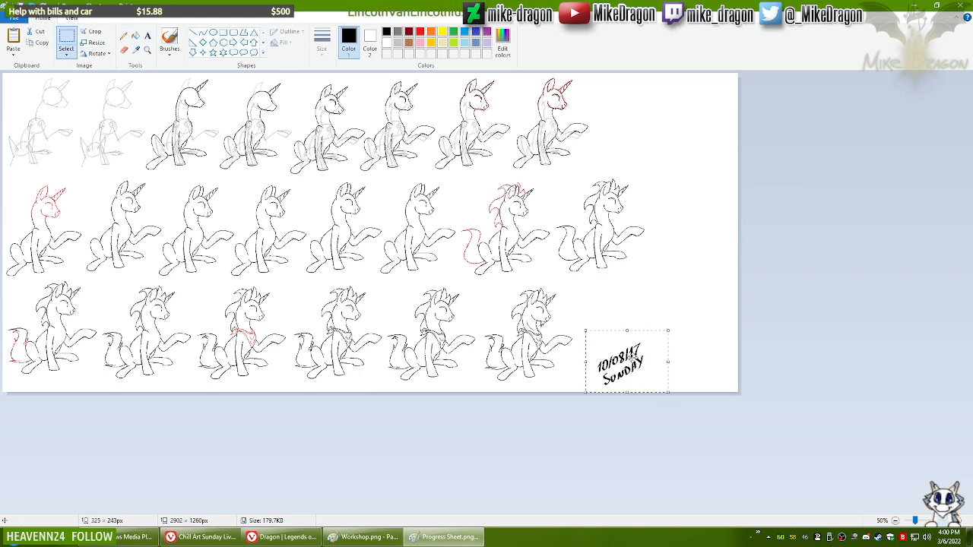
pyautogui.moveTo(629, 359); pyautogui.dragTo(679, 113)
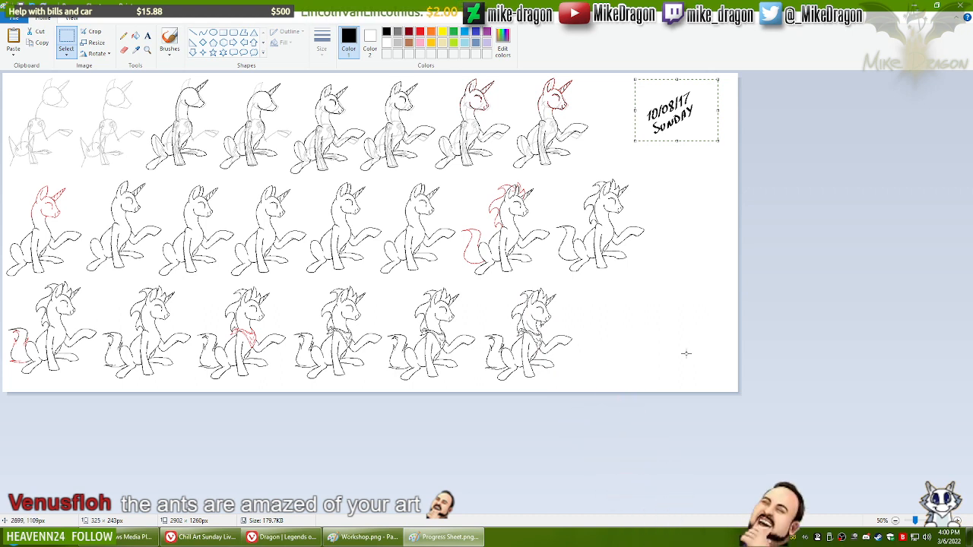
# Step: Paste the copied unicorn with a transparent background and place it at the end of the third row
pyautogui.hotkey('ctrl', 'v')
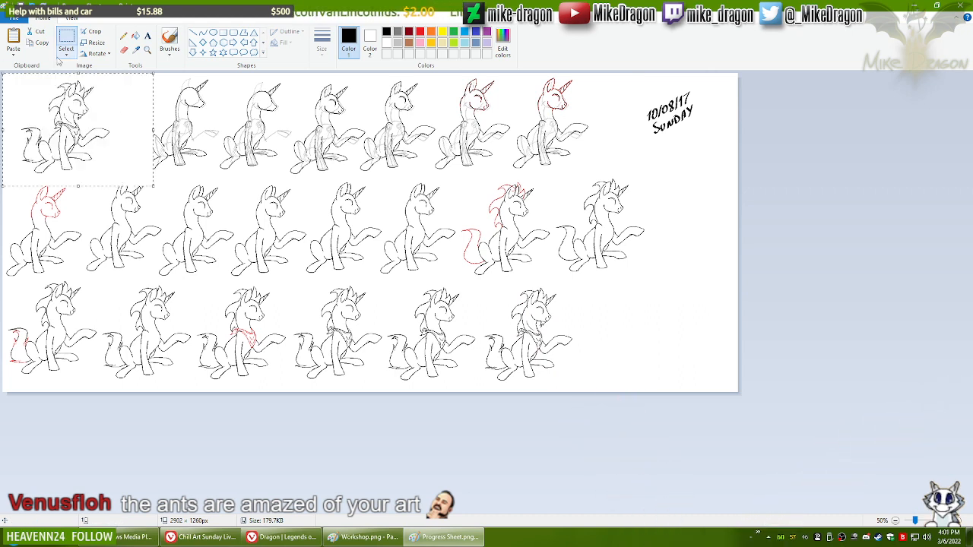
pyautogui.click(66, 55)
pyautogui.click(51, 146)
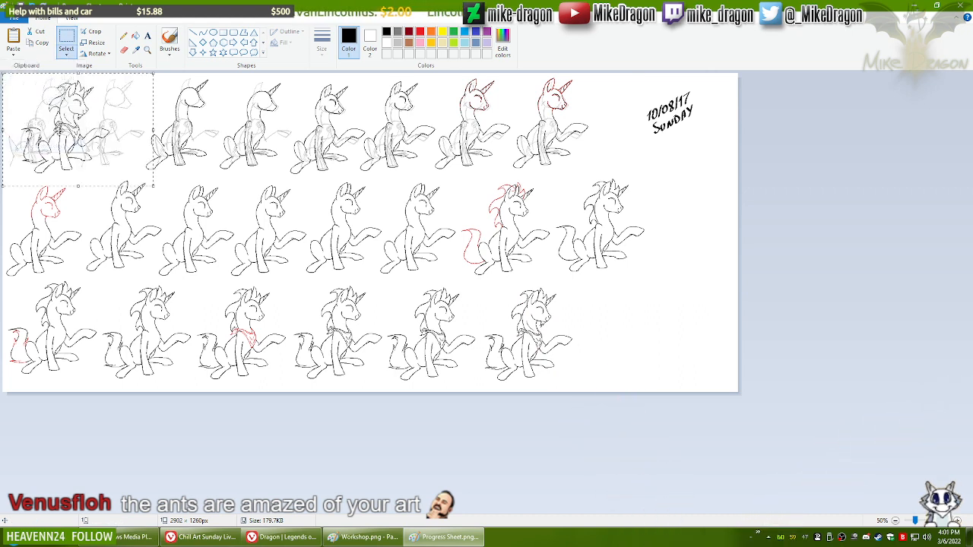
pyautogui.moveTo(59, 130); pyautogui.dragTo(622, 342)
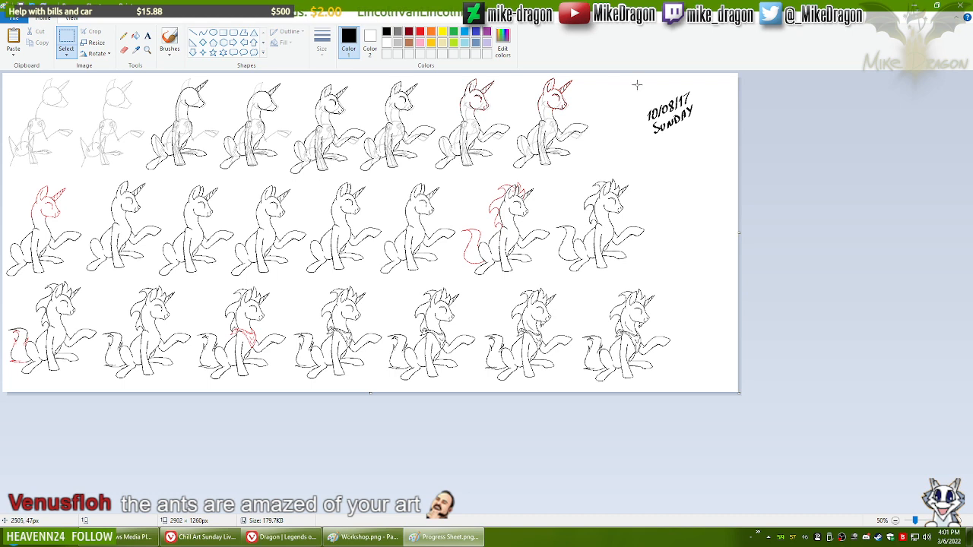
# Step: Nudge the handwritten date note closer to the top row's sketches and trim the canvas width to 2802 px
pyautogui.moveTo(635, 84); pyautogui.dragTo(710, 144)
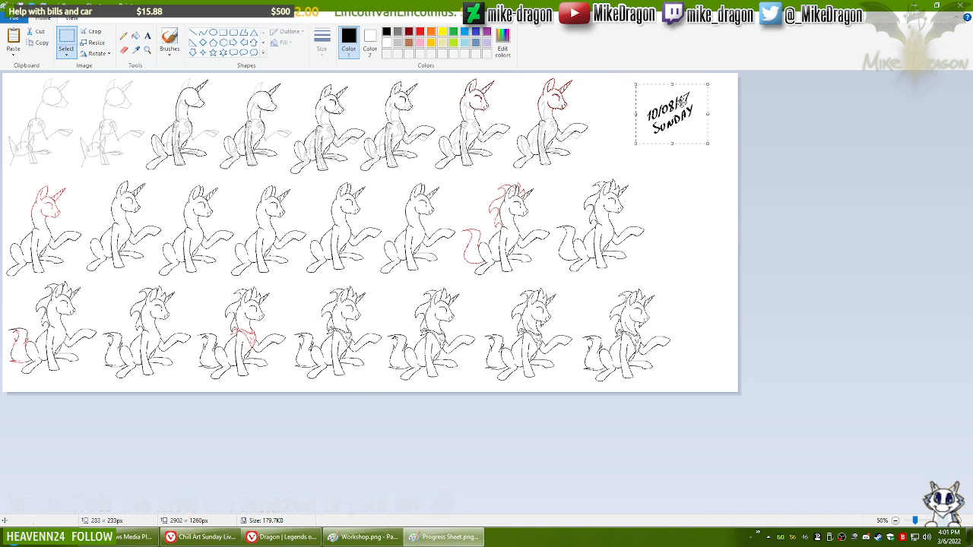
pyautogui.moveTo(668, 107); pyautogui.dragTo(659, 125)
pyautogui.click(803, 210)
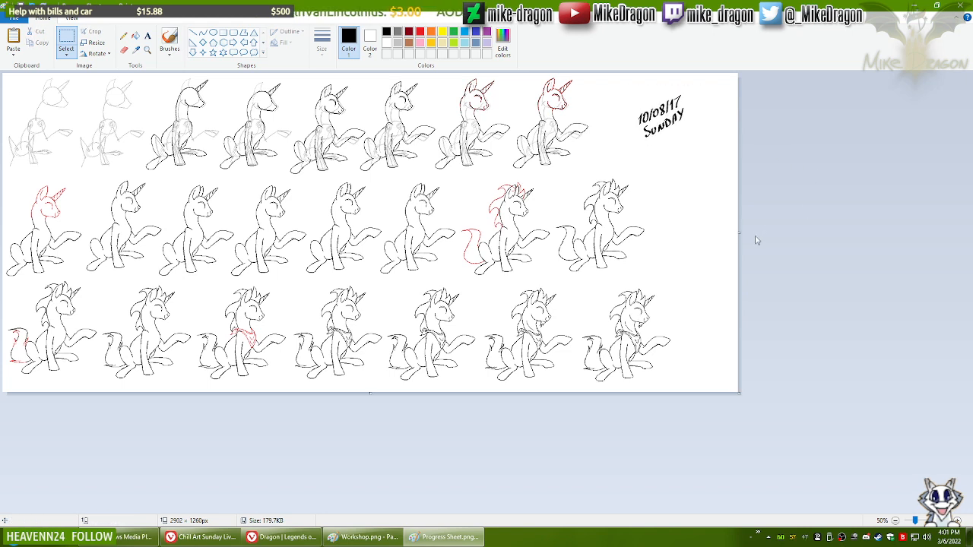
pyautogui.moveTo(739, 235); pyautogui.dragTo(714, 232)
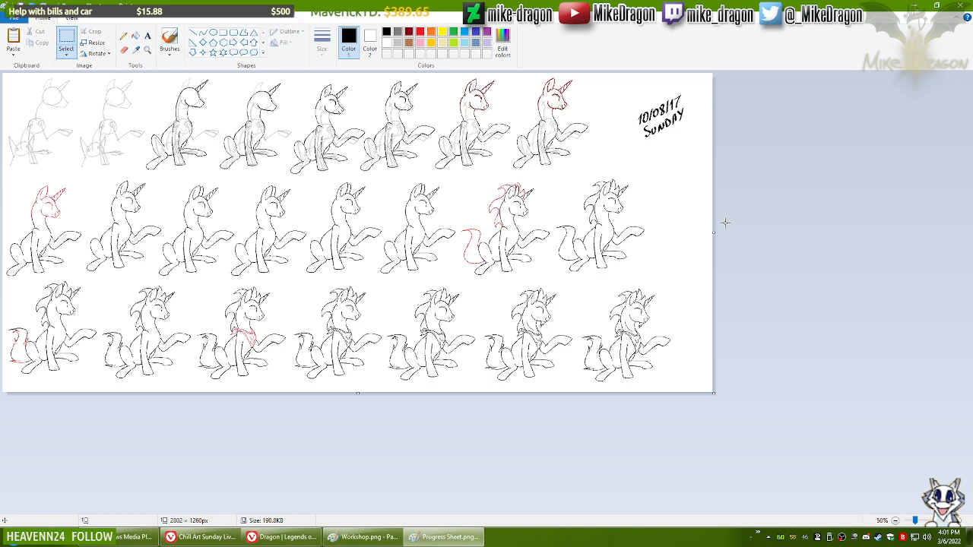
# Step: Return to Workshop.png and choose the Pencil for drawing in the blank area in front of the unicorn
pyautogui.click(383, 539)
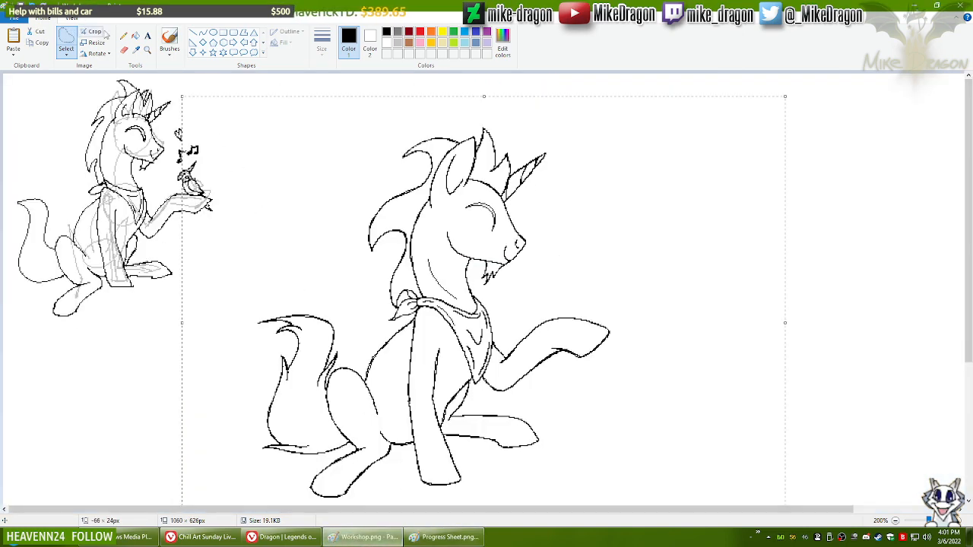
pyautogui.click(123, 36)
pyautogui.hscroll(3, 635, 515)
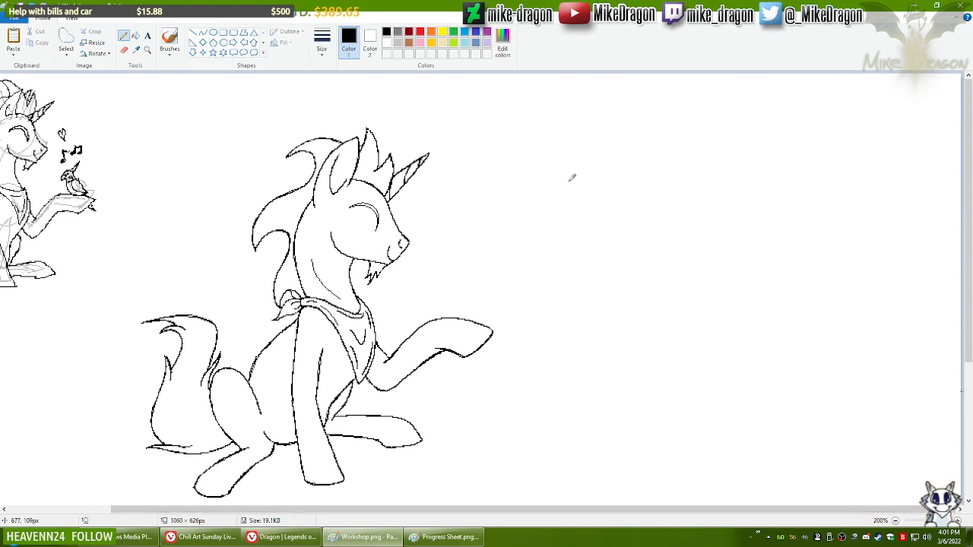
pyautogui.moveTo(597, 134)
pyautogui.mouseDown()
pyautogui.moveTo(591, 239)
pyautogui.moveTo(600, 290)
pyautogui.mouseUp()
pyautogui.hotkey('ctrl', 'z')
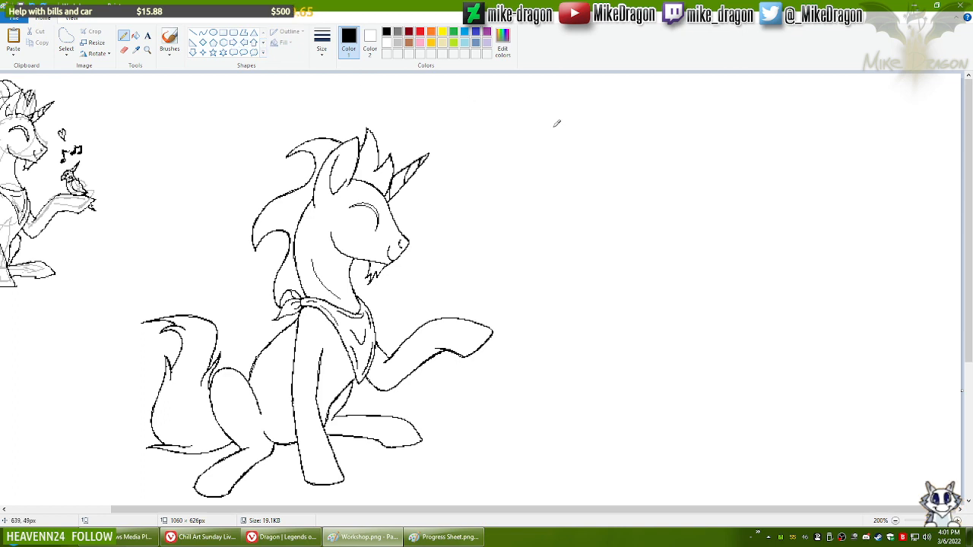
pyautogui.moveTo(617, 154); pyautogui.dragTo(607, 328)
pyautogui.hotkey('ctrl', 'z')
# Step: Draw a slanted door panel about 64 px wide and 177 px tall in front of the unicorn, with an oval handle
pyautogui.moveTo(596, 167)
pyautogui.mouseDown()
pyautogui.moveTo(599, 318)
pyautogui.moveTo(597, 165)
pyautogui.mouseUp()
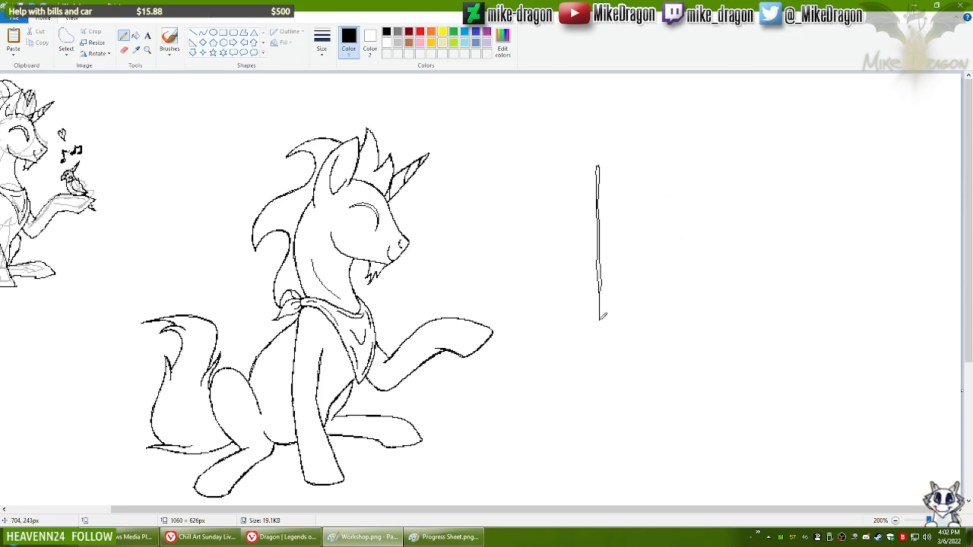
pyautogui.moveTo(602, 316)
pyautogui.mouseDown()
pyautogui.moveTo(646, 342)
pyautogui.moveTo(600, 316)
pyautogui.mouseUp()
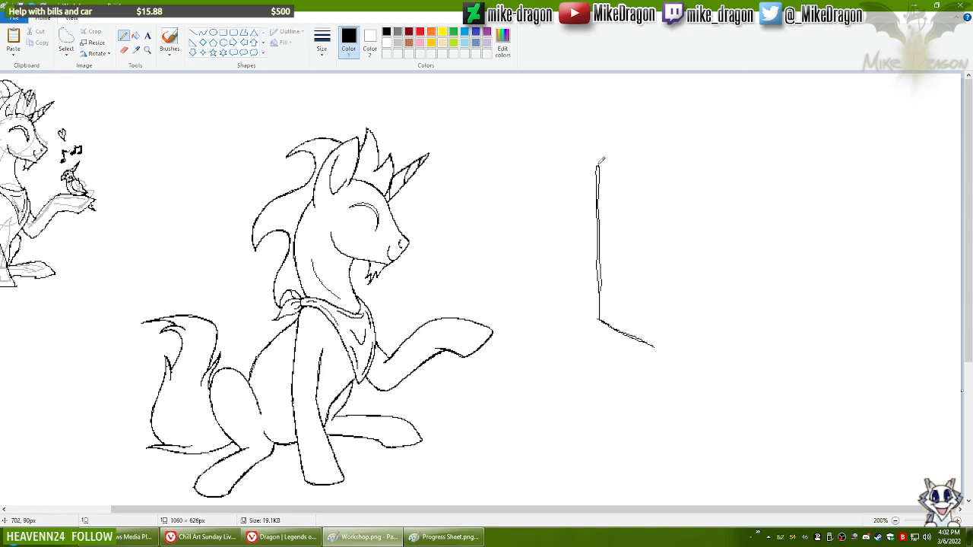
pyautogui.moveTo(599, 163)
pyautogui.mouseDown()
pyautogui.moveTo(665, 195)
pyautogui.moveTo(601, 163)
pyautogui.mouseUp()
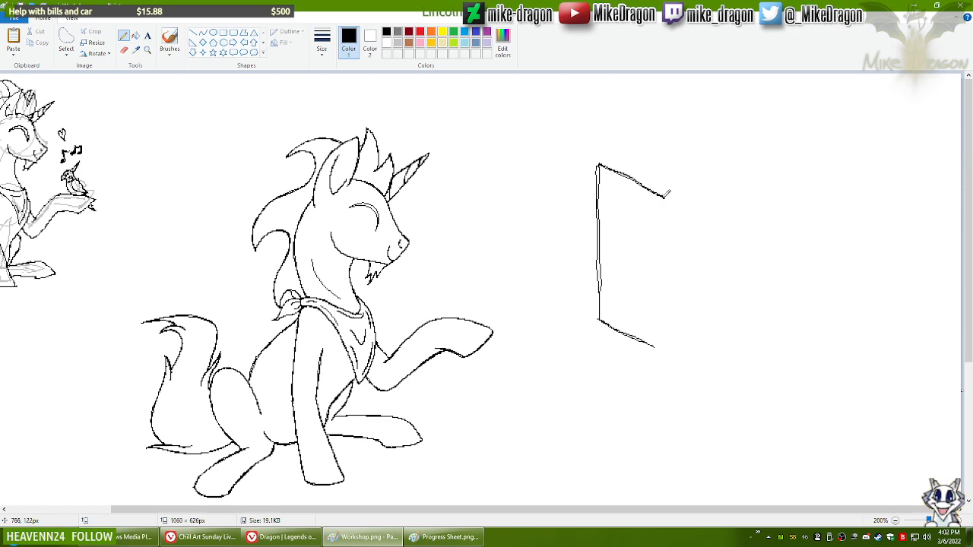
pyautogui.moveTo(663, 196)
pyautogui.mouseDown()
pyautogui.moveTo(653, 348)
pyautogui.moveTo(664, 196)
pyautogui.mouseUp()
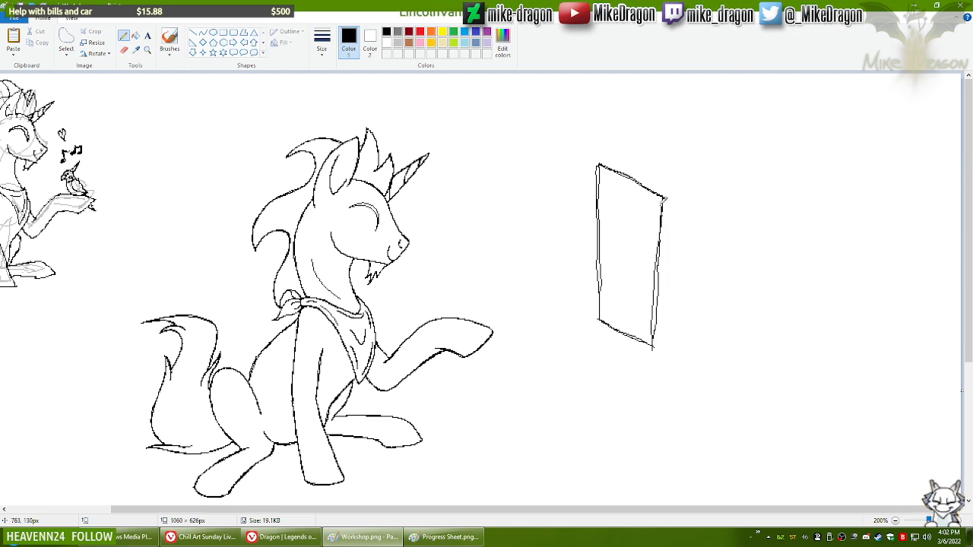
pyautogui.moveTo(644, 256)
pyautogui.mouseDown()
pyautogui.moveTo(643, 282)
pyautogui.moveTo(648, 253)
pyautogui.mouseUp()
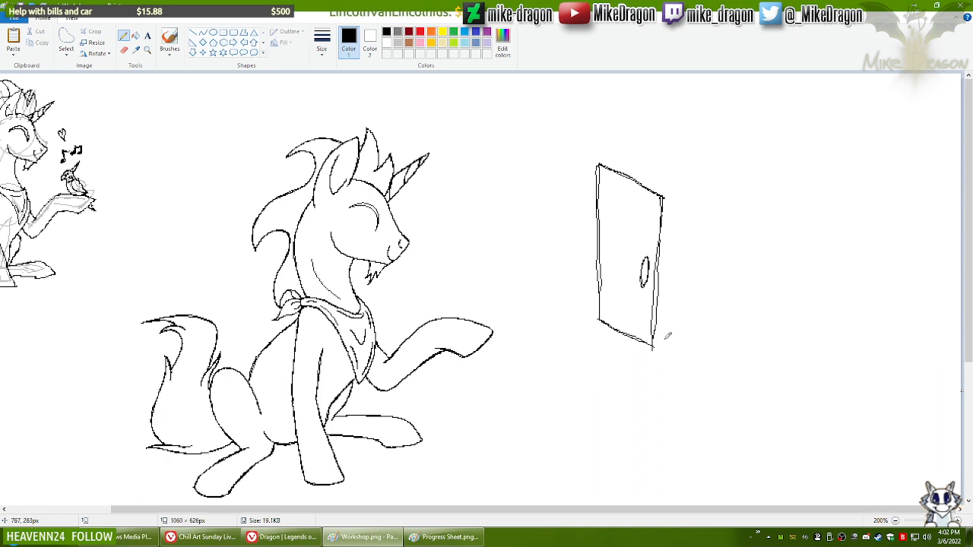
# Step: Add a side face about 20 px wide along the door's handle-side edge to give it thickness
pyautogui.moveTo(653, 346); pyautogui.dragTo(675, 340)
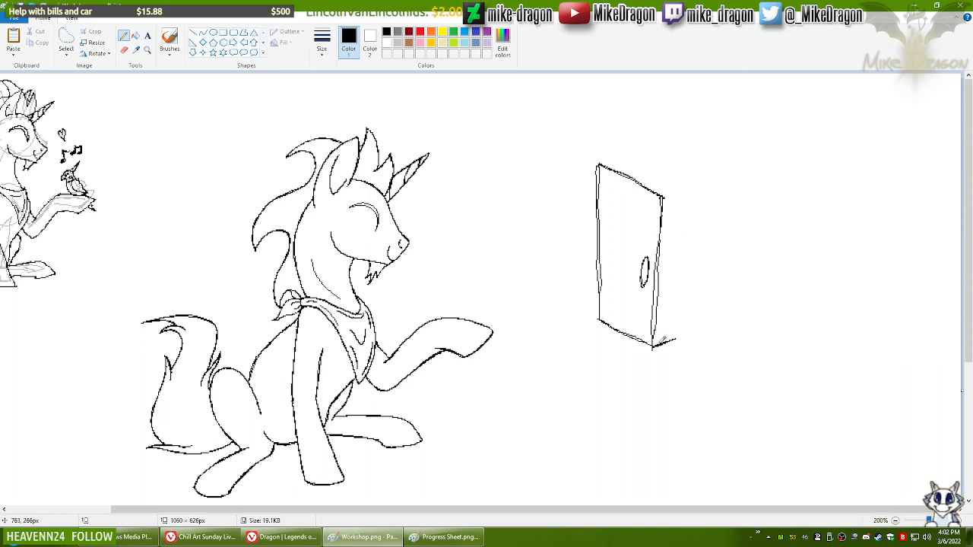
pyautogui.moveTo(663, 196); pyautogui.dragTo(681, 193)
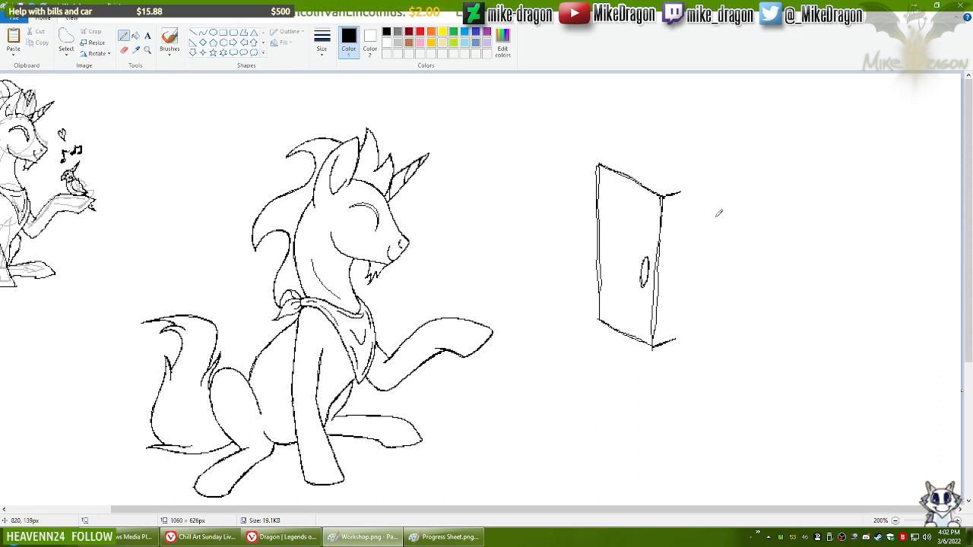
pyautogui.moveTo(681, 334)
pyautogui.mouseDown()
pyautogui.moveTo(683, 187)
pyautogui.moveTo(679, 334)
pyautogui.mouseUp()
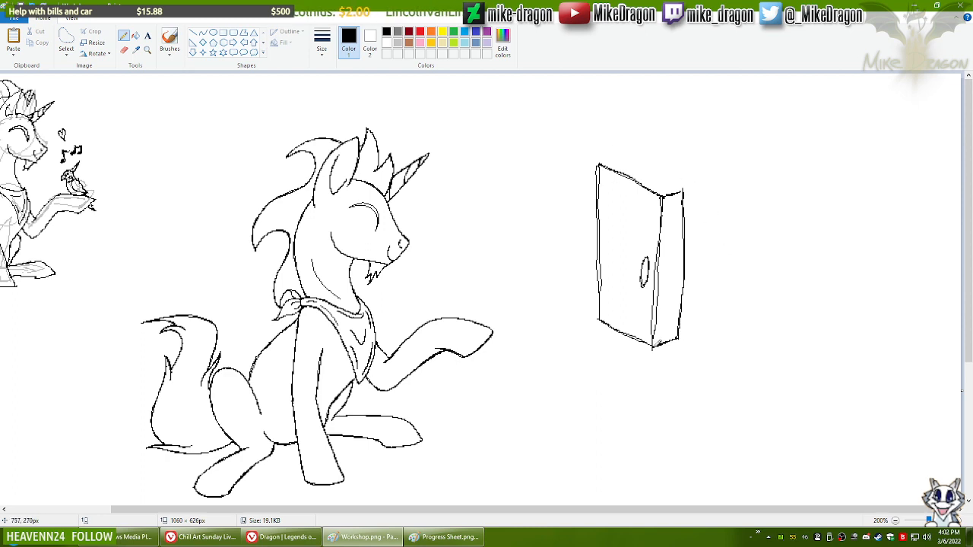
# Step: Extend a floor strip about 150 px across from the door's base and raise a two-line post about 25 px wide at its far end
pyautogui.moveTo(660, 340)
pyautogui.mouseDown()
pyautogui.moveTo(742, 402)
pyautogui.moveTo(813, 424)
pyautogui.mouseUp()
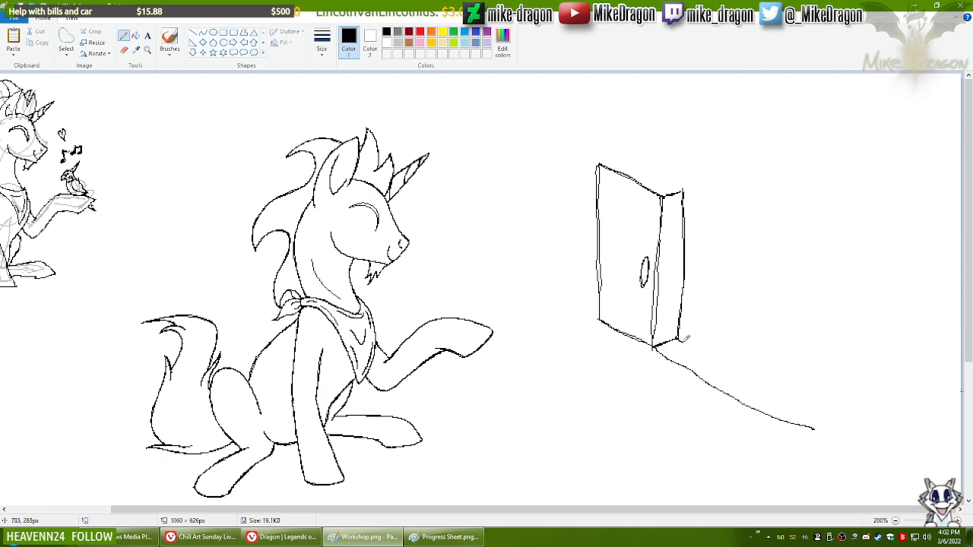
pyautogui.moveTo(687, 338)
pyautogui.mouseDown()
pyautogui.moveTo(813, 426)
pyautogui.moveTo(809, 219)
pyautogui.mouseUp()
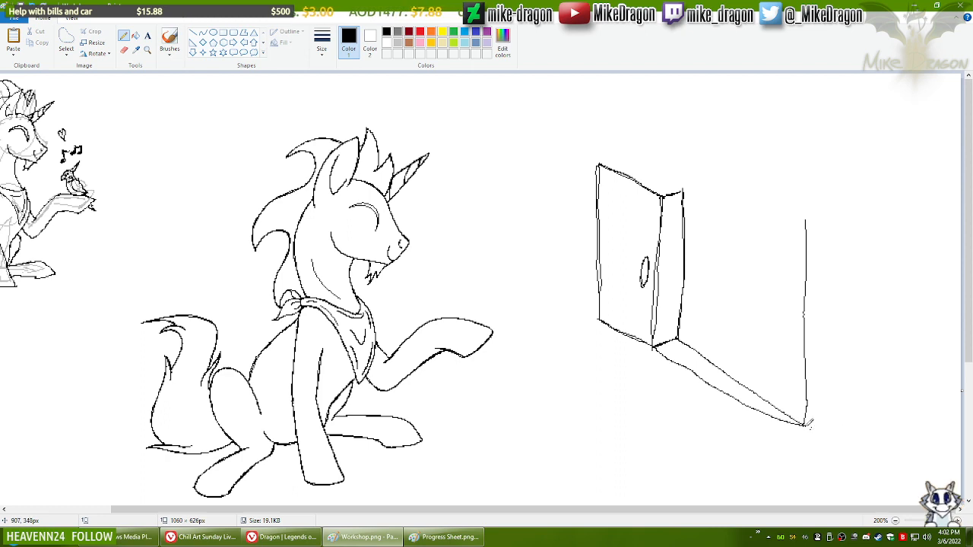
pyautogui.moveTo(807, 424)
pyautogui.mouseDown()
pyautogui.moveTo(825, 415)
pyautogui.moveTo(835, 226)
pyautogui.mouseUp()
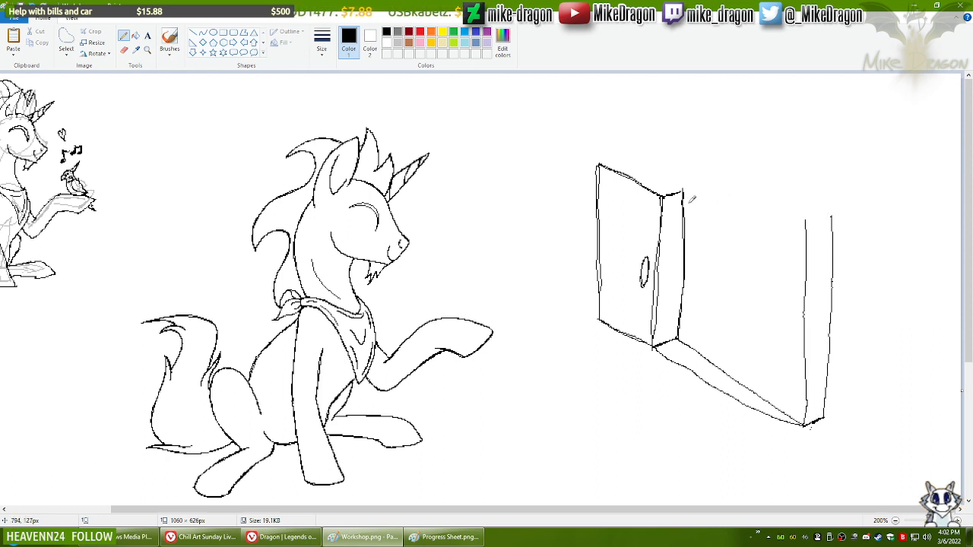
# Step: Draw the opening's upper edge from the door's top corner to the far post, redoing it as a slightly sagging curve
pyautogui.moveTo(663, 193); pyautogui.dragTo(809, 267)
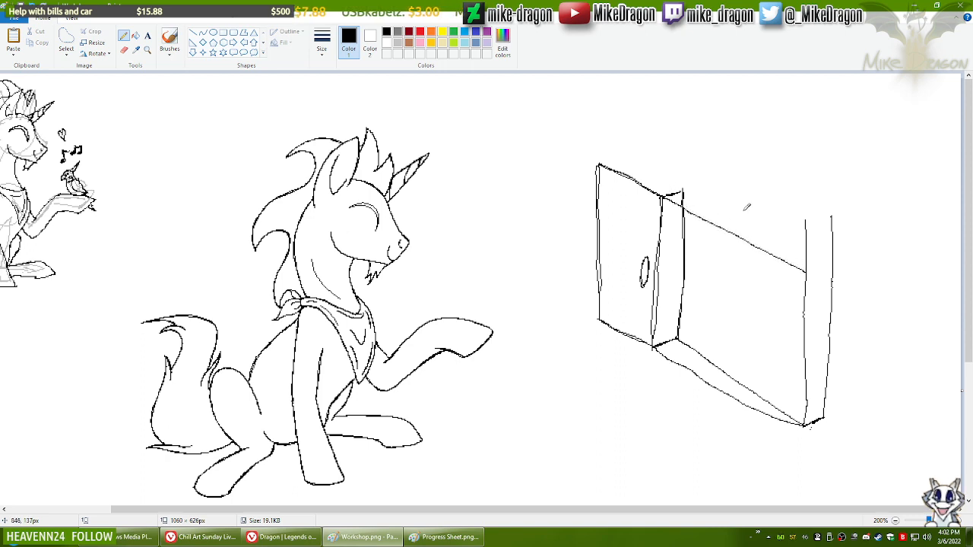
pyautogui.hotkey('ctrl', 'z')
pyautogui.moveTo(665, 193)
pyautogui.mouseDown()
pyautogui.moveTo(724, 231)
pyautogui.moveTo(822, 261)
pyautogui.mouseUp()
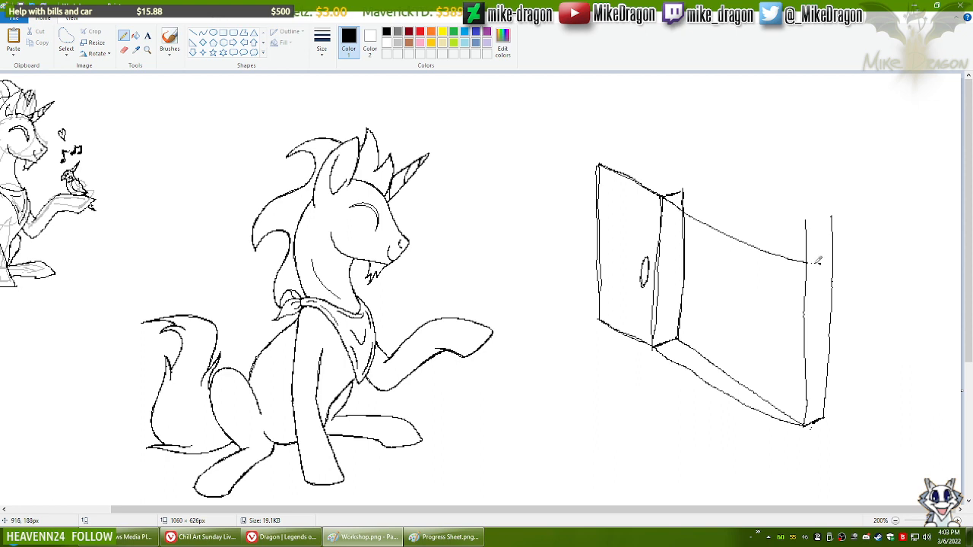
# Step: Erase the far post's lines above the opening's upper edge and close the post with a short slanted cap line
pyautogui.click(124, 50)
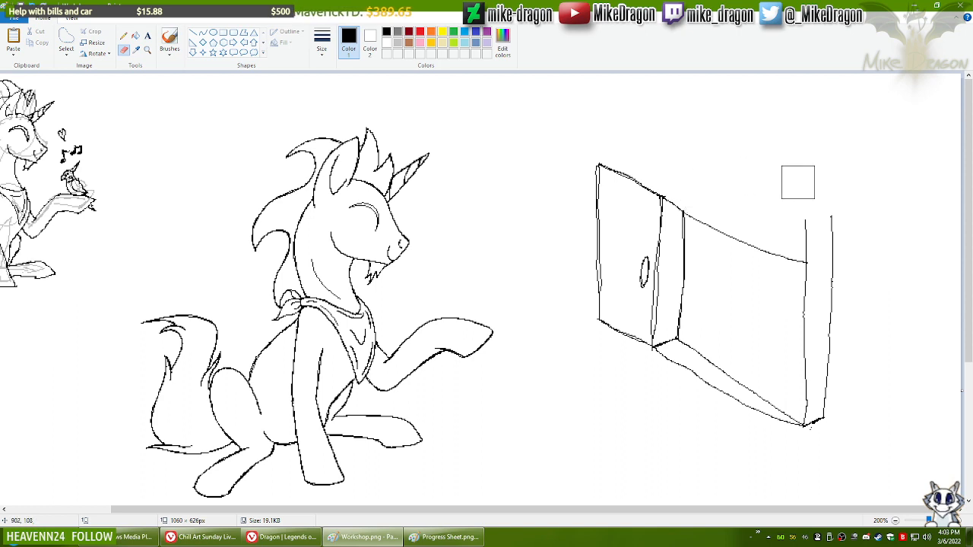
pyautogui.moveTo(814, 217); pyautogui.dragTo(825, 245)
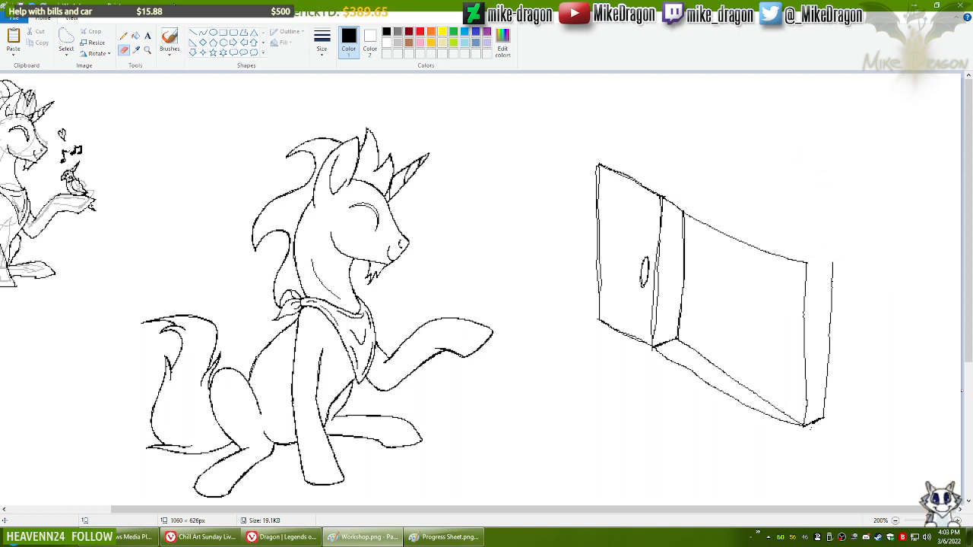
pyautogui.click(124, 36)
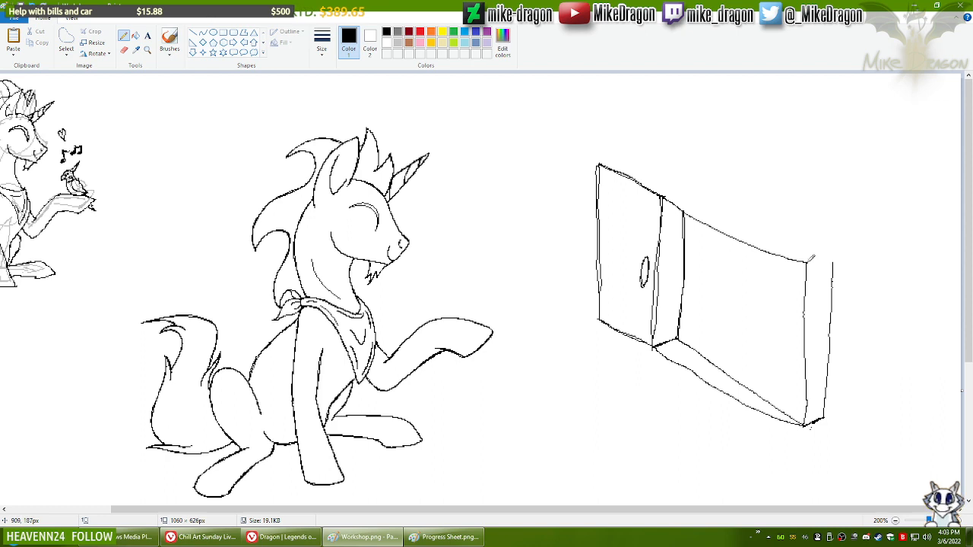
pyautogui.moveTo(806, 261); pyautogui.dragTo(830, 256)
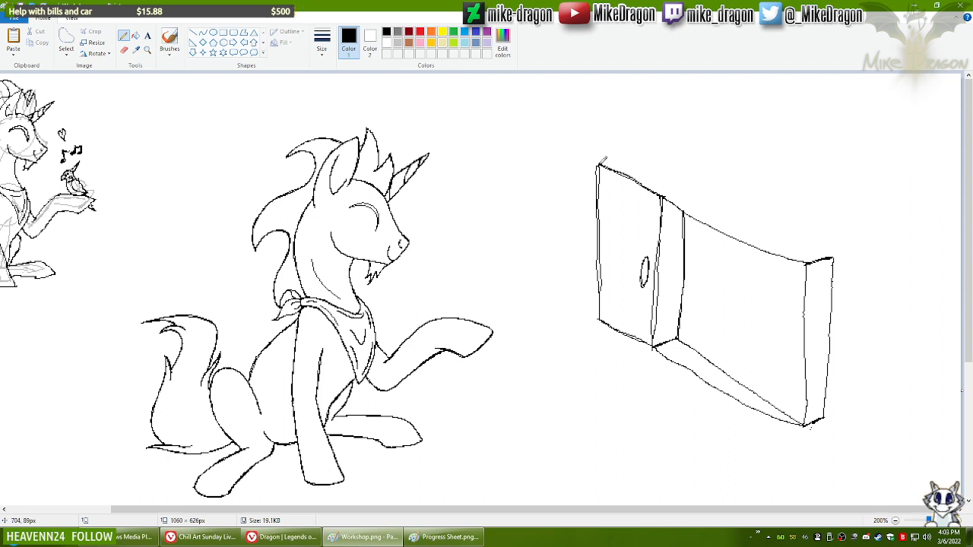
# Step: Give the wall a top face using a short back edge at the door's outer corner and a straight line spanning about 210 × 100 px
pyautogui.moveTo(600, 165); pyautogui.dragTo(623, 157)
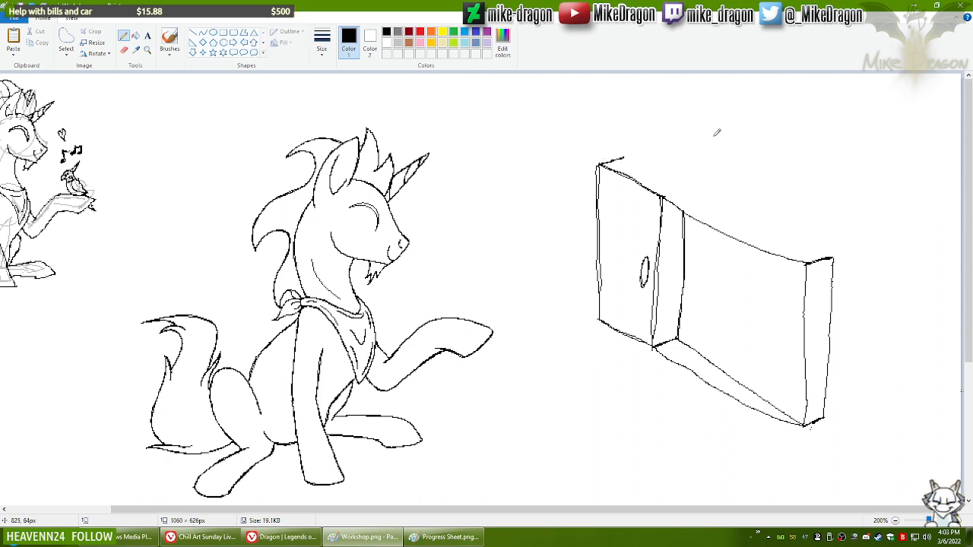
pyautogui.click(193, 33)
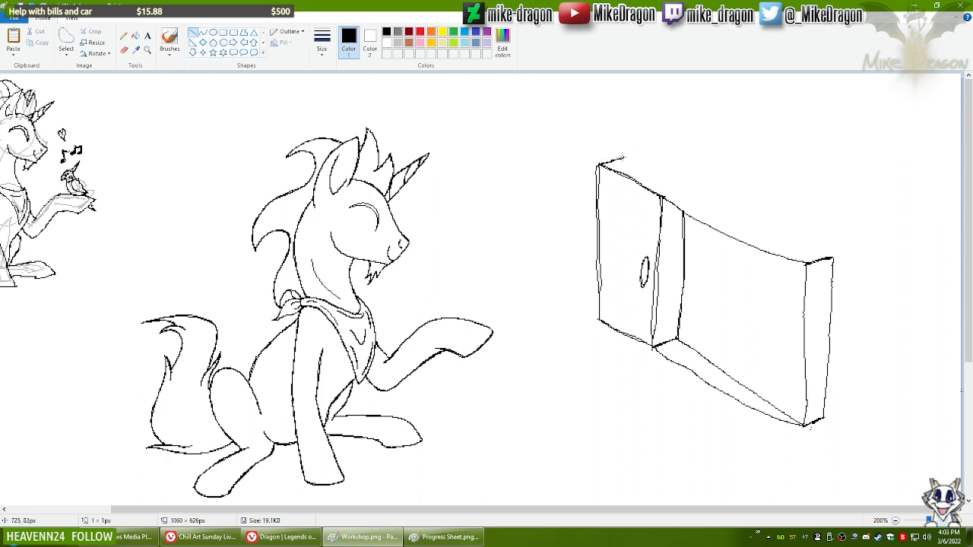
pyautogui.moveTo(621, 158)
pyautogui.mouseDown()
pyautogui.moveTo(797, 226)
pyautogui.moveTo(835, 258)
pyautogui.mouseUp()
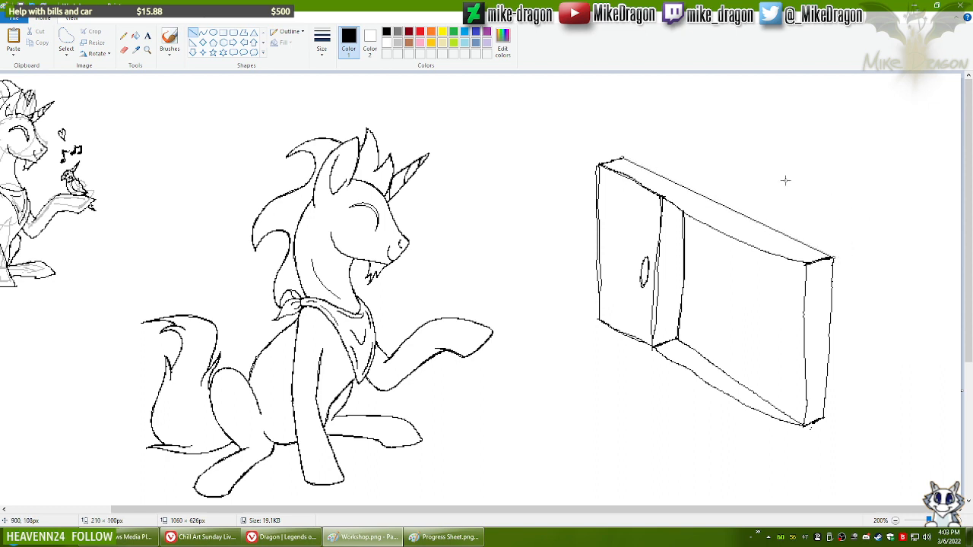
# Step: Pencil six diagonal glass-shine strokes across the opening and scribble small elongated shapes and dots along the floor strip
pyautogui.click(124, 35)
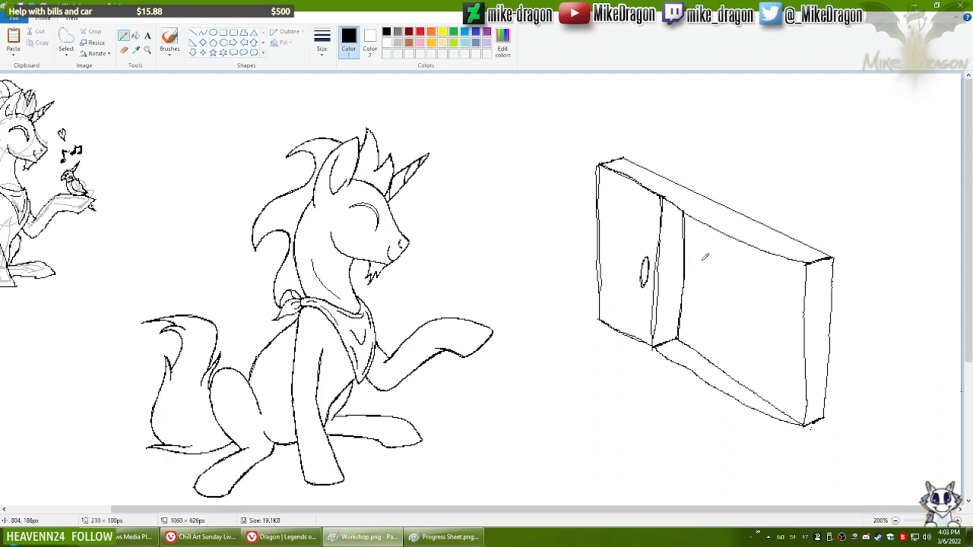
pyautogui.moveTo(692, 253)
pyautogui.mouseDown()
pyautogui.moveTo(715, 227)
pyautogui.moveTo(715, 237)
pyautogui.mouseUp()
pyautogui.hotkey('ctrl', 'z')
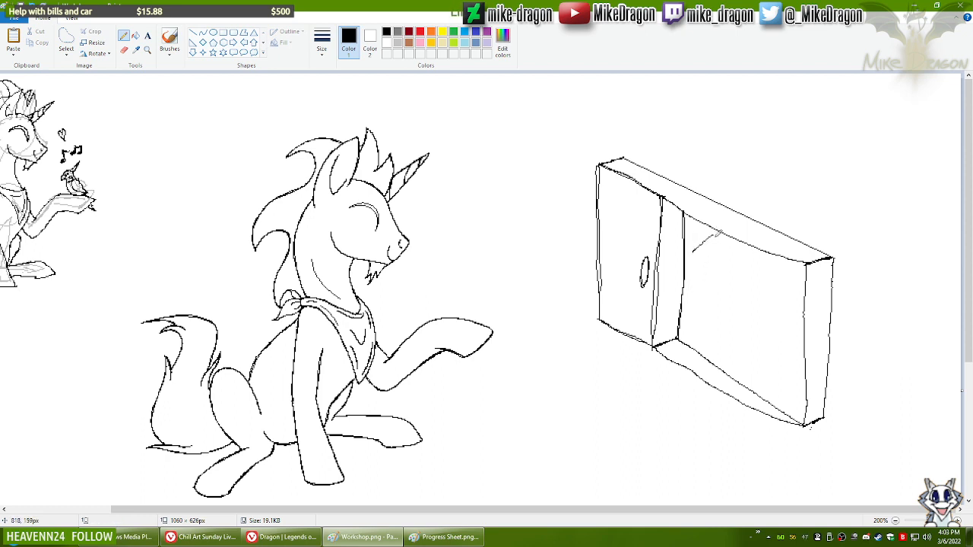
pyautogui.moveTo(686, 304); pyautogui.dragTo(749, 248)
pyautogui.moveTo(694, 335); pyautogui.dragTo(781, 269)
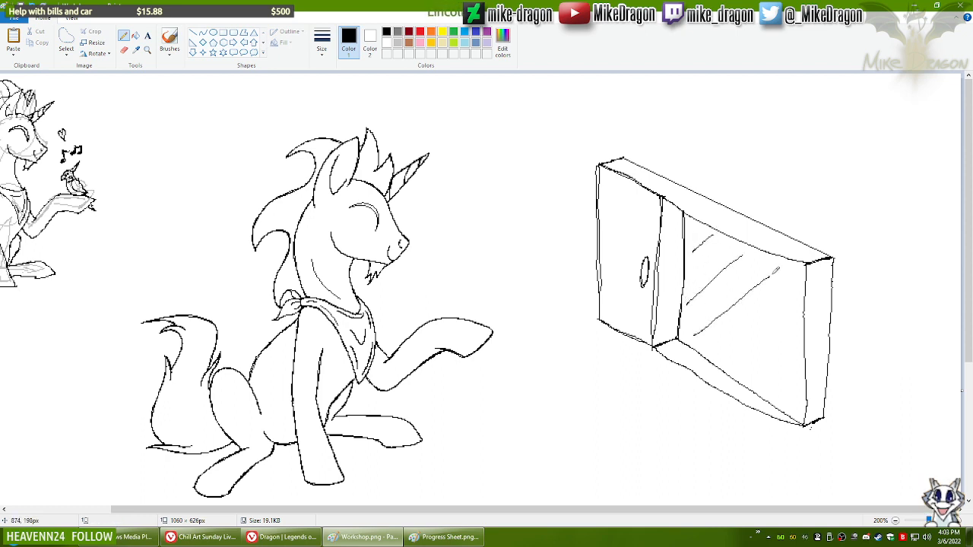
pyautogui.moveTo(727, 346); pyautogui.dragTo(785, 307)
pyautogui.moveTo(751, 359); pyautogui.dragTo(787, 328)
pyautogui.moveTo(770, 388); pyautogui.dragTo(784, 378)
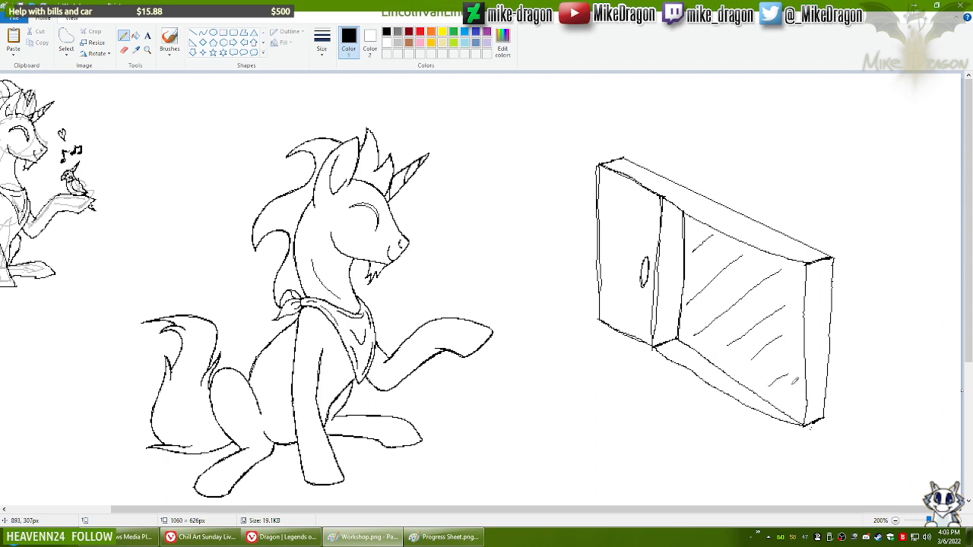
pyautogui.moveTo(785, 403); pyautogui.dragTo(792, 400)
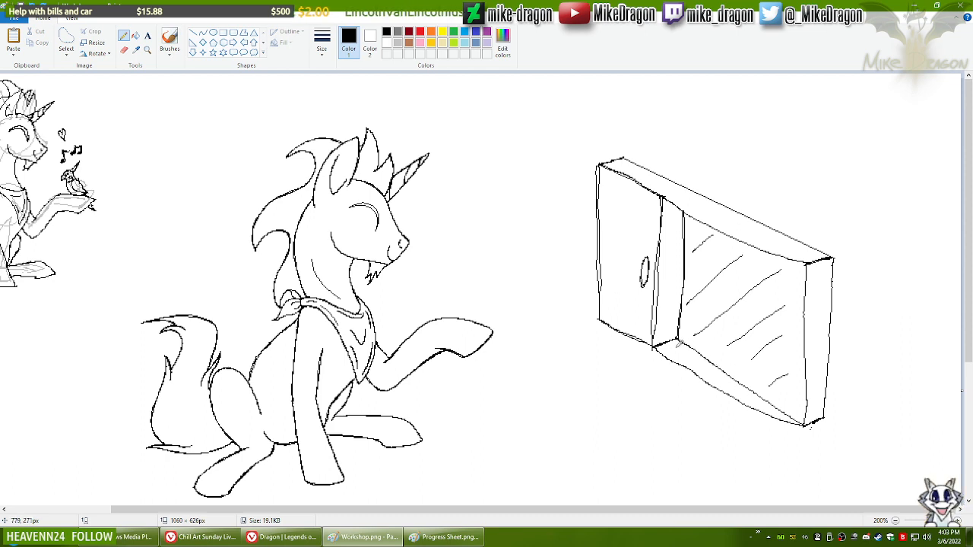
pyautogui.moveTo(679, 343)
pyautogui.mouseDown()
pyautogui.moveTo(707, 359)
pyautogui.moveTo(689, 345)
pyautogui.moveTo(719, 380)
pyautogui.moveTo(739, 386)
pyautogui.moveTo(706, 372)
pyautogui.mouseUp()
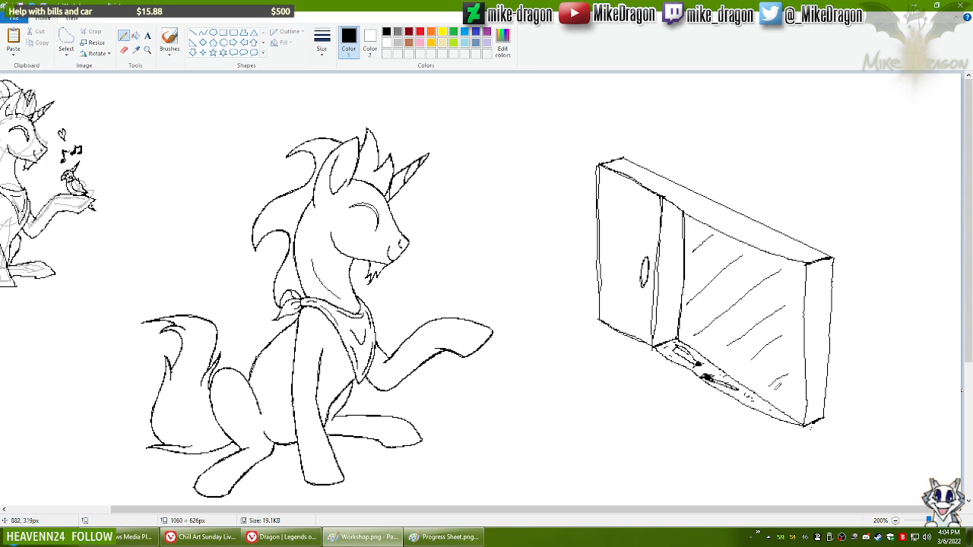
# Step: Delete the entire door and glass sketch in front of the unicorn and return to the Pencil
pyautogui.click(67, 38)
pyautogui.moveTo(625, 120)
pyautogui.mouseDown()
pyautogui.moveTo(544, 183)
pyautogui.moveTo(610, 428)
pyautogui.moveTo(905, 408)
pyautogui.moveTo(771, 139)
pyautogui.moveTo(545, 115)
pyautogui.mouseUp()
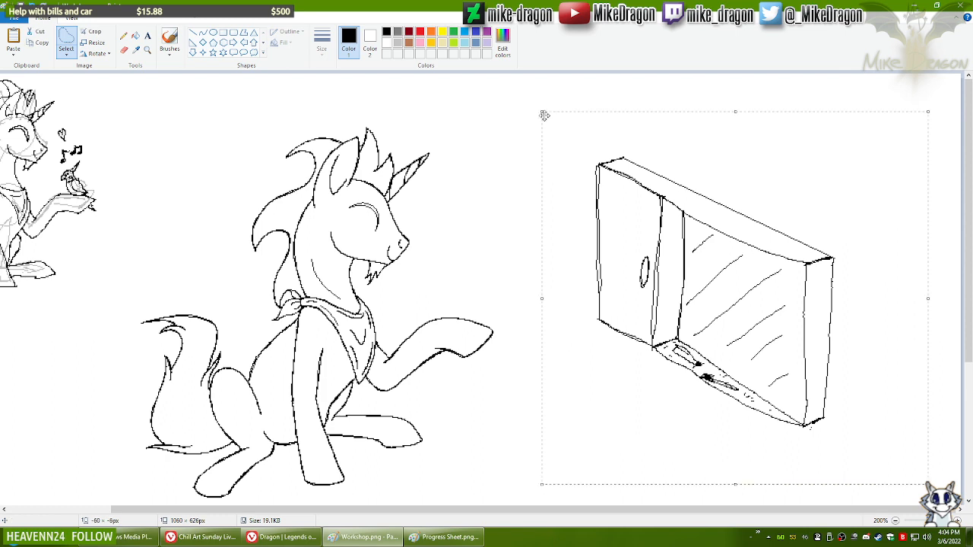
pyautogui.press('Delete')
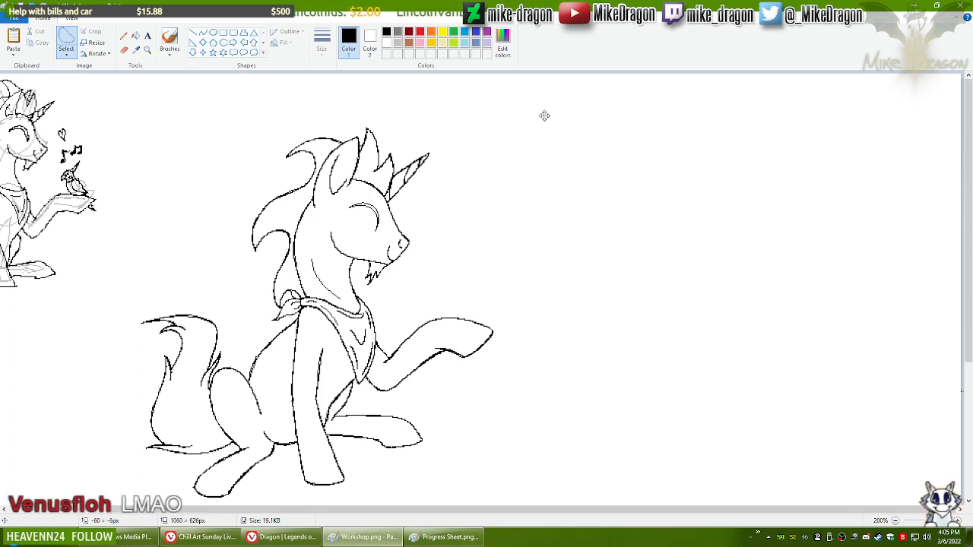
pyautogui.click(124, 36)
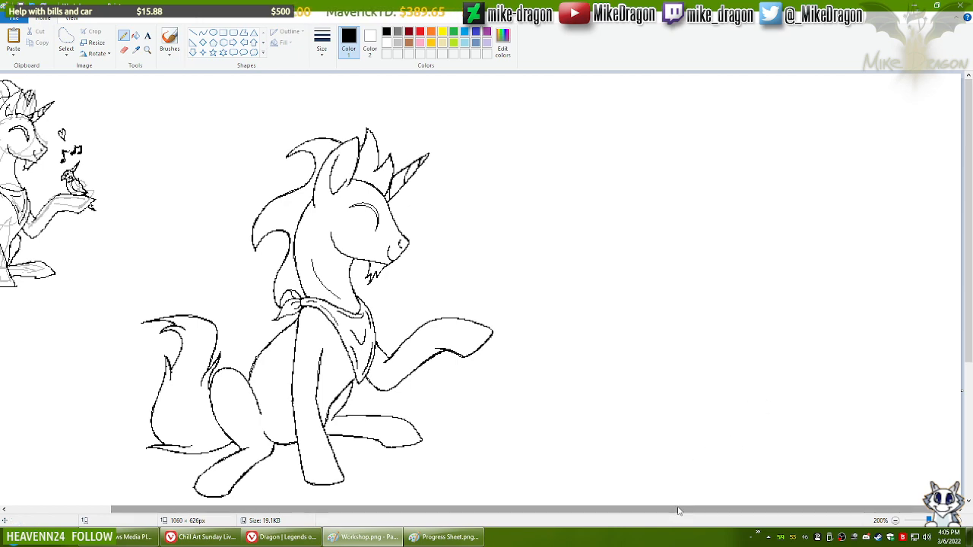
pyautogui.moveTo(677, 512)
pyautogui.mouseDown()
pyautogui.moveTo(639, 511)
pyautogui.moveTo(648, 512)
pyautogui.mouseUp()
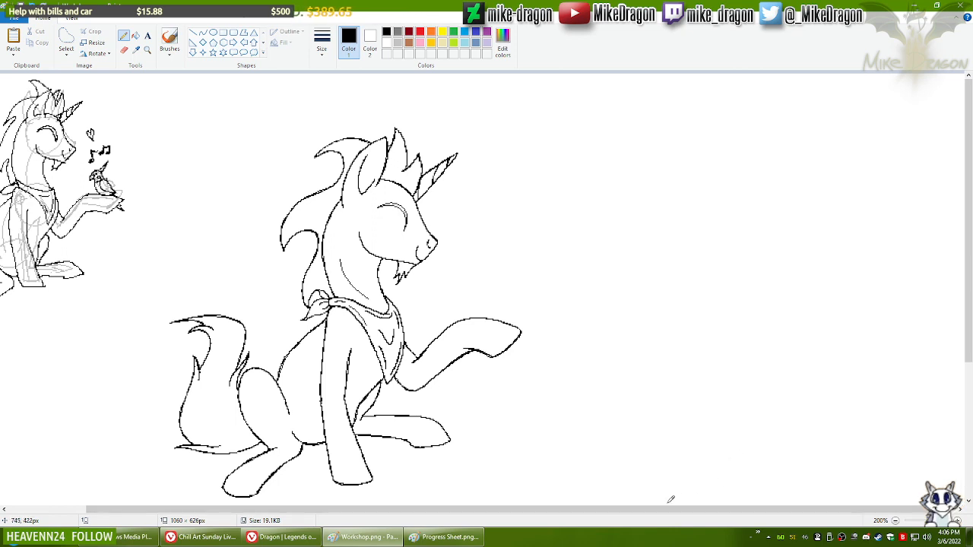
pyautogui.moveTo(646, 511)
pyautogui.mouseDown()
pyautogui.moveTo(616, 511)
pyautogui.moveTo(646, 511)
pyautogui.mouseUp()
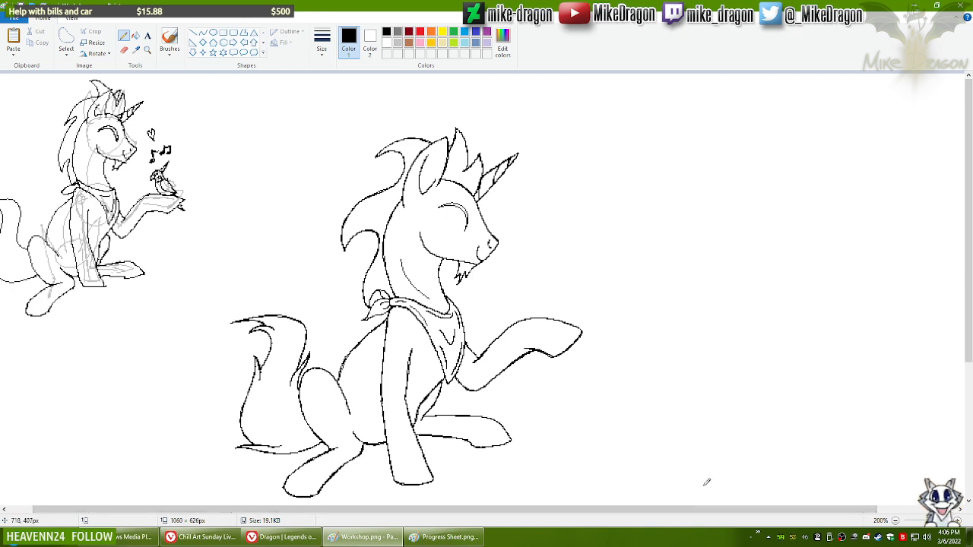
# Step: Switch to Progress Sheet.png and handwrite the date 03/06/22 with the Brush below the 10/08/17 SUNDAY note
pyautogui.click(459, 539)
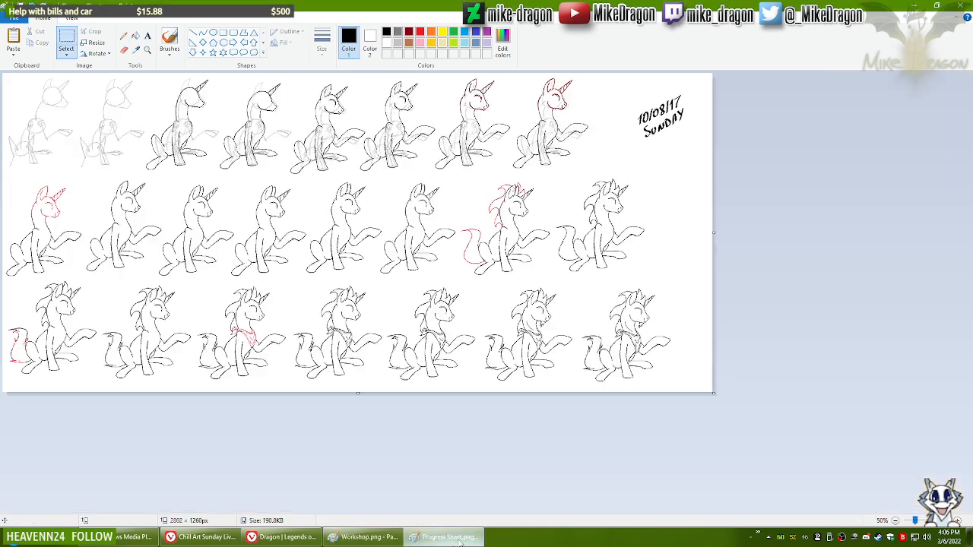
pyautogui.click(148, 50)
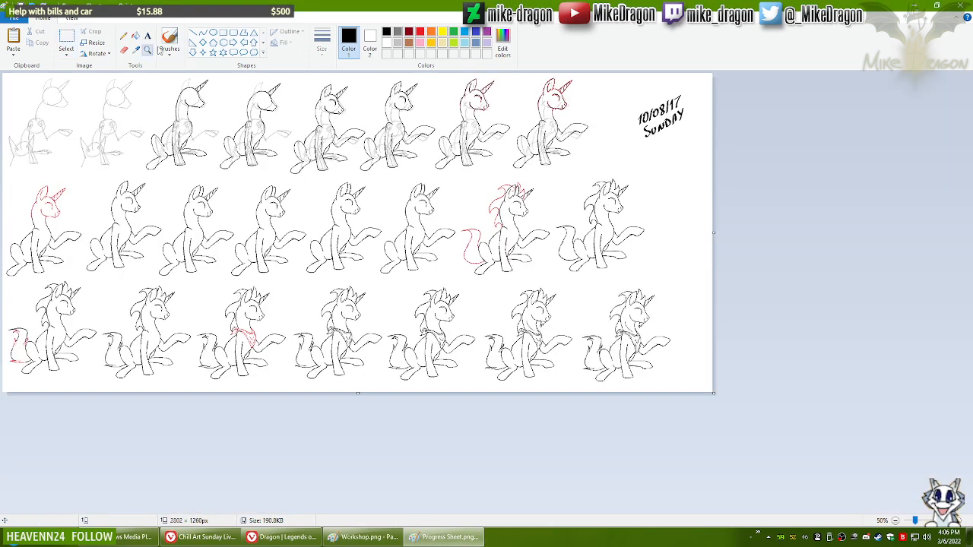
pyautogui.click(665, 158)
pyautogui.click(890, 213)
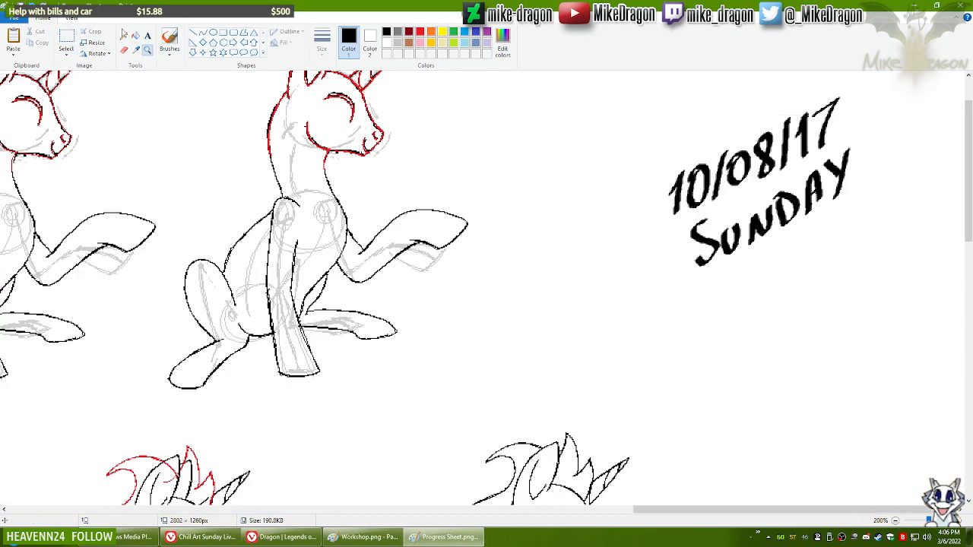
pyautogui.click(169, 55)
pyautogui.click(129, 73)
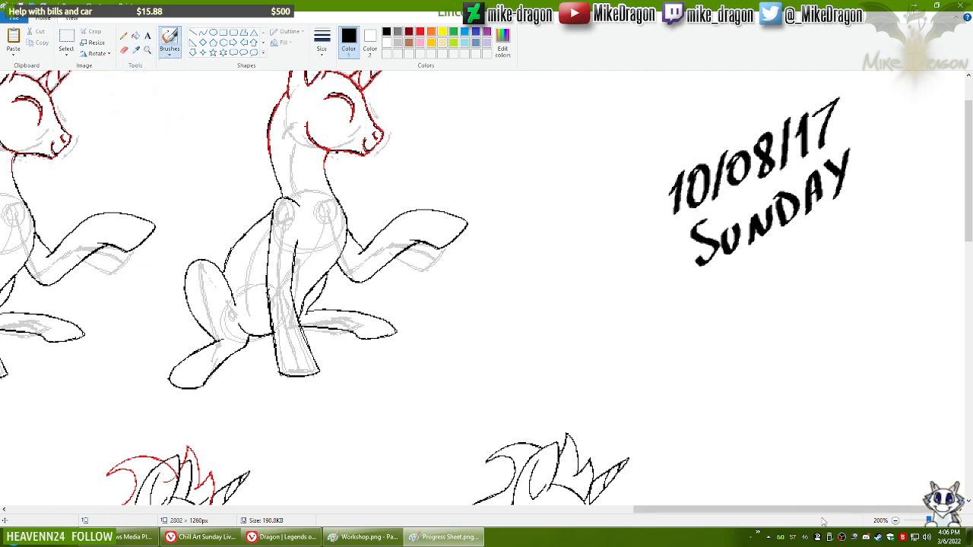
pyautogui.moveTo(824, 520); pyautogui.dragTo(825, 521)
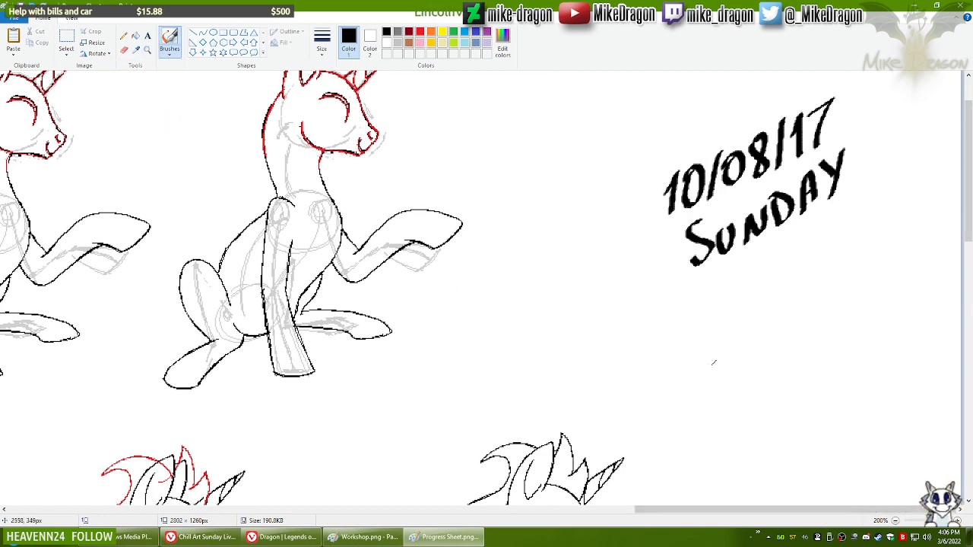
pyautogui.moveTo(710, 360)
pyautogui.mouseDown()
pyautogui.moveTo(706, 341)
pyautogui.moveTo(721, 364)
pyautogui.mouseUp()
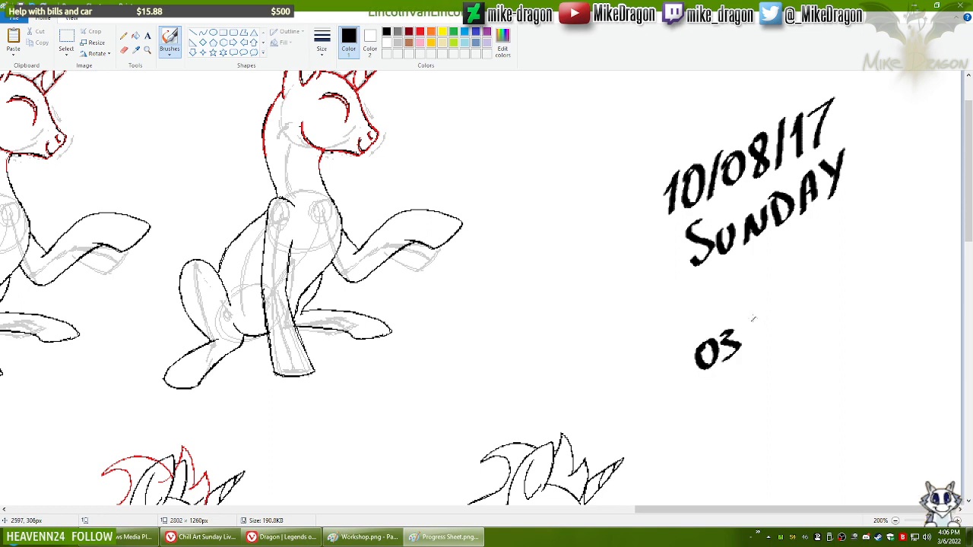
pyautogui.moveTo(753, 318)
pyautogui.mouseDown()
pyautogui.moveTo(753, 351)
pyautogui.moveTo(764, 322)
pyautogui.moveTo(794, 346)
pyautogui.moveTo(810, 328)
pyautogui.mouseUp()
pyautogui.moveTo(825, 290)
pyautogui.mouseDown()
pyautogui.moveTo(816, 328)
pyautogui.moveTo(873, 307)
pyautogui.mouseUp()
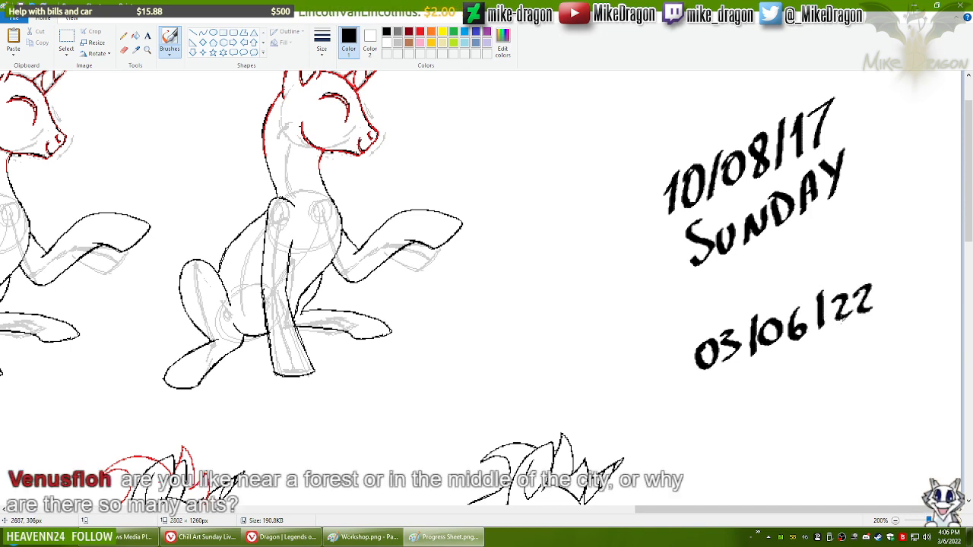
# Step: Handwrite SUNDAY beneath the 03/06/22 date, save the Progress Sheet, and return to Workshop.png
pyautogui.moveTo(741, 386)
pyautogui.mouseDown()
pyautogui.moveTo(720, 409)
pyautogui.moveTo(768, 378)
pyautogui.moveTo(777, 393)
pyautogui.moveTo(800, 365)
pyautogui.moveTo(821, 358)
pyautogui.moveTo(816, 382)
pyautogui.moveTo(864, 352)
pyautogui.mouseUp()
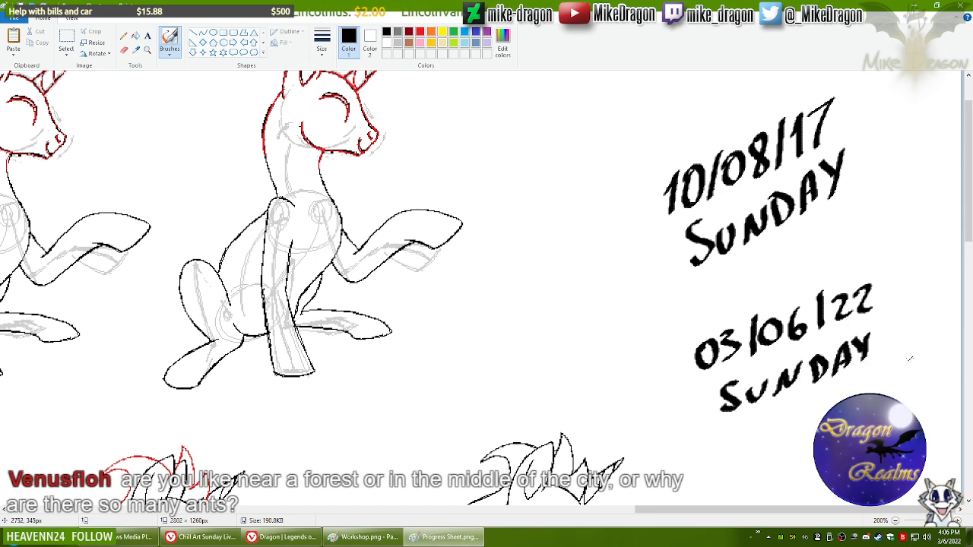
pyautogui.hotkey('ctrl', 's')
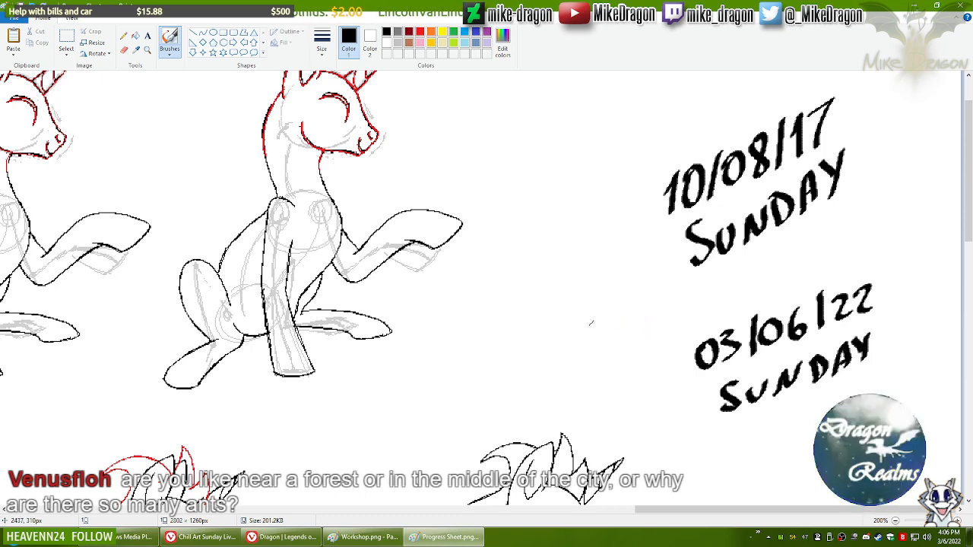
pyautogui.scroll(-3, 543, 268)
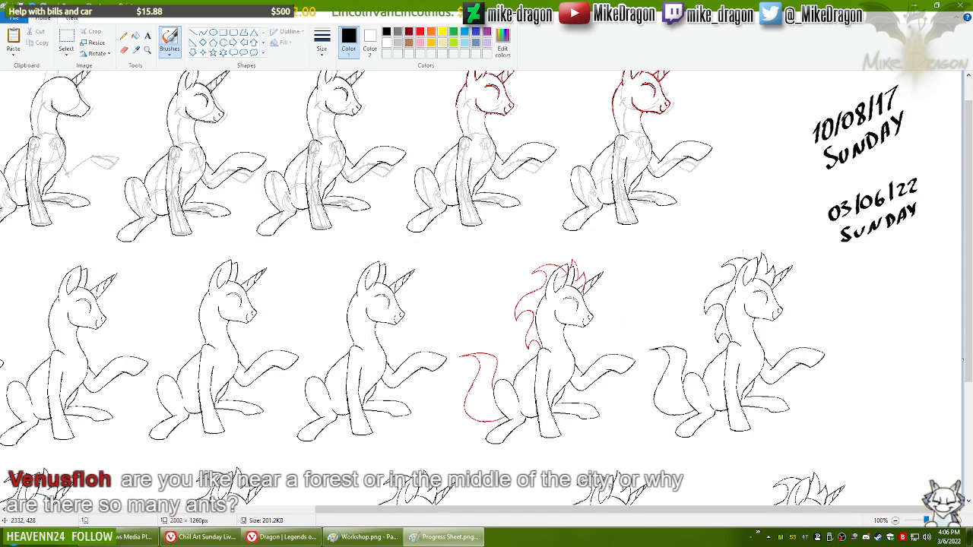
pyautogui.scroll(-2, 425, 136)
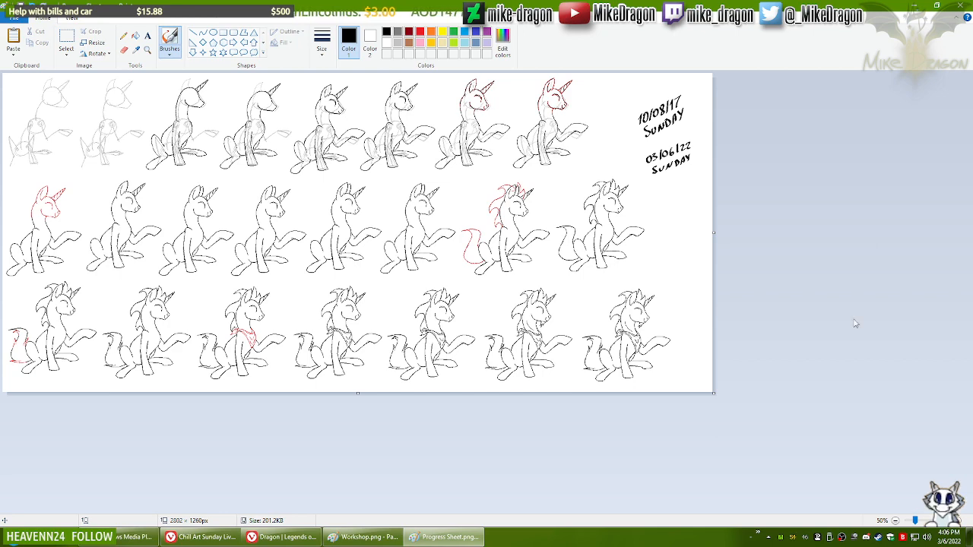
pyautogui.click(455, 535)
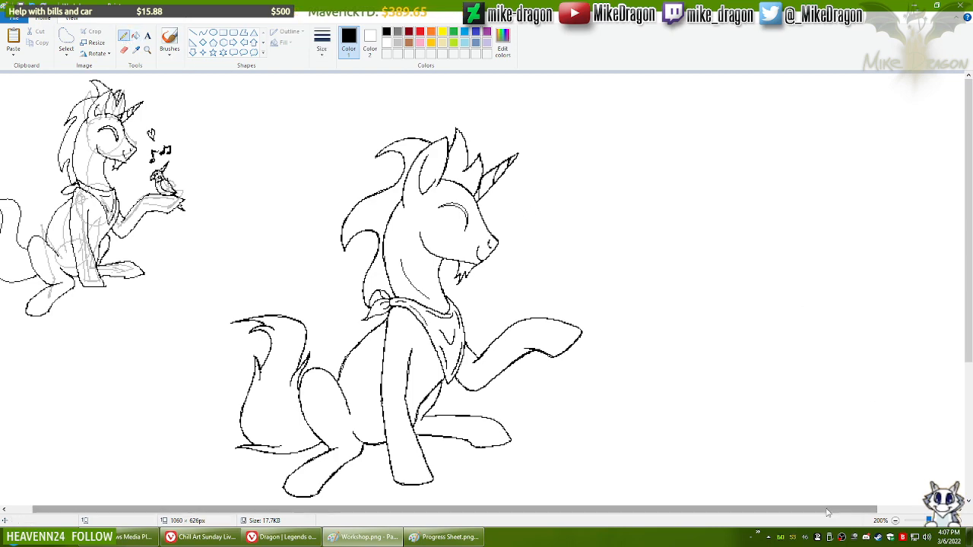
# Step: Switch to the Vivaldi browser, close the Chill Art Sunday Livestream page, and open a new maximized browser window
pyautogui.moveTo(828, 514); pyautogui.dragTo(838, 513)
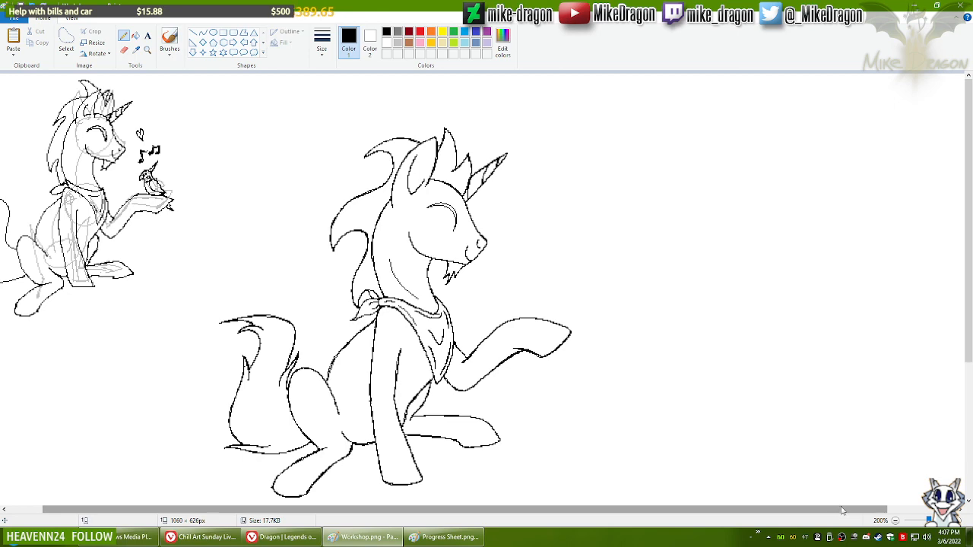
pyautogui.click(192, 531)
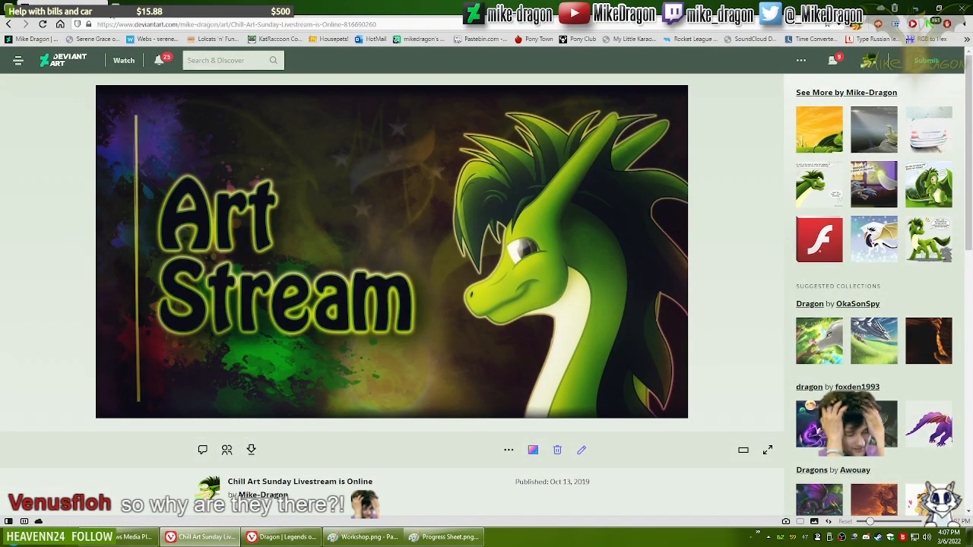
pyautogui.click(102, 8)
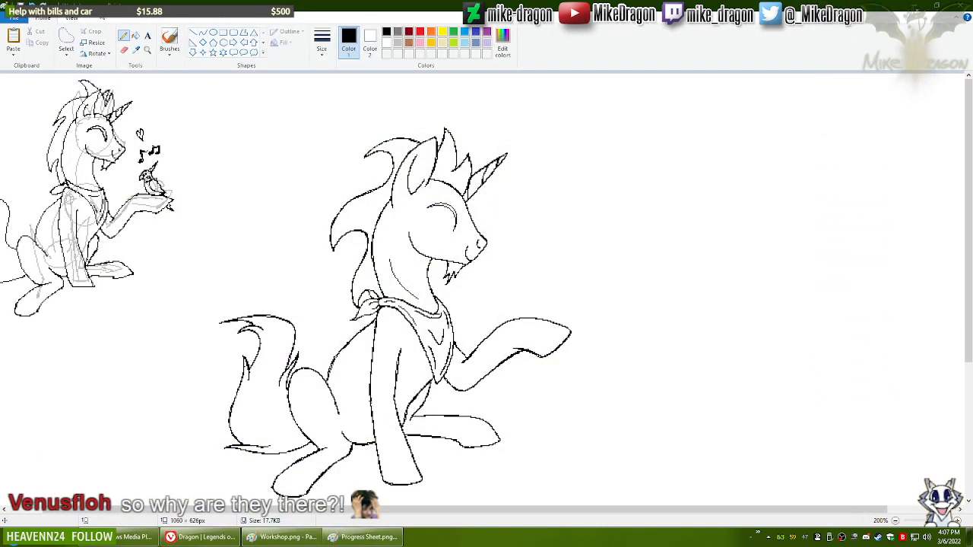
pyautogui.hotkey('ctrl', 'n')
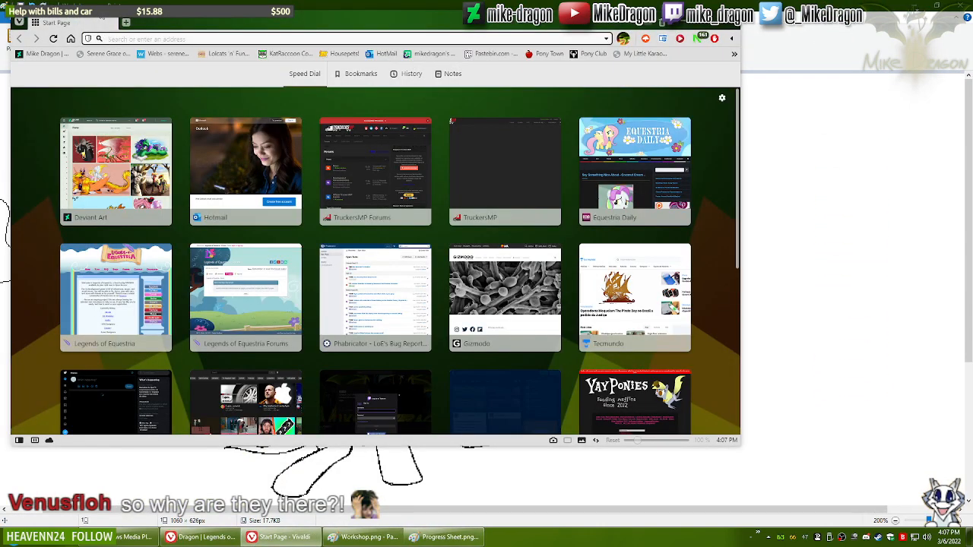
pyautogui.doubleClick(102, 13)
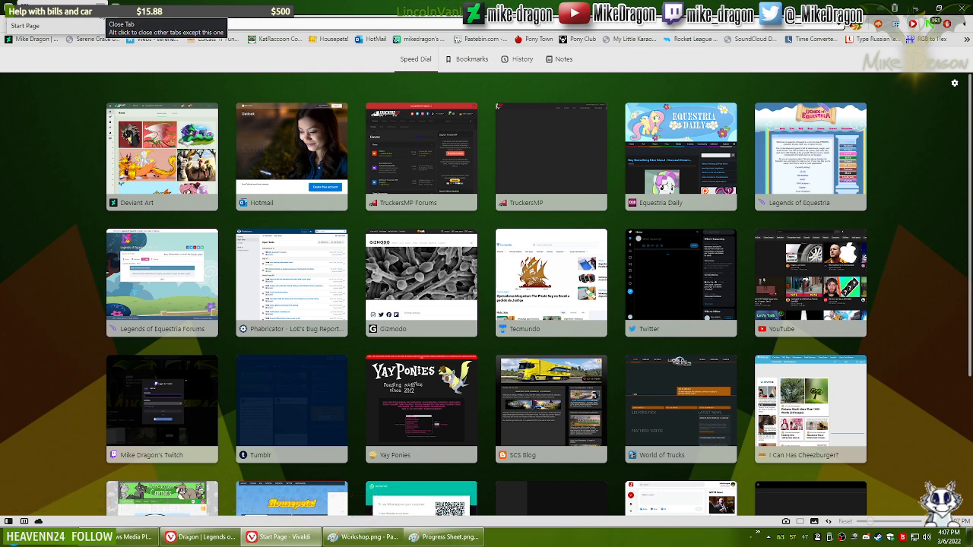
# Step: Restore the closed Chill Art Sunday Livestream page, close the blank Start Page window, and maximize the restored window
pyautogui.click(895, 9)
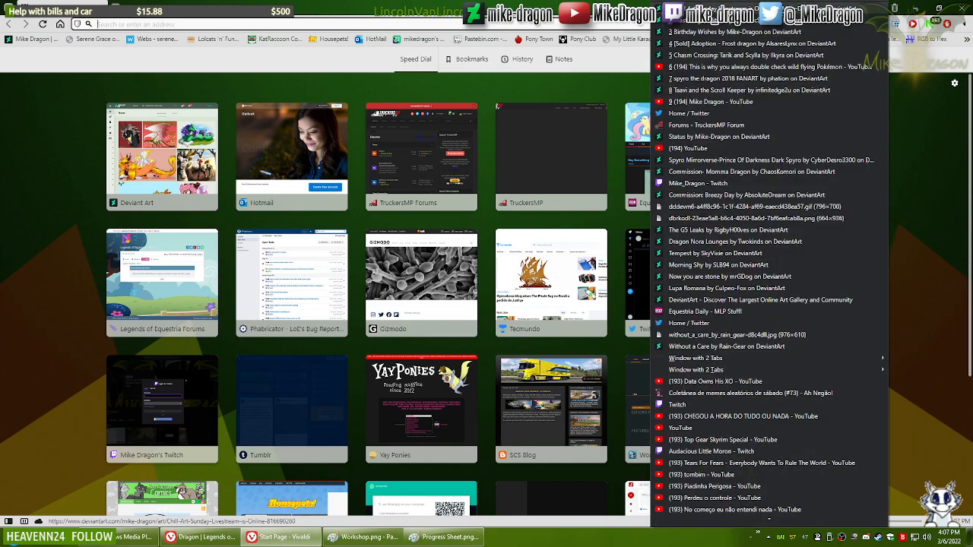
pyautogui.click(871, 9)
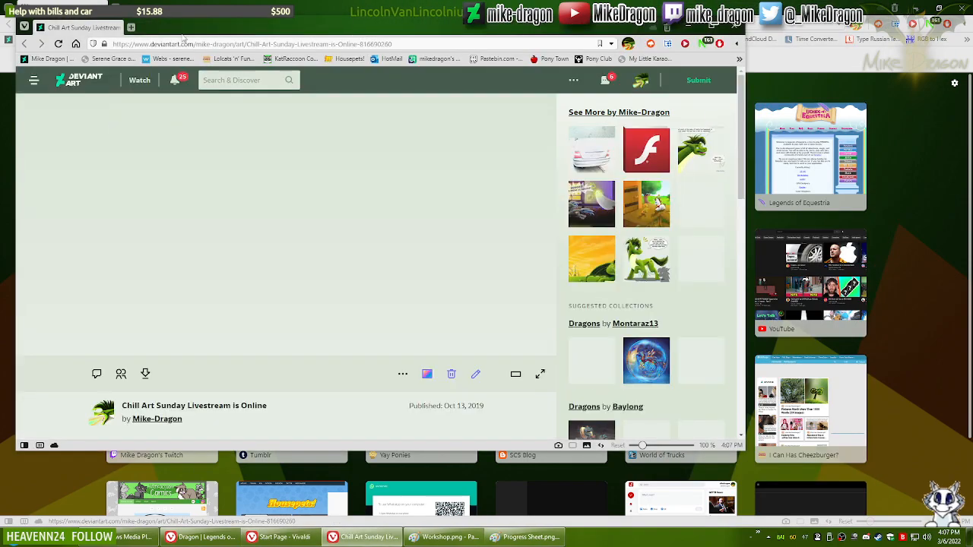
pyautogui.click(962, 8)
pyautogui.click(711, 27)
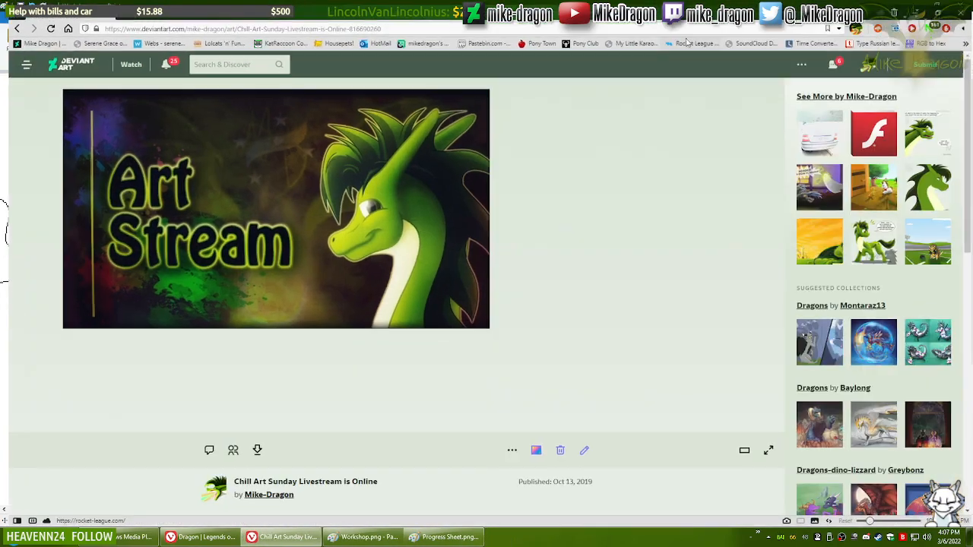
# Step: Open Equestria Daily in a new tab and look over the Drawfriend Stuff (Pony Art Gallery) #3981 post
pyautogui.click(116, 8)
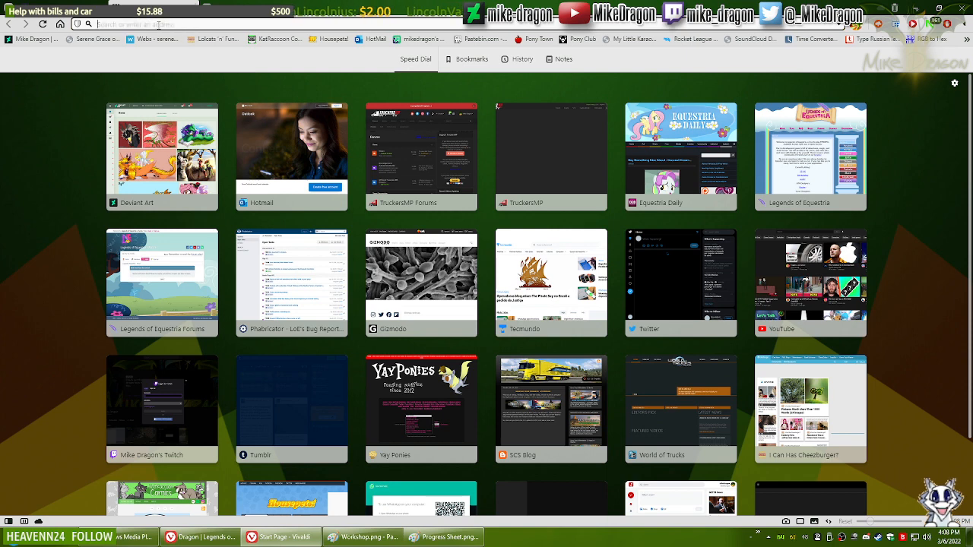
pyautogui.click(158, 24)
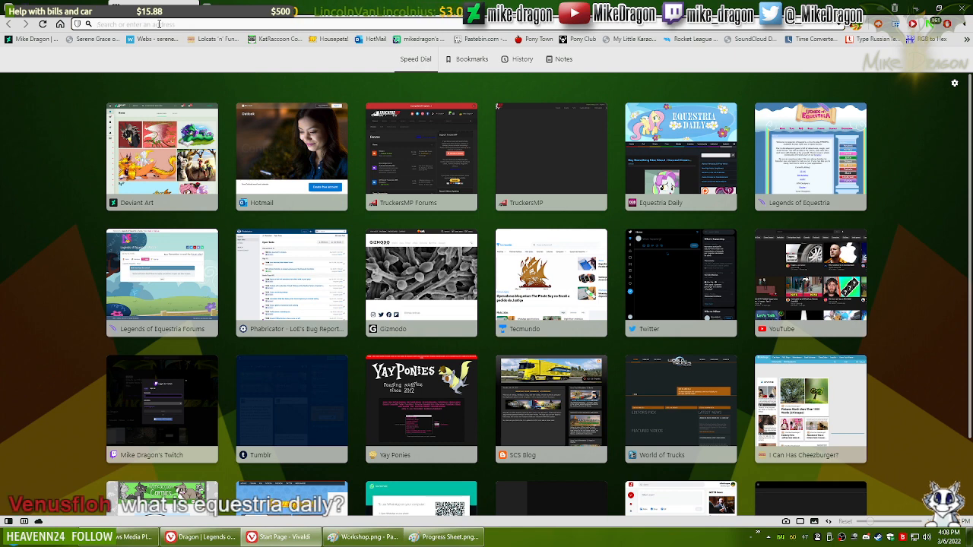
pyautogui.click(646, 187)
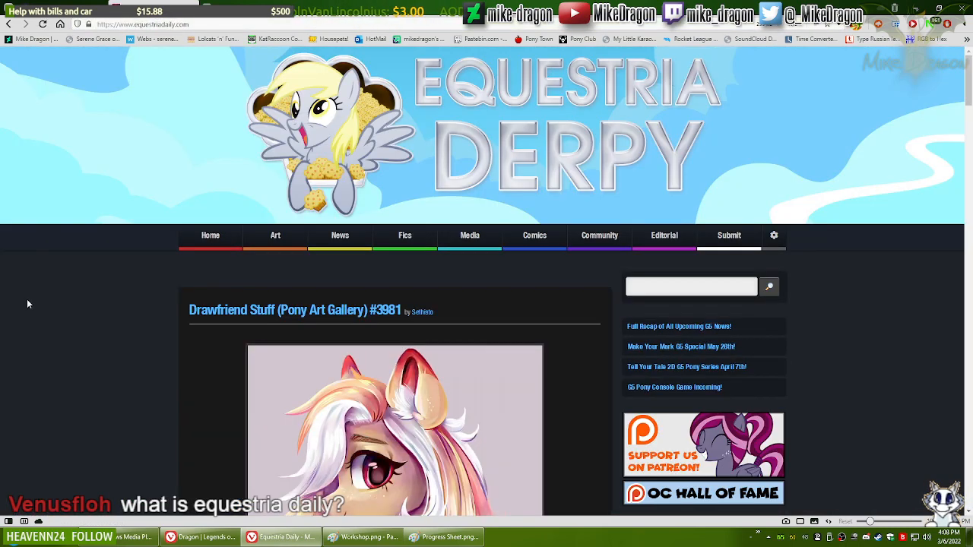
pyautogui.scroll(-4, 29, 298)
pyautogui.scroll(1, 28, 299)
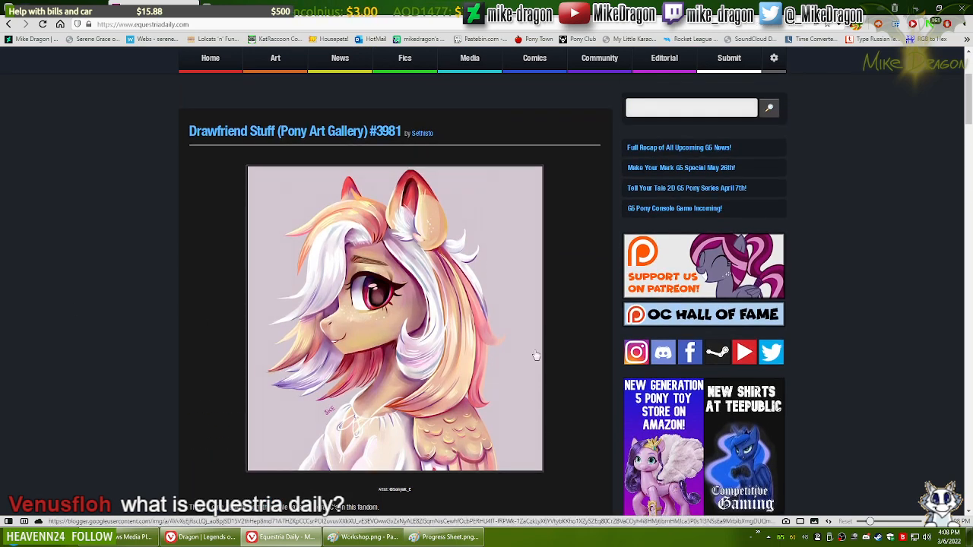
# Step: Look through the posts on the Equestria Daily front page, including the Them's Fightin' Herds console release article
pyautogui.scroll(-1, 441, 354)
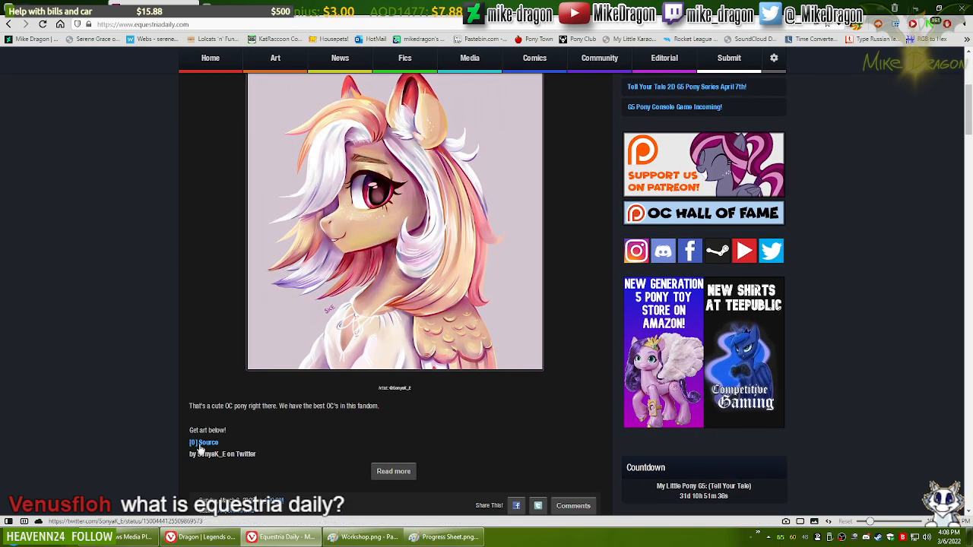
pyautogui.scroll(-10, 123, 393)
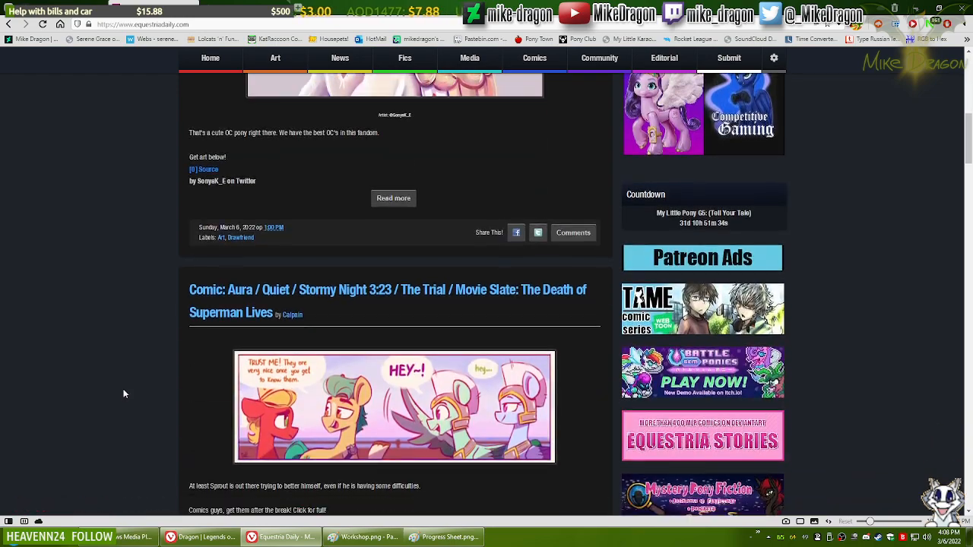
pyautogui.scroll(-3, 127, 385)
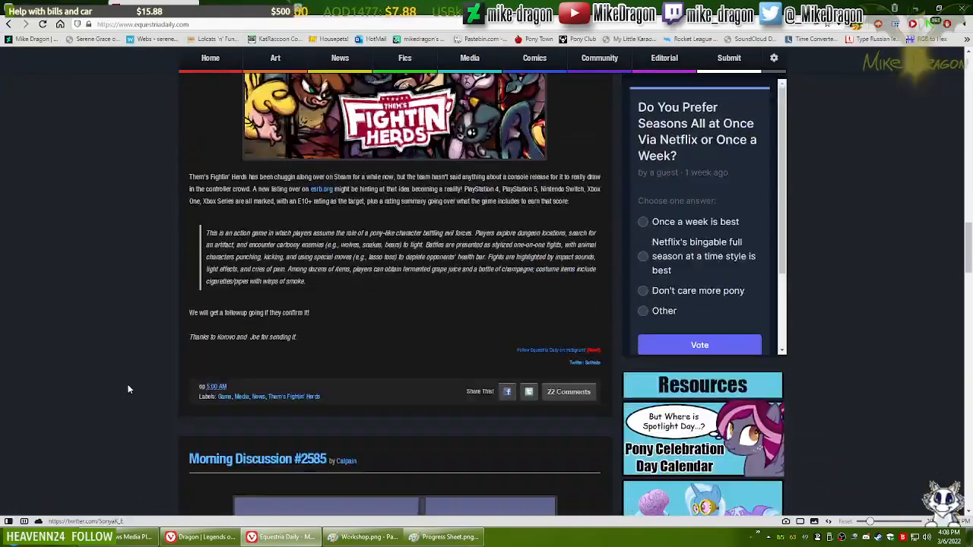
pyautogui.scroll(1, 128, 383)
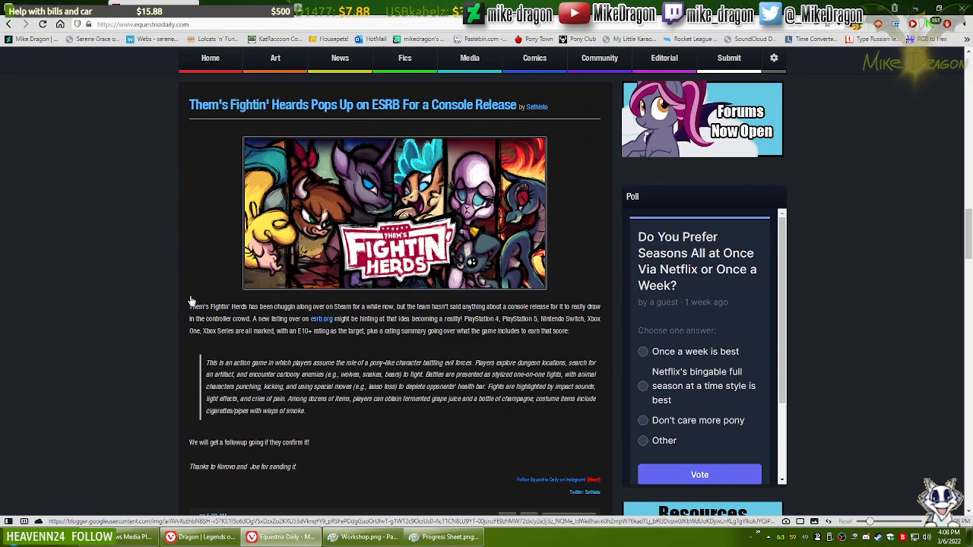
pyautogui.scroll(-10, 194, 298)
pyautogui.scroll(9, 195, 297)
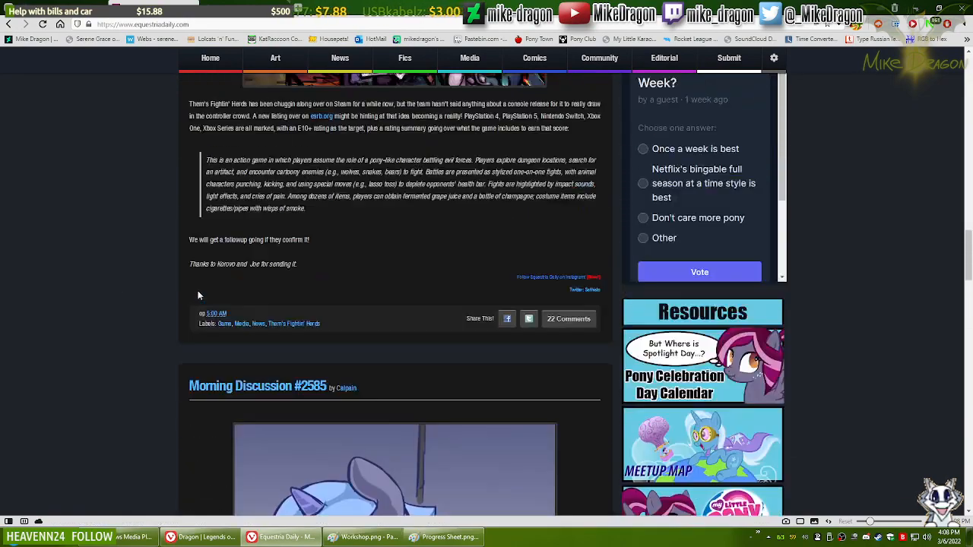
pyautogui.scroll(-15, 198, 297)
pyautogui.scroll(20, 198, 296)
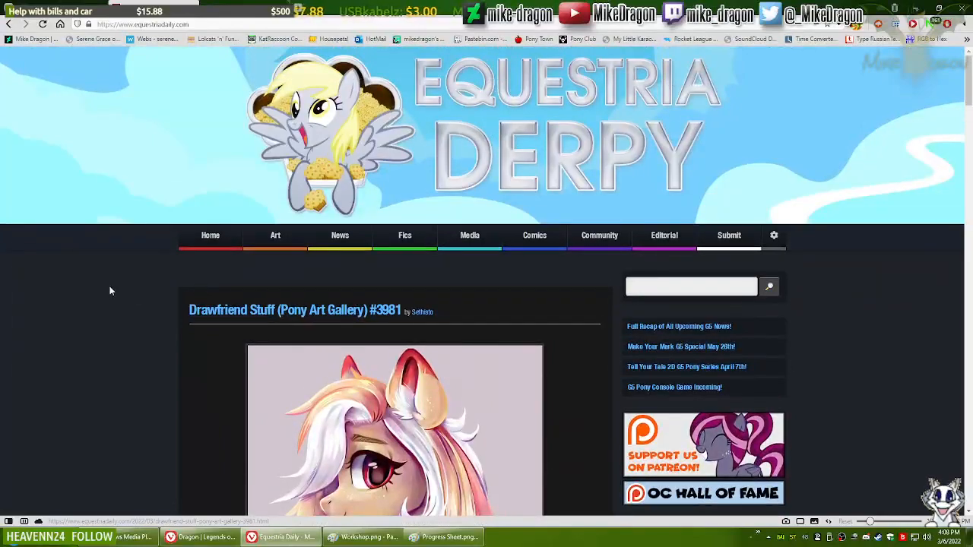
pyautogui.scroll(-5, 101, 303)
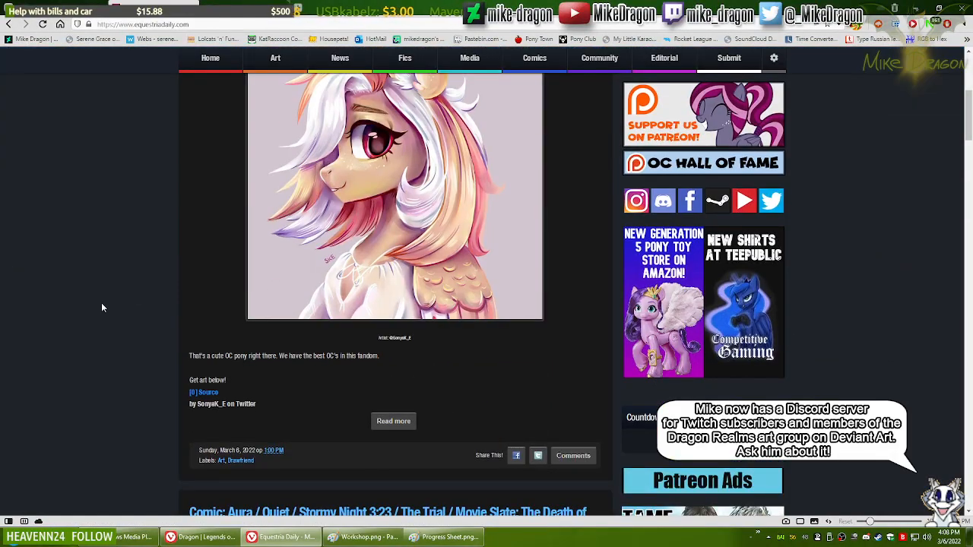
pyautogui.scroll(5, 103, 306)
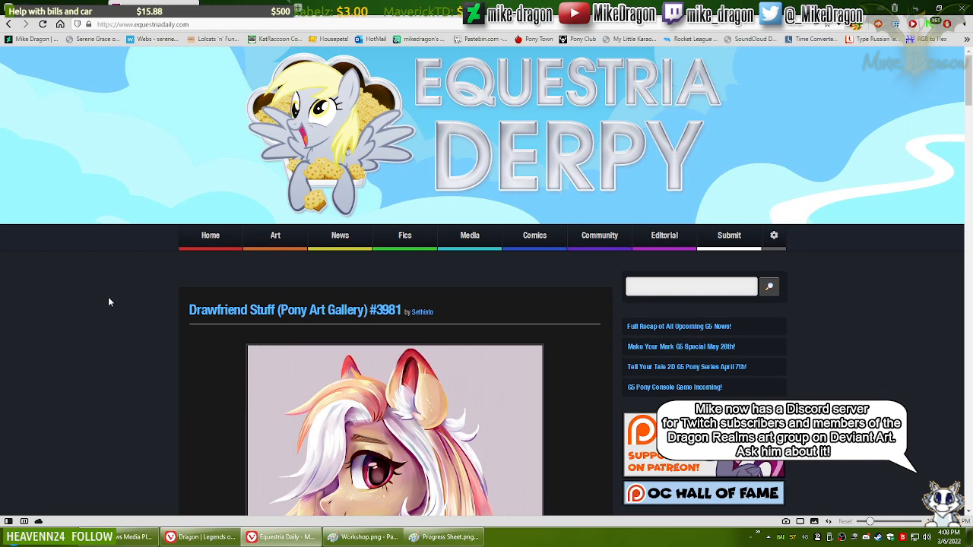
# Step: Open the source tweet of the Drawfriend Stuff #3981 pony artwork and like it
pyautogui.scroll(-2, 108, 302)
pyautogui.click(306, 252)
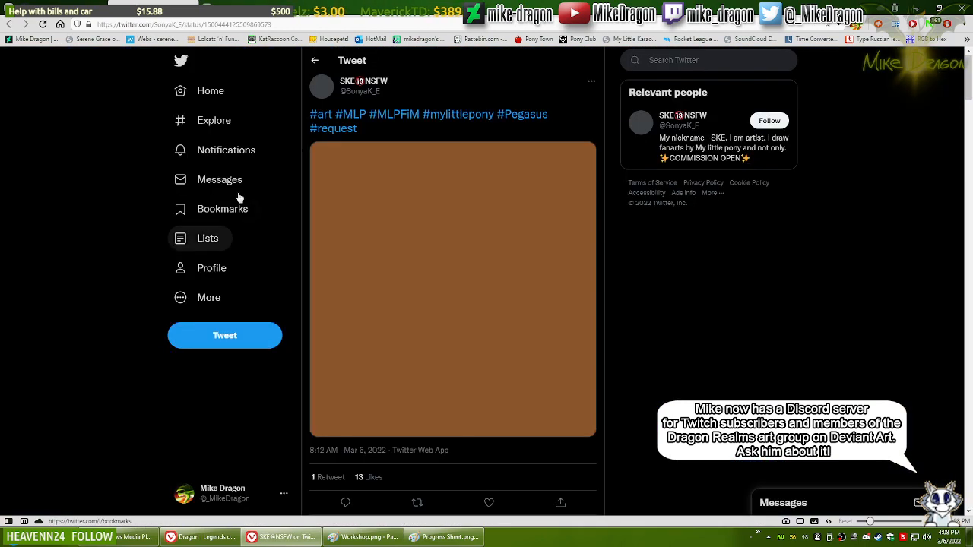
pyautogui.click(489, 505)
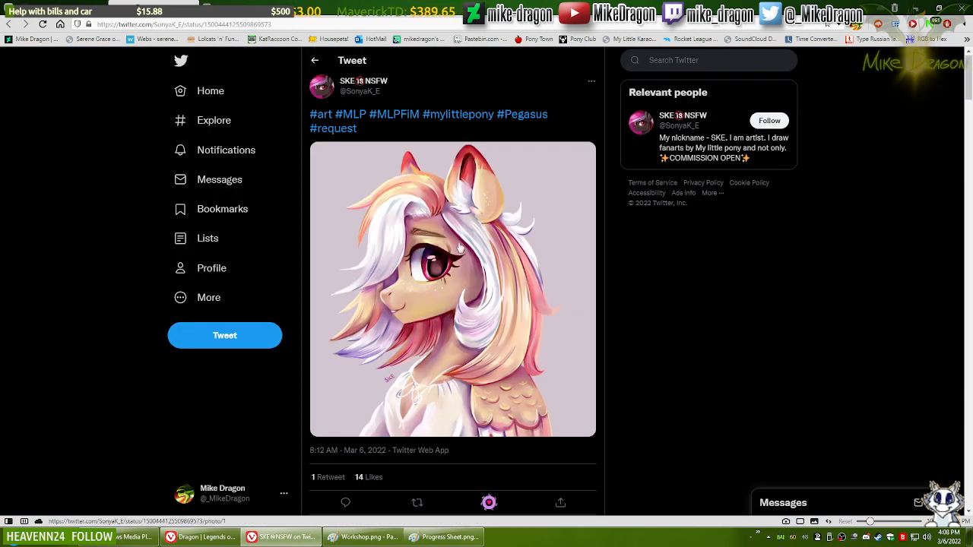
# Step: Save the tweet's enlarged pony picture as a JPG in the Ponies folder and close the image viewer
pyautogui.click(453, 241)
pyautogui.rightClick(447, 137)
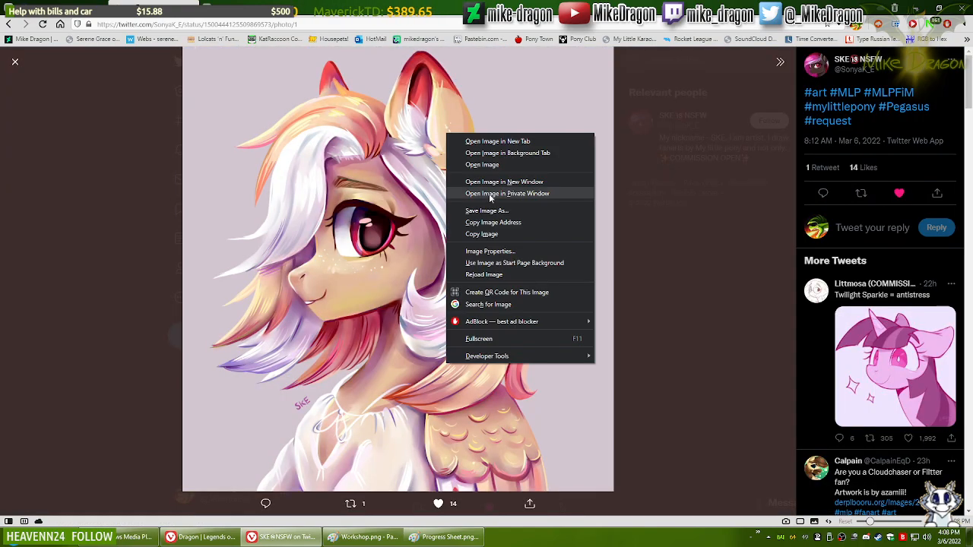
pyautogui.click(487, 210)
pyautogui.click(232, 26)
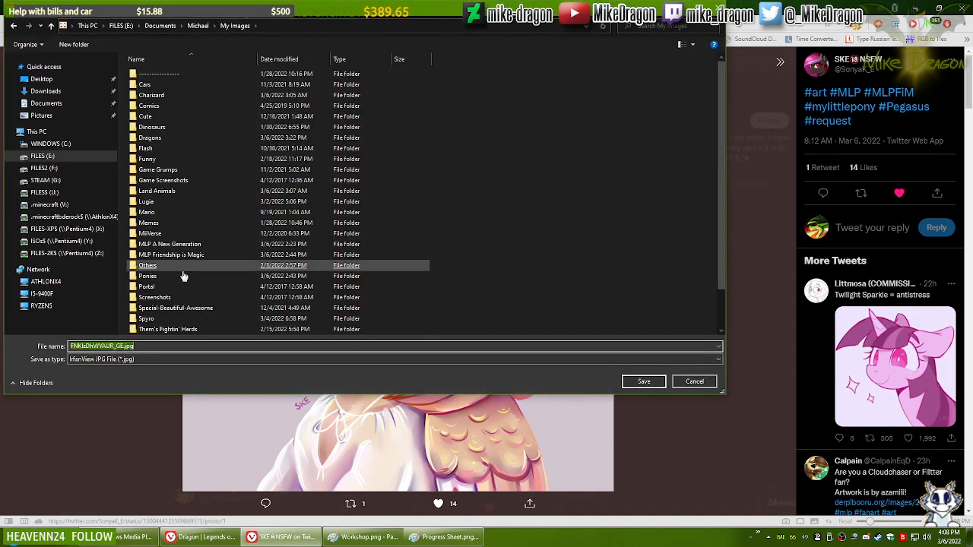
pyautogui.doubleClick(149, 276)
pyautogui.click(644, 381)
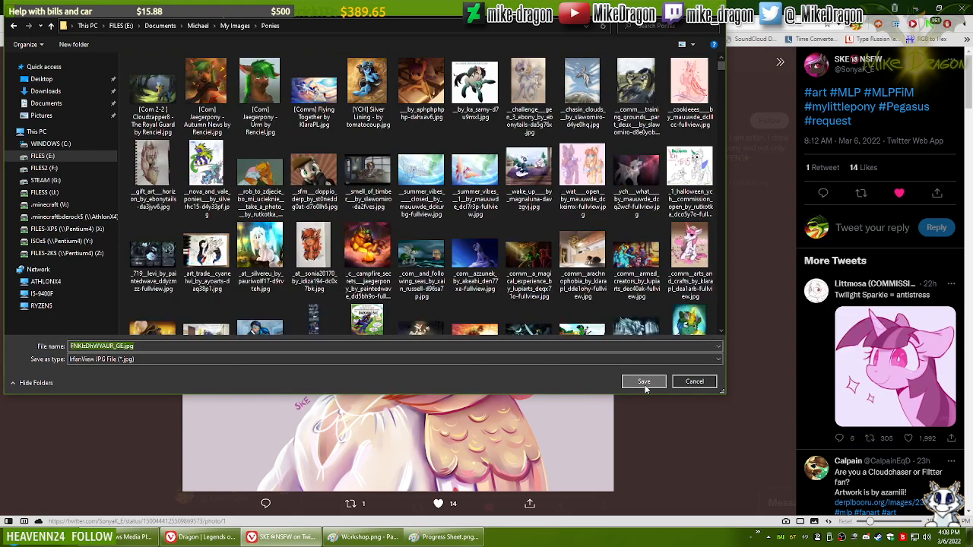
pyautogui.click(645, 479)
# Step: Search Google for "Cockatiel" and show the image results
pyautogui.doubleClick(349, 25)
pyautogui.click(349, 25)
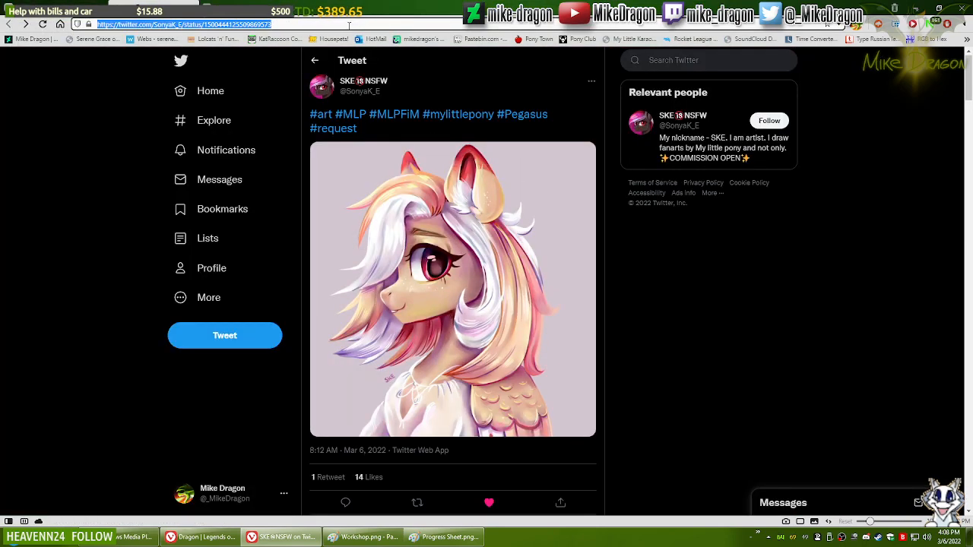
pyautogui.write('Cook')
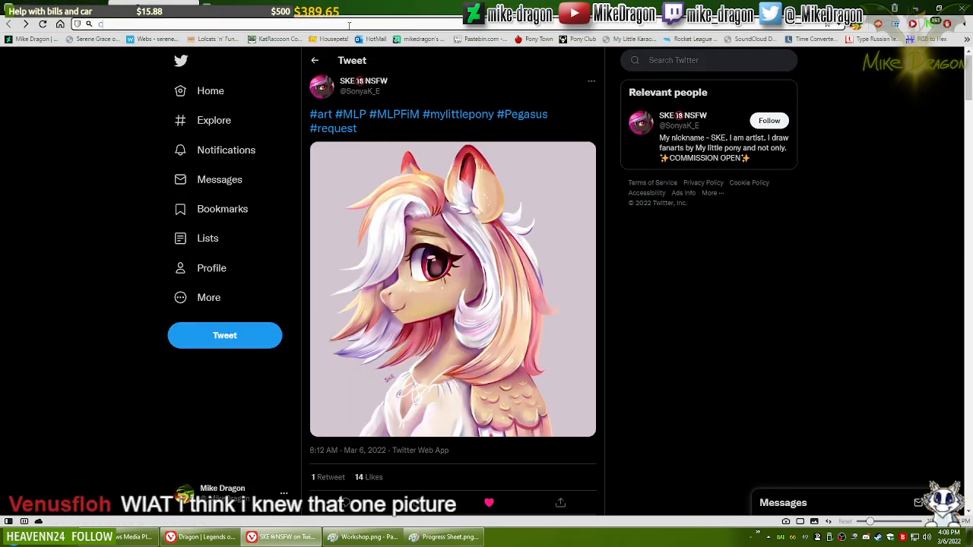
pyautogui.write('atiel')
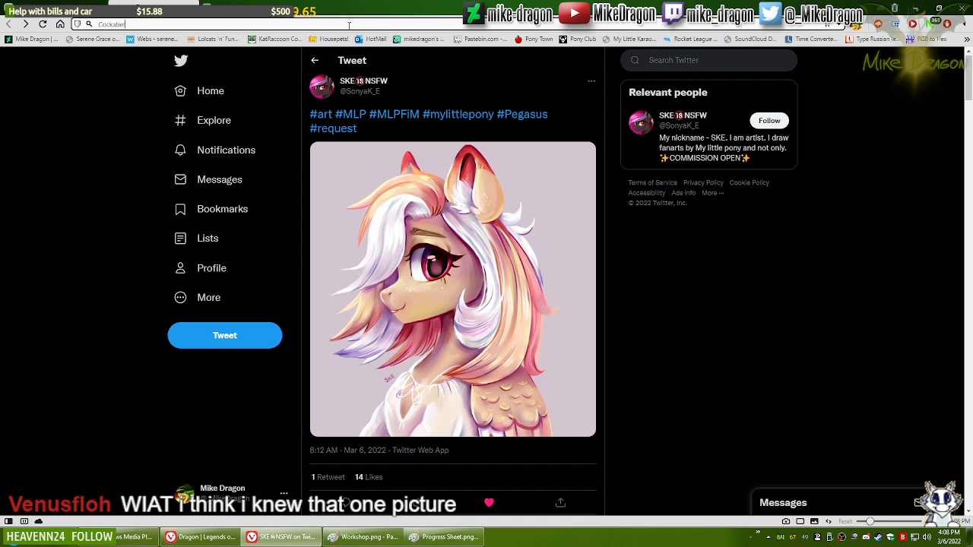
pyautogui.press('Return')
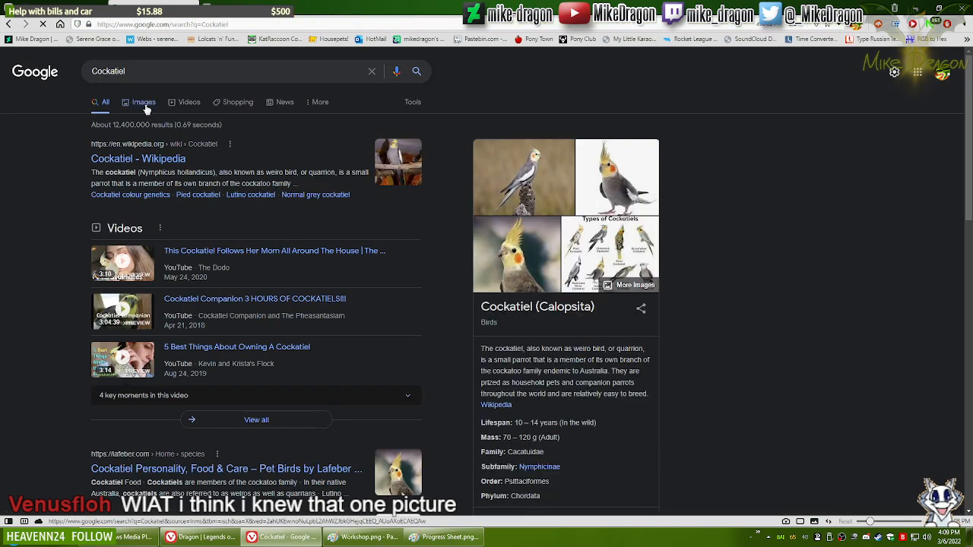
pyautogui.click(144, 105)
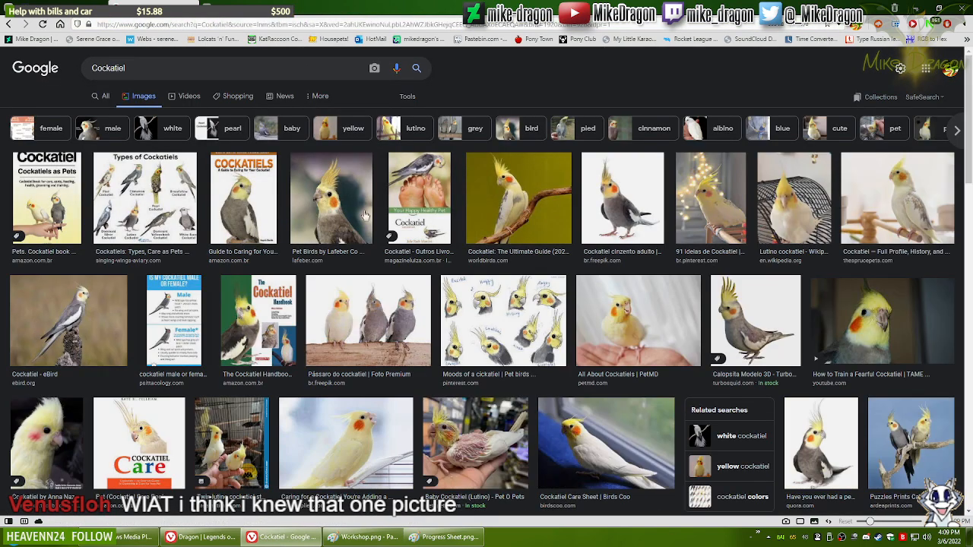
# Step: Compare the Lafeber and Freepik cockatiel photos in the larger preview
pyautogui.click(365, 216)
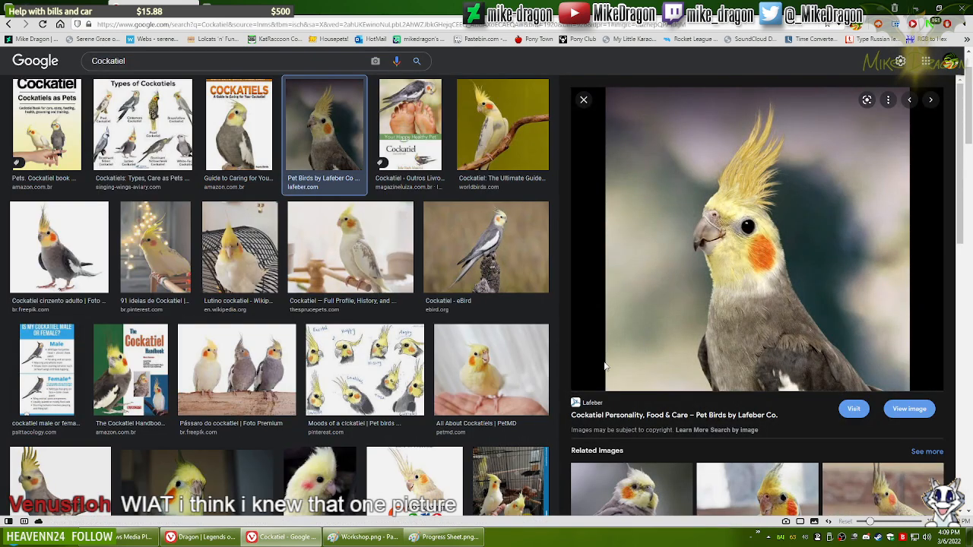
pyautogui.click(37, 263)
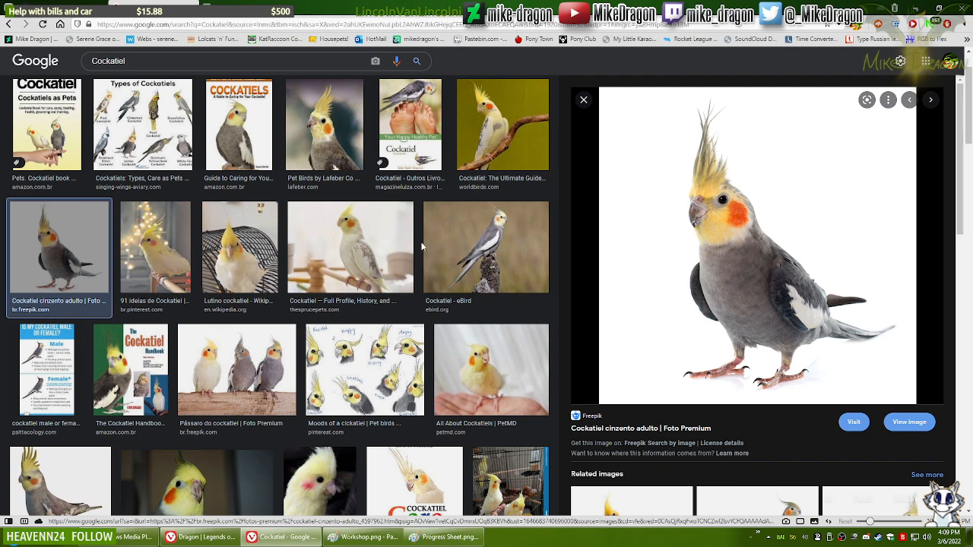
pyautogui.click(324, 125)
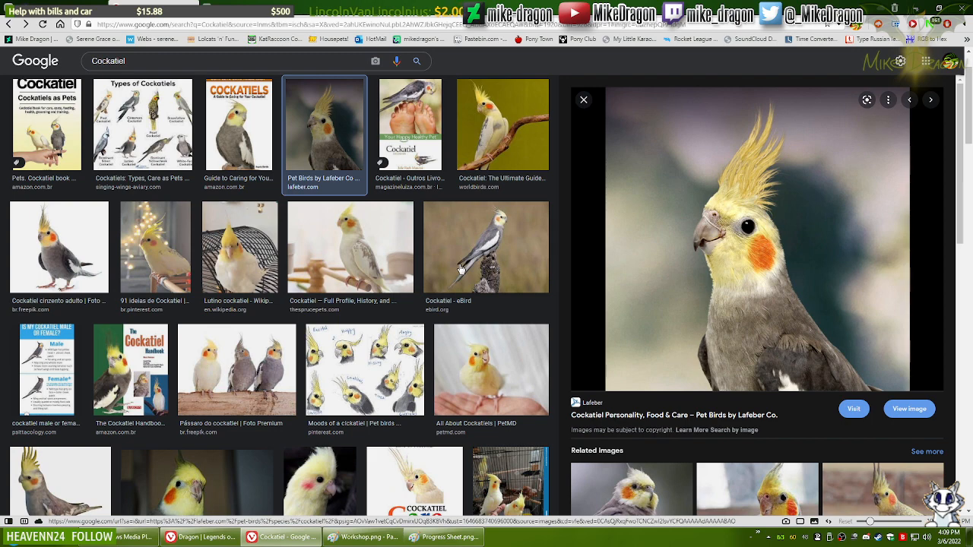
pyautogui.press('Right')
pyautogui.press('Right')
pyautogui.press('Right')
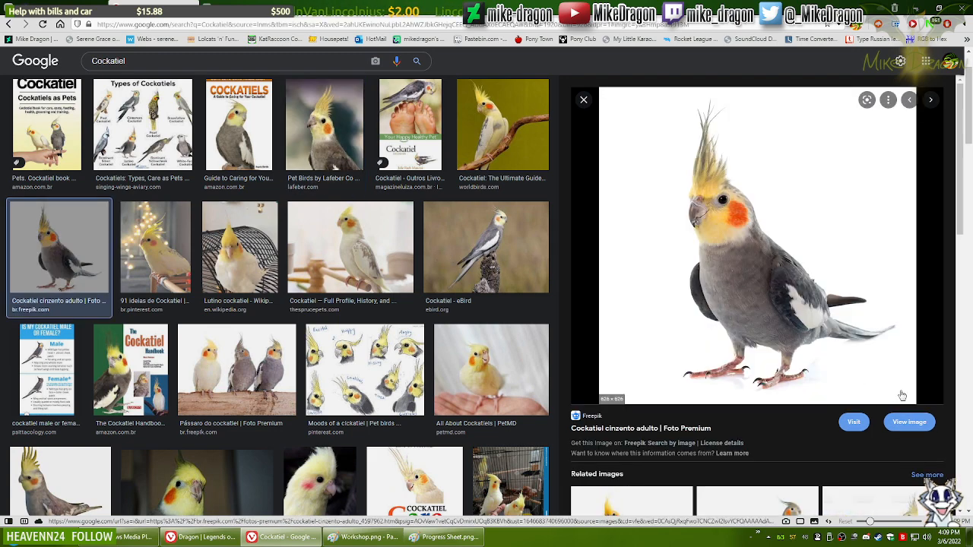
# Step: Open the Freepik cockatiel image on its own, copy it, and paste it into a blank Paint canvas
pyautogui.click(909, 422)
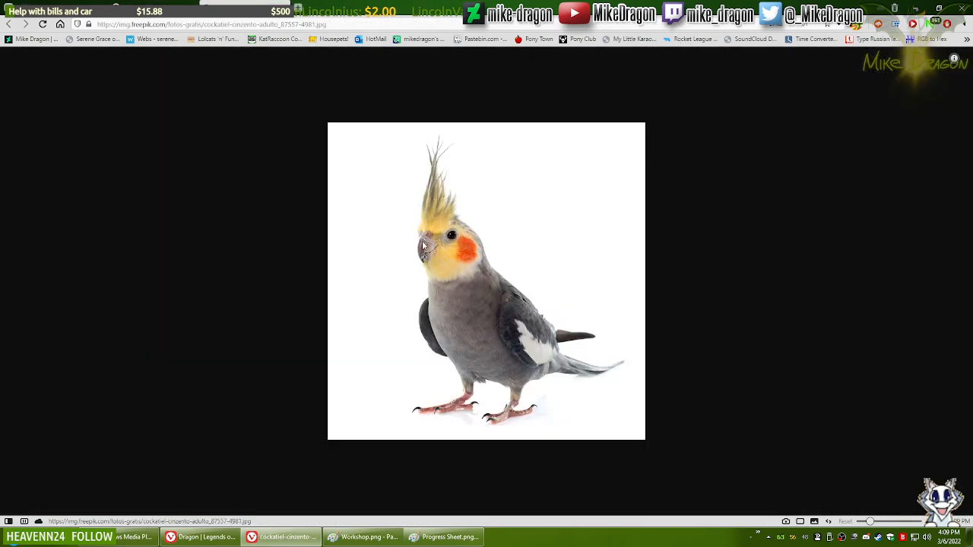
pyautogui.rightClick(398, 231)
pyautogui.click(481, 390)
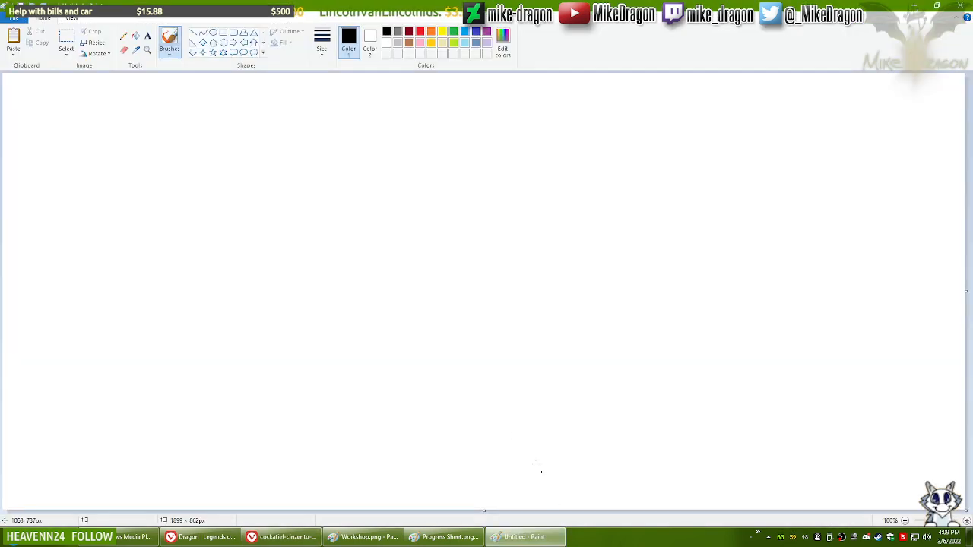
pyautogui.hotkey('ctrl', 'v')
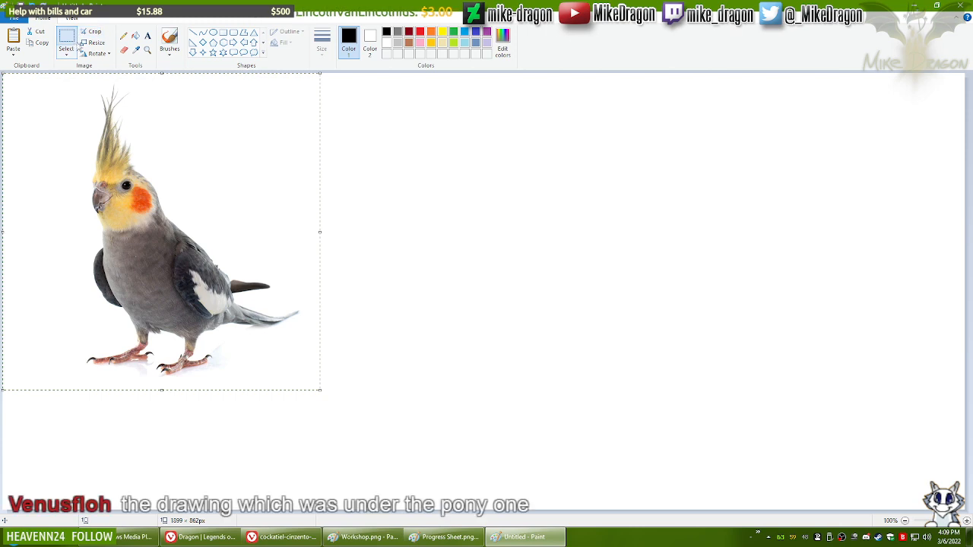
pyautogui.click(66, 54)
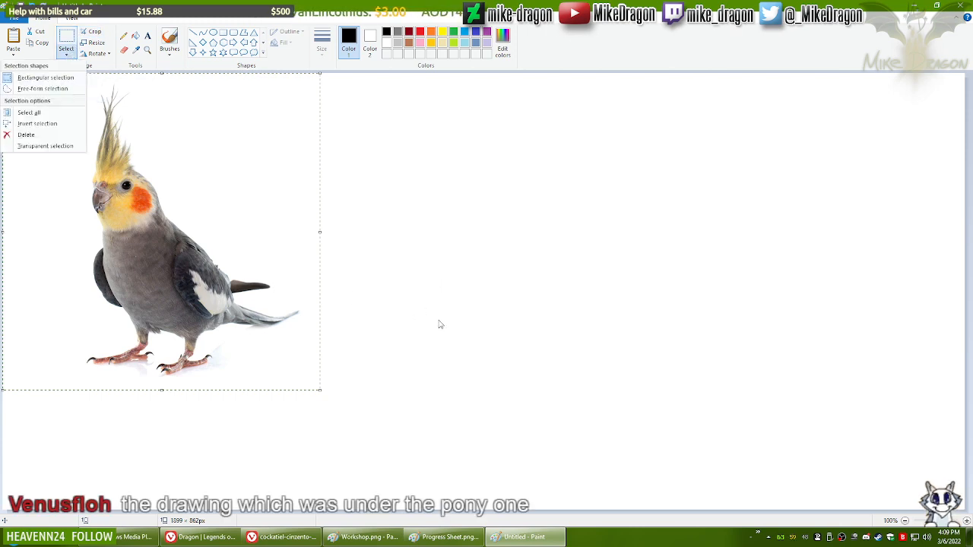
# Step: Switch to the browser, look down the Equestria Daily front page to the comic post, and return to Paint
pyautogui.click(281, 537)
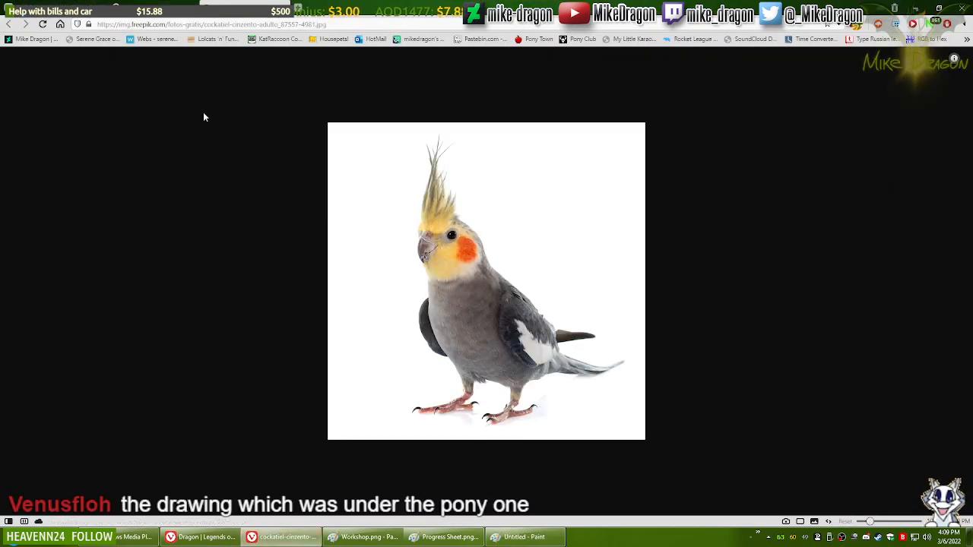
pyautogui.hotkey('alt', 'Left')
pyautogui.scroll(-5, 129, 210)
pyautogui.scroll(-4, 126, 211)
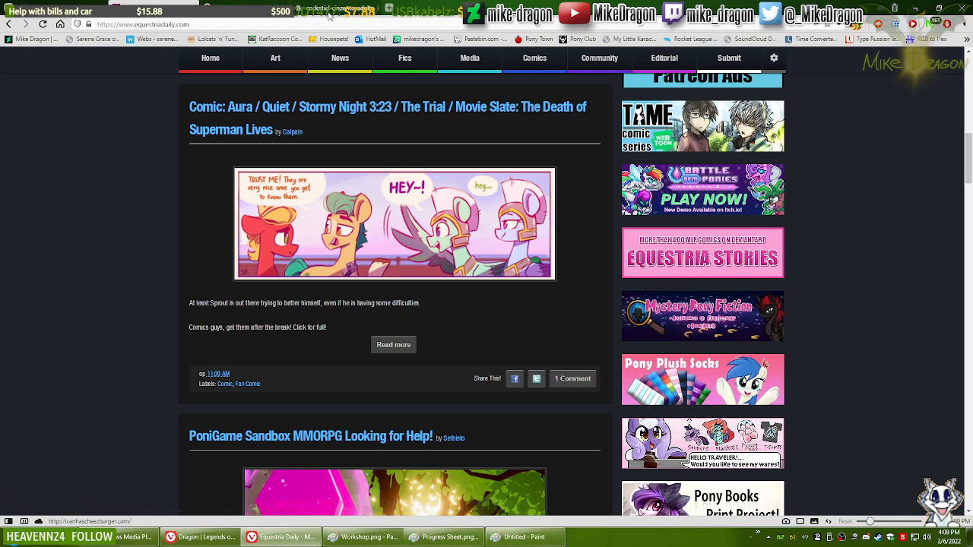
pyautogui.click(525, 537)
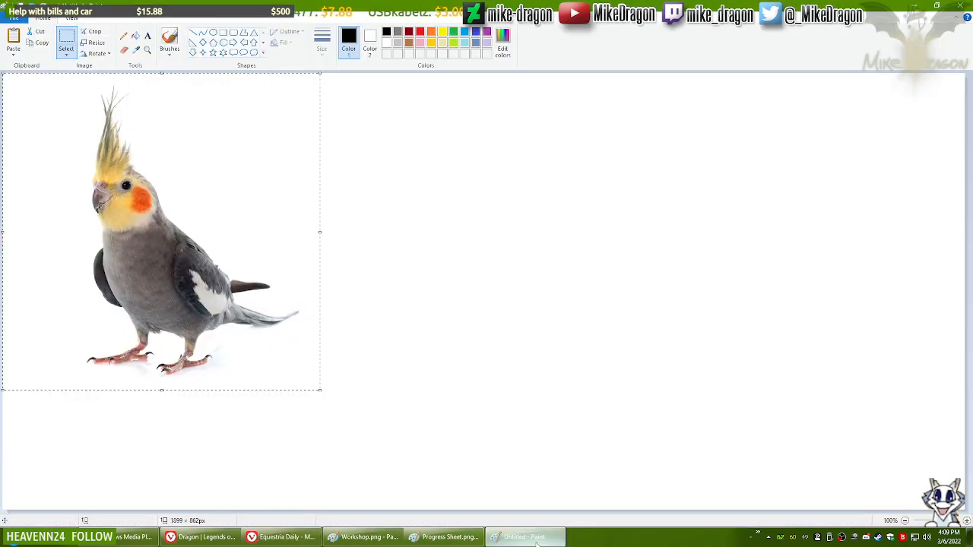
# Step: Try to outline the cockatiel's crest with a transparent free-form selection, then undo the edits on the Paint canvas
pyautogui.click(67, 57)
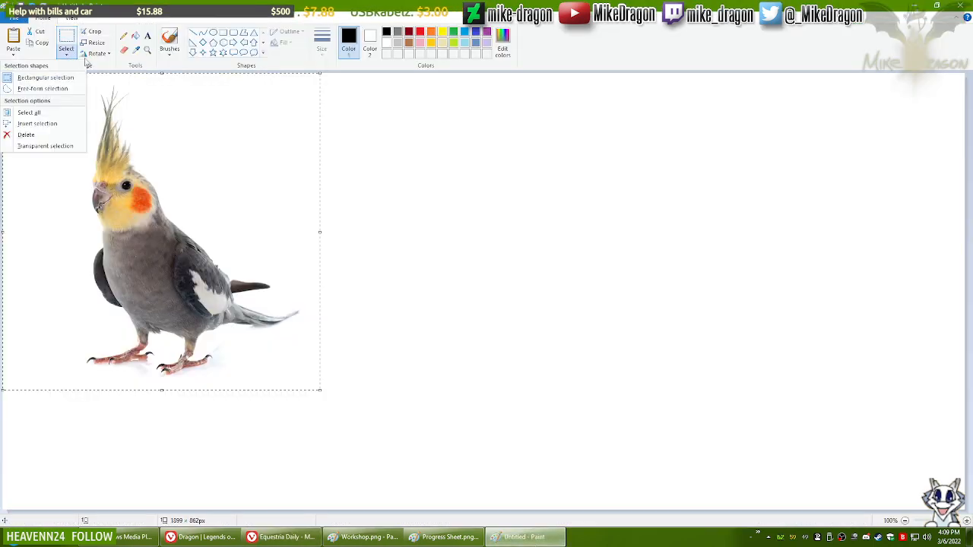
pyautogui.click(43, 89)
pyautogui.click(67, 58)
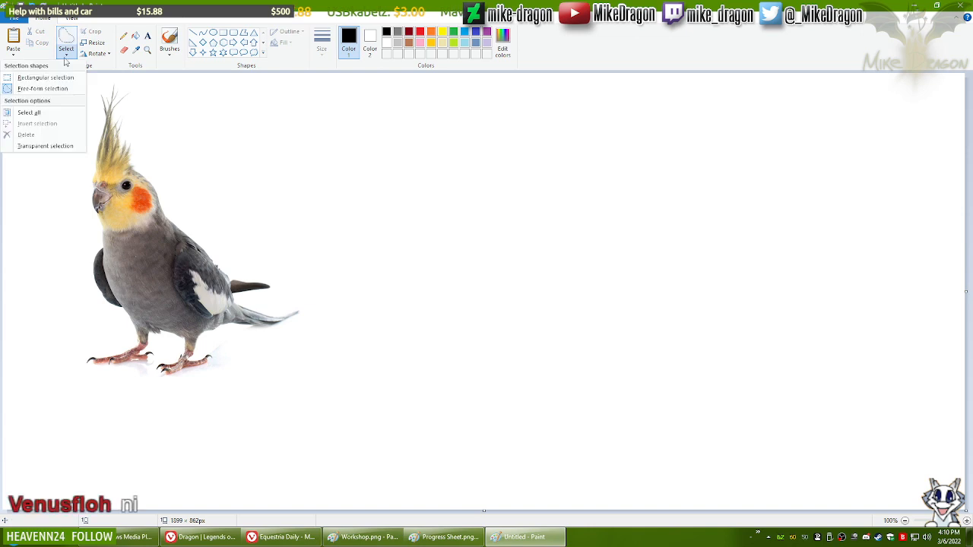
pyautogui.click(59, 144)
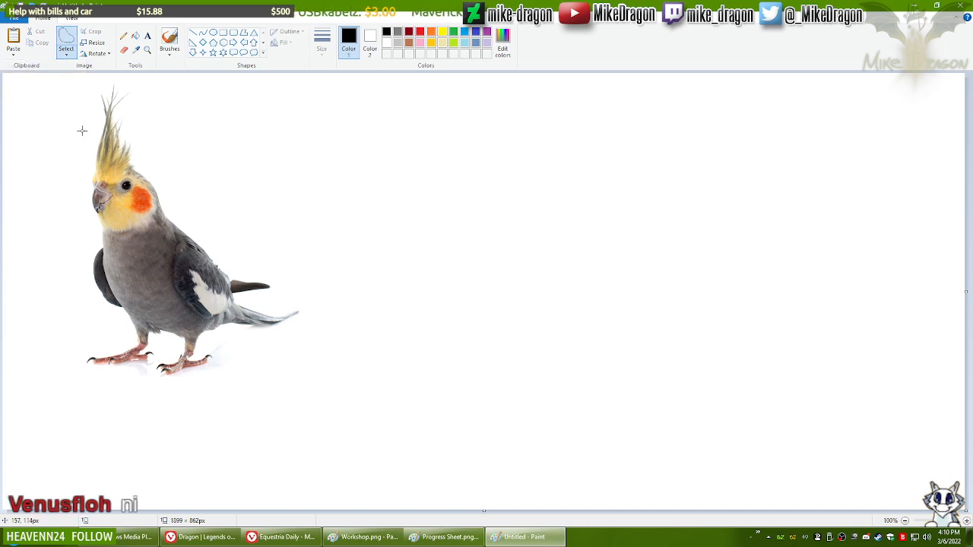
pyautogui.moveTo(82, 95)
pyautogui.mouseDown()
pyautogui.moveTo(128, 79)
pyautogui.moveTo(150, 108)
pyautogui.moveTo(144, 149)
pyautogui.moveTo(157, 177)
pyautogui.mouseUp()
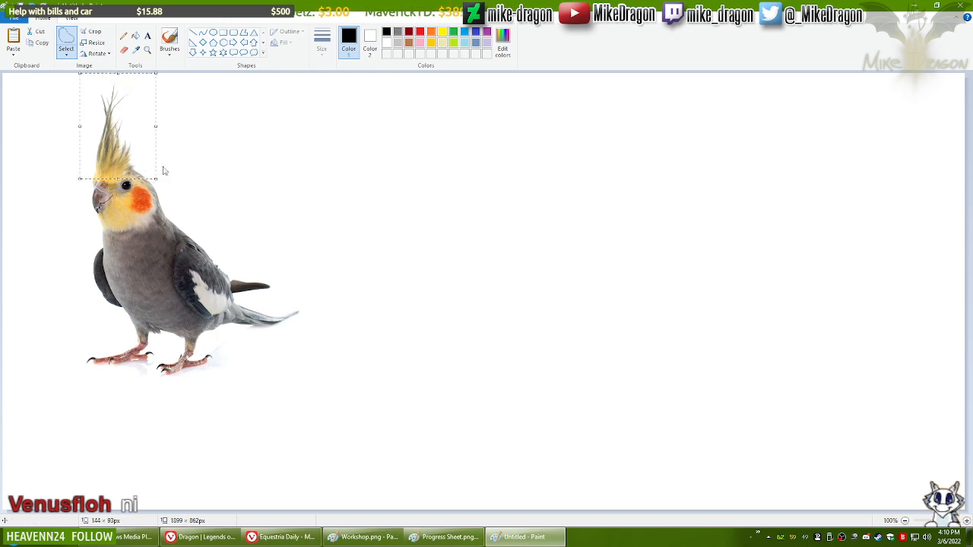
pyautogui.hotkey('ctrl', 'z')
# Step: Launch Adobe Photoshop CS6 (64 Bit)
pyautogui.click(13, 538)
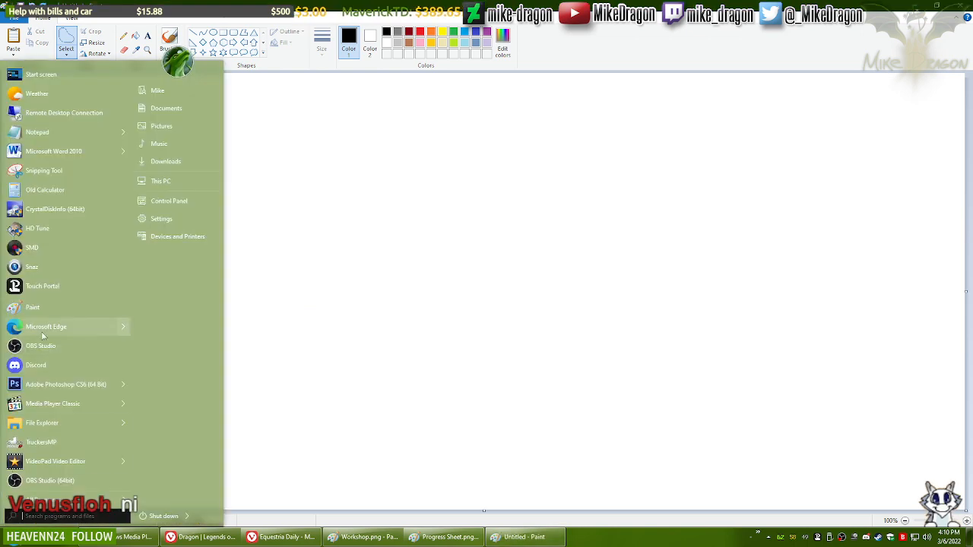
pyautogui.click(34, 385)
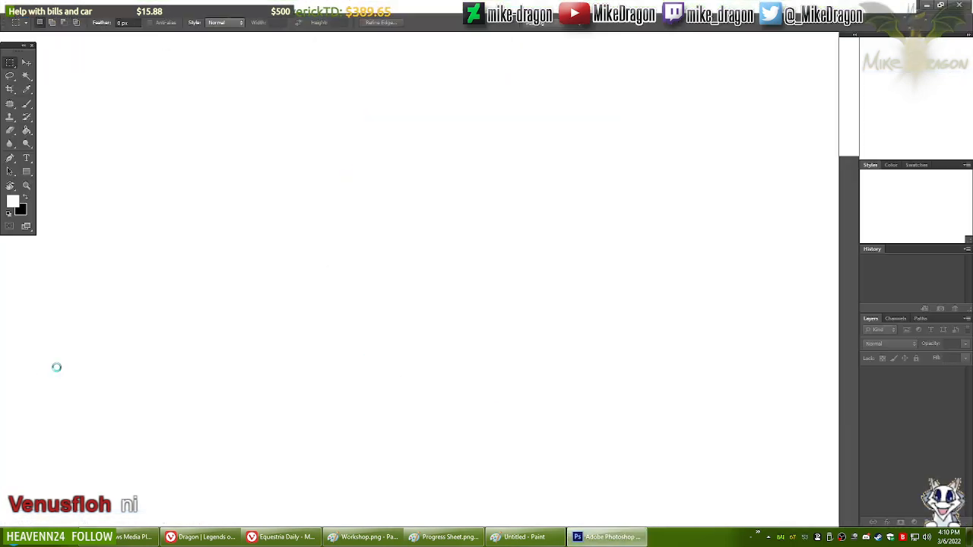
# Step: Create a new 626 × 626 pixel document from the Clipboard preset and paste the cockatiel photo into it
pyautogui.hotkey('ctrl', 'n')
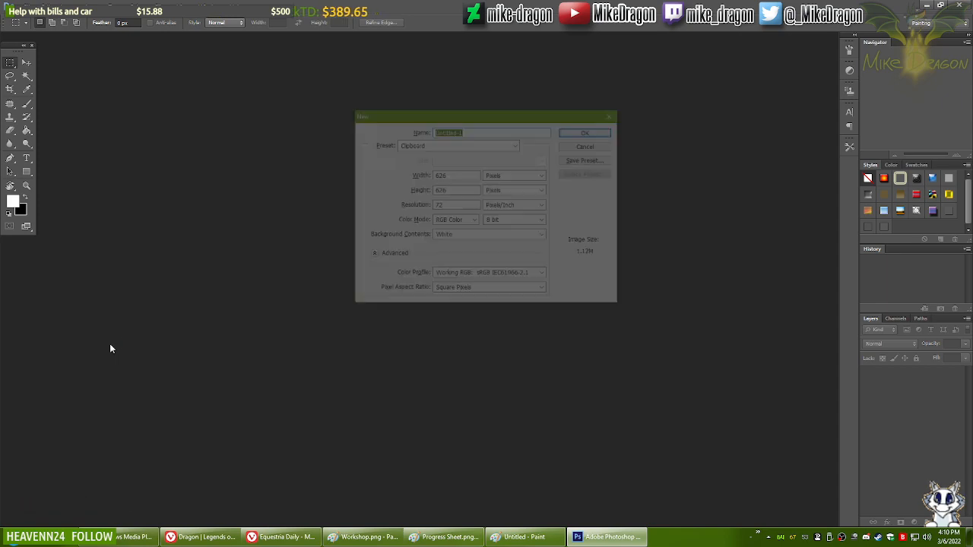
pyautogui.press('Return')
pyautogui.hotkey('ctrl', 'v')
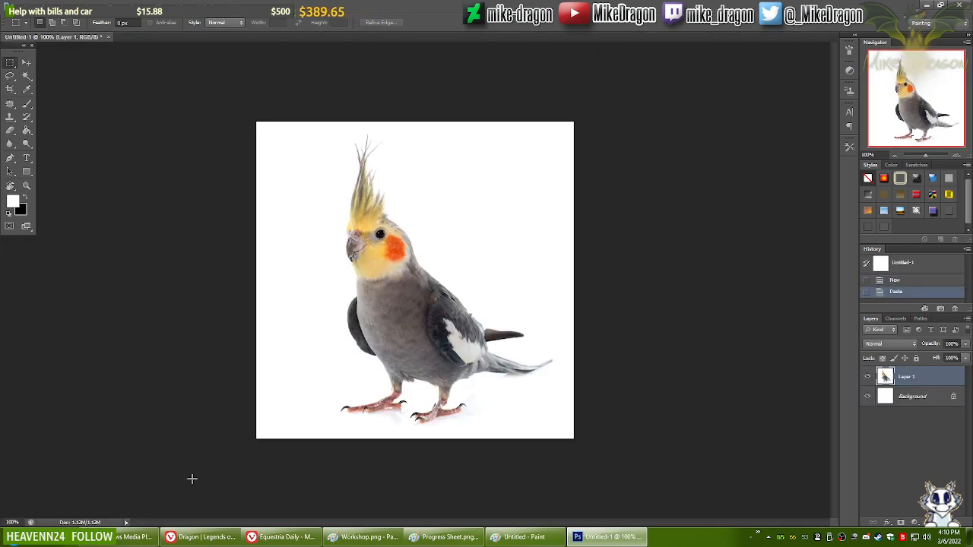
# Step: Switch to the browser, read the PoniGame and Them's Fightin' Herds posts on Equestria Daily, and return to Photoshop
pyautogui.click(281, 537)
pyautogui.scroll(-5, 134, 312)
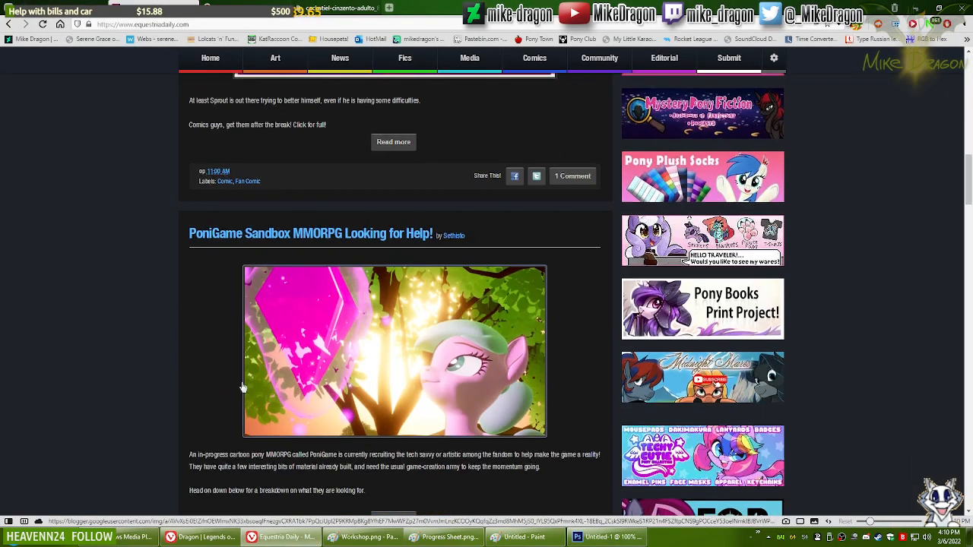
pyautogui.scroll(-1, 134, 312)
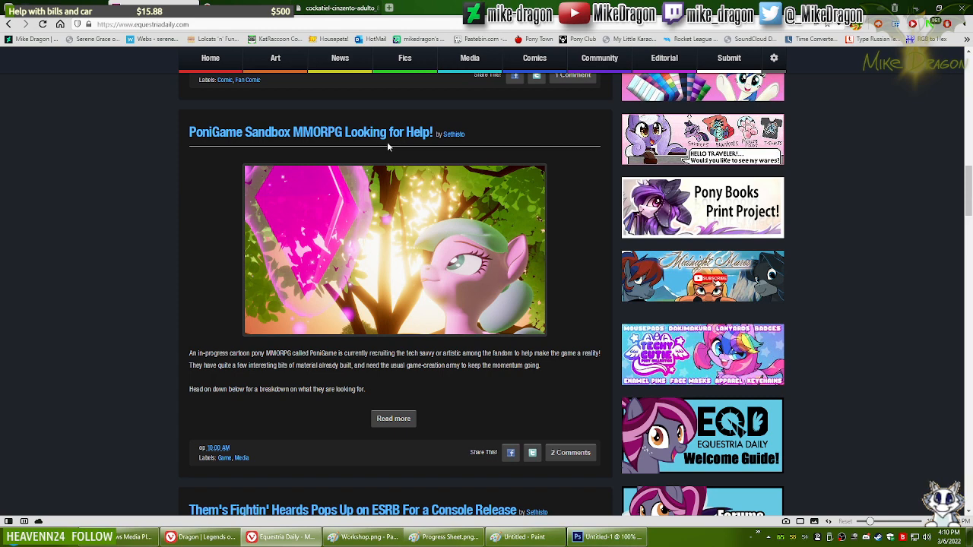
pyautogui.click(613, 538)
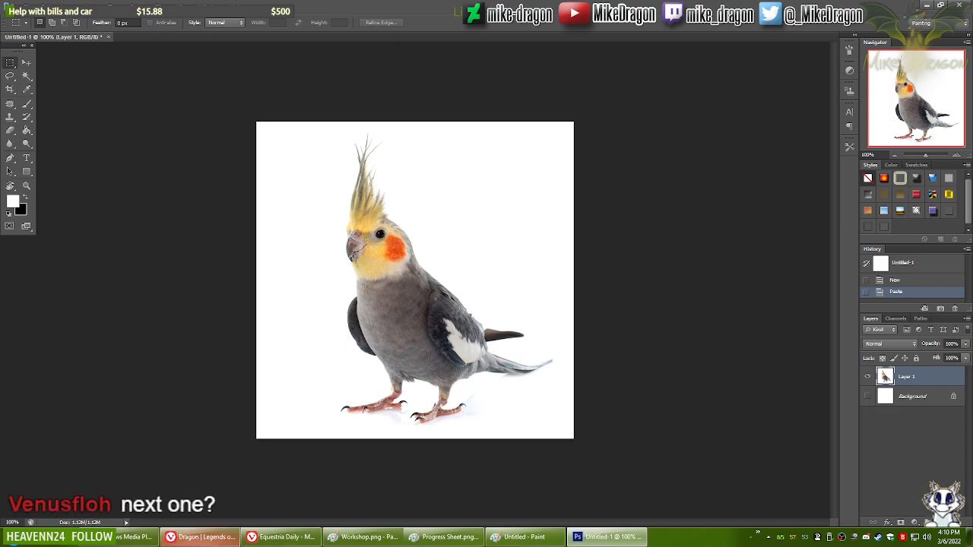
pyautogui.click(281, 537)
pyautogui.scroll(-3, 197, 367)
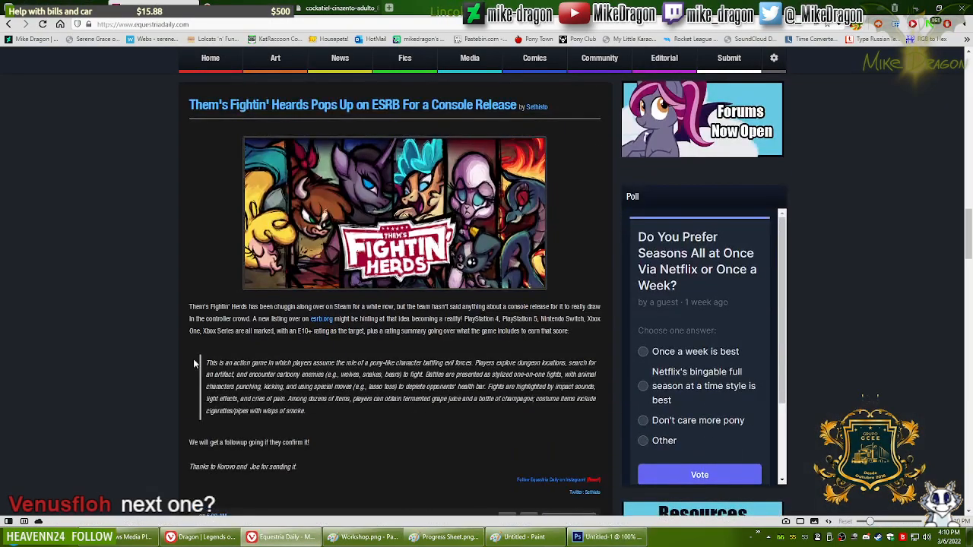
pyautogui.click(608, 536)
# Step: Select the white area around the cockatiel with the Magic Wand at tolerance 32, delete it, and deselect
pyautogui.click(308, 185)
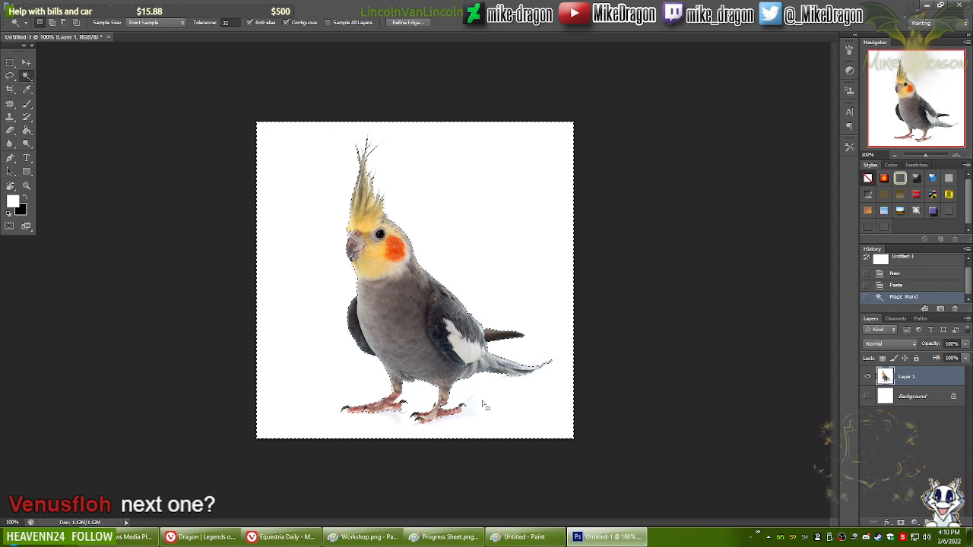
pyautogui.press('Delete')
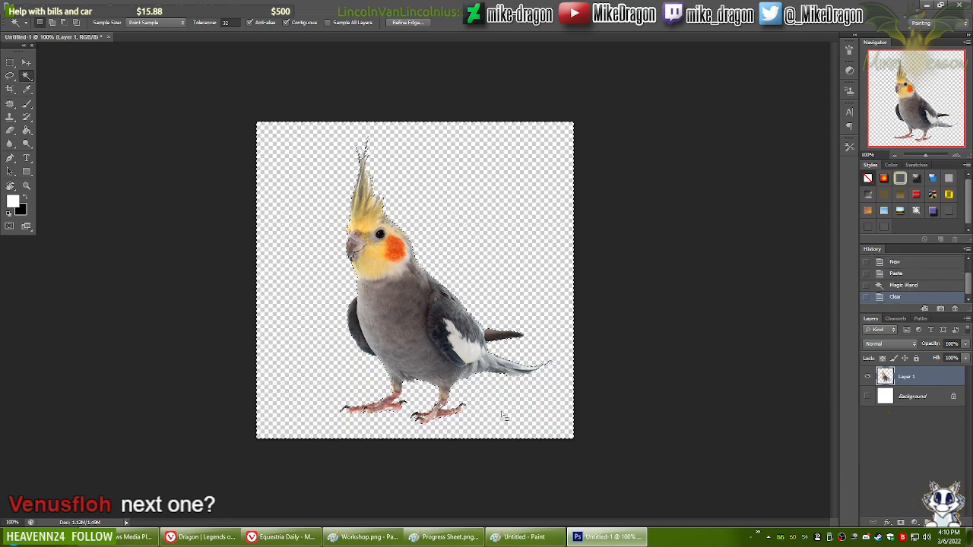
pyautogui.hotkey('ctrl', 'd')
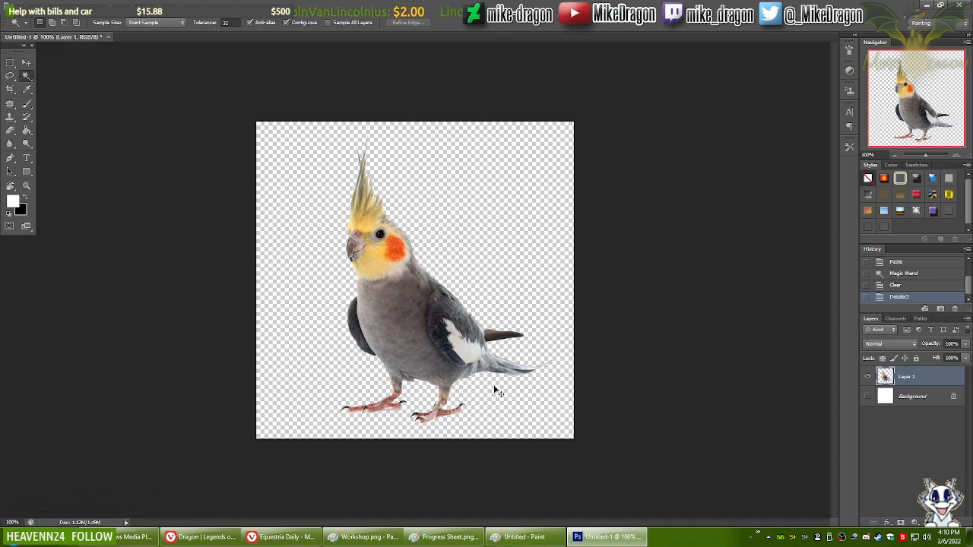
# Step: Scale the cockatiel layer down to about a quarter of its size using Free Transform with bicubic interpolation
pyautogui.hotkey('ctrl', '+')
pyautogui.hotkey('ctrl', '+')
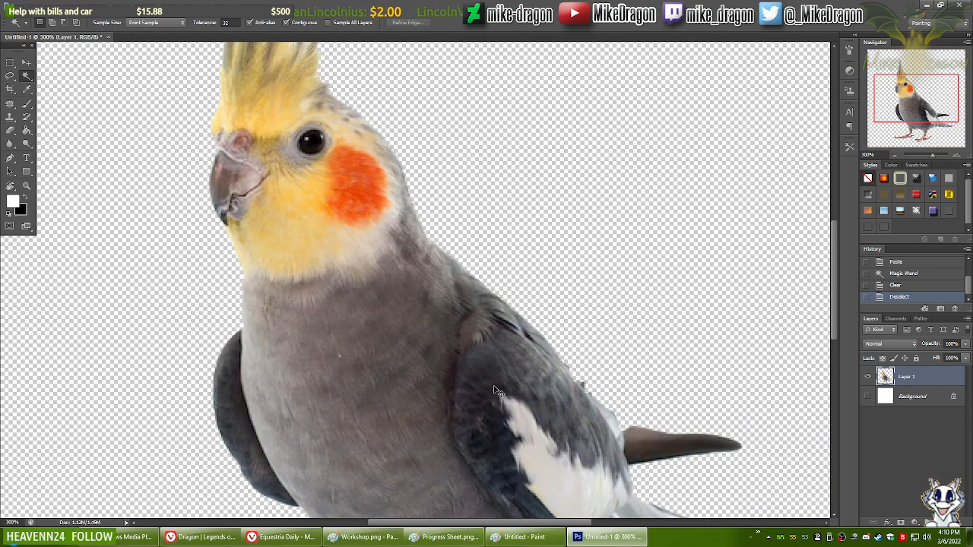
pyautogui.hotkey('ctrl', '0')
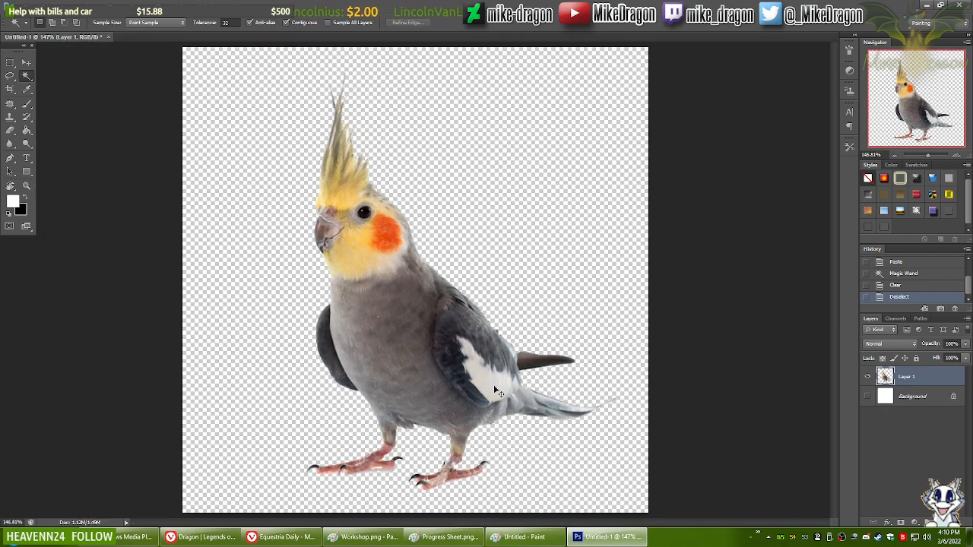
pyautogui.hotkey('ctrl', 't')
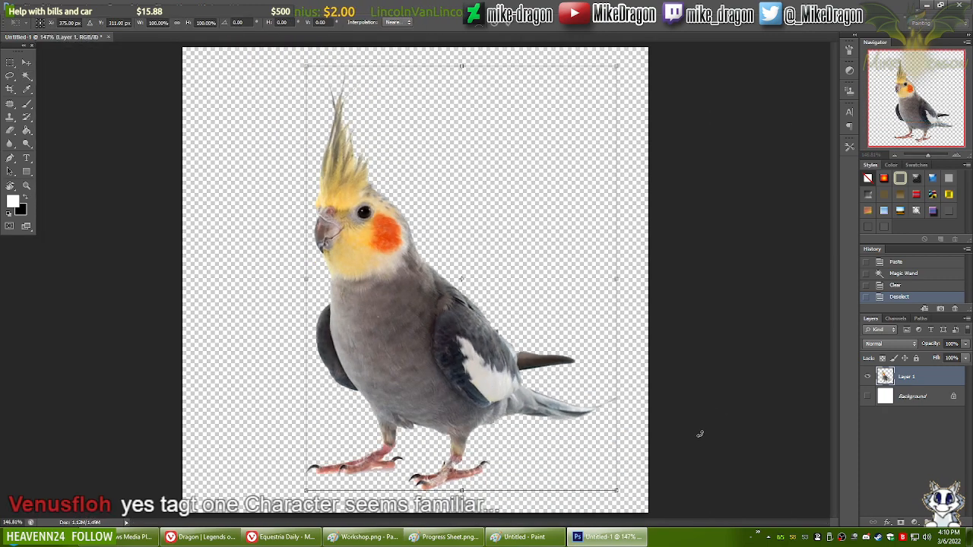
pyautogui.hotkey('alt', 'Tab')
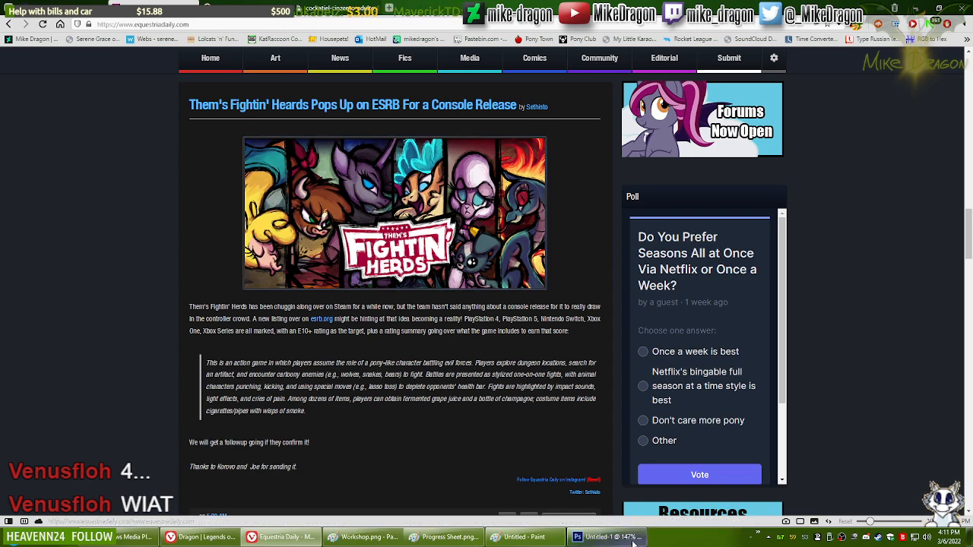
pyautogui.click(608, 538)
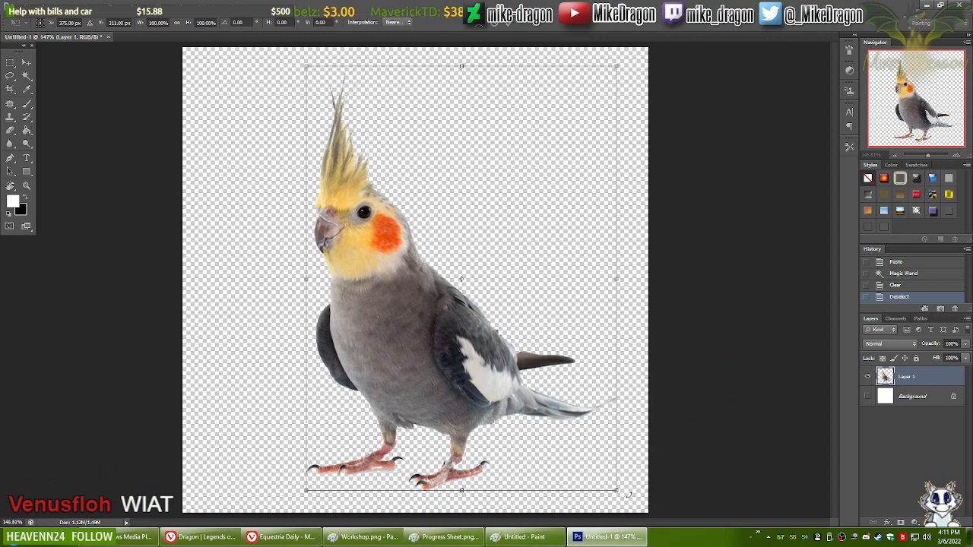
pyautogui.click(397, 22)
pyautogui.click(392, 24)
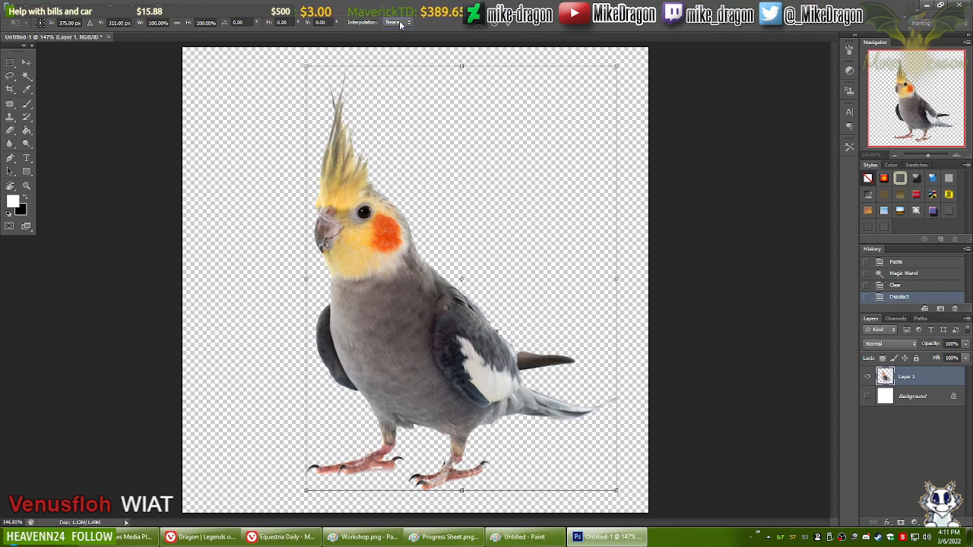
pyautogui.click(397, 22)
pyautogui.click(401, 57)
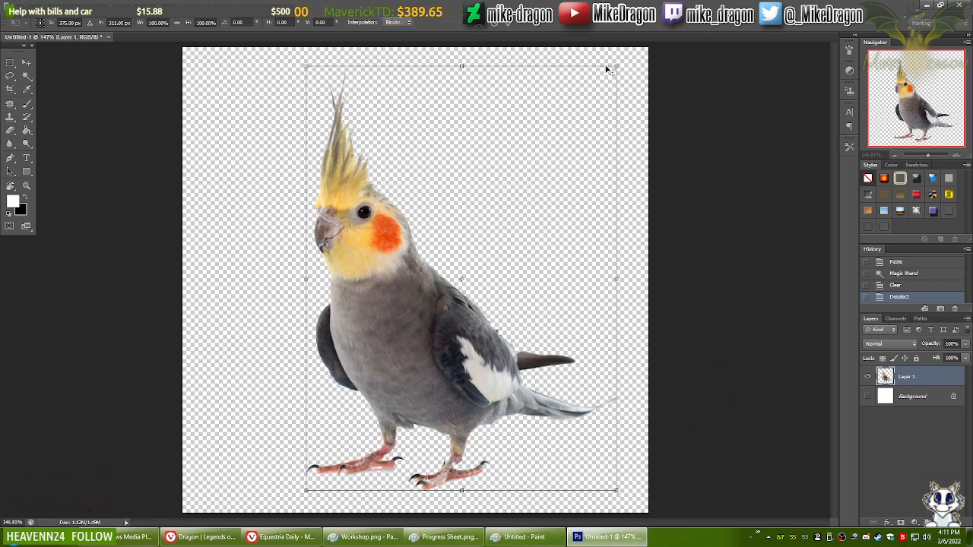
pyautogui.moveTo(618, 65); pyautogui.dragTo(510, 224)
pyautogui.press('Return')
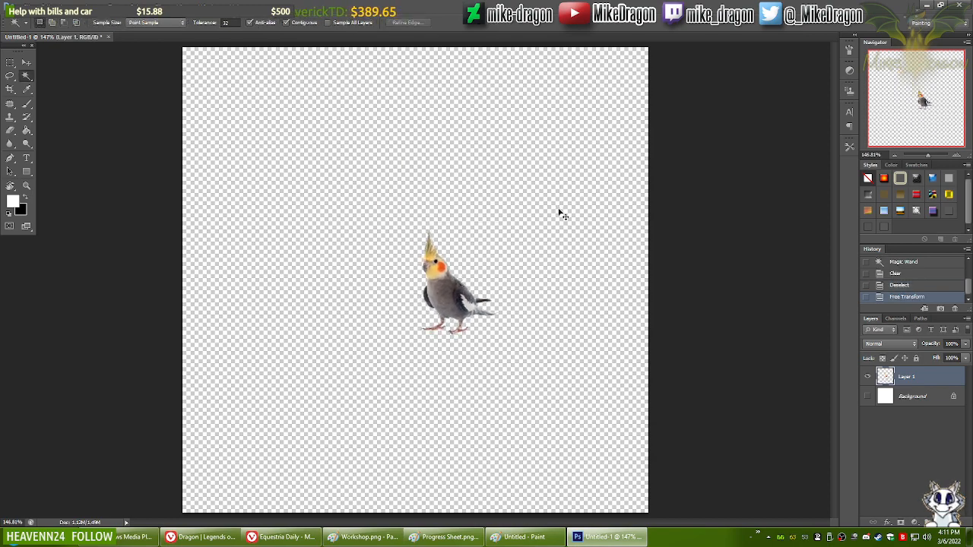
# Step: Copy the shrunken cockatiel into Workshop.png in Paint and place it on the blank area beyond the unicorn's raised hoof
pyautogui.hotkey('ctrl', 'a')
pyautogui.hotkey('ctrl', 'c')
pyautogui.click(366, 537)
pyautogui.hotkey('ctrl', 'v')
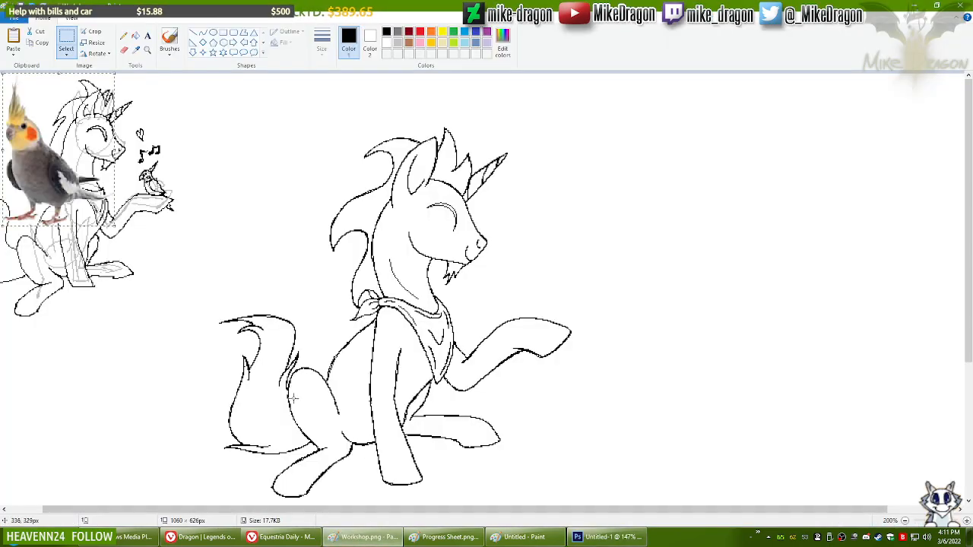
pyautogui.moveTo(46, 164)
pyautogui.mouseDown()
pyautogui.moveTo(140, 352)
pyautogui.moveTo(129, 406)
pyautogui.moveTo(182, 373)
pyautogui.moveTo(680, 240)
pyautogui.moveTo(715, 263)
pyautogui.moveTo(713, 282)
pyautogui.mouseUp()
pyautogui.moveTo(714, 279); pyautogui.dragTo(710, 279)
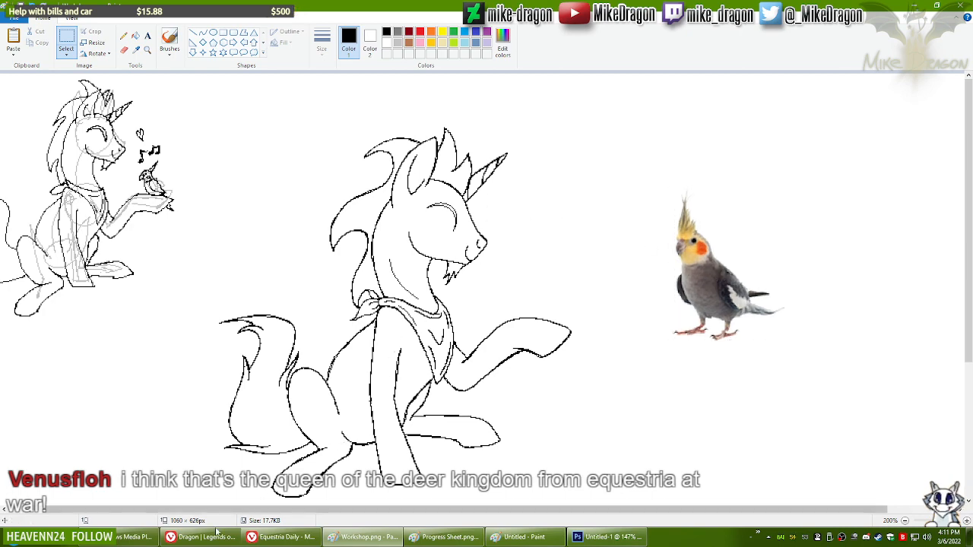
# Step: Revisit the Them's Fightin' Herds article in the browser, and launch that game from the Steam library
pyautogui.click(266, 540)
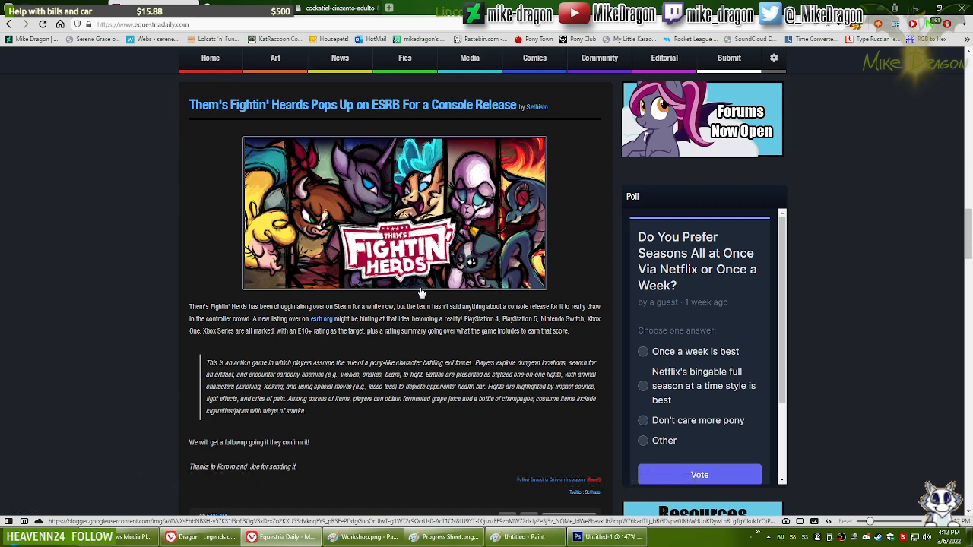
pyautogui.click(279, 536)
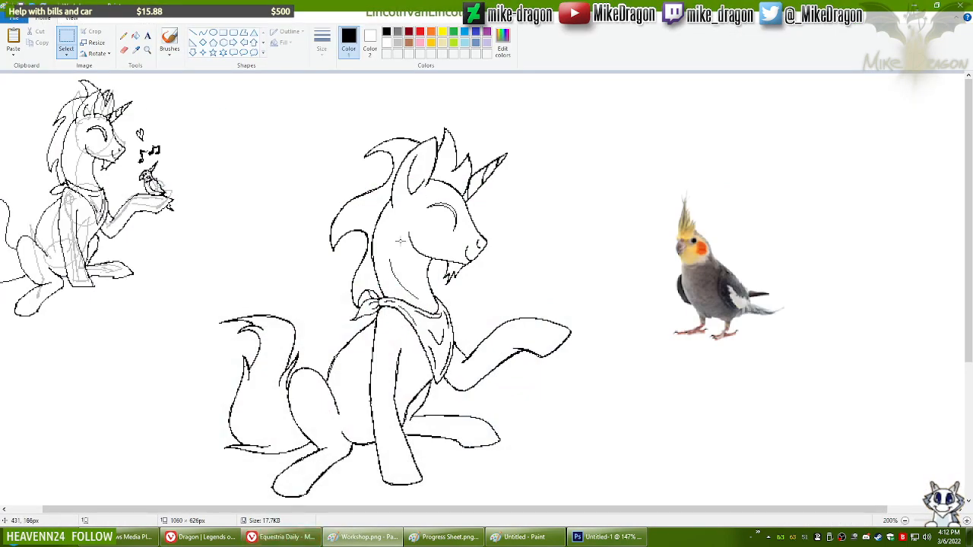
pyautogui.rightClick(879, 538)
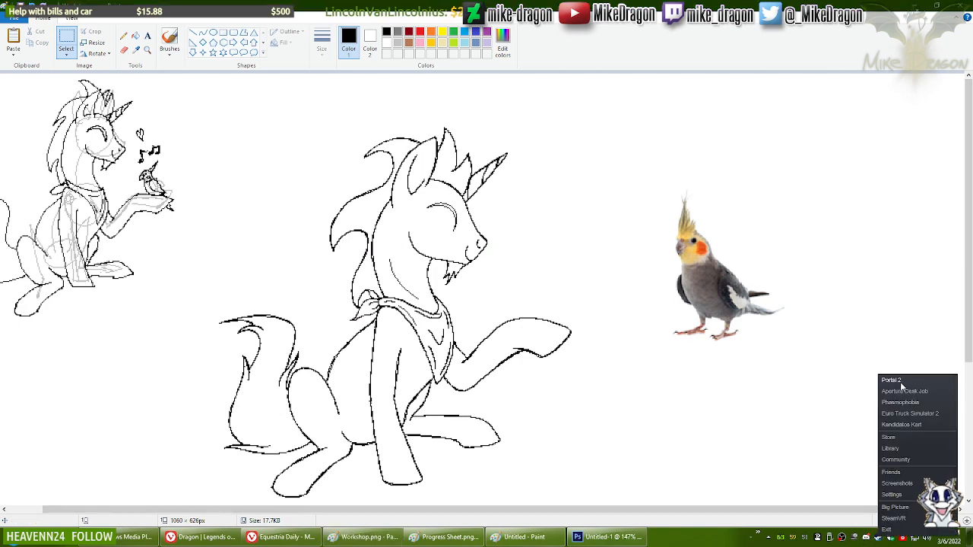
pyautogui.click(864, 434)
pyautogui.click(878, 537)
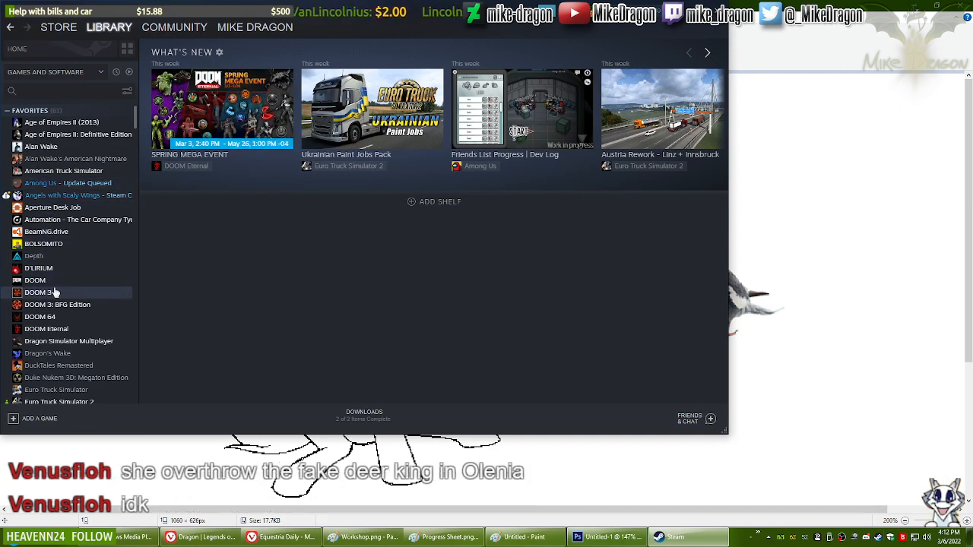
pyautogui.scroll(-3, 54, 293)
pyautogui.scroll(-4, 58, 282)
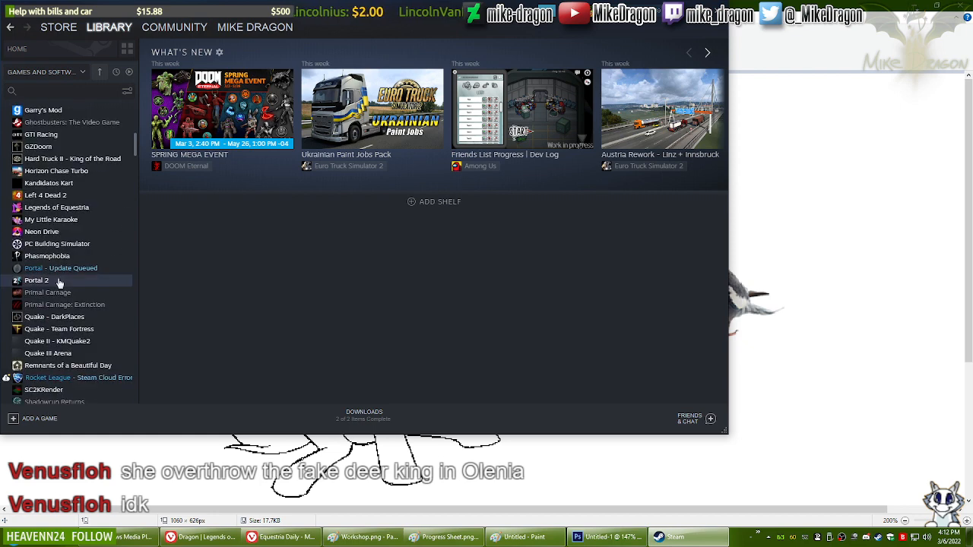
pyautogui.scroll(-5, 59, 283)
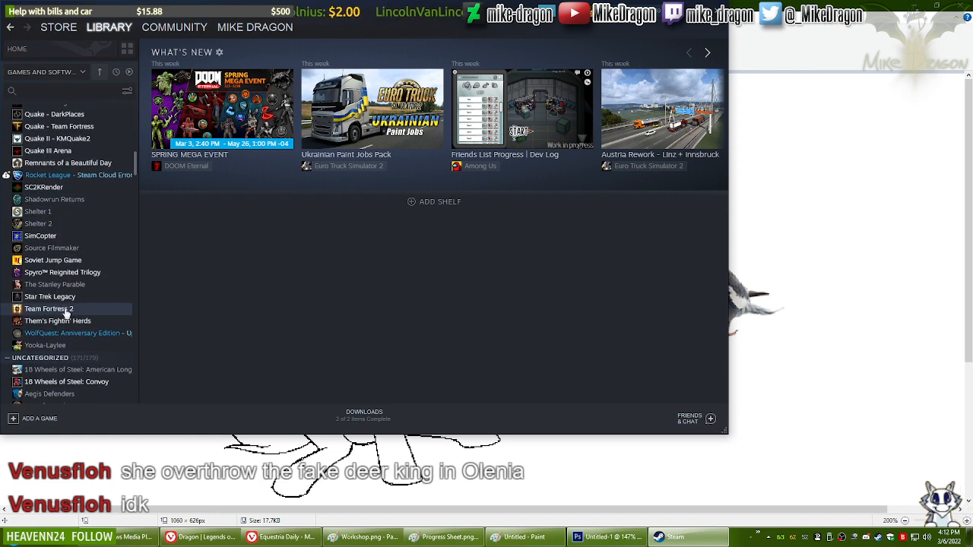
pyautogui.click(68, 323)
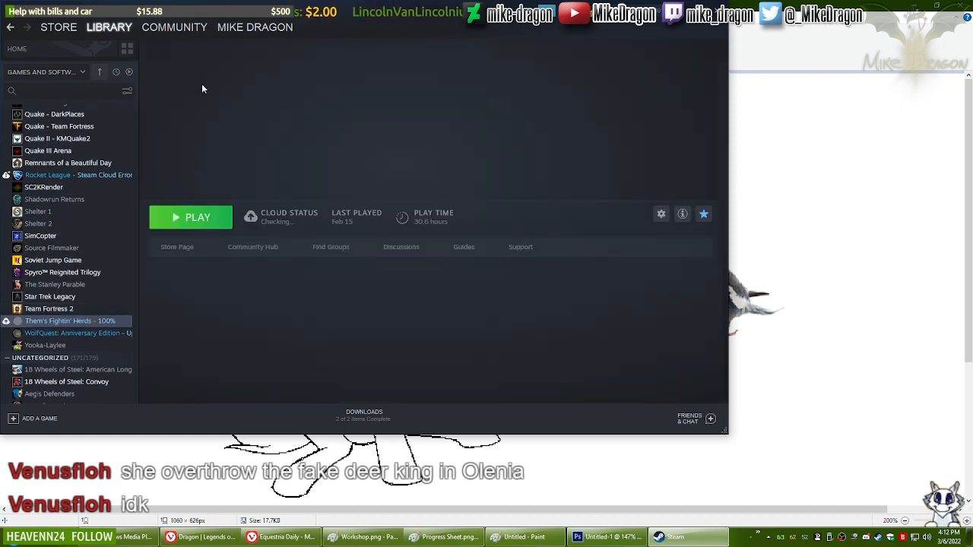
pyautogui.click(190, 218)
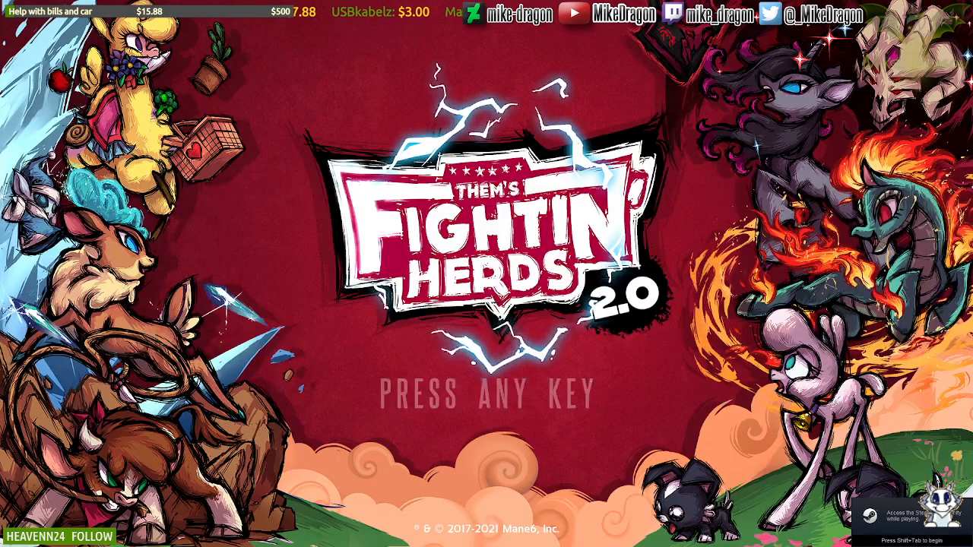
# Step: Get past the game's title screen and enter Training Mode under Practice
pyautogui.press('Return')
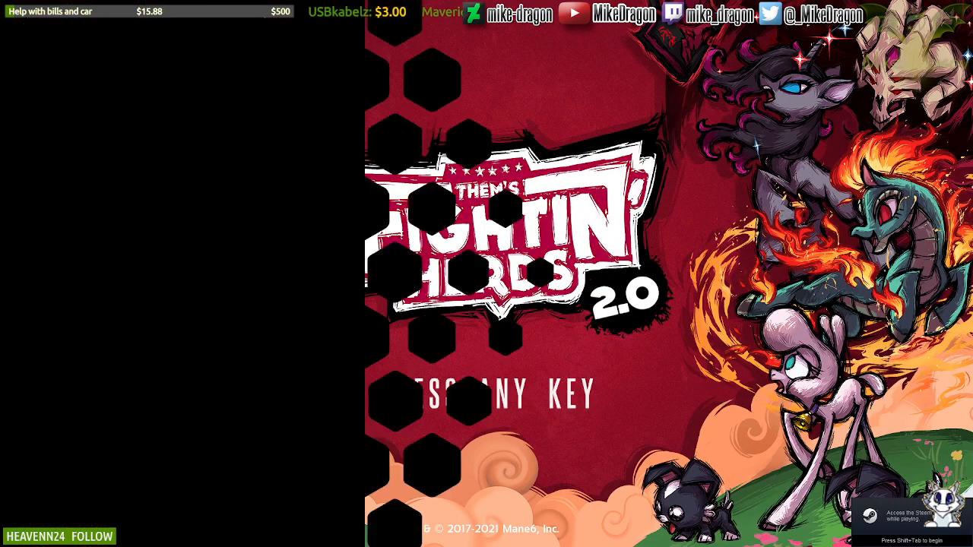
pyautogui.press('Right')
pyautogui.press('Right')
pyautogui.press('Right')
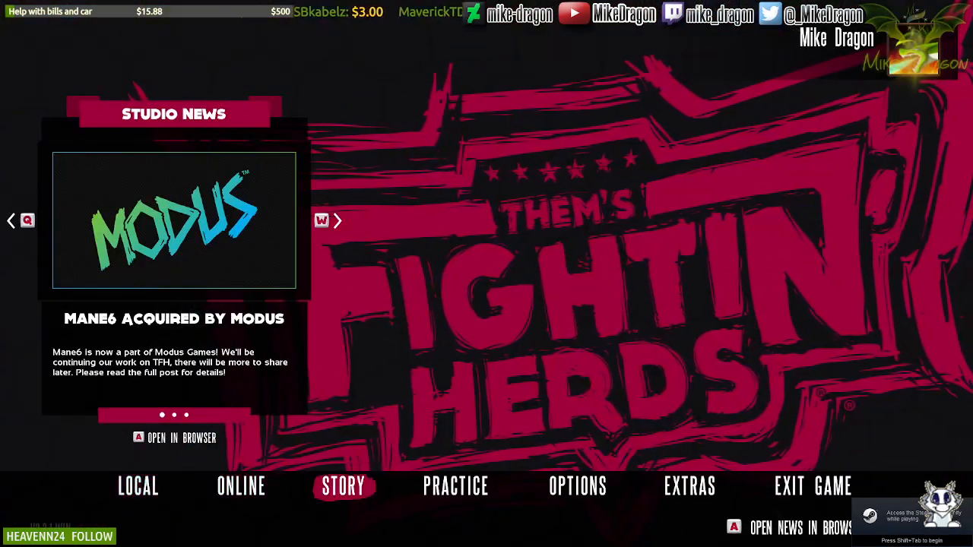
pyautogui.press('Left')
pyautogui.press('Right')
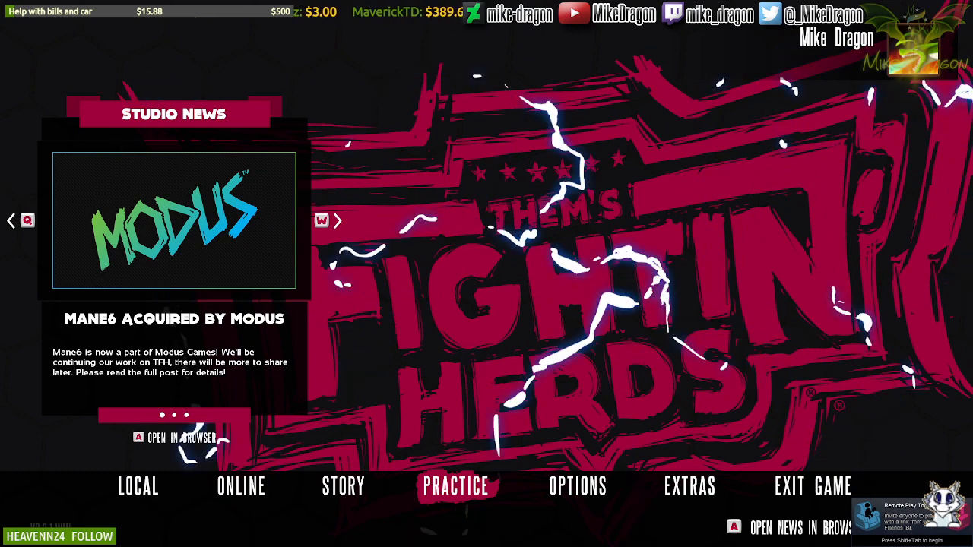
pyautogui.press('Return')
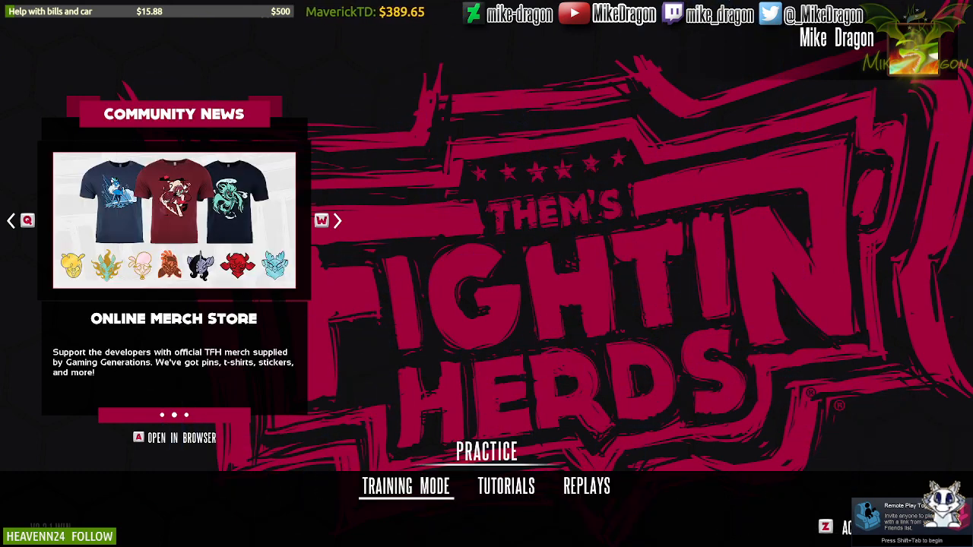
pyautogui.press('Right')
pyautogui.press('Left')
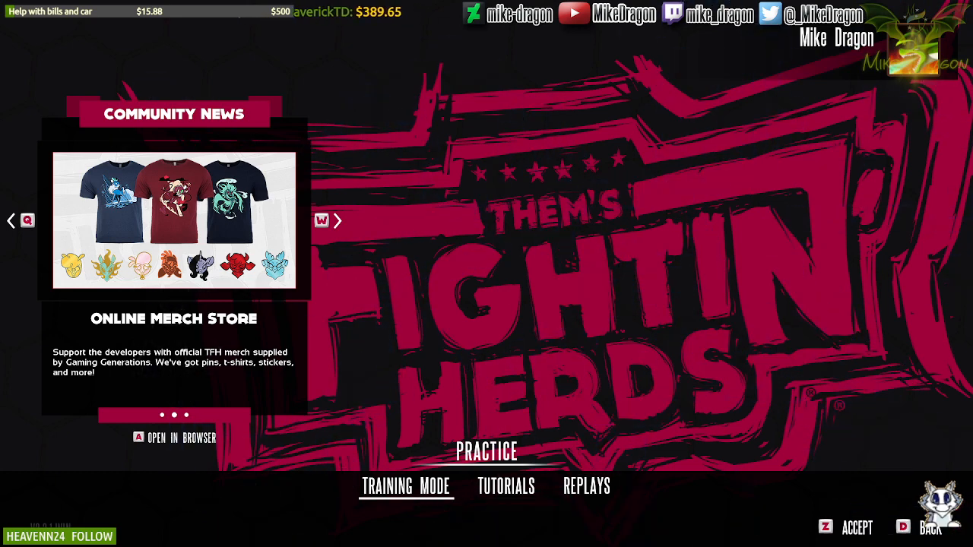
pyautogui.press('Return')
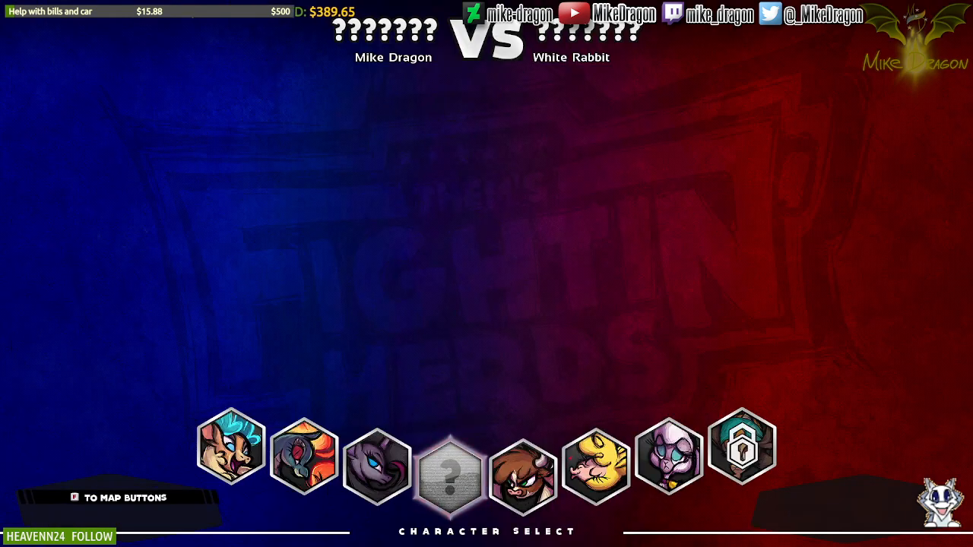
# Step: Look through the fighters on the character select screen from Oleander to Velvet
pyautogui.press('Left')
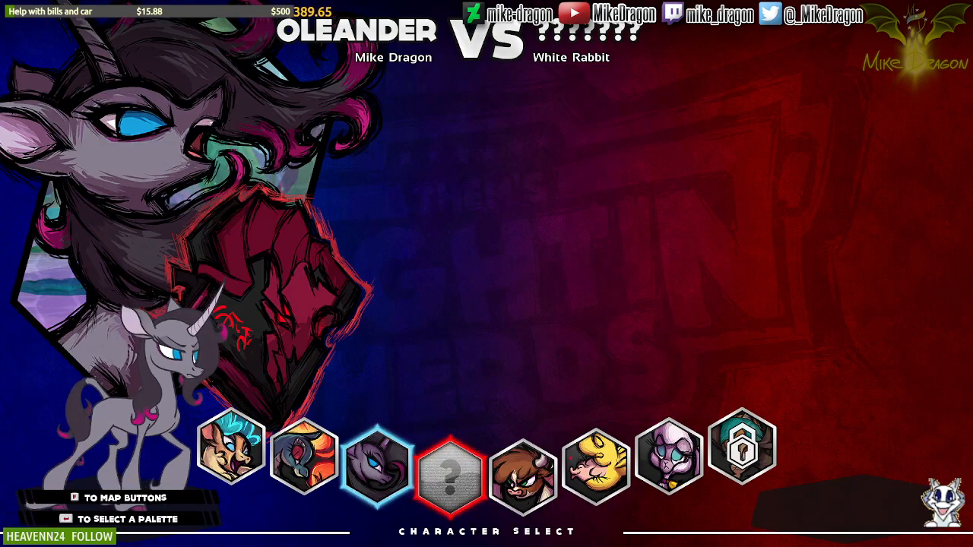
pyautogui.press('Left')
pyautogui.press('Left')
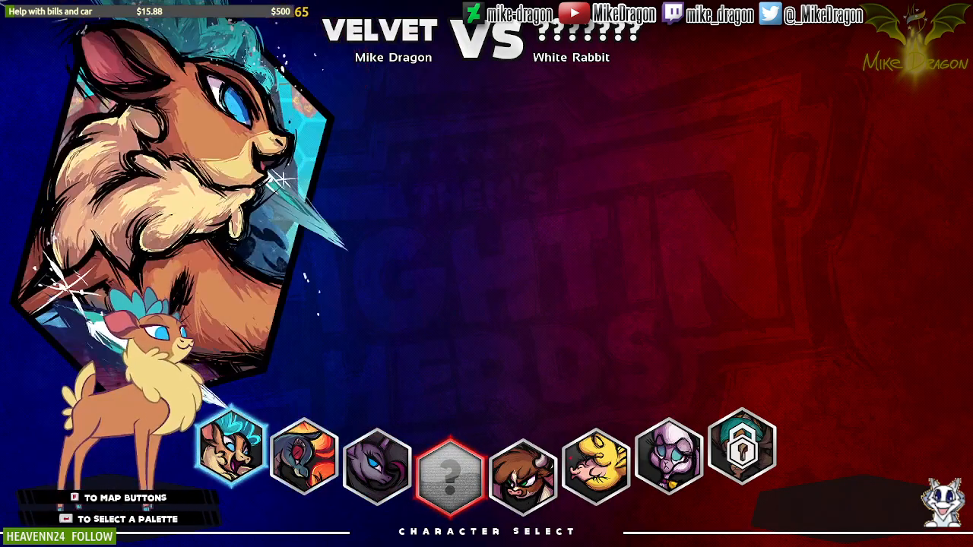
# Step: Choose Velvet with the Mane6 Original palette and start the training match on a random stage
pyautogui.press('Return')
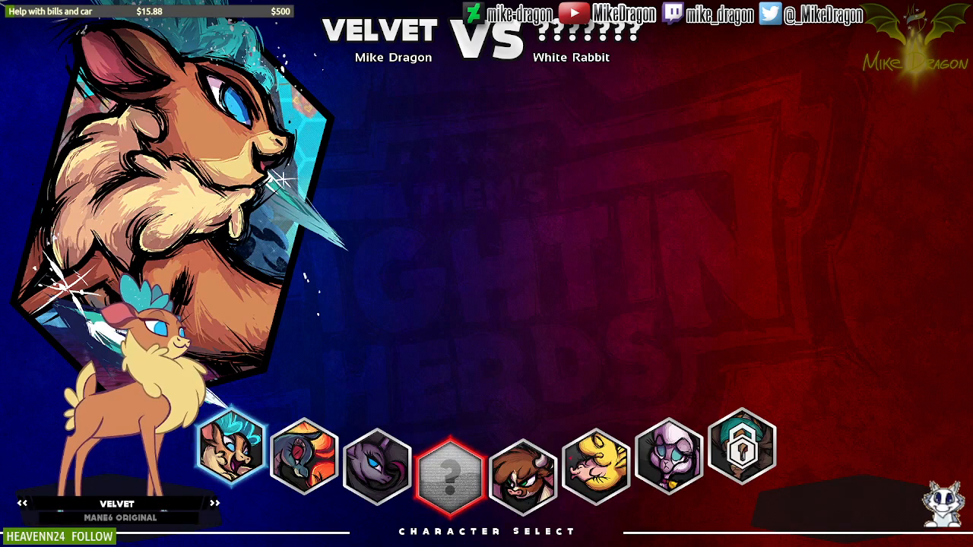
pyautogui.press('Return')
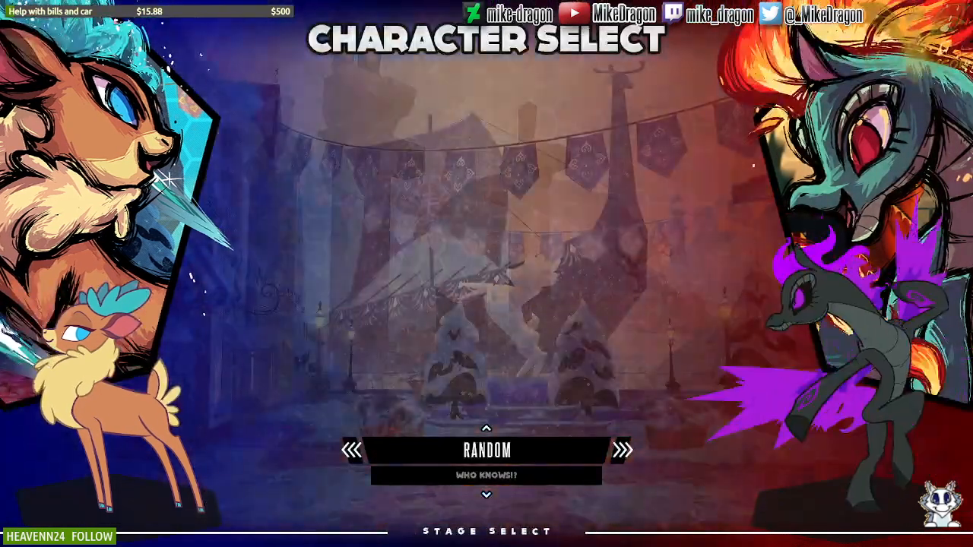
pyautogui.press('Return')
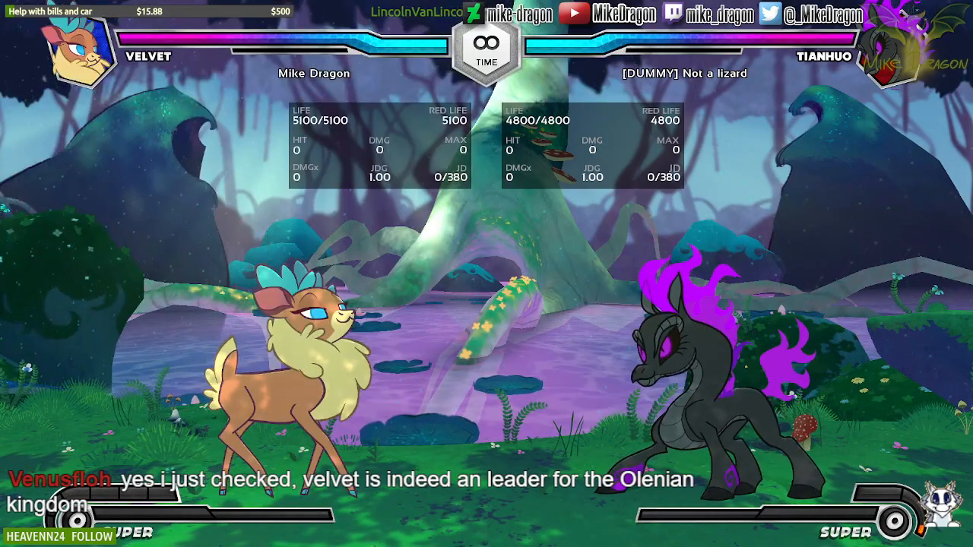
# Step: Try out Velvet's movement, jumps and ranged ice attacks against the Tianhuo dummy
pyautogui.press('d')
pyautogui.press('s')
pyautogui.press('j')
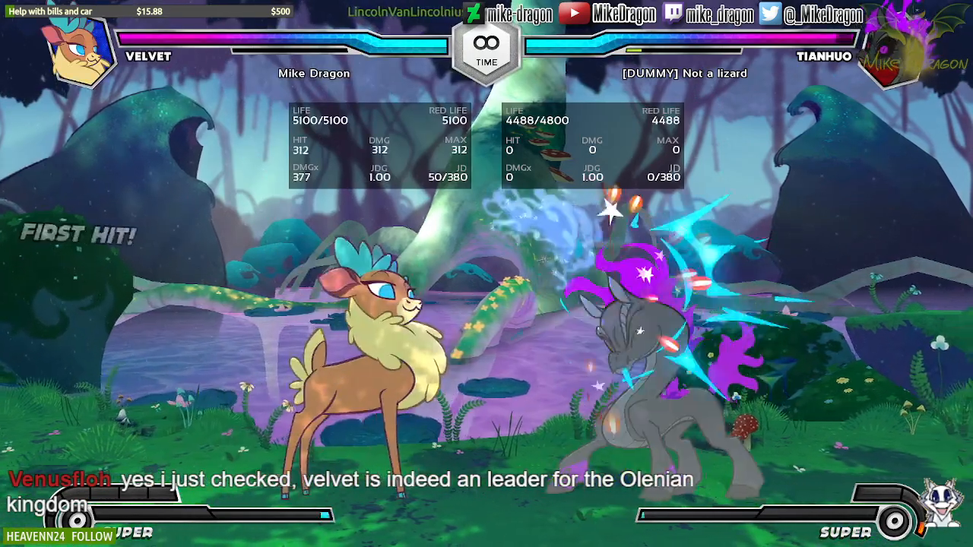
pyautogui.press('j')
pyautogui.press('w')
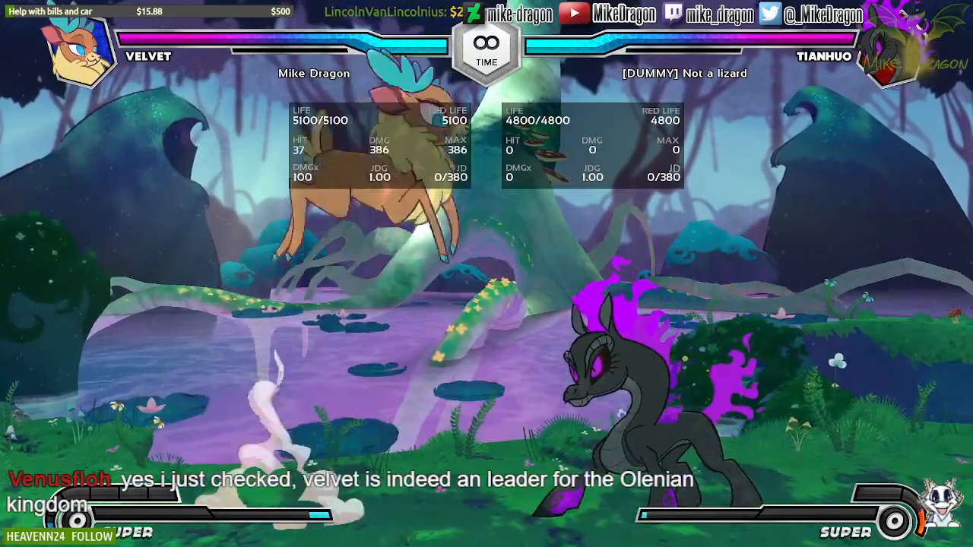
pyautogui.press('j')
pyautogui.press('j')
pyautogui.press('k')
pyautogui.press('a')
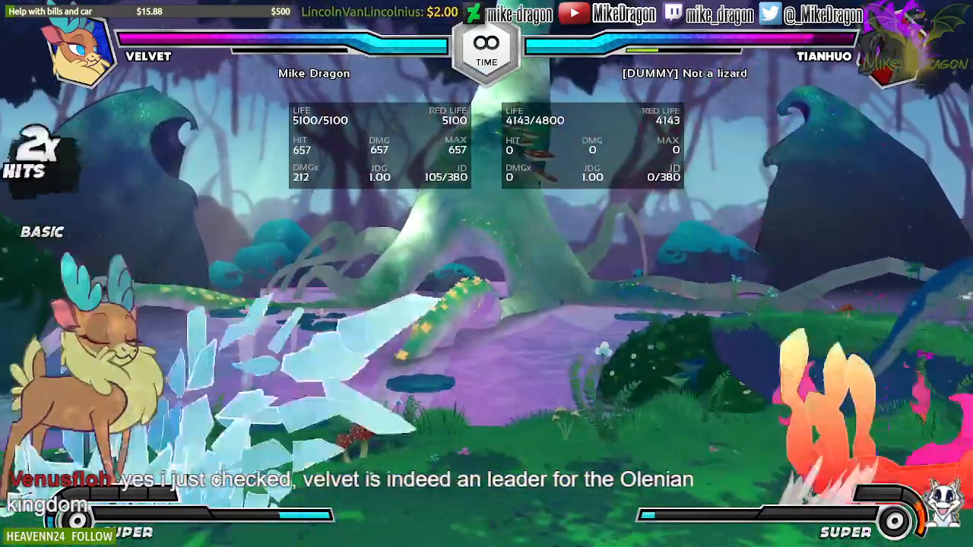
pyautogui.press('d')
pyautogui.press('w')
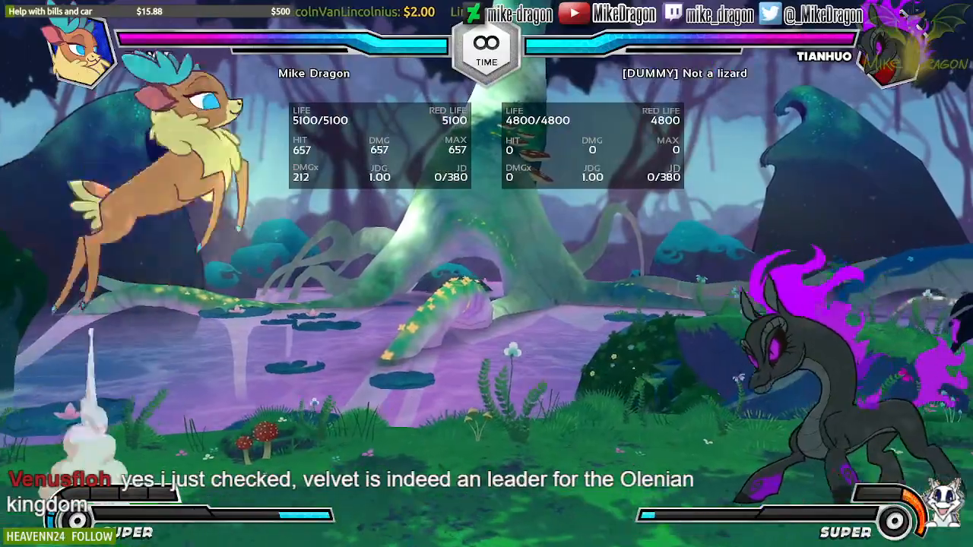
pyautogui.press('w')
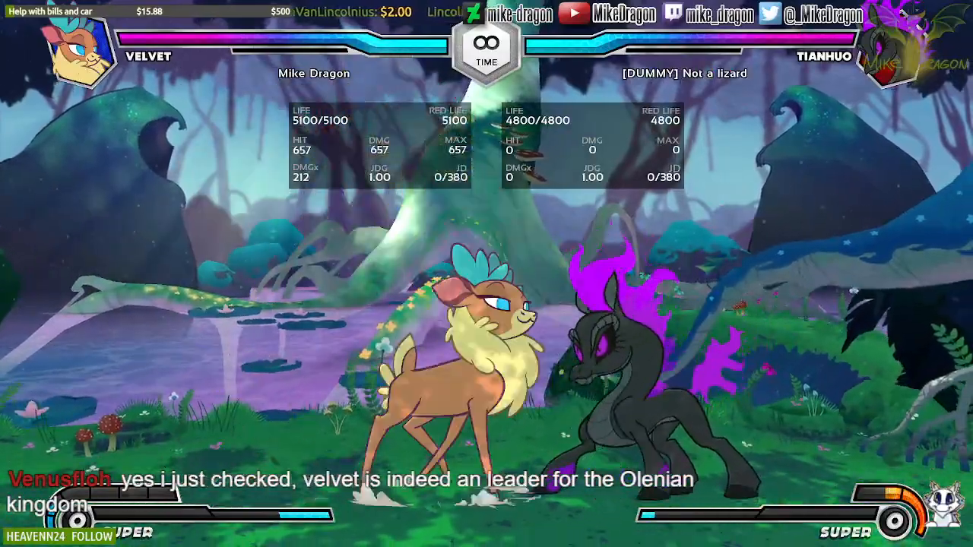
# Step: Strike the Tianhuo dummy at close range with Velvet's ice attacks, resetting the fighters' positions in between
pyautogui.press('s')
pyautogui.press('j')
pyautogui.press('k')
pyautogui.press('l')
pyautogui.press('j')
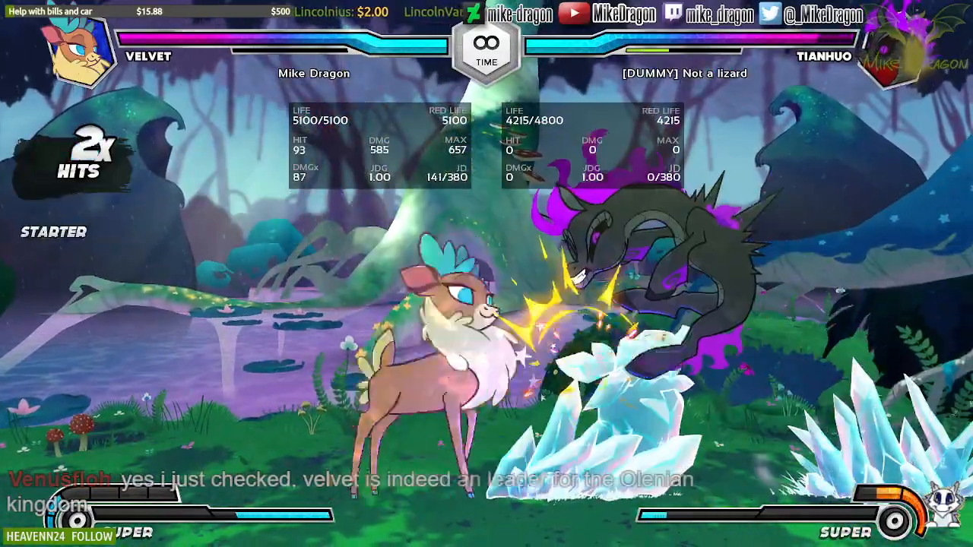
pyautogui.press('k')
pyautogui.press('BackSpace')
pyautogui.press('BackSpace')
pyautogui.press('l')
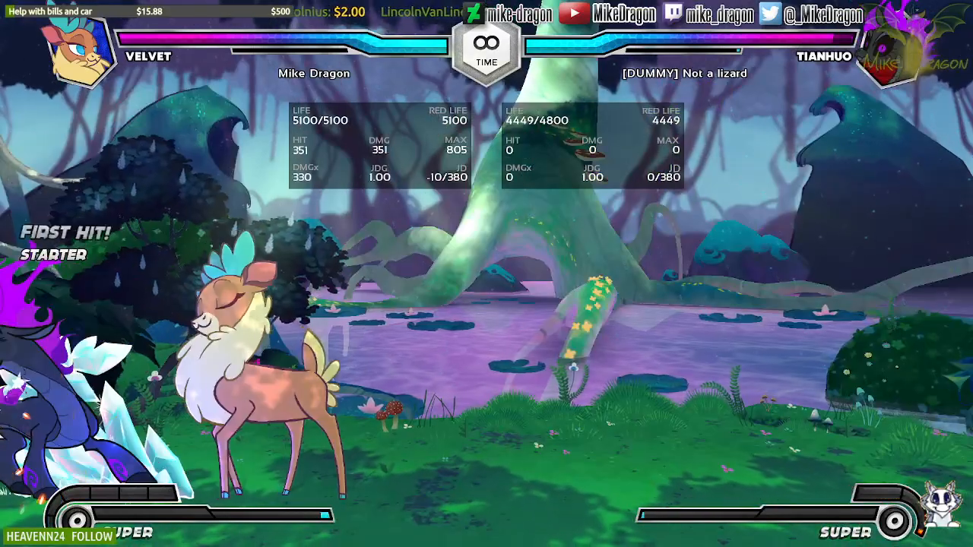
pyautogui.press('k')
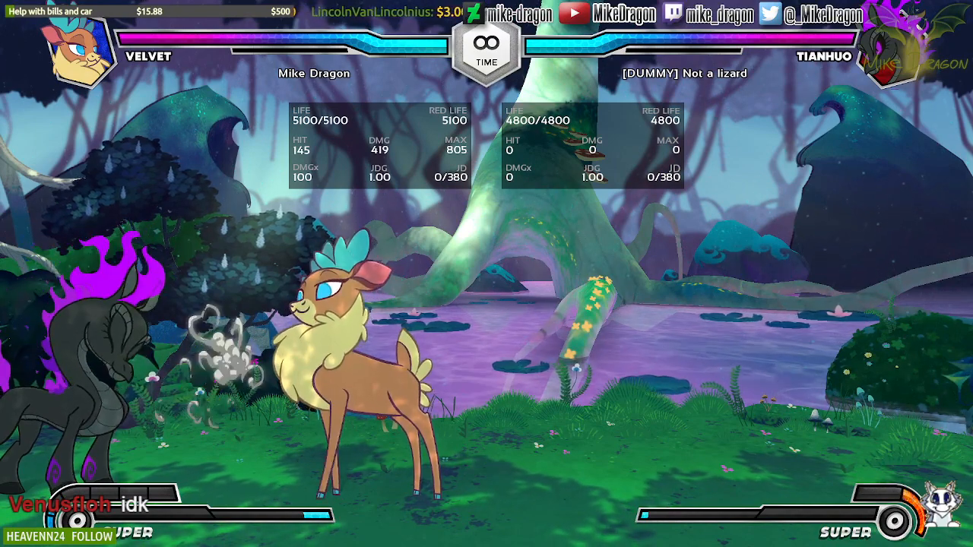
# Step: Pause and end the training game, and exit the match to the Practice options
pyautogui.press('Escape')
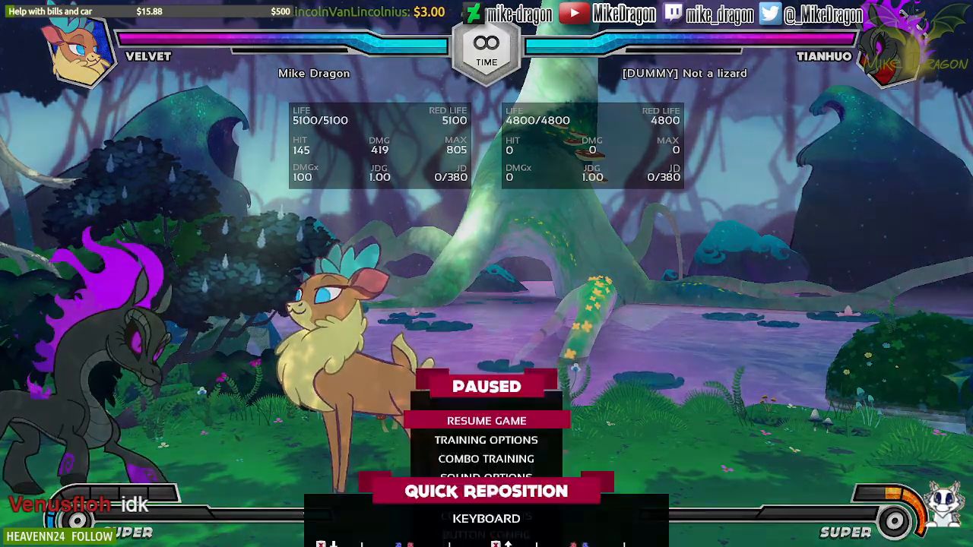
pyautogui.press('Up')
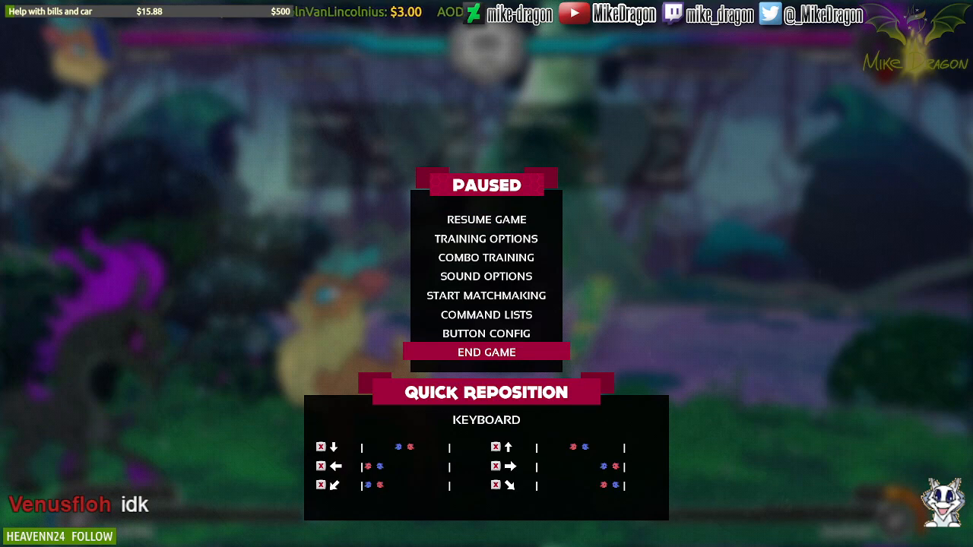
pyautogui.press('Escape')
pyautogui.press('Escape')
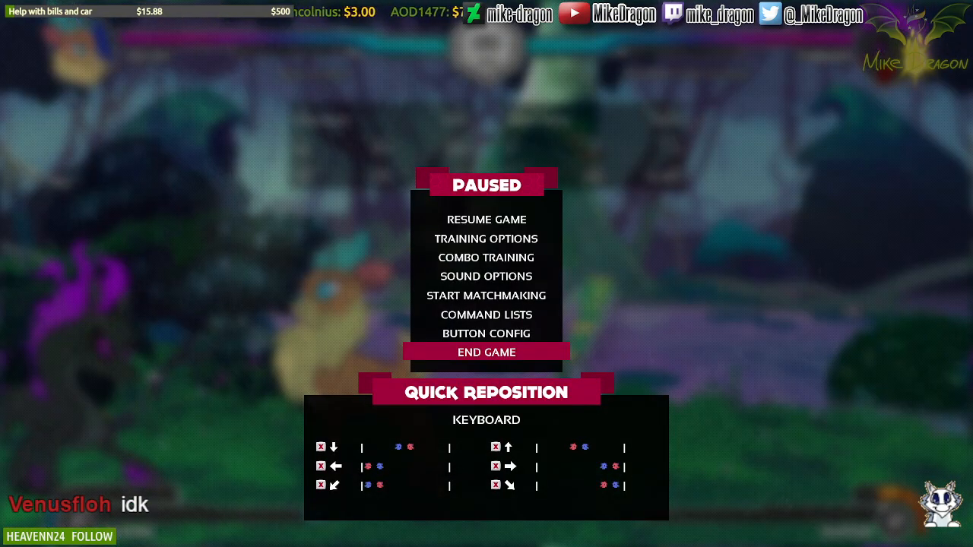
pyautogui.press('z')
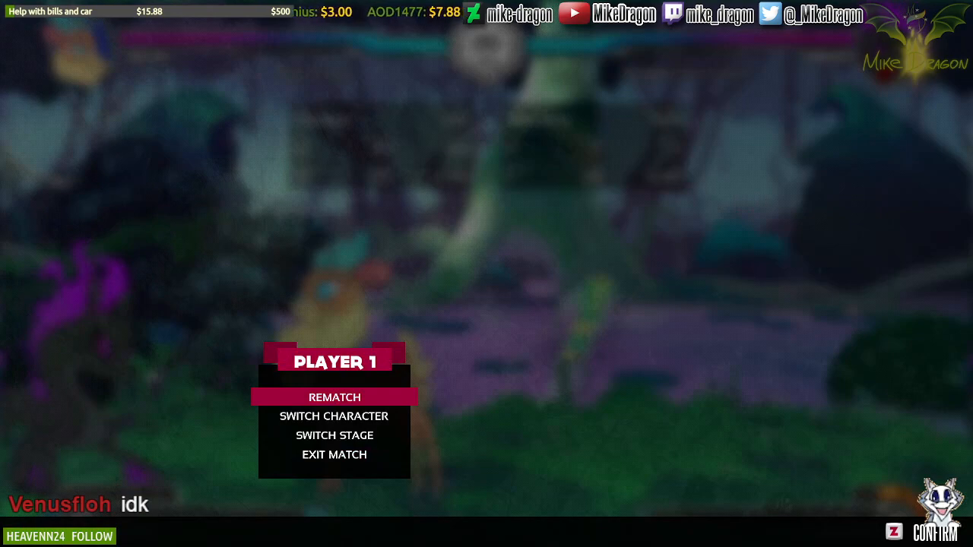
pyautogui.press('Down')
pyautogui.press('Down')
pyautogui.press('Down')
pyautogui.press('z')
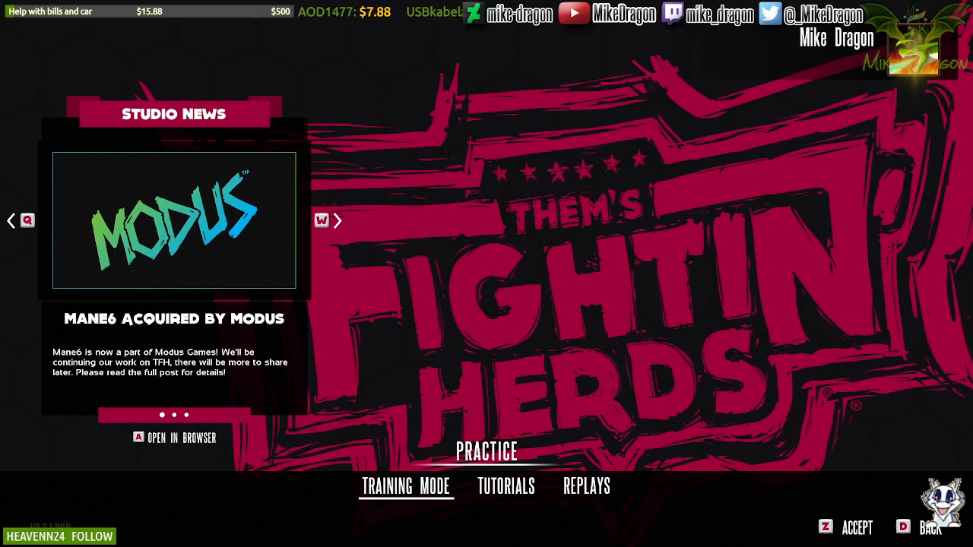
# Step: Exit Them's Fightin' Herds from its main menu and close the Steam library to return to Workshop.png in Paint
pyautogui.press('Right')
pyautogui.press('Right')
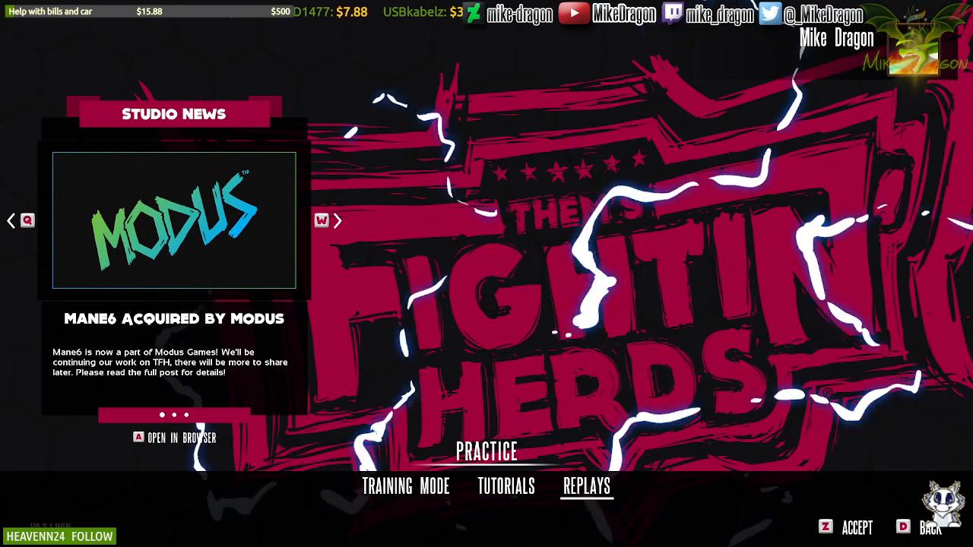
pyautogui.press('d')
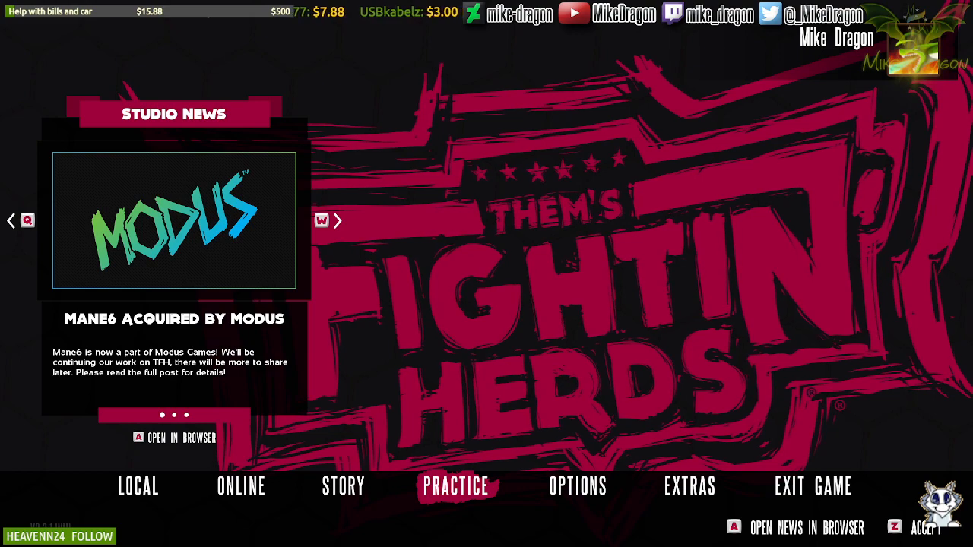
pyautogui.press('Right')
pyautogui.press('Right')
pyautogui.press('Right')
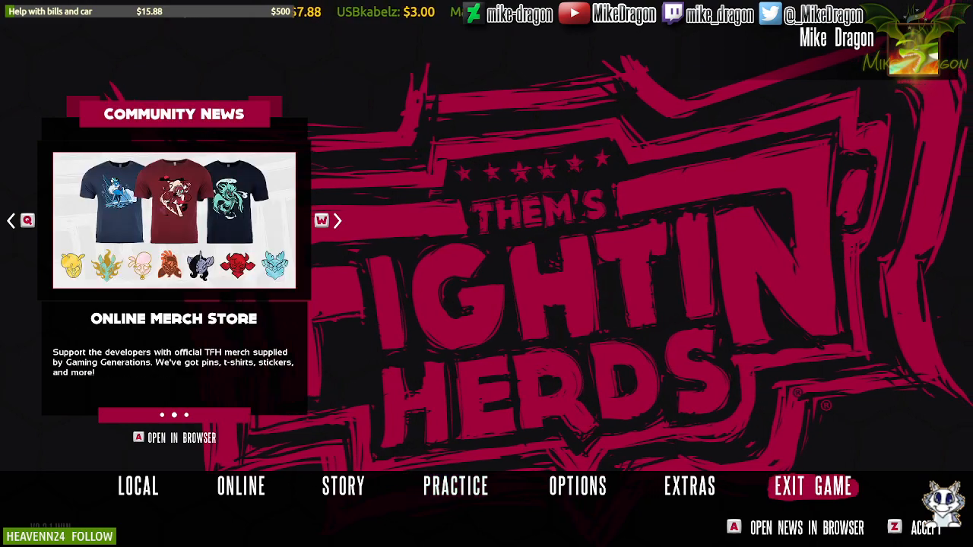
pyautogui.press('z')
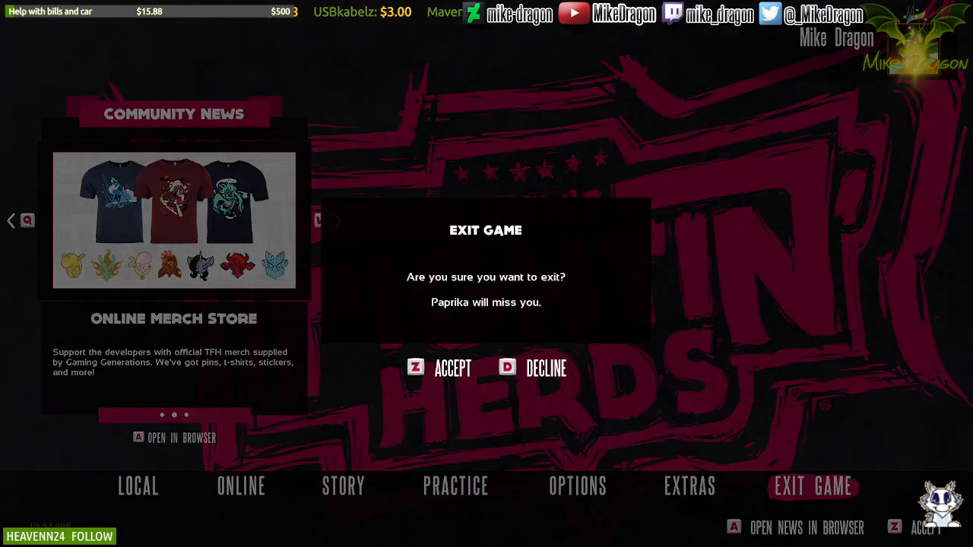
pyautogui.press('z')
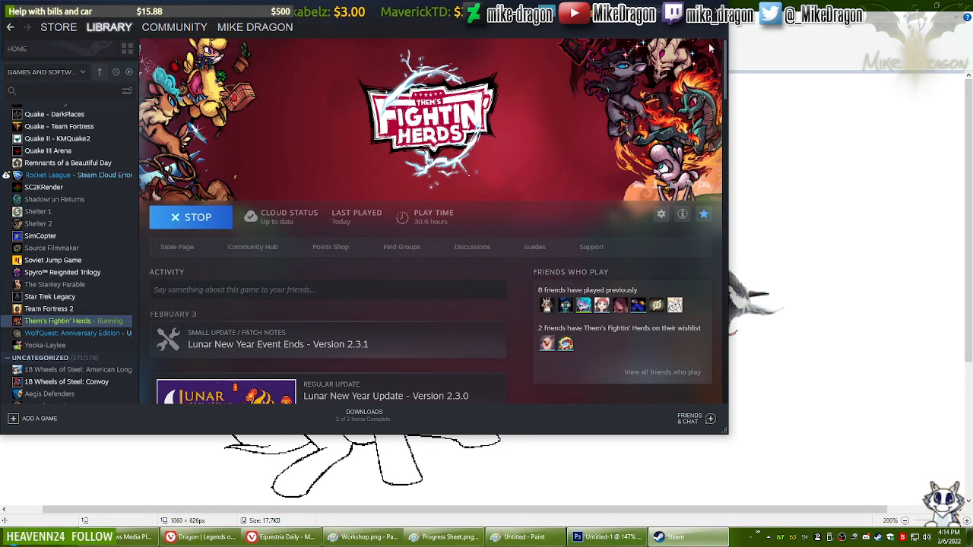
pyautogui.click(720, 7)
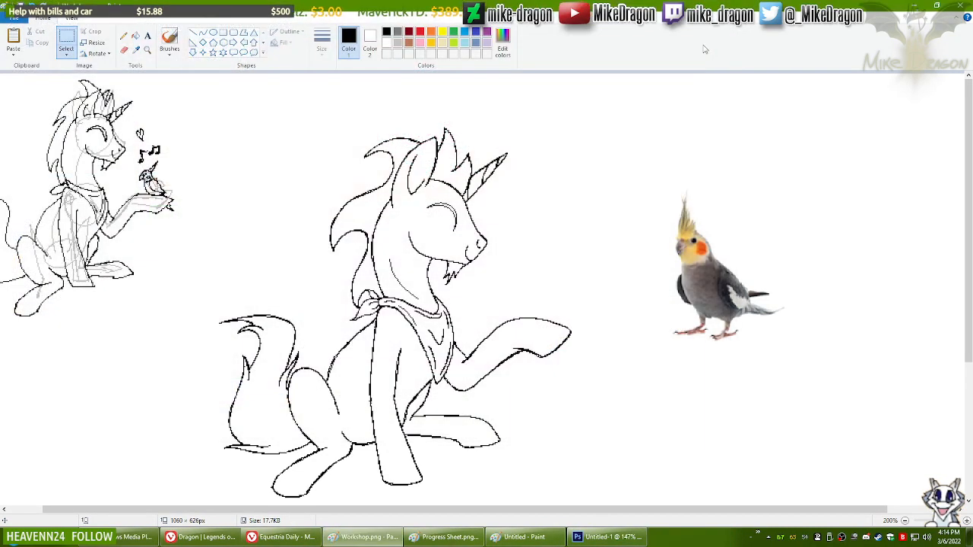
pyautogui.click(74, 38)
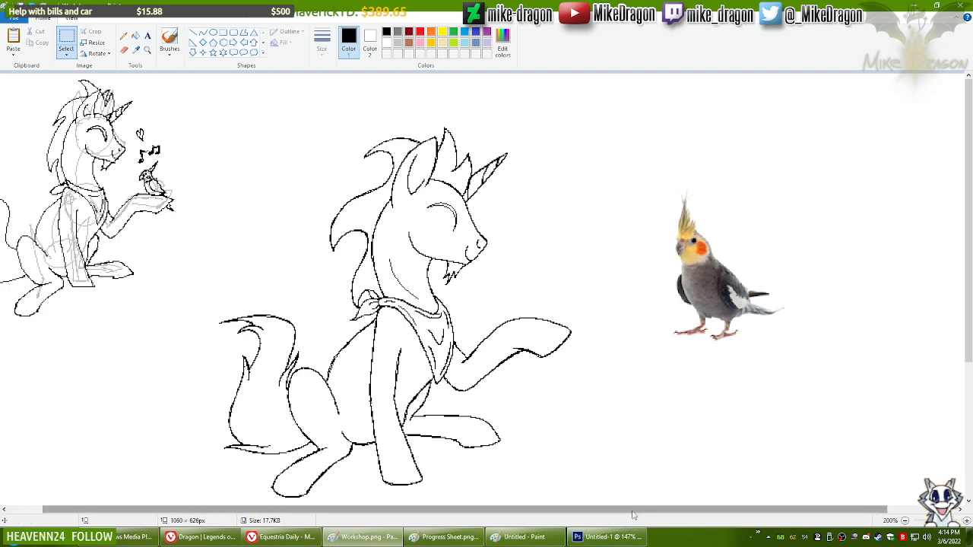
pyautogui.moveTo(629, 515); pyautogui.dragTo(664, 514)
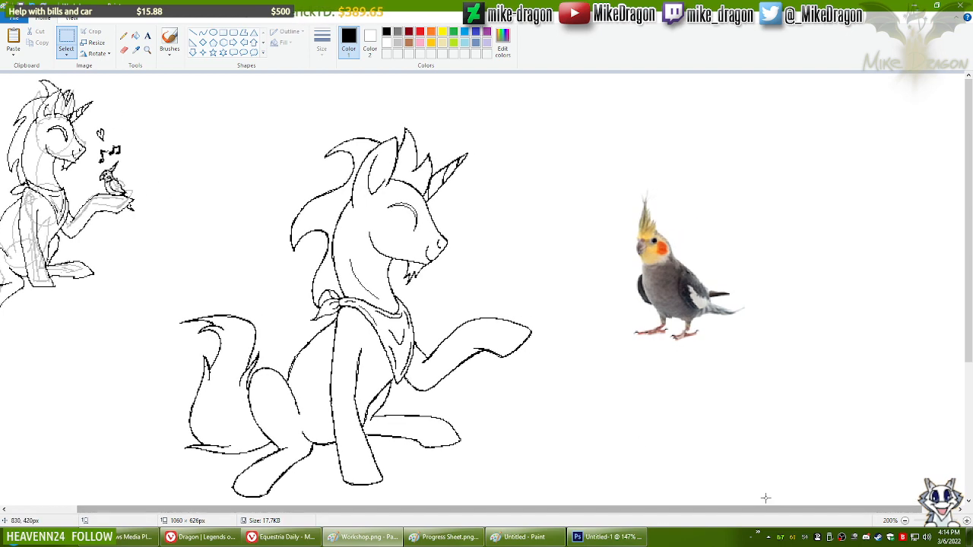
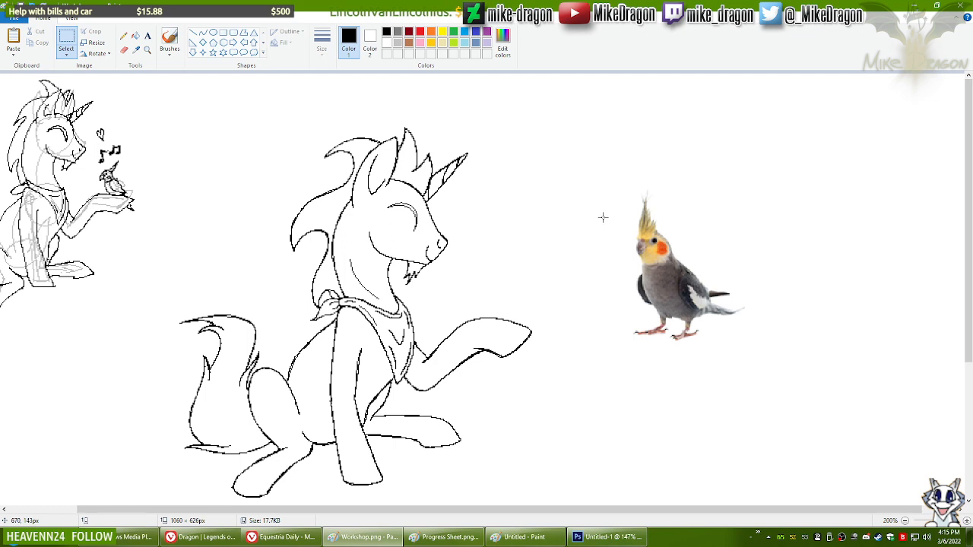
pyautogui.click(123, 36)
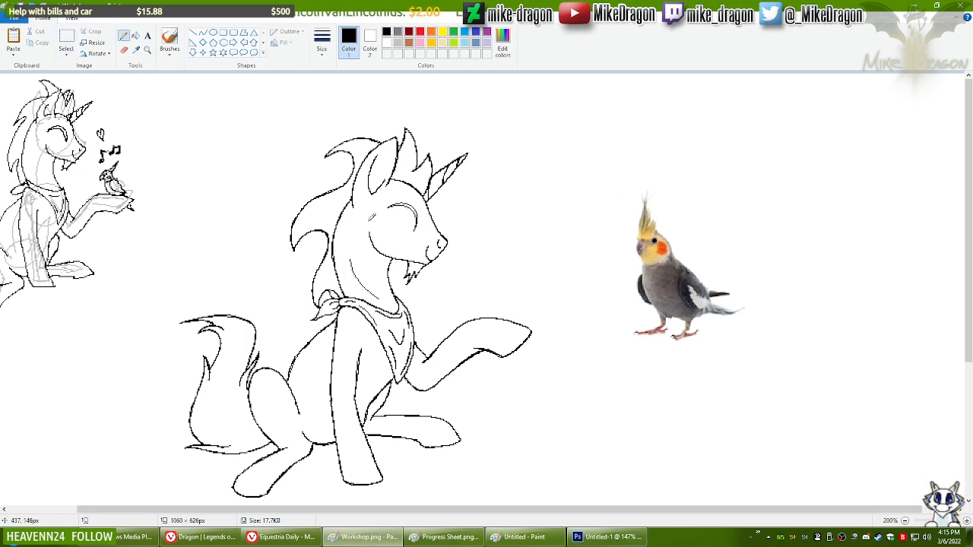
pyautogui.click(452, 536)
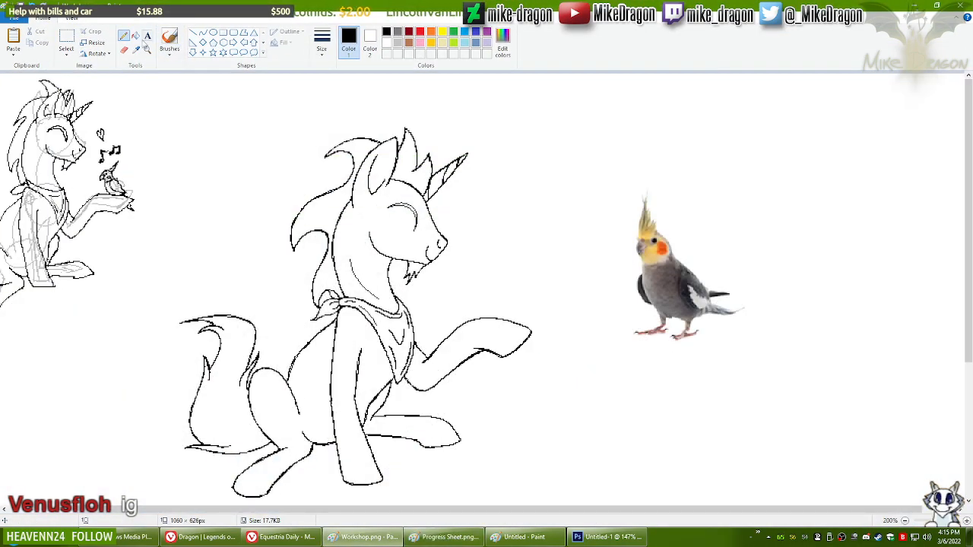
# Step: Recolour the large unicorn's black outlines brown with an enlarged Eraser, using black as Color 1 and brown as Color 2
pyautogui.click(125, 50)
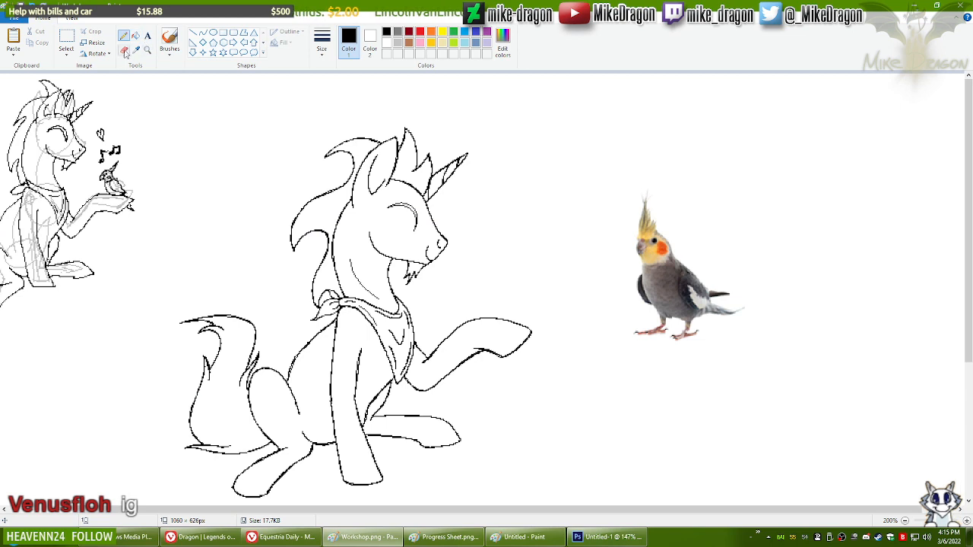
pyautogui.click(369, 42)
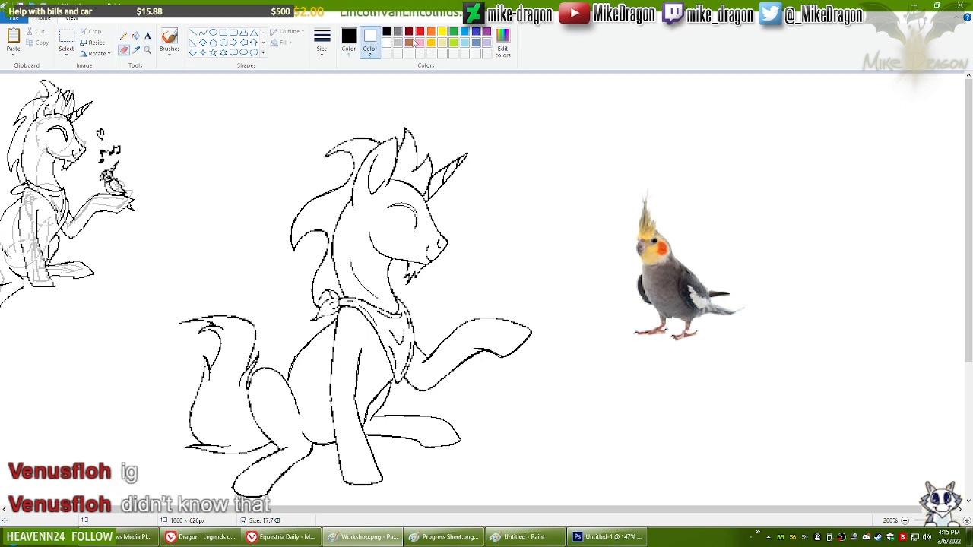
pyautogui.click(351, 44)
pyautogui.click(240, 125)
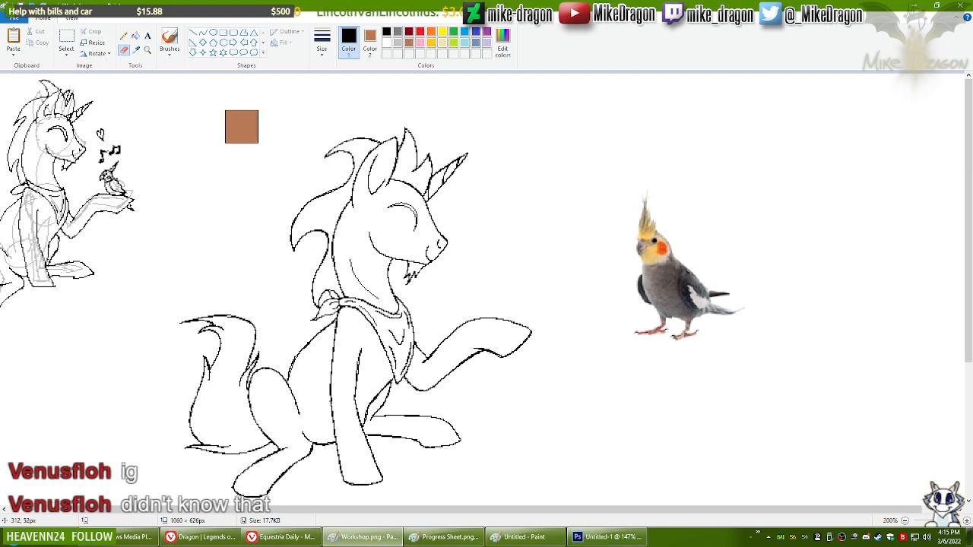
pyautogui.hotkey('ctrl', '+')
pyautogui.hotkey('ctrl', '+')
pyautogui.hotkey('ctrl', '+')
pyautogui.hotkey('ctrl', '+')
pyautogui.hotkey('ctrl', '+')
pyautogui.hotkey('ctrl', '+')
pyautogui.hotkey('ctrl', '+')
pyautogui.hotkey('ctrl', '+')
pyautogui.hotkey('ctrl', '+')
pyautogui.hotkey('ctrl', '+')
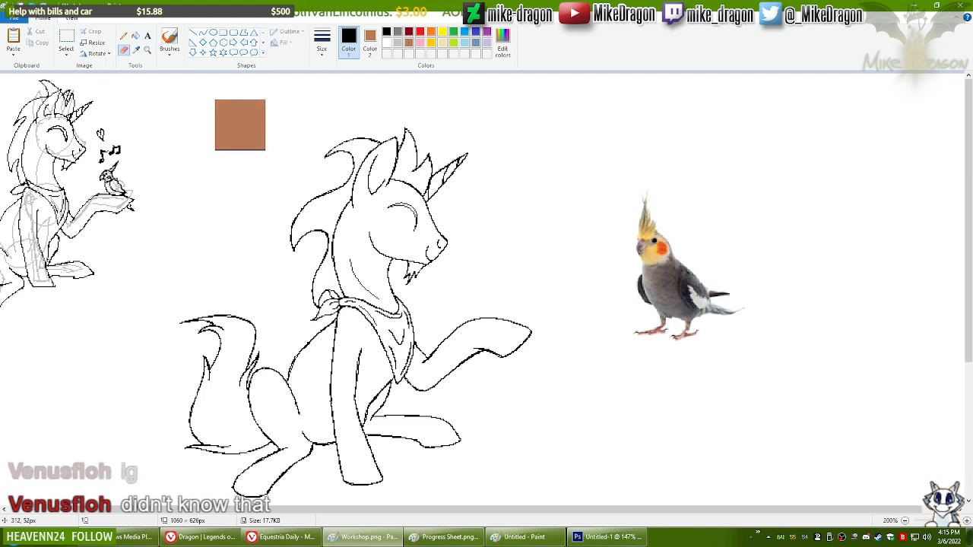
pyautogui.moveTo(426, 137)
pyautogui.mouseDown()
pyautogui.moveTo(357, 156)
pyautogui.moveTo(387, 184)
pyautogui.moveTo(347, 163)
pyautogui.moveTo(314, 261)
pyautogui.moveTo(368, 295)
pyautogui.moveTo(354, 294)
pyautogui.moveTo(345, 323)
pyautogui.moveTo(413, 374)
pyautogui.moveTo(413, 353)
pyautogui.moveTo(333, 380)
pyautogui.moveTo(278, 369)
pyautogui.moveTo(245, 396)
pyautogui.moveTo(220, 388)
pyautogui.moveTo(203, 418)
pyautogui.moveTo(224, 462)
pyautogui.moveTo(231, 442)
pyautogui.moveTo(259, 469)
pyautogui.moveTo(231, 483)
pyautogui.moveTo(284, 459)
pyautogui.moveTo(387, 368)
pyautogui.moveTo(448, 371)
pyautogui.moveTo(454, 410)
pyautogui.moveTo(485, 392)
pyautogui.moveTo(514, 396)
pyautogui.moveTo(487, 427)
pyautogui.mouseUp()
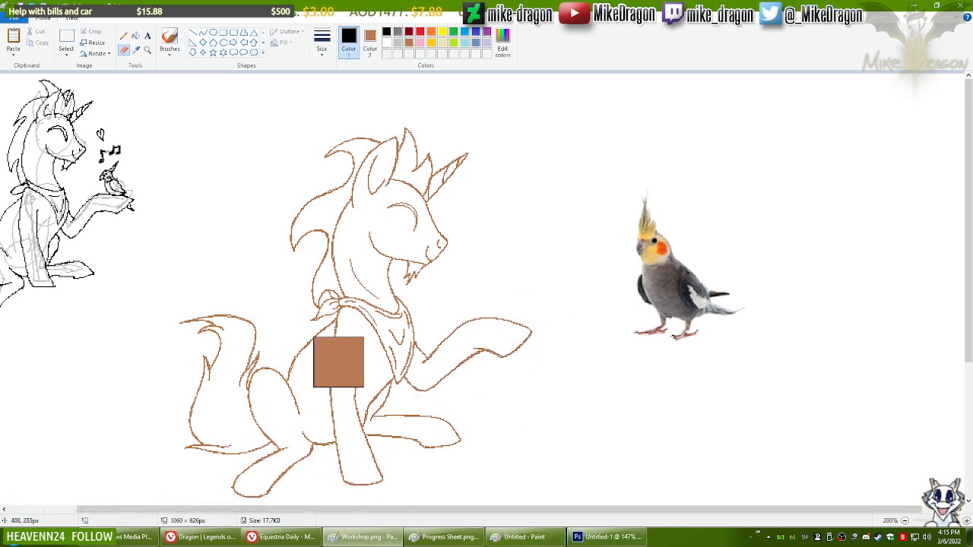
# Step: Pick the canvas white as Color 2 and set Color 1 to dark grey for the Pencil
pyautogui.click(137, 49)
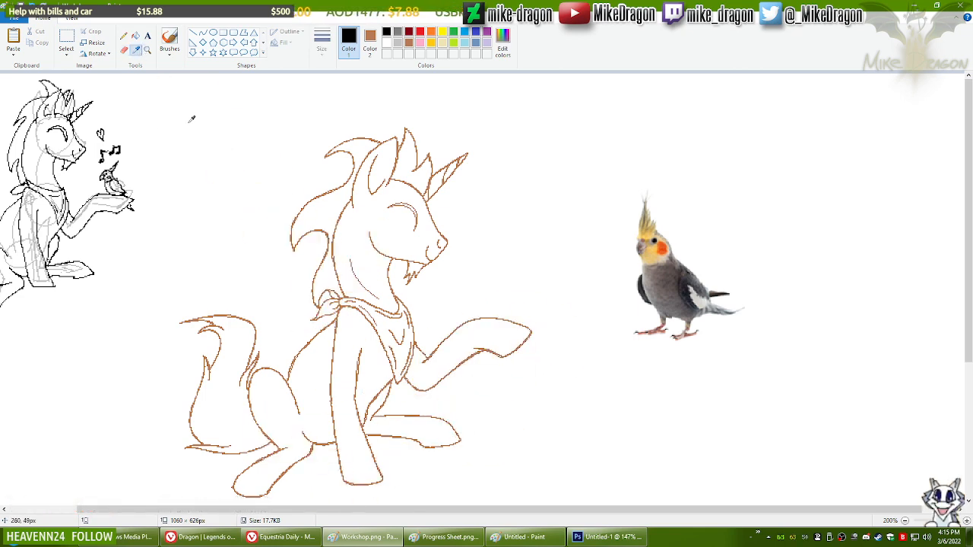
pyautogui.rightClick(191, 119)
pyautogui.click(124, 35)
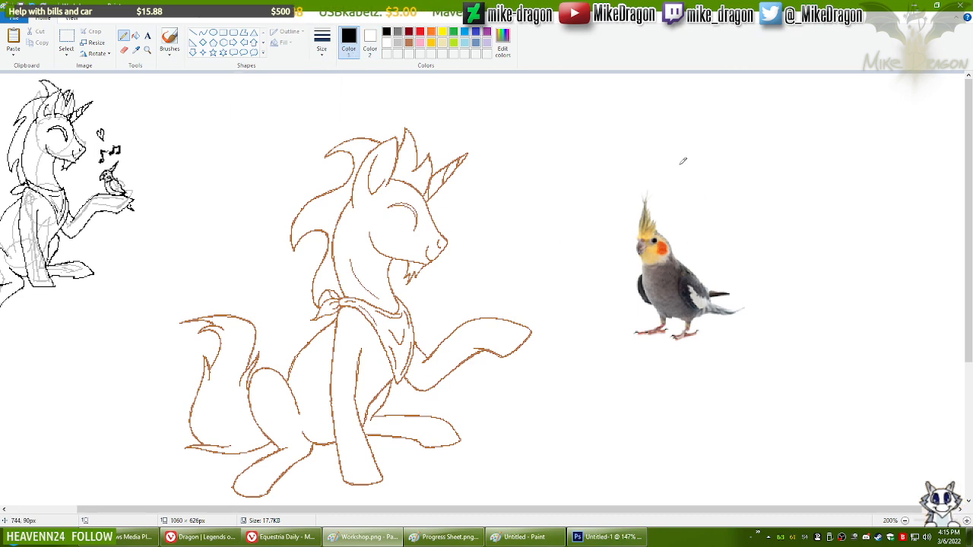
pyautogui.click(400, 35)
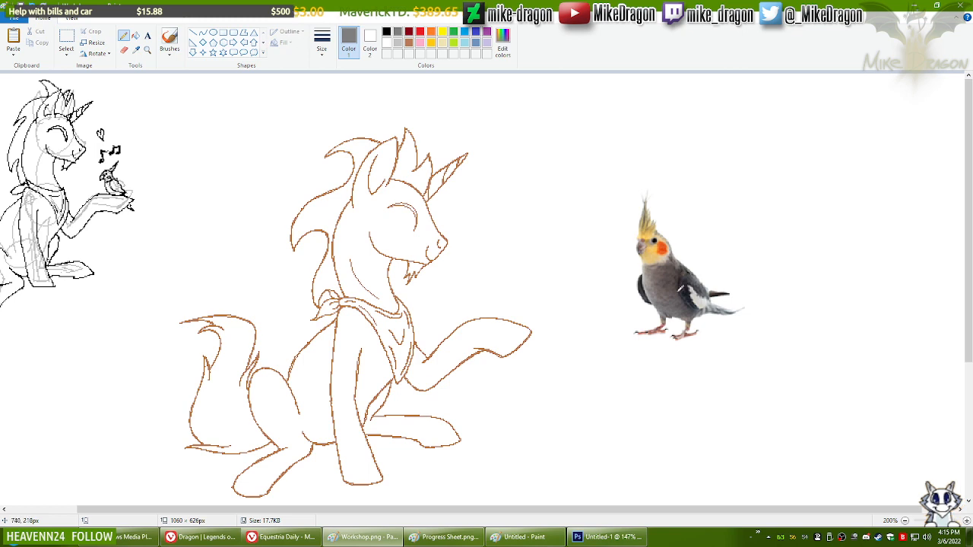
# Step: Try the cockatiel photo on the unicorn's raised hoof, and move it back onto the blank canvas beside the drawing
pyautogui.click(66, 42)
pyautogui.moveTo(594, 170); pyautogui.dragTo(822, 404)
pyautogui.moveTo(789, 364); pyautogui.dragTo(618, 366)
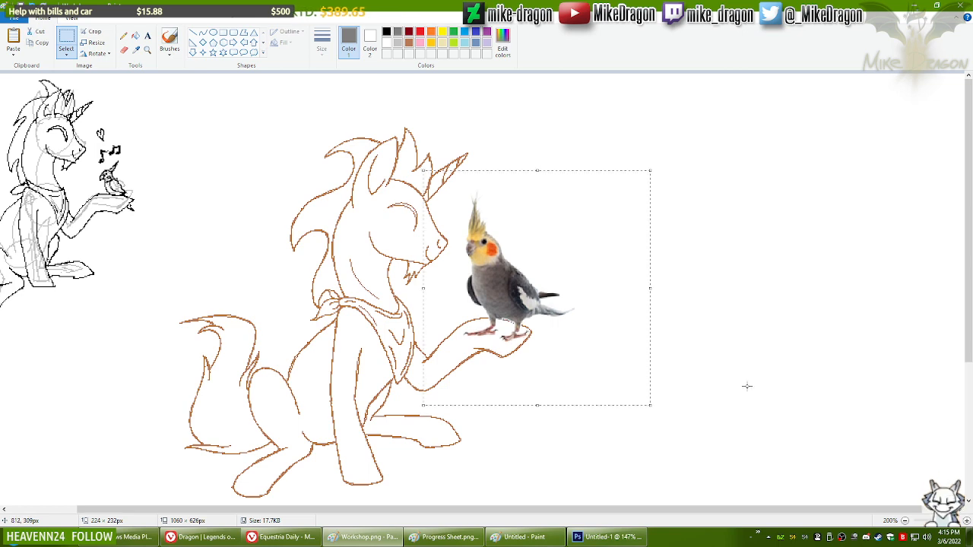
pyautogui.moveTo(600, 357); pyautogui.dragTo(605, 345)
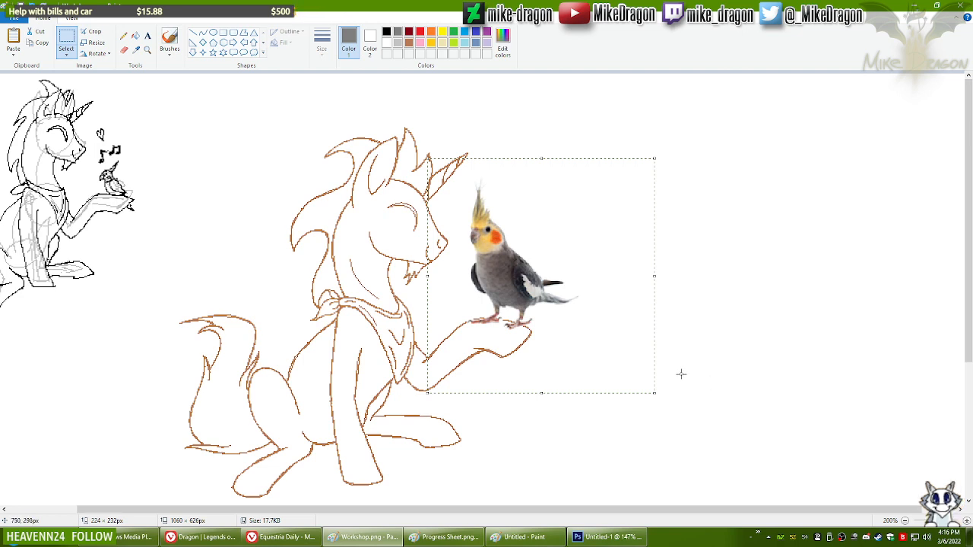
pyautogui.moveTo(576, 326); pyautogui.dragTo(772, 334)
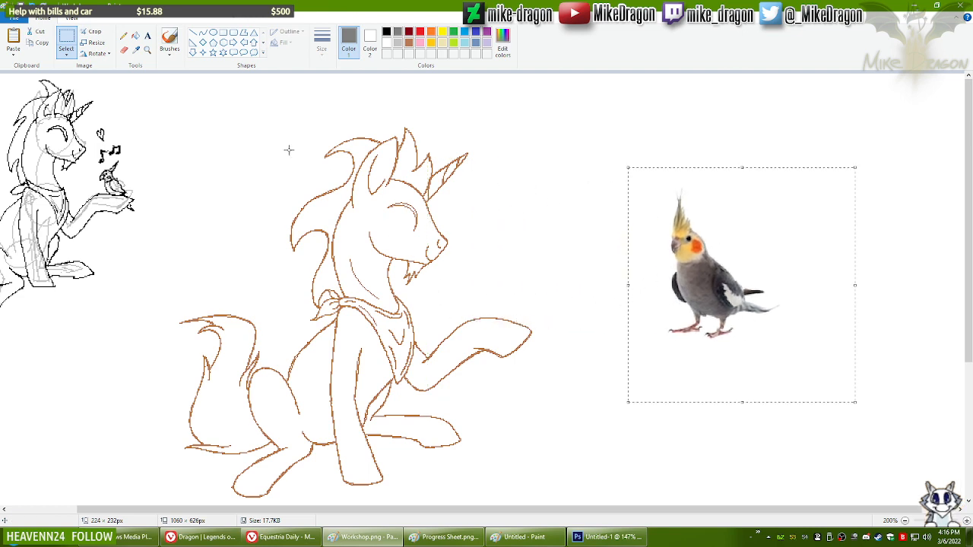
# Step: Sketch a small cockatiel perched on the raised hoof in grey Pencil, with round head, oval body, folded wing, long tail and pointed crest
pyautogui.click(124, 37)
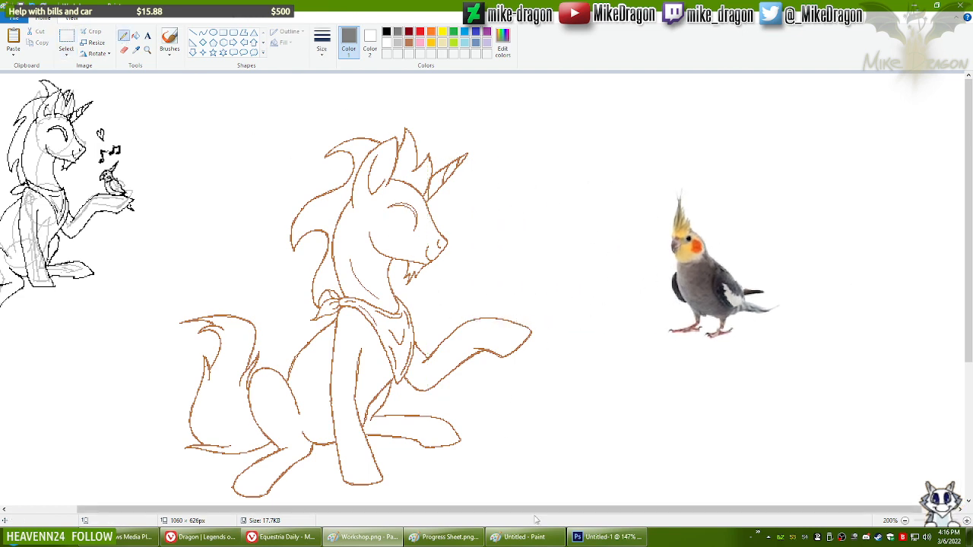
pyautogui.moveTo(538, 511); pyautogui.dragTo(517, 511)
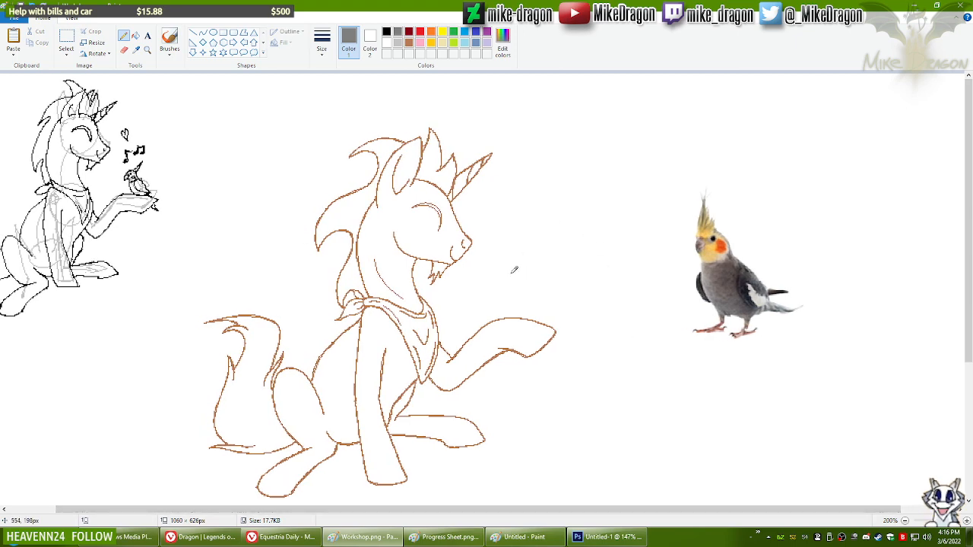
pyautogui.moveTo(521, 274)
pyautogui.mouseDown()
pyautogui.moveTo(526, 283)
pyautogui.moveTo(523, 270)
pyautogui.mouseUp()
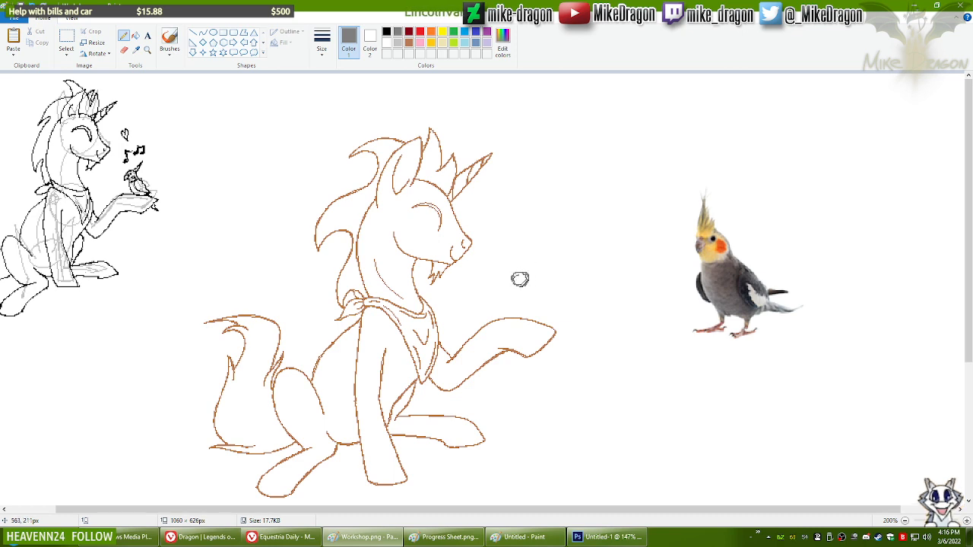
pyautogui.moveTo(521, 286)
pyautogui.mouseDown()
pyautogui.moveTo(534, 309)
pyautogui.moveTo(550, 302)
pyautogui.moveTo(535, 278)
pyautogui.moveTo(527, 299)
pyautogui.moveTo(540, 313)
pyautogui.moveTo(541, 285)
pyautogui.mouseUp()
pyautogui.hotkey('ctrl', 'z')
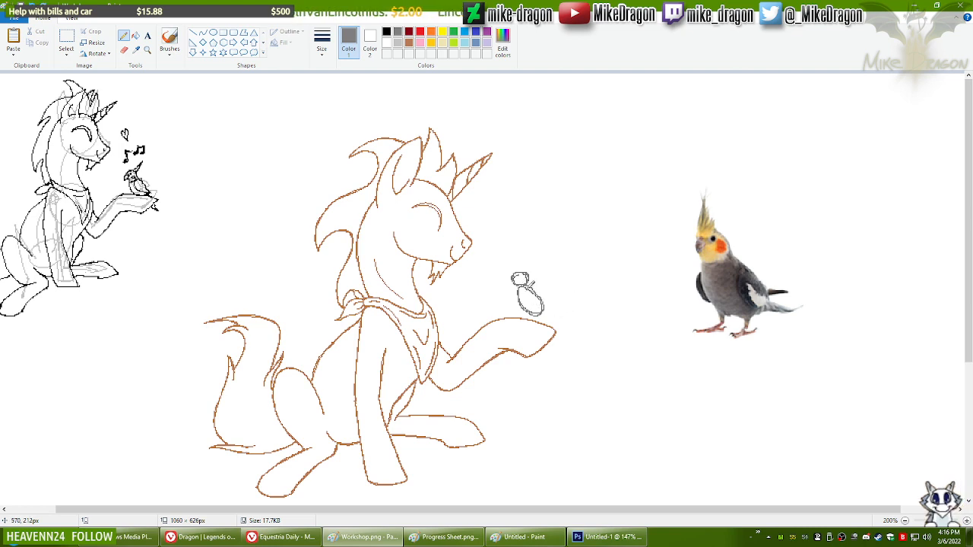
pyautogui.moveTo(532, 293)
pyautogui.mouseDown()
pyautogui.moveTo(561, 307)
pyautogui.moveTo(541, 292)
pyautogui.moveTo(558, 309)
pyautogui.moveTo(548, 323)
pyautogui.moveTo(565, 341)
pyautogui.moveTo(541, 310)
pyautogui.moveTo(556, 346)
pyautogui.mouseUp()
pyautogui.moveTo(542, 313); pyautogui.dragTo(558, 339)
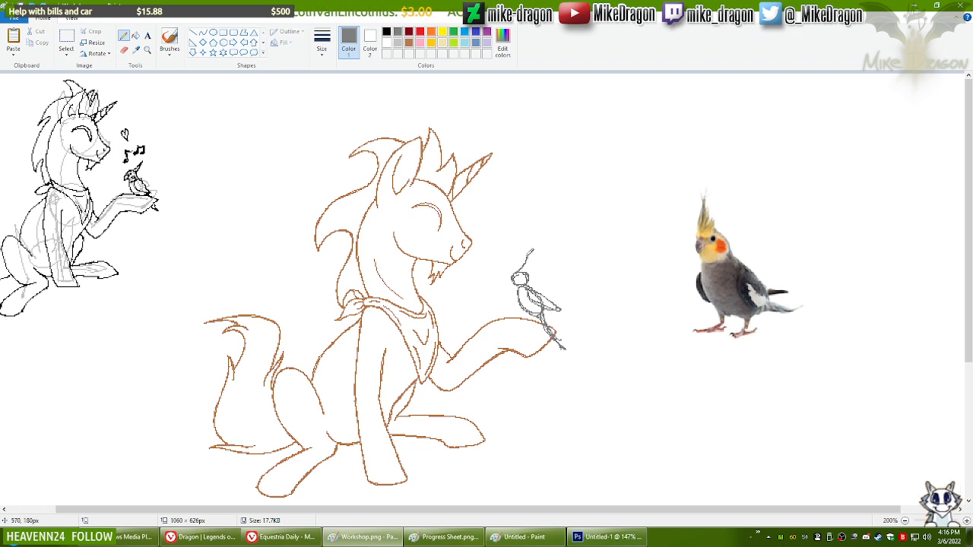
pyautogui.moveTo(528, 256); pyautogui.dragTo(523, 270)
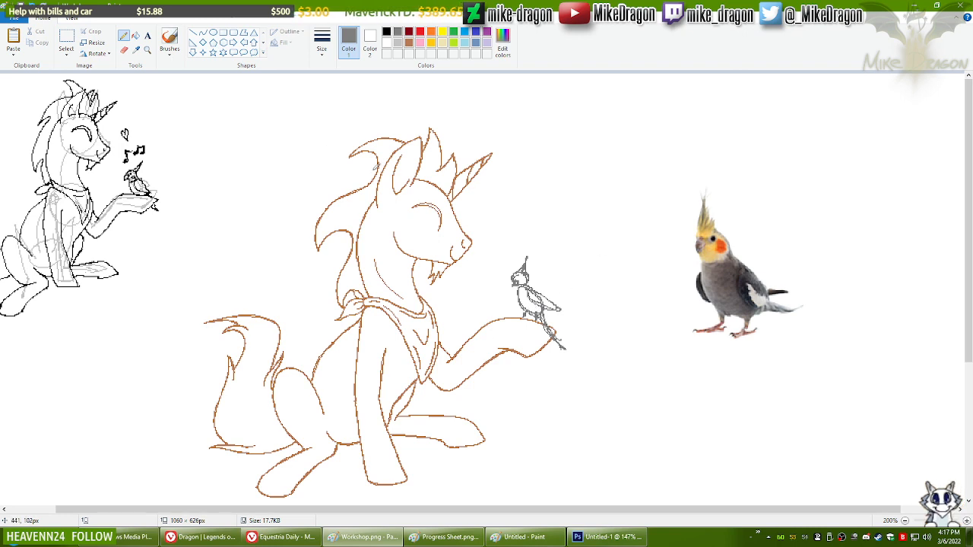
# Step: Copy an area of about 208 × 224 px around the bird sketch and raised hoof
pyautogui.click(66, 42)
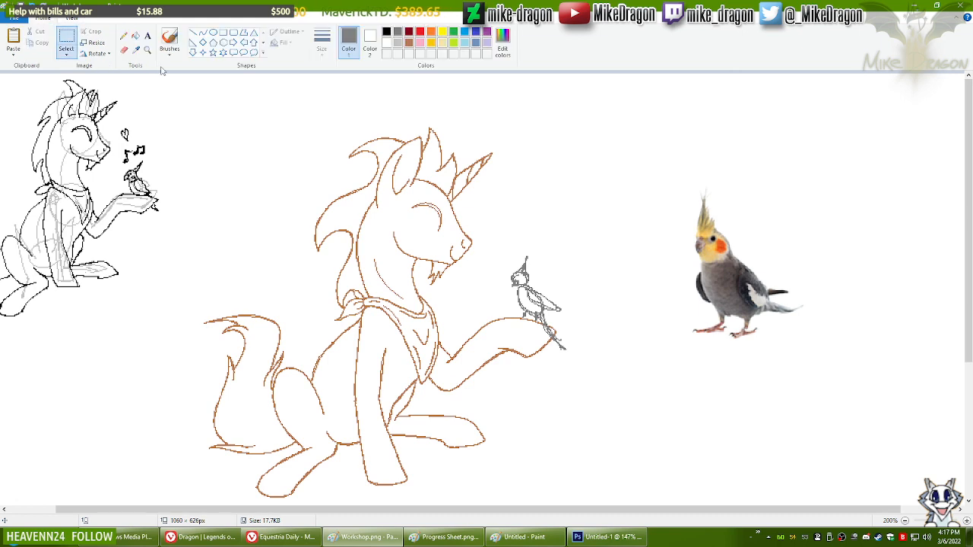
pyautogui.moveTo(607, 243); pyautogui.dragTo(462, 383)
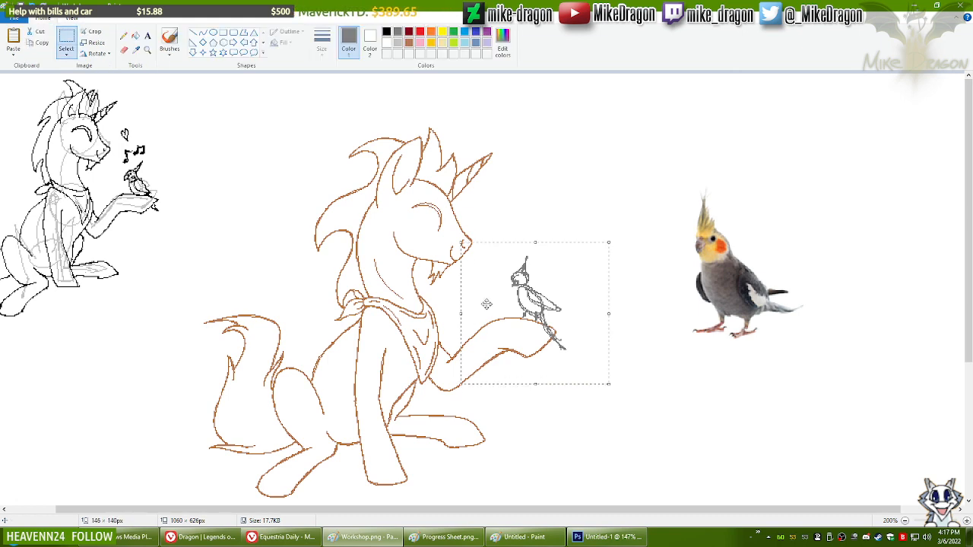
pyautogui.click(439, 192)
pyautogui.moveTo(439, 192); pyautogui.dragTo(649, 418)
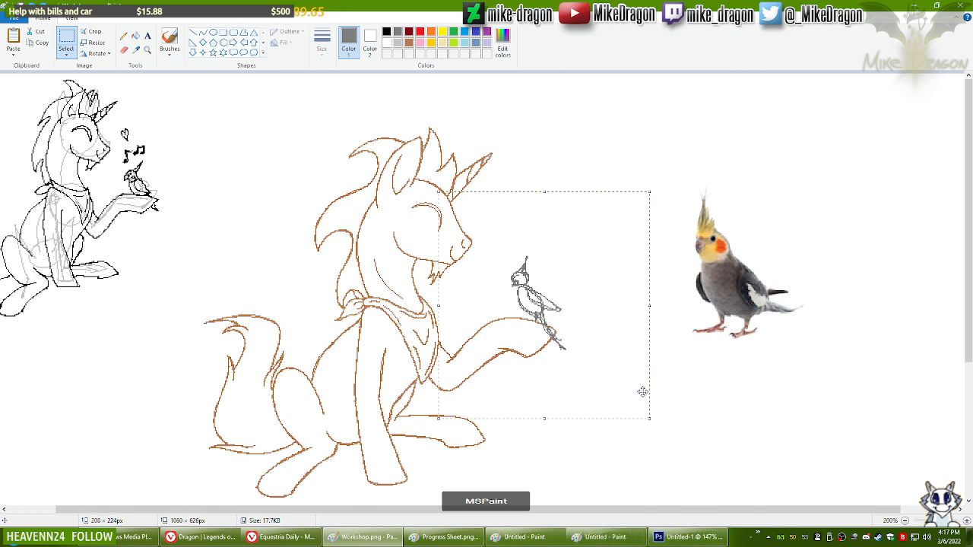
# Step: Close the spare blank Paint window and paste the copied bird area into the remaining untitled canvas
pyautogui.click(599, 537)
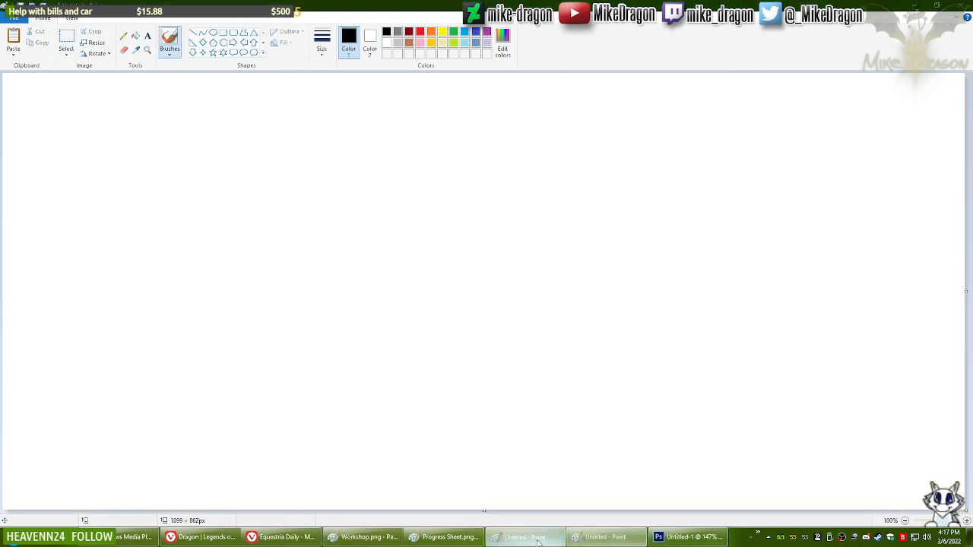
pyautogui.click(598, 539)
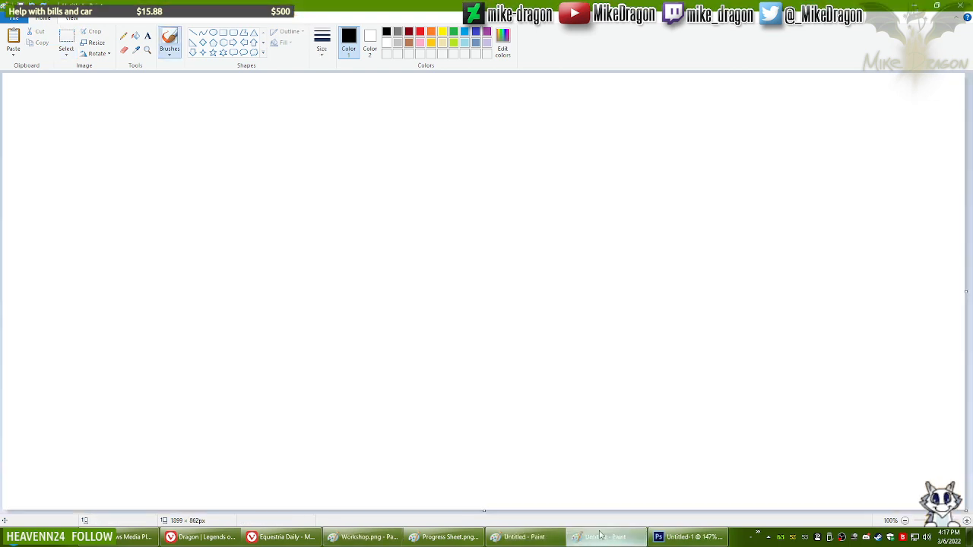
pyautogui.click(961, 6)
pyautogui.click(526, 538)
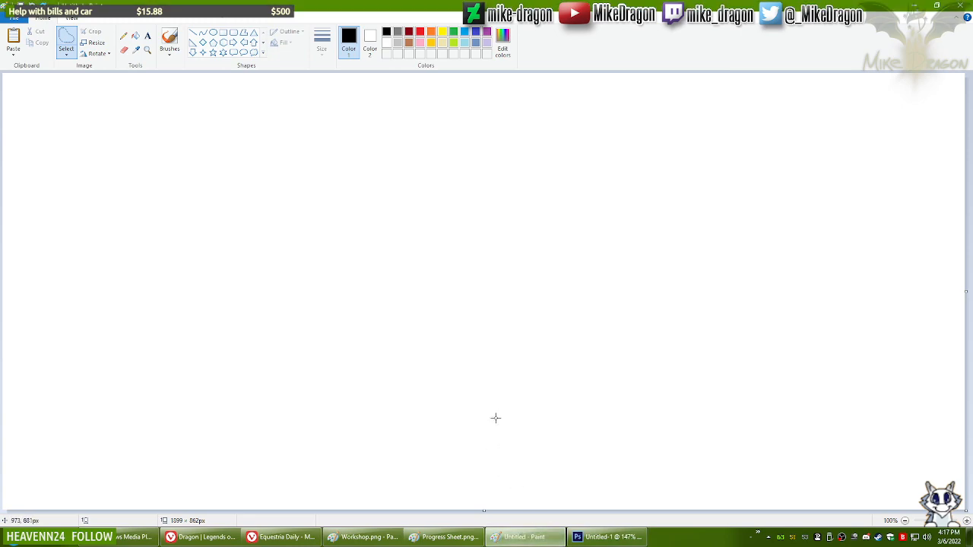
pyautogui.hotkey('ctrl', 'v')
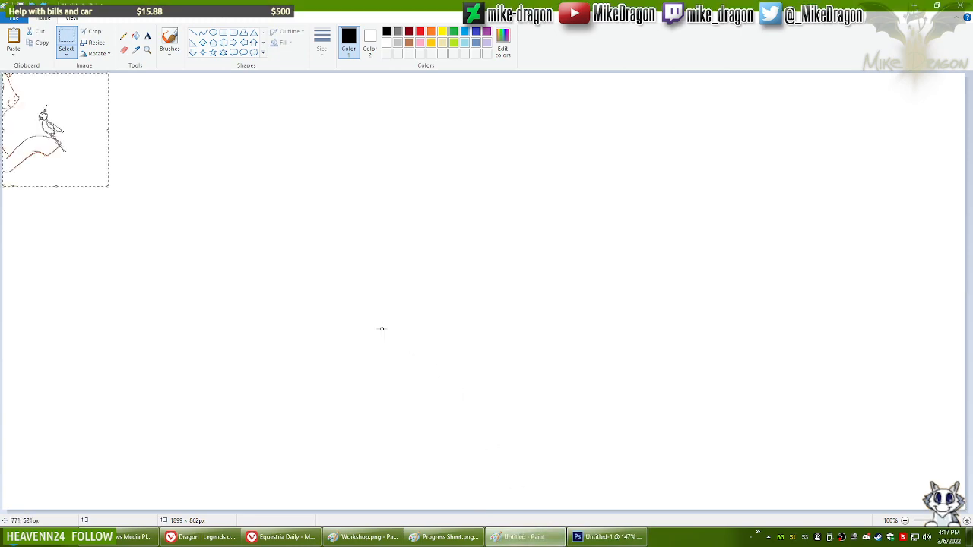
pyautogui.click(318, 276)
# Step: Save the new canvas as a PNG named "Cocktiel Progress Sheet" in the A Birdie Told Me folder
pyautogui.hotkey('ctrl', 's')
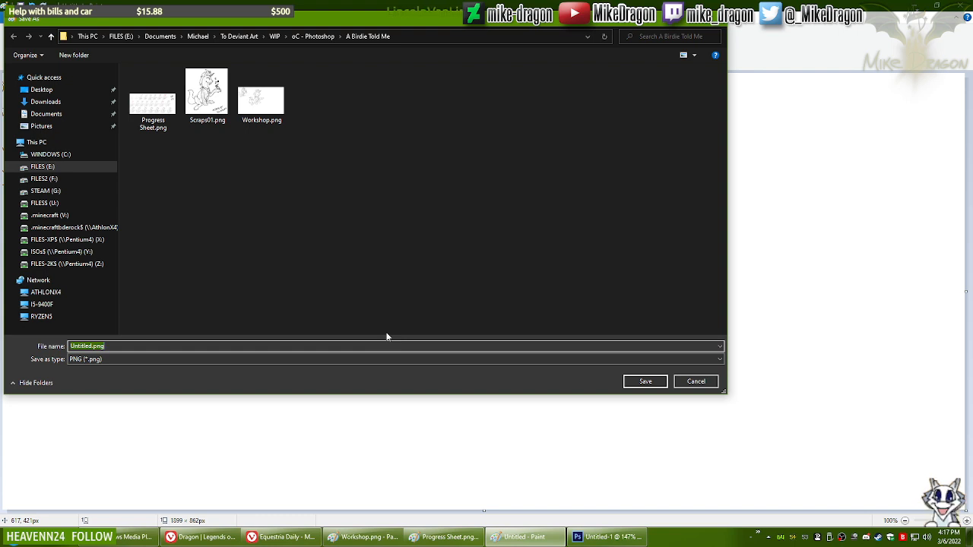
pyautogui.write('Cocktiel')
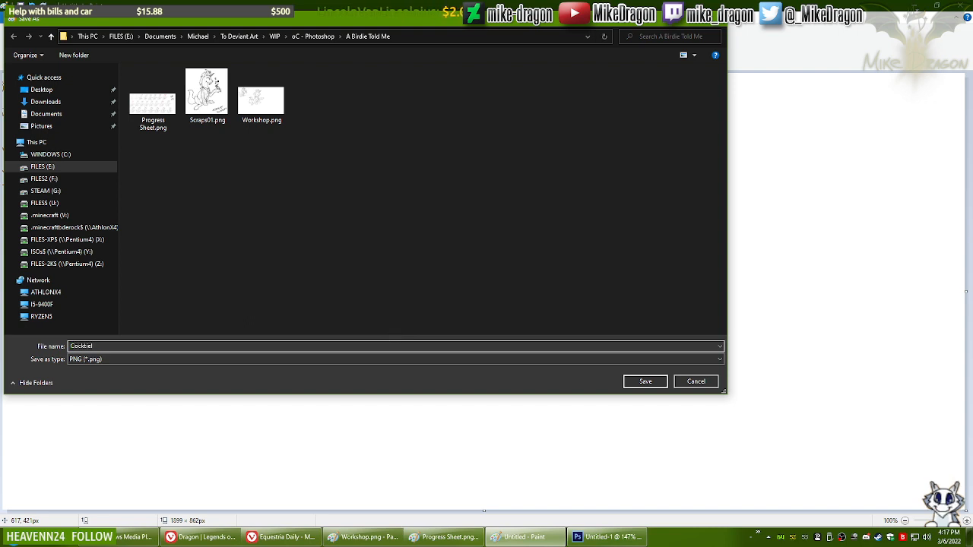
pyautogui.write(' Progress Sheet')
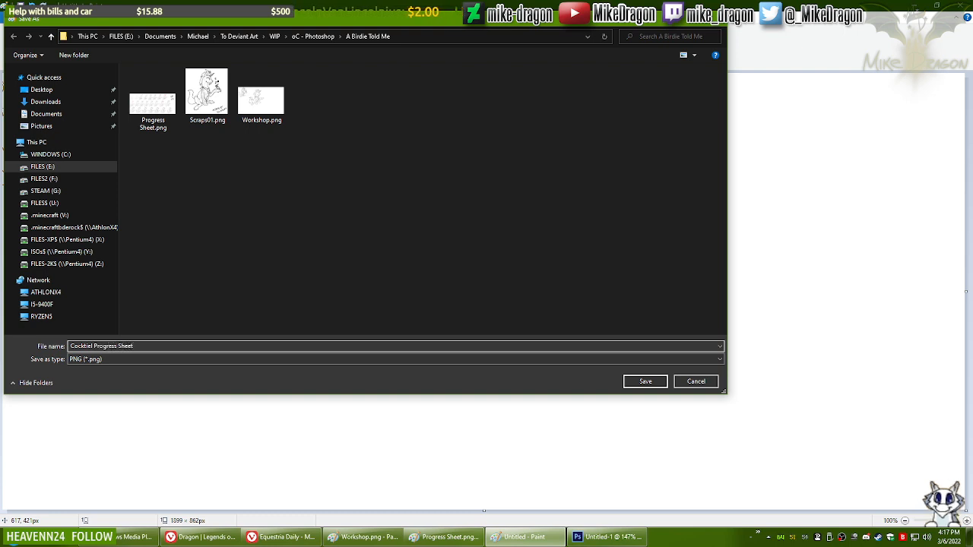
pyautogui.press('Return')
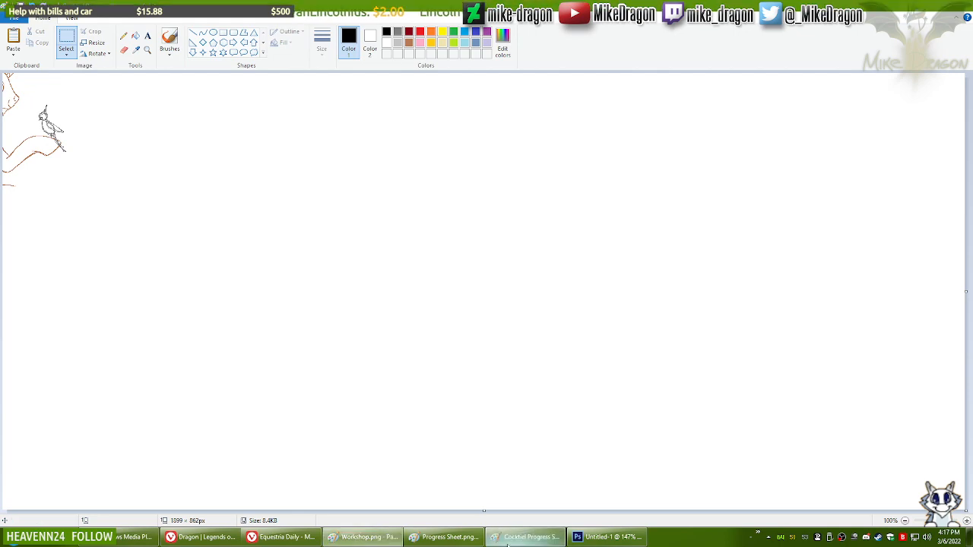
# Step: In Workshop.png, handwrite "I'm cute." in black Pencil above the cockatiel photo and enclose it in a speech bubble with a tail towards the bird
pyautogui.click(365, 537)
pyautogui.click(123, 36)
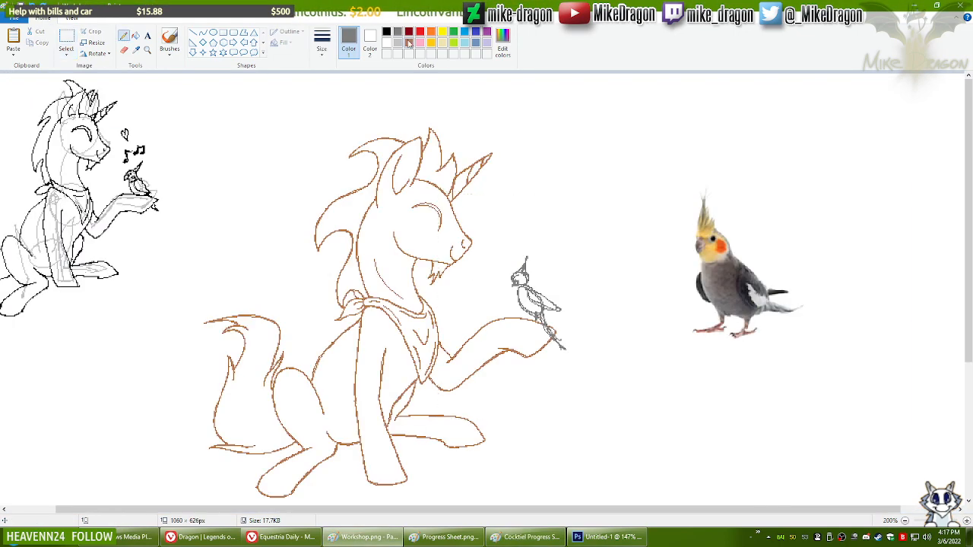
pyautogui.click(386, 31)
pyautogui.click(147, 49)
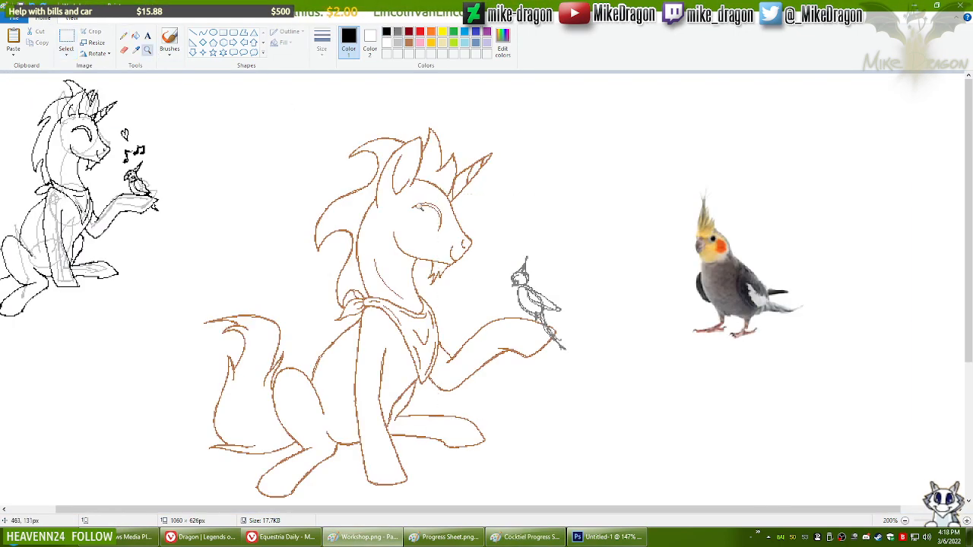
pyautogui.click(577, 257)
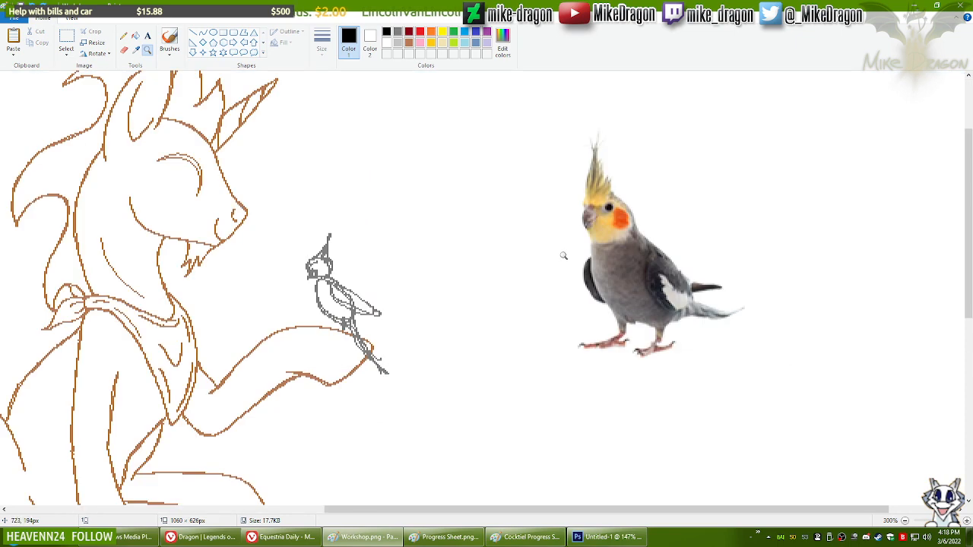
pyautogui.click(123, 36)
pyautogui.moveTo(583, 510); pyautogui.dragTo(571, 510)
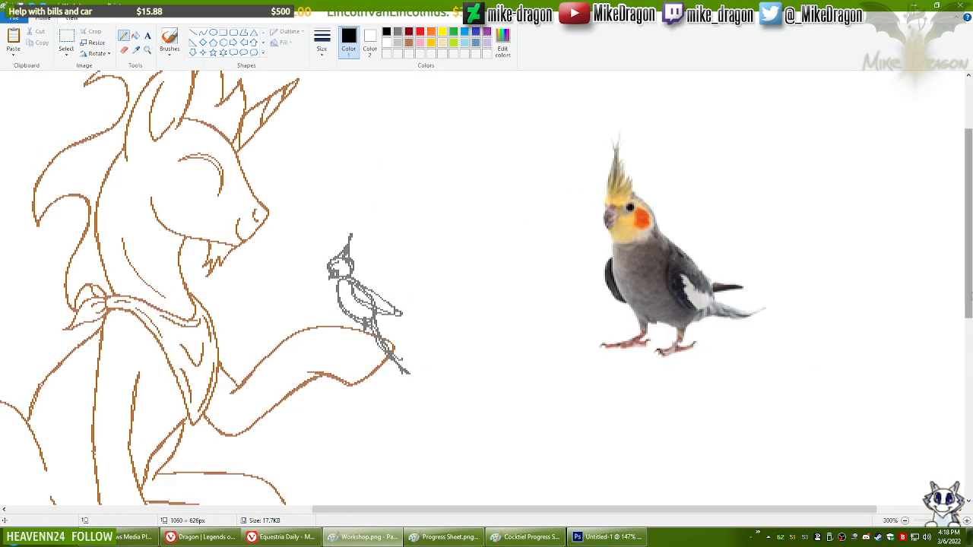
pyautogui.moveTo(969, 279); pyautogui.dragTo(969, 258)
pyautogui.moveTo(631, 511); pyautogui.dragTo(581, 510)
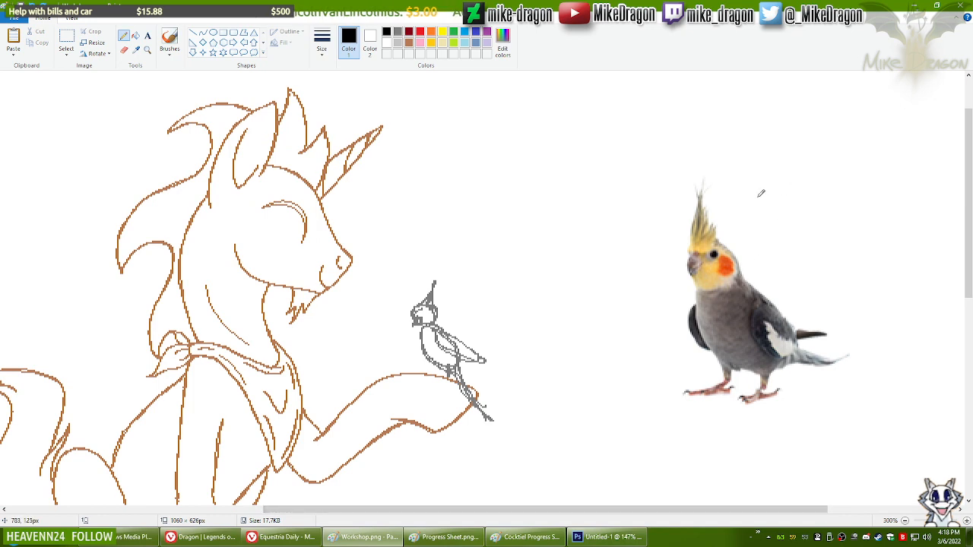
pyautogui.moveTo(758, 158)
pyautogui.mouseDown()
pyautogui.moveTo(755, 175)
pyautogui.moveTo(765, 161)
pyautogui.mouseUp()
pyautogui.moveTo(769, 171); pyautogui.dragTo(844, 172)
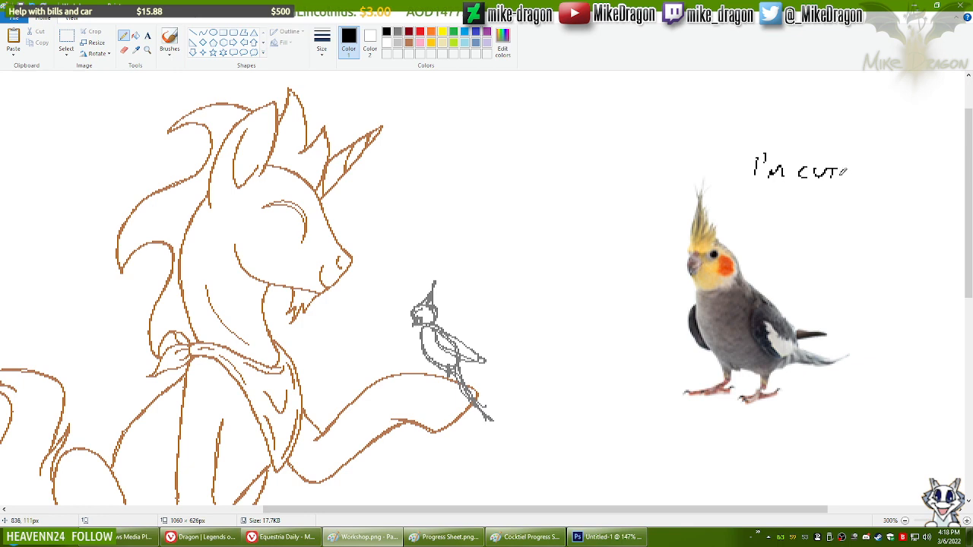
pyautogui.click(857, 176)
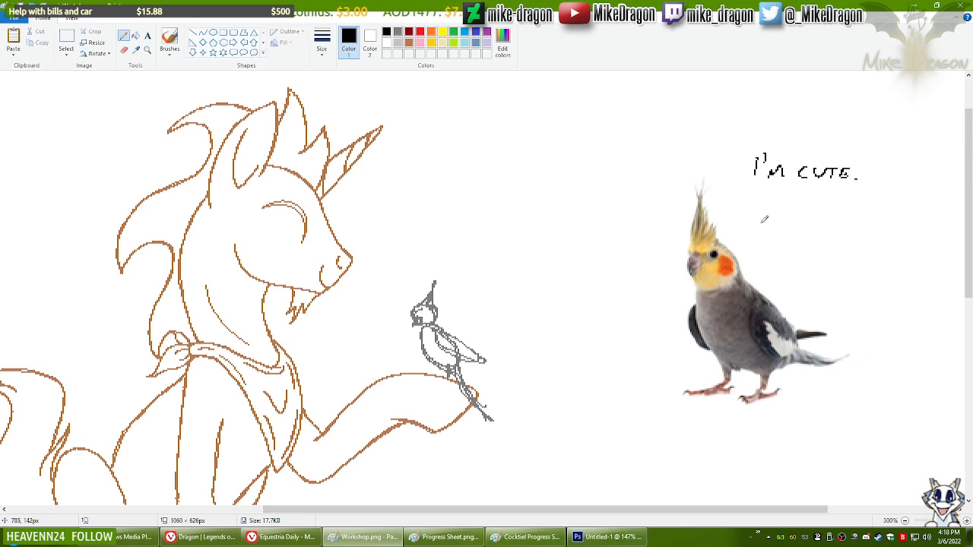
pyautogui.moveTo(753, 223); pyautogui.dragTo(782, 191)
pyautogui.moveTo(754, 226)
pyautogui.mouseDown()
pyautogui.moveTo(796, 184)
pyautogui.moveTo(874, 170)
pyautogui.moveTo(876, 144)
pyautogui.moveTo(767, 140)
pyautogui.moveTo(727, 173)
pyautogui.moveTo(791, 192)
pyautogui.mouseUp()
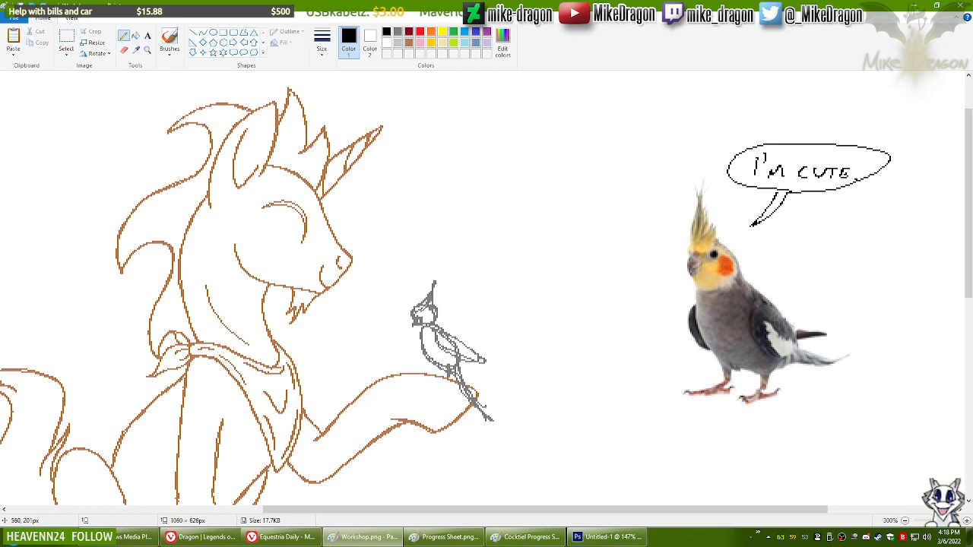
# Step: Try a black Pencil stroke over the beak of the gray bird sketch and undo it
pyautogui.click(146, 51)
pyautogui.click(485, 304)
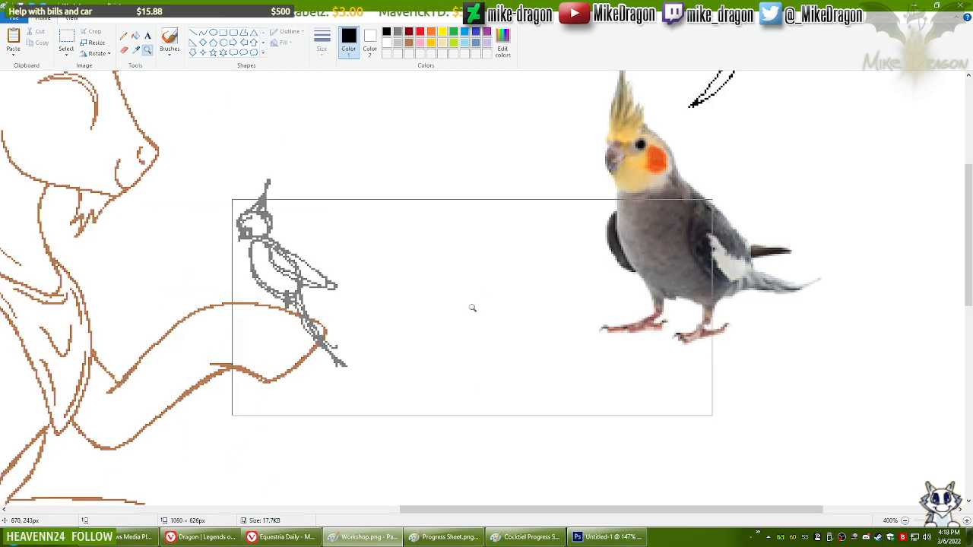
pyautogui.click(255, 149)
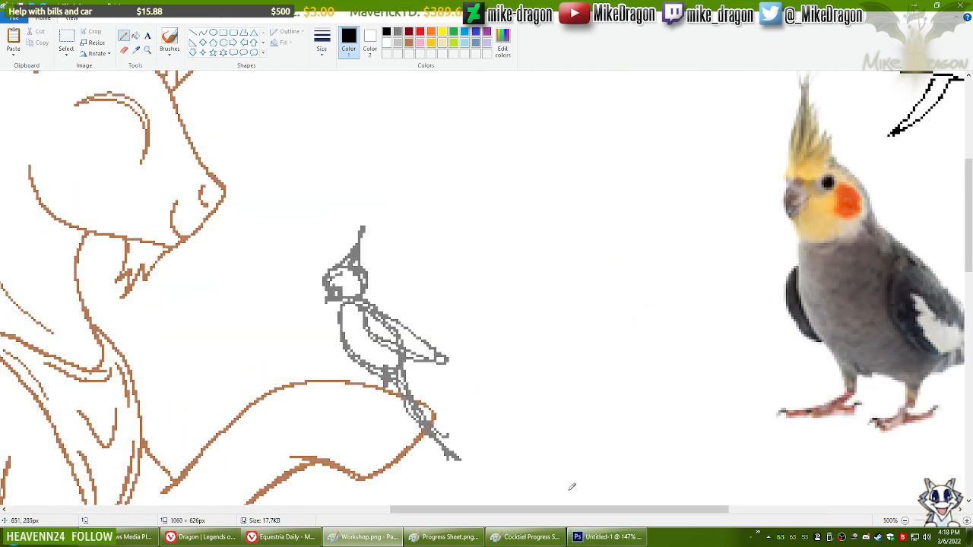
pyautogui.moveTo(565, 512); pyautogui.dragTo(555, 511)
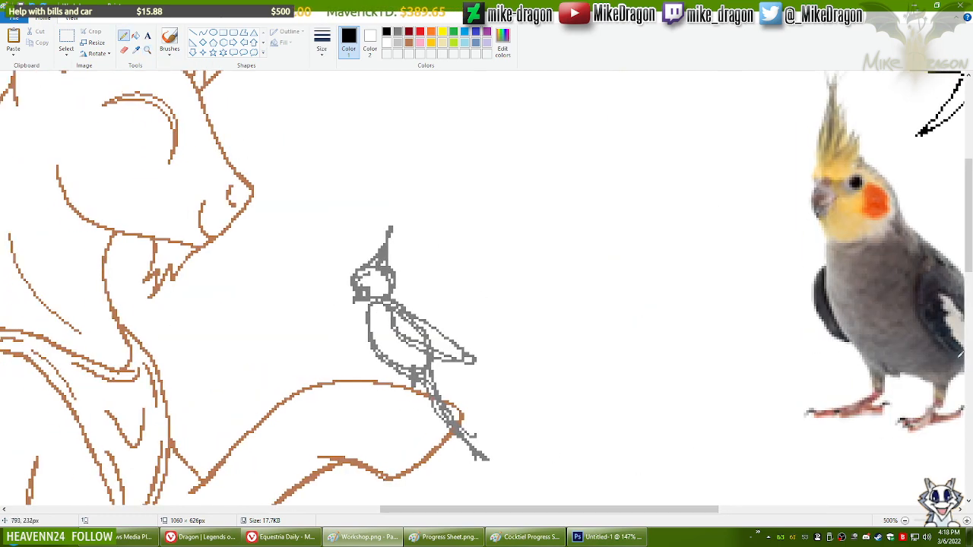
pyautogui.moveTo(969, 243); pyautogui.dragTo(969, 232)
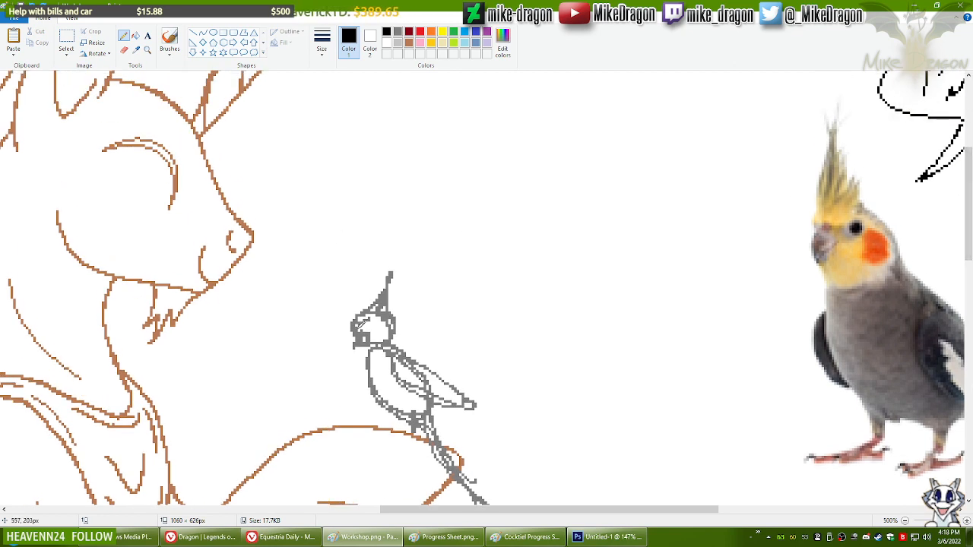
pyautogui.moveTo(362, 323); pyautogui.dragTo(354, 341)
pyautogui.hotkey('ctrl', 'z')
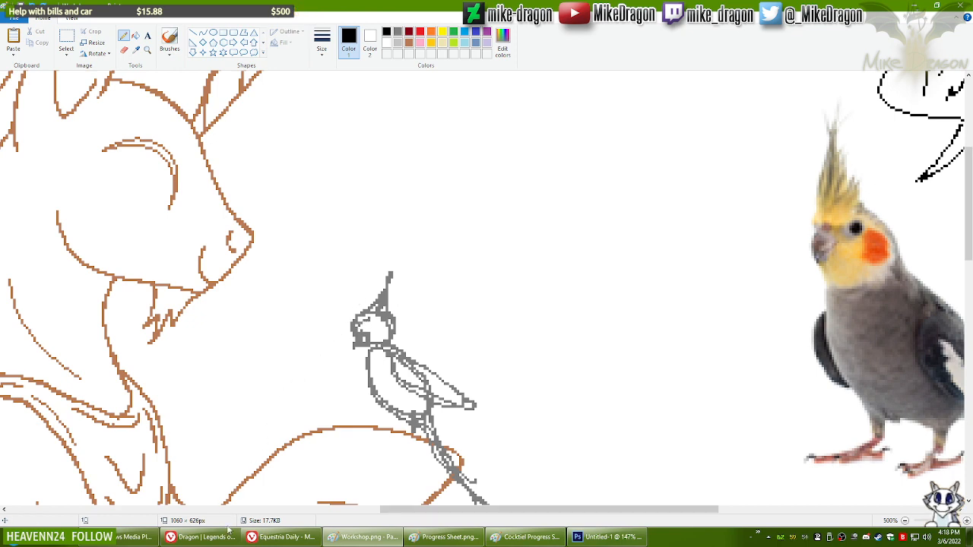
# Step: Switch to the Vivaldi browser and examine the gray cockatiel reference photo enlarged
pyautogui.click(292, 536)
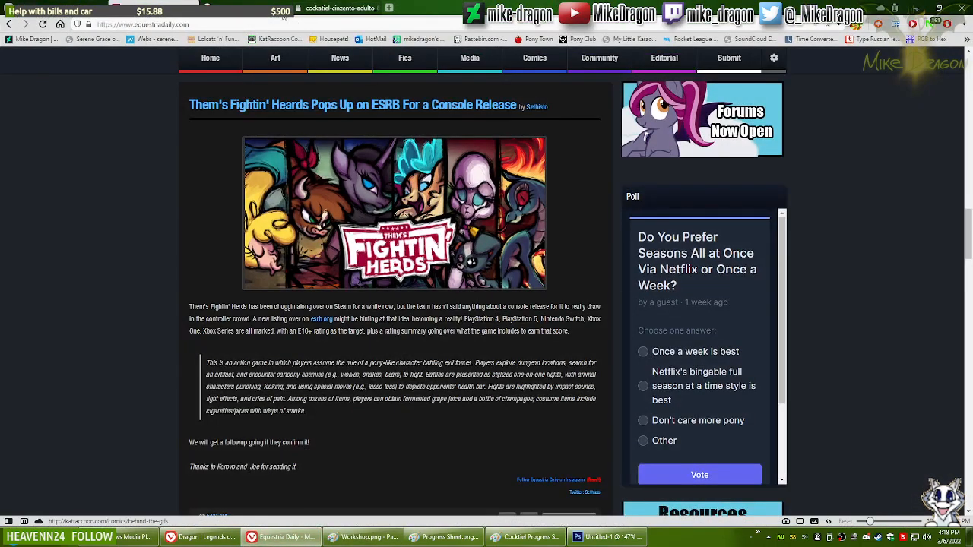
pyautogui.click(308, 8)
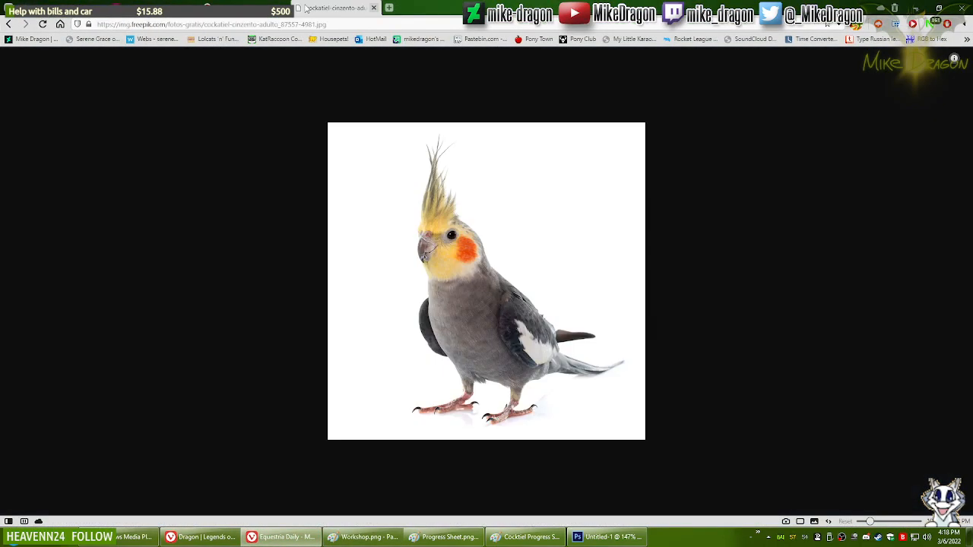
pyautogui.click(446, 262)
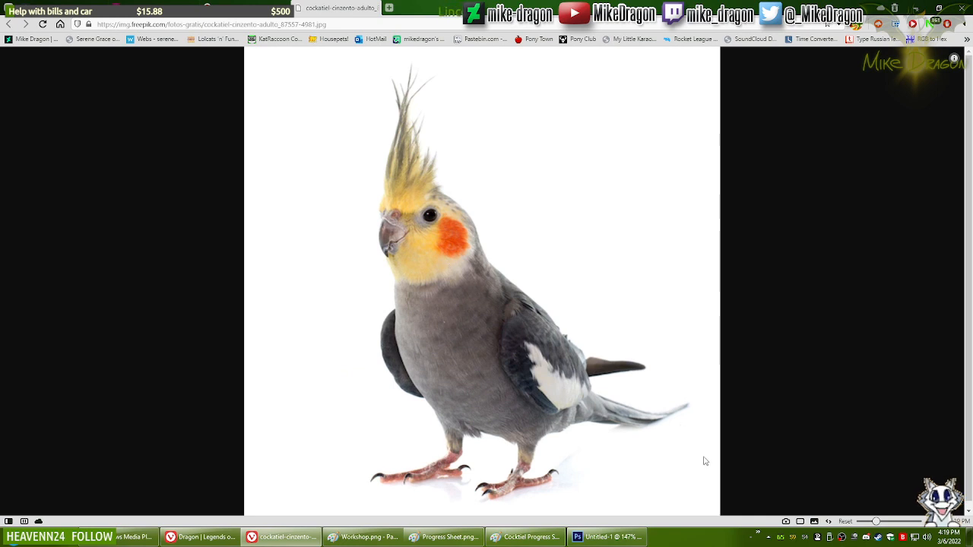
pyautogui.click(846, 522)
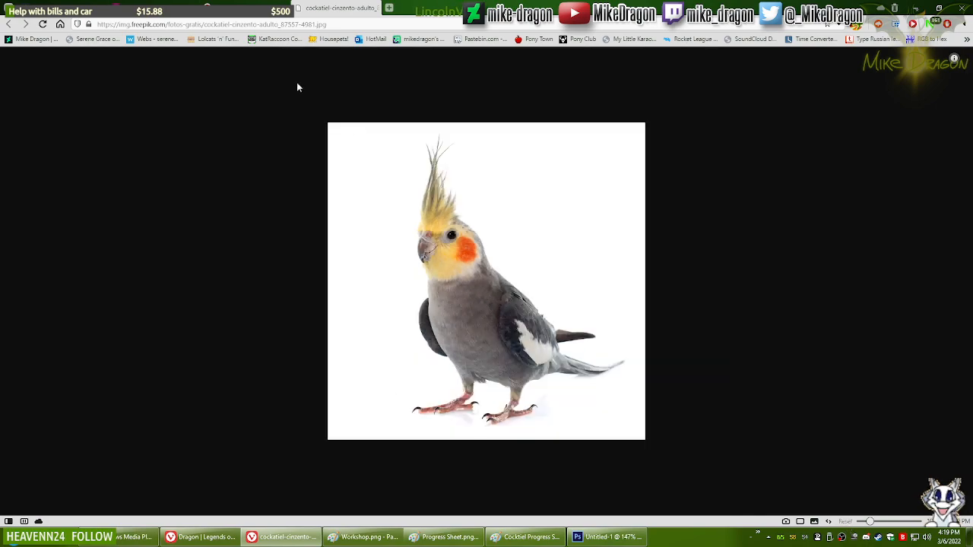
# Step: Return to the Cockatiel image results, open the "How to Train a Fearful Cockatiel" close-up at full size, and examine its beak
pyautogui.hotkey('alt', 'Left')
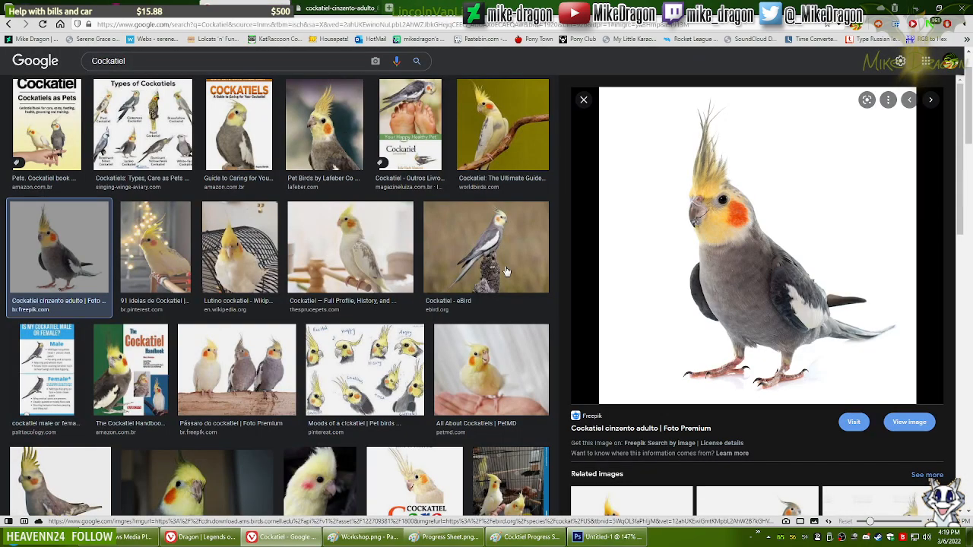
pyautogui.scroll(-3, 251, 270)
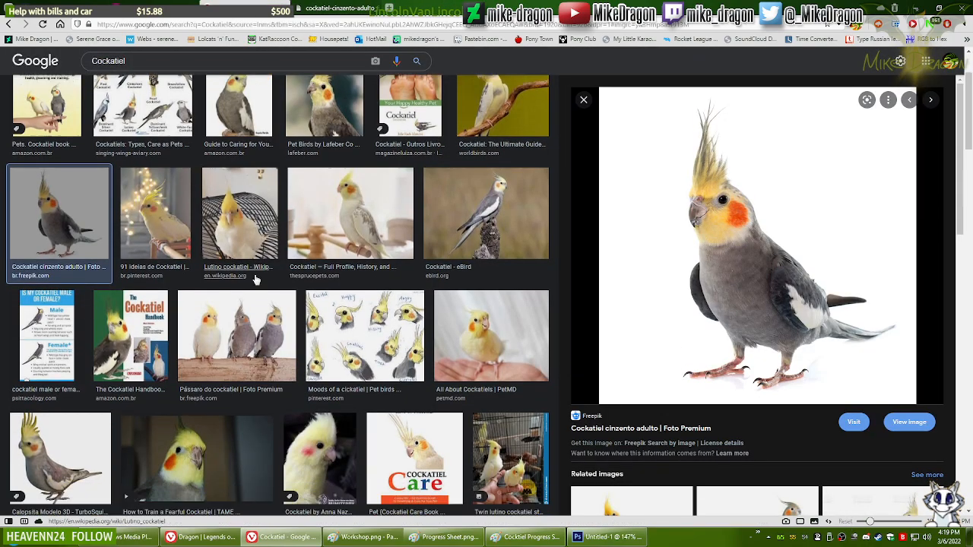
pyautogui.click(214, 279)
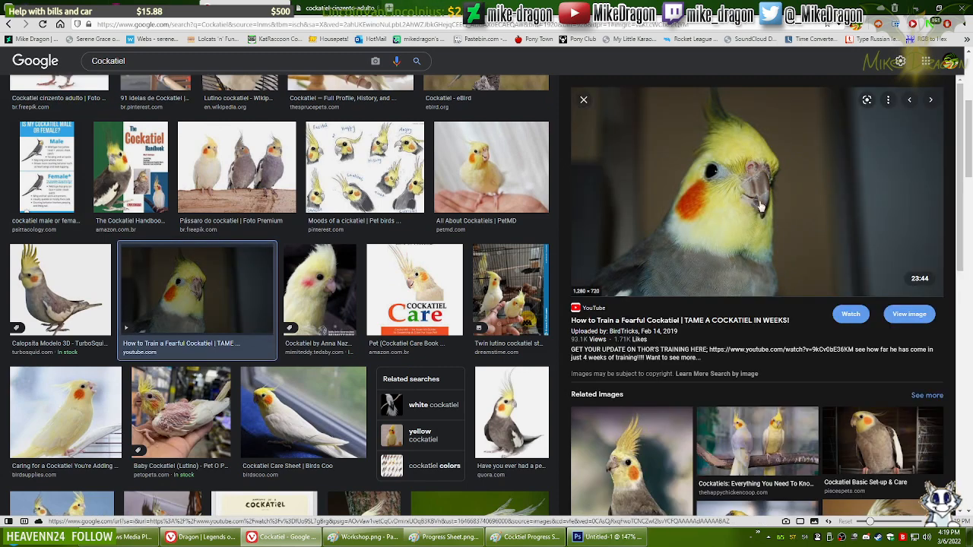
pyautogui.click(911, 315)
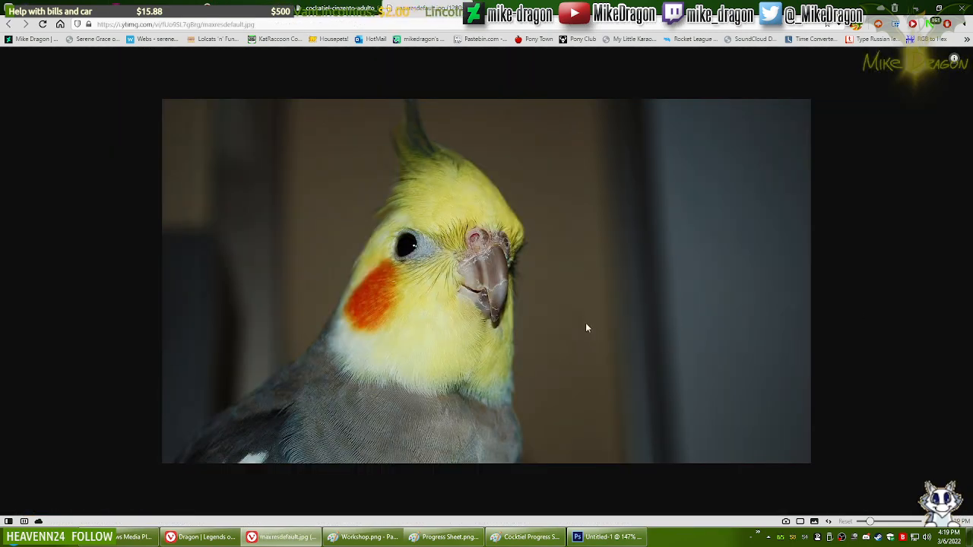
pyautogui.scroll(5, 554, 304)
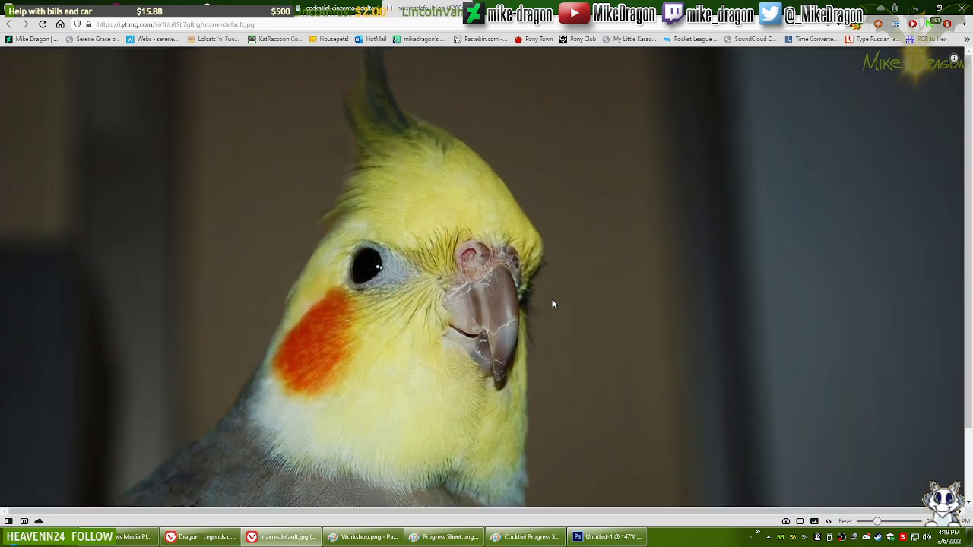
pyautogui.scroll(-3, 554, 304)
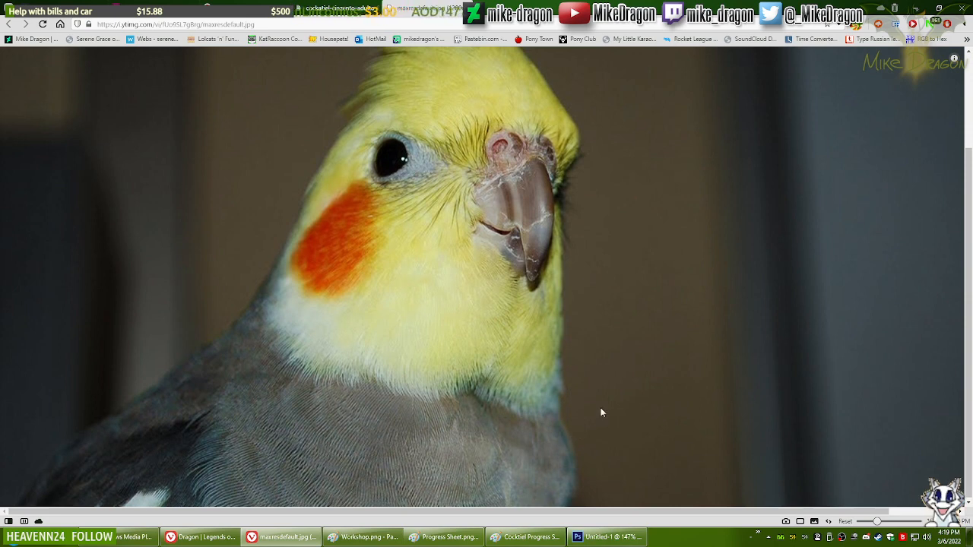
pyautogui.scroll(3, 600, 412)
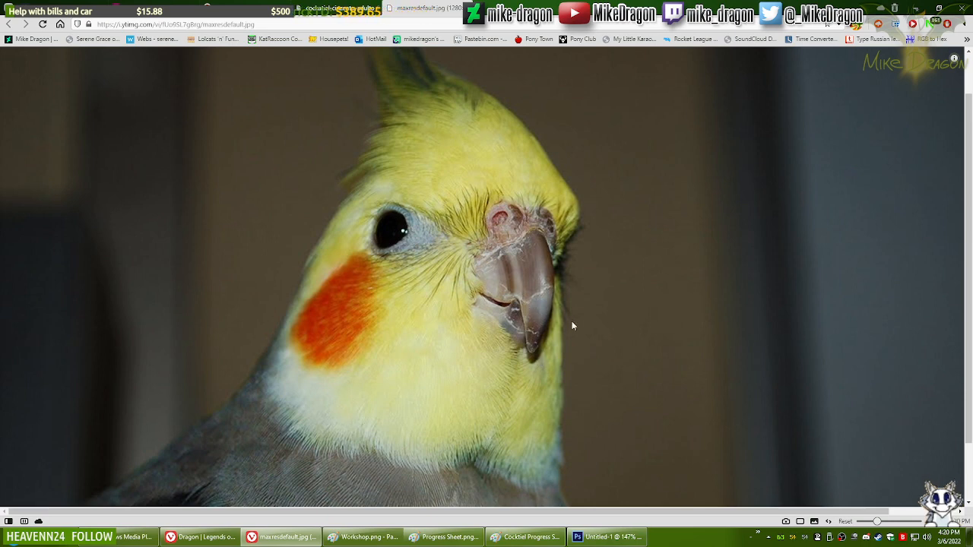
# Step: Capture the beak area of the cockatiel close-up to the clipboard
pyautogui.click(786, 522)
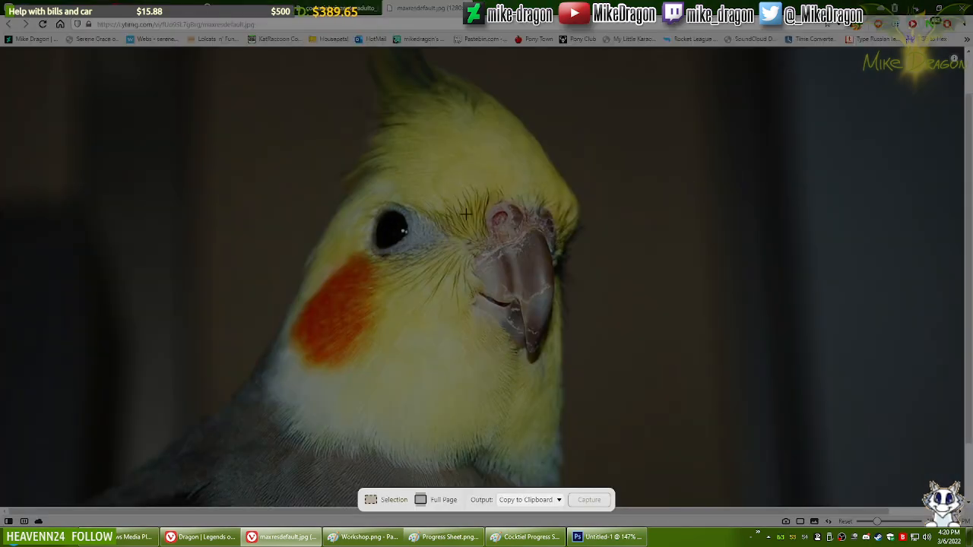
pyautogui.moveTo(450, 201); pyautogui.dragTo(576, 368)
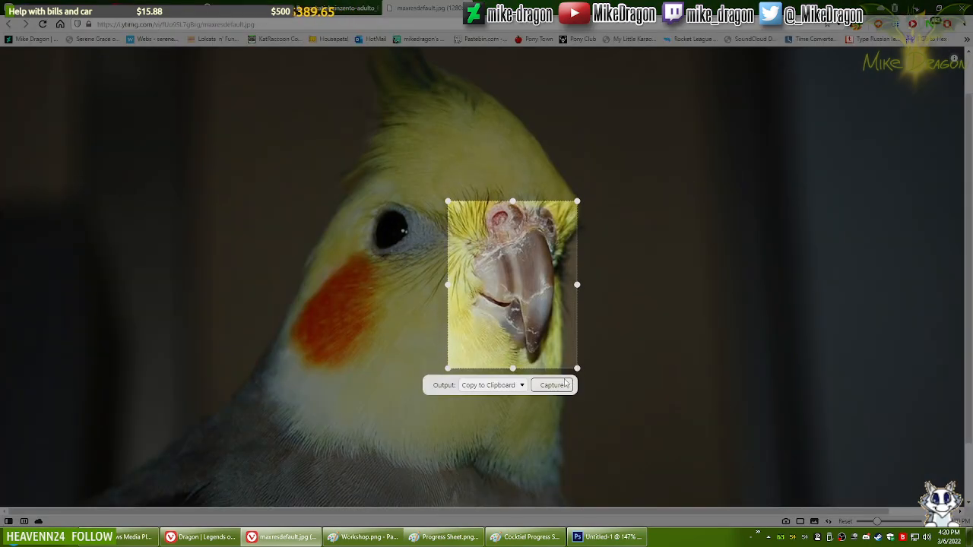
pyautogui.click(556, 387)
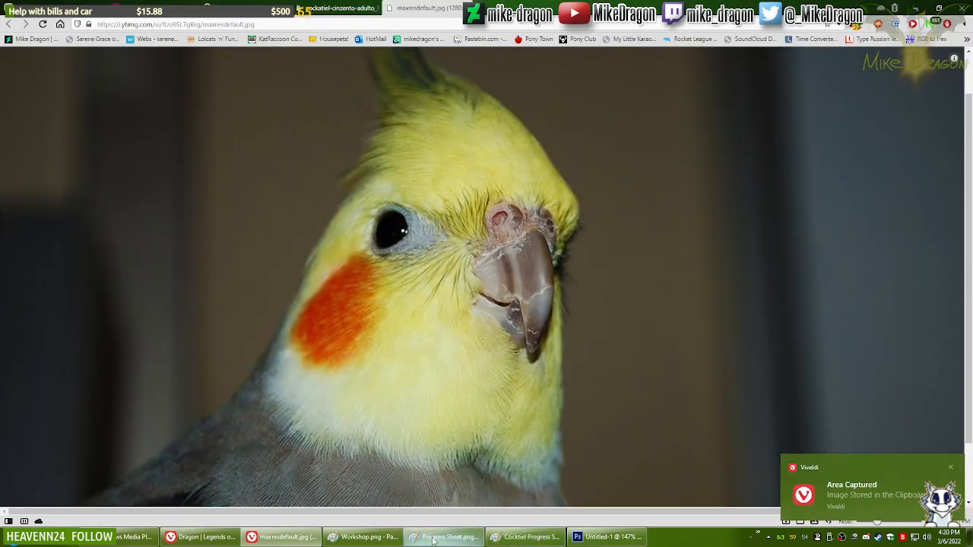
# Step: Paste the captured beak into Workshop.png, shrunk to about a quarter of its size, and place it between the bird sketch and cockatiel photo
pyautogui.click(396, 537)
pyautogui.hotkey('ctrl', 'v')
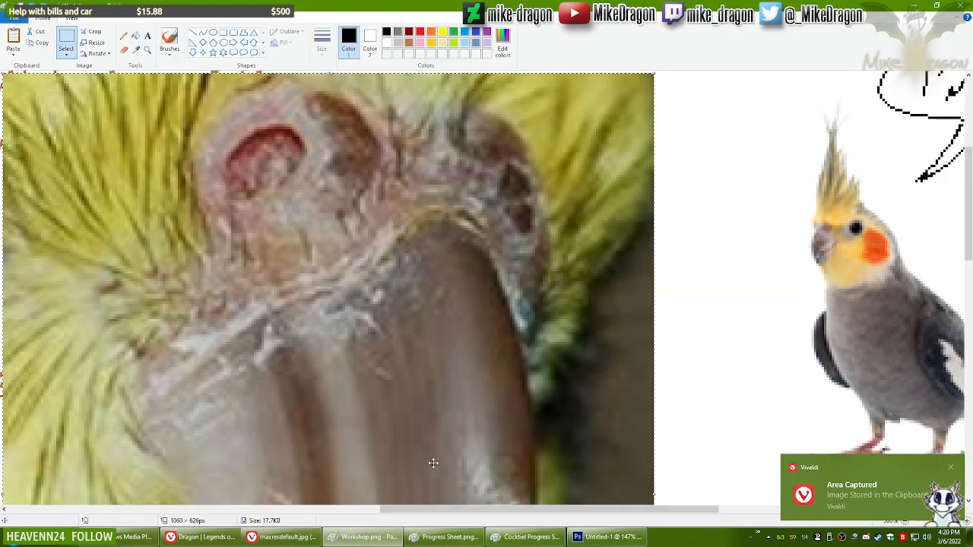
pyautogui.hotkey('ctrl', '-')
pyautogui.hotkey('ctrl', '-')
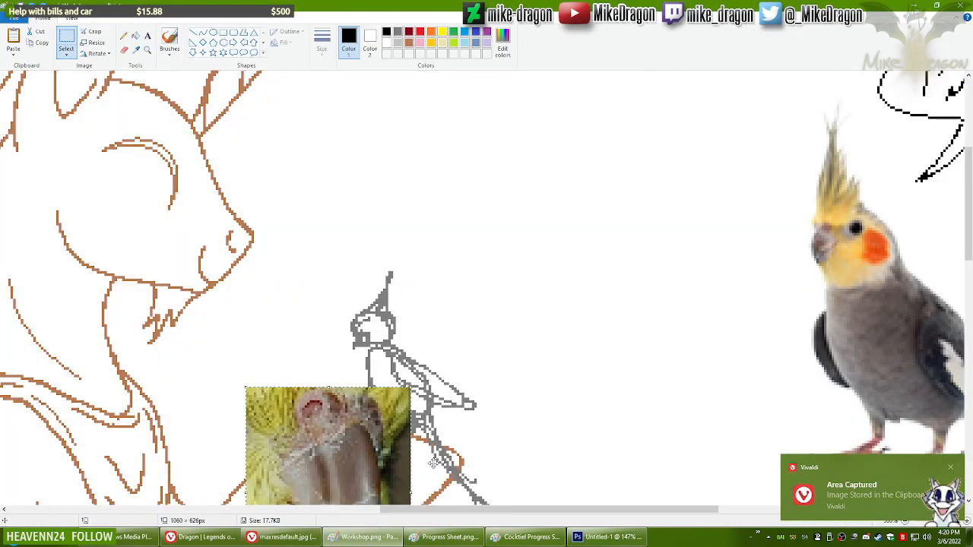
pyautogui.moveTo(346, 484); pyautogui.dragTo(673, 202)
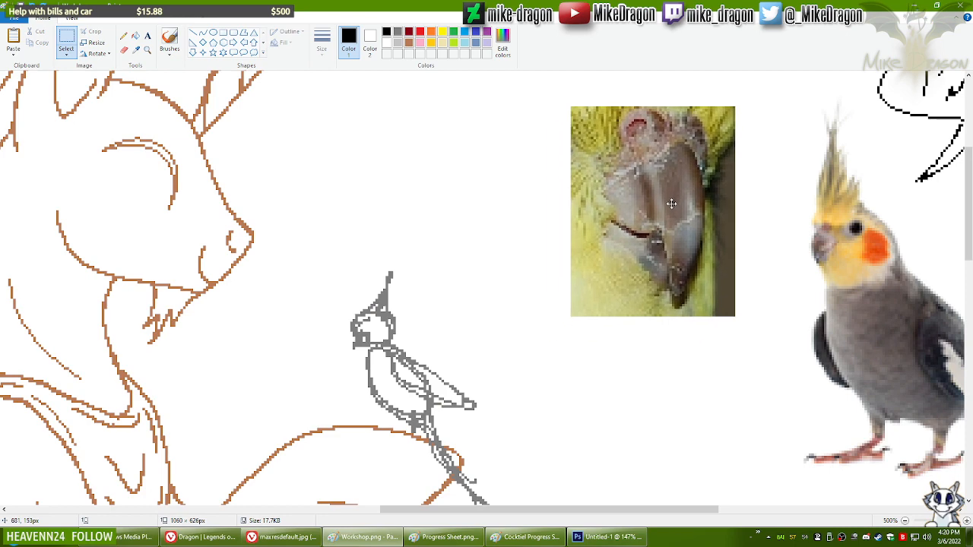
# Step: Flip the pasted beak reference horizontally, shift it slightly up and away from the cockatiel photo, and save the file
pyautogui.click(98, 53)
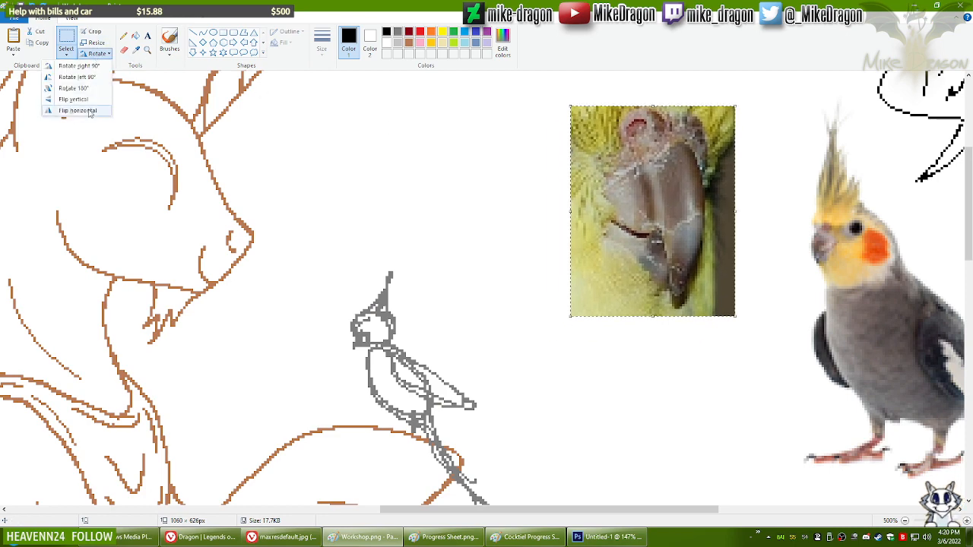
pyautogui.click(90, 114)
pyautogui.moveTo(626, 206); pyautogui.dragTo(613, 194)
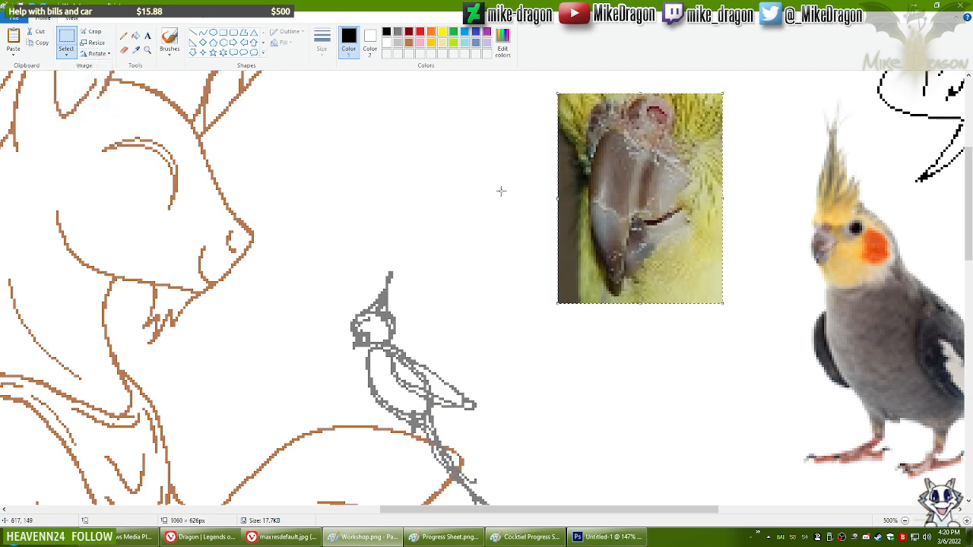
pyautogui.click(440, 190)
pyautogui.hotkey('ctrl', 's')
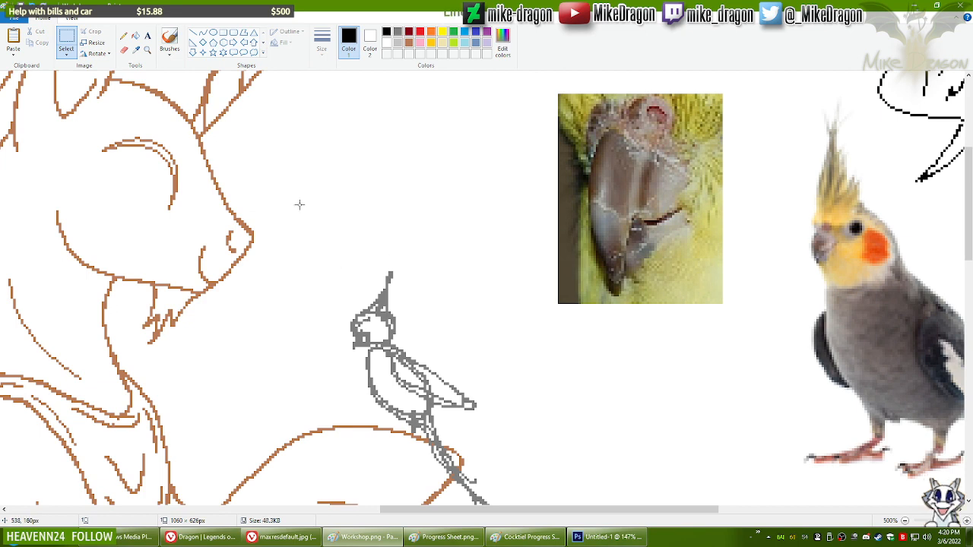
# Step: Sketch a large trial beak in black Pencil on the blank area beside the beak reference and undo it
pyautogui.click(124, 36)
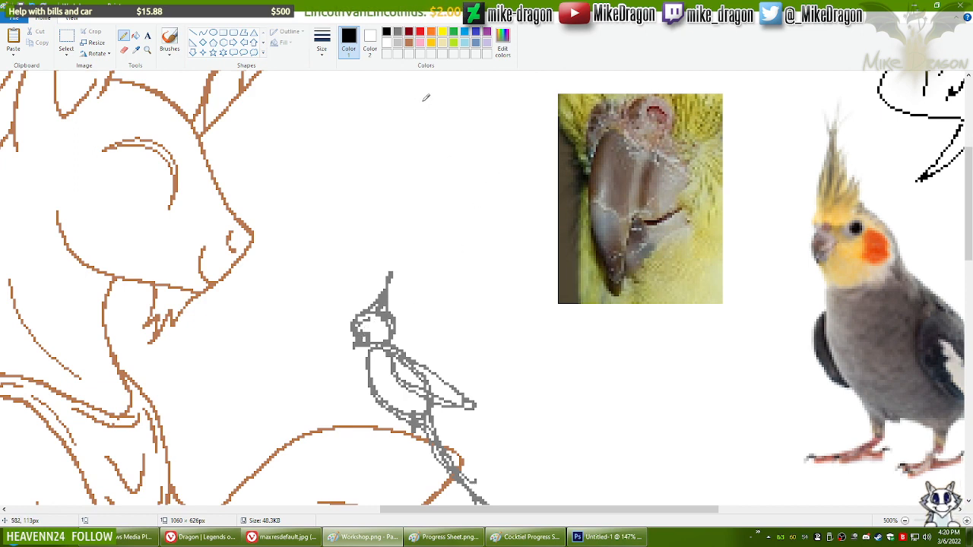
pyautogui.moveTo(425, 100)
pyautogui.mouseDown()
pyautogui.moveTo(395, 175)
pyautogui.moveTo(469, 134)
pyautogui.moveTo(426, 96)
pyautogui.moveTo(407, 120)
pyautogui.moveTo(396, 173)
pyautogui.moveTo(468, 172)
pyautogui.moveTo(490, 159)
pyautogui.moveTo(470, 128)
pyautogui.mouseUp()
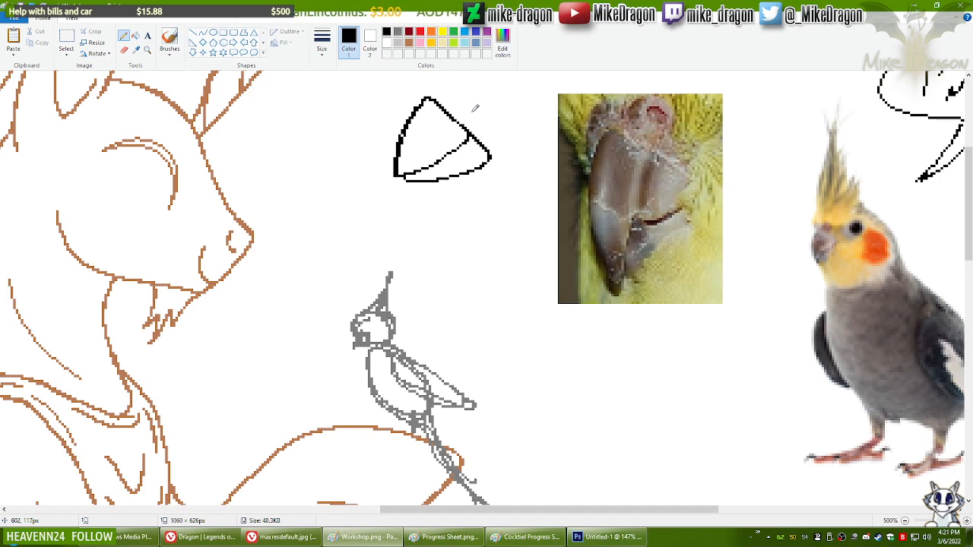
pyautogui.hotkey('ctrl', 'z')
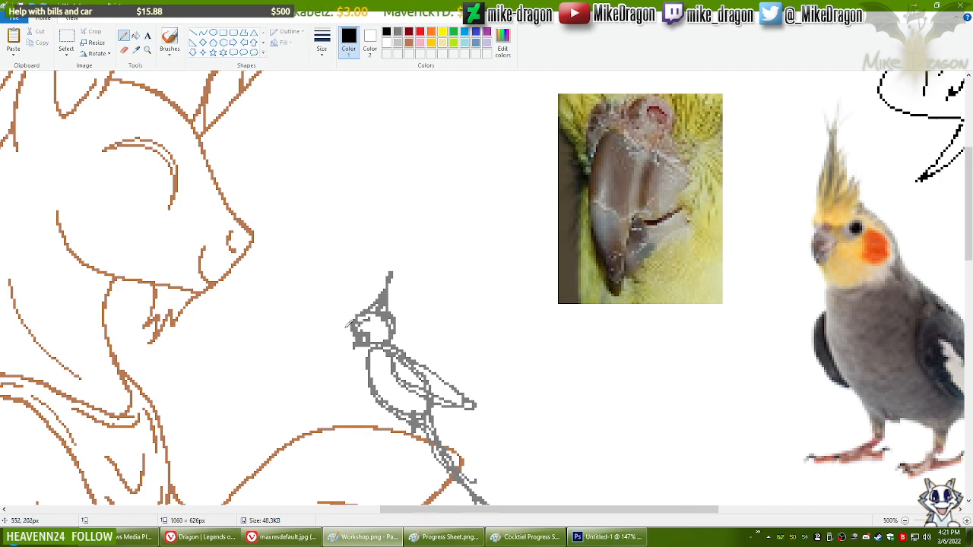
# Step: Outline the bird's beak and rounded head in black Pencil over the gray sketch, down to the front of the neck
pyautogui.moveTo(345, 327); pyautogui.dragTo(363, 319)
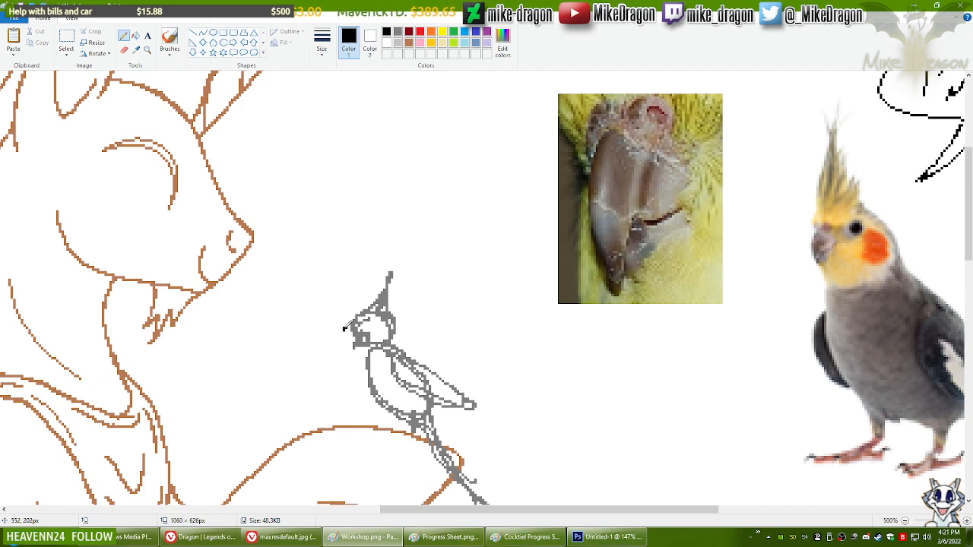
pyautogui.hotkey('ctrl', 'z')
pyautogui.moveTo(345, 328); pyautogui.dragTo(362, 320)
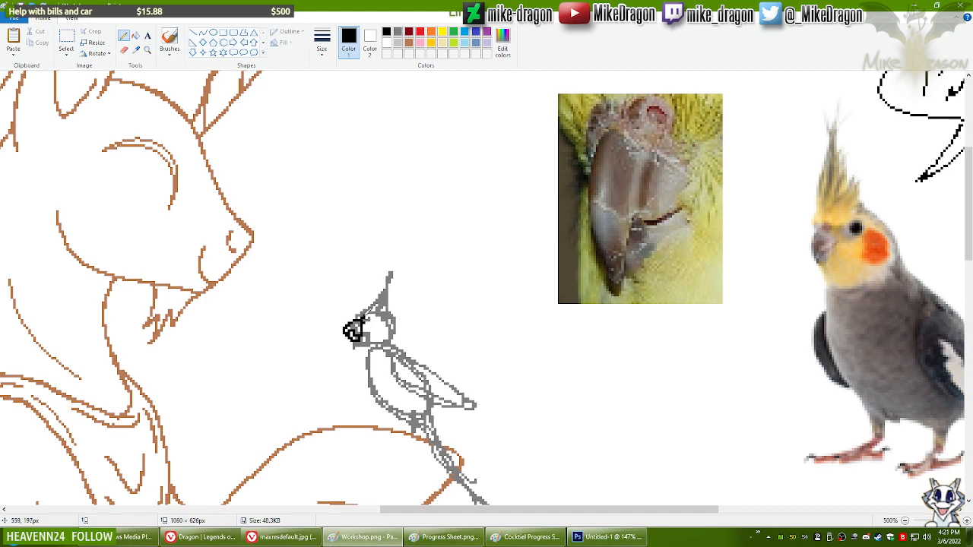
pyautogui.moveTo(358, 316)
pyautogui.mouseDown()
pyautogui.moveTo(391, 304)
pyautogui.moveTo(380, 306)
pyautogui.moveTo(399, 311)
pyautogui.moveTo(401, 346)
pyautogui.mouseUp()
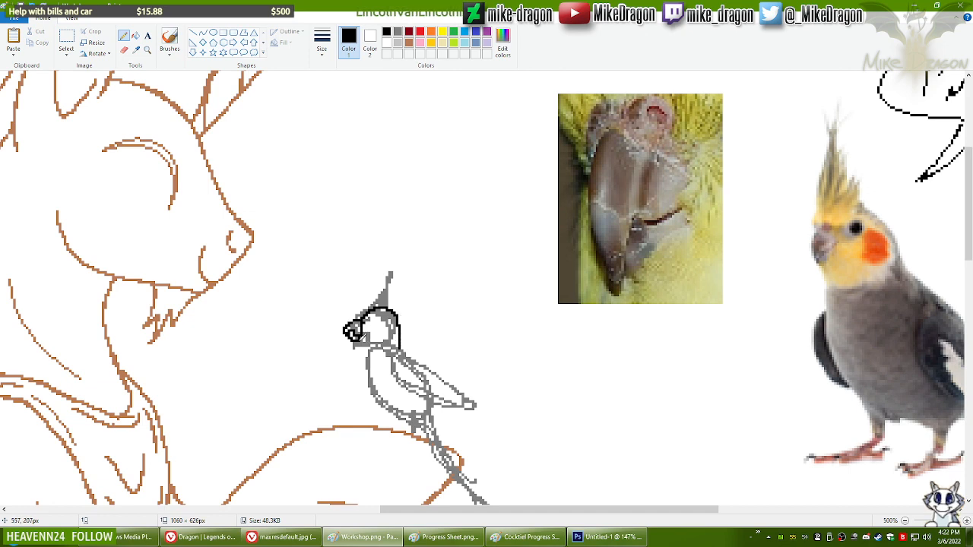
pyautogui.moveTo(359, 336)
pyautogui.mouseDown()
pyautogui.moveTo(373, 361)
pyautogui.moveTo(376, 352)
pyautogui.mouseUp()
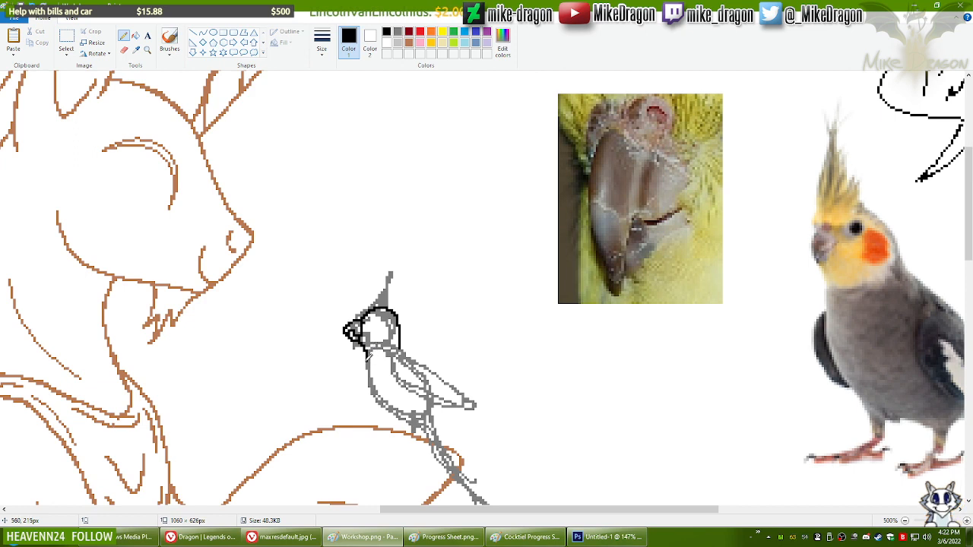
# Step: Try to outline the bird's breast and belly in black Pencil along the gray sketch, and undo the stroke
pyautogui.moveTo(368, 354)
pyautogui.mouseDown()
pyautogui.moveTo(373, 388)
pyautogui.moveTo(393, 417)
pyautogui.mouseUp()
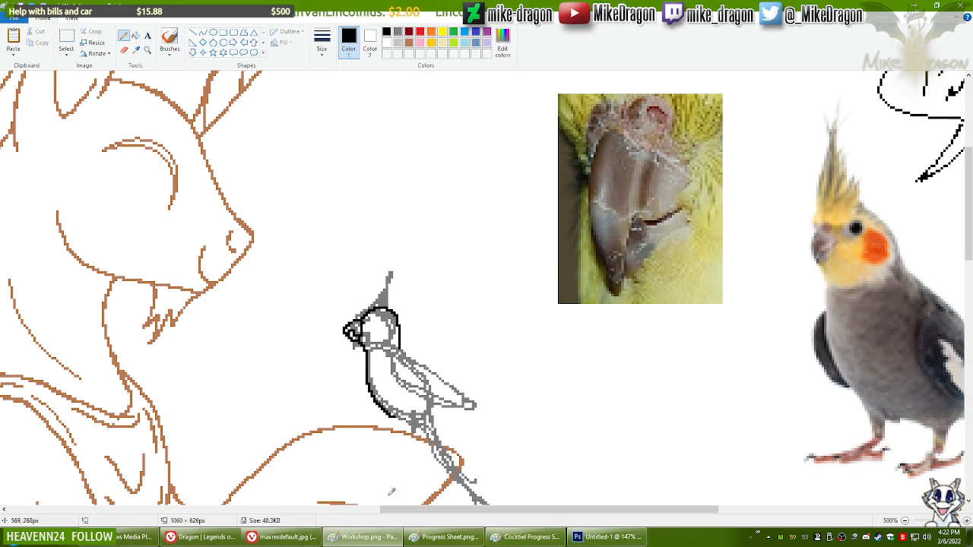
pyautogui.moveTo(393, 508); pyautogui.dragTo(426, 509)
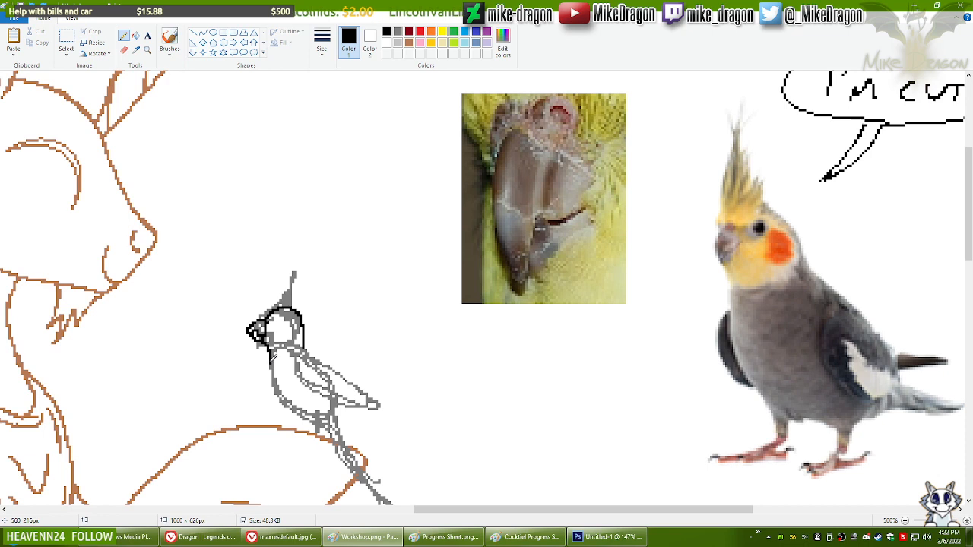
pyautogui.moveTo(271, 362); pyautogui.dragTo(287, 409)
pyautogui.hotkey('ctrl', 'z')
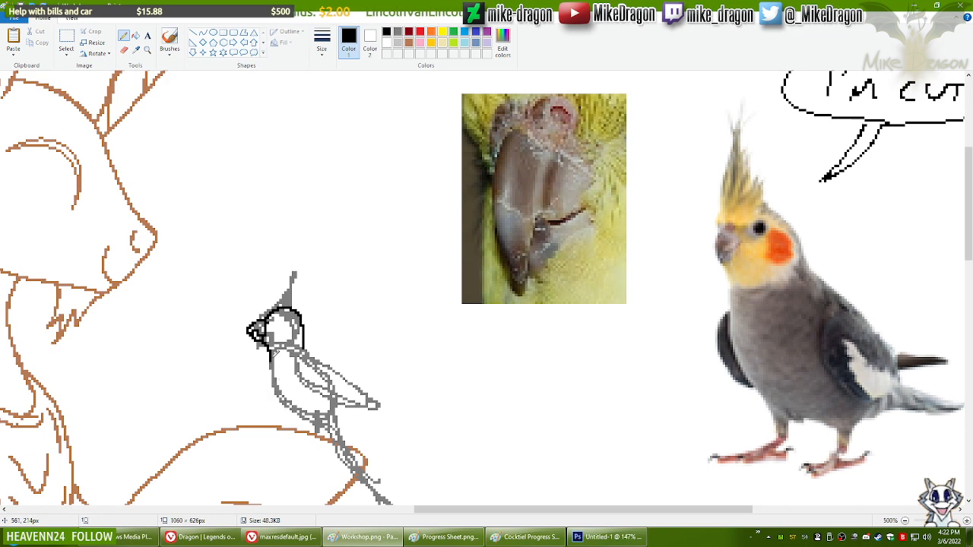
# Step: Outline the bird's breast and the front of its belly in black Pencil along the gray sketch, redrawing the stroke after two undone tries
pyautogui.moveTo(273, 354)
pyautogui.mouseDown()
pyautogui.moveTo(267, 401)
pyautogui.moveTo(283, 421)
pyautogui.mouseUp()
pyautogui.hotkey('ctrl', 'z')
pyautogui.moveTo(274, 353)
pyautogui.mouseDown()
pyautogui.moveTo(273, 403)
pyautogui.moveTo(291, 426)
pyautogui.mouseUp()
pyautogui.hotkey('ctrl', 'z')
pyautogui.moveTo(274, 353)
pyautogui.mouseDown()
pyautogui.moveTo(270, 374)
pyautogui.moveTo(301, 415)
pyautogui.moveTo(310, 412)
pyautogui.mouseUp()
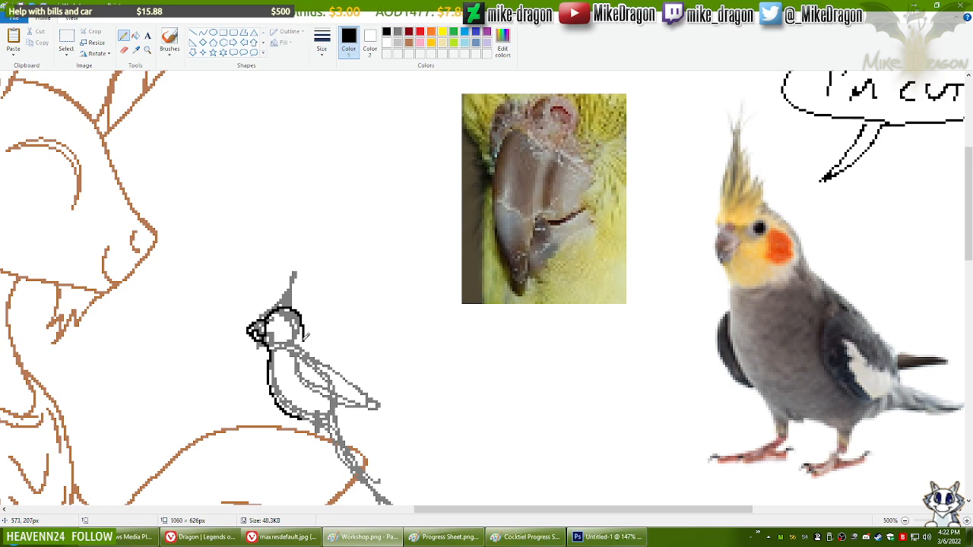
# Step: Outline the bird's back from the head down to the rump in black Pencil and close the belly line underneath
pyautogui.moveTo(306, 338); pyautogui.dragTo(318, 362)
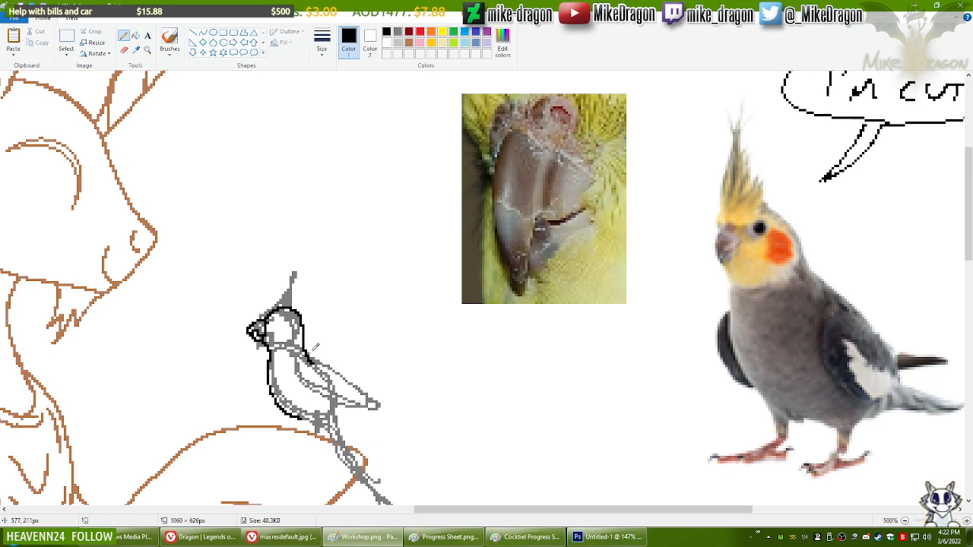
pyautogui.hotkey('ctrl', 'z')
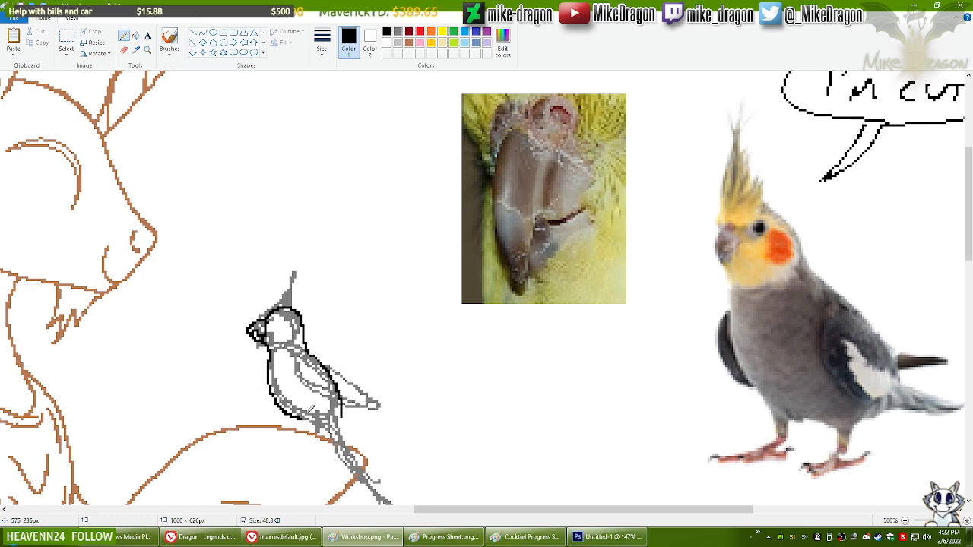
pyautogui.moveTo(310, 409)
pyautogui.mouseDown()
pyautogui.moveTo(307, 420)
pyautogui.moveTo(327, 423)
pyautogui.moveTo(343, 411)
pyautogui.mouseUp()
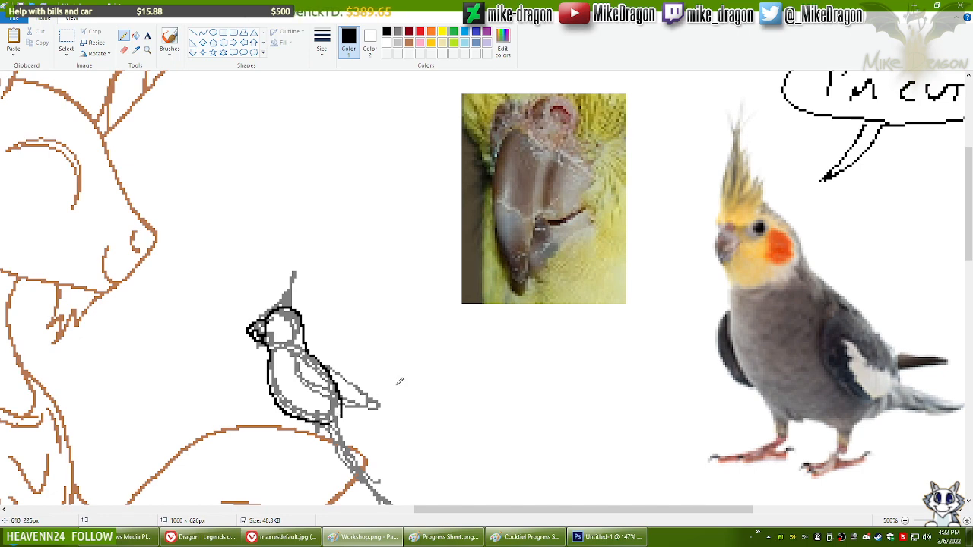
# Step: Switch to the browser, review the saved cockatiel photos, and preview the Educalingo image of a perched bird with a fanned tail
pyautogui.scroll(-3, 532, 335)
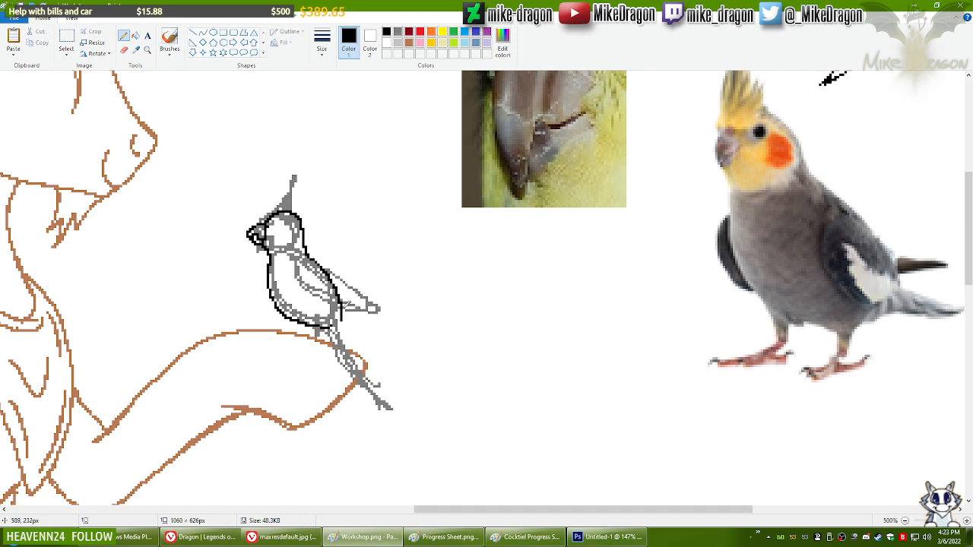
pyautogui.click(281, 537)
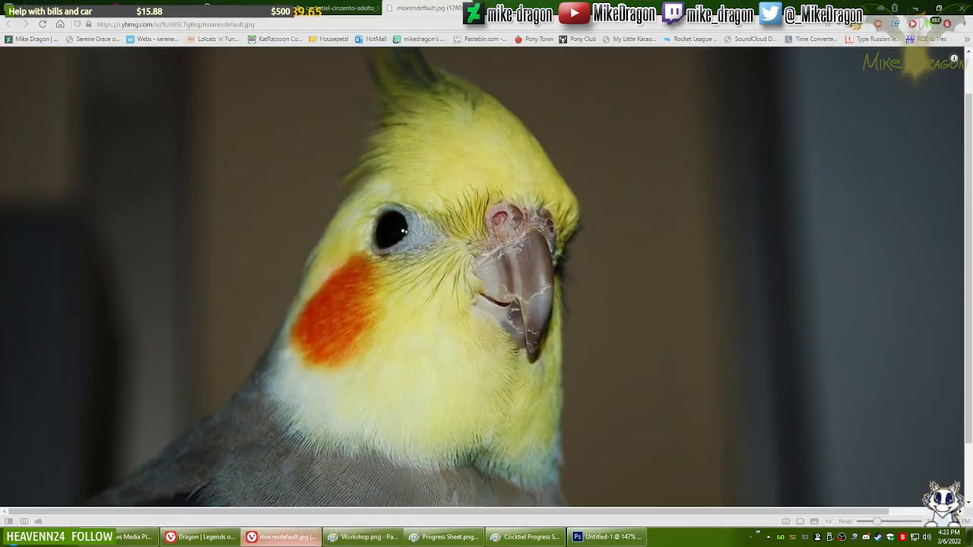
pyautogui.hotkey('ctrl', 'shift', 'Tab')
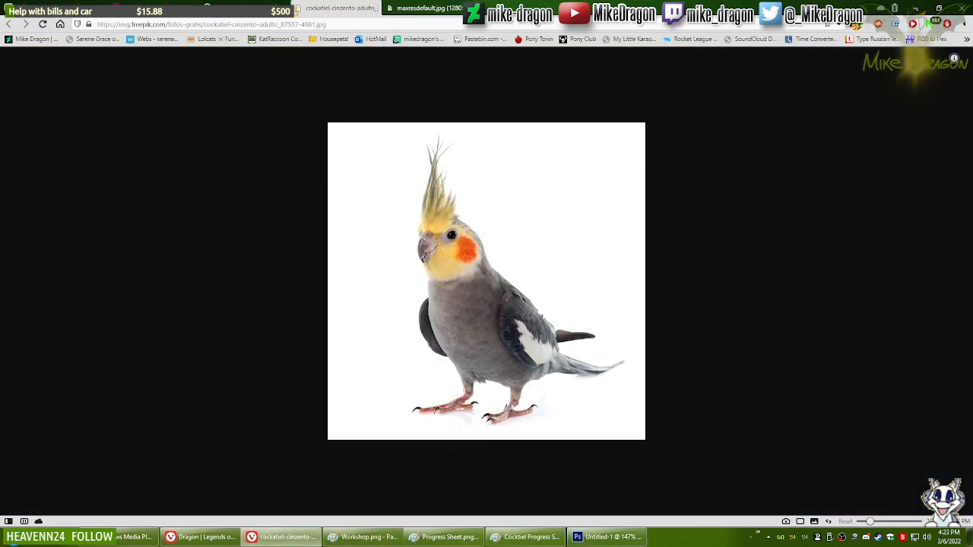
pyautogui.hotkey('ctrl', 'shift', 'Tab')
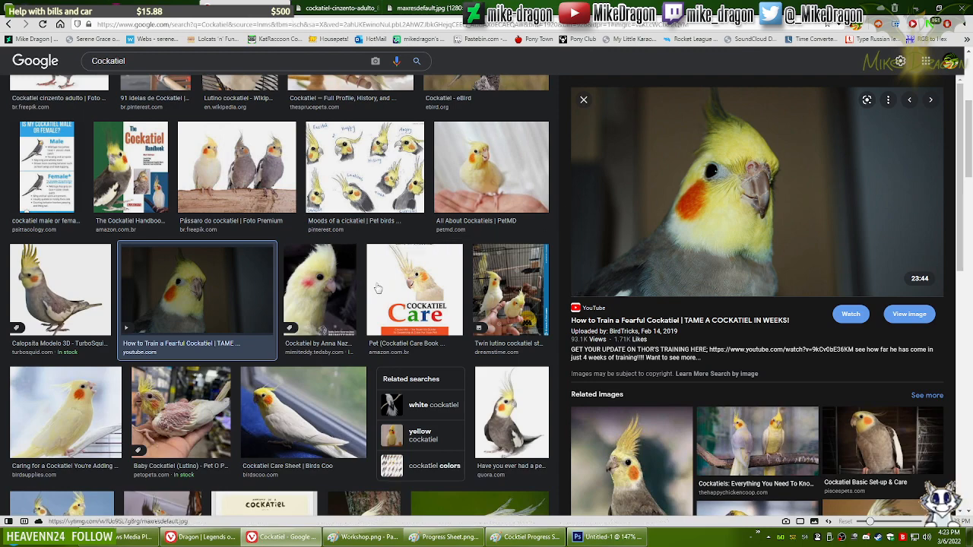
pyautogui.scroll(-3, 377, 287)
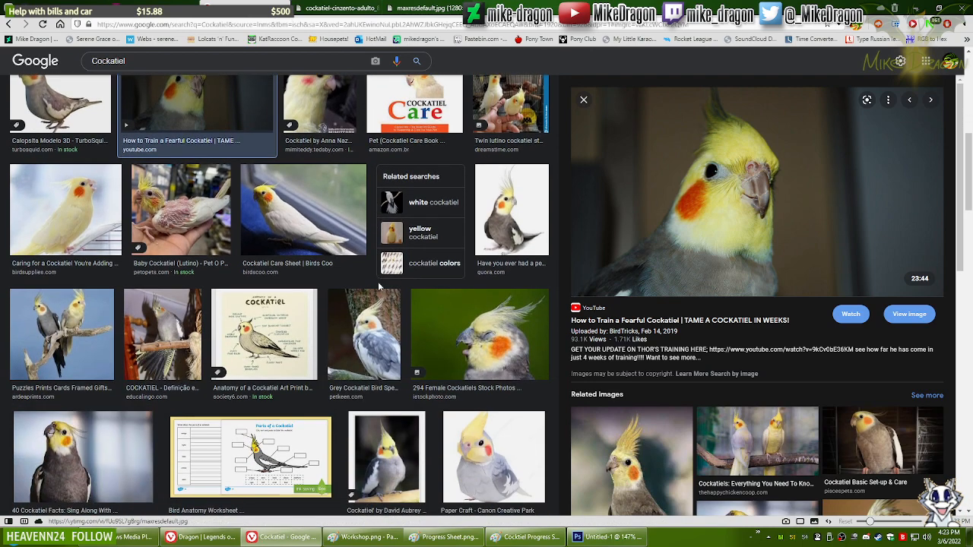
pyautogui.scroll(-2, 379, 286)
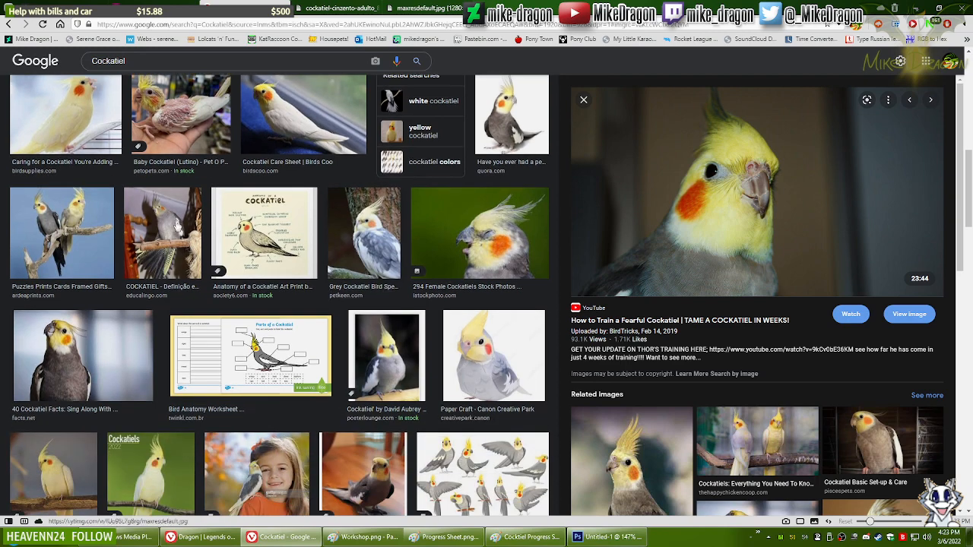
pyautogui.click(162, 232)
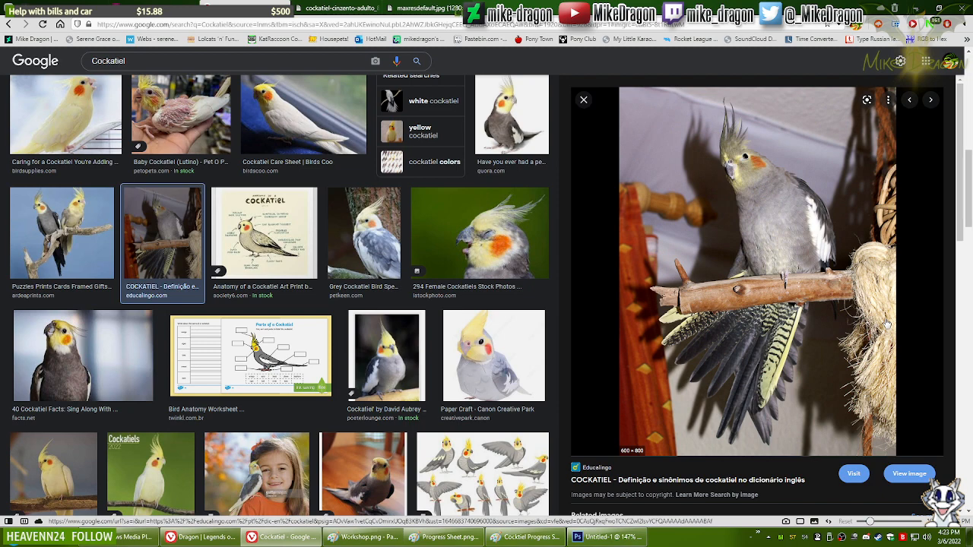
pyautogui.hotkey('alt', 'Left')
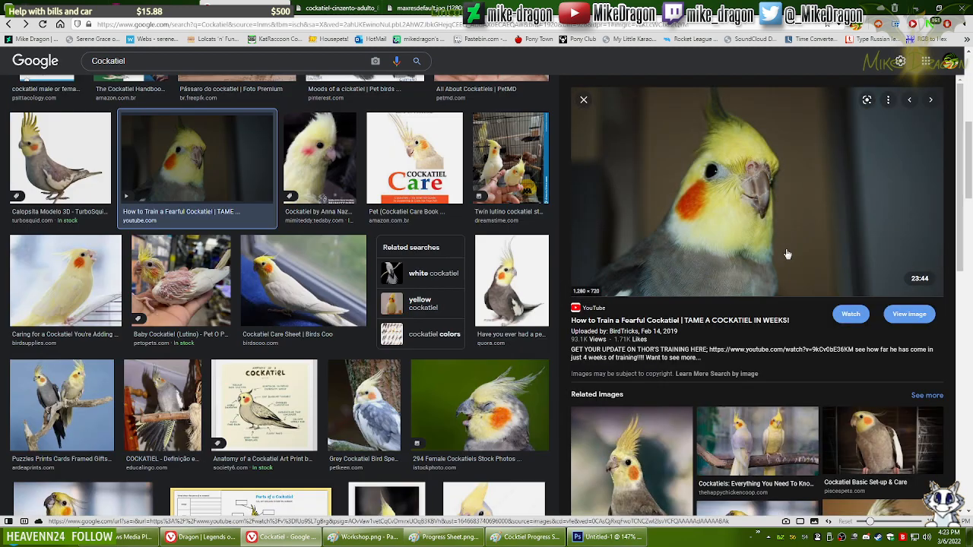
# Step: Look through more Cockatiel image results for perching poses and preview the Pet Keen cinnamon cockatiel on a branch
pyautogui.scroll(-4, 788, 254)
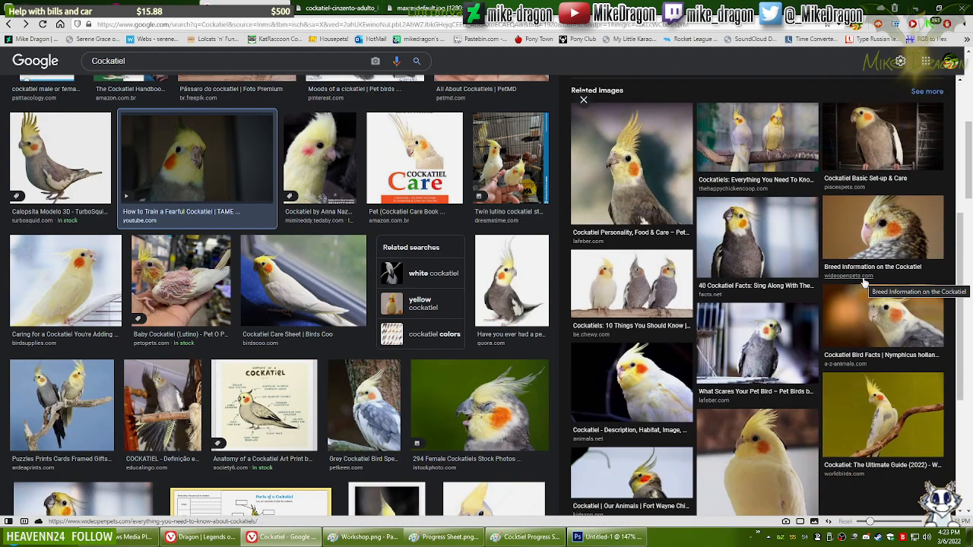
pyautogui.scroll(-2, 426, 212)
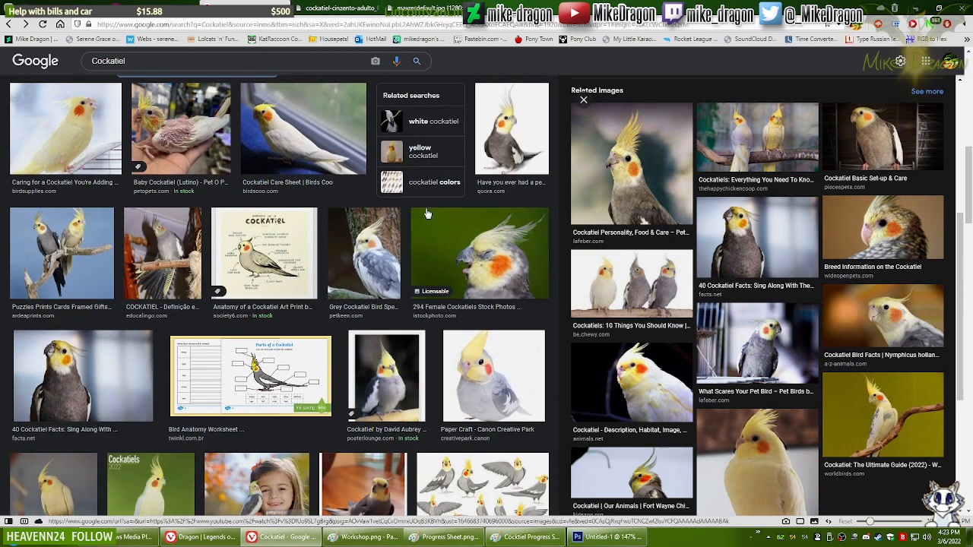
pyautogui.scroll(-2, 427, 212)
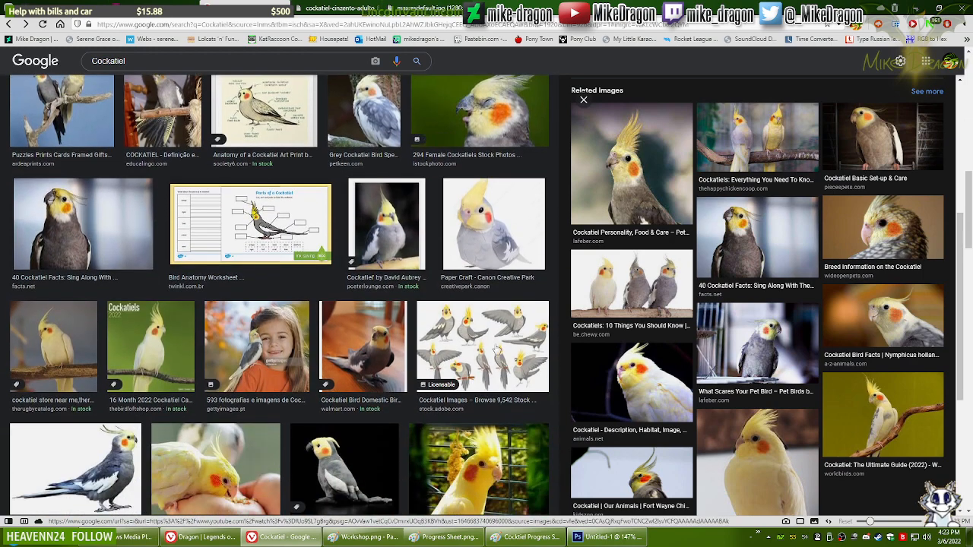
pyautogui.scroll(-2, 318, 373)
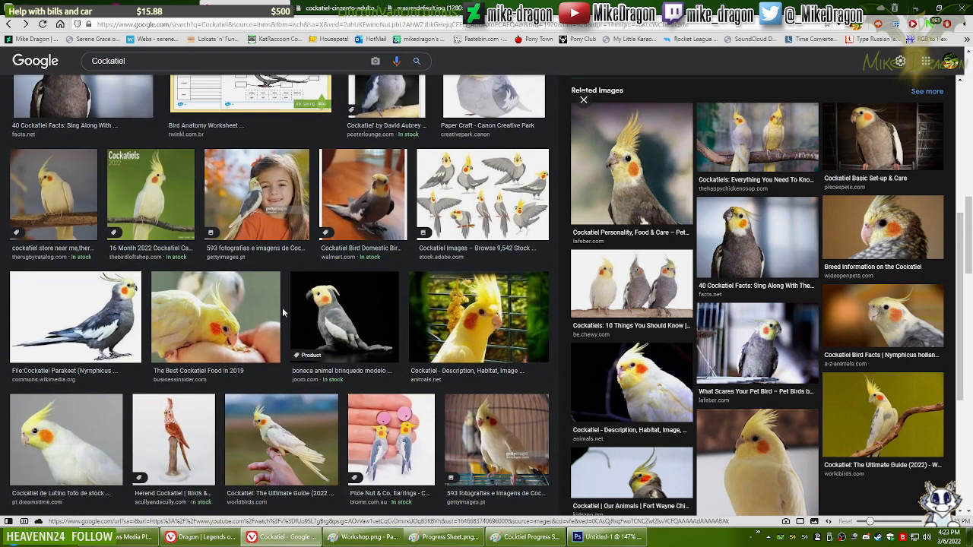
pyautogui.scroll(-3, 487, 296)
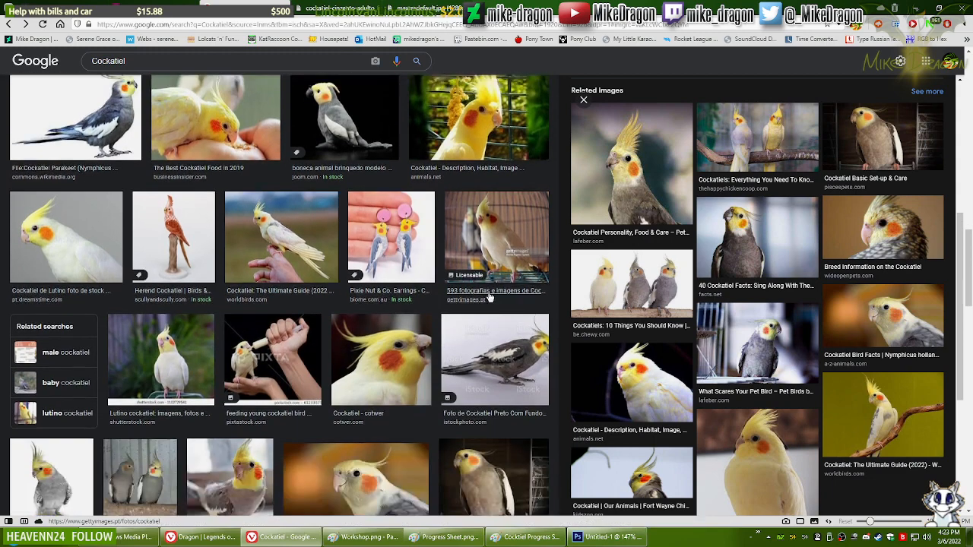
pyautogui.scroll(-3, 486, 295)
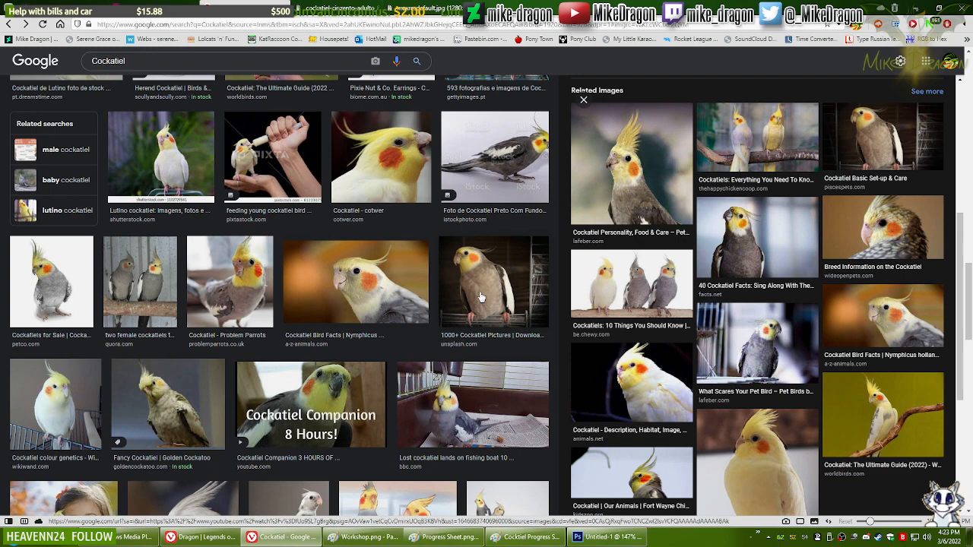
pyautogui.scroll(-1, 480, 298)
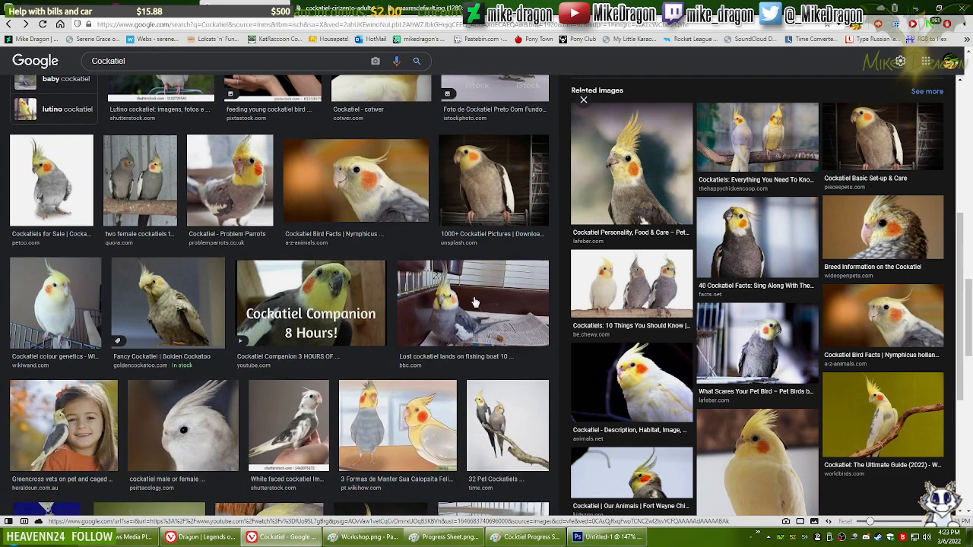
pyautogui.scroll(-2, 478, 285)
pyautogui.scroll(-1, 478, 282)
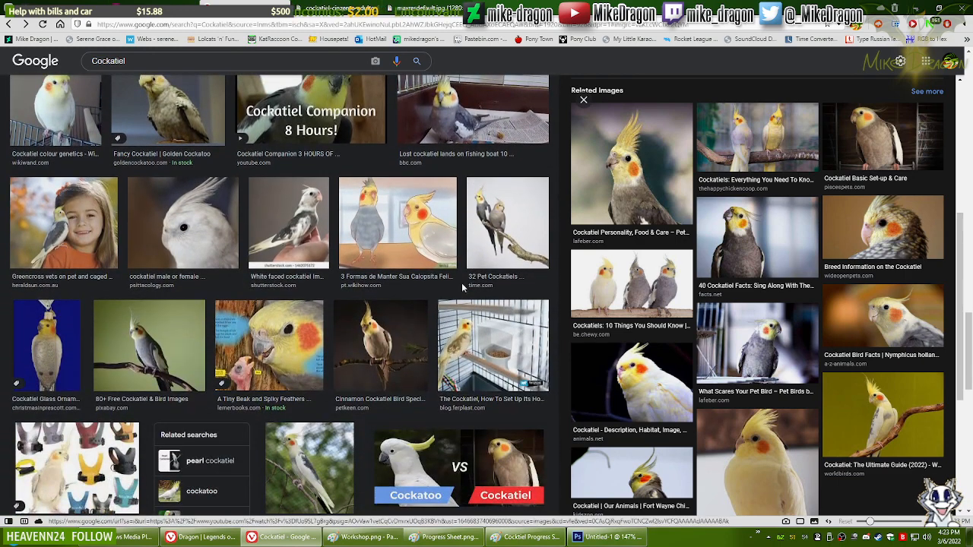
pyautogui.click(390, 337)
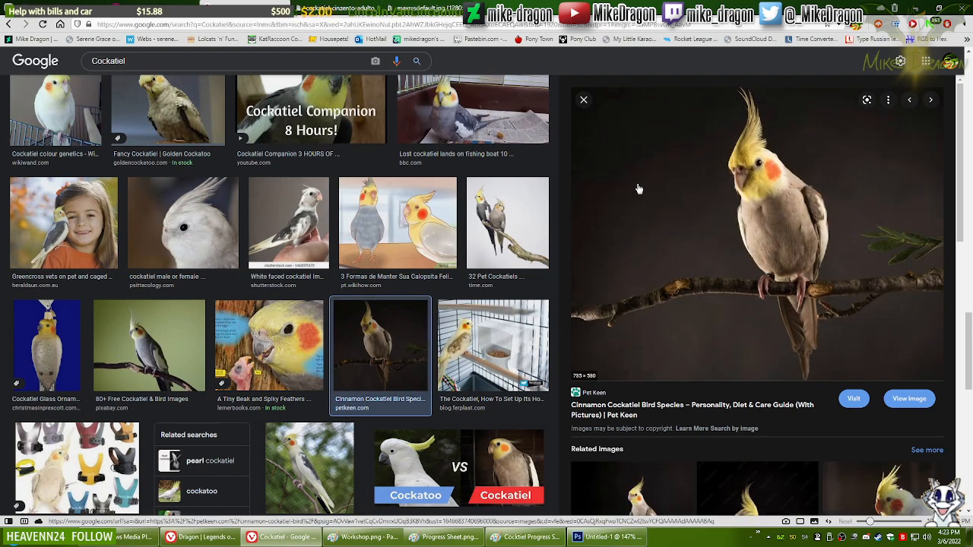
# Step: Preview the related photo of a white cockatiel perched on a hand to examine its tail
pyautogui.scroll(-3, 827, 350)
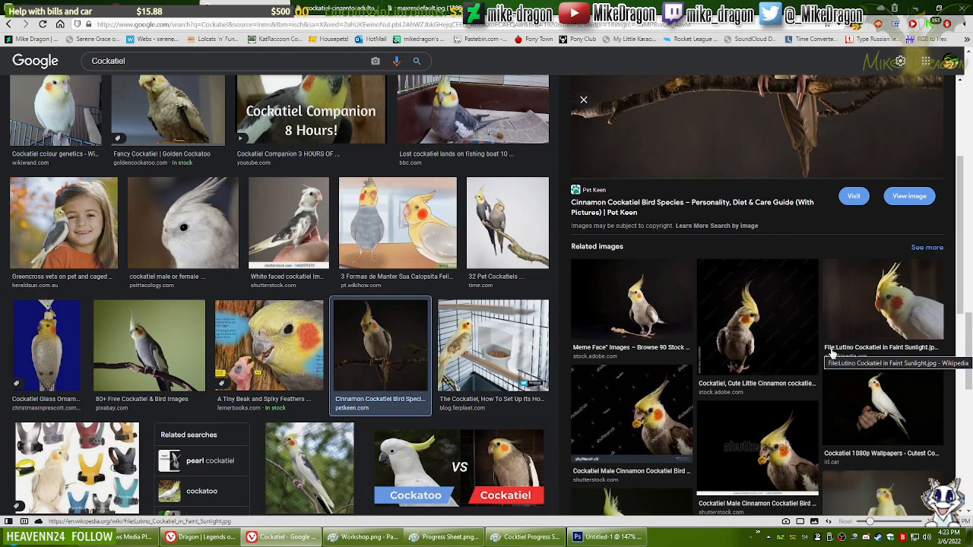
pyautogui.scroll(-3, 833, 348)
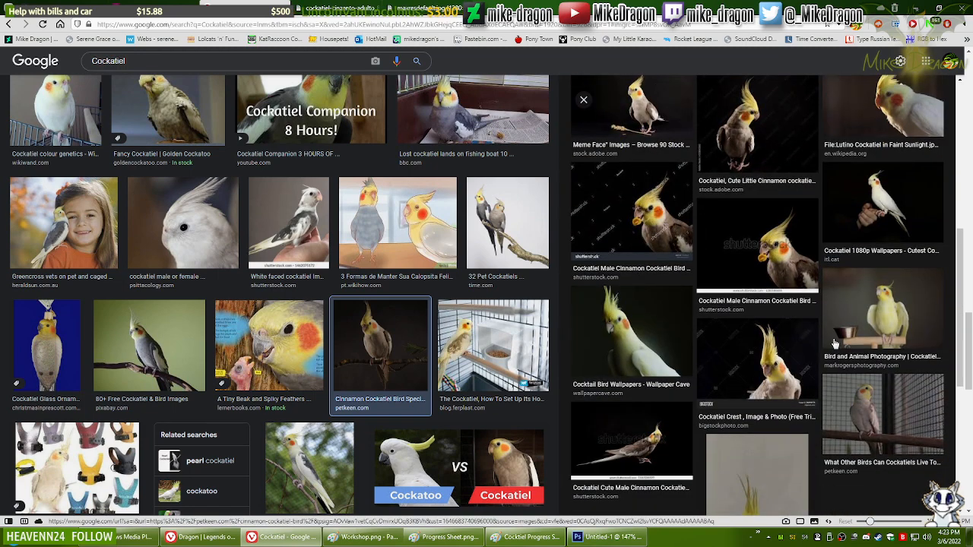
pyautogui.click(899, 224)
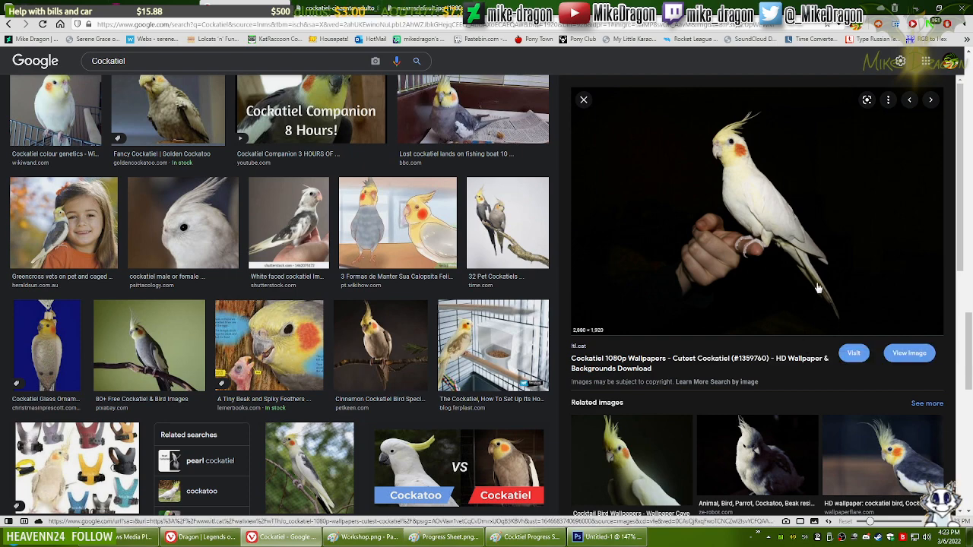
# Step: Return to Paint and outline both edges of the bird's long tail in black Pencil from the rump past the hoof, redoing the lower edge
pyautogui.click(264, 537)
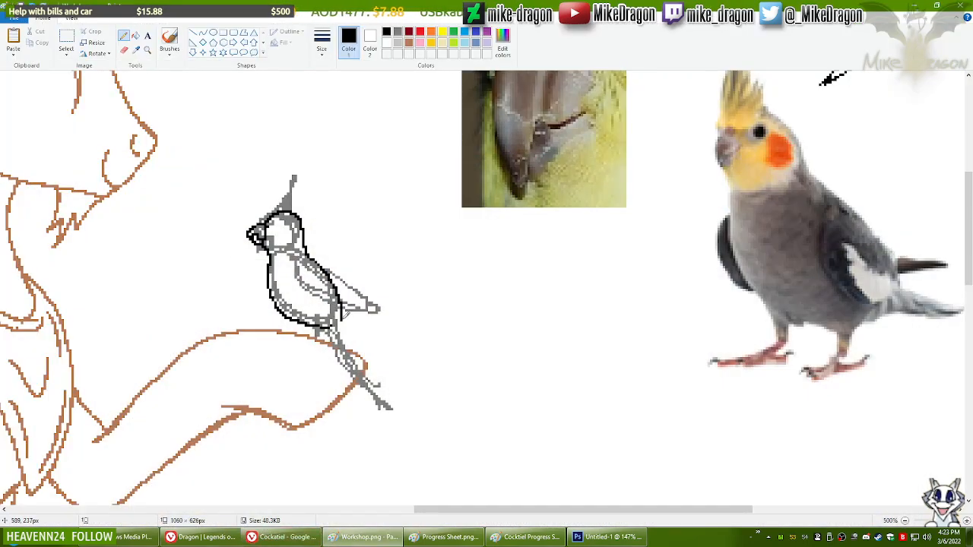
pyautogui.moveTo(342, 319); pyautogui.dragTo(392, 412)
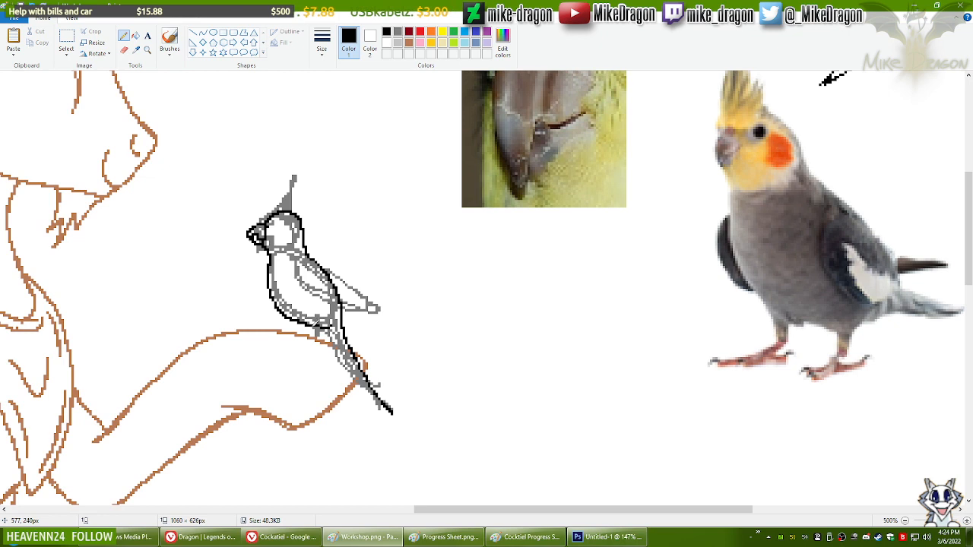
pyautogui.moveTo(319, 323); pyautogui.dragTo(371, 391)
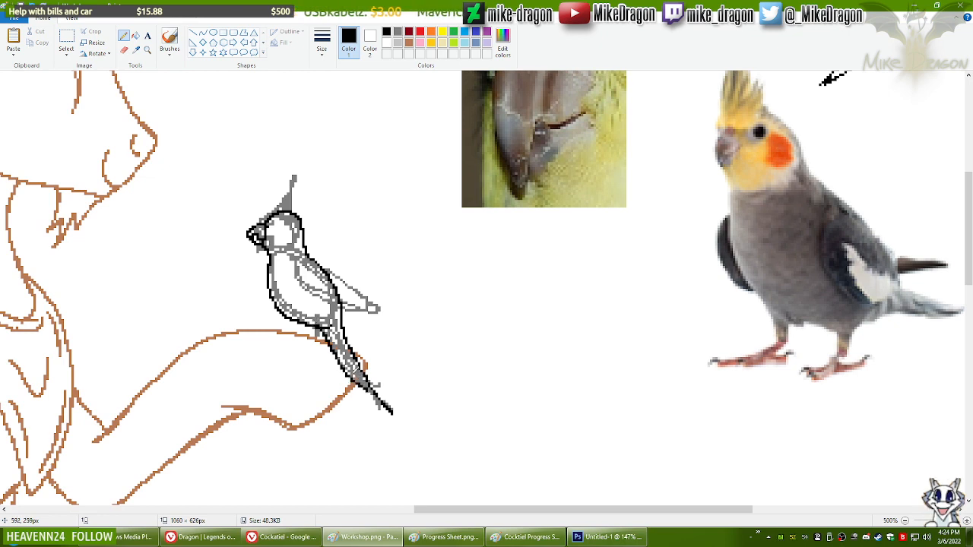
pyautogui.hotkey('ctrl', 'z')
pyautogui.moveTo(323, 327)
pyautogui.mouseDown()
pyautogui.moveTo(354, 404)
pyautogui.moveTo(388, 410)
pyautogui.mouseUp()
pyautogui.hotkey('ctrl', 'z')
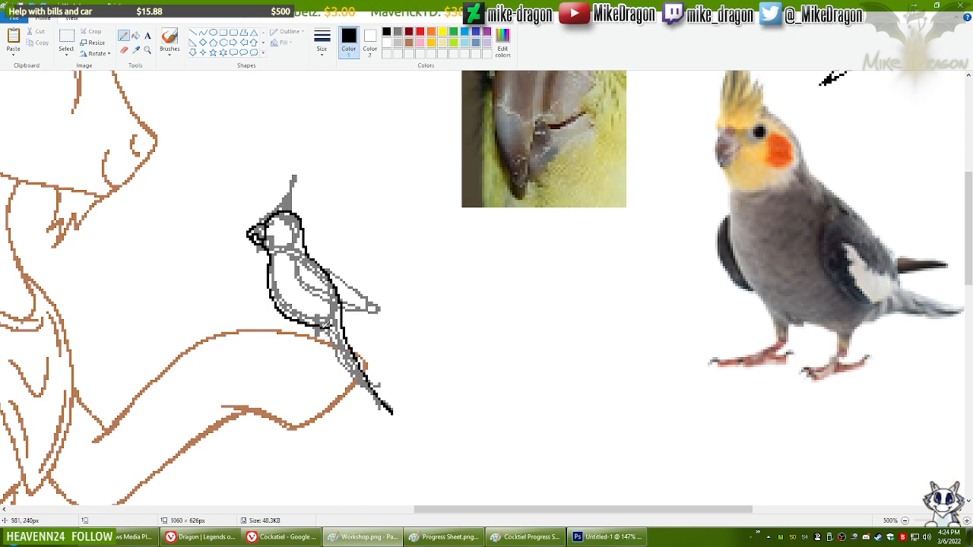
pyautogui.moveTo(325, 328); pyautogui.dragTo(390, 411)
pyautogui.hotkey('ctrl', 'z')
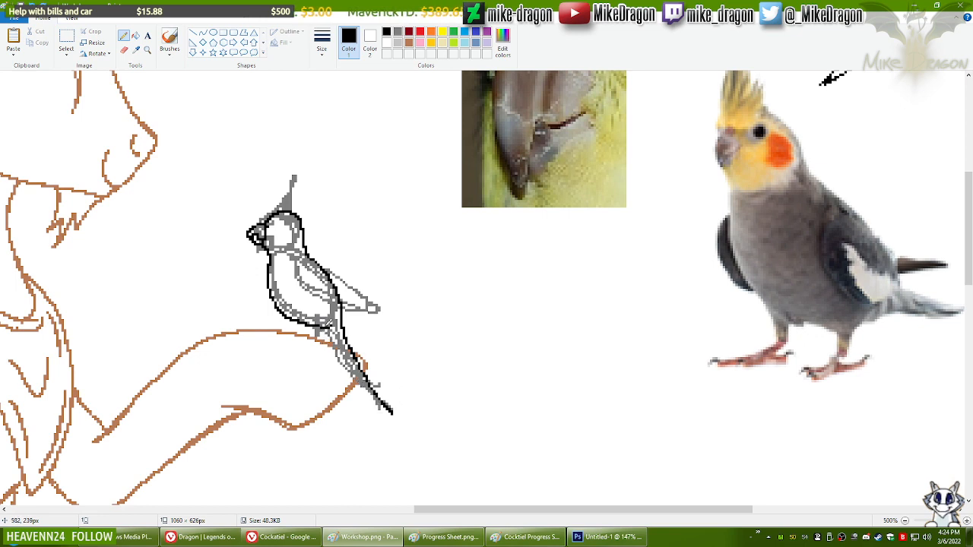
pyautogui.moveTo(326, 329); pyautogui.dragTo(398, 409)
# Step: Switch to the browser, preview the RuneScape and Wikipedia cockatiel images, and open the Wikipedia photo of the perched bird on its own
pyautogui.hotkey('alt', 'Tab')
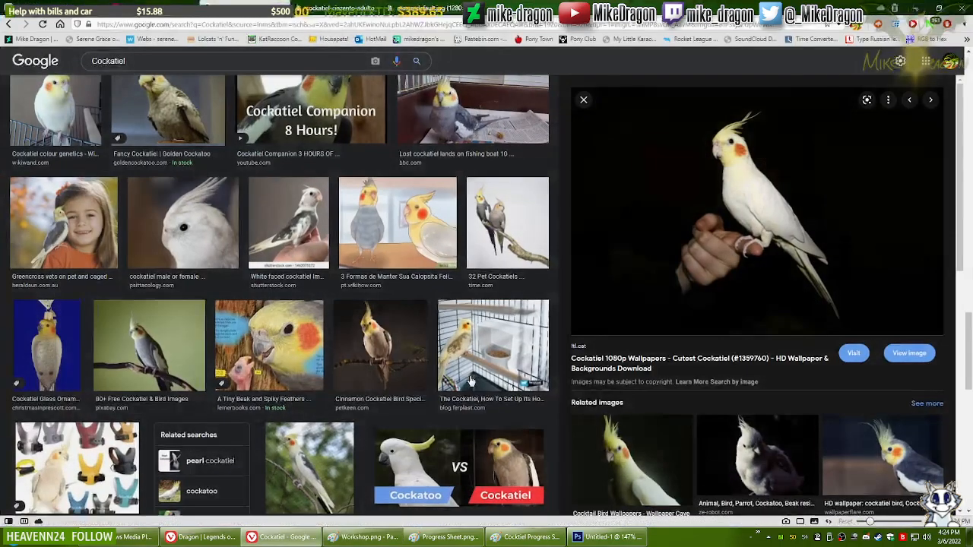
pyautogui.scroll(-3, 470, 380)
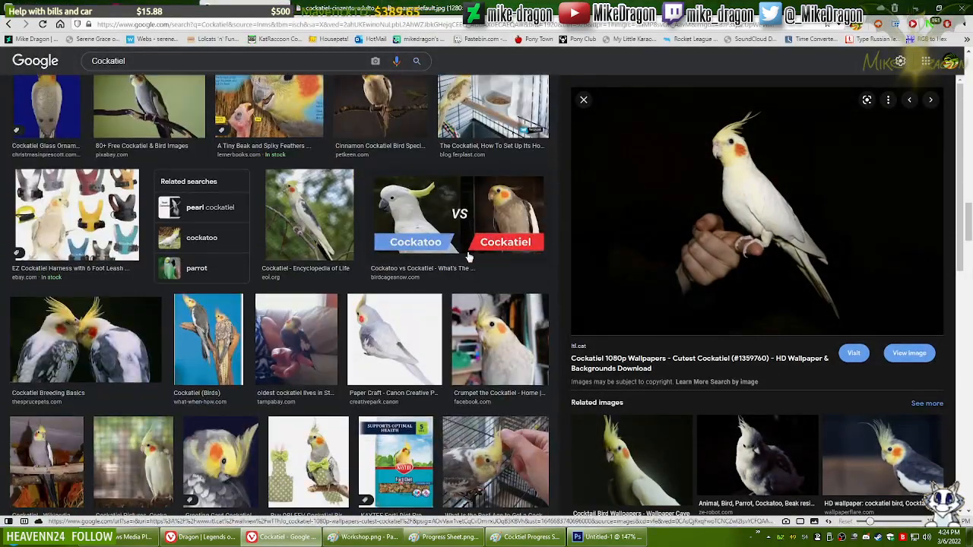
pyautogui.scroll(-2, 469, 257)
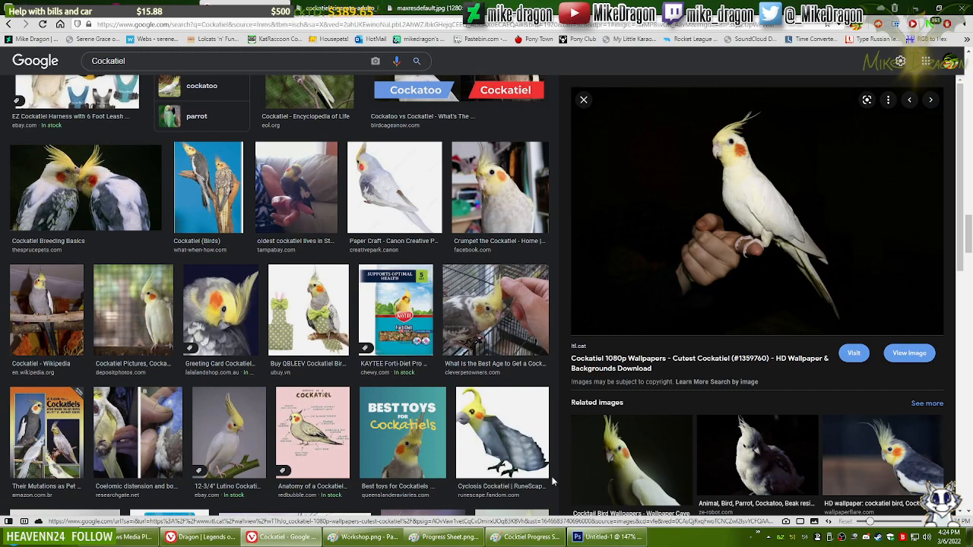
pyautogui.click(503, 446)
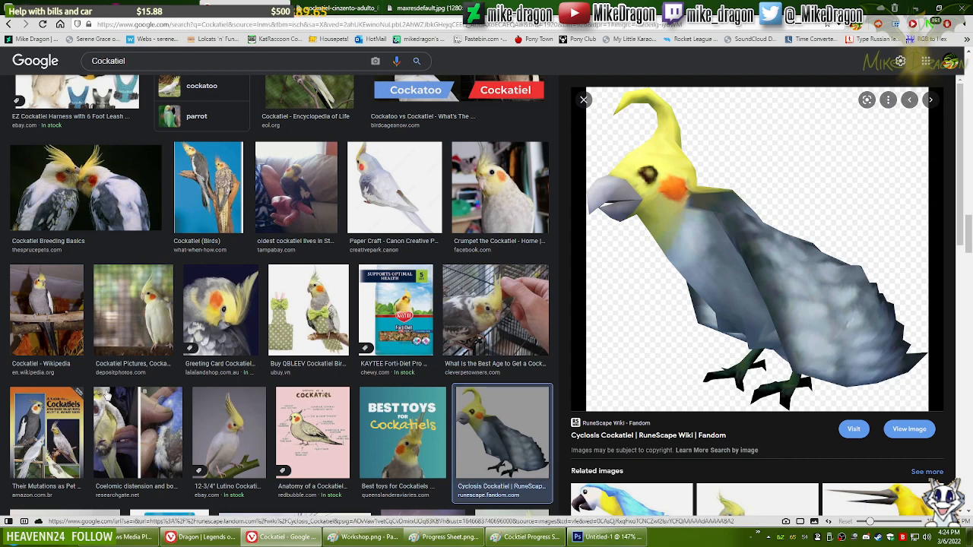
pyautogui.click(59, 330)
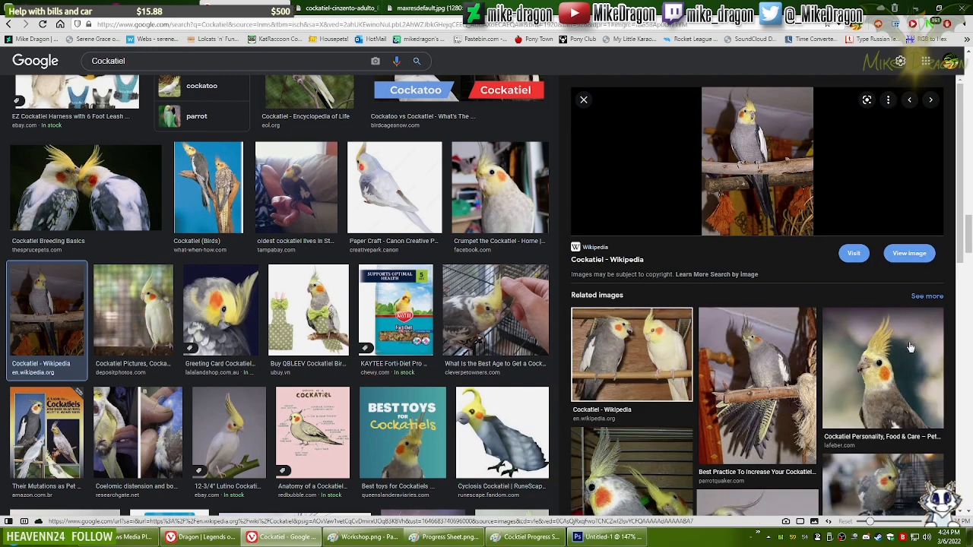
pyautogui.click(910, 254)
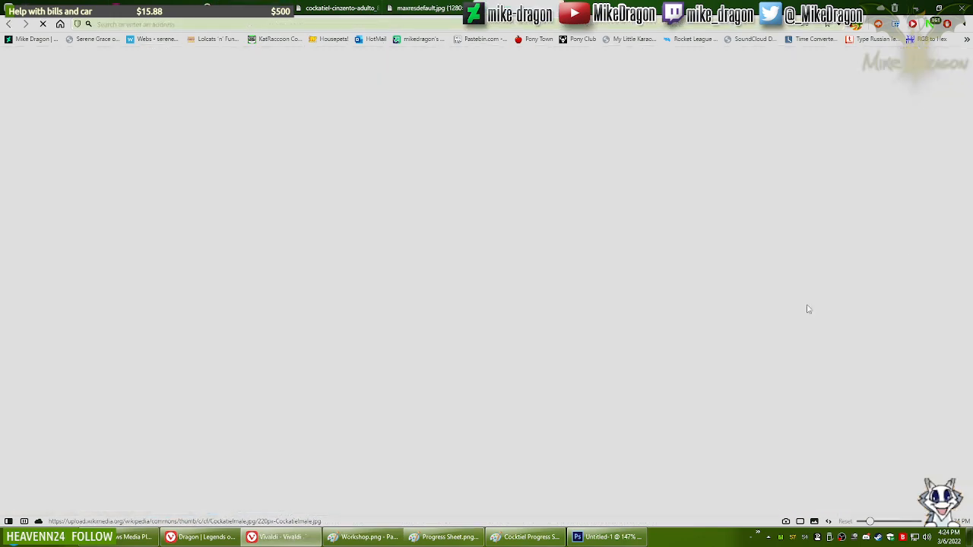
# Step: Enlarge the Wikipedia photo of the perched cockatiel to examine how its tail hangs below the branch
pyautogui.scroll(5, 640, 409)
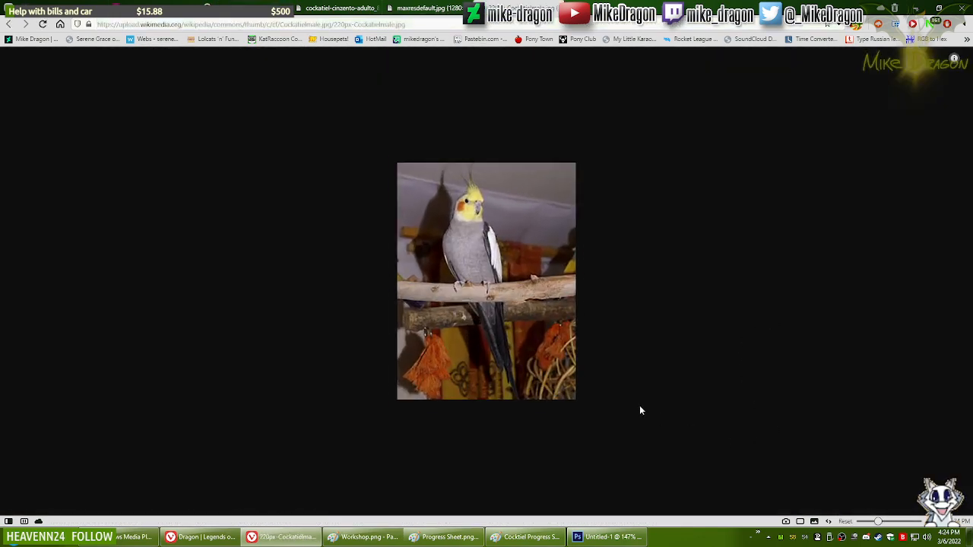
pyautogui.scroll(4, 641, 411)
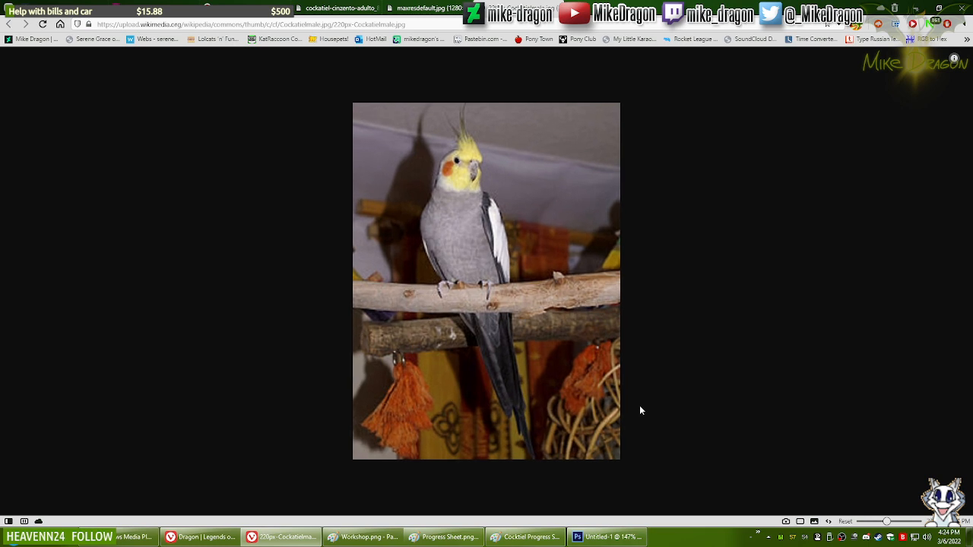
pyautogui.scroll(1, 641, 410)
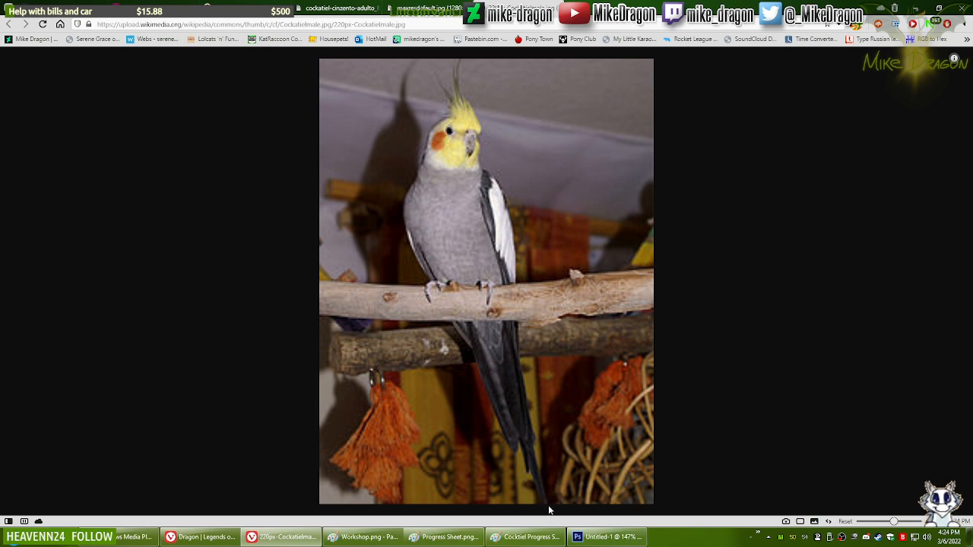
# Step: Return to Paint and try a shorter, tapered lower edge for the bird's tail in black Pencil
pyautogui.hotkey('alt', 'Tab')
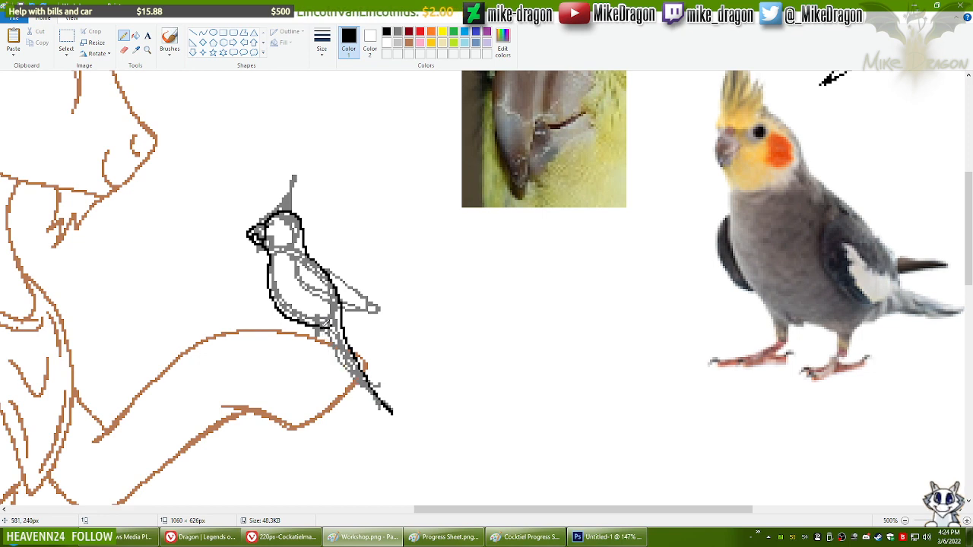
pyautogui.moveTo(324, 323)
pyautogui.mouseDown()
pyautogui.moveTo(357, 387)
pyautogui.moveTo(397, 420)
pyautogui.mouseUp()
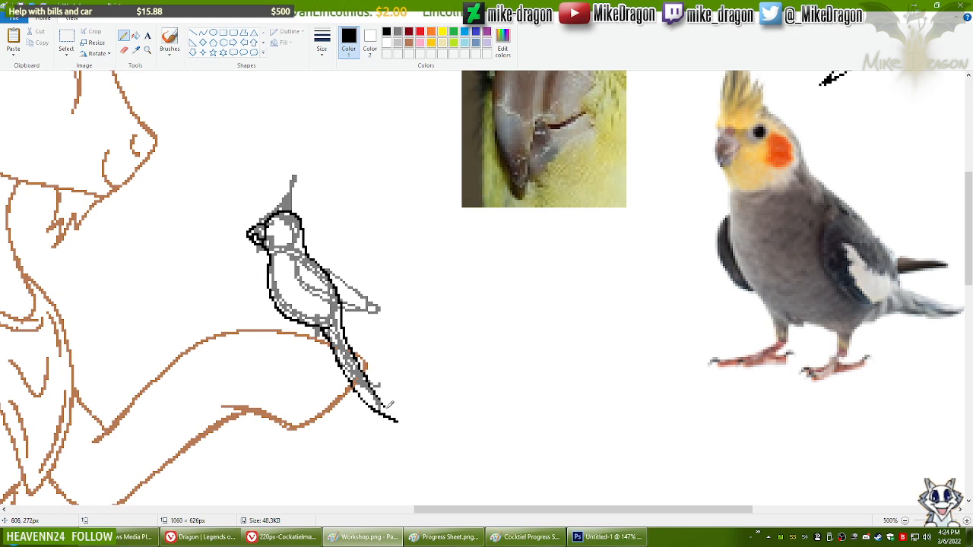
pyautogui.moveTo(389, 418); pyautogui.dragTo(374, 398)
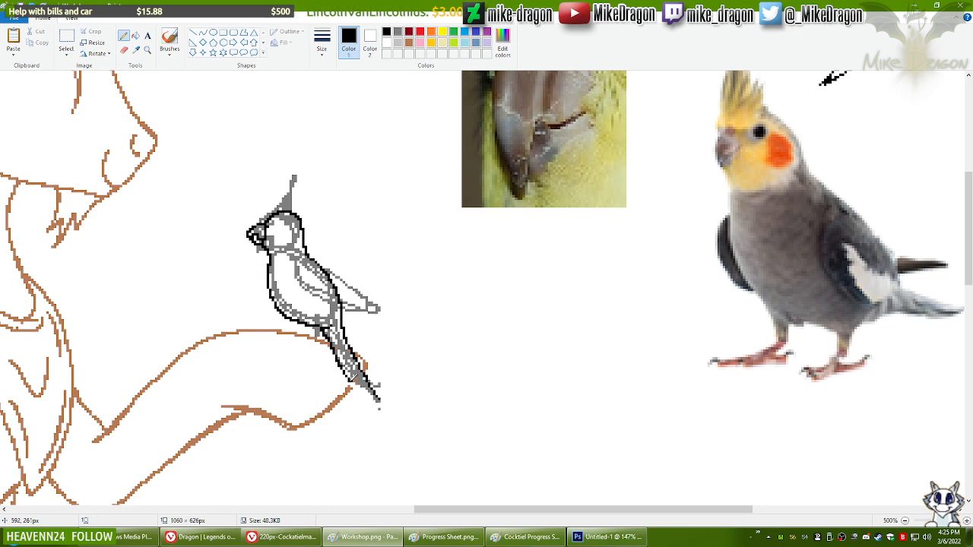
pyautogui.moveTo(349, 377); pyautogui.dragTo(383, 403)
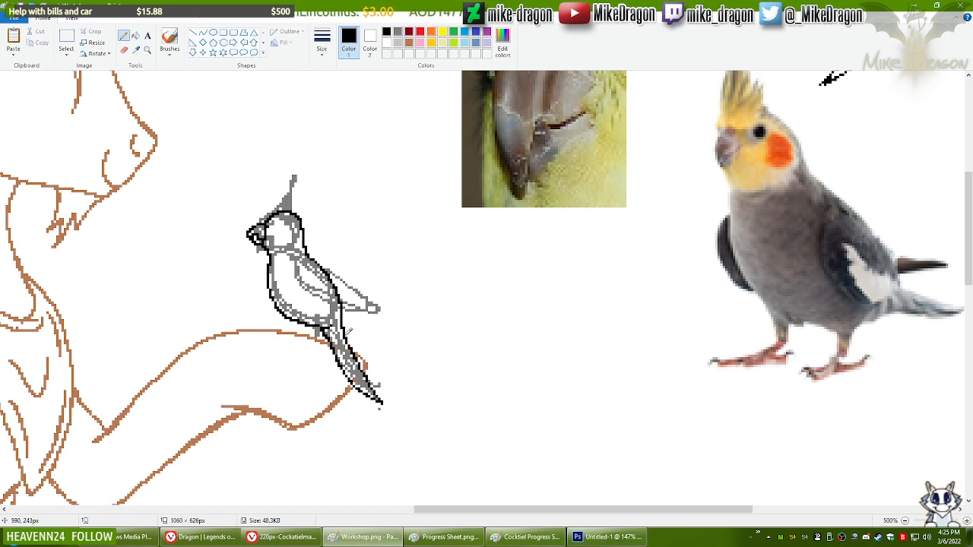
# Step: Undo the black tail outline strokes below the bird's rump
pyautogui.hotkey('ctrl', 'z')
pyautogui.hotkey('ctrl', 'z')
pyautogui.hotkey('ctrl', 'z')
pyautogui.hotkey('ctrl', 'z')
pyautogui.hotkey('ctrl', 'z')
pyautogui.hotkey('ctrl', 'z')
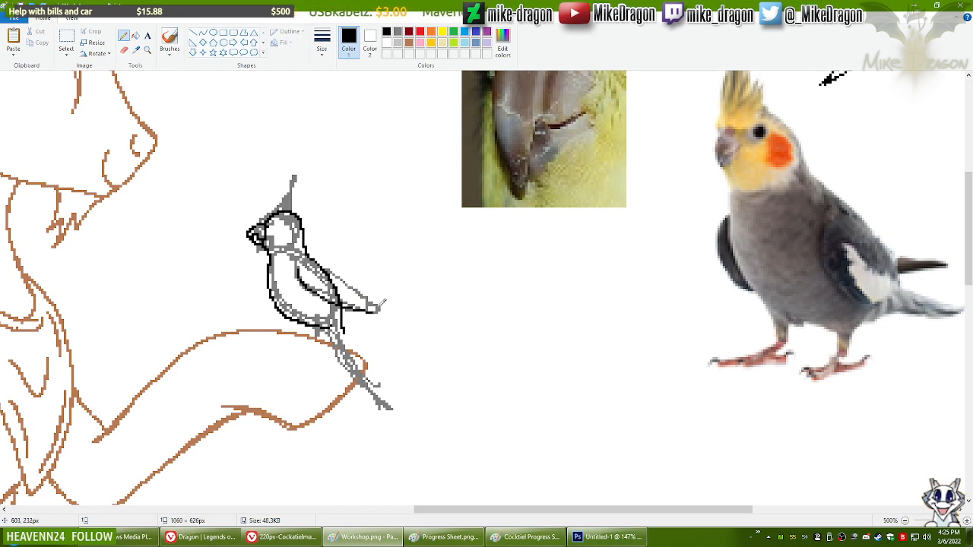
# Step: Switch to the browser, look through the Cockatiel photos and image results, and preview the World Birds cockatiel perched on a hand
pyautogui.hotkey('alt', 'Tab')
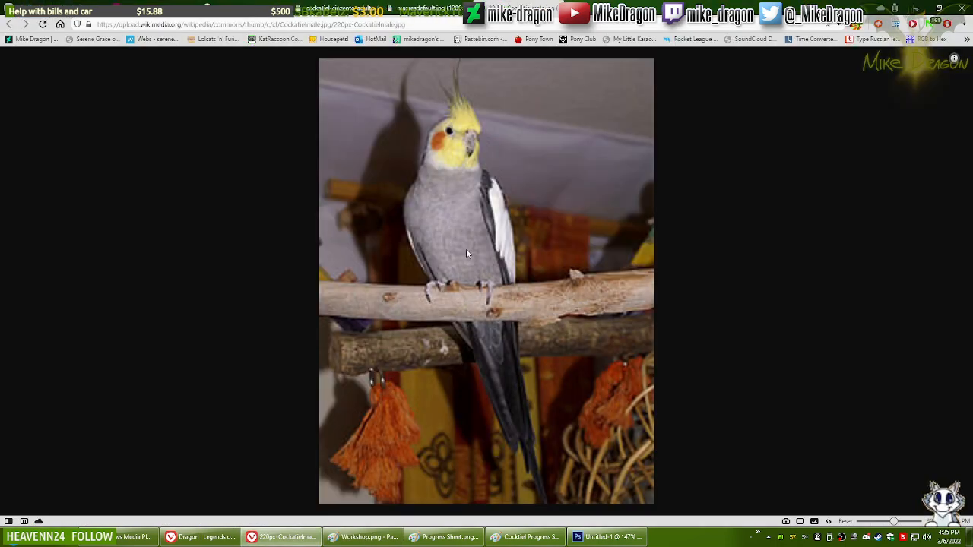
pyautogui.hotkey('ctrl', 'Tab')
pyautogui.hotkey('ctrl', 'Tab')
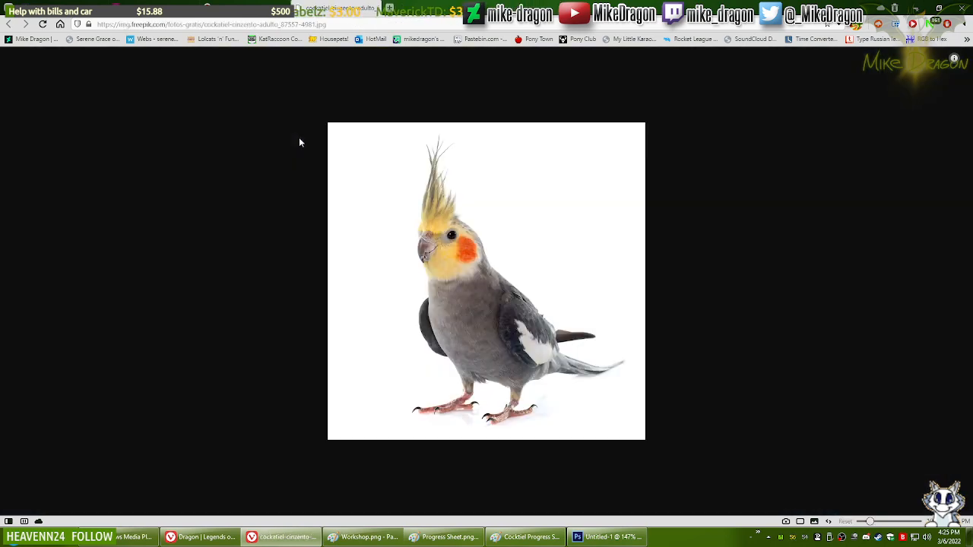
pyautogui.hotkey('ctrl', 'Tab')
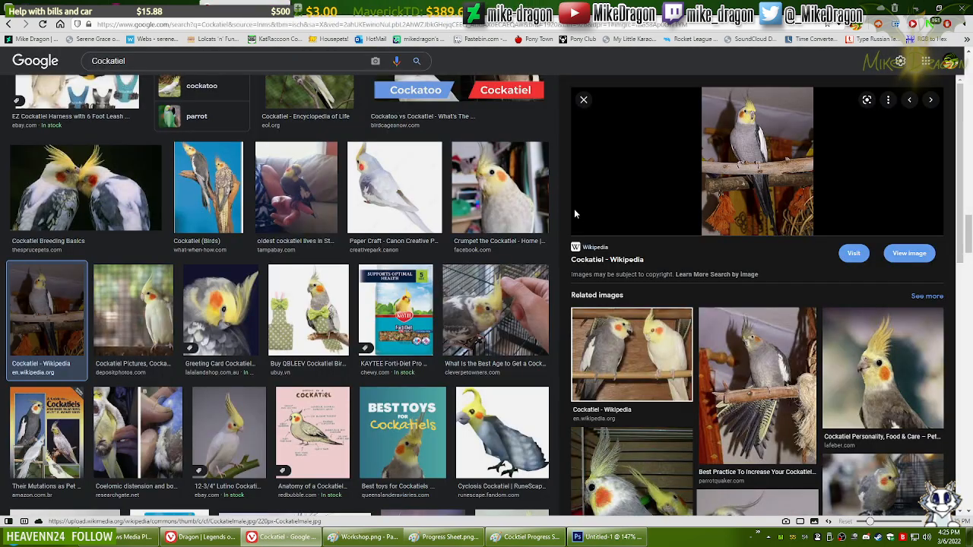
pyautogui.scroll(-5, 865, 334)
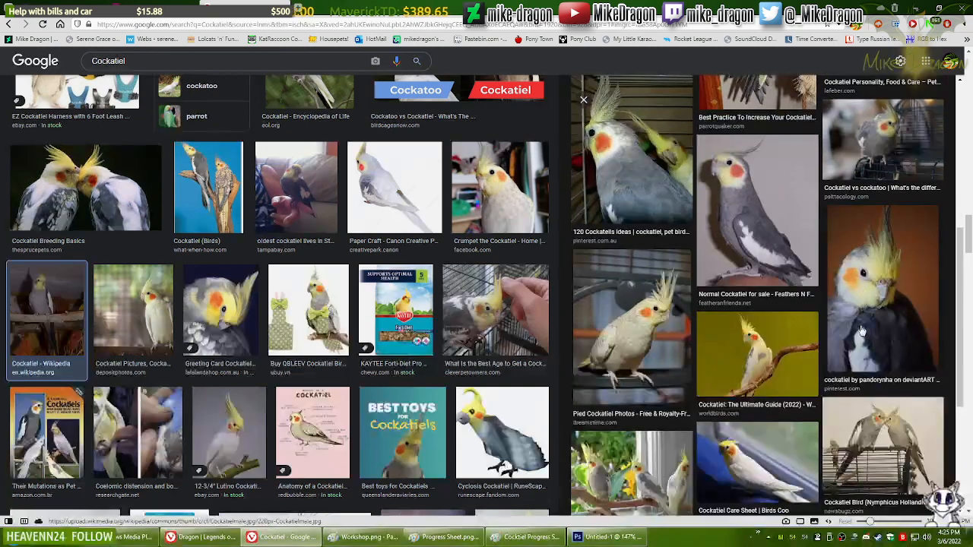
pyautogui.scroll(-2, 857, 330)
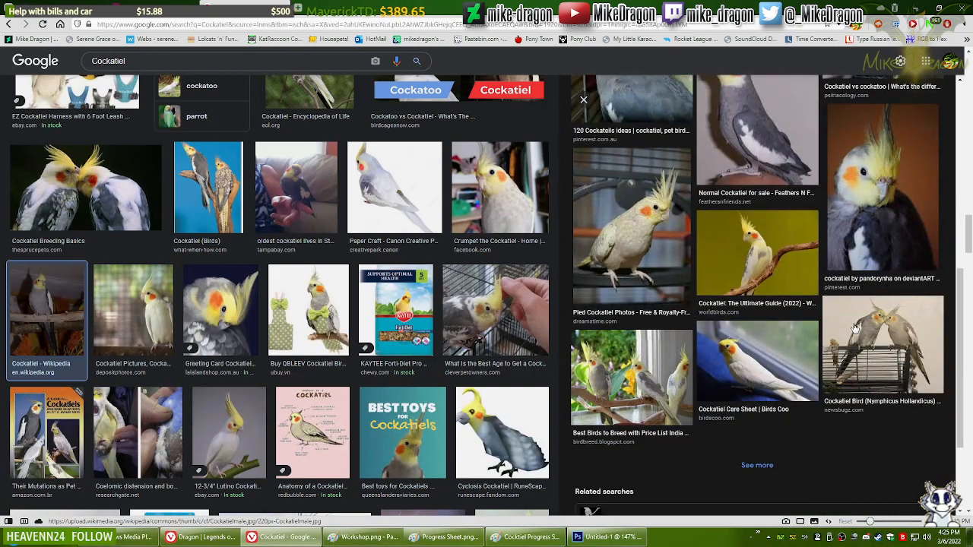
pyautogui.scroll(7, 771, 355)
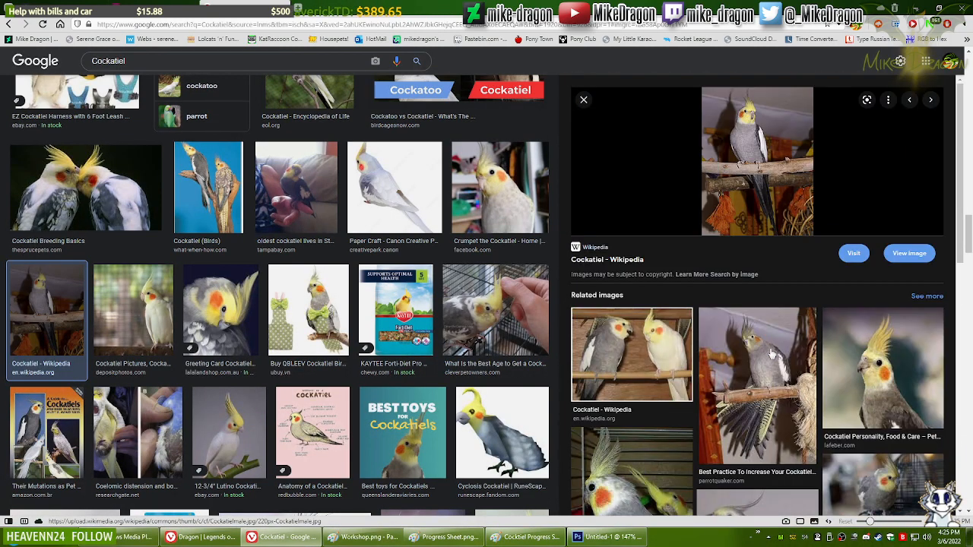
pyautogui.scroll(-5, 499, 287)
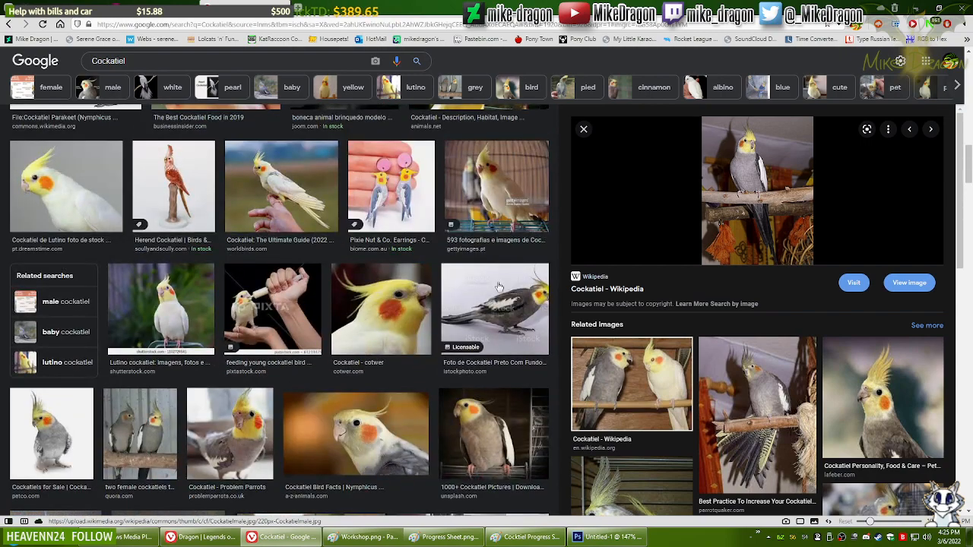
pyautogui.scroll(8, 486, 288)
pyautogui.scroll(-4, 482, 290)
pyautogui.click(259, 411)
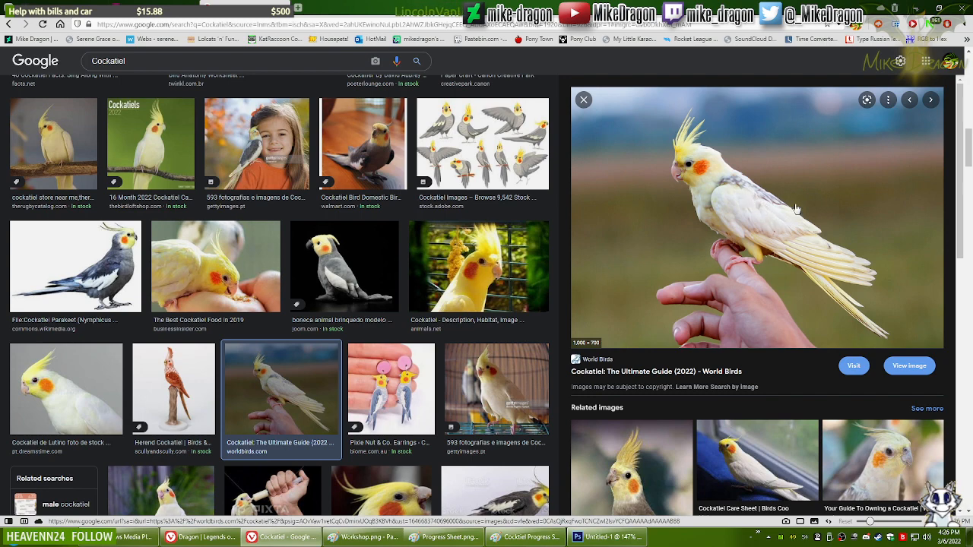
# Step: Return to Paint and try outlining the front and lower edge of the bird's folded wing in black Pencil
pyautogui.hotkey('alt', 'Tab')
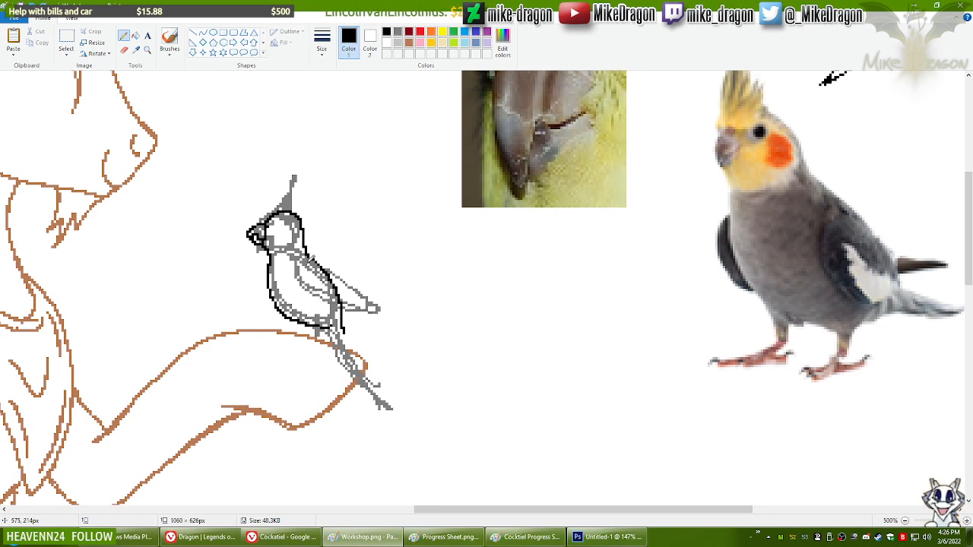
pyautogui.moveTo(309, 258)
pyautogui.mouseDown()
pyautogui.moveTo(337, 302)
pyautogui.moveTo(375, 308)
pyautogui.mouseUp()
pyautogui.hotkey('ctrl', 'z')
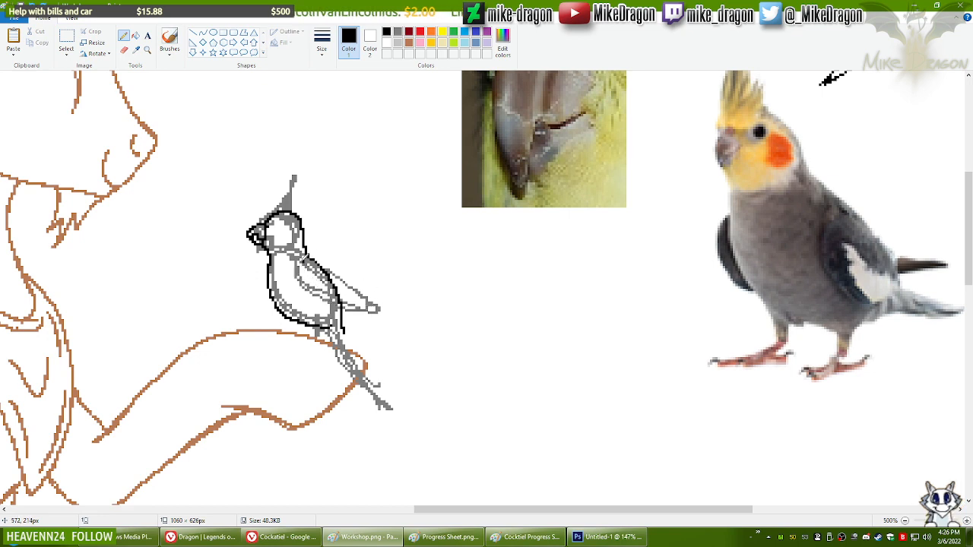
pyautogui.moveTo(301, 258)
pyautogui.mouseDown()
pyautogui.moveTo(336, 308)
pyautogui.moveTo(364, 318)
pyautogui.mouseUp()
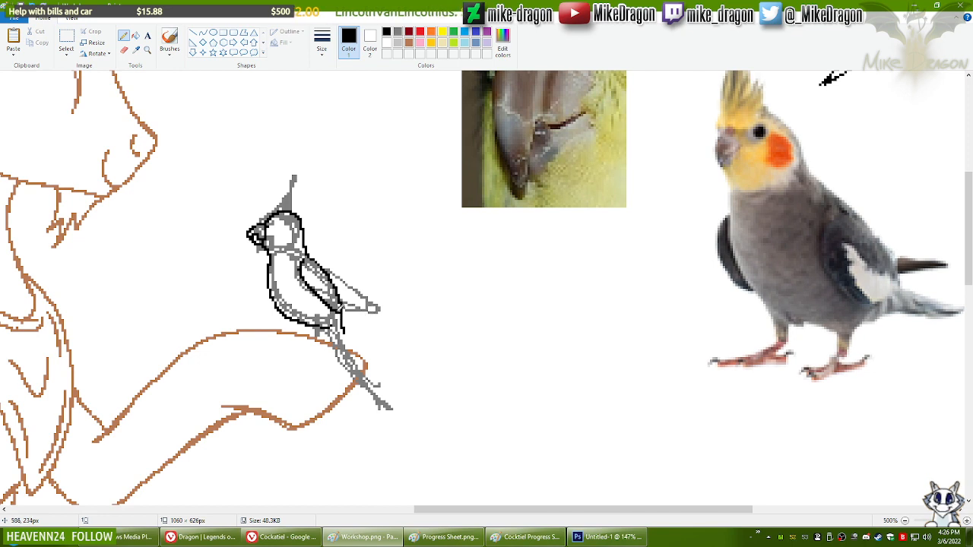
pyautogui.moveTo(339, 310); pyautogui.dragTo(377, 304)
pyautogui.hotkey('ctrl', 'z')
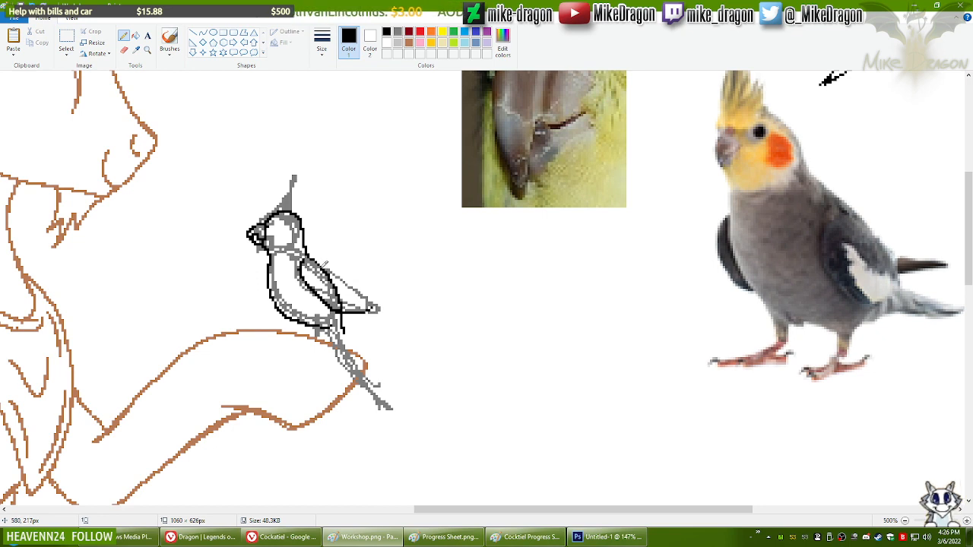
# Step: Try drawing the wing's upper edge to its tip in black Pencil, then undo all the wing strokes
pyautogui.moveTo(325, 267); pyautogui.dragTo(368, 292)
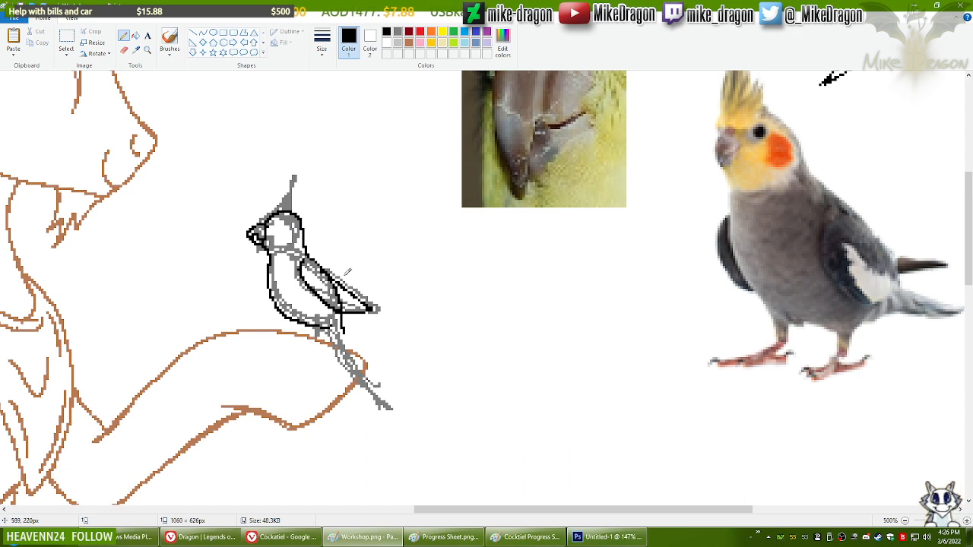
pyautogui.hotkey('ctrl', 'z')
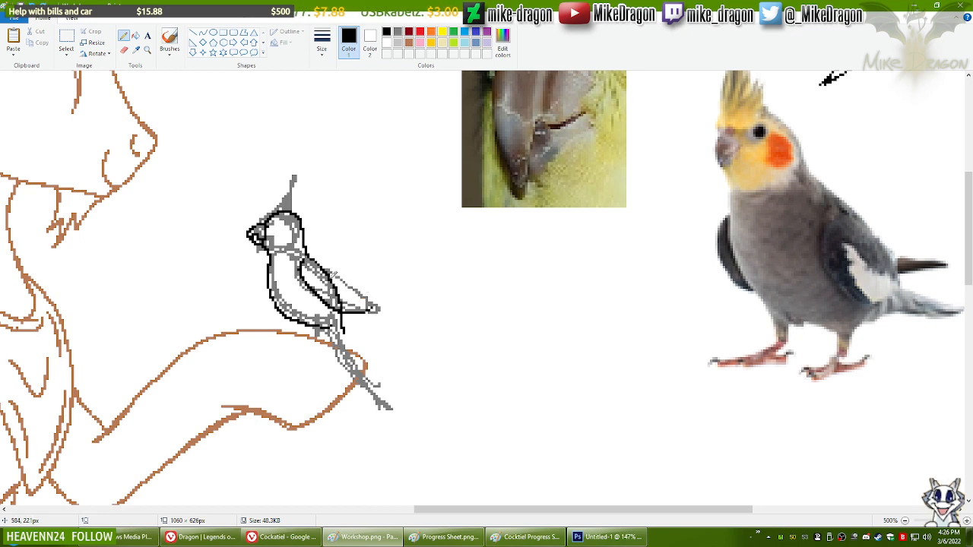
pyautogui.moveTo(332, 277); pyautogui.dragTo(373, 296)
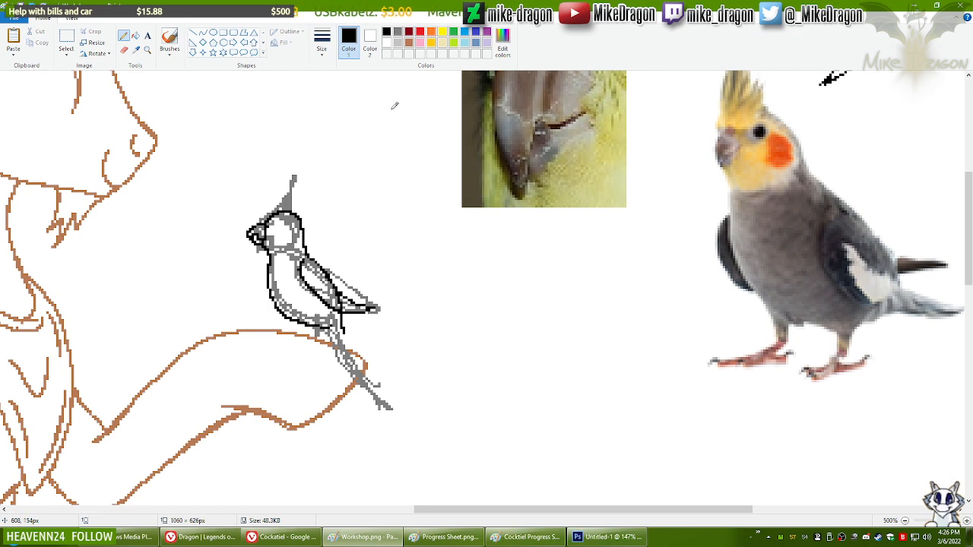
pyautogui.hotkey('ctrl', 'z')
pyautogui.hotkey('ctrl', 'z')
pyautogui.hotkey('ctrl', 'y')
pyautogui.hotkey('ctrl', 'z')
pyautogui.hotkey('ctrl', 'z')
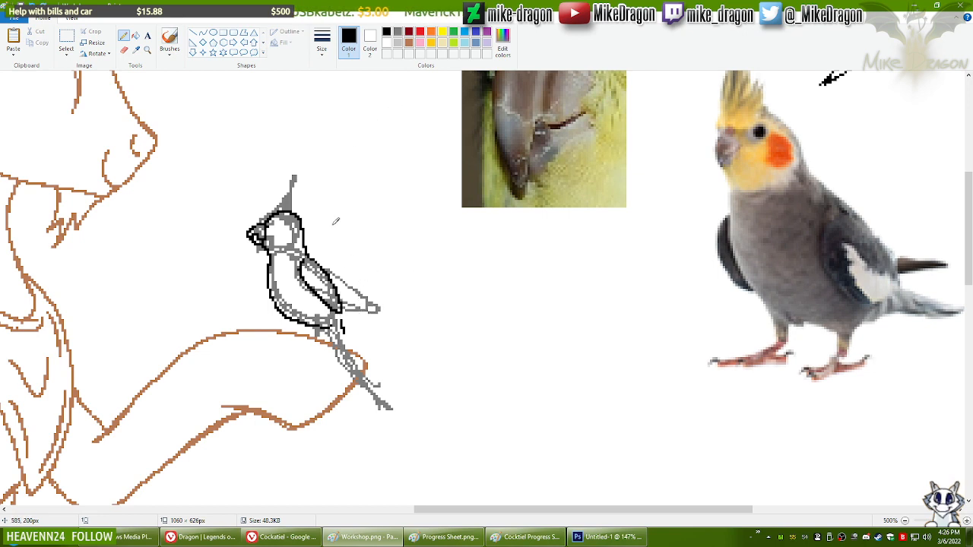
pyautogui.moveTo(340, 314); pyautogui.dragTo(365, 320)
pyautogui.hotkey('ctrl', 'z')
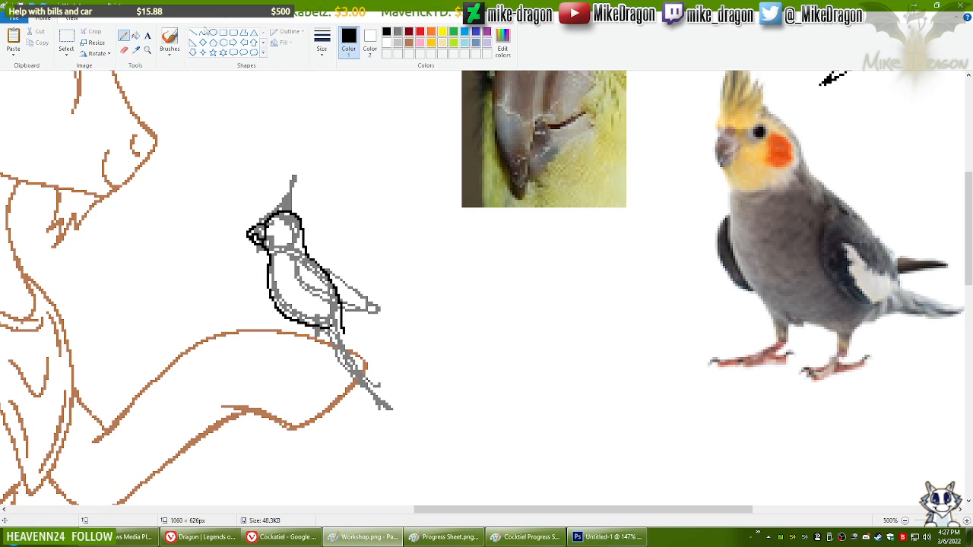
# Step: Draw the wing's lower and upper edges in black with the Curve tool, meeting at an upturned tip behind the body
pyautogui.click(203, 32)
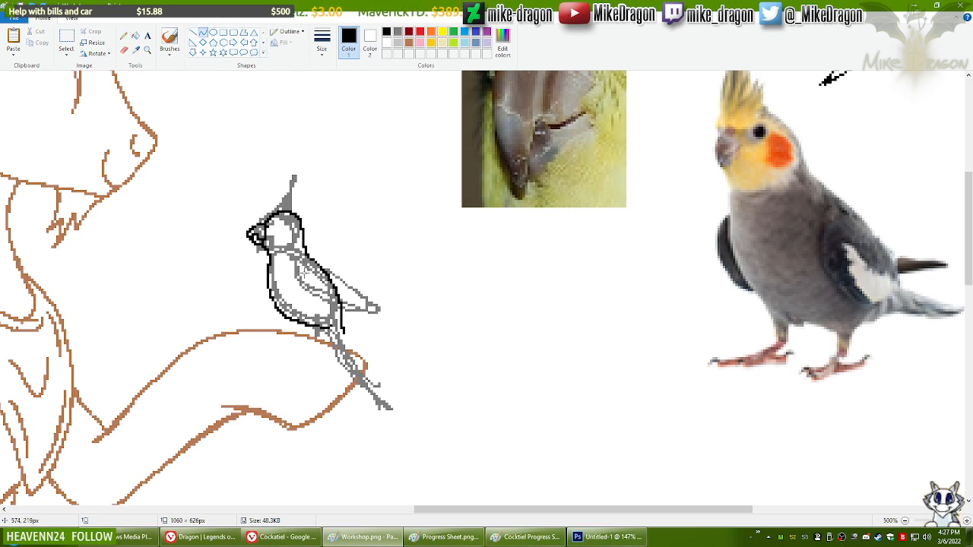
pyautogui.moveTo(308, 272); pyautogui.dragTo(306, 304)
pyautogui.moveTo(364, 331); pyautogui.dragTo(358, 323)
pyautogui.click(424, 312)
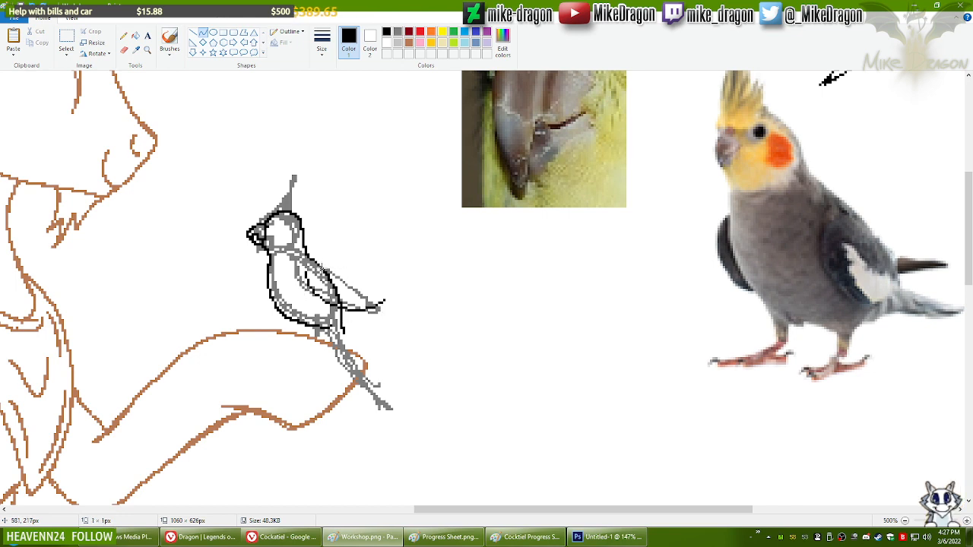
pyautogui.moveTo(322, 267)
pyautogui.mouseDown()
pyautogui.moveTo(385, 302)
pyautogui.moveTo(343, 320)
pyautogui.moveTo(350, 312)
pyautogui.mouseUp()
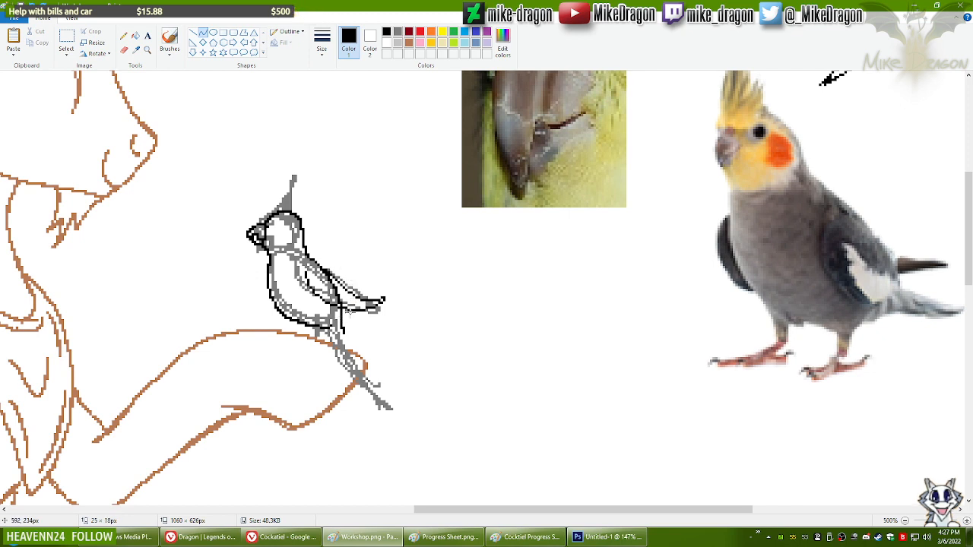
# Step: Refine the wing's front edge, tip and upper edge in black Pencil, redoing the front stroke and clearing the overlapping body line
pyautogui.click(124, 36)
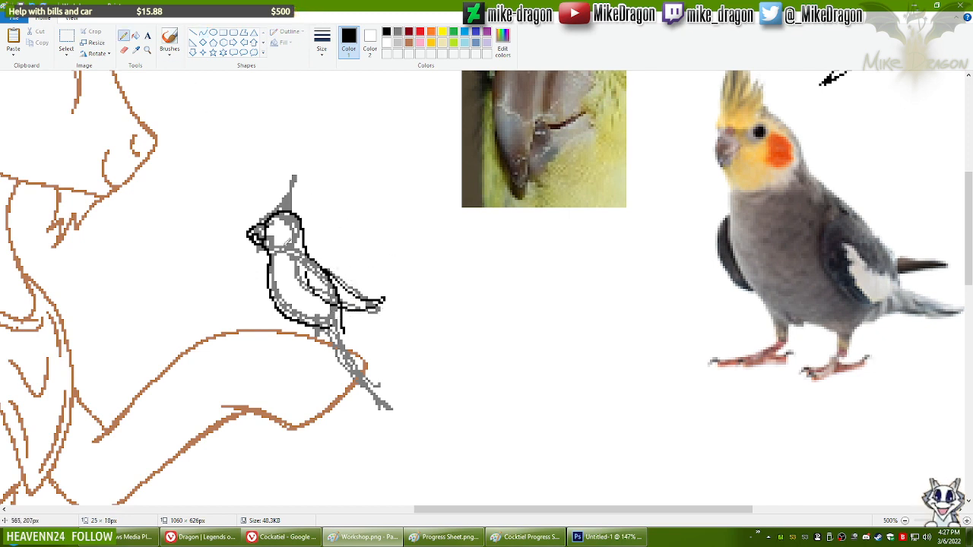
pyautogui.moveTo(306, 267); pyautogui.dragTo(323, 304)
pyautogui.hotkey('ctrl', 'z')
pyautogui.moveTo(305, 266); pyautogui.dragTo(332, 307)
pyautogui.hotkey('ctrl', 'z')
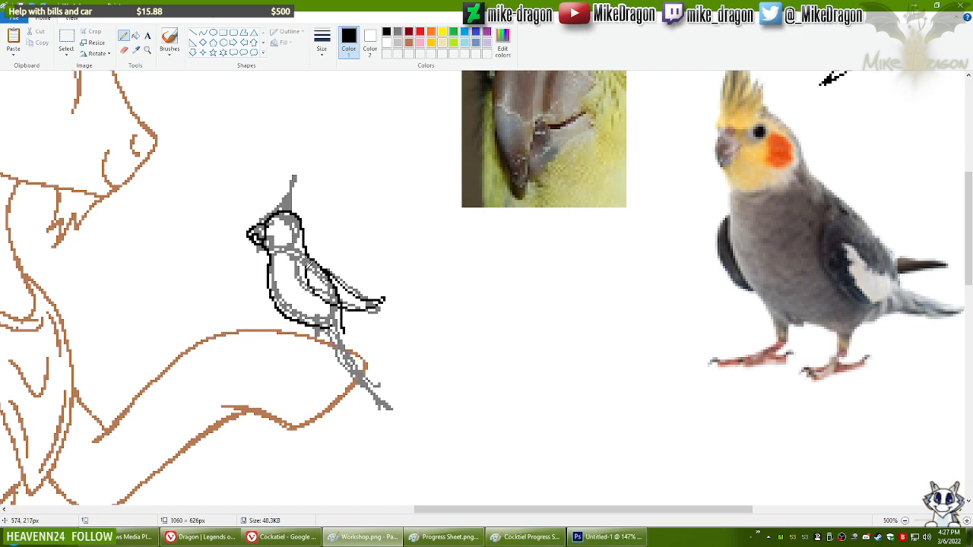
pyautogui.moveTo(305, 267); pyautogui.dragTo(338, 309)
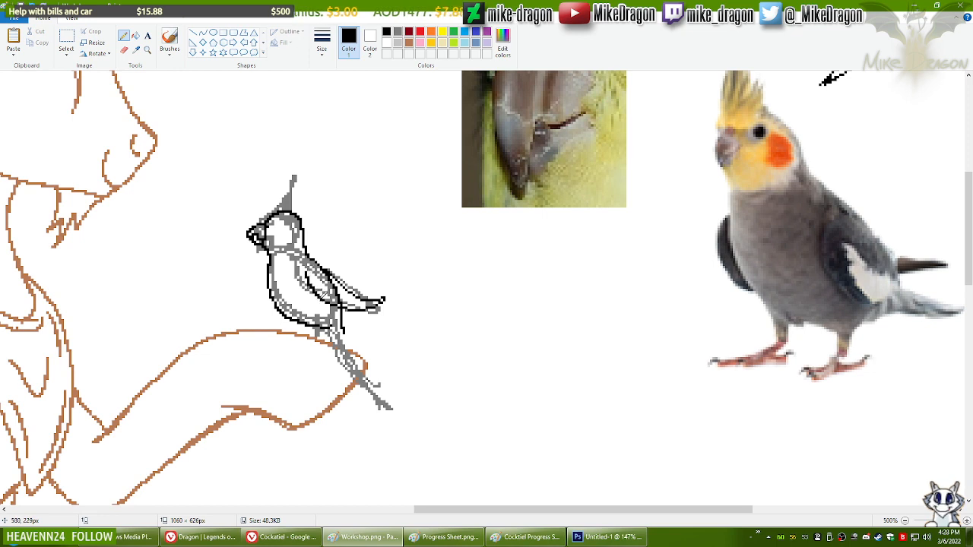
pyautogui.moveTo(355, 308); pyautogui.dragTo(378, 308)
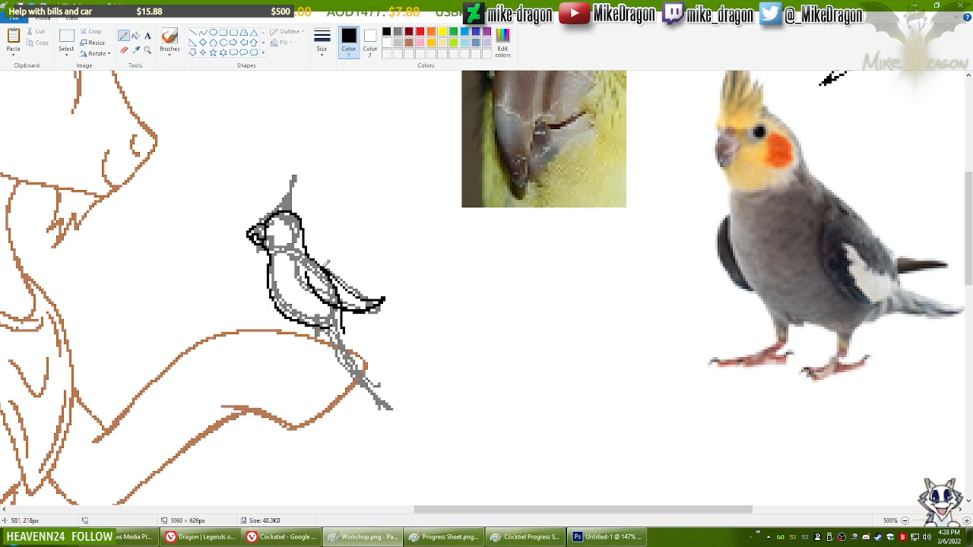
pyautogui.moveTo(329, 266)
pyautogui.mouseDown()
pyautogui.moveTo(371, 298)
pyautogui.moveTo(391, 295)
pyautogui.mouseUp()
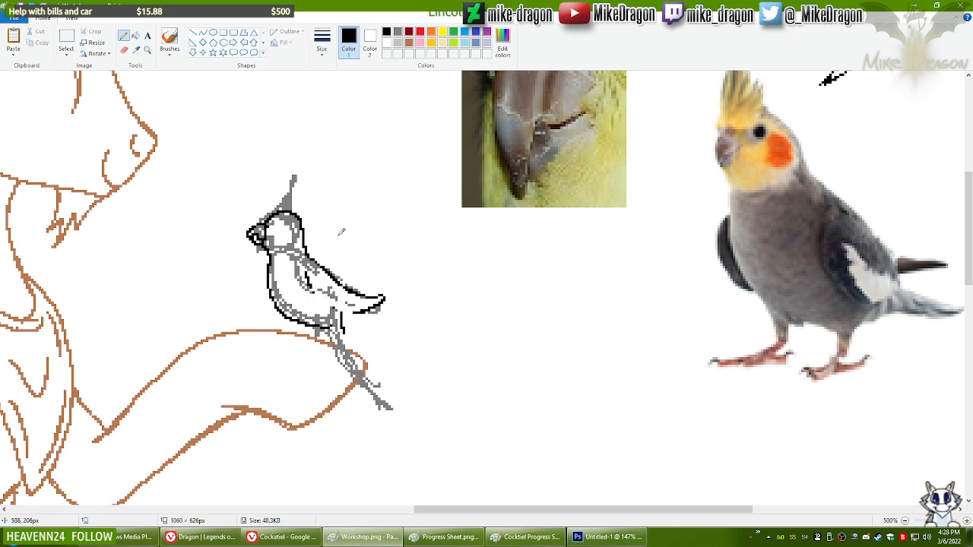
# Step: Draw the folded wing's rounded front and lower edge with the Curve tool, then tidy the line in black Pencil
pyautogui.click(203, 32)
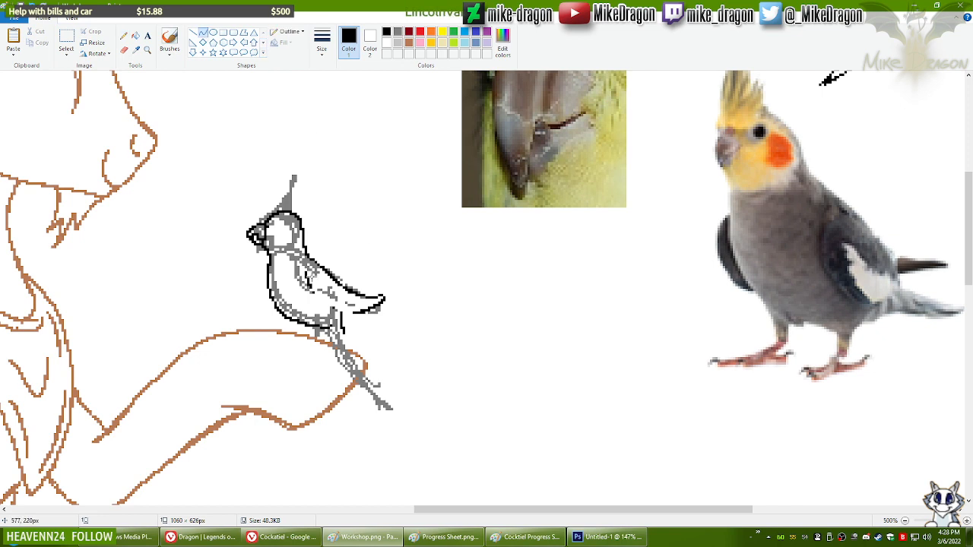
pyautogui.moveTo(303, 273)
pyautogui.mouseDown()
pyautogui.moveTo(356, 315)
pyautogui.moveTo(290, 296)
pyautogui.moveTo(310, 319)
pyautogui.mouseUp()
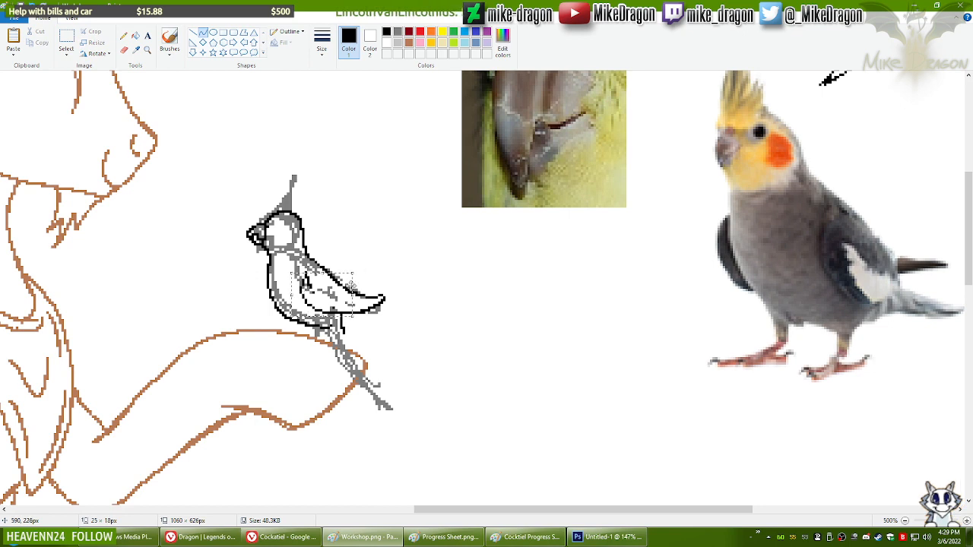
pyautogui.click(124, 36)
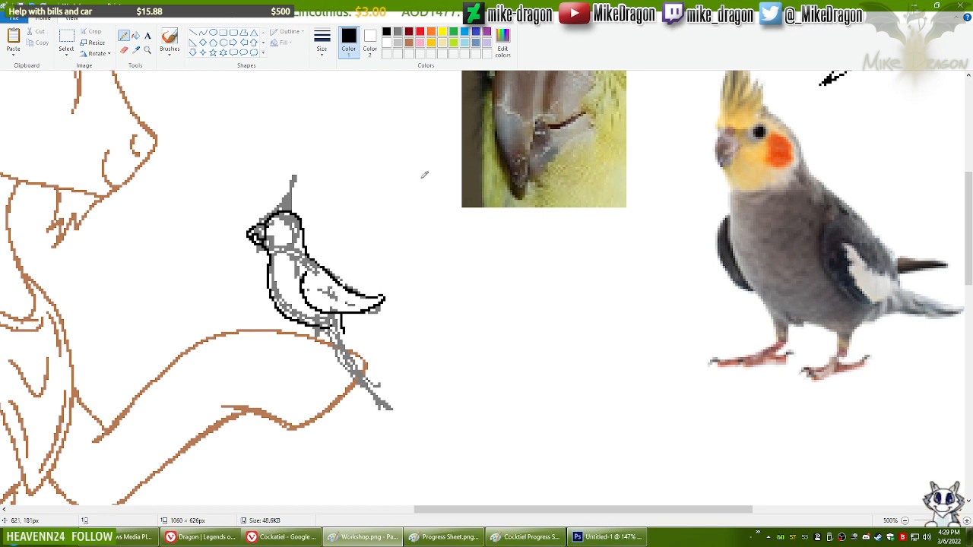
# Step: Switch to Photoshop and close it without saving the Untitled-1 cockatiel cutout
pyautogui.moveTo(486, 509); pyautogui.dragTo(452, 510)
pyautogui.click(608, 536)
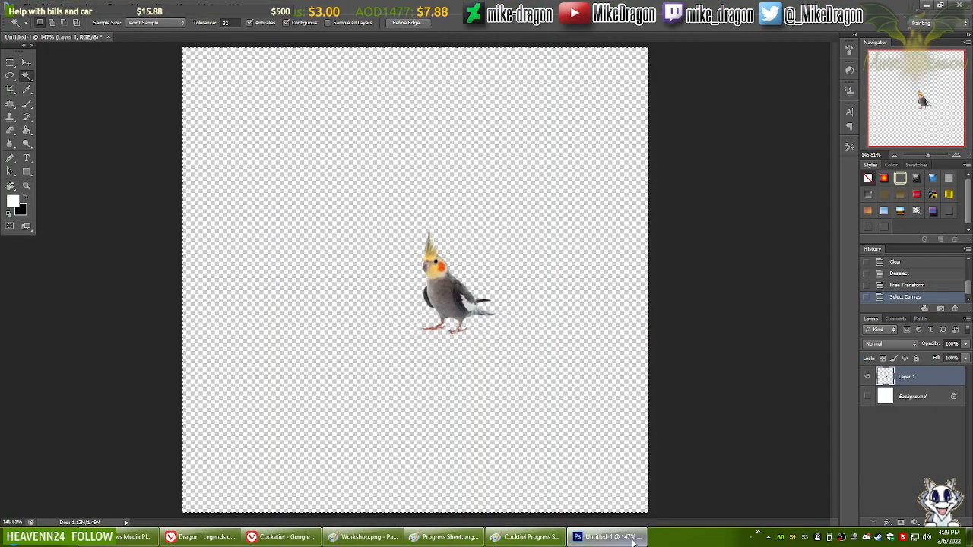
pyautogui.click(960, 4)
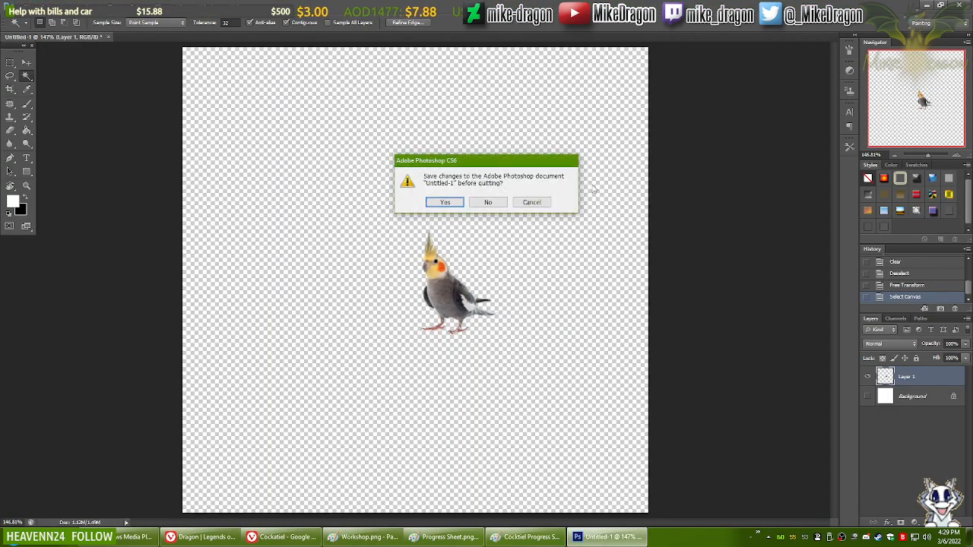
pyautogui.click(489, 203)
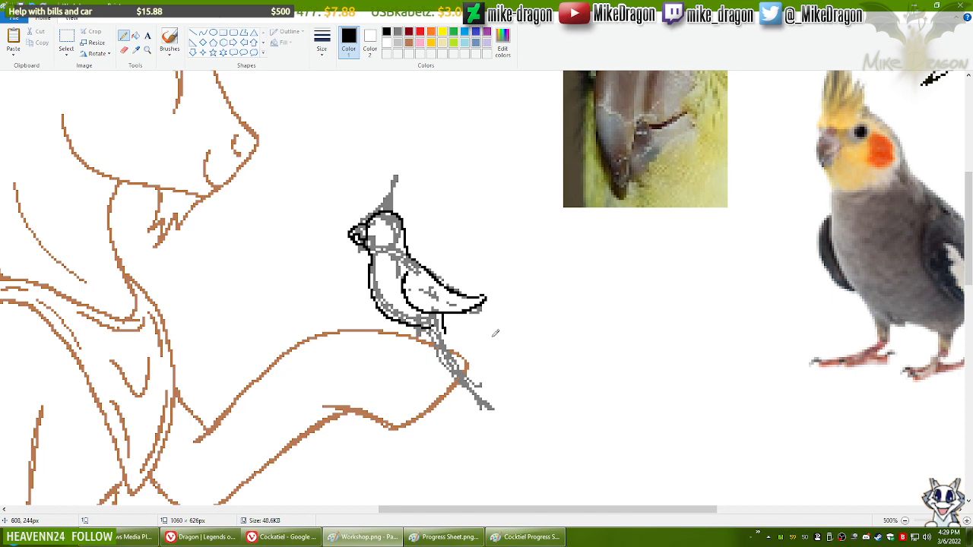
# Step: Outline the bird's long tail in black Pencil, running from under the body across the hoof to a pointed tip below it
pyautogui.moveTo(522, 509)
pyautogui.mouseDown()
pyautogui.moveTo(595, 516)
pyautogui.moveTo(577, 512)
pyautogui.mouseUp()
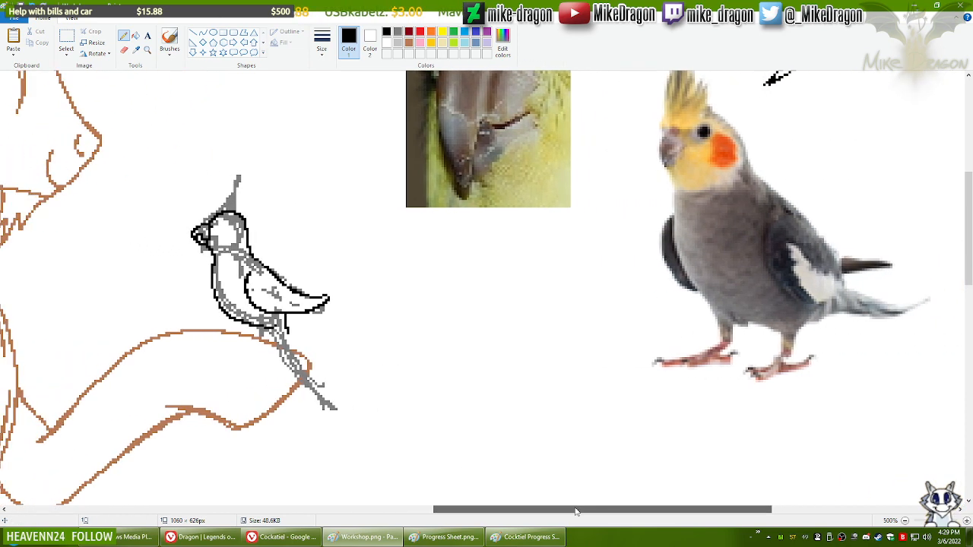
pyautogui.moveTo(969, 262); pyautogui.dragTo(969, 276)
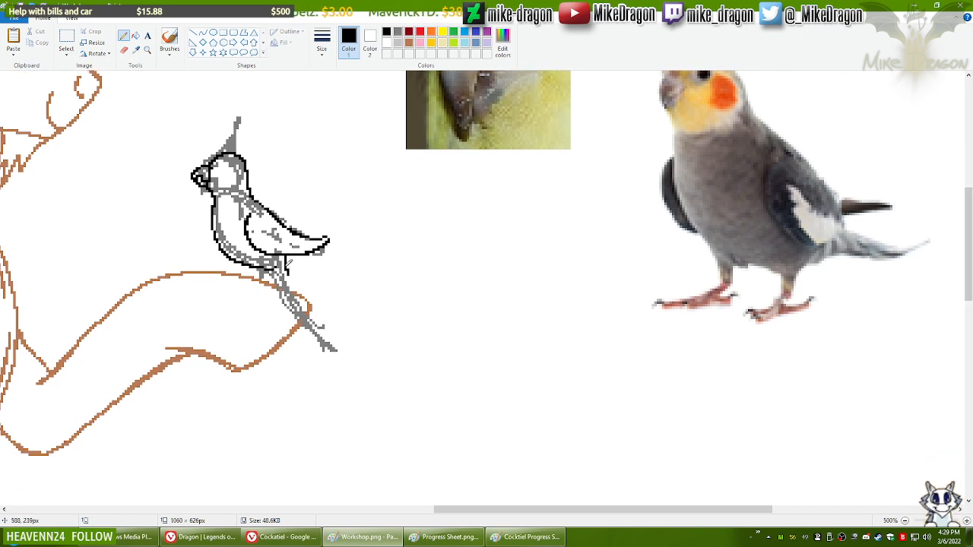
pyautogui.moveTo(289, 271); pyautogui.dragTo(303, 369)
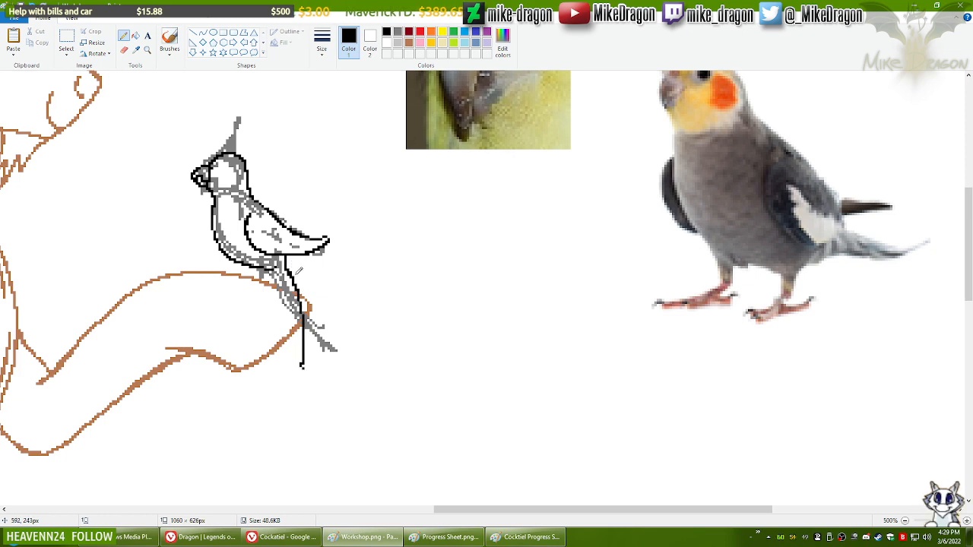
pyautogui.hotkey('ctrl', 'z')
pyautogui.moveTo(285, 257); pyautogui.dragTo(316, 377)
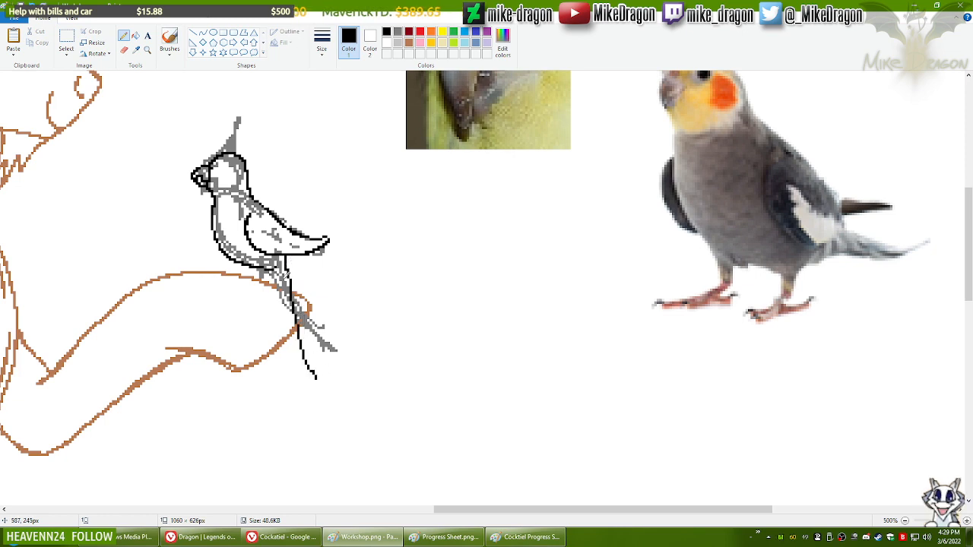
pyautogui.moveTo(263, 267)
pyautogui.mouseDown()
pyautogui.moveTo(279, 341)
pyautogui.moveTo(315, 379)
pyautogui.mouseUp()
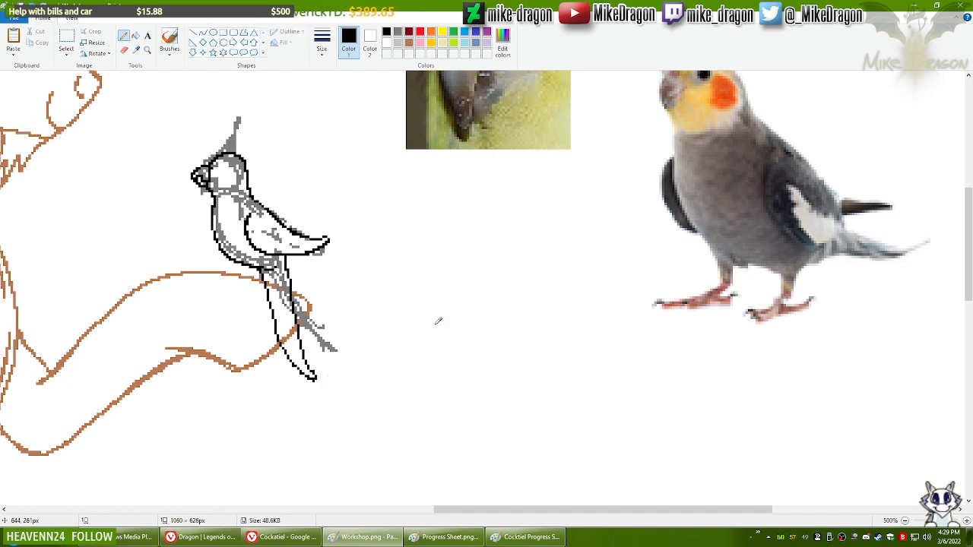
# Step: Switch to the browser and look through the related cockatiel photos for the bird's pose, then return to Paint
pyautogui.hscroll(-3, 545, 514)
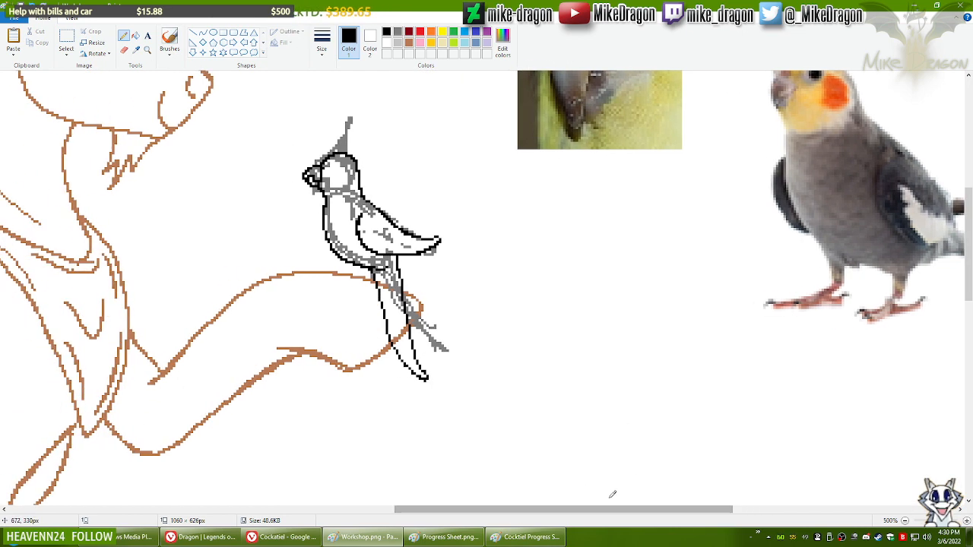
pyautogui.hscroll(-3, 597, 486)
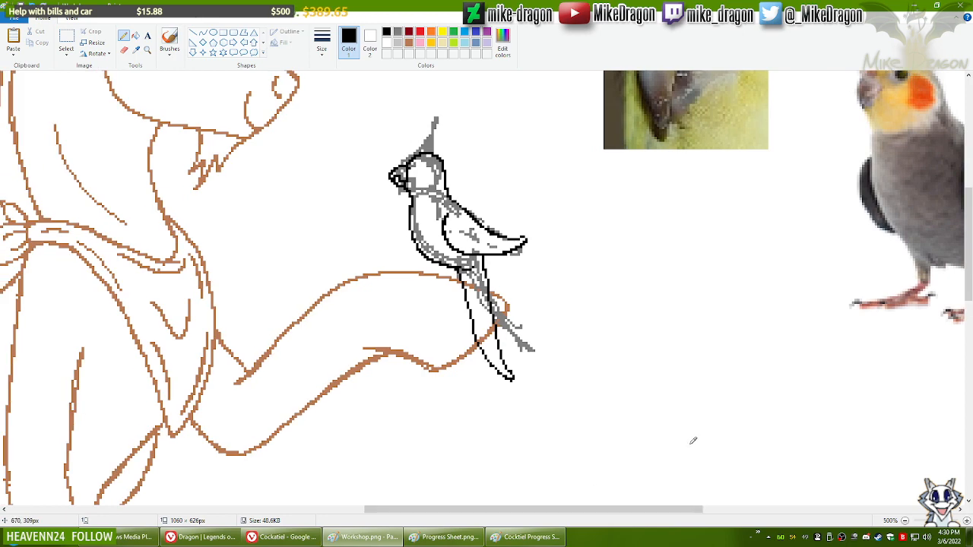
pyautogui.click(281, 537)
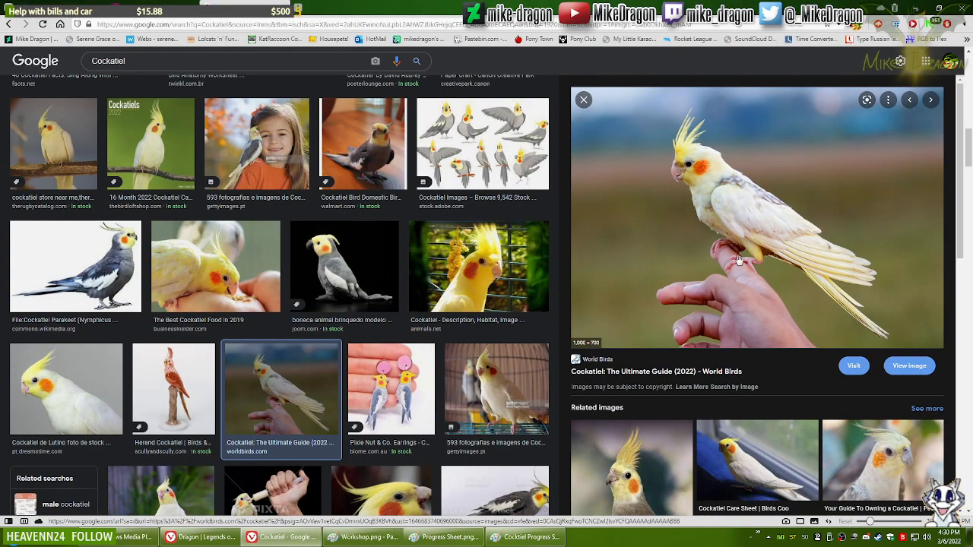
pyautogui.scroll(-5, 738, 261)
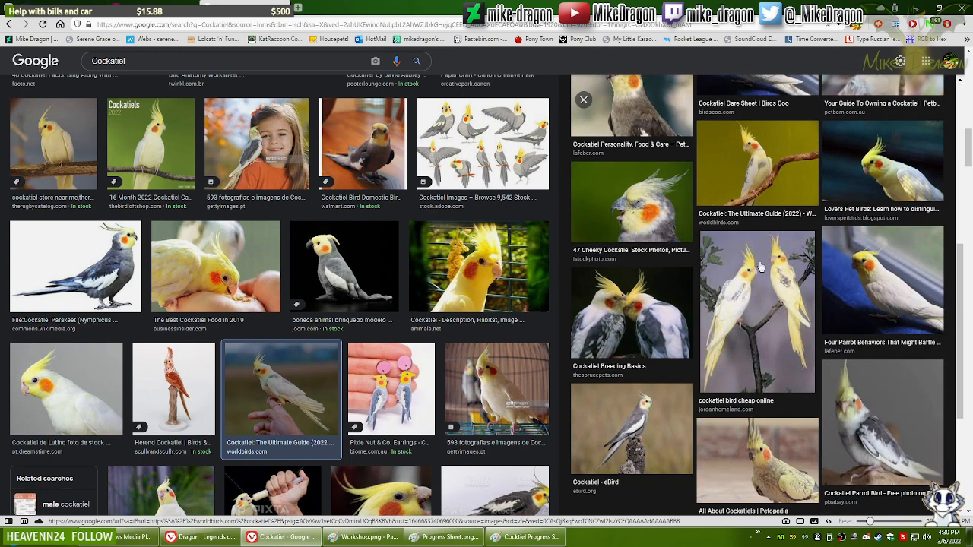
pyautogui.scroll(-3, 760, 266)
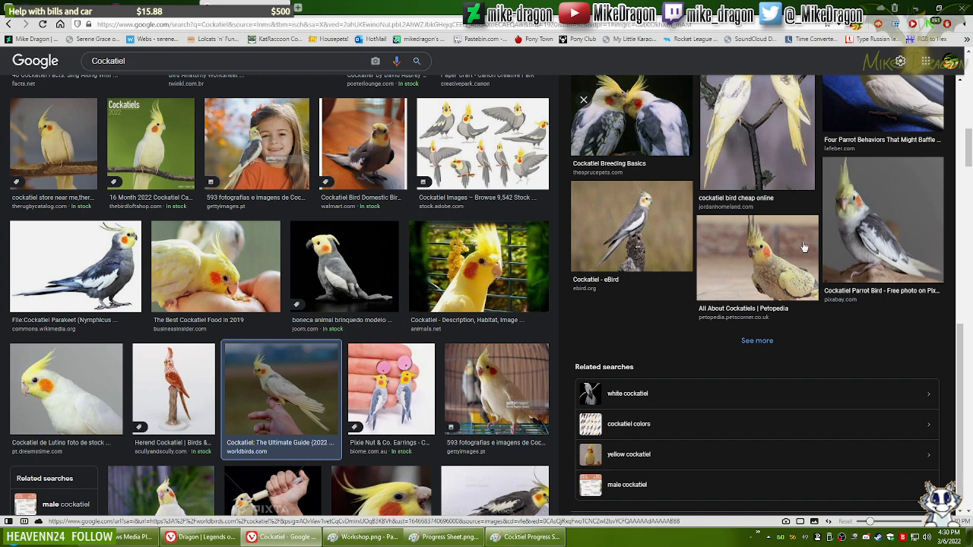
pyautogui.hotkey('alt', 'Tab')
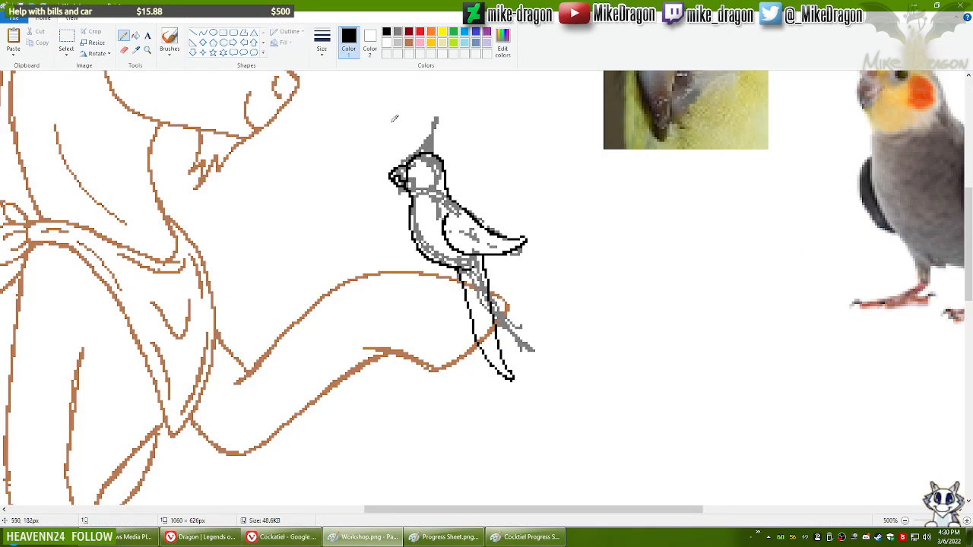
# Step: Try outlining the bird's head crest in black Pencil over the grey sketch, undoing each stroke
pyautogui.moveTo(968, 281); pyautogui.dragTo(968, 271)
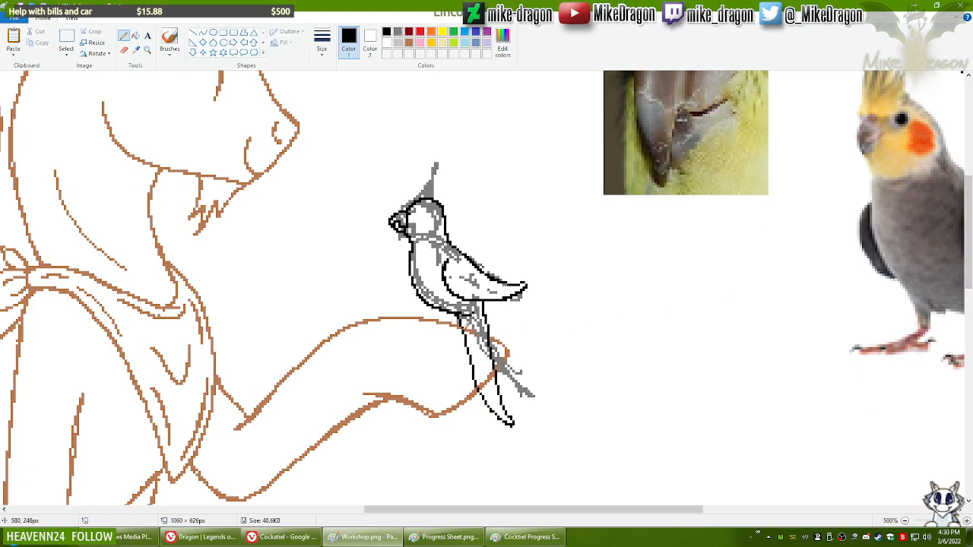
pyautogui.moveTo(539, 508)
pyautogui.mouseDown()
pyautogui.moveTo(593, 509)
pyautogui.moveTo(579, 502)
pyautogui.mouseUp()
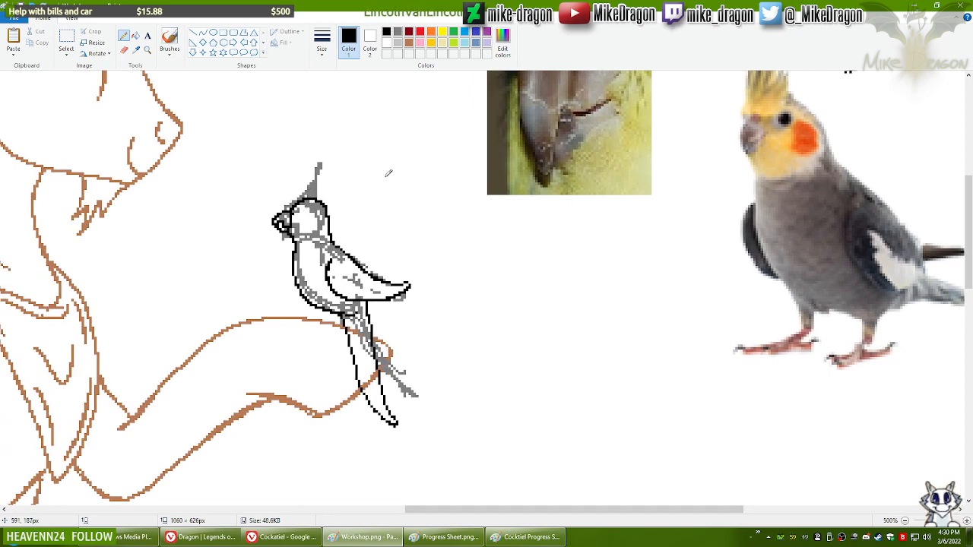
pyautogui.scroll(3, 969, 220)
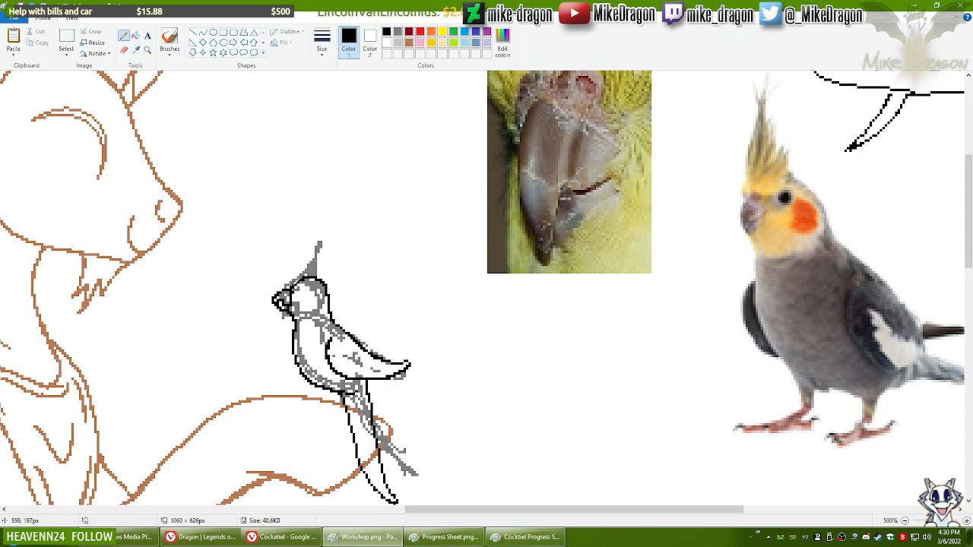
pyautogui.moveTo(308, 278); pyautogui.dragTo(325, 232)
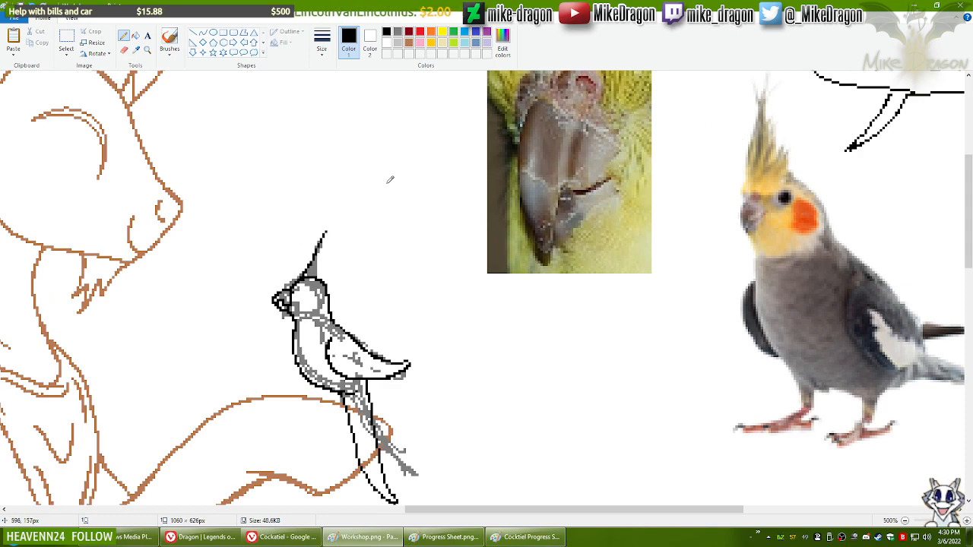
pyautogui.hotkey('ctrl', 'z')
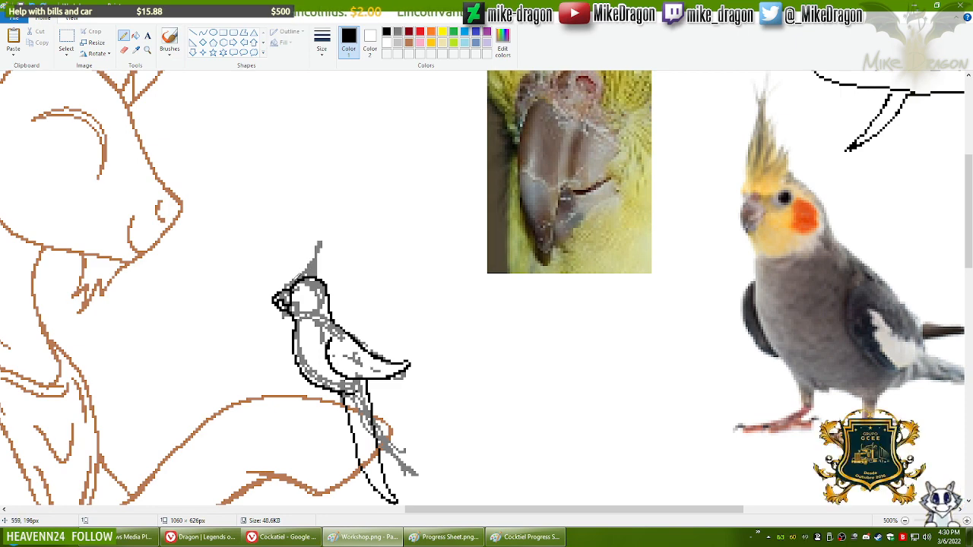
pyautogui.moveTo(310, 277); pyautogui.dragTo(306, 232)
pyautogui.hotkey('ctrl', 'z')
pyautogui.hotkey('ctrl', 'z')
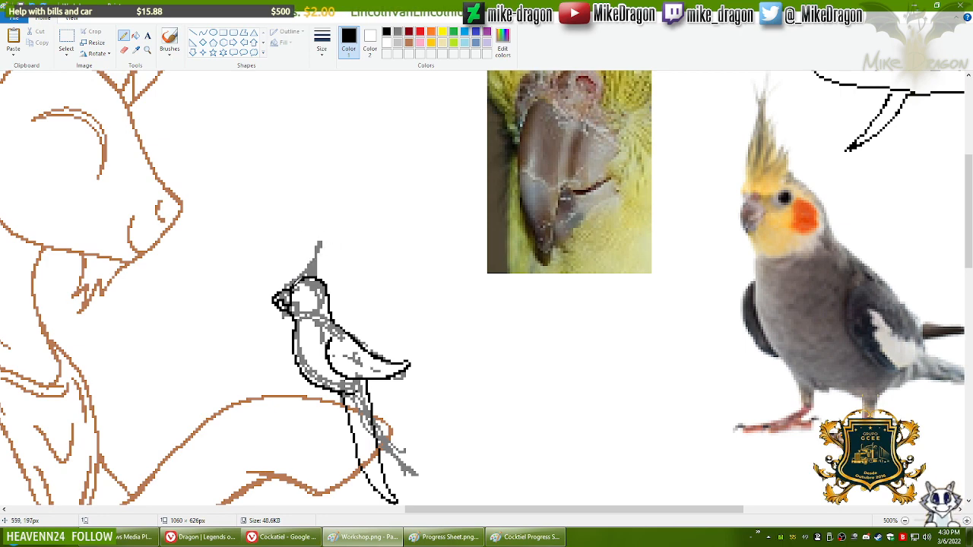
pyautogui.moveTo(298, 280); pyautogui.dragTo(335, 231)
pyautogui.hotkey('ctrl', 'z')
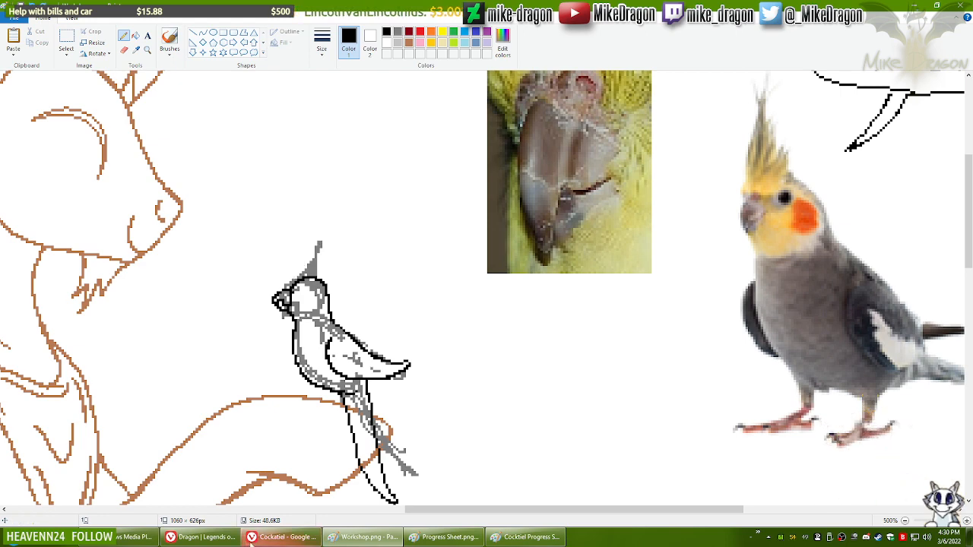
# Step: Switch to the cockatiel image results and open the related photo of the yellow-crested bird perched on a branch
pyautogui.click(277, 537)
pyautogui.scroll(3, 917, 240)
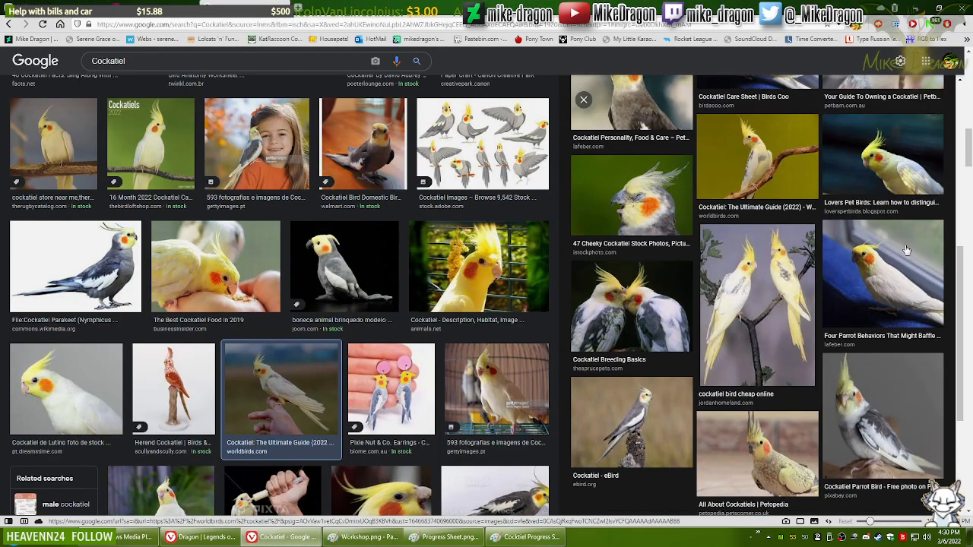
pyautogui.scroll(3, 828, 279)
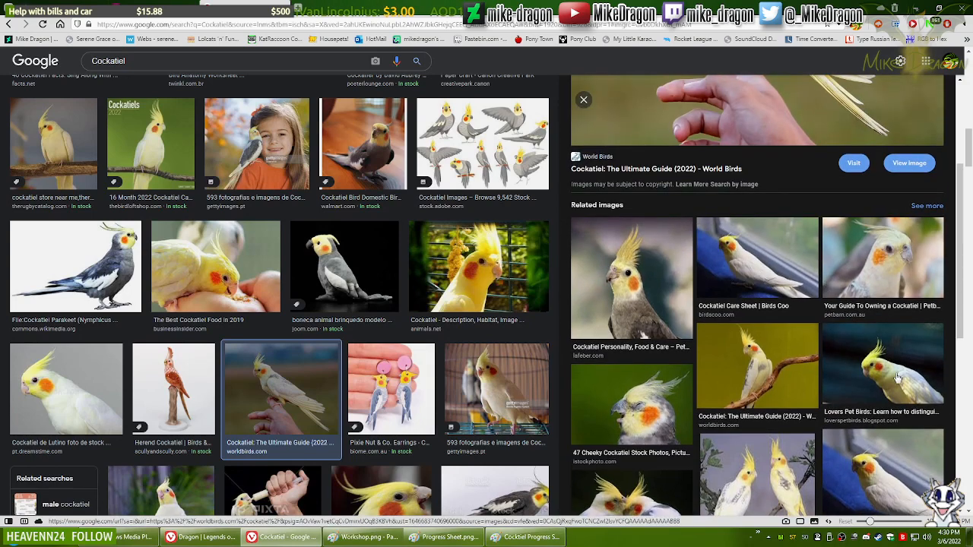
pyautogui.click(787, 367)
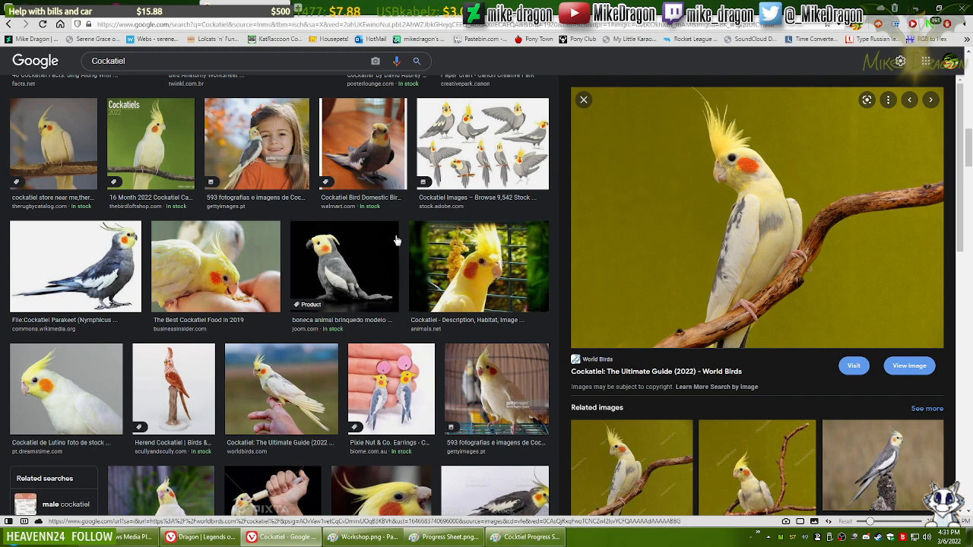
# Step: Return to Paint and draw the crest's front edge and first pointed feather above the bird's forehead in black Pencil
pyautogui.hotkey('alt', 'Tab')
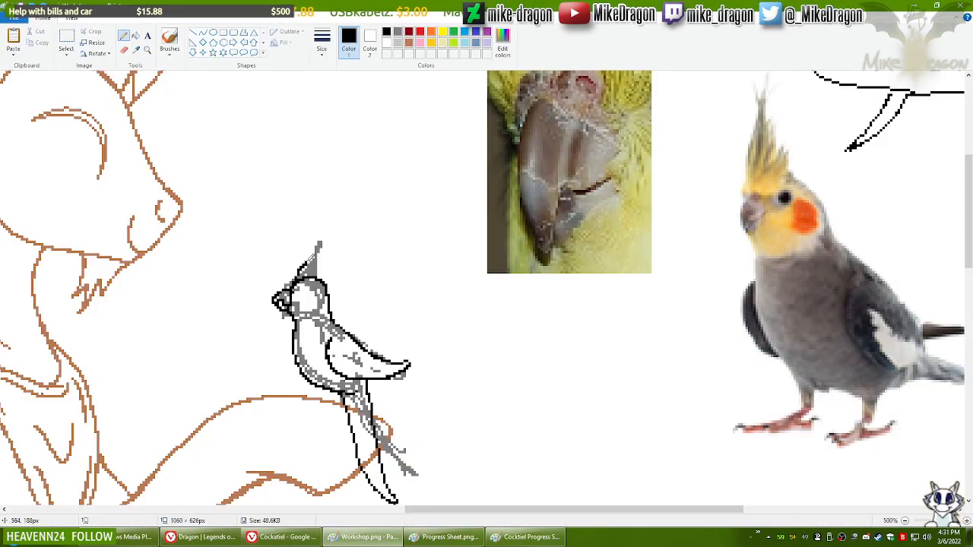
pyautogui.moveTo(292, 284); pyautogui.dragTo(313, 235)
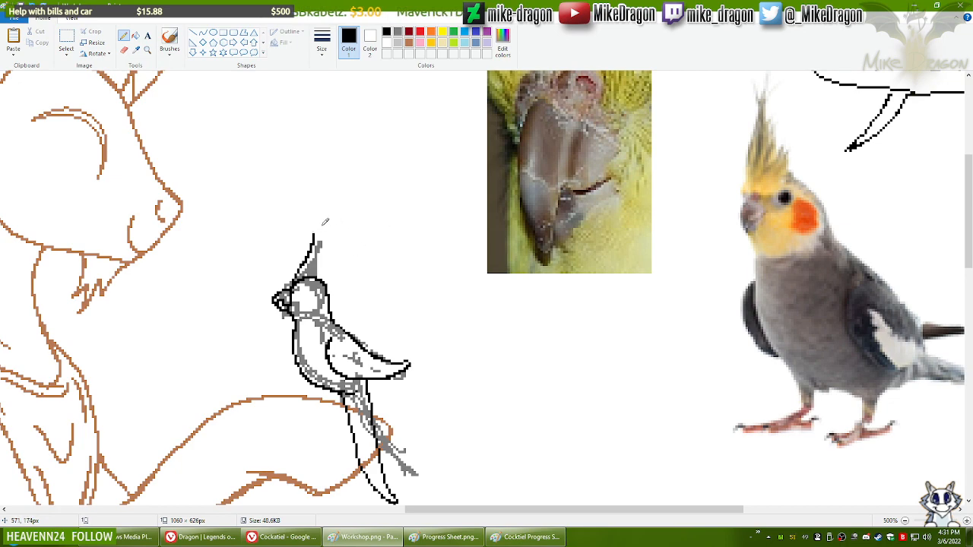
pyautogui.moveTo(315, 228); pyautogui.dragTo(321, 256)
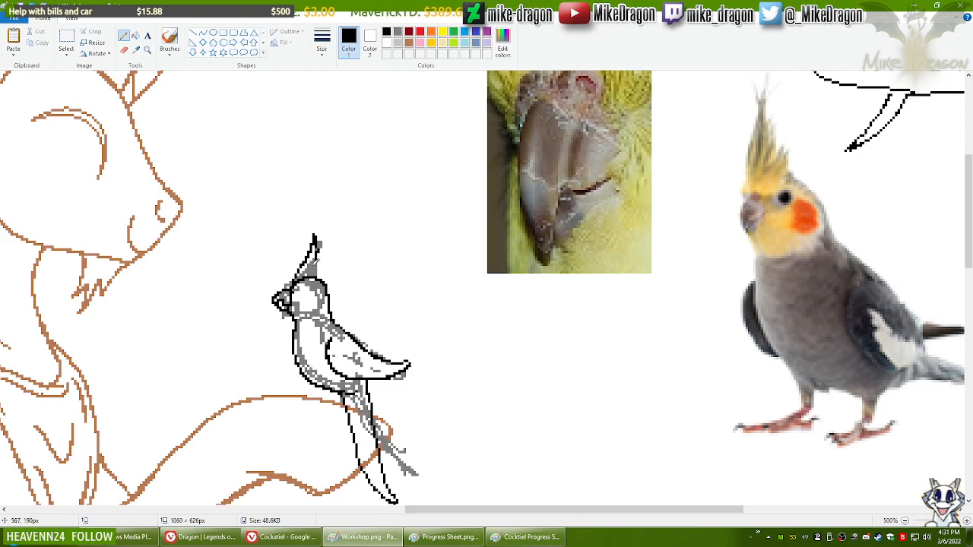
# Step: Check the crest against the cockatiel photo in the browser, then return to Paint and draw a taller second crest feather in black Pencil
pyautogui.hotkey('alt', 'Tab')
pyautogui.hotkey('alt', 'Tab')
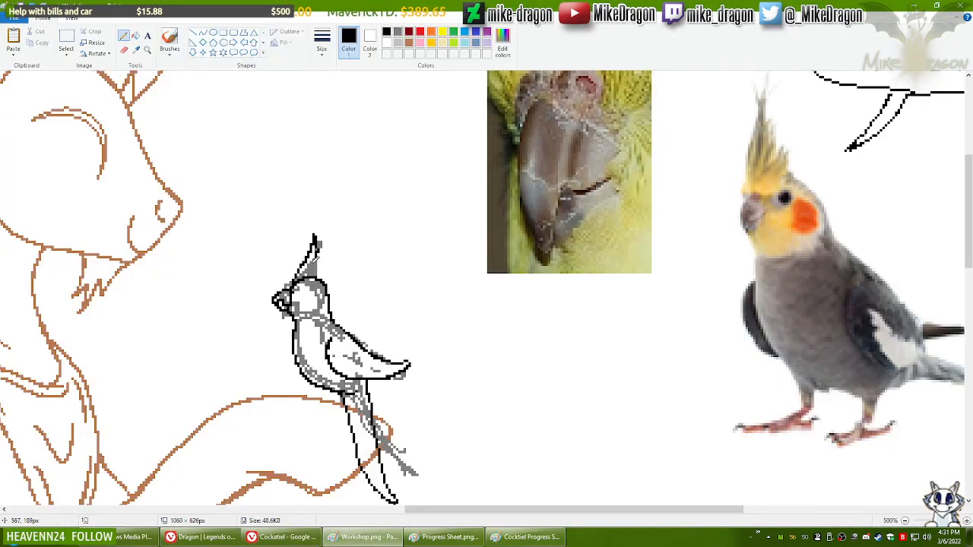
pyautogui.hotkey('alt', 'Tab')
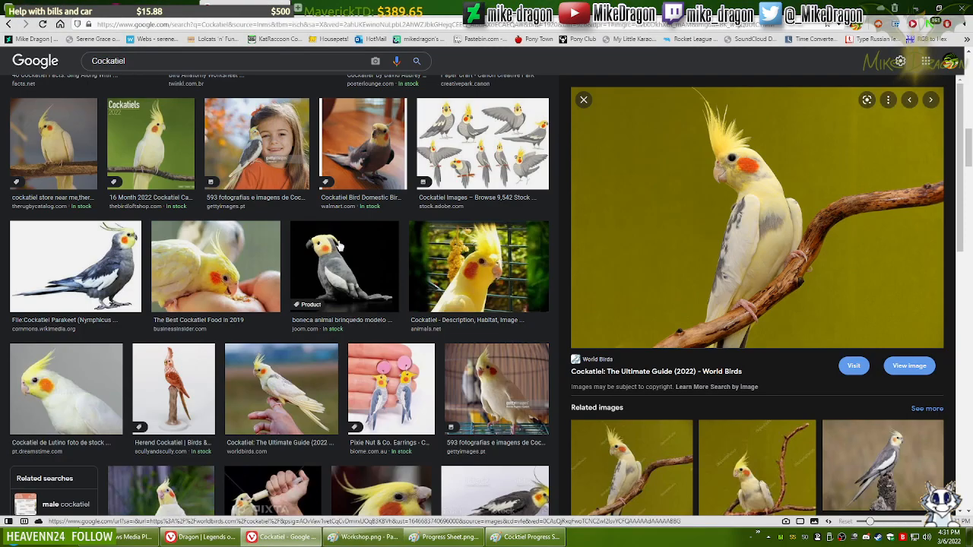
pyautogui.hotkey('alt', 'Tab')
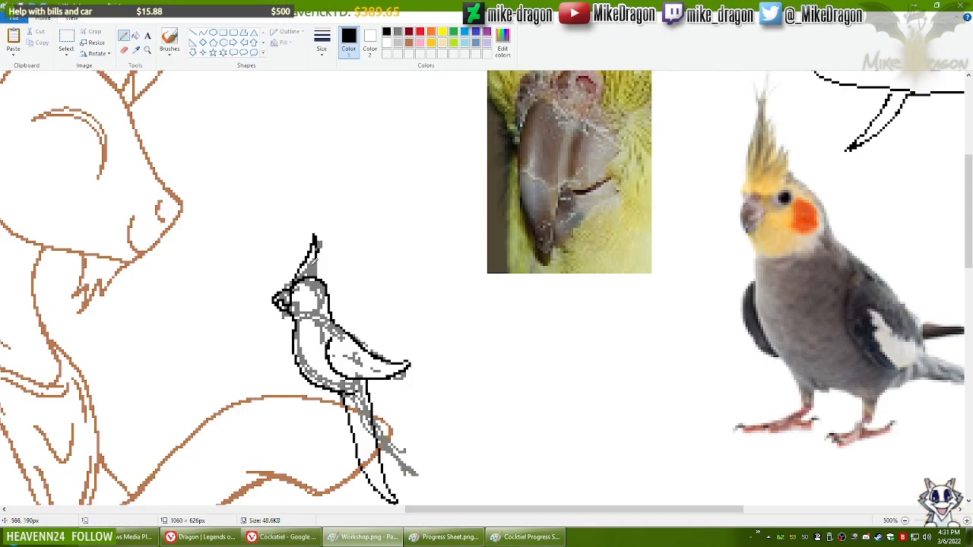
pyautogui.moveTo(312, 262)
pyautogui.mouseDown()
pyautogui.moveTo(327, 213)
pyautogui.moveTo(321, 265)
pyautogui.moveTo(350, 231)
pyautogui.mouseUp()
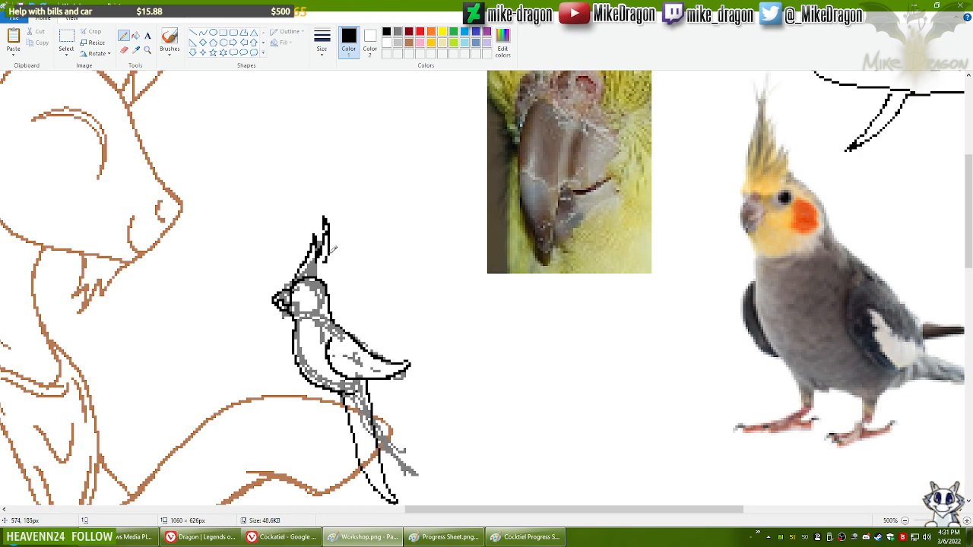
# Step: Try adding short pointed feathers at the back of the crest, compare them with the cockatiel photo, and undo the strokes
pyautogui.hotkey('alt', 'Tab')
pyautogui.hotkey('alt', 'Tab')
pyautogui.moveTo(332, 251)
pyautogui.mouseDown()
pyautogui.moveTo(354, 241)
pyautogui.moveTo(332, 261)
pyautogui.mouseUp()
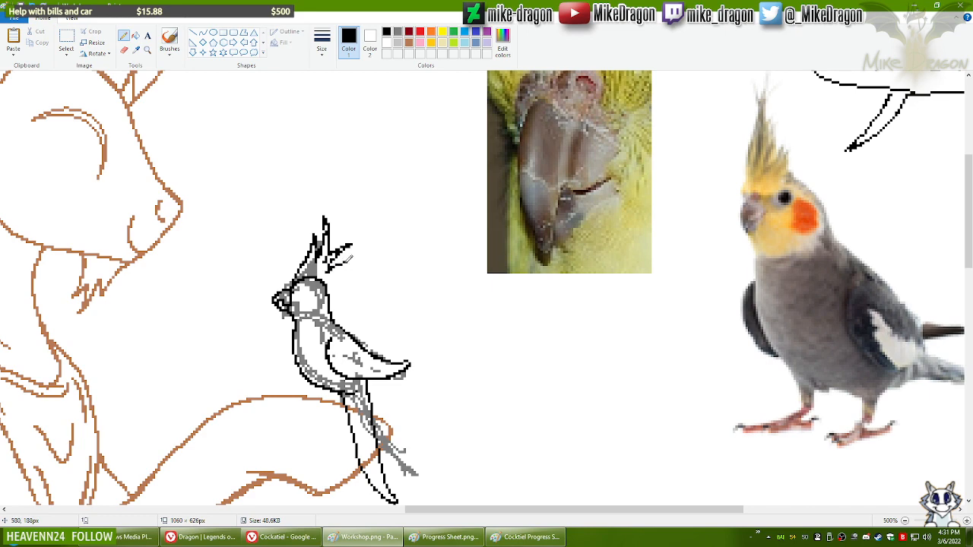
pyautogui.hotkey('alt', 'Tab')
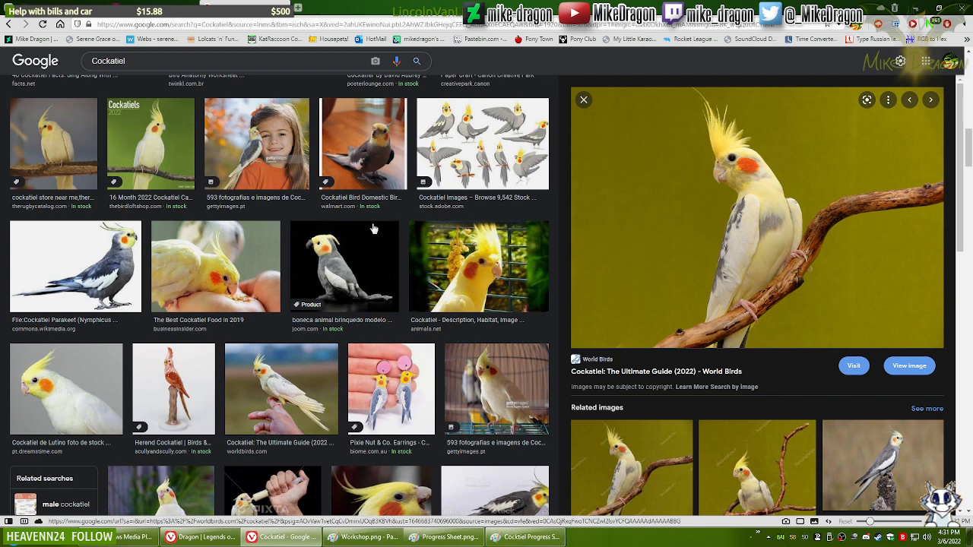
pyautogui.hotkey('alt', 'Tab')
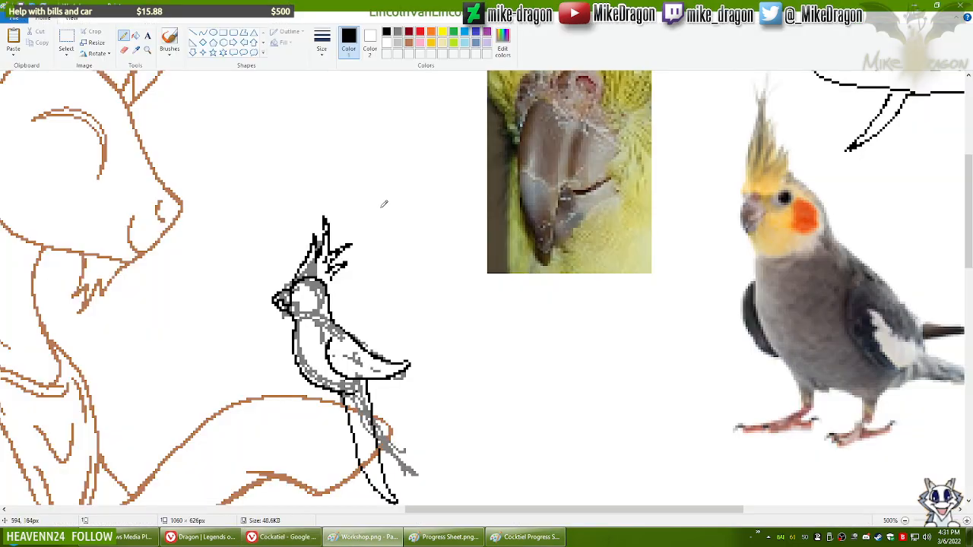
pyautogui.hotkey('ctrl', 'z')
pyautogui.hotkey('ctrl', 'z')
pyautogui.hotkey('ctrl', 'z')
pyautogui.hotkey('ctrl', 'z')
pyautogui.hotkey('ctrl', 'z')
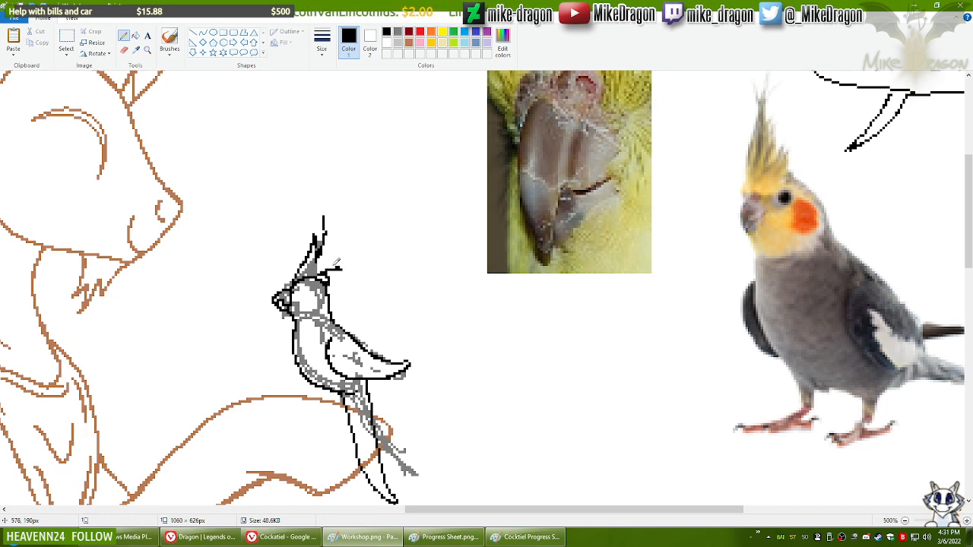
# Step: Complete the crest with spiky rear feathers, and draw the bird's eye and oval cheek patch in black Pencil
pyautogui.moveTo(326, 263)
pyautogui.mouseDown()
pyautogui.moveTo(349, 257)
pyautogui.moveTo(329, 254)
pyautogui.moveTo(326, 213)
pyautogui.moveTo(333, 241)
pyautogui.mouseUp()
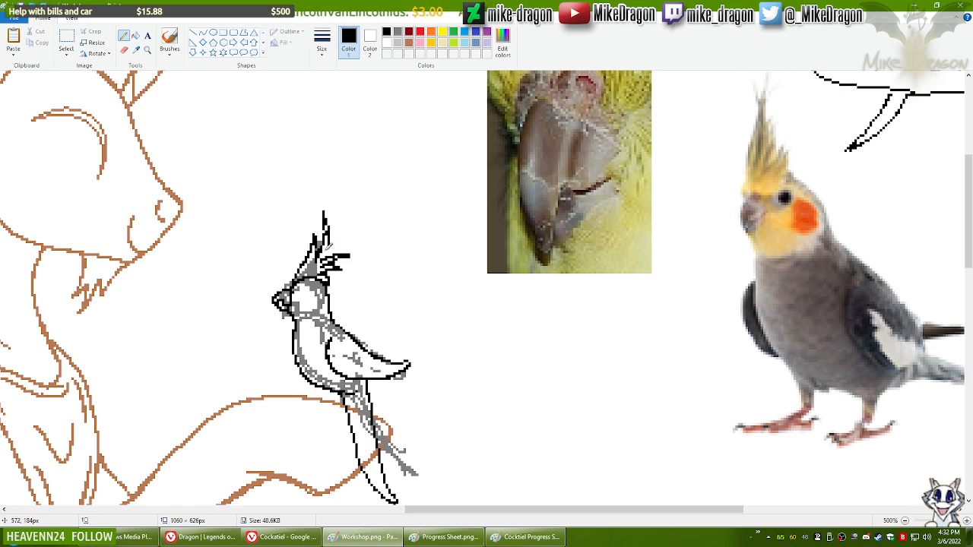
pyautogui.moveTo(332, 243); pyautogui.dragTo(352, 229)
pyautogui.hotkey('ctrl', 'z')
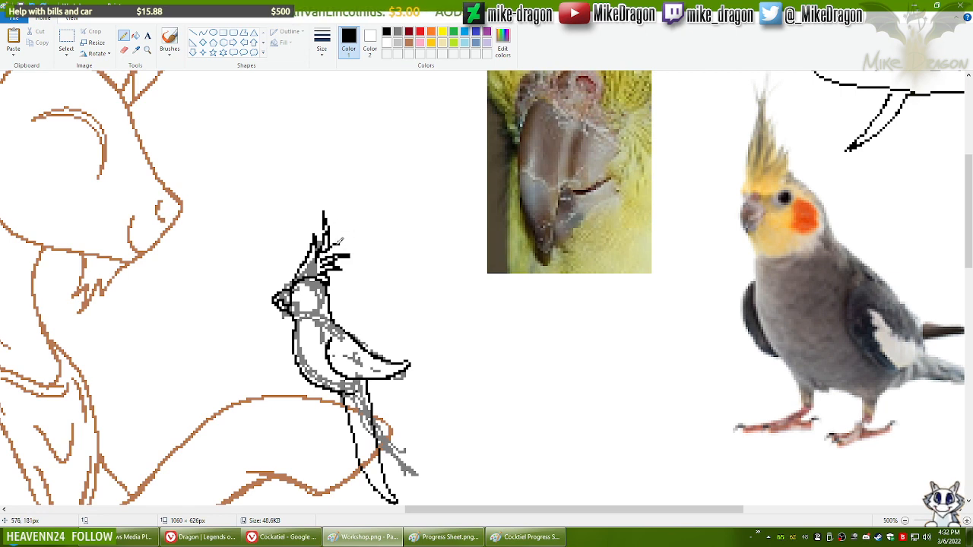
pyautogui.moveTo(328, 249); pyautogui.dragTo(344, 240)
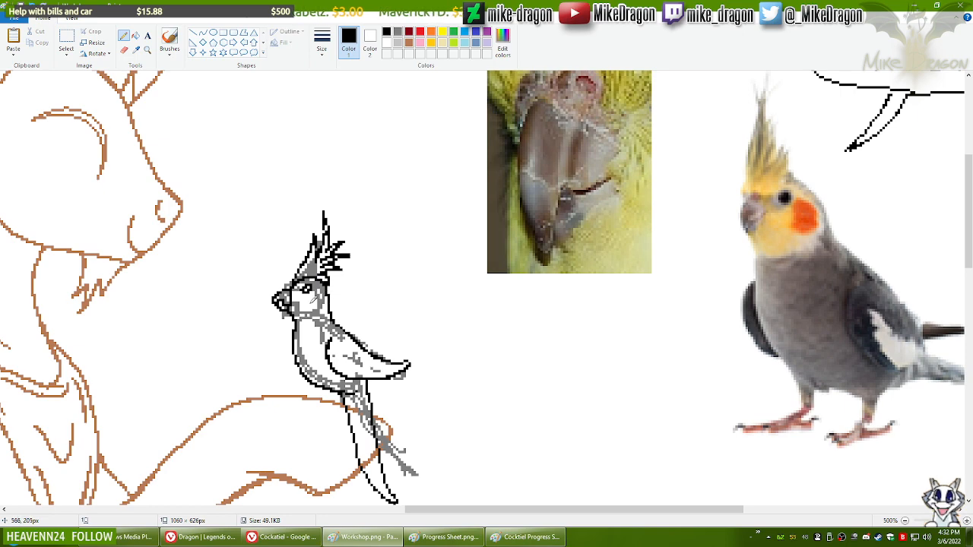
pyautogui.moveTo(304, 303); pyautogui.dragTo(316, 306)
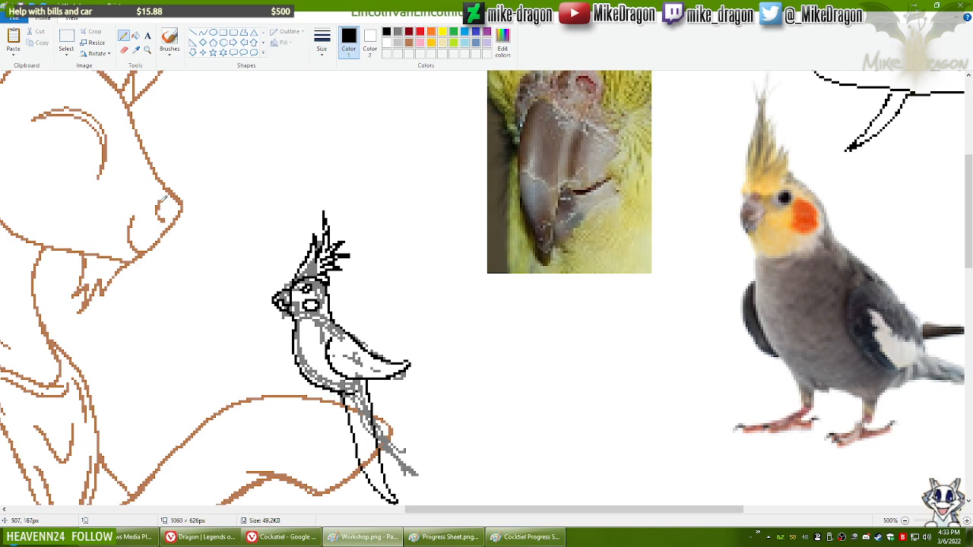
# Step: Copy the area with the bird and raised hoof into the Cocktiel Progress Sheet, placing it beside the earlier grey bird sketch
pyautogui.click(67, 40)
pyautogui.moveTo(124, 88)
pyautogui.mouseDown()
pyautogui.moveTo(446, 469)
pyautogui.moveTo(460, 516)
pyautogui.moveTo(480, 509)
pyautogui.mouseUp()
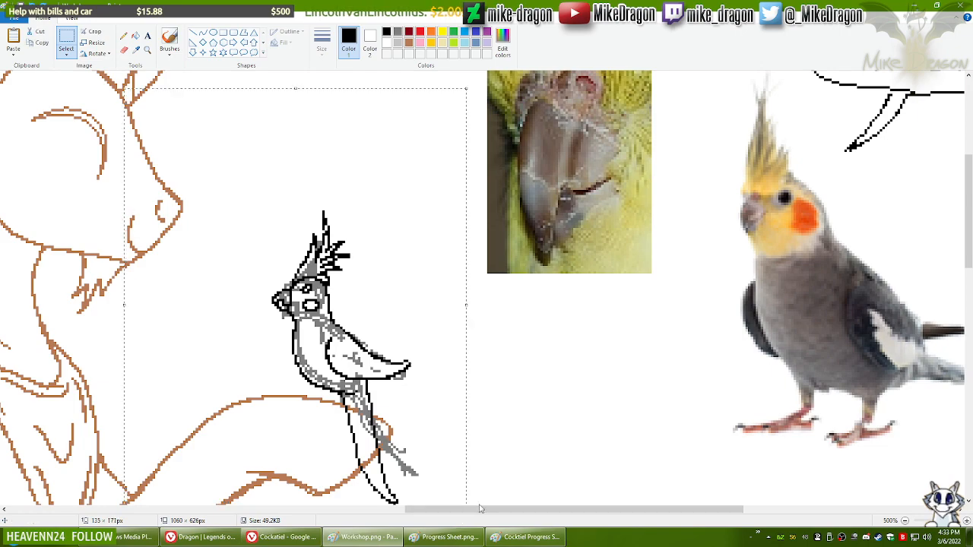
pyautogui.click(443, 538)
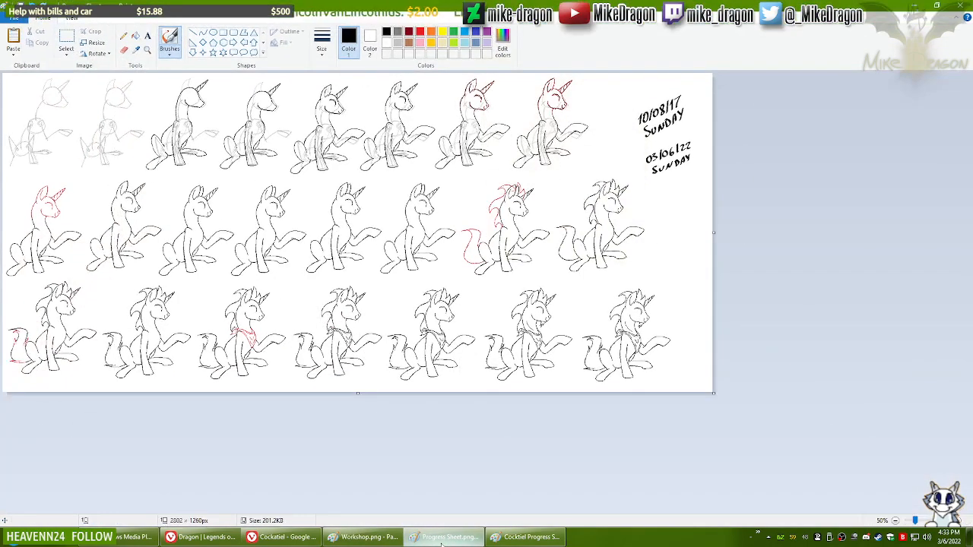
pyautogui.click(444, 537)
pyautogui.click(511, 538)
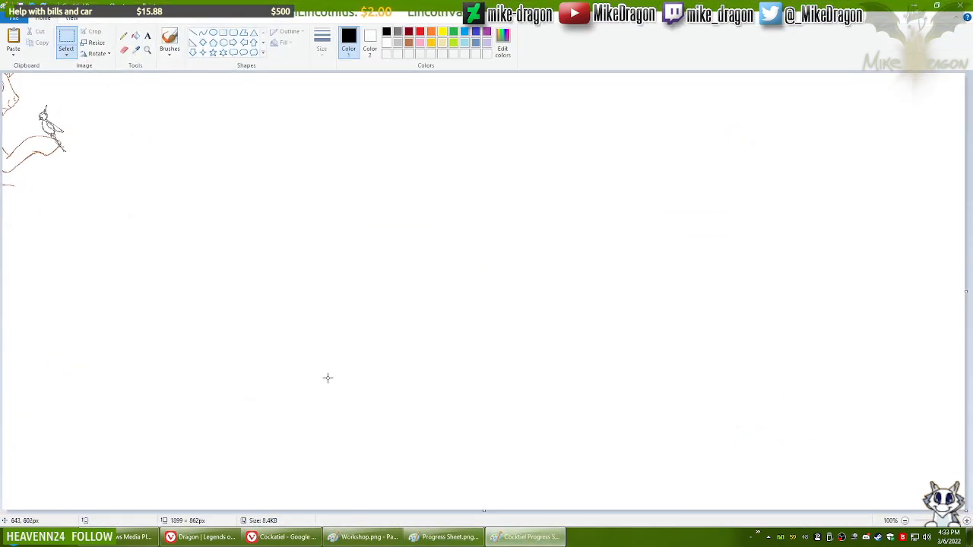
pyautogui.scroll(1, 328, 378)
pyautogui.hotkey('ctrl', 'v')
pyautogui.moveTo(60, 138)
pyautogui.mouseDown()
pyautogui.moveTo(251, 157)
pyautogui.moveTo(235, 146)
pyautogui.mouseUp()
pyautogui.click(693, 197)
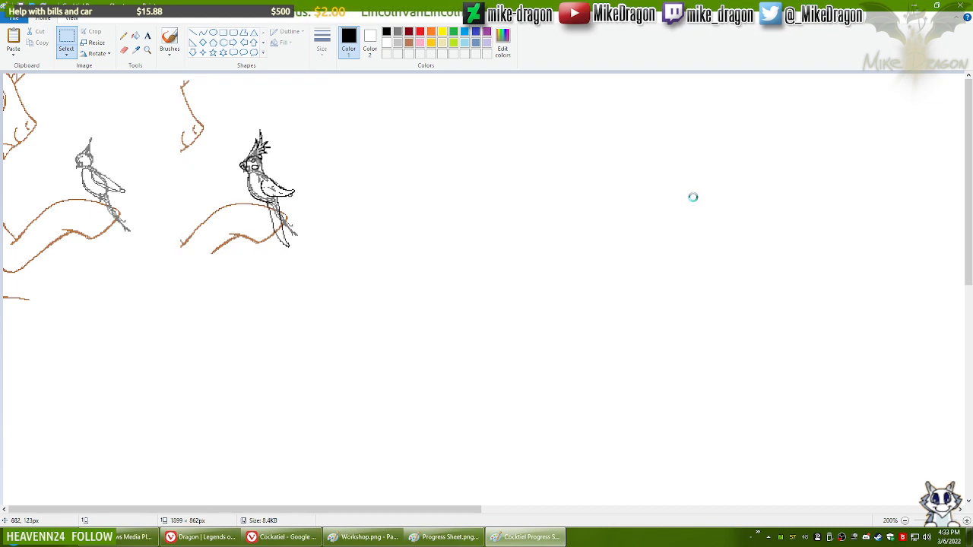
# Step: Open a blank Paint window, set its canvas to 1 by 1, and paste the copied bird and hoof section
pyautogui.click(365, 537)
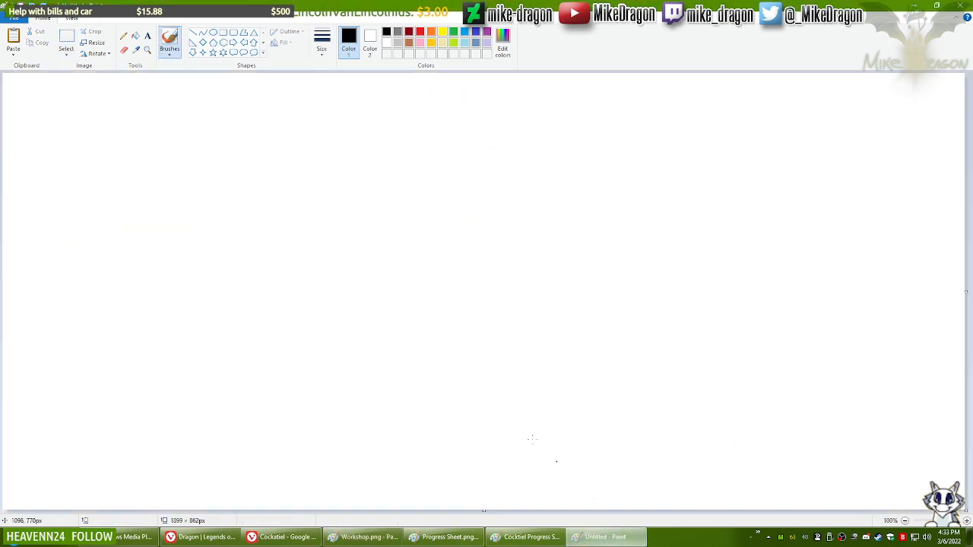
pyautogui.hotkey('ctrl', 'e')
pyautogui.write('1')
pyautogui.press('Tab')
pyautogui.write('1')
pyautogui.press('Return')
pyautogui.hotkey('ctrl', 'v')
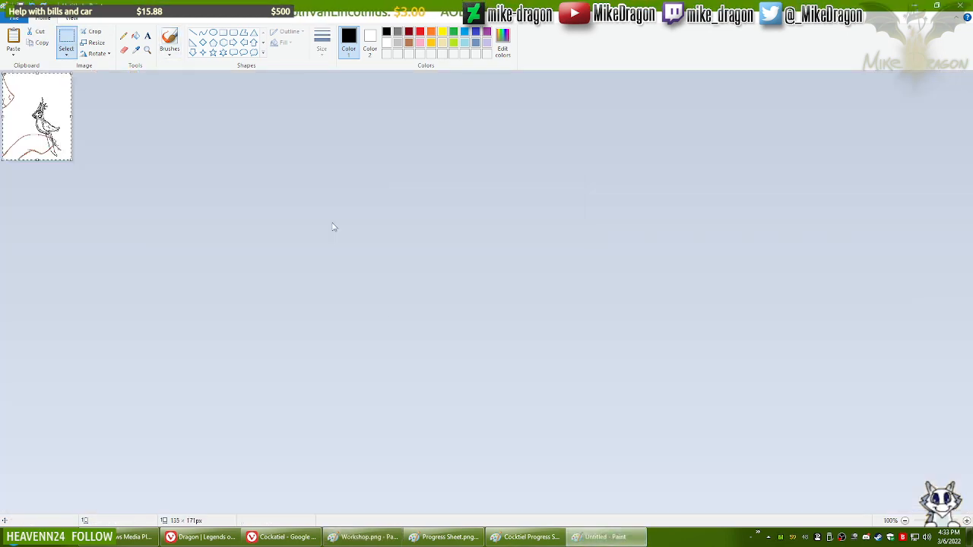
# Step: Remove the brown unicorn lines and grey sketch lines from the pasted copy using an enlarged Eraser restricted to each color
pyautogui.scroll(5, 332, 227)
pyautogui.scroll(1, 330, 219)
pyautogui.scroll(-1, 330, 219)
pyautogui.scroll(-1, 302, 206)
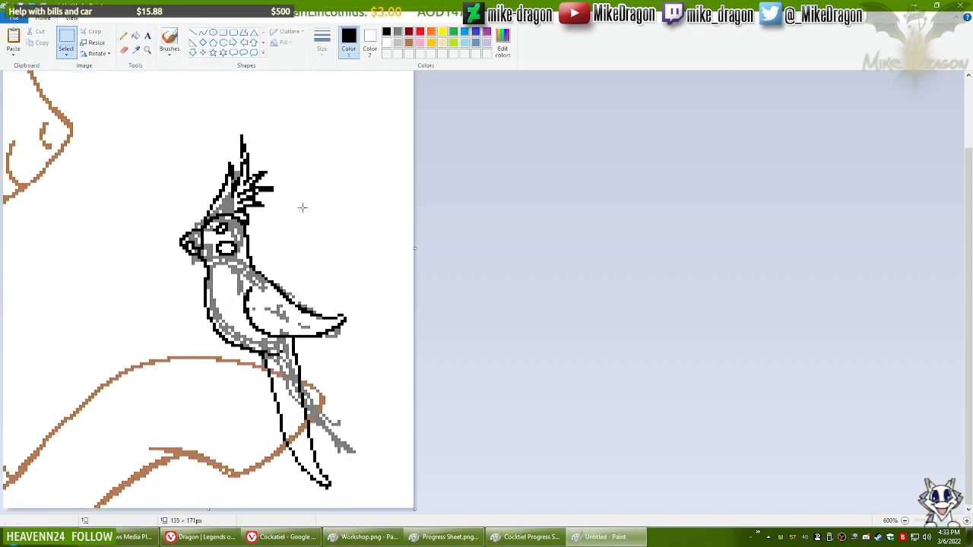
pyautogui.click(125, 52)
pyautogui.click(408, 42)
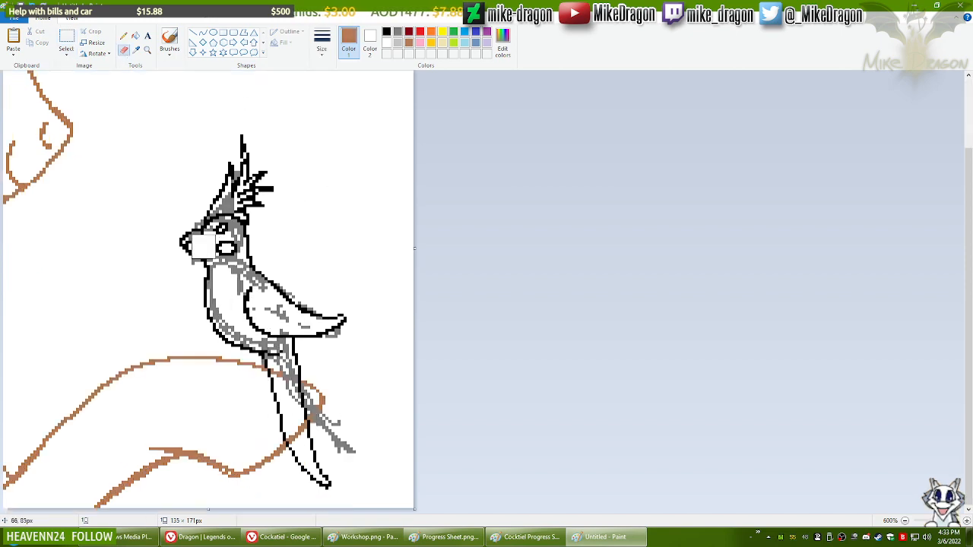
pyautogui.press('ctrl+KP_Add')
pyautogui.press('ctrl+KP_Add')
pyautogui.press('ctrl+KP_Add')
pyautogui.press('ctrl+KP_Add')
pyautogui.press('ctrl+KP_Add')
pyautogui.press('ctrl+KP_Add')
pyautogui.press('ctrl+KP_Add')
pyautogui.press('ctrl+KP_Add')
pyautogui.press('ctrl+KP_Add')
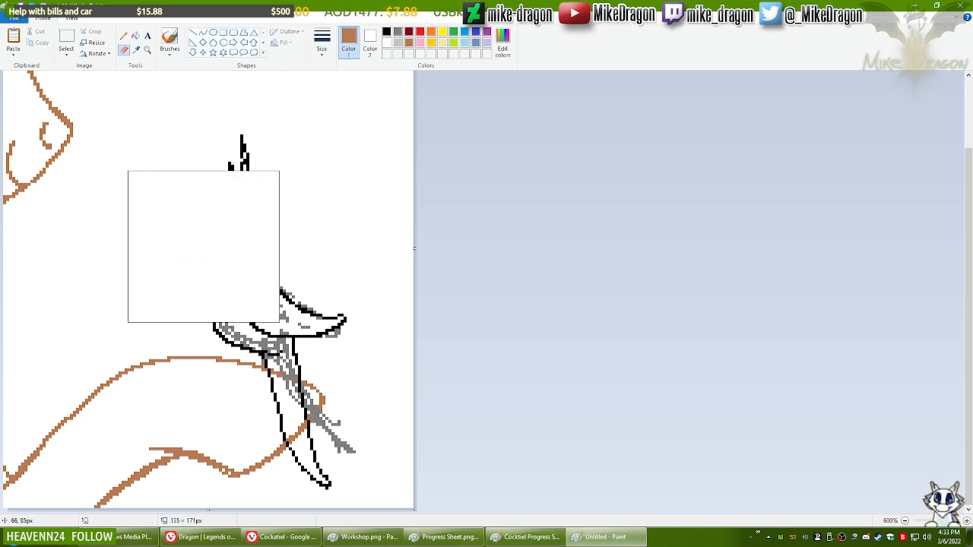
pyautogui.moveTo(204, 246)
pyautogui.mouseDown()
pyautogui.moveTo(284, 395)
pyautogui.moveTo(185, 417)
pyautogui.moveTo(38, 61)
pyautogui.mouseUp()
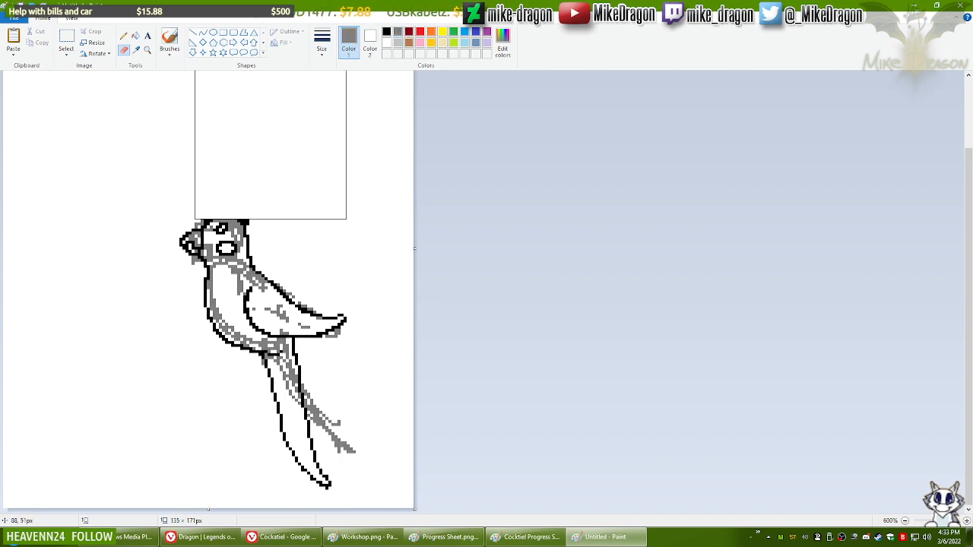
pyautogui.moveTo(269, 141)
pyautogui.mouseDown()
pyautogui.moveTo(270, 368)
pyautogui.moveTo(325, 439)
pyautogui.moveTo(237, 205)
pyautogui.mouseUp()
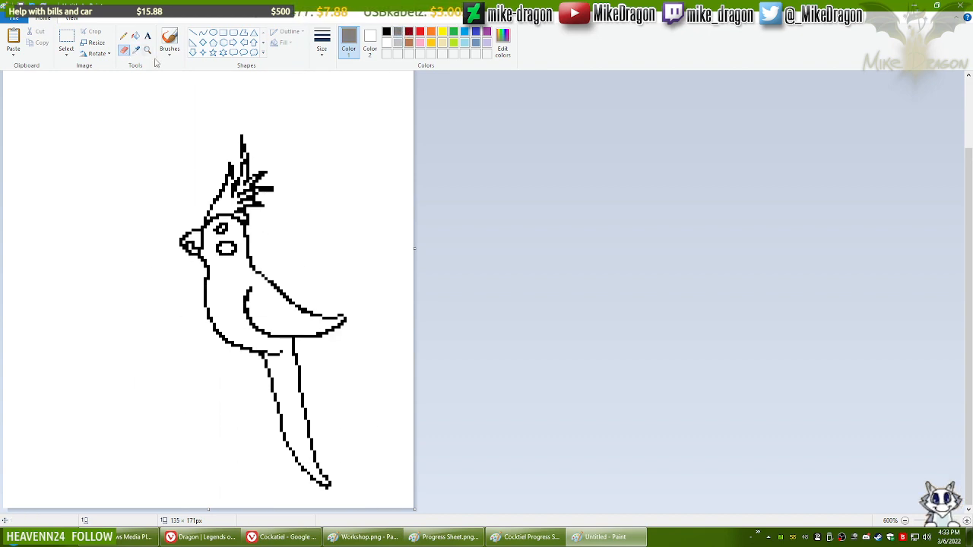
# Step: Replace the sketched bird in Workshop.png with the cleaned copy, placed slightly lower on the raised hoof and closer to the unicorn
pyautogui.hotkey('ctrl', 'a')
pyautogui.click(366, 537)
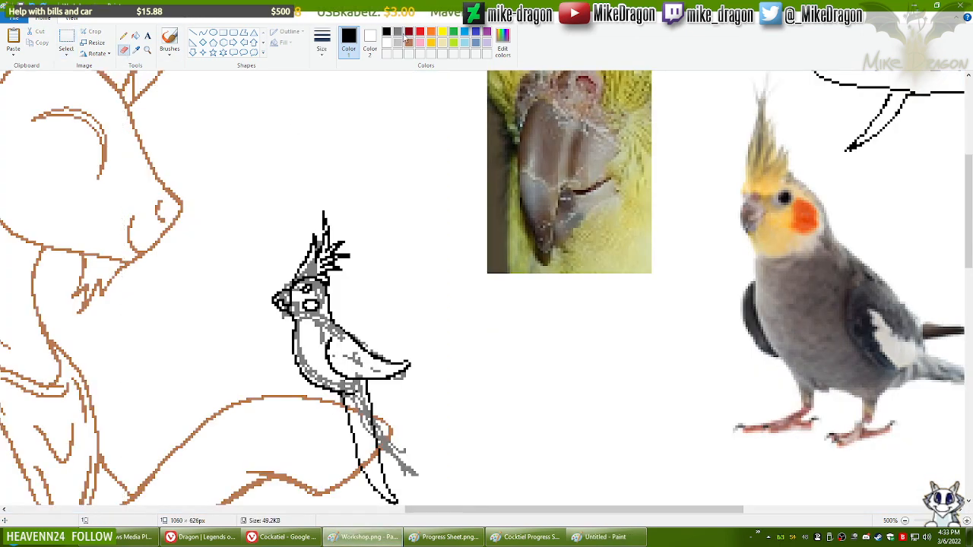
pyautogui.moveTo(323, 222)
pyautogui.mouseDown()
pyautogui.moveTo(319, 321)
pyautogui.moveTo(353, 423)
pyautogui.moveTo(388, 471)
pyautogui.moveTo(308, 273)
pyautogui.mouseUp()
pyautogui.moveTo(311, 149)
pyautogui.mouseDown()
pyautogui.moveTo(327, 392)
pyautogui.moveTo(380, 458)
pyautogui.mouseUp()
pyautogui.hotkey('ctrl', 'v')
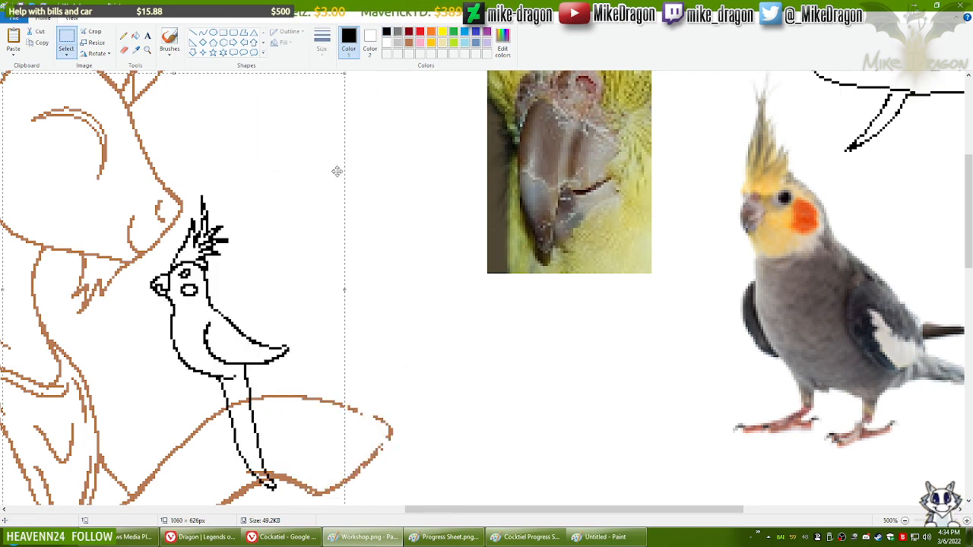
pyautogui.moveTo(241, 348); pyautogui.dragTo(345, 371)
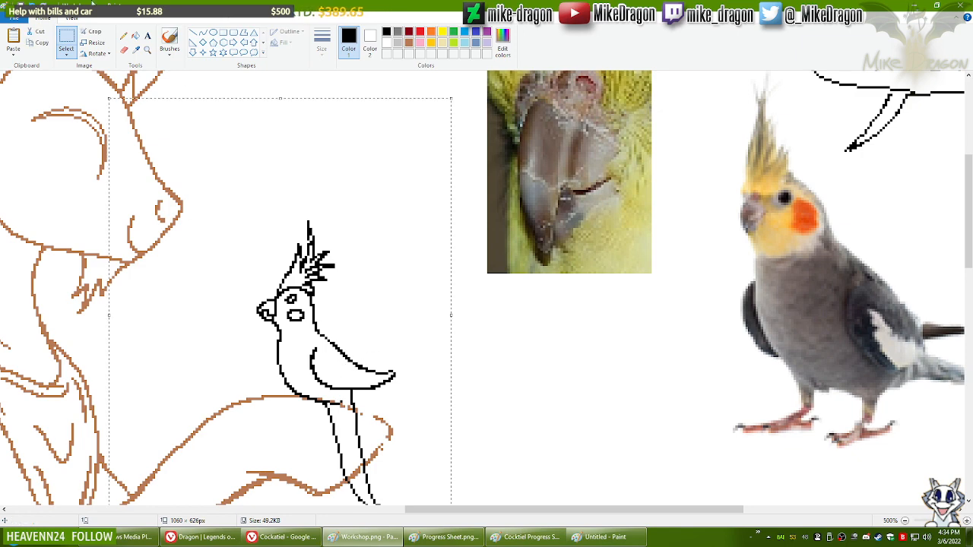
# Step: Clear the upper part of the tail's front edge and draw a foot with three rounded toes beneath the bird's belly in black Pencil
pyautogui.click(124, 36)
pyautogui.click(147, 50)
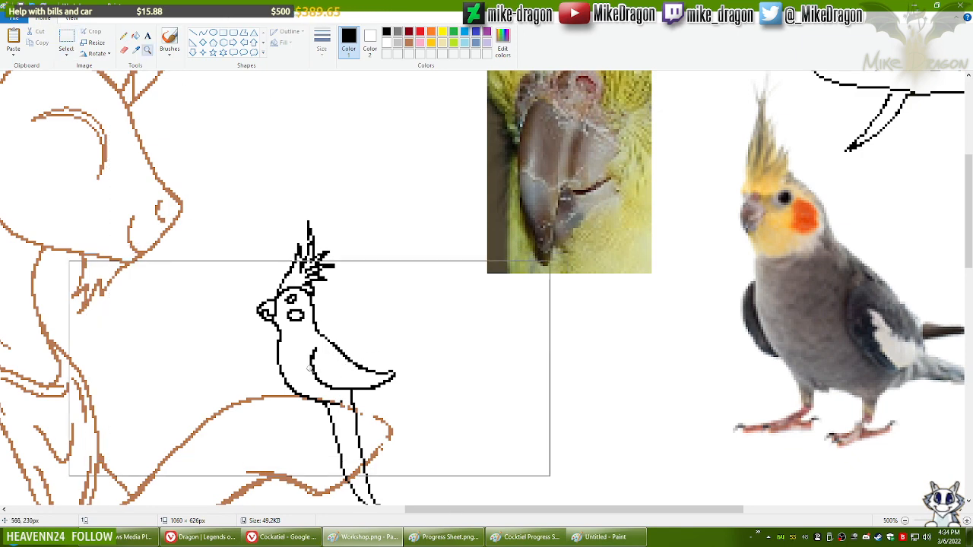
pyautogui.click(273, 378)
pyautogui.click(124, 36)
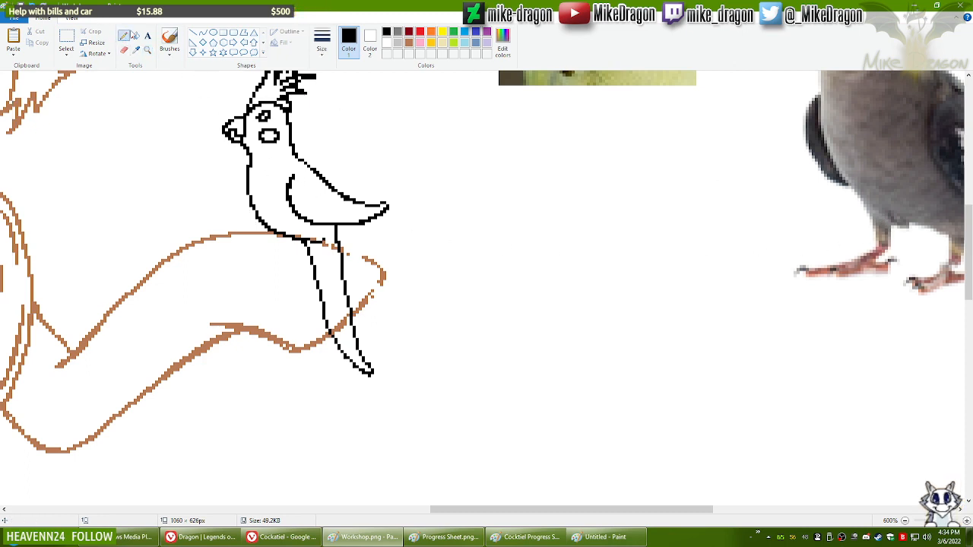
pyautogui.click(147, 51)
pyautogui.click(320, 206)
pyautogui.click(257, 181)
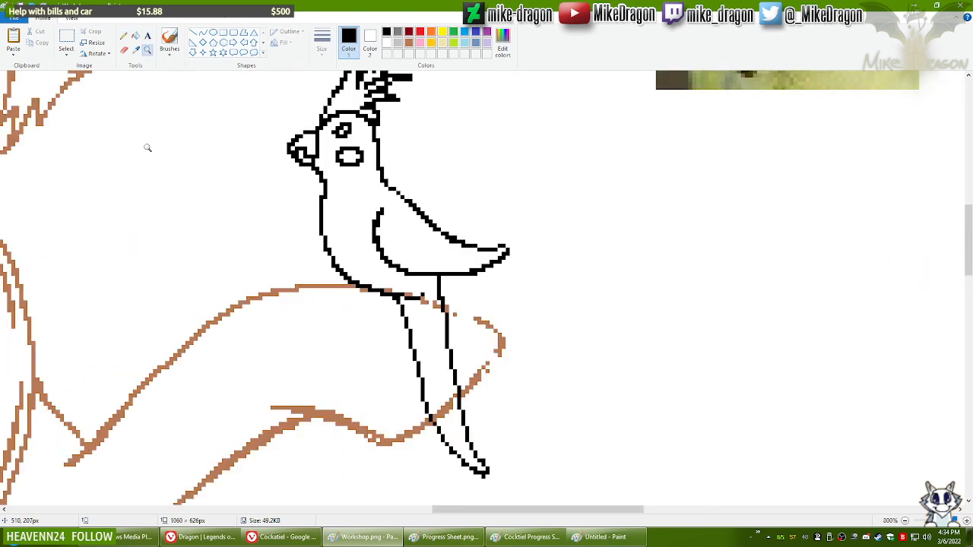
pyautogui.click(124, 36)
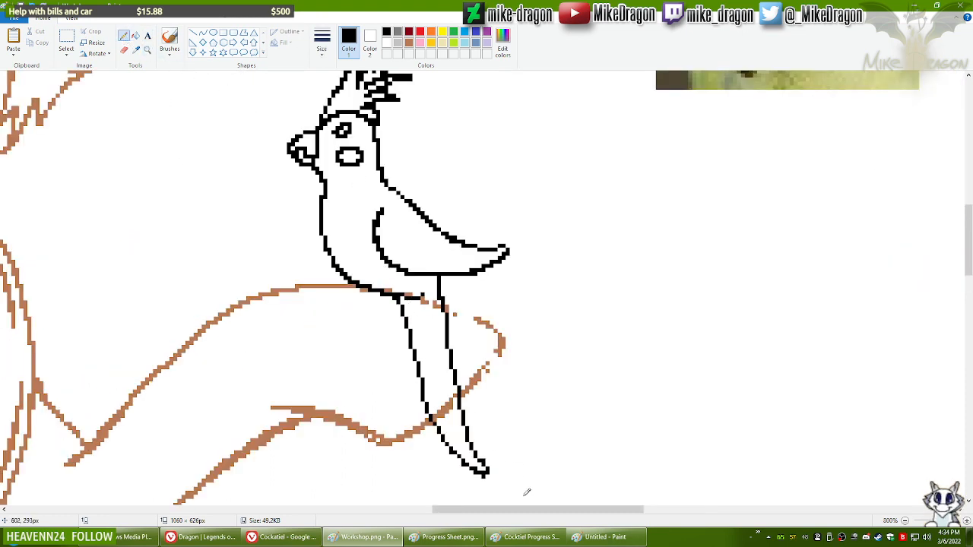
pyautogui.moveTo(526, 508)
pyautogui.mouseDown()
pyautogui.moveTo(701, 506)
pyautogui.moveTo(489, 504)
pyautogui.moveTo(521, 505)
pyautogui.mouseUp()
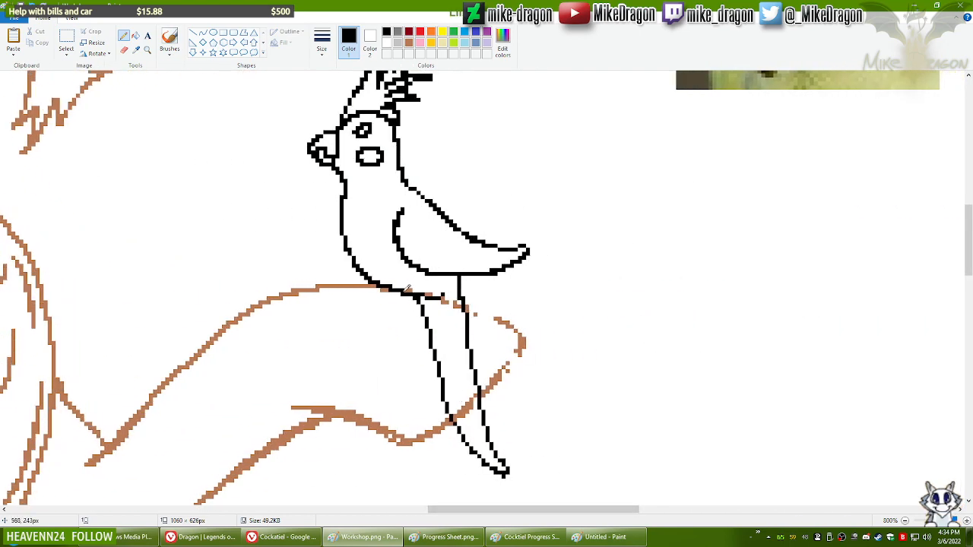
pyautogui.moveTo(392, 294)
pyautogui.mouseDown()
pyautogui.moveTo(418, 302)
pyautogui.moveTo(434, 289)
pyautogui.moveTo(446, 257)
pyautogui.moveTo(420, 296)
pyautogui.moveTo(435, 344)
pyautogui.mouseUp()
pyautogui.hotkey('ctrl', 'z')
pyautogui.hotkey('ctrl', 'z')
pyautogui.hotkey('ctrl', 'z')
pyautogui.hotkey('ctrl', 'z')
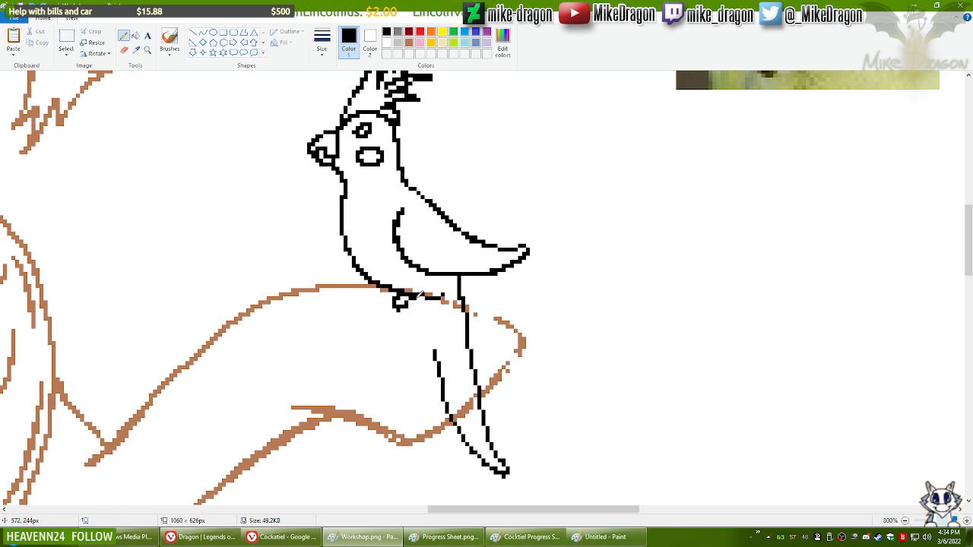
pyautogui.moveTo(411, 295)
pyautogui.mouseDown()
pyautogui.moveTo(414, 311)
pyautogui.moveTo(436, 294)
pyautogui.mouseUp()
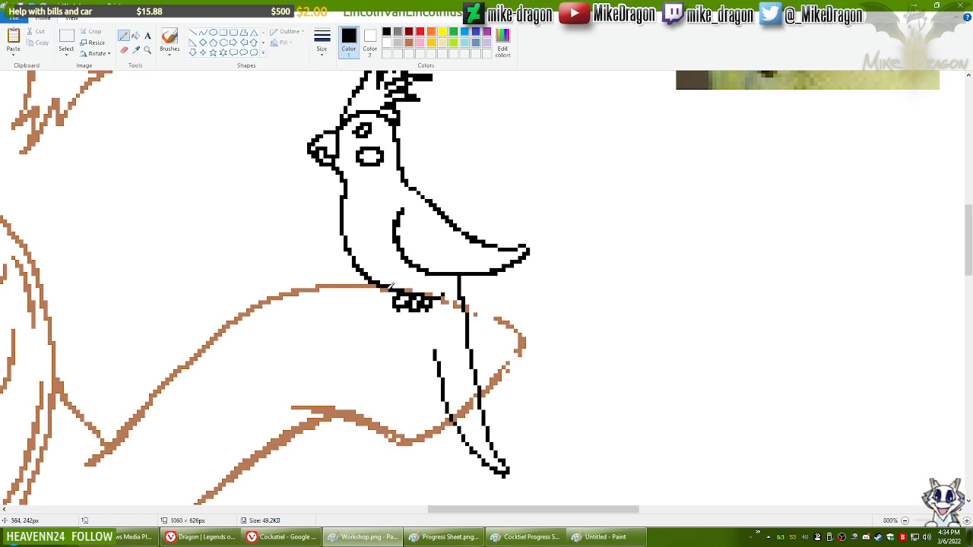
# Step: Try drawing the second foot's toes farther forward under the bird's belly, and undo those strokes
pyautogui.moveTo(380, 291)
pyautogui.mouseDown()
pyautogui.moveTo(393, 290)
pyautogui.moveTo(362, 289)
pyautogui.moveTo(372, 295)
pyautogui.mouseUp()
pyautogui.hotkey('ctrl', 'z')
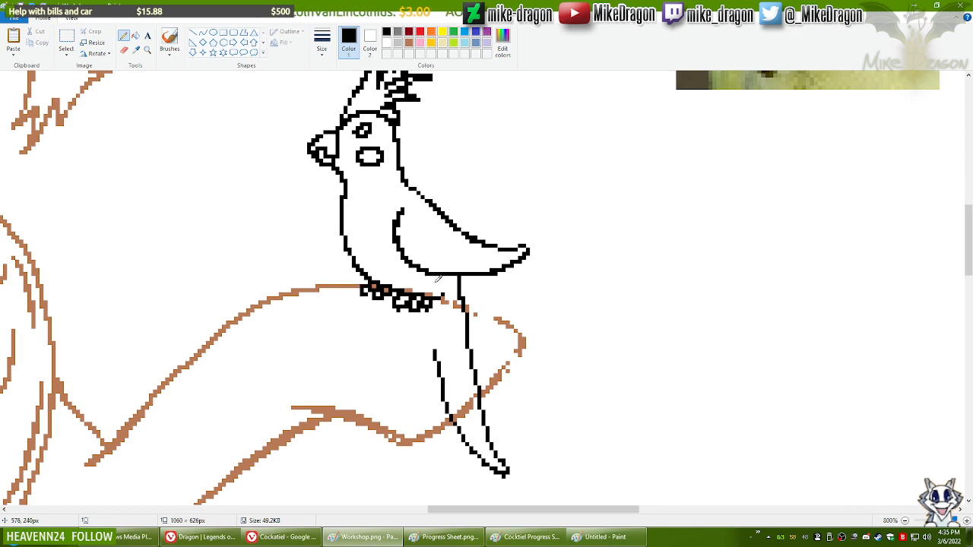
pyautogui.hotkey('ctrl', 'z')
pyautogui.hotkey('ctrl', 'z')
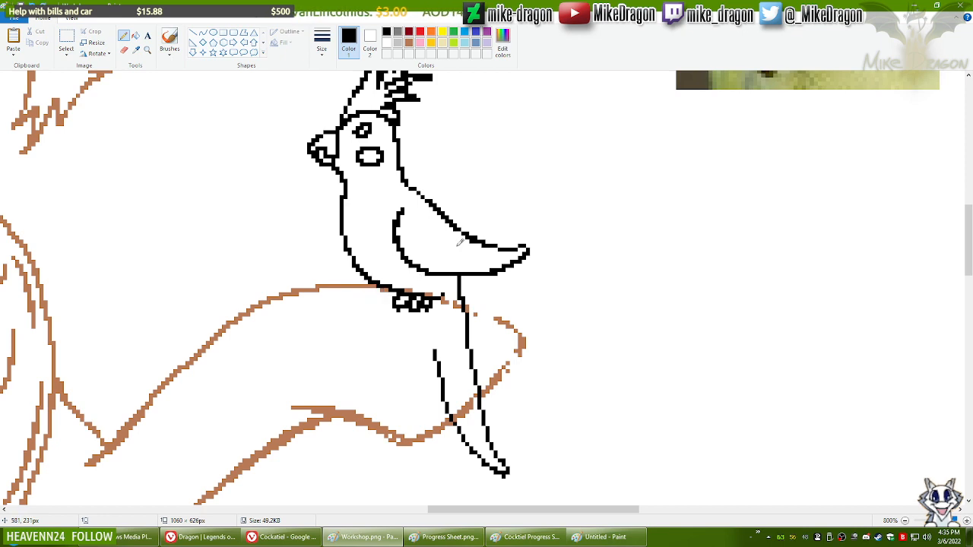
# Step: Undo the foot drawn beneath the bird's belly and draw a toed foot farther forward in black Pencil
pyautogui.hotkey('ctrl', 'z')
pyautogui.hotkey('ctrl', 'z')
pyautogui.hotkey('ctrl', 'z')
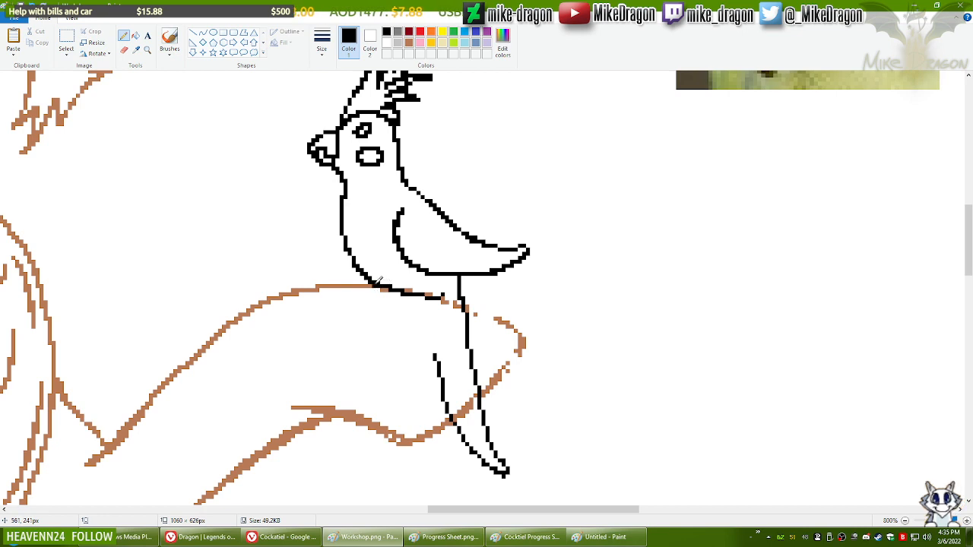
pyautogui.moveTo(386, 288); pyautogui.dragTo(414, 292)
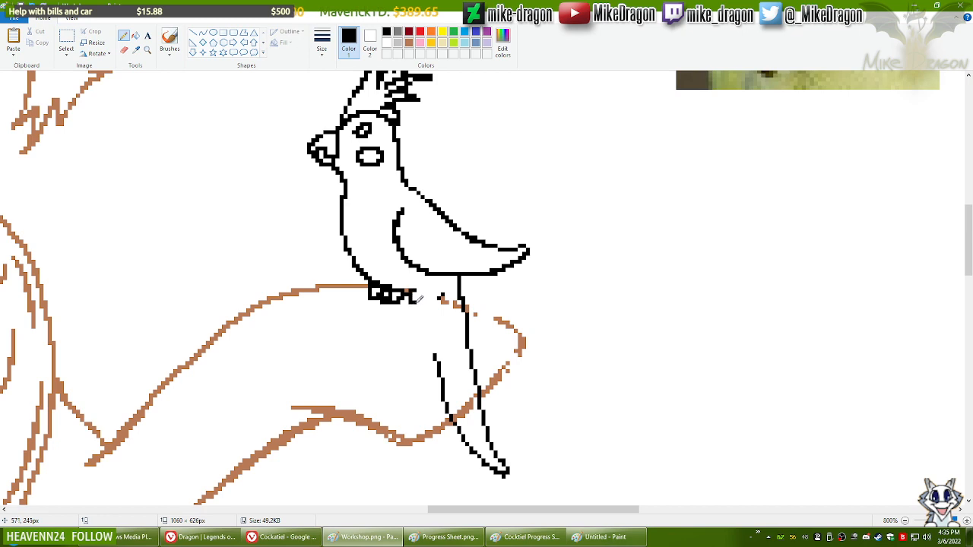
# Step: Draw the second foot's rounded toes just behind the first and extend the tail's front edge up to it in black Pencil
pyautogui.moveTo(417, 301); pyautogui.dragTo(424, 290)
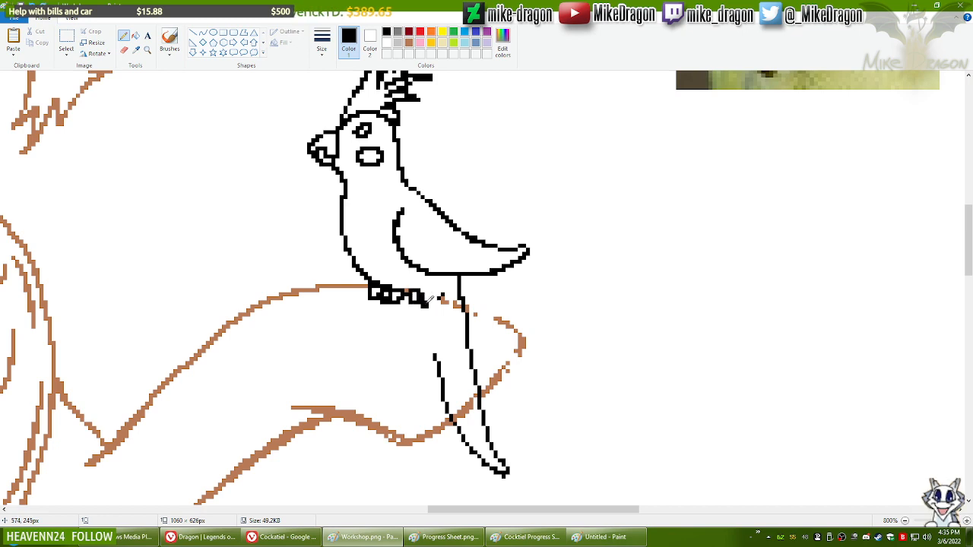
pyautogui.moveTo(429, 301); pyautogui.dragTo(431, 285)
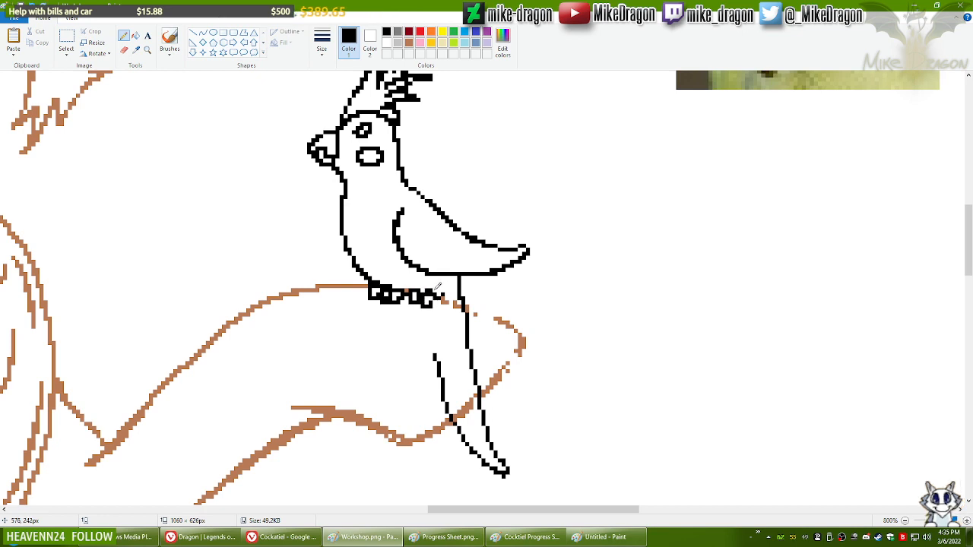
pyautogui.moveTo(425, 291); pyautogui.dragTo(430, 298)
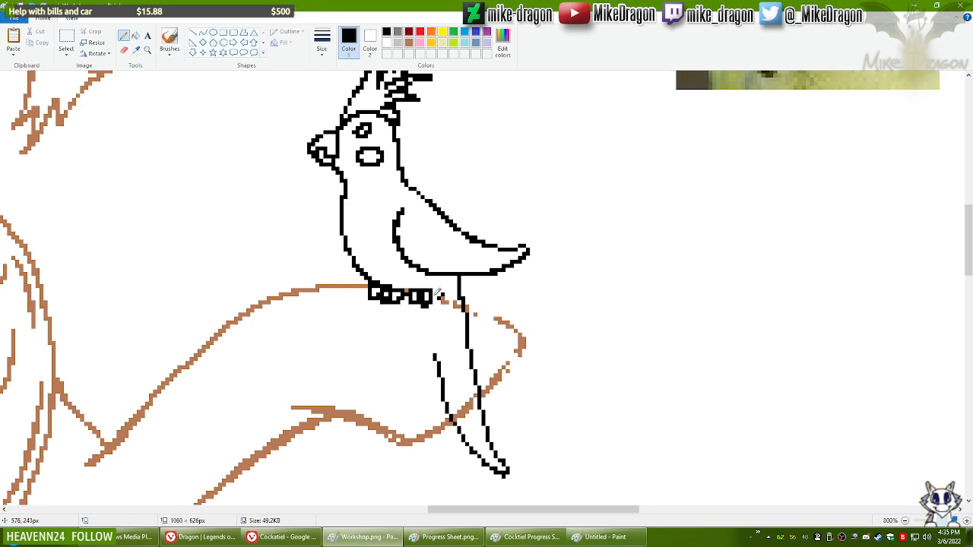
pyautogui.moveTo(439, 299); pyautogui.dragTo(446, 293)
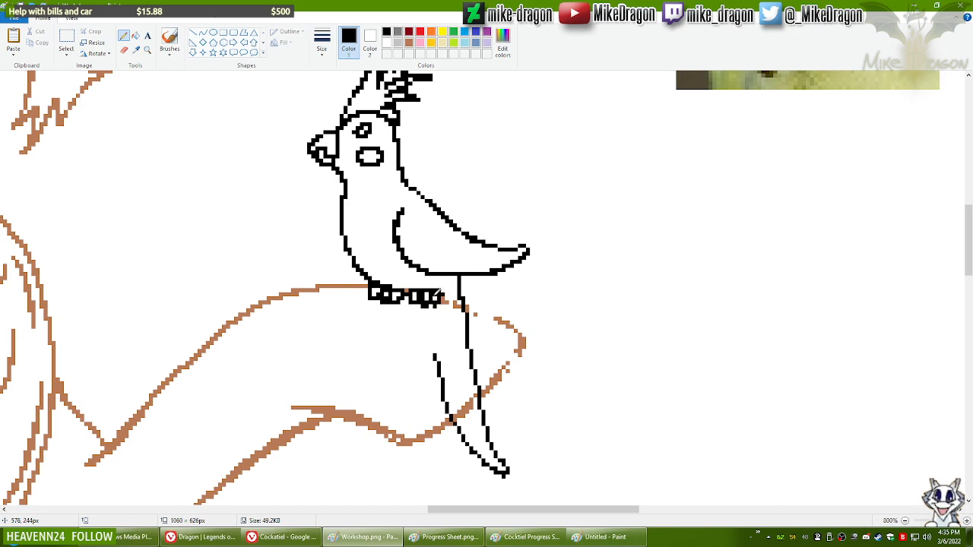
pyautogui.moveTo(433, 295); pyautogui.dragTo(411, 300)
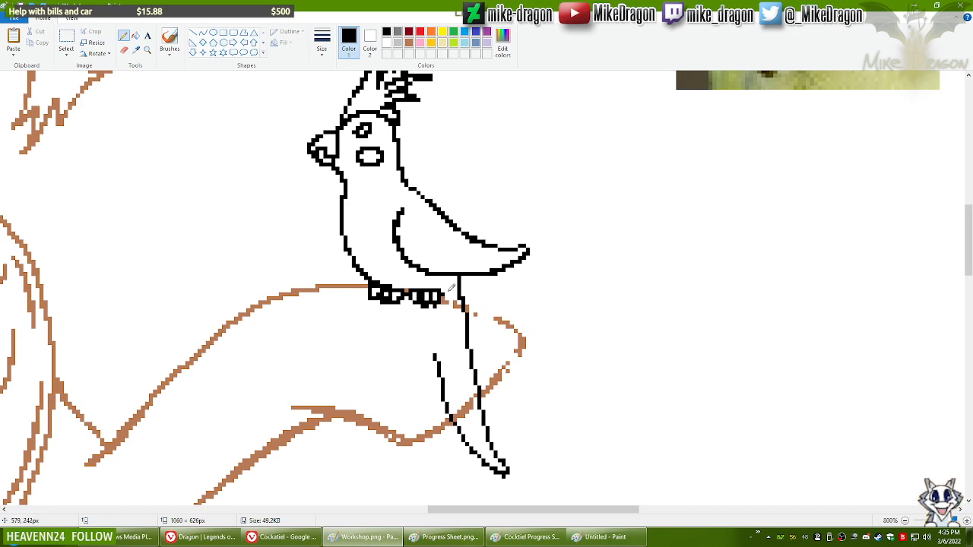
pyautogui.moveTo(435, 354); pyautogui.dragTo(427, 303)
# Step: Copy the area with the finished bird, raised hoof and part of the unicorn's muzzle, and save Workshop.png
pyautogui.scroll(-4, 525, 251)
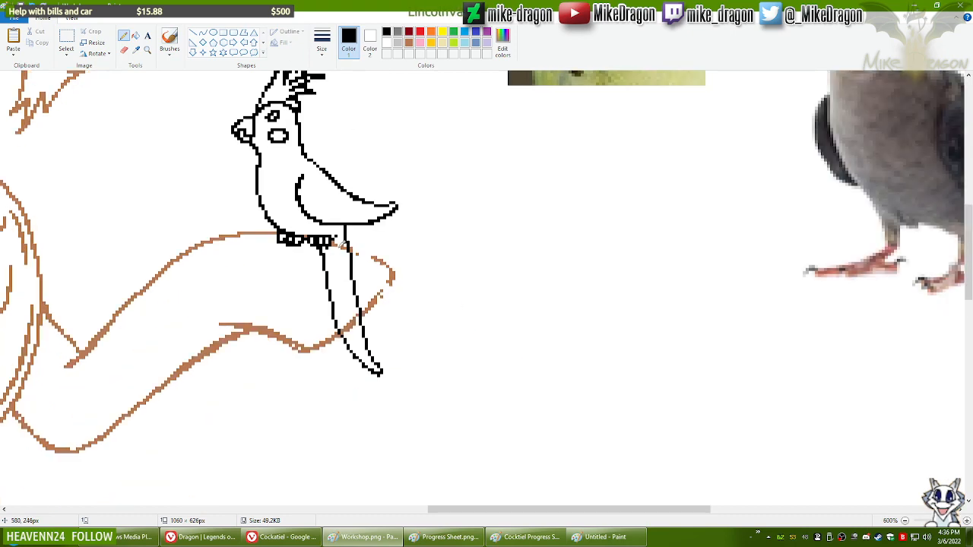
pyautogui.scroll(3, 289, 231)
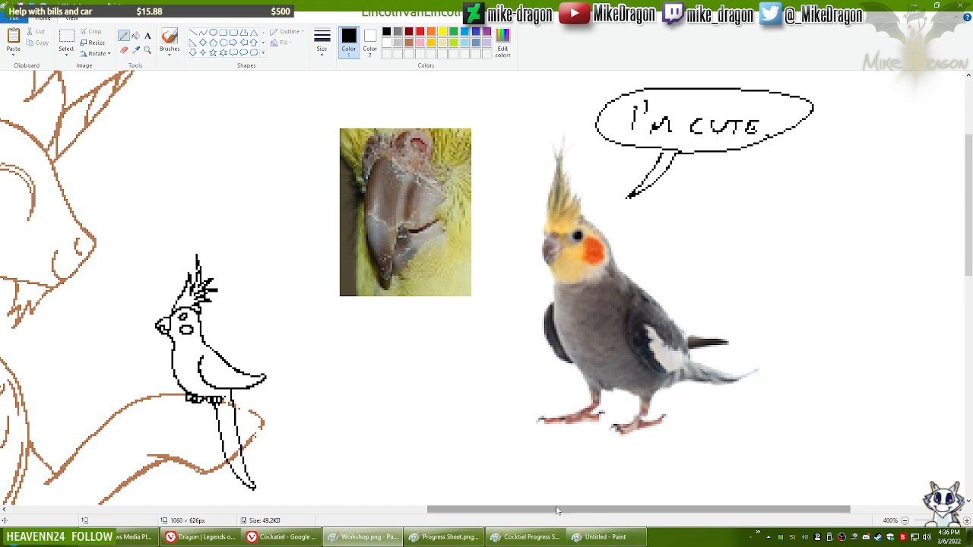
pyautogui.moveTo(639, 510); pyautogui.dragTo(569, 510)
pyautogui.scroll(-1, 972, 283)
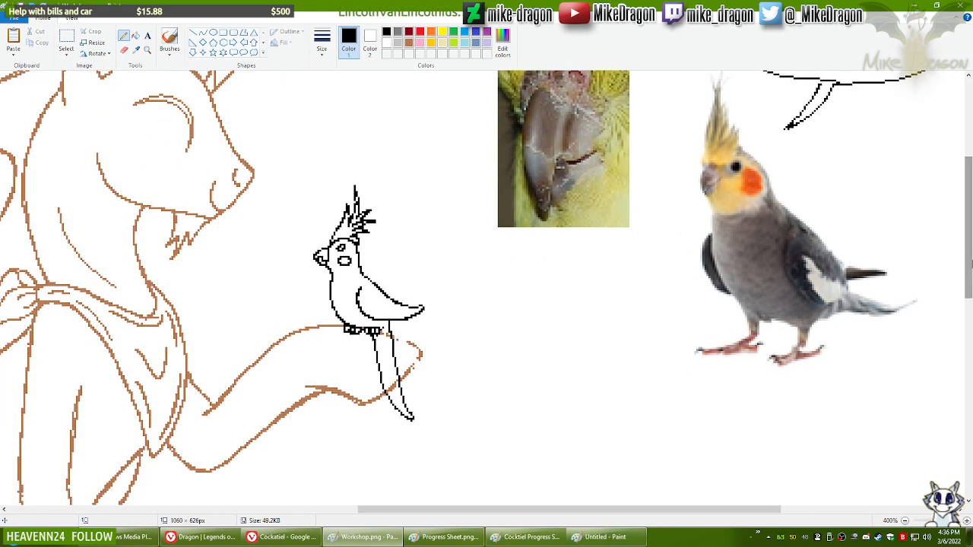
pyautogui.click(66, 40)
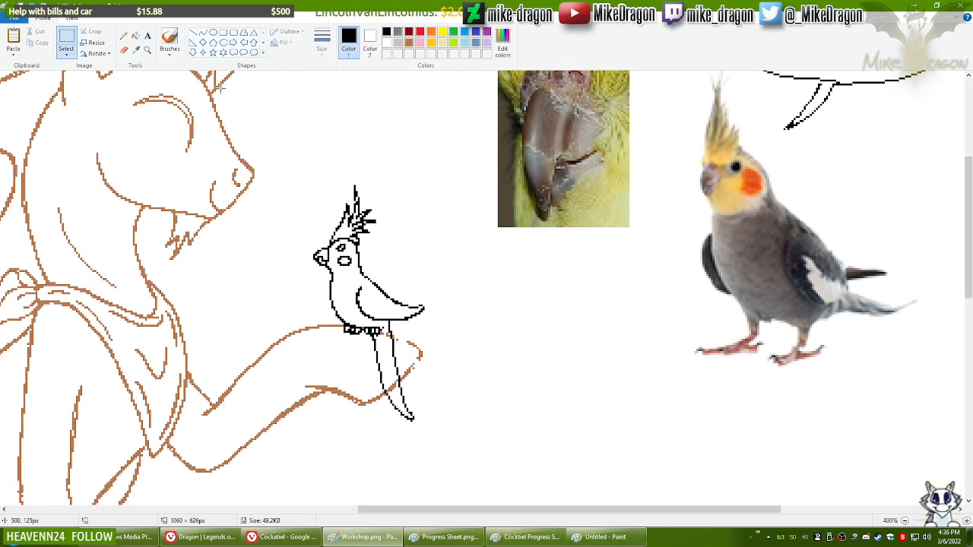
pyautogui.moveTo(215, 93)
pyautogui.mouseDown()
pyautogui.moveTo(434, 409)
pyautogui.moveTo(457, 476)
pyautogui.mouseUp()
pyautogui.hotkey('ctrl', 's')
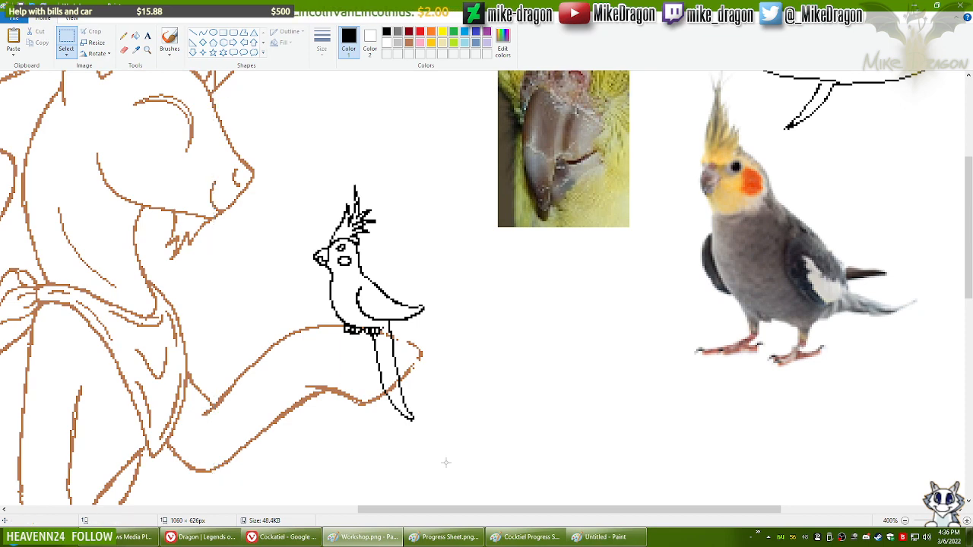
# Step: Paste the copied area into the Cocktiel Progress Sheet beside the second bird stage and save the sheet
pyautogui.click(525, 537)
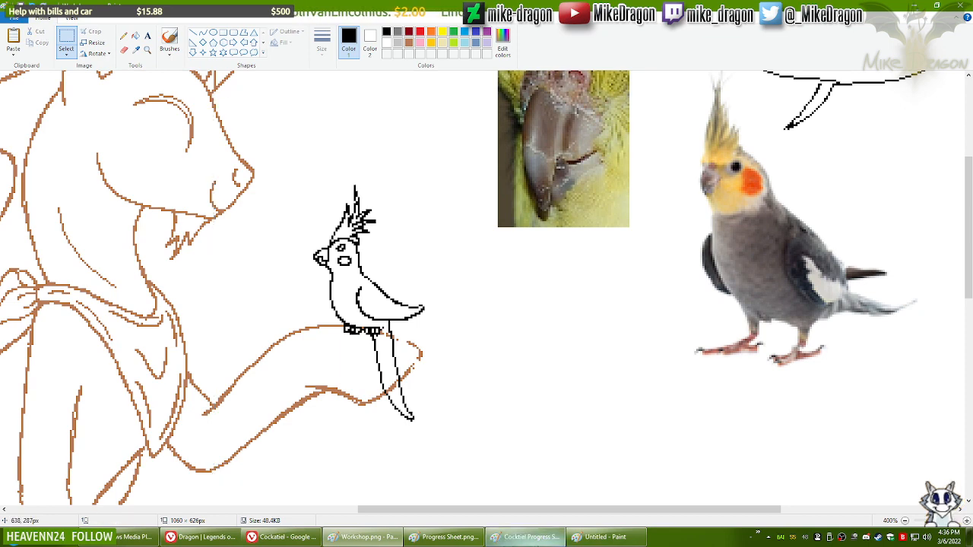
pyautogui.hotkey('ctrl', 'v')
pyautogui.moveTo(73, 178)
pyautogui.mouseDown()
pyautogui.moveTo(314, 193)
pyautogui.moveTo(393, 187)
pyautogui.moveTo(400, 173)
pyautogui.mouseUp()
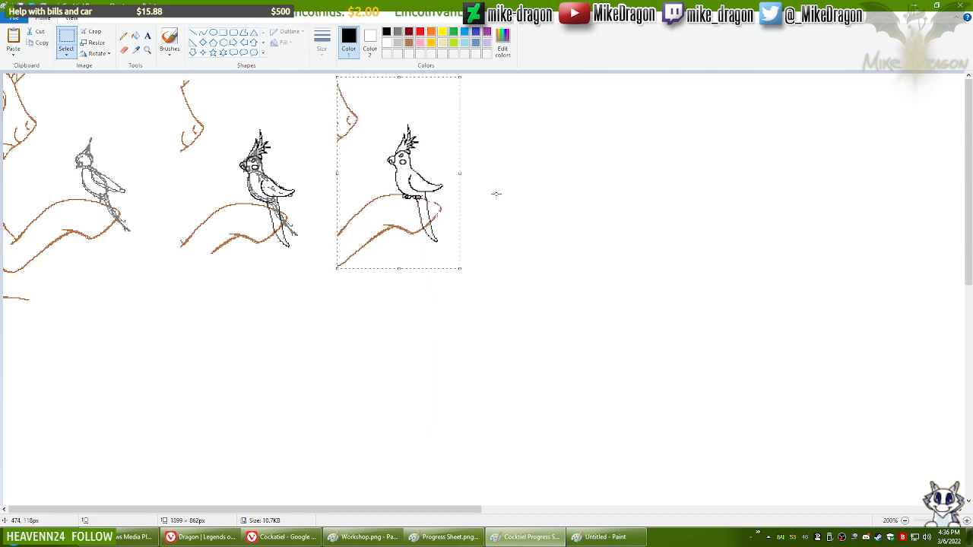
pyautogui.click(406, 476)
pyautogui.hotkey('ctrl', 's')
# Step: Close Progress Sheet.png and open the Documents folder on the FILES (E:) drive in File Explorer
pyautogui.click(449, 537)
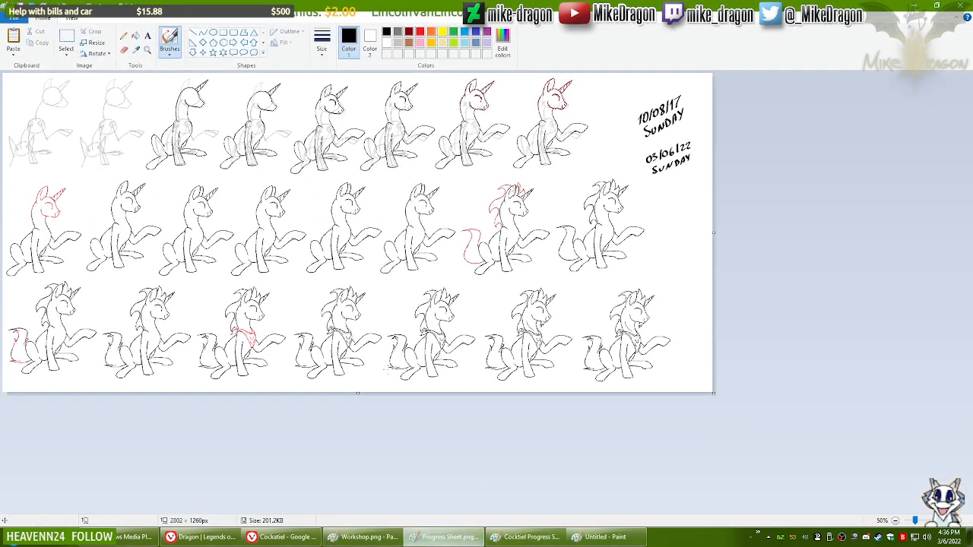
pyautogui.hotkey('alt', 'F4')
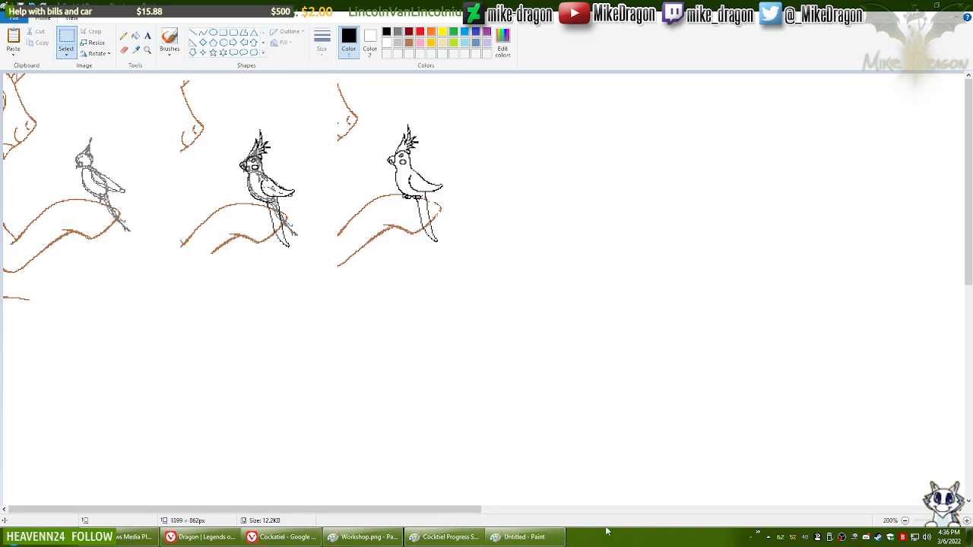
pyautogui.press('super+e')
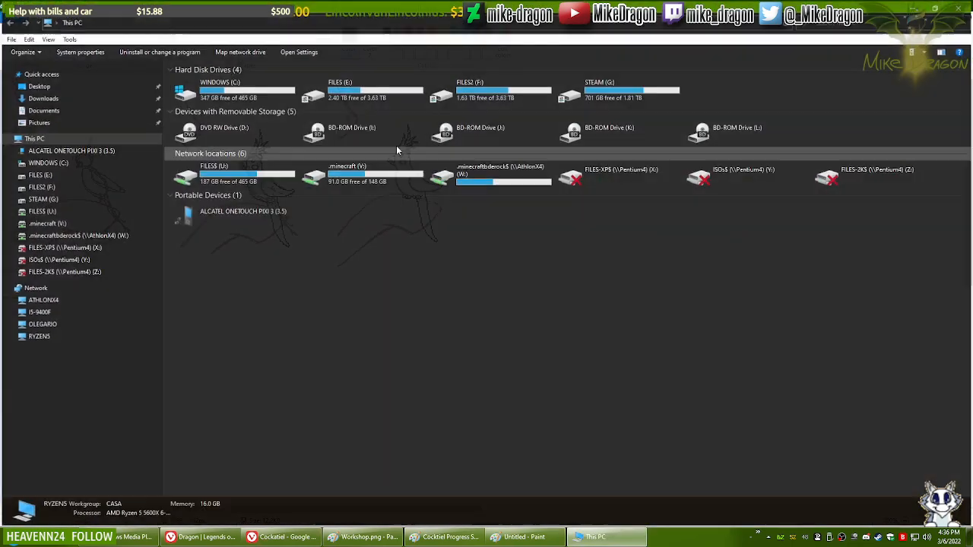
pyautogui.doubleClick(355, 89)
pyautogui.doubleClick(341, 111)
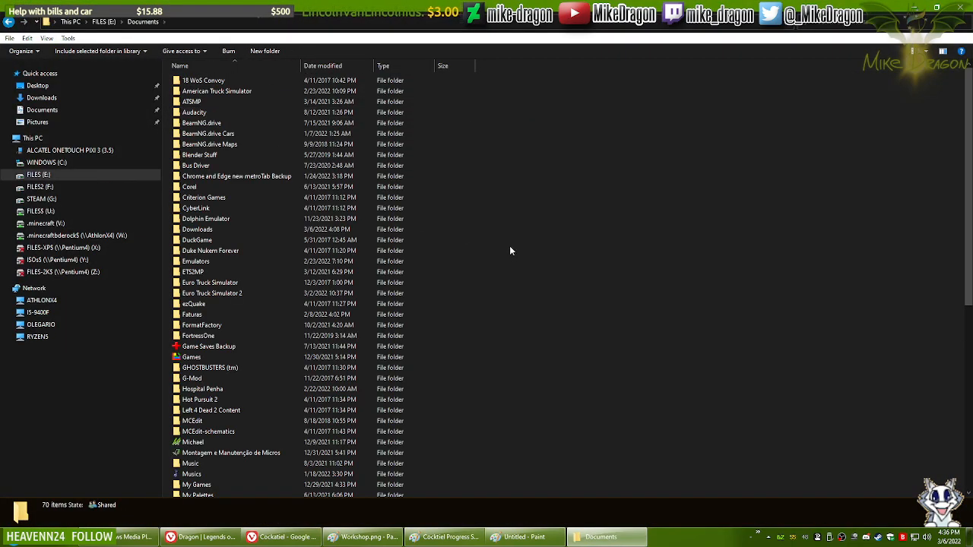
# Step: Open the oC - Photoshop folder inside To Deviant Art > WIP in the personal documents folder
pyautogui.doubleClick(203, 442)
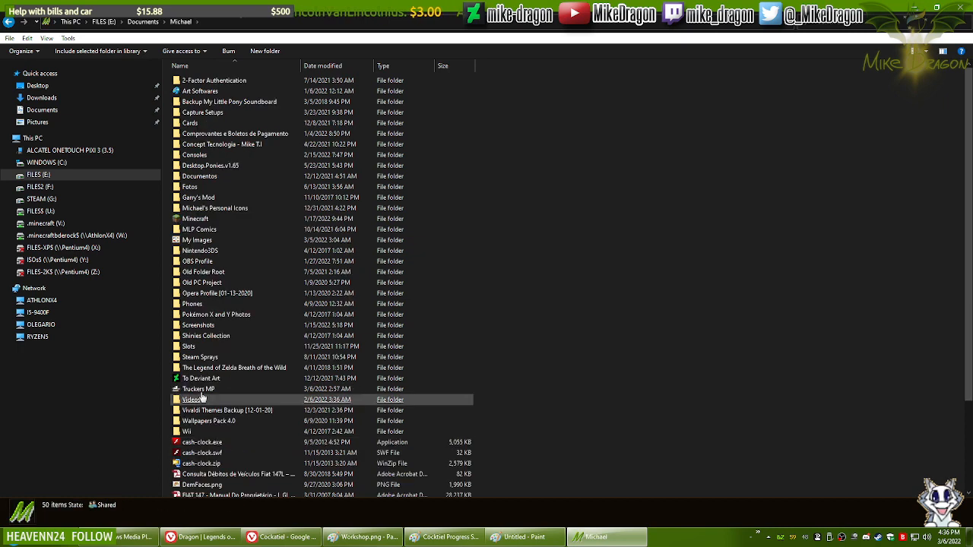
pyautogui.doubleClick(195, 380)
pyautogui.doubleClick(197, 232)
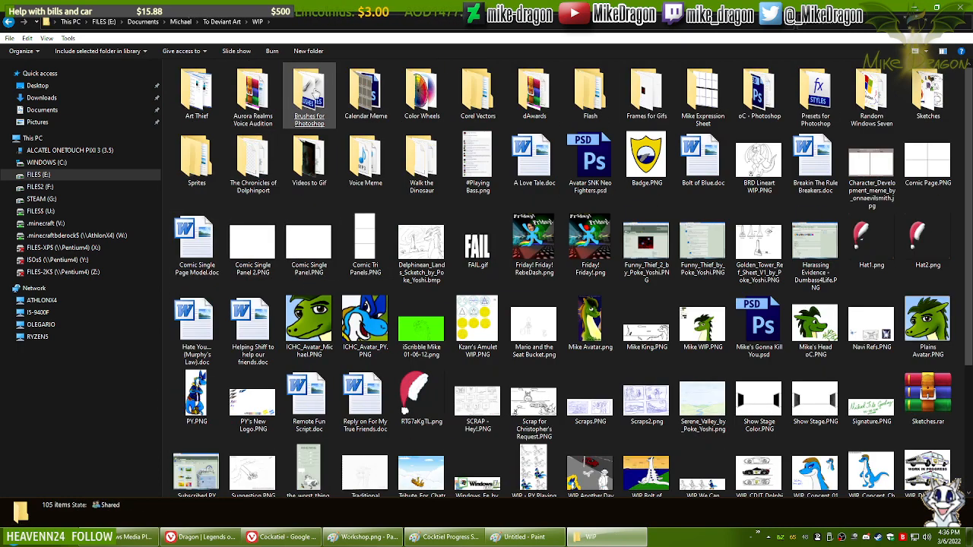
pyautogui.doubleClick(759, 95)
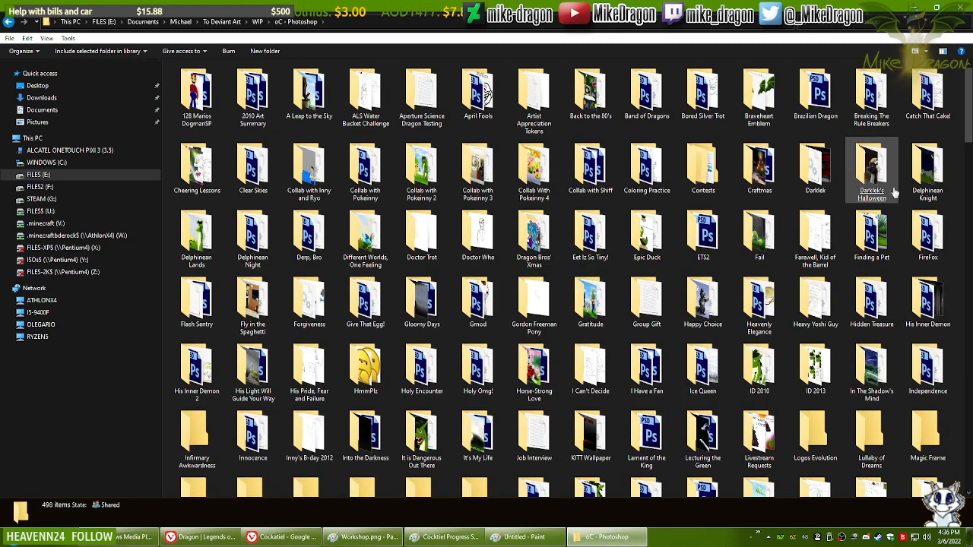
# Step: Find the "A Birdie Told Me" folder among the project folders and open it
pyautogui.press('a')
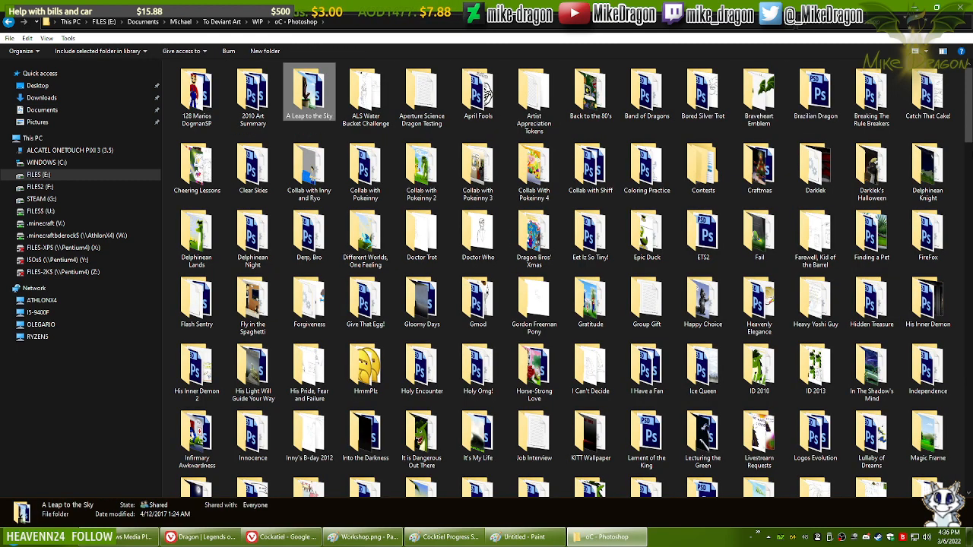
pyautogui.press('a')
pyautogui.press('a')
pyautogui.press('a')
pyautogui.press('a')
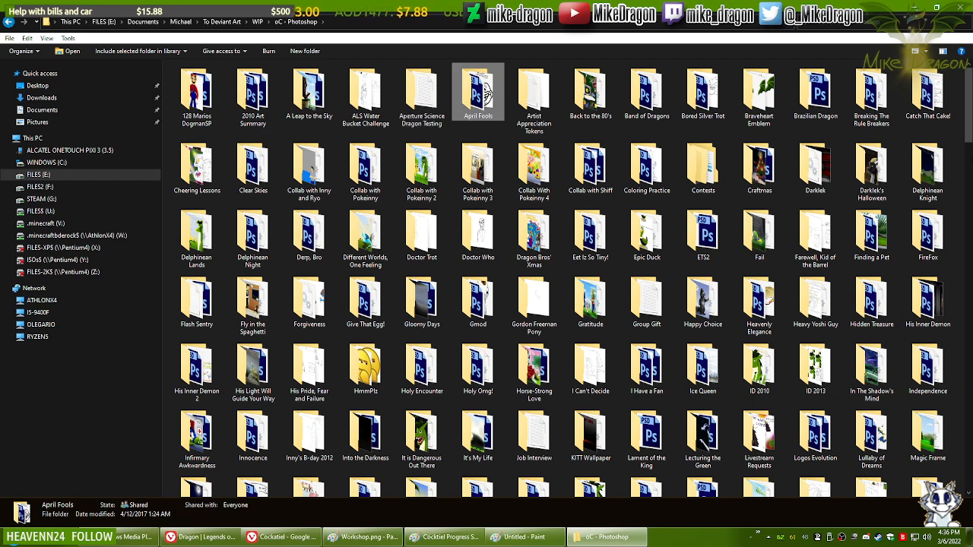
pyautogui.press('a')
pyautogui.press('a')
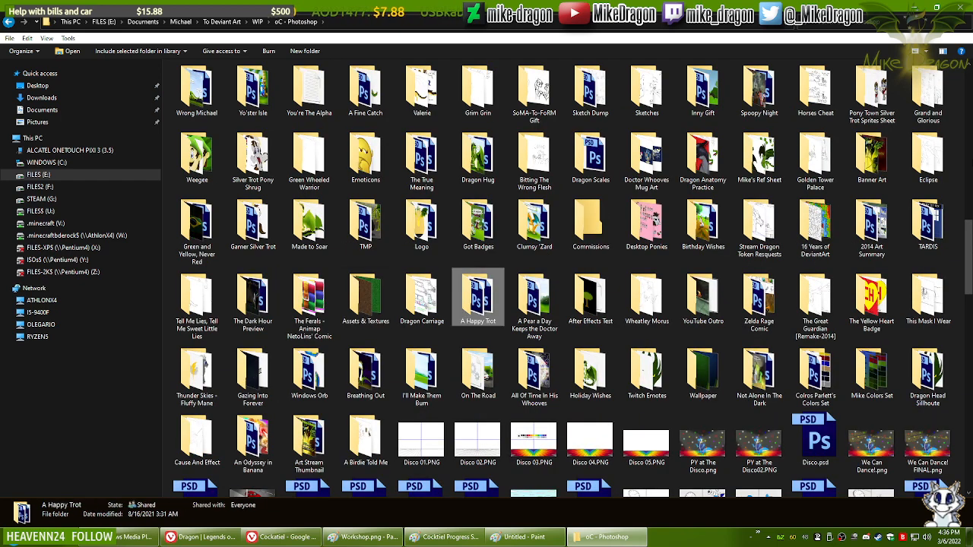
pyautogui.doubleClick(368, 443)
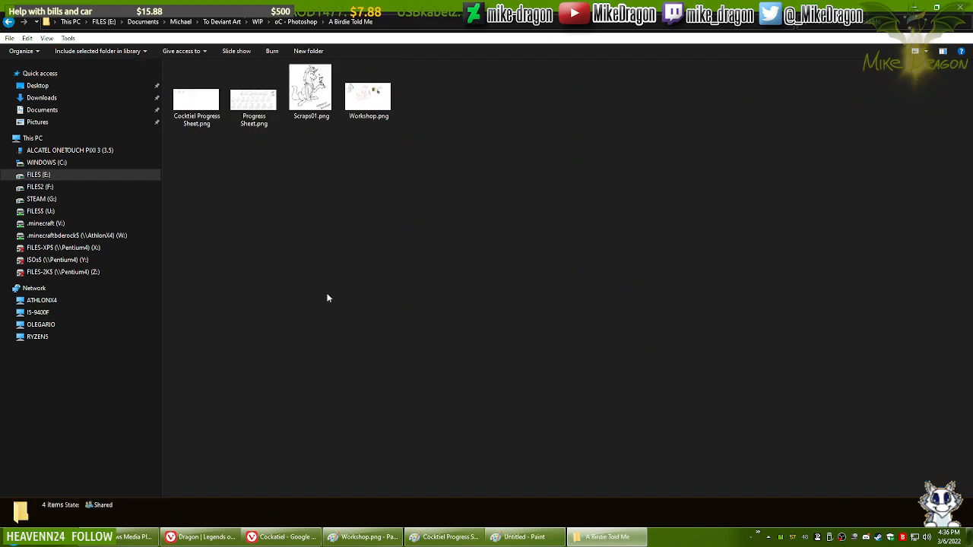
# Step: Rename Progress Sheet.png to Silver Trot Progress Sheet.png
pyautogui.click(253, 97)
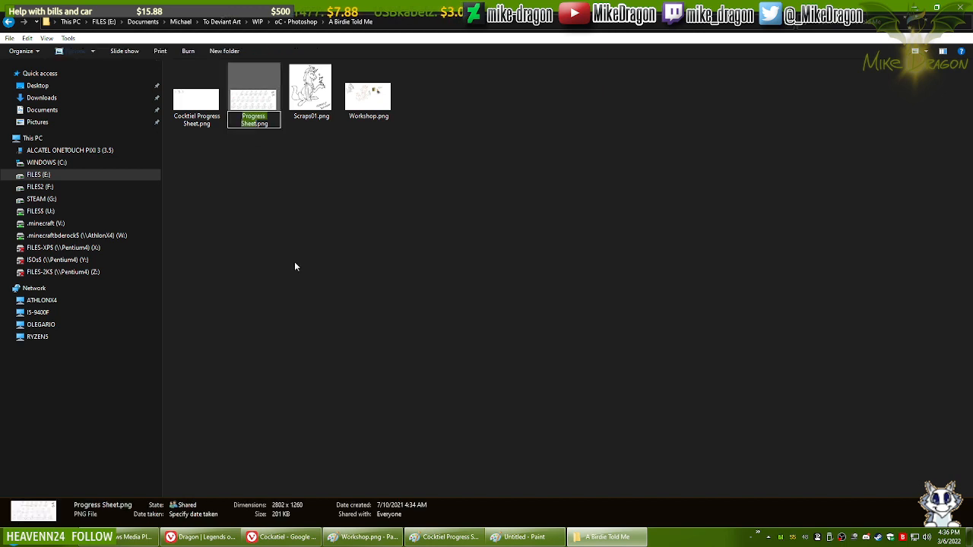
pyautogui.press('Home')
pyautogui.write('Silver ')
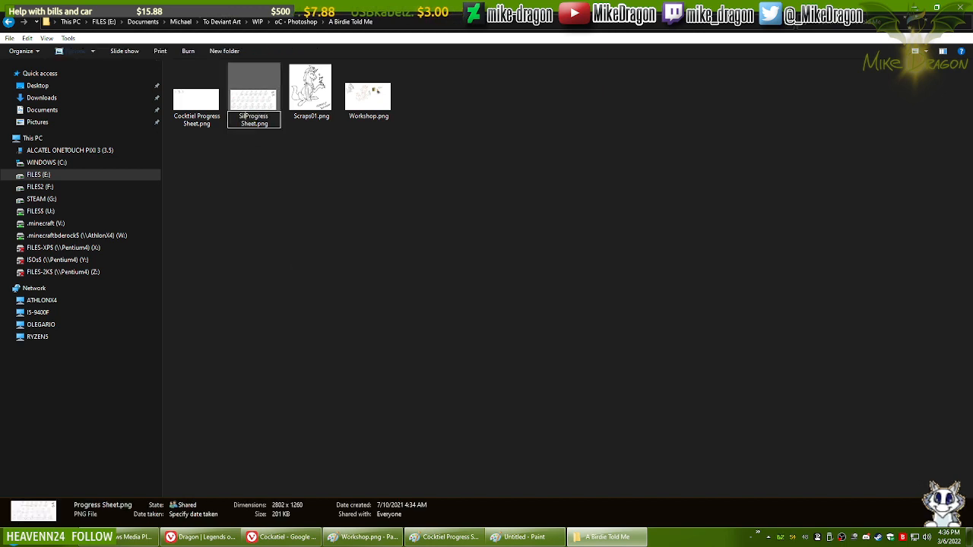
pyautogui.write('Trot')
pyautogui.press('Return')
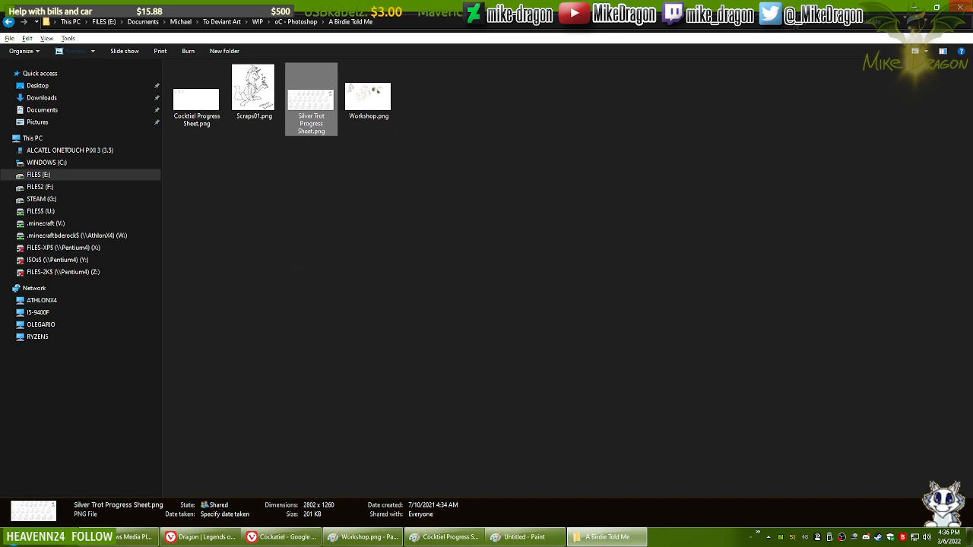
# Step: Open Silver Trot Progress Sheet.png for editing in Paint, show the whole sheet at 50% and activate the Select tool
pyautogui.rightClick(315, 101)
pyautogui.click(219, 136)
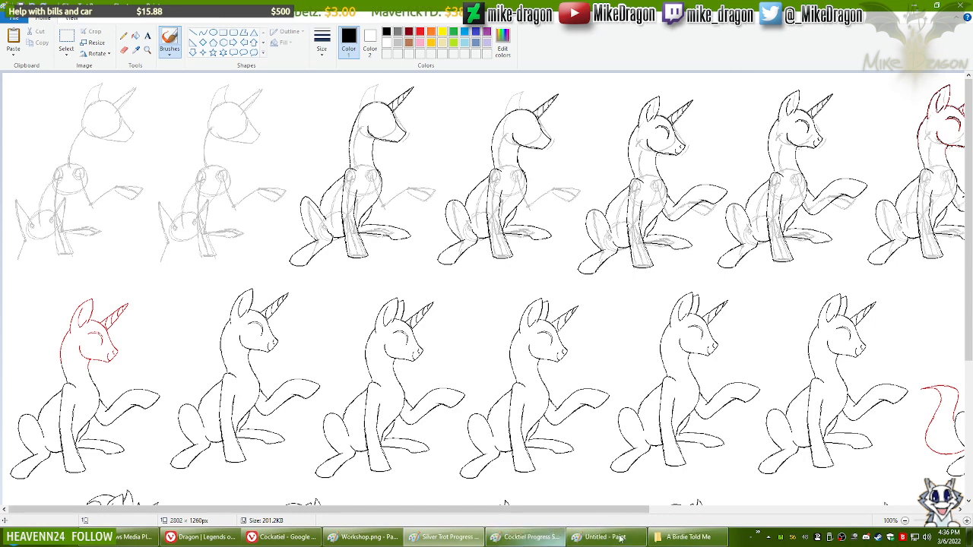
pyautogui.keyDown('ctrl'); pyautogui.scroll(-1, 375, 308); pyautogui.keyUp('ctrl')
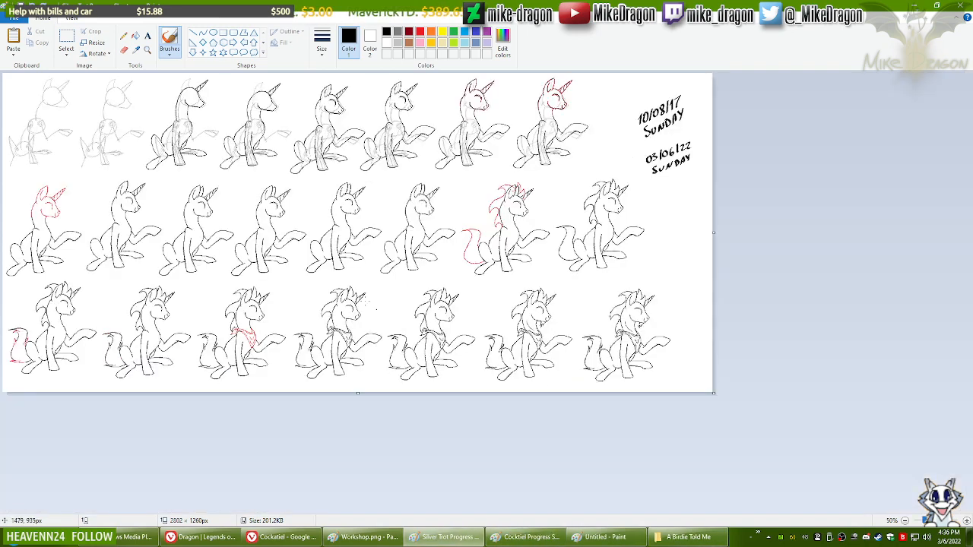
pyautogui.click(66, 42)
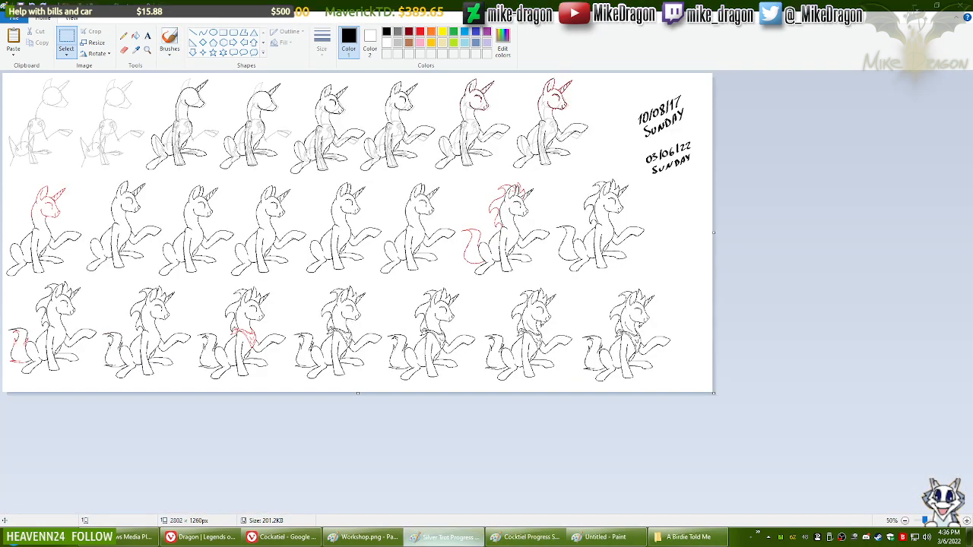
# Step: Switch to the browser to look over the cockatiel reference photos, and return to the Cocktiel Progress Sheet in Paint
pyautogui.click(684, 538)
pyautogui.moveTo(632, 333); pyautogui.dragTo(665, 402)
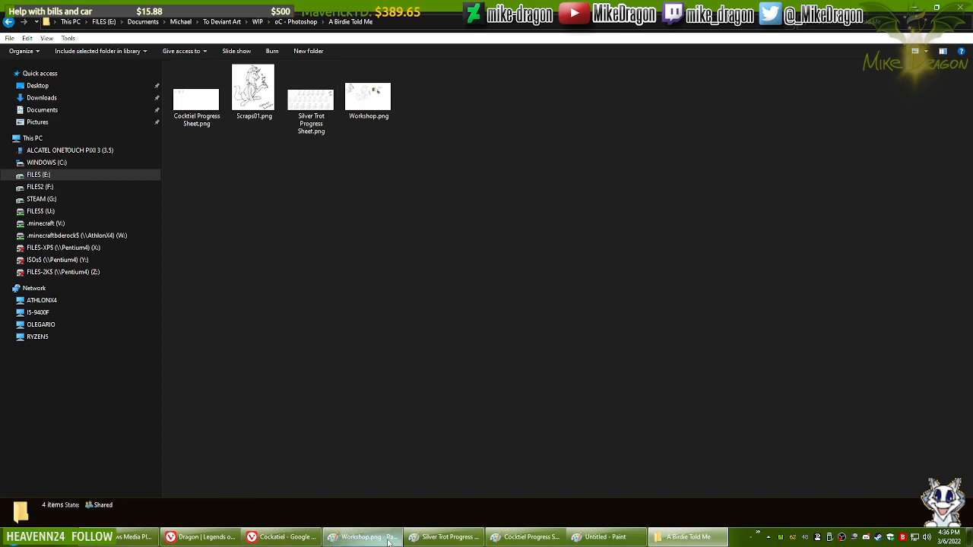
pyautogui.click(266, 536)
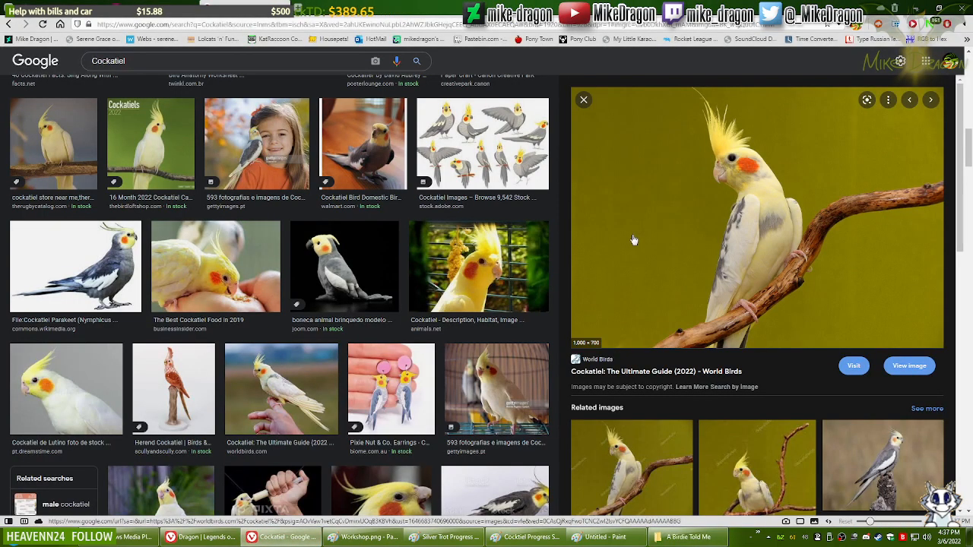
pyautogui.scroll(-8, 327, 304)
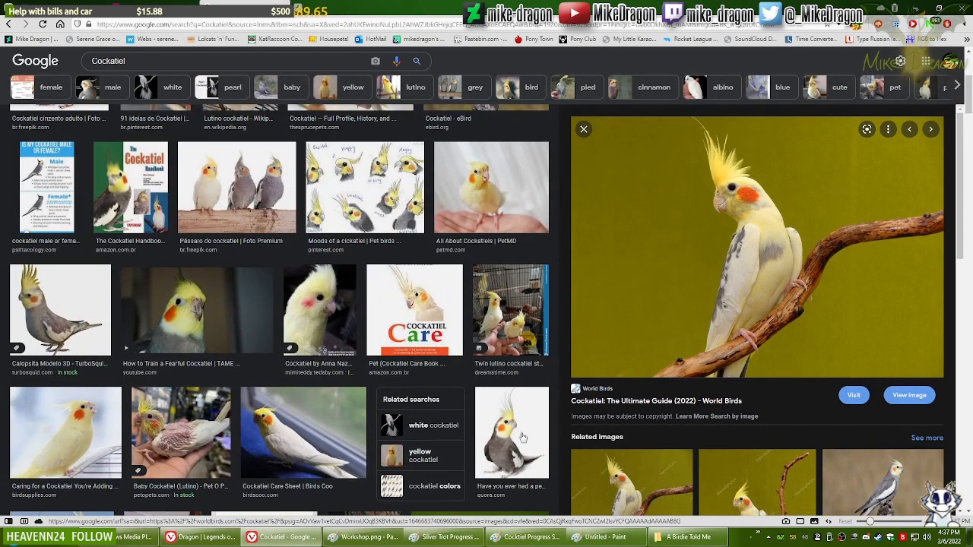
pyautogui.click(524, 538)
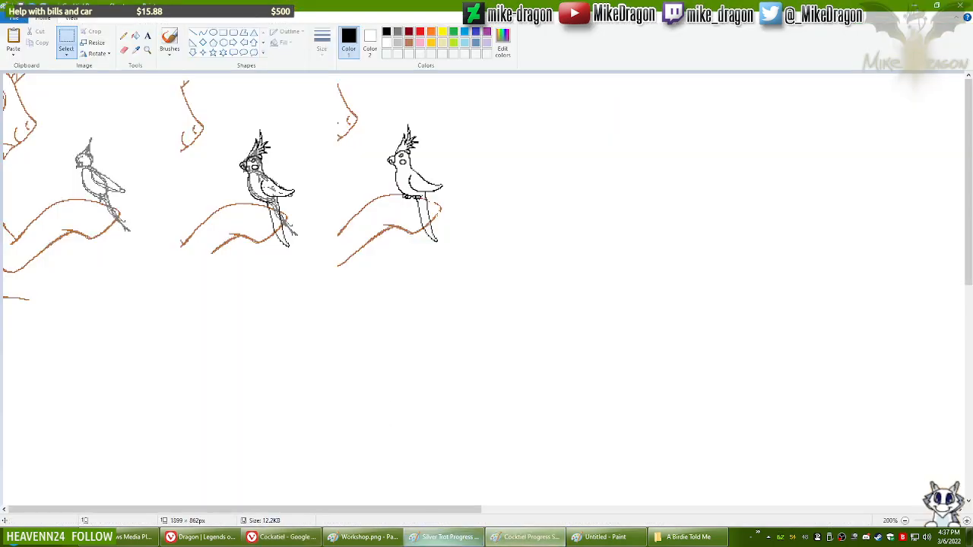
# Step: Switch to the browser and look through the Google Images results for Cockatiel, examining poses, heads and gripping feet as references
pyautogui.click(367, 539)
pyautogui.click(282, 538)
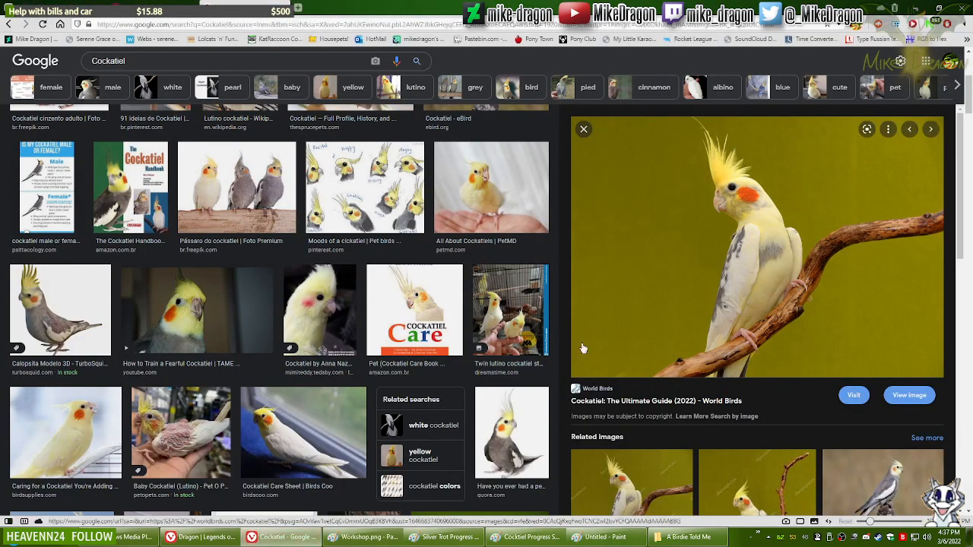
pyautogui.scroll(-2, 489, 283)
pyautogui.scroll(-5, 488, 283)
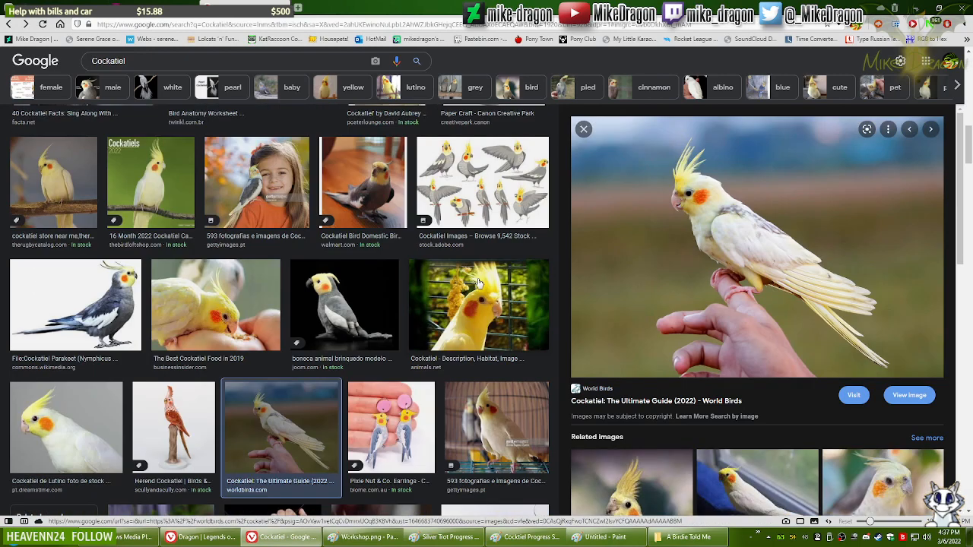
pyautogui.press('Right')
pyautogui.press('Right')
pyautogui.press('Right')
pyautogui.press('Right')
pyautogui.press('Right')
pyautogui.press('Right')
pyautogui.press('Right')
pyautogui.press('Right')
pyautogui.press('Right')
pyautogui.press('Right')
pyautogui.press('Right')
pyautogui.press('Right')
pyautogui.press('Right')
pyautogui.press('Right')
pyautogui.press('Right')
pyautogui.press('Right')
pyautogui.press('Right')
pyautogui.press('Right')
pyautogui.press('Right')
pyautogui.press('Right')
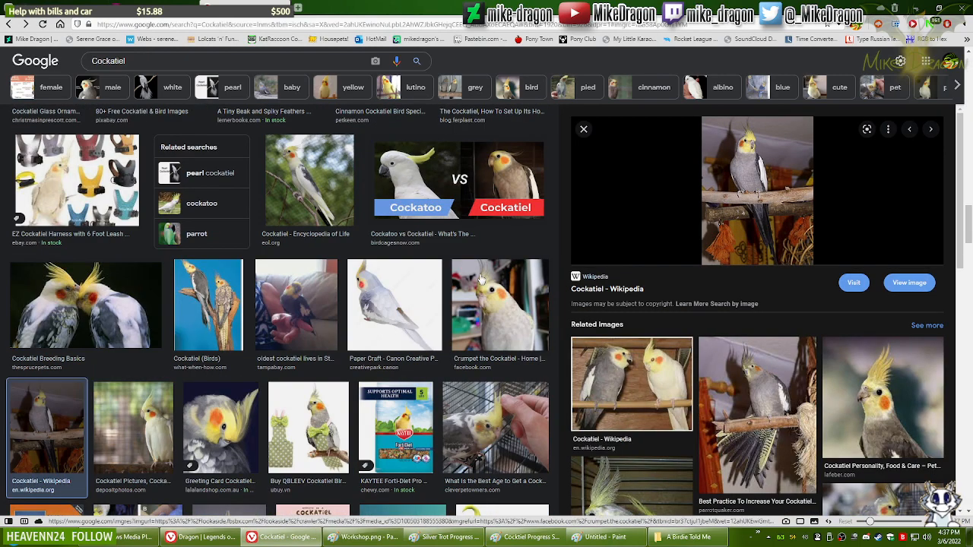
pyautogui.press('Right')
pyautogui.press('Right')
pyautogui.press('Right')
pyautogui.press('Right')
pyautogui.press('Right')
pyautogui.press('Right')
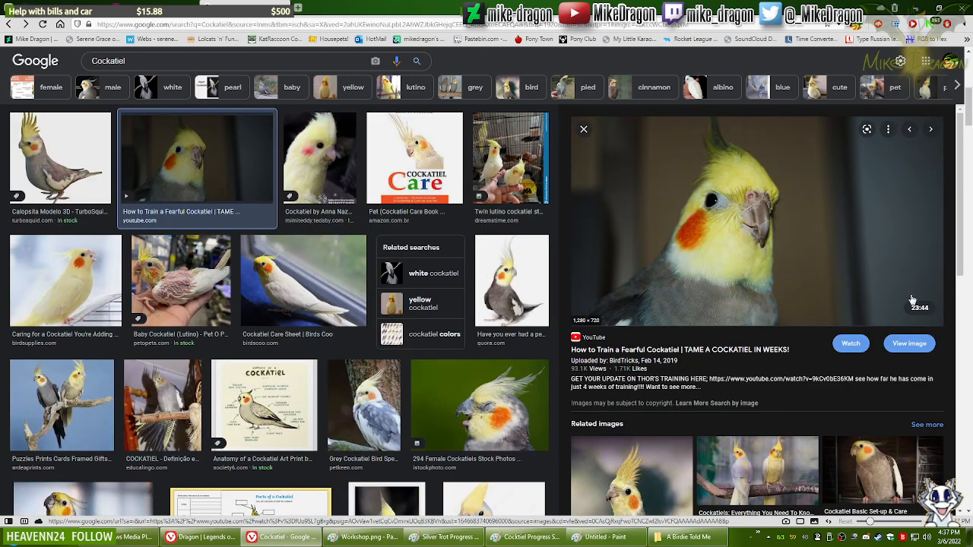
# Step: Open the YouTube head close-up, the Freepik grey cockatiel and the World Birds cockatiel on a finger full size in separate tabs
pyautogui.click(897, 346)
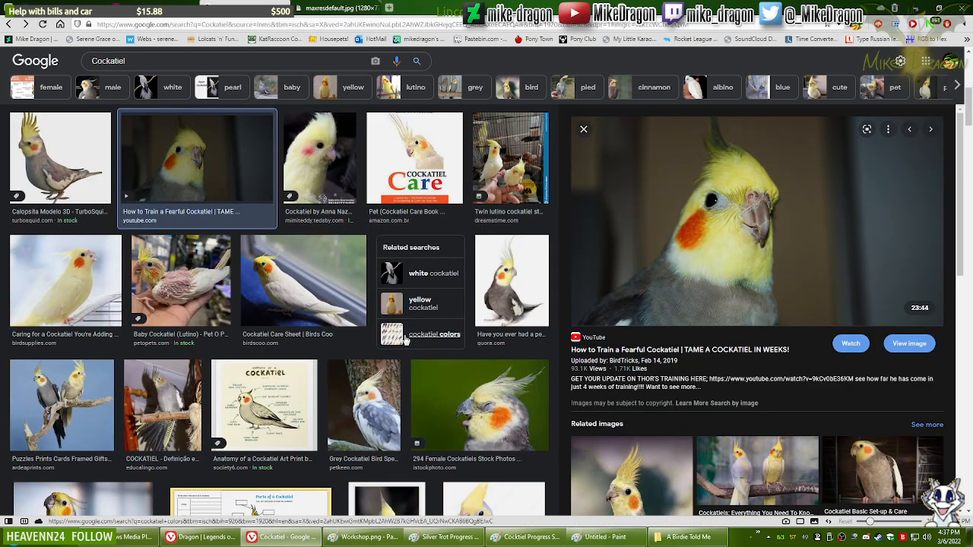
pyautogui.hotkey('alt', 'Left')
pyautogui.click(911, 452)
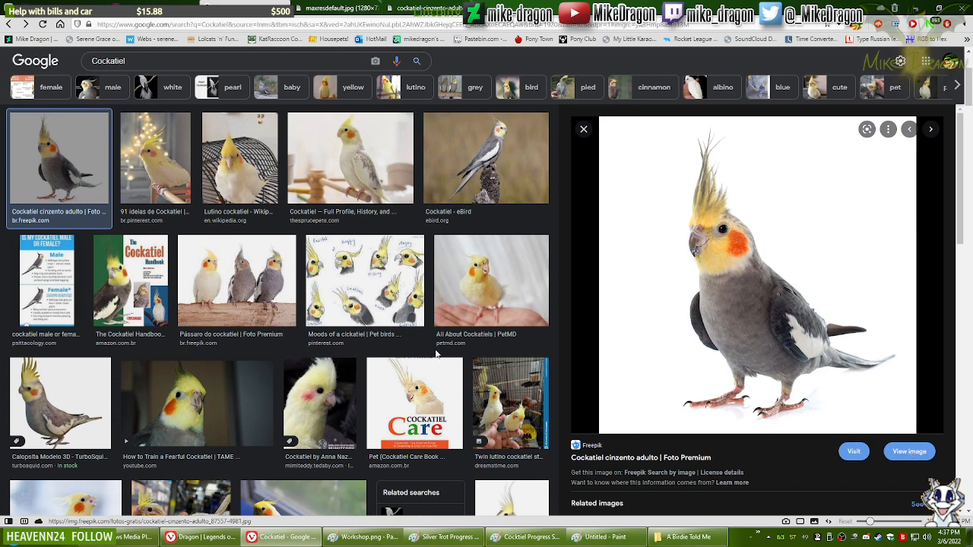
pyautogui.hotkey('alt', 'Left')
pyautogui.hotkey('alt', 'Left')
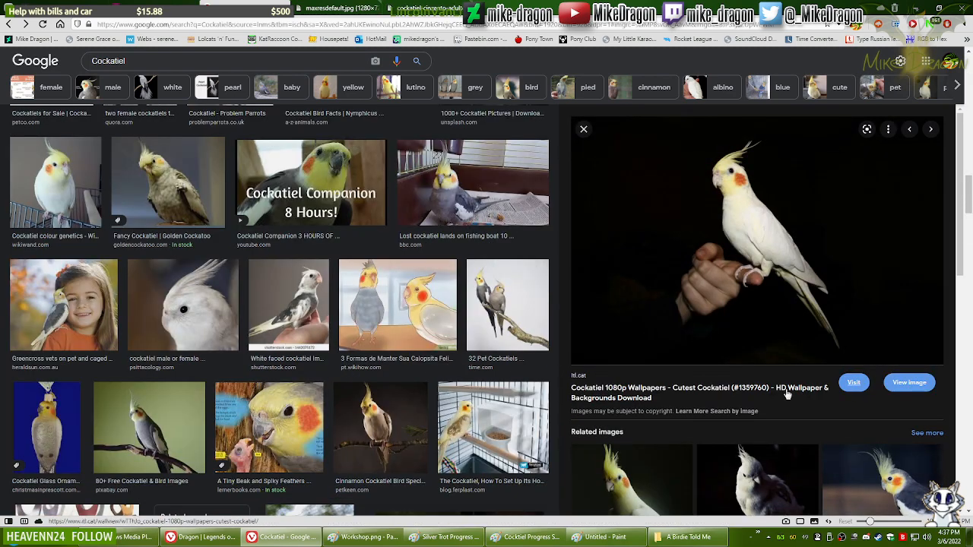
pyautogui.hotkey('alt', 'Left')
pyautogui.hotkey('alt', 'Left')
pyautogui.hotkey('alt', 'Left')
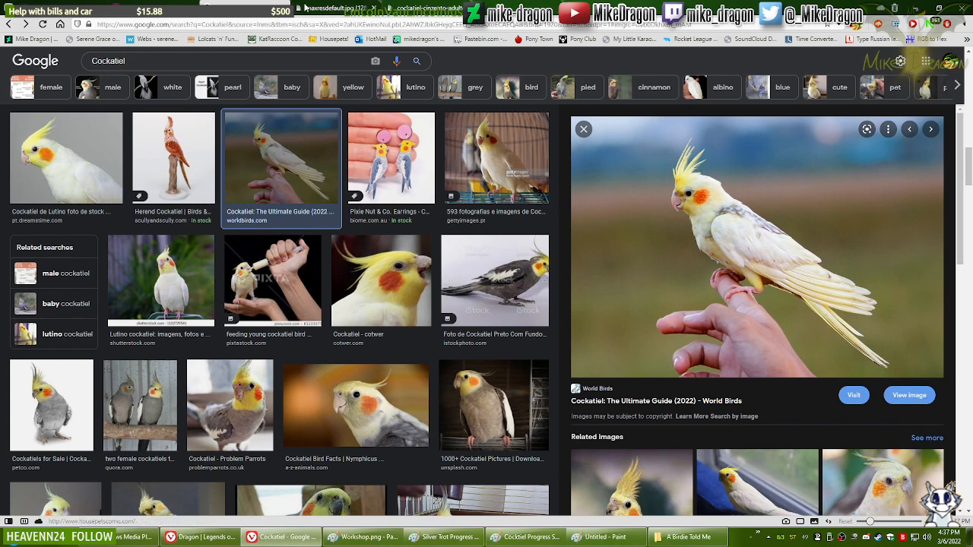
# Step: Save the cockatiel head close-up as maxresdefault (7).jpg in the "A Birdie Told Me" folder and close its tab
pyautogui.click(335, 9)
pyautogui.rightClick(409, 166)
pyautogui.click(440, 243)
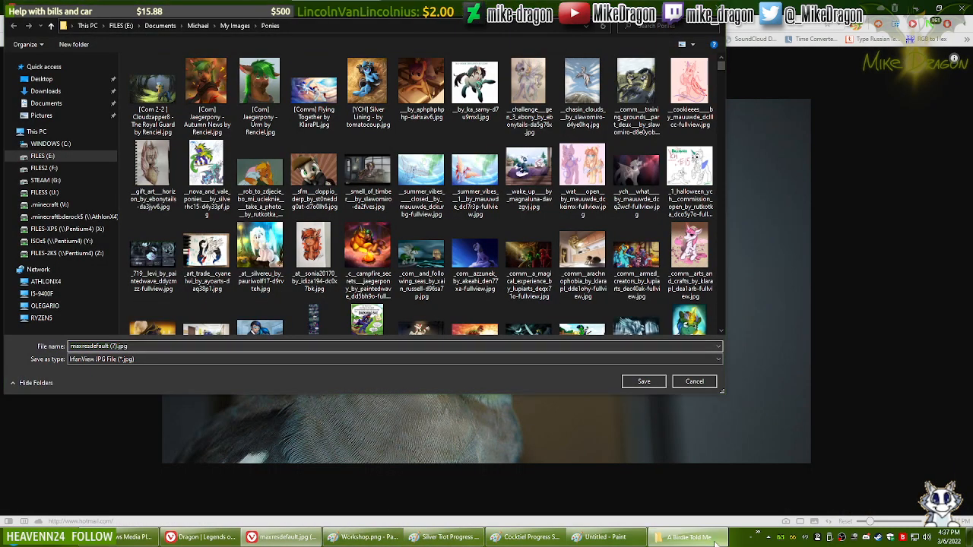
pyautogui.click(688, 538)
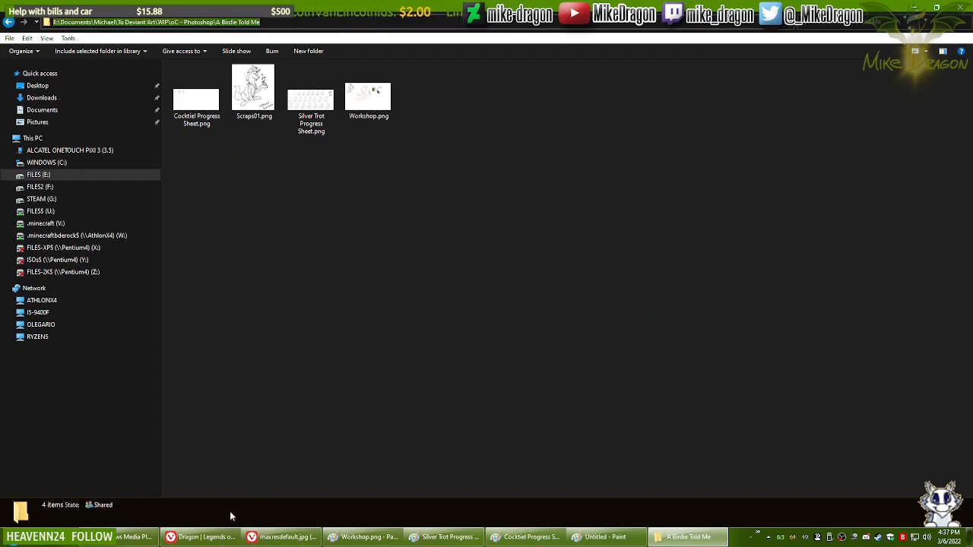
pyautogui.click(207, 538)
pyautogui.click(207, 538)
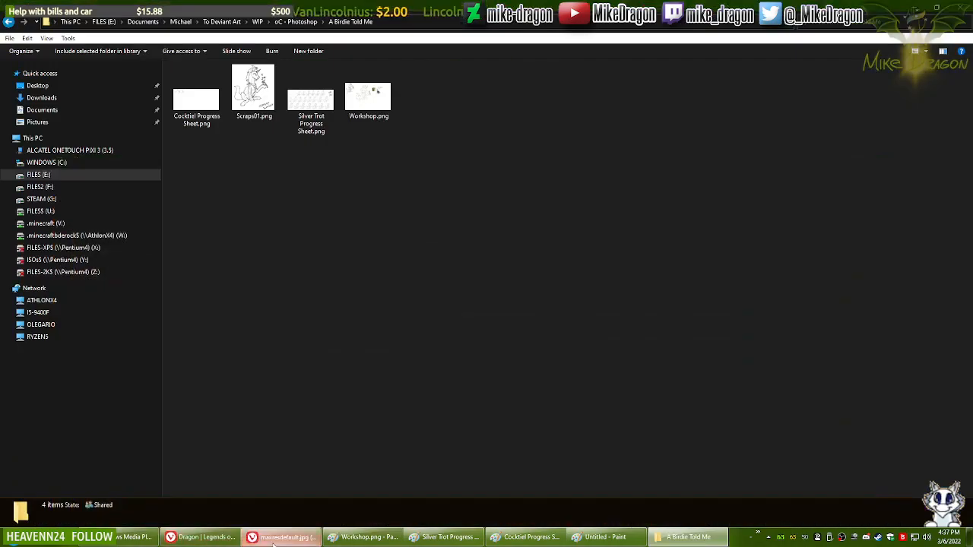
pyautogui.click(283, 537)
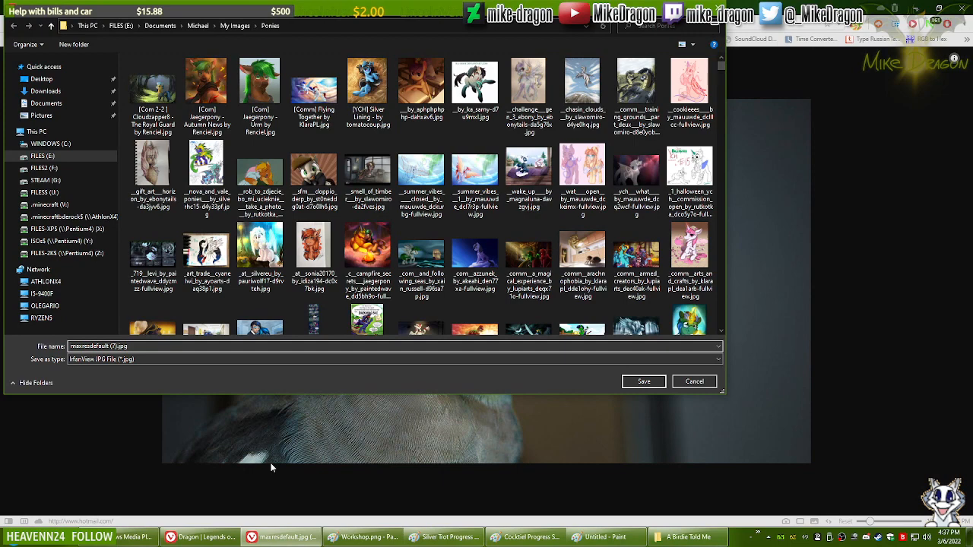
pyautogui.hotkey('ctrl', 'v')
pyautogui.press('Return')
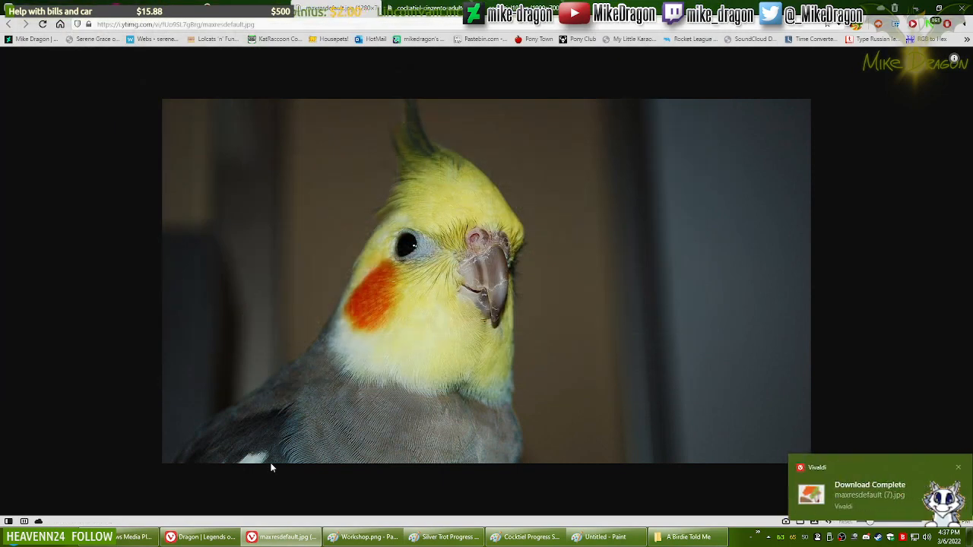
pyautogui.hotkey('ctrl', 'w')
# Step: Save the grey standing cockatiel photo as cockatiel-cinzento-adulto_87557-4981.webp in the same folder and close its tab
pyautogui.rightClick(430, 264)
pyautogui.click(476, 339)
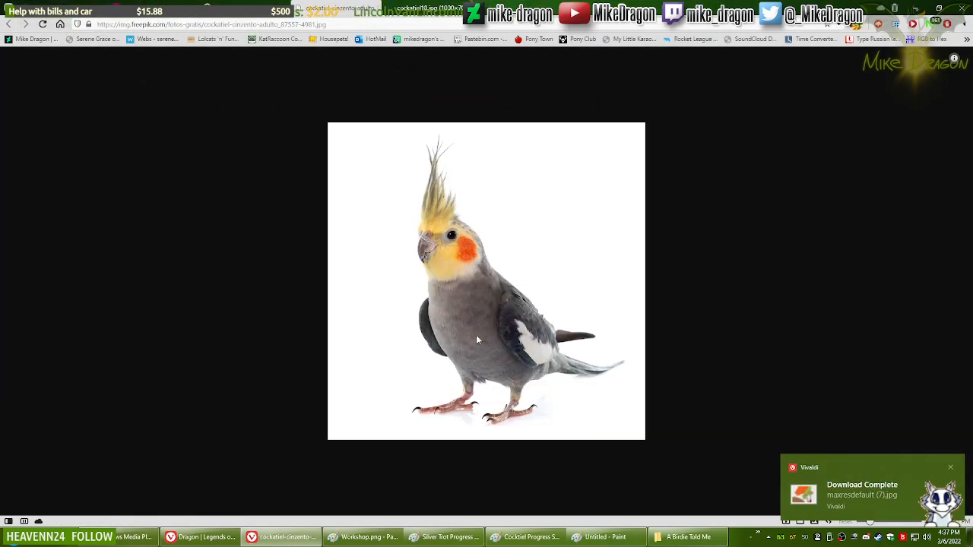
pyautogui.click(643, 382)
pyautogui.hotkey('ctrl', 'w')
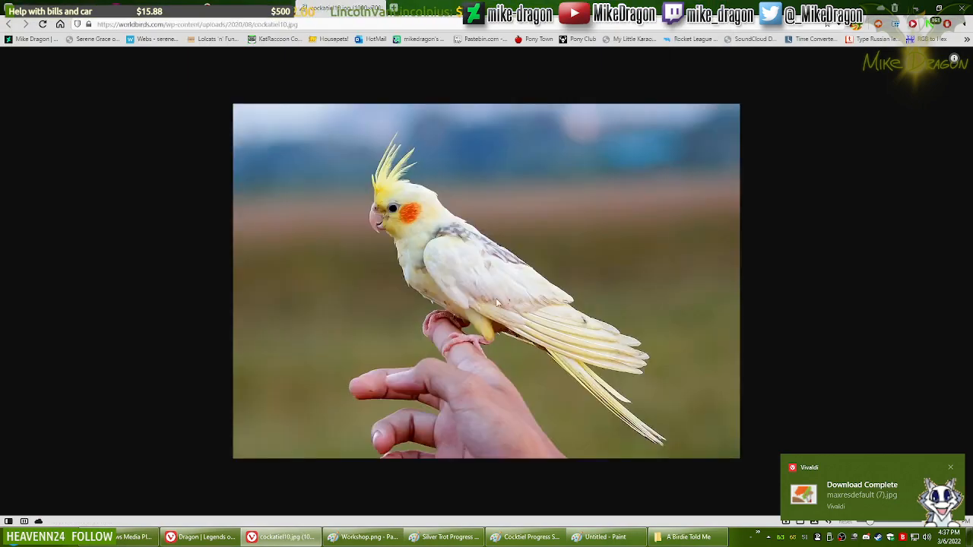
# Step: Save the photo of the cockatiel on a finger as cockatiel10.jpg, close its tab and check the "A Birdie Told Me" folder
pyautogui.rightClick(495, 270)
pyautogui.click(532, 343)
pyautogui.click(632, 380)
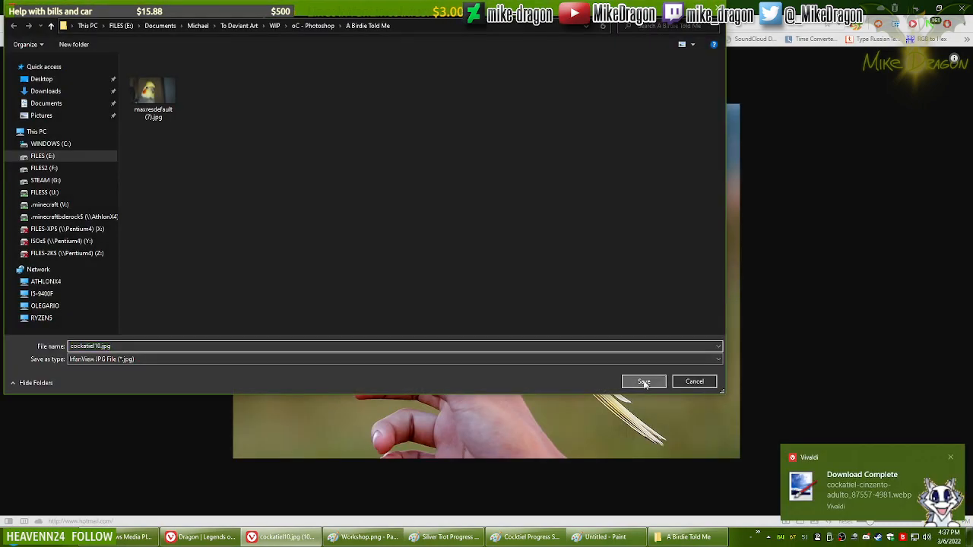
pyautogui.hotkey('ctrl', 'w')
pyautogui.hotkey('alt', 'Tab')
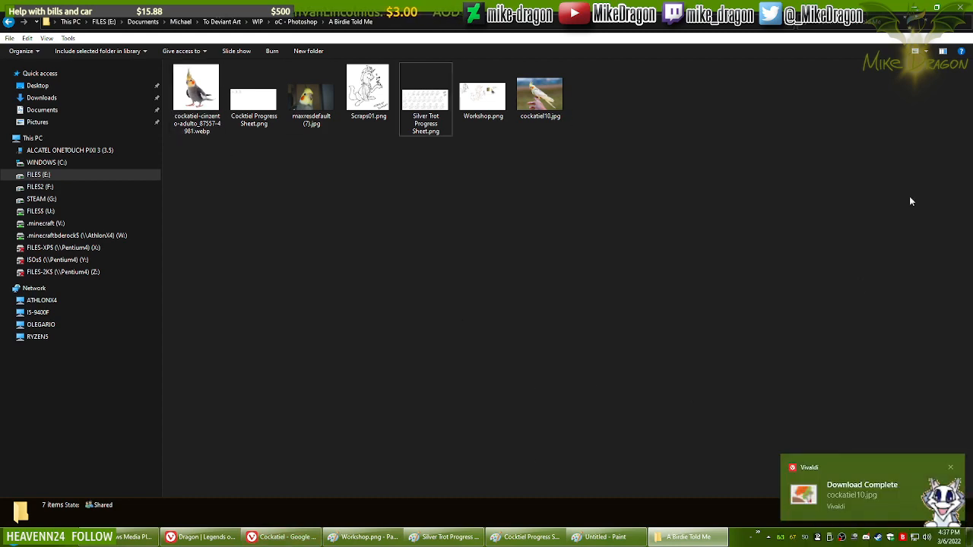
# Step: In Workshop.png in Paint, draw the cockatiel's far wing with the black Pencil: its edge along the chest and its tip above the near wing
pyautogui.click(364, 538)
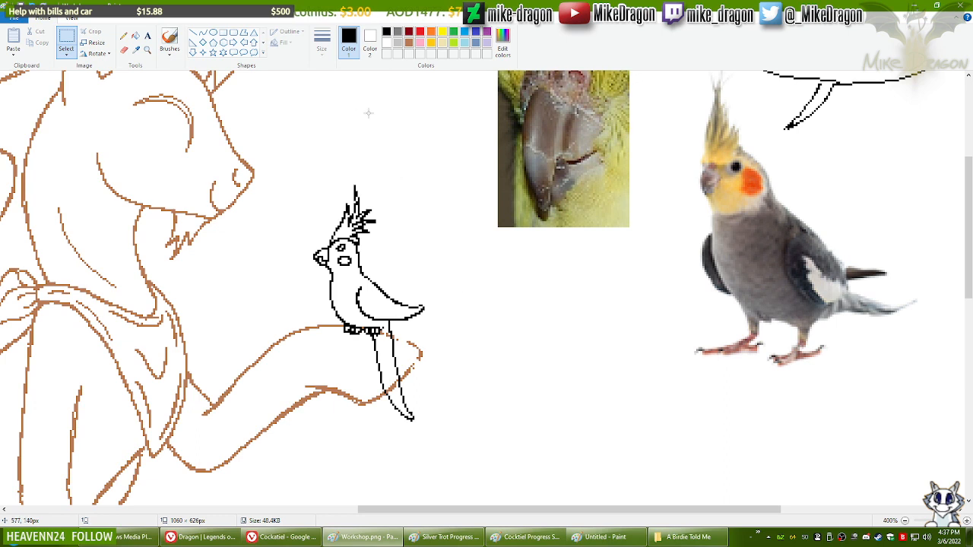
pyautogui.click(123, 36)
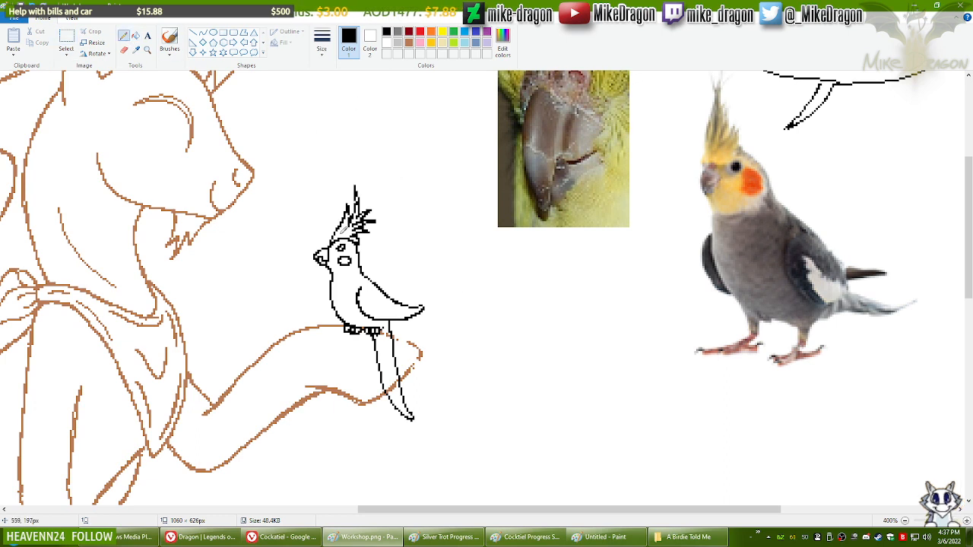
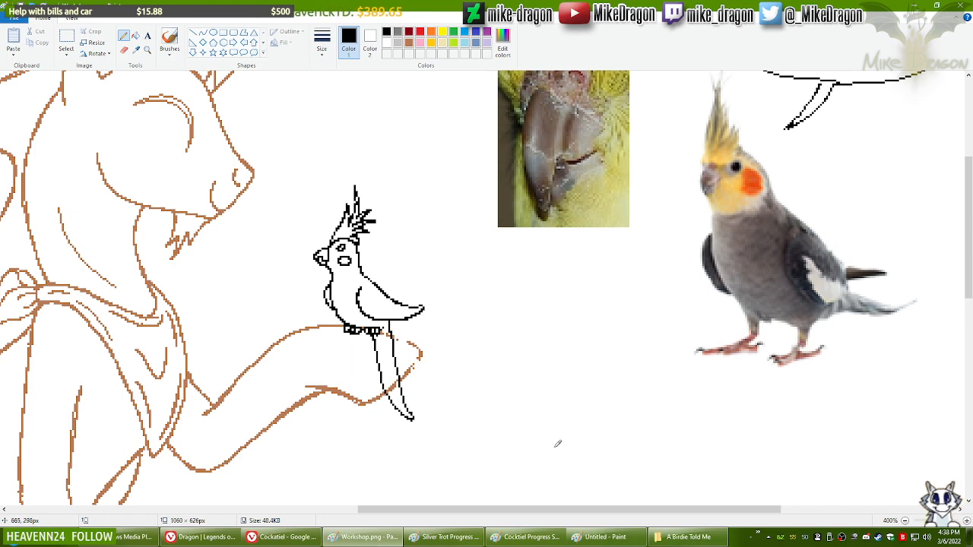
pyautogui.hscroll(-2, 502, 504)
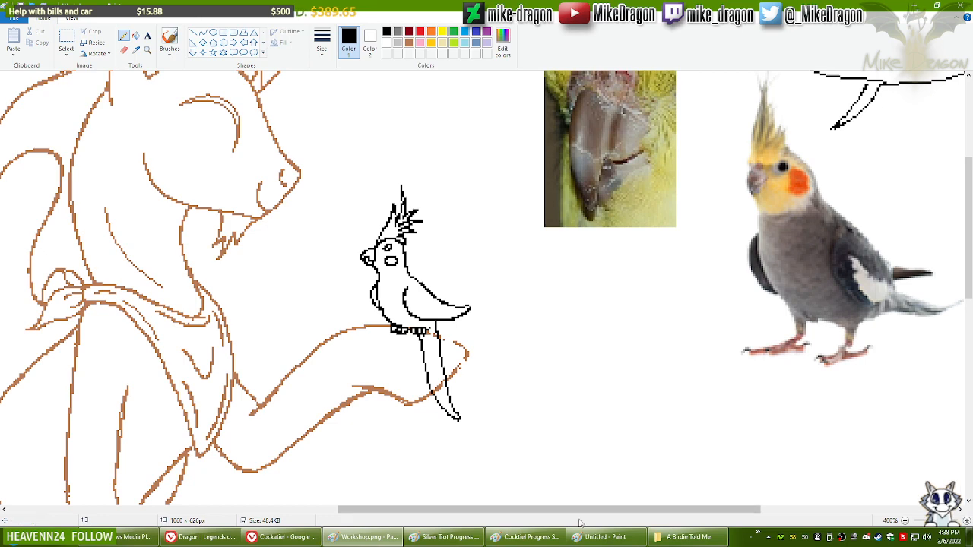
pyautogui.moveTo(586, 511); pyautogui.dragTo(606, 510)
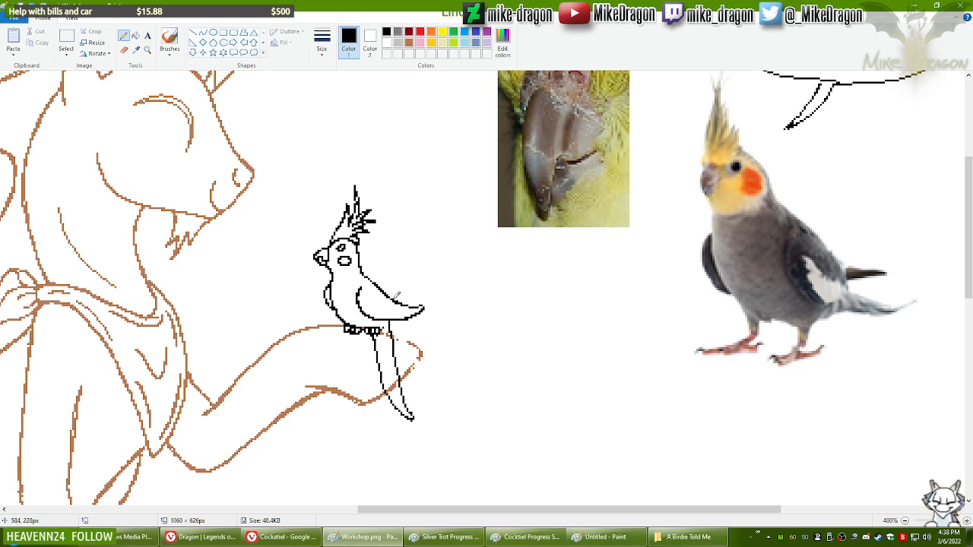
pyautogui.moveTo(391, 293)
pyautogui.mouseDown()
pyautogui.moveTo(415, 295)
pyautogui.moveTo(409, 302)
pyautogui.mouseUp()
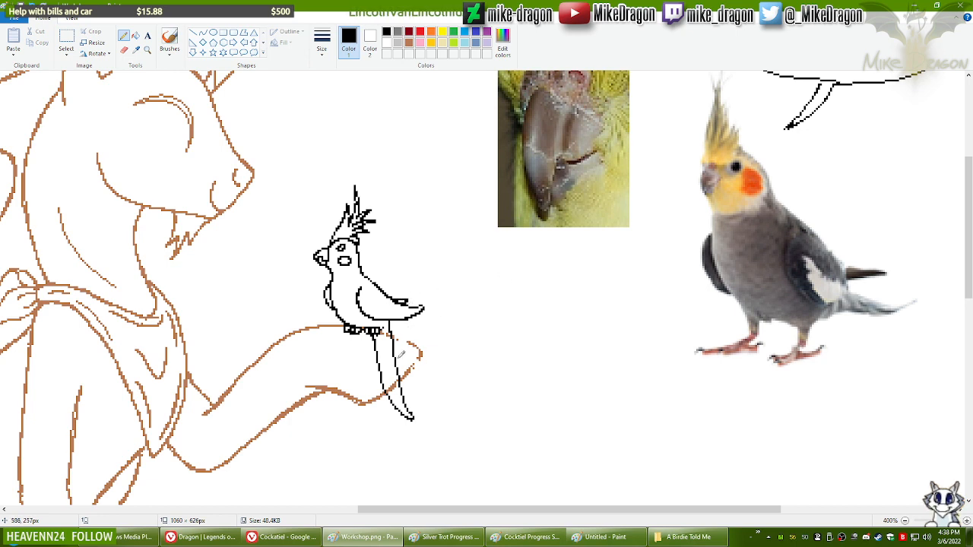
# Step: Draw black Pencil feather lines across the rear half of the cockatiel's near wing, working at 500% zoom
pyautogui.click(148, 50)
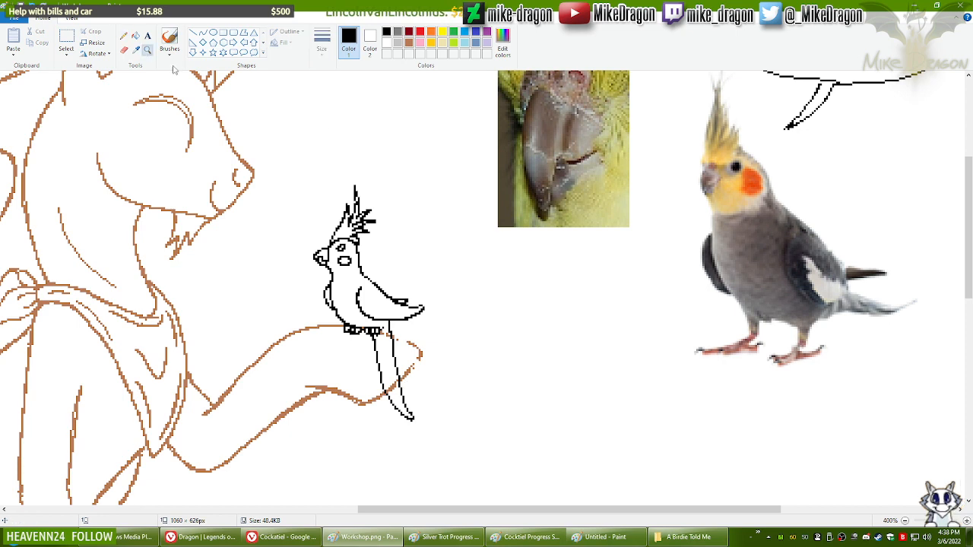
pyautogui.click(373, 297)
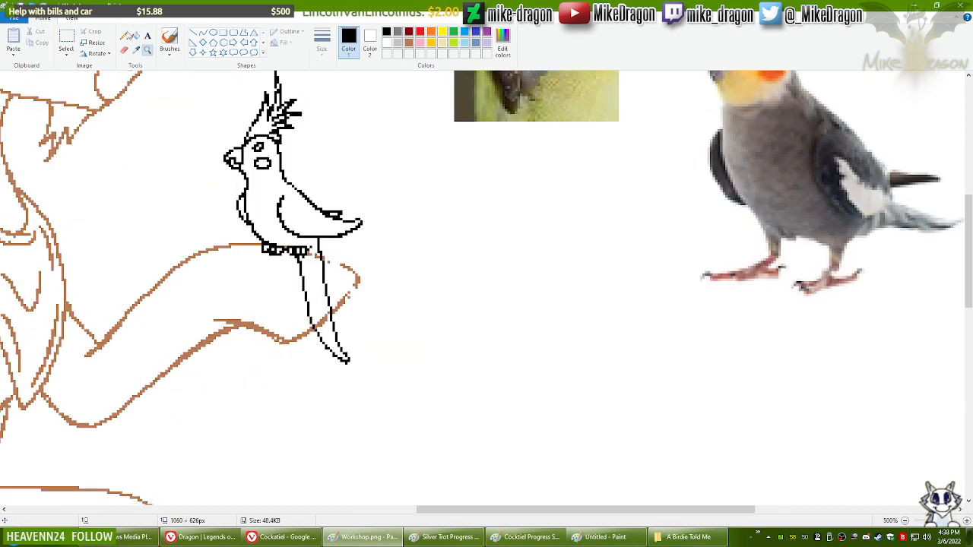
pyautogui.scroll(3, 503, 457)
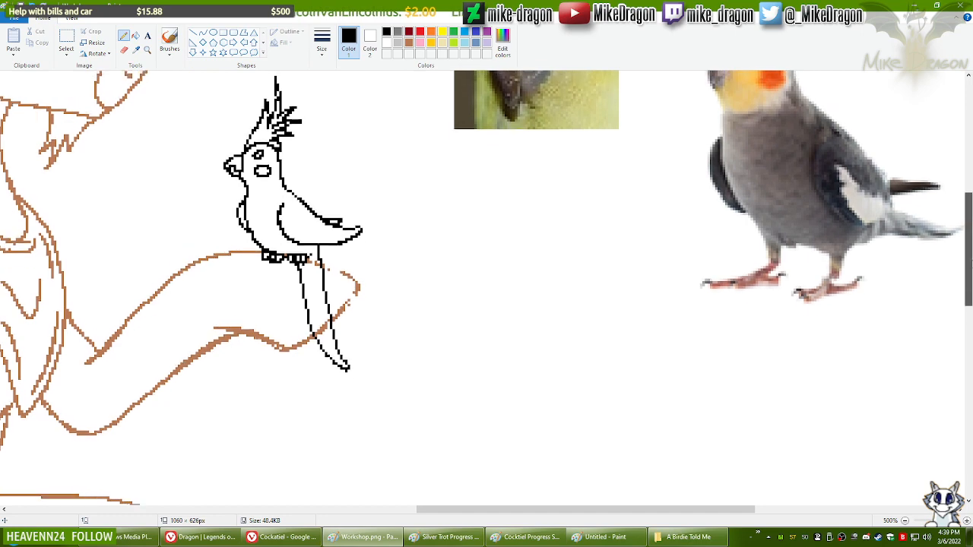
pyautogui.moveTo(502, 509); pyautogui.dragTo(517, 510)
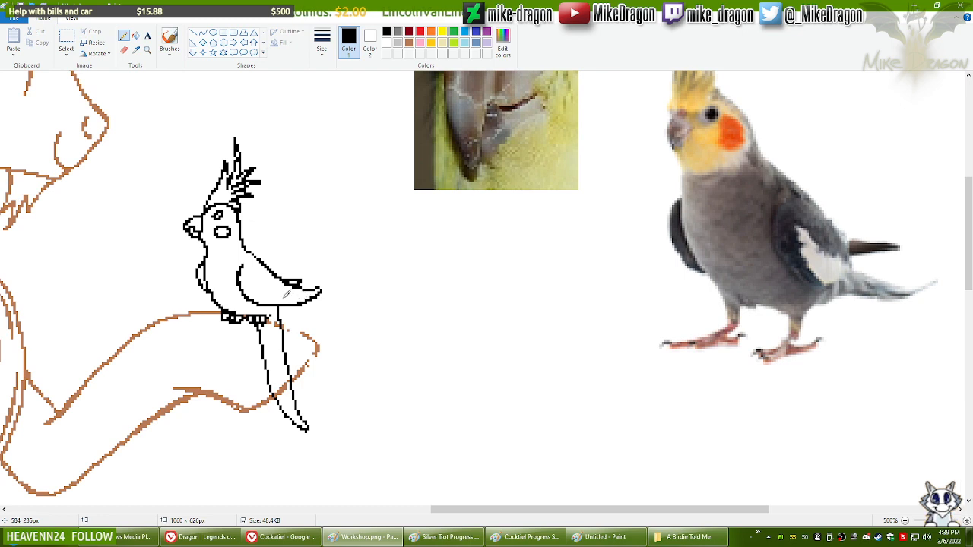
pyautogui.moveTo(285, 294)
pyautogui.mouseDown()
pyautogui.moveTo(318, 289)
pyautogui.moveTo(306, 290)
pyautogui.mouseUp()
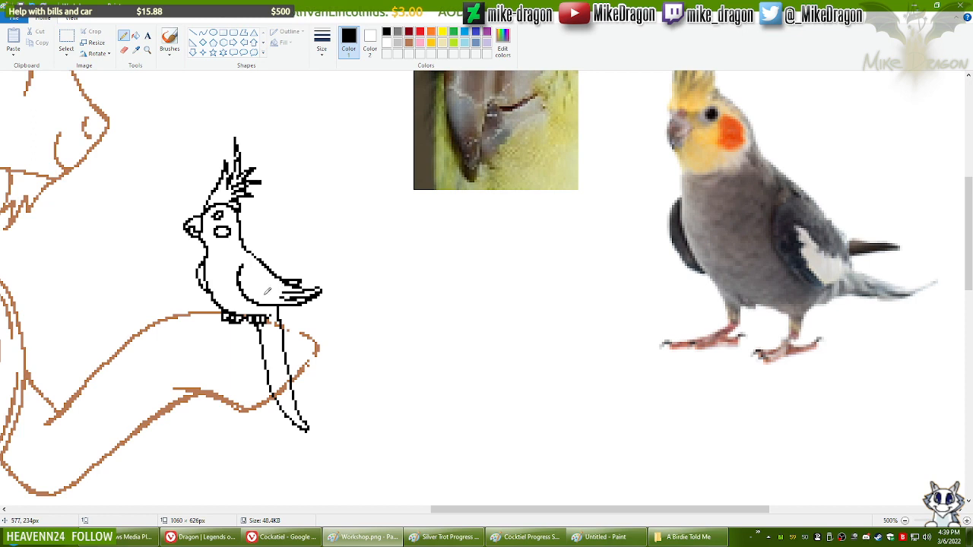
pyautogui.moveTo(260, 298); pyautogui.dragTo(279, 289)
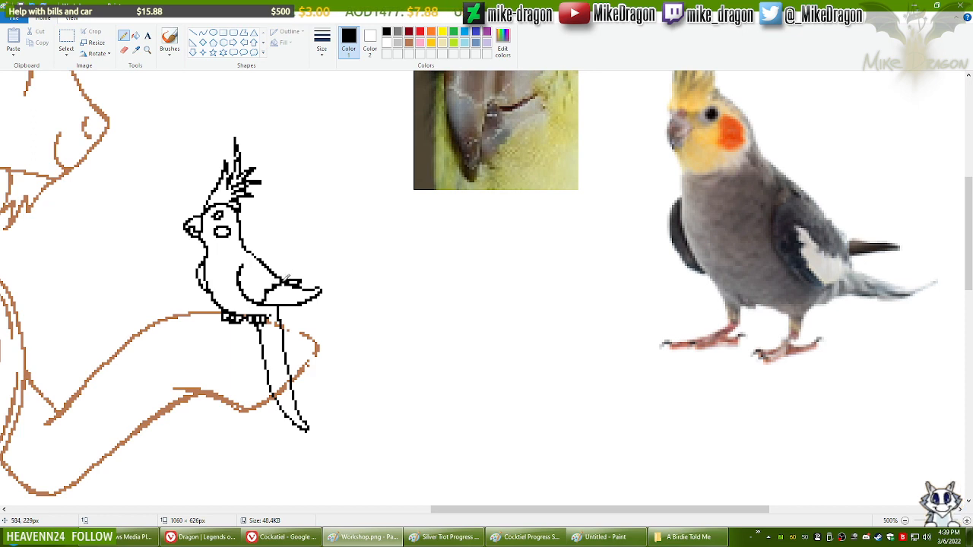
pyautogui.moveTo(269, 292); pyautogui.dragTo(318, 292)
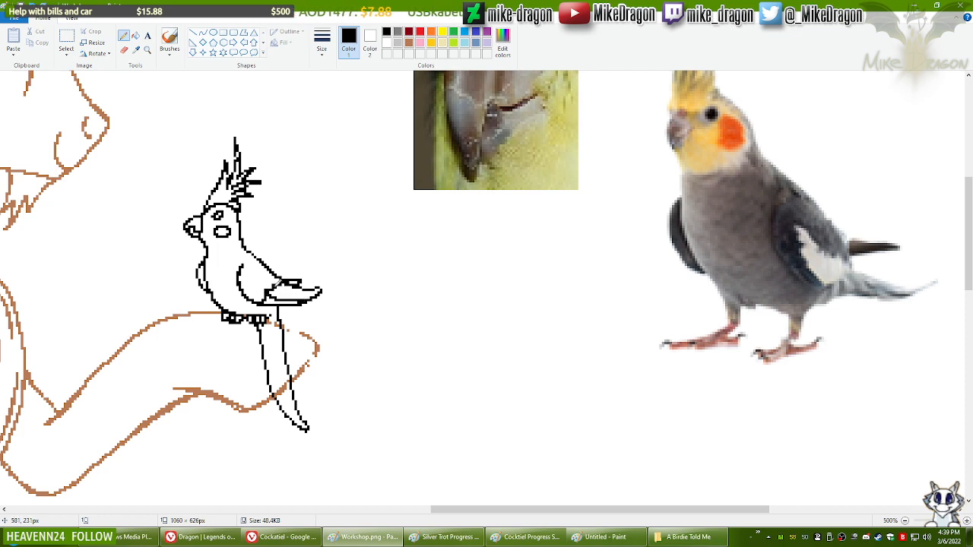
pyautogui.moveTo(277, 283); pyautogui.dragTo(321, 289)
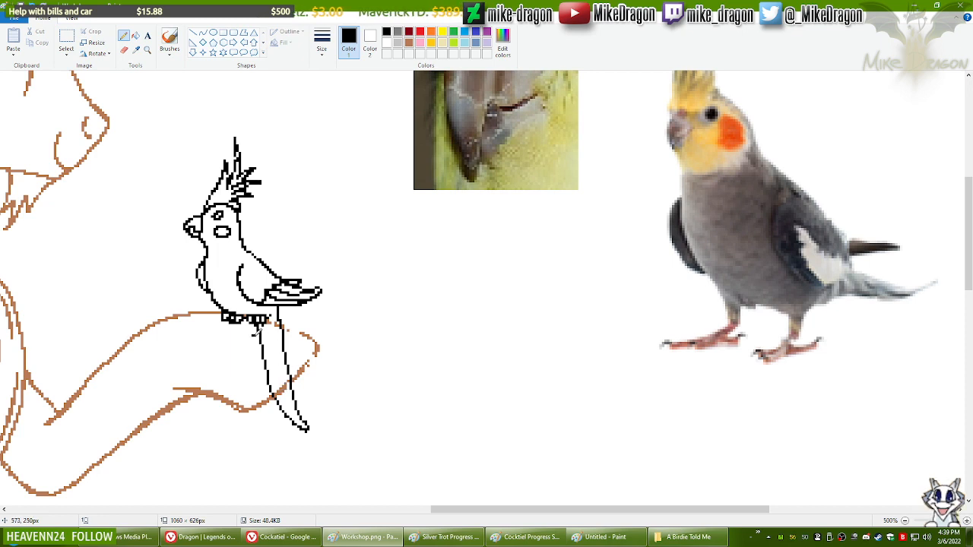
# Step: Try scribbling cross bands over the upper part of the cockatiel's tail, and undo the scribble
pyautogui.moveTo(258, 329)
pyautogui.mouseDown()
pyautogui.moveTo(286, 344)
pyautogui.moveTo(267, 370)
pyautogui.moveTo(283, 387)
pyautogui.mouseUp()
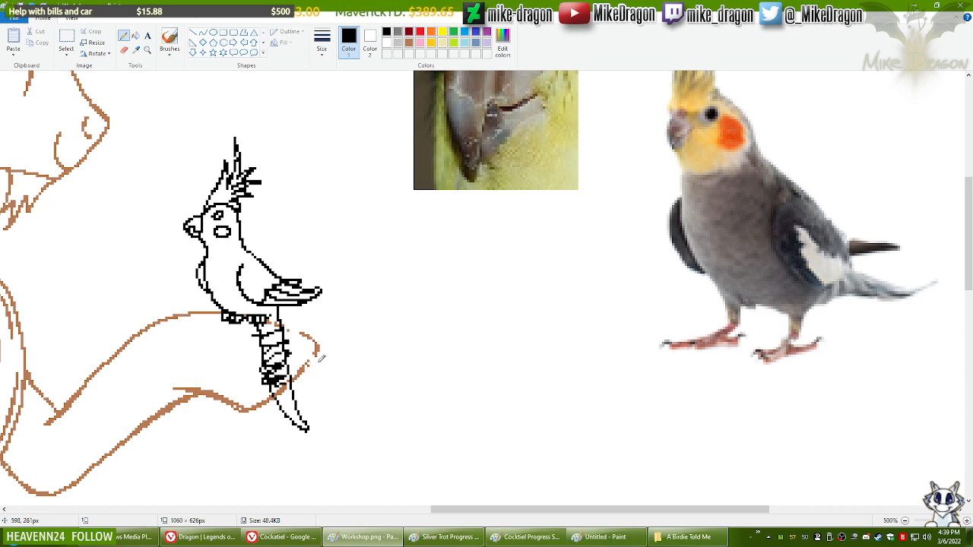
pyautogui.hotkey('ctrl', 'z')
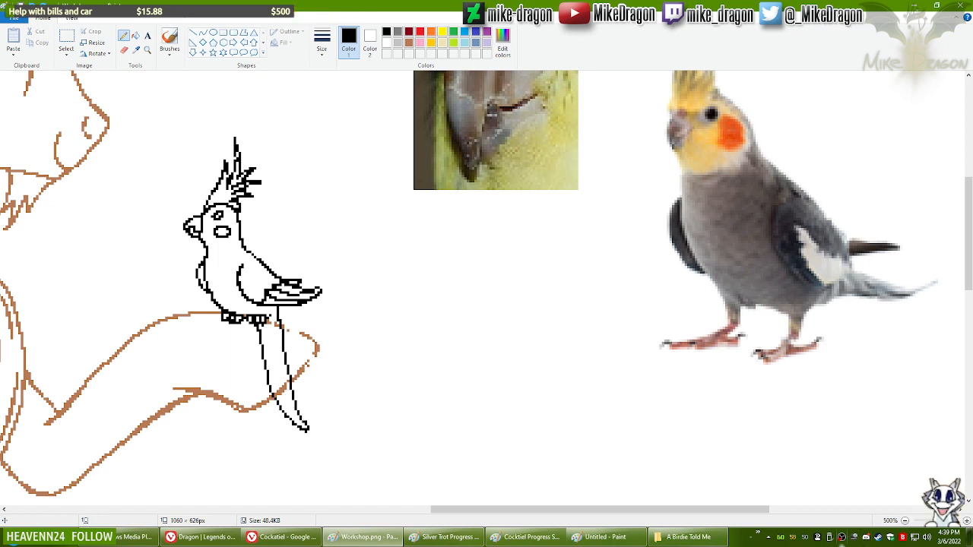
# Step: Open cockatiel10.jpg from the "A Birdie Told Me" folder, examine the bird's tail feathers up close, and close the photo
pyautogui.click(688, 537)
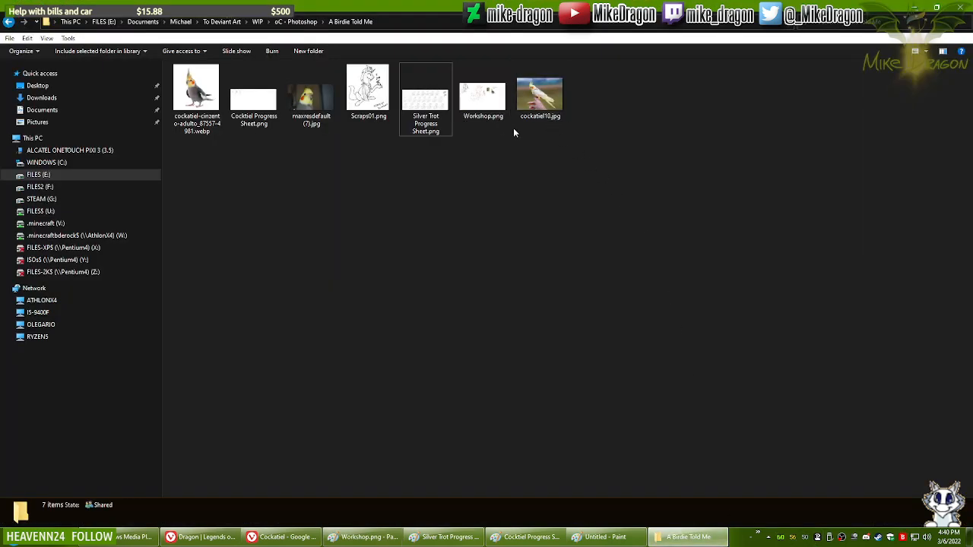
pyautogui.click(545, 107)
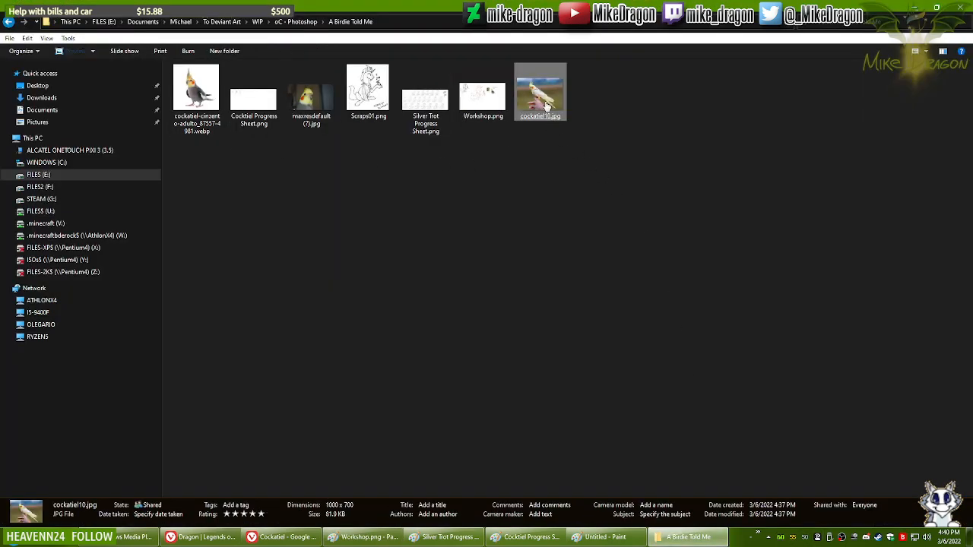
pyautogui.doubleClick(545, 105)
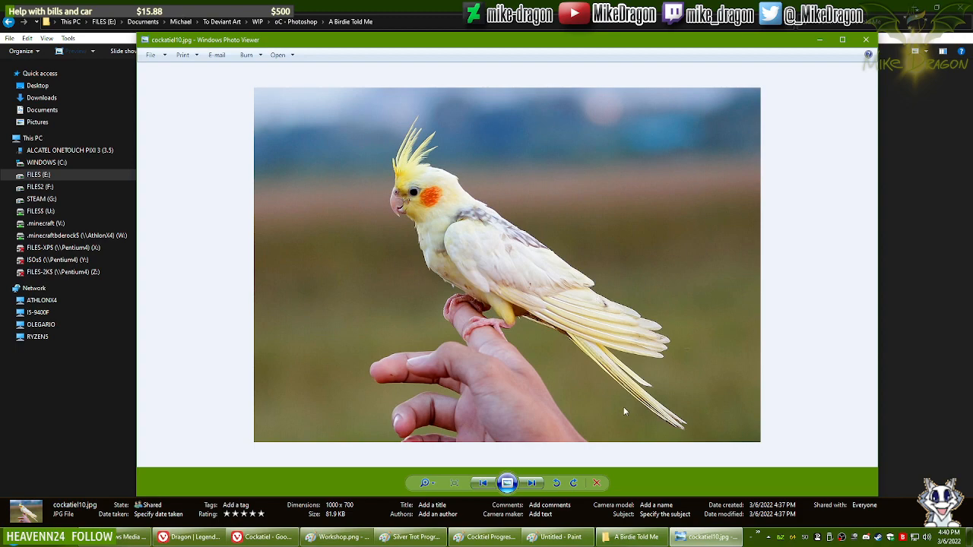
pyautogui.scroll(2, 624, 411)
pyautogui.scroll(3, 623, 408)
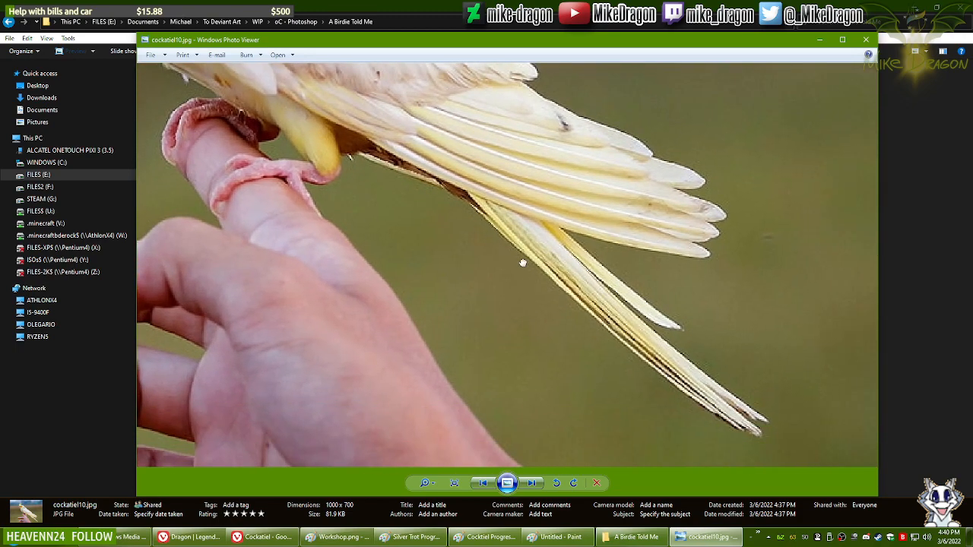
pyautogui.click(867, 41)
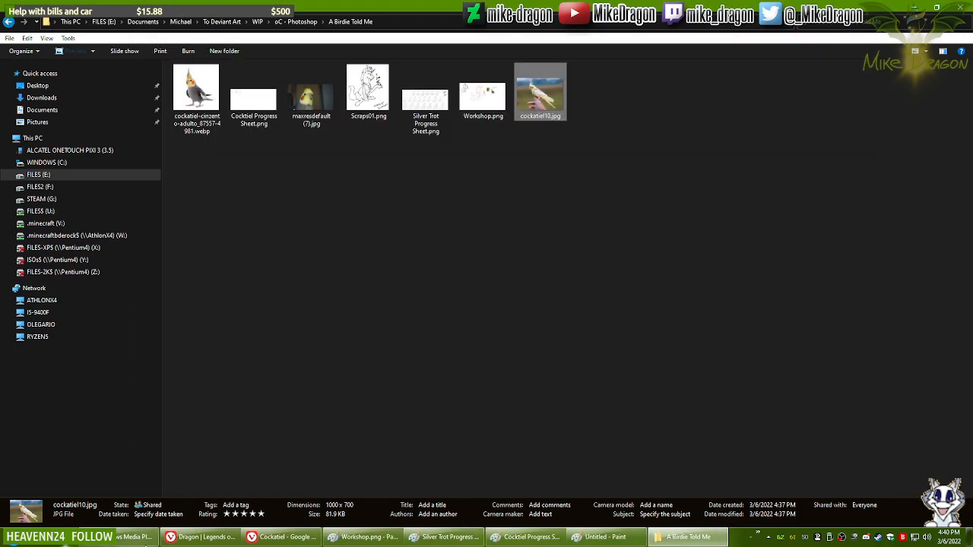
# Step: Examine the tails of perched cockatiels in the Google image results: the Quora pair, the Time pair and the Depositphotos pair on a metal perch
pyautogui.click(295, 536)
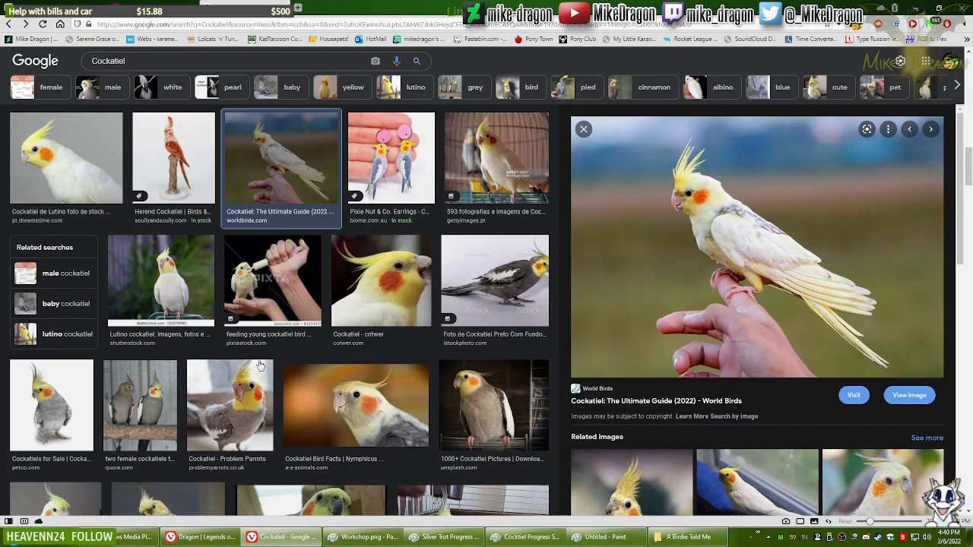
pyautogui.scroll(-1, 373, 363)
pyautogui.scroll(-3, 373, 363)
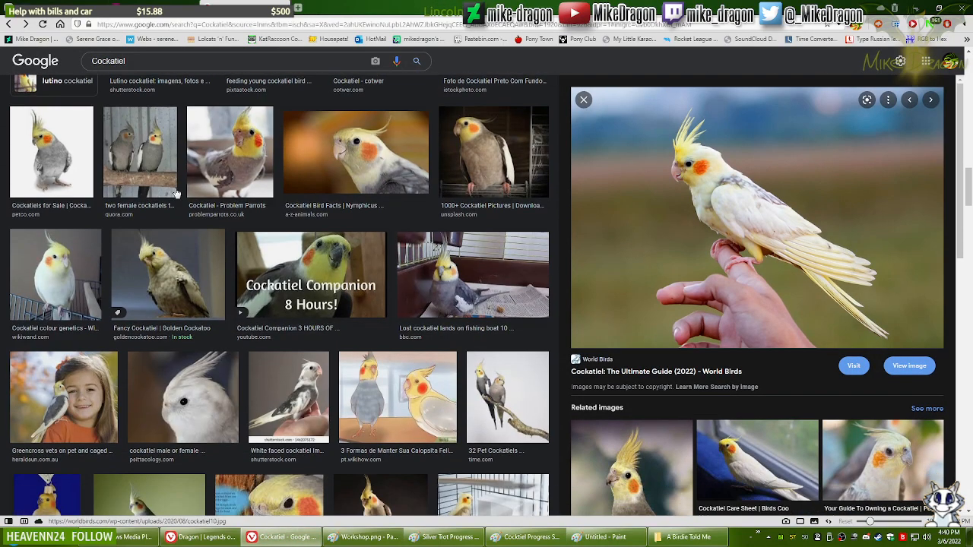
pyautogui.click(152, 157)
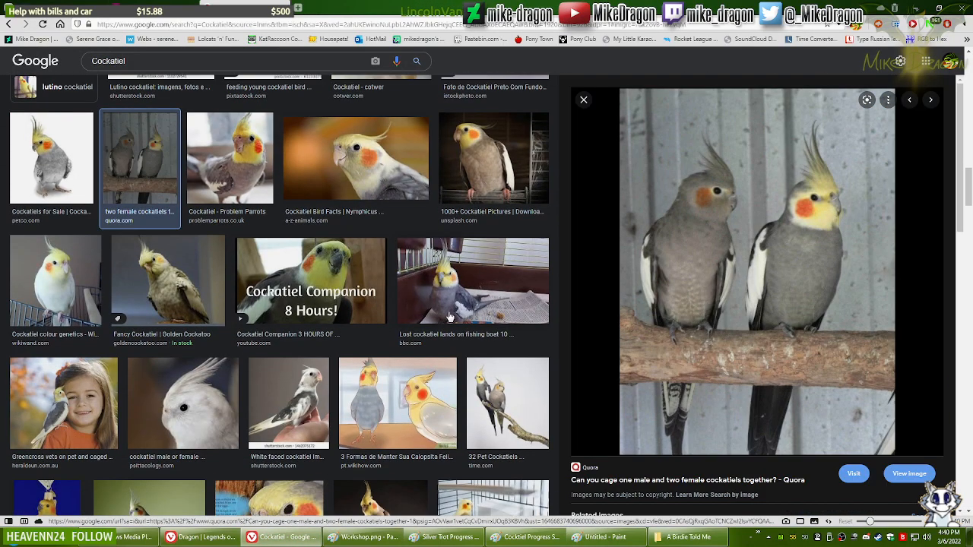
pyautogui.click(517, 401)
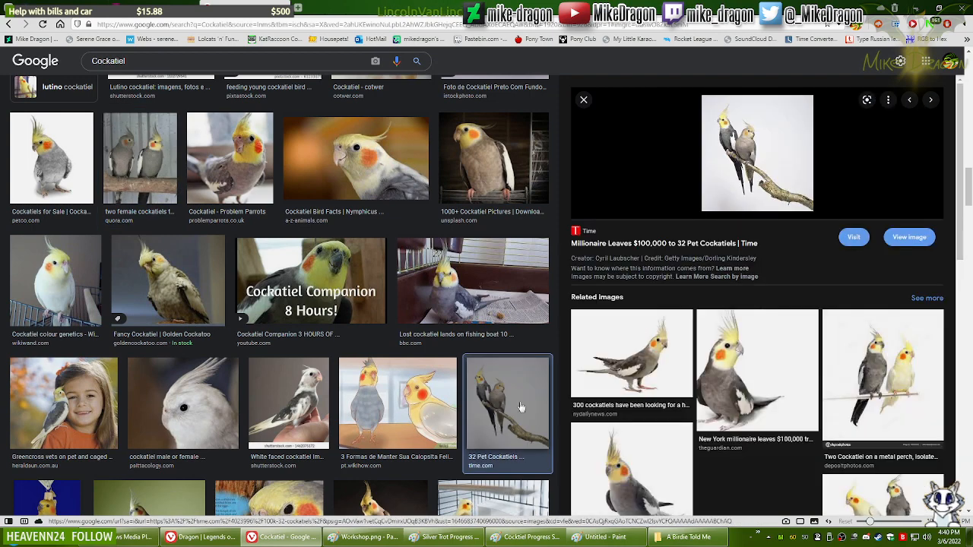
pyautogui.click(904, 428)
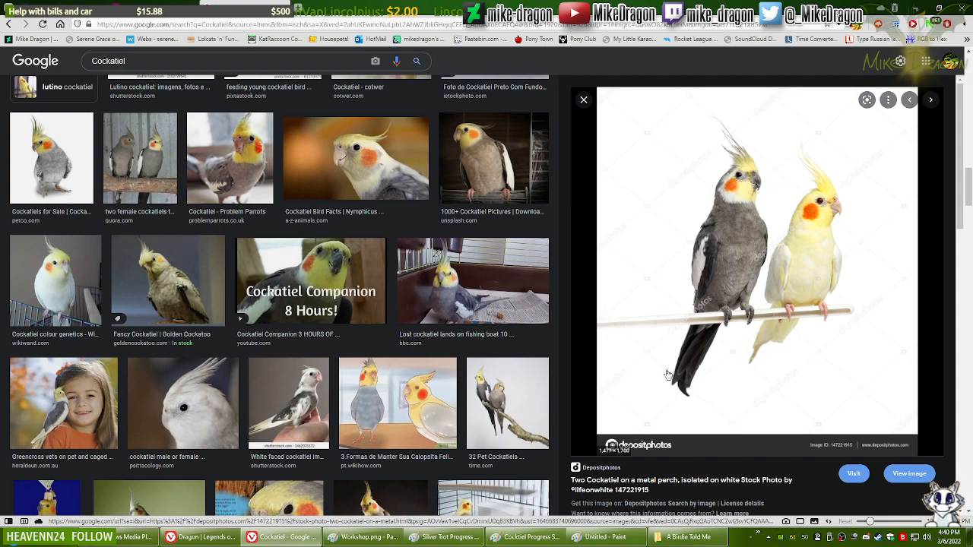
# Step: Preview the Adobe Stock set of cockatiel illustrations in the image results, and return to Workshop.png in Paint
pyautogui.scroll(-5, 532, 384)
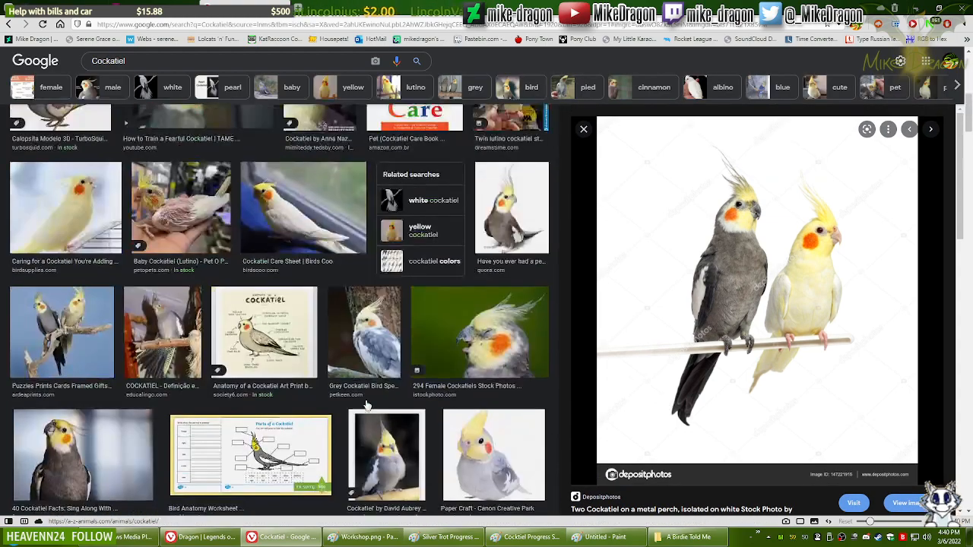
pyautogui.scroll(-3, 366, 407)
pyautogui.click(495, 331)
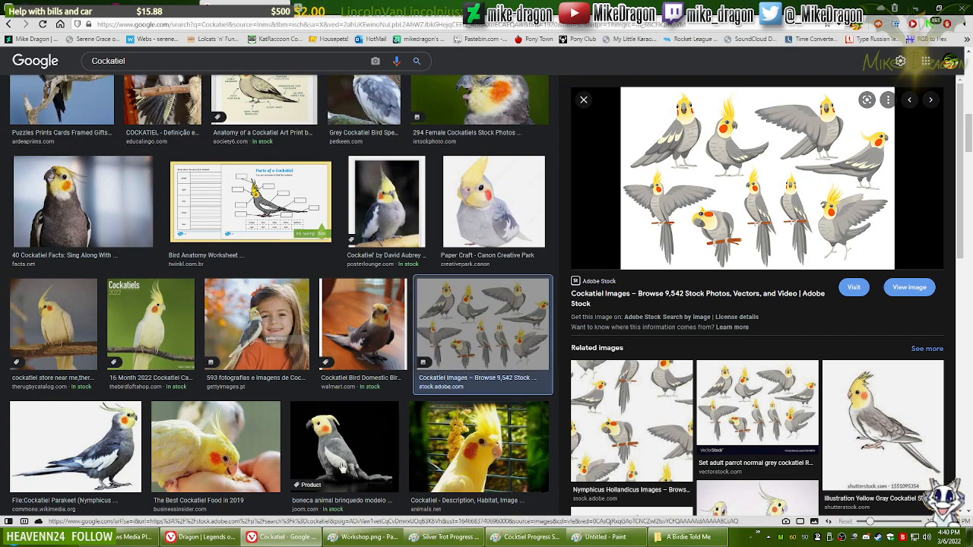
pyautogui.click(288, 539)
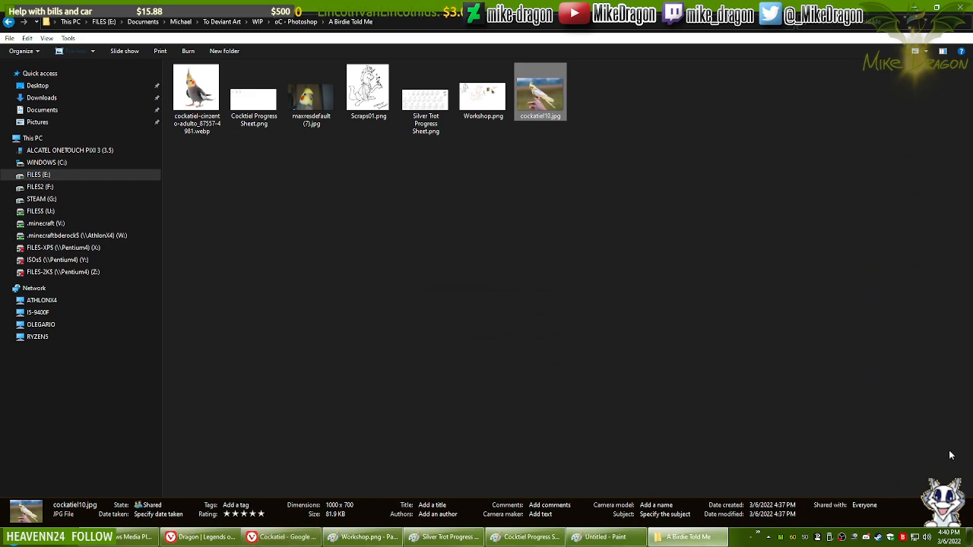
pyautogui.click(679, 538)
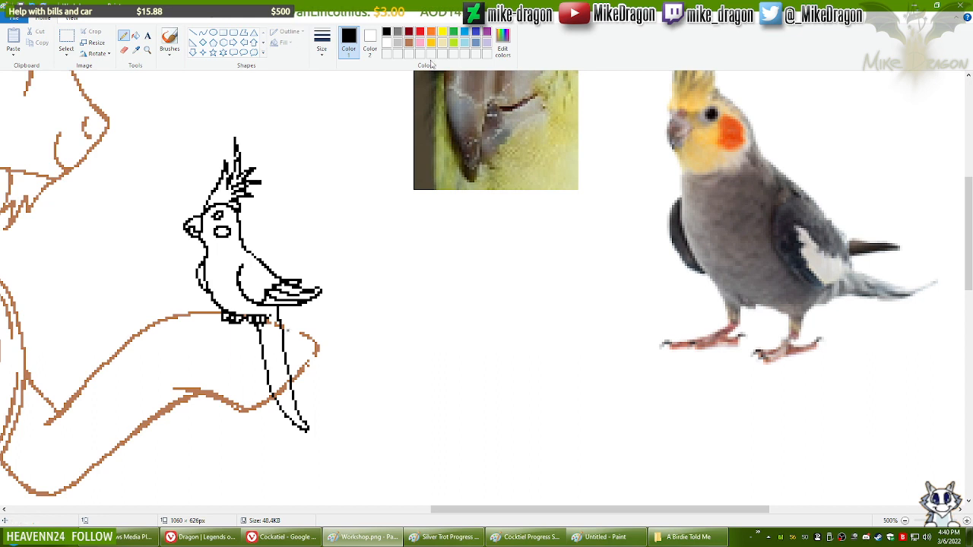
# Step: Redraw the cockatiel's tail in red with the Pencil: the rear edge, separate feather tips at the end, and the lower front edge
pyautogui.click(420, 32)
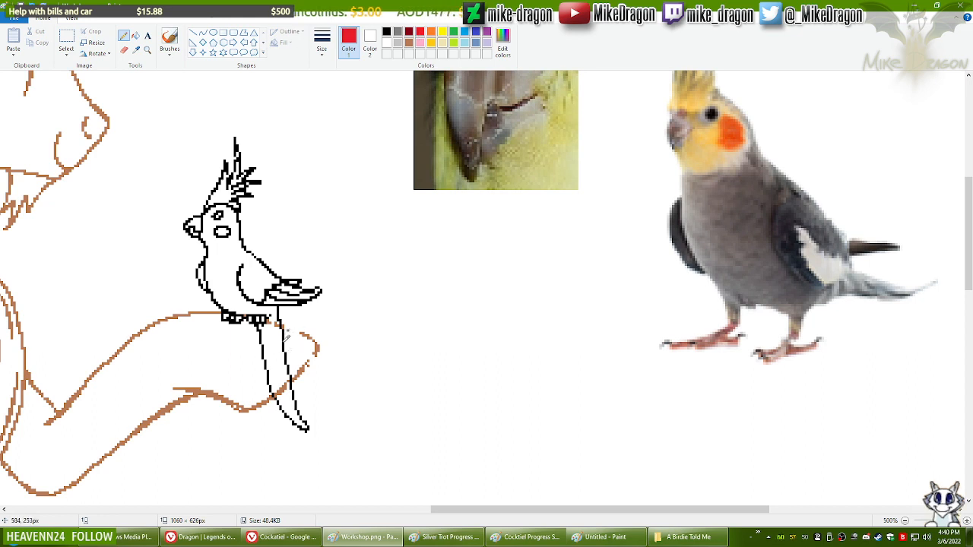
pyautogui.moveTo(284, 345); pyautogui.dragTo(306, 414)
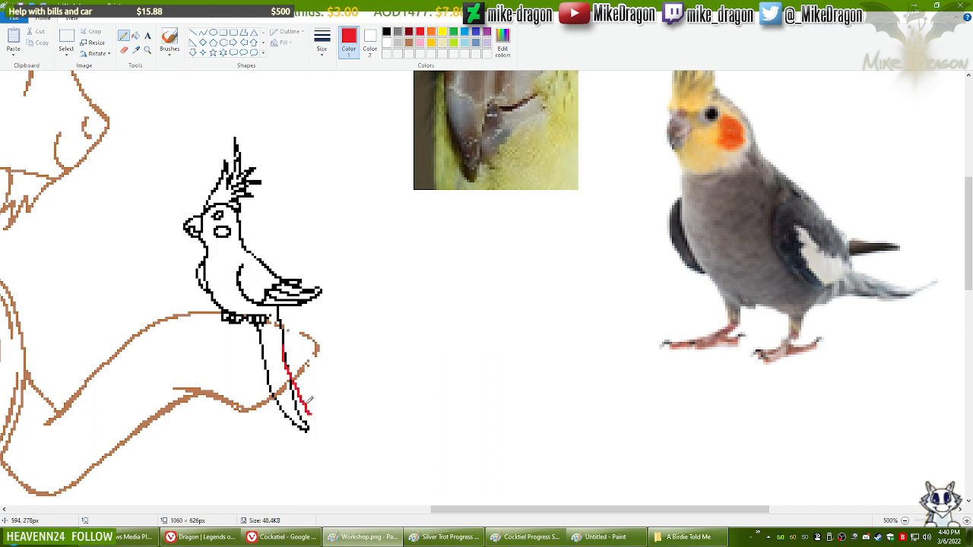
pyautogui.hotkey('ctrl', 'z')
pyautogui.moveTo(285, 333)
pyautogui.mouseDown()
pyautogui.moveTo(291, 382)
pyautogui.moveTo(312, 410)
pyautogui.moveTo(304, 403)
pyautogui.moveTo(306, 418)
pyautogui.moveTo(288, 401)
pyautogui.moveTo(308, 417)
pyautogui.mouseUp()
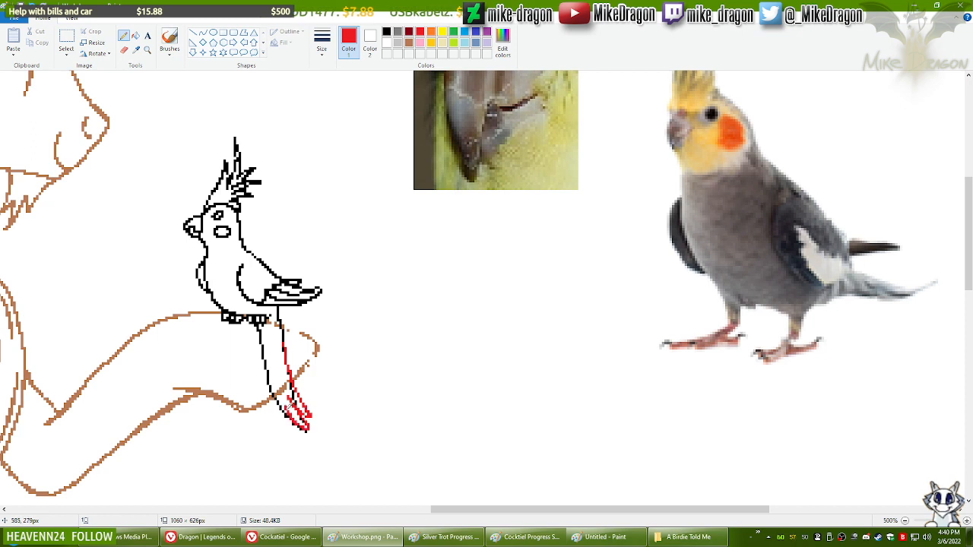
pyautogui.moveTo(272, 390); pyautogui.dragTo(294, 424)
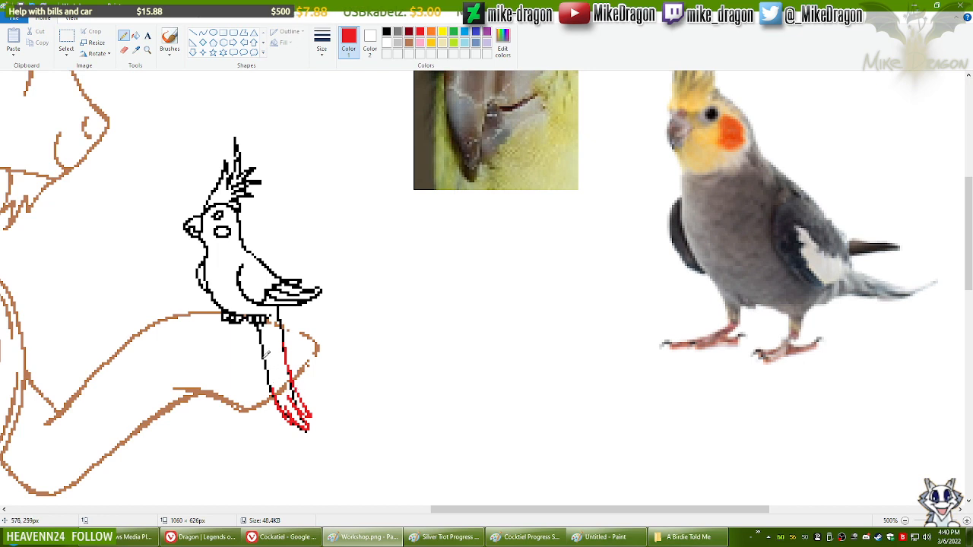
# Step: Sketch red feather lines down the left side and through the middle of the cockatiel's tail
pyautogui.moveTo(263, 356); pyautogui.dragTo(283, 420)
pyautogui.hotkey('ctrl', 'z')
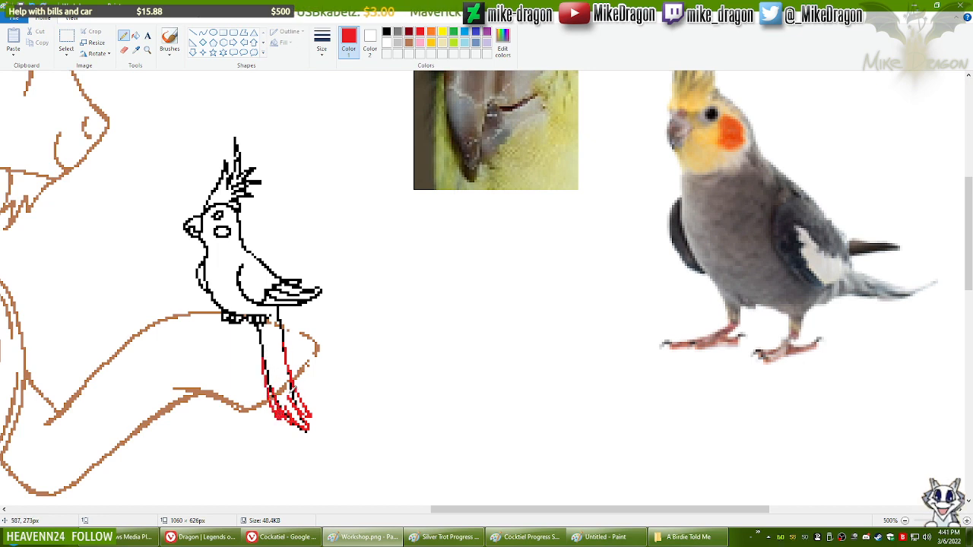
pyautogui.hotkey('ctrl', 'z')
pyautogui.moveTo(264, 353); pyautogui.dragTo(284, 420)
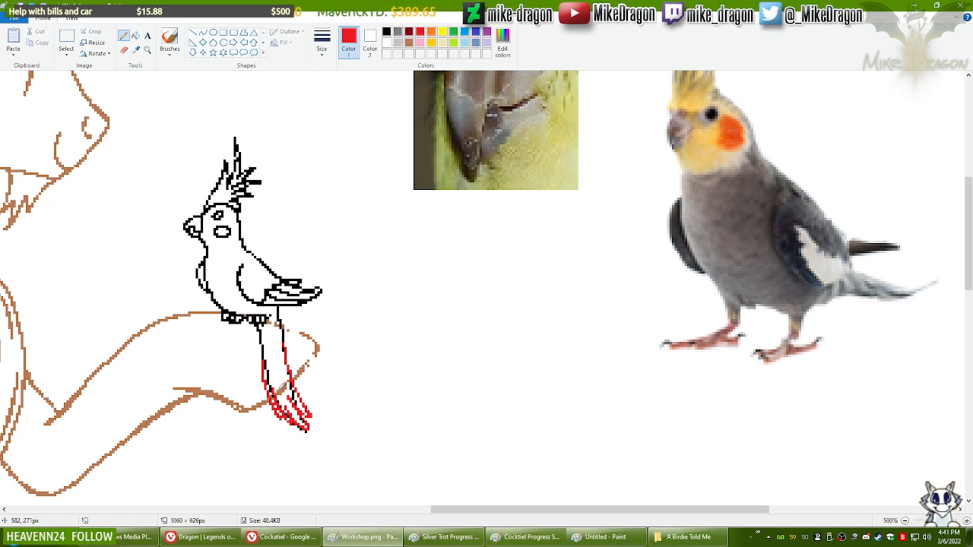
pyautogui.moveTo(279, 382); pyautogui.dragTo(294, 409)
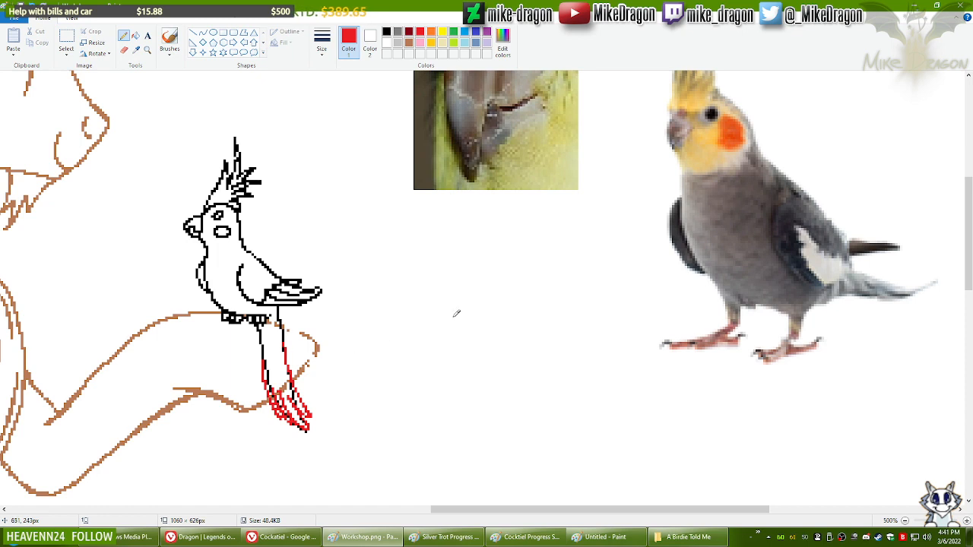
# Step: Erase the black and red tail lines below the cockatiel's body, keeping the brown outline behind them
pyautogui.click(386, 31)
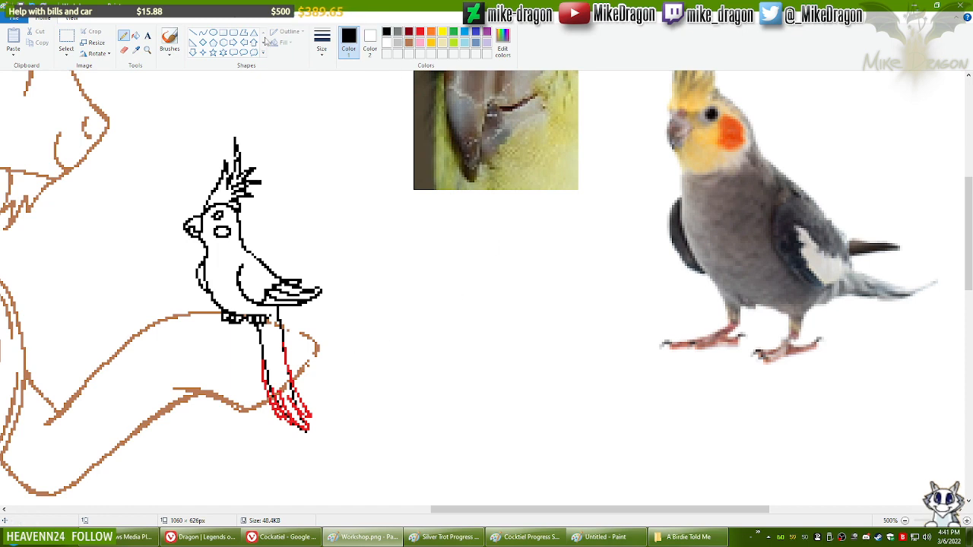
pyautogui.click(124, 49)
pyautogui.click(269, 136)
pyautogui.hotkey('ctrl', 'z')
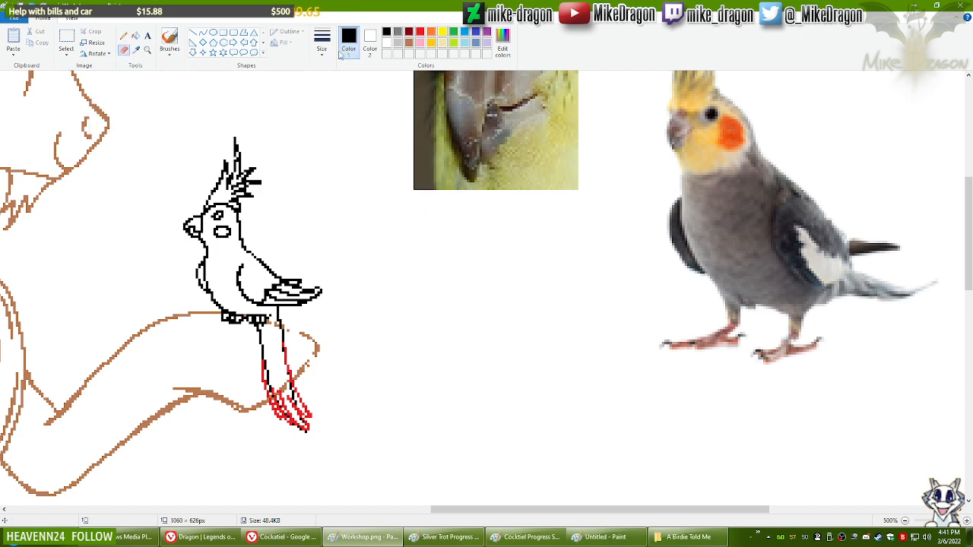
pyautogui.click(322, 42)
pyautogui.click(314, 119)
pyautogui.hotkey('ctrl', 'z')
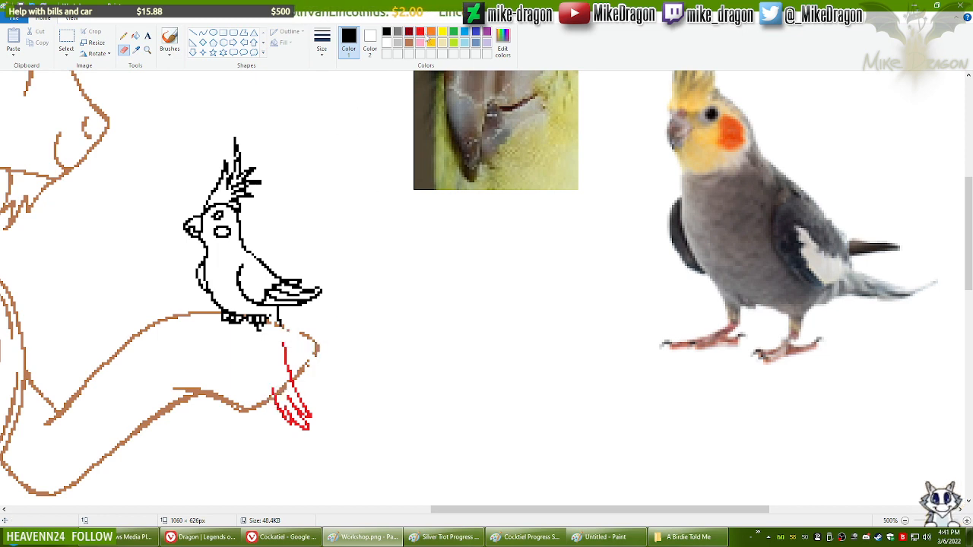
pyautogui.click(421, 34)
pyautogui.moveTo(283, 343); pyautogui.dragTo(296, 416)
pyautogui.click(124, 36)
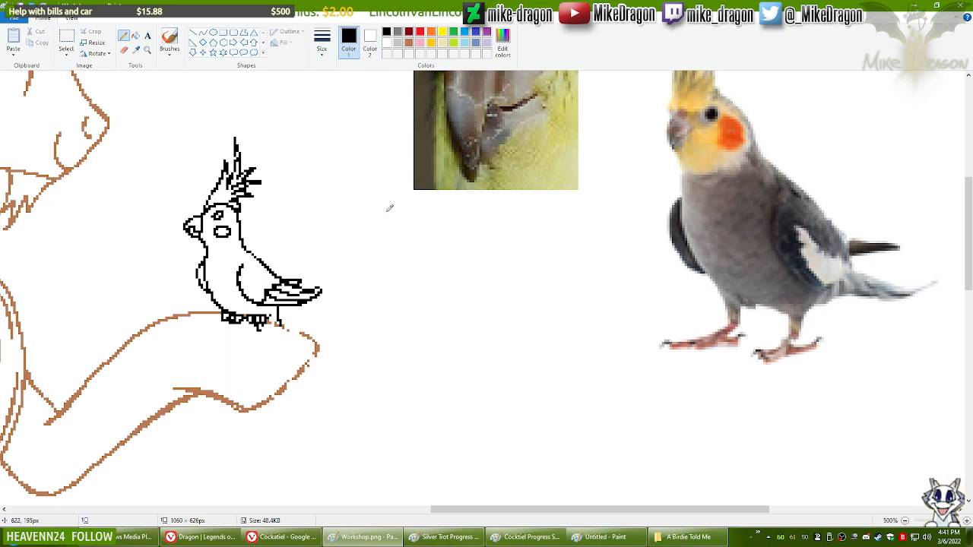
pyautogui.moveTo(375, 325)
pyautogui.mouseDown()
pyautogui.moveTo(489, 445)
pyautogui.moveTo(484, 485)
pyautogui.mouseUp()
pyautogui.hotkey('ctrl', 'z')
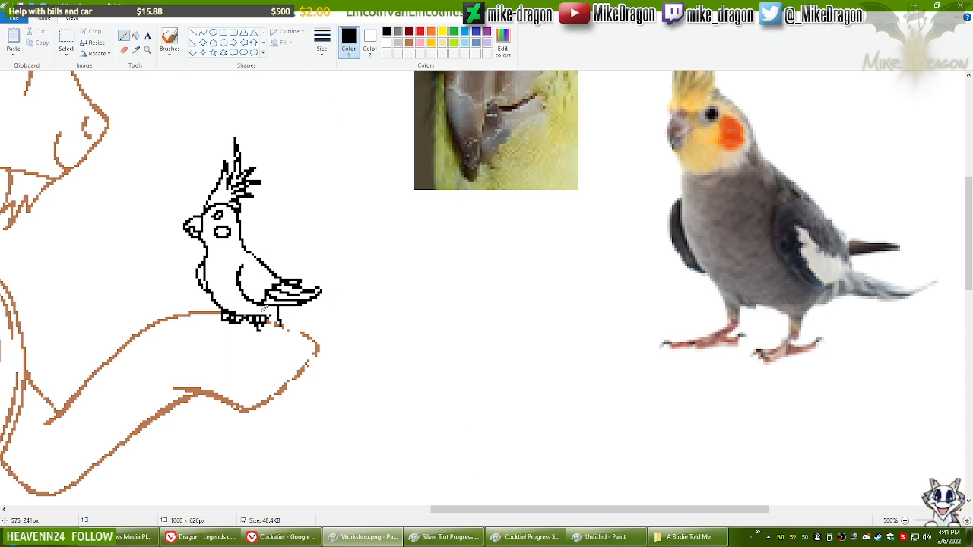
# Step: Draw two black curves from the cockatiel's underside that meet at a point, forming the long tail
pyautogui.click(203, 32)
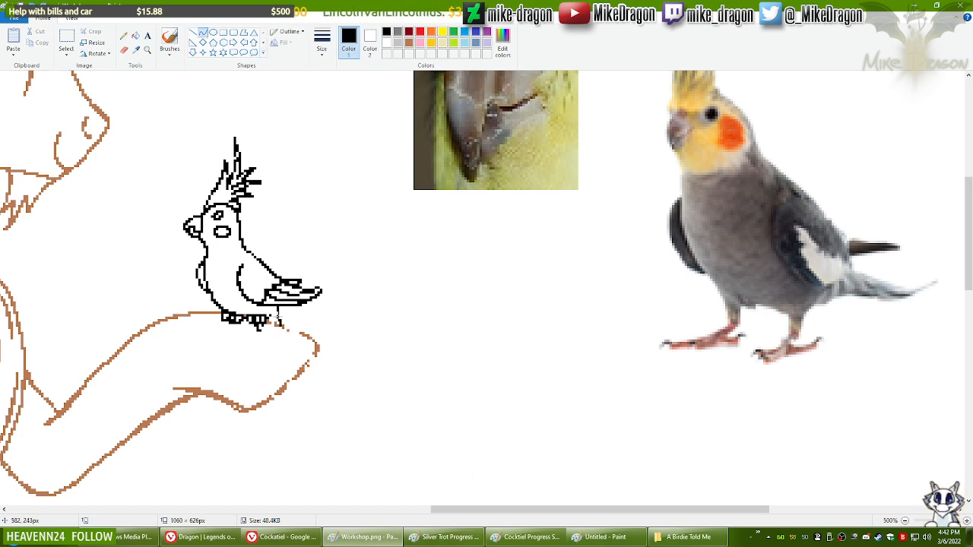
pyautogui.moveTo(279, 319); pyautogui.dragTo(338, 425)
pyautogui.hotkey('ctrl', 'z')
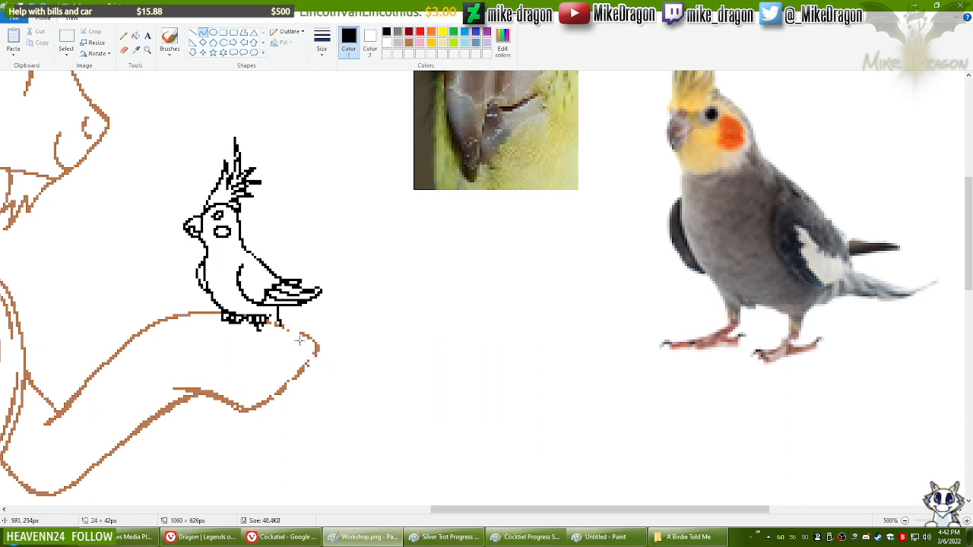
pyautogui.moveTo(279, 319); pyautogui.dragTo(324, 417)
pyautogui.moveTo(297, 384); pyautogui.dragTo(291, 393)
pyautogui.click(388, 328)
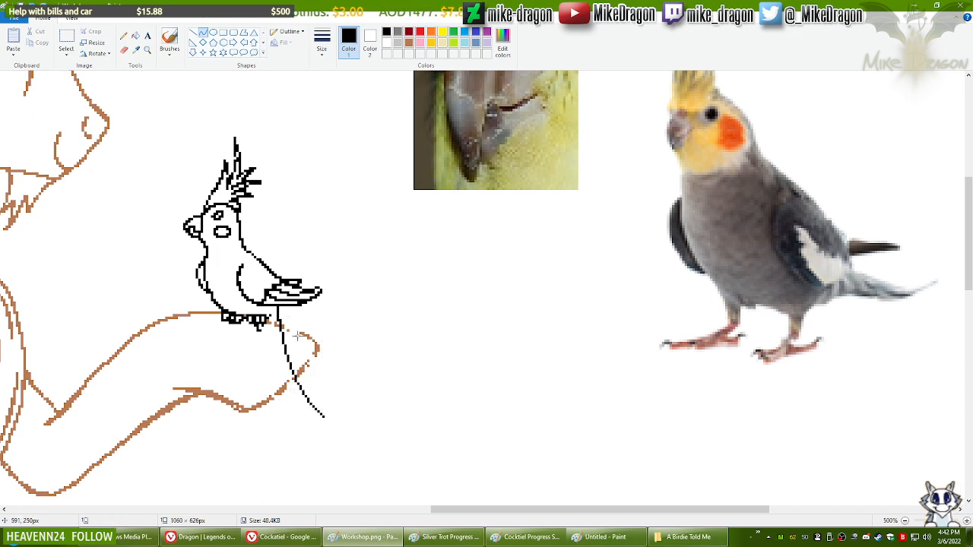
pyautogui.moveTo(260, 327)
pyautogui.mouseDown()
pyautogui.moveTo(288, 430)
pyautogui.moveTo(298, 414)
pyautogui.moveTo(325, 418)
pyautogui.mouseUp()
pyautogui.moveTo(301, 384)
pyautogui.mouseDown()
pyautogui.moveTo(266, 354)
pyautogui.moveTo(283, 416)
pyautogui.moveTo(293, 411)
pyautogui.moveTo(289, 399)
pyautogui.mouseUp()
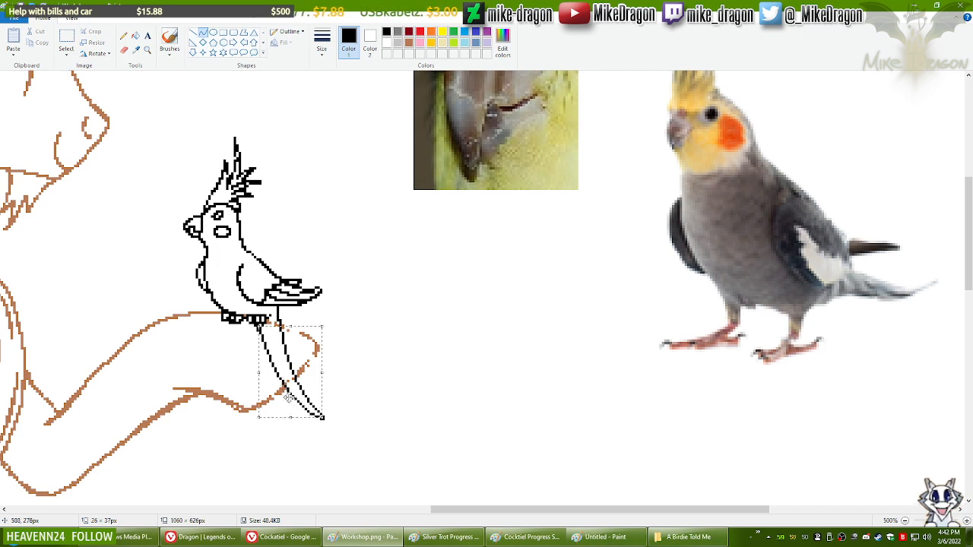
# Step: Add a red side feather along the tail's left edge with a curve about 13 × 30 px and a short curve closing its tip
pyautogui.click(124, 35)
pyautogui.click(420, 31)
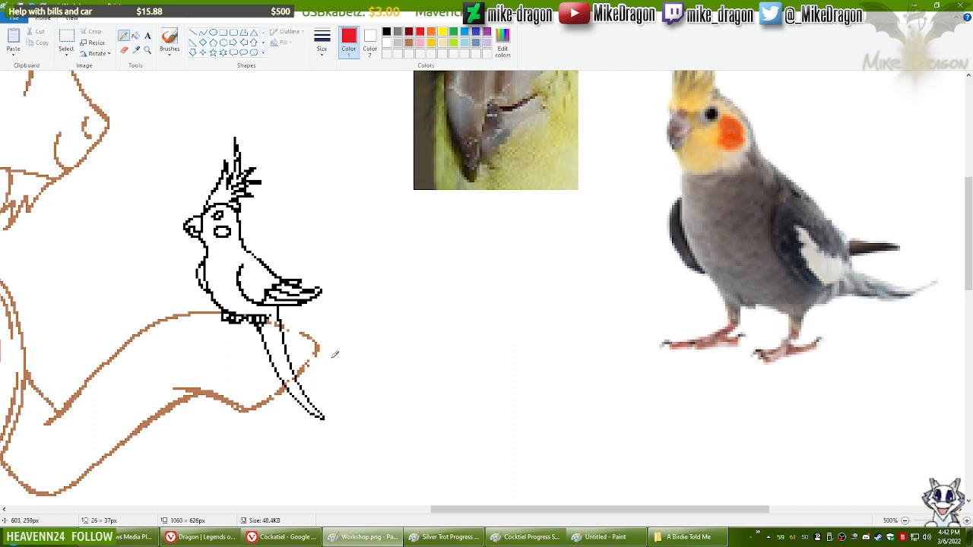
pyautogui.click(202, 34)
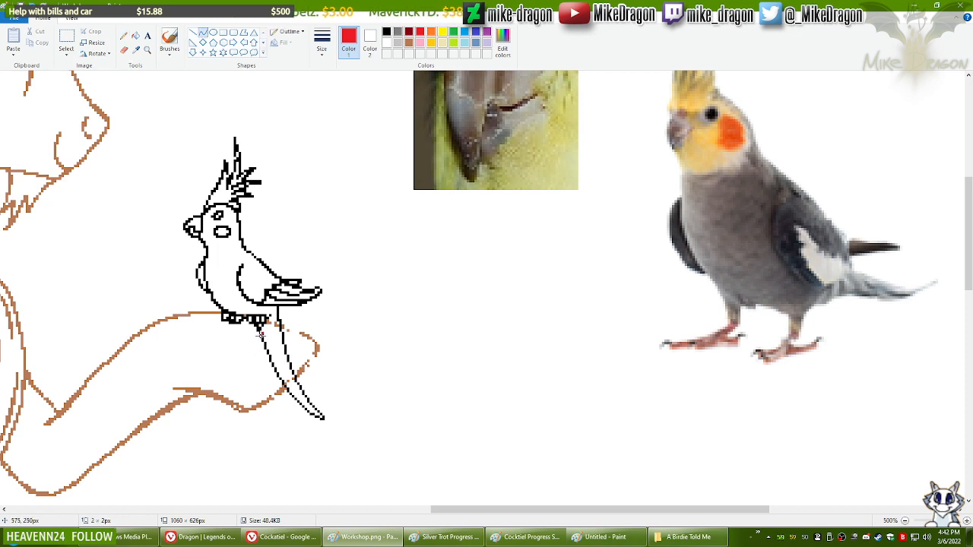
pyautogui.moveTo(261, 328); pyautogui.dragTo(288, 401)
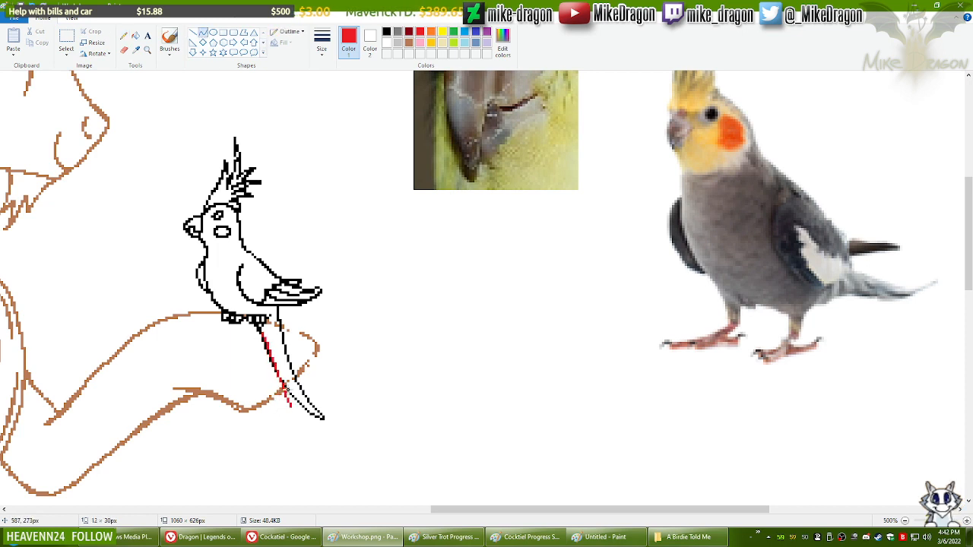
pyautogui.moveTo(262, 340); pyautogui.dragTo(262, 345)
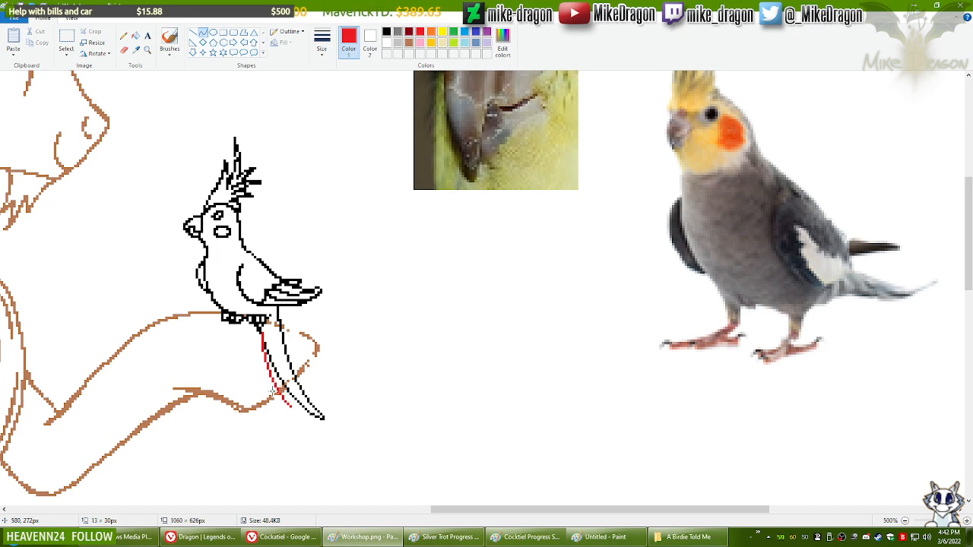
pyautogui.click(330, 363)
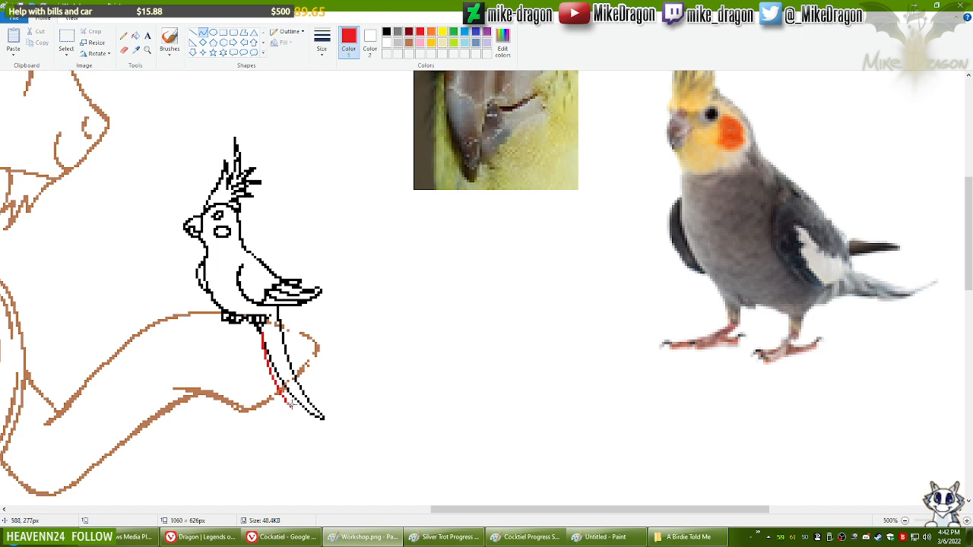
pyautogui.moveTo(290, 405)
pyautogui.mouseDown()
pyautogui.moveTo(281, 384)
pyautogui.moveTo(285, 397)
pyautogui.mouseUp()
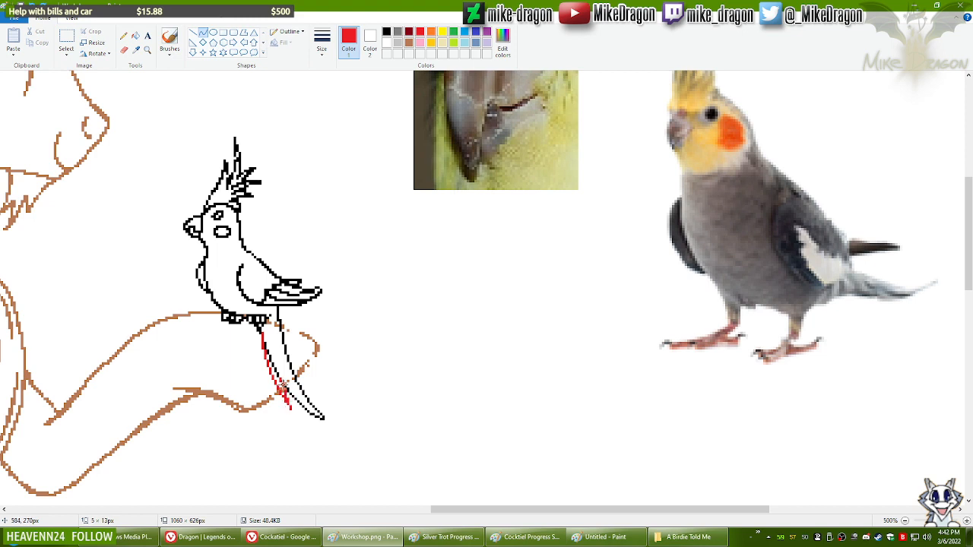
pyautogui.click(282, 379)
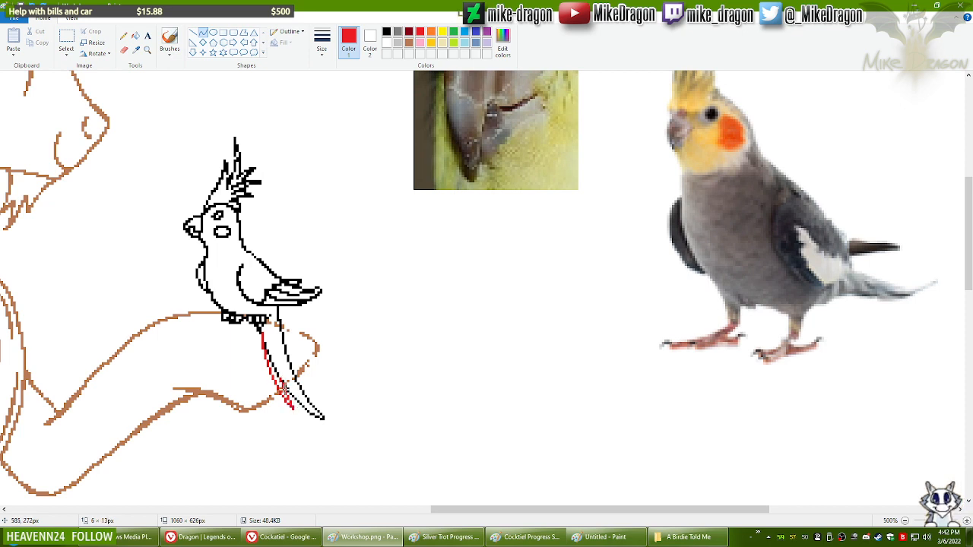
pyautogui.moveTo(291, 406); pyautogui.dragTo(283, 380)
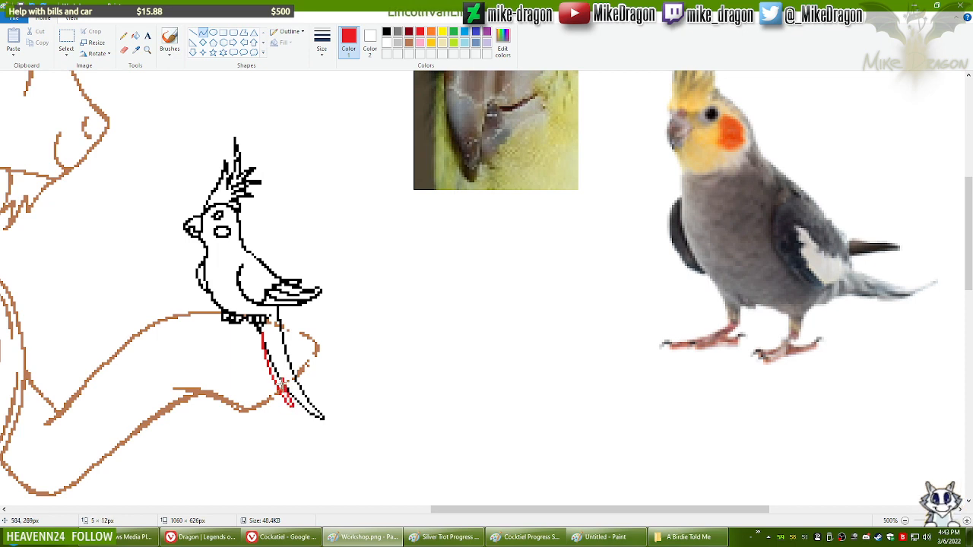
# Step: Check the cockatiel reference images in the browser and draw a red curve about 19 × 32 px along the tail's right side
pyautogui.click(124, 36)
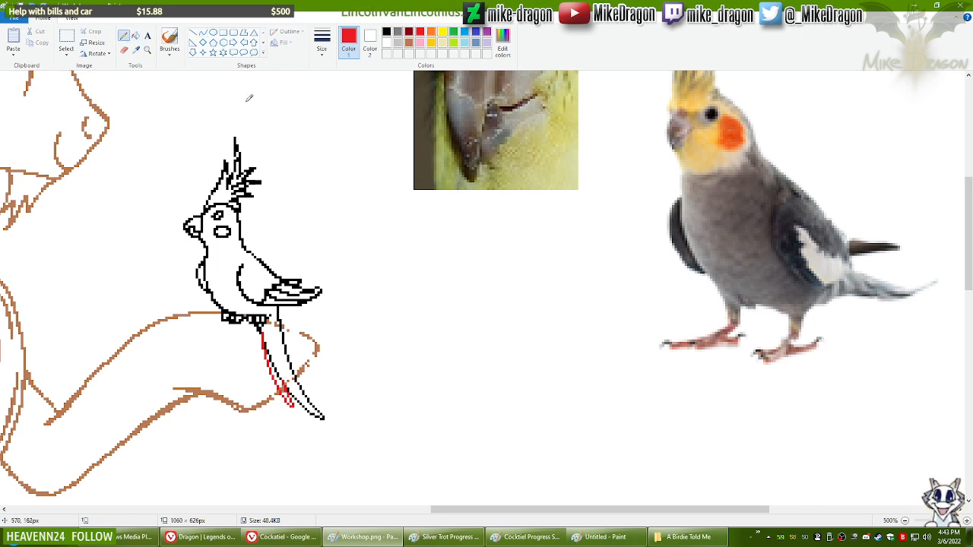
pyautogui.click(203, 33)
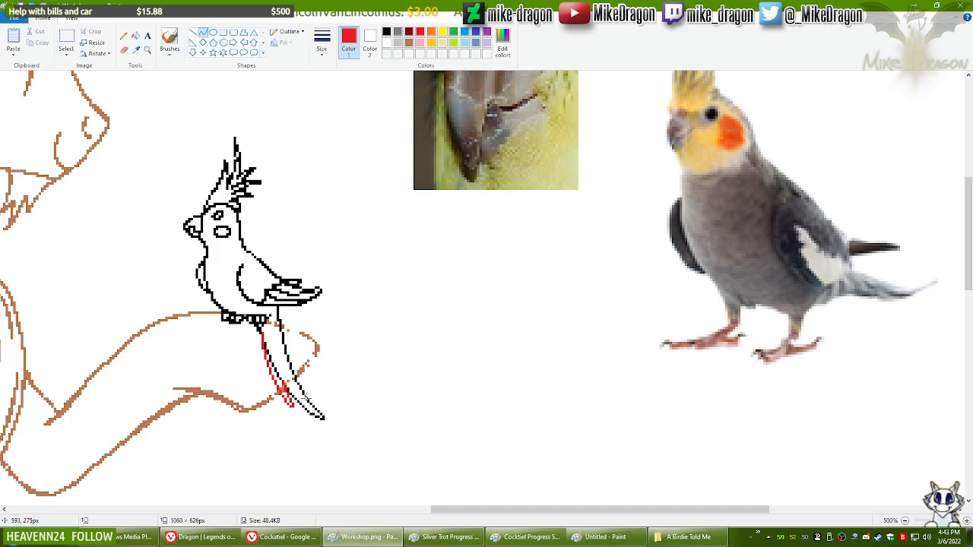
pyautogui.click(307, 538)
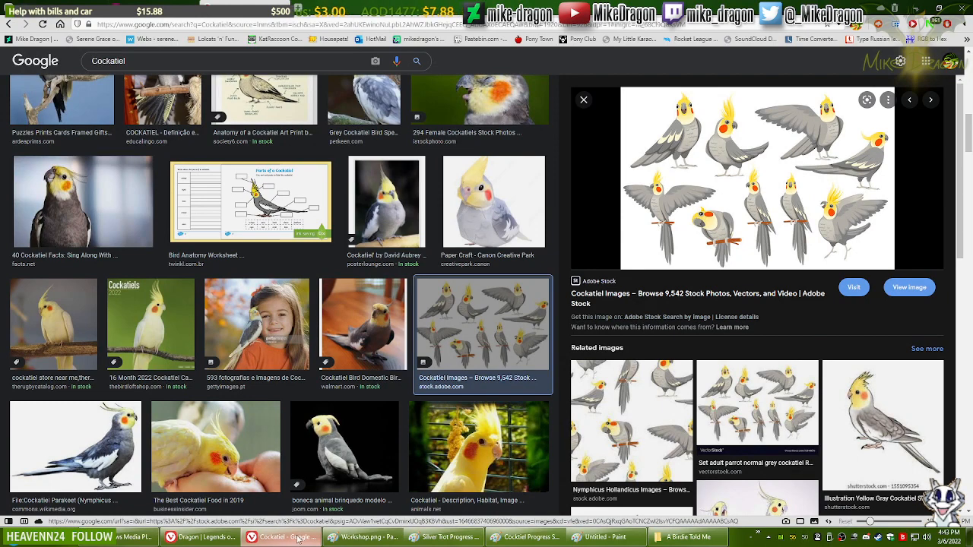
pyautogui.click(296, 537)
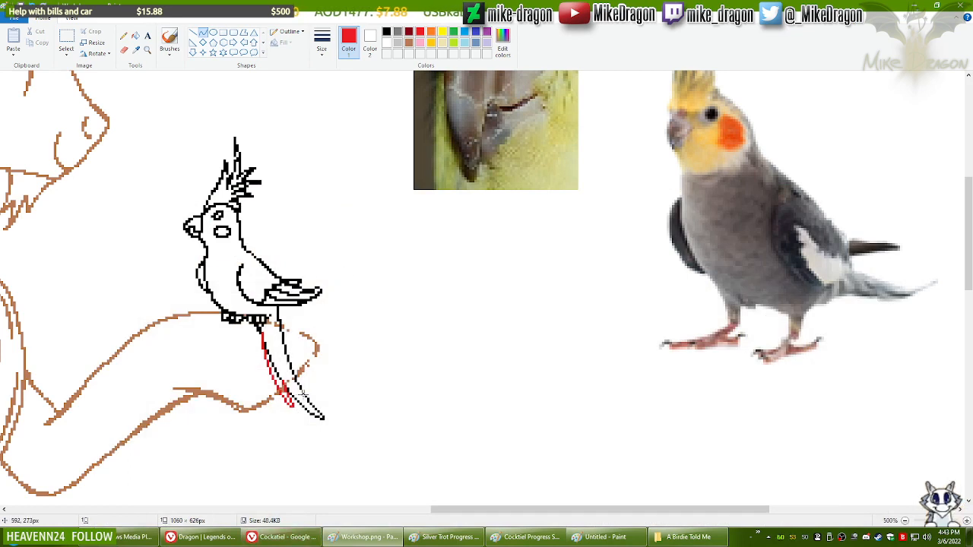
pyautogui.moveTo(313, 404)
pyautogui.mouseDown()
pyautogui.moveTo(275, 362)
pyautogui.moveTo(275, 326)
pyautogui.mouseUp()
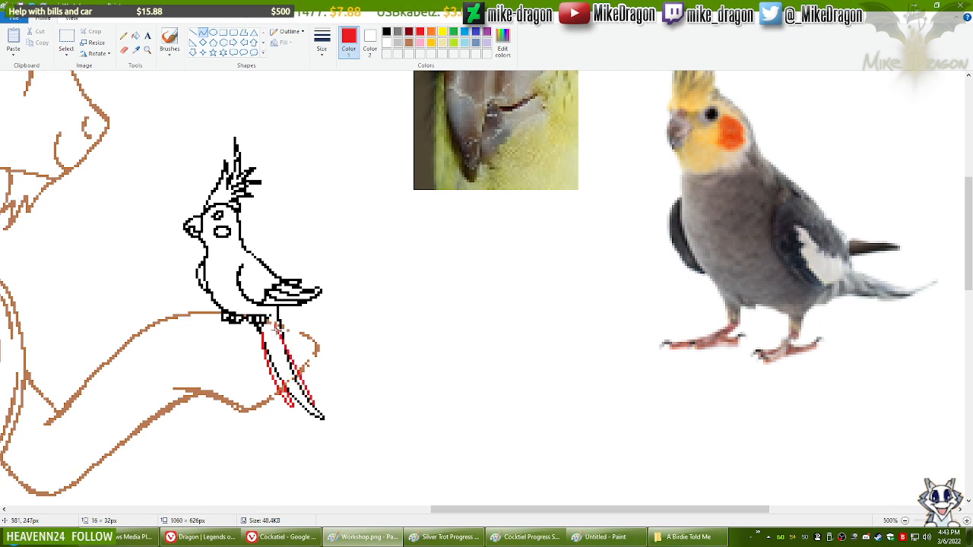
pyautogui.moveTo(299, 391); pyautogui.dragTo(322, 408)
pyautogui.hotkey('ctrl', 'z')
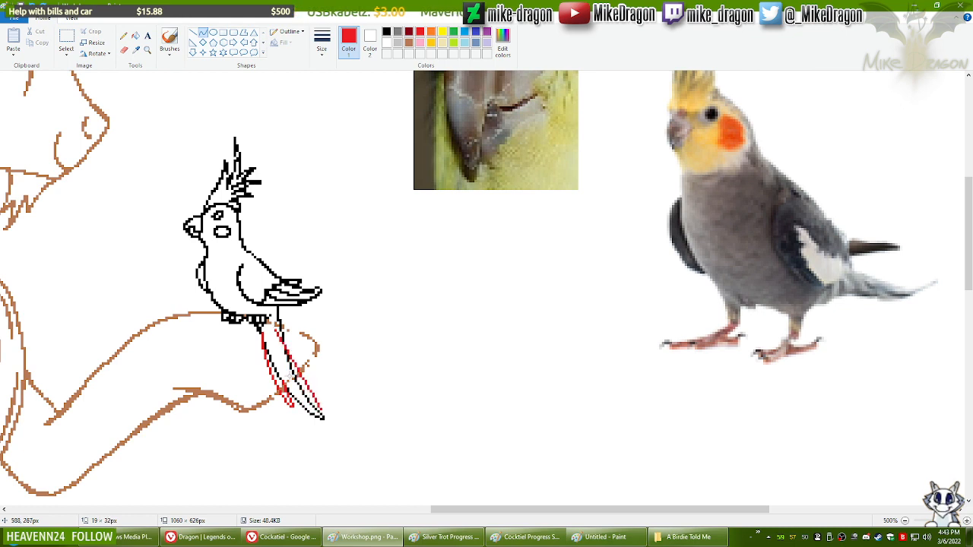
pyautogui.moveTo(279, 360); pyautogui.dragTo(278, 308)
# Step: Draw a second red curve about 18 × 41 px from the body to the right feather's tip
pyautogui.click(351, 387)
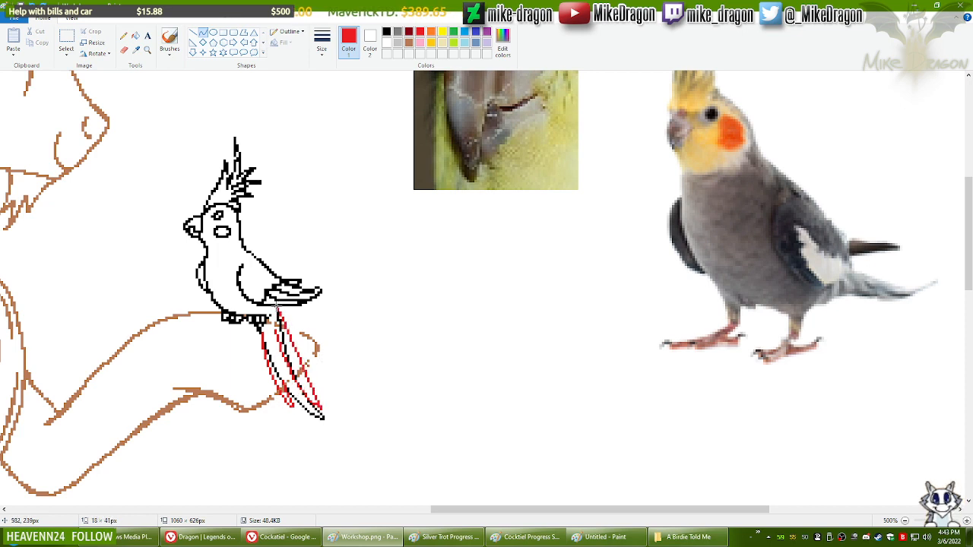
pyautogui.click(320, 399)
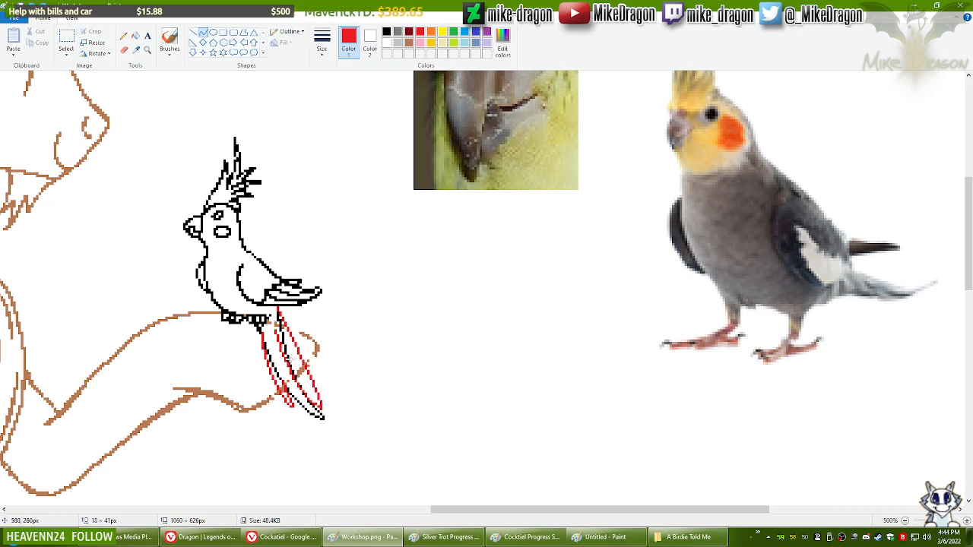
pyautogui.moveTo(282, 357); pyautogui.dragTo(294, 383)
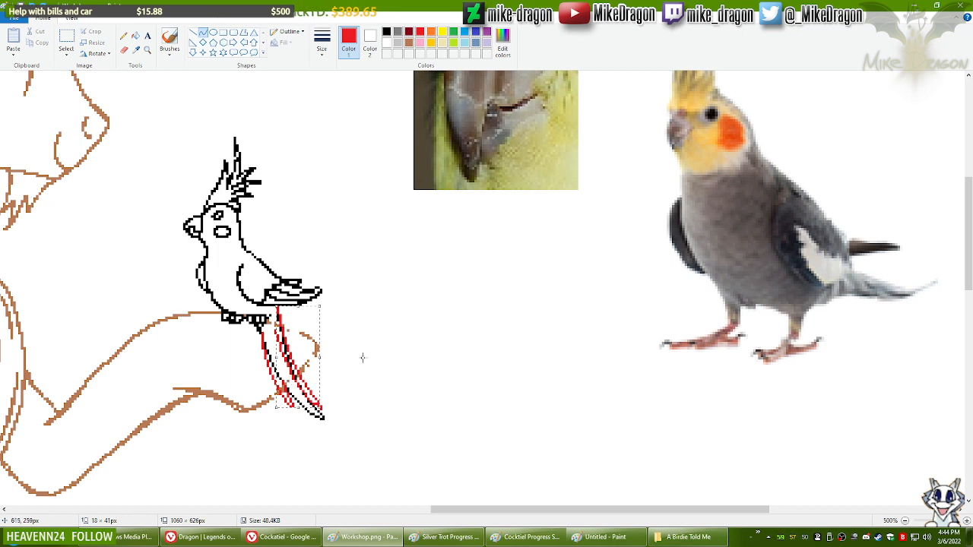
pyautogui.click(413, 354)
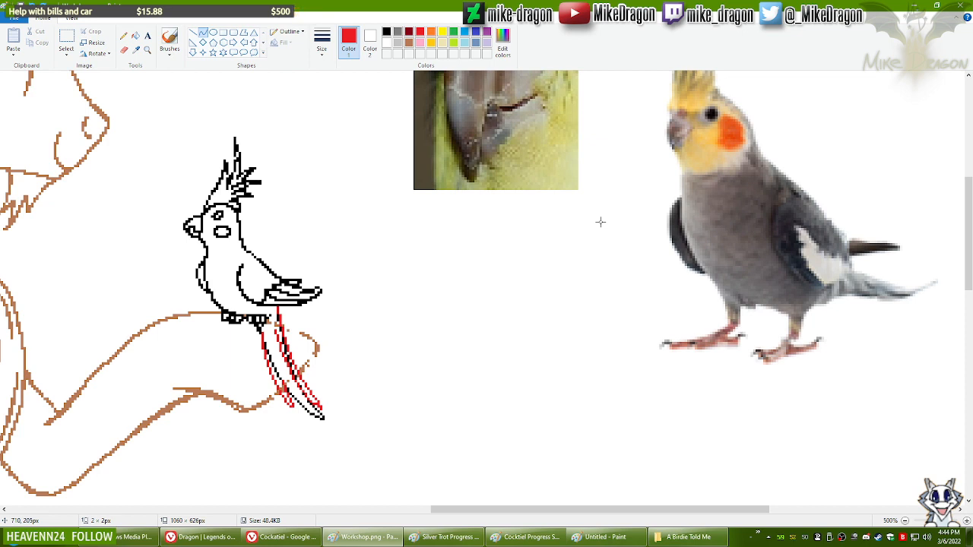
# Step: Erase the black tail lines that overlap the red feathers, replacing only black with white
pyautogui.click(386, 31)
pyautogui.click(124, 50)
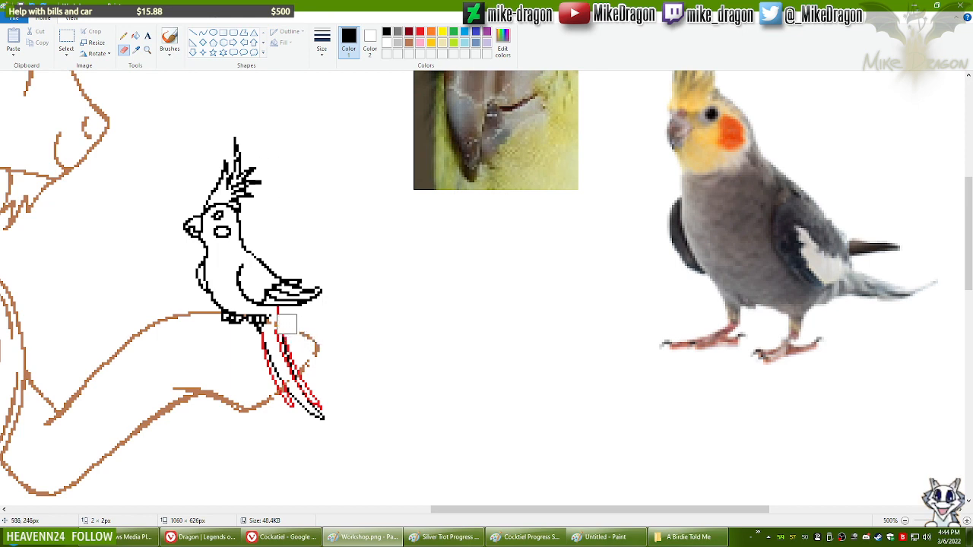
pyautogui.moveTo(286, 324)
pyautogui.mouseDown()
pyautogui.moveTo(295, 349)
pyautogui.moveTo(276, 346)
pyautogui.moveTo(280, 372)
pyautogui.mouseUp()
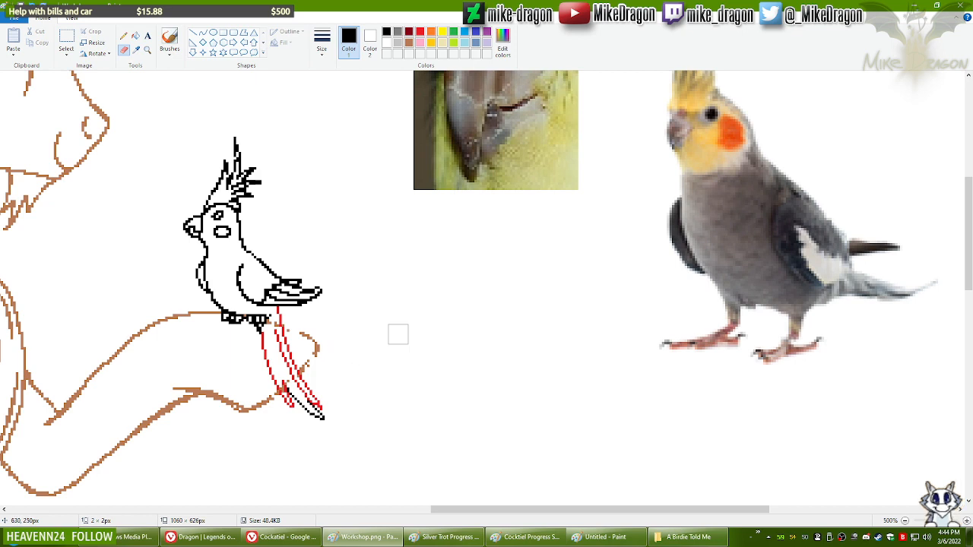
# Step: Recolour the red tail feather lines black by replacing red with black using the colour-replacing eraser
pyautogui.click(420, 31)
pyautogui.click(370, 41)
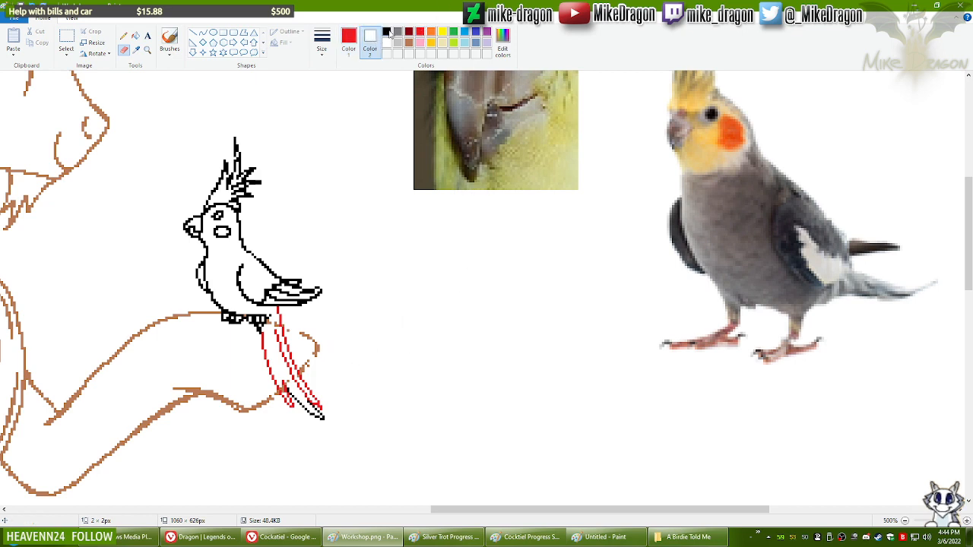
pyautogui.click(387, 32)
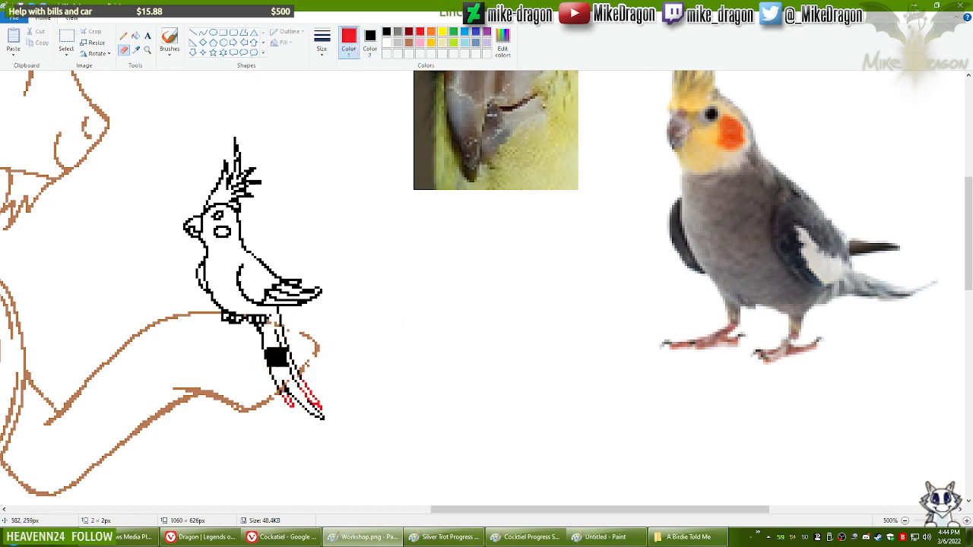
pyautogui.moveTo(276, 358); pyautogui.dragTo(303, 410)
pyautogui.click(138, 50)
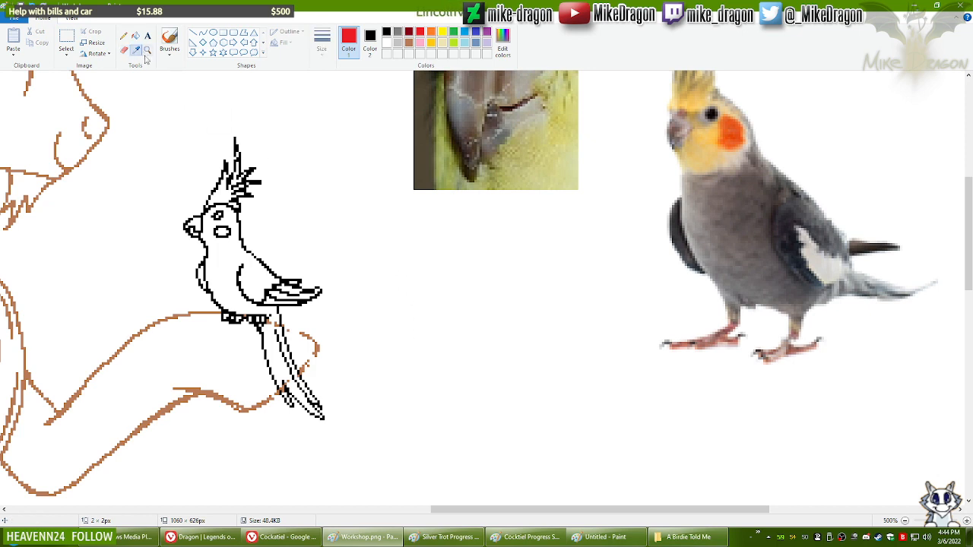
# Step: Draw a black curve about 6 × 19 px as an inner line along the cockatiel's left tail feather
pyautogui.rightClick(160, 95)
pyautogui.click(203, 32)
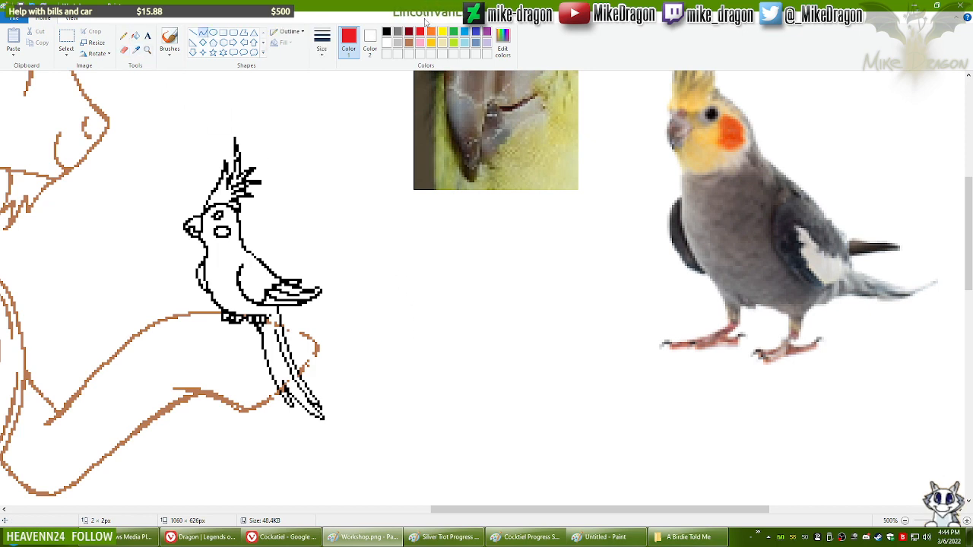
pyautogui.click(387, 33)
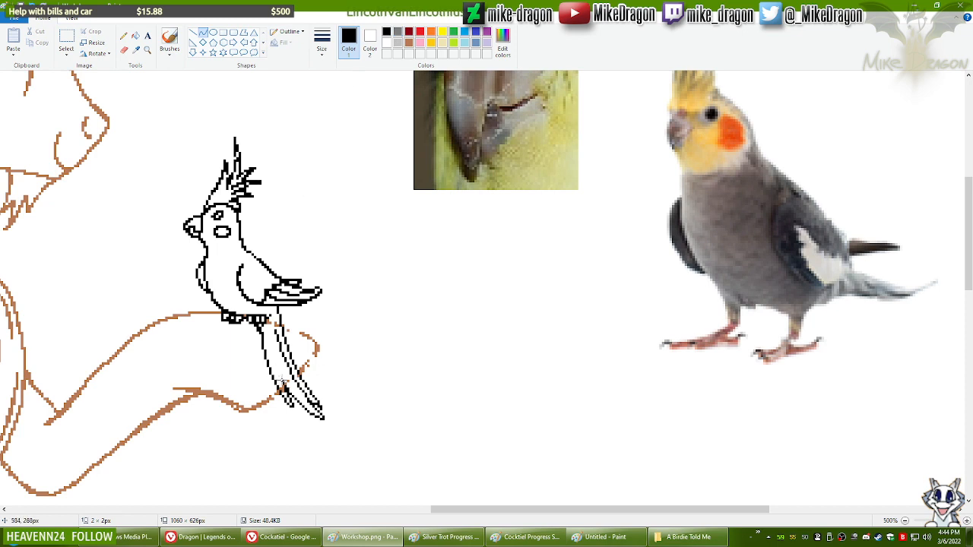
pyautogui.moveTo(281, 381); pyautogui.dragTo(266, 335)
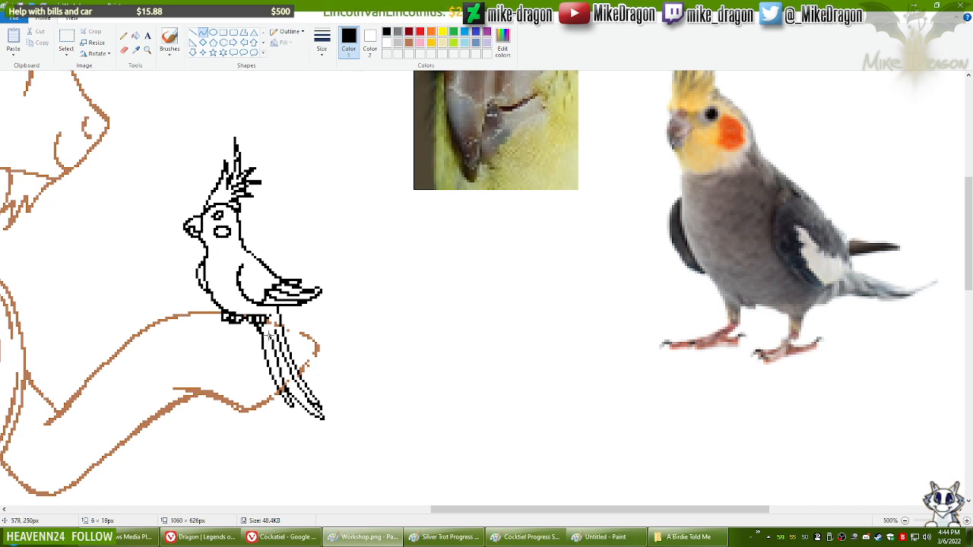
pyautogui.moveTo(278, 377); pyautogui.dragTo(277, 373)
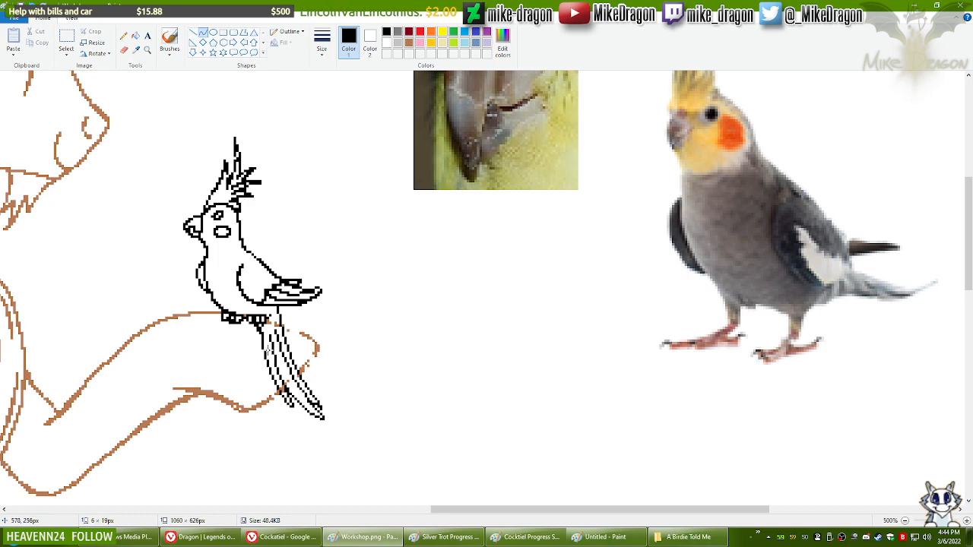
pyautogui.click(269, 349)
pyautogui.click(352, 295)
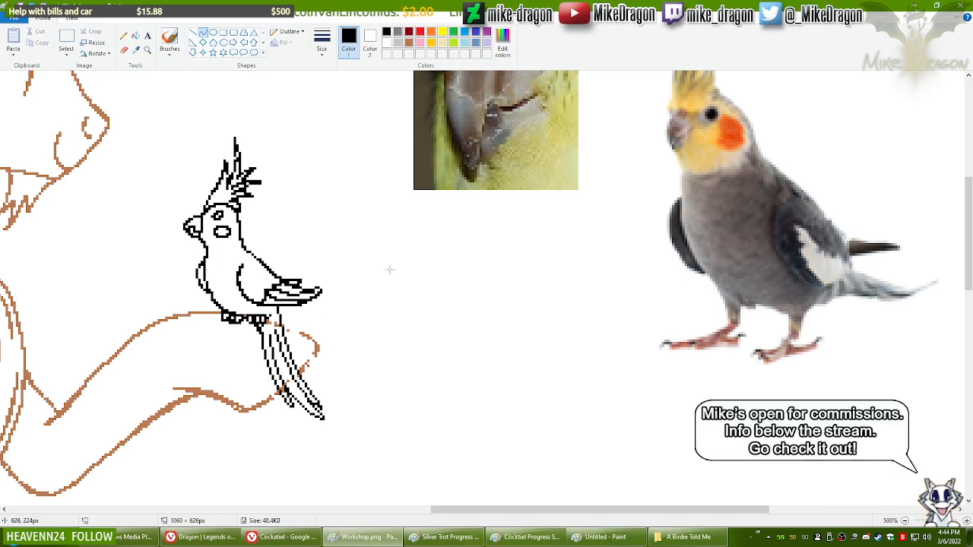
# Step: Select and copy the perched cockatiel together with the surrounding arm and muzzle outlines from Workshop.png
pyautogui.scroll(-5, 386, 250)
pyautogui.scroll(1, 369, 203)
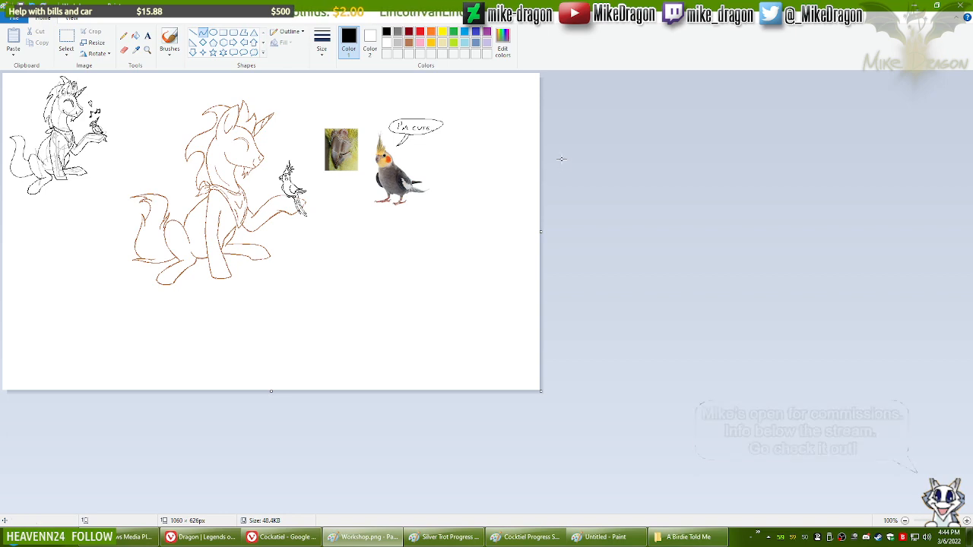
pyautogui.scroll(1, 380, 259)
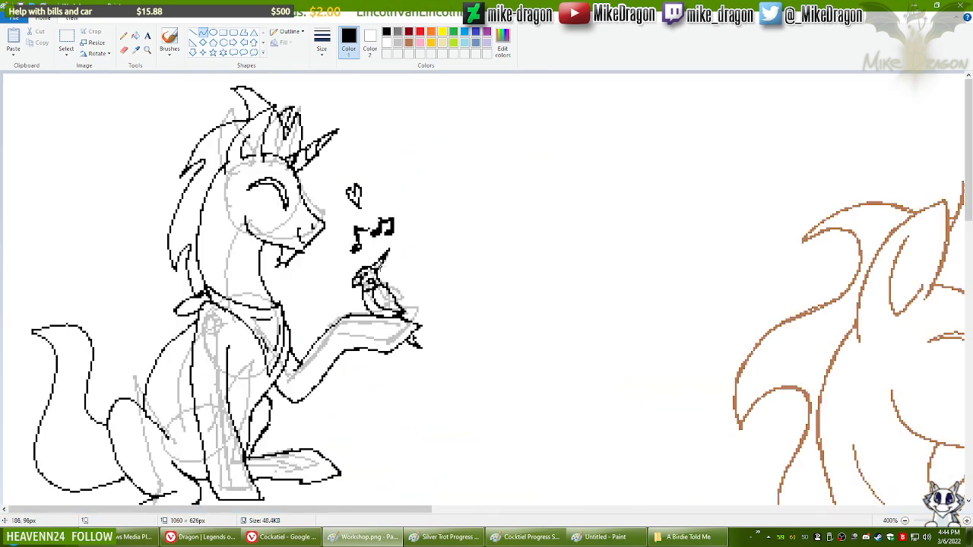
pyautogui.scroll(1, 424, 472)
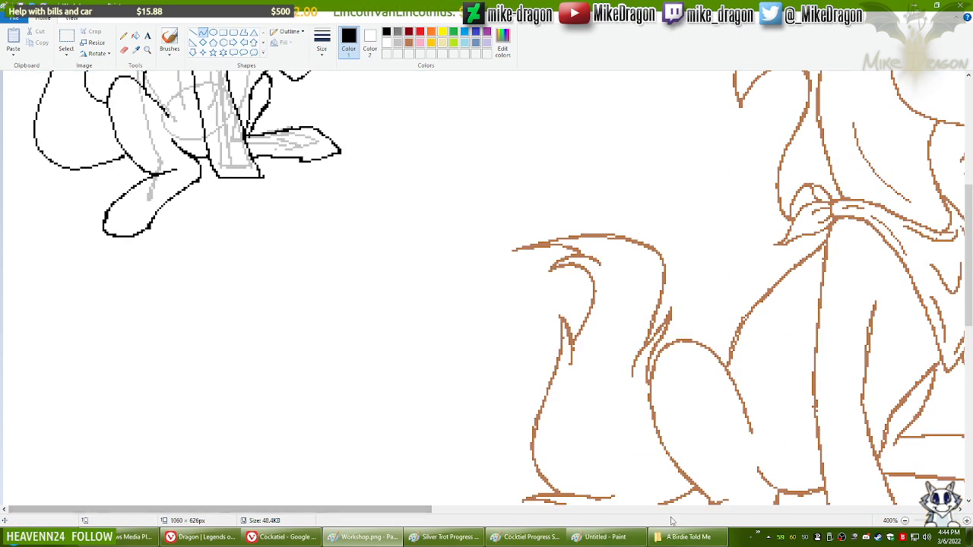
pyautogui.moveTo(430, 509); pyautogui.dragTo(740, 509)
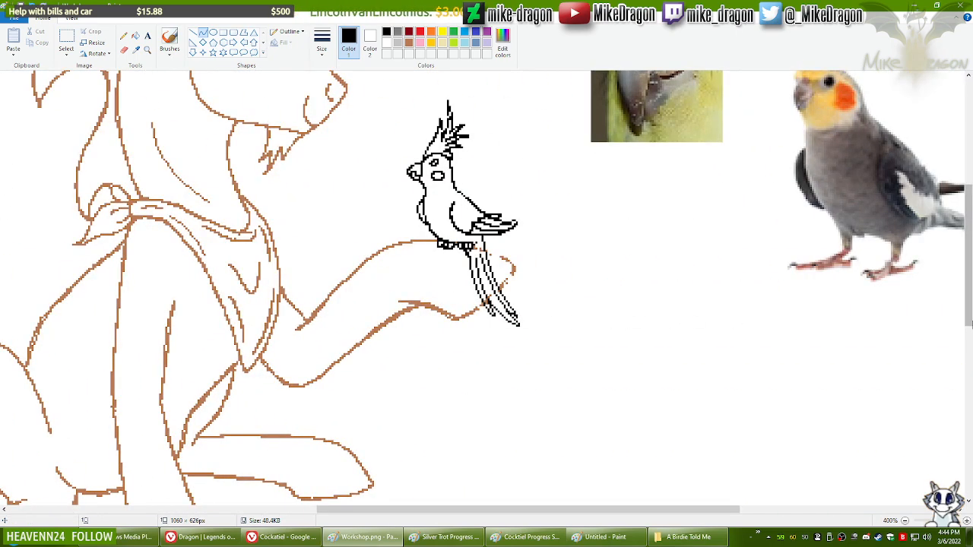
pyautogui.moveTo(969, 258); pyautogui.dragTo(969, 213)
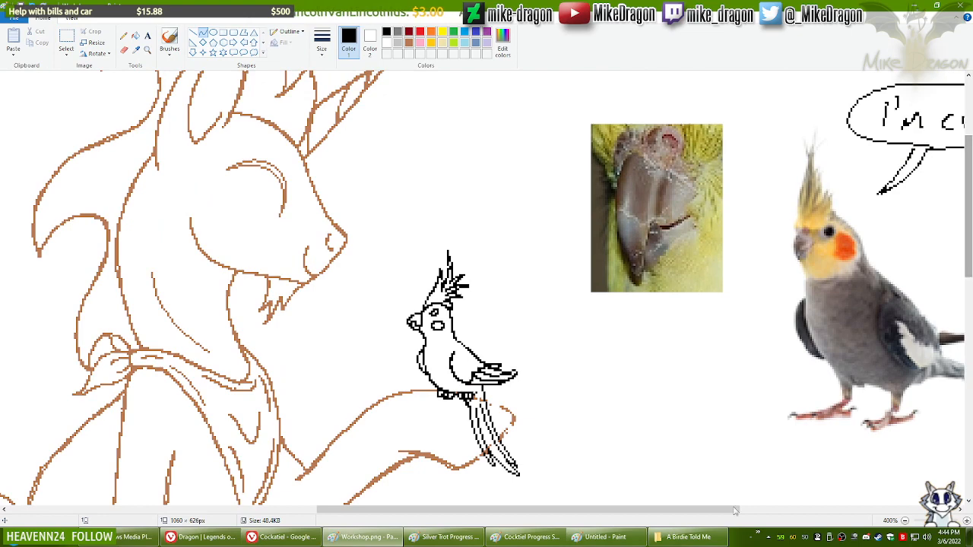
pyautogui.moveTo(695, 510); pyautogui.dragTo(742, 511)
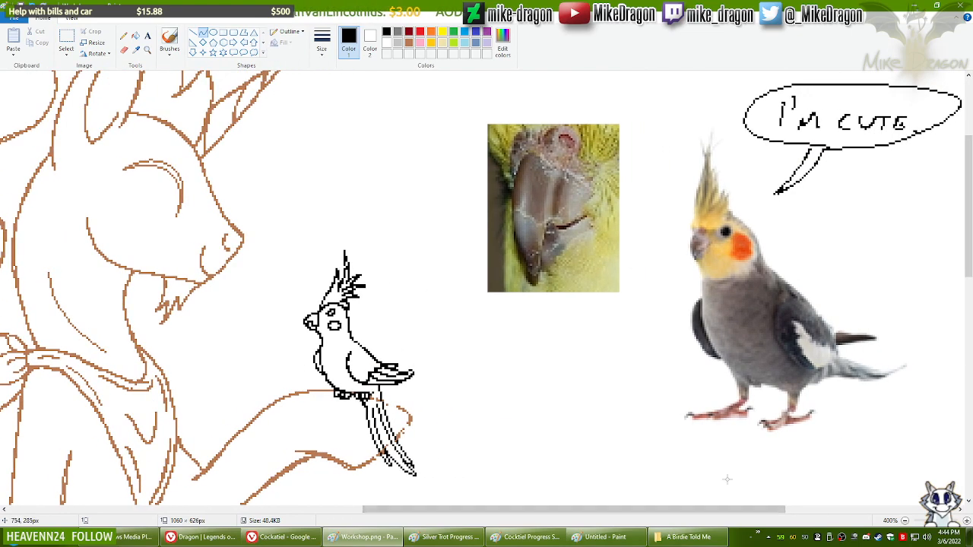
pyautogui.click(66, 42)
pyautogui.moveTo(183, 115); pyautogui.dragTo(477, 505)
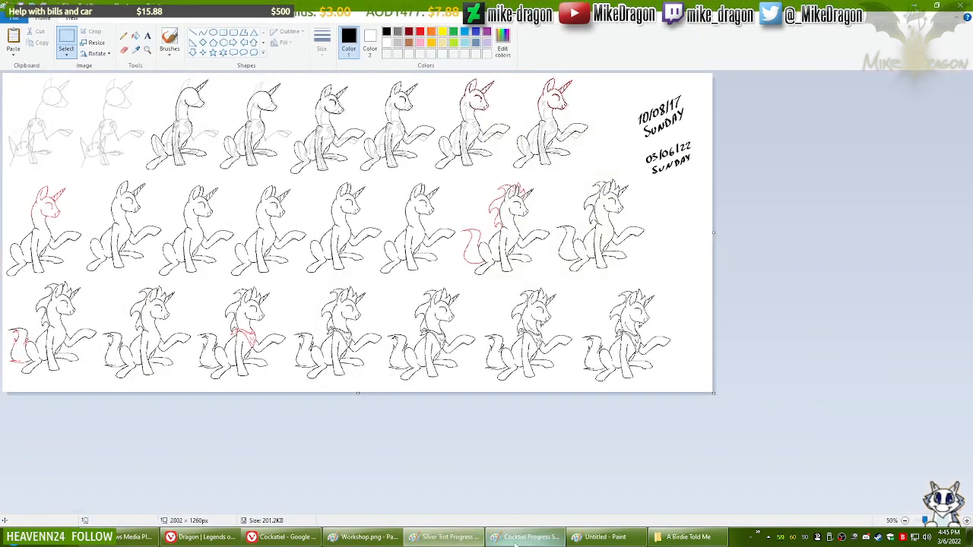
# Step: Paste the copy into the Cocktiel Progress image, place it right of the third cockatiel stage and save the file
pyautogui.click(527, 537)
pyautogui.hotkey('ctrl', 'v')
pyautogui.moveTo(74, 200); pyautogui.dragTo(560, 199)
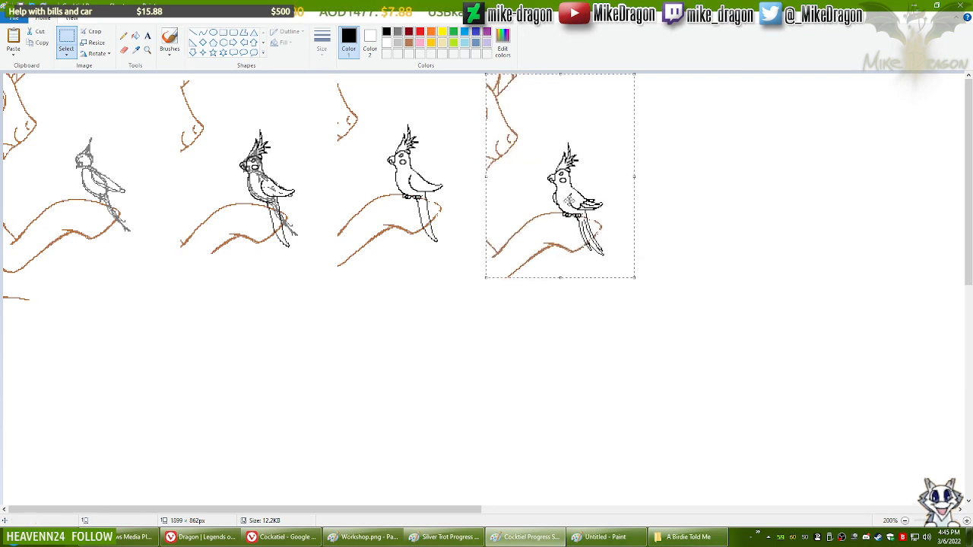
pyautogui.click(755, 219)
pyautogui.hotkey('ctrl', 's')
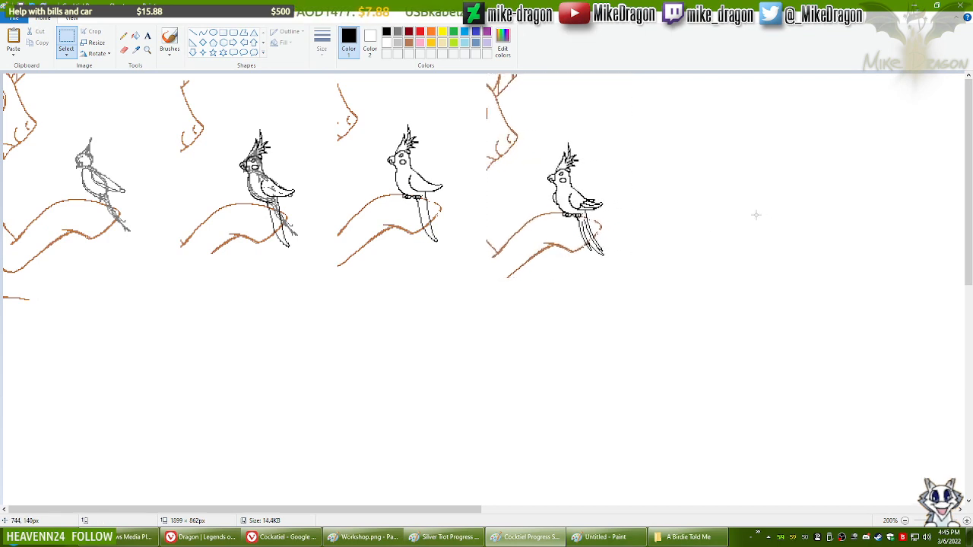
# Step: Return to Workshop.png, set the colour to red, try a Pencil stroke across the top of the cockatiel's beak and undo it
pyautogui.scroll(-1, 268, 329)
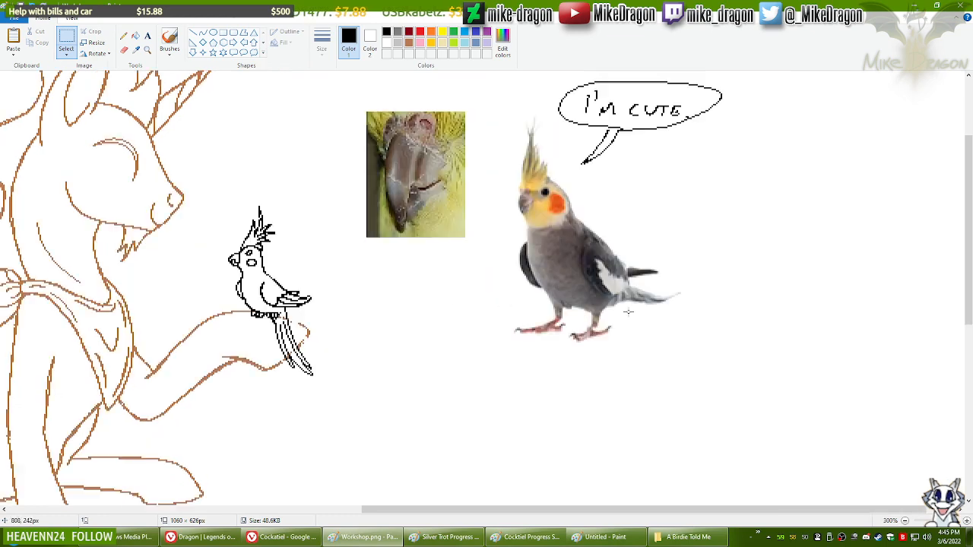
pyautogui.scroll(2, 247, 314)
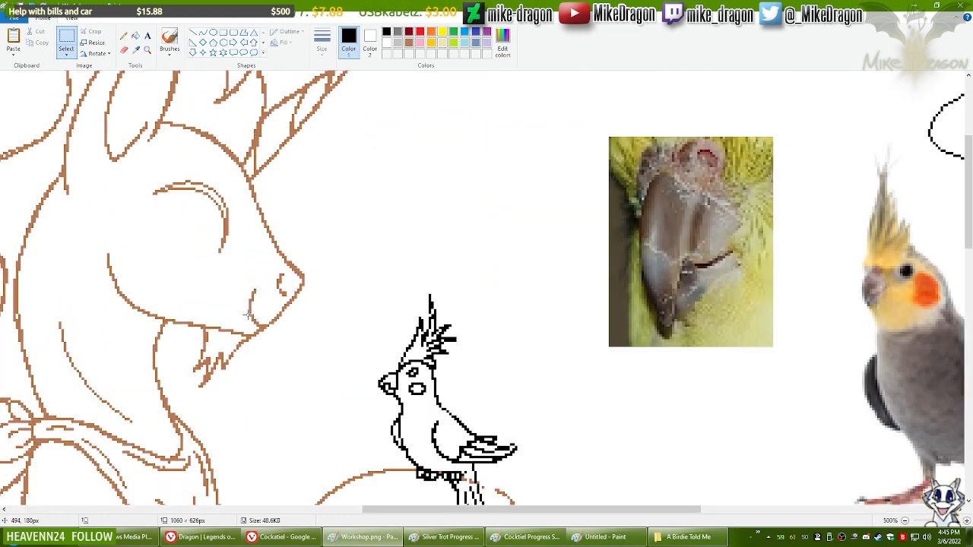
pyautogui.click(420, 32)
pyautogui.click(123, 35)
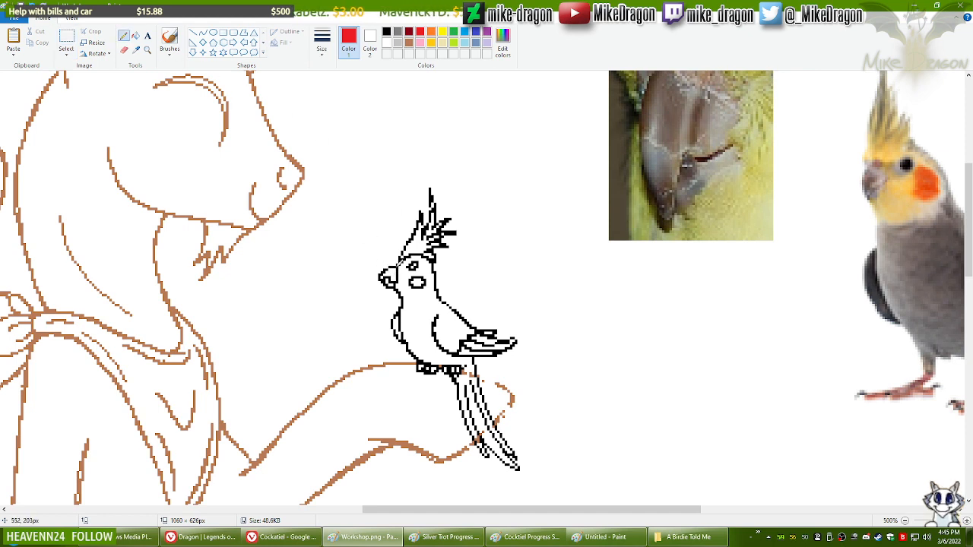
pyautogui.moveTo(401, 260); pyautogui.dragTo(380, 267)
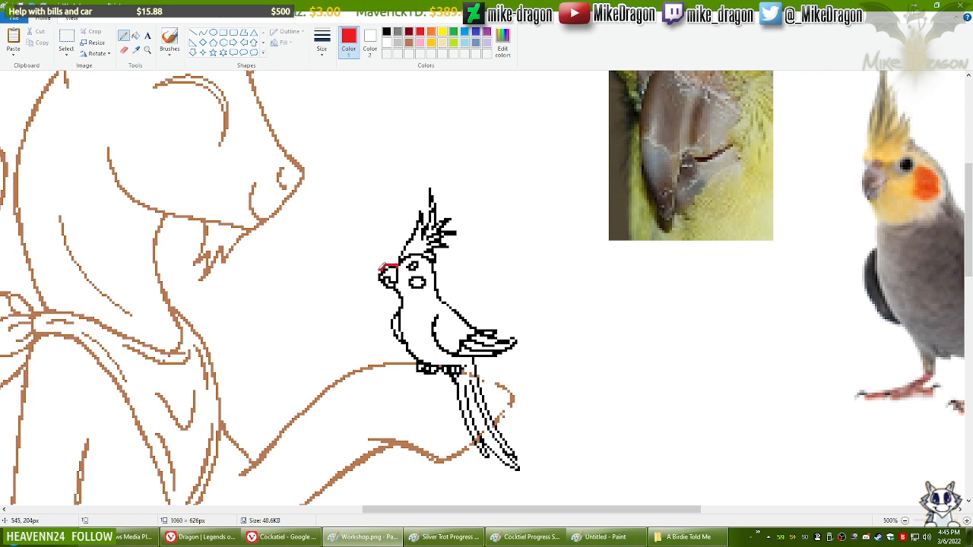
pyautogui.hotkey('ctrl', 'z')
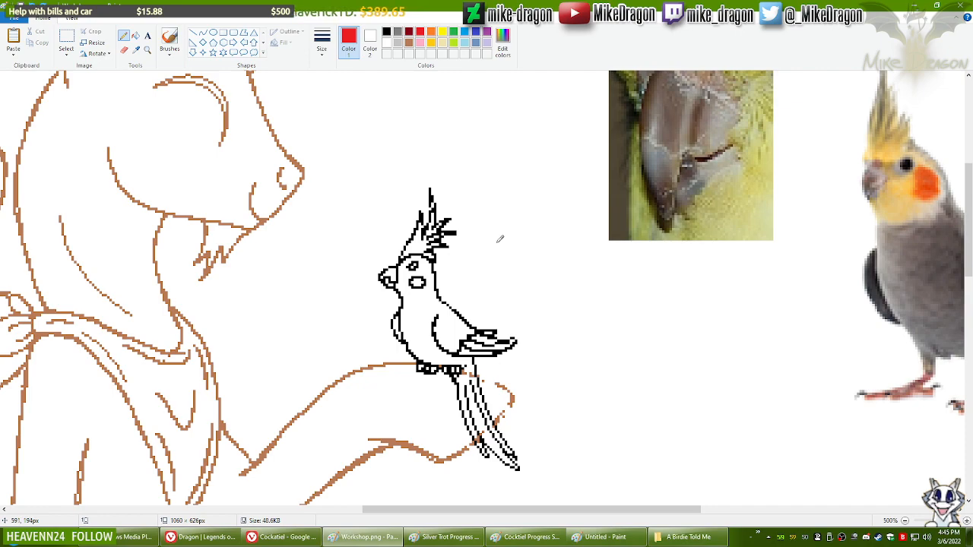
# Step: Switch to the browser's Cockatiel image results and examine close-up photos of the beak, including the Wikimedia Commons face photo
pyautogui.click(281, 537)
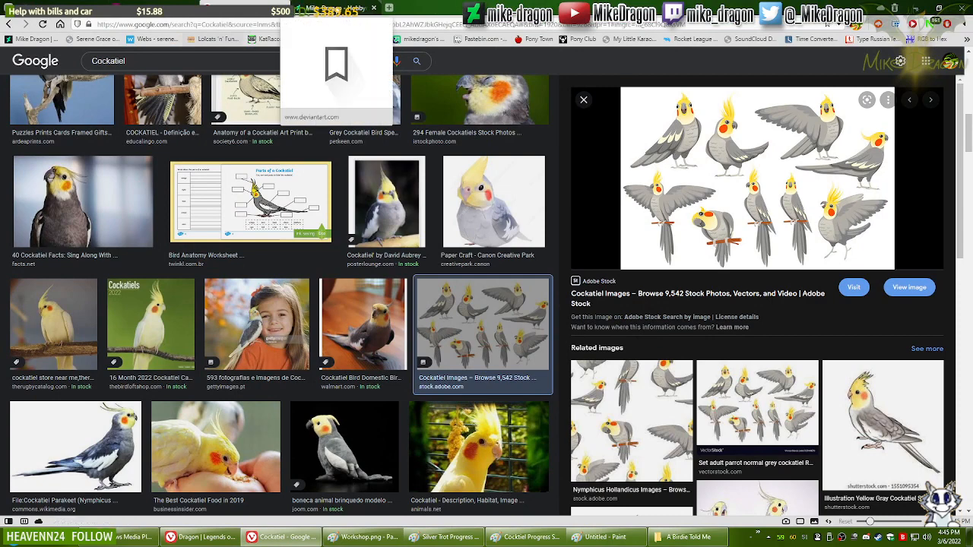
pyautogui.click(484, 101)
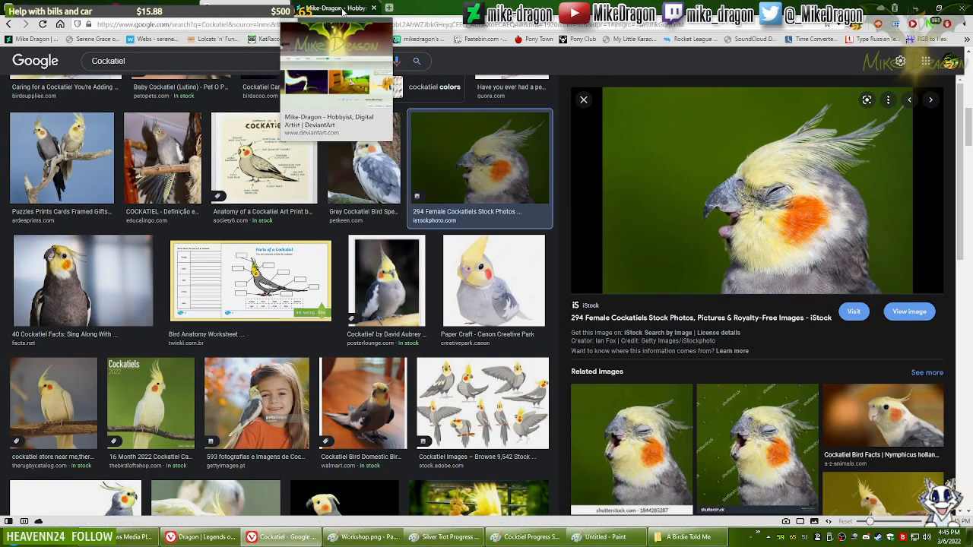
pyautogui.click(762, 423)
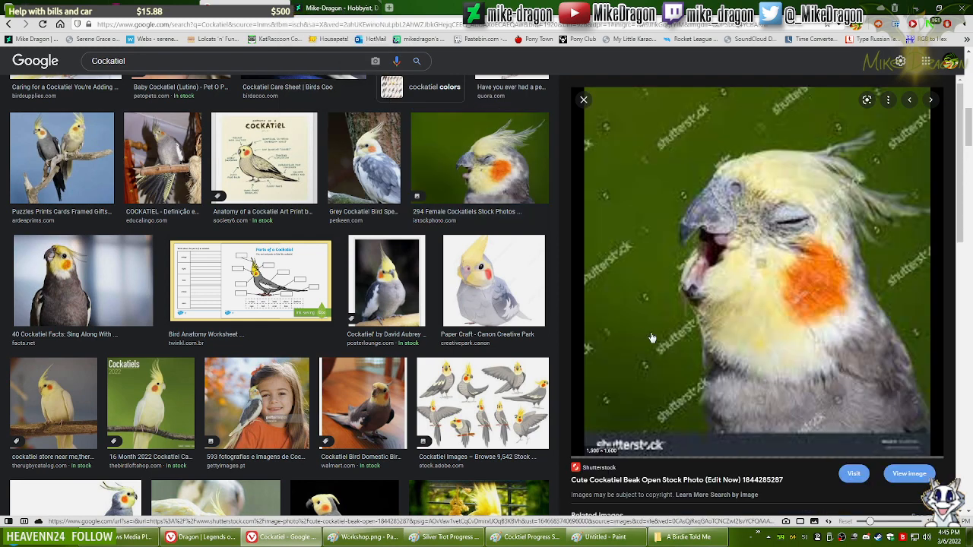
pyautogui.hotkey('alt', 'Left')
pyautogui.click(619, 455)
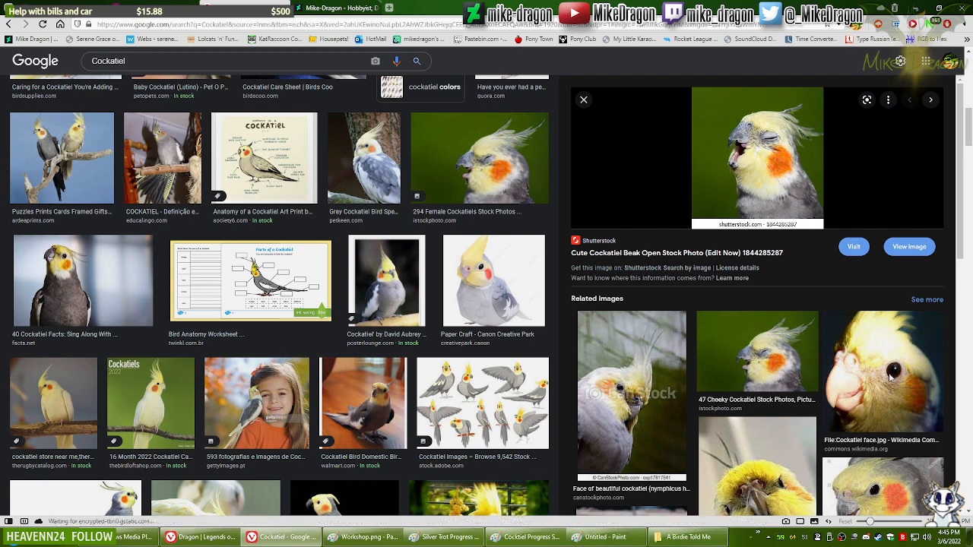
pyautogui.click(859, 365)
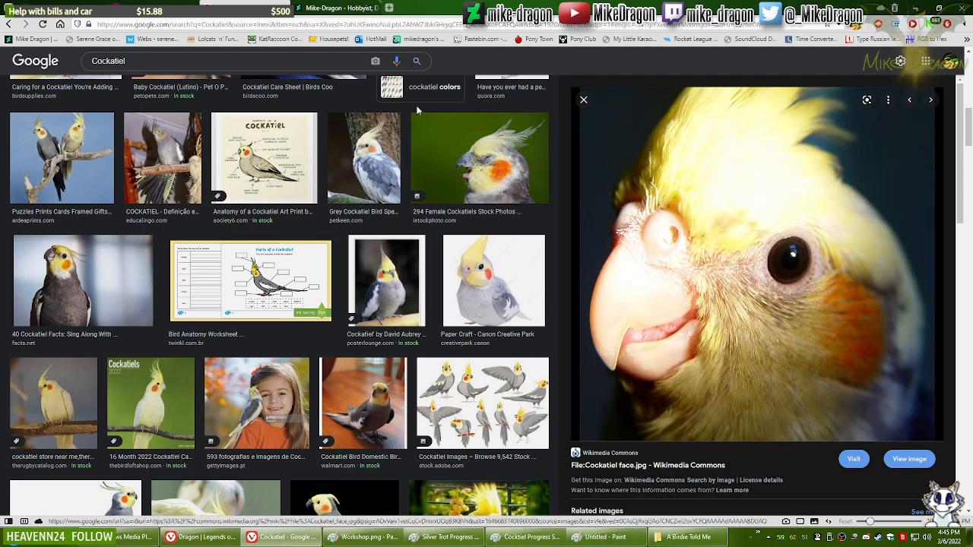
# Step: View the picture An Odyssey in Banana in the Mike-Dragon DeviantArt gallery and return to Workshop.png in Paint
pyautogui.click(335, 9)
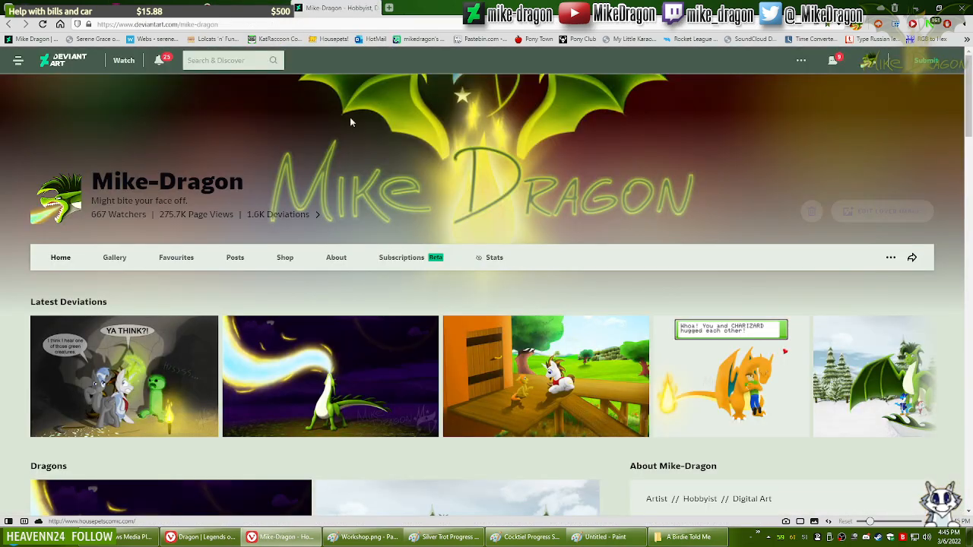
pyautogui.click(105, 259)
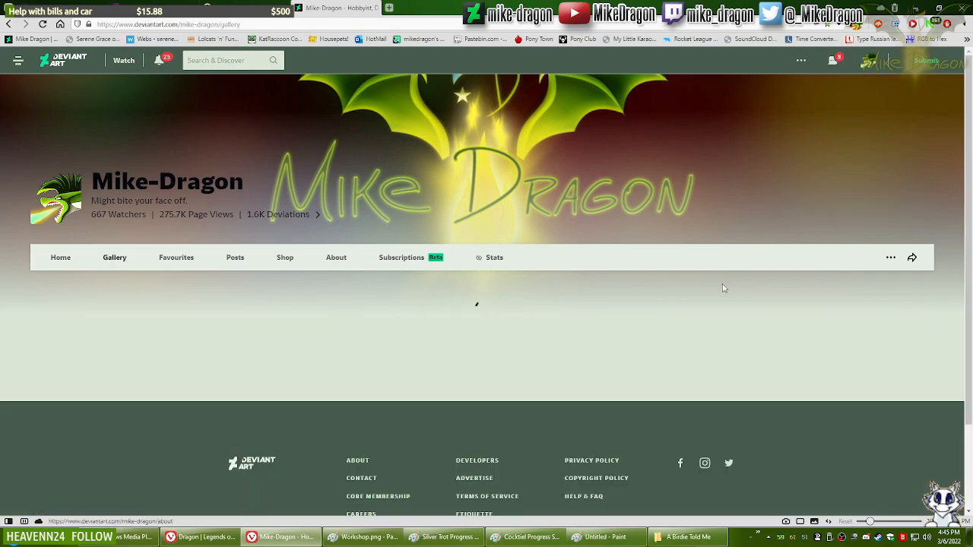
pyautogui.scroll(-5, 744, 289)
pyautogui.scroll(-8, 744, 289)
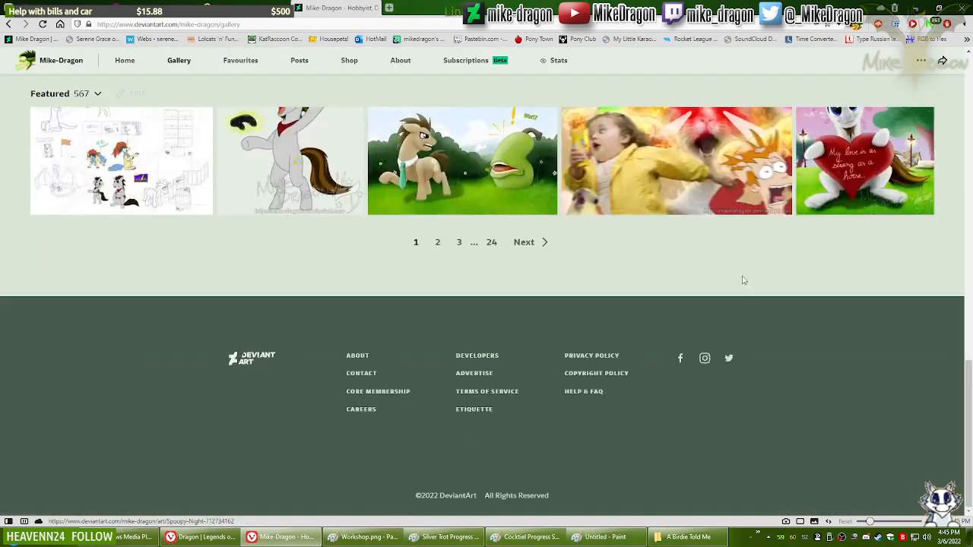
pyautogui.scroll(3, 741, 279)
pyautogui.click(737, 274)
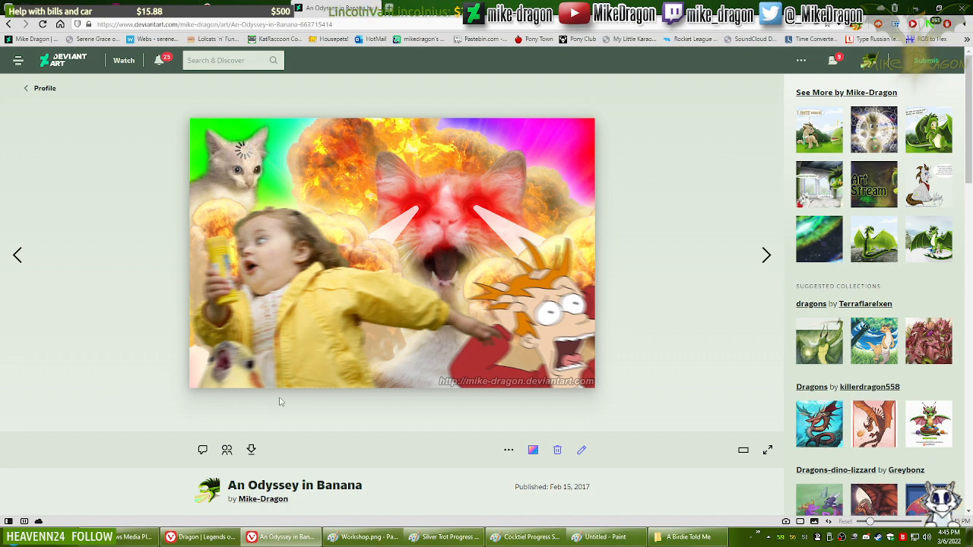
pyautogui.click(297, 540)
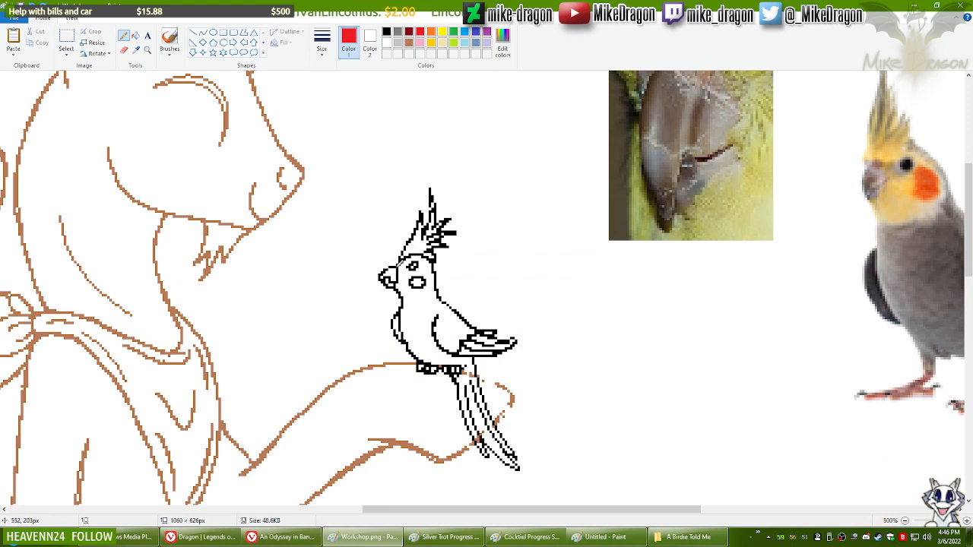
# Step: Redraw the cockatiel's beak in red over its black lines, using a curve along the top and Pencil strokes for the lower part
pyautogui.click(202, 32)
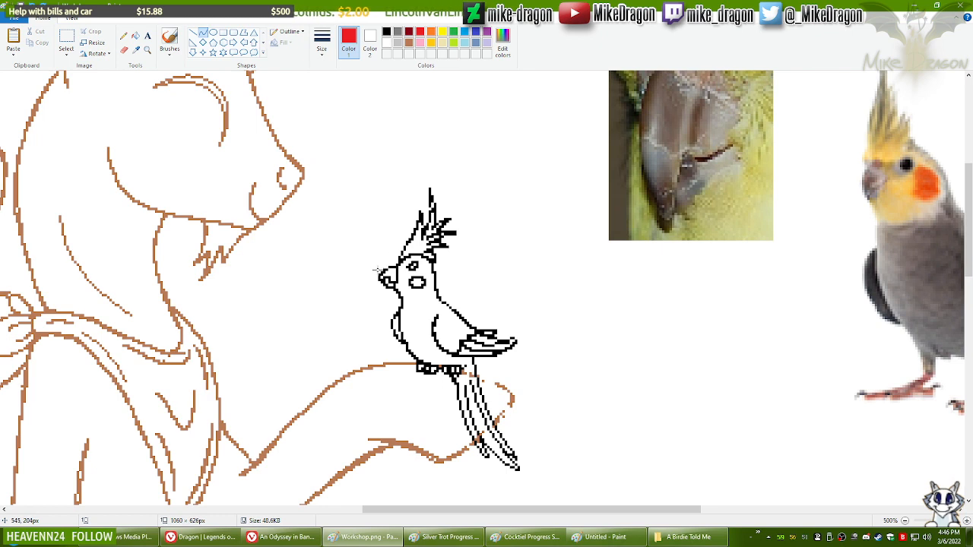
pyautogui.moveTo(377, 268)
pyautogui.mouseDown()
pyautogui.moveTo(400, 264)
pyautogui.moveTo(385, 264)
pyautogui.moveTo(397, 257)
pyautogui.mouseUp()
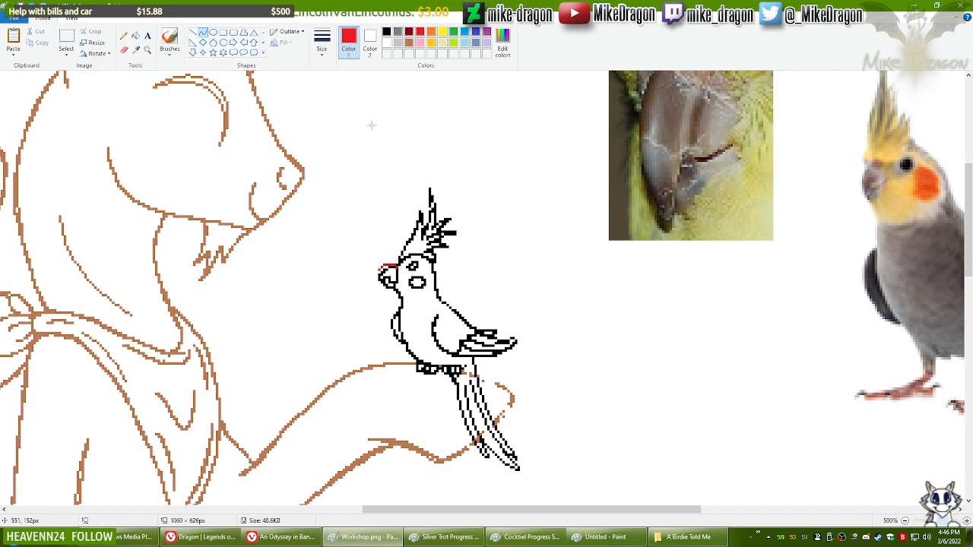
pyautogui.click(123, 36)
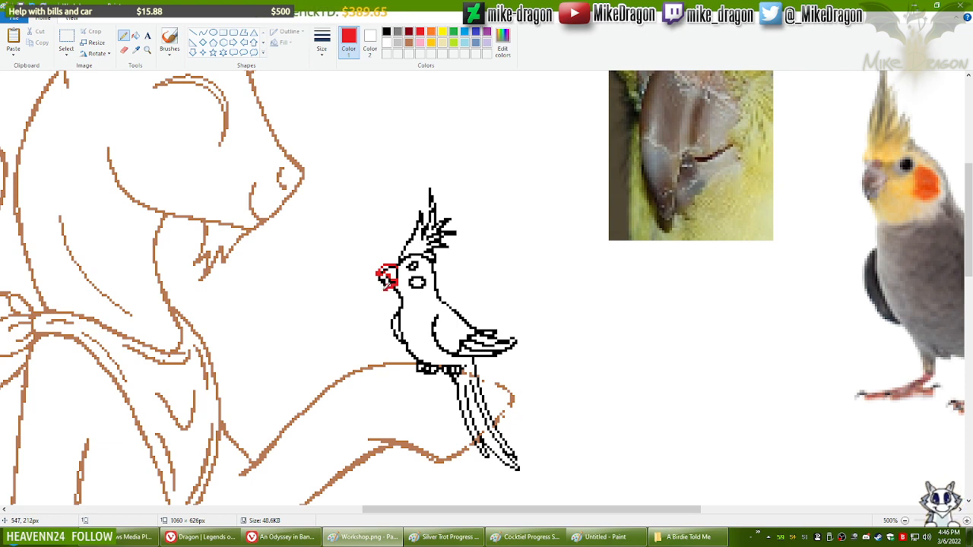
pyautogui.moveTo(387, 291); pyautogui.dragTo(396, 288)
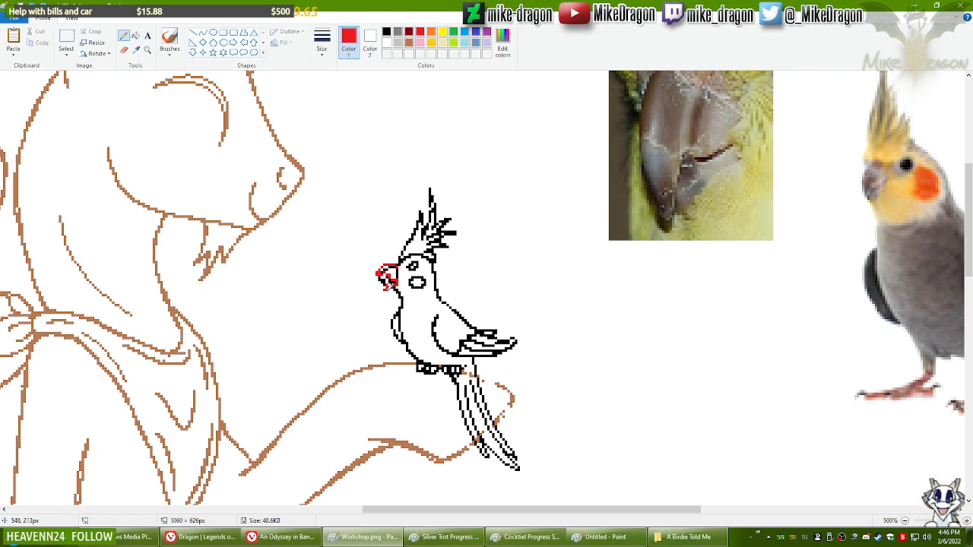
pyautogui.moveTo(385, 286); pyautogui.dragTo(400, 283)
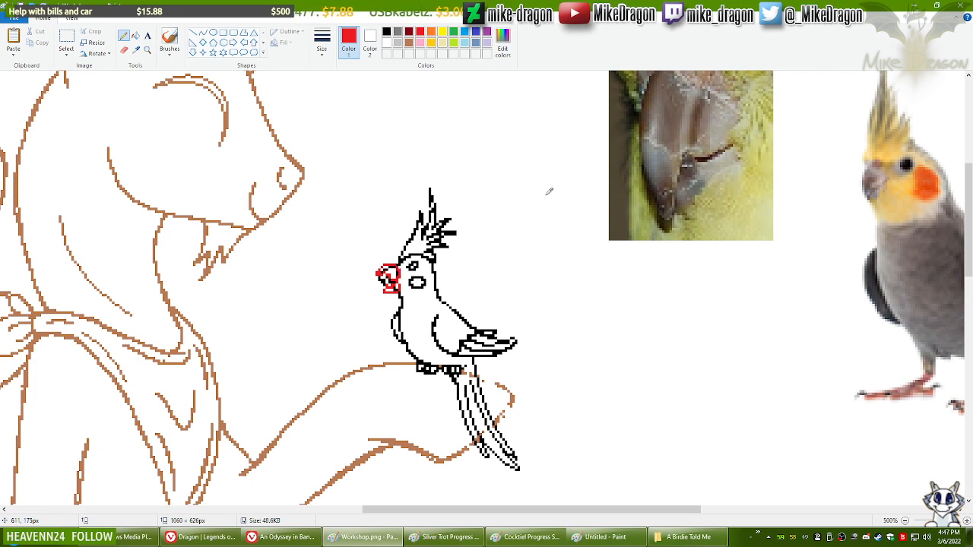
# Step: Erase the old black lines inside the cockatiel's beak with the smallest eraser and touch up its red outline with the Pencil
pyautogui.click(387, 31)
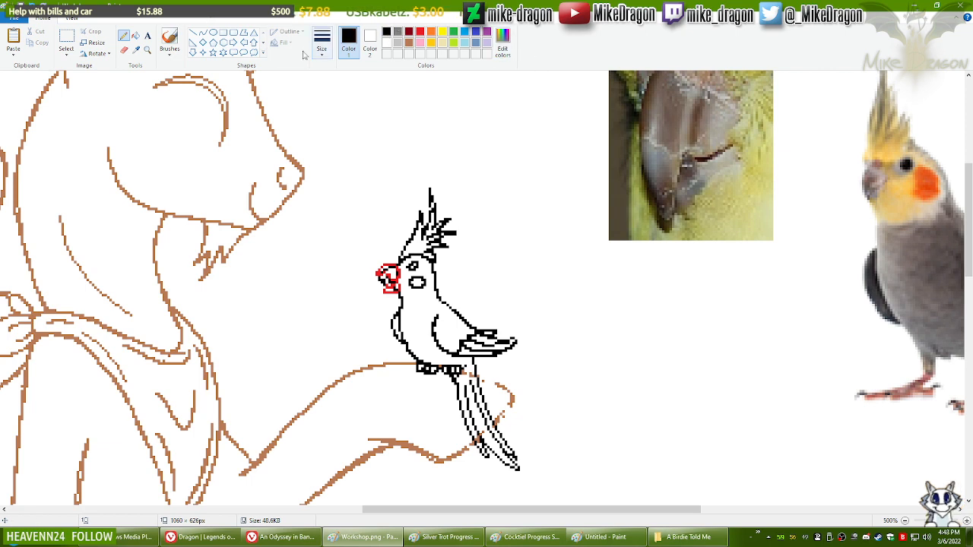
pyautogui.click(123, 52)
pyautogui.click(322, 51)
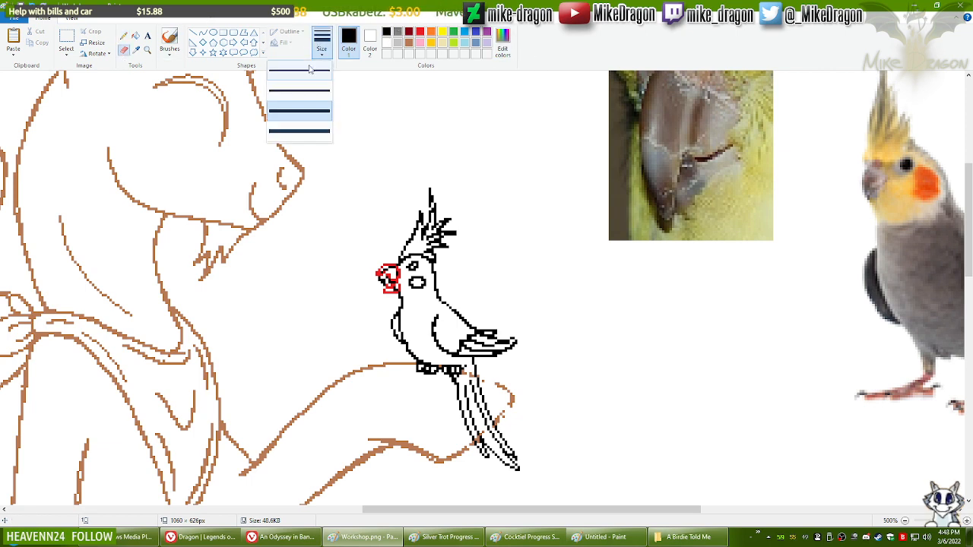
pyautogui.click(313, 70)
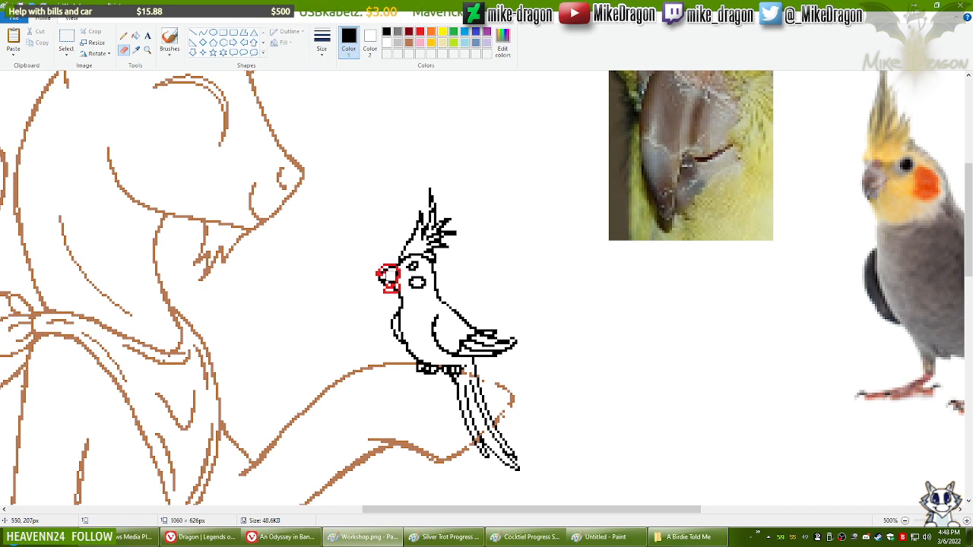
pyautogui.moveTo(393, 273); pyautogui.dragTo(388, 281)
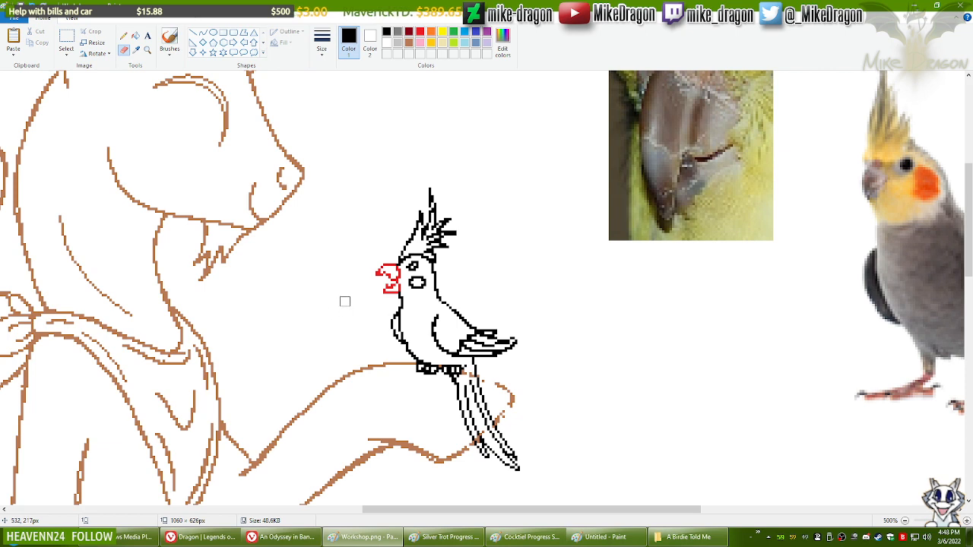
pyautogui.click(124, 36)
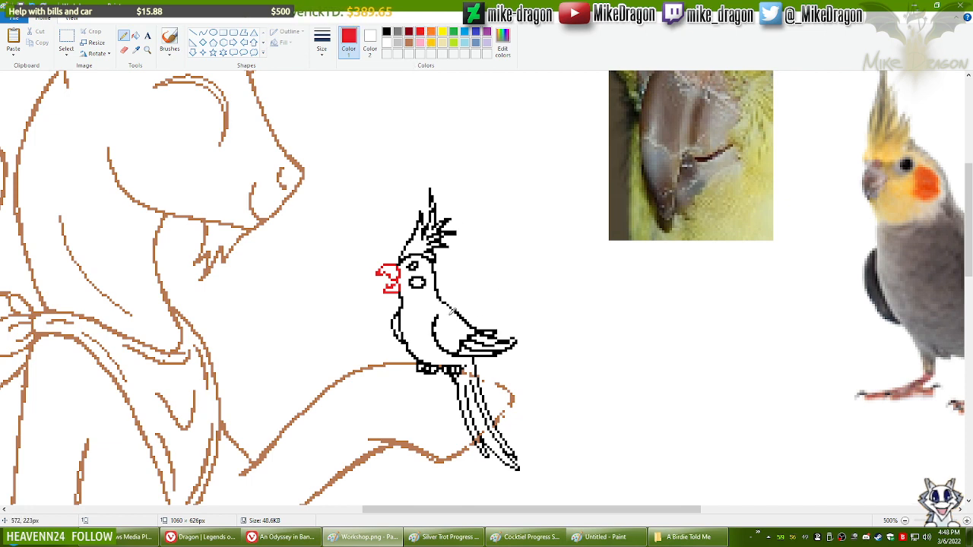
pyautogui.moveTo(391, 279); pyautogui.dragTo(388, 274)
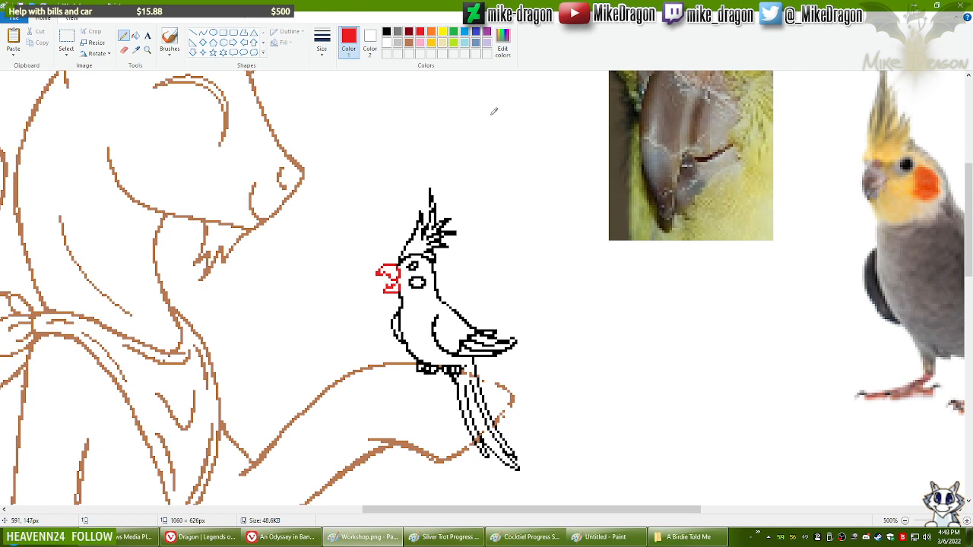
# Step: Recolour the cockatiel's red beak outline to black, using an enlarged colour-replacing Eraser with Color 2 set to black
pyautogui.click(371, 40)
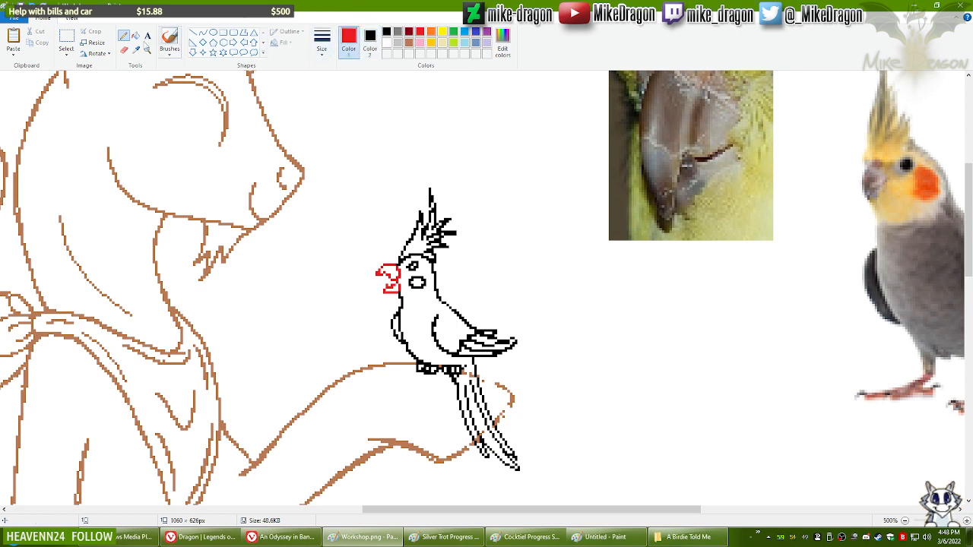
pyautogui.click(124, 50)
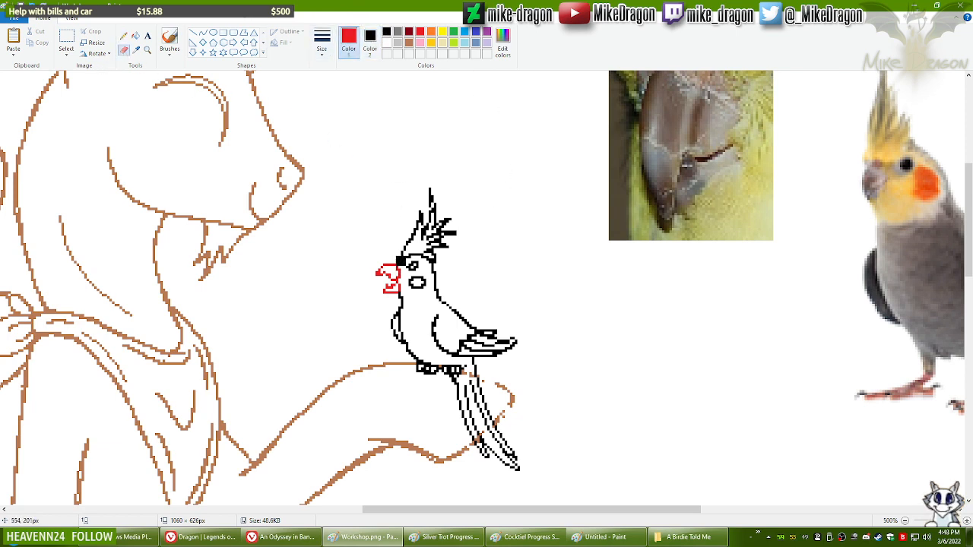
pyautogui.press('ctrl+KP_Add')
pyautogui.press('ctrl+KP_Add')
pyautogui.press('ctrl+KP_Add')
pyautogui.press('ctrl+KP_Add')
pyautogui.press('ctrl+KP_Add')
pyautogui.press('ctrl+KP_Add')
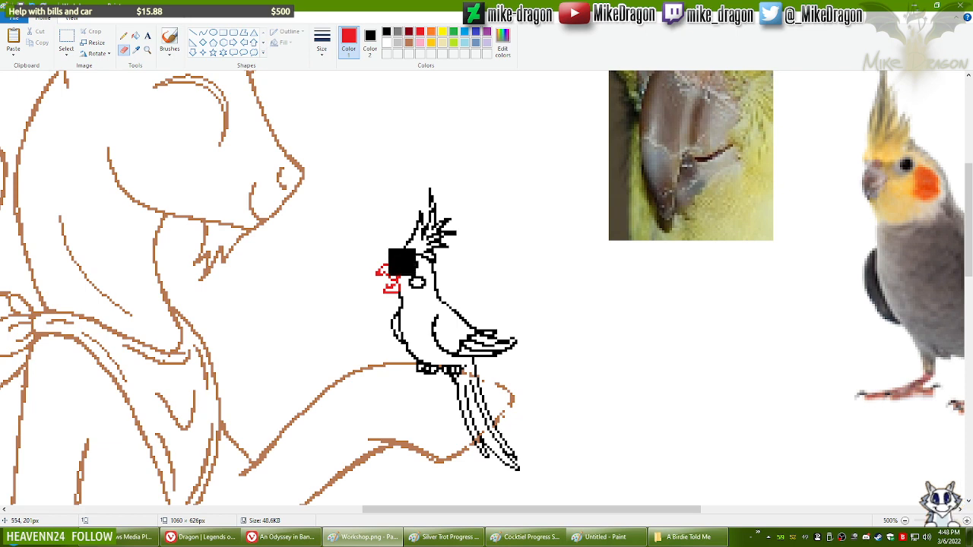
pyautogui.moveTo(400, 265); pyautogui.dragTo(380, 282)
# Step: Reset Color 1 to black and Color 2 to white, and redraw the cockatiel's eye as a closed, curved line with the Pencil
pyautogui.click(138, 51)
pyautogui.rightClick(357, 86)
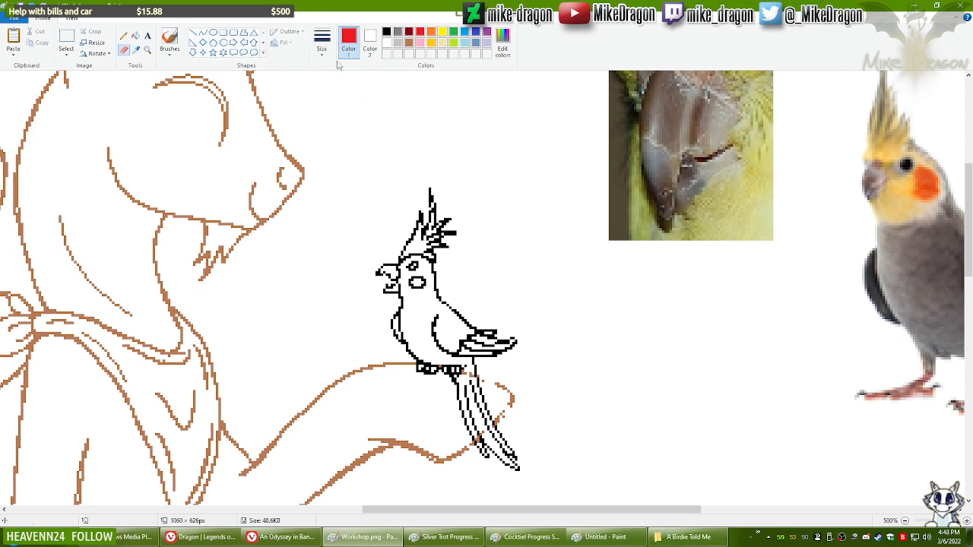
pyautogui.click(386, 31)
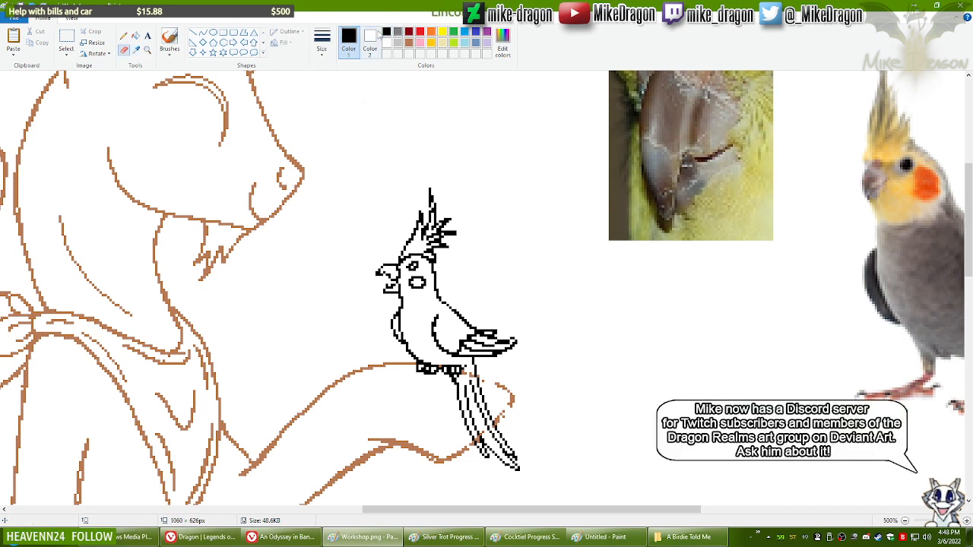
pyautogui.click(123, 36)
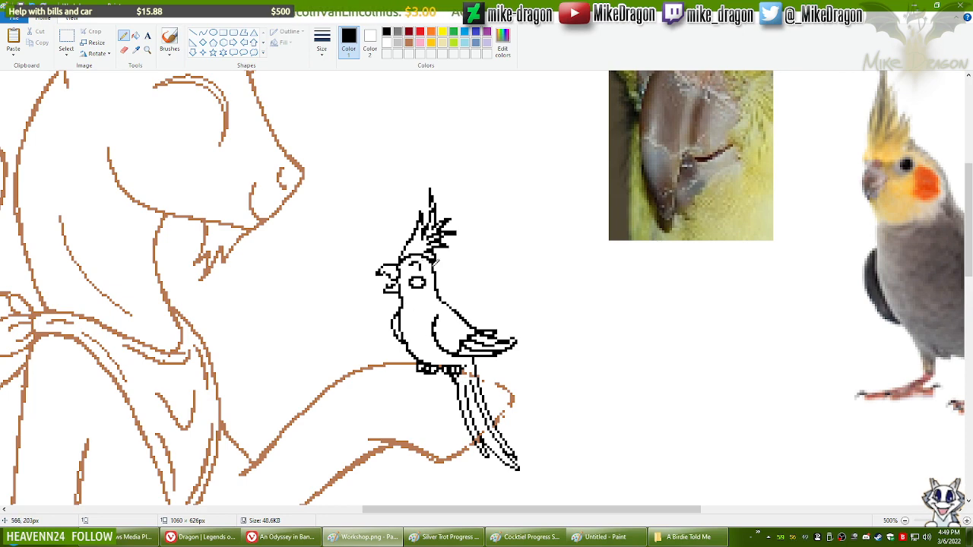
# Step: Copy the heart and music notes from the small black sketch and place them above the cockatiel's crest
pyautogui.scroll(-2, 435, 261)
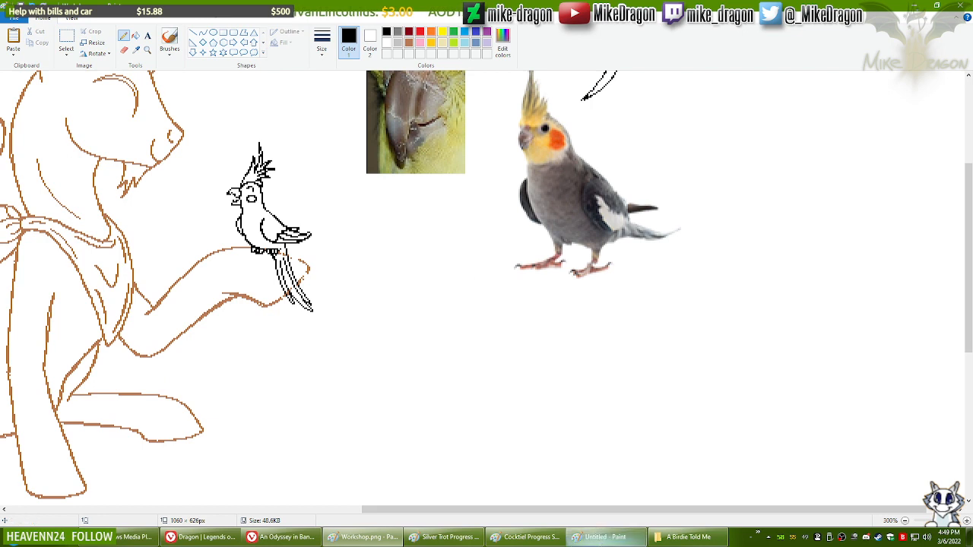
pyautogui.hscroll(-5, 582, 451)
pyautogui.scroll(1, 583, 452)
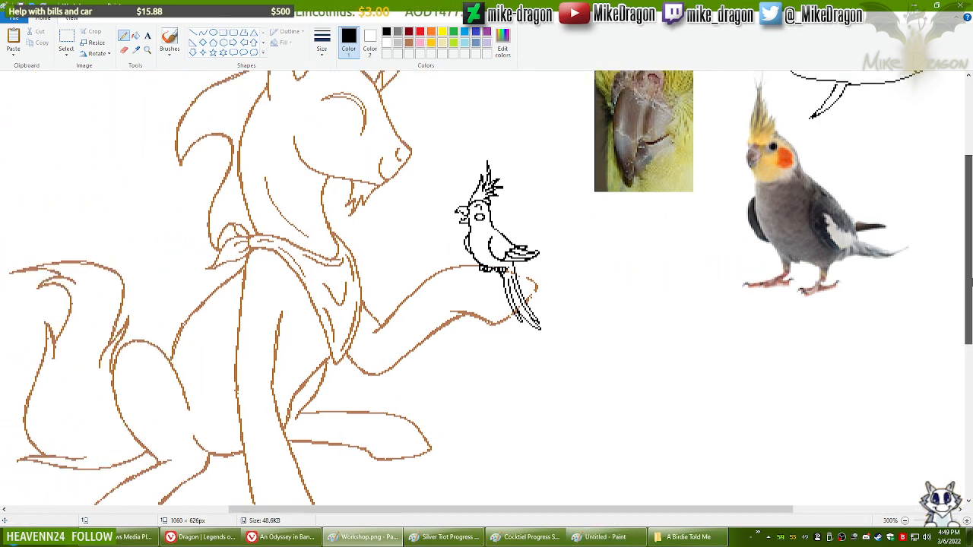
pyautogui.moveTo(970, 281); pyautogui.dragTo(971, 236)
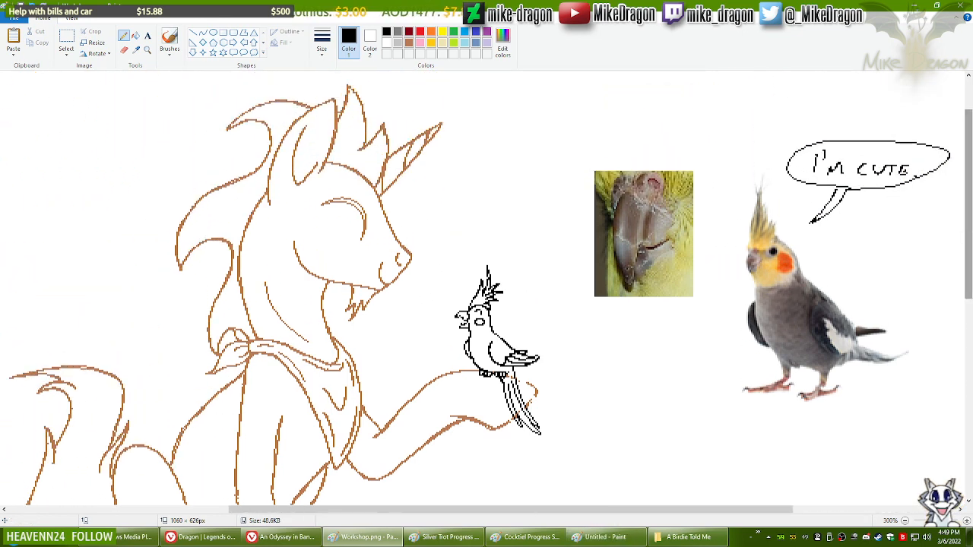
pyautogui.moveTo(696, 510)
pyautogui.mouseDown()
pyautogui.moveTo(471, 514)
pyautogui.moveTo(579, 514)
pyautogui.mouseUp()
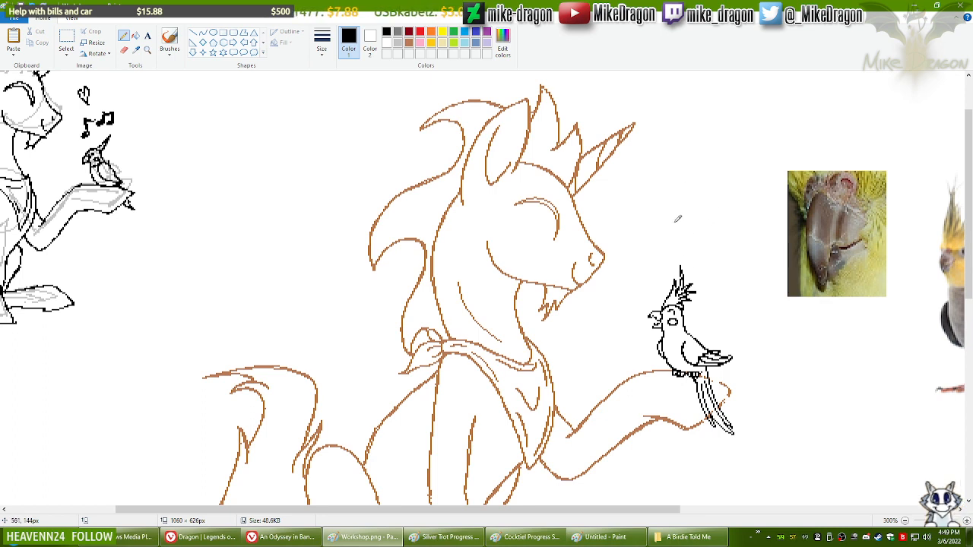
pyautogui.click(66, 54)
pyautogui.click(68, 89)
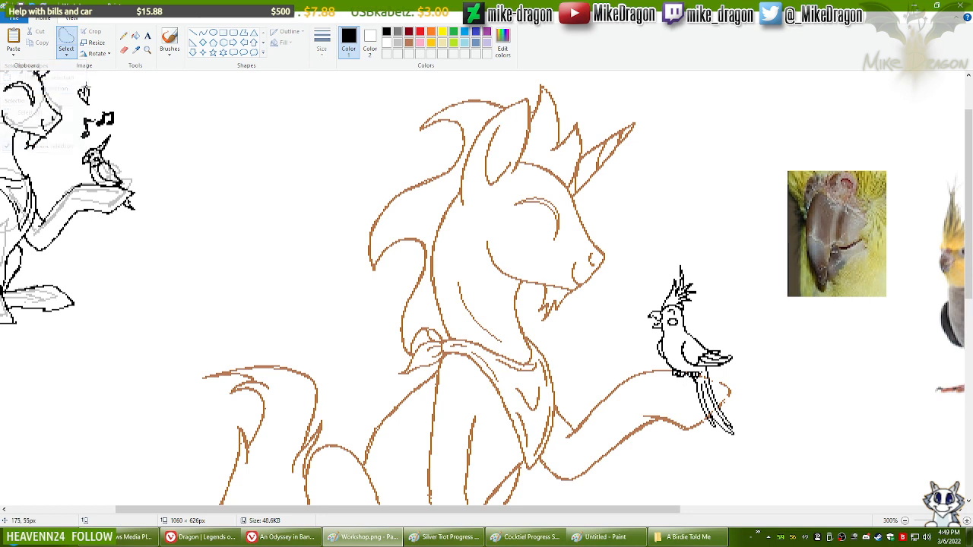
pyautogui.moveTo(70, 85)
pyautogui.mouseDown()
pyautogui.moveTo(79, 141)
pyautogui.moveTo(126, 116)
pyautogui.moveTo(112, 91)
pyautogui.moveTo(95, 85)
pyautogui.moveTo(58, 94)
pyautogui.moveTo(708, 207)
pyautogui.moveTo(671, 212)
pyautogui.mouseUp()
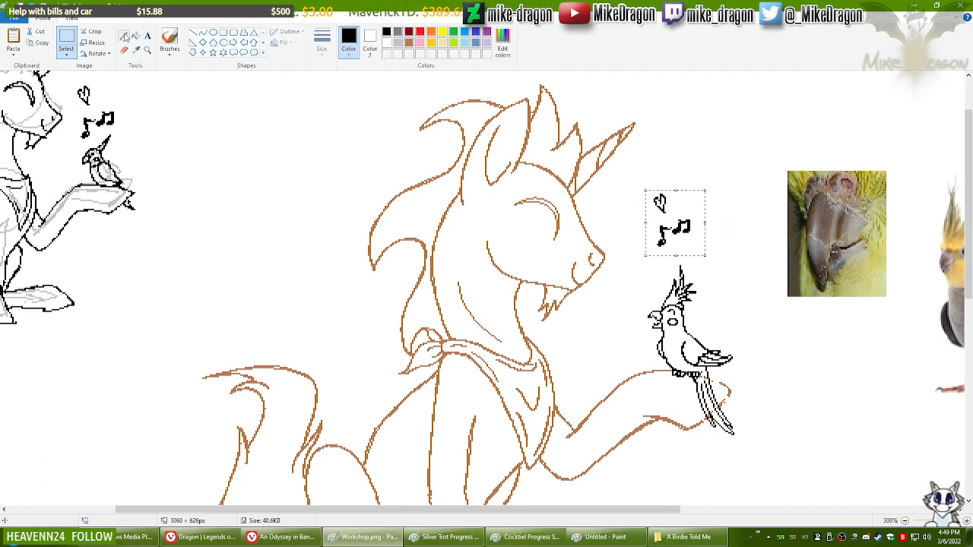
# Step: Draw three short black accent lines above the cockatiel's beak with the Pencil
pyautogui.click(125, 36)
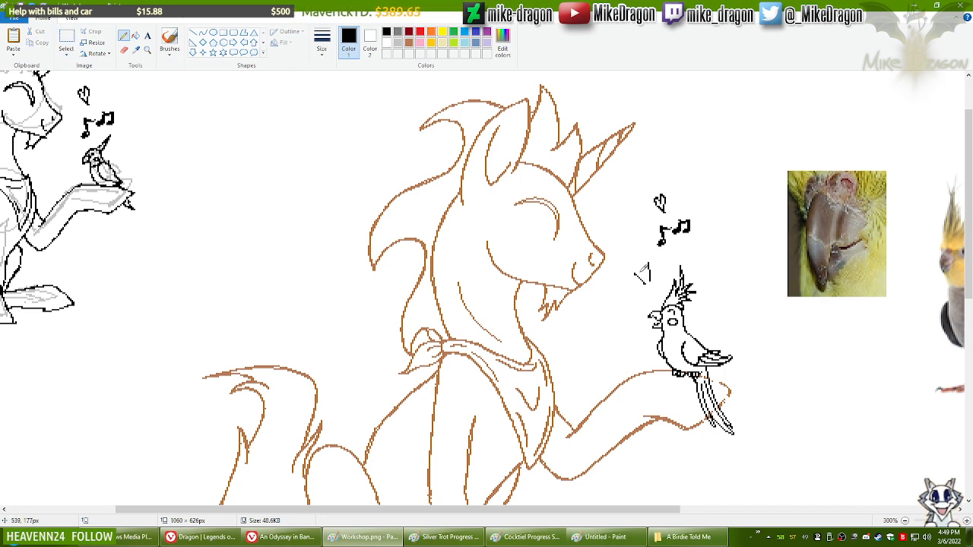
pyautogui.moveTo(629, 280); pyautogui.dragTo(643, 290)
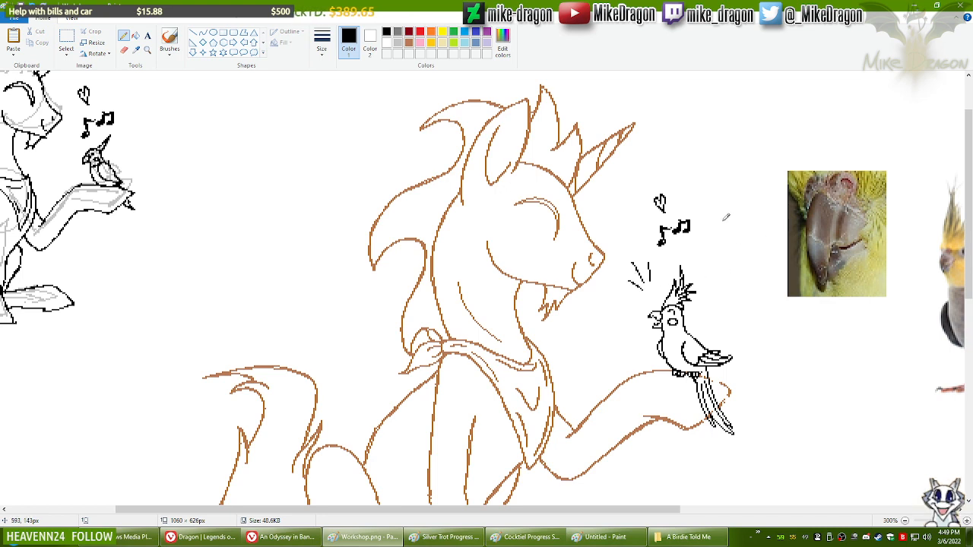
# Step: Reposition the accent lines, heart and music notes above the cockatiel individually, using free-form selections
pyautogui.click(66, 53)
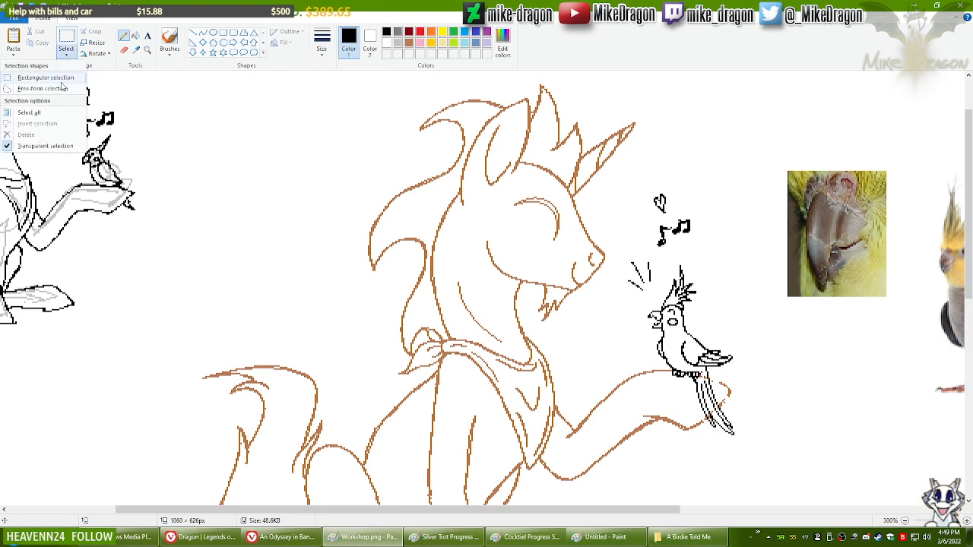
pyautogui.click(39, 85)
pyautogui.moveTo(645, 297)
pyautogui.mouseDown()
pyautogui.moveTo(662, 255)
pyautogui.moveTo(616, 266)
pyautogui.moveTo(646, 299)
pyautogui.moveTo(645, 267)
pyautogui.mouseUp()
pyautogui.moveTo(663, 174)
pyautogui.mouseDown()
pyautogui.moveTo(648, 193)
pyautogui.moveTo(650, 238)
pyautogui.moveTo(654, 249)
pyautogui.moveTo(682, 253)
pyautogui.moveTo(707, 210)
pyautogui.moveTo(663, 176)
pyautogui.mouseUp()
pyautogui.moveTo(676, 226)
pyautogui.mouseDown()
pyautogui.moveTo(687, 226)
pyautogui.moveTo(677, 217)
pyautogui.moveTo(688, 221)
pyautogui.moveTo(669, 247)
pyautogui.moveTo(669, 218)
pyautogui.moveTo(678, 221)
pyautogui.moveTo(660, 231)
pyautogui.moveTo(672, 250)
pyautogui.mouseUp()
pyautogui.click(760, 153)
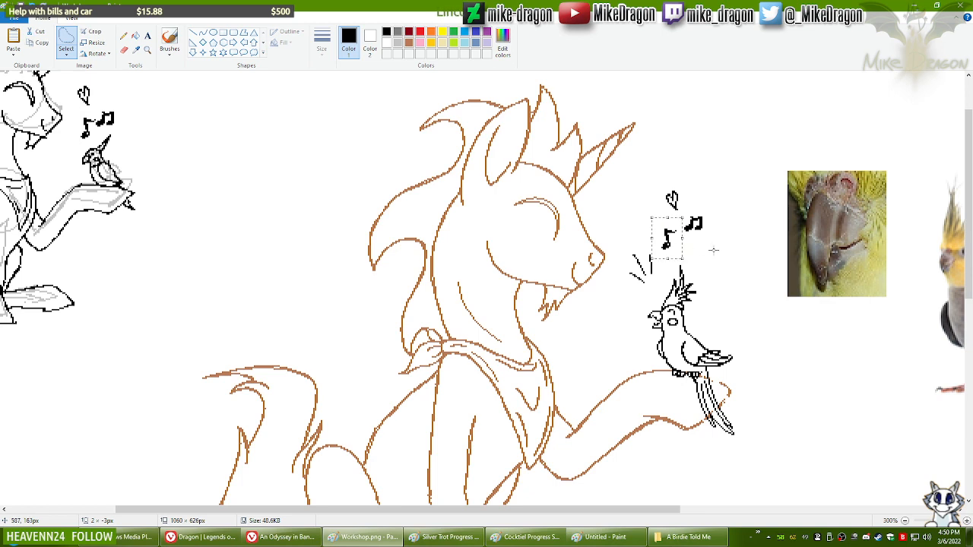
pyautogui.click(723, 252)
# Step: Copy the cockatiel with its notes and raised arm into the Cocktiel Progress image as a fifth stage beside the fourth, and save it
pyautogui.scroll(-1, 285, 161)
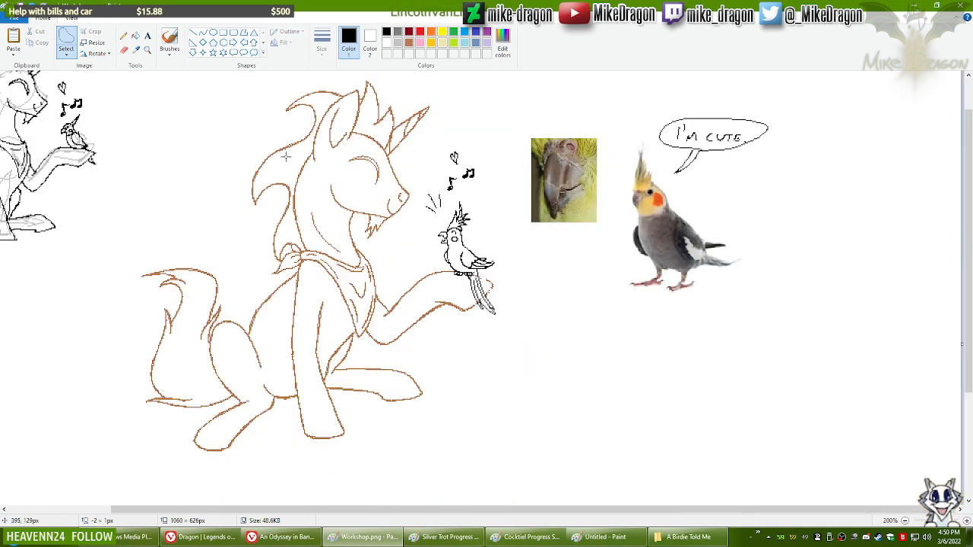
pyautogui.click(66, 54)
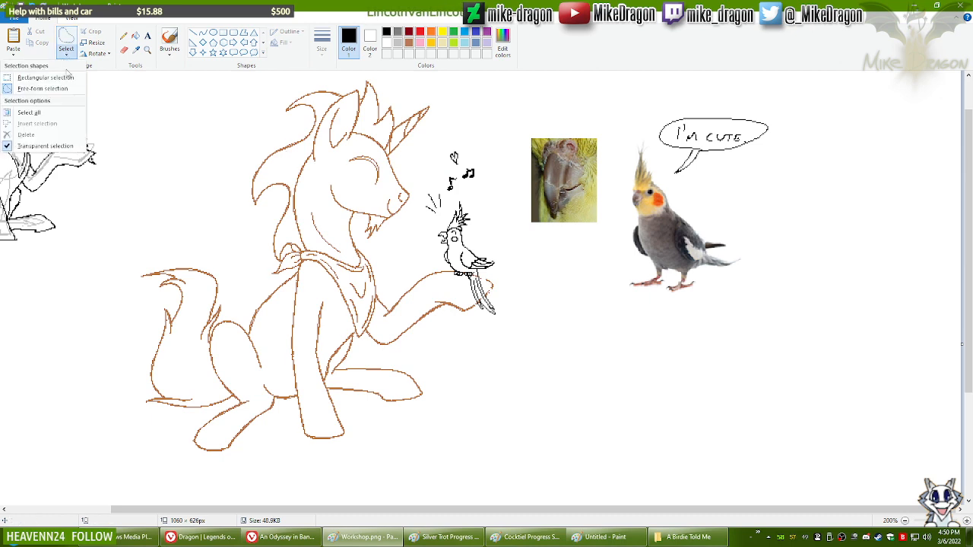
pyautogui.click(42, 88)
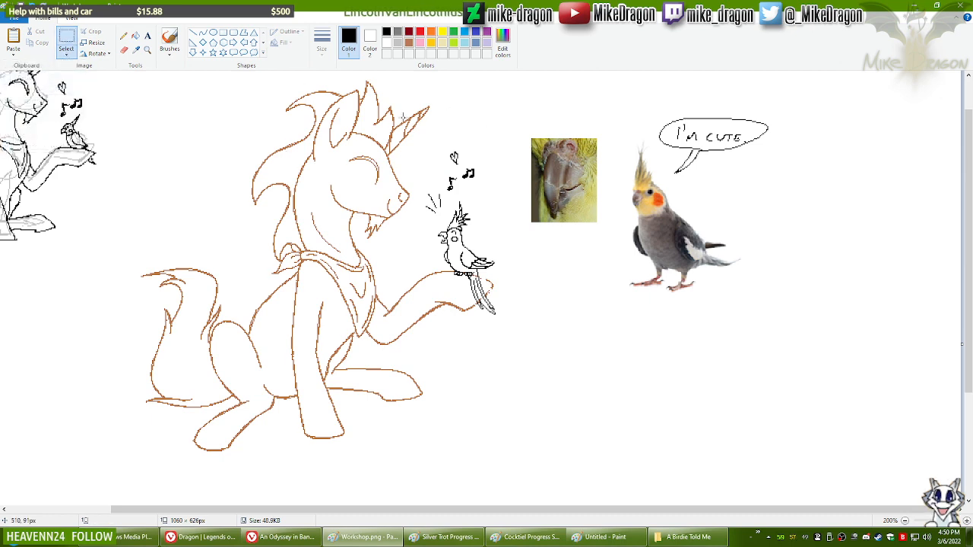
pyautogui.moveTo(401, 115)
pyautogui.mouseDown()
pyautogui.moveTo(518, 320)
pyautogui.moveTo(513, 370)
pyautogui.moveTo(515, 335)
pyautogui.mouseUp()
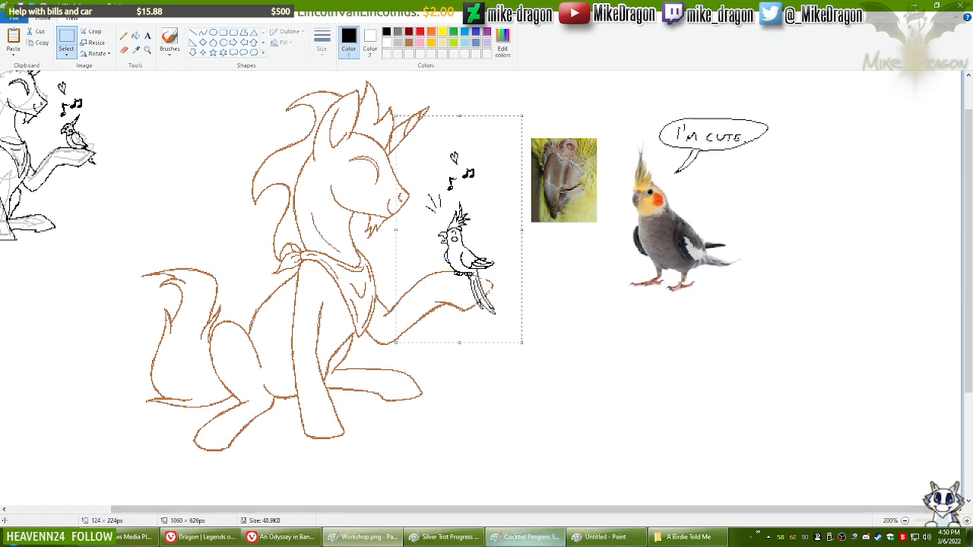
pyautogui.click(532, 537)
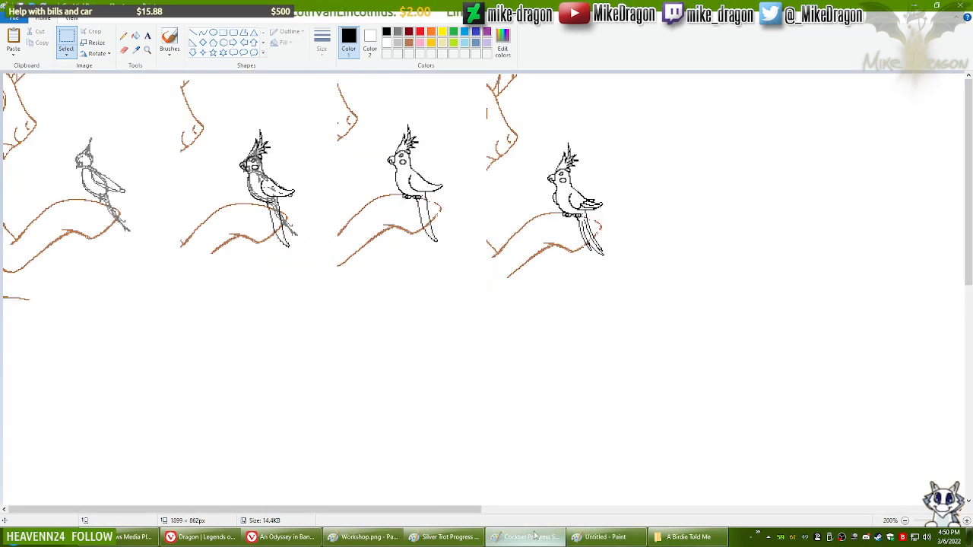
pyautogui.hotkey('ctrl', 'v')
pyautogui.moveTo(53, 192); pyautogui.dragTo(682, 188)
pyautogui.click(414, 352)
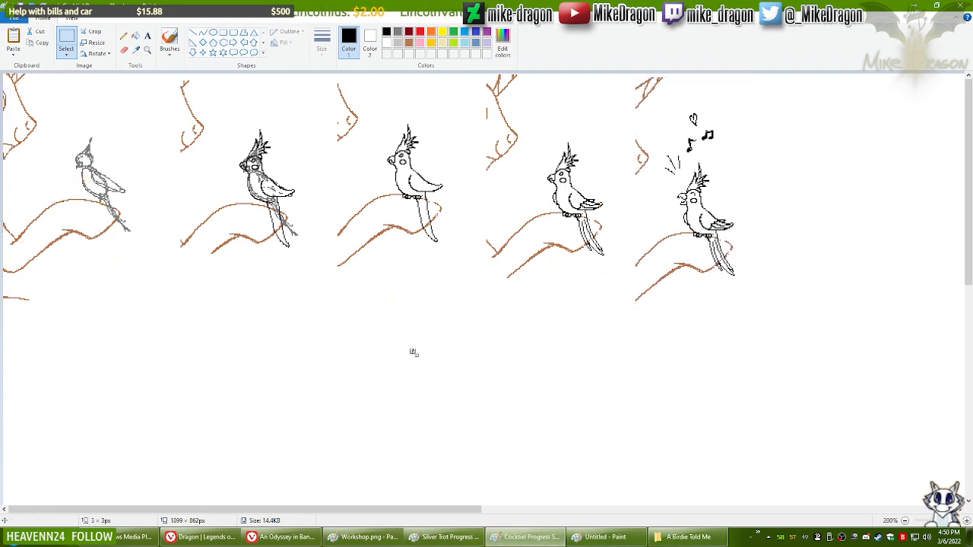
pyautogui.hotkey('ctrl', 's')
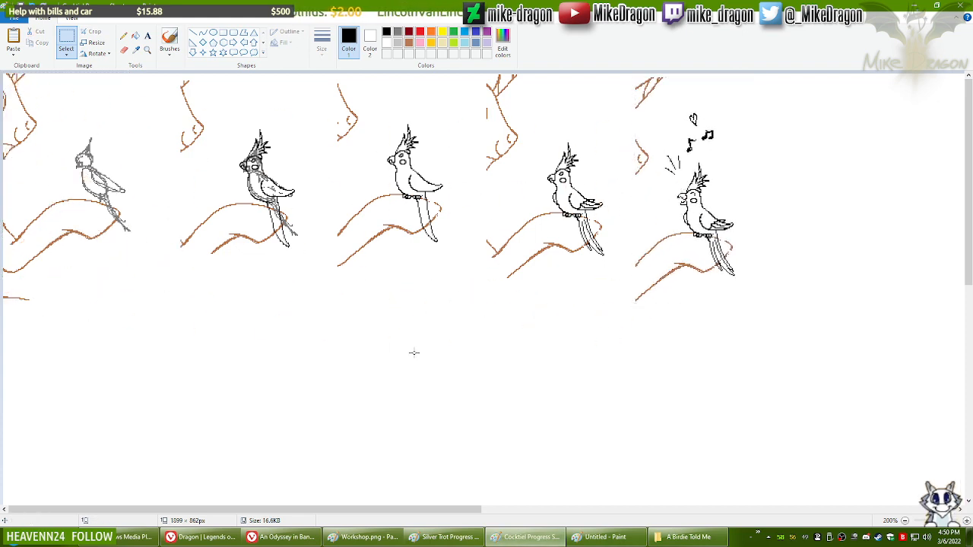
# Step: In Workshop.png, recolour the black cockatiel, heart and notes to dark red with a greatly enlarged Eraser, and restore Color 2 to white
pyautogui.click(384, 539)
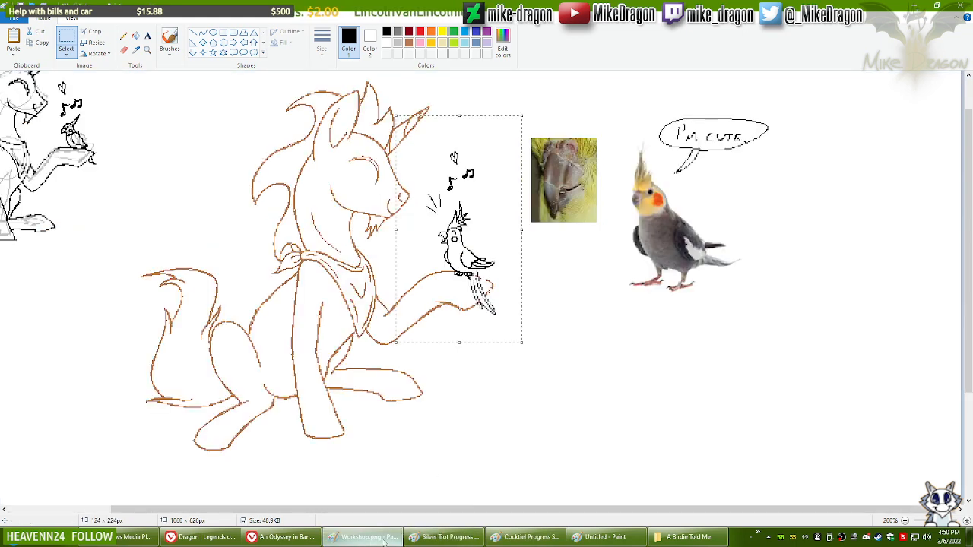
pyautogui.click(124, 49)
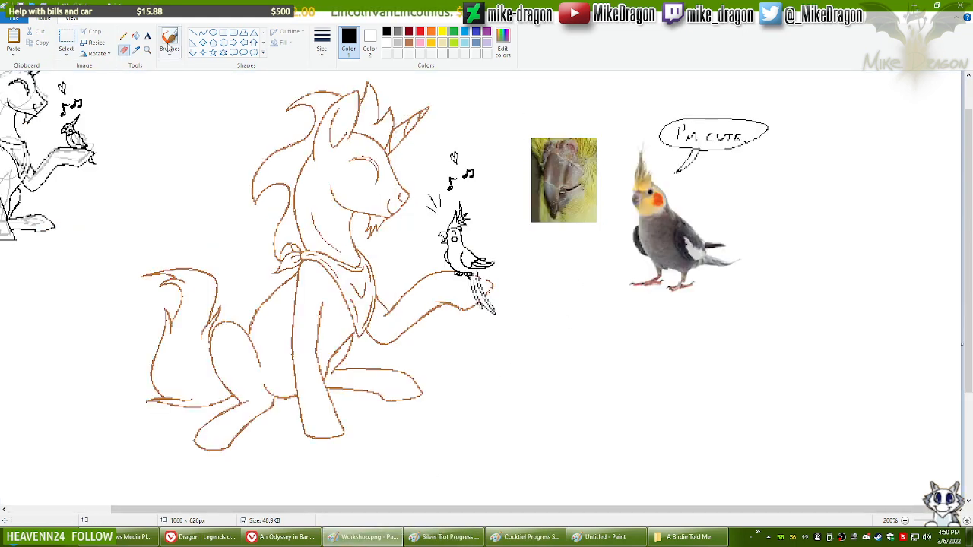
pyautogui.click(370, 42)
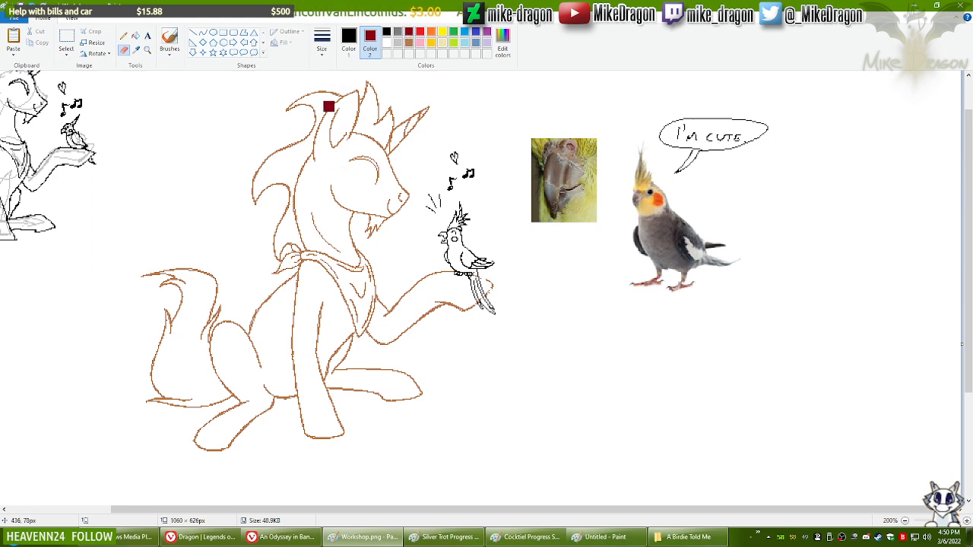
pyautogui.hotkey('ctrl', '+')
pyautogui.hotkey('ctrl', '+')
pyautogui.hotkey('ctrl', '+')
pyautogui.hotkey('ctrl', '+')
pyautogui.hotkey('ctrl', '+')
pyautogui.hotkey('ctrl', '+')
pyautogui.hotkey('ctrl', '+')
pyautogui.hotkey('ctrl', '+')
pyautogui.hotkey('ctrl', '+')
pyautogui.hotkey('ctrl', '+')
pyautogui.hotkey('ctrl', '+')
pyautogui.hotkey('ctrl', '+')
pyautogui.hotkey('ctrl', '+')
pyautogui.hotkey('ctrl', '+')
pyautogui.hotkey('ctrl', '+')
pyautogui.hotkey('ctrl', '+')
pyautogui.hotkey('ctrl', '+')
pyautogui.hotkey('ctrl', '+')
pyautogui.hotkey('ctrl', '+')
pyautogui.hotkey('ctrl', '+')
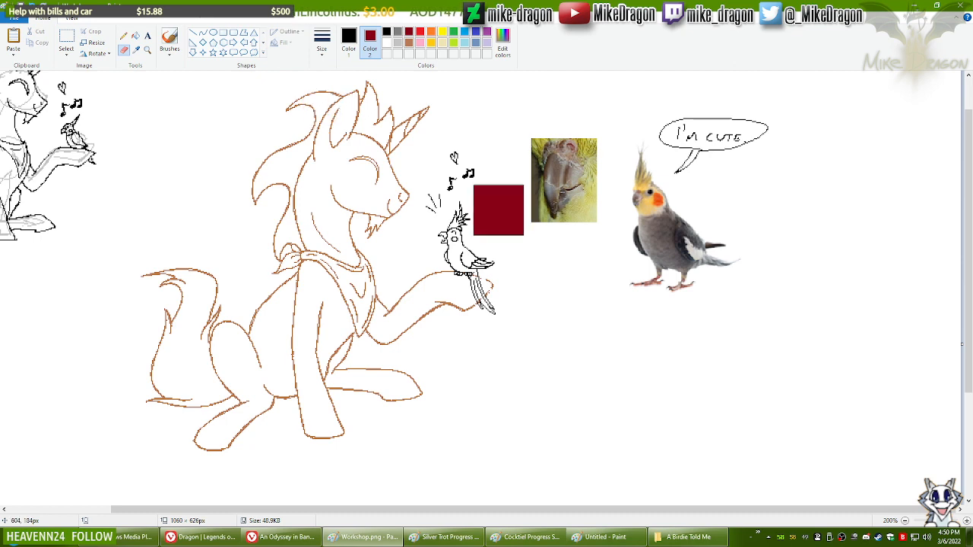
pyautogui.moveTo(499, 210)
pyautogui.mouseDown()
pyautogui.moveTo(465, 152)
pyautogui.moveTo(446, 258)
pyautogui.moveTo(435, 229)
pyautogui.moveTo(467, 220)
pyautogui.moveTo(489, 245)
pyautogui.moveTo(473, 255)
pyautogui.moveTo(443, 225)
pyautogui.moveTo(473, 205)
pyautogui.mouseUp()
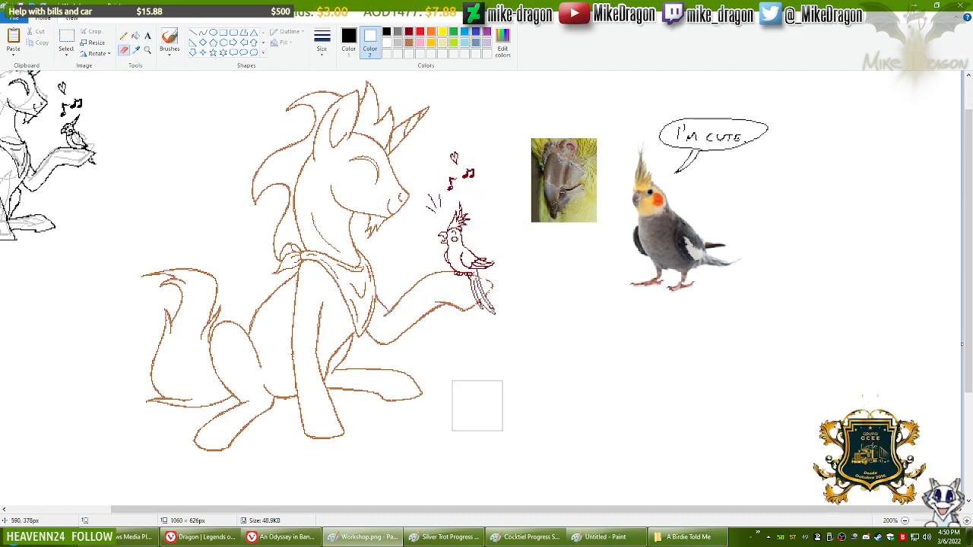
# Step: Copy the last black character outline from the Silver Trot Progress image and align it over the orange outline in Workshop.png
pyautogui.click(449, 537)
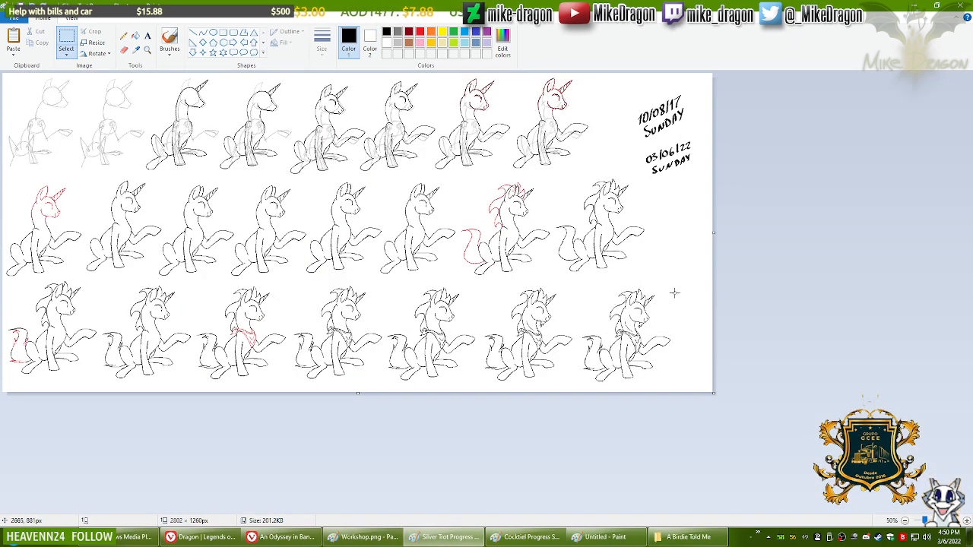
pyautogui.moveTo(679, 284); pyautogui.dragTo(576, 394)
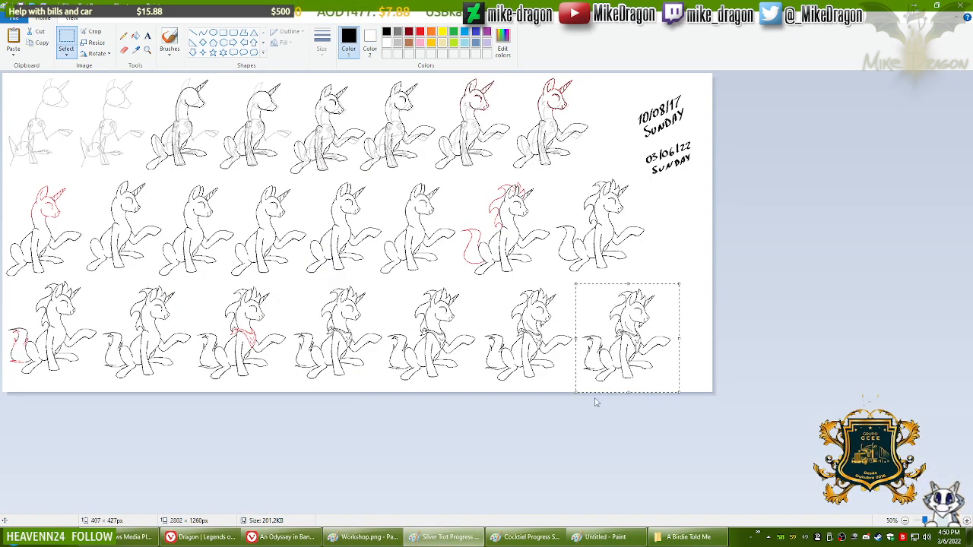
pyautogui.hotkey('alt', 'Tab')
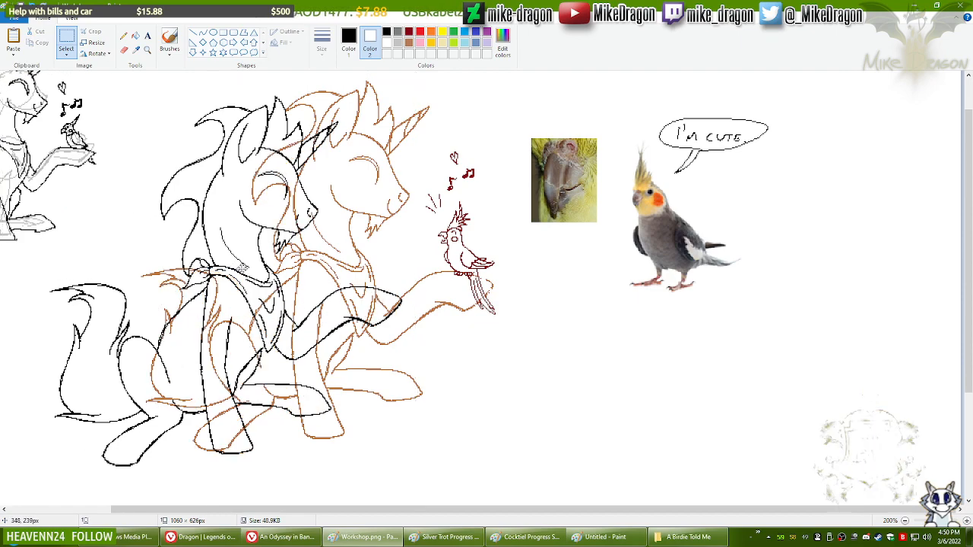
pyautogui.hotkey('ctrl', 'z')
pyautogui.hotkey('ctrl', 'z')
pyautogui.hotkey('ctrl', 'z')
pyautogui.hotkey('ctrl', 'z')
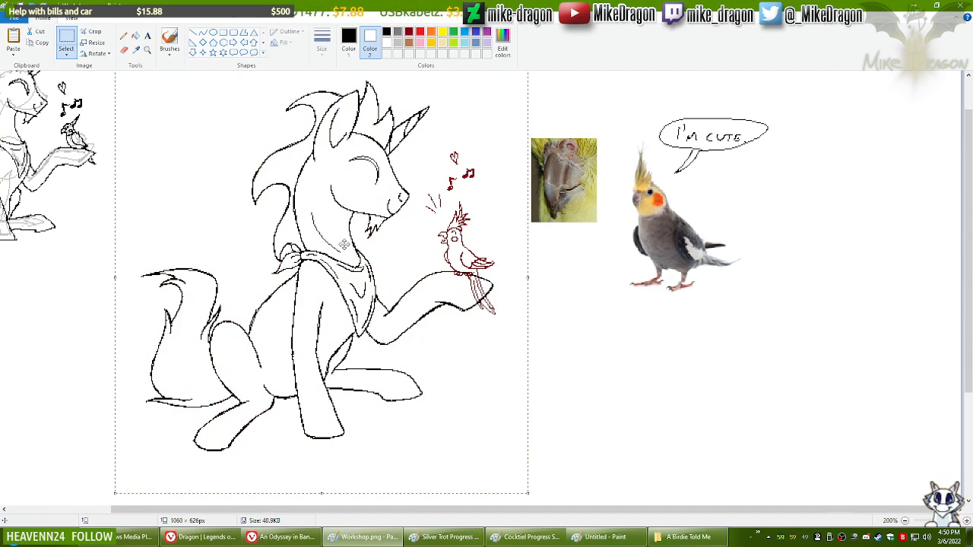
# Step: Erase the cockatiel's dark red tail lines where they cross the raised arm, using a small Eraser restricted to dark red so the black arm outline is kept
pyautogui.click(148, 50)
pyautogui.click(415, 225)
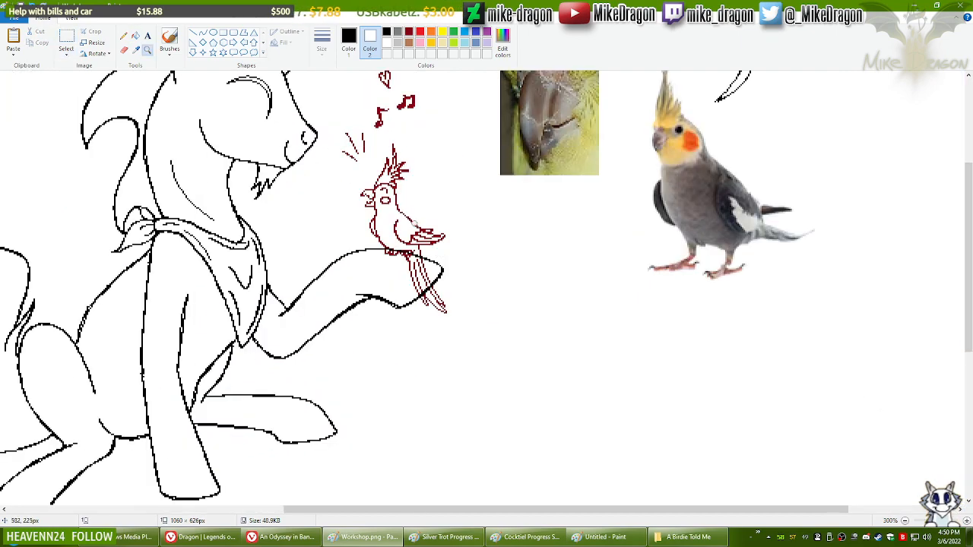
pyautogui.click(328, 190)
pyautogui.click(289, 222)
pyautogui.click(373, 295)
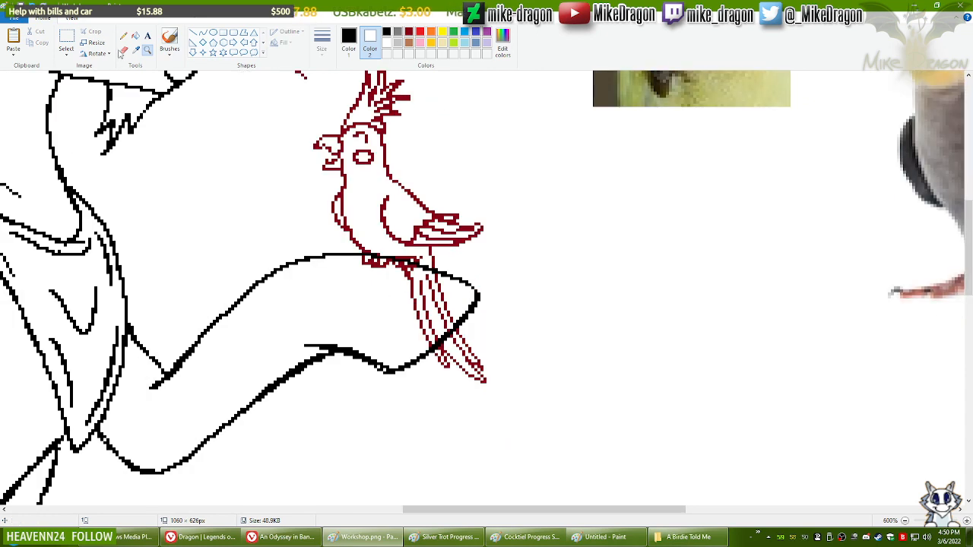
pyautogui.click(123, 51)
pyautogui.click(409, 31)
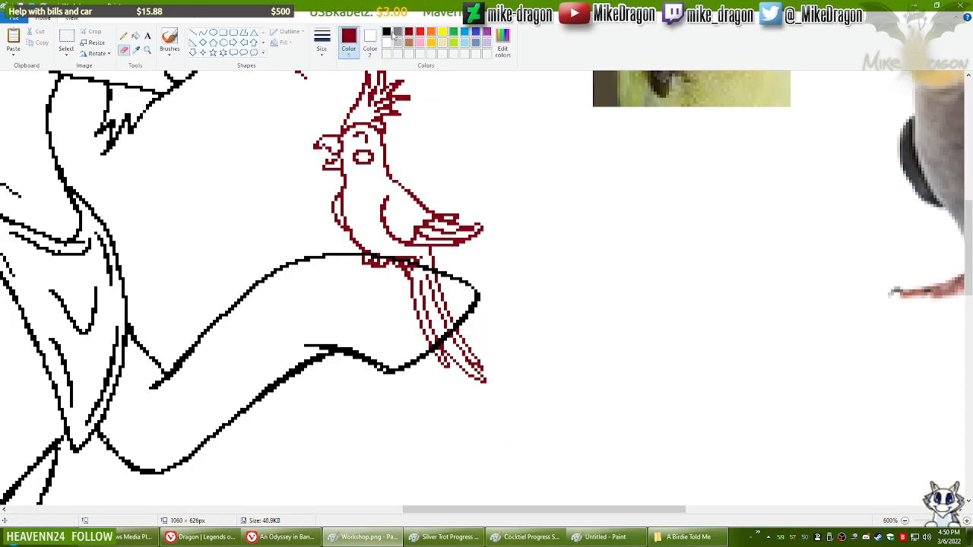
pyautogui.click(321, 42)
pyautogui.click(301, 97)
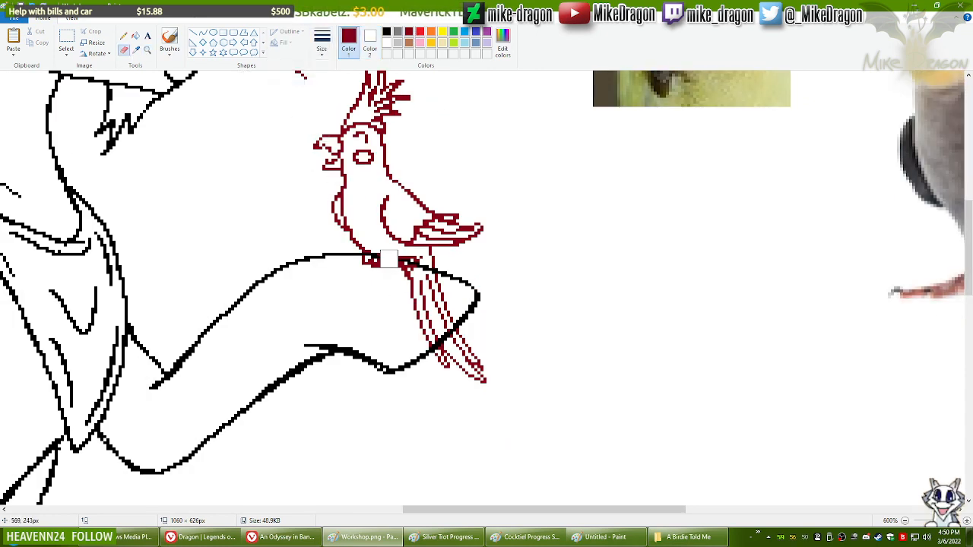
pyautogui.moveTo(404, 294)
pyautogui.mouseDown()
pyautogui.moveTo(407, 279)
pyautogui.moveTo(430, 286)
pyautogui.moveTo(443, 305)
pyautogui.moveTo(437, 325)
pyautogui.moveTo(403, 306)
pyautogui.moveTo(426, 329)
pyautogui.mouseUp()
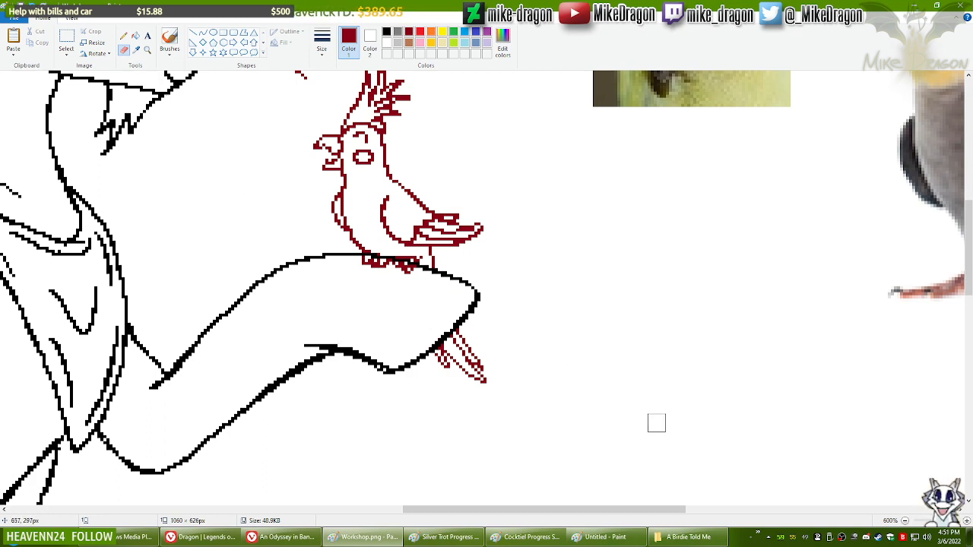
# Step: Replace the Untitled image's contents with the fifth-stage cockatiel's lower body, tail and hoof copied from the Cocktiel Progress image
pyautogui.click(557, 537)
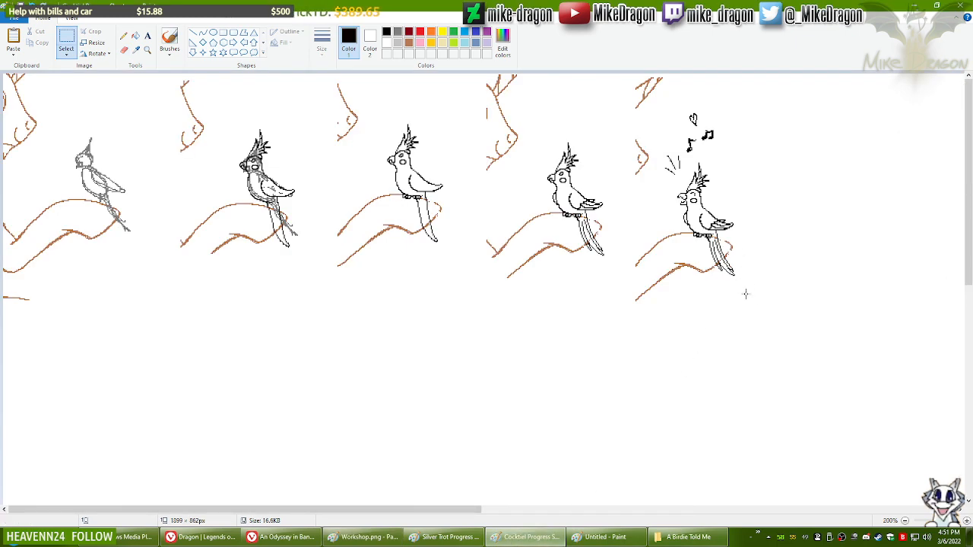
pyautogui.moveTo(760, 310); pyautogui.dragTo(682, 207)
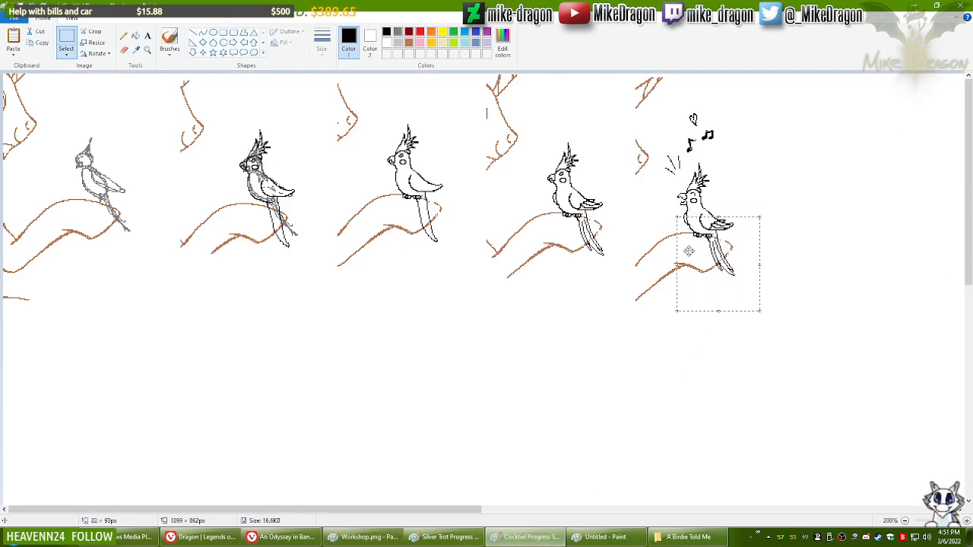
pyautogui.hotkey('alt', 'Tab')
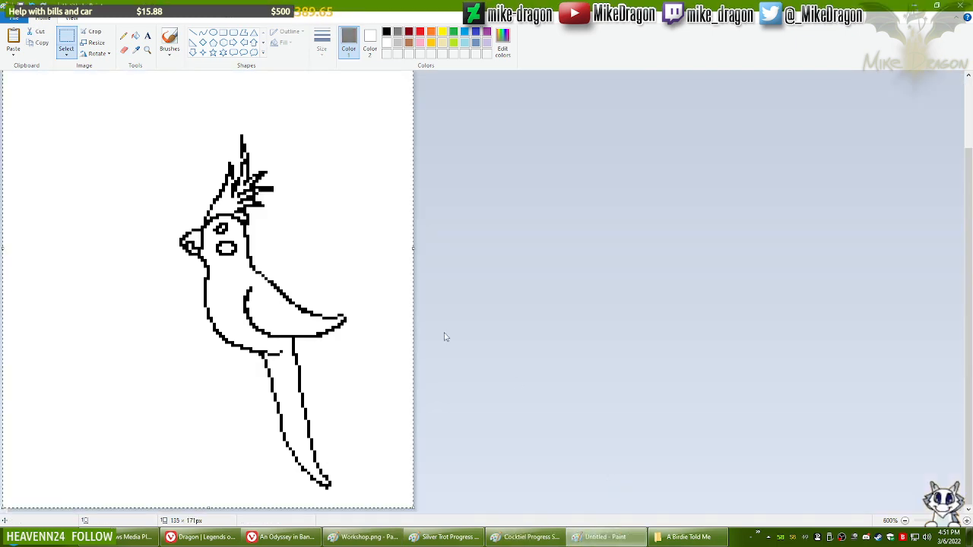
pyautogui.hotkey('ctrl', 'a')
pyautogui.press('Delete')
pyautogui.hotkey('ctrl', 'v')
pyautogui.moveTo(95, 171); pyautogui.dragTo(210, 273)
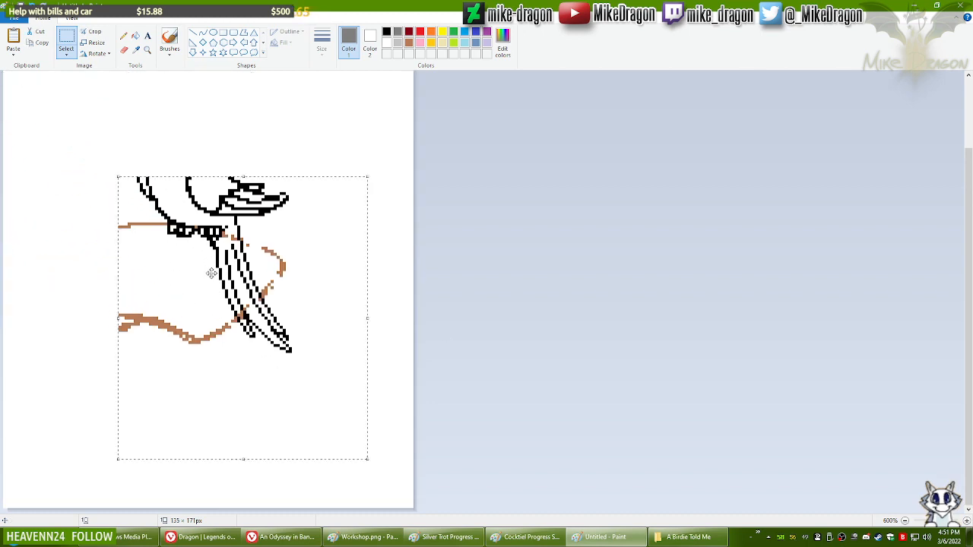
# Step: In the Untitled image, erase only the black tail lines over the brown arm, using a smaller Eraser with Color 1 set to black
pyautogui.click(124, 51)
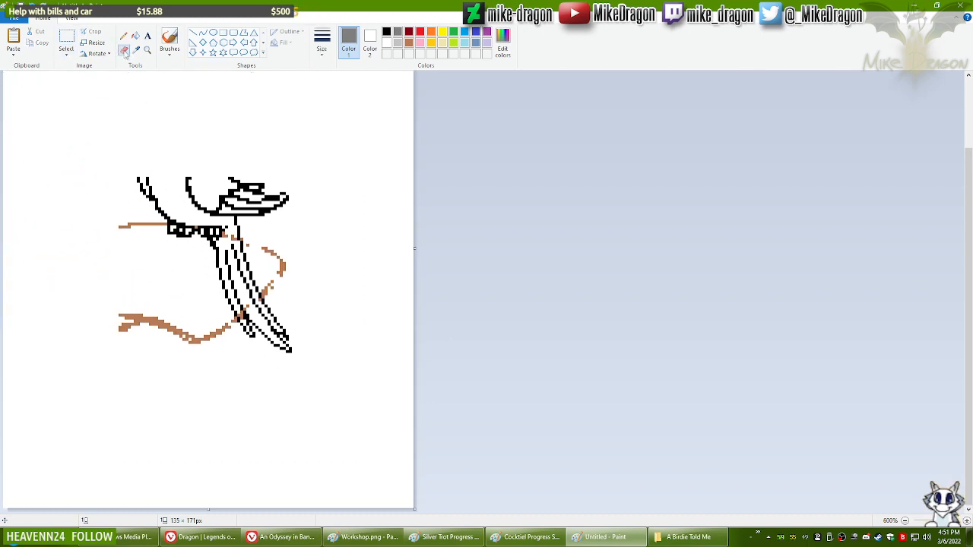
pyautogui.click(387, 32)
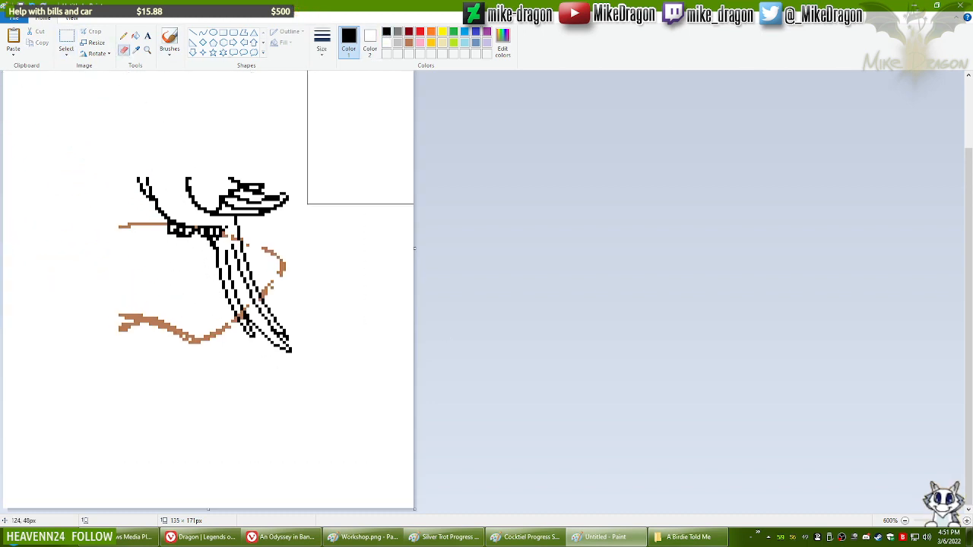
pyautogui.click(322, 42)
pyautogui.click(299, 75)
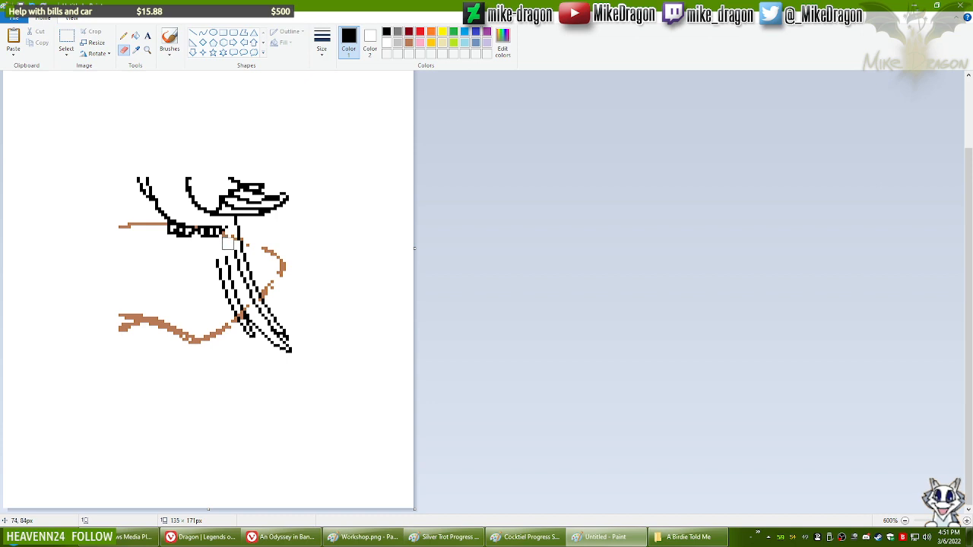
pyautogui.moveTo(227, 242)
pyautogui.mouseDown()
pyautogui.moveTo(240, 248)
pyautogui.moveTo(236, 262)
pyautogui.moveTo(254, 258)
pyautogui.moveTo(224, 296)
pyautogui.moveTo(251, 323)
pyautogui.moveTo(295, 327)
pyautogui.moveTo(304, 351)
pyautogui.mouseUp()
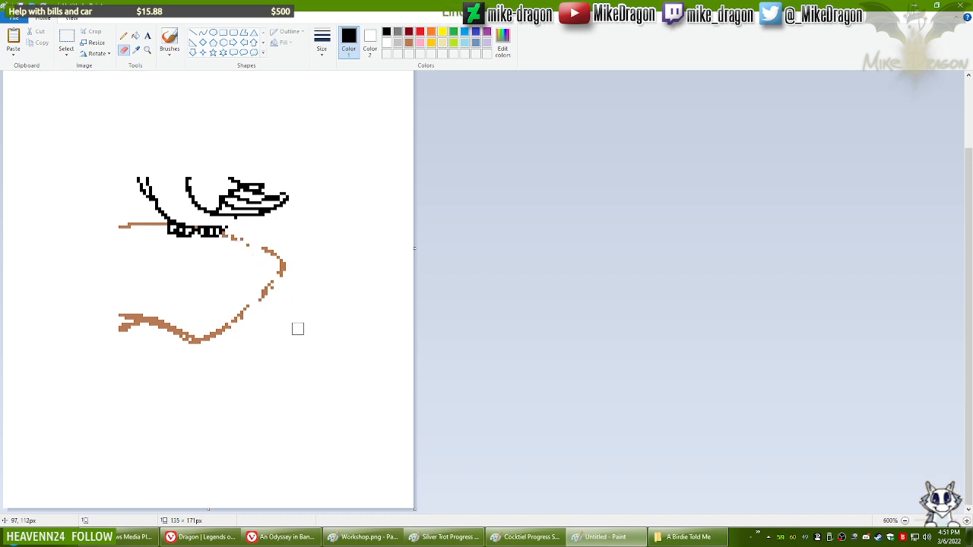
# Step: Erase the brown arm lines with a greatly enlarged Eraser and Color 1 set to brown, and select the remaining black wing and feet lines
pyautogui.click(409, 42)
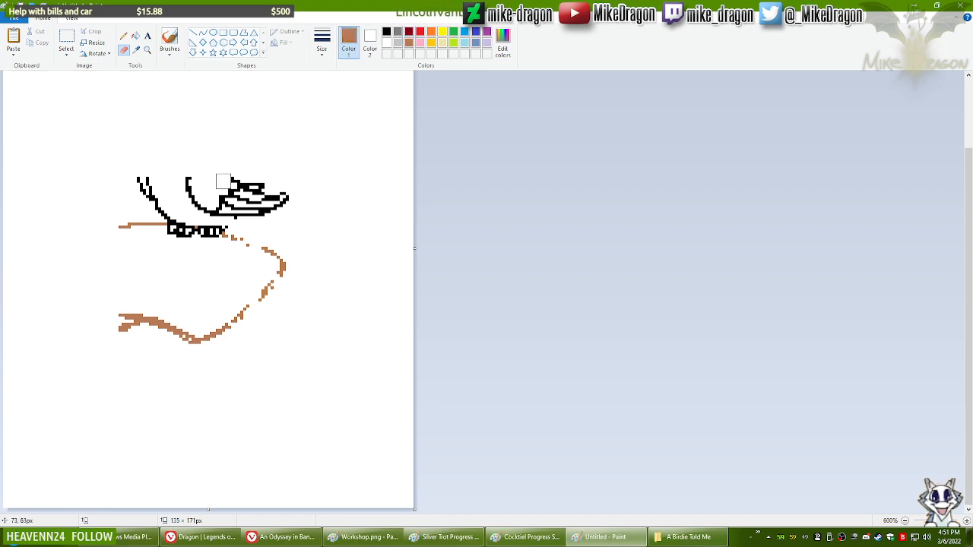
pyautogui.hotkey('ctrl', '+')
pyautogui.hotkey('ctrl', '+')
pyautogui.hotkey('ctrl', '+')
pyautogui.hotkey('ctrl', '+')
pyautogui.hotkey('ctrl', '+')
pyautogui.hotkey('ctrl', '+')
pyautogui.hotkey('ctrl', '+')
pyautogui.hotkey('ctrl', '+')
pyautogui.hotkey('ctrl', '+')
pyautogui.hotkey('ctrl', '+')
pyautogui.hotkey('ctrl', '+')
pyautogui.hotkey('ctrl', '+')
pyautogui.hotkey('ctrl', '+')
pyautogui.hotkey('ctrl', '+')
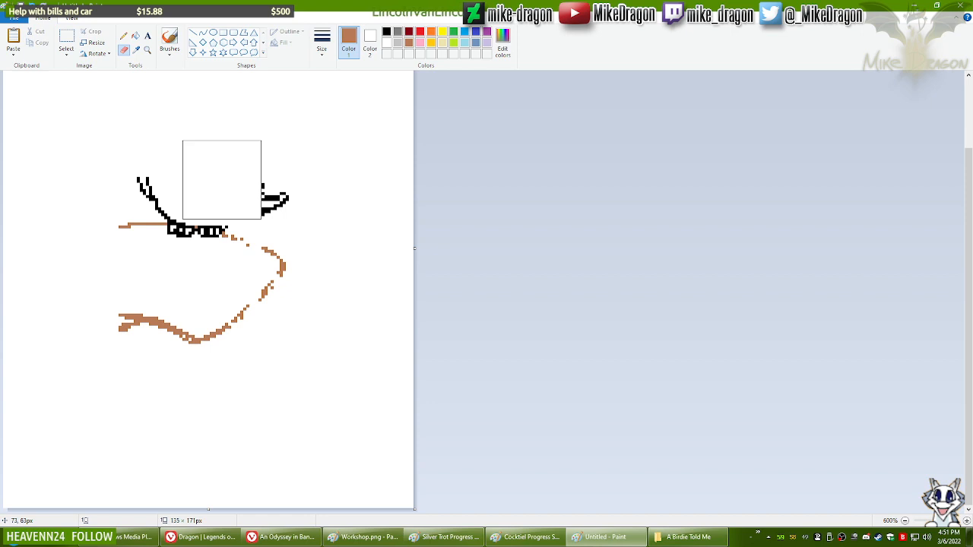
pyautogui.moveTo(222, 180)
pyautogui.mouseDown()
pyautogui.moveTo(179, 317)
pyautogui.moveTo(190, 235)
pyautogui.moveTo(170, 234)
pyautogui.moveTo(306, 292)
pyautogui.moveTo(263, 249)
pyautogui.moveTo(312, 253)
pyautogui.moveTo(328, 284)
pyautogui.mouseUp()
pyautogui.click(68, 38)
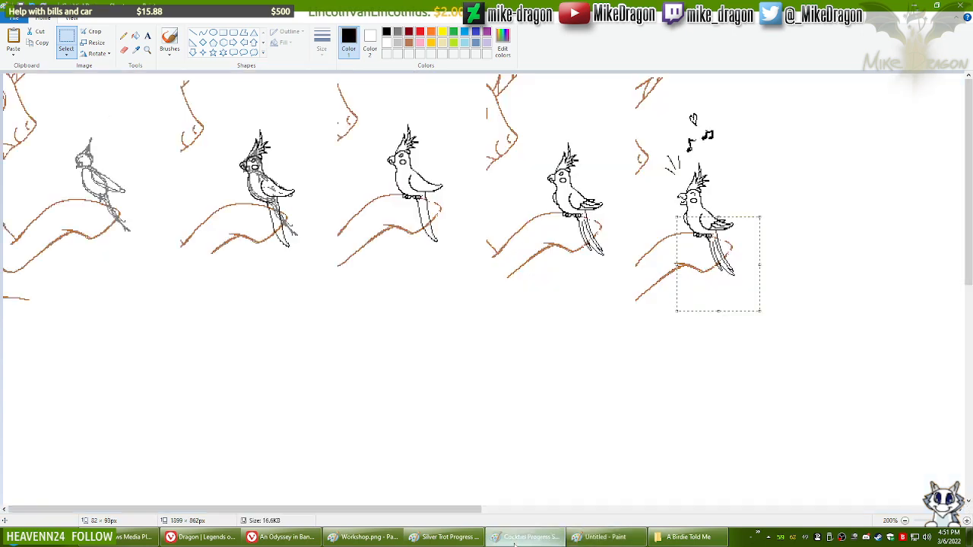
# Step: Copy the fifth-stage cockatiel with its raised arm from the Cocktiel Progress image and return to Workshop.png
pyautogui.click(532, 537)
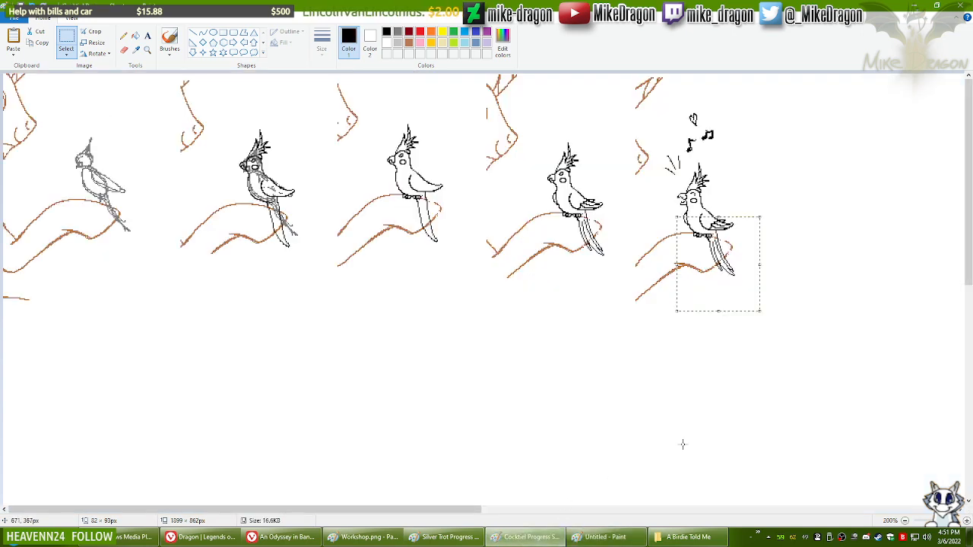
pyautogui.moveTo(813, 385); pyautogui.dragTo(818, 382)
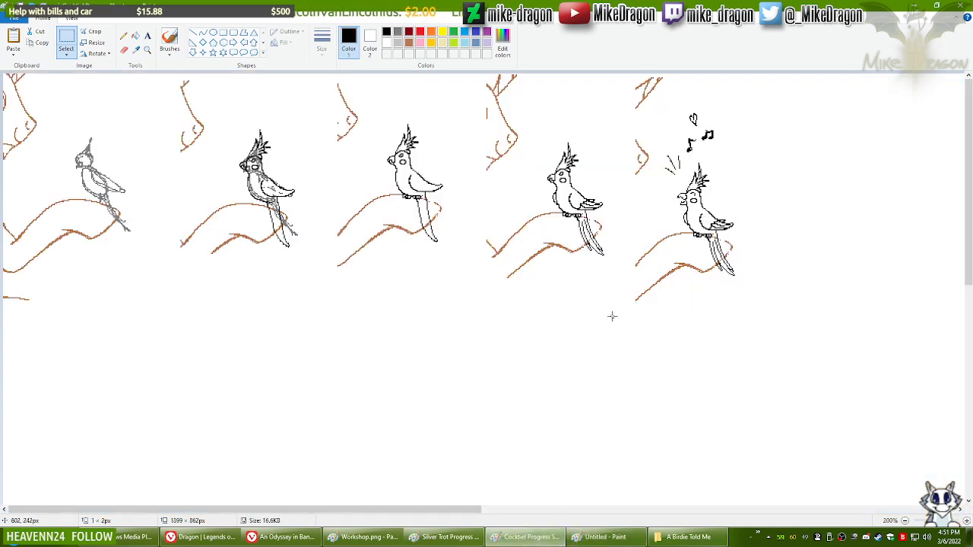
pyautogui.moveTo(612, 318)
pyautogui.mouseDown()
pyautogui.moveTo(735, 221)
pyautogui.moveTo(759, 186)
pyautogui.mouseUp()
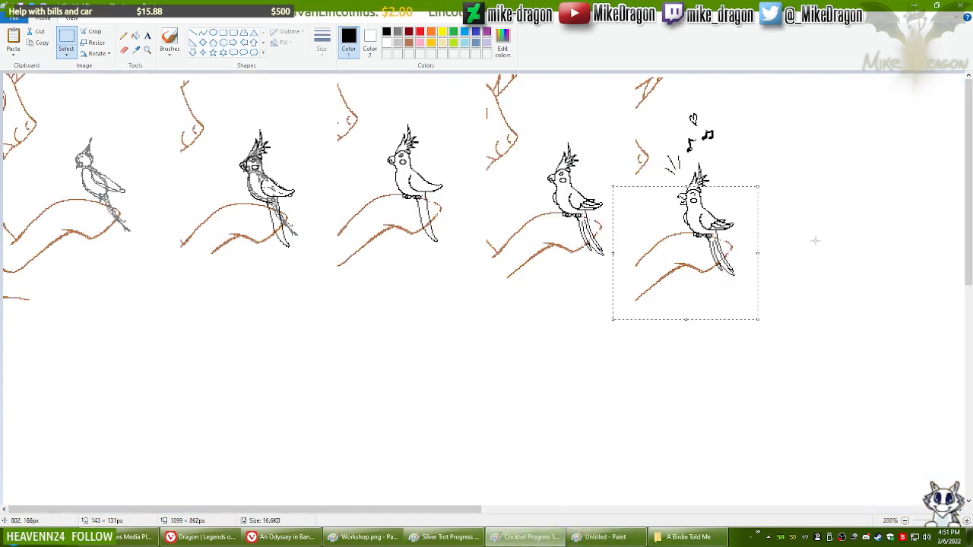
pyautogui.click(369, 537)
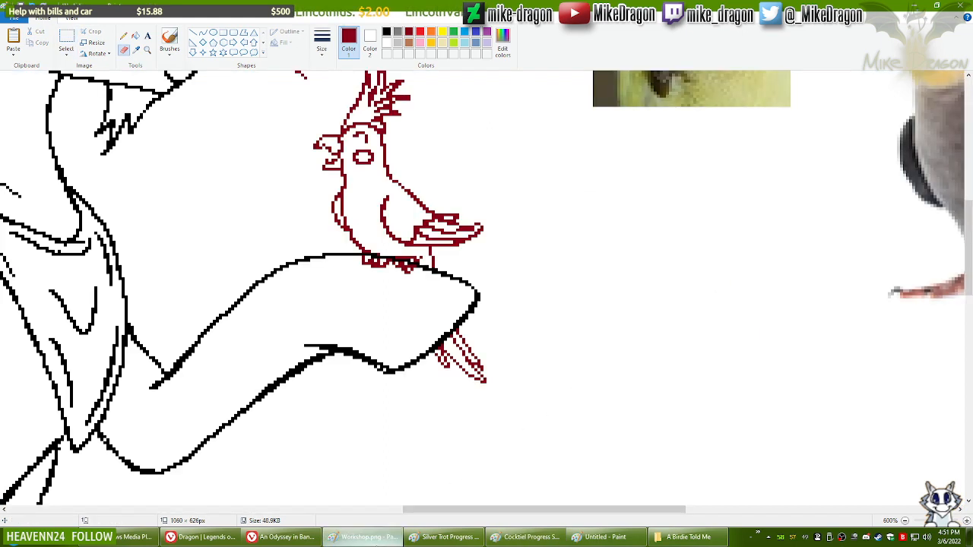
# Step: Recolour the black outline of the raised forearm and hoof to gray with a greatly enlarged Eraser, using black as Color 1 and gray as Color 2
pyautogui.click(386, 33)
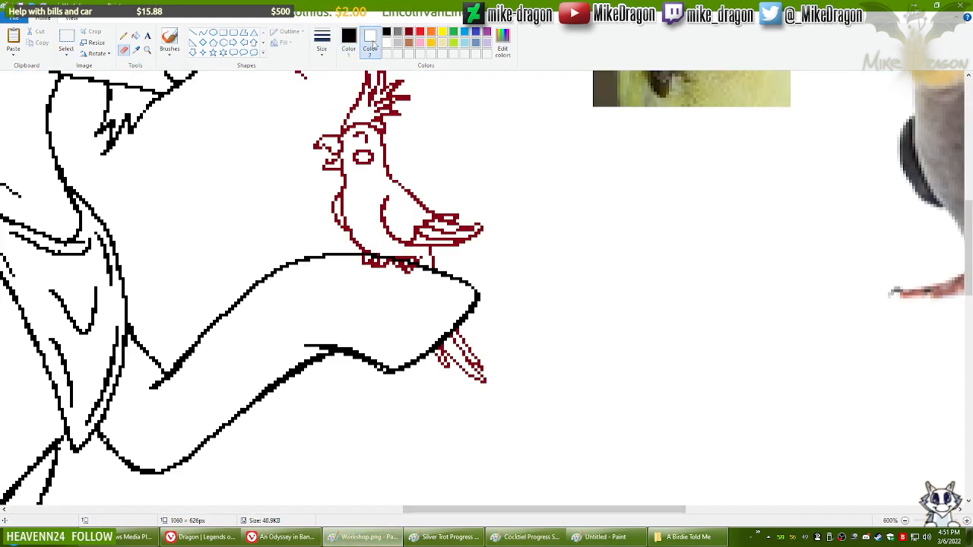
pyautogui.click(350, 38)
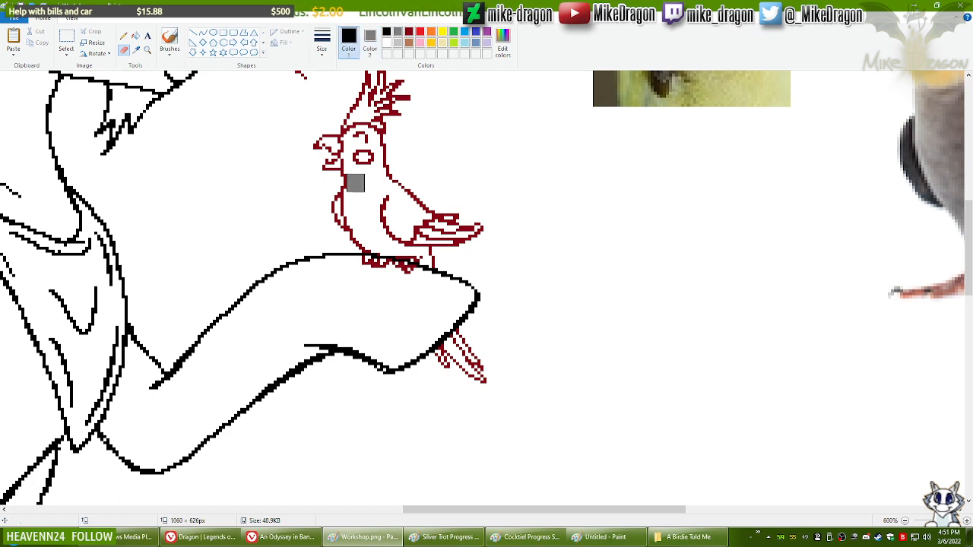
pyautogui.press('ctrl+KP_Add')
pyautogui.press('ctrl+KP_Add')
pyautogui.press('ctrl+KP_Add')
pyautogui.press('ctrl+KP_Add')
pyautogui.press('ctrl+KP_Add')
pyautogui.press('ctrl+KP_Add')
pyautogui.press('ctrl+KP_Add')
pyautogui.press('ctrl+KP_Add')
pyautogui.press('ctrl+KP_Add')
pyautogui.press('ctrl+KP_Add')
pyautogui.press('ctrl+KP_Add')
pyautogui.press('ctrl+KP_Add')
pyautogui.press('ctrl+KP_Add')
pyautogui.press('ctrl+KP_Add')
pyautogui.press('ctrl+KP_Add')
pyautogui.press('ctrl+KP_Add')
pyautogui.press('ctrl+KP_Add')
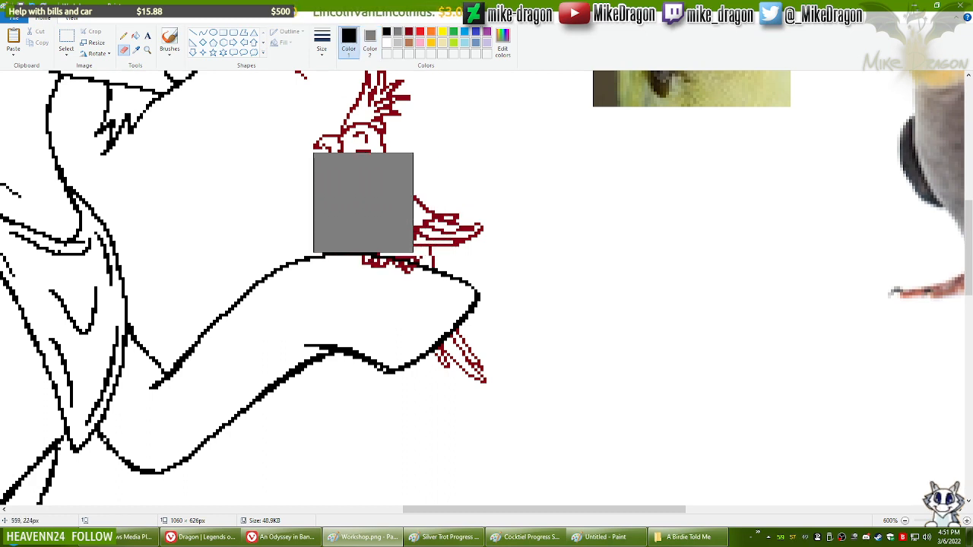
pyautogui.moveTo(364, 203)
pyautogui.mouseDown()
pyautogui.moveTo(368, 388)
pyautogui.moveTo(387, 251)
pyautogui.moveTo(488, 288)
pyautogui.moveTo(414, 360)
pyautogui.moveTo(454, 343)
pyautogui.mouseUp()
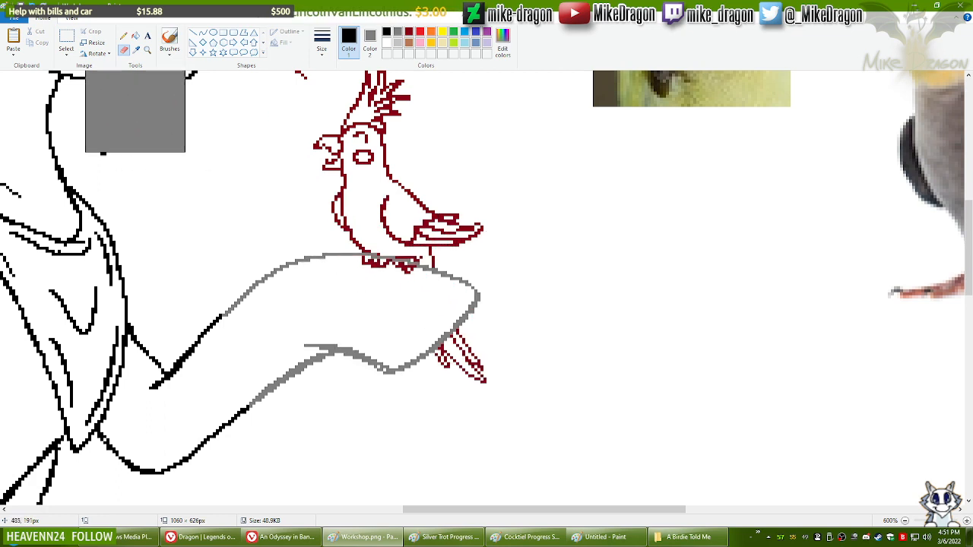
# Step: Restore Color 2 to white, paste the copied cockatiel and brown arm, and align them over the dark red cockatiel
pyautogui.click(137, 49)
pyautogui.rightClick(168, 151)
pyautogui.hotkey('ctrl', 'v')
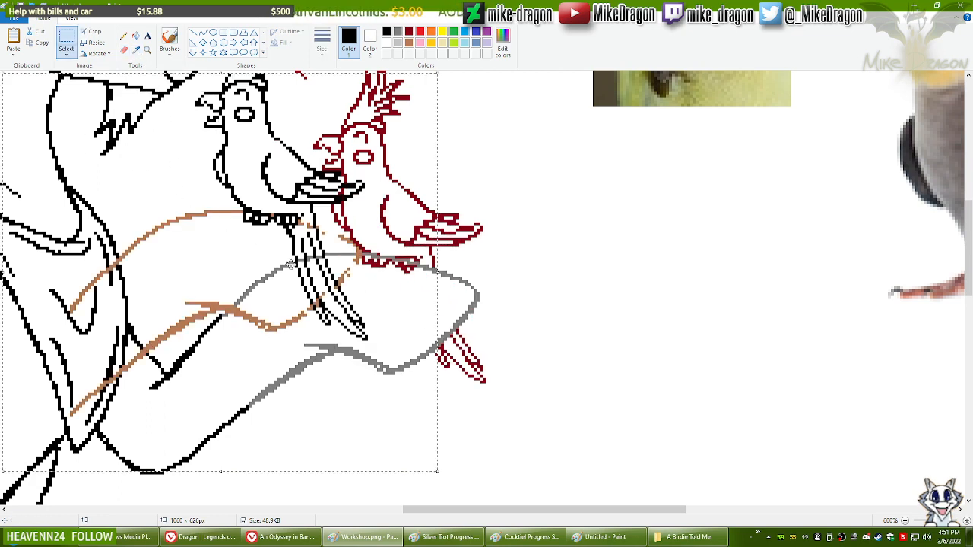
pyautogui.moveTo(291, 264); pyautogui.dragTo(410, 306)
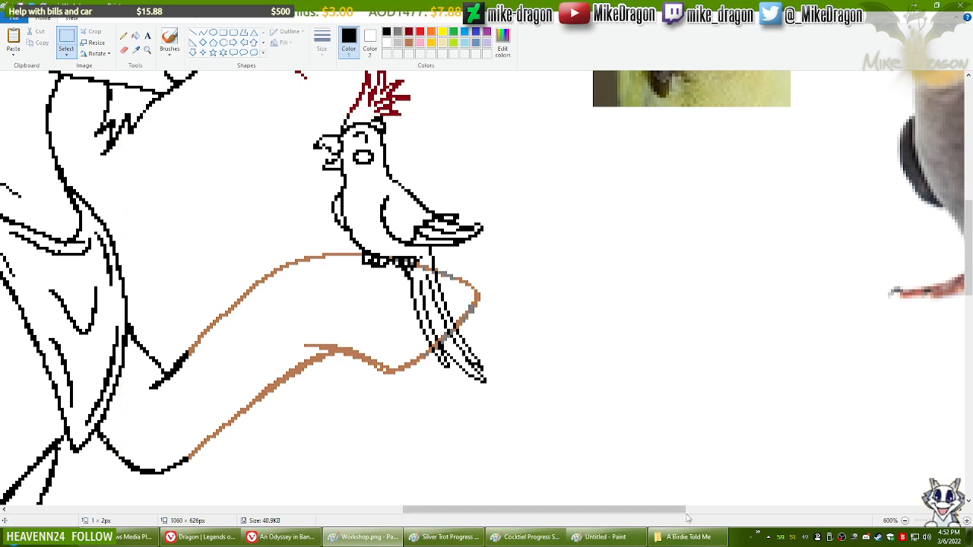
# Step: Recolour the black wing and feet lines in the Untitled image to orange with the Eraser, using black as Color 1 and orange as Color 2
pyautogui.click(601, 536)
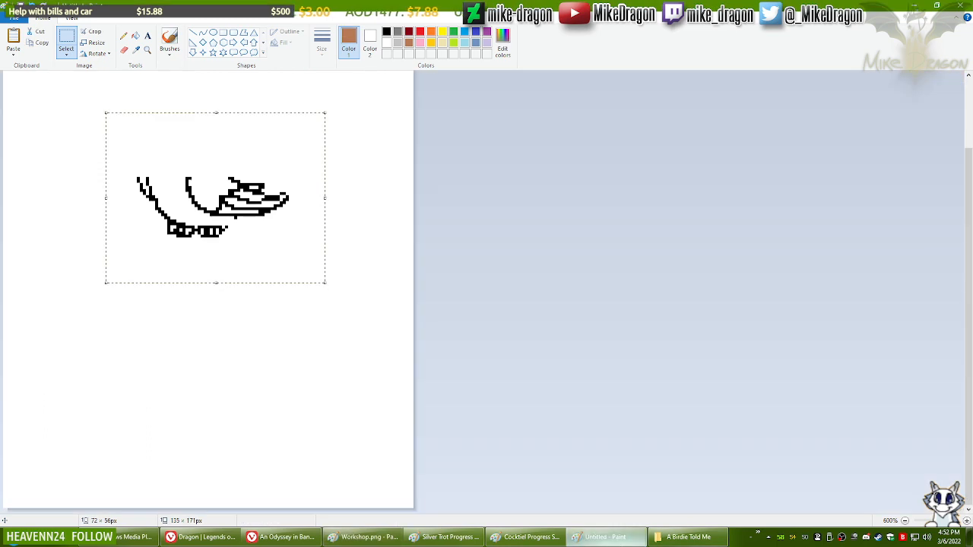
pyautogui.click(612, 529)
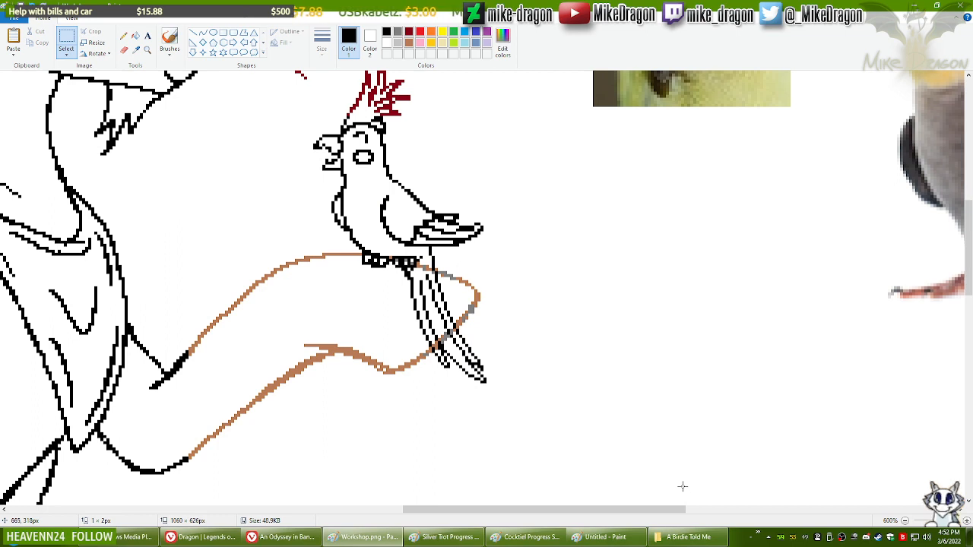
pyautogui.hotkey('alt', 'Tab')
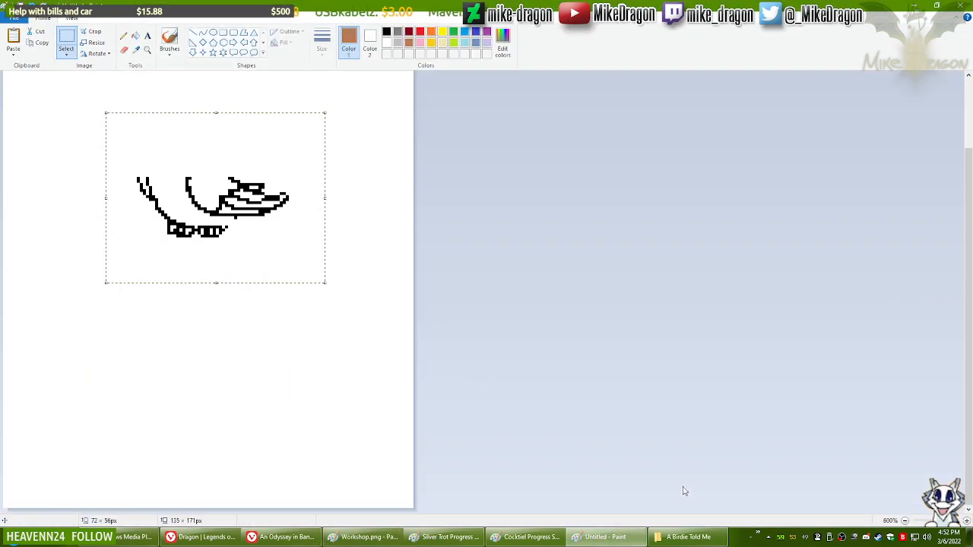
pyautogui.click(386, 33)
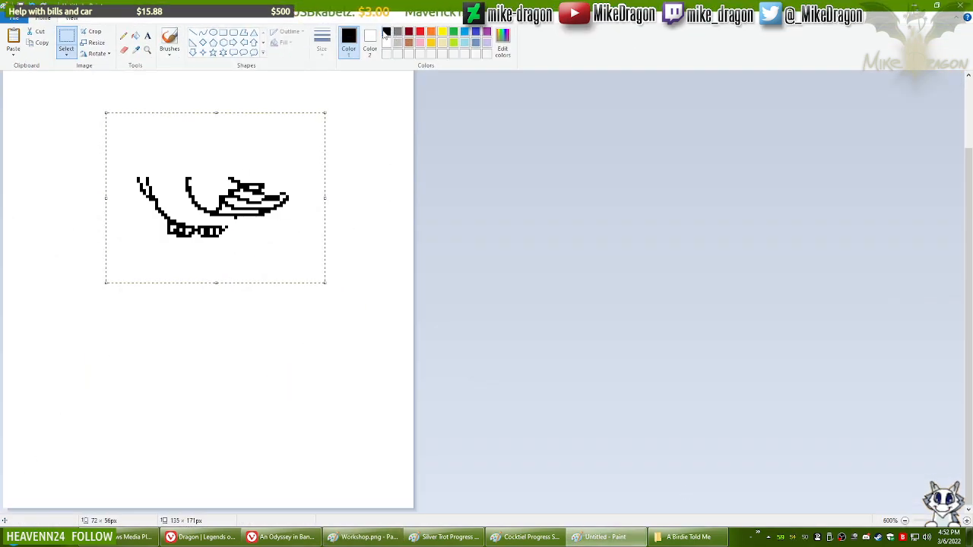
pyautogui.click(125, 51)
pyautogui.click(375, 43)
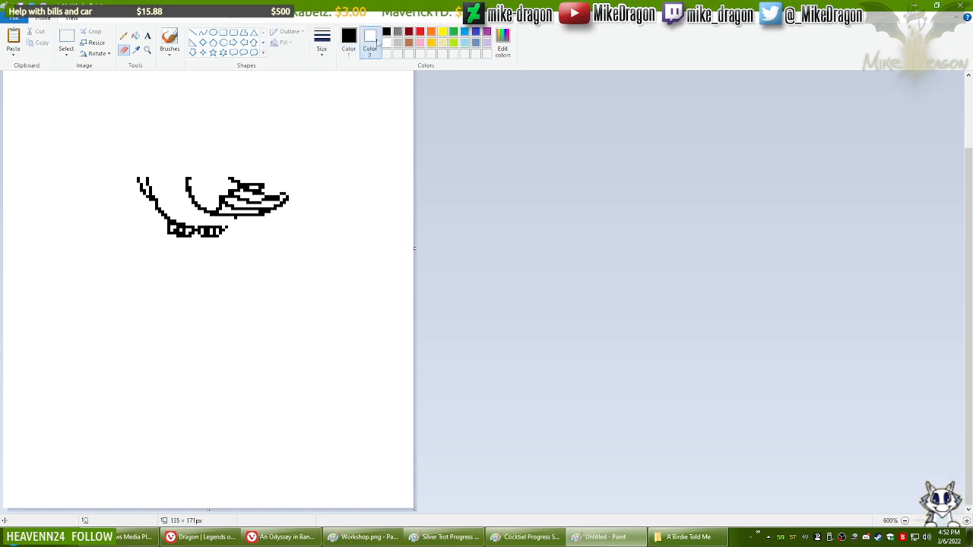
pyautogui.click(431, 34)
pyautogui.moveTo(292, 206)
pyautogui.mouseDown()
pyautogui.moveTo(188, 192)
pyautogui.moveTo(127, 225)
pyautogui.moveTo(304, 207)
pyautogui.moveTo(234, 144)
pyautogui.mouseUp()
# Step: Copy the orange wing and feet lines into Workshop.png and align them over the matching black cockatiel lines
pyautogui.click(67, 42)
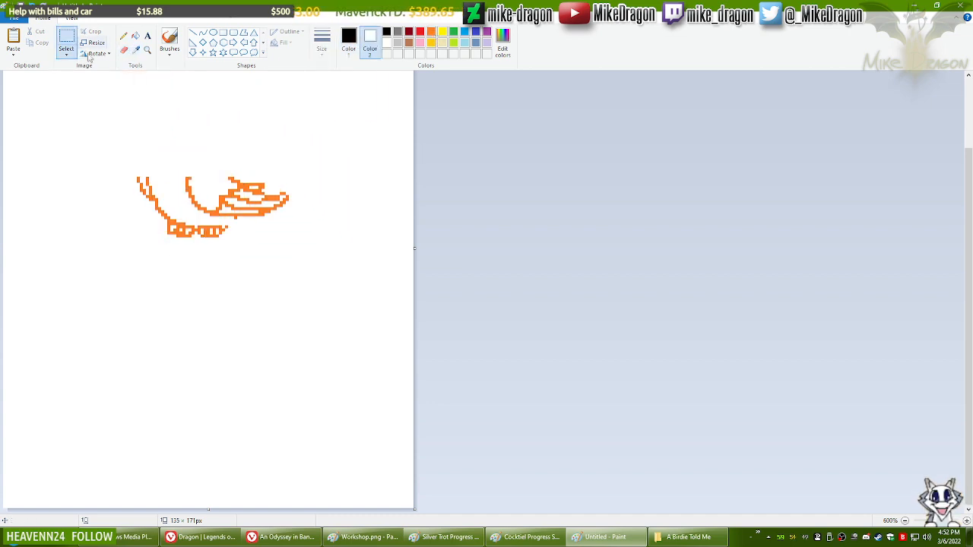
pyautogui.moveTo(107, 132)
pyautogui.mouseDown()
pyautogui.moveTo(259, 219)
pyautogui.moveTo(337, 293)
pyautogui.mouseUp()
pyautogui.hotkey('ctrl', 'c')
pyautogui.hotkey('alt', 'Tab')
pyautogui.hotkey('ctrl', 'v')
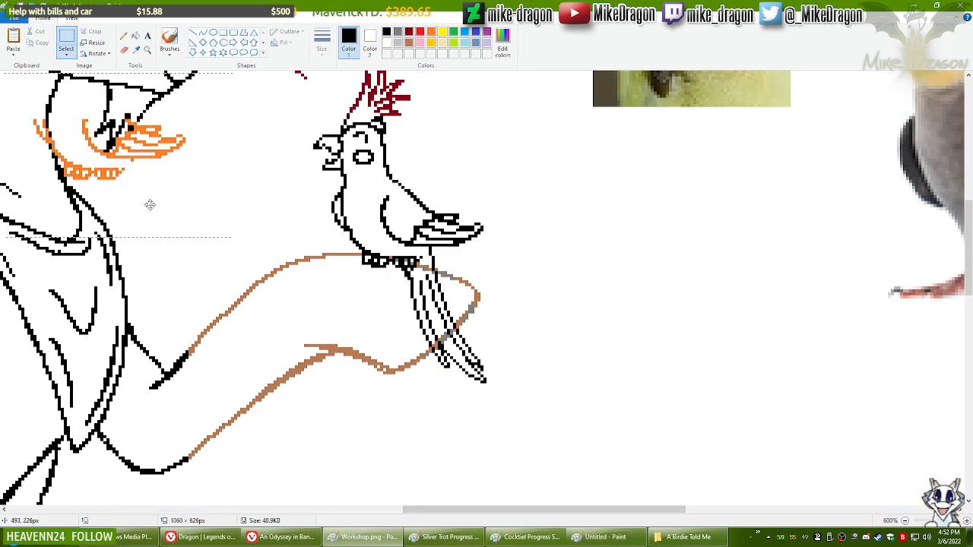
pyautogui.moveTo(155, 149)
pyautogui.mouseDown()
pyautogui.moveTo(188, 175)
pyautogui.moveTo(448, 248)
pyautogui.mouseUp()
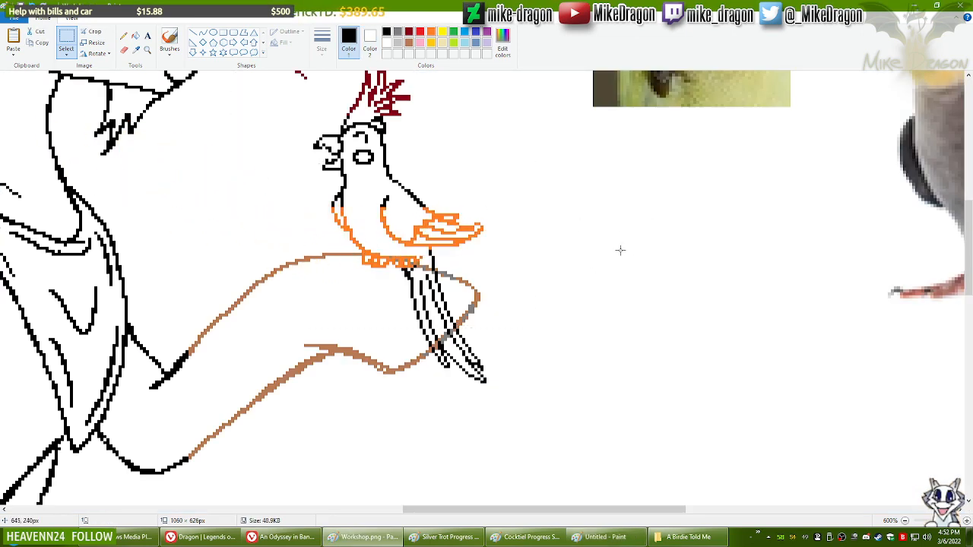
pyautogui.click(631, 249)
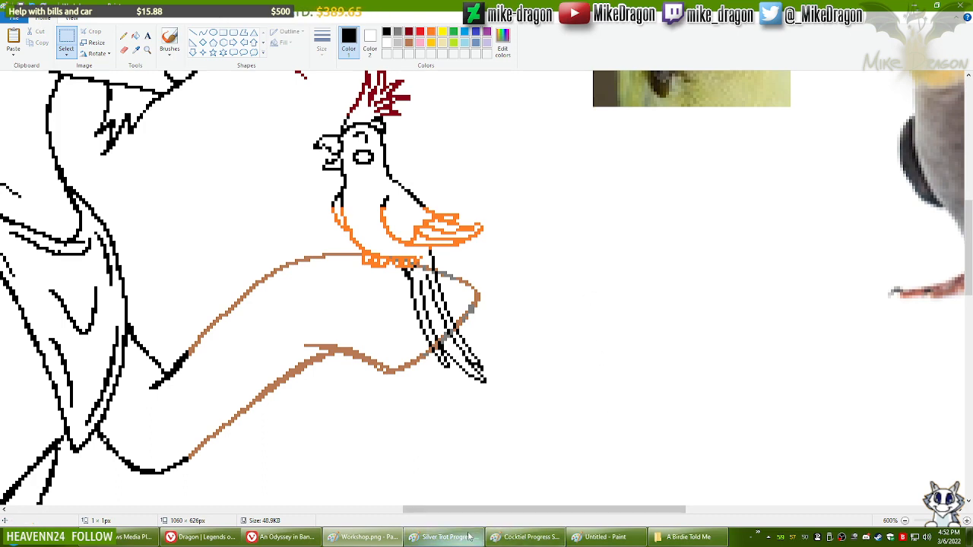
# Step: Copy the raised hoof of the last unicorn in the Silver Trot Progress image and paste it into the Untitled image
pyautogui.hotkey('alt', 'Tab')
pyautogui.click(708, 344)
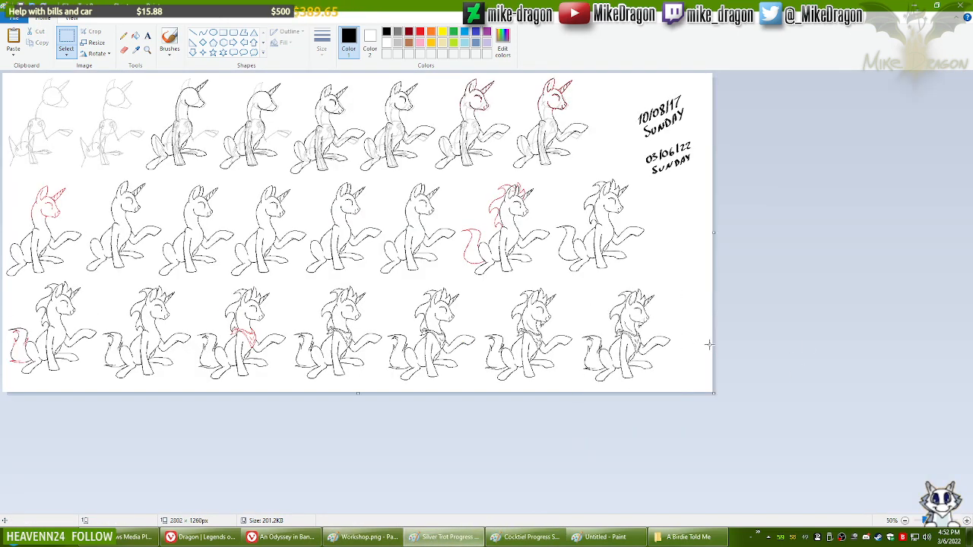
pyautogui.moveTo(680, 333); pyautogui.dragTo(681, 331)
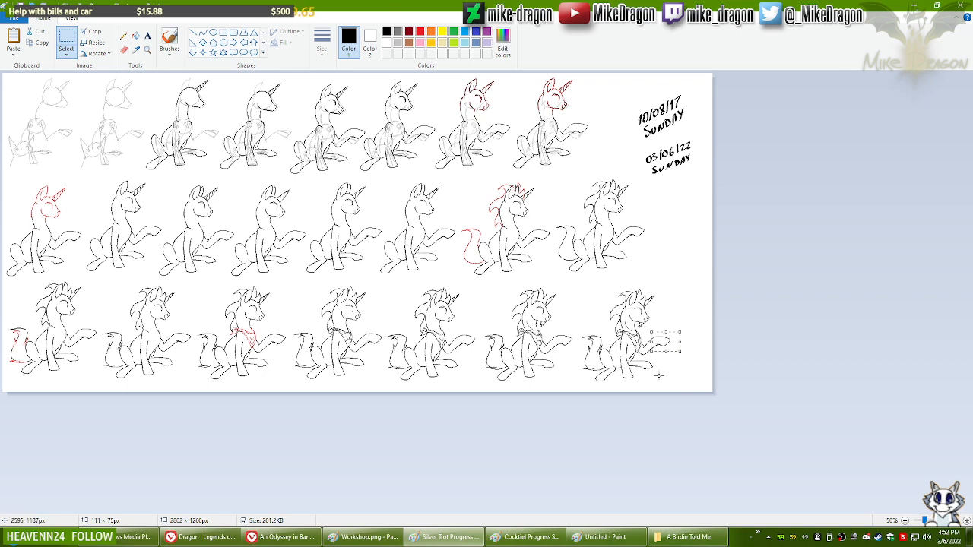
pyautogui.click(608, 536)
pyautogui.click(661, 405)
pyautogui.hotkey('ctrl', 'v')
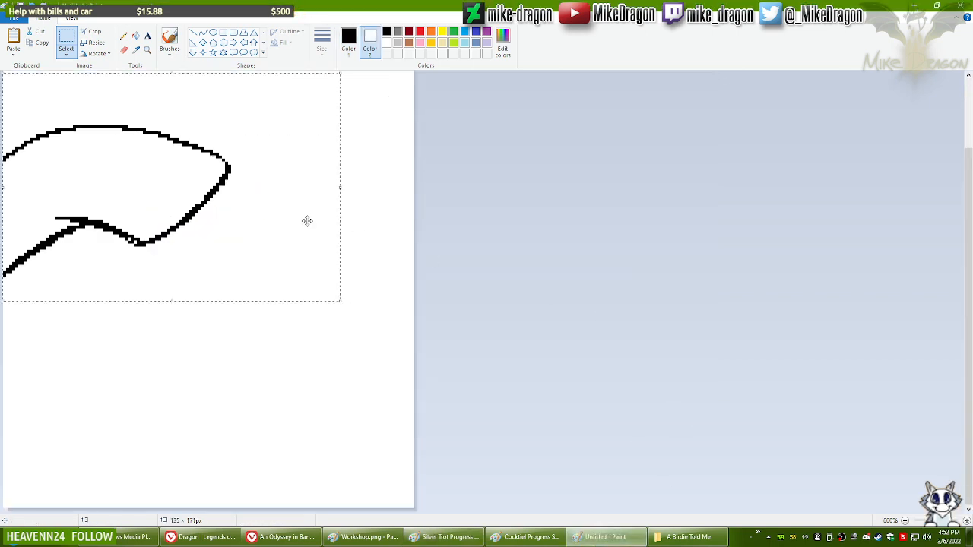
pyautogui.moveTo(164, 178); pyautogui.dragTo(213, 197)
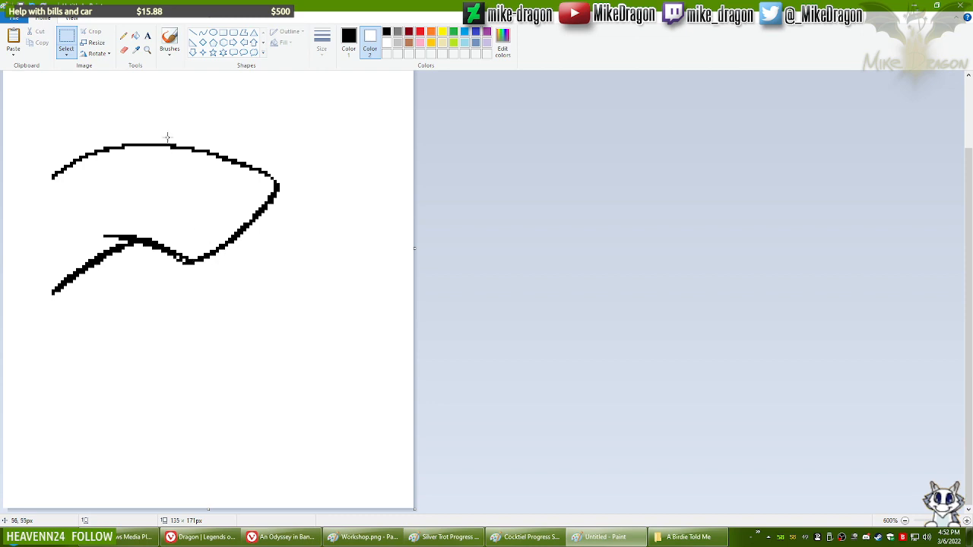
# Step: Cut out the pasted black hoof outline with a free-form selection, copy it and return to Workshop.png
pyautogui.click(380, 539)
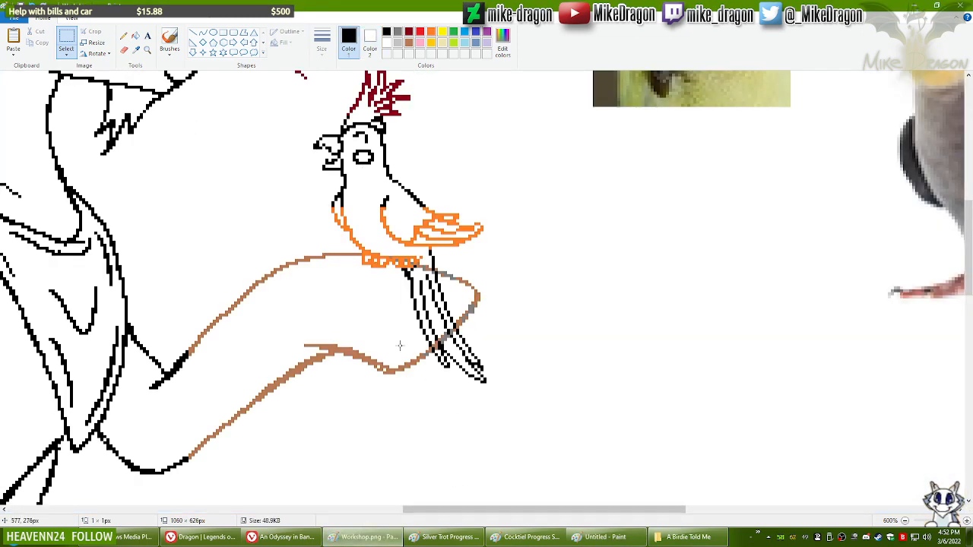
pyautogui.hotkey('alt', 'Tab')
pyautogui.click(66, 55)
pyautogui.click(42, 88)
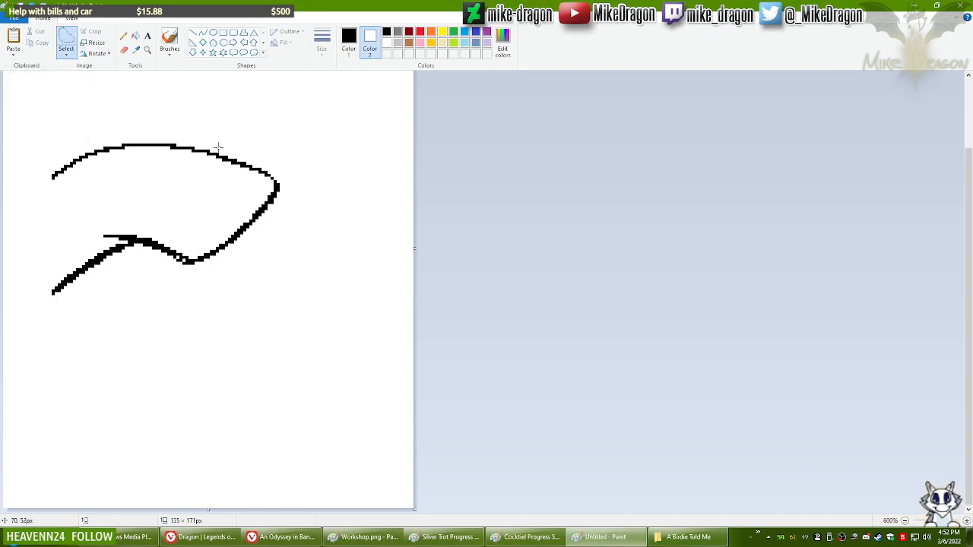
pyautogui.moveTo(252, 155)
pyautogui.mouseDown()
pyautogui.moveTo(149, 192)
pyautogui.moveTo(89, 152)
pyautogui.moveTo(27, 172)
pyautogui.moveTo(28, 257)
pyautogui.moveTo(77, 336)
pyautogui.moveTo(229, 314)
pyautogui.moveTo(322, 200)
pyautogui.moveTo(279, 152)
pyautogui.moveTo(252, 155)
pyautogui.mouseUp()
pyautogui.hotkey('alt', 'Tab')
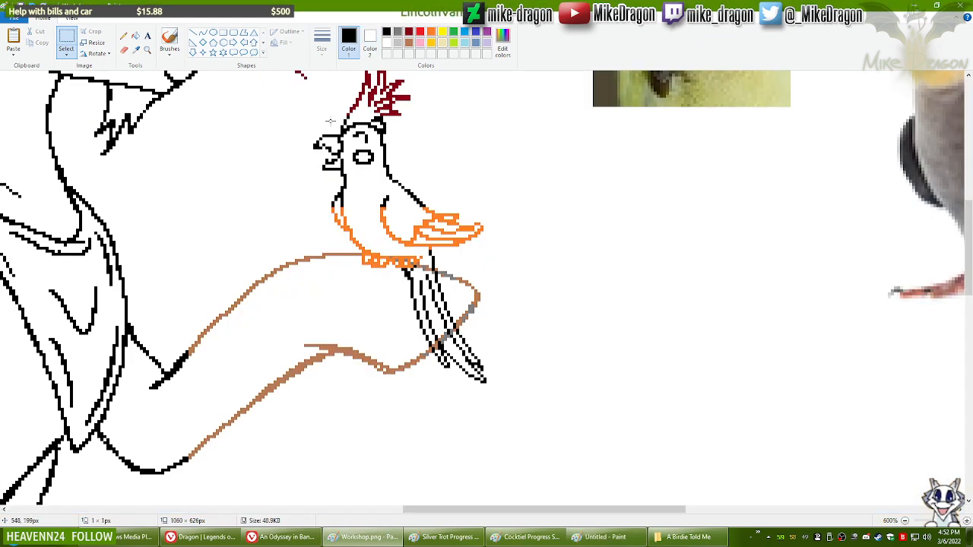
# Step: Erase the tail lines inside the raised arm with a smaller Eraser, and paste the copied black hoof aligned over the brown outline
pyautogui.click(124, 51)
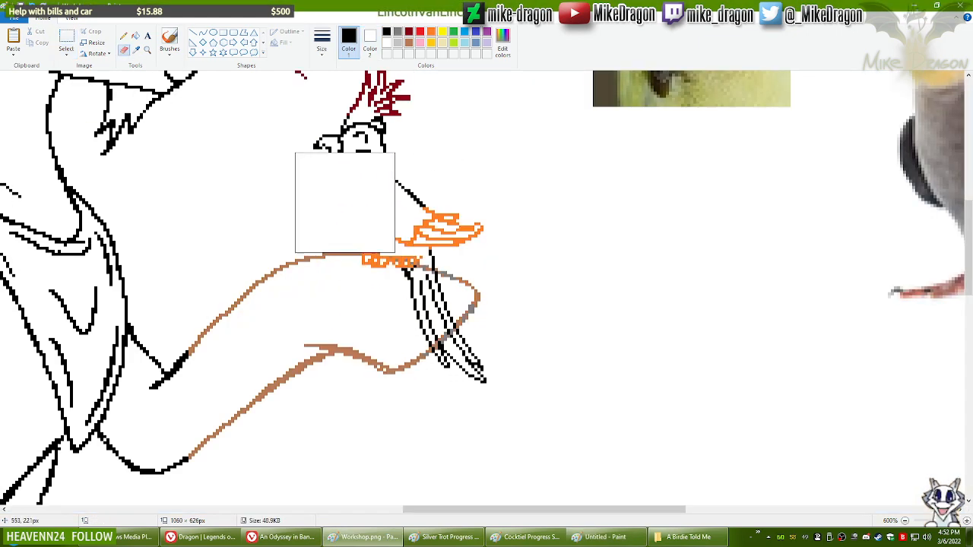
pyautogui.click(322, 42)
pyautogui.click(316, 89)
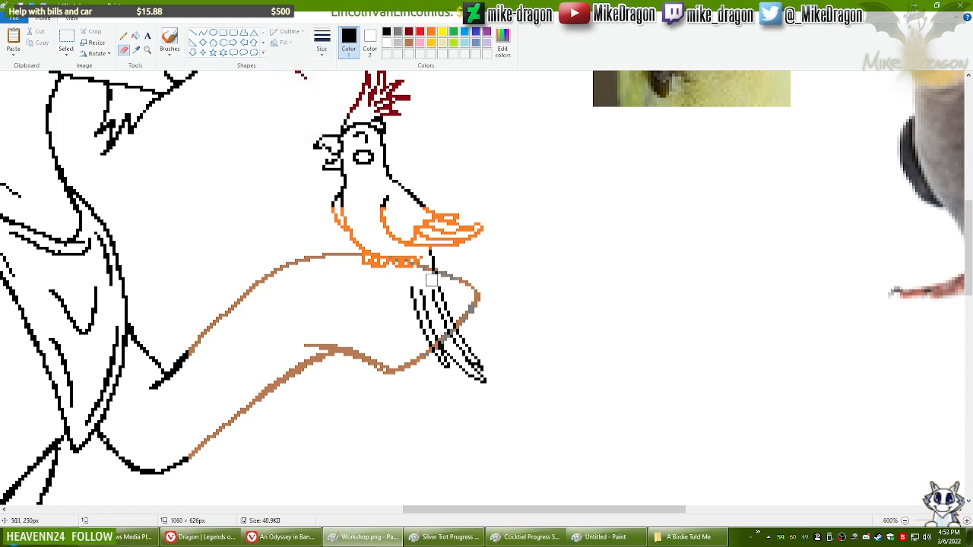
pyautogui.moveTo(431, 281); pyautogui.dragTo(408, 299)
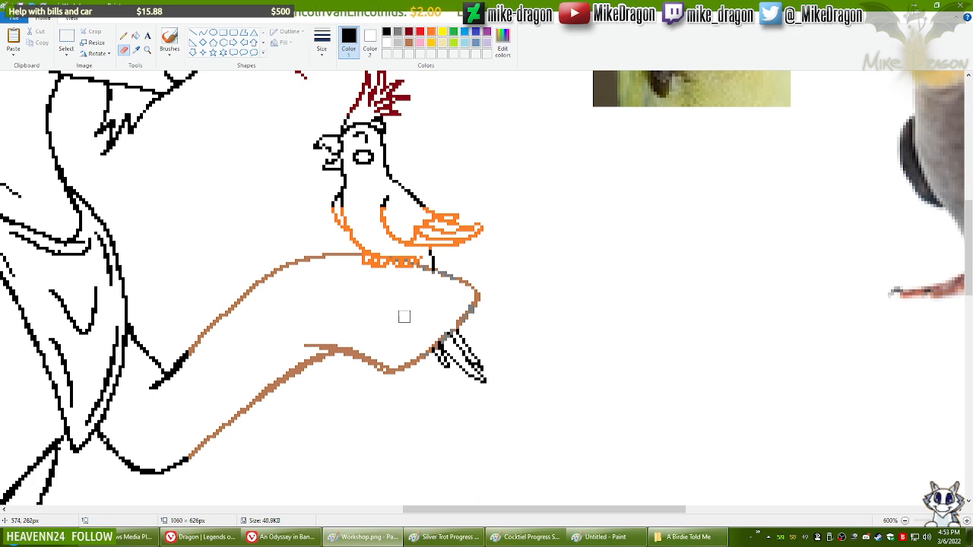
pyautogui.hotkey('ctrl', 'v')
pyautogui.moveTo(193, 117); pyautogui.dragTo(428, 331)
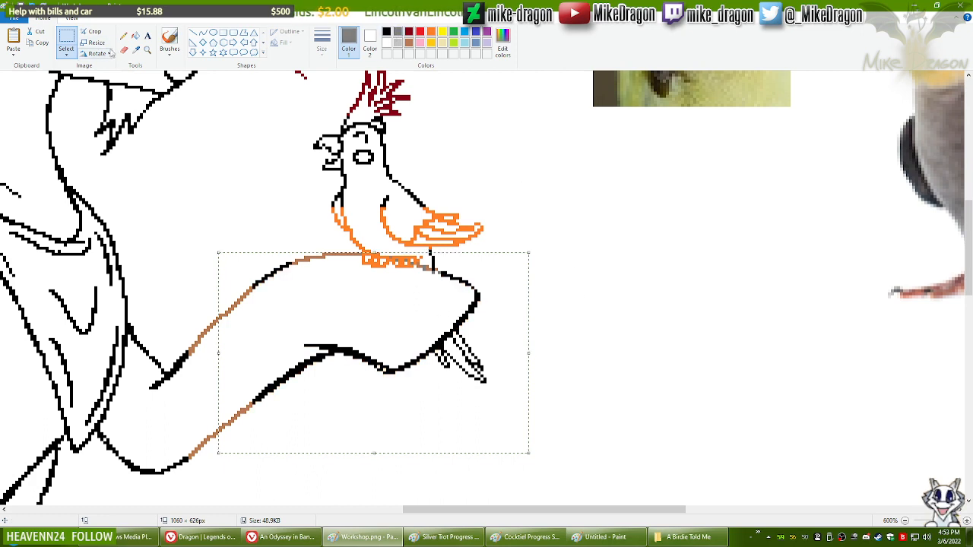
# Step: Recolour the remaining brown arm lines to black with a greatly enlarged Eraser, using brown as Color 1 and black as Color 2
pyautogui.click(125, 49)
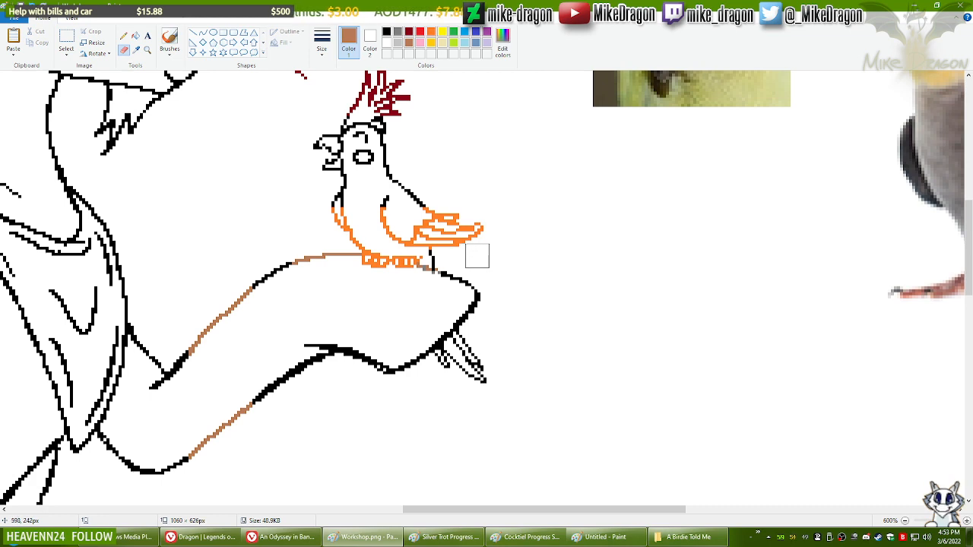
pyautogui.hotkey('ctrl', '+')
pyautogui.hotkey('ctrl', '+')
pyautogui.hotkey('ctrl', '+')
pyautogui.hotkey('ctrl', '+')
pyautogui.hotkey('ctrl', '+')
pyautogui.hotkey('ctrl', '+')
pyautogui.hotkey('ctrl', '+')
pyautogui.hotkey('ctrl', '+')
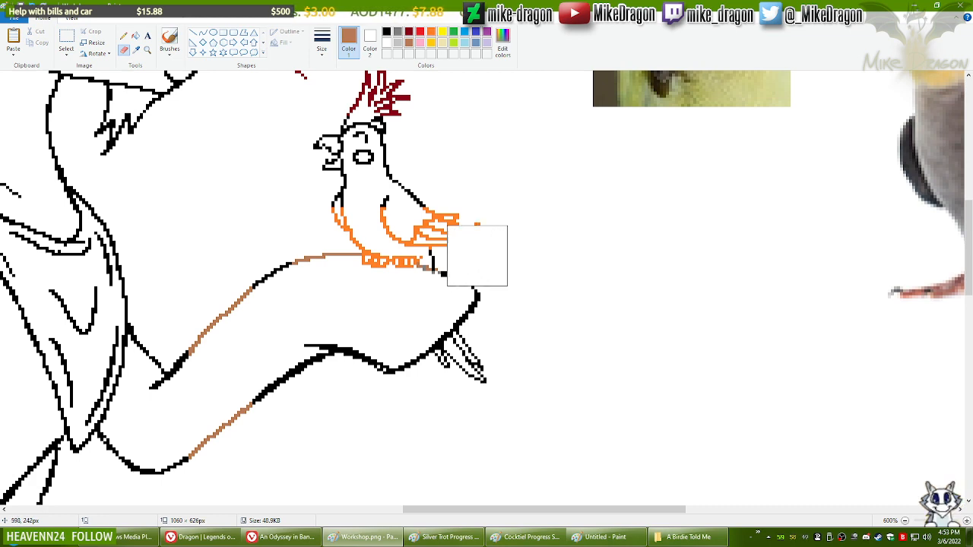
pyautogui.hotkey('ctrl', '+')
pyautogui.hotkey('ctrl', '+')
pyautogui.hotkey('ctrl', '+')
pyautogui.hotkey('ctrl', '+')
pyautogui.hotkey('ctrl', '+')
pyautogui.hotkey('ctrl', '+')
pyautogui.hotkey('ctrl', '+')
pyautogui.hotkey('ctrl', '+')
pyautogui.hotkey('ctrl', '+')
pyautogui.hotkey('ctrl', '+')
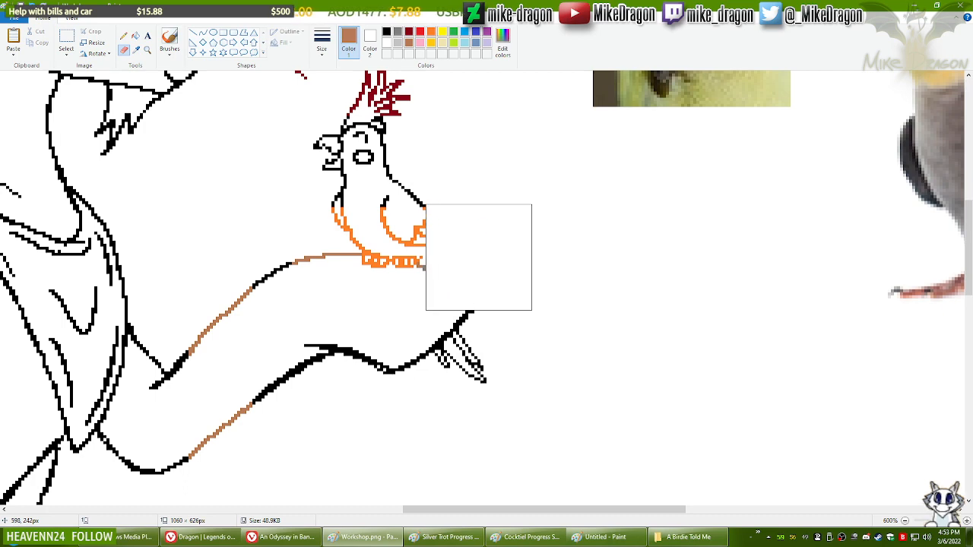
pyautogui.keyDown('ctrl'); pyautogui.scroll(-2, 479, 257); pyautogui.keyUp('ctrl')
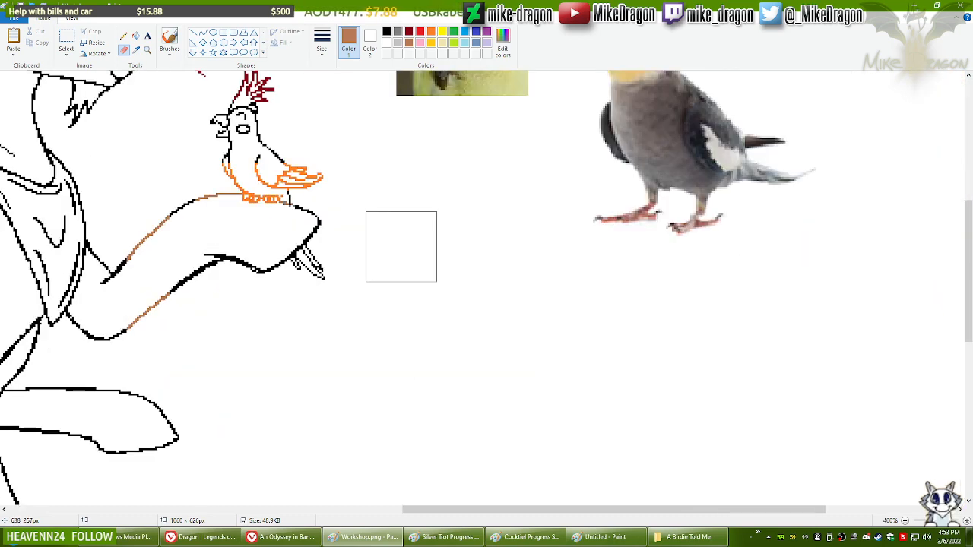
pyautogui.moveTo(969, 278); pyautogui.dragTo(969, 252)
pyautogui.moveTo(593, 509); pyautogui.dragTo(549, 509)
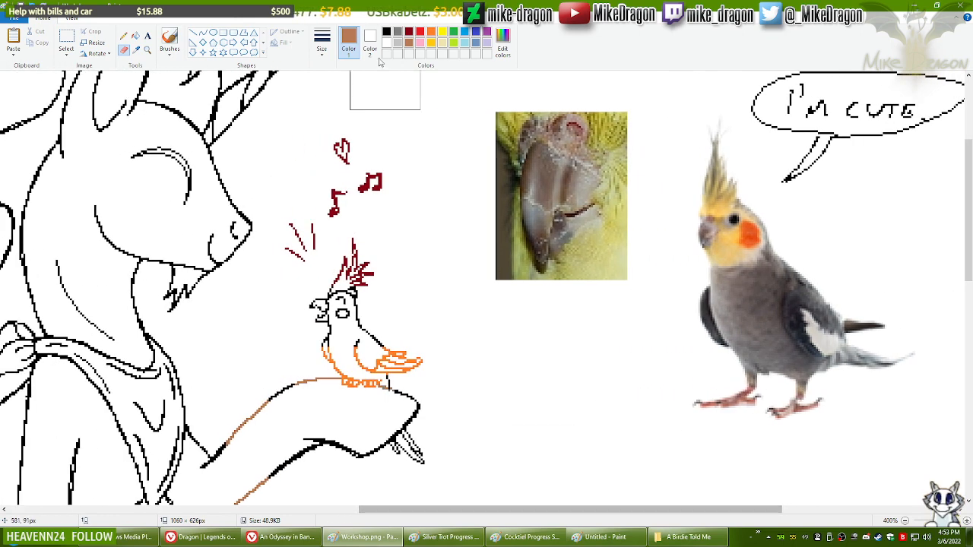
pyautogui.click(371, 39)
pyautogui.click(348, 39)
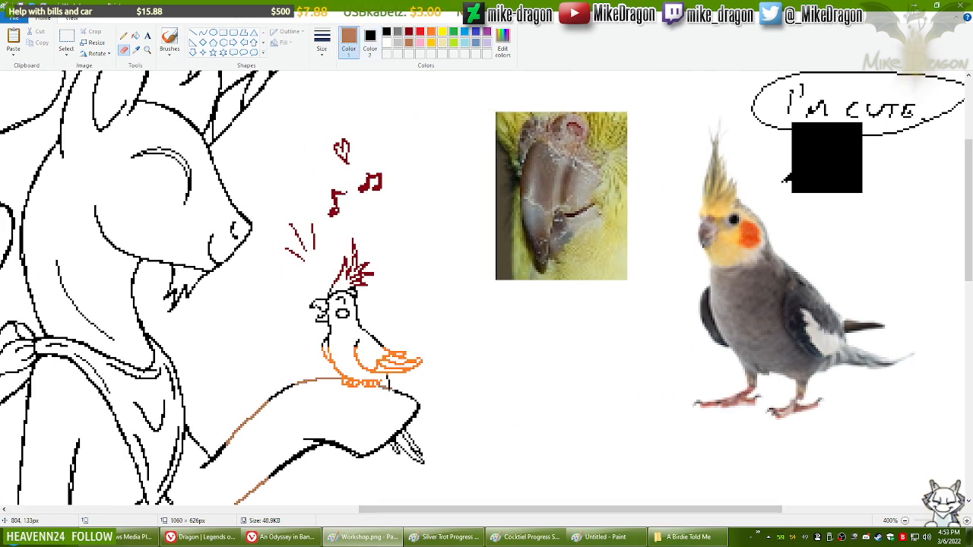
pyautogui.scroll(-1, 890, 239)
pyautogui.hotkey('ctrl', 'z')
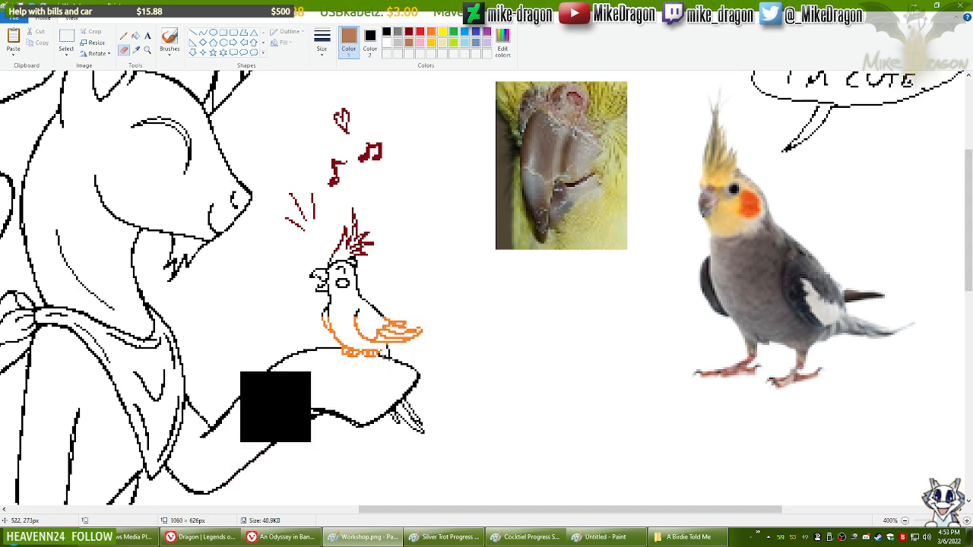
# Step: Recolour the orange wing and feet lines, gray remnants, and dark red crest, music notes and heart to black with the Eraser
pyautogui.click(432, 34)
pyautogui.moveTo(387, 307)
pyautogui.mouseDown()
pyautogui.moveTo(428, 333)
pyautogui.moveTo(424, 324)
pyautogui.mouseUp()
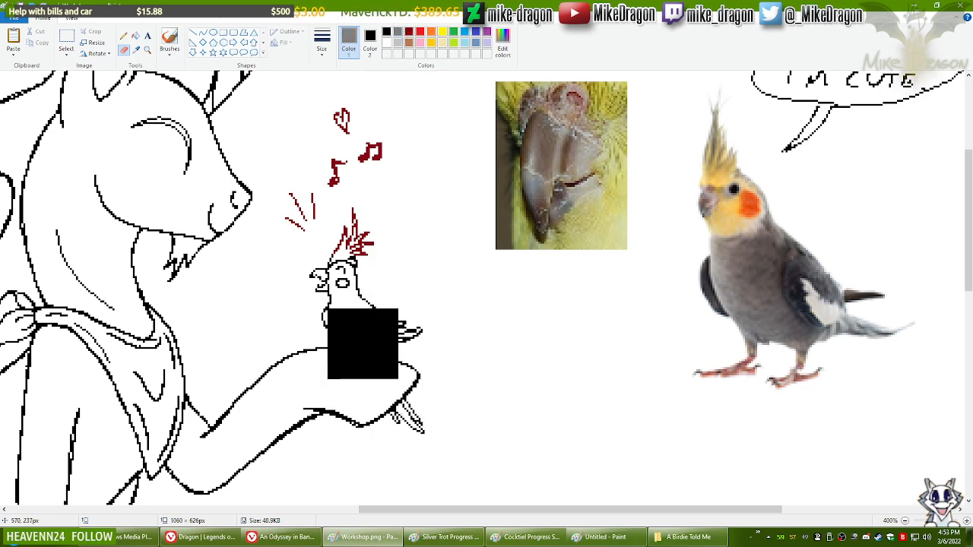
pyautogui.moveTo(394, 183)
pyautogui.mouseDown()
pyautogui.moveTo(363, 204)
pyautogui.moveTo(306, 273)
pyautogui.moveTo(323, 193)
pyautogui.moveTo(391, 218)
pyautogui.moveTo(372, 320)
pyautogui.mouseUp()
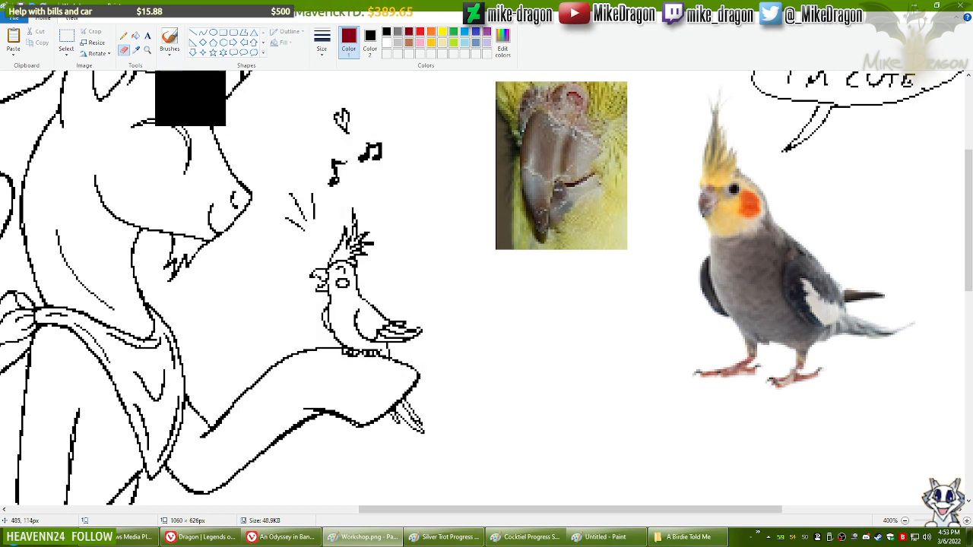
# Step: Restore Color 2 to white by sampling the blank canvas, and choose the Pencil with black as Color 1
pyautogui.click(137, 49)
pyautogui.rightClick(274, 112)
pyautogui.click(124, 36)
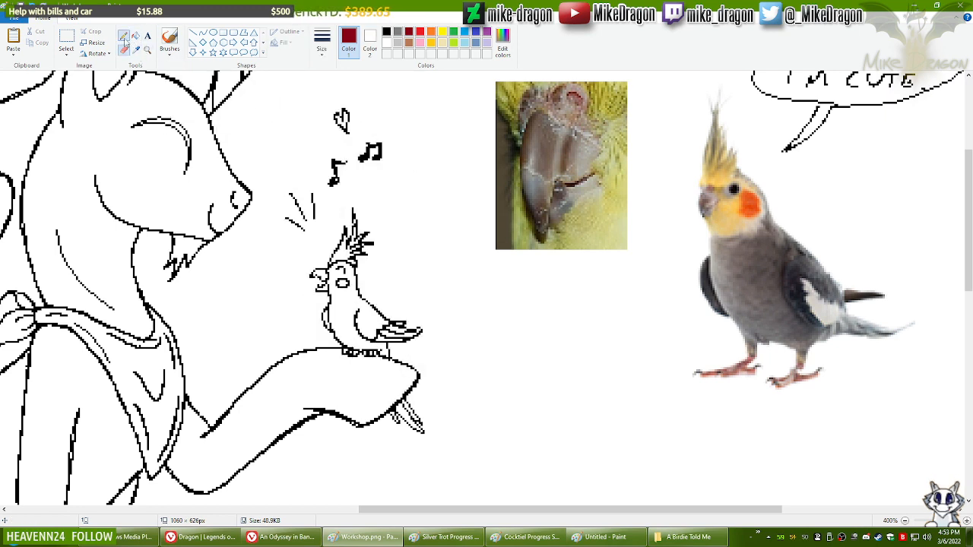
pyautogui.click(386, 34)
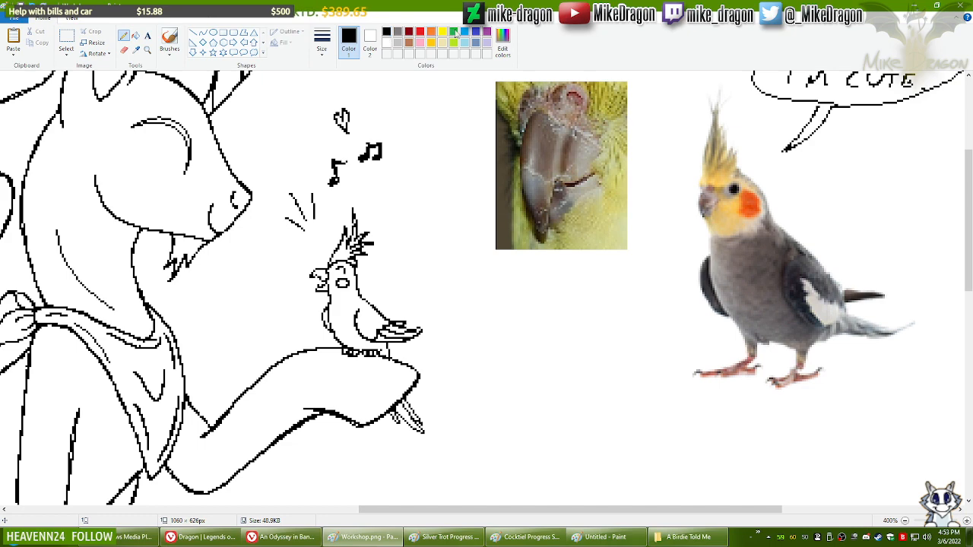
# Step: Select the whole finished unicorn with the singing cockatiel in a rectangle of about 385 × 406 px
pyautogui.scroll(-2, 621, 166)
pyautogui.moveTo(969, 204); pyautogui.dragTo(971, 143)
pyautogui.moveTo(715, 513); pyautogui.dragTo(665, 513)
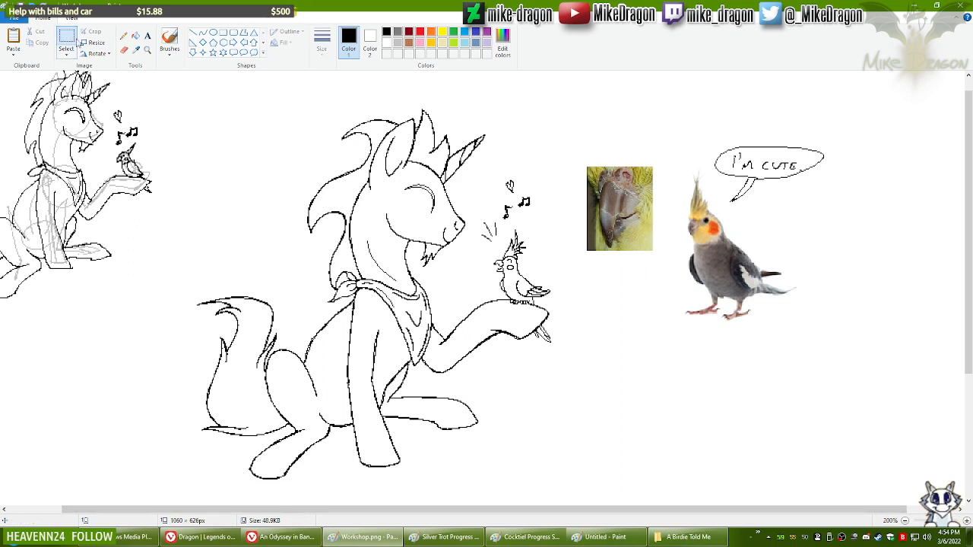
pyautogui.click(67, 47)
pyautogui.moveTo(304, 217); pyautogui.dragTo(557, 472)
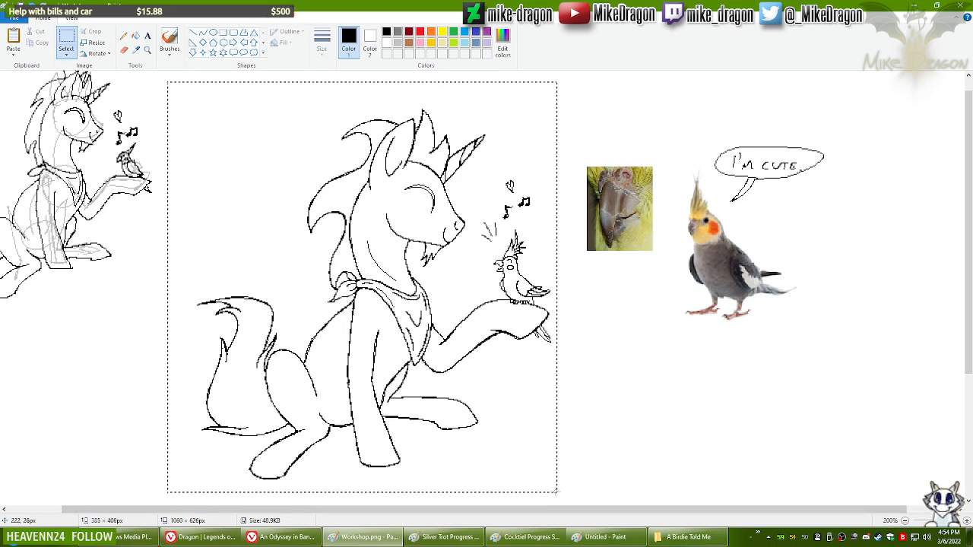
# Step: Widen the Silver Trot Progress canvas to 3120 px and paste the finished unicorn as a transparent selection at the end of the third row
pyautogui.click(496, 538)
pyautogui.click(810, 315)
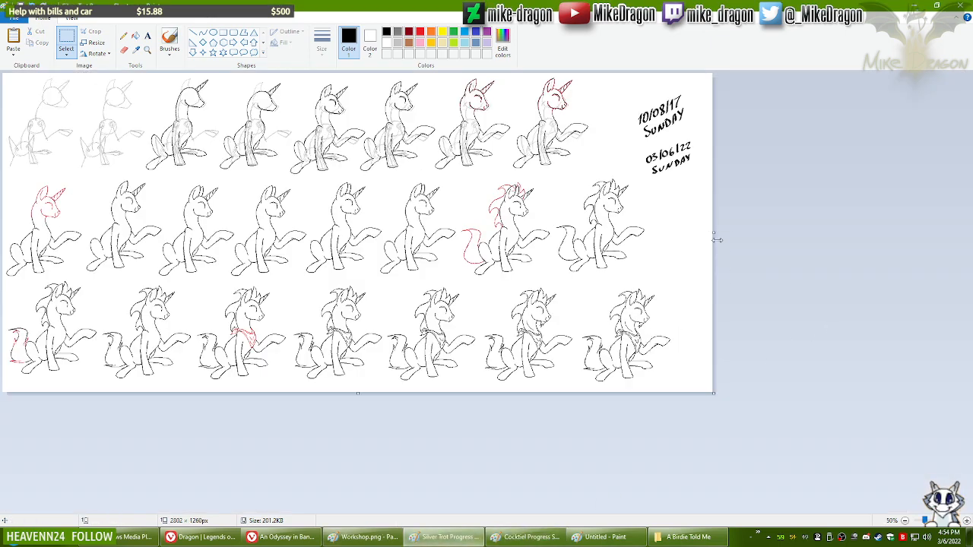
pyautogui.moveTo(717, 240)
pyautogui.mouseDown()
pyautogui.moveTo(716, 231)
pyautogui.moveTo(791, 234)
pyautogui.mouseUp()
pyautogui.hotkey('ctrl', 'v')
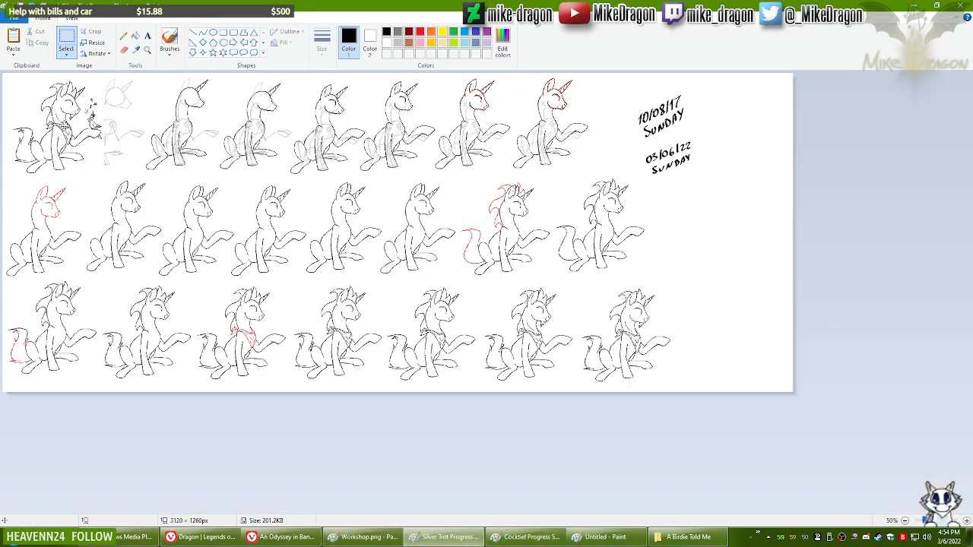
pyautogui.moveTo(59, 125)
pyautogui.mouseDown()
pyautogui.moveTo(675, 325)
pyautogui.moveTo(707, 326)
pyautogui.moveTo(722, 351)
pyautogui.mouseUp()
pyautogui.click(66, 54)
pyautogui.click(45, 145)
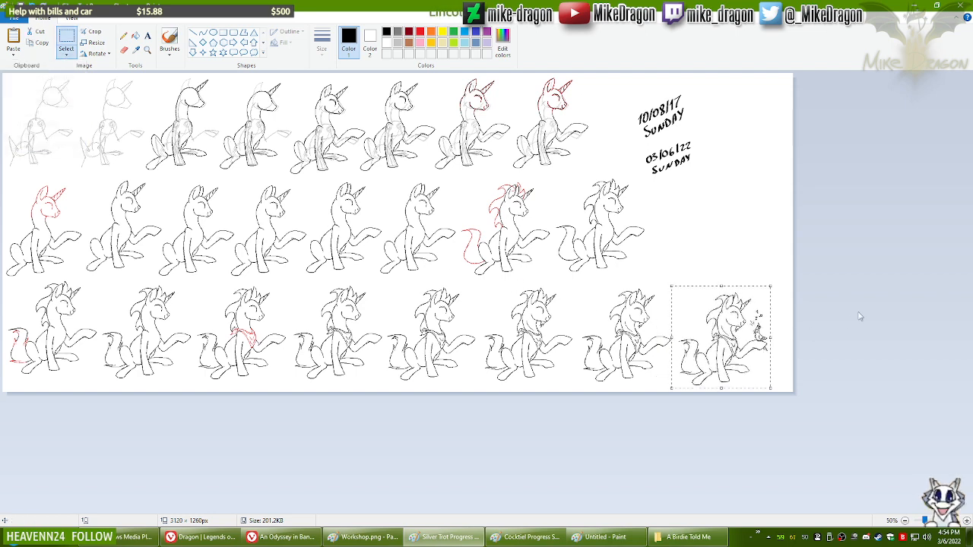
# Step: Paste the finished unicorn into the Cocktiel Progress image, just to the right of the last cockatiel stage
pyautogui.click(527, 537)
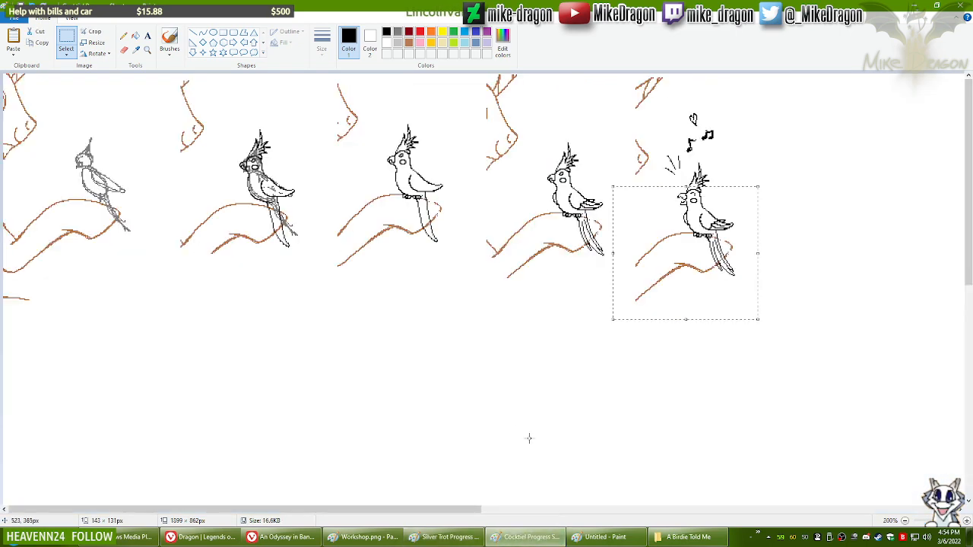
pyautogui.scroll(-1, 436, 356)
pyautogui.hotkey('ctrl', 'v')
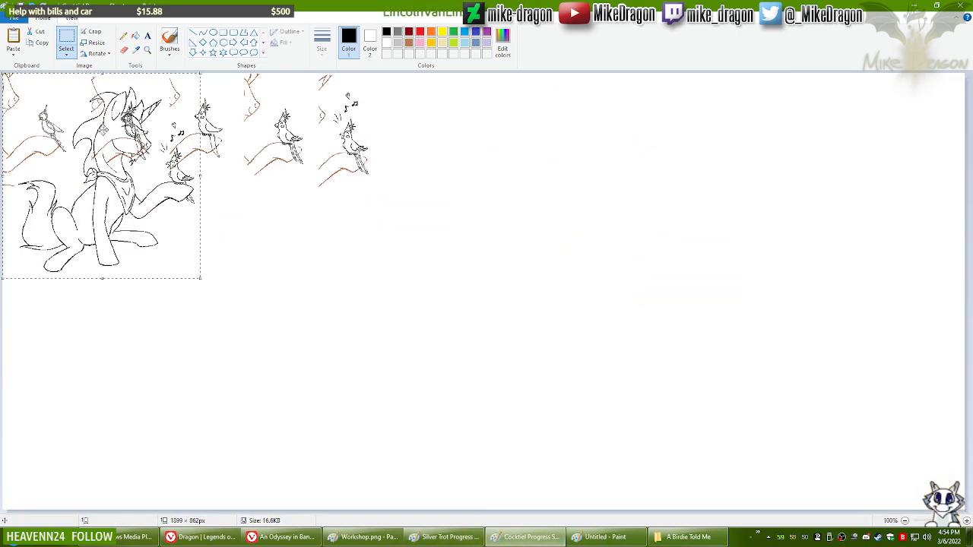
pyautogui.moveTo(105, 174)
pyautogui.mouseDown()
pyautogui.moveTo(298, 189)
pyautogui.moveTo(443, 184)
pyautogui.moveTo(468, 166)
pyautogui.mouseUp()
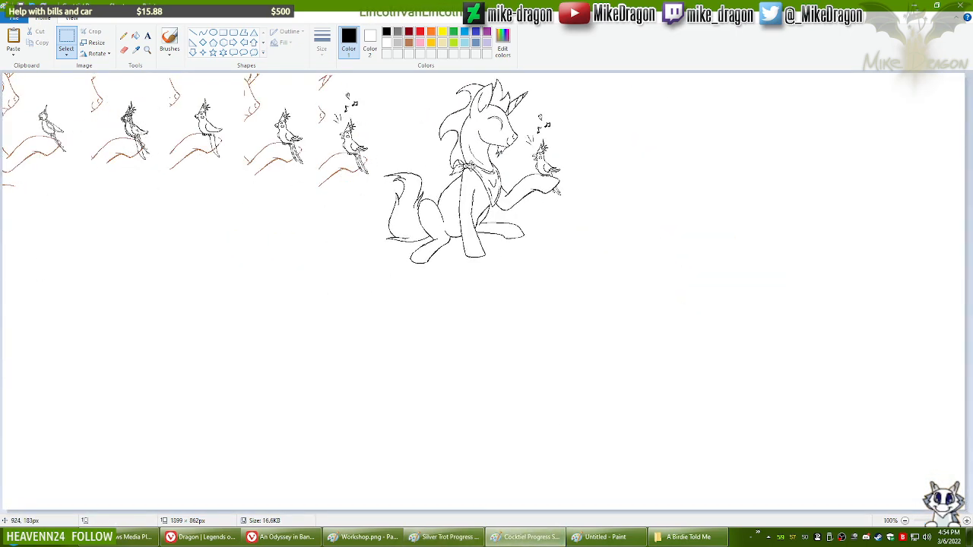
pyautogui.click(529, 413)
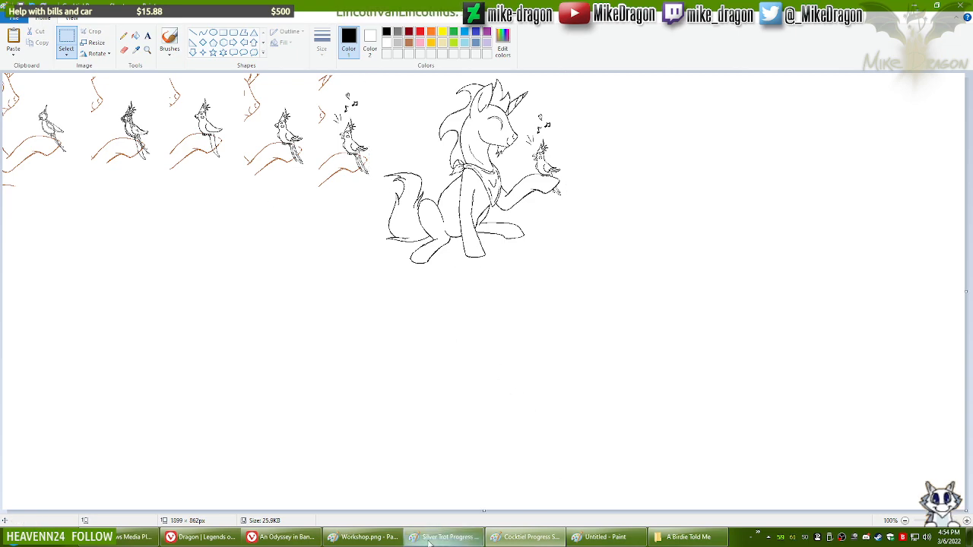
# Step: Copy the handwritten "03/06/22 Sunday" from Silver Trot Progress with a free-form selection and place it right of the unicorn in Cocktiel Progress
pyautogui.click(451, 537)
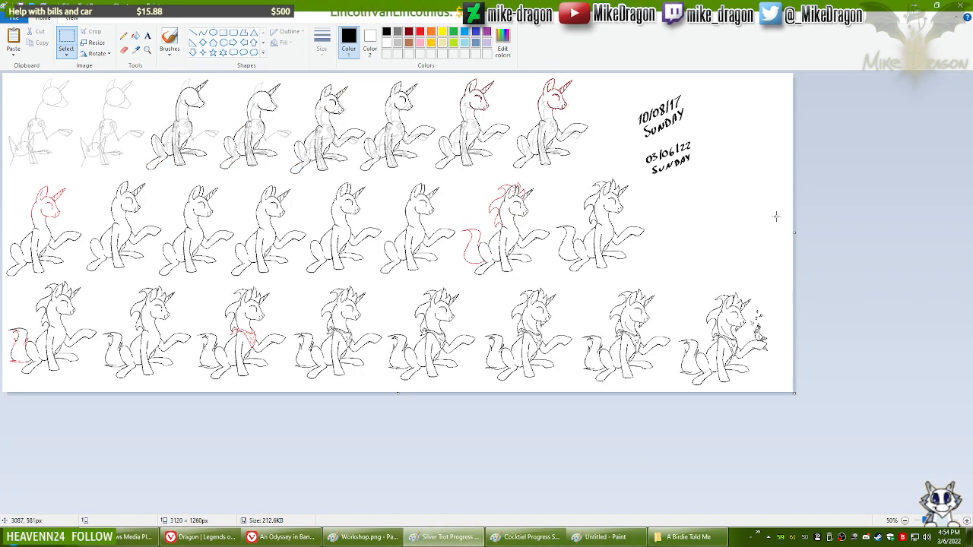
pyautogui.click(66, 55)
pyautogui.click(38, 89)
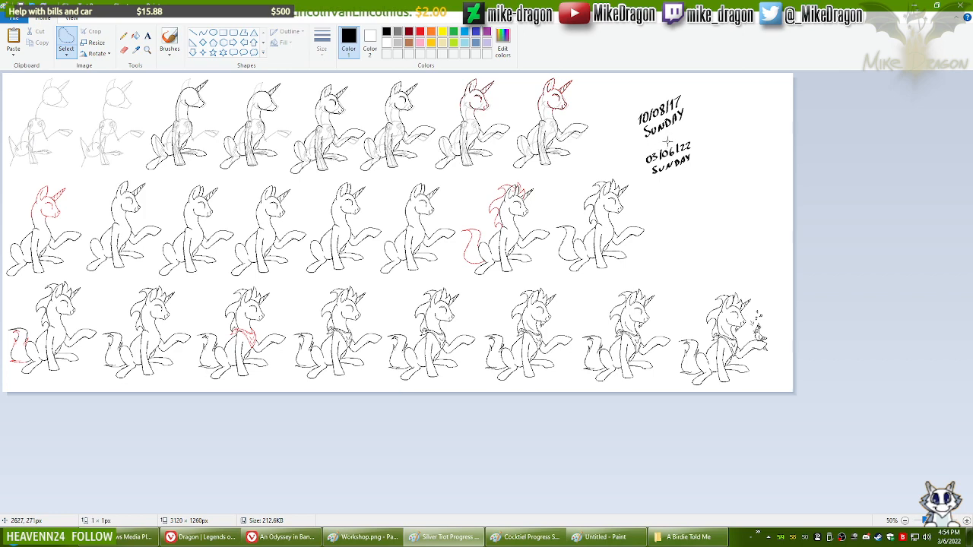
pyautogui.moveTo(669, 142)
pyautogui.mouseDown()
pyautogui.moveTo(645, 180)
pyautogui.moveTo(681, 179)
pyautogui.moveTo(713, 163)
pyautogui.moveTo(713, 137)
pyautogui.moveTo(668, 142)
pyautogui.mouseUp()
pyautogui.hotkey('ctrl', 'c')
pyautogui.hotkey('alt', 'Tab')
pyautogui.hotkey('ctrl', 'v')
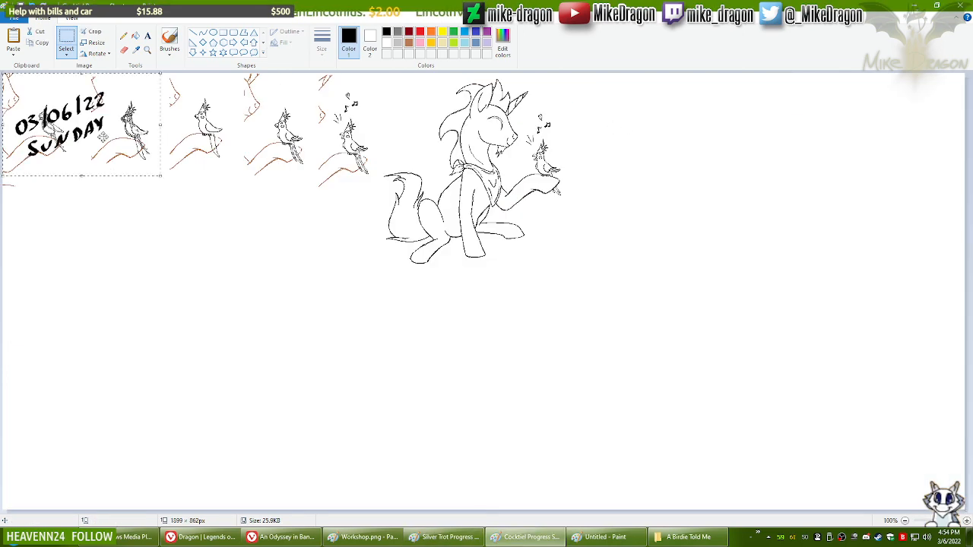
pyautogui.moveTo(50, 116)
pyautogui.mouseDown()
pyautogui.moveTo(237, 154)
pyautogui.moveTo(666, 143)
pyautogui.moveTo(627, 130)
pyautogui.mouseUp()
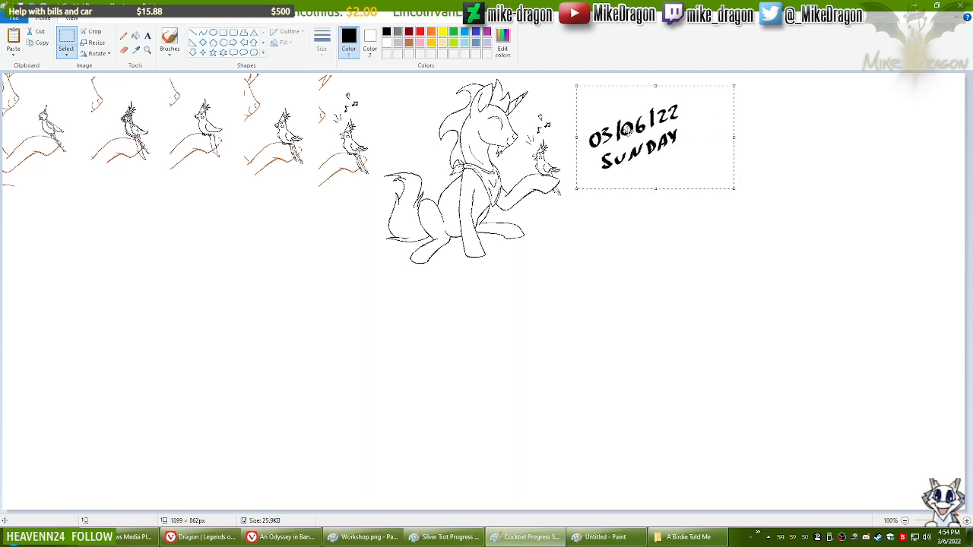
# Step: Shrink the Cocktiel Progress canvas to 1380 × 406 px so it fits closely around the drawings and date
pyautogui.scroll(-1, 651, 357)
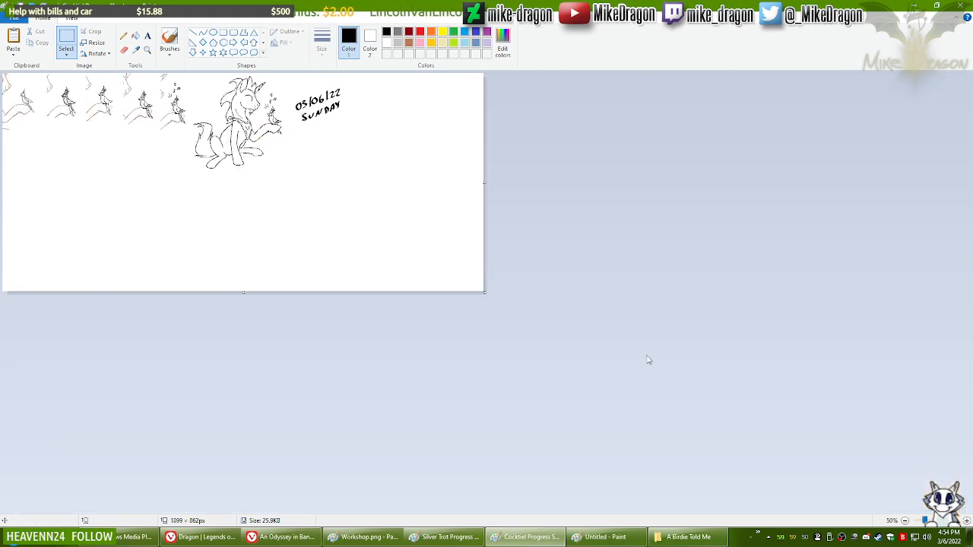
pyautogui.moveTo(484, 293); pyautogui.dragTo(353, 177)
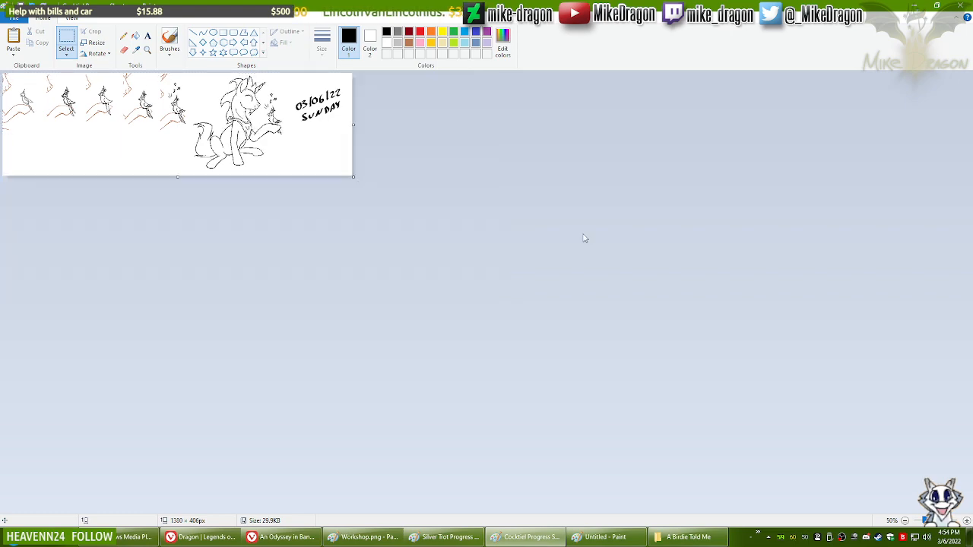
pyautogui.scroll(1, 584, 239)
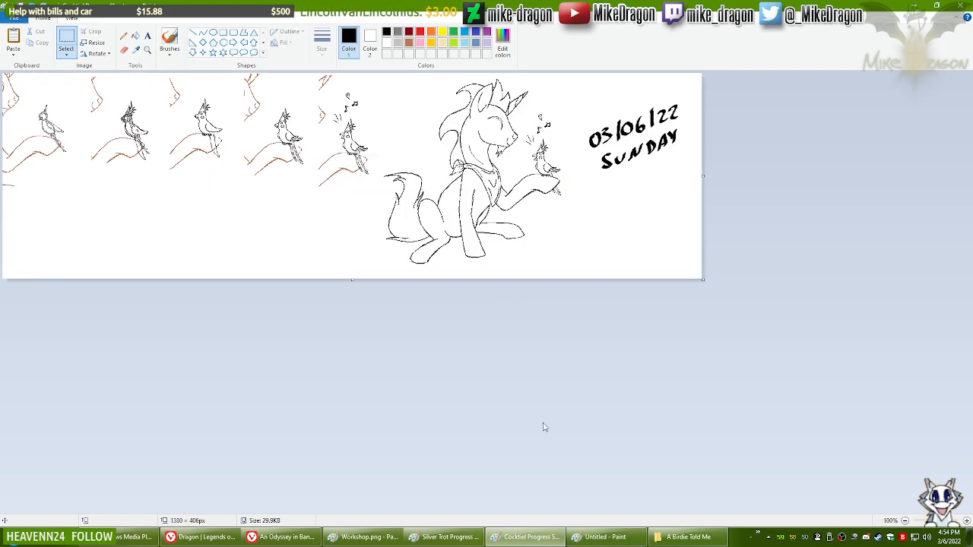
# Step: Move both handwritten dates in Silver Trot Progress to the canvas's upper-right corner, 10/08/17 above 03/06/22, and save the image
pyautogui.click(448, 536)
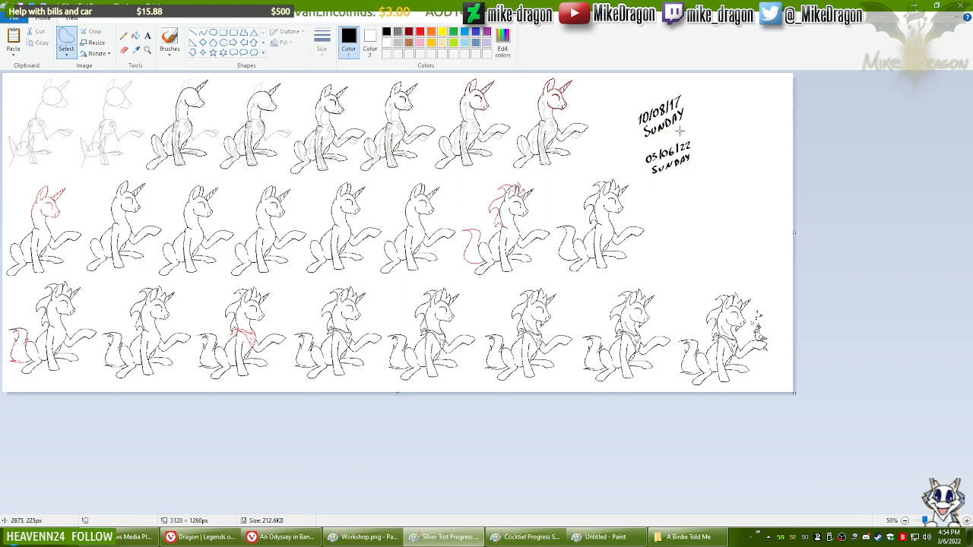
pyautogui.moveTo(642, 147)
pyautogui.mouseDown()
pyautogui.moveTo(636, 169)
pyautogui.moveTo(680, 185)
pyautogui.moveTo(717, 153)
pyautogui.moveTo(692, 130)
pyautogui.moveTo(690, 172)
pyautogui.moveTo(725, 183)
pyautogui.moveTo(752, 260)
pyautogui.mouseUp()
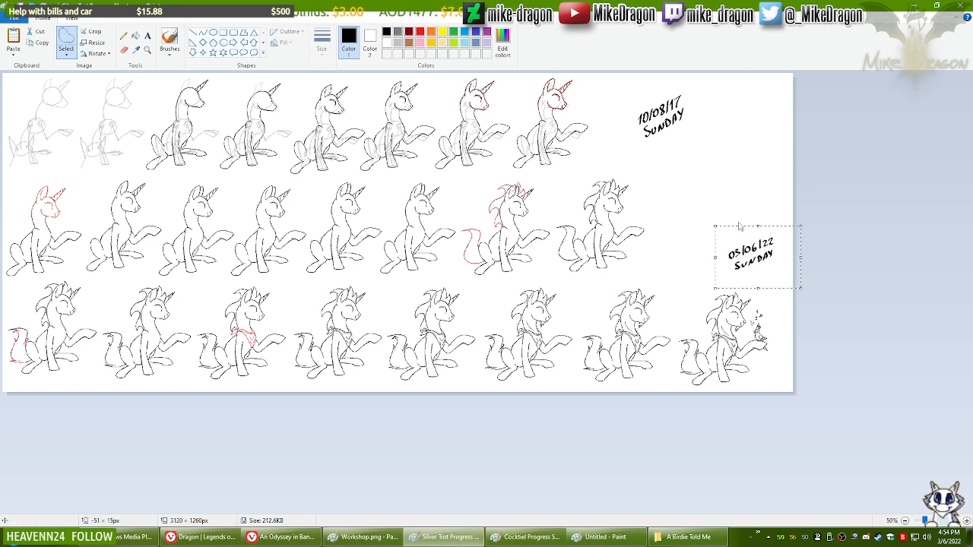
pyautogui.moveTo(630, 88)
pyautogui.mouseDown()
pyautogui.moveTo(623, 140)
pyautogui.moveTo(718, 114)
pyautogui.moveTo(638, 91)
pyautogui.moveTo(726, 197)
pyautogui.moveTo(763, 165)
pyautogui.moveTo(757, 111)
pyautogui.mouseUp()
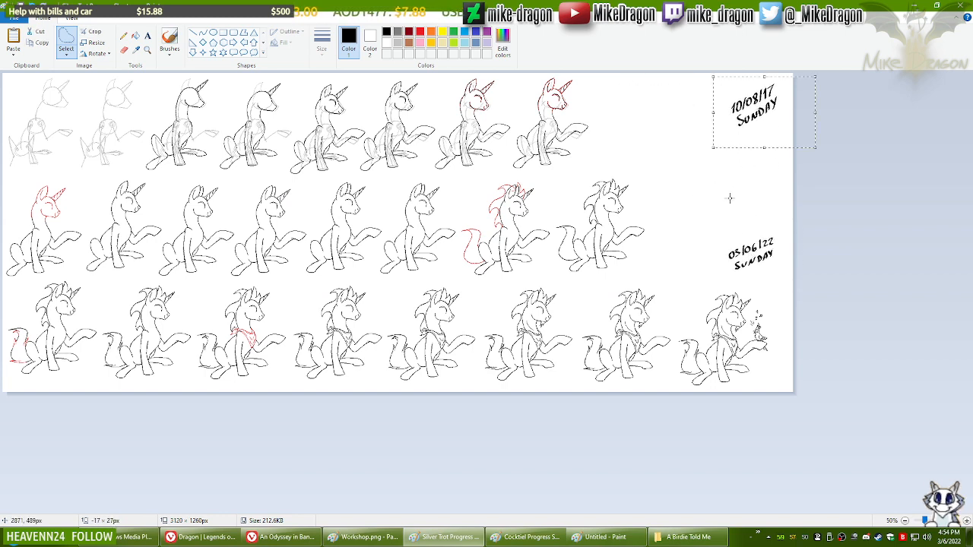
pyautogui.moveTo(742, 210)
pyautogui.mouseDown()
pyautogui.moveTo(703, 246)
pyautogui.moveTo(723, 271)
pyautogui.moveTo(775, 277)
pyautogui.moveTo(783, 217)
pyautogui.mouseUp()
pyautogui.moveTo(761, 260)
pyautogui.mouseDown()
pyautogui.moveTo(752, 212)
pyautogui.moveTo(766, 162)
pyautogui.mouseUp()
pyautogui.click(686, 206)
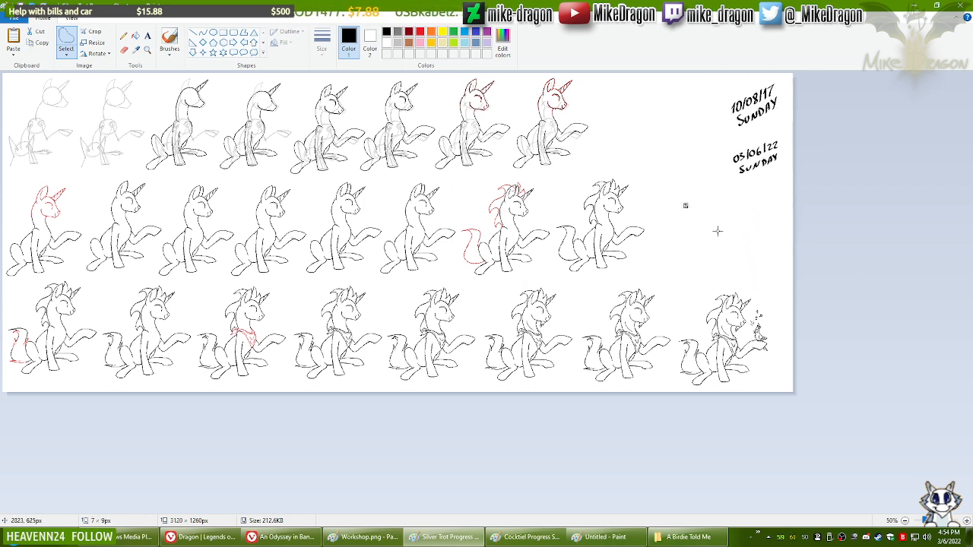
pyautogui.hotkey('ctrl', 's')
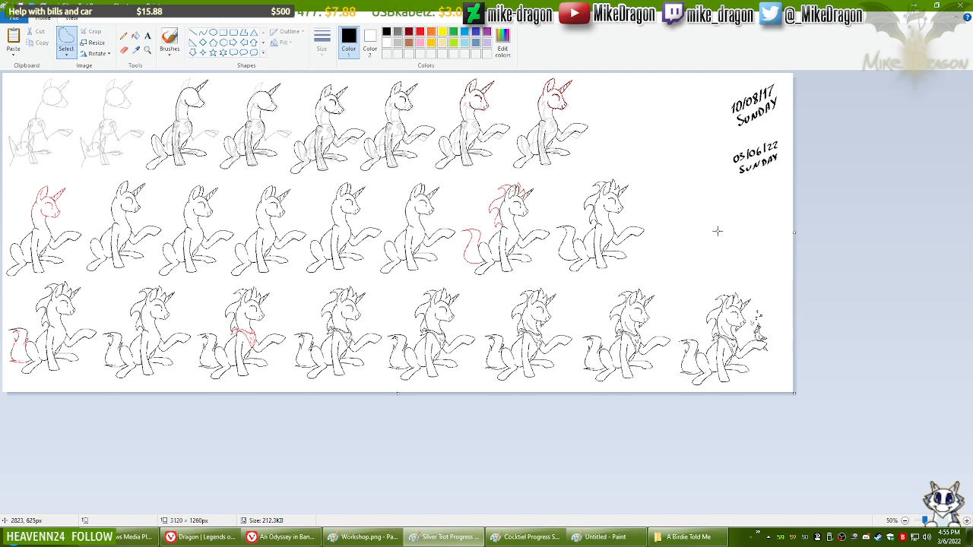
# Step: Enlarge the finished unicorn's head and the cockatiel in Workshop.png to 400% and choose the Pencil
pyautogui.click(348, 531)
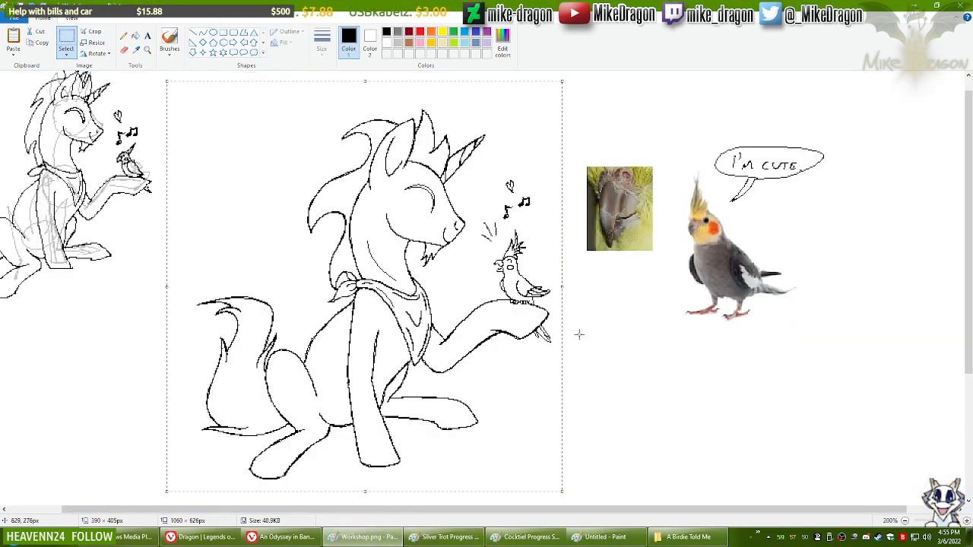
pyautogui.scroll(-1, 556, 310)
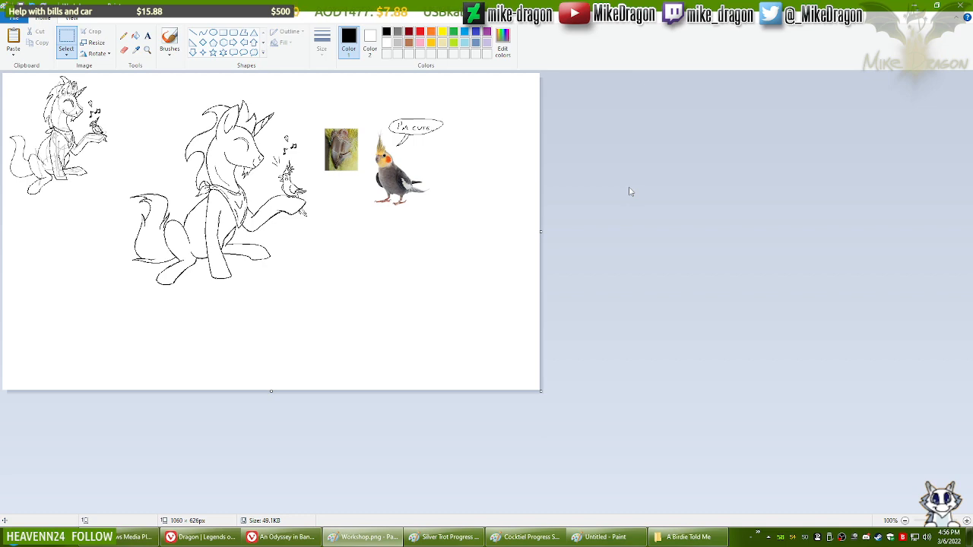
pyautogui.click(147, 50)
pyautogui.click(295, 171)
pyautogui.click(299, 170)
pyautogui.click(317, 201)
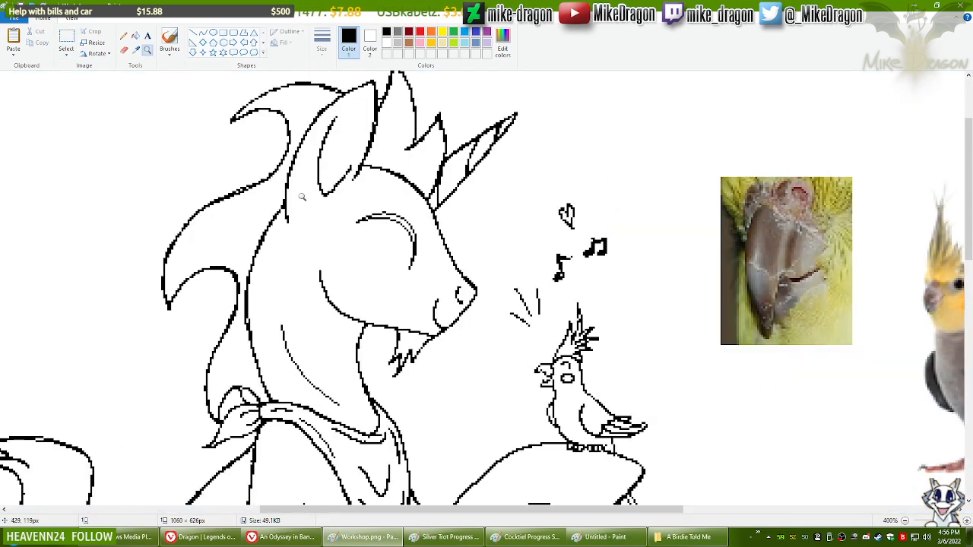
pyautogui.click(123, 35)
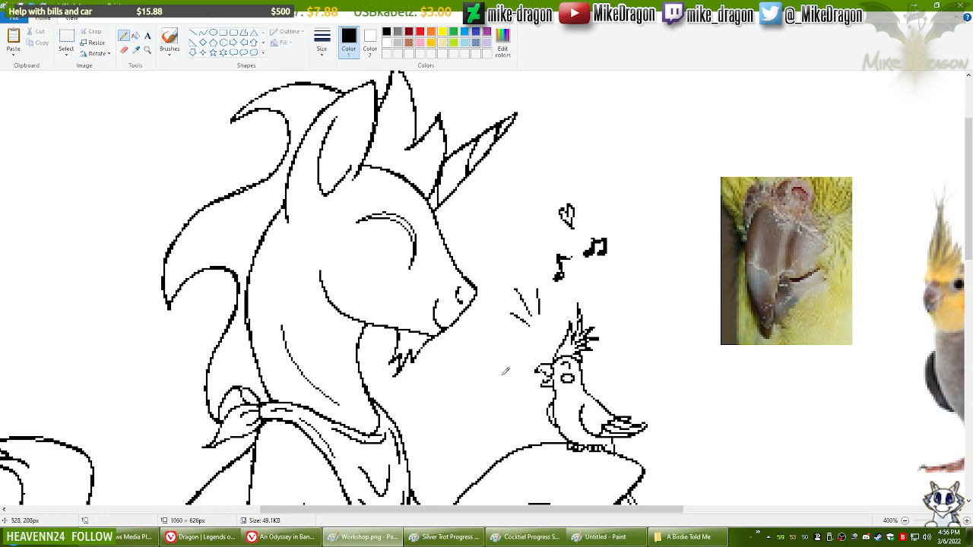
# Step: Look through the earlier unicorn artworks on DeviantArt and examine the unicorn's face in Holiday Wishes at full size
pyautogui.click(283, 537)
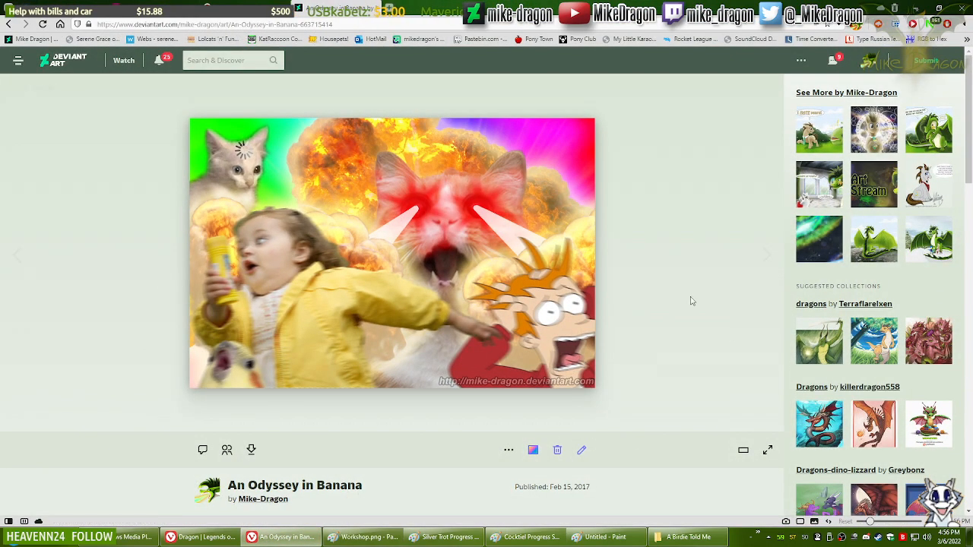
pyautogui.click(924, 187)
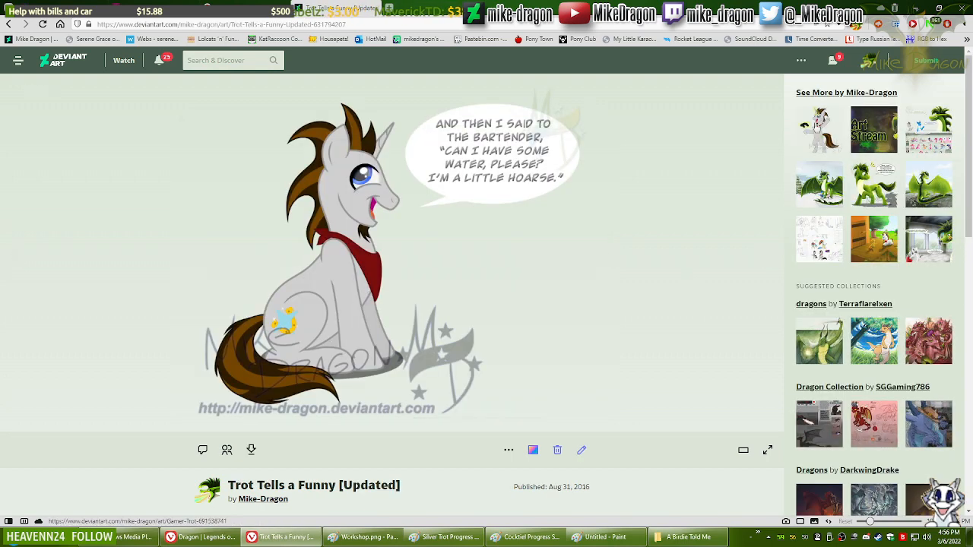
pyautogui.click(818, 128)
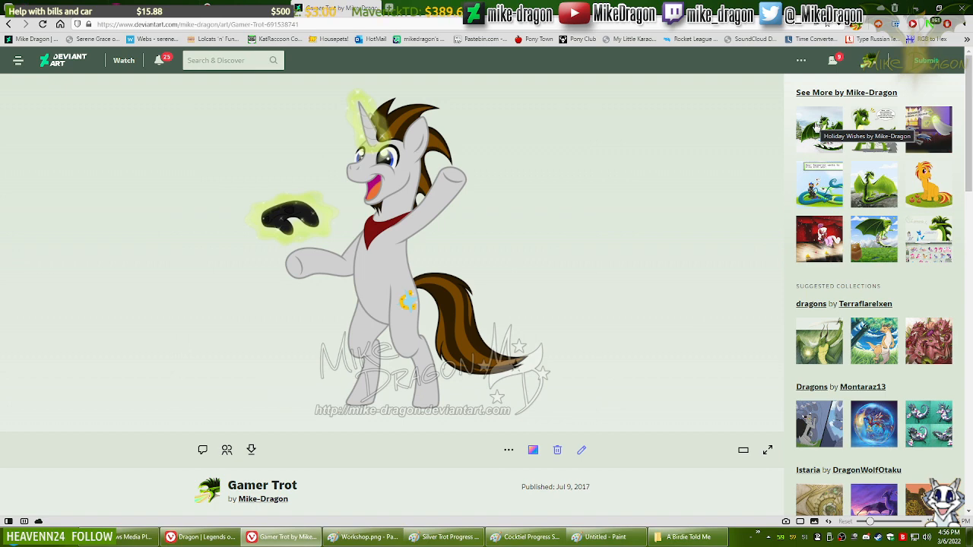
pyautogui.click(818, 128)
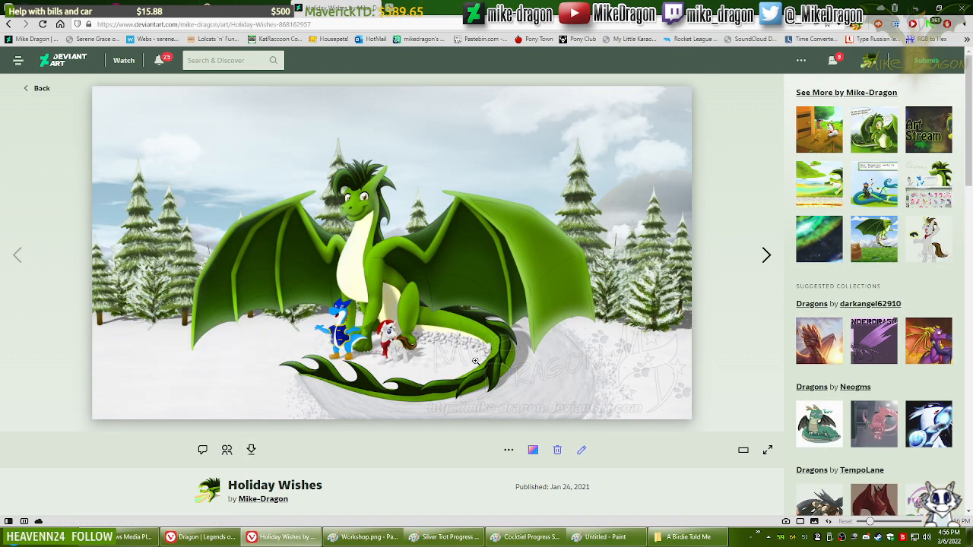
pyautogui.click(548, 361)
pyautogui.click(548, 362)
pyautogui.scroll(-10, 548, 362)
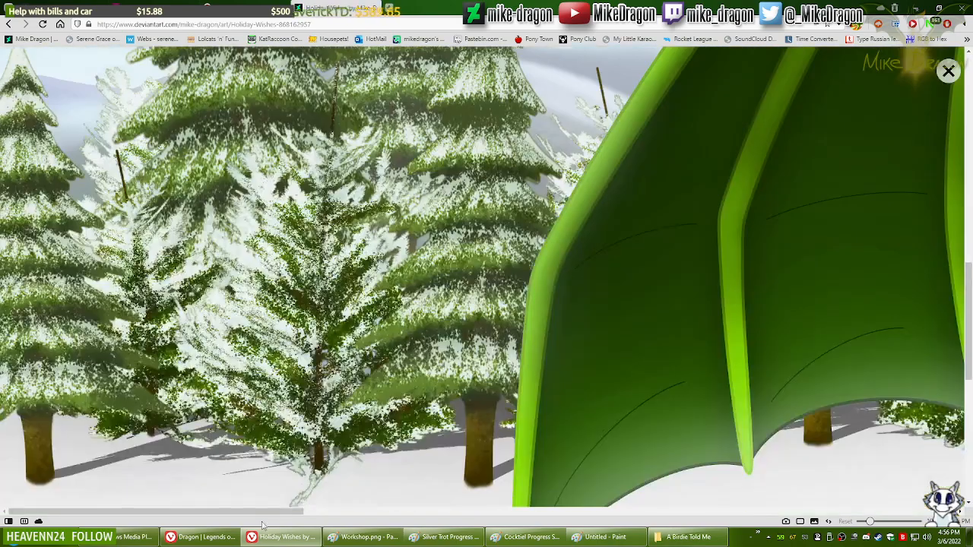
pyautogui.moveTo(274, 514); pyautogui.dragTo(630, 515)
pyautogui.scroll(-3, 521, 434)
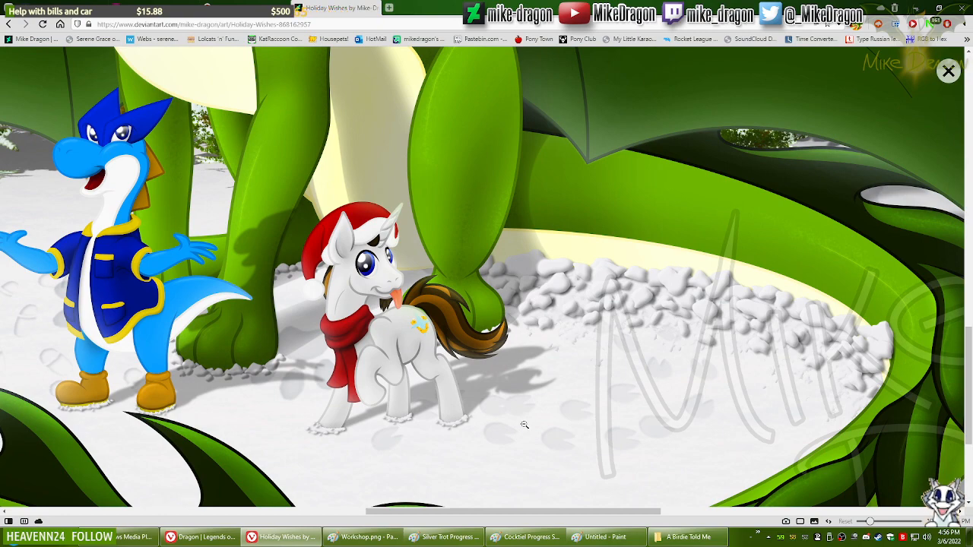
# Step: Return to Workshop.png and copy a rectangle covering the unicorn's face and the cockatiel's upper body
pyautogui.click(364, 537)
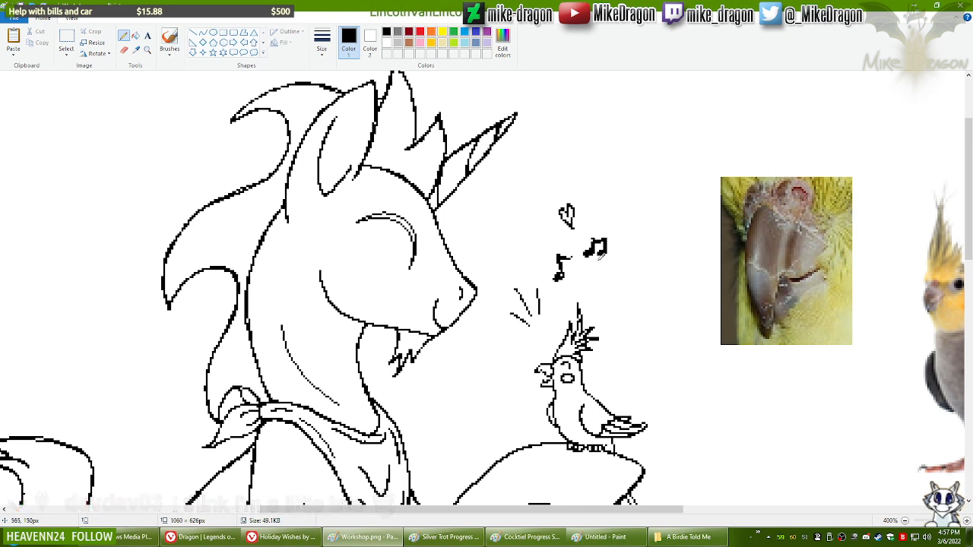
pyautogui.click(67, 36)
pyautogui.moveTo(367, 203); pyautogui.dragTo(621, 411)
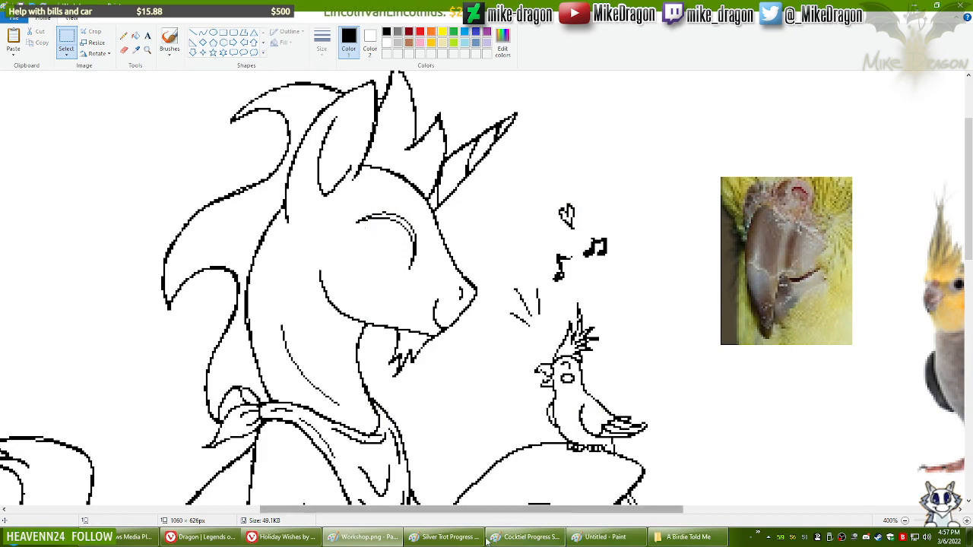
# Step: Paste the copied face over the last unicorn in Silver Trot Progress at 400%, aligned with its lines and with transparent selection turned off
pyautogui.click(445, 537)
pyautogui.click(147, 50)
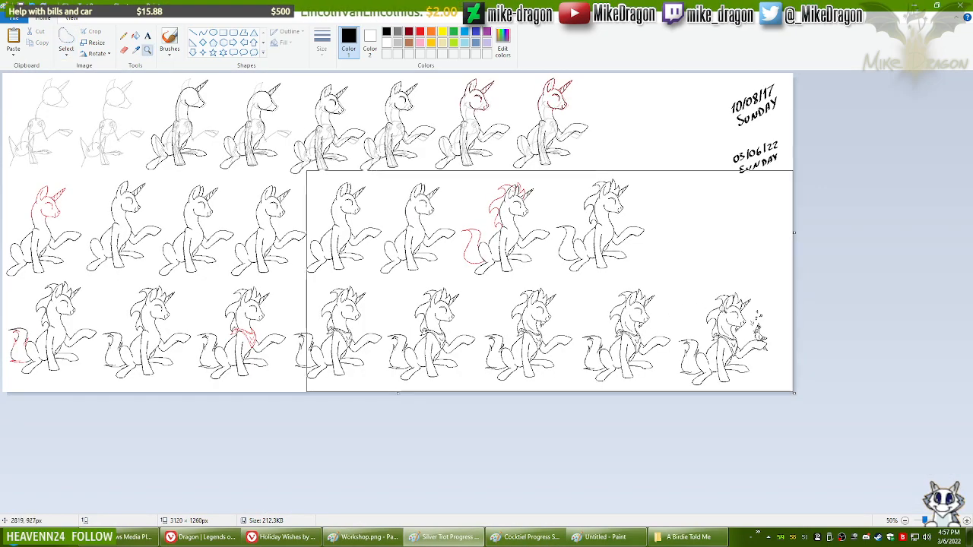
pyautogui.click(766, 336)
pyautogui.click(901, 360)
pyautogui.click(867, 335)
pyautogui.hotkey('ctrl', 'v')
pyautogui.moveTo(83, 176)
pyautogui.mouseDown()
pyautogui.moveTo(269, 244)
pyautogui.moveTo(569, 276)
pyautogui.moveTo(561, 242)
pyautogui.mouseUp()
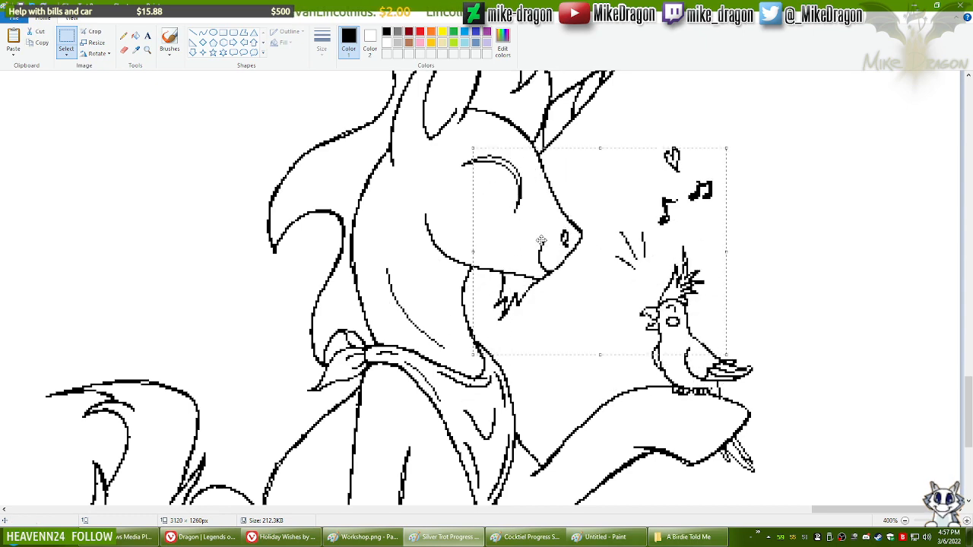
pyautogui.click(67, 53)
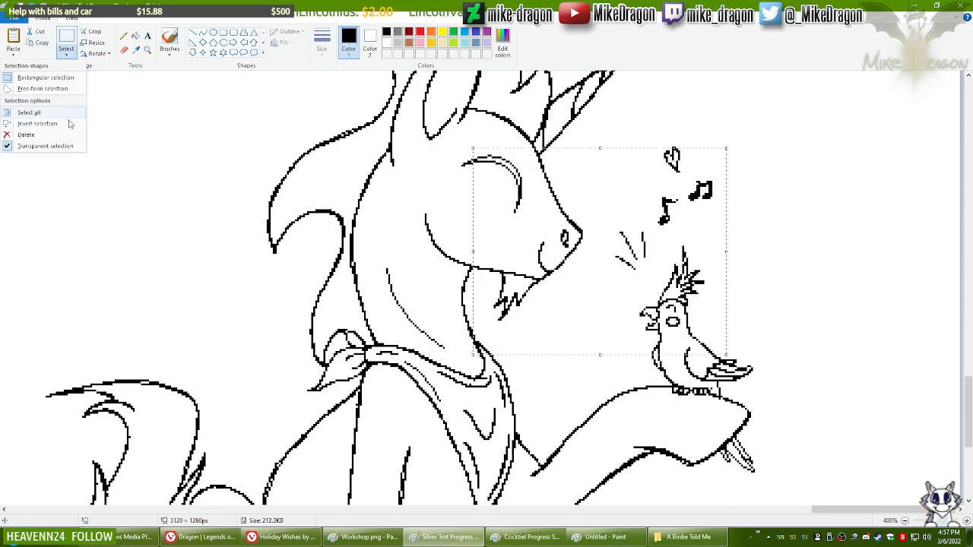
pyautogui.click(30, 146)
pyautogui.click(47, 210)
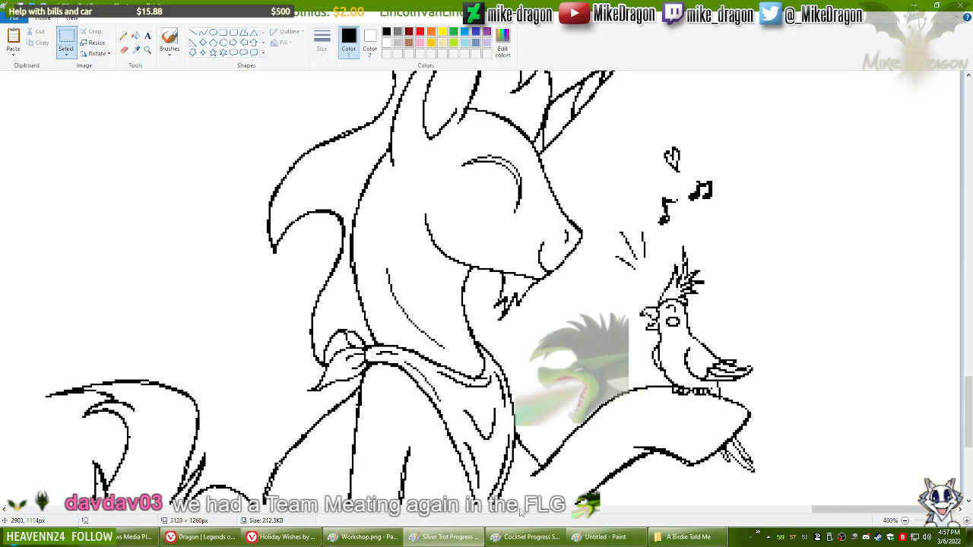
# Step: Paste the copied face over the unicorn in Cocktiel Progress at 300%, aligned with its lines and with transparent selection turned off
pyautogui.click(525, 538)
pyautogui.click(147, 49)
pyautogui.click(578, 152)
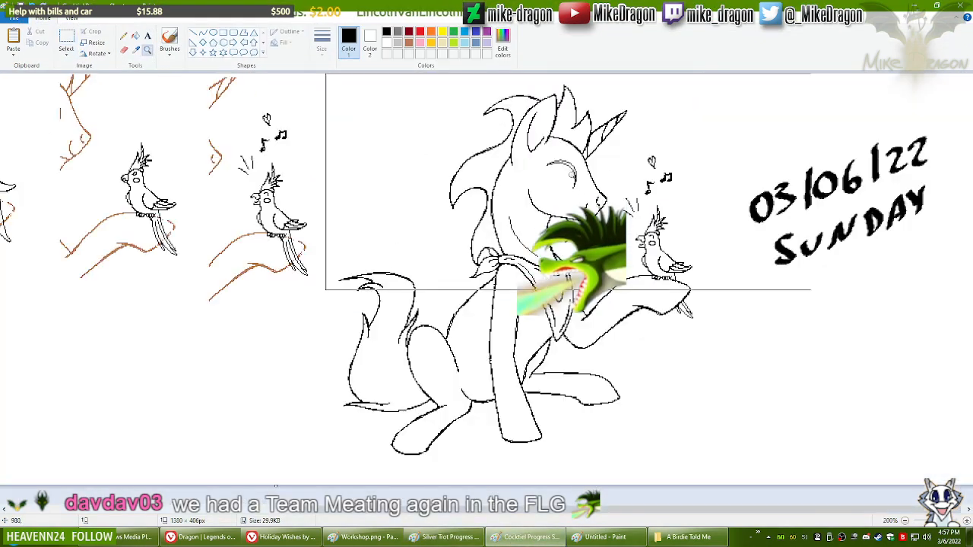
pyautogui.hotkey('ctrl', 'v')
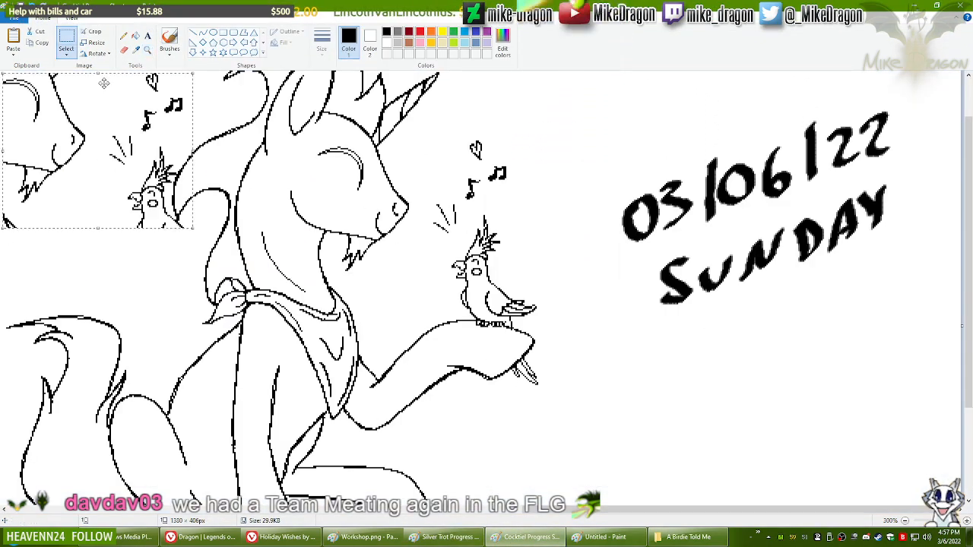
pyautogui.moveTo(82, 123)
pyautogui.mouseDown()
pyautogui.moveTo(159, 163)
pyautogui.moveTo(402, 208)
pyautogui.moveTo(405, 197)
pyautogui.mouseUp()
pyautogui.click(711, 169)
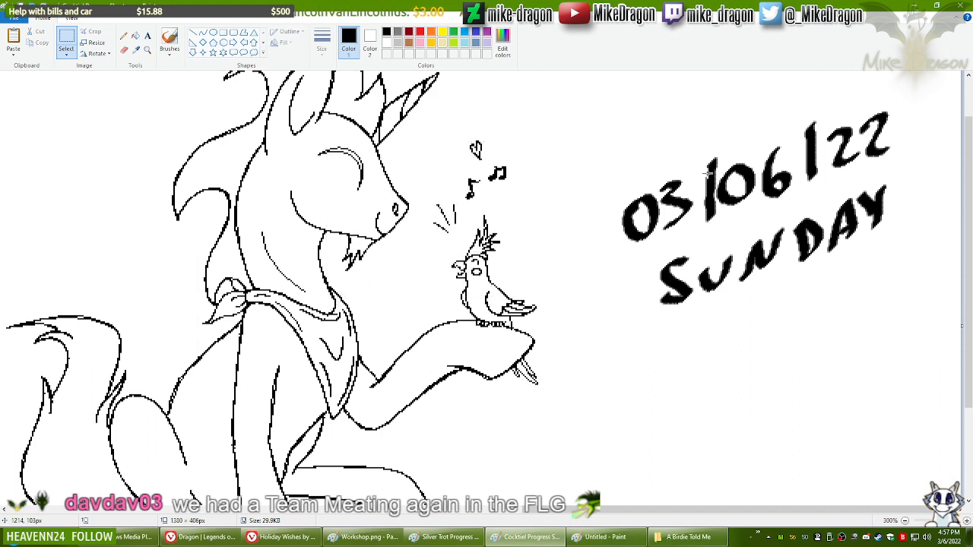
pyautogui.hotkey('ctrl', 'v')
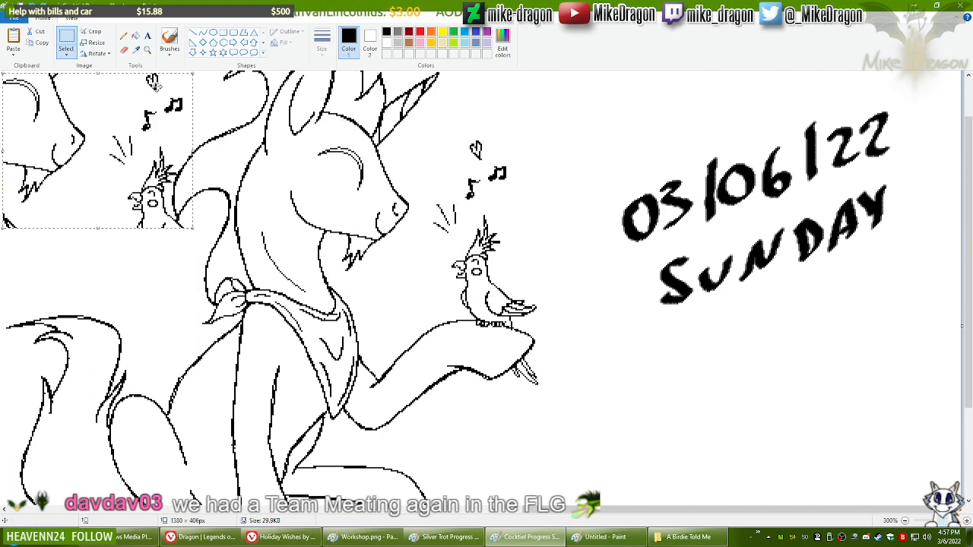
pyautogui.moveTo(157, 86); pyautogui.dragTo(417, 209)
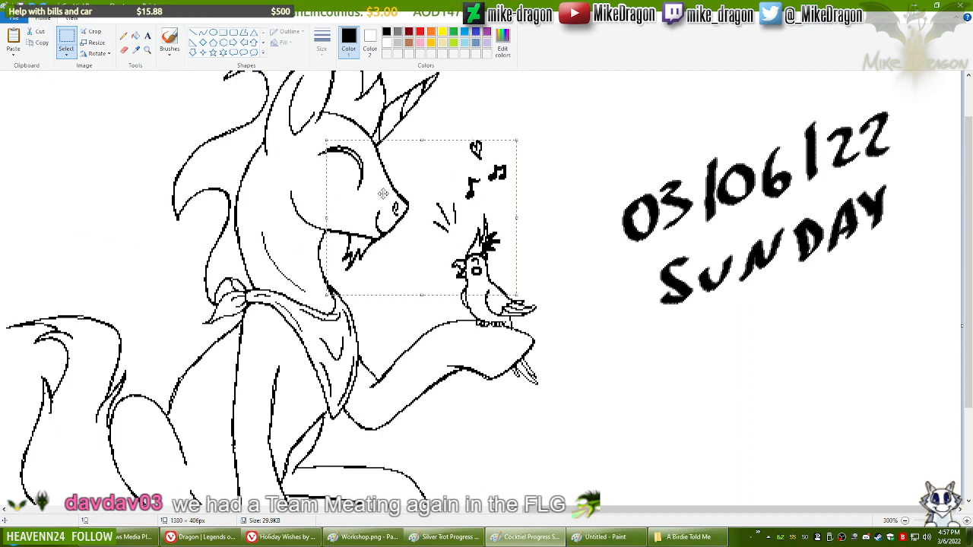
pyautogui.click(66, 54)
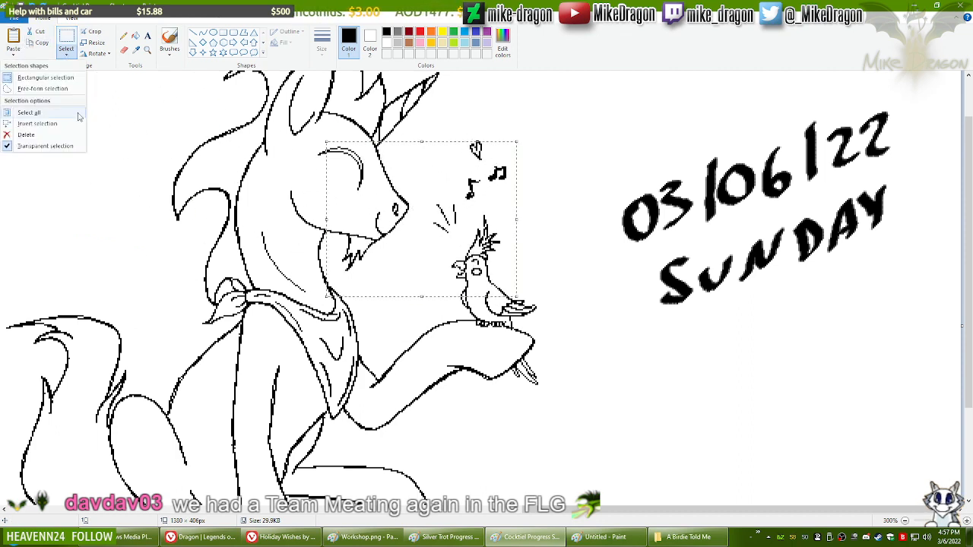
pyautogui.click(67, 149)
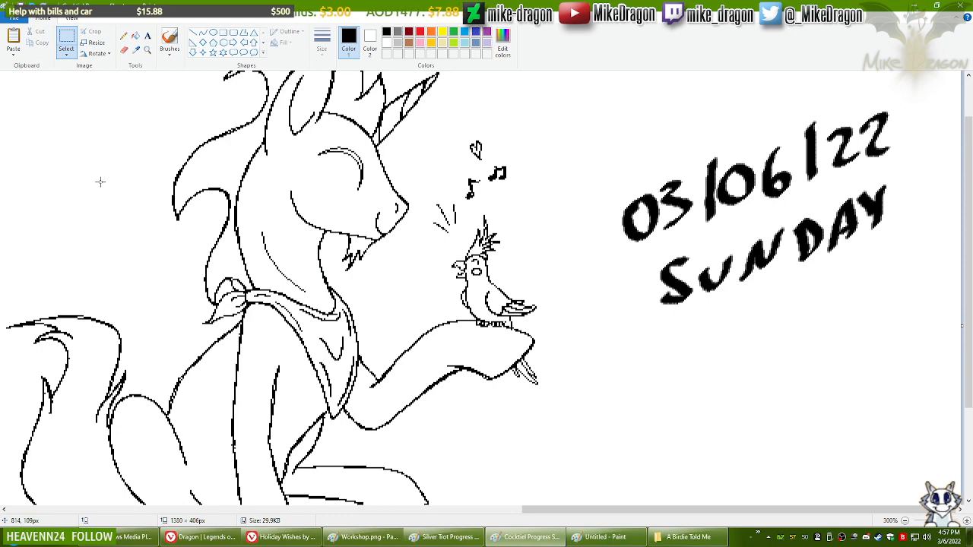
pyautogui.scroll(-3, 281, 249)
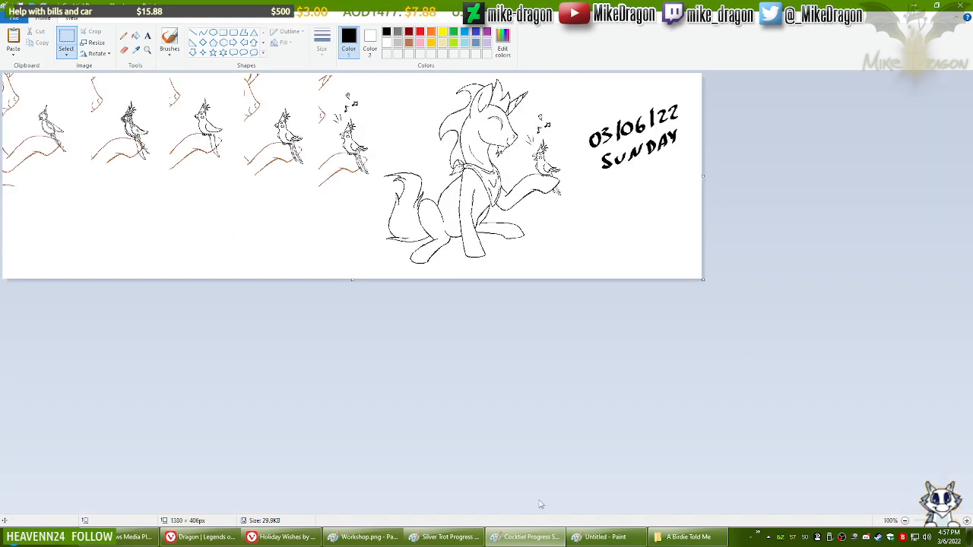
# Step: Check the whole Silver Trot Progress image, then return to Workshop.png and view the large unicorn at 200%
pyautogui.click(448, 537)
pyautogui.hscroll(-2, 570, 378)
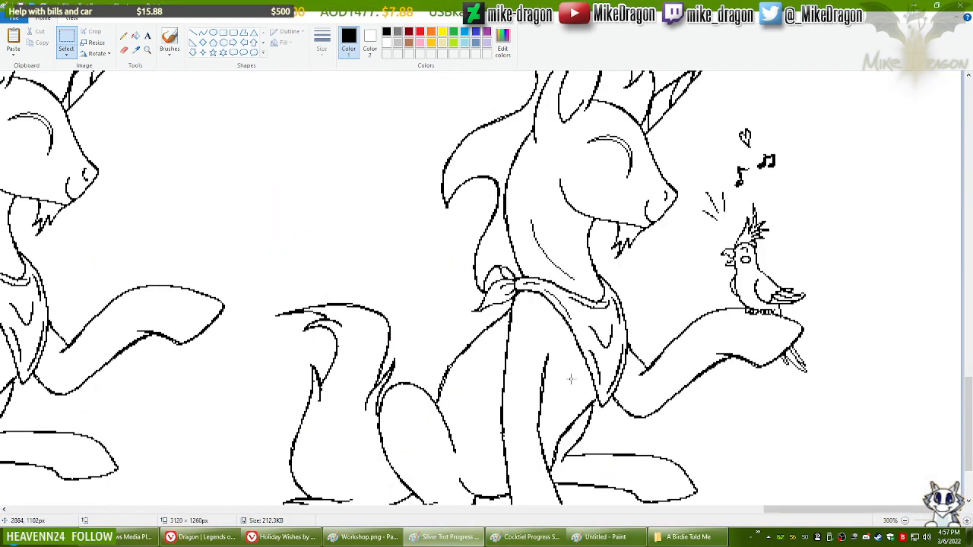
pyautogui.scroll(-4, 570, 379)
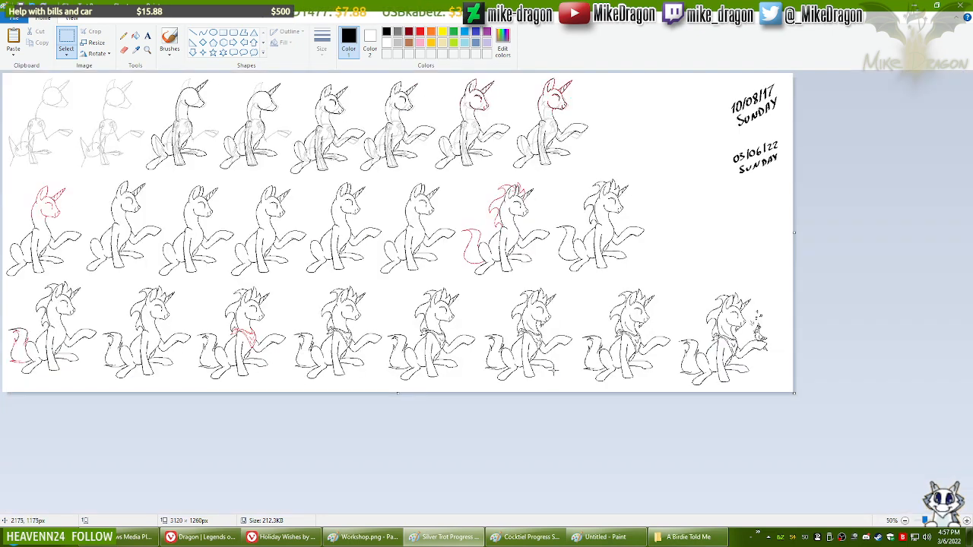
pyautogui.click(371, 537)
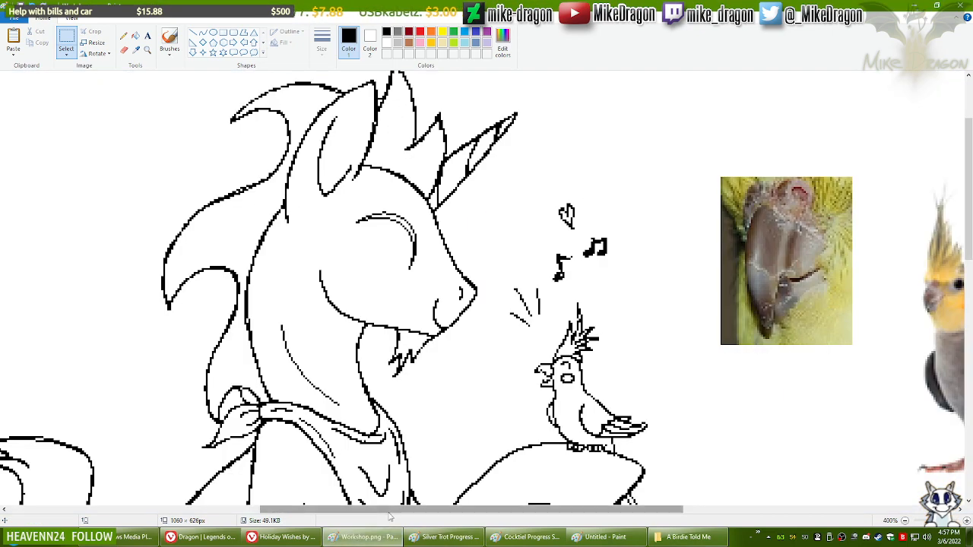
pyautogui.click(123, 36)
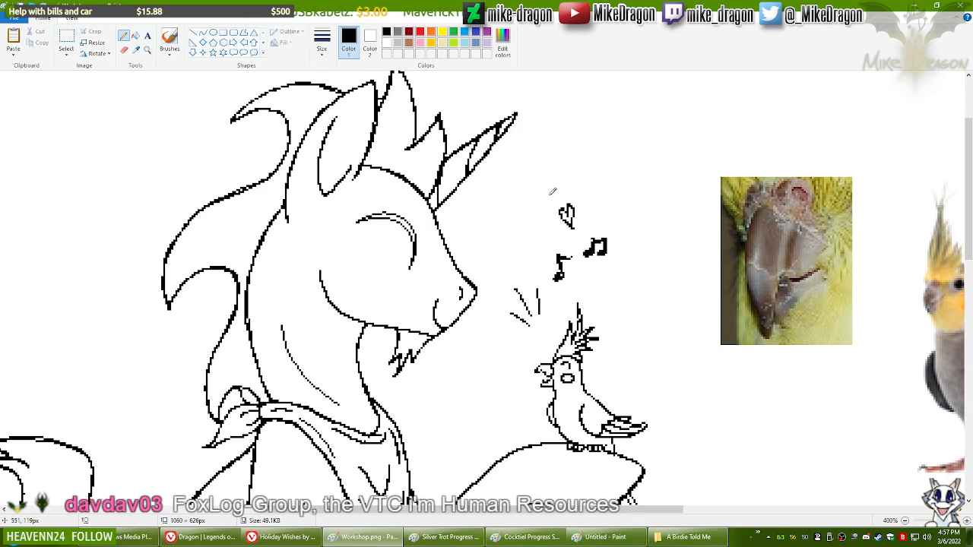
pyautogui.scroll(-3, 553, 191)
pyautogui.scroll(1, 544, 194)
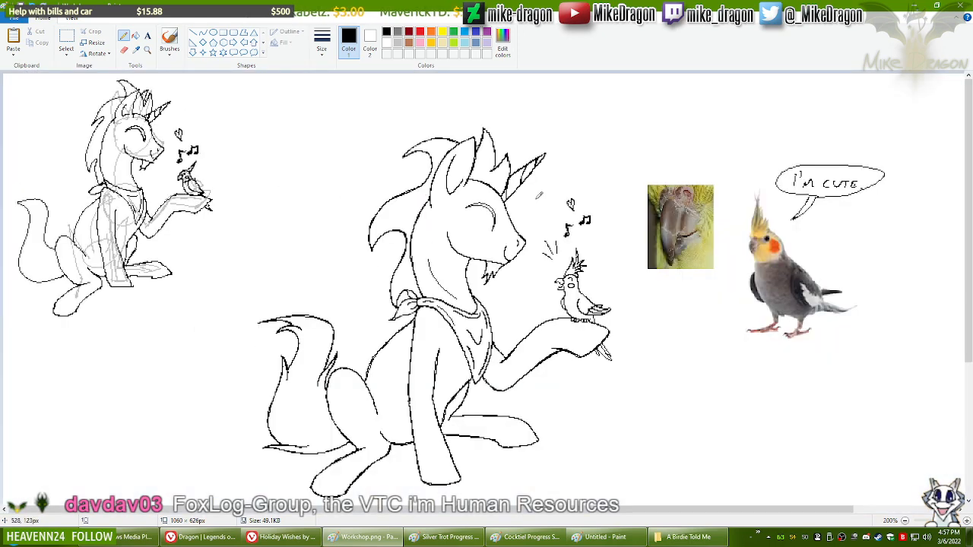
pyautogui.click(66, 53)
pyautogui.click(25, 74)
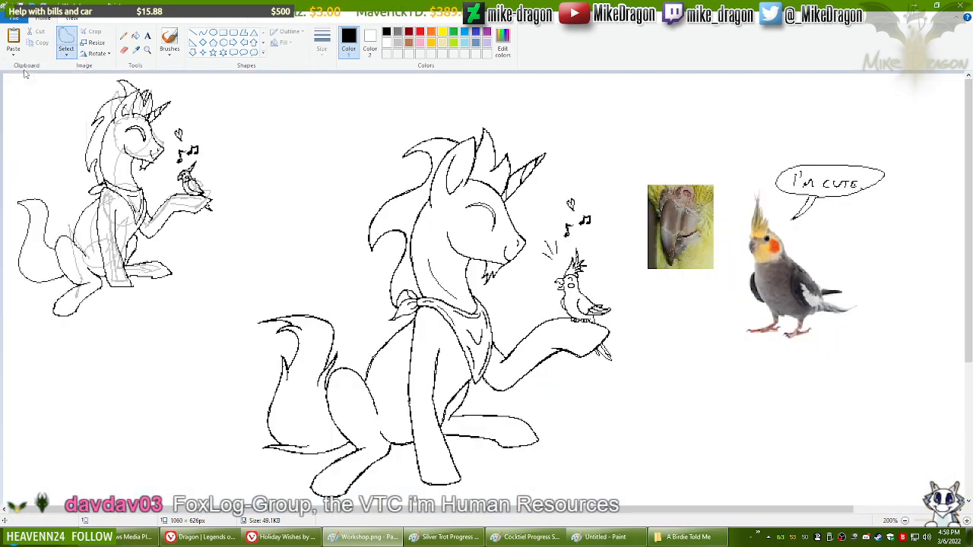
pyautogui.moveTo(471, 101)
pyautogui.mouseDown()
pyautogui.moveTo(385, 133)
pyautogui.moveTo(208, 333)
pyautogui.moveTo(193, 440)
pyautogui.moveTo(249, 519)
pyautogui.moveTo(377, 544)
pyautogui.moveTo(595, 538)
pyautogui.moveTo(704, 476)
pyautogui.moveTo(683, 392)
pyautogui.moveTo(619, 266)
pyautogui.moveTo(599, 170)
pyautogui.moveTo(447, 92)
pyautogui.mouseUp()
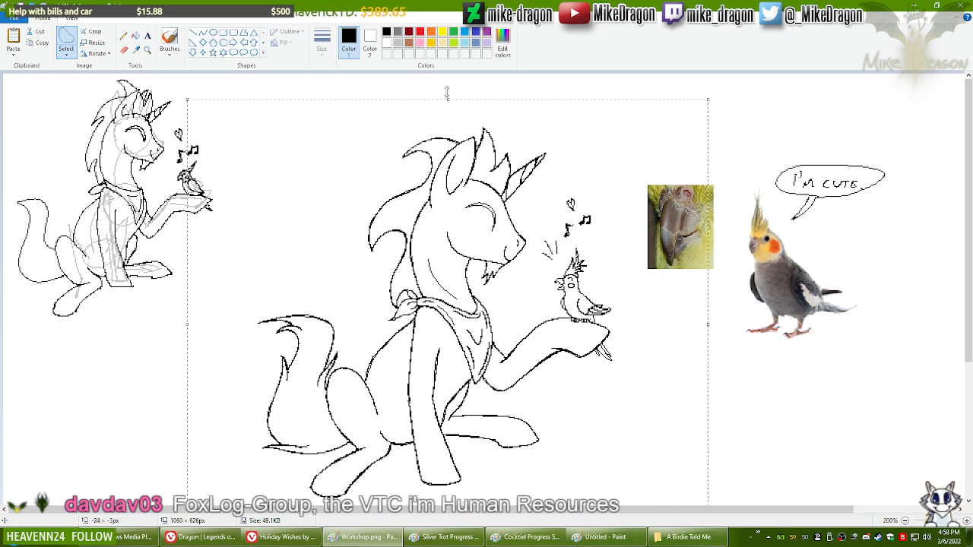
pyautogui.scroll(-1, 832, 150)
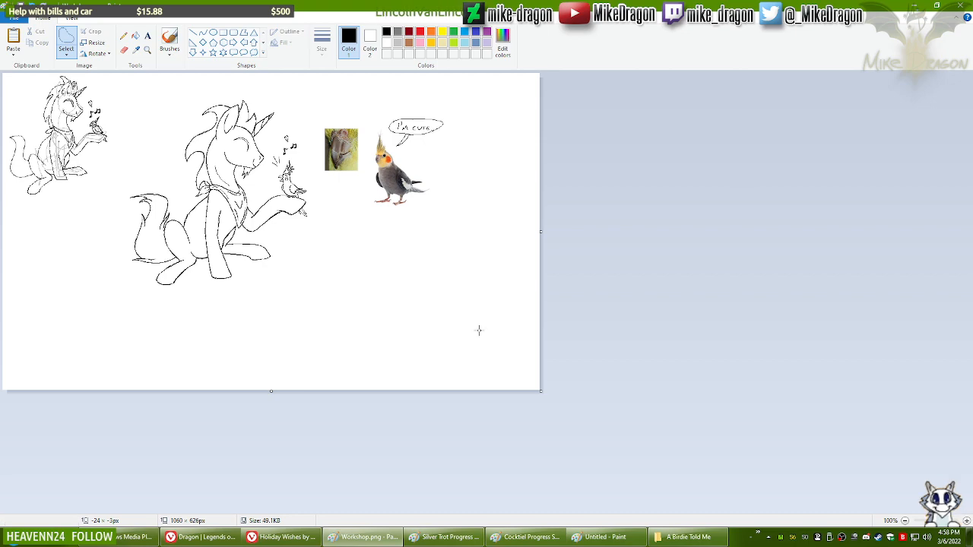
# Step: Look at the unicorn in Holiday Wishes on DeviantArt again and return to Workshop.png
pyautogui.click(194, 538)
pyautogui.click(189, 540)
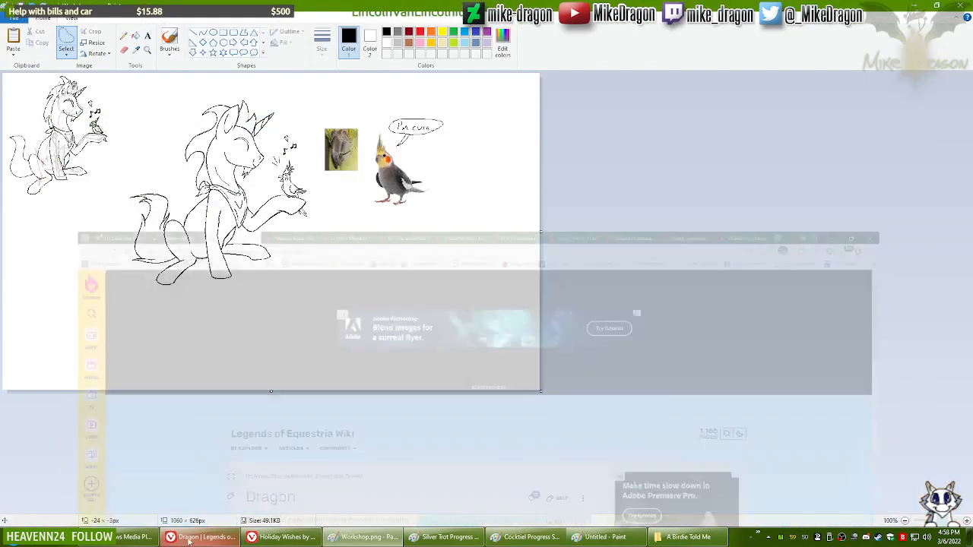
pyautogui.click(279, 538)
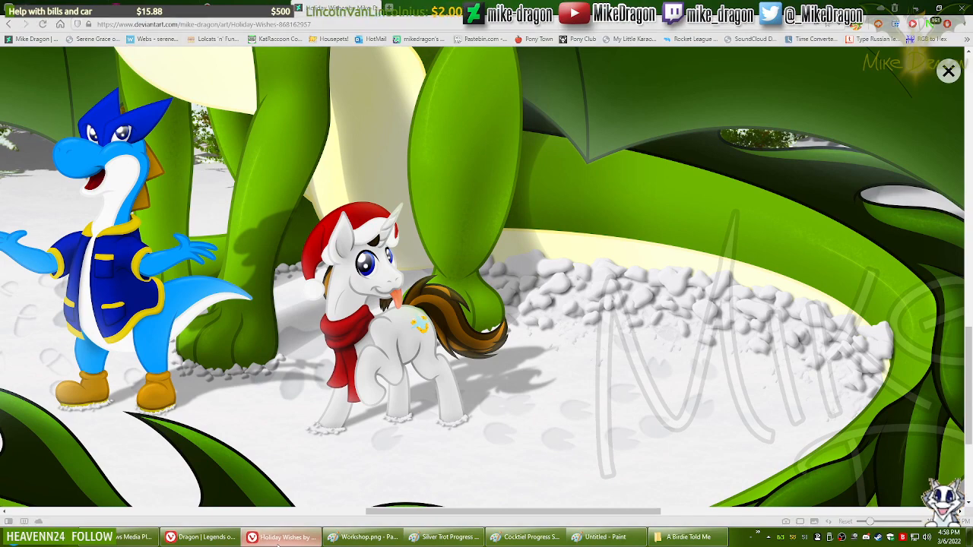
pyautogui.click(278, 543)
pyautogui.click(278, 543)
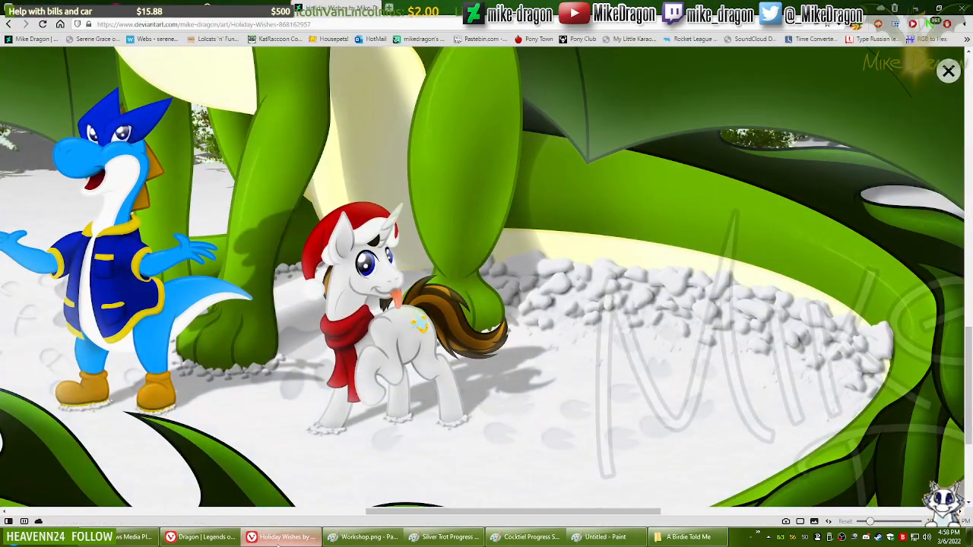
pyautogui.click(278, 543)
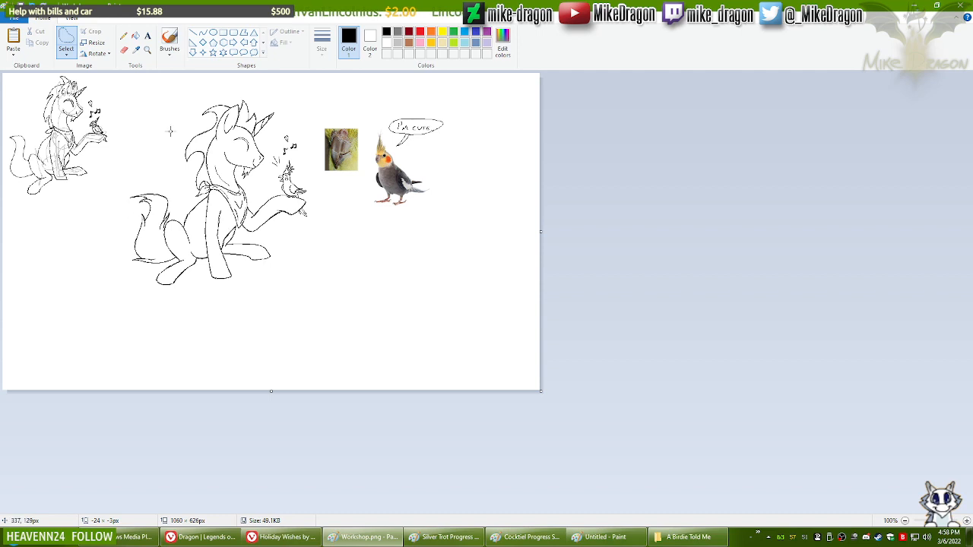
# Step: Draw a red curve at 200% along the front and over the top of the large unicorn's near hind thigh
pyautogui.click(147, 50)
pyautogui.click(190, 175)
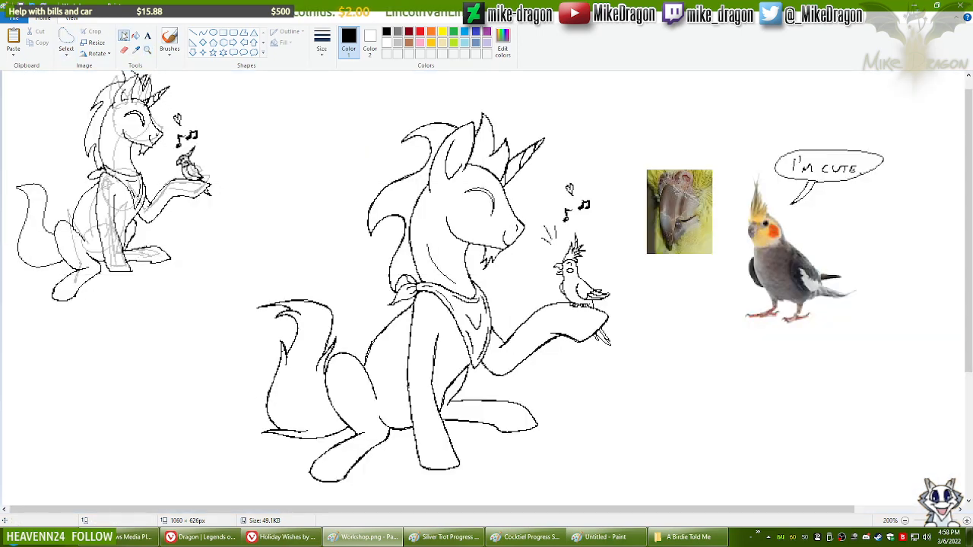
pyautogui.scroll(-3, 965, 198)
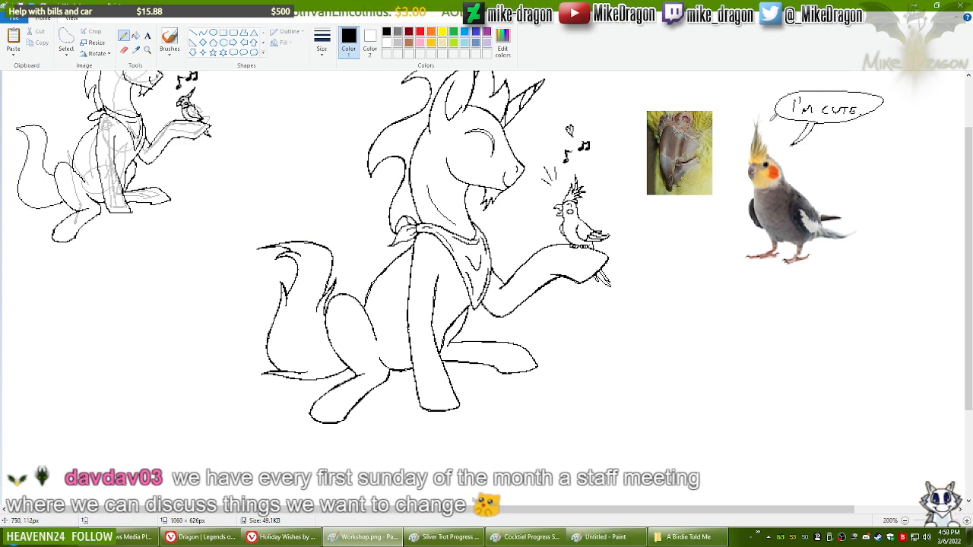
pyautogui.scroll(3, 971, 179)
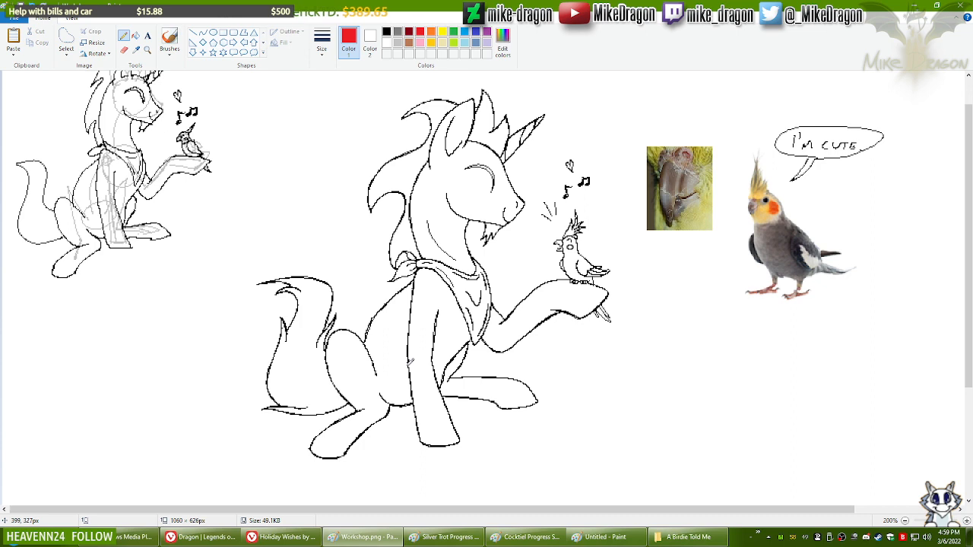
pyautogui.click(203, 31)
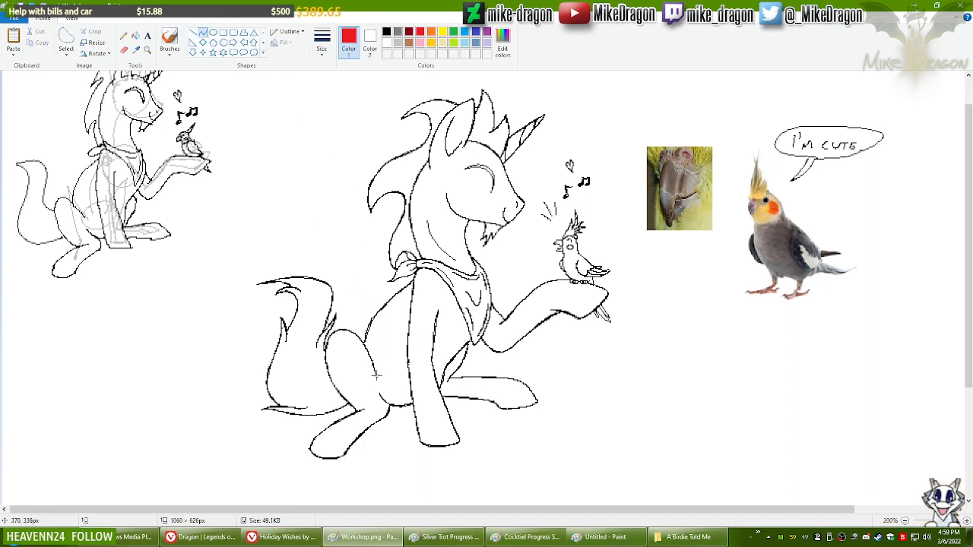
pyautogui.moveTo(375, 374); pyautogui.dragTo(336, 322)
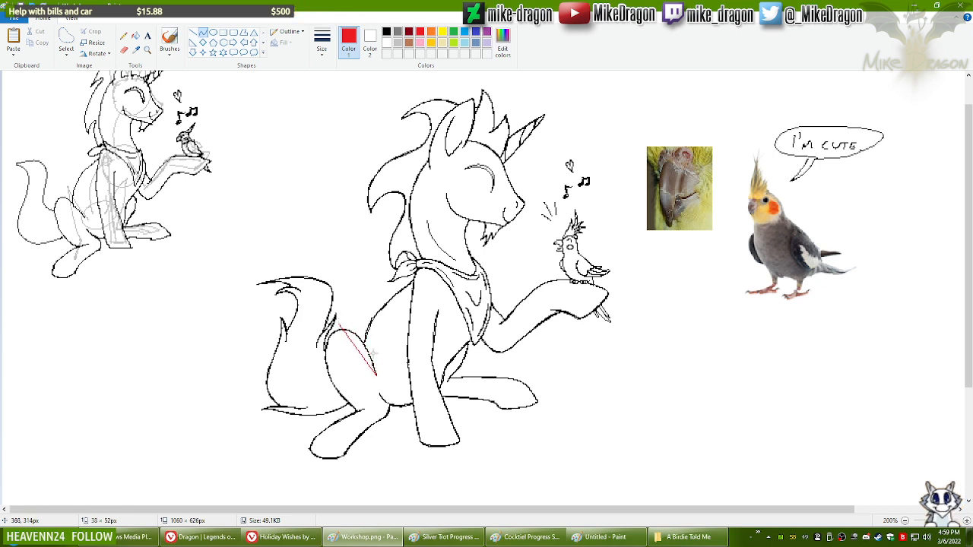
pyautogui.moveTo(372, 352); pyautogui.dragTo(356, 316)
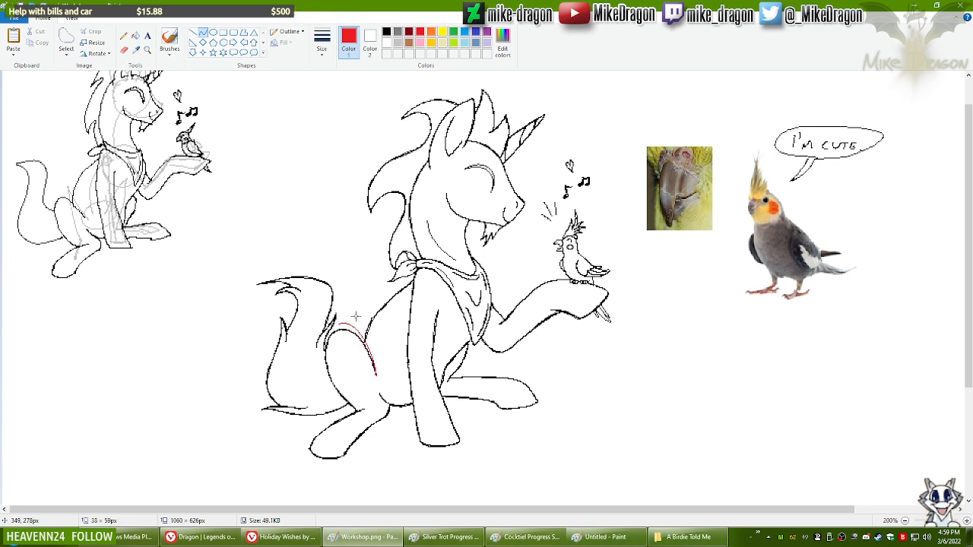
pyautogui.click(356, 316)
pyautogui.click(357, 288)
# Step: Continue the red outline down the back of the hind thigh and along the upper edge of the lower leg
pyautogui.moveTo(341, 325)
pyautogui.mouseDown()
pyautogui.moveTo(343, 400)
pyautogui.moveTo(318, 328)
pyautogui.moveTo(309, 358)
pyautogui.mouseUp()
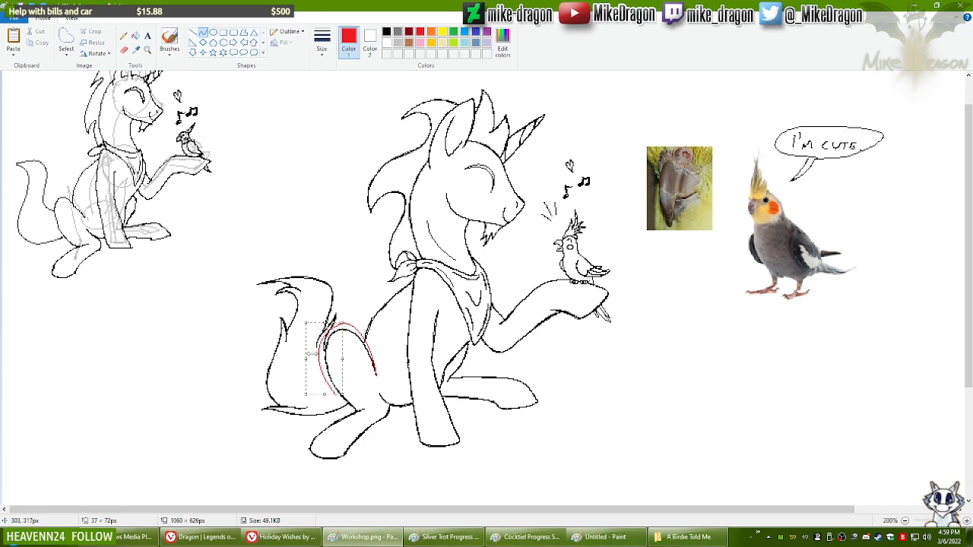
pyautogui.hotkey('ctrl', 'z')
pyautogui.moveTo(340, 324)
pyautogui.mouseDown()
pyautogui.moveTo(312, 362)
pyautogui.moveTo(326, 380)
pyautogui.moveTo(318, 323)
pyautogui.moveTo(309, 346)
pyautogui.mouseUp()
pyautogui.click(339, 254)
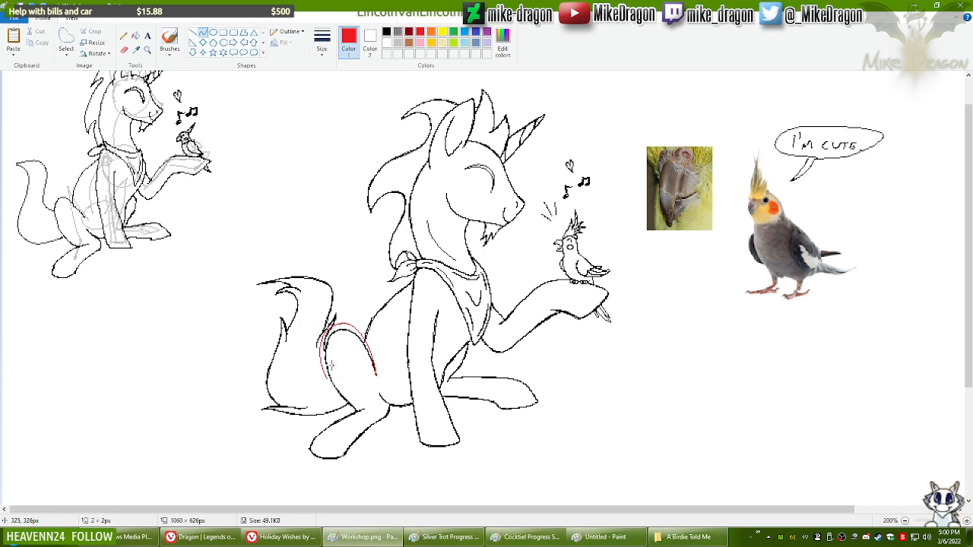
pyautogui.moveTo(326, 376)
pyautogui.mouseDown()
pyautogui.moveTo(357, 411)
pyautogui.moveTo(333, 391)
pyautogui.moveTo(353, 403)
pyautogui.moveTo(310, 439)
pyautogui.moveTo(318, 428)
pyautogui.mouseUp()
pyautogui.click(377, 389)
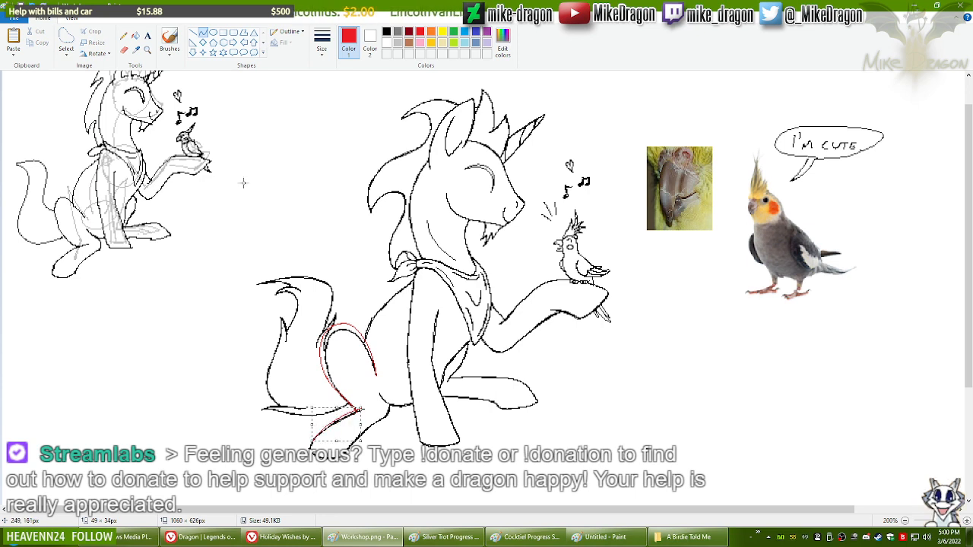
# Step: Set Color 1 to black and erase the old black lines of the hind thigh and upper lower-leg edge at 400%, keeping the red curves
pyautogui.click(148, 50)
pyautogui.click(410, 358)
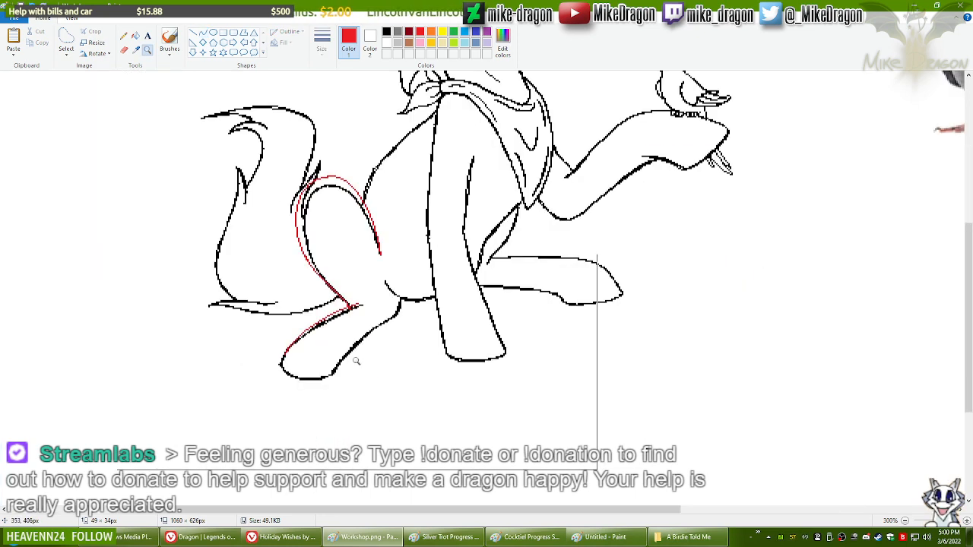
pyautogui.click(207, 178)
pyautogui.click(124, 36)
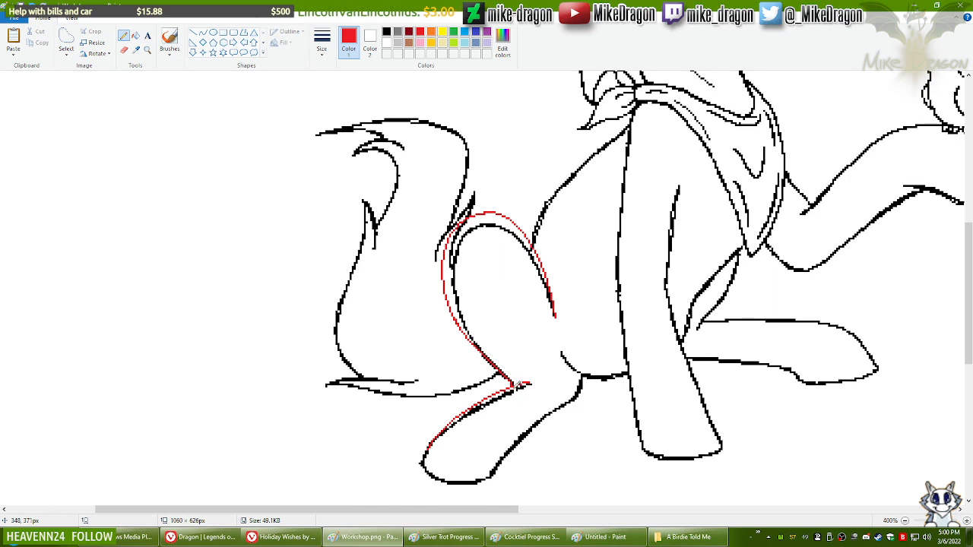
pyautogui.click(125, 51)
pyautogui.click(386, 31)
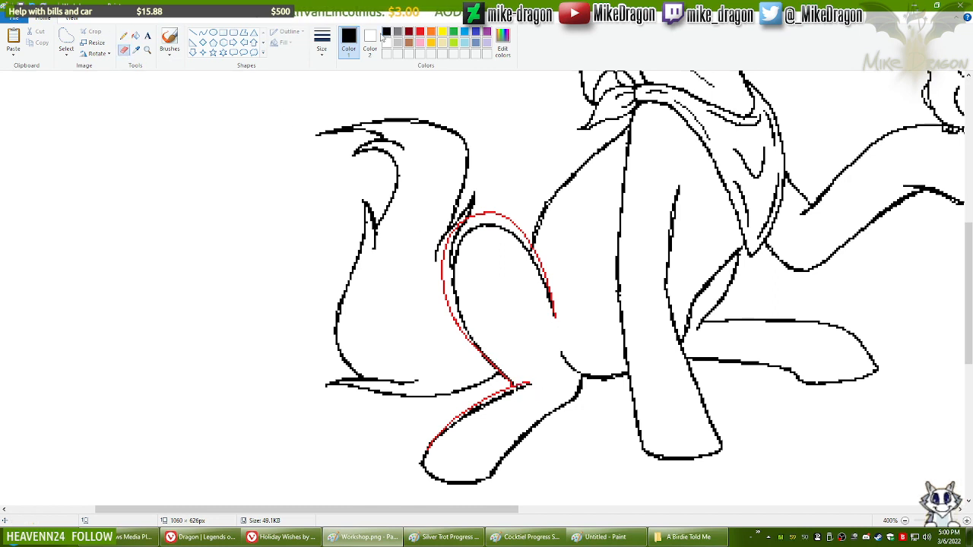
pyautogui.click(322, 42)
pyautogui.click(316, 95)
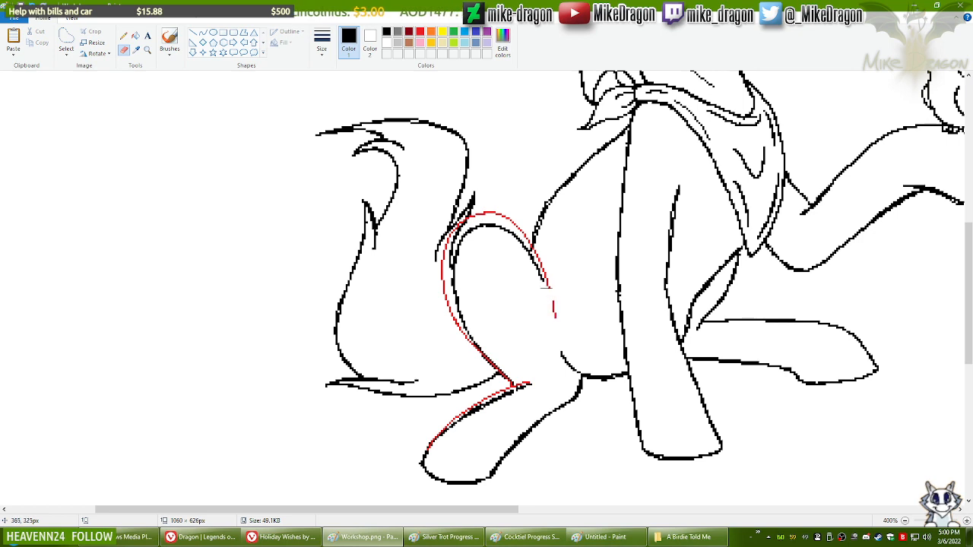
pyautogui.moveTo(530, 261)
pyautogui.mouseDown()
pyautogui.moveTo(510, 228)
pyautogui.moveTo(476, 233)
pyautogui.moveTo(471, 225)
pyautogui.moveTo(453, 270)
pyautogui.moveTo(463, 323)
pyautogui.moveTo(528, 385)
pyautogui.moveTo(434, 440)
pyautogui.mouseUp()
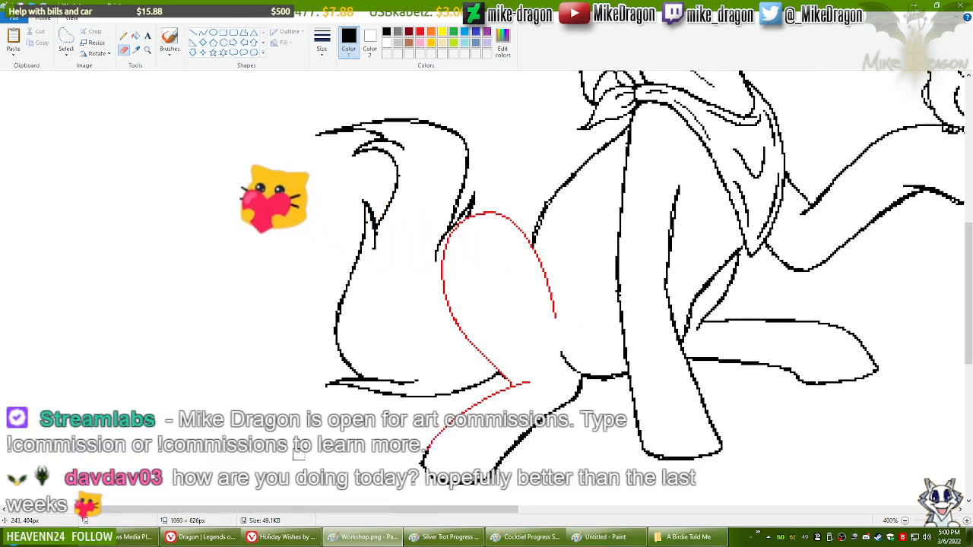
pyautogui.scroll(-1, 245, 382)
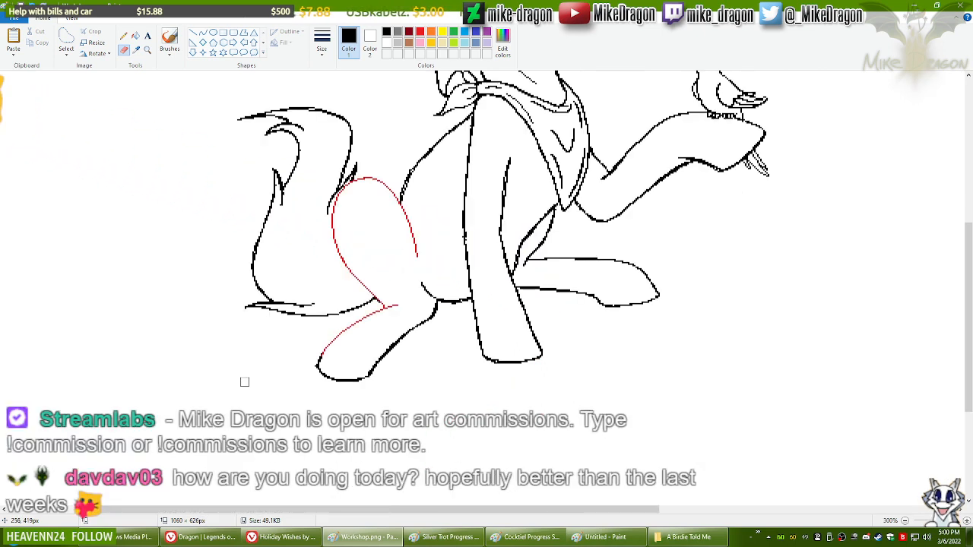
# Step: Thicken the upper edge of the large unicorn's near lower hind leg with the red pencil
pyautogui.moveTo(971, 369); pyautogui.dragTo(971, 331)
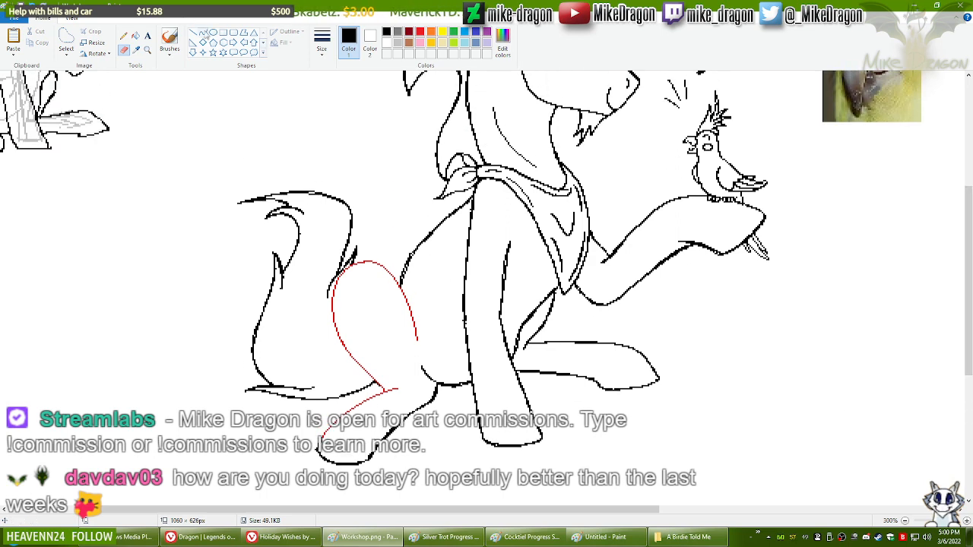
pyautogui.click(123, 35)
pyautogui.click(420, 32)
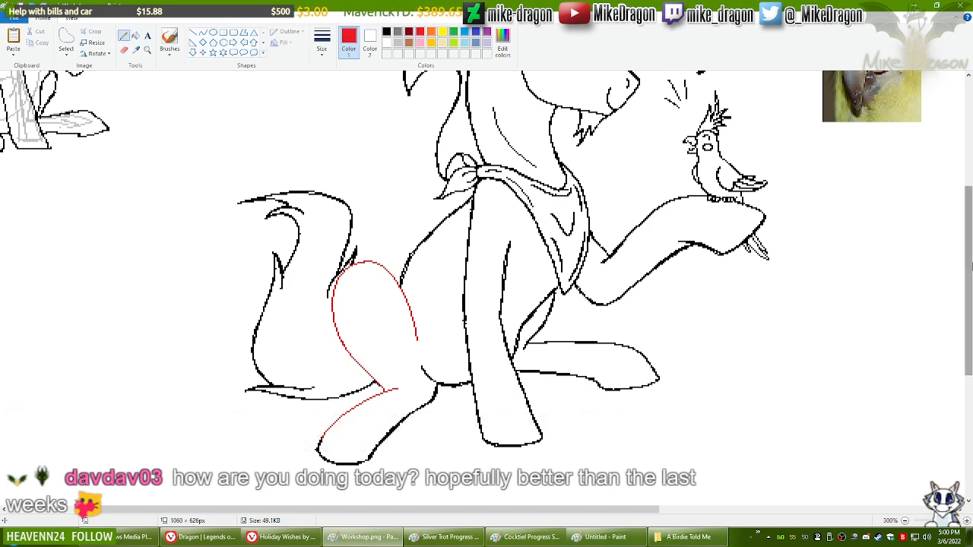
pyautogui.moveTo(970, 268)
pyautogui.mouseDown()
pyautogui.moveTo(971, 253)
pyautogui.moveTo(971, 266)
pyautogui.mouseUp()
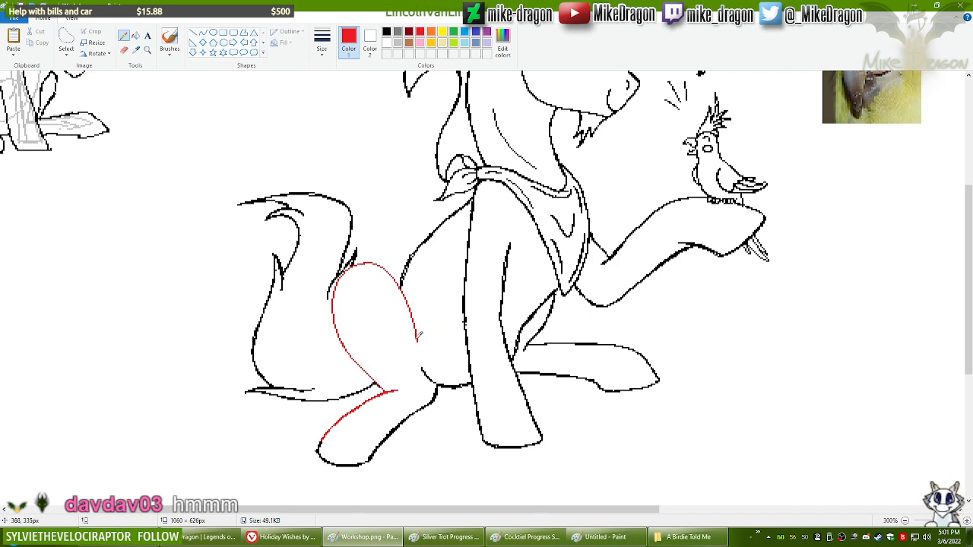
# Step: Draw a second red curve, about 15 × 43 px, along the front of the hind thigh and thicken the thigh outline in red pencil
pyautogui.click(203, 33)
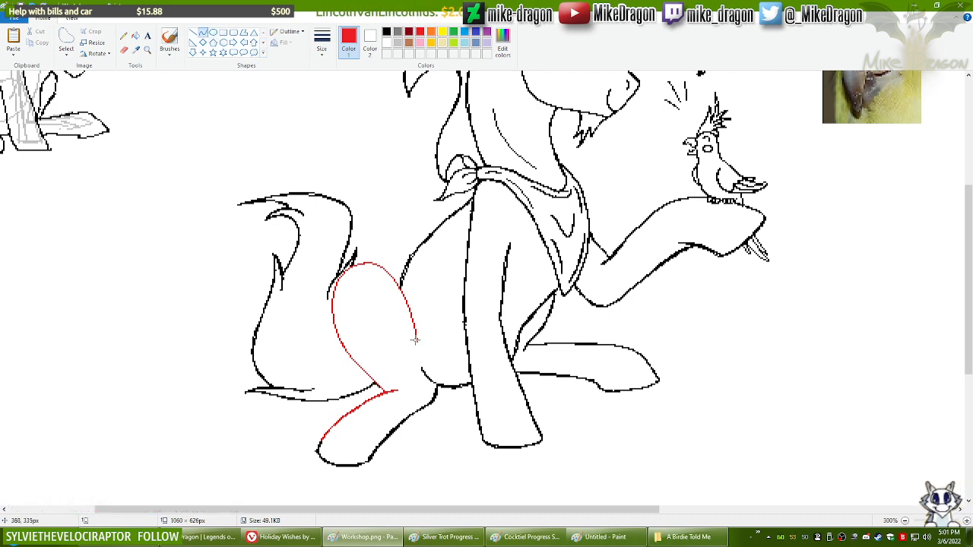
pyautogui.moveTo(412, 340); pyautogui.dragTo(384, 247)
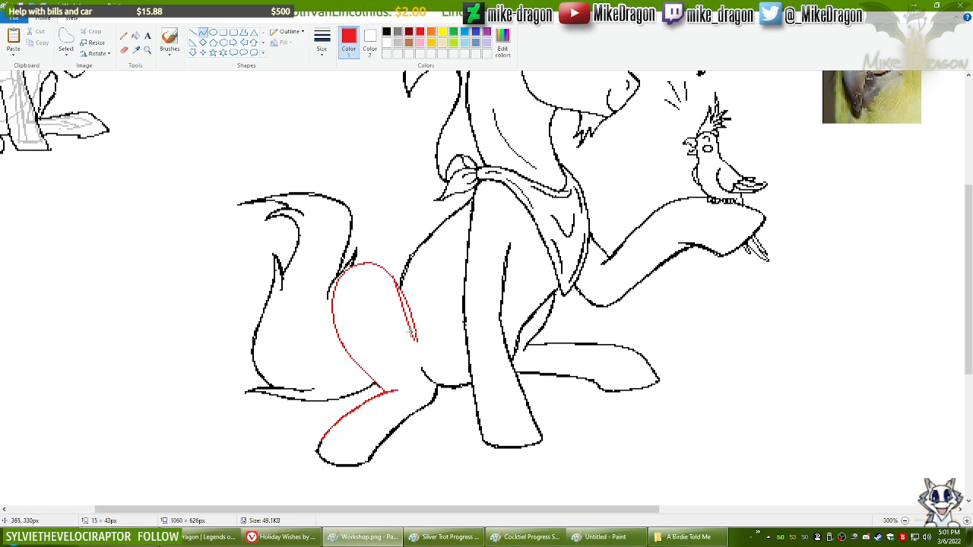
pyautogui.moveTo(406, 301); pyautogui.dragTo(409, 301)
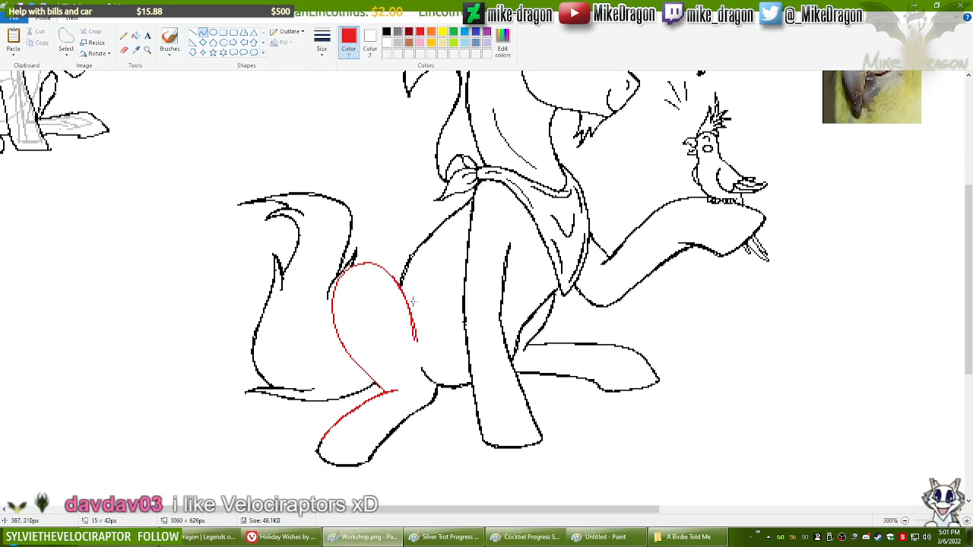
pyautogui.click(123, 35)
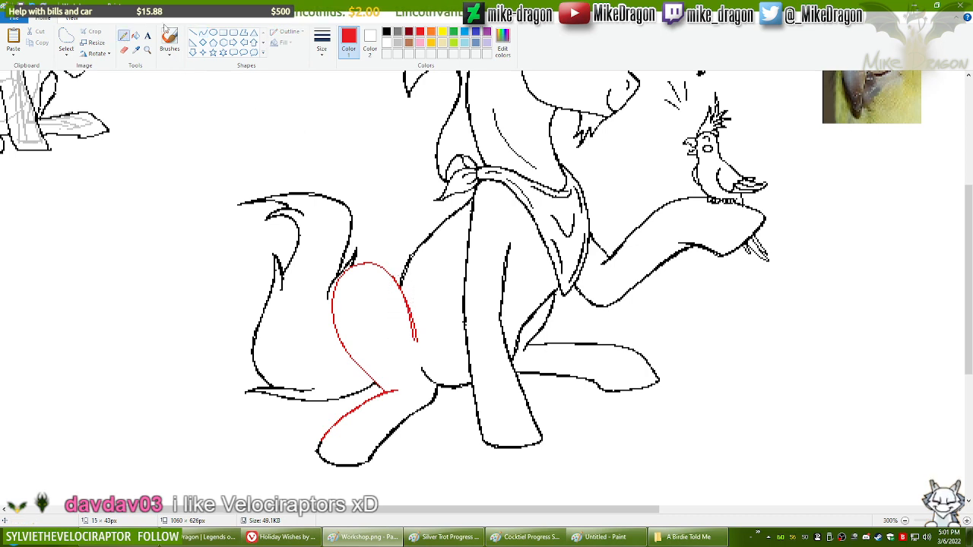
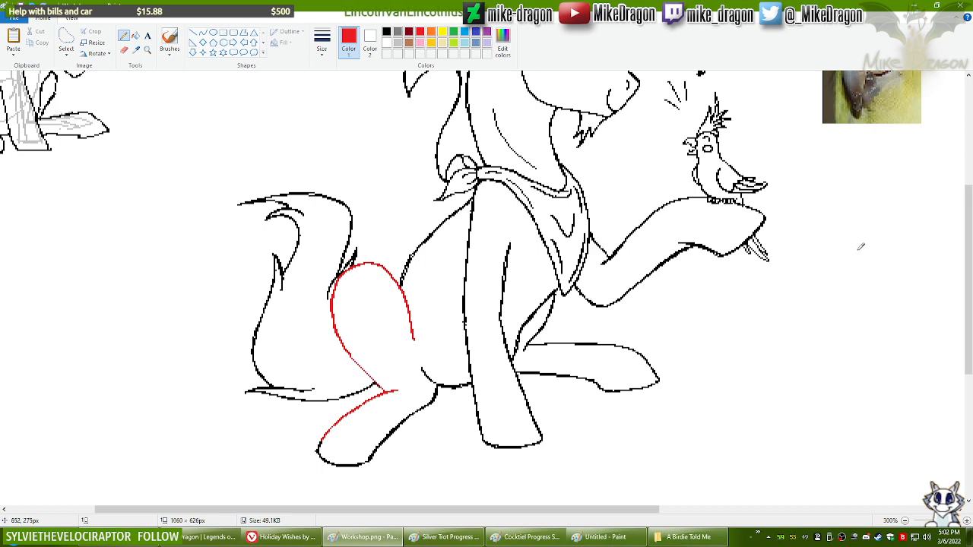
pyautogui.moveTo(970, 281)
pyautogui.mouseDown()
pyautogui.moveTo(972, 241)
pyautogui.moveTo(972, 276)
pyautogui.mouseUp()
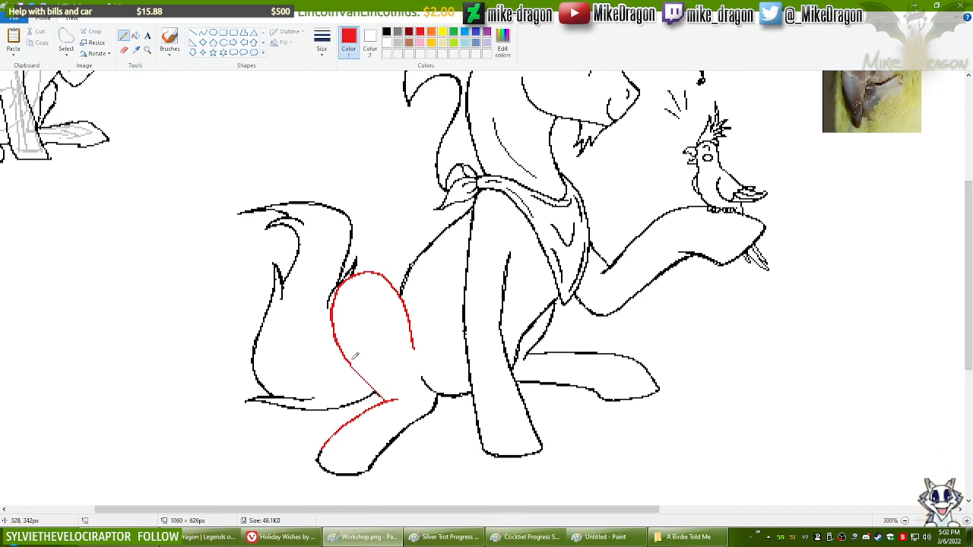
pyautogui.moveTo(352, 361); pyautogui.dragTo(388, 396)
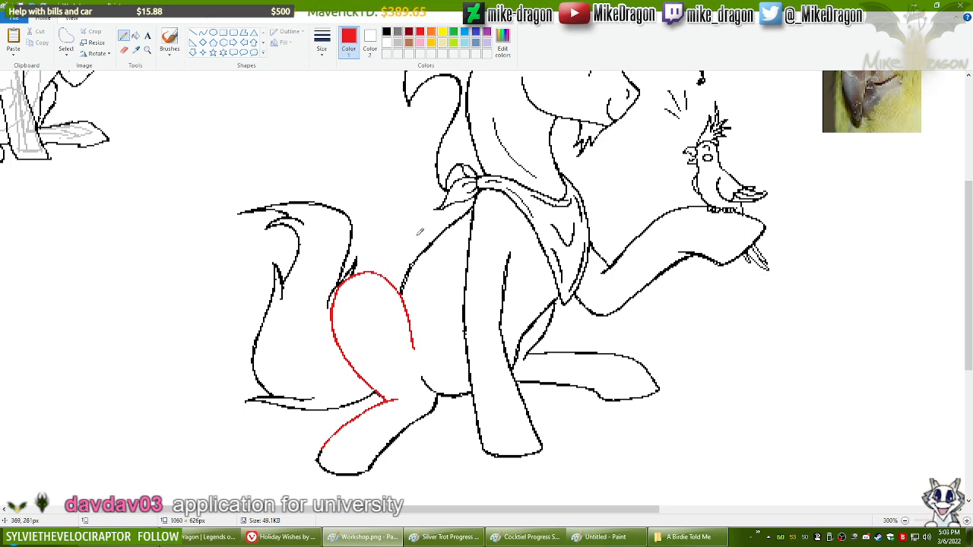
# Step: Examine the thickened red hind leg against the whole unicorn at 200%, 300% and 100%
pyautogui.scroll(-1, 420, 232)
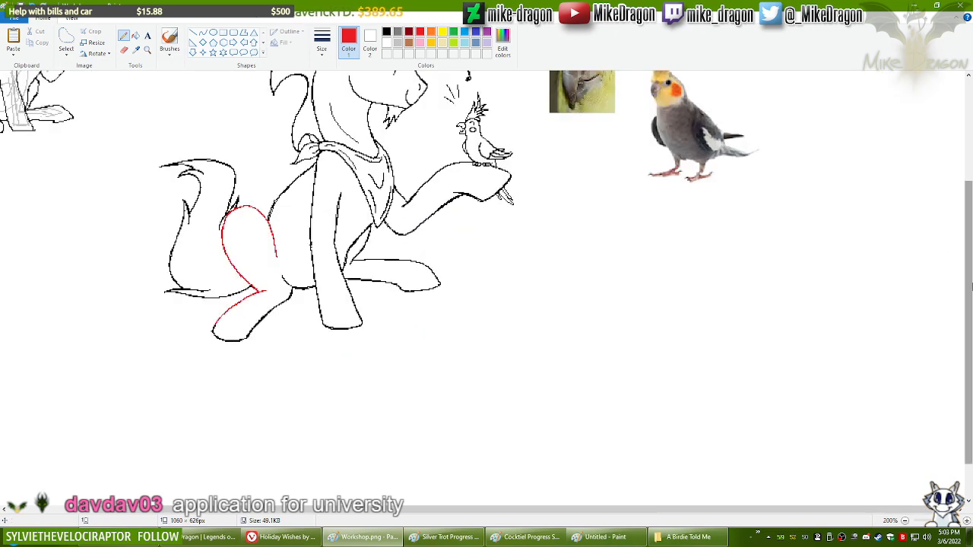
pyautogui.scroll(3, 423, 220)
pyautogui.moveTo(449, 509); pyautogui.dragTo(375, 508)
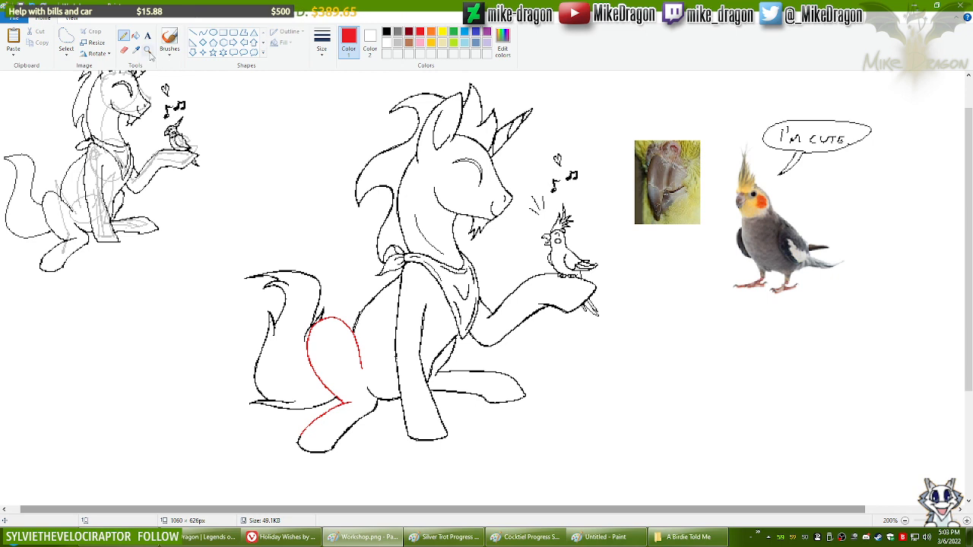
pyautogui.click(147, 49)
pyautogui.click(354, 313)
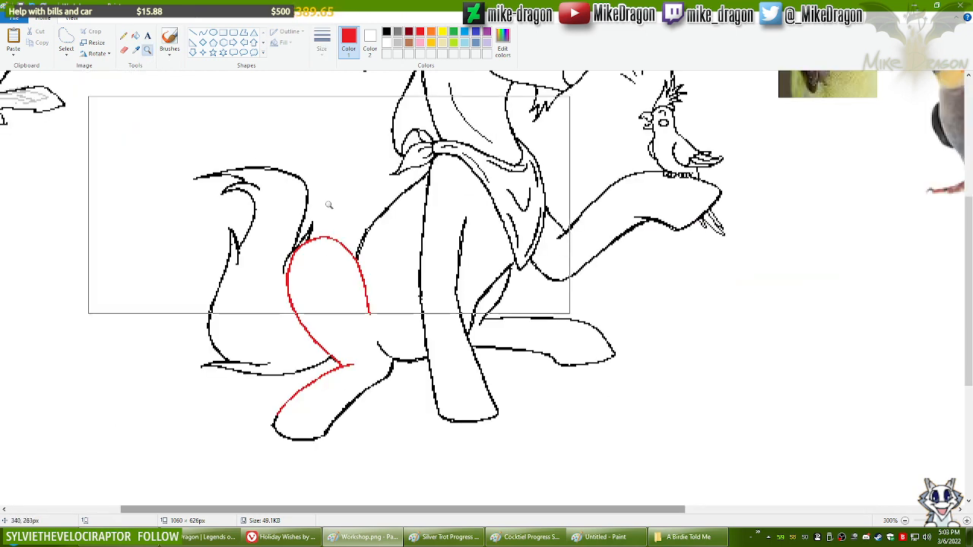
pyautogui.click(123, 36)
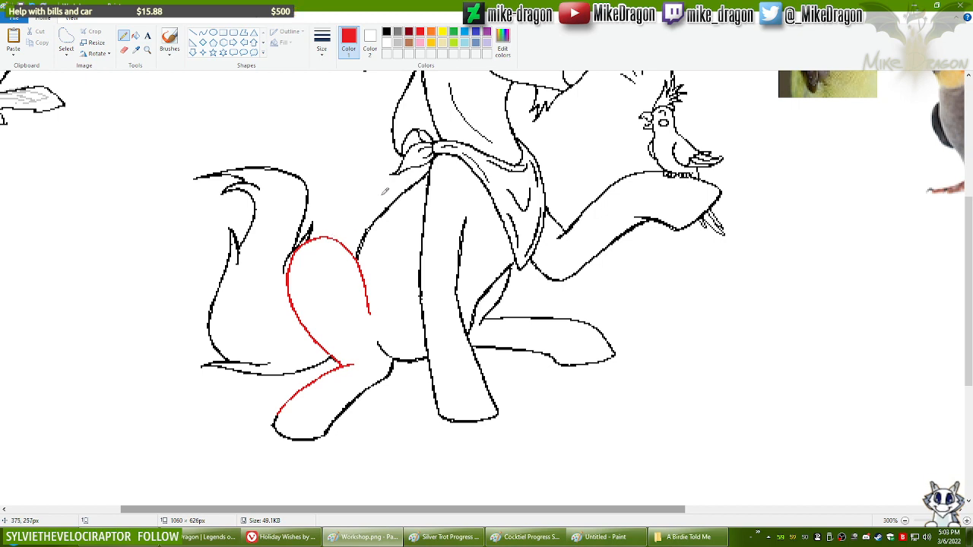
pyautogui.scroll(-2, 384, 191)
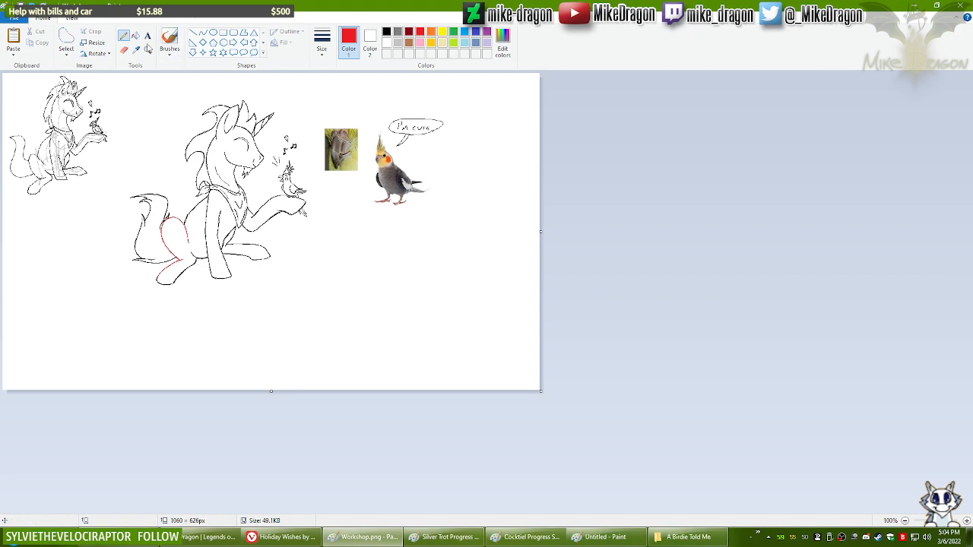
# Step: Recolour the red hind-leg lines to black with a greatly enlarged eraser, using black as Color 2, and restore Color 2 to white
pyautogui.click(147, 49)
pyautogui.click(206, 228)
pyautogui.click(338, 285)
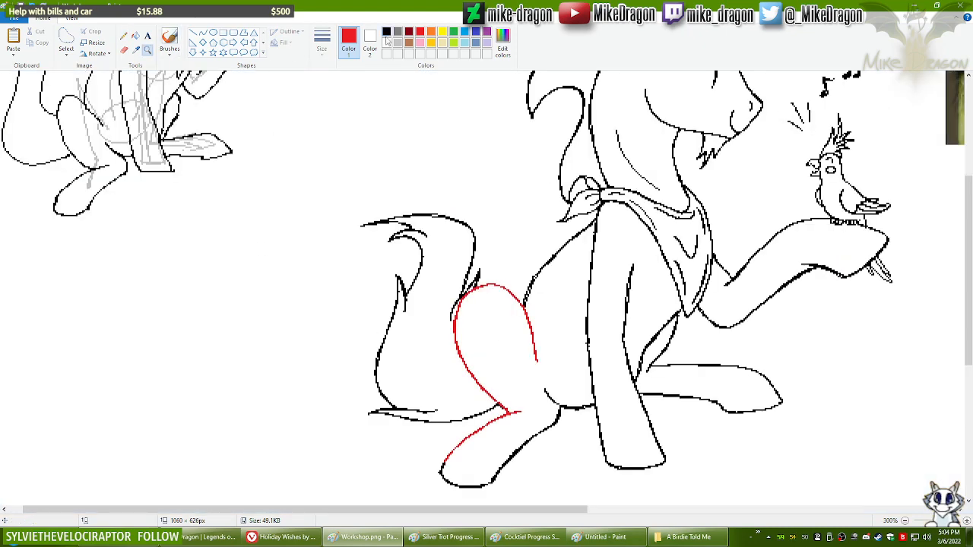
pyautogui.click(370, 39)
pyautogui.click(386, 33)
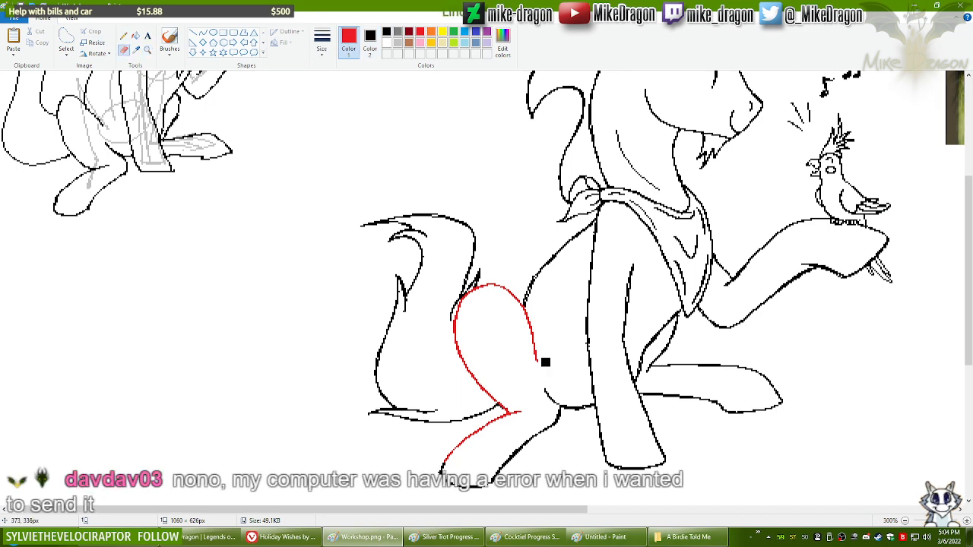
pyautogui.hotkey('ctrl', '+')
pyautogui.hotkey('ctrl', '+')
pyautogui.hotkey('ctrl', '+')
pyautogui.hotkey('ctrl', '+')
pyautogui.hotkey('ctrl', '+')
pyautogui.hotkey('ctrl', '+')
pyautogui.hotkey('ctrl', '+')
pyautogui.hotkey('ctrl', '+')
pyautogui.hotkey('ctrl', '+')
pyautogui.hotkey('ctrl', '+')
pyautogui.hotkey('ctrl', '+')
pyautogui.hotkey('ctrl', '+')
pyautogui.hotkey('ctrl', '+')
pyautogui.hotkey('ctrl', '+')
pyautogui.hotkey('ctrl', '+')
pyautogui.hotkey('ctrl', '+')
pyautogui.hotkey('ctrl', '+')
pyautogui.hotkey('ctrl', '+')
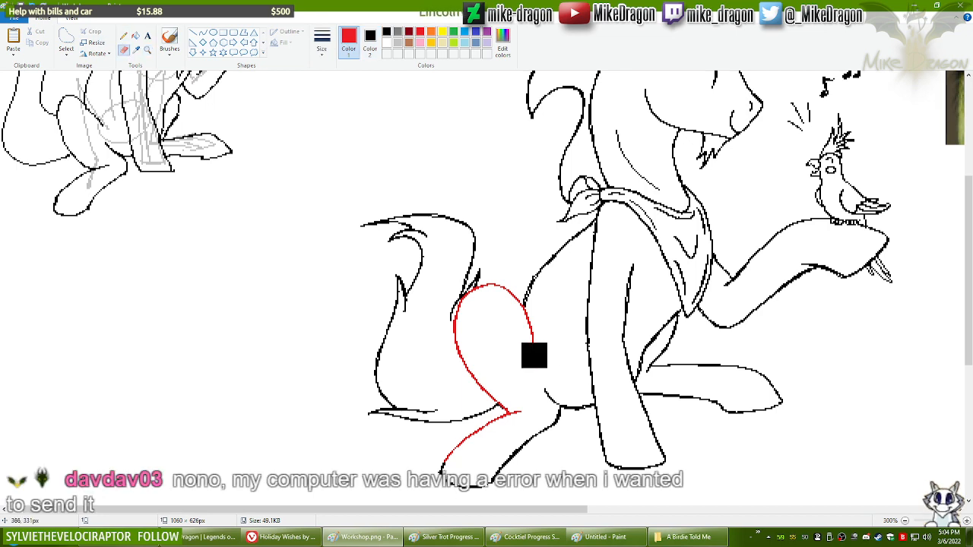
pyautogui.moveTo(534, 355)
pyautogui.mouseDown()
pyautogui.moveTo(520, 398)
pyautogui.moveTo(531, 400)
pyautogui.moveTo(541, 331)
pyautogui.moveTo(549, 335)
pyautogui.moveTo(521, 294)
pyautogui.moveTo(534, 298)
pyautogui.moveTo(495, 385)
pyautogui.moveTo(424, 442)
pyautogui.moveTo(408, 437)
pyautogui.moveTo(473, 304)
pyautogui.mouseUp()
pyautogui.click(136, 50)
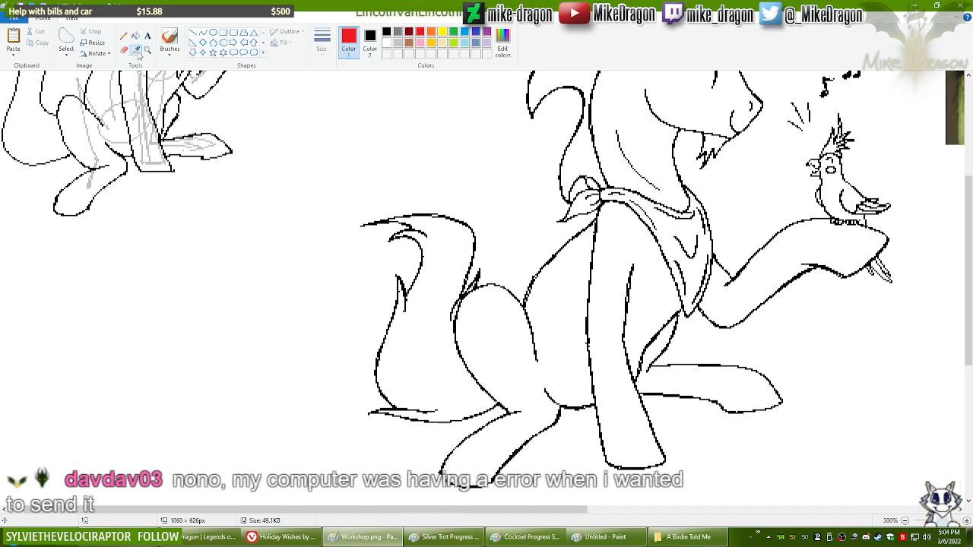
pyautogui.rightClick(321, 100)
# Step: Copy the last unicorn's hindquarters (169 × 211 px) from the Silver Trot progress image and paste them aligned over the large unicorn in Workshop.png
pyautogui.click(67, 52)
pyautogui.click(67, 55)
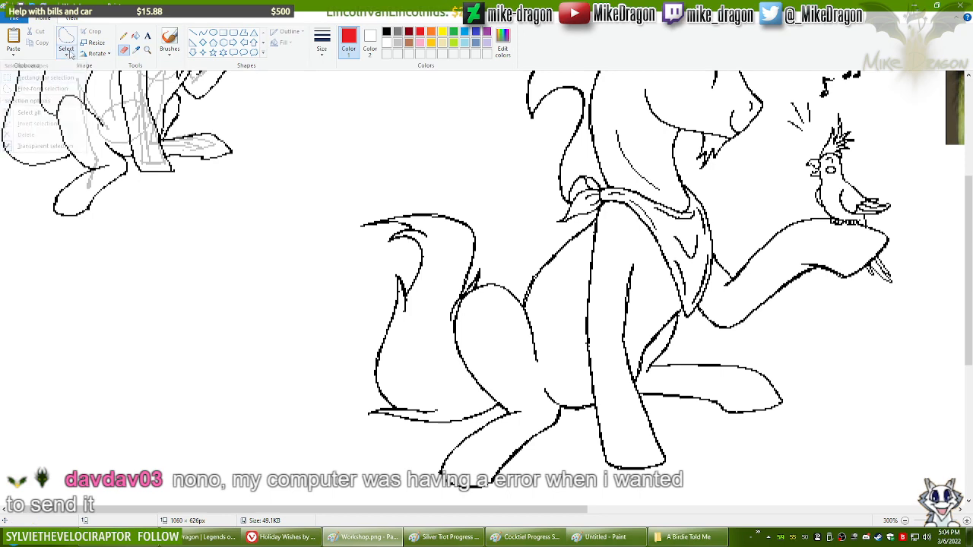
pyautogui.click(460, 536)
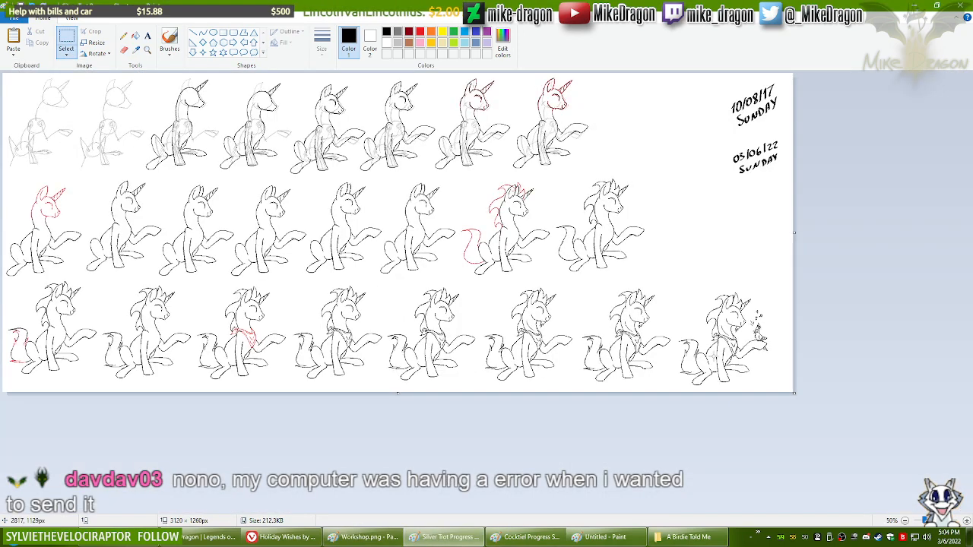
pyautogui.moveTo(679, 340); pyautogui.dragTo(721, 394)
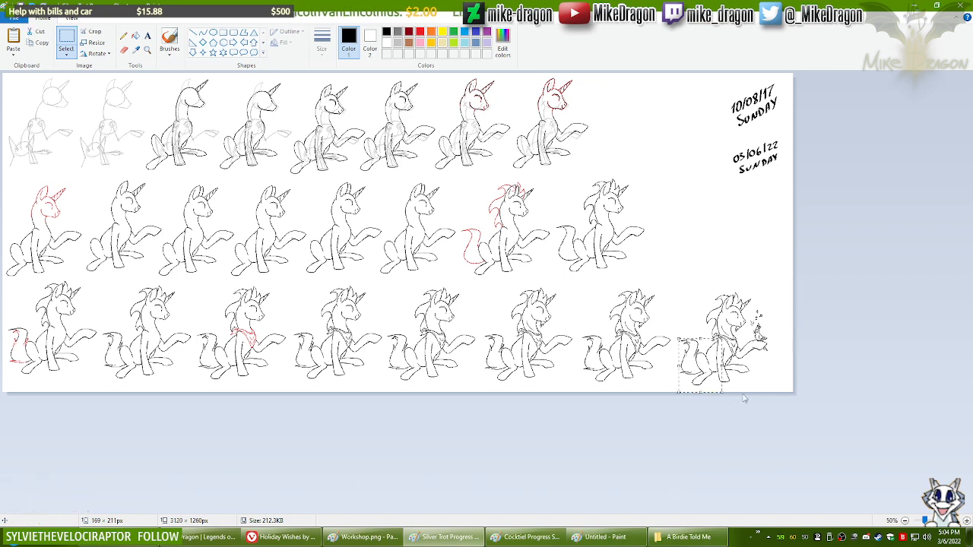
pyautogui.hotkey('ctrl', 'c')
pyautogui.hotkey('alt', 'Tab')
pyautogui.hotkey('ctrl', 'v')
pyautogui.moveTo(253, 221); pyautogui.dragTo(465, 330)
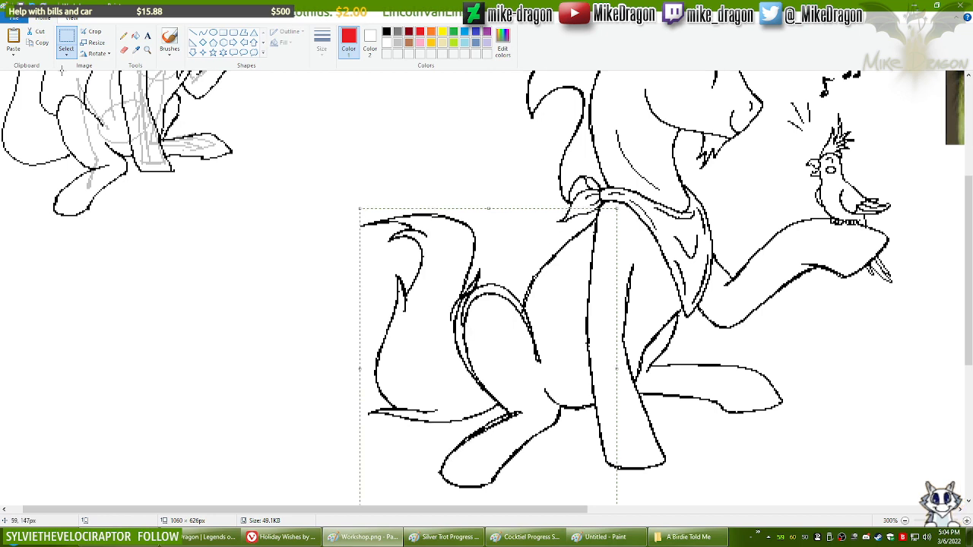
# Step: Turn off selection transparency to compare the old hind leg with the new one, and undo the paste
pyautogui.click(67, 53)
pyautogui.click(63, 146)
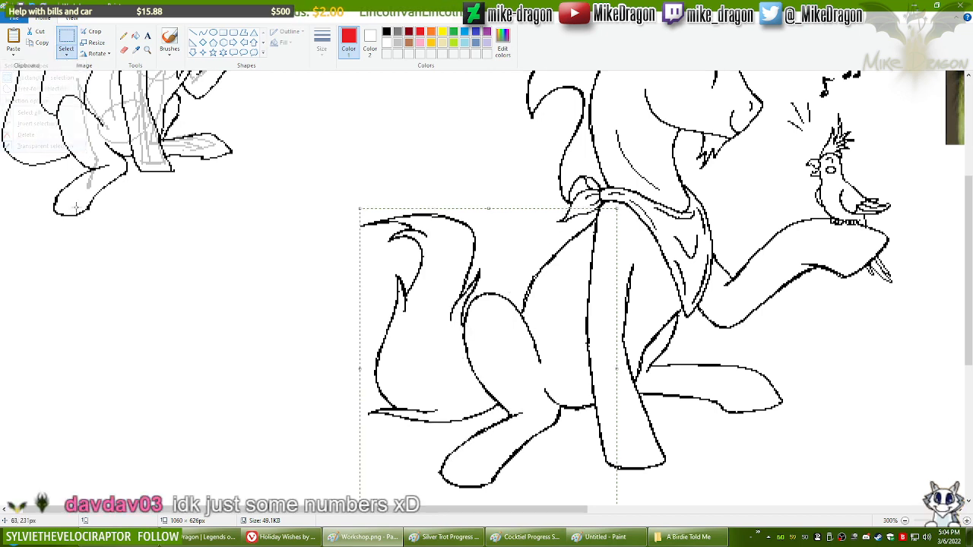
pyautogui.click(91, 227)
pyautogui.hotkey('ctrl', 'z')
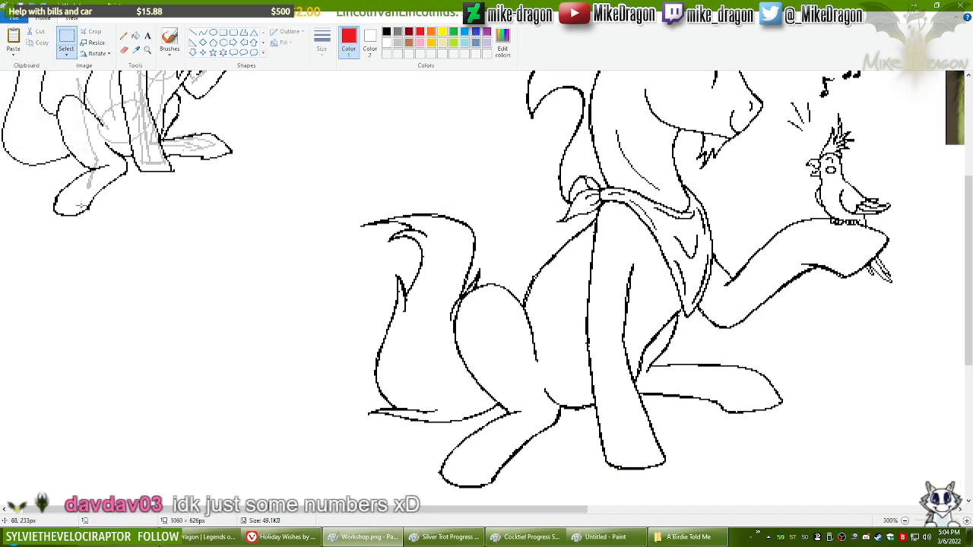
# Step: Examine the redrawn hind leg's proportions within the complete unicorn drawing at 200% and 100%
pyautogui.keyDown('ctrl'); pyautogui.scroll(-1, 82, 205); pyautogui.keyUp('ctrl')
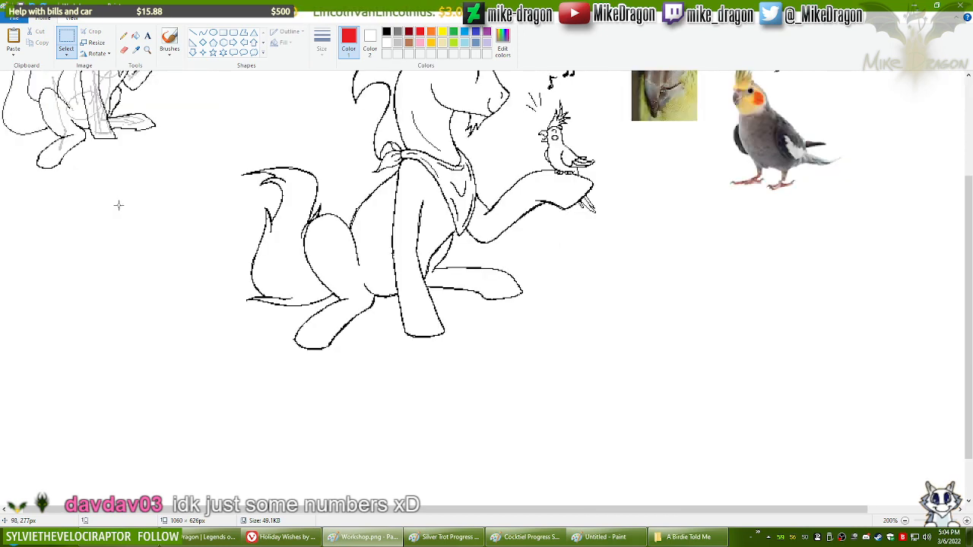
pyautogui.scroll(3, 971, 182)
pyautogui.moveTo(971, 183); pyautogui.dragTo(971, 174)
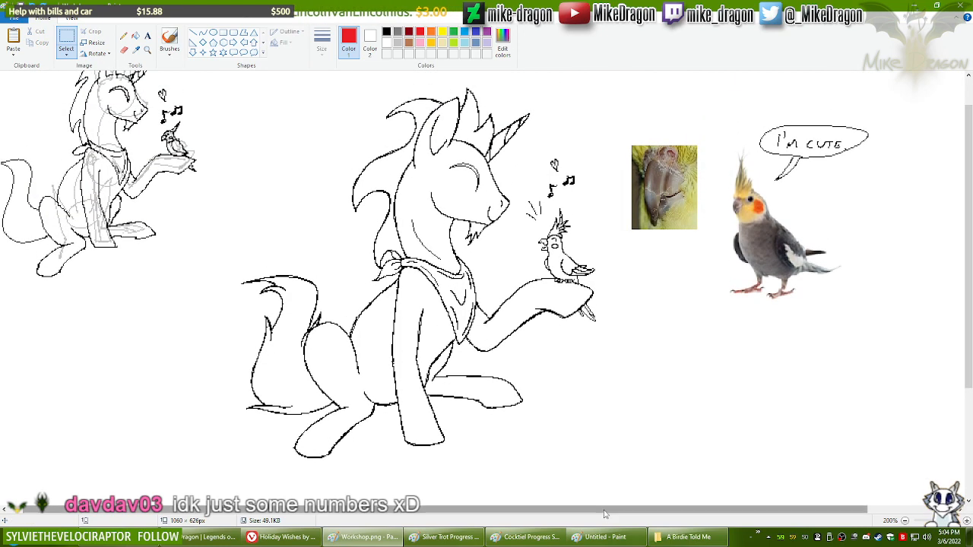
pyautogui.moveTo(578, 507); pyautogui.dragTo(518, 508)
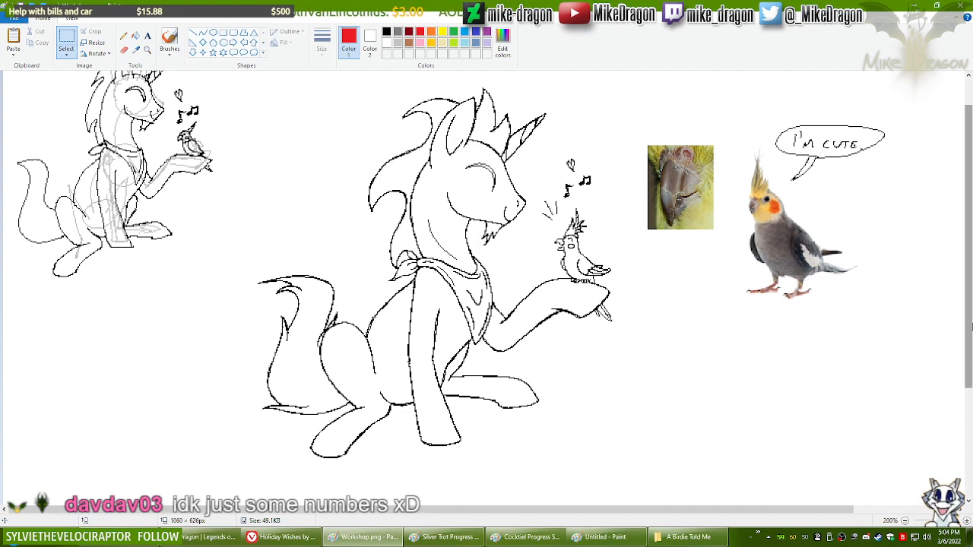
pyautogui.moveTo(971, 327); pyautogui.dragTo(971, 318)
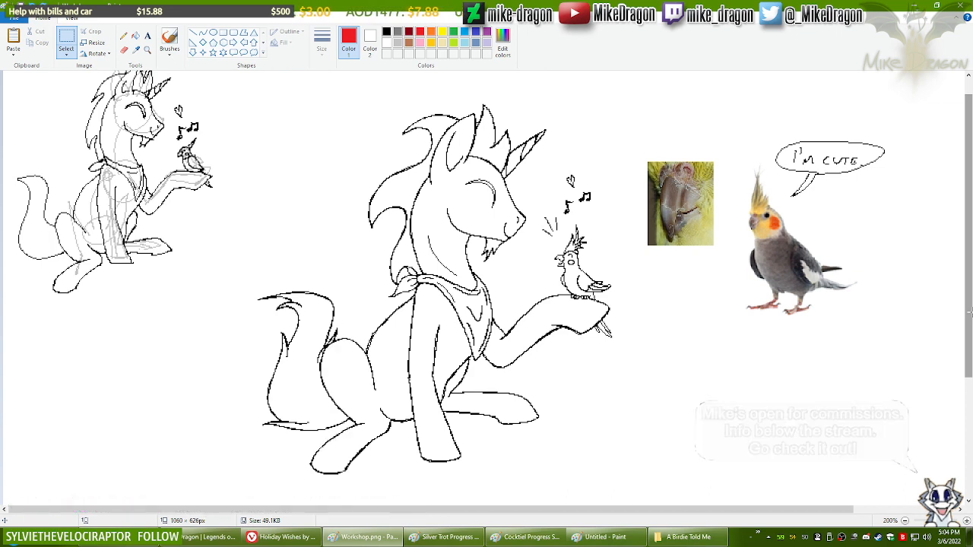
pyautogui.keyDown('ctrl'); pyautogui.scroll(-1, 971, 315); pyautogui.keyUp('ctrl')
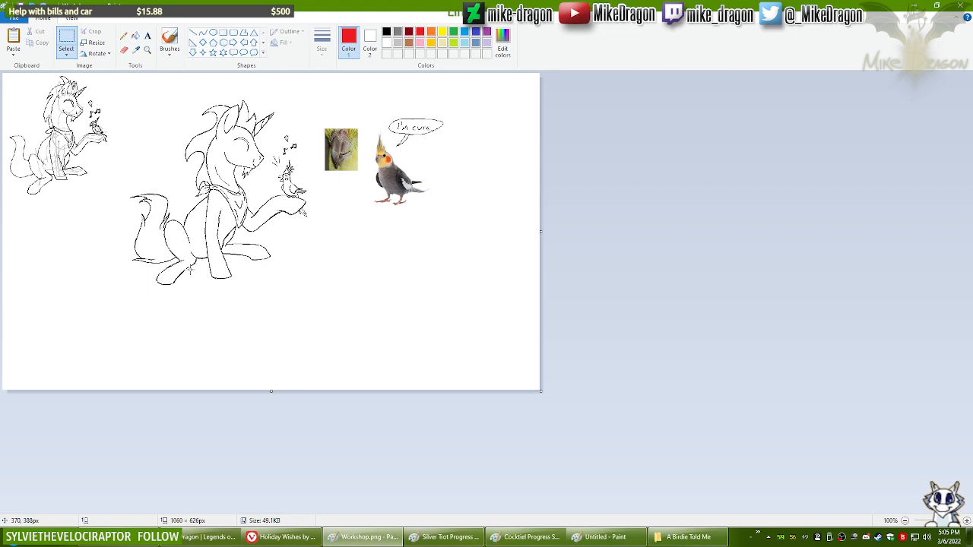
pyautogui.scroll(1, 189, 260)
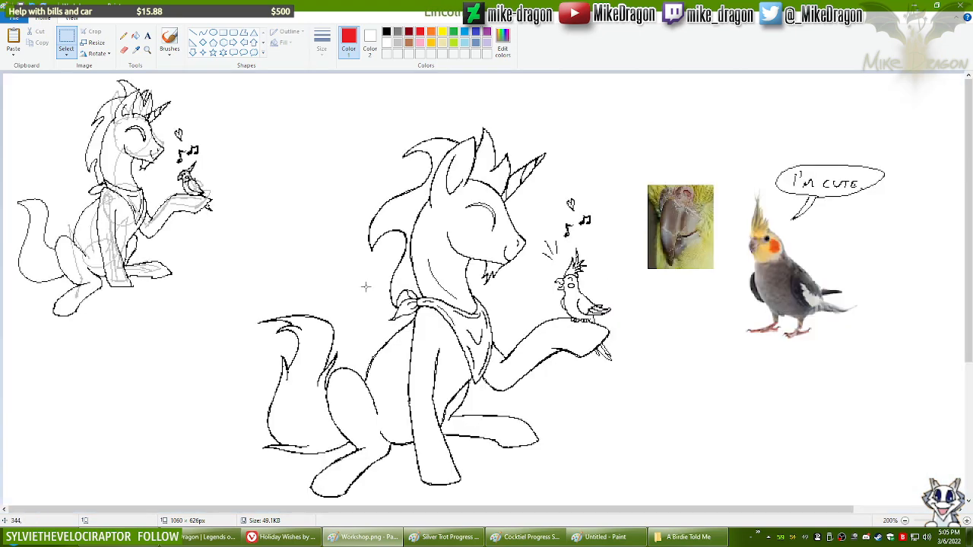
pyautogui.scroll(-3, 970, 260)
pyautogui.scroll(-1, 971, 260)
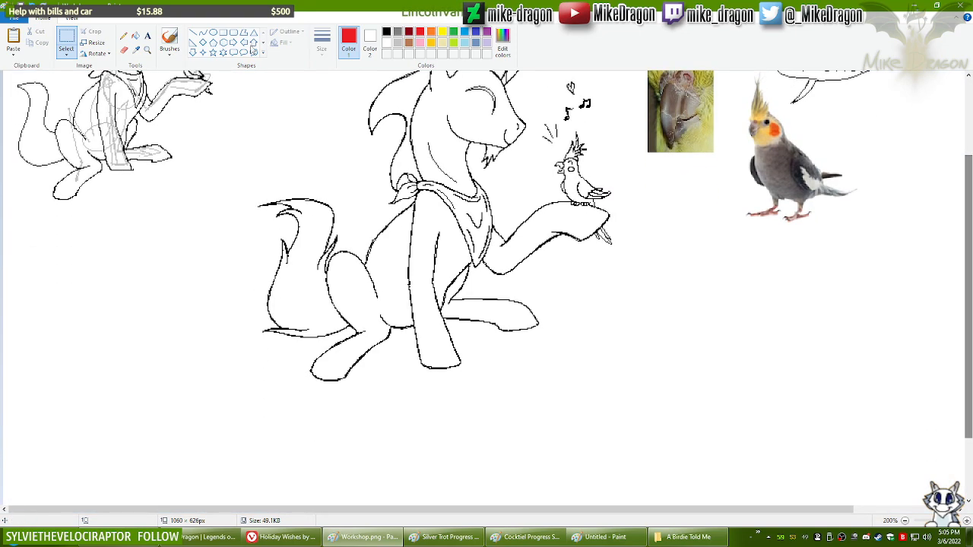
# Step: Copy the redrawn thigh with a free-form selection, and undo back to the old hind leg
pyautogui.click(66, 53)
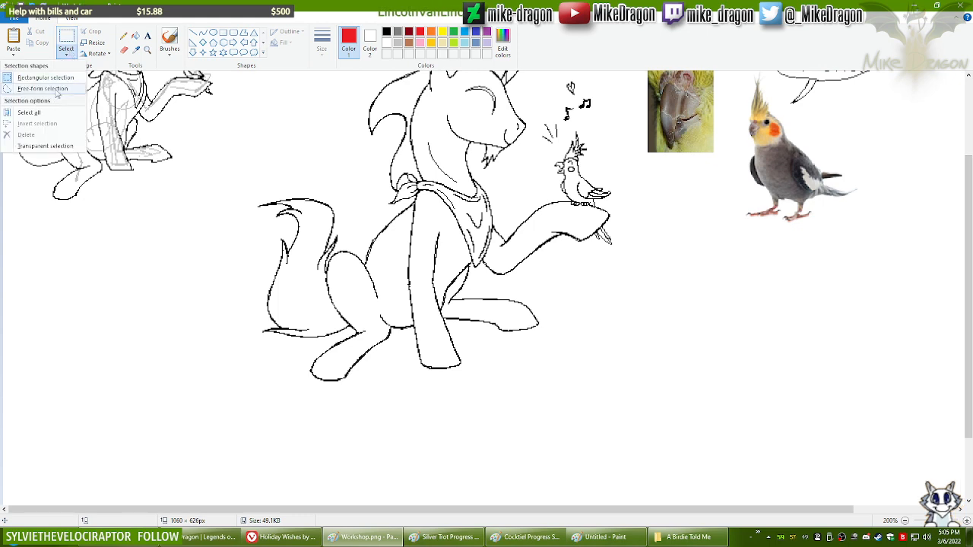
pyautogui.click(53, 89)
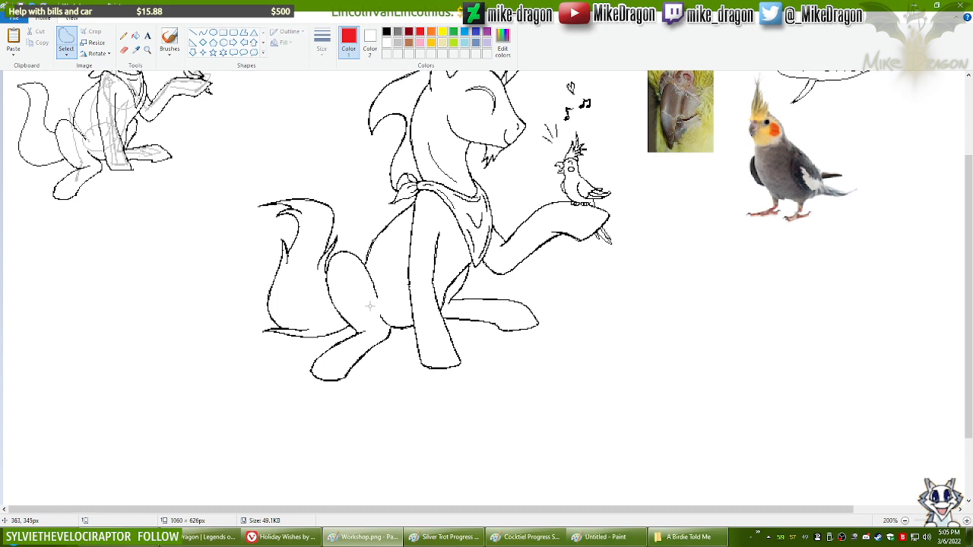
pyautogui.moveTo(378, 307)
pyautogui.mouseDown()
pyautogui.moveTo(384, 259)
pyautogui.moveTo(367, 242)
pyautogui.moveTo(333, 236)
pyautogui.moveTo(304, 251)
pyautogui.moveTo(292, 277)
pyautogui.moveTo(298, 304)
pyautogui.moveTo(341, 333)
pyautogui.moveTo(380, 303)
pyautogui.mouseUp()
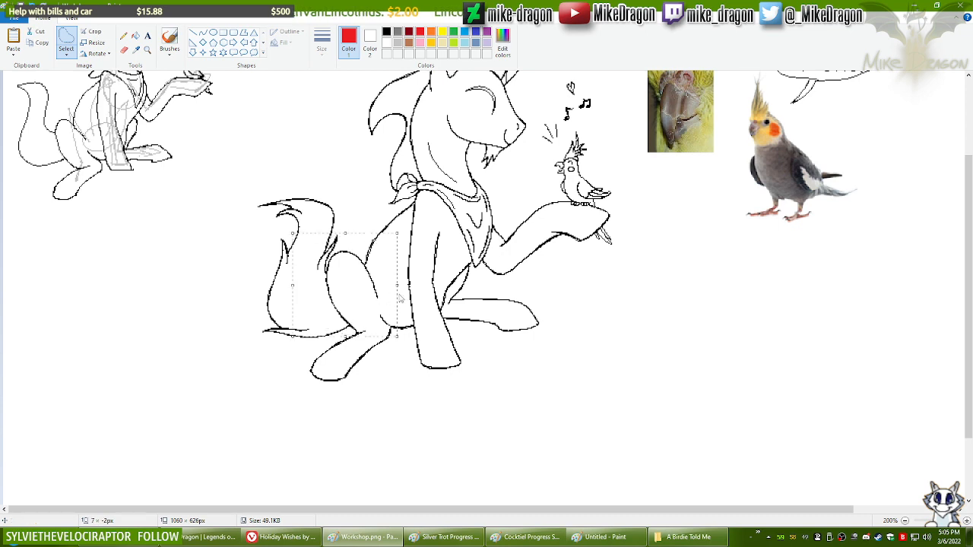
pyautogui.hotkey('ctrl', 'z')
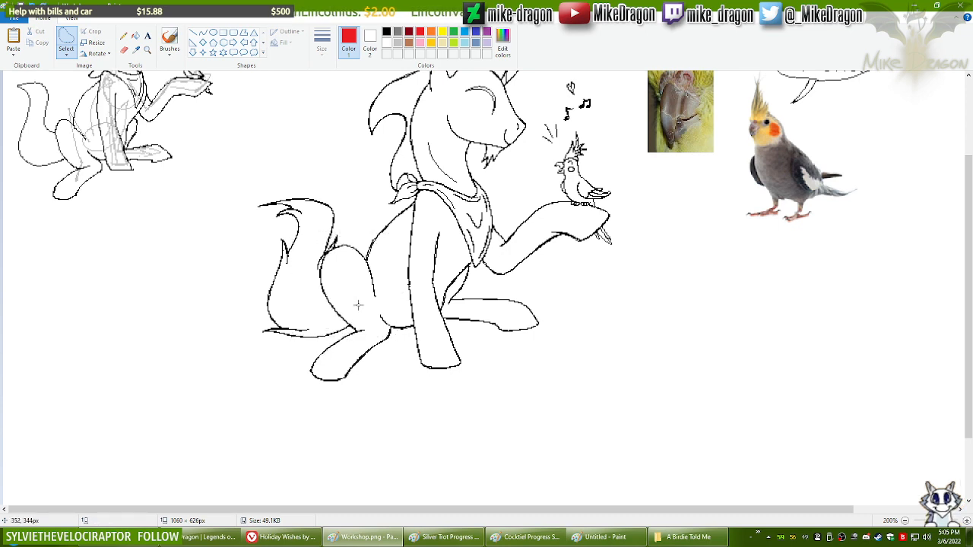
# Step: Recolour the old hind leg, tail and nearby body lines from black to red with the eraser, and restore Color 2 to white
pyautogui.click(391, 32)
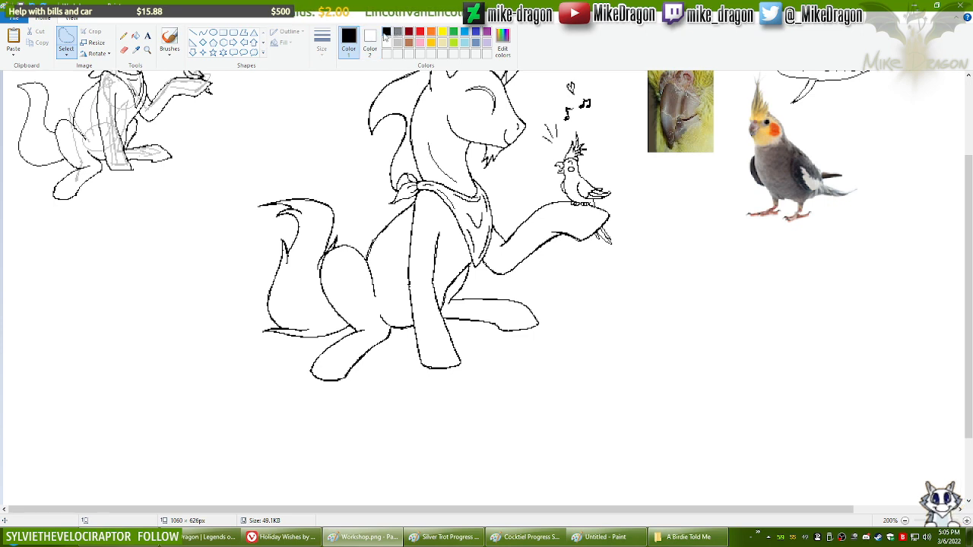
pyautogui.click(419, 34)
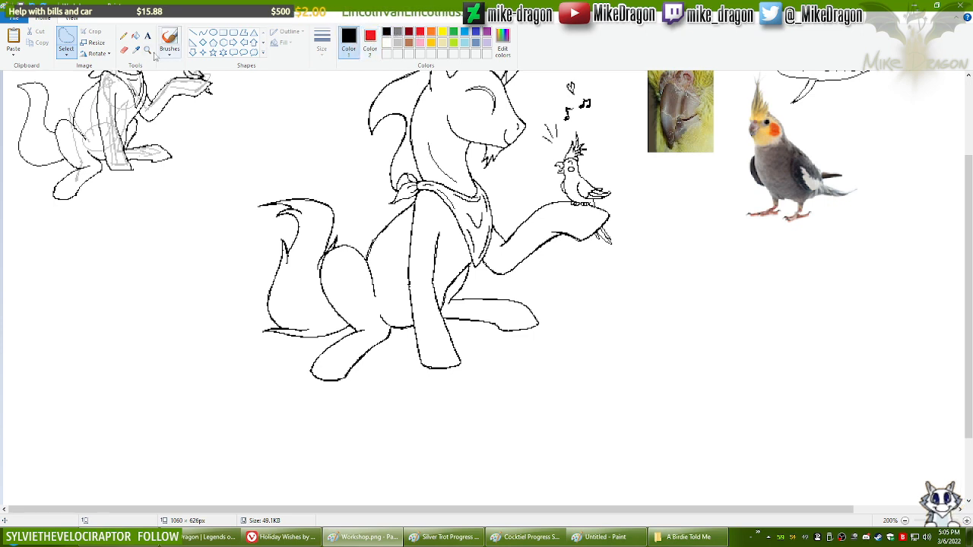
pyautogui.click(124, 50)
pyautogui.moveTo(392, 267)
pyautogui.mouseDown()
pyautogui.moveTo(369, 275)
pyautogui.moveTo(358, 248)
pyautogui.moveTo(327, 252)
pyautogui.moveTo(337, 294)
pyautogui.moveTo(317, 256)
pyautogui.moveTo(335, 226)
pyautogui.moveTo(279, 222)
pyautogui.moveTo(299, 204)
pyautogui.moveTo(265, 292)
pyautogui.moveTo(269, 326)
pyautogui.moveTo(354, 340)
pyautogui.moveTo(327, 362)
pyautogui.moveTo(368, 330)
pyautogui.moveTo(393, 335)
pyautogui.mouseUp()
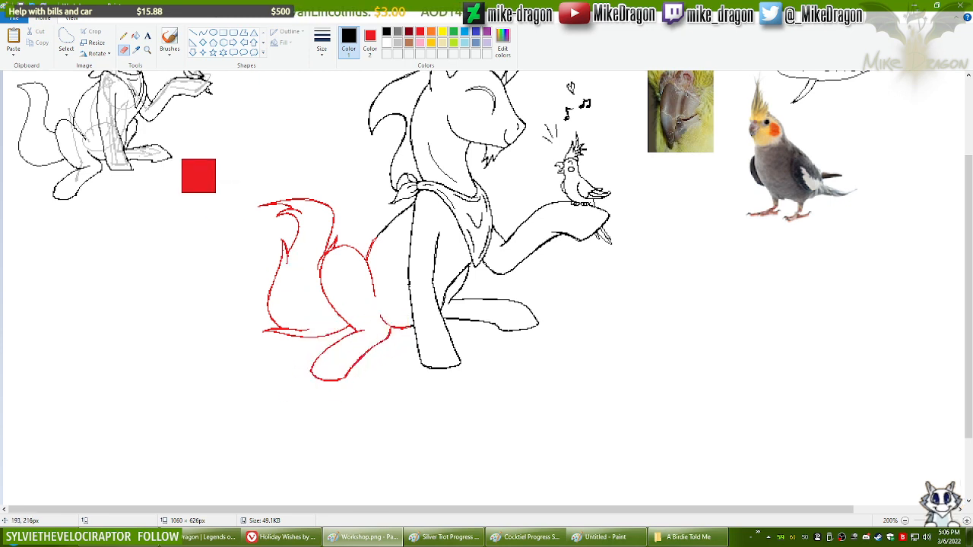
pyautogui.click(137, 50)
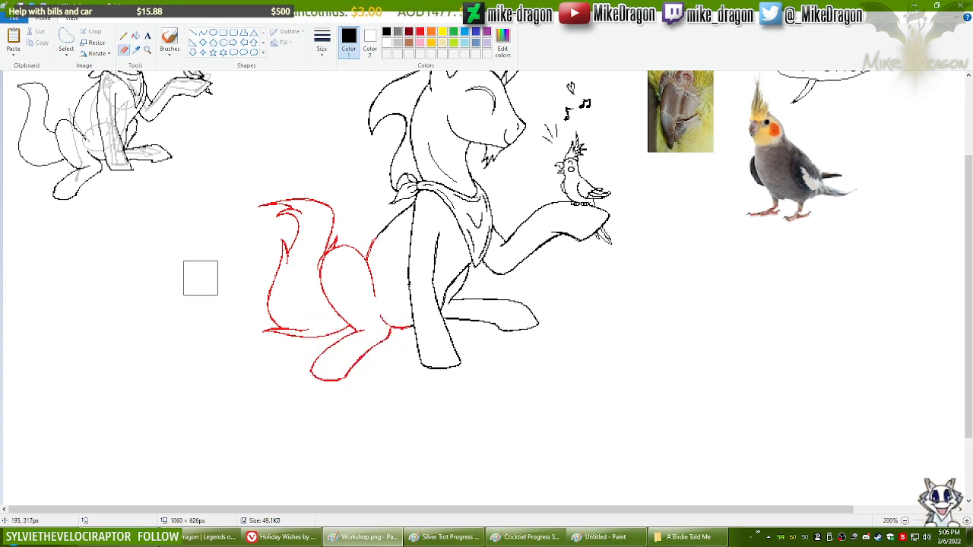
# Step: Paste the copied black thigh as a transparent selection and align it over the red hind leg for comparison
pyautogui.hotkey('ctrl', 'v')
pyautogui.click(67, 53)
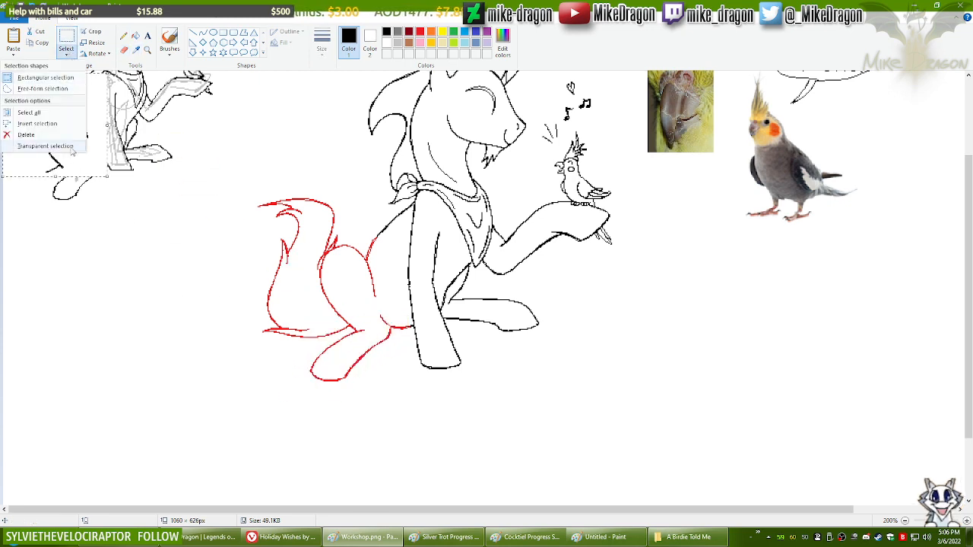
pyautogui.click(45, 146)
pyautogui.moveTo(72, 141); pyautogui.dragTo(358, 296)
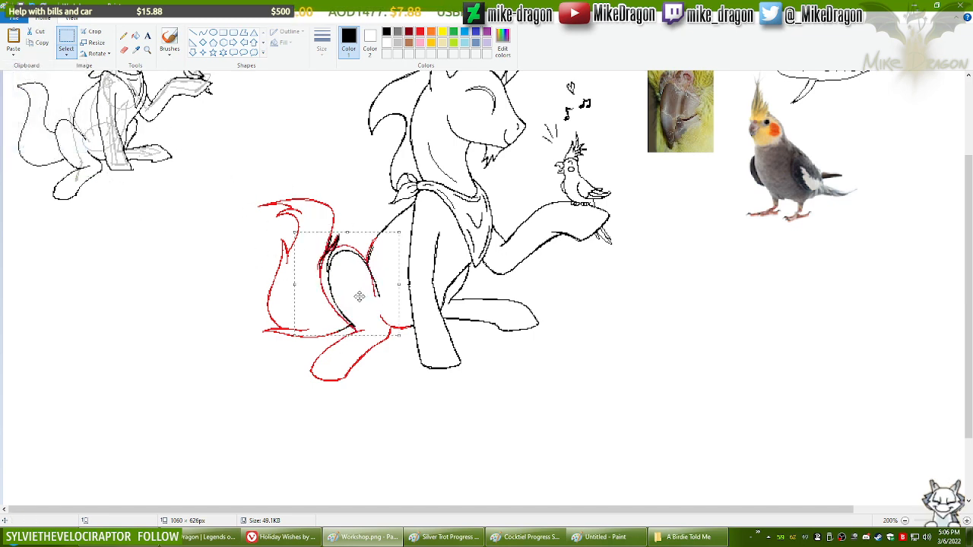
pyautogui.press('Left')
pyautogui.press('Down')
pyautogui.press('Left')
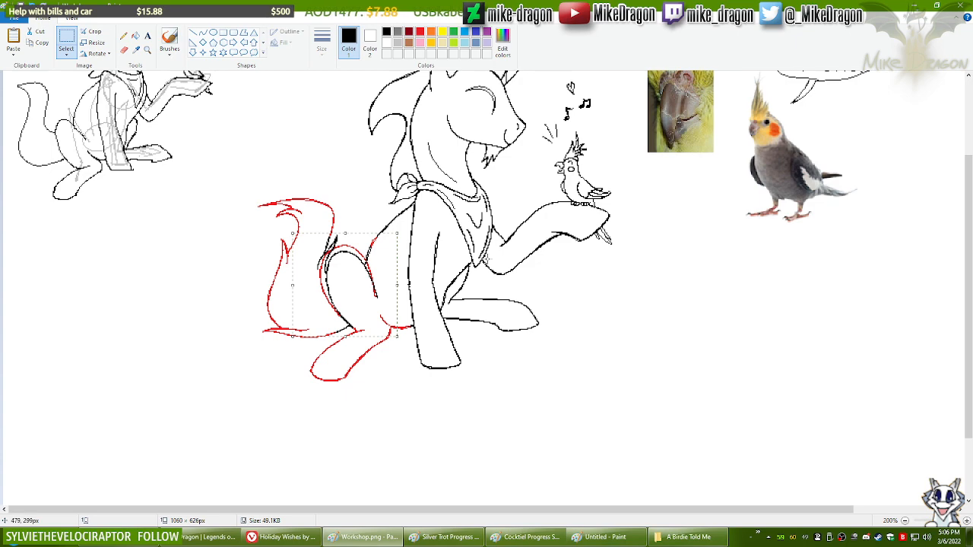
pyautogui.press('Escape')
pyautogui.hotkey('ctrl', 'z')
pyautogui.hotkey('ctrl', 'y')
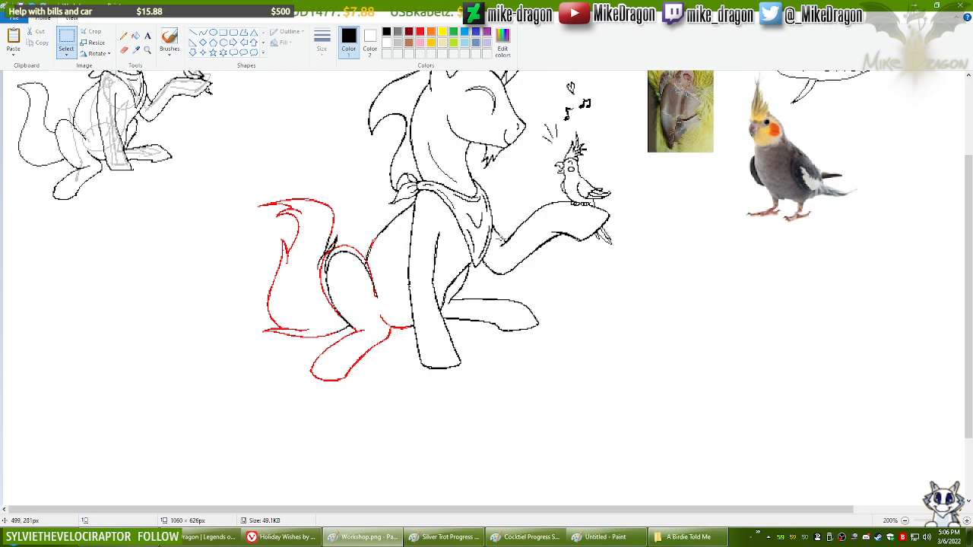
# Step: Recolour the red tail, lower leg and body lines to black with a smaller eraser, sparing the thigh, and restore Color 2 to white
pyautogui.click(147, 50)
pyautogui.click(416, 292)
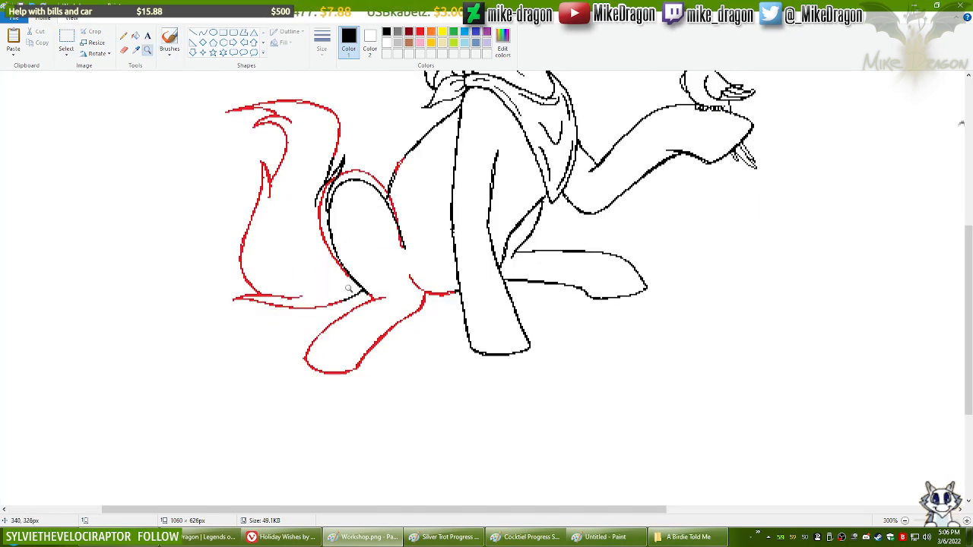
pyautogui.click(471, 322)
pyautogui.scroll(3, 971, 304)
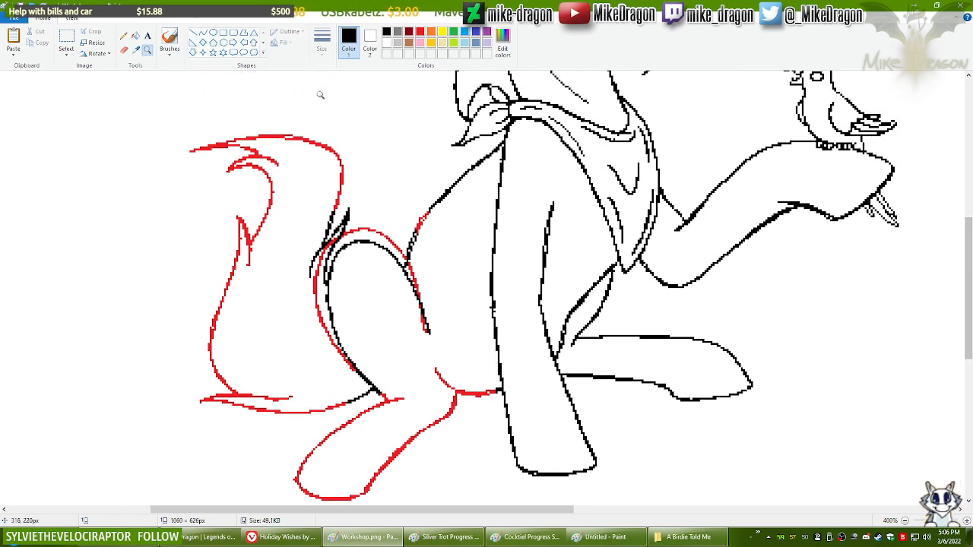
pyautogui.click(125, 49)
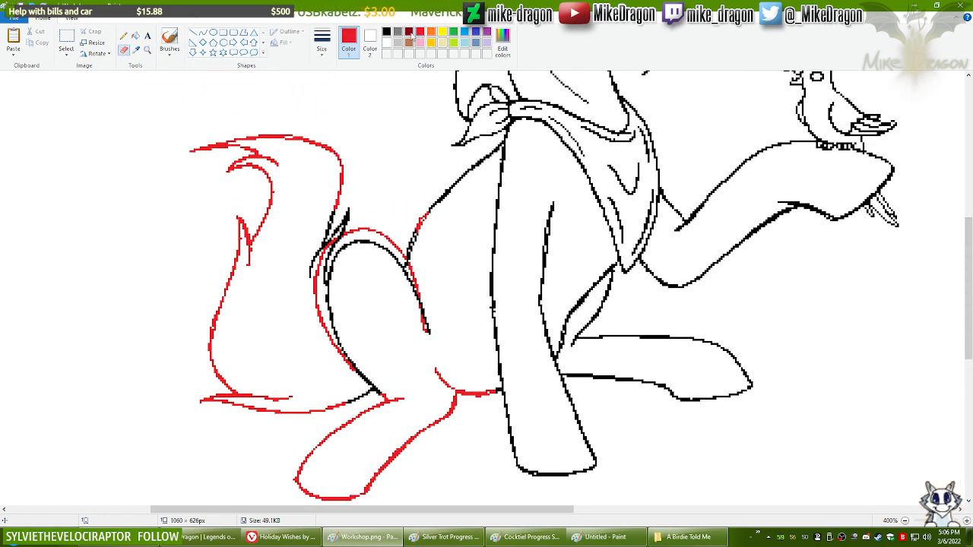
pyautogui.click(369, 39)
pyautogui.click(350, 39)
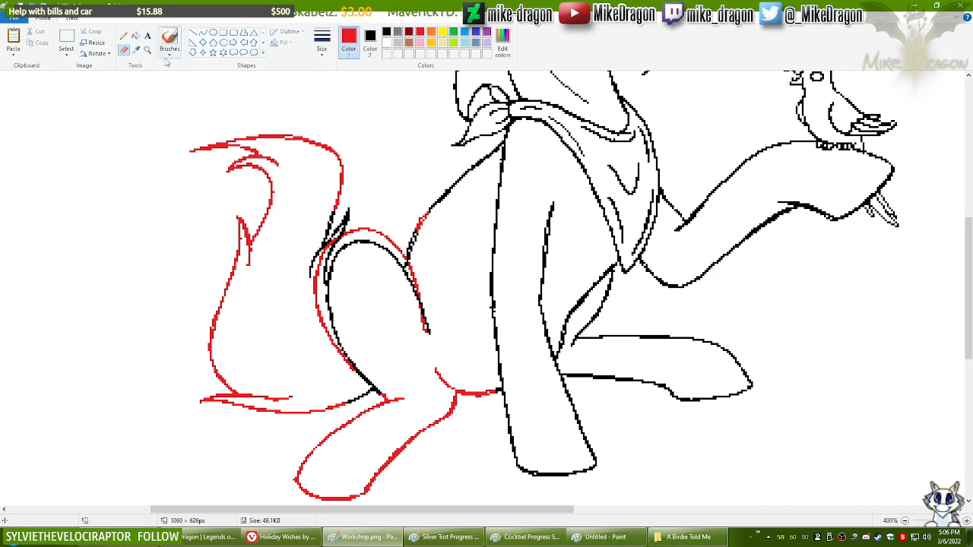
pyautogui.click(322, 41)
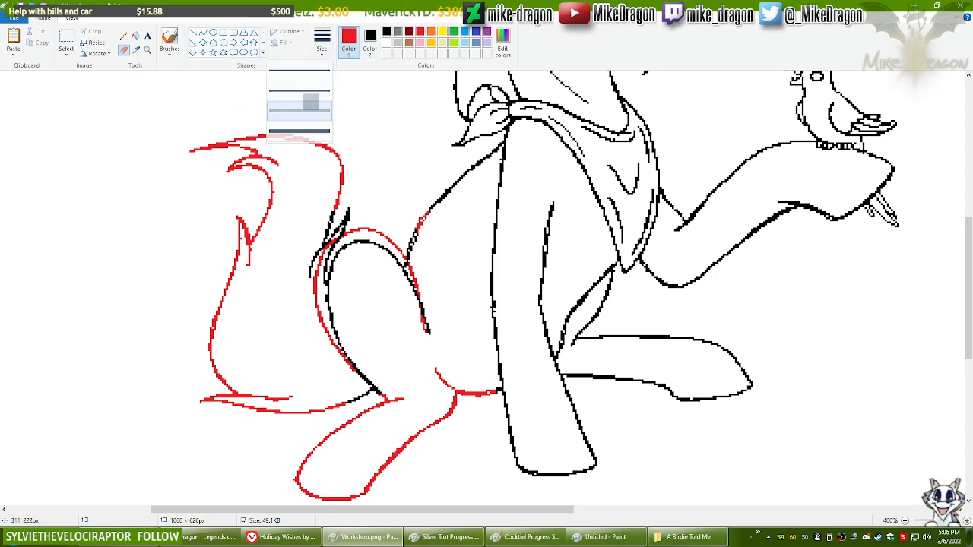
pyautogui.click(301, 107)
pyautogui.moveTo(446, 359)
pyautogui.mouseDown()
pyautogui.moveTo(428, 374)
pyautogui.moveTo(466, 396)
pyautogui.moveTo(503, 390)
pyautogui.moveTo(446, 408)
pyautogui.moveTo(418, 436)
pyautogui.moveTo(390, 423)
pyautogui.moveTo(395, 399)
pyautogui.moveTo(329, 436)
pyautogui.moveTo(296, 470)
pyautogui.moveTo(321, 492)
pyautogui.moveTo(378, 472)
pyautogui.moveTo(349, 483)
pyautogui.moveTo(347, 410)
pyautogui.moveTo(333, 400)
pyautogui.moveTo(301, 414)
pyautogui.moveTo(266, 411)
pyautogui.moveTo(262, 392)
pyautogui.moveTo(297, 393)
pyautogui.moveTo(199, 390)
pyautogui.moveTo(217, 380)
pyautogui.moveTo(227, 386)
pyautogui.moveTo(214, 292)
pyautogui.moveTo(240, 258)
pyautogui.moveTo(271, 162)
pyautogui.moveTo(254, 155)
pyautogui.moveTo(221, 175)
pyautogui.moveTo(218, 137)
pyautogui.moveTo(309, 130)
pyautogui.moveTo(349, 146)
pyautogui.moveTo(335, 198)
pyautogui.mouseUp()
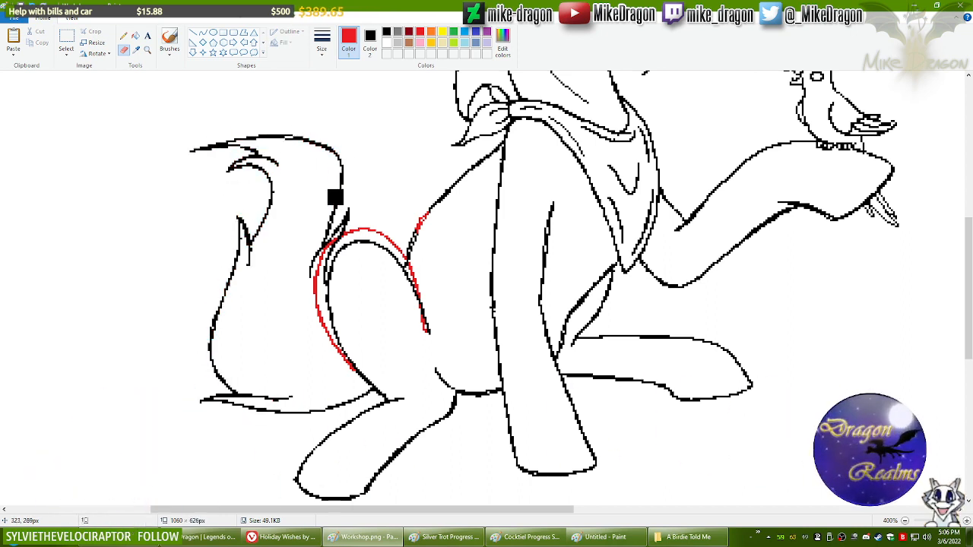
pyautogui.moveTo(438, 197); pyautogui.dragTo(419, 220)
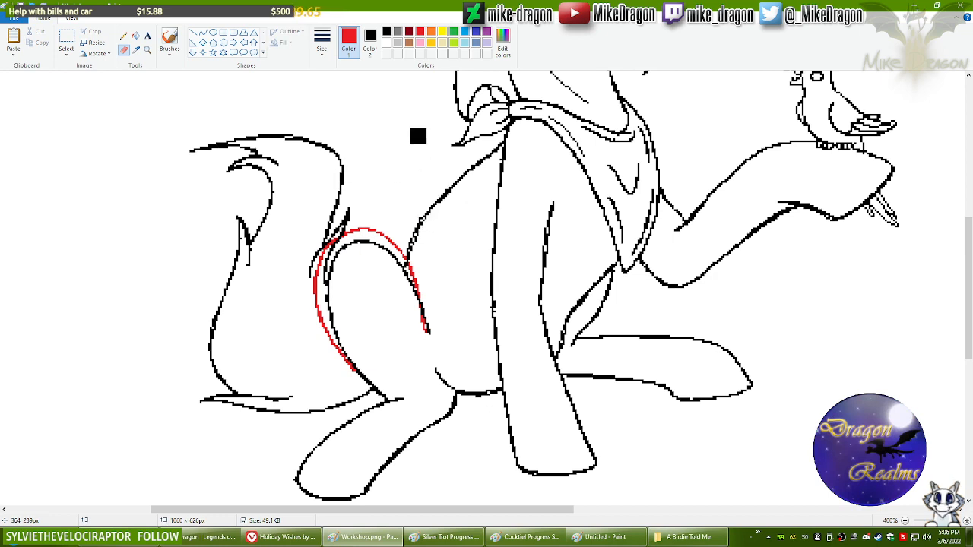
pyautogui.click(137, 50)
pyautogui.rightClick(117, 119)
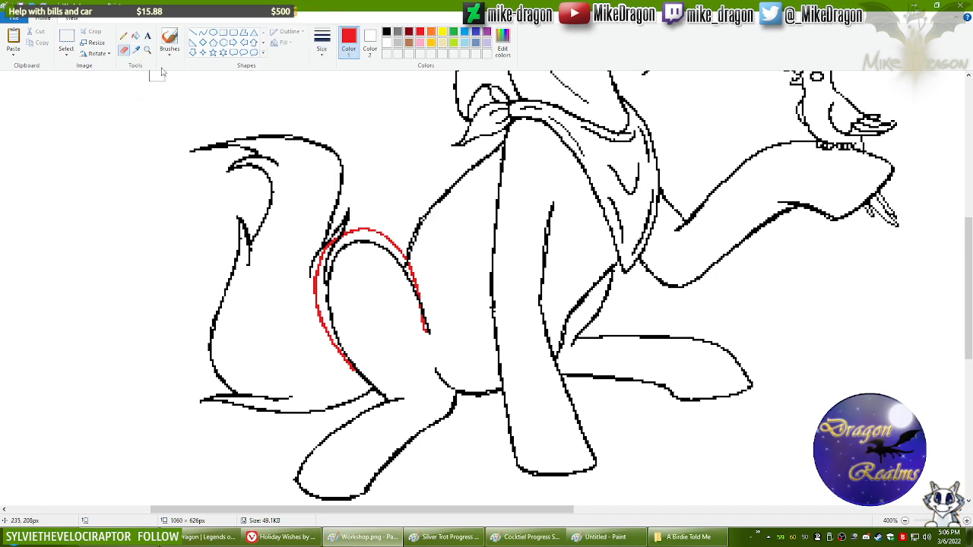
# Step: Draw a light-blue curve about 67 px tall along the thigh's rear edge, between the red and black outlines
pyautogui.click(202, 33)
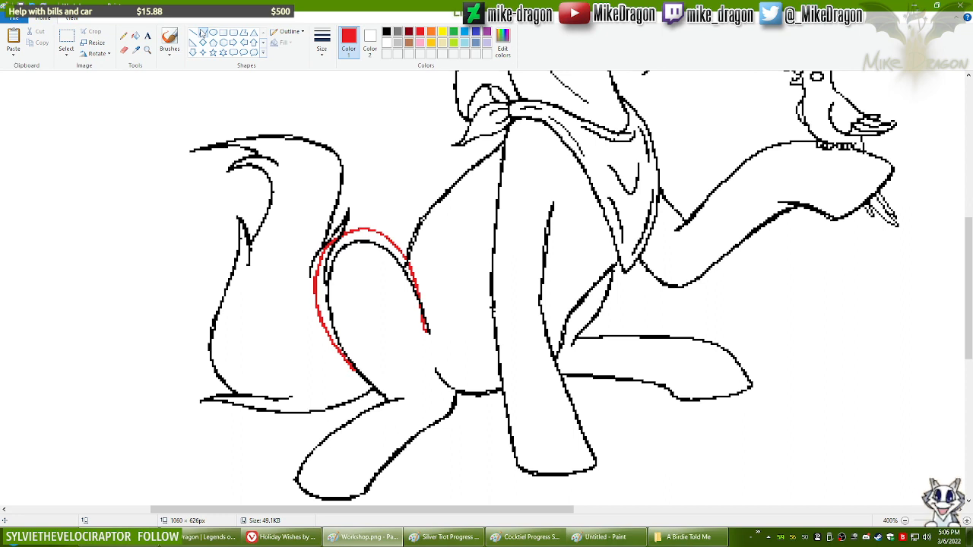
pyautogui.click(203, 34)
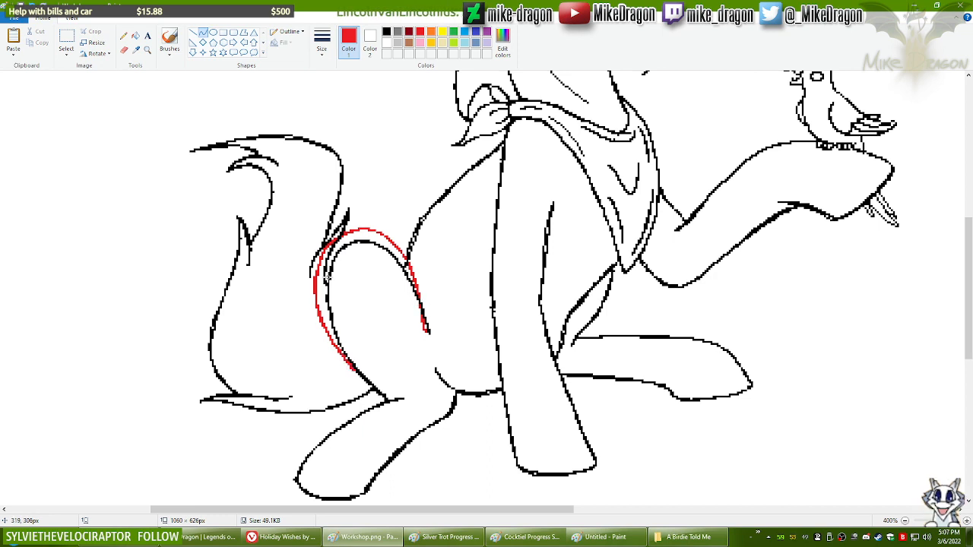
pyautogui.click(474, 32)
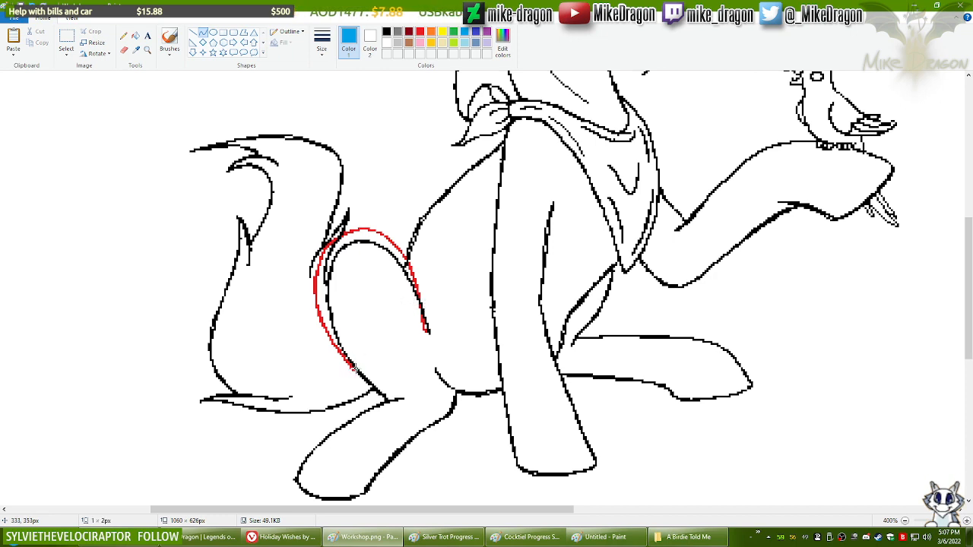
pyautogui.moveTo(354, 368); pyautogui.dragTo(335, 238)
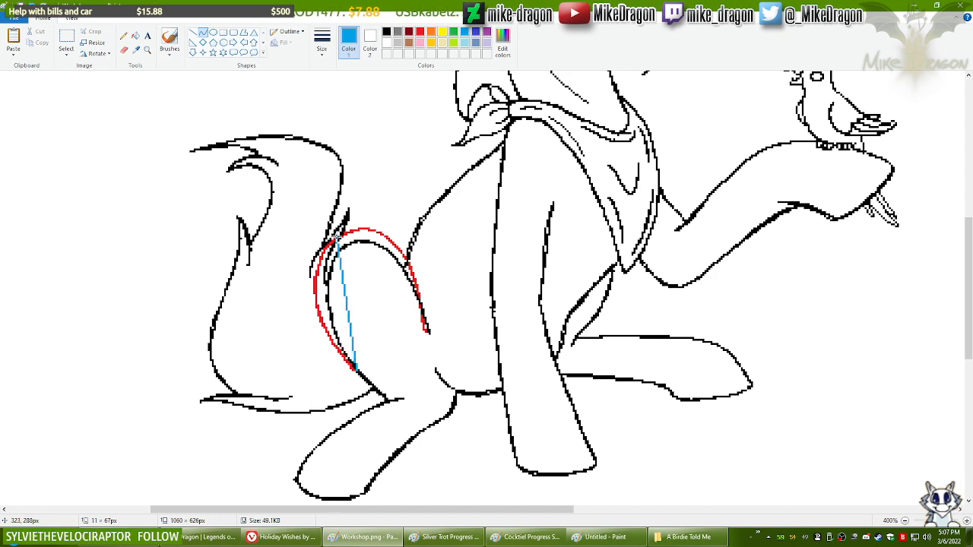
pyautogui.moveTo(329, 302); pyautogui.dragTo(319, 315)
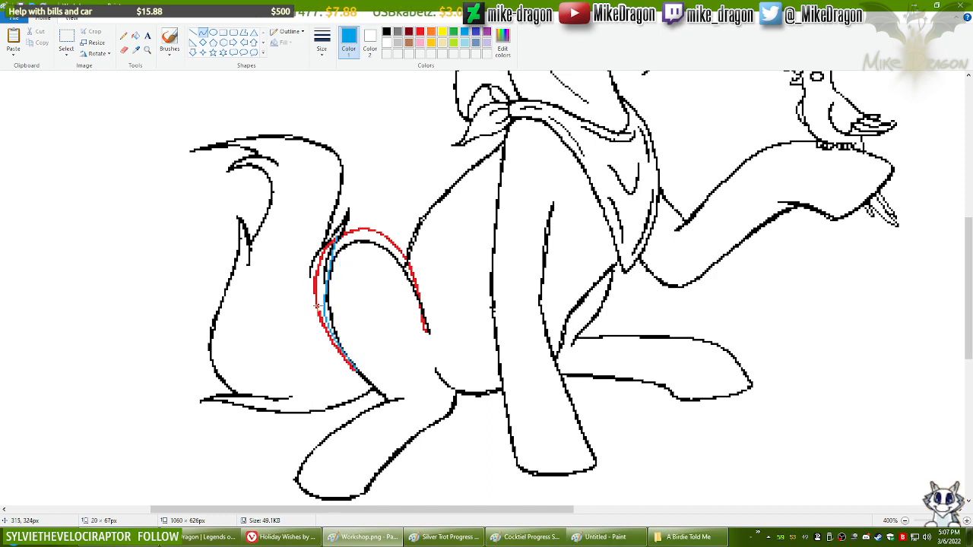
pyautogui.moveTo(310, 253); pyautogui.dragTo(301, 271)
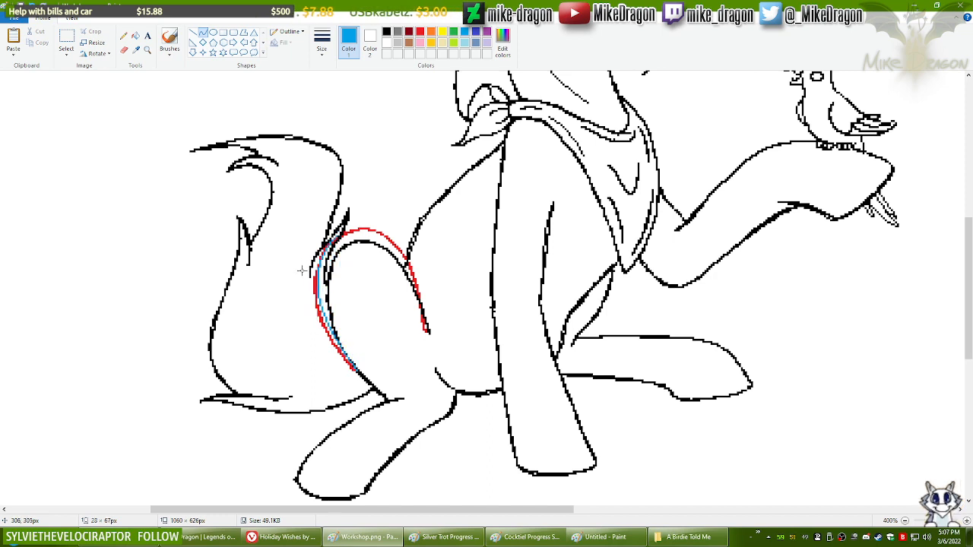
pyautogui.click(403, 199)
# Step: Continue the light-blue outline with curves over the top of the thigh and down its front edge
pyautogui.moveTo(336, 236)
pyautogui.mouseDown()
pyautogui.moveTo(385, 220)
pyautogui.moveTo(337, 235)
pyautogui.moveTo(380, 221)
pyautogui.moveTo(402, 237)
pyautogui.moveTo(422, 305)
pyautogui.mouseUp()
pyautogui.hotkey('ctrl', 'z')
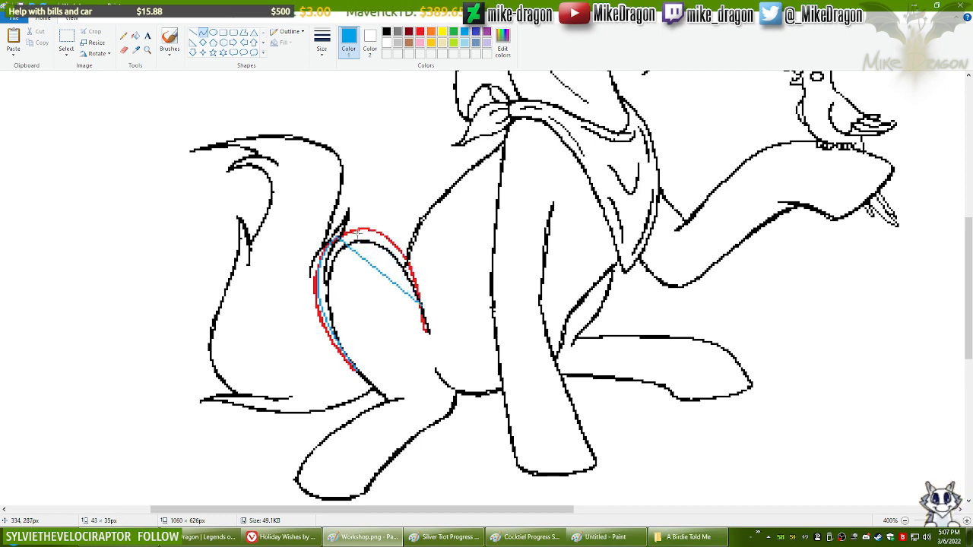
pyautogui.moveTo(340, 235); pyautogui.dragTo(405, 240)
pyautogui.click(419, 185)
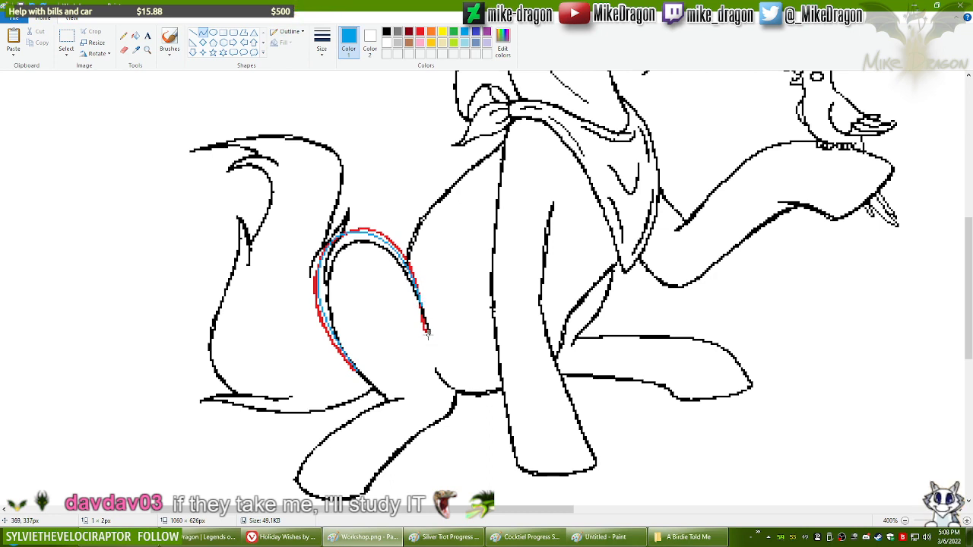
pyautogui.moveTo(426, 328); pyautogui.dragTo(392, 223)
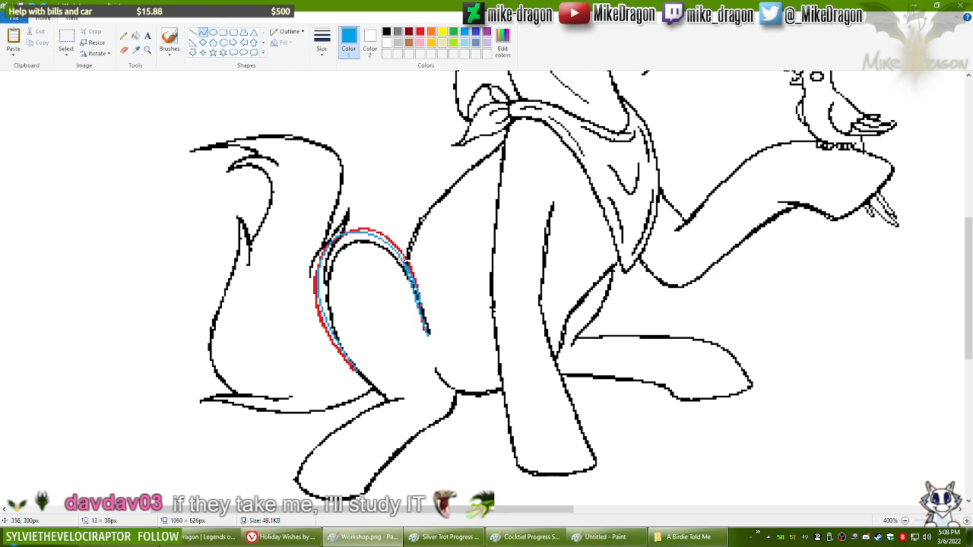
pyautogui.click(420, 320)
pyautogui.moveTo(415, 281); pyautogui.dragTo(421, 284)
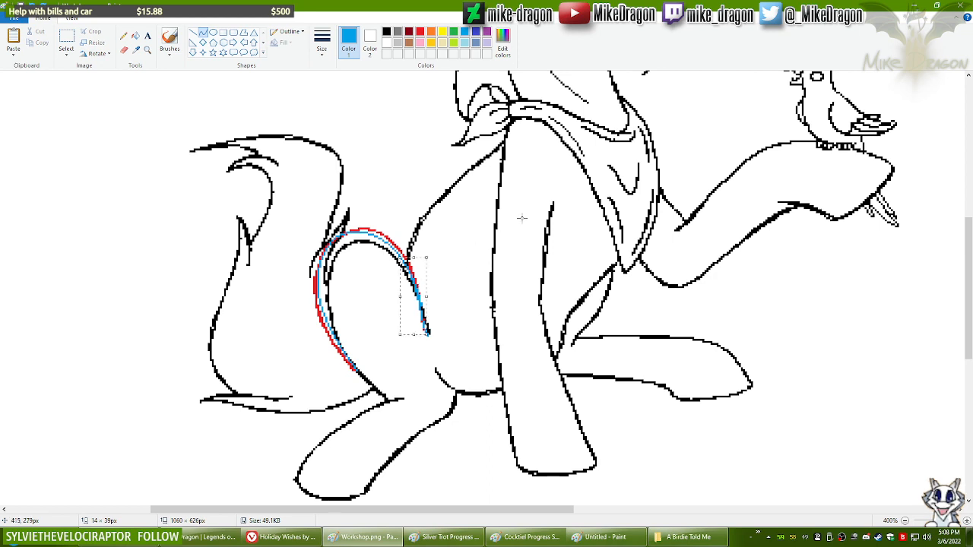
# Step: Touch up the blue thigh outline with the Pencil, and erase the red thigh lines using red as Color 1
pyautogui.click(123, 36)
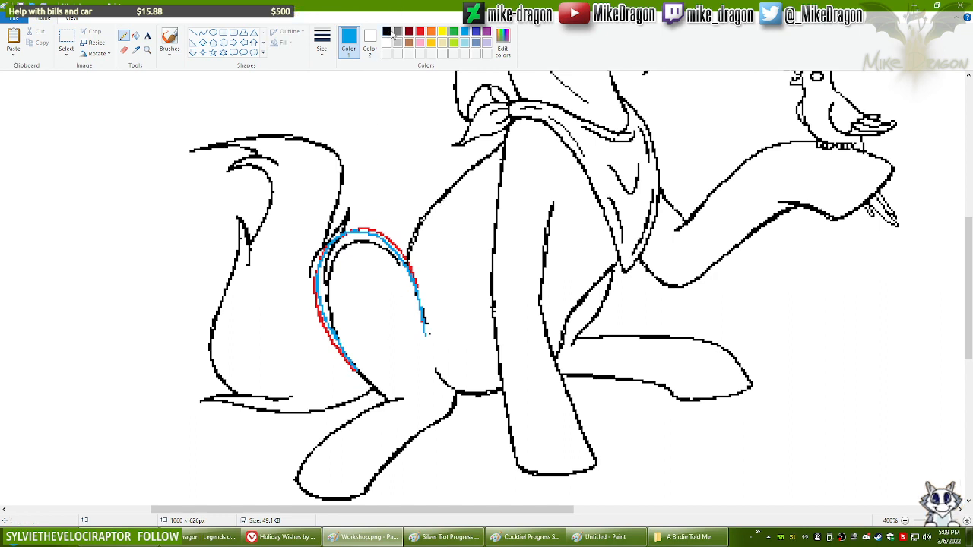
pyautogui.click(420, 31)
pyautogui.click(126, 50)
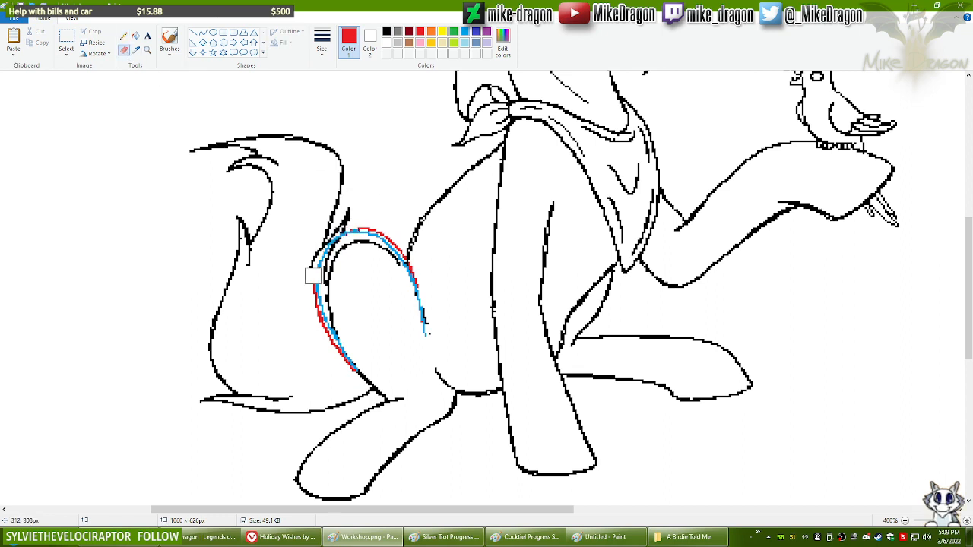
pyautogui.moveTo(313, 276)
pyautogui.mouseDown()
pyautogui.moveTo(356, 366)
pyautogui.moveTo(352, 347)
pyautogui.moveTo(399, 314)
pyautogui.moveTo(404, 287)
pyautogui.moveTo(415, 288)
pyautogui.moveTo(380, 269)
pyautogui.moveTo(355, 225)
pyautogui.mouseUp()
# Step: Erase the old black thigh lines and the leftover red and black marks inside the light-blue thigh outline
pyautogui.click(386, 31)
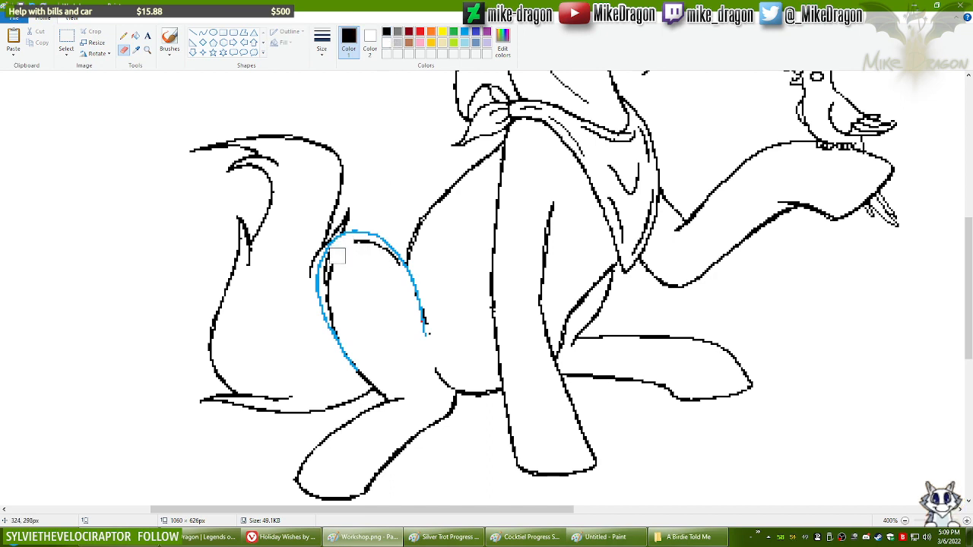
pyautogui.moveTo(337, 256); pyautogui.dragTo(350, 357)
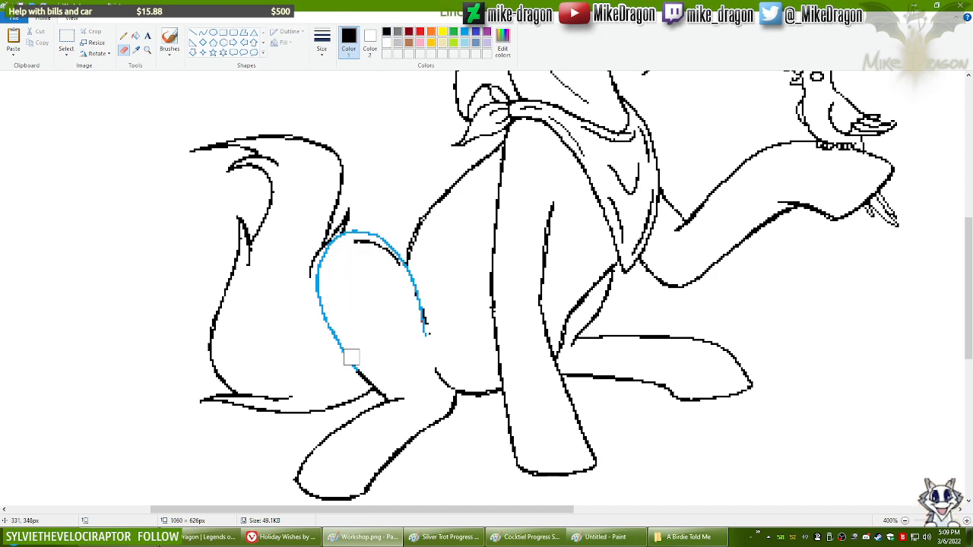
pyautogui.moveTo(345, 283)
pyautogui.mouseDown()
pyautogui.moveTo(362, 241)
pyautogui.moveTo(393, 269)
pyautogui.moveTo(406, 303)
pyautogui.mouseUp()
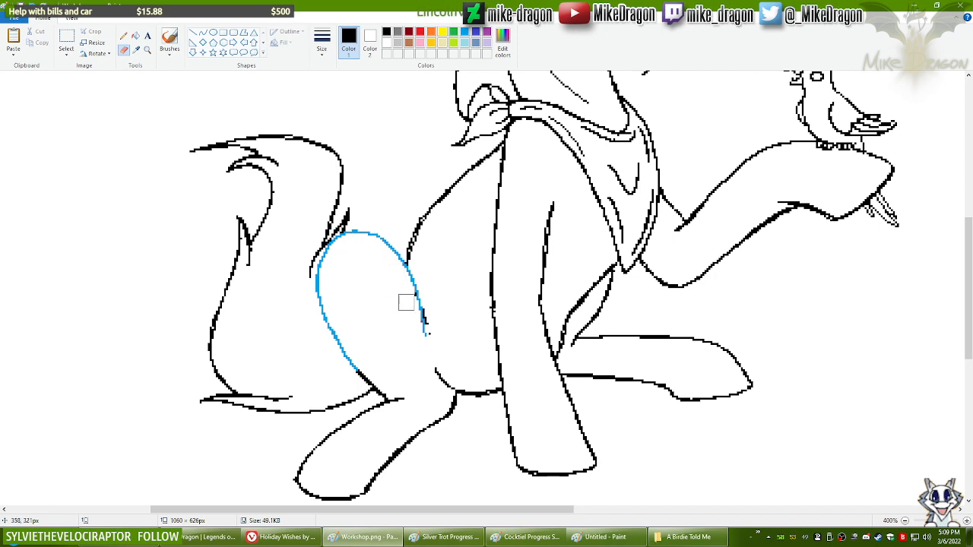
pyautogui.click(422, 32)
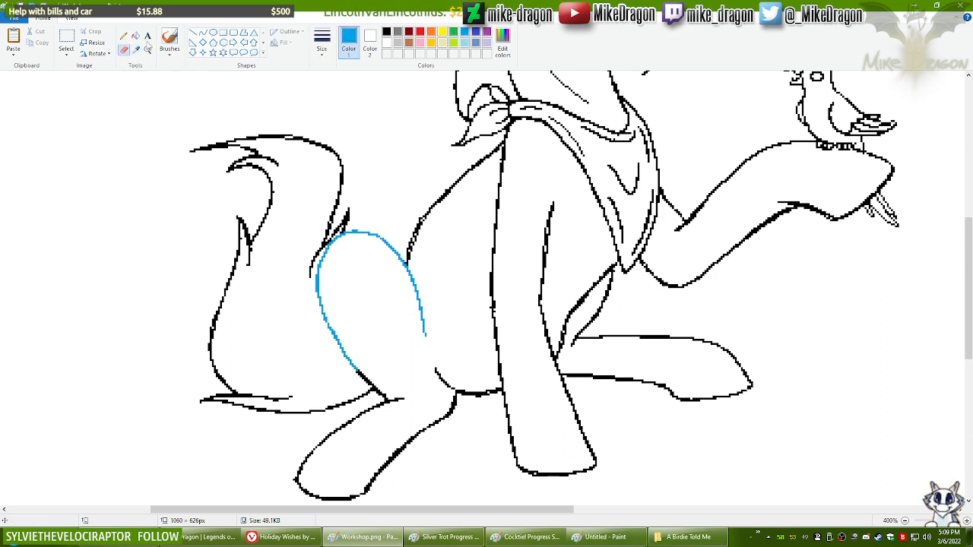
# Step: Close the gap in the thigh's blue rear edge with the Pencil and recolour the outline black, using black as Color 2
pyautogui.click(124, 36)
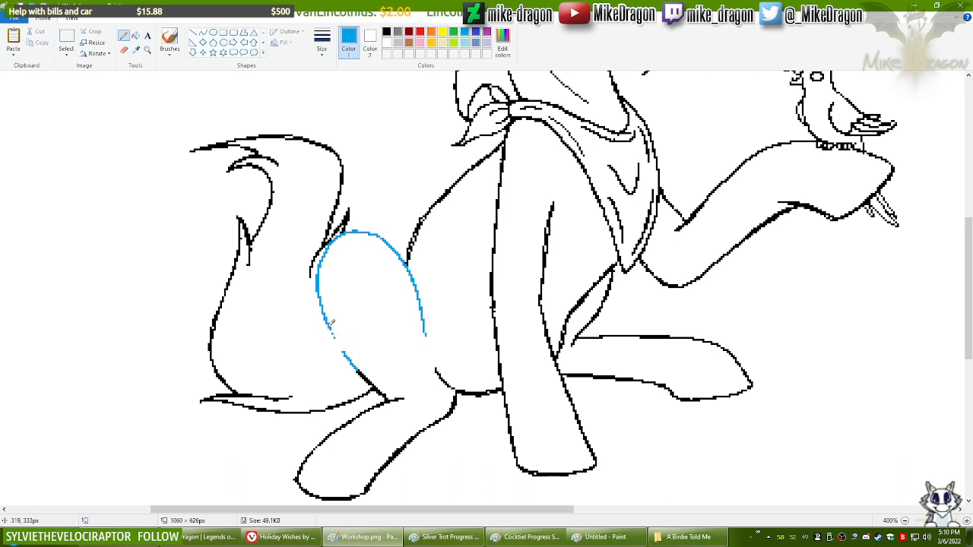
pyautogui.moveTo(330, 326); pyautogui.dragTo(350, 351)
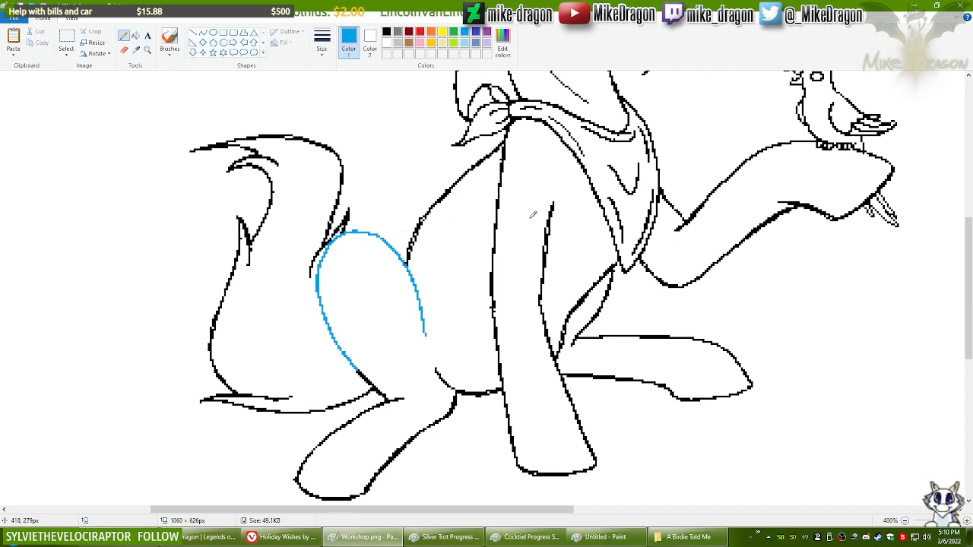
pyautogui.click(369, 38)
pyautogui.click(386, 31)
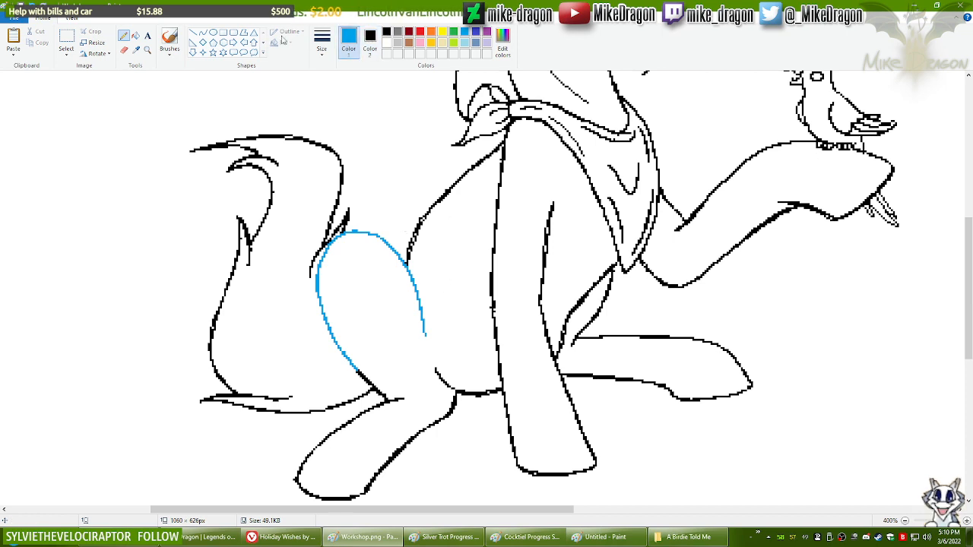
pyautogui.click(124, 50)
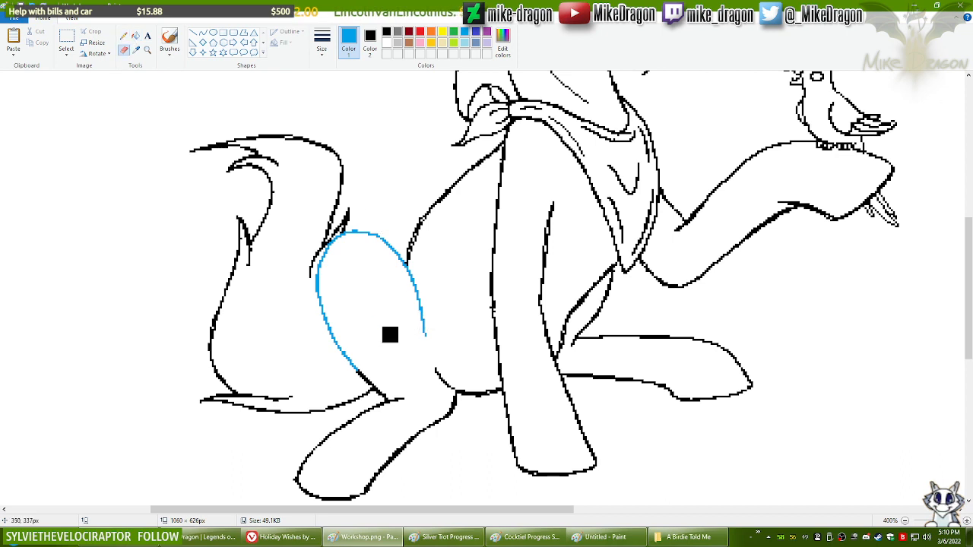
pyautogui.moveTo(428, 324)
pyautogui.mouseDown()
pyautogui.moveTo(390, 235)
pyautogui.moveTo(376, 227)
pyautogui.moveTo(335, 268)
pyautogui.moveTo(333, 292)
pyautogui.moveTo(351, 334)
pyautogui.moveTo(326, 289)
pyautogui.mouseUp()
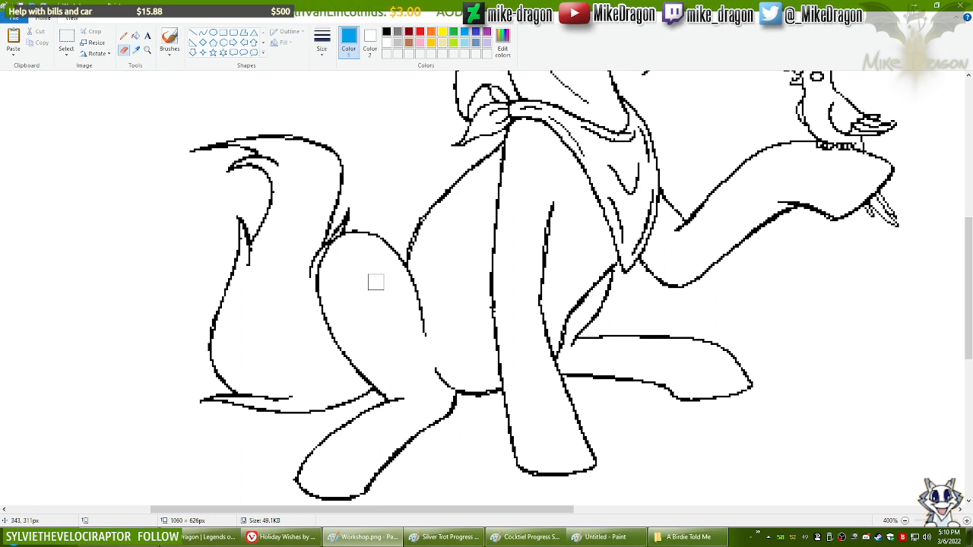
# Step: Paste the earlier hind-leg copy over the redrawn thigh, align it, and turn off transparent selection to compare the shapes
pyautogui.hotkey('ctrl', 'v')
pyautogui.moveTo(178, 217)
pyautogui.mouseDown()
pyautogui.moveTo(319, 296)
pyautogui.moveTo(411, 323)
pyautogui.mouseUp()
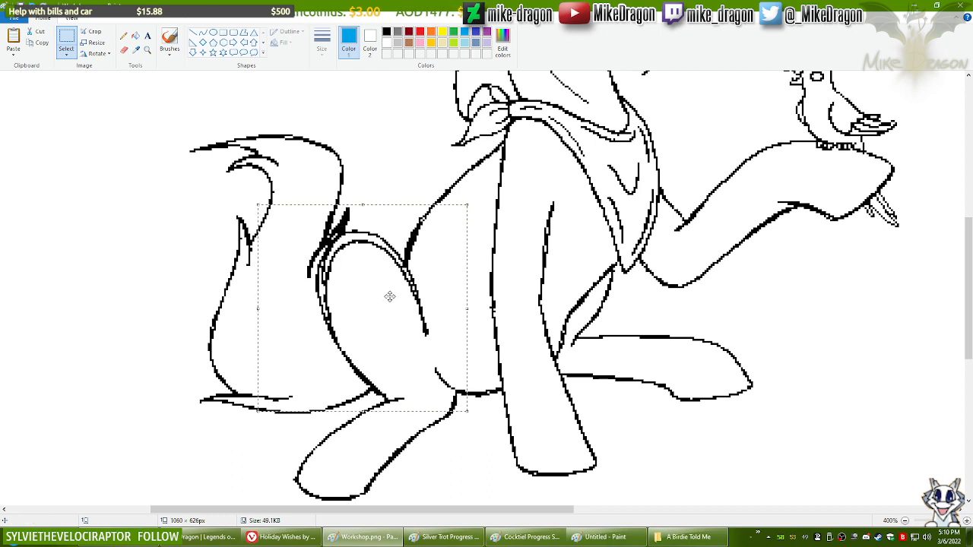
pyautogui.click(66, 55)
pyautogui.click(63, 147)
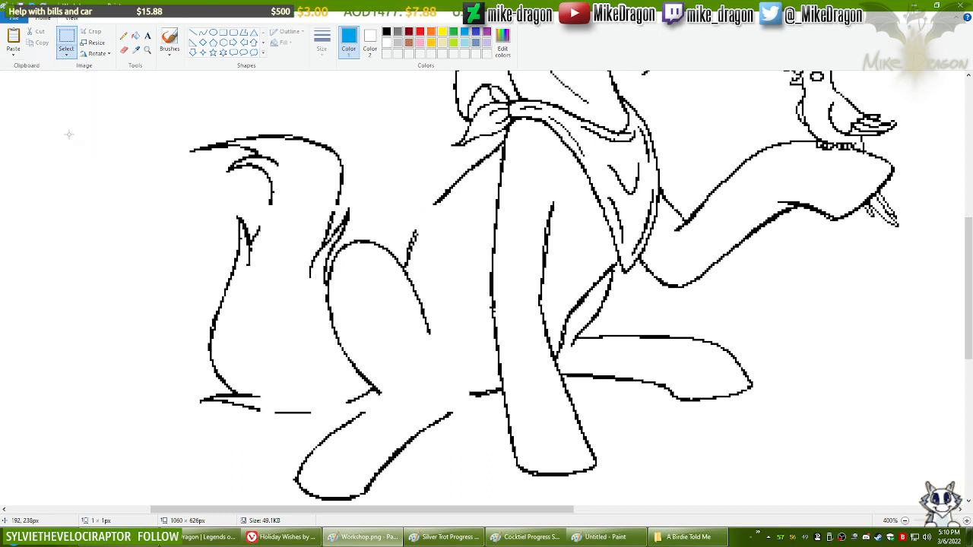
# Step: Overlay the hindquarters from the Silver Trot Progress image on the Workshop.png unicorn, aligning them transparently before making the selection opaque
pyautogui.scroll(-4, 68, 135)
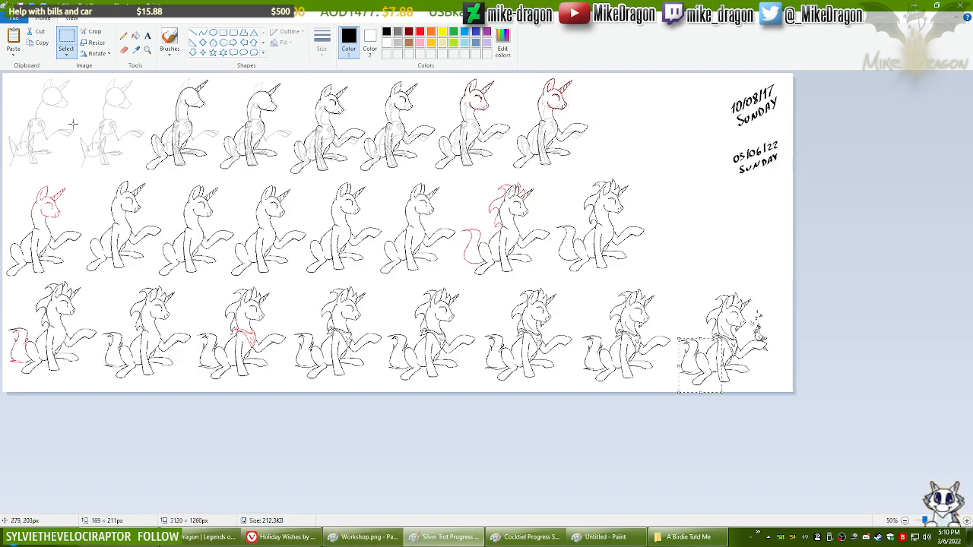
pyautogui.scroll(4, 71, 124)
pyautogui.click(69, 52)
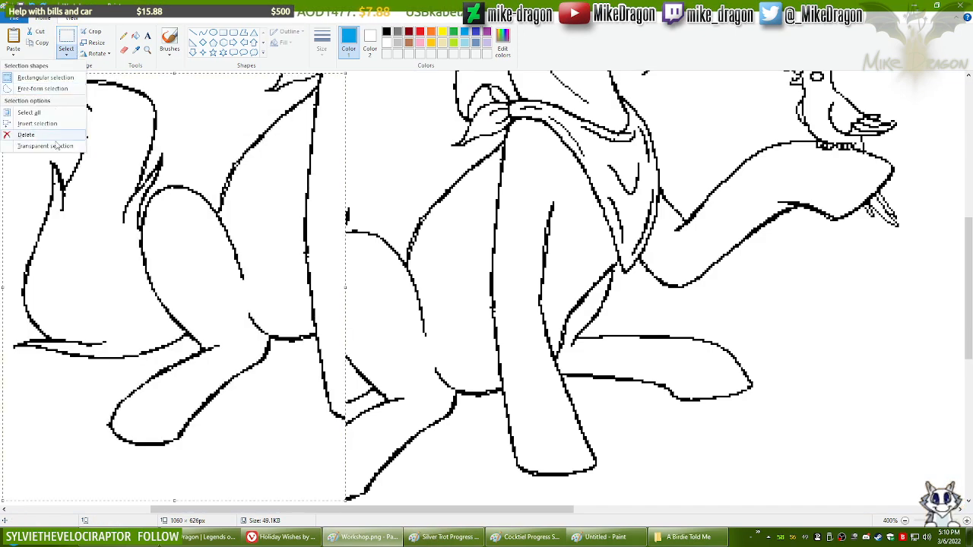
pyautogui.click(63, 147)
pyautogui.moveTo(158, 234); pyautogui.dragTo(338, 280)
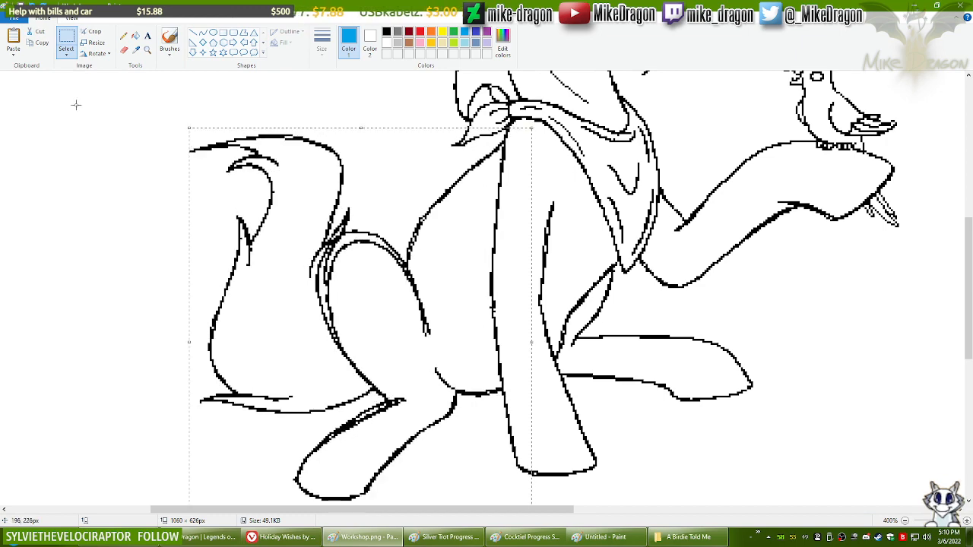
pyautogui.click(66, 52)
pyautogui.click(38, 145)
pyautogui.click(37, 138)
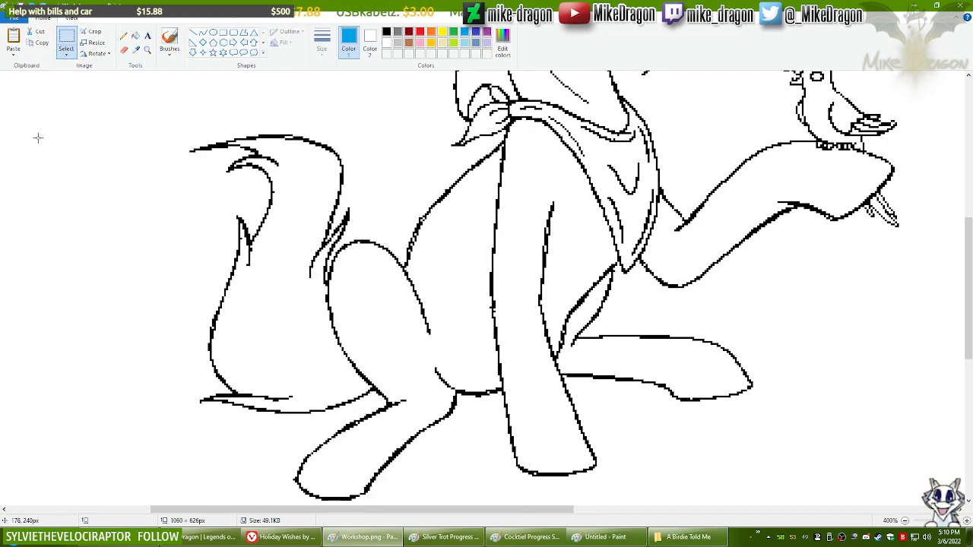
# Step: Compare the old and redrawn thighs on the whole unicorn at 200% zoom and undo the pasted old version
pyautogui.scroll(-3, 9, 128)
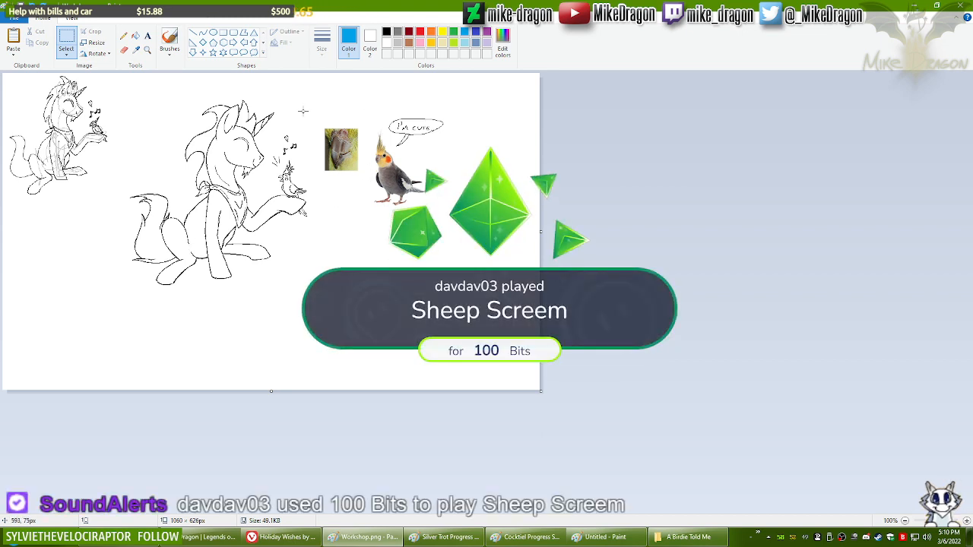
pyautogui.click(148, 49)
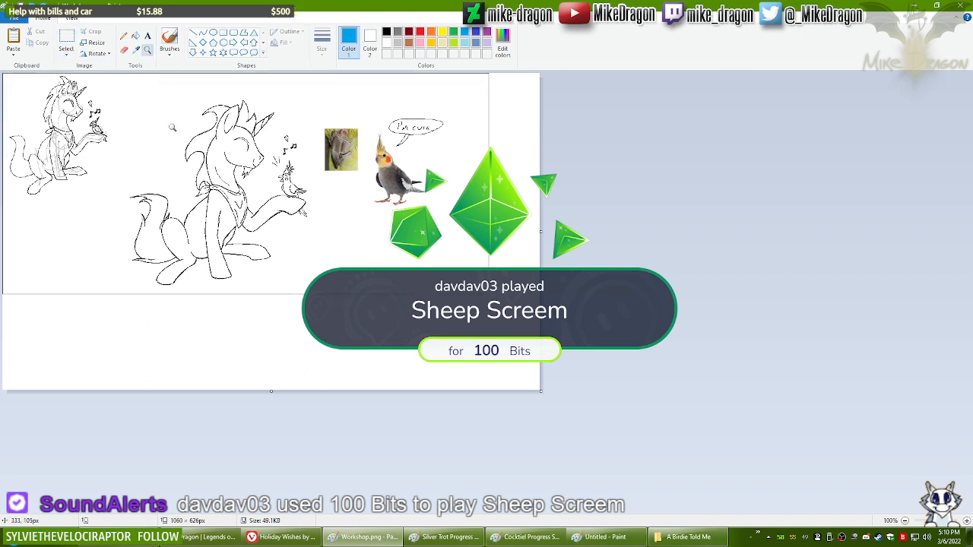
pyautogui.click(270, 186)
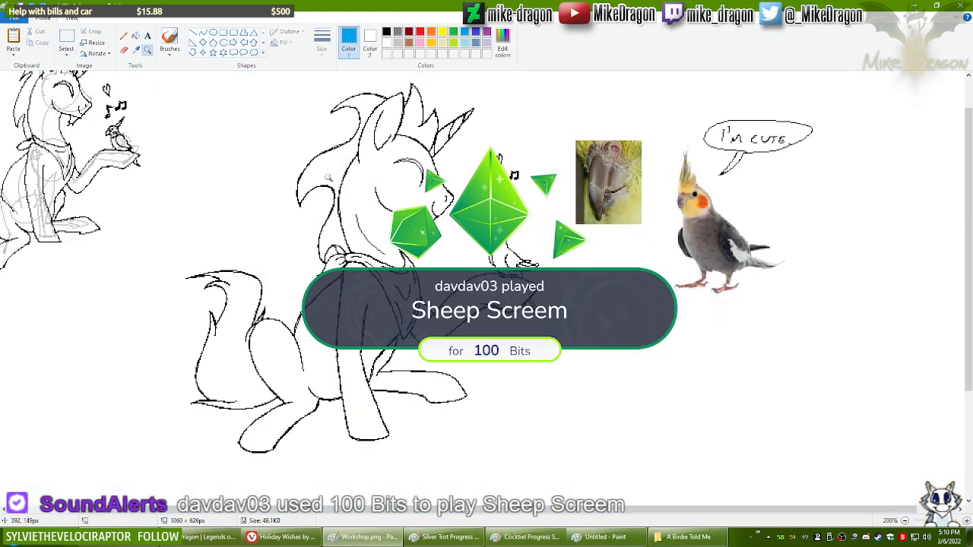
pyautogui.click(124, 36)
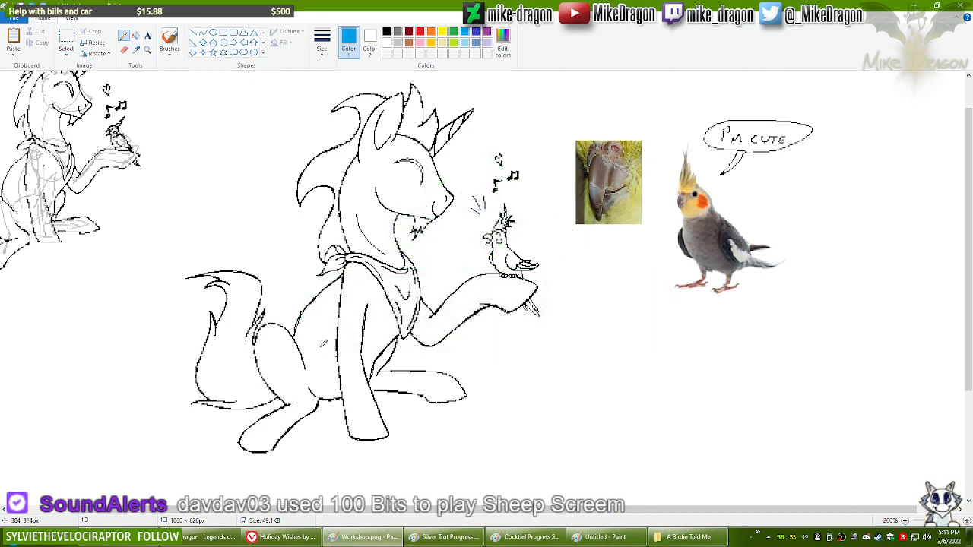
pyautogui.hotkey('ctrl', 'z')
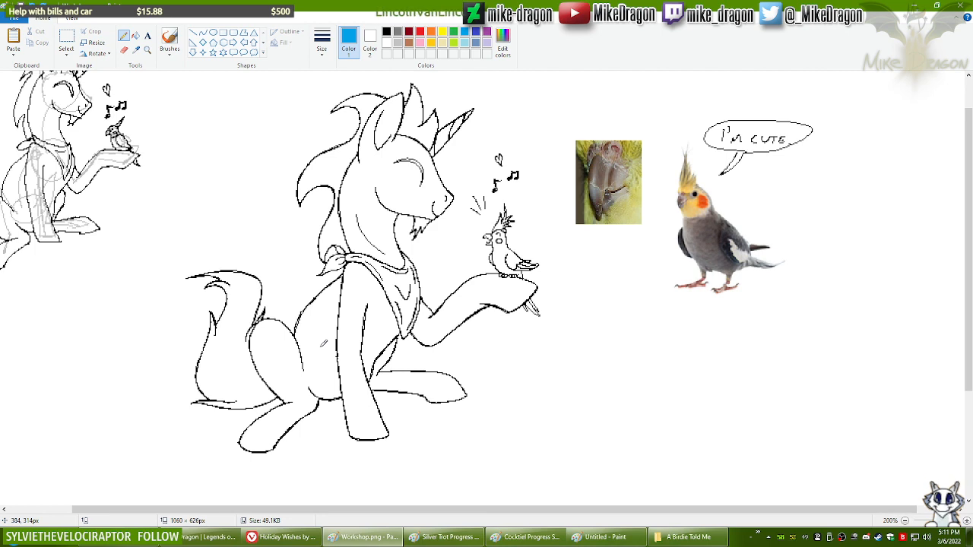
# Step: Set Color 1 to black and capture the whole unicorn-and-bird drawing with a free-form selection
pyautogui.click(387, 32)
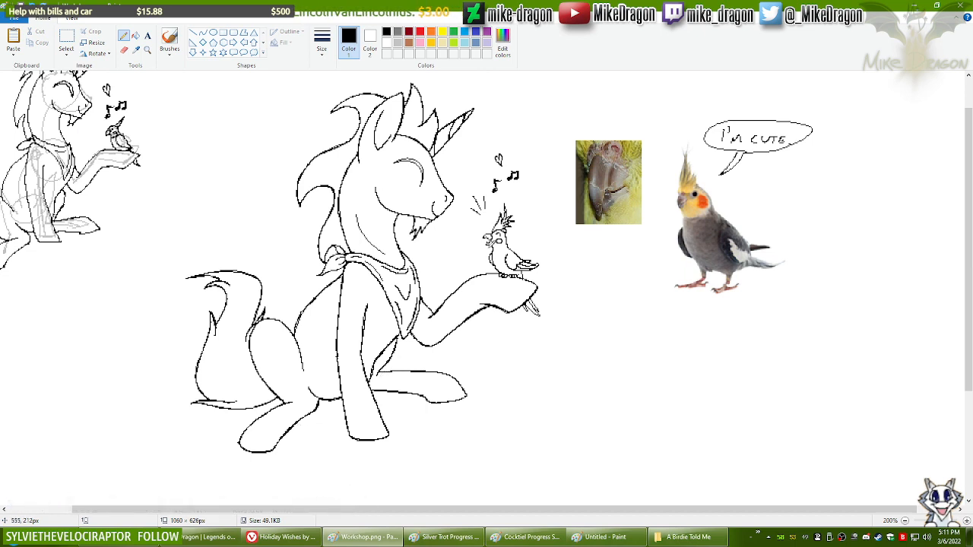
pyautogui.click(67, 53)
pyautogui.click(46, 86)
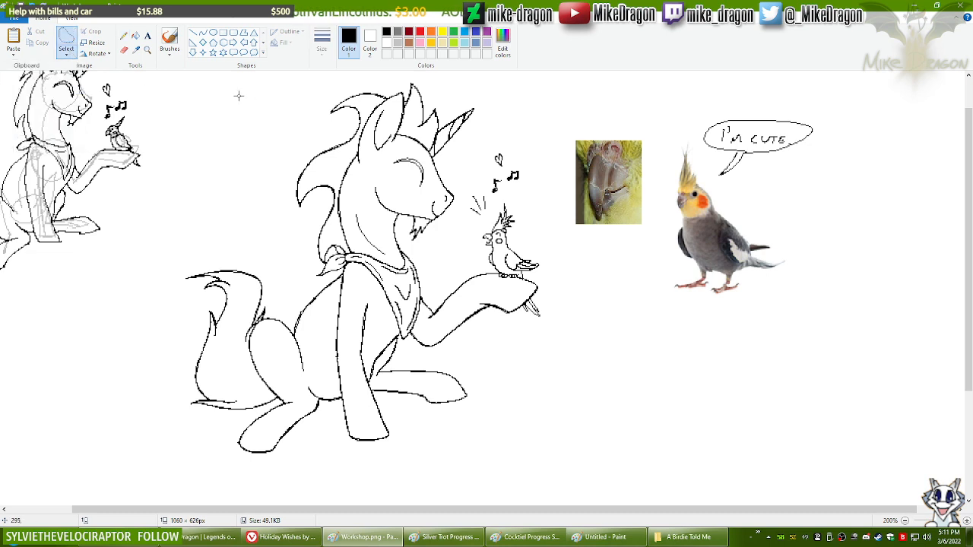
pyautogui.moveTo(279, 106)
pyautogui.mouseDown()
pyautogui.moveTo(371, 68)
pyautogui.moveTo(438, 64)
pyautogui.moveTo(504, 92)
pyautogui.moveTo(535, 134)
pyautogui.moveTo(557, 285)
pyautogui.moveTo(555, 402)
pyautogui.moveTo(408, 476)
pyautogui.moveTo(224, 492)
pyautogui.moveTo(130, 451)
pyautogui.moveTo(98, 341)
pyautogui.moveTo(141, 240)
pyautogui.moveTo(307, 73)
pyautogui.mouseUp()
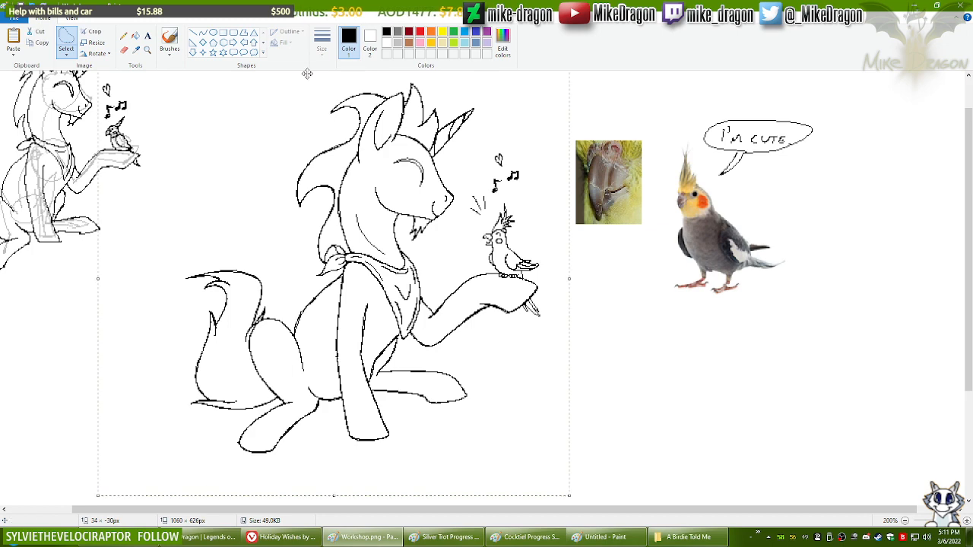
# Step: In the Silver Trot Progress image, undo the move of the 03/06/22 date and delete the last unicorn in the third row
pyautogui.click(468, 537)
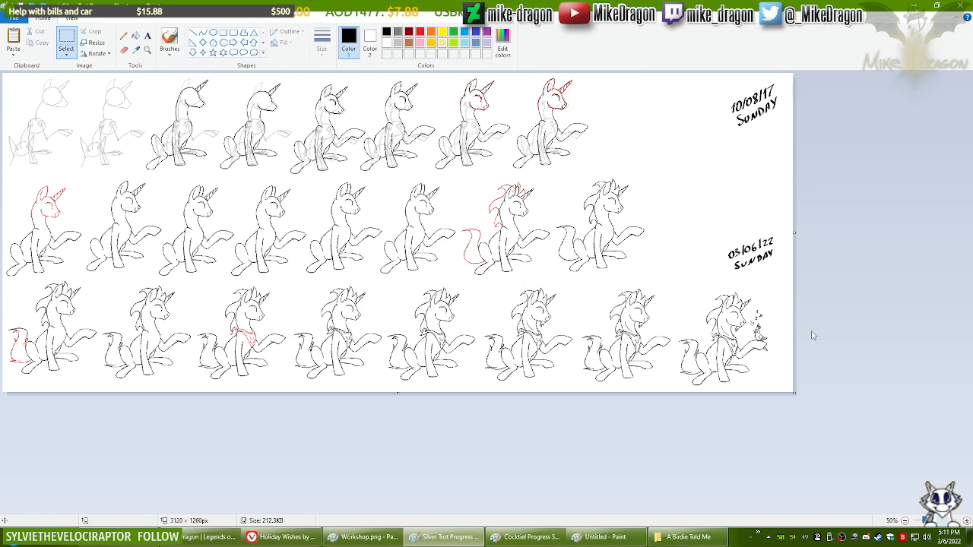
pyautogui.hotkey('ctrl', 'z')
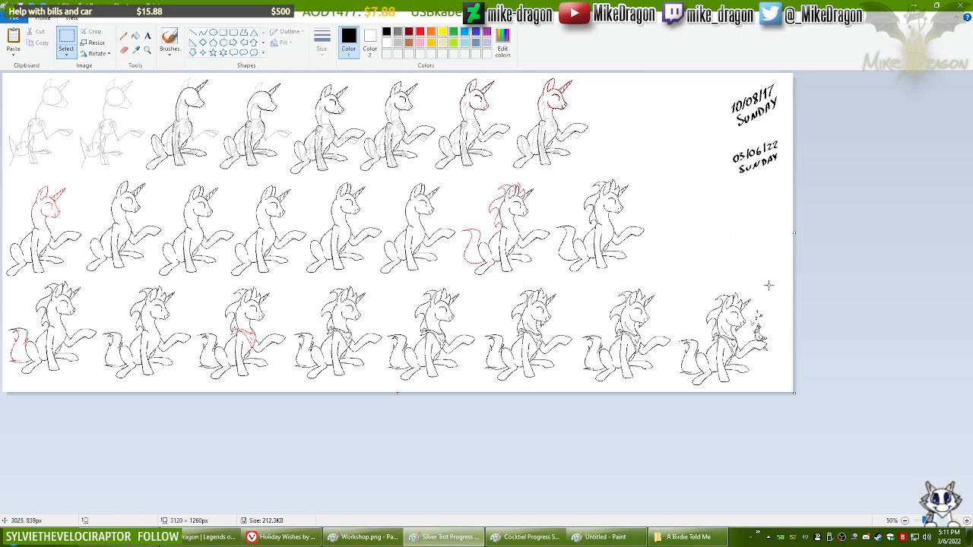
pyautogui.moveTo(776, 290); pyautogui.dragTo(676, 388)
pyautogui.press('Delete')
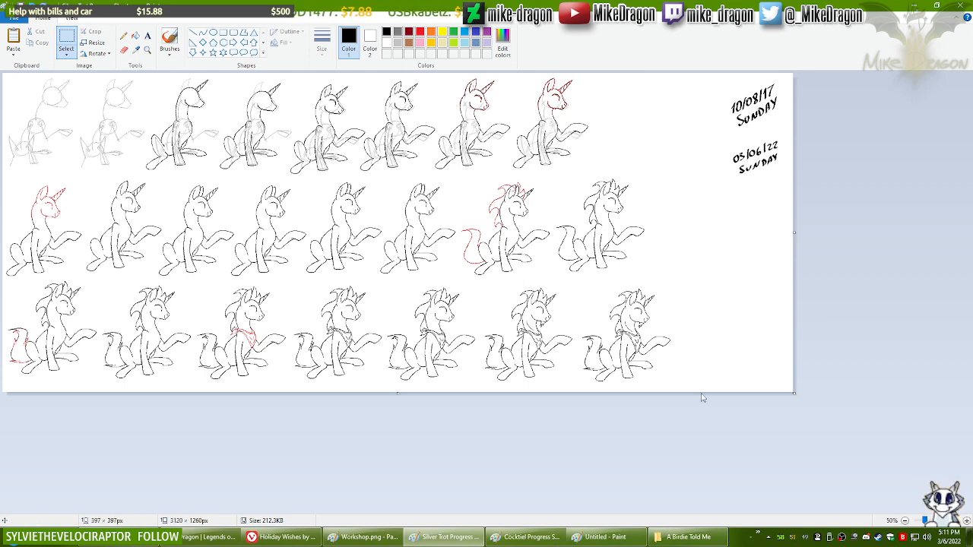
# Step: Paste the corrected unicorn with the bird into the empty last spot of the third row as a transparent selection
pyautogui.hotkey('ctrl', 'v')
pyautogui.moveTo(72, 132); pyautogui.dragTo(746, 359)
pyautogui.click(66, 55)
pyautogui.click(46, 145)
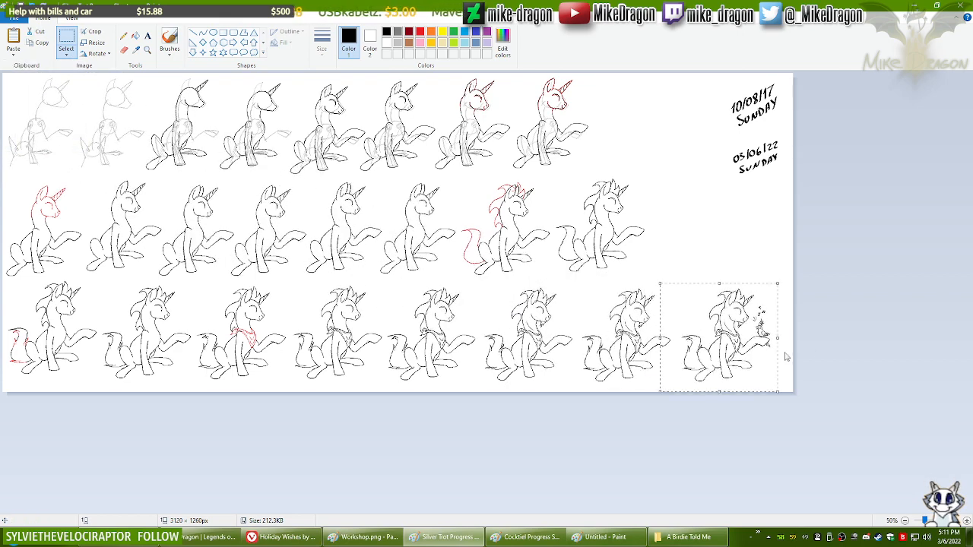
pyautogui.click(880, 333)
# Step: Switch to the Cocktiel Progress image and replace its large unicorn with the corrected drawing, pasted as a transparent selection beside the date
pyautogui.click(530, 536)
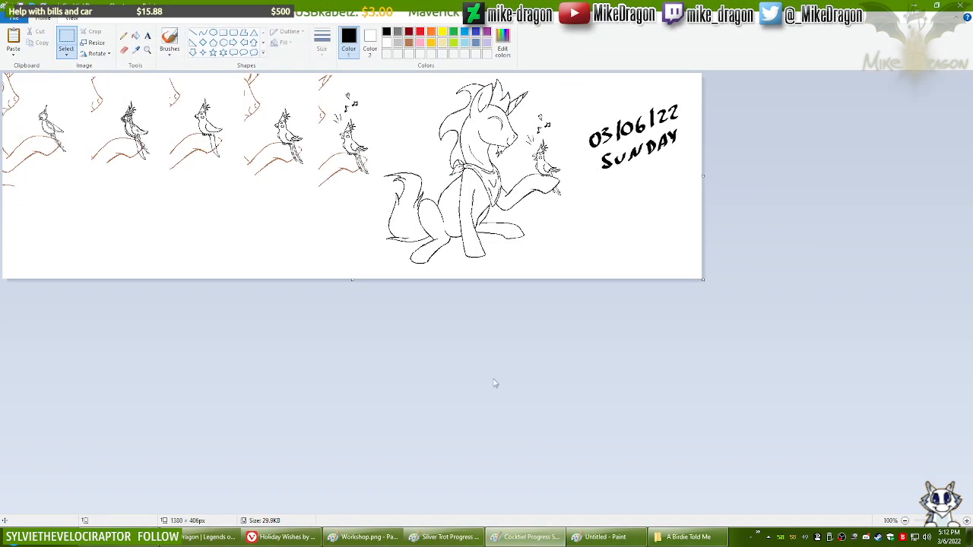
pyautogui.moveTo(570, 275)
pyautogui.mouseDown()
pyautogui.moveTo(480, 185)
pyautogui.moveTo(389, 60)
pyautogui.moveTo(376, 59)
pyautogui.mouseUp()
pyautogui.hotkey('ctrl', 'x')
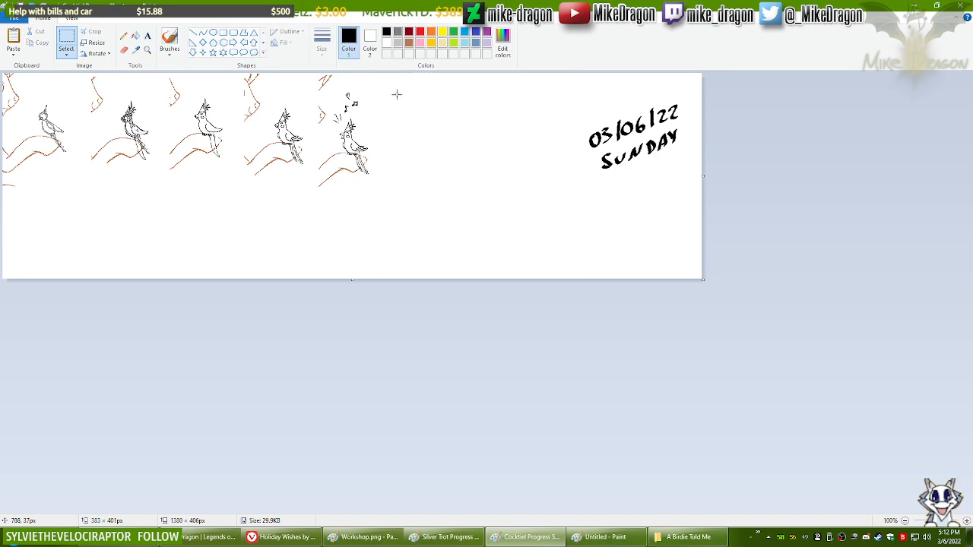
pyautogui.hotkey('ctrl', 'v')
pyautogui.click(67, 53)
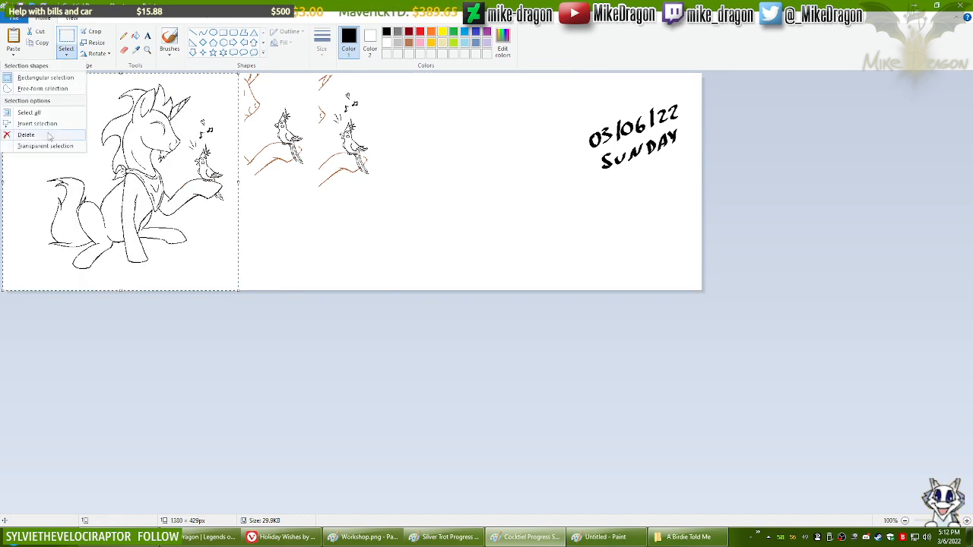
pyautogui.click(42, 149)
pyautogui.moveTo(130, 204); pyautogui.dragTo(520, 201)
pyautogui.click(818, 173)
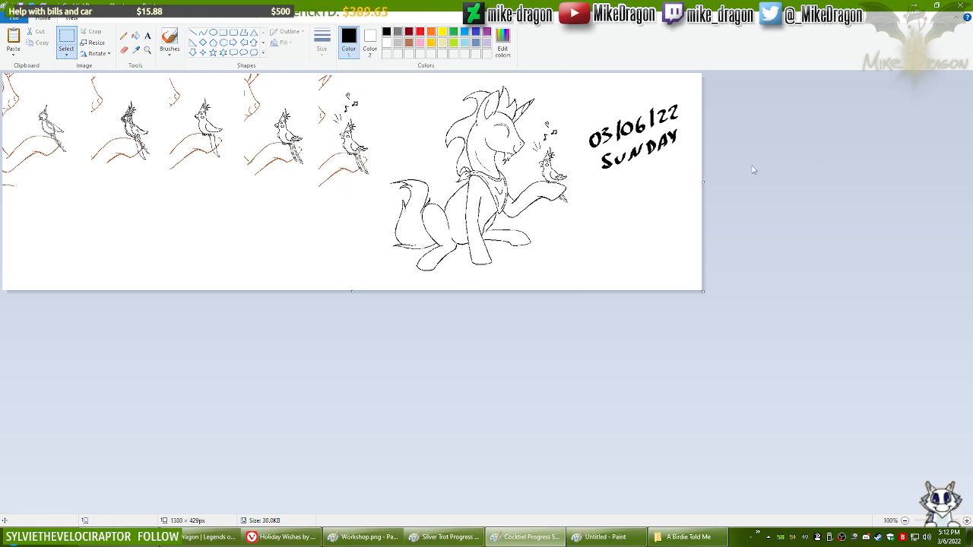
# Step: Return to Workshop.png, start a new image, paste the unicorn drawing into it, shift it slightly and select everything
pyautogui.click(367, 537)
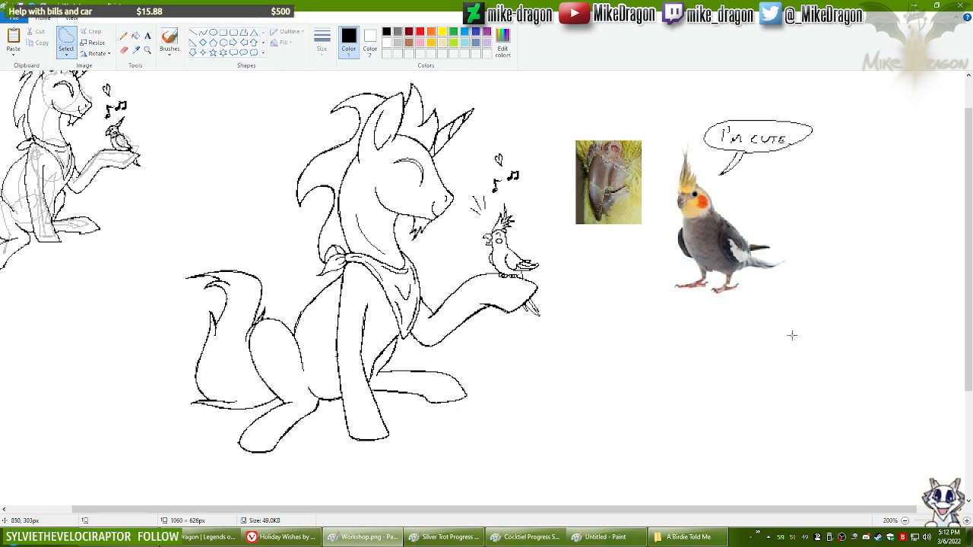
pyautogui.scroll(-1, 292, 267)
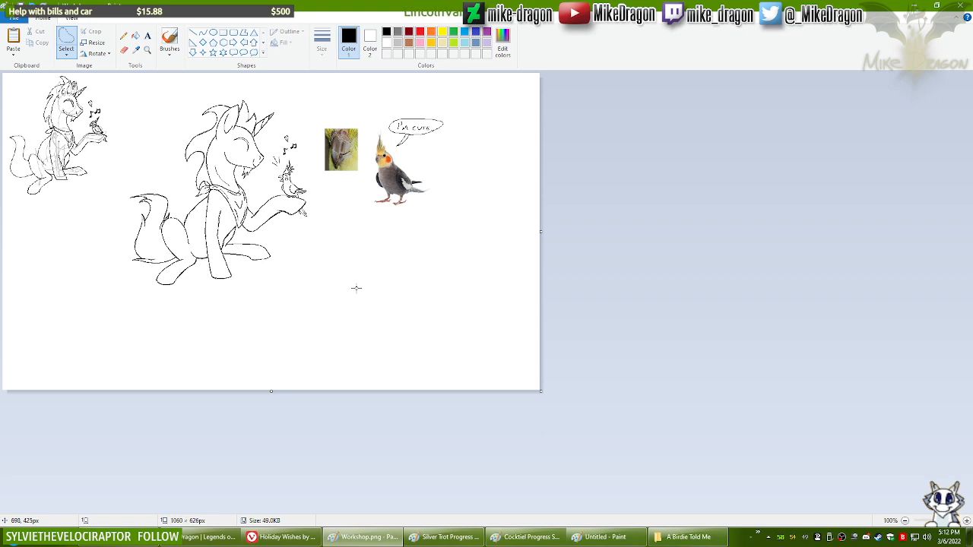
pyautogui.hotkey('ctrl', 'n')
pyautogui.hotkey('ctrl', 'v')
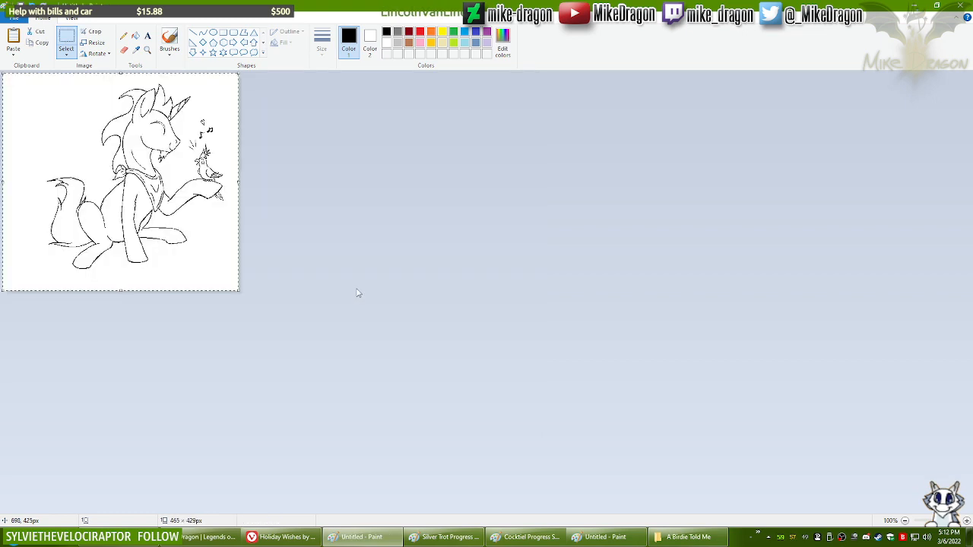
pyautogui.moveTo(176, 191); pyautogui.dragTo(166, 197)
pyautogui.hotkey('ctrl', 'a')
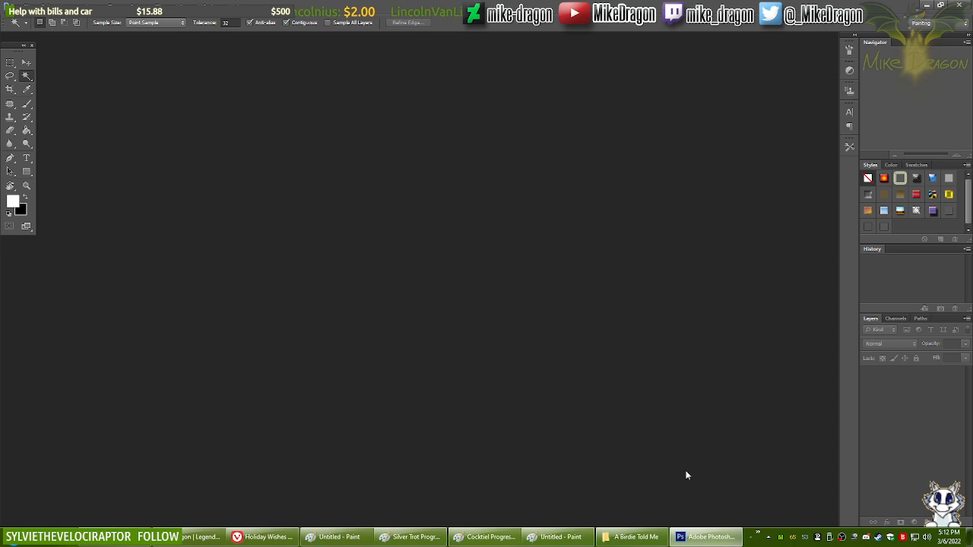
# Step: Open FINAL.psd from the A Pear a Day Keeps the Doctor Away folder, view it and close it again
pyautogui.hotkey('ctrl', 'o')
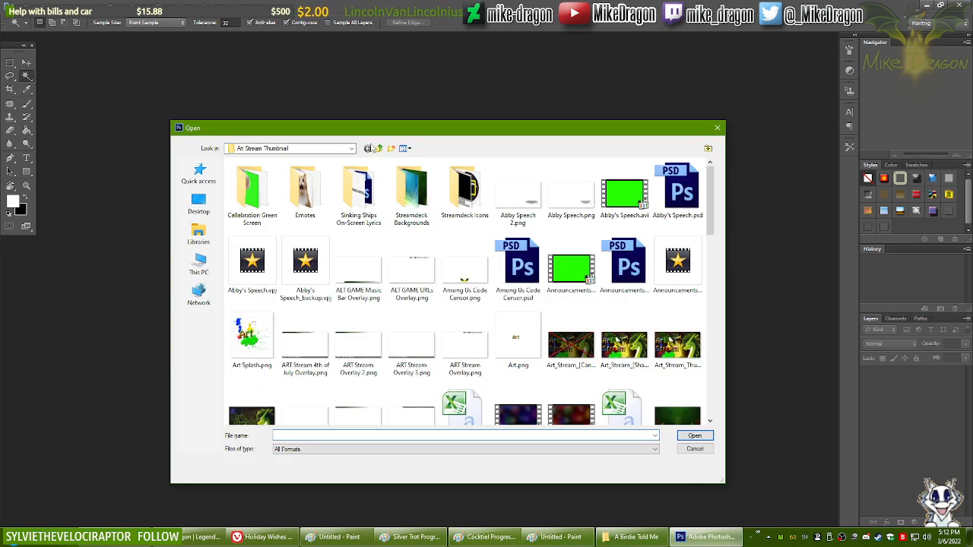
pyautogui.click(378, 149)
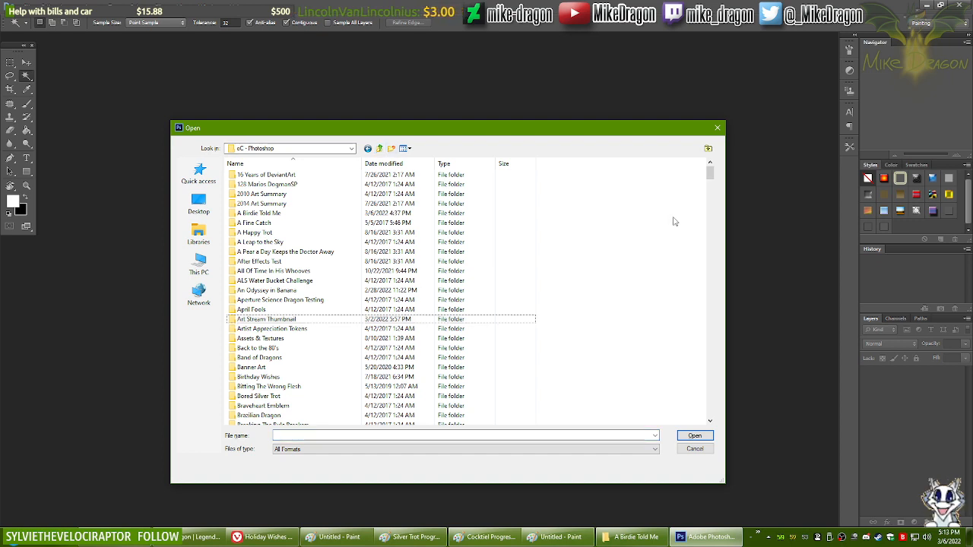
pyautogui.click(287, 253)
pyautogui.doubleClick(287, 253)
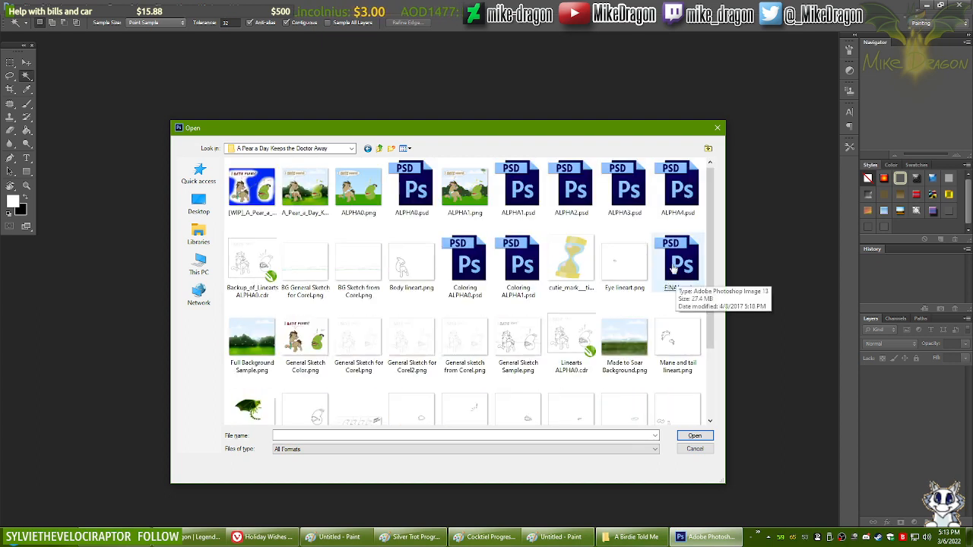
pyautogui.click(672, 267)
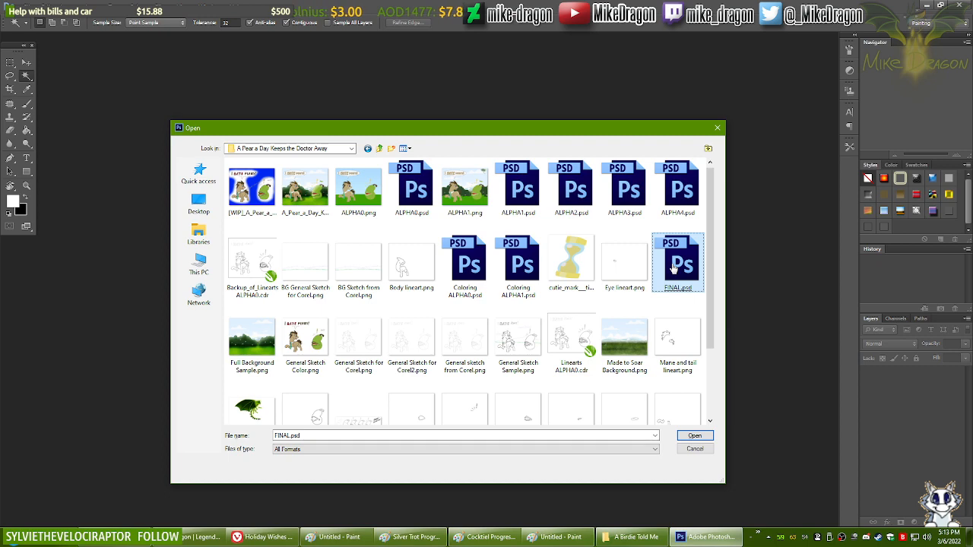
pyautogui.doubleClick(673, 268)
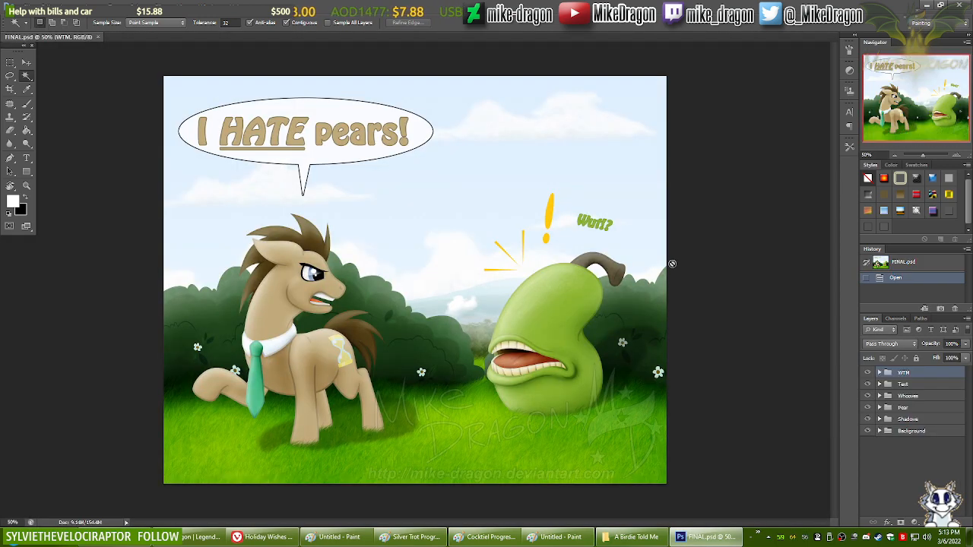
pyautogui.click(99, 37)
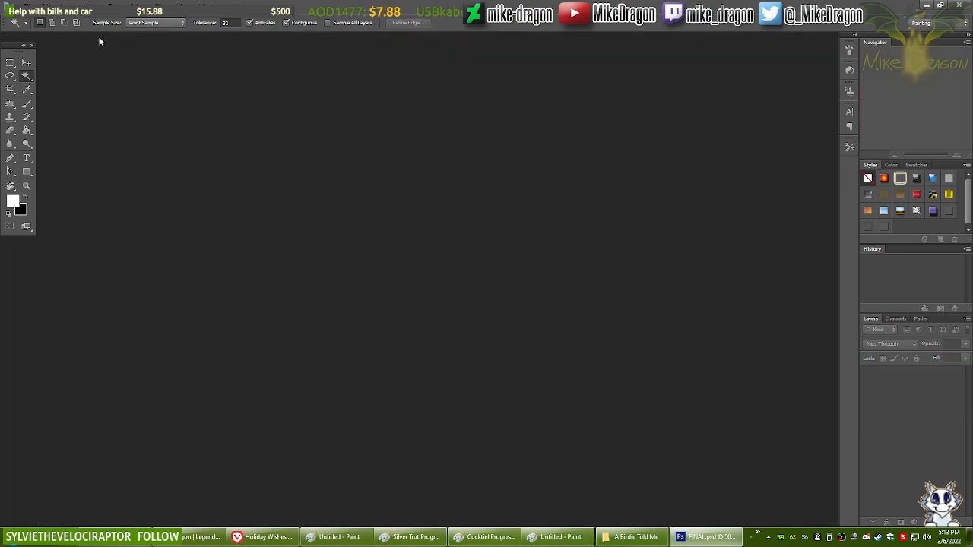
# Step: Open Full Background Sample.png and paste the unicorn line art onto it as a new layer
pyautogui.hotkey('ctrl', 'o')
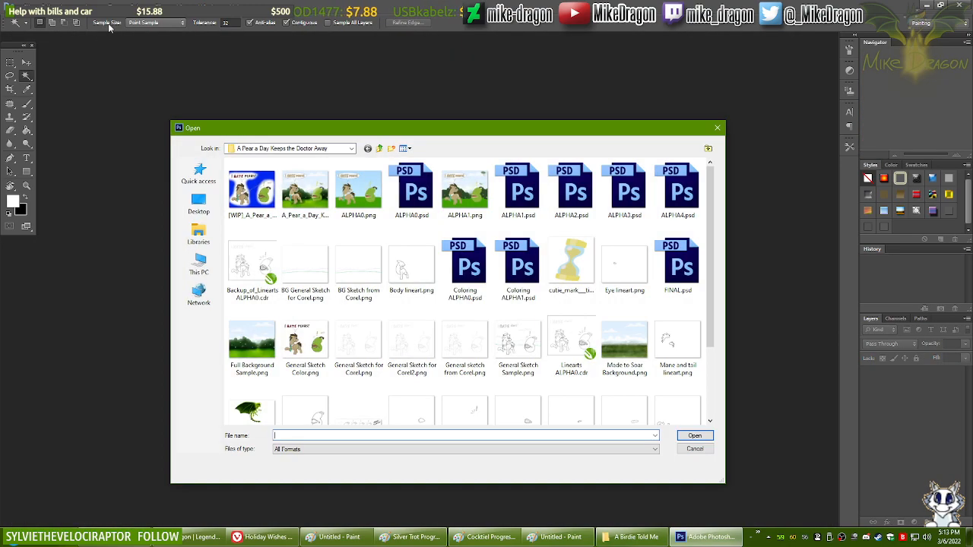
pyautogui.doubleClick(243, 351)
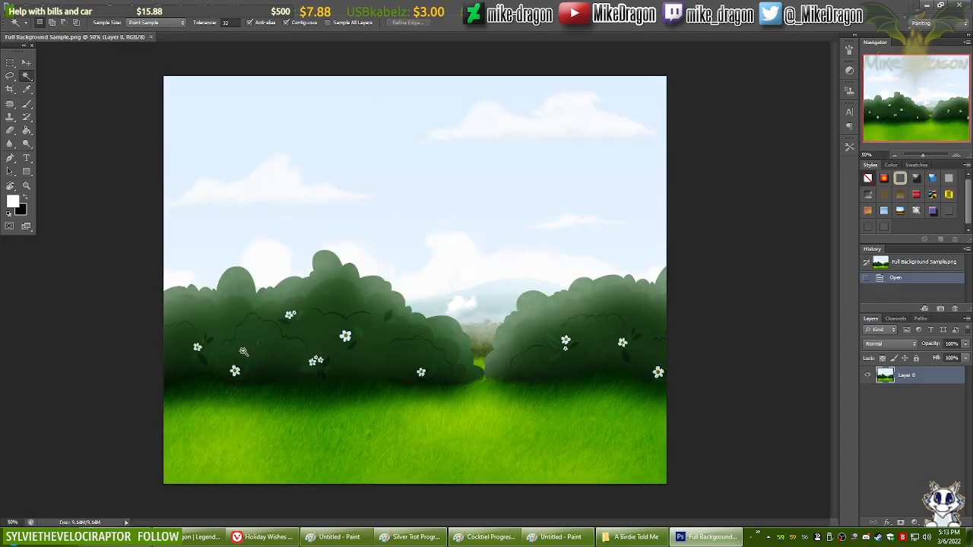
pyautogui.hotkey('ctrl', 'v')
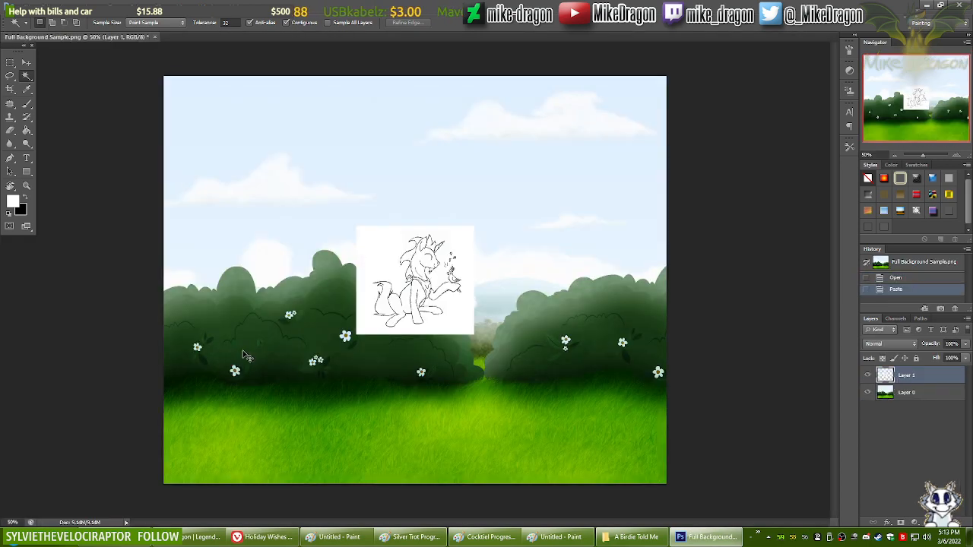
pyautogui.hotkey('ctrl', '+')
pyautogui.hotkey('ctrl', '+')
pyautogui.hotkey('ctrl', '+')
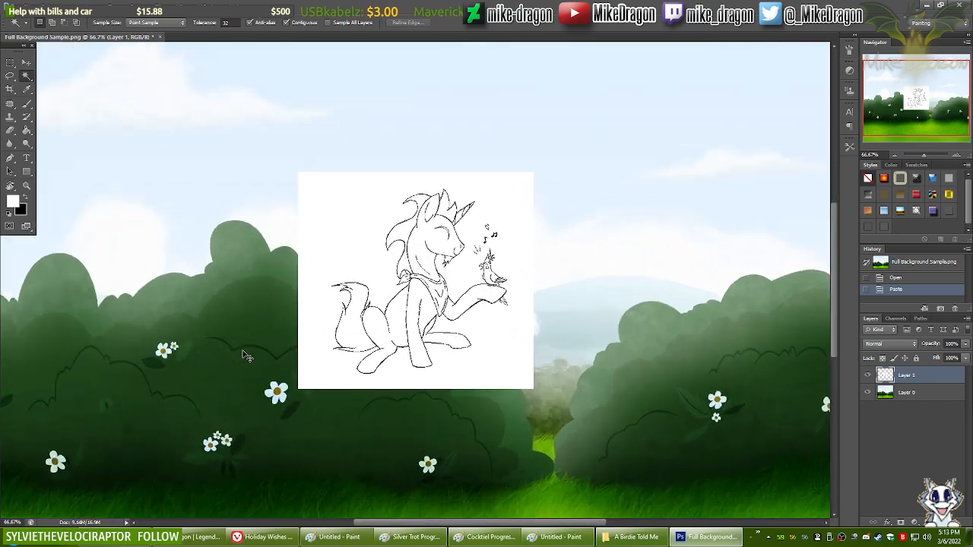
# Step: Remove the white area around the pasted unicorn using the Magic Wand with tolerance 0 and anti-aliasing off, and clear the selection
pyautogui.click(225, 23)
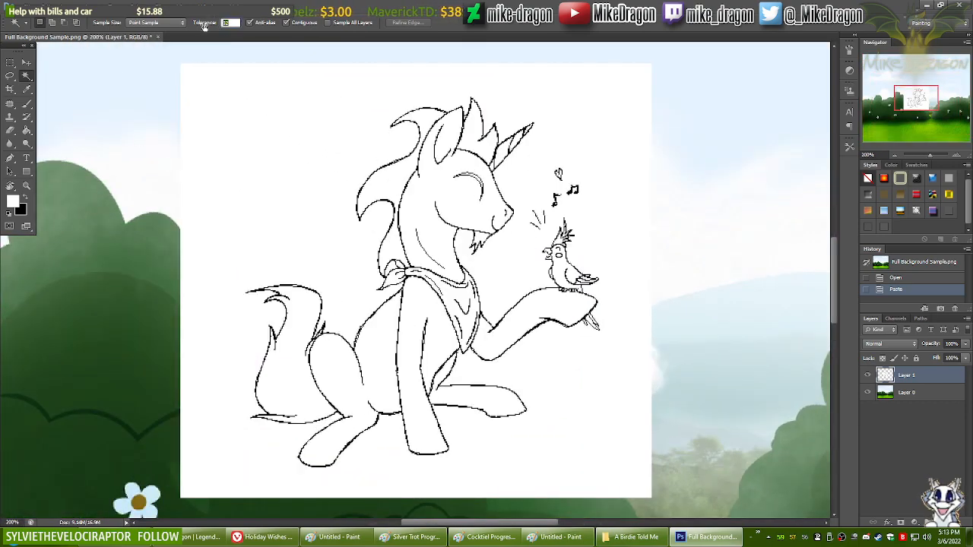
pyautogui.write('0')
pyautogui.click(280, 139)
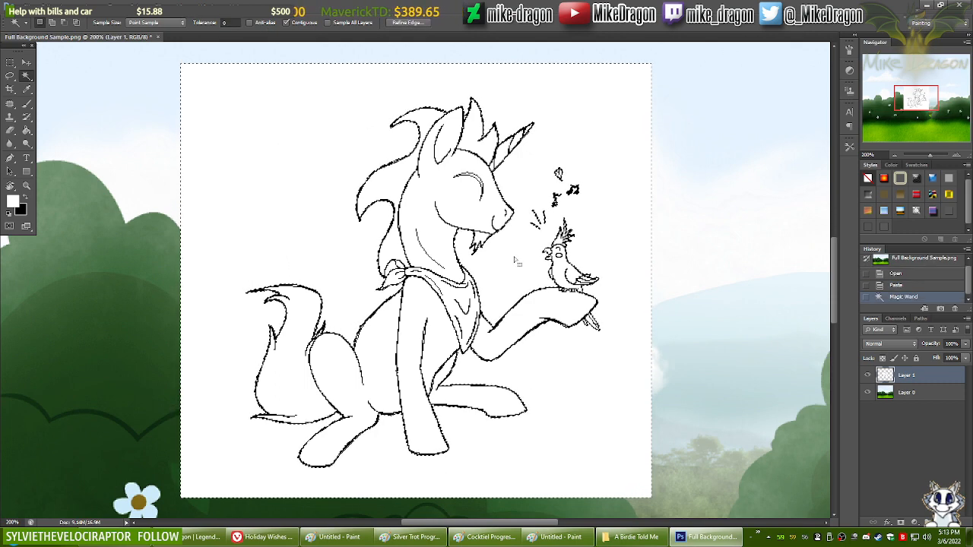
pyautogui.press('Delete')
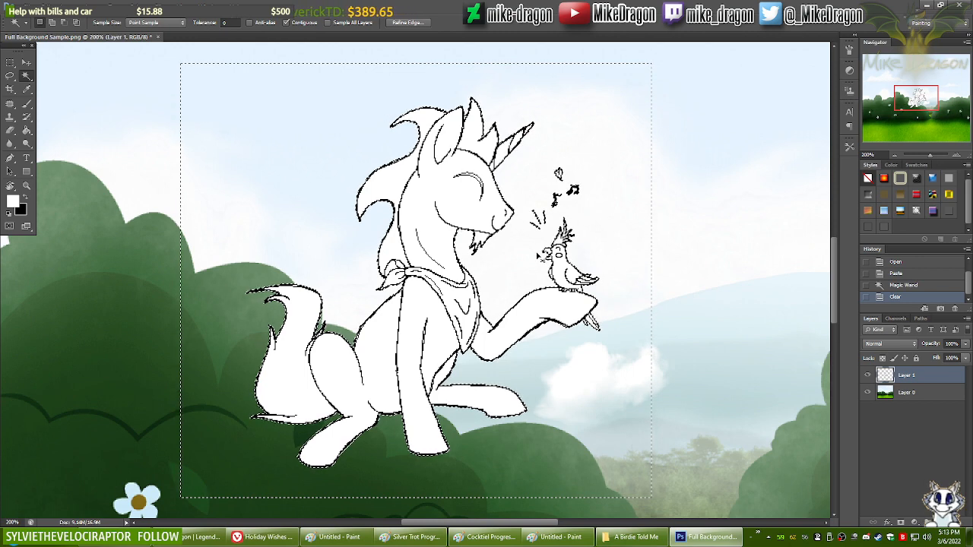
pyautogui.hotkey('ctrl', 'd')
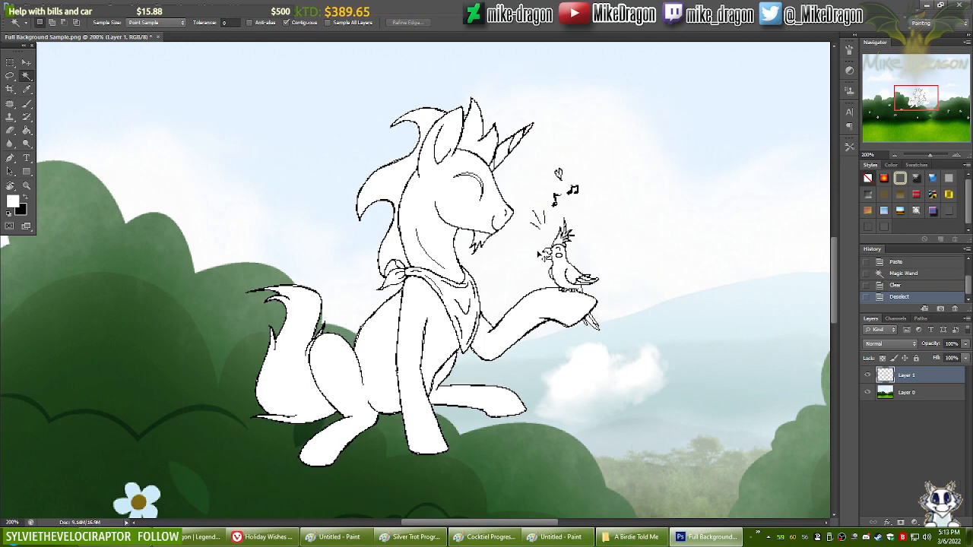
# Step: Free-transform the unicorn layer with nearest neighbor interpolation and enlarge it proportionally to about 298%
pyautogui.hotkey('ctrl', '0')
pyautogui.hotkey('ctrl', 't')
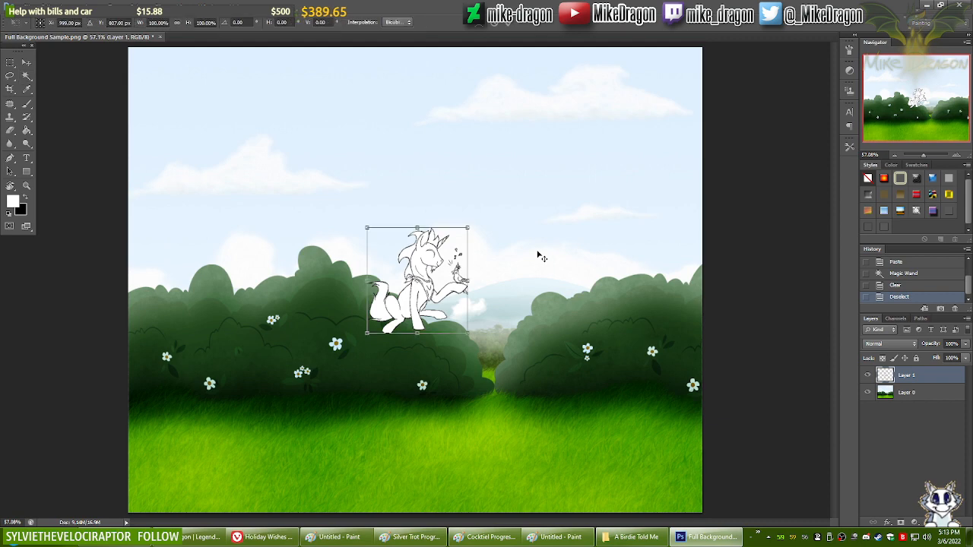
pyautogui.moveTo(433, 298); pyautogui.dragTo(433, 441)
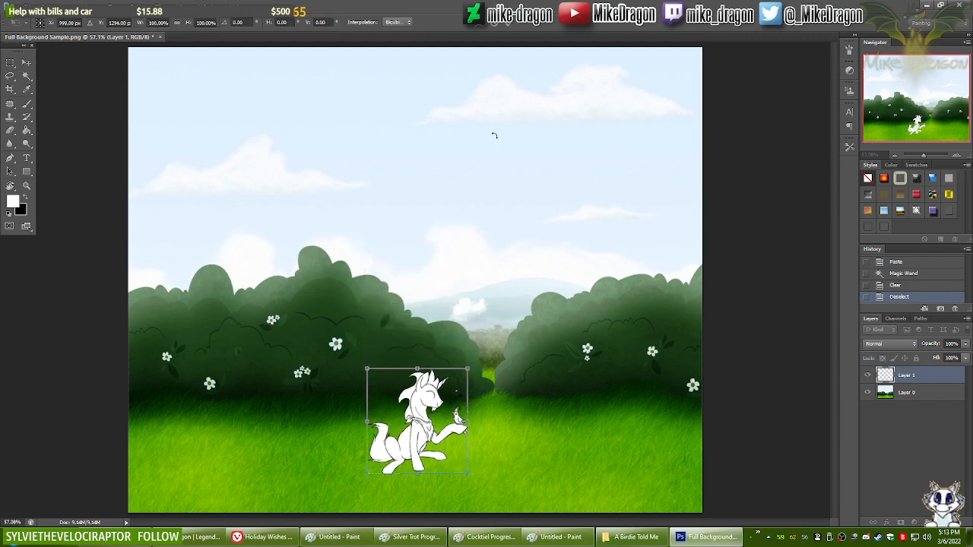
pyautogui.click(397, 22)
pyautogui.click(406, 34)
pyautogui.hotkey('ctrl', 'z')
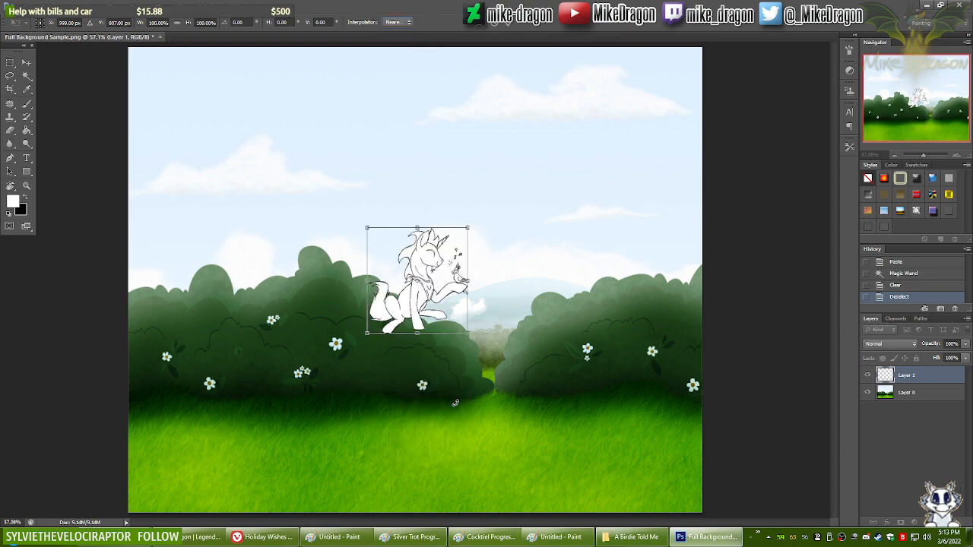
pyautogui.moveTo(479, 231); pyautogui.dragTo(578, 159)
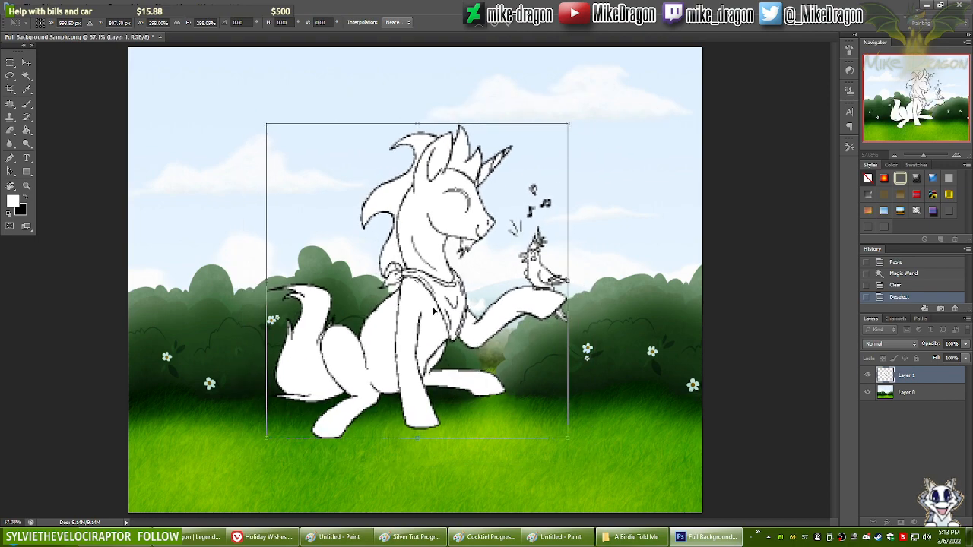
# Step: Move the enlarged unicorn down so it sits on the grass, and apply the transform
pyautogui.moveTo(433, 313); pyautogui.dragTo(430, 362)
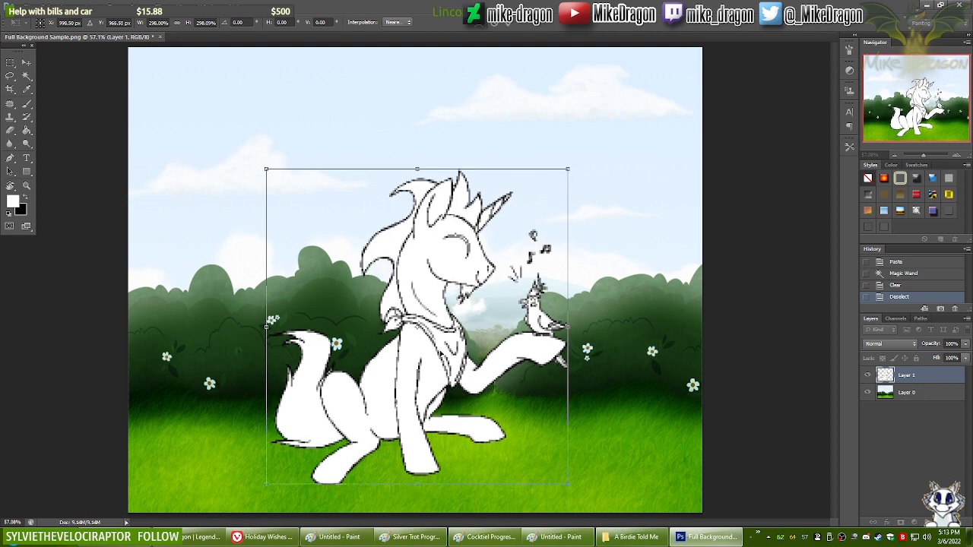
pyautogui.press('Down')
pyautogui.press('Down')
pyautogui.press('Down')
pyautogui.press('Down')
pyautogui.press('Down')
pyautogui.press('Down')
pyautogui.press('Down')
pyautogui.press('Down')
pyautogui.press('Down')
pyautogui.press('Down')
pyautogui.press('Down')
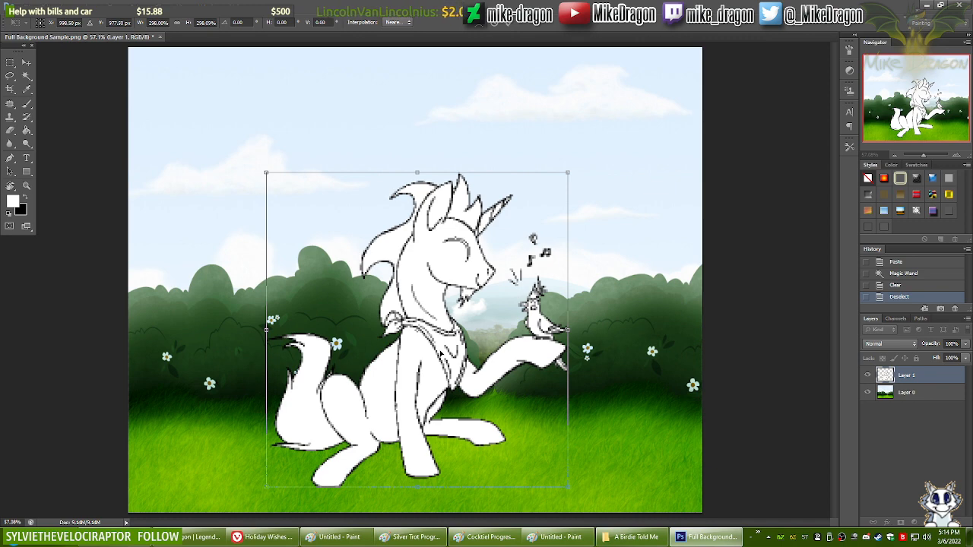
pyautogui.press('Return')
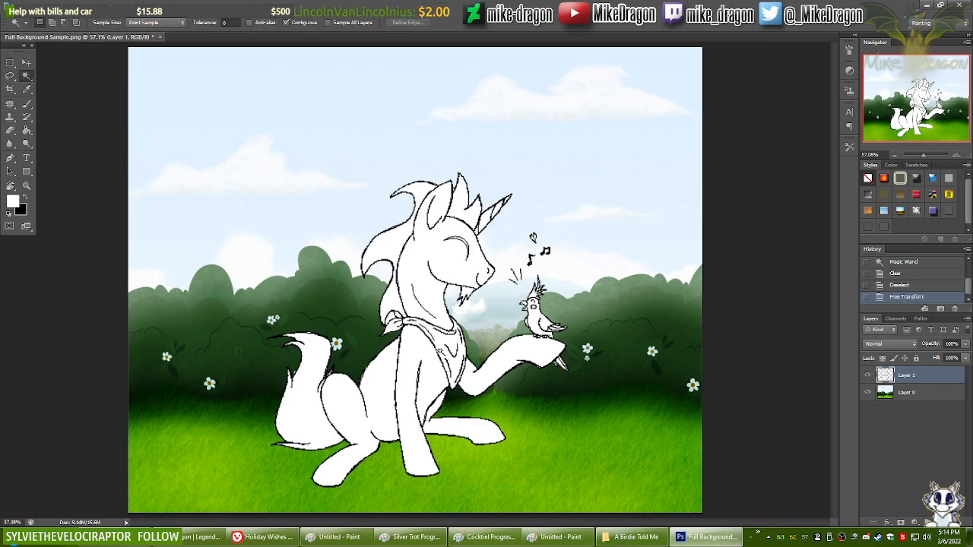
# Step: Examine how the unicorn with the bird looks against the meadow background at several magnifications
pyautogui.scroll(-2, 442, 355)
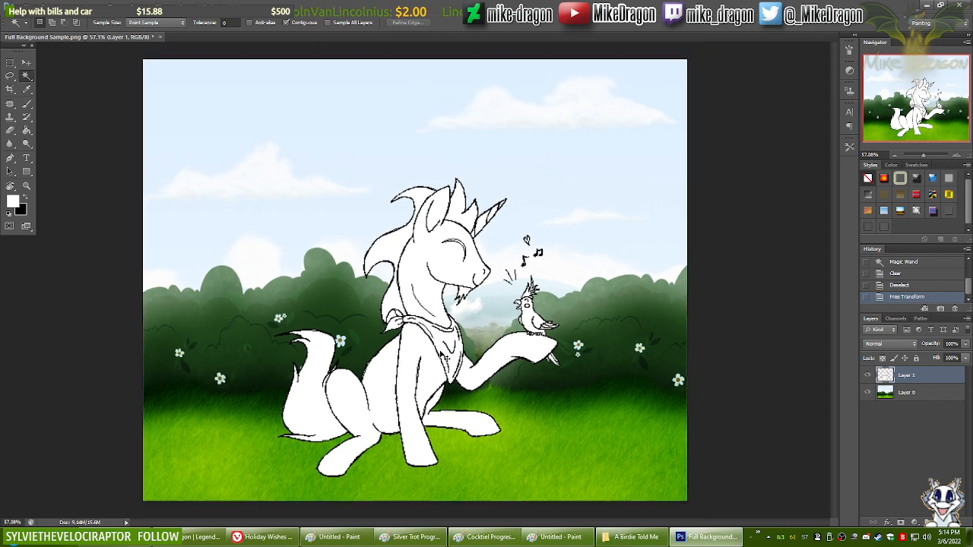
pyautogui.scroll(-2, 442, 355)
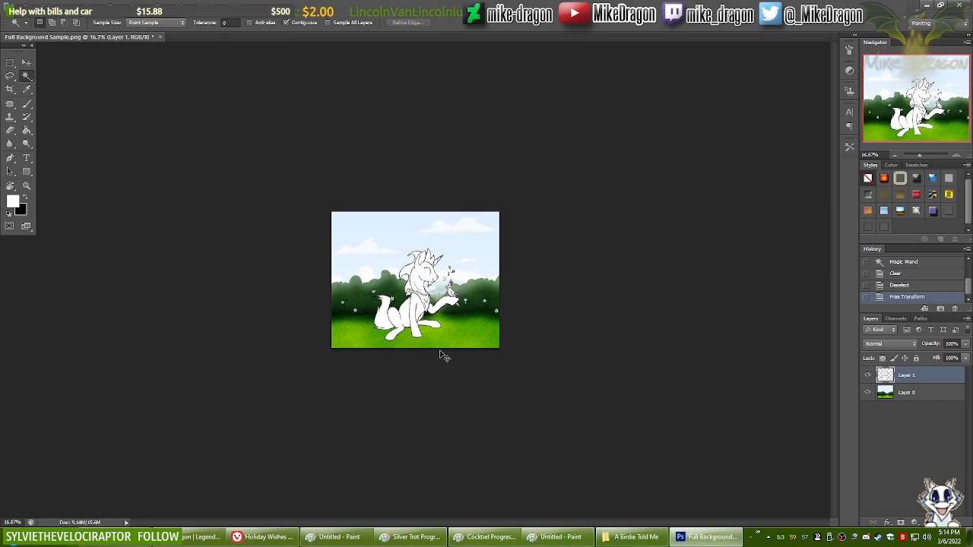
pyautogui.scroll(2, 445, 355)
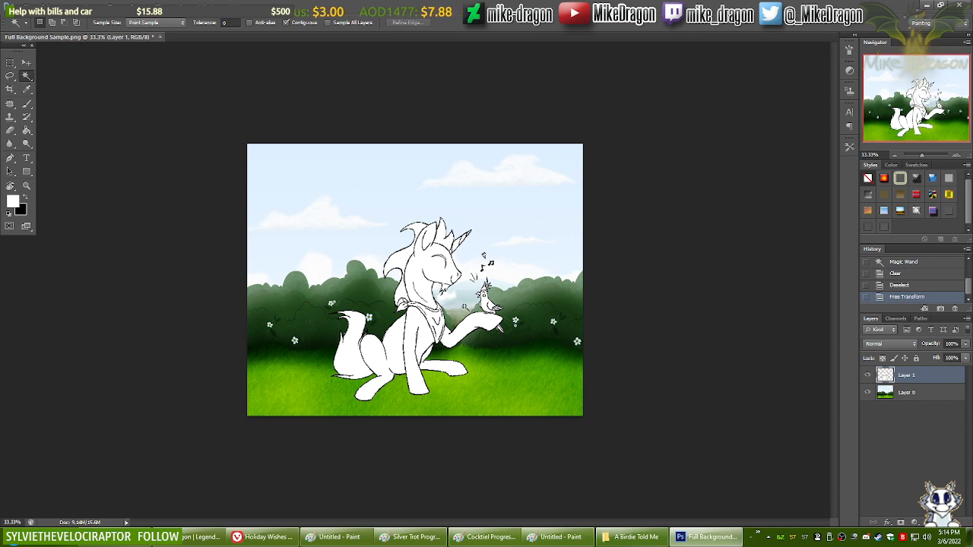
pyautogui.hotkey('ctrl', '+')
pyautogui.hotkey('ctrl', '+')
pyautogui.hotkey('ctrl', '+')
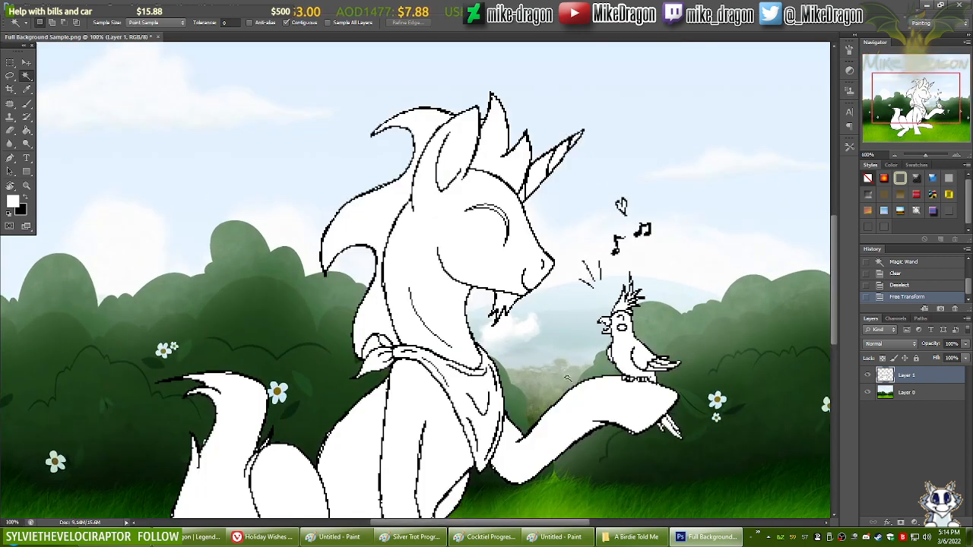
# Step: Hide the unicorn layer and close the background image, returning to the unicorn drawing in Paint
pyautogui.click(869, 376)
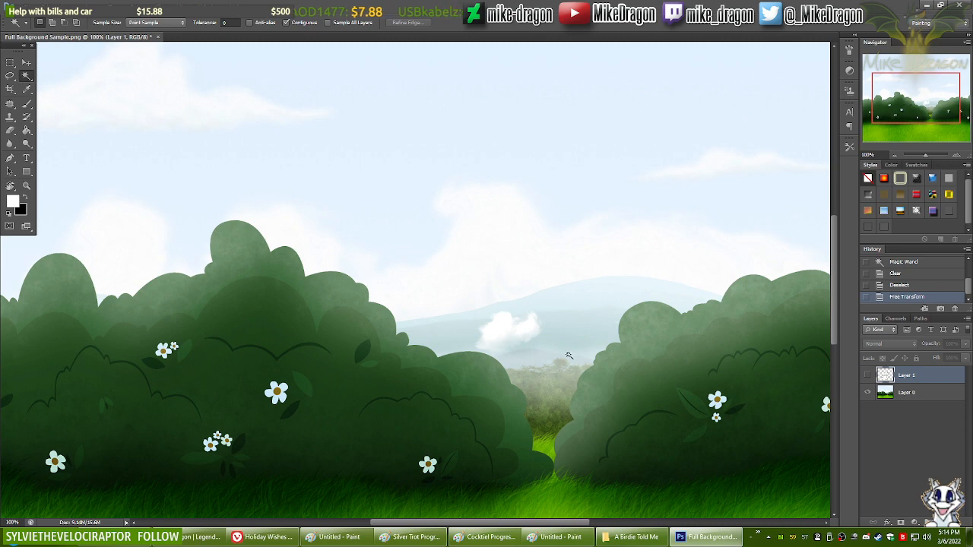
pyautogui.click(157, 36)
pyautogui.click(496, 205)
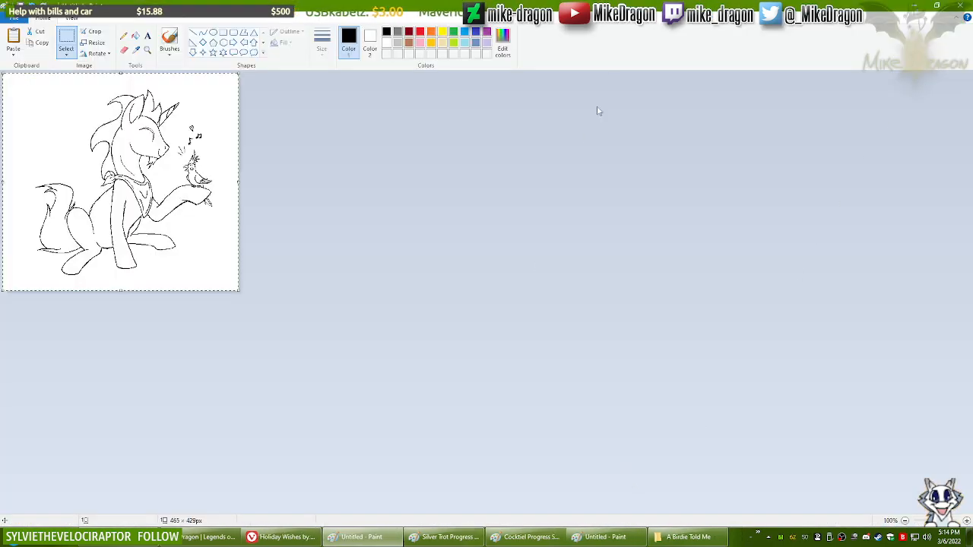
# Step: Enlarge the canvas to 859 × 560 px and move the unicorn drawing down and right toward the middle
pyautogui.click(544, 279)
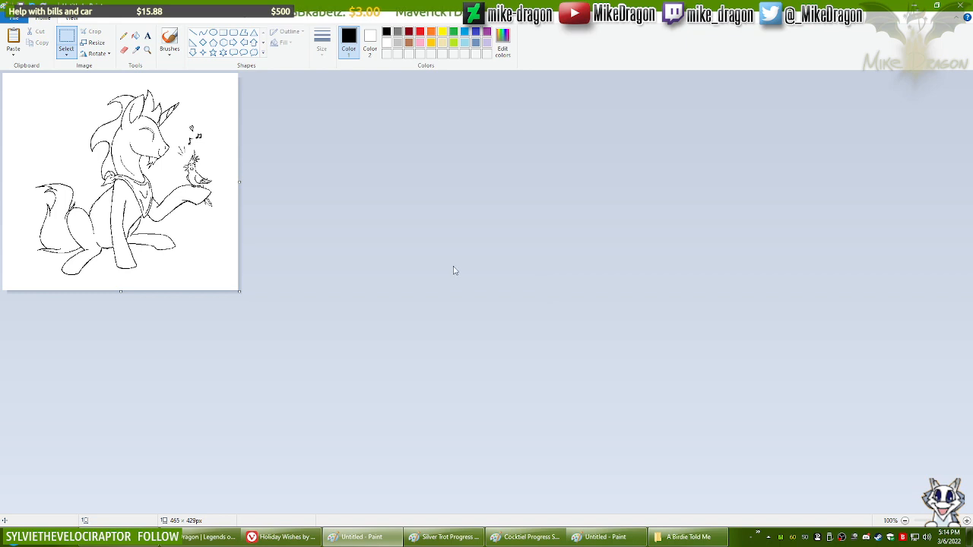
pyautogui.moveTo(241, 293); pyautogui.dragTo(441, 358)
pyautogui.hotkey('ctrl', 'a')
pyautogui.moveTo(184, 242)
pyautogui.mouseDown()
pyautogui.moveTo(231, 259)
pyautogui.moveTo(304, 309)
pyautogui.moveTo(229, 298)
pyautogui.mouseUp()
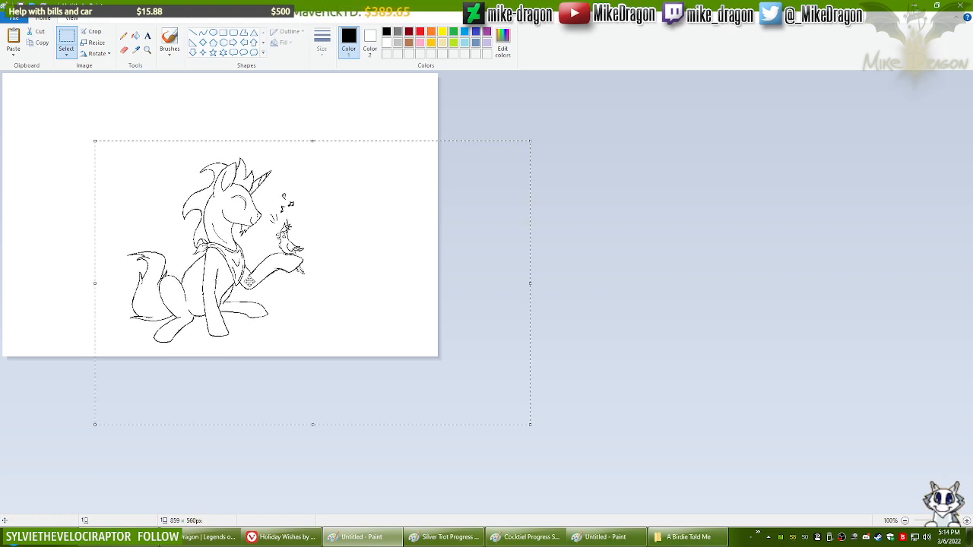
pyautogui.click(124, 38)
# Step: Shift the whole unicorn drawing slightly up and to the left on the enlarged canvas in two small moves
pyautogui.hotkey('ctrl', 'a')
pyautogui.moveTo(217, 304); pyautogui.dragTo(215, 298)
pyautogui.click(544, 246)
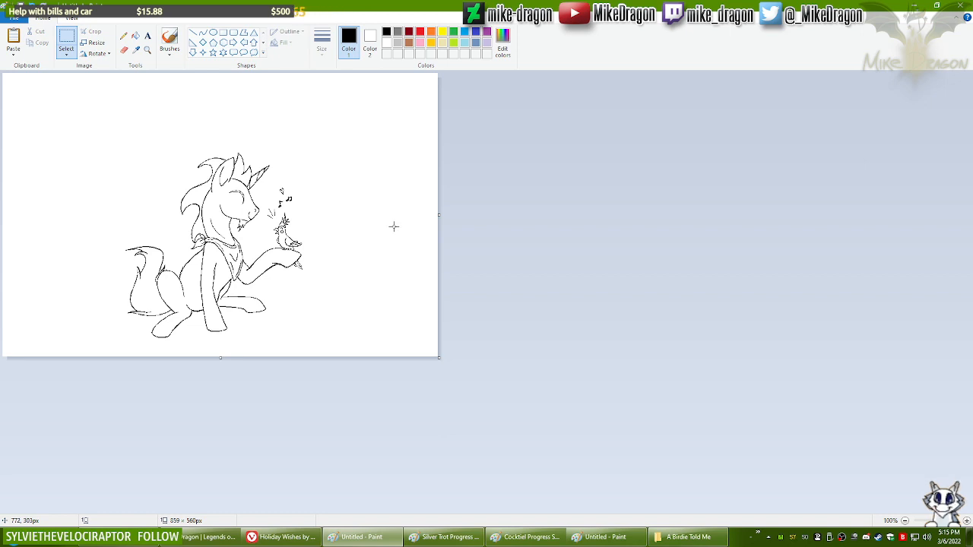
pyautogui.hotkey('ctrl', 'a')
pyautogui.moveTo(225, 290); pyautogui.dragTo(223, 286)
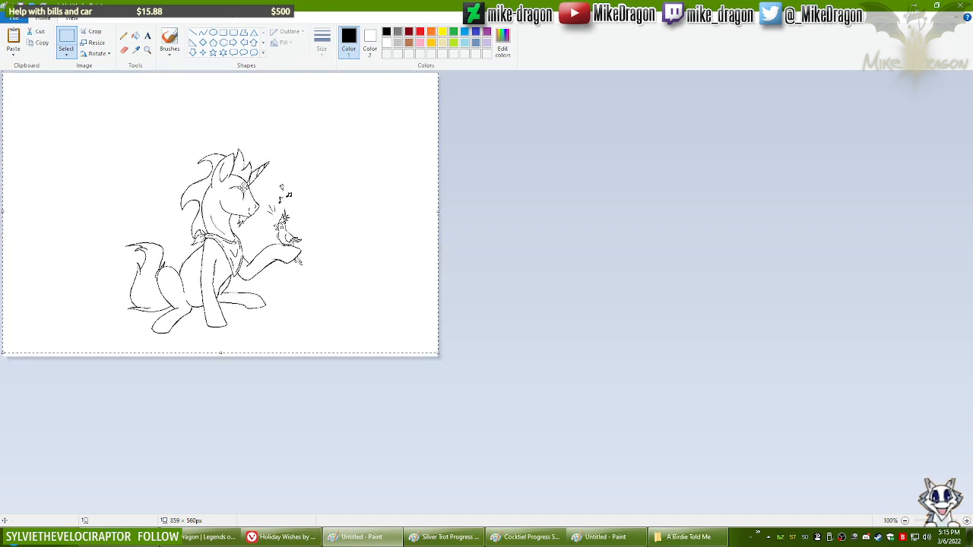
pyautogui.click(124, 35)
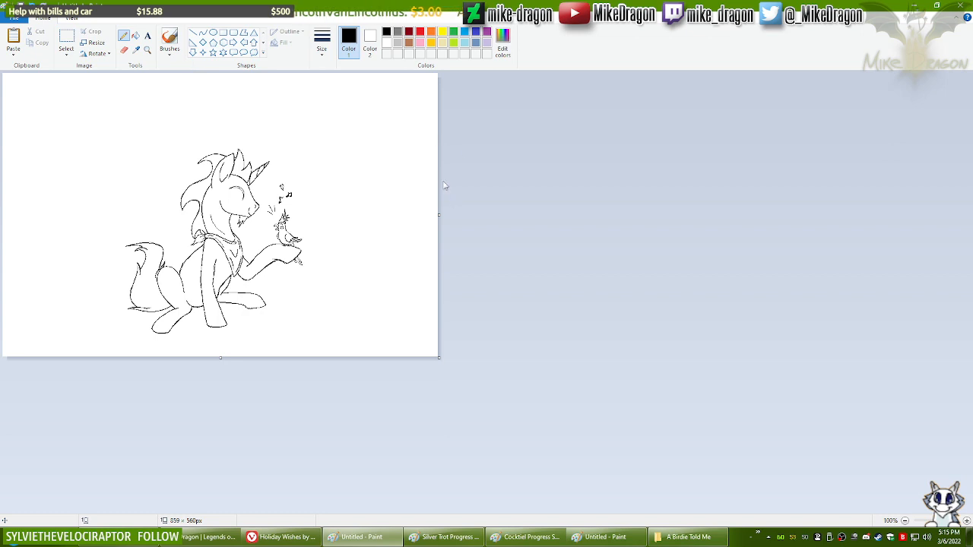
# Step: Select the whole image and nudge the unicorn drawing a few pixels to the right
pyautogui.hotkey('ctrl', 'a')
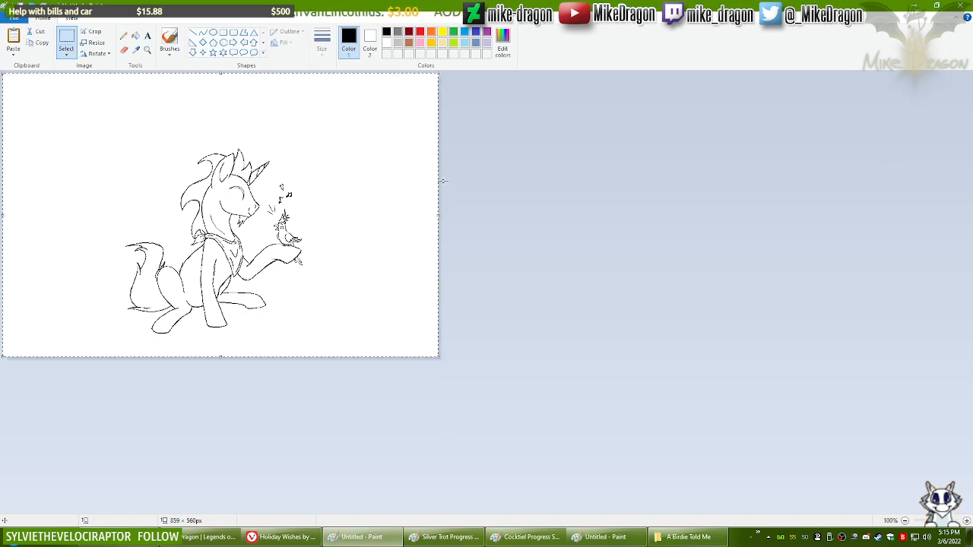
pyautogui.press('Right')
pyautogui.press('Right')
pyautogui.press('Right')
pyautogui.press('Right')
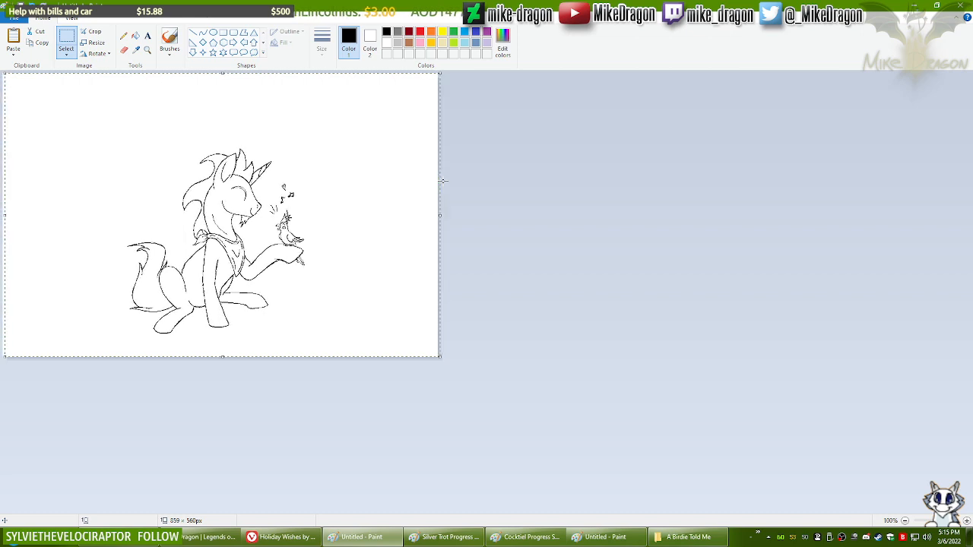
pyautogui.click(124, 35)
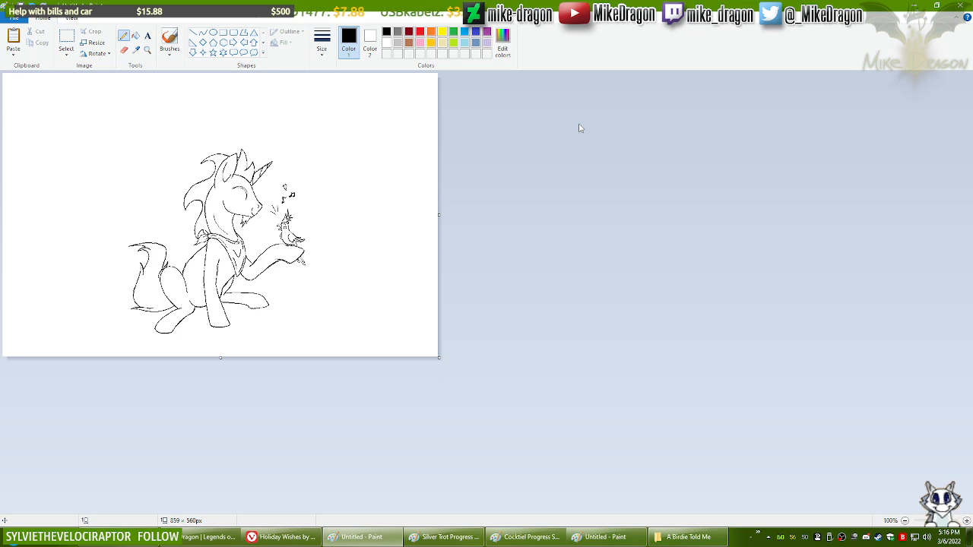
# Step: Set the secondary colour to light grey and recolour all the unicorn's black line art to it with an enlarged Eraser
pyautogui.click(371, 44)
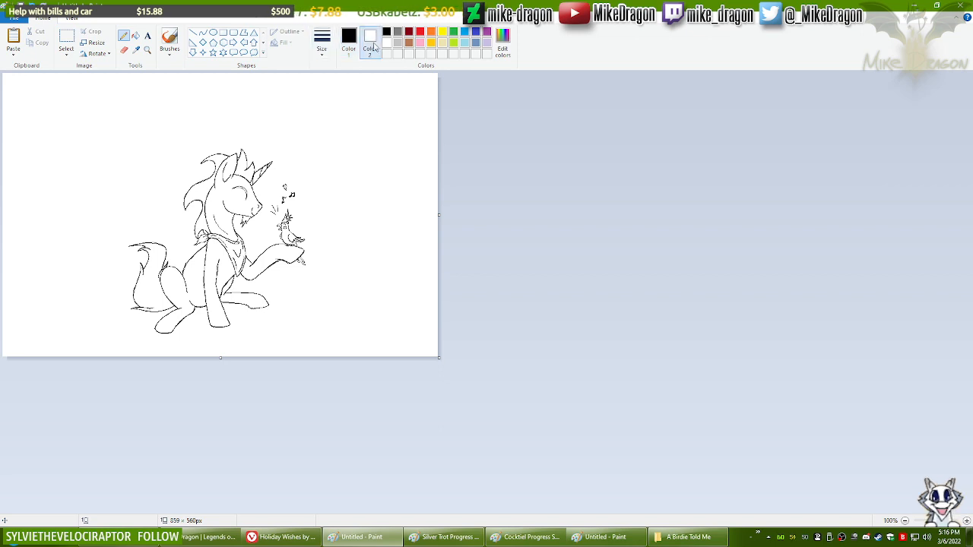
pyautogui.click(350, 38)
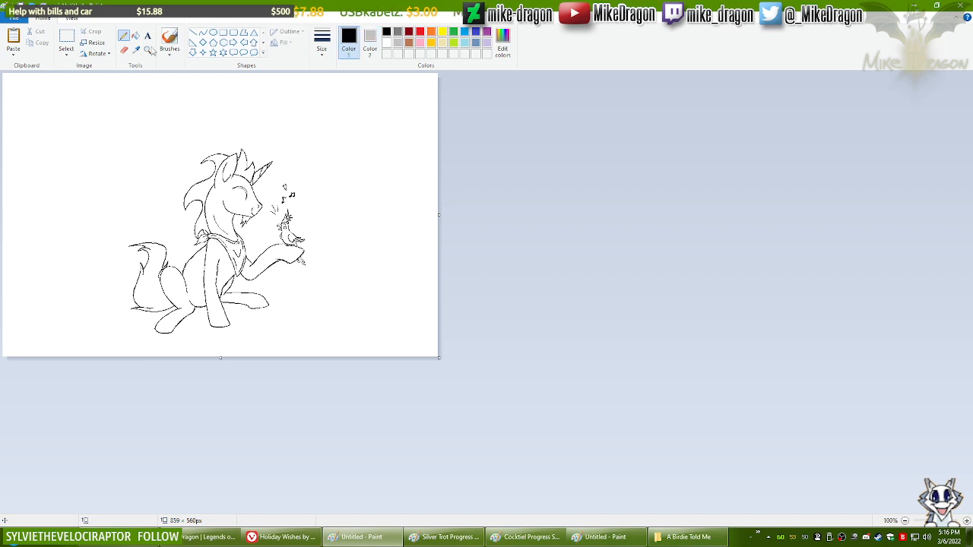
pyautogui.click(124, 49)
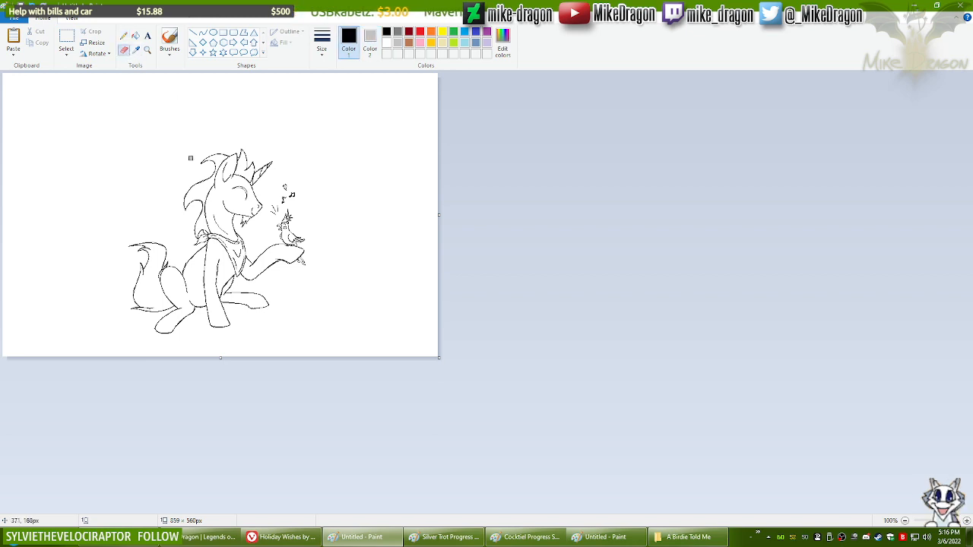
pyautogui.hotkey('ctrl', '+')
pyautogui.hotkey('ctrl', '+')
pyautogui.hotkey('ctrl', '+')
pyautogui.hotkey('ctrl', '+')
pyautogui.hotkey('ctrl', '+')
pyautogui.hotkey('ctrl', '+')
pyautogui.hotkey('ctrl', '+')
pyautogui.hotkey('ctrl', '+')
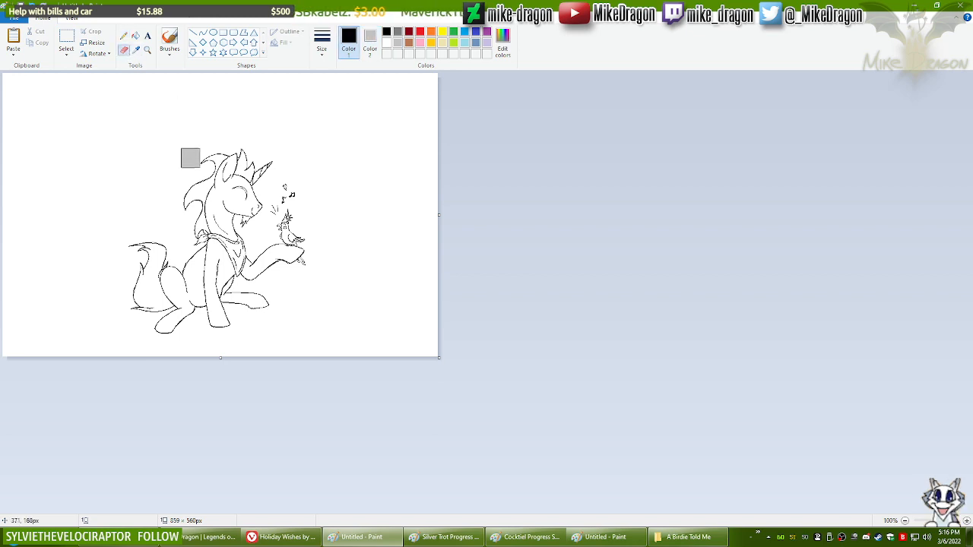
pyautogui.hotkey('ctrl', '+')
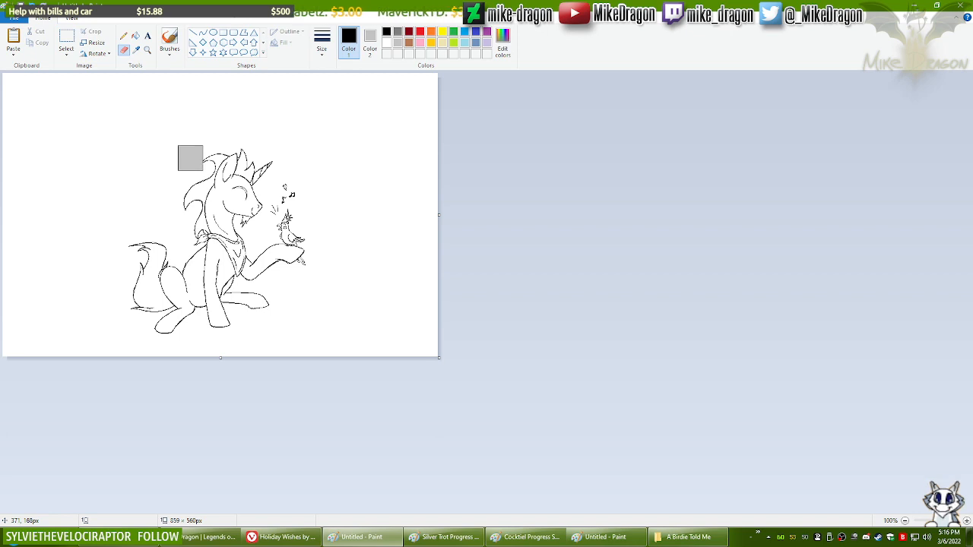
pyautogui.moveTo(211, 155)
pyautogui.mouseDown()
pyautogui.moveTo(304, 196)
pyautogui.moveTo(221, 198)
pyautogui.moveTo(213, 209)
pyautogui.moveTo(224, 218)
pyautogui.moveTo(200, 230)
pyautogui.moveTo(252, 230)
pyautogui.moveTo(305, 260)
pyautogui.moveTo(237, 266)
pyautogui.moveTo(181, 244)
pyautogui.moveTo(275, 278)
pyautogui.moveTo(189, 337)
pyautogui.moveTo(132, 339)
pyautogui.moveTo(186, 301)
pyautogui.moveTo(188, 283)
pyautogui.moveTo(89, 264)
pyautogui.mouseUp()
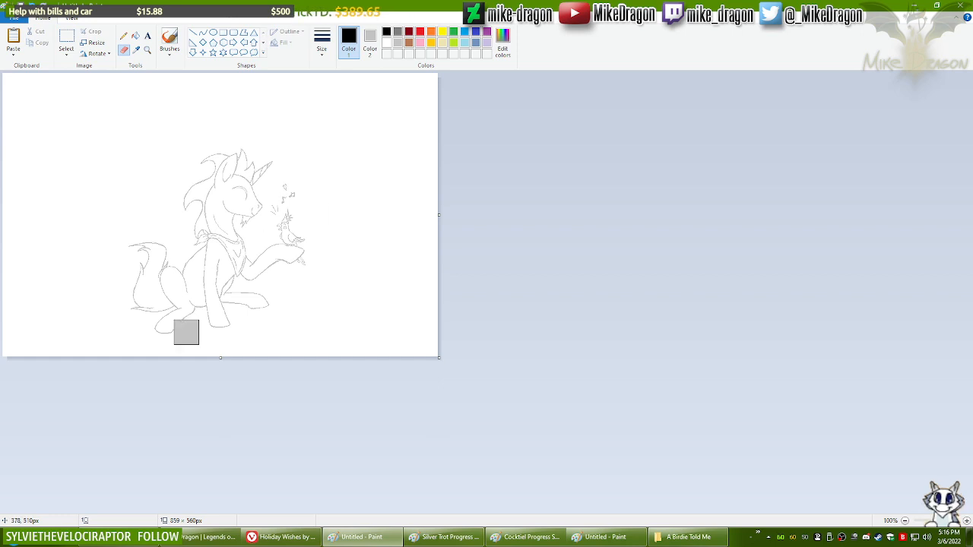
# Step: Sample white from the blank canvas as the secondary colour and switch to the Pencil tool
pyautogui.click(136, 50)
pyautogui.rightClick(122, 89)
pyautogui.click(124, 35)
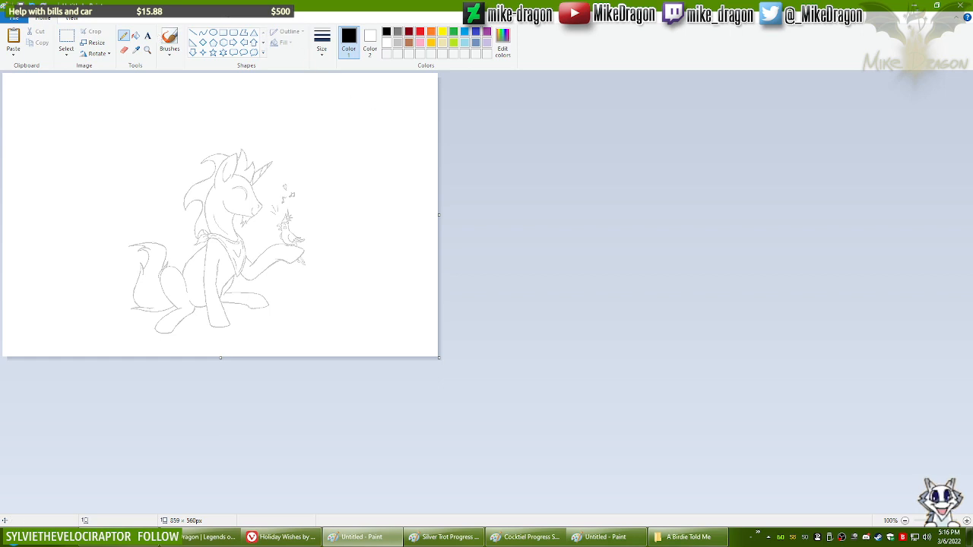
pyautogui.click(134, 36)
pyautogui.click(124, 37)
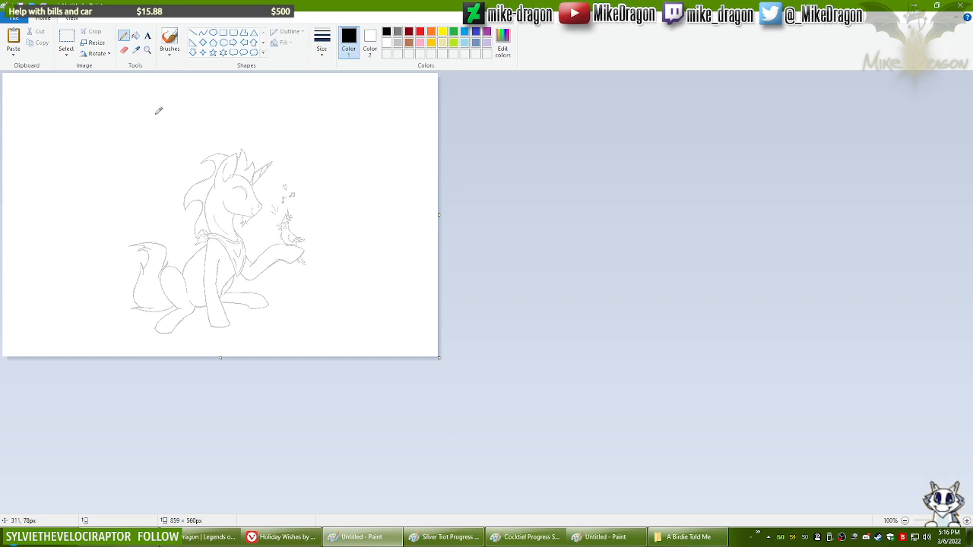
# Step: Try a loose light blue sky scribble above the unicorn and a green ground scribble below it, and undo both
pyautogui.click(465, 42)
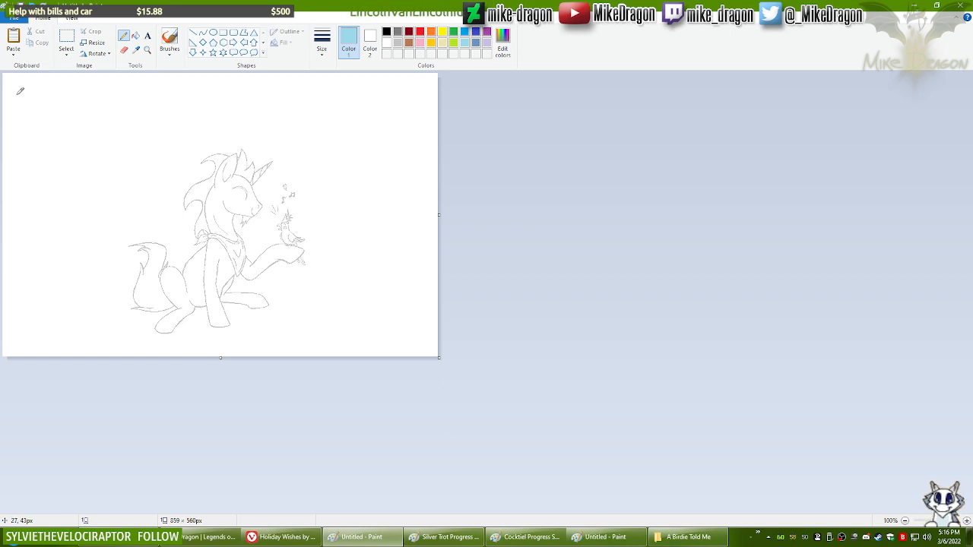
pyautogui.moveTo(20, 91)
pyautogui.mouseDown()
pyautogui.moveTo(2, 142)
pyautogui.moveTo(15, 155)
pyautogui.moveTo(203, 103)
pyautogui.moveTo(404, 137)
pyautogui.moveTo(451, 156)
pyautogui.moveTo(89, 157)
pyautogui.moveTo(70, 172)
pyautogui.mouseUp()
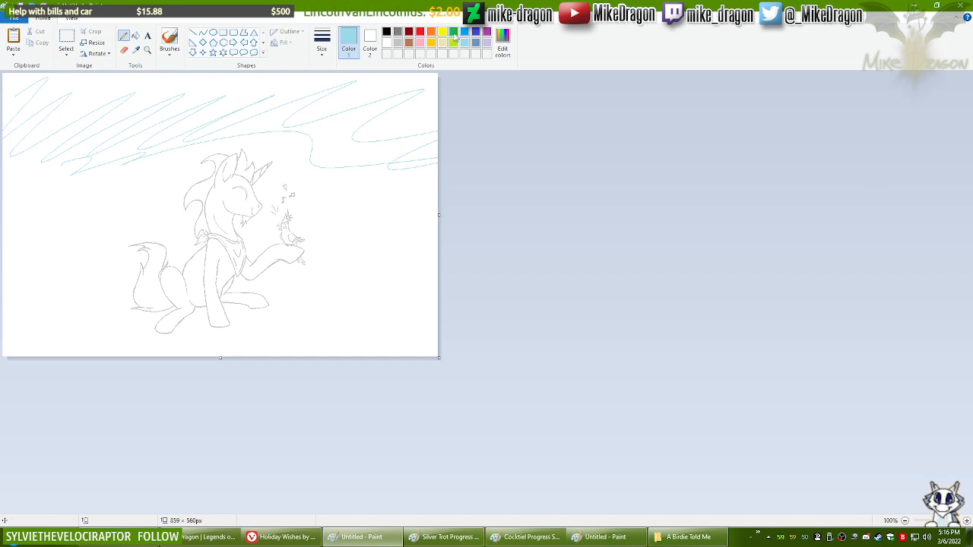
pyautogui.moveTo(428, 341)
pyautogui.mouseDown()
pyautogui.moveTo(325, 346)
pyautogui.moveTo(351, 308)
pyautogui.moveTo(323, 292)
pyautogui.moveTo(77, 354)
pyautogui.moveTo(34, 342)
pyautogui.moveTo(41, 312)
pyautogui.moveTo(30, 321)
pyautogui.moveTo(168, 335)
pyautogui.moveTo(534, 315)
pyautogui.mouseUp()
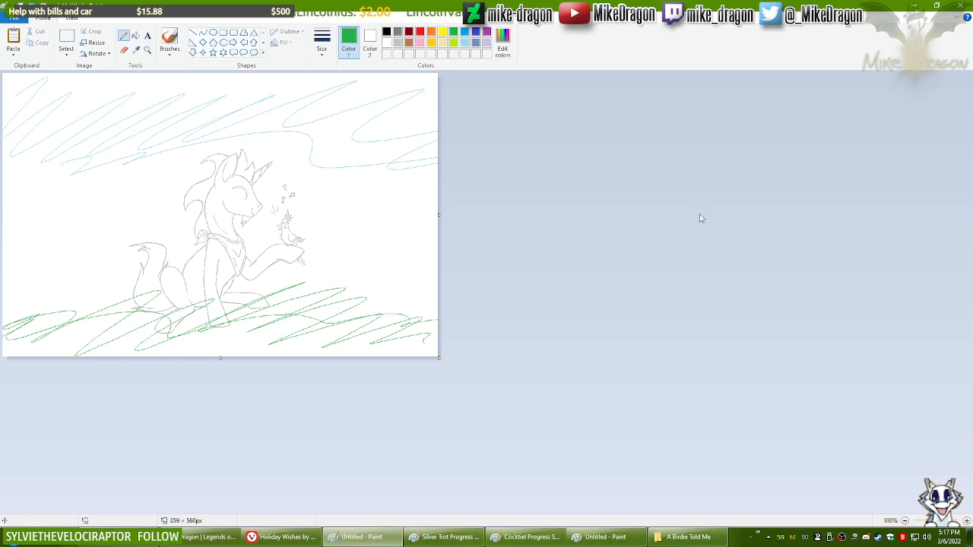
pyautogui.hotkey('ctrl', 'z')
pyautogui.hotkey('ctrl', 'z')
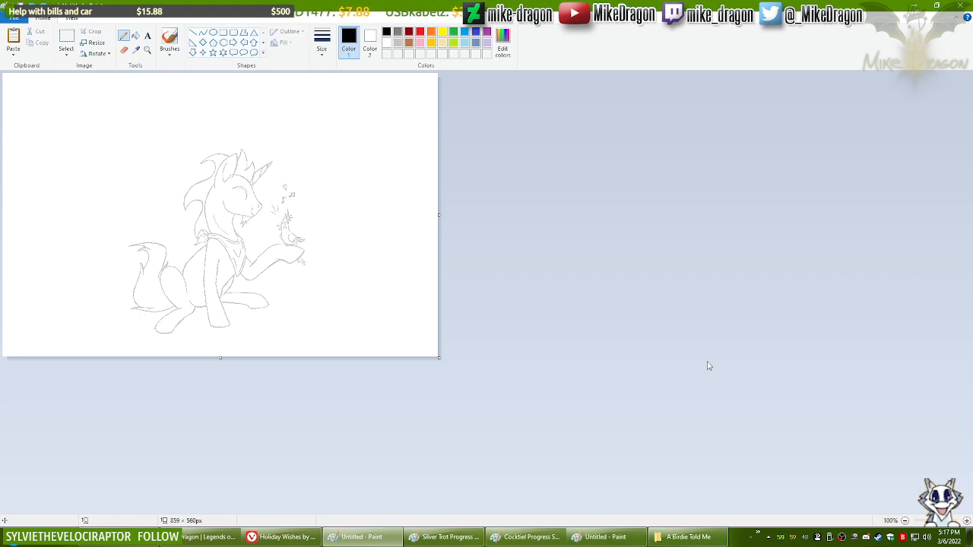
# Step: Switch to the browser, open the artist's DeviantArt gallery and look through the first page of featured artworks
pyautogui.click(281, 537)
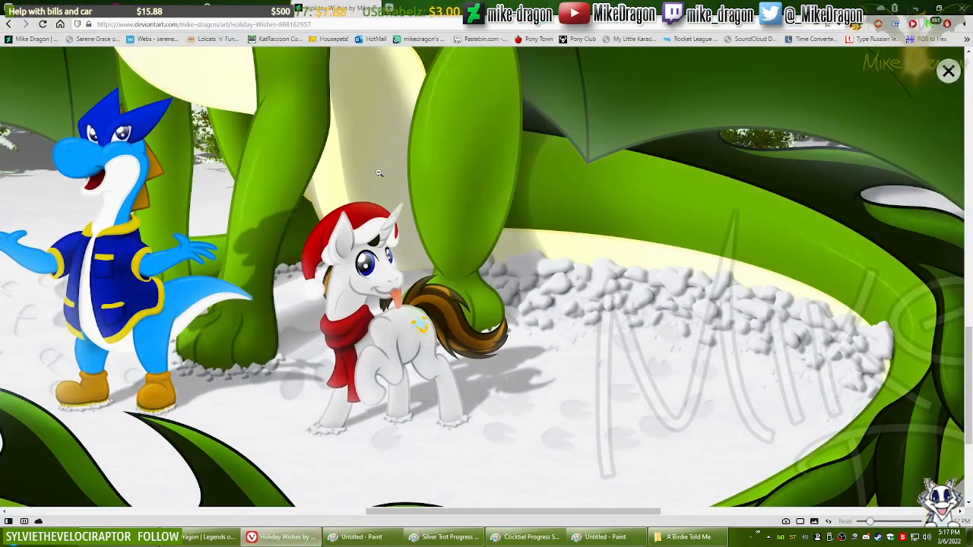
pyautogui.click(296, 120)
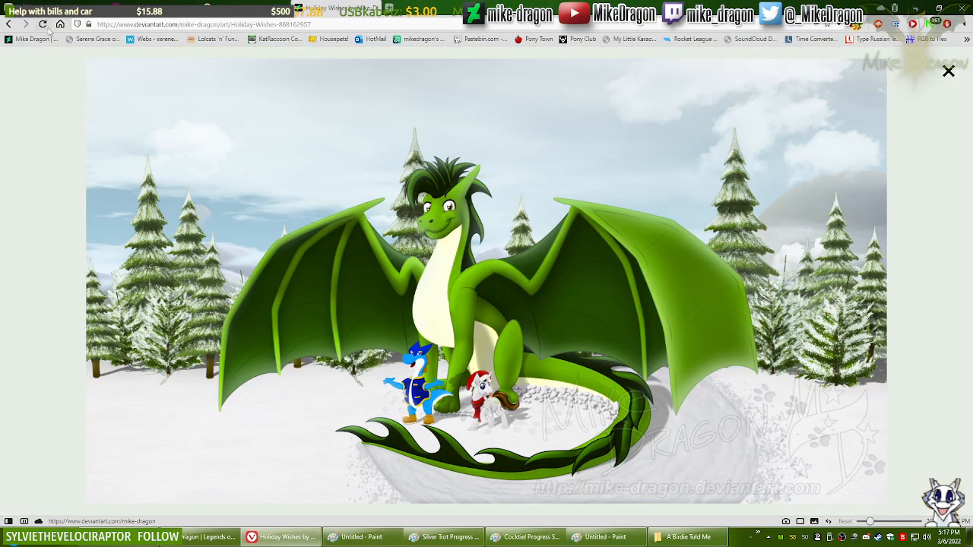
pyautogui.click(41, 42)
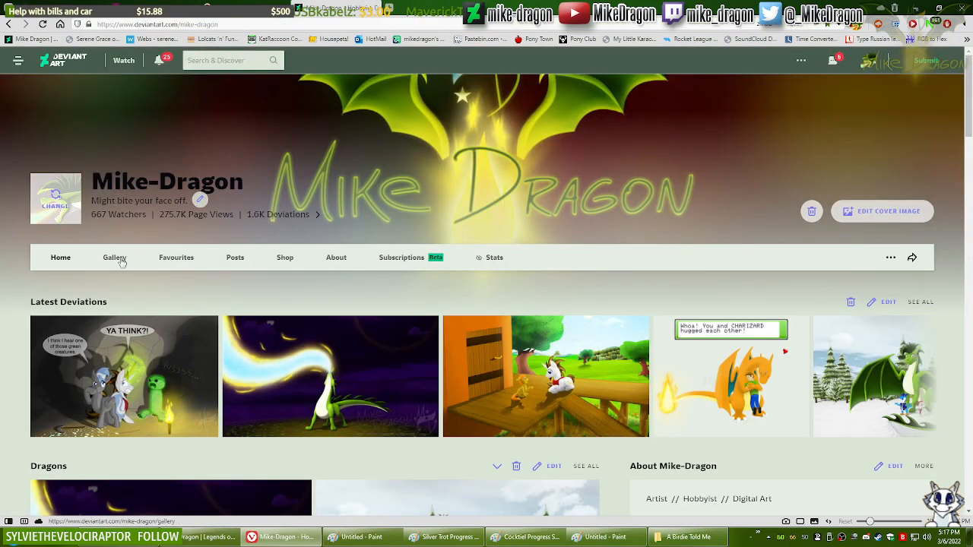
pyautogui.click(116, 258)
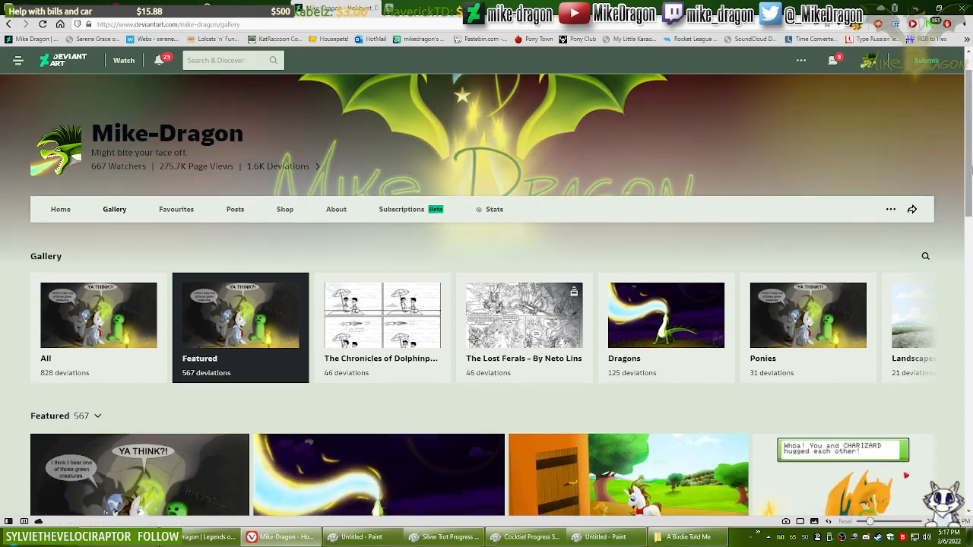
pyautogui.scroll(-3, 486, 297)
pyautogui.scroll(-3, 487, 304)
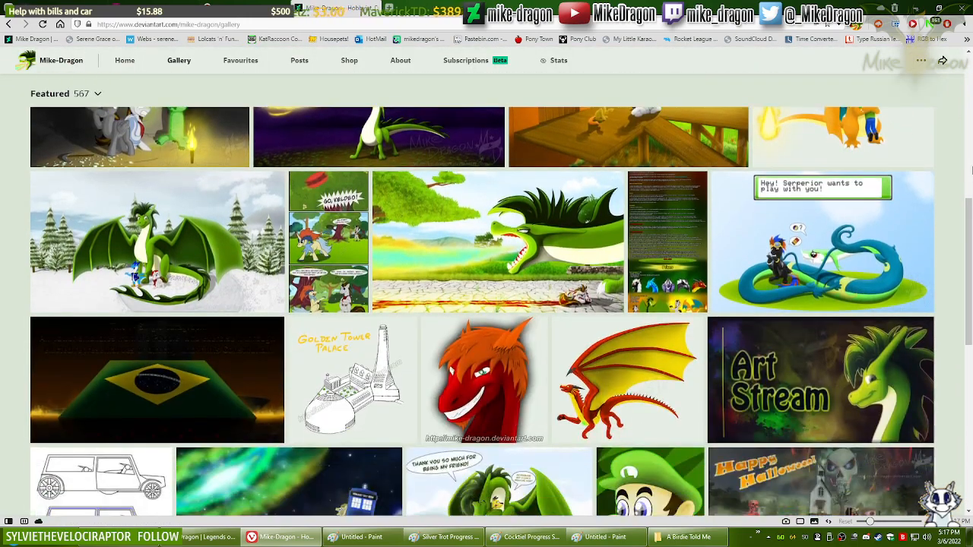
pyautogui.scroll(-1, 486, 305)
pyautogui.scroll(-3, 608, 334)
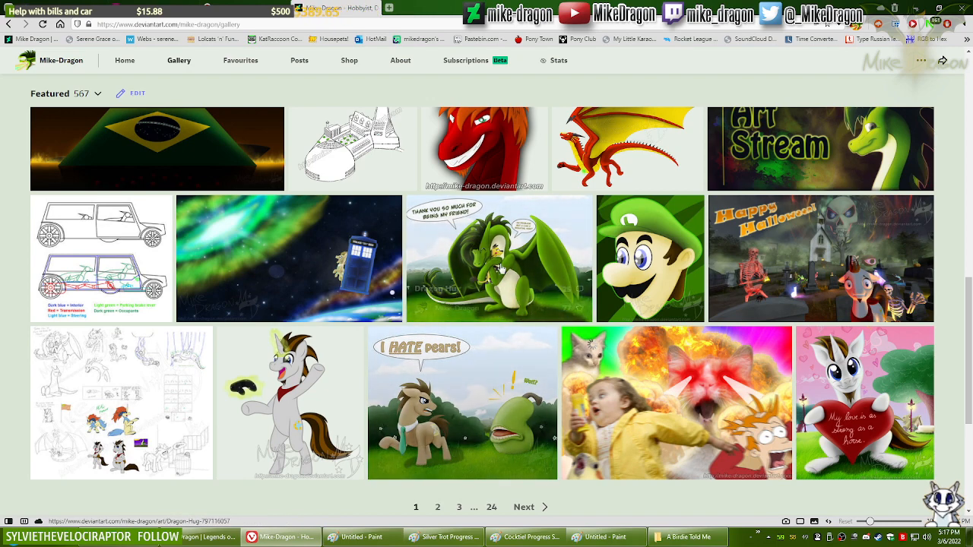
# Step: Look through the earlier artworks in the Featured gallery on DeviantArt
pyautogui.moveTo(971, 353); pyautogui.dragTo(971, 415)
pyautogui.click(524, 303)
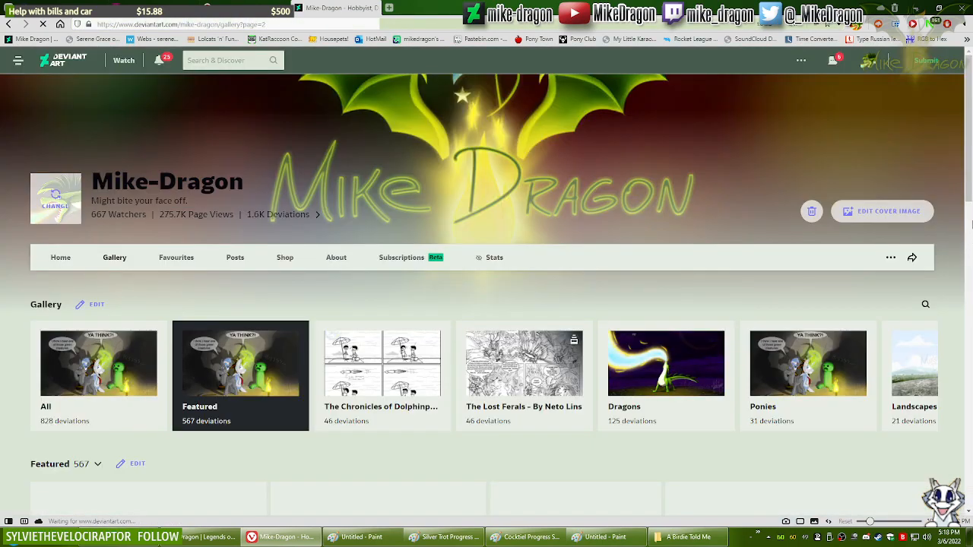
pyautogui.moveTo(971, 143)
pyautogui.mouseDown()
pyautogui.moveTo(971, 420)
pyautogui.moveTo(971, 156)
pyautogui.mouseUp()
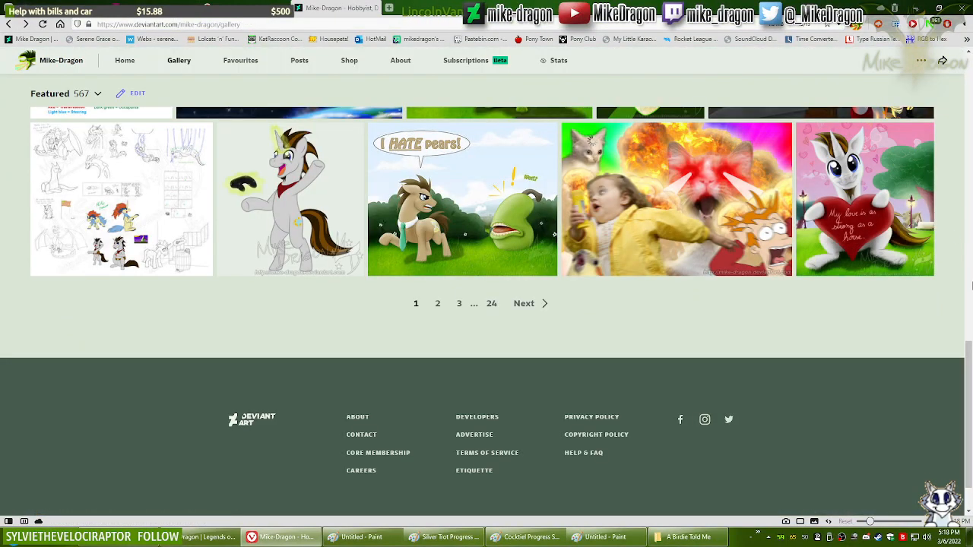
pyautogui.moveTo(969, 397); pyautogui.dragTo(971, 204)
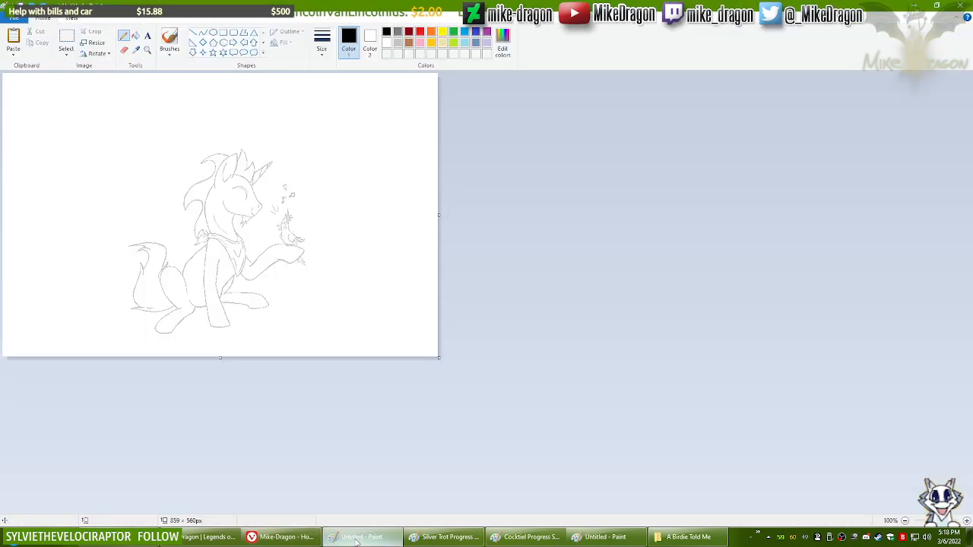
# Step: Copy the entire unicorn-and-bird sketch from the untitled Paint drawing and switch to Photoshop
pyautogui.click(380, 538)
pyautogui.hotkey('ctrl', 'a')
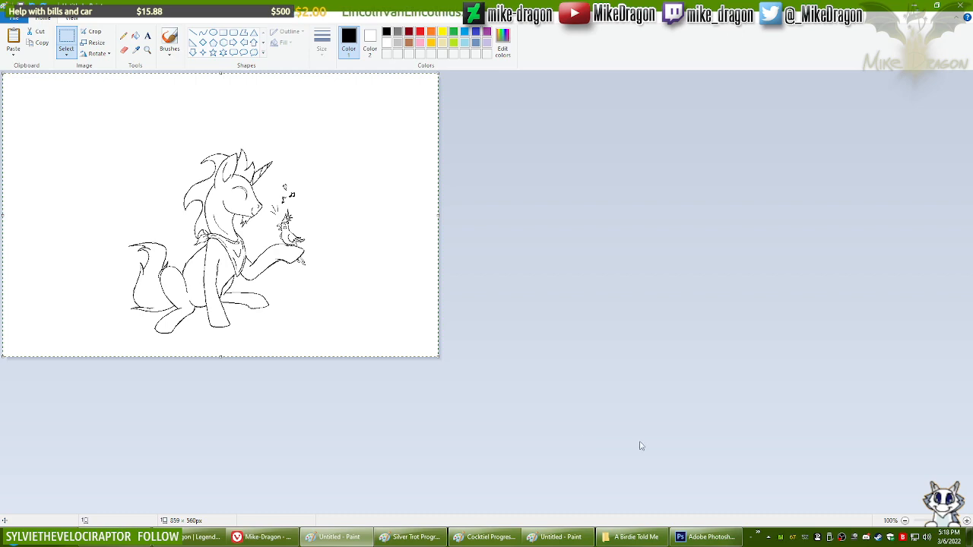
pyautogui.click(701, 541)
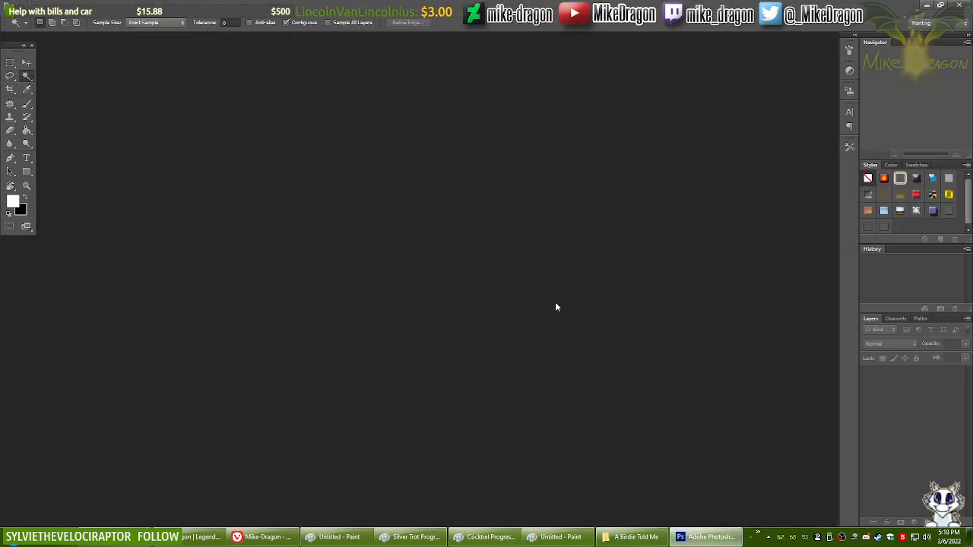
pyautogui.hotkey('ctrl', 'n')
pyautogui.press('Return')
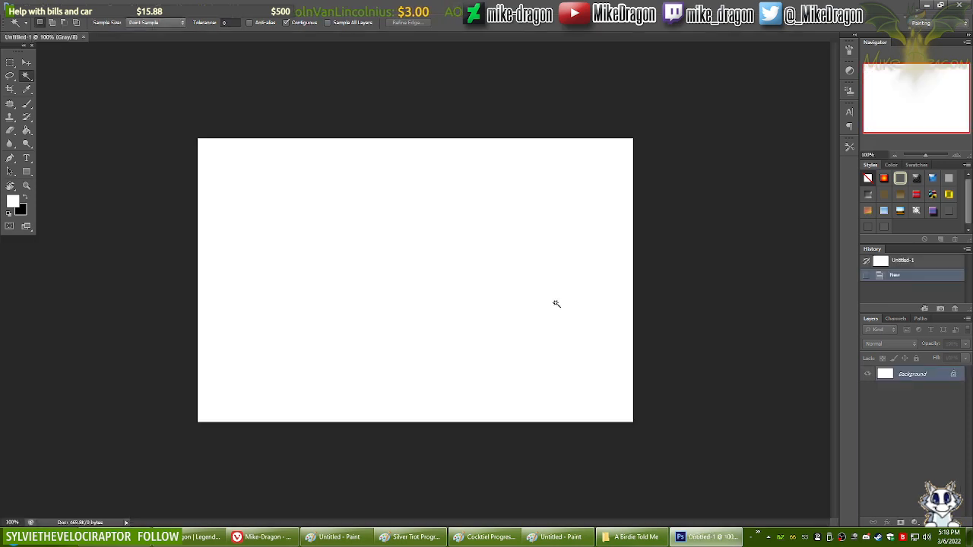
pyautogui.hotkey('ctrl', 'w')
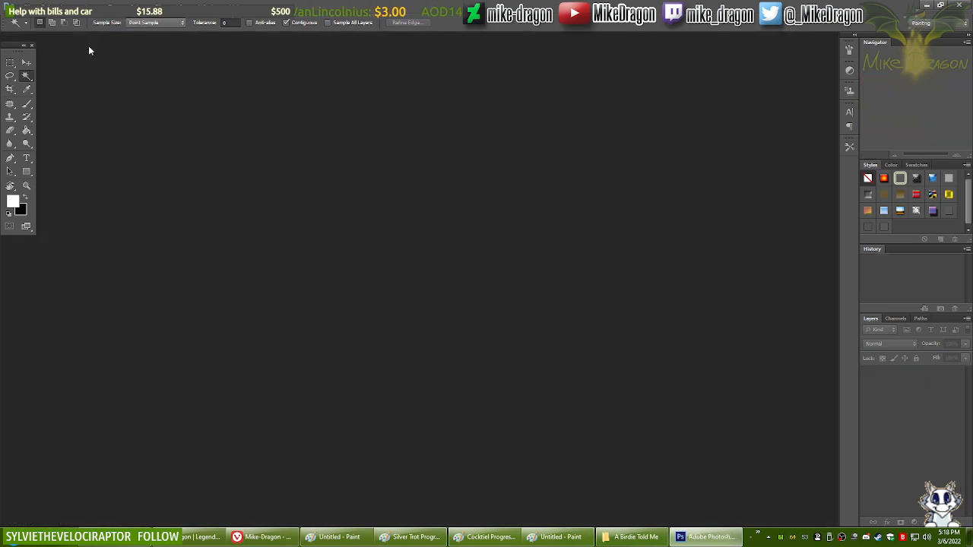
# Step: Create a new 859 × 560 px document in RGB Color mode and paste the copied sketch into it
pyautogui.hotkey('ctrl', 'n')
pyautogui.click(465, 221)
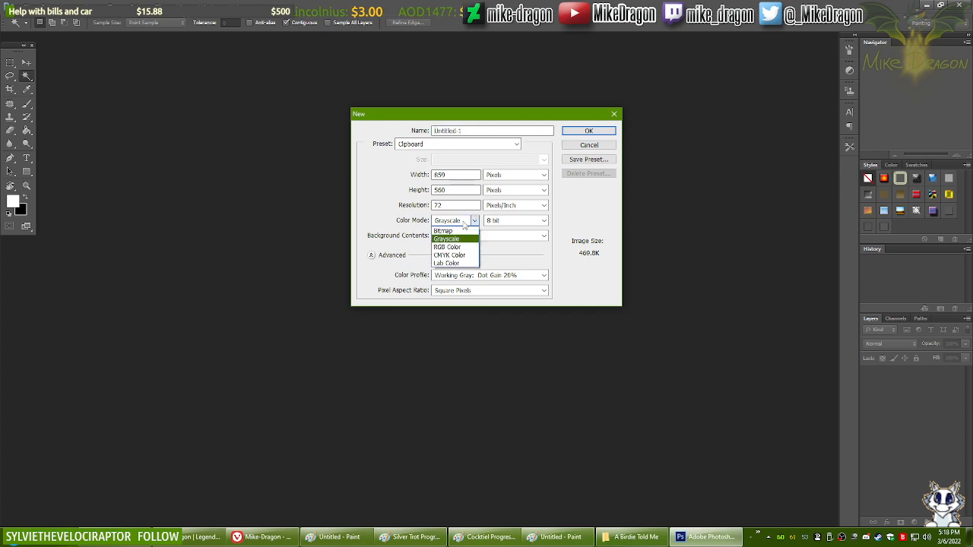
pyautogui.click(447, 247)
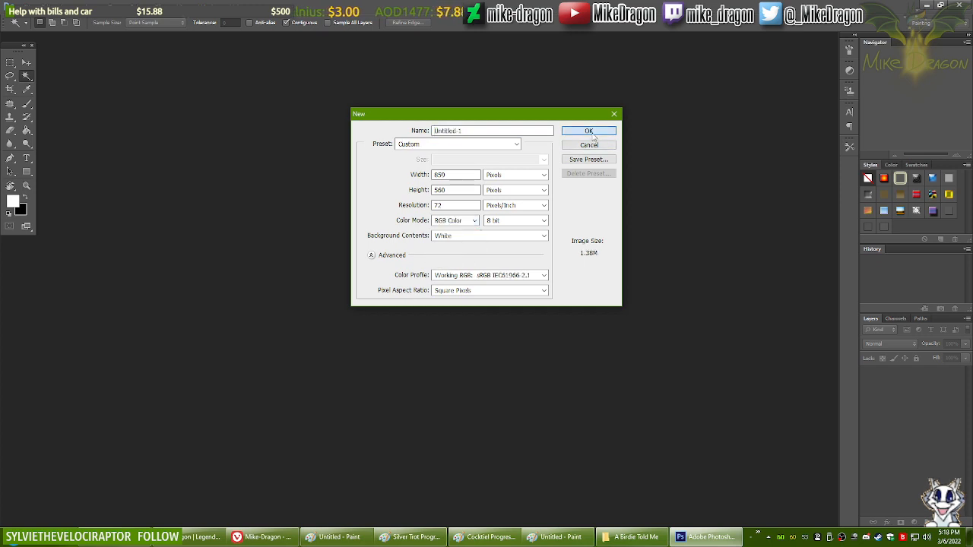
pyautogui.click(589, 131)
pyautogui.hotkey('ctrl', 'v')
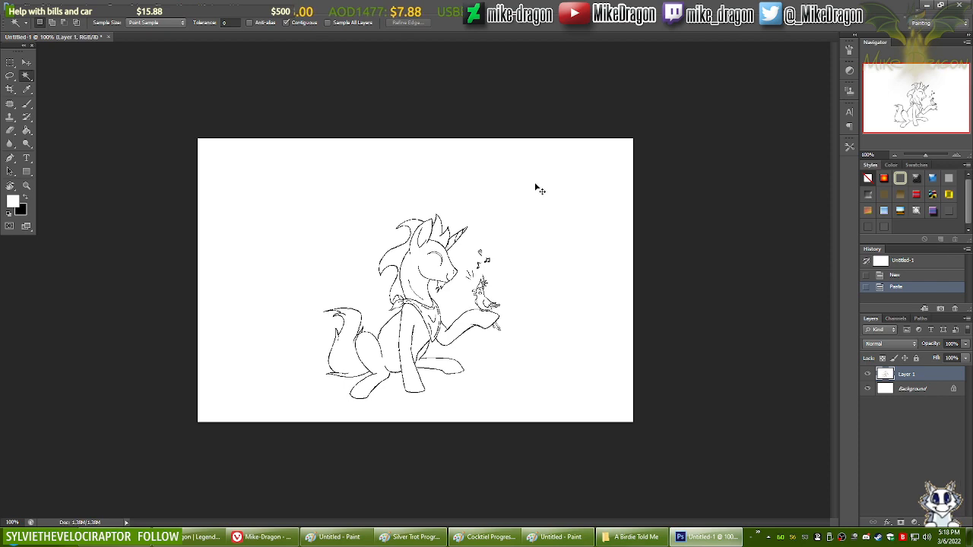
# Step: Open FINAL.psd from the Birthday Wishes folder inside the Photoshop artwork folder
pyautogui.hotkey('ctrl', 'o')
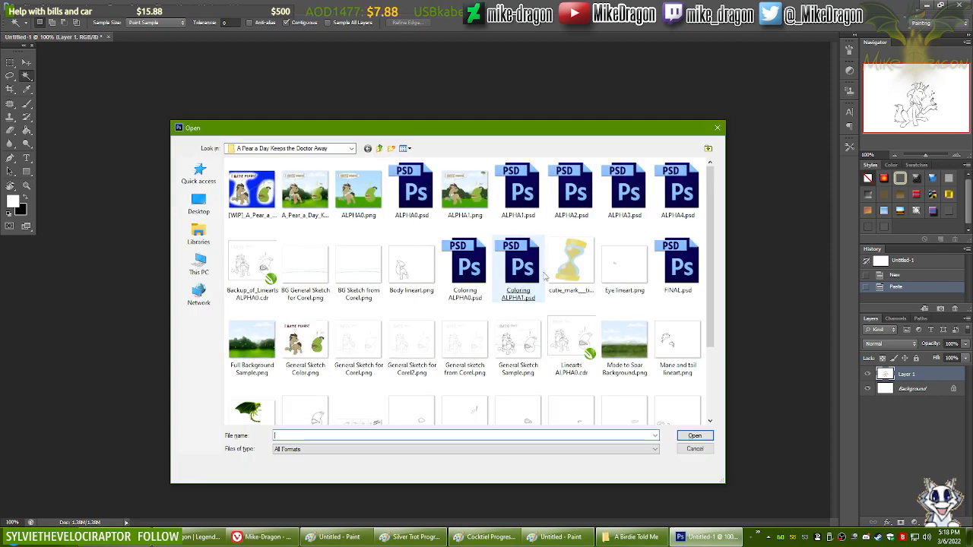
pyautogui.press('BackSpace')
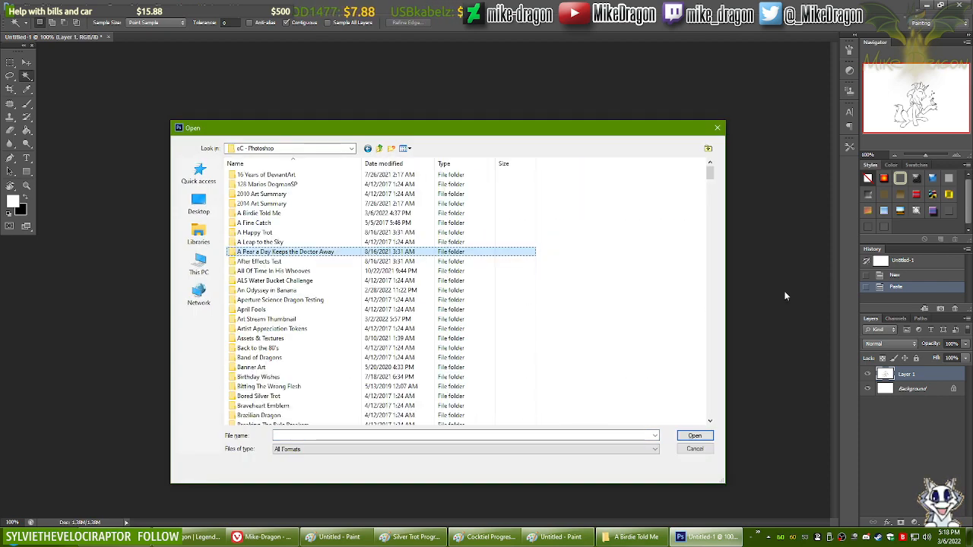
pyautogui.press('Up')
pyautogui.press('Up')
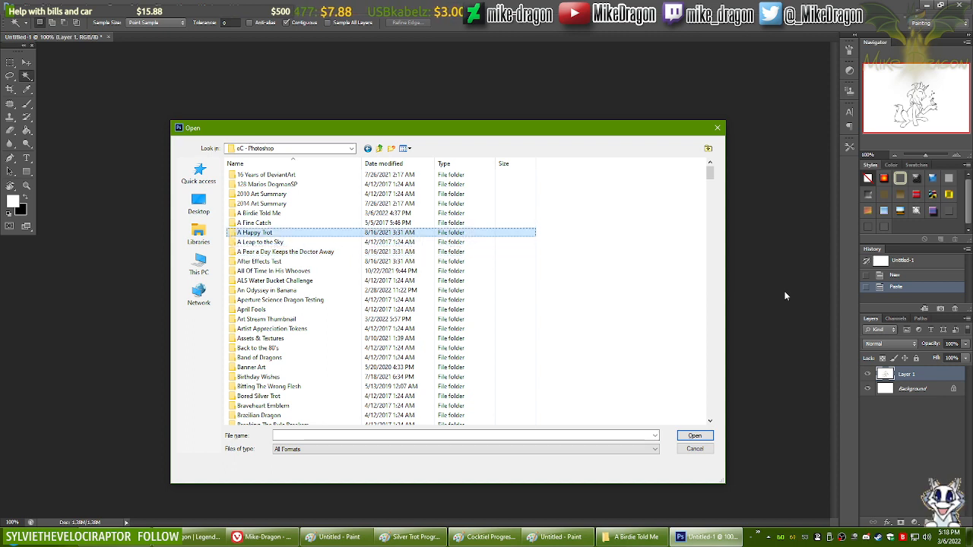
pyautogui.press('Up')
pyautogui.press('Down')
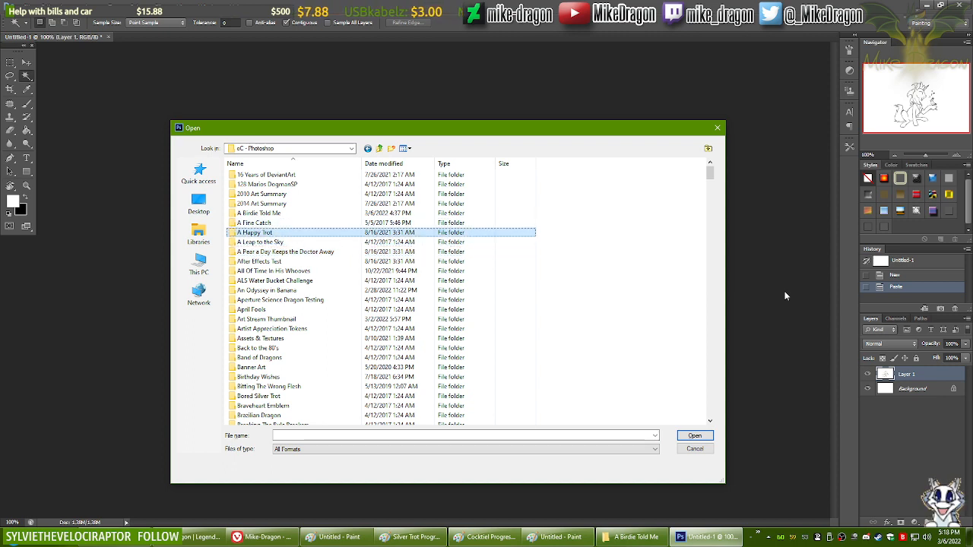
pyautogui.press('Down')
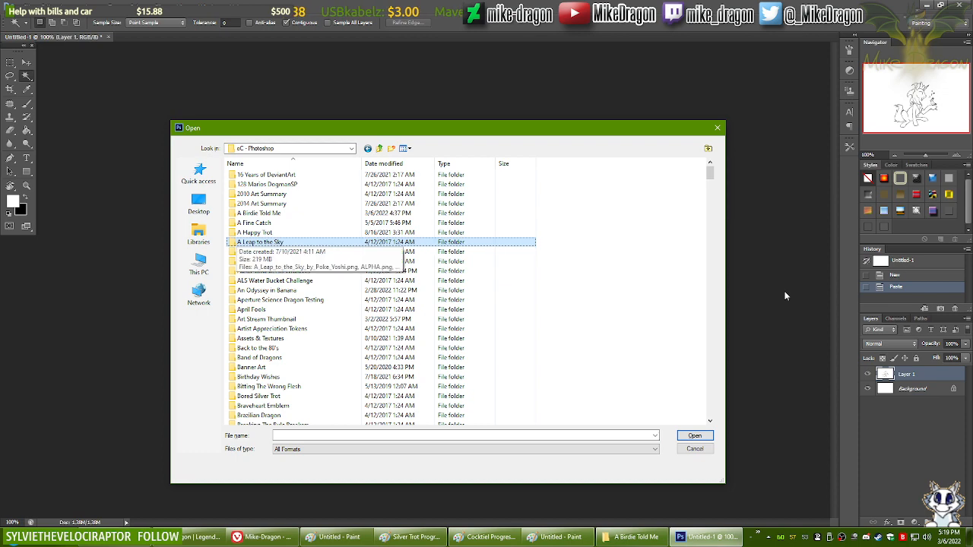
pyautogui.press('Down')
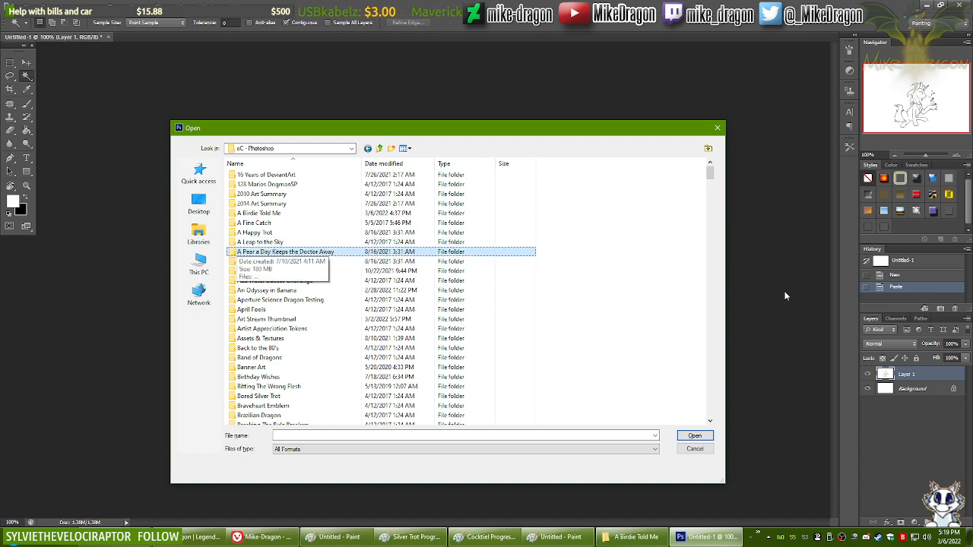
pyautogui.write('bi')
pyautogui.press('Return')
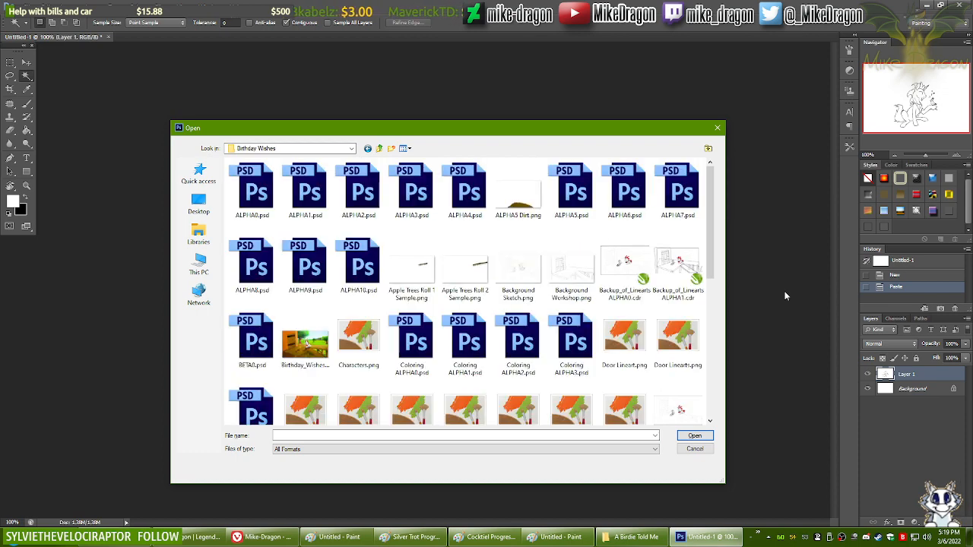
pyautogui.write('f')
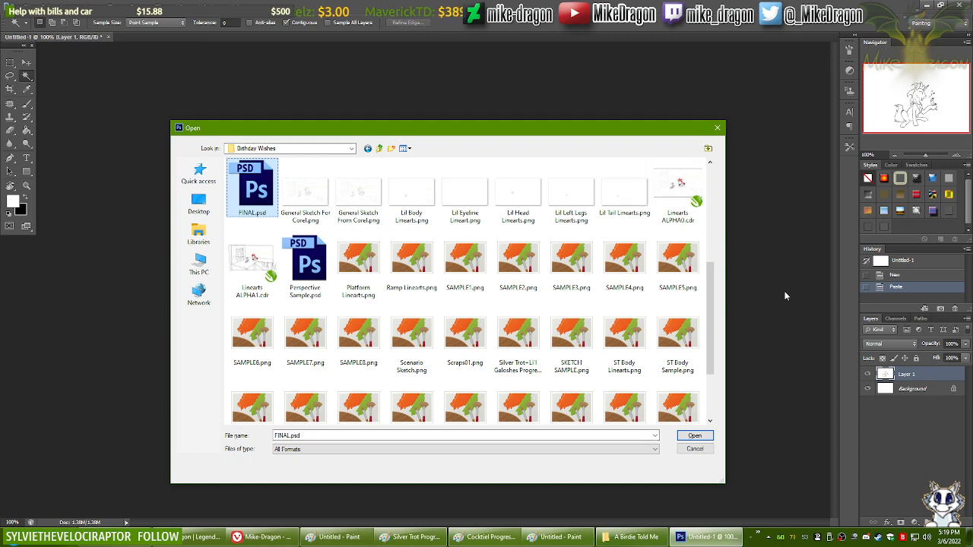
pyautogui.press('Return')
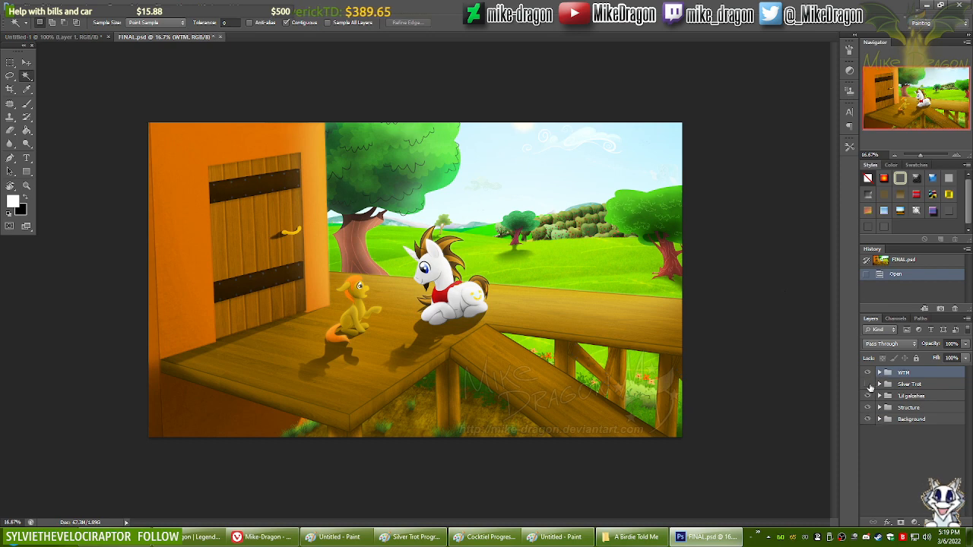
# Step: Hide the Silver Trot, 'Lil galoshes, Structure and WTM layer groups, leaving only the Background group shown
pyautogui.click(868, 385)
pyautogui.click(868, 396)
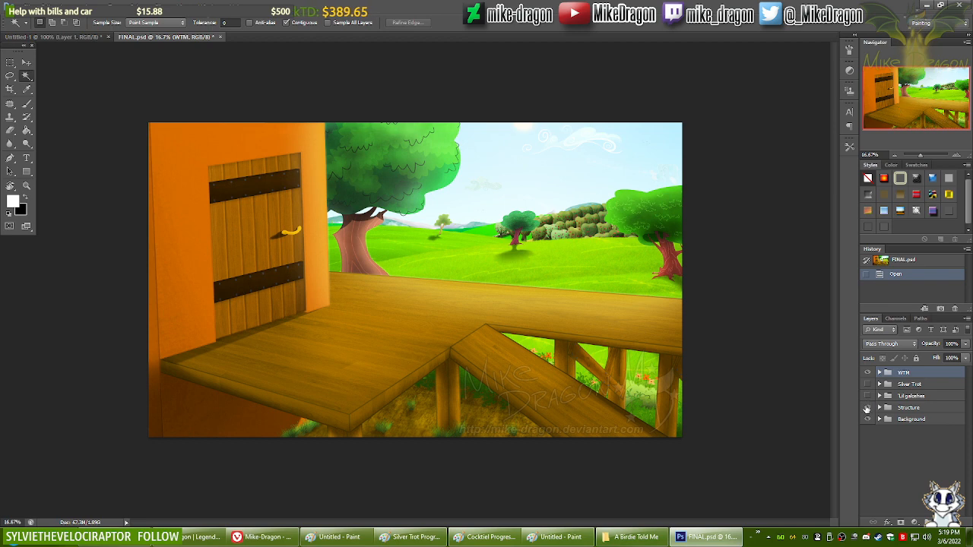
pyautogui.click(868, 408)
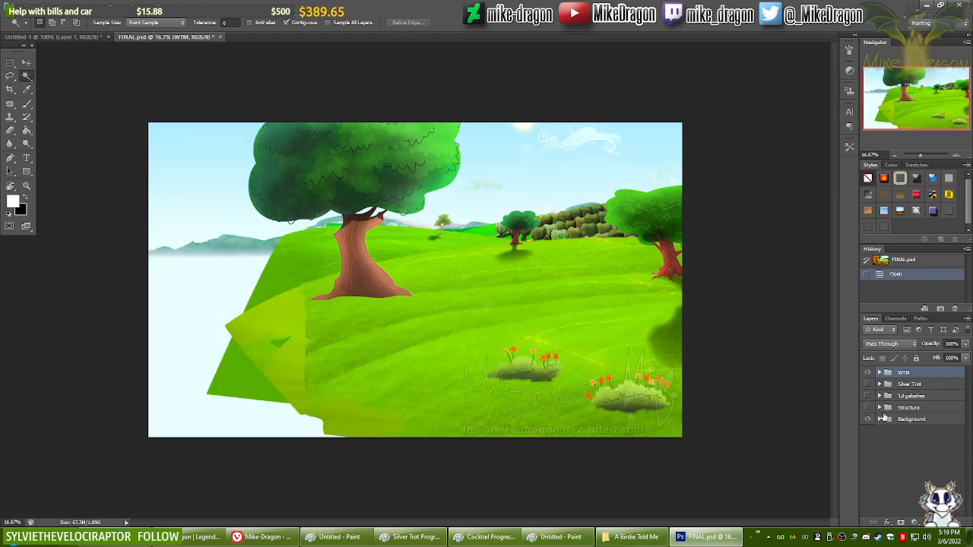
pyautogui.click(867, 372)
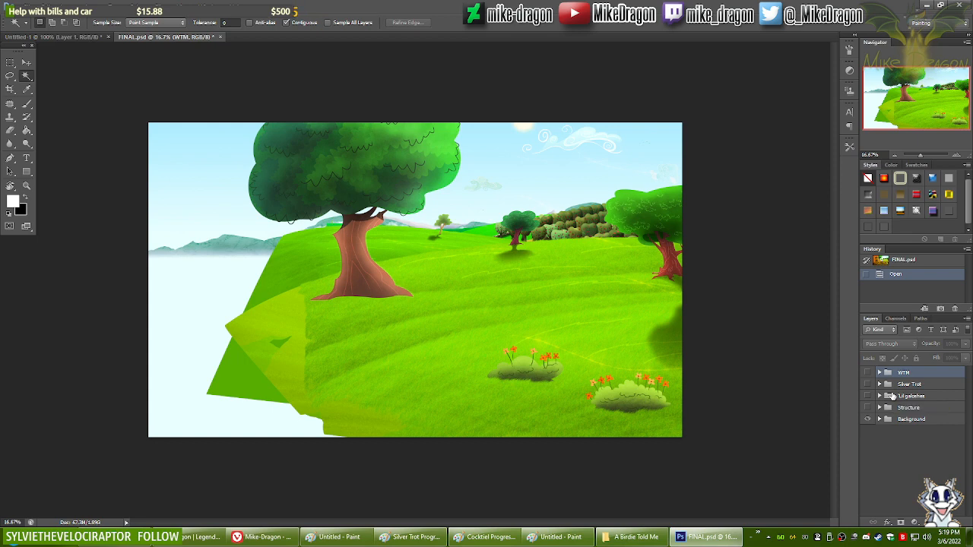
# Step: Paste the sketch above the landscape and delete the white area surrounding the unicorn and bird with the Magic Wand
pyautogui.hotkey('ctrl', 'v')
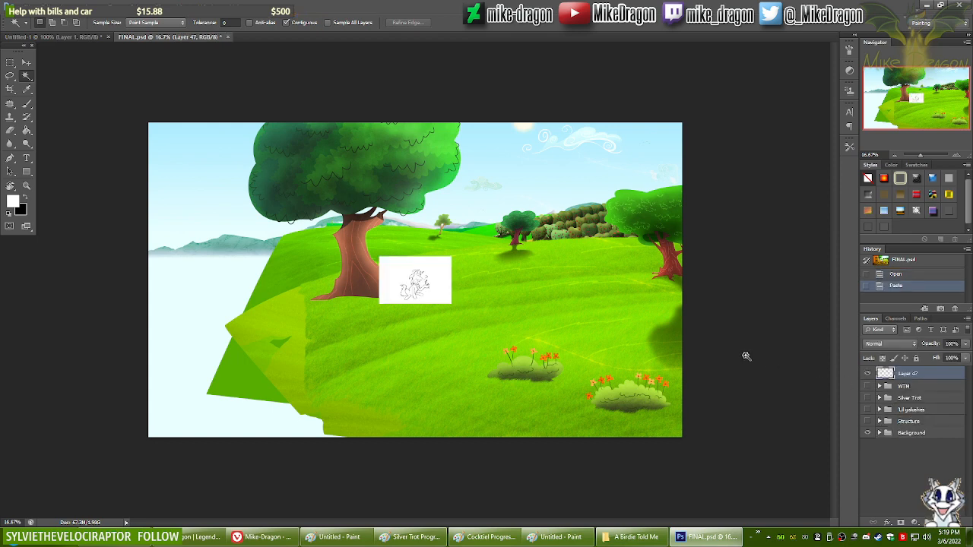
pyautogui.hotkey('ctrl', '+')
pyautogui.hotkey('ctrl', '+')
pyautogui.hotkey('ctrl', '+')
pyautogui.hotkey('ctrl', '+')
pyautogui.hotkey('ctrl', '+')
pyautogui.hotkey('ctrl', '+')
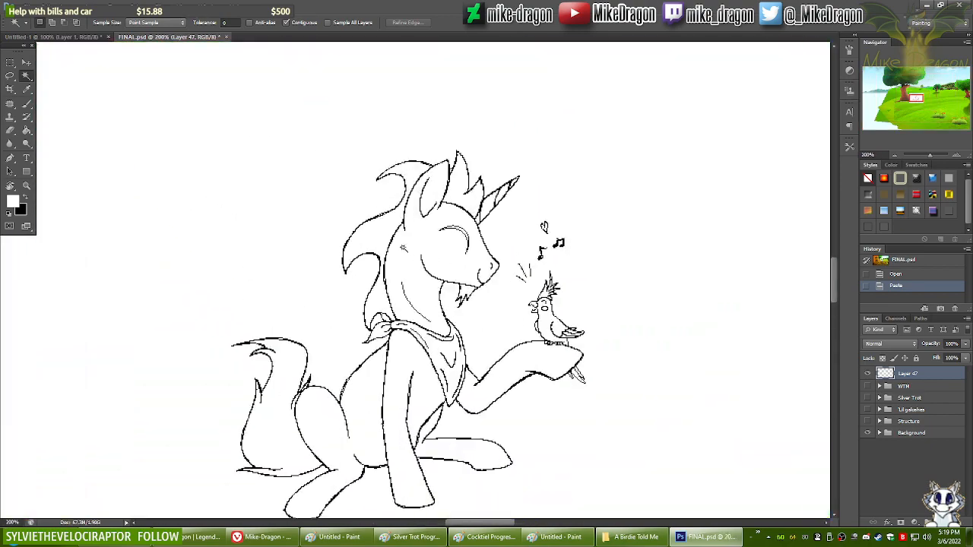
pyautogui.click(272, 205)
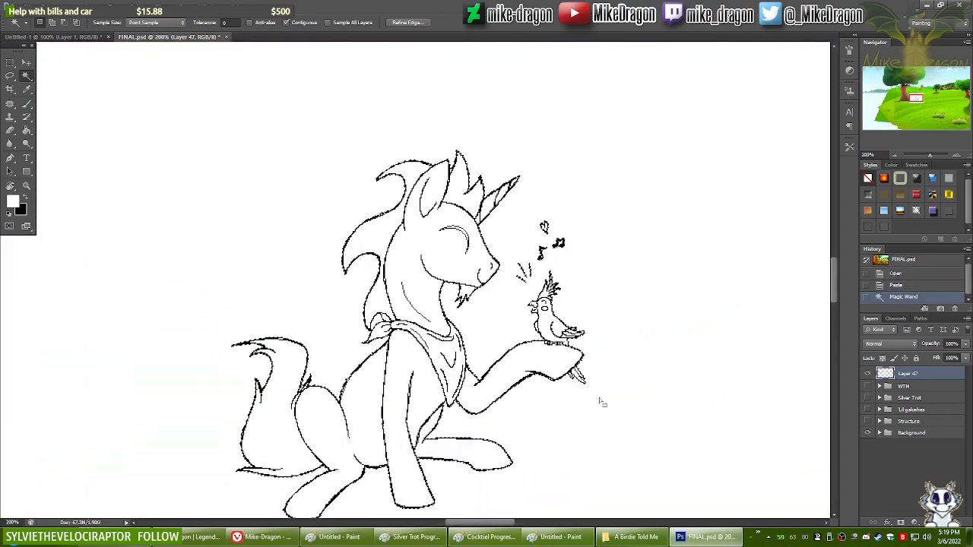
pyautogui.scroll(-2, 589, 392)
pyautogui.press('Delete')
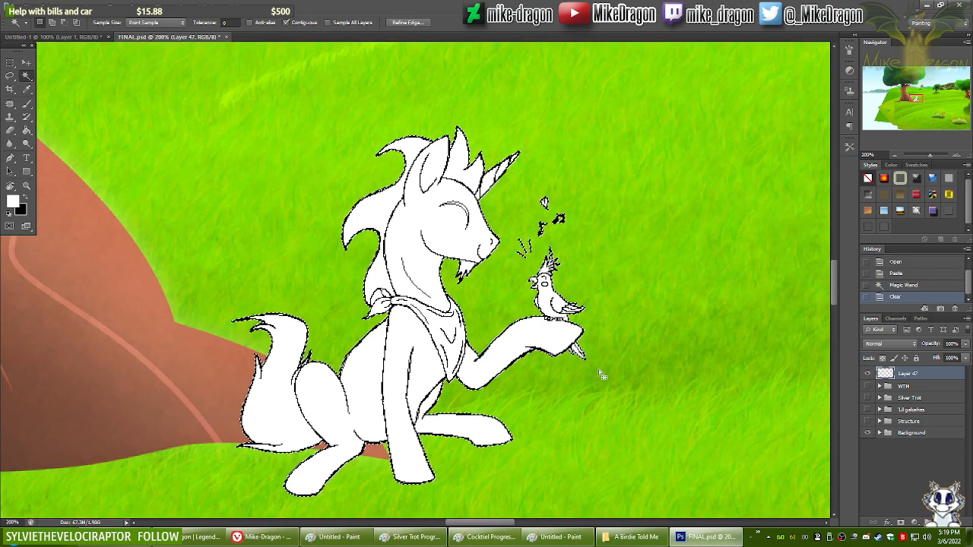
pyautogui.hotkey('ctrl', 'd')
# Step: Scale the sketch up to about 224% with Free Transform and place it on the grass beside the large tree trunk
pyautogui.hotkey('ctrl', '-')
pyautogui.hotkey('ctrl', '0')
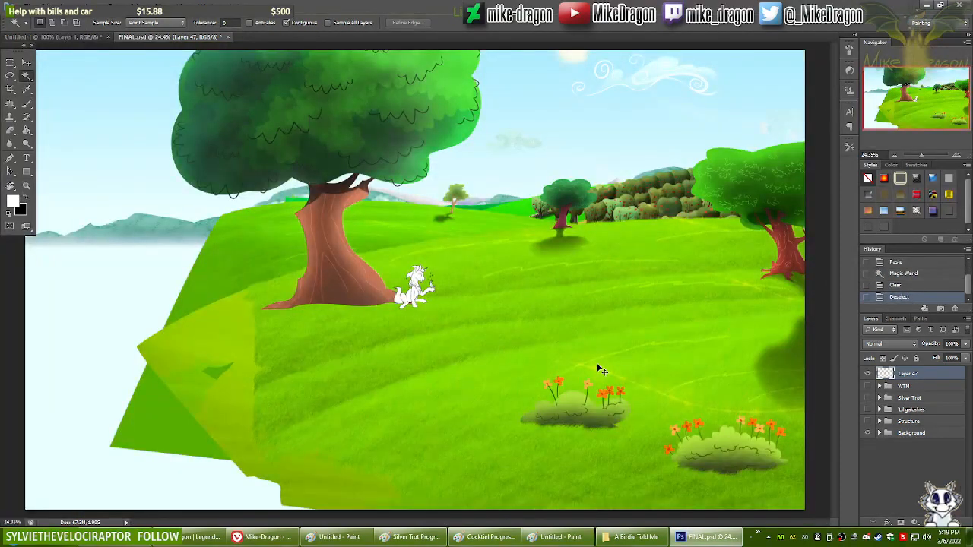
pyautogui.press('v')
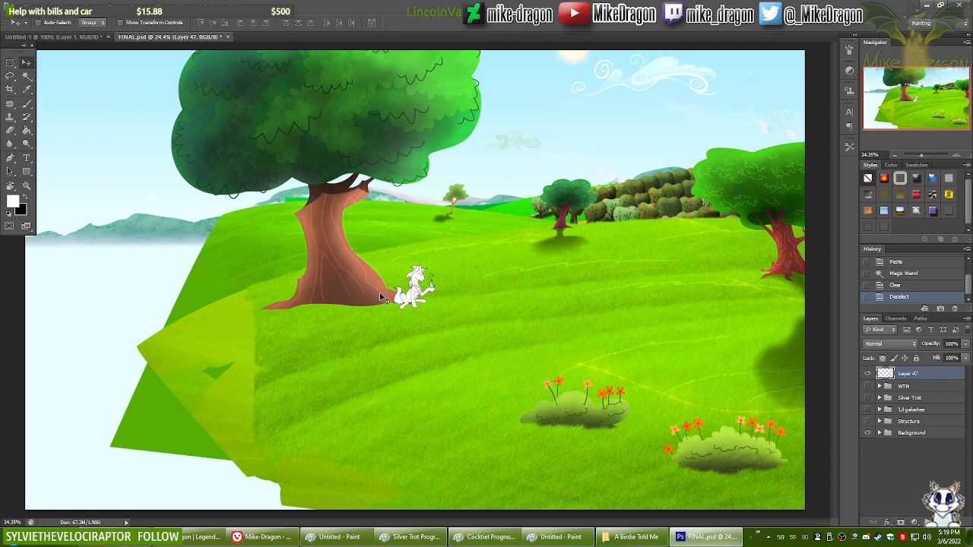
pyautogui.hotkey('ctrl', 't')
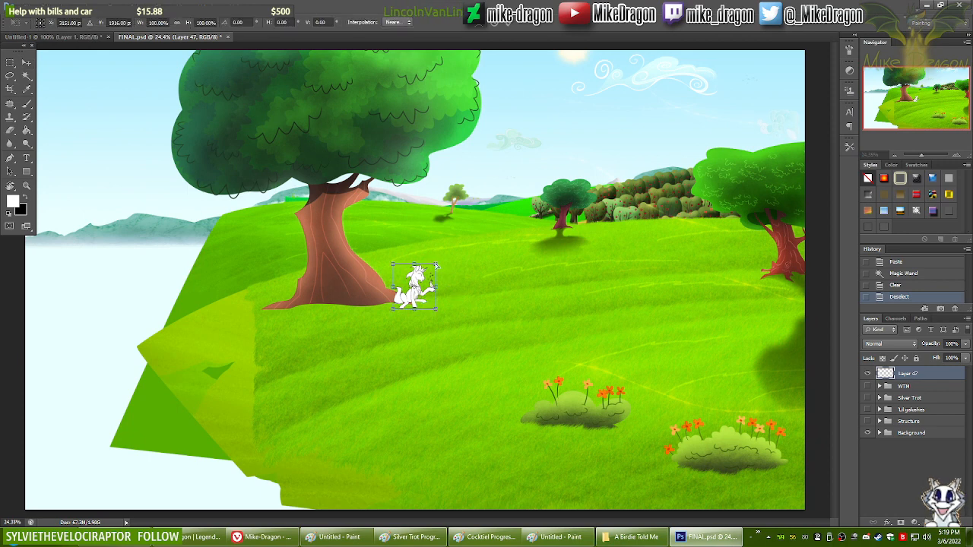
pyautogui.moveTo(438, 263); pyautogui.dragTo(489, 206)
pyautogui.moveTo(463, 275); pyautogui.dragTo(684, 299)
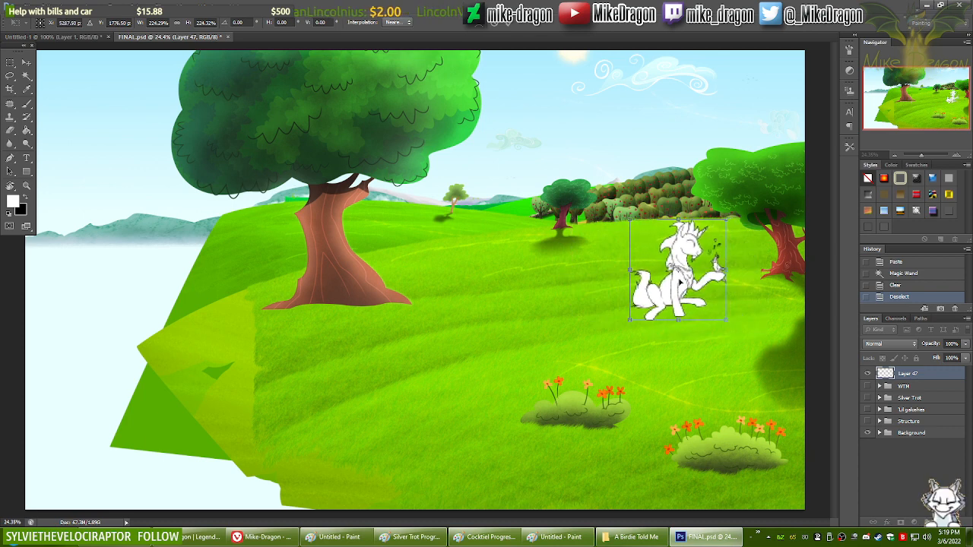
pyautogui.moveTo(681, 295); pyautogui.dragTo(478, 263)
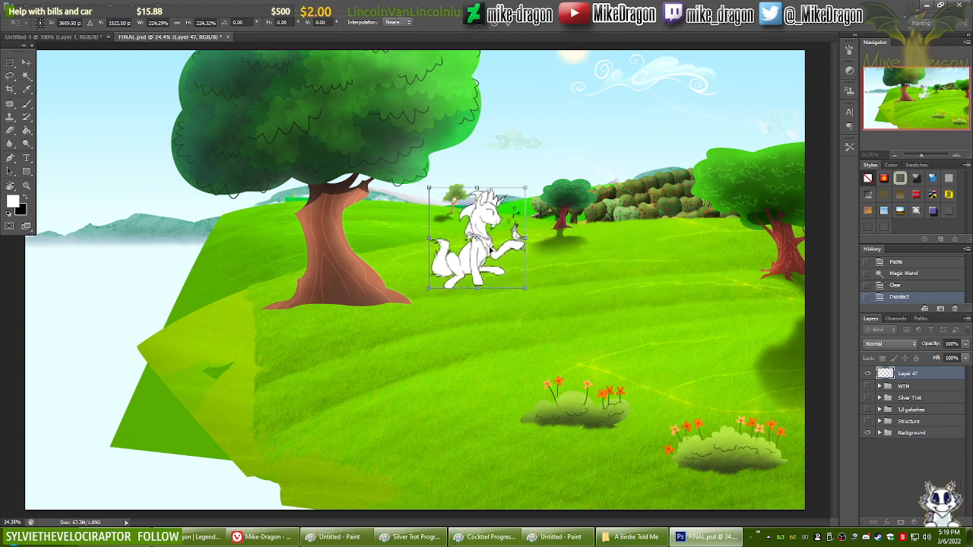
pyautogui.press('Return')
# Step: Examine up close how the placed sketch fits with the trees and hills of the landscape
pyautogui.hotkey('ctrl', '+')
pyautogui.hotkey('ctrl', '+')
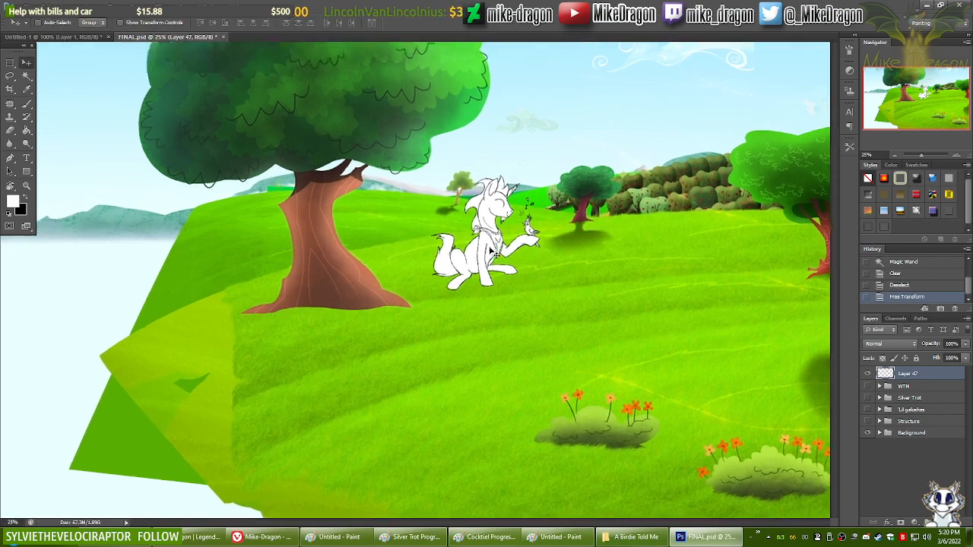
pyautogui.moveTo(932, 100)
pyautogui.mouseDown()
pyautogui.moveTo(940, 89)
pyautogui.moveTo(921, 88)
pyautogui.mouseUp()
pyautogui.hotkey('ctrl', '+')
pyautogui.scroll(1, 710, 282)
pyautogui.hscroll(-1, 710, 282)
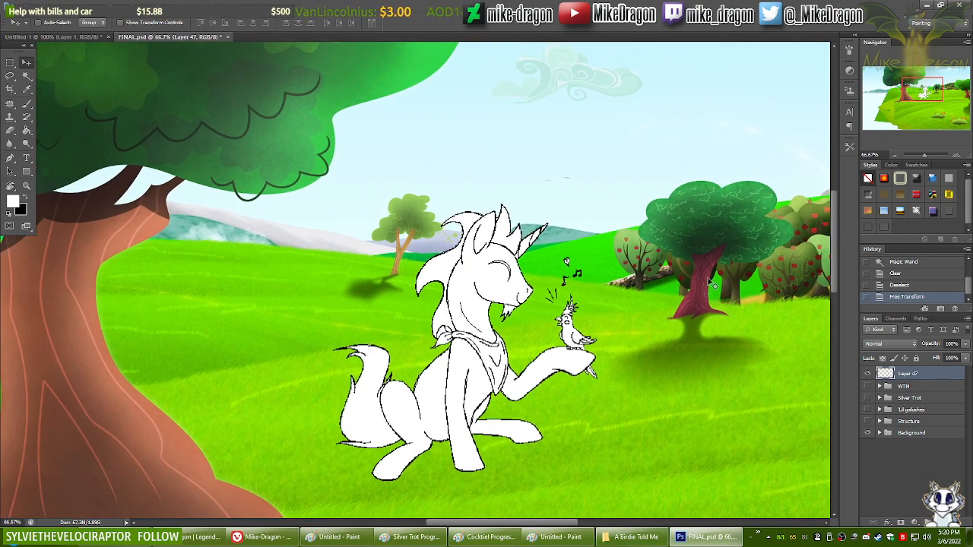
pyautogui.scroll(-1, 710, 283)
pyautogui.scroll(-1, 710, 282)
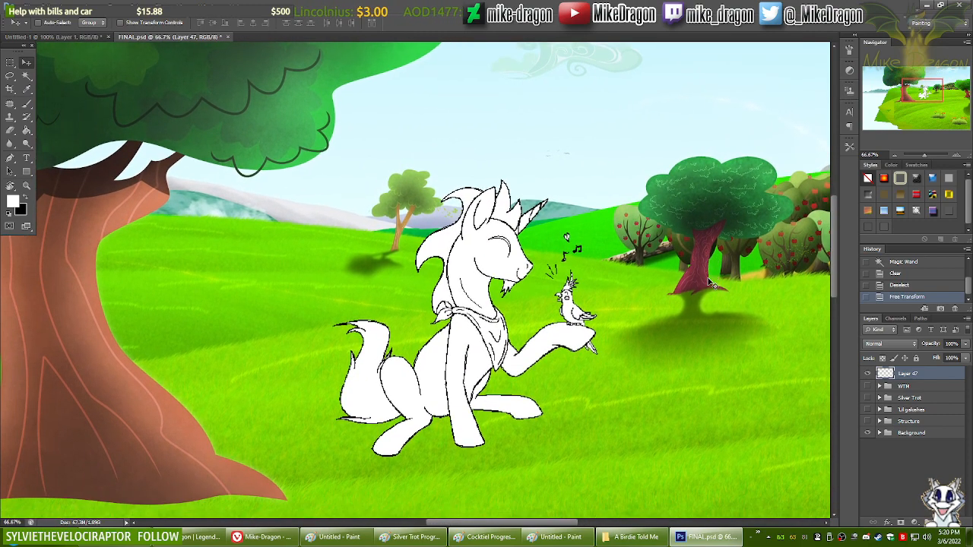
pyautogui.hscroll(1, 710, 282)
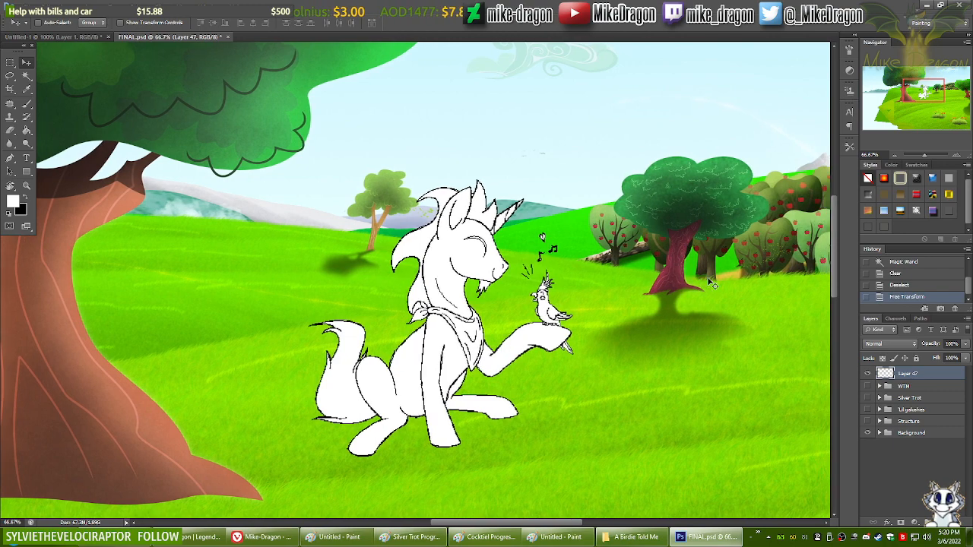
# Step: Shift the unicorn-and-bird sketch lower and nearer the large trunk, and try flipping it horizontally with Free Transform
pyautogui.moveTo(430, 371); pyautogui.dragTo(430, 402)
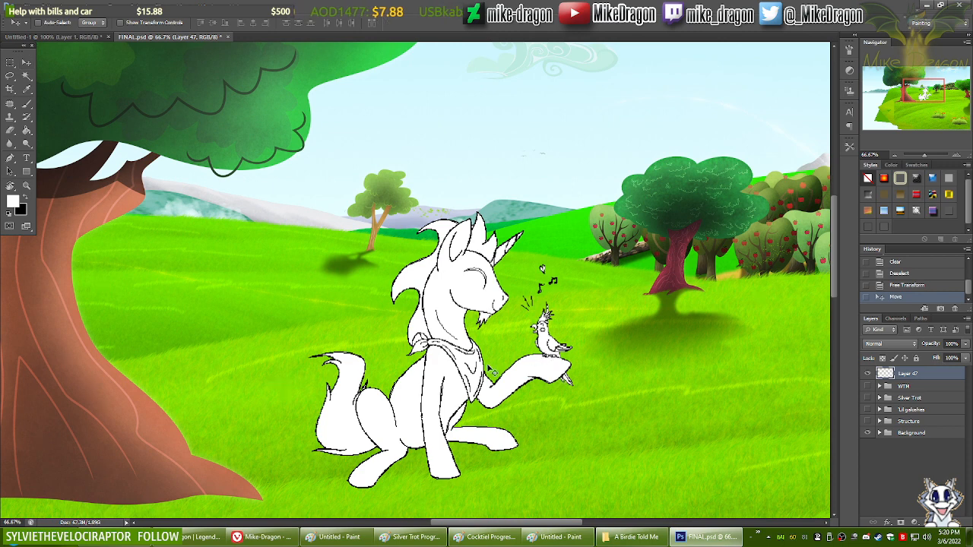
pyautogui.hotkey('ctrl', 't')
pyautogui.rightClick(495, 320)
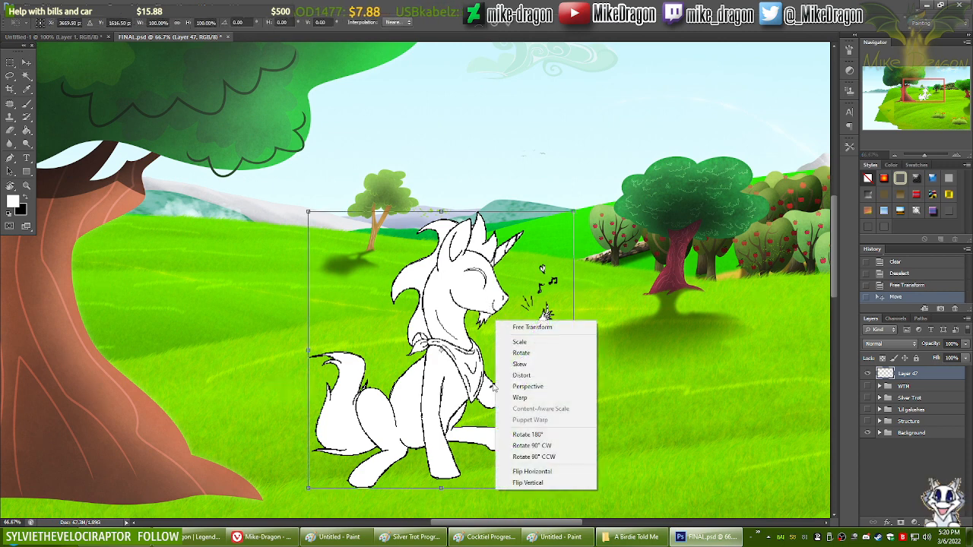
pyautogui.click(556, 472)
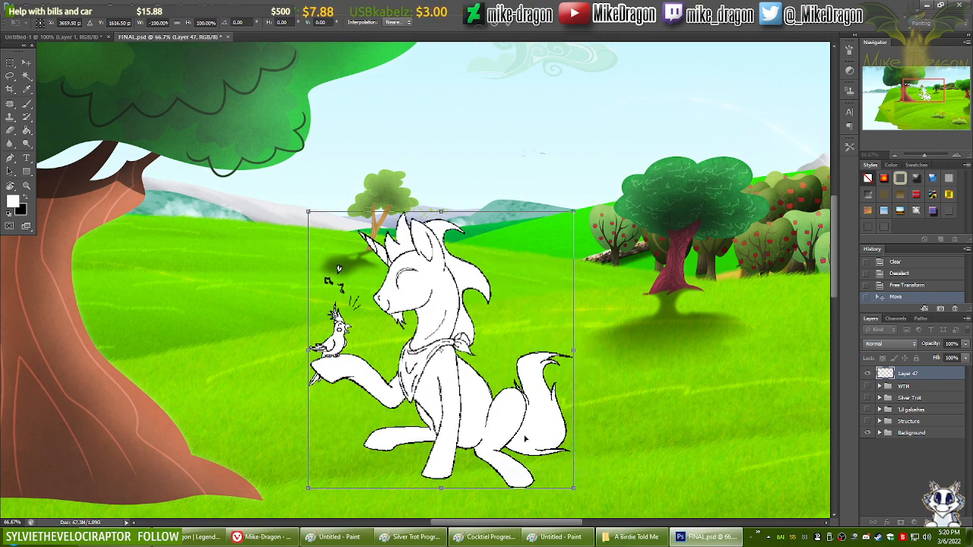
pyautogui.press('Escape')
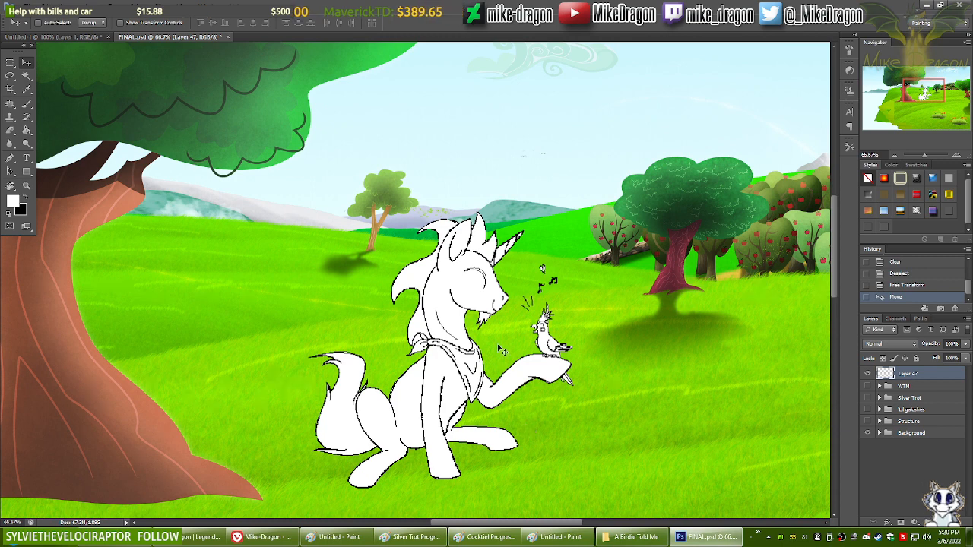
pyautogui.moveTo(458, 411); pyautogui.dragTo(440, 414)
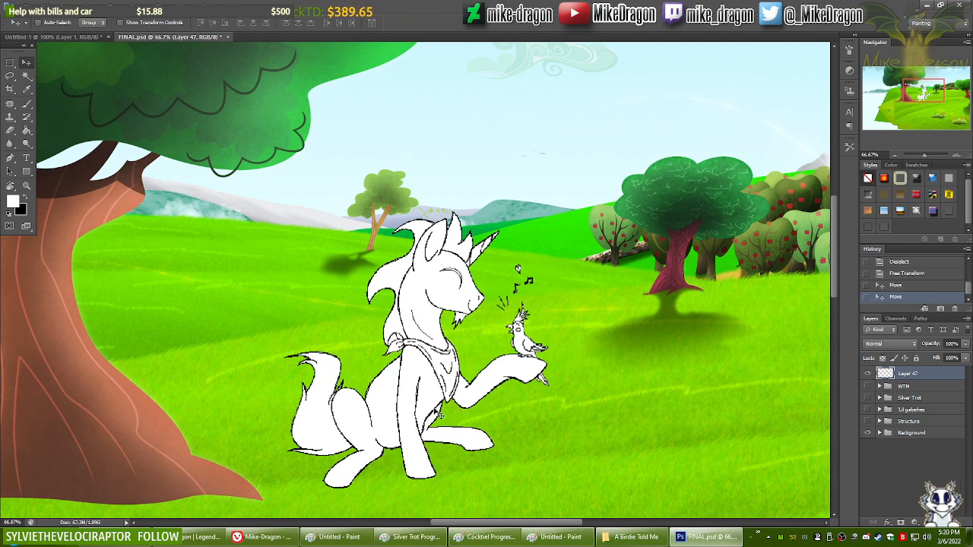
pyautogui.hscroll(2, 439, 414)
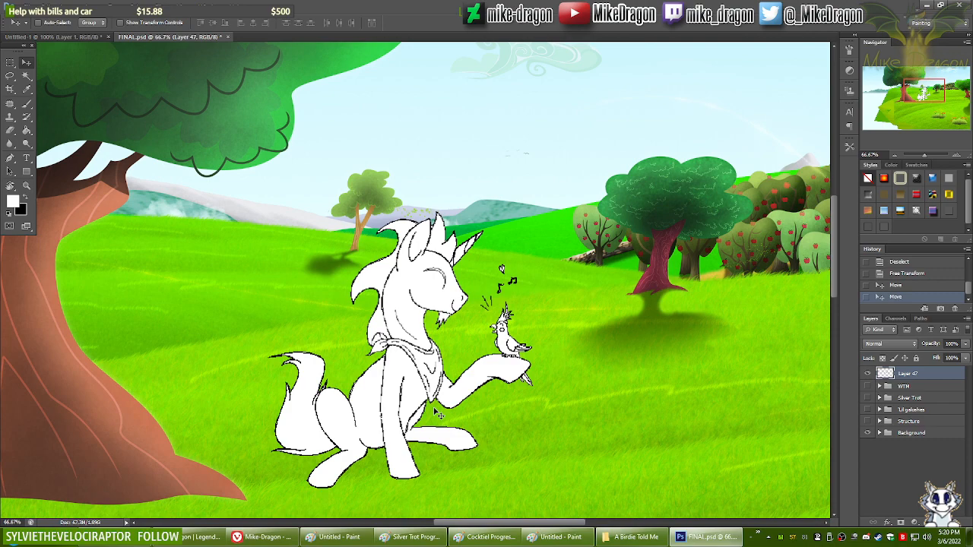
# Step: Paste a second copy of the Paint sketch into the landscape and delete its white surroundings with the Magic Wand
pyautogui.click(335, 537)
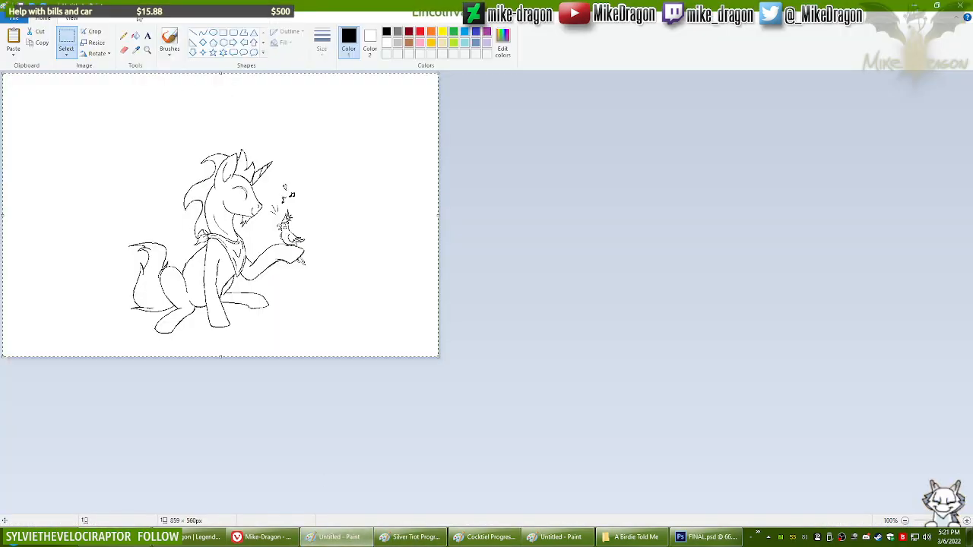
pyautogui.click(124, 36)
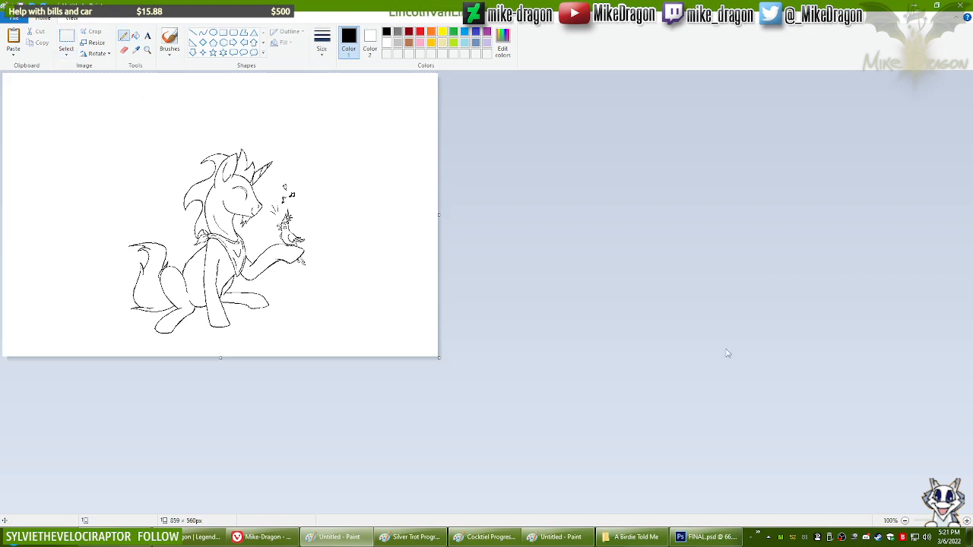
pyautogui.click(710, 535)
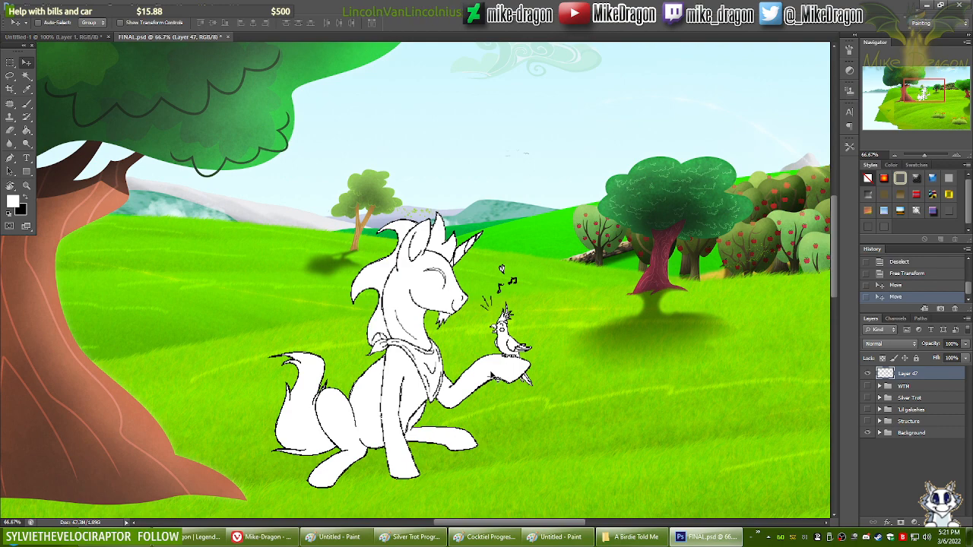
pyautogui.hotkey('ctrl', 'v')
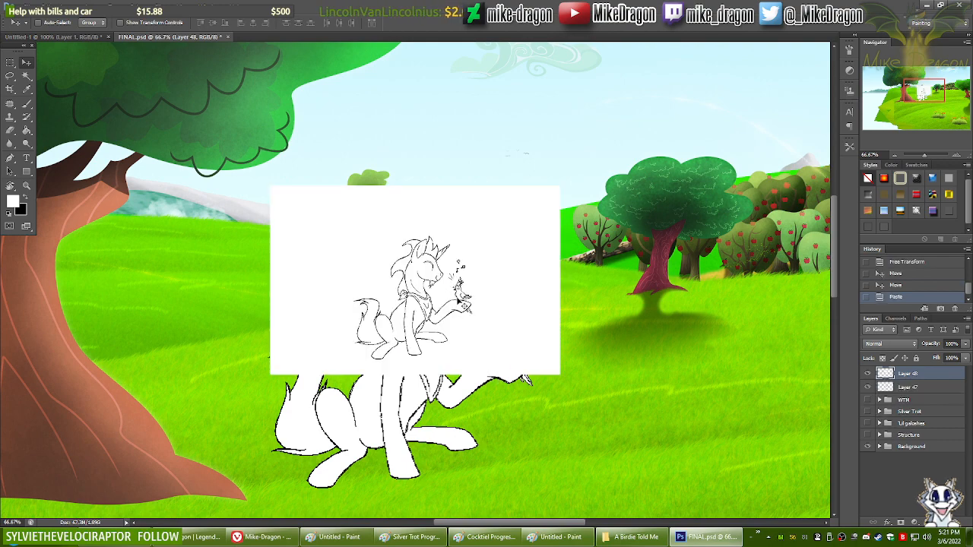
pyautogui.press('w')
pyautogui.click(510, 255)
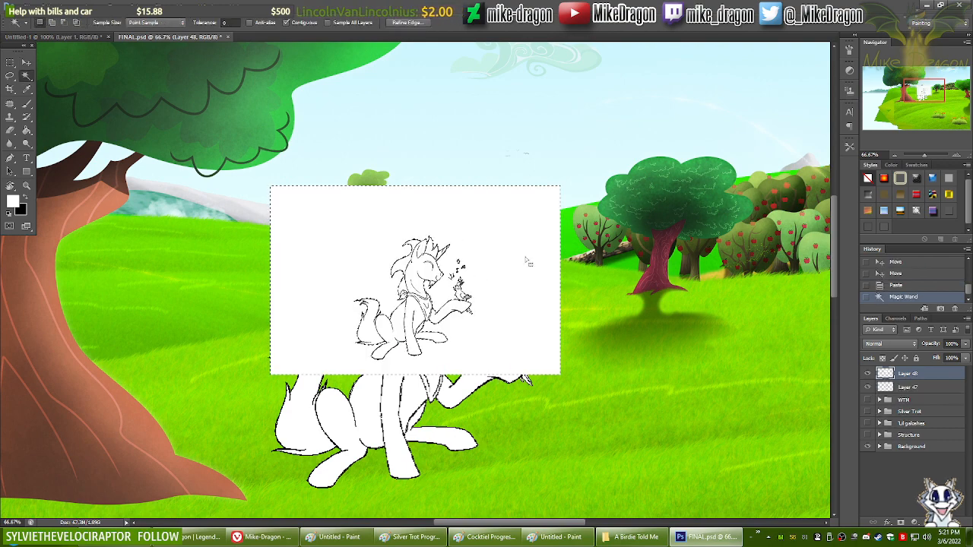
pyautogui.press('Delete')
pyautogui.hotkey('ctrl', 'd')
pyautogui.press('v')
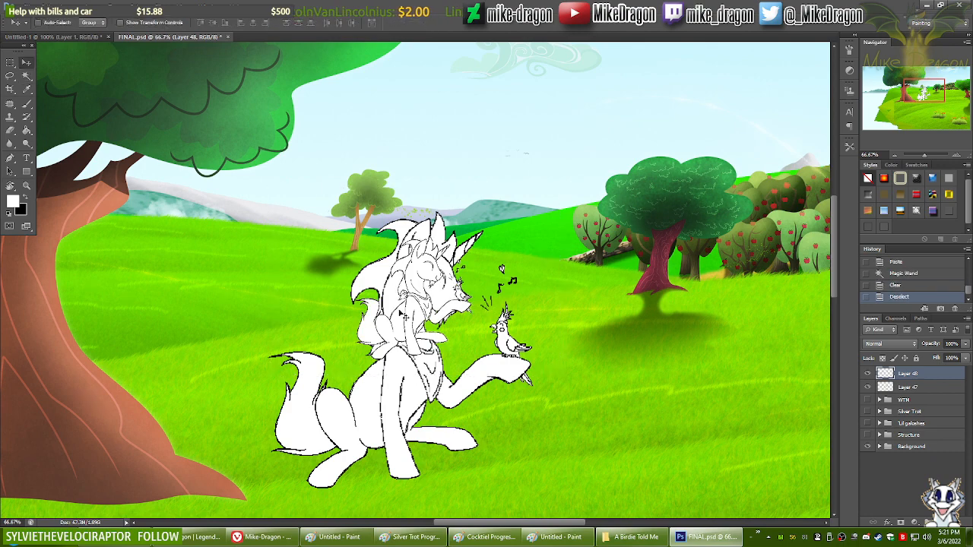
# Step: Delete the small sketch copy after trying it beside the trunk, and shift the larger sketch uphill away from the tree
pyautogui.moveTo(423, 318)
pyautogui.mouseDown()
pyautogui.moveTo(225, 403)
pyautogui.moveTo(223, 414)
pyautogui.moveTo(261, 428)
pyautogui.moveTo(263, 439)
pyautogui.mouseUp()
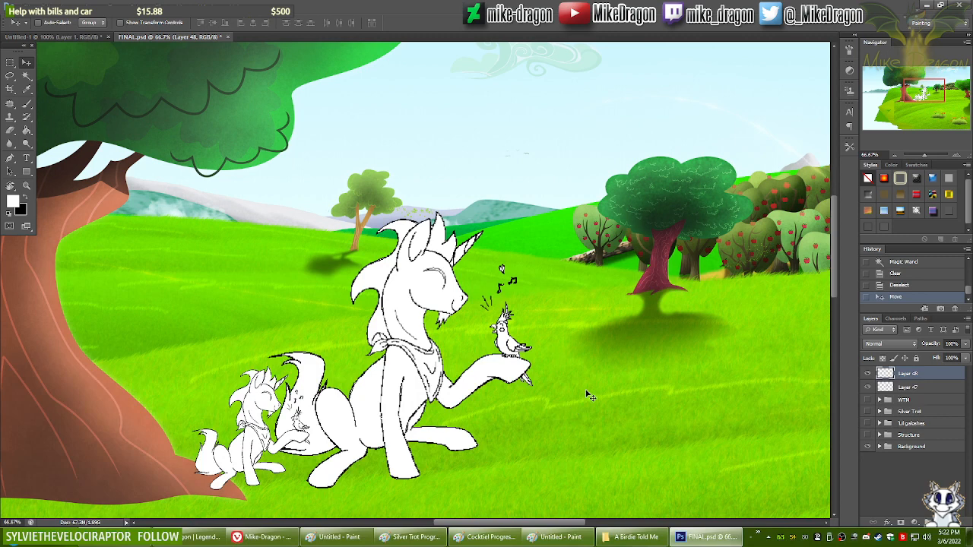
pyautogui.press('Delete')
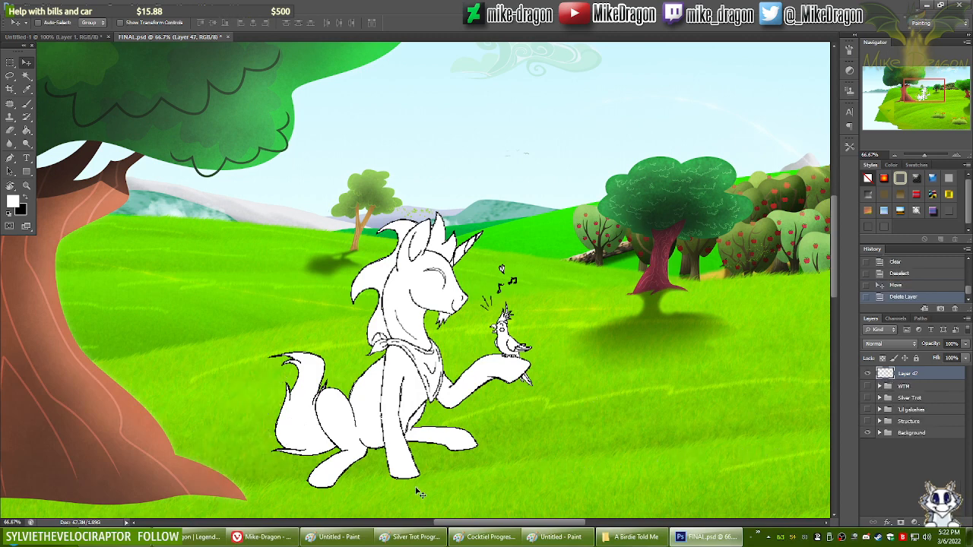
pyautogui.moveTo(378, 441)
pyautogui.mouseDown()
pyautogui.moveTo(310, 428)
pyautogui.moveTo(425, 419)
pyautogui.mouseUp()
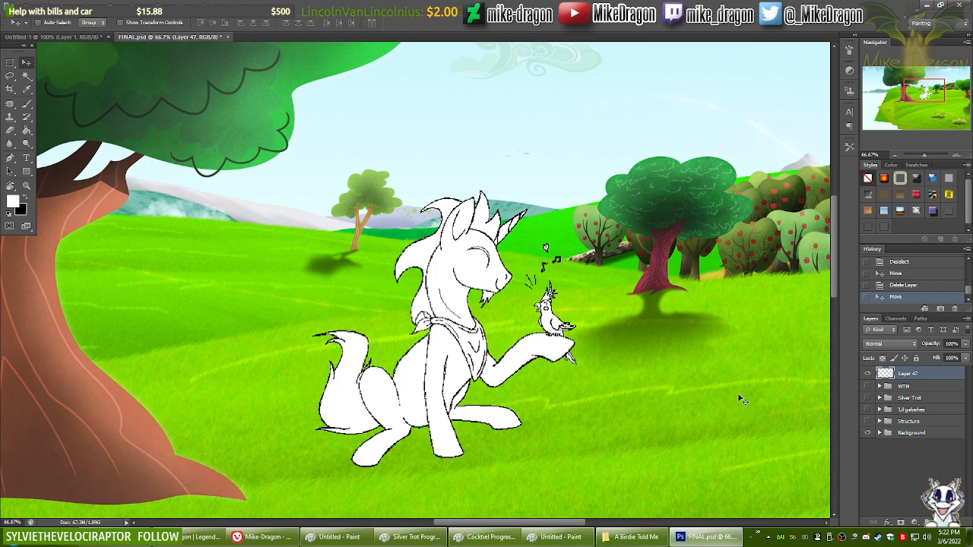
# Step: Enlarge the sketch with Free Transform and place it in the foreground, overlapping the nearer flower bush
pyautogui.scroll(-5, 743, 401)
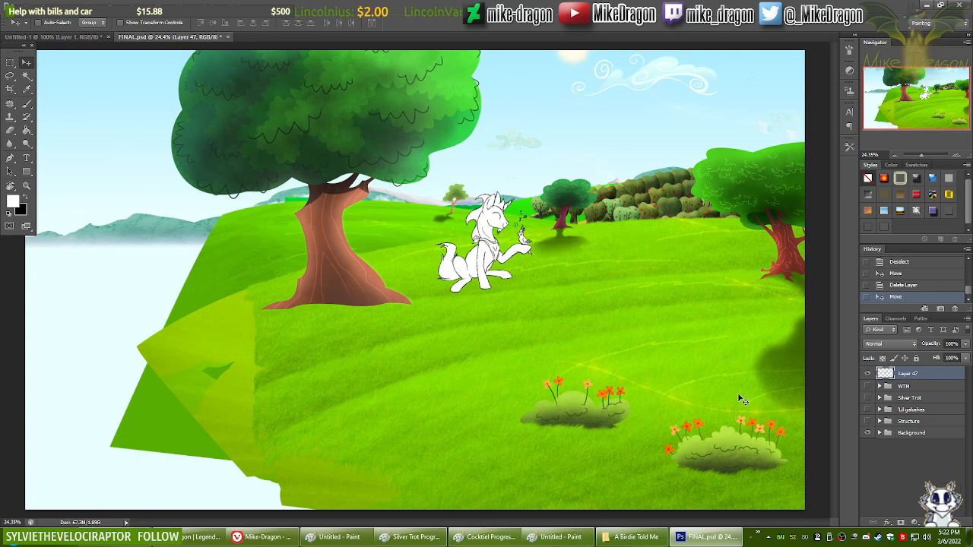
pyautogui.hotkey('ctrl', 't')
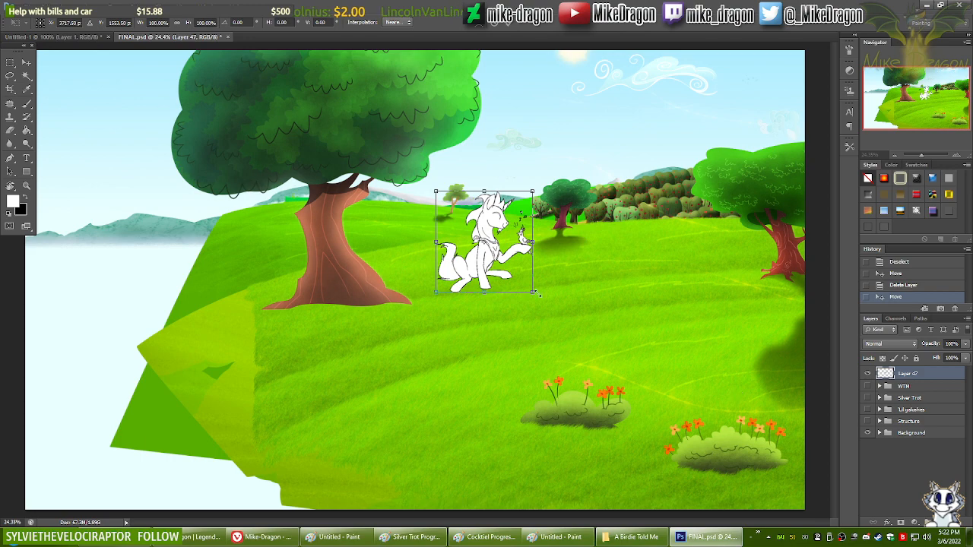
pyautogui.moveTo(539, 299); pyautogui.dragTo(650, 366)
pyautogui.moveTo(558, 305)
pyautogui.mouseDown()
pyautogui.moveTo(477, 375)
pyautogui.moveTo(535, 378)
pyautogui.mouseUp()
pyautogui.press('Return')
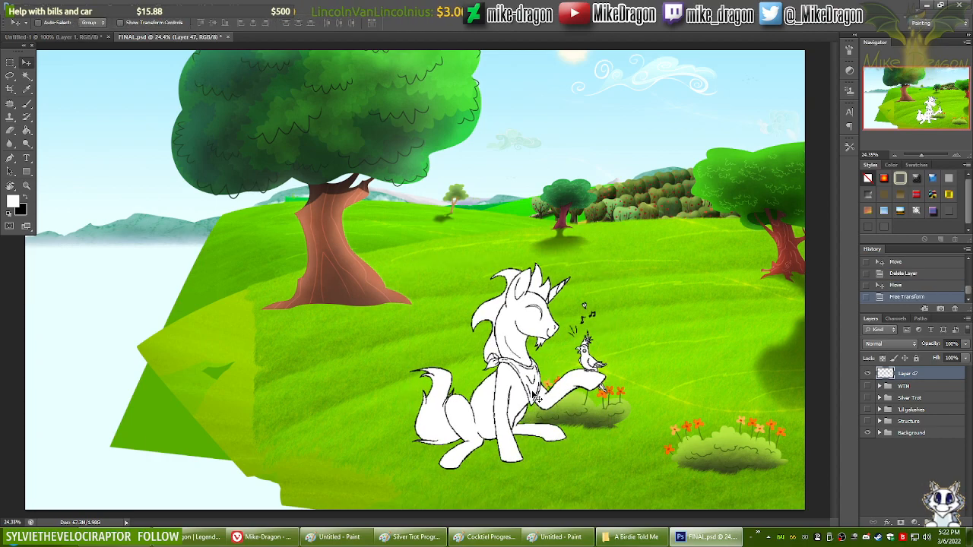
# Step: Examine how the enlarged sketch fits the foreground and undo its last Free Transform
pyautogui.hotkey('ctrl', '+')
pyautogui.hotkey('ctrl', '+')
pyautogui.moveTo(535, 378); pyautogui.dragTo(326, 244)
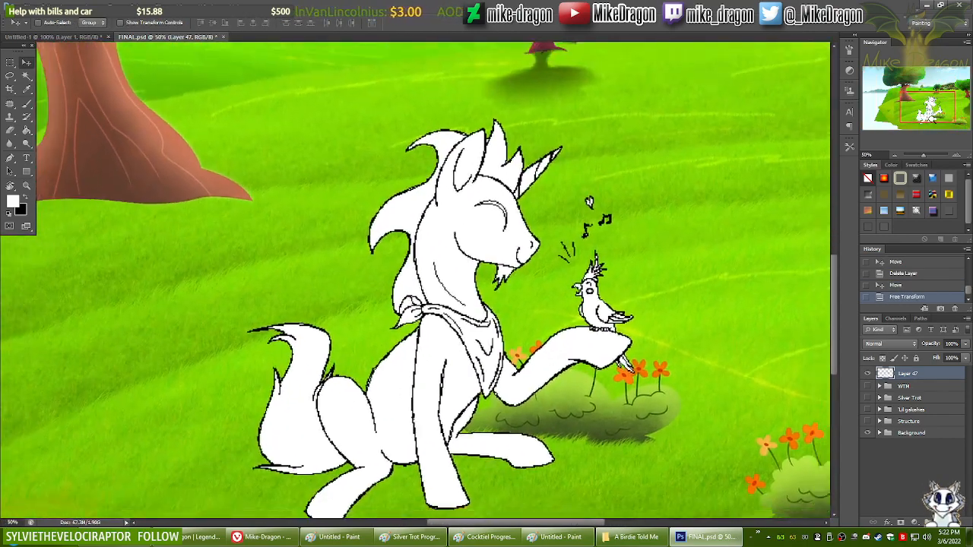
pyautogui.hotkey('ctrl', '-')
pyautogui.moveTo(434, 305); pyautogui.dragTo(422, 315)
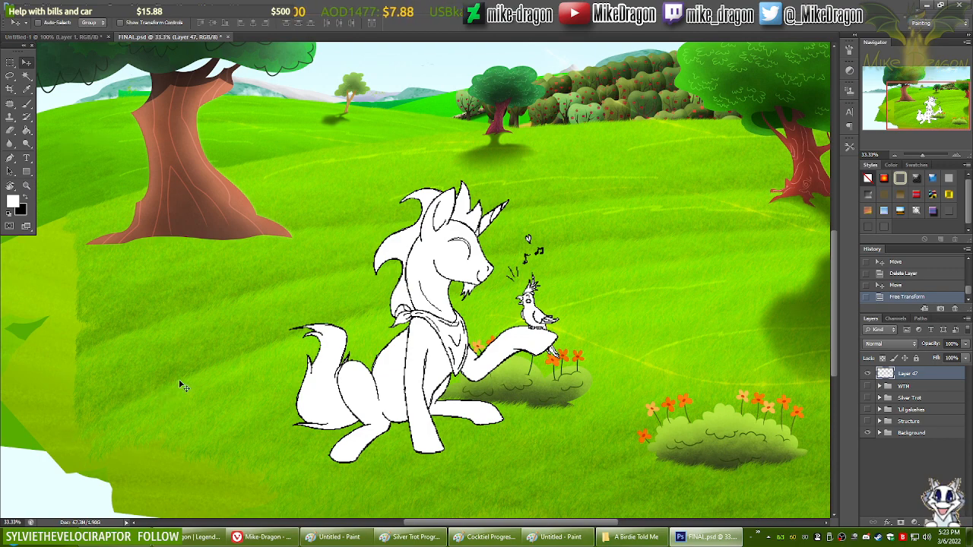
pyautogui.moveTo(397, 371); pyautogui.dragTo(553, 371)
pyautogui.click(657, 523)
pyautogui.moveTo(657, 523); pyautogui.dragTo(610, 523)
pyautogui.hotkey('ctrl', 'z')
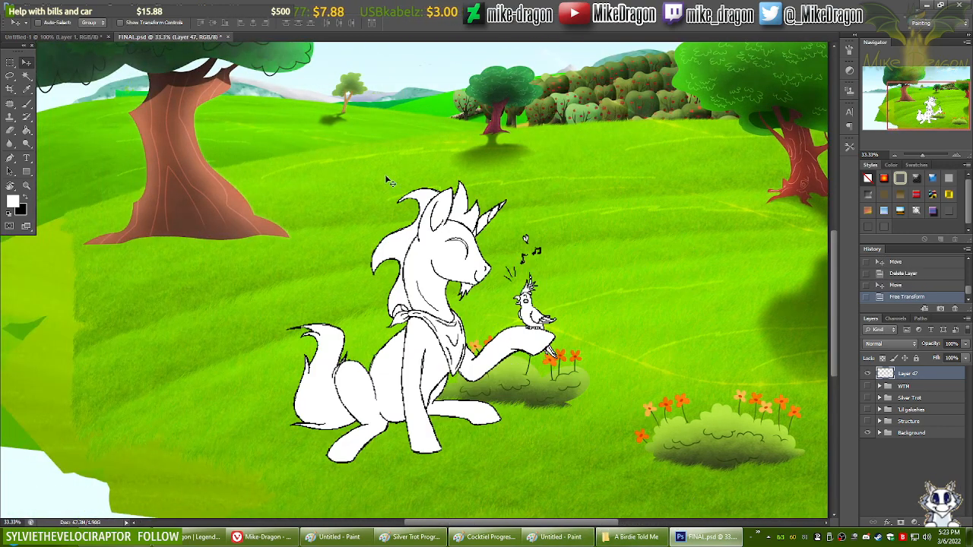
pyautogui.hotkey('ctrl', 'alt', 'z')
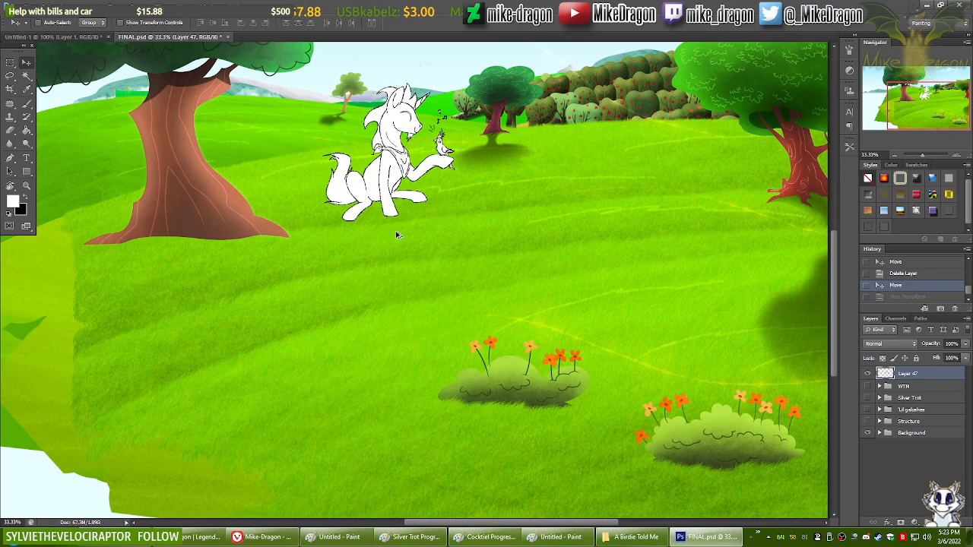
pyautogui.hotkey('ctrl', '0')
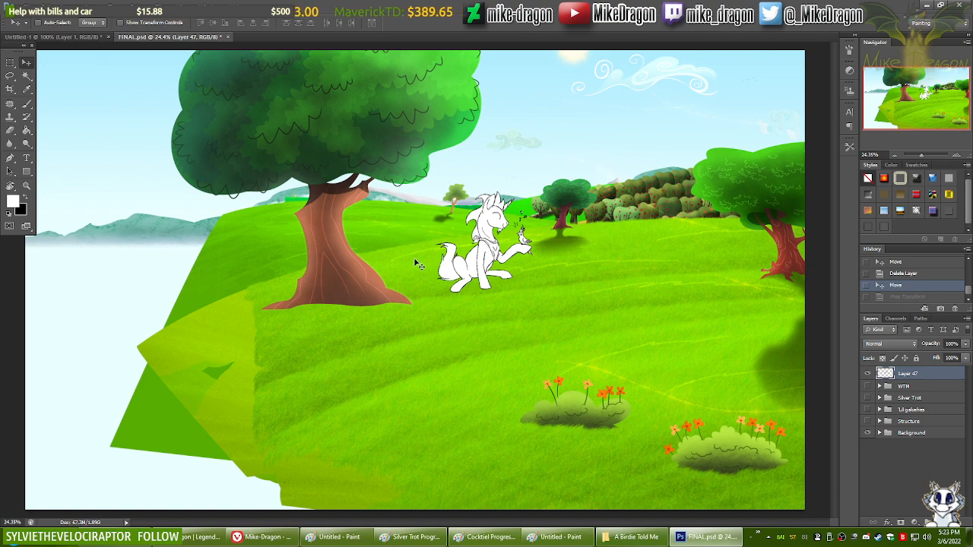
# Step: Switch to Paint, move the whole sketch into the canvas's upper-left corner and crop the canvas to 365 × 377 px
pyautogui.click(695, 538)
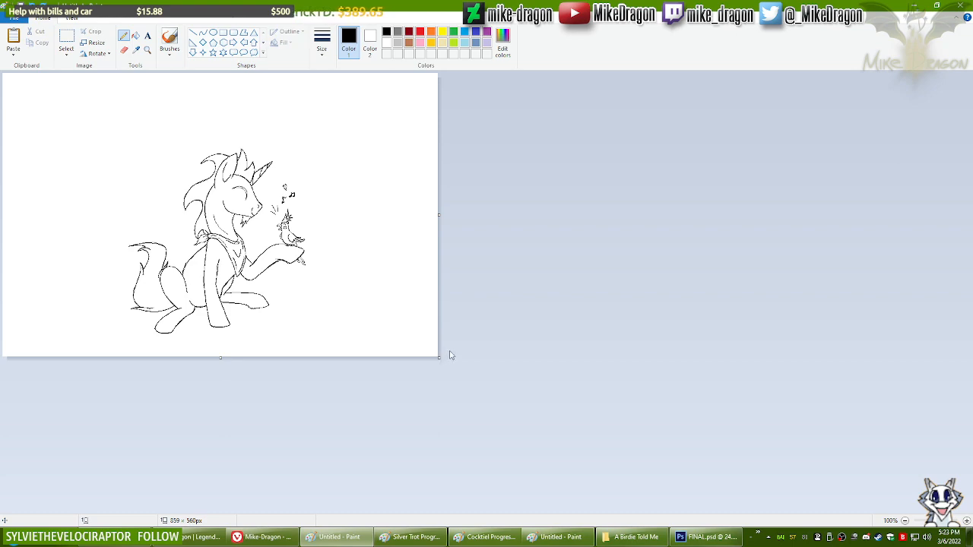
pyautogui.click(707, 538)
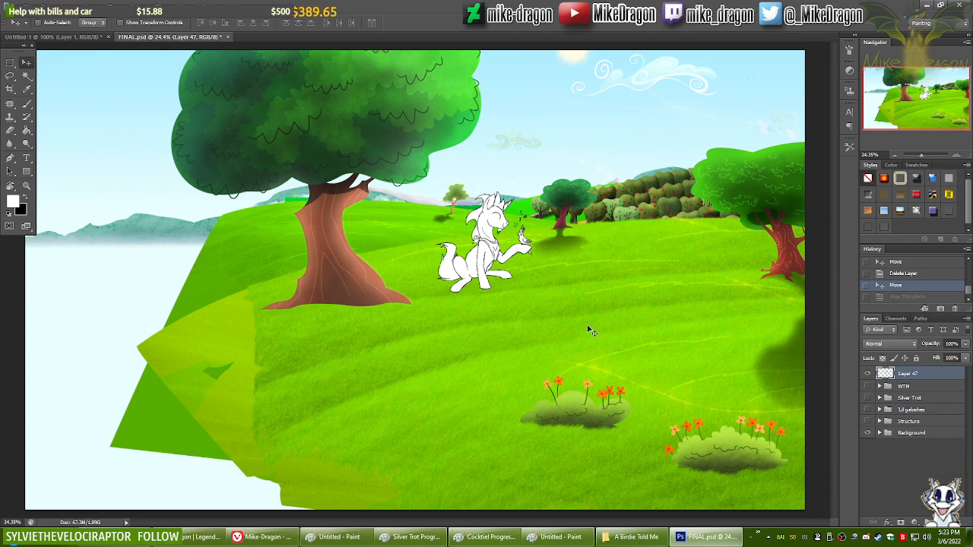
pyautogui.click(681, 538)
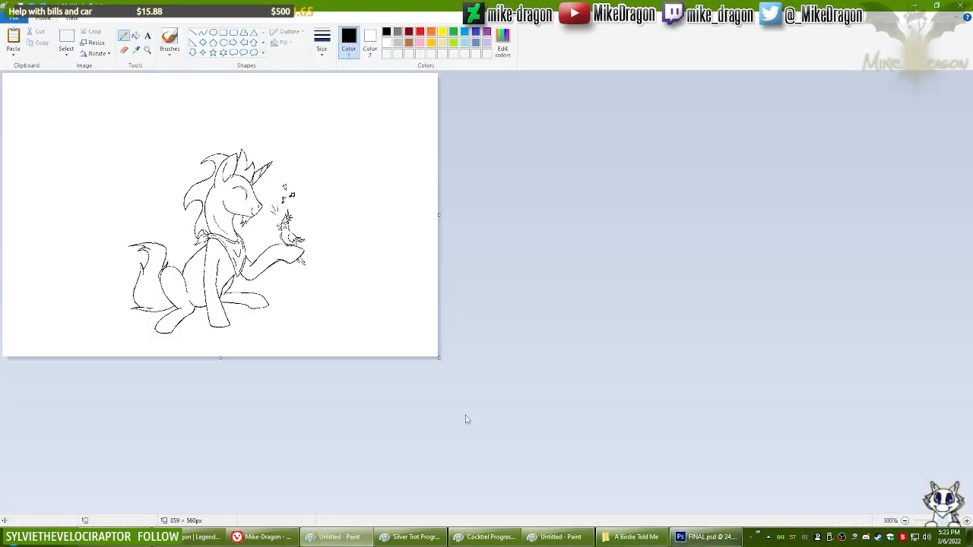
pyautogui.hotkey('ctrl', 'a')
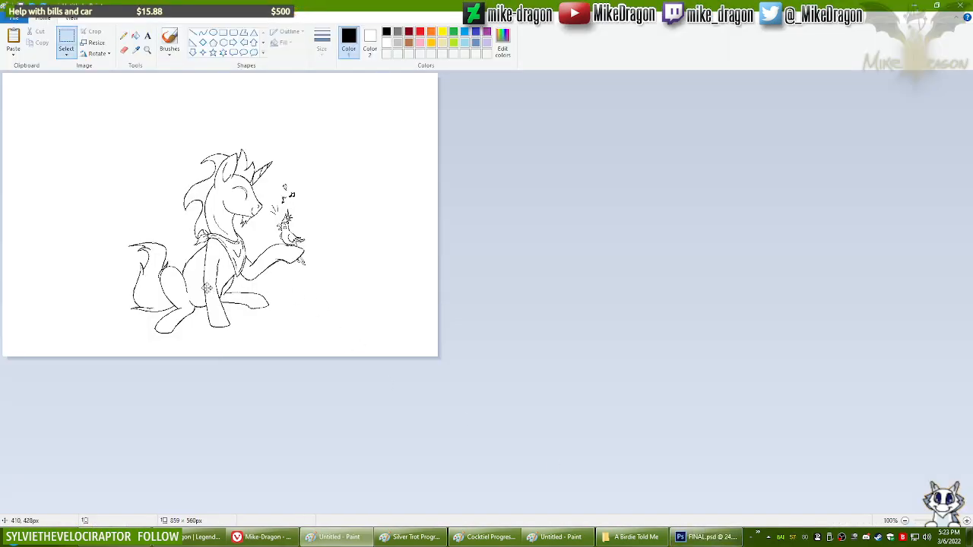
pyautogui.moveTo(212, 289); pyautogui.dragTo(89, 216)
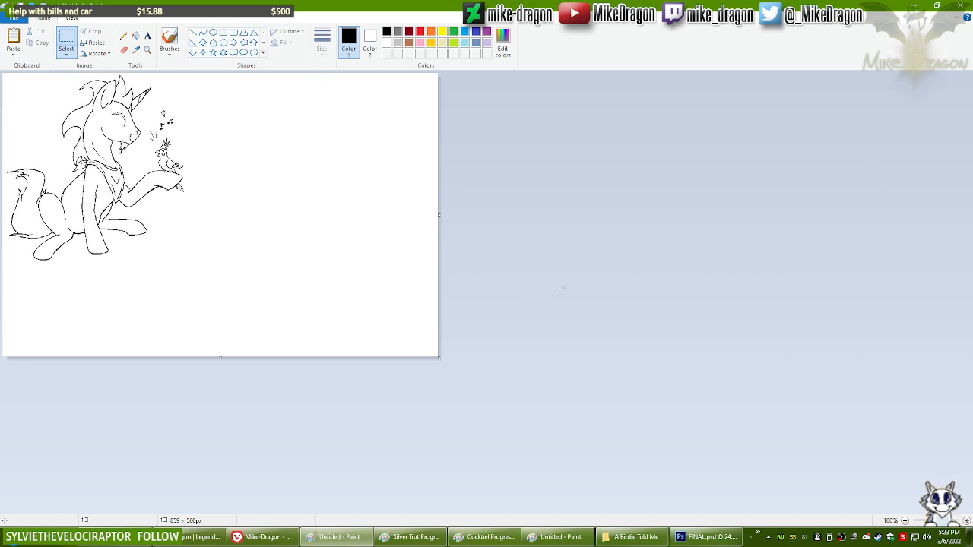
pyautogui.moveTo(439, 358); pyautogui.dragTo(187, 263)
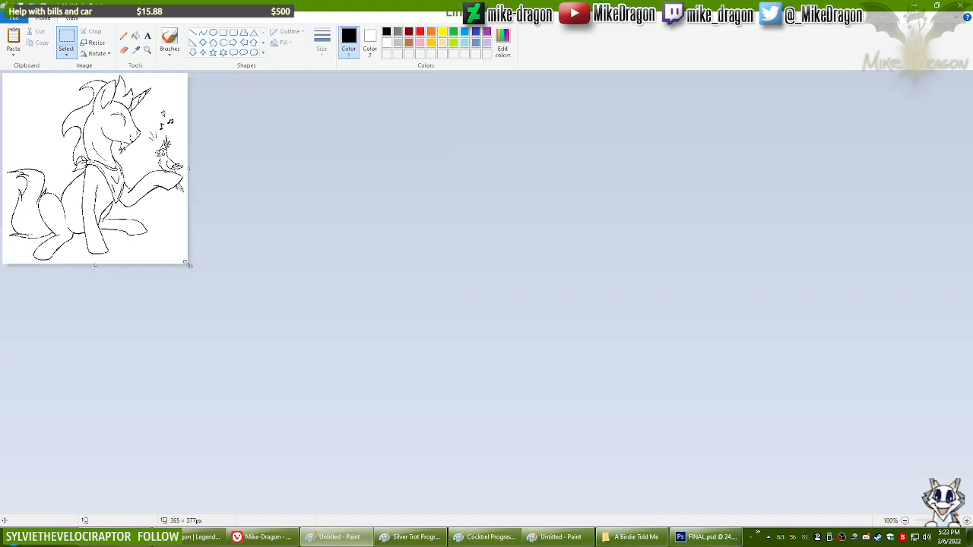
# Step: Save the cropped sketch as a PNG named "General Sketch for Corel" in the A Birdie Told Me folder
pyautogui.keyDown('ctrl'); pyautogui.scroll(1, 121, 268); pyautogui.keyUp('ctrl')
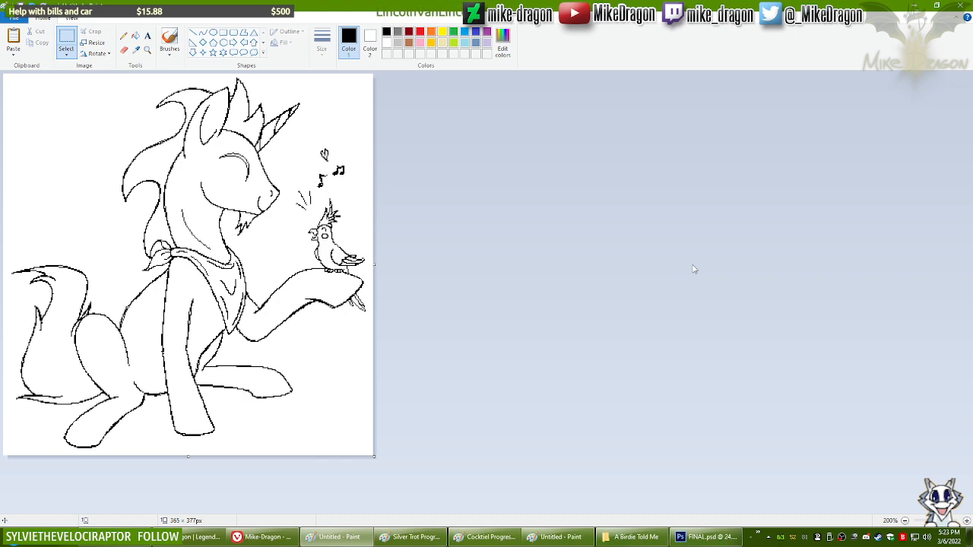
pyautogui.hotkey('ctrl', 's')
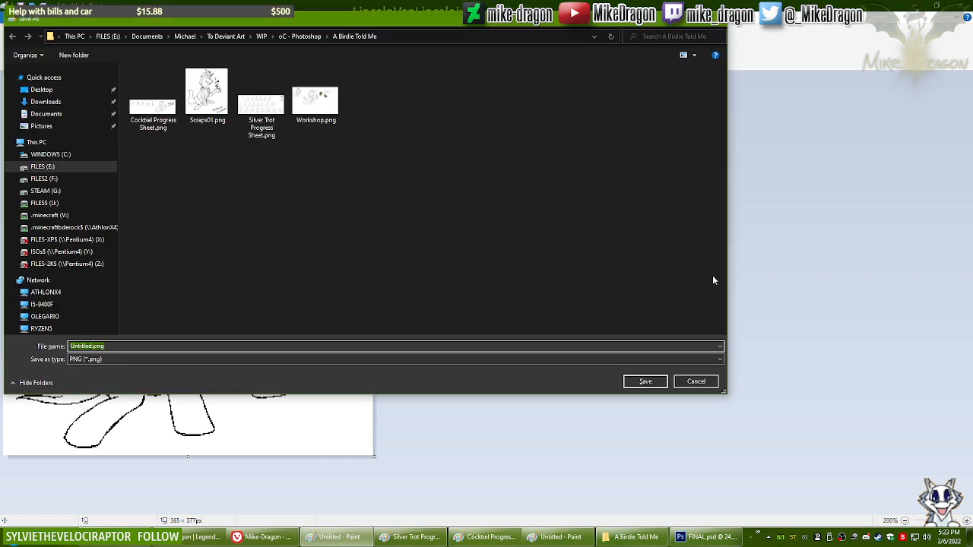
pyautogui.write('General Sketch for Corel')
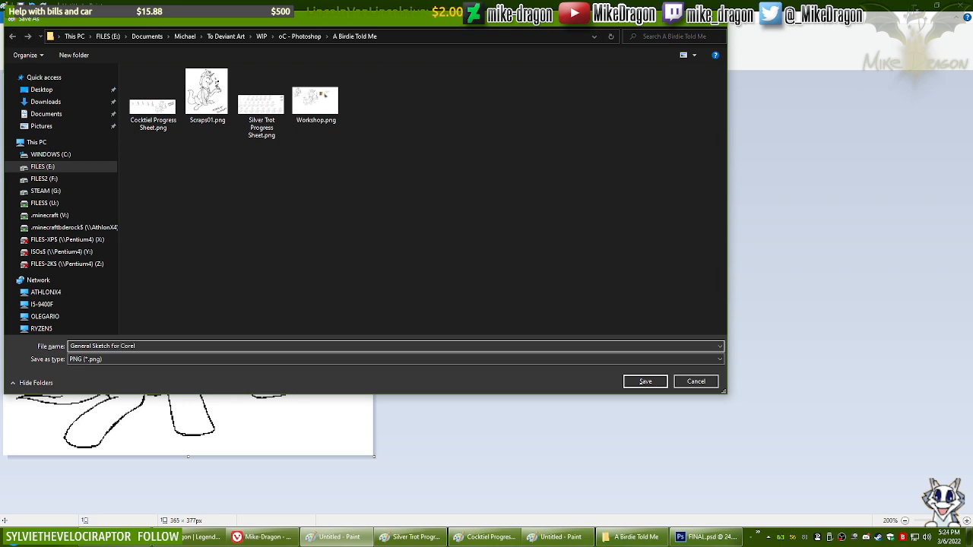
pyautogui.press('Return')
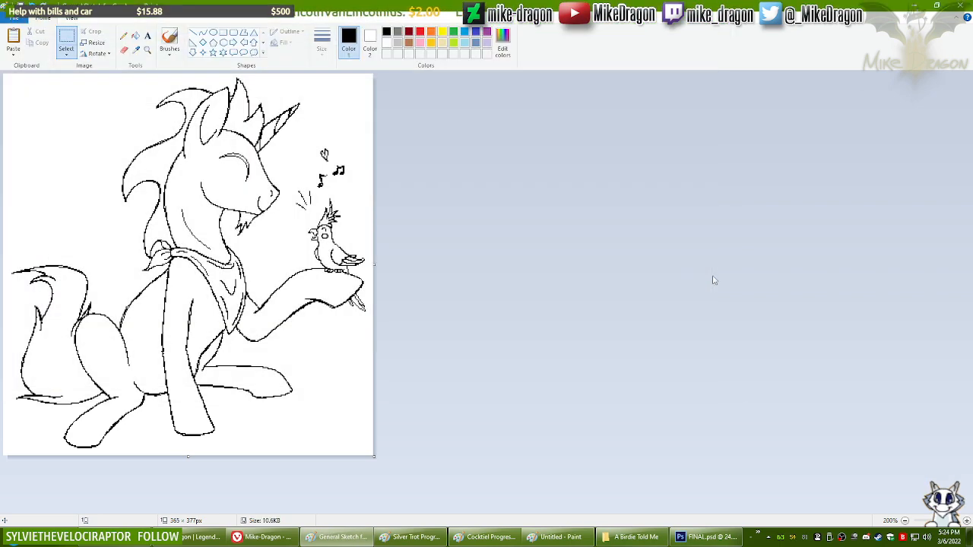
# Step: Recolour the black lines of the unicorn and bird to grey using the colour-replacing eraser with grey as Color 2
pyautogui.click(369, 38)
pyautogui.click(124, 49)
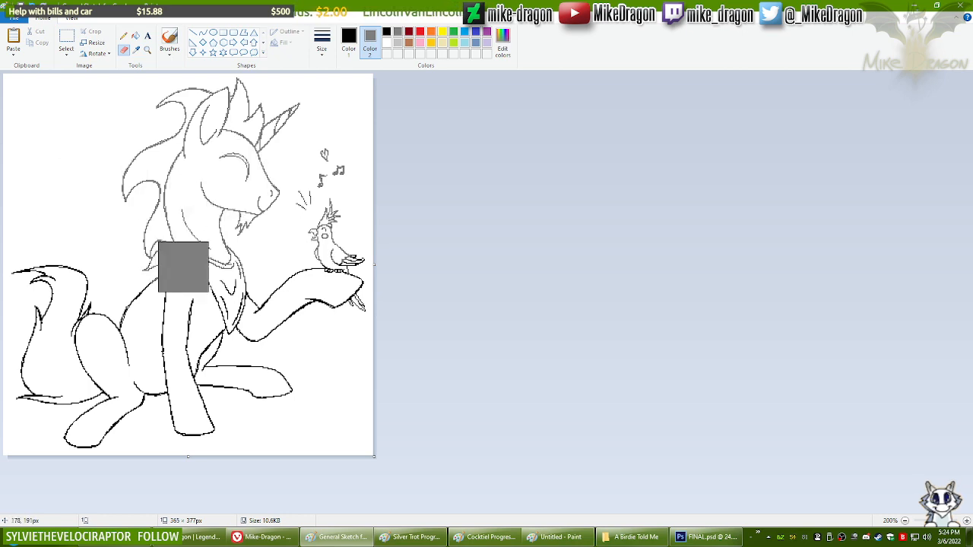
pyautogui.moveTo(143, 283)
pyautogui.mouseDown()
pyautogui.moveTo(61, 263)
pyautogui.moveTo(71, 320)
pyautogui.moveTo(41, 414)
pyautogui.moveTo(48, 461)
pyautogui.mouseUp()
pyautogui.moveTo(124, 439)
pyautogui.mouseDown()
pyautogui.moveTo(172, 413)
pyautogui.moveTo(214, 417)
pyautogui.moveTo(244, 290)
pyautogui.mouseUp()
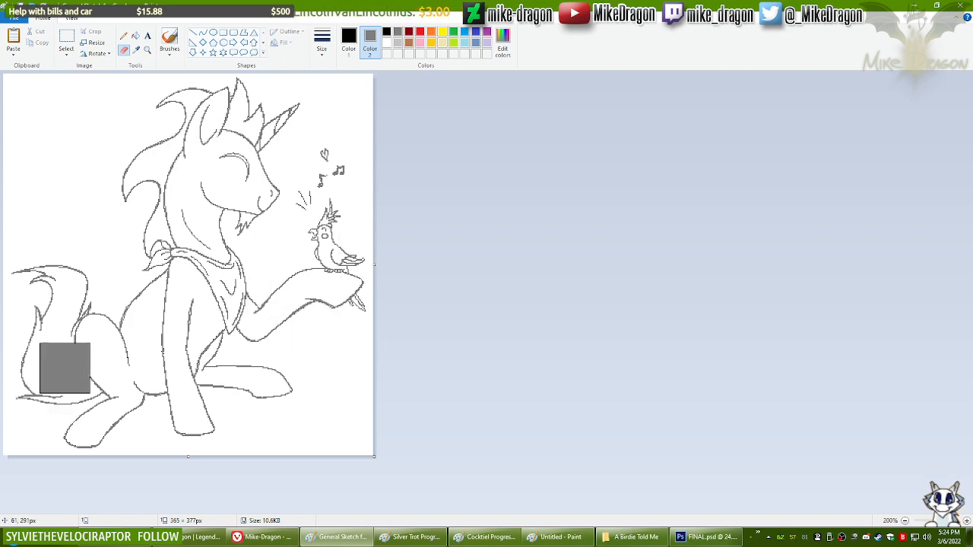
# Step: Set Color 2 to white, copy the entire grey sketch and undo back to the uncropped 859 × 560 px canvas
pyautogui.click(136, 50)
pyautogui.rightClick(90, 115)
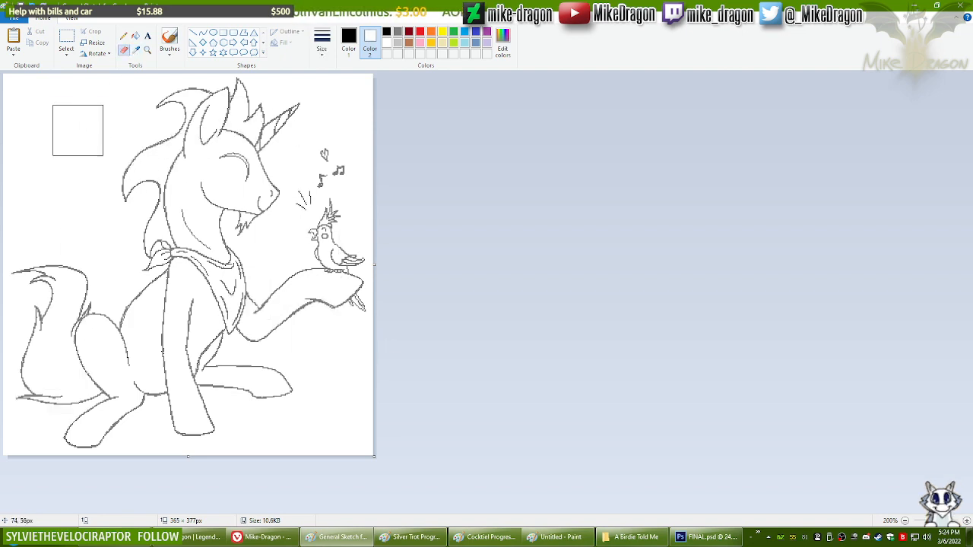
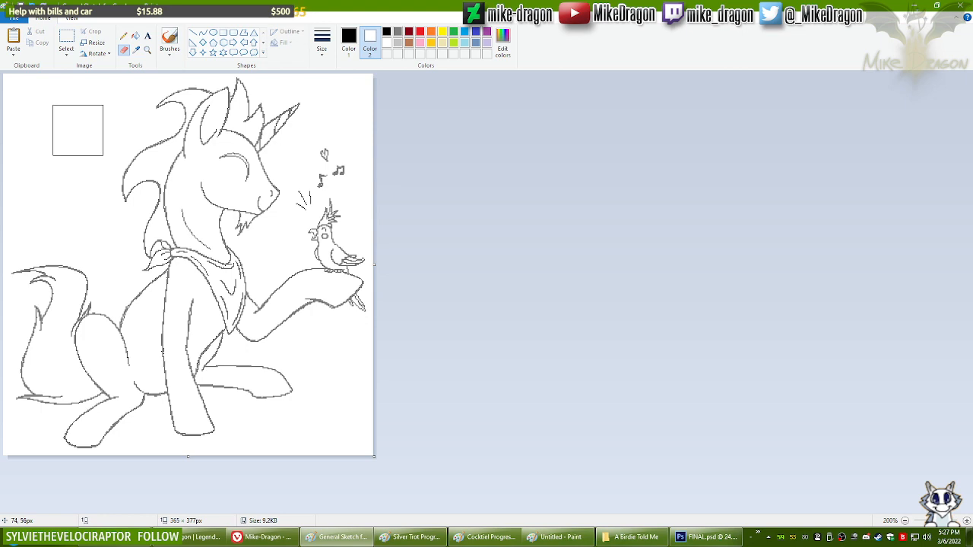
pyautogui.hotkey('ctrl', 'a')
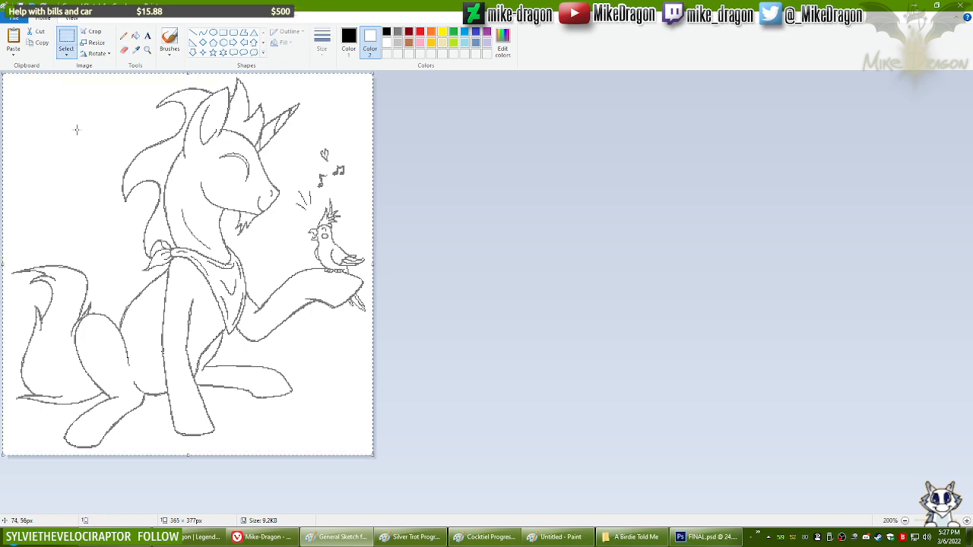
pyautogui.hotkey('ctrl', 'z')
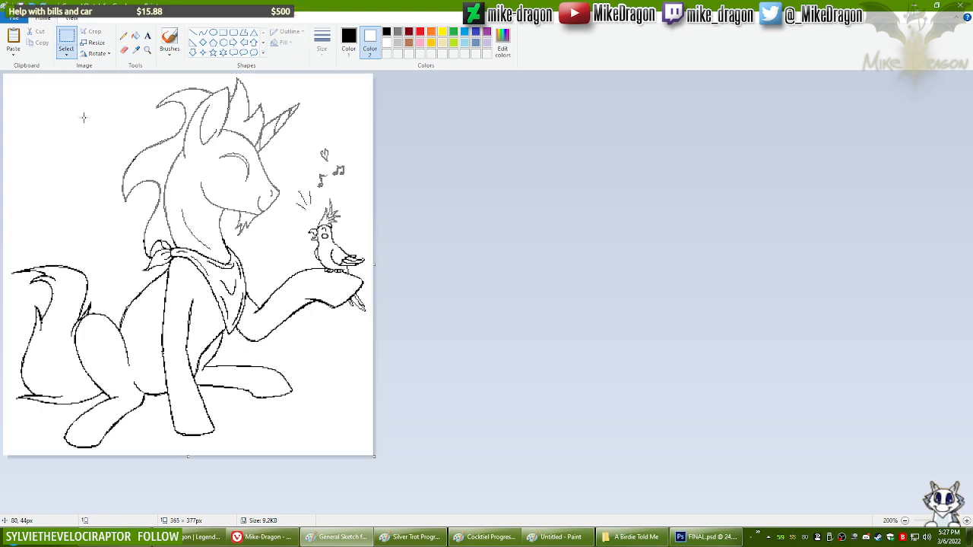
pyautogui.hotkey('ctrl', 'z')
pyautogui.hotkey('ctrl', 'z')
pyautogui.hotkey('ctrl', 'z')
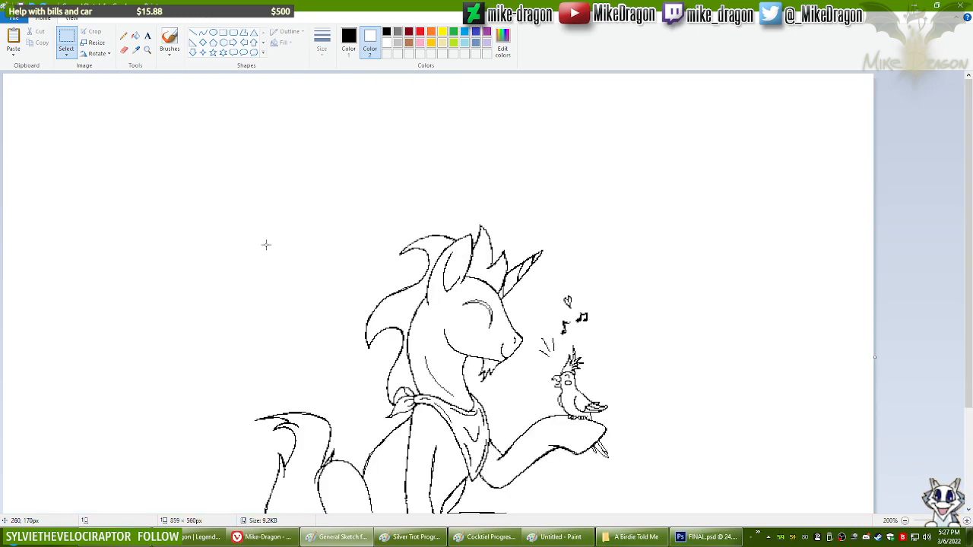
# Step: Paste the grey copy as a transparent selection, align it exactly over the black original and save the file
pyautogui.scroll(-2, 266, 239)
pyautogui.scroll(2, 266, 239)
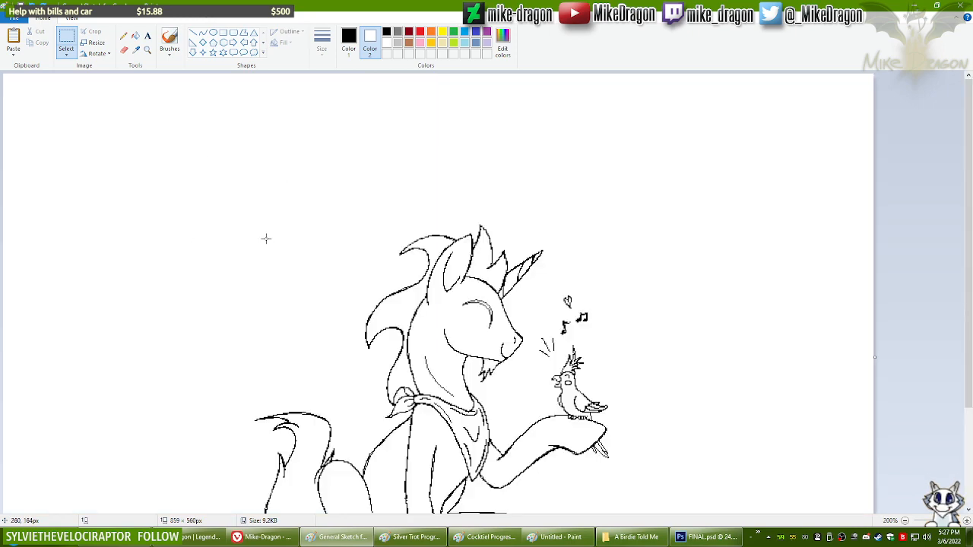
pyautogui.scroll(-3, 822, 219)
pyautogui.hotkey('ctrl', 'v')
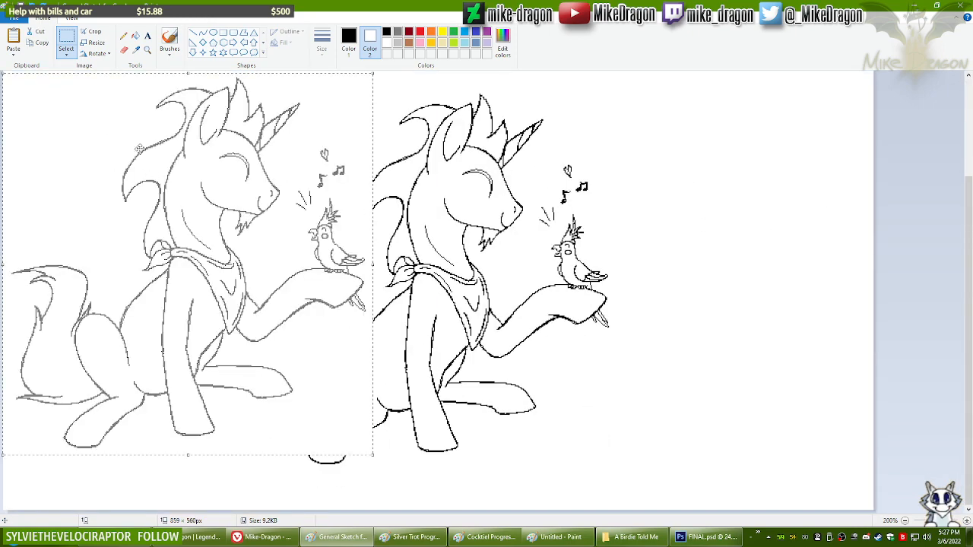
pyautogui.click(66, 55)
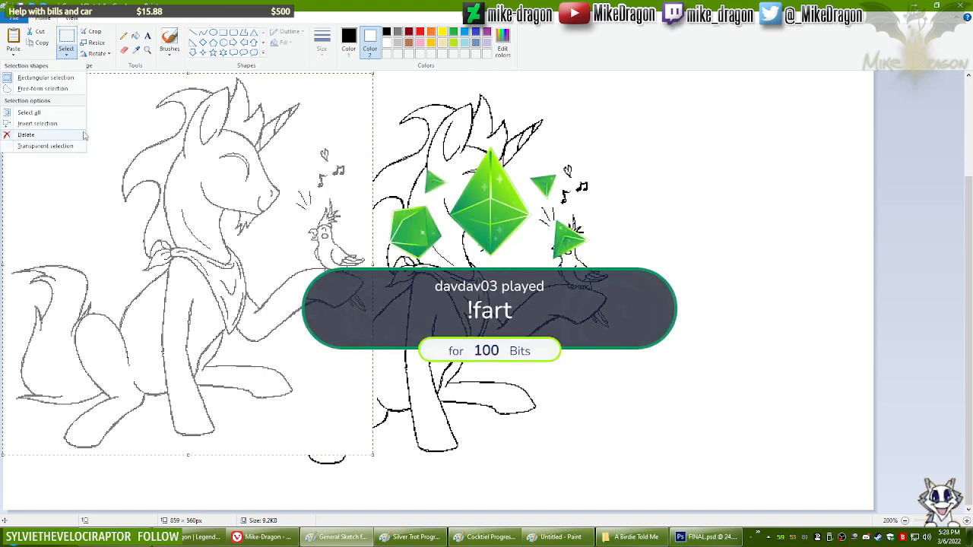
pyautogui.click(69, 146)
pyautogui.moveTo(69, 146); pyautogui.dragTo(311, 161)
pyautogui.press('Right')
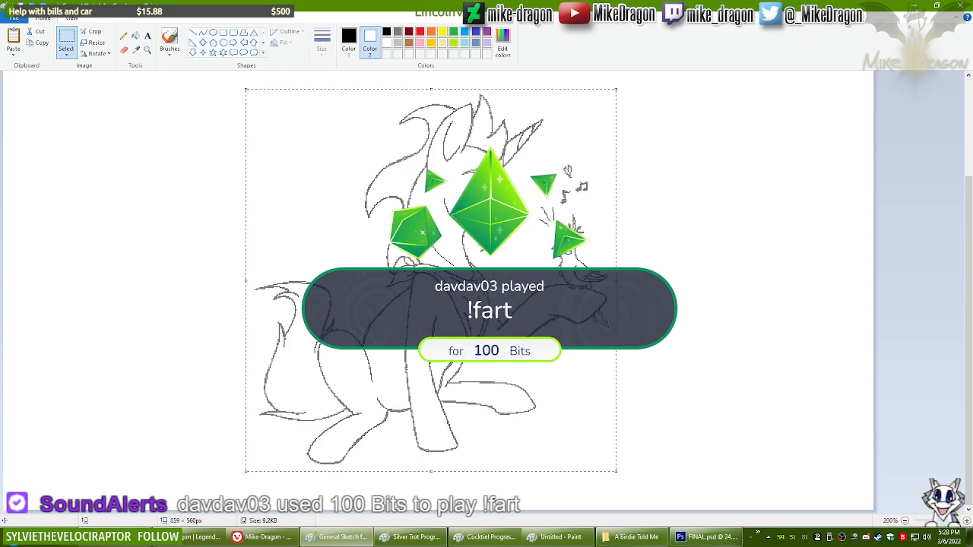
pyautogui.click(800, 261)
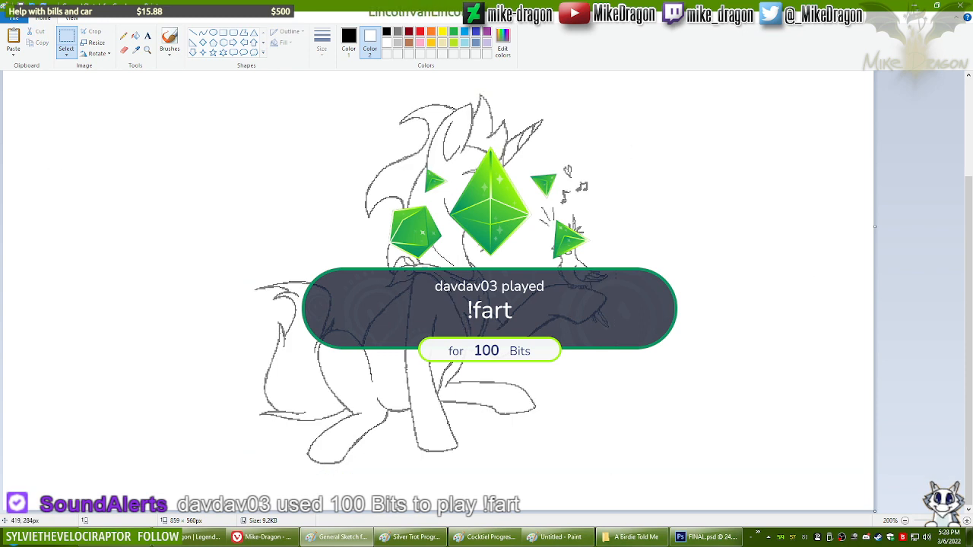
pyautogui.scroll(-1, 427, 230)
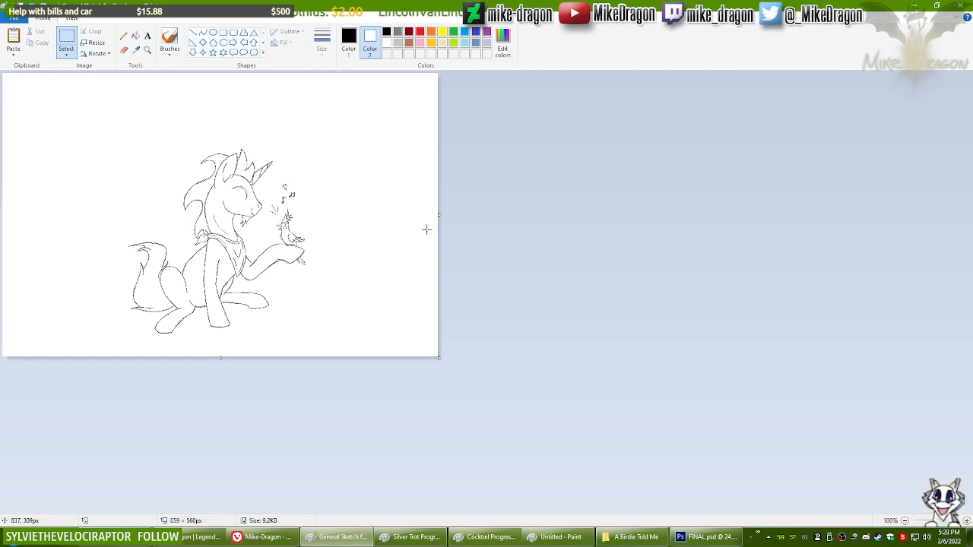
pyautogui.hotkey('ctrl', 's')
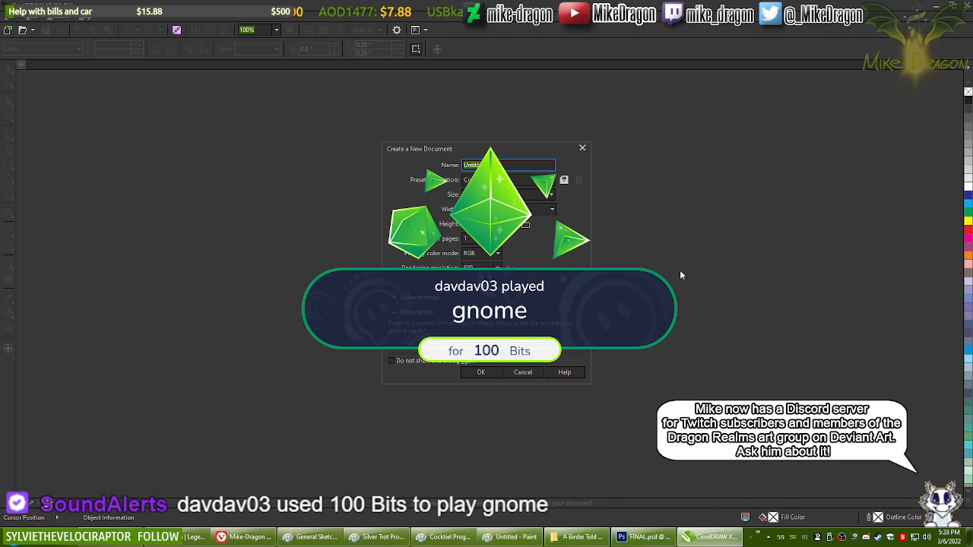
# Step: In CorelDRAW, create a new document, import General Sketch for Corel.png from the A Birdie Told Me folder and centre it on the page
pyautogui.press('Return')
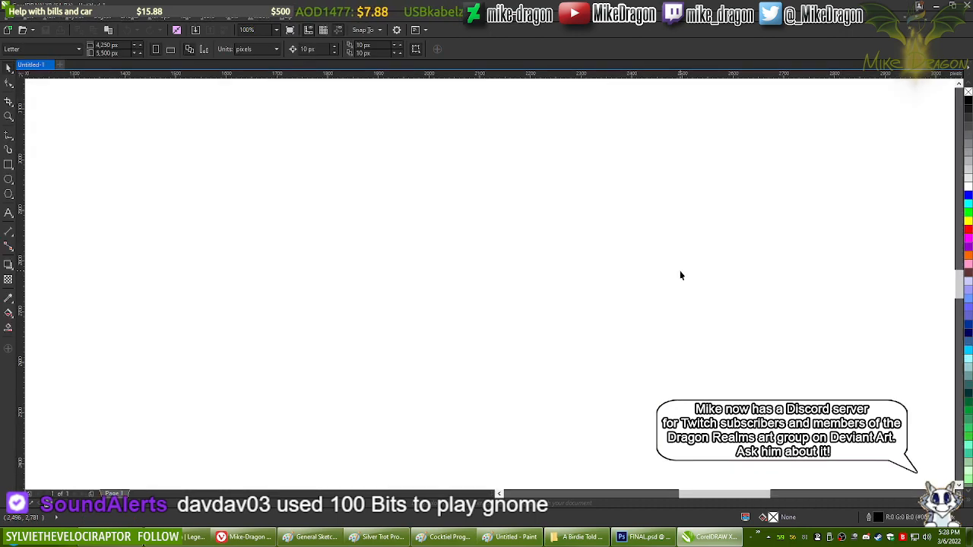
pyautogui.hotkey('ctrl', 'i')
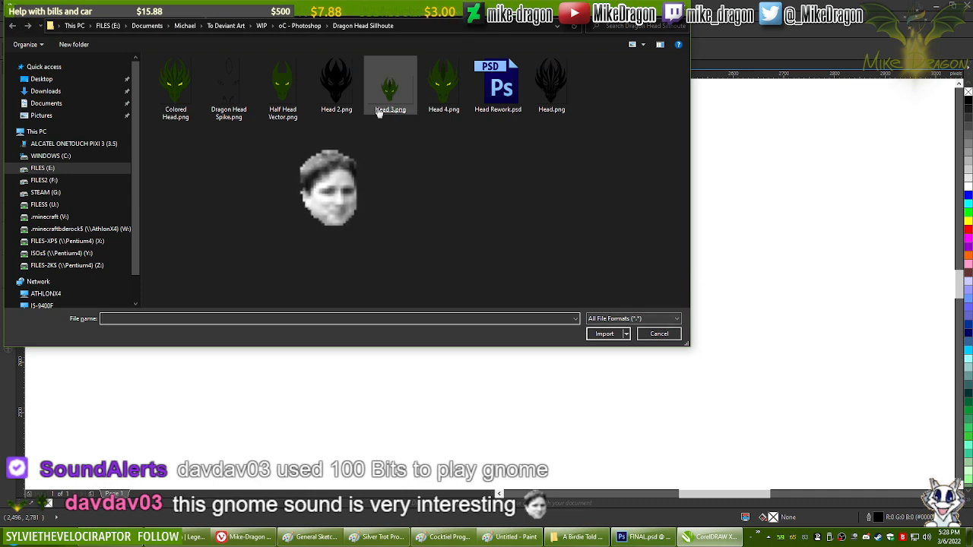
pyautogui.click(293, 26)
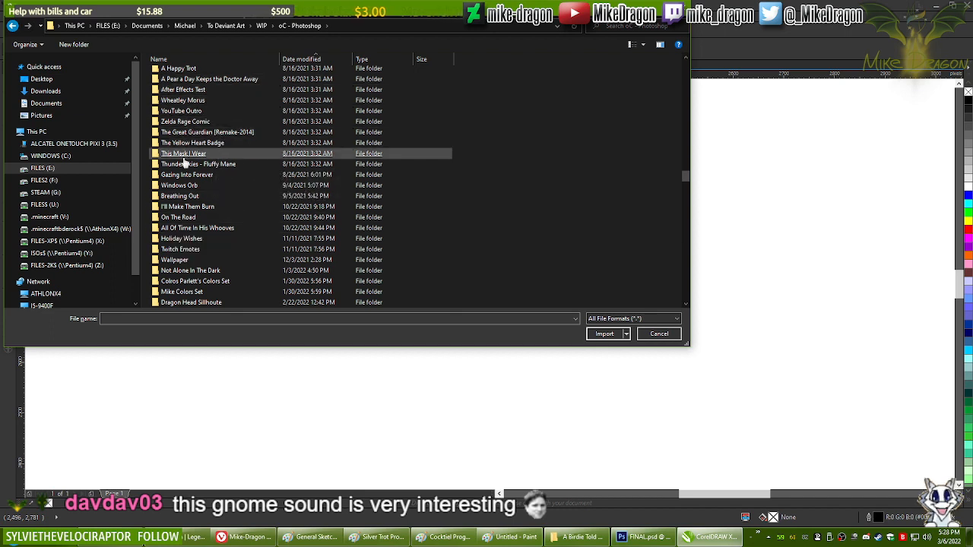
pyautogui.click(194, 185)
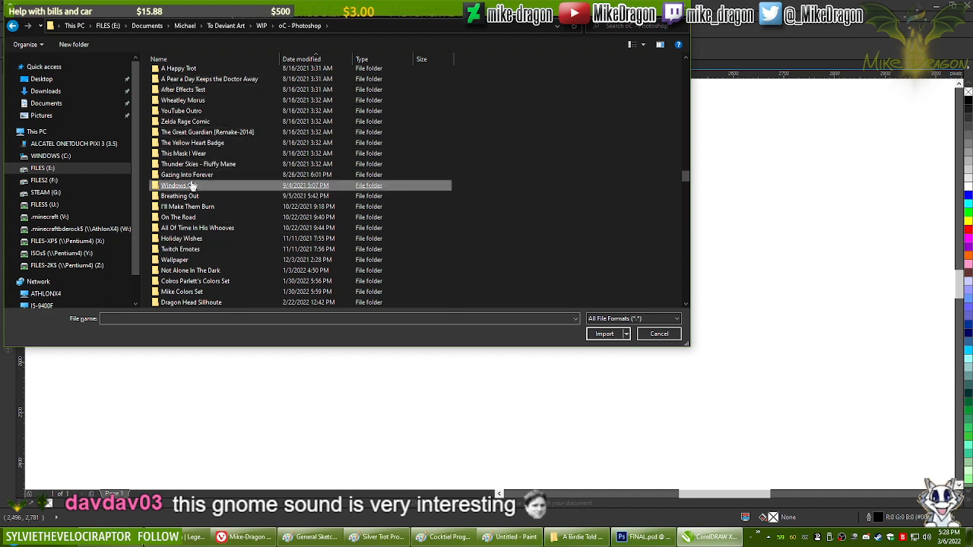
pyautogui.click(527, 118)
pyautogui.press('a')
pyautogui.press('a')
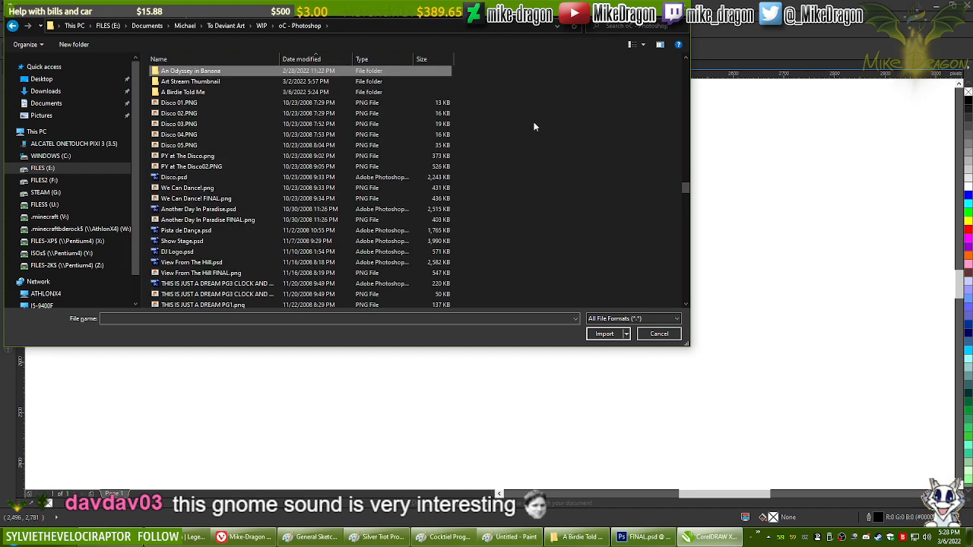
pyautogui.doubleClick(191, 92)
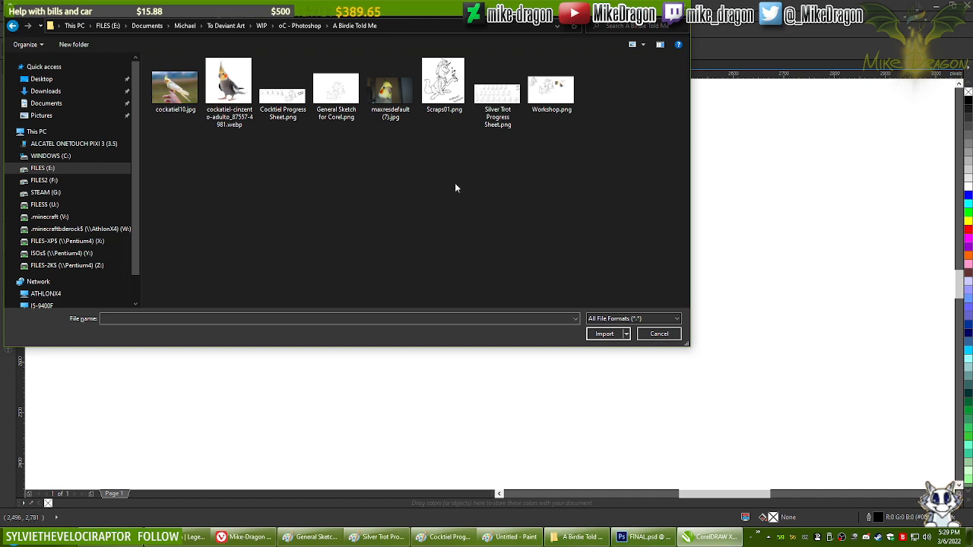
pyautogui.doubleClick(336, 89)
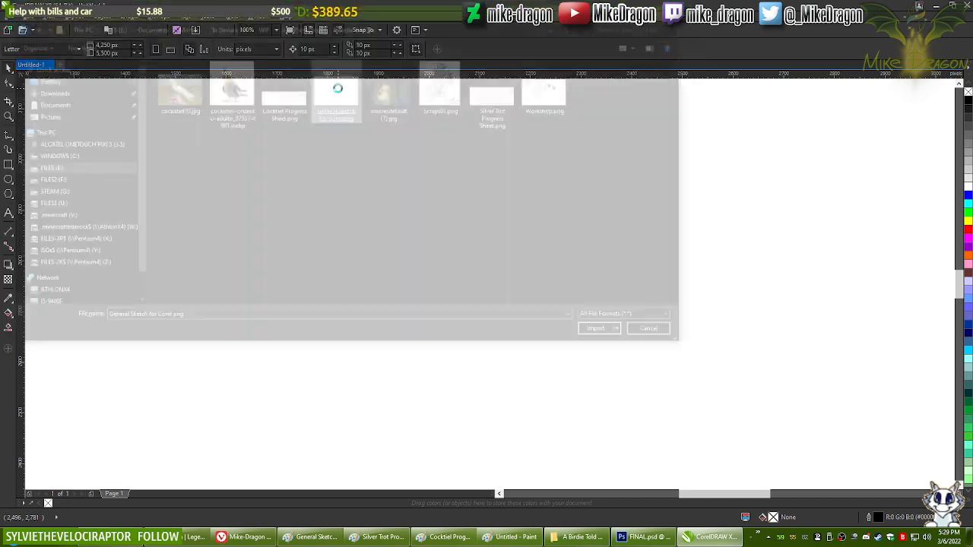
pyautogui.click(321, 198)
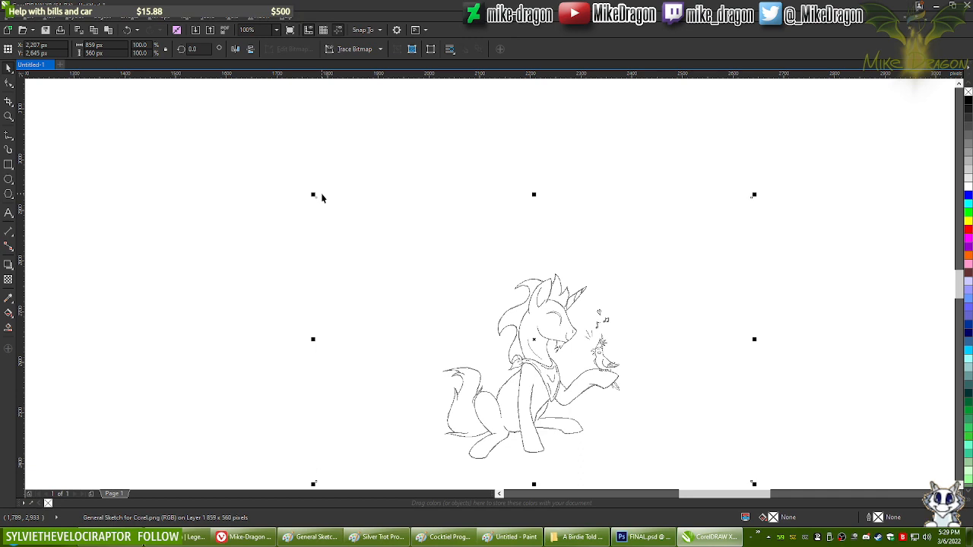
pyautogui.press('p')
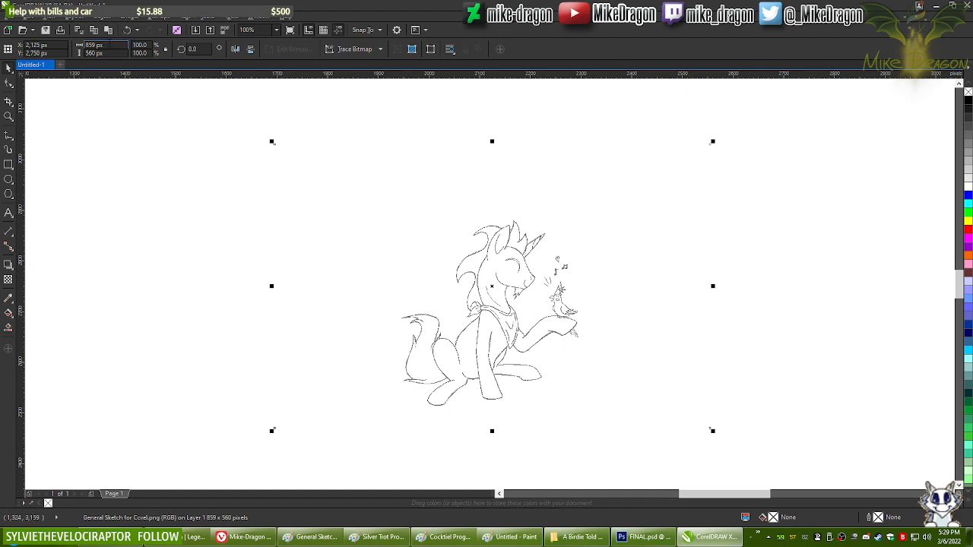
# Step: Set the page width to 859 px to match the imported sketch
pyautogui.click(109, 44)
pyautogui.hotkey('ctrl', 'c')
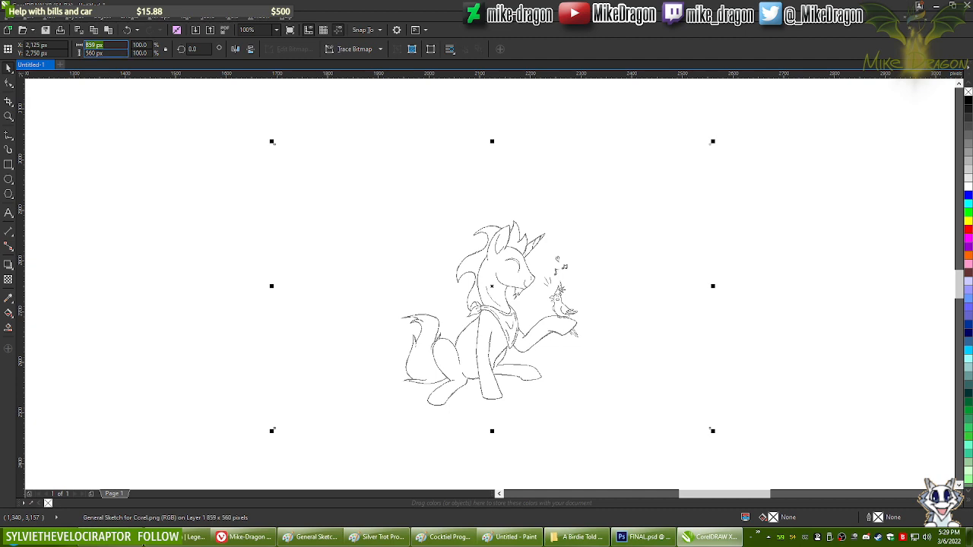
pyautogui.click(94, 138)
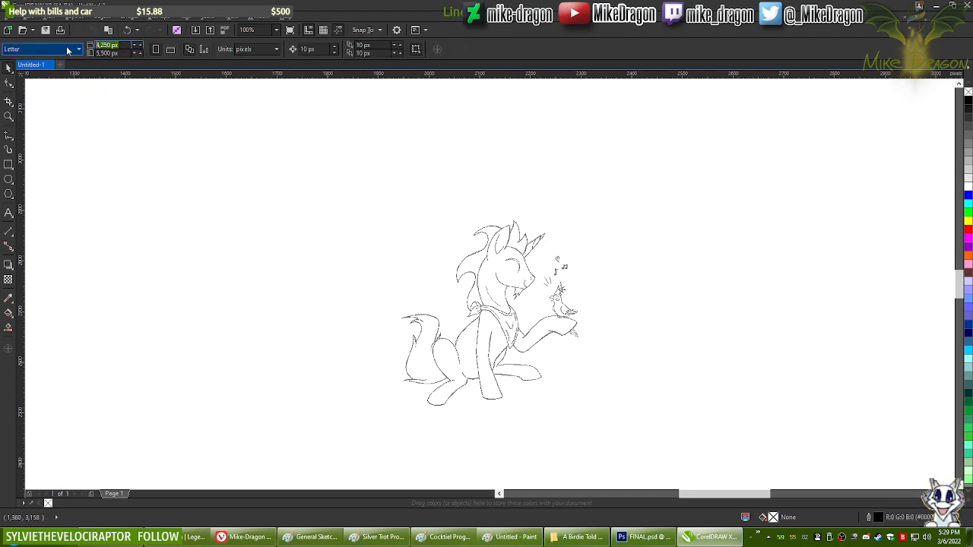
pyautogui.hotkey('ctrl', 'v')
pyautogui.press('Return')
pyautogui.click(334, 187)
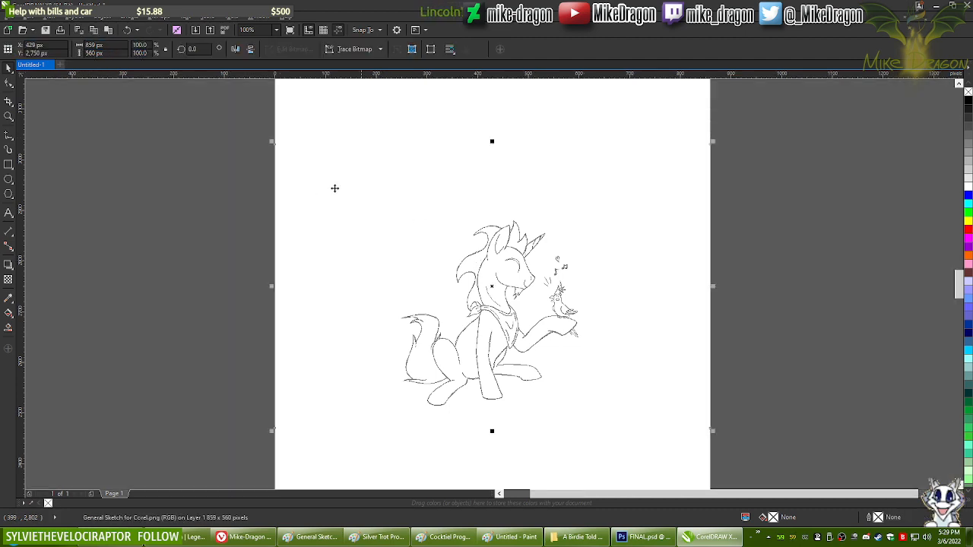
# Step: Set the page height to 560 px to match the imported sketch
pyautogui.click(125, 53)
pyautogui.hotkey('ctrl', 'c')
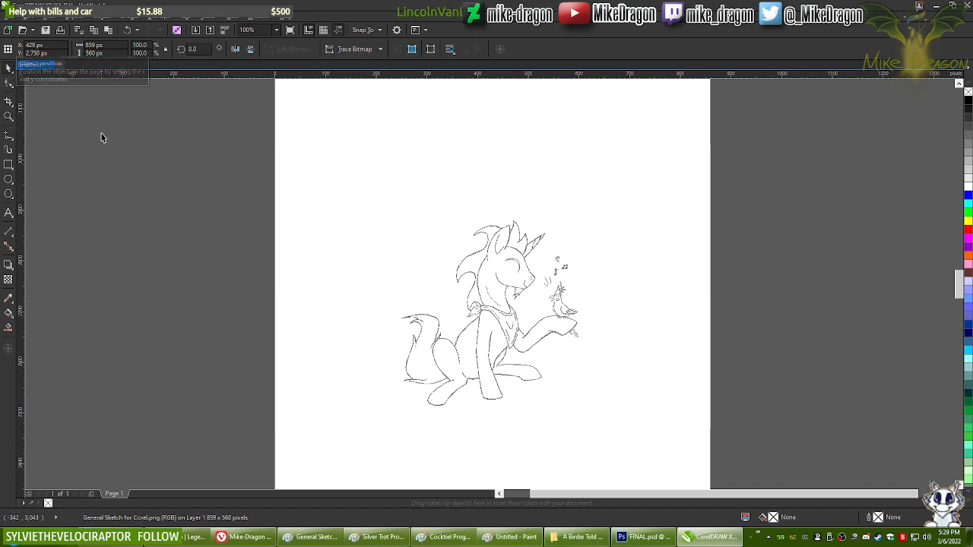
pyautogui.click(102, 135)
pyautogui.click(98, 45)
pyautogui.click(103, 53)
pyautogui.write('560')
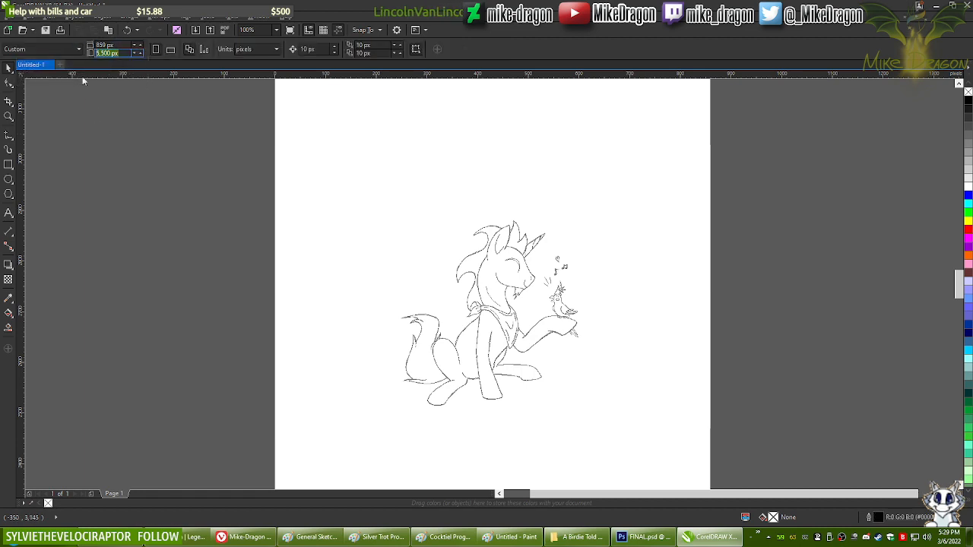
pyautogui.press('Return')
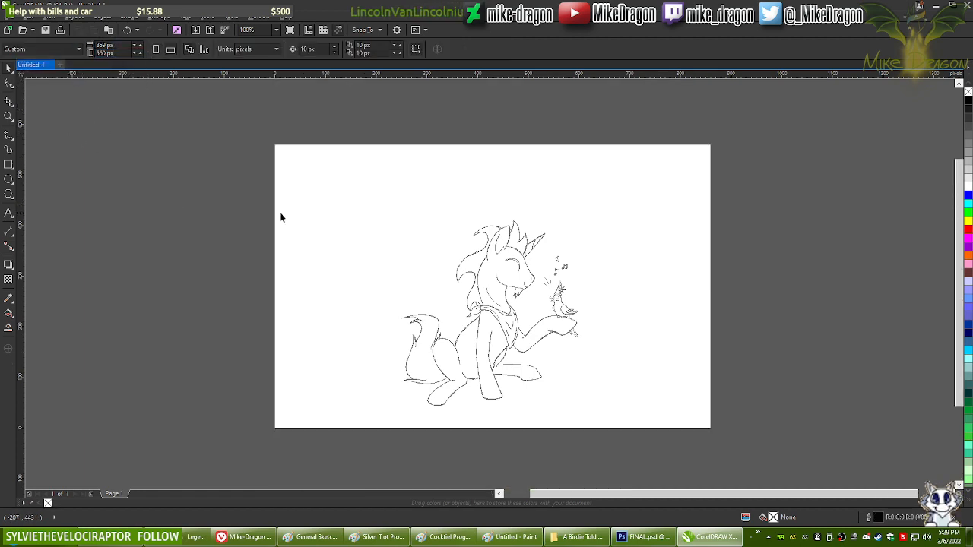
# Step: Draw a rectangle about 196 px wide beside the page and set its height to 560 px
pyautogui.click(8, 164)
pyautogui.moveTo(158, 139); pyautogui.dragTo(259, 196)
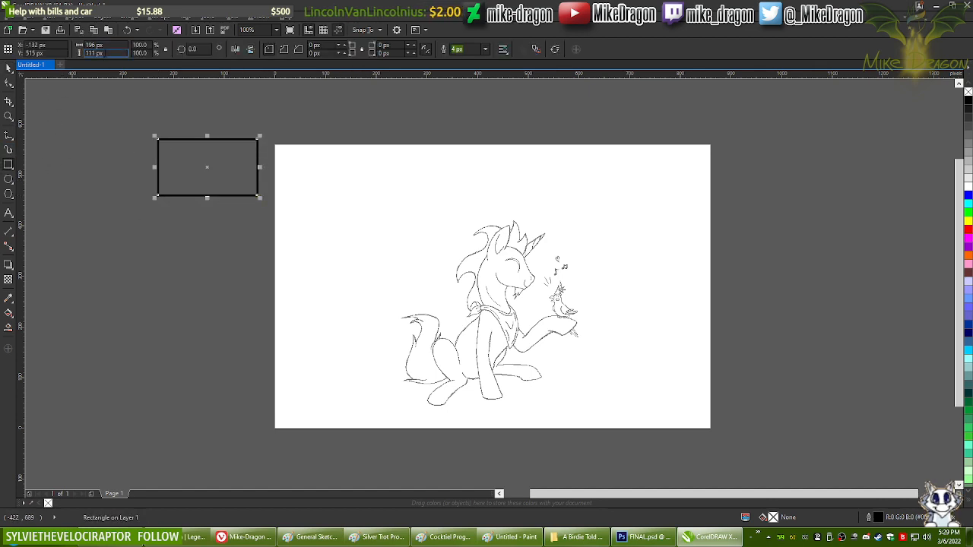
pyautogui.moveTo(109, 53); pyautogui.dragTo(57, 53)
pyautogui.hotkey('ctrl', 'v')
pyautogui.press('Return')
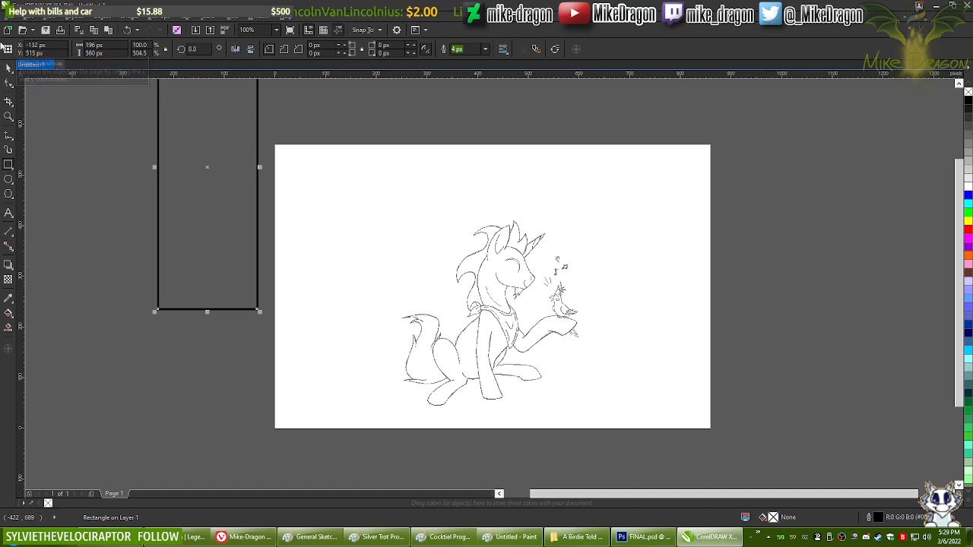
# Step: Set the rectangle's width to 859 px, centre it on the page as a frame around the sketch and deselect it
pyautogui.click(334, 191)
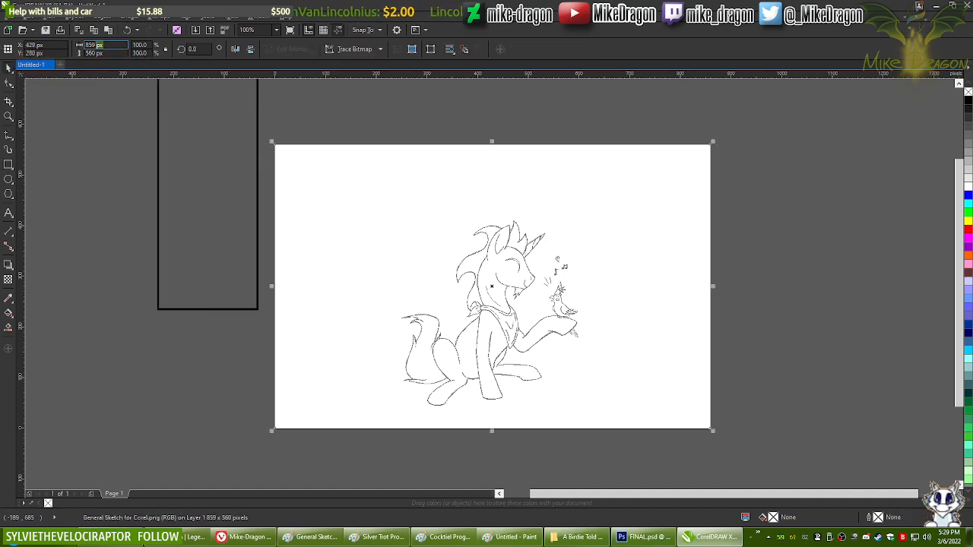
pyautogui.click(183, 126)
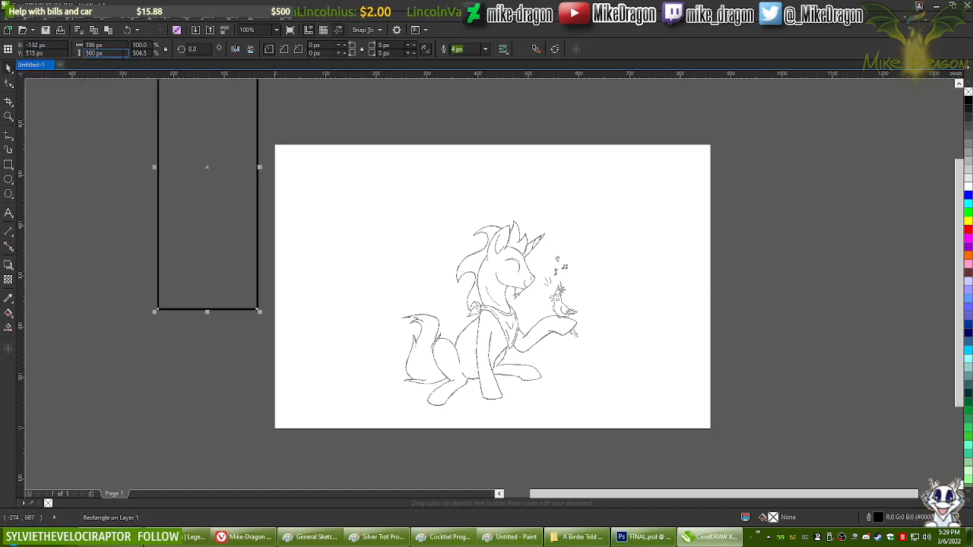
pyautogui.doubleClick(93, 45)
pyautogui.write('859')
pyautogui.press('Return')
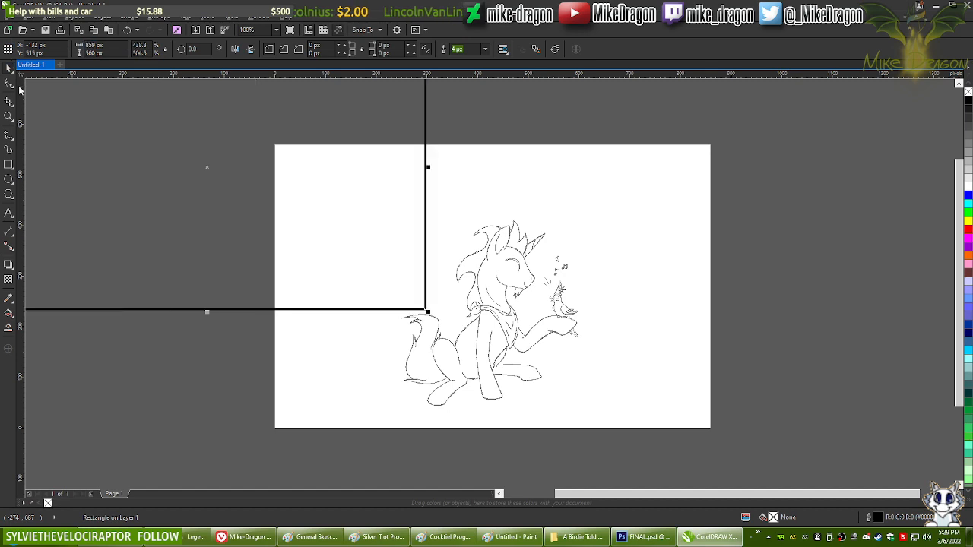
pyautogui.press('p')
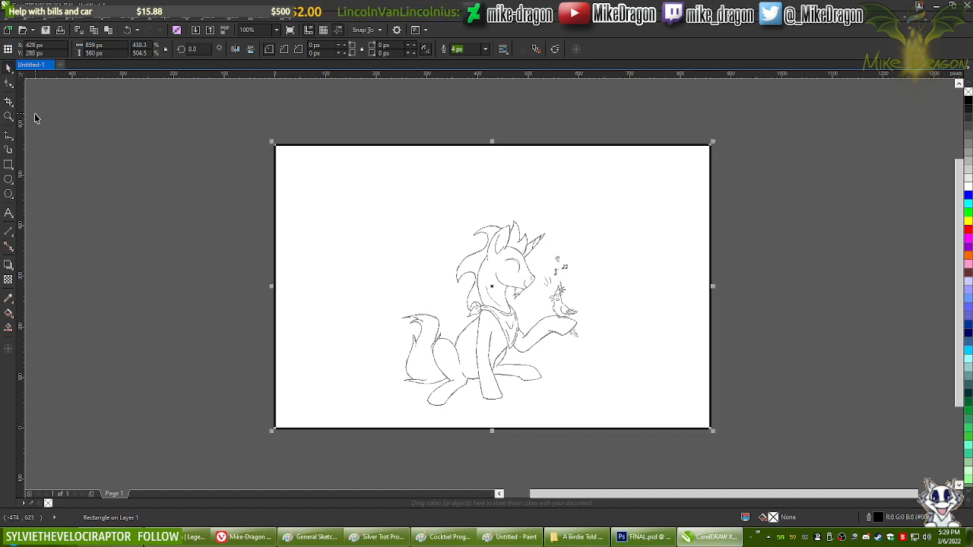
pyautogui.moveTo(494, 494); pyautogui.dragTo(137, 493)
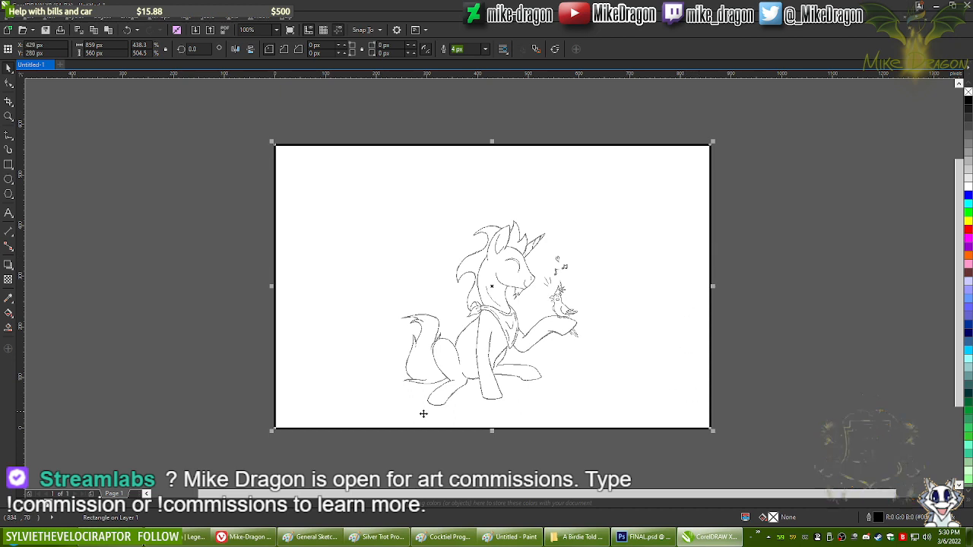
pyautogui.click(864, 244)
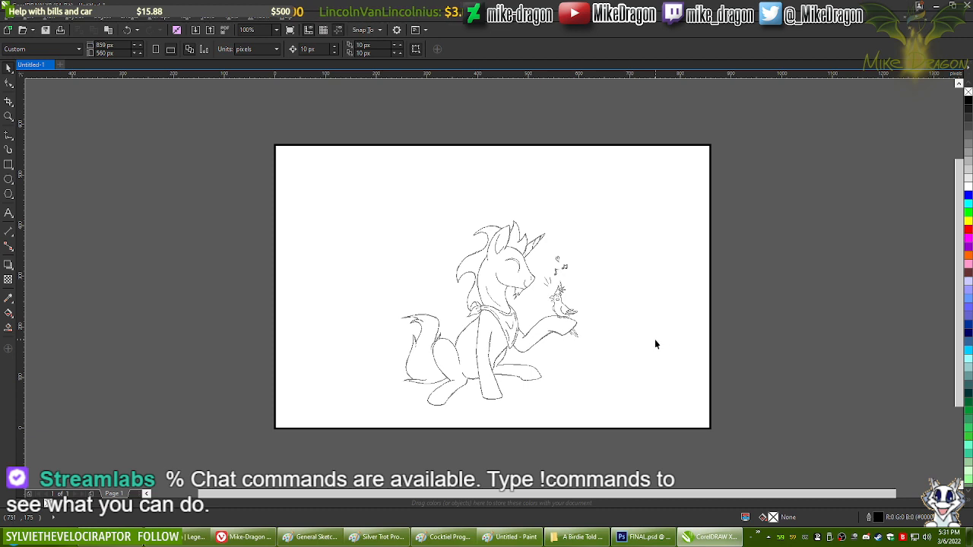
# Step: Send the frame rectangle to the back of the sketch, recentre it on the page and deselect it
pyautogui.click(321, 152)
pyautogui.moveTo(322, 152); pyautogui.dragTo(215, 226)
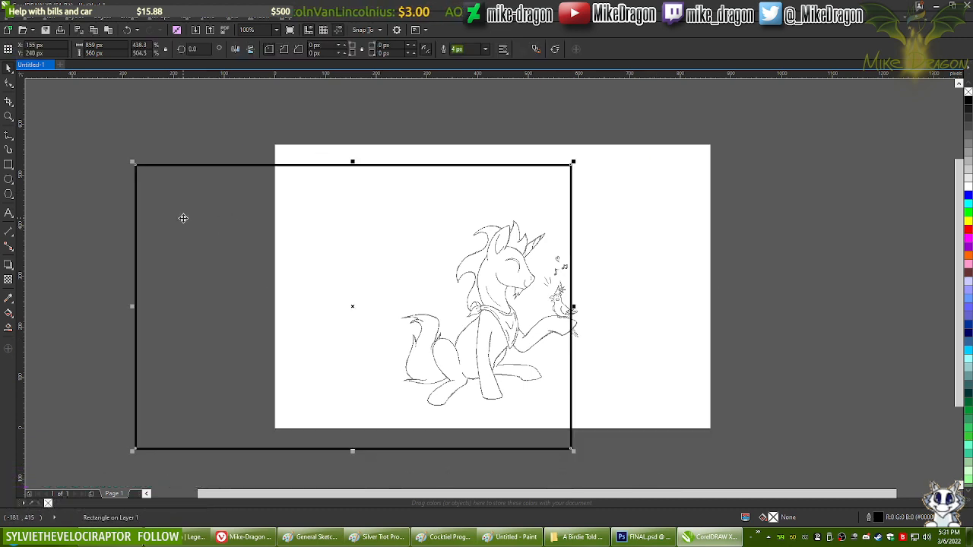
pyautogui.hotkey('shift', 'pagedown')
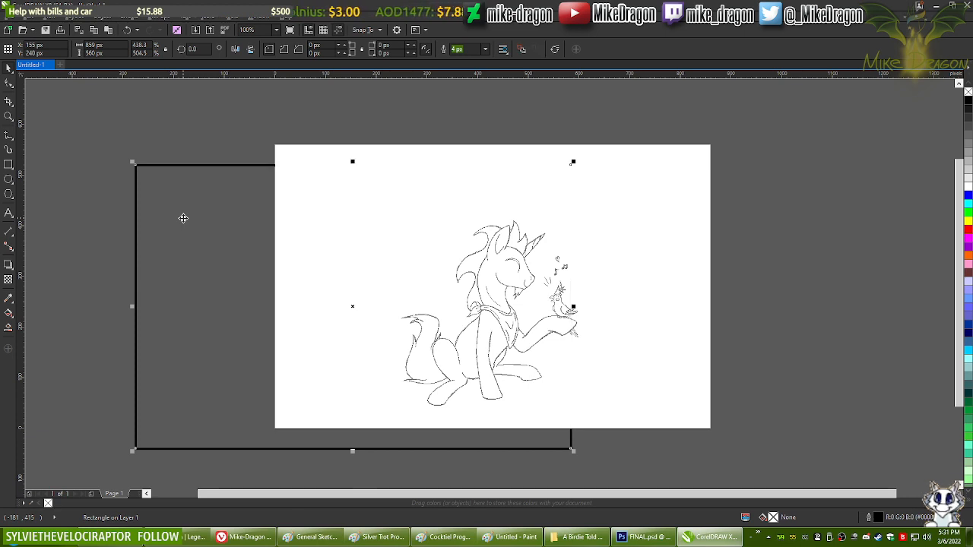
pyautogui.press('p')
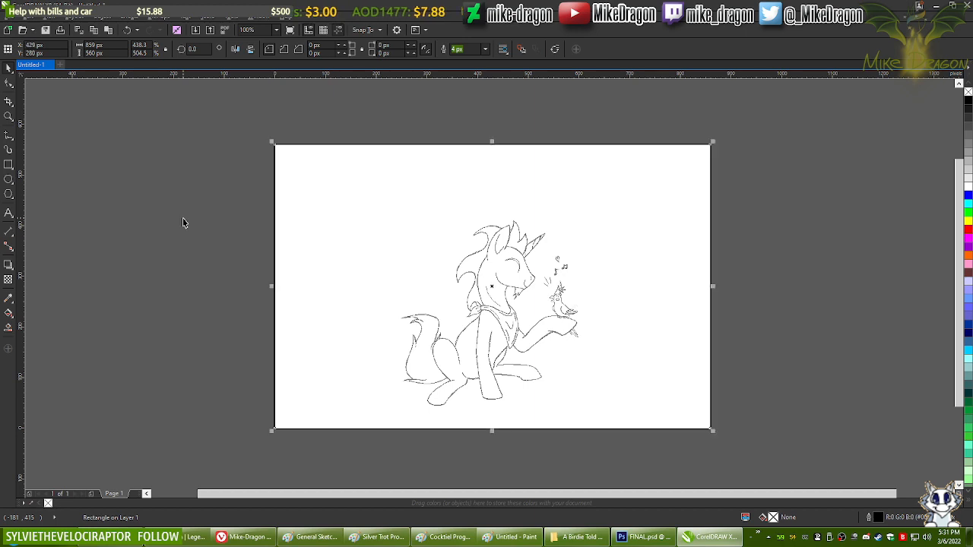
pyautogui.press('Escape')
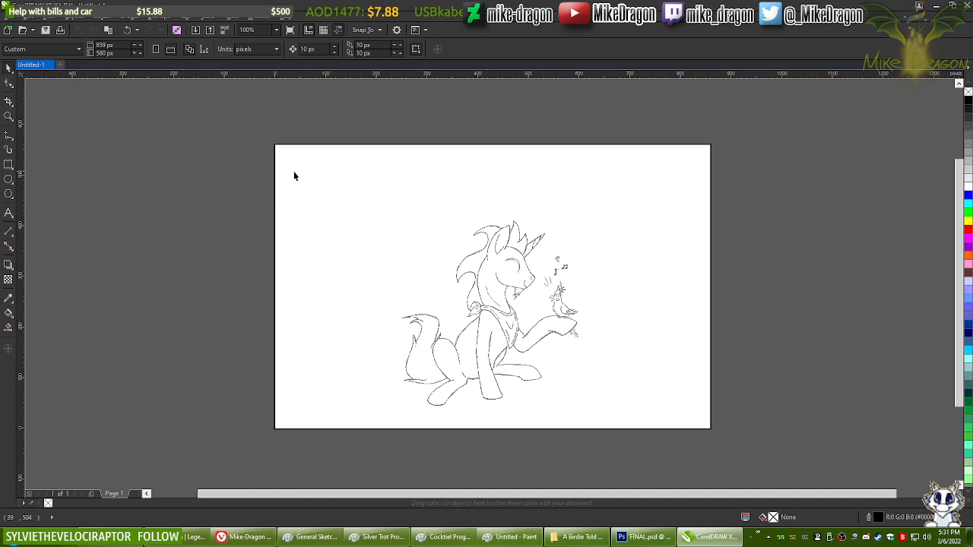
# Step: Draw a rectangle about 150 × 39 px across the page's upper-left edge, make its fill and outline white, and deselect it
pyautogui.click(9, 165)
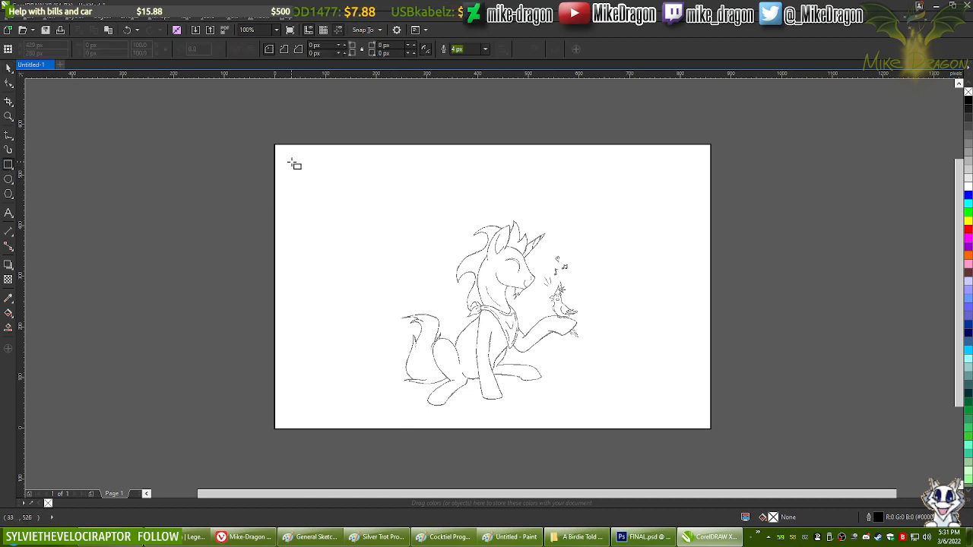
pyautogui.moveTo(291, 162); pyautogui.dragTo(215, 182)
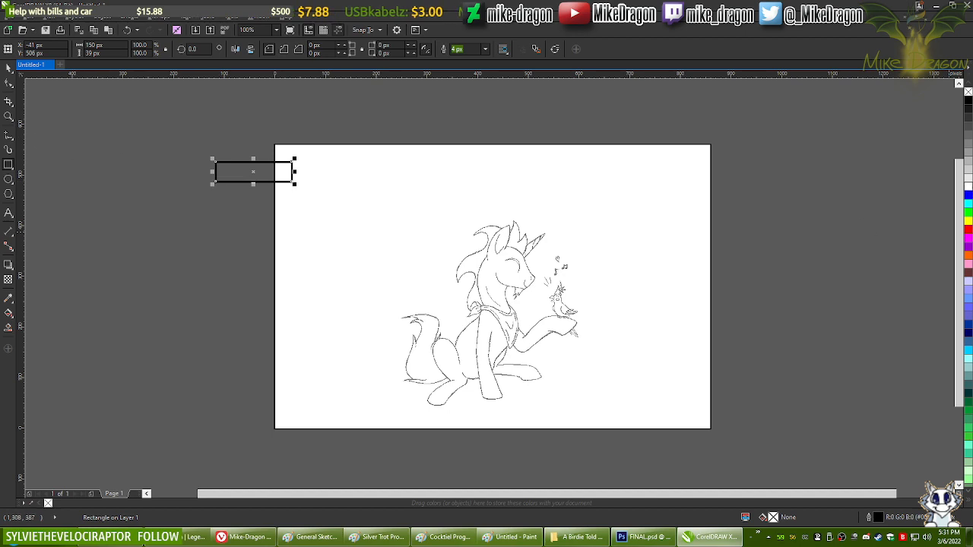
pyautogui.click(968, 187)
pyautogui.rightClick(968, 187)
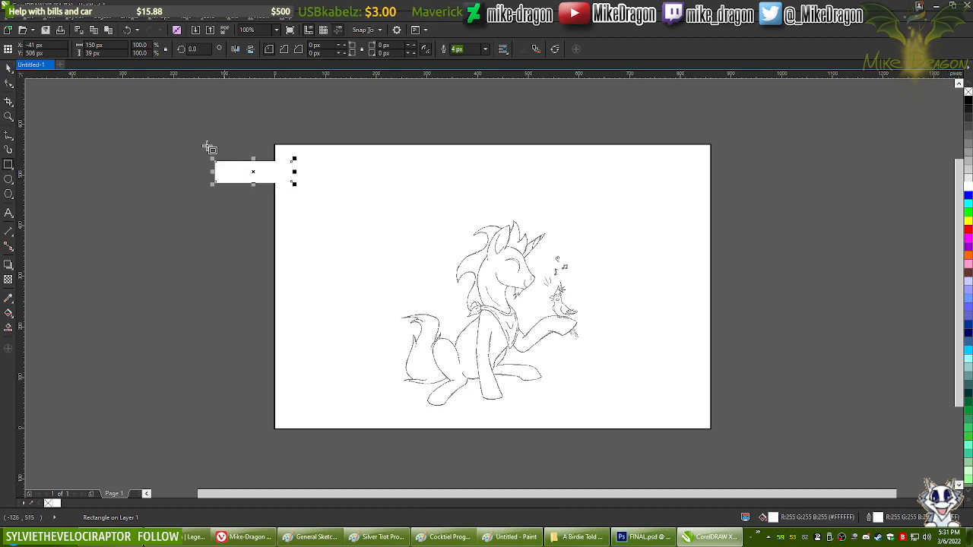
pyautogui.click(9, 70)
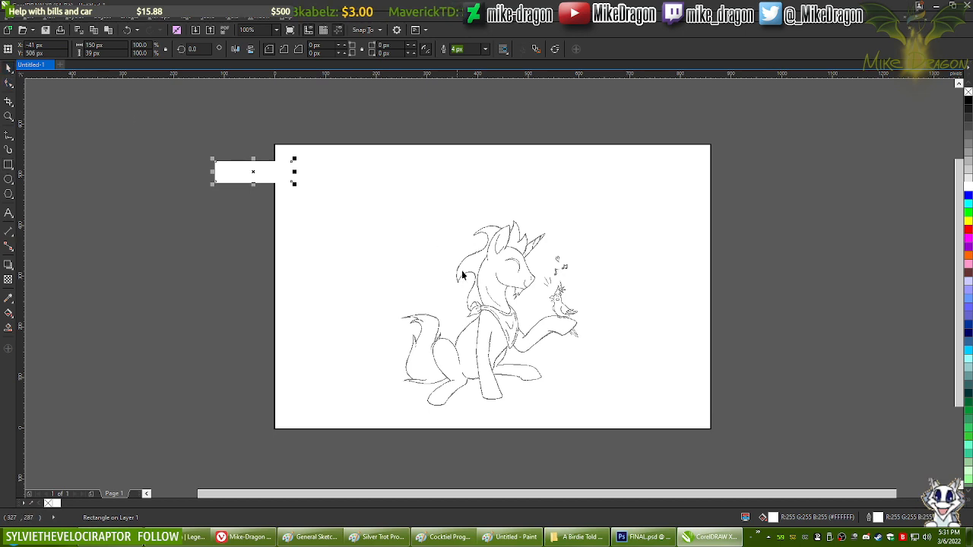
pyautogui.press('Escape')
# Step: Group the sketch with the white rectangle, try moving the group and undo the move
pyautogui.hotkey('ctrl', 'a')
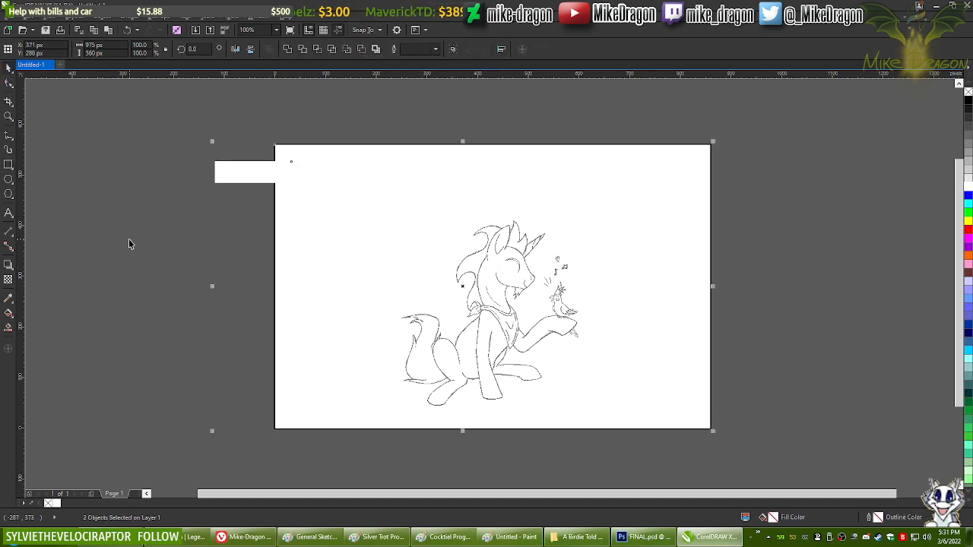
pyautogui.hotkey('ctrl', 'g')
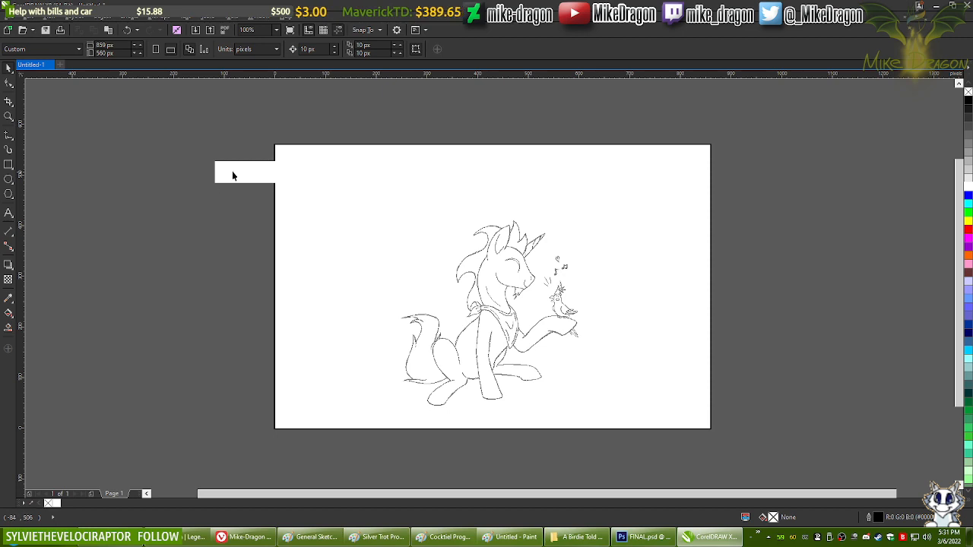
pyautogui.moveTo(232, 171)
pyautogui.mouseDown()
pyautogui.moveTo(182, 246)
pyautogui.moveTo(124, 272)
pyautogui.mouseUp()
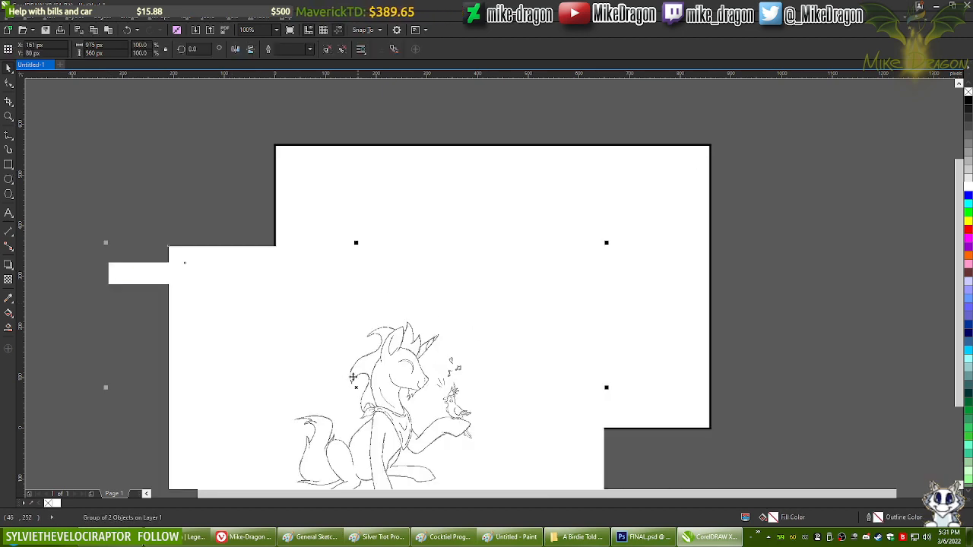
pyautogui.hotkey('ctrl', 'z')
pyautogui.click(113, 288)
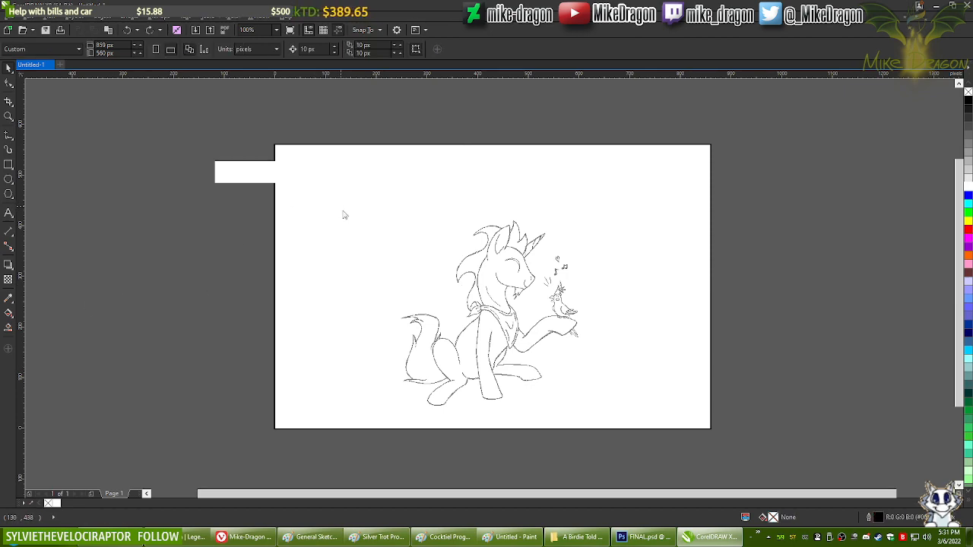
# Step: Start saving the document and browse to the oC - Photoshop folder under To Deviant Art and WIP
pyautogui.hotkey('ctrl', 's')
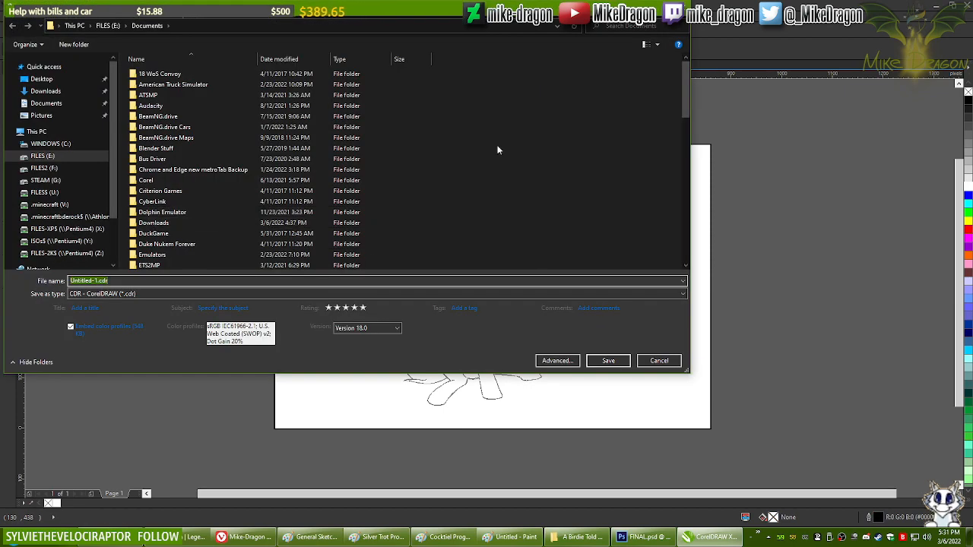
pyautogui.scroll(-8, 502, 137)
pyautogui.doubleClick(168, 160)
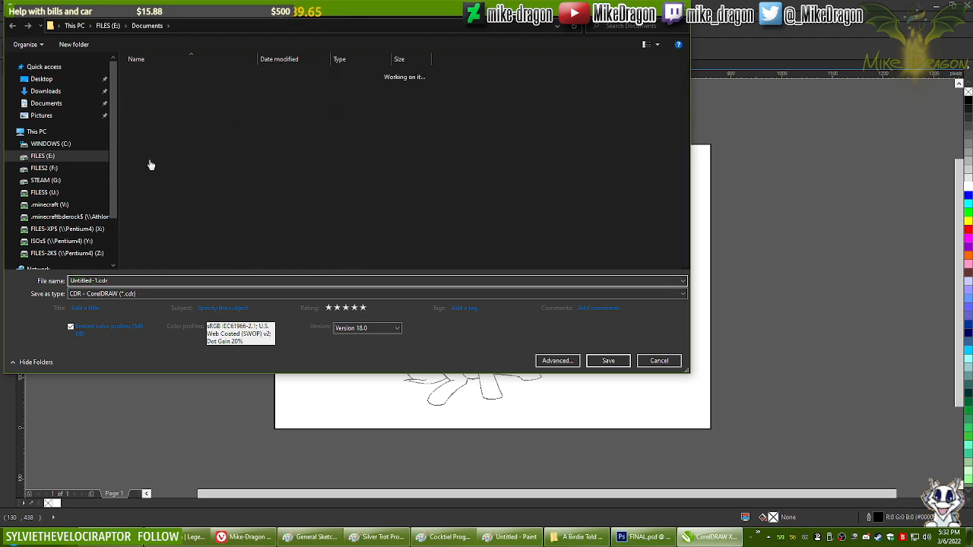
pyautogui.scroll(-5, 190, 197)
pyautogui.doubleClick(164, 255)
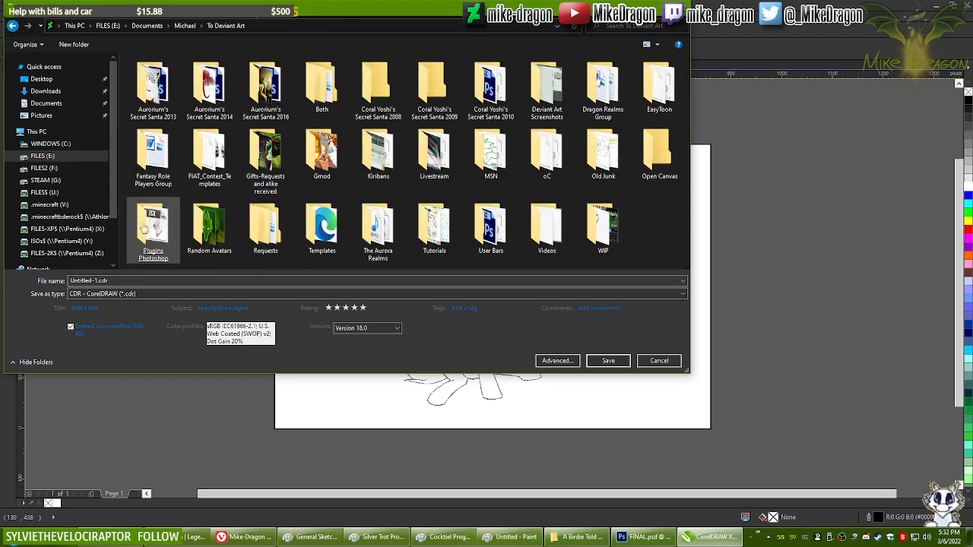
pyautogui.doubleClick(596, 228)
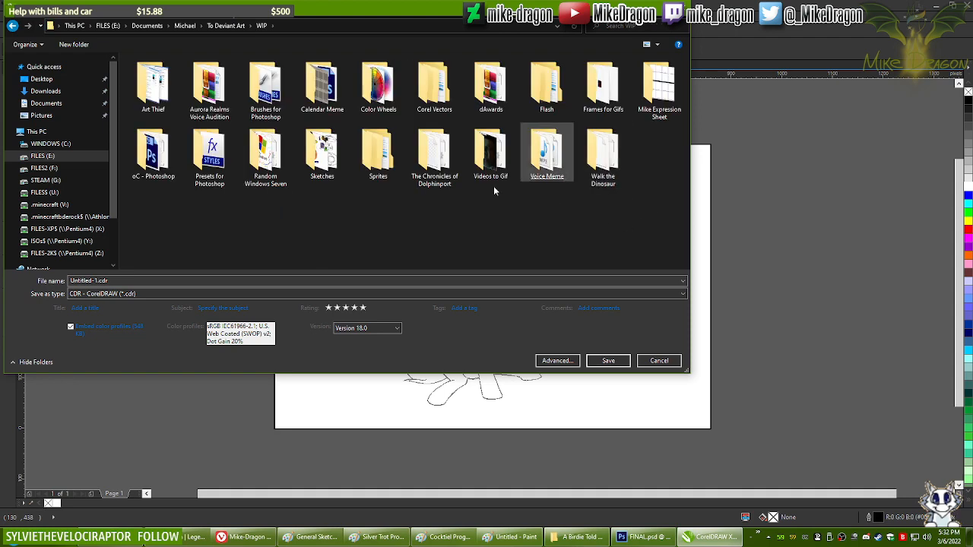
pyautogui.doubleClick(154, 152)
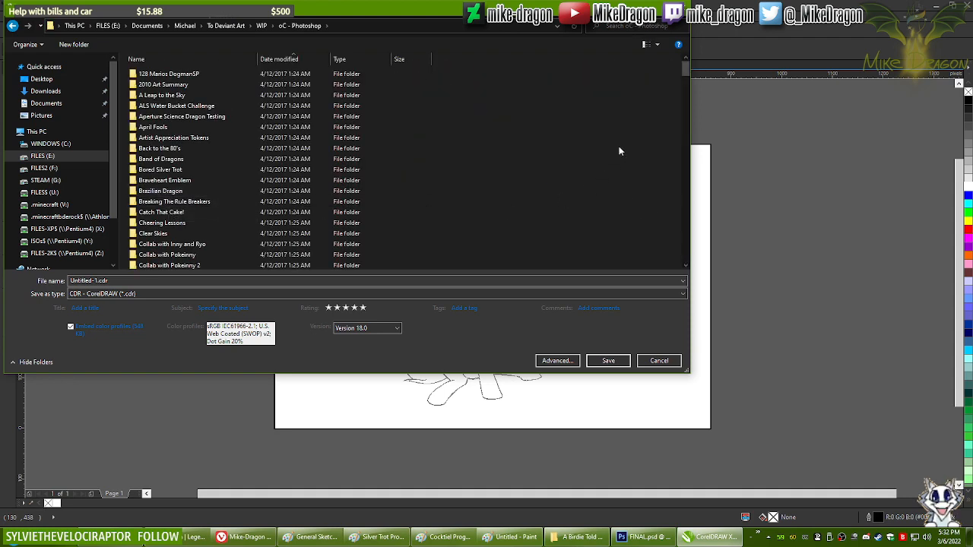
# Step: Find the "A Birdie Told Me" folder in the list and open it as the save location
pyautogui.press('a')
pyautogui.press('a')
pyautogui.press('a')
pyautogui.press('a')
pyautogui.press('a')
pyautogui.press('a')
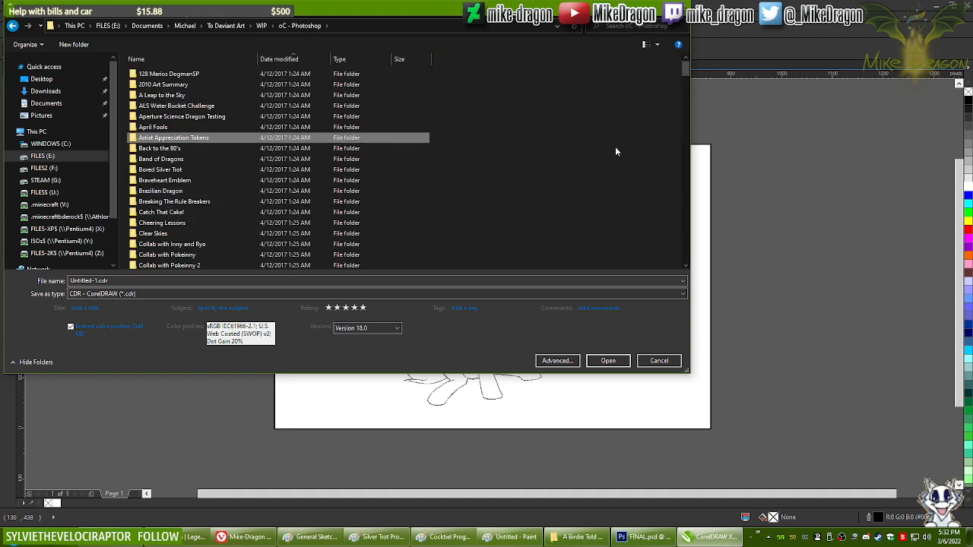
pyautogui.press('a')
pyautogui.press('a')
pyautogui.press('a')
pyautogui.press('a')
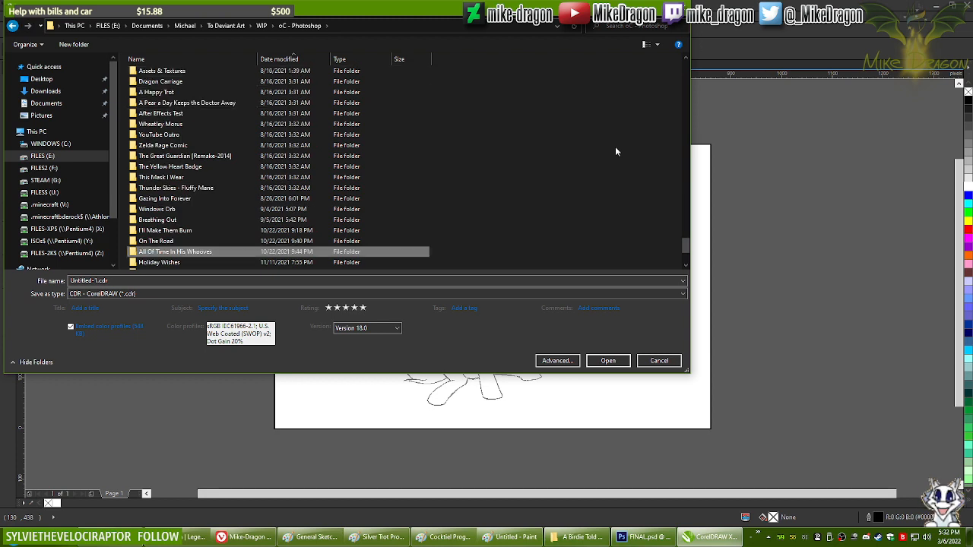
pyautogui.press('a')
pyautogui.press('a')
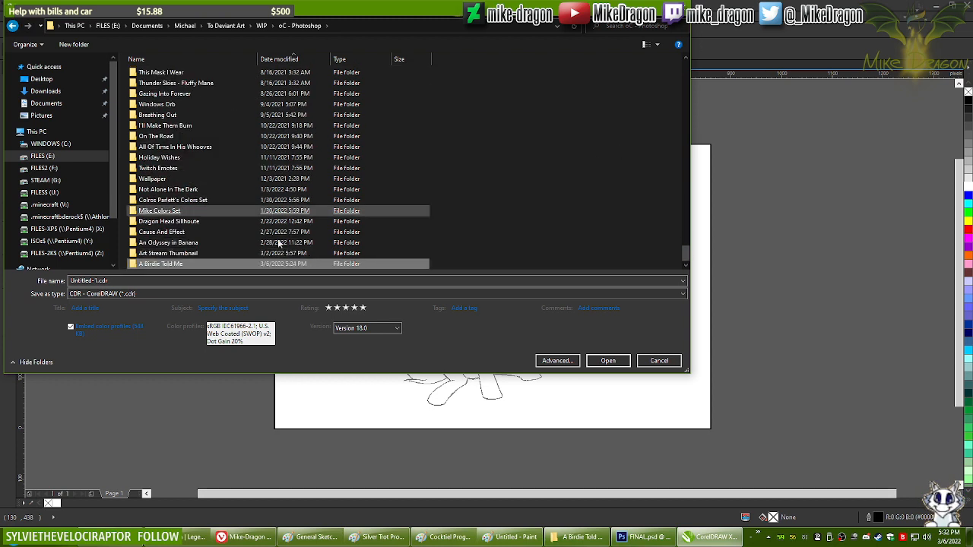
pyautogui.doubleClick(137, 264)
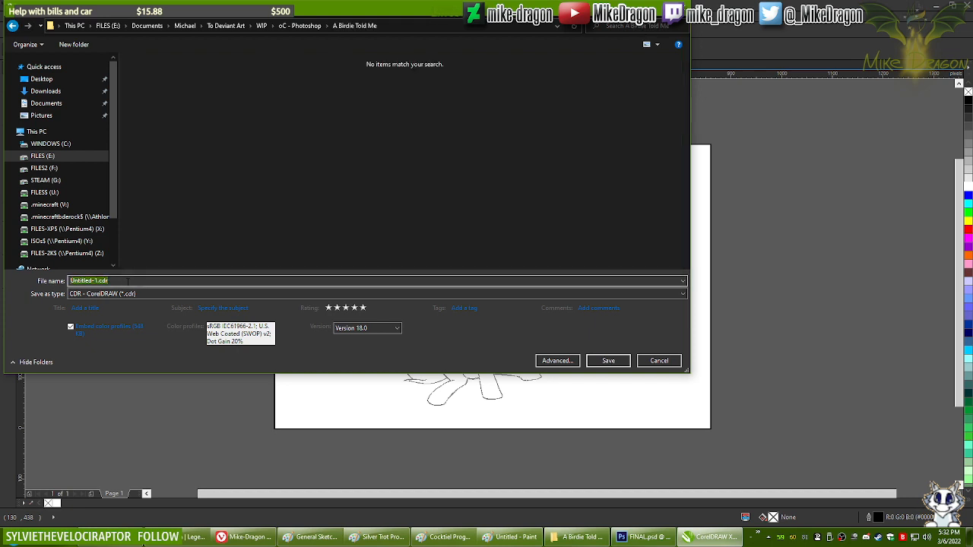
# Step: Name the CDR file "Linearts ALPHA0" and save it
pyautogui.write('Linea')
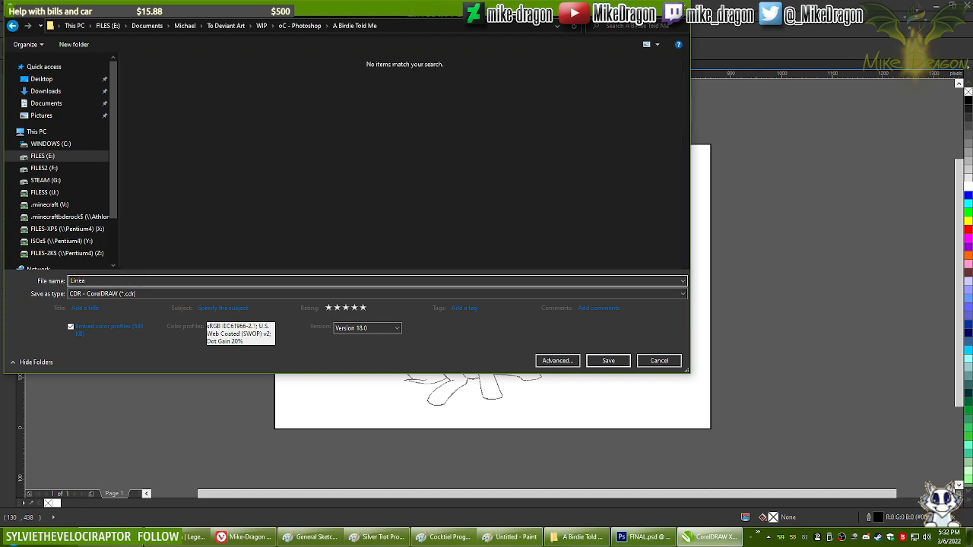
pyautogui.write('rts ALPHA0')
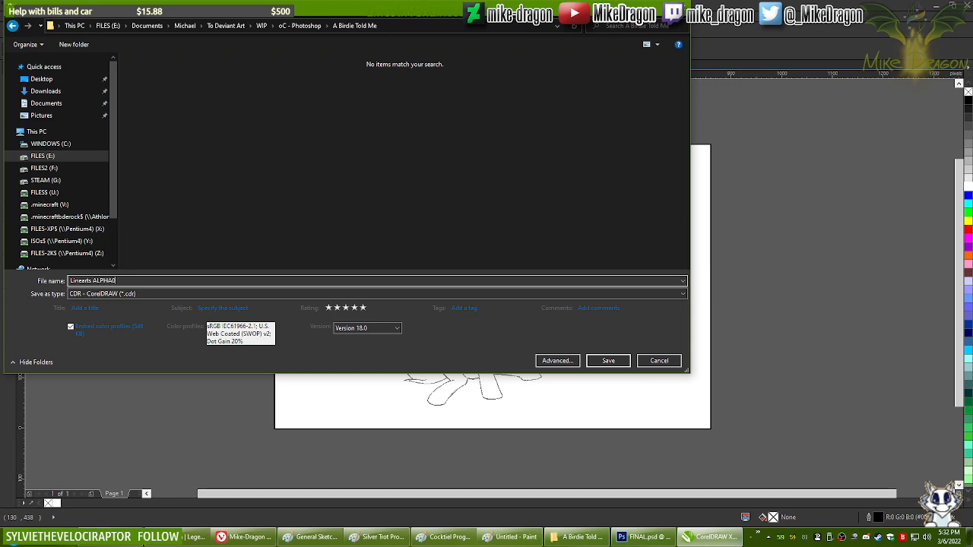
pyautogui.press('Return')
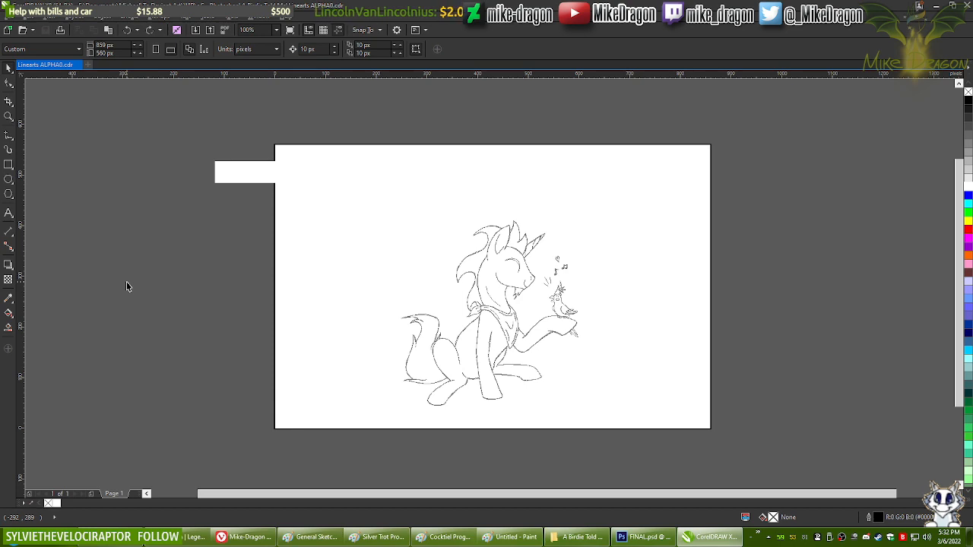
# Step: Switch to the 2-Point Line tool
pyautogui.click(11, 141)
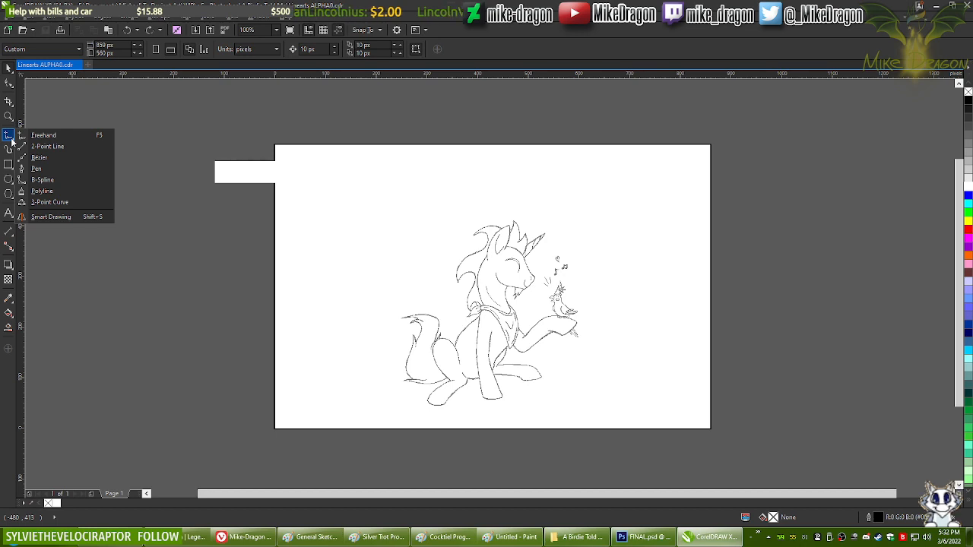
pyautogui.click(61, 146)
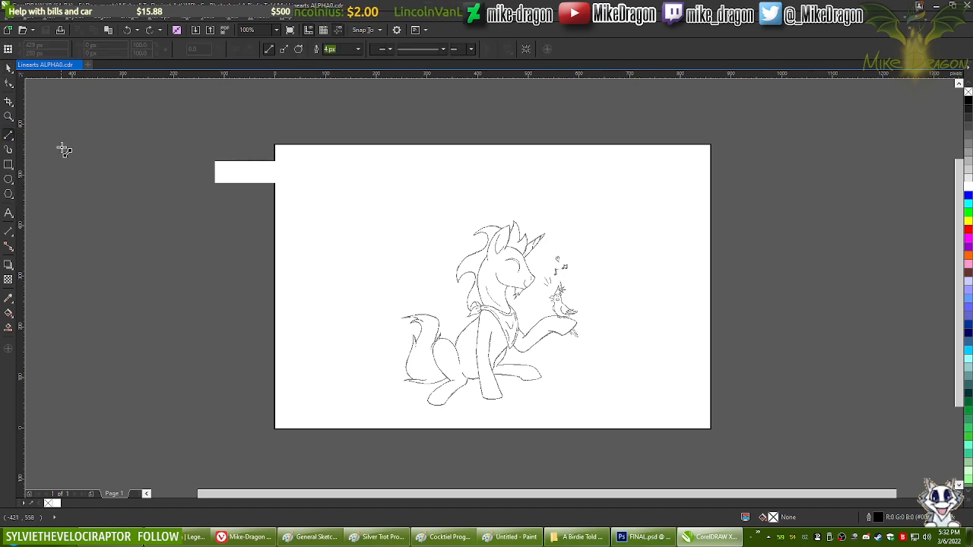
pyautogui.rightClick(118, 203)
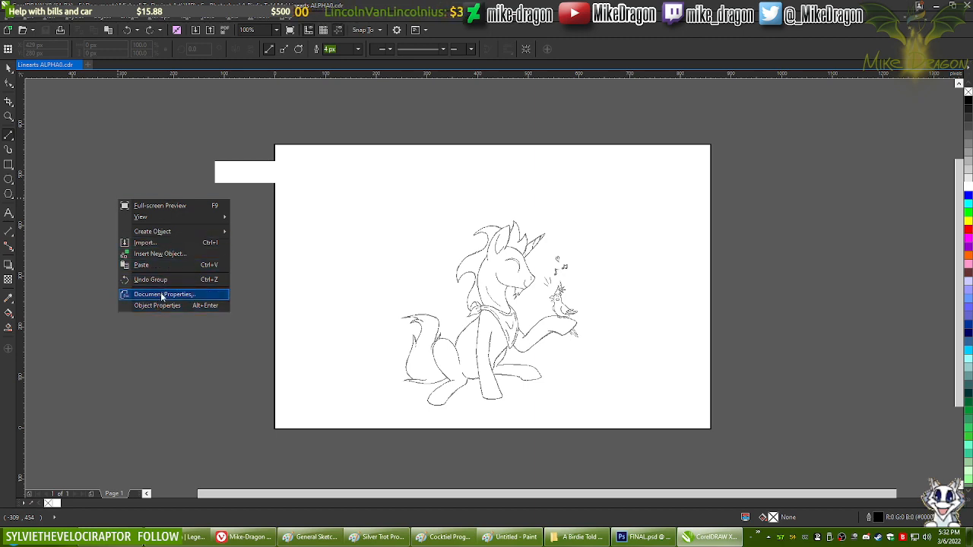
pyautogui.click(98, 173)
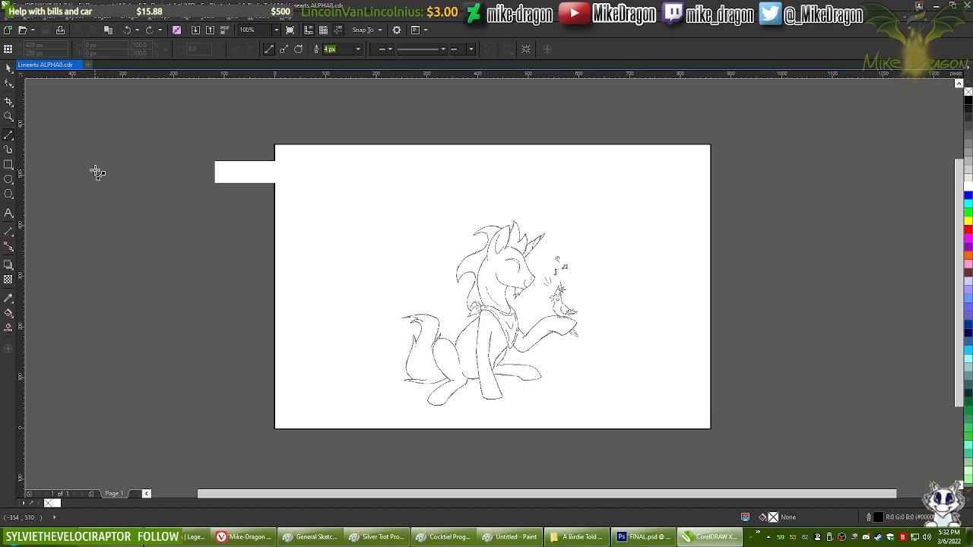
pyautogui.rightClick(97, 172)
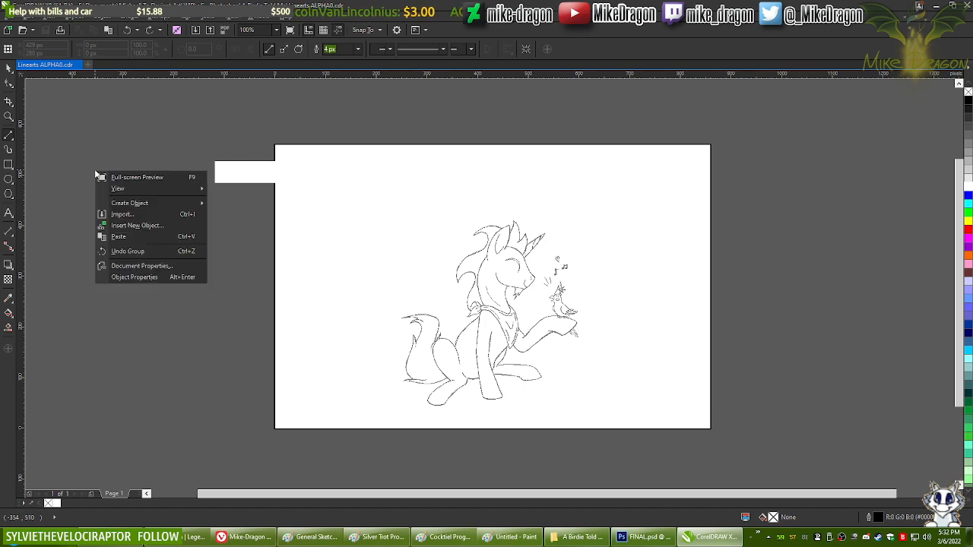
pyautogui.click(825, 207)
pyautogui.rightClick(494, 185)
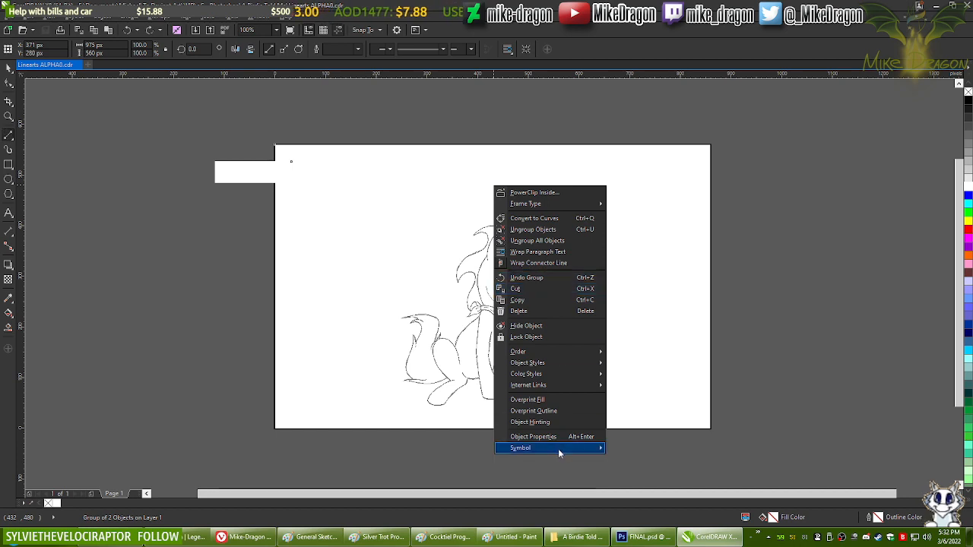
pyautogui.moveTo(558, 453)
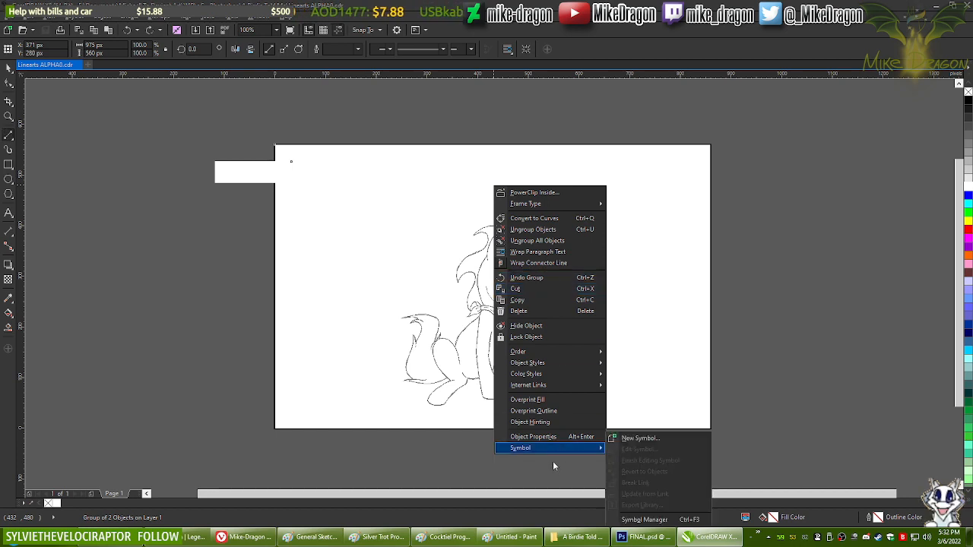
pyautogui.click(406, 122)
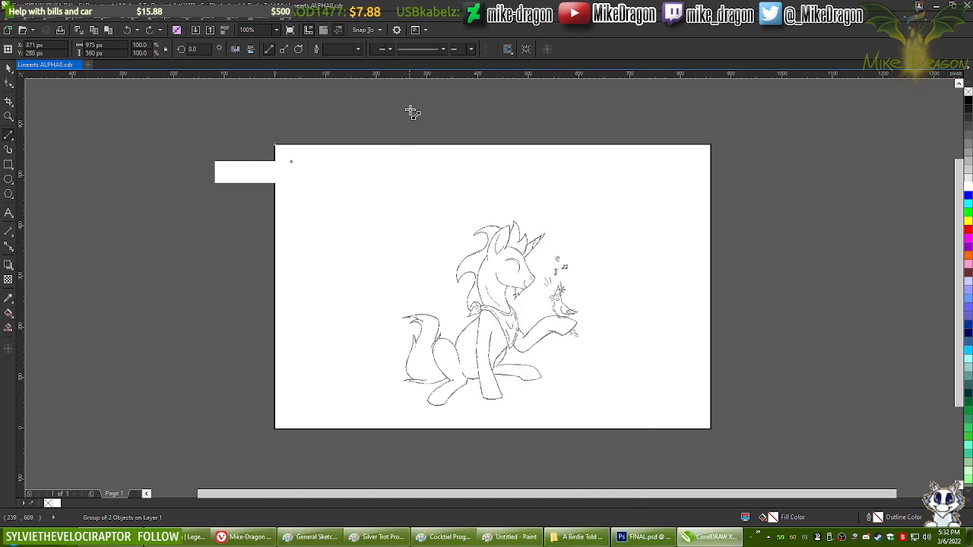
pyautogui.click(9, 69)
pyautogui.click(61, 105)
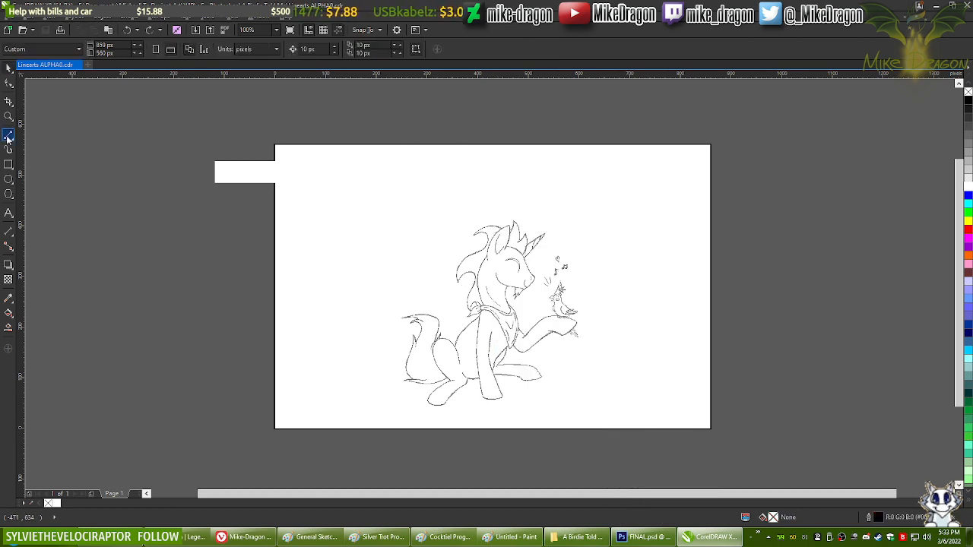
# Step: Reactivate the 2-Point Line tool with nothing selected and open Object Properties for the default outline settings
pyautogui.click(8, 135)
pyautogui.rightClick(64, 112)
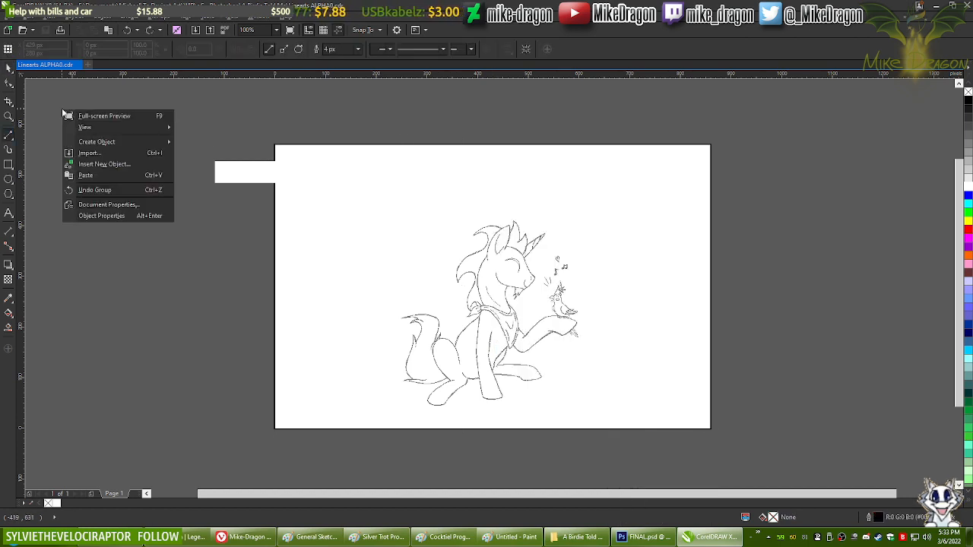
pyautogui.click(95, 216)
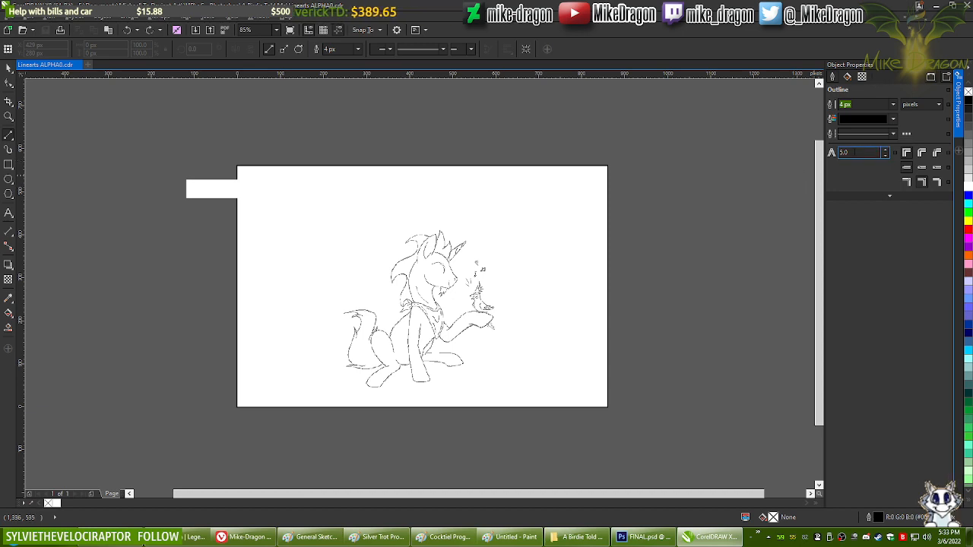
# Step: Set the default outline miter limit to 0.5 for graphic objects only and collapse Object Properties
pyautogui.click(857, 152)
pyautogui.write('0.5')
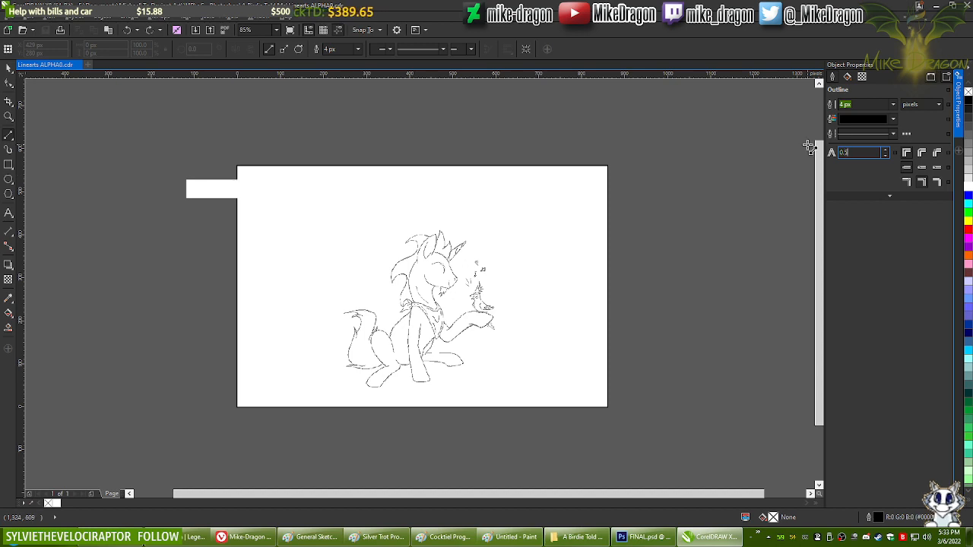
pyautogui.press('Return')
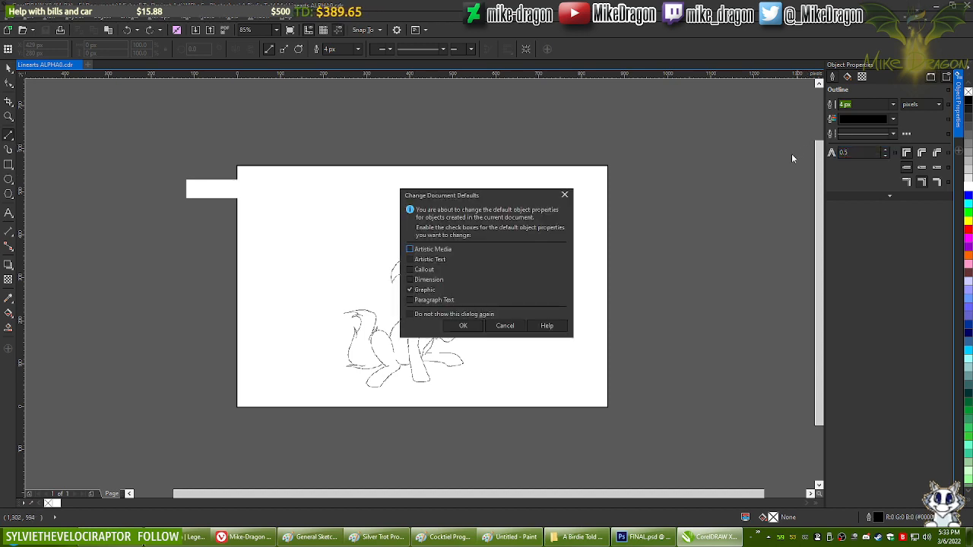
pyautogui.click(461, 326)
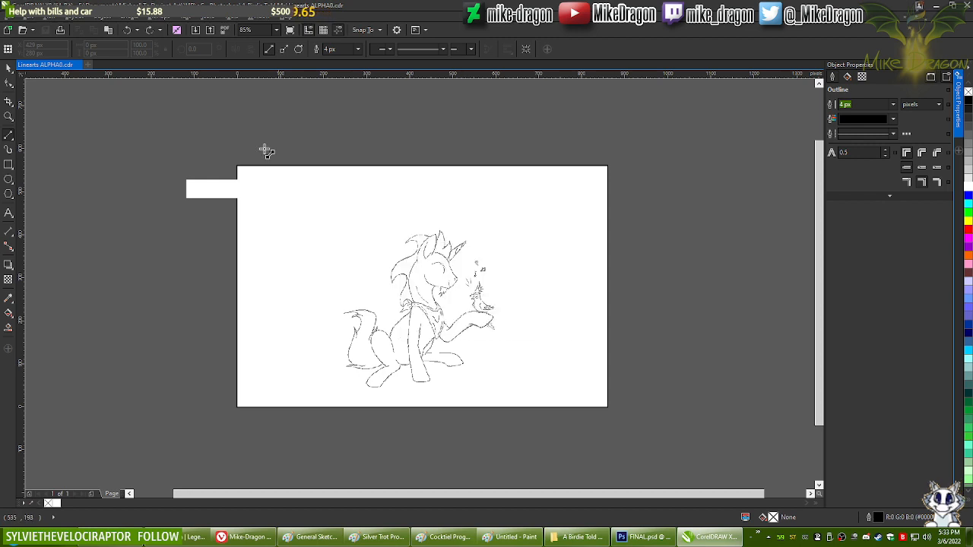
pyautogui.click(960, 70)
# Step: Change the document's view mode to Enhanced
pyautogui.scroll(6, 529, 244)
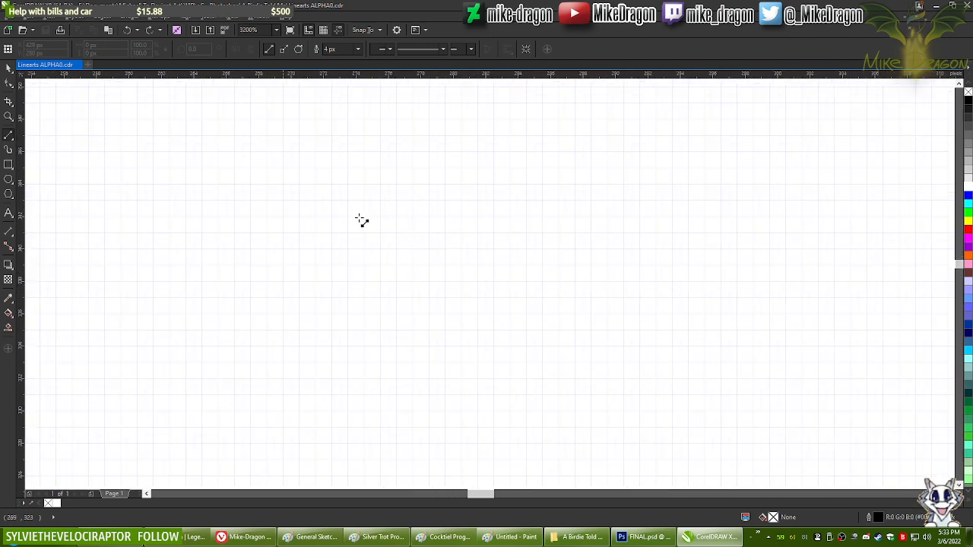
pyautogui.click(49, 16)
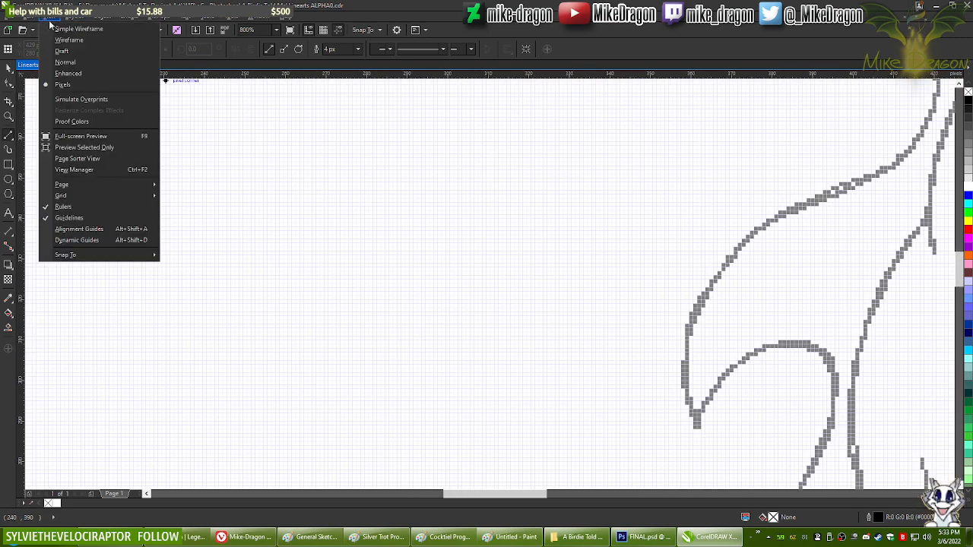
pyautogui.click(69, 75)
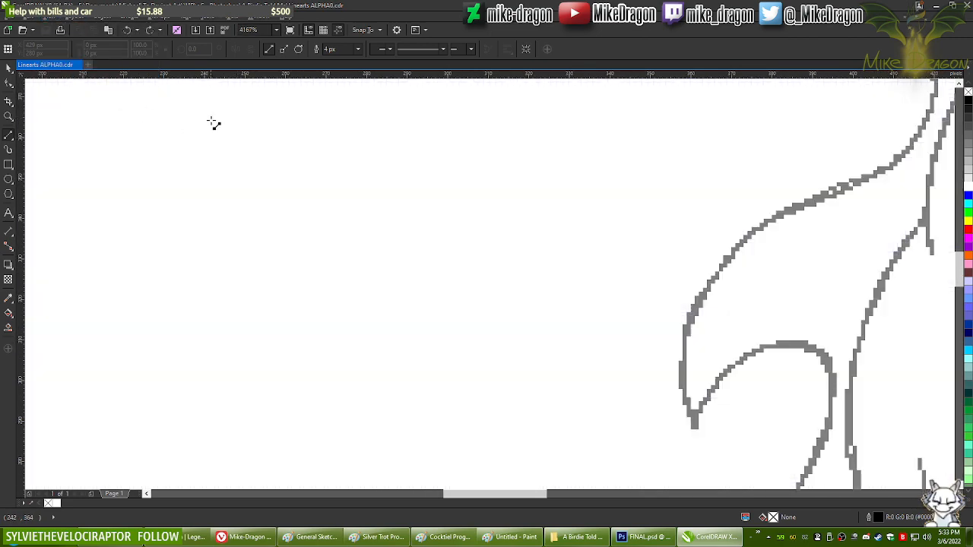
# Step: Draw a two-segment test line with a sharp corner, about 53 × 36 px, in the blank area beside the sketch and delete it
pyautogui.click(212, 120)
pyautogui.click(412, 120)
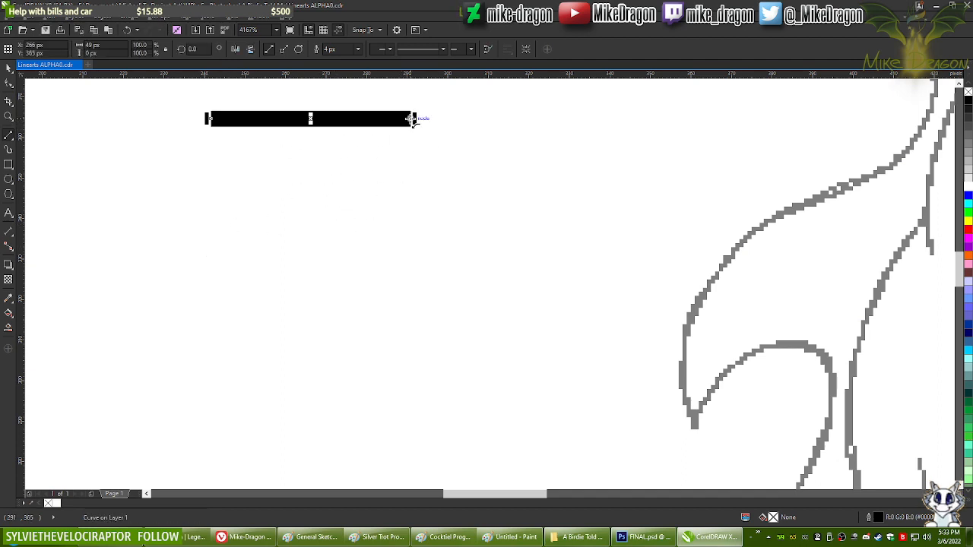
pyautogui.click(412, 119)
pyautogui.click(197, 266)
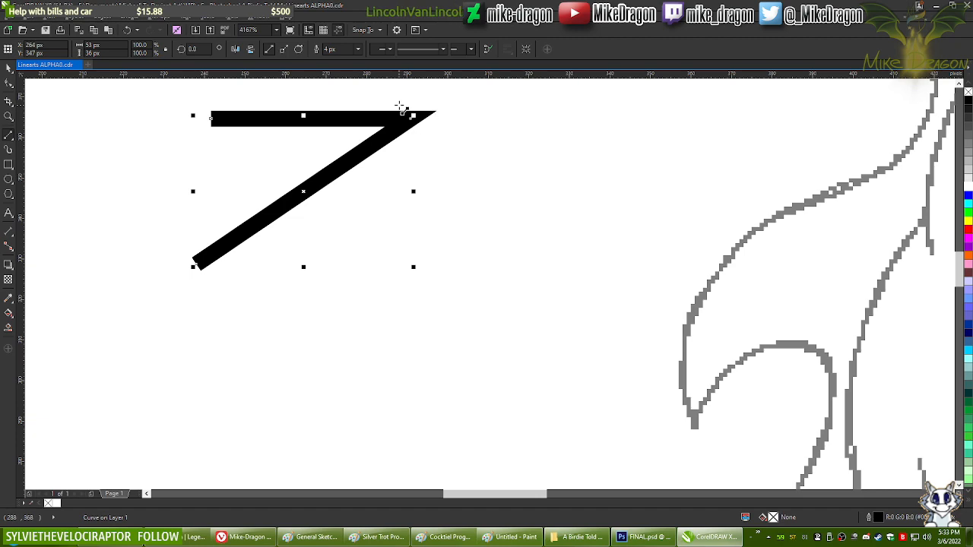
pyautogui.press('Delete')
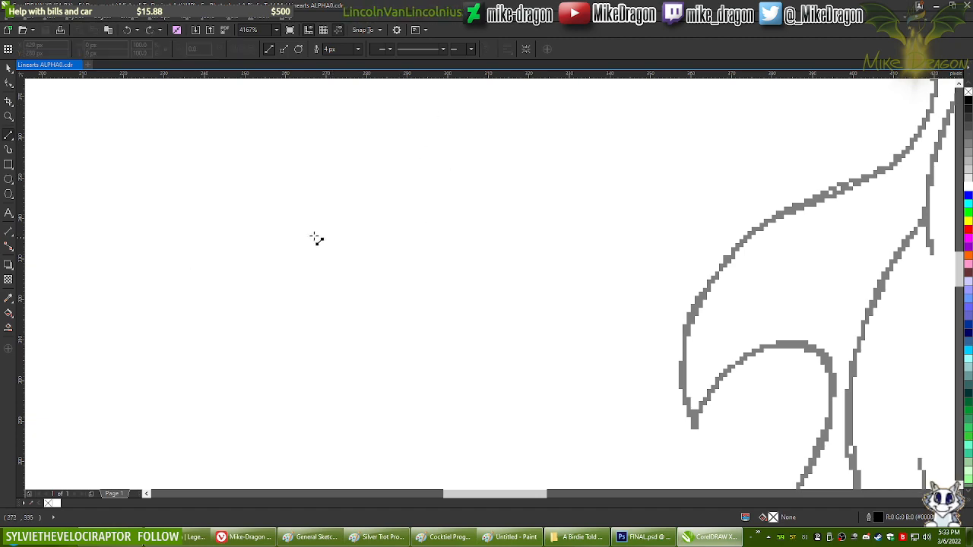
# Step: Examine the whole unicorn-and-bird sketch and the line detail around the hind leg and belly
pyautogui.scroll(-5, 206, 211)
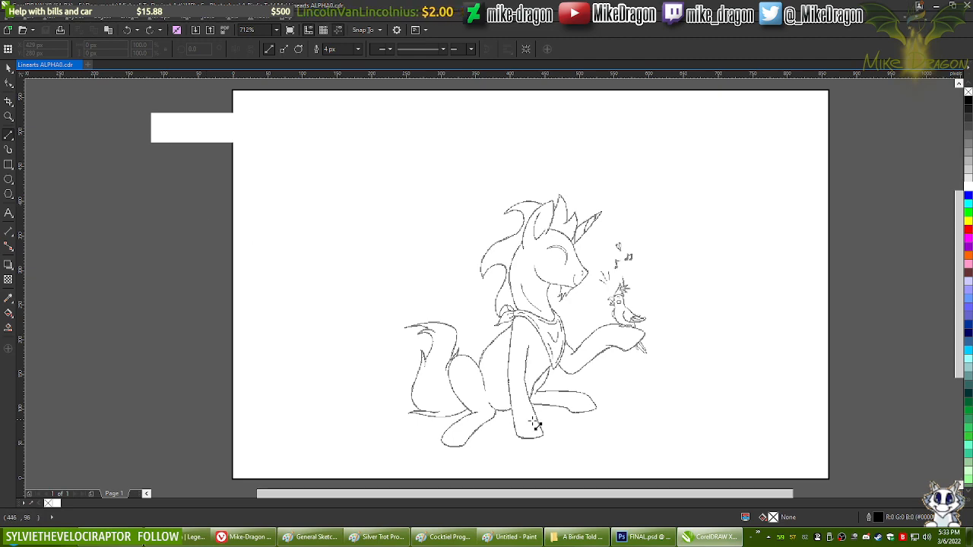
pyautogui.scroll(1, 558, 336)
pyautogui.scroll(2, 559, 333)
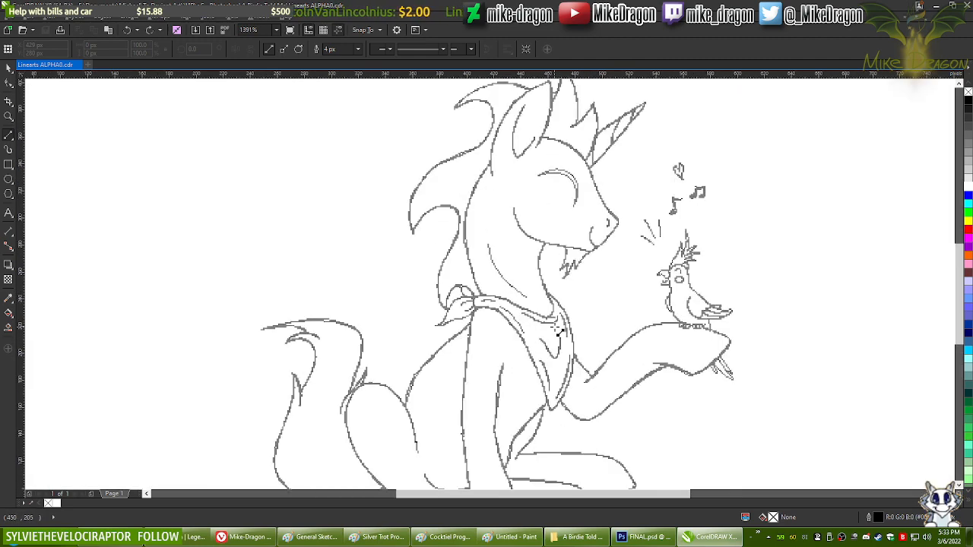
pyautogui.hotkey('alt', 'Right')
pyautogui.hotkey('alt', 'Right')
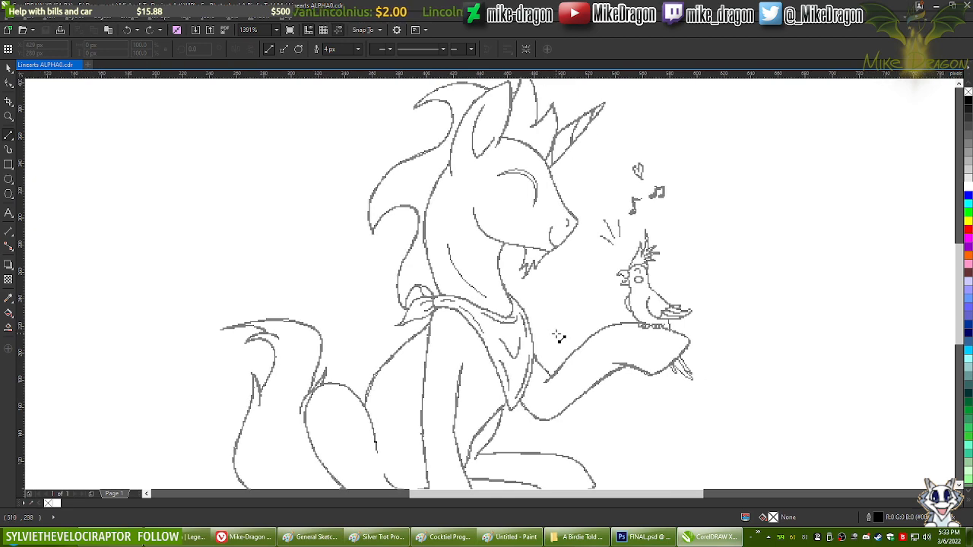
pyautogui.hotkey('alt', 'Up')
pyautogui.hotkey('alt', 'Up')
pyautogui.scroll(-5, 546, 348)
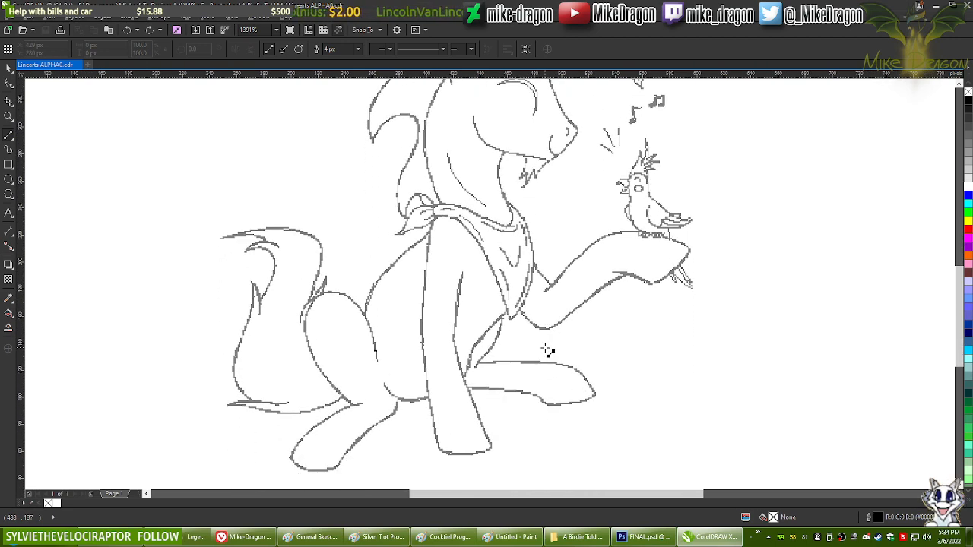
pyautogui.scroll(4, 369, 386)
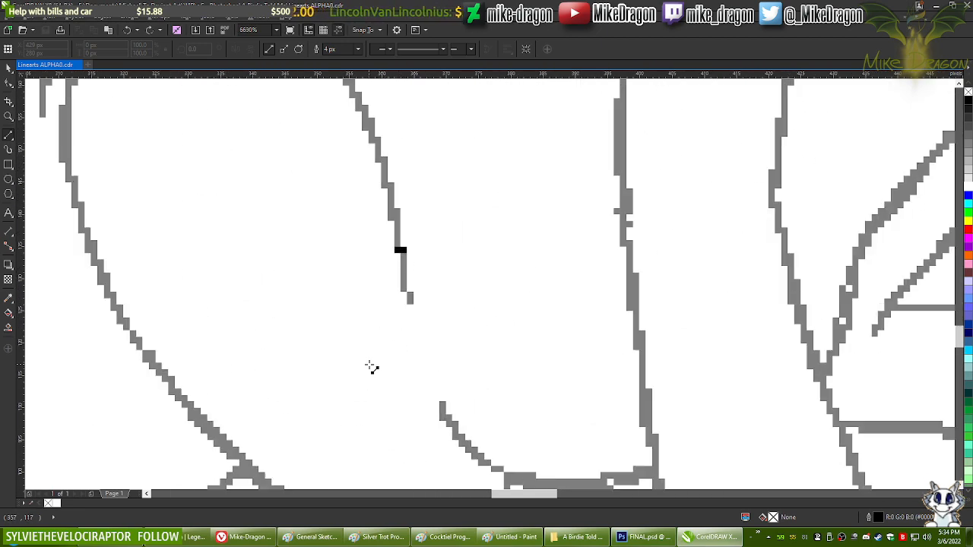
pyautogui.scroll(-4, 372, 368)
pyautogui.scroll(-1, 451, 360)
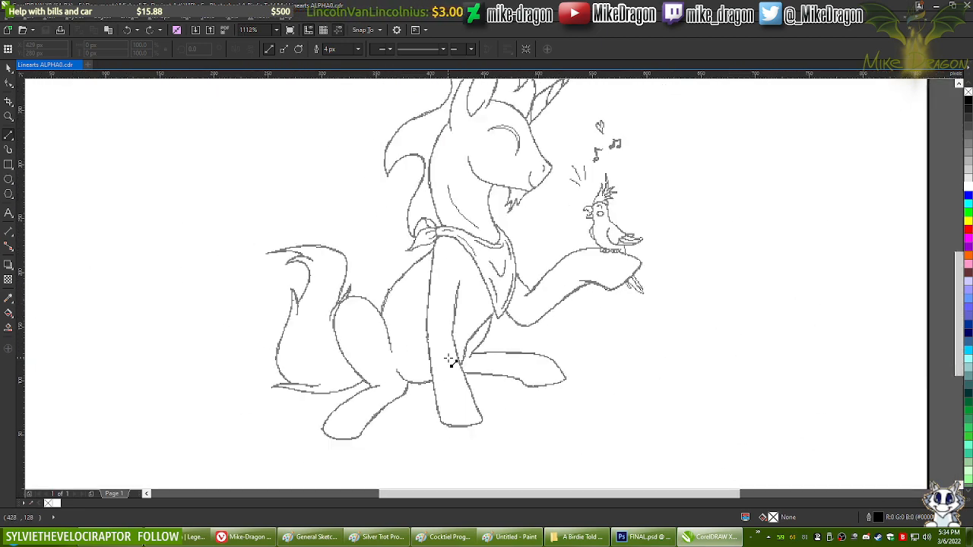
pyautogui.scroll(1, 451, 361)
pyautogui.scroll(1, 449, 355)
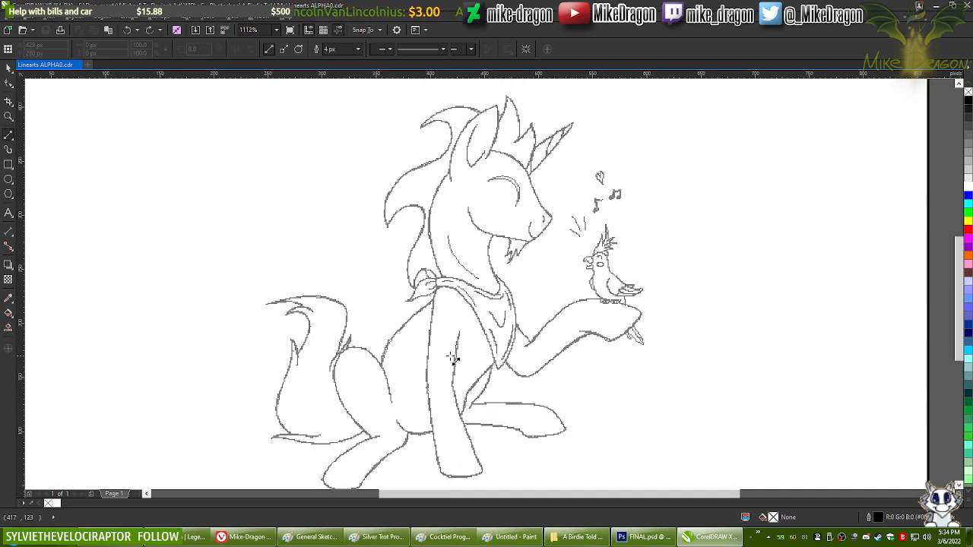
pyautogui.scroll(-1, 449, 356)
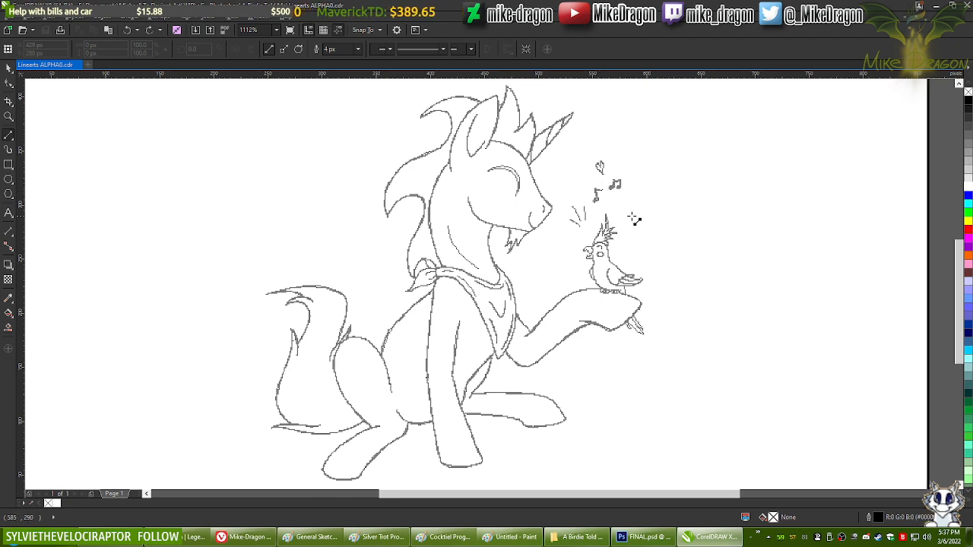
# Step: Trace the unicorn's lower face with three connected straight segments from the cheek along the jaw to the chin and nose tip, about 78 × 33 px
pyautogui.scroll(2, 534, 167)
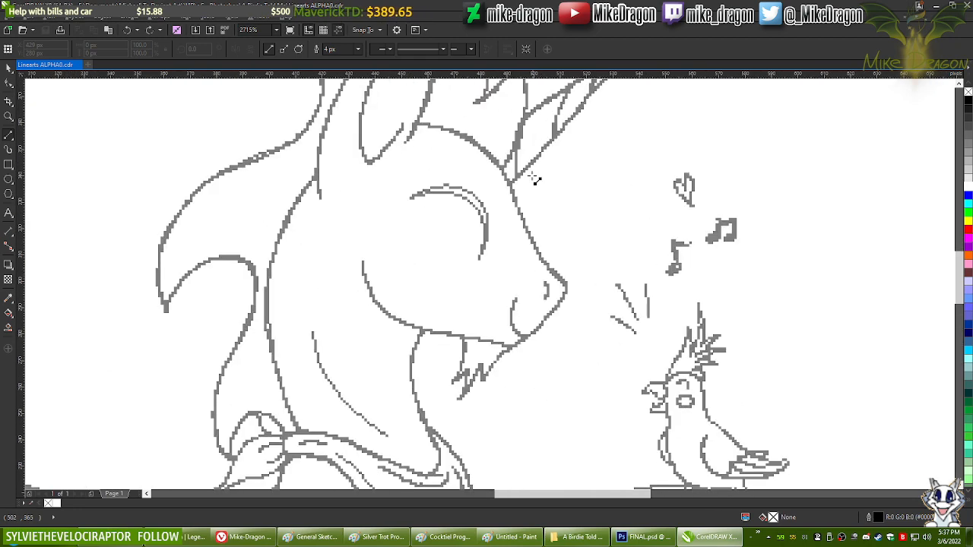
pyautogui.scroll(1, 467, 268)
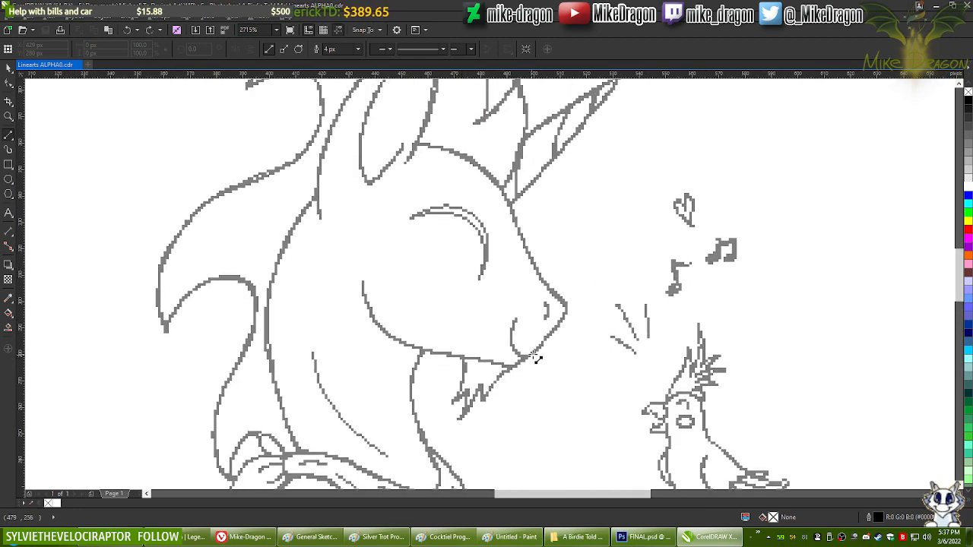
pyautogui.scroll(1, 536, 359)
pyautogui.scroll(1, 318, 286)
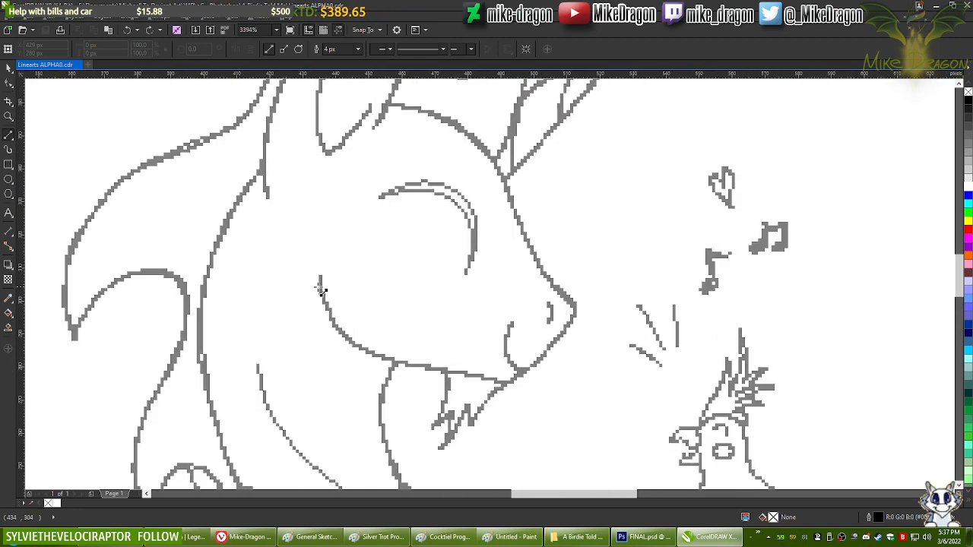
pyautogui.scroll(-1, 321, 288)
pyautogui.hscroll(-2, 456, 308)
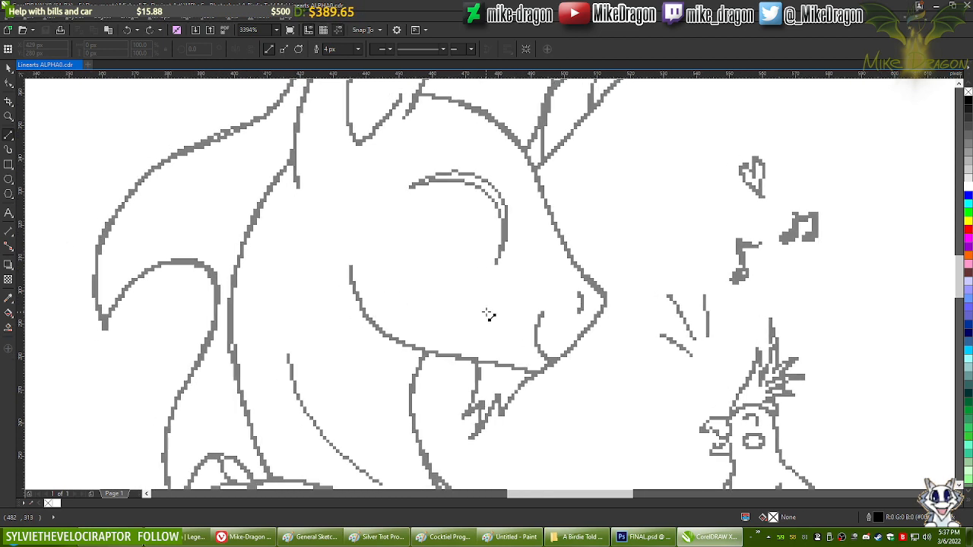
pyautogui.click(352, 265)
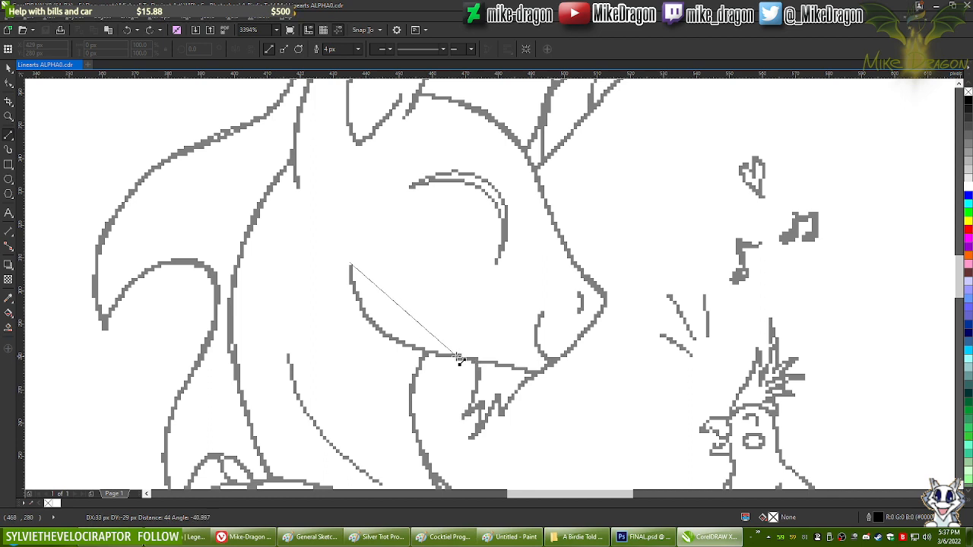
pyautogui.click(458, 357)
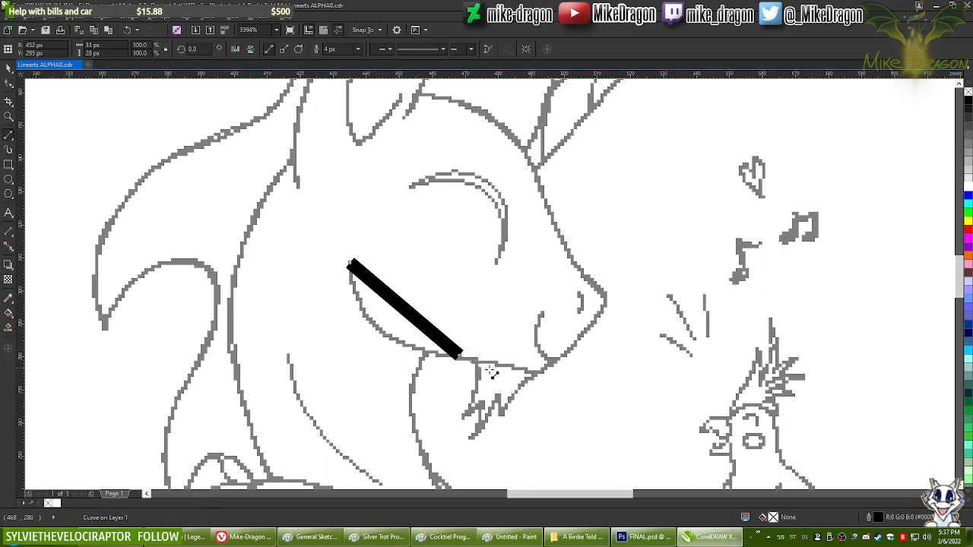
pyautogui.click(537, 370)
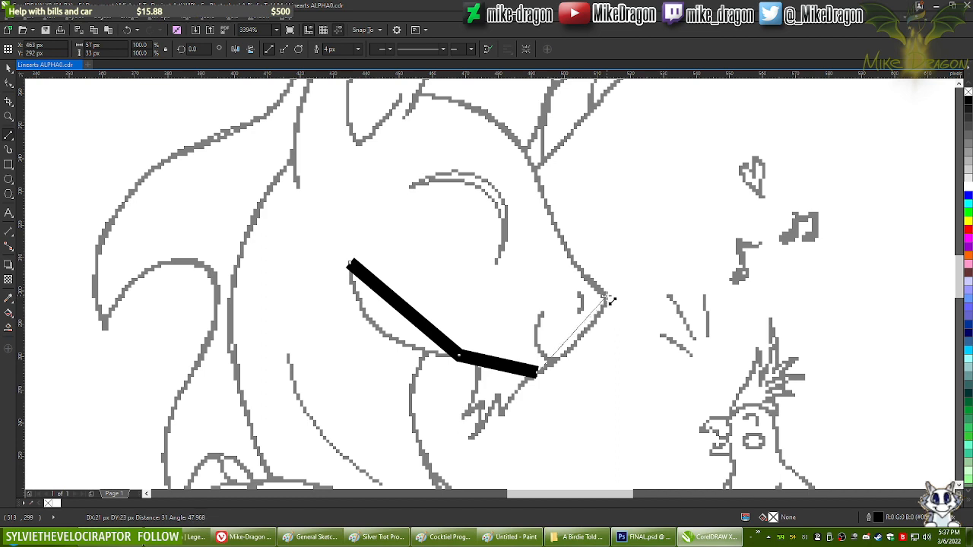
pyautogui.click(607, 298)
# Step: Extend the face line from the nose tip to the horn base and along the forehead to the ear, making it about 78 × 85 px
pyautogui.scroll(3, 601, 301)
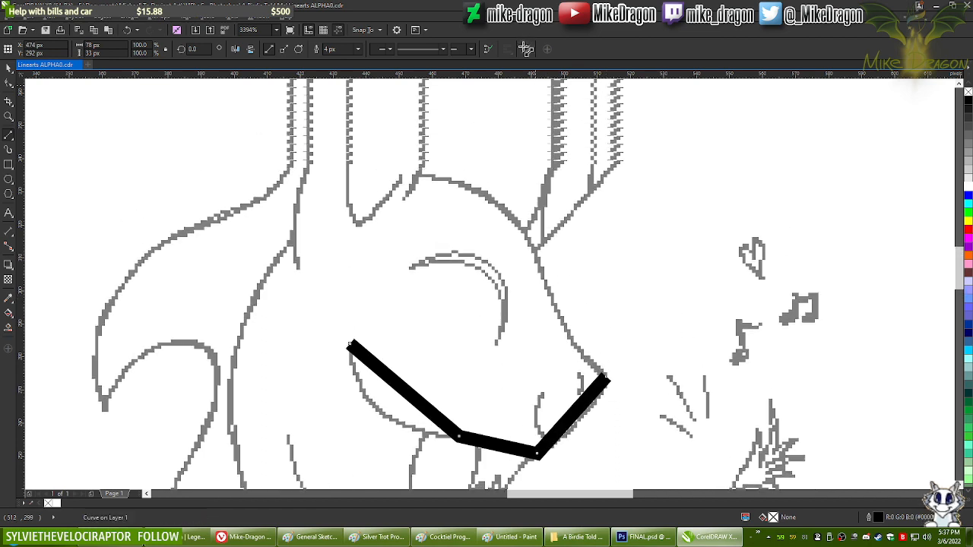
pyautogui.click(529, 256)
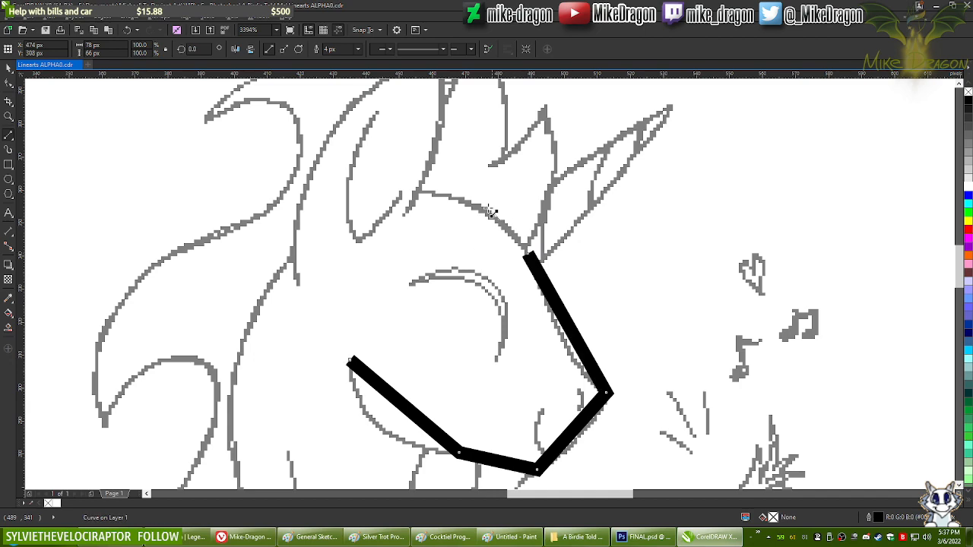
pyautogui.doubleClick(421, 190)
# Step: Select all nodes of the face line with the Shape tool and convert its straight segments to curves
pyautogui.scroll(-3, 479, 220)
pyautogui.scroll(2, 456, 140)
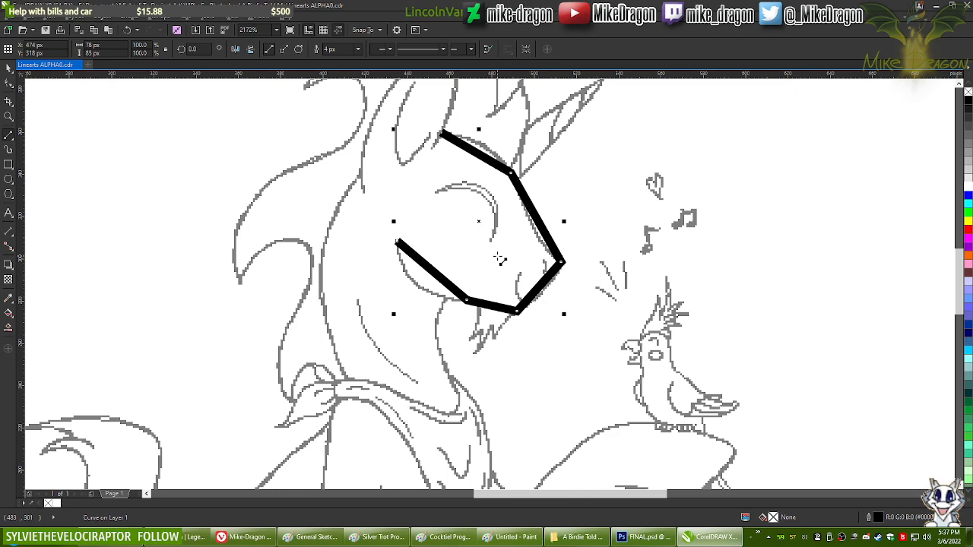
pyautogui.press('F10')
pyautogui.moveTo(634, 377); pyautogui.dragTo(377, 108)
pyautogui.rightClick(428, 191)
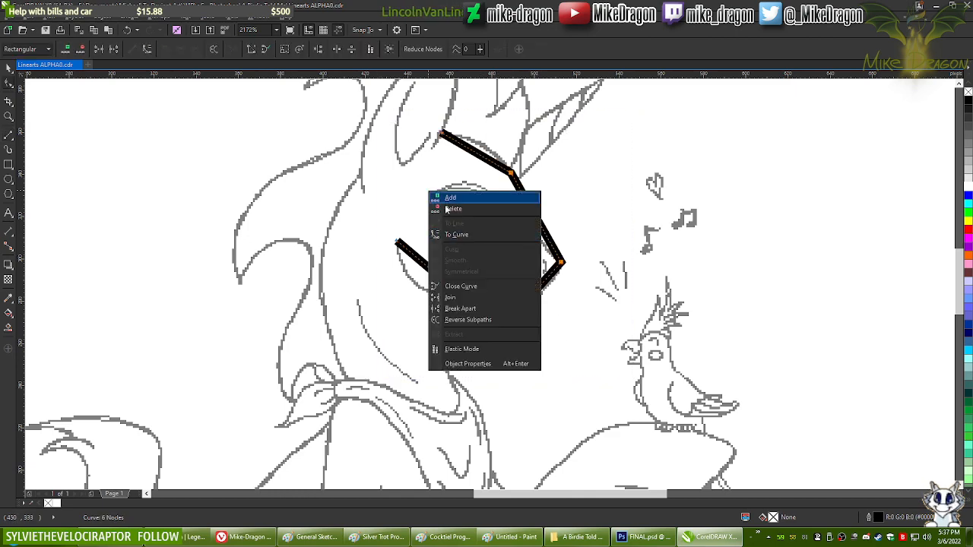
pyautogui.click(459, 233)
pyautogui.click(476, 237)
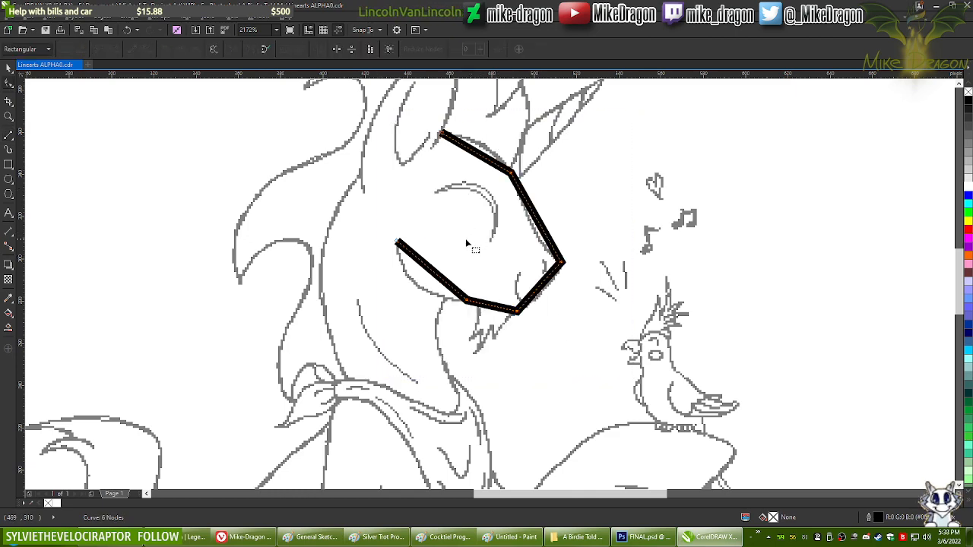
# Step: Bend the cheek segment outward to follow the sketched jaw, adding a node midway and aligning its lower end with the chin segment
pyautogui.scroll(1, 480, 241)
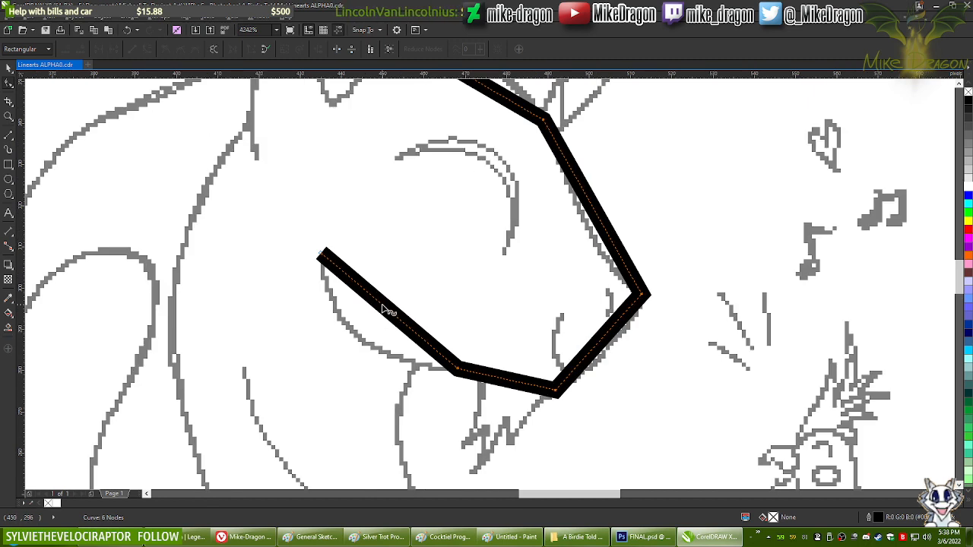
pyautogui.moveTo(388, 309); pyautogui.dragTo(358, 341)
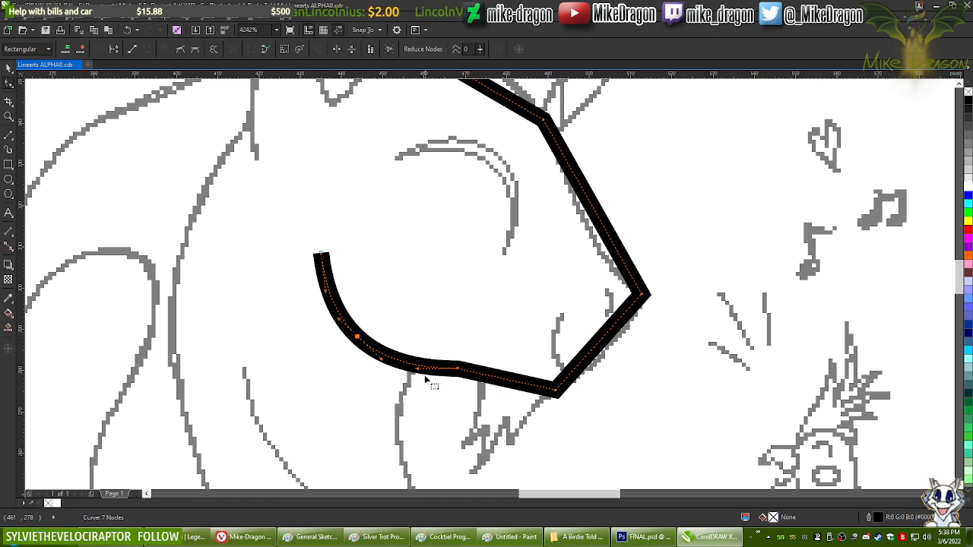
pyautogui.moveTo(423, 370); pyautogui.dragTo(414, 362)
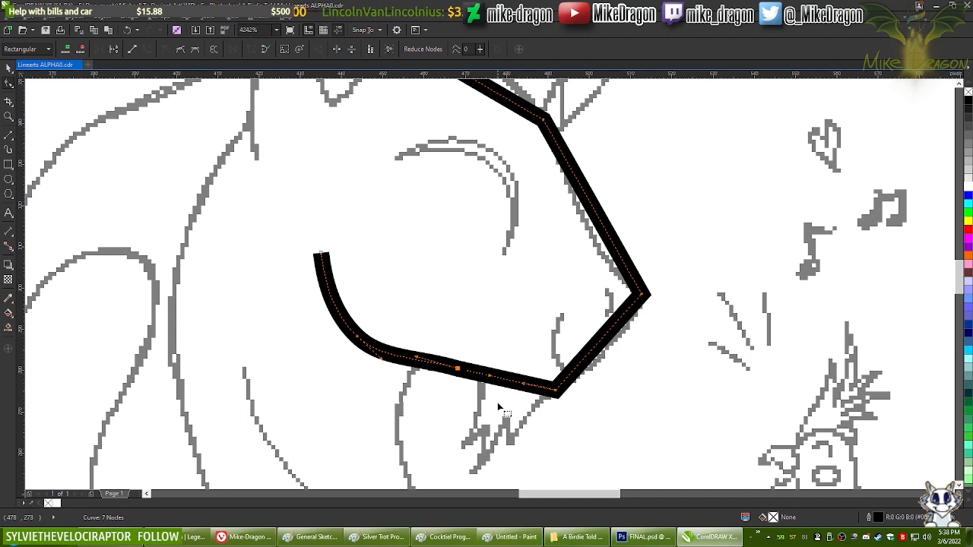
# Step: Bend the segment leading to the chin slightly upward and remove the node joining it to the jaw curve
pyautogui.scroll(3, 497, 402)
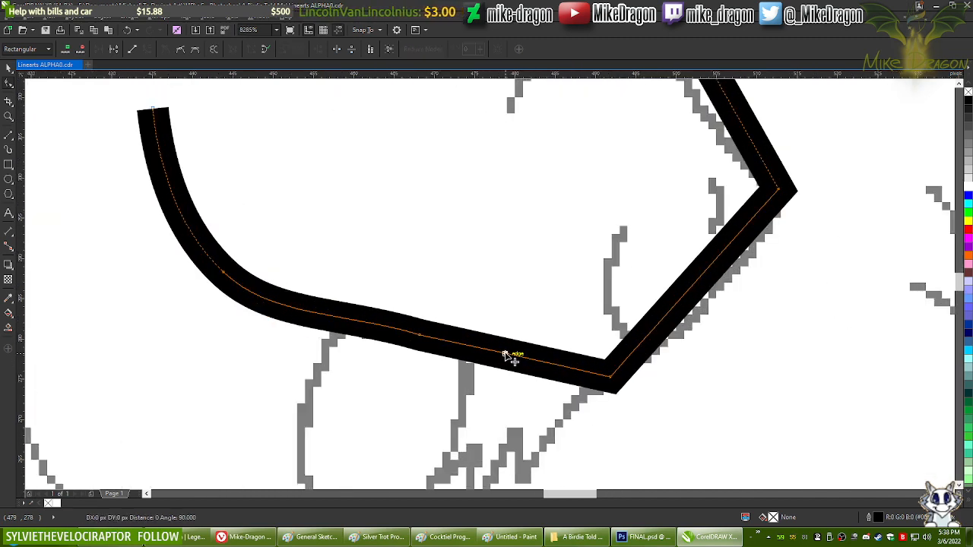
pyautogui.moveTo(504, 358); pyautogui.dragTo(506, 347)
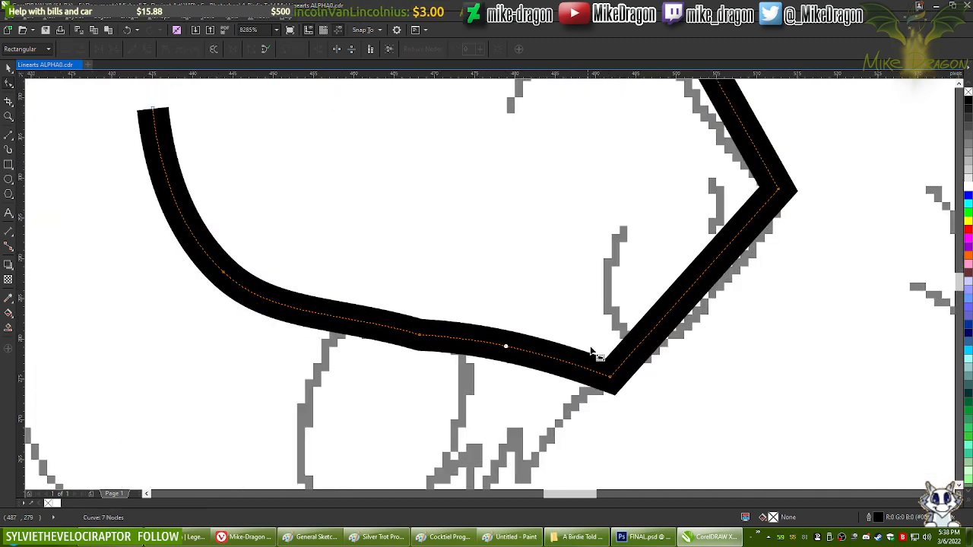
pyautogui.doubleClick(425, 336)
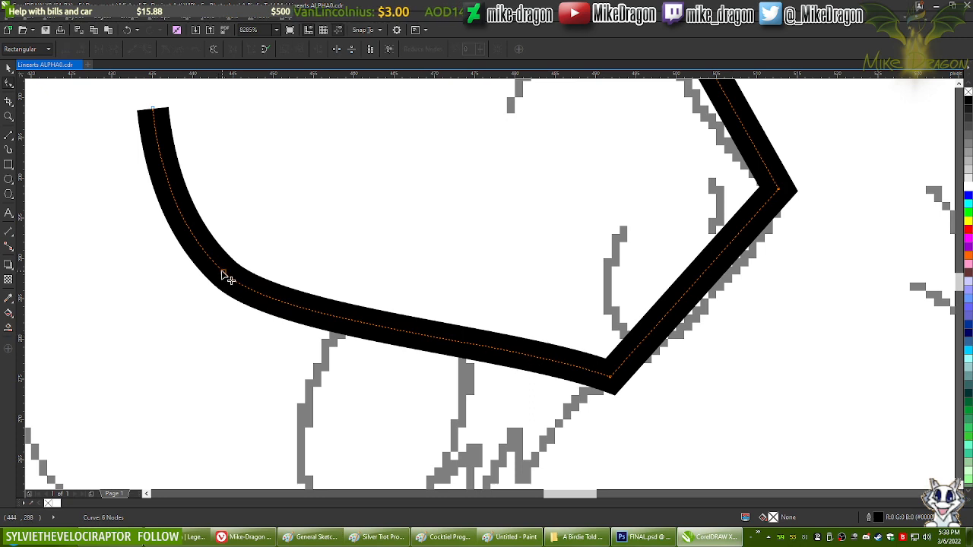
# Step: Undo the last node removal, then move the face line aside to compare it with the sketch and undo the move
pyautogui.hotkey('ctrl', 'z')
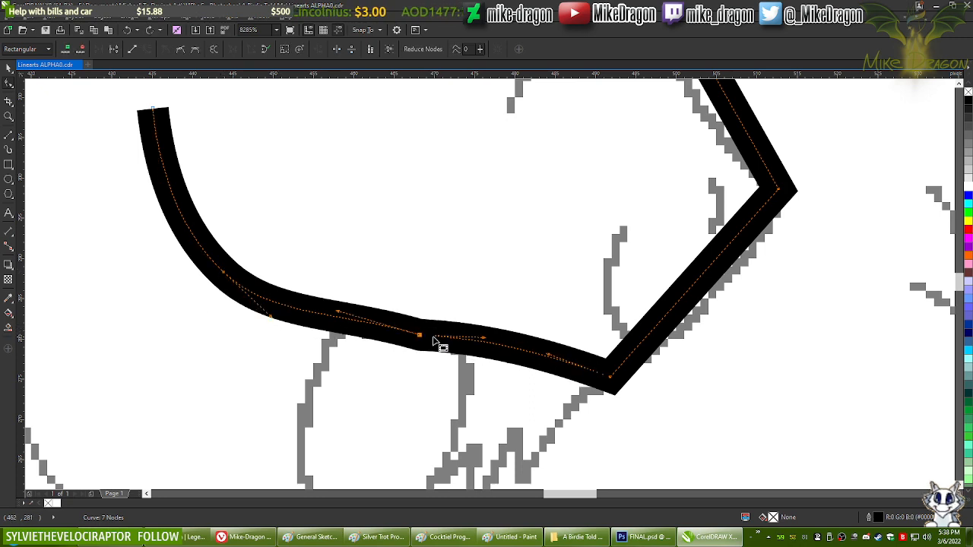
pyautogui.click(8, 68)
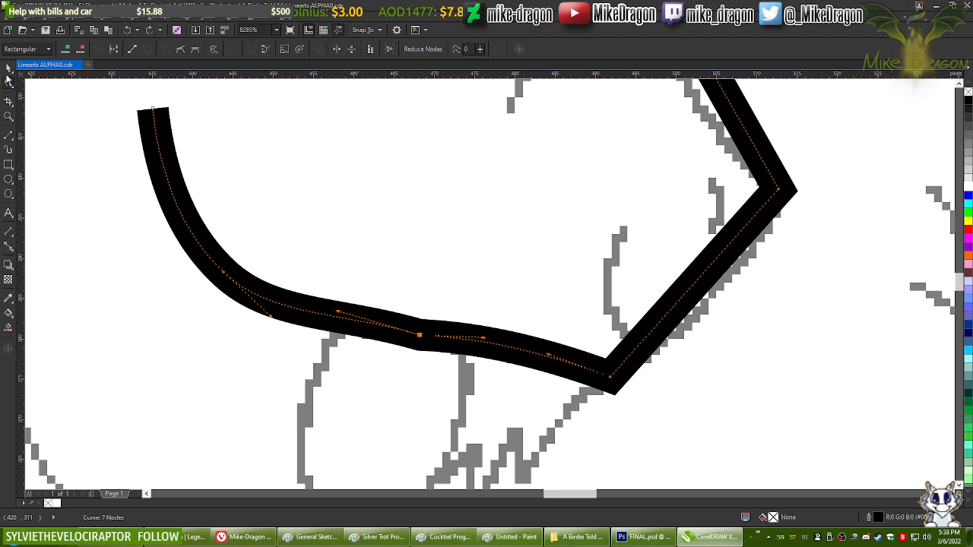
pyautogui.moveTo(160, 143); pyautogui.dragTo(687, 250)
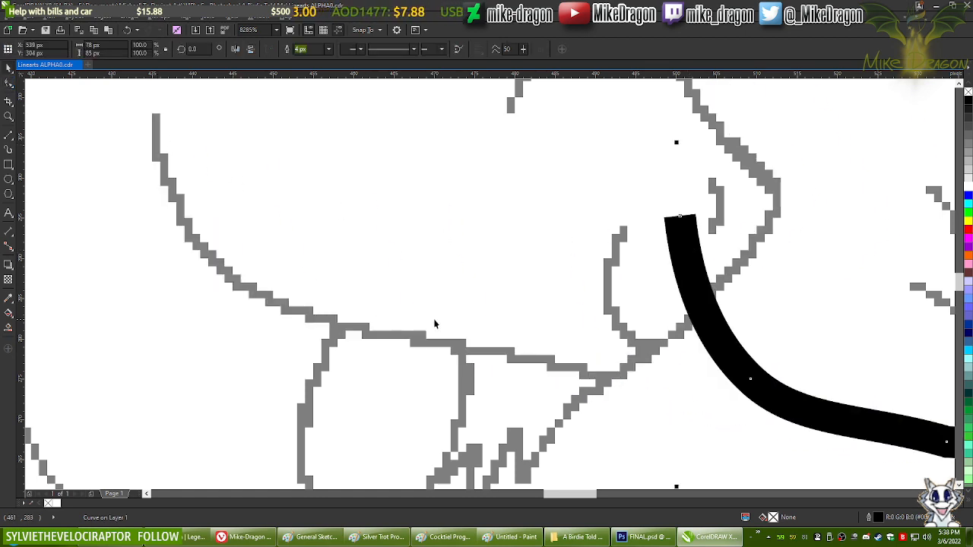
pyautogui.hotkey('ctrl', 'z')
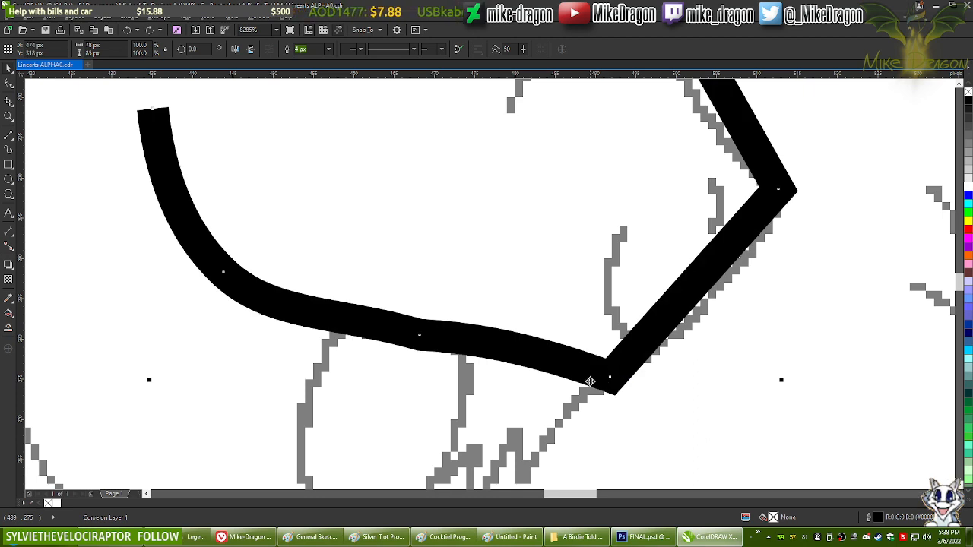
# Step: Try removing the node that joins the jaw curve to the chin segment, and undo the removal
pyautogui.press('F10')
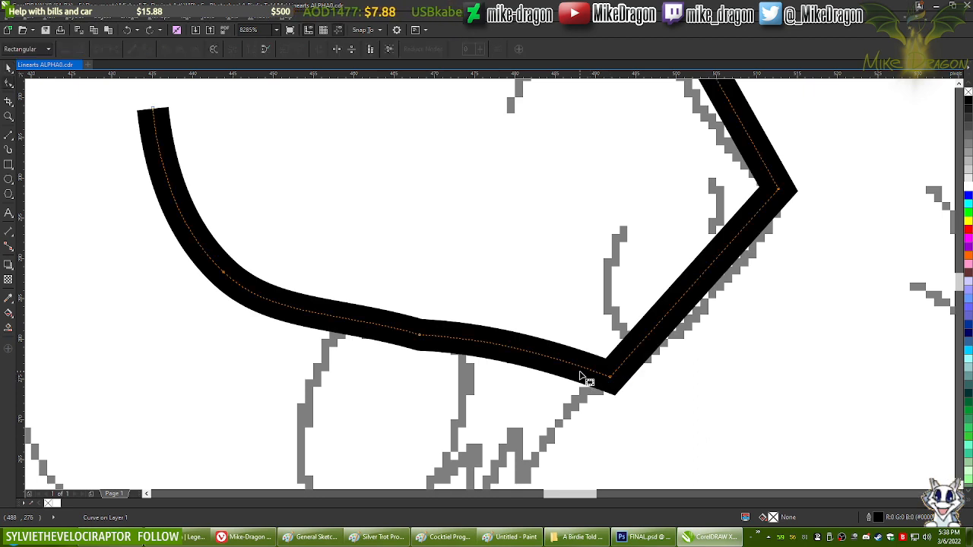
pyautogui.doubleClick(420, 335)
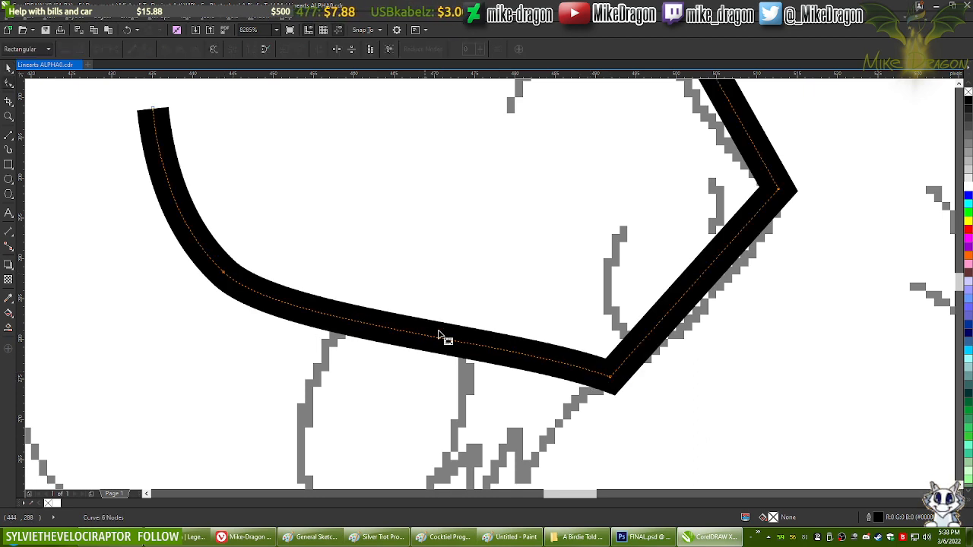
pyautogui.hotkey('ctrl', 'z')
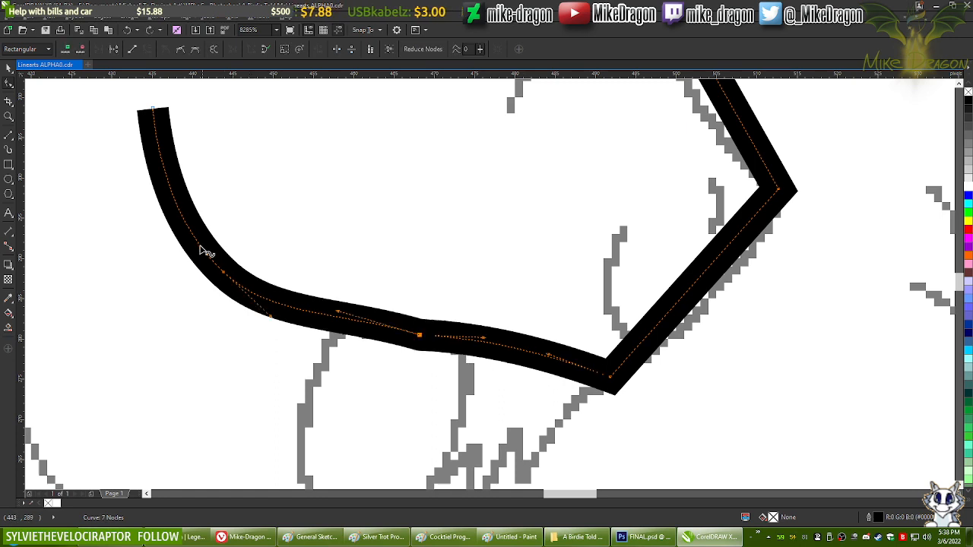
# Step: Add a node on the upper jaw curve and remove both the jaw's mid node and the node joining it to the chin segment
pyautogui.doubleClick(171, 190)
pyautogui.press('Delete')
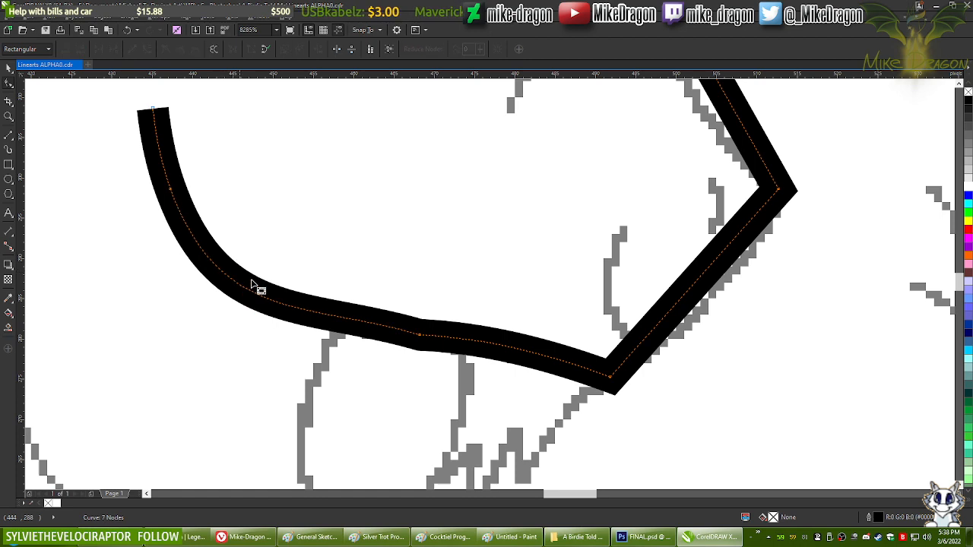
pyautogui.click(422, 335)
pyautogui.press('Delete')
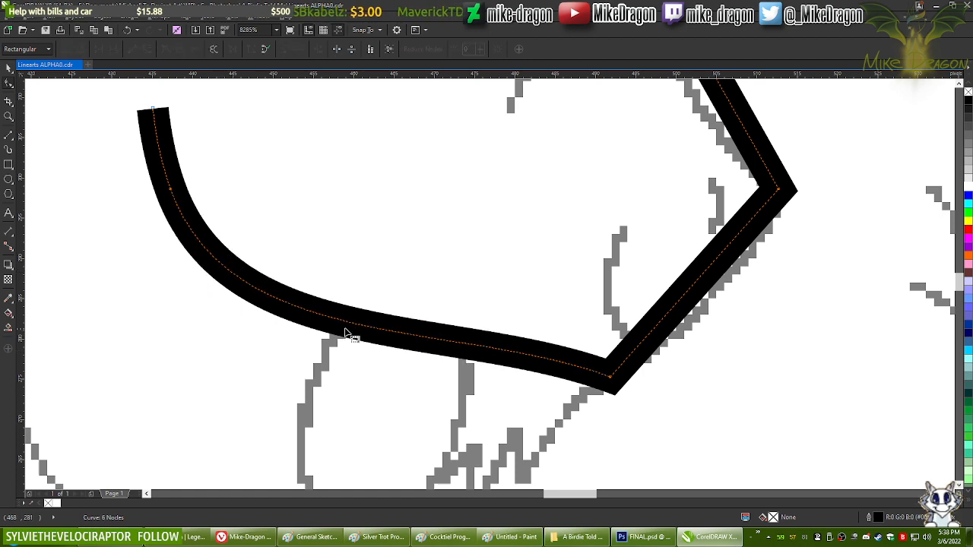
# Step: Adjust the jaw curve's handles to the sketch, add a node at its lower bend and remove the upper jaw node
pyautogui.click(611, 376)
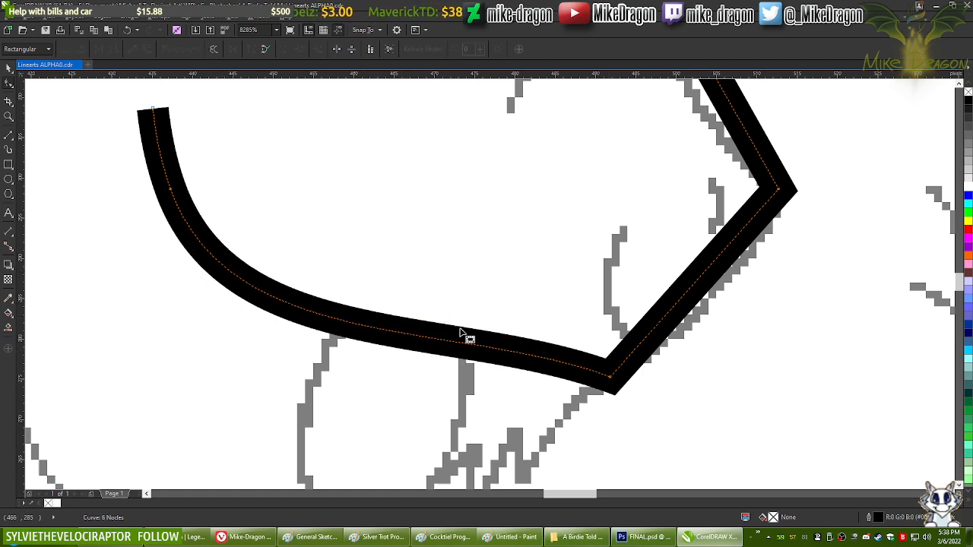
pyautogui.moveTo(453, 320); pyautogui.dragTo(411, 300)
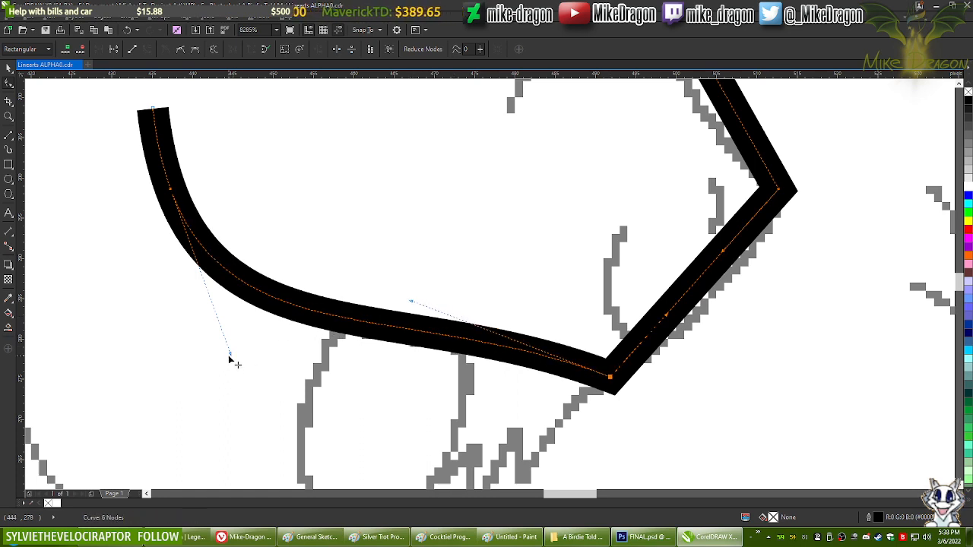
pyautogui.moveTo(231, 359)
pyautogui.mouseDown()
pyautogui.moveTo(251, 369)
pyautogui.moveTo(237, 357)
pyautogui.moveTo(209, 265)
pyautogui.moveTo(225, 348)
pyautogui.mouseUp()
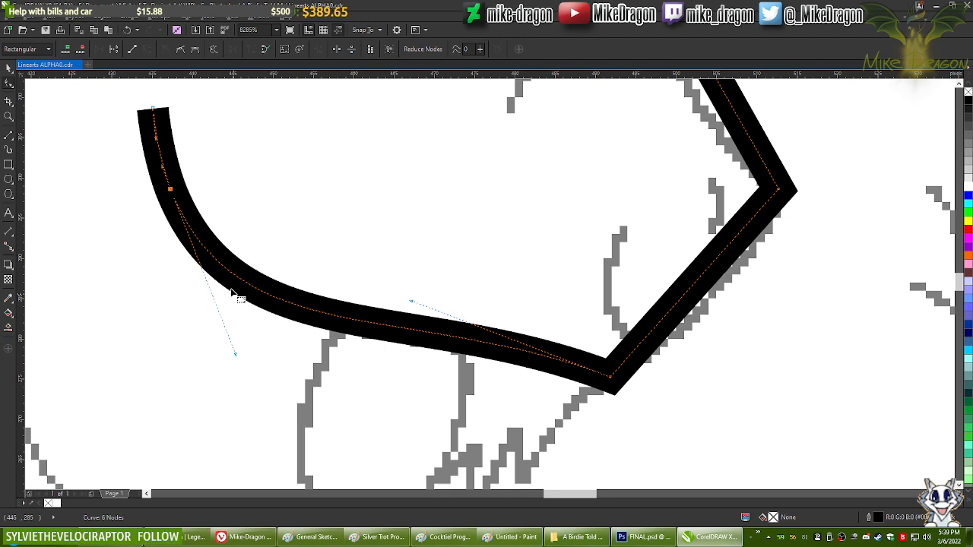
pyautogui.doubleClick(254, 288)
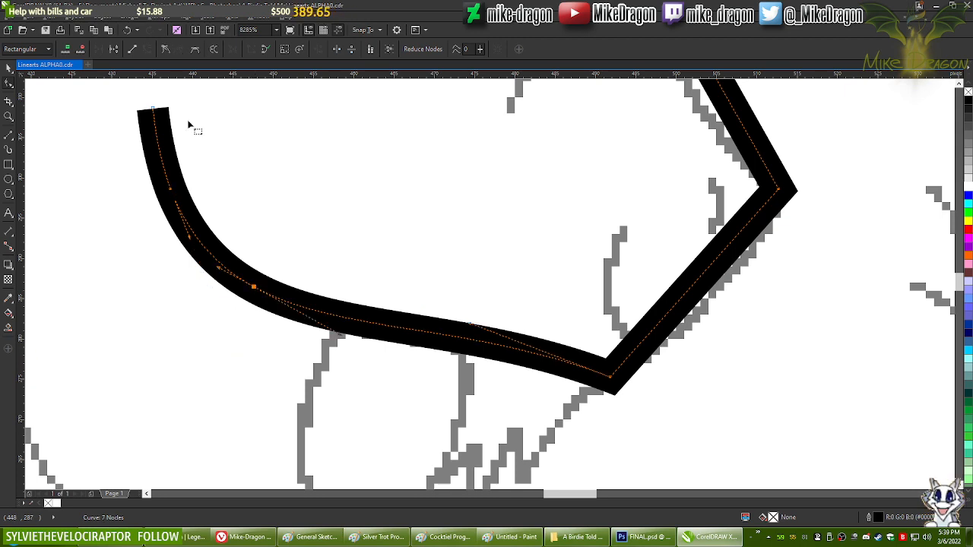
pyautogui.click(165, 50)
pyautogui.doubleClick(170, 189)
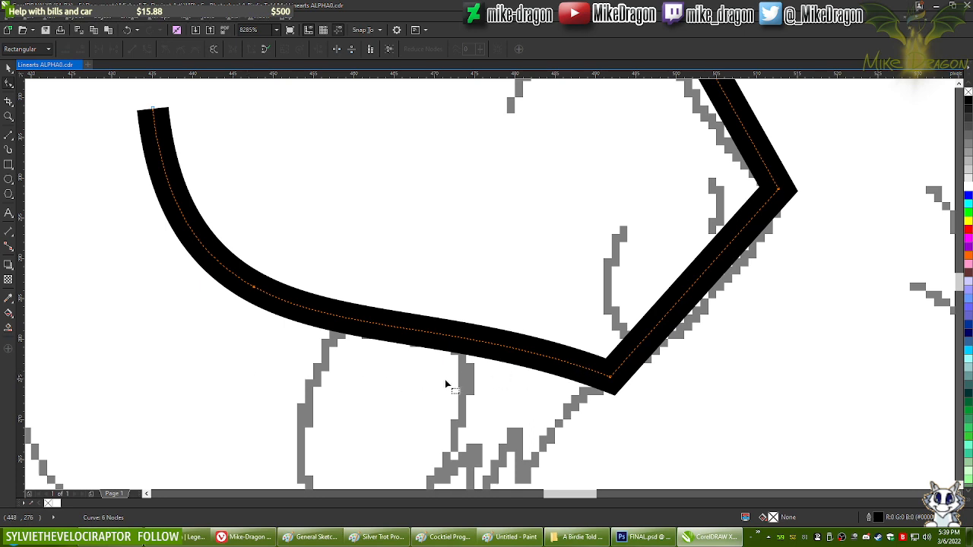
# Step: Bend the segment between the chin and the nose tip outward to follow the sketched muzzle
pyautogui.scroll(-2, 203, 394)
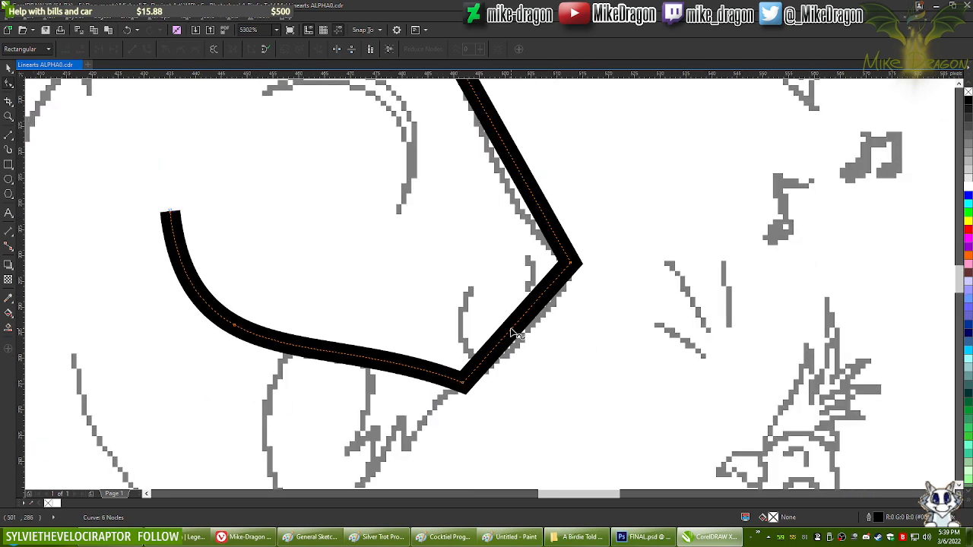
pyautogui.moveTo(512, 333); pyautogui.dragTo(528, 348)
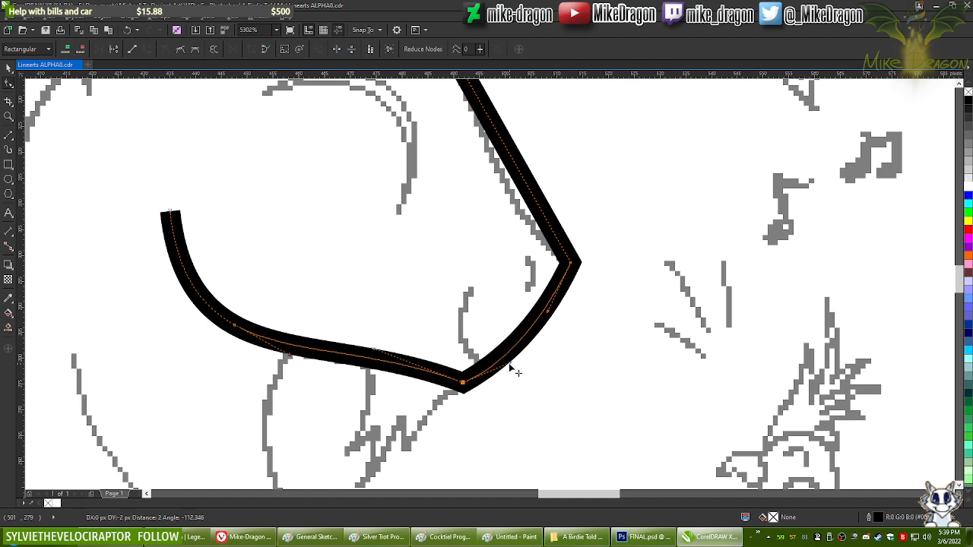
pyautogui.click(563, 299)
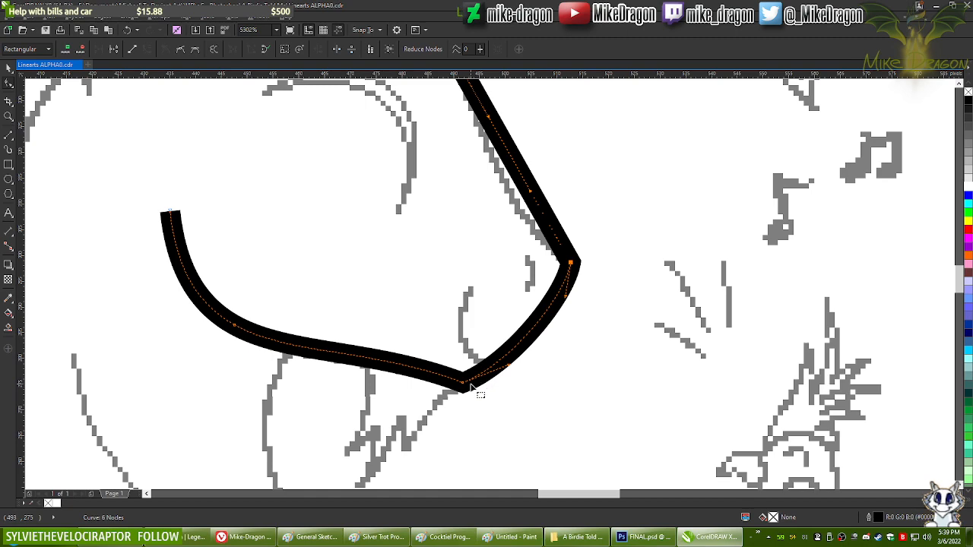
# Step: Bend the segment from the nose tip to the horn base inward and adjust both its handles to match the sketched nose bridge
pyautogui.scroll(-2, 494, 410)
pyautogui.scroll(3, 515, 238)
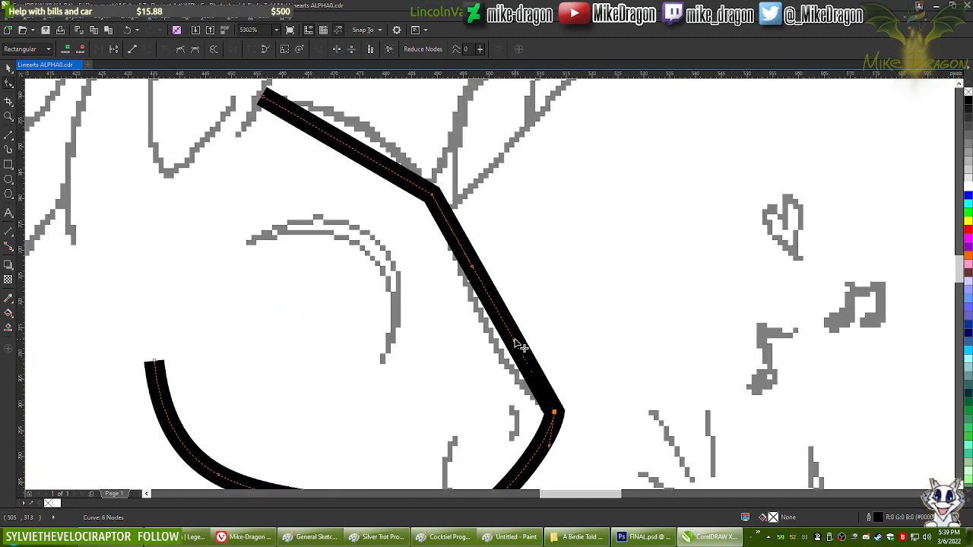
pyautogui.moveTo(514, 332); pyautogui.dragTo(493, 351)
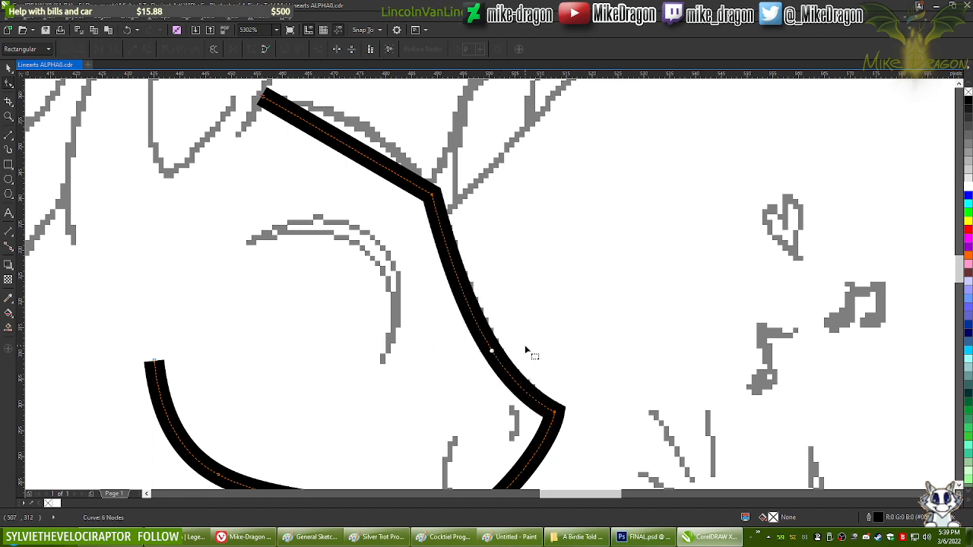
pyautogui.click(432, 198)
pyautogui.moveTo(463, 296); pyautogui.dragTo(478, 278)
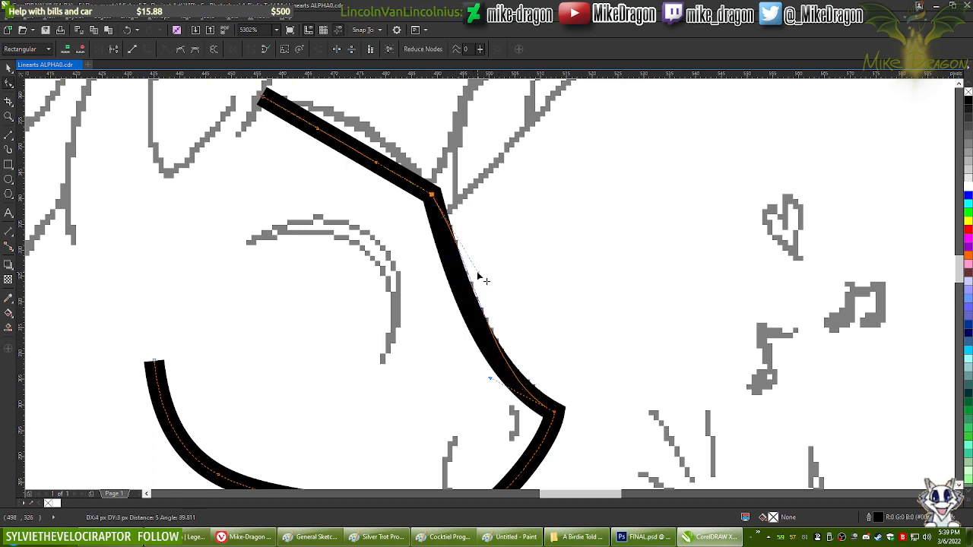
pyautogui.moveTo(499, 381); pyautogui.dragTo(463, 353)
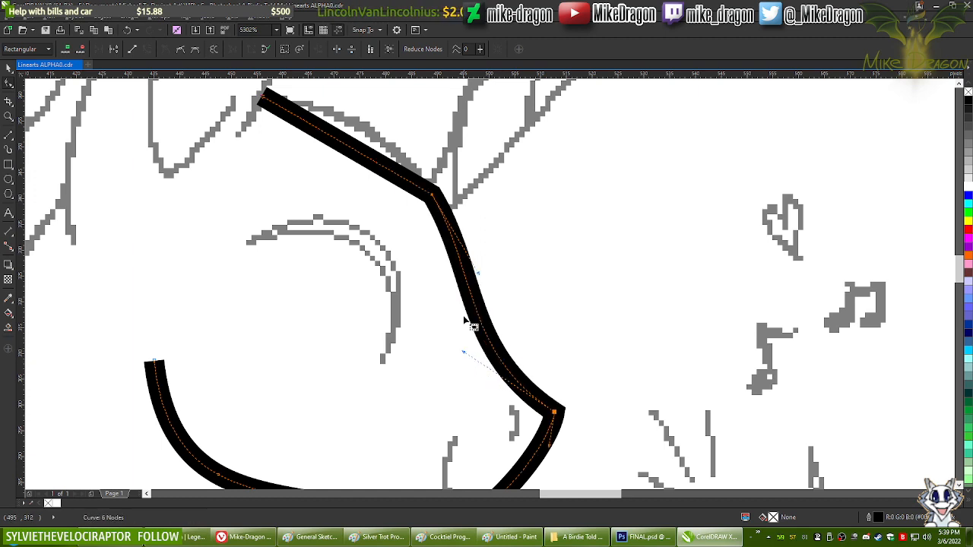
pyautogui.click(481, 273)
pyautogui.moveTo(482, 269); pyautogui.dragTo(485, 266)
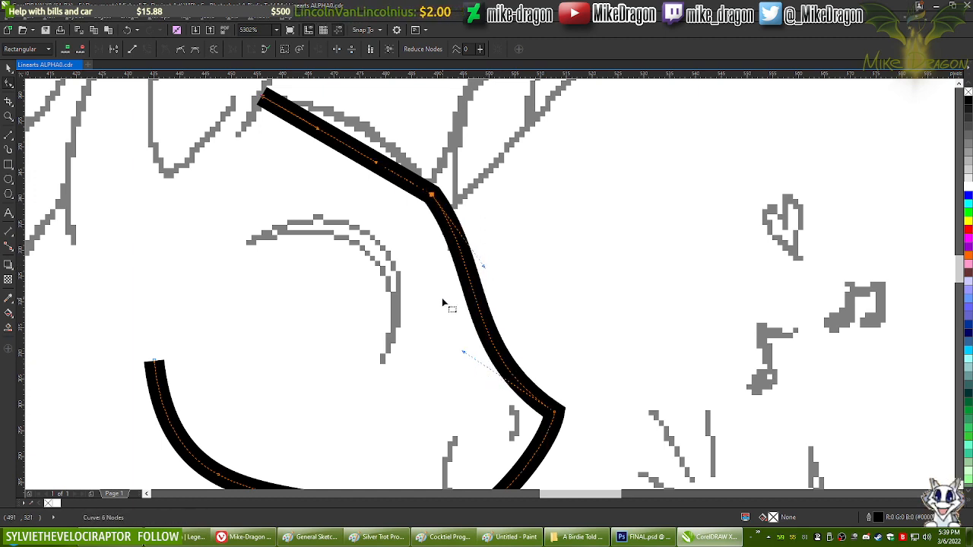
# Step: Arch the forehead segment along the sketch, add a node at its middle and remove the node at the horn base
pyautogui.scroll(3, 427, 289)
pyautogui.moveTo(352, 223); pyautogui.dragTo(415, 225)
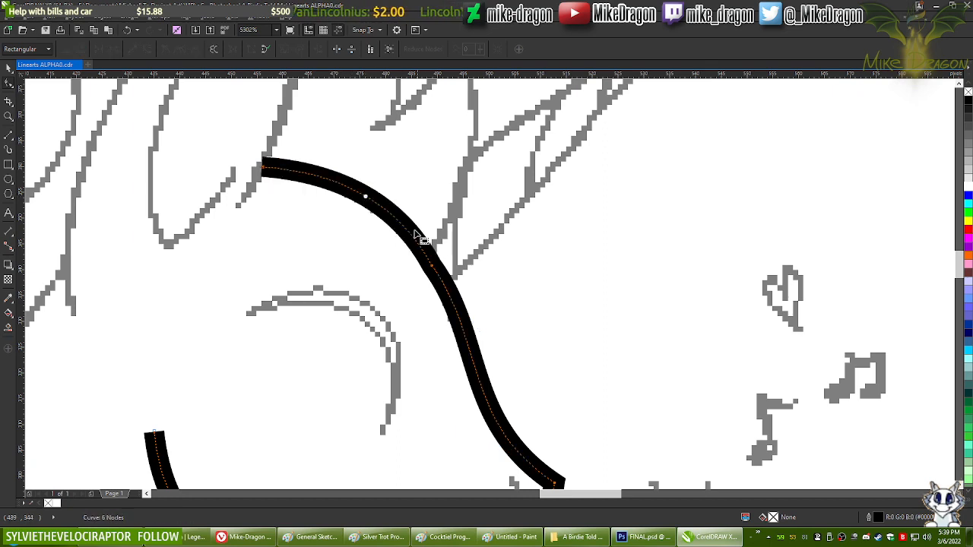
pyautogui.doubleClick(366, 198)
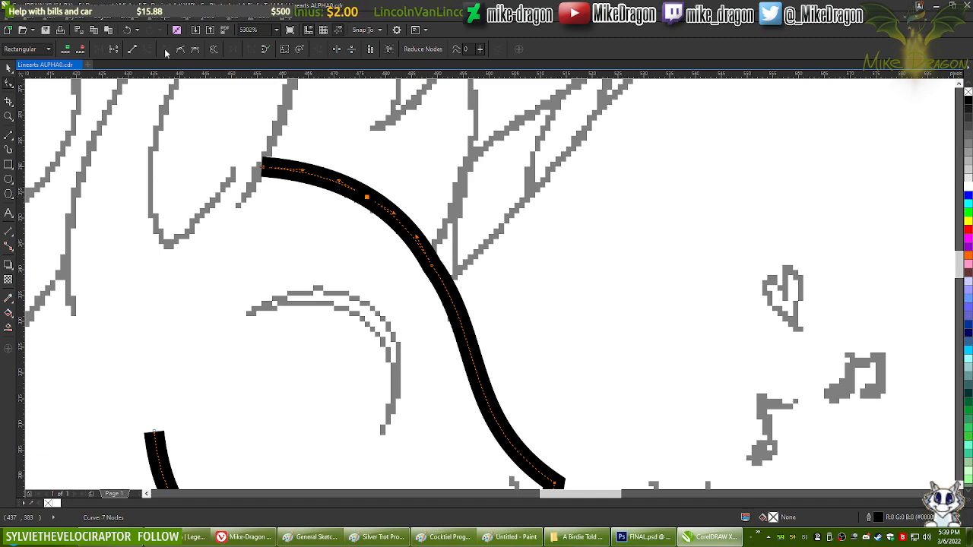
pyautogui.doubleClick(433, 267)
pyautogui.scroll(-2, 508, 223)
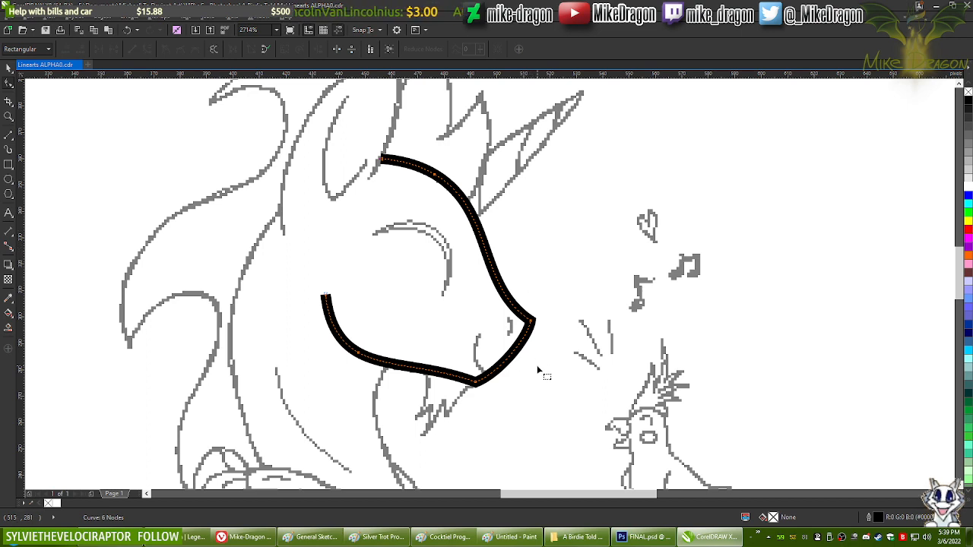
# Step: Examine the face line against the sketch without its selection, then reselect it for node editing and check the chin corner closely
pyautogui.click(537, 403)
pyautogui.scroll(3, 487, 386)
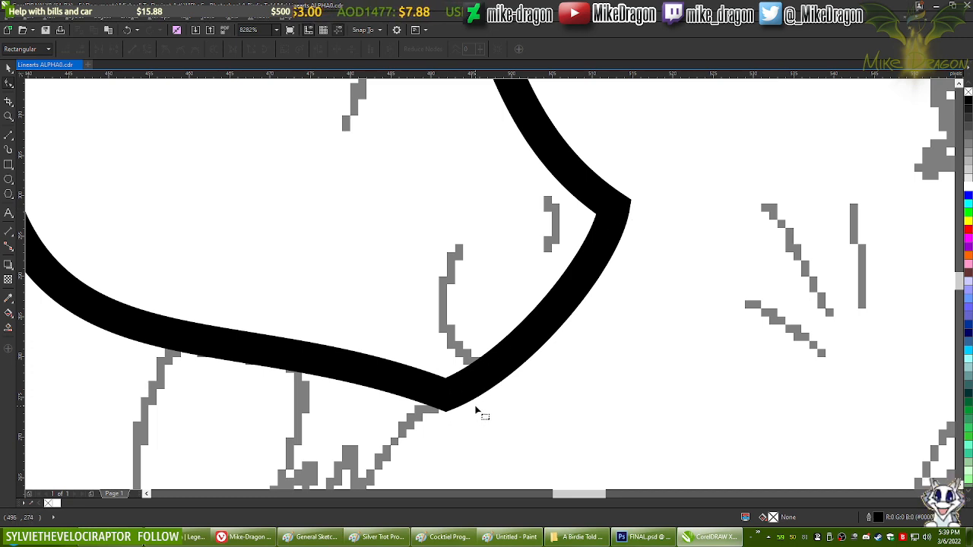
pyautogui.click(8, 68)
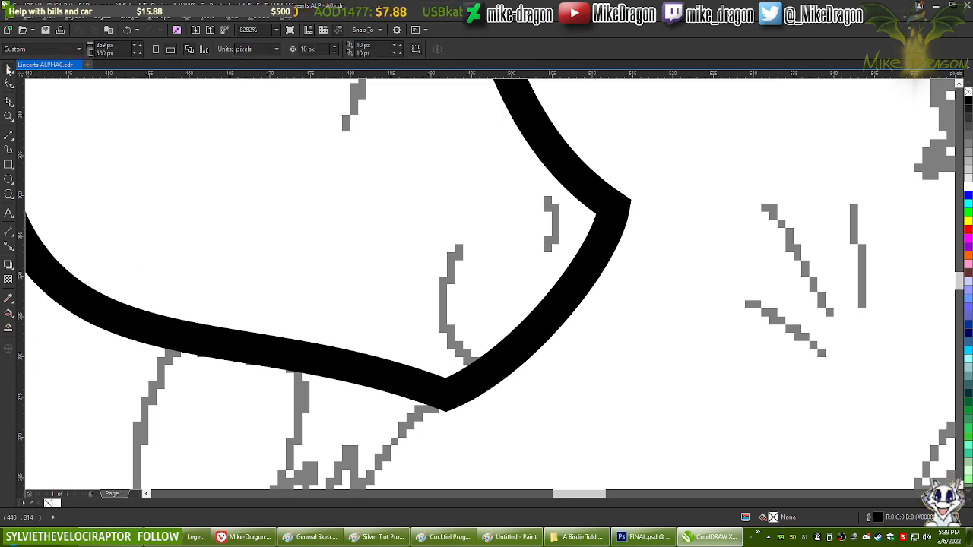
pyautogui.click(472, 384)
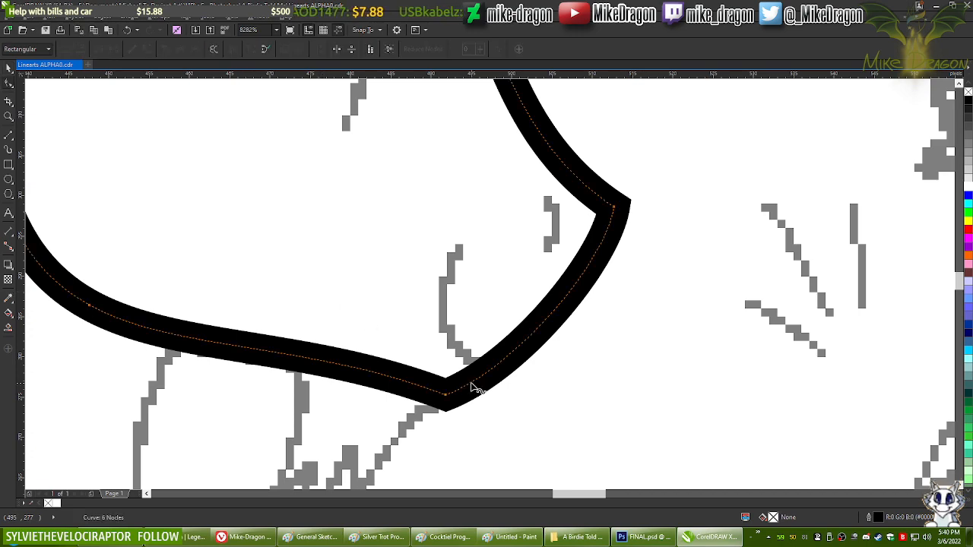
pyautogui.scroll(3, 452, 413)
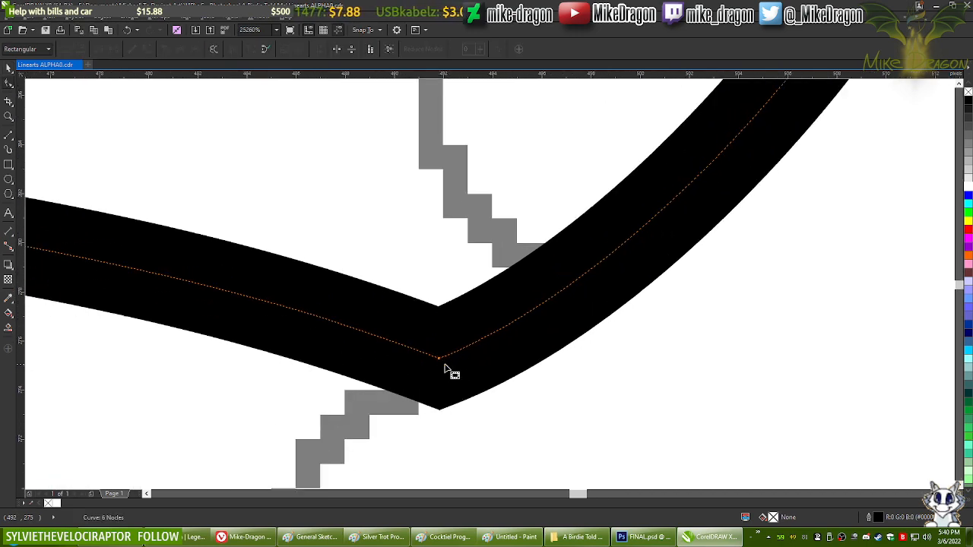
pyautogui.scroll(-2, 431, 396)
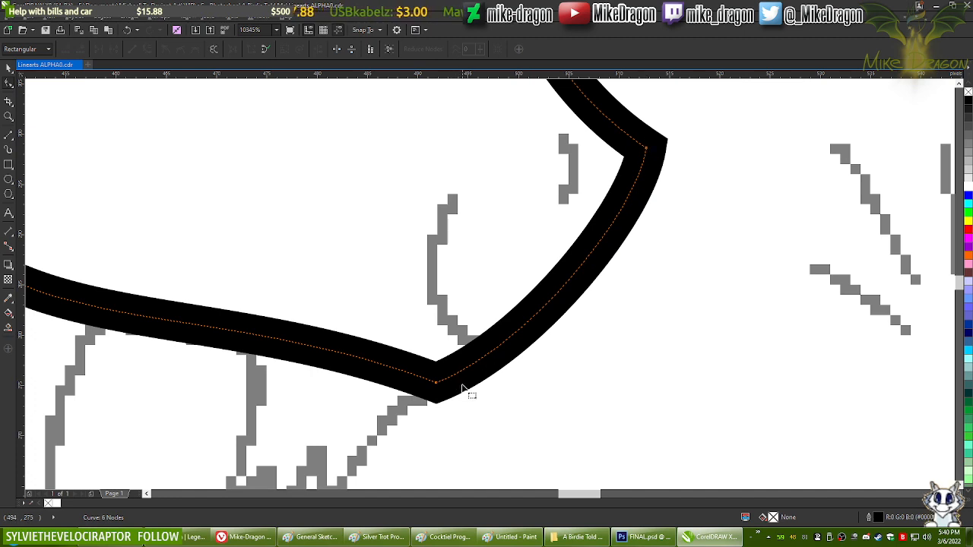
pyautogui.scroll(-1, 462, 389)
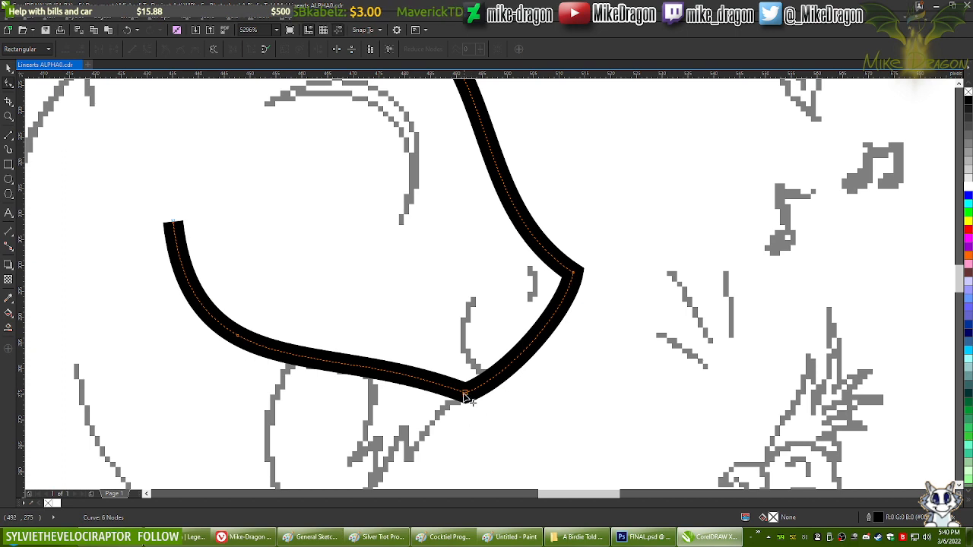
# Step: Try removing the chin corner node and the nose tip node in turn, undoing each removal
pyautogui.doubleClick(465, 394)
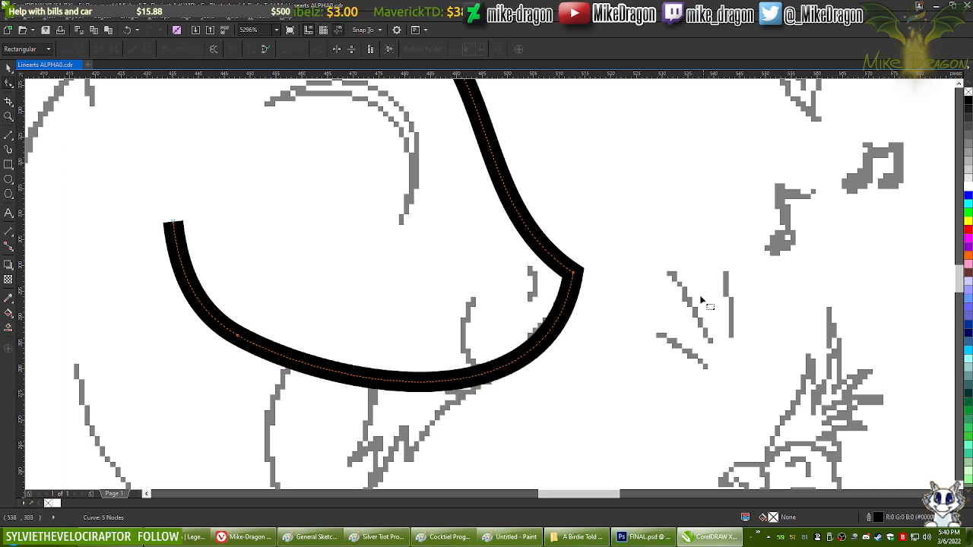
pyautogui.hotkey('ctrl', 'z')
pyautogui.doubleClick(574, 273)
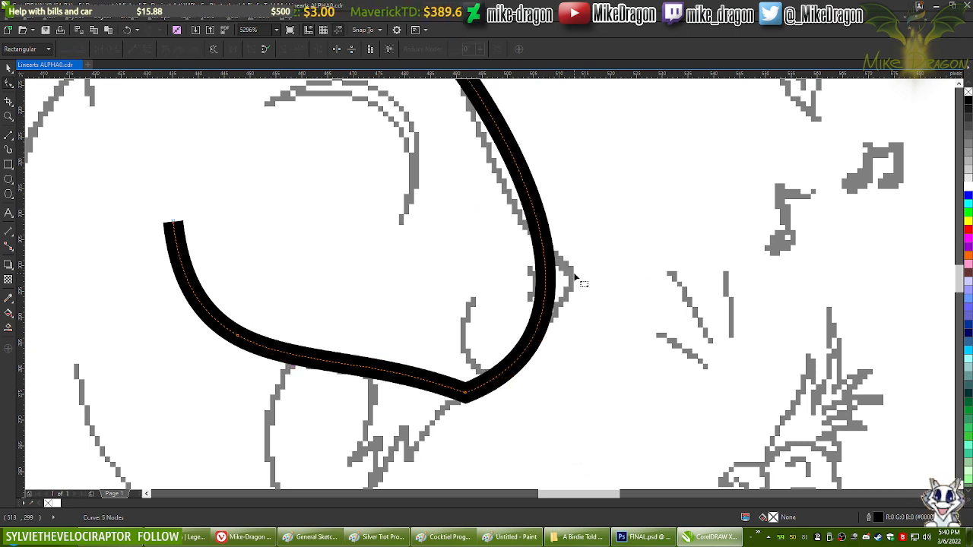
pyautogui.hotkey('ctrl', 'z')
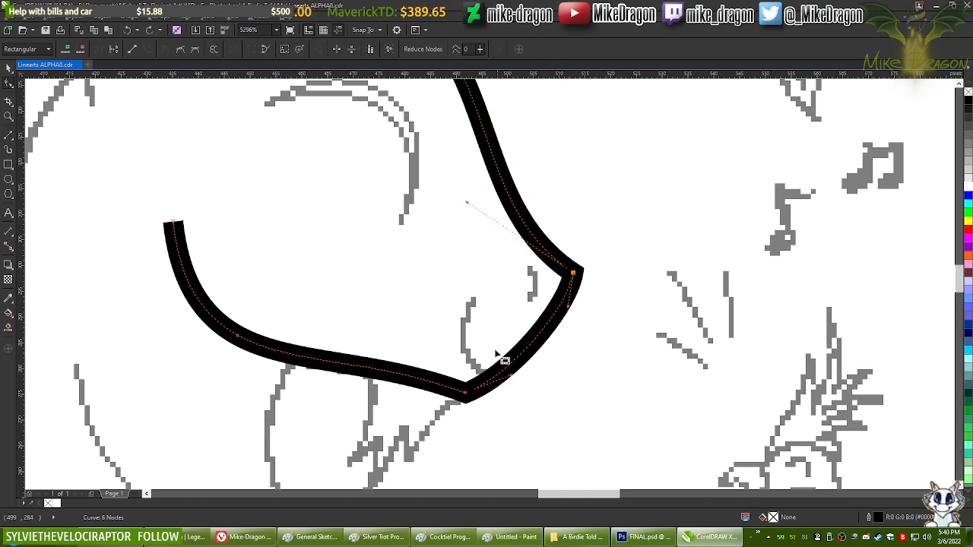
pyautogui.scroll(2, 476, 393)
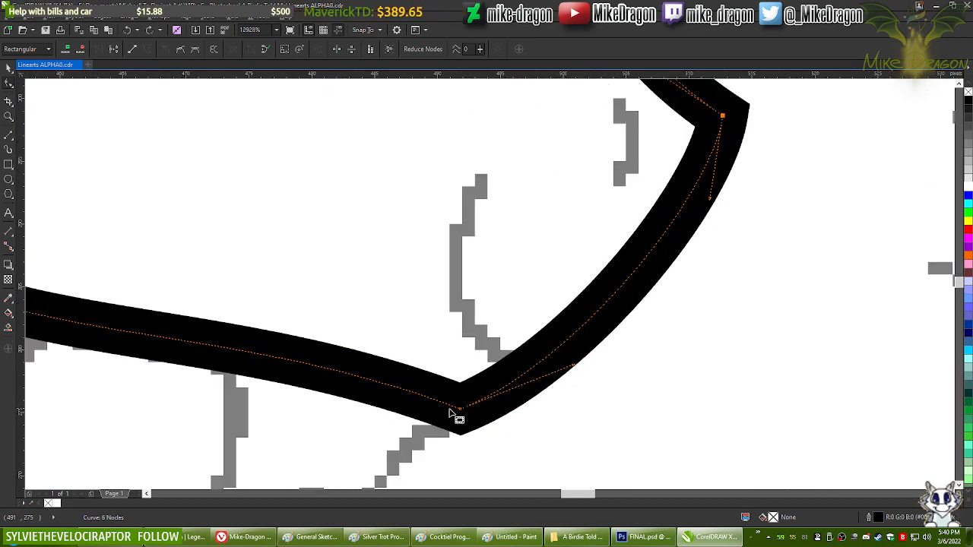
# Step: Add a cusp node on the face line at each side of the chin corner, and delete the corner node
pyautogui.scroll(2, 456, 413)
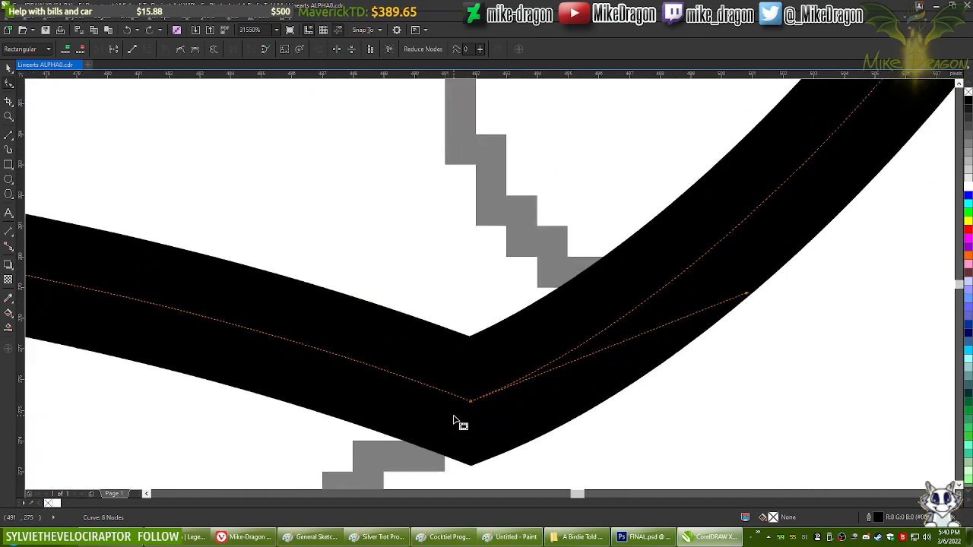
pyautogui.doubleClick(402, 378)
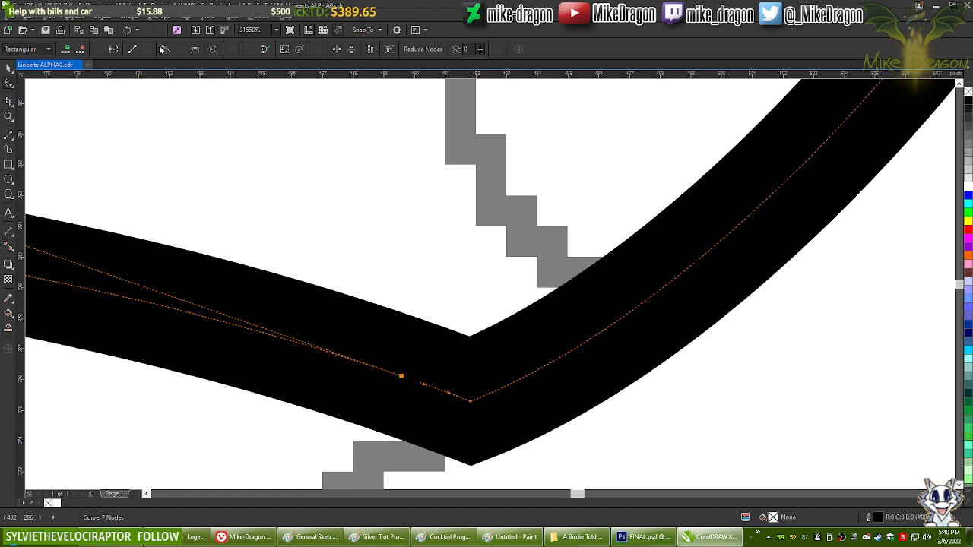
pyautogui.click(531, 376)
pyautogui.click(165, 51)
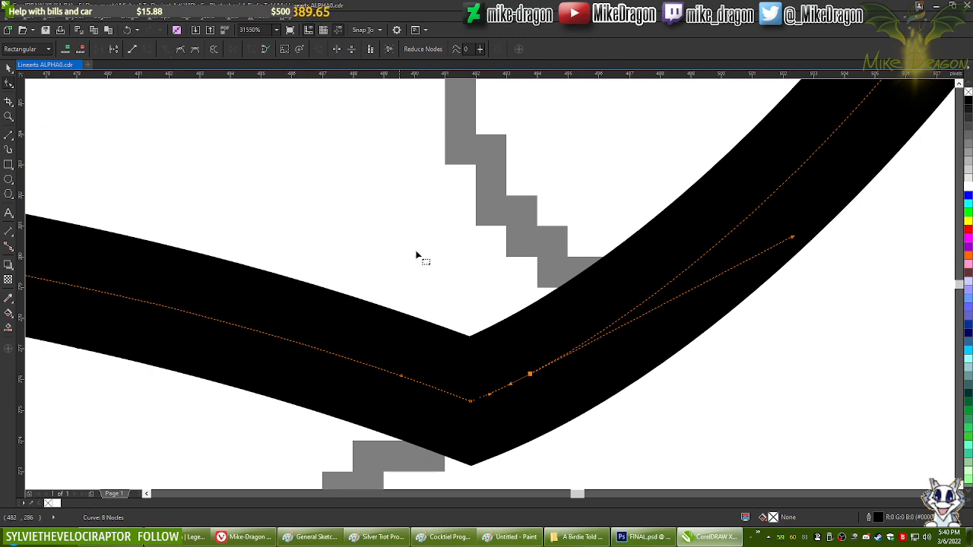
pyautogui.scroll(-3, 529, 479)
pyautogui.scroll(-2, 508, 454)
pyautogui.press('Delete')
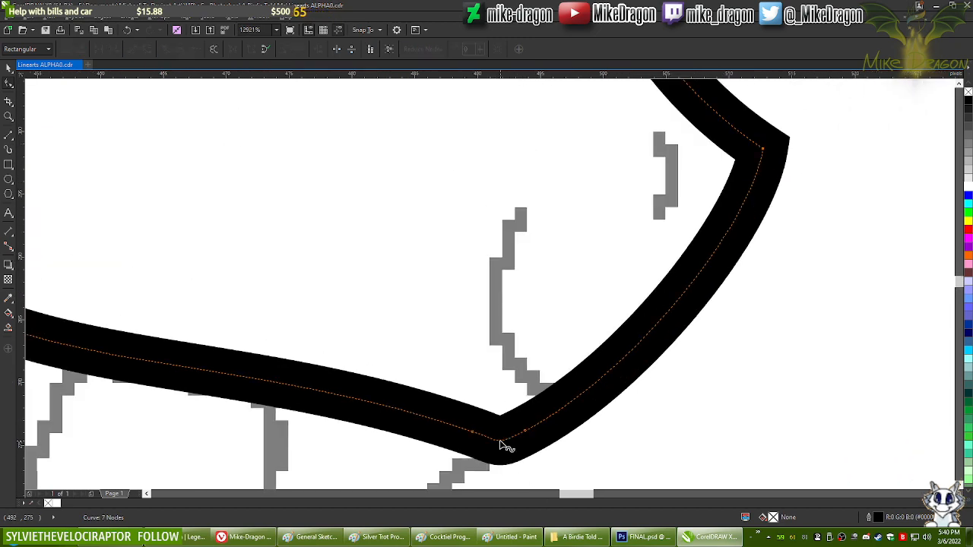
# Step: Shorten the facing handles of the two new chin nodes to round the curve between them evenly
pyautogui.scroll(-2, 502, 449)
pyautogui.scroll(5, 511, 447)
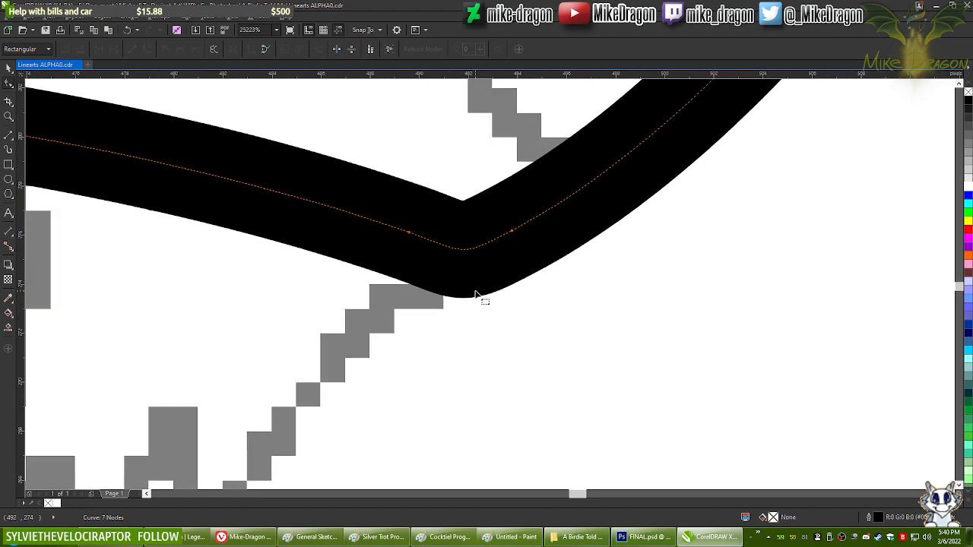
pyautogui.scroll(5, 469, 323)
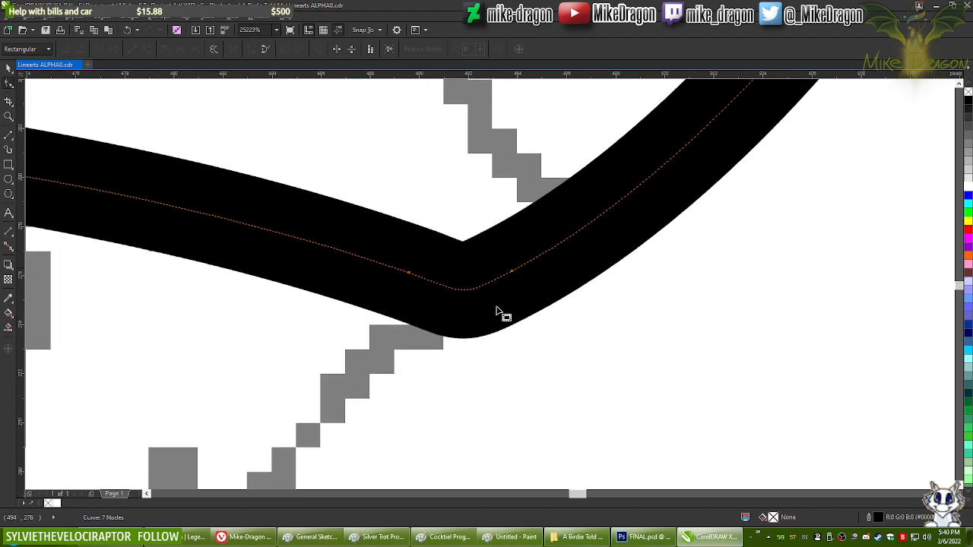
pyautogui.click(520, 362)
pyautogui.scroll(3, 502, 365)
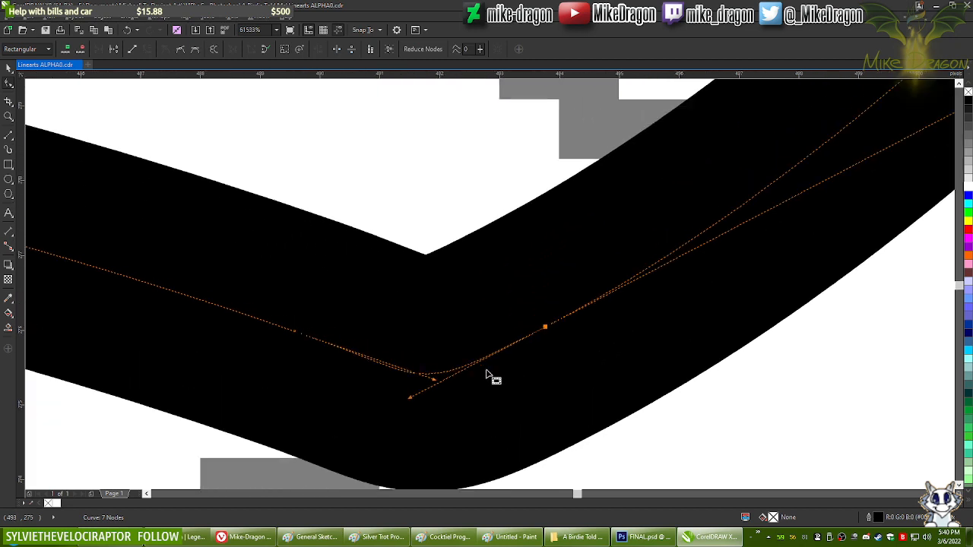
pyautogui.scroll(-1, 418, 395)
pyautogui.moveTo(409, 398); pyautogui.dragTo(431, 383)
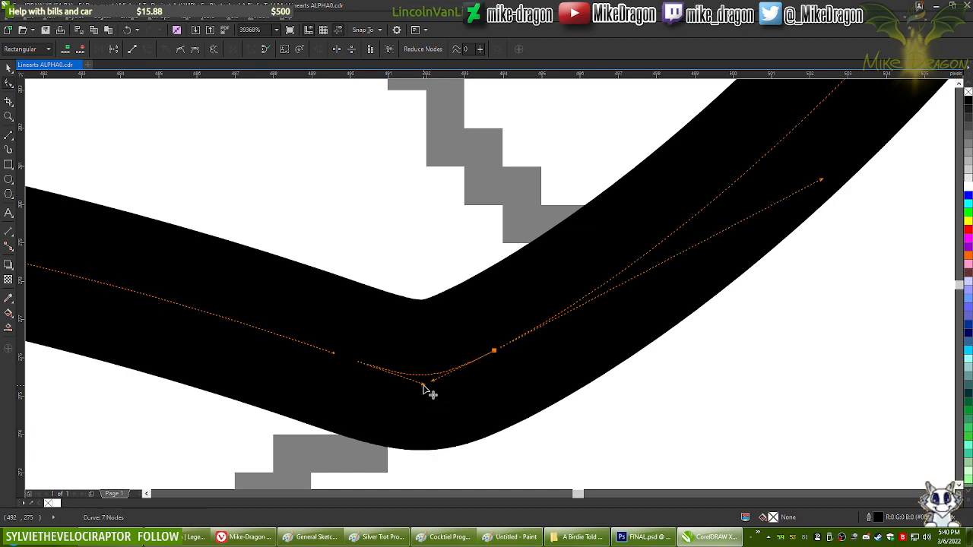
pyautogui.click(423, 385)
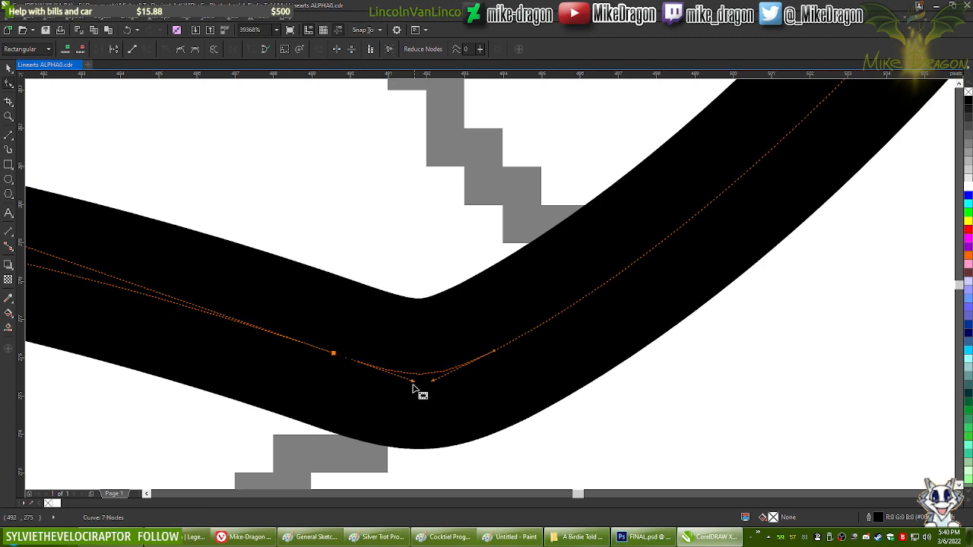
# Step: Add a cusp node at each side of the nose tip and delete the sharp tip node
pyautogui.scroll(-5, 413, 388)
pyautogui.scroll(4, 508, 306)
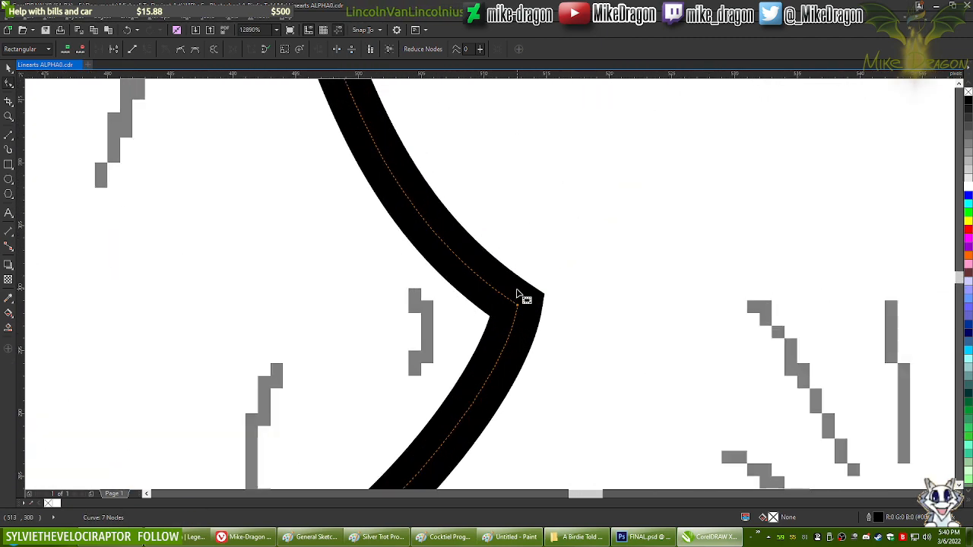
pyautogui.doubleClick(496, 289)
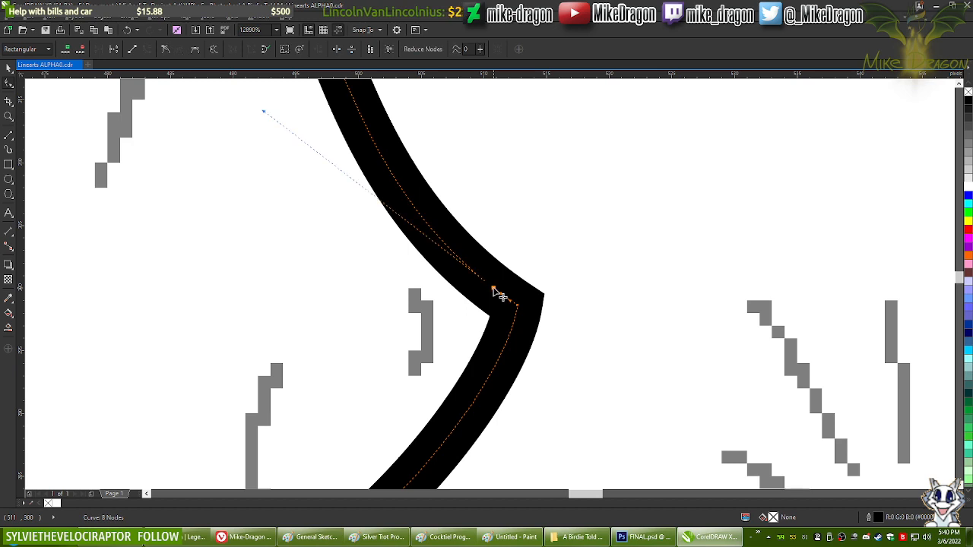
pyautogui.click(171, 50)
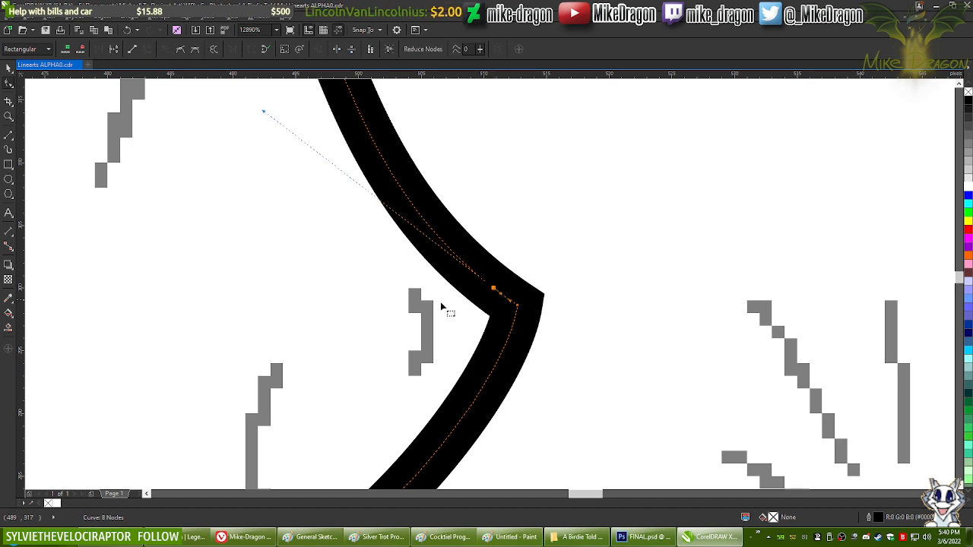
pyautogui.click(503, 350)
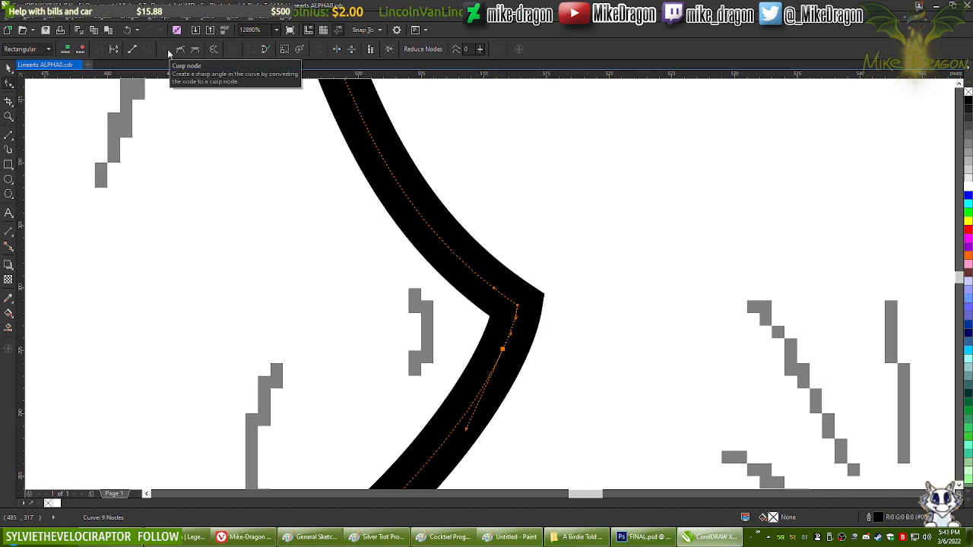
pyautogui.doubleClick(518, 306)
pyautogui.click(520, 337)
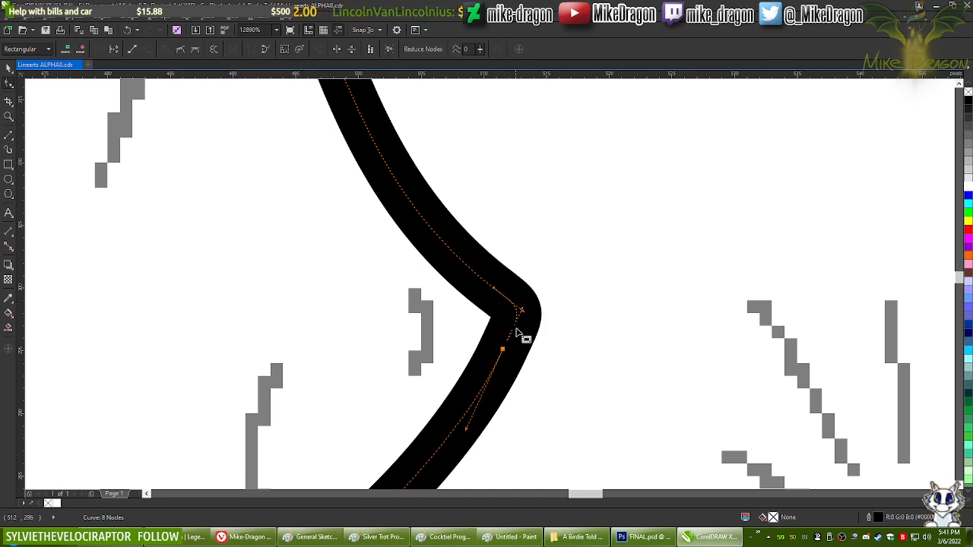
# Step: Adjust the facing handles of the two nose nodes into a smooth rounded tip and deselect the face line
pyautogui.scroll(2, 523, 327)
pyautogui.moveTo(526, 311)
pyautogui.mouseDown()
pyautogui.moveTo(506, 300)
pyautogui.moveTo(524, 307)
pyautogui.moveTo(509, 331)
pyautogui.mouseUp()
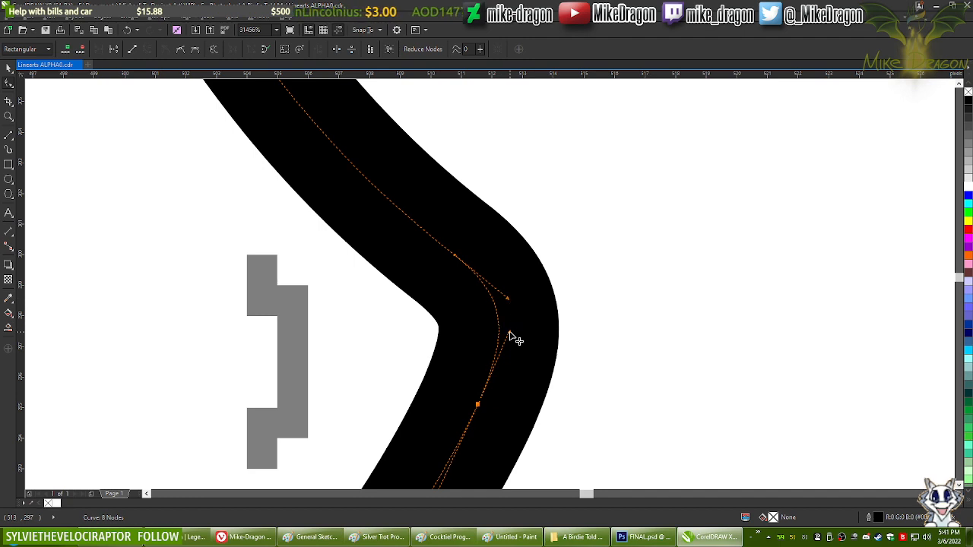
pyautogui.moveTo(510, 332); pyautogui.dragTo(512, 304)
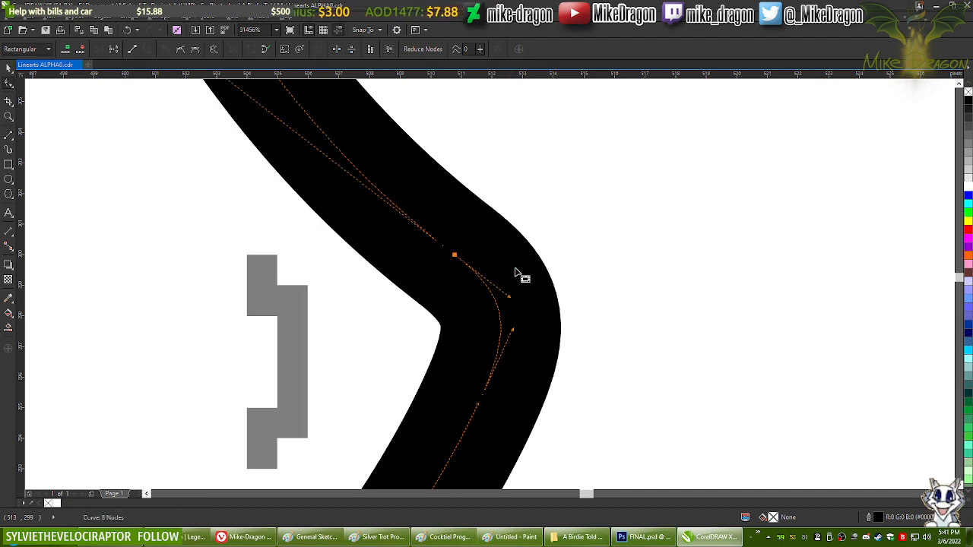
pyautogui.scroll(-5, 532, 224)
pyautogui.scroll(-1, 448, 394)
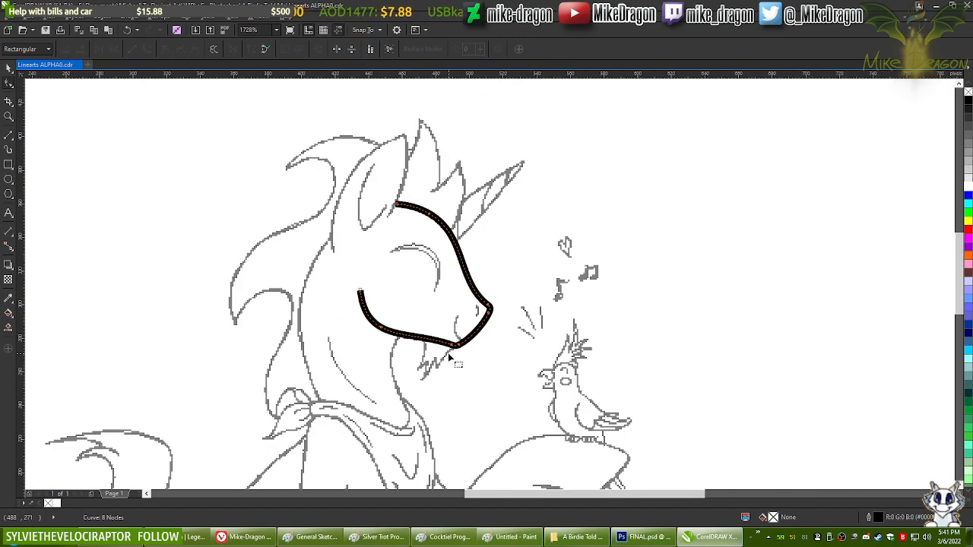
pyautogui.click(601, 238)
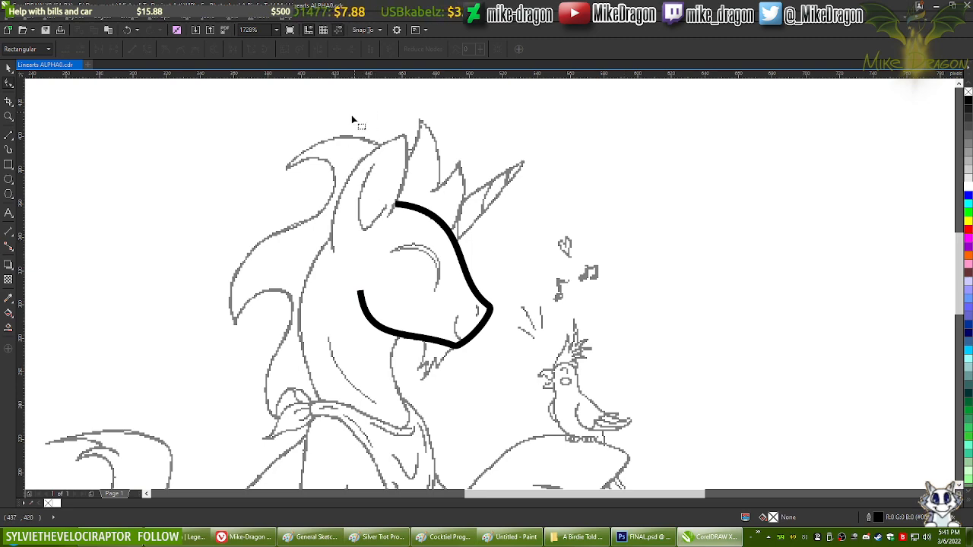
# Step: Draw a closed straight-sided ear outline from the inner base via the tip to the outer base and back, with a Hairline outline
pyautogui.scroll(1, 352, 122)
pyautogui.click(9, 149)
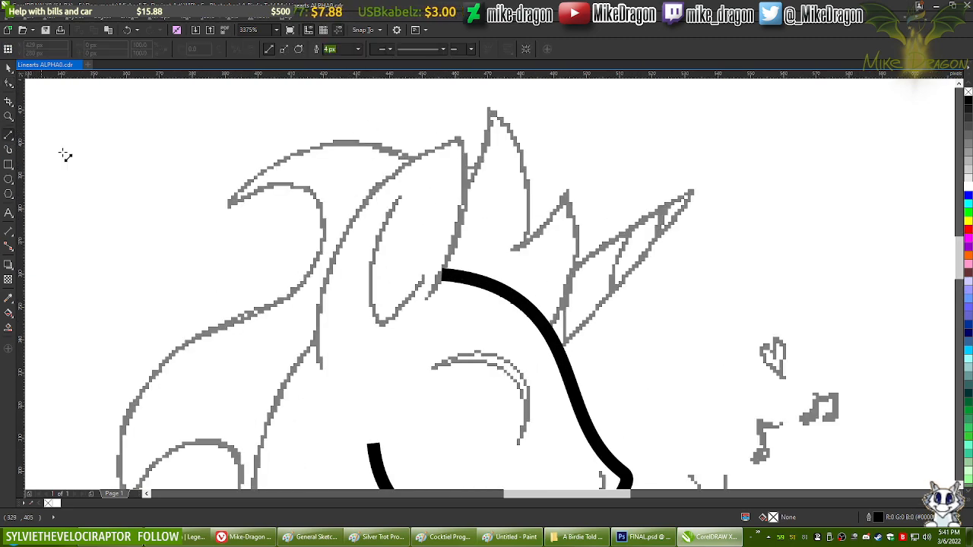
pyautogui.scroll(1, 376, 271)
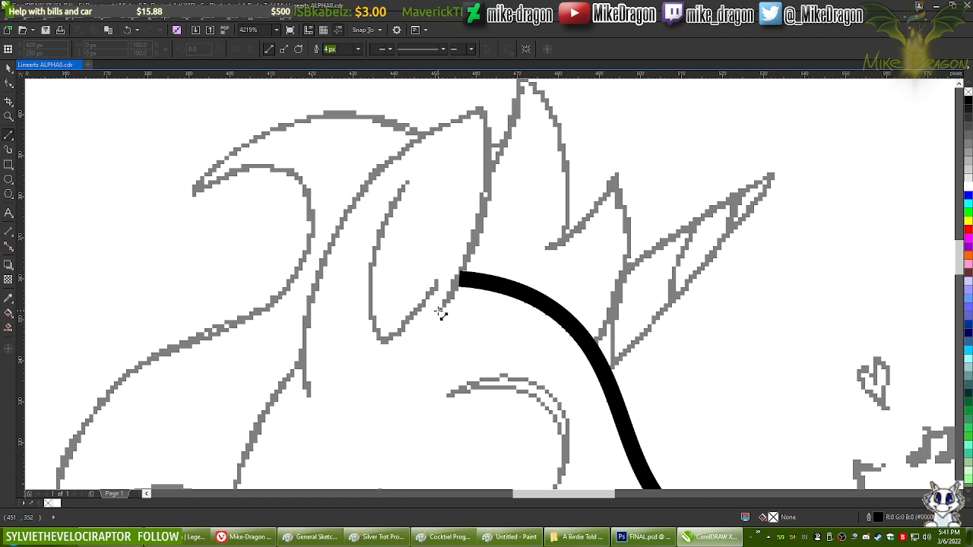
pyautogui.moveTo(441, 312); pyautogui.dragTo(479, 115)
pyautogui.click(479, 115)
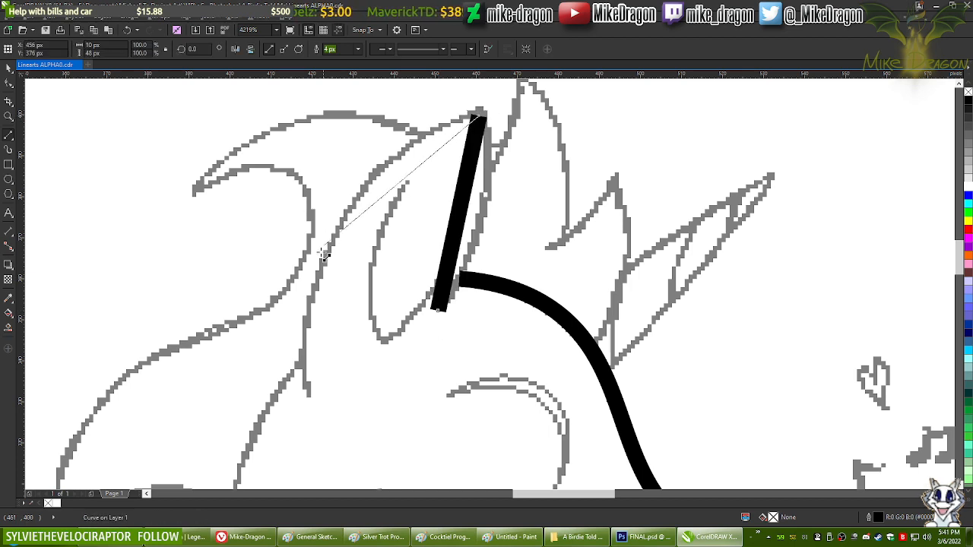
pyautogui.click(313, 397)
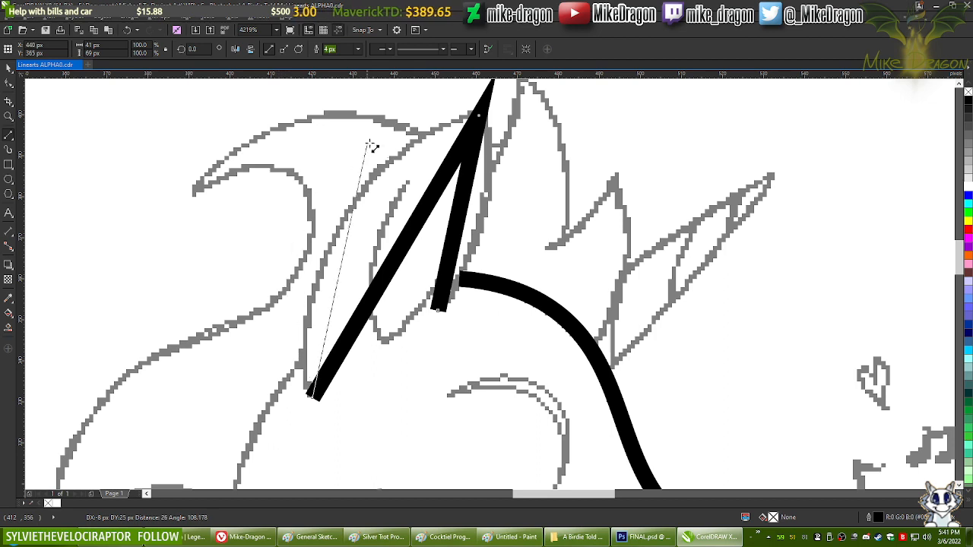
pyautogui.click(487, 102)
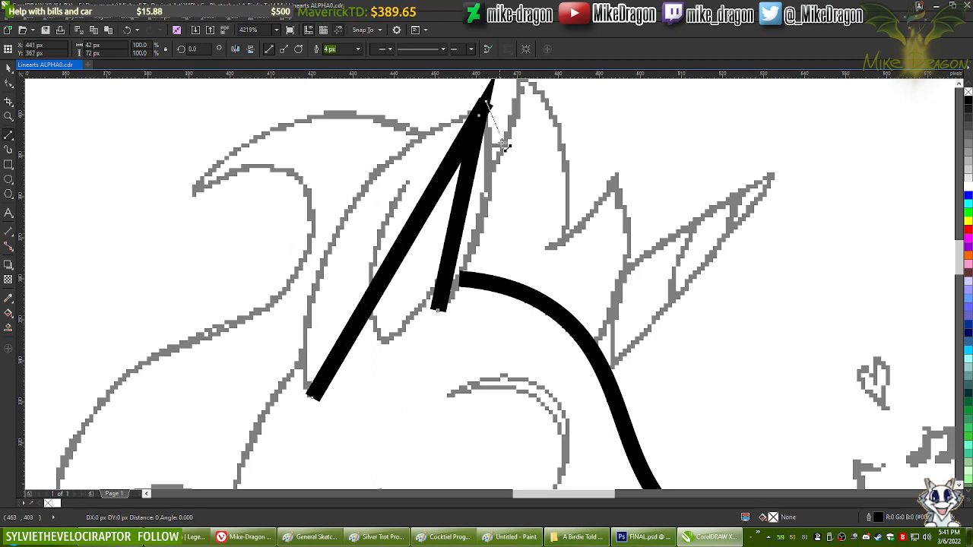
pyautogui.click(439, 310)
pyautogui.click(357, 49)
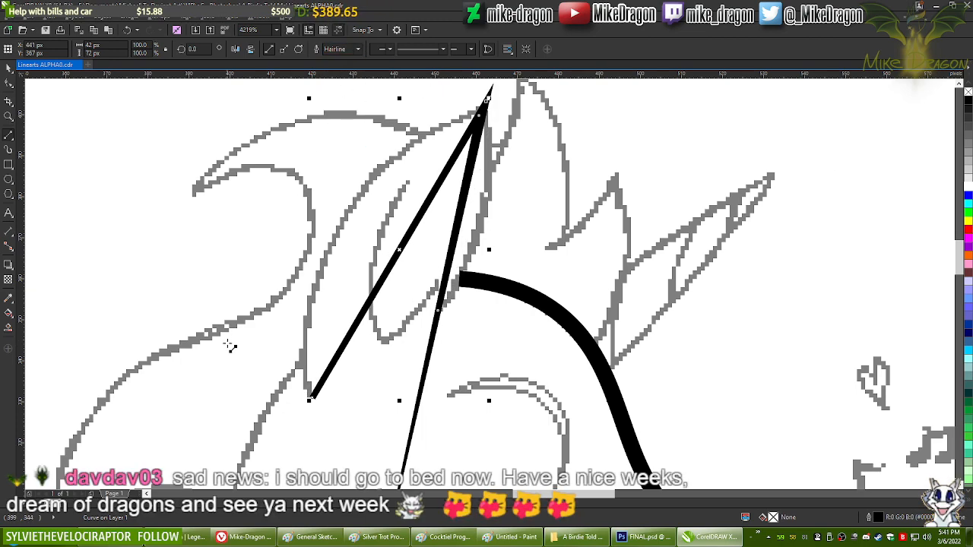
# Step: Convert all straight segments of the ear outline to curves and reselect the outline for node editing
pyautogui.moveTo(209, 452); pyautogui.dragTo(554, 113)
pyautogui.rightClick(417, 265)
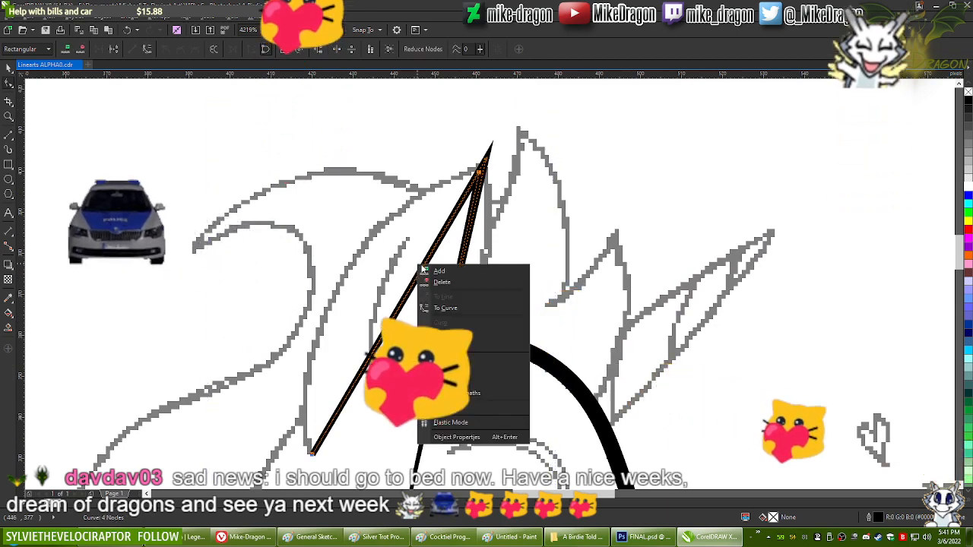
pyautogui.click(462, 308)
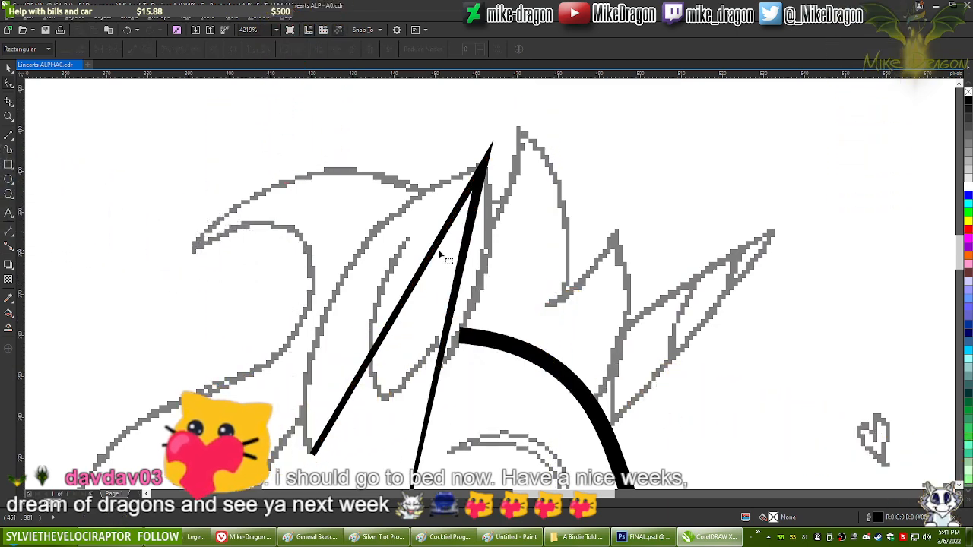
pyautogui.click(431, 256)
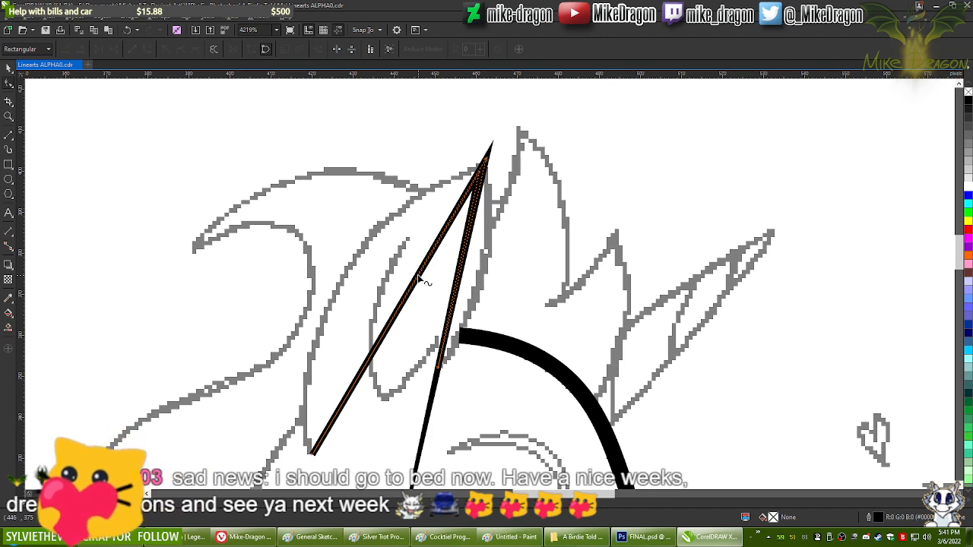
# Step: Bend the first line between the ear tip and outer base along the sketched back edge and adjust both its handles
pyautogui.moveTo(417, 281); pyautogui.dragTo(364, 279)
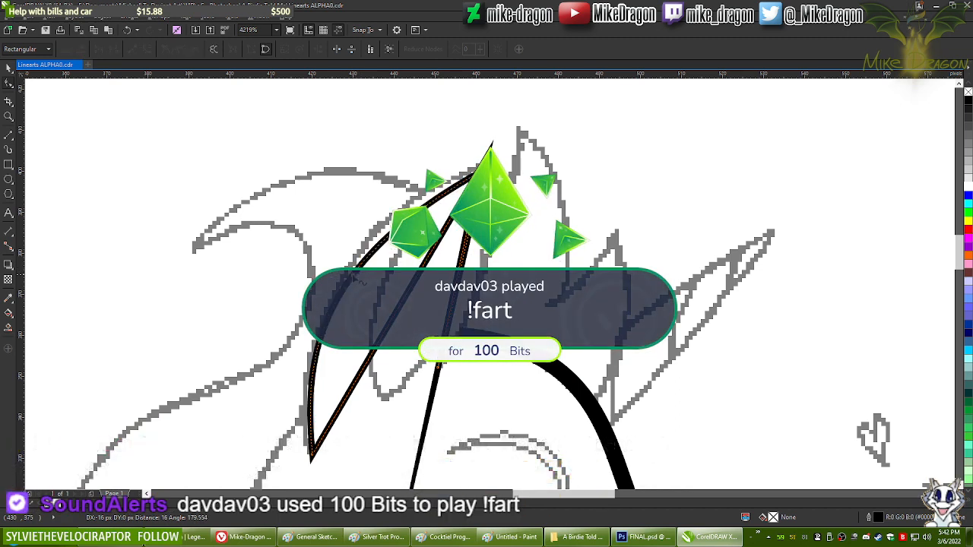
pyautogui.click(480, 169)
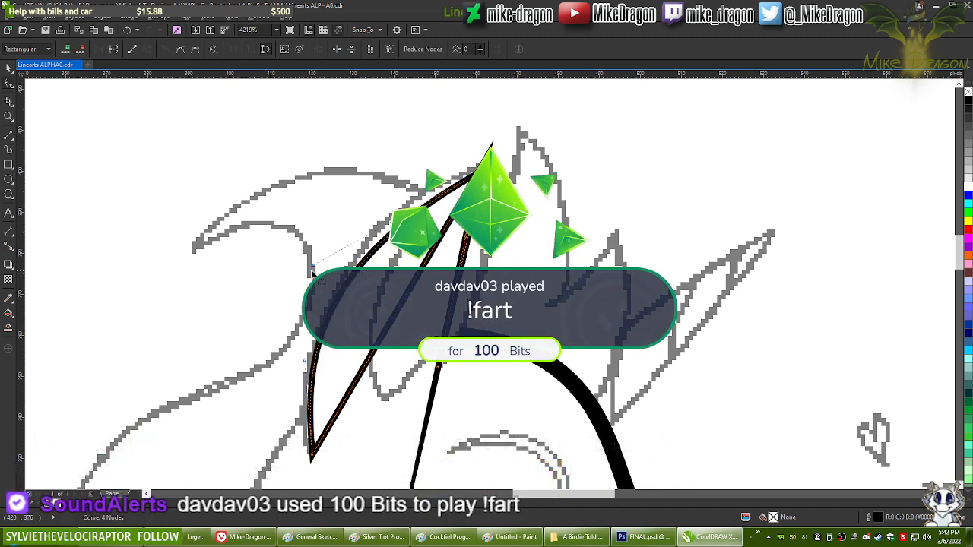
pyautogui.moveTo(312, 267); pyautogui.dragTo(332, 219)
pyautogui.moveTo(312, 369); pyautogui.dragTo(293, 384)
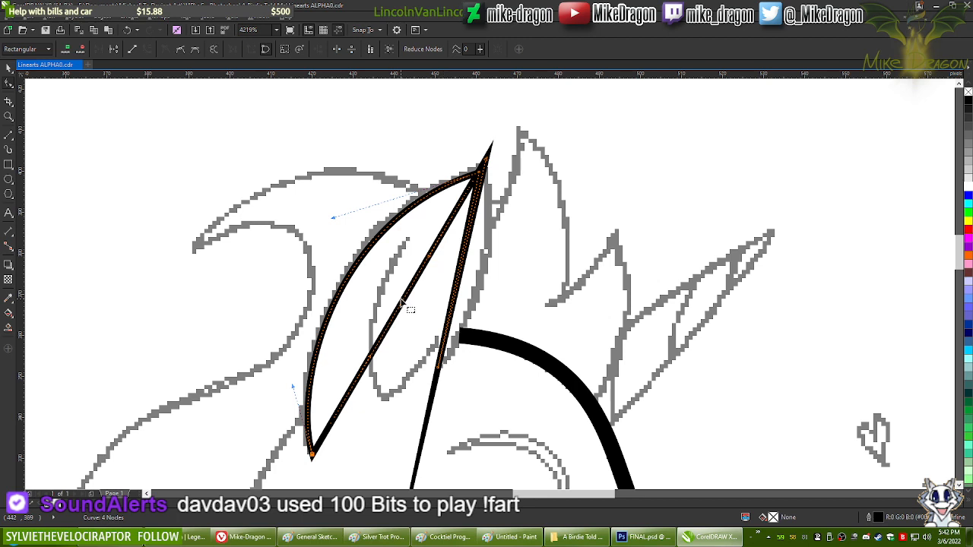
# Step: Bend the second back-edge line just outside the first, refine its handles, and bow the ear's front lines along the sketch
pyautogui.moveTo(408, 304); pyautogui.dragTo(339, 293)
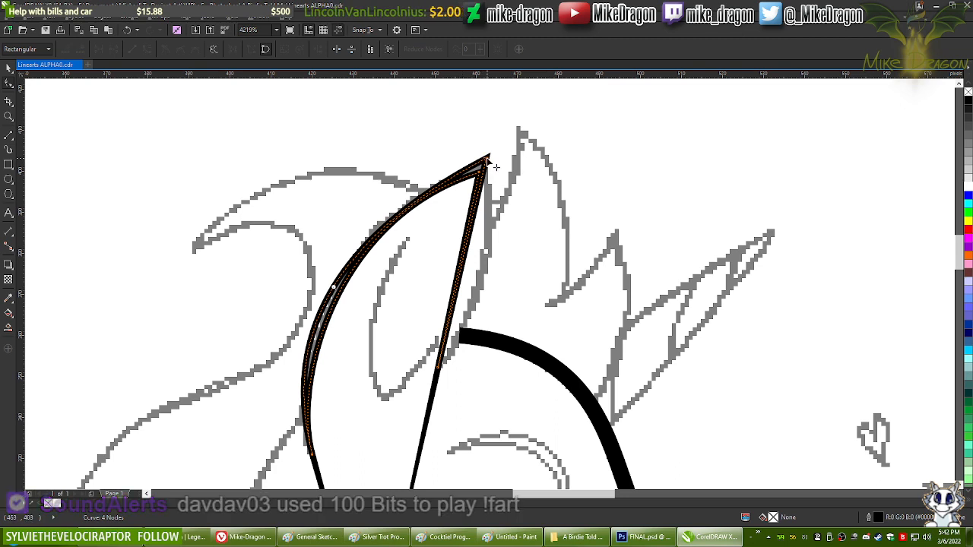
pyautogui.moveTo(335, 241); pyautogui.dragTo(346, 203)
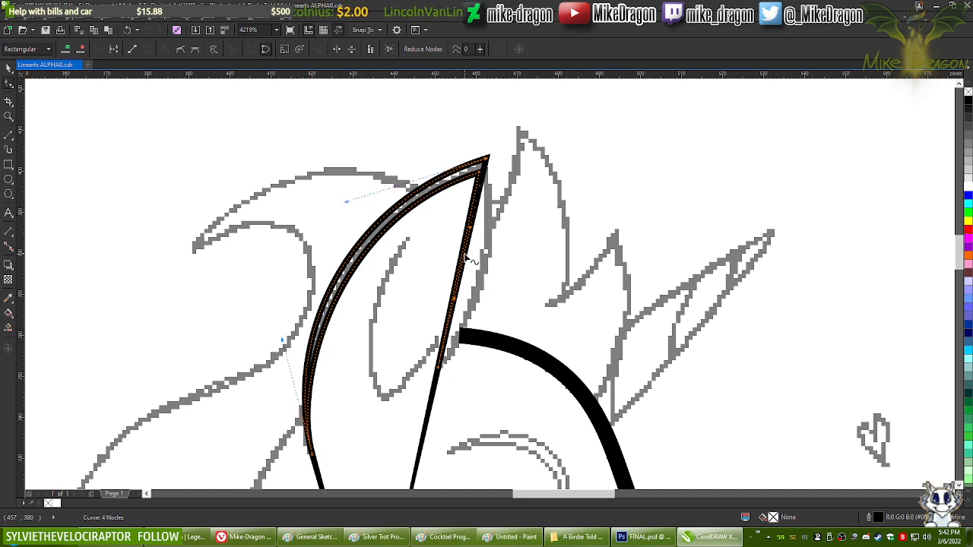
pyautogui.moveTo(468, 260); pyautogui.dragTo(489, 254)
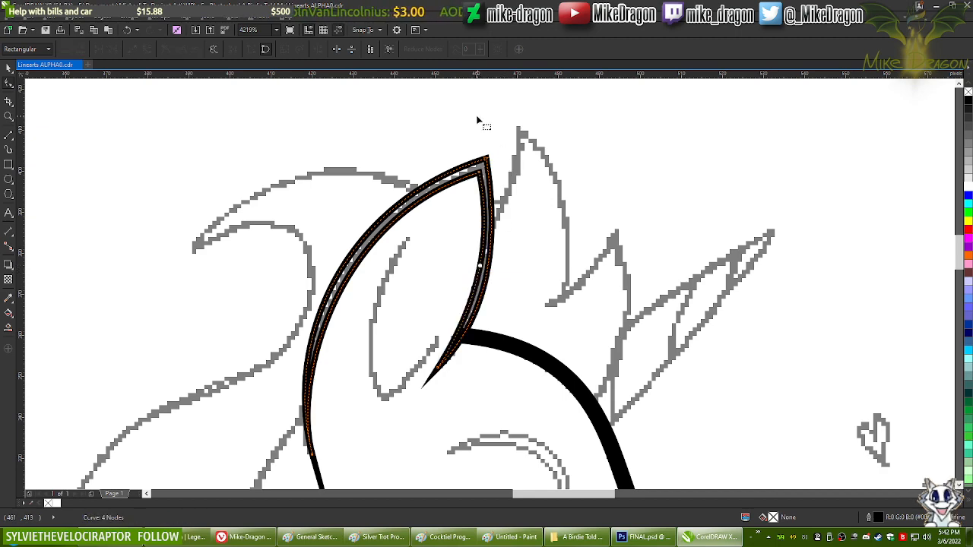
# Step: Examine the ear outline's curves and its pointed ends at the inner and outer base against the sketch and head line
pyautogui.scroll(-1, 476, 124)
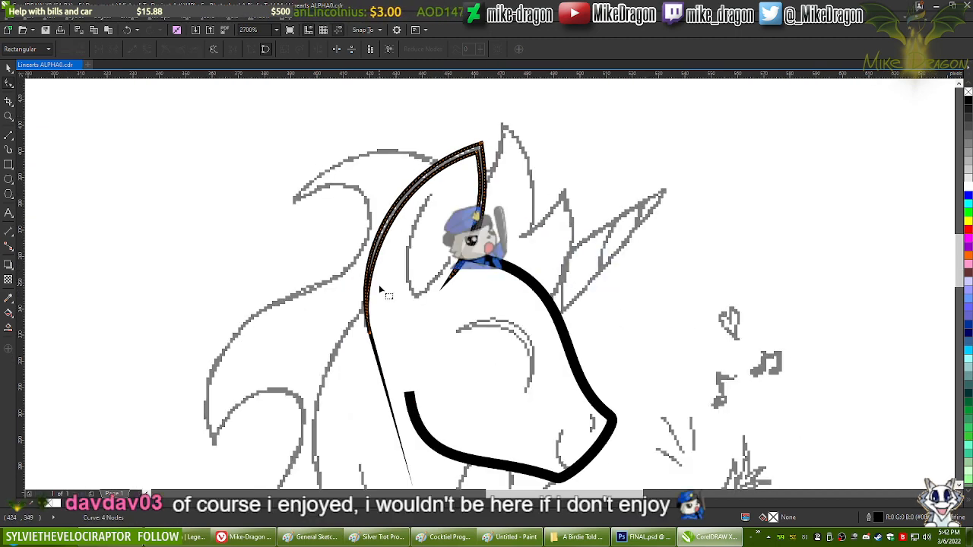
pyautogui.scroll(3, 379, 286)
pyautogui.click(383, 376)
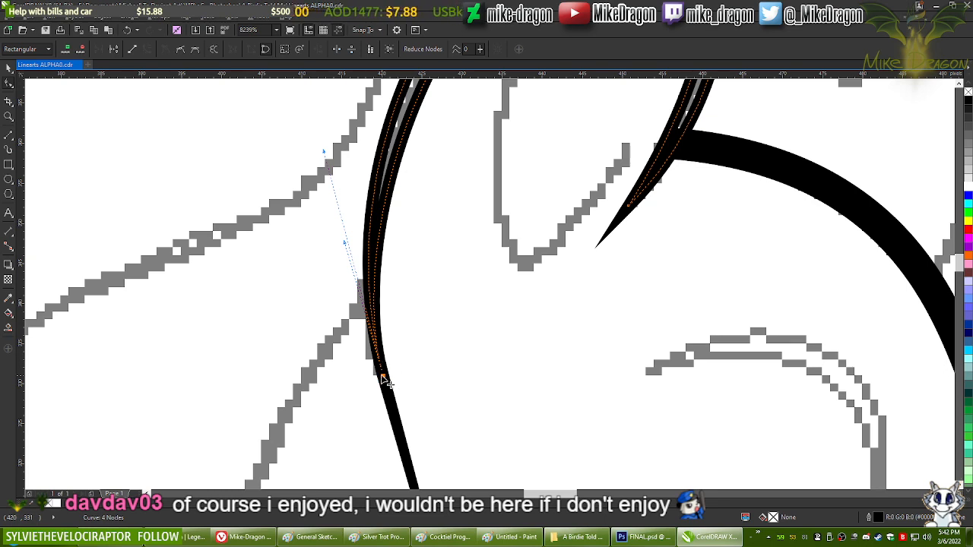
pyautogui.scroll(-1, 382, 377)
pyautogui.scroll(1, 388, 333)
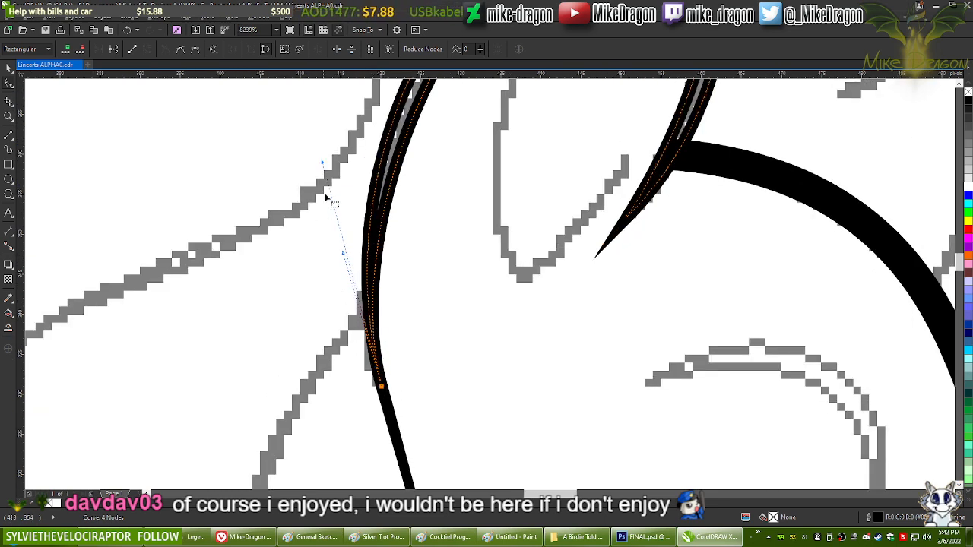
pyautogui.scroll(-5, 353, 350)
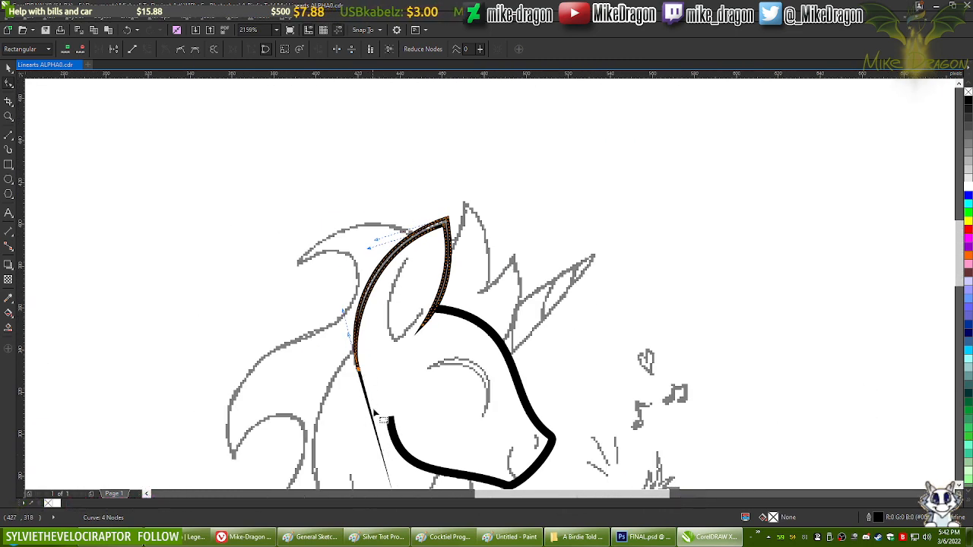
pyautogui.scroll(3, 413, 317)
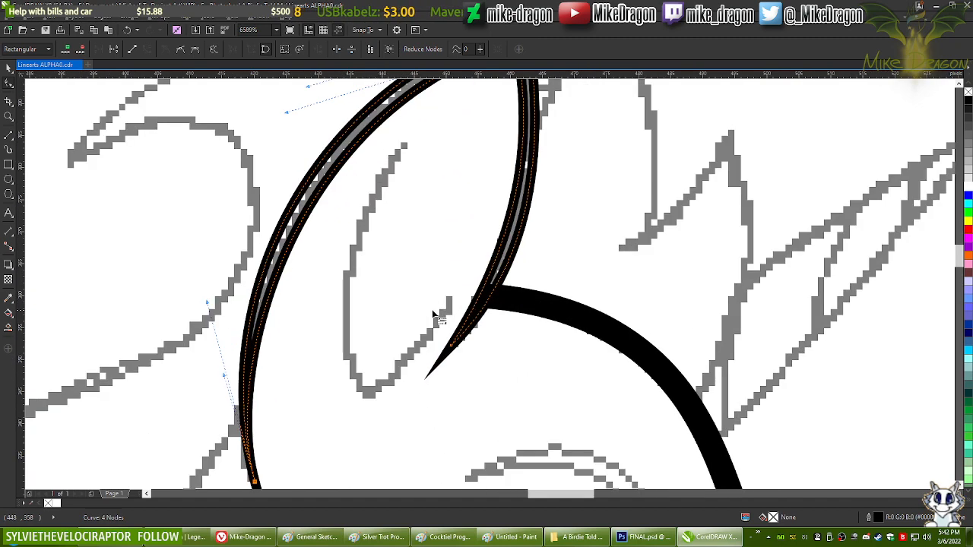
pyautogui.scroll(-2, 450, 314)
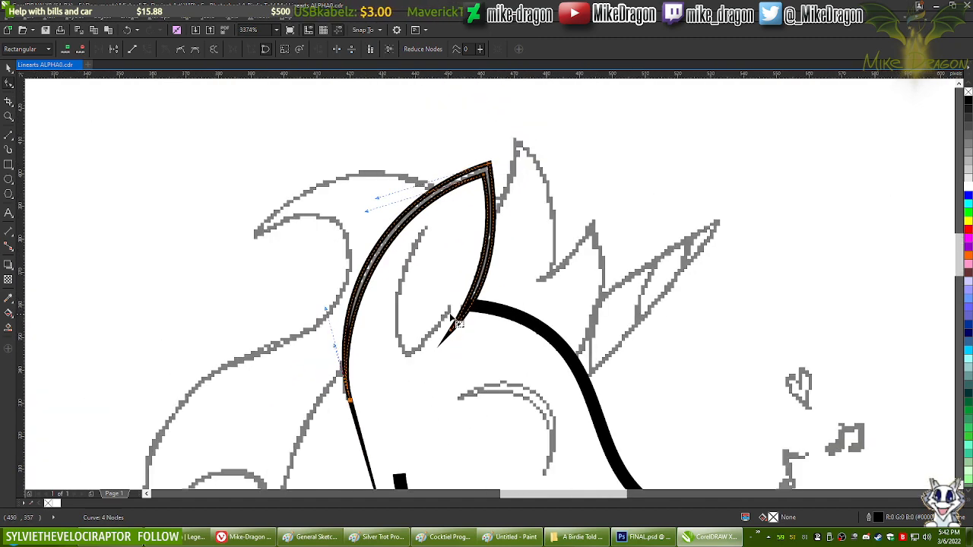
pyautogui.scroll(-1, 447, 320)
pyautogui.scroll(-1, 446, 322)
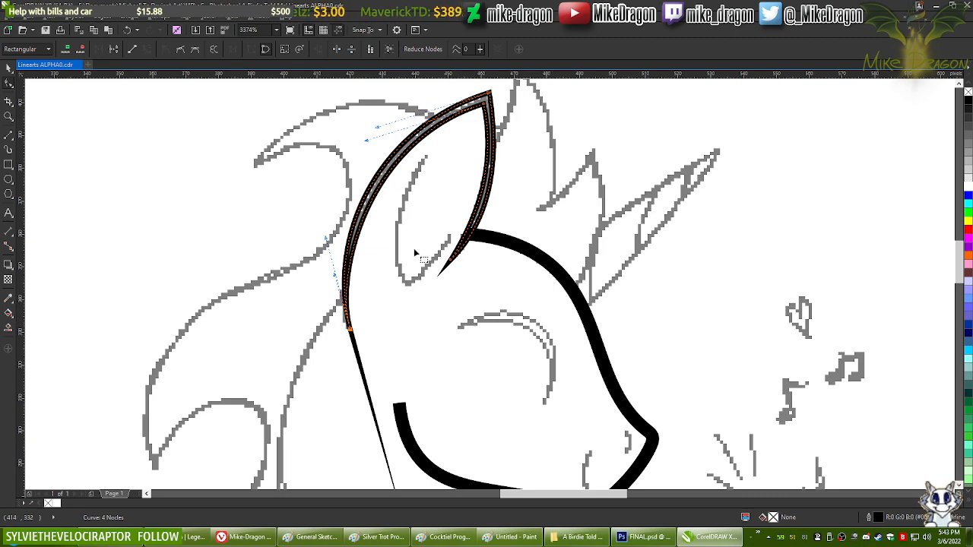
pyautogui.scroll(2, 414, 254)
pyautogui.scroll(-1, 473, 246)
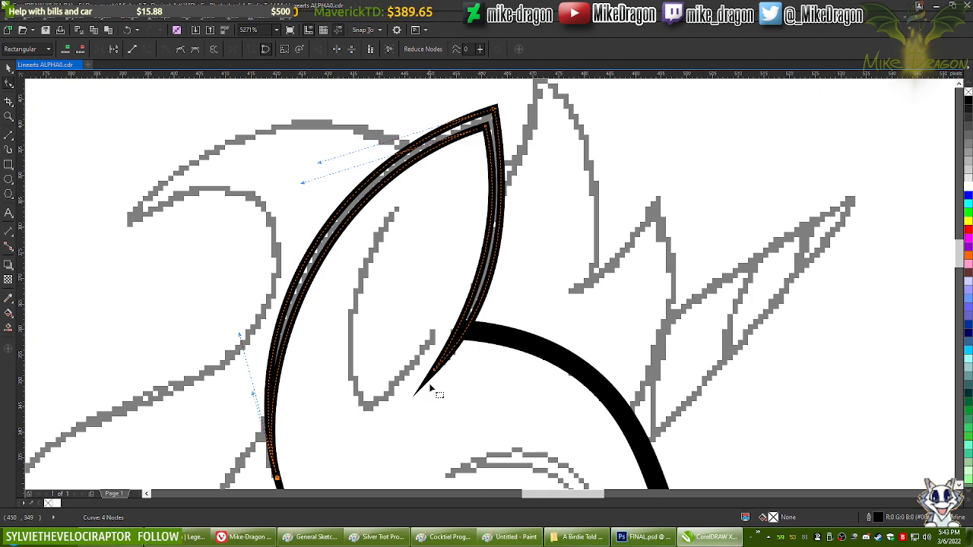
pyautogui.scroll(-4, 437, 371)
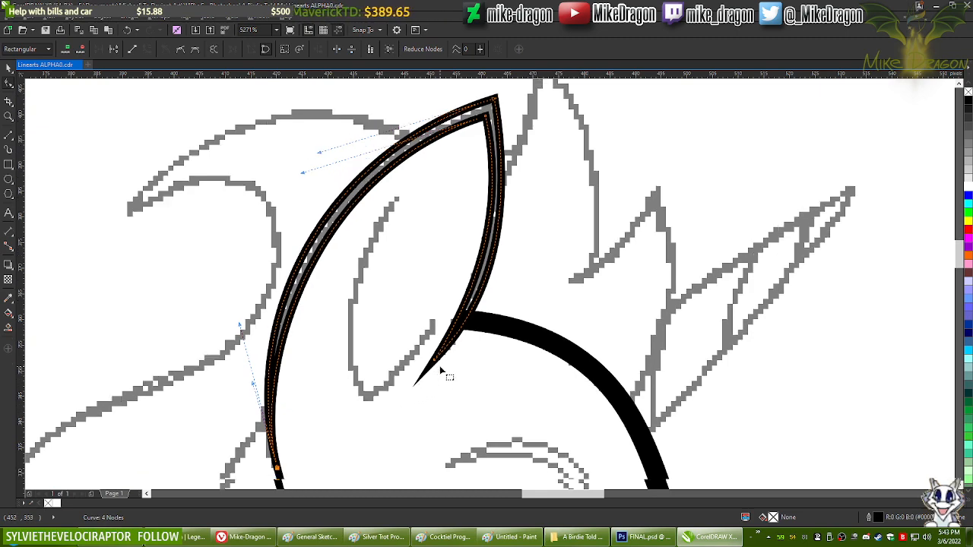
pyautogui.scroll(-2, 406, 366)
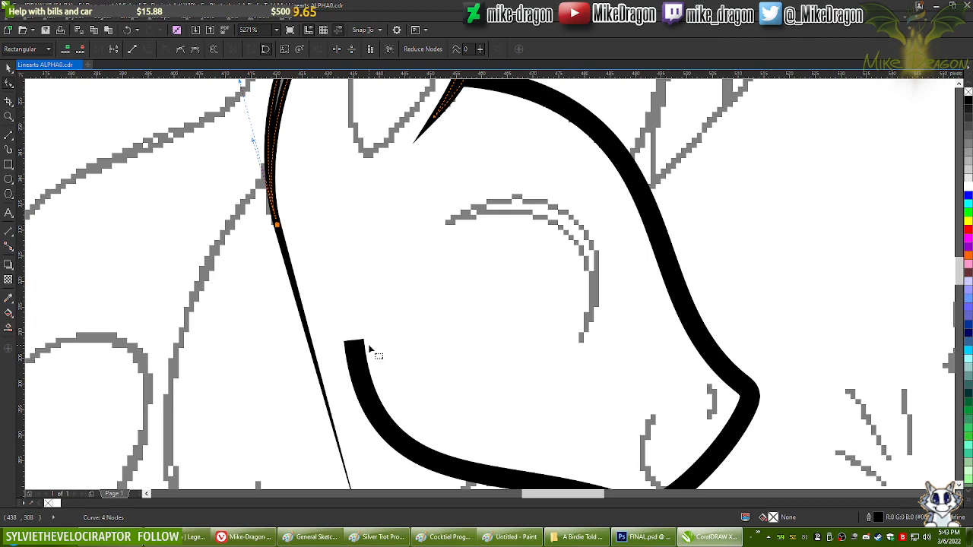
pyautogui.scroll(2, 376, 346)
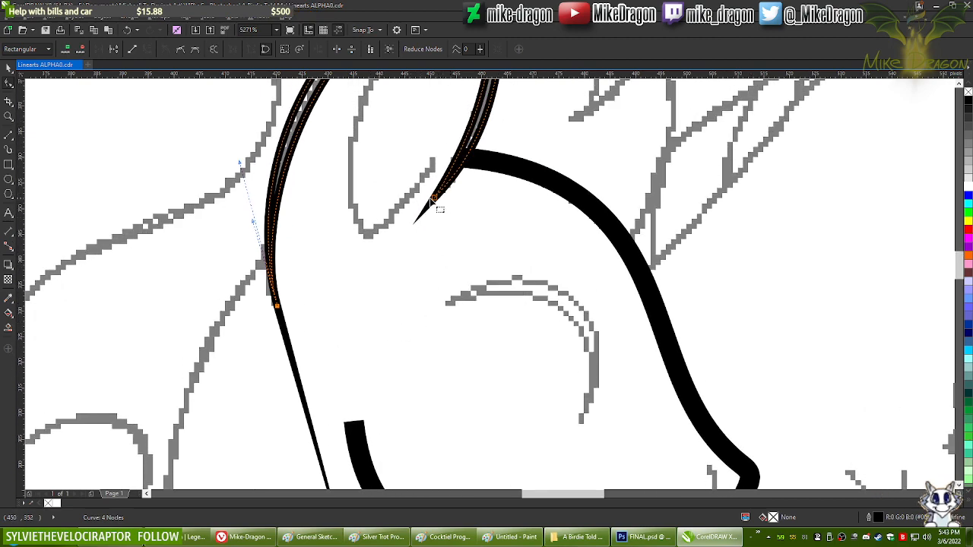
pyautogui.scroll(-1, 363, 343)
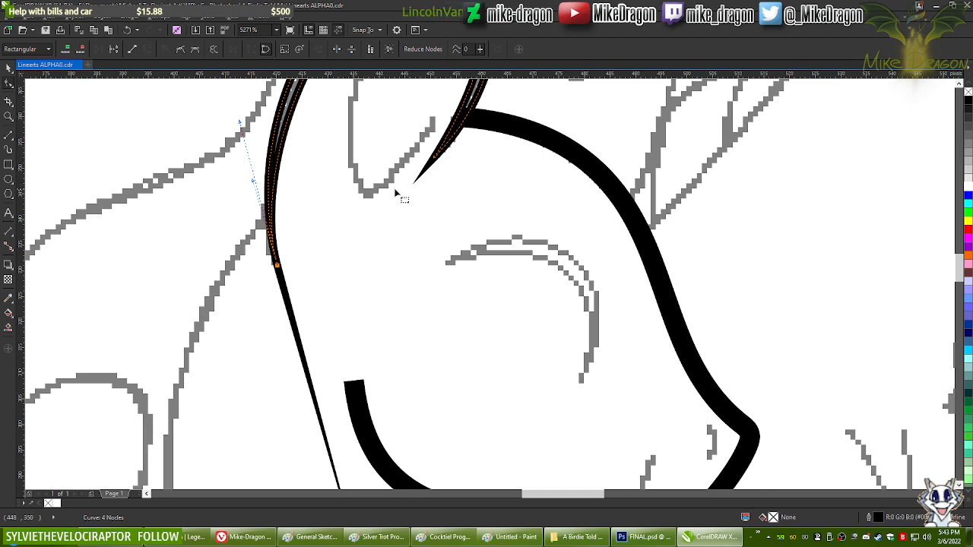
pyautogui.scroll(3, 378, 320)
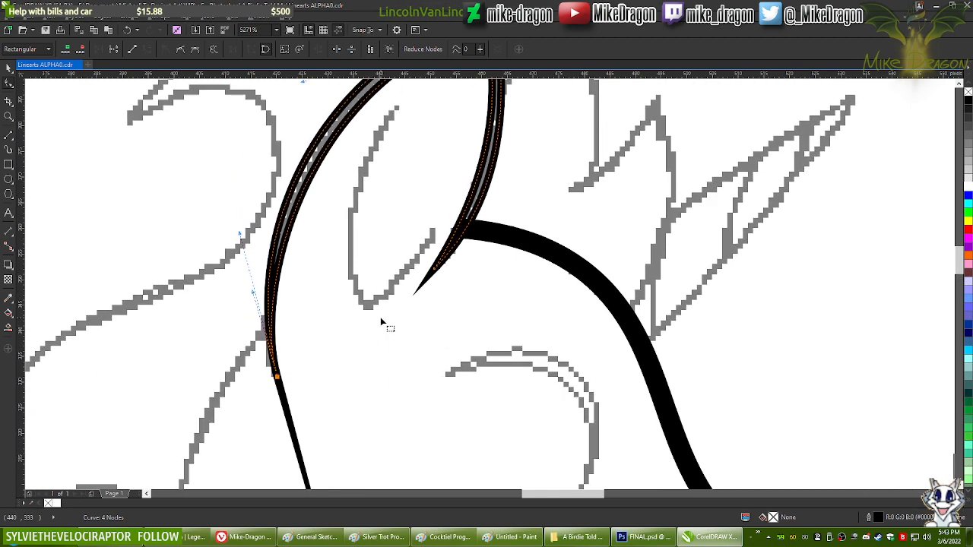
pyautogui.scroll(1, 387, 323)
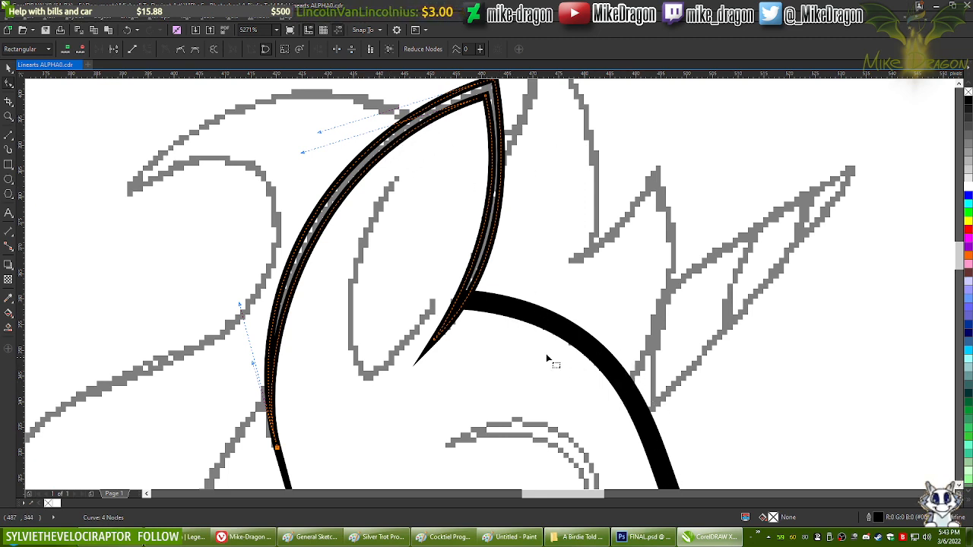
pyautogui.scroll(-5, 491, 306)
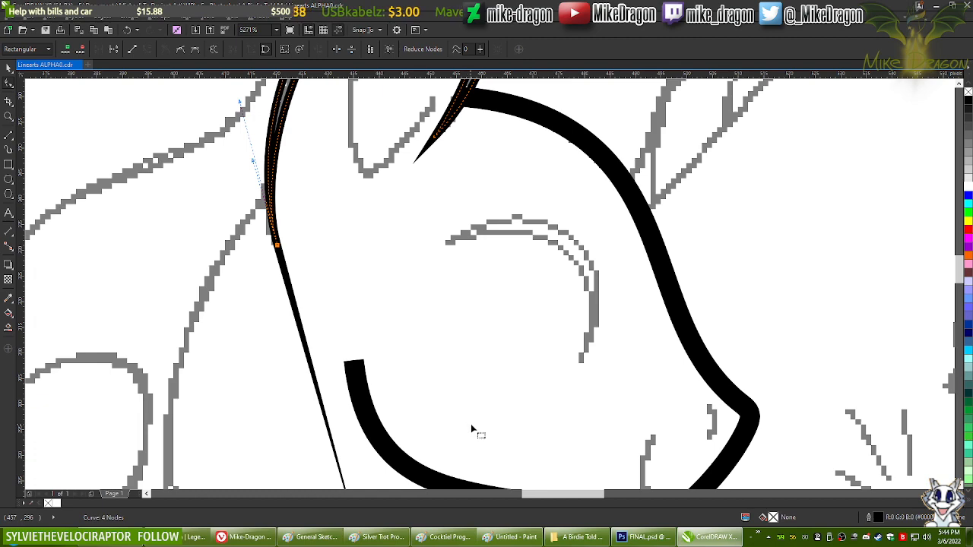
pyautogui.scroll(3, 470, 385)
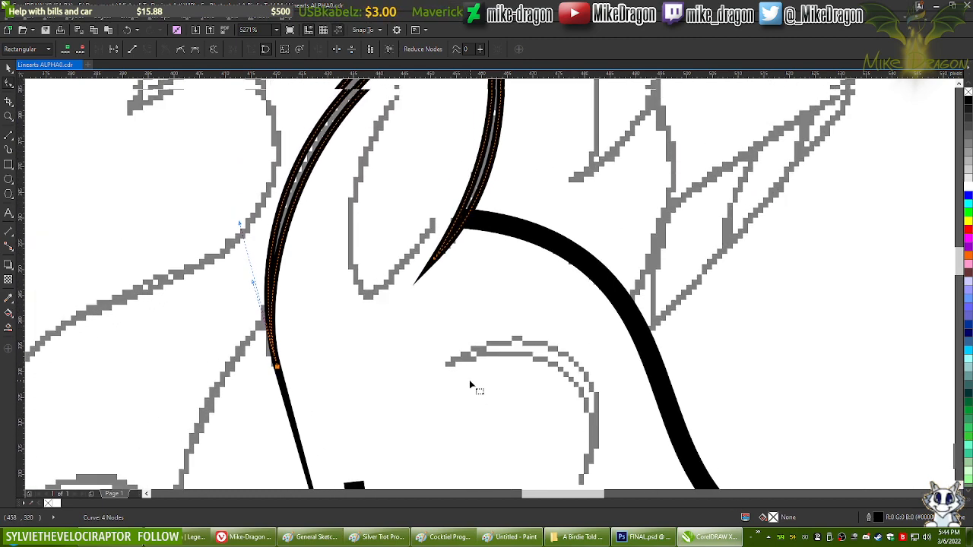
pyautogui.scroll(4, 470, 385)
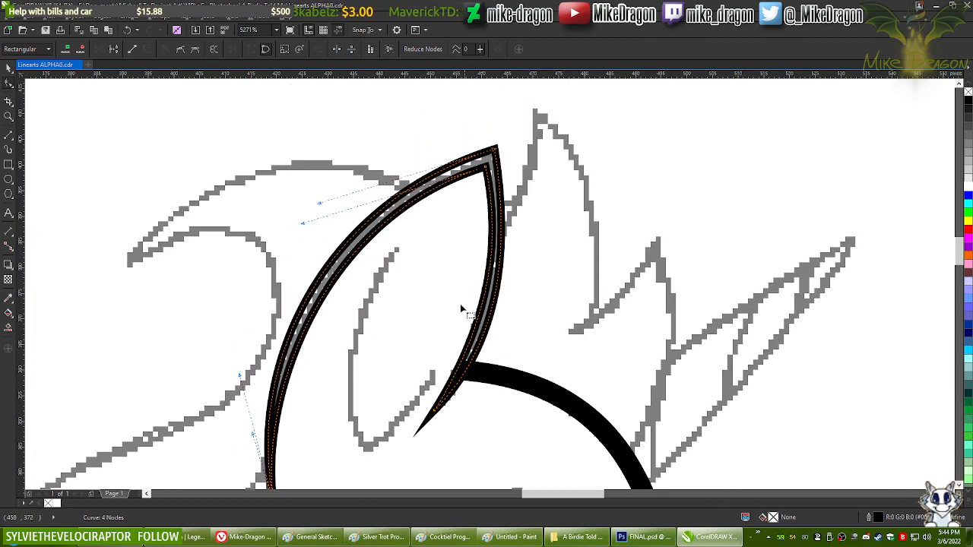
# Step: Move the inner node of the ear tip slightly up and outward, closer to the outer tip node
pyautogui.scroll(1, 378, 282)
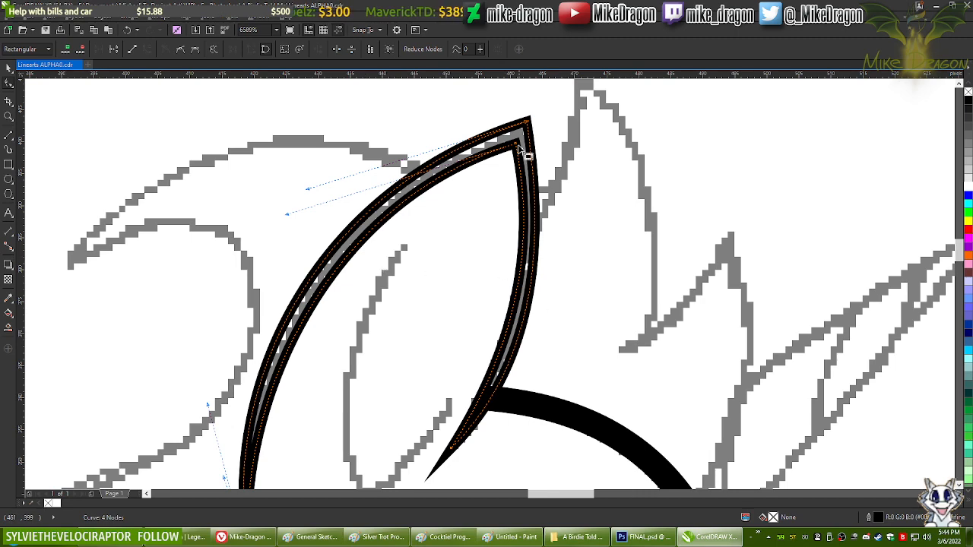
pyautogui.scroll(6, 520, 105)
pyautogui.moveTo(506, 254); pyautogui.dragTo(514, 236)
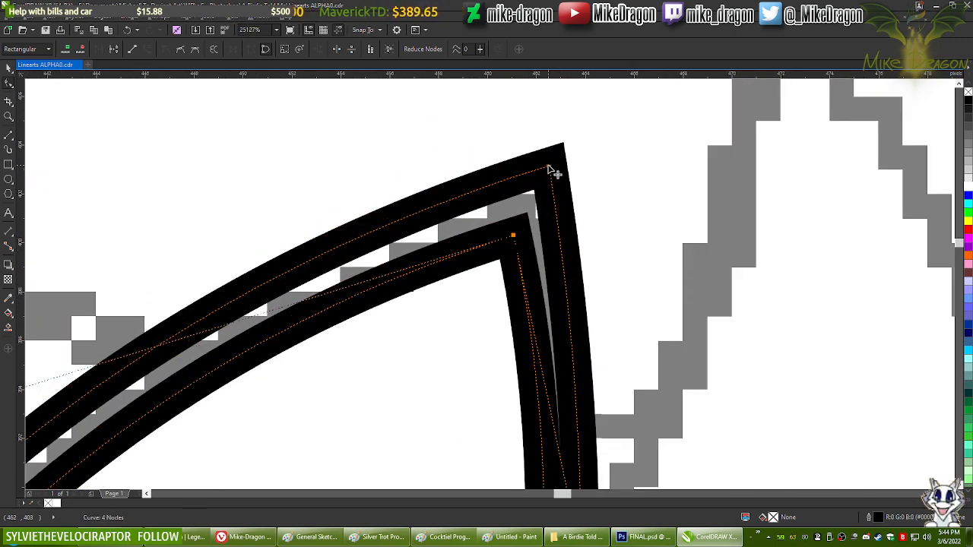
pyautogui.scroll(-7, 523, 130)
pyautogui.scroll(1, 530, 221)
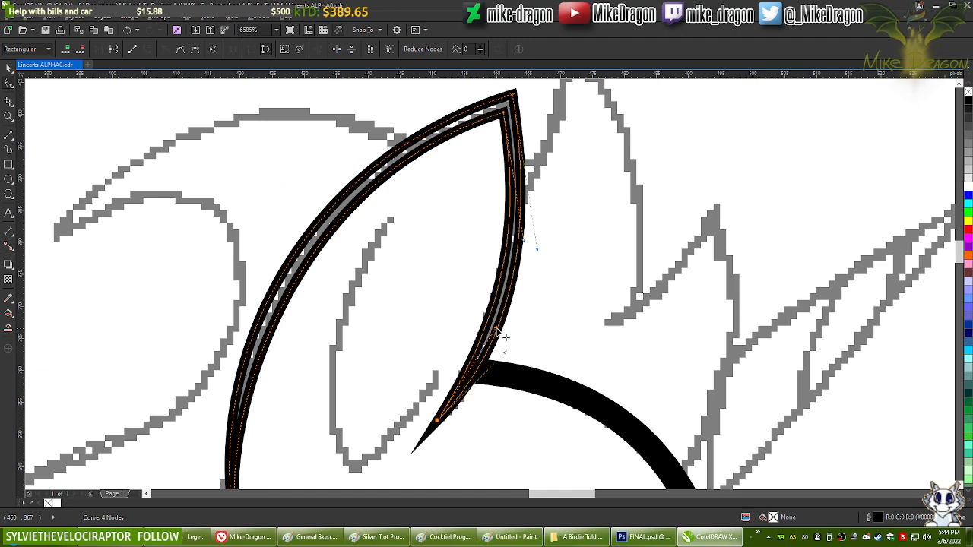
pyautogui.scroll(-1, 526, 184)
pyautogui.scroll(-1, 466, 386)
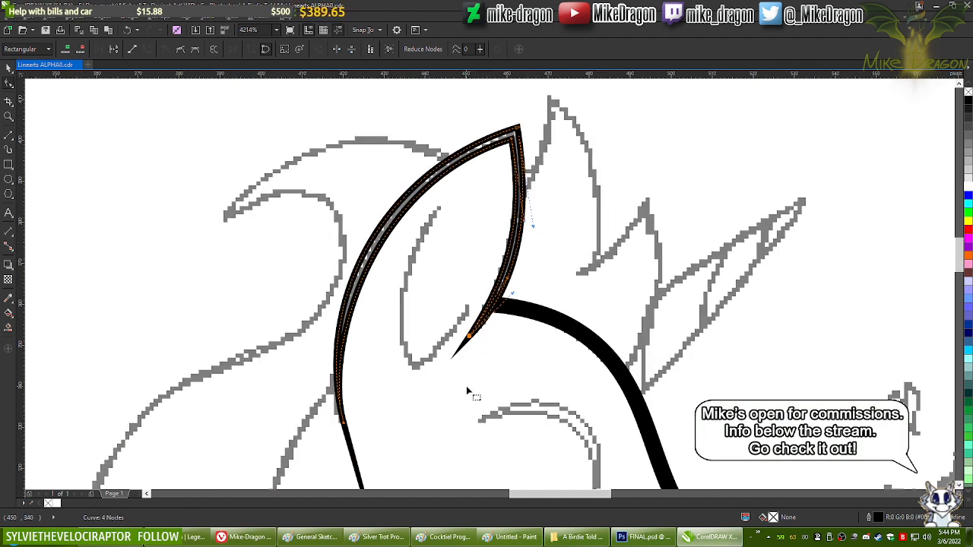
# Step: Move the ear's inner base node up along the sketched front edge and shorten the front line's curve handle near the tip
pyautogui.scroll(5, 477, 317)
pyautogui.moveTo(445, 359); pyautogui.dragTo(509, 351)
pyautogui.scroll(-5, 497, 442)
pyautogui.scroll(2, 550, 369)
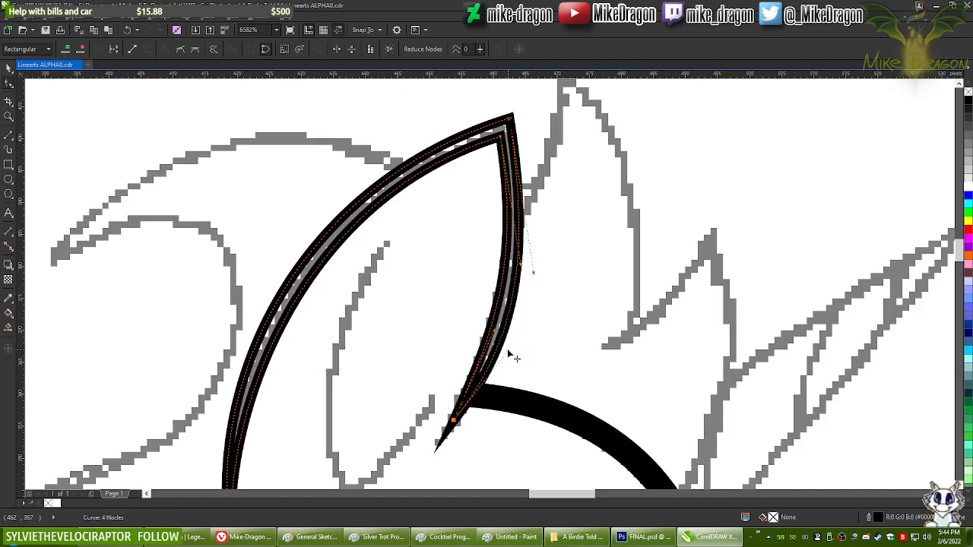
pyautogui.moveTo(534, 273)
pyautogui.mouseDown()
pyautogui.moveTo(532, 249)
pyautogui.moveTo(517, 256)
pyautogui.moveTo(529, 258)
pyautogui.mouseUp()
pyautogui.click(501, 137)
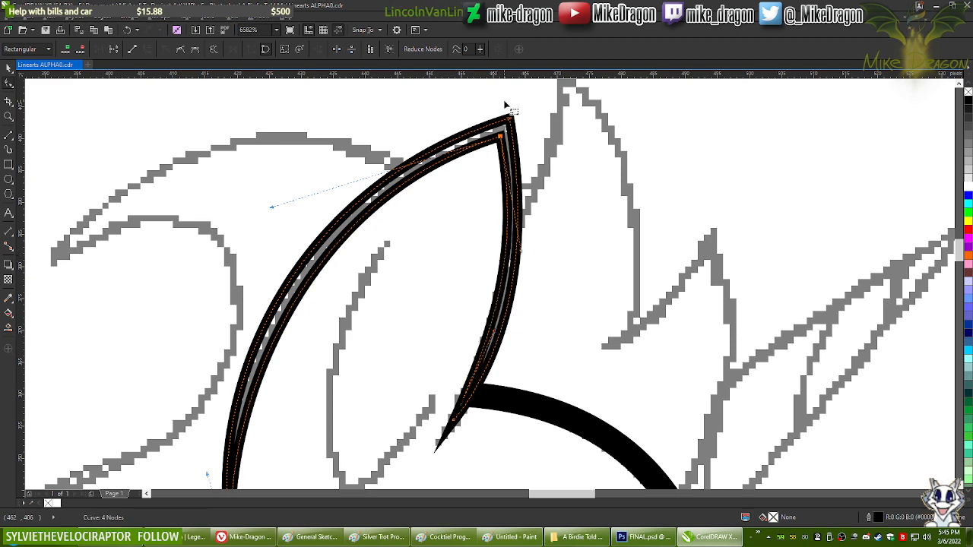
# Step: Try pulling a front-edge curve handle at the ear's inner base inward, and undo that adjustment
pyautogui.scroll(1, 505, 105)
pyautogui.scroll(-1, 511, 214)
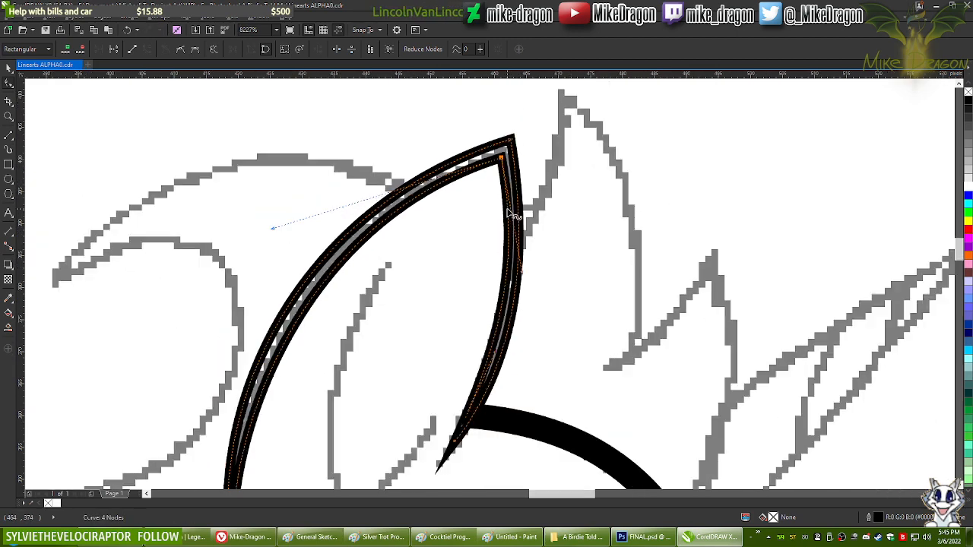
pyautogui.click(456, 442)
pyautogui.moveTo(509, 369); pyautogui.dragTo(501, 369)
pyautogui.scroll(-1, 508, 261)
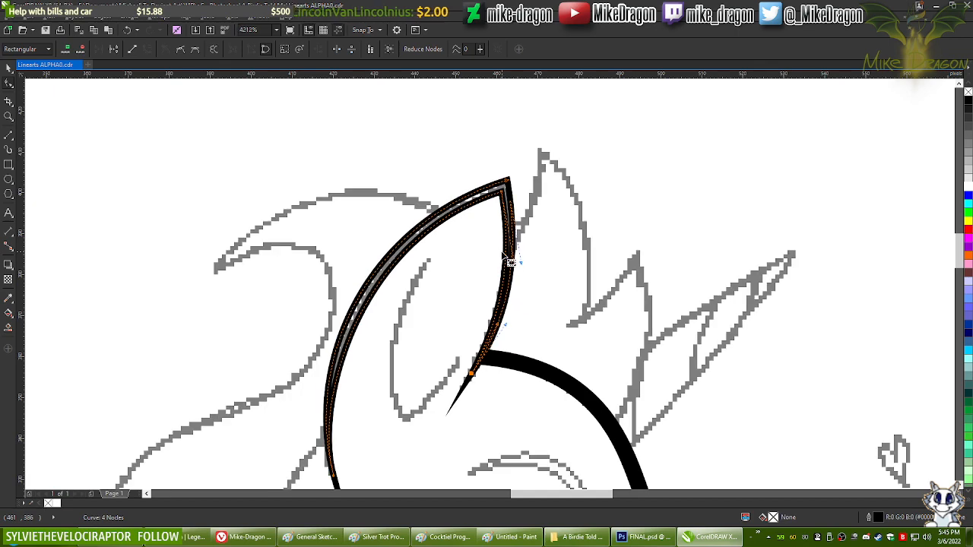
pyautogui.scroll(2, 489, 374)
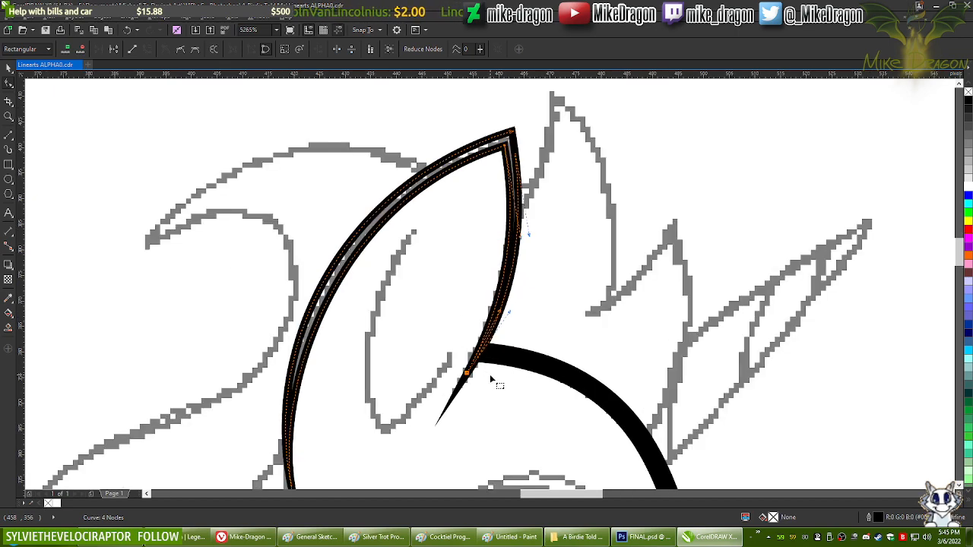
pyautogui.hotkey('ctrl', 'z')
pyautogui.hotkey('ctrl', 'z')
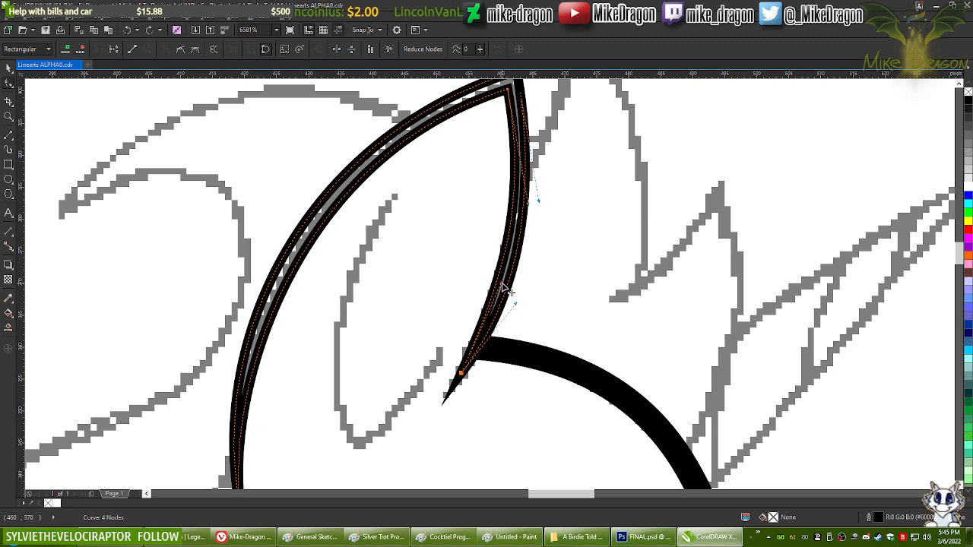
pyautogui.hotkey('ctrl', 'z')
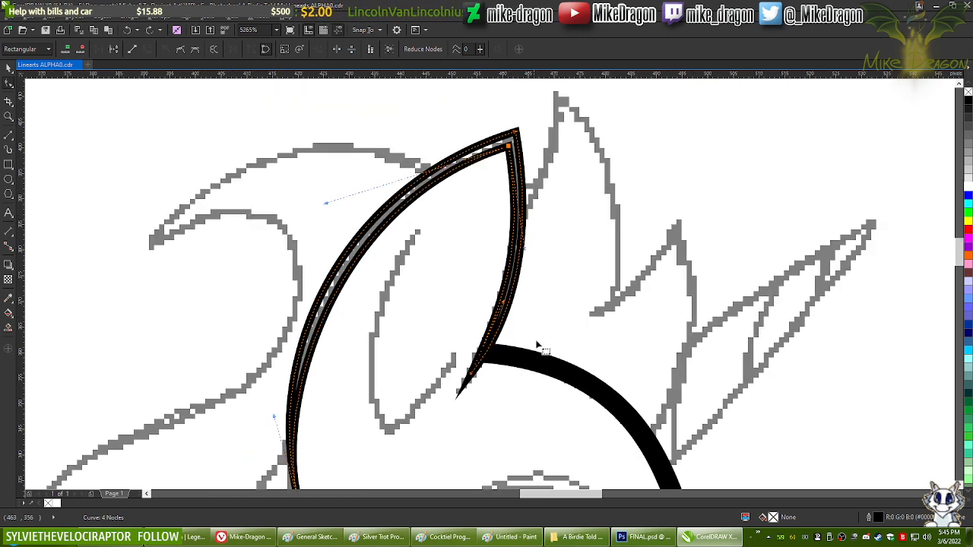
# Step: Pull a back-edge curve handle at the ear's outer base outward to shorten the long spike there
pyautogui.scroll(-1, 532, 342)
pyautogui.moveTo(327, 205); pyautogui.dragTo(327, 190)
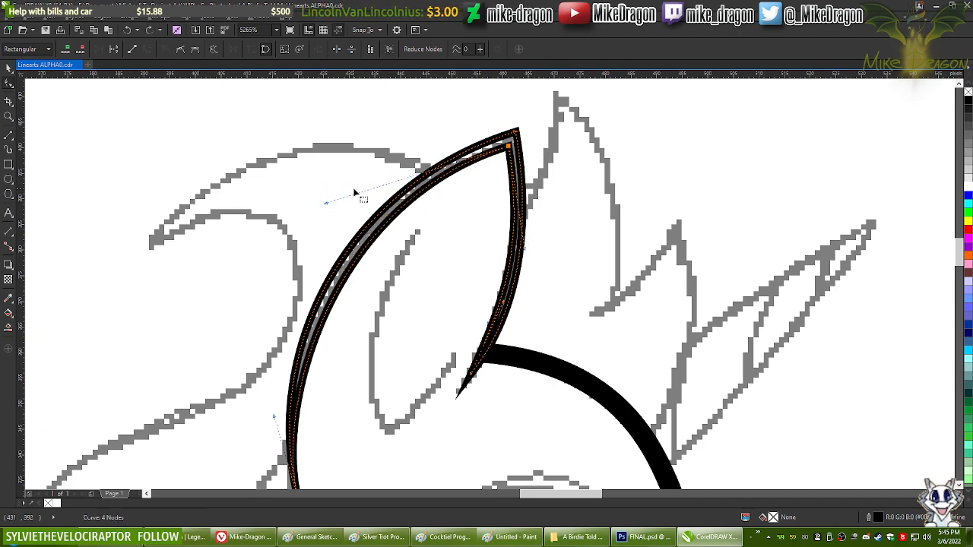
pyautogui.scroll(-2, 547, 114)
pyautogui.scroll(-1, 548, 114)
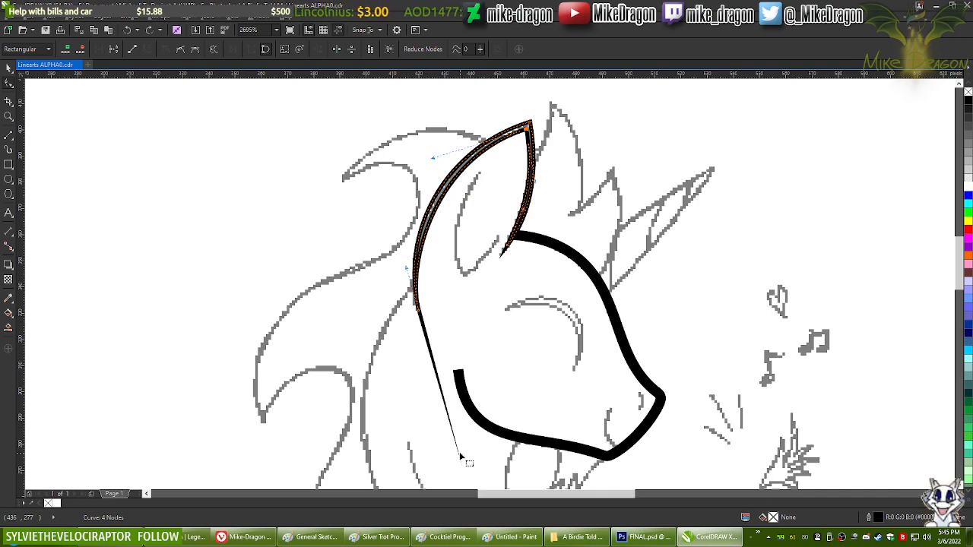
pyautogui.scroll(4, 441, 341)
pyautogui.scroll(-3, 415, 335)
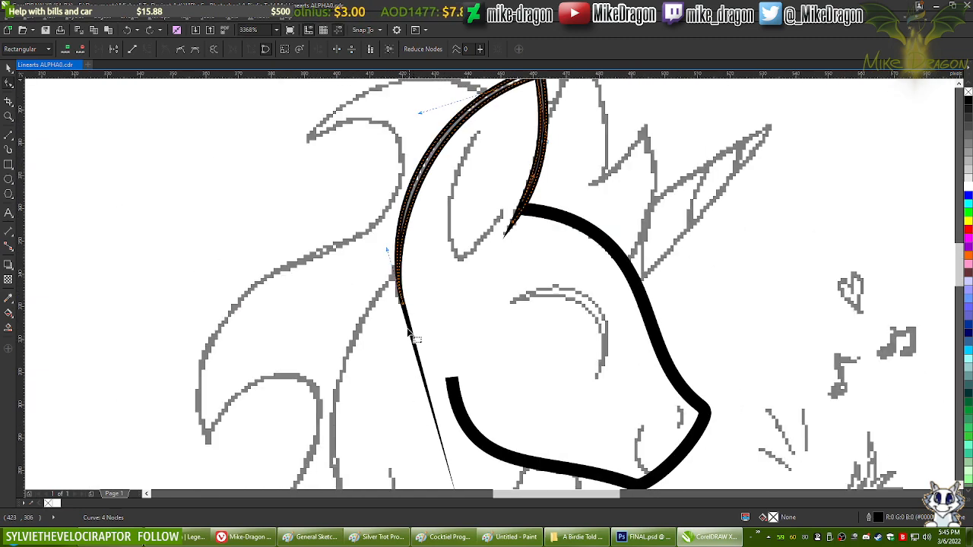
pyautogui.scroll(2, 389, 207)
pyautogui.moveTo(388, 272); pyautogui.dragTo(363, 249)
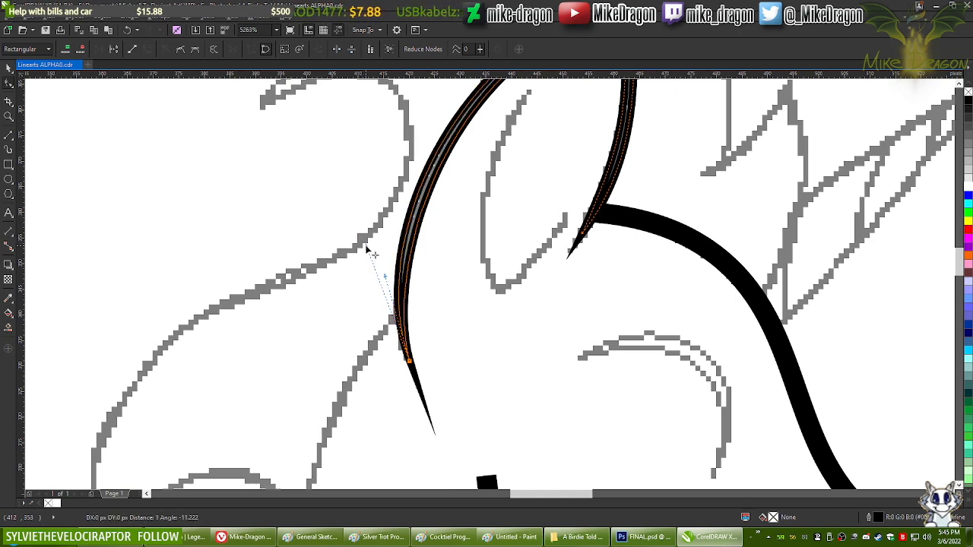
pyautogui.scroll(-1, 413, 371)
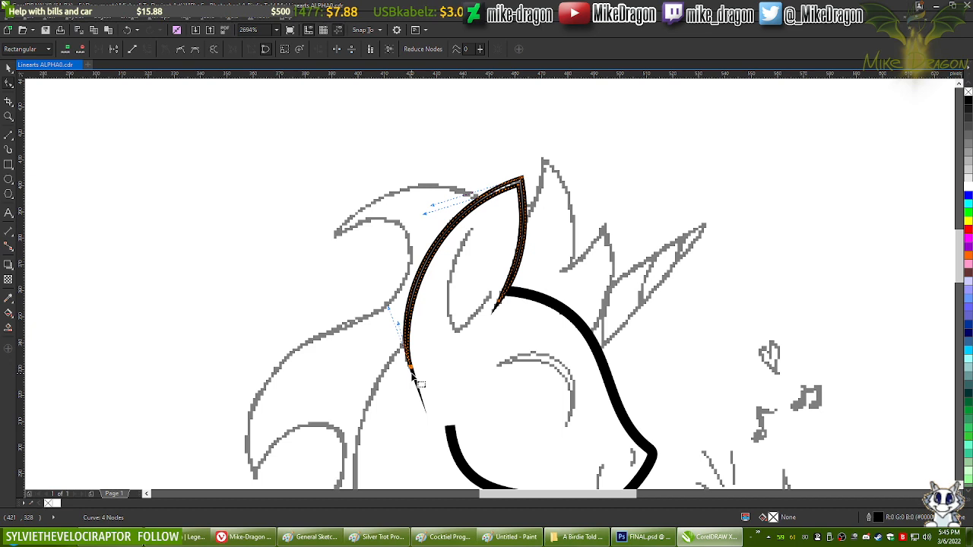
# Step: Fill the closed ear shape with black and remove its outline
pyautogui.click(970, 102)
pyautogui.rightClick(968, 92)
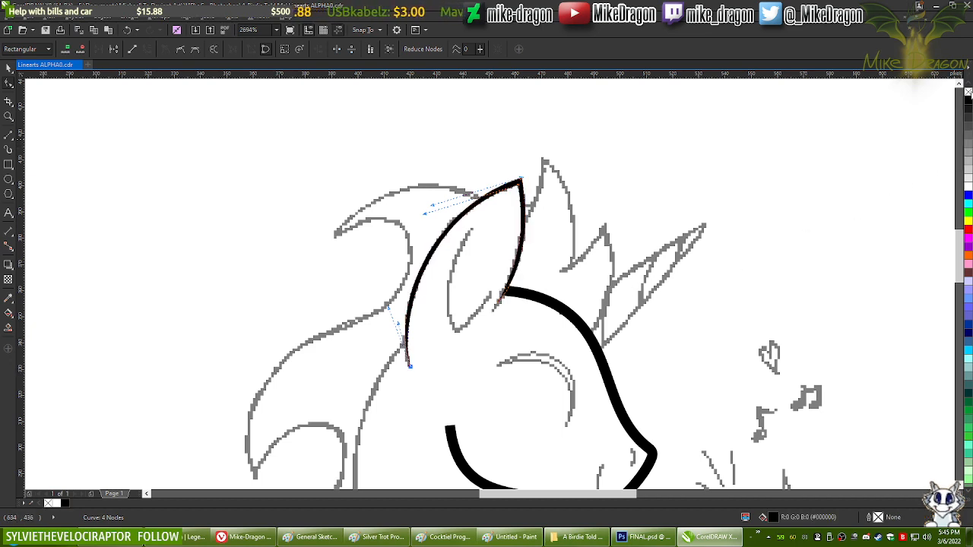
pyautogui.scroll(3, 464, 308)
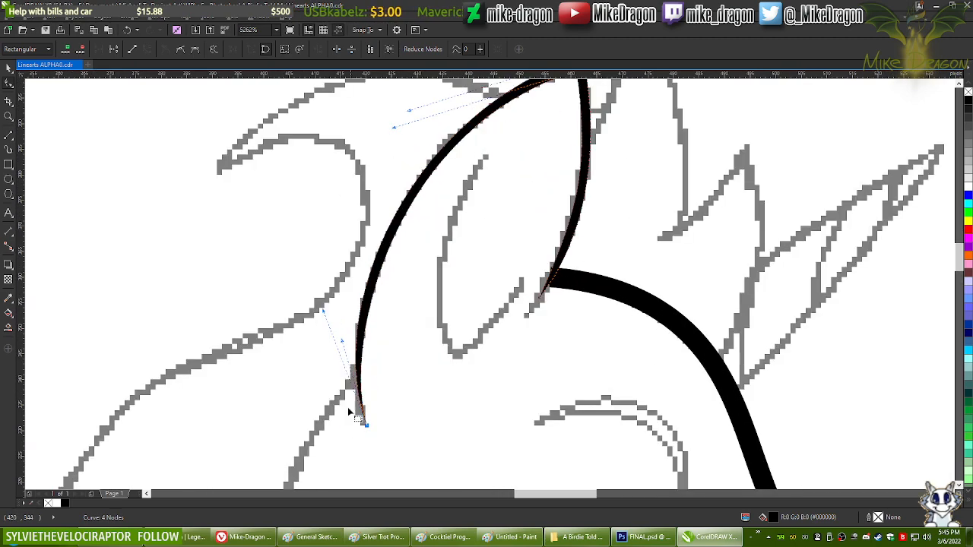
# Step: Move the node at the ear's outer base slightly down to lengthen the tapered end of the back line
pyautogui.scroll(4, 347, 425)
pyautogui.moveTo(403, 388); pyautogui.dragTo(404, 413)
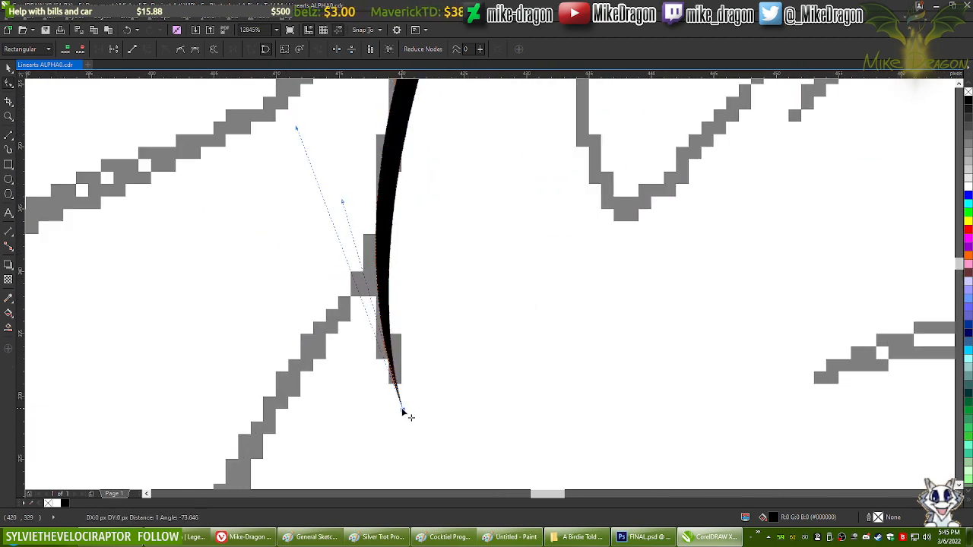
pyautogui.scroll(-3, 400, 430)
pyautogui.scroll(-4, 407, 306)
pyautogui.scroll(2, 407, 312)
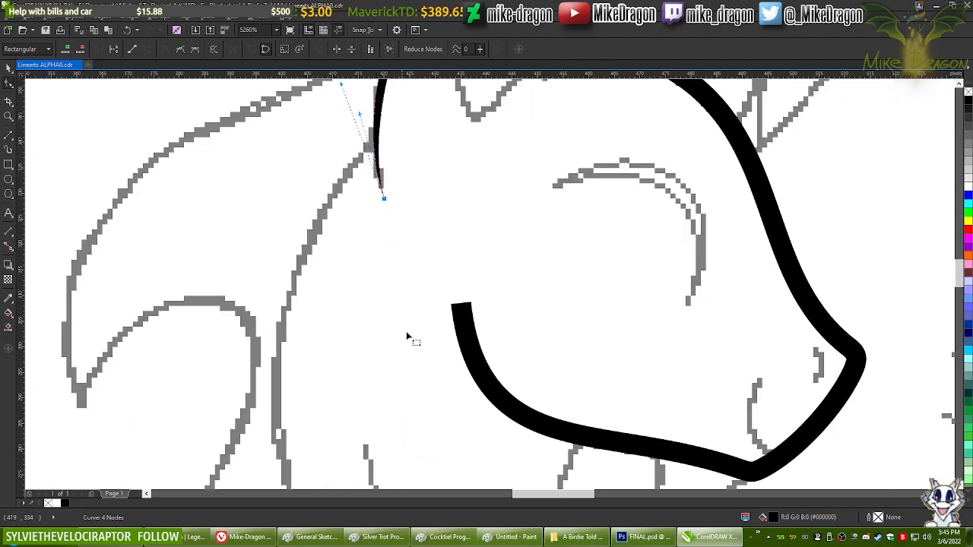
pyautogui.scroll(-3, 396, 266)
pyautogui.scroll(5, 439, 365)
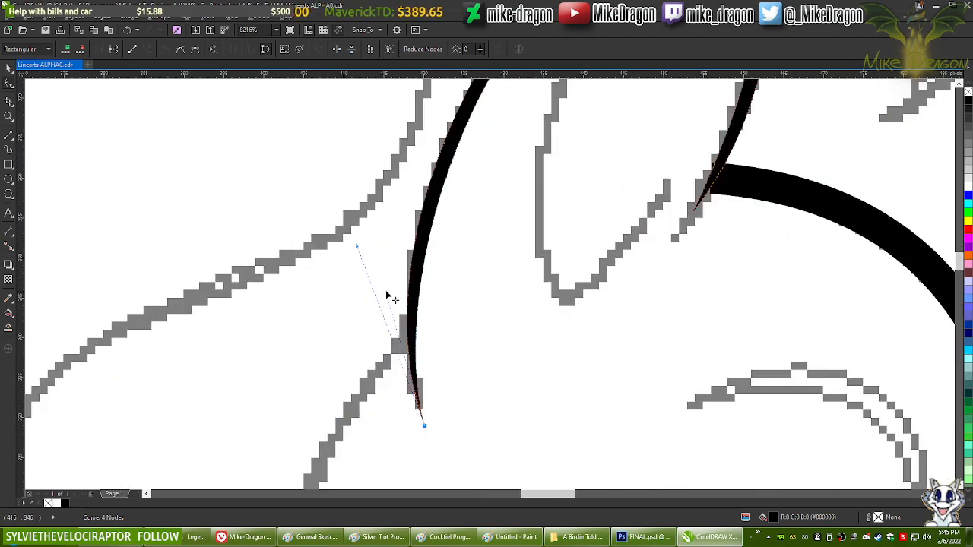
# Step: Adjust the curve handles at the ear's outer base outward to thicken the lower part of the back line
pyautogui.moveTo(386, 296)
pyautogui.mouseDown()
pyautogui.moveTo(396, 304)
pyautogui.moveTo(352, 256)
pyautogui.moveTo(343, 261)
pyautogui.moveTo(347, 254)
pyautogui.mouseUp()
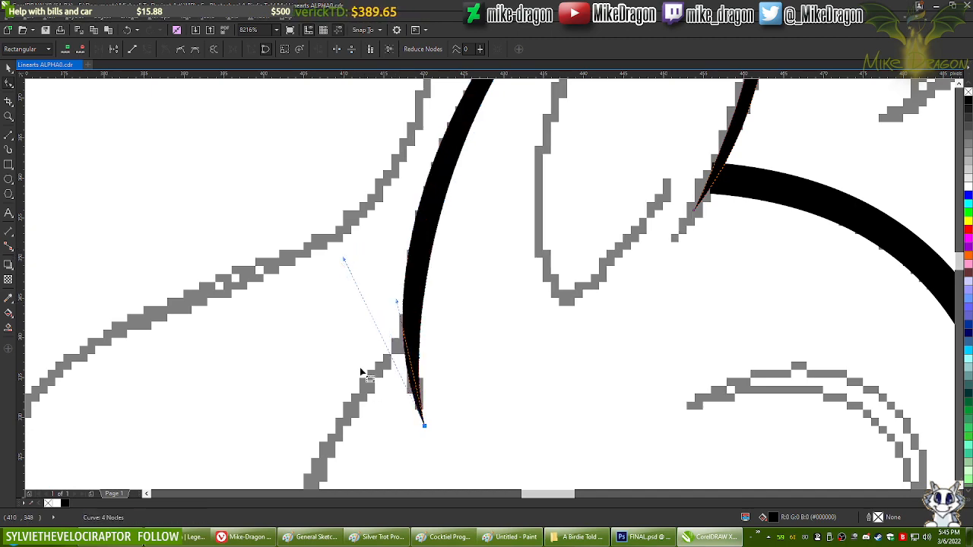
pyautogui.scroll(-2, 398, 414)
pyautogui.scroll(-1, 401, 416)
pyautogui.scroll(1, 390, 397)
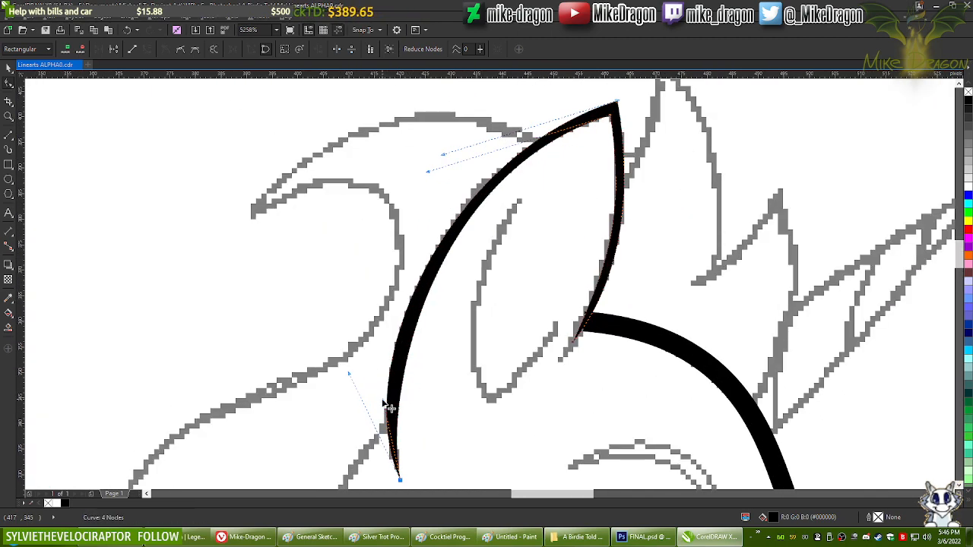
pyautogui.moveTo(388, 409); pyautogui.dragTo(380, 390)
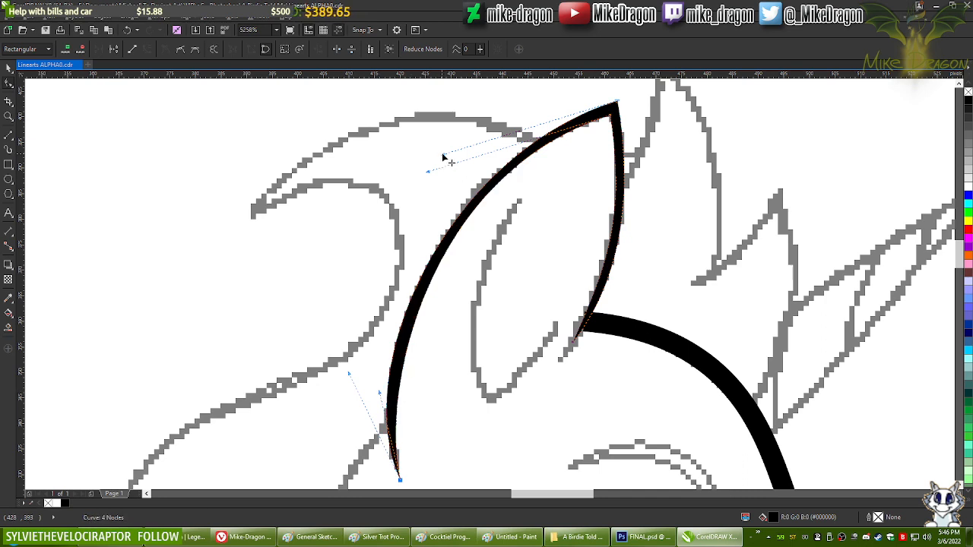
# Step: Adjust the back edges' curve handles at the ear's tip and outer base to thicken the back line evenly
pyautogui.moveTo(444, 157)
pyautogui.mouseDown()
pyautogui.moveTo(413, 165)
pyautogui.moveTo(429, 153)
pyautogui.mouseUp()
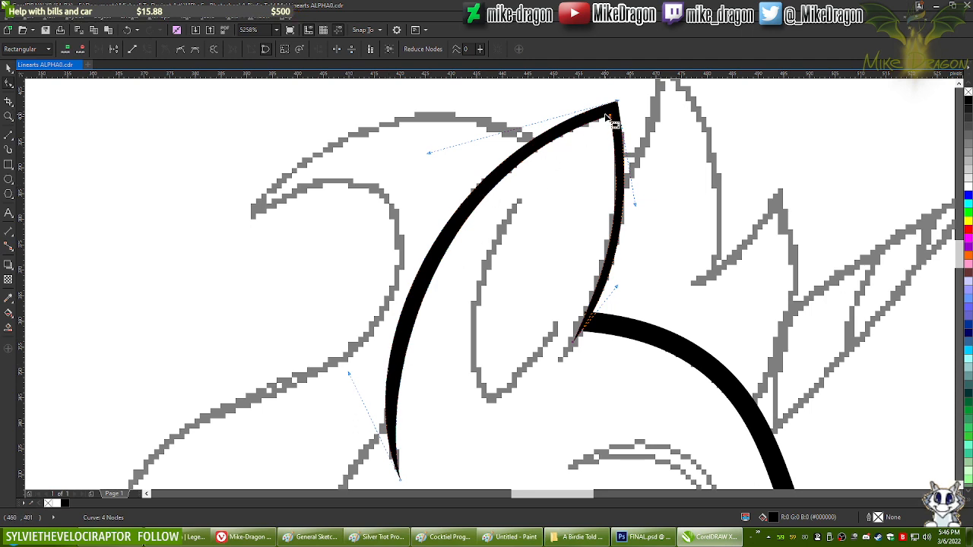
pyautogui.click(614, 120)
pyautogui.moveTo(428, 174); pyautogui.dragTo(422, 176)
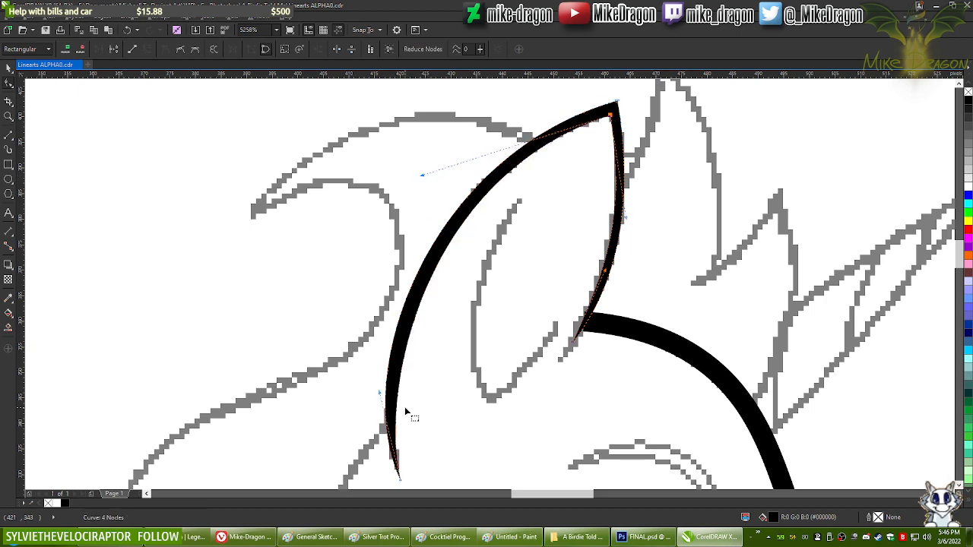
pyautogui.click(399, 482)
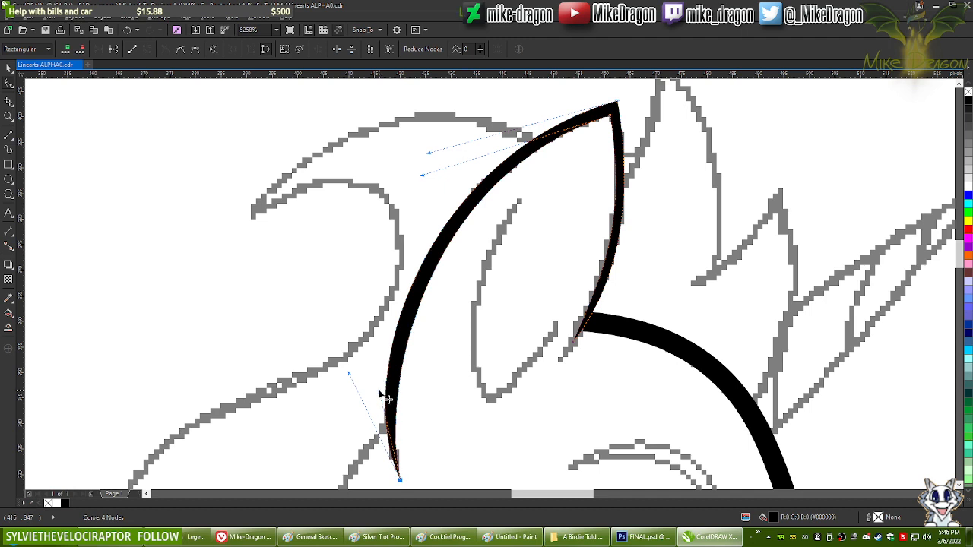
pyautogui.moveTo(380, 392)
pyautogui.mouseDown()
pyautogui.moveTo(377, 371)
pyautogui.moveTo(373, 380)
pyautogui.mouseUp()
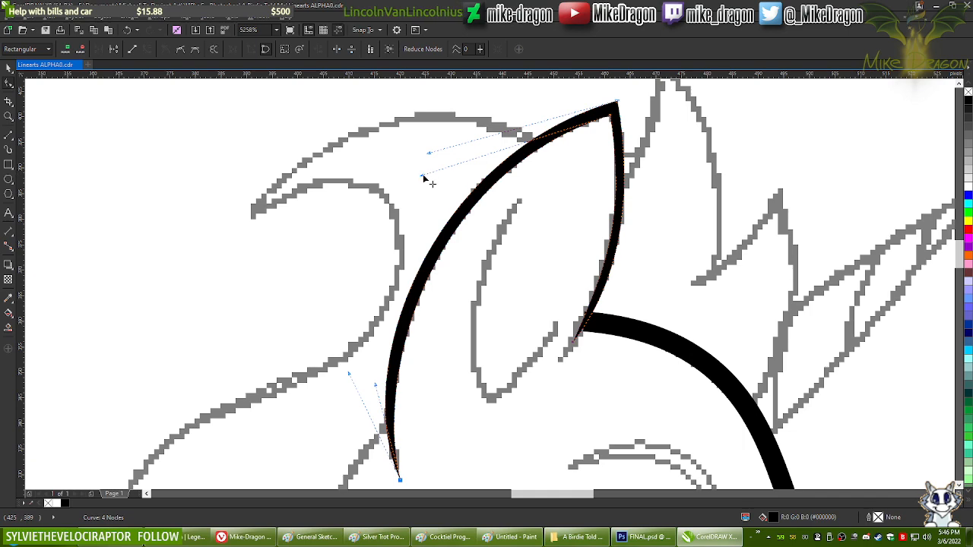
pyautogui.moveTo(423, 175); pyautogui.dragTo(436, 179)
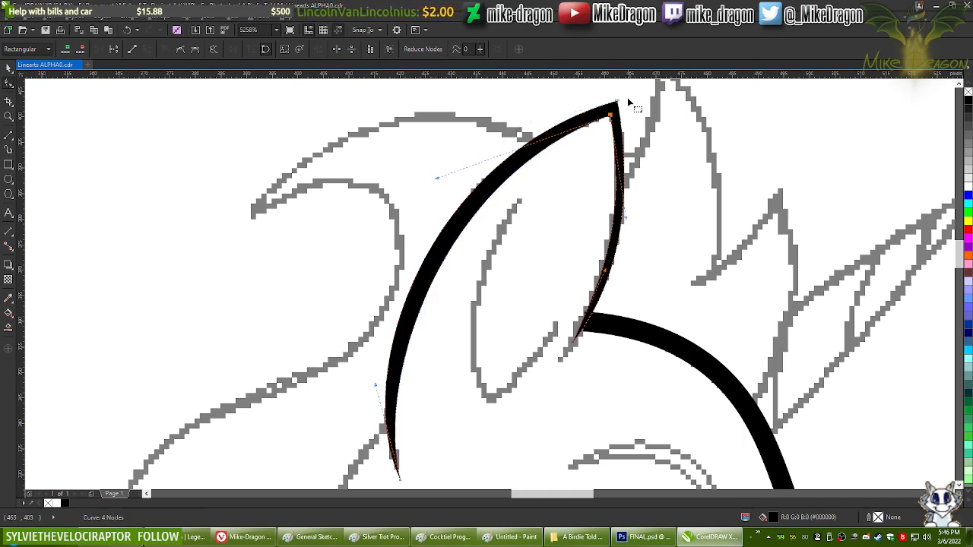
# Step: Nudge the inner corner node at the ear's tip slightly down to thicken the line around the point
pyautogui.scroll(4, 628, 101)
pyautogui.moveTo(578, 190); pyautogui.dragTo(576, 195)
pyautogui.scroll(-3, 610, 122)
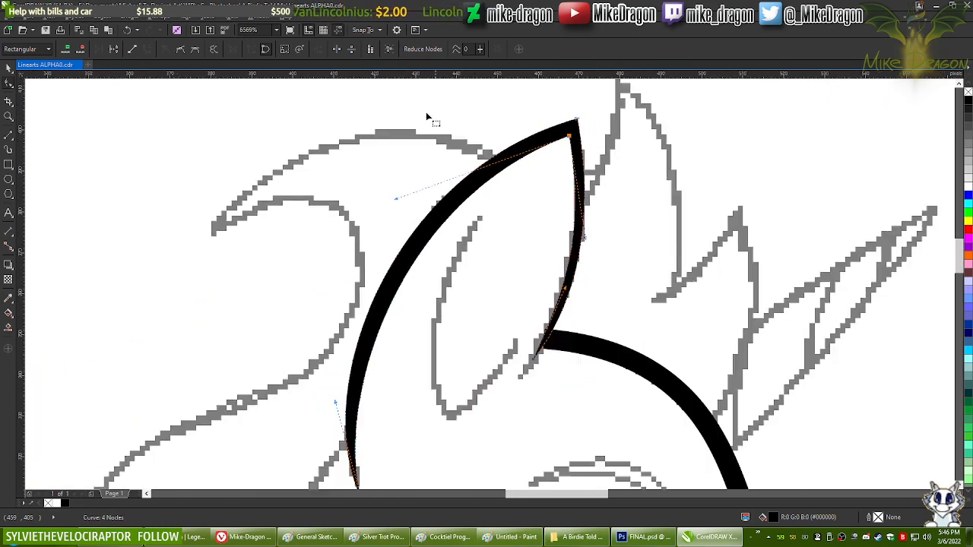
pyautogui.scroll(-2, 462, 281)
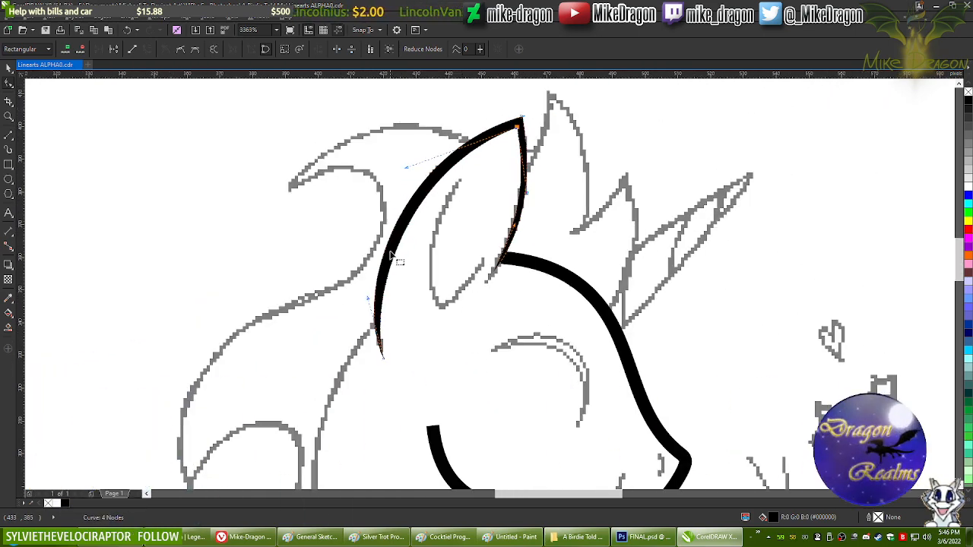
# Step: Extend the ear's inner base node down along the sketched front edge and pull its curve handle outward to widen the line
pyautogui.scroll(3, 395, 259)
pyautogui.scroll(-1, 487, 266)
pyautogui.scroll(2, 495, 266)
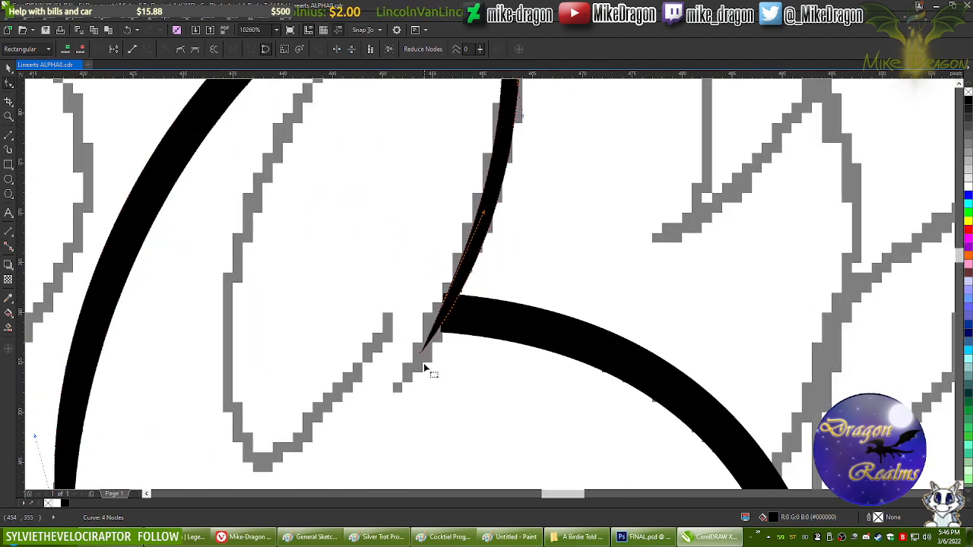
pyautogui.moveTo(418, 348); pyautogui.dragTo(396, 396)
pyautogui.scroll(-2, 411, 410)
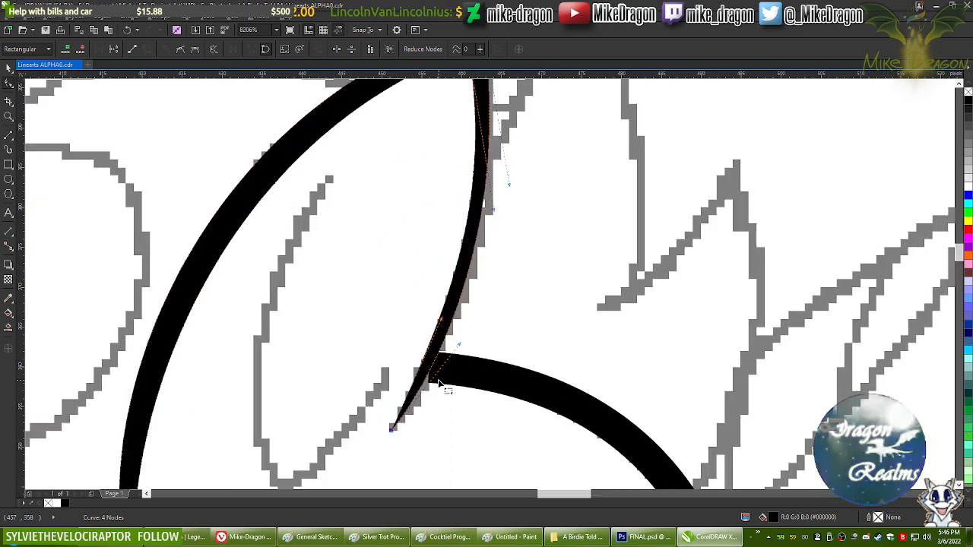
pyautogui.scroll(1, 452, 356)
pyautogui.moveTo(458, 349)
pyautogui.mouseDown()
pyautogui.moveTo(462, 358)
pyautogui.moveTo(458, 349)
pyautogui.mouseUp()
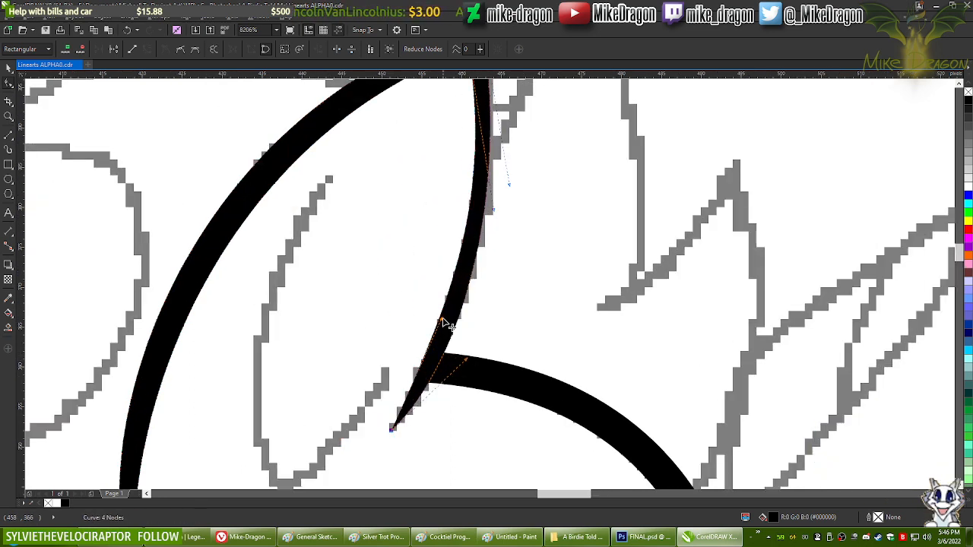
# Step: Pull the front edge's outer curve handle below the ear tip outward to thicken the front line
pyautogui.scroll(-2, 451, 380)
pyautogui.scroll(1, 479, 282)
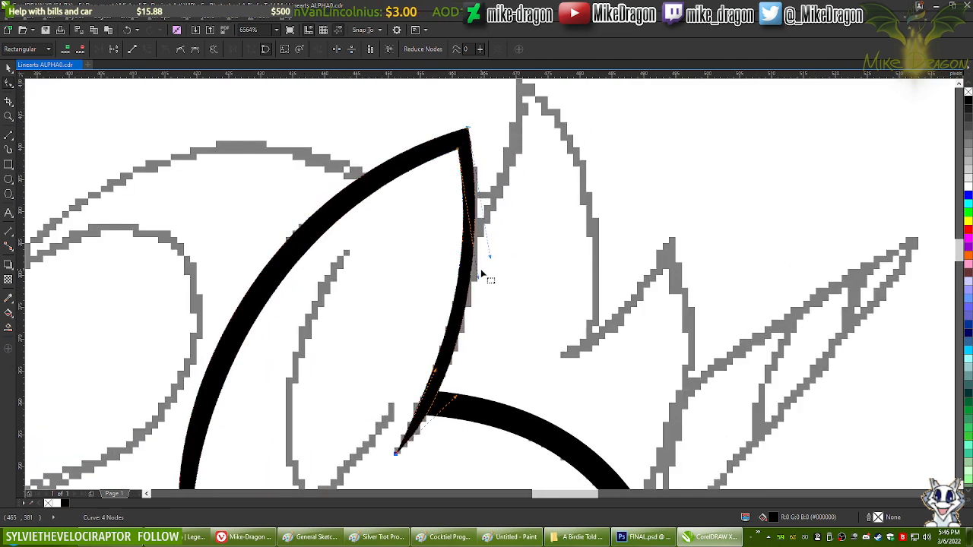
pyautogui.moveTo(490, 263)
pyautogui.mouseDown()
pyautogui.moveTo(501, 286)
pyautogui.moveTo(504, 265)
pyautogui.mouseUp()
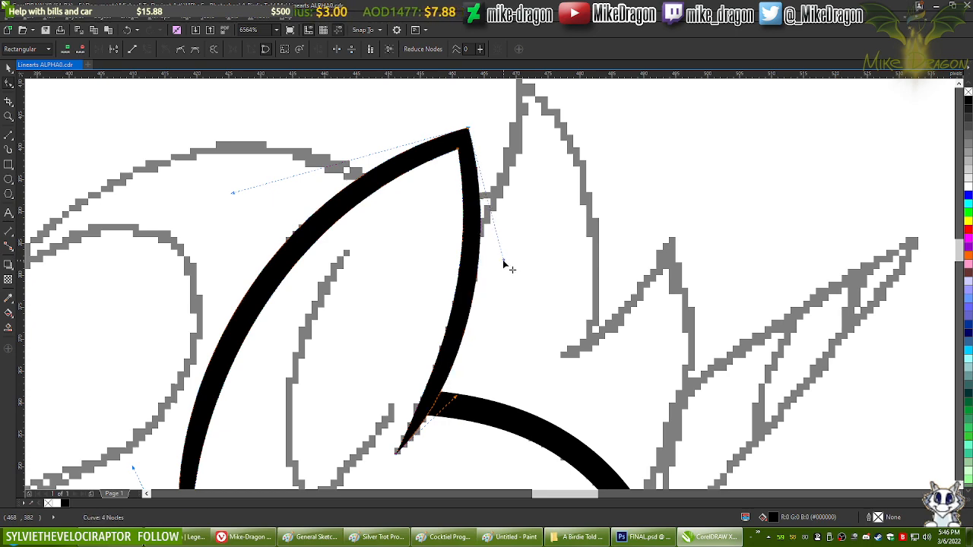
# Step: Move the inner corner node at the ear's tip down and inward once more, and deselect the ear
pyautogui.scroll(3, 460, 124)
pyautogui.moveTo(462, 213); pyautogui.dragTo(457, 221)
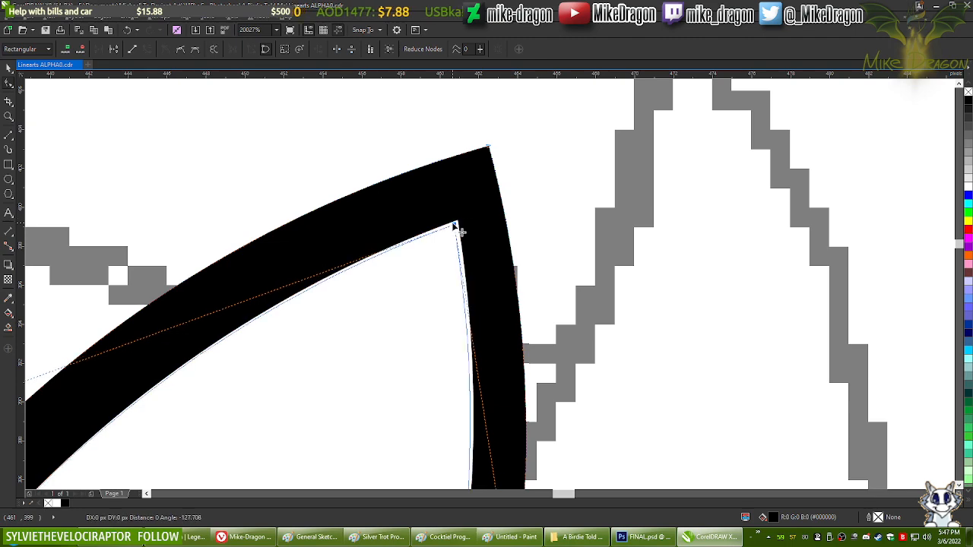
pyautogui.scroll(-4, 517, 144)
pyautogui.press('Escape')
pyautogui.scroll(-3, 517, 190)
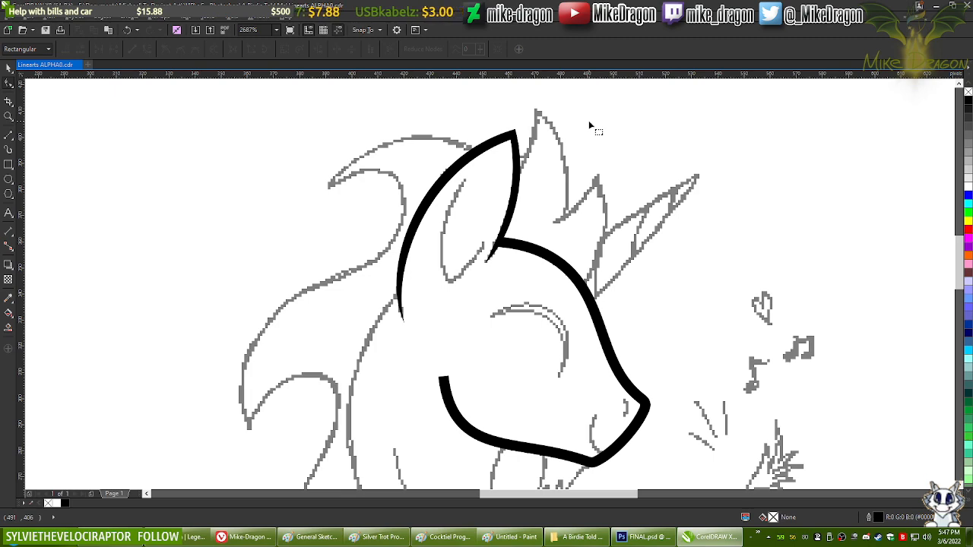
# Step: Draw a narrow V-shaped outline of straight segments over the sketched inner-ear line, doubling back from its end
pyautogui.scroll(4, 490, 190)
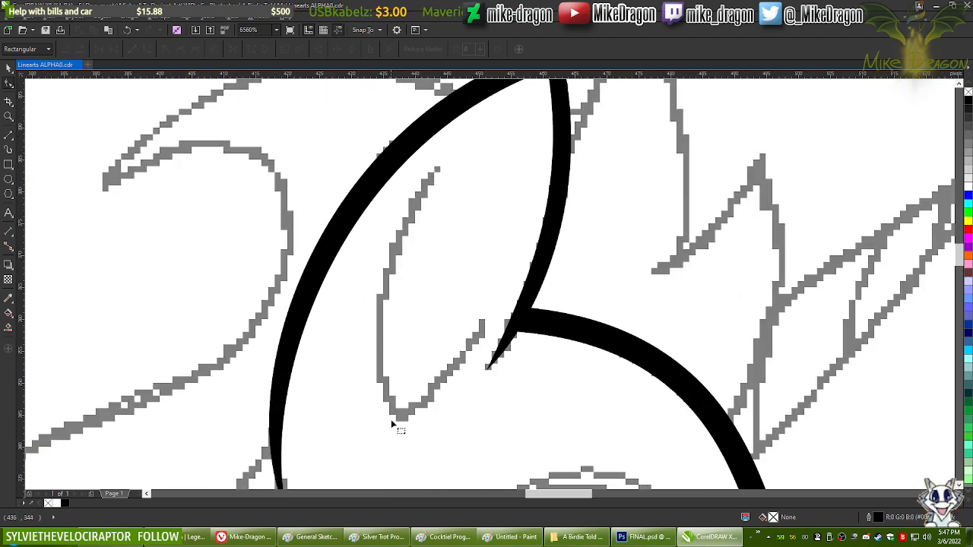
pyautogui.click(9, 134)
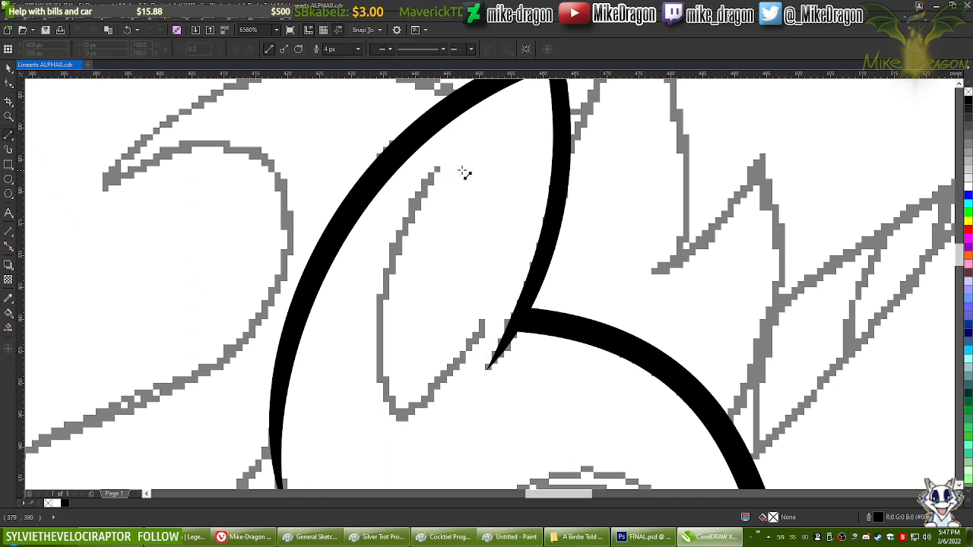
pyautogui.click(439, 169)
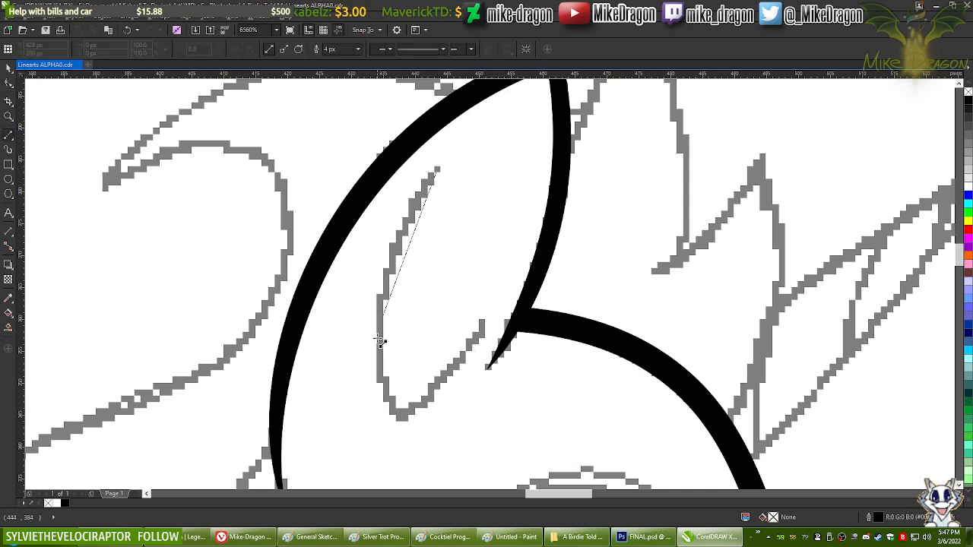
pyautogui.doubleClick(401, 415)
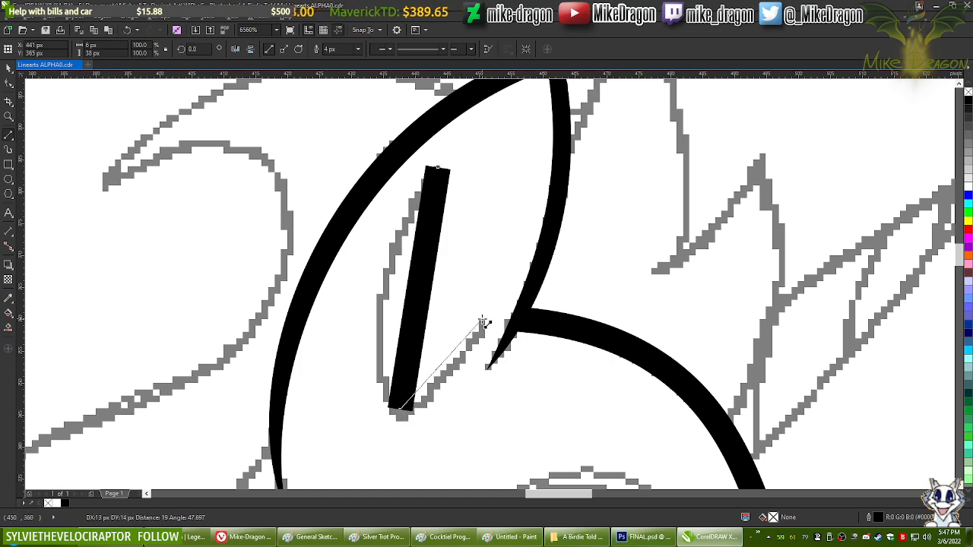
pyautogui.doubleClick(481, 321)
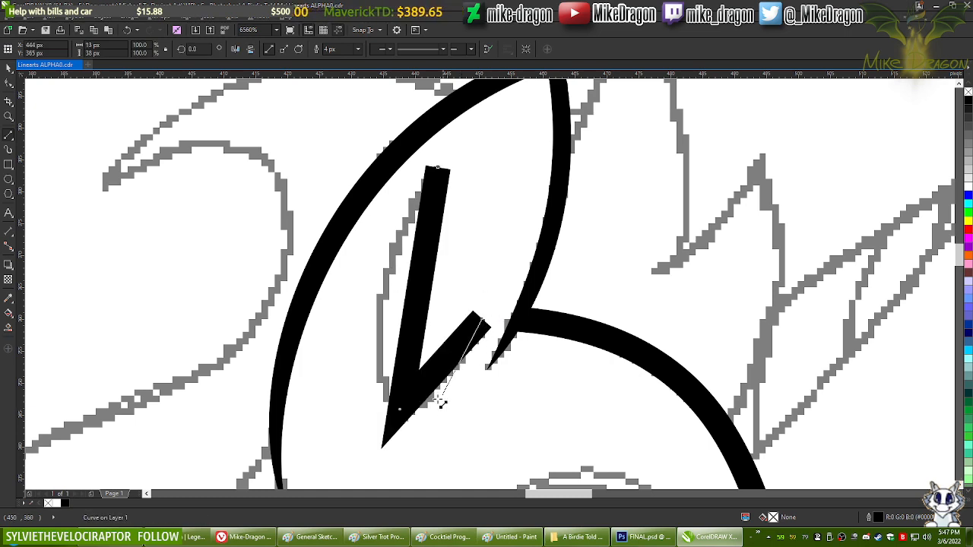
pyautogui.doubleClick(401, 425)
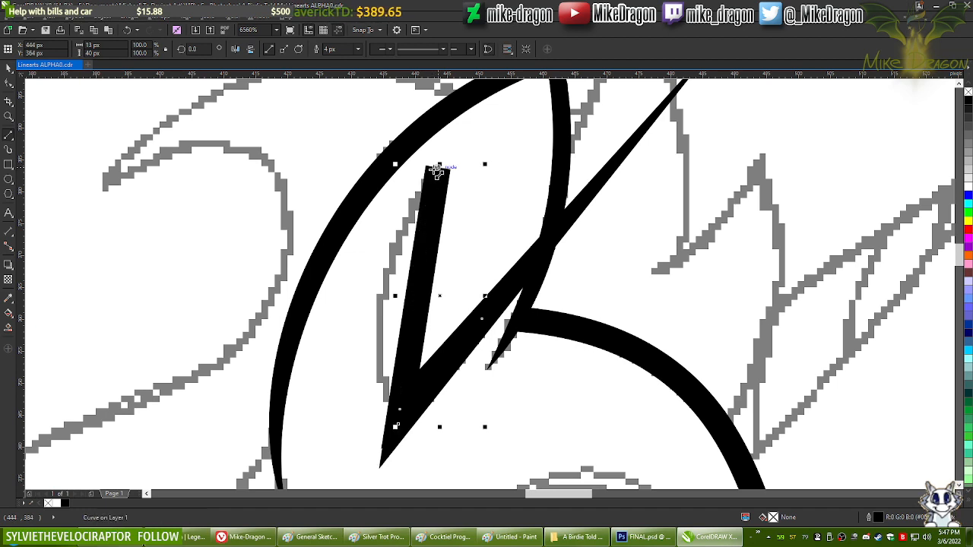
# Step: Set the inner-ear shape's outline width to Hairline and convert all of its segments to curves
pyautogui.click(358, 49)
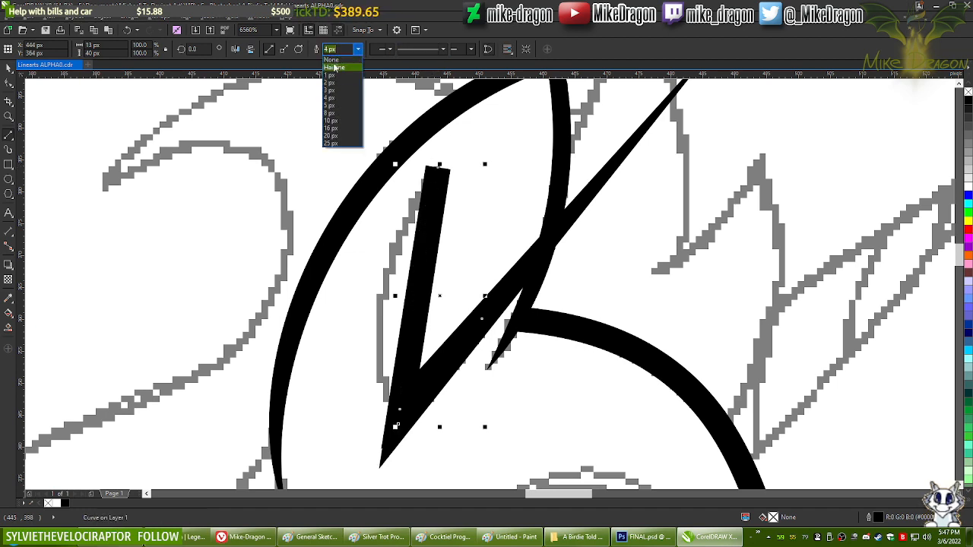
pyautogui.click(334, 67)
pyautogui.press('F10')
pyautogui.moveTo(348, 141); pyautogui.dragTo(673, 461)
pyautogui.rightClick(446, 319)
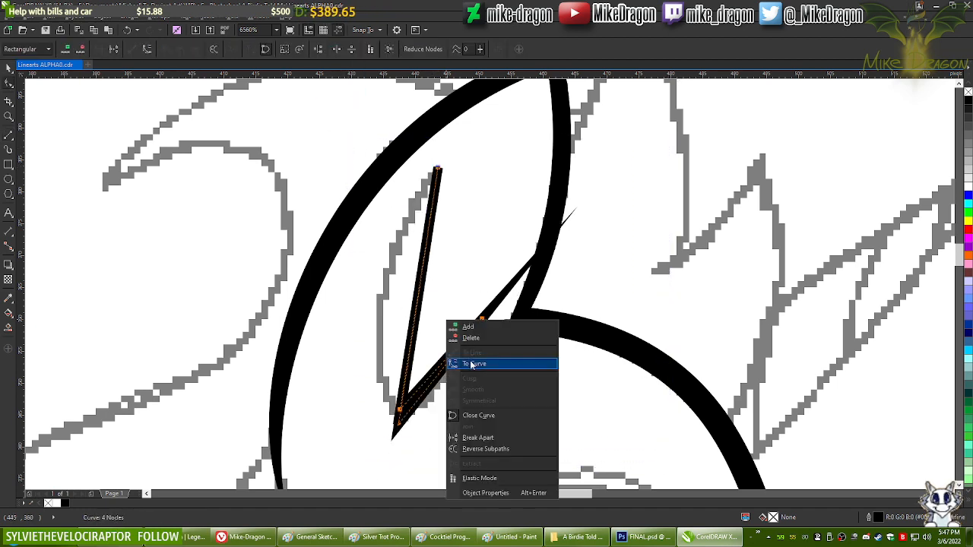
pyautogui.click(472, 365)
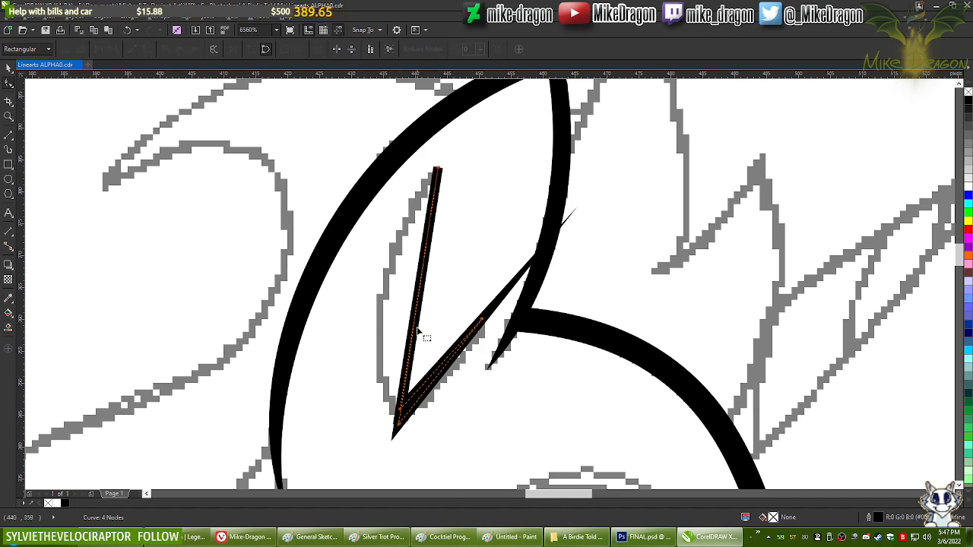
# Step: Bend both edges of the inner-ear shape's long and short sides along the sketch to form a tapered line
pyautogui.moveTo(415, 333); pyautogui.dragTo(378, 348)
pyautogui.click(438, 169)
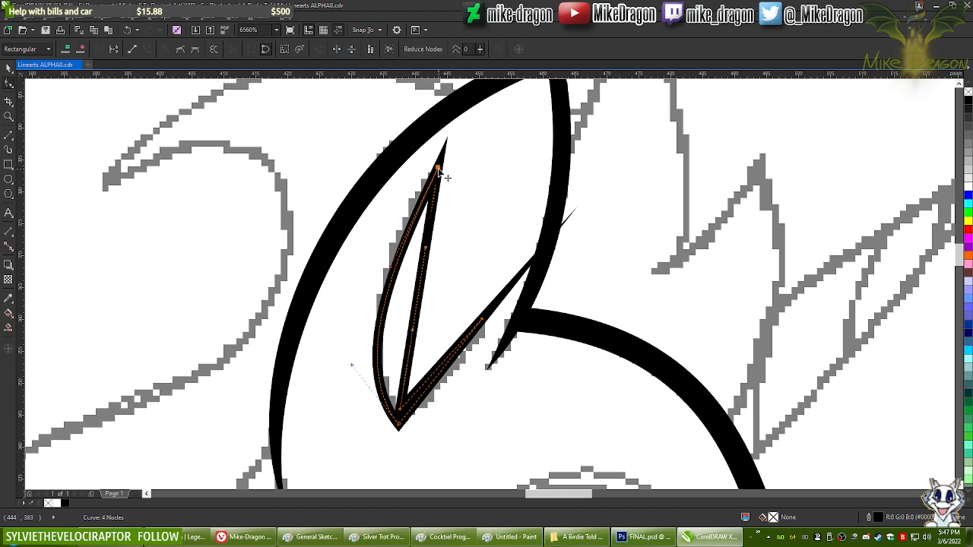
pyautogui.moveTo(394, 267); pyautogui.dragTo(377, 238)
pyautogui.moveTo(419, 318); pyautogui.dragTo(382, 328)
pyautogui.click(439, 168)
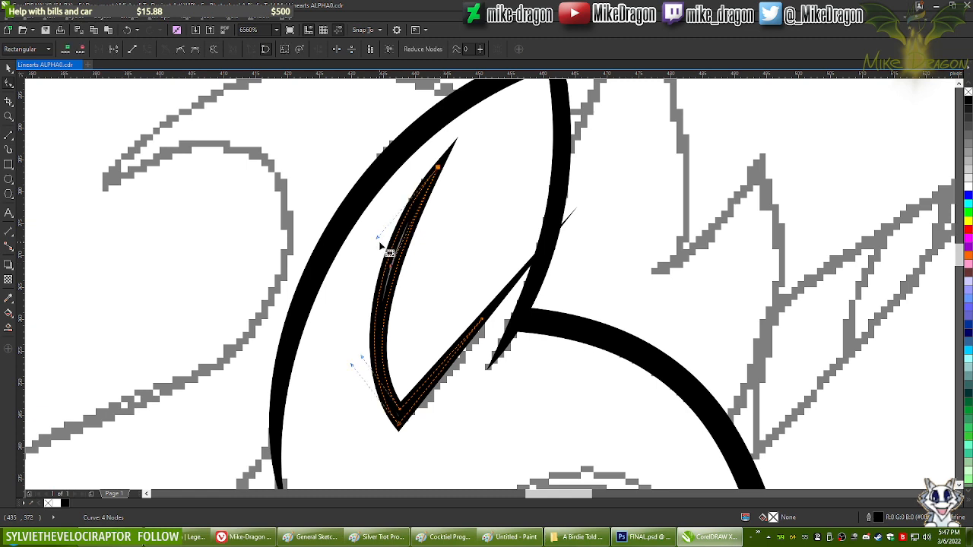
pyautogui.moveTo(391, 267); pyautogui.dragTo(413, 262)
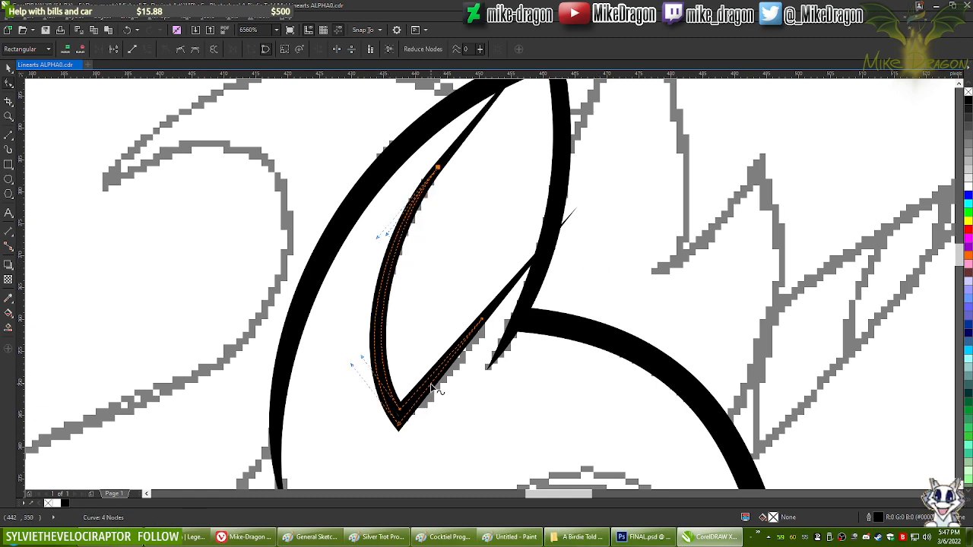
pyautogui.moveTo(431, 386)
pyautogui.mouseDown()
pyautogui.moveTo(443, 388)
pyautogui.moveTo(439, 379)
pyautogui.mouseUp()
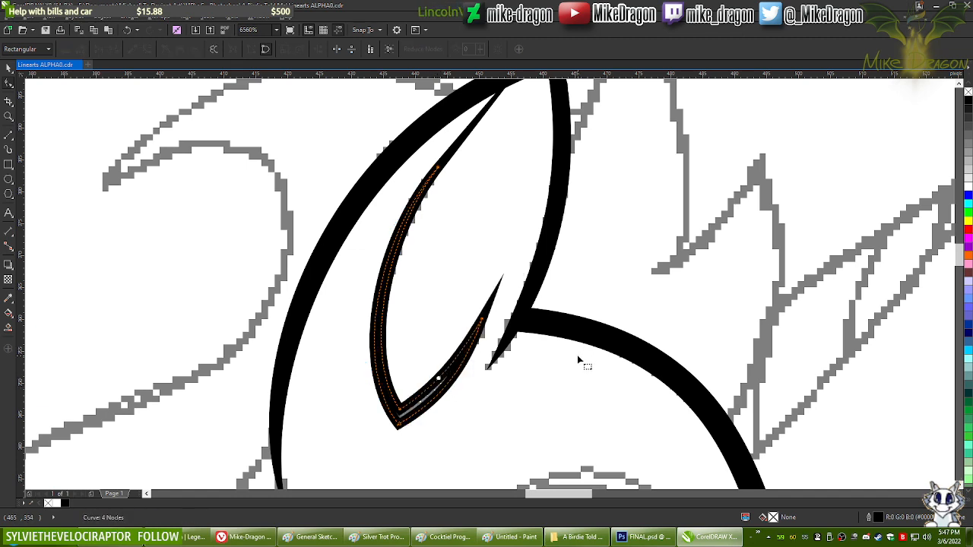
# Step: Fill the inner-ear shape with black and remove its outline
pyautogui.click(969, 103)
pyautogui.rightClick(968, 91)
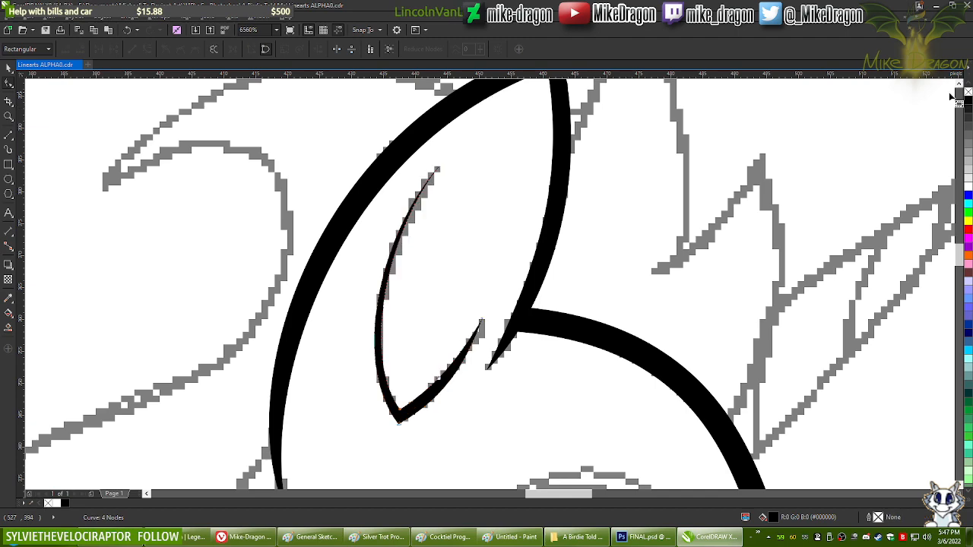
pyautogui.scroll(2, 456, 183)
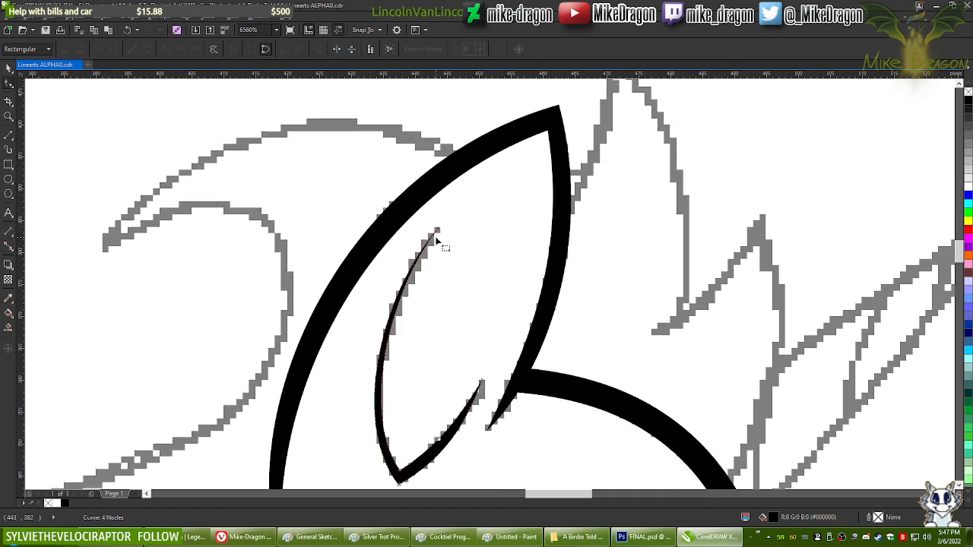
# Step: Extend the inner-ear shape's upper tip slightly and bow out the outer edge of its long side to thicken it
pyautogui.click(437, 200)
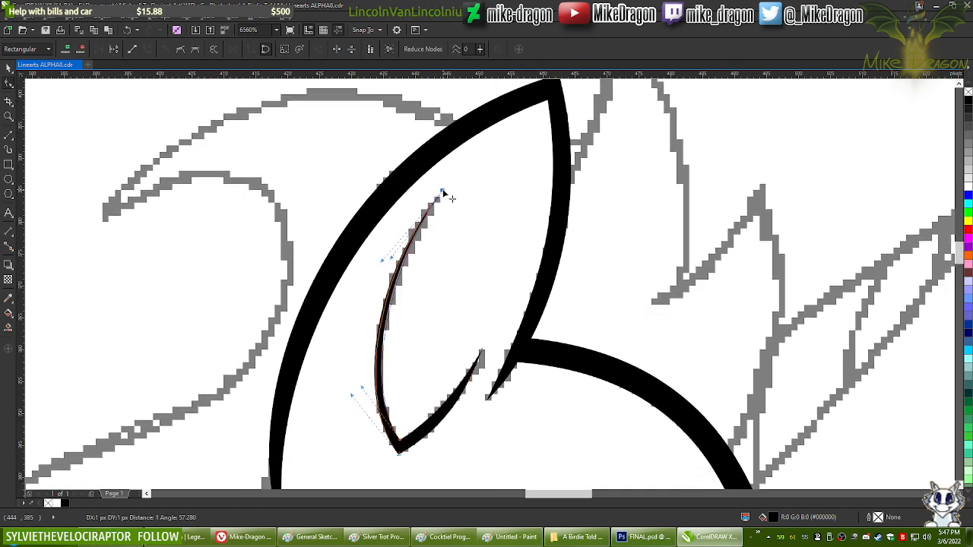
pyautogui.scroll(2, 384, 276)
pyautogui.moveTo(390, 260); pyautogui.dragTo(370, 260)
pyautogui.scroll(-3, 413, 307)
pyautogui.scroll(2, 396, 422)
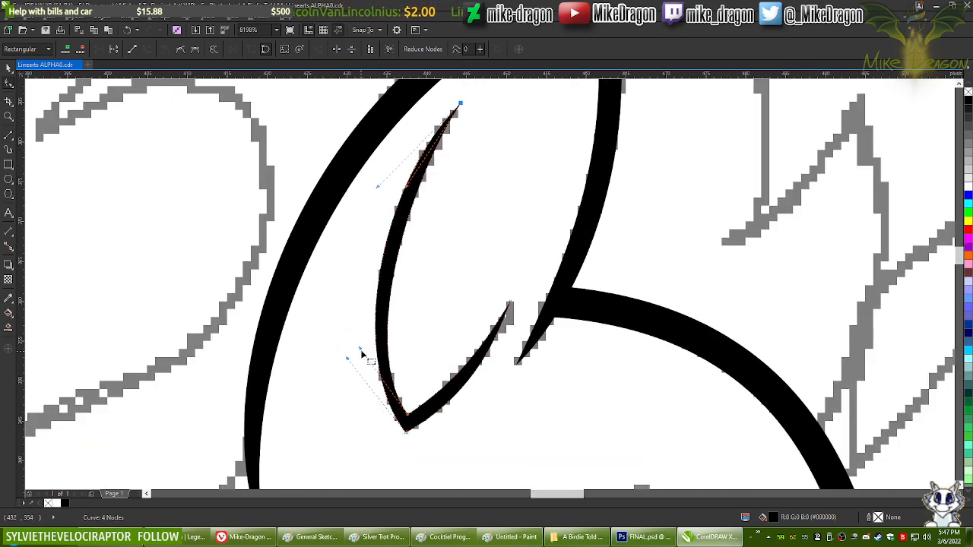
# Step: Extend the tip of the inner-ear shape's short side and reshape the inner edge of its long side near the lower corner
pyautogui.scroll(2, 437, 391)
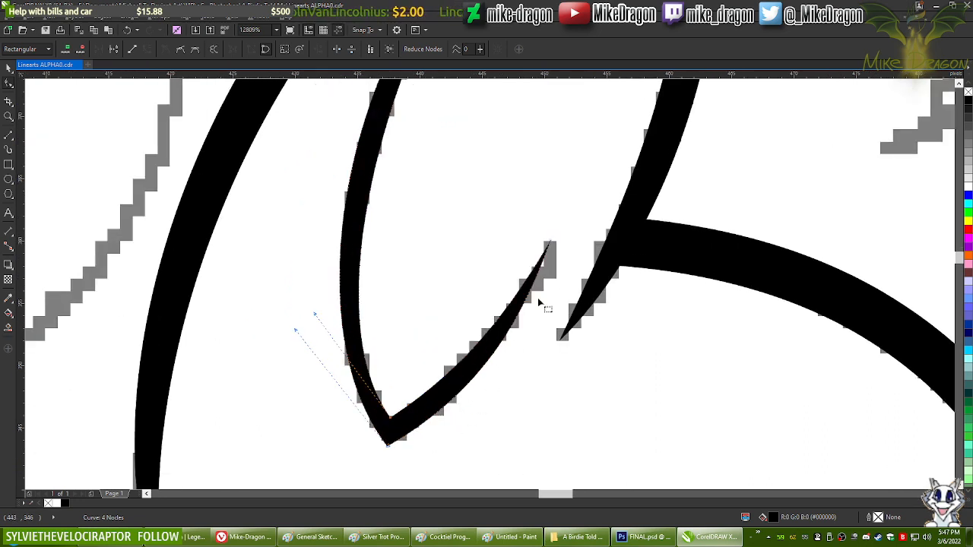
pyautogui.click(551, 244)
pyautogui.moveTo(527, 312)
pyautogui.mouseDown()
pyautogui.moveTo(547, 316)
pyautogui.moveTo(524, 308)
pyautogui.mouseUp()
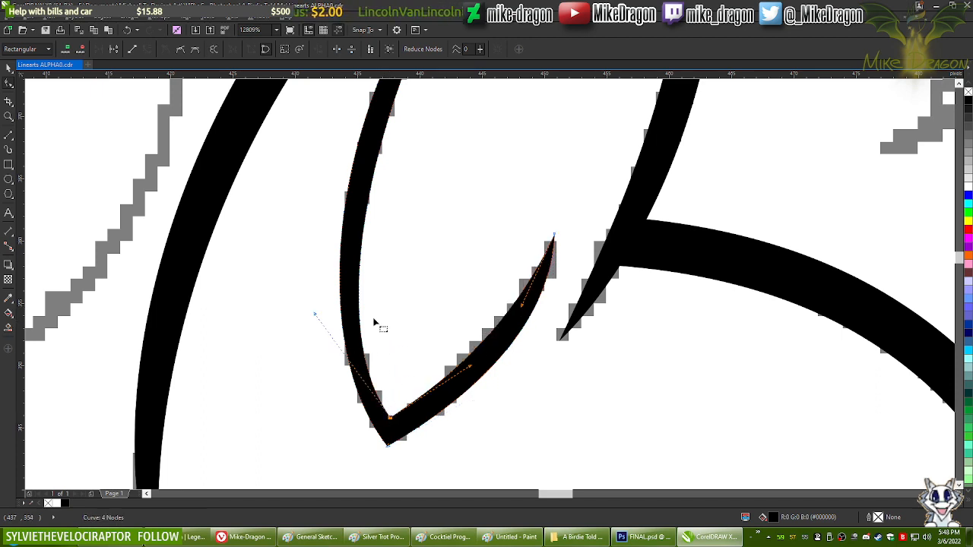
pyautogui.moveTo(316, 315); pyautogui.dragTo(330, 317)
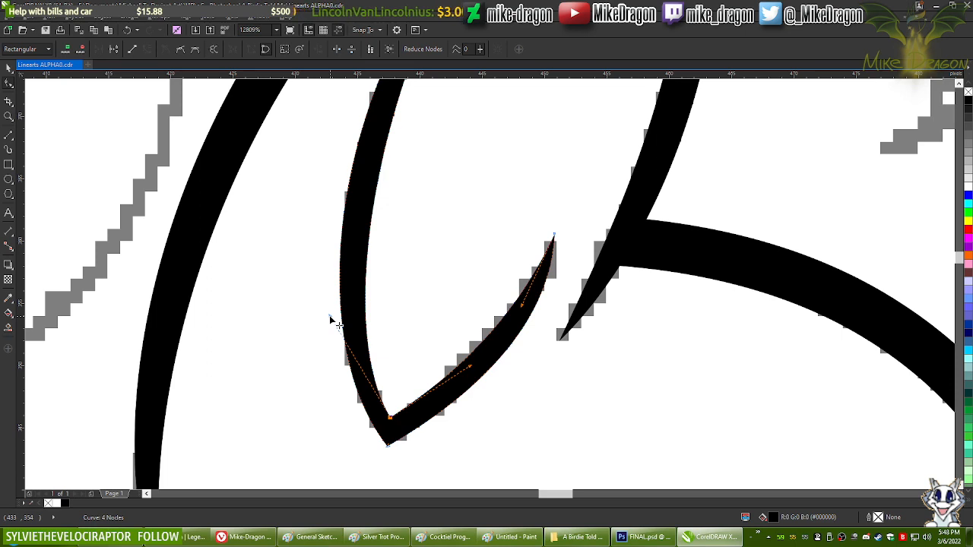
pyautogui.moveTo(330, 317); pyautogui.dragTo(325, 280)
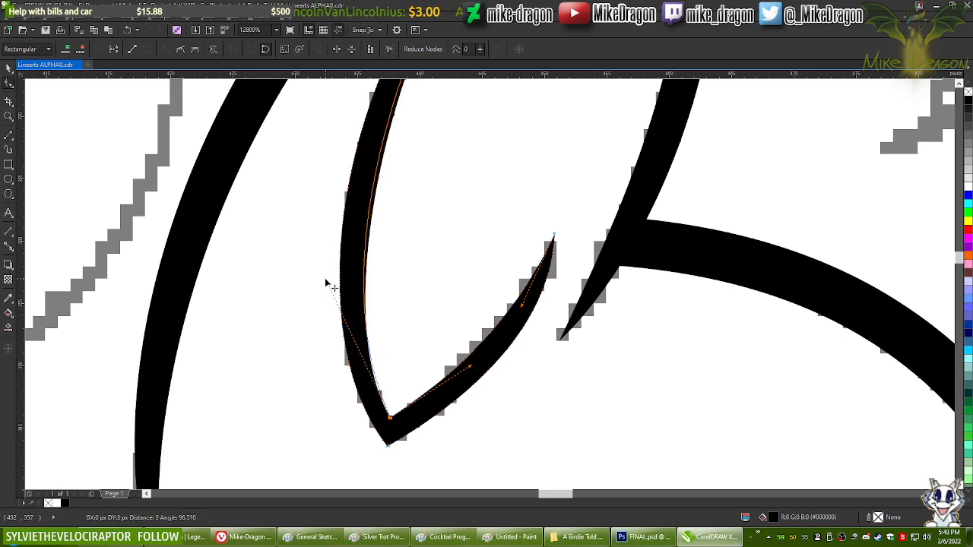
# Step: Nudge the inner-ear shape's outer corner point down and adjust the curves leaving both corner points to even out the thickness
pyautogui.click(388, 447)
pyautogui.moveTo(387, 447); pyautogui.dragTo(386, 451)
pyautogui.moveTo(296, 339); pyautogui.dragTo(284, 327)
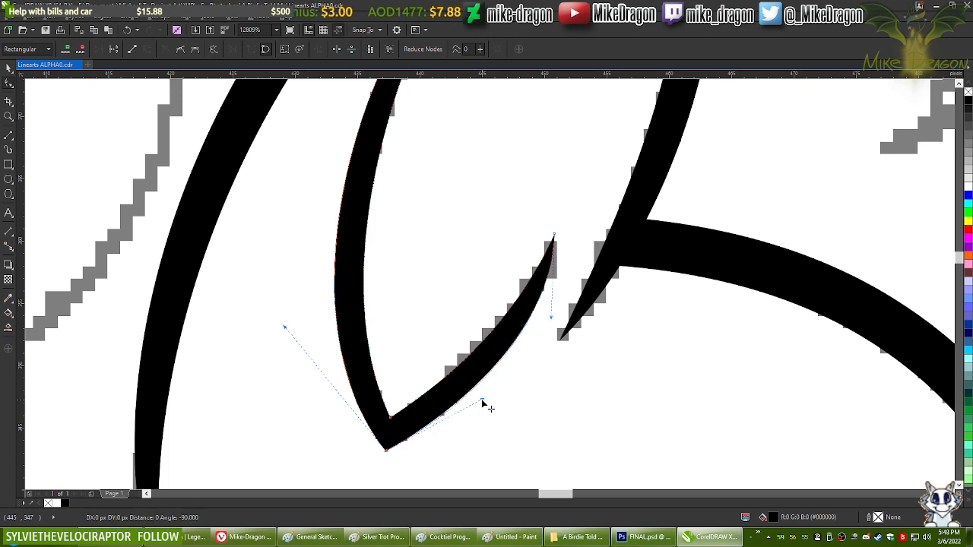
pyautogui.moveTo(481, 400); pyautogui.dragTo(482, 401)
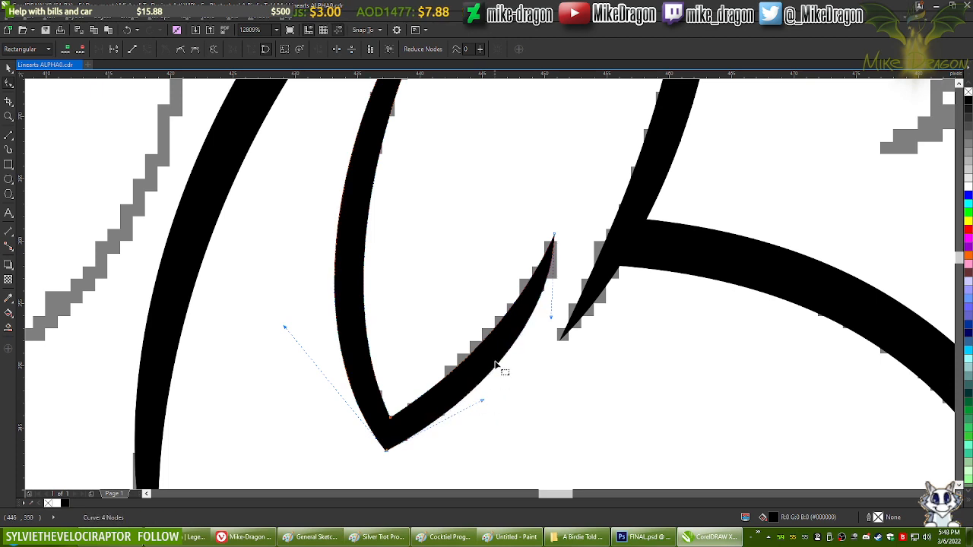
pyautogui.click(393, 419)
pyautogui.moveTo(473, 371); pyautogui.dragTo(462, 390)
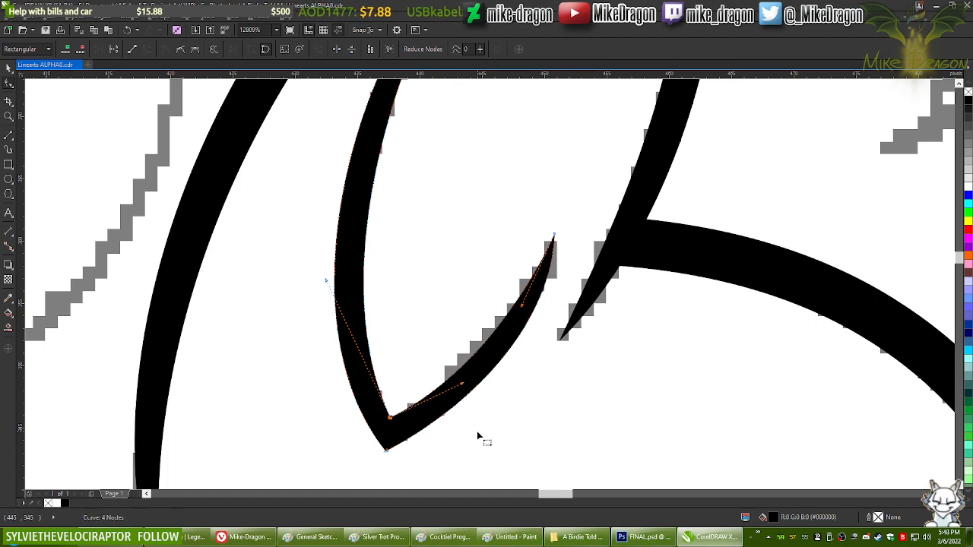
# Step: Lengthen the long side's upper tip a little more and refine the curve of its outer edge into a sharper taper
pyautogui.scroll(-2, 477, 433)
pyautogui.scroll(1, 488, 165)
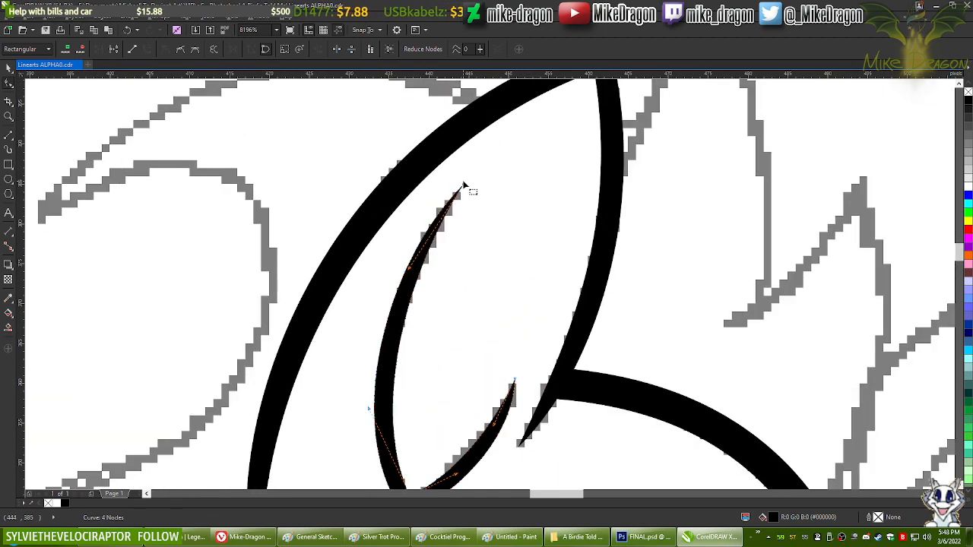
pyautogui.click(470, 177)
pyautogui.moveTo(471, 176); pyautogui.dragTo(471, 175)
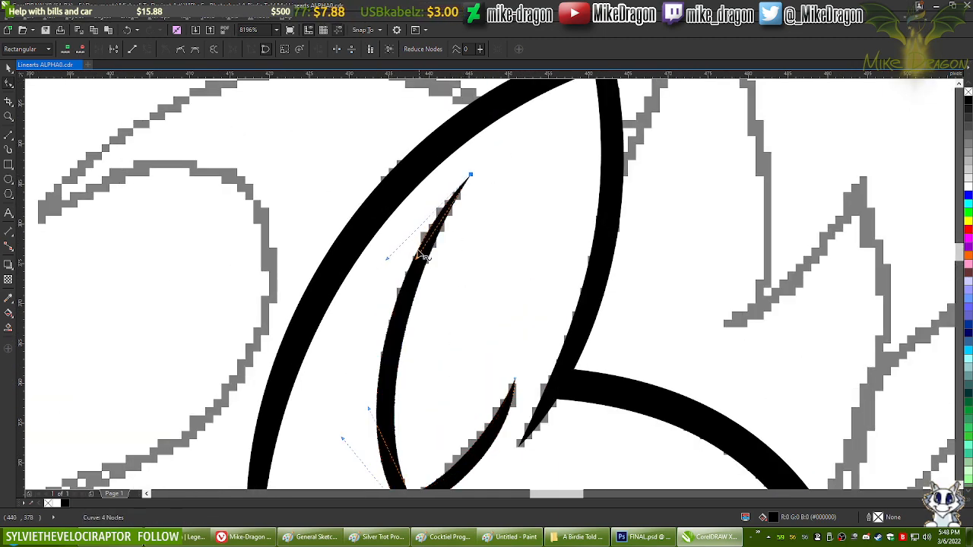
pyautogui.click(418, 258)
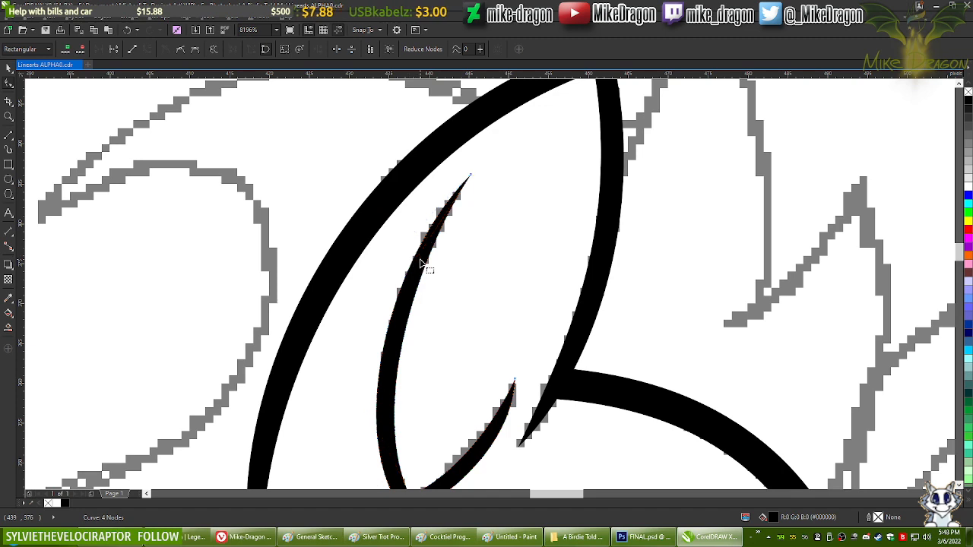
pyautogui.click(470, 175)
pyautogui.moveTo(387, 261); pyautogui.dragTo(421, 252)
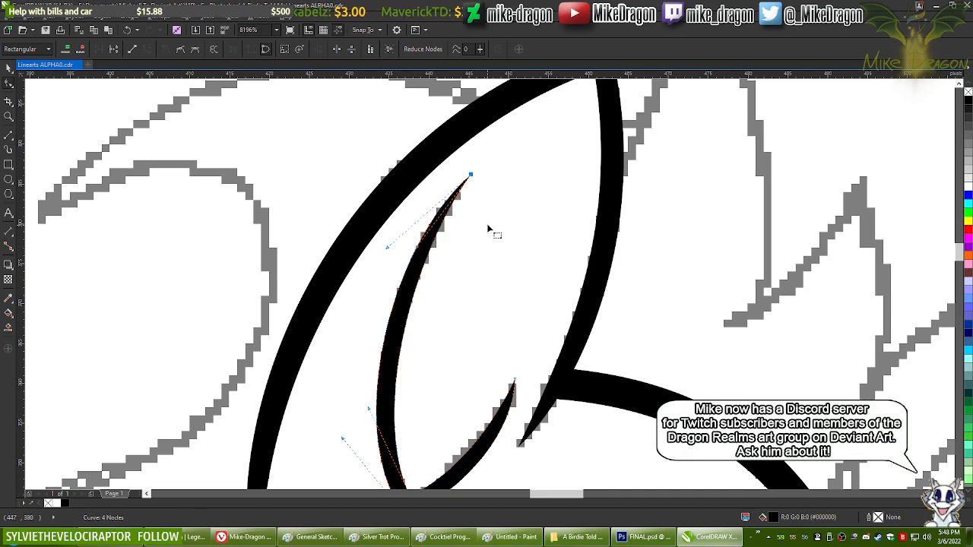
# Step: Slim the lower part of the inner-ear shape's long side by reshaping its inner edge from the inner corner point, and deselect the shape
pyautogui.scroll(-3, 352, 131)
pyautogui.scroll(-2, 396, 304)
pyautogui.scroll(5, 387, 293)
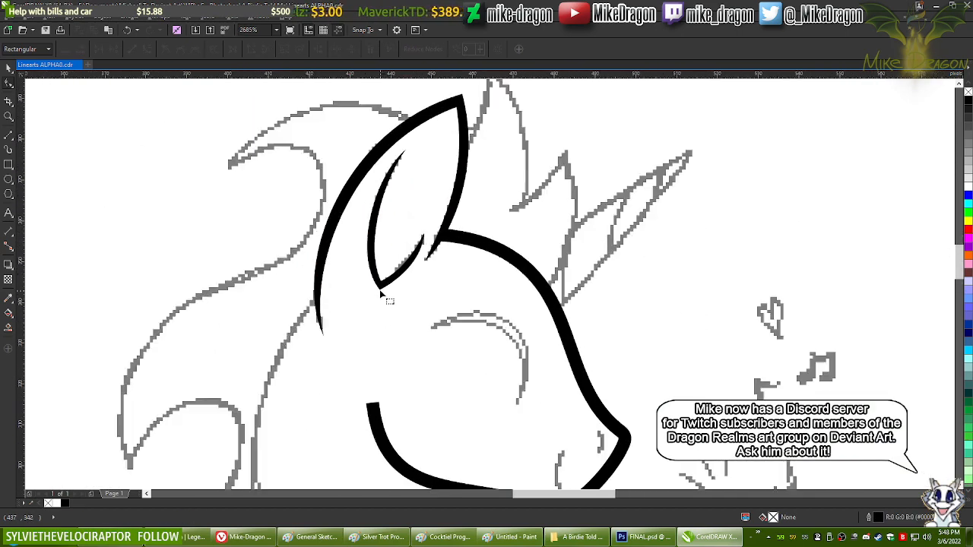
pyautogui.scroll(-4, 393, 266)
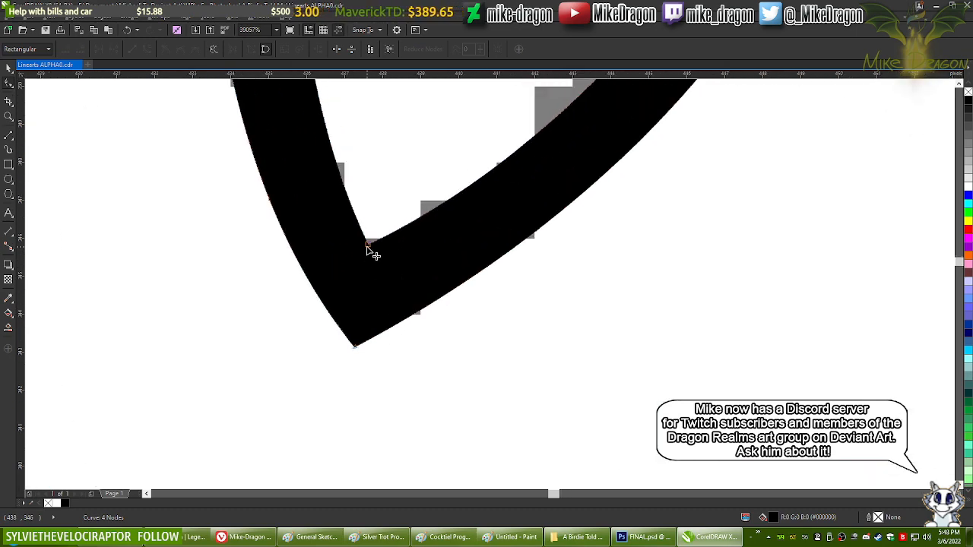
pyautogui.click(374, 242)
pyautogui.scroll(-6, 419, 402)
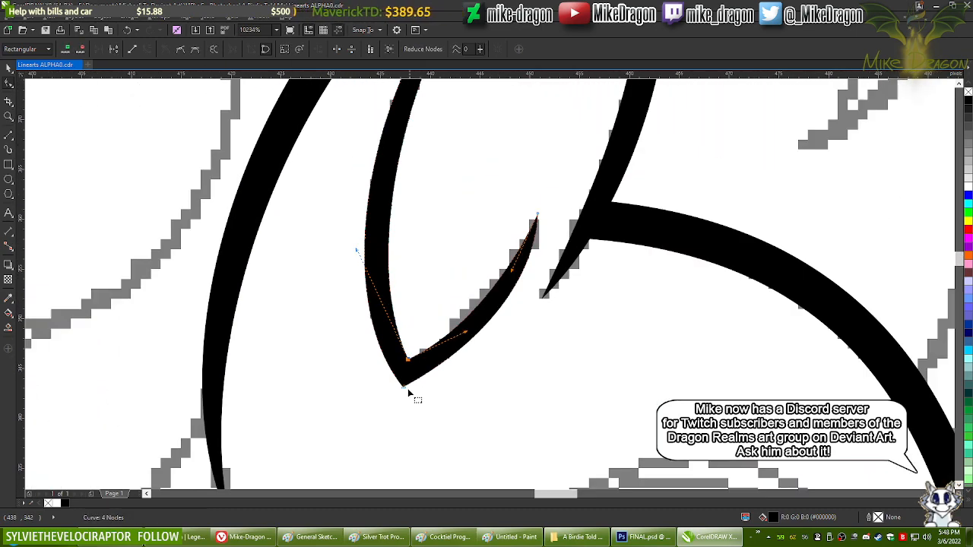
pyautogui.scroll(-1, 402, 429)
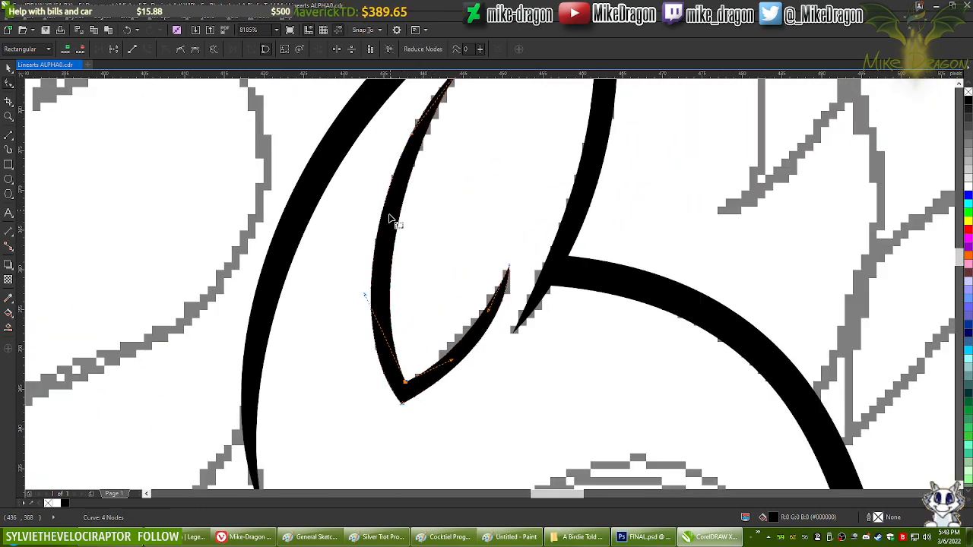
pyautogui.moveTo(371, 298); pyautogui.dragTo(358, 303)
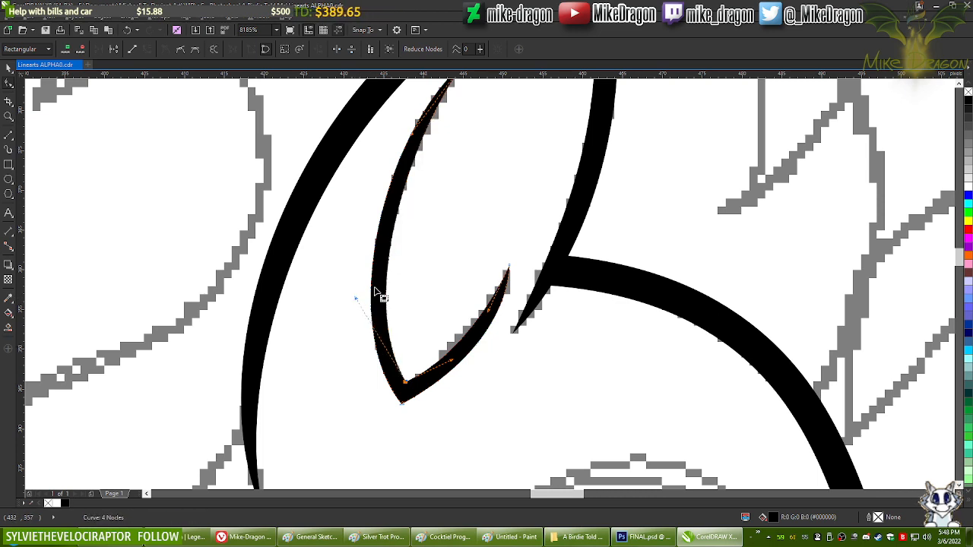
pyautogui.scroll(2, 417, 167)
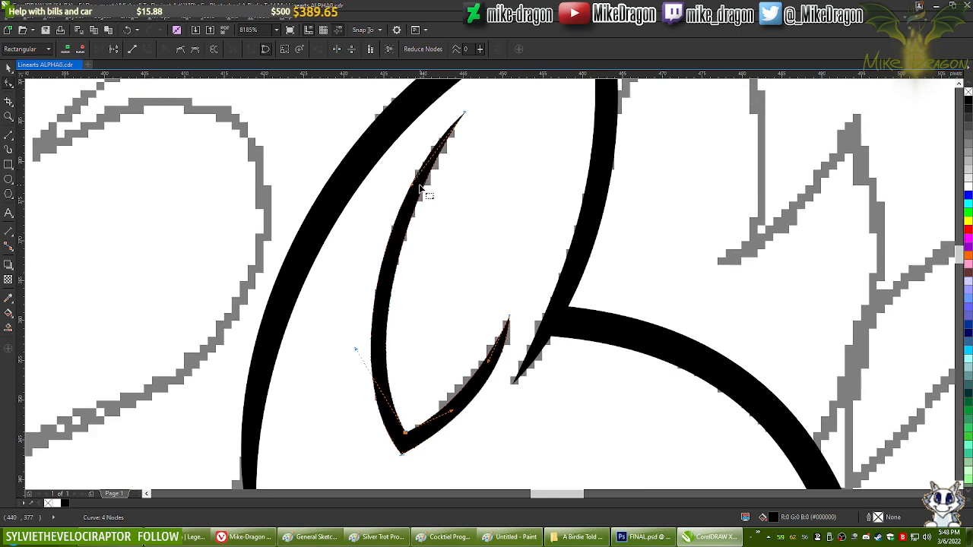
pyautogui.click(452, 231)
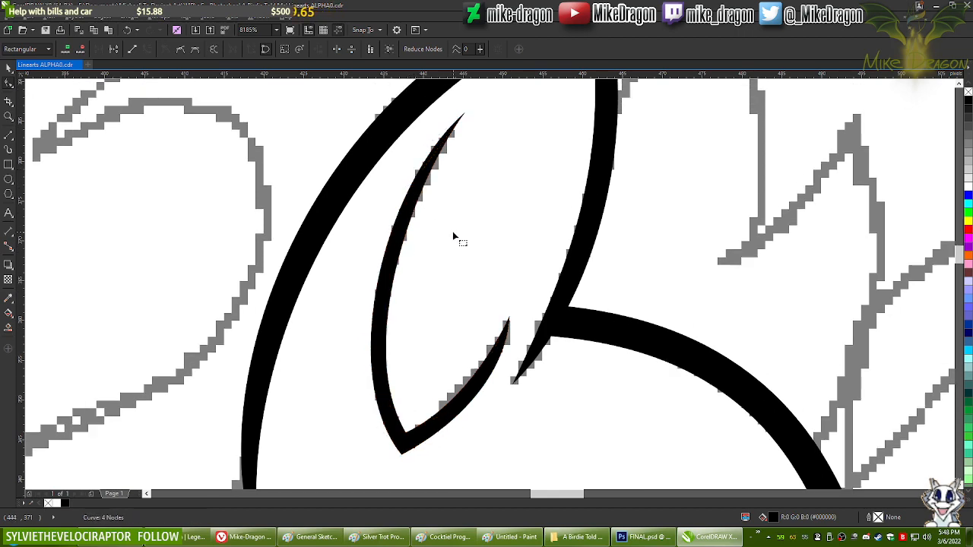
# Step: Compare the unicorn's head with the original in the General Sketch file in Paint, and return to CorelDRAW to view the whole page
pyautogui.scroll(-3, 403, 262)
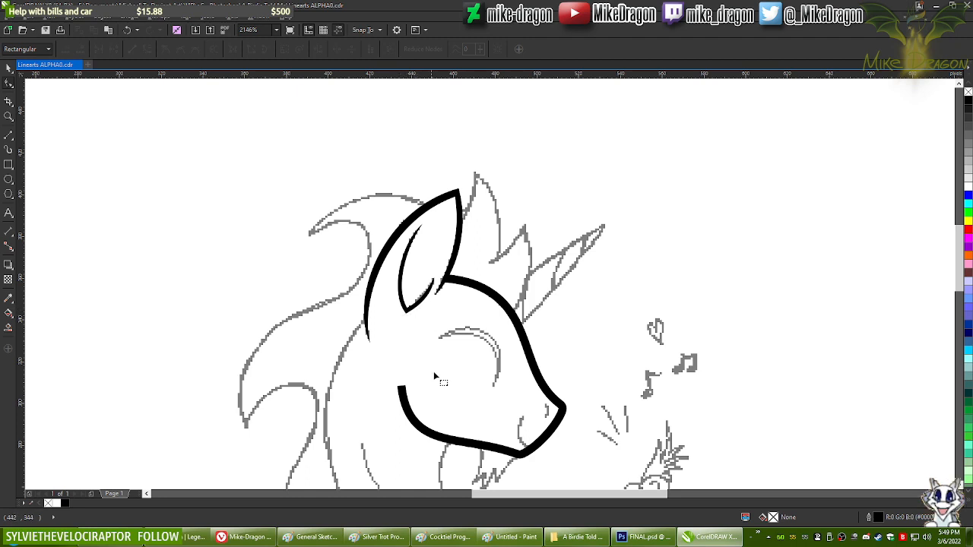
pyautogui.click(311, 538)
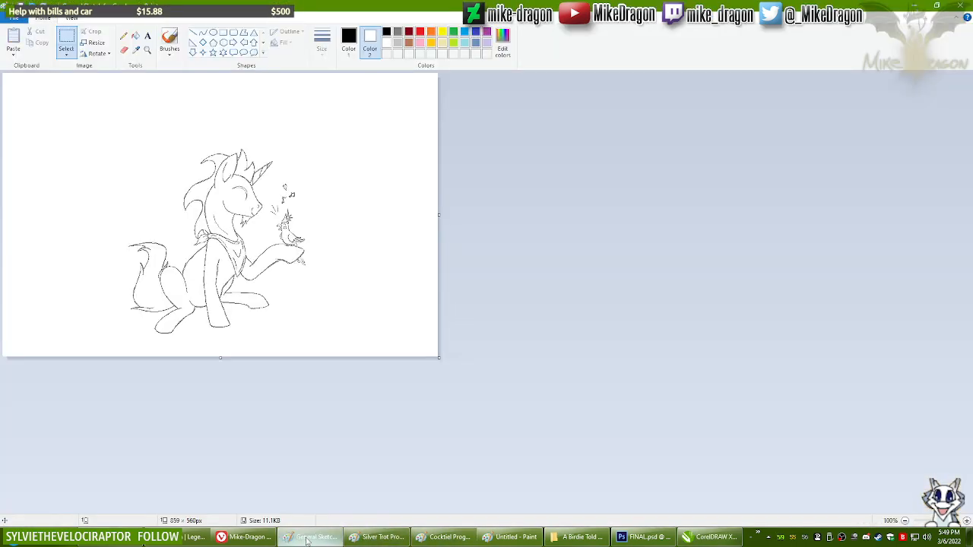
pyautogui.click(148, 50)
pyautogui.click(243, 186)
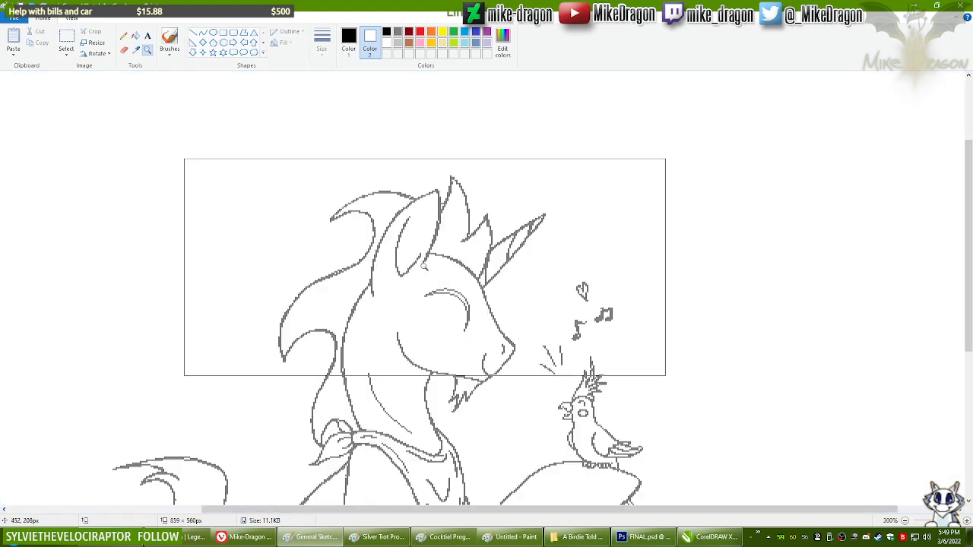
pyautogui.hotkey('alt', 'Tab')
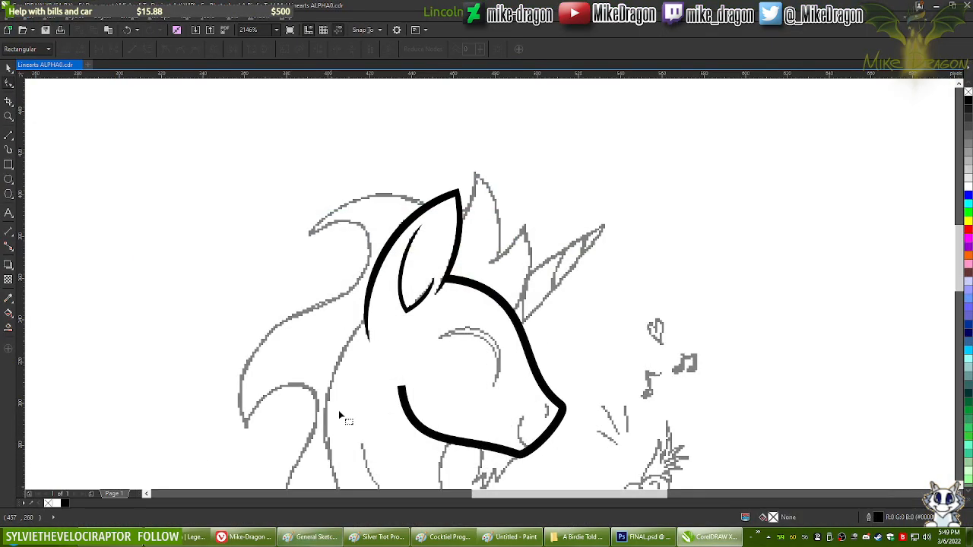
pyautogui.hotkey('shift', 'F4')
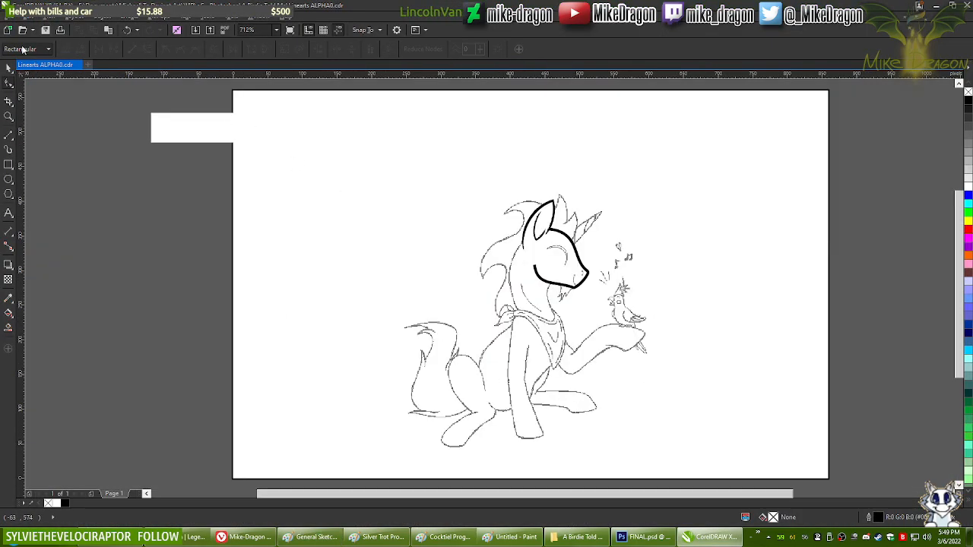
pyautogui.click(8, 70)
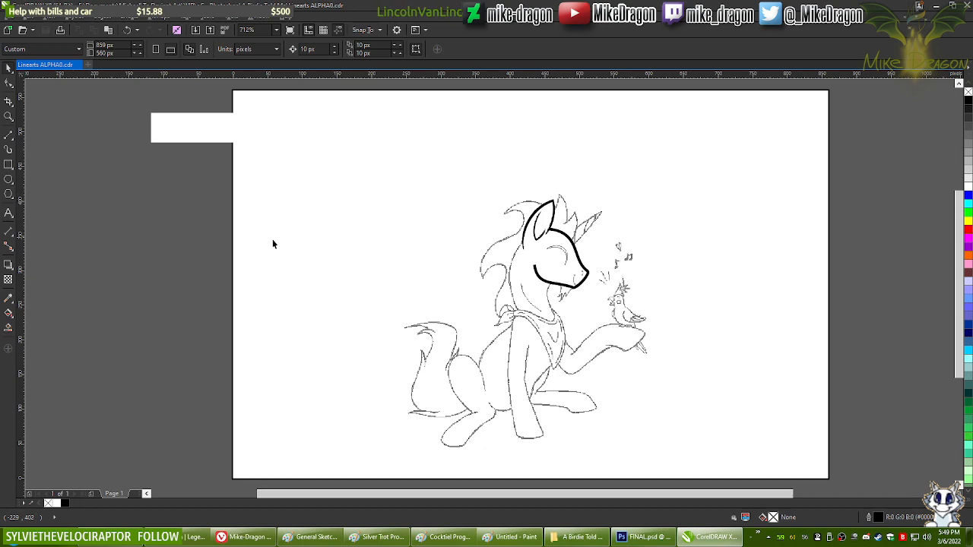
# Step: Recolor the outline of the unicorn's face and jaw curve blue, deselect it, and ready the line tool near the jaw's open end
pyautogui.scroll(3, 566, 270)
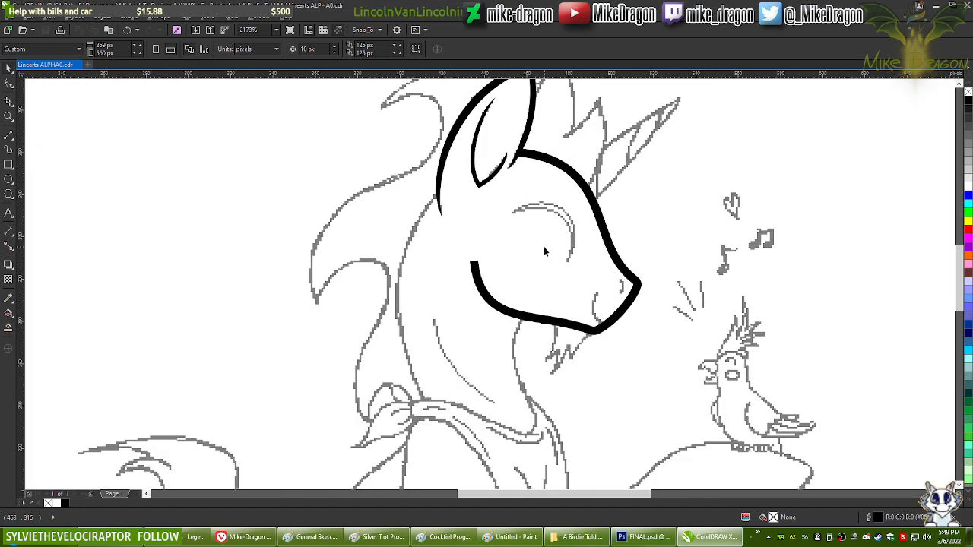
pyautogui.scroll(2, 544, 247)
pyautogui.scroll(1, 534, 281)
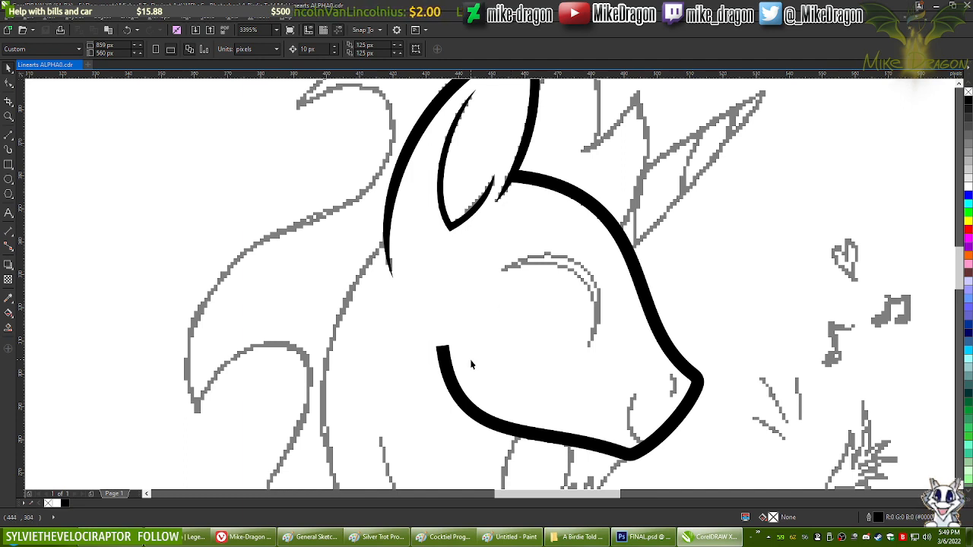
pyautogui.scroll(1, 469, 377)
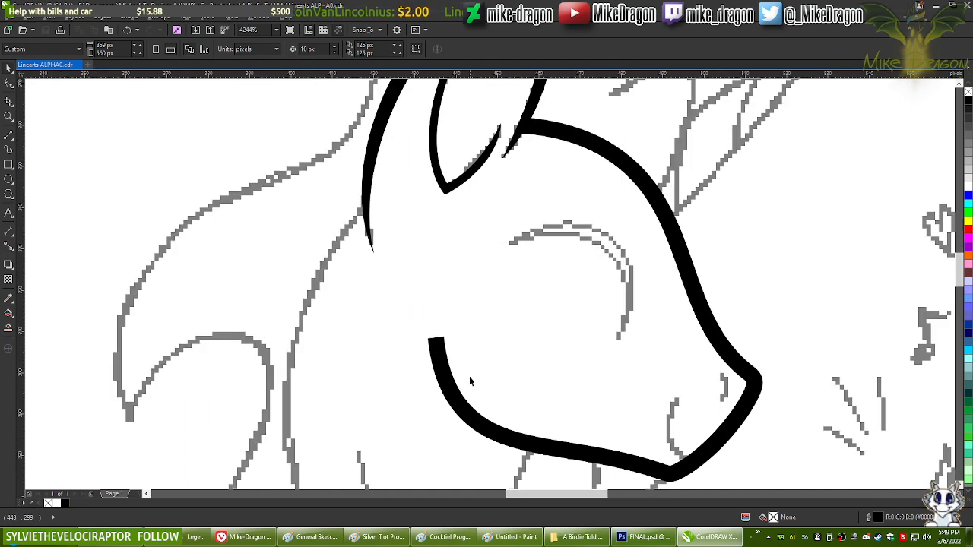
pyautogui.click(7, 135)
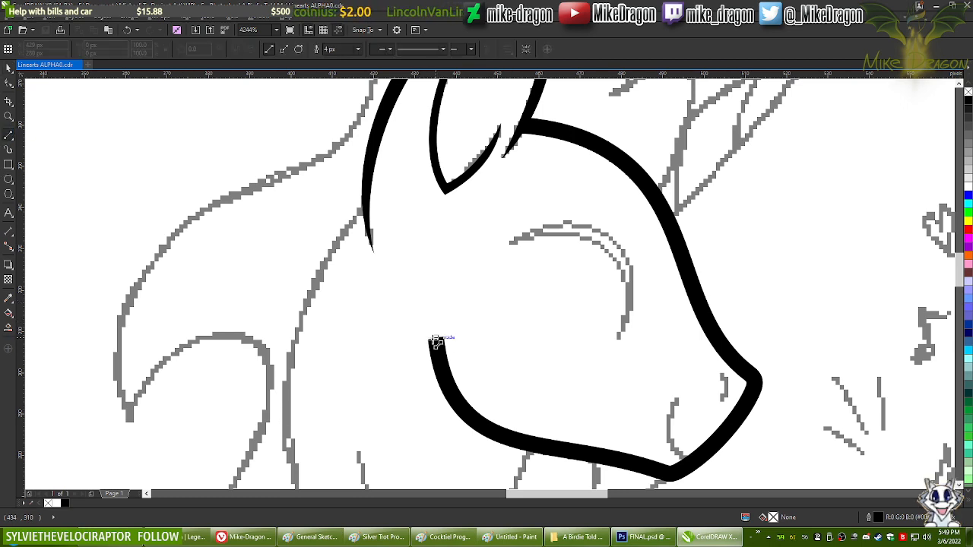
pyautogui.press('F10')
pyautogui.click(449, 382)
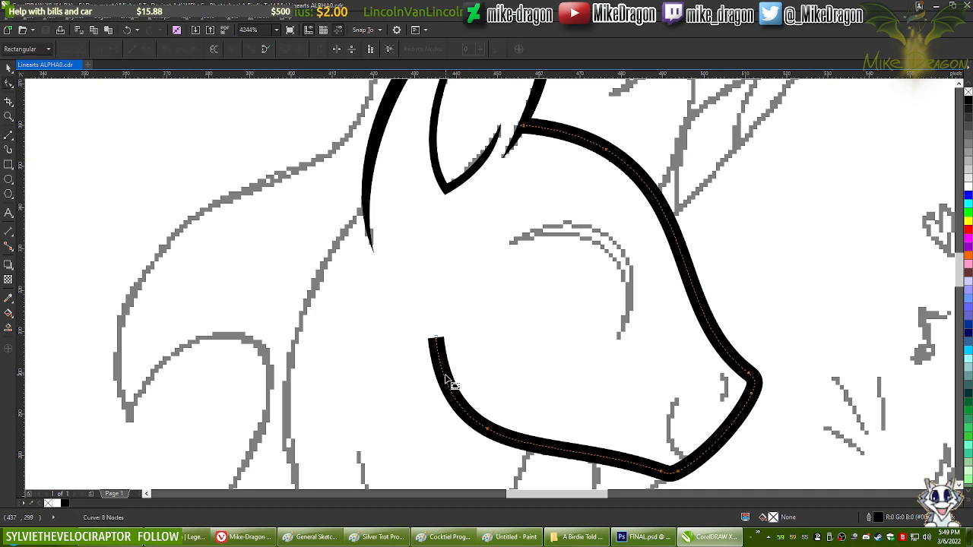
pyautogui.rightClick(969, 198)
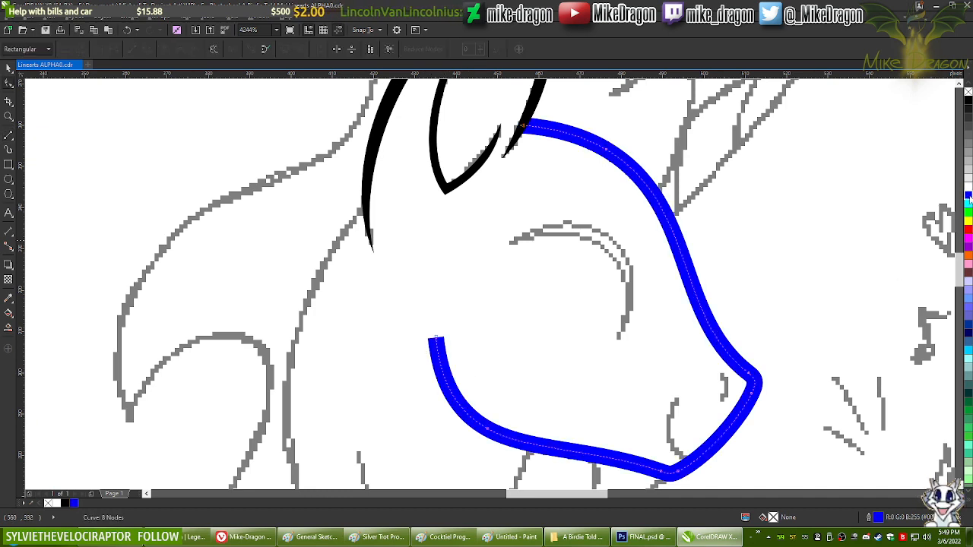
pyautogui.press('space')
pyautogui.scroll(2, 434, 348)
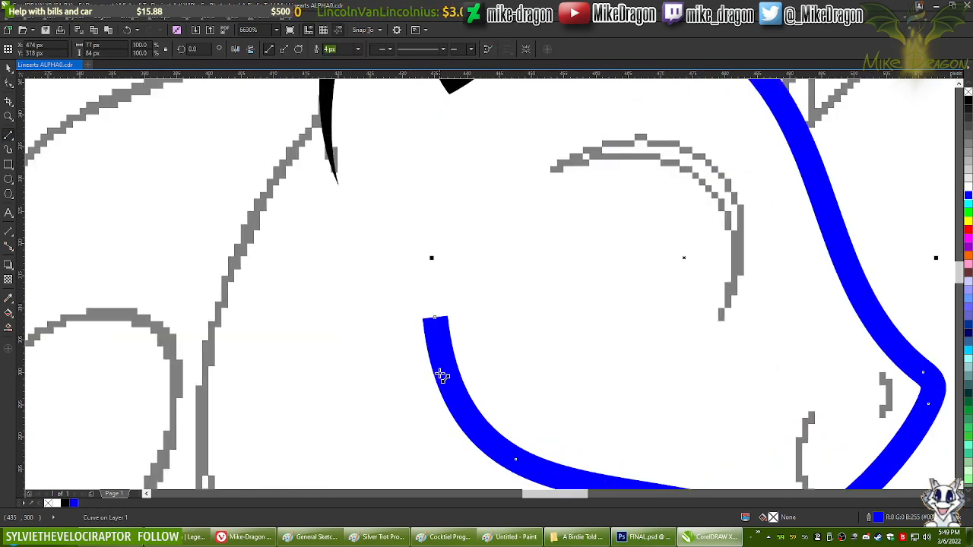
pyautogui.click(351, 335)
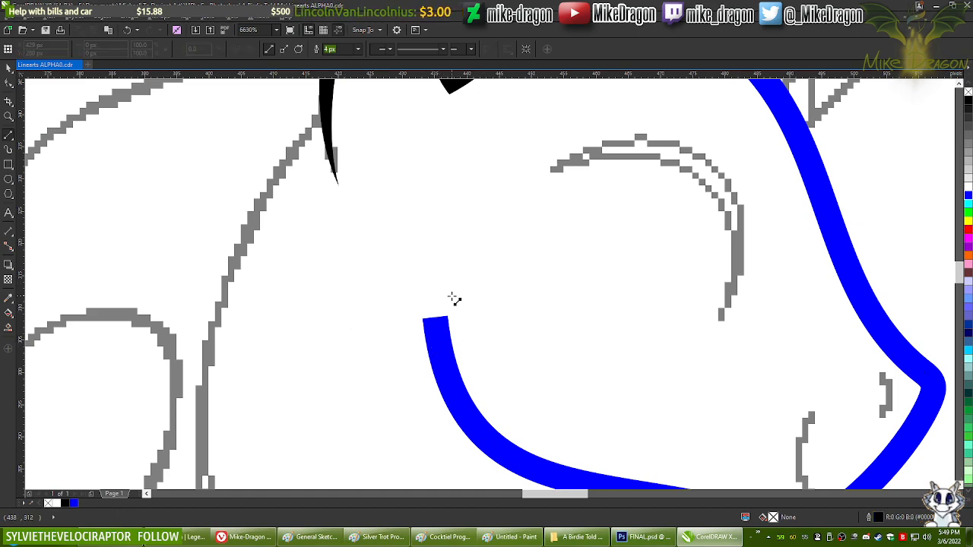
pyautogui.scroll(-2, 444, 310)
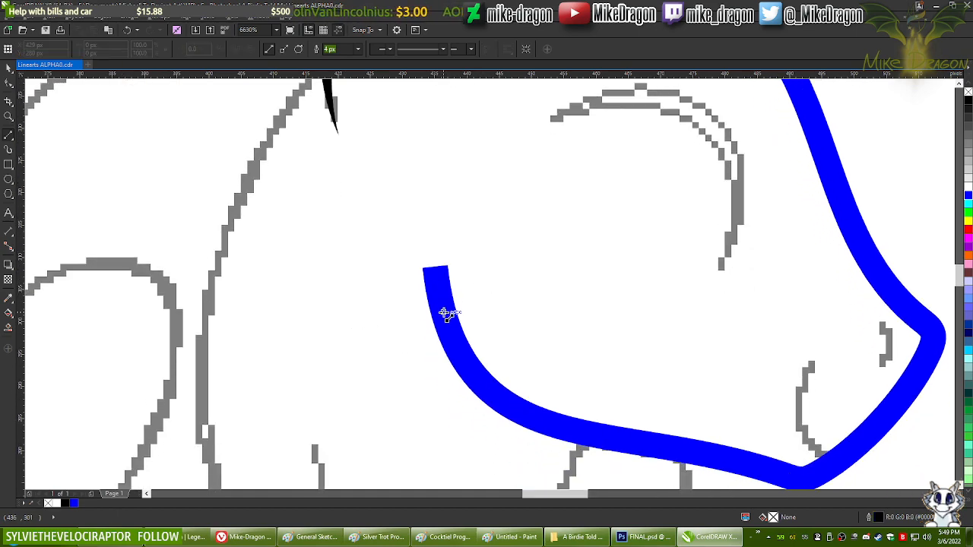
# Step: Draw a narrow closed triangle with straight lines from the jaw line's open end down to its lower bend
pyautogui.scroll(-3, 433, 300)
pyautogui.scroll(3, 418, 288)
pyautogui.scroll(1, 399, 289)
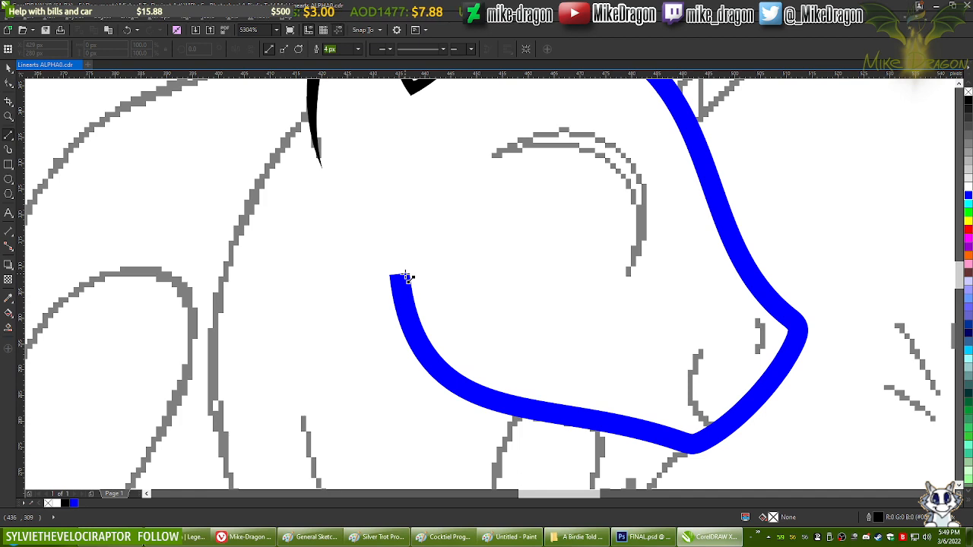
pyautogui.click(408, 277)
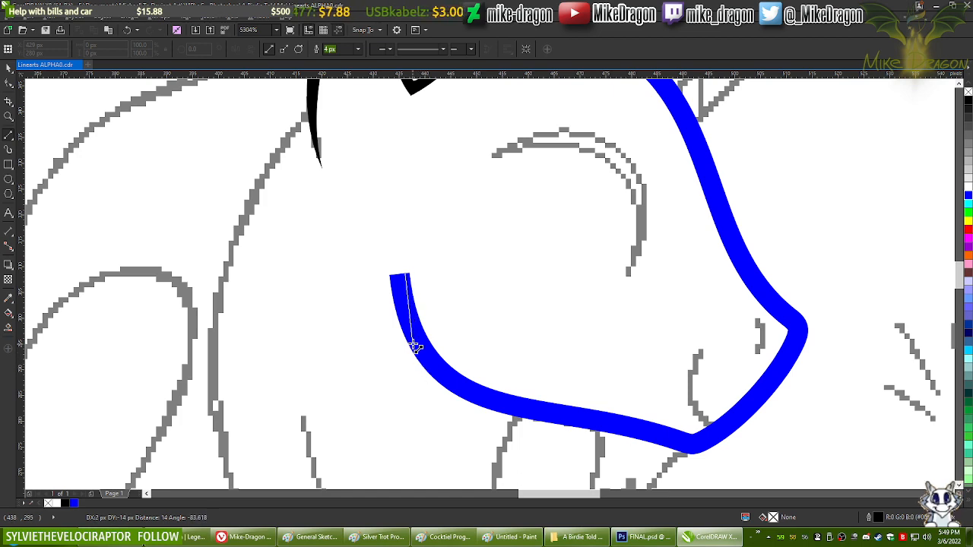
pyautogui.click(438, 379)
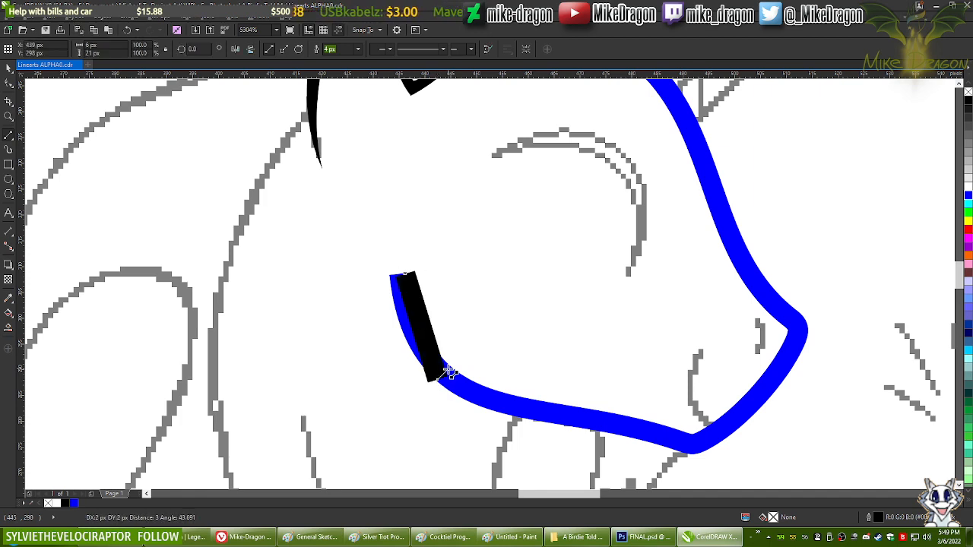
pyautogui.click(450, 371)
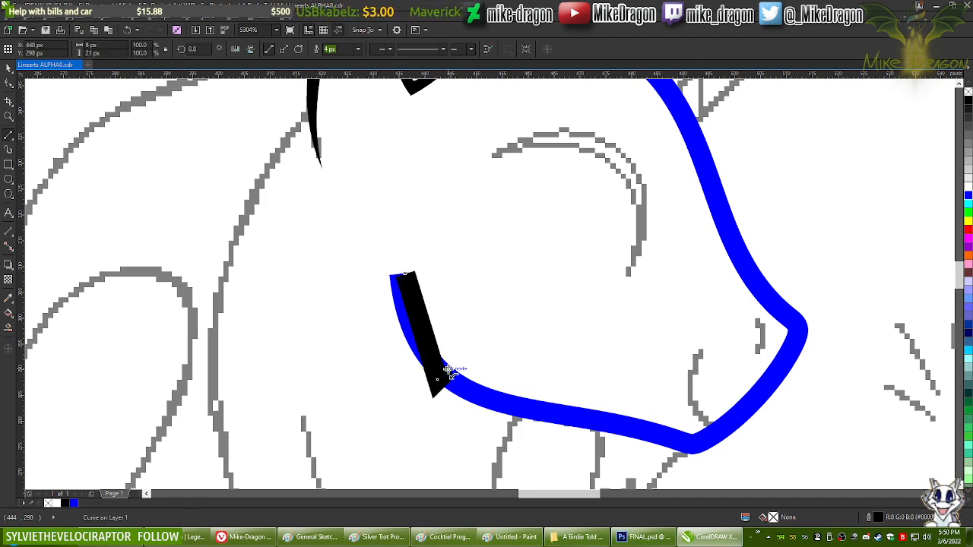
pyautogui.click(409, 274)
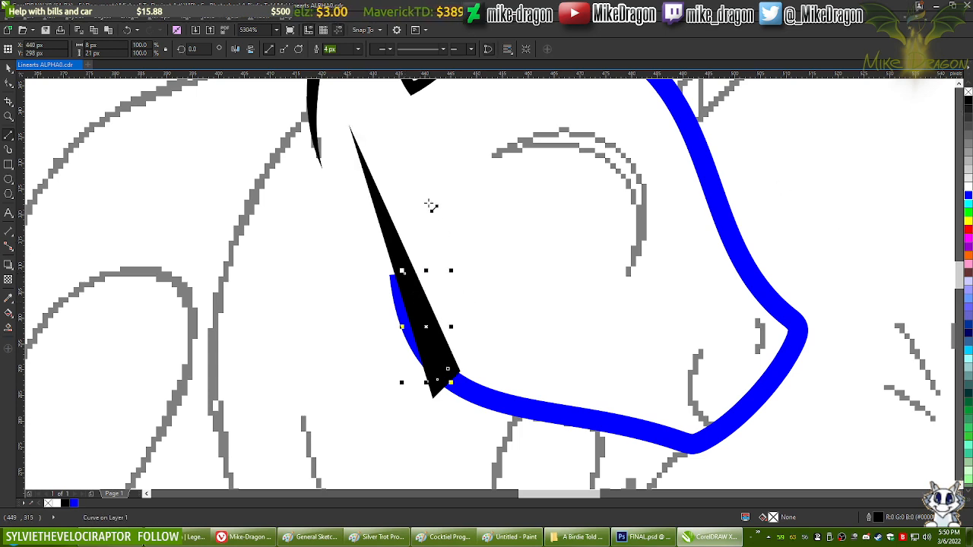
# Step: Set the triangle's outline width to Hairline and convert all of its sides to curves
pyautogui.click(361, 49)
pyautogui.click(340, 72)
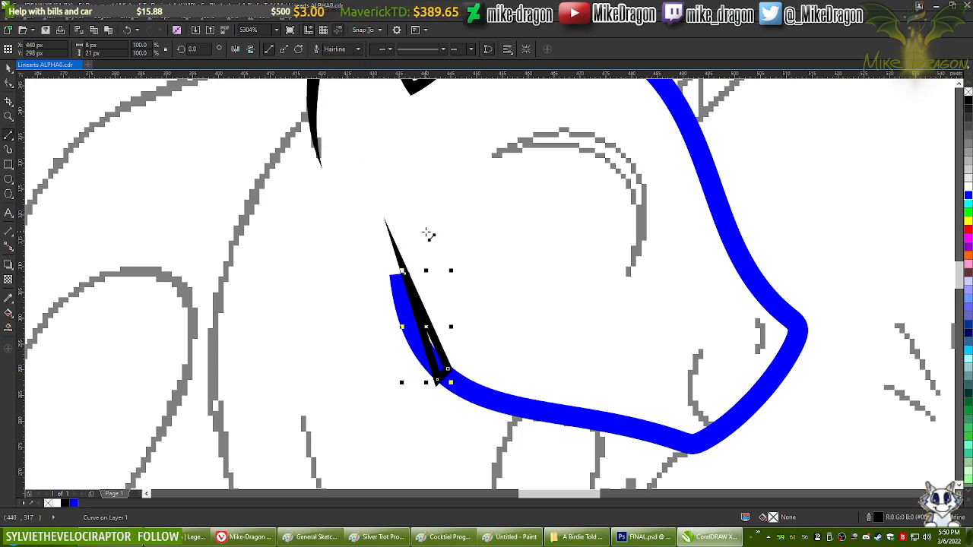
pyautogui.press('F10')
pyautogui.moveTo(345, 220); pyautogui.dragTo(487, 438)
pyautogui.rightClick(452, 351)
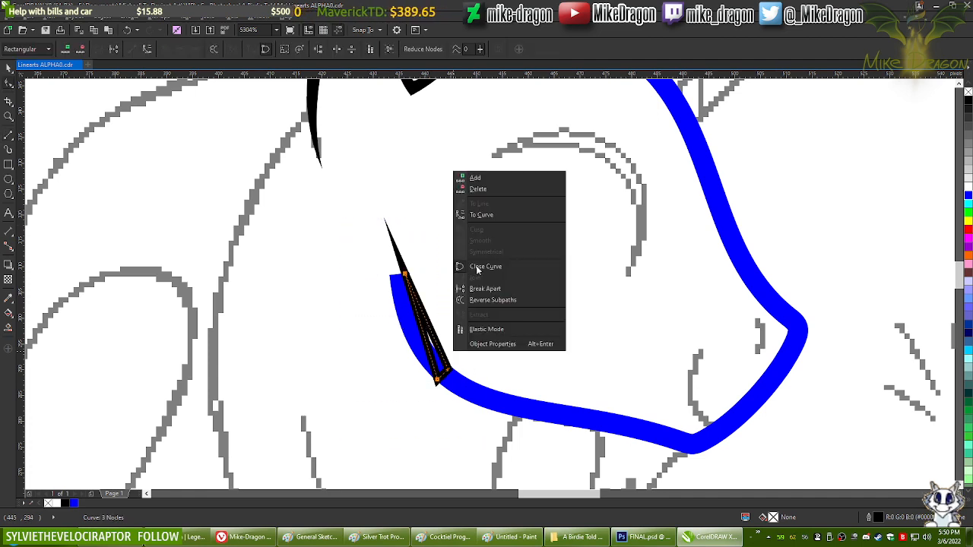
pyautogui.click(492, 217)
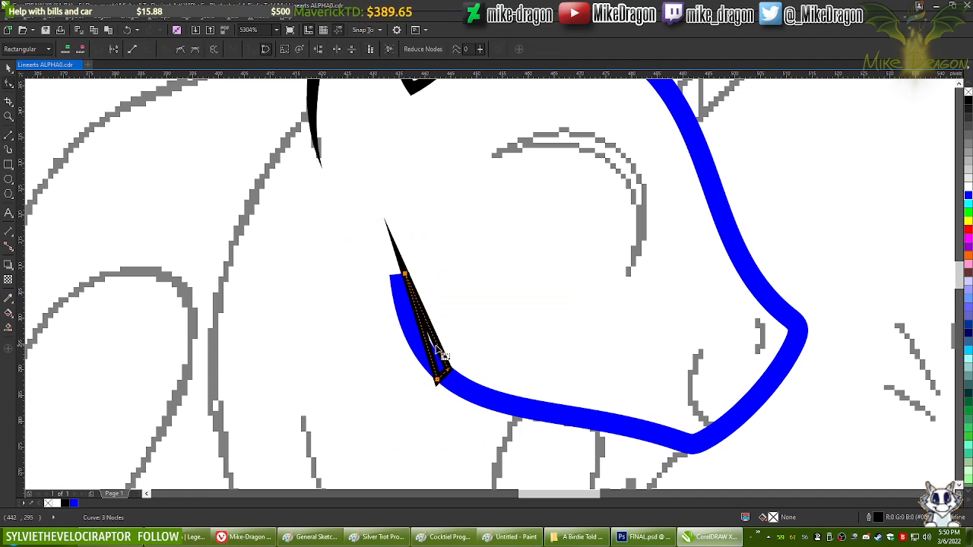
# Step: Bend the triangle's two long sides to follow the jaw line, and adjust the inner side's curve at the upper tip
pyautogui.scroll(2, 434, 304)
pyautogui.scroll(-2, 438, 293)
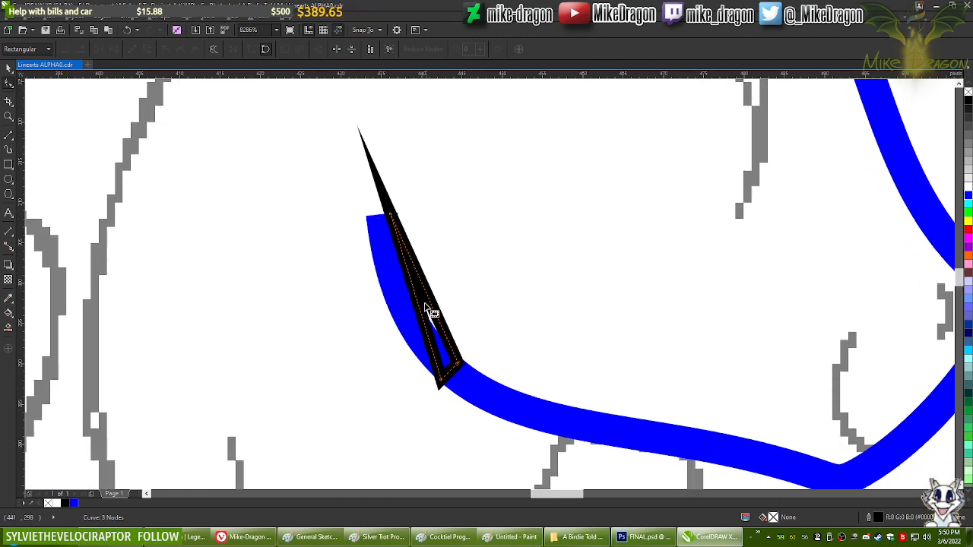
pyautogui.moveTo(424, 305)
pyautogui.mouseDown()
pyautogui.moveTo(396, 315)
pyautogui.moveTo(415, 306)
pyautogui.mouseUp()
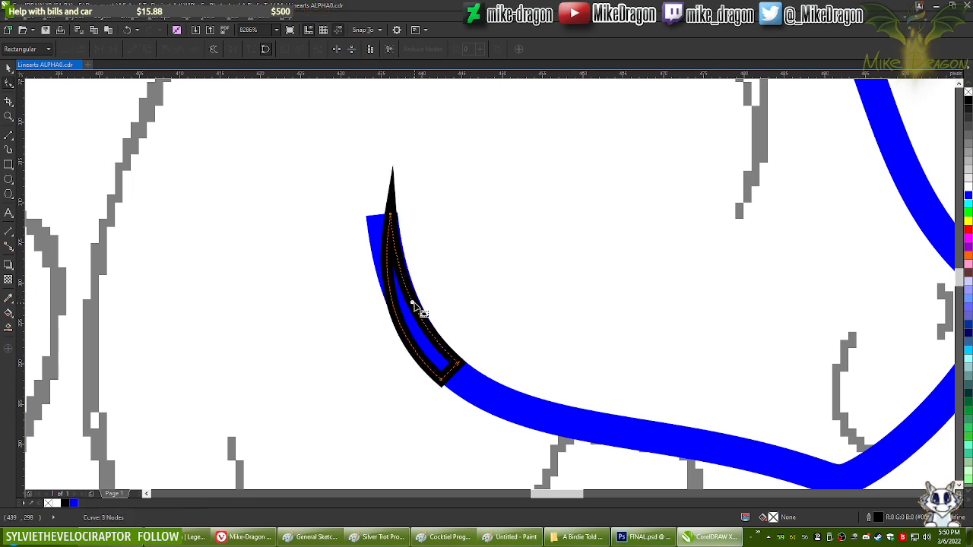
pyautogui.click(390, 215)
pyautogui.moveTo(397, 277); pyautogui.dragTo(402, 283)
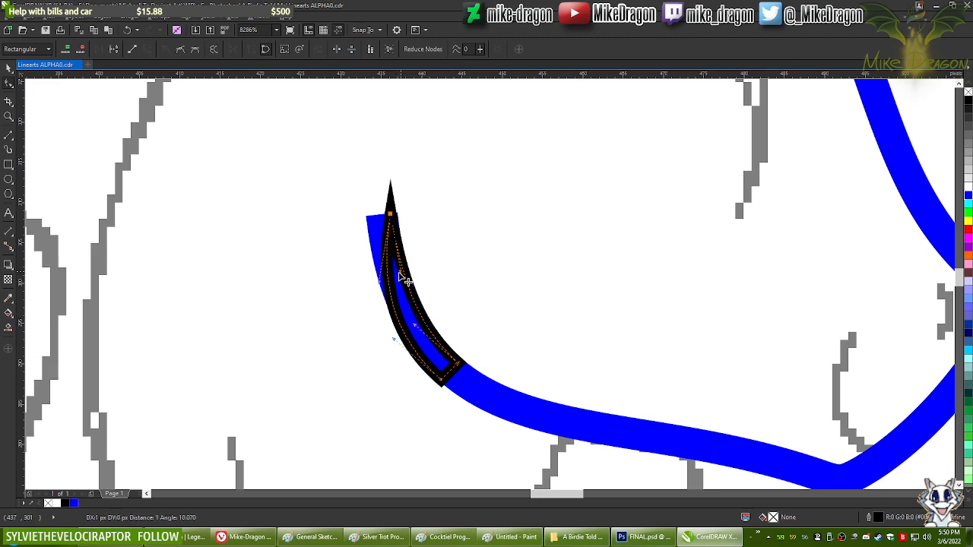
# Step: Align the taper's inner lower corner with the inner edge of the blue jaw line
pyautogui.scroll(5, 437, 370)
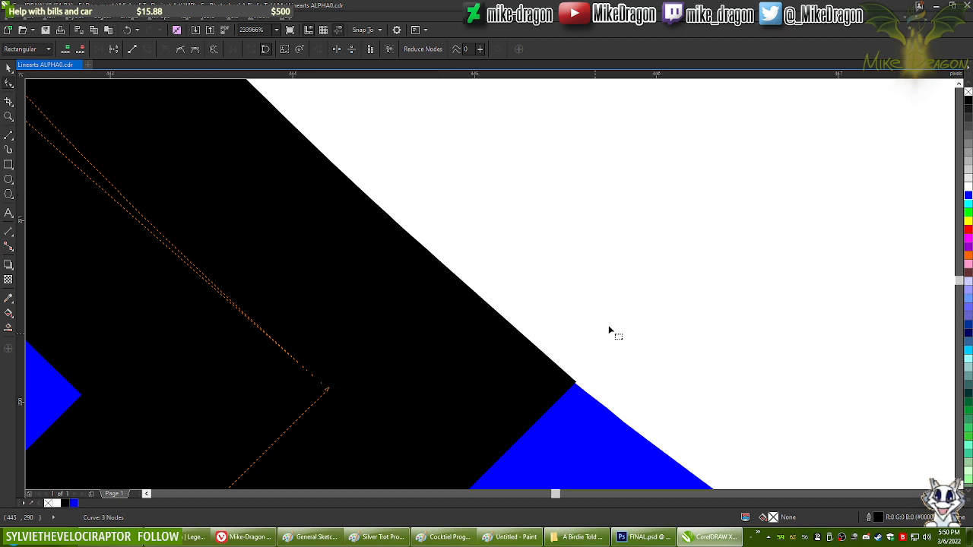
pyautogui.scroll(-2, 482, 337)
pyautogui.scroll(2, 521, 354)
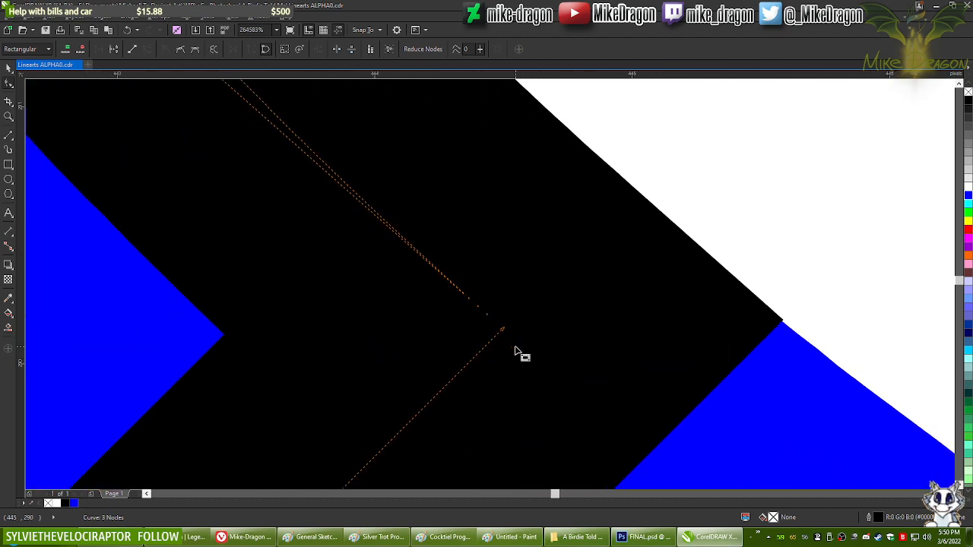
pyautogui.moveTo(502, 331); pyautogui.dragTo(502, 337)
pyautogui.scroll(-8, 496, 365)
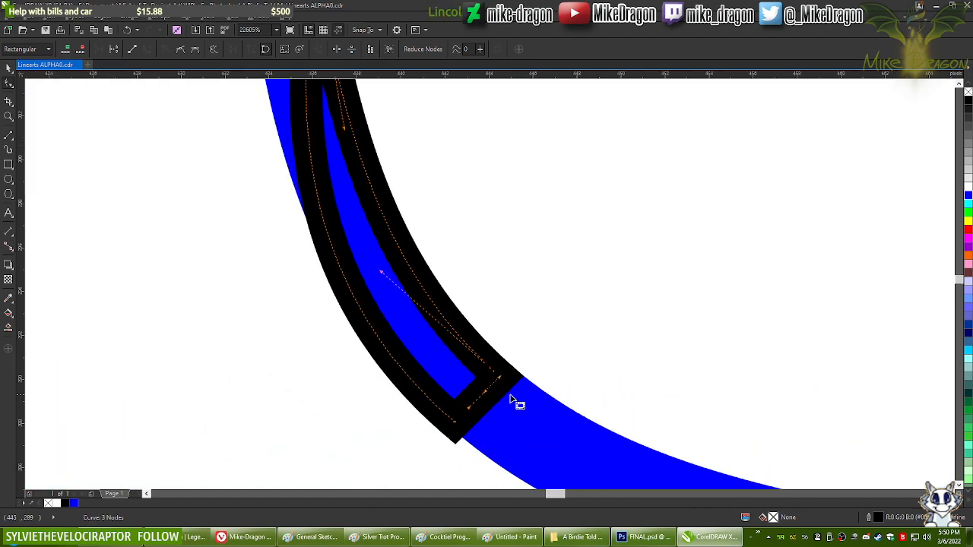
pyautogui.scroll(-2, 511, 401)
pyautogui.moveTo(428, 318); pyautogui.dragTo(452, 317)
pyautogui.scroll(6, 358, 326)
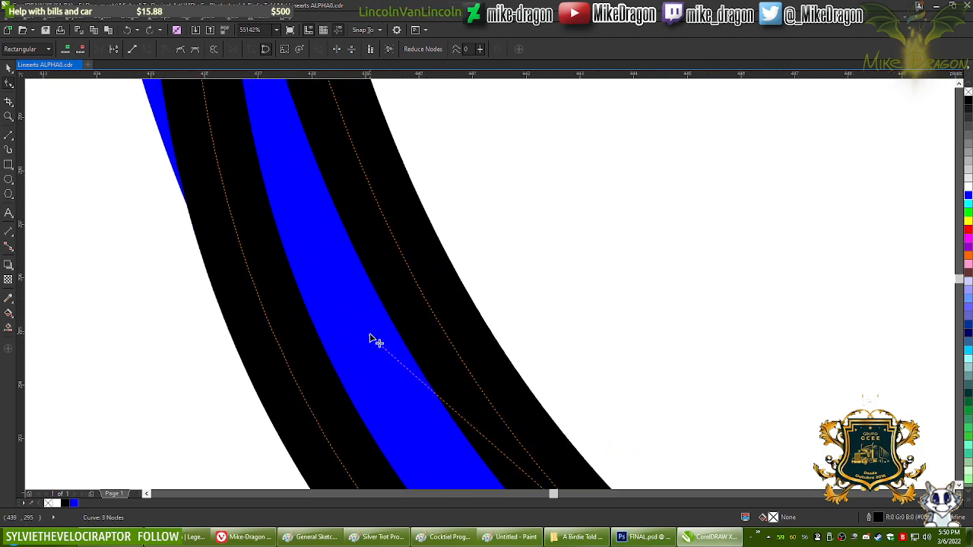
pyautogui.scroll(-3, 445, 228)
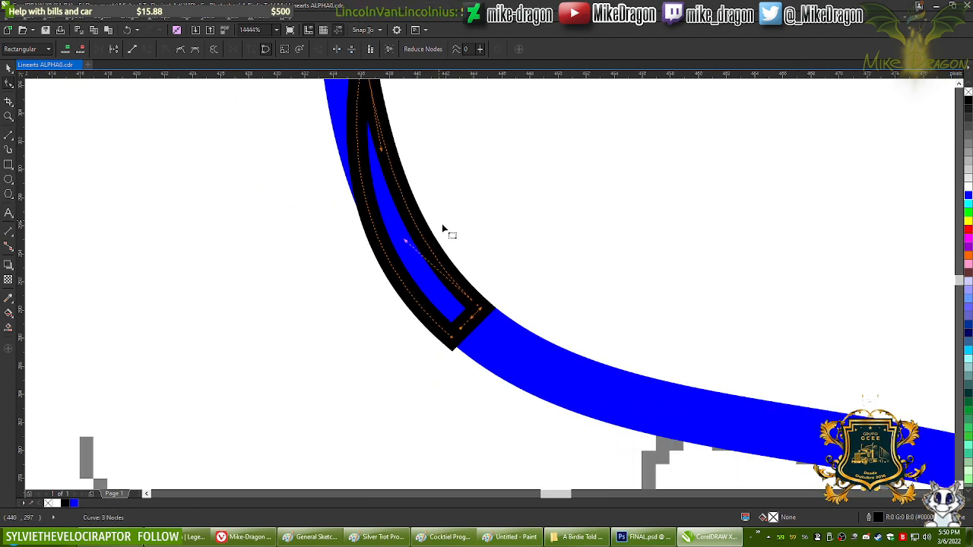
pyautogui.scroll(5, 495, 332)
pyautogui.scroll(3, 492, 333)
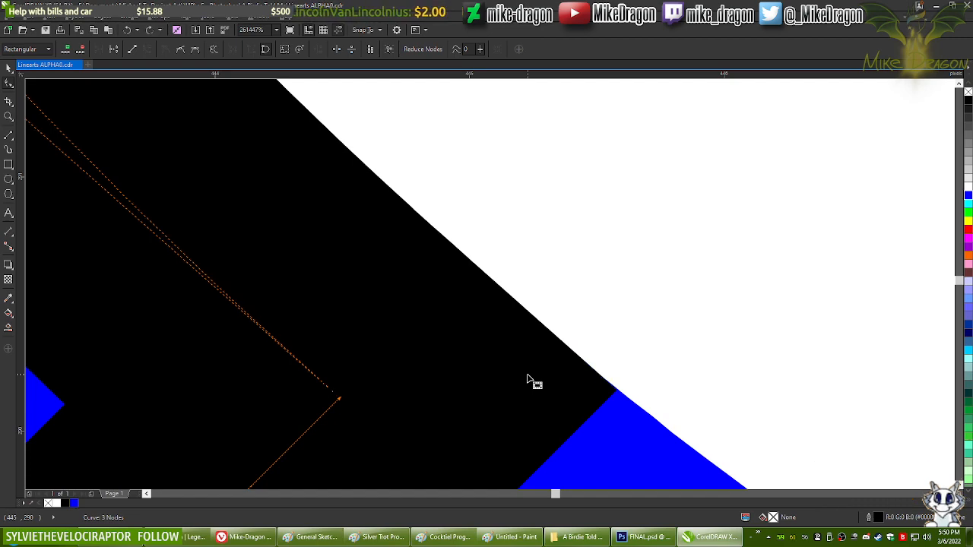
pyautogui.scroll(-3, 728, 350)
# Step: Move the taper's outer lower corner inward until it sits flush with the jaw line's outer edge
pyautogui.scroll(-2, 578, 369)
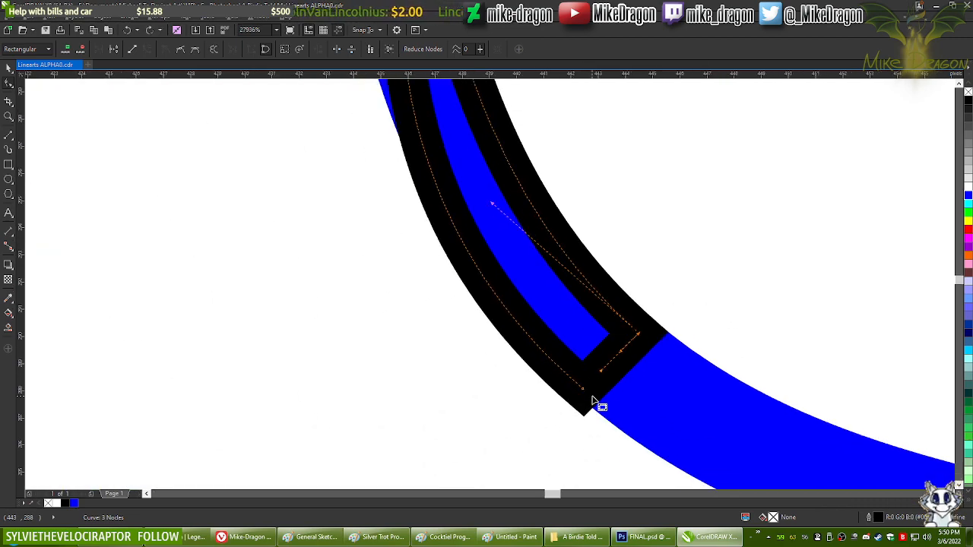
pyautogui.scroll(3, 578, 391)
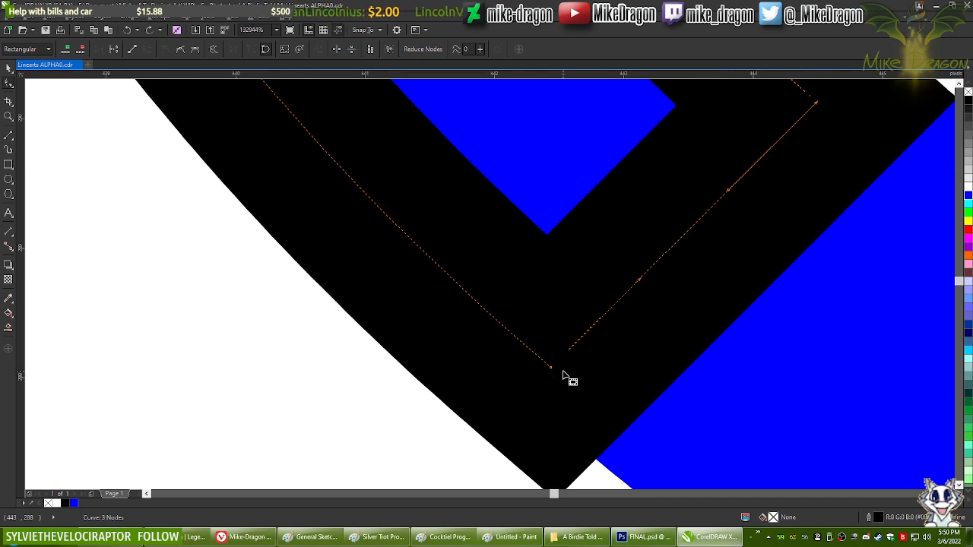
pyautogui.scroll(-1, 565, 375)
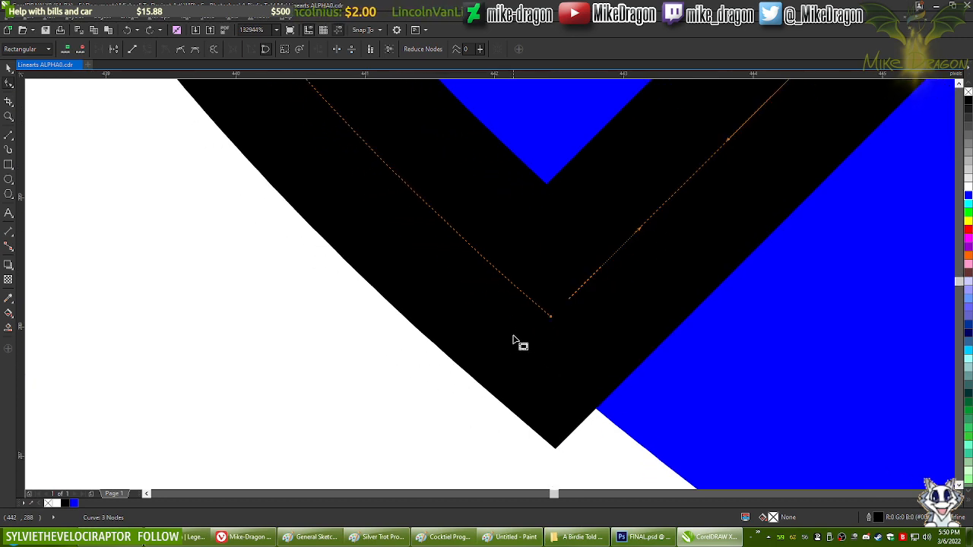
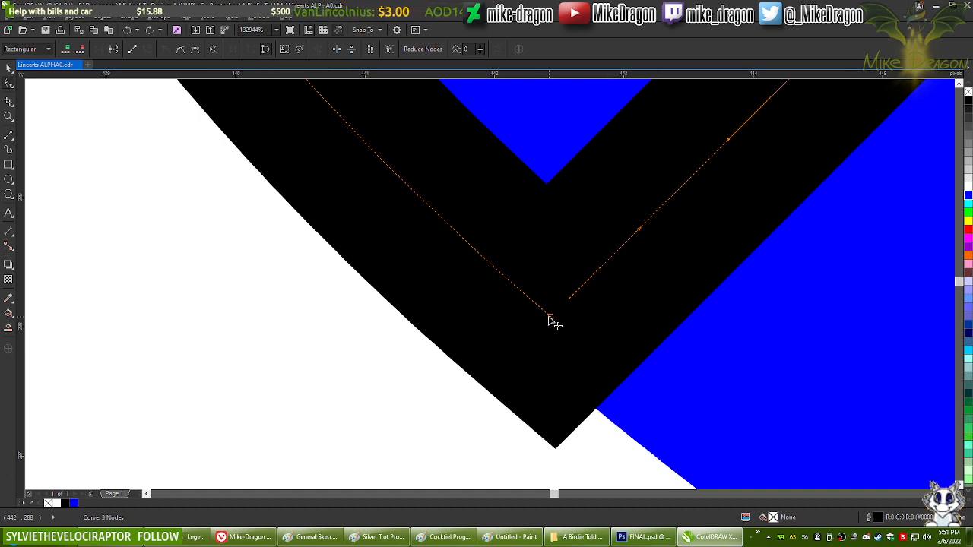
pyautogui.moveTo(551, 316); pyautogui.dragTo(591, 276)
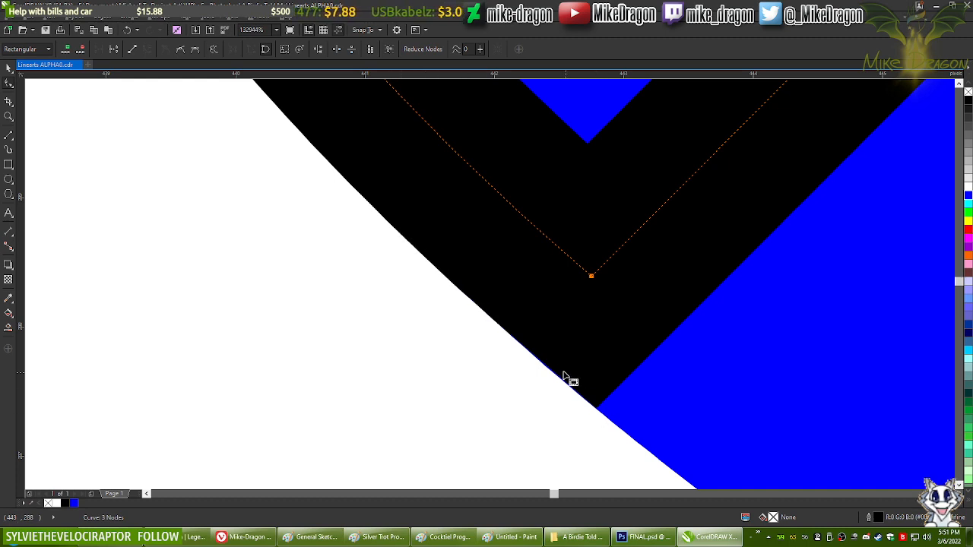
pyautogui.scroll(-2, 532, 437)
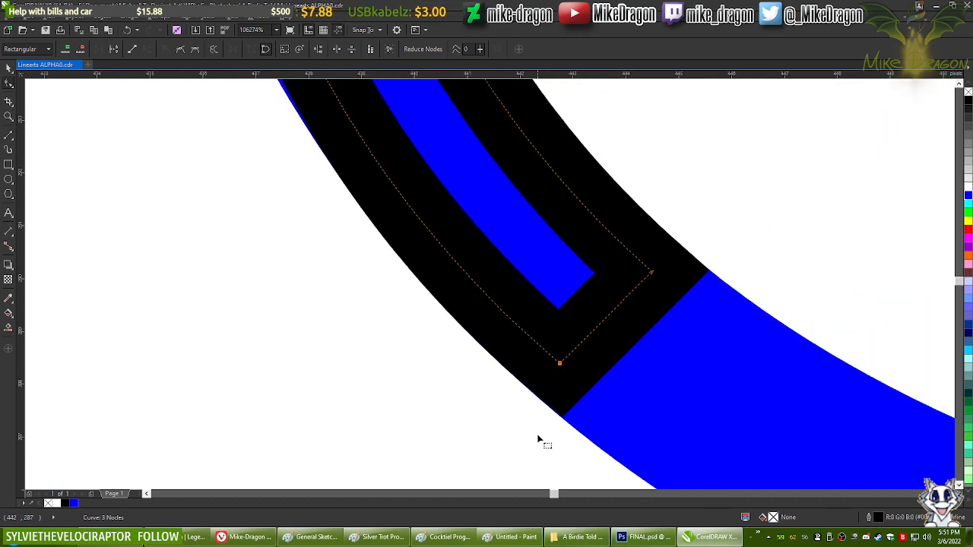
# Step: Refine the curvature of both long sides from the taper's upper tip so they follow the jaw line more closely
pyautogui.scroll(-4, 538, 441)
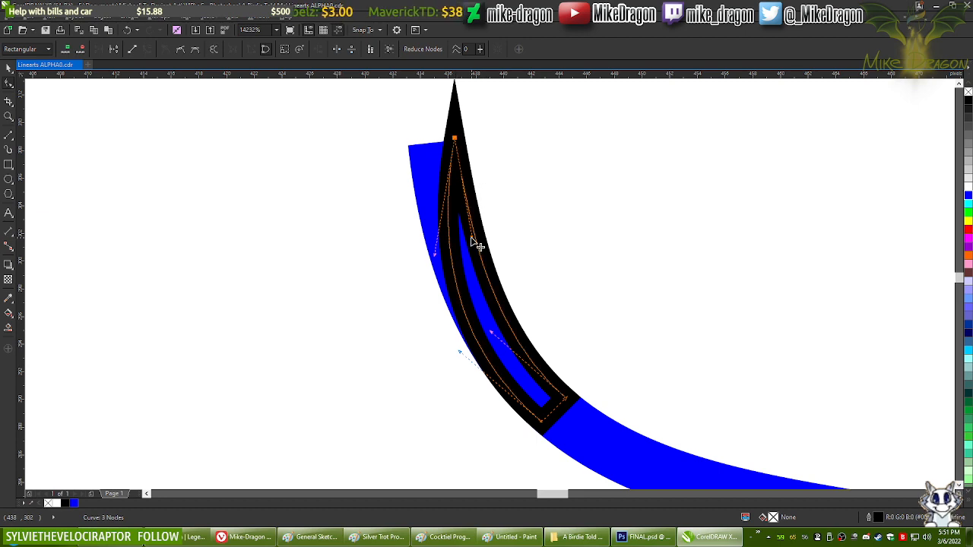
pyautogui.moveTo(470, 242); pyautogui.dragTo(464, 227)
pyautogui.scroll(-2, 498, 373)
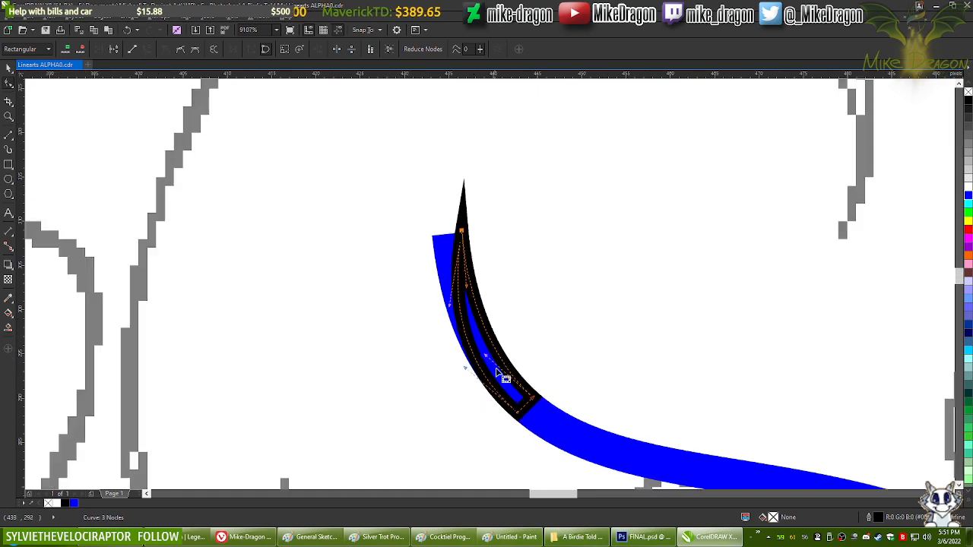
pyautogui.scroll(4, 464, 235)
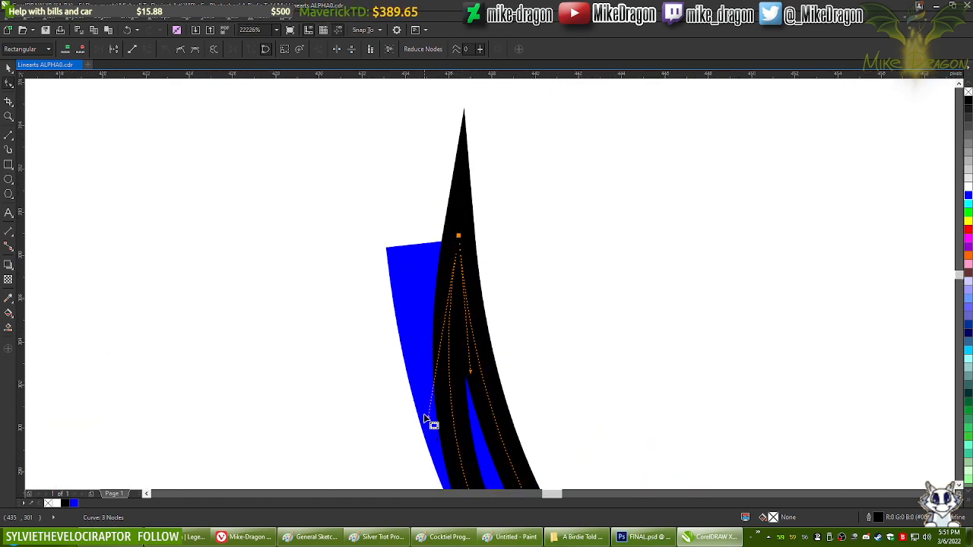
pyautogui.moveTo(429, 423); pyautogui.dragTo(423, 418)
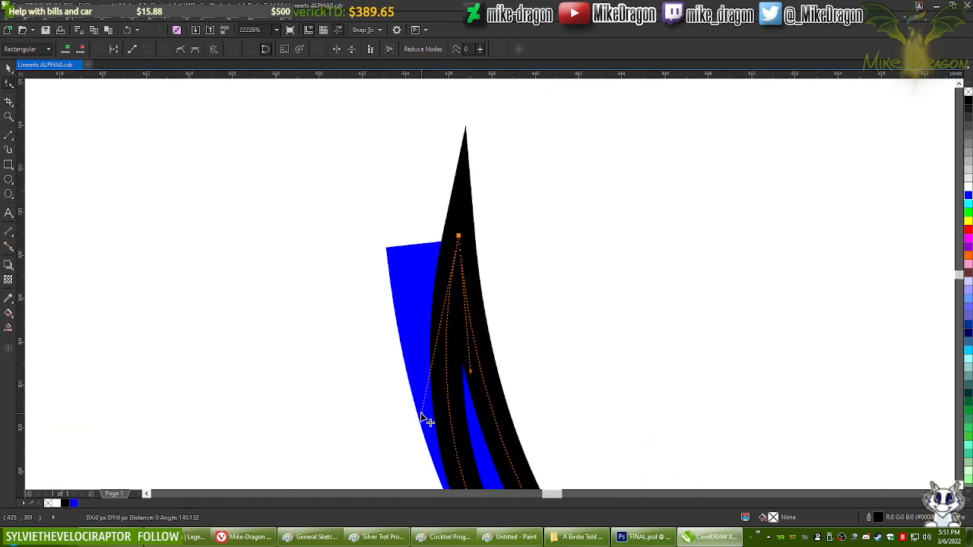
# Step: Inspect the taper's fit along the jaw line up close, deselect it, and review it against the whole head
pyautogui.scroll(-2, 425, 420)
pyautogui.scroll(3, 467, 372)
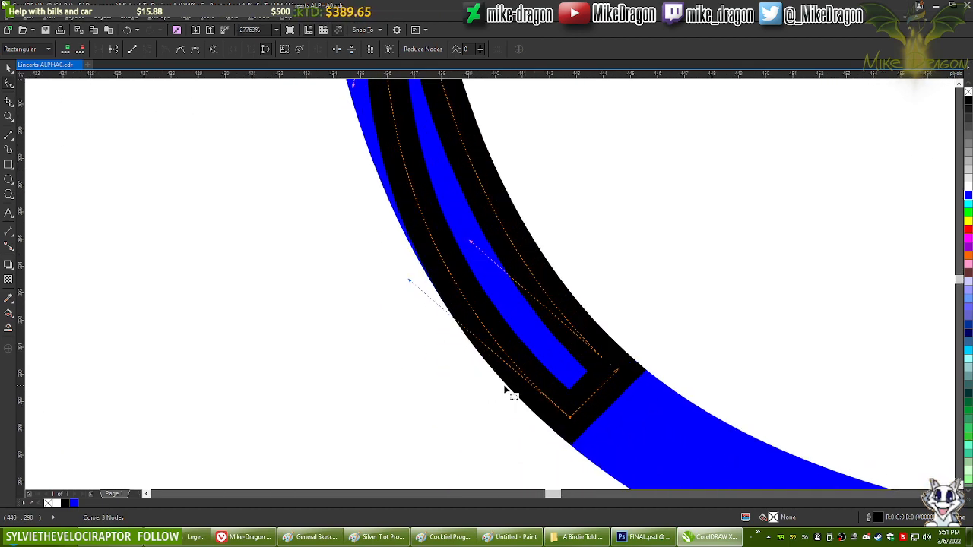
pyautogui.scroll(1, 647, 356)
pyautogui.scroll(-3, 666, 372)
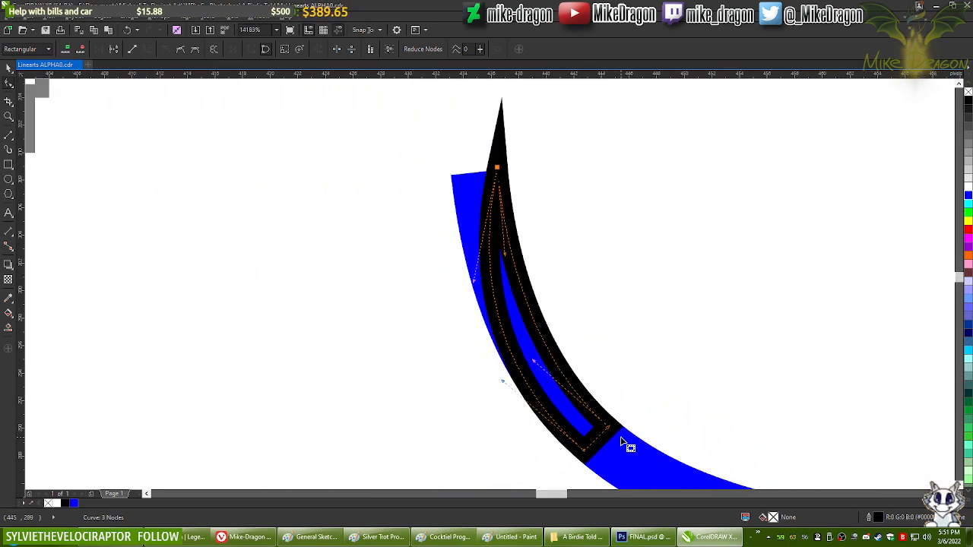
pyautogui.hotkey('alt', 'Right')
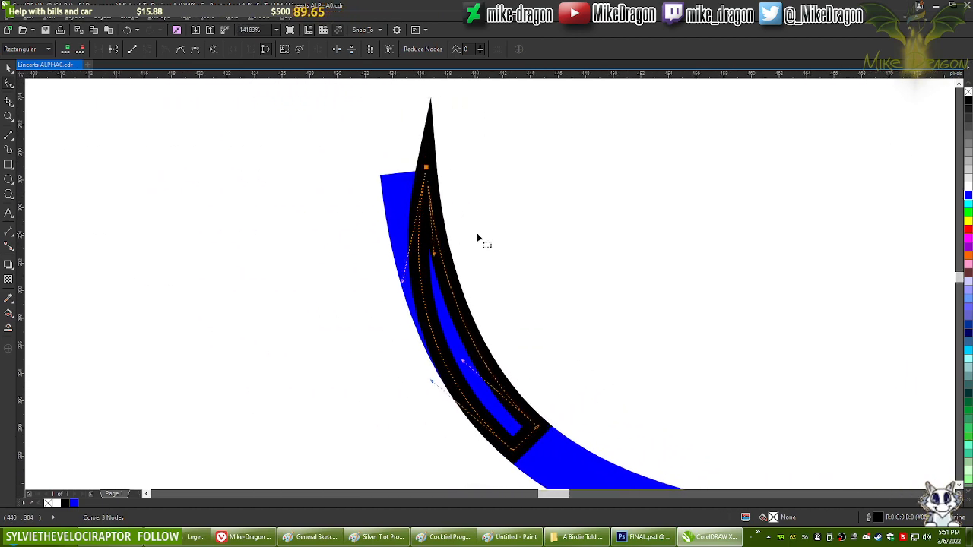
pyautogui.hotkey('alt', 'Down')
pyautogui.click(477, 238)
pyautogui.scroll(-5, 478, 238)
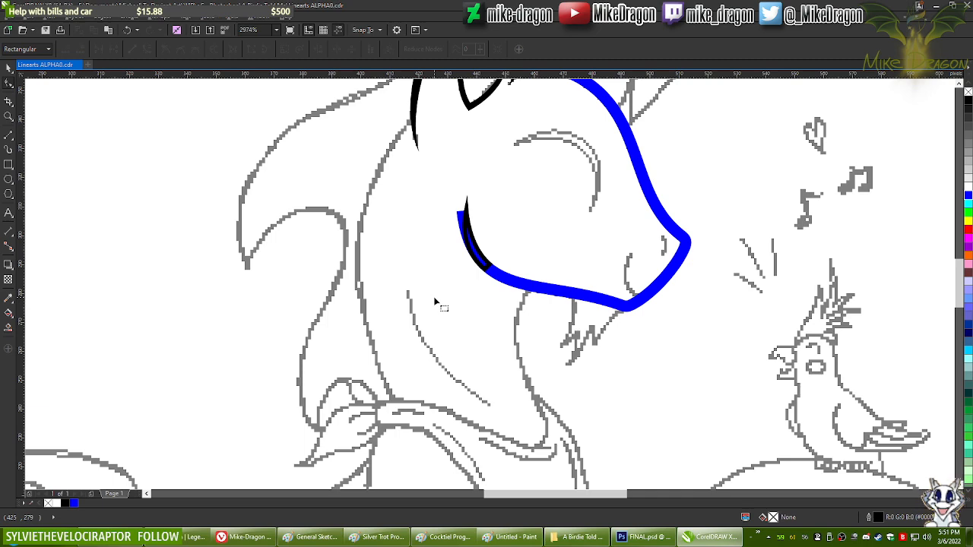
pyautogui.scroll(5, 435, 301)
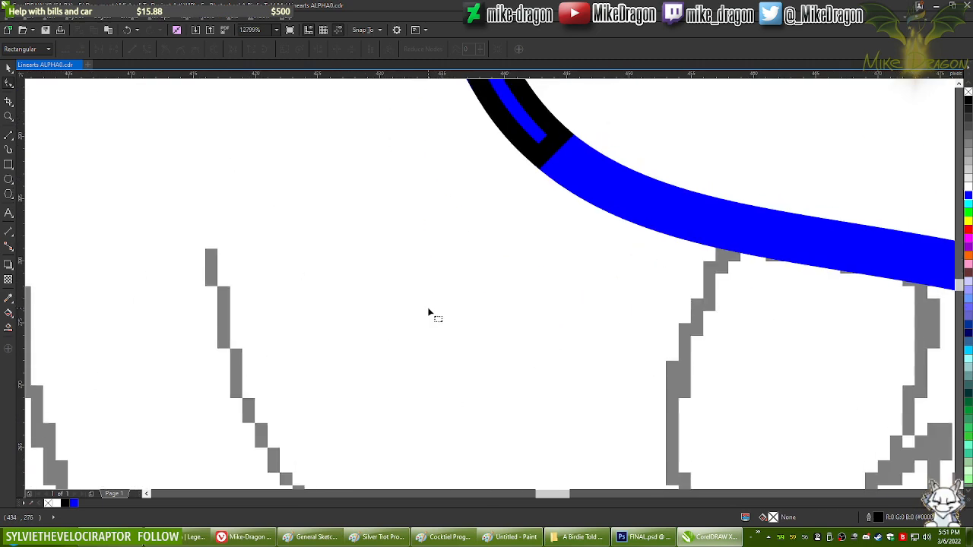
pyautogui.scroll(-7, 430, 315)
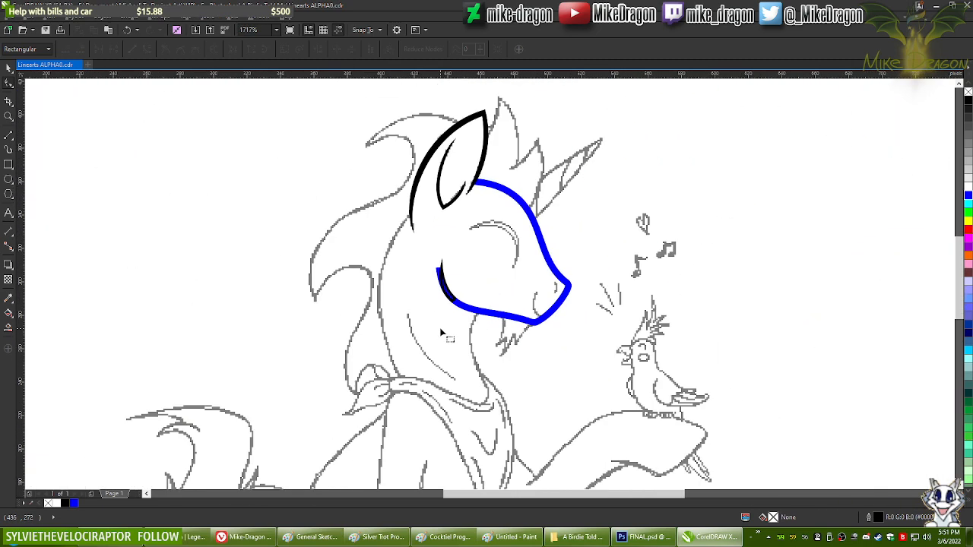
pyautogui.scroll(3, 479, 279)
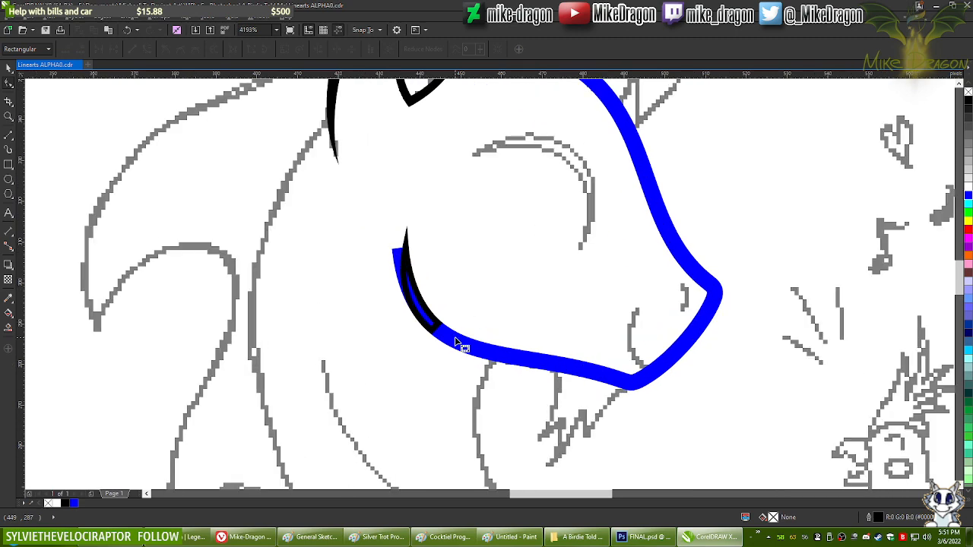
# Step: Select the blue face and jaw curve and add a node on it just above the taper's lower end
pyautogui.click(460, 344)
pyautogui.scroll(4, 424, 315)
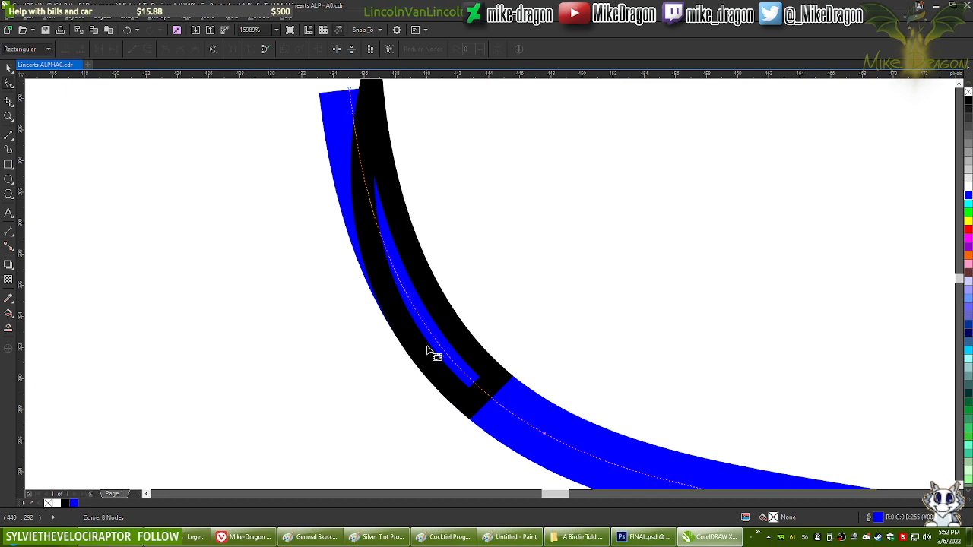
pyautogui.scroll(2, 436, 391)
pyautogui.scroll(-4, 437, 391)
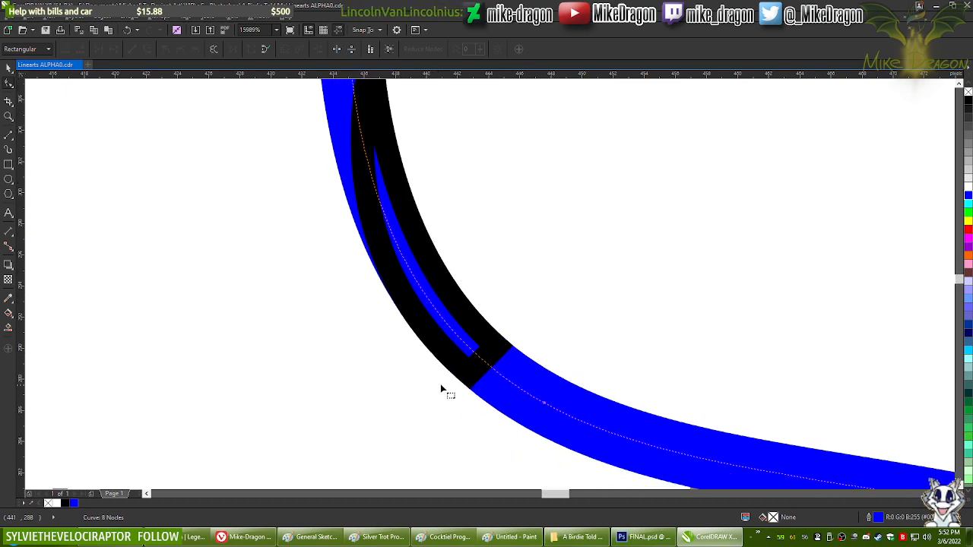
pyautogui.scroll(2, 448, 368)
pyautogui.scroll(1, 449, 369)
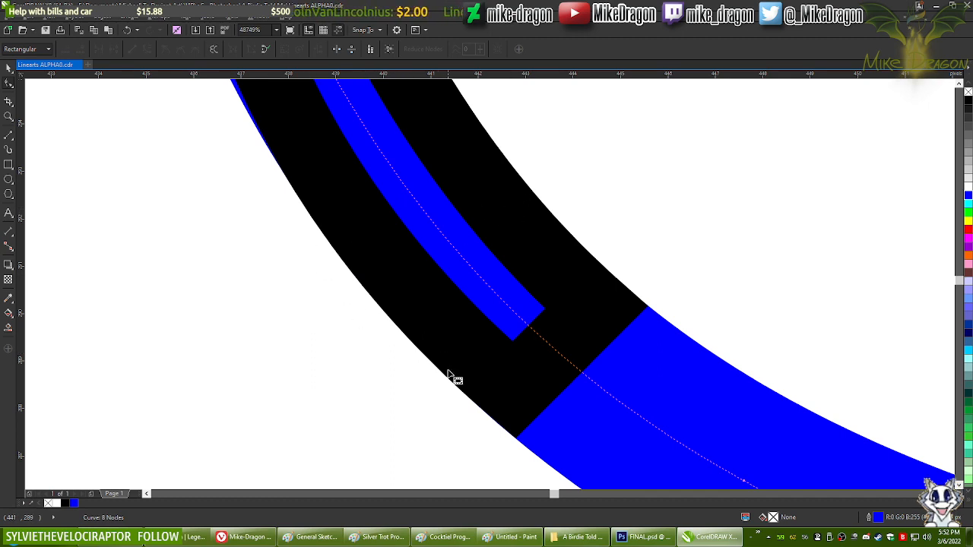
pyautogui.scroll(1, 448, 376)
pyautogui.scroll(2, 449, 375)
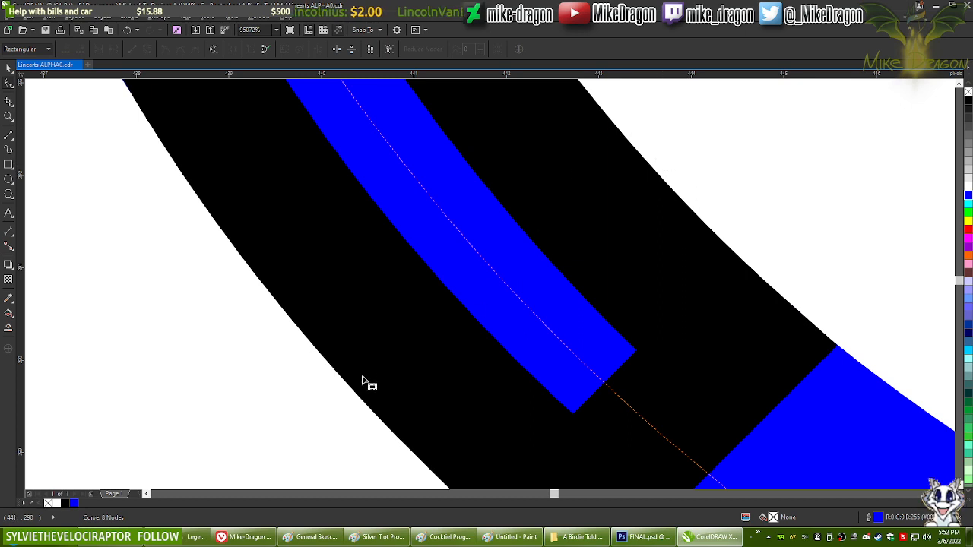
pyautogui.click(495, 276)
pyautogui.scroll(-5, 495, 276)
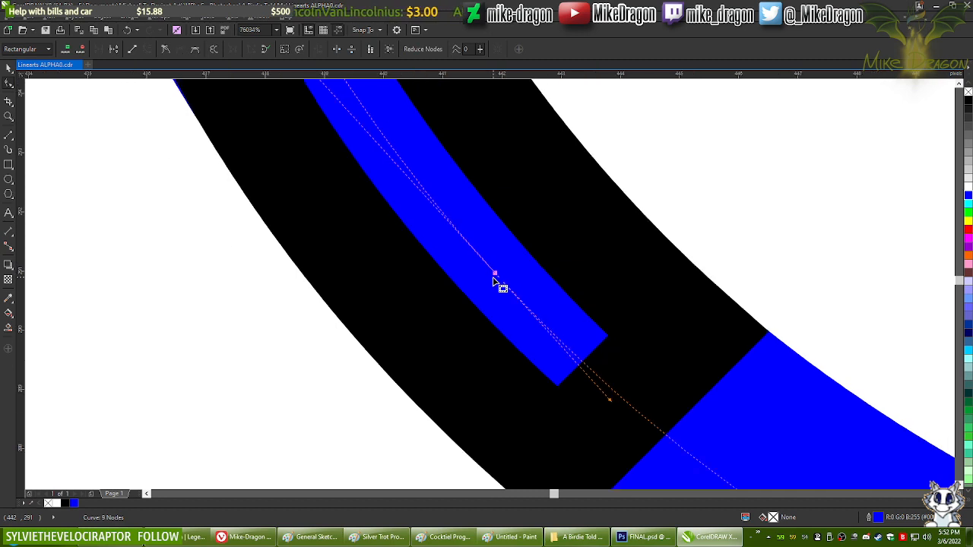
pyautogui.scroll(3, 487, 302)
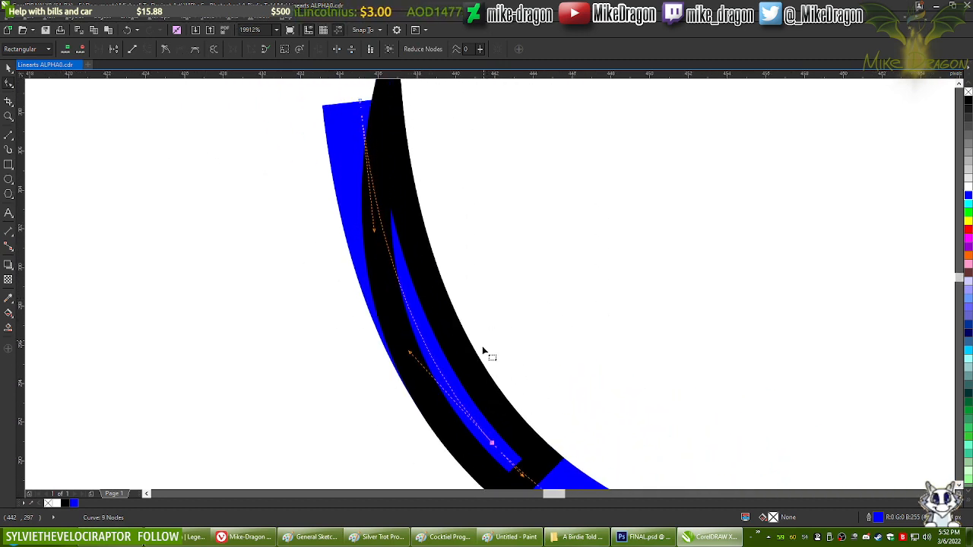
# Step: Delete the blue jaw curve's end node inside the tapered tip and set the curve's outline to black
pyautogui.doubleClick(363, 104)
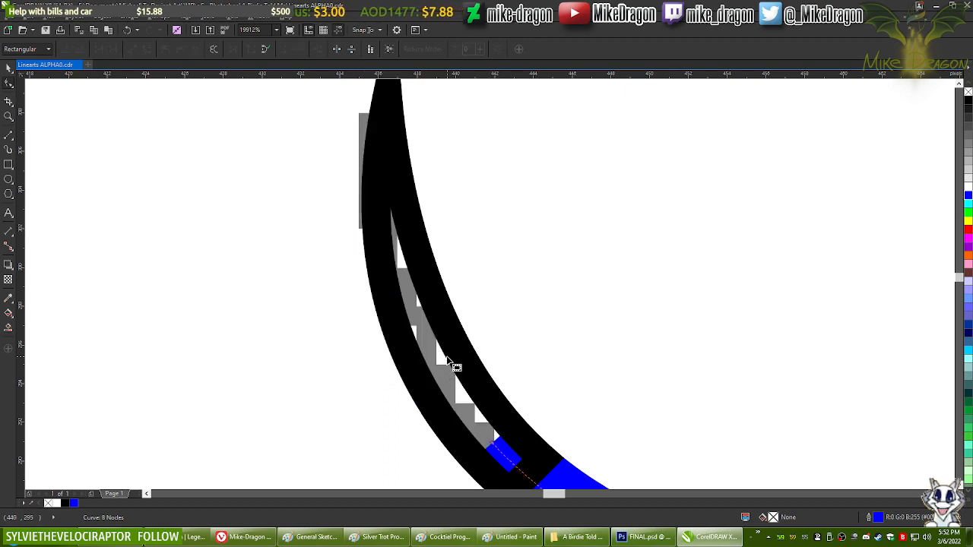
pyautogui.scroll(-2, 454, 367)
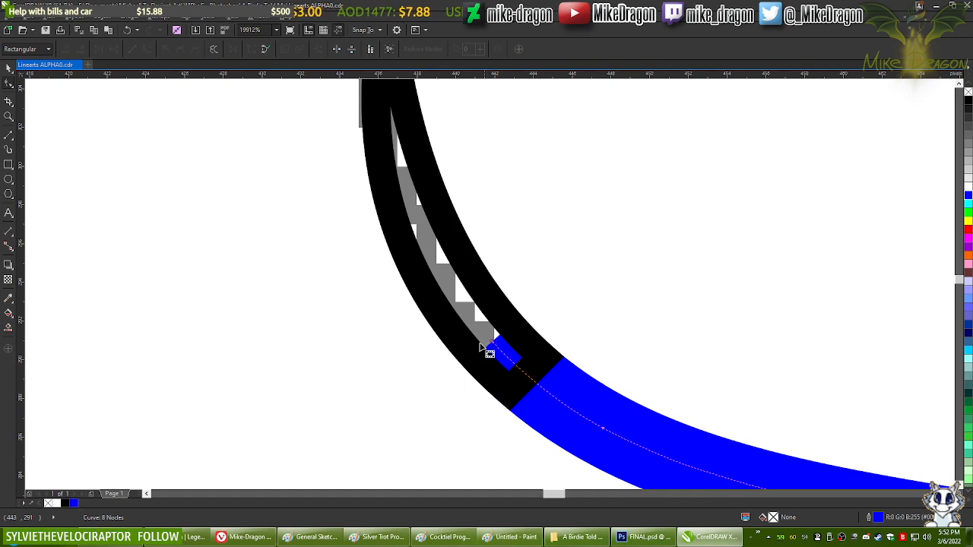
pyautogui.scroll(4, 462, 373)
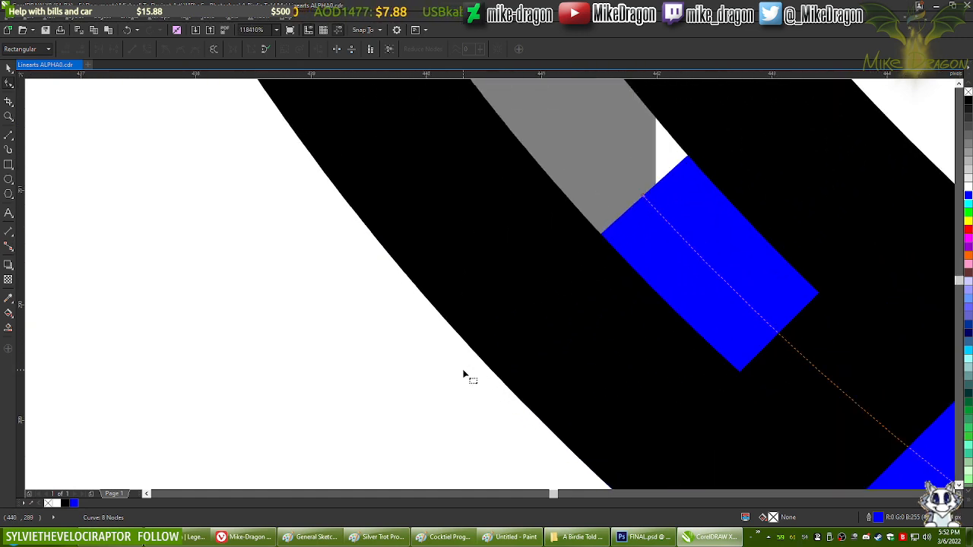
pyautogui.scroll(-2, 464, 374)
pyautogui.scroll(2, 544, 314)
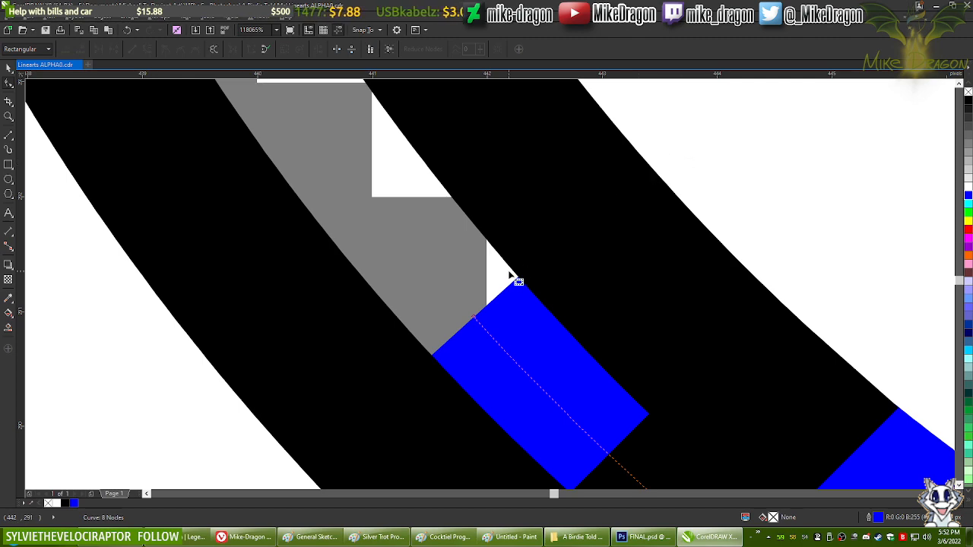
pyautogui.scroll(-5, 514, 281)
pyautogui.scroll(-1, 490, 340)
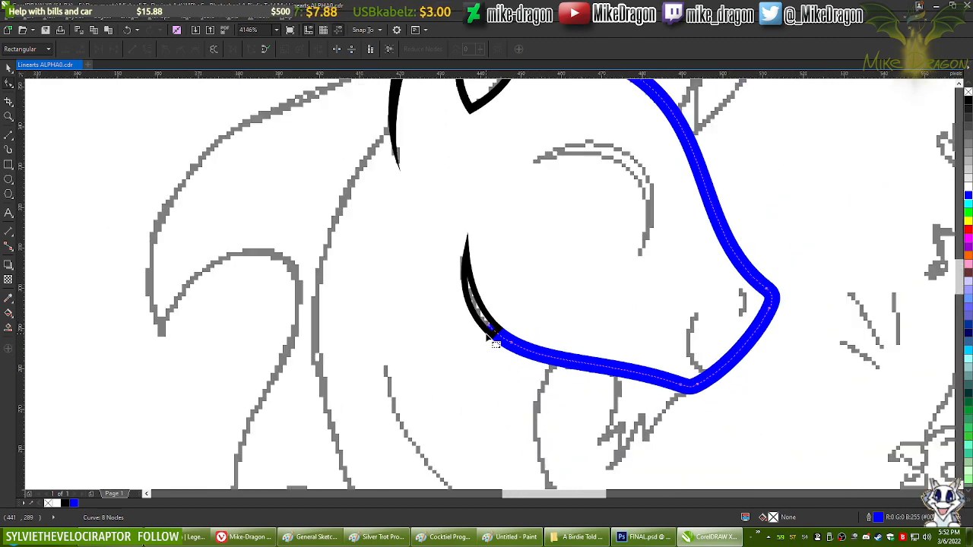
pyautogui.rightClick(969, 104)
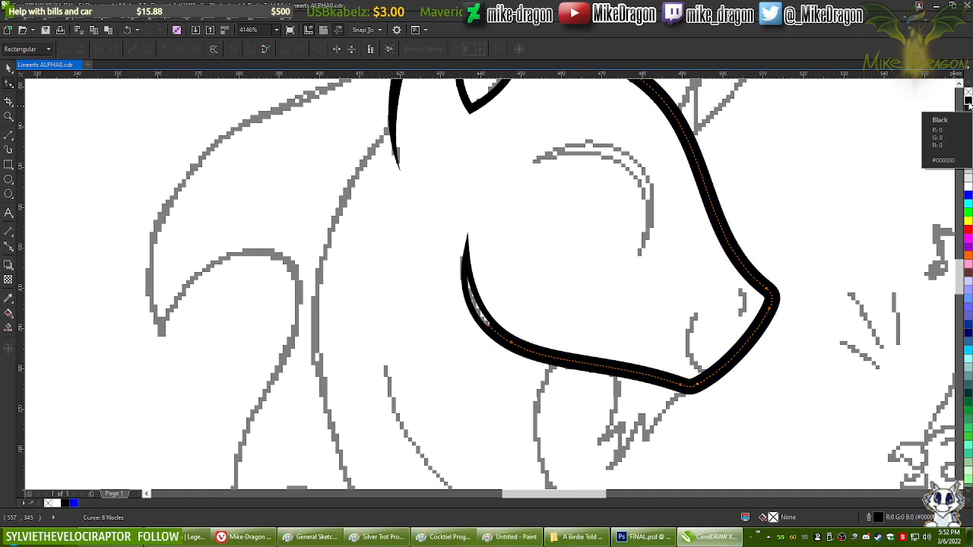
# Step: Fill the hollow tapered shape at the back end of the jaw line with black
pyautogui.click(468, 276)
pyautogui.scroll(1, 471, 292)
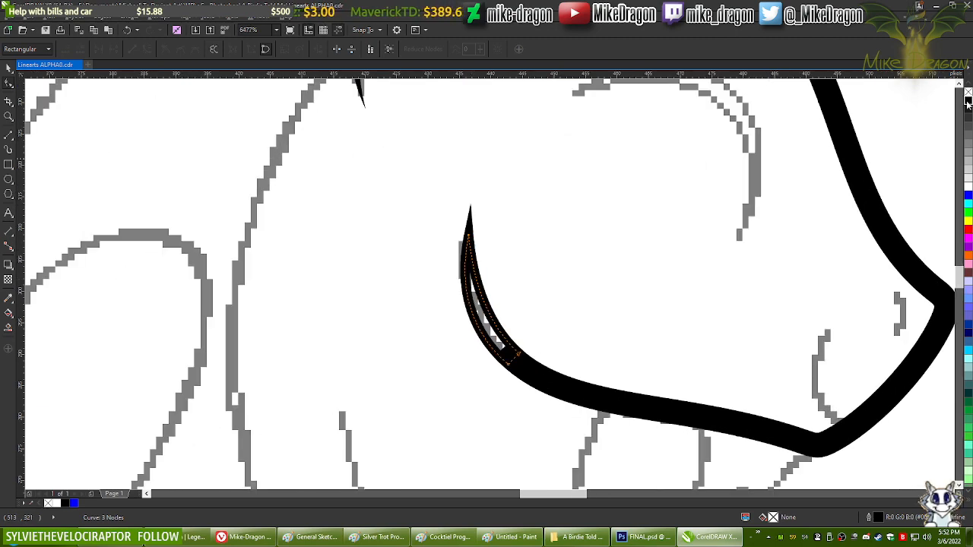
pyautogui.click(490, 288)
pyautogui.scroll(-2, 340, 386)
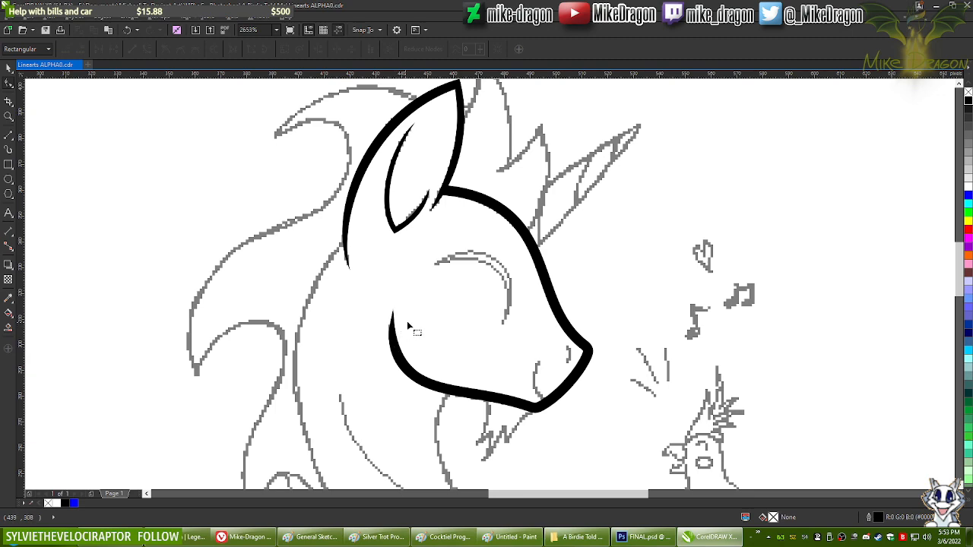
# Step: Examine the traced ear, forehead and jaw lines against the grey sketch
pyautogui.scroll(3, 424, 318)
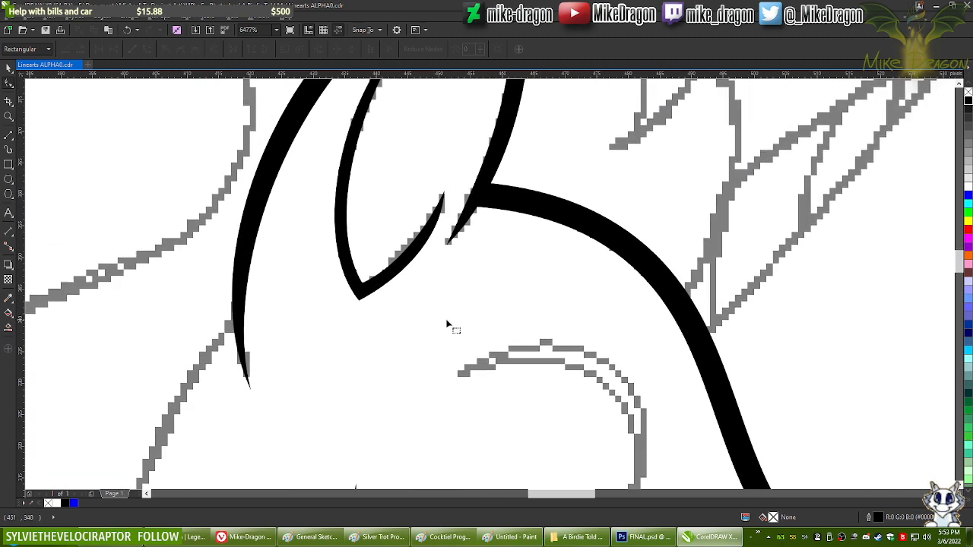
pyautogui.scroll(1, 447, 323)
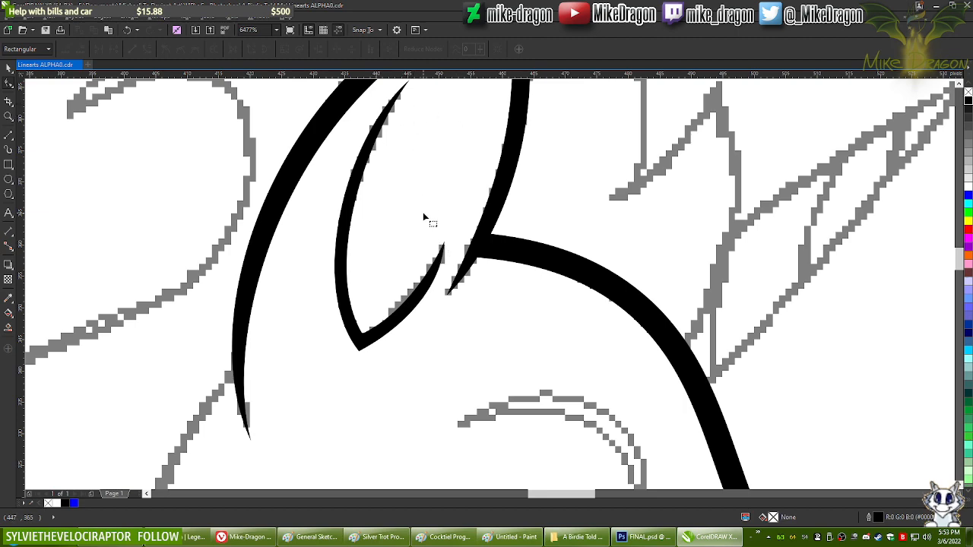
pyautogui.scroll(-3, 423, 216)
pyautogui.scroll(-3, 423, 218)
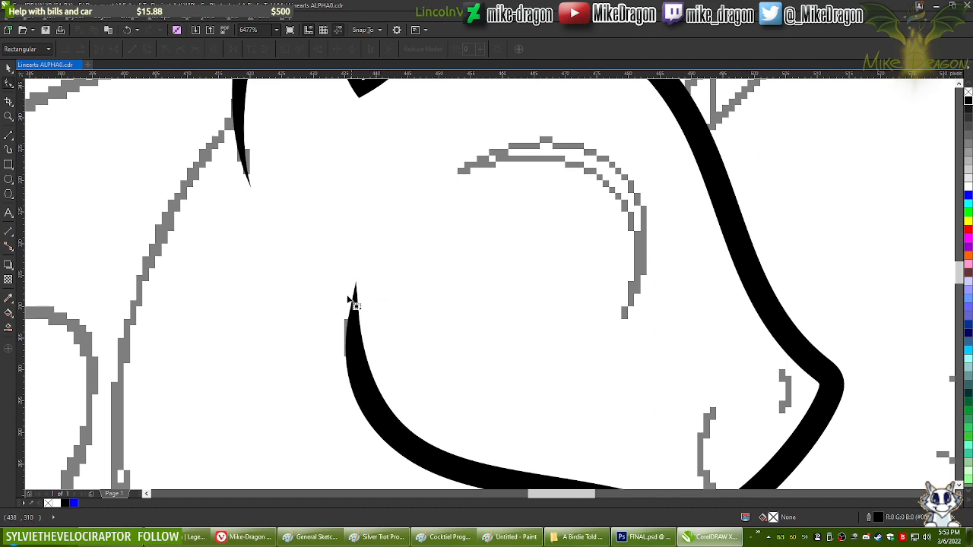
pyautogui.scroll(-3, 354, 304)
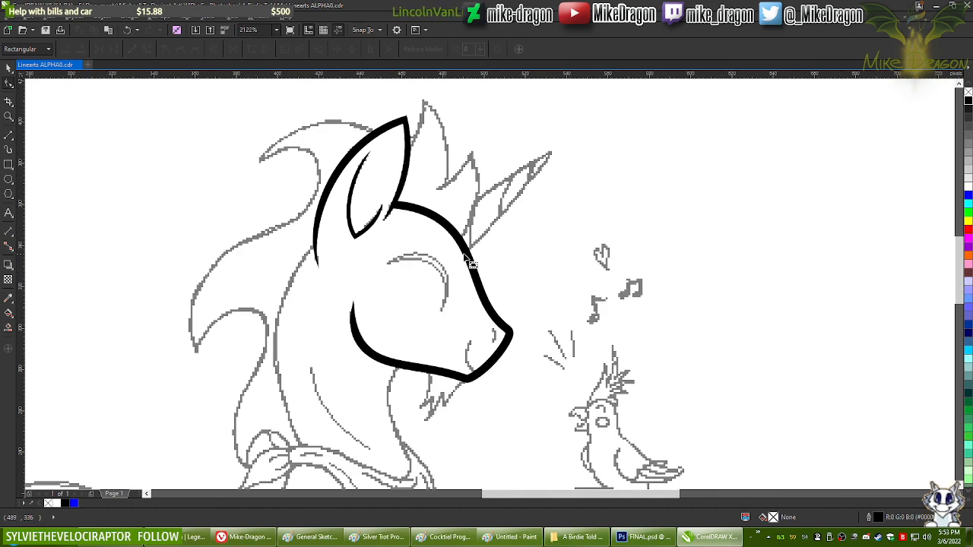
pyautogui.scroll(-3, 469, 262)
pyautogui.scroll(2, 252, 399)
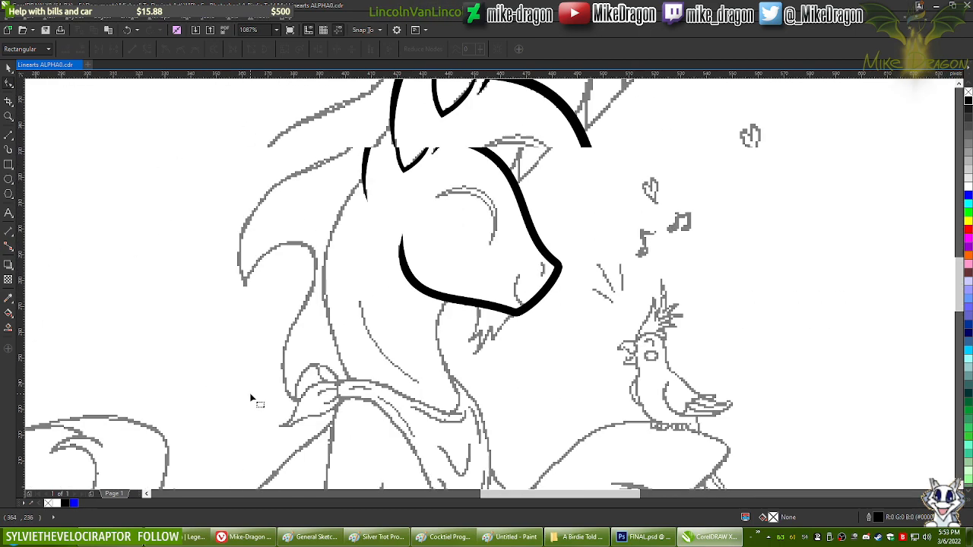
pyautogui.scroll(3, 297, 298)
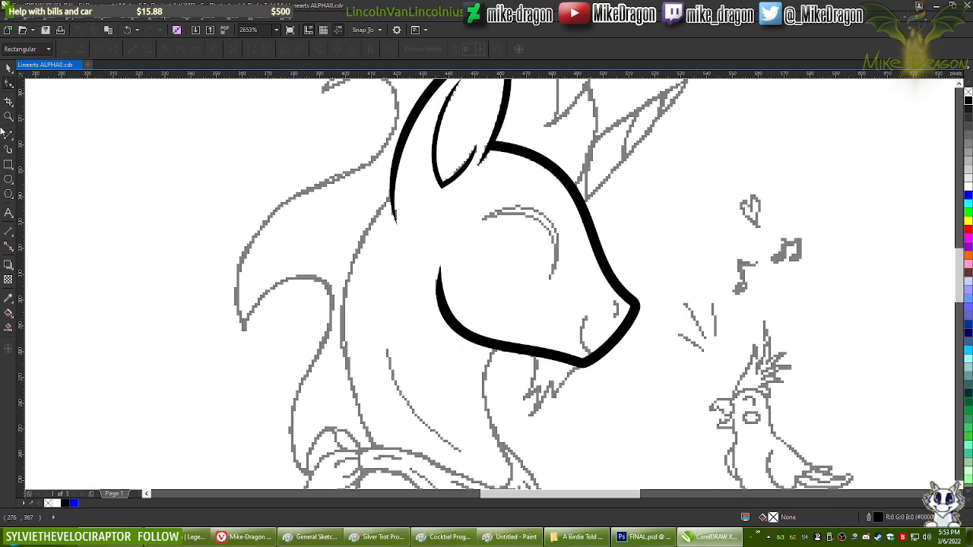
# Step: Draw a straight 4 px line about 99 px long from the ear's rear base down to the bandana
pyautogui.click(8, 134)
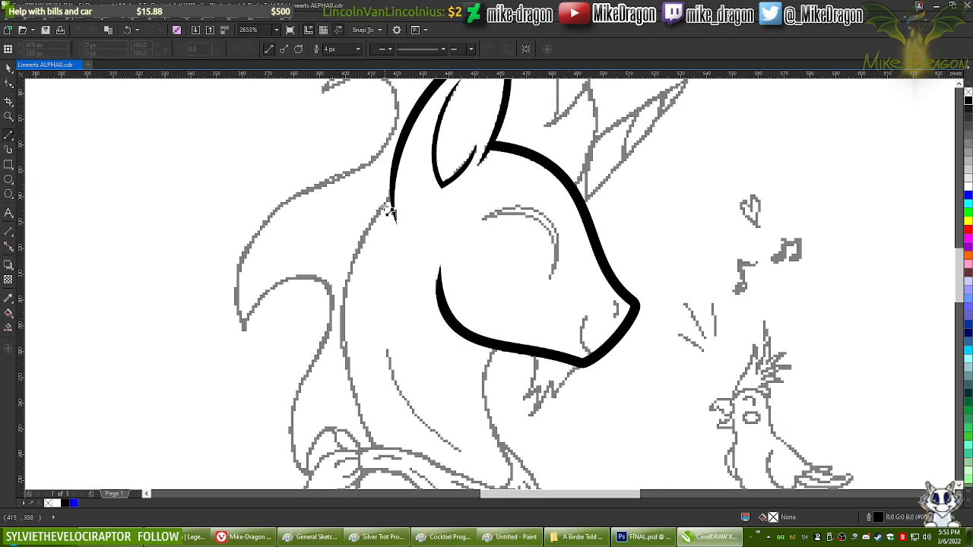
pyautogui.scroll(3, 383, 196)
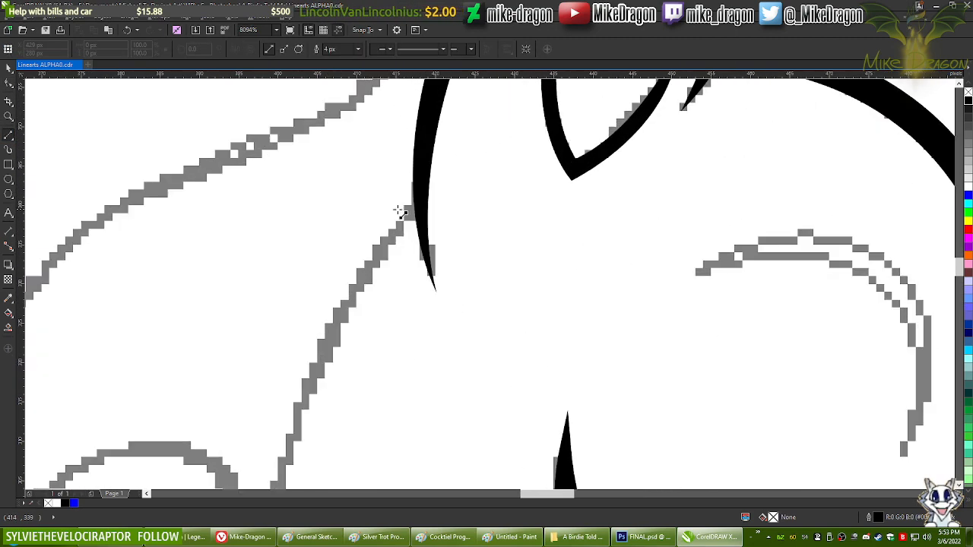
pyautogui.moveTo(417, 204)
pyautogui.mouseDown()
pyautogui.moveTo(279, 533)
pyautogui.moveTo(265, 544)
pyautogui.moveTo(251, 520)
pyautogui.moveTo(254, 528)
pyautogui.moveTo(319, 463)
pyautogui.moveTo(282, 463)
pyautogui.moveTo(354, 543)
pyautogui.moveTo(335, 532)
pyautogui.moveTo(315, 293)
pyautogui.moveTo(353, 330)
pyautogui.moveTo(428, 332)
pyautogui.moveTo(383, 350)
pyautogui.mouseUp()
pyautogui.scroll(-5, 417, 382)
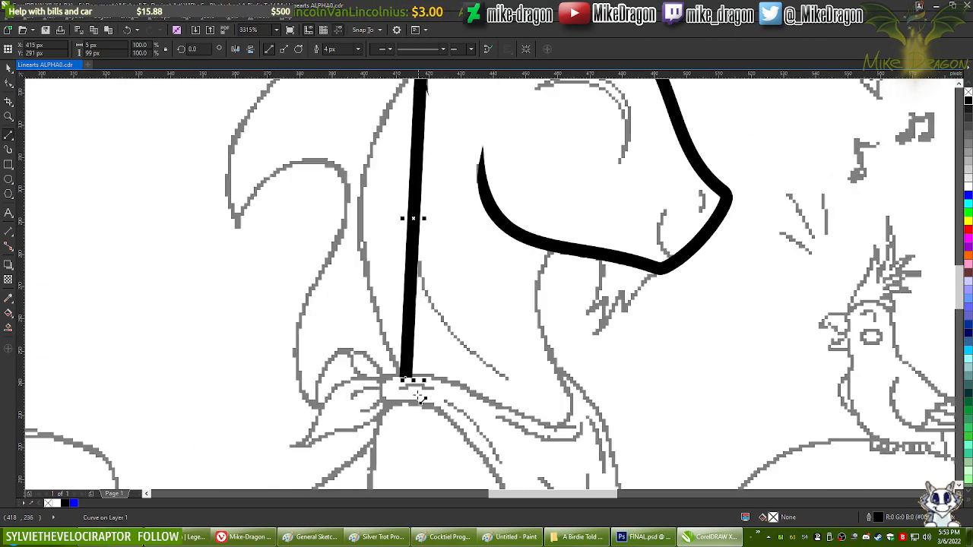
# Step: Select both nodes of the straight neck line and convert its segment to a curve
pyautogui.press('F10')
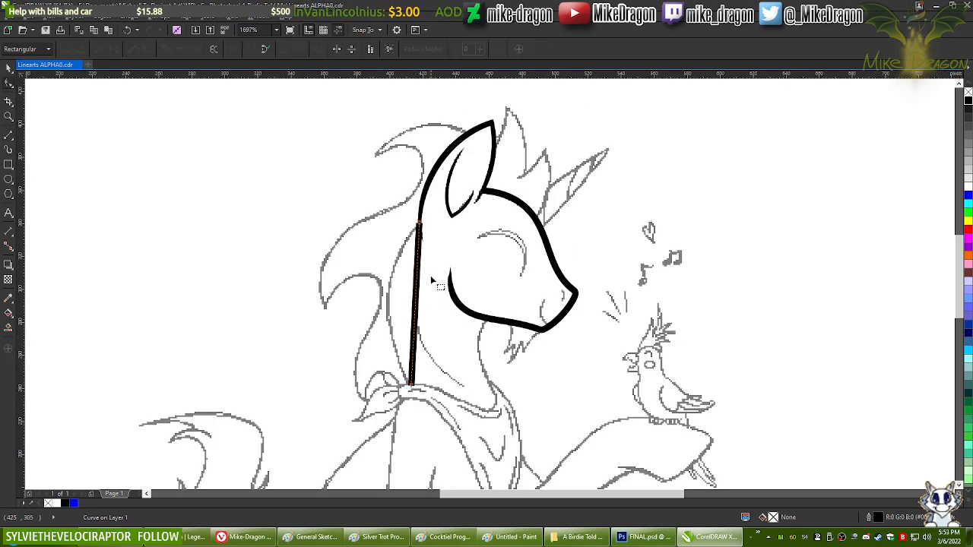
pyautogui.moveTo(460, 194); pyautogui.dragTo(347, 408)
pyautogui.rightClick(393, 320)
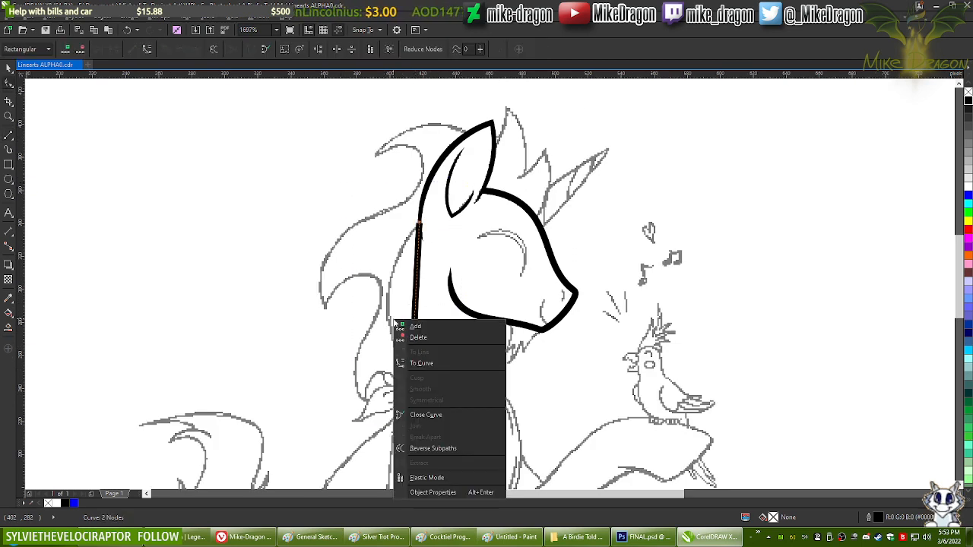
pyautogui.click(420, 364)
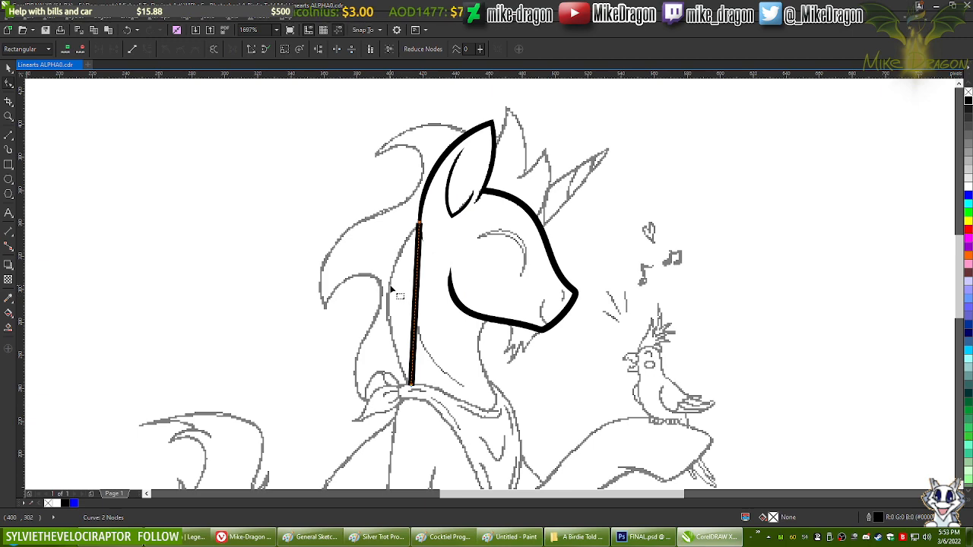
pyautogui.scroll(2, 392, 289)
pyautogui.moveTo(431, 308); pyautogui.dragTo(387, 306)
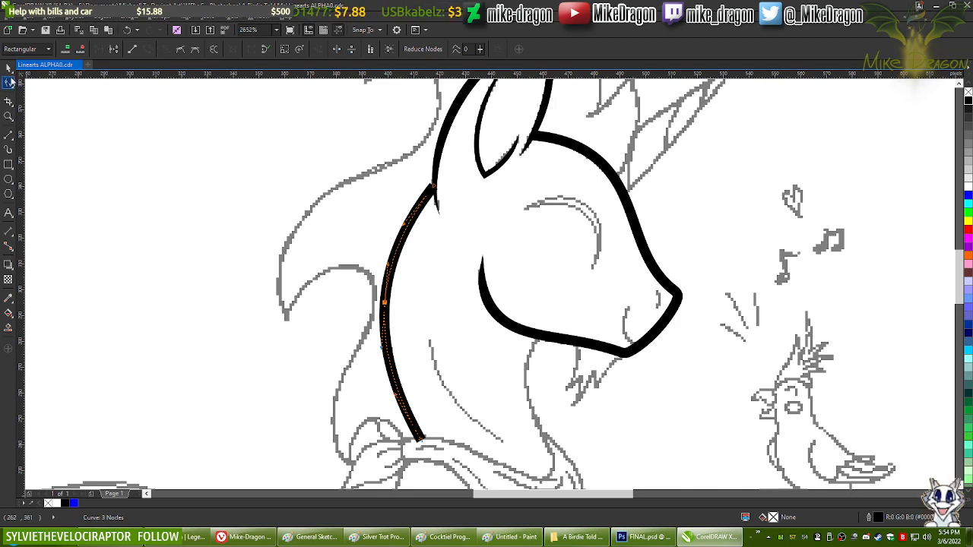
pyautogui.click(10, 71)
pyautogui.click(312, 537)
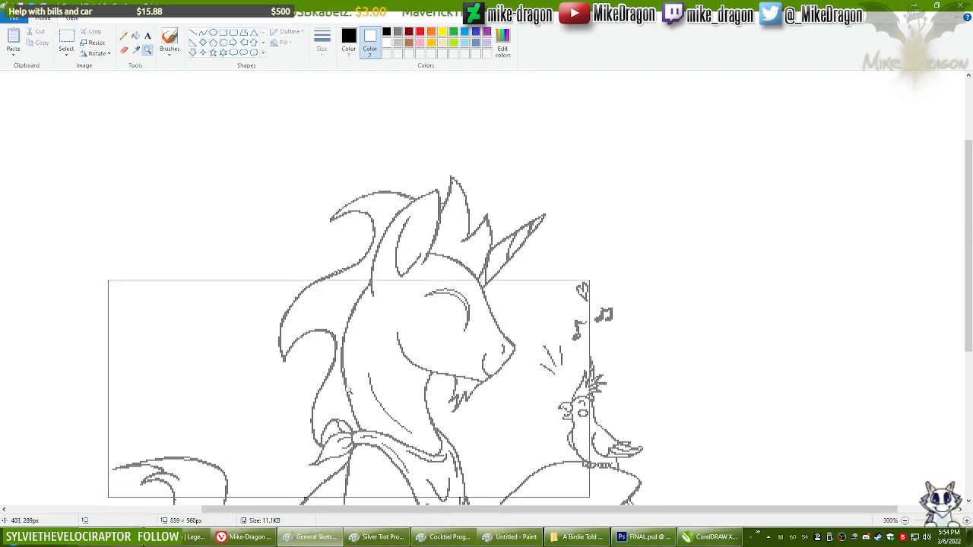
pyautogui.hotkey('alt', 'Tab')
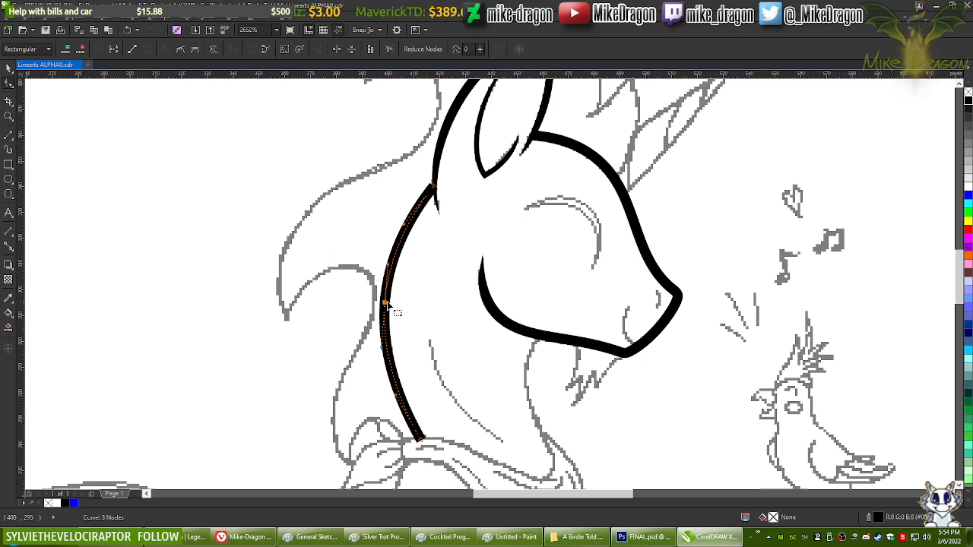
pyautogui.click(422, 396)
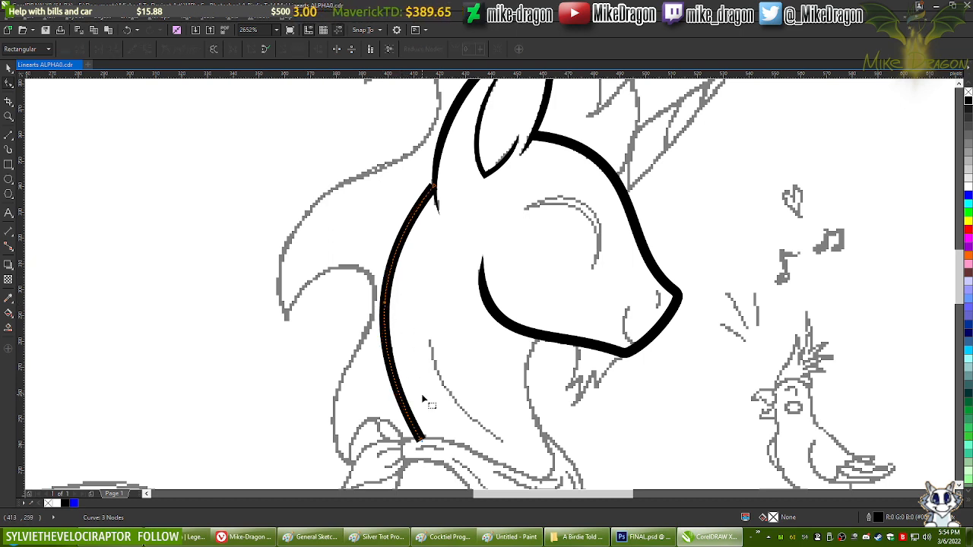
pyautogui.hotkey('ctrl', 'z')
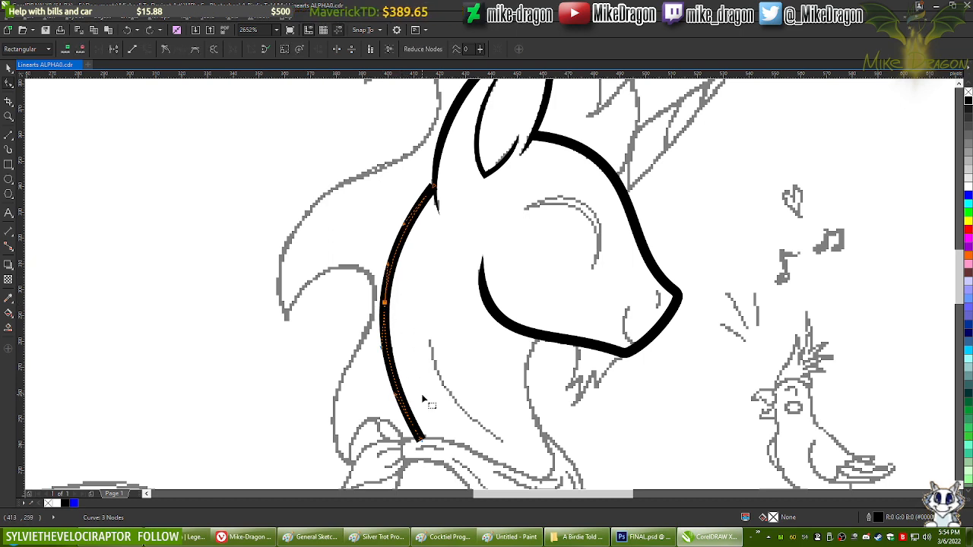
pyautogui.hotkey('ctrl', 'z')
pyautogui.hotkey('ctrl', 'z')
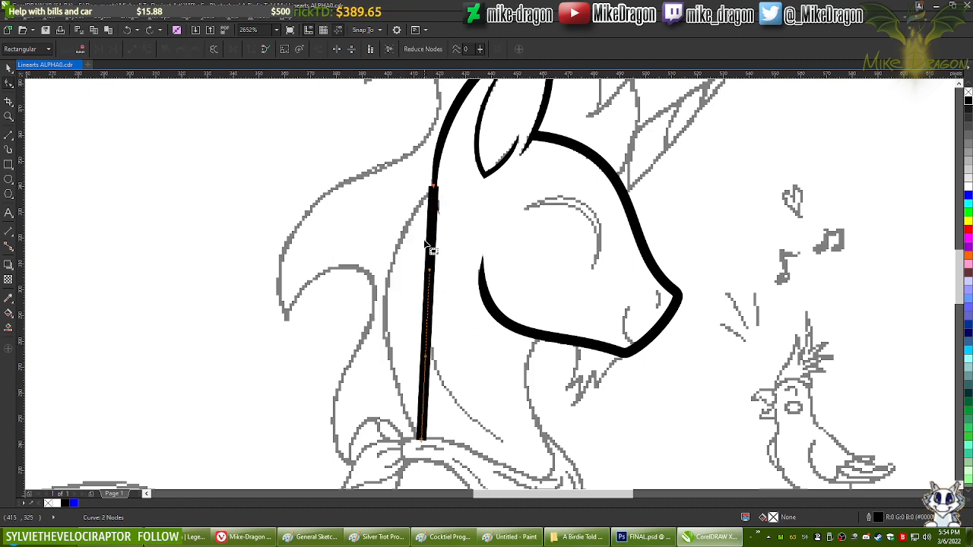
# Step: Bend the neck line with its two control handles so it follows the sketched back of the neck
pyautogui.moveTo(428, 282); pyautogui.dragTo(339, 312)
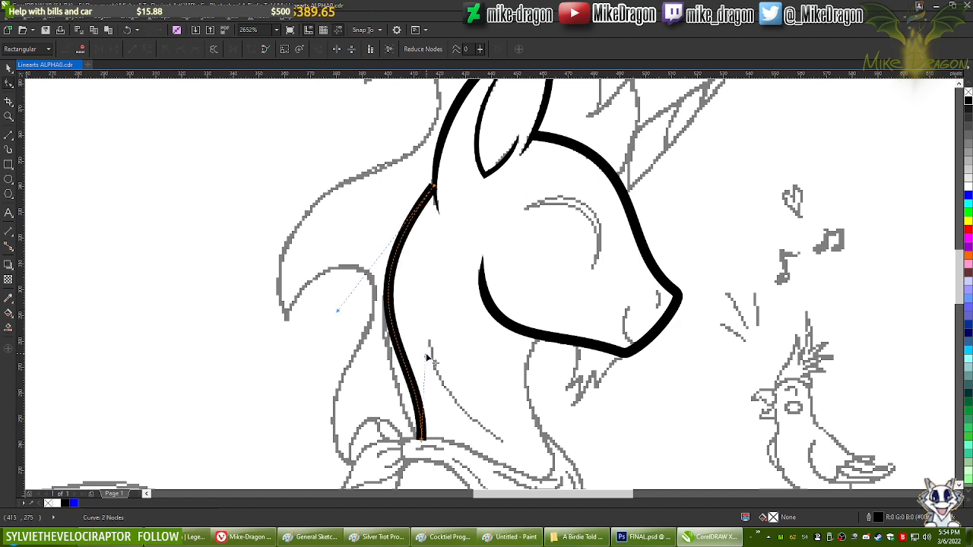
pyautogui.moveTo(412, 387); pyautogui.dragTo(403, 408)
pyautogui.moveTo(337, 313); pyautogui.dragTo(342, 303)
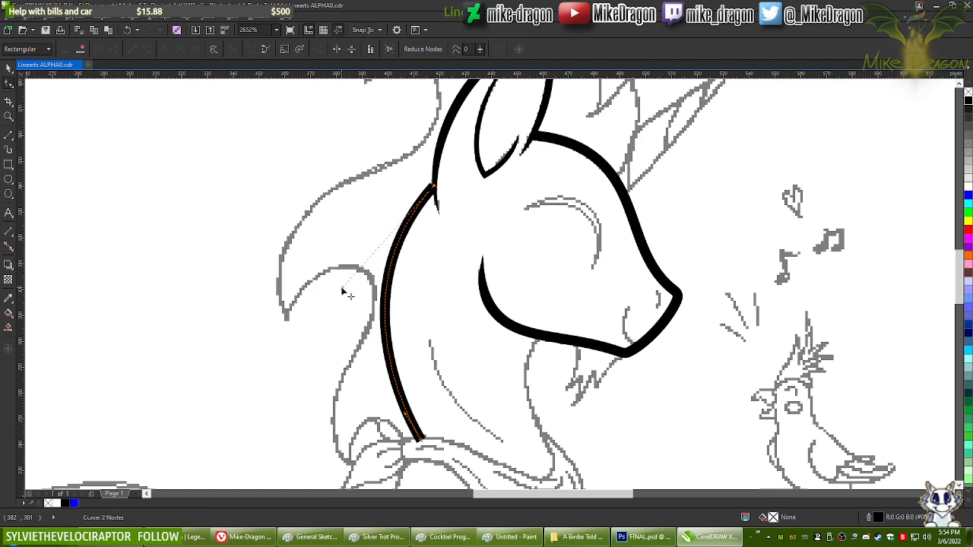
pyautogui.click(441, 240)
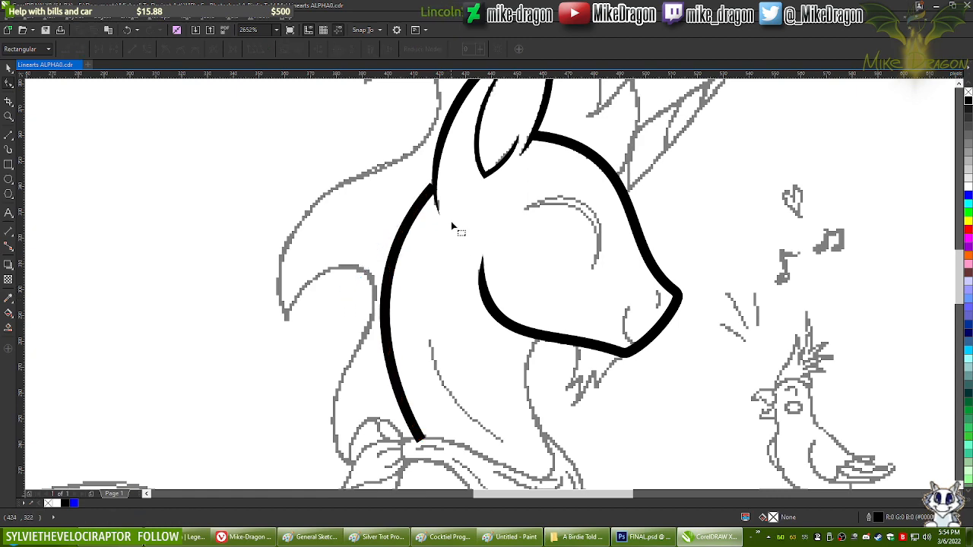
# Step: Recolor the neck curve's outline blue to set it apart from the black ear line
pyautogui.scroll(7, 435, 152)
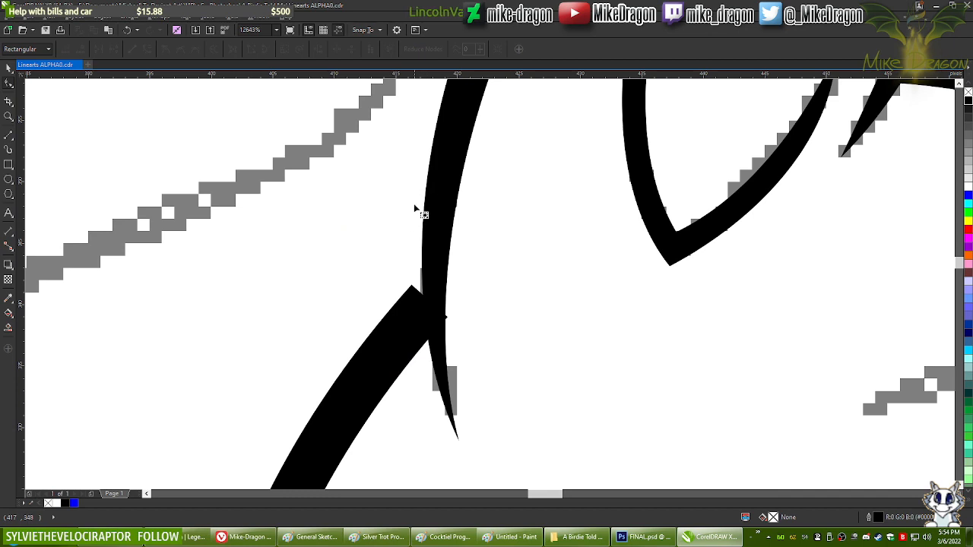
pyautogui.click(403, 330)
pyautogui.click(968, 196)
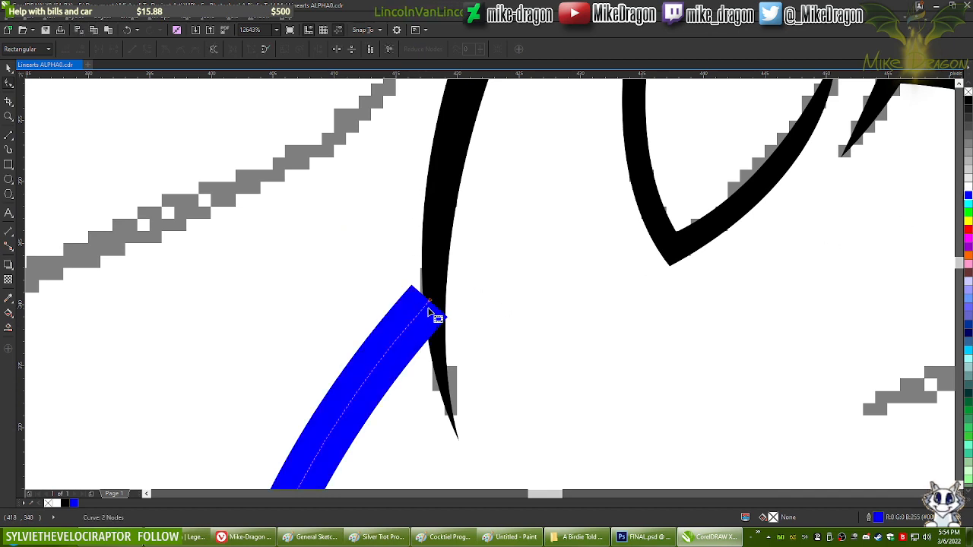
# Step: Add a node on the blue neck curve just below its upper end, where it meets the ear line
pyautogui.scroll(5, 440, 307)
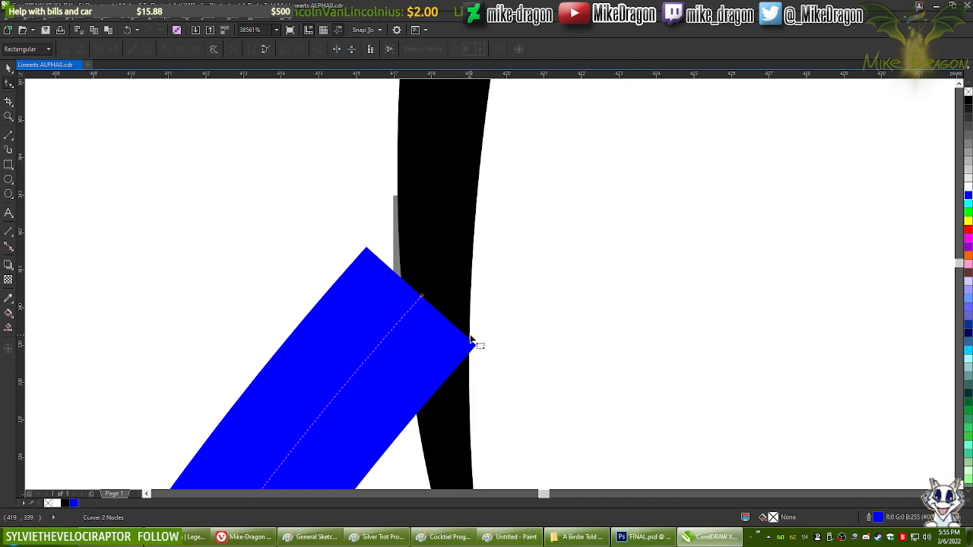
pyautogui.scroll(-3, 473, 344)
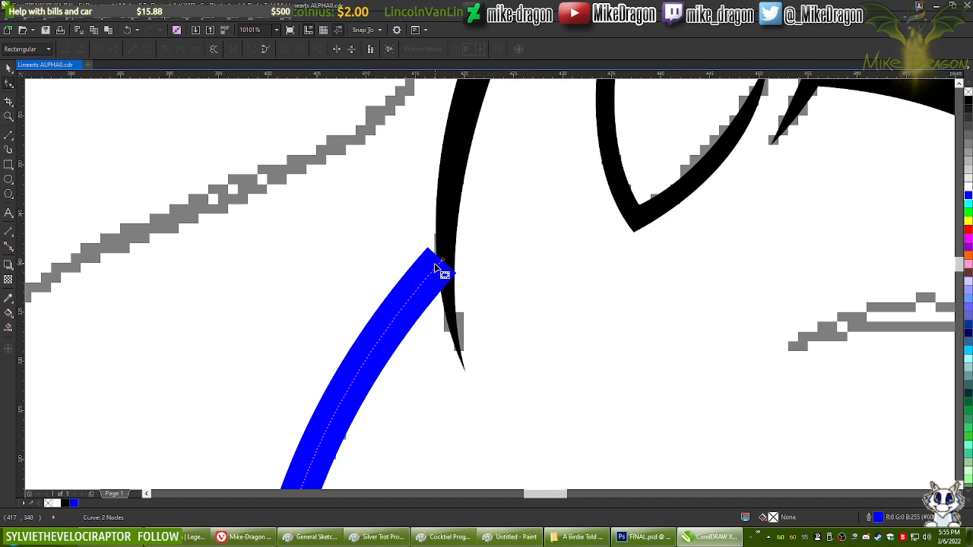
pyautogui.scroll(1, 437, 268)
pyautogui.scroll(2, 435, 268)
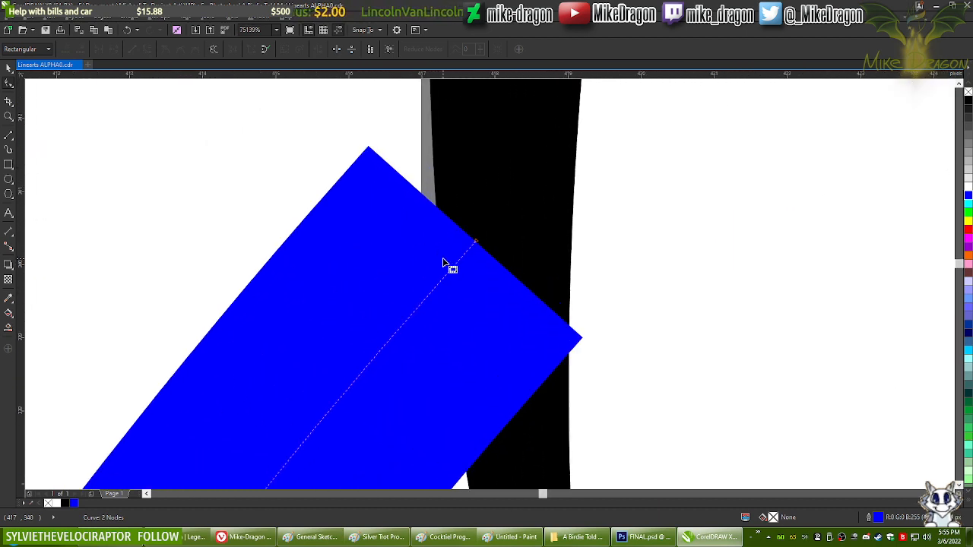
pyautogui.doubleClick(456, 264)
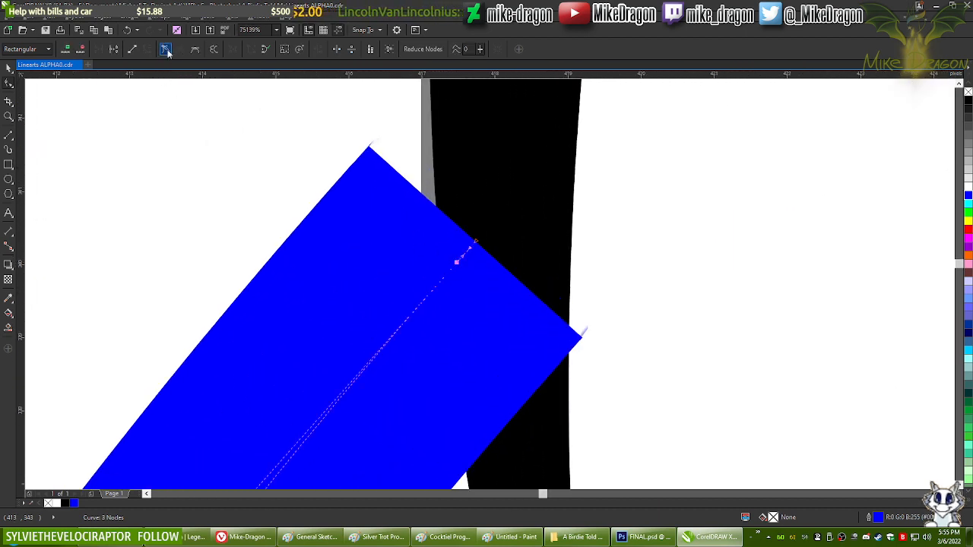
# Step: Delete the neck curve's original upper end node so the curve stops at the newly added node inside the ear line
pyautogui.doubleClick(476, 243)
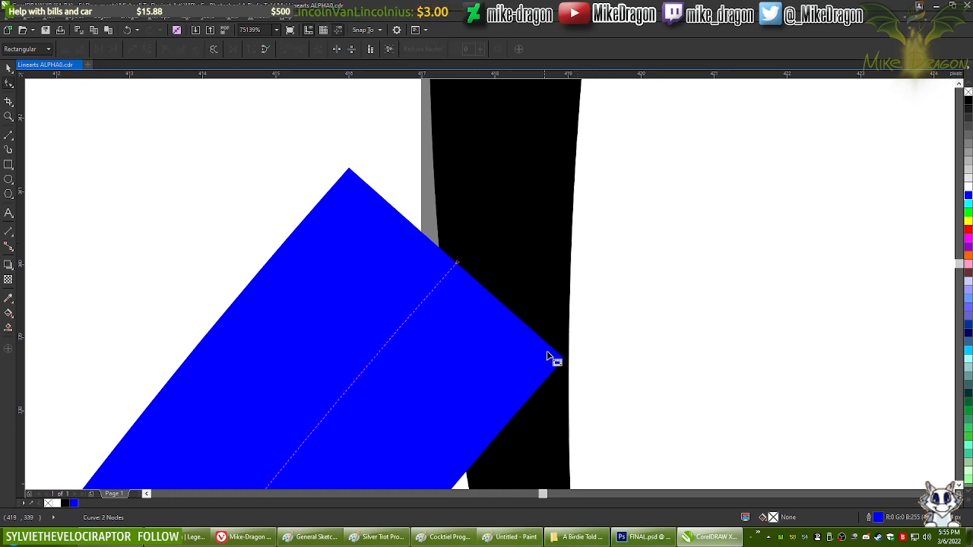
pyautogui.scroll(-3, 592, 363)
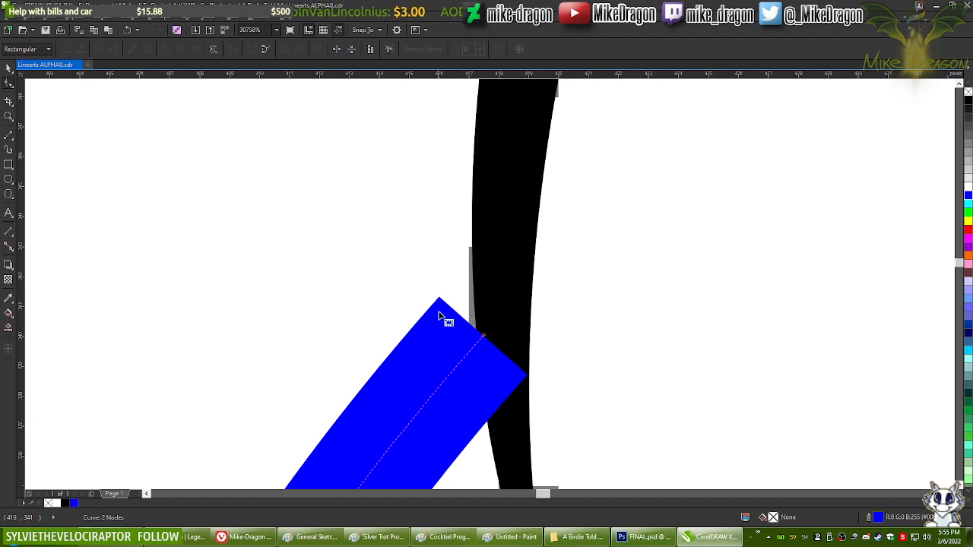
pyautogui.scroll(-10, 472, 244)
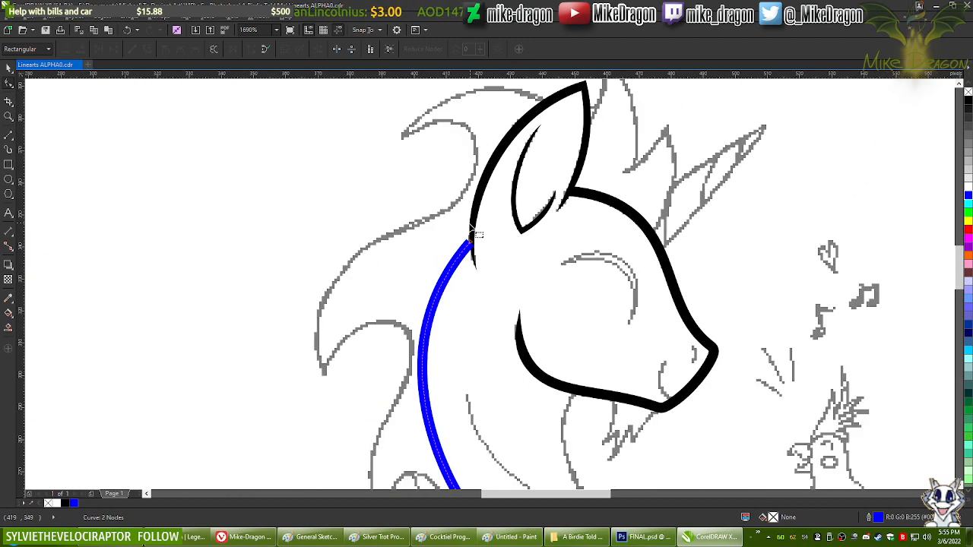
pyautogui.scroll(7, 471, 235)
pyautogui.scroll(2, 487, 304)
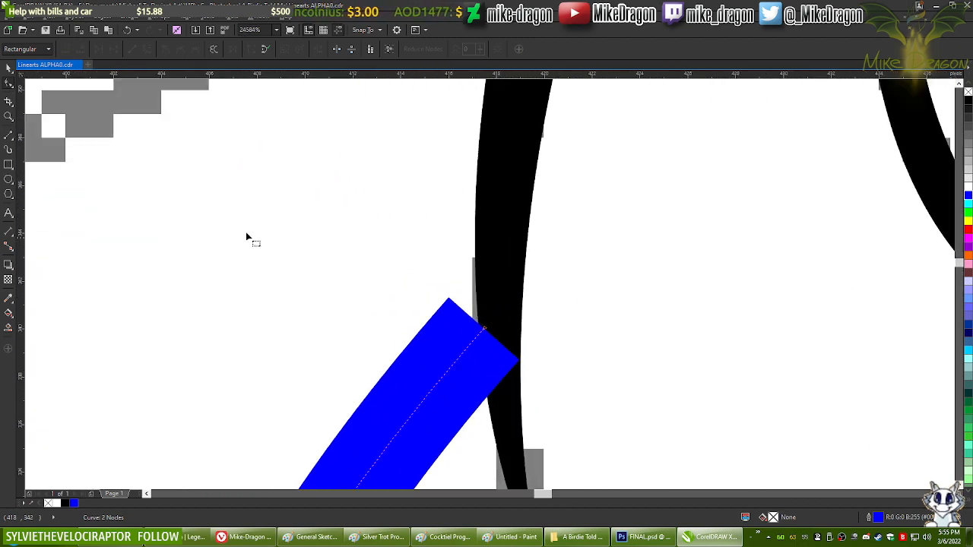
# Step: Draw a small closed black triangle with a Hairline outline over the junction of the blue neck curve and the ear line
pyautogui.press('space')
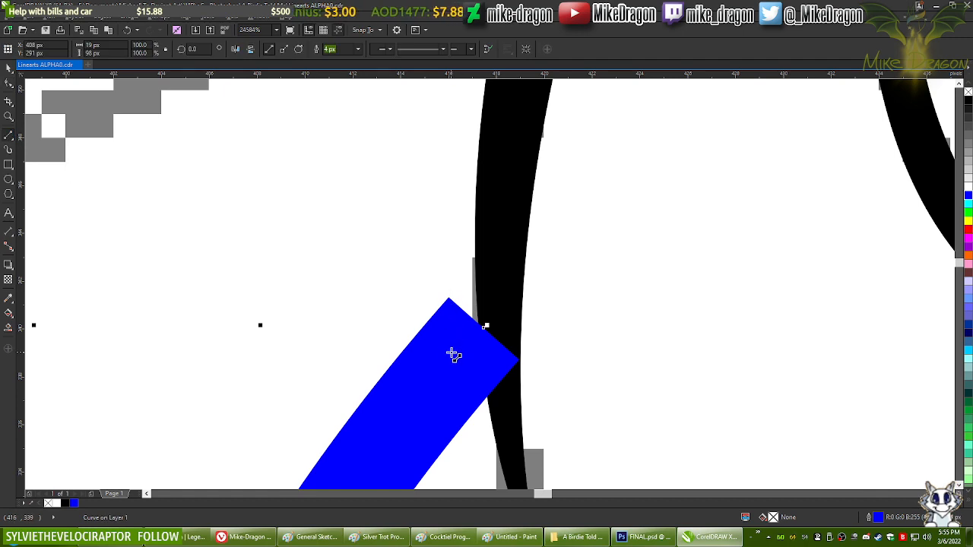
pyautogui.moveTo(450, 354); pyautogui.dragTo(490, 297)
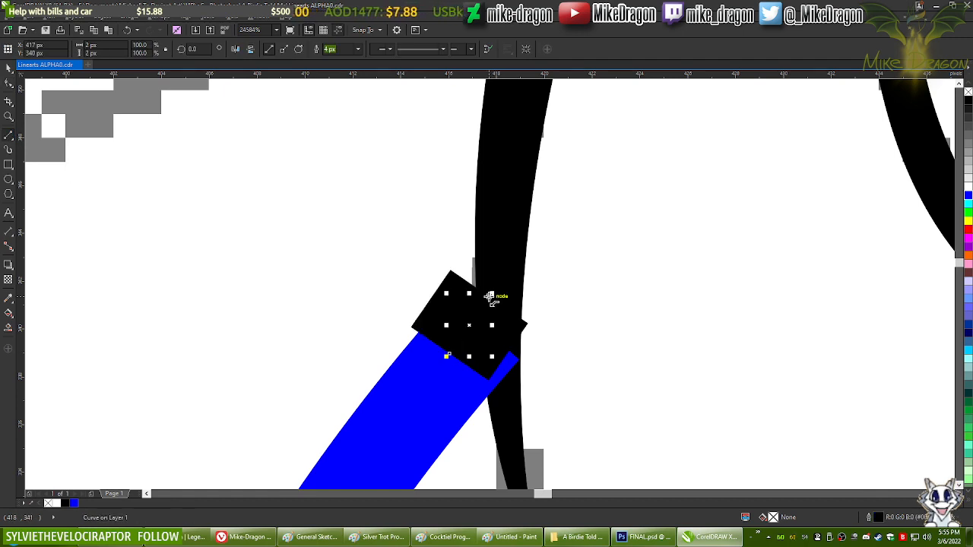
pyautogui.click(358, 48)
pyautogui.click(335, 67)
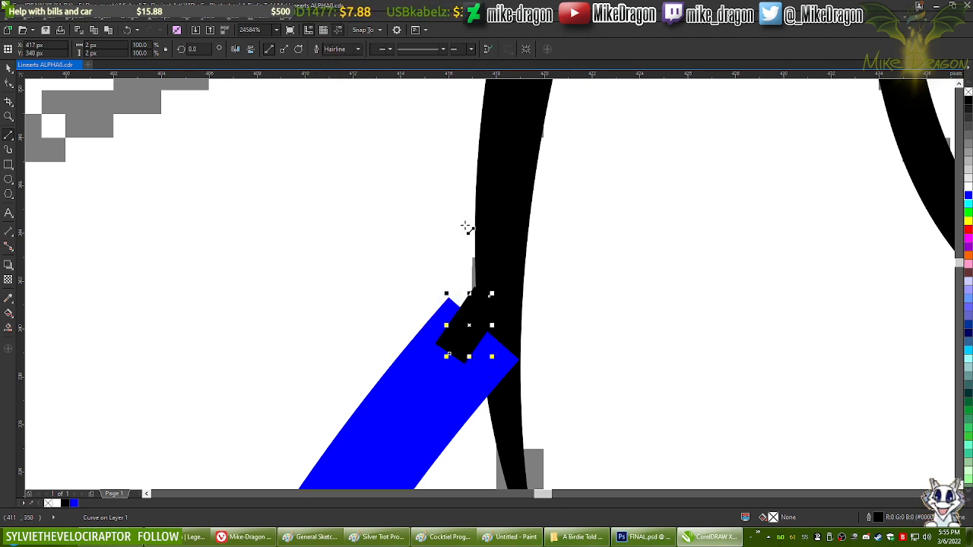
pyautogui.scroll(2, 481, 232)
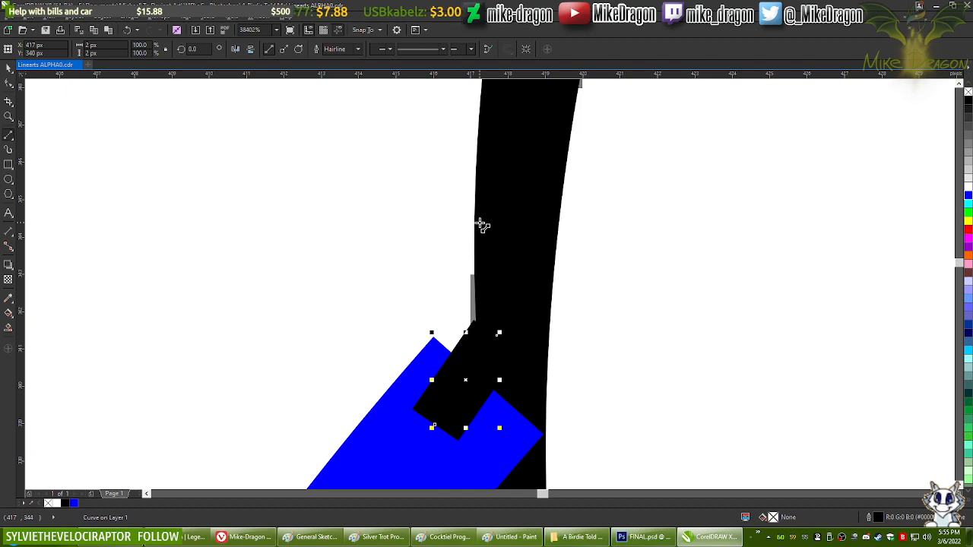
pyautogui.moveTo(500, 337); pyautogui.dragTo(432, 427)
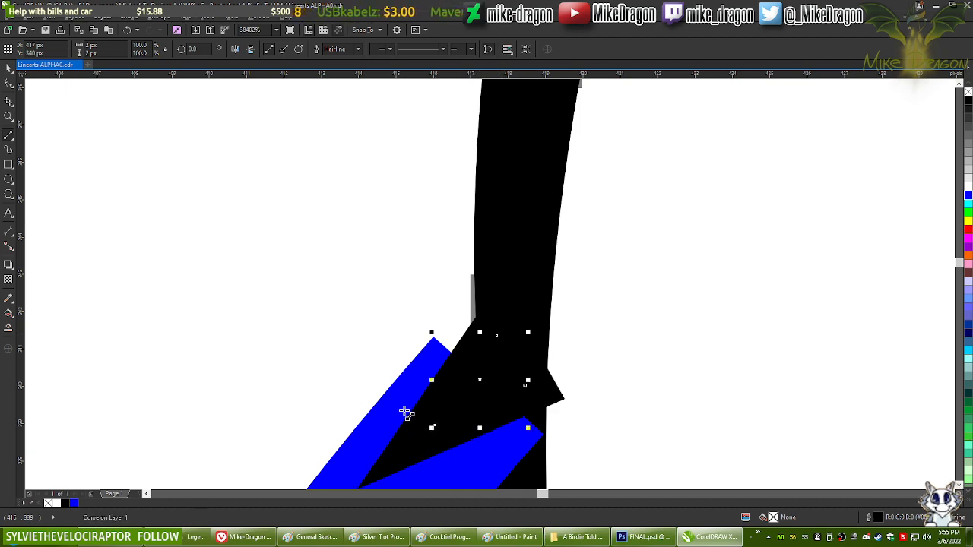
# Step: Extend the triangle's top node up inside the ear line and its outer node to line up with the neck curve's outer edge
pyautogui.press('F10')
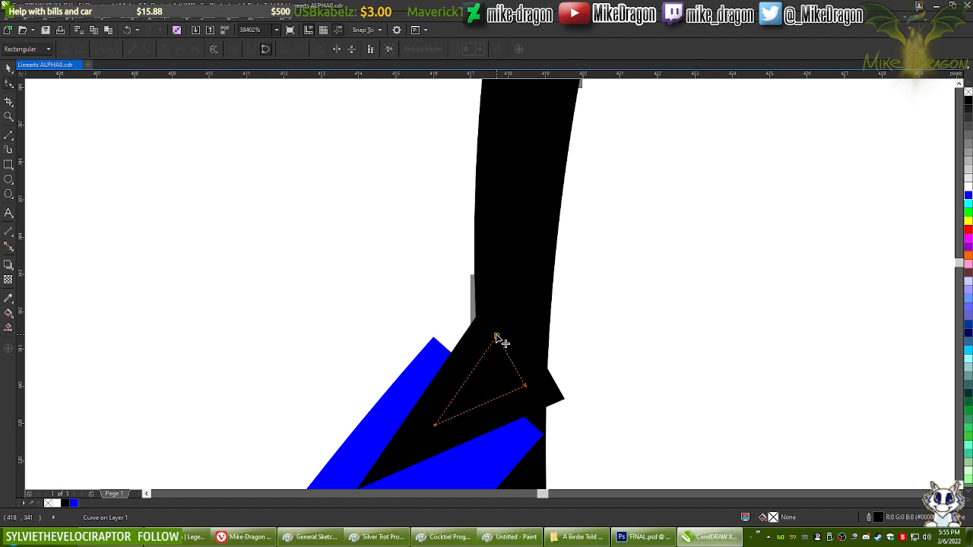
pyautogui.moveTo(500, 338); pyautogui.dragTo(511, 287)
pyautogui.moveTo(437, 427); pyautogui.dragTo(400, 424)
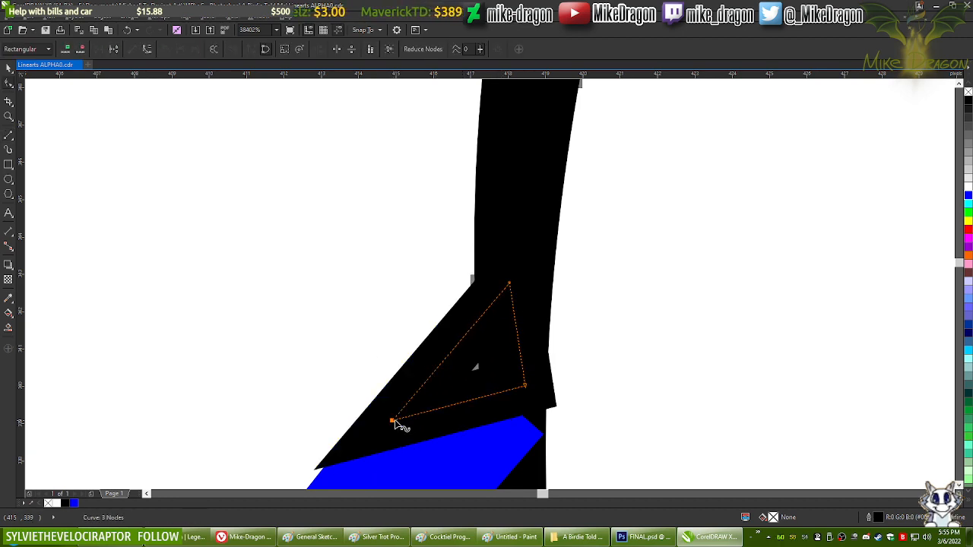
pyautogui.scroll(2, 401, 437)
pyautogui.scroll(-2, 403, 364)
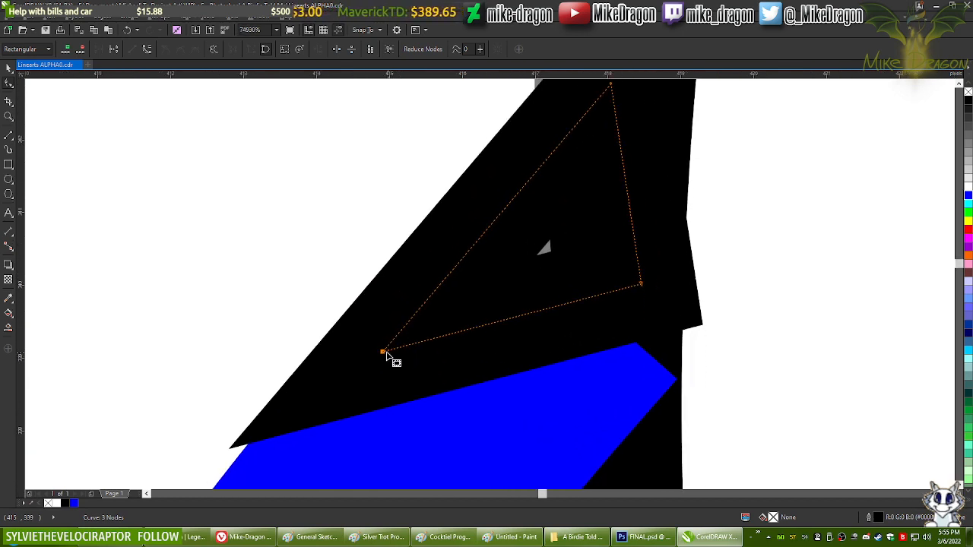
pyautogui.moveTo(385, 352); pyautogui.dragTo(385, 365)
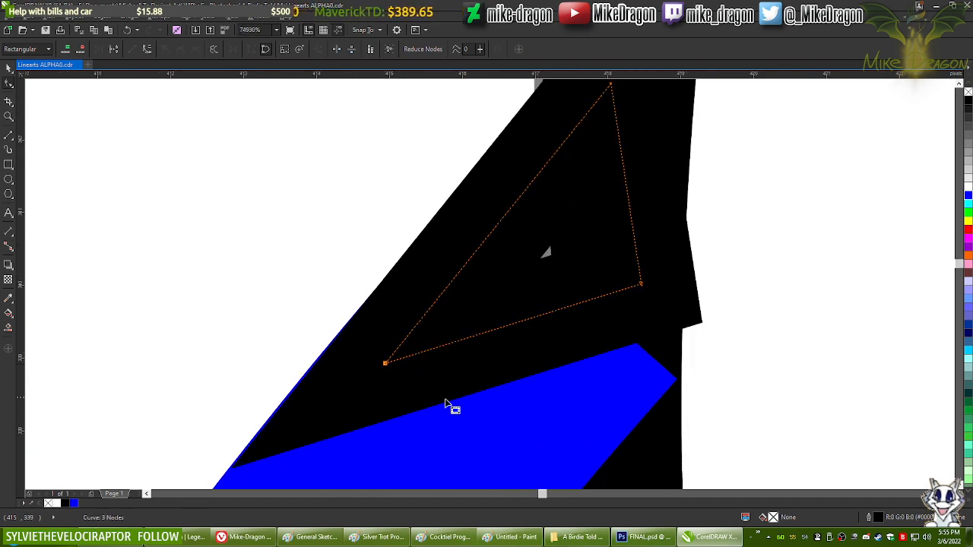
# Step: Fit the triangle's inner and top nodes inside the ear line and fill the triangle black
pyautogui.scroll(-2, 445, 404)
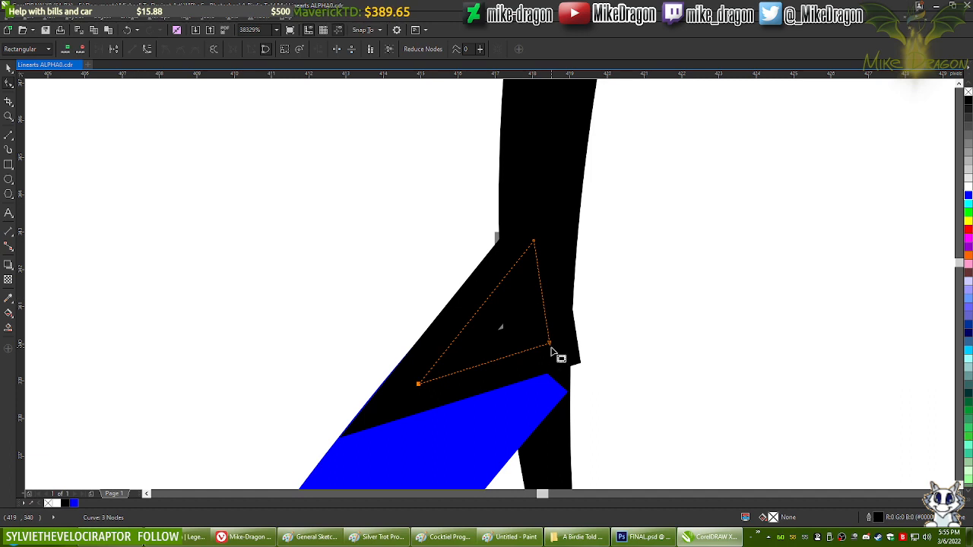
pyautogui.moveTo(551, 348); pyautogui.dragTo(538, 349)
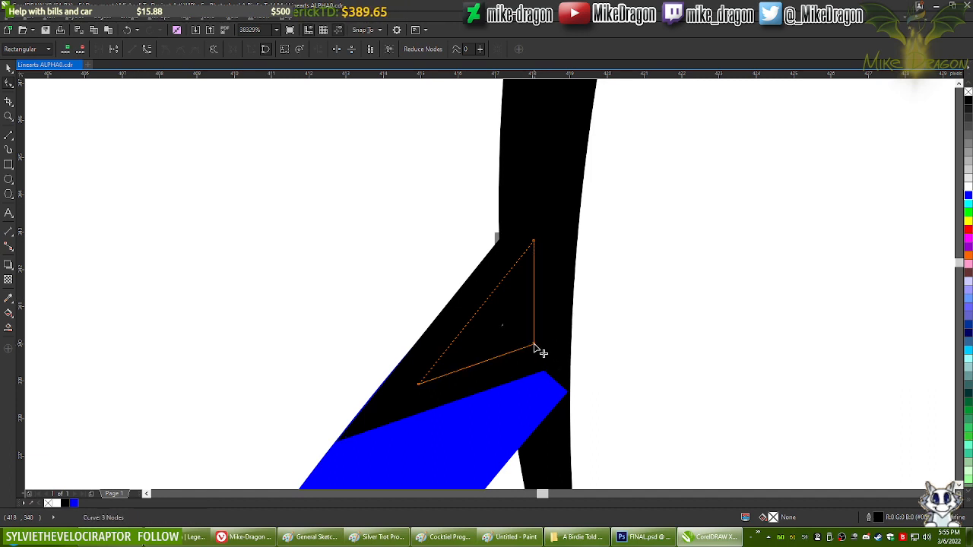
pyautogui.scroll(2, 461, 310)
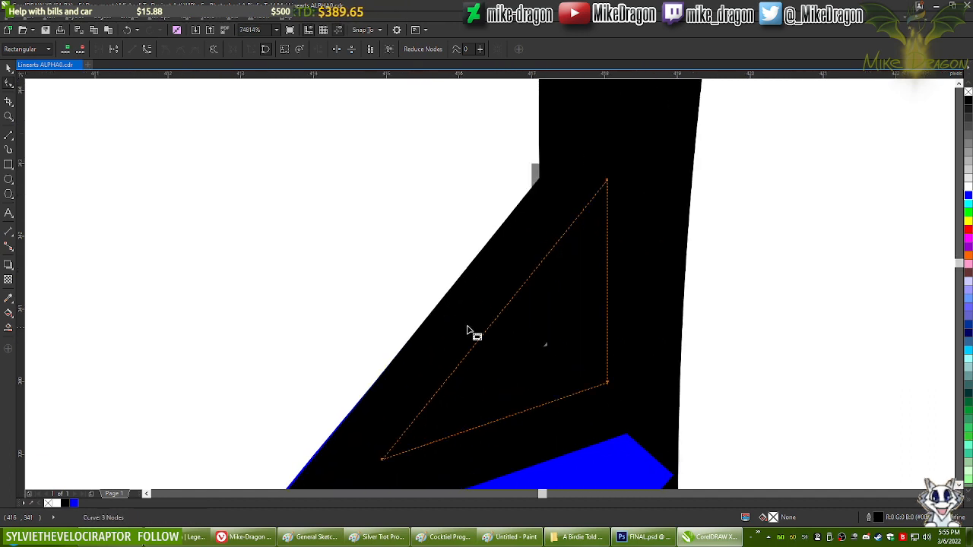
pyautogui.moveTo(608, 181); pyautogui.dragTo(608, 188)
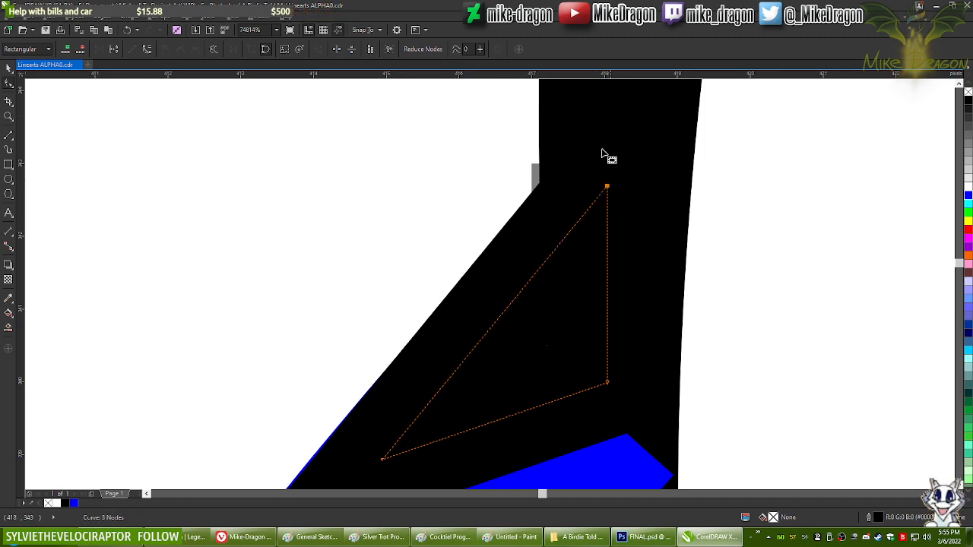
pyautogui.scroll(-2, 612, 164)
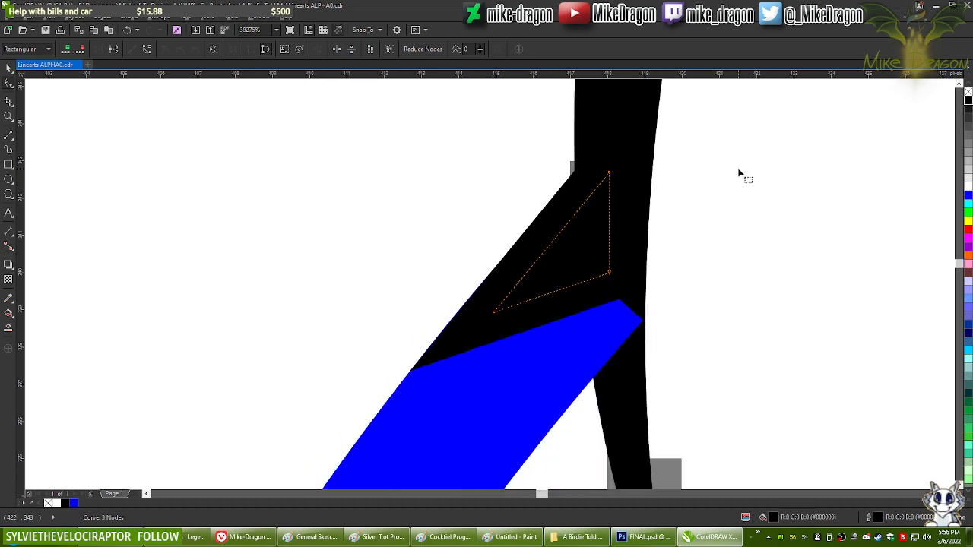
pyautogui.click(738, 174)
# Step: Recolor the blue neck curve's outline black to match the rest of the lineart
pyautogui.scroll(-4, 426, 191)
pyautogui.click(430, 248)
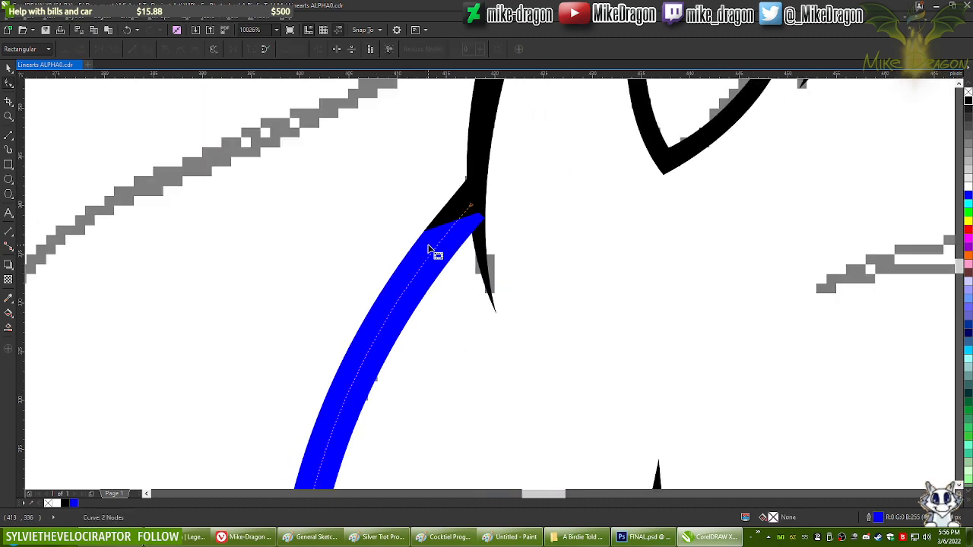
pyautogui.click(968, 104)
pyautogui.click(500, 209)
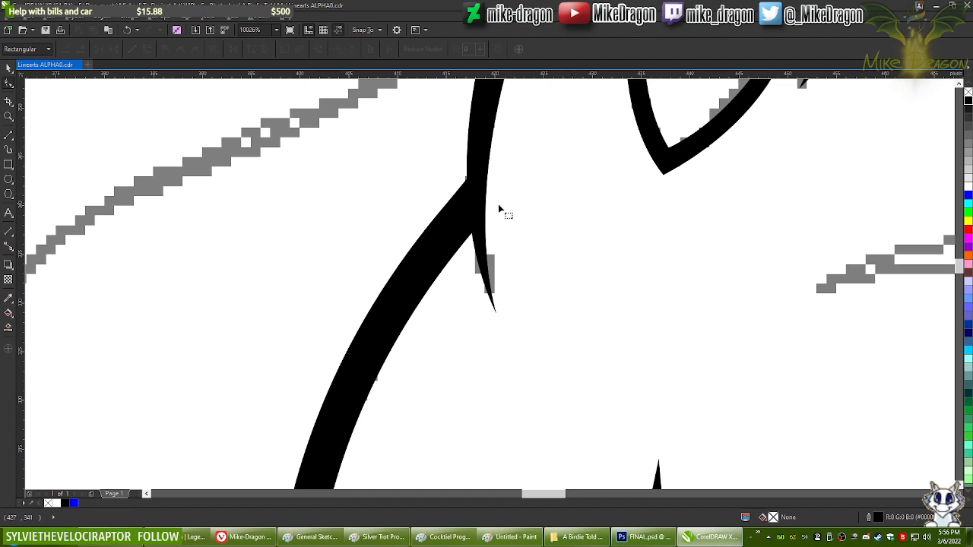
# Step: Draw a narrow closed triangle about 3 by 16 px with a Hairline outline along the sketched mouth crease on the muzzle
pyautogui.scroll(-5, 618, 189)
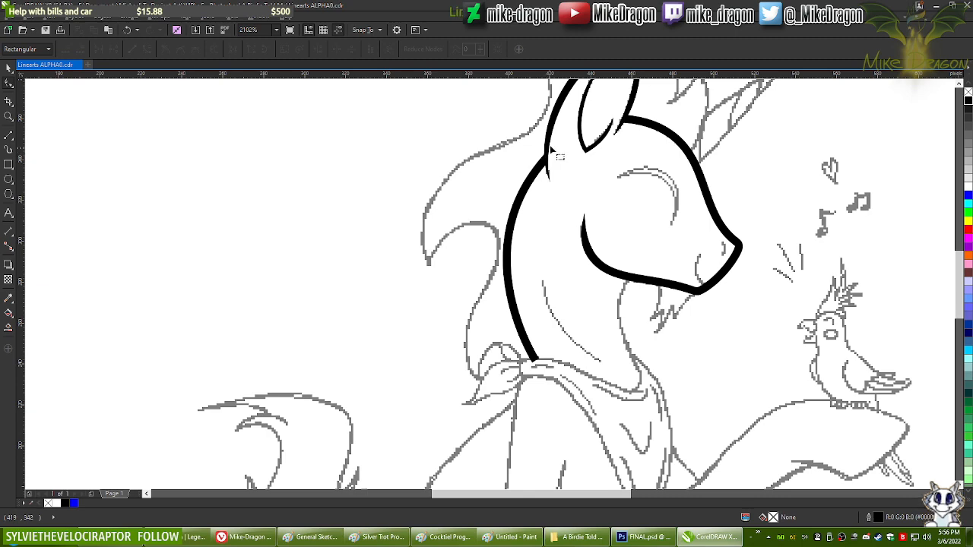
pyautogui.scroll(3, 555, 156)
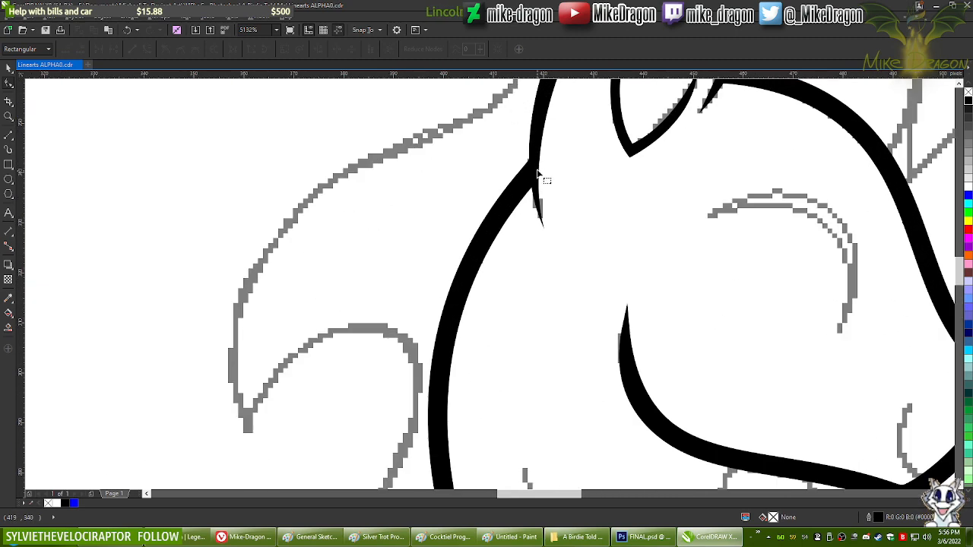
pyautogui.scroll(-3, 548, 172)
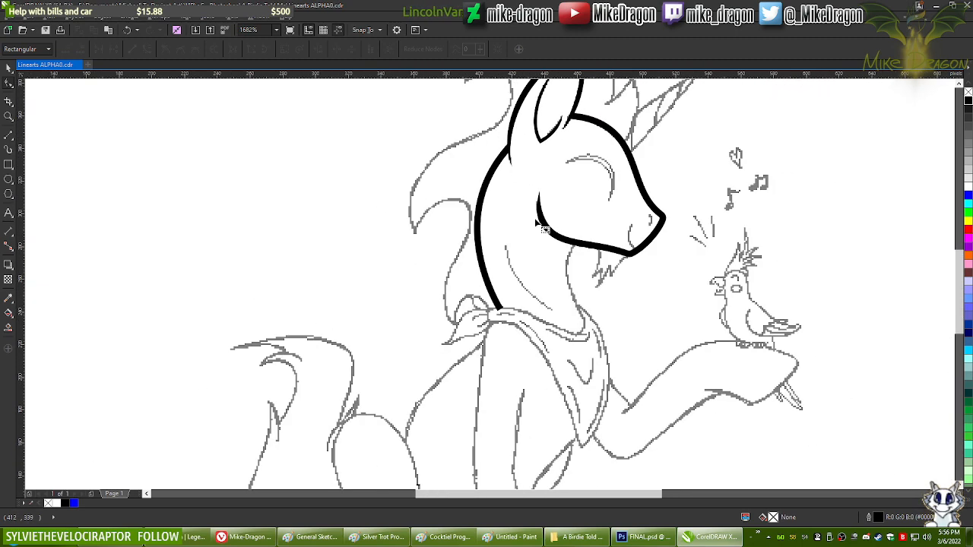
pyautogui.press('F4')
pyautogui.click(8, 68)
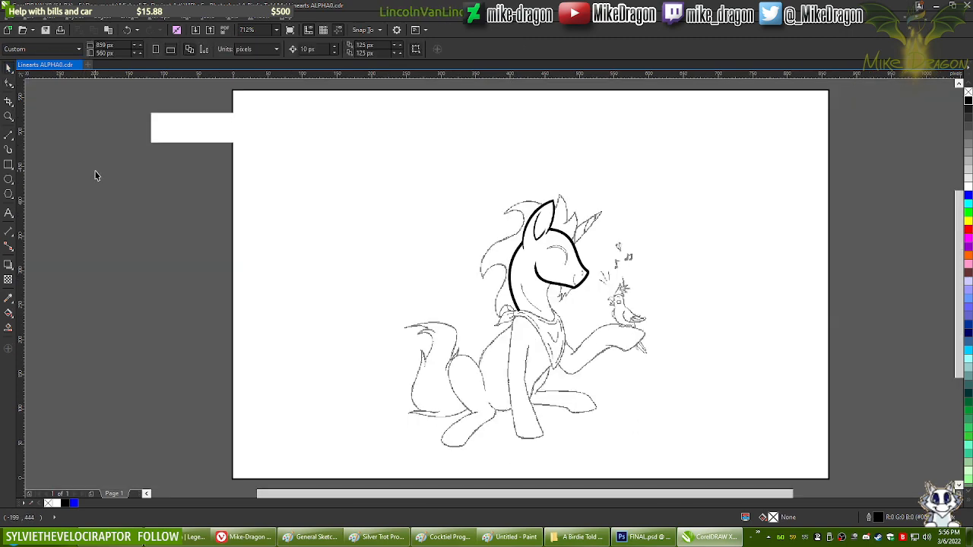
pyautogui.scroll(6, 559, 253)
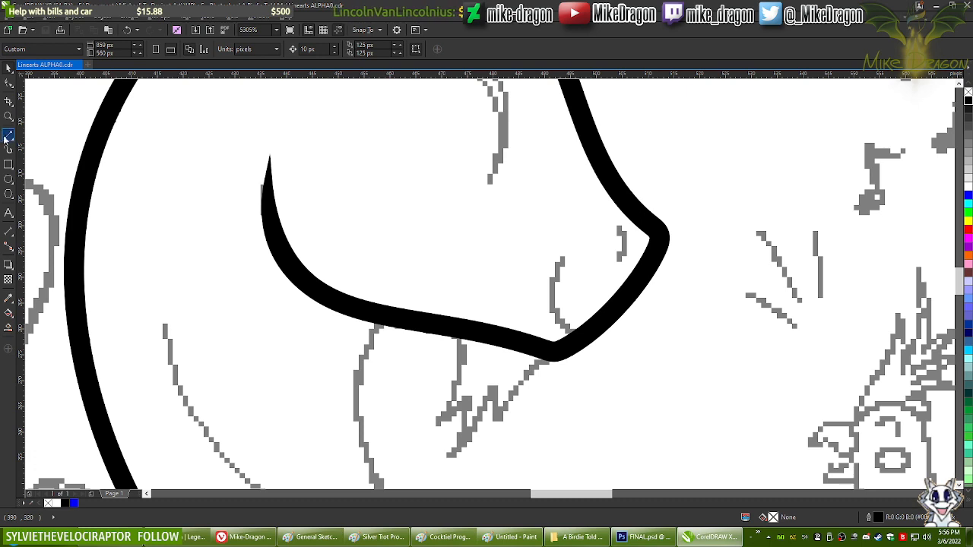
pyautogui.click(7, 135)
pyautogui.scroll(2, 524, 238)
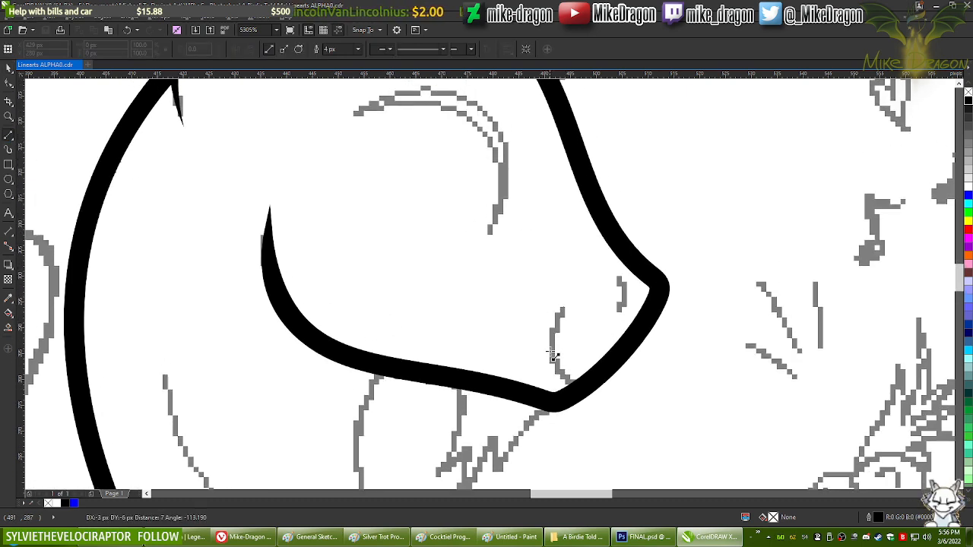
pyautogui.moveTo(565, 311)
pyautogui.mouseDown()
pyautogui.moveTo(571, 378)
pyautogui.moveTo(580, 386)
pyautogui.moveTo(544, 323)
pyautogui.moveTo(534, 78)
pyautogui.mouseUp()
pyautogui.click(359, 48)
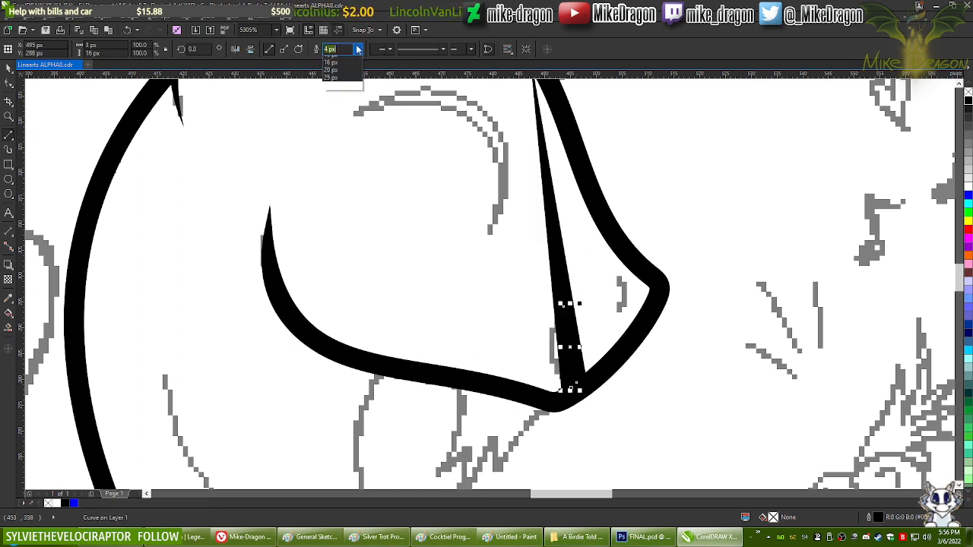
pyautogui.click(346, 68)
# Step: Select all nodes of the mouth crease triangle and convert its segments to curves
pyautogui.press('F10')
pyautogui.moveTo(477, 232); pyautogui.dragTo(581, 327)
pyautogui.rightClick(581, 326)
pyautogui.click(597, 369)
pyautogui.scroll(3, 596, 373)
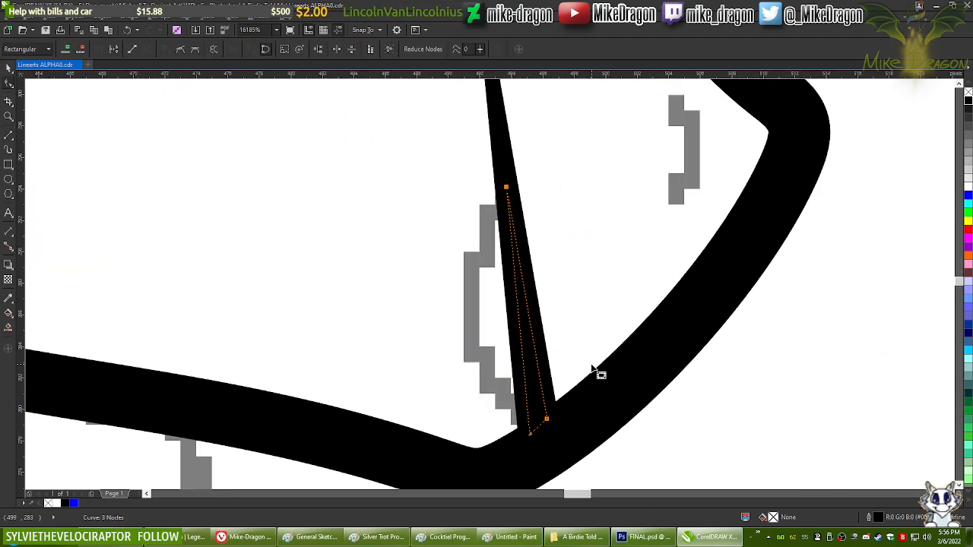
# Step: Bend both long sides of the mouth crease shape outward along the sketch to form a tapered crescent
pyautogui.moveTo(523, 339); pyautogui.dragTo(462, 349)
pyautogui.click(506, 186)
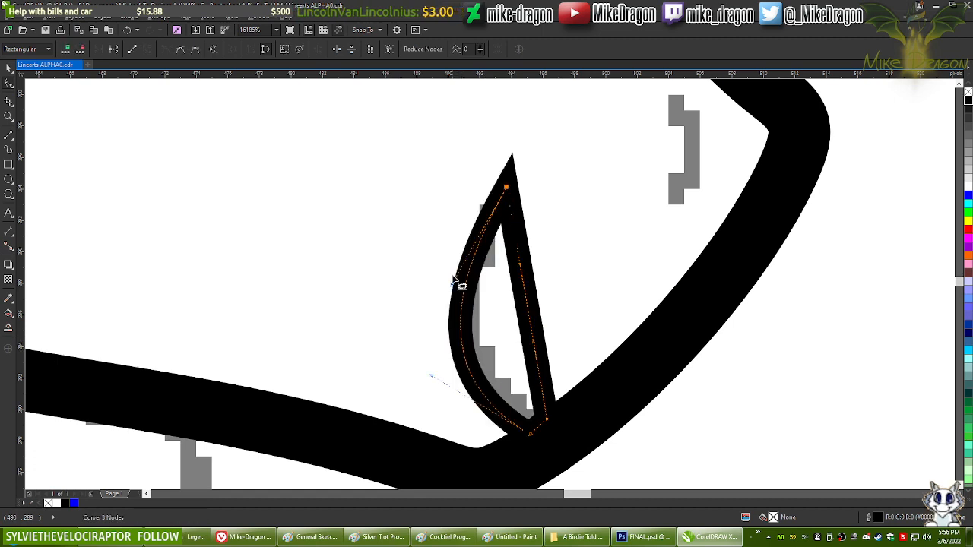
pyautogui.moveTo(451, 290); pyautogui.dragTo(448, 258)
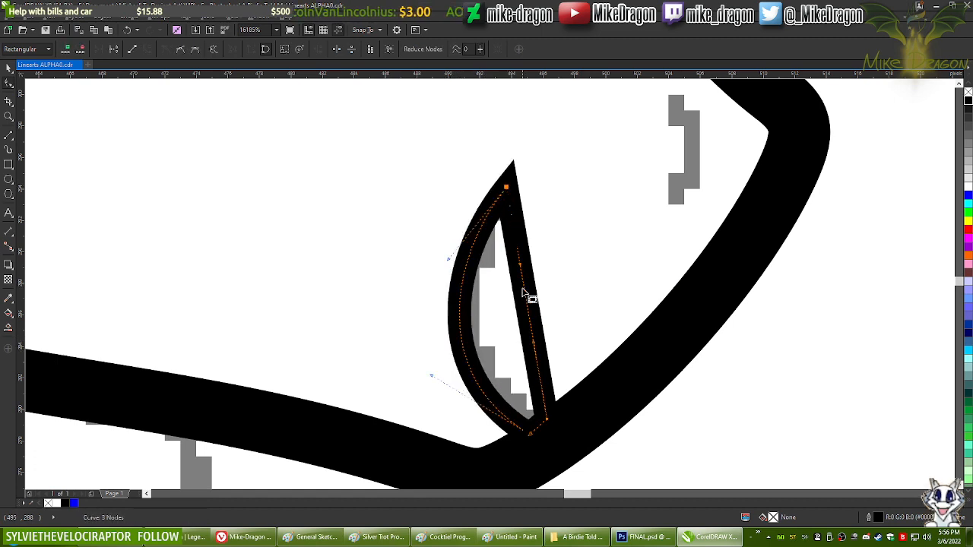
pyautogui.moveTo(532, 303); pyautogui.dragTo(461, 292)
pyautogui.click(505, 188)
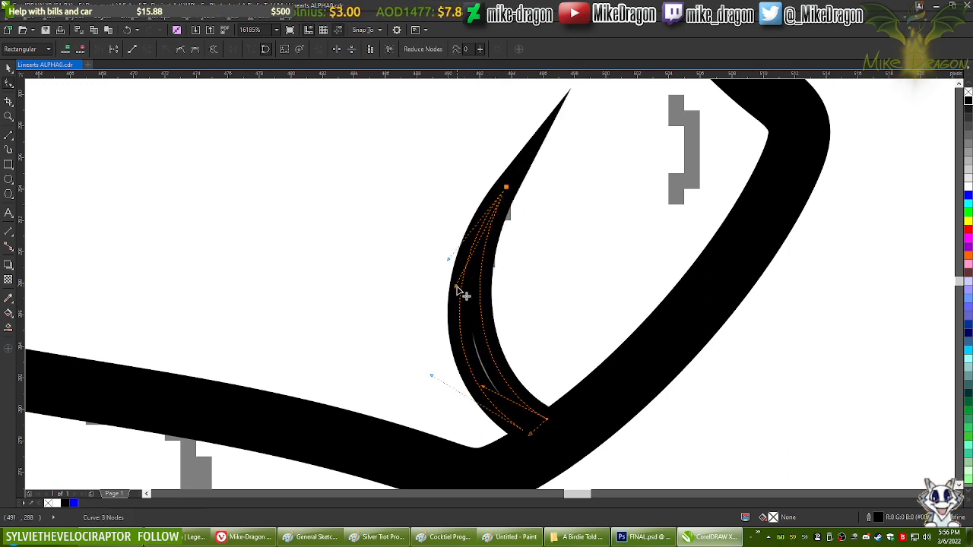
# Step: Fill the mouth crease shape black with no outline, and refine its upper tip and curve handles to the sketch
pyautogui.click(969, 101)
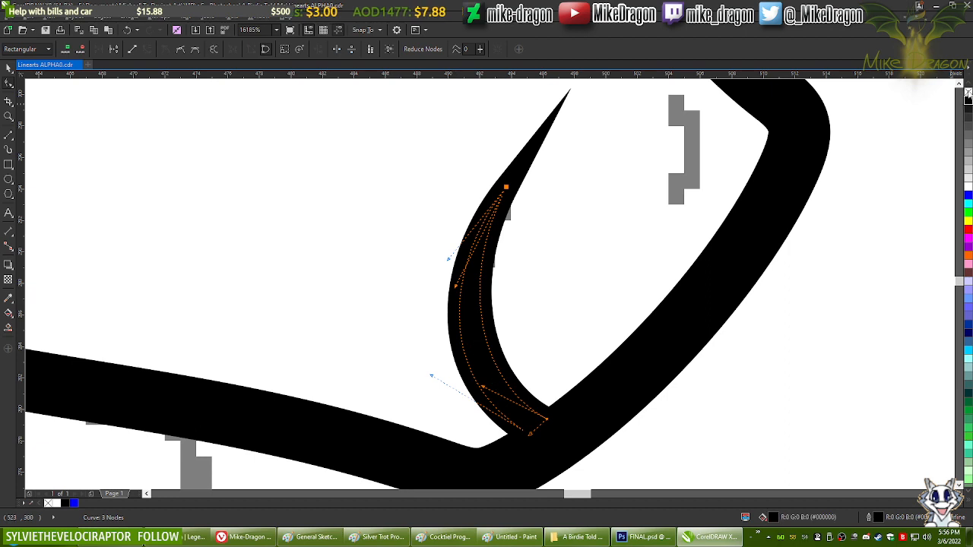
pyautogui.rightClick(969, 92)
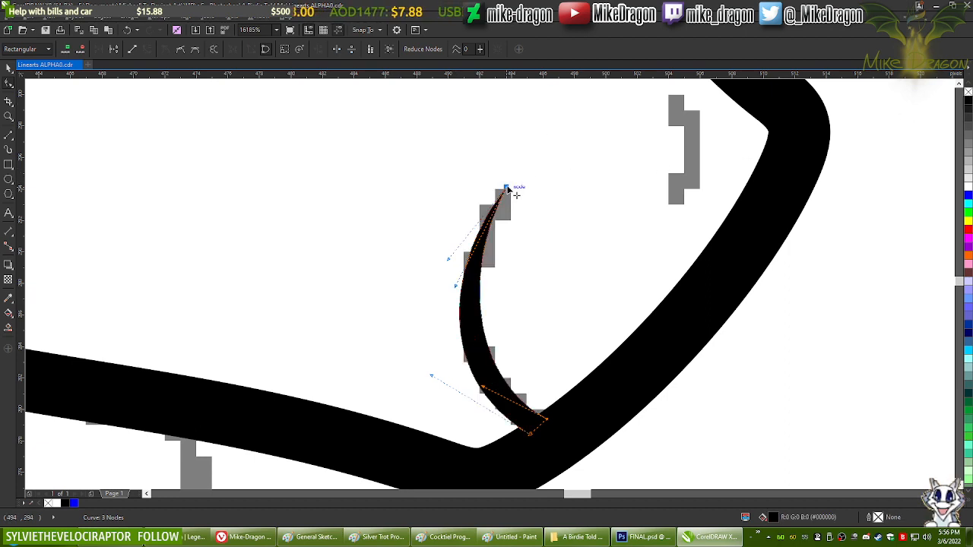
pyautogui.moveTo(507, 188); pyautogui.dragTo(510, 180)
pyautogui.moveTo(451, 253); pyautogui.dragTo(448, 242)
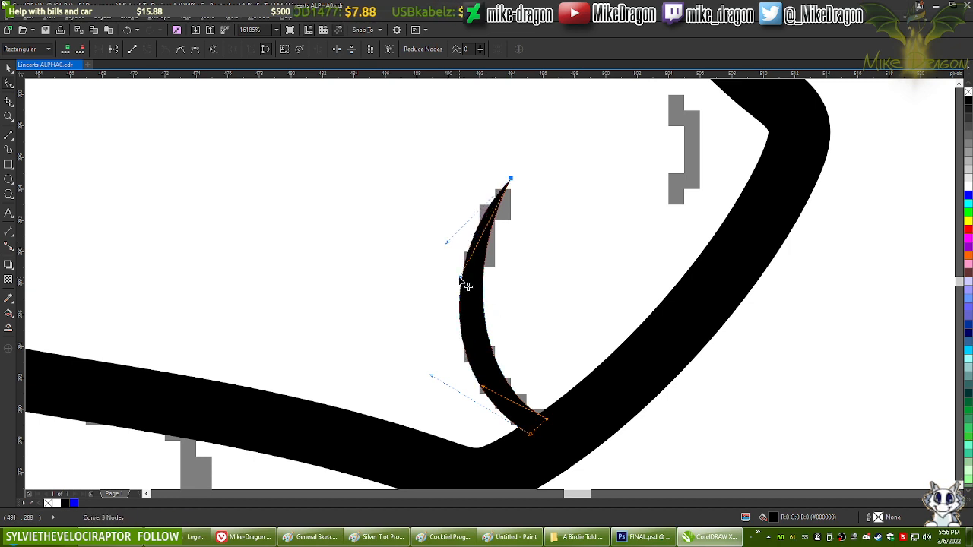
pyautogui.moveTo(460, 279); pyautogui.dragTo(455, 287)
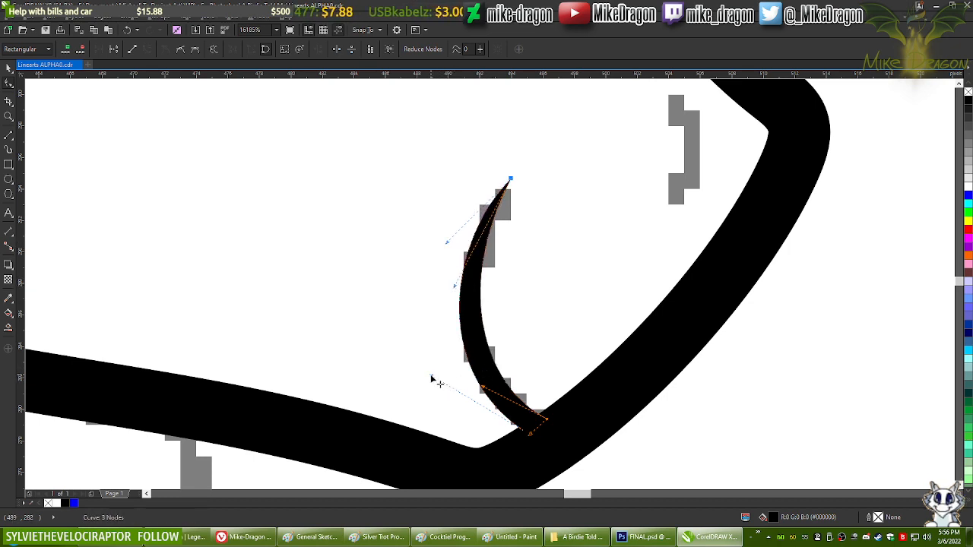
# Step: Refine the mouth crease's curve handles and shift its lower corner within the jaw outline so the crescent follows the sketch
pyautogui.moveTo(432, 379); pyautogui.dragTo(426, 380)
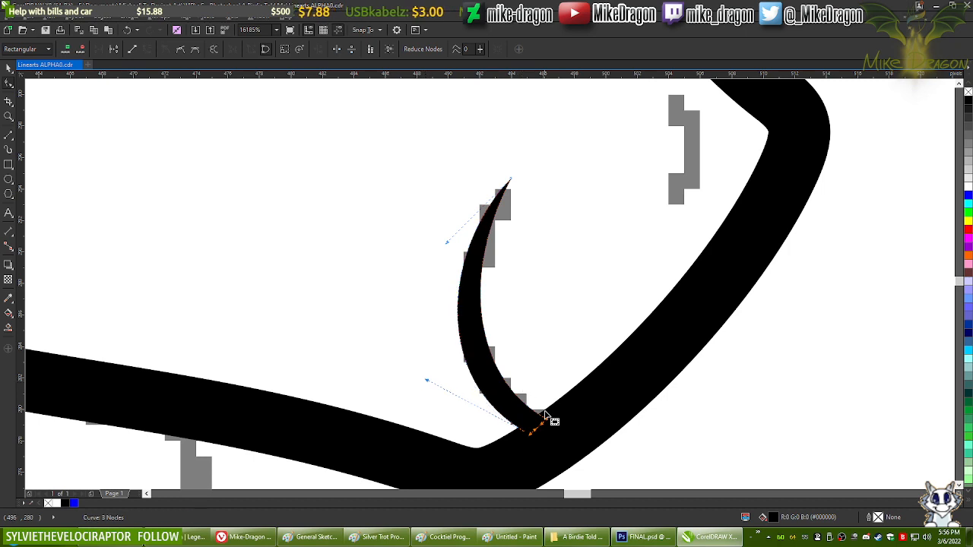
pyautogui.moveTo(552, 422); pyautogui.dragTo(554, 417)
pyautogui.scroll(3, 558, 423)
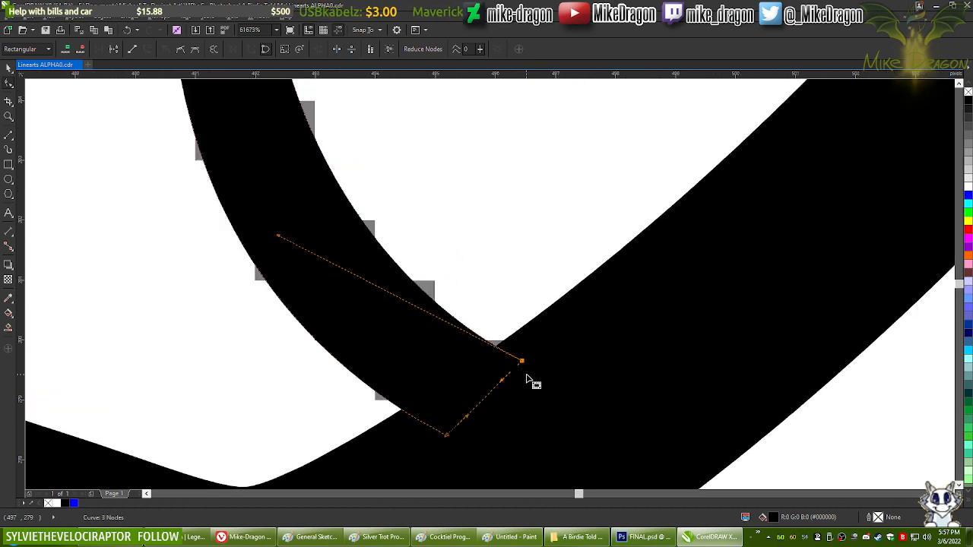
pyautogui.moveTo(532, 363); pyautogui.dragTo(503, 384)
pyautogui.scroll(-3, 559, 430)
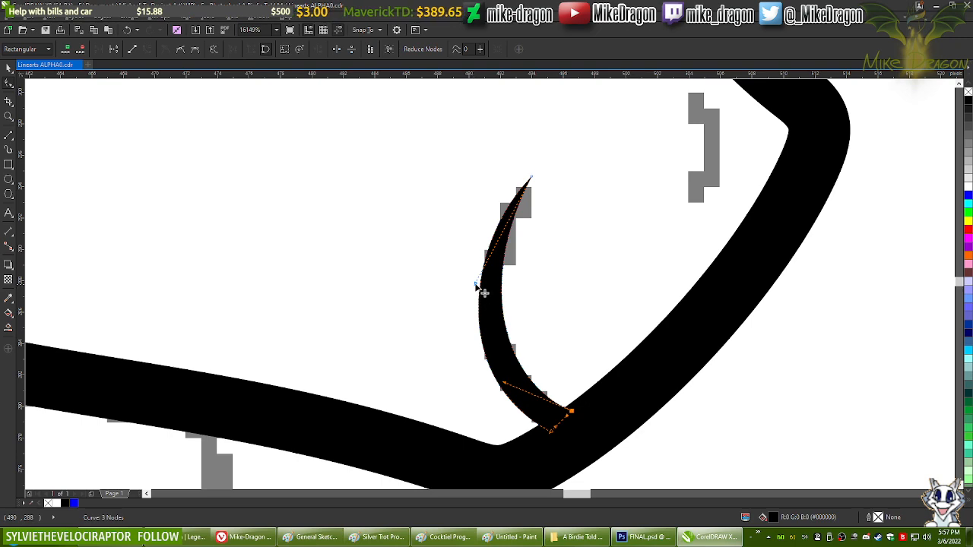
pyautogui.moveTo(479, 287); pyautogui.dragTo(482, 287)
pyautogui.click(429, 319)
# Step: Draw a closed two-node vertical line about 7 px tall along the sketched nostril, filled black with no outline
pyautogui.scroll(-3, 366, 341)
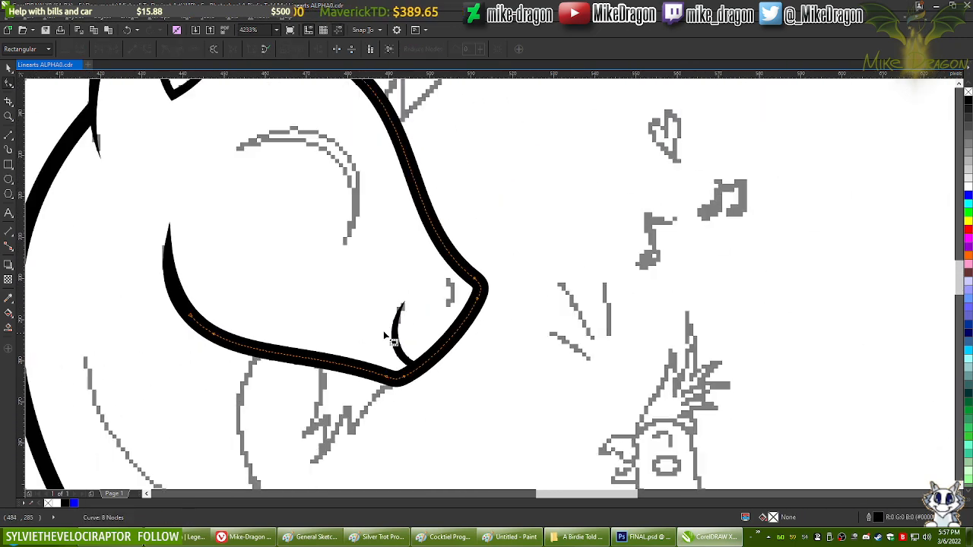
pyautogui.scroll(3, 456, 273)
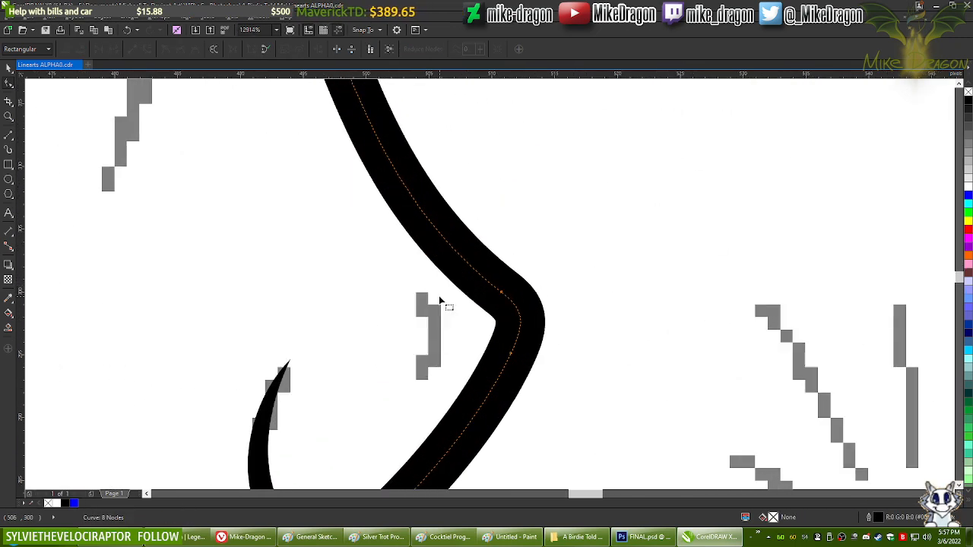
pyautogui.hscroll(-2, 435, 338)
pyautogui.scroll(-1, 456, 297)
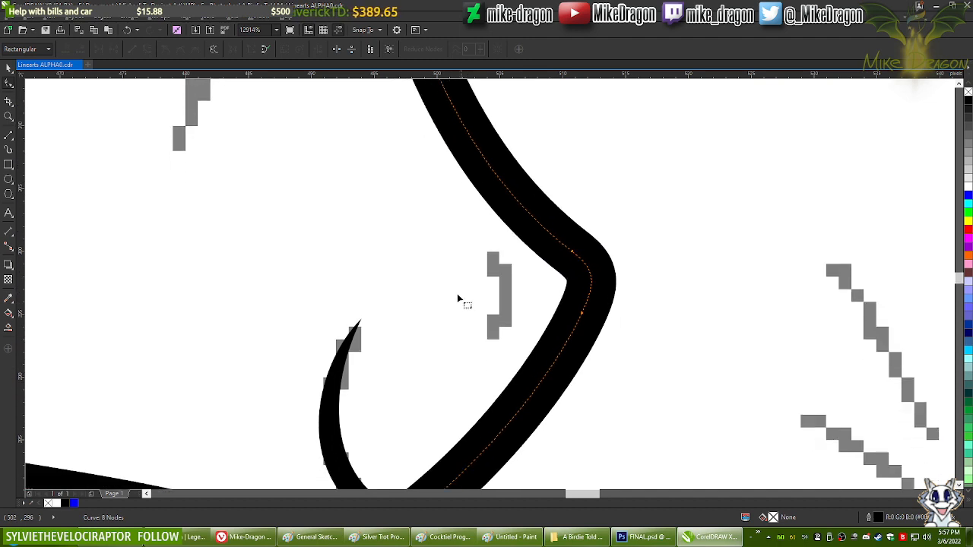
pyautogui.click(9, 135)
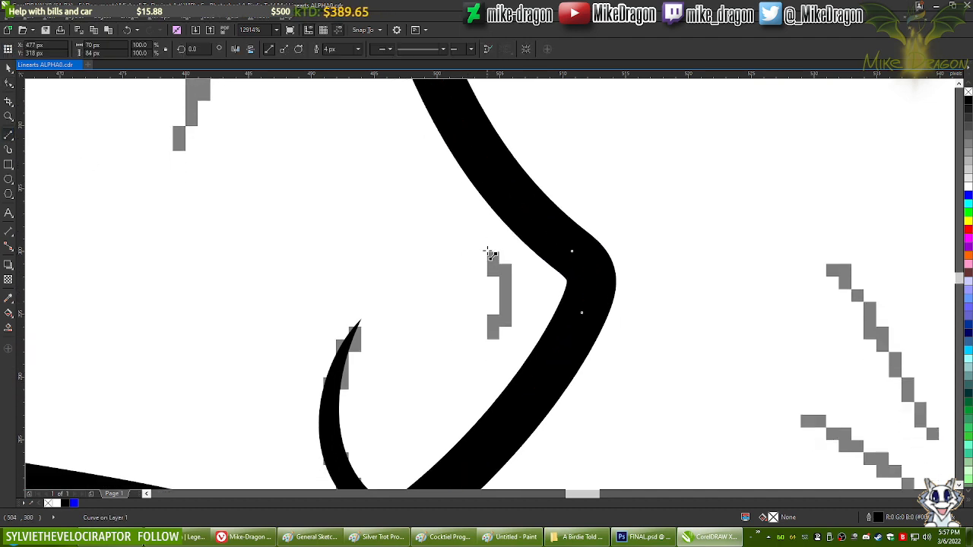
pyautogui.moveTo(490, 253); pyautogui.dragTo(493, 342)
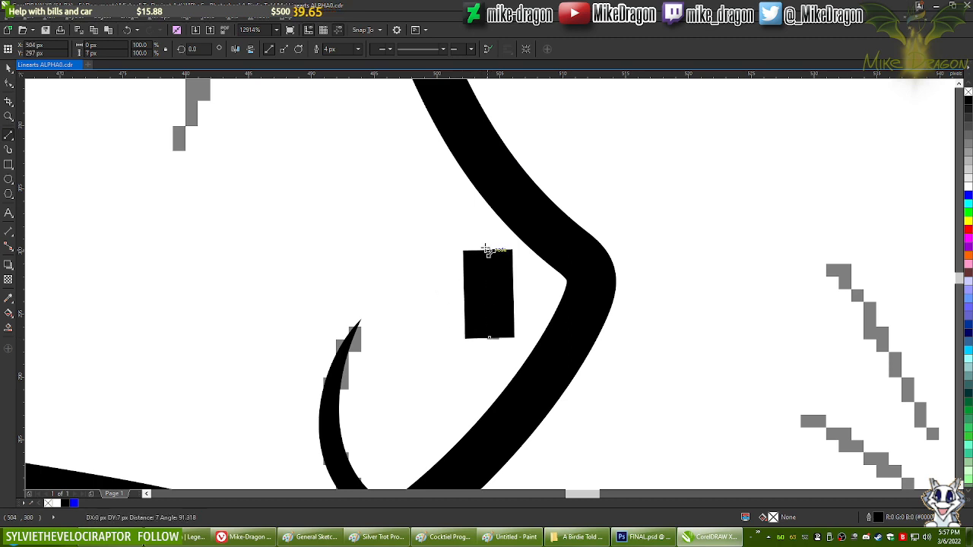
pyautogui.click(357, 49)
pyautogui.click(336, 67)
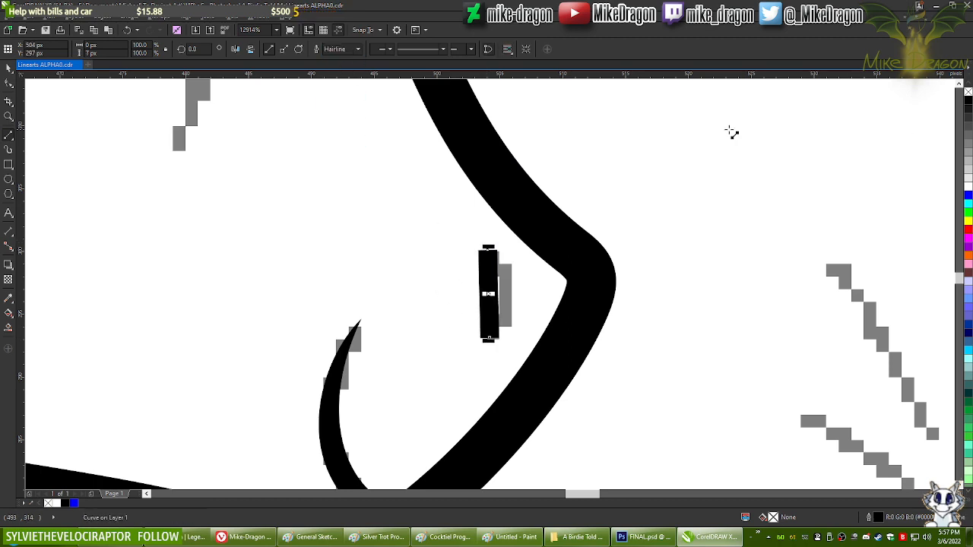
pyautogui.rightClick(968, 93)
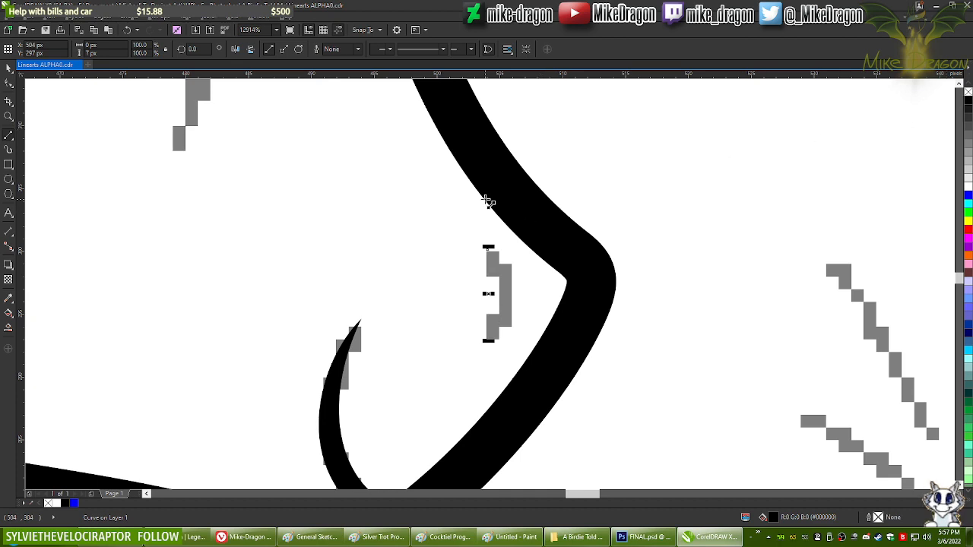
# Step: Select all nodes of the nostril line and convert its segments to curves
pyautogui.press('F10')
pyautogui.moveTo(425, 200); pyautogui.dragTo(559, 411)
pyautogui.rightClick(487, 297)
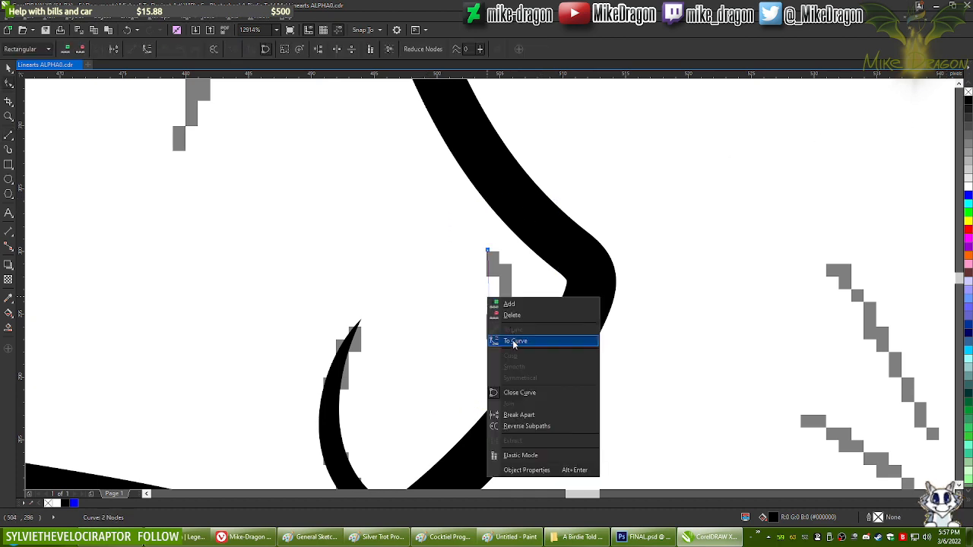
pyautogui.click(514, 341)
pyautogui.click(484, 296)
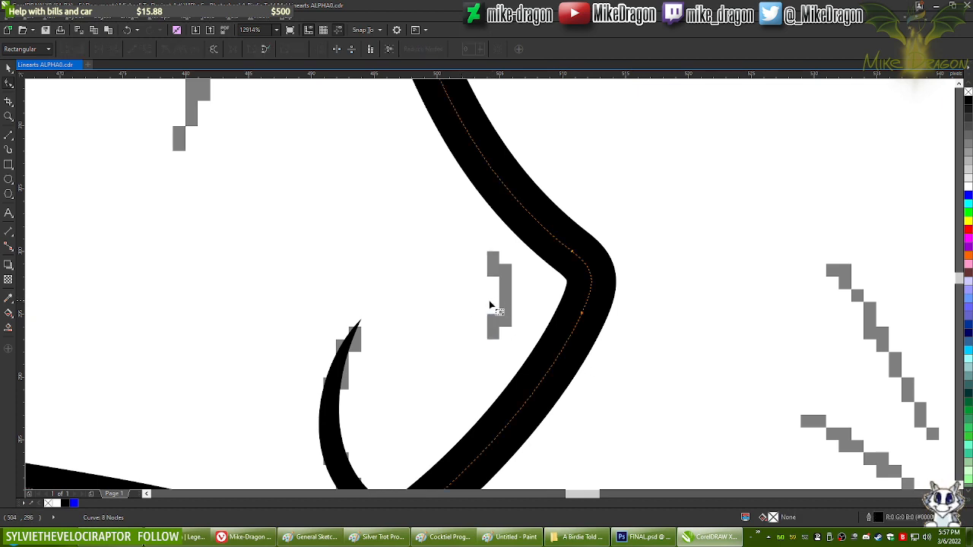
# Step: Bend both nostril segments into a crescent and extend its two tips slightly beyond the sketched ends
pyautogui.click(489, 315)
pyautogui.moveTo(490, 299)
pyautogui.mouseDown()
pyautogui.moveTo(514, 301)
pyautogui.moveTo(499, 294)
pyautogui.mouseUp()
pyautogui.moveTo(488, 251); pyautogui.dragTo(480, 246)
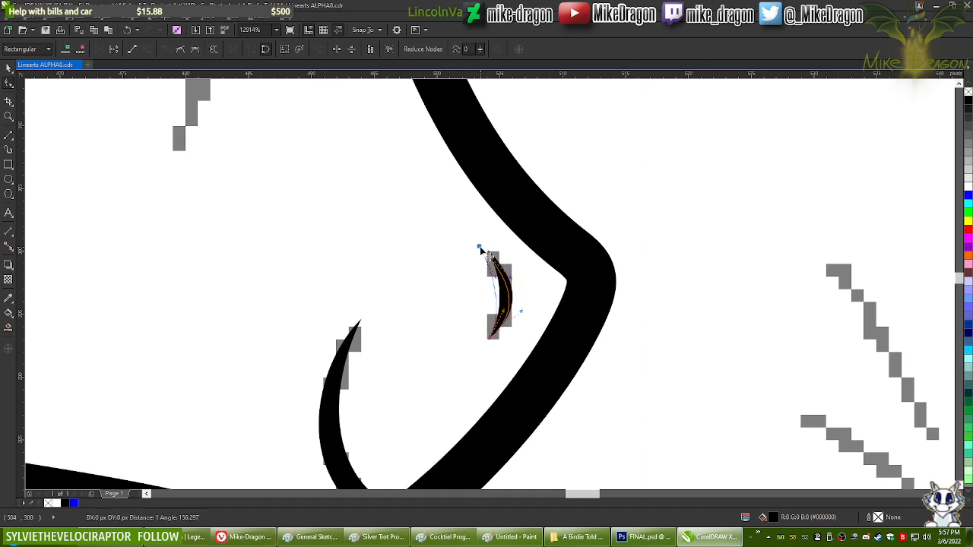
pyautogui.moveTo(492, 344); pyautogui.dragTo(513, 258)
pyautogui.moveTo(536, 306); pyautogui.dragTo(536, 314)
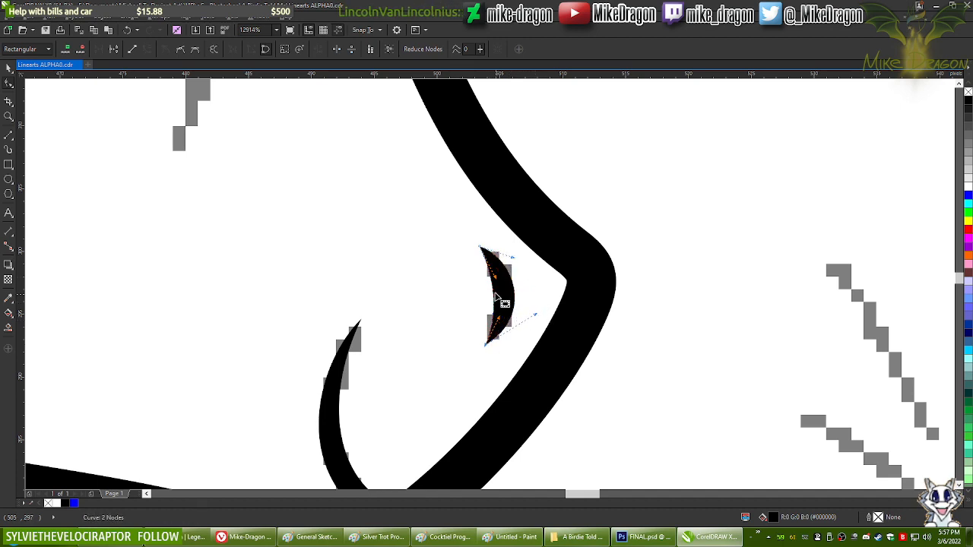
# Step: Move the nostril crescent's upper tip outward and adjust its curve handles to even out the tapered shape
pyautogui.click(477, 247)
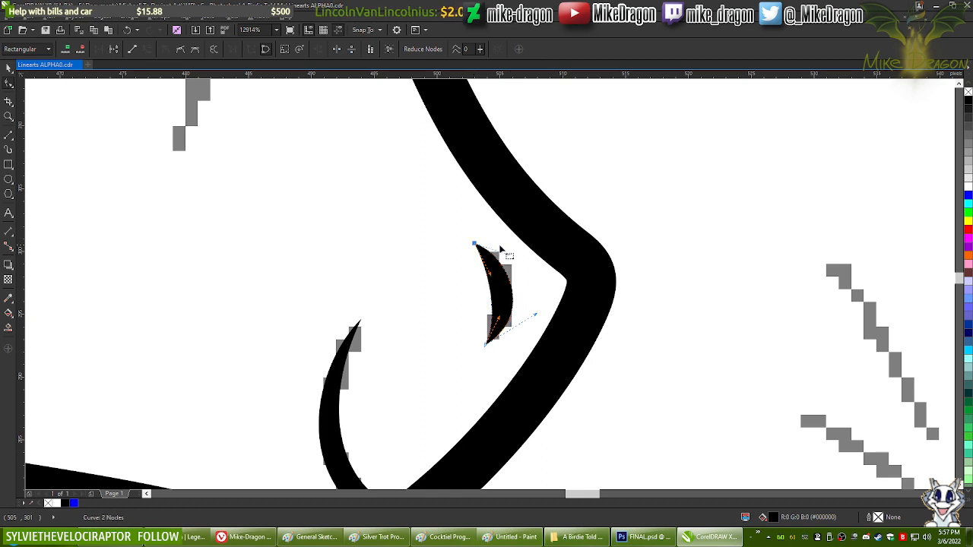
pyautogui.moveTo(515, 257); pyautogui.dragTo(512, 245)
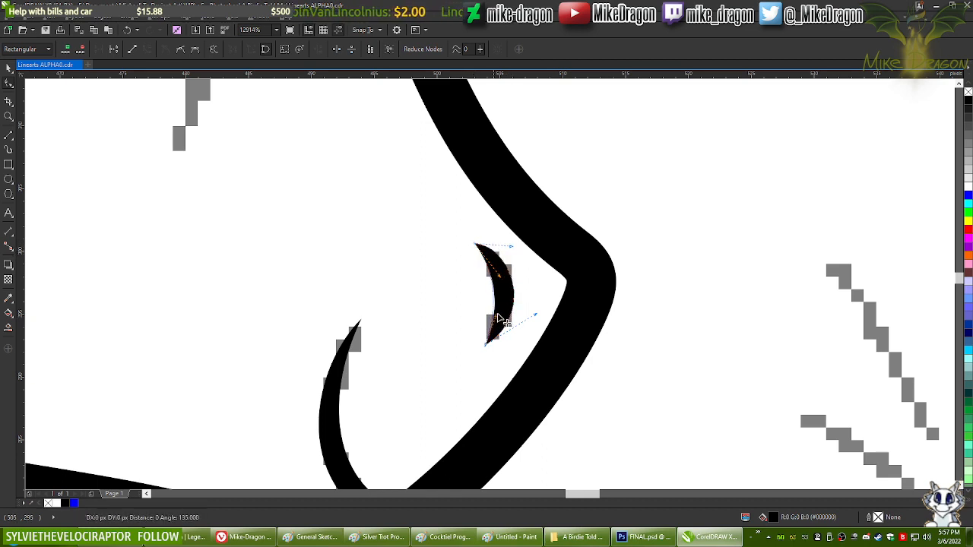
pyautogui.moveTo(495, 321); pyautogui.dragTo(538, 314)
pyautogui.click(522, 392)
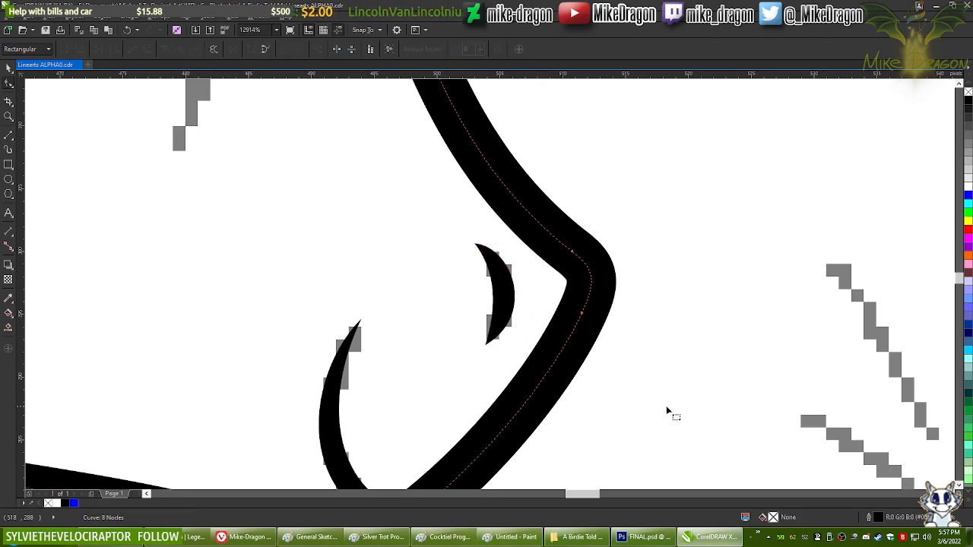
# Step: Draw a closed two-node diagonal line about 26 by 23 px between the ends of the sketched closed eye, with a Hairline outline
pyautogui.scroll(-3, 668, 412)
pyautogui.scroll(-2, 620, 296)
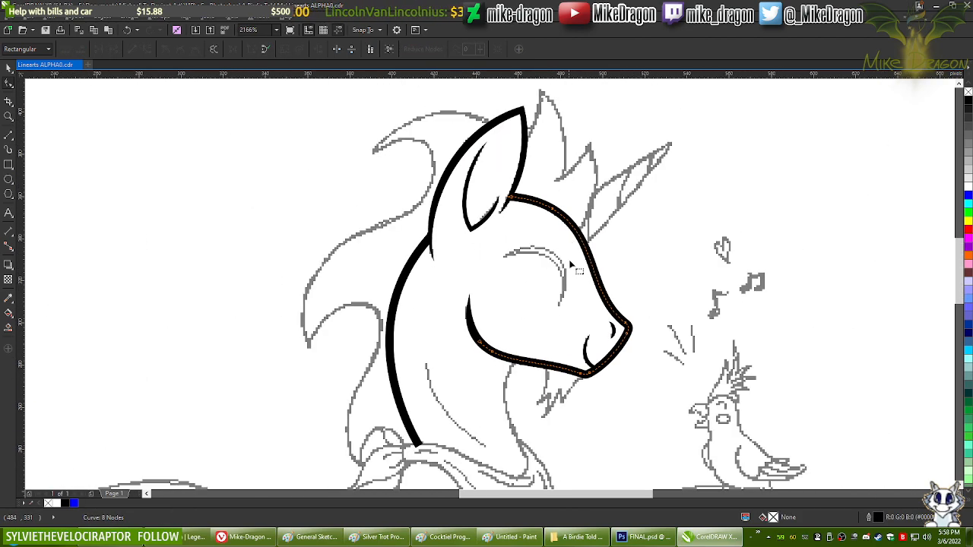
pyautogui.scroll(2, 571, 264)
pyautogui.press('space')
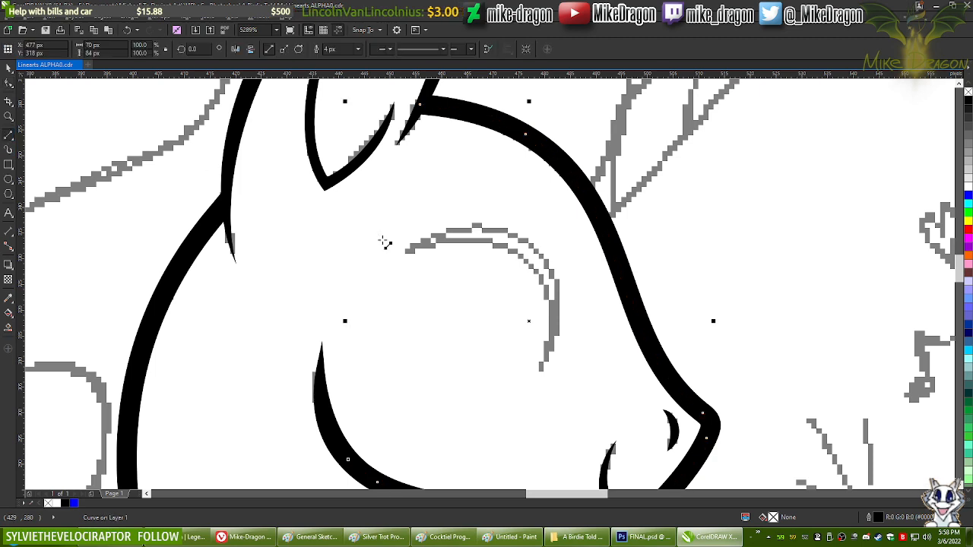
pyautogui.click(541, 368)
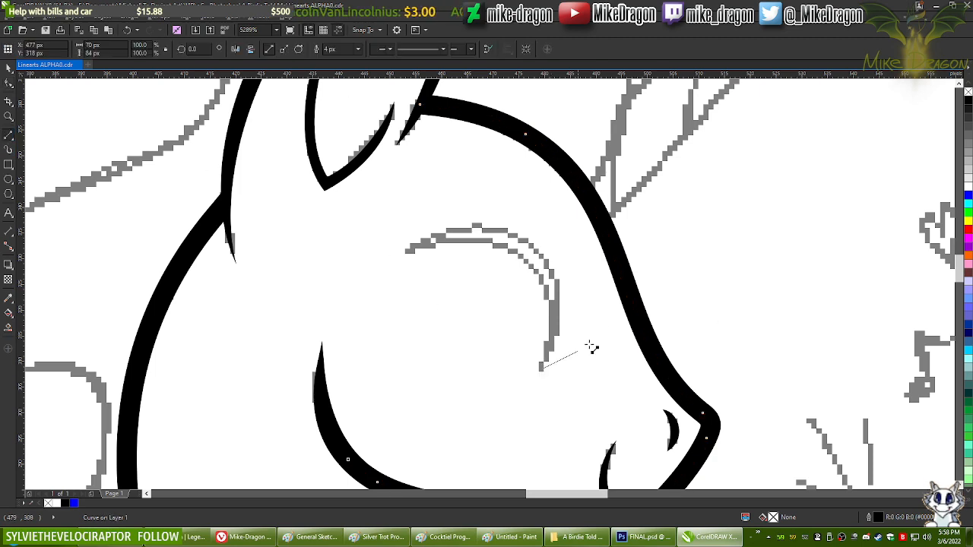
pyautogui.click(408, 254)
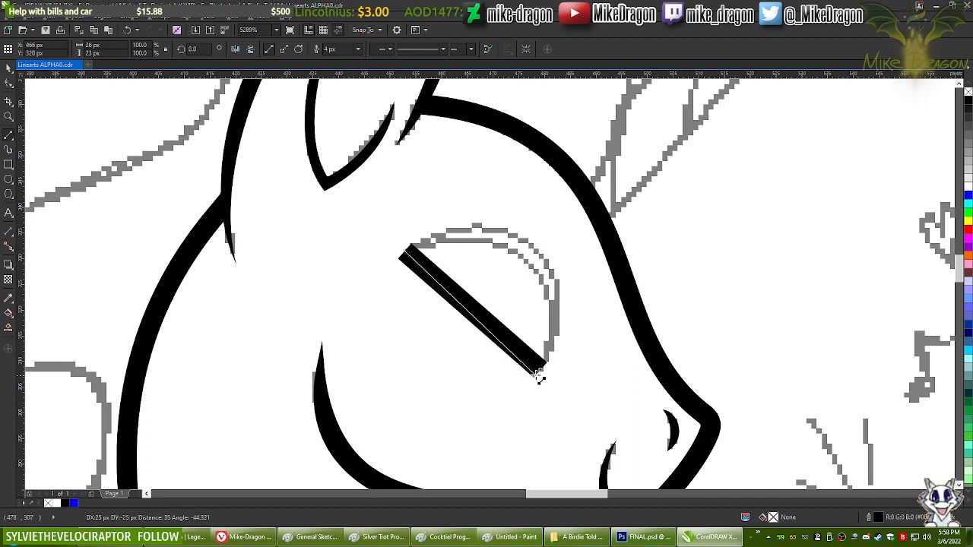
pyautogui.click(540, 372)
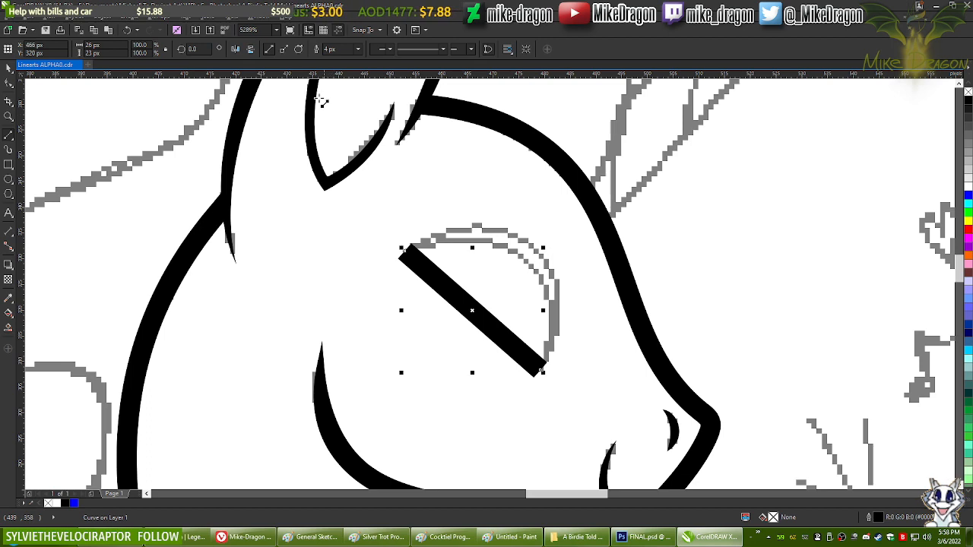
pyautogui.rightClick(473, 299)
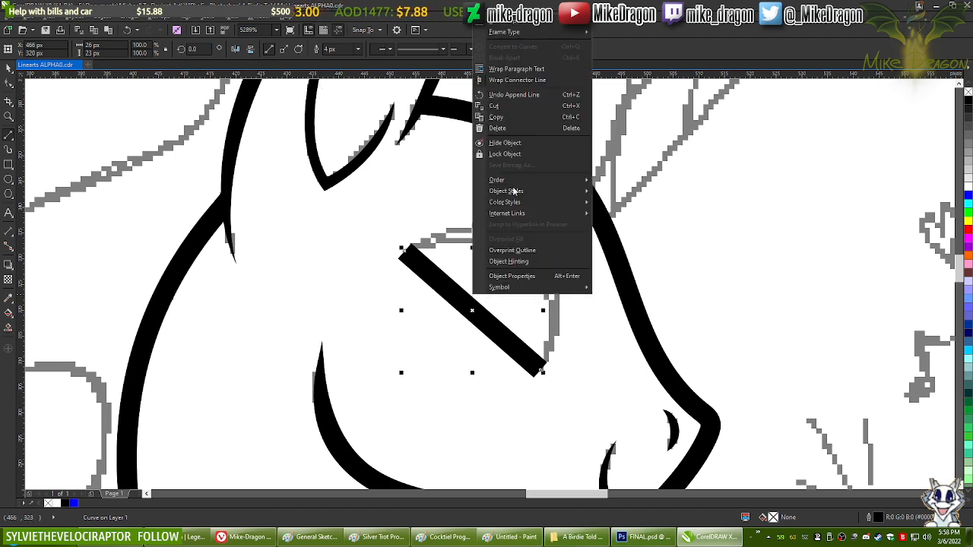
pyautogui.press('Escape')
pyautogui.click(357, 49)
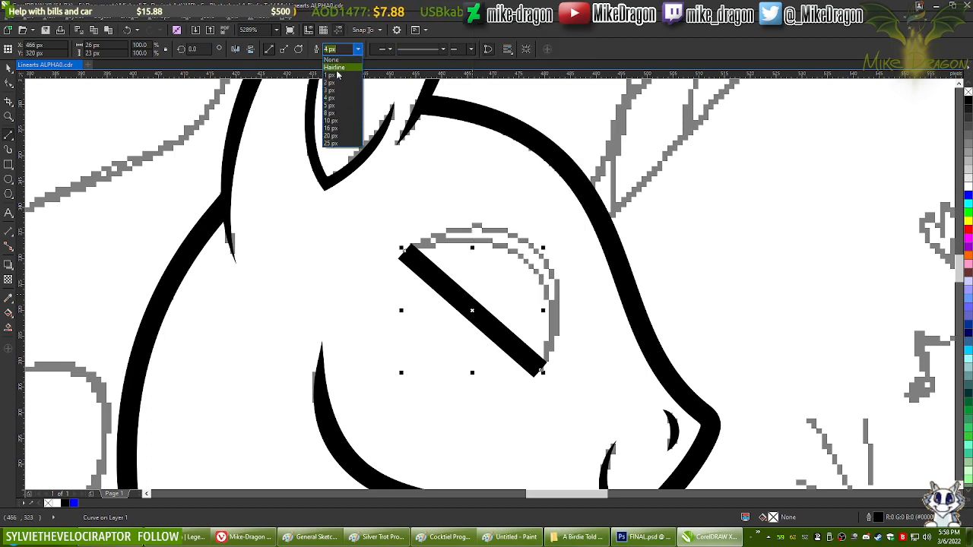
pyautogui.click(335, 68)
# Step: Select all nodes of the closed-eye line and convert its segments to curves
pyautogui.press('F10')
pyautogui.moveTo(341, 206); pyautogui.dragTo(654, 453)
pyautogui.rightClick(457, 293)
pyautogui.click(484, 335)
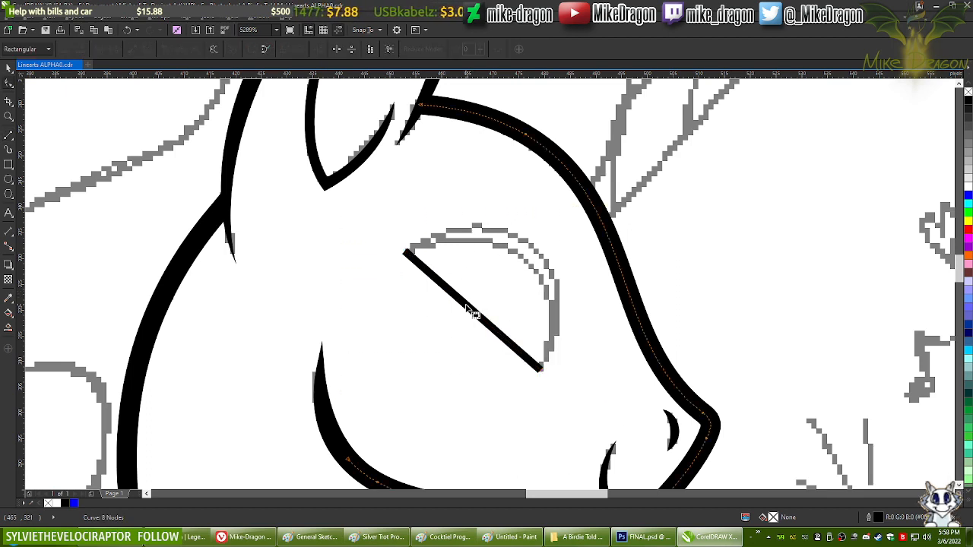
# Step: Bend one segment of the eye shape upward and adjust its handles to follow the outer arc of the sketched eyelid
pyautogui.moveTo(467, 310); pyautogui.dragTo(485, 243)
pyautogui.click(543, 373)
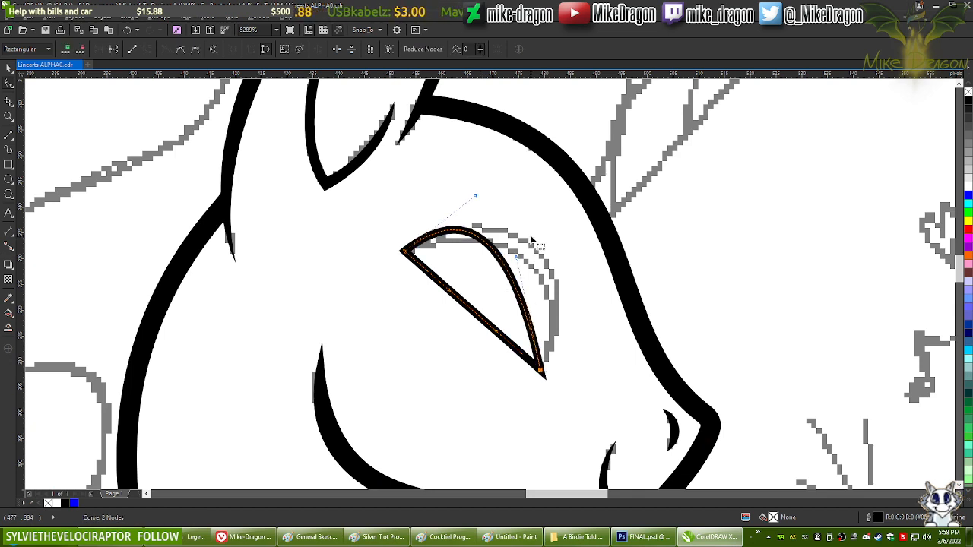
pyautogui.click(543, 373)
pyautogui.moveTo(521, 263); pyautogui.dragTo(610, 247)
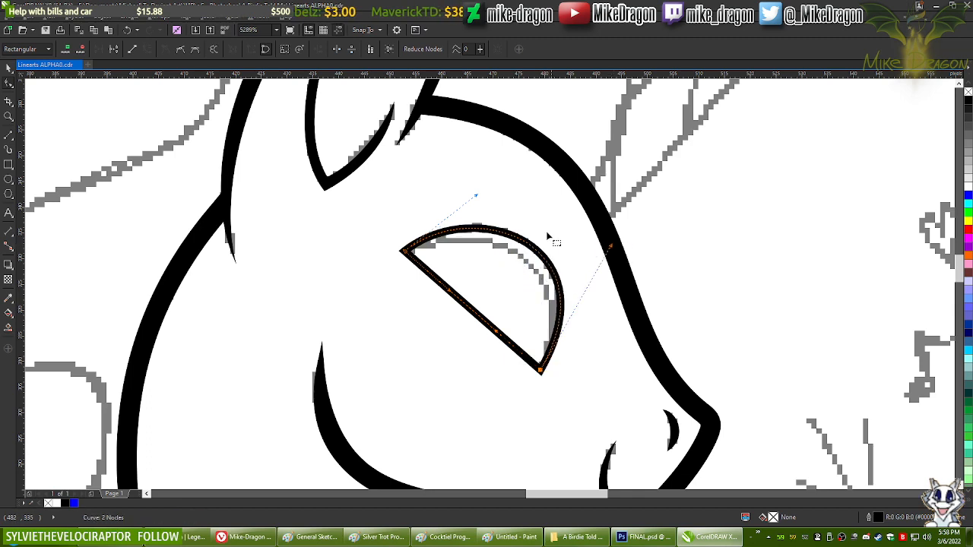
pyautogui.moveTo(476, 197); pyautogui.dragTo(474, 188)
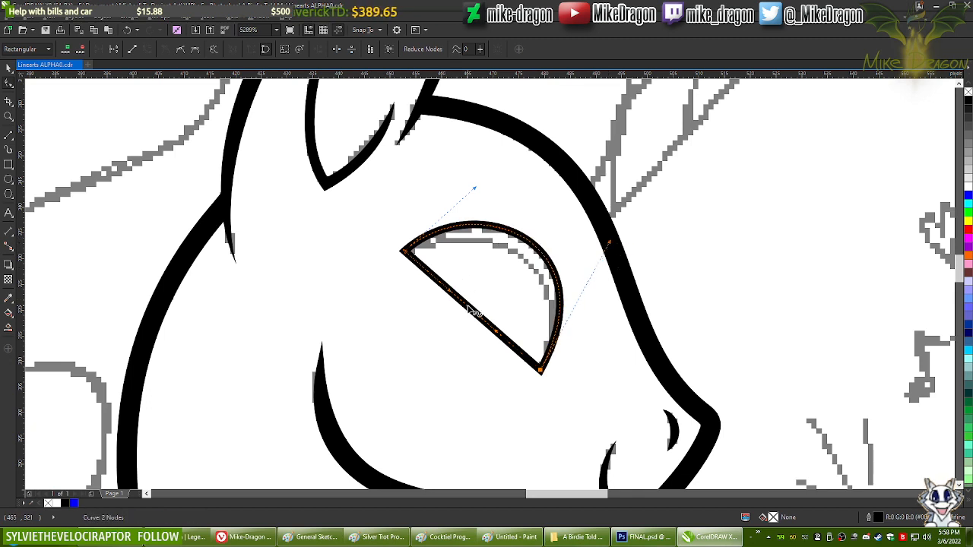
# Step: Bend the remaining straight eye segment along the inner arc of the sketched eyelid to form a tapered crescent
pyautogui.moveTo(470, 310); pyautogui.dragTo(508, 255)
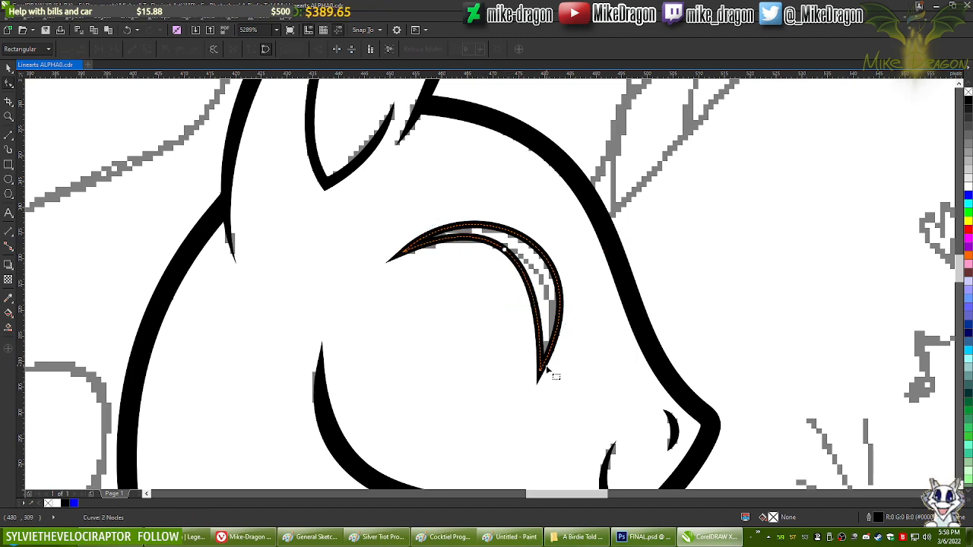
pyautogui.click(545, 373)
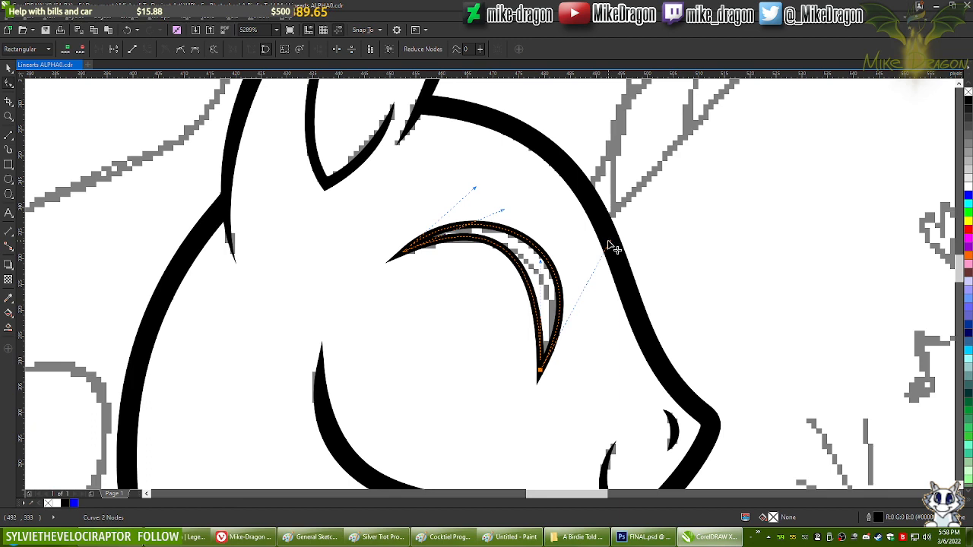
pyautogui.moveTo(553, 272); pyautogui.dragTo(585, 276)
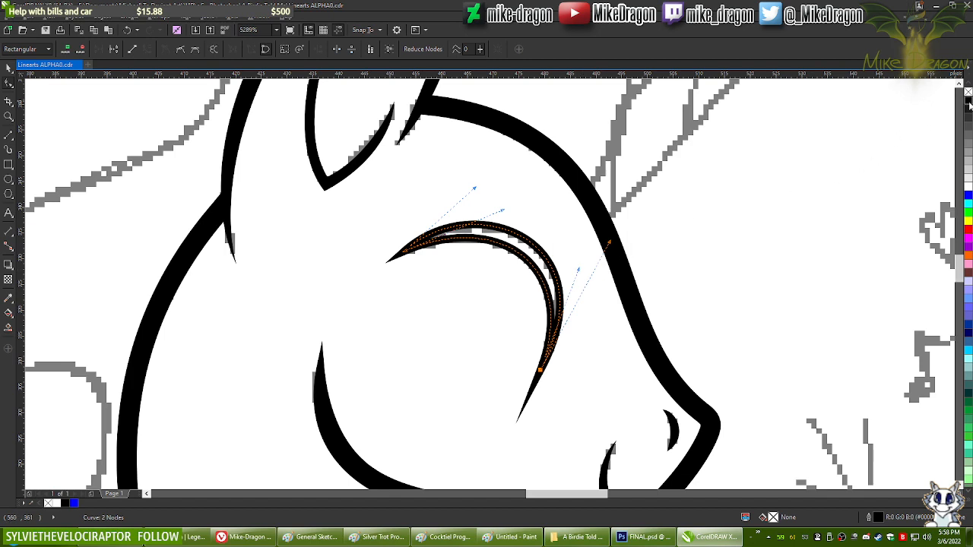
# Step: Fill the eye crescent black with no outline and extend both of its tips to the ends of the sketched eyelid
pyautogui.hotkey('ctrl', 'z')
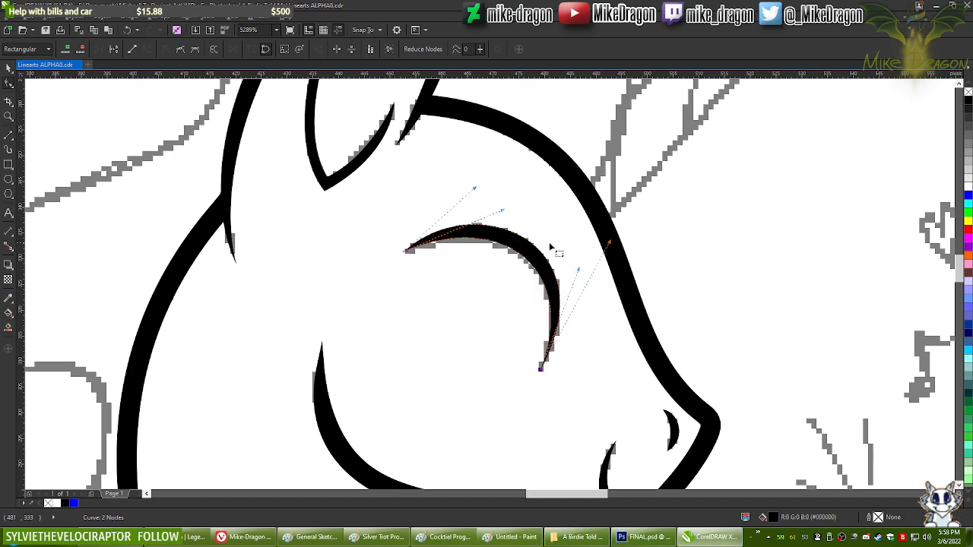
pyautogui.scroll(2, 542, 273)
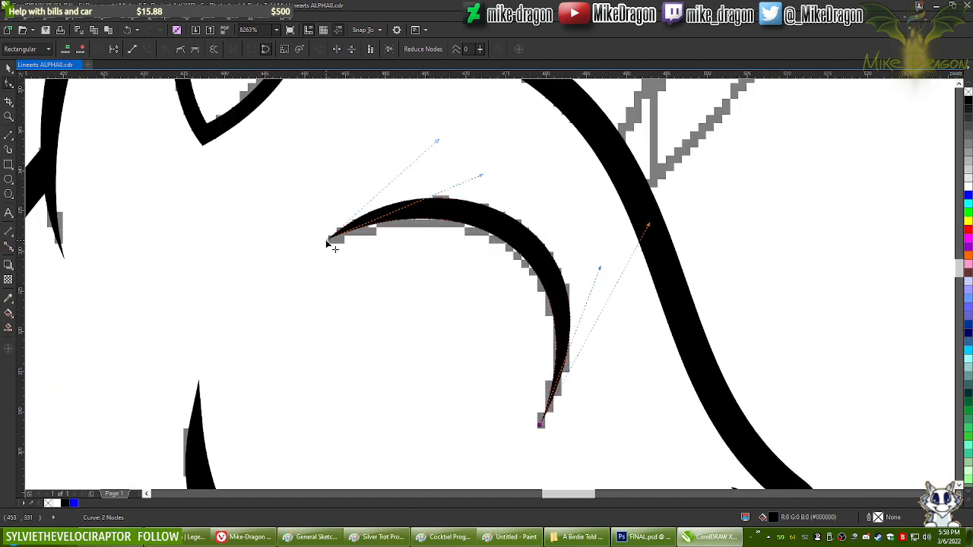
pyautogui.moveTo(327, 241); pyautogui.dragTo(324, 244)
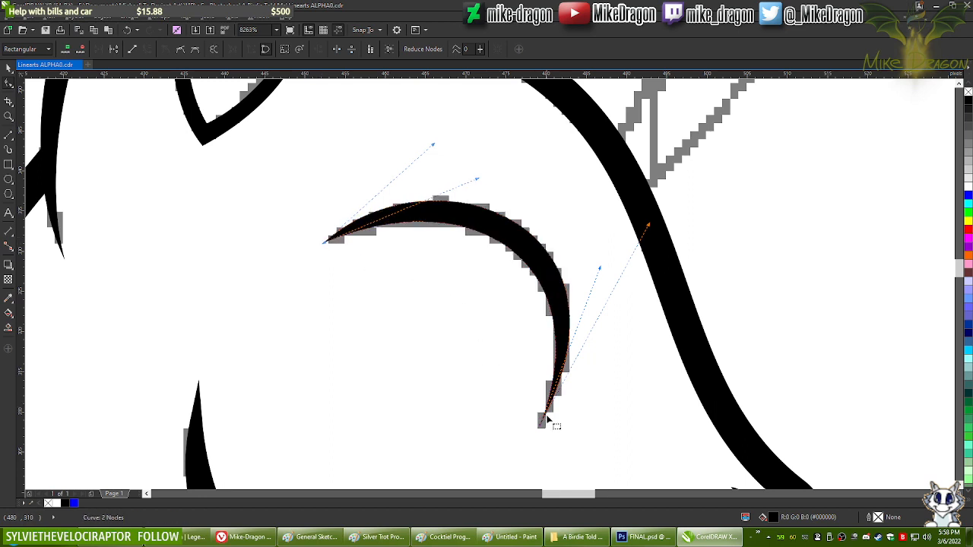
pyautogui.moveTo(547, 420); pyautogui.dragTo(540, 431)
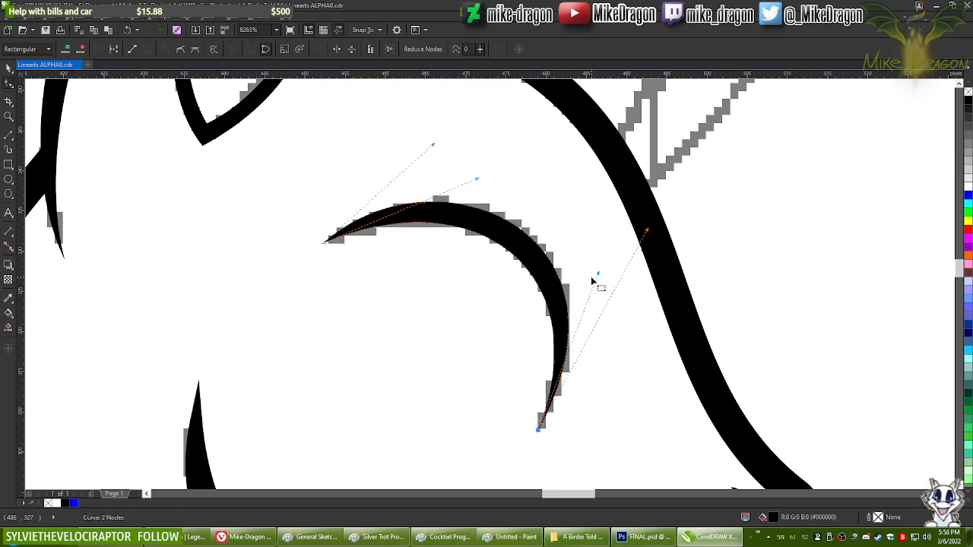
# Step: Nudge the inner-arc handle at the eye crescent's lower tip and undo the trial change to the outer-arc handle
pyautogui.moveTo(597, 275); pyautogui.dragTo(595, 280)
pyautogui.moveTo(648, 228); pyautogui.dragTo(655, 266)
pyautogui.hotkey('ctrl', 'z')
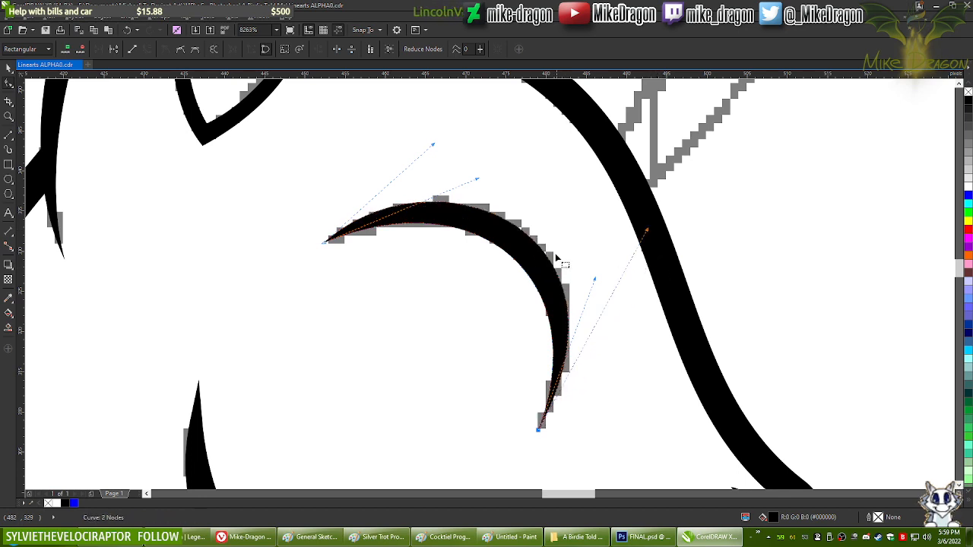
# Step: Add a smooth node on the eye crescent's outer arc and adjust the handles toward the lower tip to match the sketched eyelid
pyautogui.doubleClick(532, 238)
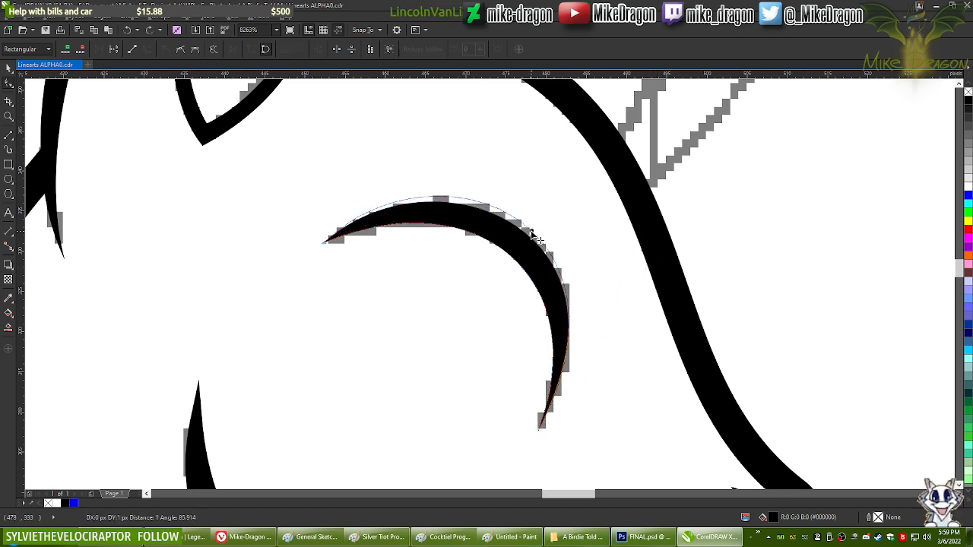
pyautogui.click(169, 52)
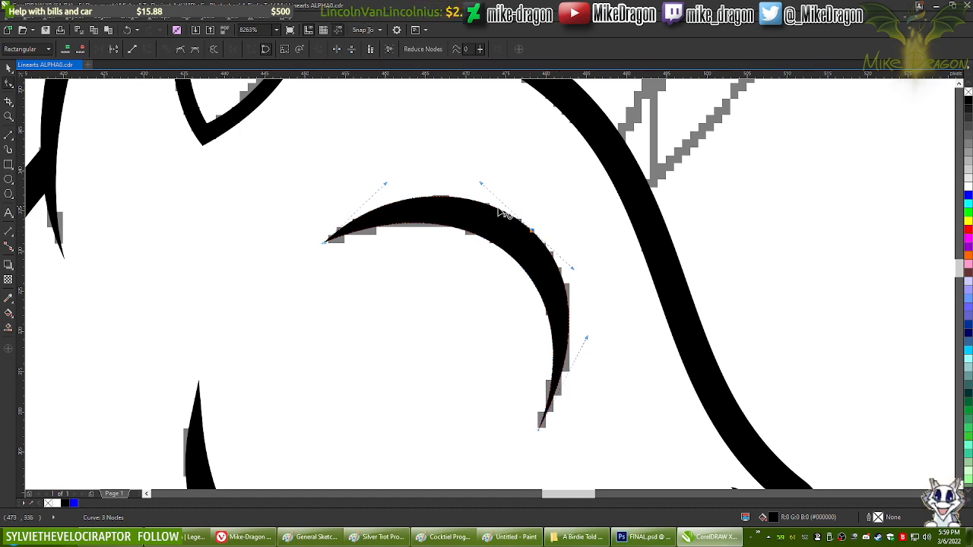
pyautogui.moveTo(595, 338); pyautogui.dragTo(600, 350)
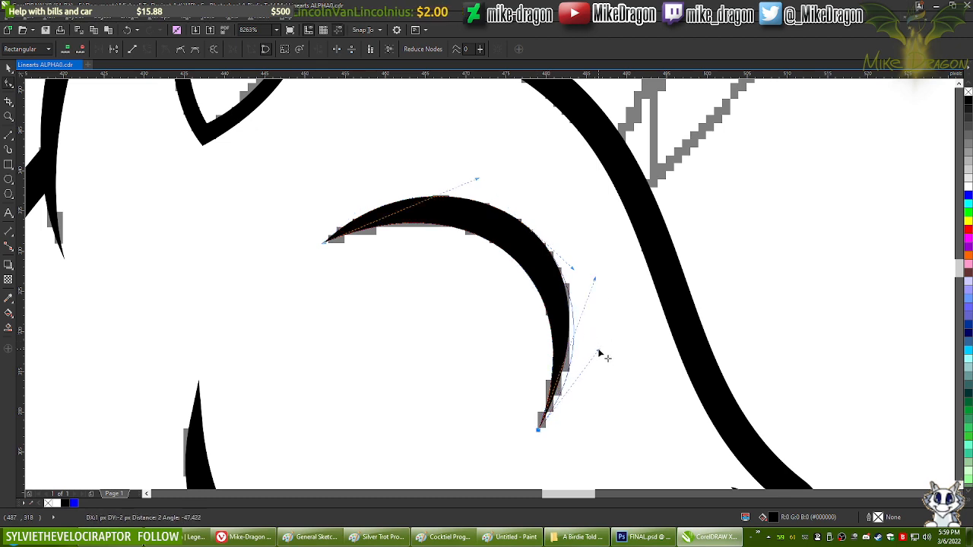
pyautogui.click(574, 270)
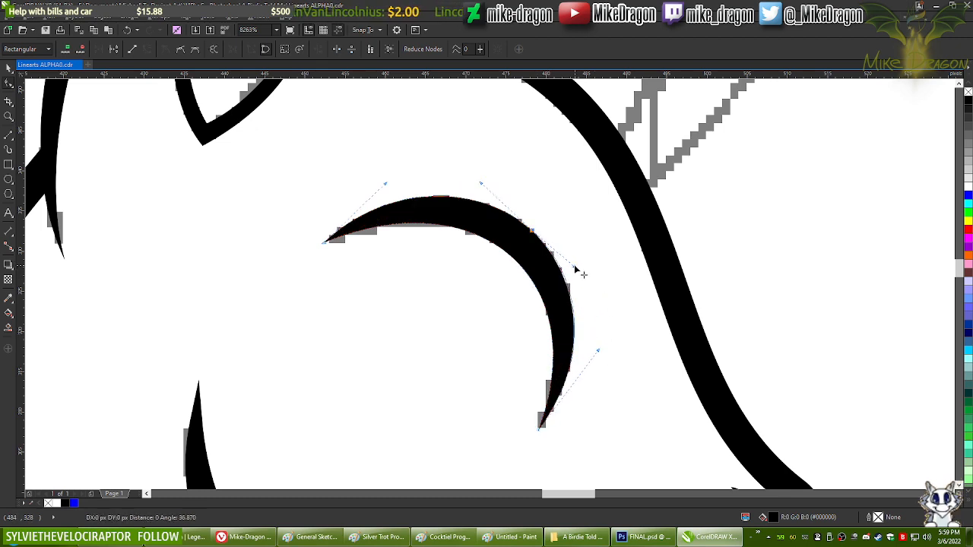
pyautogui.click(597, 353)
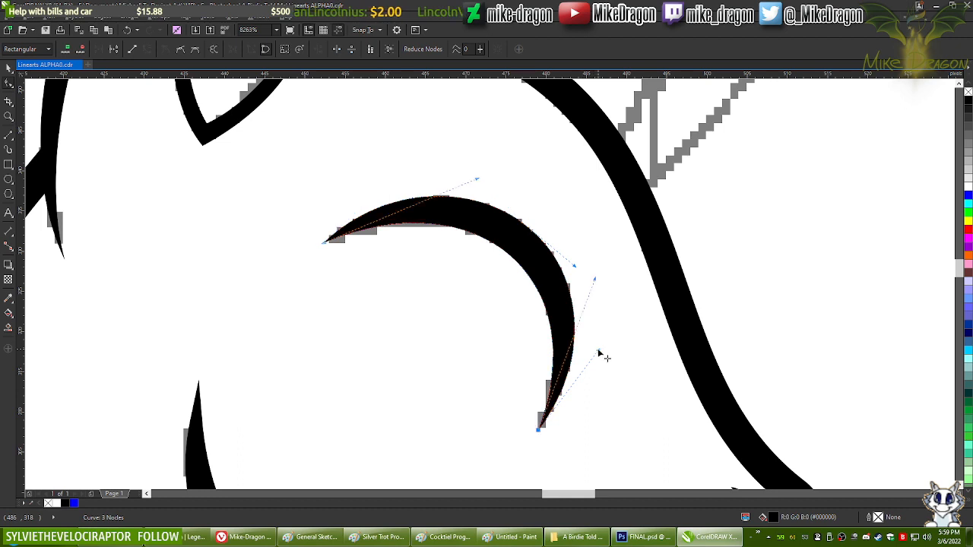
pyautogui.click(596, 285)
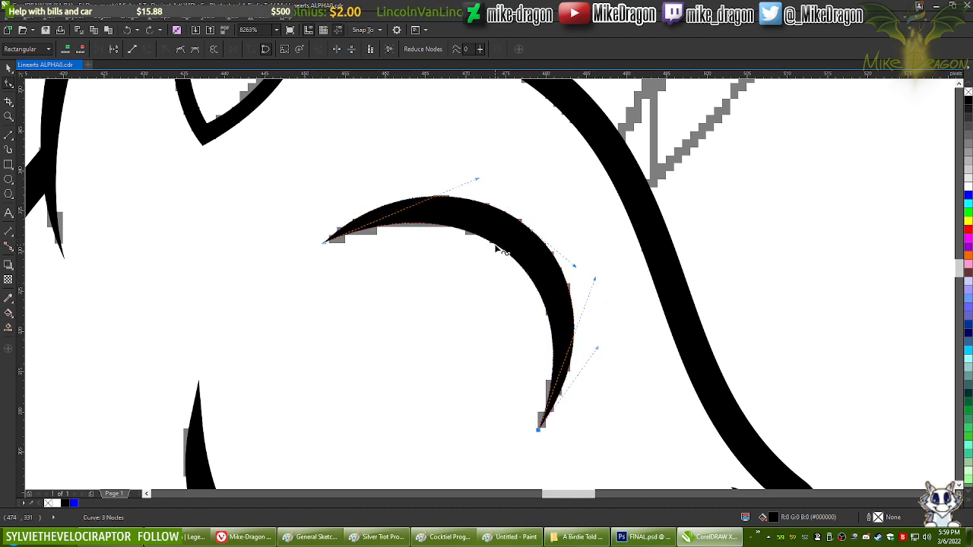
# Step: Add a smooth node on the eye crescent's inner arc and fine-tune the curve handles leading to its upper-left tip
pyautogui.doubleClick(439, 203)
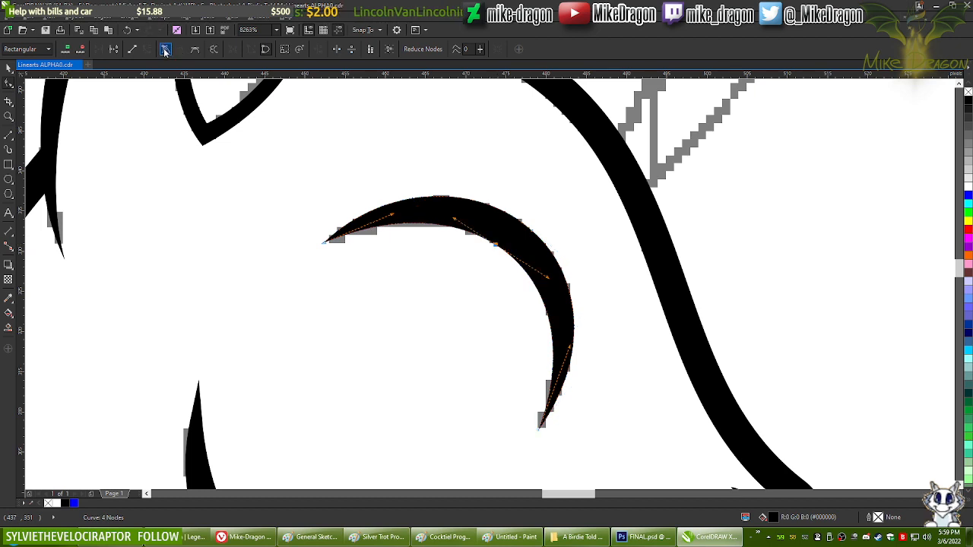
pyautogui.click(394, 219)
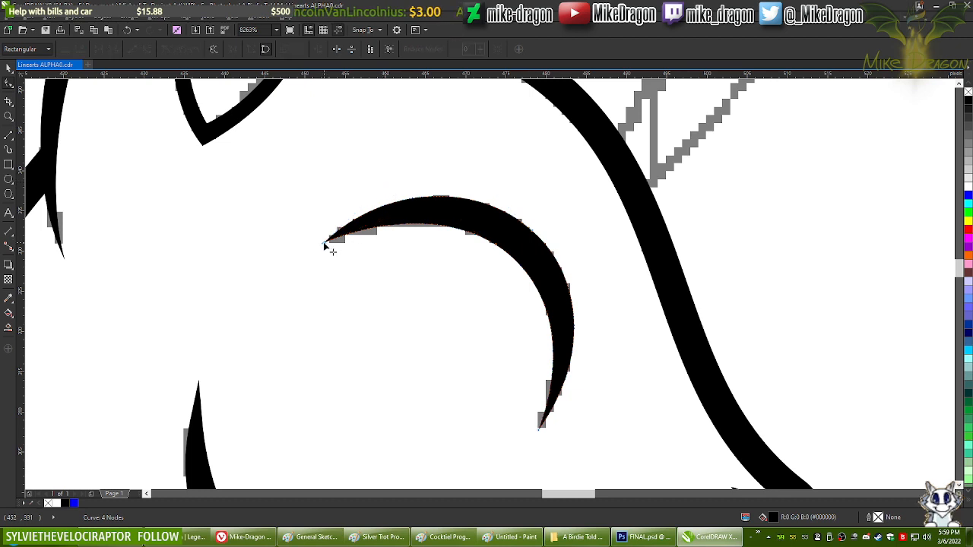
pyautogui.click(382, 207)
pyautogui.moveTo(386, 185); pyautogui.dragTo(383, 184)
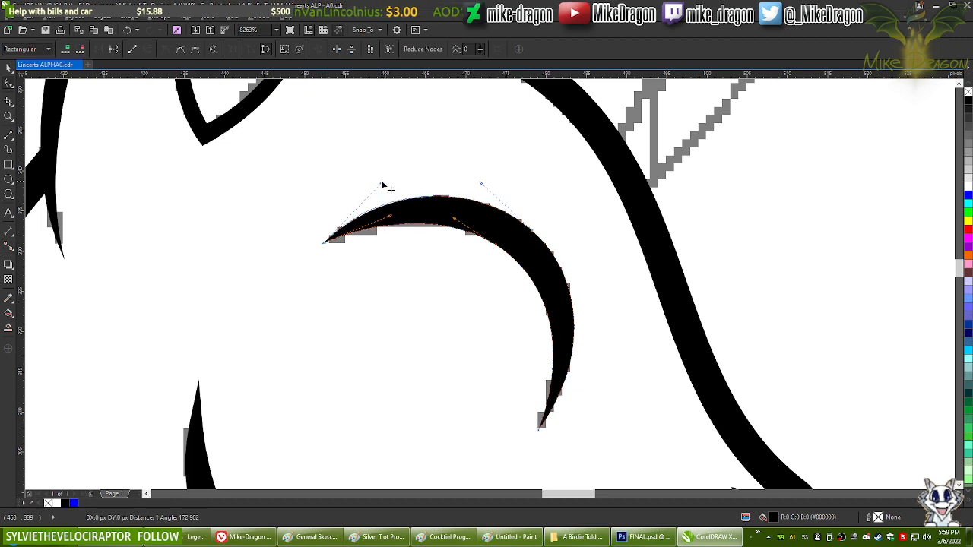
# Step: Add a node near the peak of the eye crescent's inner arc and delete the earlier inner node further along the bend
pyautogui.scroll(-4, 494, 256)
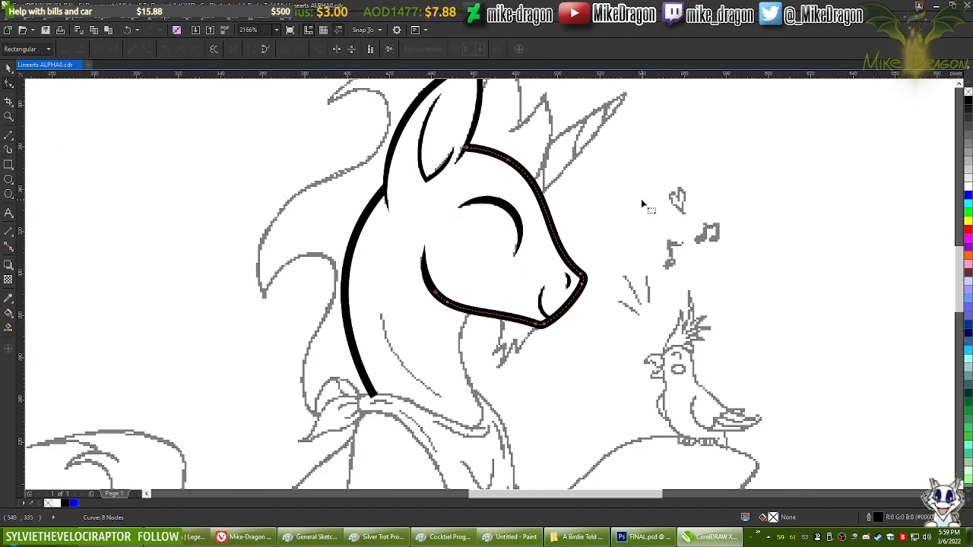
pyautogui.scroll(2, 480, 199)
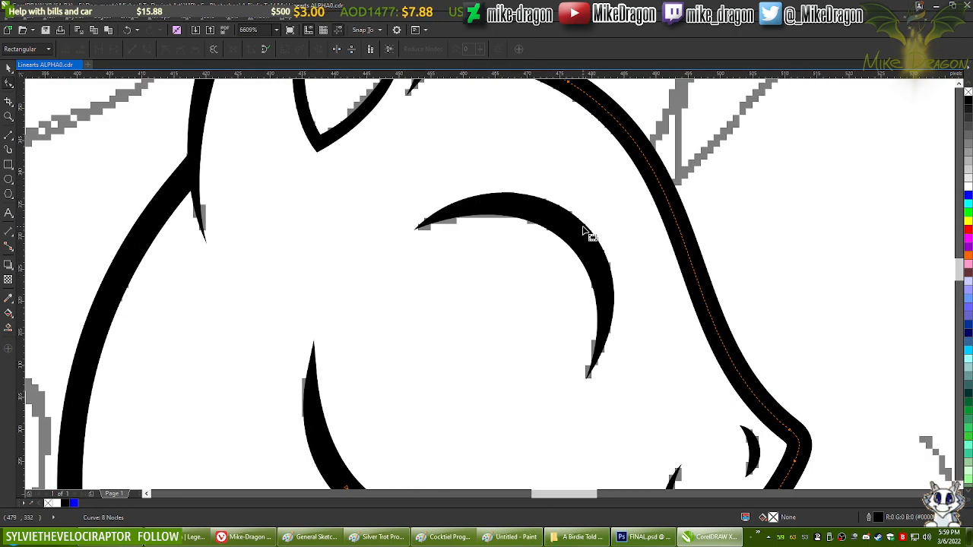
pyautogui.click(567, 228)
pyautogui.scroll(1, 609, 237)
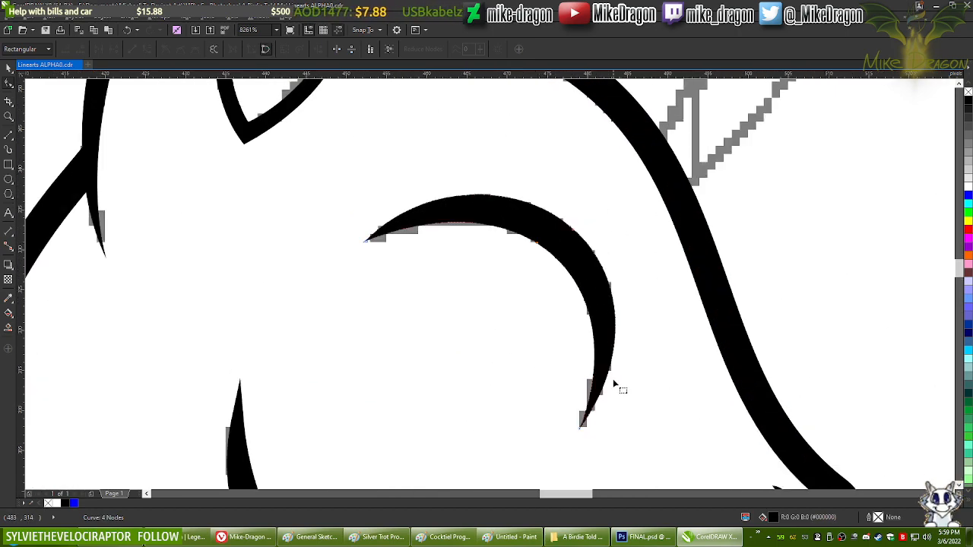
pyautogui.click(578, 426)
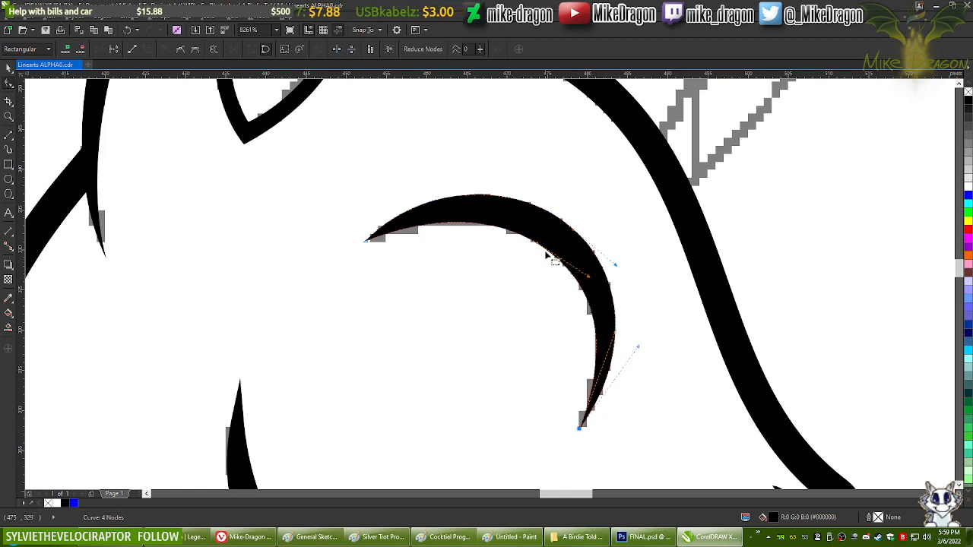
pyautogui.doubleClick(479, 224)
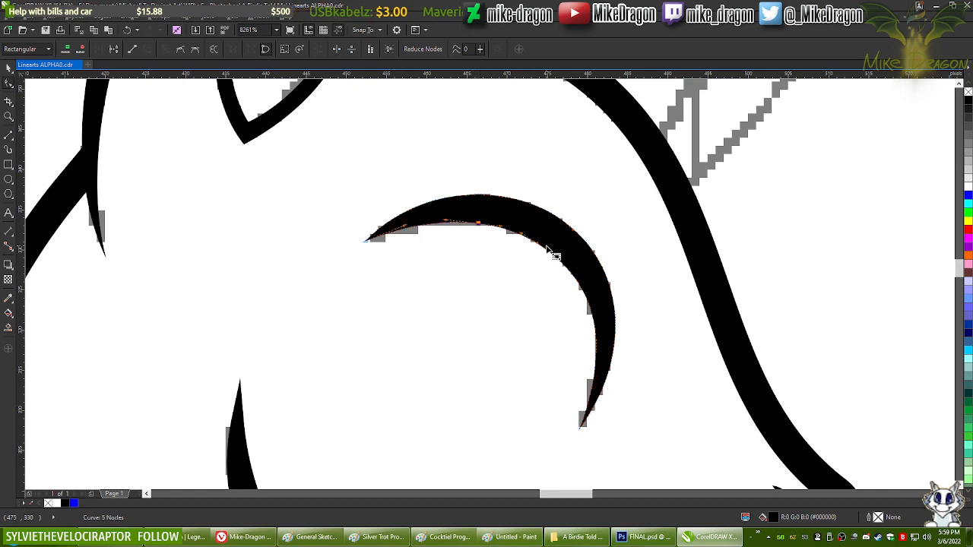
pyautogui.press('Delete')
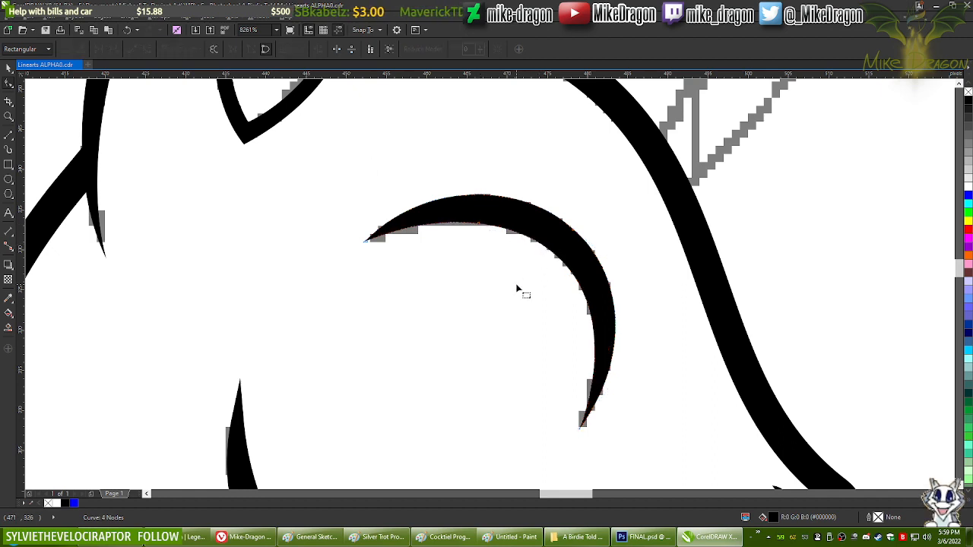
pyautogui.press('Tab')
pyautogui.scroll(3, 567, 207)
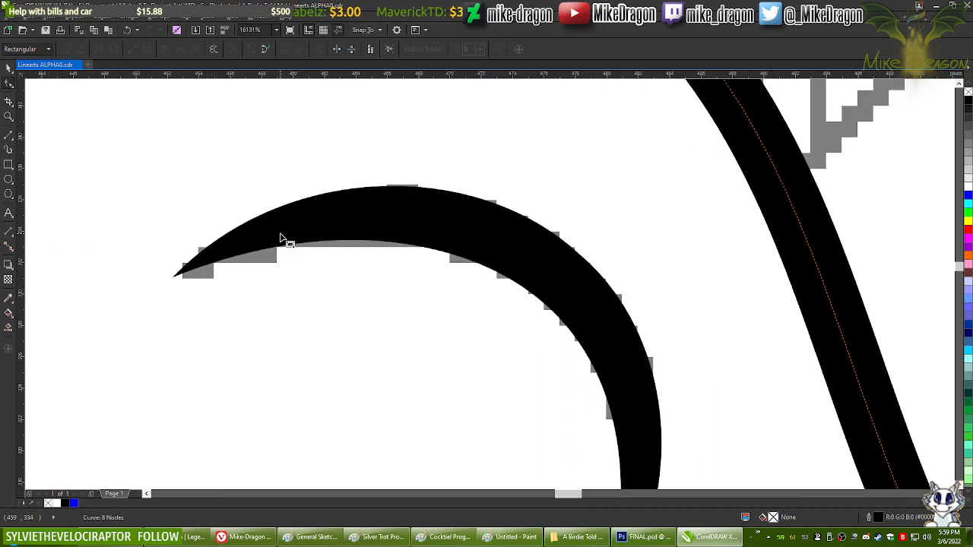
pyautogui.click(282, 235)
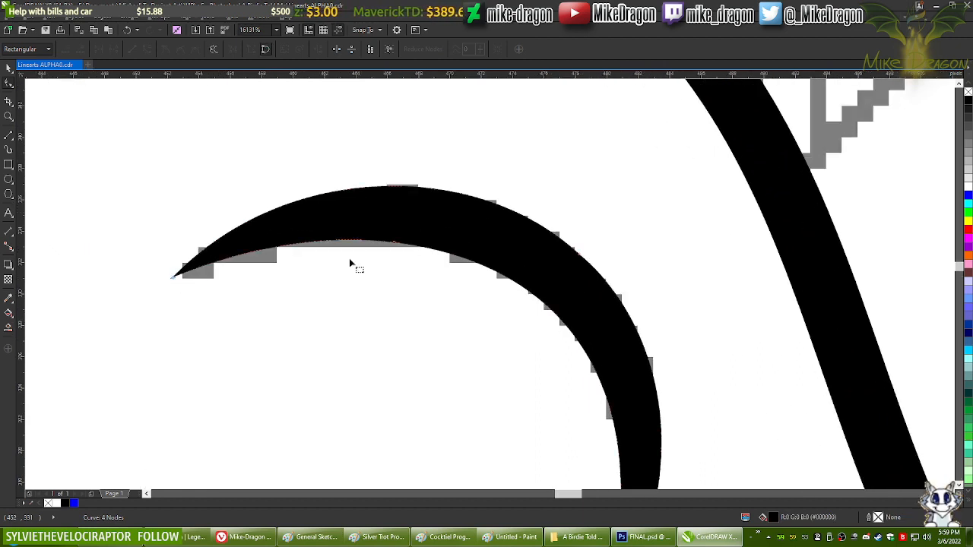
pyautogui.doubleClick(396, 246)
pyautogui.scroll(-3, 438, 198)
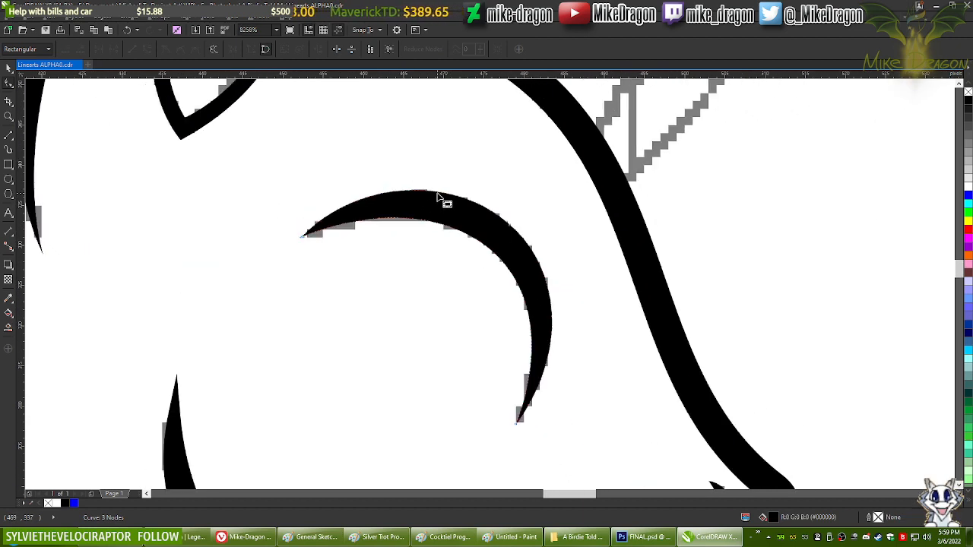
pyautogui.doubleClick(407, 224)
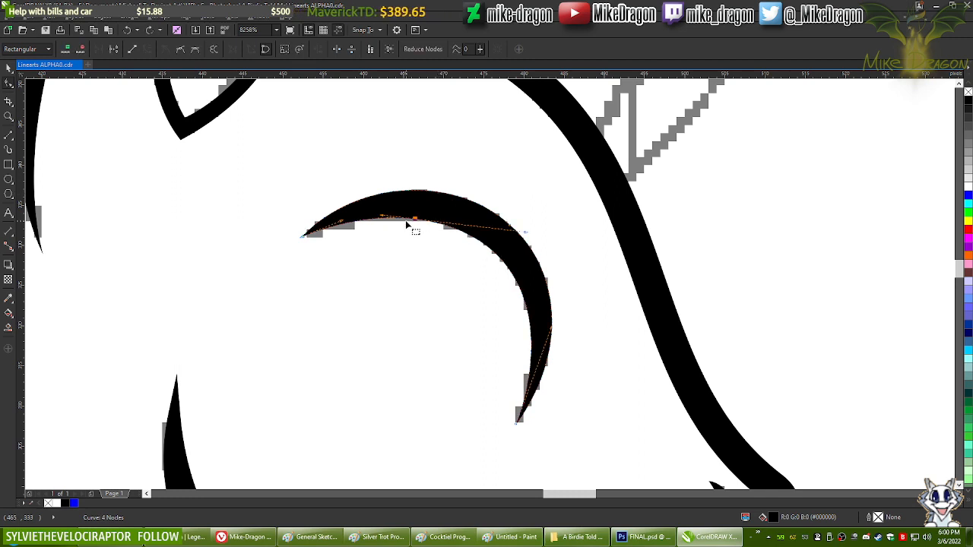
# Step: Lower the eye crescent's upper-left tip slightly and adjust both of its handles to follow the sketched eyelid
pyautogui.scroll(2, 339, 226)
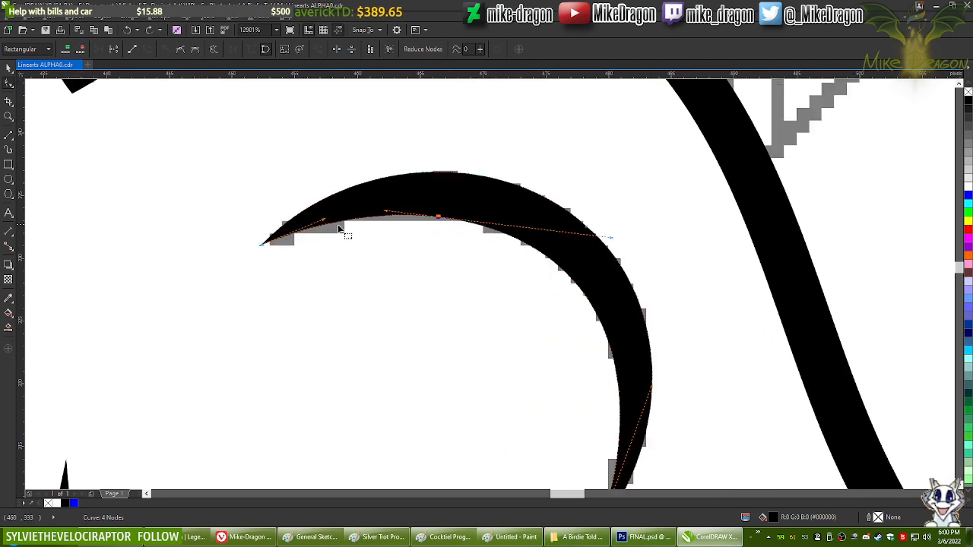
pyautogui.moveTo(262, 245); pyautogui.dragTo(261, 252)
pyautogui.moveTo(350, 158); pyautogui.dragTo(339, 156)
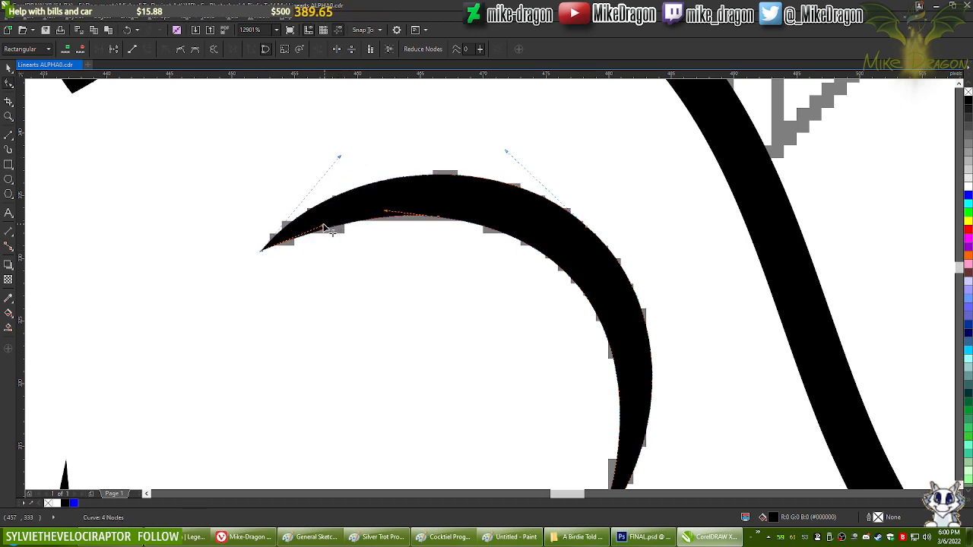
pyautogui.moveTo(324, 227); pyautogui.dragTo(331, 221)
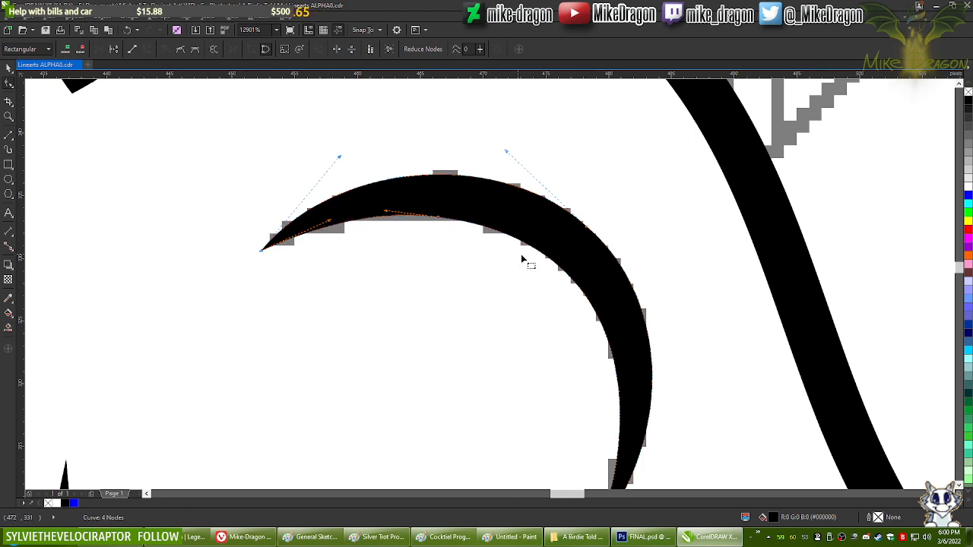
# Step: Add a smooth node on the bend of the eye crescent's inner arc, then deselect all objects
pyautogui.doubleClick(563, 271)
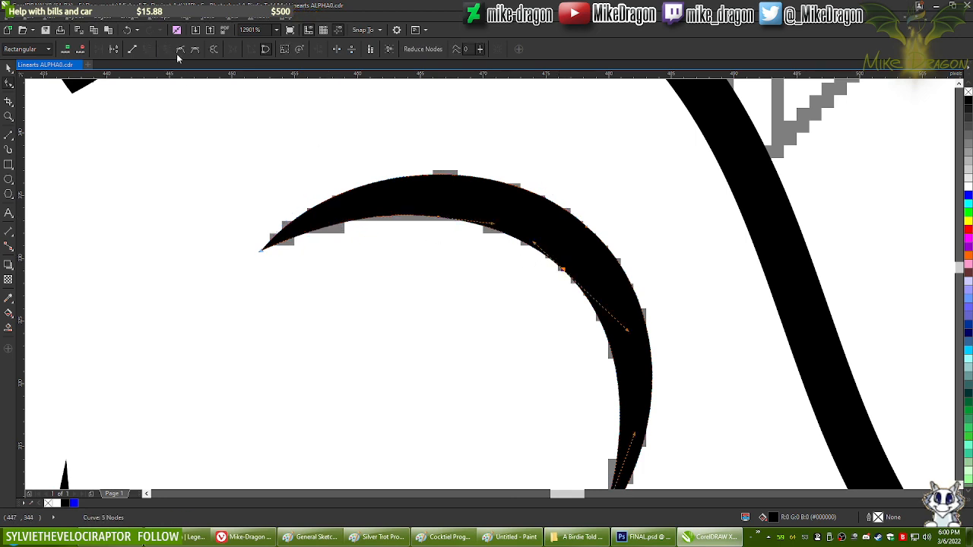
pyautogui.doubleClick(437, 218)
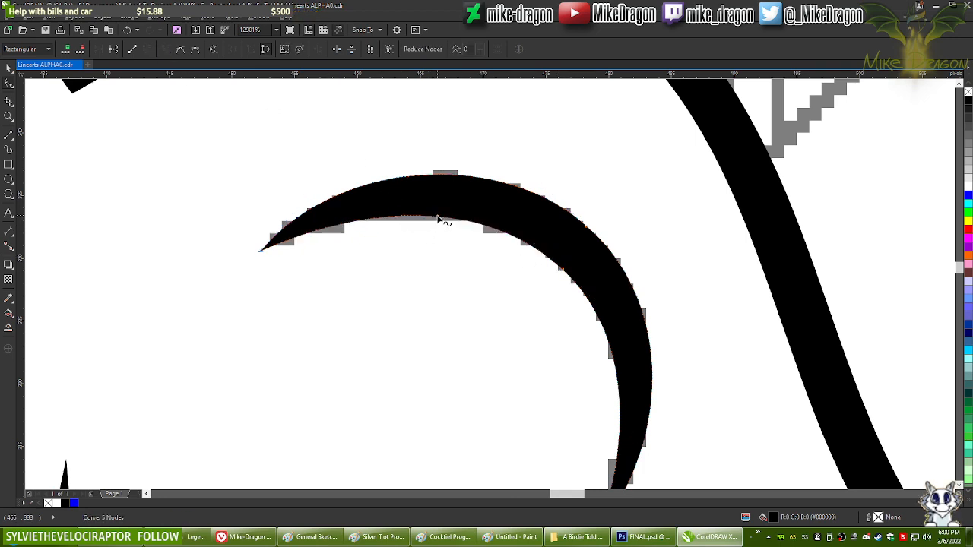
pyautogui.click(448, 252)
pyautogui.scroll(-5, 502, 176)
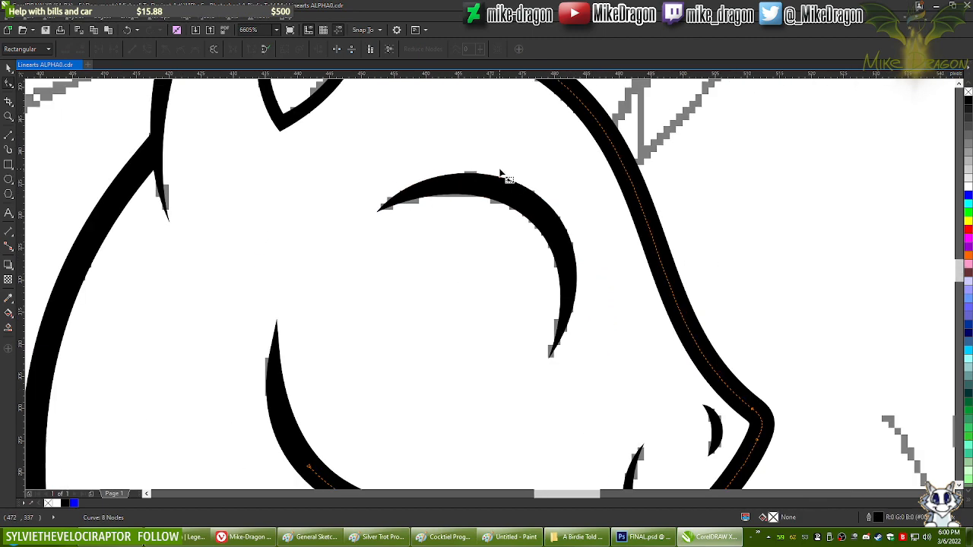
pyautogui.scroll(-4, 485, 180)
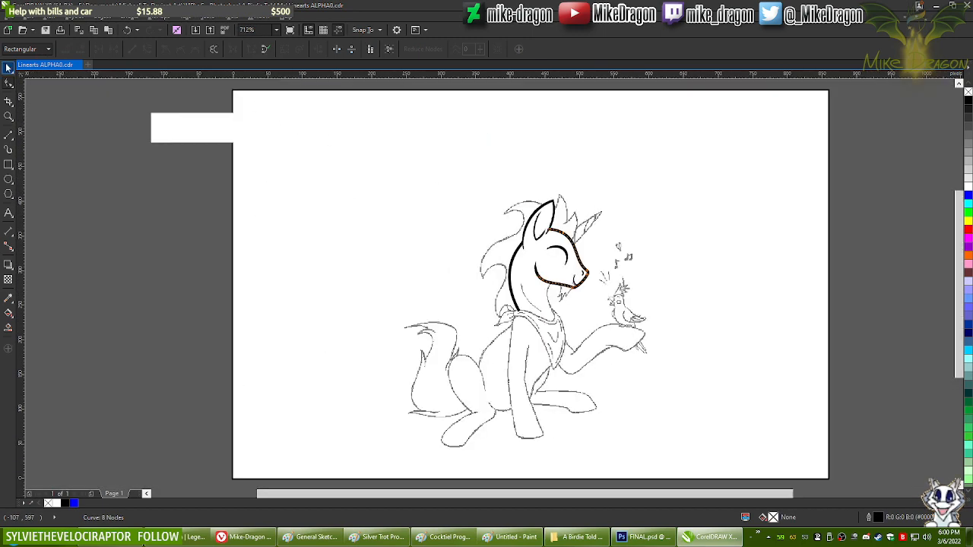
pyautogui.press('space')
pyautogui.click(79, 134)
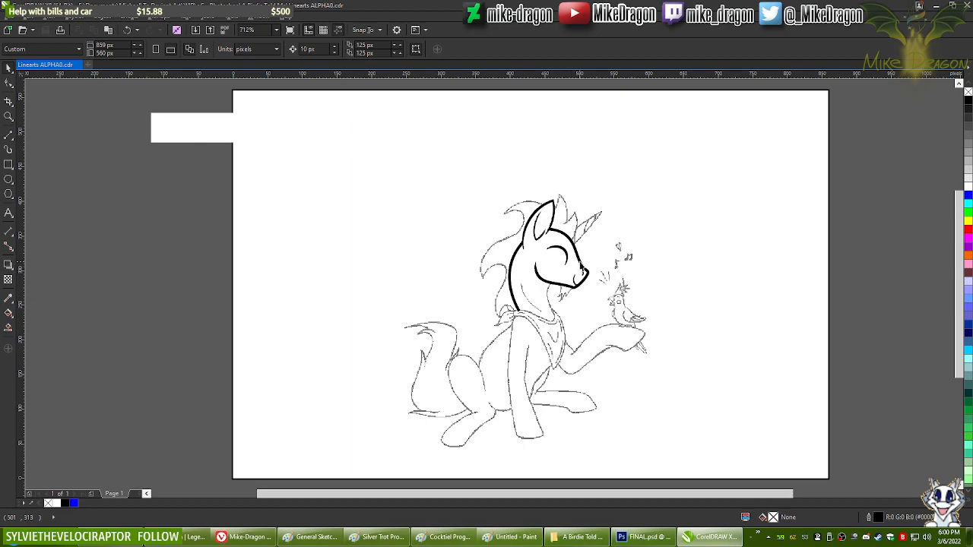
# Step: Draw a two-segment line, about 10 px wide and 47 px high, from the jaw along the sketched front of the neck toward the scarf
pyautogui.scroll(3, 561, 267)
pyautogui.scroll(1, 522, 395)
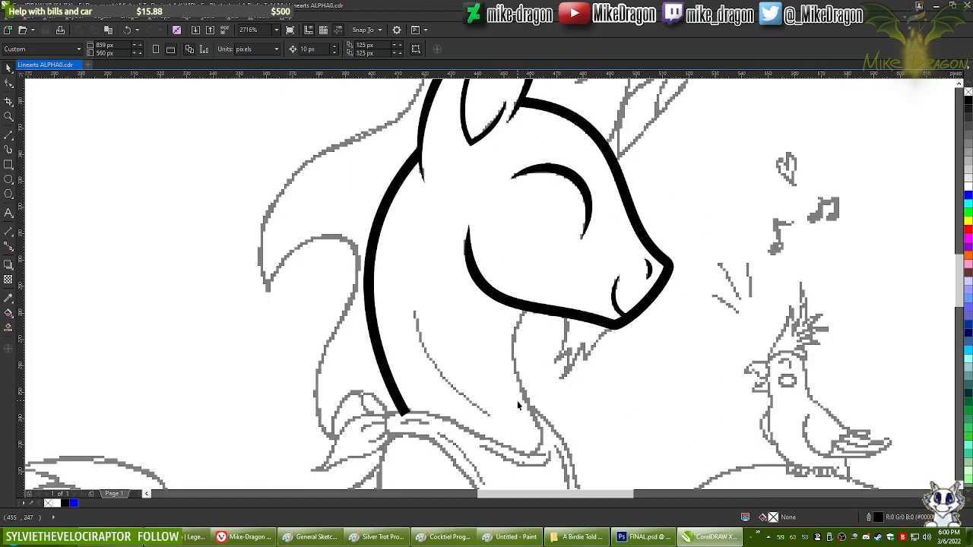
pyautogui.scroll(-1, 517, 401)
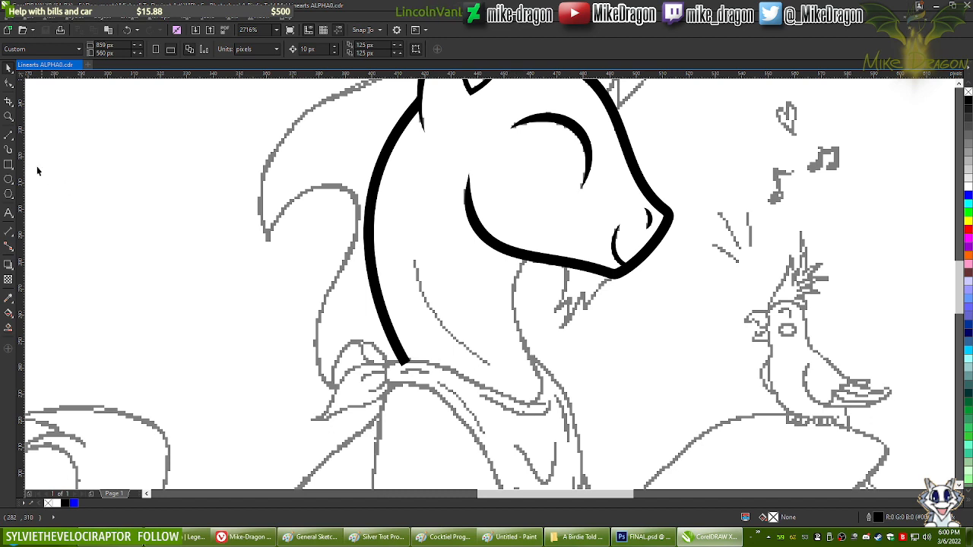
pyautogui.click(7, 137)
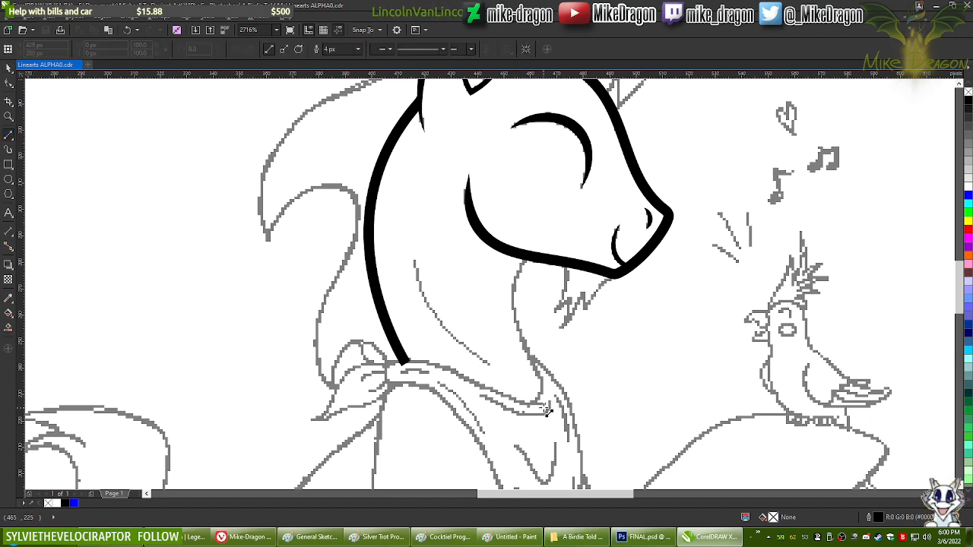
pyautogui.scroll(2, 542, 404)
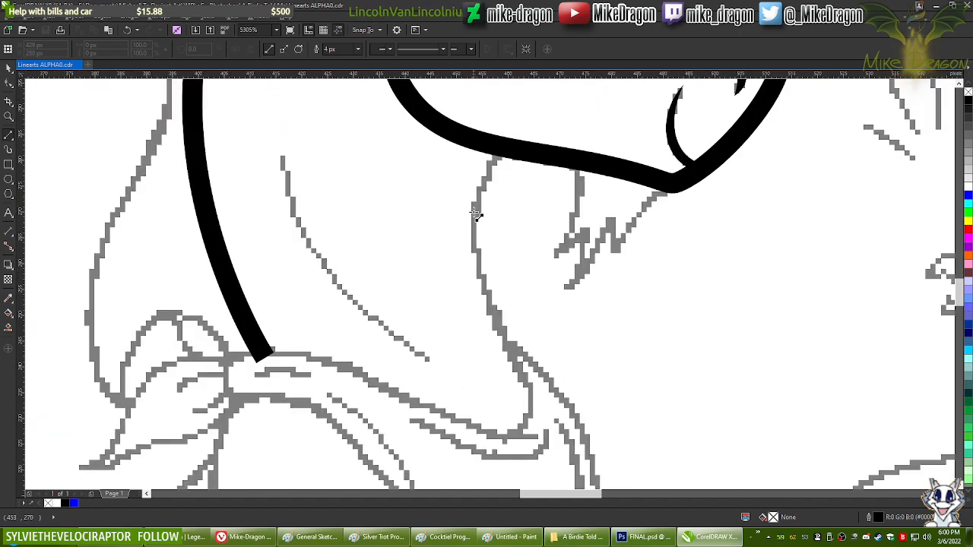
pyautogui.hscroll(-1, 498, 199)
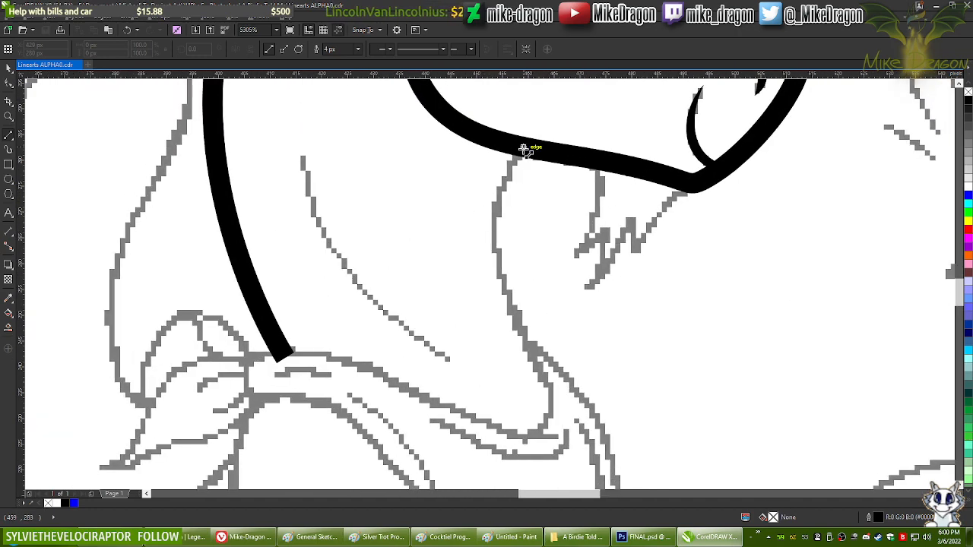
pyautogui.moveTo(525, 150); pyautogui.dragTo(503, 281)
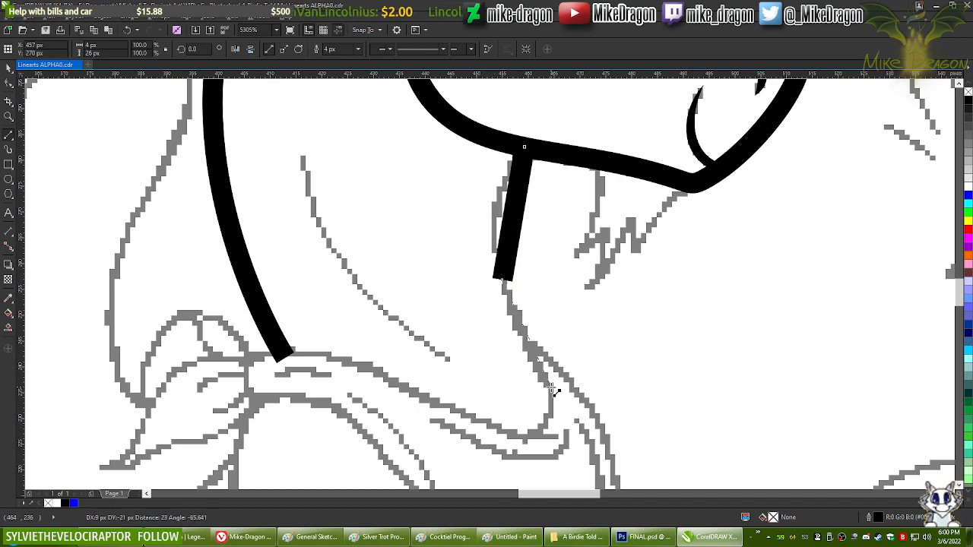
pyautogui.click(551, 388)
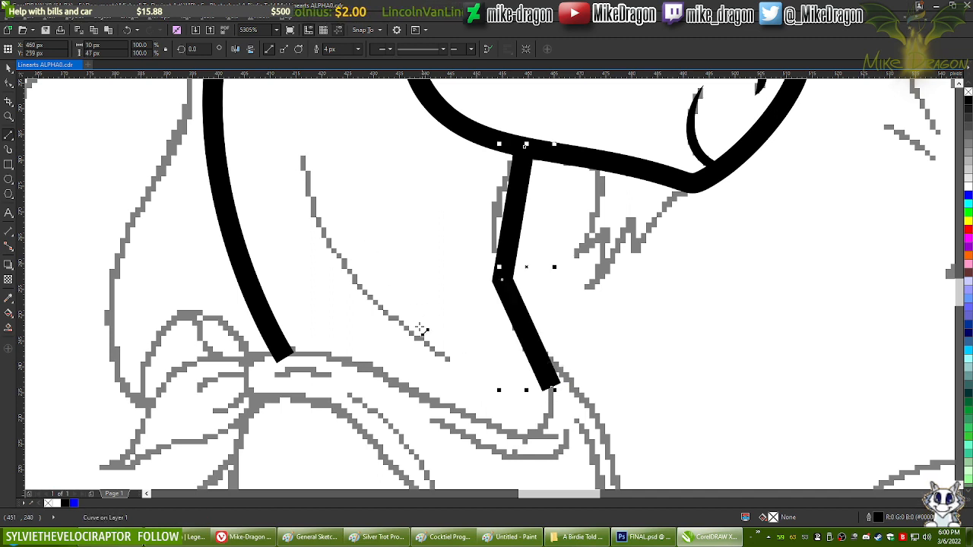
# Step: Convert the front neck line's segments to curves and bend the upper segment outward along the sketch
pyautogui.press('F10')
pyautogui.moveTo(602, 424); pyautogui.dragTo(444, 131)
pyautogui.rightClick(539, 200)
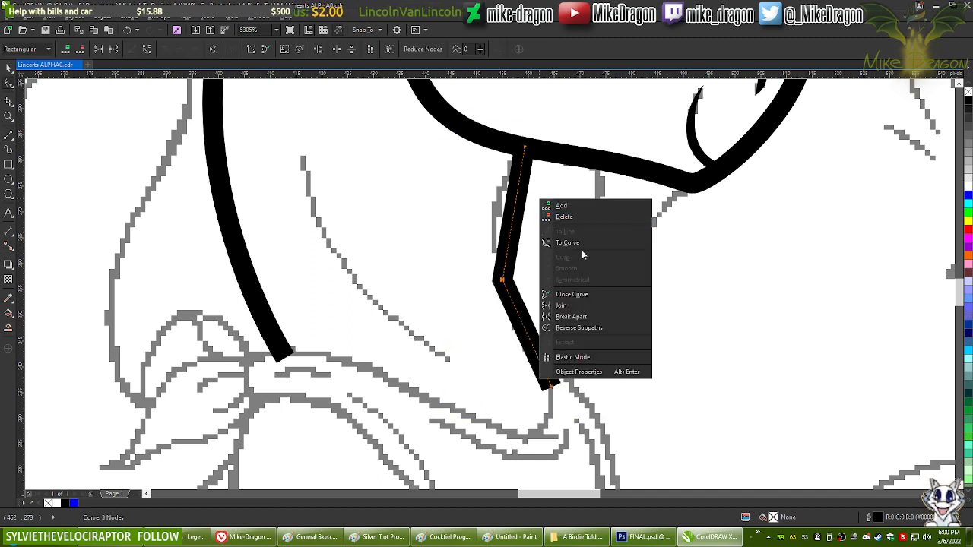
pyautogui.click(576, 244)
pyautogui.click(536, 259)
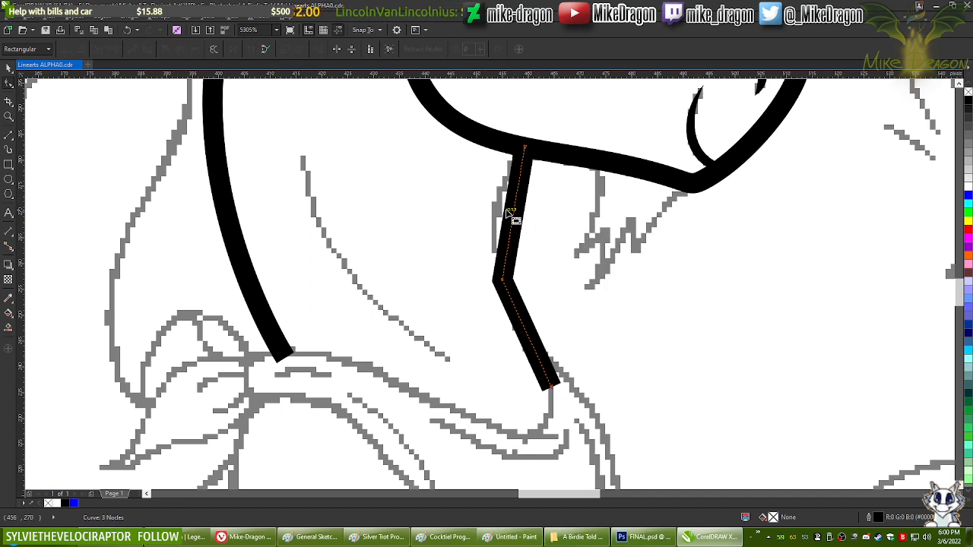
pyautogui.moveTo(517, 217); pyautogui.dragTo(500, 213)
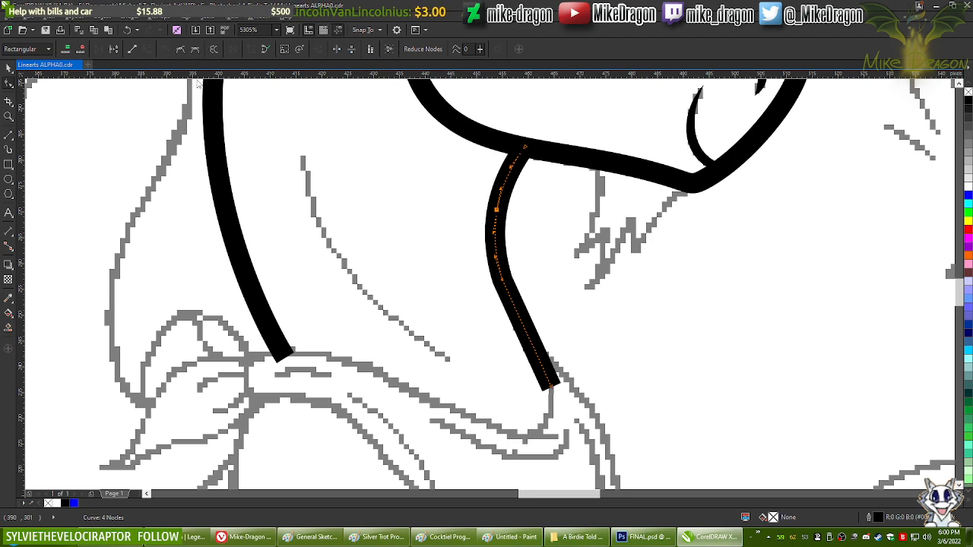
# Step: After checking the General Sketch image in Paint, smooth the front neck line's lower half into an arc without the middle corner node
pyautogui.click(304, 537)
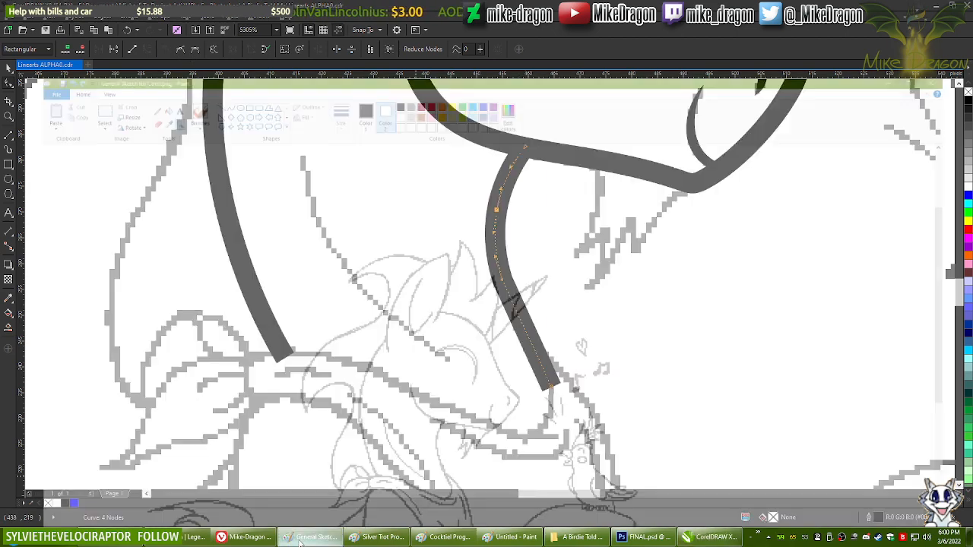
pyautogui.click(303, 538)
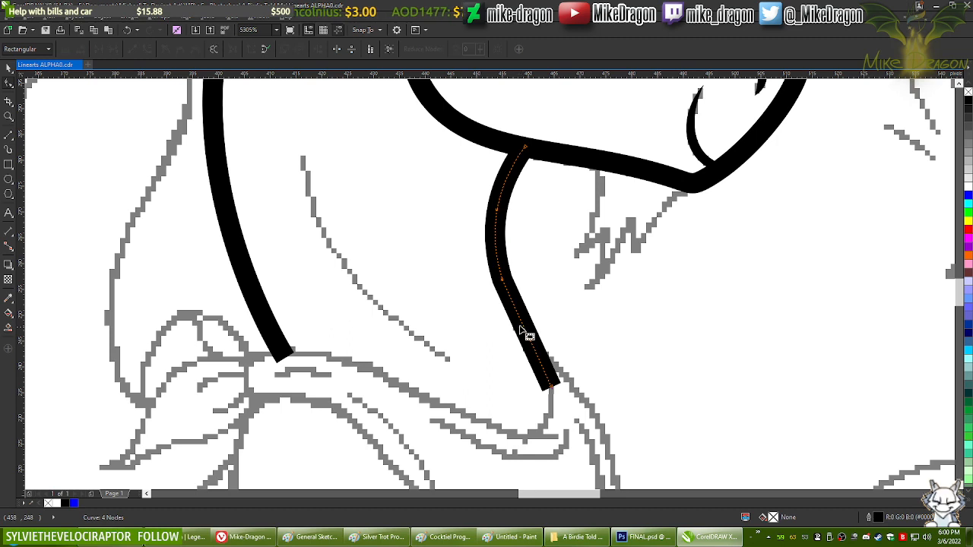
pyautogui.moveTo(524, 336); pyautogui.dragTo(522, 332)
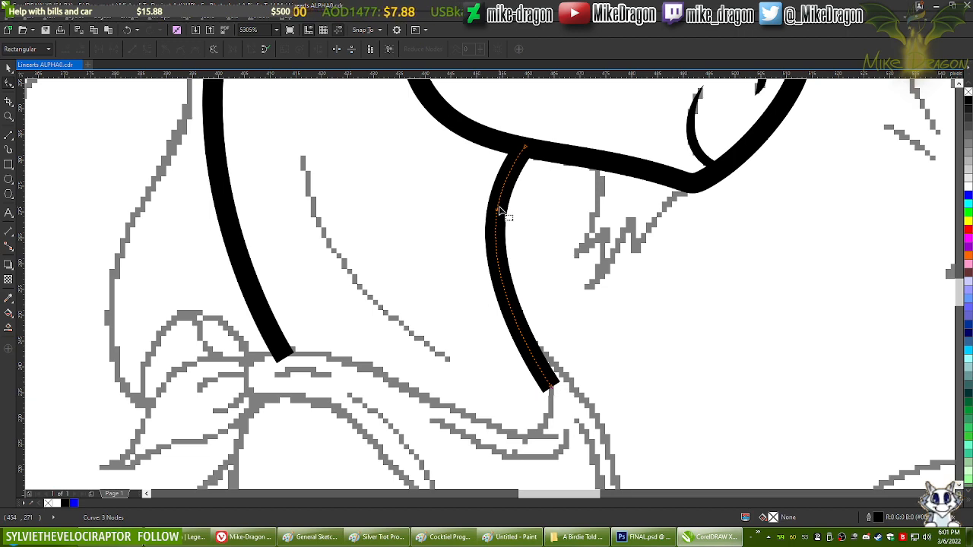
pyautogui.click(537, 246)
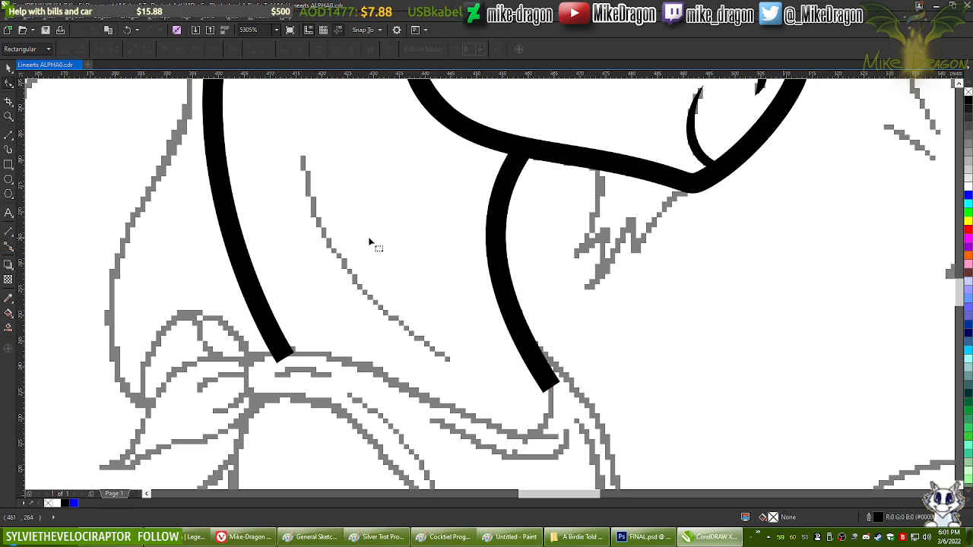
# Step: Try moving the front neck line about 14 px toward the back of the neck, and undo the move
pyautogui.scroll(-3, 373, 245)
pyautogui.press('space')
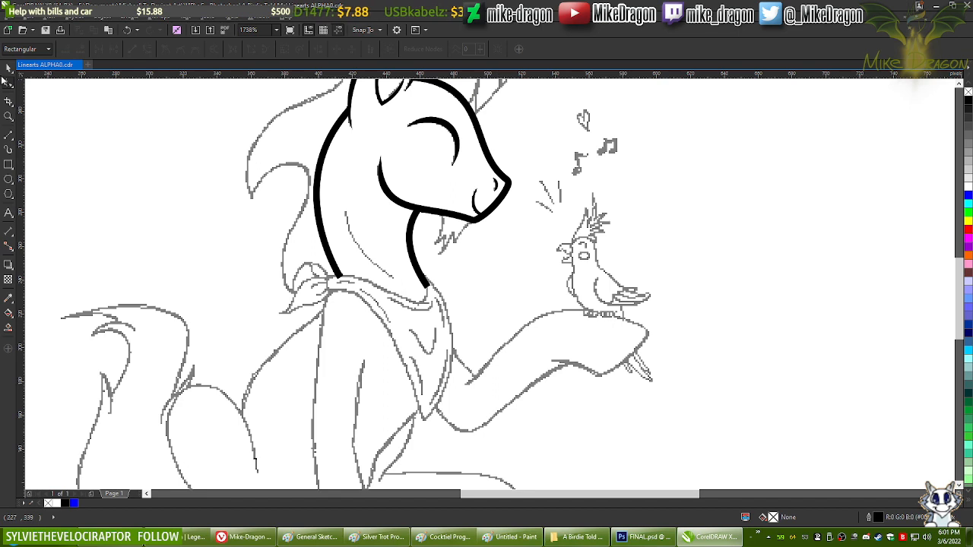
pyautogui.moveTo(410, 243)
pyautogui.mouseDown()
pyautogui.moveTo(448, 260)
pyautogui.moveTo(388, 232)
pyautogui.mouseUp()
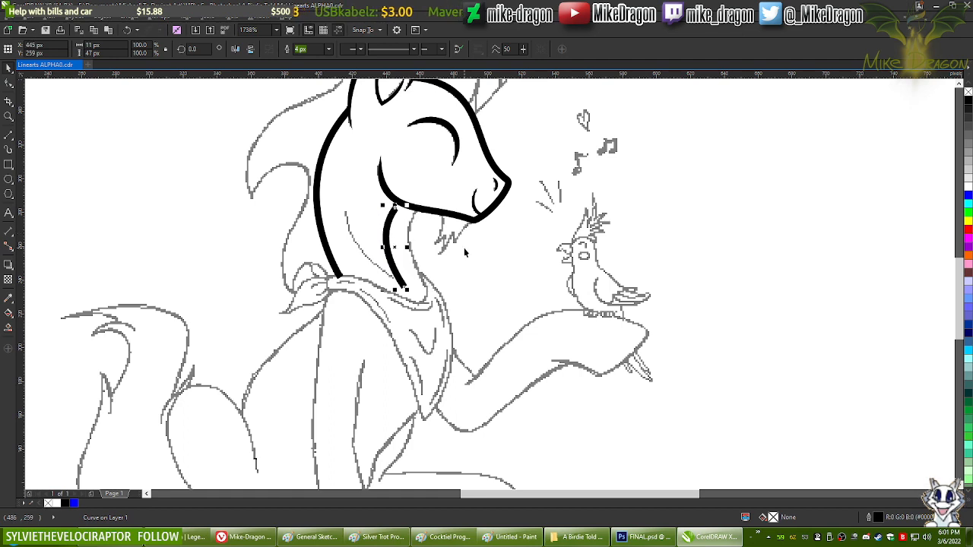
pyautogui.click(464, 248)
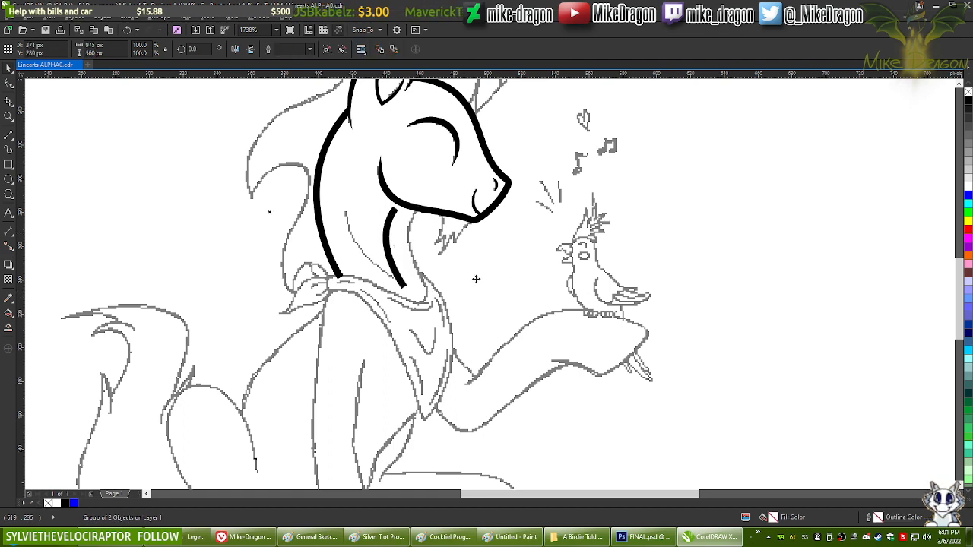
pyautogui.hotkey('ctrl', 'z')
# Step: Draw a closed straight two-node line between the ends of the sketched crease inside the neck and give it a thin outline
pyautogui.press('F4')
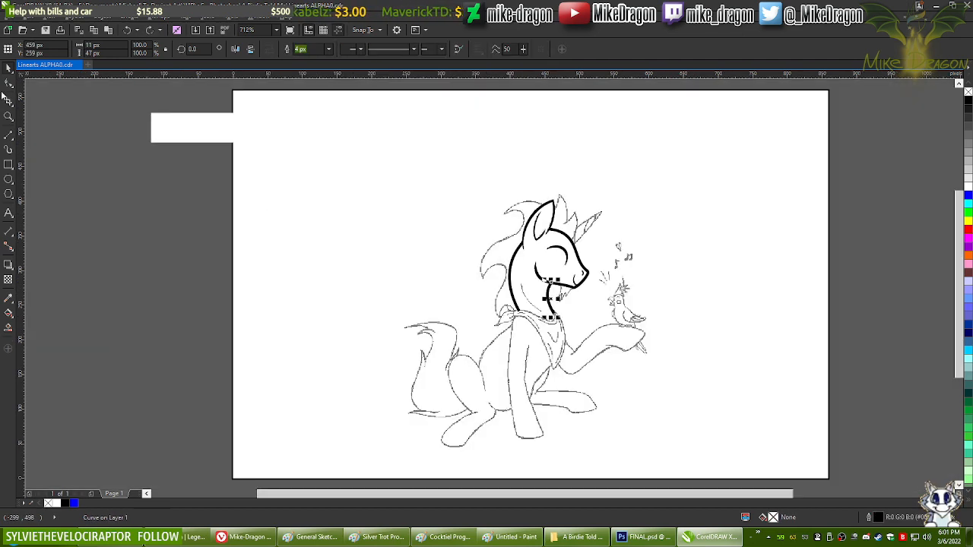
pyautogui.click(418, 258)
pyautogui.scroll(3, 539, 291)
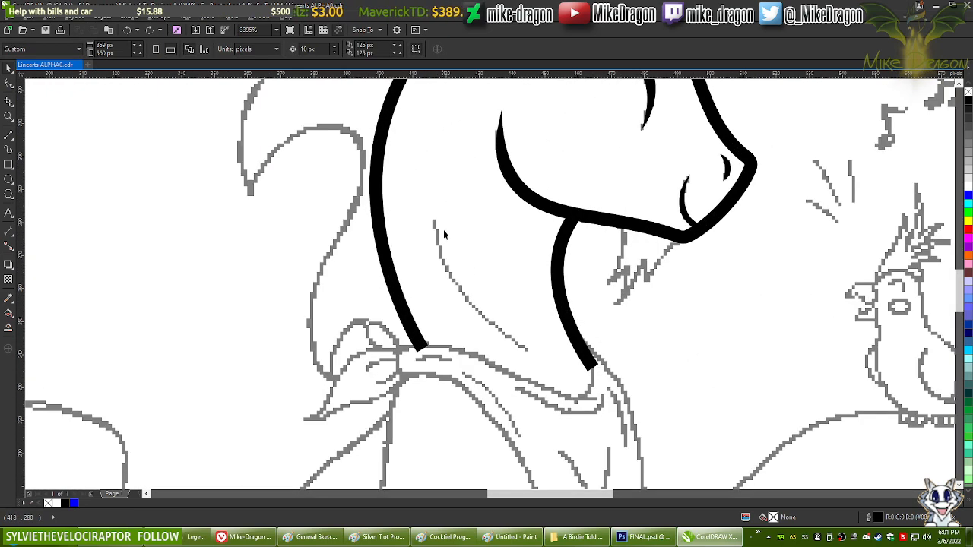
pyautogui.click(9, 136)
pyautogui.scroll(2, 494, 298)
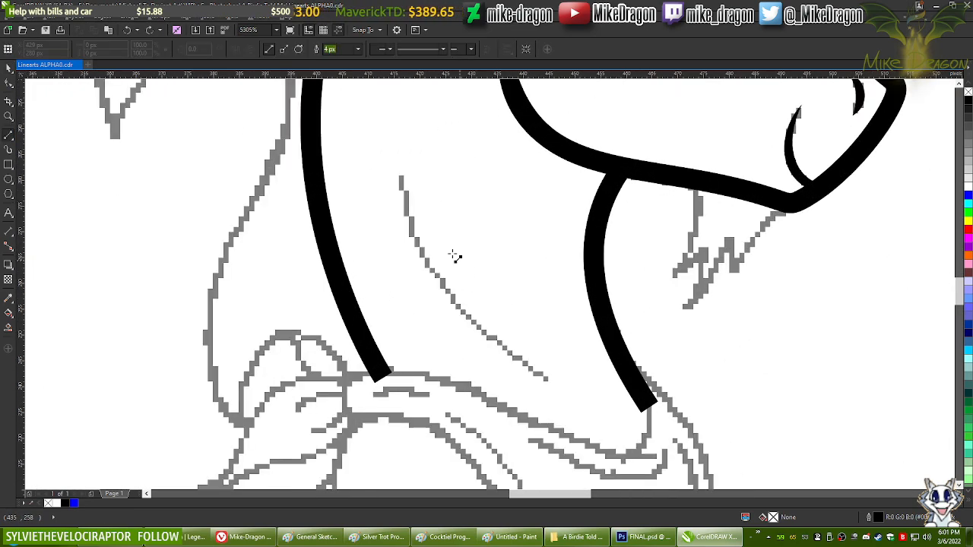
pyautogui.moveTo(400, 178); pyautogui.dragTo(561, 351)
pyautogui.click(359, 50)
pyautogui.click(341, 84)
# Step: Convert the crease line to curves, bend its sides into a crescent along the sketch, and leave it filled black without an outline
pyautogui.press('F10')
pyautogui.rightClick(455, 282)
pyautogui.click(479, 323)
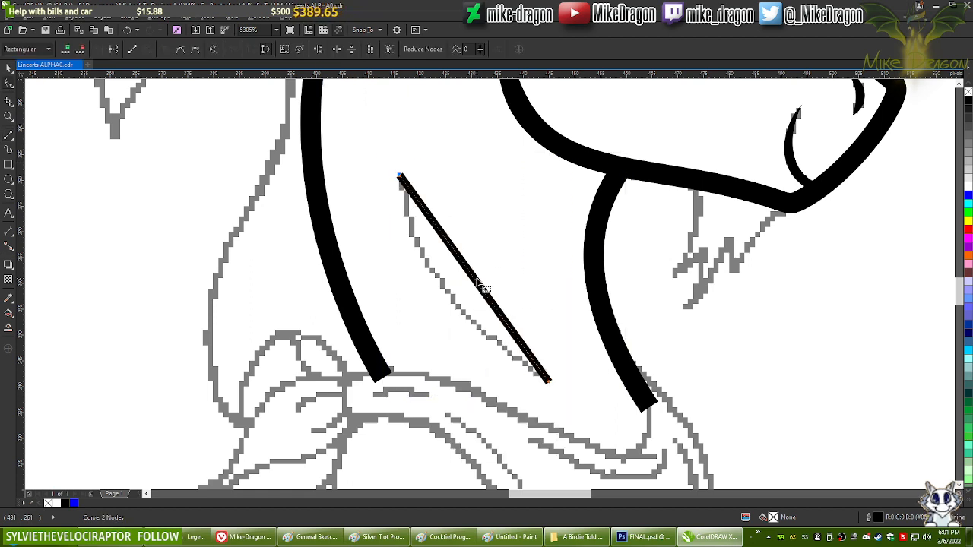
pyautogui.click(477, 282)
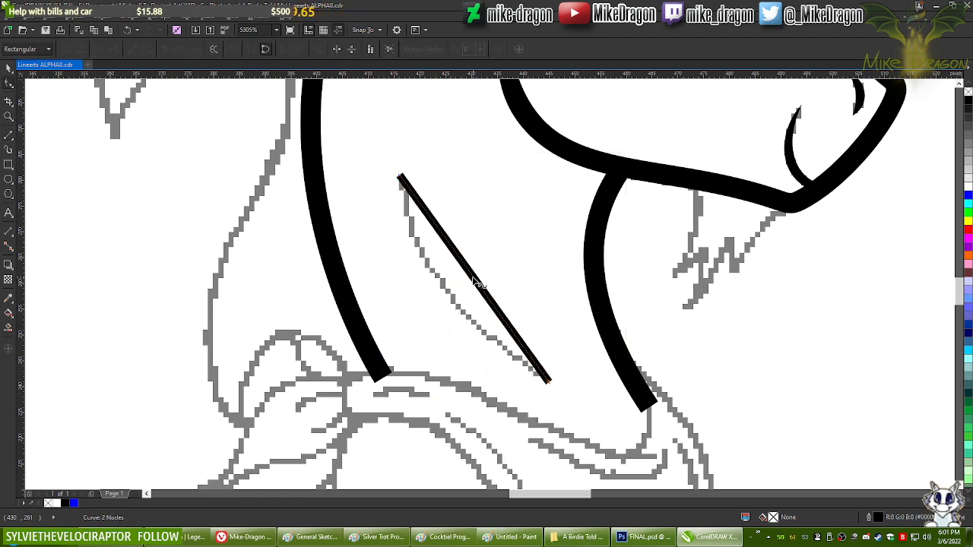
pyautogui.moveTo(477, 283); pyautogui.dragTo(440, 289)
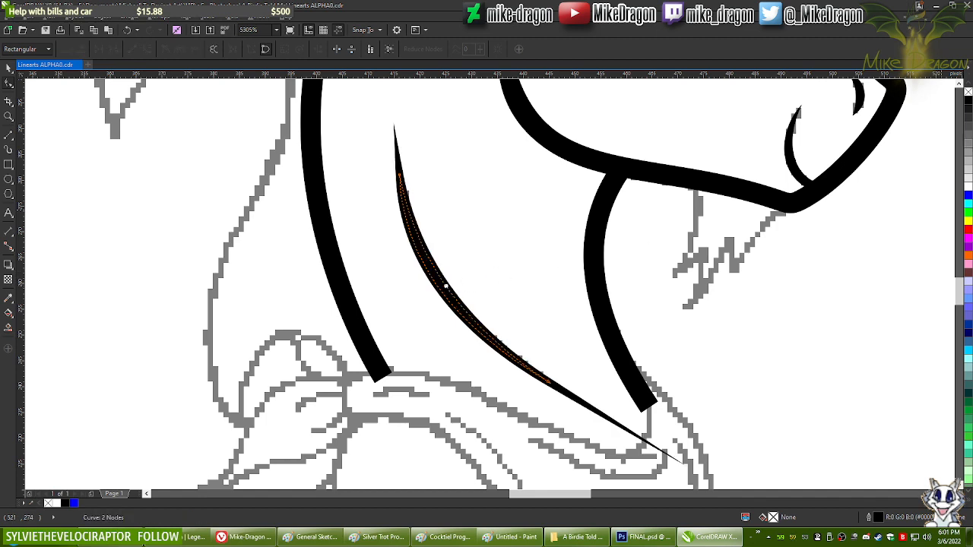
pyautogui.rightClick(968, 92)
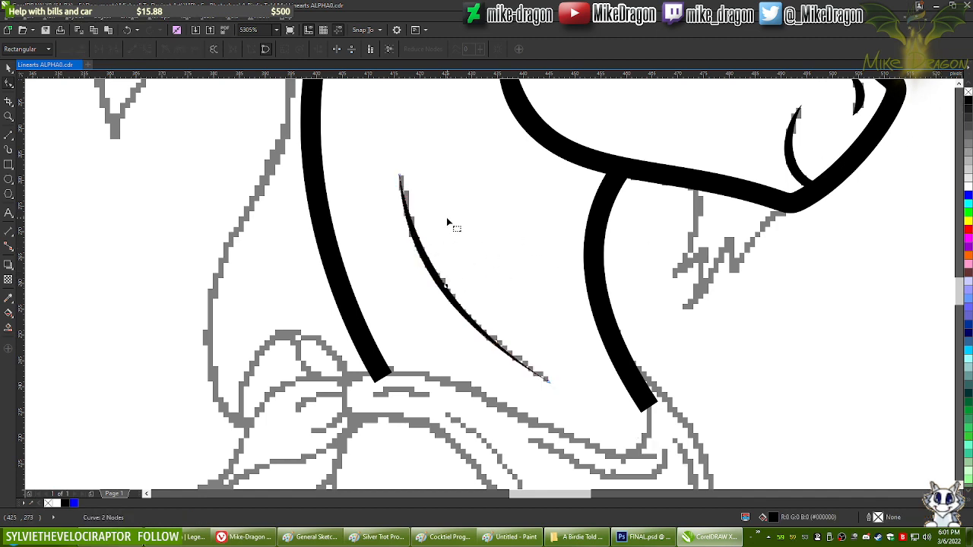
# Step: Shift the neck crease's lower tip slightly outward and shorten its lower curve handle to slim the taper
pyautogui.scroll(1, 447, 217)
pyautogui.scroll(1, 578, 395)
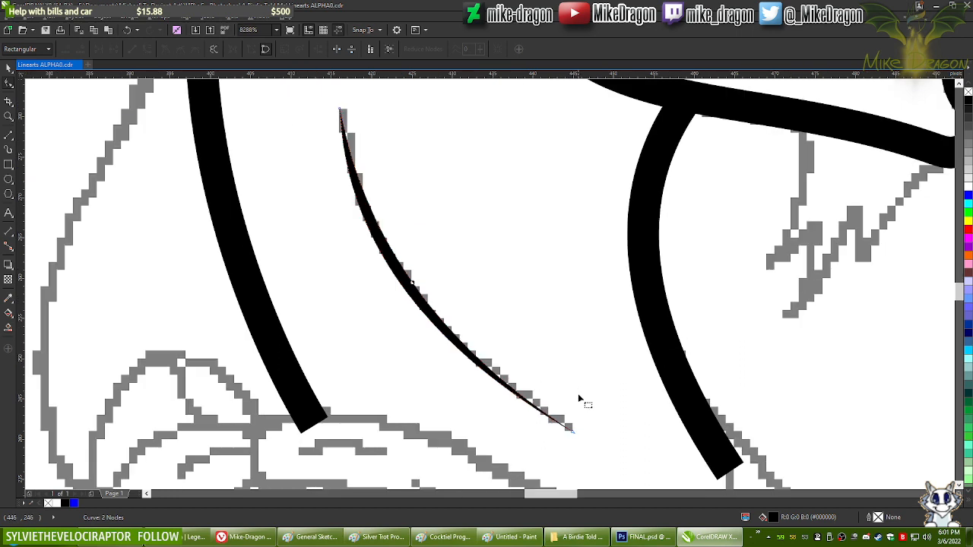
pyautogui.click(575, 436)
pyautogui.moveTo(579, 439); pyautogui.dragTo(579, 437)
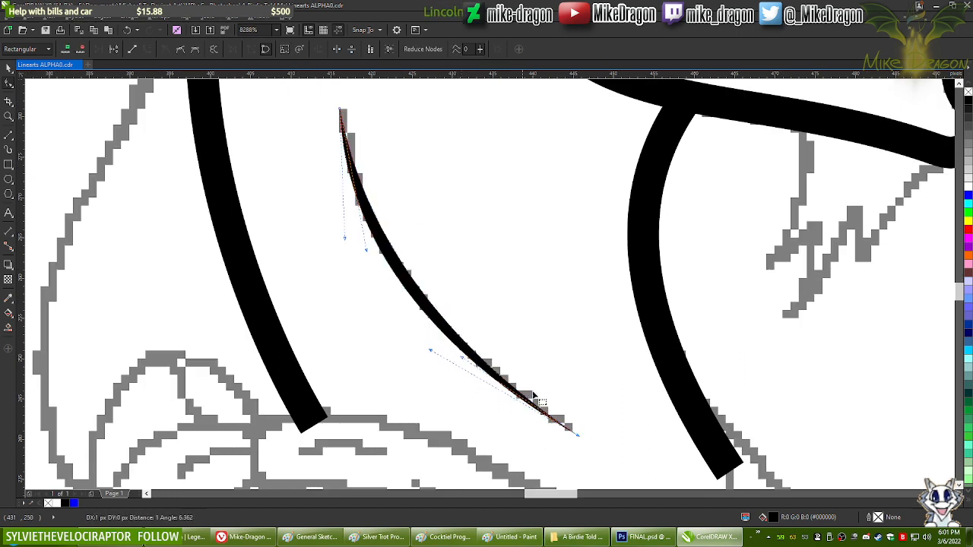
pyautogui.scroll(4, 570, 437)
pyautogui.moveTo(613, 435); pyautogui.dragTo(625, 437)
pyautogui.scroll(-4, 625, 437)
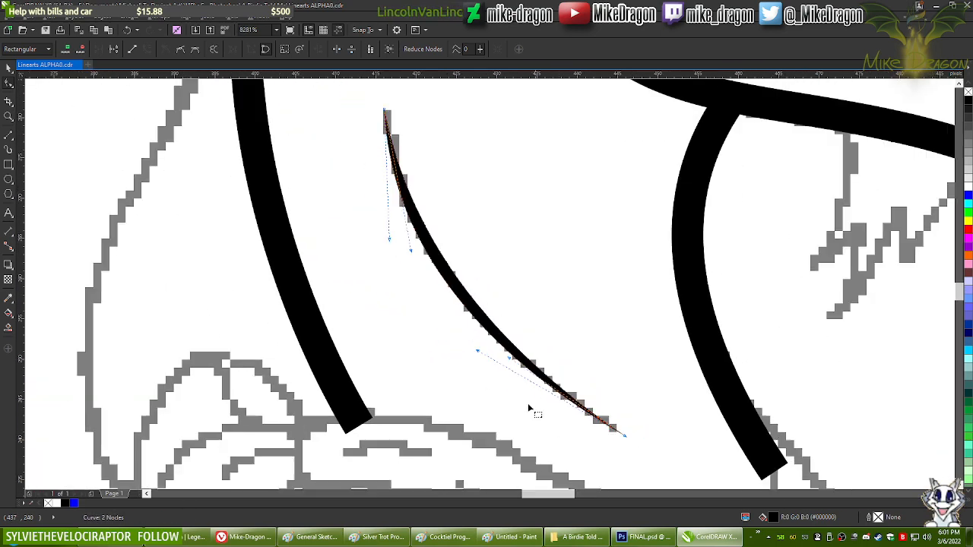
pyautogui.moveTo(477, 352); pyautogui.dragTo(507, 360)
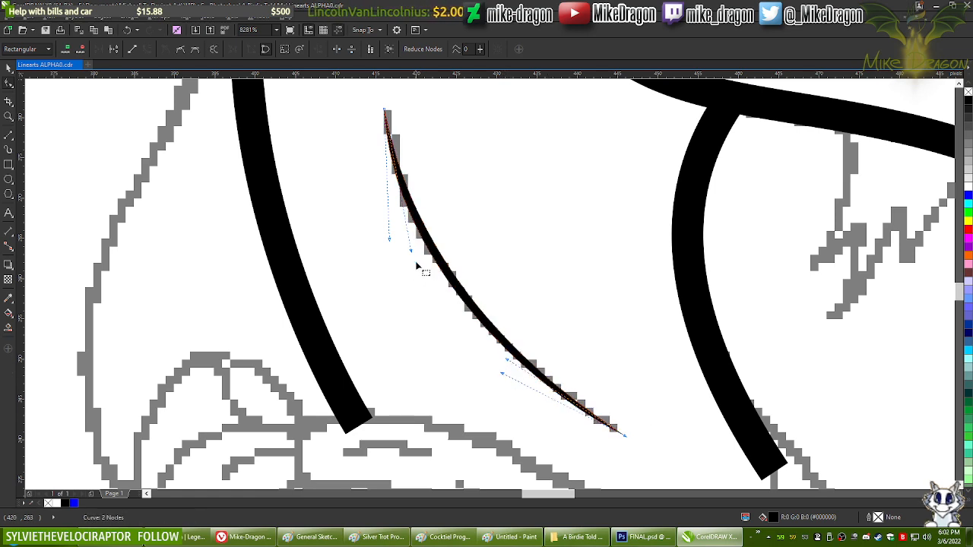
# Step: Move the neck crease's upper tip slightly toward the throat and adjust its handles to thicken the middle and follow the sketch
pyautogui.scroll(1, 449, 278)
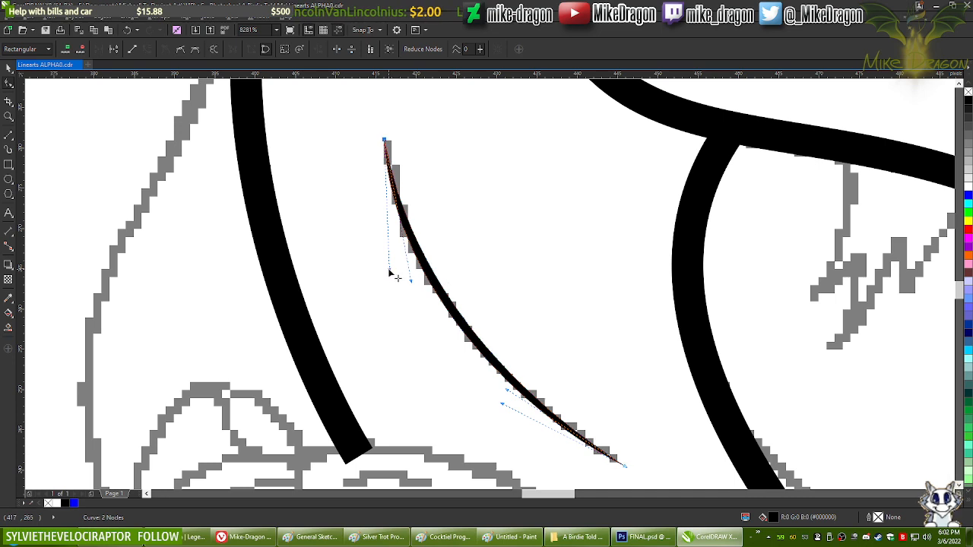
pyautogui.moveTo(387, 271); pyautogui.dragTo(435, 295)
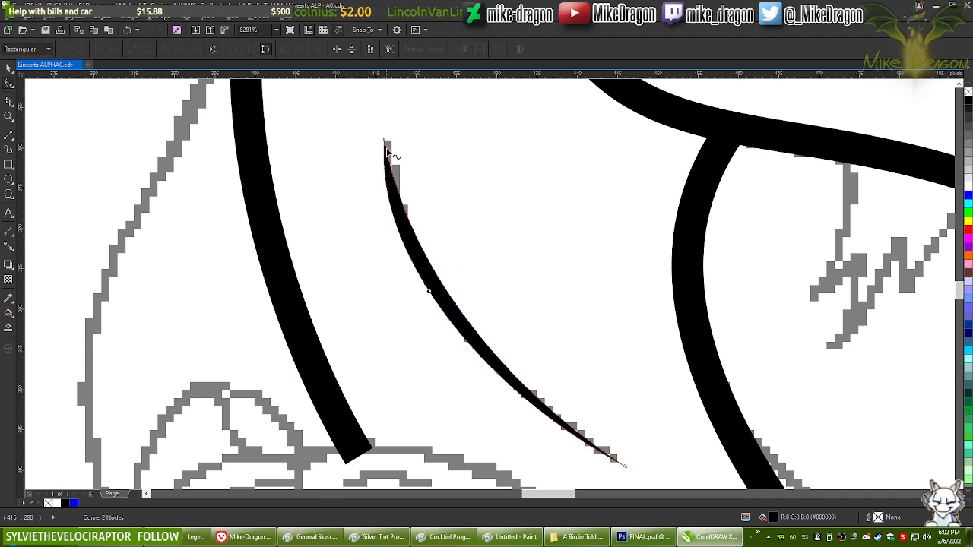
pyautogui.moveTo(389, 142); pyautogui.dragTo(396, 141)
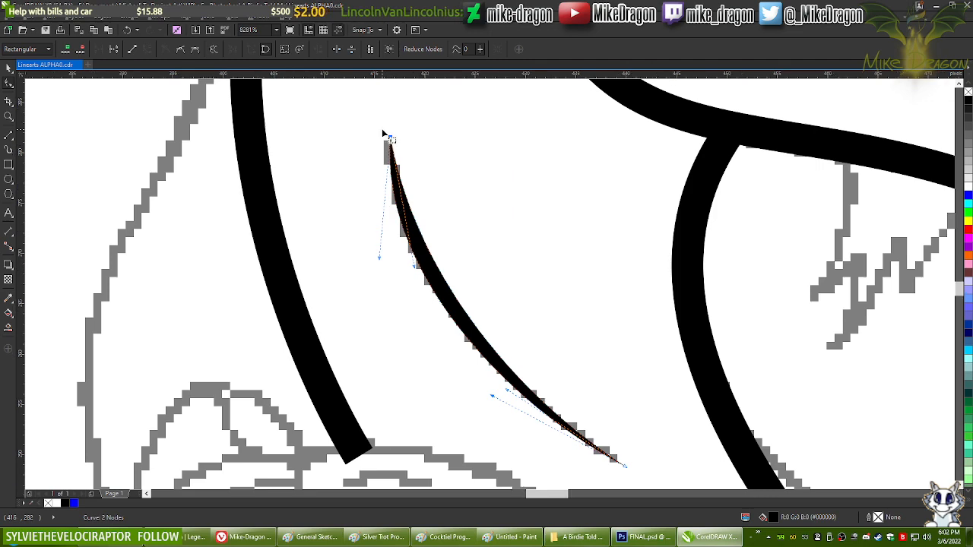
pyautogui.scroll(2, 384, 134)
pyautogui.scroll(2, 398, 152)
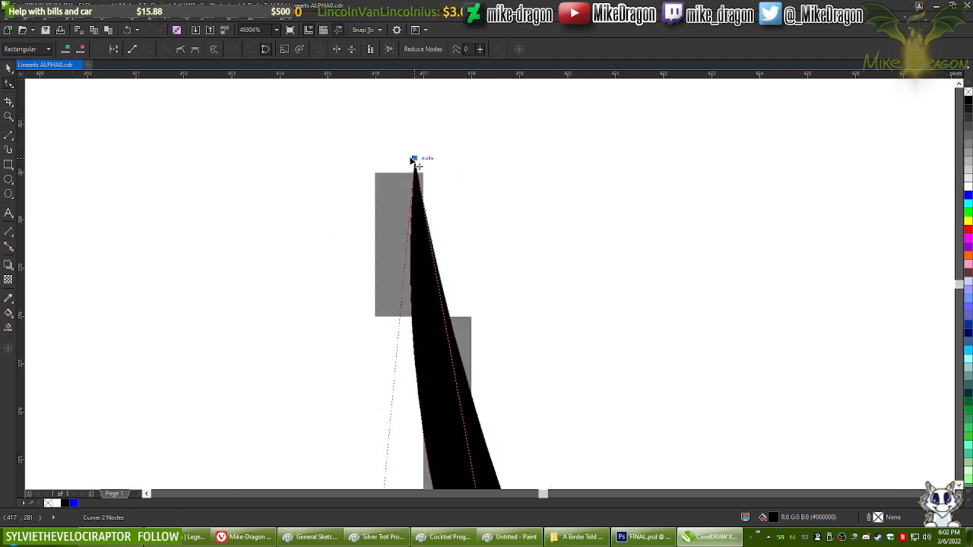
pyautogui.scroll(-4, 387, 140)
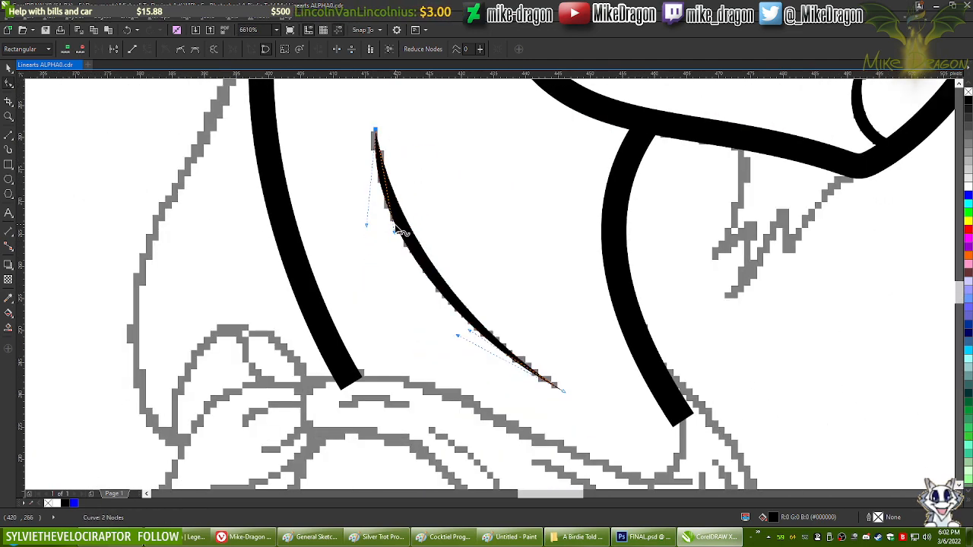
pyautogui.moveTo(394, 232); pyautogui.dragTo(385, 228)
pyautogui.click(373, 282)
# Step: Delete the group containing the grey sketch and the white box beside the page, keeping only the black lineart
pyautogui.scroll(-2, 301, 312)
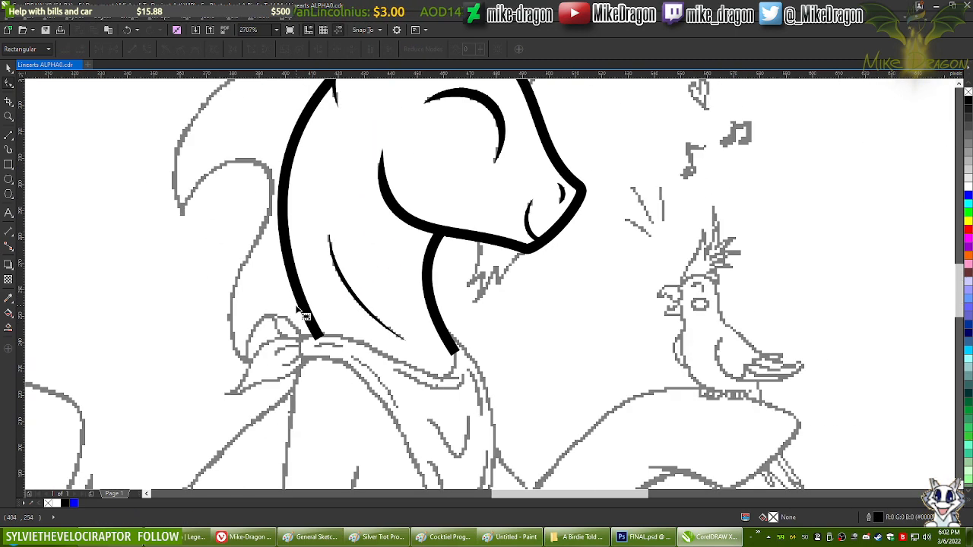
pyautogui.scroll(-2, 298, 307)
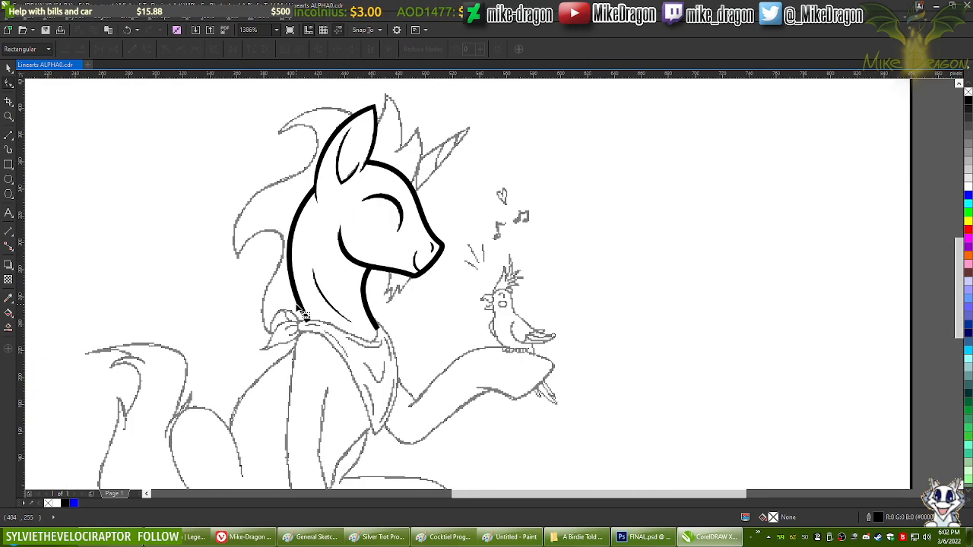
pyautogui.scroll(-2, 51, 121)
pyautogui.press('space')
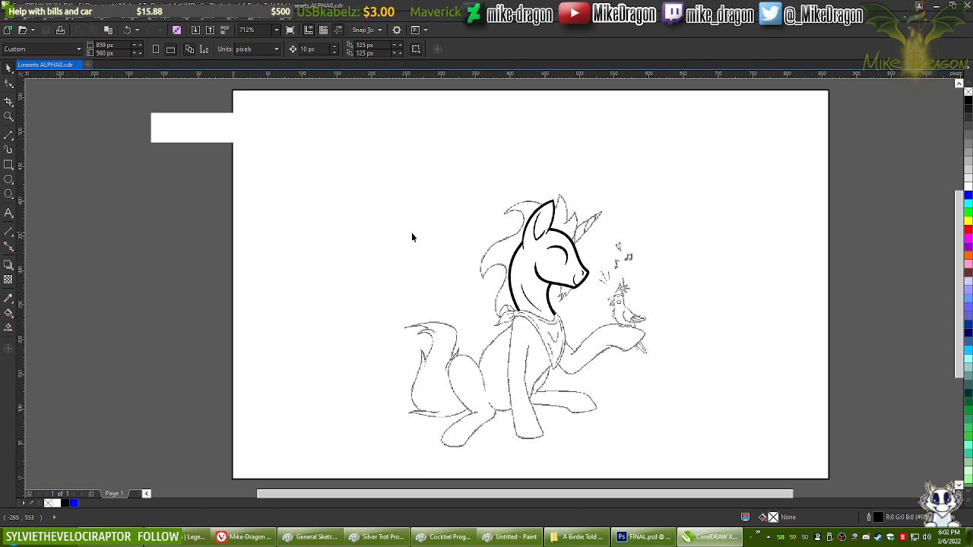
pyautogui.scroll(8, 503, 264)
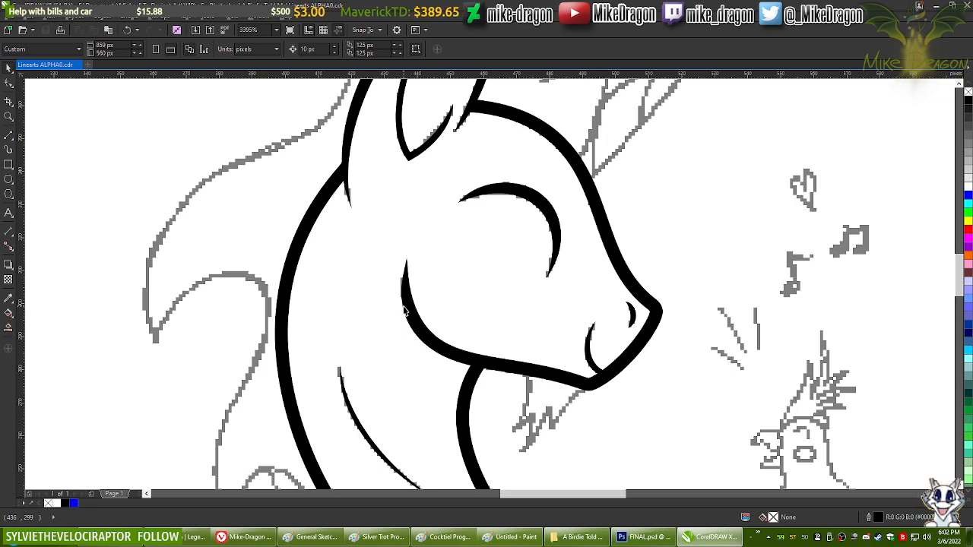
pyautogui.scroll(-8, 405, 310)
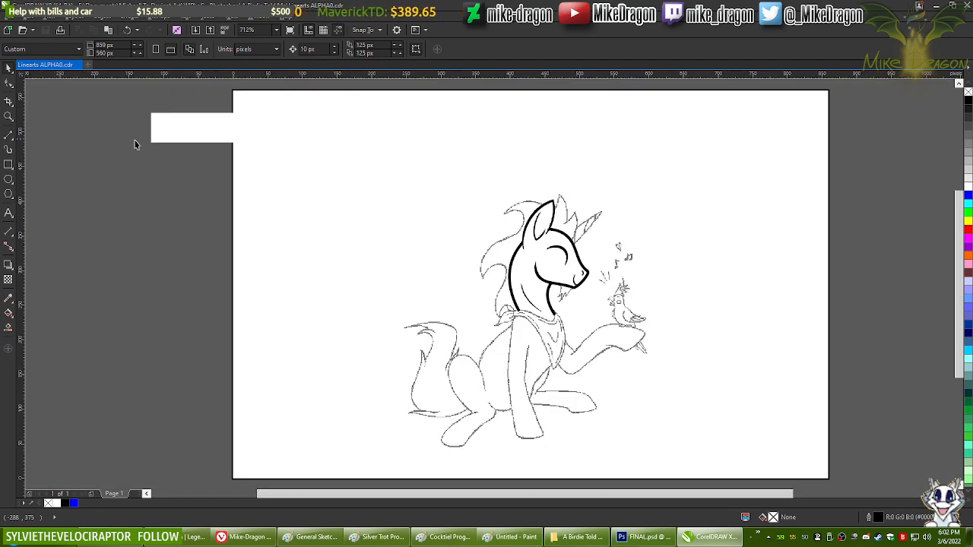
pyautogui.click(156, 136)
pyautogui.press('Delete')
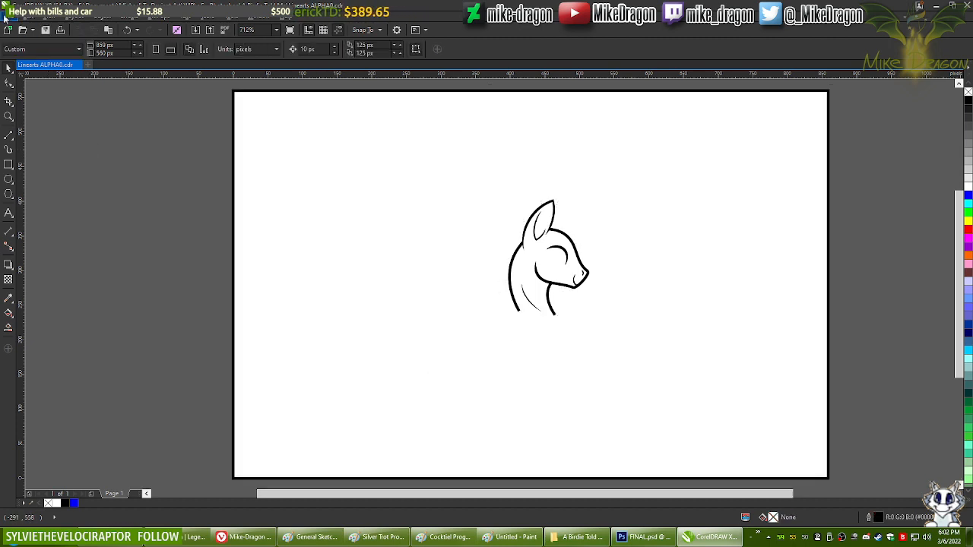
# Step: Export the lineart as a PNG named TEST into the "A Birdie Told Me" folder, reusing that folder's path from File Explorer
pyautogui.click(5, 17)
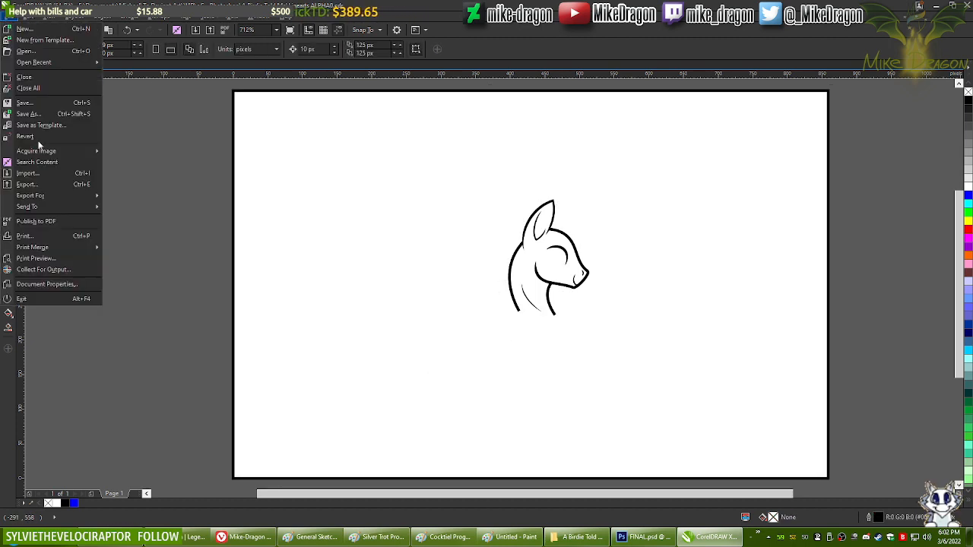
pyautogui.click(44, 184)
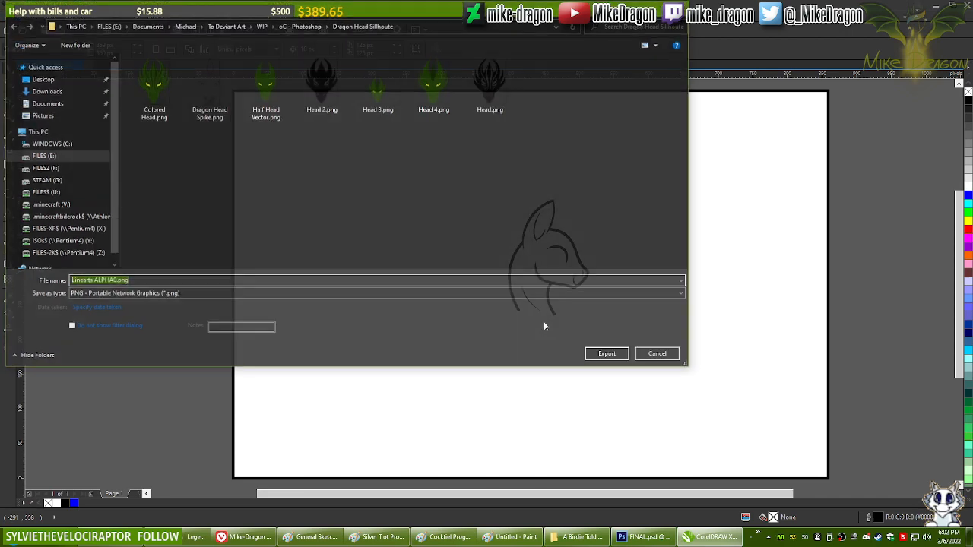
pyautogui.click(554, 540)
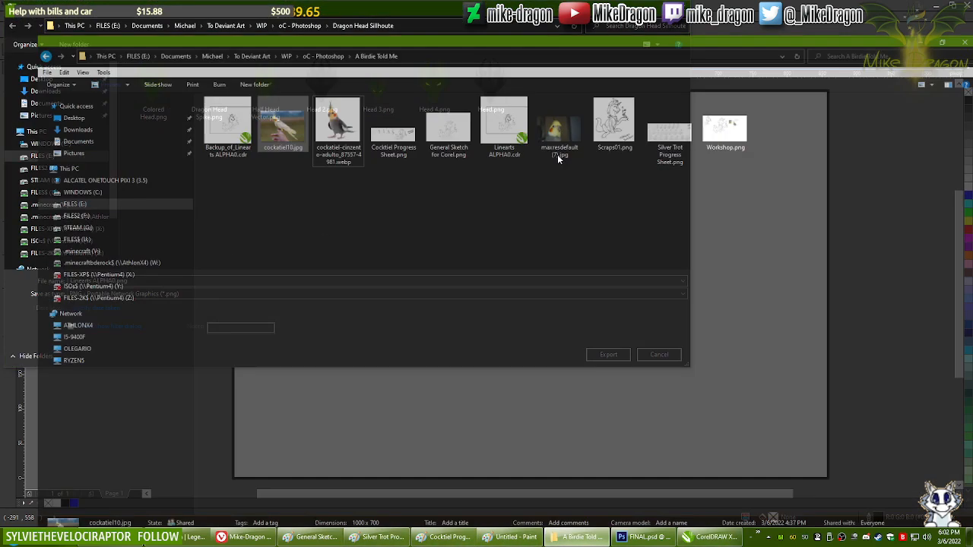
pyautogui.click(494, 22)
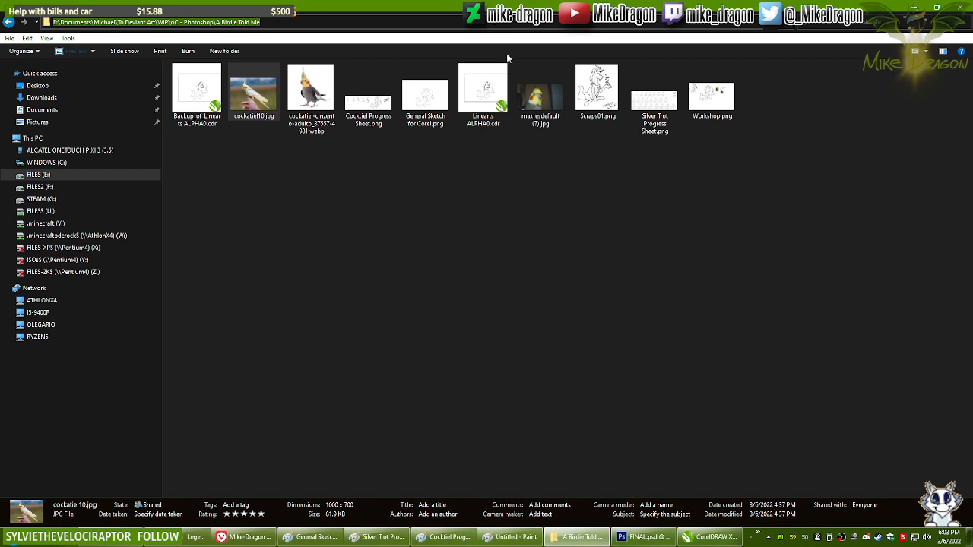
pyautogui.hotkey('ctrl', 'c')
pyautogui.hotkey('alt', 'Tab')
pyautogui.hotkey('ctrl', 'v')
pyautogui.write('\\')
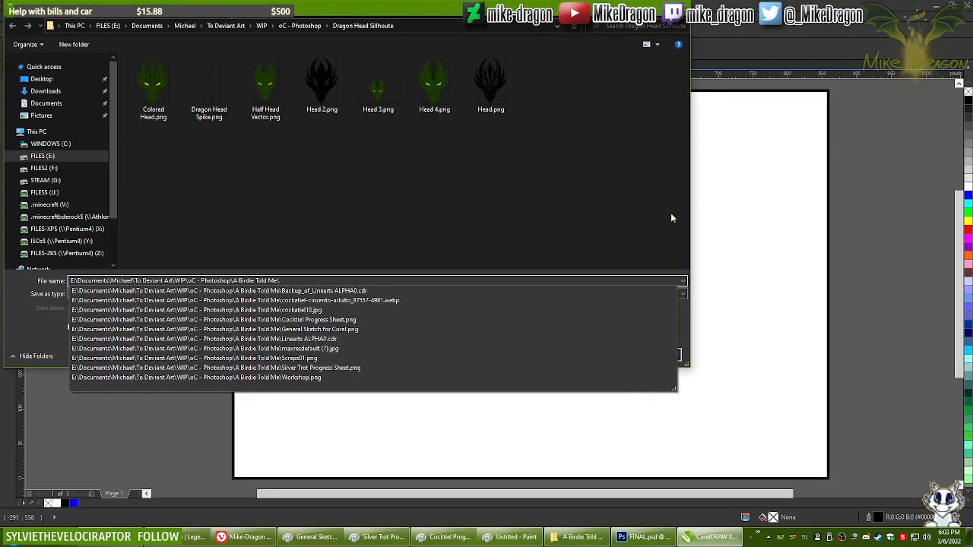
pyautogui.write('TEST')
pyautogui.press('Return')
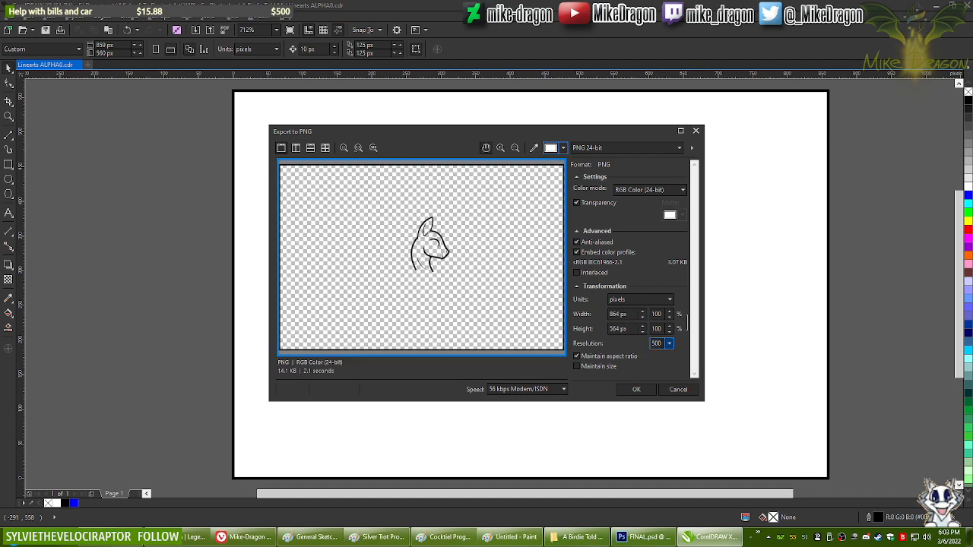
pyautogui.click(637, 390)
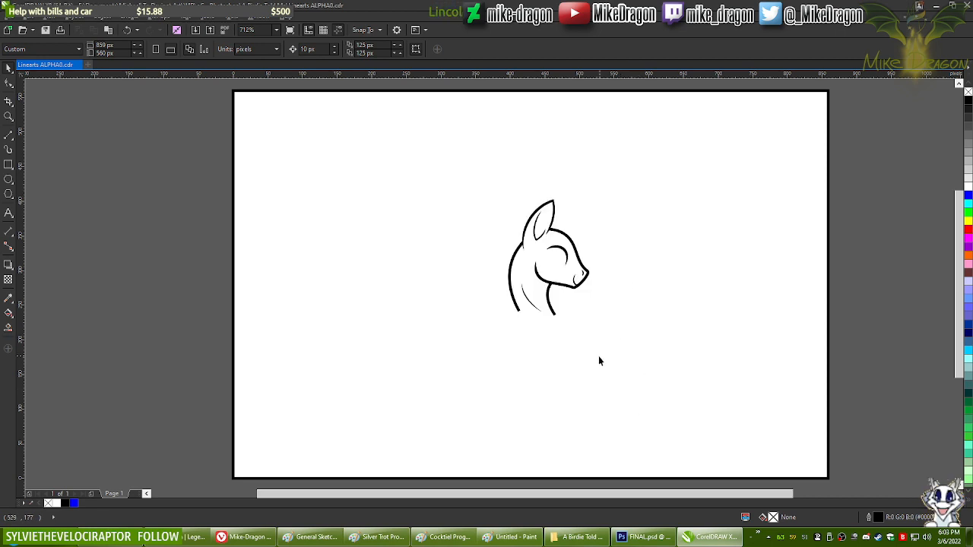
# Step: Open the exported TEST.png as its own document in Photoshop and copy its whole canvas
pyautogui.click(579, 536)
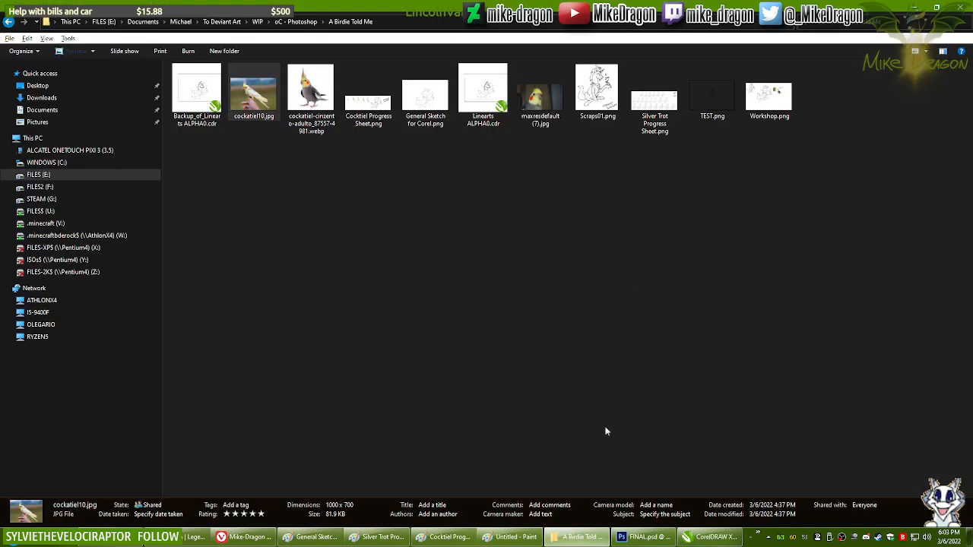
pyautogui.moveTo(714, 100); pyautogui.dragTo(556, 352)
pyautogui.moveTo(267, 48); pyautogui.dragTo(259, 38)
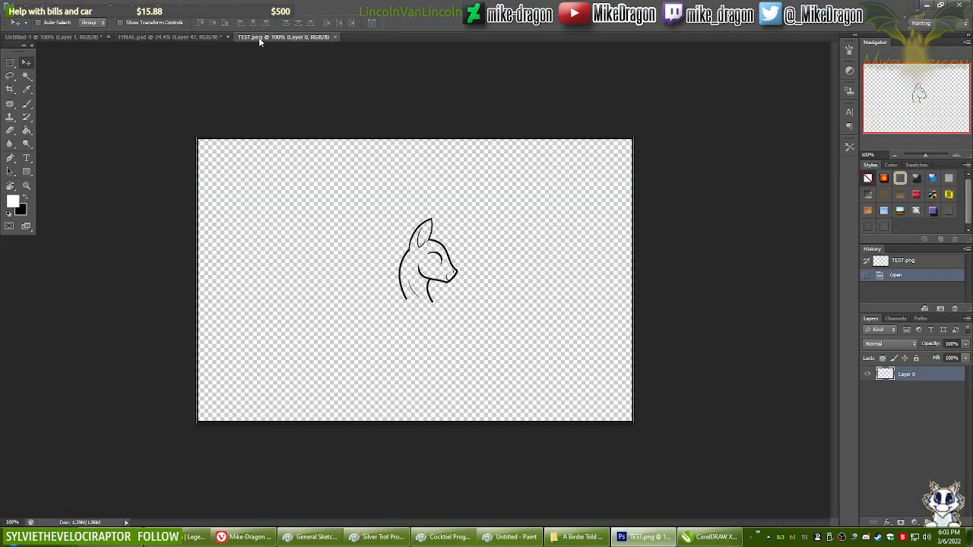
pyautogui.hotkey('ctrl', 'a')
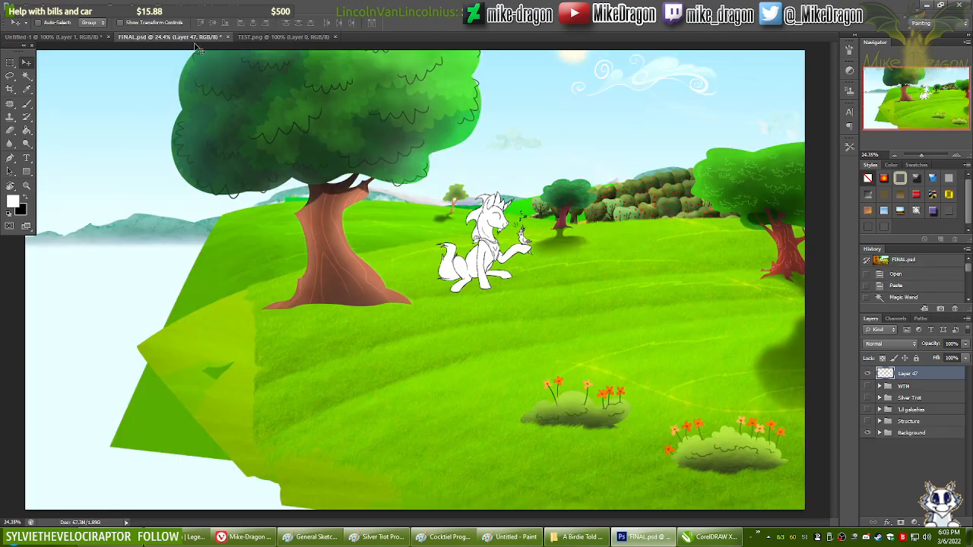
# Step: Try pasting the lineart into FINAL.psd to check its scale, and undo the paste
pyautogui.click(201, 37)
pyautogui.hotkey('ctrl', 'v')
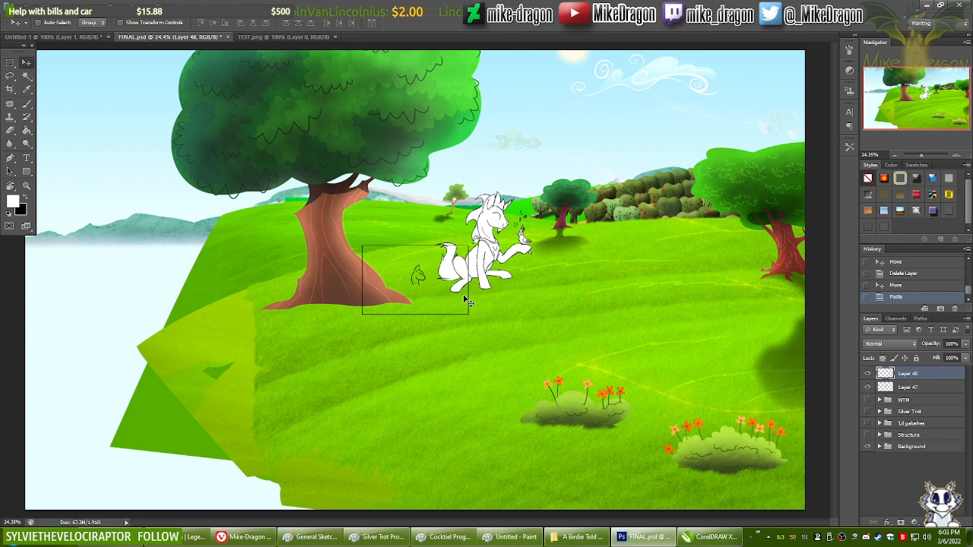
pyautogui.hotkey('ctrl', 'z')
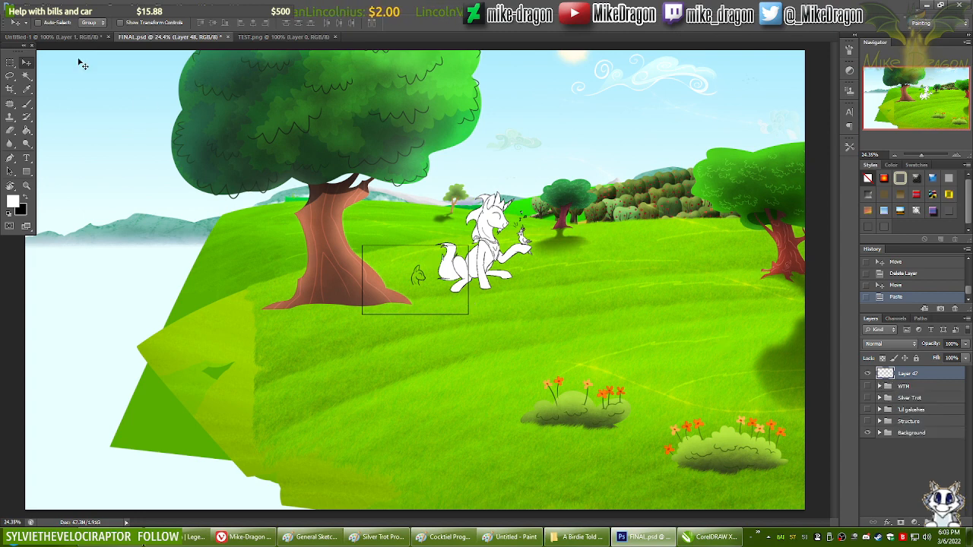
# Step: Paste the lineart into Untitled-1, nudge it up and left onto the sketch's head to compare, and delete the pasted layer
pyautogui.click(61, 37)
pyautogui.hotkey('ctrl', 'v')
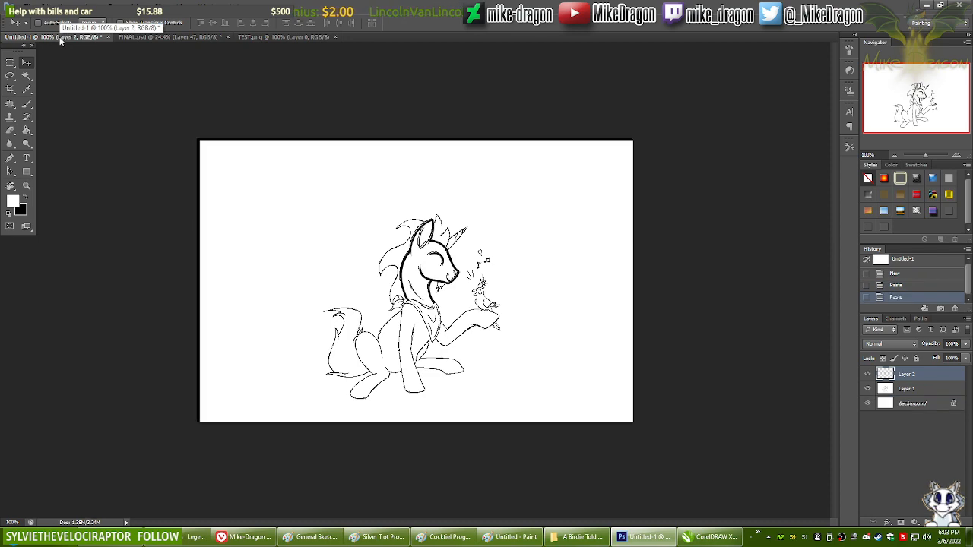
pyautogui.hotkey('ctrl', '+')
pyautogui.hotkey('ctrl', '+')
pyautogui.hotkey('ctrl', '+')
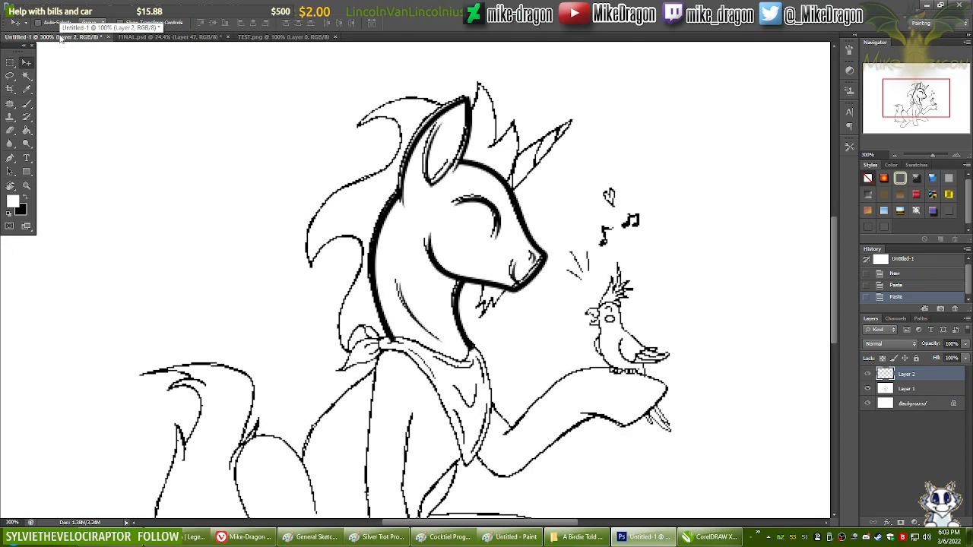
pyautogui.scroll(1, 185, 158)
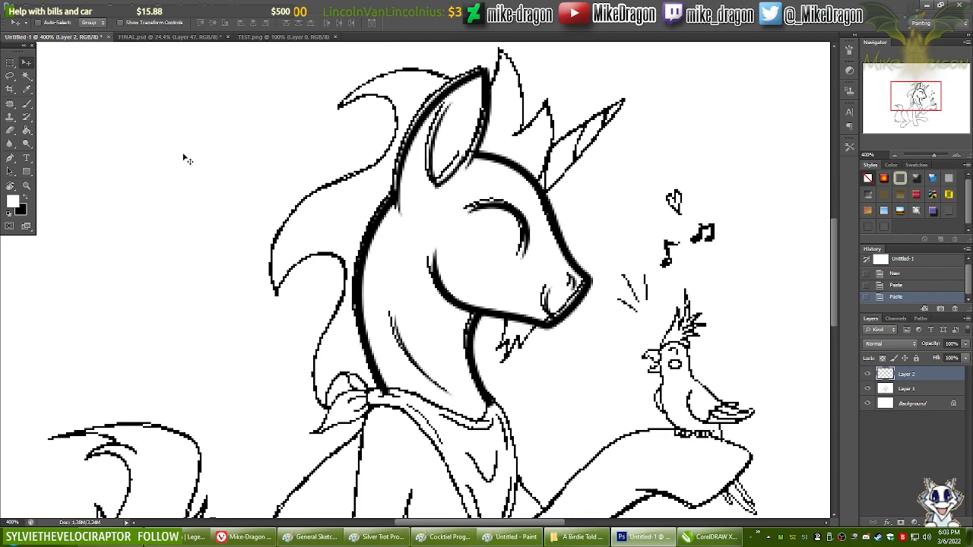
pyautogui.press('Up')
pyautogui.press('Left')
pyautogui.press('Left')
pyautogui.press('Left')
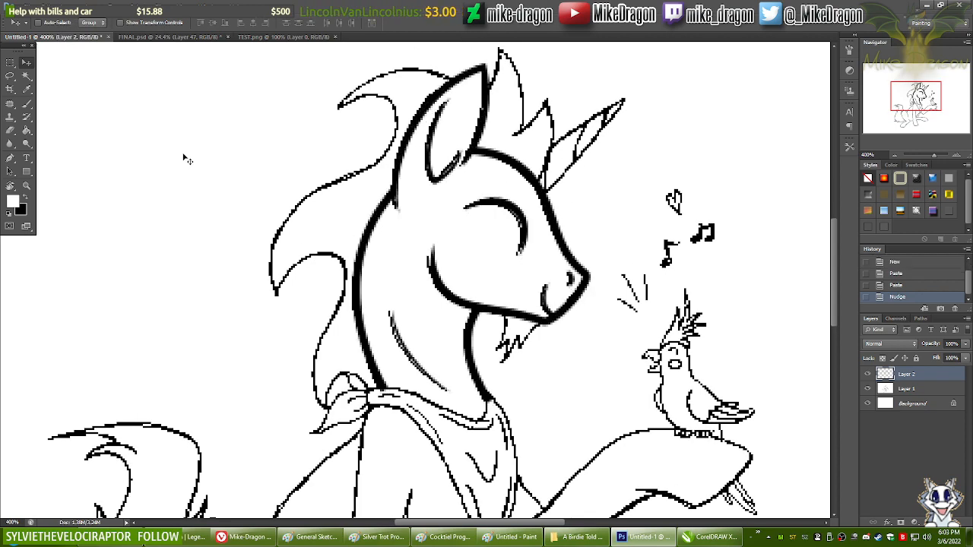
pyautogui.press('Delete')
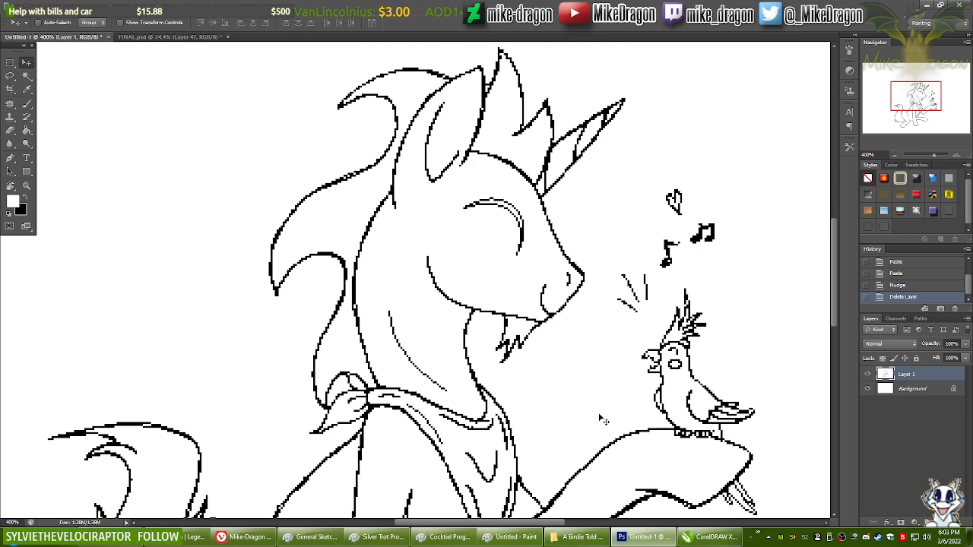
# Step: Switch to CorelDRAW and export the lineart again over TEST.png with the resolution set to 1000
pyautogui.click(713, 536)
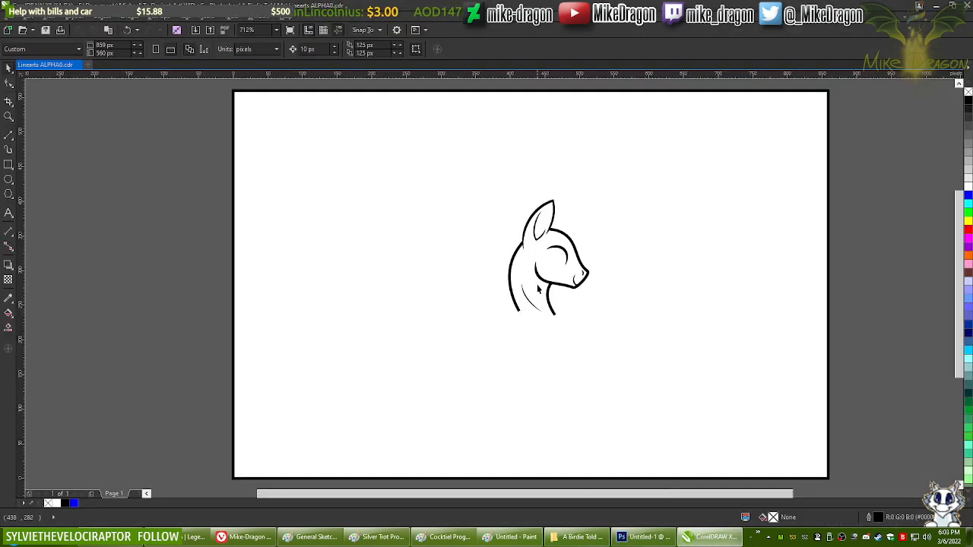
pyautogui.click(12, 18)
pyautogui.click(53, 181)
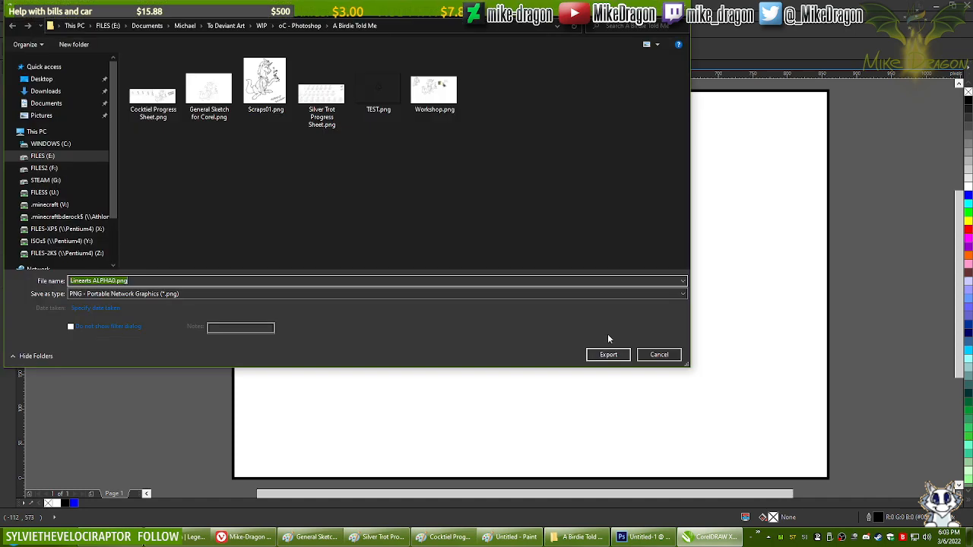
pyautogui.doubleClick(372, 92)
pyautogui.click(513, 269)
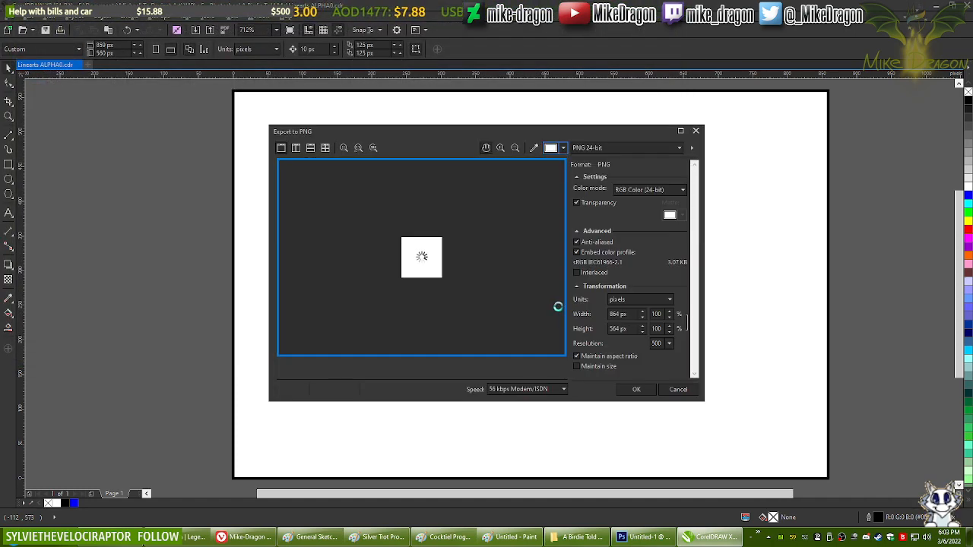
pyautogui.moveTo(664, 343); pyautogui.dragTo(640, 349)
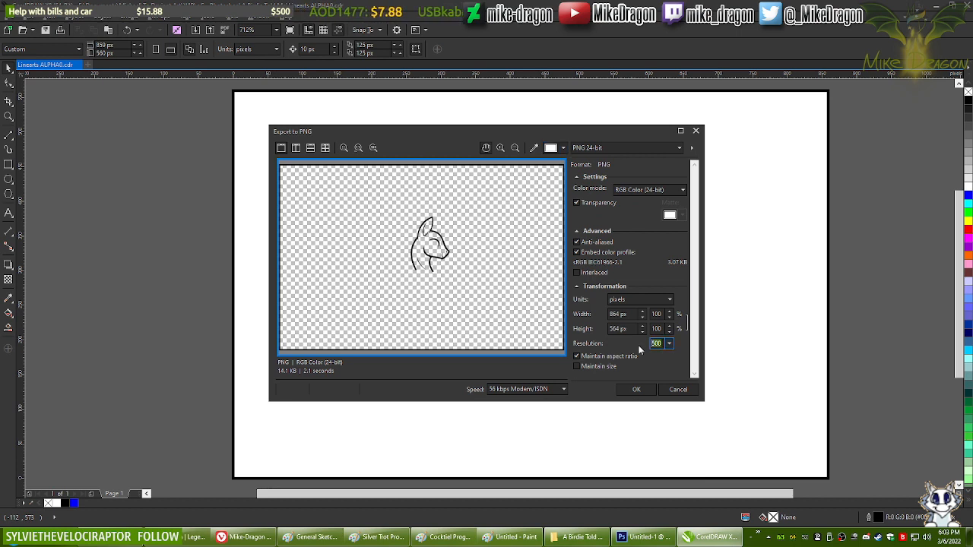
pyautogui.write('1000')
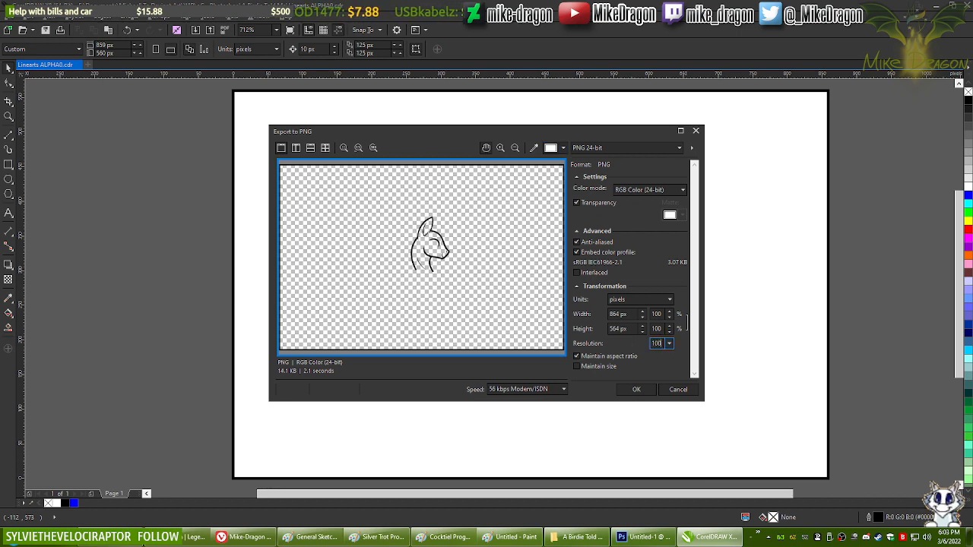
pyautogui.press('Tab')
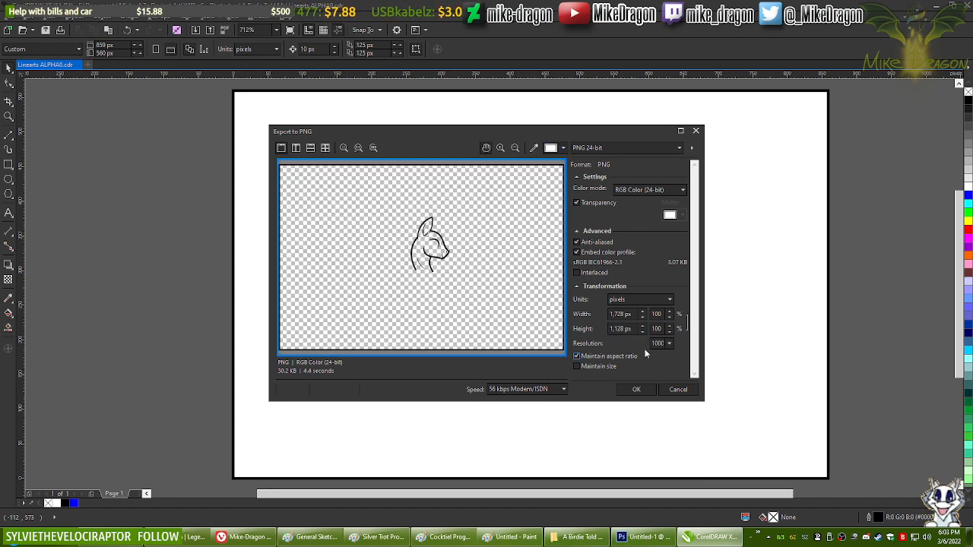
pyautogui.click(638, 390)
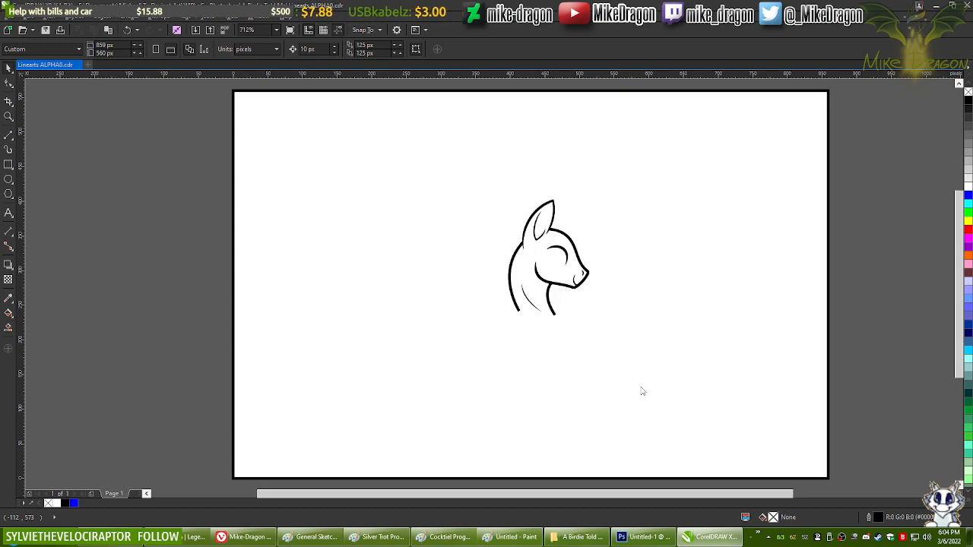
# Step: Open the re-exported TEST.png in Photoshop and copy its full canvas
pyautogui.click(570, 532)
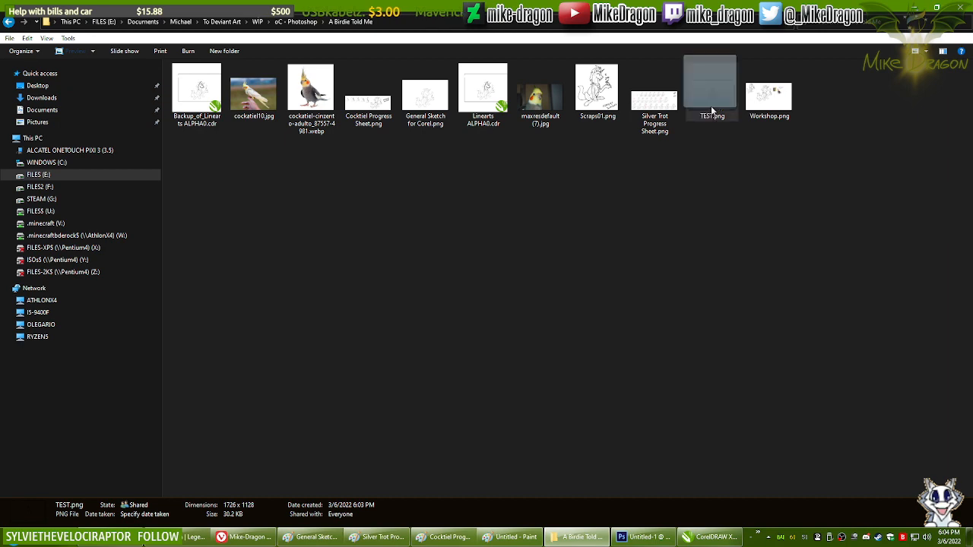
pyautogui.click(643, 537)
pyautogui.moveTo(269, 33); pyautogui.dragTo(271, 34)
pyautogui.hotkey('ctrl', 'a')
pyautogui.hotkey('ctrl', 'c')
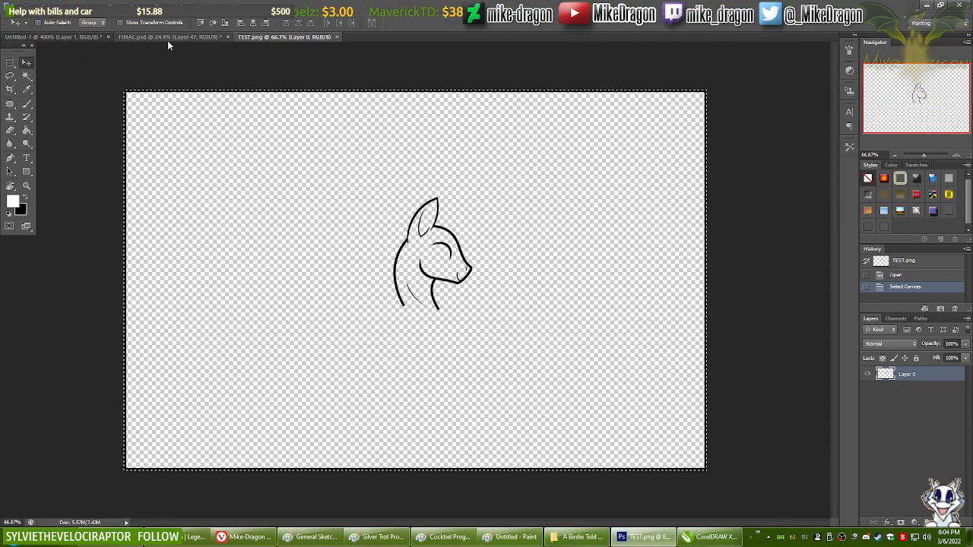
# Step: Paste the larger lineart into FINAL.psd, move it over the seated unicorn's head to compare sizes, and delete the pasted layer
pyautogui.click(168, 38)
pyautogui.hotkey('ctrl', 'v')
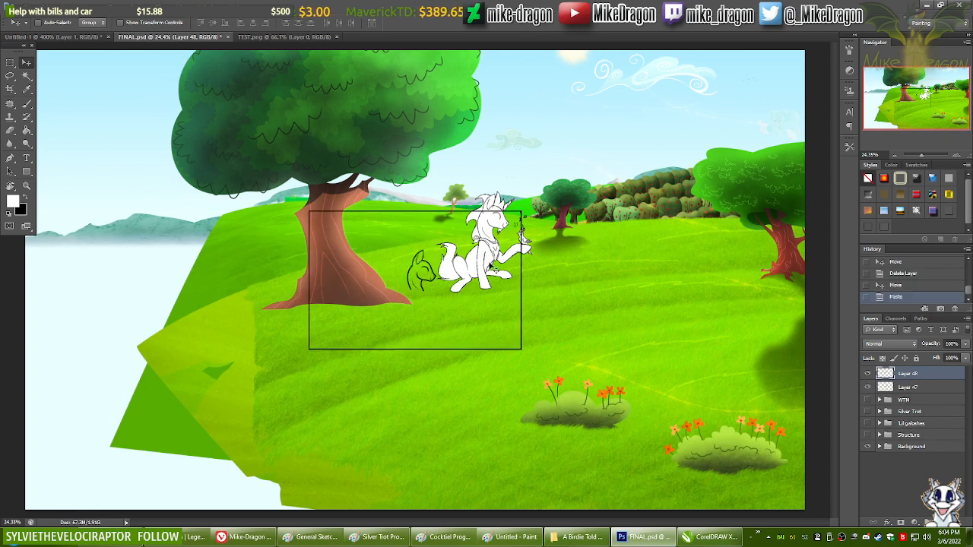
pyautogui.moveTo(472, 307)
pyautogui.mouseDown()
pyautogui.moveTo(492, 242)
pyautogui.moveTo(539, 250)
pyautogui.mouseUp()
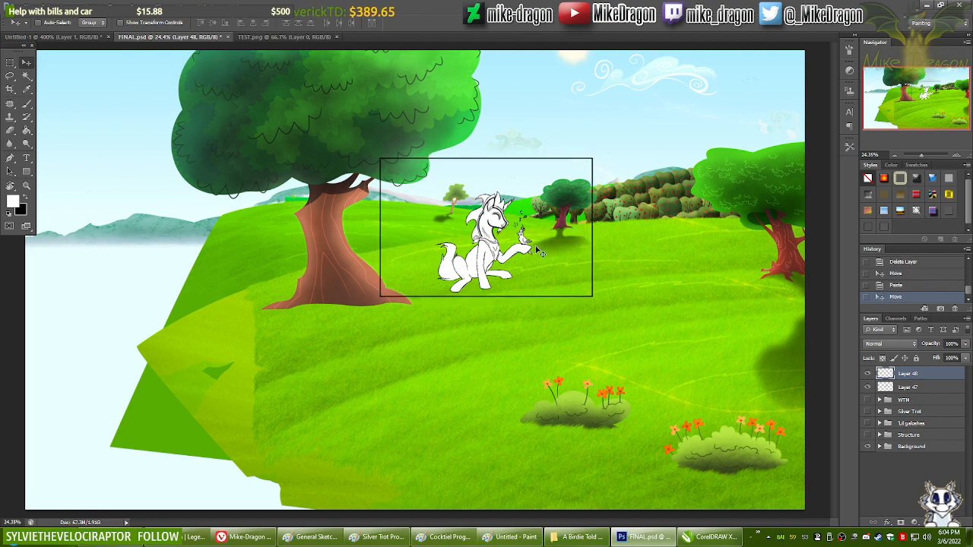
pyautogui.press('Delete')
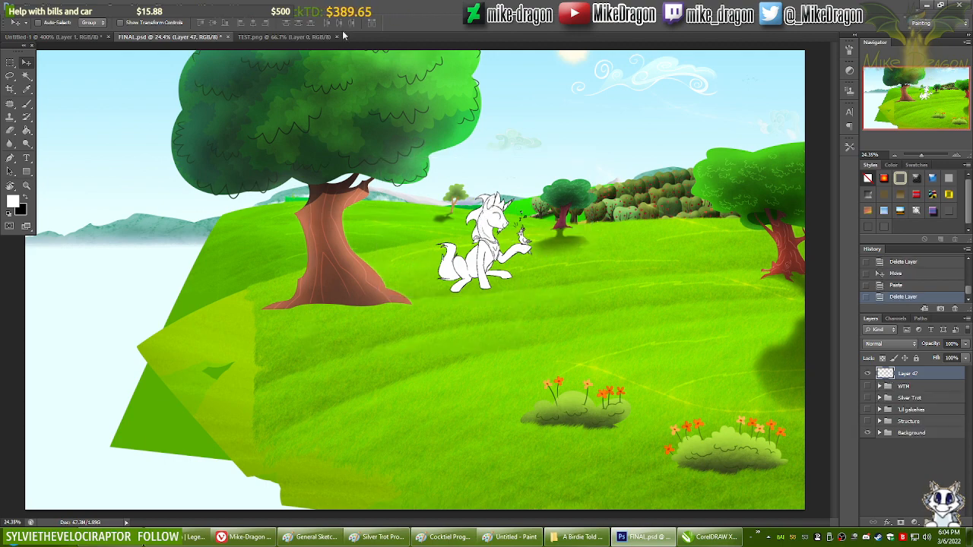
# Step: Paste the larger lineart beside the sketch in Untitled-1 to compare sizes, delete that layer, and close TEST.png
pyautogui.click(54, 38)
pyautogui.hotkey('ctrl', '0')
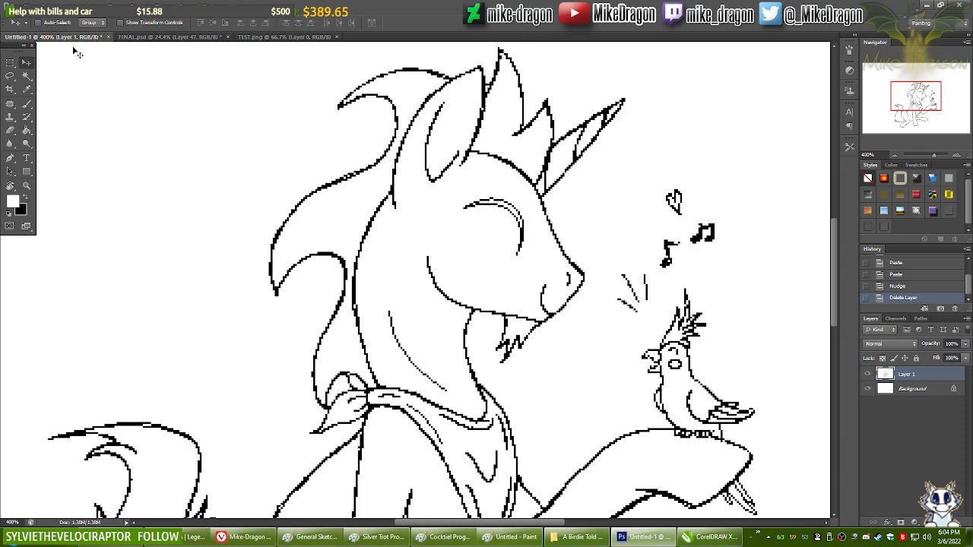
pyautogui.hotkey('ctrl', 'v')
pyautogui.moveTo(567, 330)
pyautogui.mouseDown()
pyautogui.moveTo(446, 223)
pyautogui.moveTo(119, 173)
pyautogui.mouseUp()
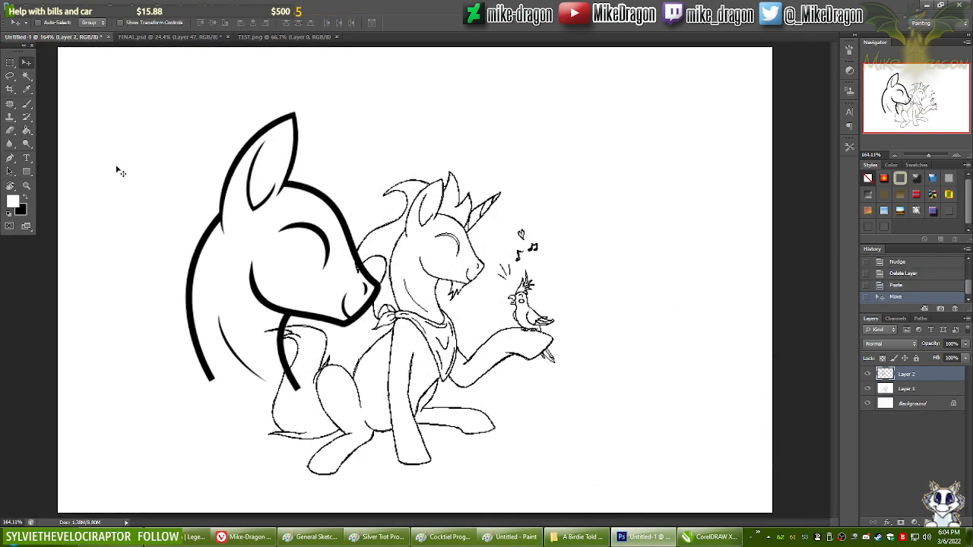
pyautogui.press('Delete')
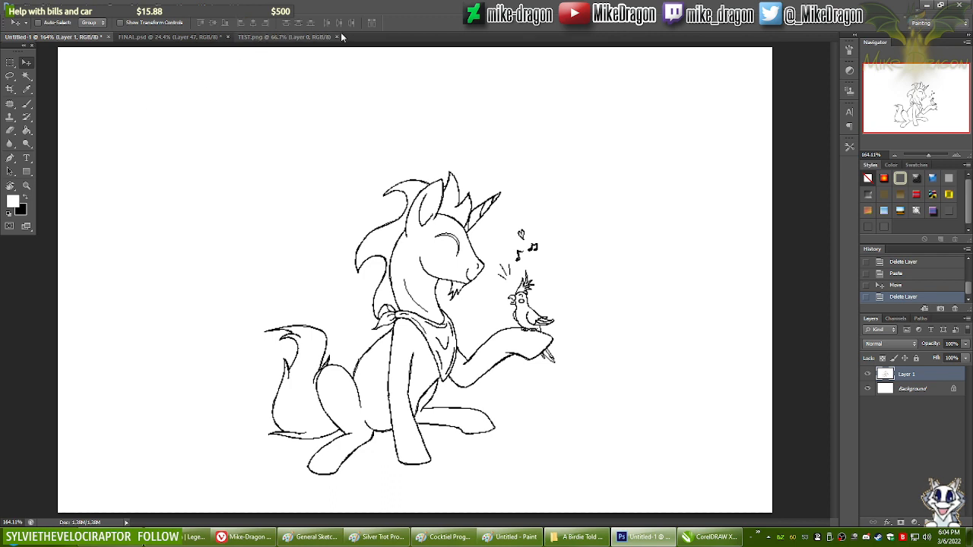
pyautogui.click(337, 37)
# Step: Switch to CorelDRAW and export the lineart over TEST.png with the resolution set to 1500
pyautogui.click(711, 537)
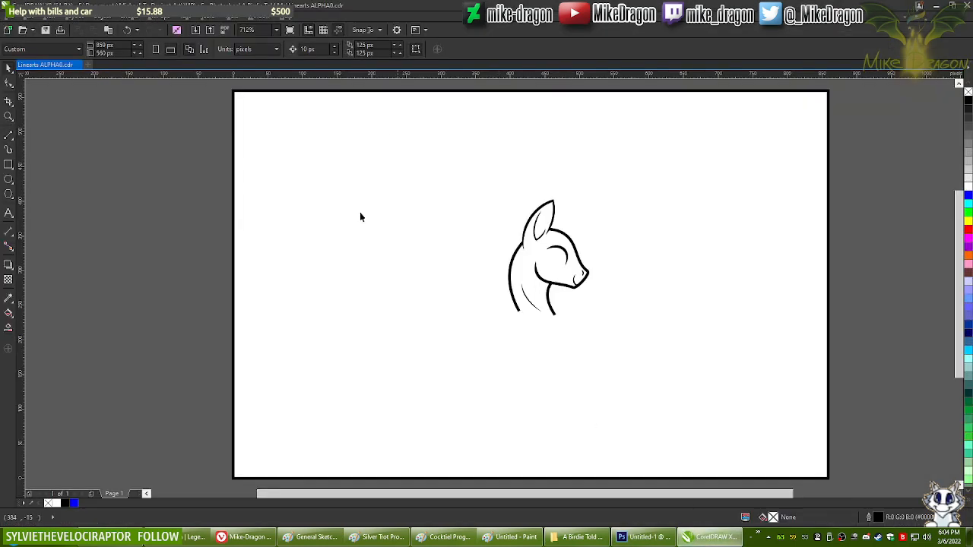
pyautogui.click(17, 19)
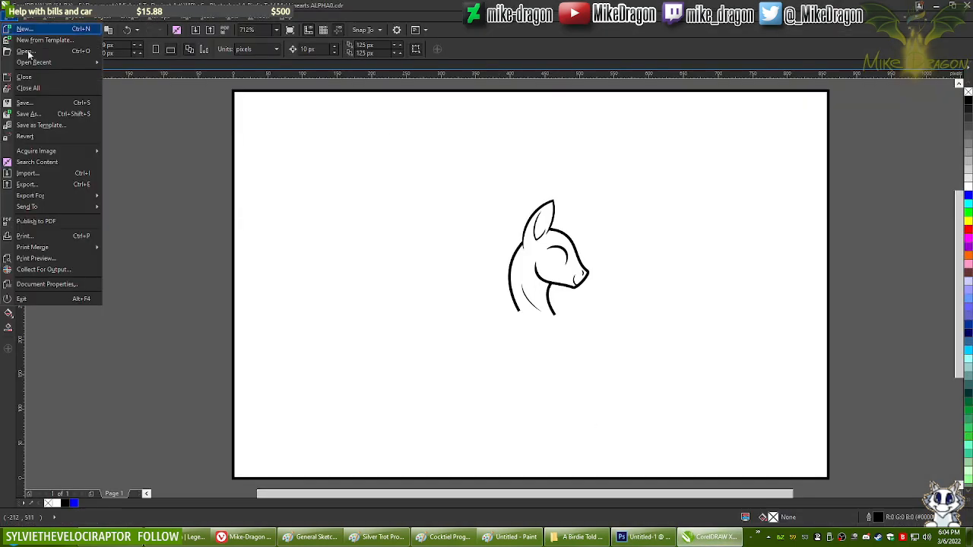
pyautogui.click(35, 185)
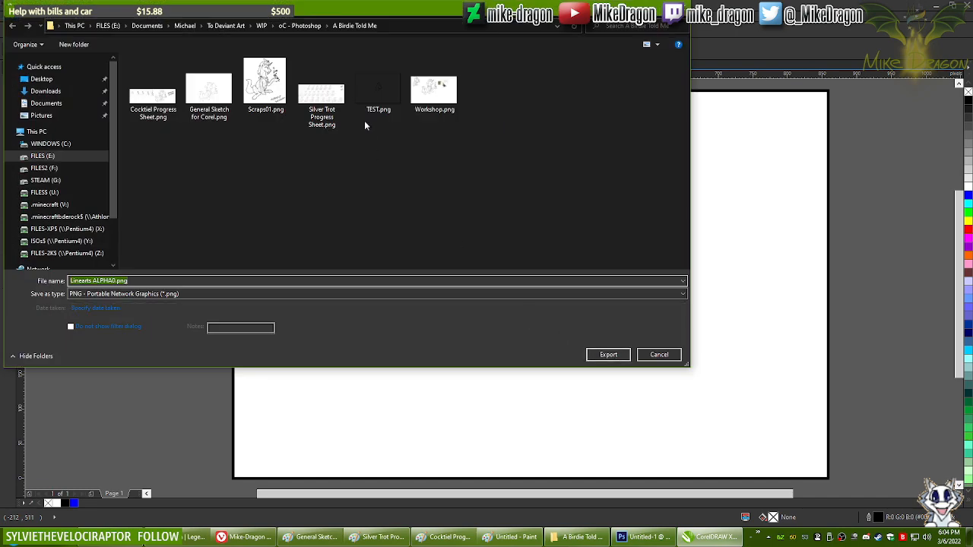
pyautogui.click(374, 99)
pyautogui.doubleClick(374, 99)
pyautogui.click(522, 272)
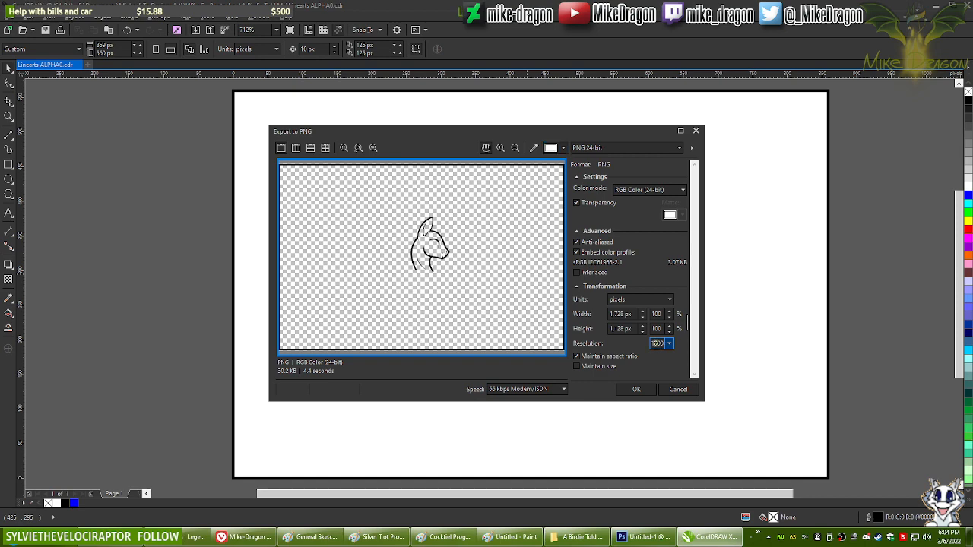
pyautogui.click(639, 391)
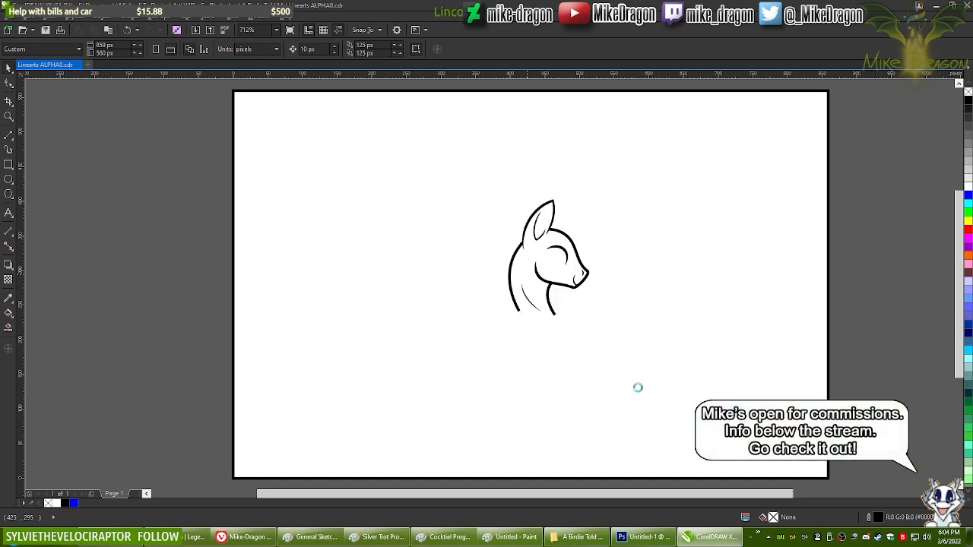
# Step: Open the TEST.png exported at resolution 1500 in Photoshop and copy its full canvas
pyautogui.click(578, 537)
pyautogui.moveTo(712, 95); pyautogui.dragTo(274, 34)
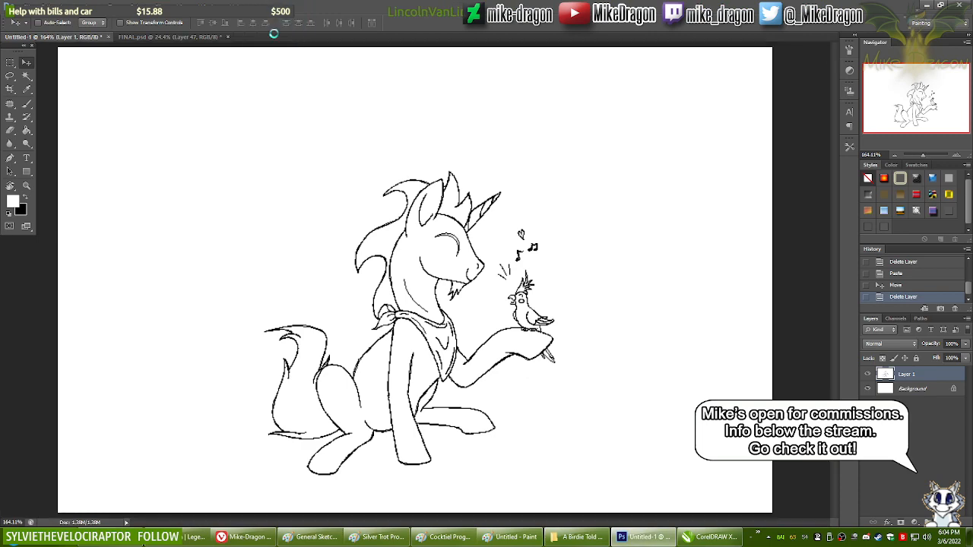
pyautogui.hotkey('ctrl', 'a')
# Step: Paste the 1500-resolution lineart into FINAL.psd, move it over the unicorn's head to compare sizes, then delete the pasted layer and close TEST.png
pyautogui.click(149, 37)
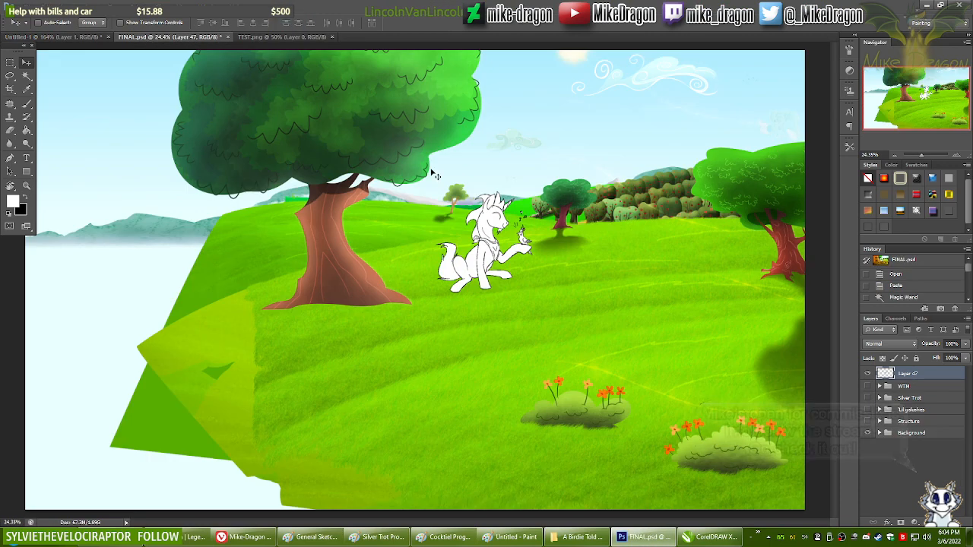
pyautogui.hotkey('ctrl', 'v')
pyautogui.moveTo(472, 312); pyautogui.dragTo(538, 262)
pyautogui.scroll(4, 534, 230)
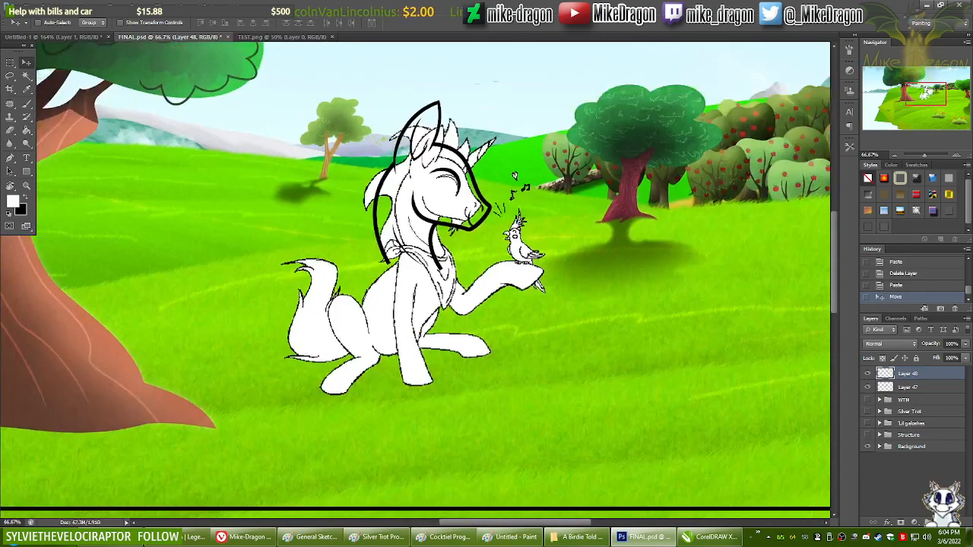
pyautogui.moveTo(926, 94); pyautogui.dragTo(924, 93)
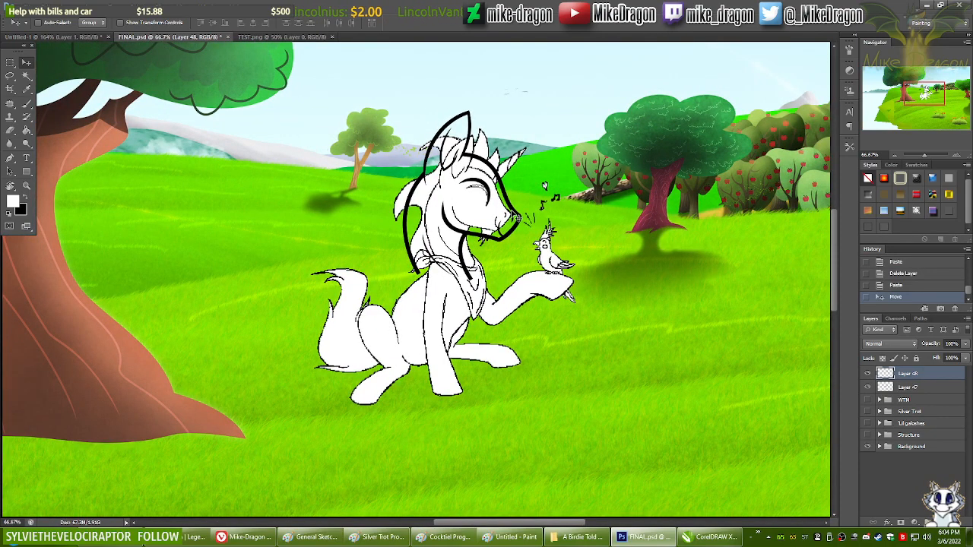
pyautogui.press('Delete')
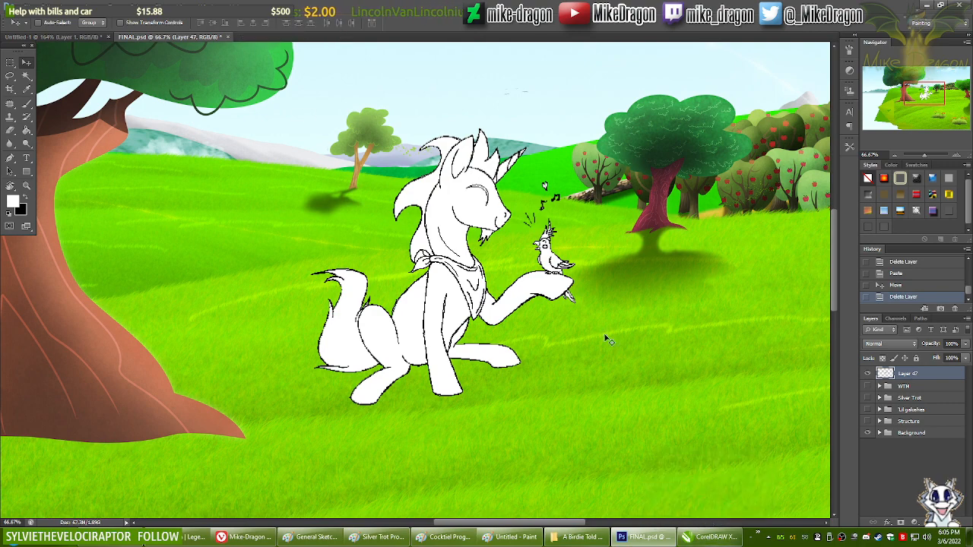
# Step: Switch to CorelDRAW and export the lineart over TEST.png with the resolution set to 1300
pyautogui.click(711, 537)
pyautogui.click(14, 18)
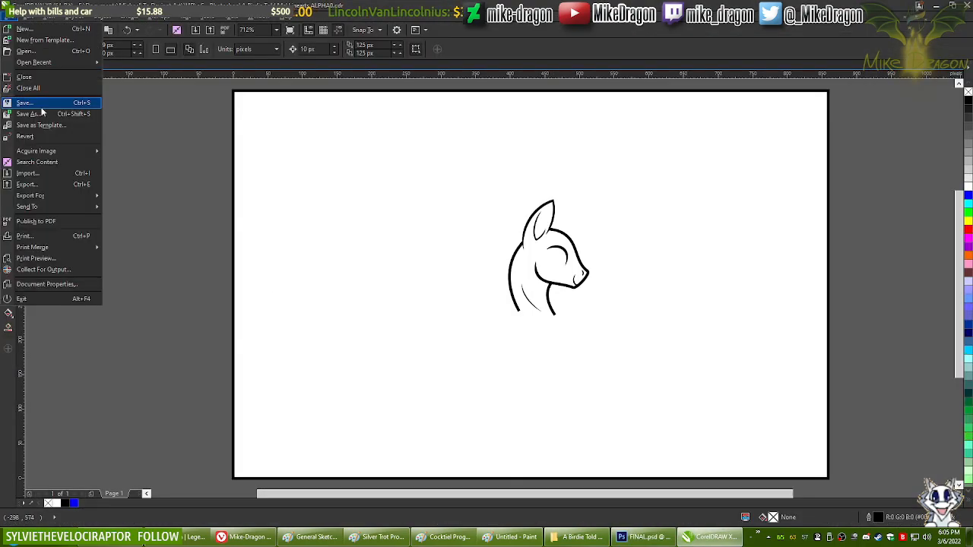
pyautogui.click(45, 185)
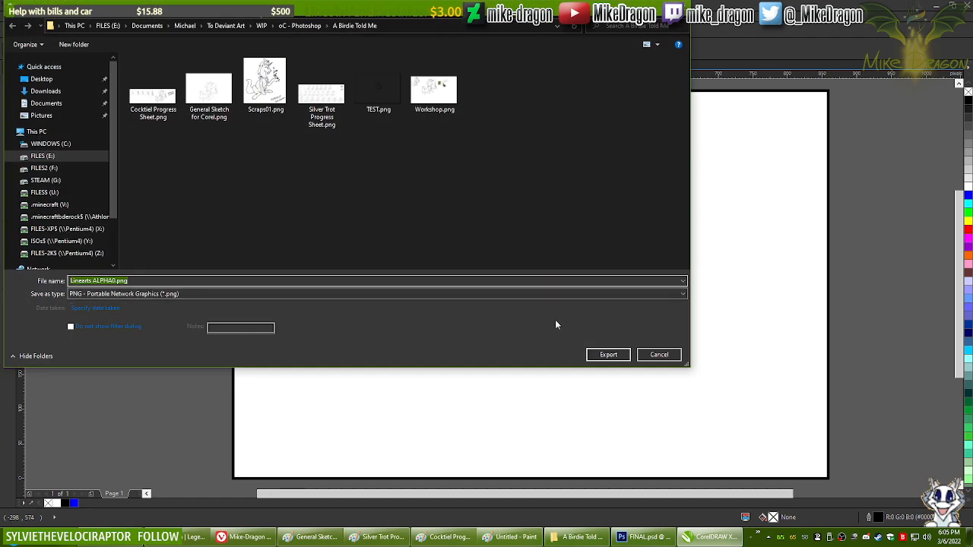
pyautogui.doubleClick(378, 91)
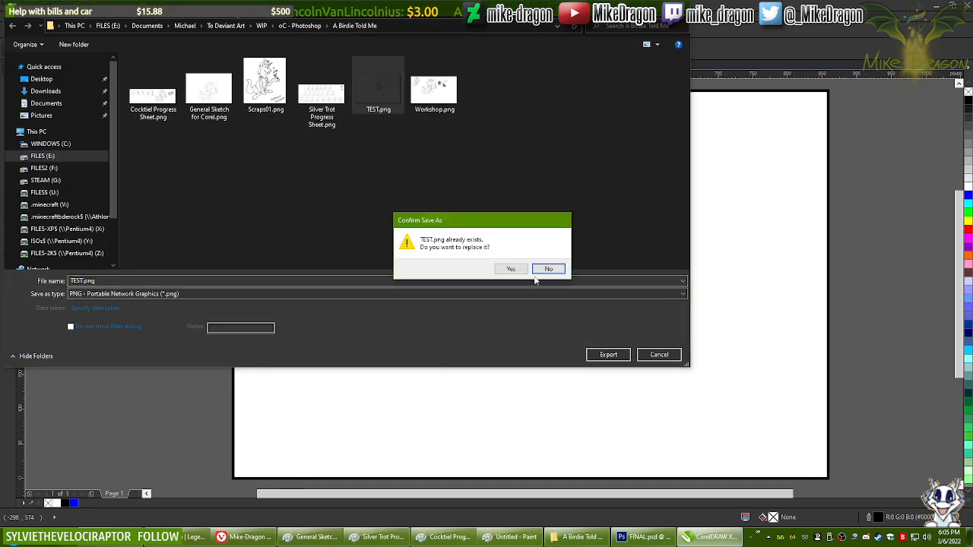
pyautogui.click(511, 268)
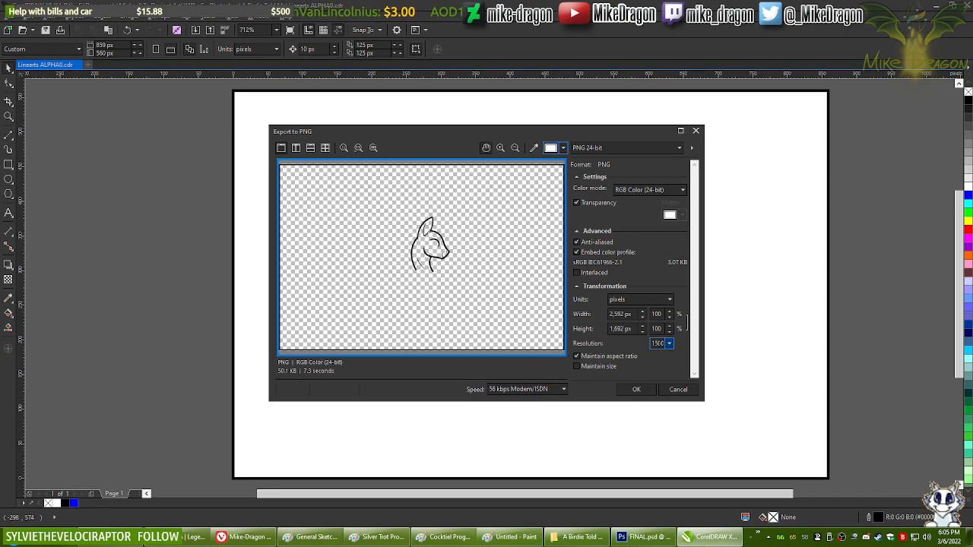
pyautogui.click(640, 391)
# Step: Open the TEST.png exported at resolution 1300 in Photoshop and copy its full canvas
pyautogui.click(580, 536)
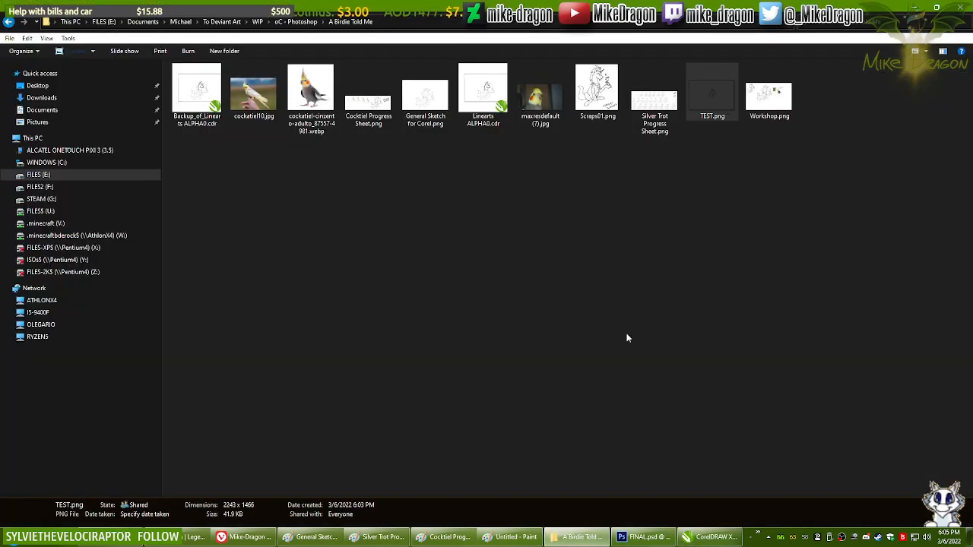
pyautogui.moveTo(652, 536); pyautogui.dragTo(276, 42)
pyautogui.hotkey('ctrl', 'a')
pyautogui.hotkey('ctrl', 'c')
# Step: Paste the 1300-resolution lineart into FINAL.psd, align it with the unicorn's head to compare sizes, then delete the pasted layer and close TEST.png
pyautogui.click(169, 36)
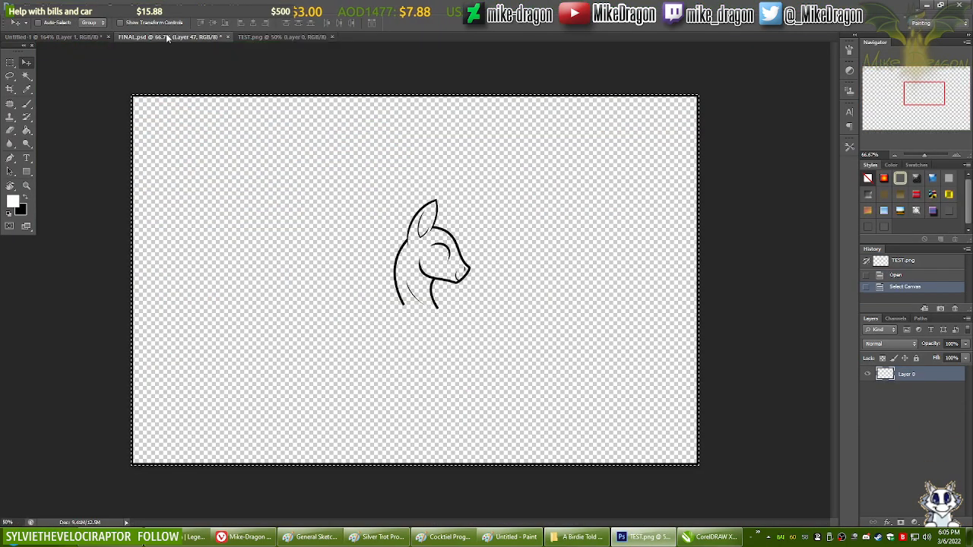
pyautogui.hotkey('ctrl', 'v')
pyautogui.moveTo(454, 253); pyautogui.dragTo(481, 207)
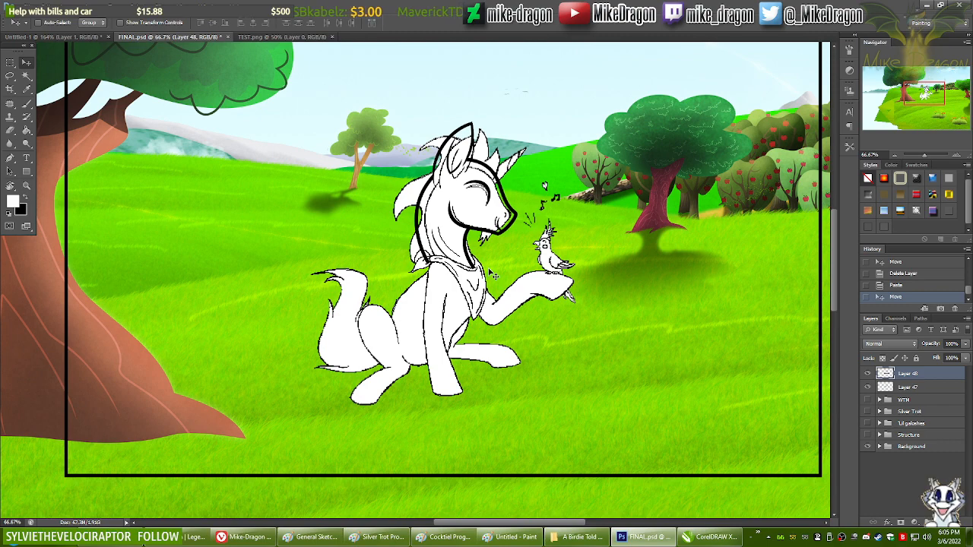
pyautogui.press('Delete')
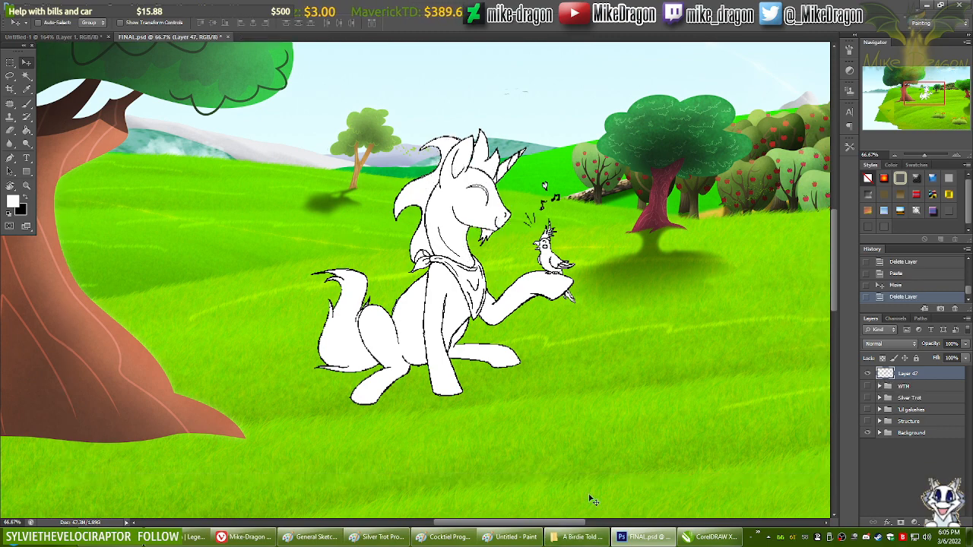
# Step: Switch to CorelDRAW and export the lineart over TEST.png at a lower resolution, 1,901 px wide
pyautogui.click(683, 536)
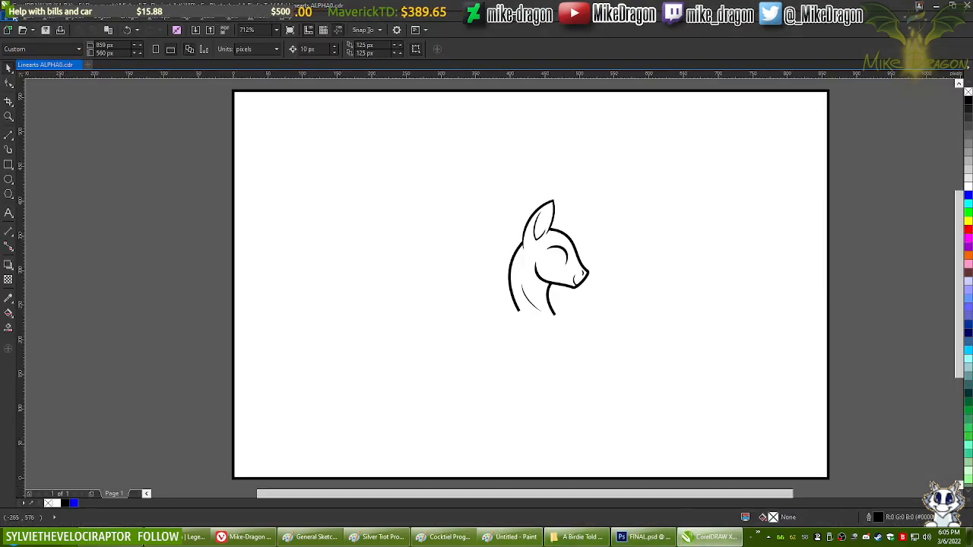
pyautogui.click(12, 17)
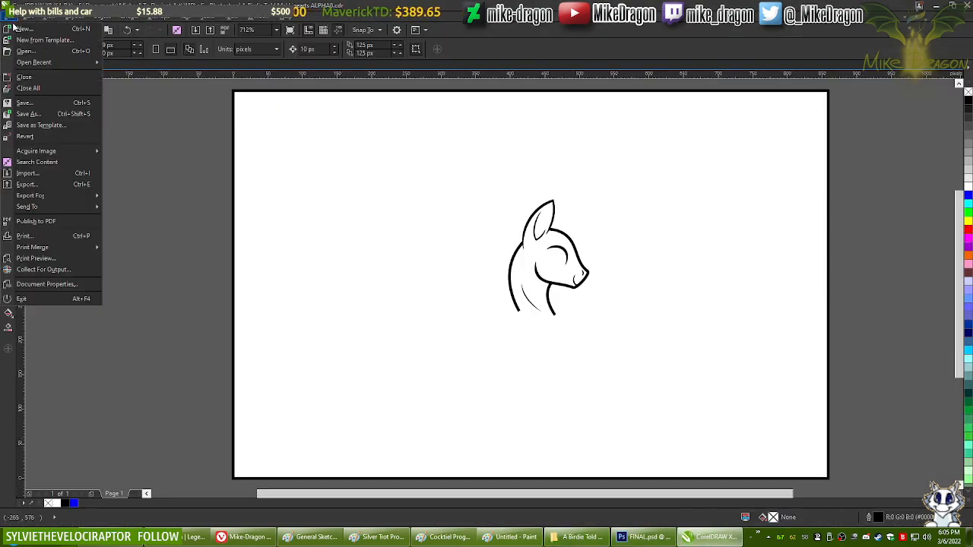
pyautogui.click(38, 186)
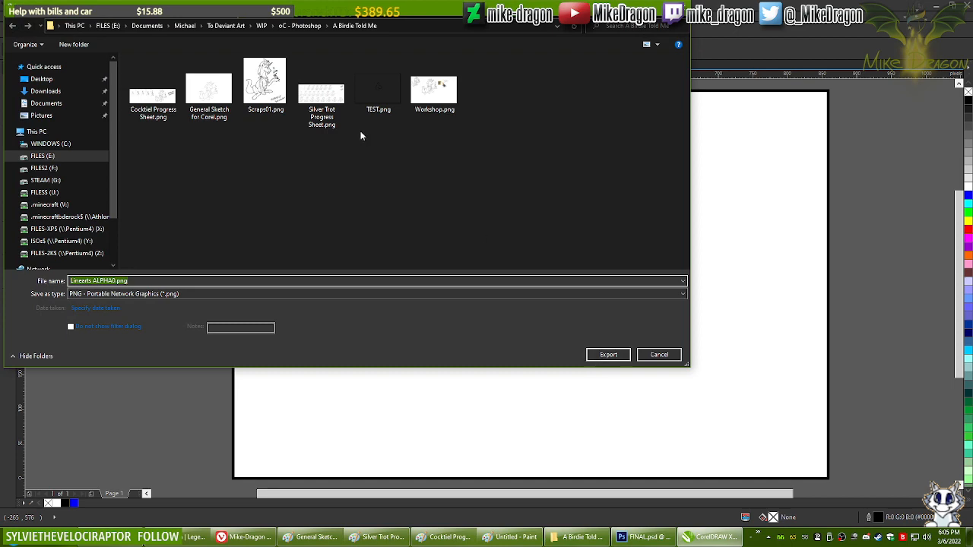
pyautogui.doubleClick(376, 95)
pyautogui.click(510, 268)
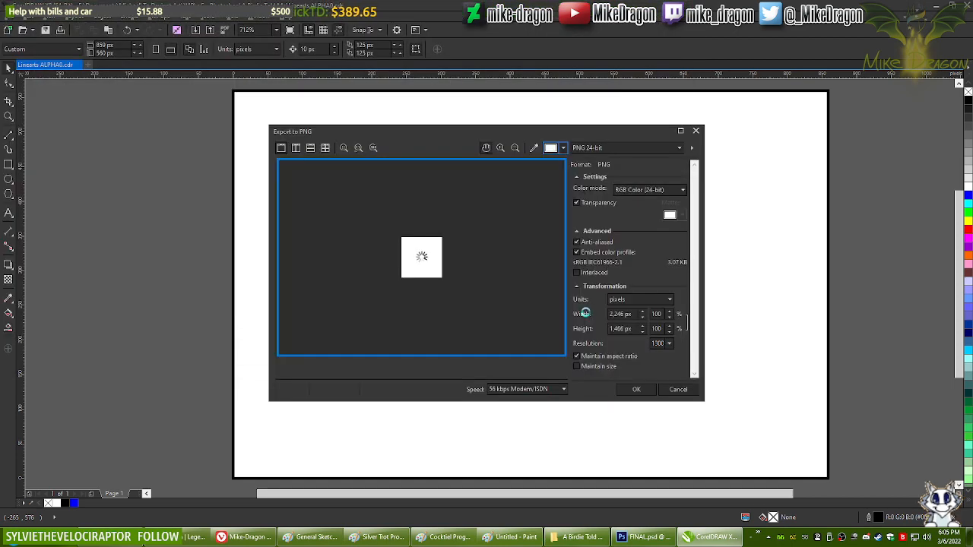
pyautogui.doubleClick(657, 343)
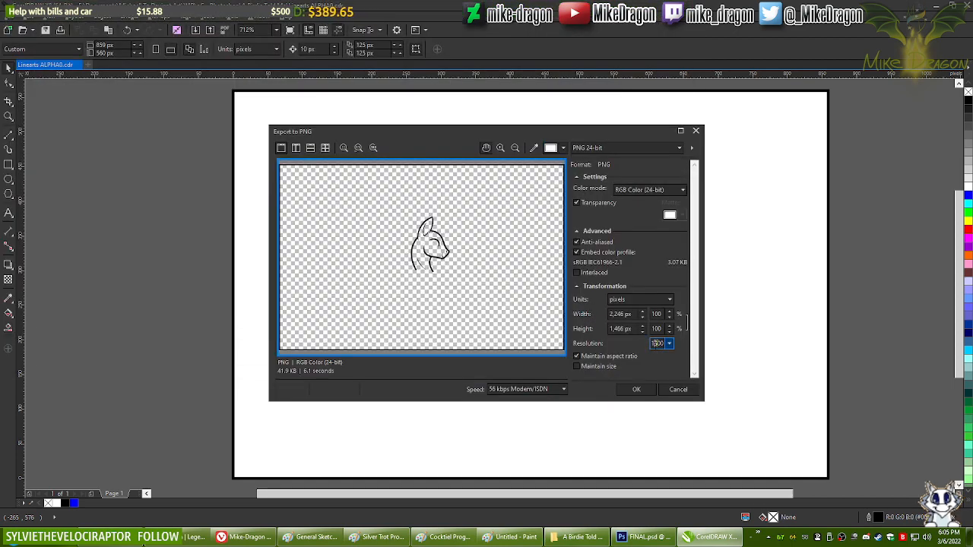
pyautogui.click(635, 390)
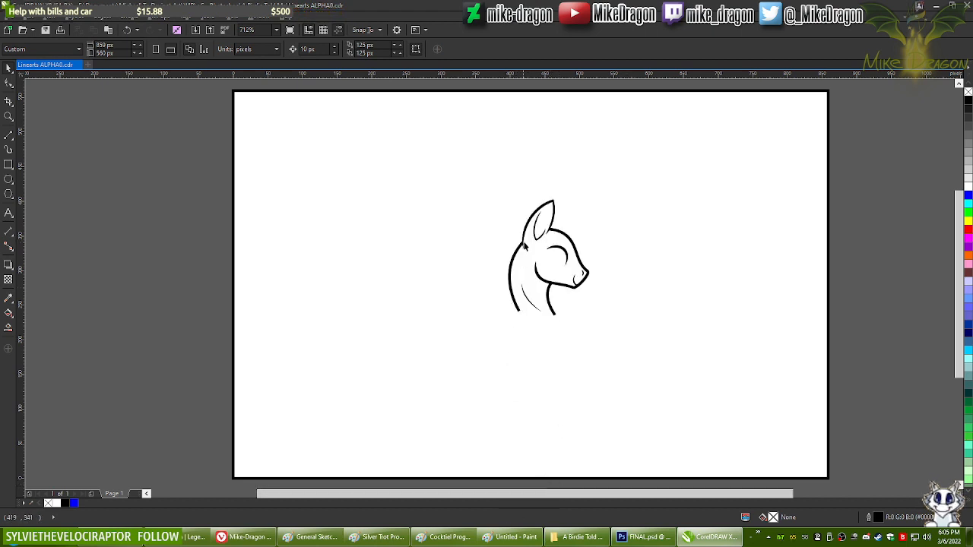
# Step: Open the 1,901 px wide TEST.png in Photoshop and copy its full canvas
pyautogui.click(578, 536)
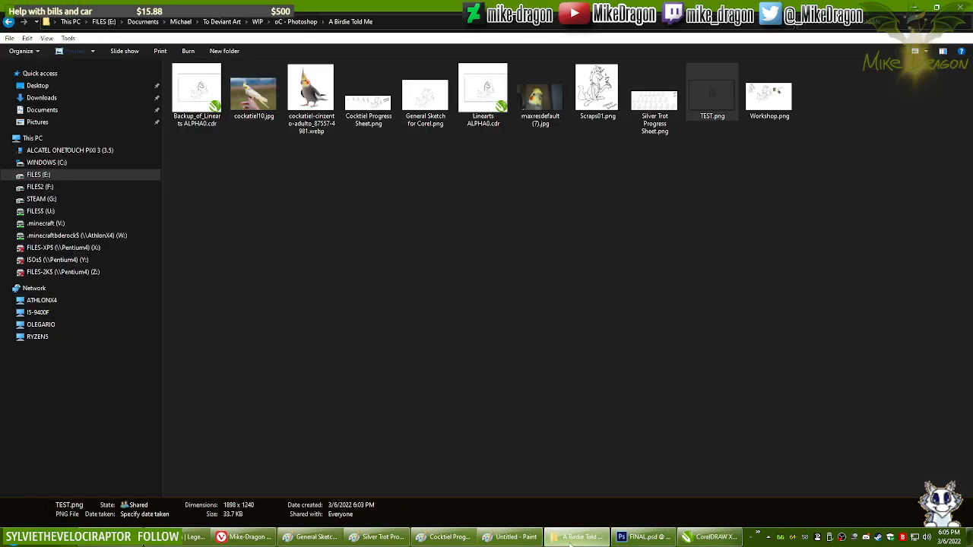
pyautogui.moveTo(713, 95); pyautogui.dragTo(262, 35)
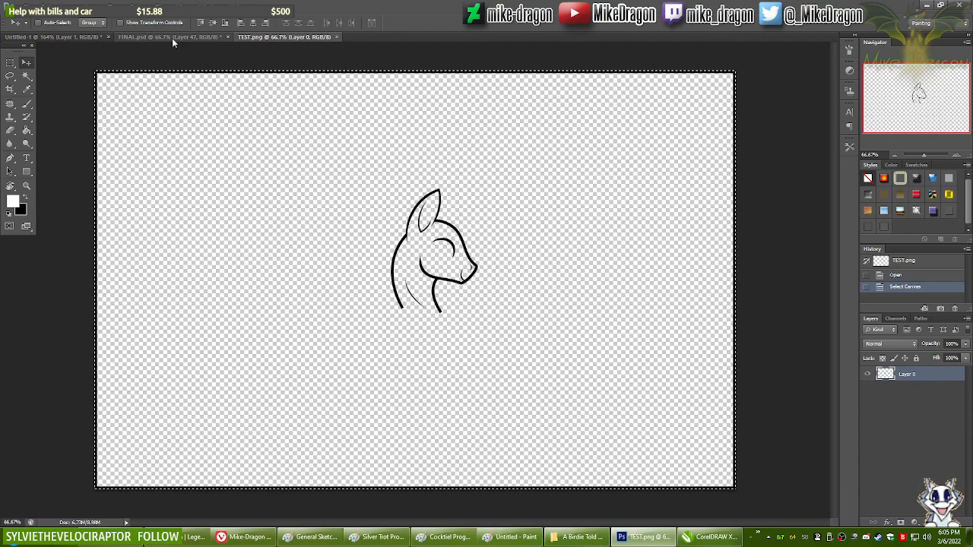
# Step: Paste the 1,901 px wide lineart into FINAL.psd, move it over the unicorn's head to compare sizes, then delete the pasted layer and close TEST.png
pyautogui.click(172, 37)
pyautogui.hotkey('ctrl', 'v')
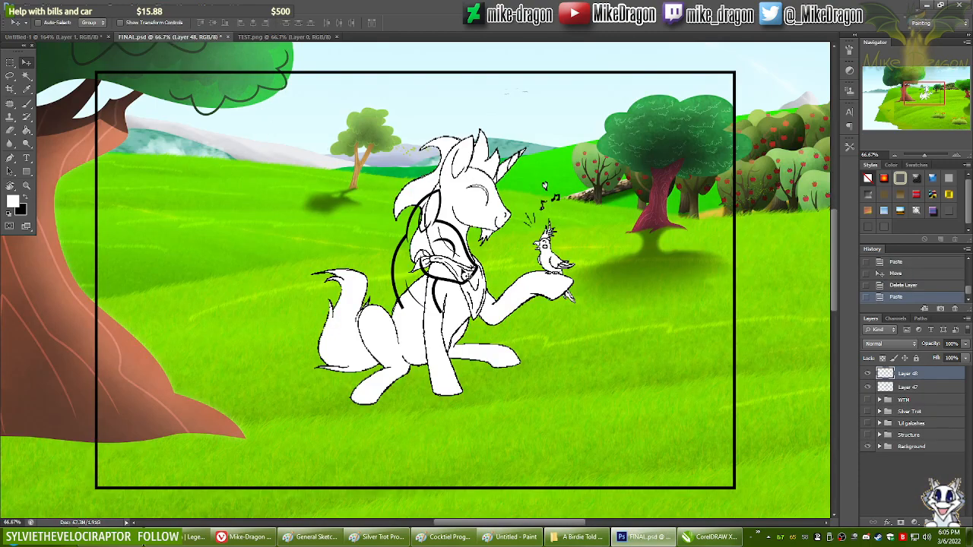
pyautogui.moveTo(508, 238); pyautogui.dragTo(544, 186)
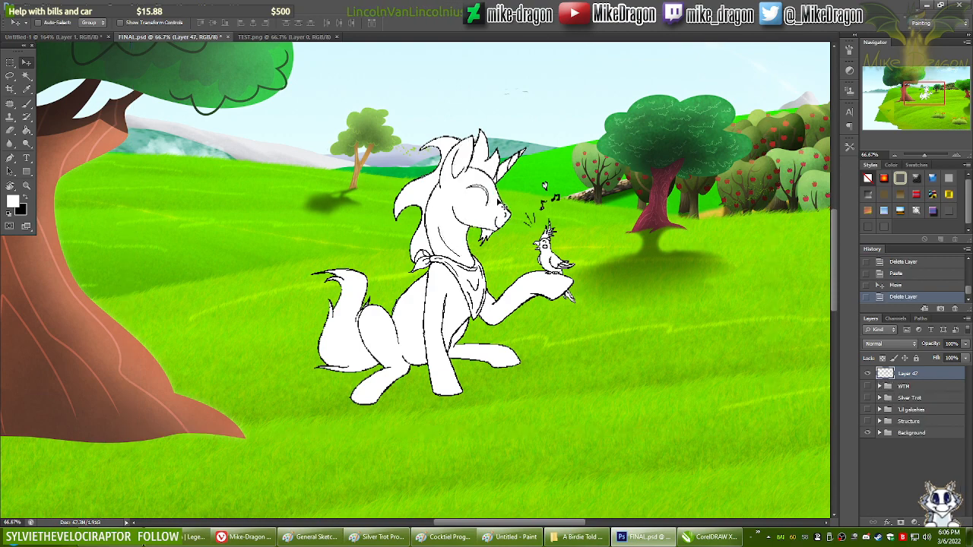
pyautogui.hotkey('alt', 'Tab')
pyautogui.hotkey('alt', 'Tab')
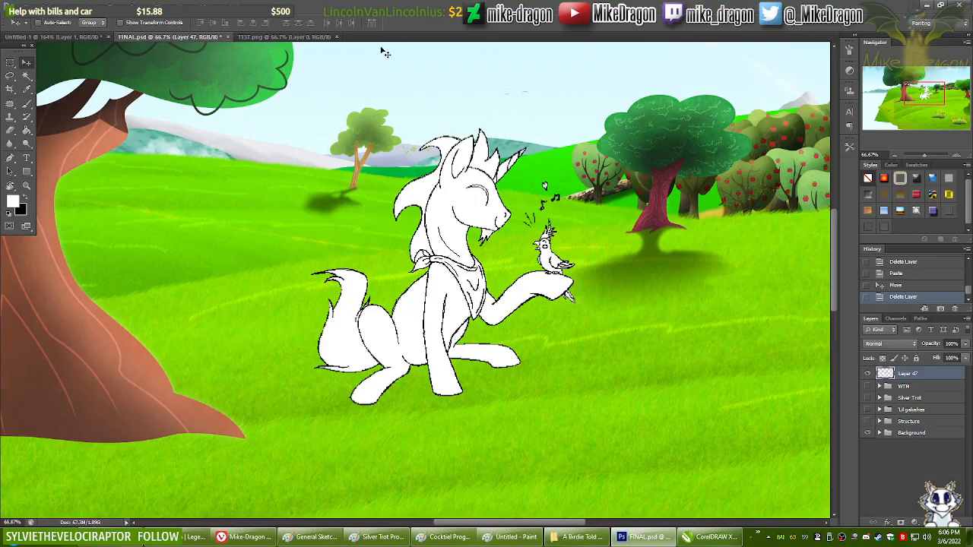
pyautogui.click(578, 537)
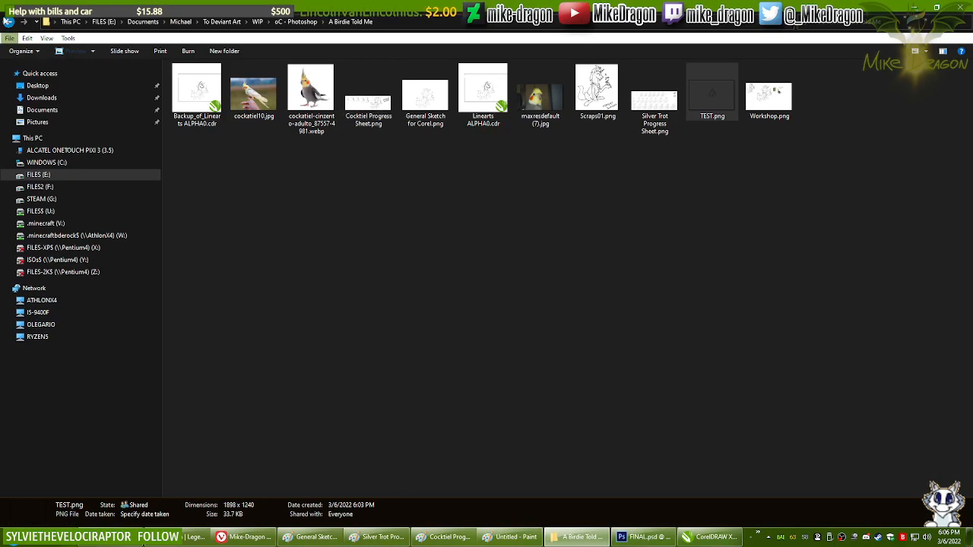
pyautogui.hotkey('alt', 'Tab')
# Step: Switch to CorelDRAW and export the lineart over TEST.png with the resolution set to 1200
pyautogui.click(711, 537)
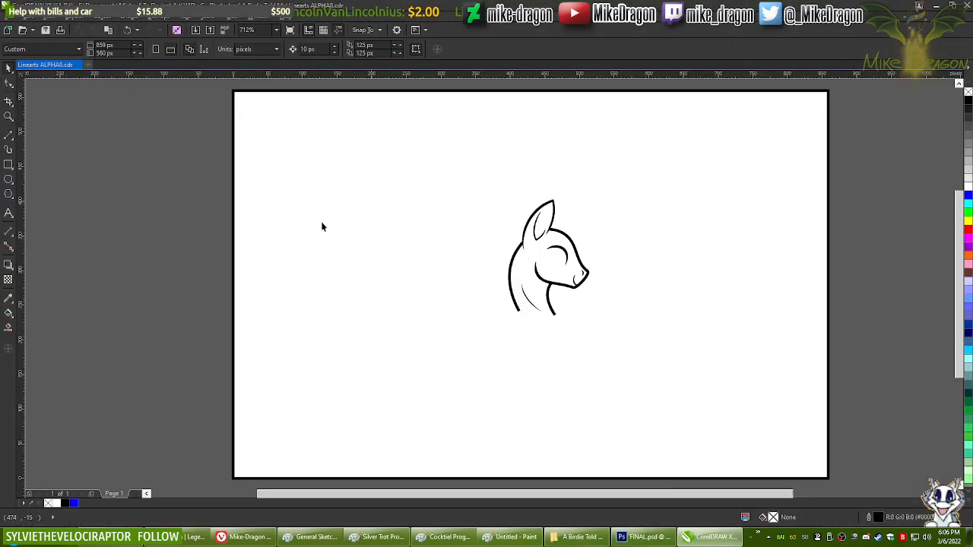
pyautogui.click(10, 19)
pyautogui.click(28, 184)
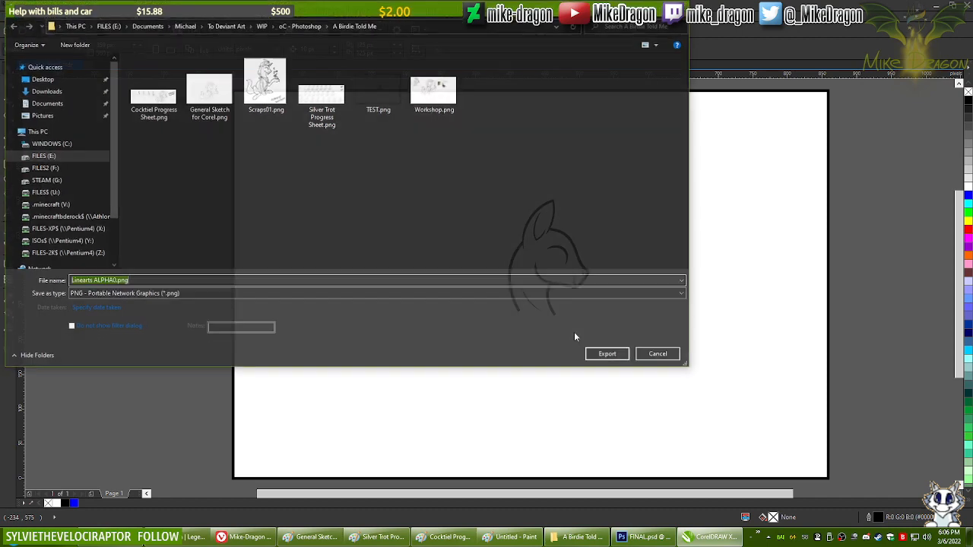
pyautogui.doubleClick(371, 97)
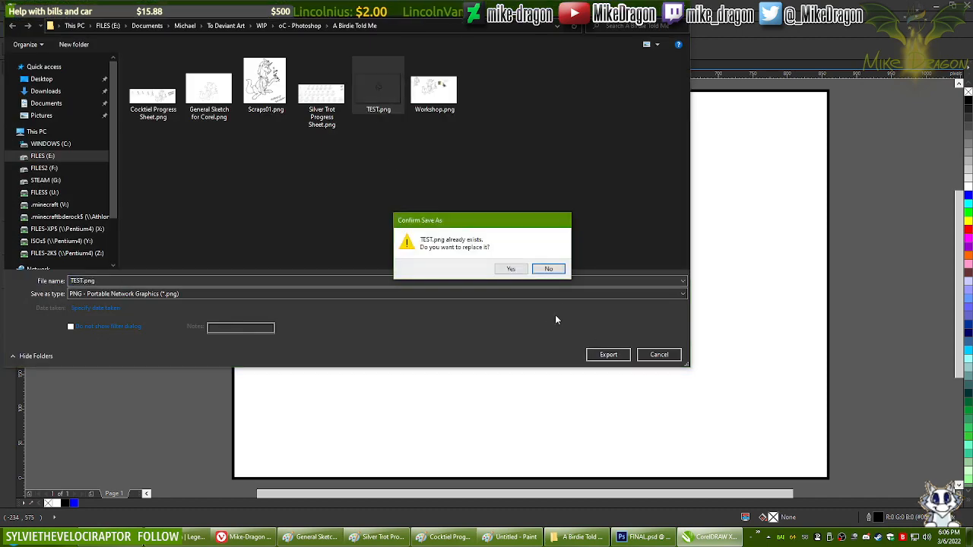
pyautogui.click(524, 271)
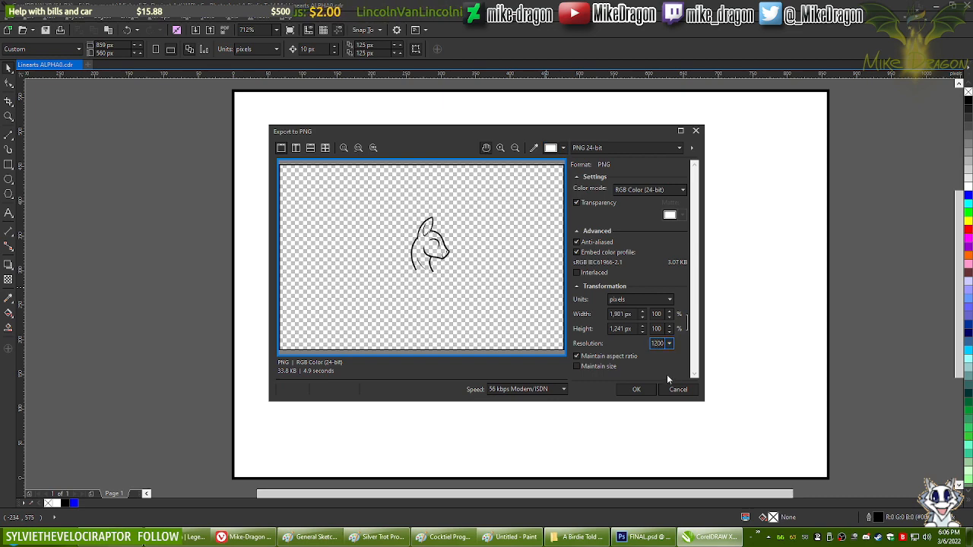
pyautogui.press('Return')
# Step: Open the 1200-resolution TEST.png in Photoshop, then paste its lineart into FINAL.psd over the unicorn's head to compare sizes and delete the pasted layer
pyautogui.click(578, 537)
pyautogui.moveTo(713, 93); pyautogui.dragTo(328, 32)
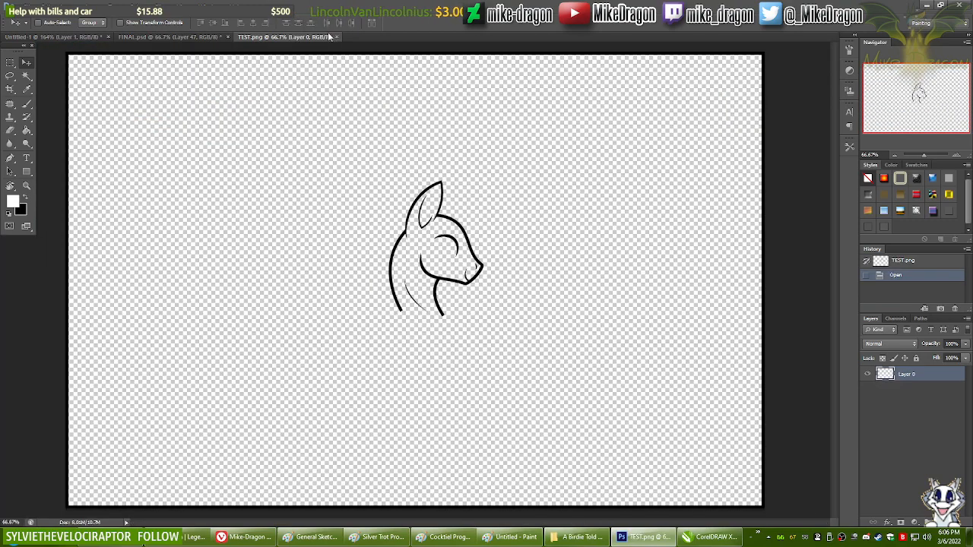
pyautogui.click(161, 37)
pyautogui.hotkey('ctrl', 'v')
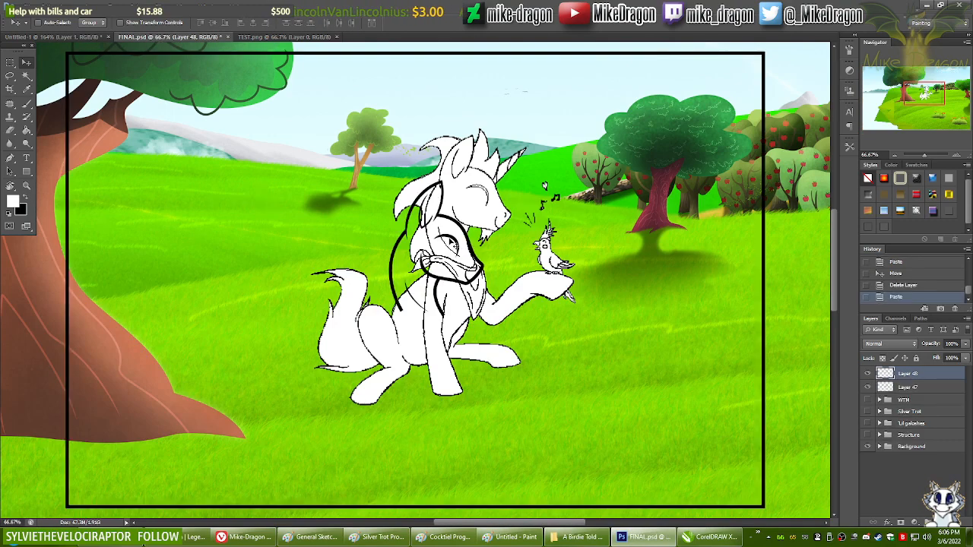
pyautogui.moveTo(445, 202); pyautogui.dragTo(457, 161)
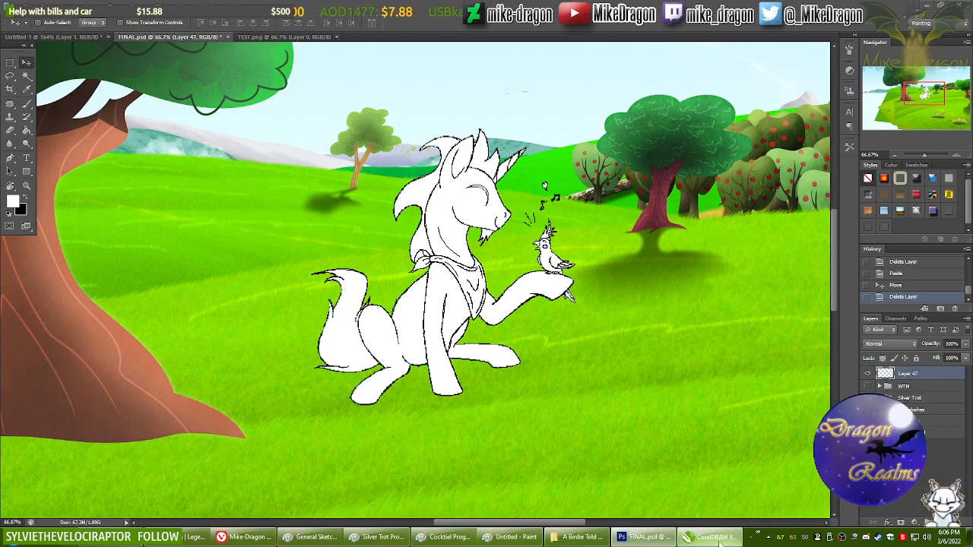
# Step: Switch to CorelDRAW and set up a PNG export of the lineart over TEST.png with the resolution set to 1150
pyautogui.hotkey('alt', 'Tab')
pyautogui.click(10, 11)
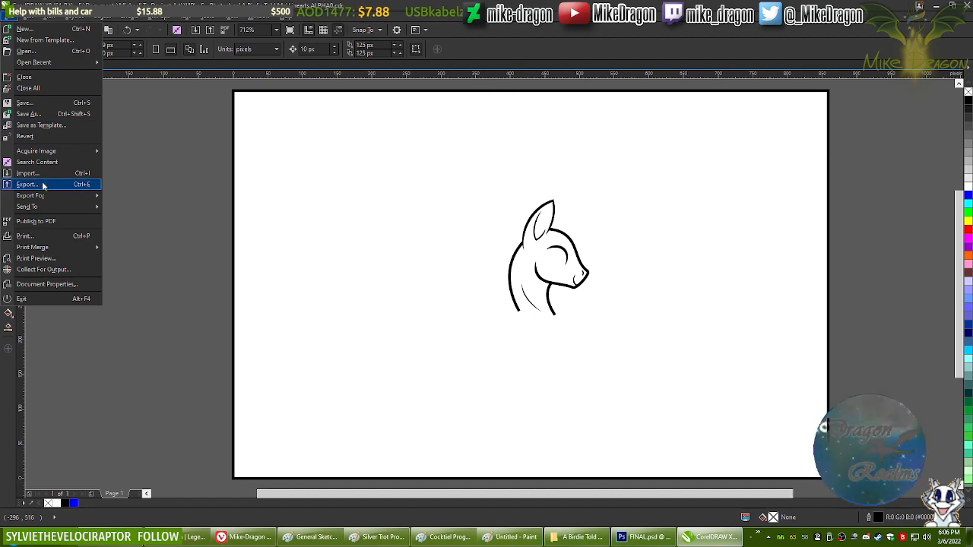
pyautogui.click(379, 283)
pyautogui.hotkey('ctrl', 'e')
pyautogui.doubleClick(377, 87)
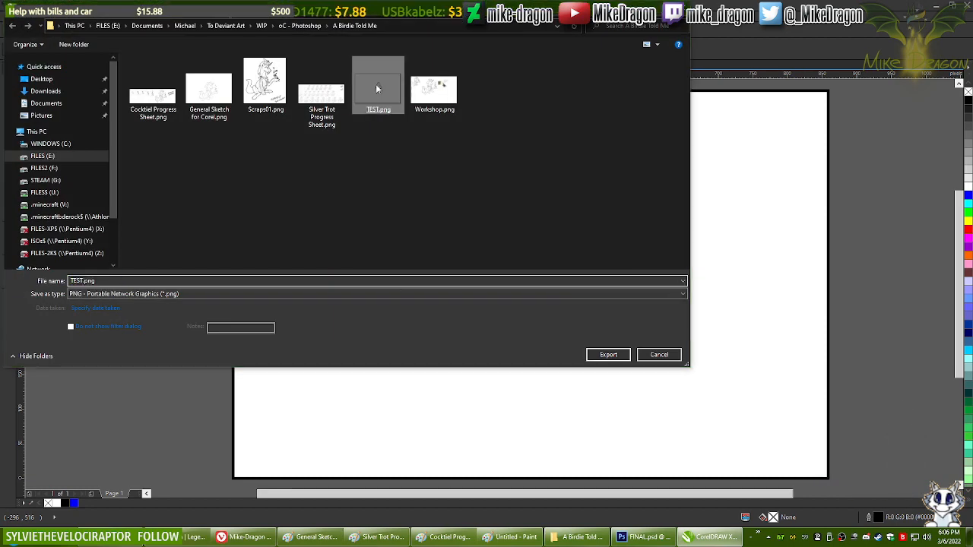
pyautogui.click(508, 274)
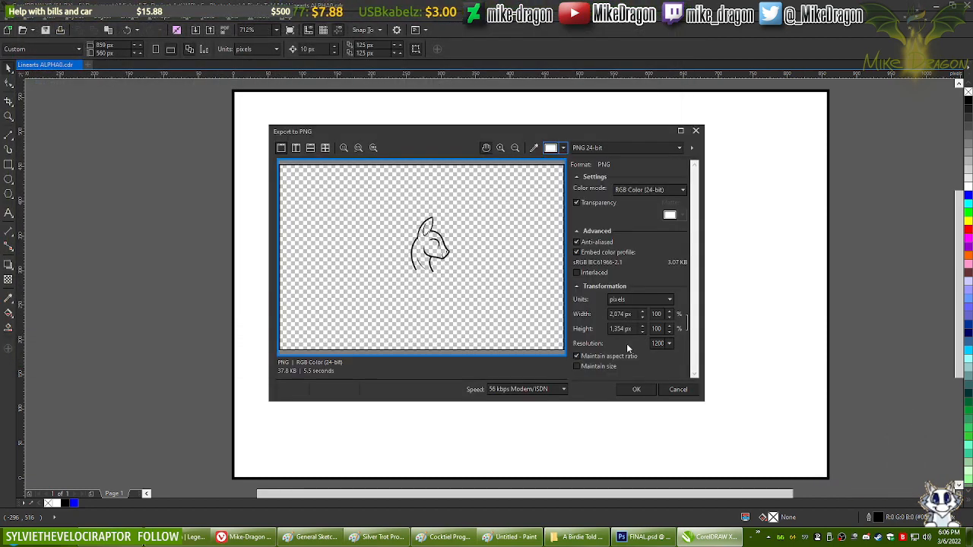
pyautogui.moveTo(654, 343); pyautogui.dragTo(669, 347)
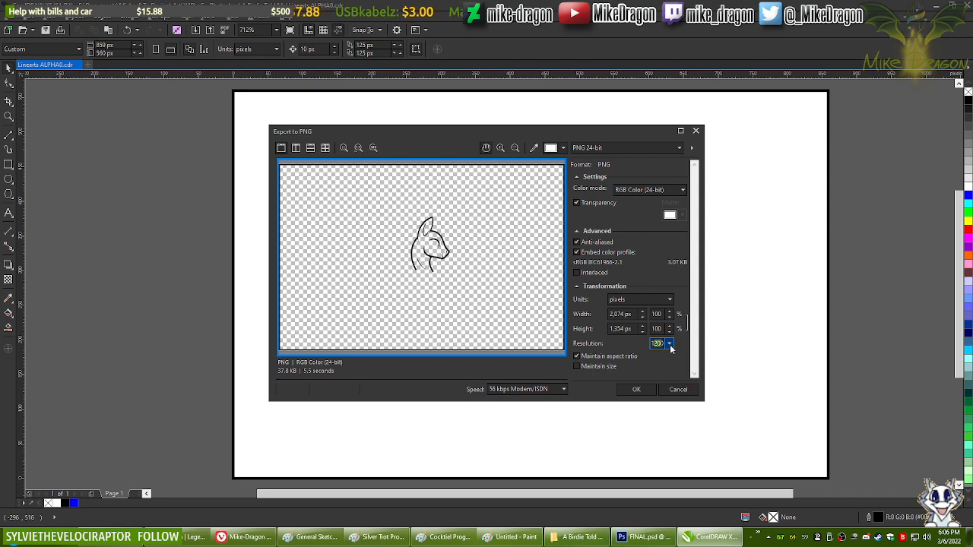
pyautogui.write('150')
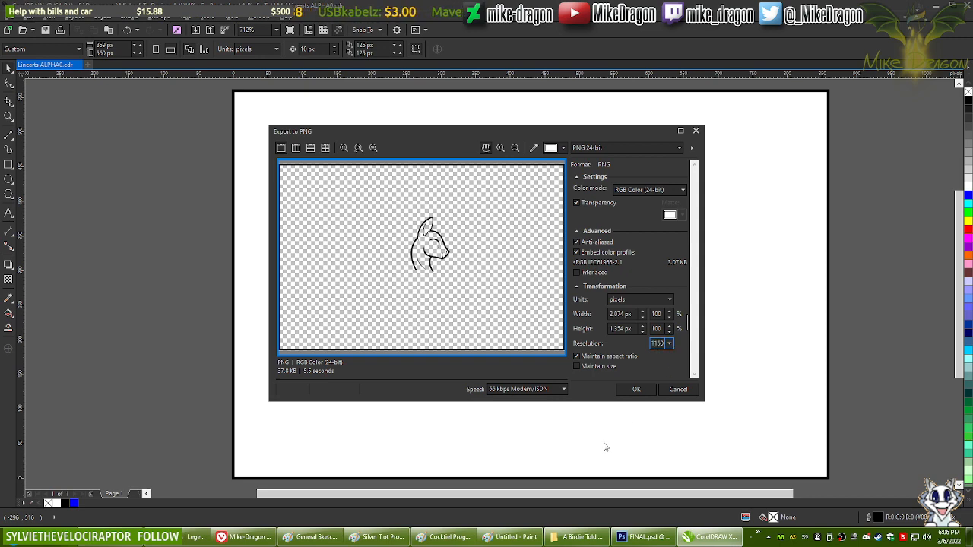
# Step: Close the old TEST.png in Photoshop, then return to CorelDRAW and complete the PNG export
pyautogui.click(647, 537)
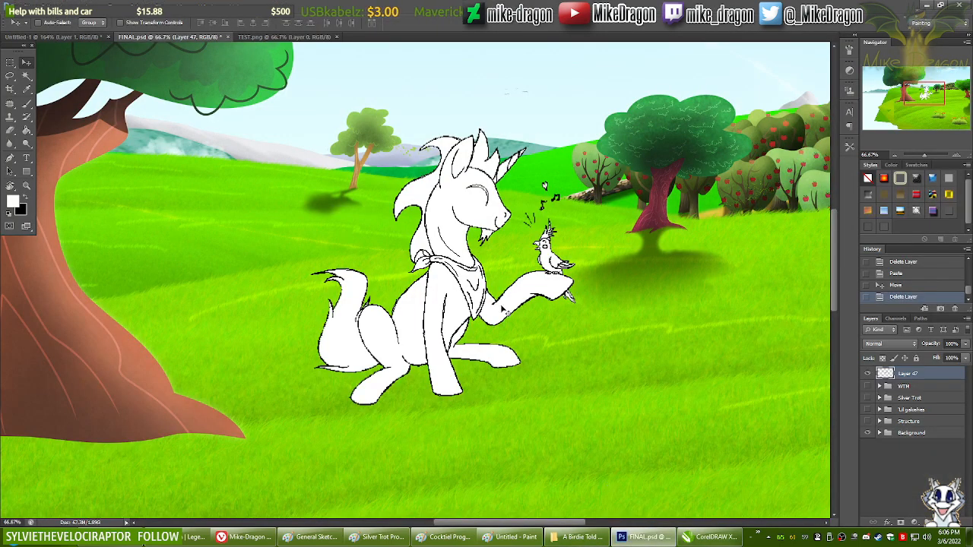
pyautogui.click(337, 37)
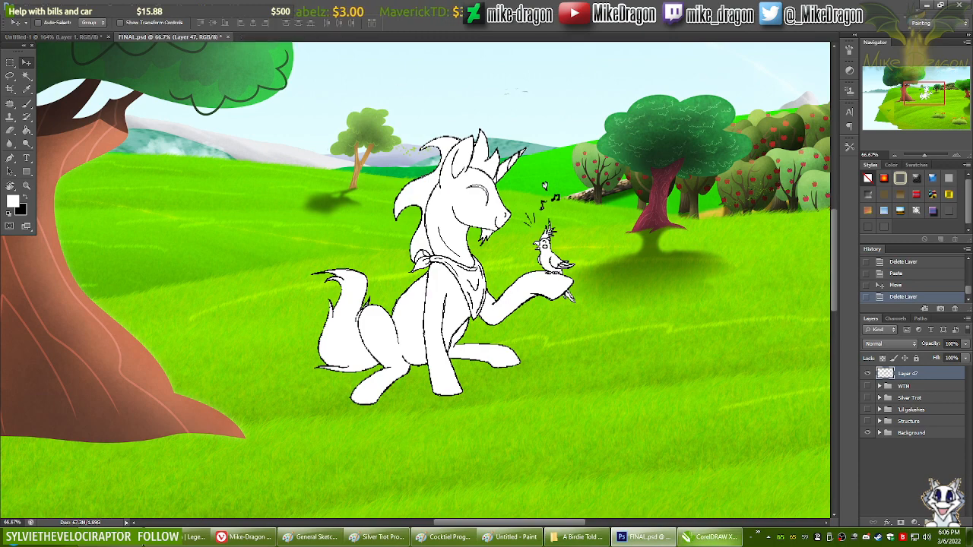
pyautogui.click(715, 537)
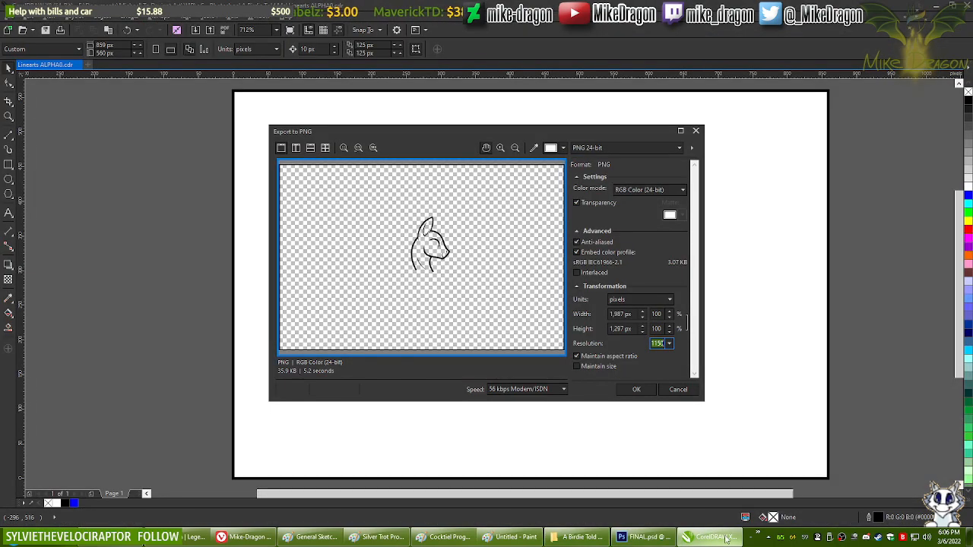
pyautogui.click(636, 390)
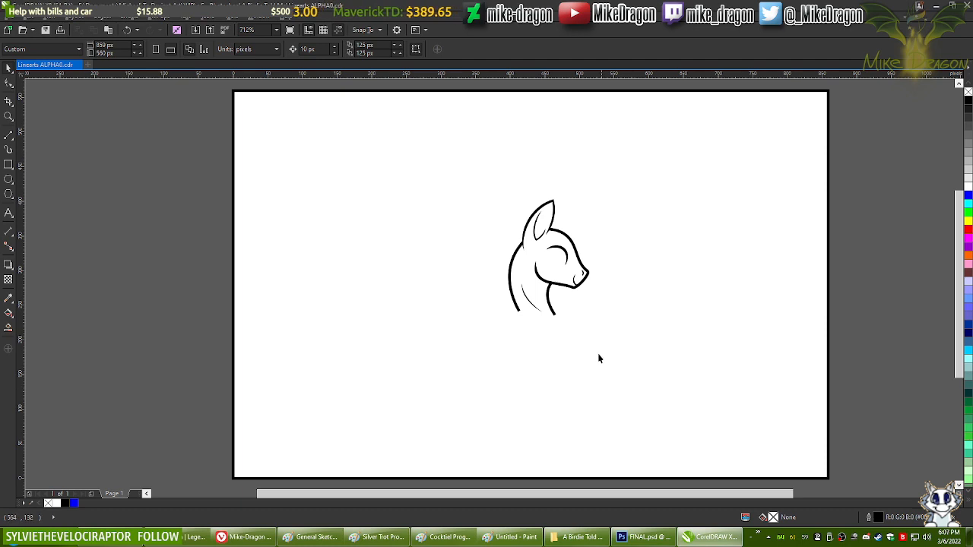
# Step: Open the newly exported 1150-resolution TEST.png in Photoshop and copy its full canvas
pyautogui.click(586, 536)
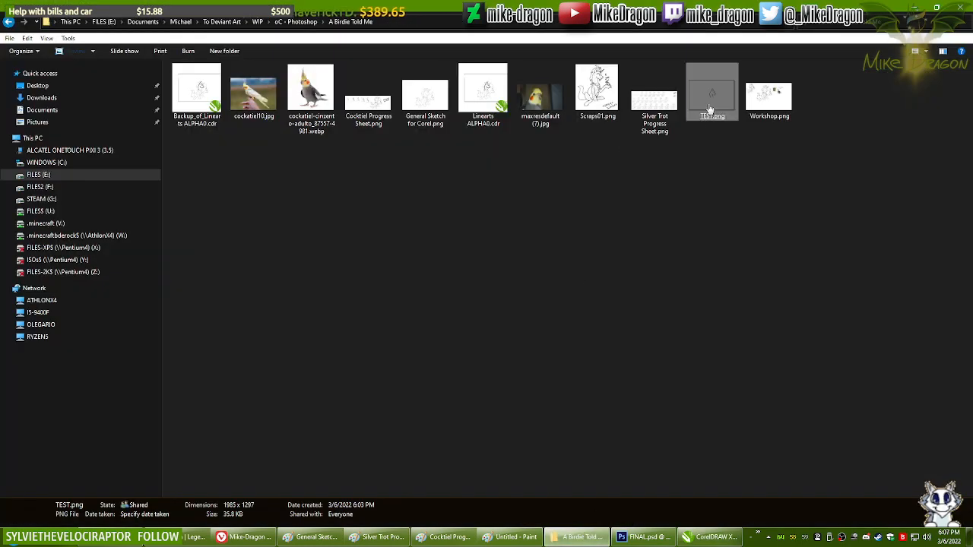
pyautogui.moveTo(706, 118); pyautogui.dragTo(196, 37)
pyautogui.hotkey('ctrl', 'a')
# Step: Paste the 1150-resolution lineart into FINAL.psd, align it with the unicorn's head to compare sizes, then delete the pasted layer and close TEST.png
pyautogui.click(195, 38)
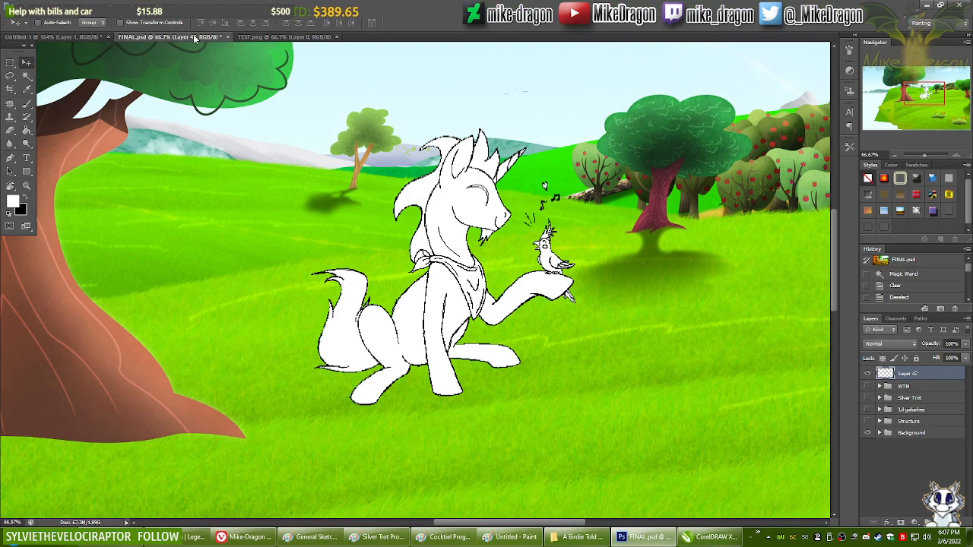
pyautogui.hotkey('ctrl', 'v')
pyautogui.moveTo(432, 242)
pyautogui.mouseDown()
pyautogui.moveTo(465, 166)
pyautogui.moveTo(465, 195)
pyautogui.mouseUp()
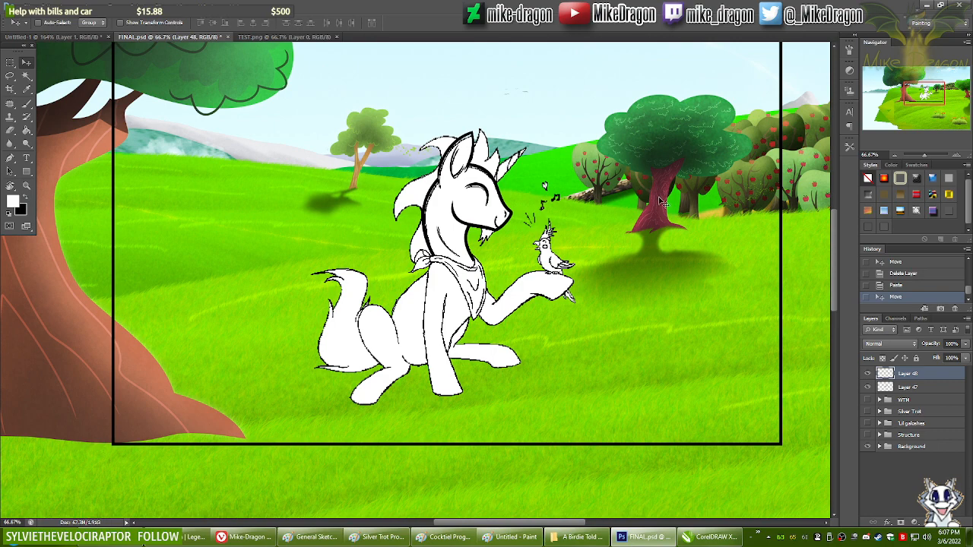
pyautogui.press('Delete')
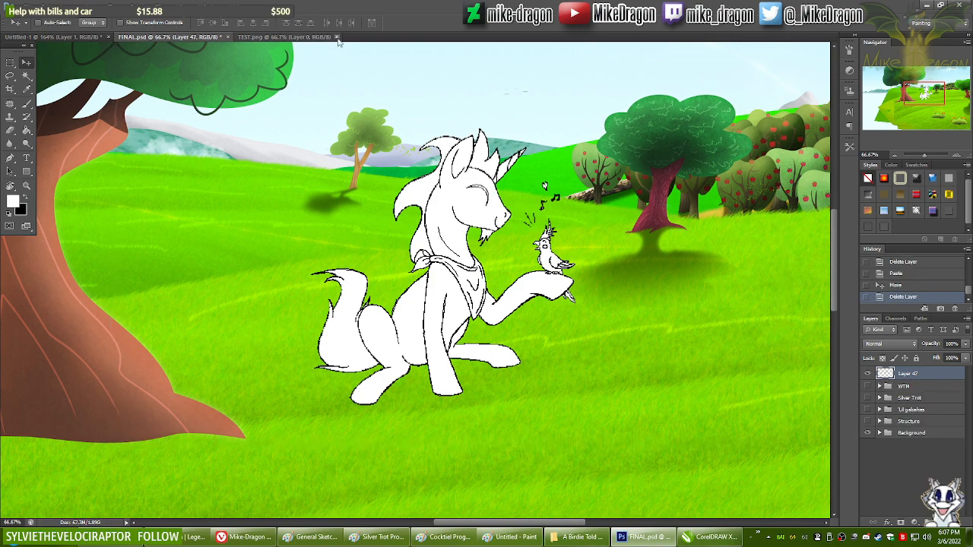
pyautogui.click(336, 37)
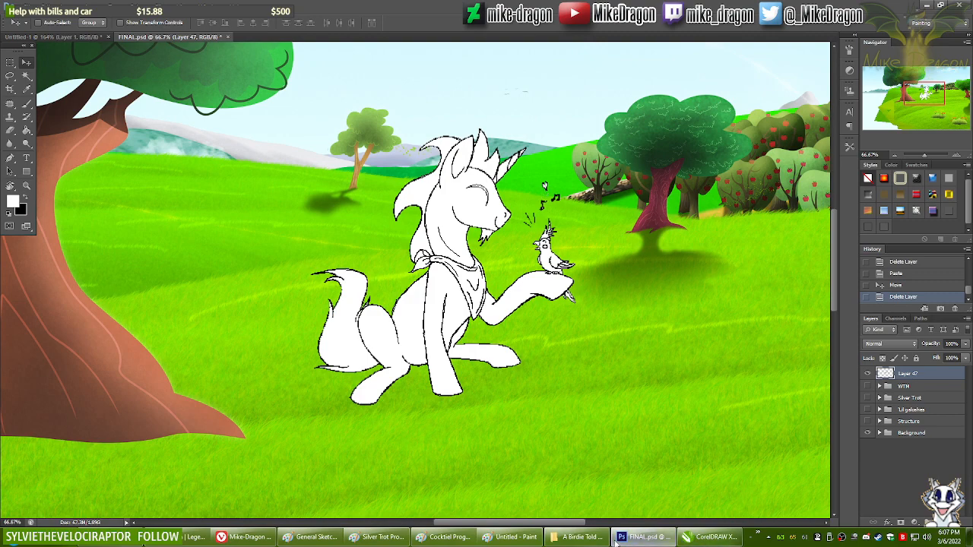
# Step: Switch to CorelDRAW, undo the removal of the unicorn sketch behind the lineart, and deselect it
pyautogui.click(580, 537)
pyautogui.moveTo(752, 193); pyautogui.dragTo(842, 339)
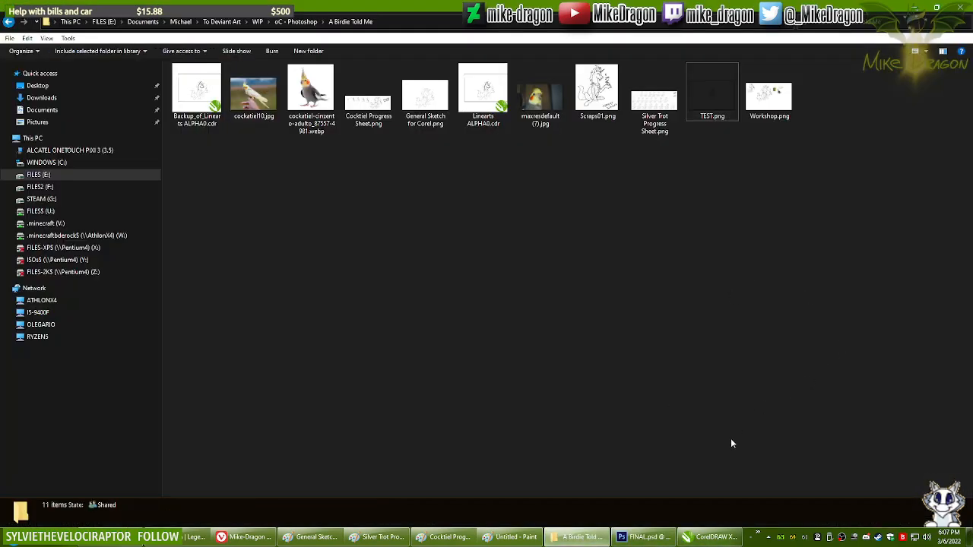
pyautogui.click(711, 537)
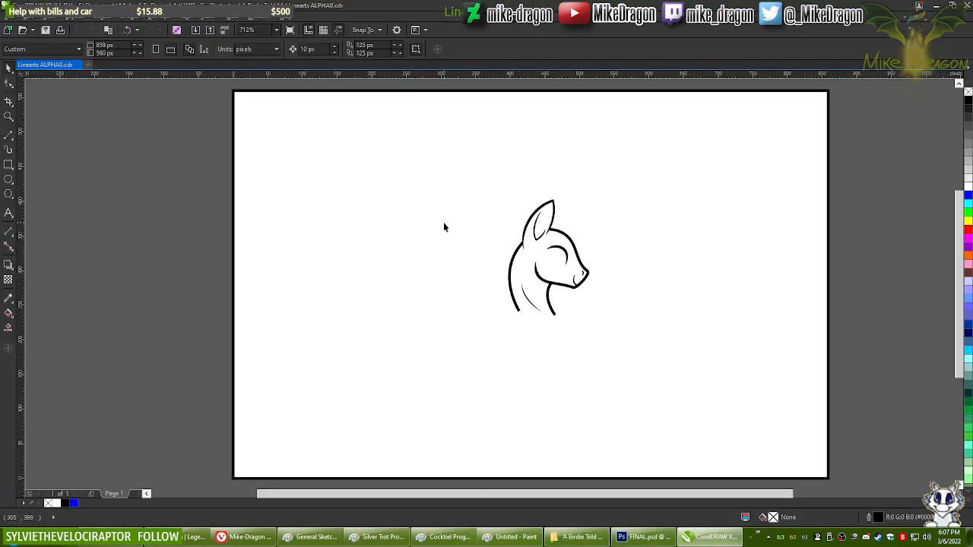
pyautogui.hotkey('ctrl', 'z')
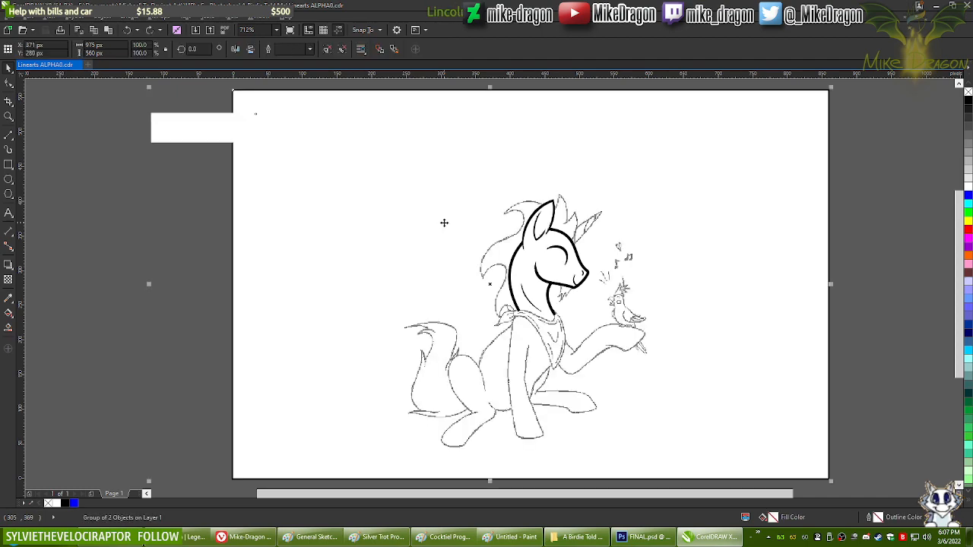
pyautogui.click(82, 248)
# Step: Open the PNG export settings for TEST.png to check the resolution, and cancel without exporting
pyautogui.click(11, 16)
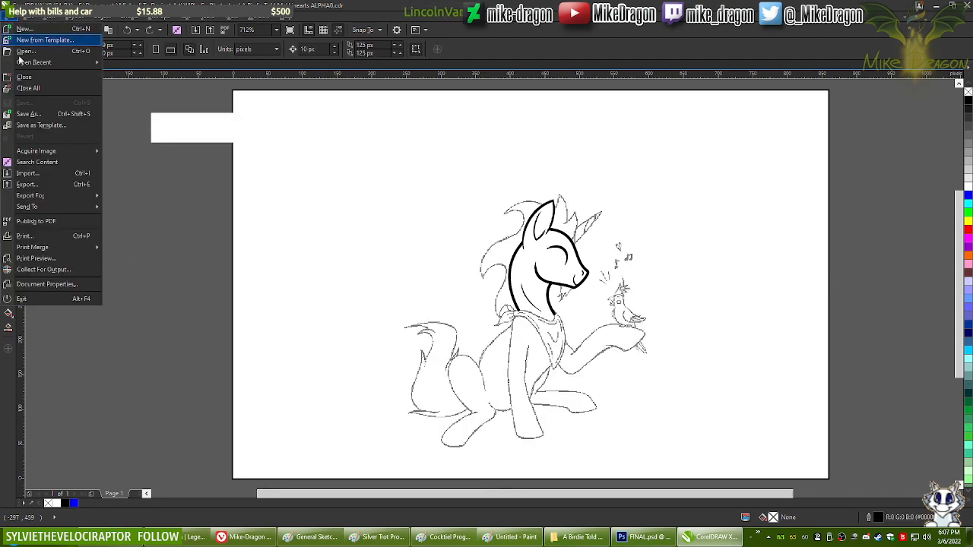
pyautogui.click(30, 185)
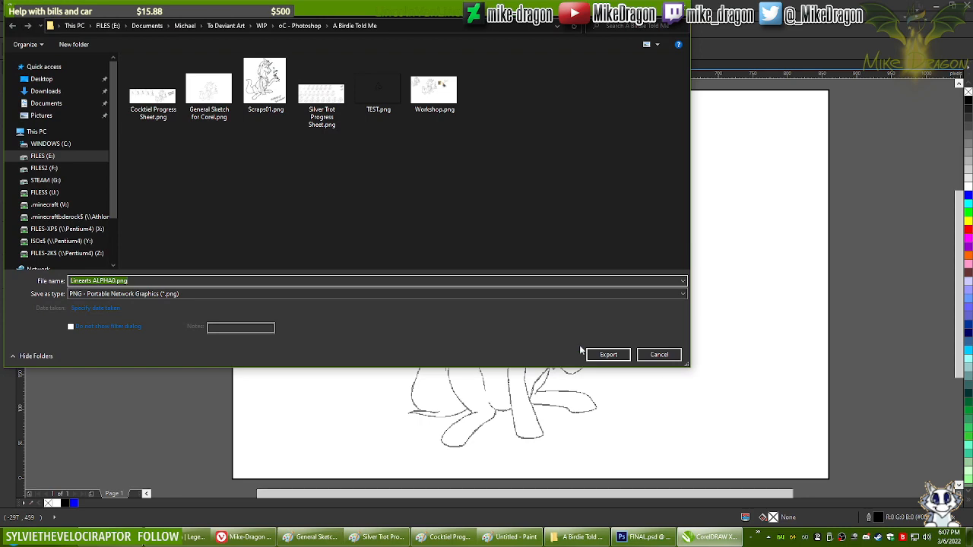
pyautogui.doubleClick(378, 91)
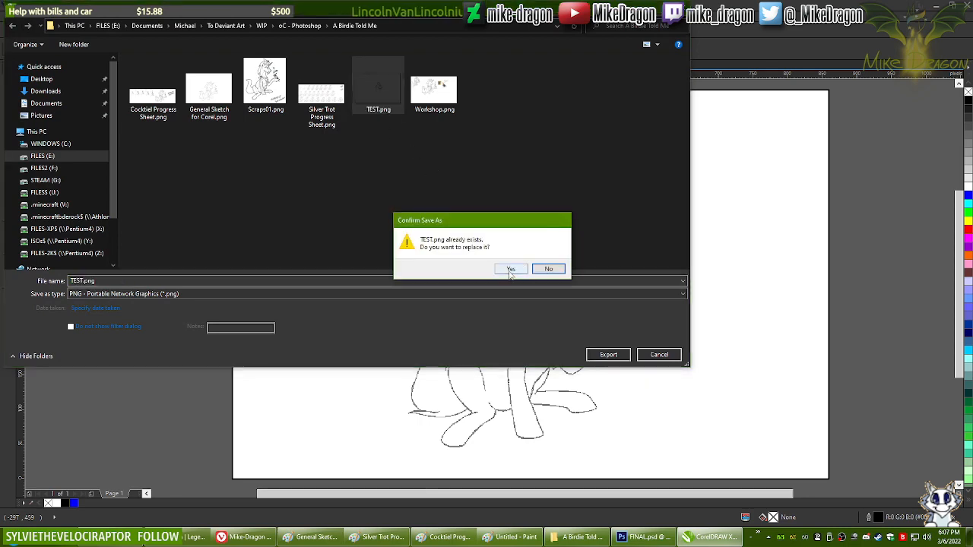
pyautogui.click(511, 269)
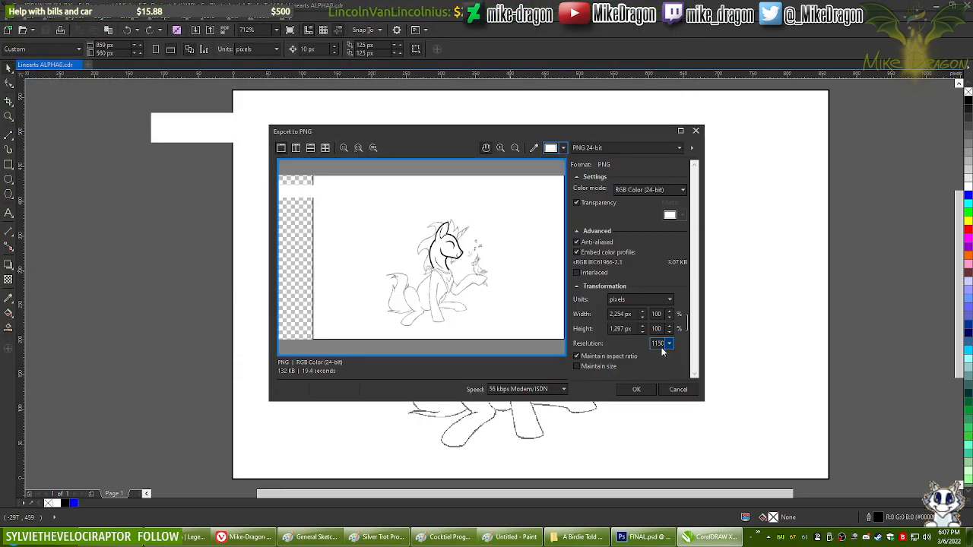
pyautogui.click(675, 391)
# Step: Switch to the General Sketch image in Paint and handwrite "EXPORT AT 1150PX RESOLUTION" in the empty area above the bird
pyautogui.click(581, 537)
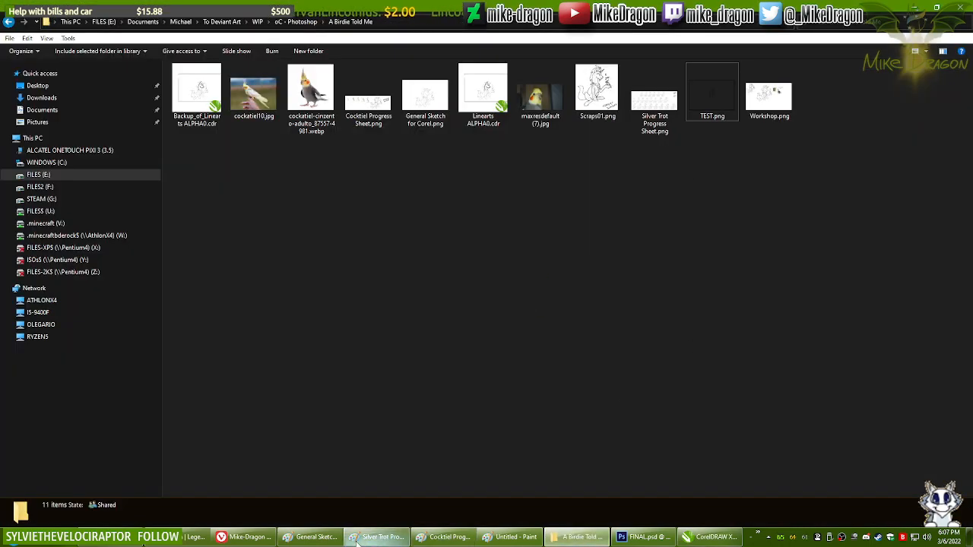
pyautogui.click(302, 541)
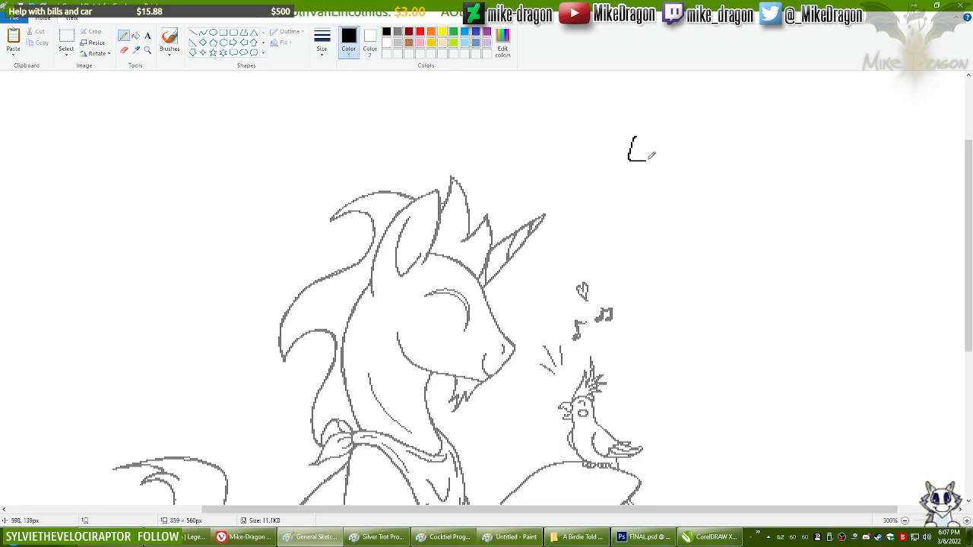
pyautogui.moveTo(634, 141); pyautogui.dragTo(657, 133)
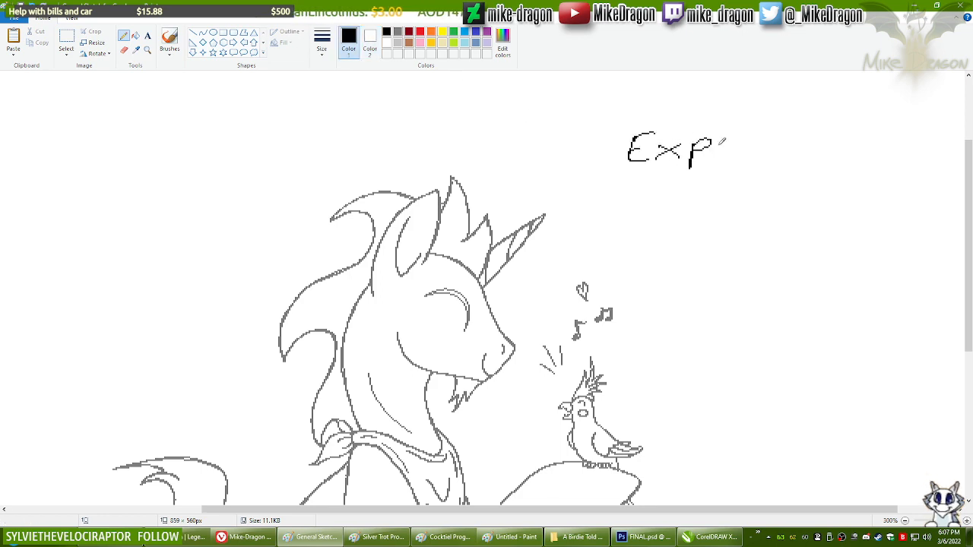
pyautogui.moveTo(722, 143); pyautogui.dragTo(724, 144)
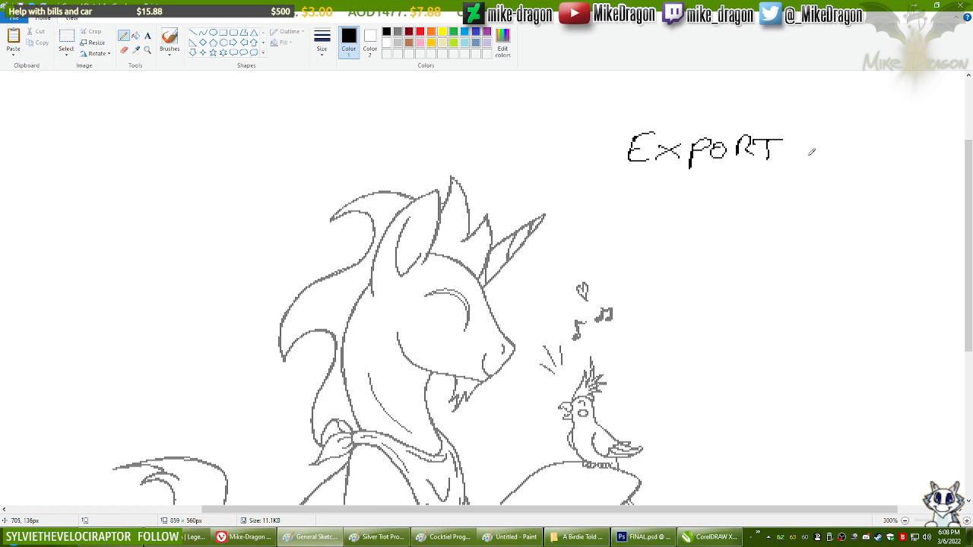
pyautogui.moveTo(810, 154); pyautogui.dragTo(821, 152)
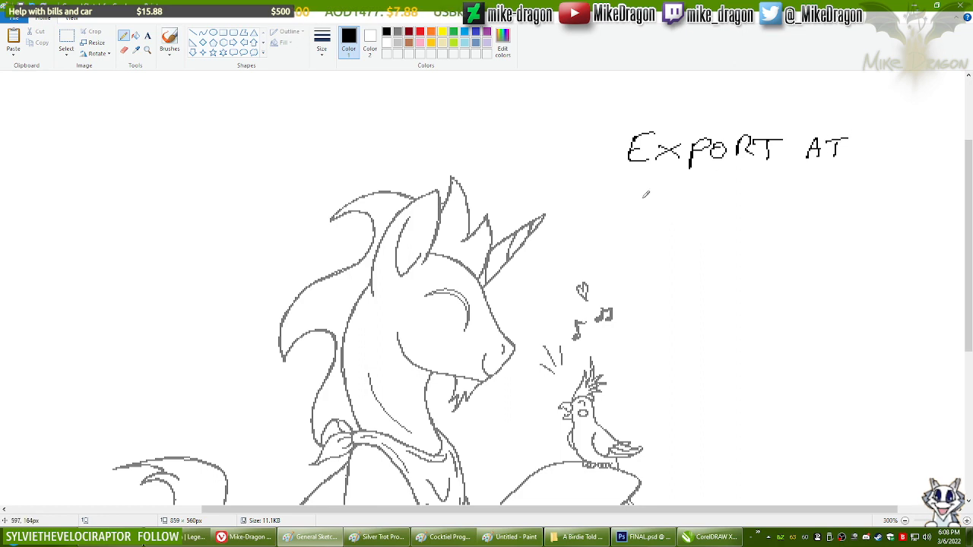
pyautogui.moveTo(643, 197)
pyautogui.mouseDown()
pyautogui.moveTo(648, 185)
pyautogui.moveTo(663, 210)
pyautogui.mouseUp()
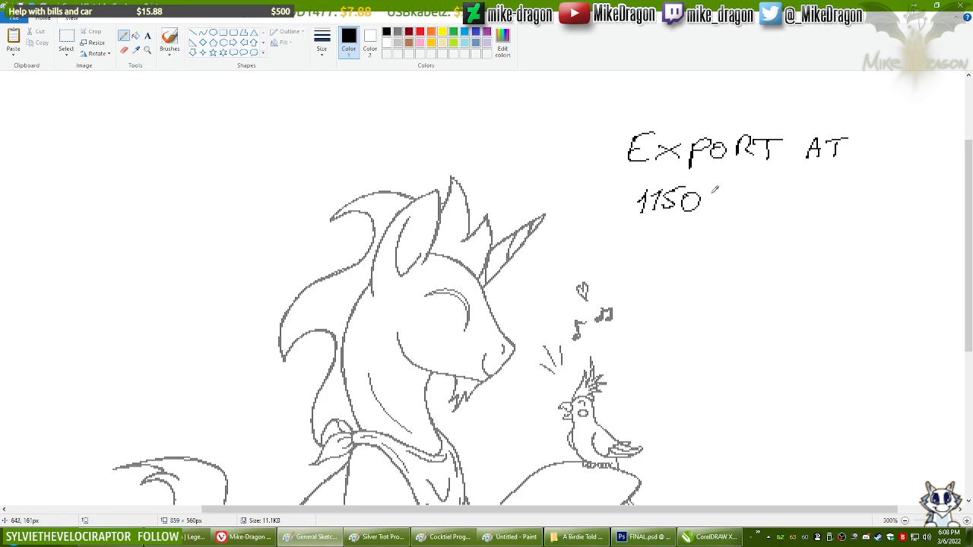
pyautogui.moveTo(715, 190); pyautogui.dragTo(710, 194)
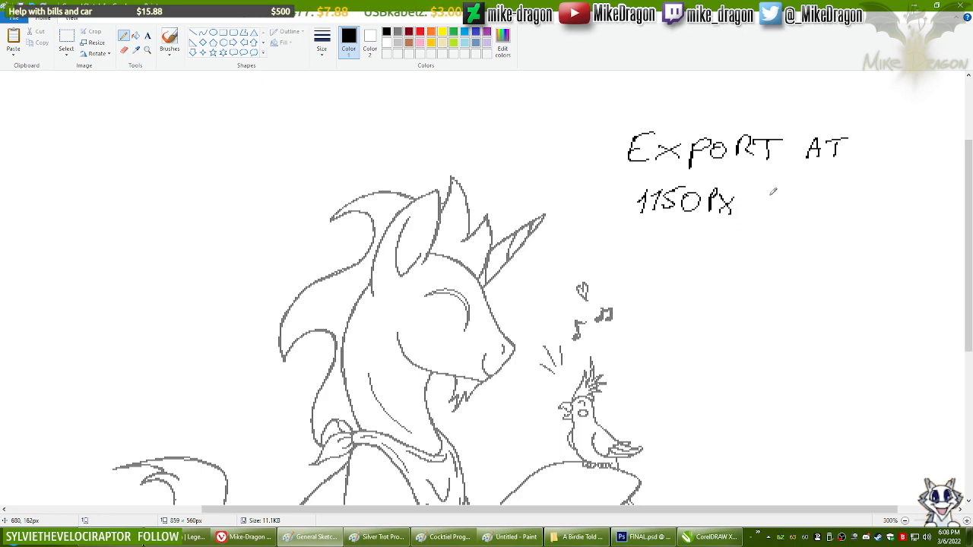
pyautogui.moveTo(773, 192); pyautogui.dragTo(830, 201)
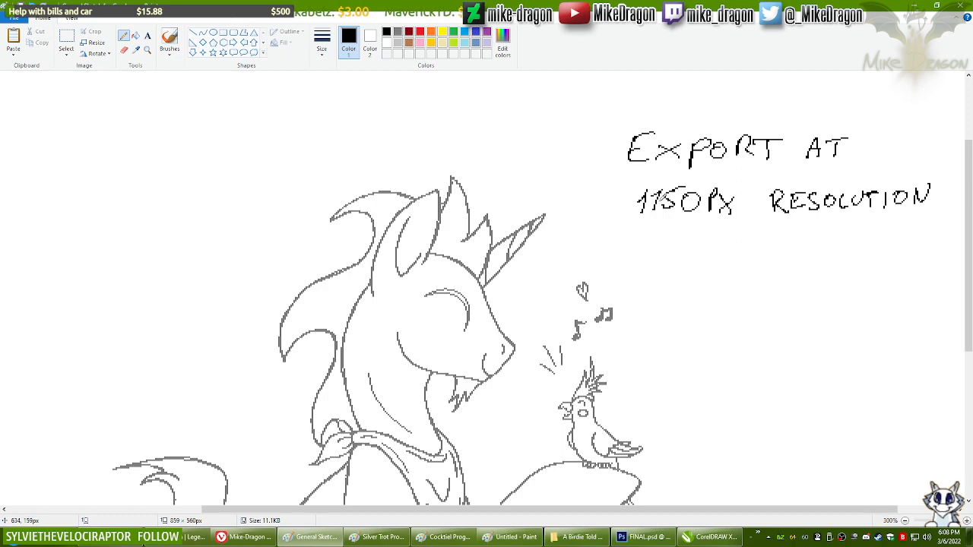
# Step: Save and close the annotated General Sketch in Paint, and switch back to CorelDRAW
pyautogui.scroll(-3, 469, 215)
pyautogui.scroll(2, 469, 215)
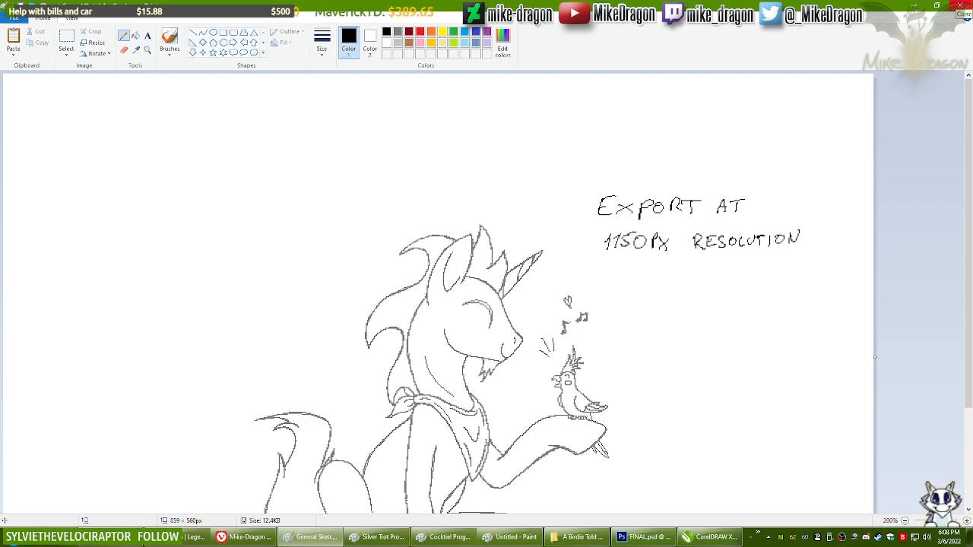
pyautogui.click(960, 6)
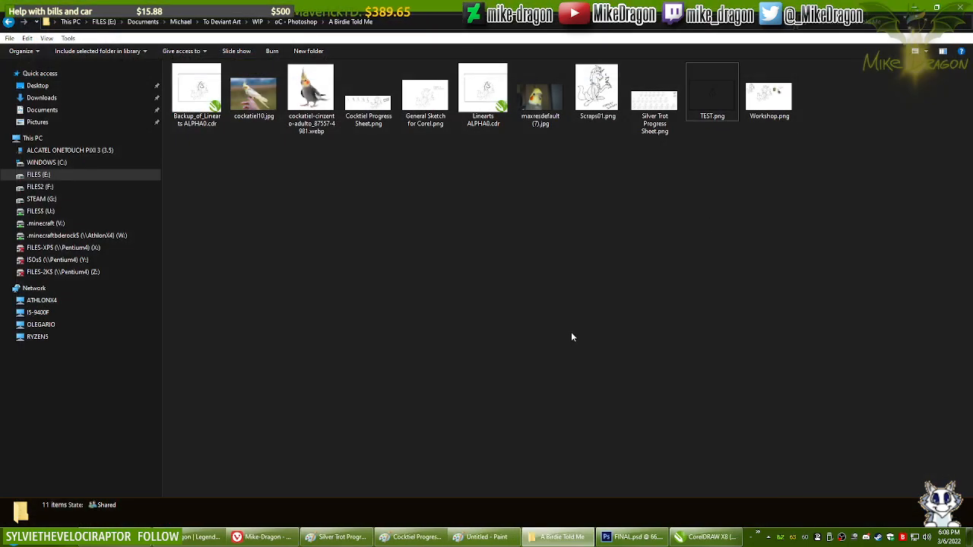
pyautogui.click(711, 538)
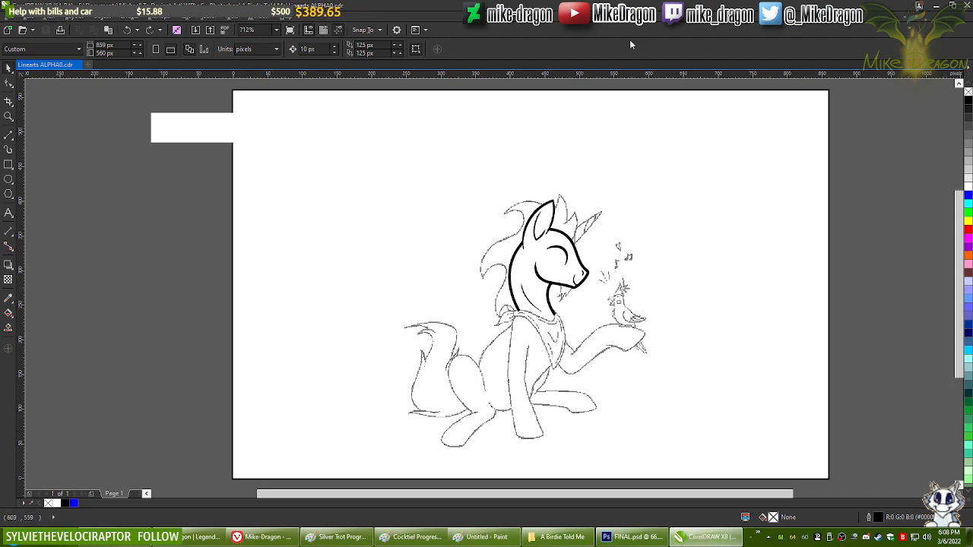
# Step: Extend the unicorn's rear neck line from its lower end with a short straight segment back to the top of the near front leg
pyautogui.scroll(2, 637, 366)
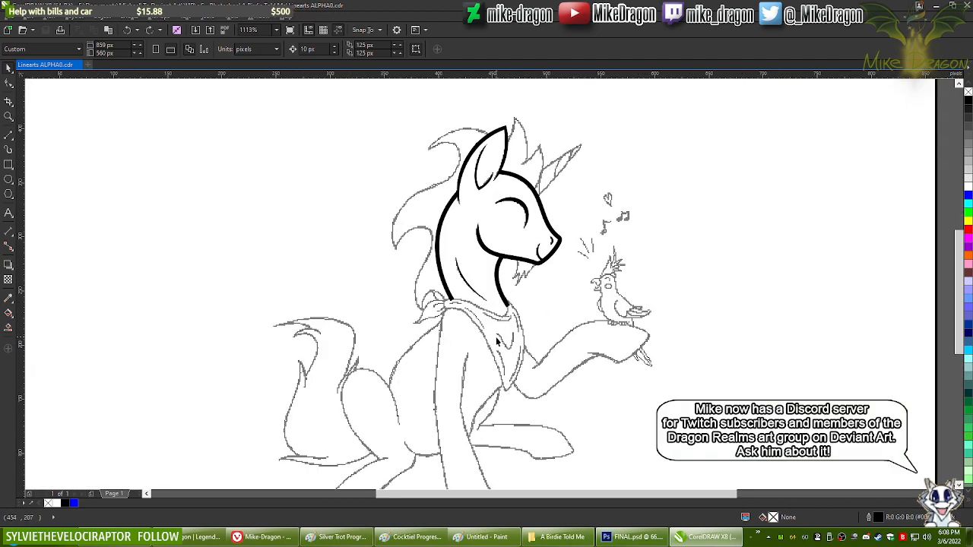
pyautogui.scroll(5, 499, 342)
pyautogui.scroll(-2, 500, 347)
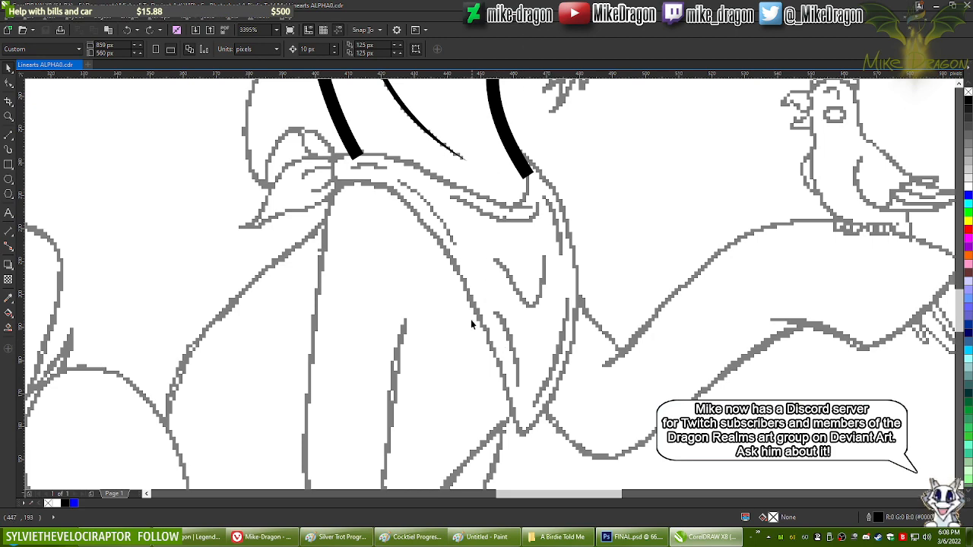
pyautogui.scroll(-5, 471, 319)
pyautogui.scroll(1, 470, 328)
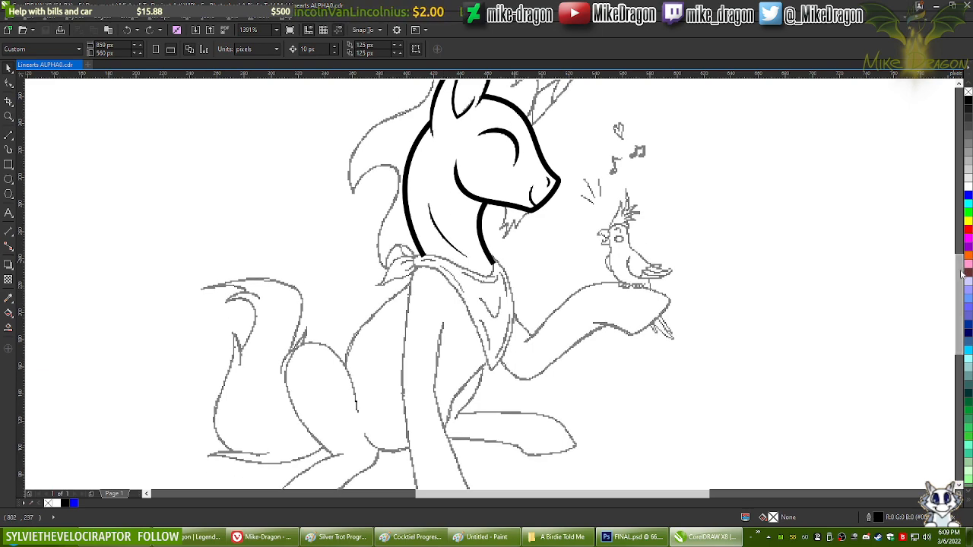
pyautogui.scroll(-1, 467, 327)
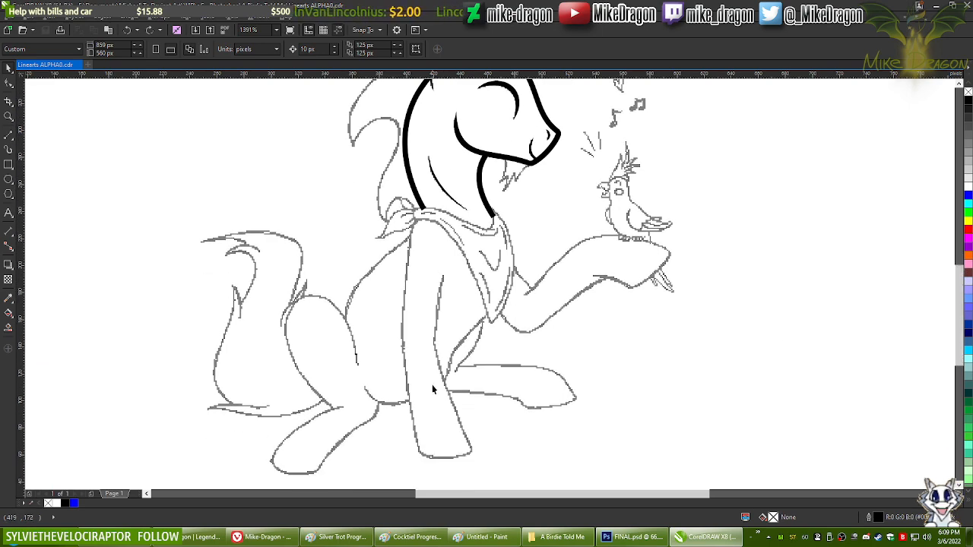
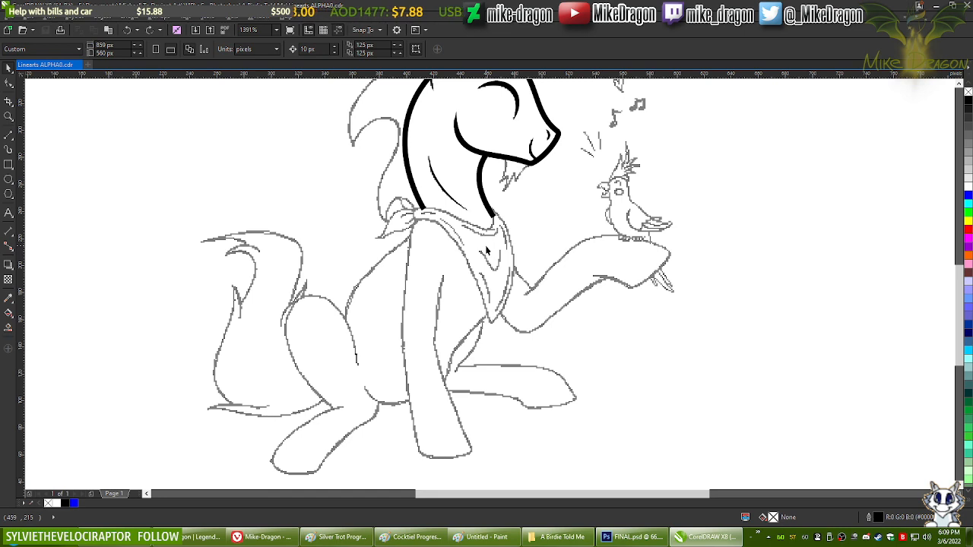
pyautogui.click(10, 135)
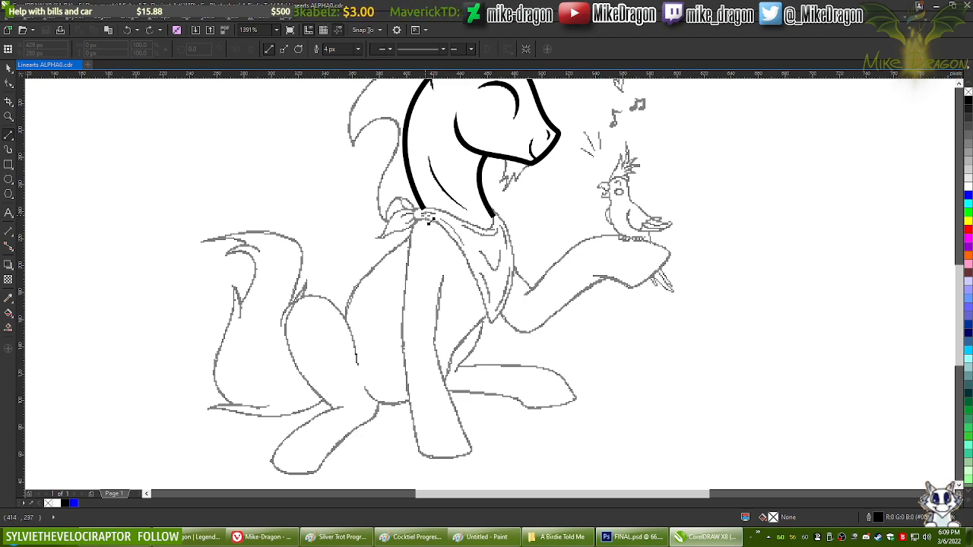
pyautogui.scroll(4, 432, 220)
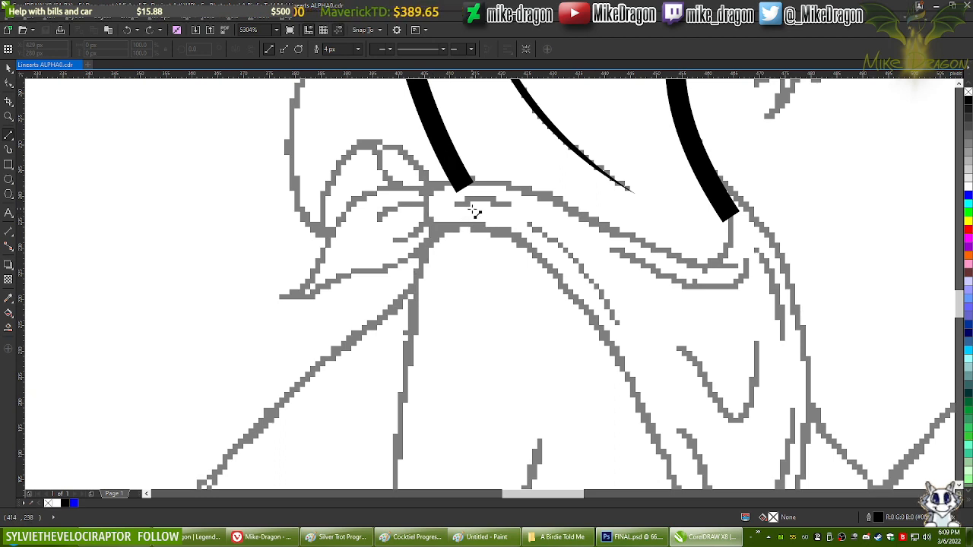
pyautogui.press('F10')
pyautogui.click(462, 179)
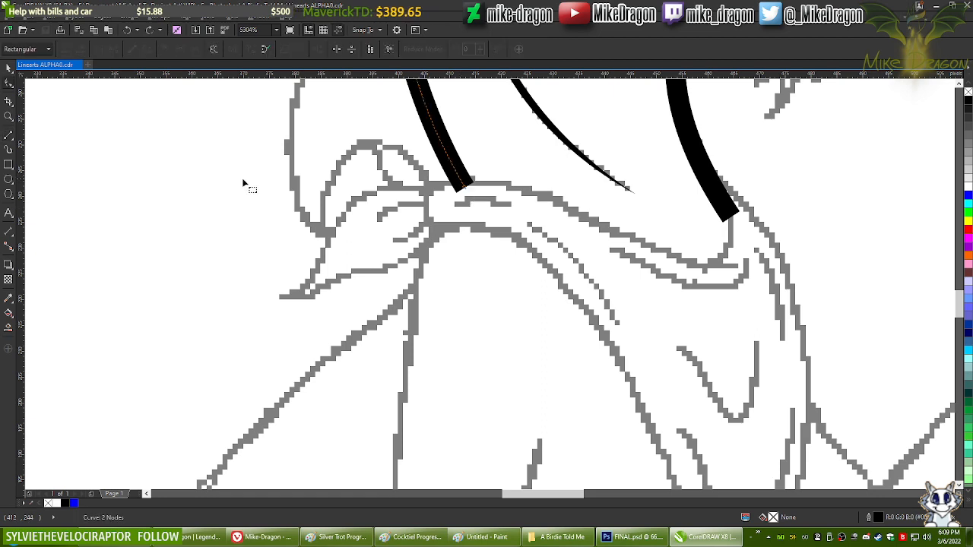
pyautogui.click(7, 138)
pyautogui.moveTo(467, 191); pyautogui.dragTo(422, 269)
pyautogui.scroll(-3, 422, 270)
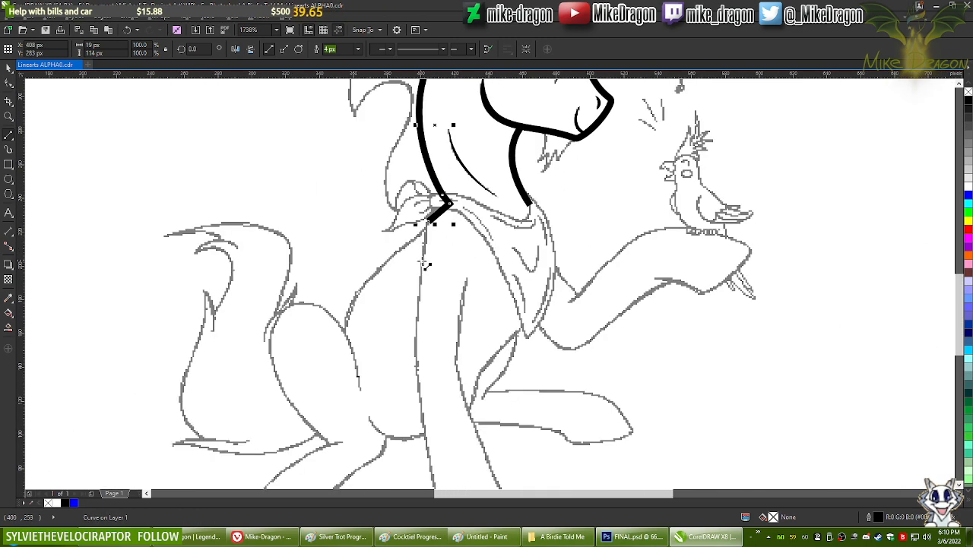
# Step: Continue the line in straight segments down the near front leg, across the hoof's underside and up the leg's inner edge, following the sketch
pyautogui.scroll(2, 429, 183)
pyautogui.scroll(-1, 430, 179)
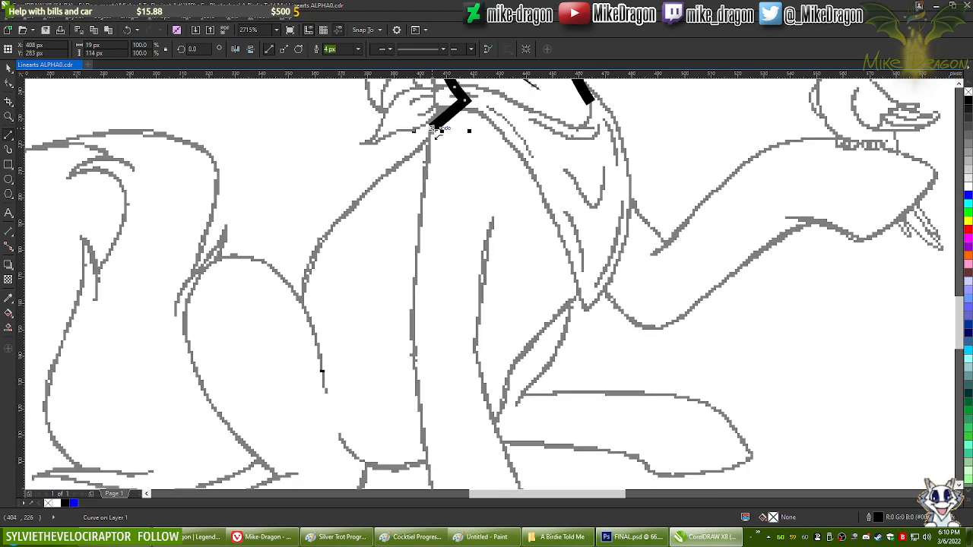
pyautogui.moveTo(437, 131); pyautogui.dragTo(413, 343)
pyautogui.moveTo(414, 343); pyautogui.dragTo(449, 363)
pyautogui.click(447, 360)
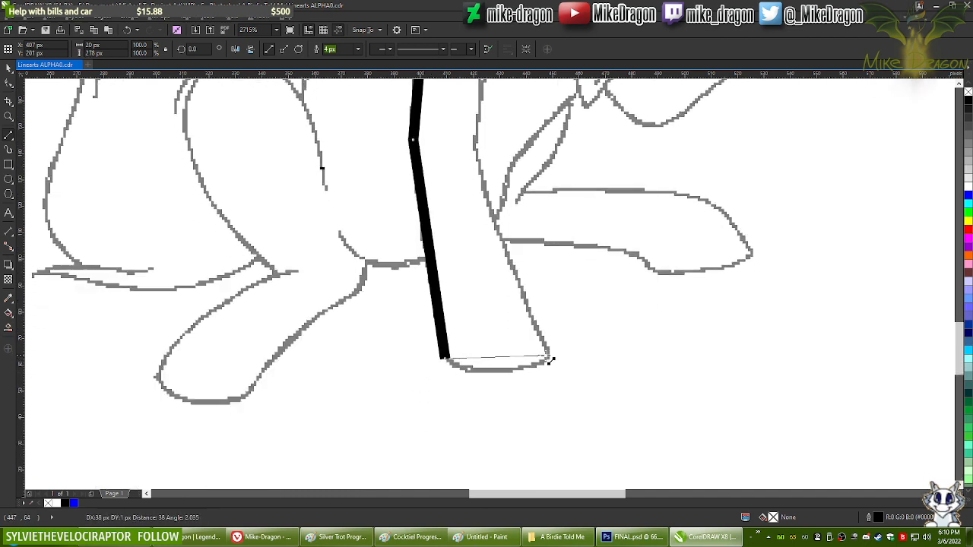
pyautogui.click(549, 361)
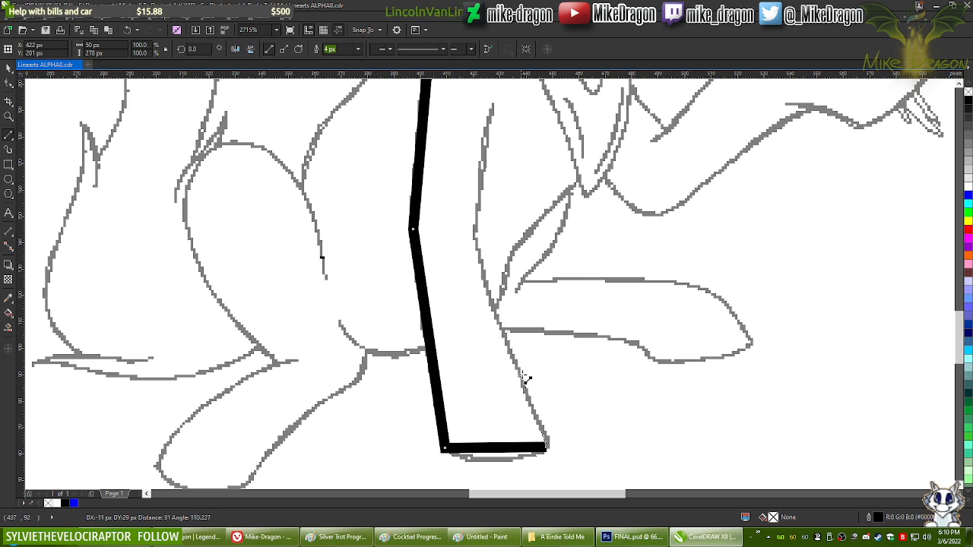
pyautogui.click(477, 240)
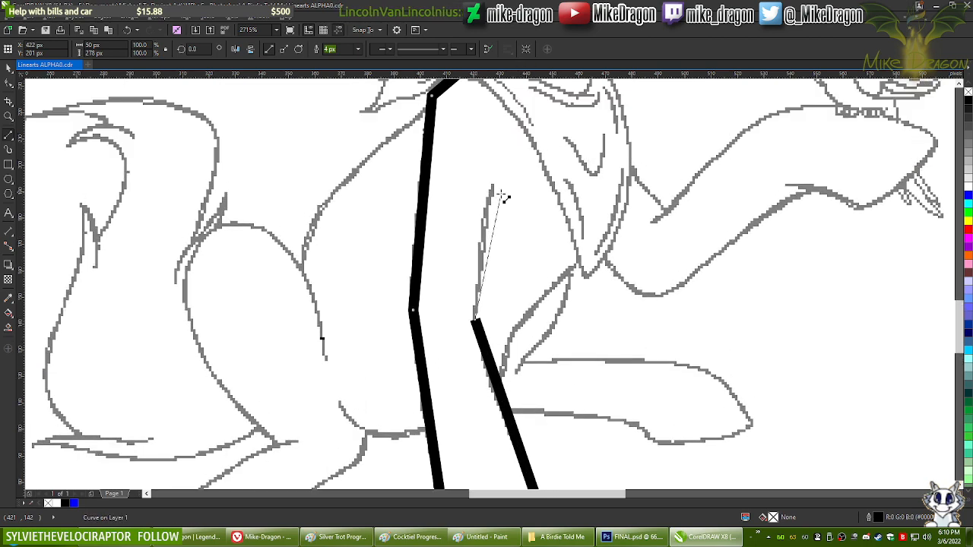
pyautogui.doubleClick(492, 188)
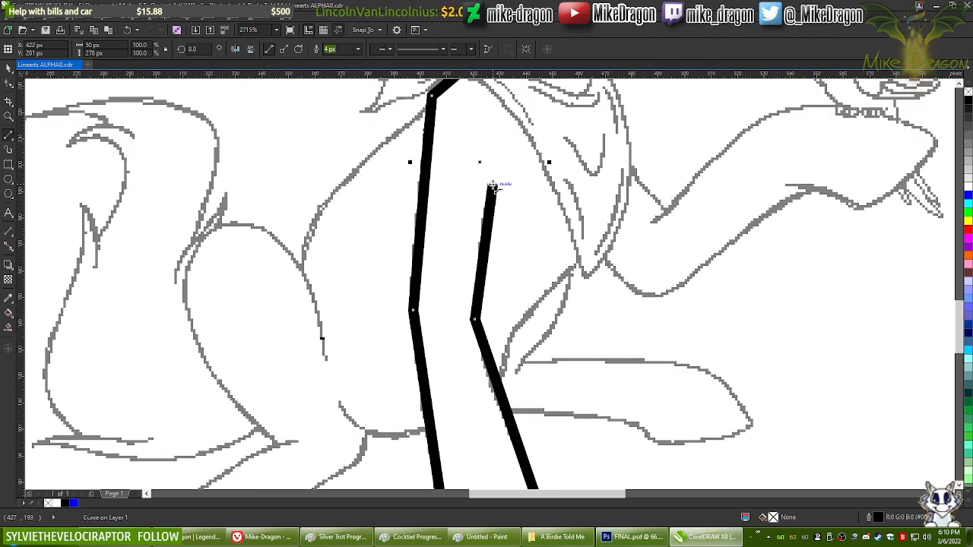
# Step: Extend the front neck line with a straight segment down the chest to just above the bandana's lower tip
pyautogui.scroll(-5, 480, 196)
pyautogui.scroll(5, 460, 228)
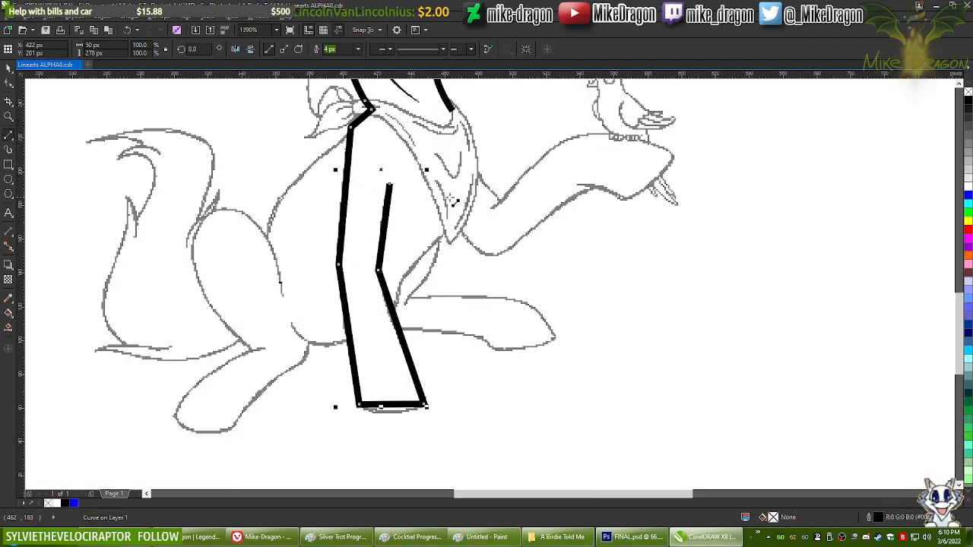
pyautogui.scroll(3, 460, 229)
pyautogui.press('F10')
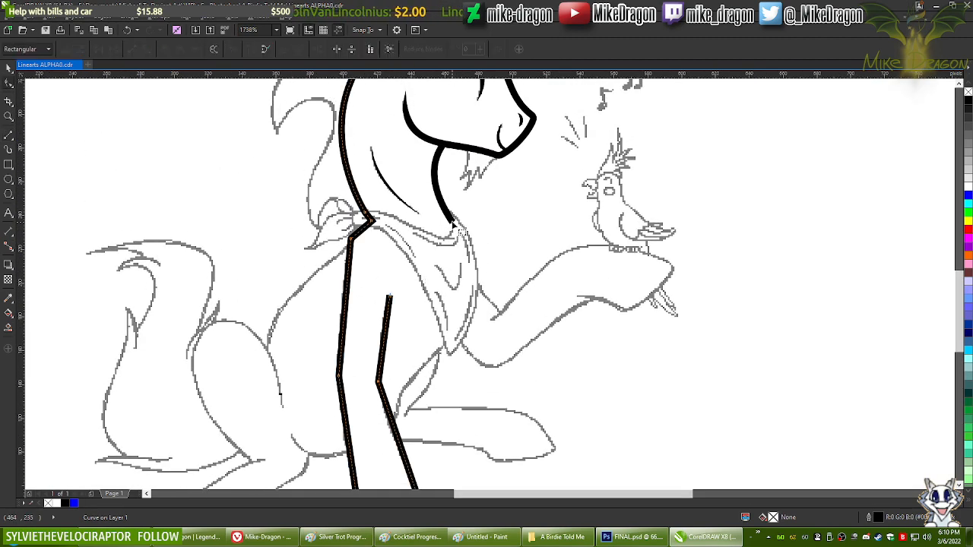
pyautogui.scroll(-2, 453, 221)
pyautogui.scroll(5, 454, 220)
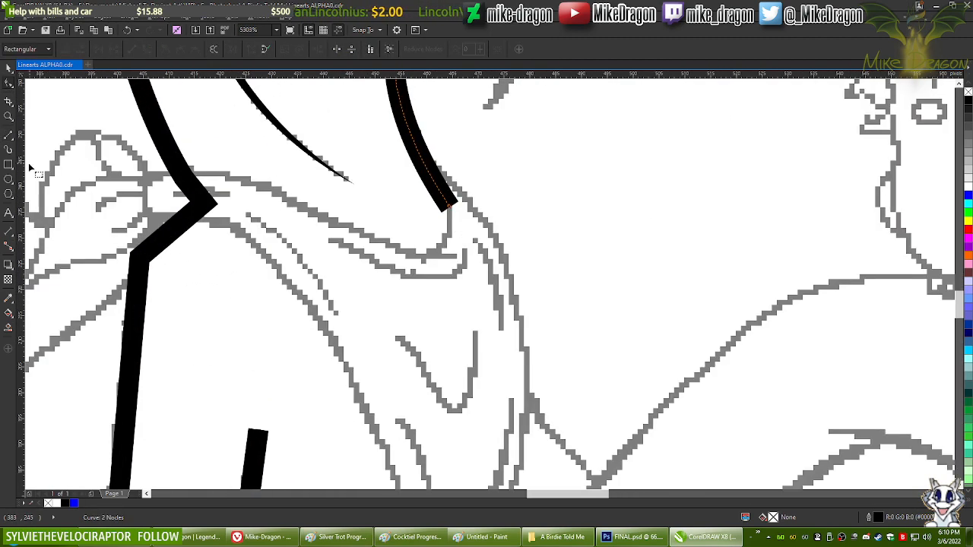
pyautogui.click(7, 136)
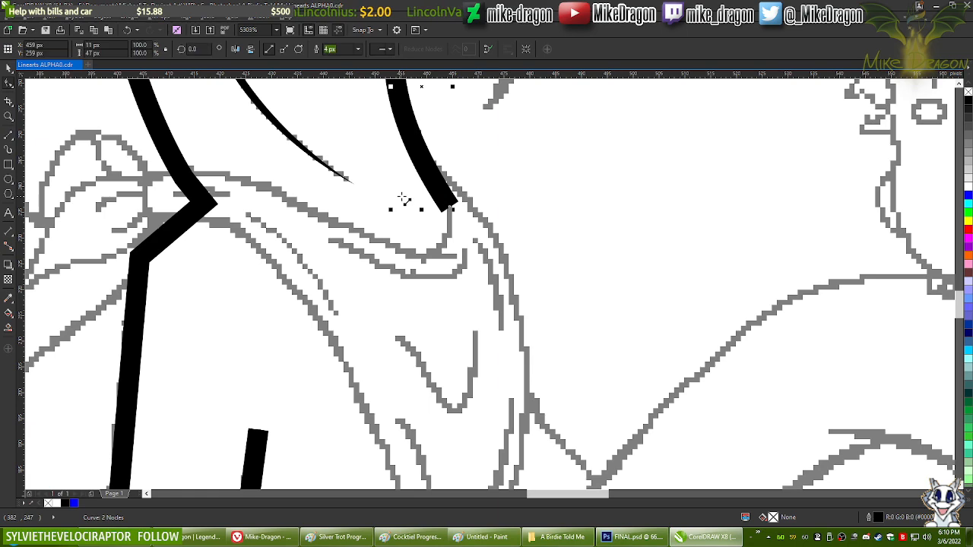
pyautogui.click(452, 206)
pyautogui.scroll(-3, 494, 368)
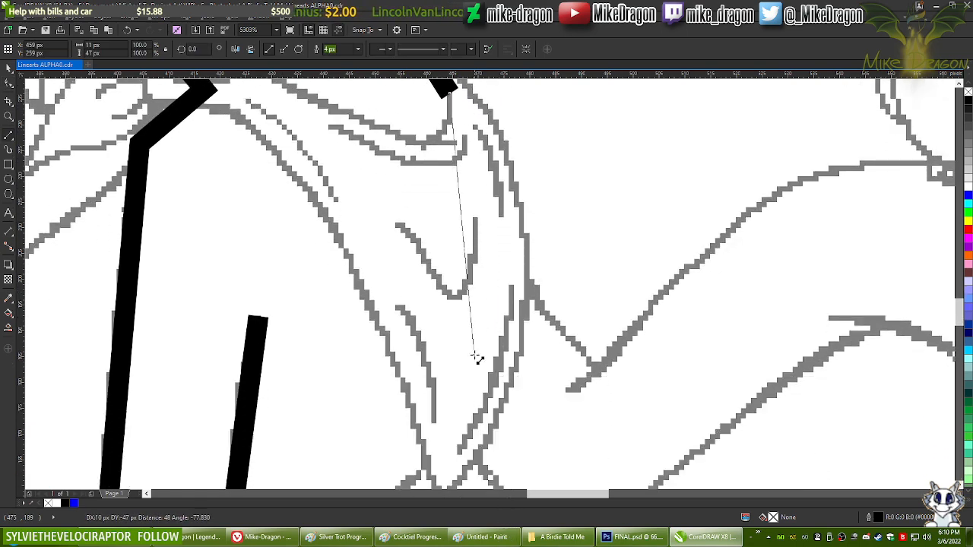
pyautogui.scroll(-2, 477, 358)
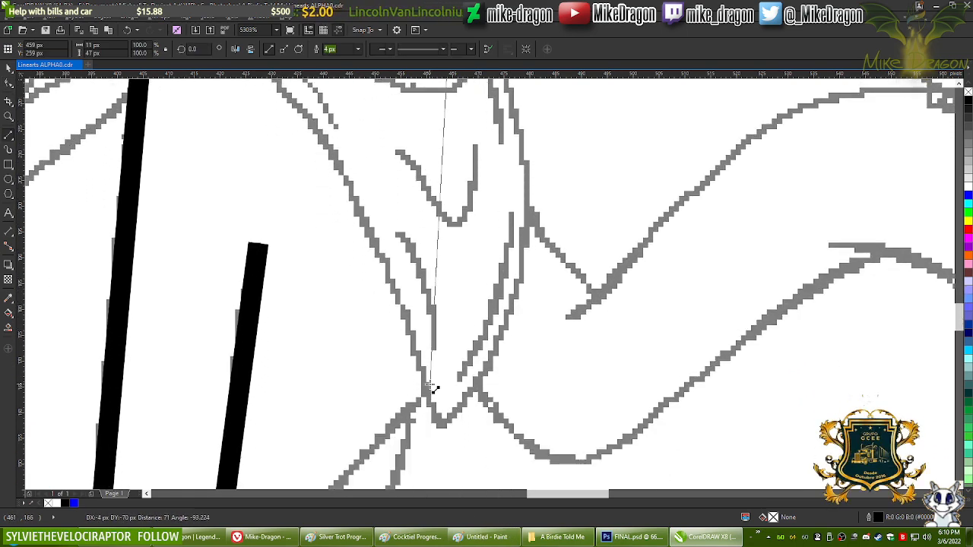
pyautogui.click(430, 389)
# Step: Continue the chest line in two straight segments along the lower chest to the near front leg's inner edge
pyautogui.scroll(-4, 543, 261)
pyautogui.scroll(3, 550, 279)
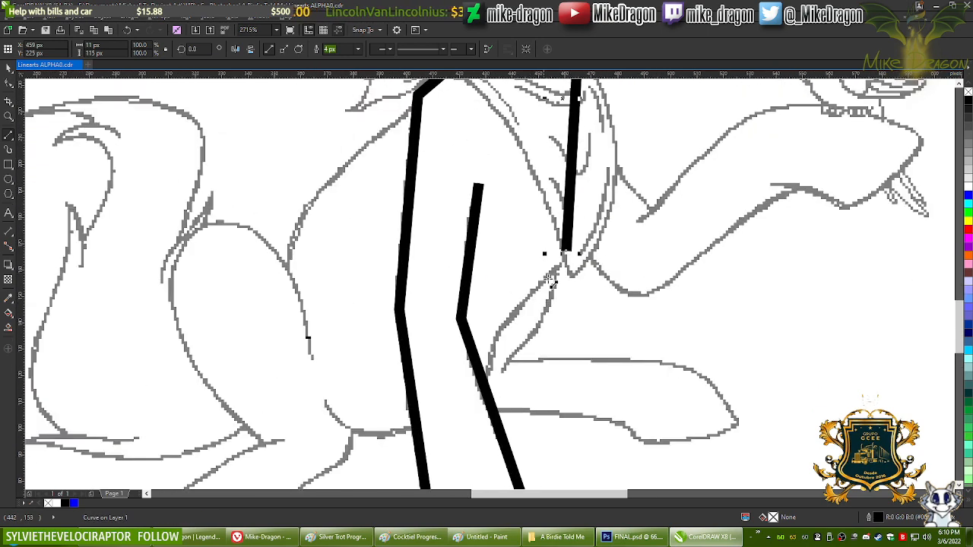
pyautogui.click(565, 252)
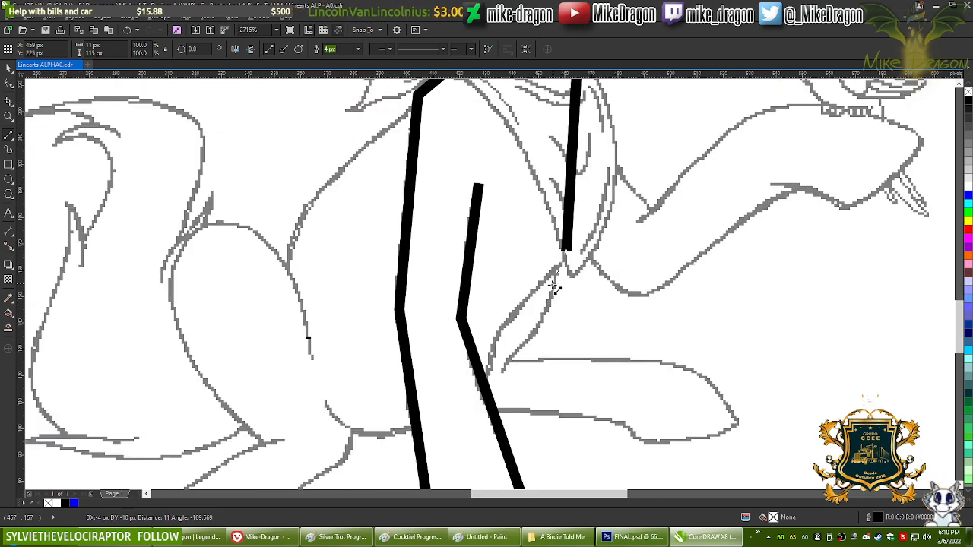
pyautogui.click(498, 332)
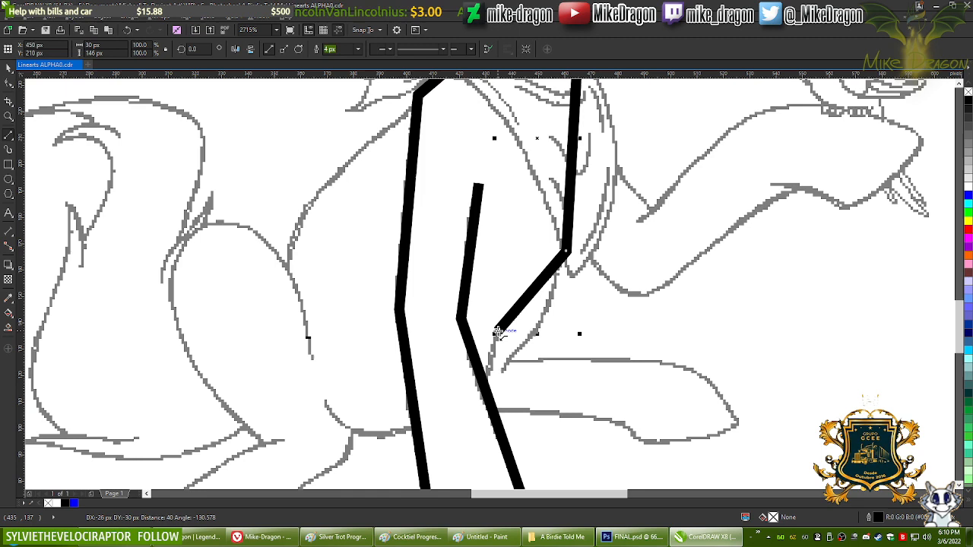
pyautogui.doubleClick(488, 386)
# Step: Select the chest line's lower nodes and convert its straight segments to curves
pyautogui.scroll(-2, 430, 411)
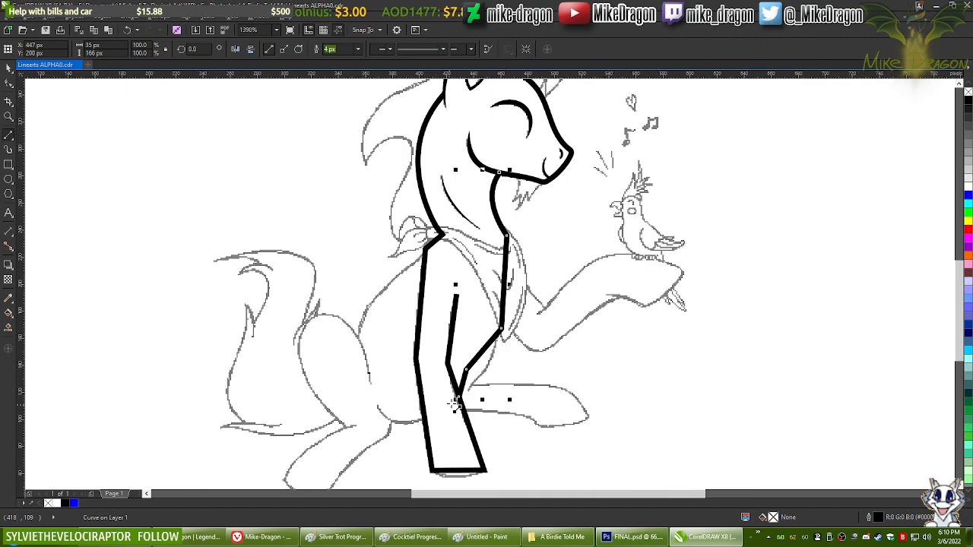
pyautogui.press('F10')
pyautogui.moveTo(609, 157); pyautogui.dragTo(438, 403)
pyautogui.rightClick(488, 262)
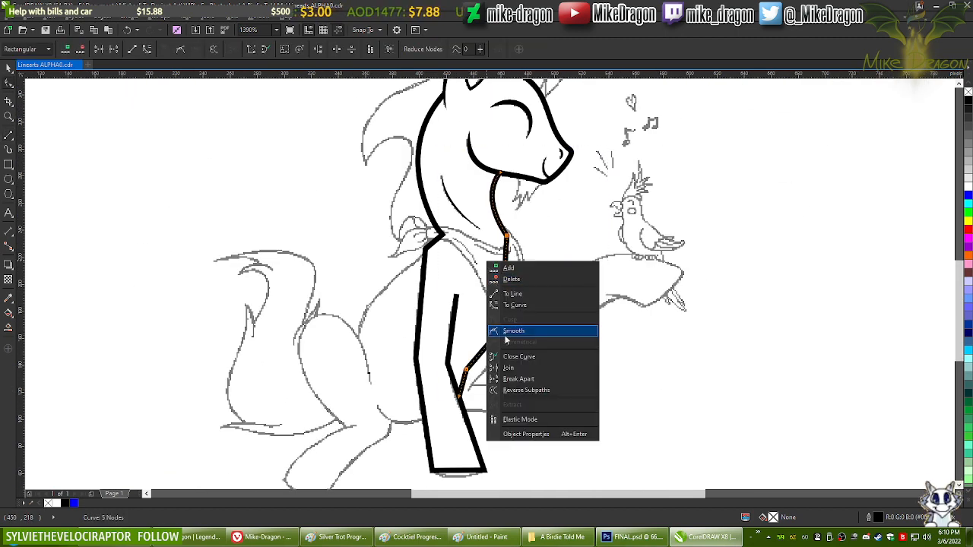
pyautogui.click(530, 296)
# Step: Select the nodes of the near front leg outline and convert its straight segments to curves
pyautogui.click(444, 315)
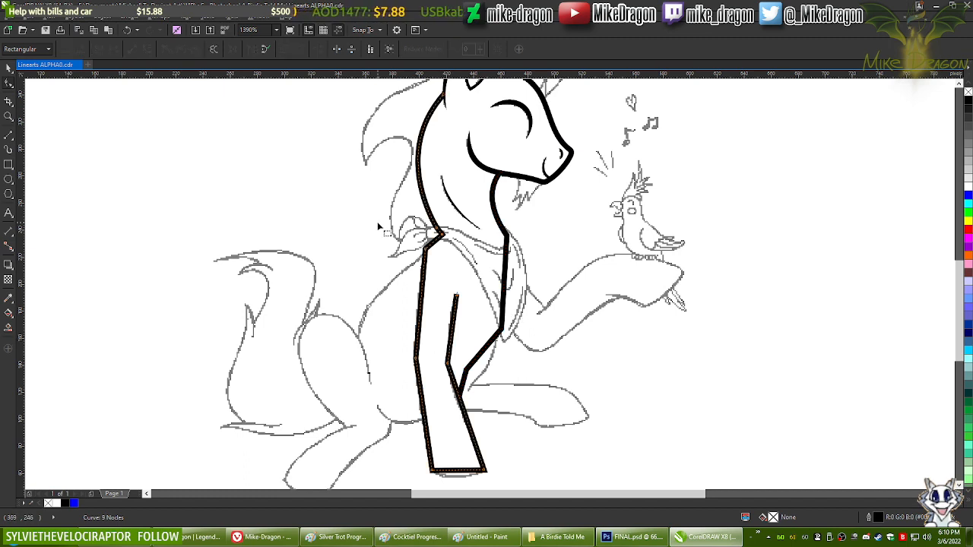
pyautogui.moveTo(380, 205); pyautogui.dragTo(510, 402)
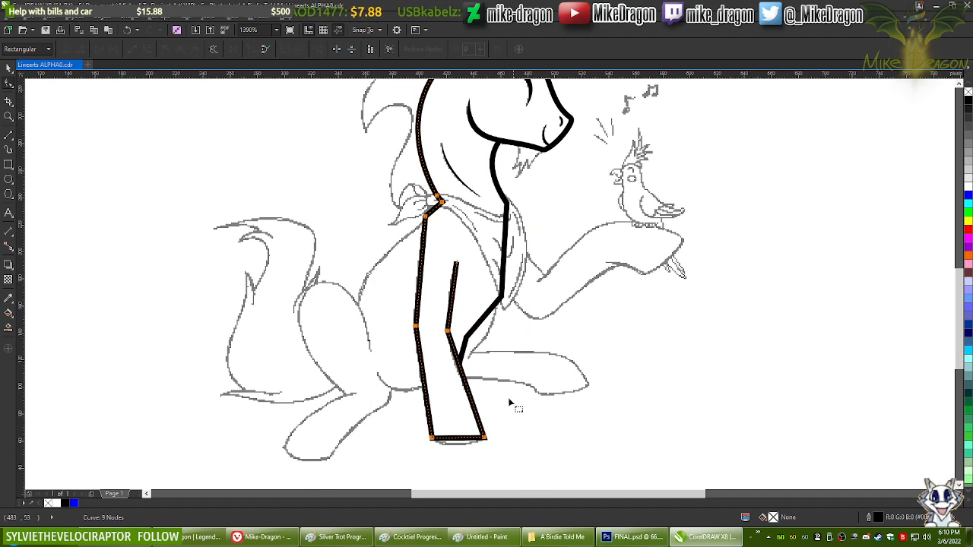
pyautogui.rightClick(454, 308)
pyautogui.click(479, 349)
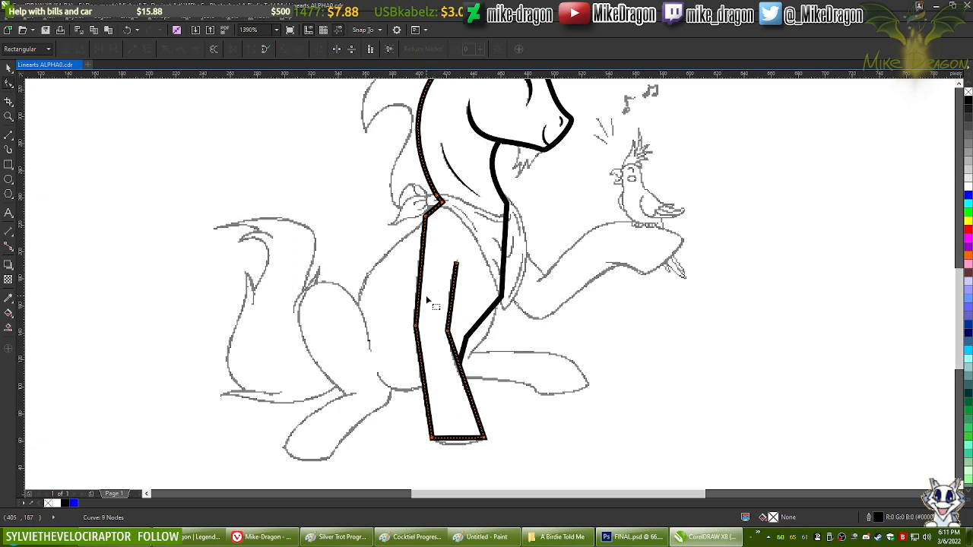
# Step: Bend the short segment between the rear neck line and the top of the front leg into a rounded shoulder curve
pyautogui.scroll(2, 427, 259)
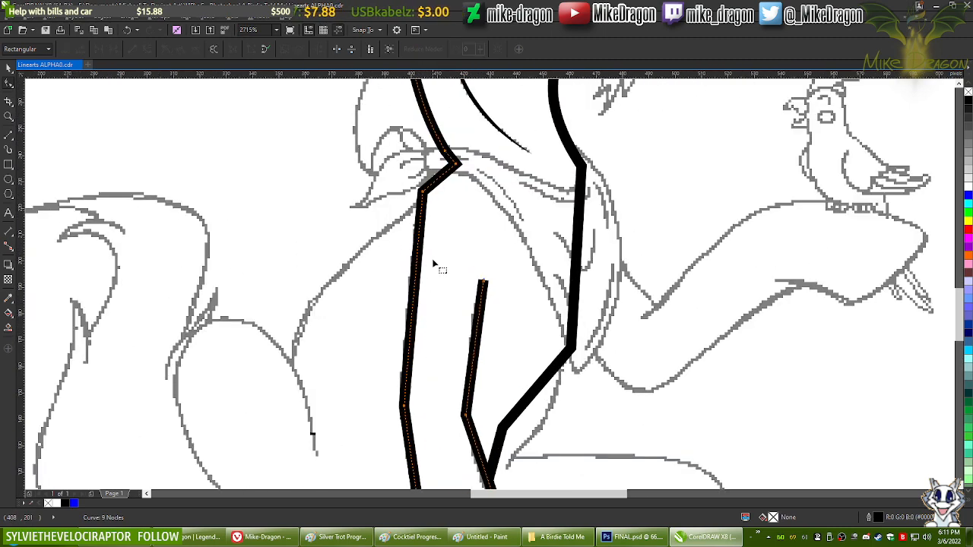
pyautogui.scroll(2, 415, 303)
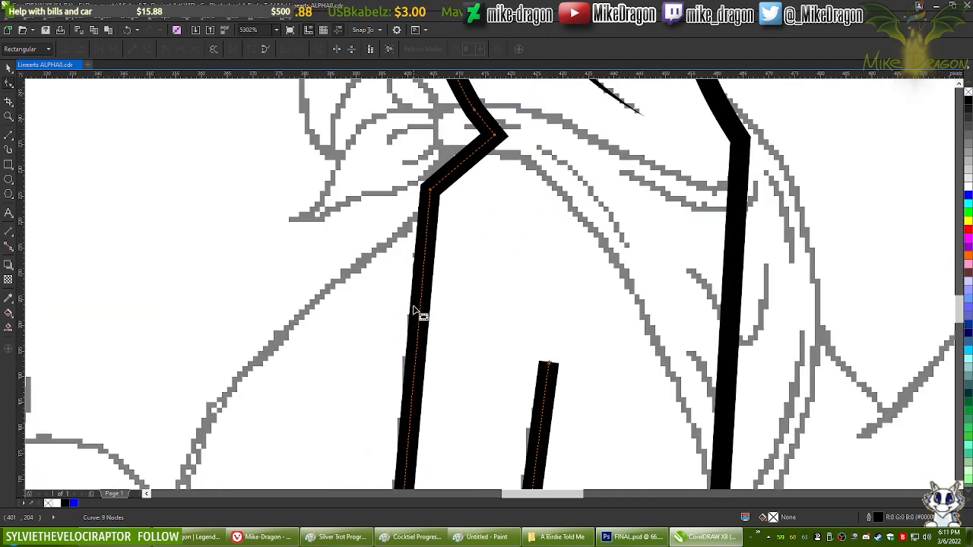
pyautogui.hscroll(-2, 415, 314)
pyautogui.scroll(-3, 472, 277)
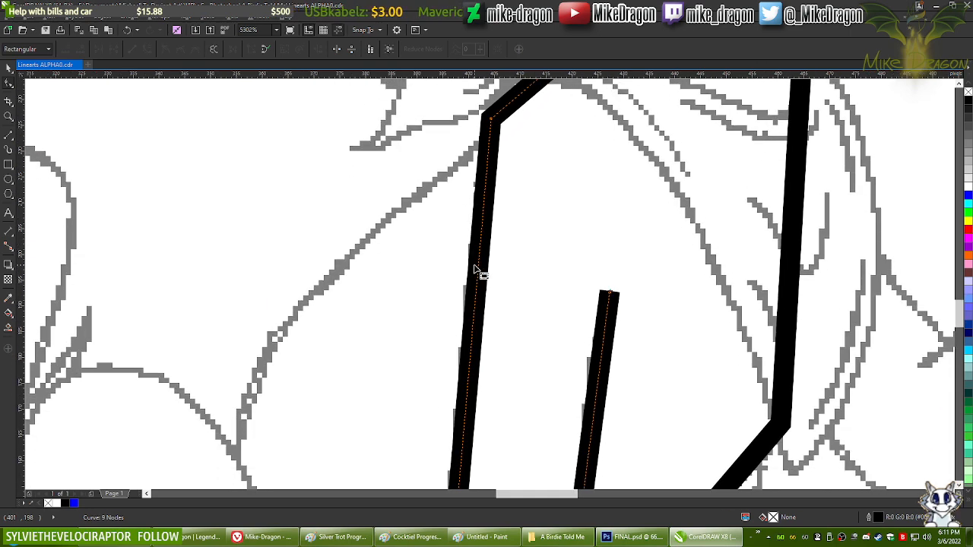
pyautogui.scroll(8, 490, 285)
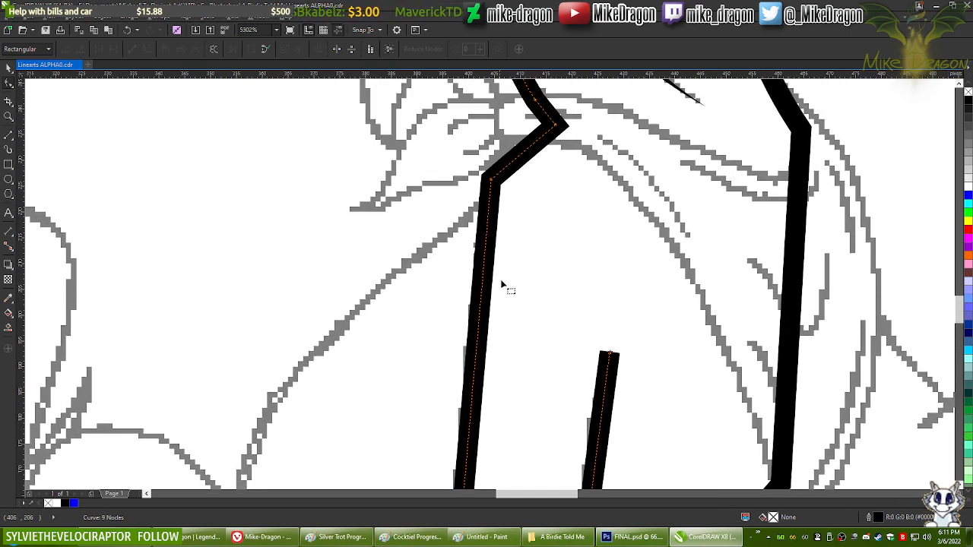
pyautogui.scroll(5, 557, 245)
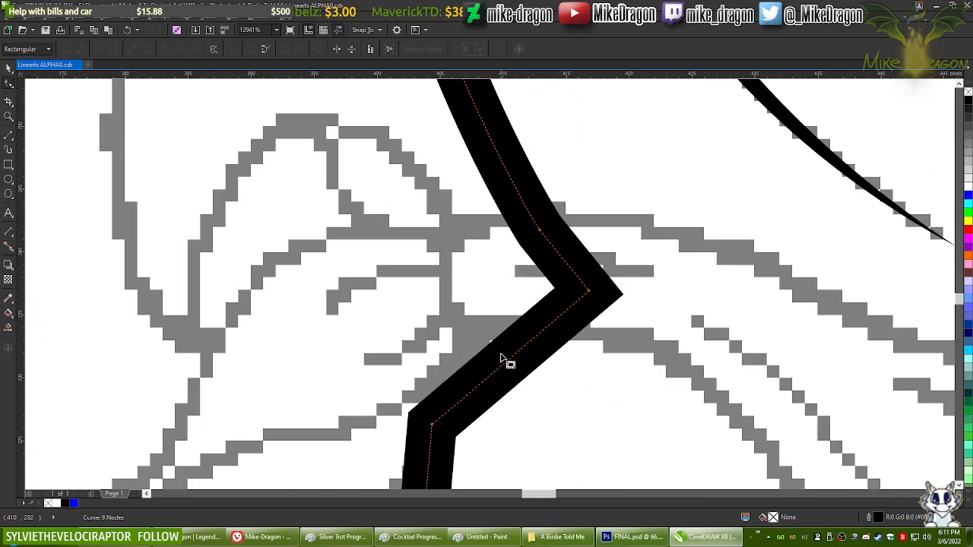
pyautogui.scroll(-3, 504, 361)
pyautogui.moveTo(510, 360); pyautogui.dragTo(490, 349)
# Step: Set the outline width of the rear neck and near front leg line to 3 px
pyautogui.scroll(-5, 490, 349)
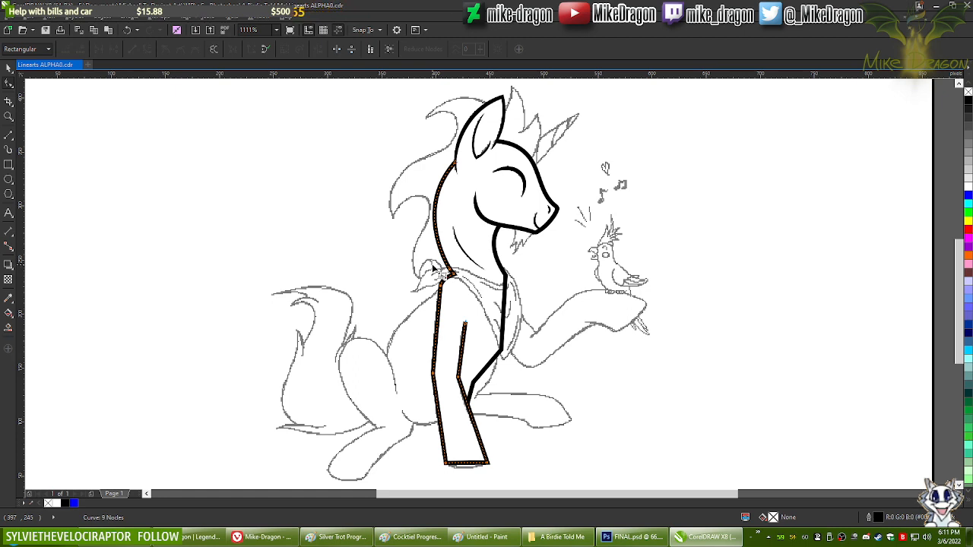
pyautogui.click(9, 134)
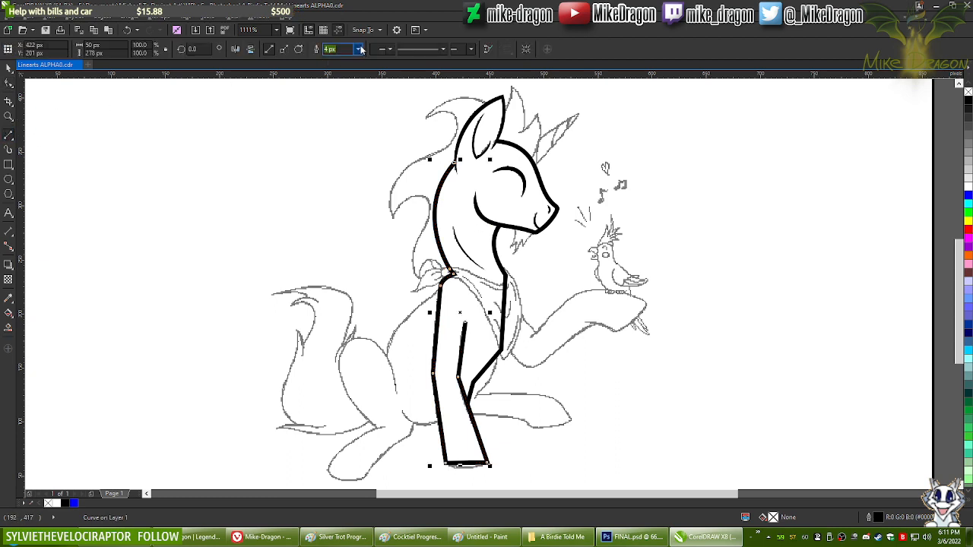
pyautogui.click(359, 49)
pyautogui.click(340, 93)
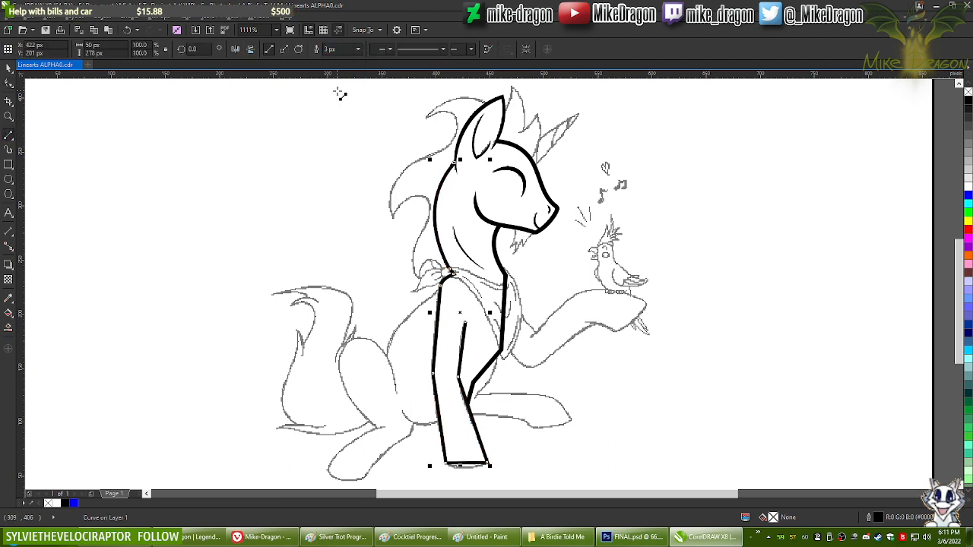
# Step: Examine how the rear neck line meets the base of the ear and compares with the head's other lines
pyautogui.scroll(1, 450, 177)
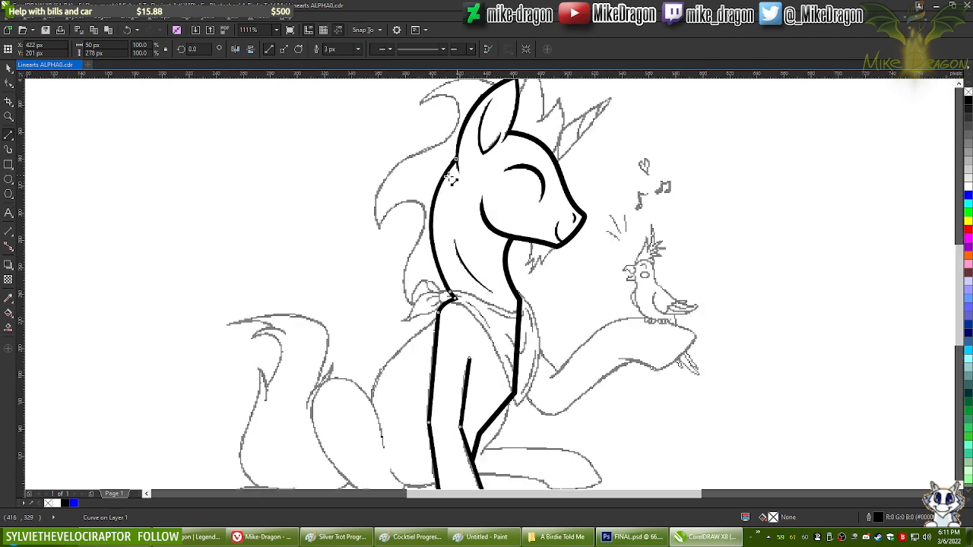
pyautogui.scroll(2, 451, 177)
pyautogui.scroll(1, 445, 168)
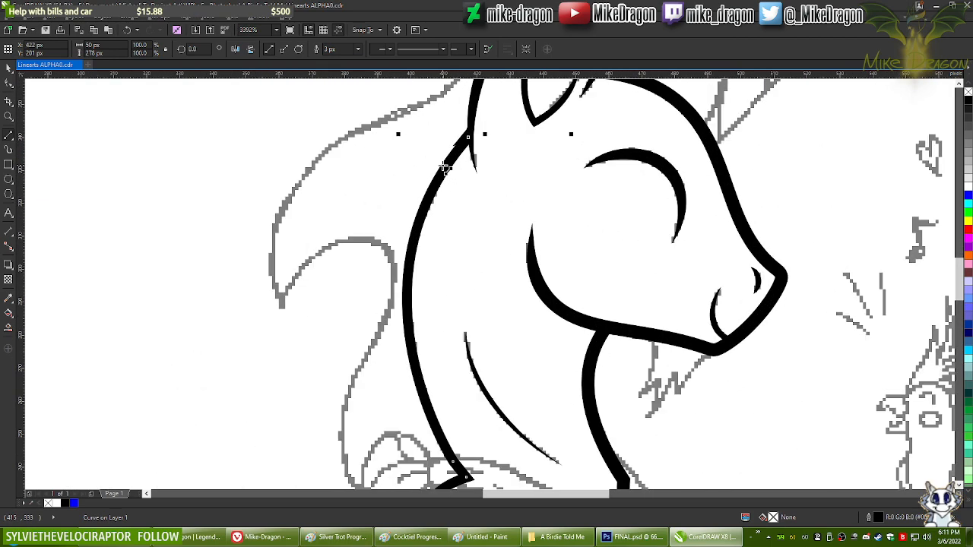
pyautogui.scroll(2, 445, 168)
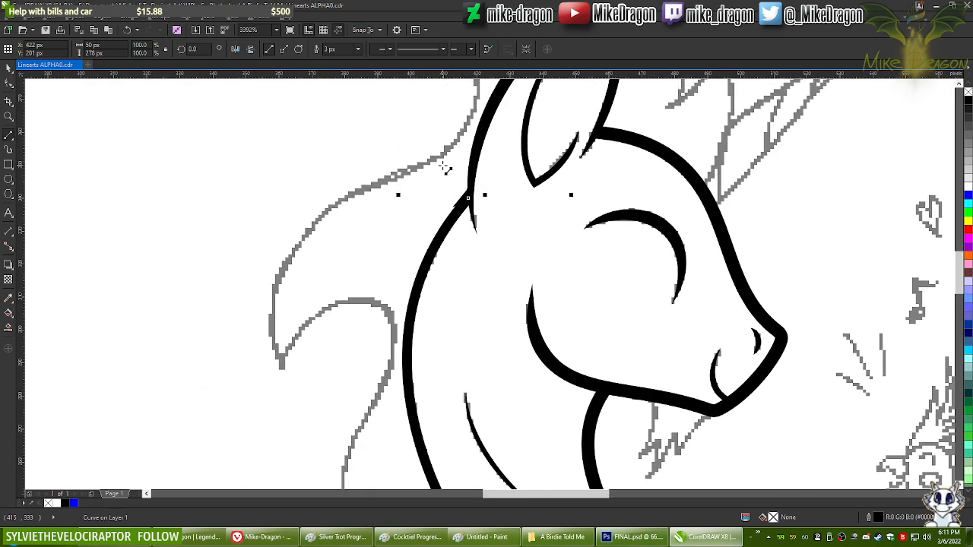
pyautogui.scroll(-3, 446, 171)
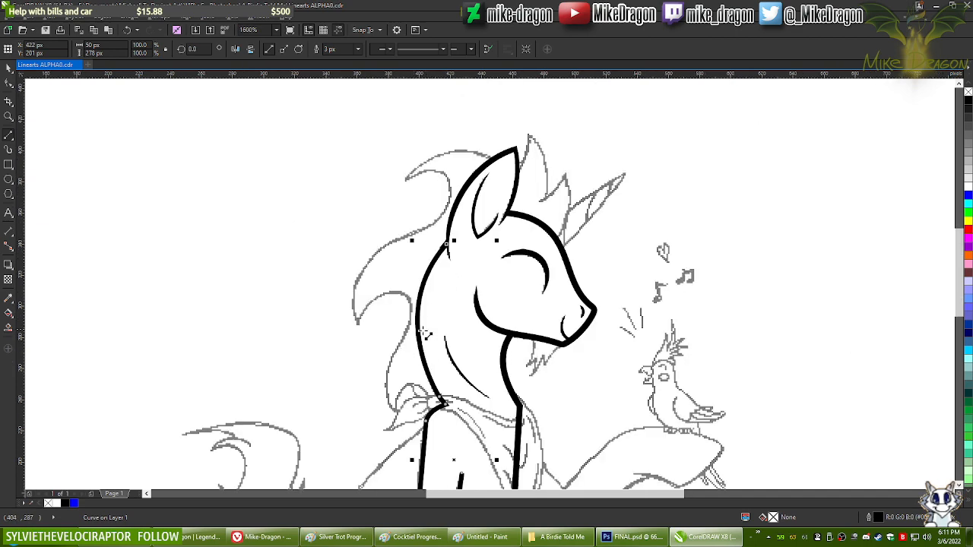
pyautogui.scroll(1, 421, 346)
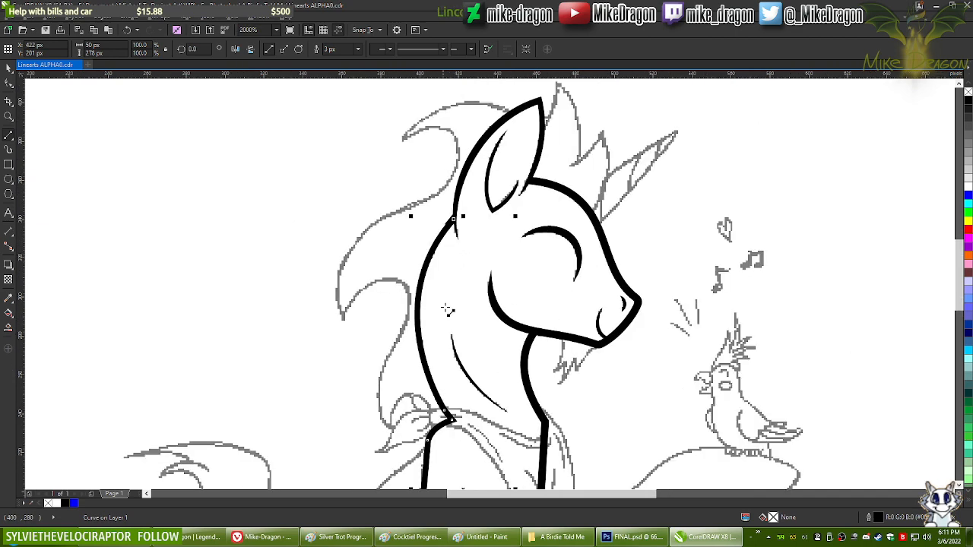
pyautogui.scroll(1, 446, 208)
pyautogui.scroll(9, 446, 207)
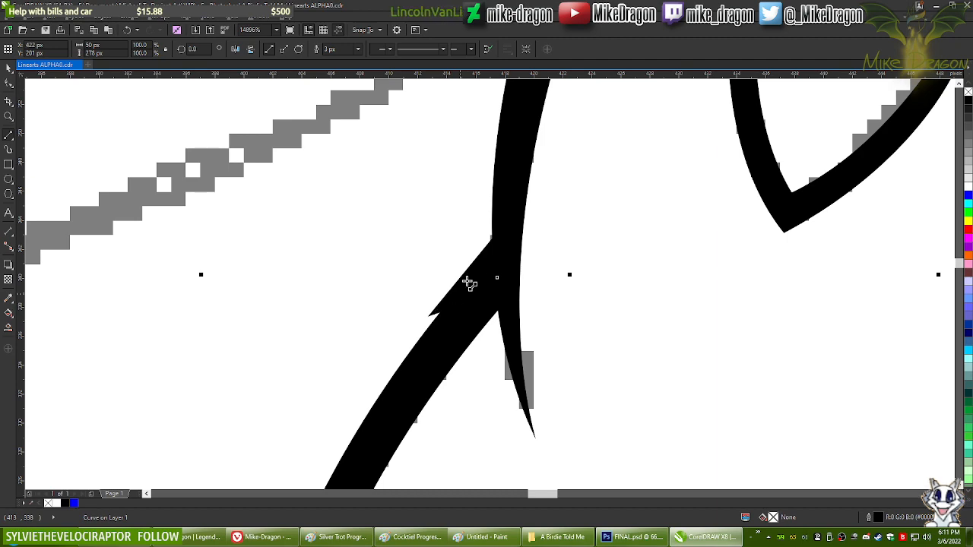
pyautogui.scroll(-6, 445, 213)
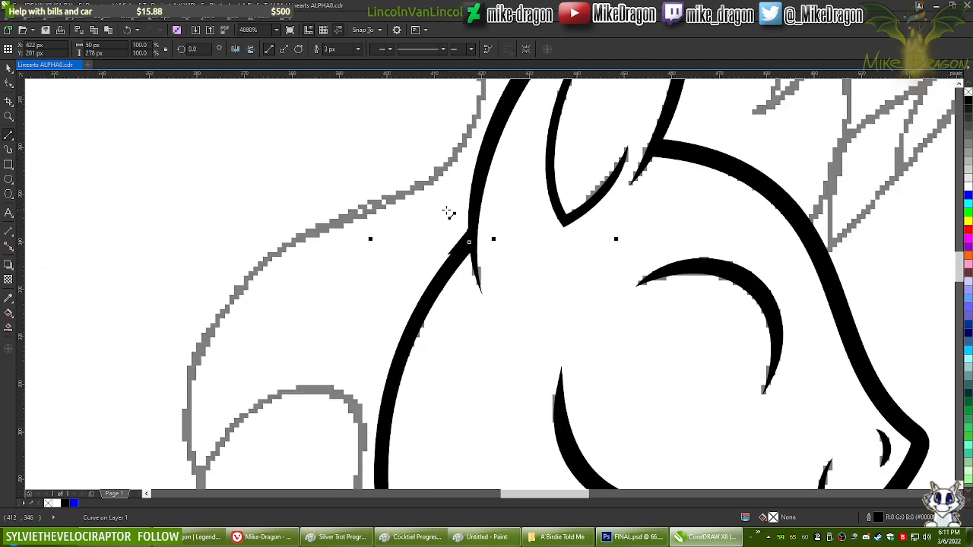
pyautogui.scroll(-4, 440, 215)
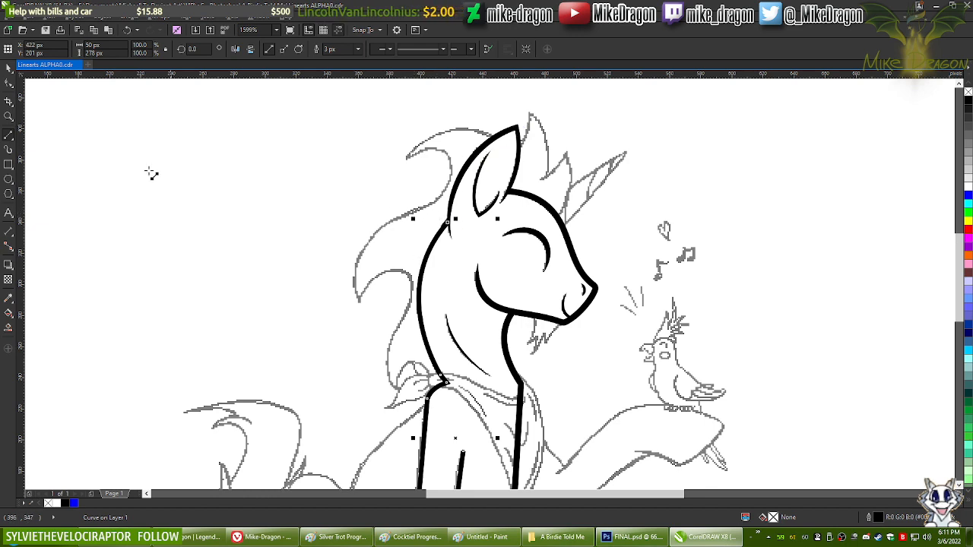
# Step: Select the face outline running from forehead to jaw and set its outline width to 3 px
pyautogui.click(11, 84)
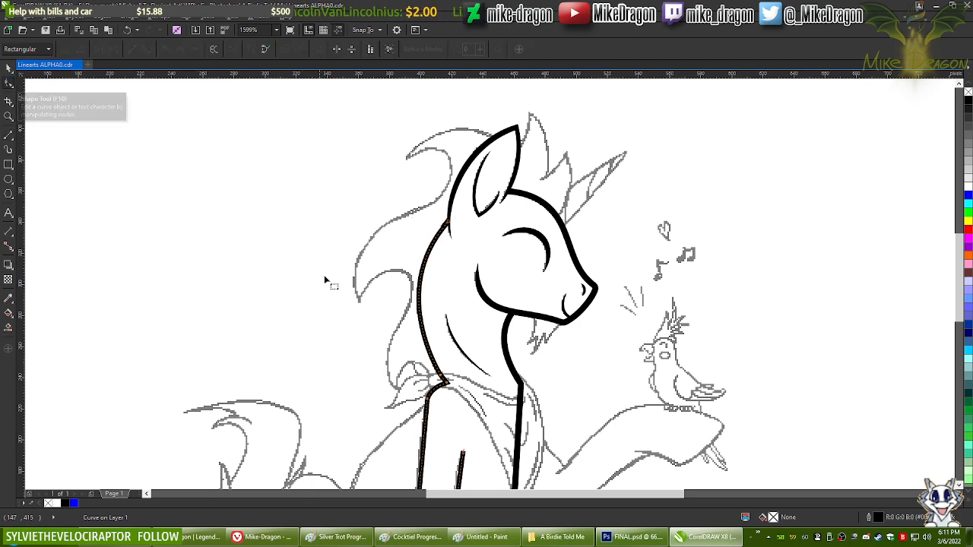
pyautogui.click(532, 315)
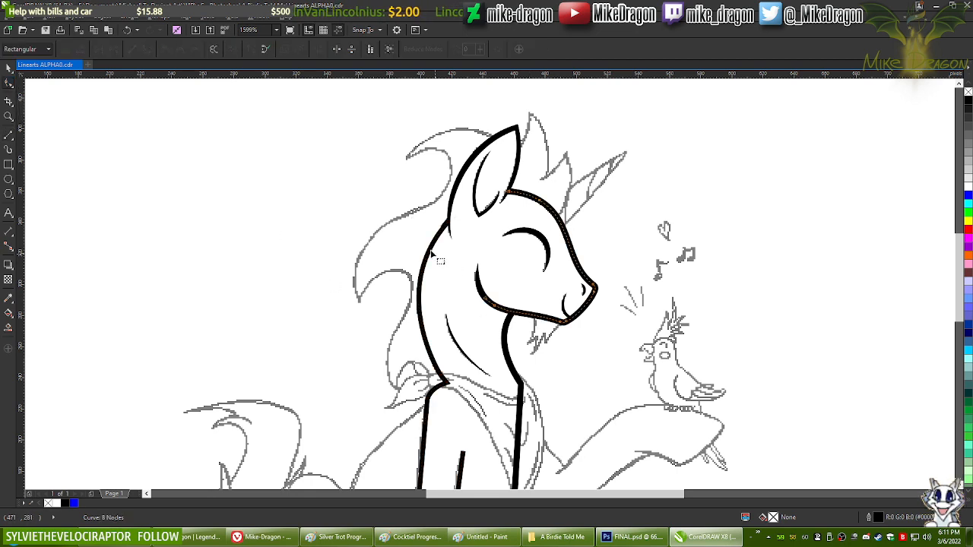
pyautogui.click(11, 135)
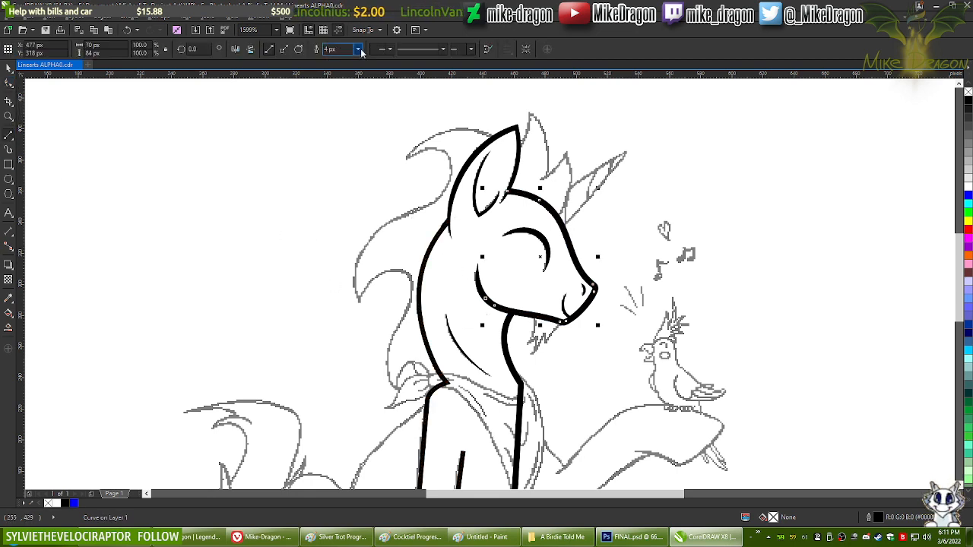
pyautogui.click(358, 49)
pyautogui.click(337, 90)
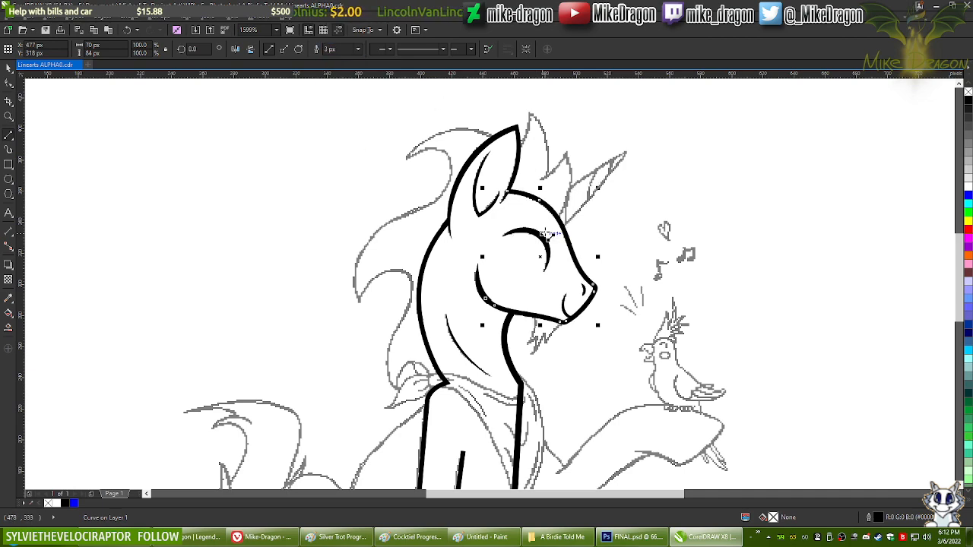
# Step: Select the front neck and chest line and set its outline width to 3 px
pyautogui.press('F10')
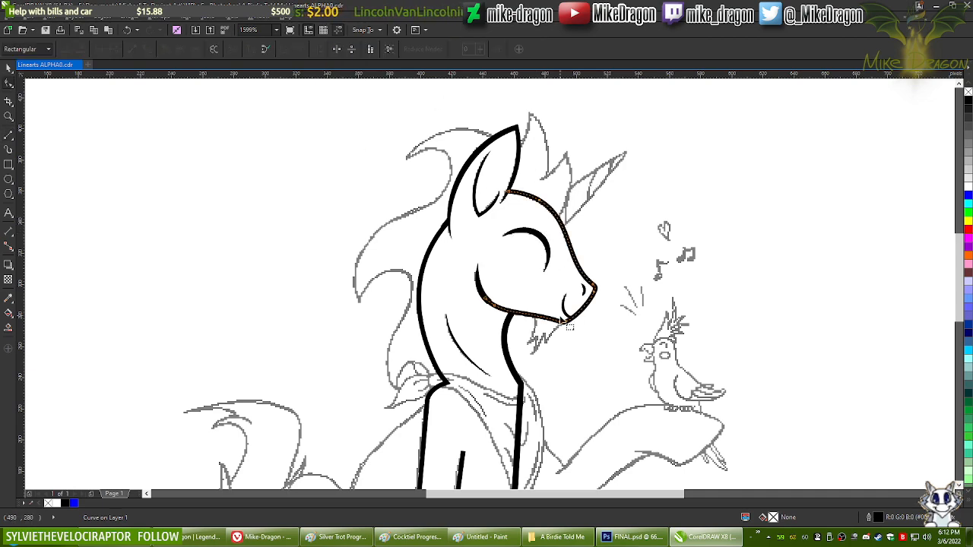
pyautogui.scroll(-3, 549, 304)
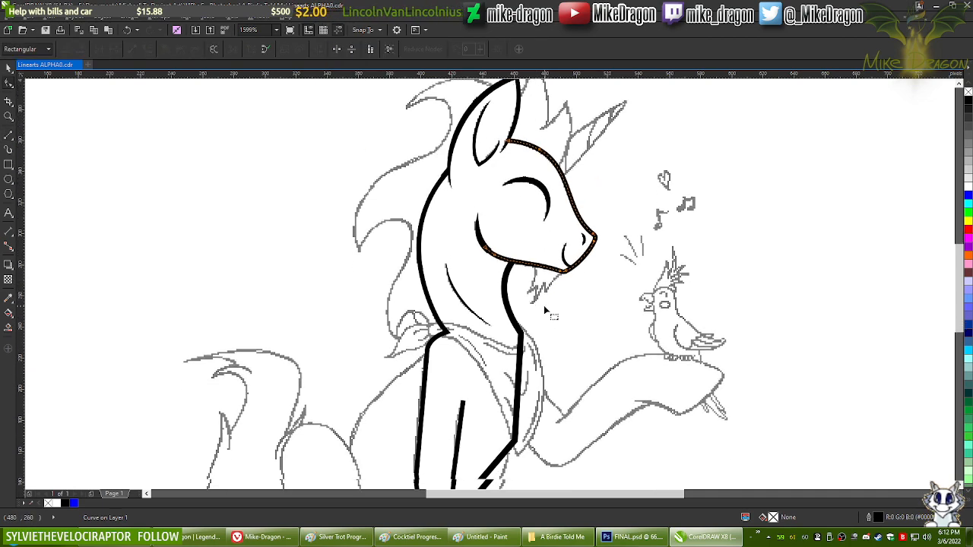
pyautogui.click(521, 272)
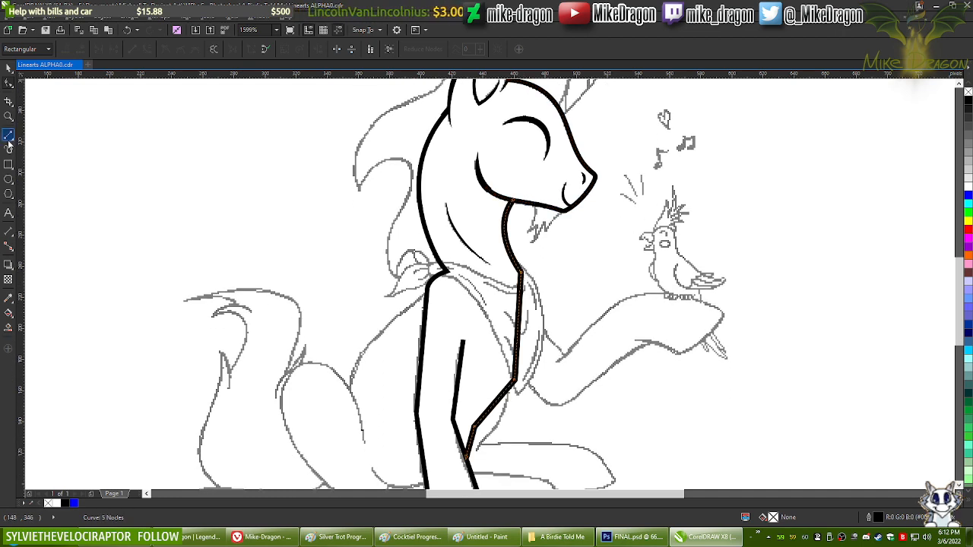
pyautogui.press('space')
pyautogui.click(357, 48)
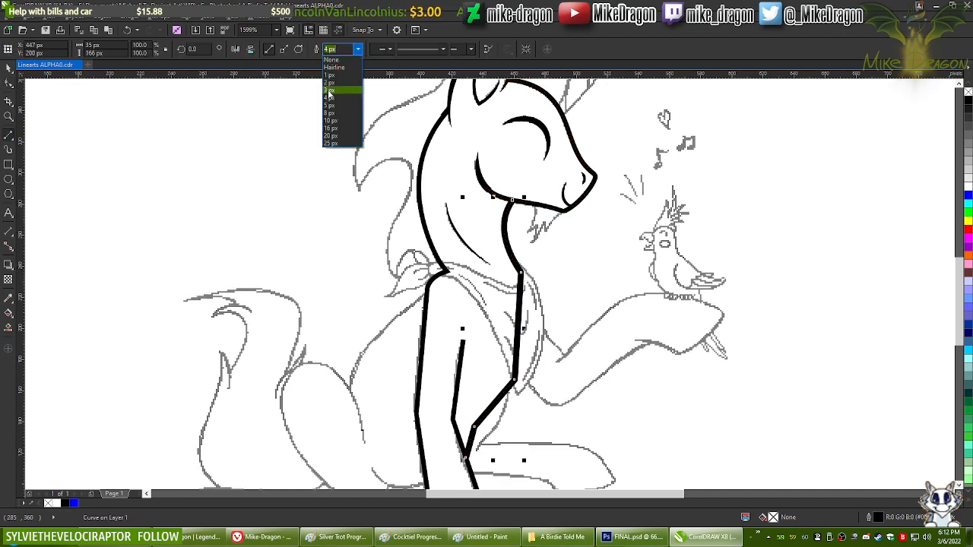
pyautogui.click(329, 91)
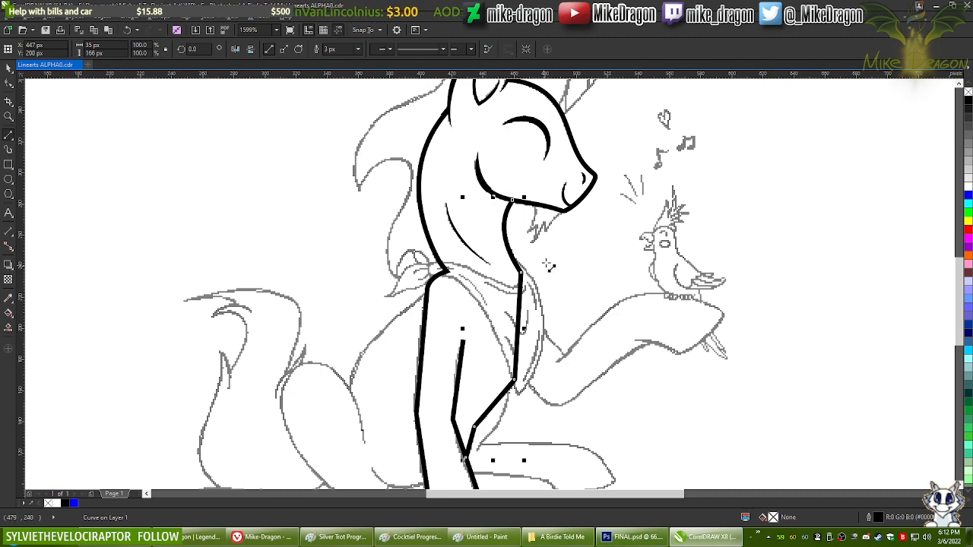
# Step: Recolour the face outline blue to set it apart from the black tapered cheek stroke
pyautogui.scroll(-2, 549, 266)
pyautogui.scroll(1, 552, 259)
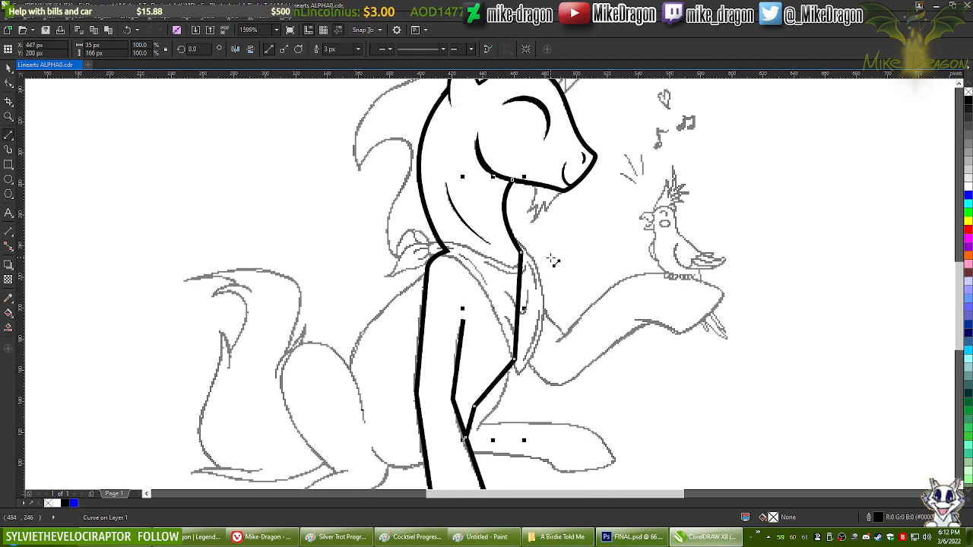
pyautogui.press('space')
pyautogui.press('Escape')
pyautogui.scroll(2, 490, 135)
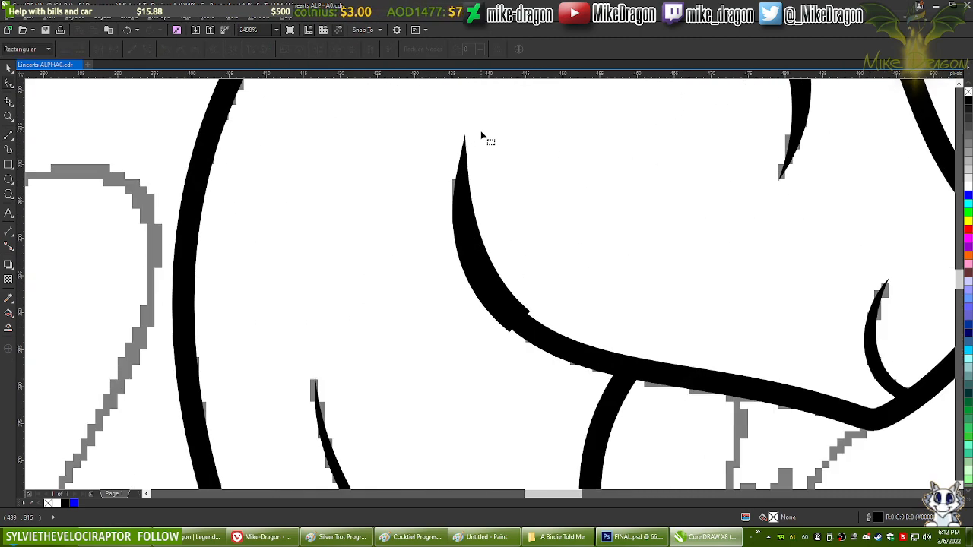
pyautogui.click(543, 330)
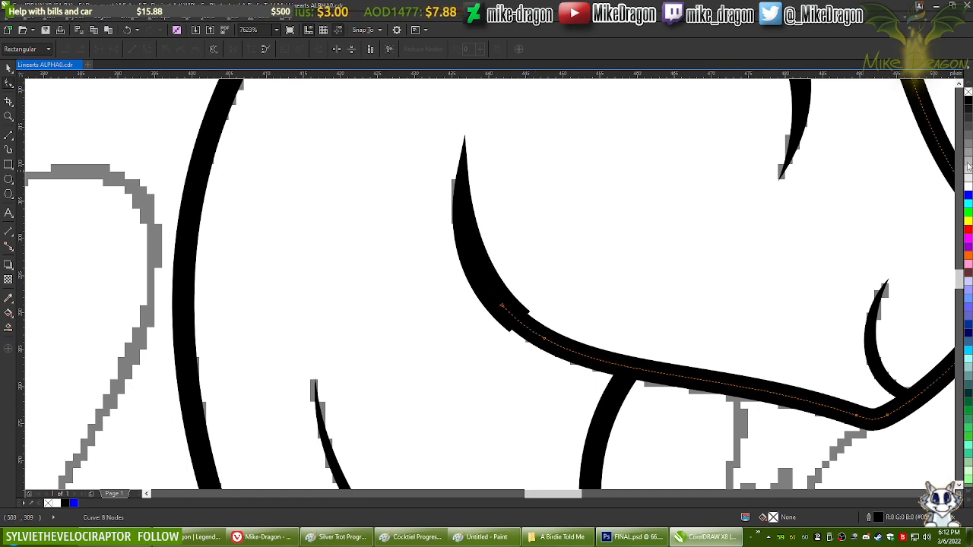
pyautogui.click(969, 196)
# Step: Move the two lower end nodes of the black cheek stroke inward so its edges line up with the blue face outline
pyautogui.scroll(3, 498, 230)
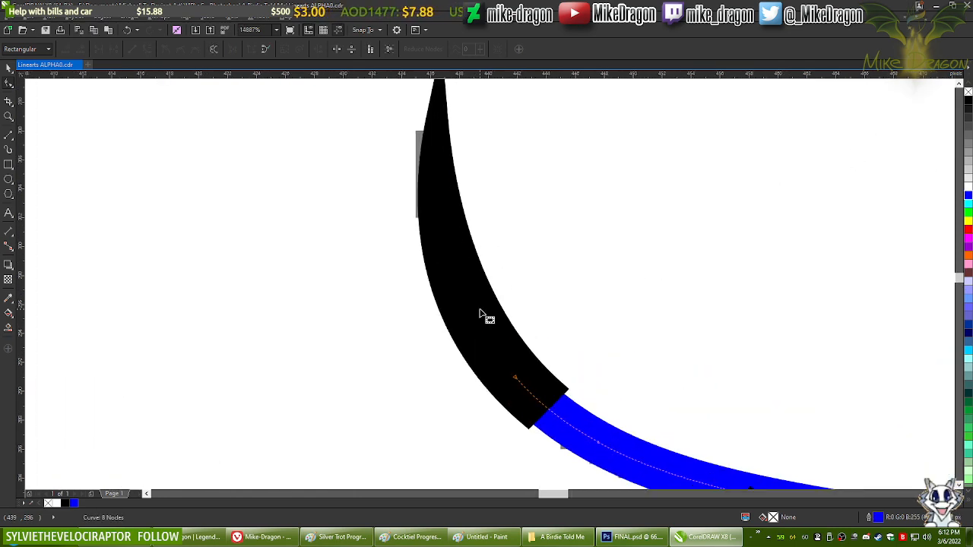
pyautogui.click(471, 330)
pyautogui.scroll(3, 520, 434)
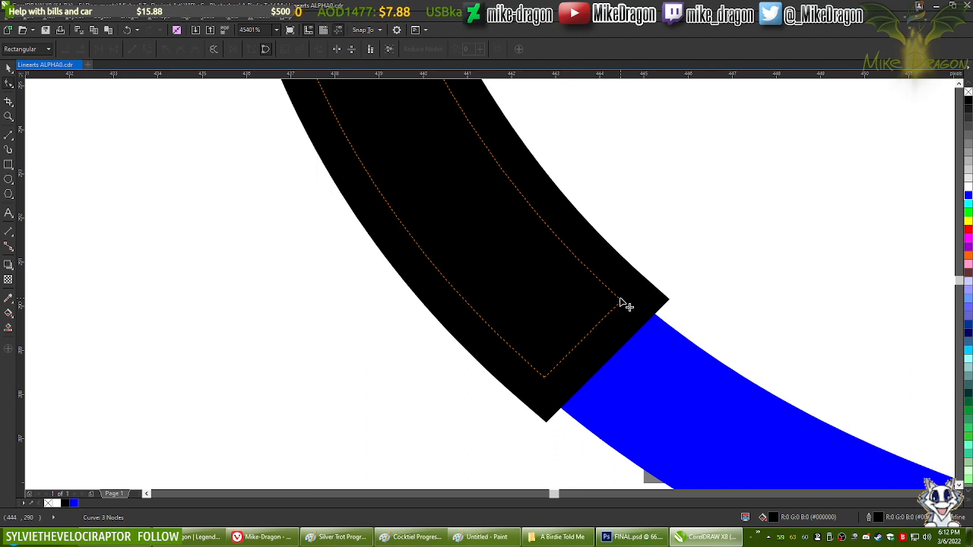
pyautogui.moveTo(623, 306); pyautogui.dragTo(613, 321)
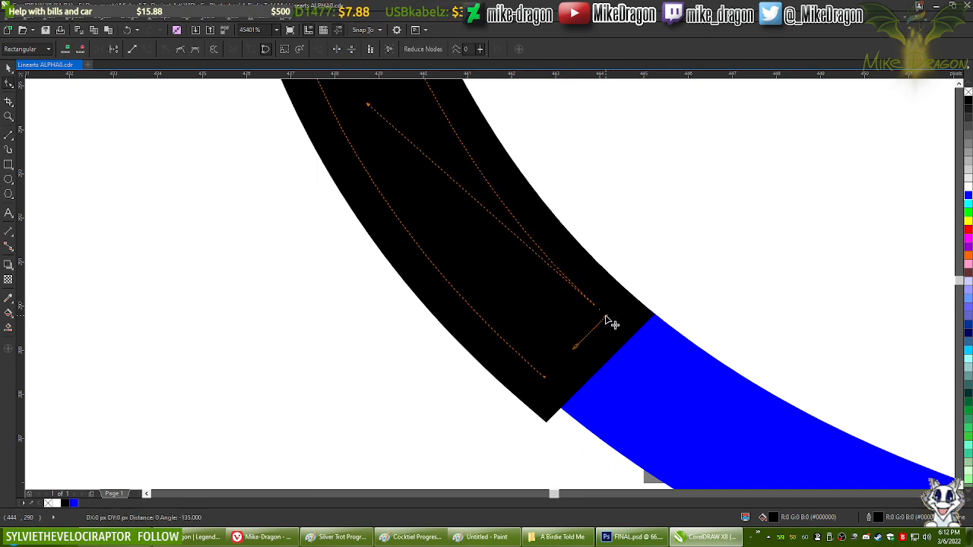
pyautogui.click(549, 376)
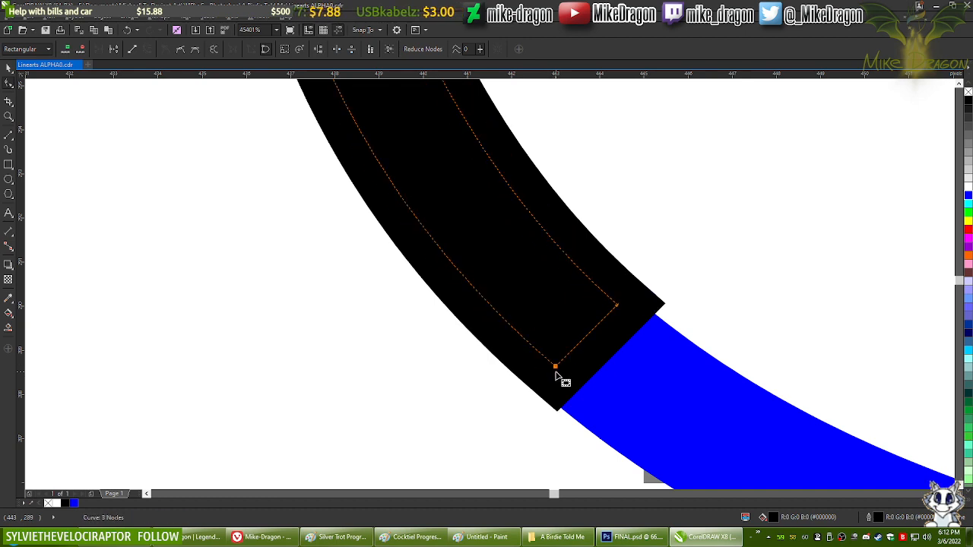
pyautogui.moveTo(544, 383); pyautogui.dragTo(562, 365)
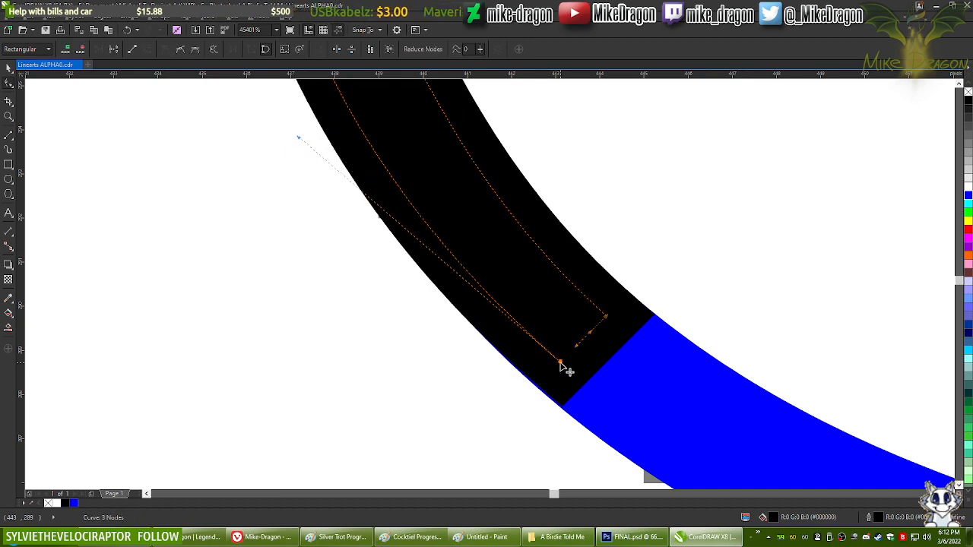
pyautogui.scroll(1, 570, 393)
pyautogui.scroll(1, 571, 373)
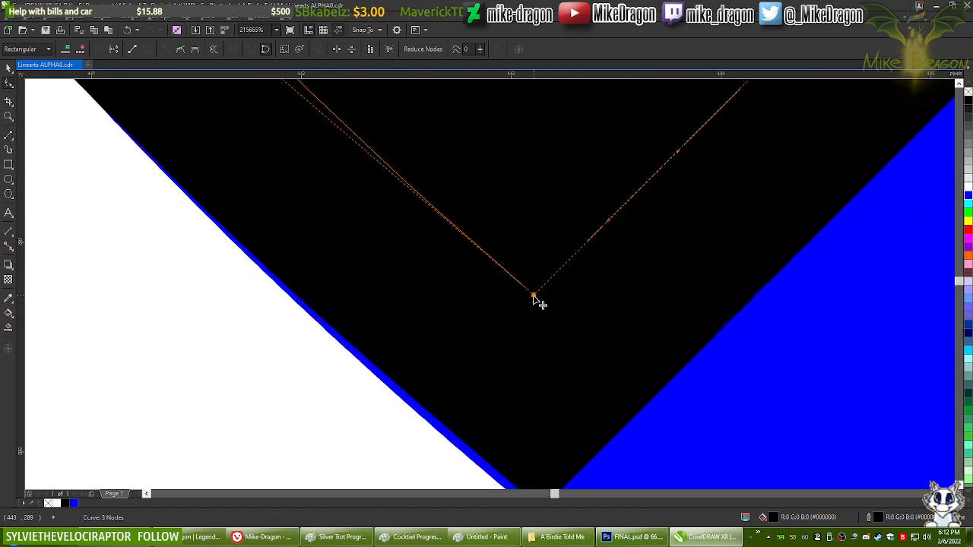
pyautogui.scroll(-1, 531, 306)
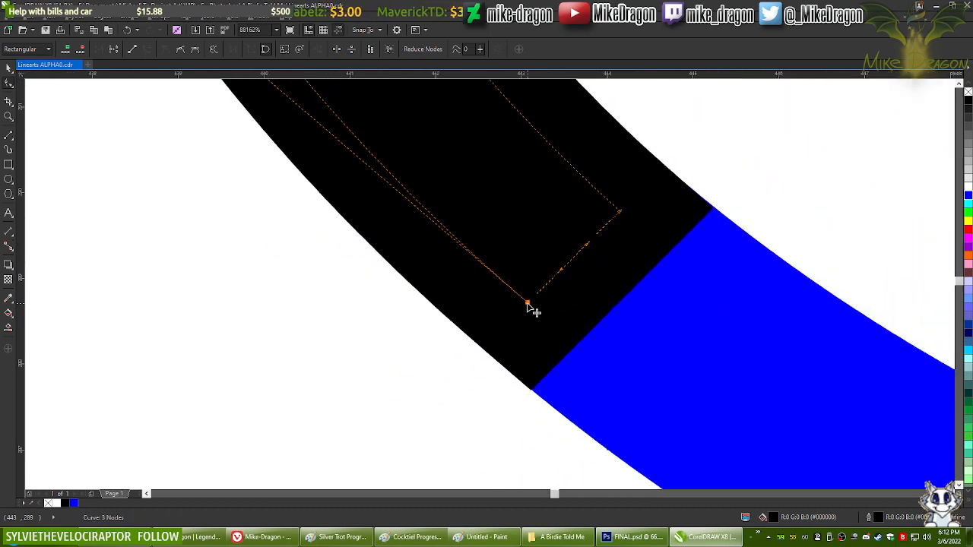
pyautogui.scroll(2, 530, 307)
pyautogui.scroll(-2, 531, 306)
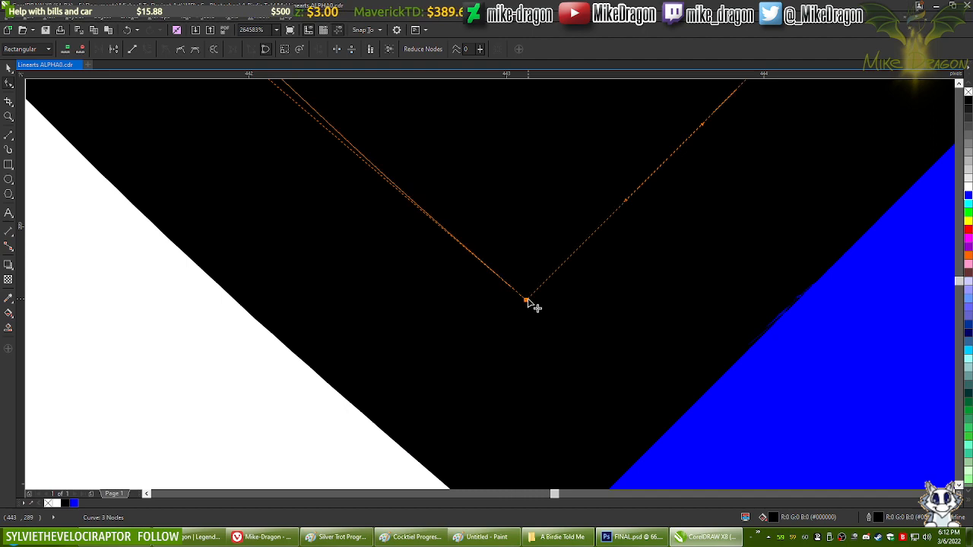
pyautogui.scroll(-1, 537, 302)
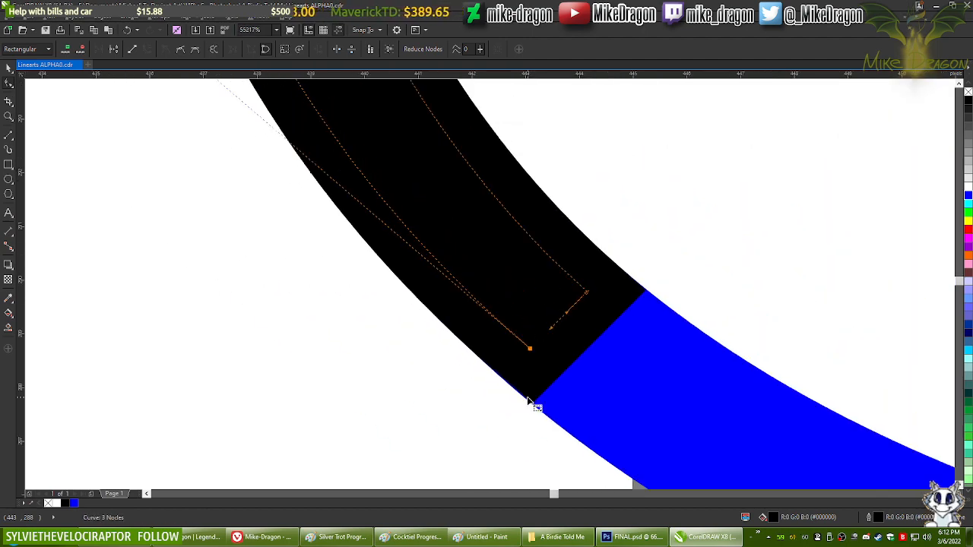
# Step: Lengthen the inner curve handle at the cheek stroke's upper tip to reshape its inner edge
pyautogui.scroll(-3, 441, 291)
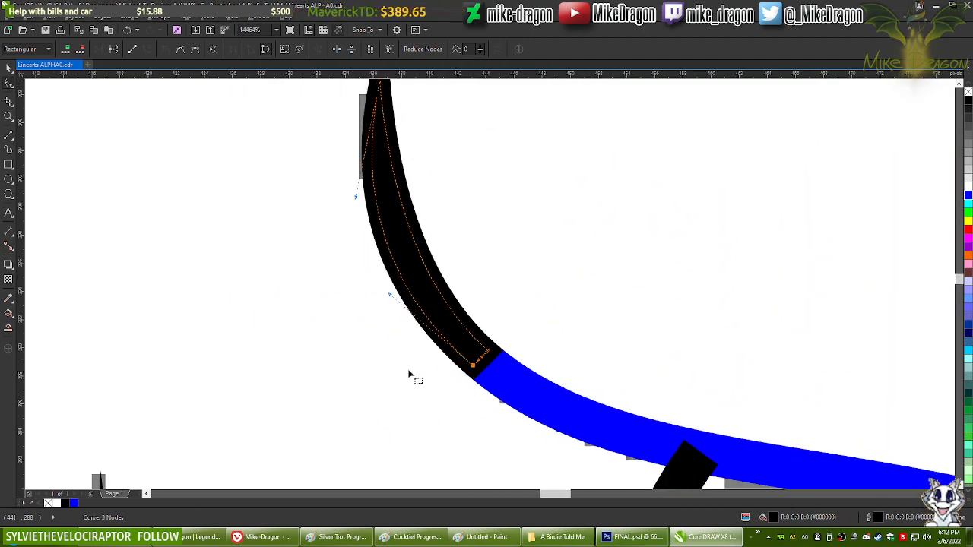
pyautogui.scroll(1, 367, 226)
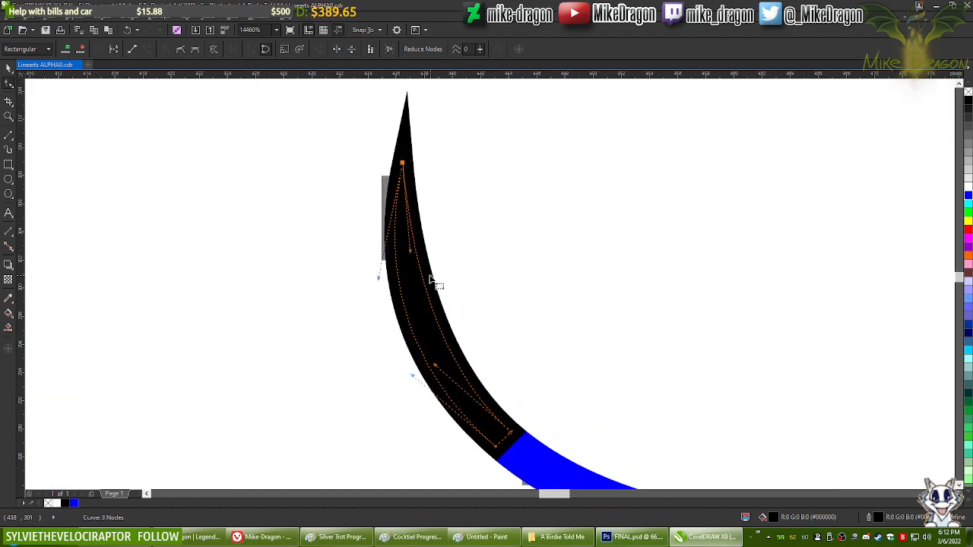
pyautogui.moveTo(412, 254); pyautogui.dragTo(409, 278)
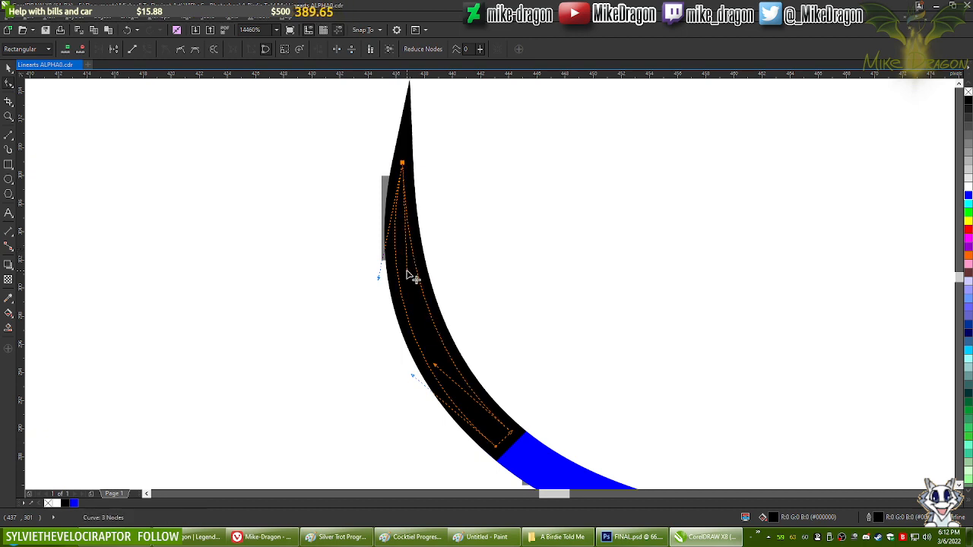
# Step: Recolour the blue face outline black so it matches the tapered cheek stroke
pyautogui.scroll(1, 454, 407)
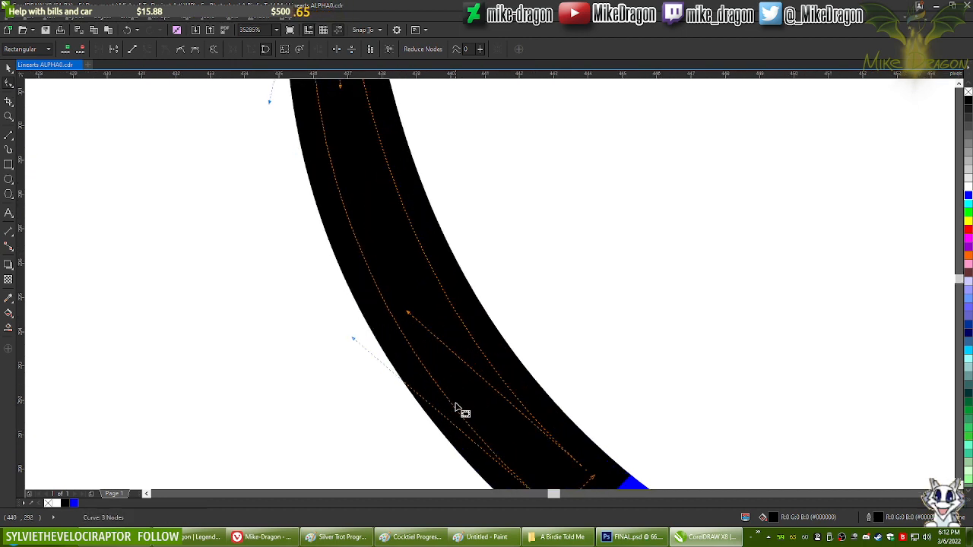
pyautogui.scroll(-1, 460, 409)
pyautogui.scroll(-2, 262, 300)
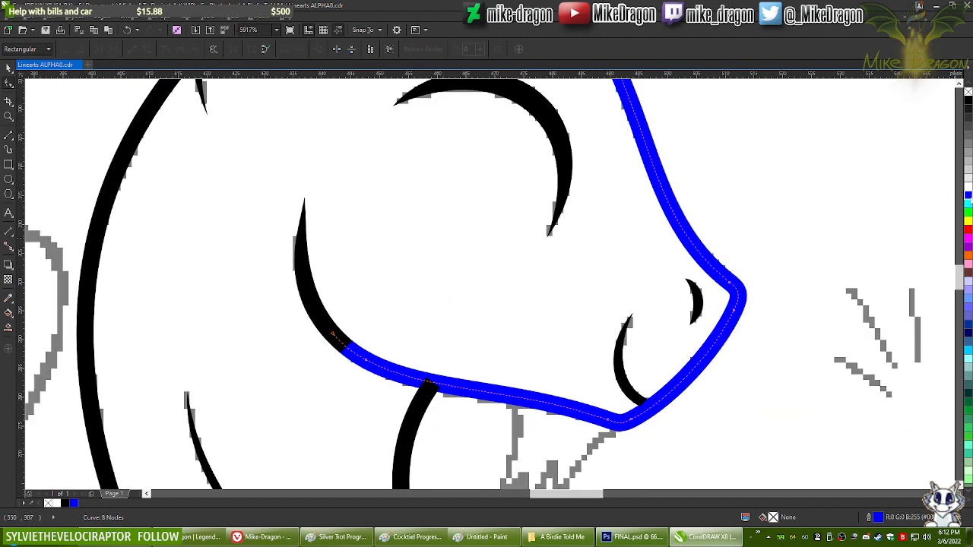
pyautogui.rightClick(969, 100)
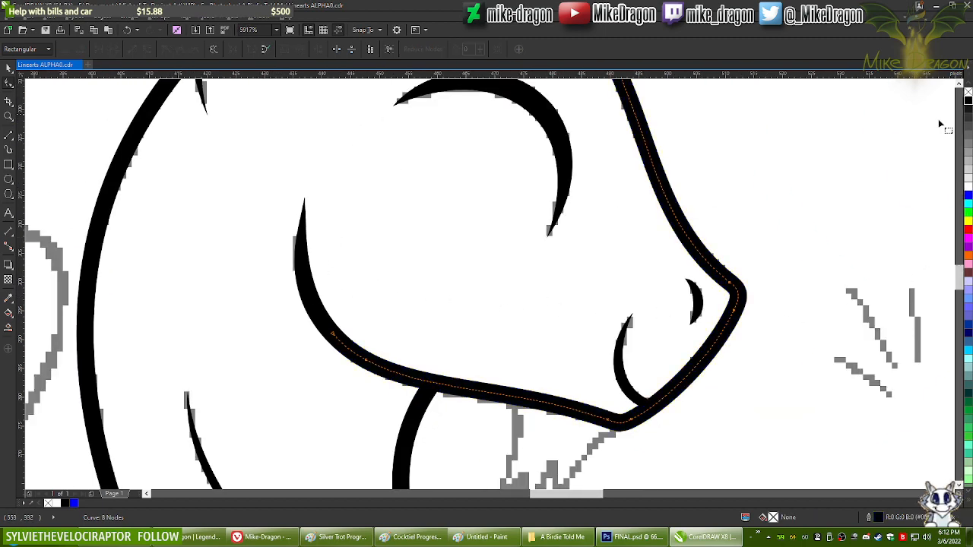
pyautogui.scroll(-1, 597, 415)
pyautogui.scroll(4, 508, 137)
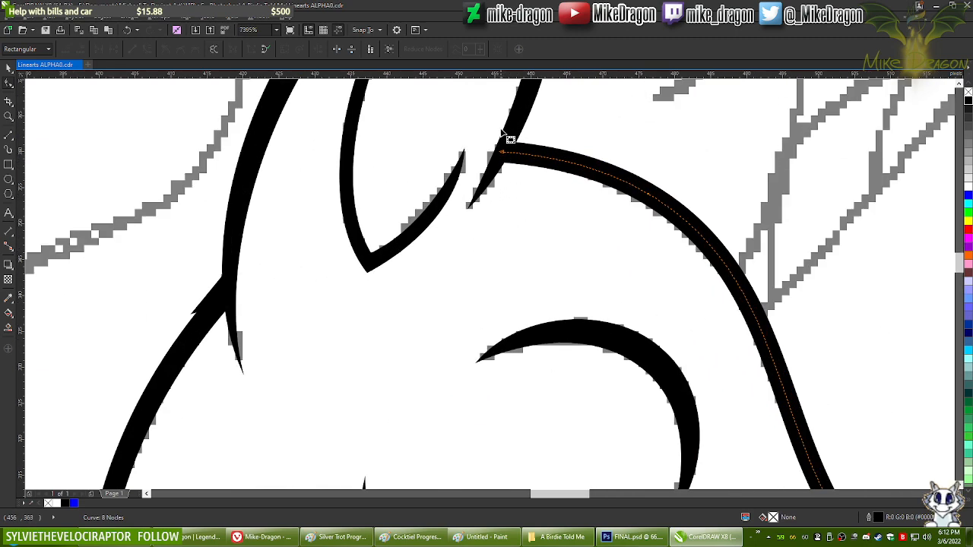
pyautogui.click(968, 199)
pyautogui.hotkey('ctrl', 'z')
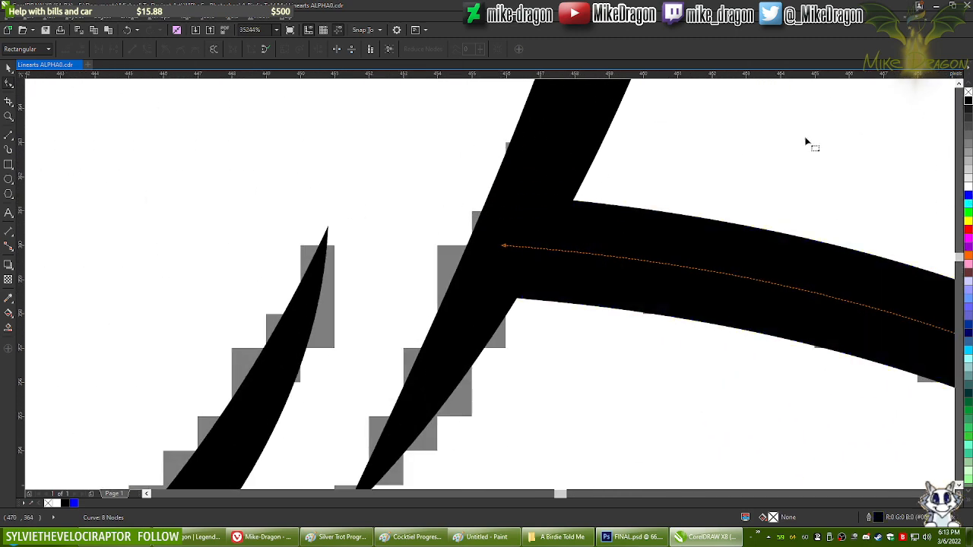
pyautogui.scroll(-4, 808, 143)
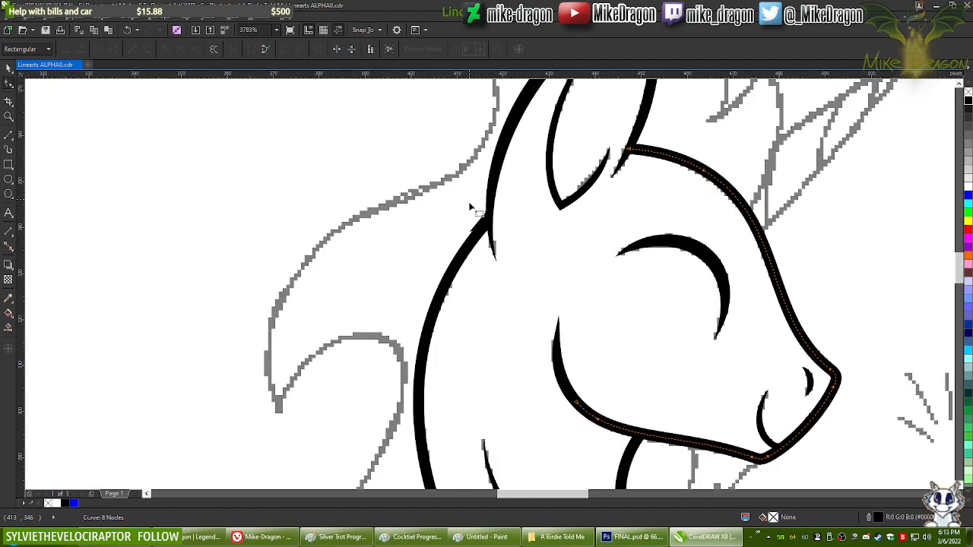
# Step: Recolour the back neck line blue and move the outer and upper nodes of the black filler triangle to line up with its edge
pyautogui.scroll(3, 470, 207)
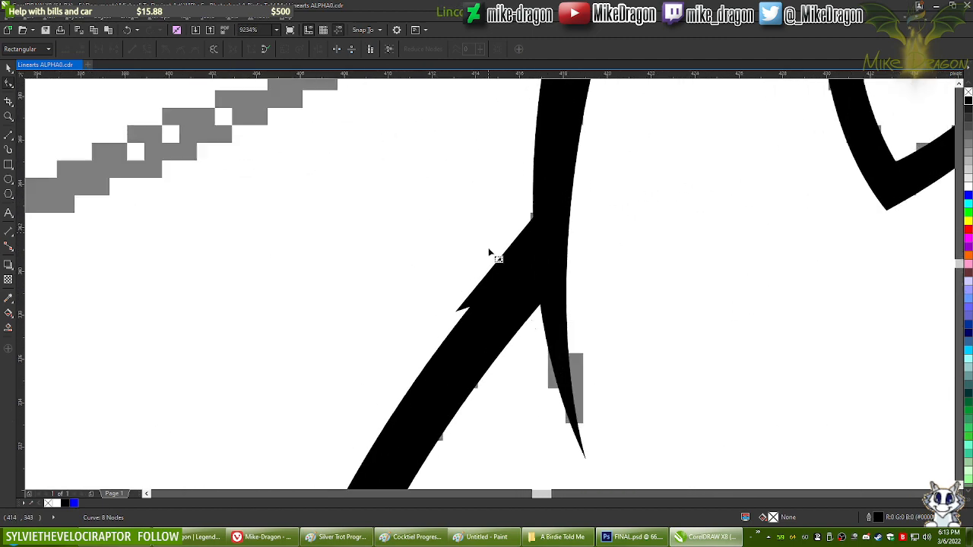
pyautogui.click(968, 196)
pyautogui.click(513, 278)
pyautogui.scroll(1, 513, 278)
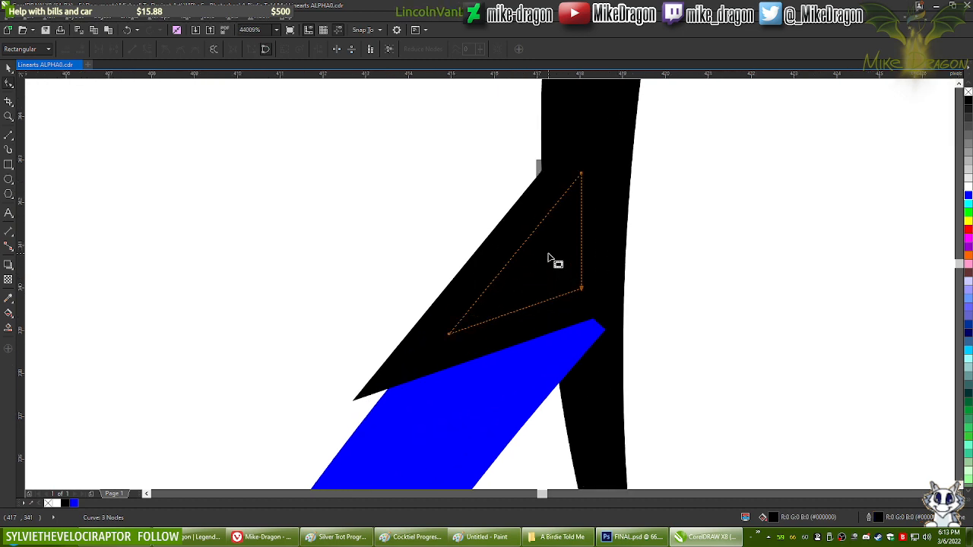
pyautogui.moveTo(453, 336); pyautogui.dragTo(459, 340)
pyautogui.moveTo(585, 172); pyautogui.dragTo(584, 180)
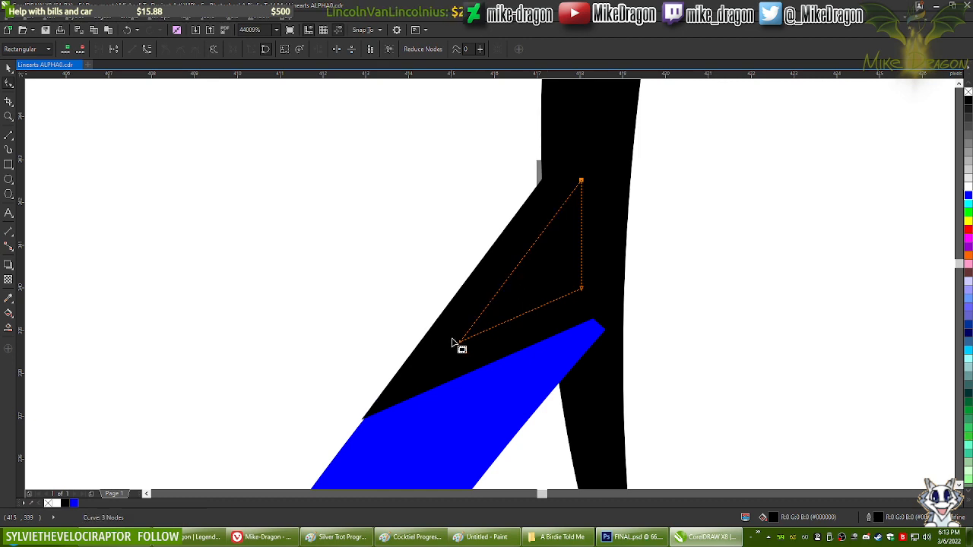
pyautogui.moveTo(460, 343); pyautogui.dragTo(460, 349)
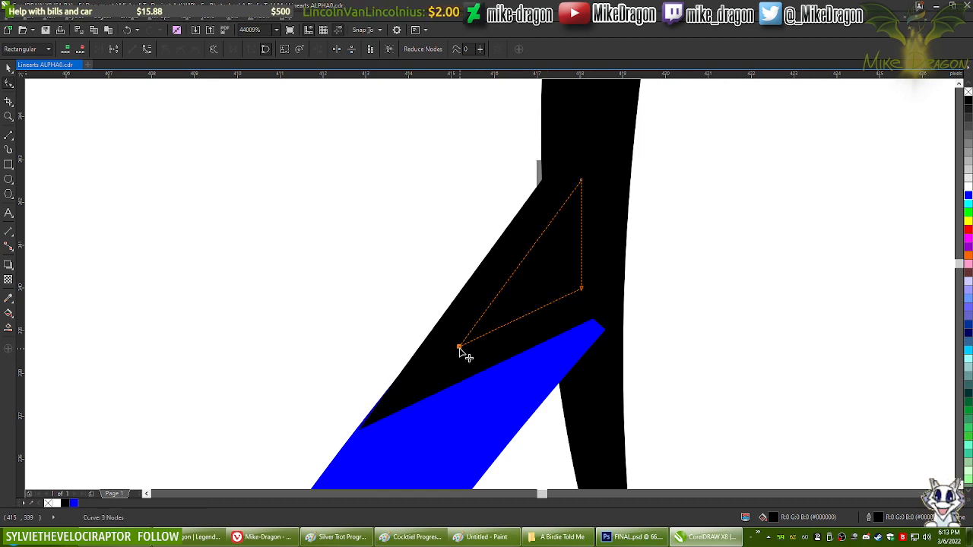
# Step: Nudge the filler triangle's upper node slightly outward to fine-tune its slanted edge against the blue neck line
pyautogui.scroll(2, 459, 349)
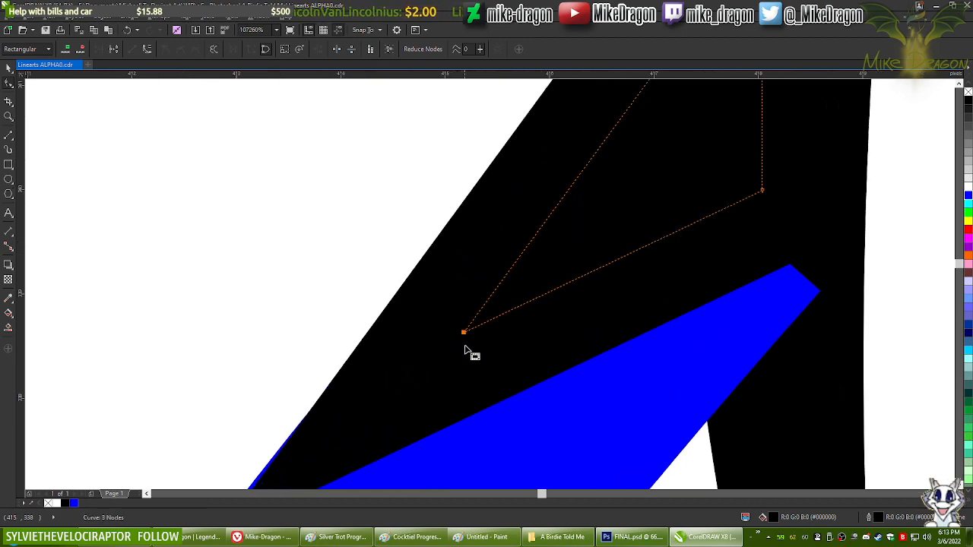
pyautogui.scroll(-2, 476, 411)
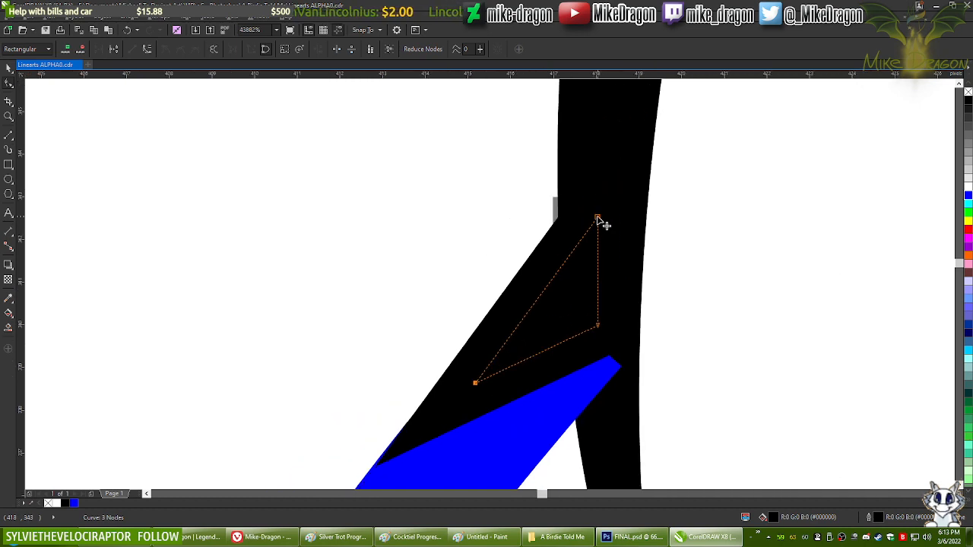
pyautogui.click(598, 218)
pyautogui.moveTo(599, 219); pyautogui.dragTo(604, 214)
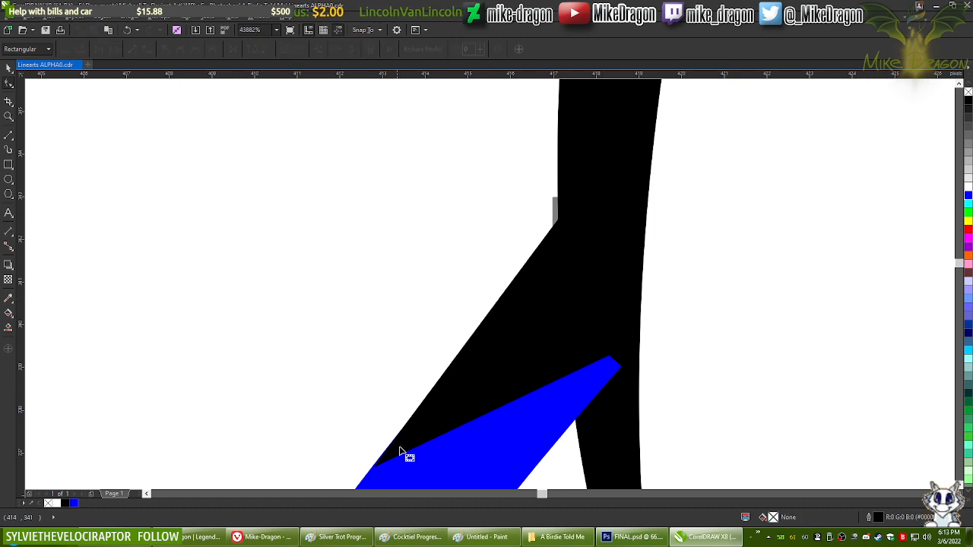
# Step: Recolour the back neck line black again
pyautogui.scroll(3, 446, 461)
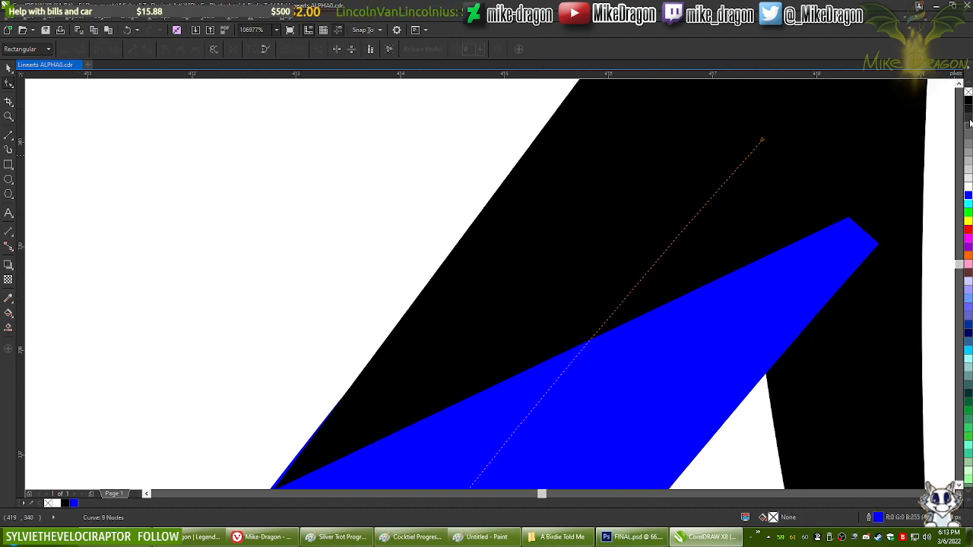
pyautogui.click(969, 105)
pyautogui.scroll(-4, 235, 245)
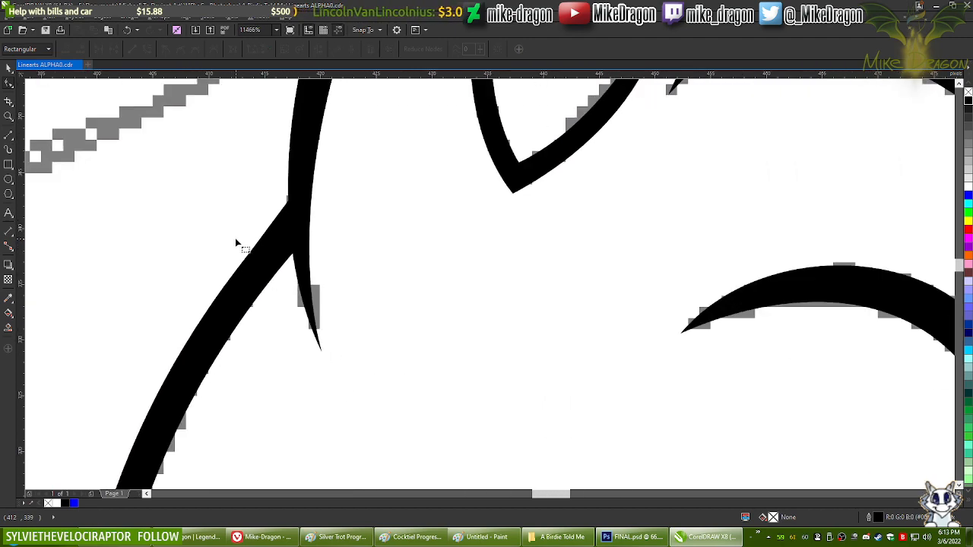
pyautogui.scroll(-3, 382, 310)
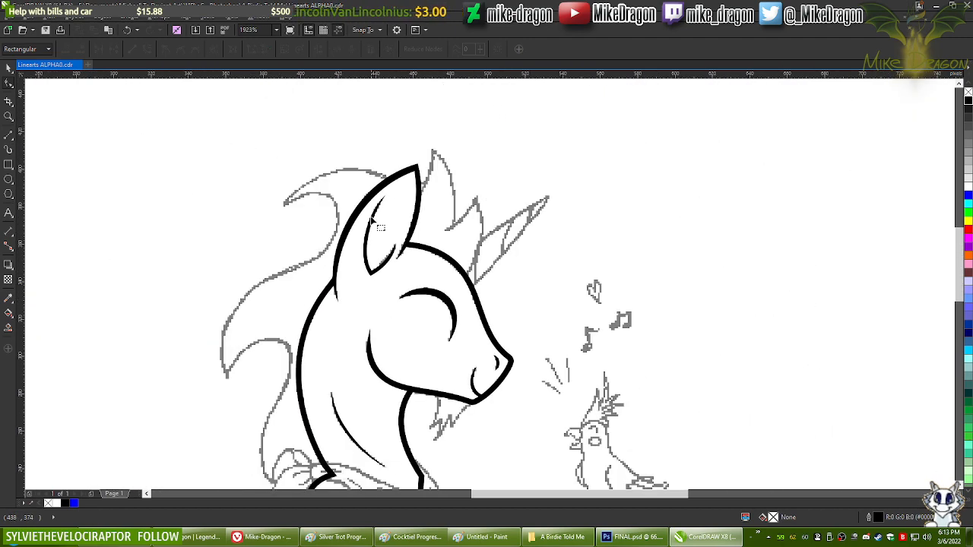
# Step: Select the filled ear outline and slightly bend the inner edge of its long back curve
pyautogui.scroll(4, 318, 207)
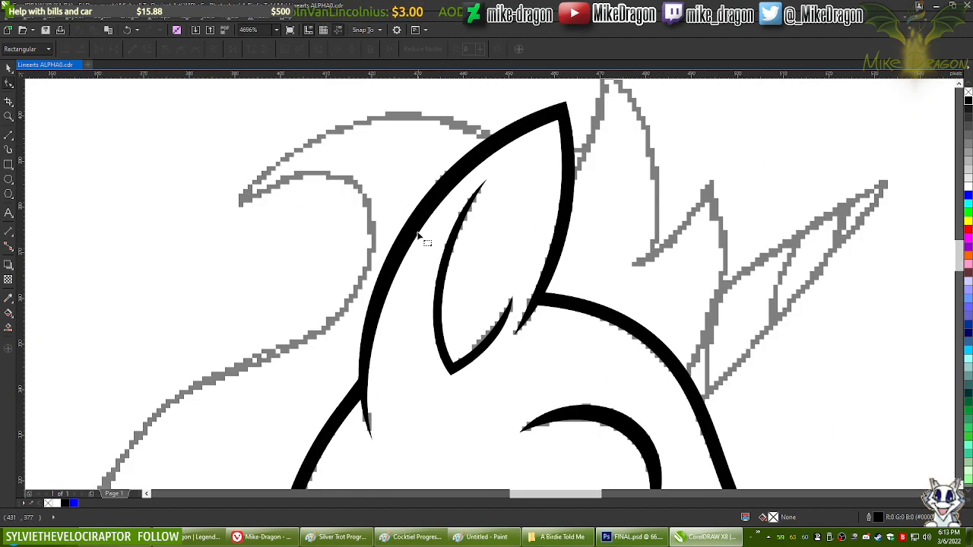
pyautogui.click(451, 189)
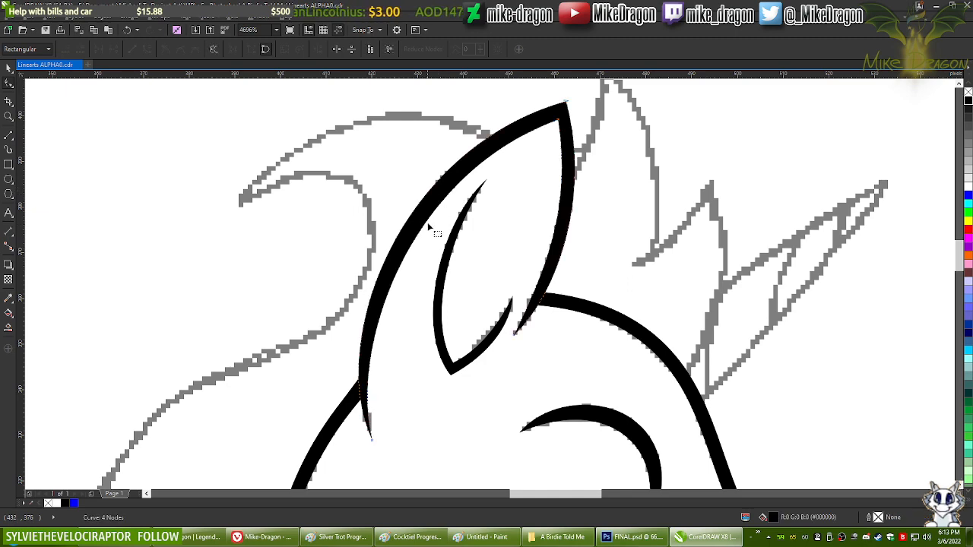
pyautogui.scroll(-3, 428, 225)
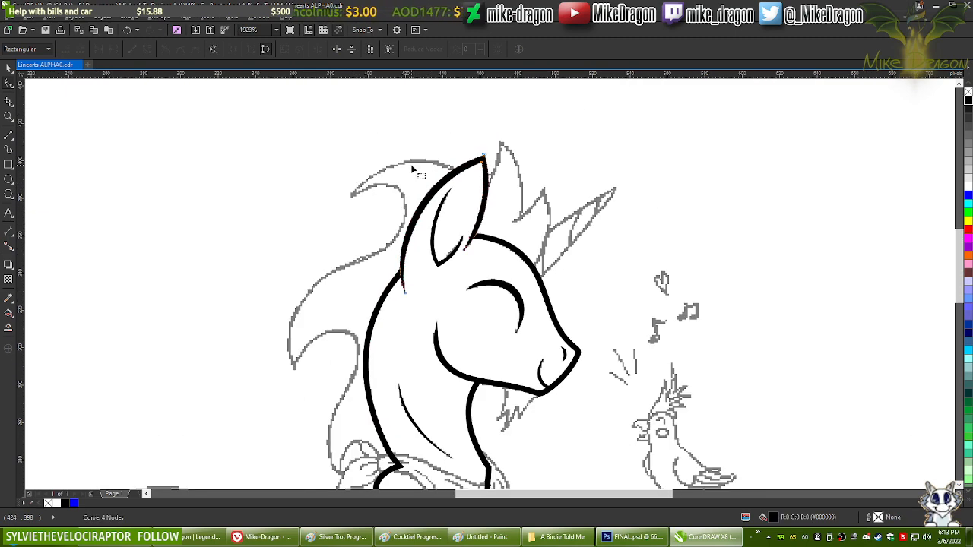
pyautogui.scroll(4, 412, 166)
pyautogui.click(487, 299)
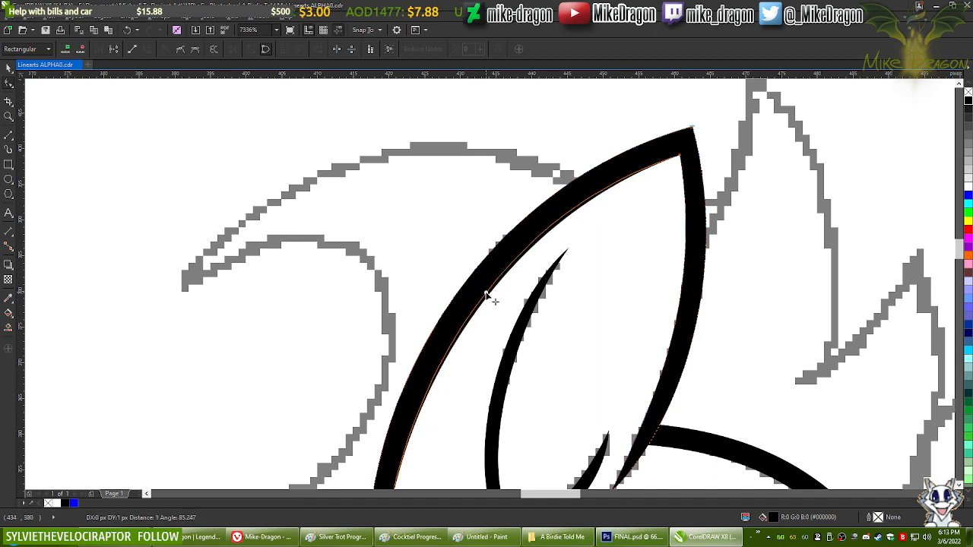
pyautogui.click(487, 276)
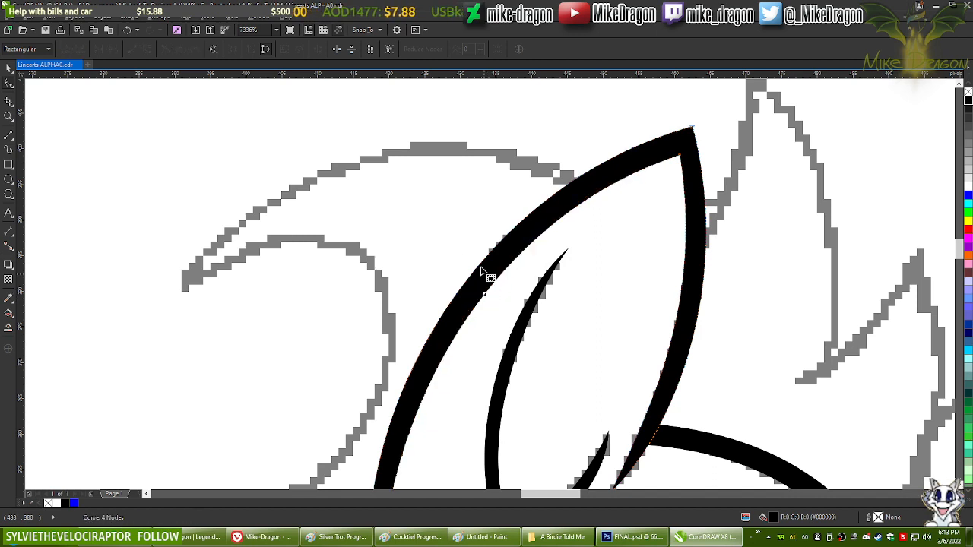
# Step: Examine the head, mane, neck and overall unicorn drawing at several magnifications to check the refined outlines
pyautogui.scroll(-2, 457, 146)
pyautogui.scroll(-1, 457, 146)
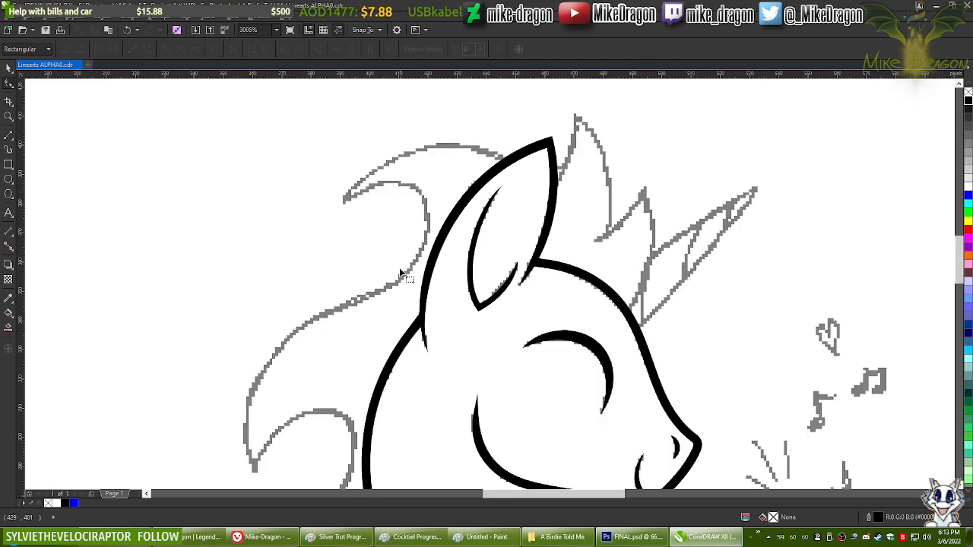
pyautogui.scroll(4, 400, 332)
pyautogui.scroll(-8, 400, 332)
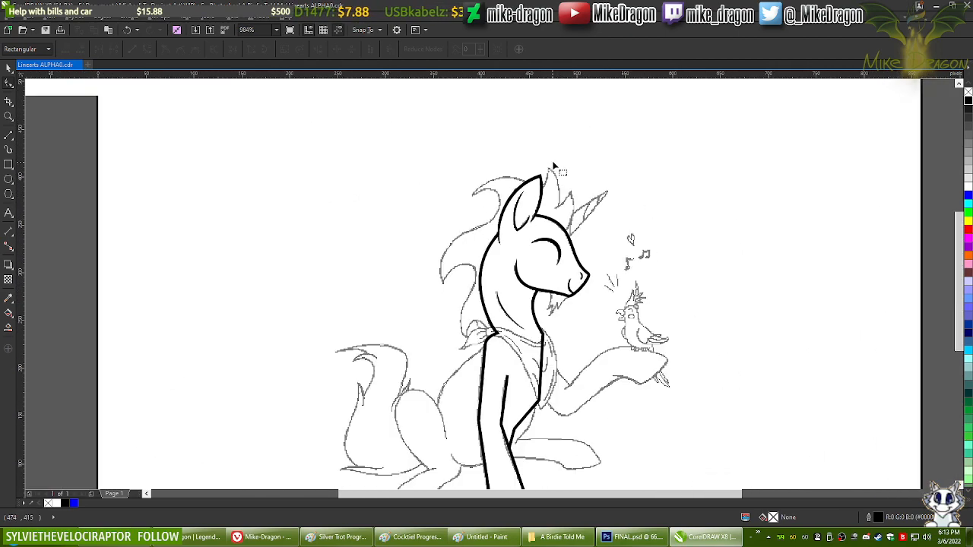
pyautogui.scroll(5, 554, 165)
pyautogui.scroll(-5, 565, 188)
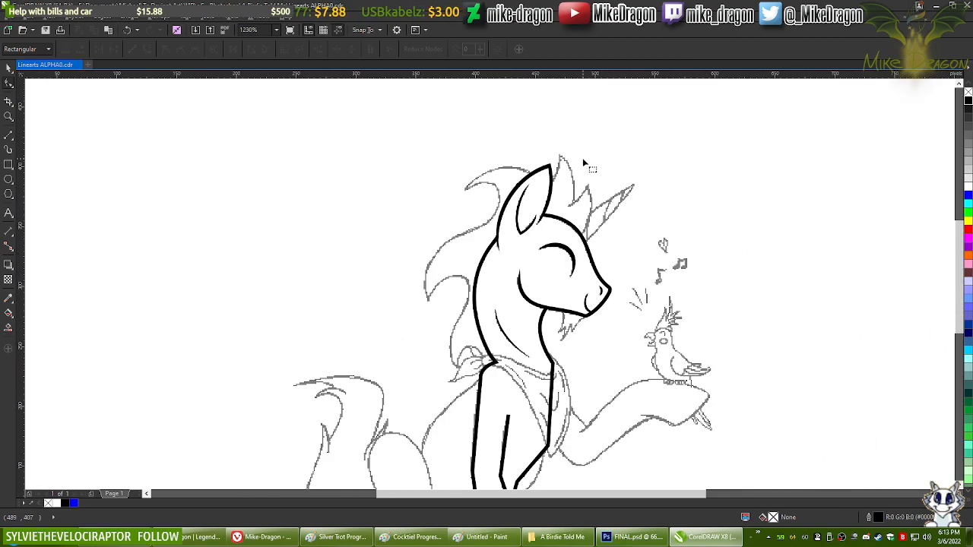
pyautogui.scroll(4, 554, 383)
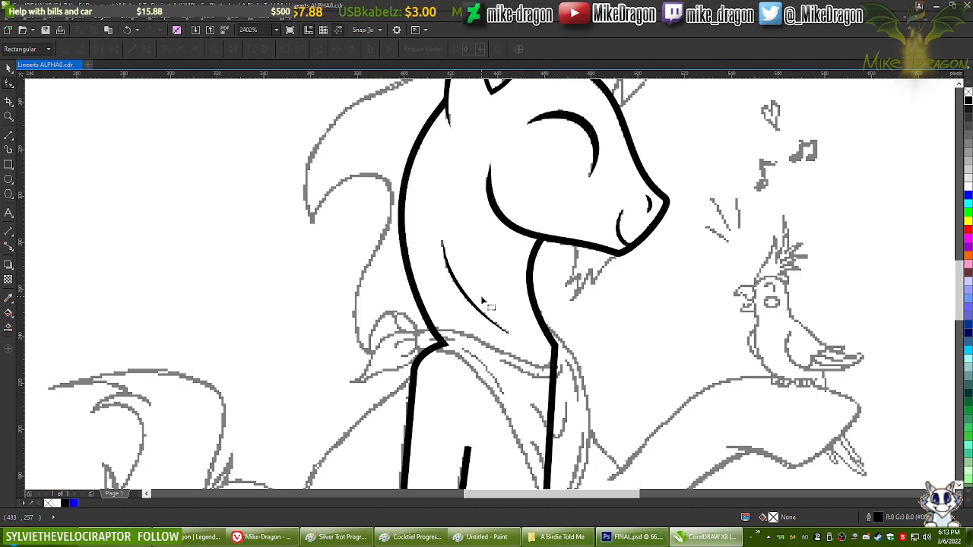
pyautogui.scroll(-3, 483, 302)
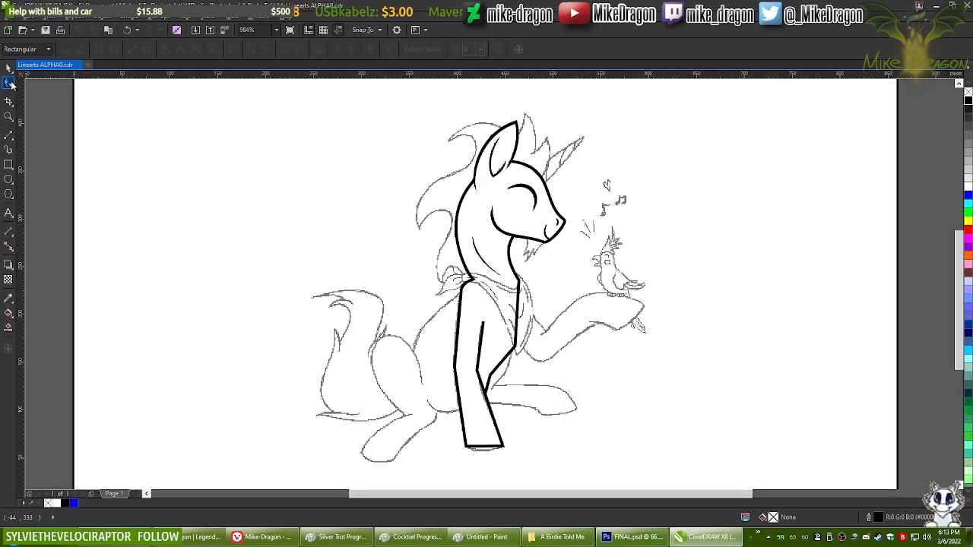
pyautogui.click(9, 70)
pyautogui.press('F4')
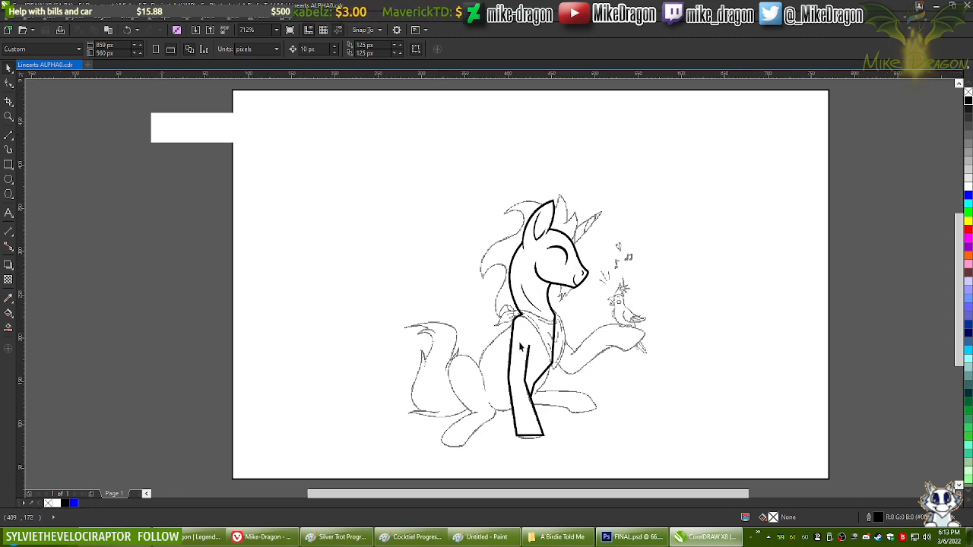
# Step: Select the connected back neck and front leg outline for node editing and check its leg section against the grey sketch
pyautogui.scroll(6, 518, 335)
pyautogui.press('F10')
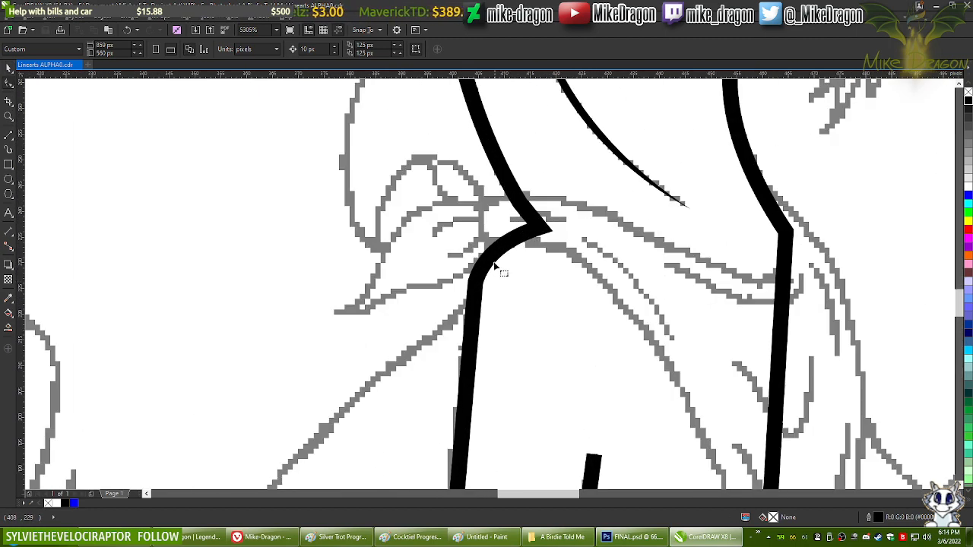
pyautogui.click(494, 261)
pyautogui.scroll(-3, 498, 251)
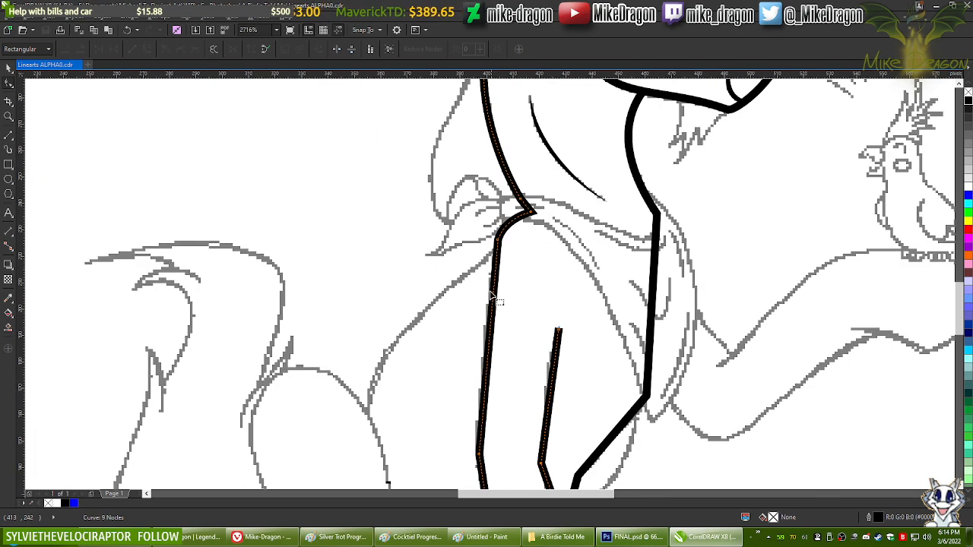
pyautogui.scroll(2, 495, 300)
pyautogui.hotkey('alt', 'Left')
pyautogui.hotkey('alt', 'Down')
pyautogui.hotkey('alt', 'Down')
pyautogui.hotkey('alt', 'Down')
pyautogui.hotkey('alt', 'Down')
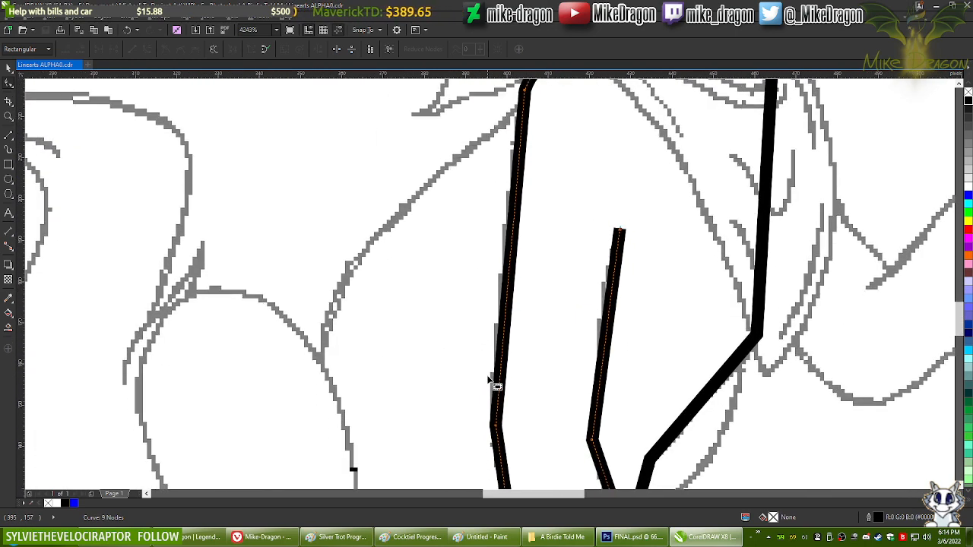
pyautogui.hotkey('alt', 'Up')
pyautogui.hotkey('alt', 'Up')
pyautogui.hotkey('alt', 'Up')
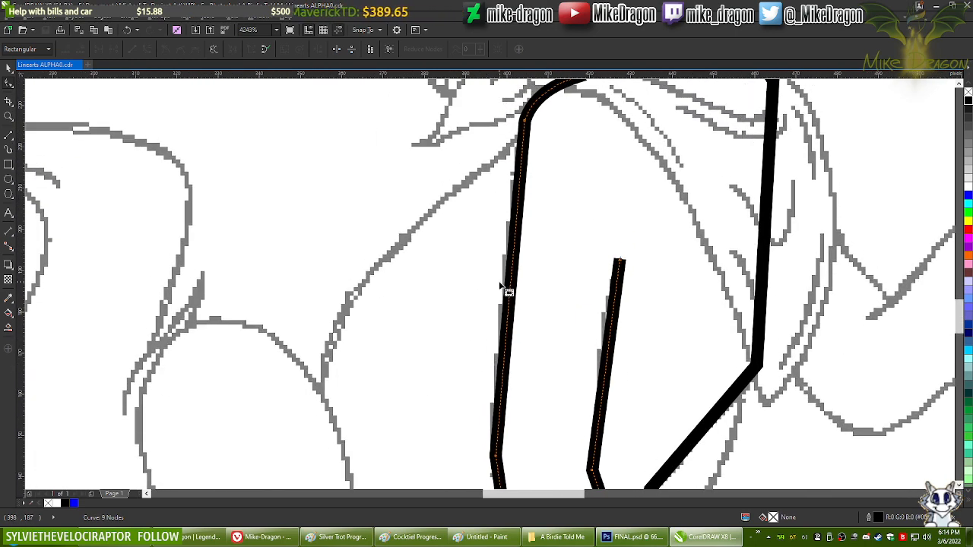
# Step: Switch to the Silver Trot progress sheet in Paint, examine the final sketch's front leg up close, and return to CorelDRAW
pyautogui.click(338, 537)
pyautogui.click(148, 50)
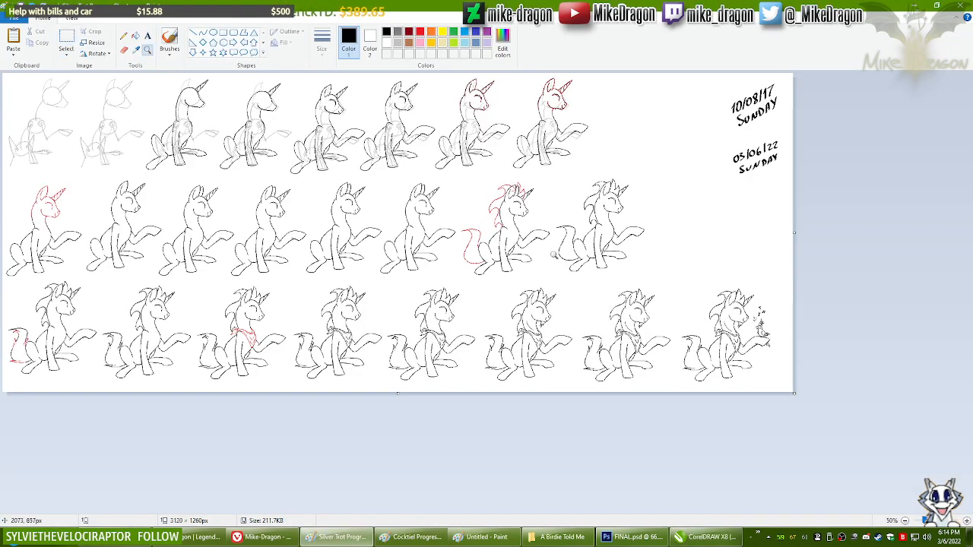
pyautogui.click(751, 336)
pyautogui.click(882, 384)
pyautogui.click(714, 274)
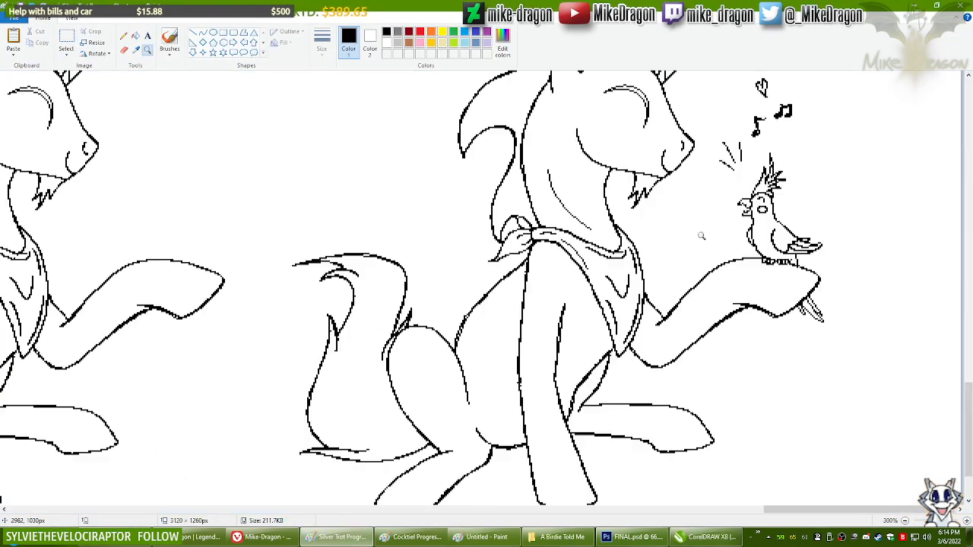
pyautogui.click(123, 36)
pyautogui.scroll(-2, 895, 426)
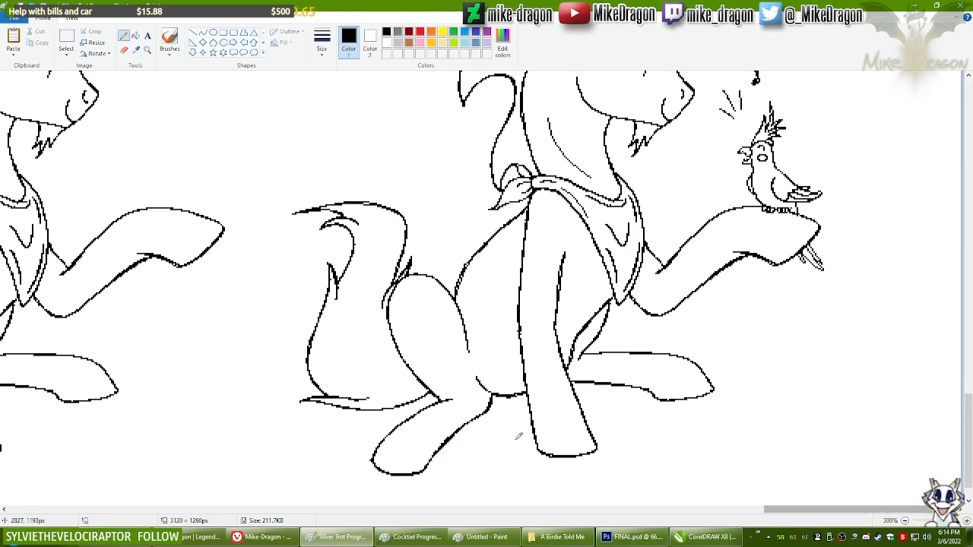
pyautogui.hotkey('alt', 'Tab')
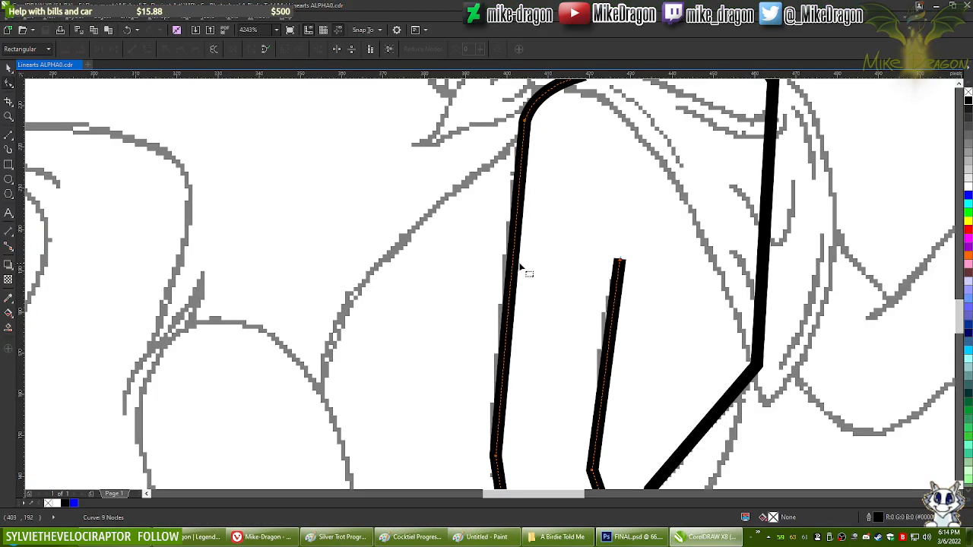
# Step: Bend the long left edge of the upper front leg outward to follow the grey sketch and add a node midway along it
pyautogui.moveTo(515, 291); pyautogui.dragTo(504, 283)
pyautogui.doubleClick(504, 282)
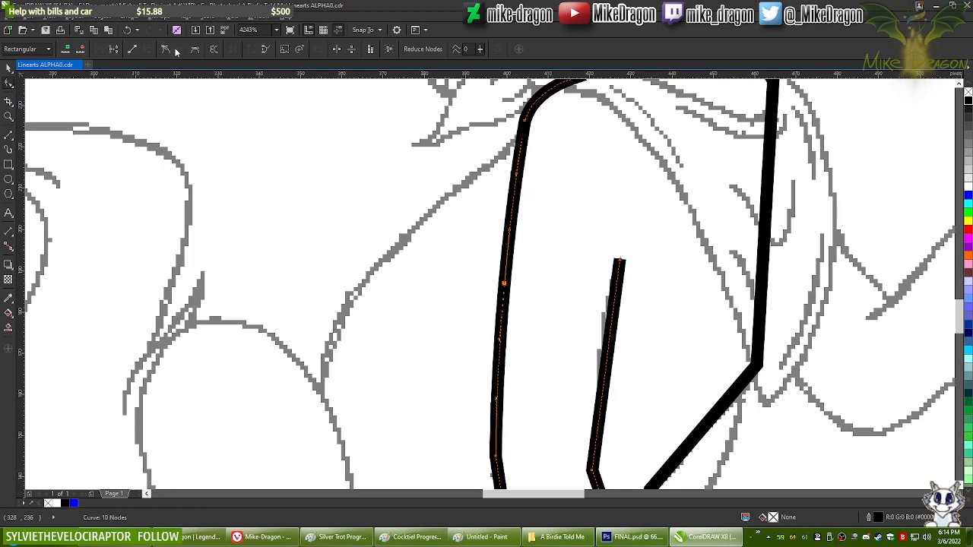
# Step: Add a node on either side of the corner where the front leg's left edge meets the neck curve, and delete the corner node
pyautogui.scroll(4, 546, 267)
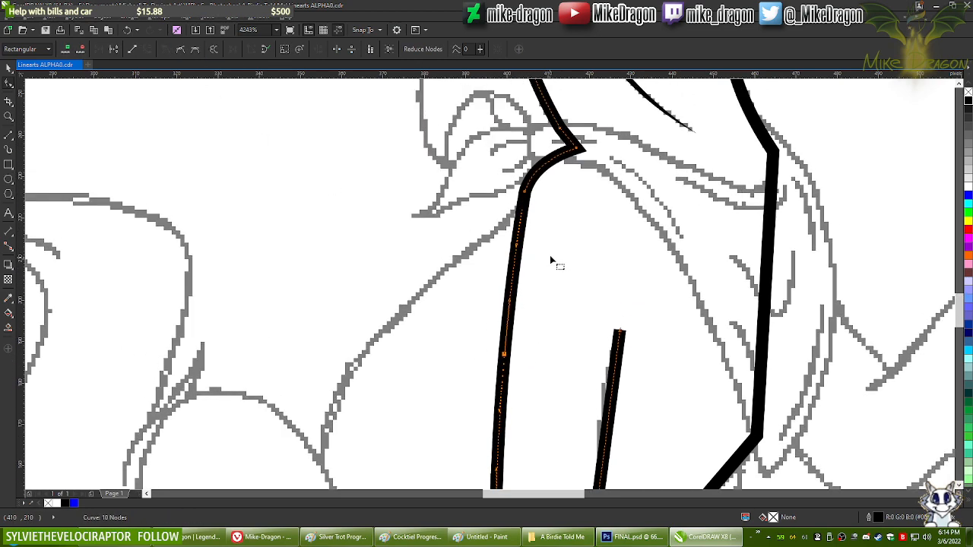
pyautogui.scroll(-2, 461, 289)
pyautogui.scroll(1, 456, 341)
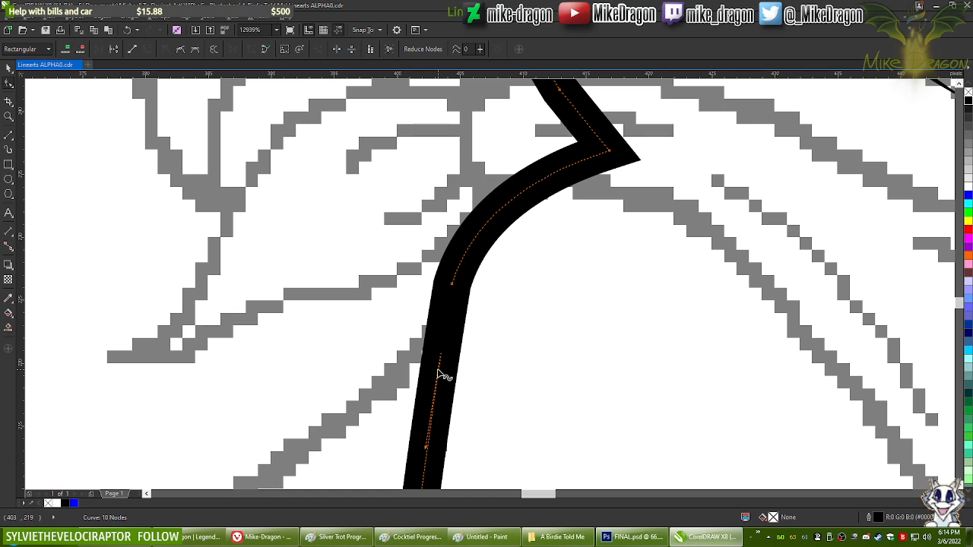
pyautogui.doubleClick(439, 370)
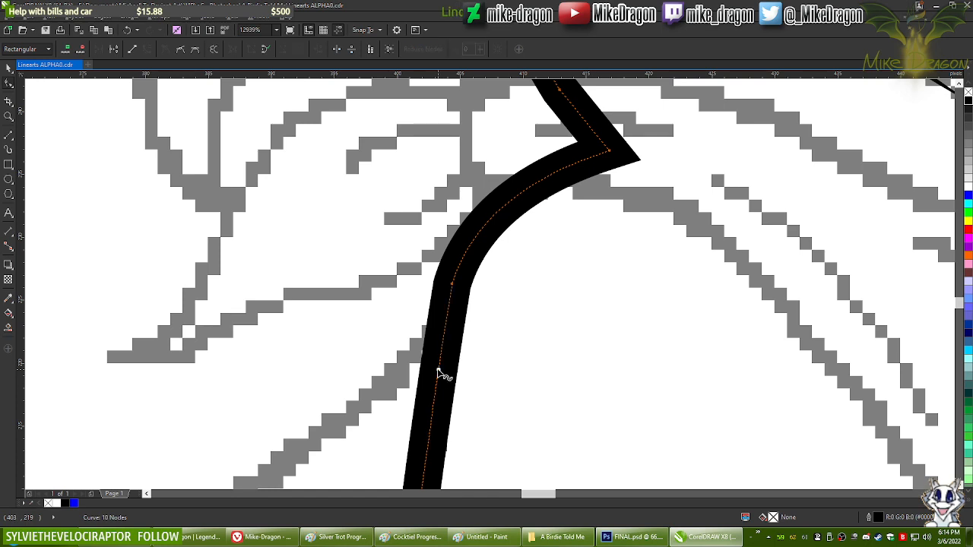
pyautogui.doubleClick(498, 211)
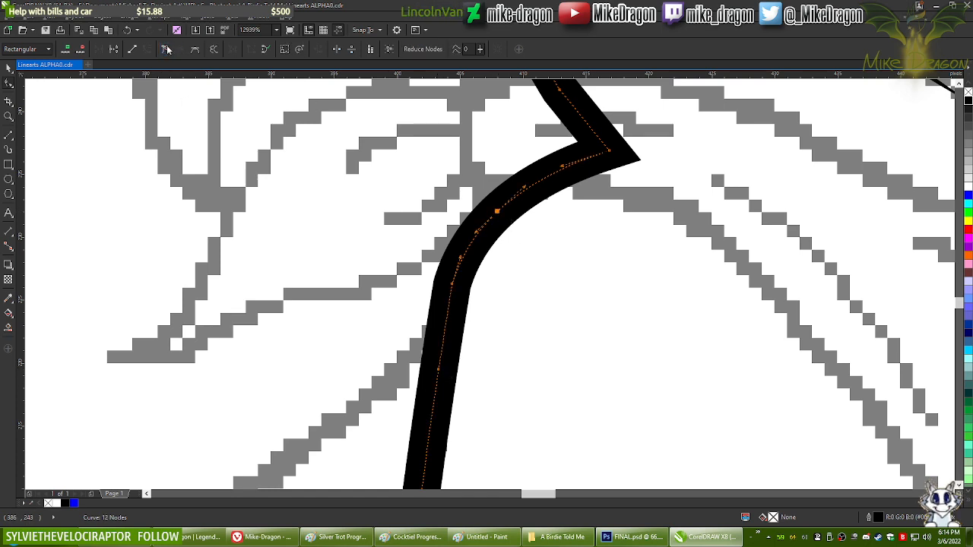
pyautogui.doubleClick(454, 283)
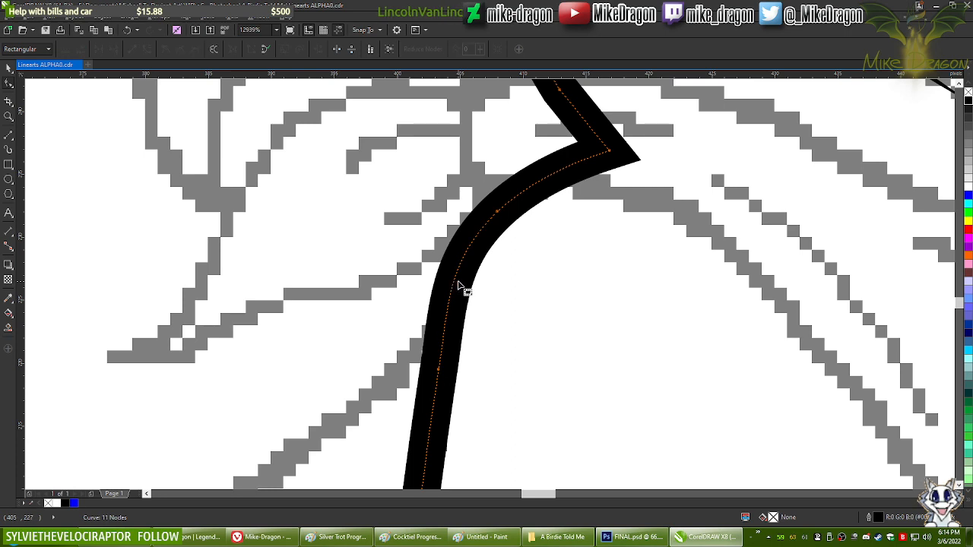
# Step: Try removing the node below the rounded bend, restore it, and delete the node on the curve above instead
pyautogui.doubleClick(438, 371)
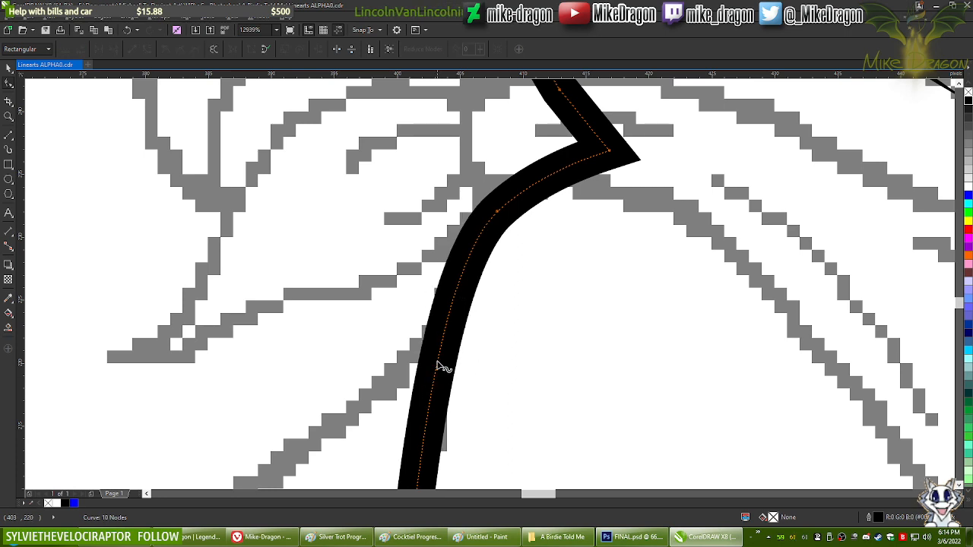
pyautogui.doubleClick(439, 369)
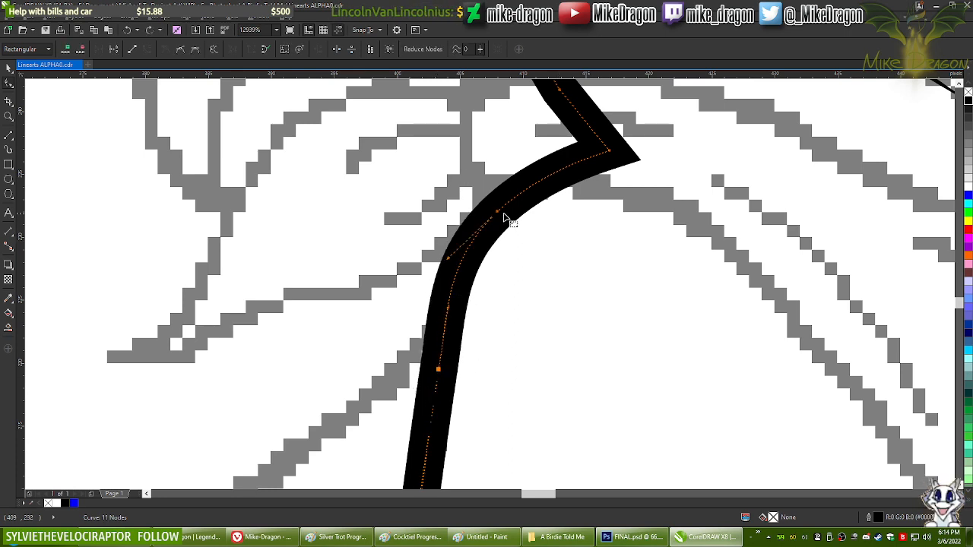
pyautogui.press('Delete')
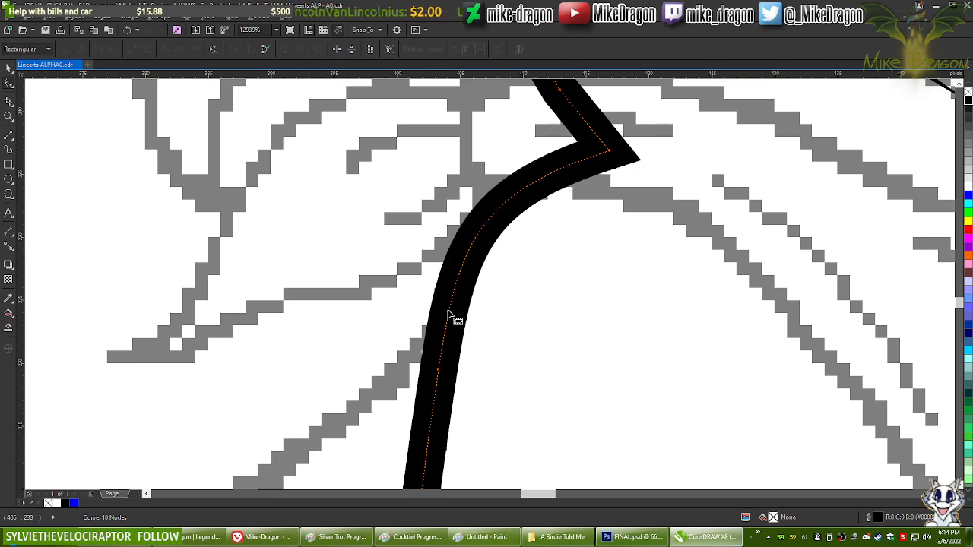
pyautogui.scroll(2, 449, 315)
pyautogui.scroll(-2, 448, 381)
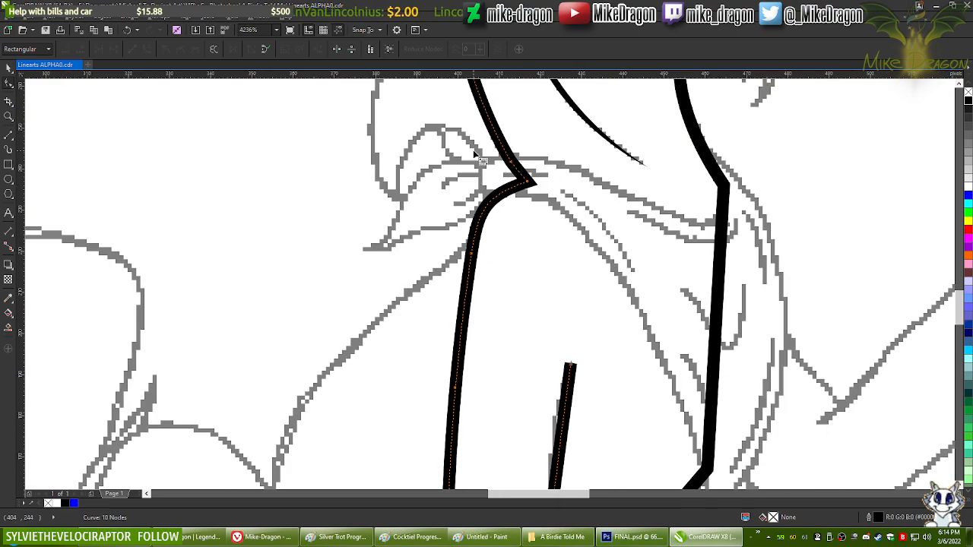
pyautogui.scroll(2, 472, 302)
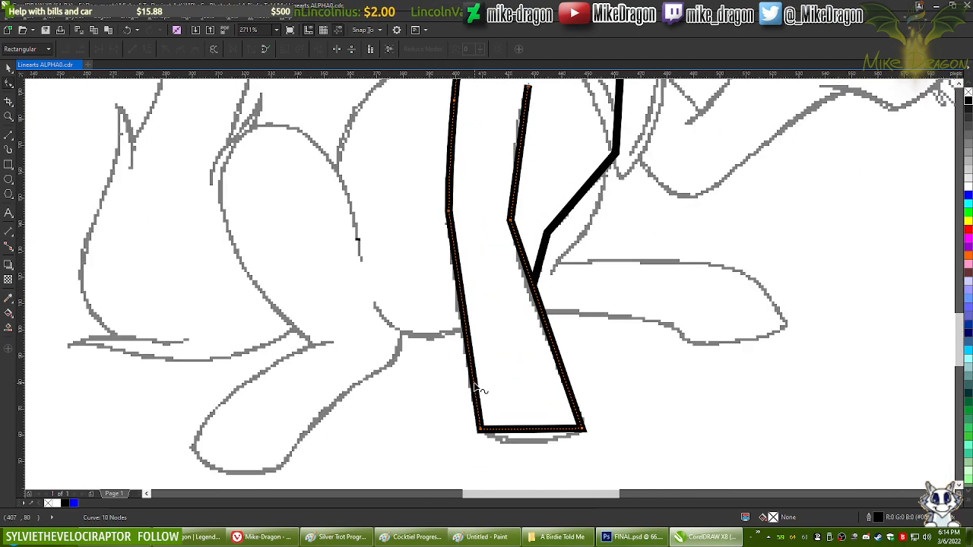
# Step: Check the reference sketch in Paint, return to CorelDRAW, and curve the front leg's rear edge down to the hoof corner along the sketch
pyautogui.hotkey('alt', 'Tab')
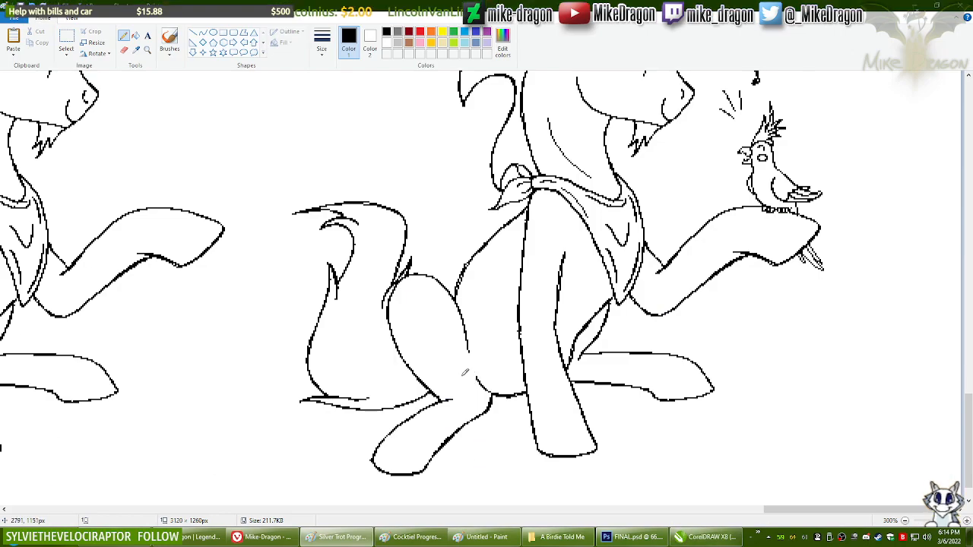
pyautogui.hotkey('alt', 'Tab')
pyautogui.scroll(1, 472, 338)
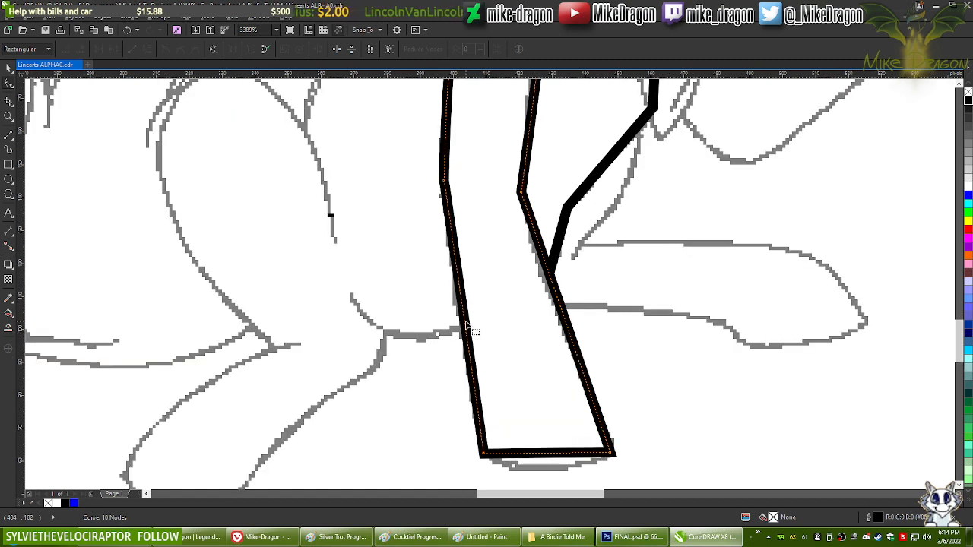
pyautogui.moveTo(466, 327); pyautogui.dragTo(462, 327)
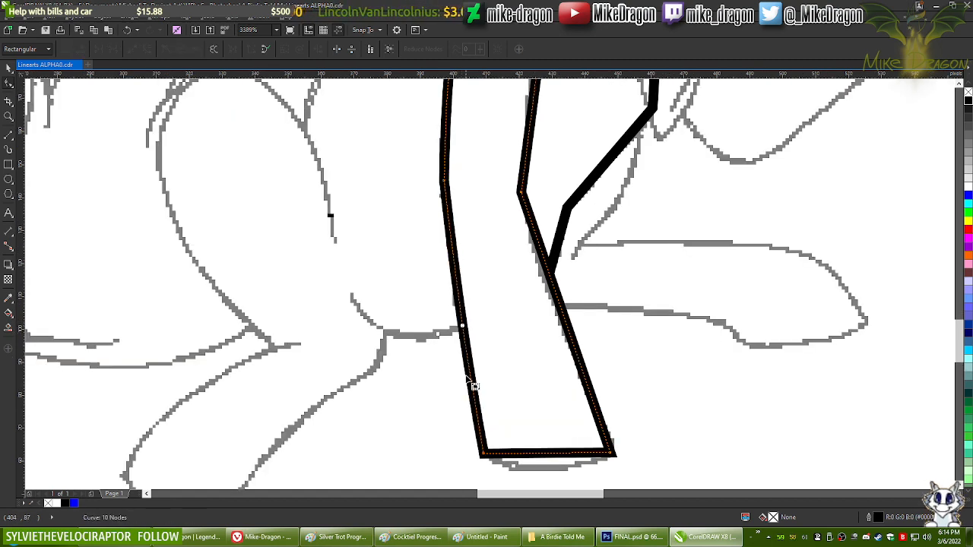
pyautogui.scroll(3, 487, 467)
pyautogui.click(480, 428)
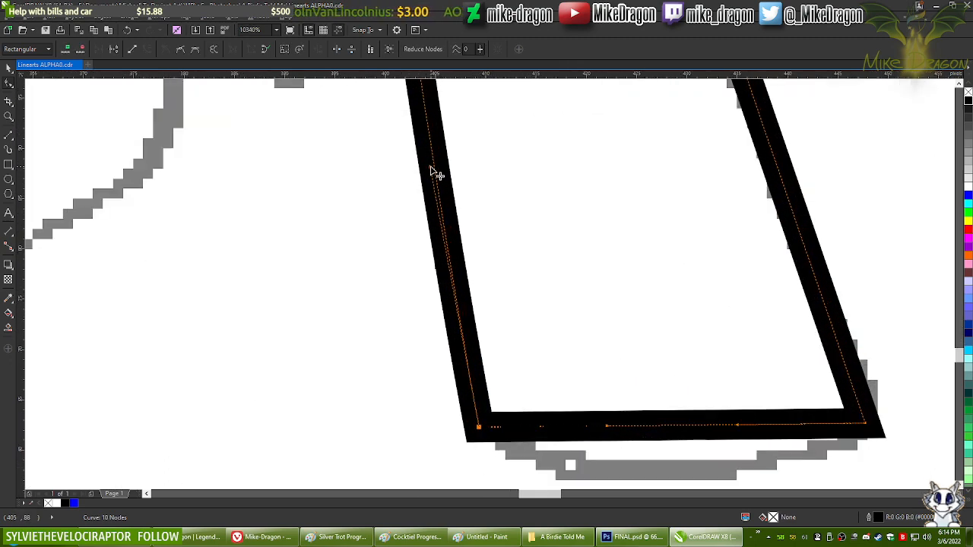
pyautogui.moveTo(433, 174); pyautogui.dragTo(433, 233)
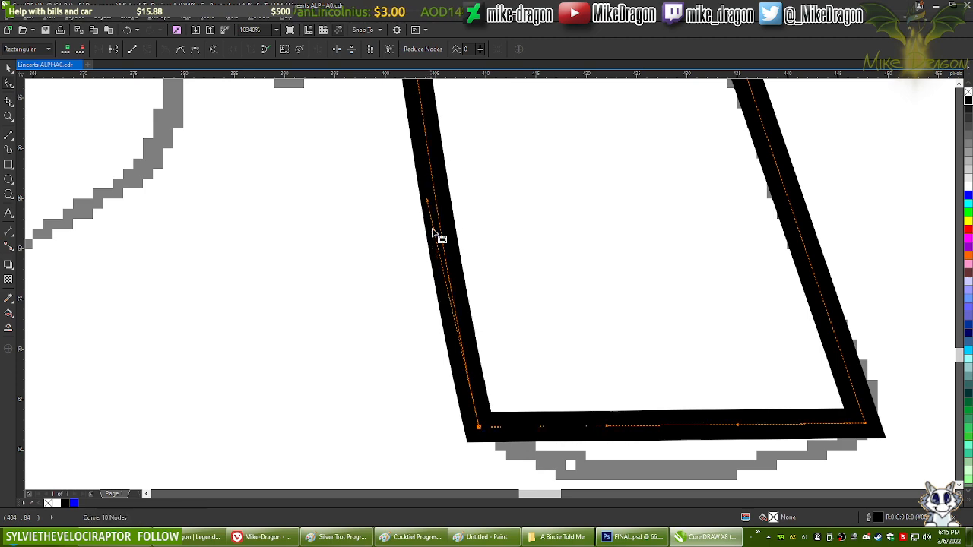
# Step: Add a node on the front leg's rear edge at the belly line and bend the segment above it to match the sketch
pyautogui.scroll(-4, 444, 437)
pyautogui.scroll(1, 408, 233)
pyautogui.scroll(1, 441, 342)
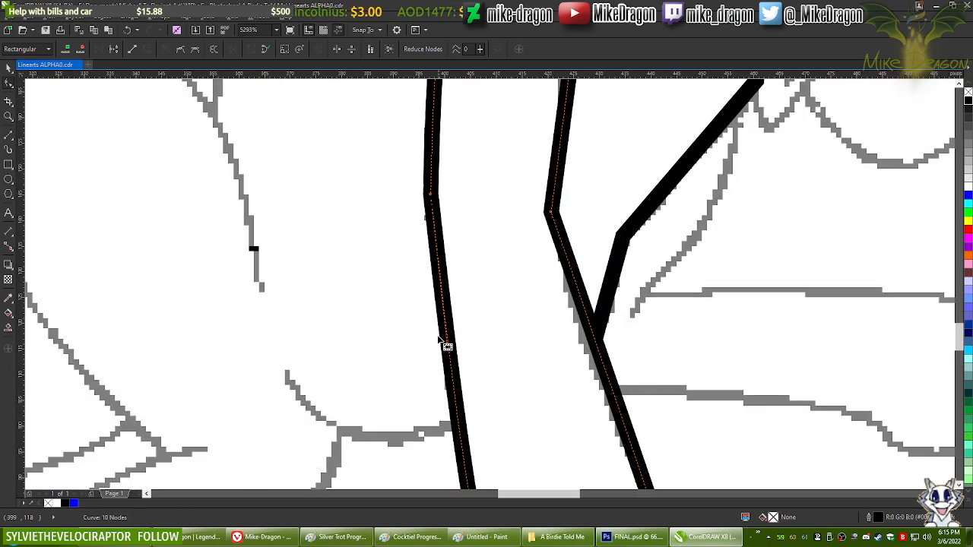
pyautogui.doubleClick(460, 423)
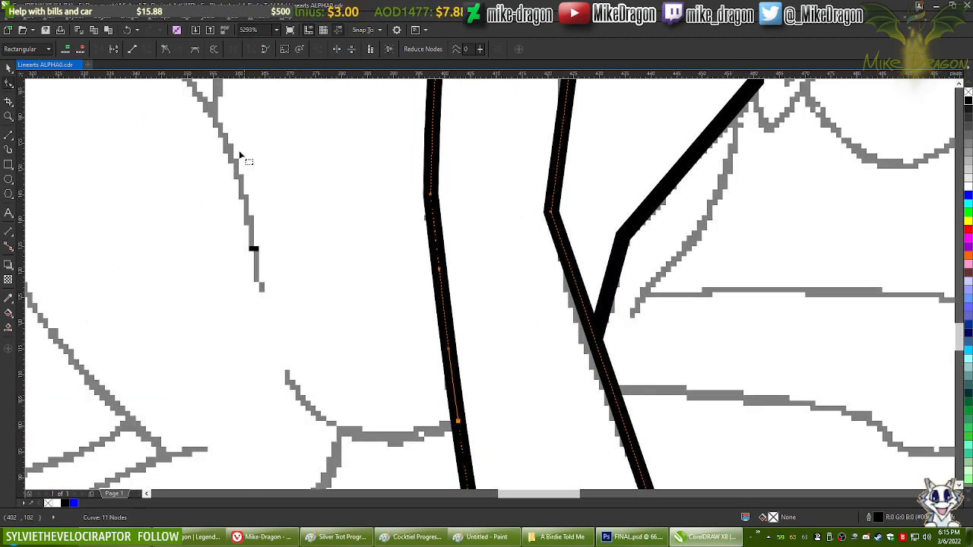
pyautogui.moveTo(439, 269); pyautogui.dragTo(435, 267)
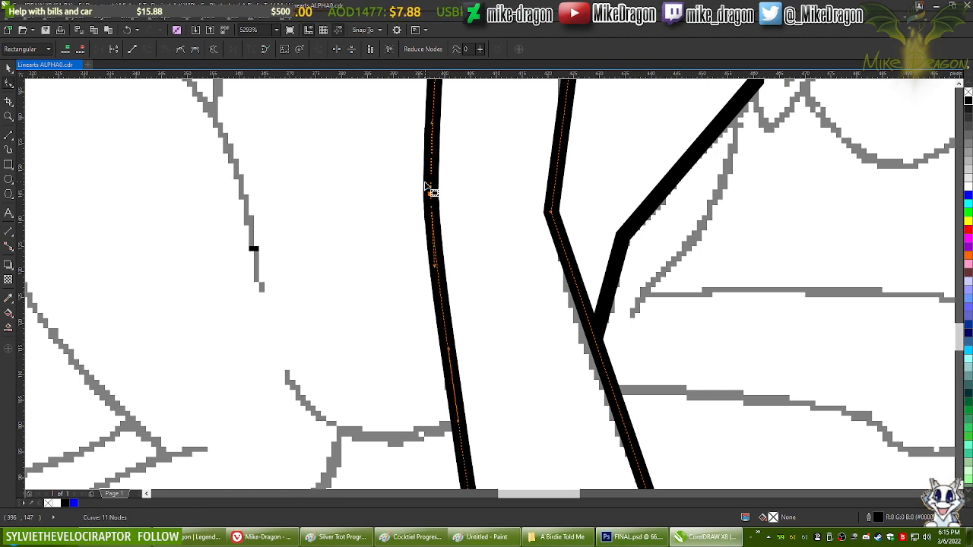
# Step: Smooth the bend in the front leg's rear edge by adding a node on each side and removing the bend node
pyautogui.scroll(-2, 461, 373)
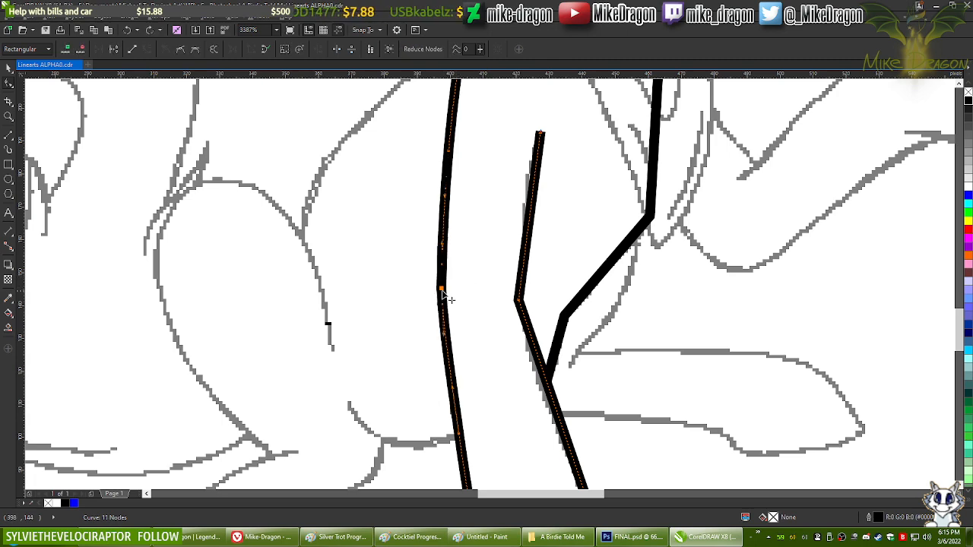
pyautogui.scroll(6, 445, 297)
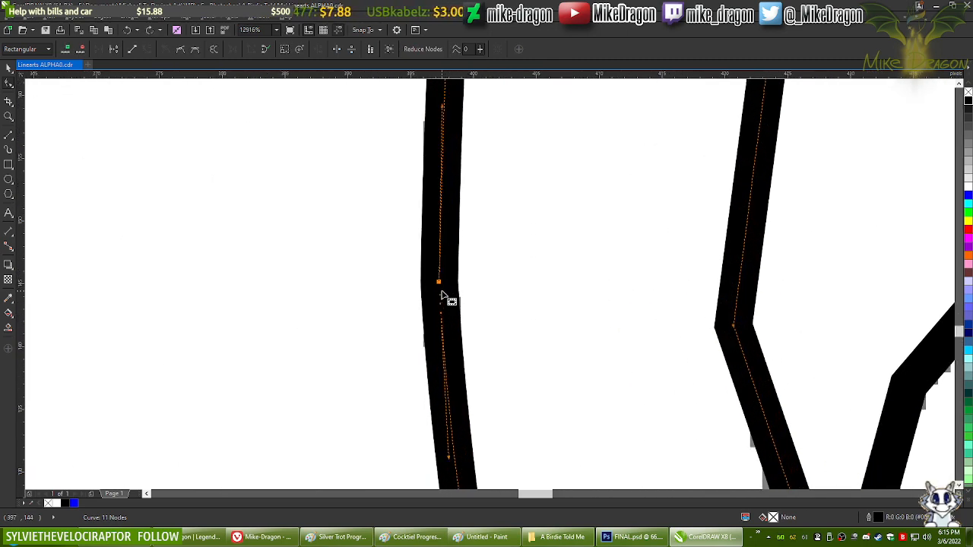
pyautogui.scroll(-5, 444, 297)
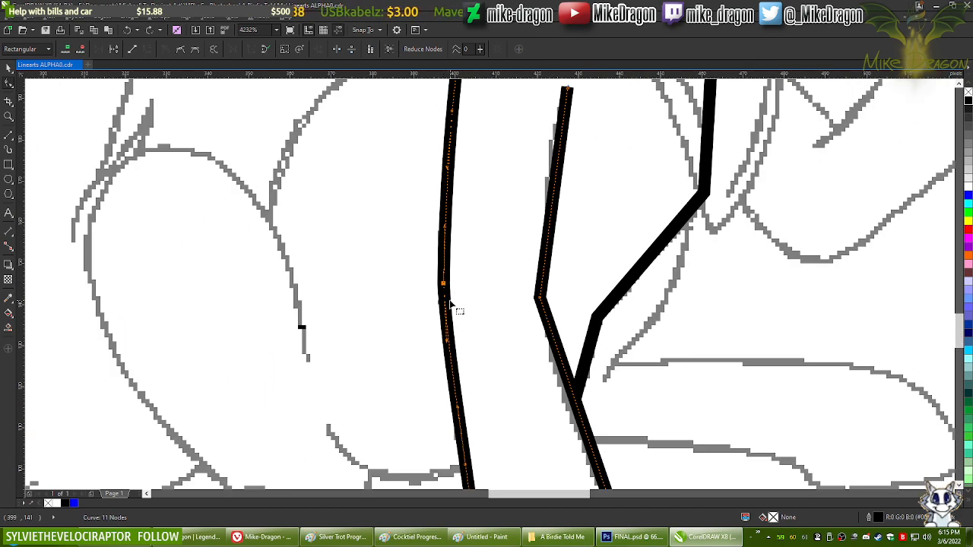
pyautogui.scroll(1, 452, 317)
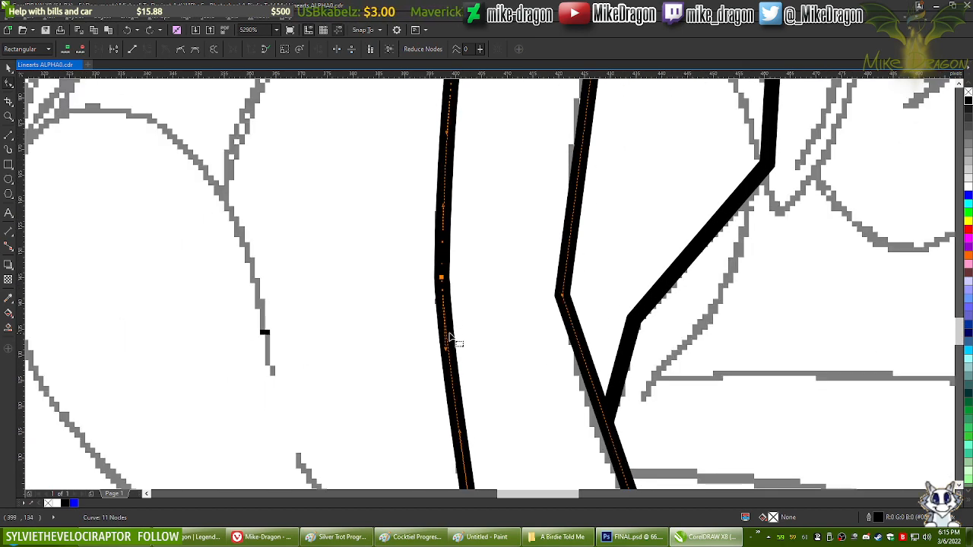
pyautogui.doubleClick(448, 337)
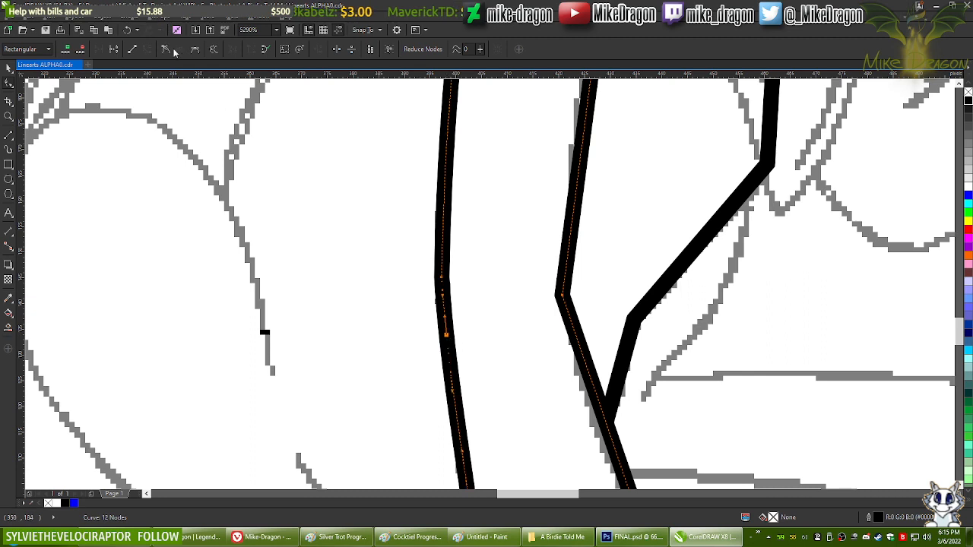
pyautogui.doubleClick(444, 214)
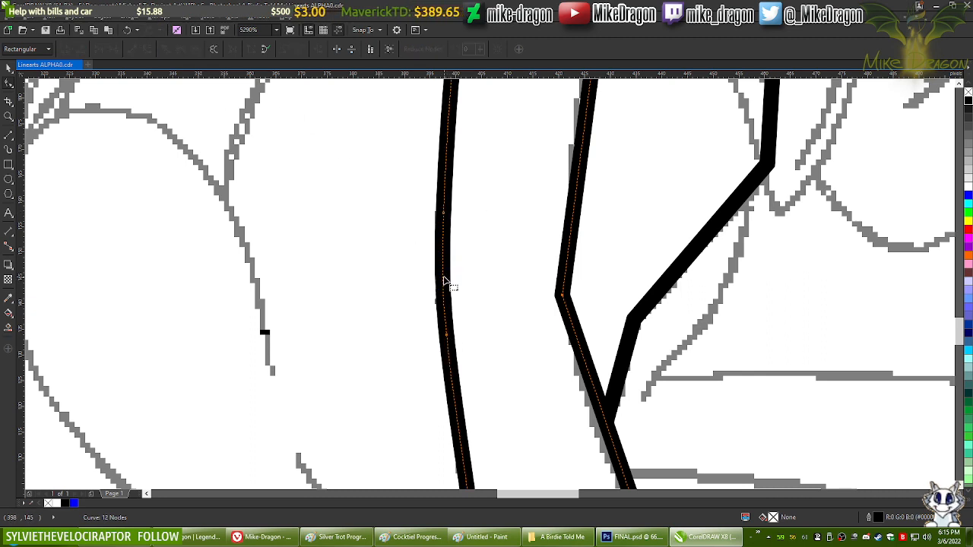
pyautogui.click(398, 274)
pyautogui.scroll(-2, 397, 264)
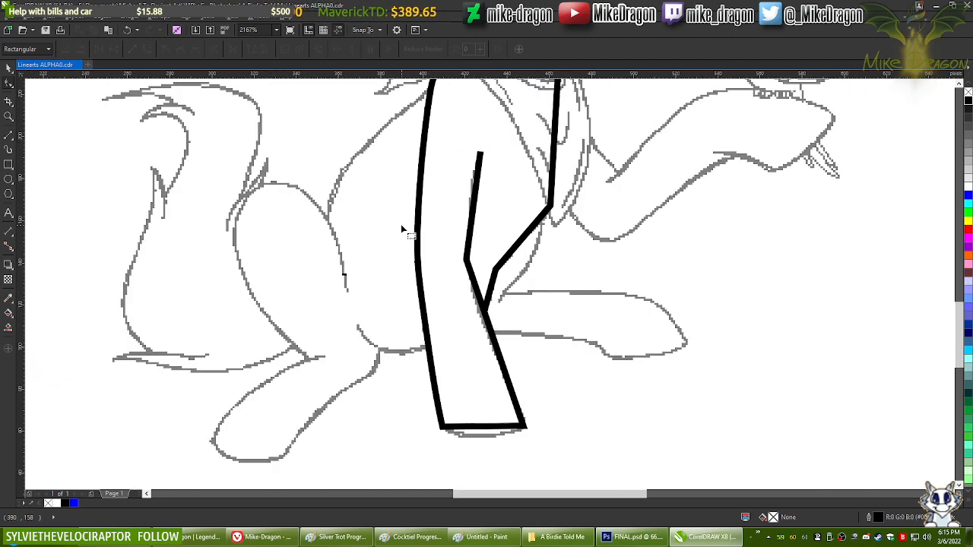
# Step: Delete the surplus nodes on the front leg's rear edge at the belly line and on the upper leg
pyautogui.click(426, 314)
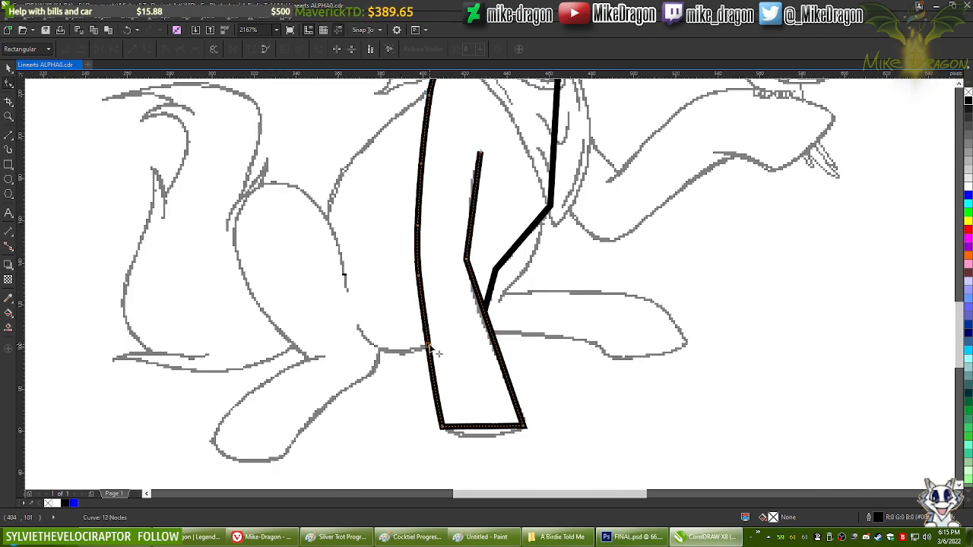
pyautogui.doubleClick(431, 348)
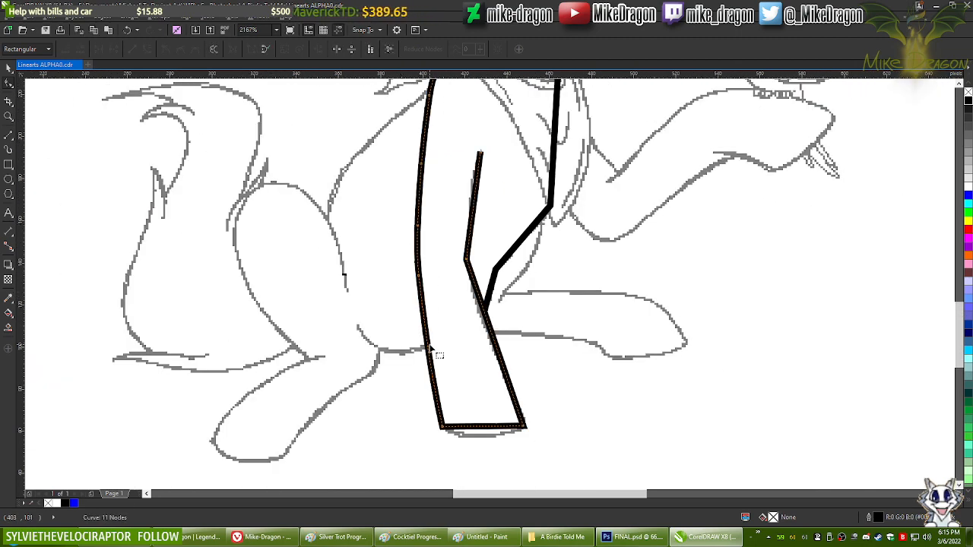
pyautogui.scroll(1, 436, 283)
pyautogui.doubleClick(423, 208)
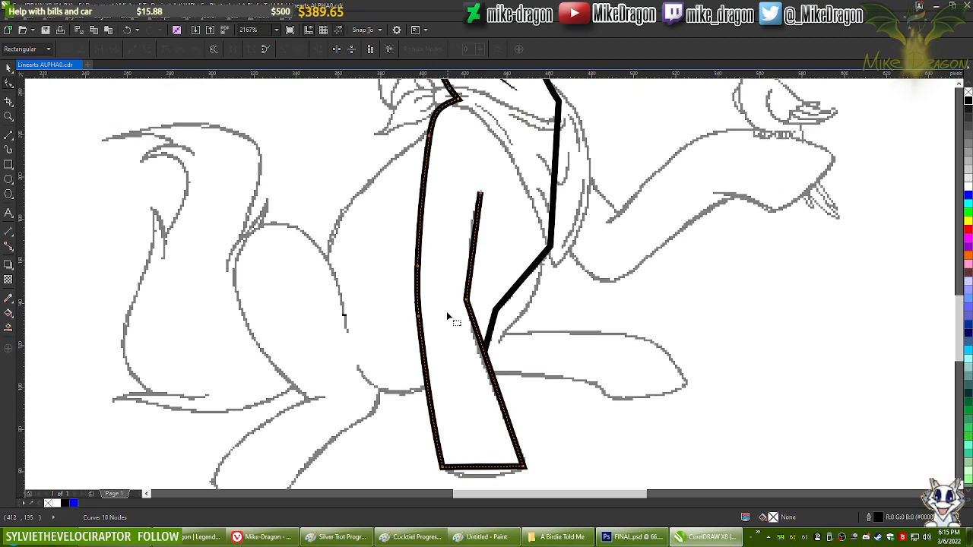
# Step: Bow the hoof's straight bottom edge downward onto the sketch line and add a node at its middle
pyautogui.scroll(-2, 443, 251)
pyautogui.scroll(5, 441, 373)
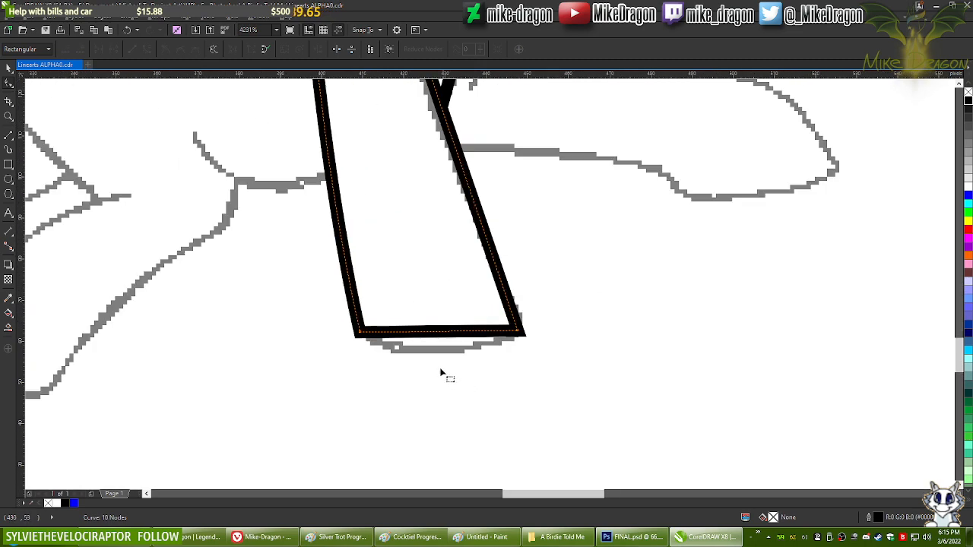
pyautogui.moveTo(446, 302); pyautogui.dragTo(448, 354)
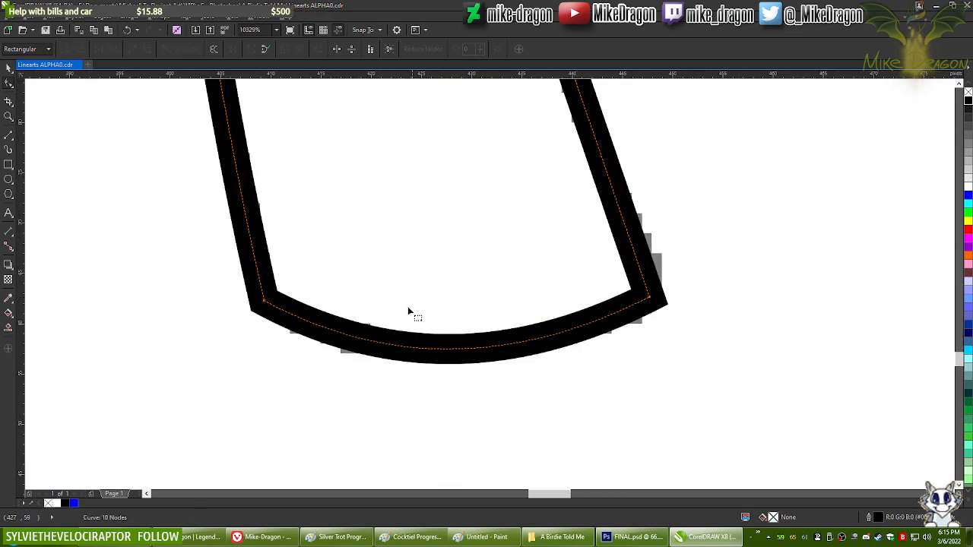
pyautogui.doubleClick(446, 349)
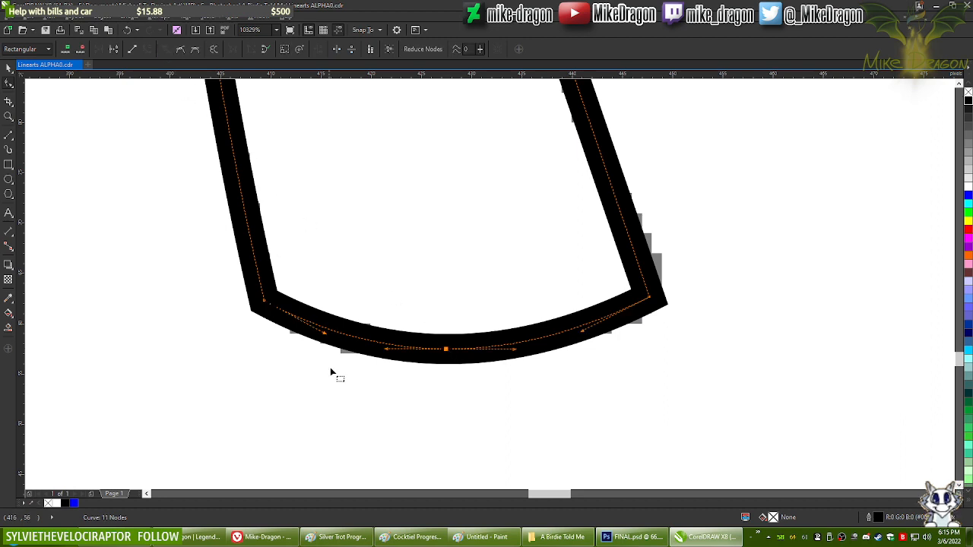
# Step: Round both ends of the hoof's bottom edge with their curve handles and remove its middle node
pyautogui.moveTo(326, 340); pyautogui.dragTo(310, 352)
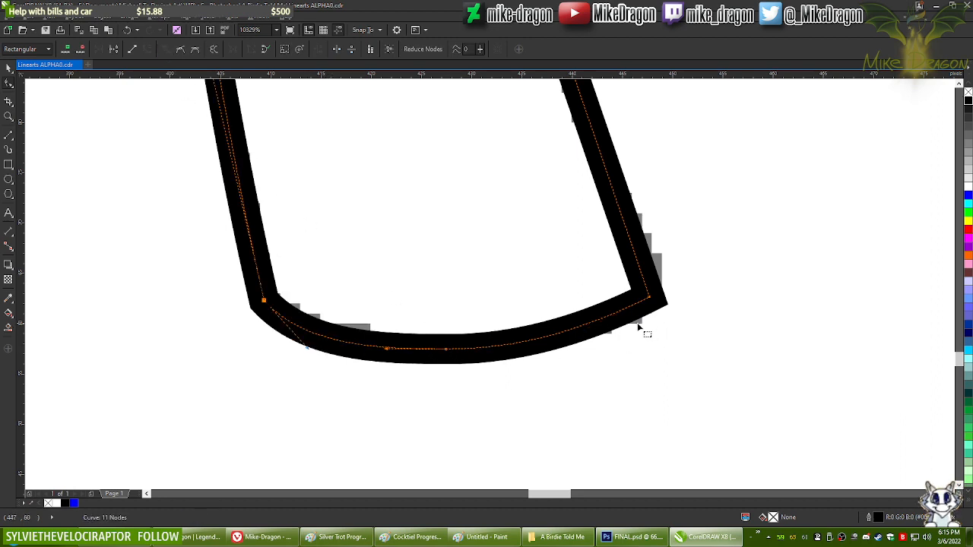
pyautogui.click(648, 300)
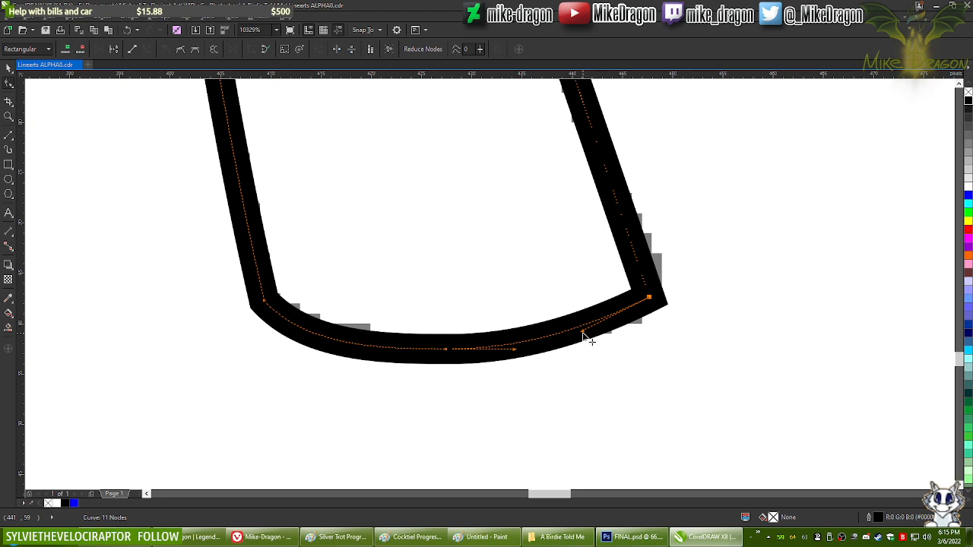
pyautogui.moveTo(584, 337); pyautogui.dragTo(621, 337)
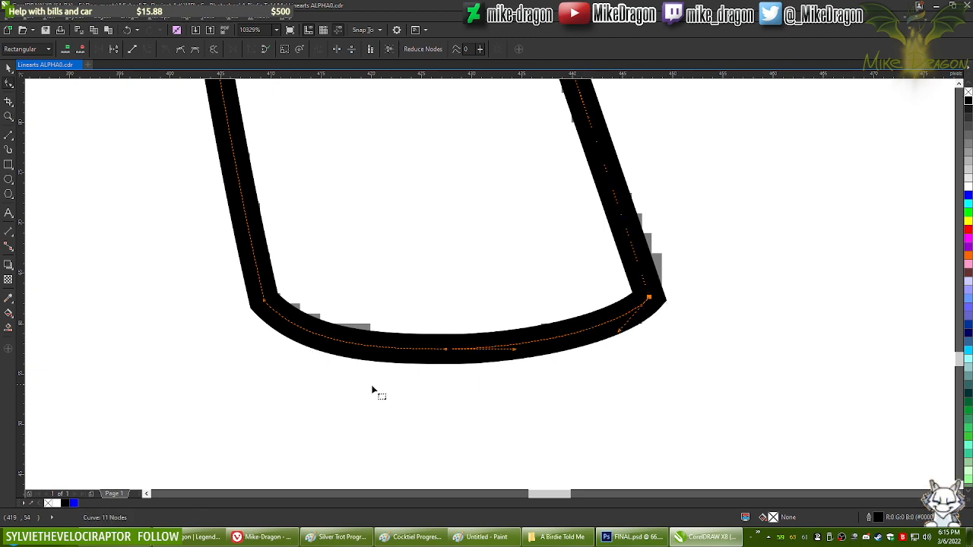
pyautogui.scroll(-3, 414, 418)
pyautogui.scroll(2, 426, 395)
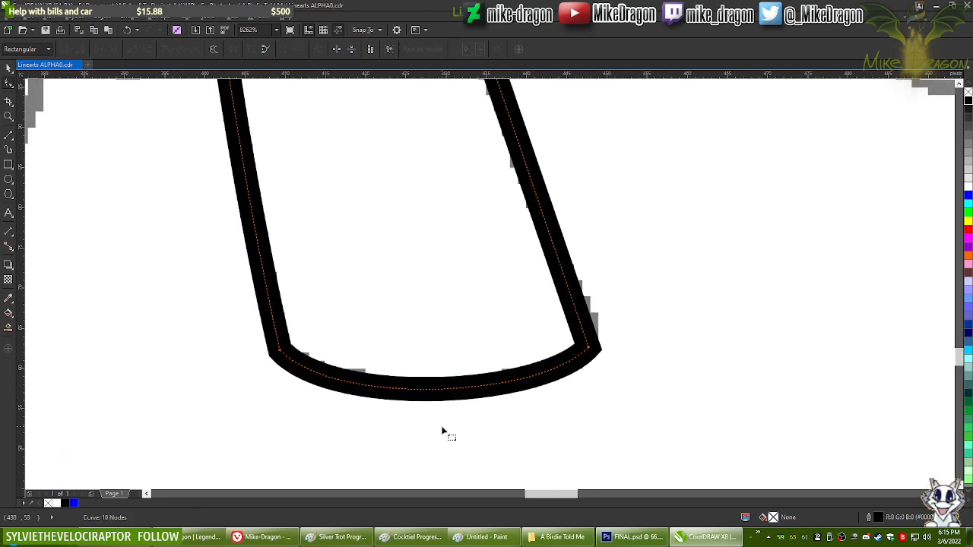
pyautogui.scroll(-3, 459, 462)
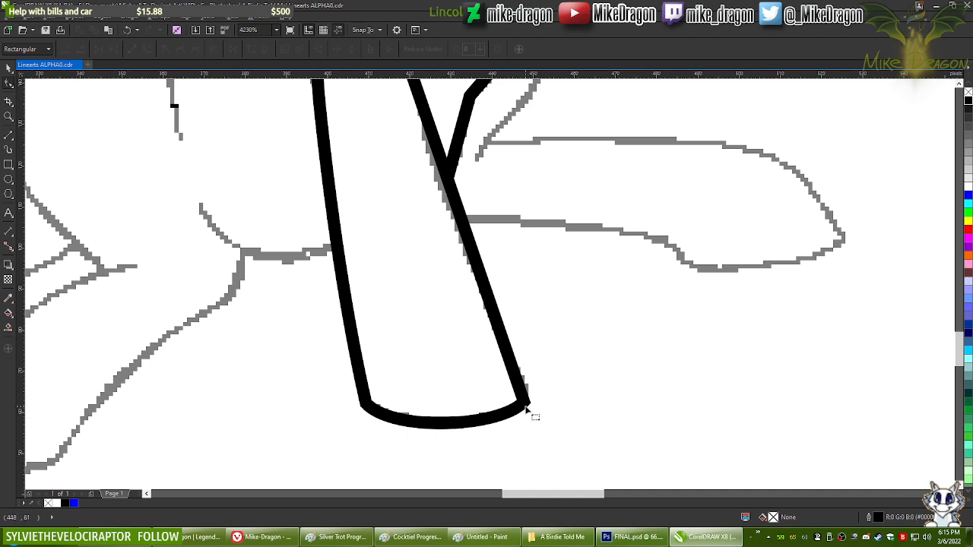
# Step: Pull the front leg's front edge inward onto the sketch with a new node near the end of the chest line
pyautogui.click(485, 279)
pyautogui.scroll(-3, 472, 447)
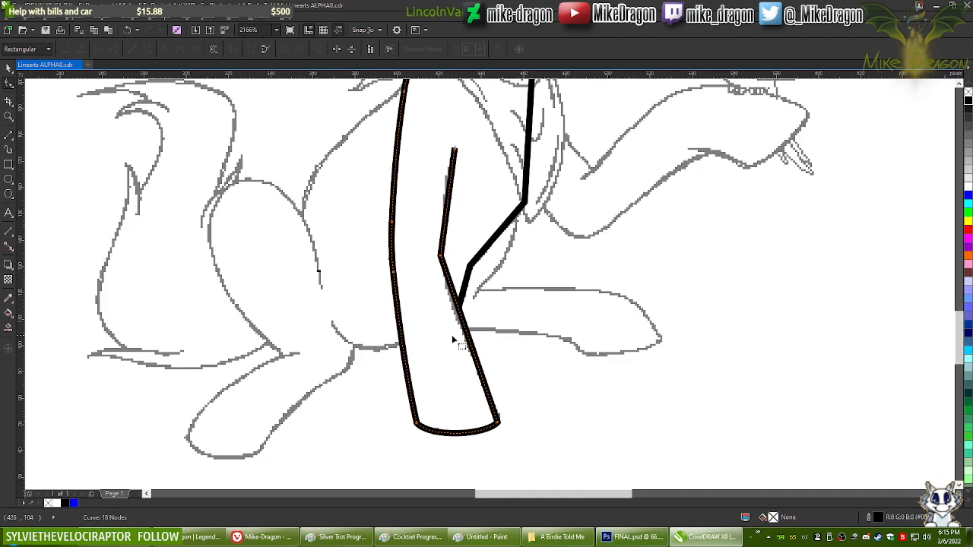
pyautogui.scroll(2, 451, 335)
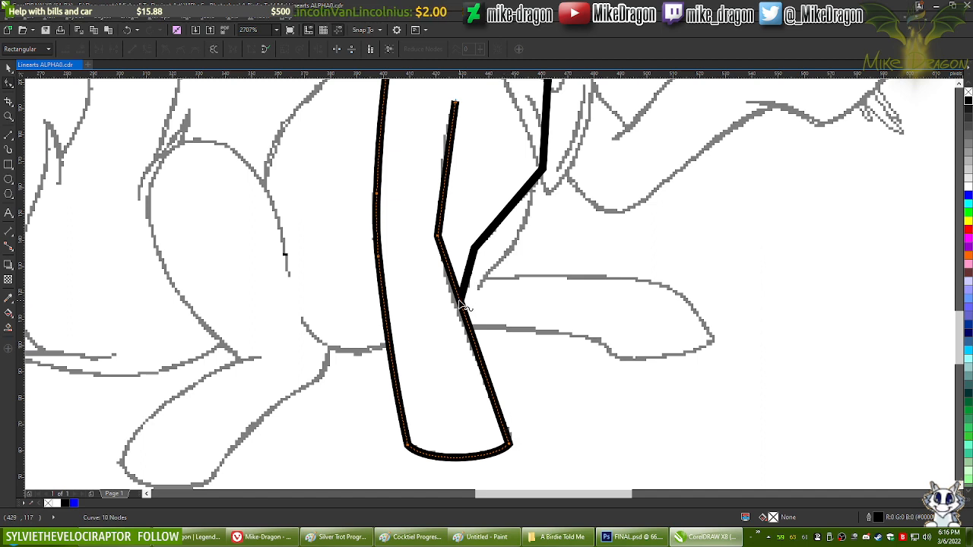
pyautogui.moveTo(460, 309); pyautogui.dragTo(457, 306)
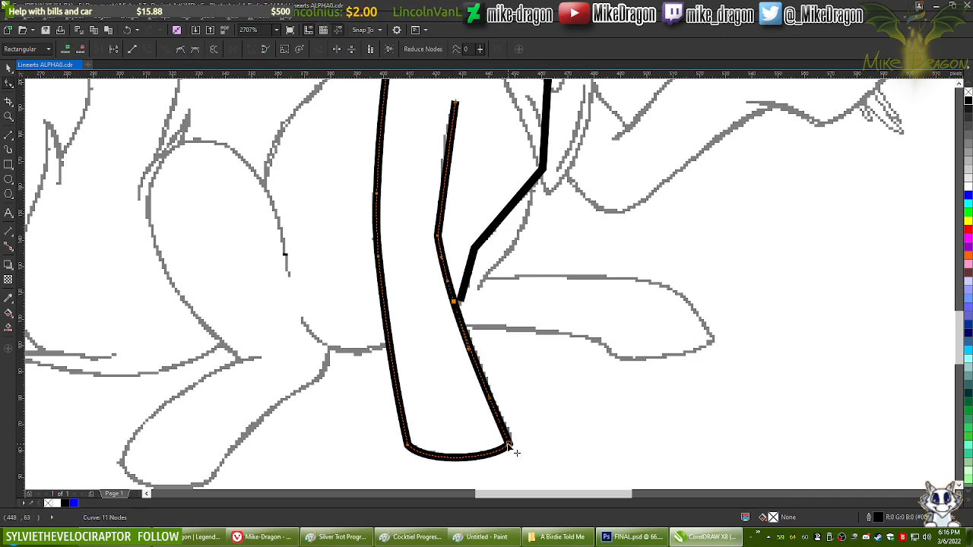
# Step: Adjust the curve handles between the new node and the hoof's front corner so the lower front edge follows the sketch
pyautogui.scroll(2, 518, 451)
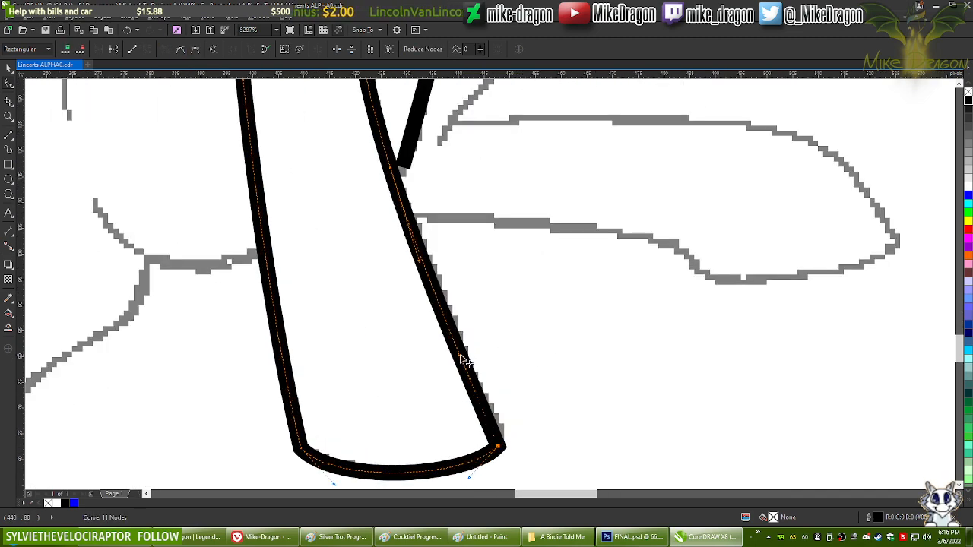
pyautogui.moveTo(465, 362); pyautogui.dragTo(497, 398)
pyautogui.scroll(-1, 510, 470)
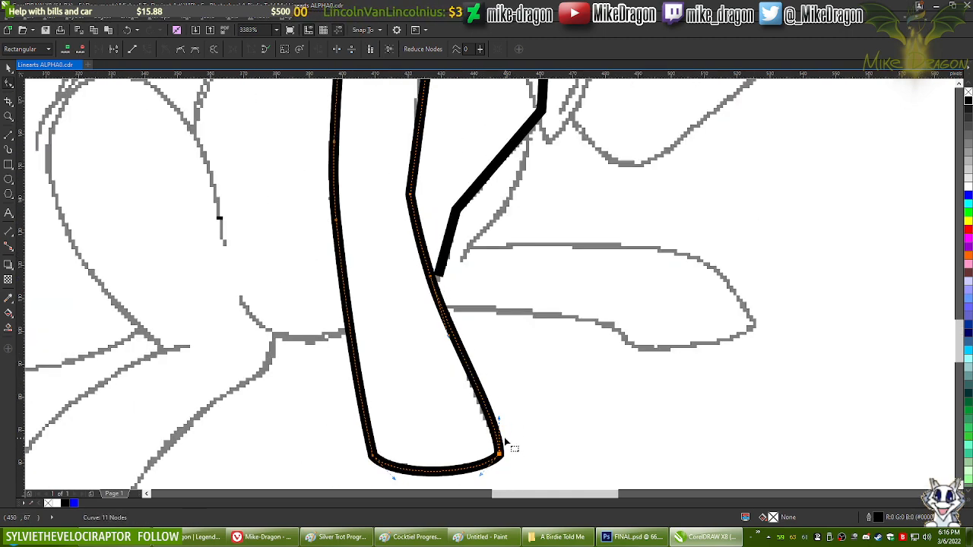
pyautogui.scroll(1, 505, 440)
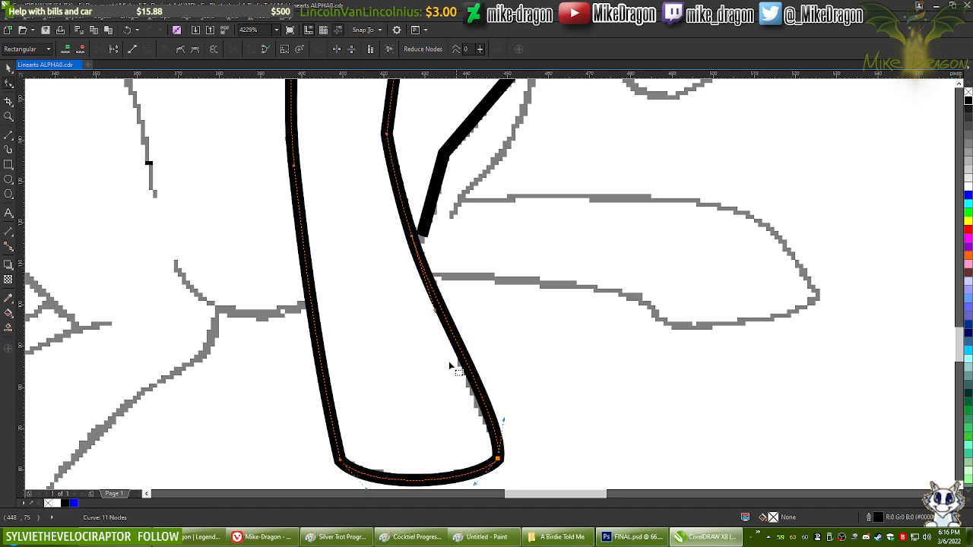
pyautogui.moveTo(435, 318); pyautogui.dragTo(441, 327)
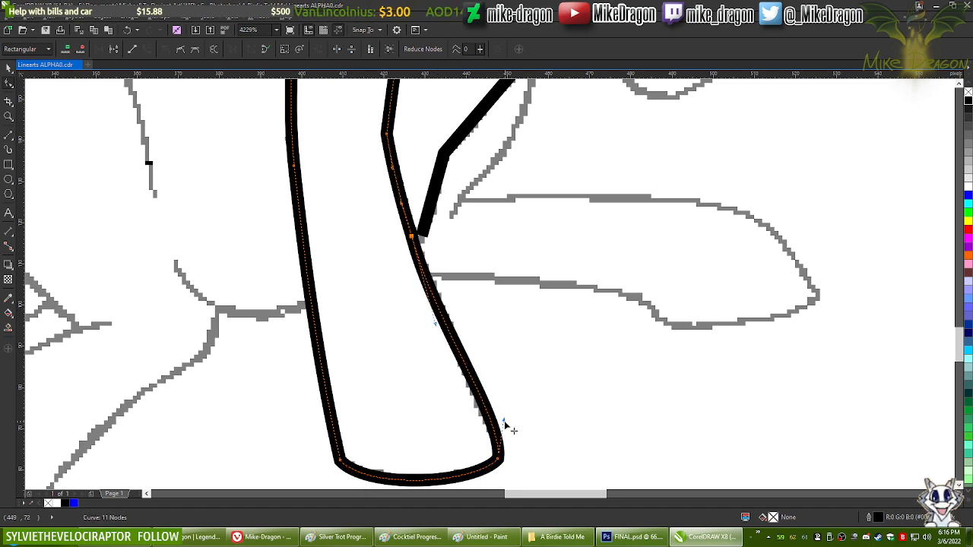
pyautogui.moveTo(504, 423); pyautogui.dragTo(500, 423)
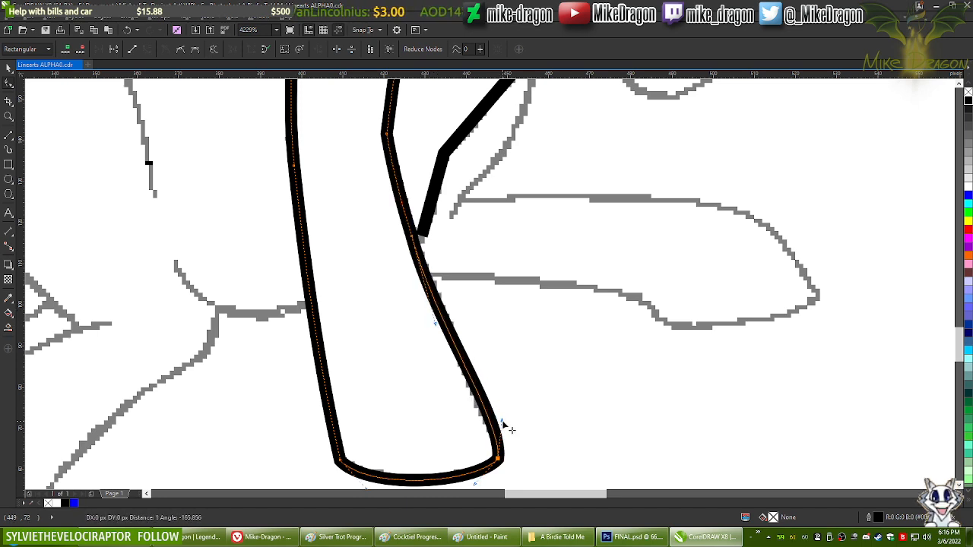
pyautogui.click(441, 326)
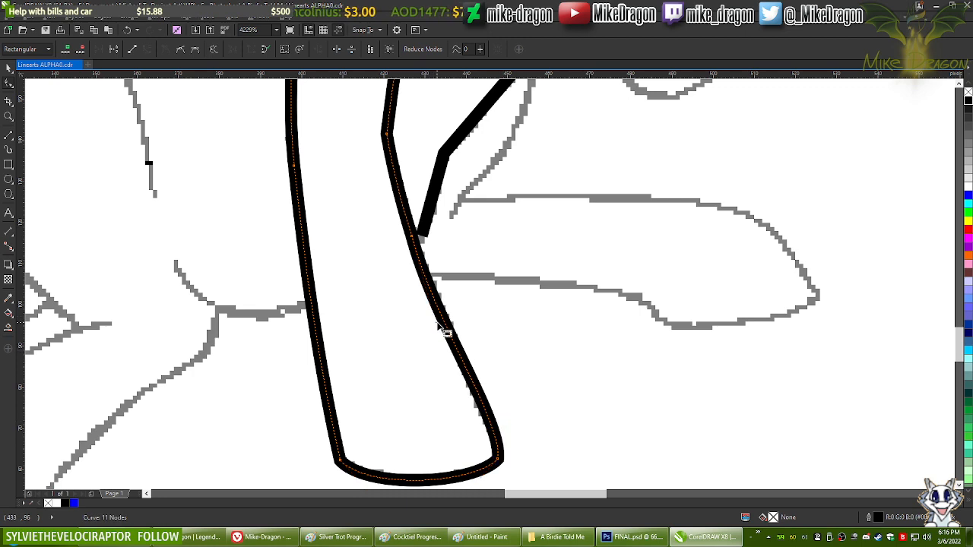
# Step: Refine the lower front edge's curve handles, add a node midway down the edge, and remove the node near the chest line's end
pyautogui.click(413, 238)
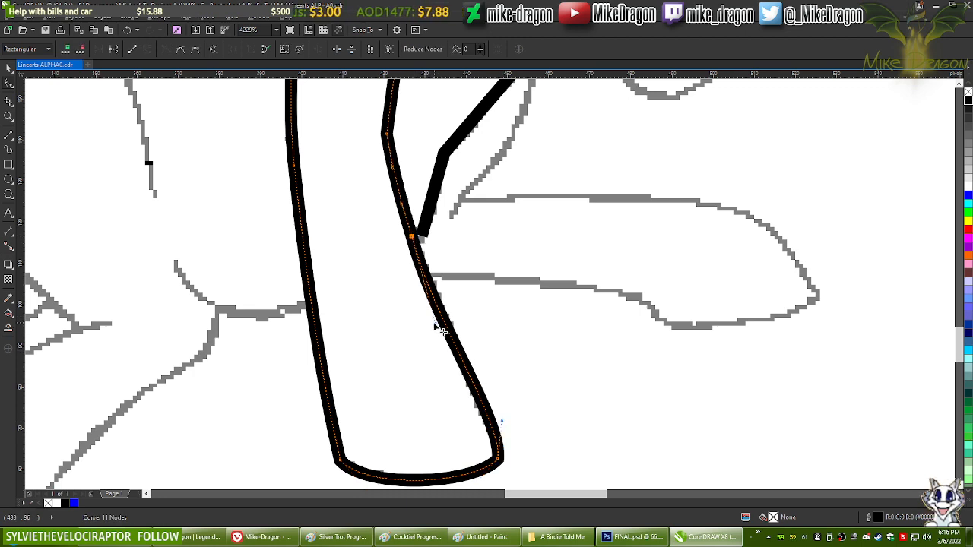
pyautogui.moveTo(434, 323); pyautogui.dragTo(435, 314)
pyautogui.moveTo(503, 422); pyautogui.dragTo(502, 420)
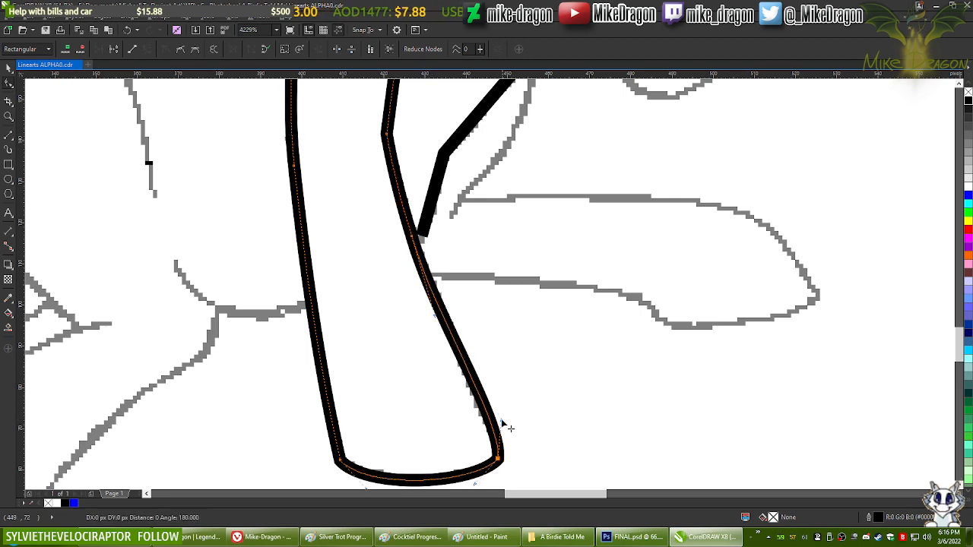
pyautogui.click(456, 348)
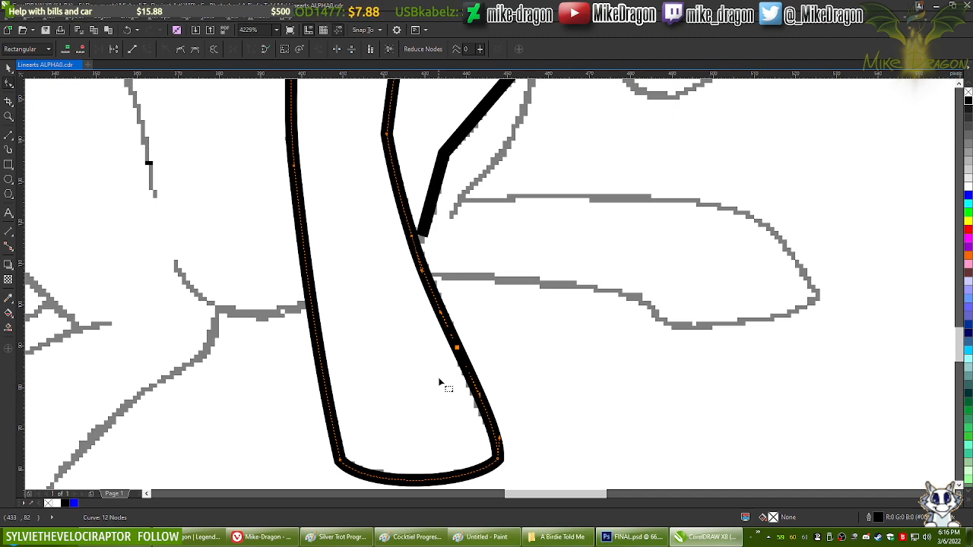
pyautogui.scroll(2, 448, 385)
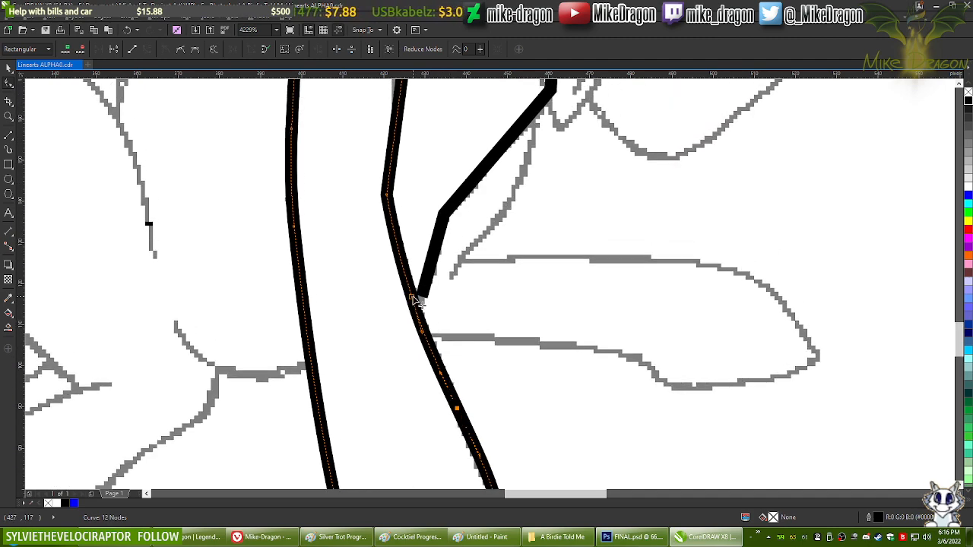
pyautogui.doubleClick(414, 298)
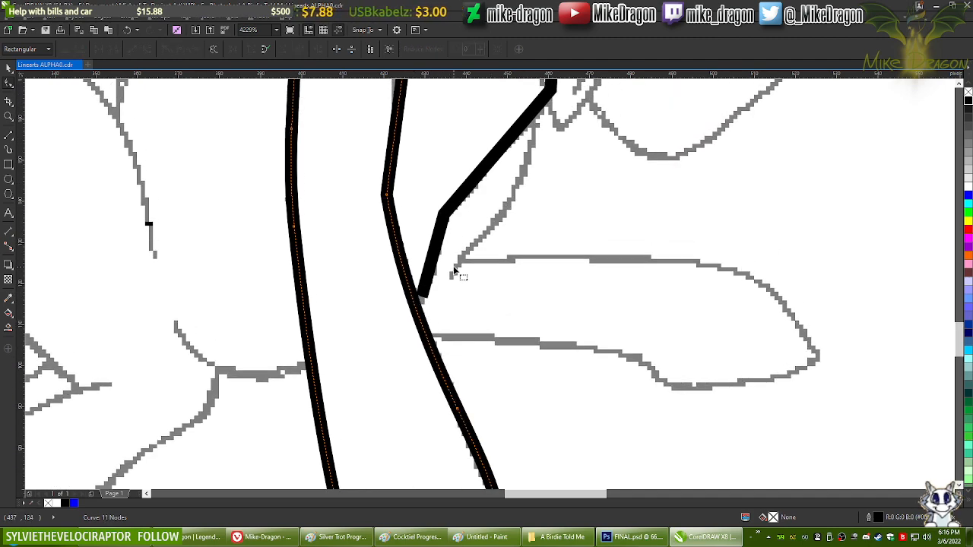
# Step: Check the leg against the original sketch in Paint, then bow the upper front edge onto the sketch line and add a node midway
pyautogui.scroll(-2, 455, 272)
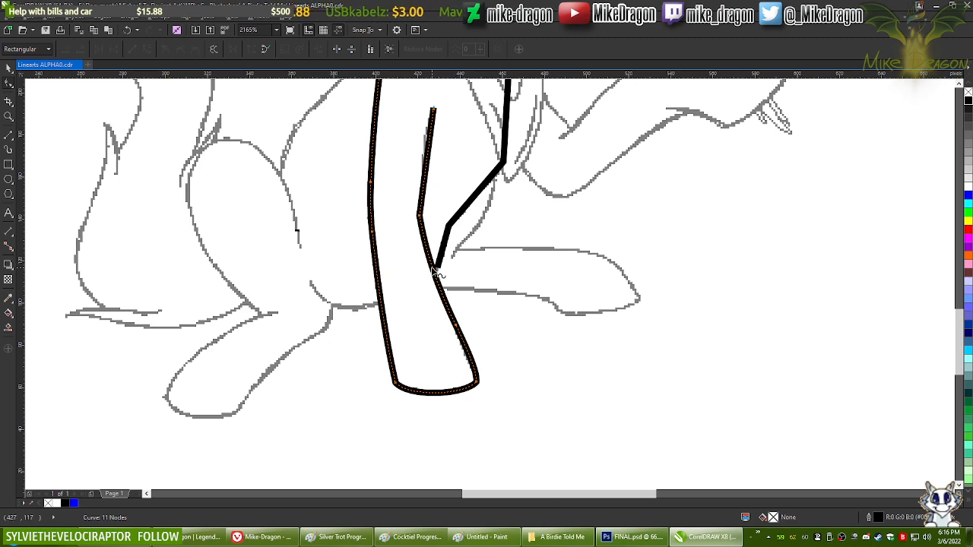
pyautogui.scroll(2, 438, 216)
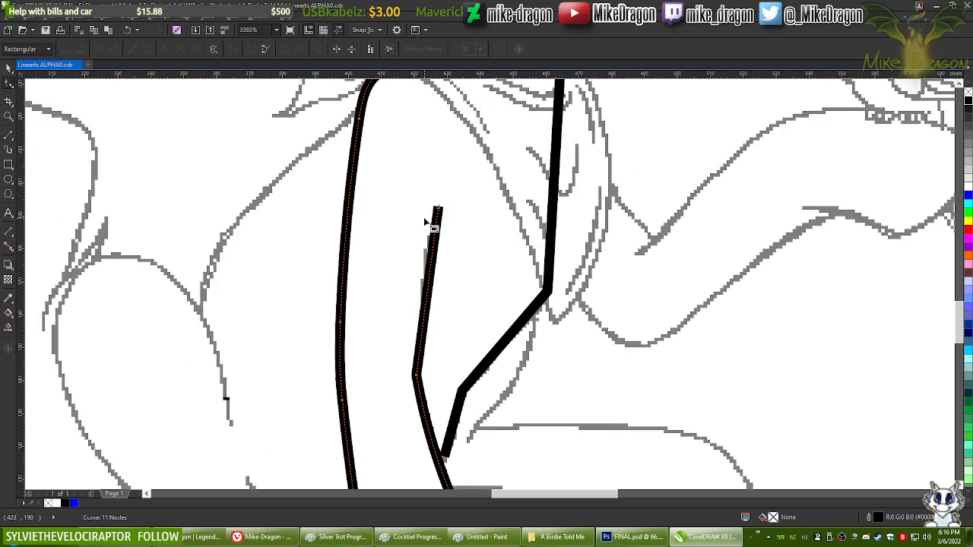
pyautogui.hotkey('alt', 'Tab')
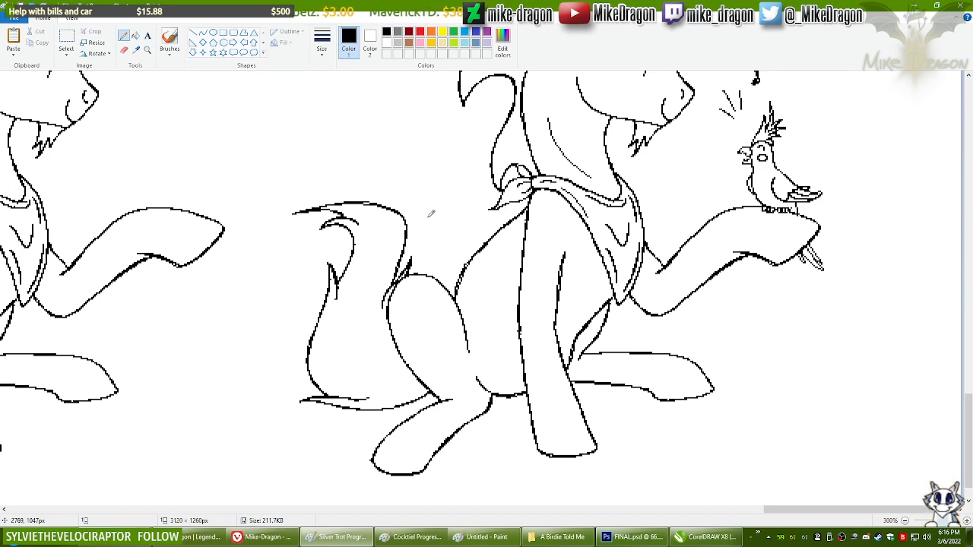
pyautogui.hotkey('alt', 'Tab')
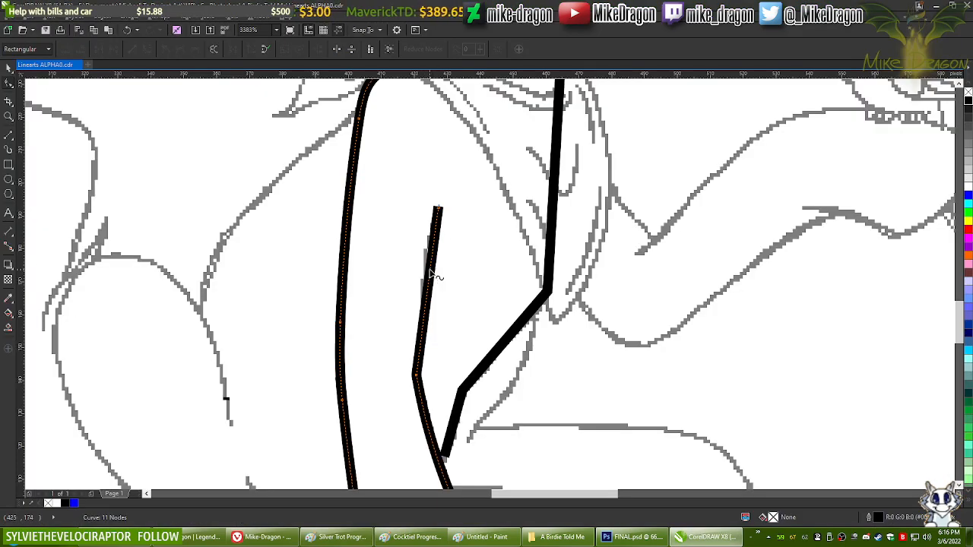
pyautogui.moveTo(431, 276); pyautogui.dragTo(425, 270)
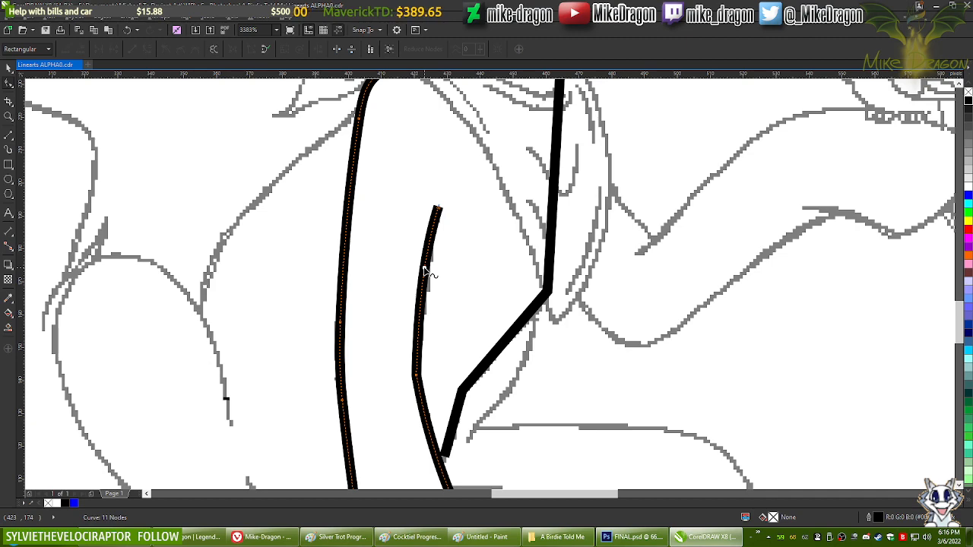
pyautogui.doubleClick(424, 280)
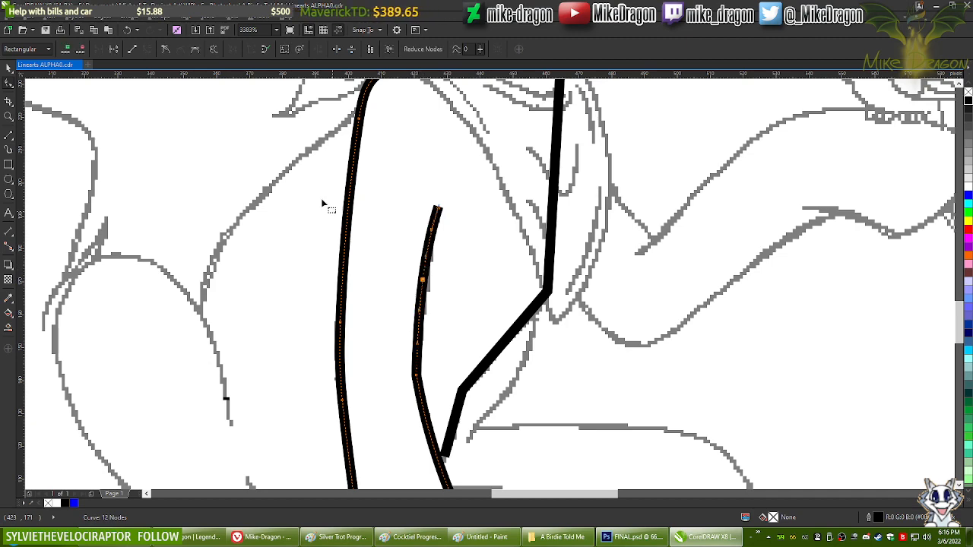
# Step: Round the knee corner on the leg's front edge by adding a cusp node on each side and deleting the corner node
pyautogui.scroll(-1, 437, 354)
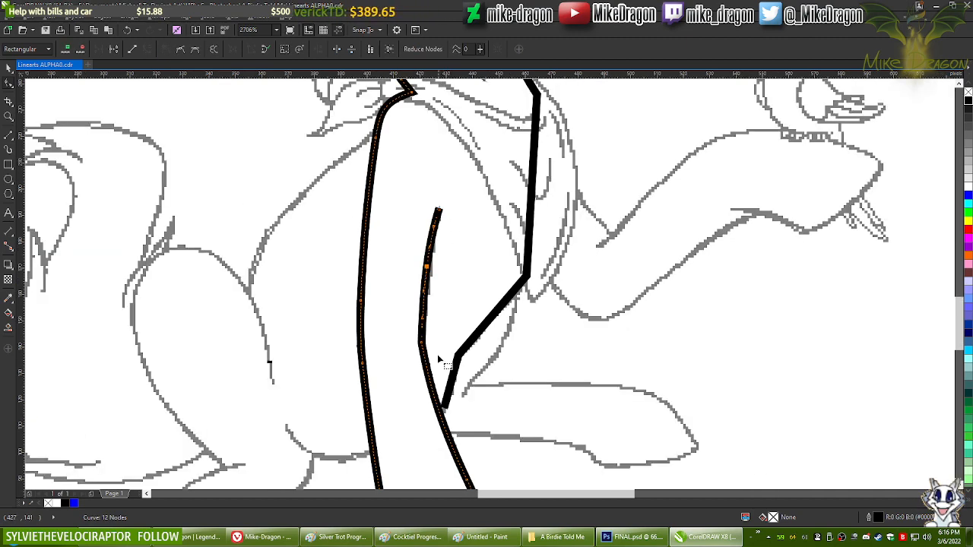
pyautogui.scroll(2, 404, 324)
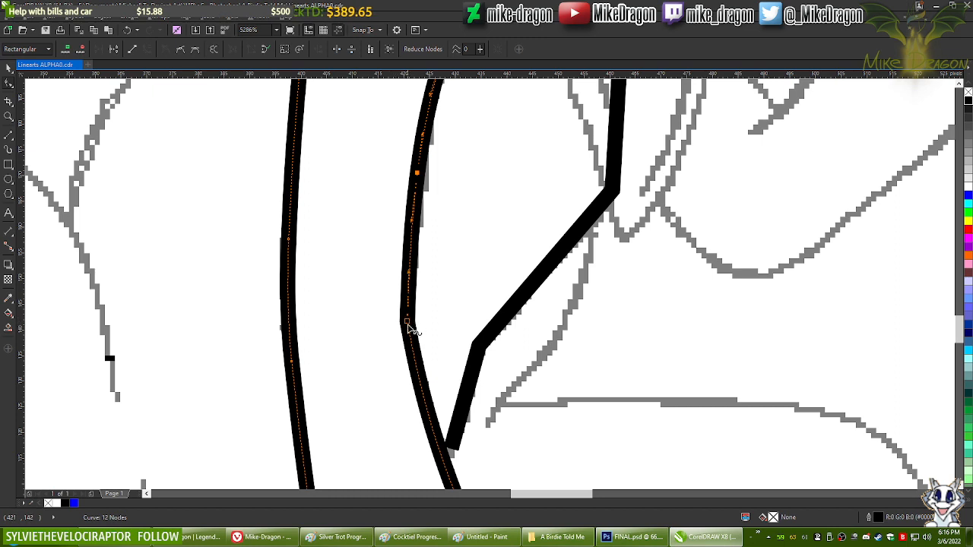
pyautogui.doubleClick(416, 361)
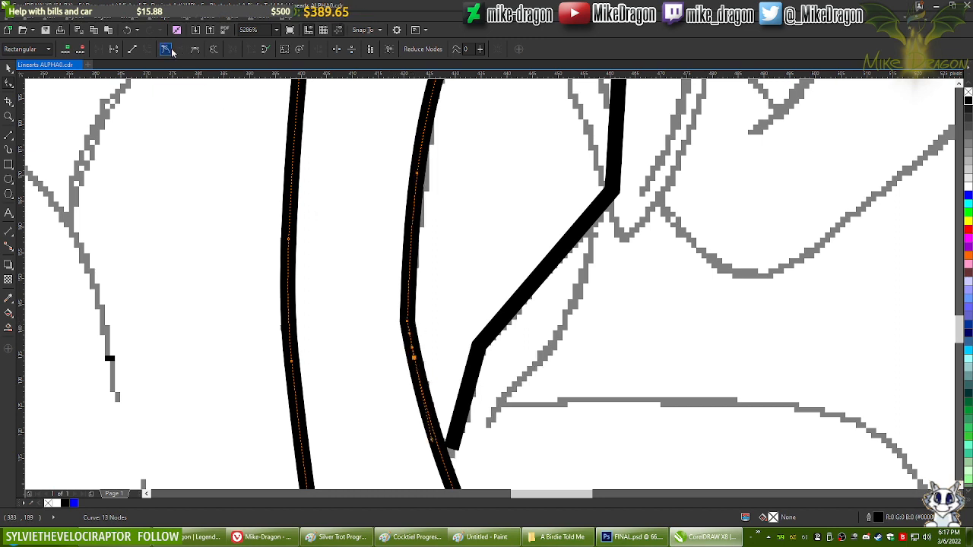
pyautogui.click(171, 51)
pyautogui.doubleClick(410, 268)
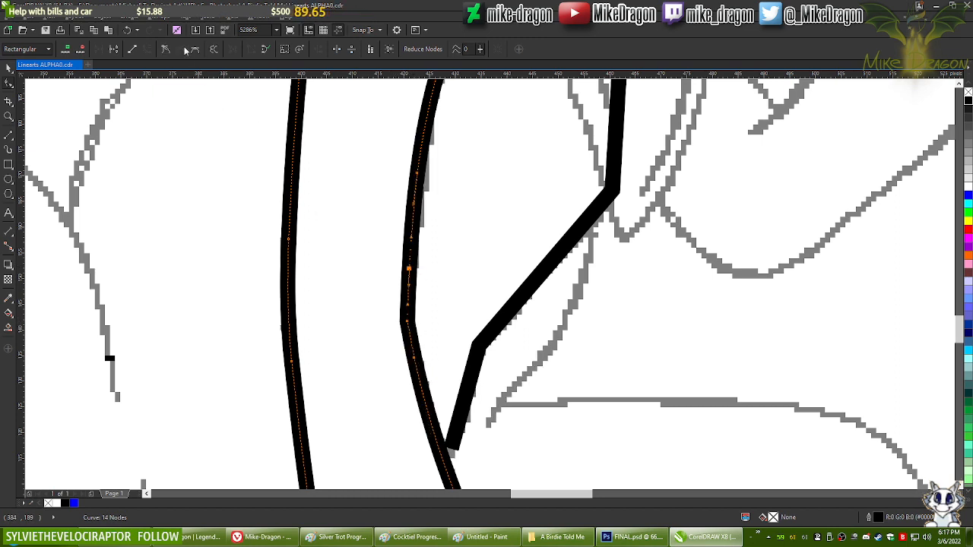
pyautogui.press('Delete')
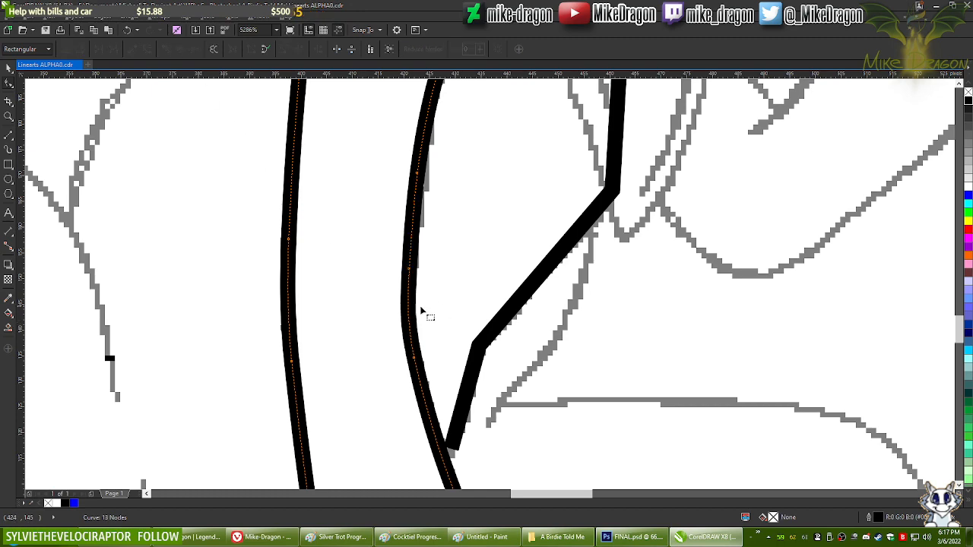
pyautogui.click(489, 211)
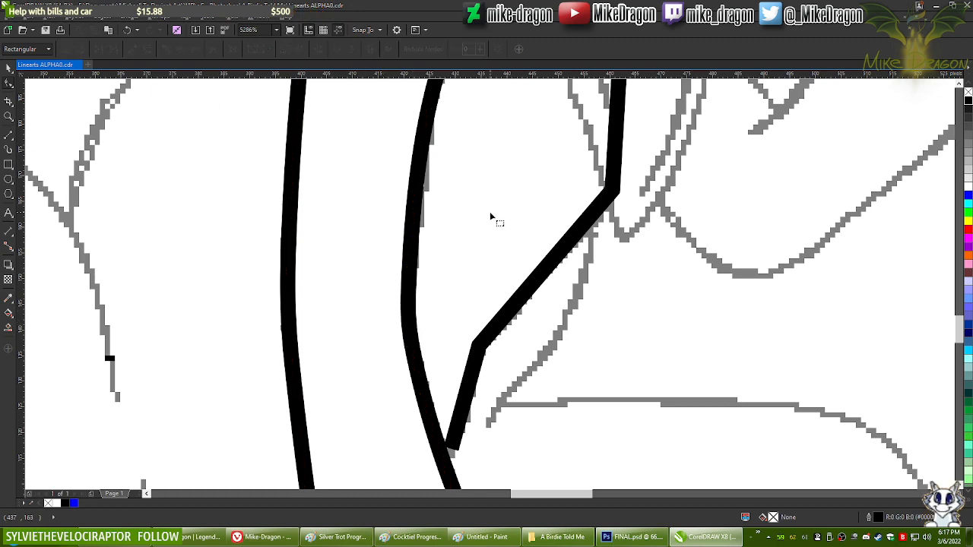
# Step: Round the hoof's back bottom corner by adding a node on each side of it and deleting the corner node
pyautogui.scroll(-2, 450, 152)
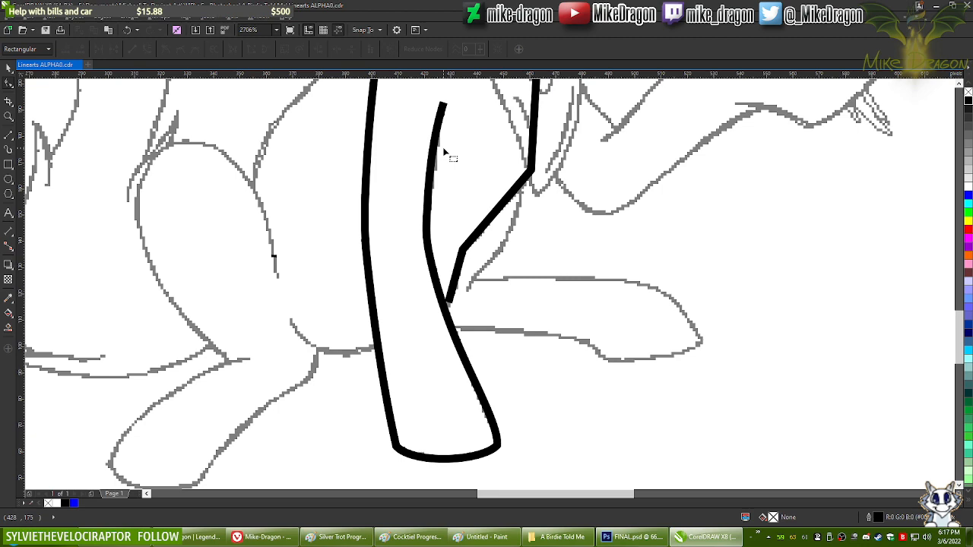
pyautogui.scroll(4, 413, 456)
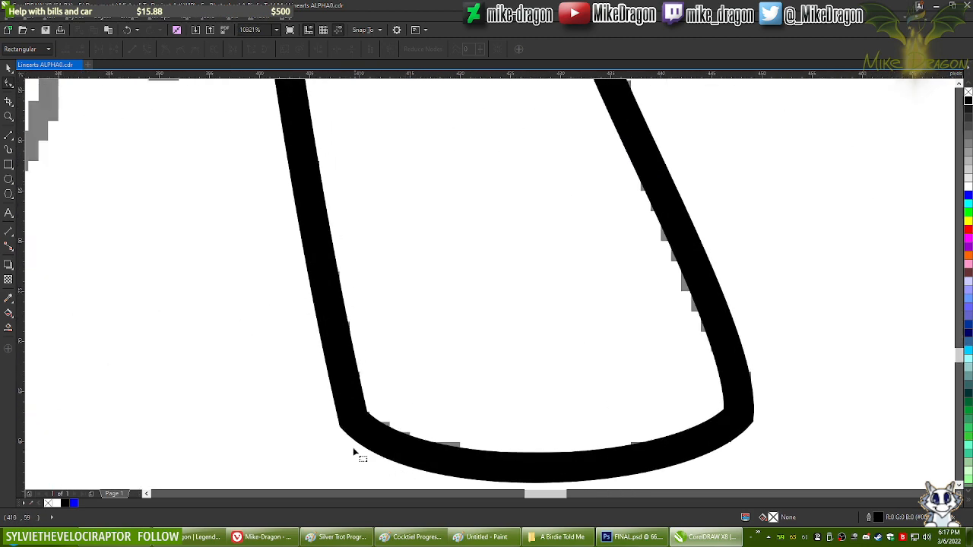
pyautogui.click(362, 439)
pyautogui.scroll(-1, 361, 437)
pyautogui.scroll(3, 356, 442)
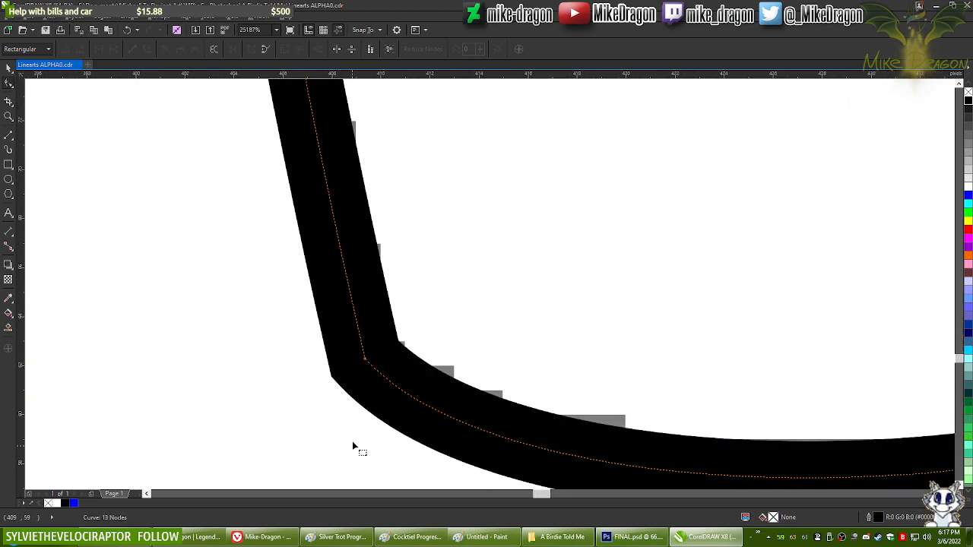
pyautogui.doubleClick(354, 315)
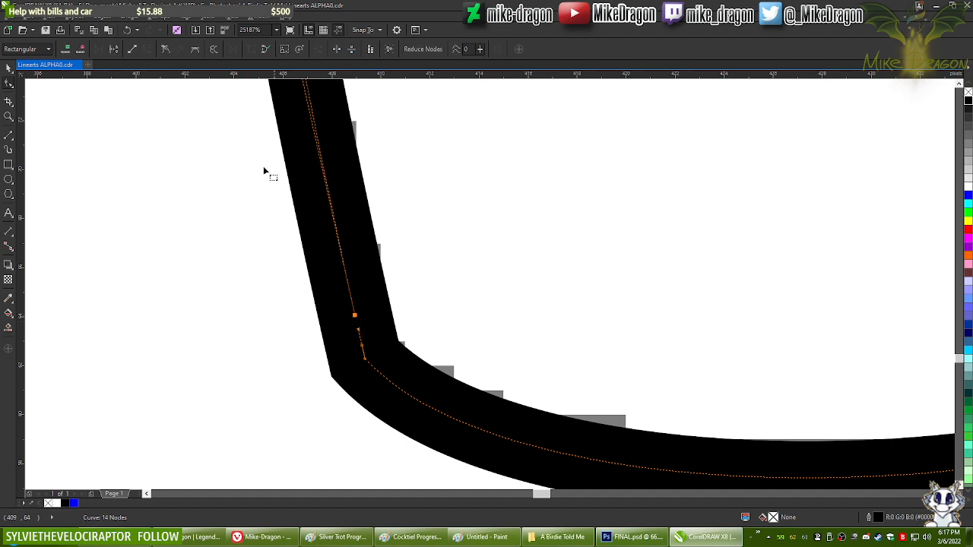
pyautogui.doubleClick(399, 389)
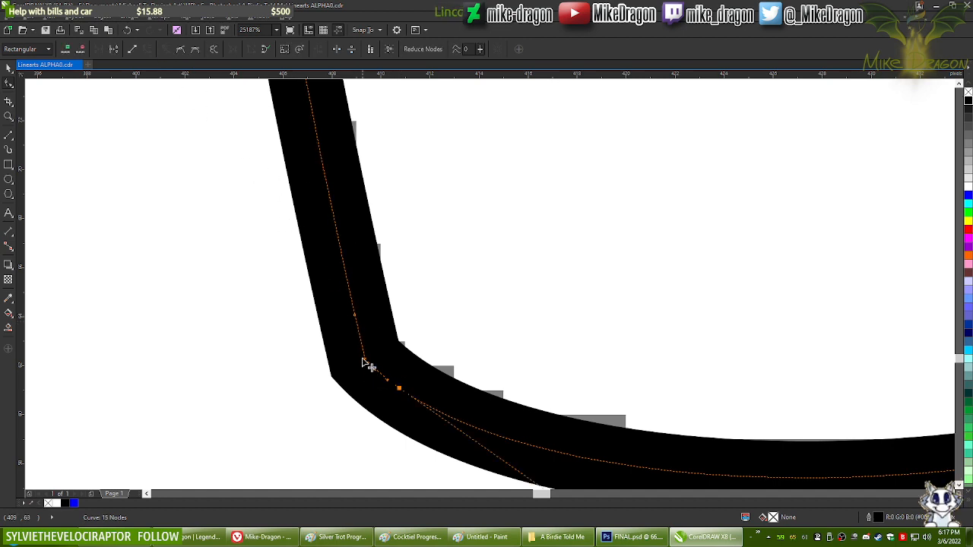
pyautogui.press('Delete')
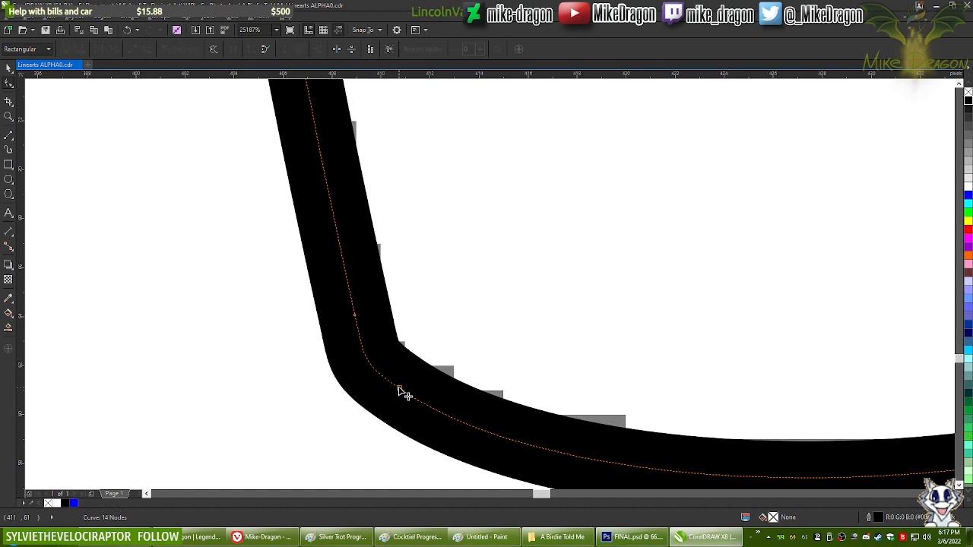
# Step: Shorten the curve handles of the two nodes around the hoof's back bottom corner to soften its bend
pyautogui.doubleClick(398, 388)
pyautogui.scroll(2, 370, 349)
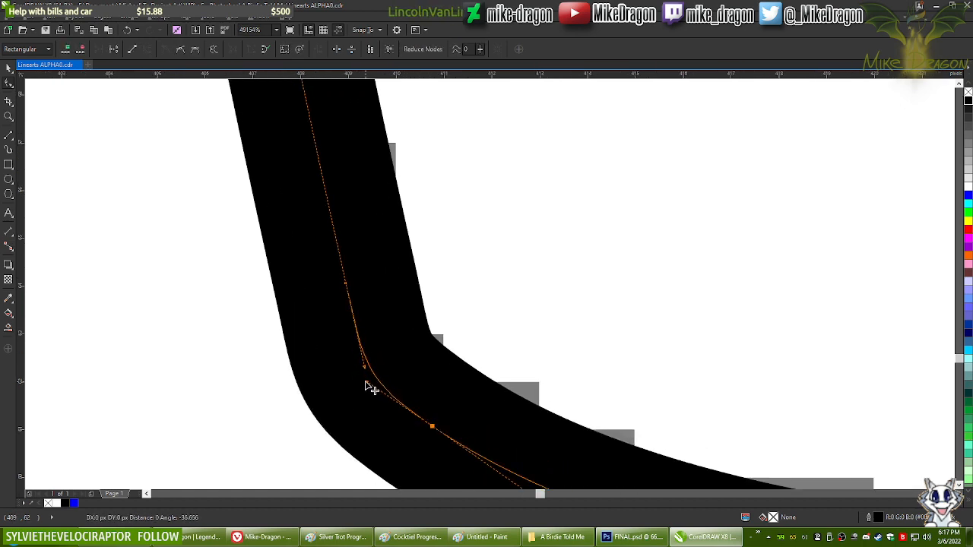
pyautogui.moveTo(372, 388); pyautogui.dragTo(374, 378)
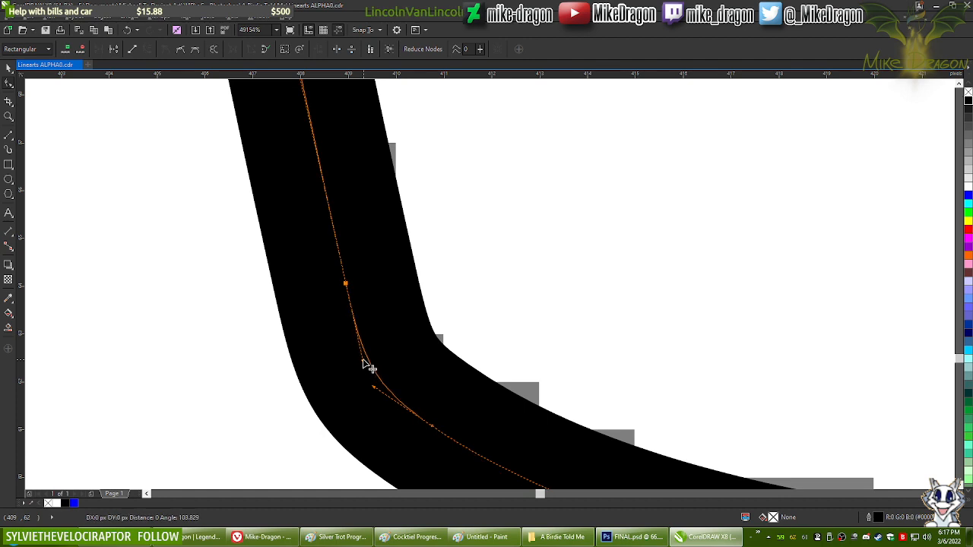
pyautogui.click(366, 358)
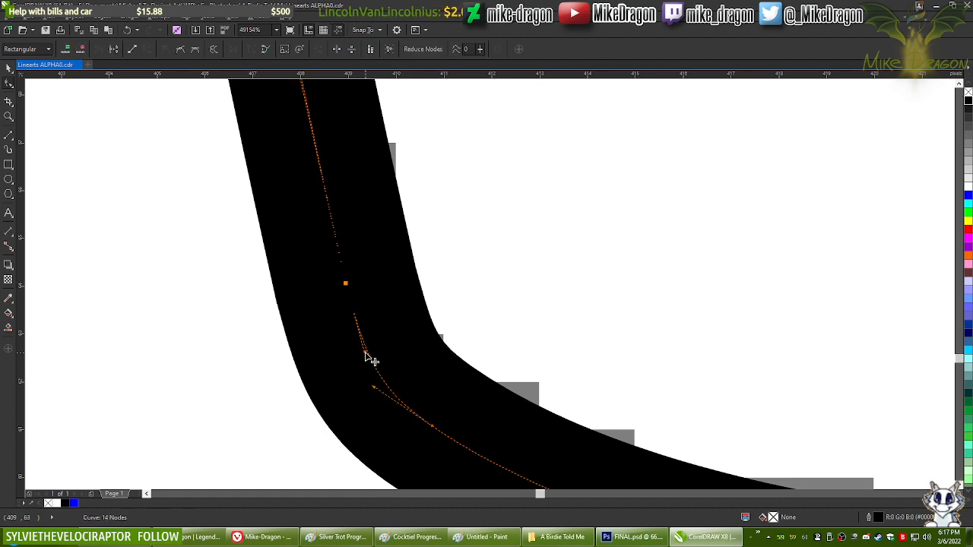
pyautogui.click(390, 347)
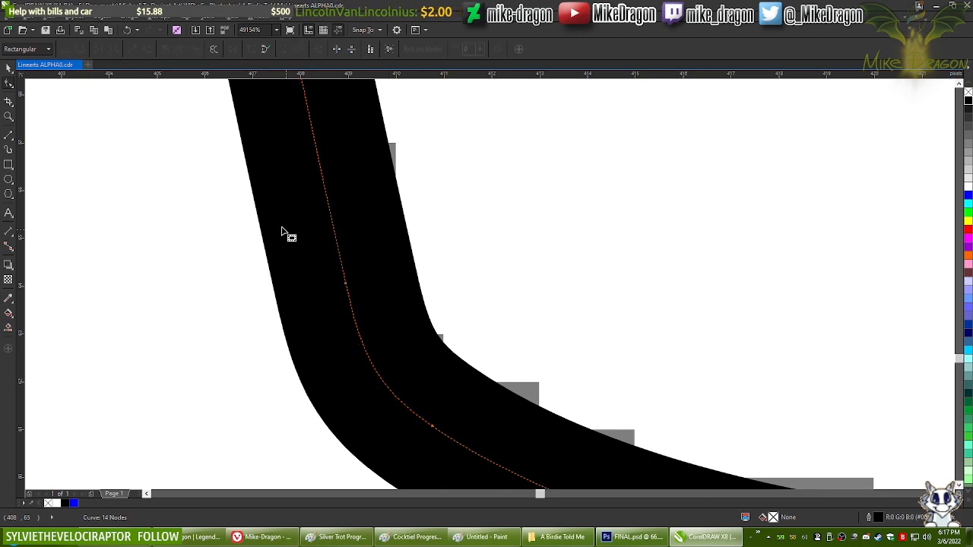
# Step: Add a node on each side of the hoof's front bottom corner and delete the corner node
pyautogui.scroll(-4, 281, 232)
pyautogui.scroll(3, 620, 293)
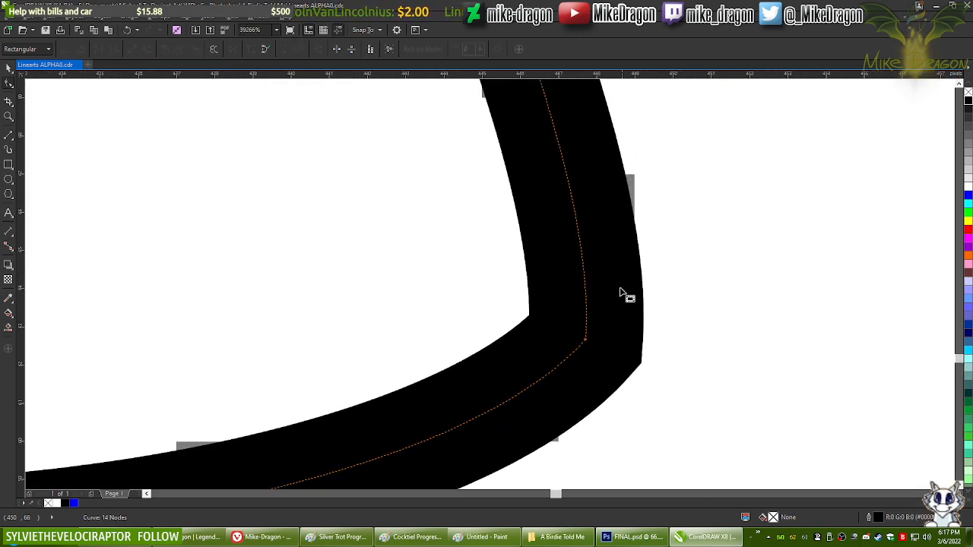
pyautogui.doubleClick(523, 393)
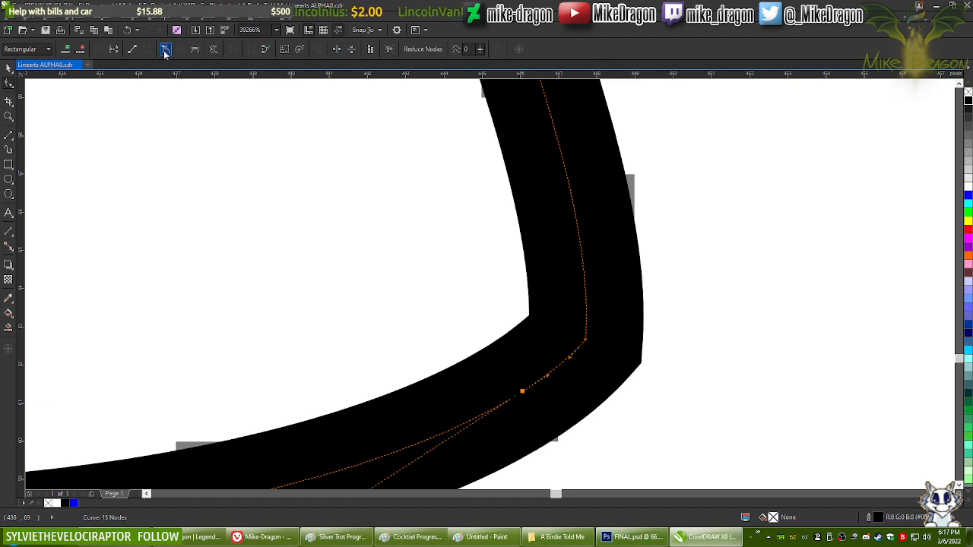
pyautogui.click(583, 260)
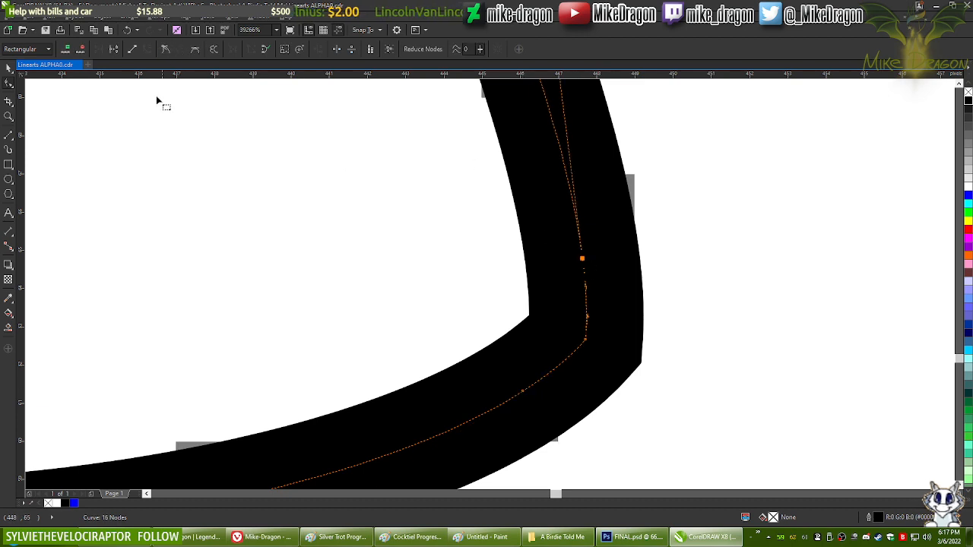
pyautogui.doubleClick(588, 340)
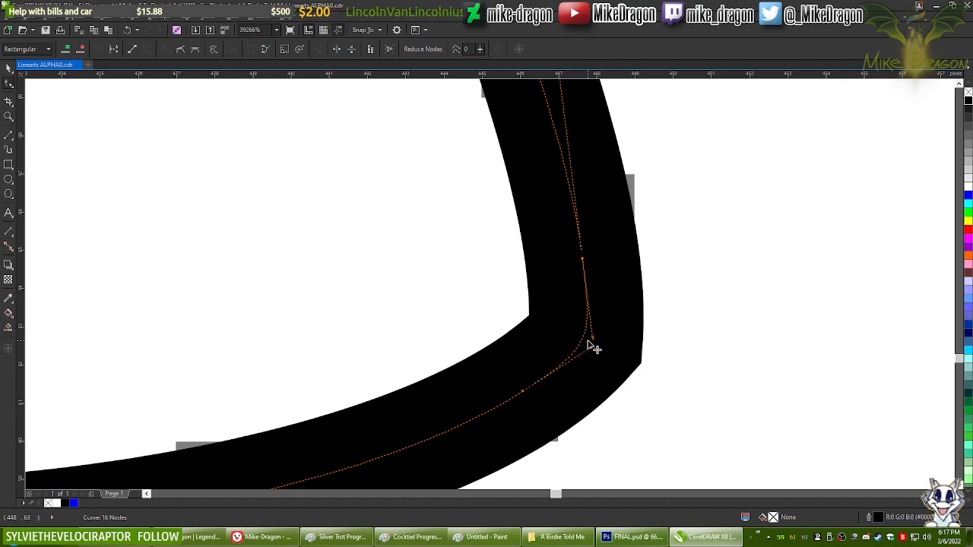
# Step: Pull in the curve handles around the hoof's front bottom corner for a smoother rounding, and deselect the leg outline
pyautogui.click(584, 260)
pyautogui.moveTo(593, 342)
pyautogui.mouseDown()
pyautogui.moveTo(588, 319)
pyautogui.moveTo(577, 356)
pyautogui.mouseUp()
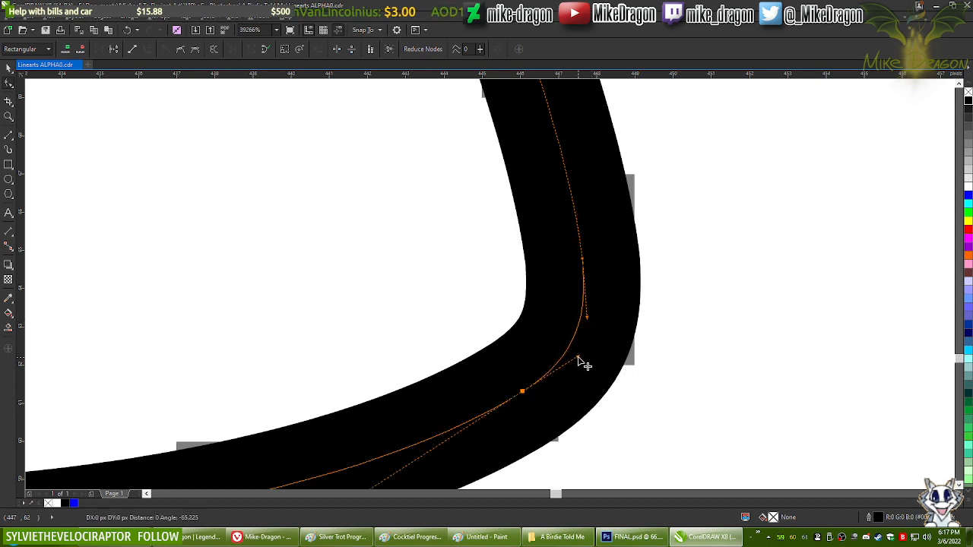
pyautogui.scroll(-2, 582, 388)
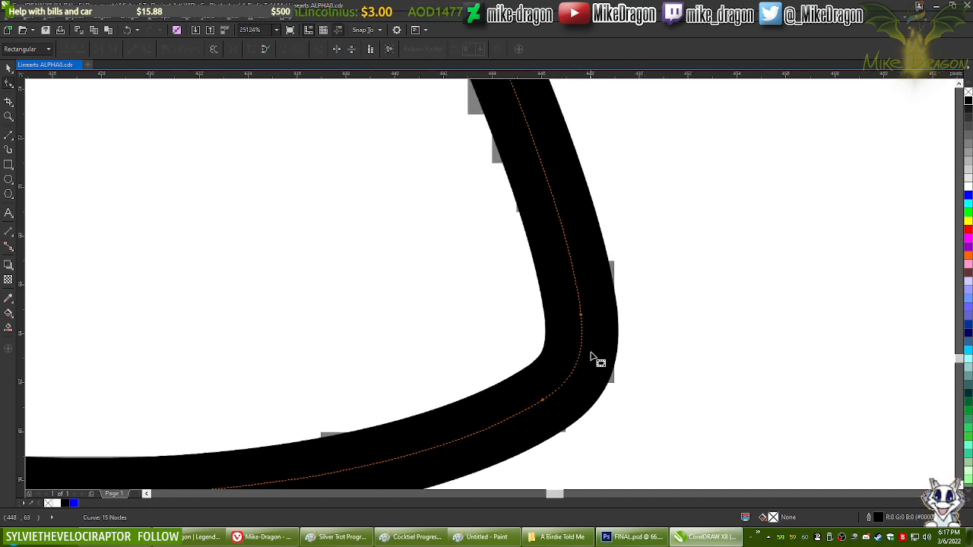
pyautogui.scroll(2, 591, 352)
pyautogui.click(574, 292)
pyautogui.scroll(3, 586, 308)
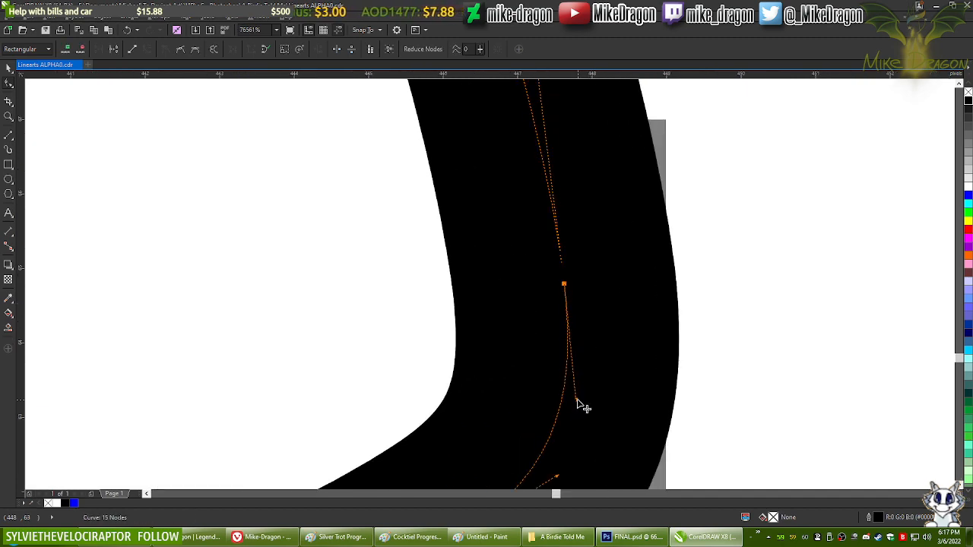
pyautogui.scroll(-7, 576, 350)
pyautogui.scroll(-10, 532, 422)
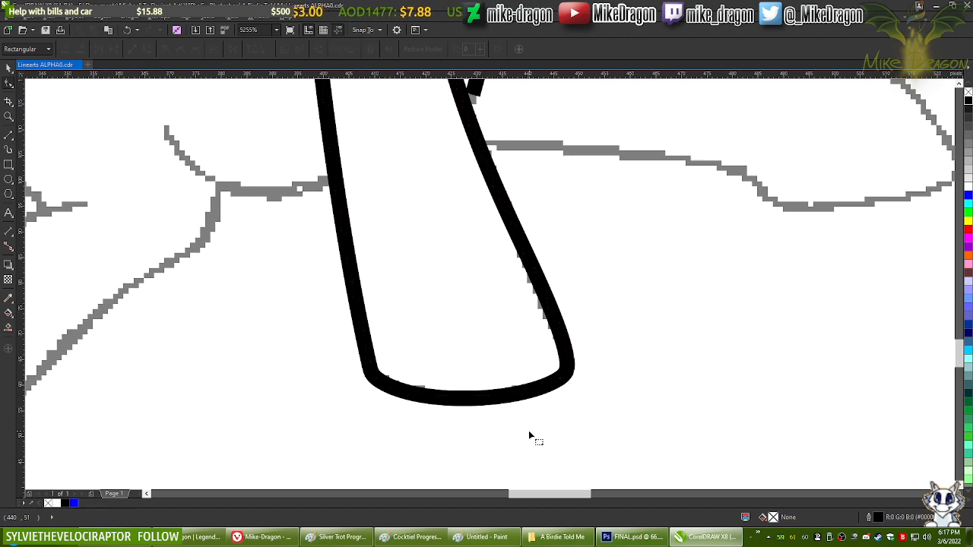
# Step: Save the line art drawing with the whole page in view
pyautogui.click(10, 67)
pyautogui.hotkey('shift', 'F4')
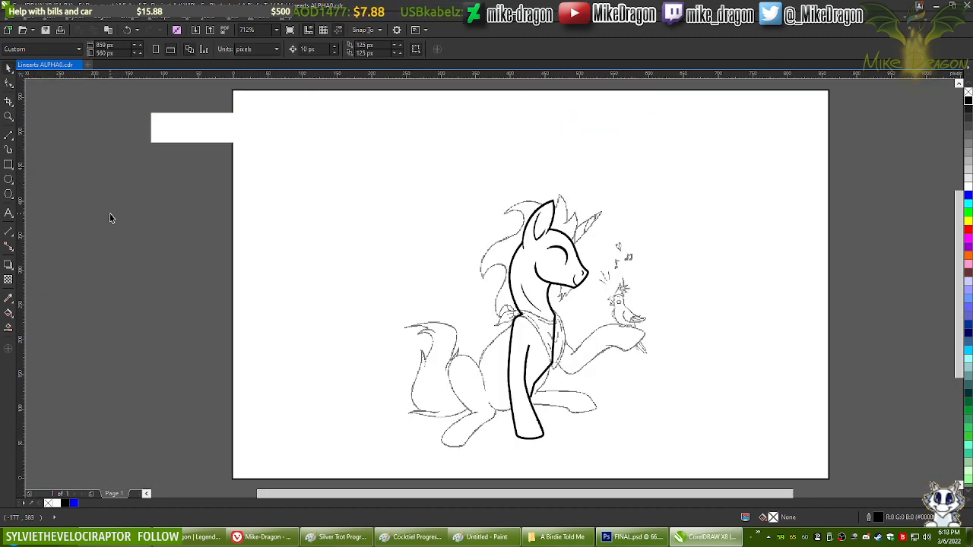
pyautogui.hotkey('ctrl', 's')
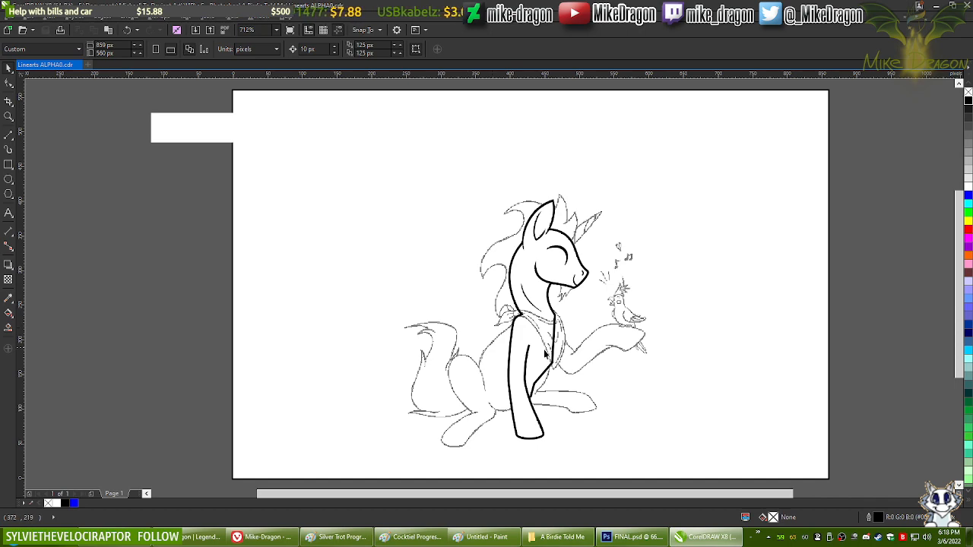
# Step: Bend the upper part of the front leg's inner line to follow the sketch, and delete the surplus node below its top end
pyautogui.scroll(5, 545, 355)
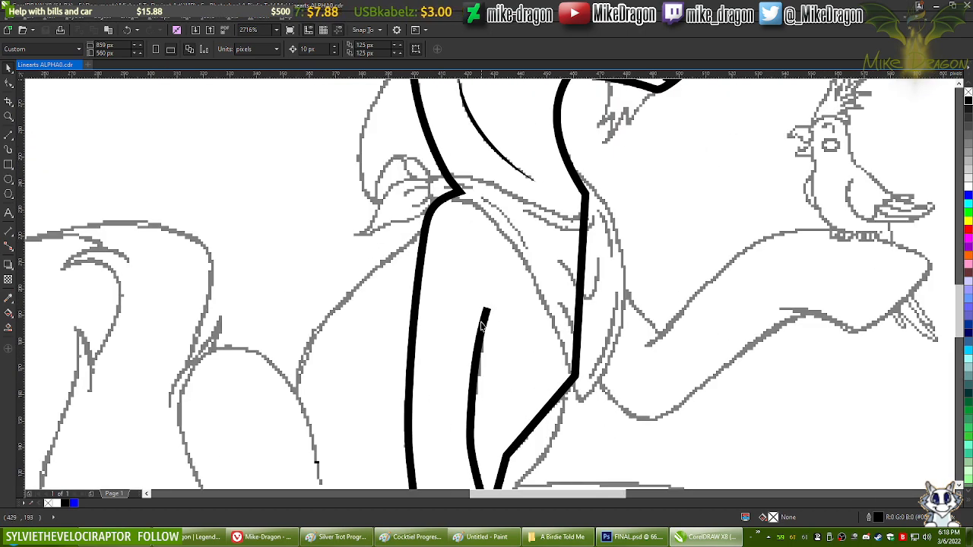
pyautogui.scroll(-3, 457, 280)
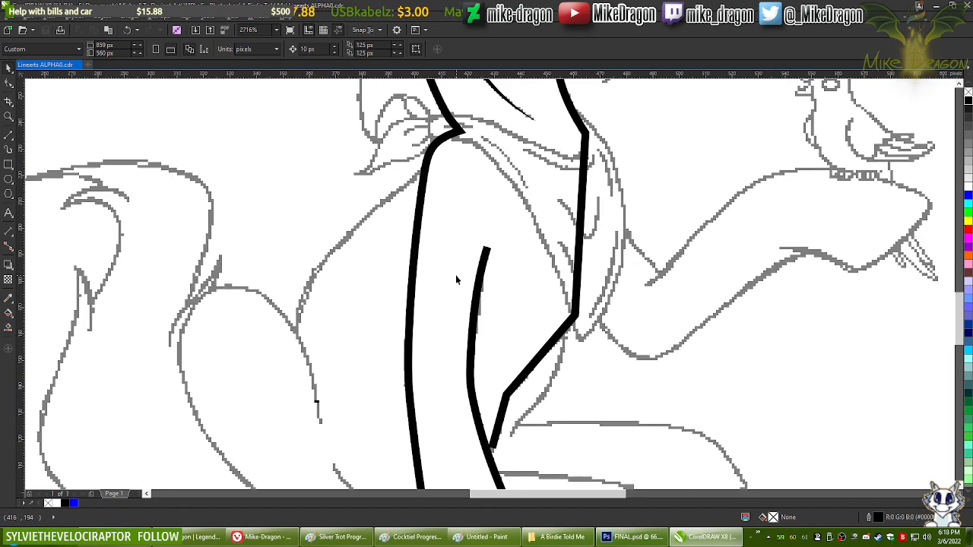
pyautogui.click(478, 272)
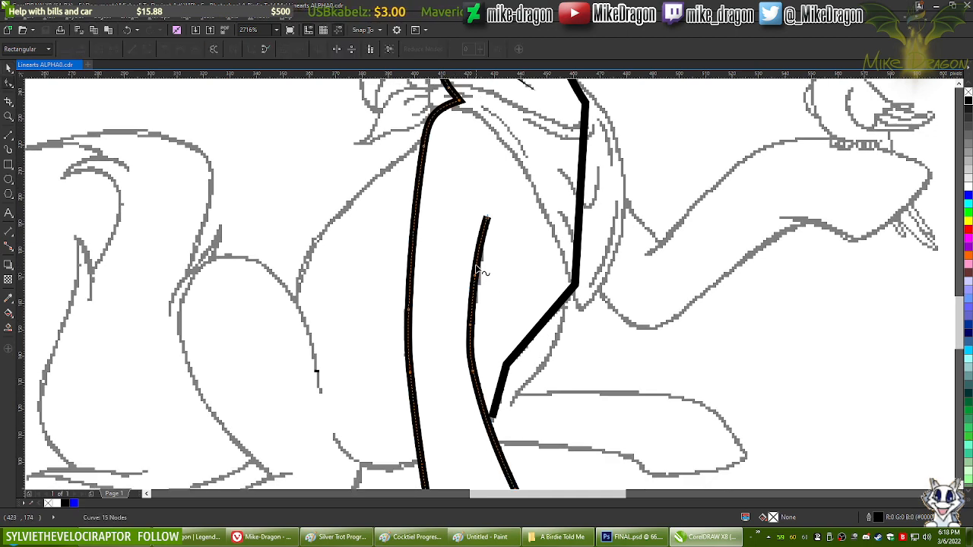
pyautogui.scroll(2, 481, 273)
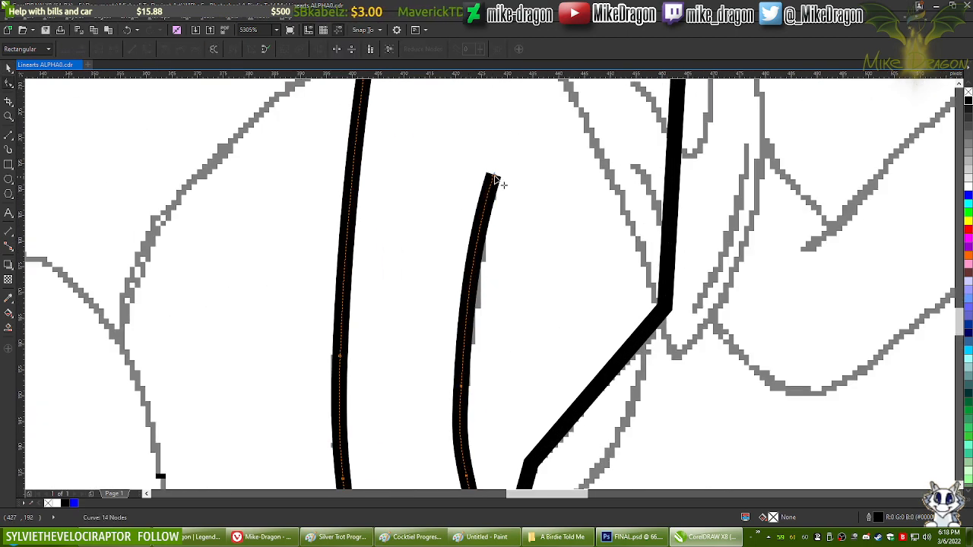
pyautogui.click(494, 179)
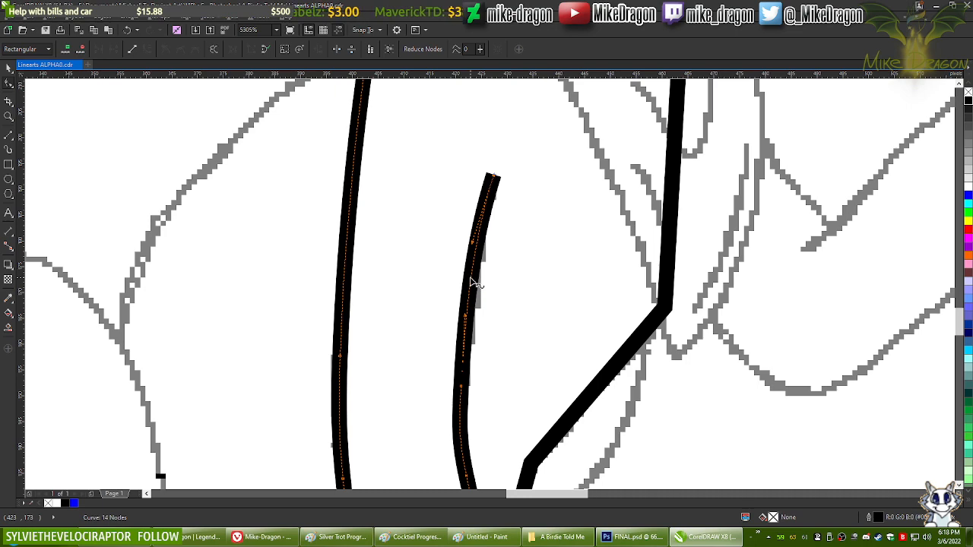
pyautogui.moveTo(471, 279); pyautogui.dragTo(473, 287)
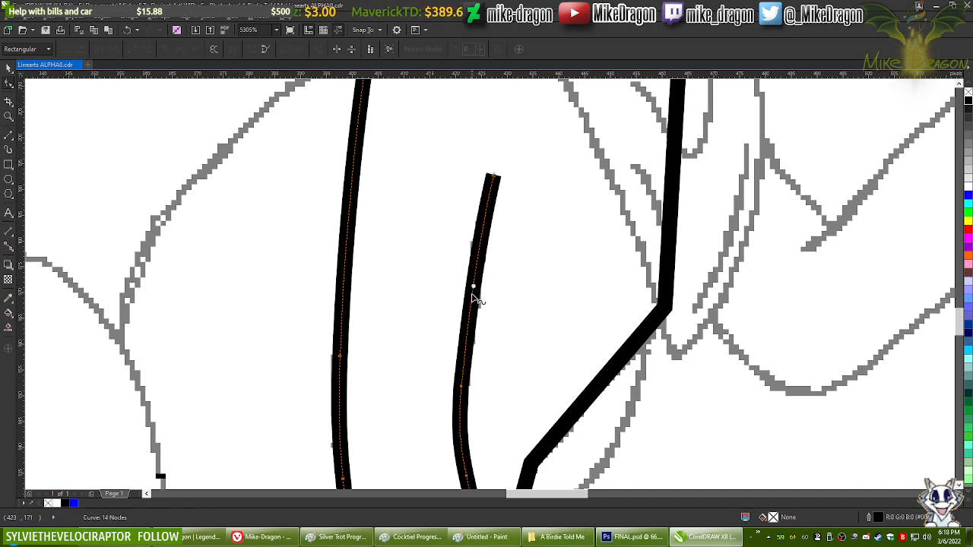
pyautogui.scroll(-1, 471, 335)
pyautogui.scroll(1, 471, 320)
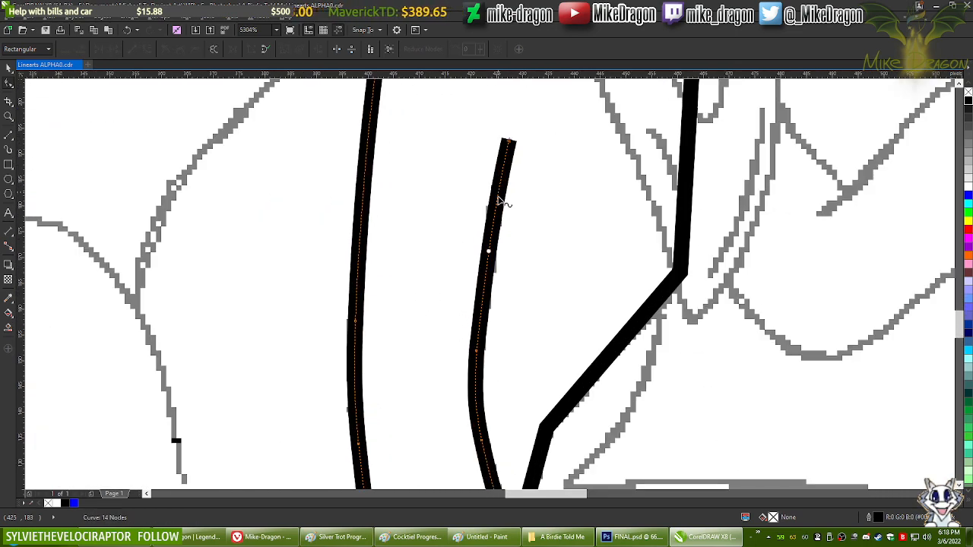
pyautogui.press('Delete')
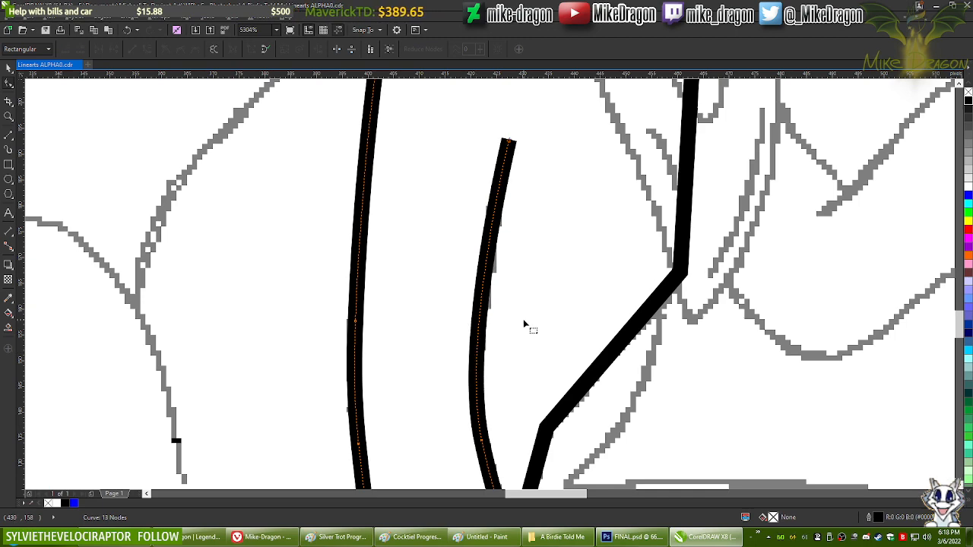
pyautogui.press('Escape')
pyautogui.scroll(-1, 503, 308)
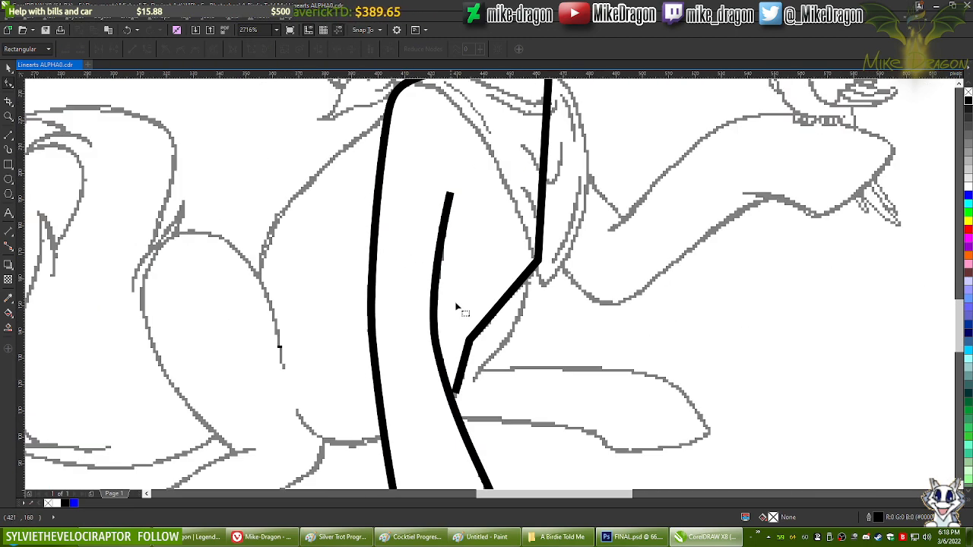
# Step: Add a node on the straight chest segment and pull it outward so the chest follows the sketch's rounded curve
pyautogui.scroll(-2, 457, 307)
pyautogui.scroll(1, 533, 270)
pyautogui.click(536, 267)
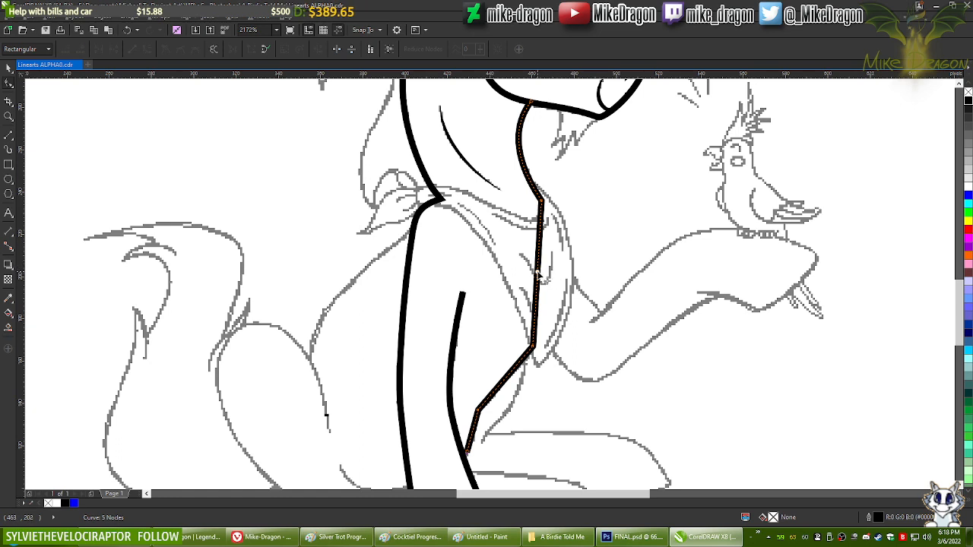
pyautogui.moveTo(552, 272); pyautogui.dragTo(561, 277)
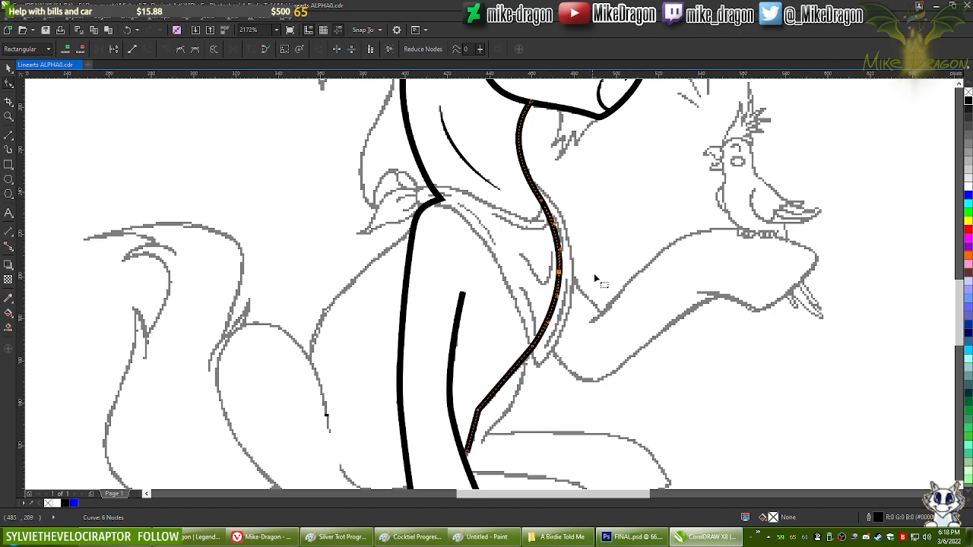
# Step: Adjust the curve handles of the segment below the chest so it flows in a soft curve toward the front leg
pyautogui.scroll(2, 532, 391)
pyautogui.scroll(1, 515, 389)
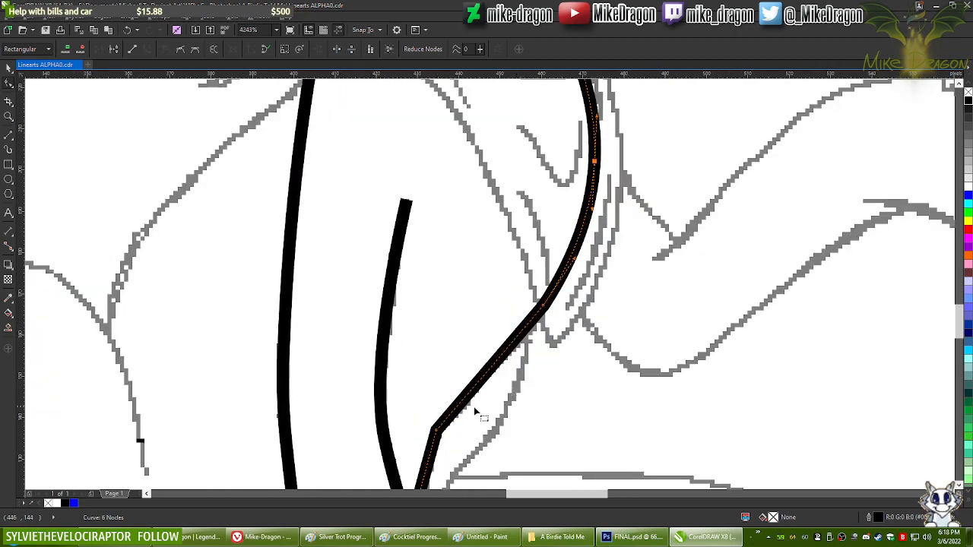
pyautogui.scroll(5, 524, 326)
pyautogui.scroll(-12, 529, 325)
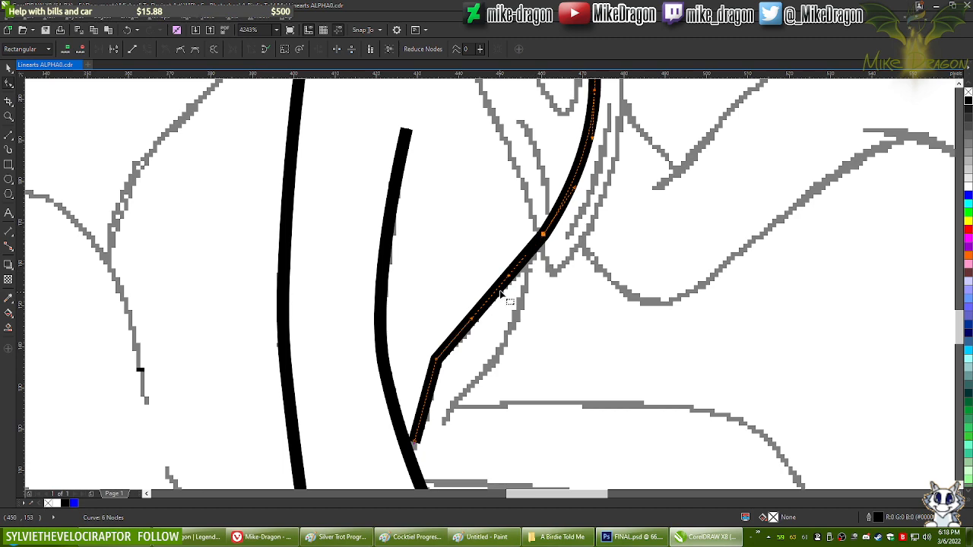
pyautogui.moveTo(509, 276); pyautogui.dragTo(511, 283)
pyautogui.click(472, 319)
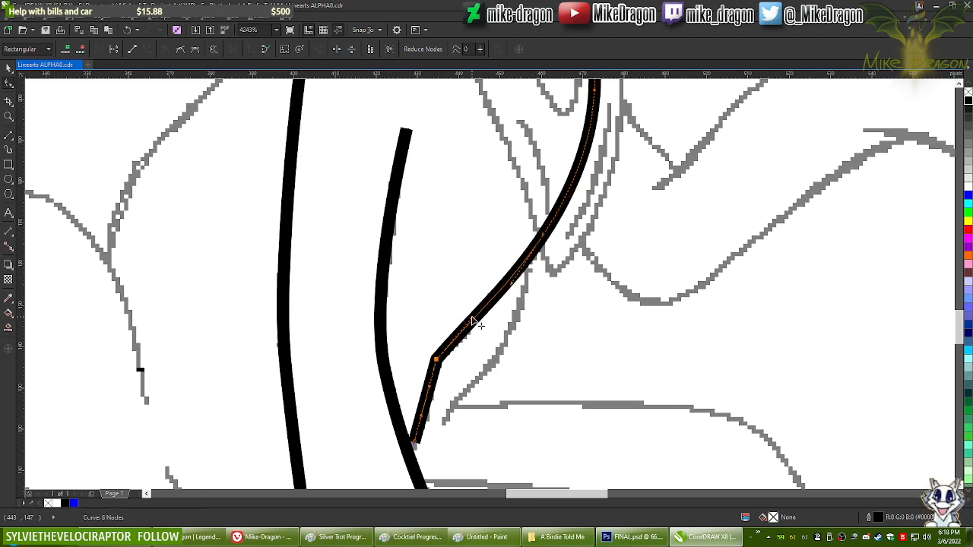
# Step: Check the chest and leg area in the Paint sketch, and extend the chest line's lower end into the front leg's inner edge in CorelDRAW
pyautogui.click(339, 536)
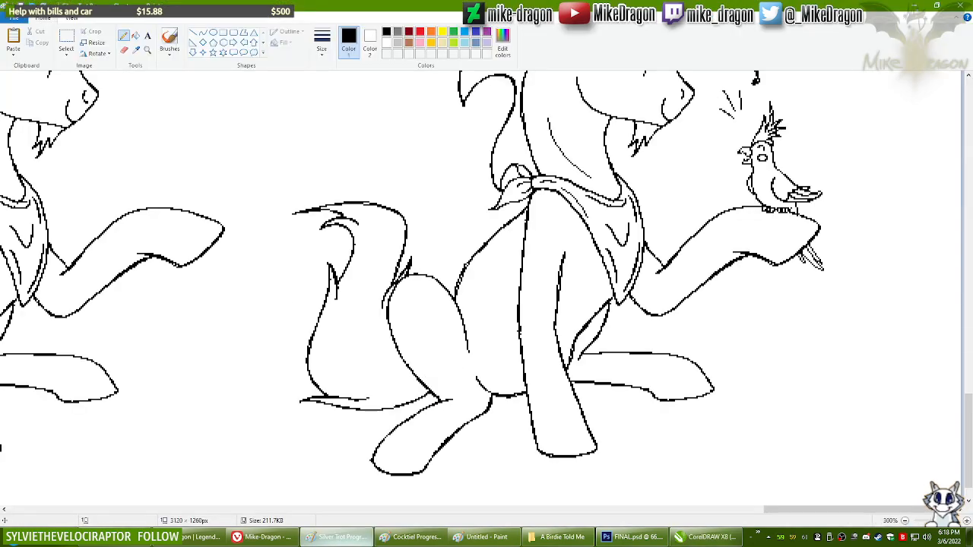
pyautogui.hotkey('alt', 'Tab')
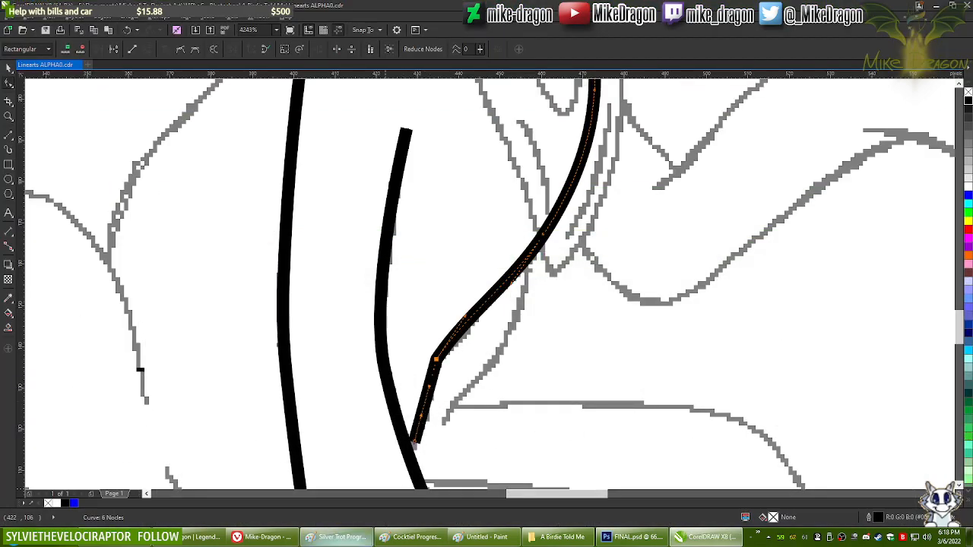
pyautogui.hotkey('alt', 'Tab')
pyautogui.hotkey('alt', 'Tab')
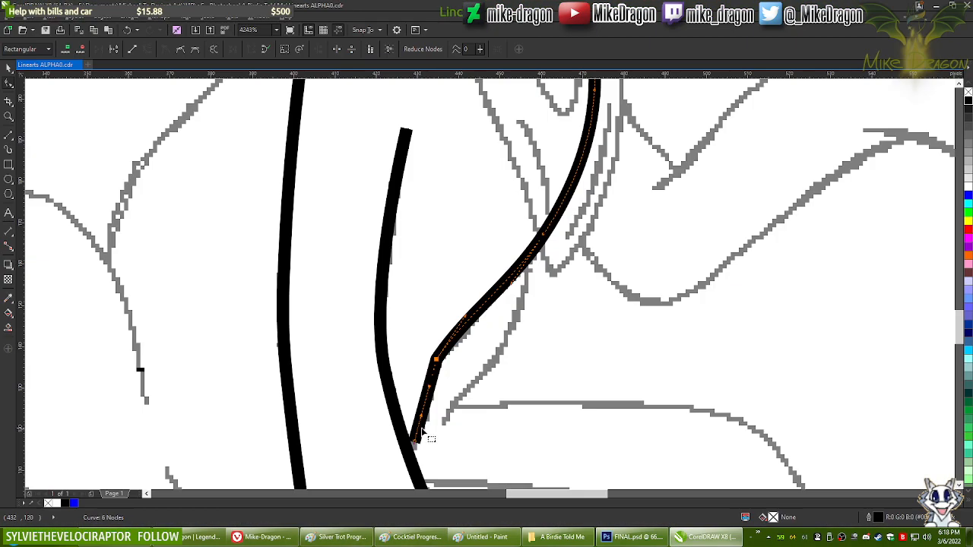
pyautogui.scroll(-3, 423, 444)
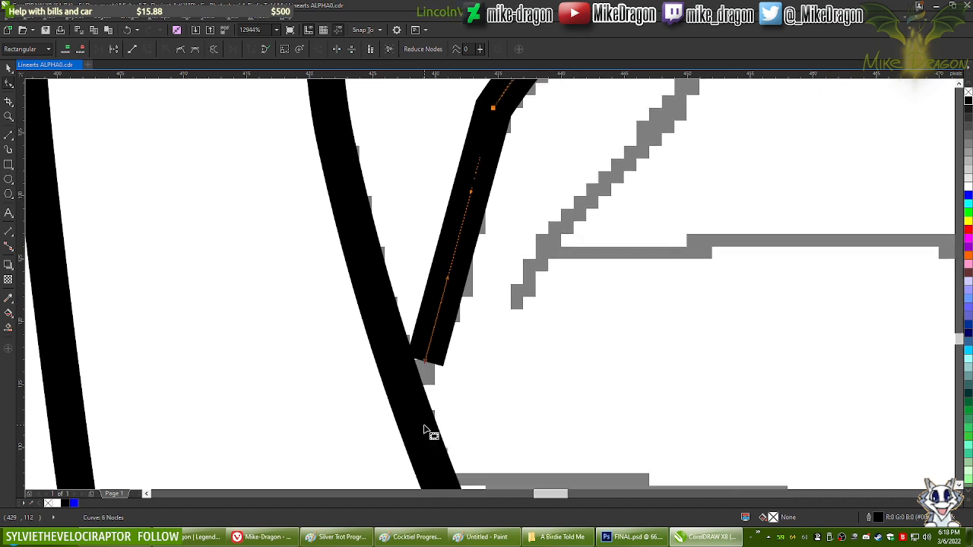
pyautogui.click(416, 344)
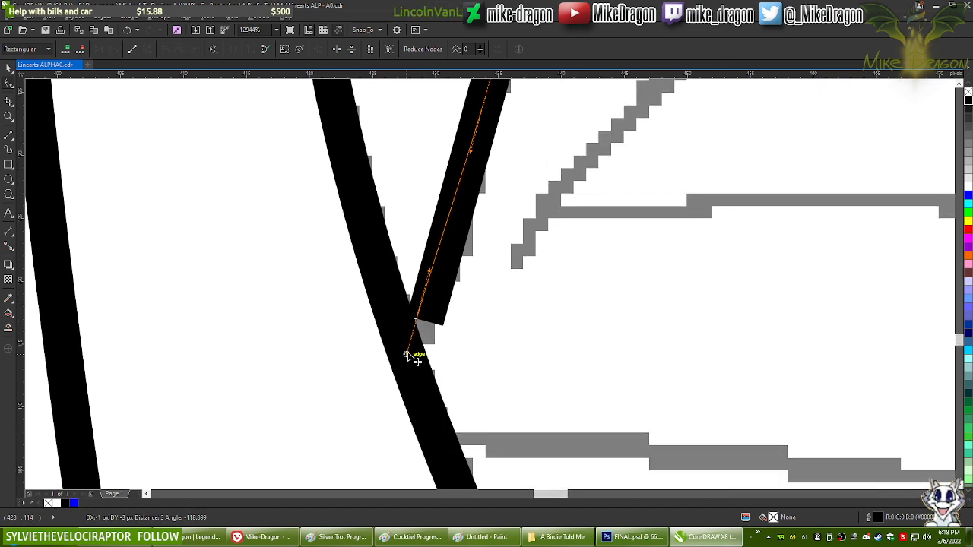
# Step: Add a node midway along the chest line's lowest segment and pull it outward to bow the segment
pyautogui.scroll(-3, 419, 348)
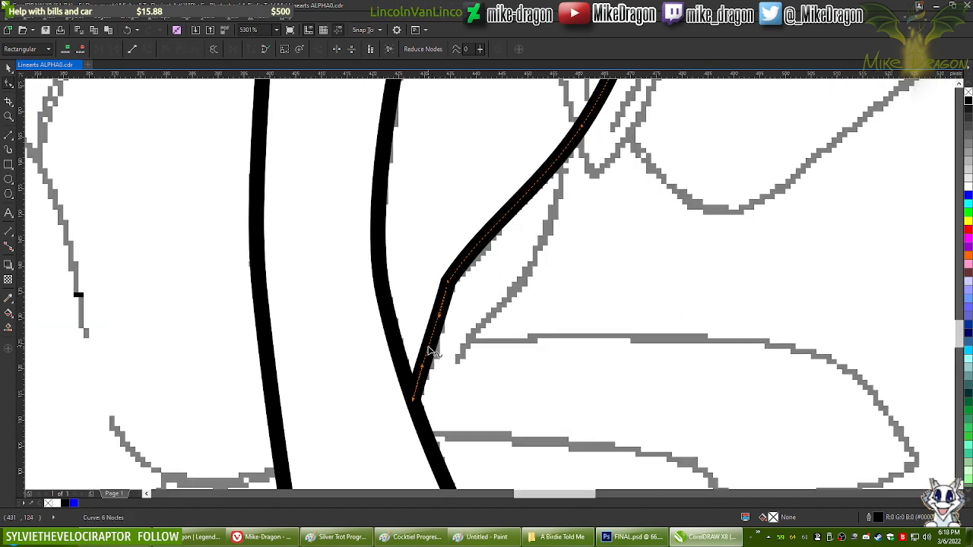
pyautogui.doubleClick(430, 351)
pyautogui.moveTo(430, 351); pyautogui.dragTo(435, 363)
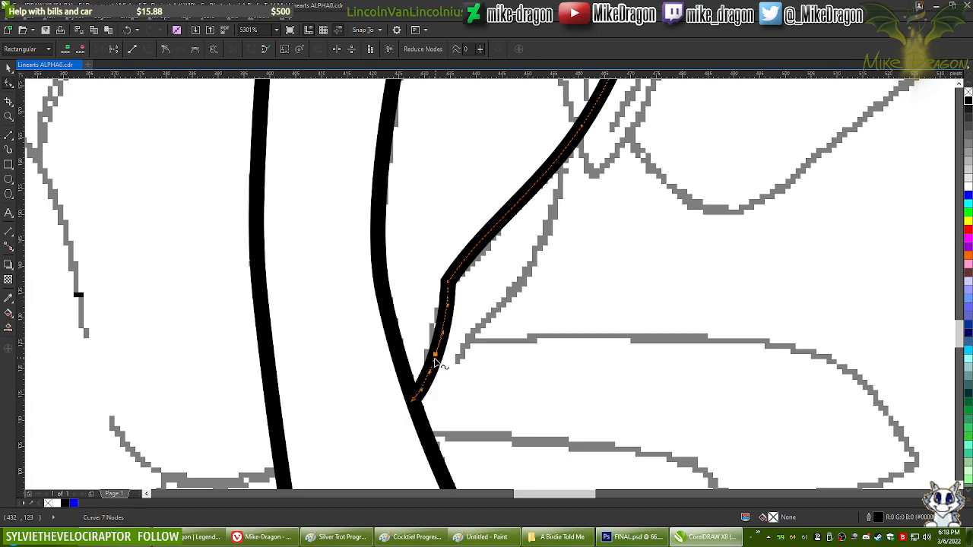
# Step: Smooth the corner above the chest line's lowest segment by aligning the curve handles on both sides of its node
pyautogui.scroll(1, 464, 426)
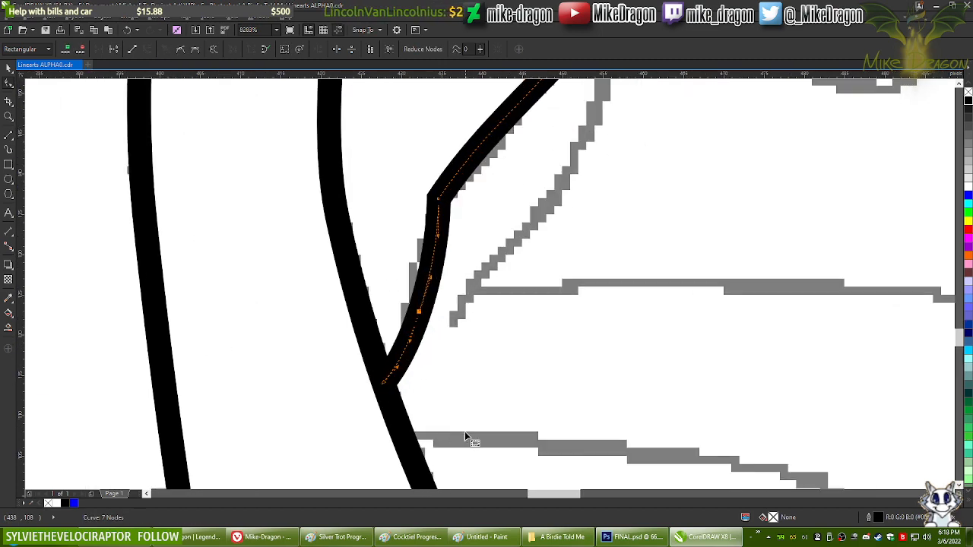
pyautogui.scroll(-2, 465, 431)
pyautogui.scroll(1, 477, 377)
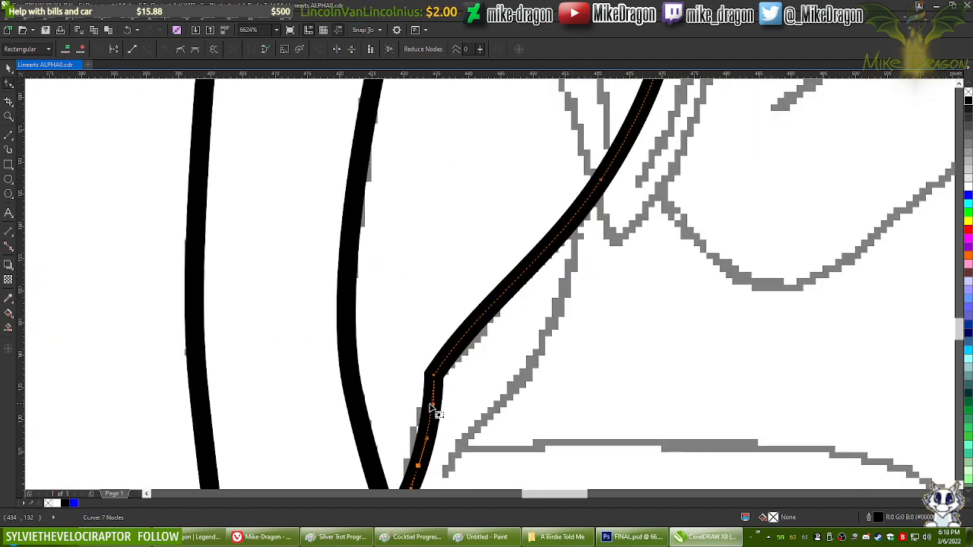
pyautogui.moveTo(435, 408); pyautogui.dragTo(418, 411)
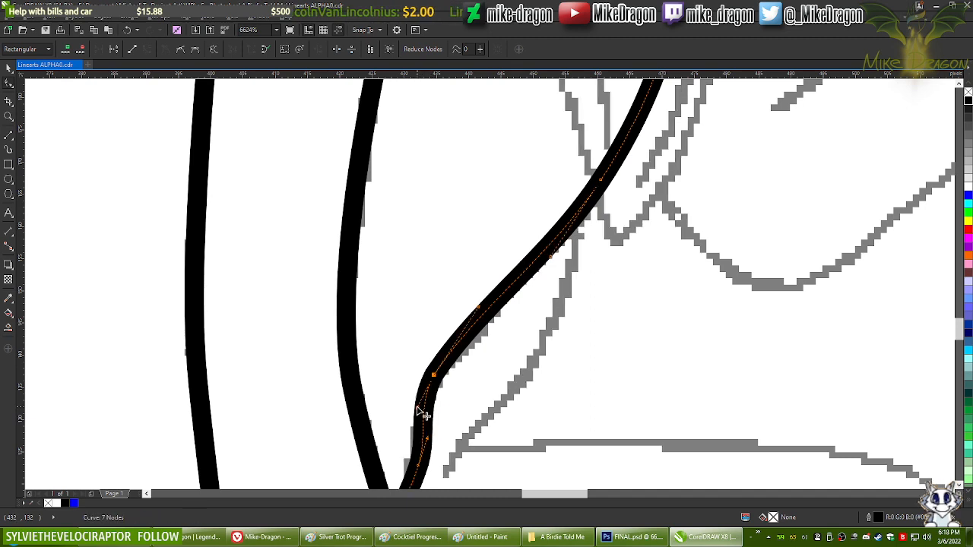
pyautogui.moveTo(480, 310); pyautogui.dragTo(435, 383)
pyautogui.scroll(2, 432, 388)
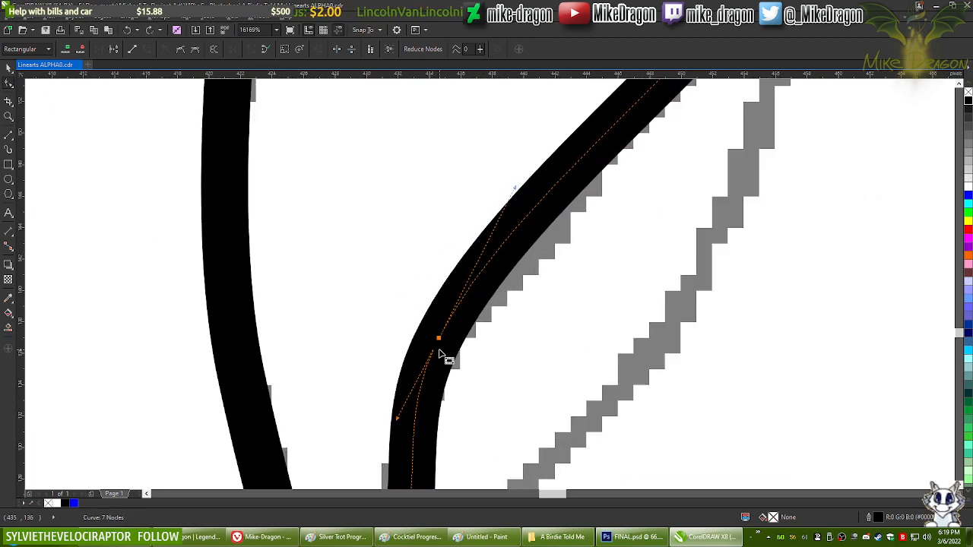
pyautogui.scroll(-2, 441, 350)
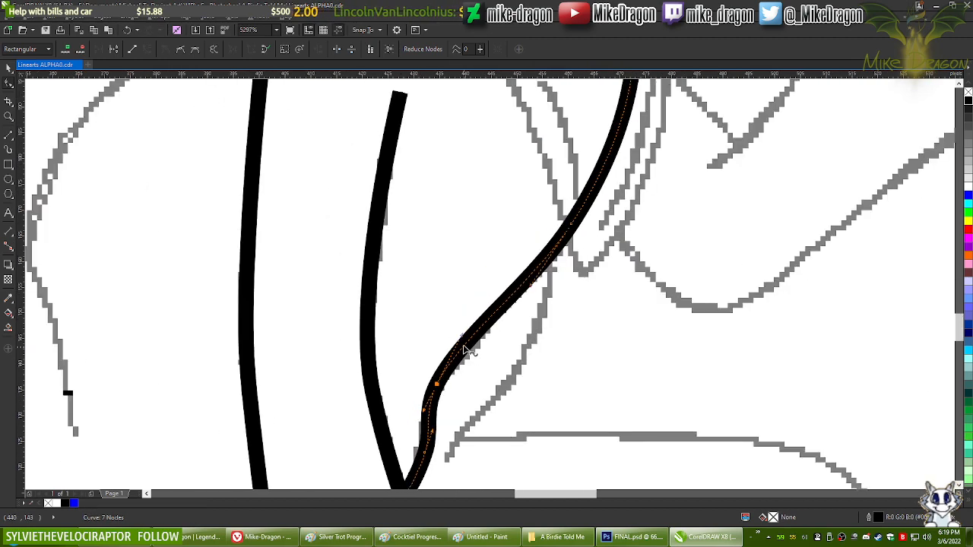
# Step: Delete the middle node of the chest line's lowest segment and compare the shape with the Paint sketch
pyautogui.scroll(-2, 488, 363)
pyautogui.scroll(2, 497, 340)
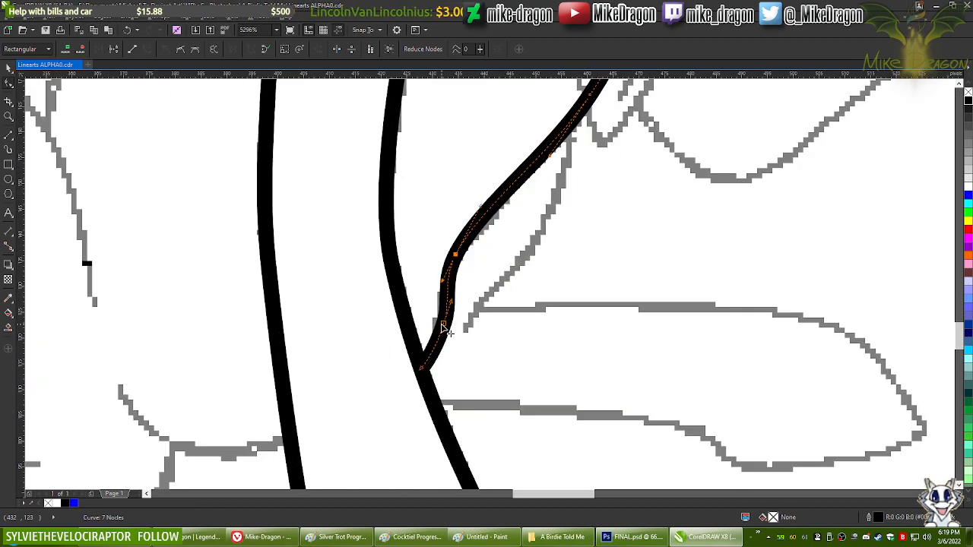
pyautogui.press('Delete')
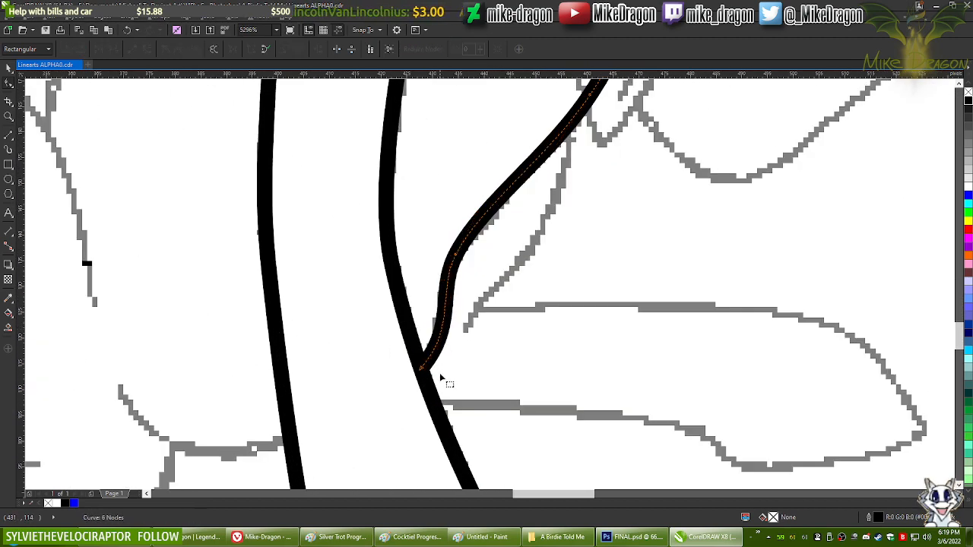
pyautogui.scroll(1, 441, 378)
pyautogui.hotkey('alt', 'Tab')
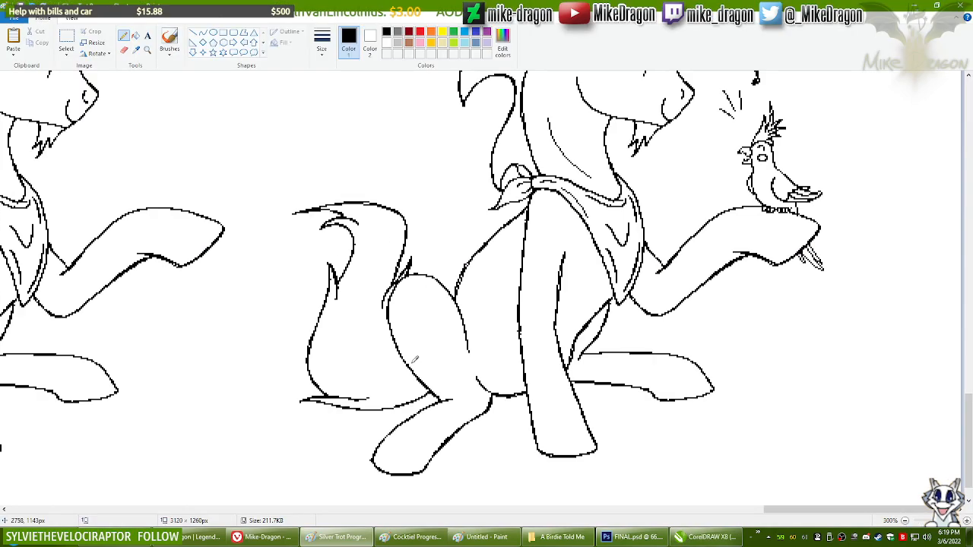
pyautogui.hotkey('alt', 'Tab')
# Step: Adjust the curve handles of the short segment meeting the front leg to soften its bend, and add a node at its middle
pyautogui.scroll(-5, 502, 358)
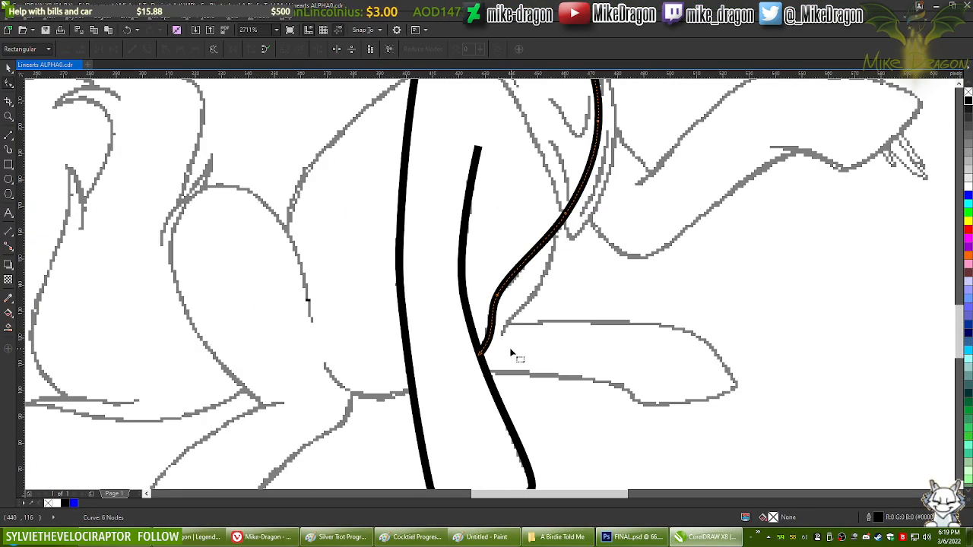
pyautogui.scroll(3, 472, 353)
pyautogui.click(471, 365)
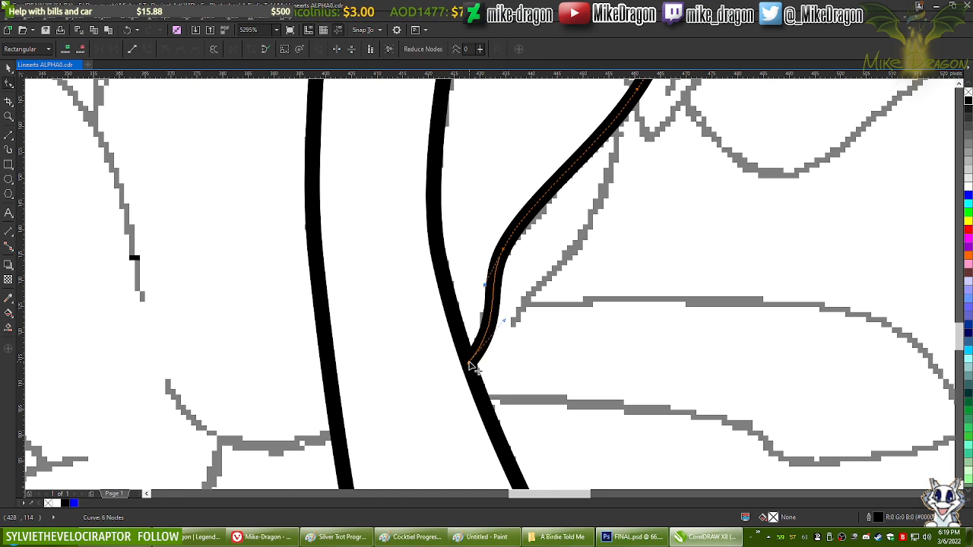
pyautogui.scroll(2, 499, 337)
pyautogui.moveTo(509, 312); pyautogui.dragTo(504, 304)
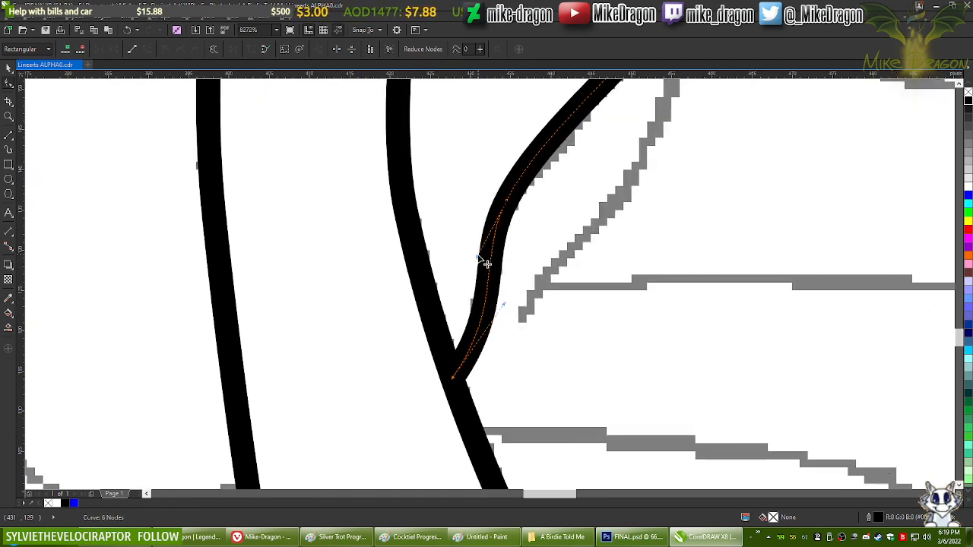
pyautogui.doubleClick(489, 289)
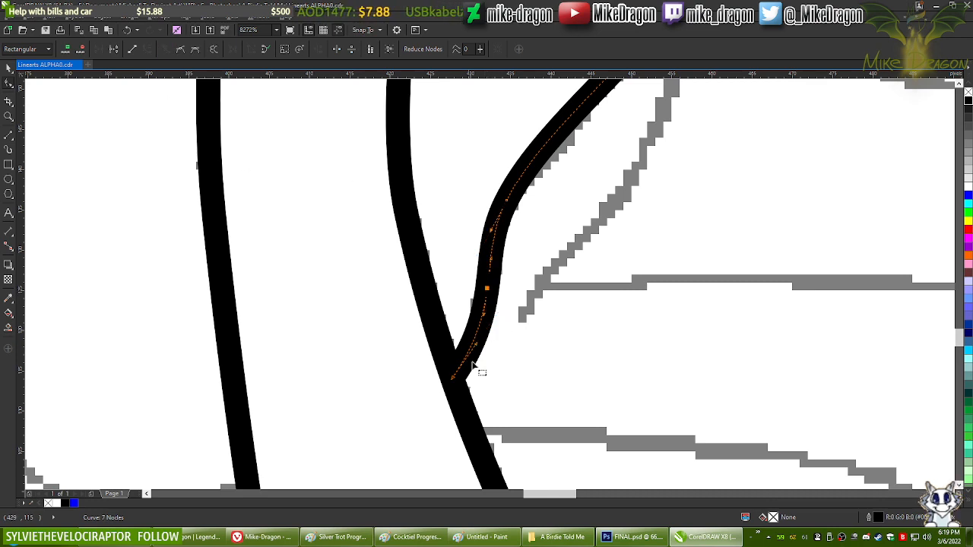
# Step: Add a node midway along the chest line's lower diagonal and delete the node at the bend just below it
pyautogui.scroll(3, 533, 410)
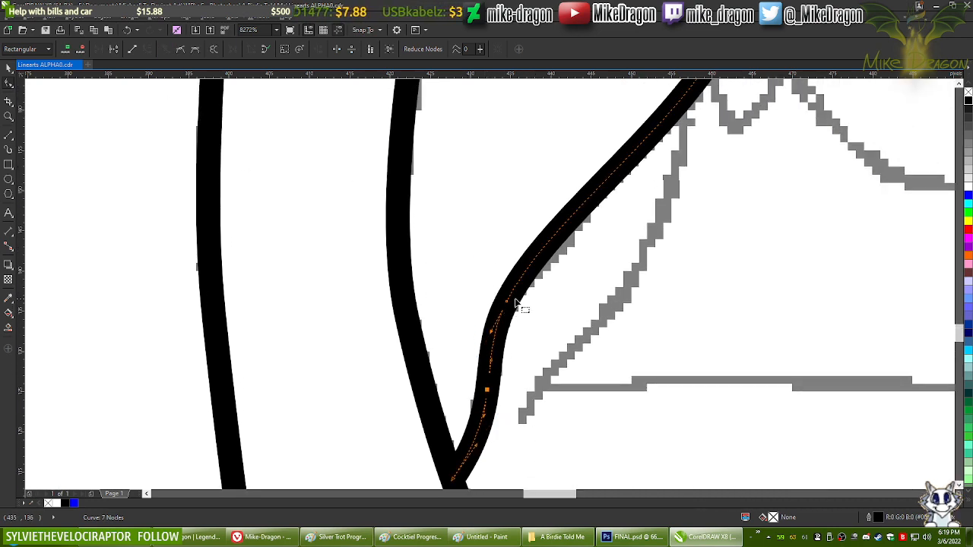
pyautogui.scroll(1, 544, 392)
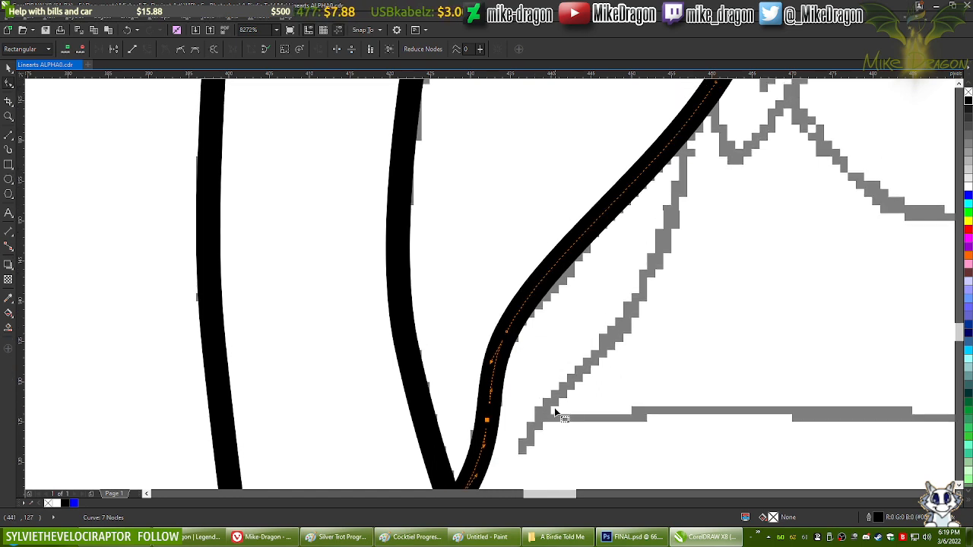
pyautogui.doubleClick(601, 216)
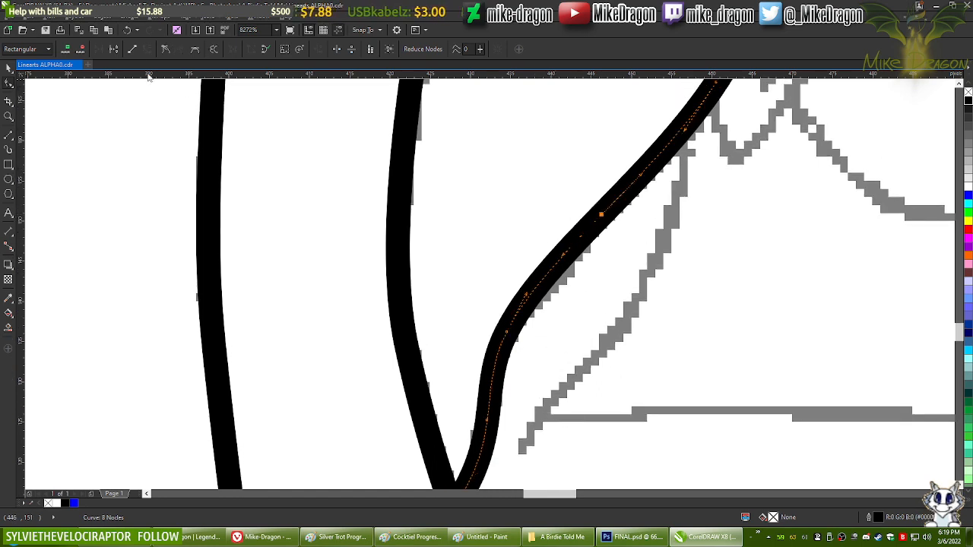
pyautogui.doubleClick(506, 334)
pyautogui.scroll(-3, 511, 314)
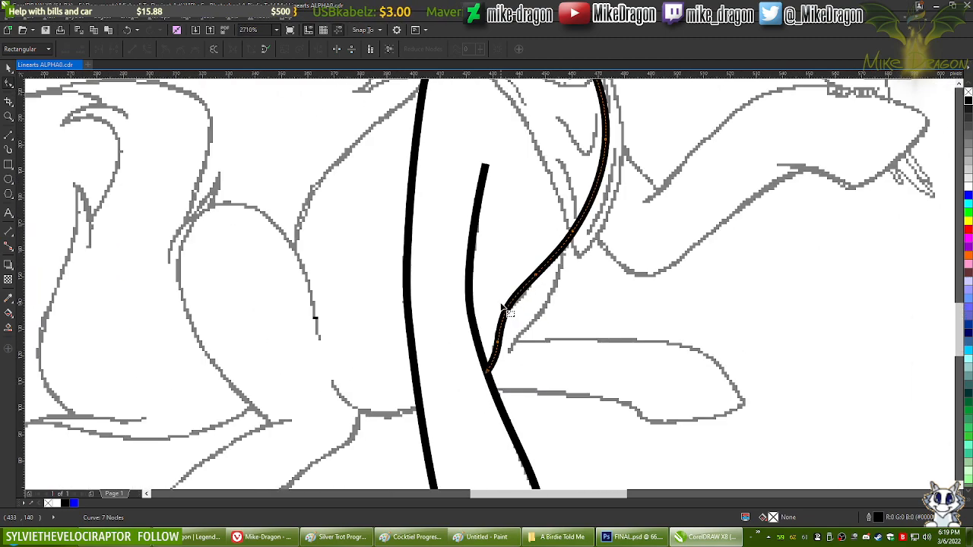
# Step: Compare the chest line with the Paint sketch and delete the node midway along its lower diagonal
pyautogui.hotkey('alt', 'Tab')
pyautogui.hotkey('alt', 'Tab')
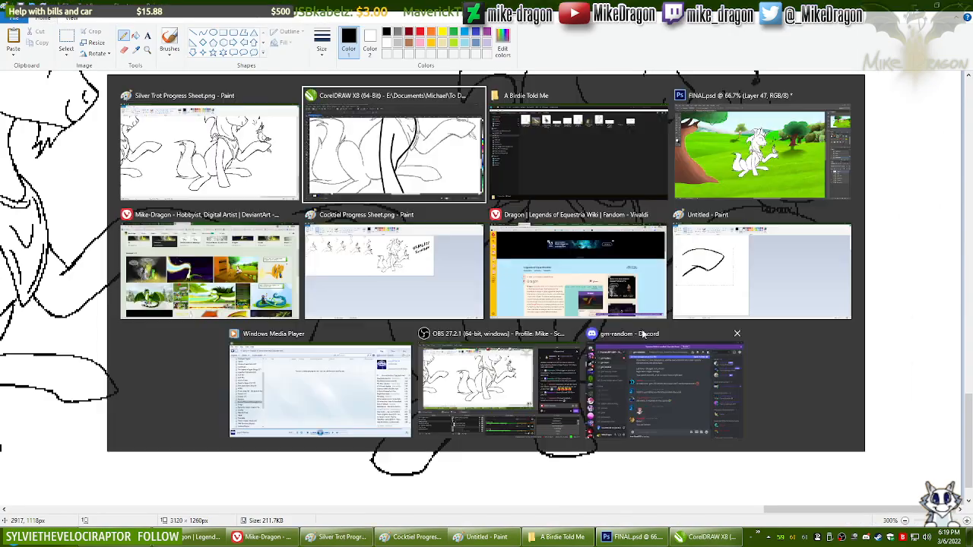
pyautogui.scroll(-3, 540, 437)
pyautogui.scroll(3, 583, 355)
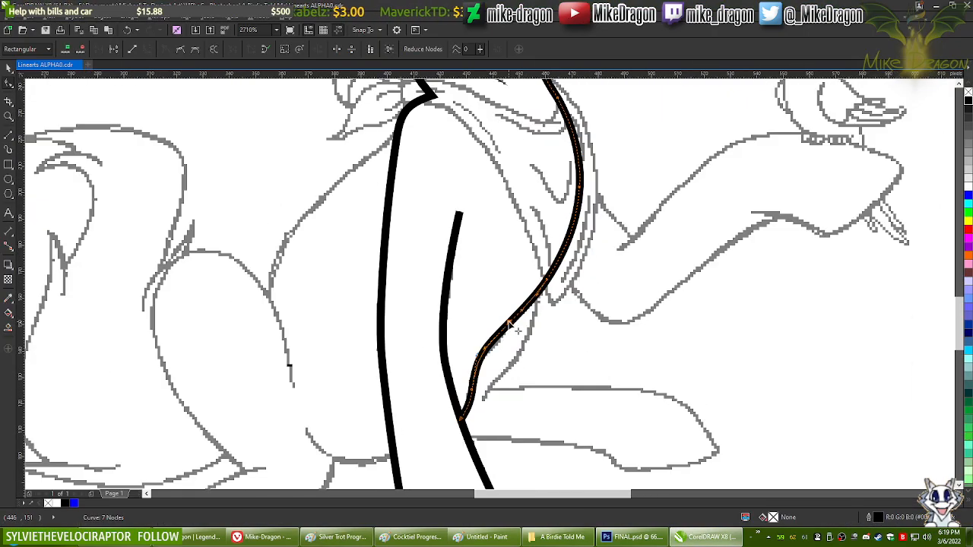
pyautogui.doubleClick(511, 325)
pyautogui.scroll(2, 526, 348)
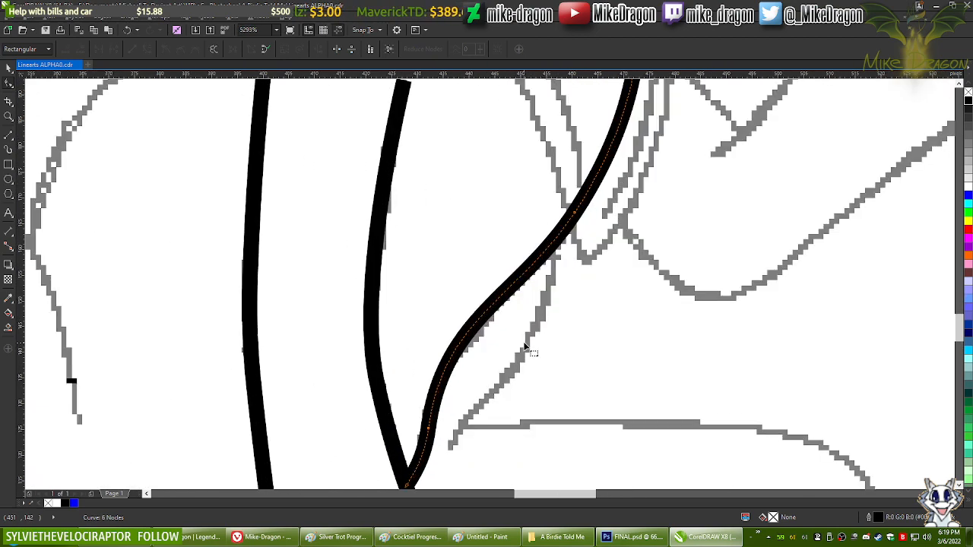
# Step: Adjust the curve handles at both ends of the chest line's lower diagonal to follow the sketch, and add a node at its middle
pyautogui.click(576, 214)
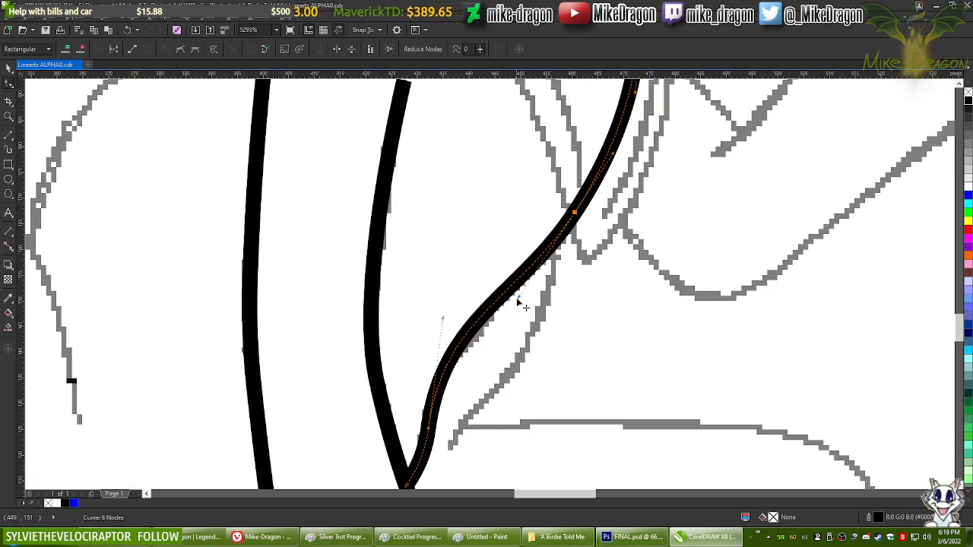
pyautogui.moveTo(524, 301); pyautogui.dragTo(443, 325)
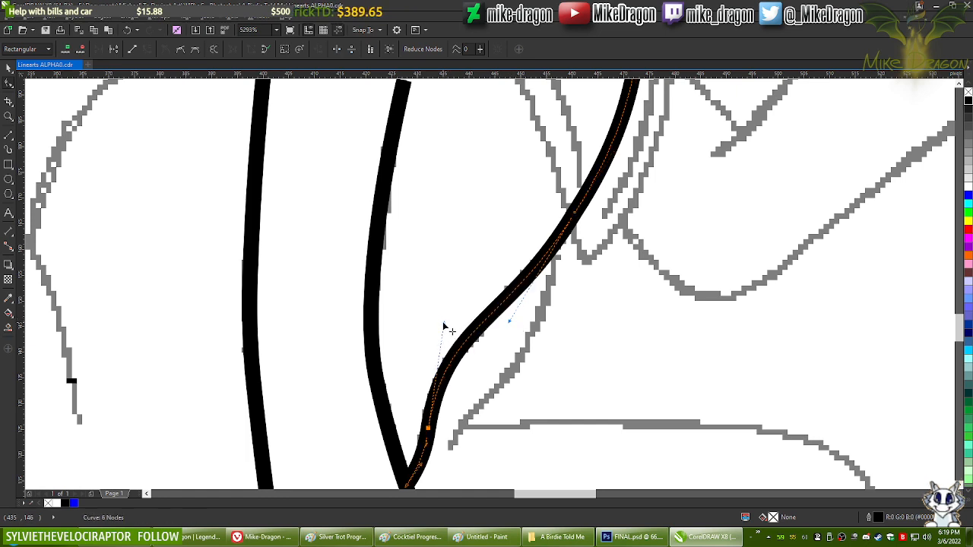
pyautogui.click(509, 297)
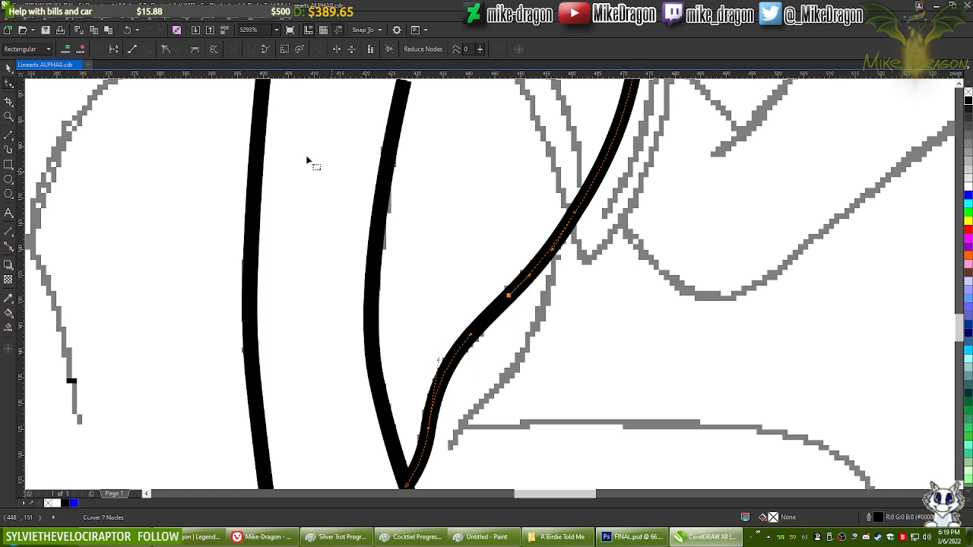
# Step: Add a node higher up the chest line and delete the node between it and the lower diagonal's middle node
pyautogui.click(617, 141)
pyautogui.doubleClick(618, 131)
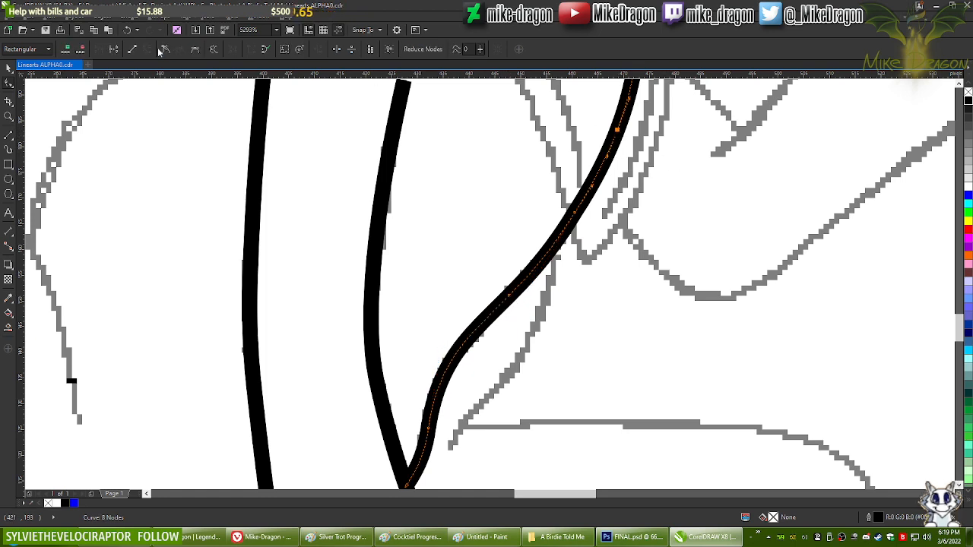
pyautogui.press('Delete')
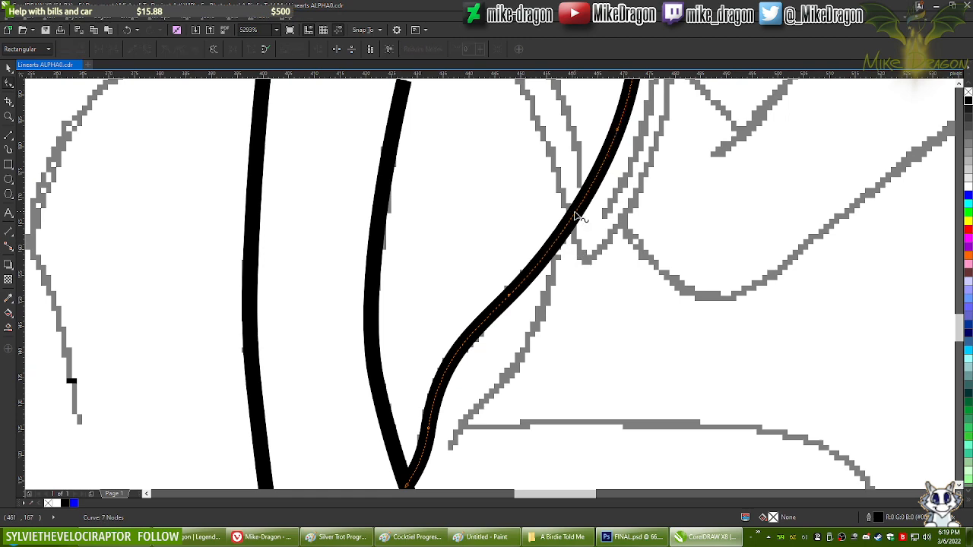
pyautogui.scroll(-10, 572, 287)
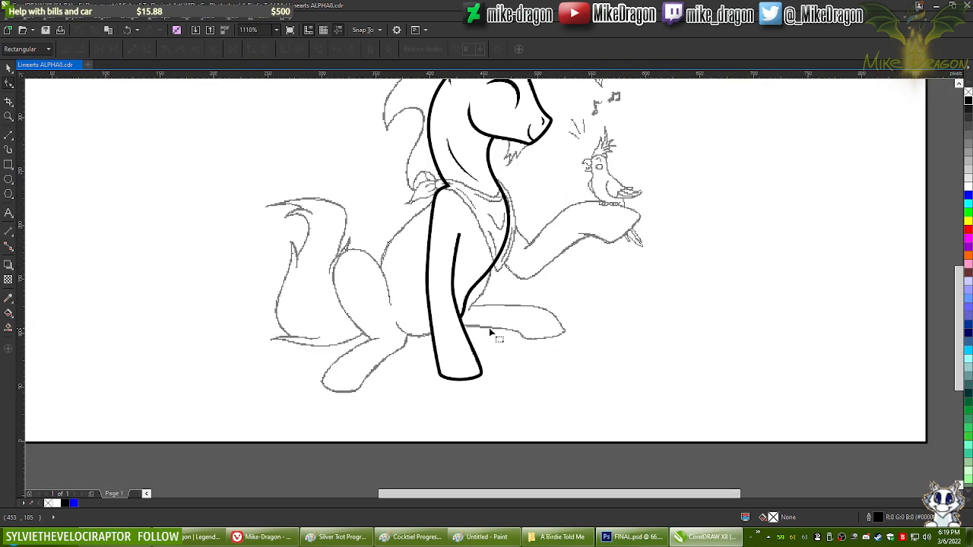
# Step: Select the front leg curve and colour its outline blue
pyautogui.click(7, 67)
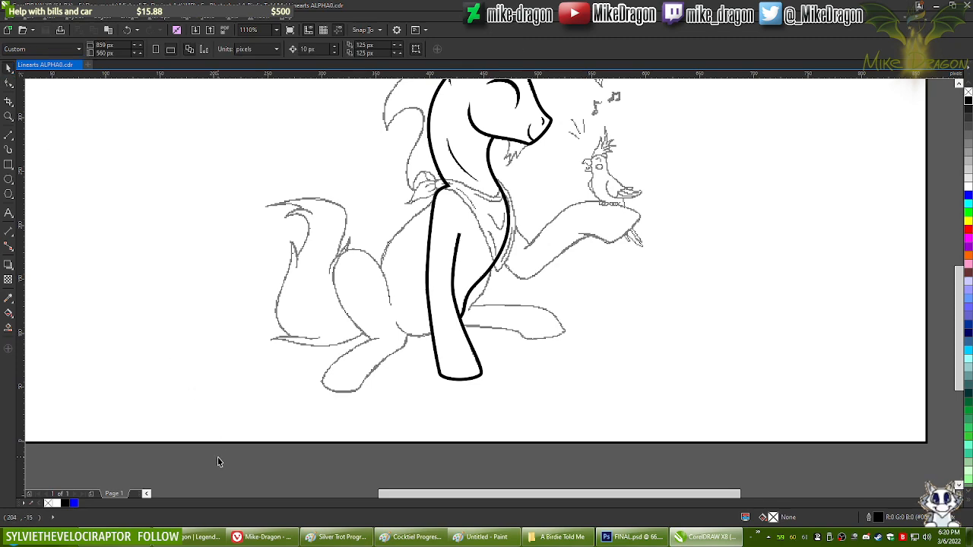
pyautogui.scroll(3, 459, 238)
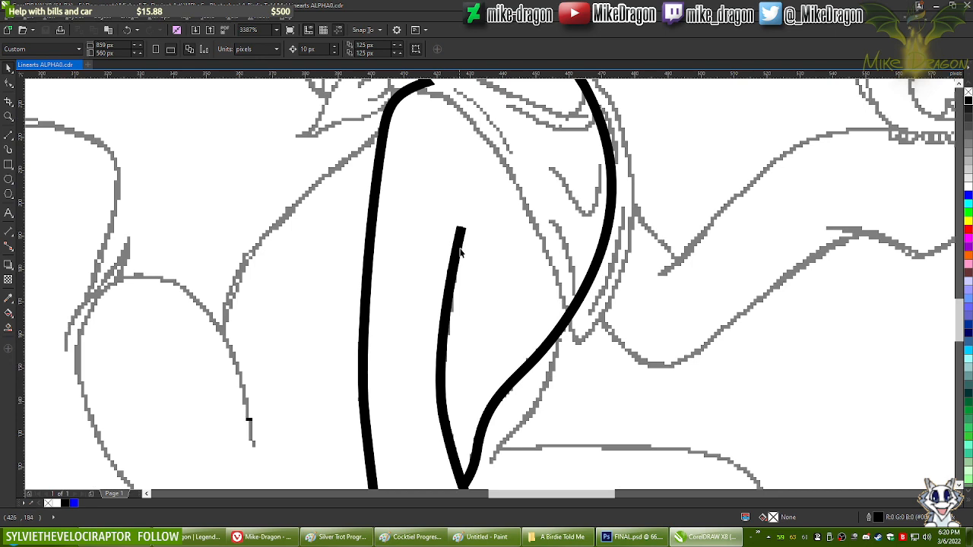
pyautogui.scroll(1, 459, 253)
pyautogui.click(450, 263)
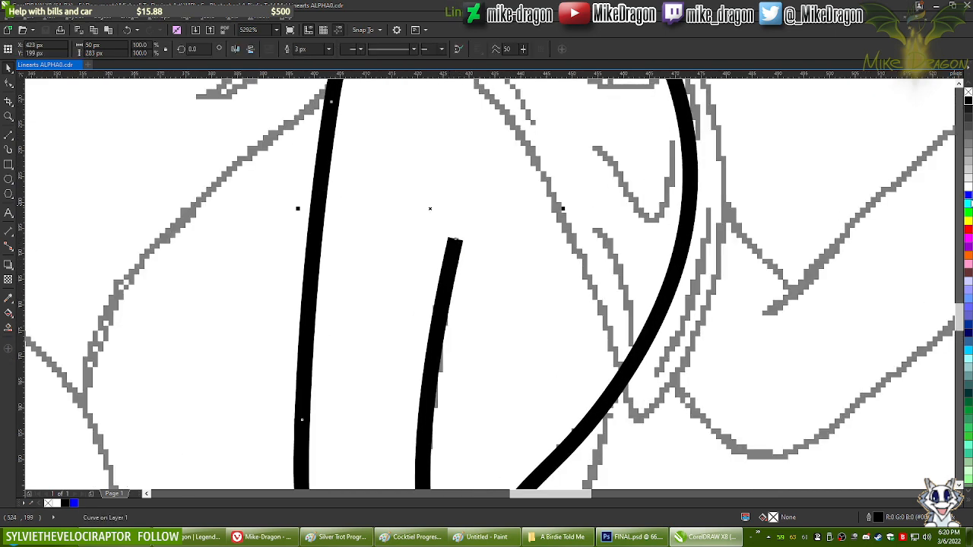
pyautogui.rightClick(968, 196)
# Step: Draw a closed three-sided wedge about 6 by 31 px over the upper end of the front leg's inner line
pyautogui.click(7, 136)
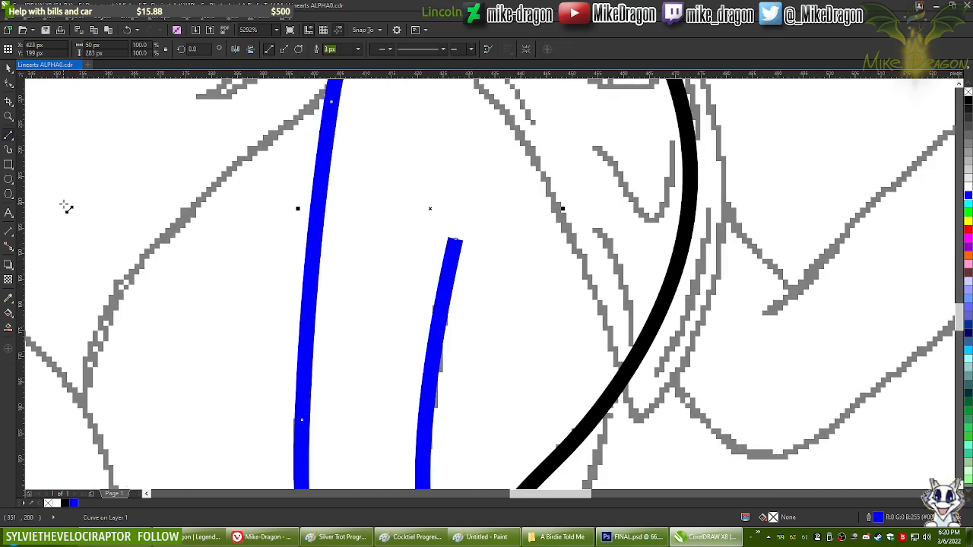
pyautogui.scroll(4, 455, 239)
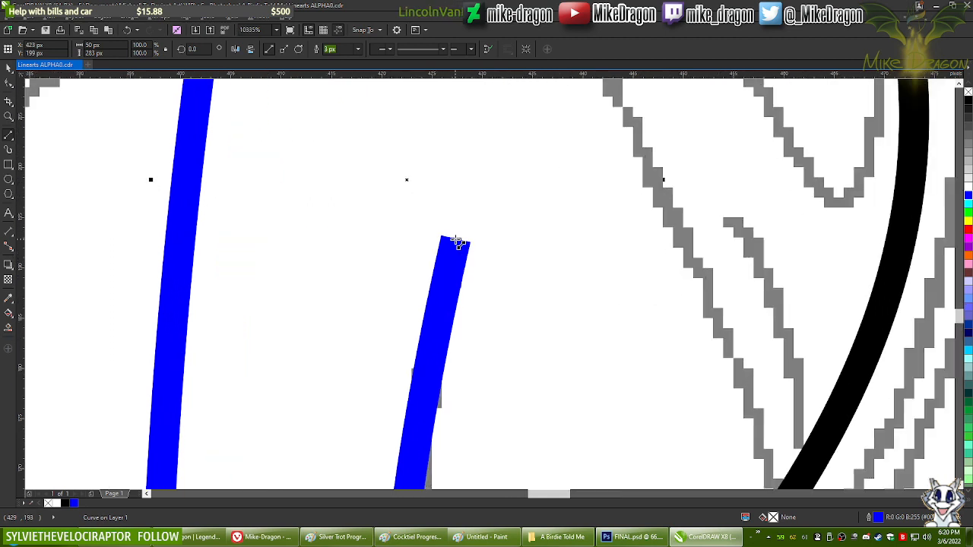
pyautogui.scroll(-2, 455, 239)
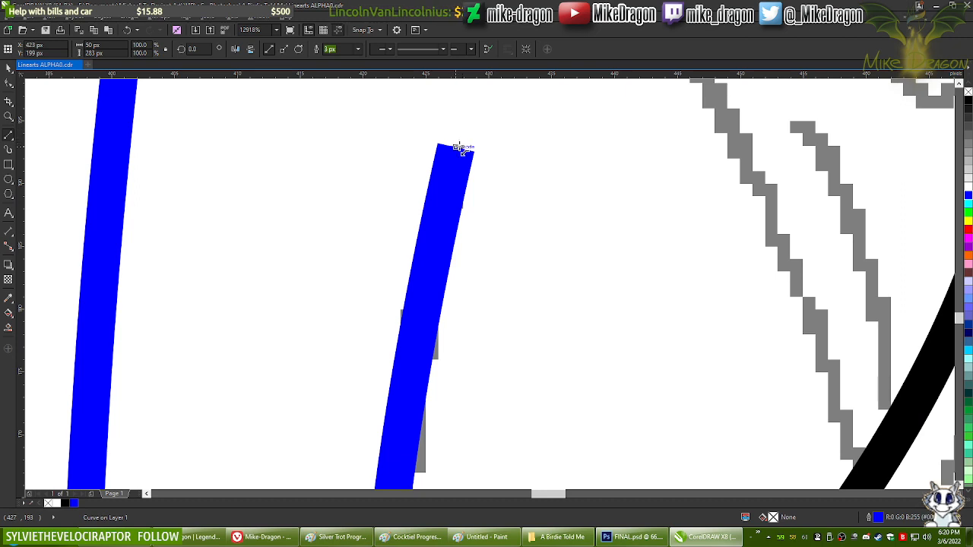
pyautogui.moveTo(463, 148)
pyautogui.mouseDown()
pyautogui.moveTo(393, 278)
pyautogui.moveTo(398, 402)
pyautogui.moveTo(390, 408)
pyautogui.mouseUp()
pyautogui.moveTo(389, 408)
pyautogui.mouseDown()
pyautogui.moveTo(400, 493)
pyautogui.moveTo(401, 441)
pyautogui.mouseUp()
pyautogui.moveTo(400, 442)
pyautogui.mouseDown()
pyautogui.moveTo(559, 117)
pyautogui.moveTo(555, 75)
pyautogui.moveTo(469, 180)
pyautogui.mouseUp()
pyautogui.scroll(-2, 541, 107)
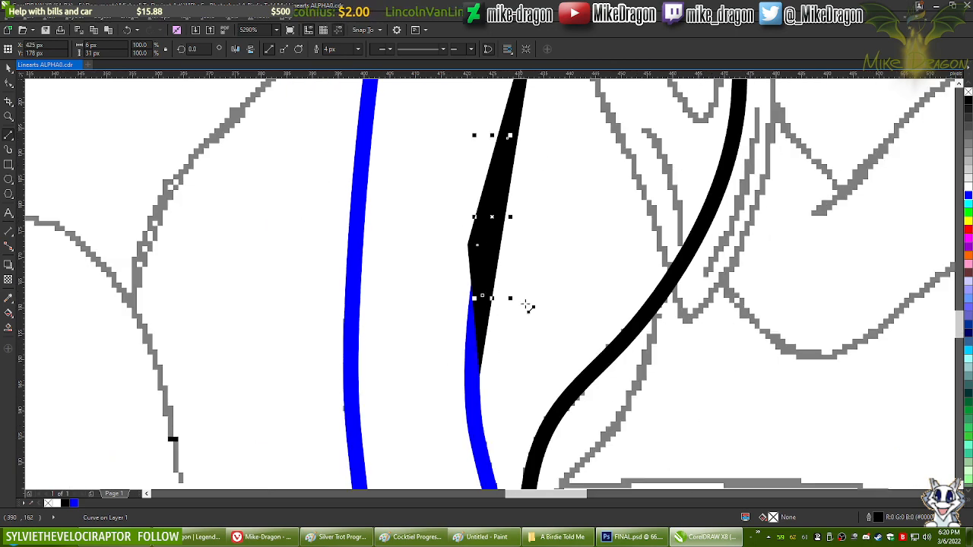
# Step: Set the wedge's outline width to Hairline
pyautogui.hotkey('alt', 'Left')
pyautogui.hotkey('alt', 'Right')
pyautogui.hotkey('alt', 'Right')
pyautogui.hotkey('alt', 'Up')
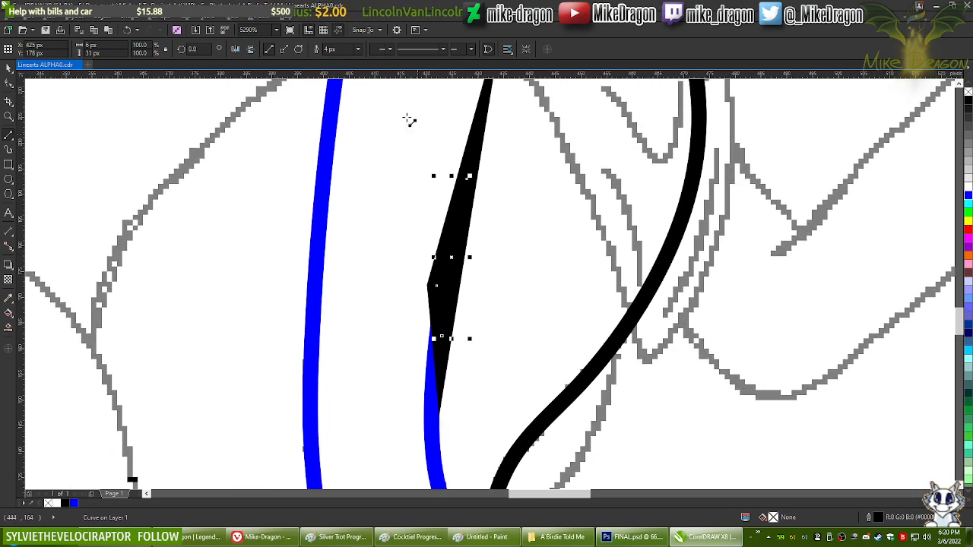
pyautogui.click(357, 49)
pyautogui.click(335, 69)
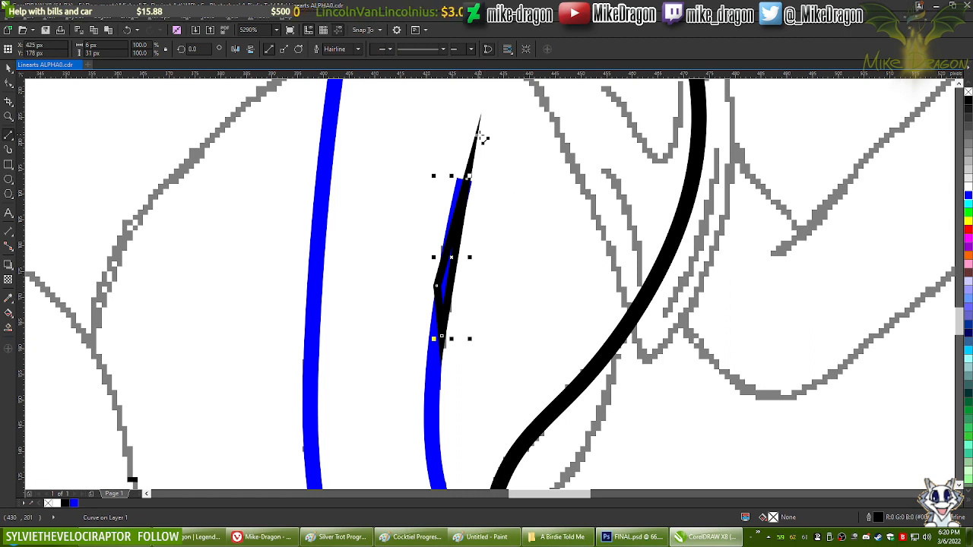
# Step: Select all nodes of the wedge and convert its straight segments to curves
pyautogui.press('F10')
pyautogui.moveTo(510, 137); pyautogui.dragTo(387, 394)
pyautogui.rightClick(441, 273)
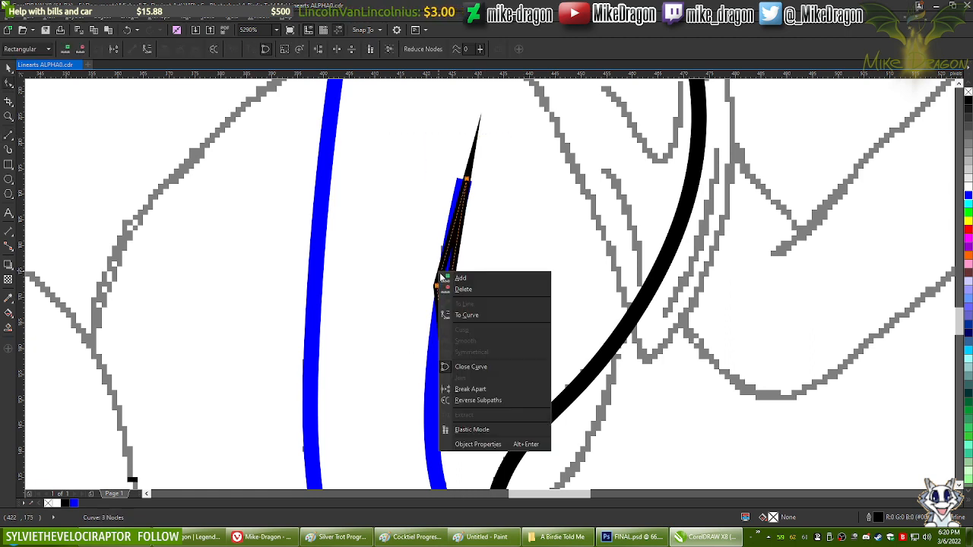
pyautogui.click(460, 315)
# Step: Reposition the wedge's left node and bow its long left edge to follow the blue leg line
pyautogui.scroll(3, 458, 251)
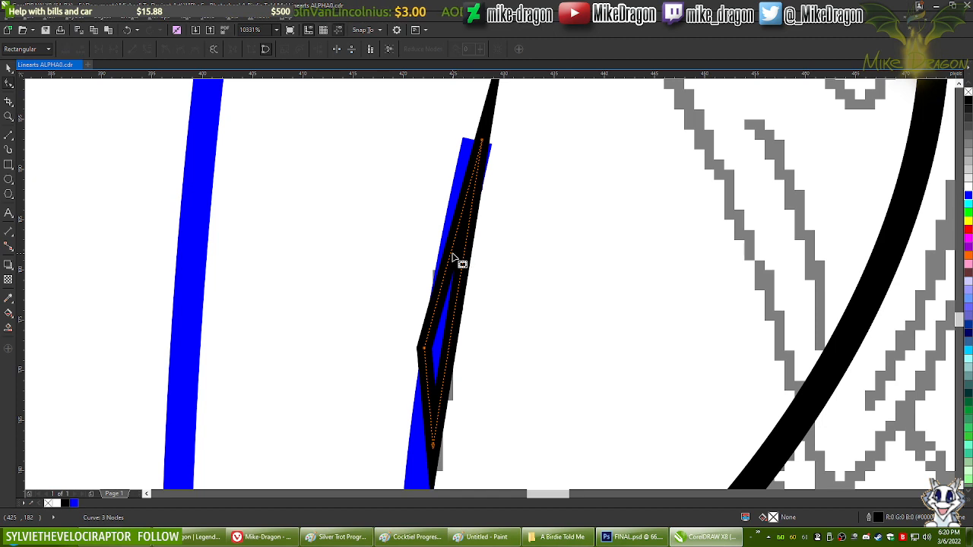
pyautogui.scroll(5, 454, 328)
pyautogui.moveTo(414, 341); pyautogui.dragTo(427, 383)
pyautogui.scroll(-5, 461, 448)
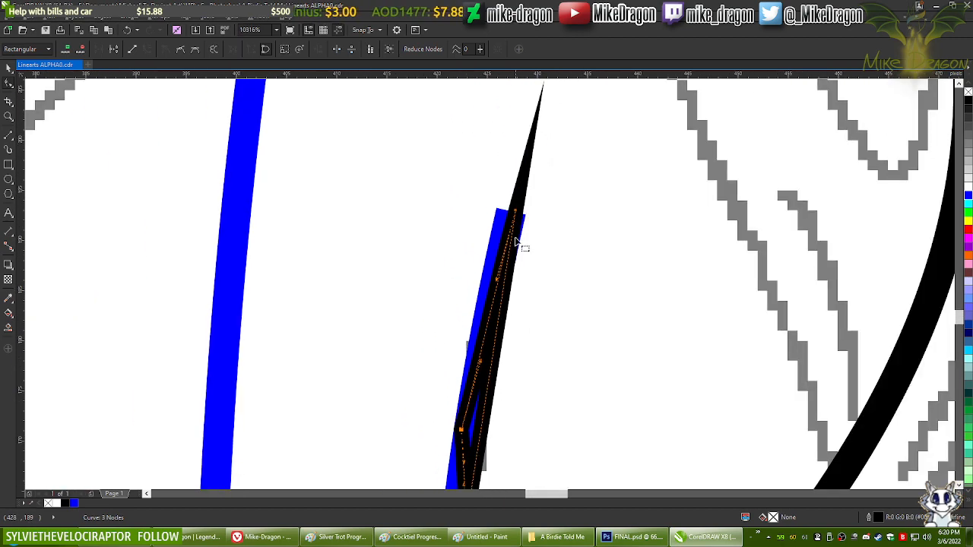
pyautogui.moveTo(490, 323); pyautogui.dragTo(481, 316)
pyautogui.scroll(-2, 508, 169)
pyautogui.scroll(3, 485, 338)
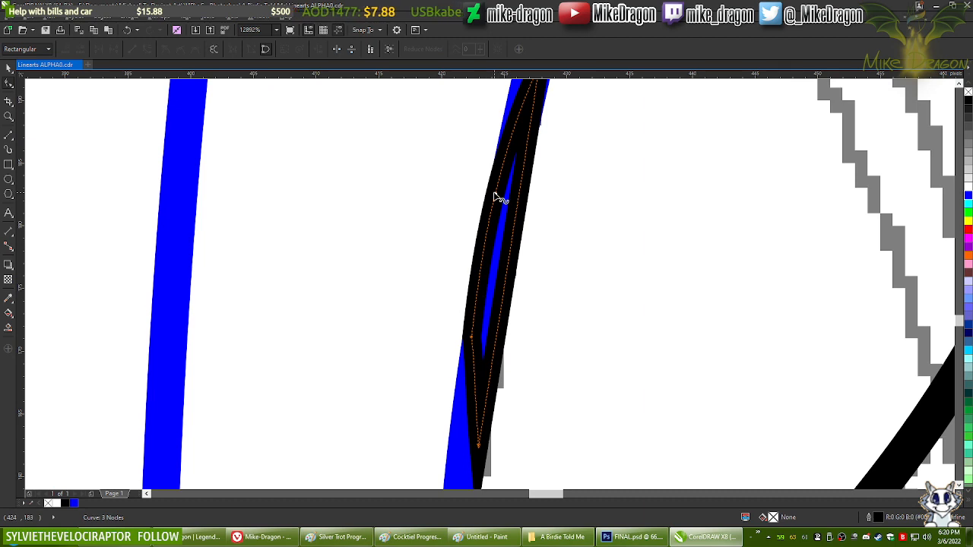
pyautogui.moveTo(470, 335); pyautogui.dragTo(473, 343)
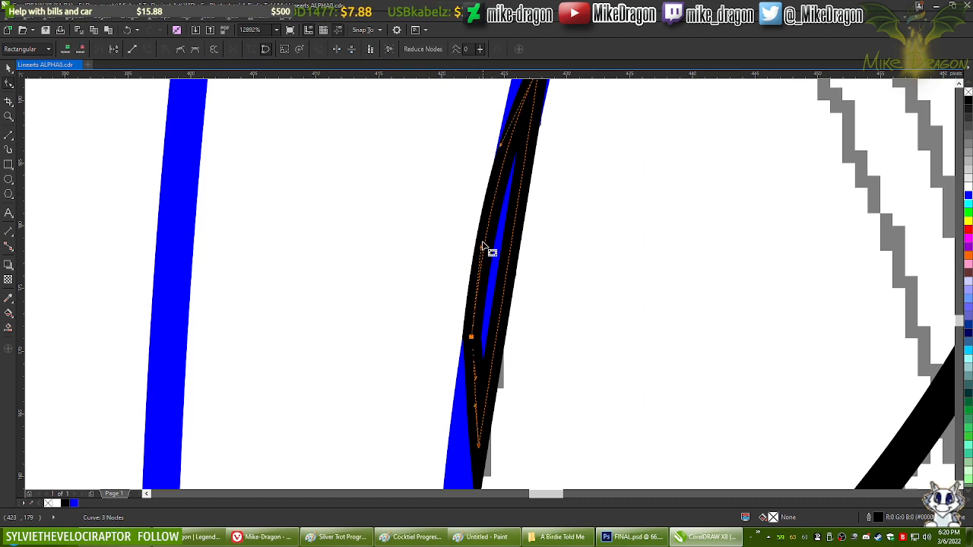
pyautogui.scroll(-3, 489, 259)
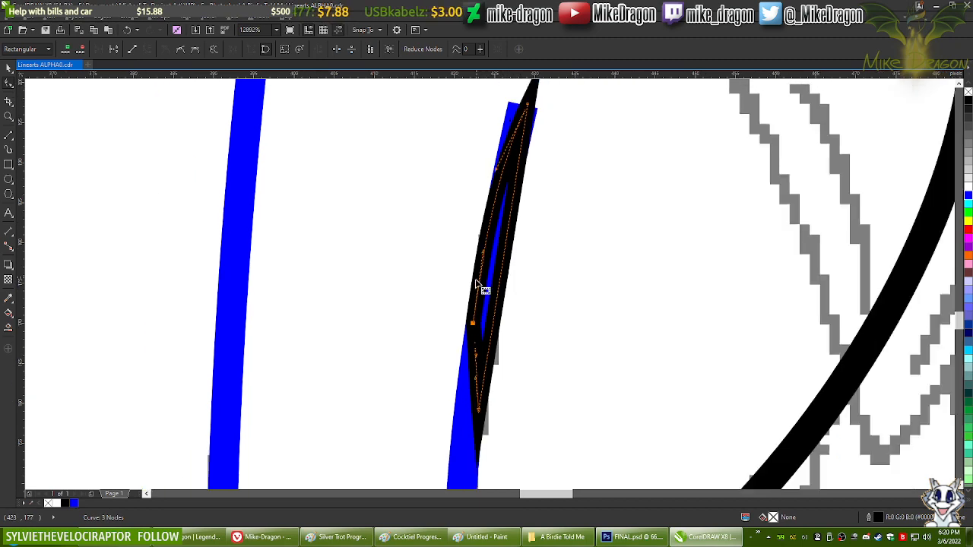
pyautogui.scroll(2, 501, 228)
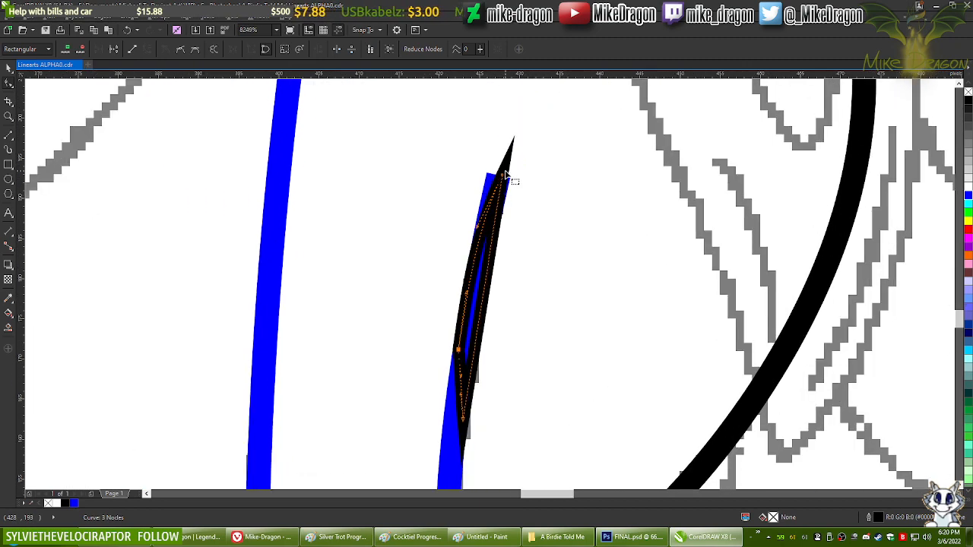
# Step: Move the wedge's top node slightly down and bend its right edge along the blue leg line
pyautogui.moveTo(505, 177); pyautogui.dragTo(505, 193)
pyautogui.moveTo(481, 312); pyautogui.dragTo(491, 302)
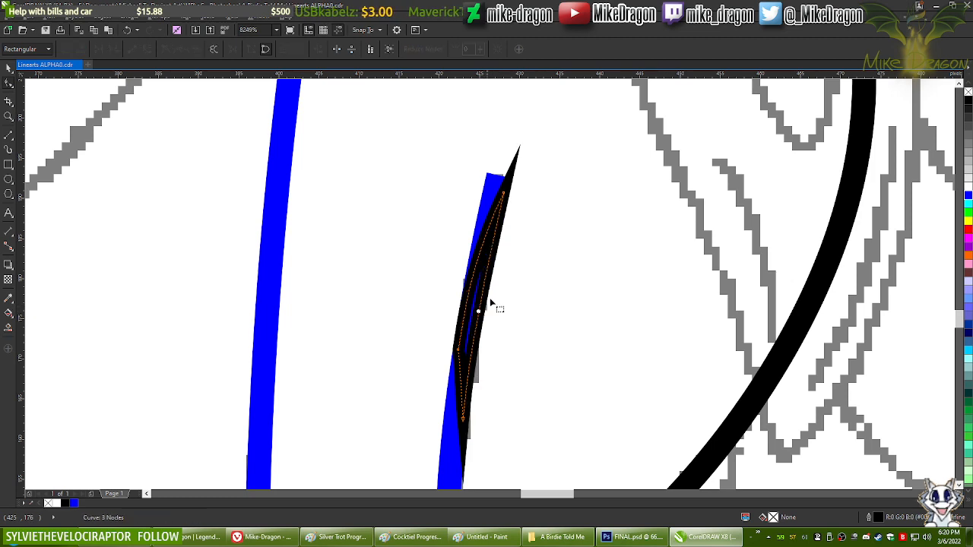
# Step: Adjust the wedge's lower tip and its curve handles so both edges taper smoothly along the inner leg line
pyautogui.scroll(5, 467, 457)
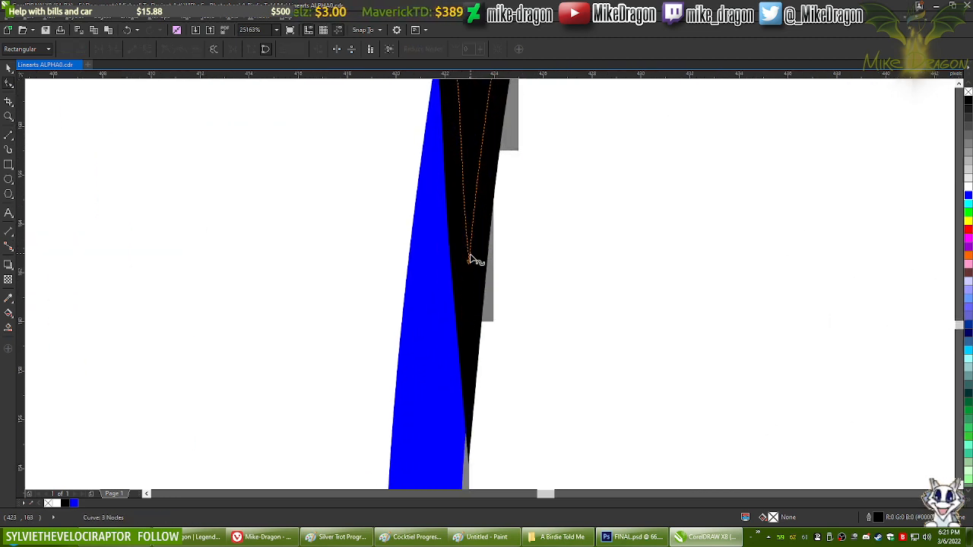
pyautogui.moveTo(472, 258); pyautogui.dragTo(461, 274)
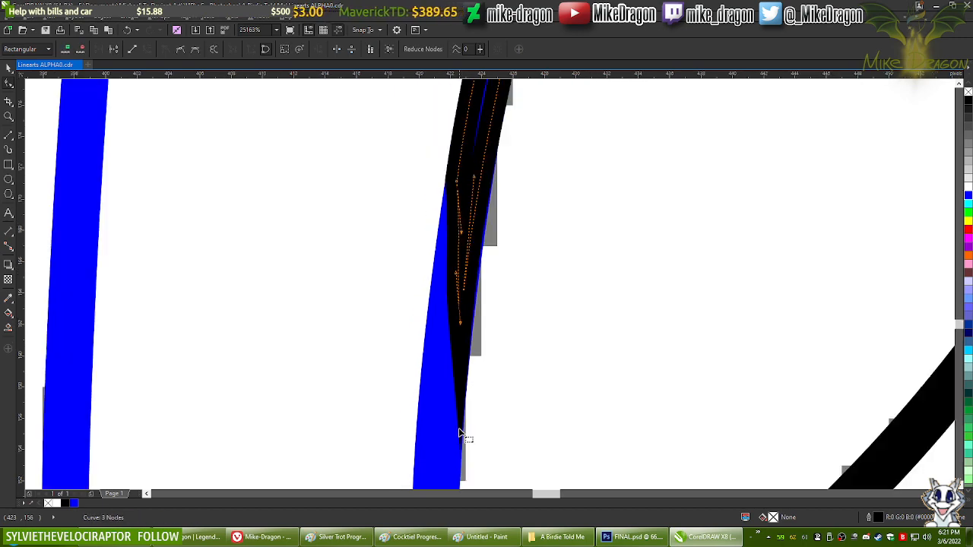
pyautogui.scroll(-3, 462, 304)
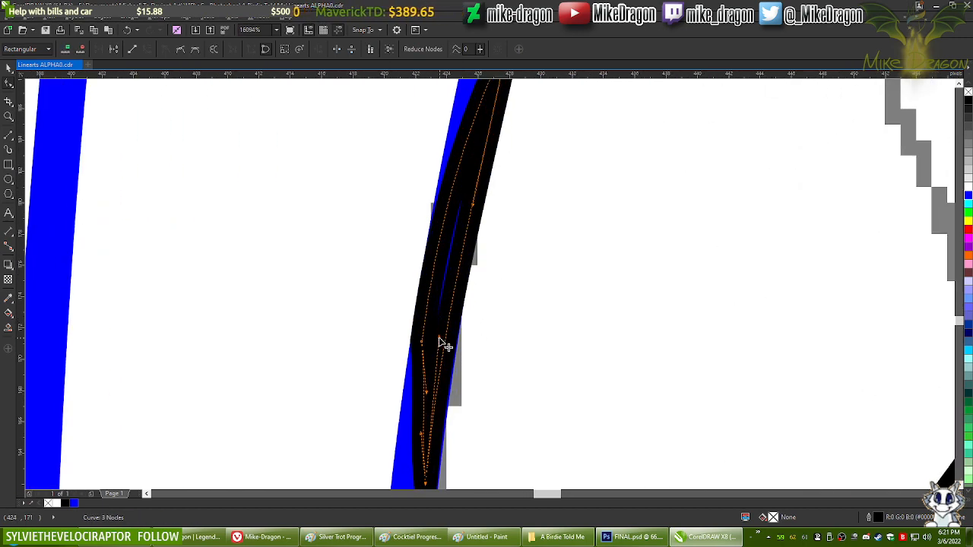
pyautogui.moveTo(439, 337); pyautogui.dragTo(443, 339)
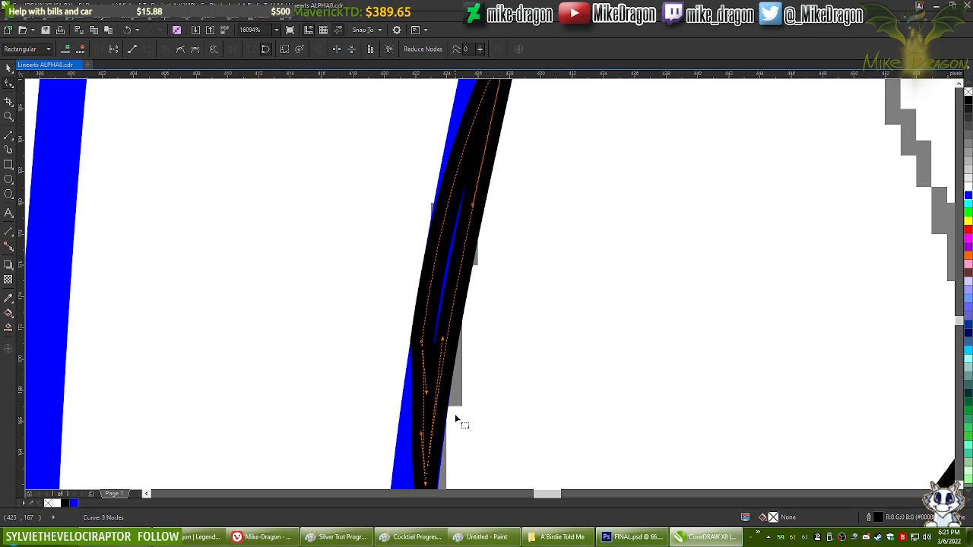
pyautogui.scroll(-3, 456, 419)
pyautogui.scroll(2, 472, 285)
pyautogui.moveTo(461, 337); pyautogui.dragTo(461, 314)
pyautogui.scroll(-3, 469, 298)
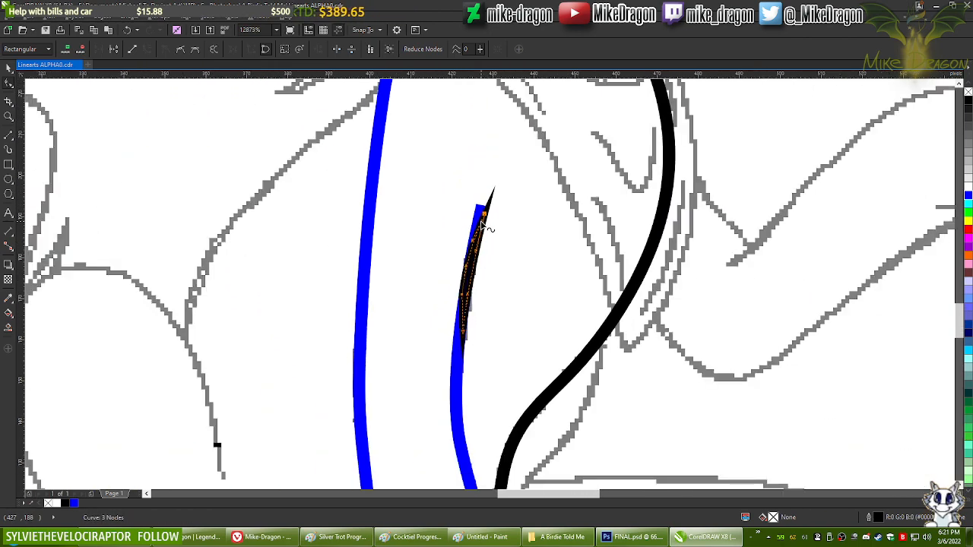
# Step: Bow the wedge's long right edge outward and fine-tune its bend so it covers the edge of the blue leg line
pyautogui.scroll(2, 465, 327)
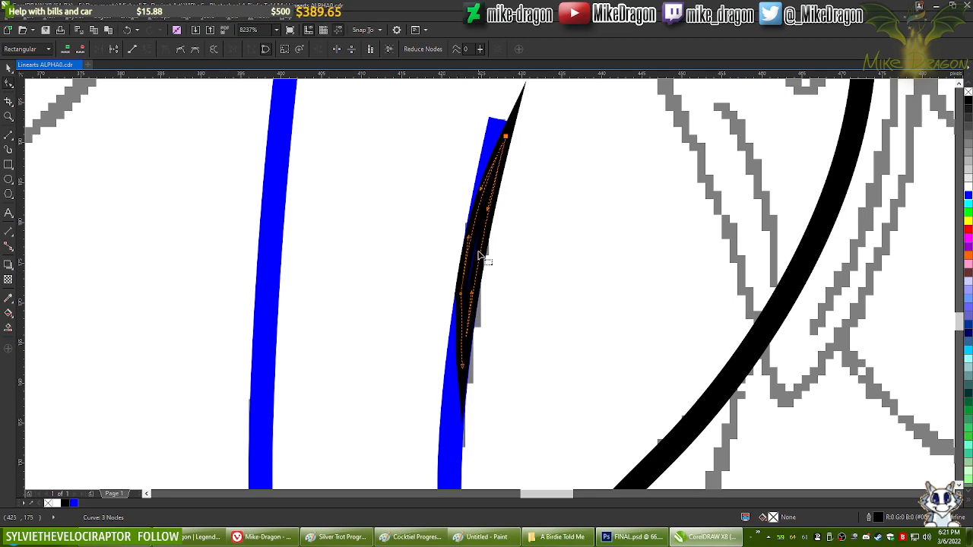
pyautogui.scroll(3, 479, 256)
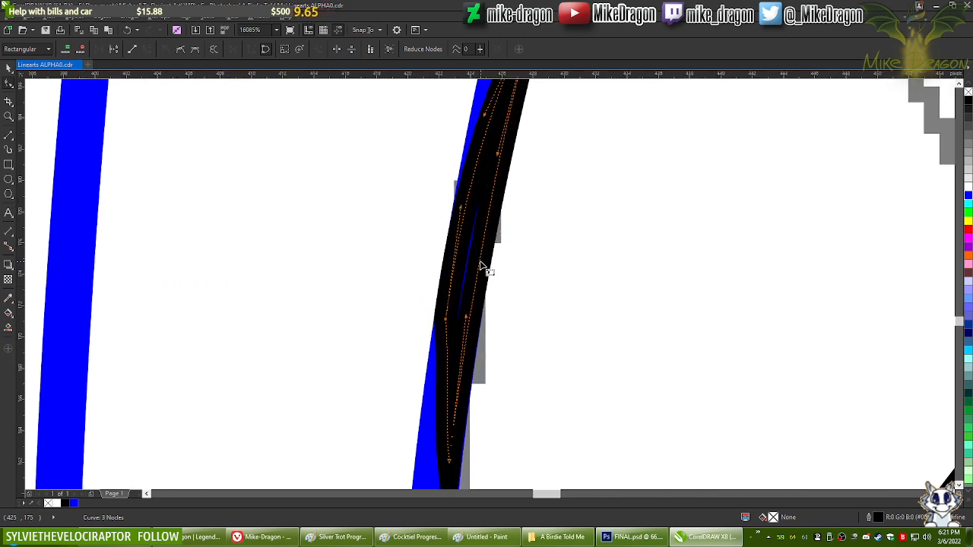
pyautogui.moveTo(480, 263); pyautogui.dragTo(475, 264)
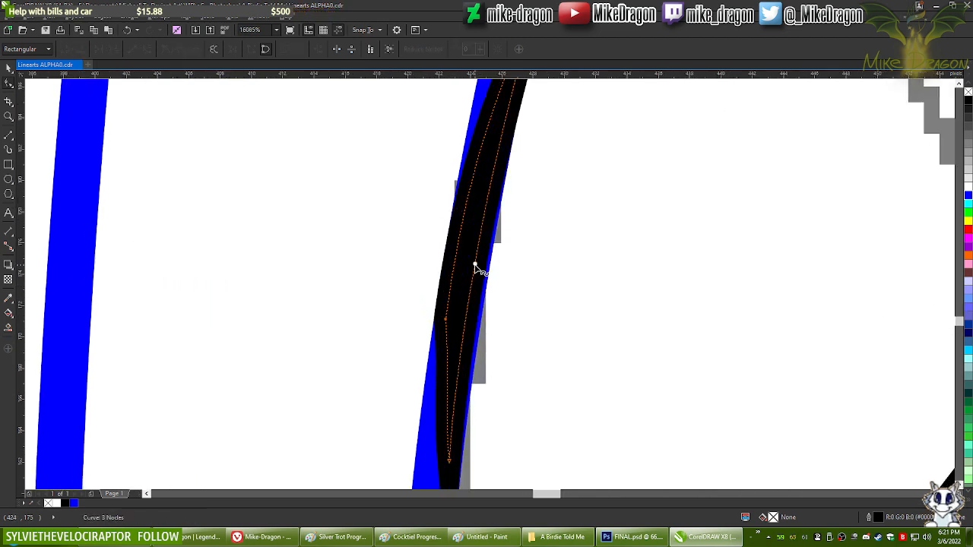
pyautogui.scroll(4, 479, 267)
pyautogui.scroll(4, 439, 271)
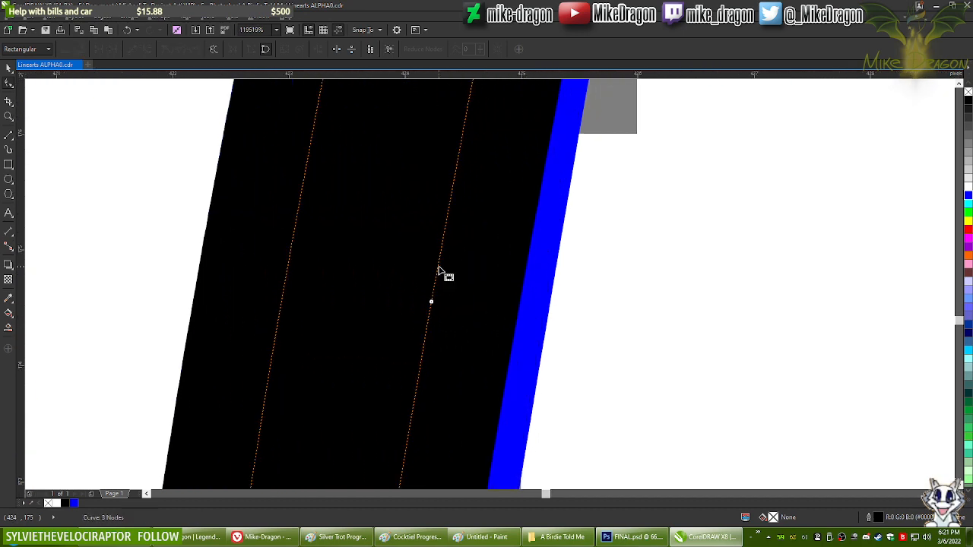
pyautogui.moveTo(437, 268)
pyautogui.mouseDown()
pyautogui.moveTo(459, 269)
pyautogui.moveTo(462, 282)
pyautogui.moveTo(470, 272)
pyautogui.mouseUp()
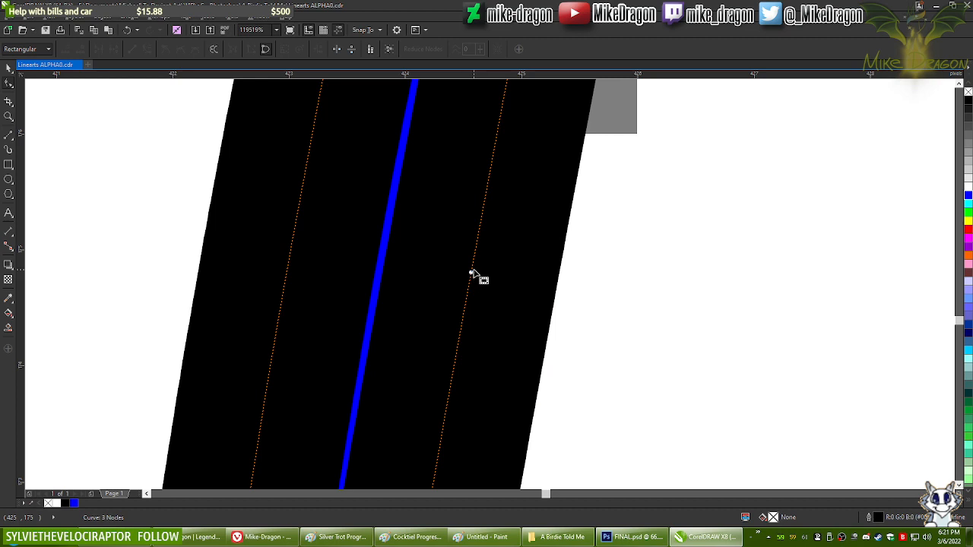
pyautogui.moveTo(462, 317); pyautogui.dragTo(460, 309)
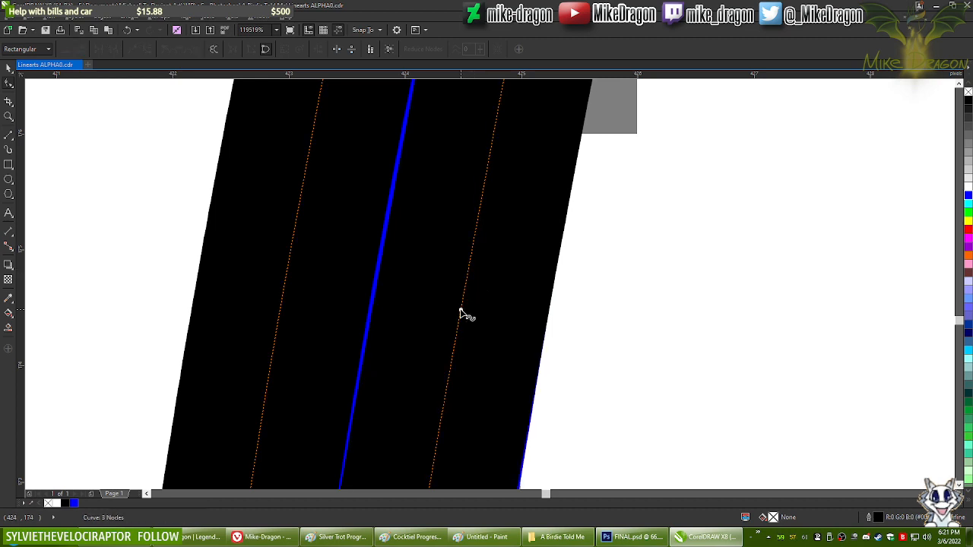
# Step: Adjust the top node's curve handle on the wedge's right edge to smooth its upper bend
pyautogui.scroll(-8, 463, 314)
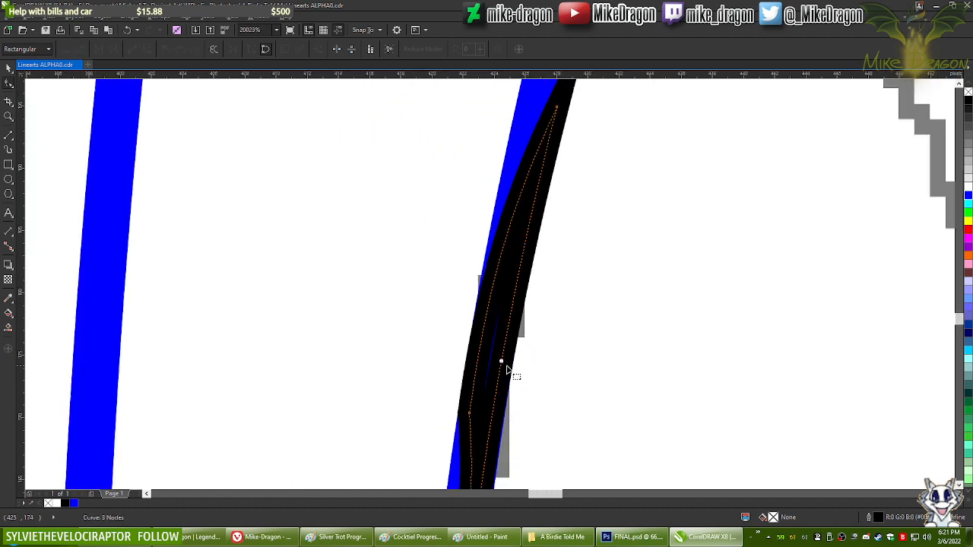
pyautogui.click(548, 161)
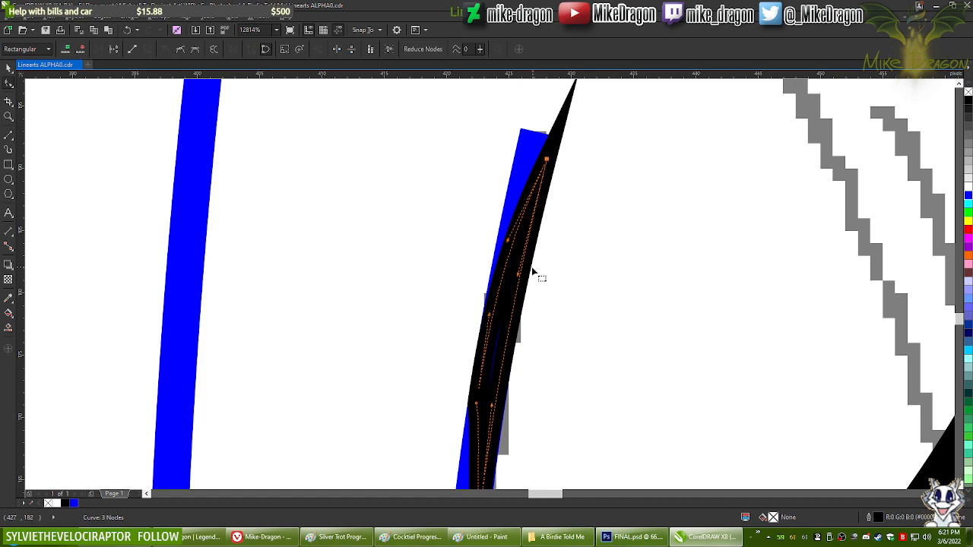
pyautogui.scroll(3, 533, 271)
pyautogui.click(481, 340)
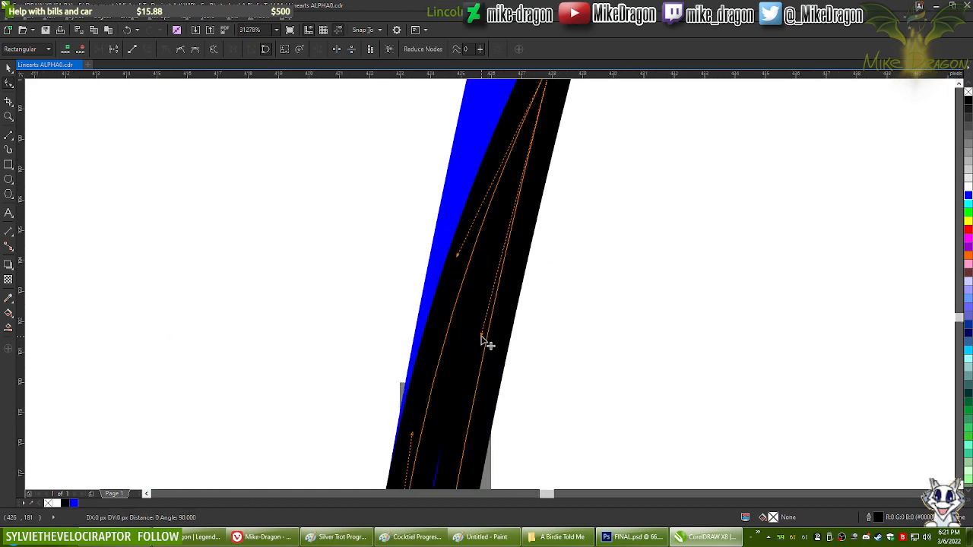
pyautogui.moveTo(481, 340); pyautogui.dragTo(482, 337)
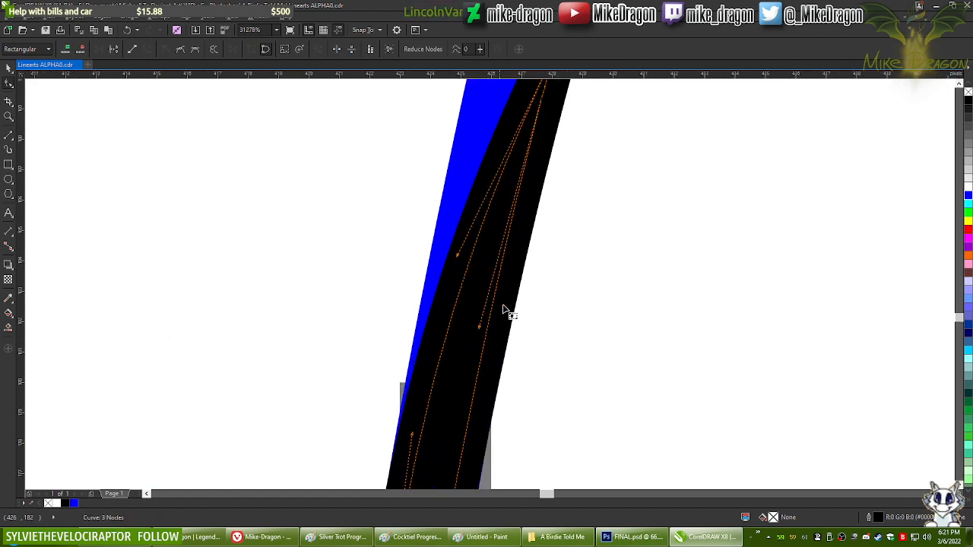
pyautogui.scroll(-3, 552, 183)
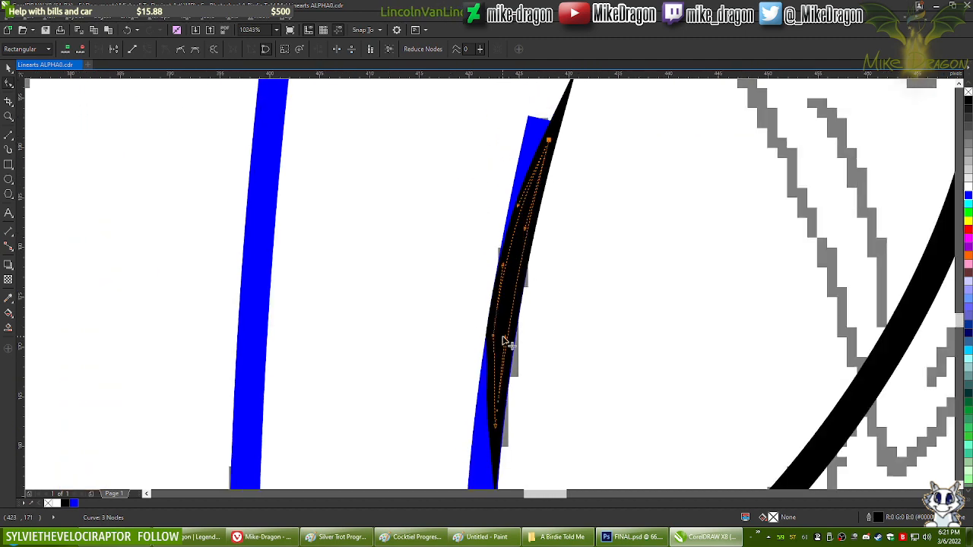
# Step: Move the wedge's left node slightly down so its outline lines up with the outer edge of the blue leg line
pyautogui.scroll(3, 505, 343)
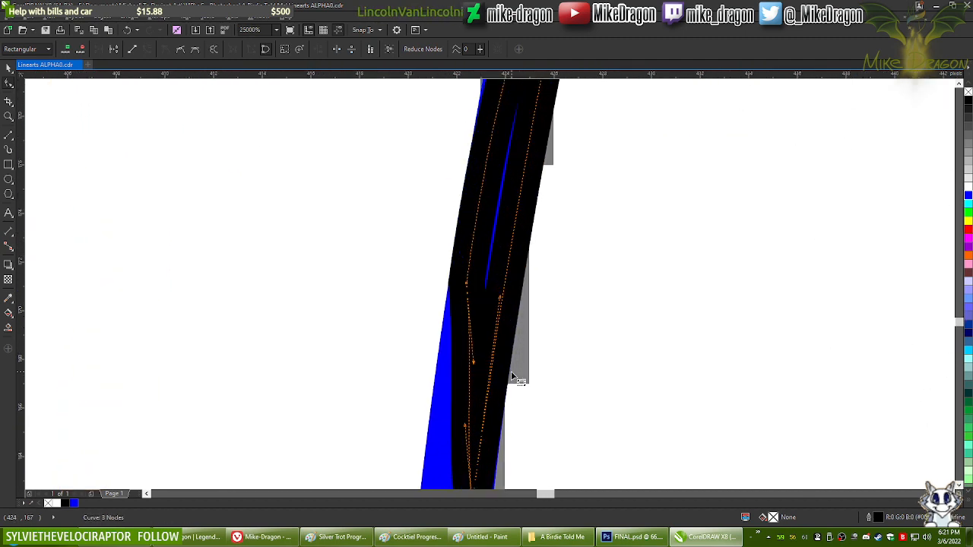
pyautogui.scroll(4, 473, 327)
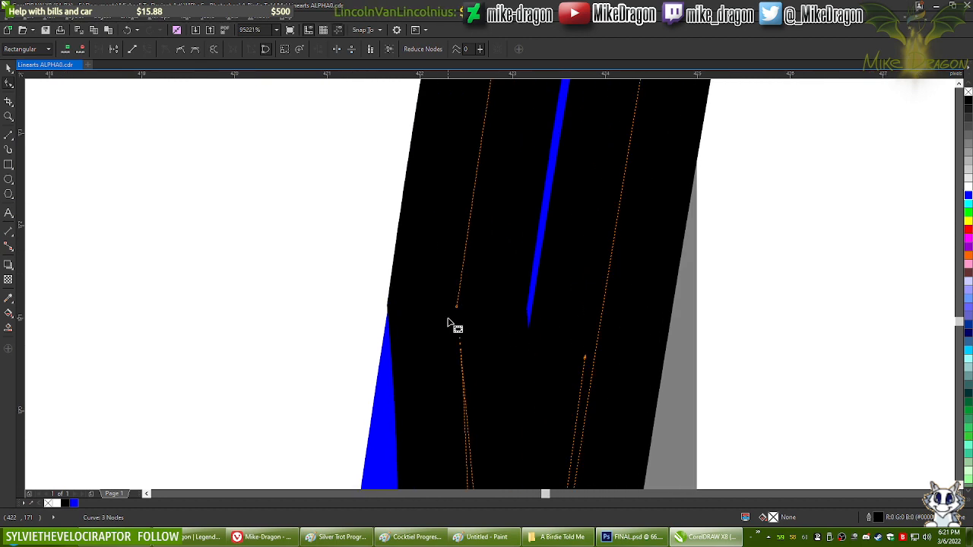
pyautogui.scroll(3, 456, 323)
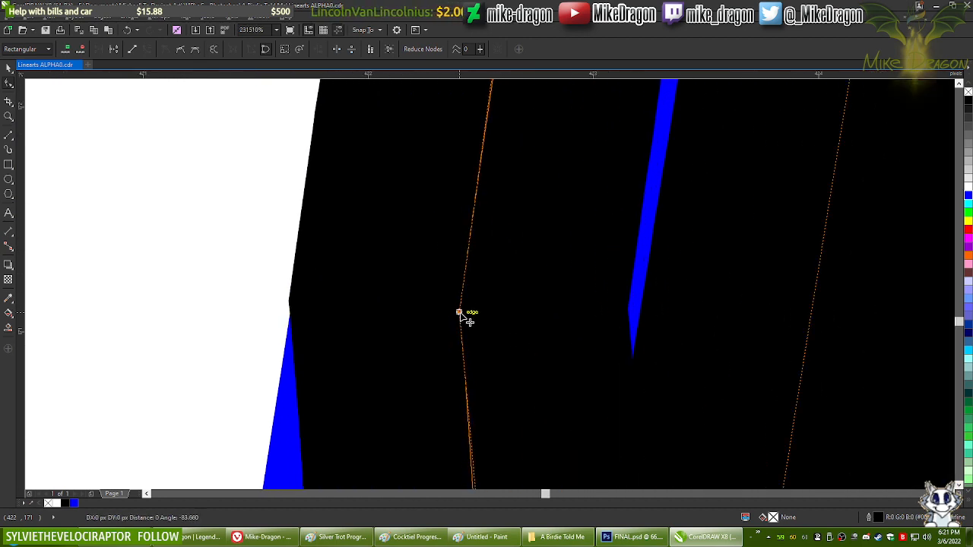
pyautogui.moveTo(459, 312); pyautogui.dragTo(460, 320)
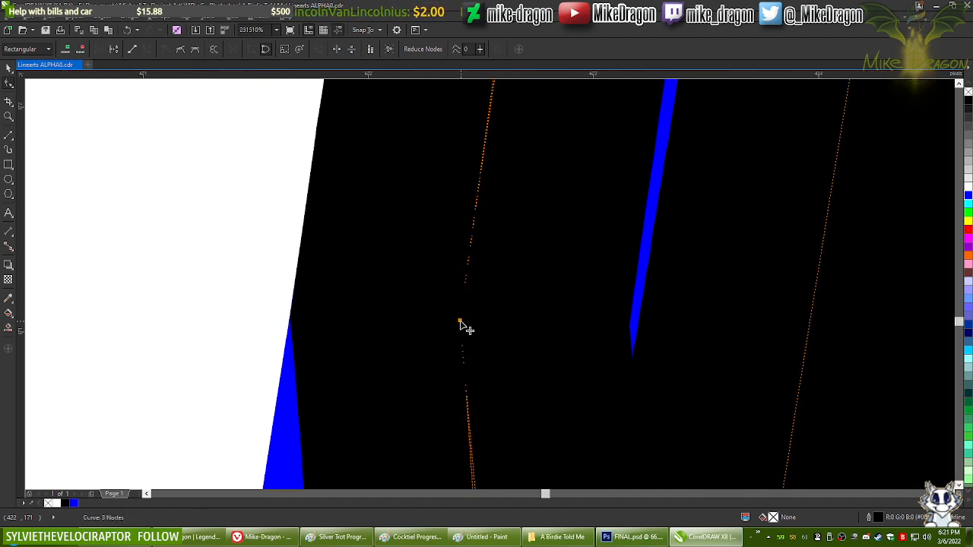
pyautogui.scroll(-5, 447, 376)
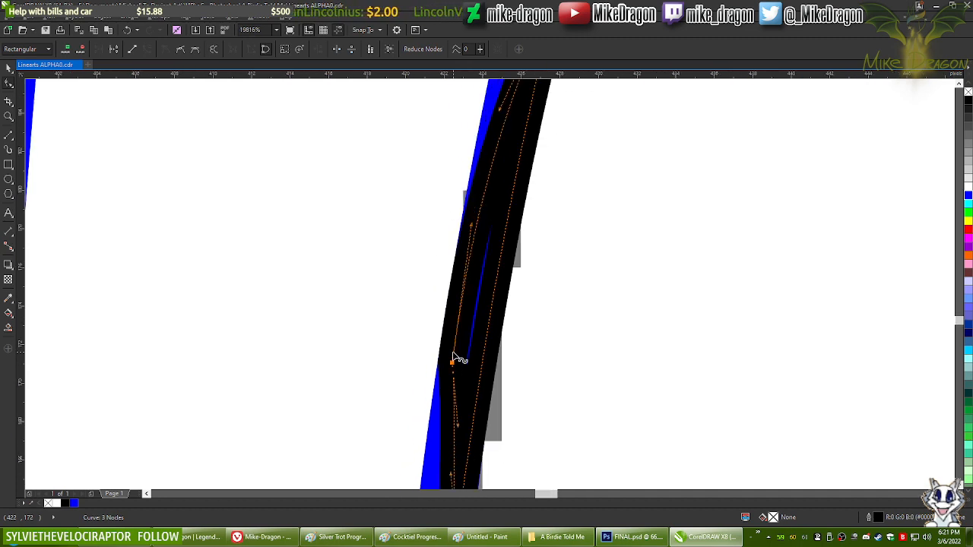
pyautogui.scroll(-2, 460, 350)
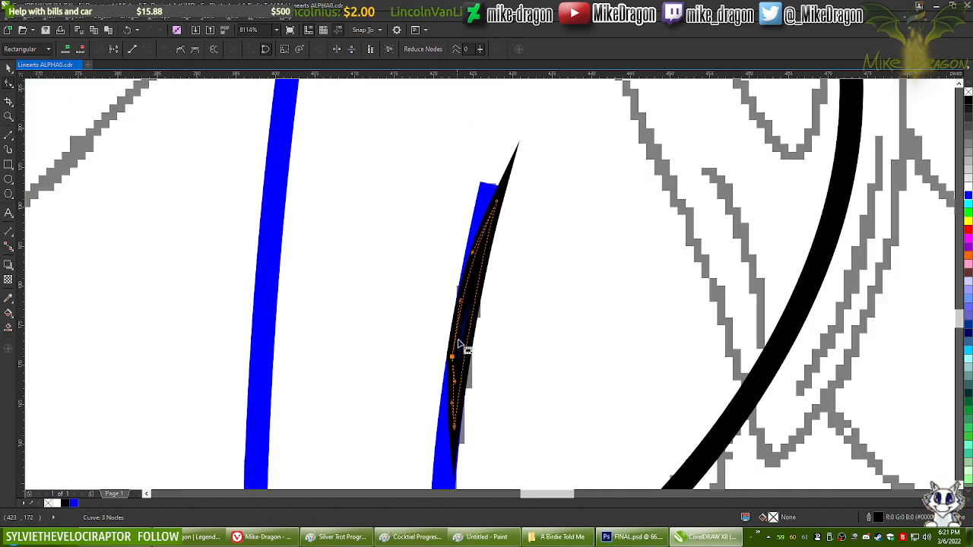
# Step: Reselect the wedge and move its top node down and slightly left along the inner leg line
pyautogui.scroll(3, 491, 233)
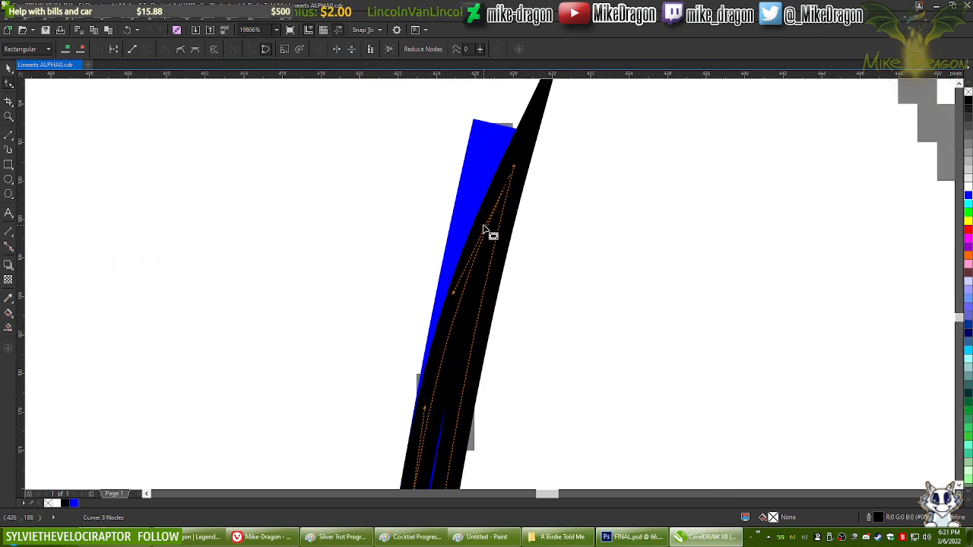
pyautogui.click(529, 234)
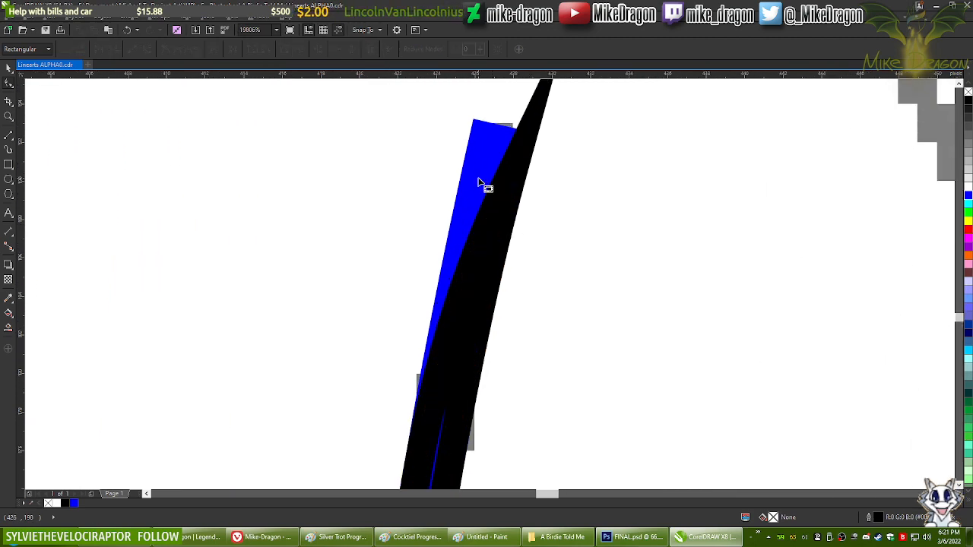
pyautogui.scroll(-4, 497, 248)
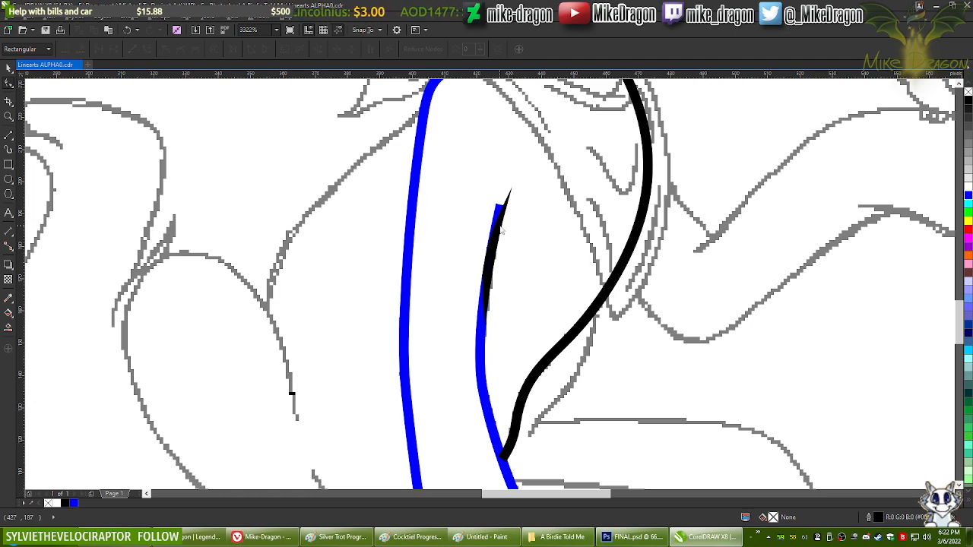
pyautogui.click(501, 229)
pyautogui.scroll(2, 493, 199)
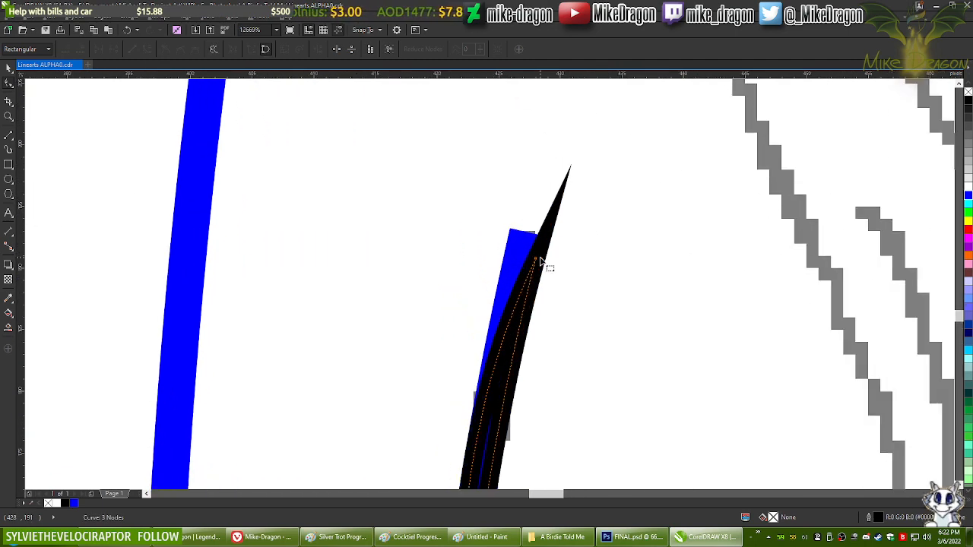
pyautogui.scroll(-4, 536, 263)
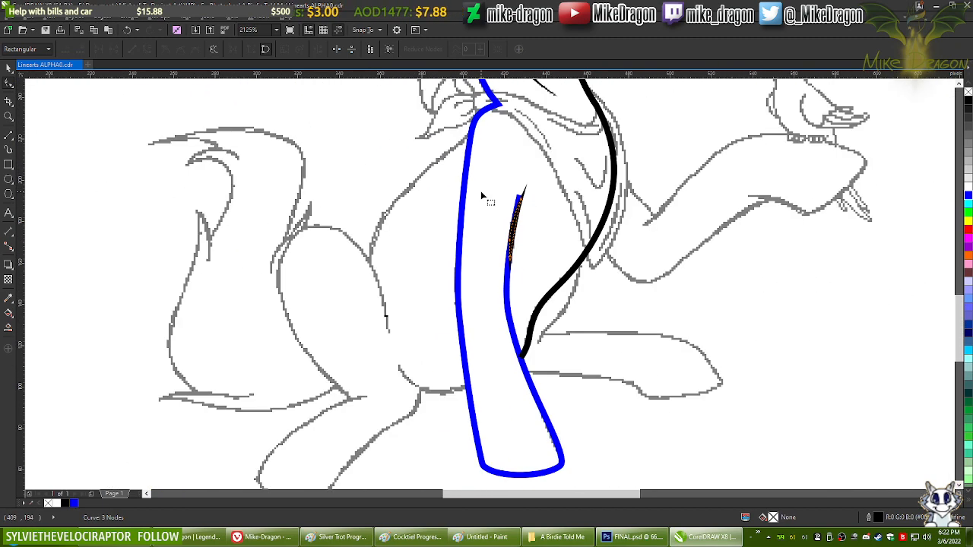
pyautogui.scroll(1, 490, 195)
pyautogui.scroll(4, 501, 197)
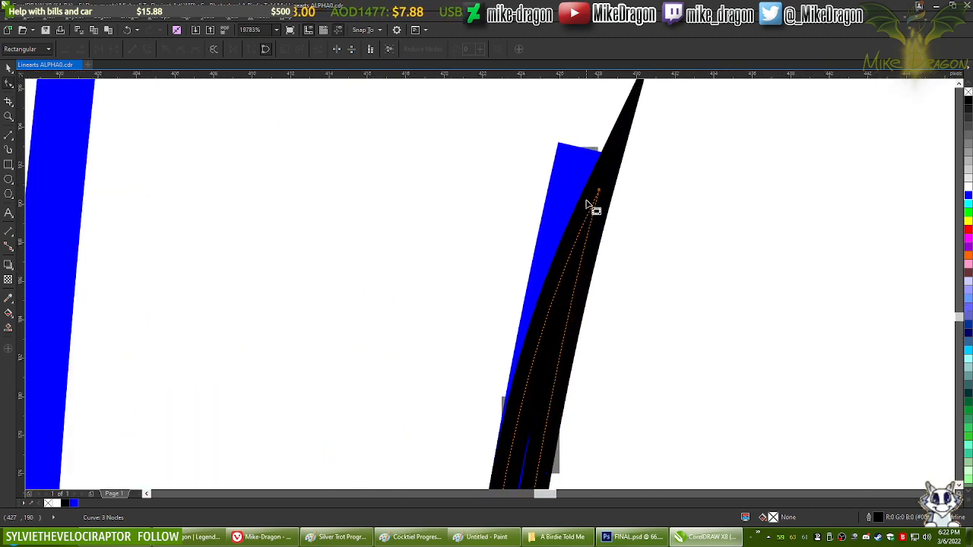
pyautogui.moveTo(599, 194); pyautogui.dragTo(589, 231)
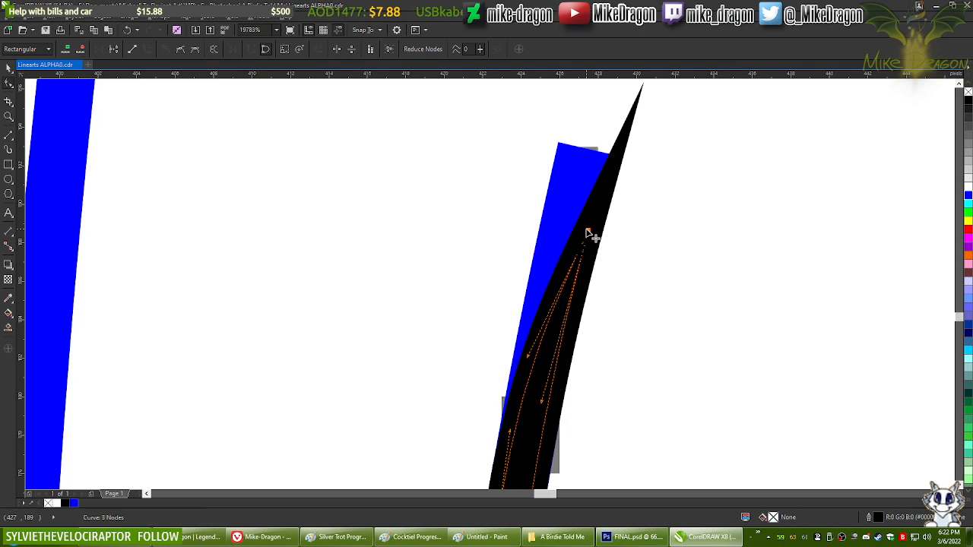
# Step: Adjust the lower tip's curve handle on the wedge's right edge so it follows the blue leg line
pyautogui.scroll(-2, 579, 175)
pyautogui.scroll(2, 569, 238)
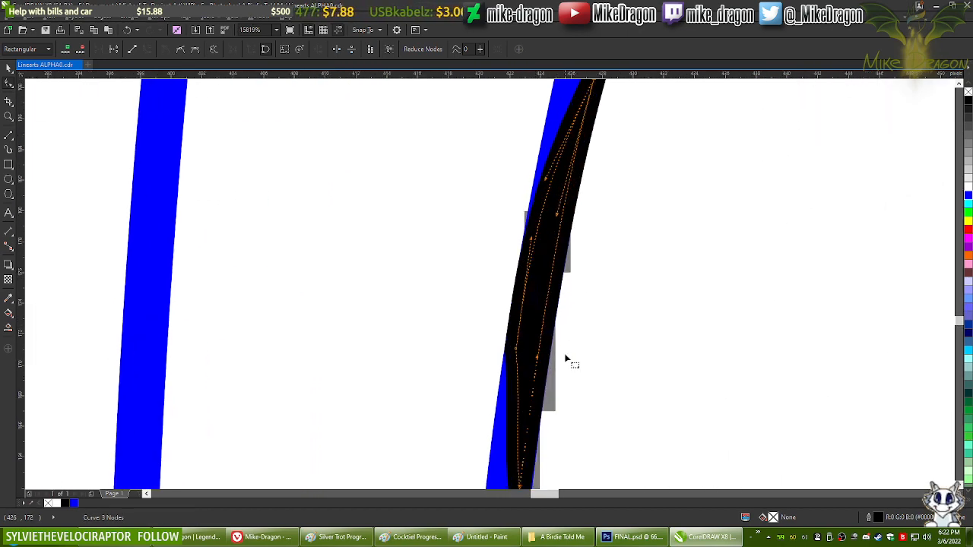
pyautogui.scroll(1, 532, 380)
pyautogui.scroll(2, 524, 370)
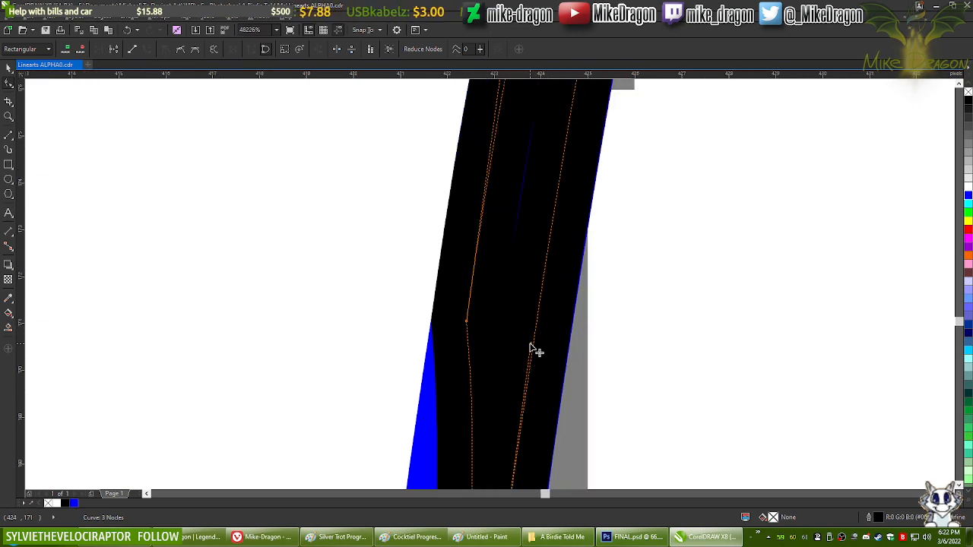
pyautogui.click(532, 346)
pyautogui.moveTo(532, 346); pyautogui.dragTo(541, 352)
pyautogui.scroll(-4, 540, 350)
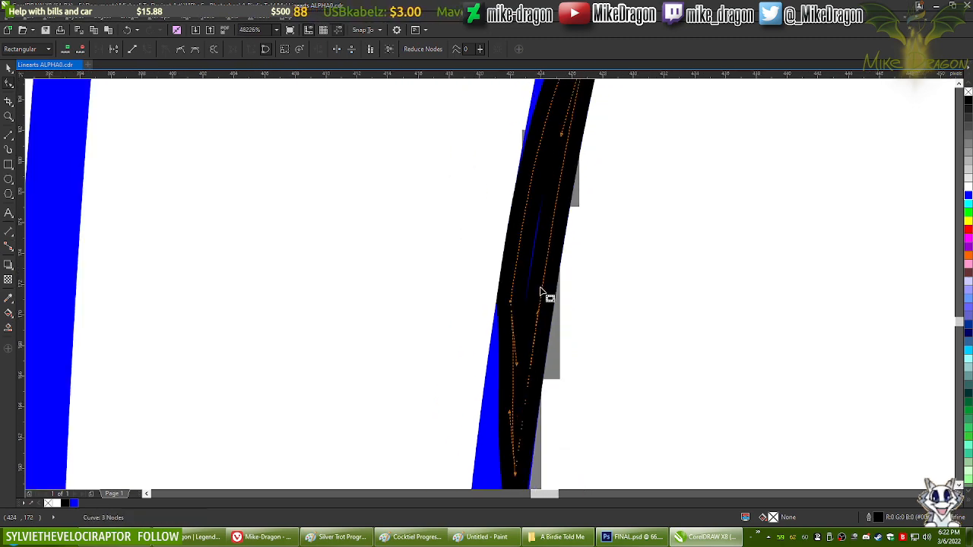
pyautogui.scroll(-1, 541, 295)
# Step: Shorten the top node's curve handle on the wedge's right edge to refine its upper curvature
pyautogui.scroll(2, 541, 295)
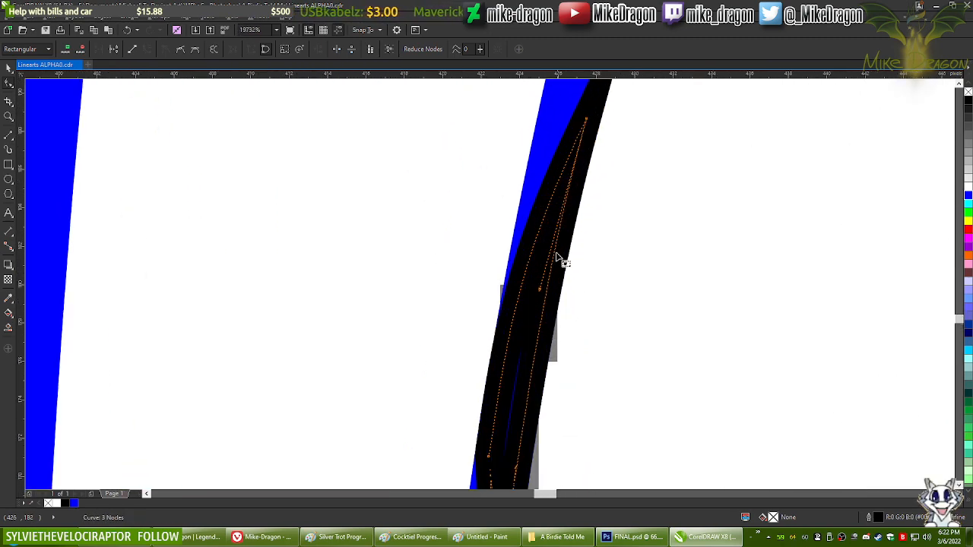
pyautogui.moveTo(545, 295); pyautogui.dragTo(544, 277)
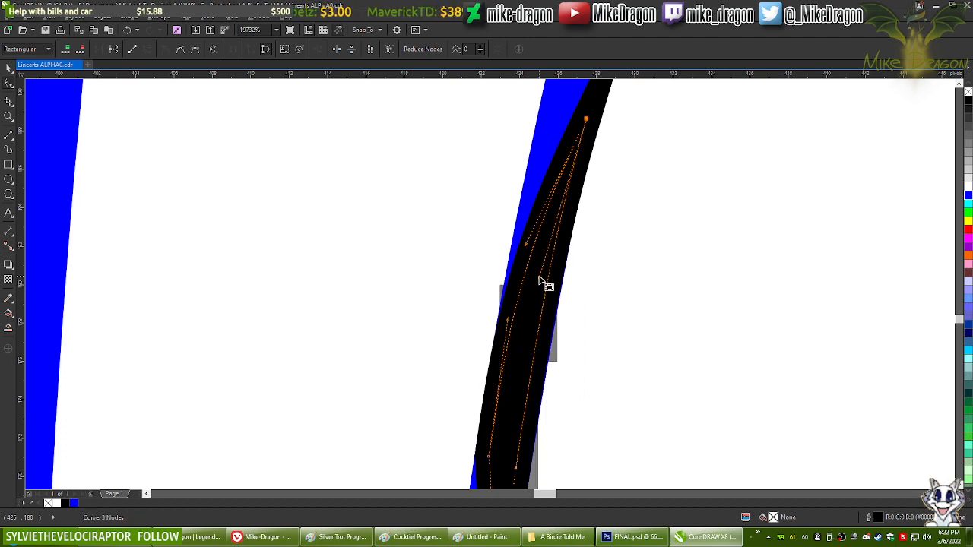
pyautogui.moveTo(591, 124)
pyautogui.mouseDown()
pyautogui.moveTo(543, 295)
pyautogui.moveTo(544, 284)
pyautogui.mouseUp()
# Step: Try to reshape the wedge's upper left edge by repositioning the top node's left curve handle
pyautogui.scroll(-2, 584, 385)
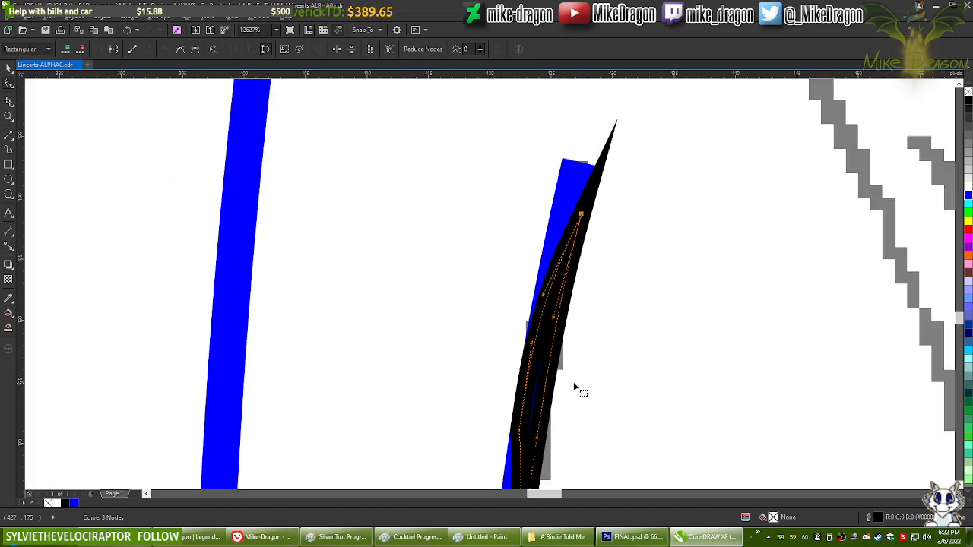
pyautogui.scroll(2, 546, 276)
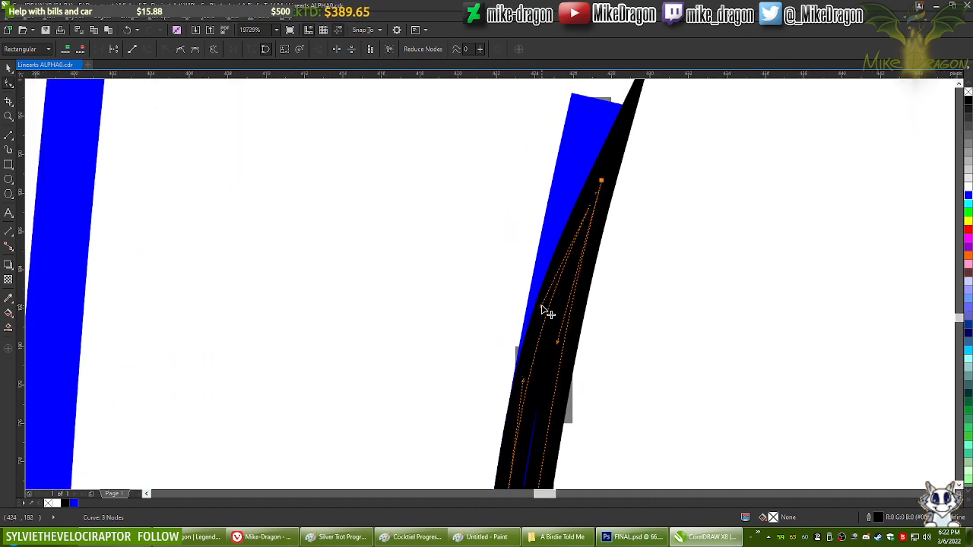
pyautogui.moveTo(546, 312); pyautogui.dragTo(559, 283)
pyautogui.scroll(-4, 559, 283)
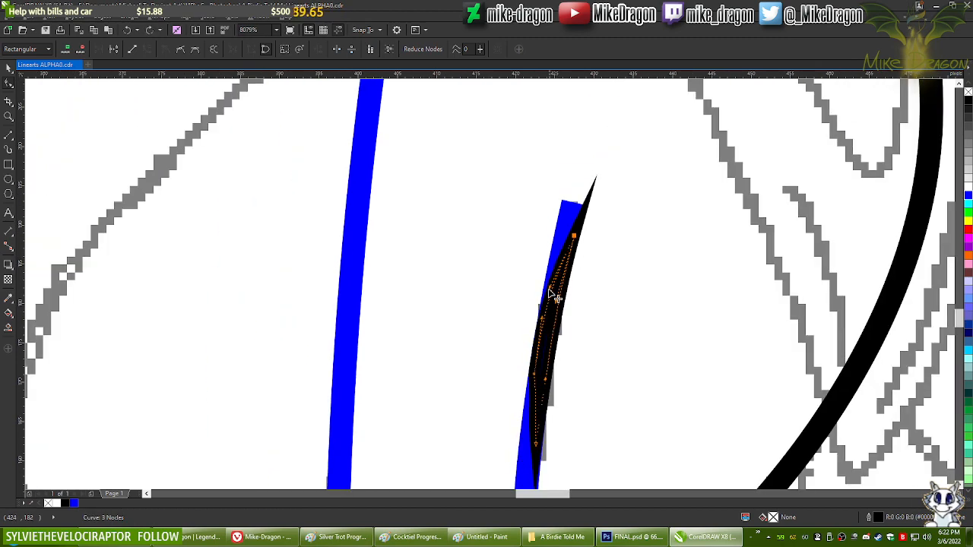
# Step: Fill the wedge with solid black and select the blue leg outline
pyautogui.scroll(12, 533, 343)
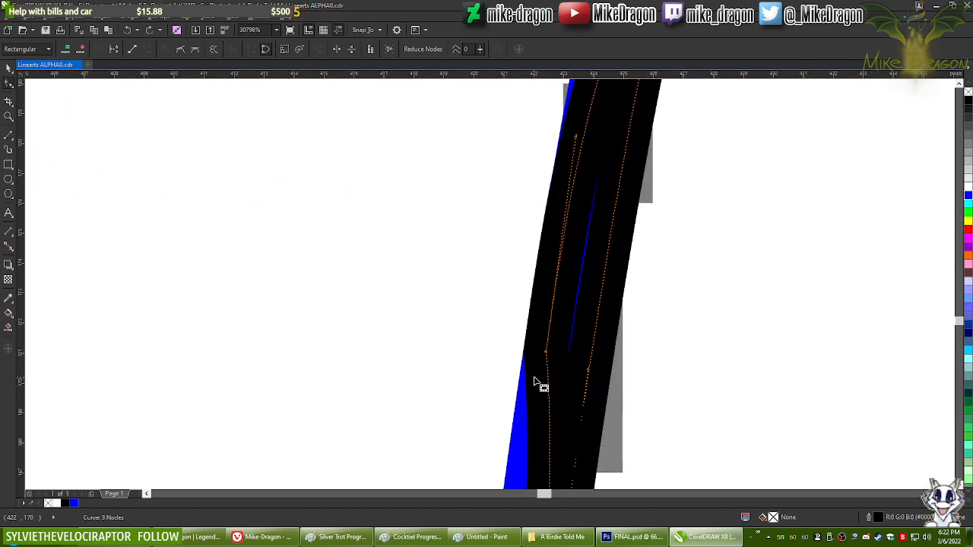
pyautogui.scroll(-12, 534, 375)
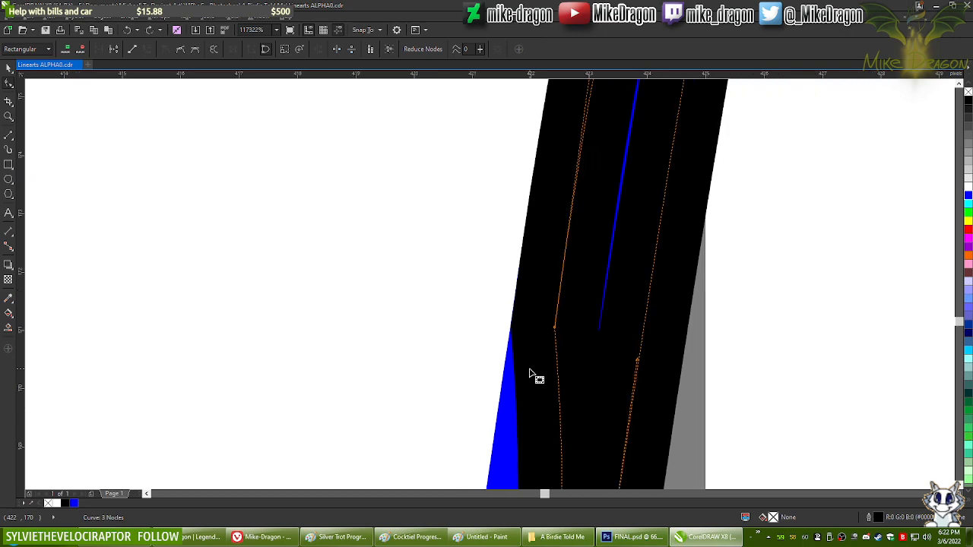
pyautogui.click(968, 103)
pyautogui.click(564, 238)
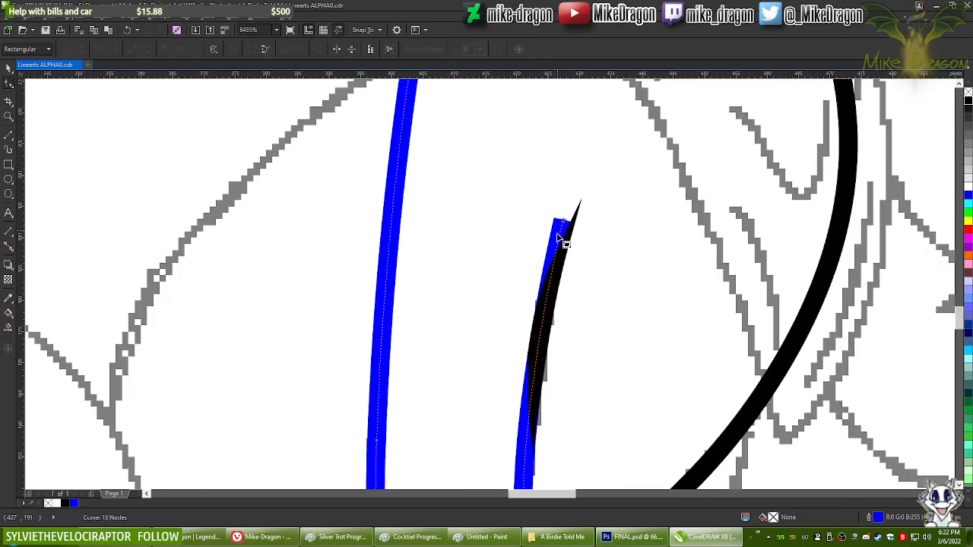
# Step: Add a node to the blue leg line beneath the black wedge and remove the line's top end node
pyautogui.scroll(7, 535, 397)
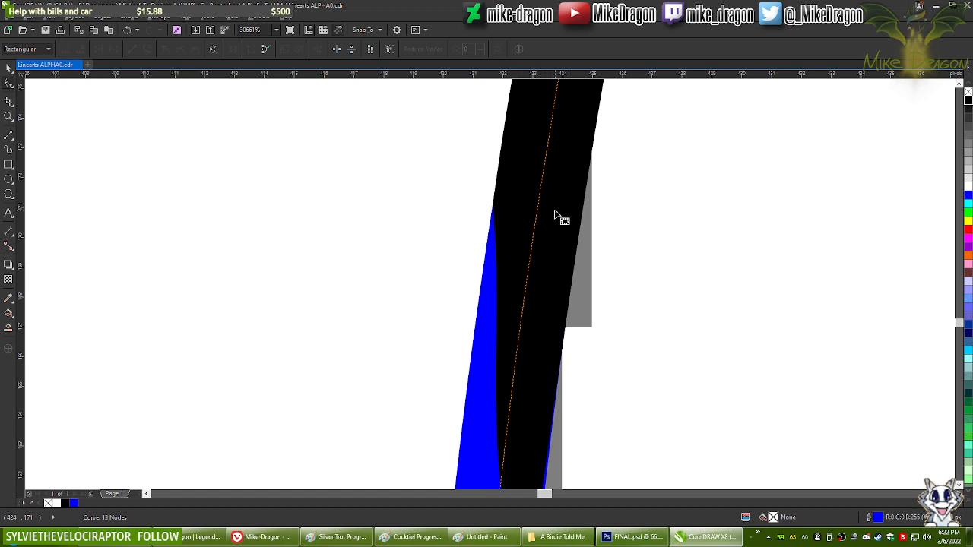
pyautogui.scroll(3, 547, 222)
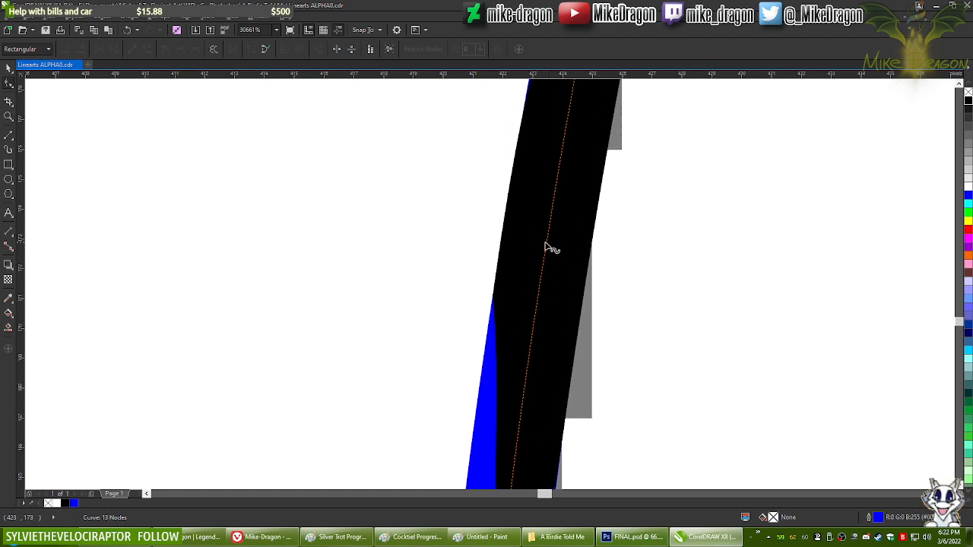
pyautogui.doubleClick(547, 243)
pyautogui.scroll(-6, 530, 320)
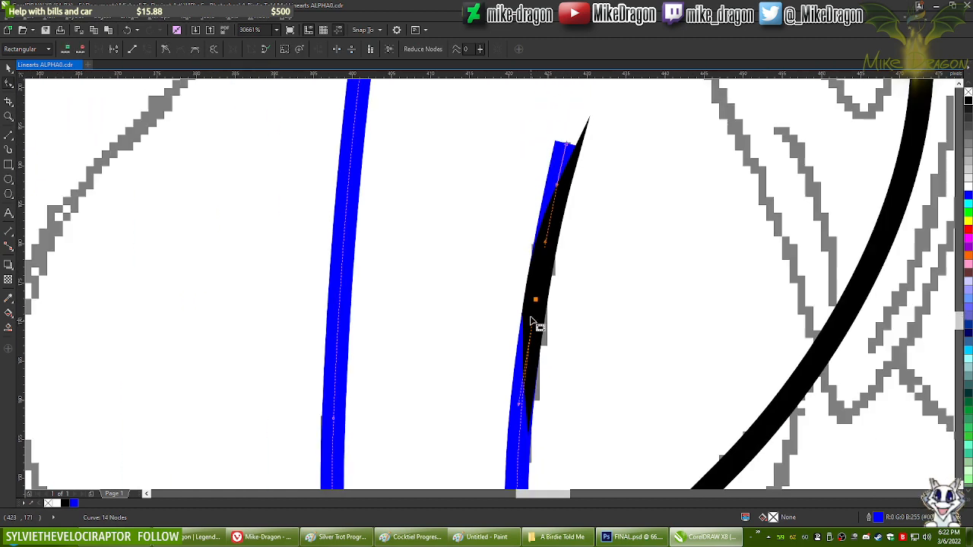
pyautogui.doubleClick(567, 145)
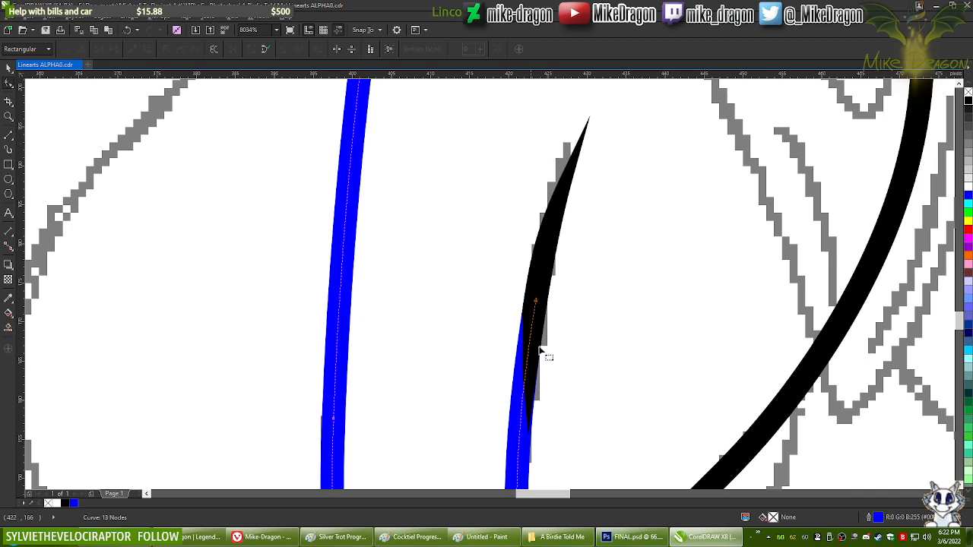
# Step: Recolor the blue front leg outline black and clear the selection
pyautogui.click(968, 100)
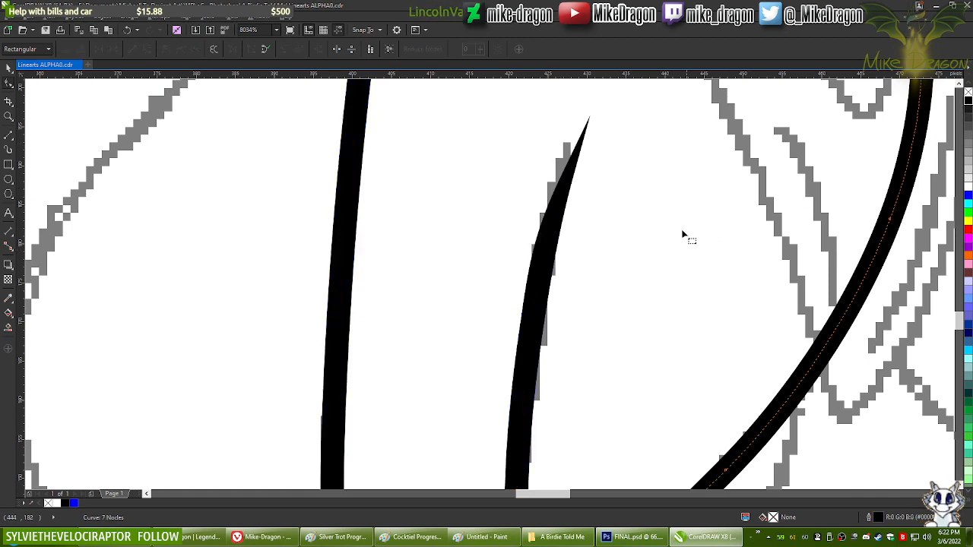
pyautogui.scroll(2, 599, 250)
pyautogui.scroll(-9, 559, 258)
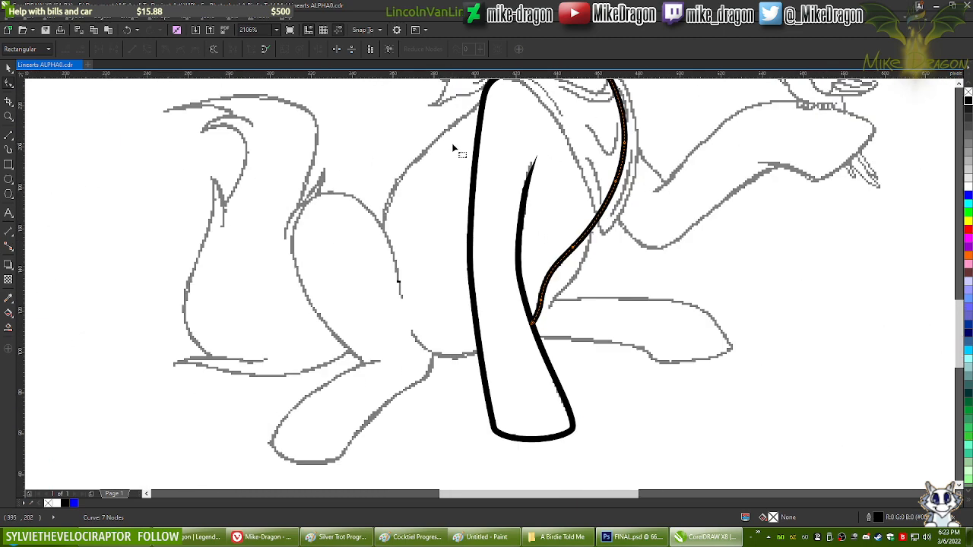
pyautogui.click(9, 67)
pyautogui.click(316, 448)
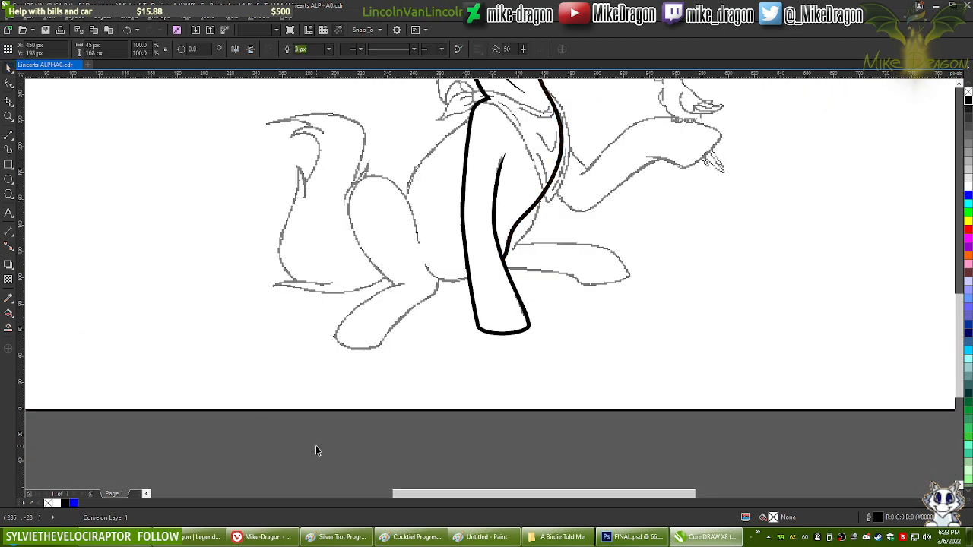
pyautogui.scroll(5, 443, 441)
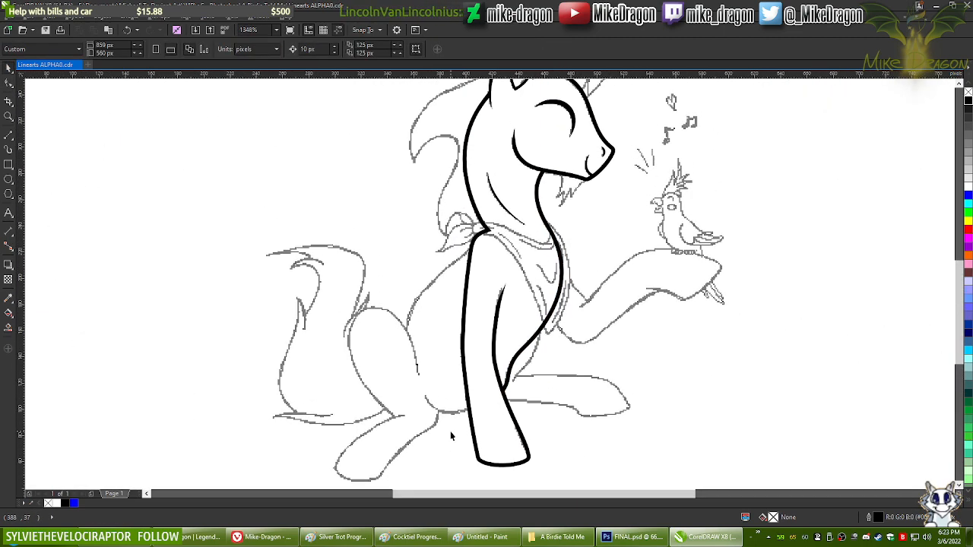
pyautogui.scroll(-3, 450, 432)
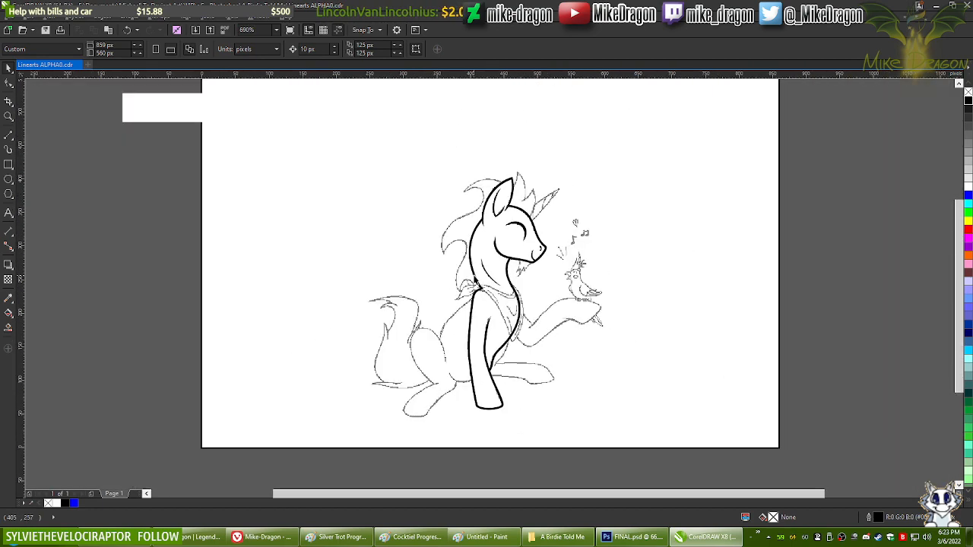
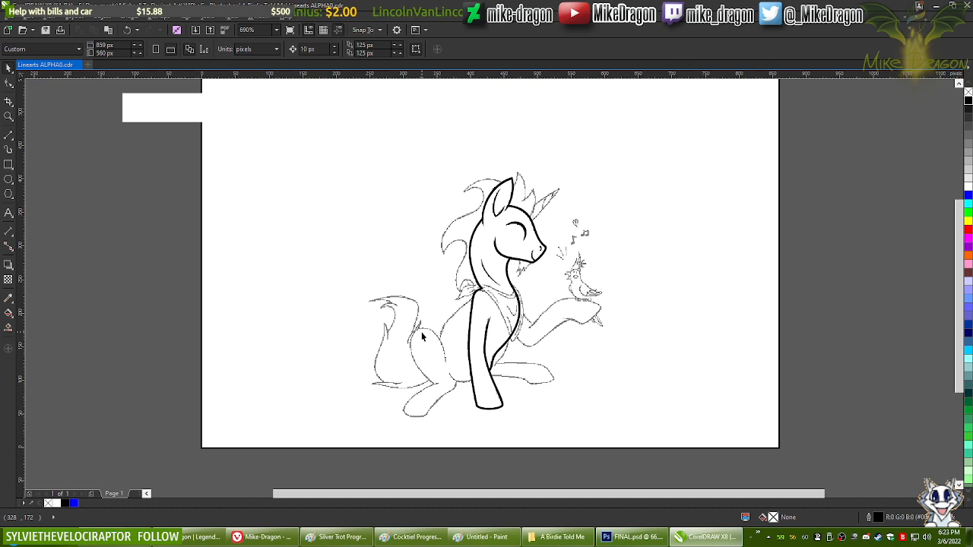
# Step: Group all the traced black line-art objects of the pony's head, neck and front leg
pyautogui.moveTo(556, 457)
pyautogui.mouseDown()
pyautogui.moveTo(421, 182)
pyautogui.moveTo(440, 162)
pyautogui.mouseUp()
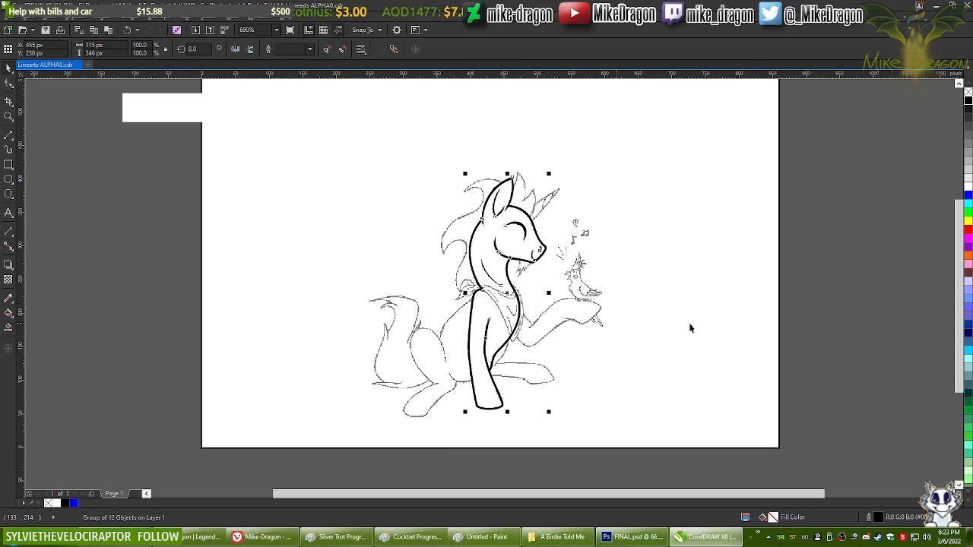
pyautogui.click(910, 295)
# Step: Try moving the grouped line art away from the sketch, and undo the move
pyautogui.moveTo(518, 225); pyautogui.dragTo(304, 188)
pyautogui.click(150, 277)
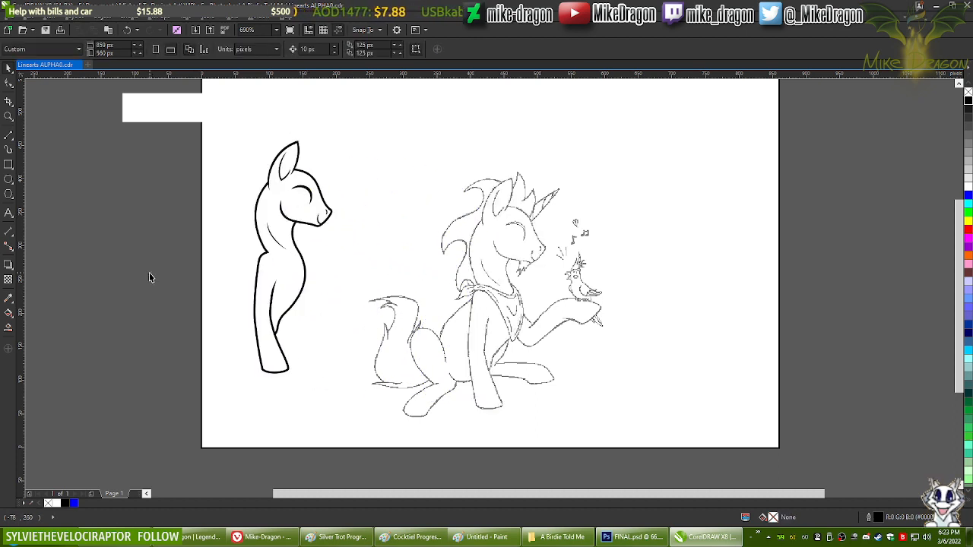
pyautogui.hotkey('ctrl', 'z')
pyautogui.click(149, 278)
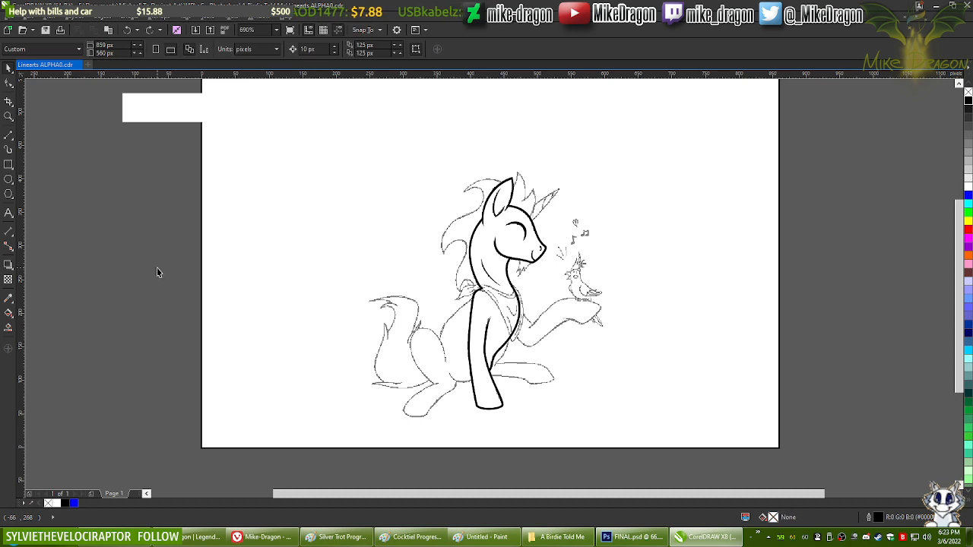
# Step: Delete the grouped reference sketch so only the black line art remains on the page
pyautogui.click(150, 111)
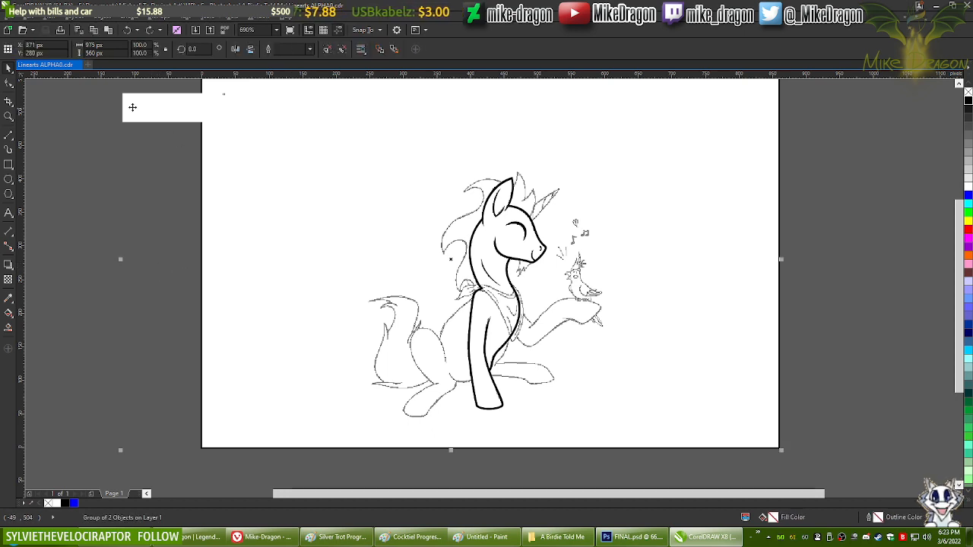
pyautogui.scroll(1, 161, 118)
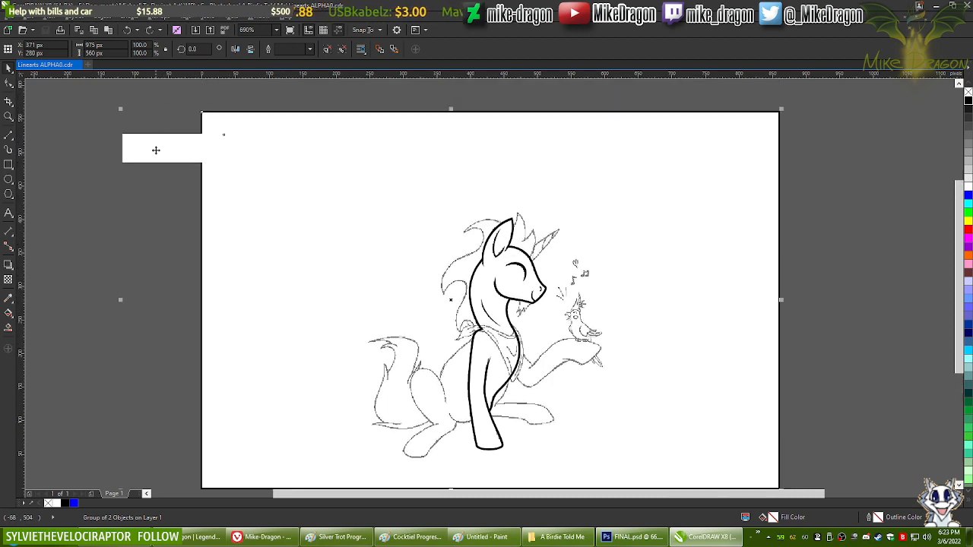
pyautogui.press('Delete')
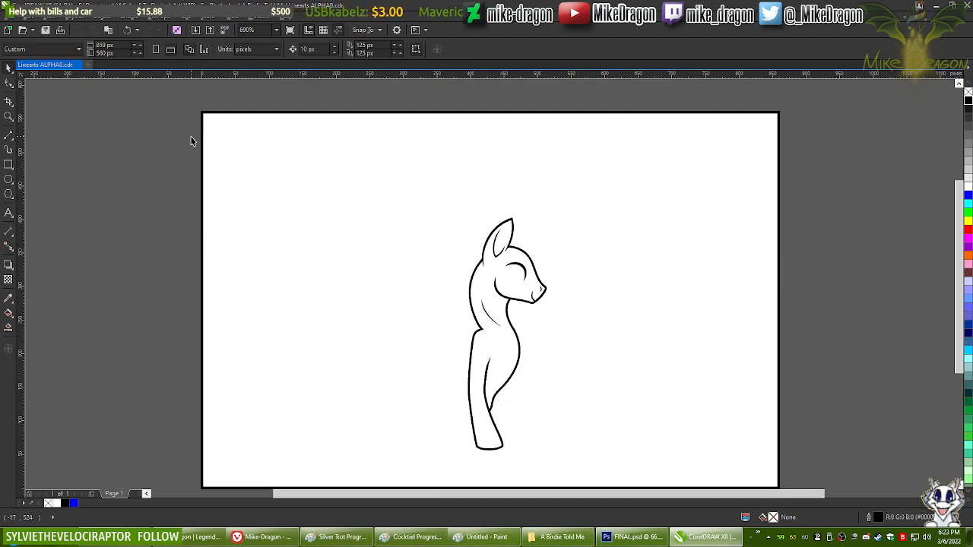
pyautogui.scroll(-1, 326, 156)
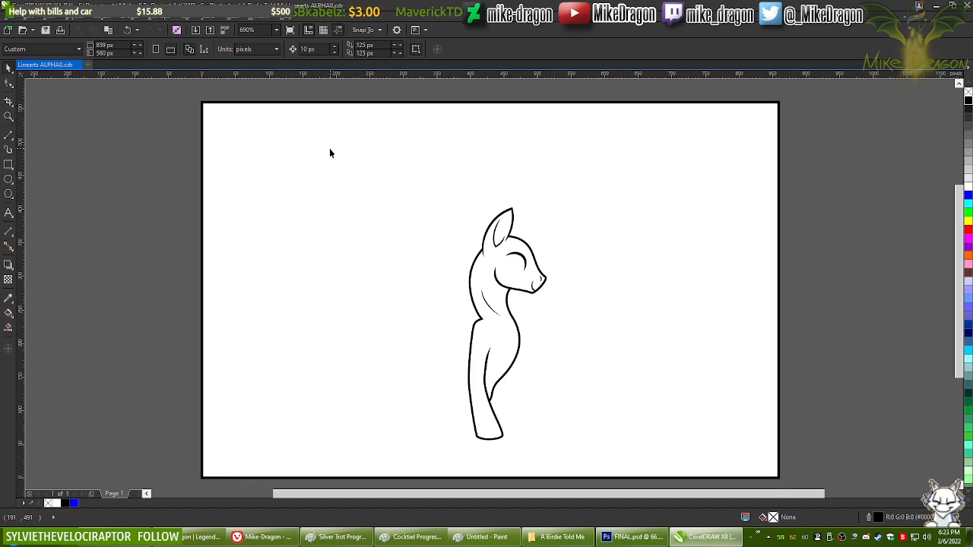
pyautogui.scroll(-1, 327, 154)
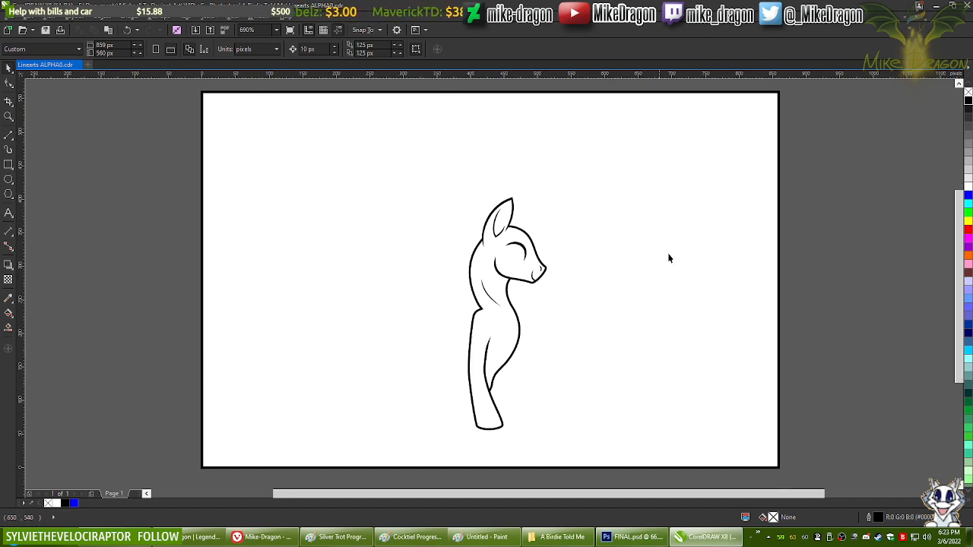
# Step: Export the line art as a transparent 24-bit PNG named "Silver Trot Body 1 Lineart" at a resolution of 1150
pyautogui.click(10, 19)
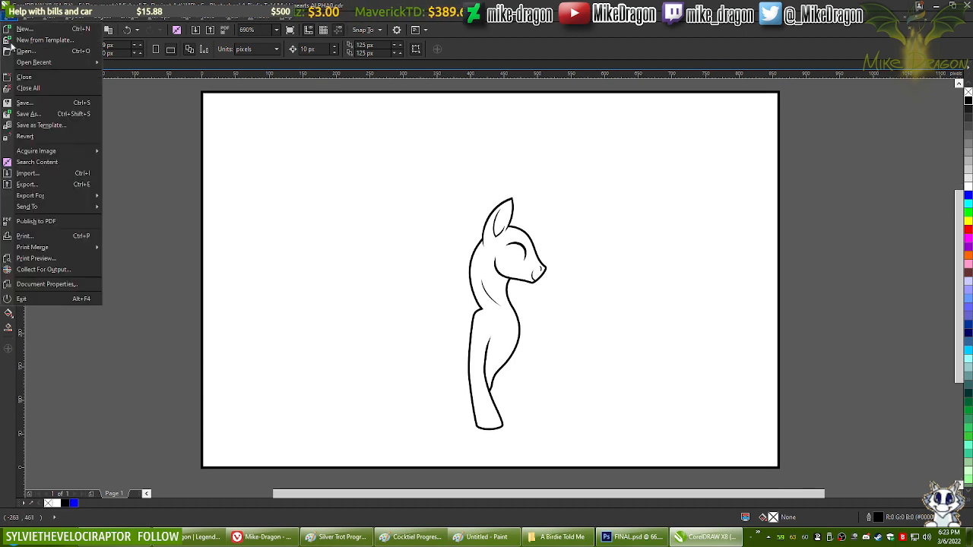
pyautogui.click(40, 187)
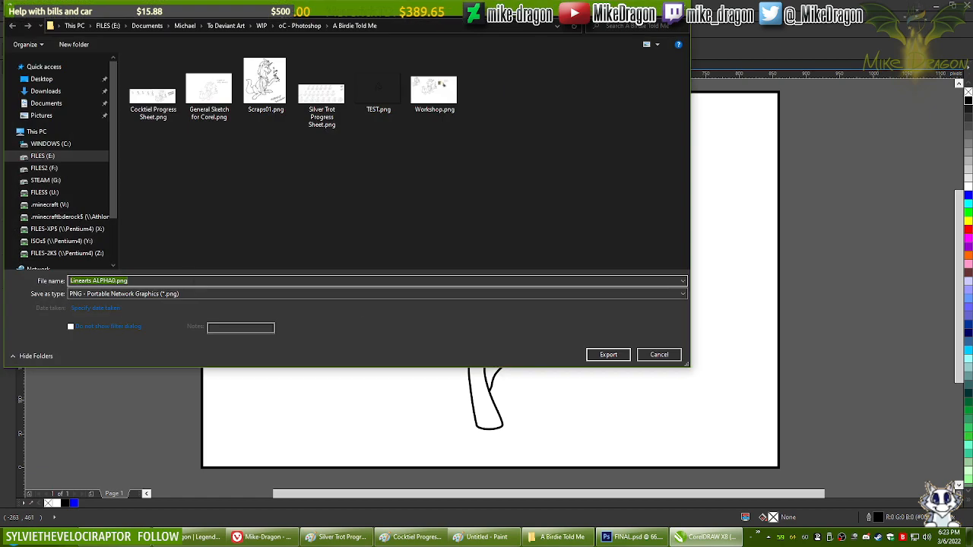
pyautogui.write('Silver Trot')
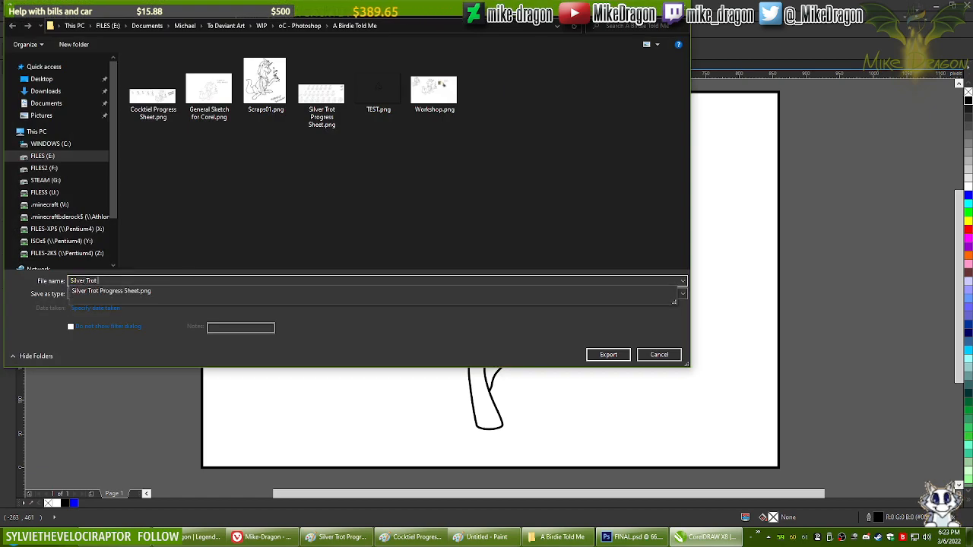
pyautogui.write(' B')
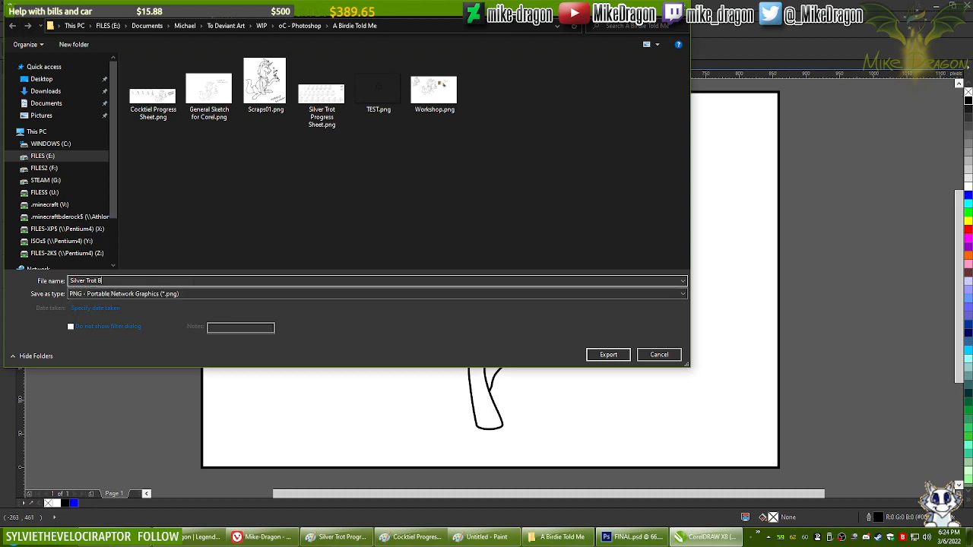
pyautogui.write('ody 1 Lineart')
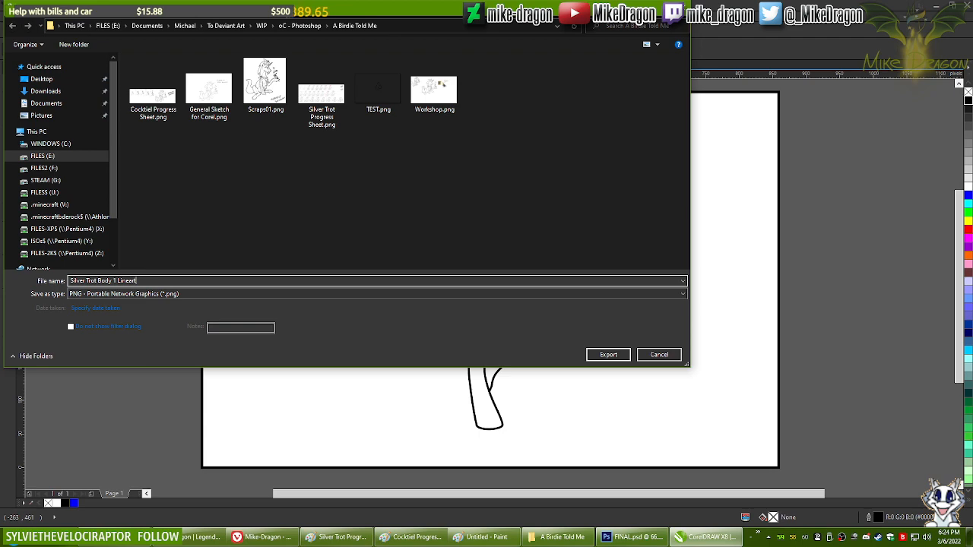
pyautogui.press('Return')
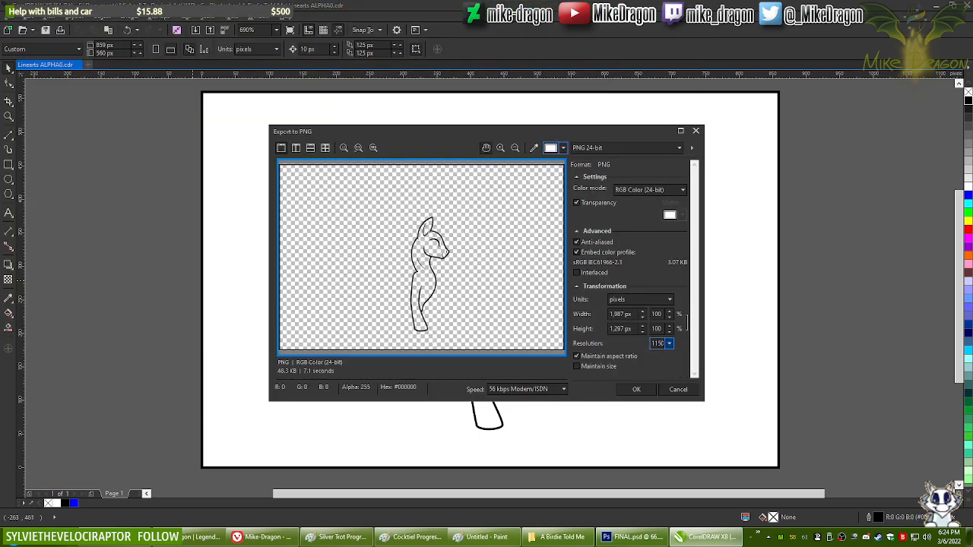
pyautogui.click(638, 387)
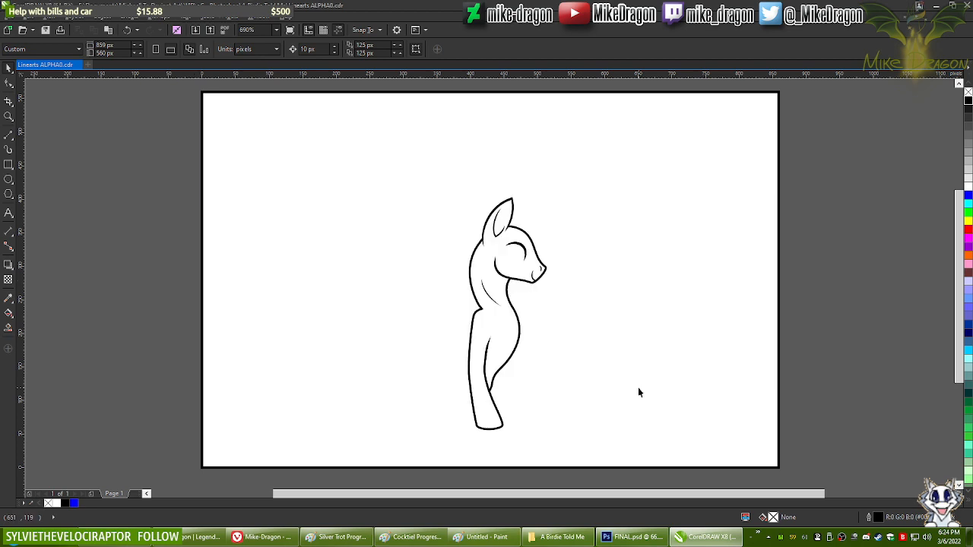
# Step: Undo the deletion of the reference sketch and clear the selection
pyautogui.hotkey('ctrl', 'z')
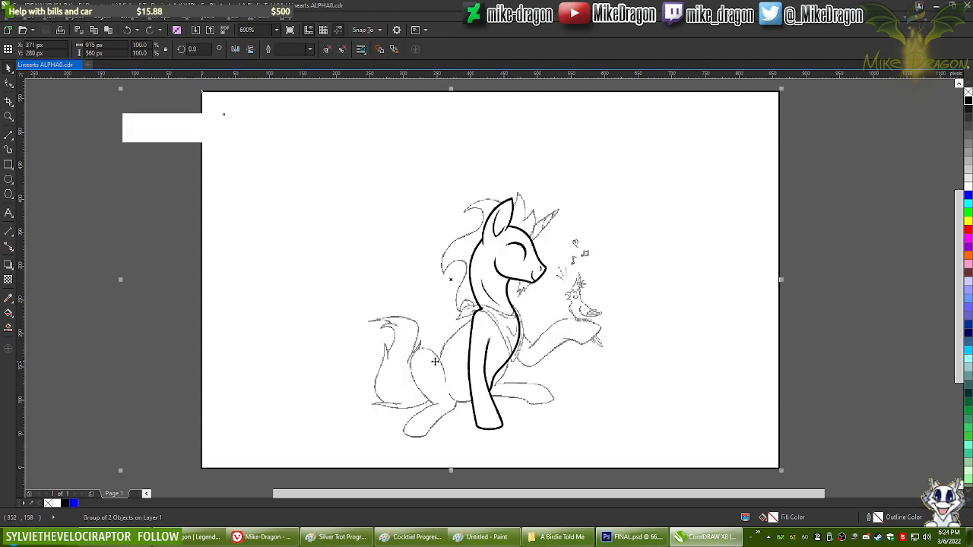
pyautogui.click(371, 197)
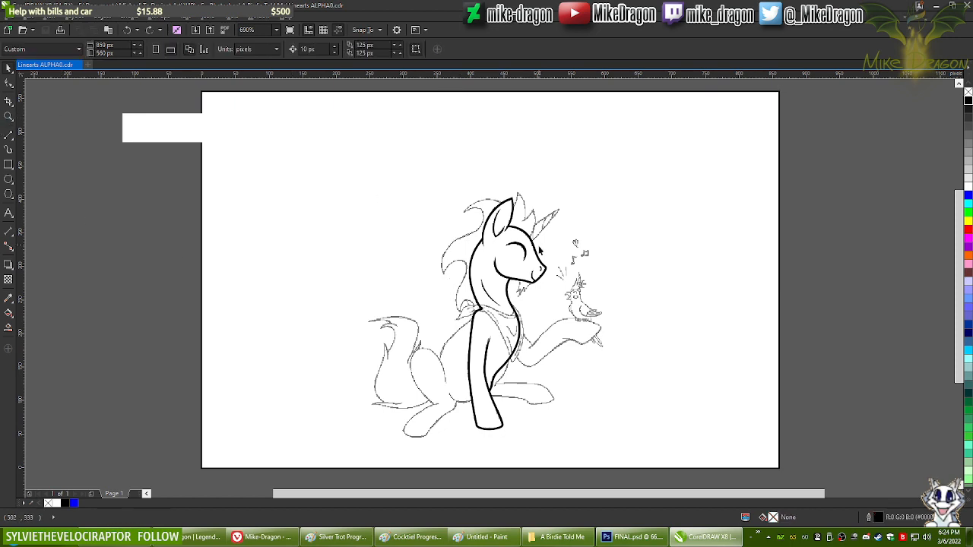
# Step: Set the outline color of the grouped line art to 50% Black and deselect the group
pyautogui.click(523, 251)
pyautogui.moveTo(523, 251); pyautogui.dragTo(322, 196)
pyautogui.hotkey('ctrl', 'z')
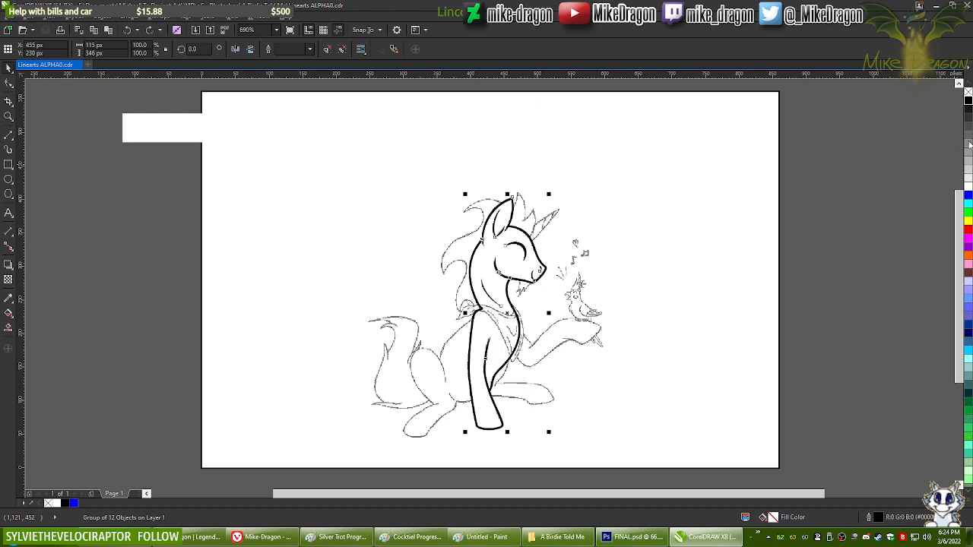
pyautogui.rightClick(969, 144)
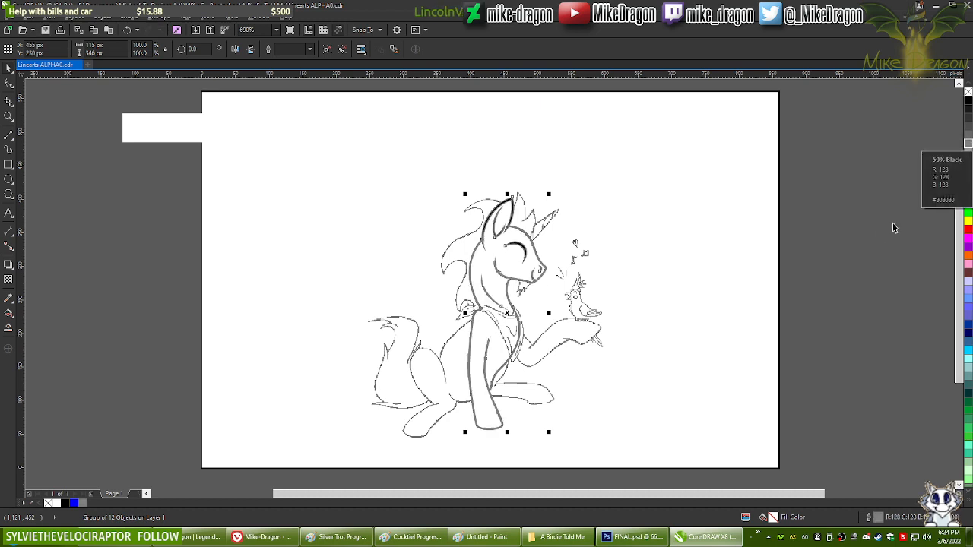
pyautogui.click(872, 232)
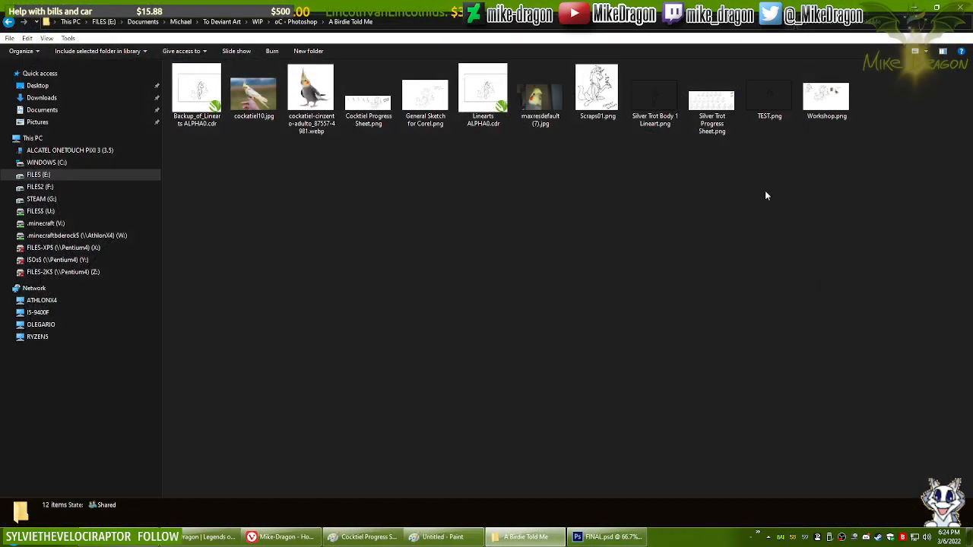
# Step: Switch to Photoshop and close the Untitled-1 sketch document without saving, keeping FINAL.psd open
pyautogui.click(608, 537)
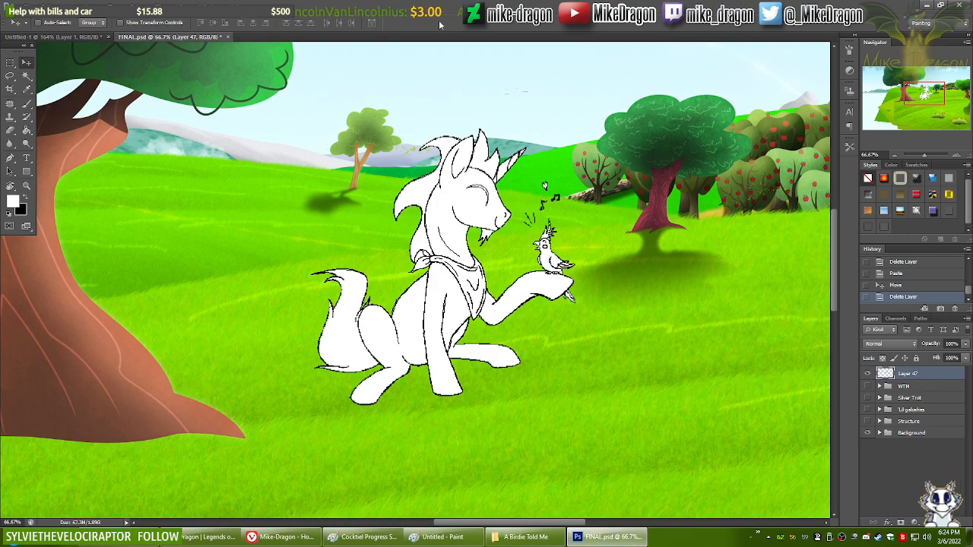
pyautogui.click(67, 37)
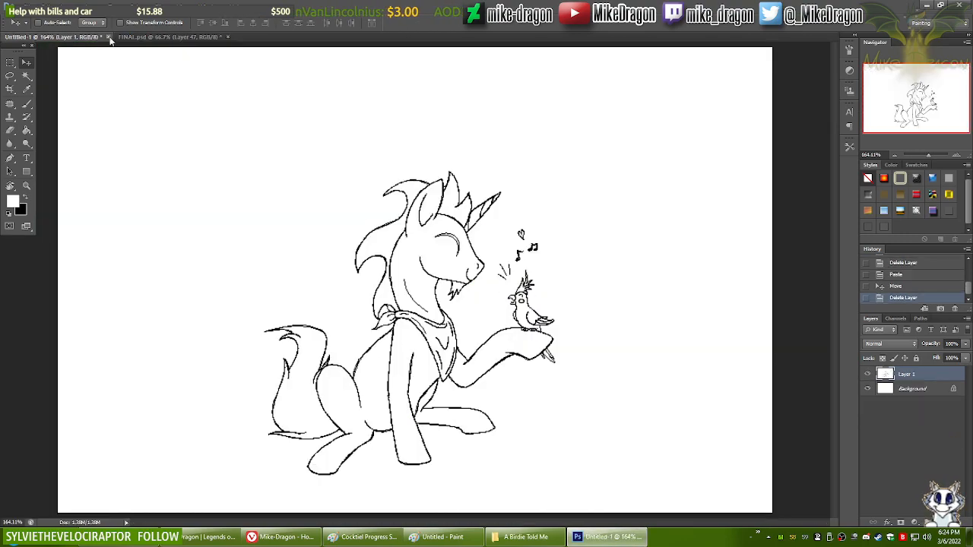
pyautogui.click(109, 37)
pyautogui.click(488, 201)
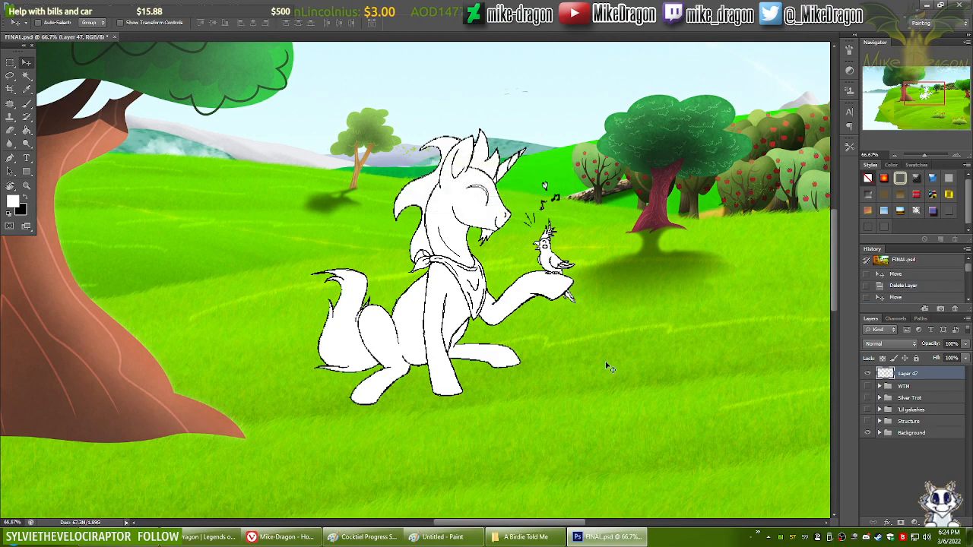
# Step: Switch to File Explorer and permanently delete TEST.png from the "A Birdie Told Me" folder
pyautogui.click(525, 537)
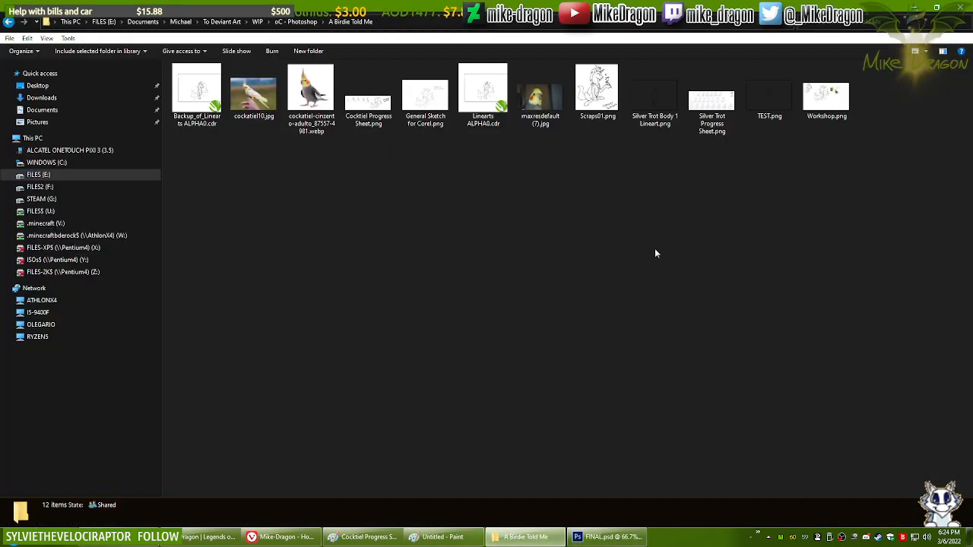
pyautogui.click(768, 111)
pyautogui.hotkey('shift', 'Delete')
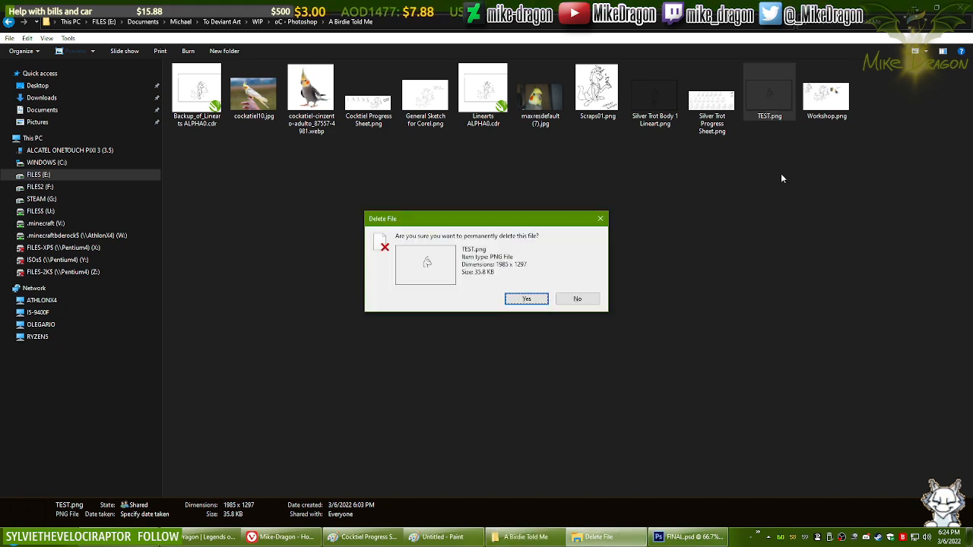
pyautogui.press('Return')
# Step: Open "Silver Trot Body 1 Lineart.png" in Photoshop and paste its whole image into FINAL.psd, aligned over the pony sketch
pyautogui.moveTo(654, 95); pyautogui.dragTo(228, 39)
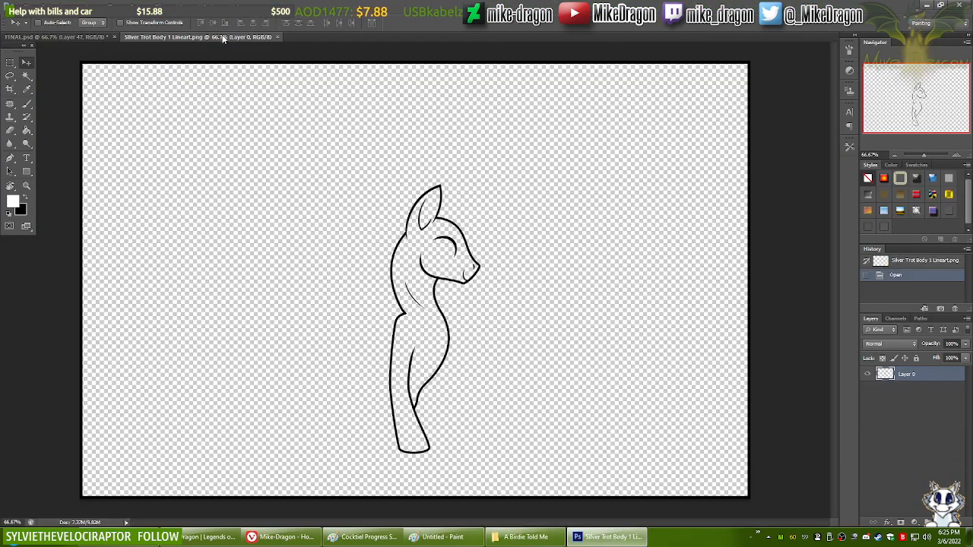
pyautogui.hotkey('ctrl', 'a')
pyautogui.hotkey('ctrl', 'c')
pyautogui.click(84, 38)
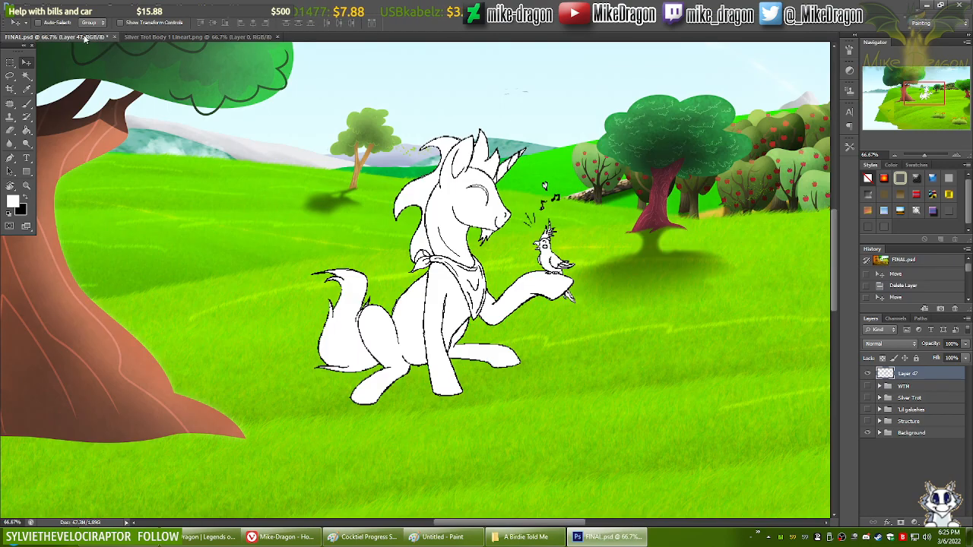
pyautogui.hotkey('ctrl', 'v')
pyautogui.moveTo(465, 322); pyautogui.dragTo(477, 269)
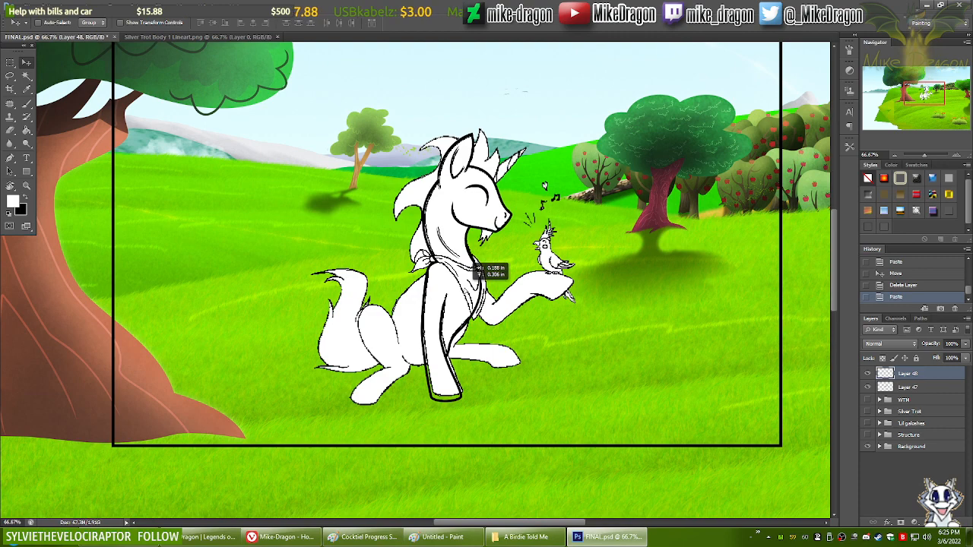
pyautogui.moveTo(479, 268); pyautogui.dragTo(466, 291)
# Step: Examine how well the pasted line art matches the pony sketch in position, scale and line thickness
pyautogui.scroll(3, 633, 316)
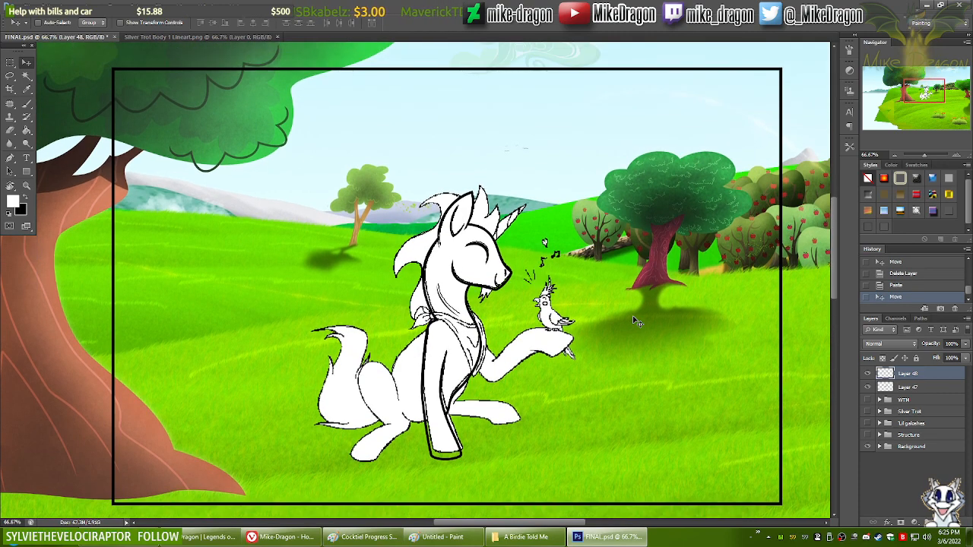
pyautogui.hscroll(1, 633, 315)
pyautogui.hscroll(-1, 439, 314)
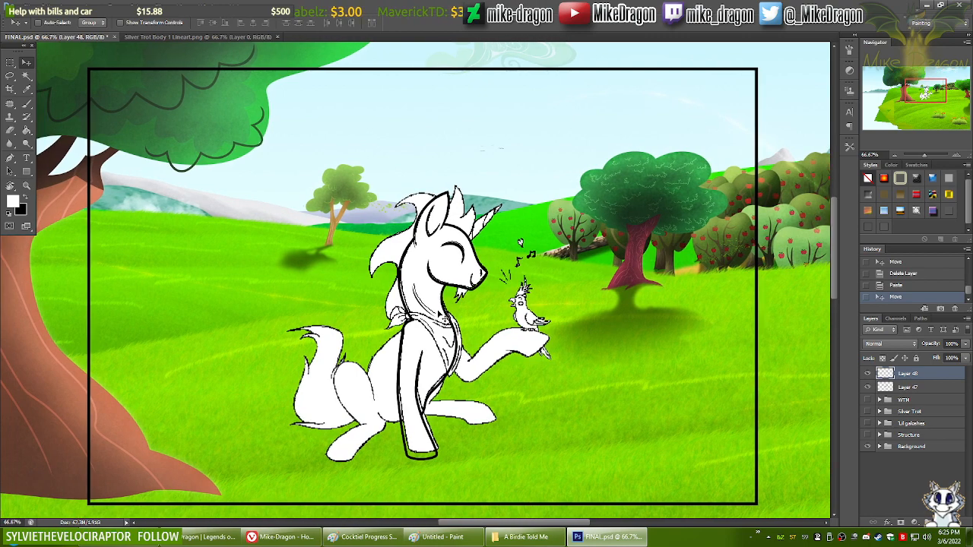
pyautogui.scroll(-1, 438, 314)
pyautogui.scroll(1, 440, 315)
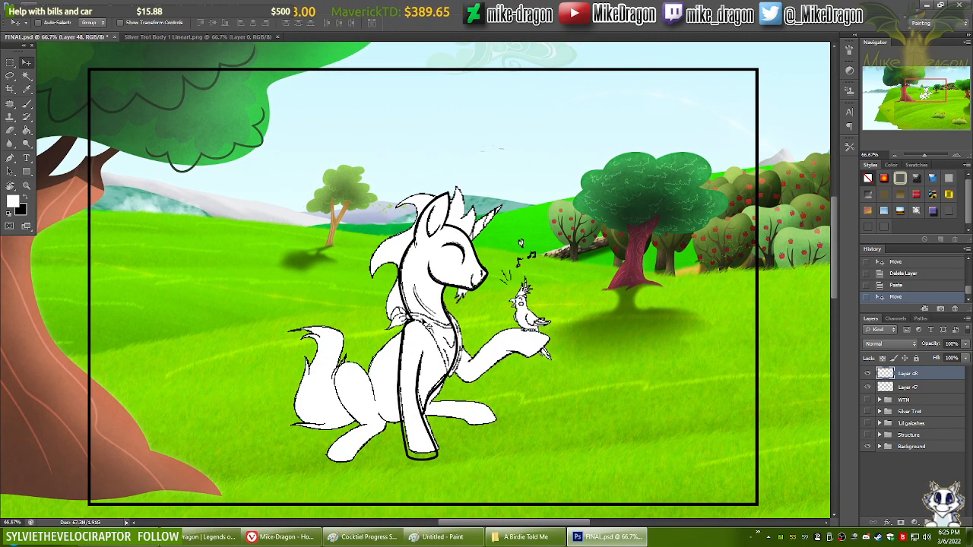
pyautogui.press('pageup')
pyautogui.press('pagedown')
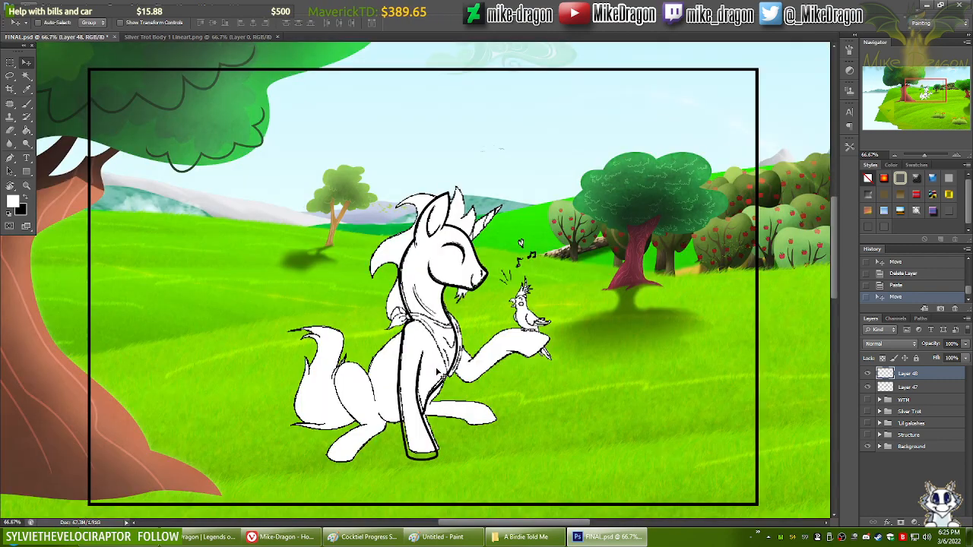
pyautogui.hotkey('ctrl', '+')
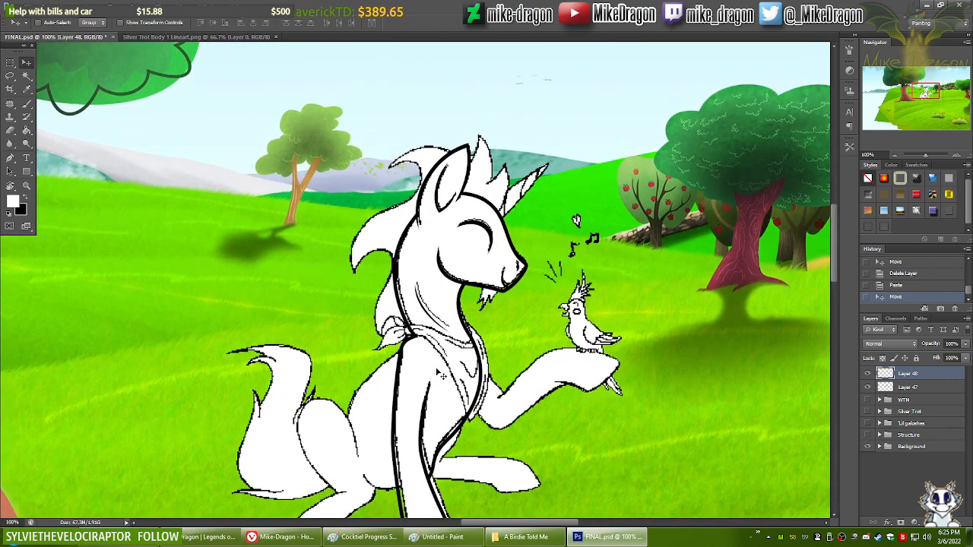
pyautogui.hotkey('ctrl', '-')
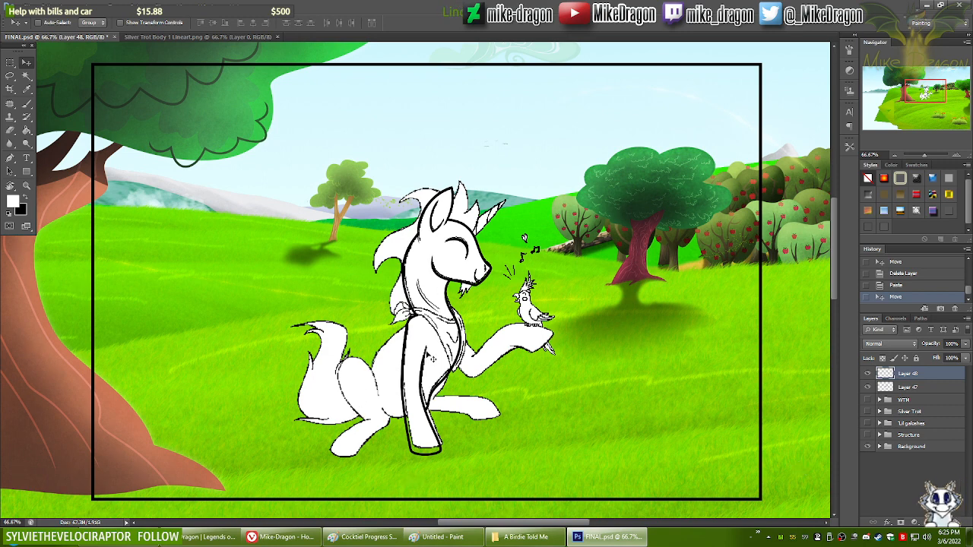
# Step: Delete the pasted line-art layer, try a fresh paste aligned over the pony sketch, and delete that layer too
pyautogui.moveTo(432, 357); pyautogui.dragTo(432, 355)
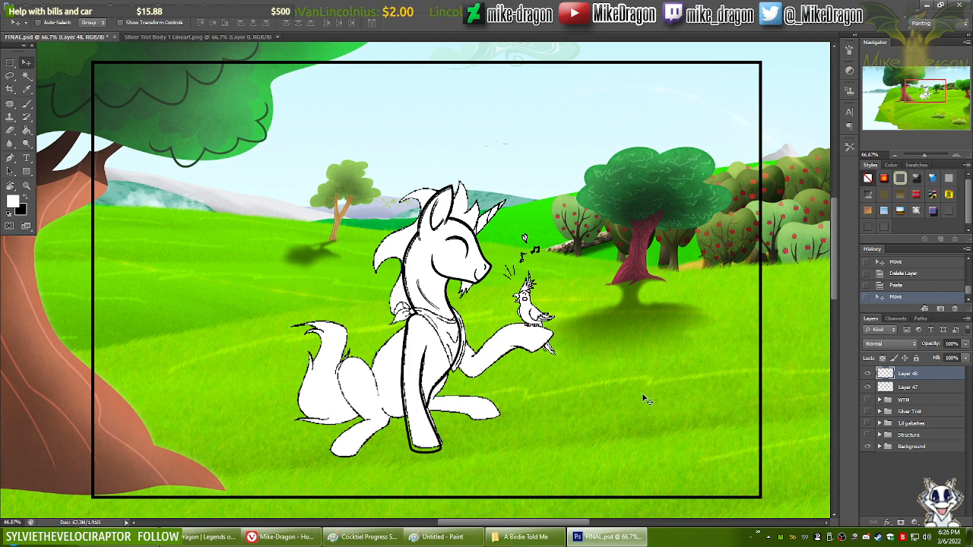
pyautogui.press('Delete')
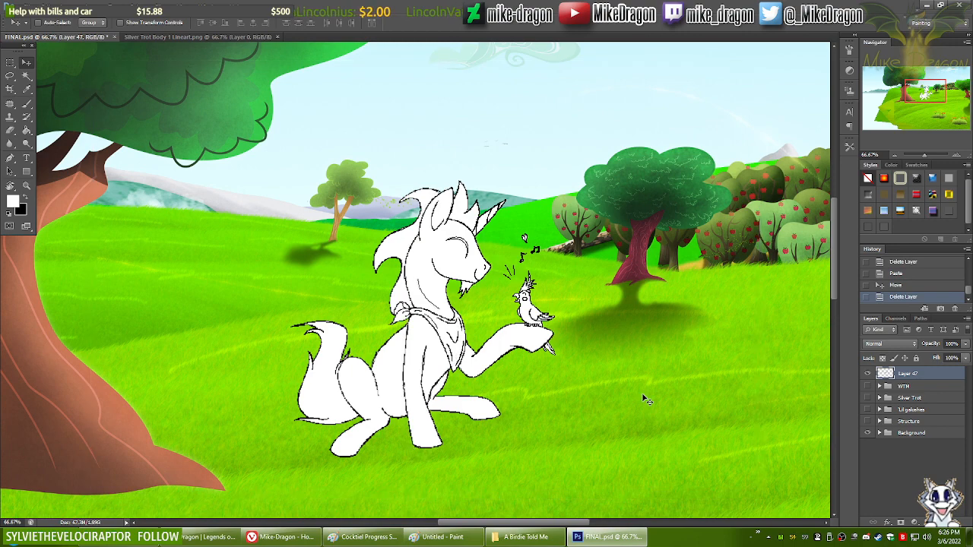
pyautogui.hotkey('ctrl', 'v')
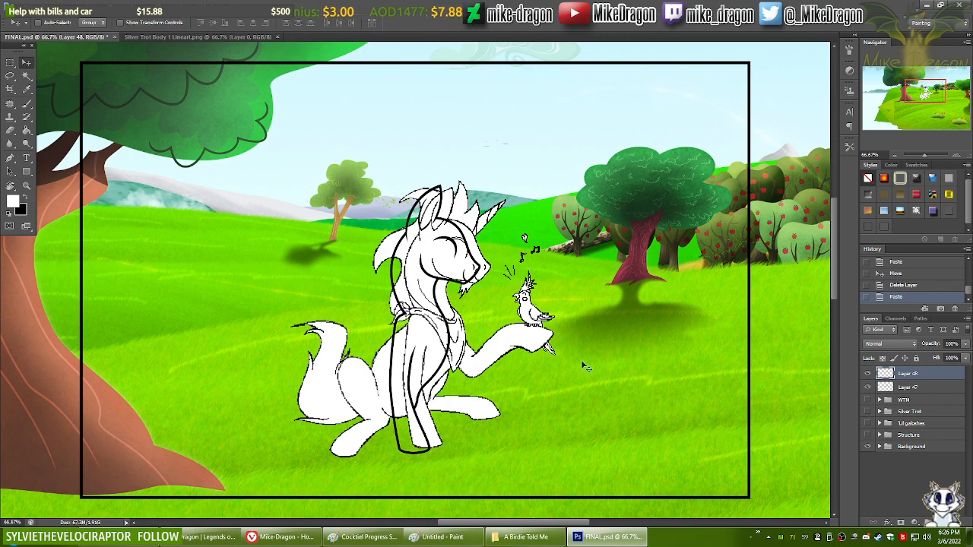
pyautogui.moveTo(450, 344); pyautogui.dragTo(462, 346)
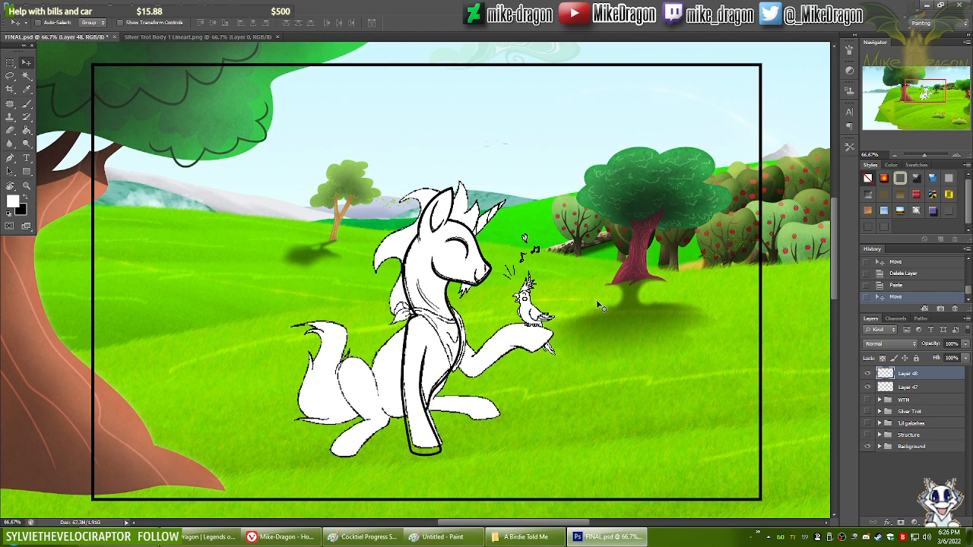
pyautogui.press('Delete')
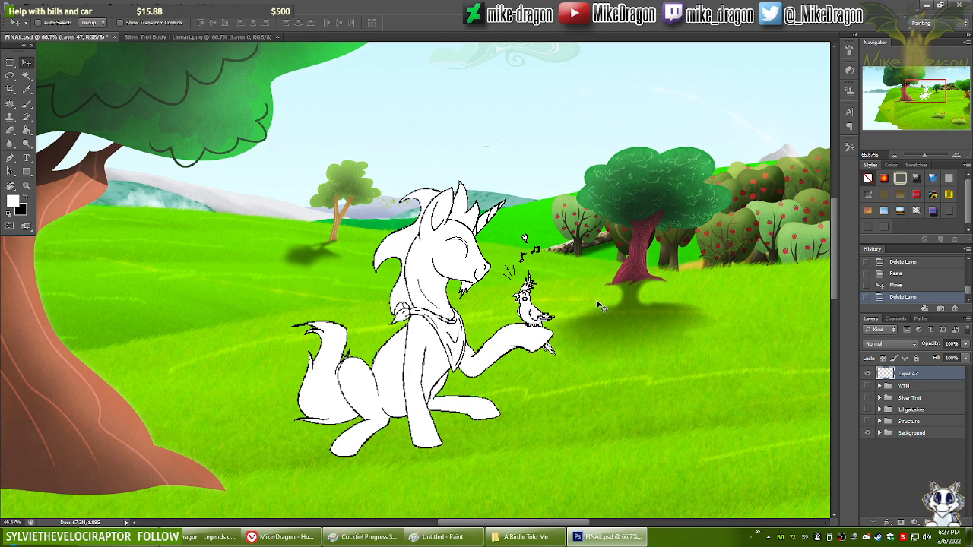
# Step: Select the entire visible part of the scene around the pony with a rectangular marquee
pyautogui.press('m')
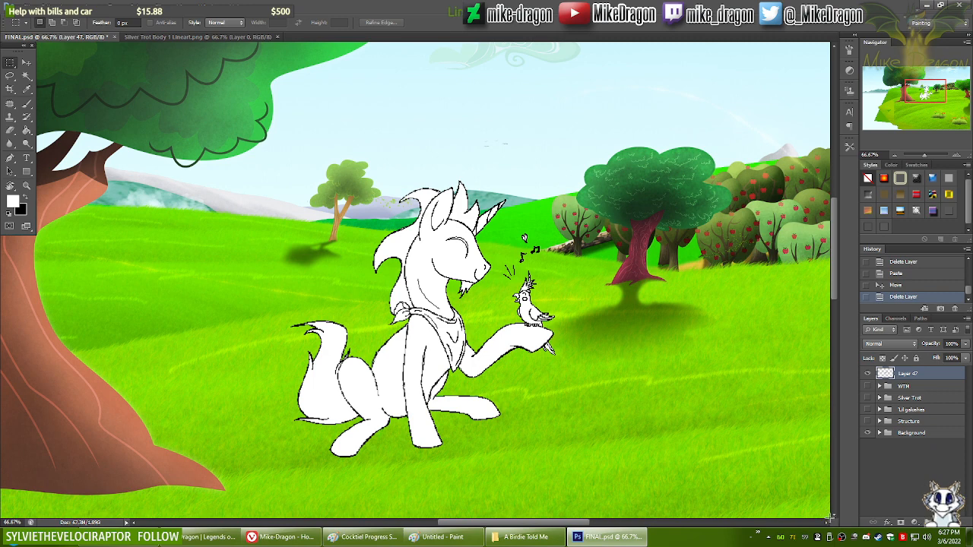
pyautogui.moveTo(831, 516); pyautogui.dragTo(2, 43)
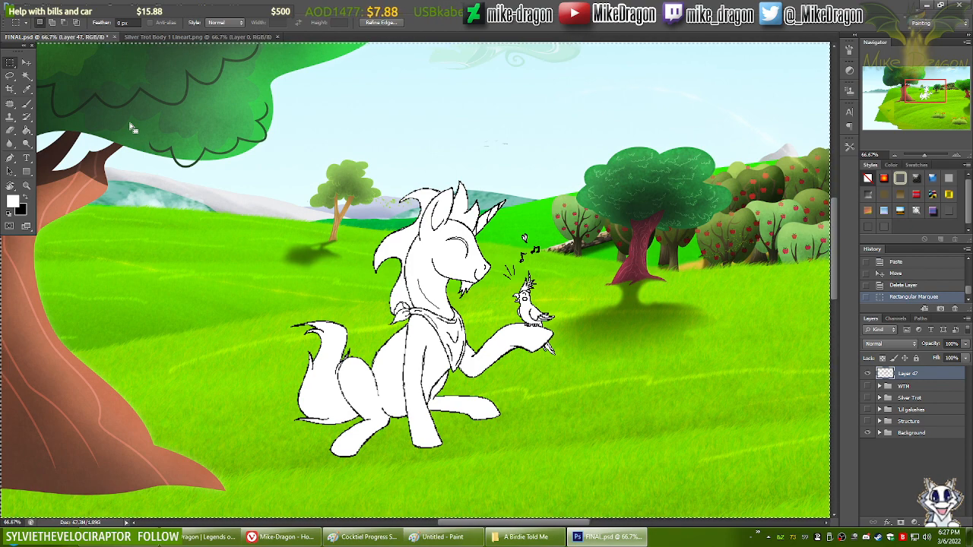
# Step: Save the scene as a new PSD named "Canvas Sizing Temp" in the "A Birdie Told Me" folder
pyautogui.click(29, 6)
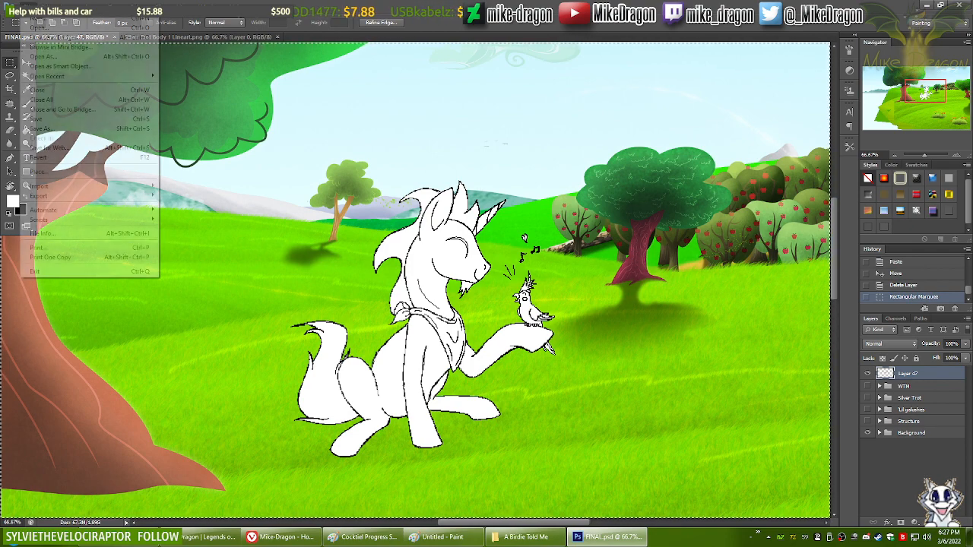
pyautogui.click(44, 129)
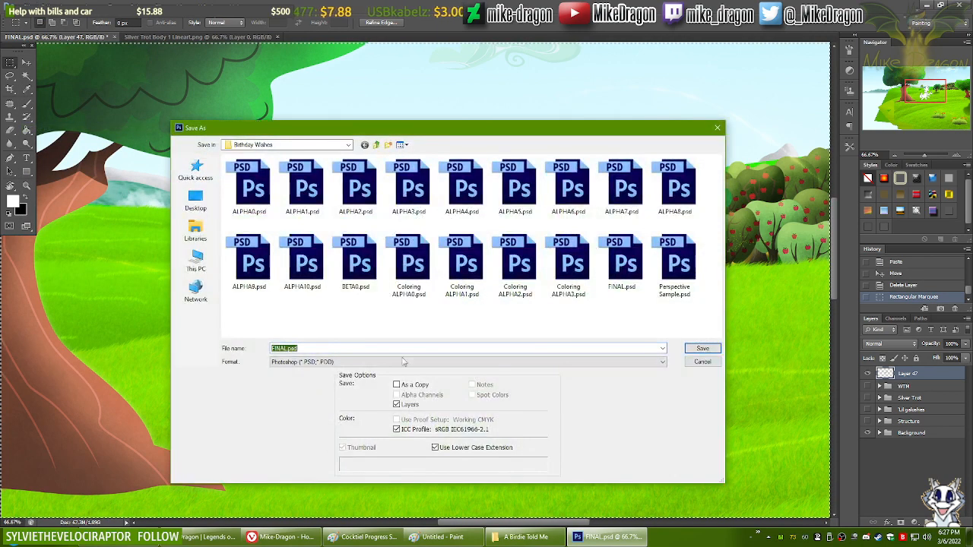
pyautogui.click(525, 537)
pyautogui.hotkey('alt', 'd')
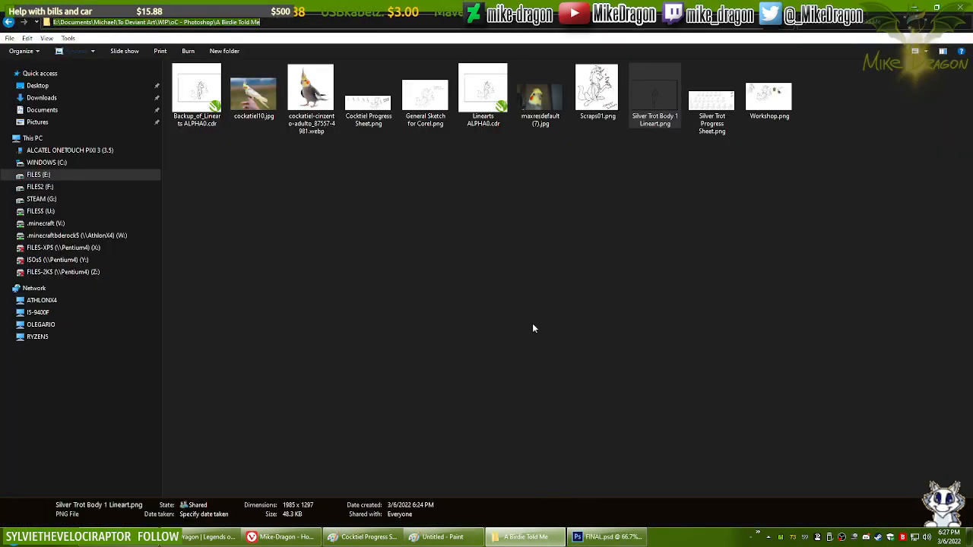
pyautogui.click(606, 537)
pyautogui.doubleClick(324, 348)
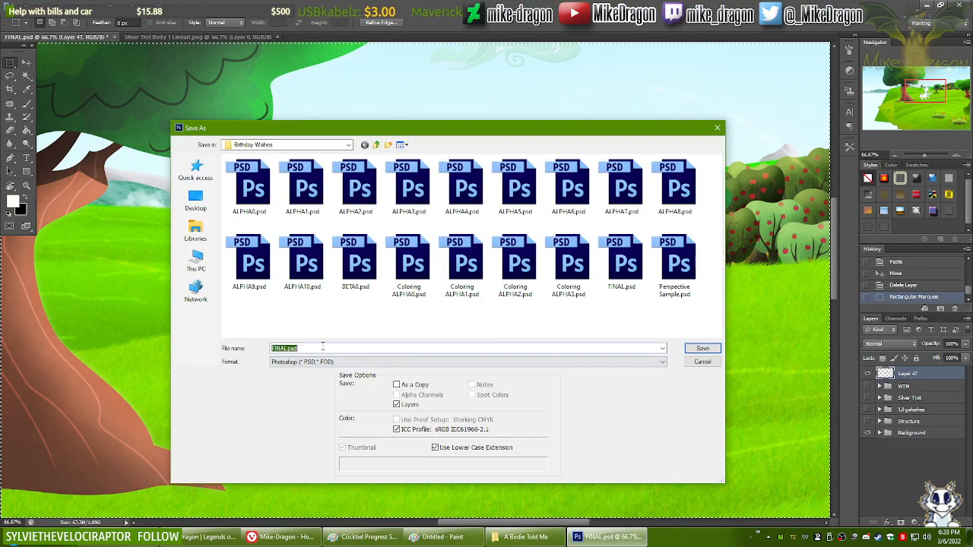
pyautogui.hotkey('ctrl', 'v')
pyautogui.write('\\')
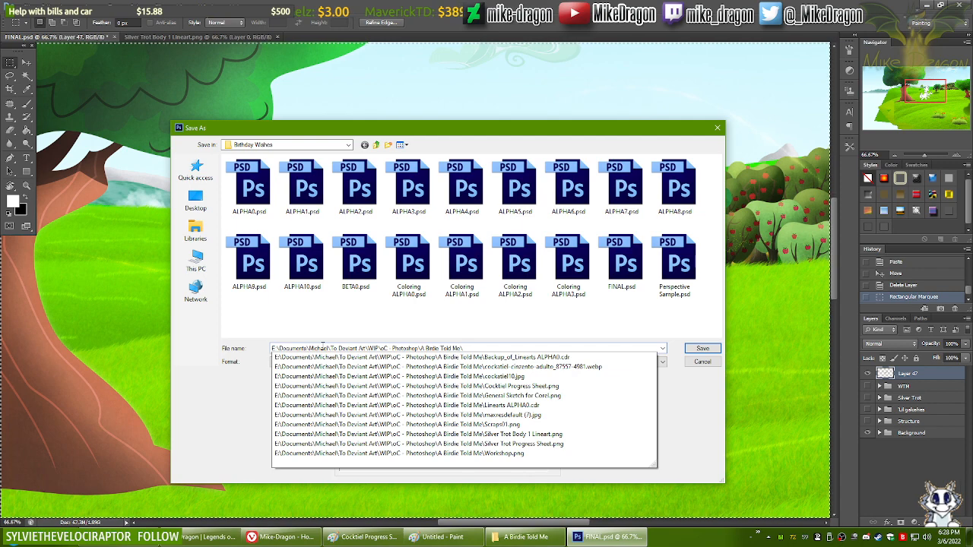
pyautogui.write('Canvas')
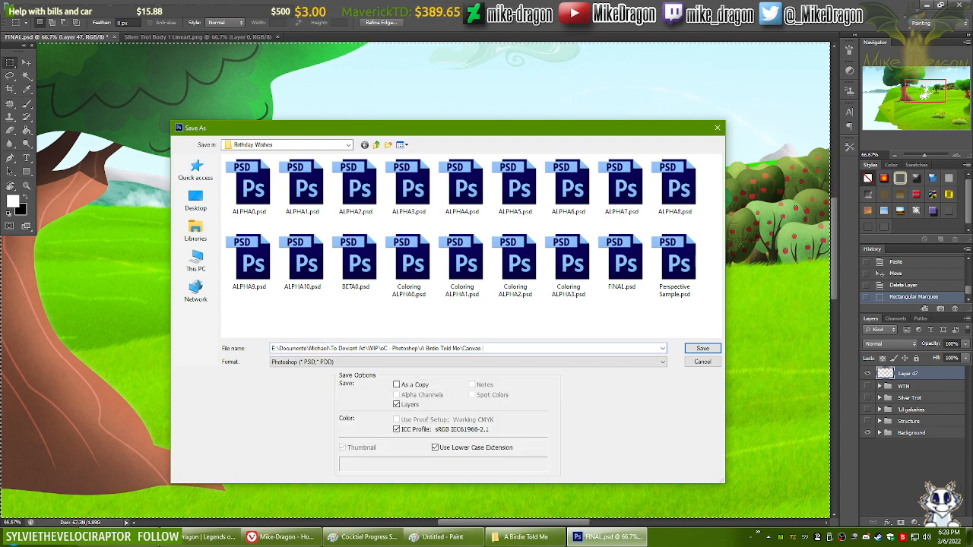
pyautogui.write(' Sizing')
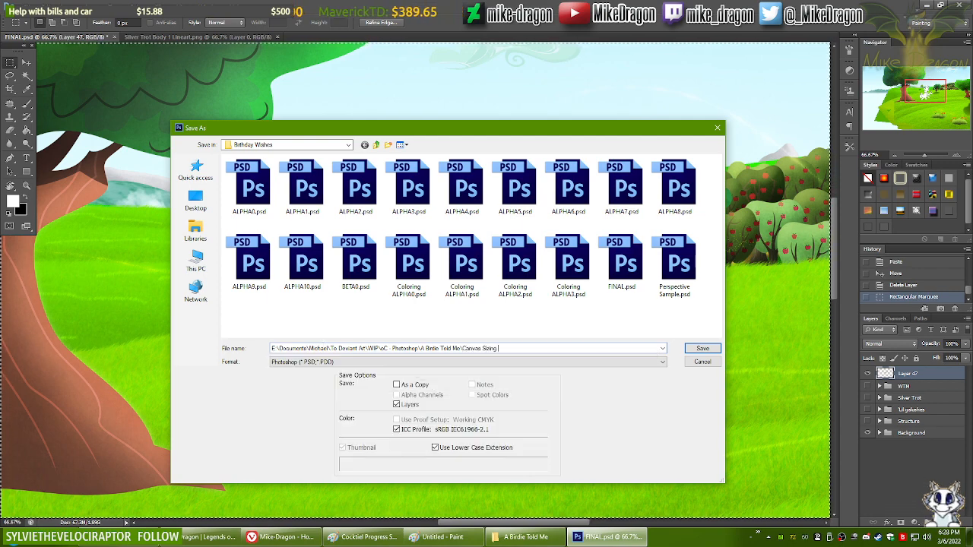
pyautogui.write(' Temp')
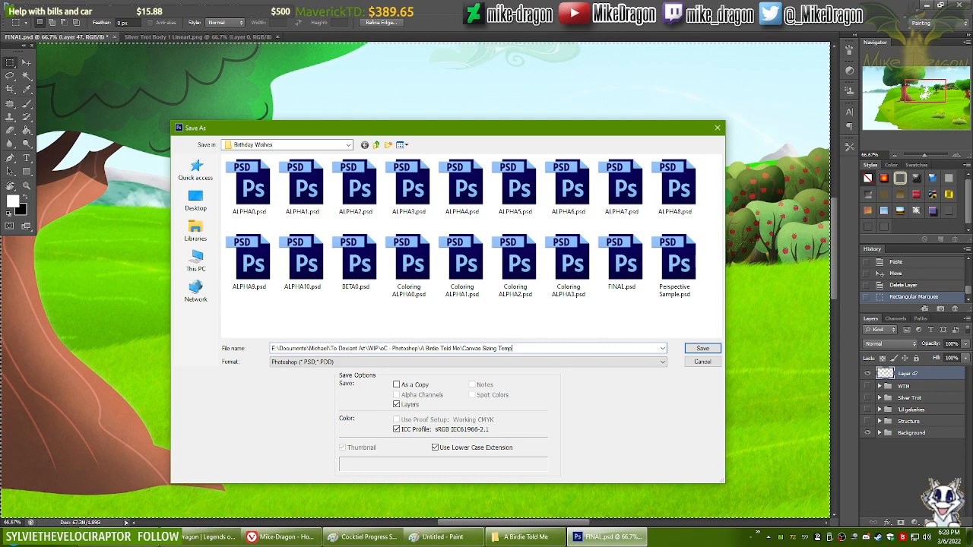
pyautogui.press('Return')
pyautogui.press('Return')
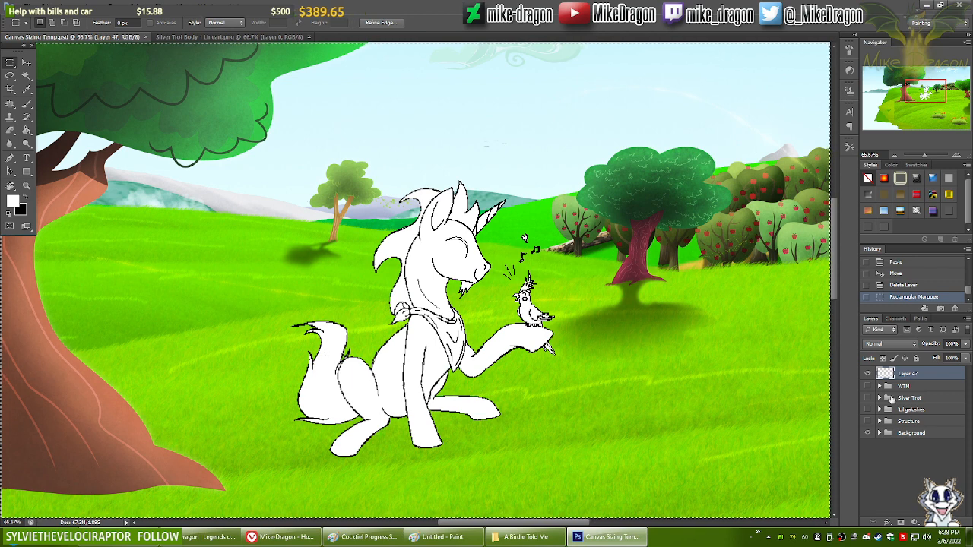
# Step: Delete the Silver Trot, 'Lil galoshes and Structure layer groups from the document
pyautogui.click(905, 399)
pyautogui.keyDown('shift'); pyautogui.click(904, 423); pyautogui.keyUp('shift')
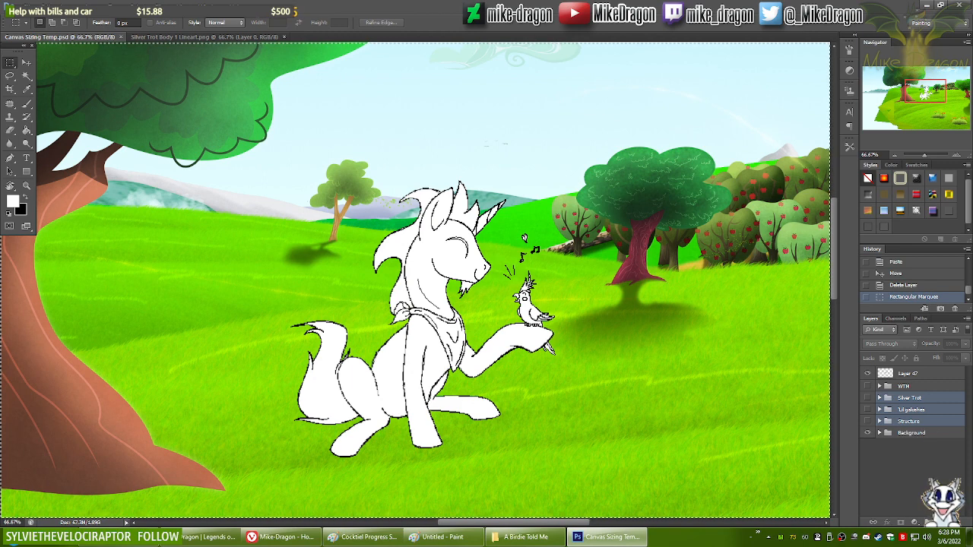
pyautogui.click(956, 522)
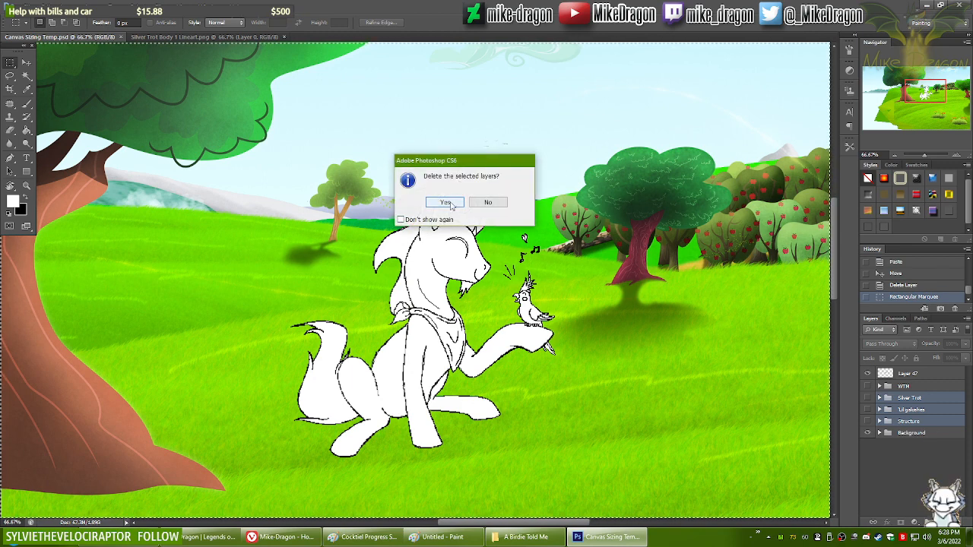
pyautogui.click(448, 202)
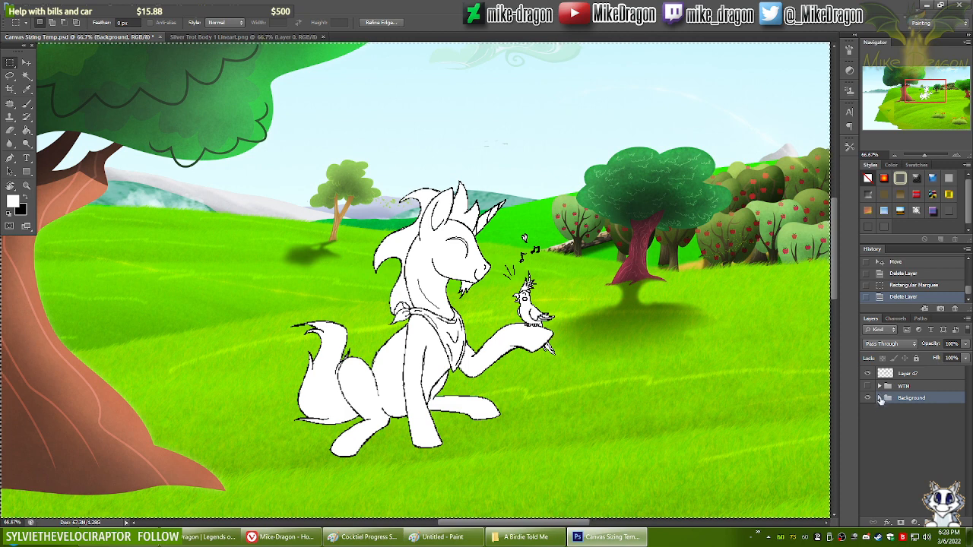
# Step: Create a new empty layer and place it directly above the Background group
pyautogui.click(880, 397)
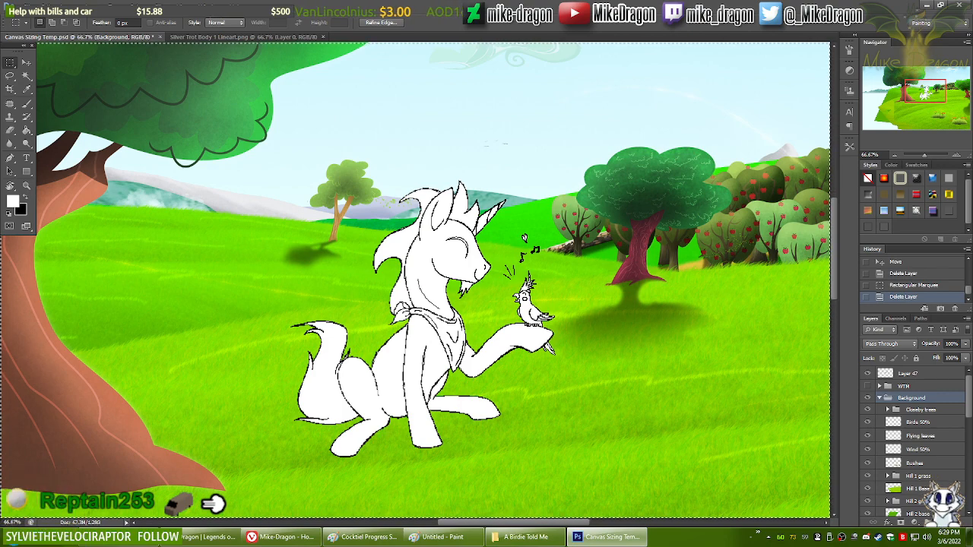
pyautogui.hotkey('ctrl', 'shift', 'alt', 'n')
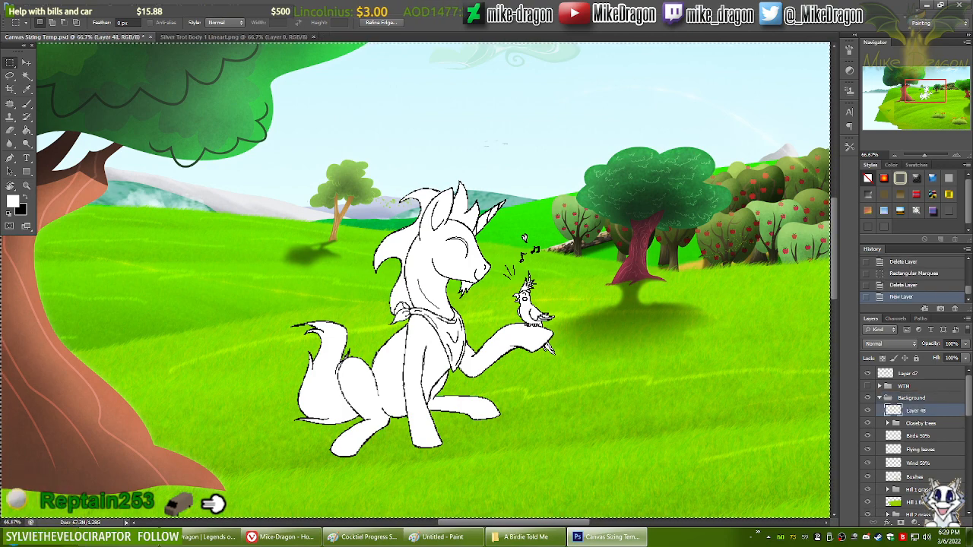
pyautogui.hotkey('ctrl', ']')
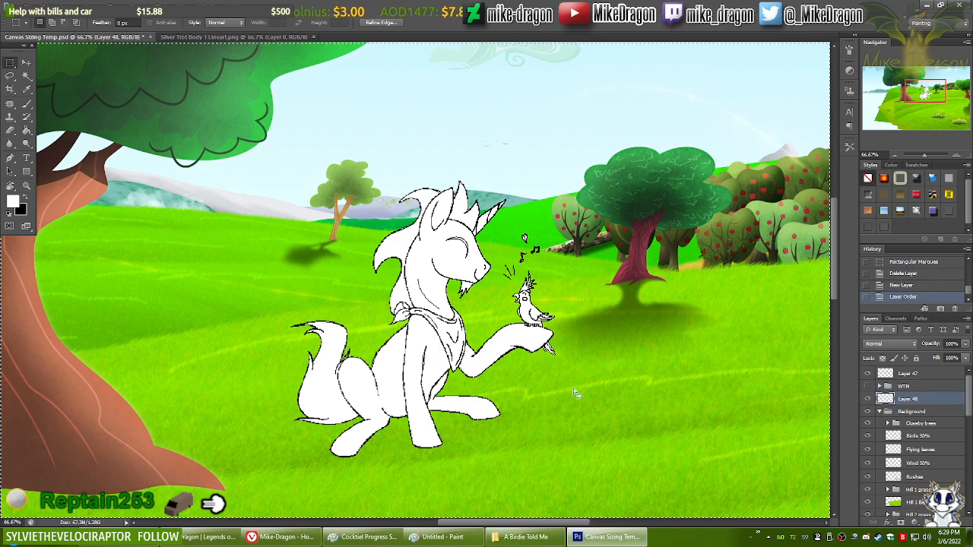
# Step: Fill the selected rectangle with solid black on the new layer using an enlarged hard Brush, and clear the selection
pyautogui.press('b')
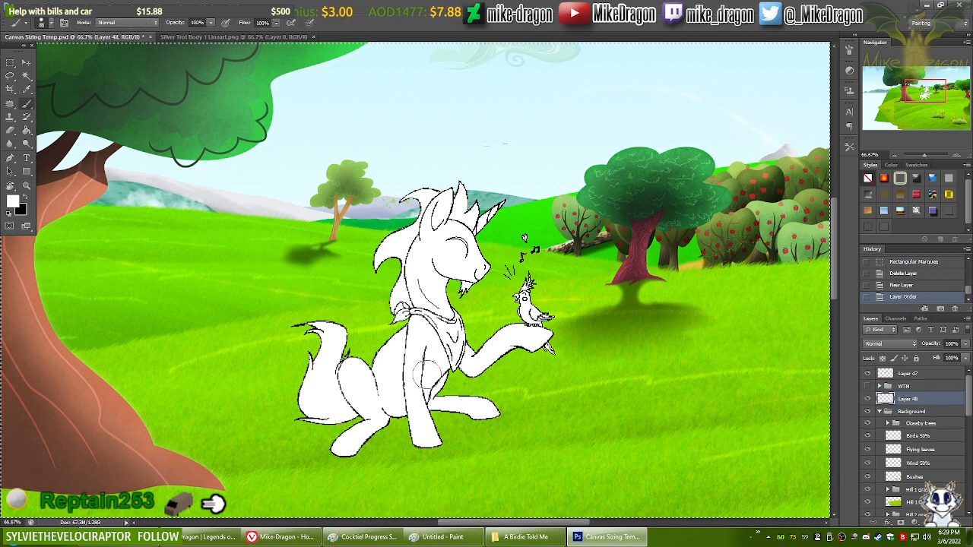
pyautogui.click(24, 199)
pyautogui.rightClick(342, 264)
pyautogui.click(384, 216)
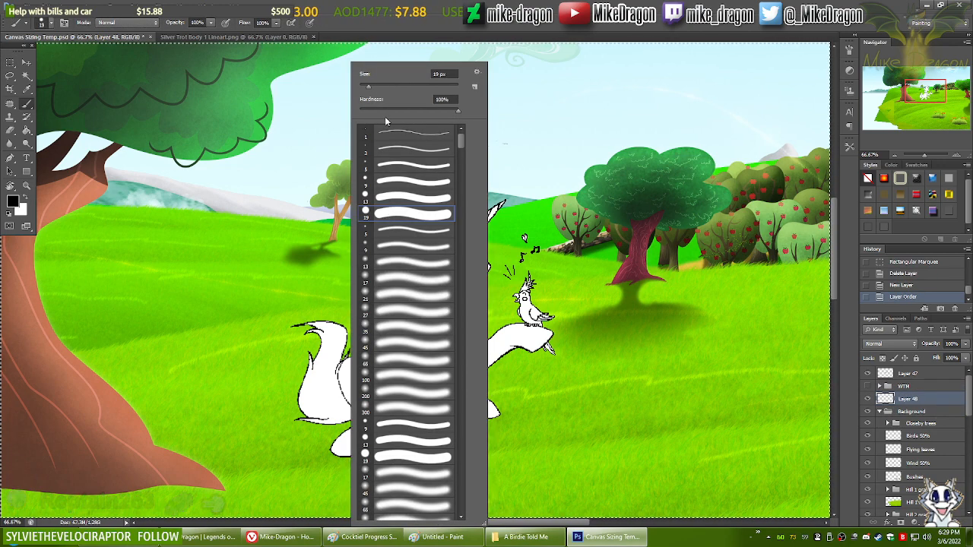
pyautogui.moveTo(370, 87)
pyautogui.mouseDown()
pyautogui.moveTo(391, 87)
pyautogui.moveTo(396, 97)
pyautogui.mouseUp()
pyautogui.click(173, 69)
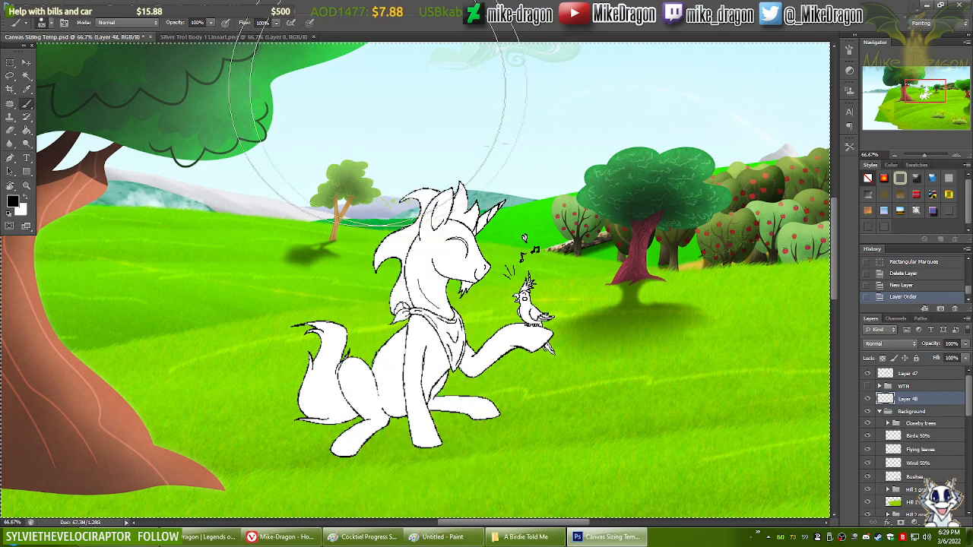
pyautogui.moveTo(532, 76)
pyautogui.mouseDown()
pyautogui.moveTo(54, 99)
pyautogui.moveTo(806, 121)
pyautogui.moveTo(969, 304)
pyautogui.moveTo(717, 423)
pyautogui.mouseUp()
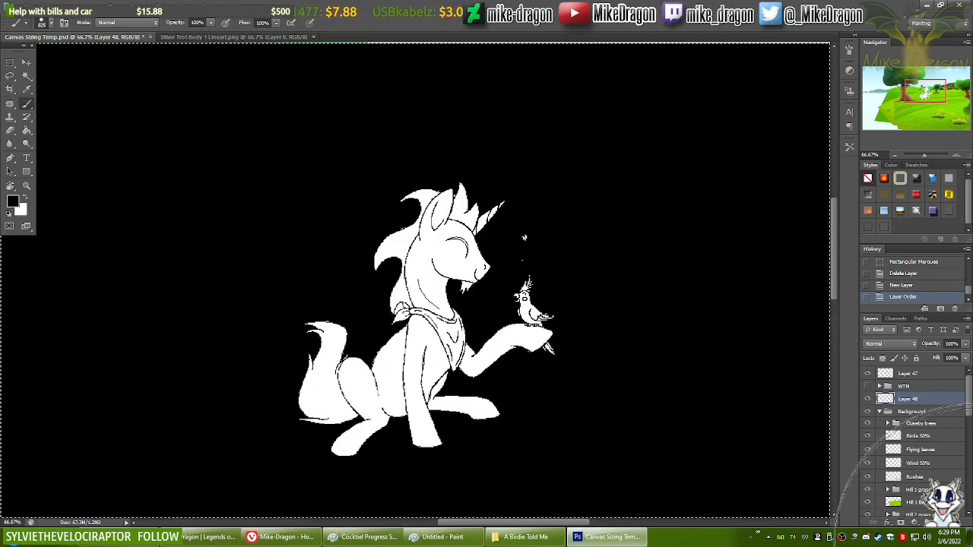
pyautogui.moveTo(969, 542)
pyautogui.mouseDown()
pyautogui.moveTo(950, 137)
pyautogui.moveTo(185, 61)
pyautogui.moveTo(836, 68)
pyautogui.mouseUp()
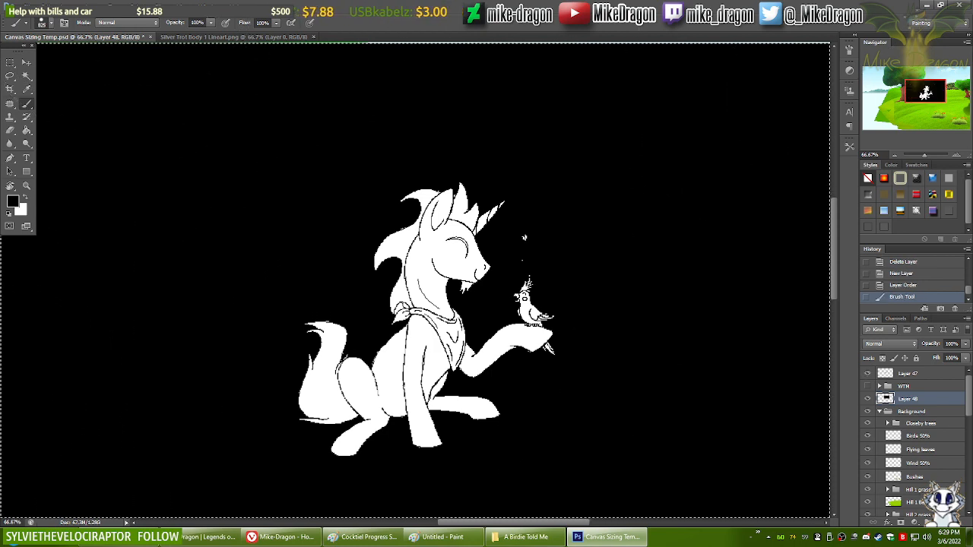
pyautogui.hotkey('ctrl', 'd')
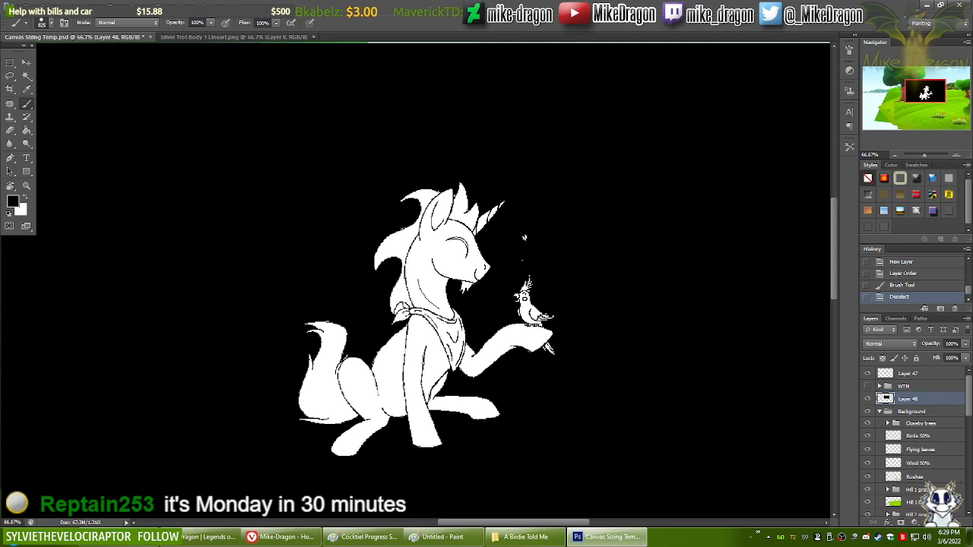
# Step: Select everything outside the black rectangle by outlining the rectangle's pixels and inverting the selection
pyautogui.hotkey('ctrl', '-')
pyautogui.hotkey('ctrl', '-')
pyautogui.hotkey('ctrl', '-')
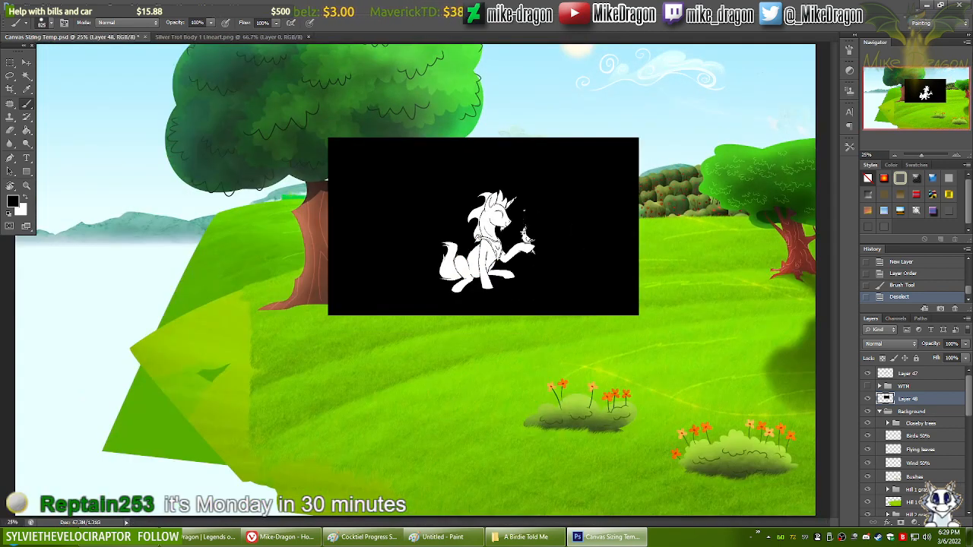
pyautogui.press('v')
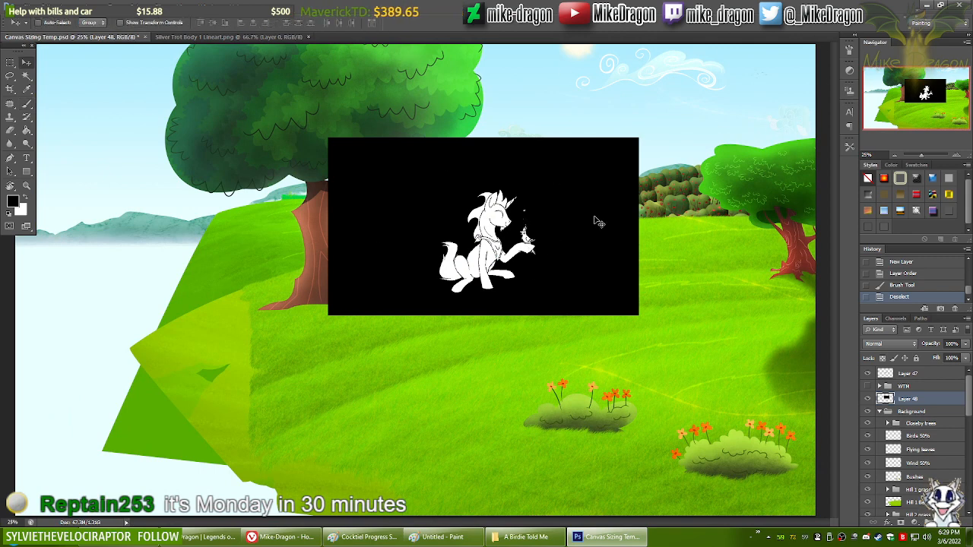
pyautogui.press('Right')
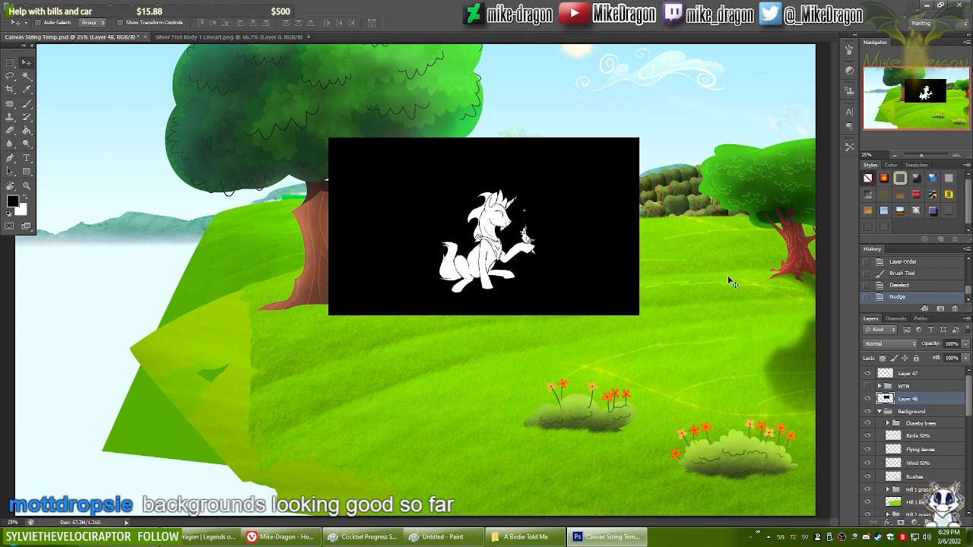
pyautogui.hotkey('ctrl', 'a')
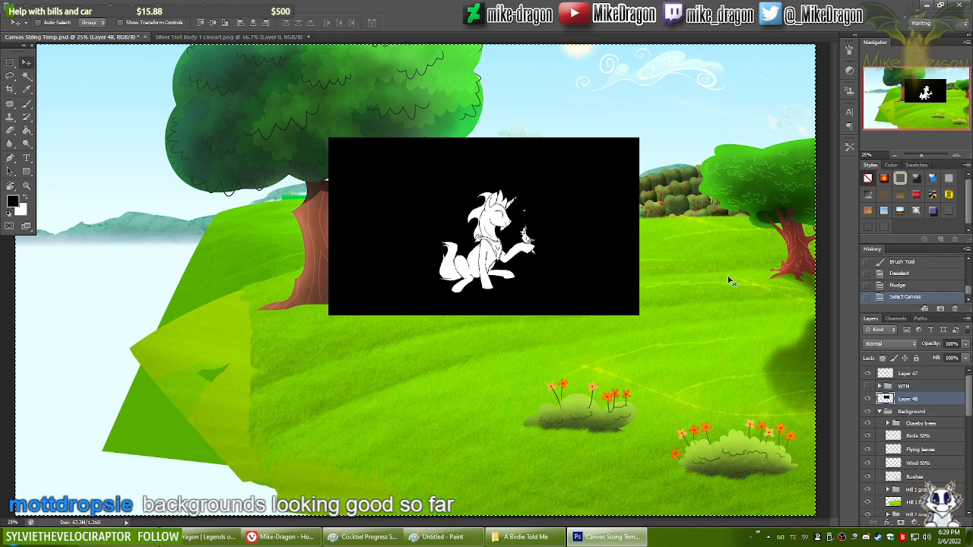
pyautogui.press('Right')
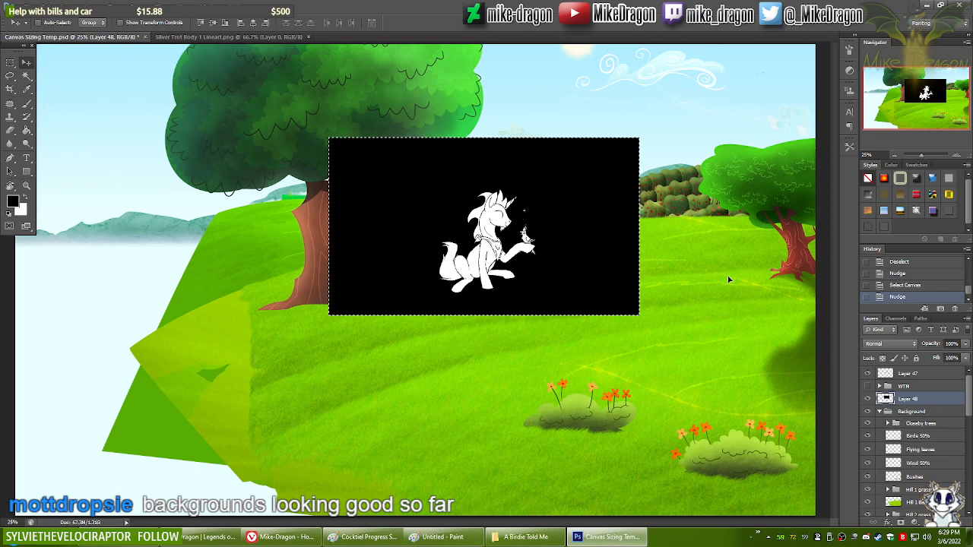
pyautogui.hotkey('ctrl', 'shift', 'i')
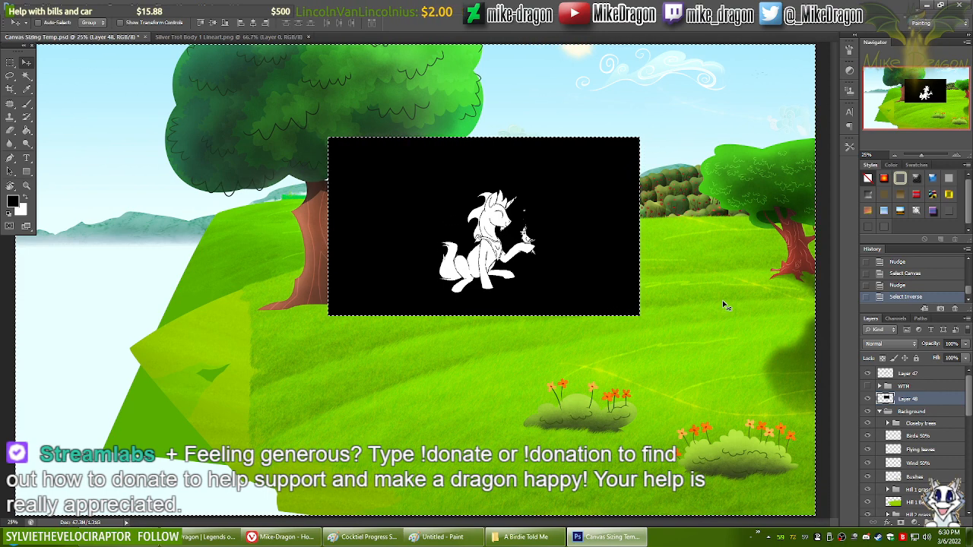
pyautogui.hotkey('alt', 'Tab')
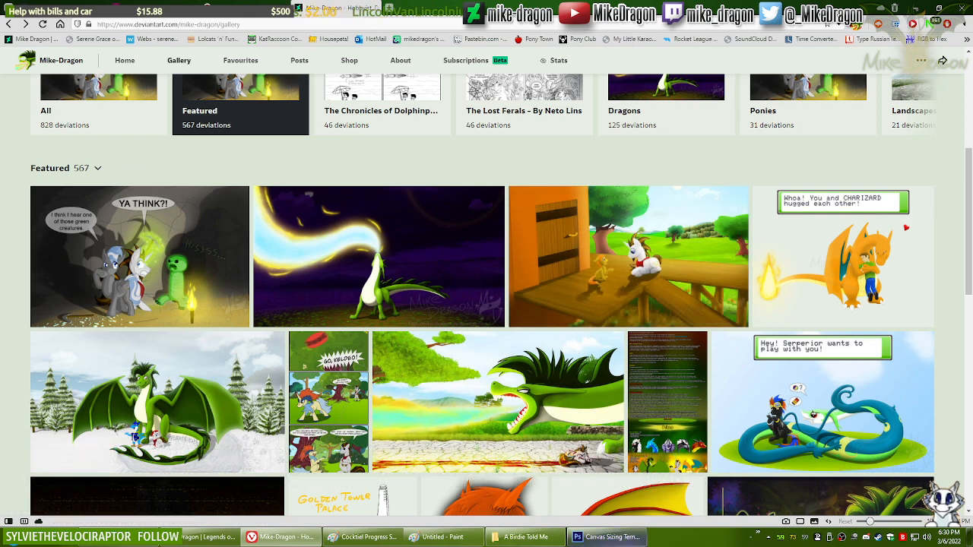
pyautogui.hotkey('alt', 'Tab')
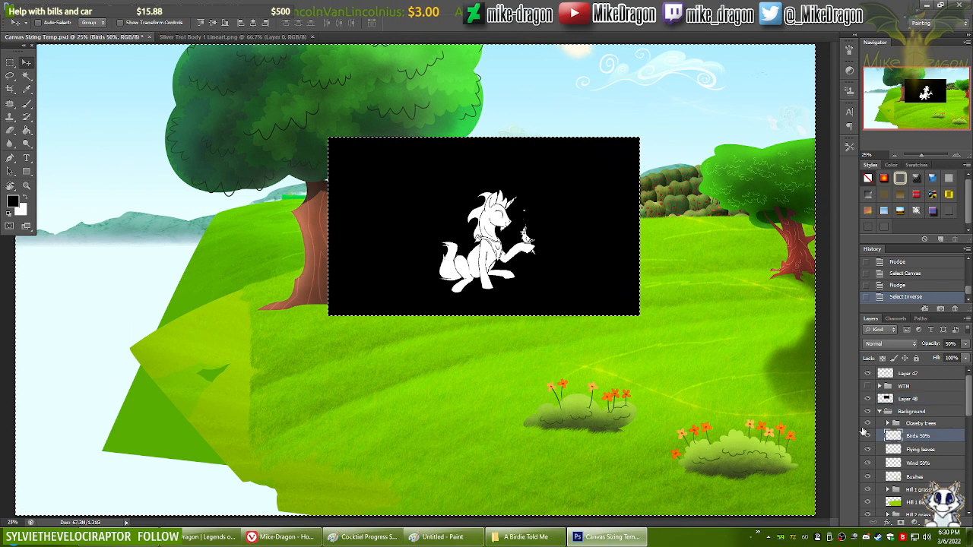
# Step: Clear everything outside the black rectangle on the Birds, Flying leaves, Wind, Bushes, Hill 1 Base and Hill 2 base layers
pyautogui.press('Delete')
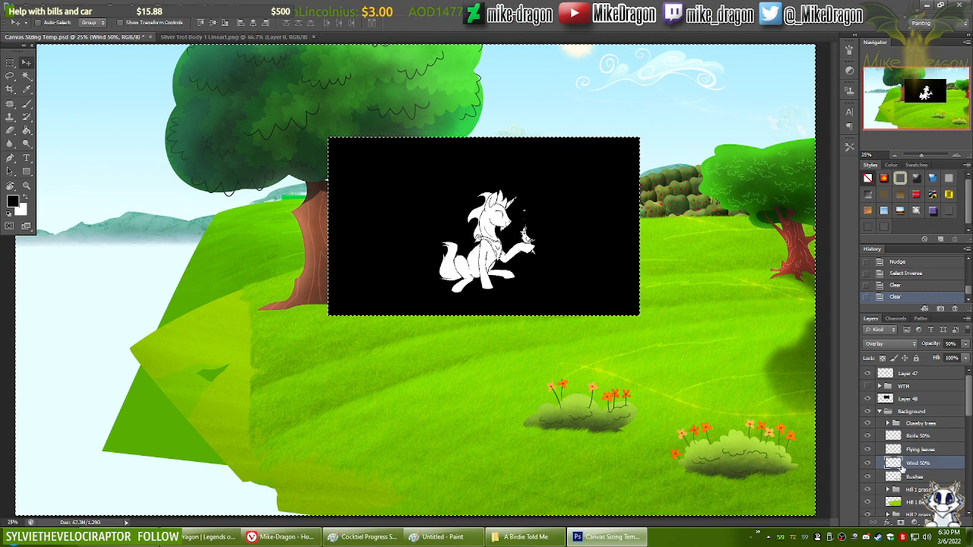
pyautogui.press('Delete')
pyautogui.press('Delete')
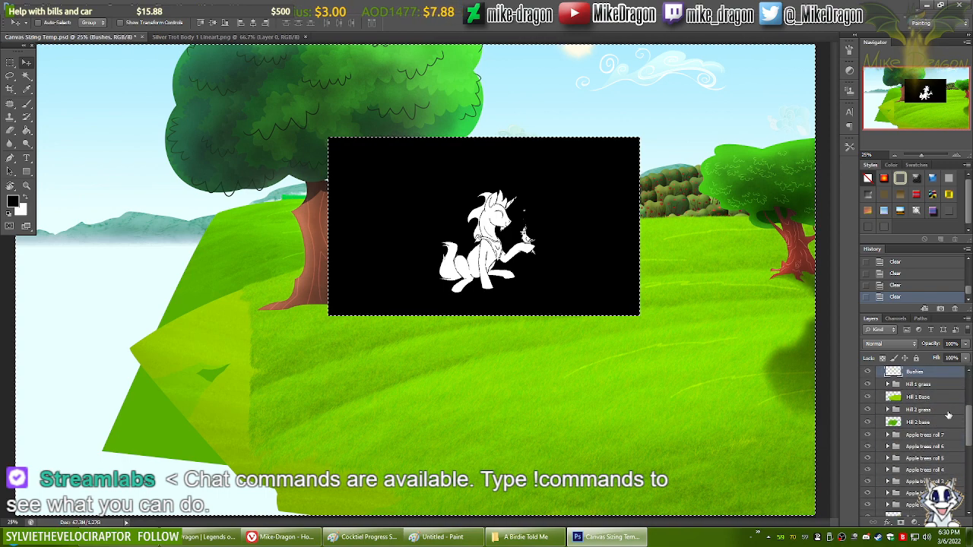
pyautogui.click(918, 405)
pyautogui.press('Delete')
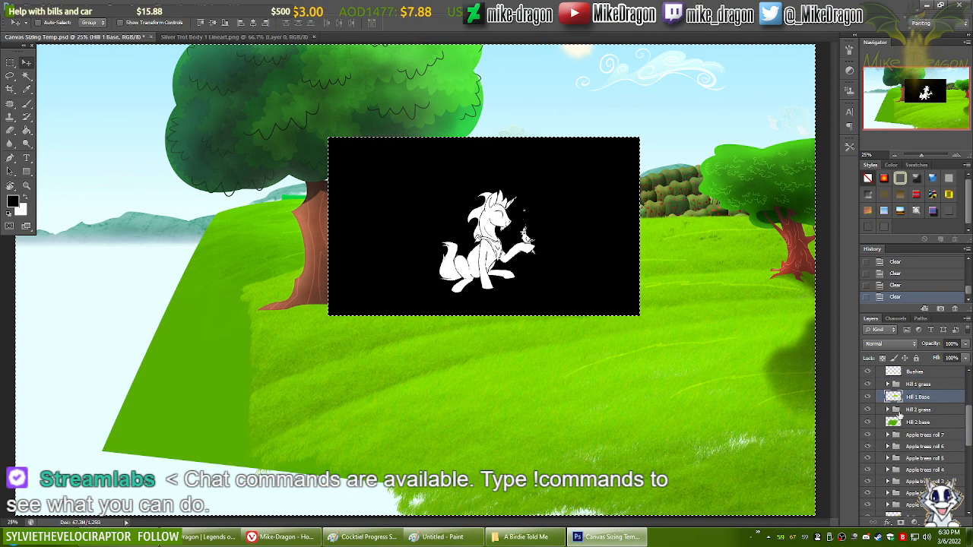
pyautogui.press('Delete')
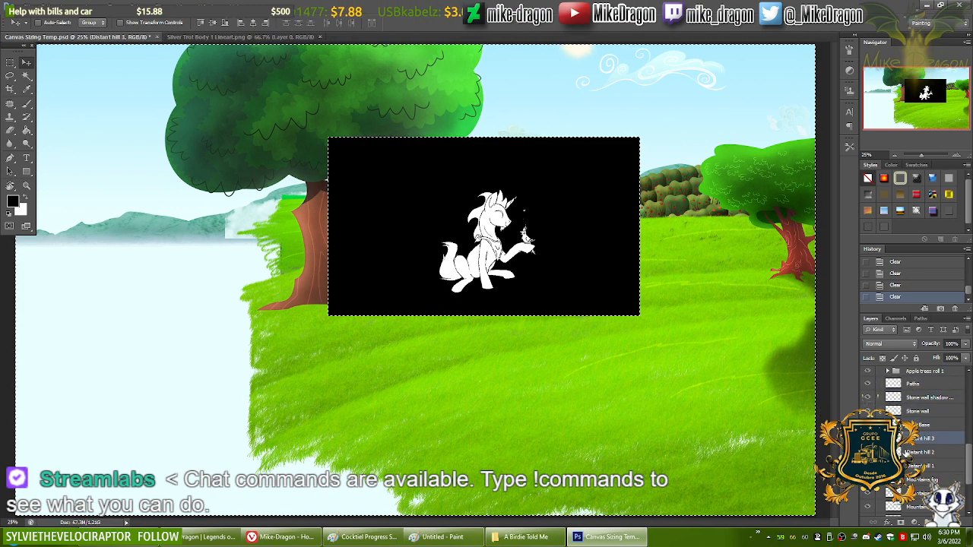
# Step: Clear the area outside the rectangle on the distant hill and mountain layers
pyautogui.click(905, 452)
pyautogui.press('Delete')
pyautogui.click(914, 493)
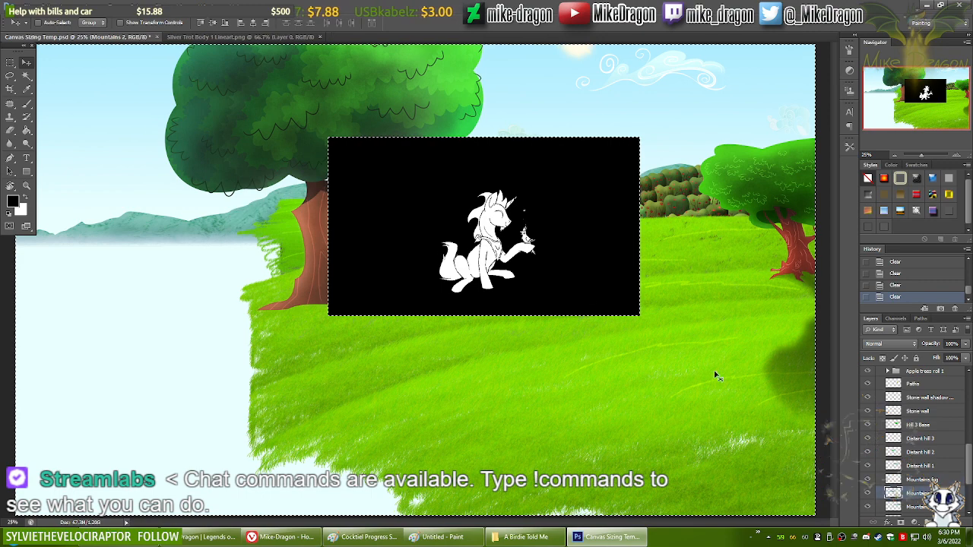
pyautogui.press('Delete')
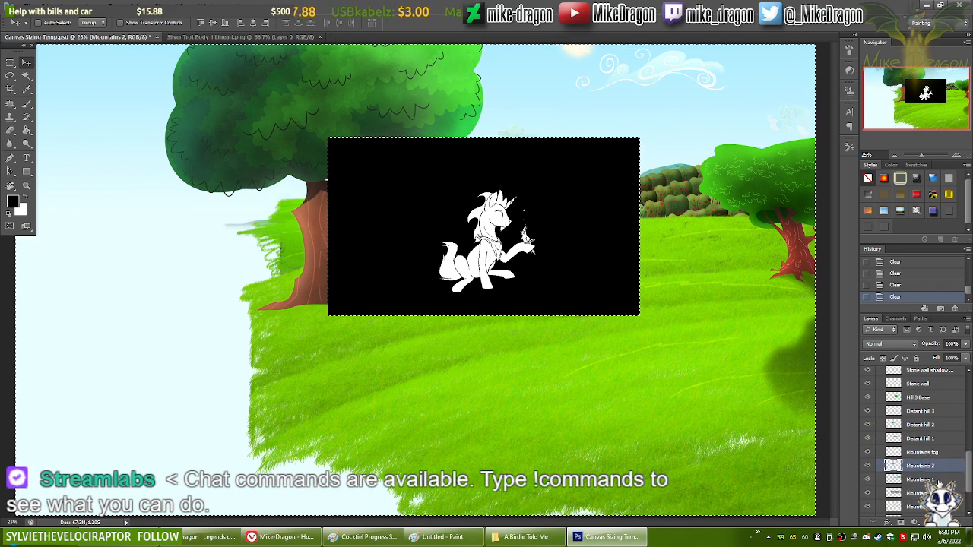
pyautogui.press('Delete')
pyautogui.click(916, 495)
pyautogui.press('Delete')
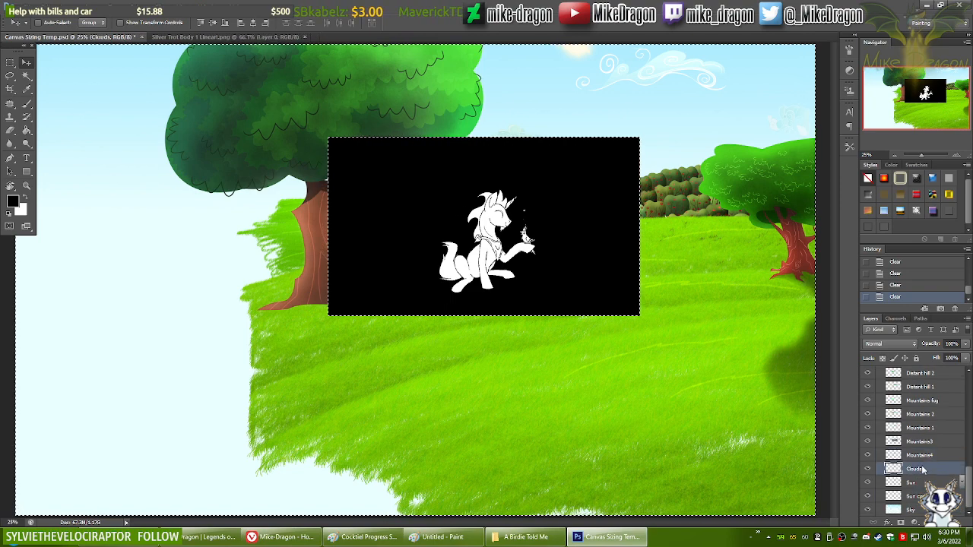
# Step: Clear the area outside the rectangle on the Clouds, Sun, Sun corona and Sky layers
pyautogui.press('Delete')
pyautogui.click(915, 482)
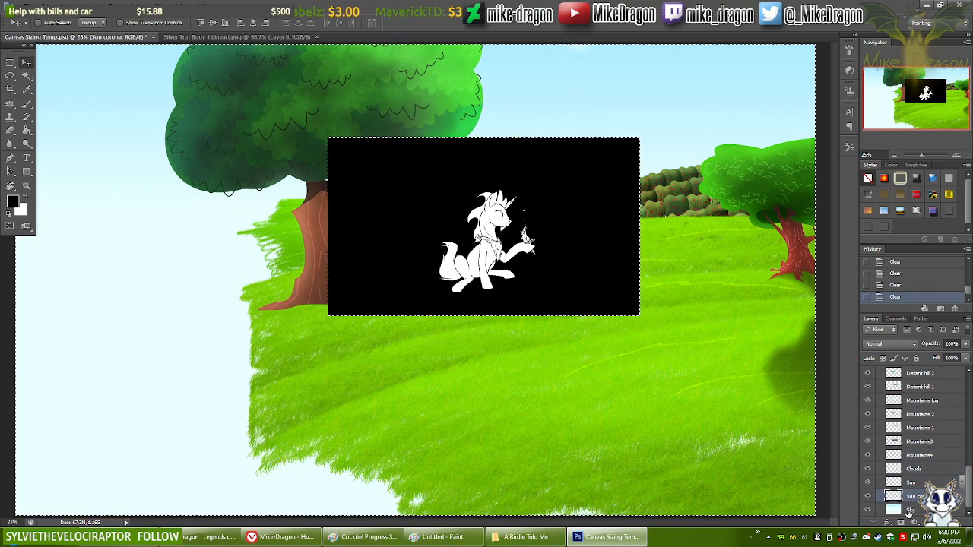
pyautogui.press('Delete')
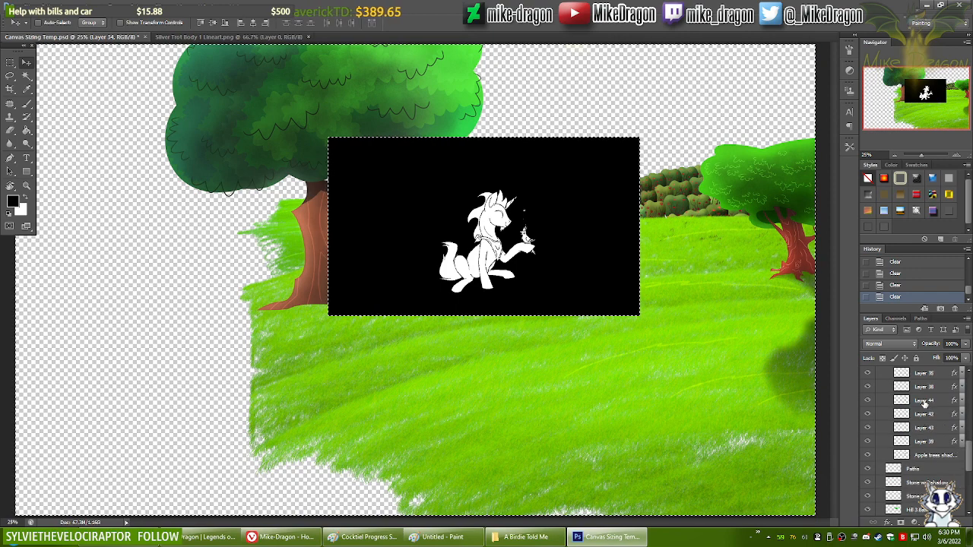
# Step: Clear the area outside the rectangle on the Apple trees roll 1 layers and on Layers 16 to 9 of Apple trees roll 2
pyautogui.click(927, 403)
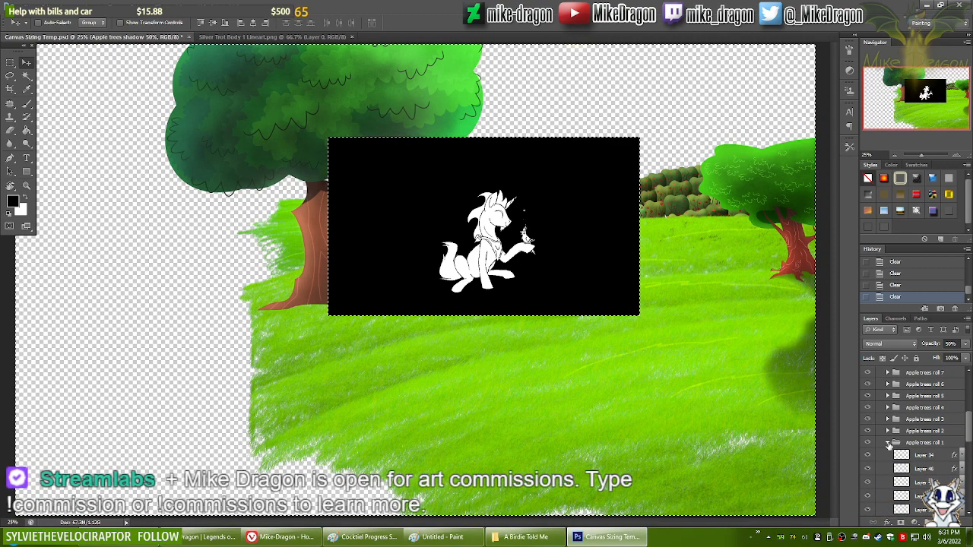
pyautogui.click(920, 444)
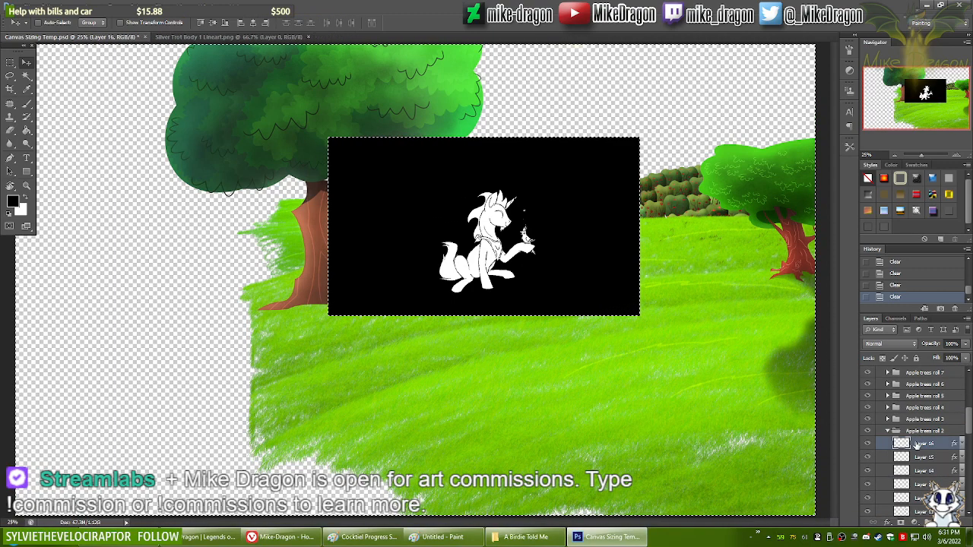
pyautogui.click(922, 457)
pyautogui.click(922, 471)
pyautogui.click(922, 484)
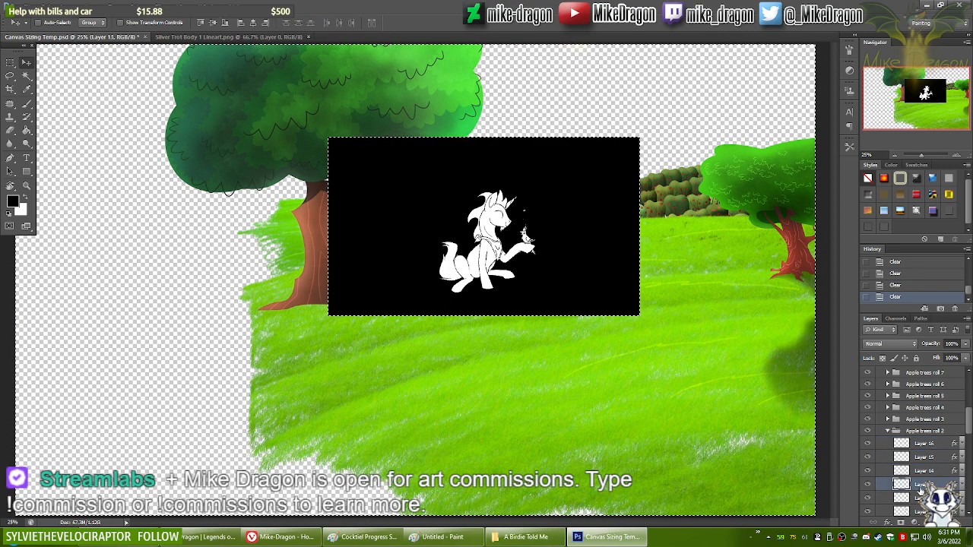
pyautogui.click(922, 498)
pyautogui.scroll(-3, 920, 510)
pyautogui.click(922, 454)
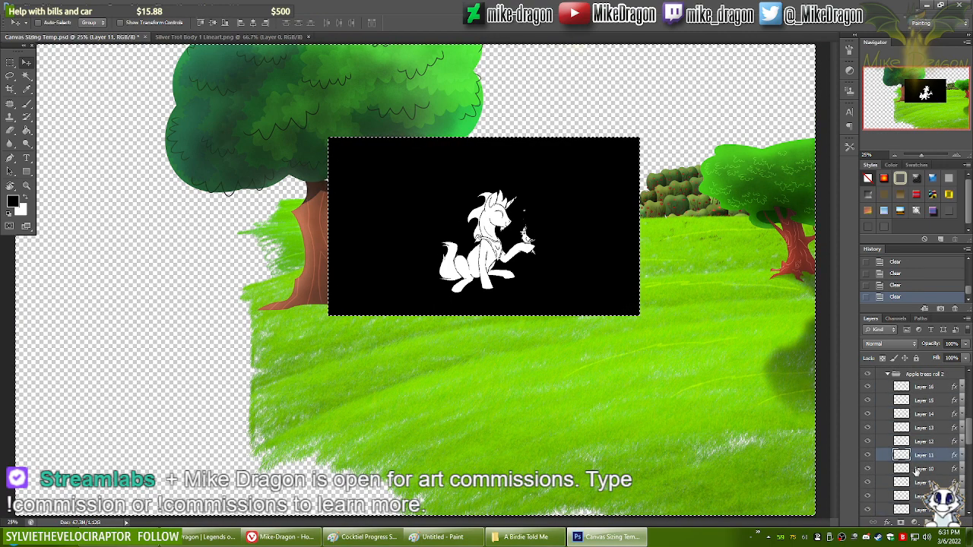
pyautogui.click(922, 468)
pyautogui.click(909, 484)
pyautogui.press('Delete')
# Step: Clear the area outside the rectangle on the remaining Apple trees roll 2 layers, from Layer 8 downward
pyautogui.click(908, 496)
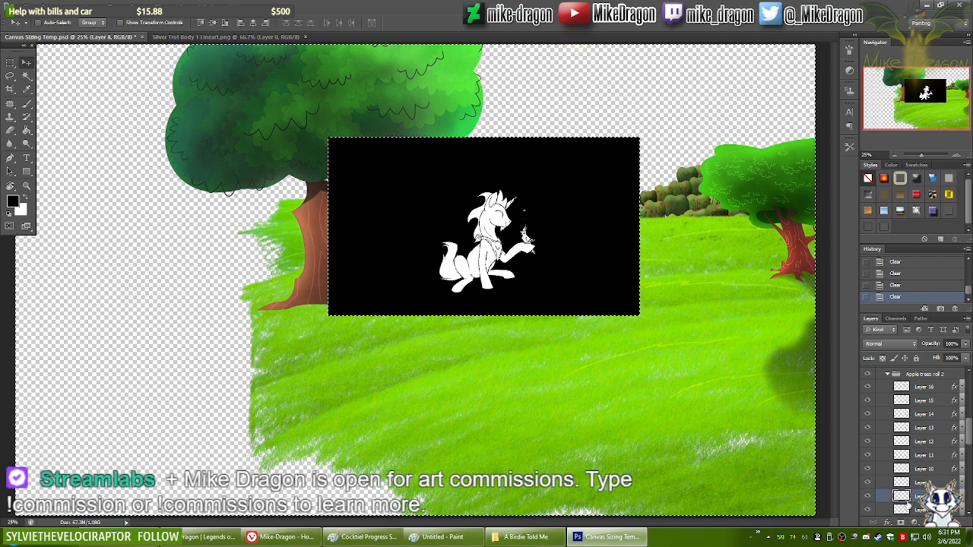
pyautogui.press('Delete')
pyautogui.click(909, 510)
pyautogui.press('Delete')
pyautogui.scroll(-3, 908, 508)
pyautogui.click(909, 482)
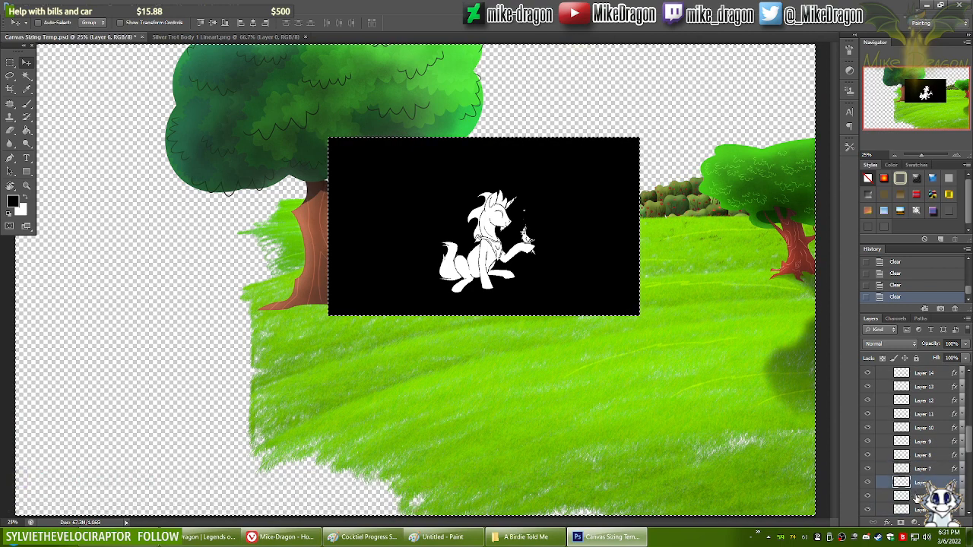
pyautogui.click(908, 496)
pyautogui.click(910, 509)
pyautogui.scroll(-2, 910, 509)
pyautogui.click(924, 469)
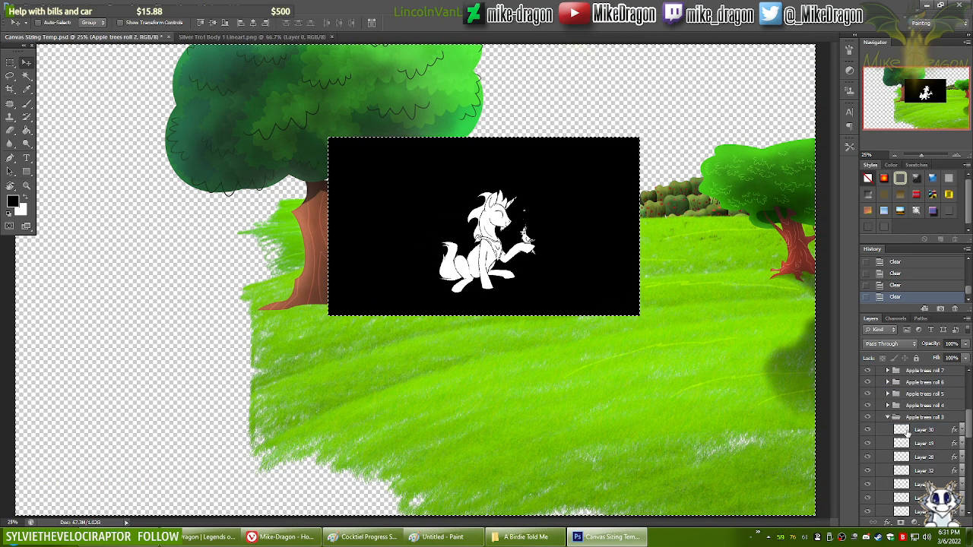
# Step: Clear the area outside the rectangle on the upper Apple trees roll 3 layers, from Layer 30 down to Layer 26
pyautogui.click(908, 432)
pyautogui.click(918, 445)
pyautogui.click(918, 458)
pyautogui.click(917, 472)
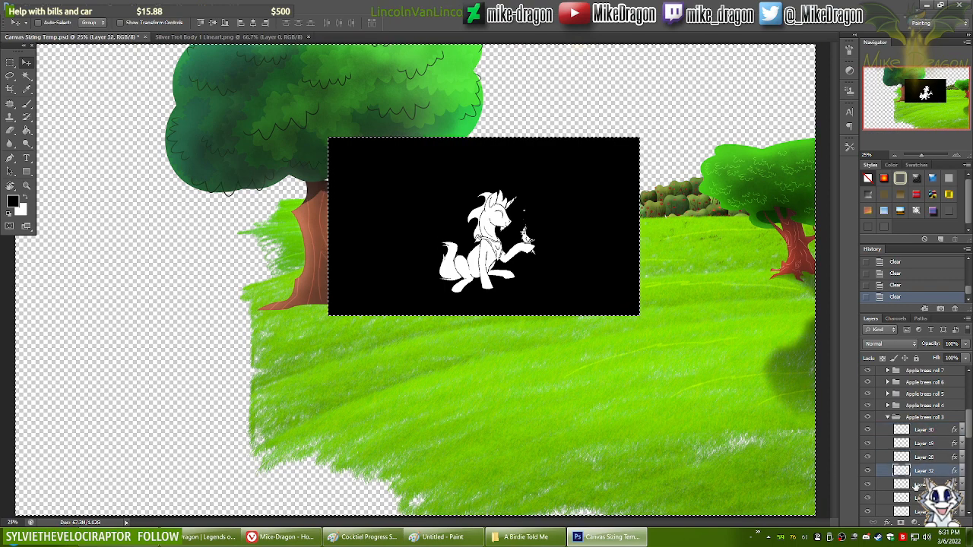
pyautogui.click(917, 500)
pyautogui.press('Delete')
pyautogui.click(917, 512)
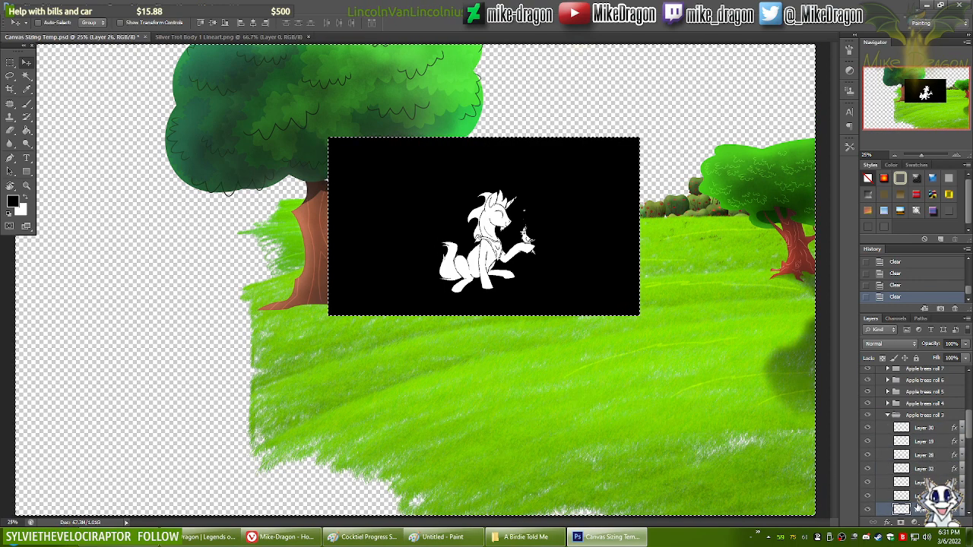
pyautogui.press('Delete')
# Step: Clear the area outside the rectangle on the remaining Apple trees roll 3 layers, down to Layer 21
pyautogui.scroll(-2, 917, 508)
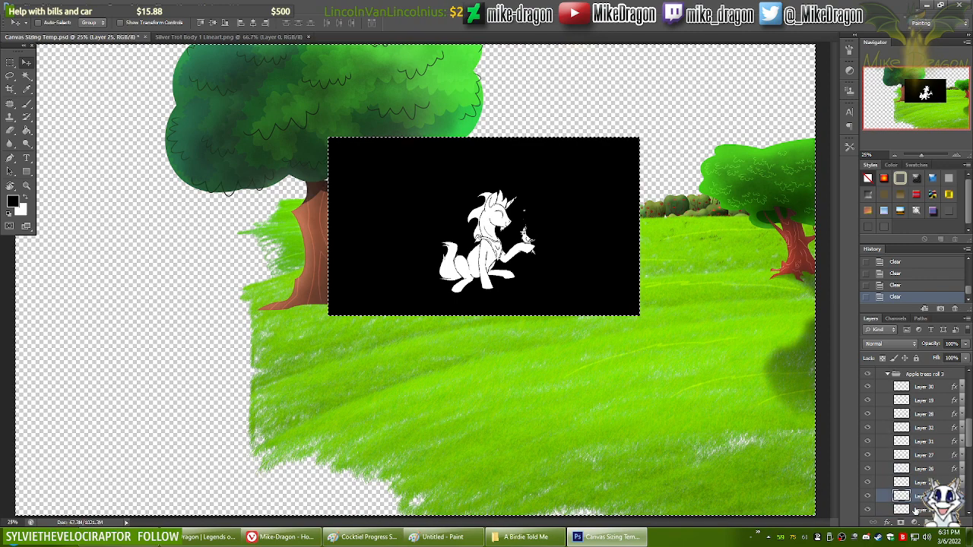
pyautogui.scroll(-2, 918, 508)
pyautogui.click(918, 455)
pyautogui.click(918, 469)
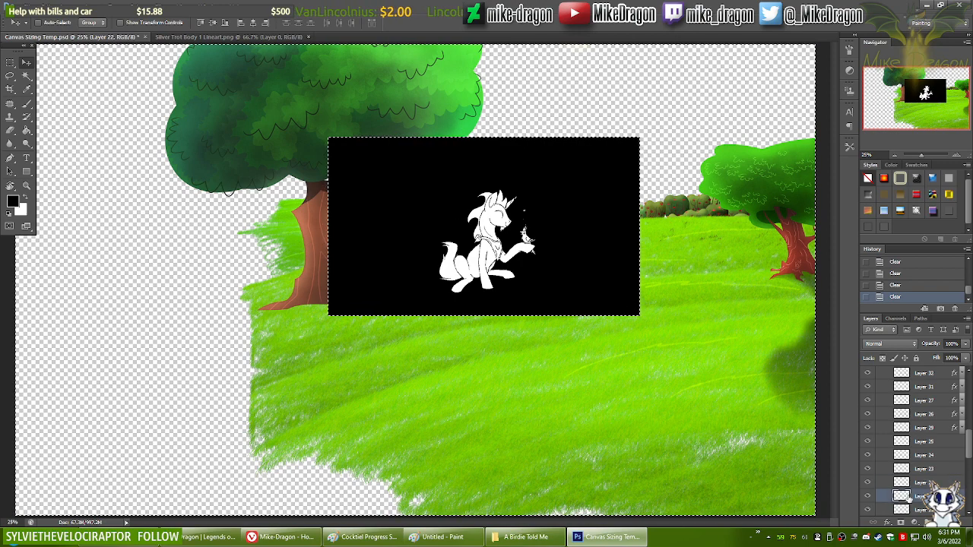
pyautogui.scroll(-2, 912, 496)
pyautogui.click(918, 469)
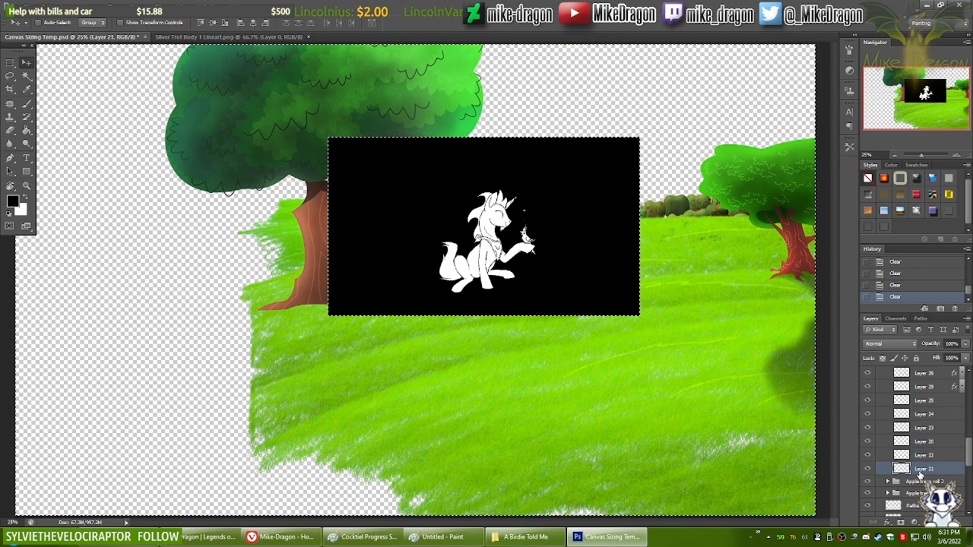
# Step: Clear the area outside the rectangle on the Apple trees roll 4 layers, starting with Layers 34, 46 and 40
pyautogui.scroll(5, 915, 457)
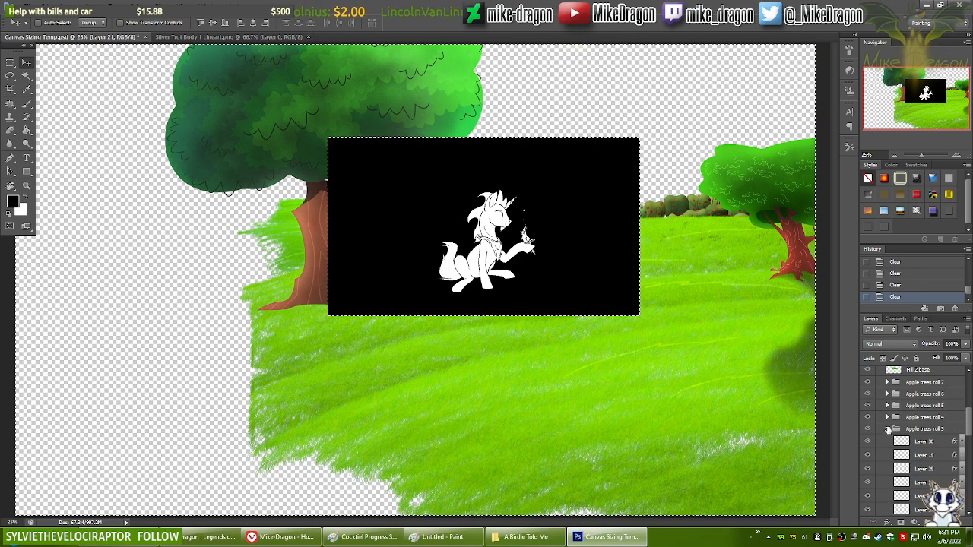
pyautogui.click(888, 430)
pyautogui.click(889, 417)
pyautogui.click(916, 431)
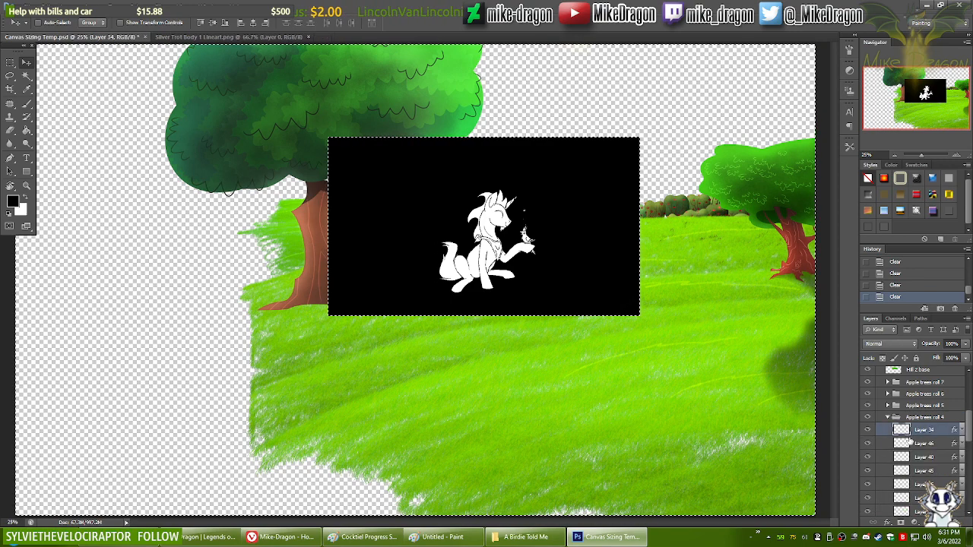
pyautogui.click(910, 443)
pyautogui.click(912, 457)
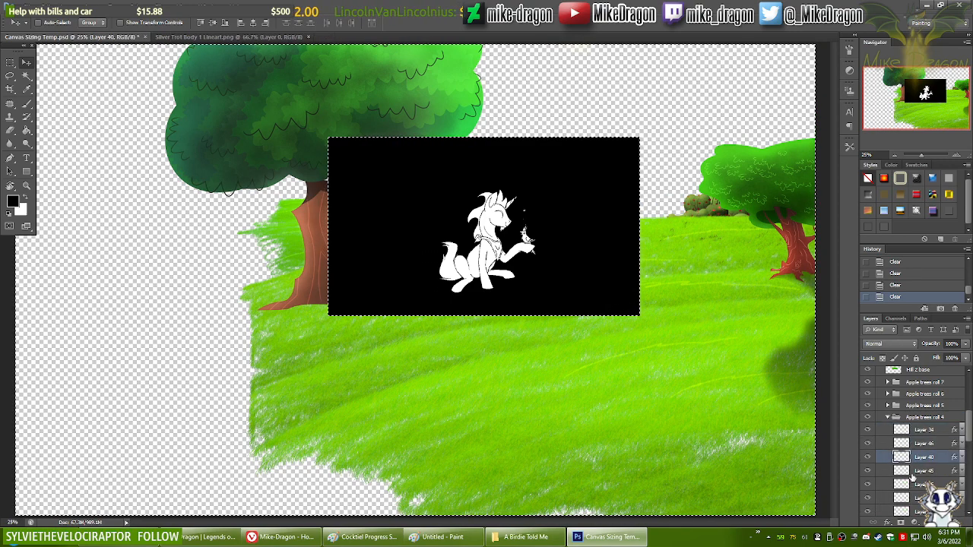
pyautogui.click(913, 484)
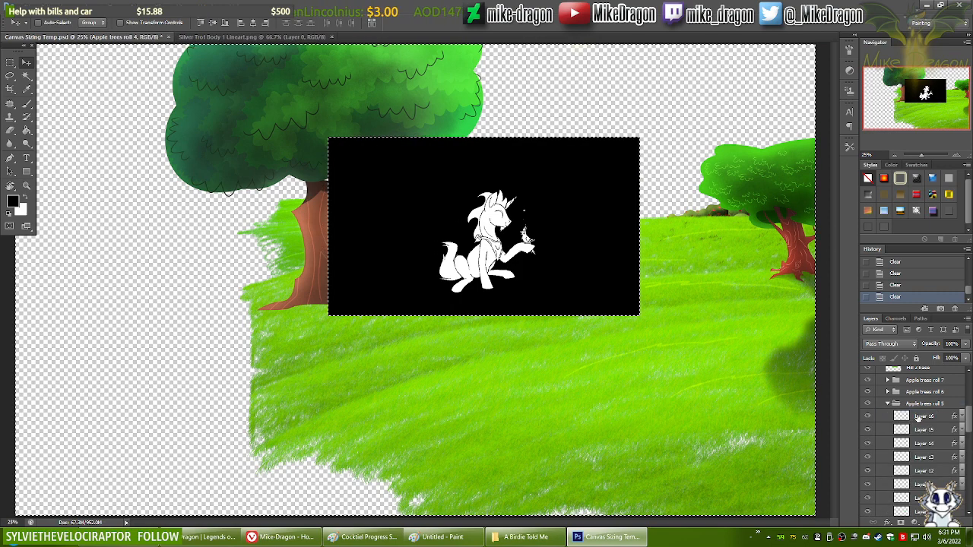
# Step: Clear the area outside the rectangle on the Apple trees roll 5 layers, down to the group's last layer, and collapse the group
pyautogui.click(920, 457)
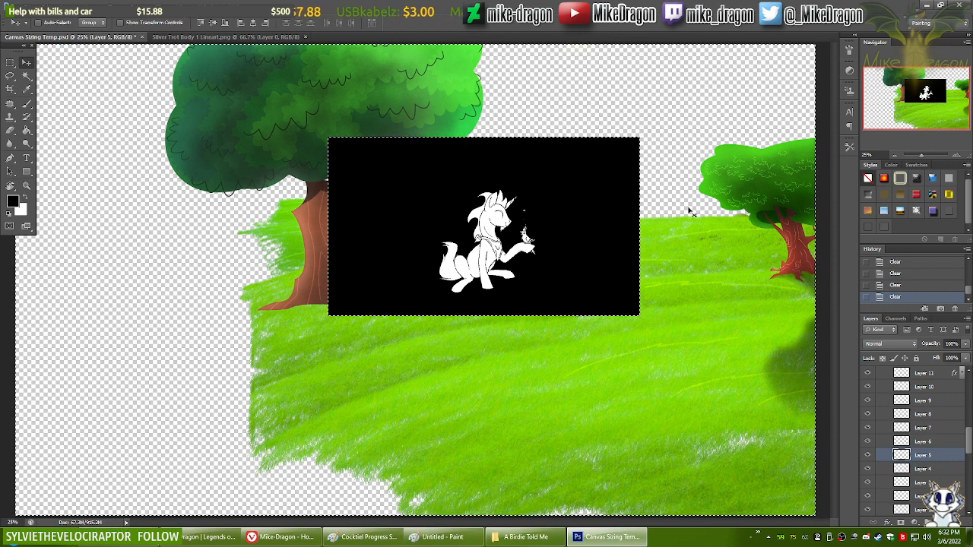
pyautogui.click(930, 469)
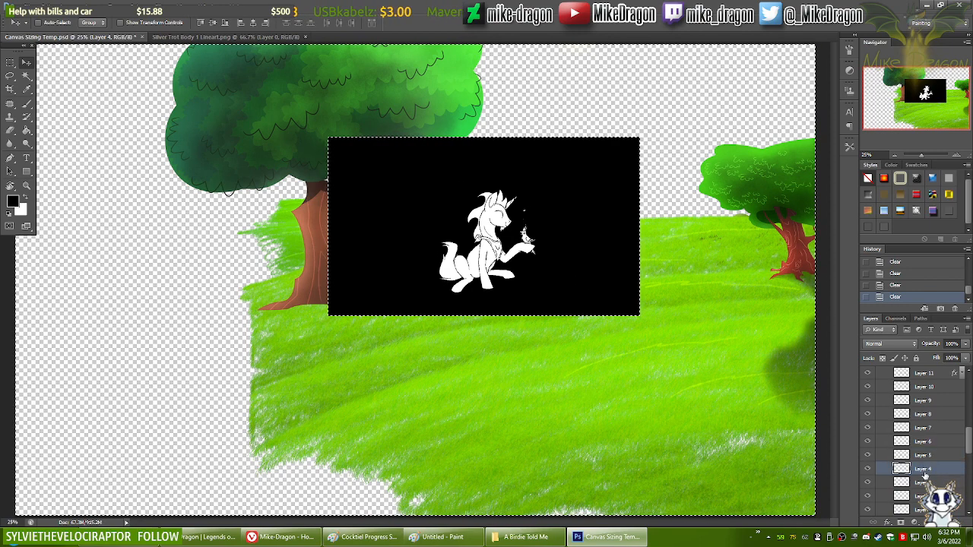
pyautogui.click(923, 484)
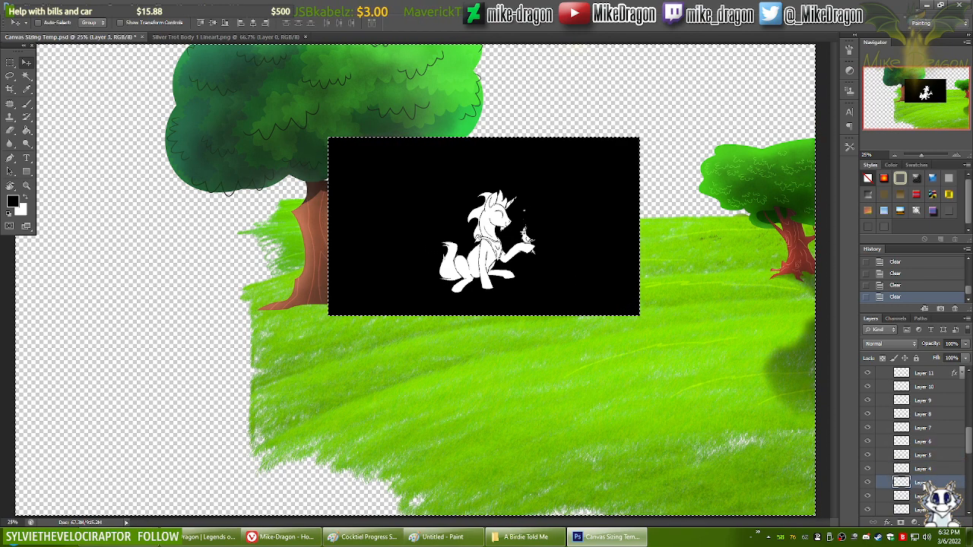
pyautogui.click(921, 496)
pyautogui.scroll(-1, 921, 497)
pyautogui.scroll(-1, 922, 497)
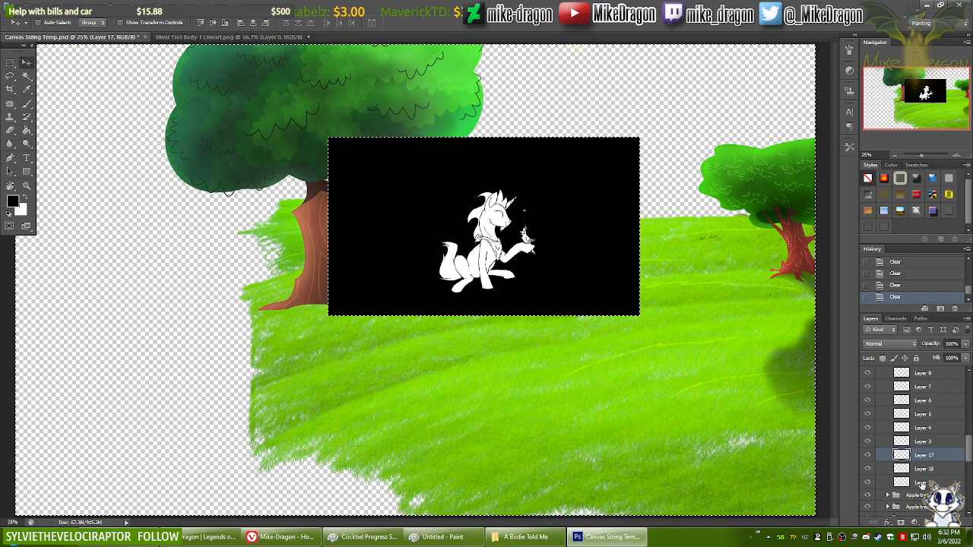
pyautogui.click(926, 472)
pyautogui.click(923, 484)
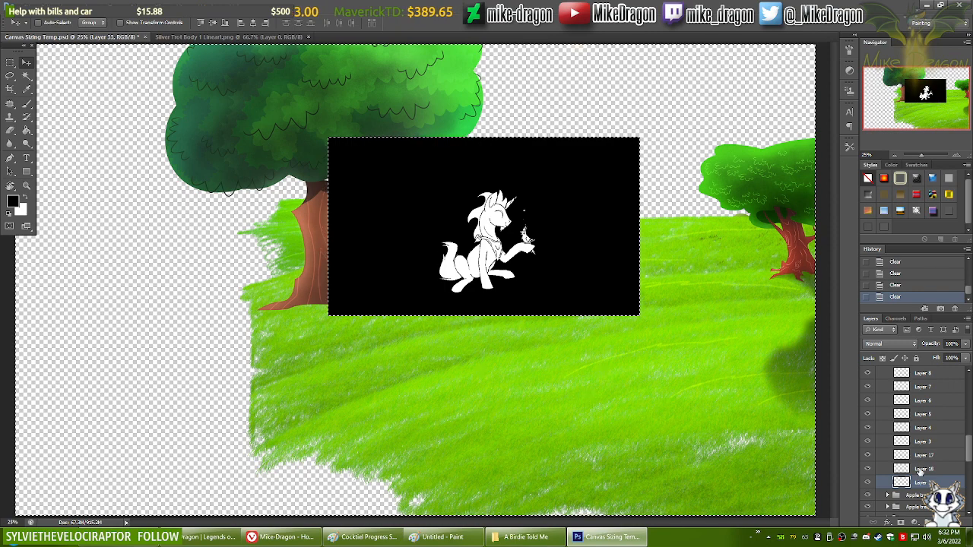
pyautogui.scroll(4, 919, 476)
pyautogui.scroll(3, 912, 457)
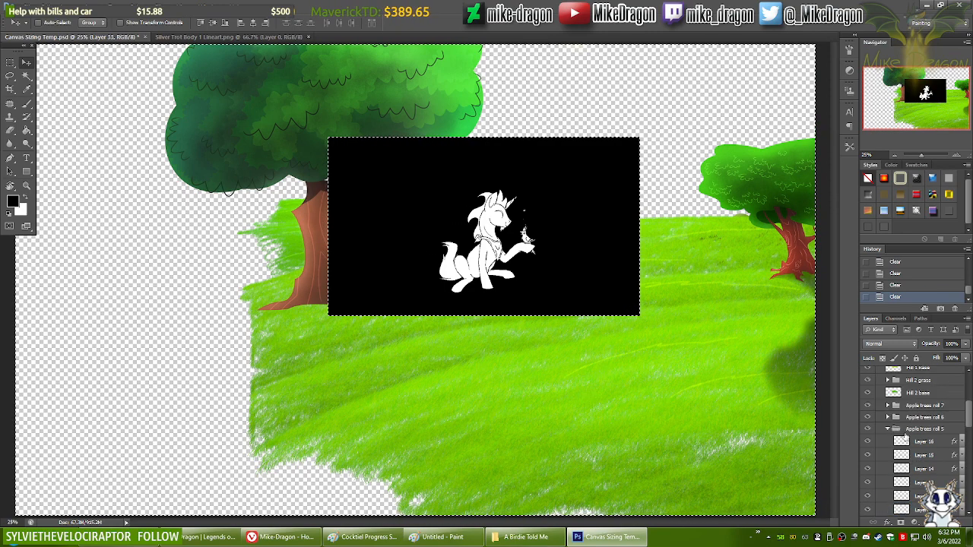
pyautogui.click(888, 443)
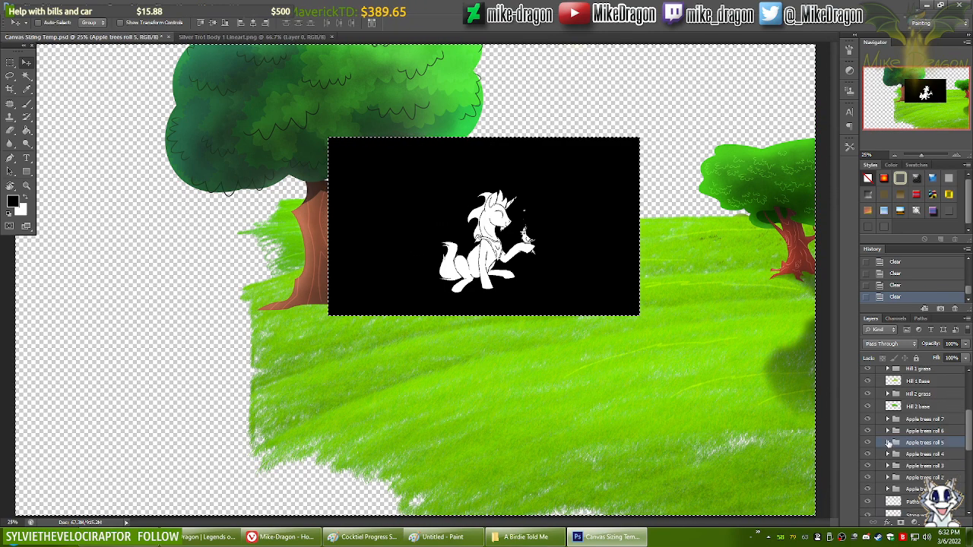
# Step: Clear the area outside the rectangle on the upper Apple trees roll 6 layers, from Layer 30 down to Layer 31
pyautogui.click(888, 431)
pyautogui.click(923, 444)
pyautogui.click(921, 457)
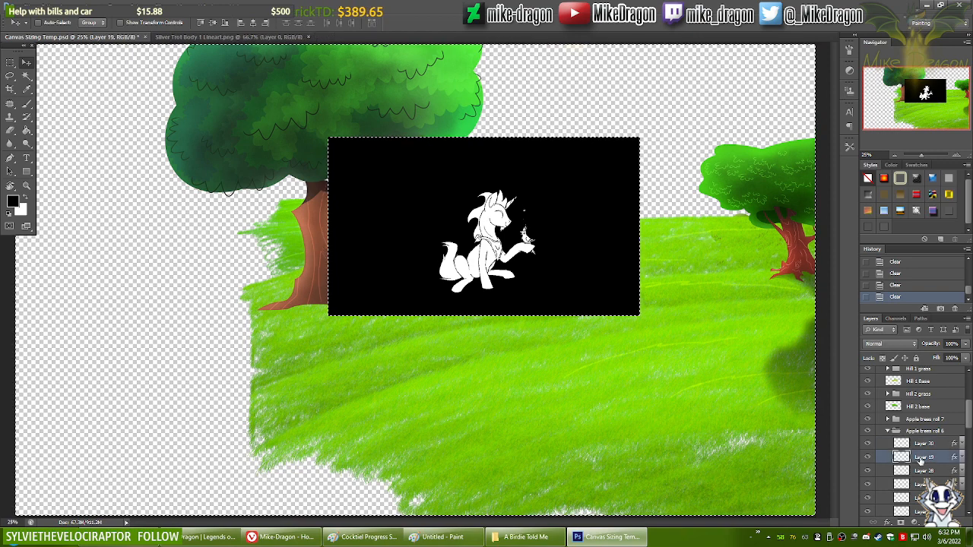
pyautogui.click(922, 472)
pyautogui.click(918, 487)
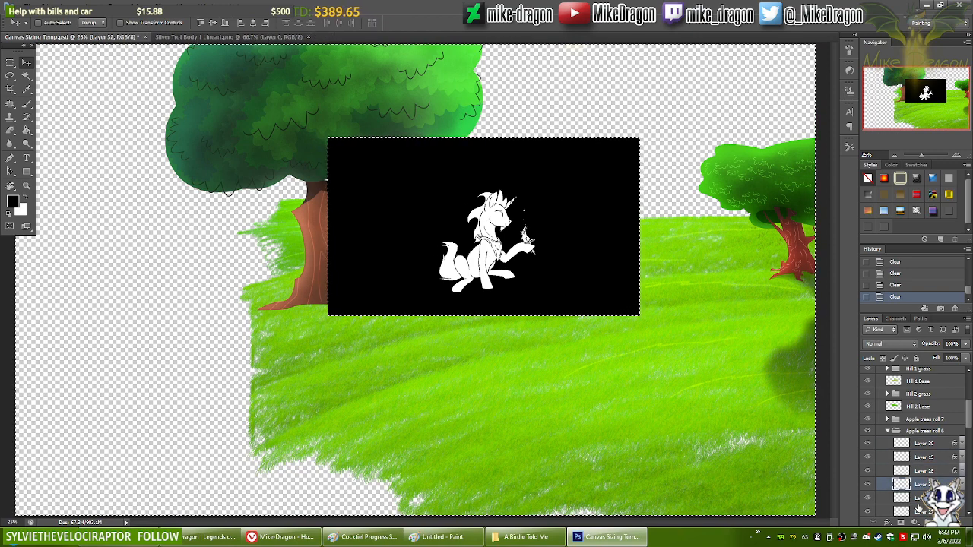
pyautogui.click(919, 499)
pyautogui.scroll(-3, 921, 511)
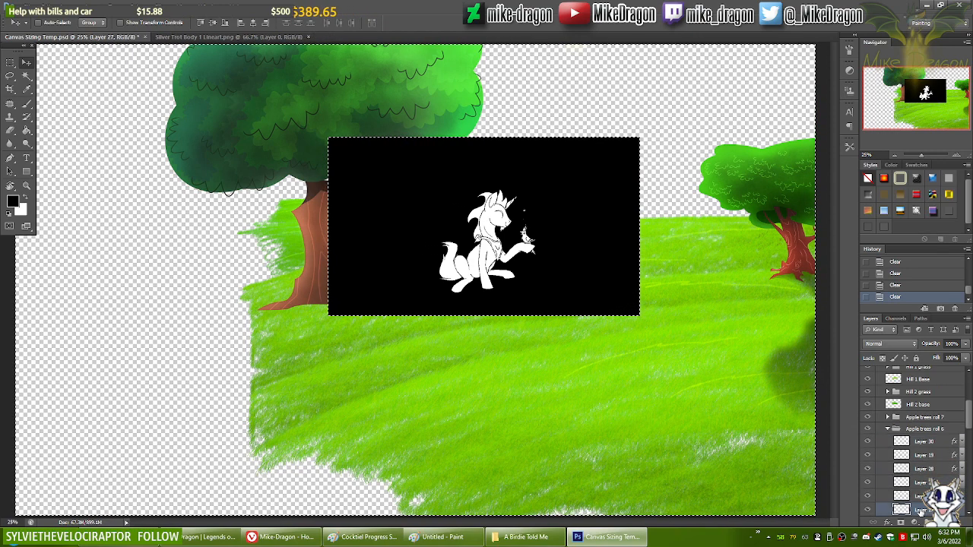
# Step: Clear the area outside the rectangle on the remaining Apple trees roll 6 layers, from Layer 27 down to Layer 21, and collapse the group
pyautogui.click(919, 455)
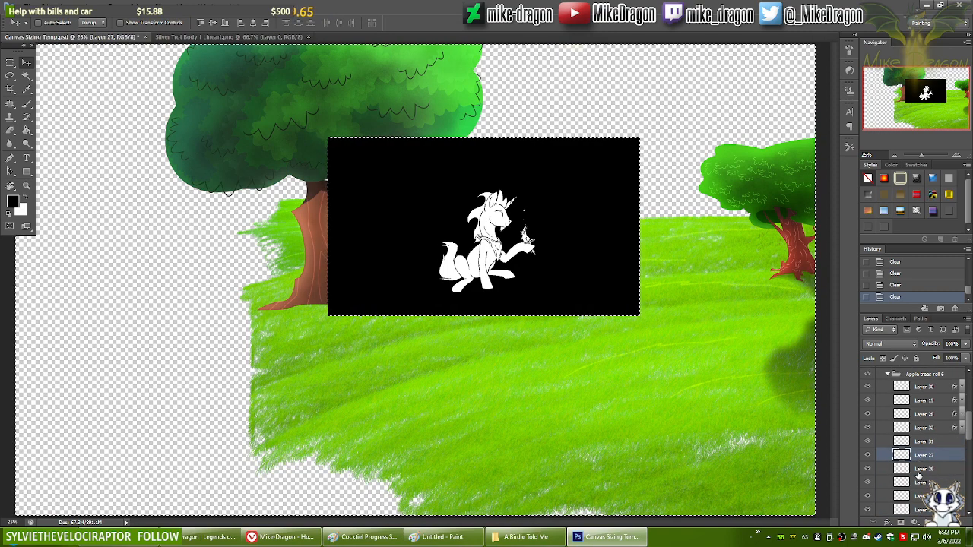
pyautogui.click(918, 468)
pyautogui.click(918, 482)
pyautogui.click(919, 496)
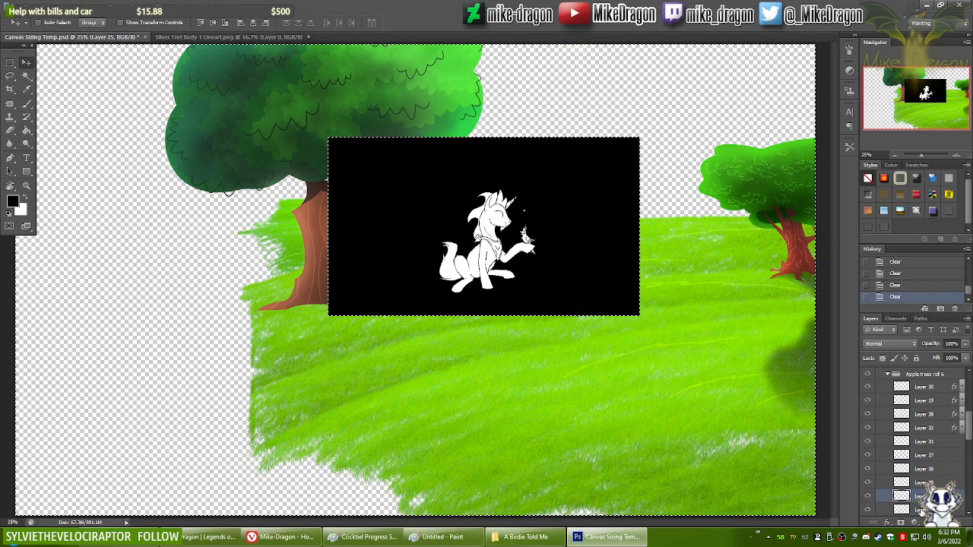
pyautogui.click(919, 511)
pyautogui.scroll(-3, 920, 513)
pyautogui.click(932, 460)
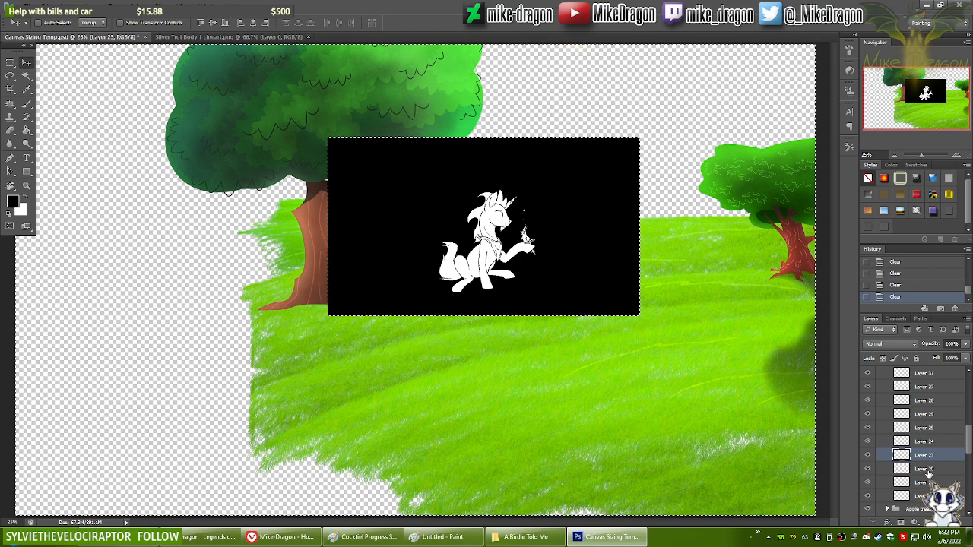
pyautogui.click(928, 469)
pyautogui.click(927, 484)
pyautogui.click(921, 495)
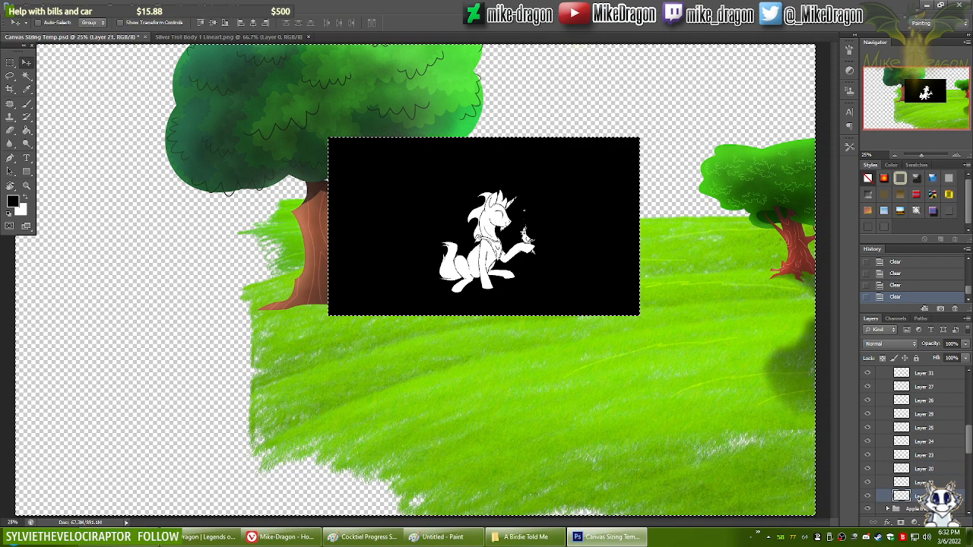
pyautogui.scroll(4, 917, 486)
pyautogui.click(887, 401)
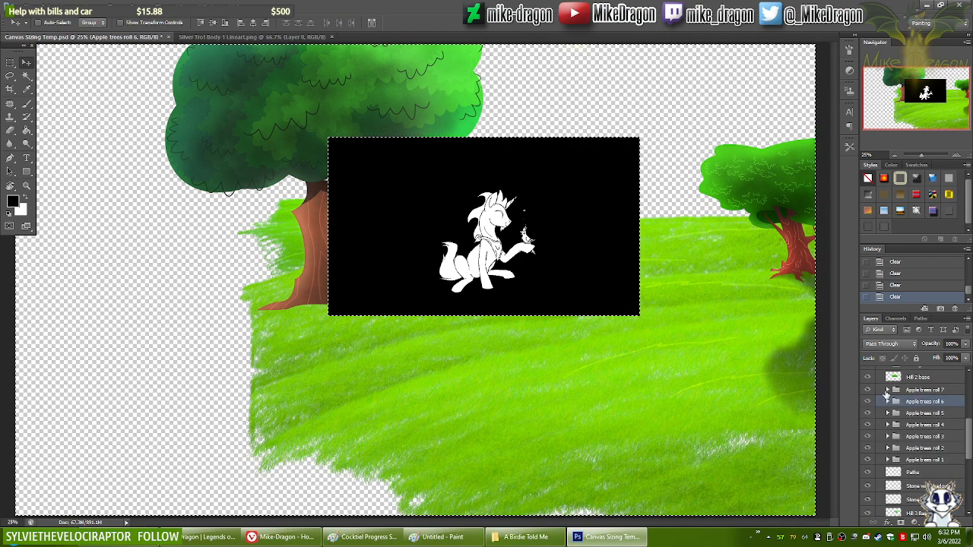
# Step: Clear the area outside the rectangle on the Apple trees roll 7 layers, from Layer 34 down to Layer 38
pyautogui.click(887, 390)
pyautogui.click(911, 403)
pyautogui.click(906, 421)
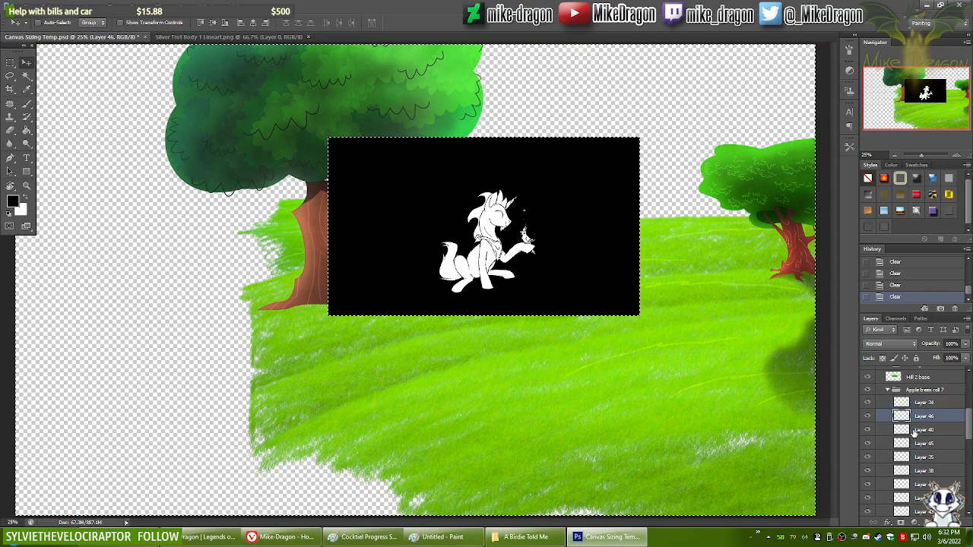
pyautogui.click(913, 434)
pyautogui.click(913, 446)
pyautogui.click(919, 459)
pyautogui.click(923, 473)
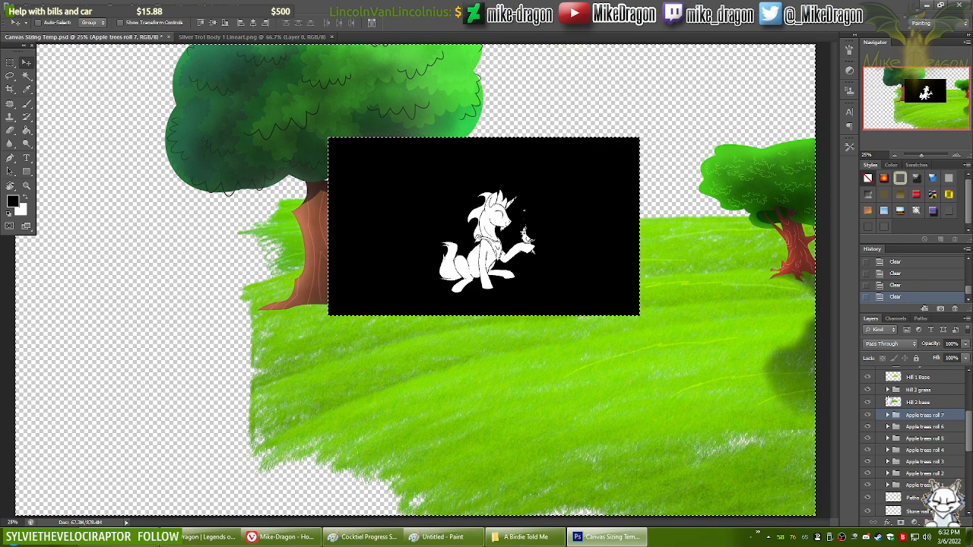
# Step: Clear the area outside the rectangle on the Grass 1 to Grass 3 layers of the Hill 2 grass group
pyautogui.press('Delete')
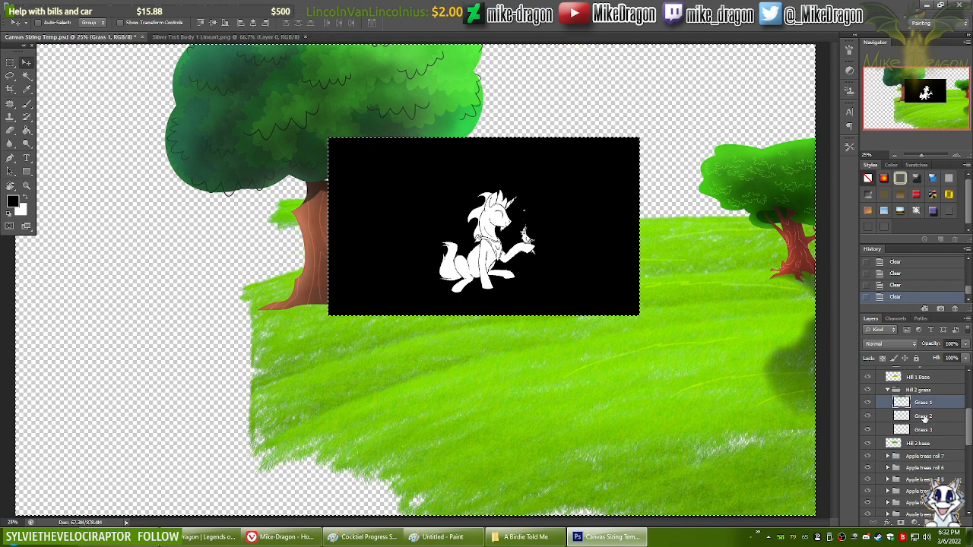
pyautogui.click(921, 431)
pyautogui.press('Delete')
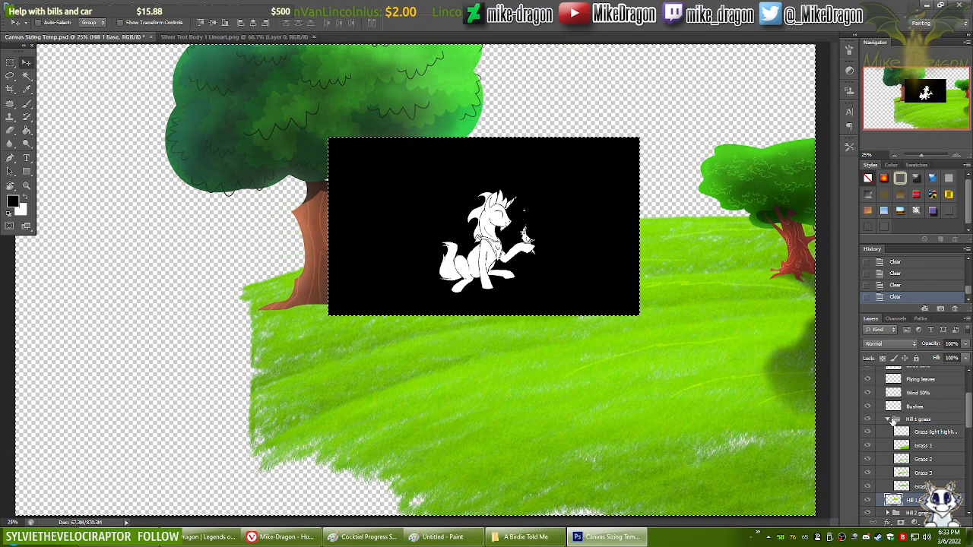
# Step: Clear the area outside the rectangle on the Hill 1 grass layers, from Grass 1 down to the group's last grass layer
pyautogui.click(921, 445)
pyautogui.press('Delete')
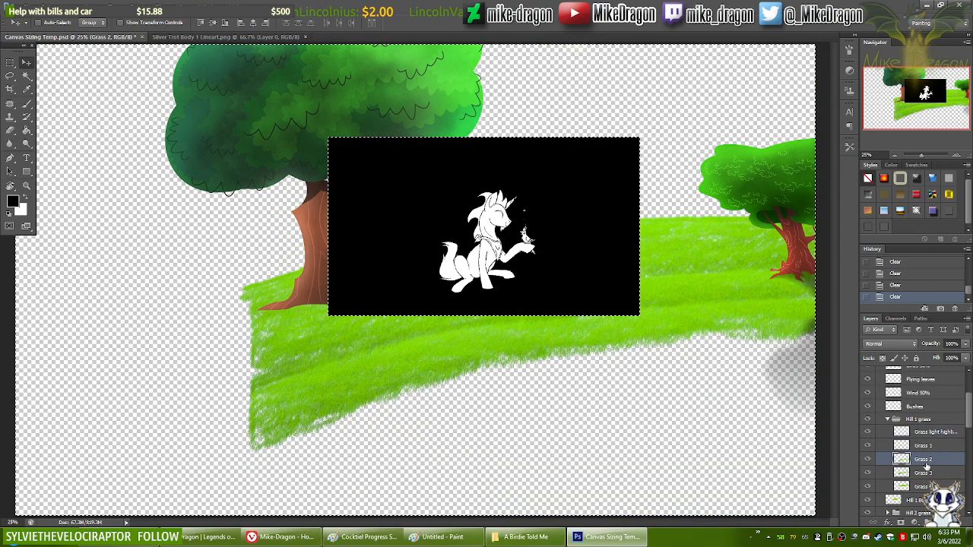
pyautogui.press('Delete')
pyautogui.click(925, 475)
pyautogui.press('Delete')
pyautogui.click(922, 487)
pyautogui.press('Delete')
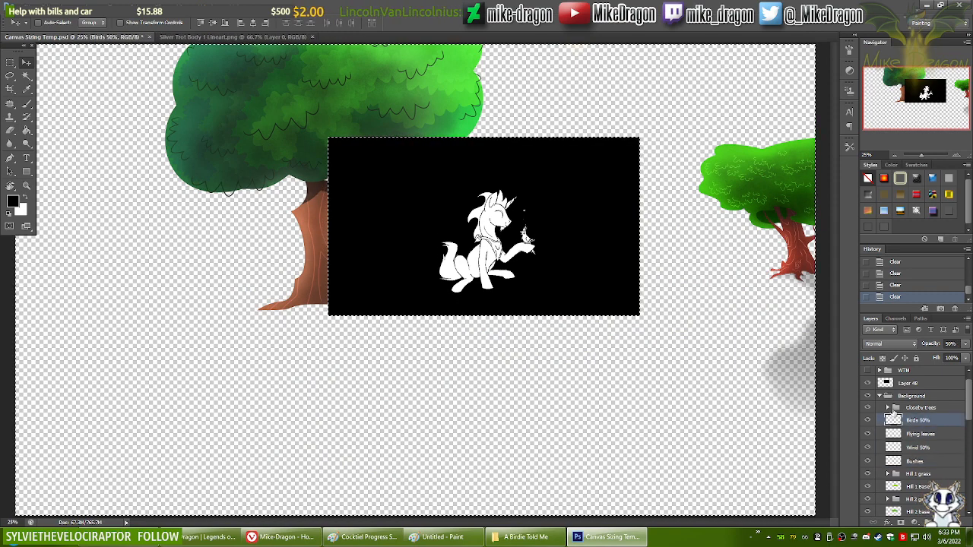
# Step: Clear the area outside the rectangle on the Closeby trees layers, including the trees light effect and the Tree close layers
pyautogui.click(914, 420)
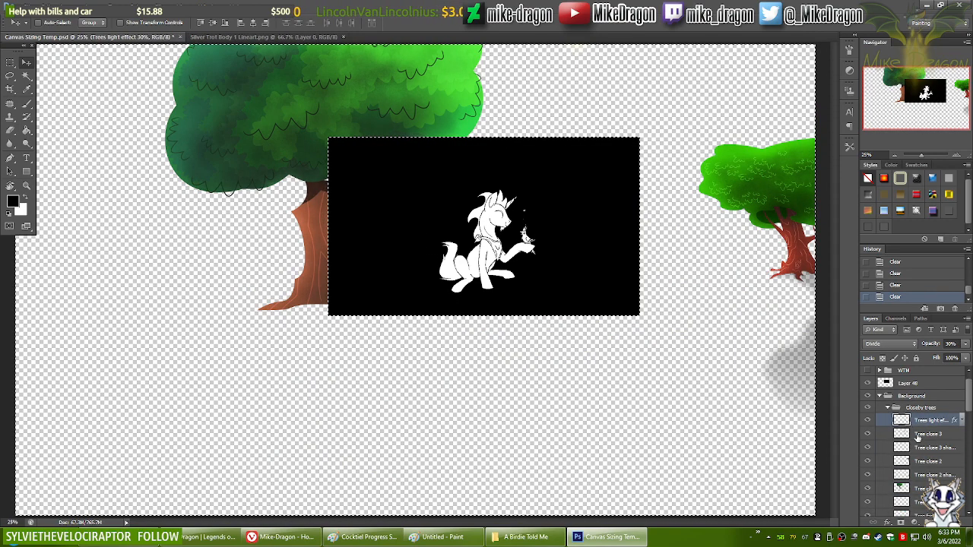
pyautogui.press('Delete')
pyautogui.click(914, 477)
pyautogui.press('Delete')
pyautogui.click(916, 490)
pyautogui.press('Delete')
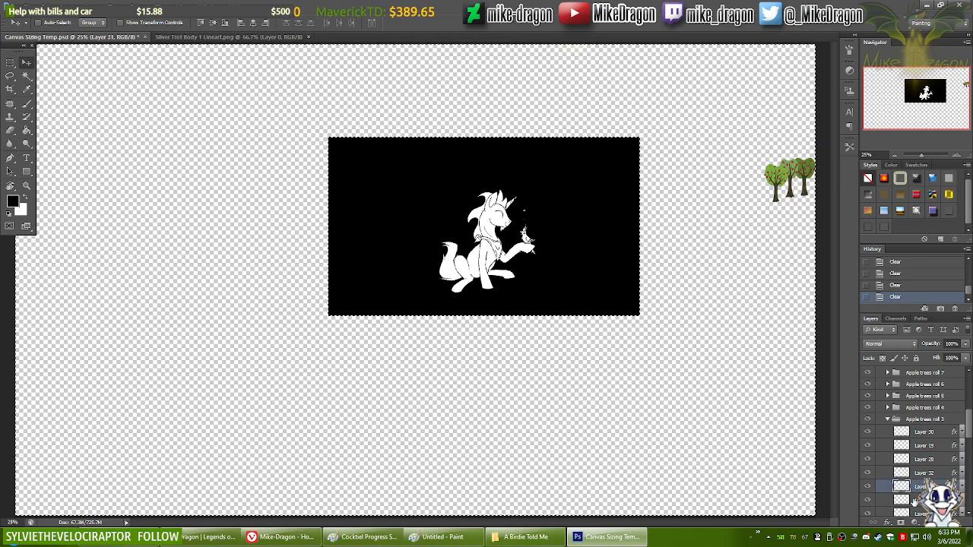
# Step: Clear the leftover trees outside the rectangle on Apple trees roll 3, from Layer 29 down to Layer 21, and collapse the group
pyautogui.scroll(-2, 914, 493)
pyautogui.click(907, 456)
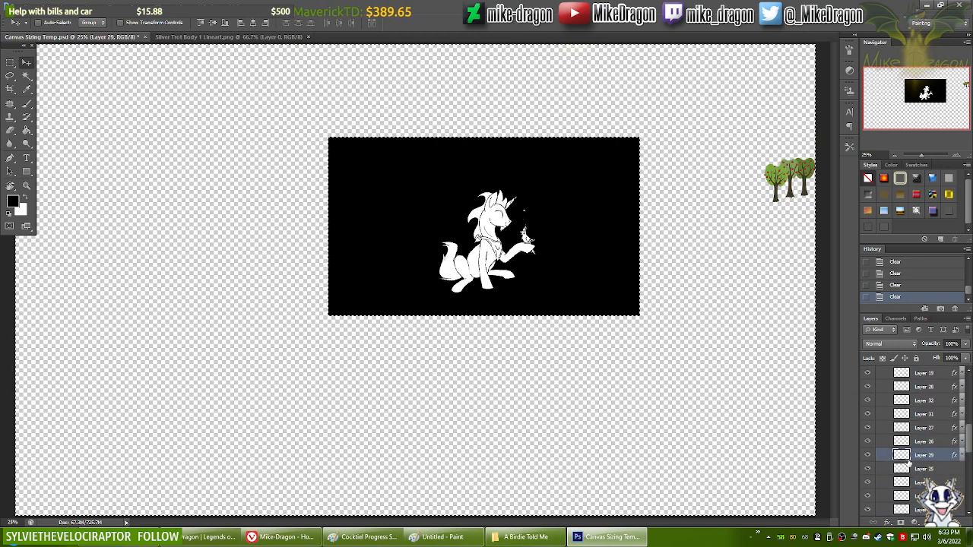
pyautogui.click(905, 485)
pyautogui.click(910, 509)
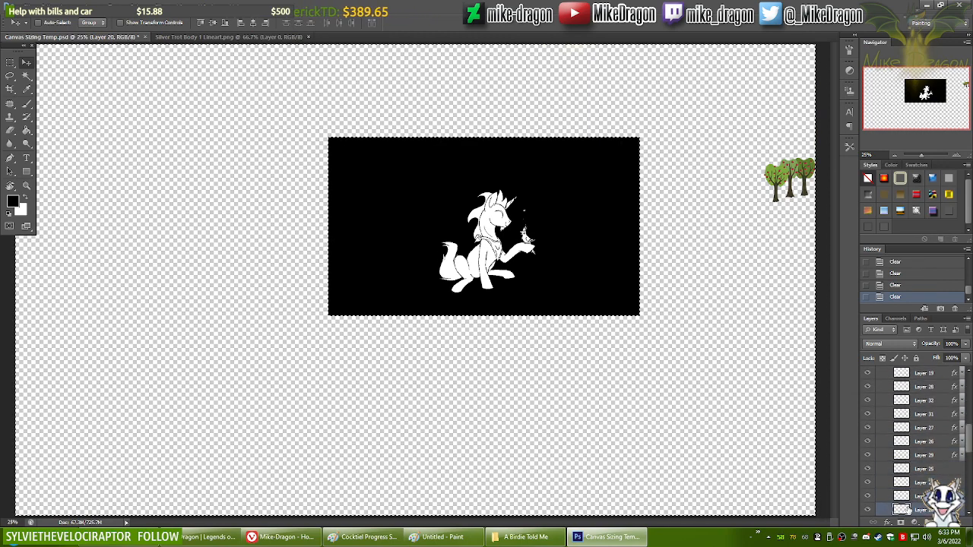
pyautogui.press('Delete')
pyautogui.scroll(-2, 909, 508)
pyautogui.click(911, 456)
pyautogui.press('Delete')
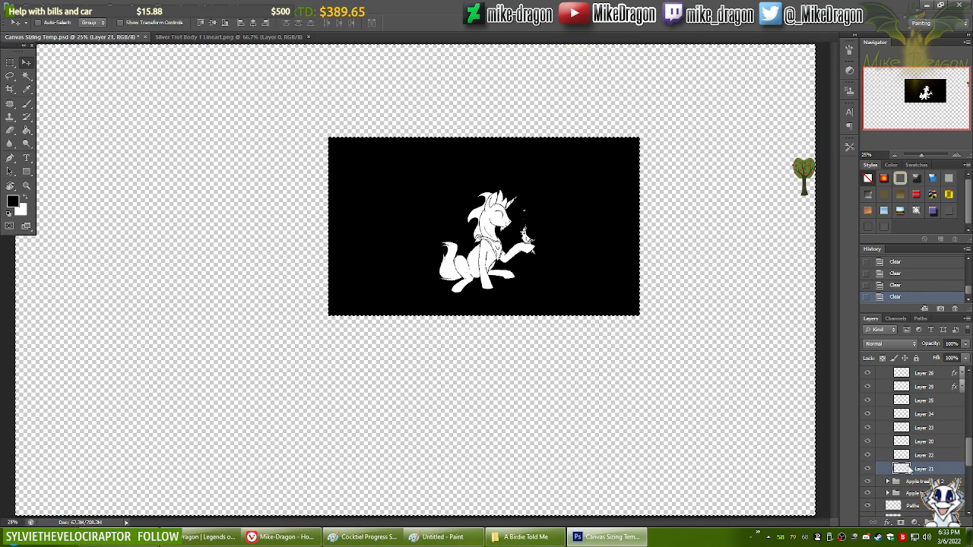
pyautogui.press('Delete')
pyautogui.scroll(5, 908, 465)
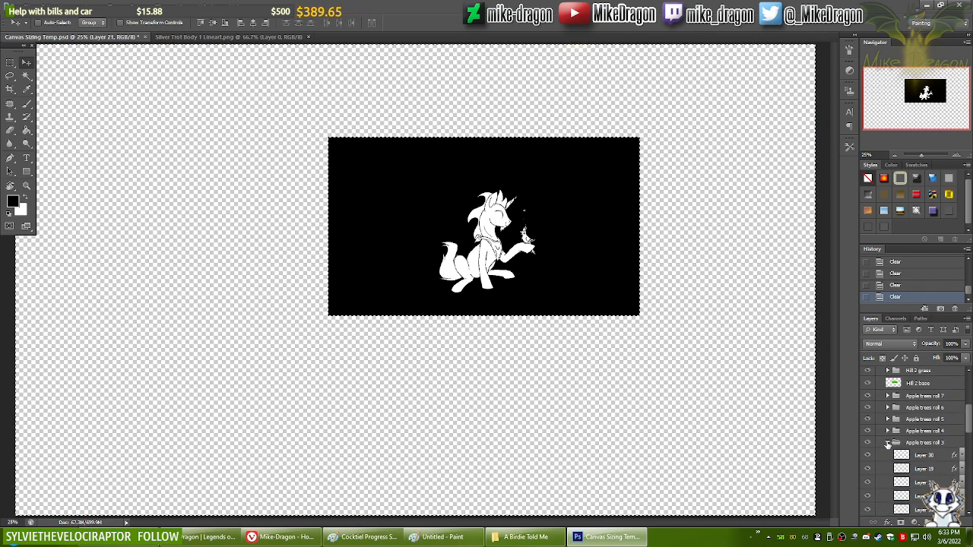
pyautogui.click(888, 444)
# Step: Hide the black rectangle layer above the Background group and deselect the area outside the frame
pyautogui.scroll(5, 867, 388)
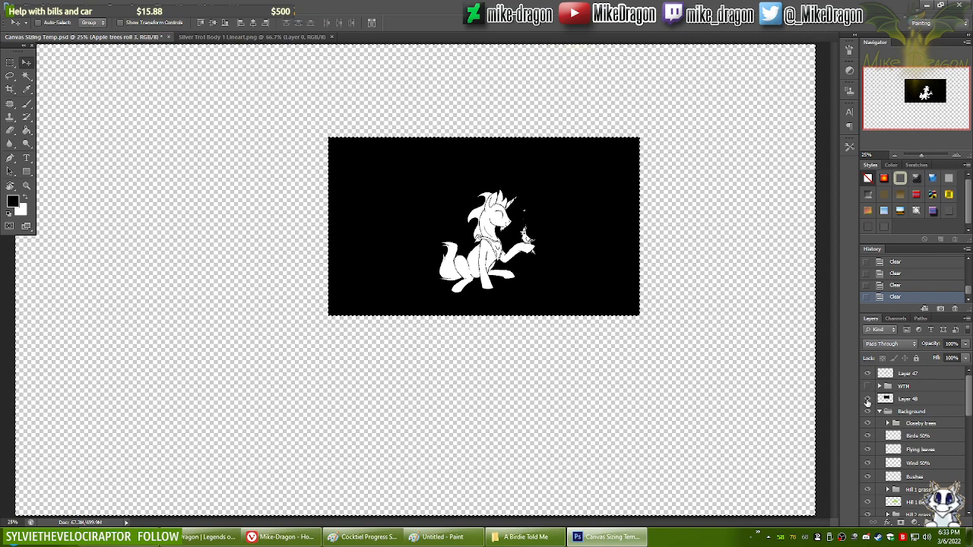
pyautogui.click(868, 399)
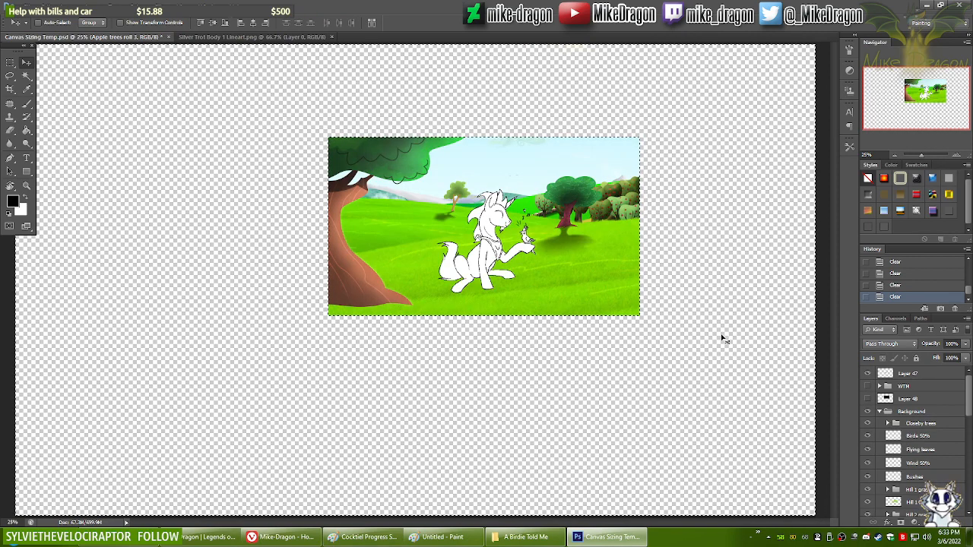
pyautogui.hotkey('ctrl', 'd')
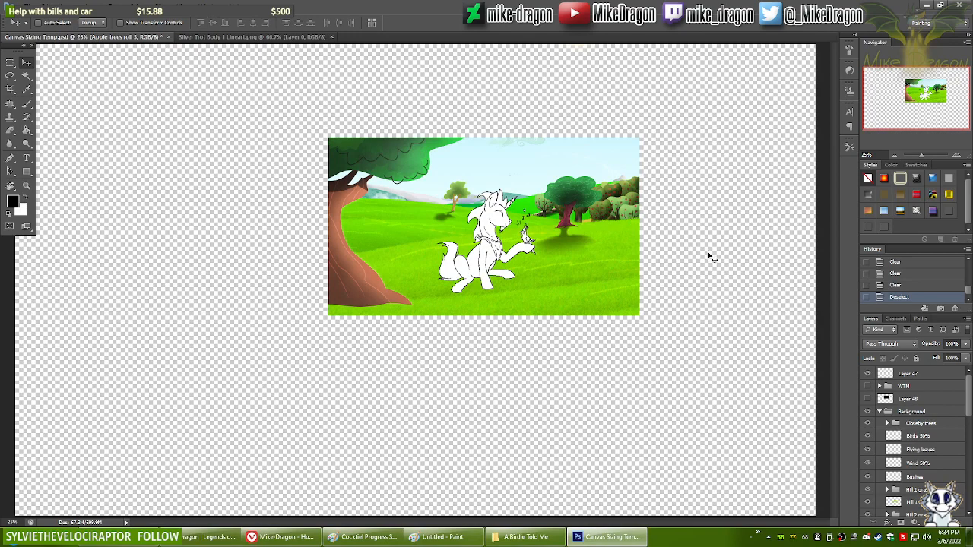
pyautogui.hotkey('ctrl', '+')
pyautogui.hotkey('ctrl', '+')
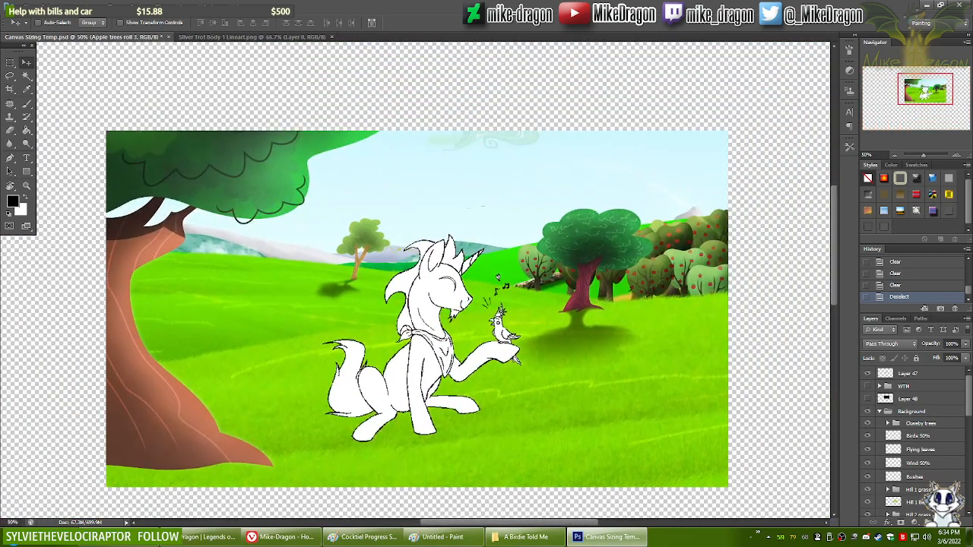
# Step: Show the black rectangle layer above the Background group, select the entire canvas and copy that layer's content
pyautogui.moveTo(426, 304); pyautogui.dragTo(449, 267)
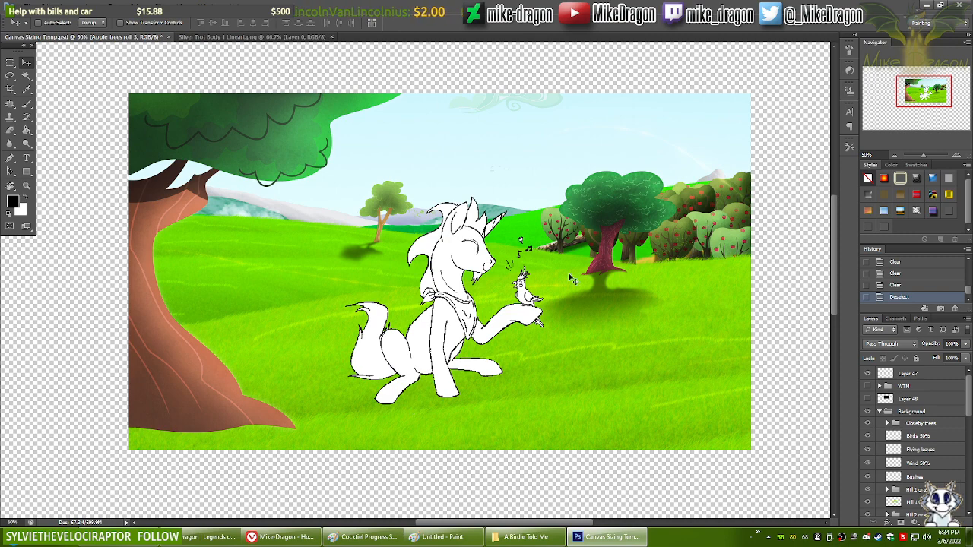
pyautogui.scroll(-3, 568, 272)
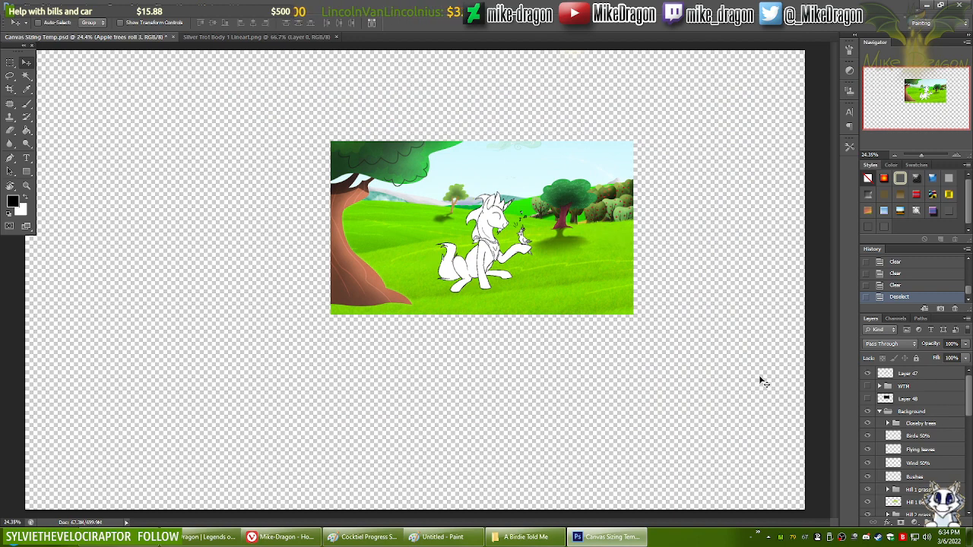
pyautogui.scroll(-5, 935, 445)
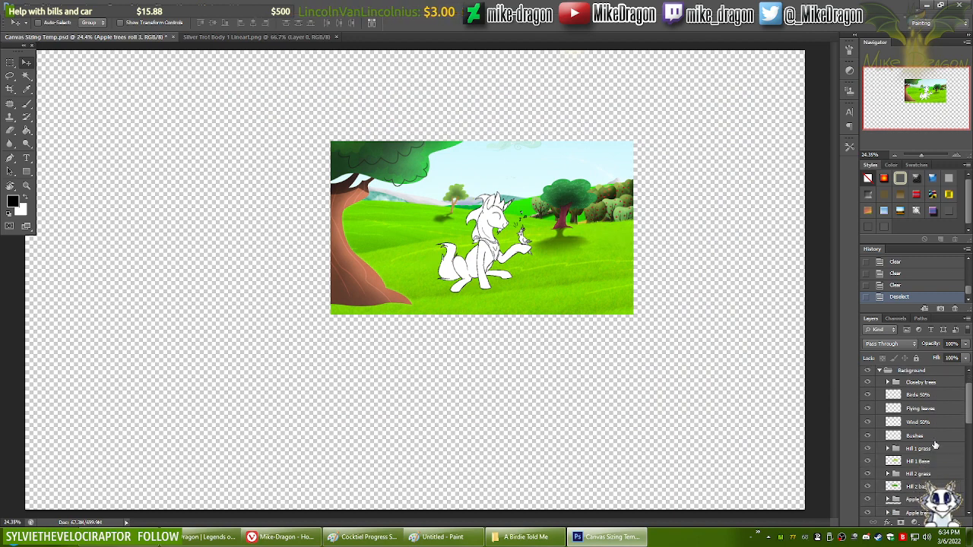
pyautogui.scroll(-3, 935, 444)
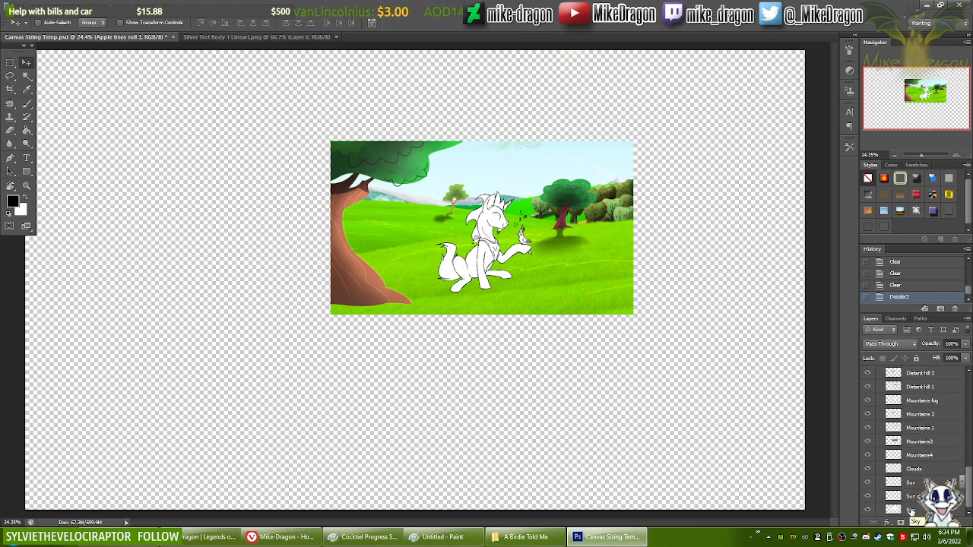
pyautogui.scroll(15, 908, 471)
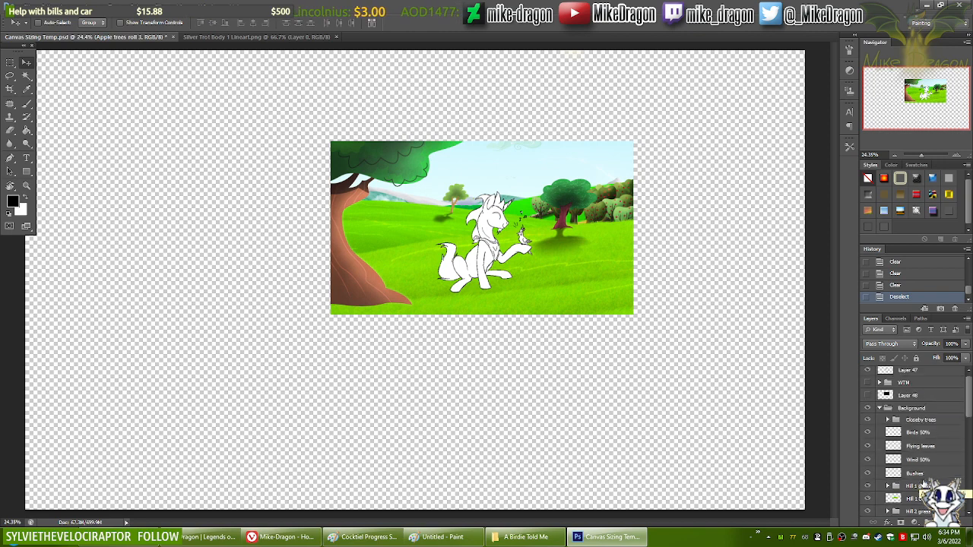
pyautogui.click(867, 395)
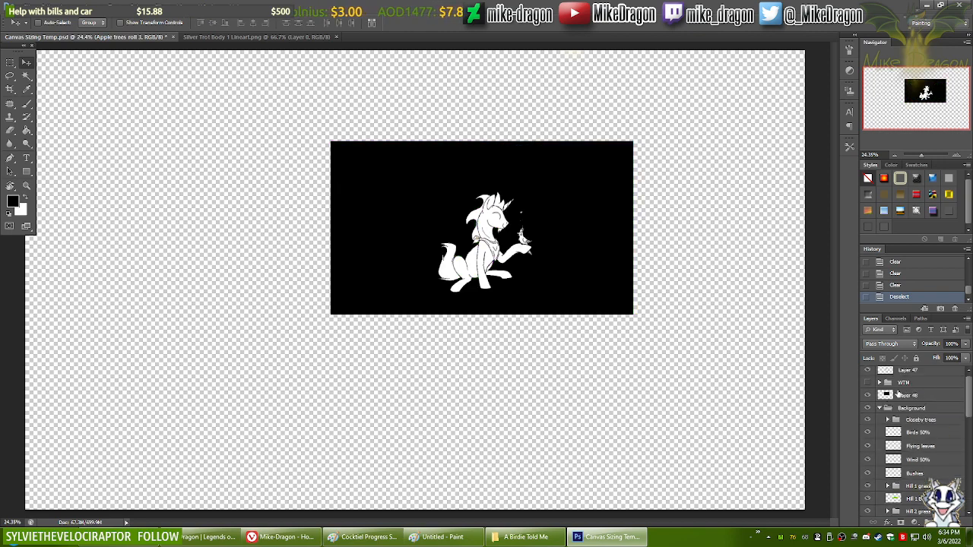
pyautogui.click(897, 395)
pyautogui.hotkey('ctrl', 'a')
pyautogui.hotkey('ctrl', 'c')
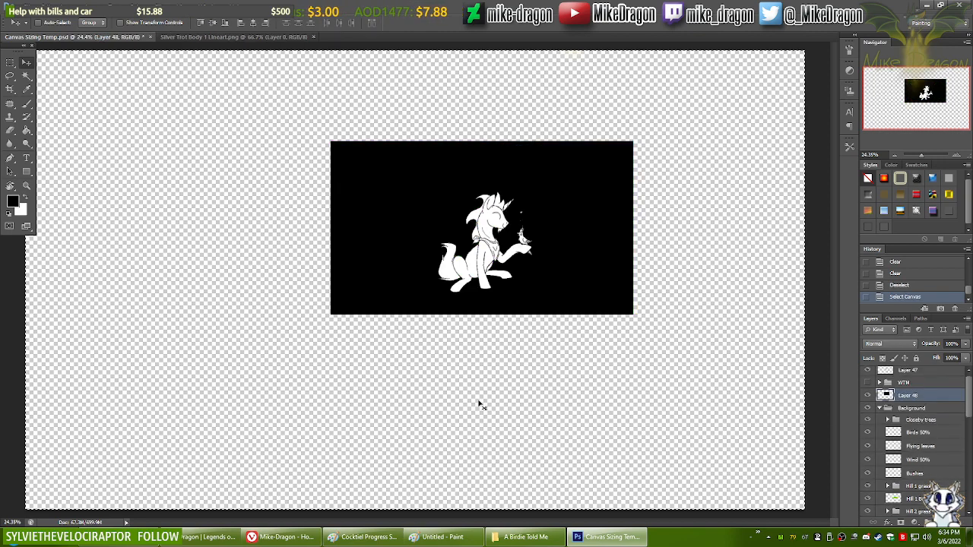
# Step: Create a new document at the copied rectangle's size, paste the black rectangle into it and hide the pasted layer
pyautogui.hotkey('ctrl', 'n')
pyautogui.press('Return')
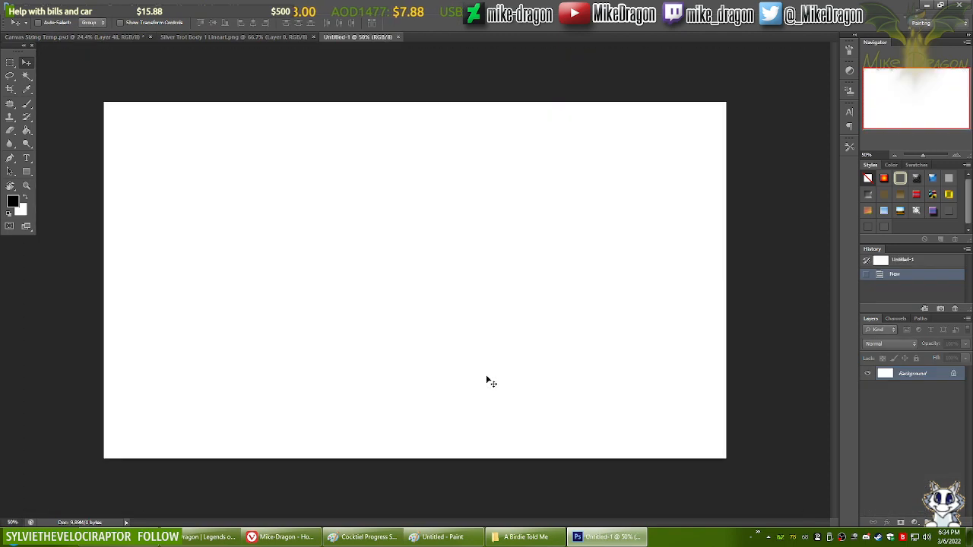
pyautogui.hotkey('ctrl', 'v')
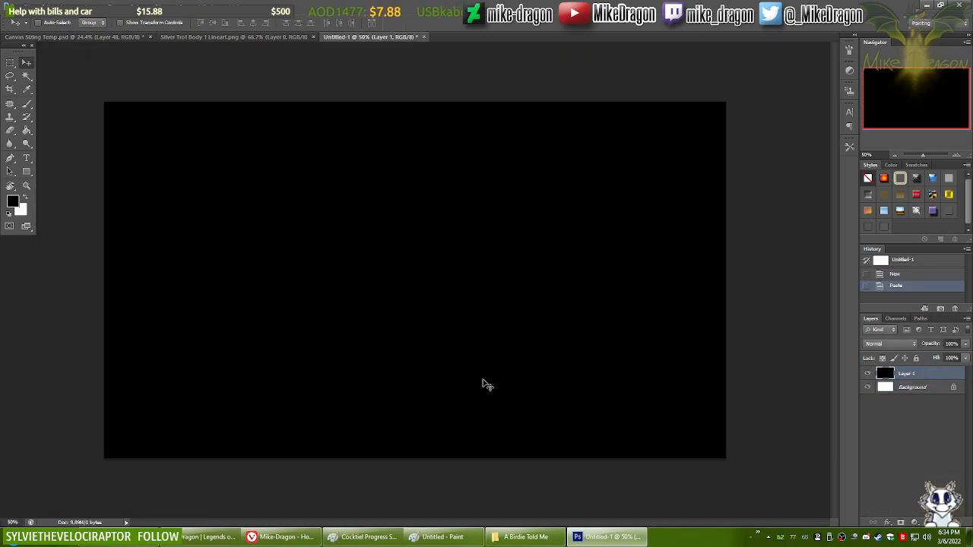
pyautogui.click(868, 374)
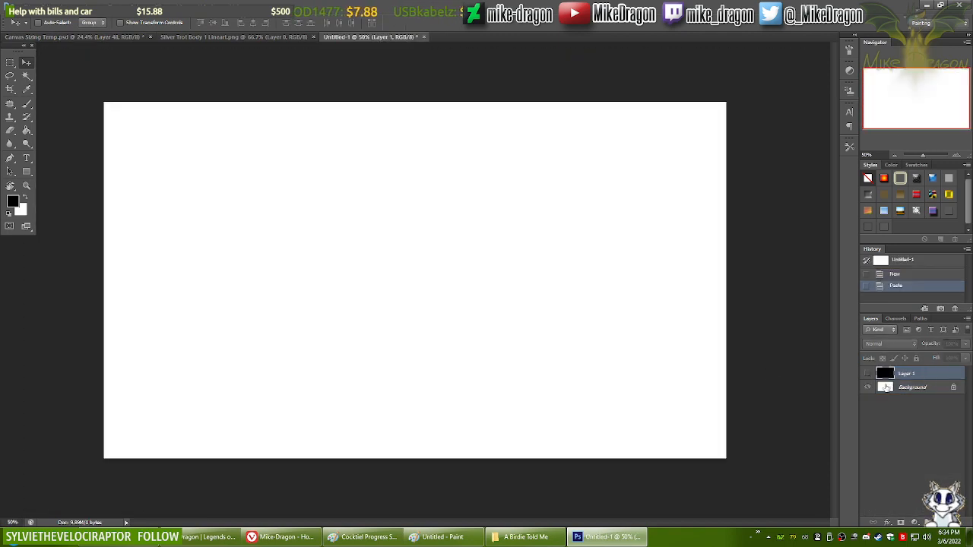
# Step: Hide the black rectangle in Canvas Sizing Temp.psd and duplicate the Background group into the Untitled-1 document under the name Background
pyautogui.click(121, 36)
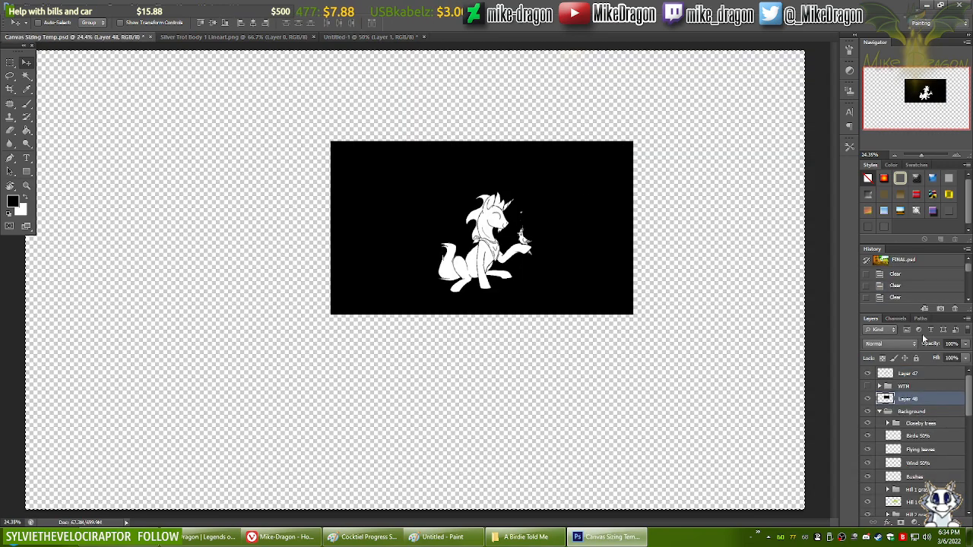
pyautogui.click(867, 399)
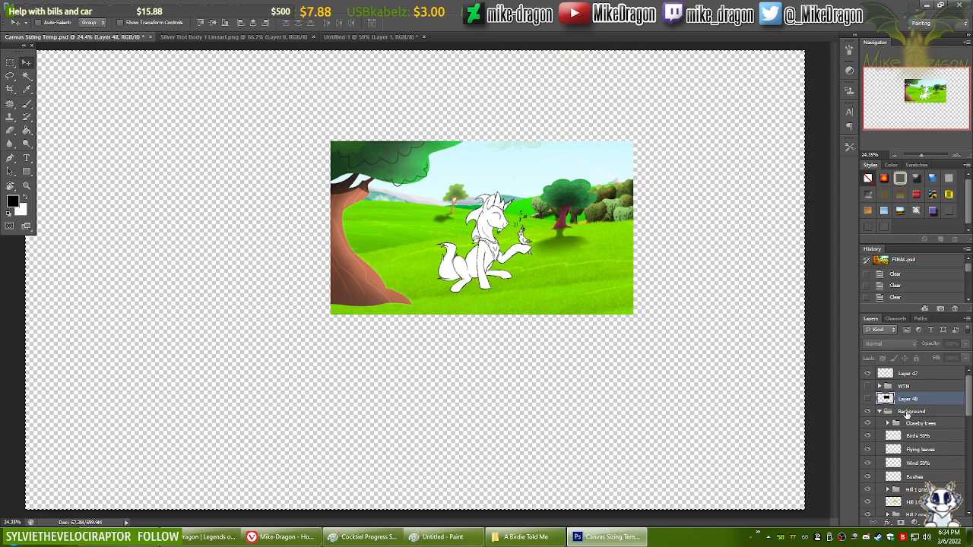
pyautogui.rightClick(906, 413)
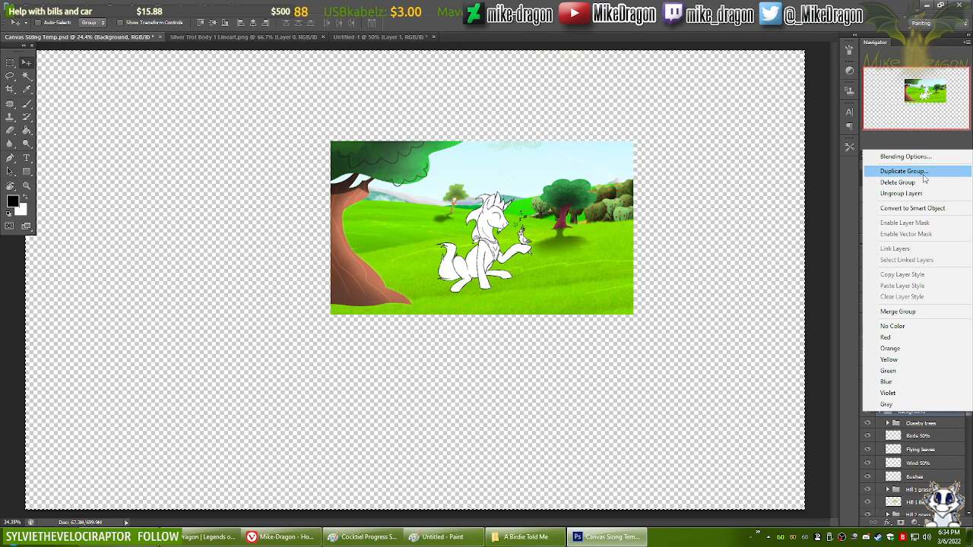
pyautogui.click(905, 171)
pyautogui.click(470, 178)
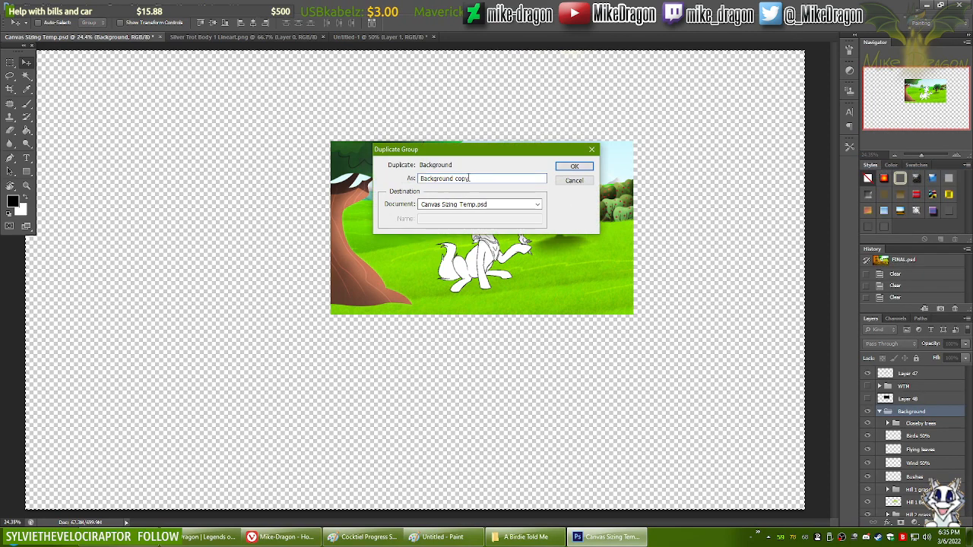
pyautogui.moveTo(469, 178); pyautogui.dragTo(454, 178)
pyautogui.press('BackSpace')
pyautogui.click(507, 205)
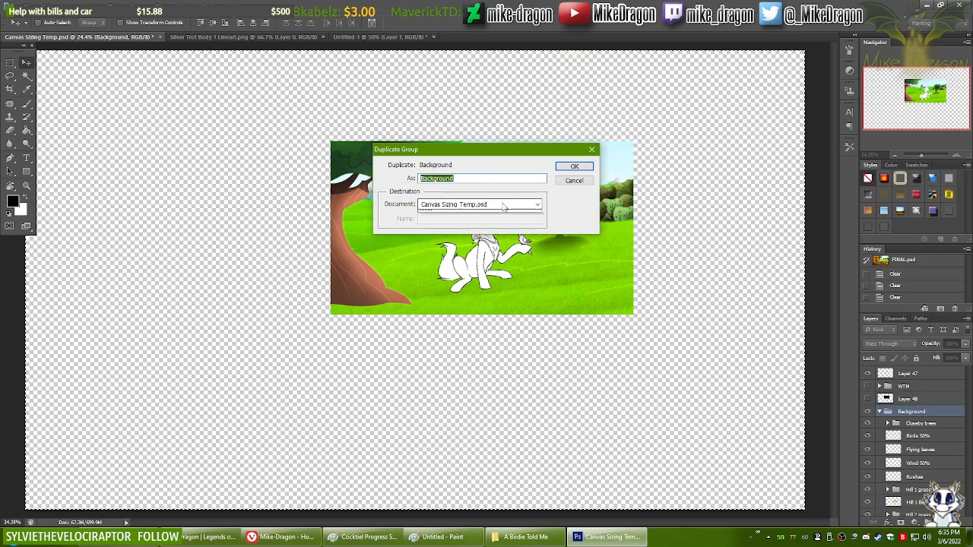
pyautogui.click(447, 228)
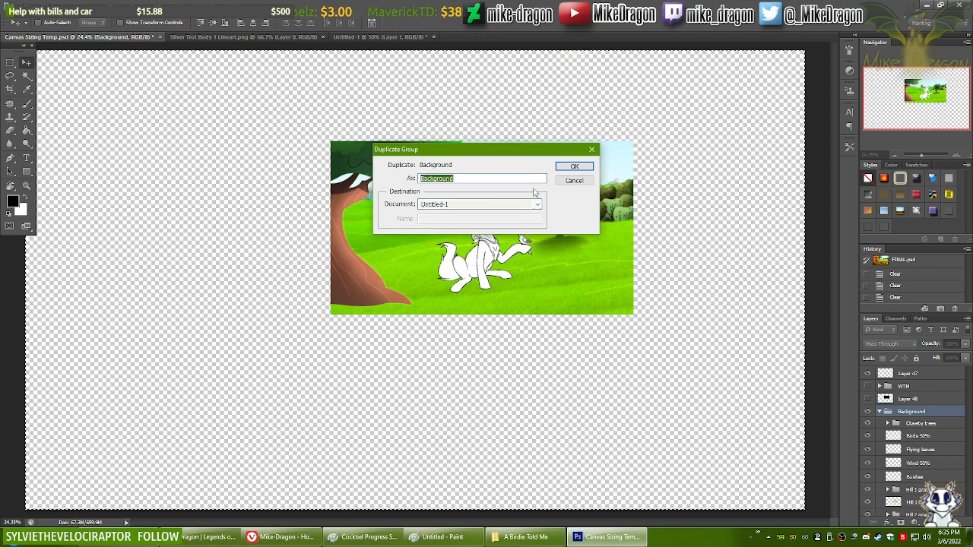
pyautogui.click(564, 167)
# Step: In Untitled-1, collapse the duplicated Background group and move the scene artwork onto the visible canvas
pyautogui.click(375, 36)
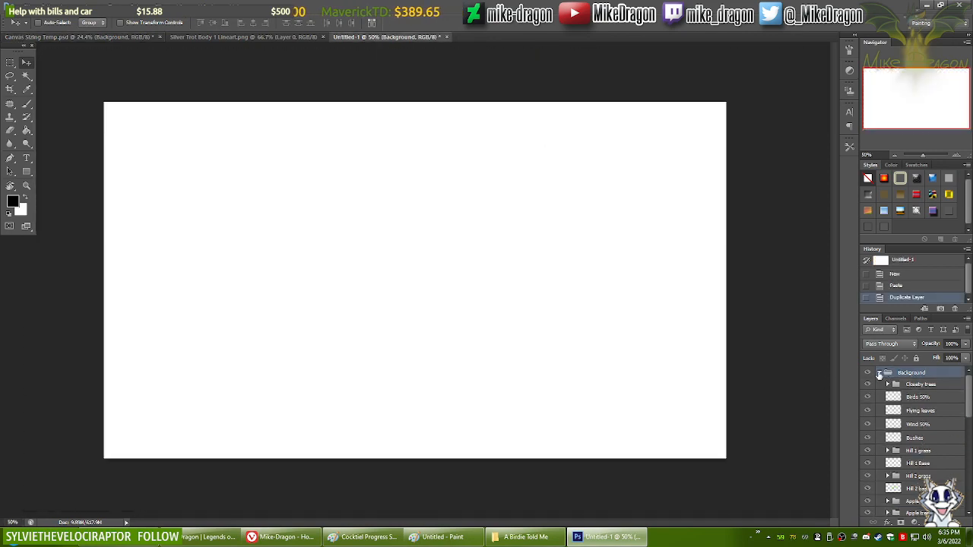
pyautogui.click(880, 372)
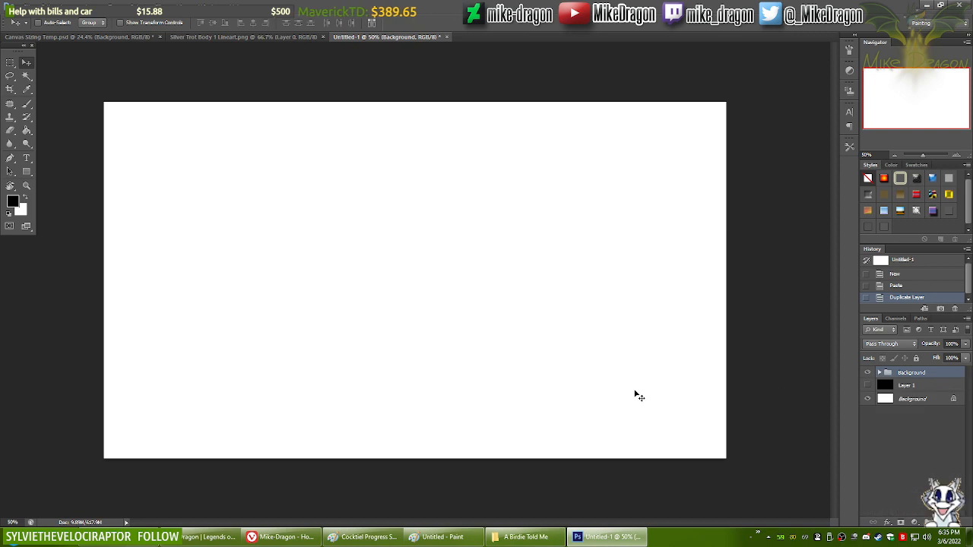
pyautogui.hotkey('ctrl', '0')
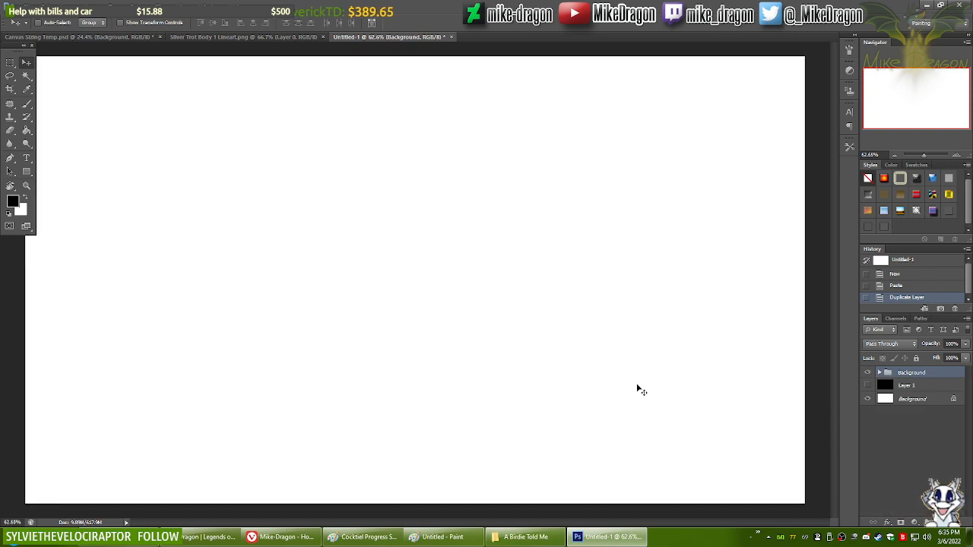
pyautogui.hotkey('ctrl', '-')
pyautogui.hotkey('ctrl', '-')
pyautogui.hotkey('ctrl', '-')
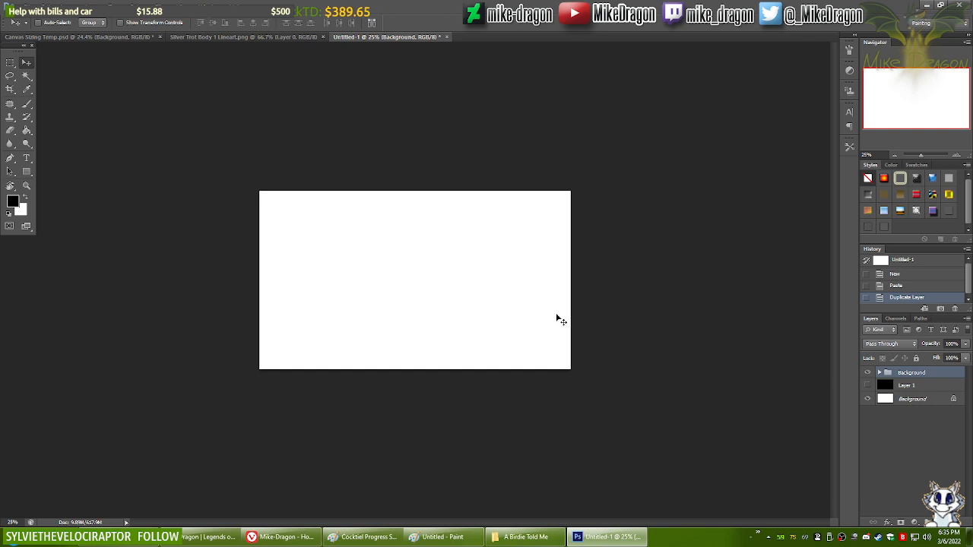
pyautogui.moveTo(557, 319); pyautogui.dragTo(228, 239)
# Step: Nudge the Background group up and left until its artwork meets the top-left corner of the canvas
pyautogui.hotkey('ctrl', '+')
pyautogui.hotkey('ctrl', '+')
pyautogui.hotkey('ctrl', '+')
pyautogui.hotkey('ctrl', '+')
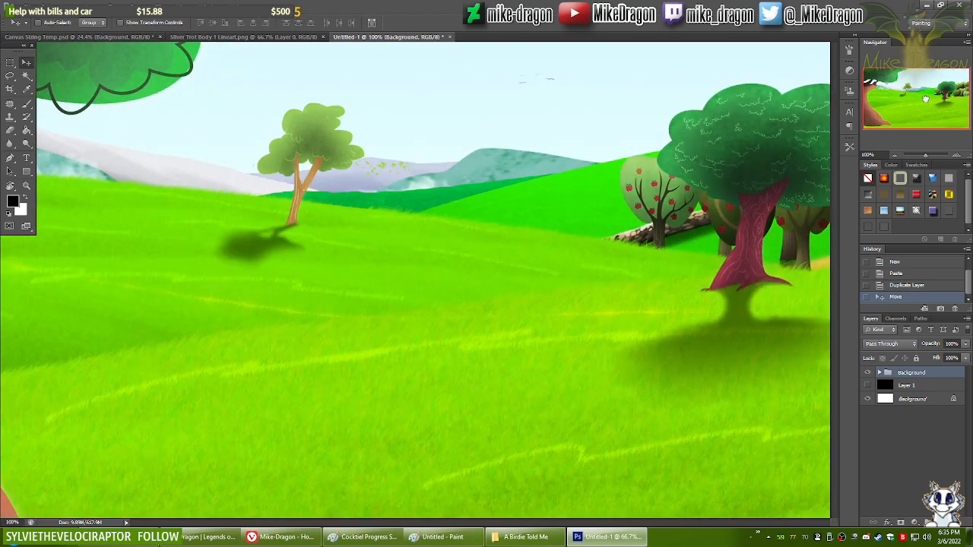
pyautogui.moveTo(925, 99); pyautogui.dragTo(878, 82)
pyautogui.hscroll(-4, 371, 242)
pyautogui.scroll(3, 352, 243)
pyautogui.hotkey('ctrl', '+')
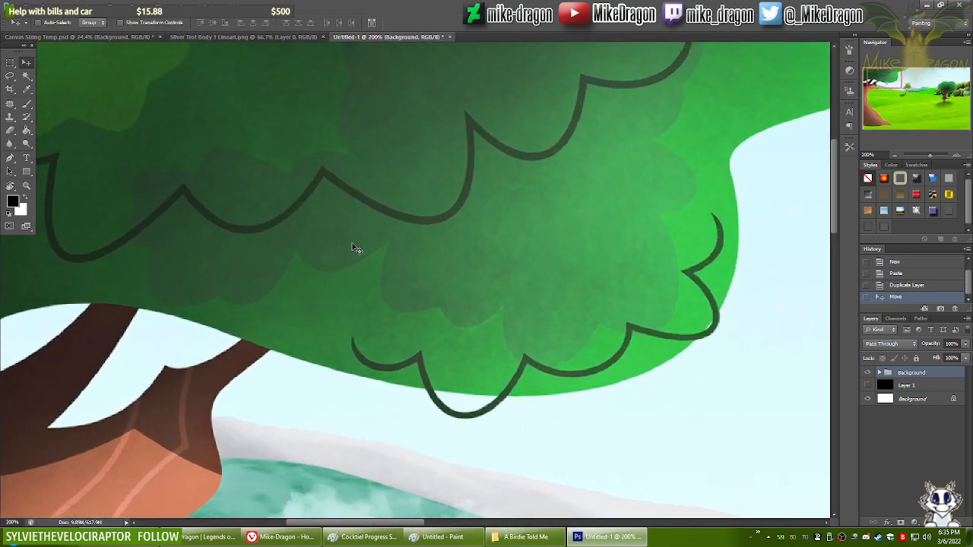
pyautogui.hotkey('ctrl', '+')
pyautogui.hscroll(-5, 353, 247)
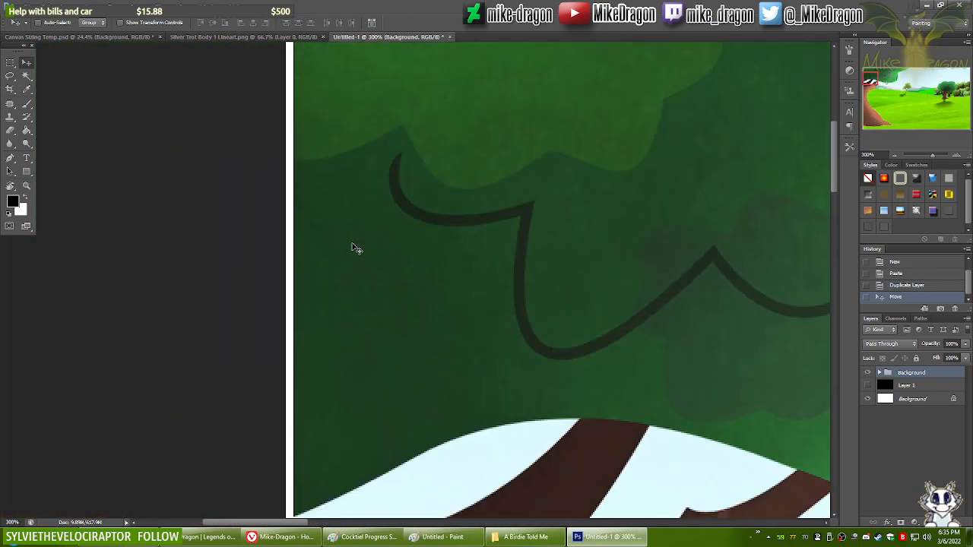
pyautogui.scroll(3, 352, 247)
pyautogui.press('Up')
pyautogui.press('Up')
pyautogui.press('Up')
pyautogui.press('Up')
pyautogui.press('Up')
pyautogui.press('Up')
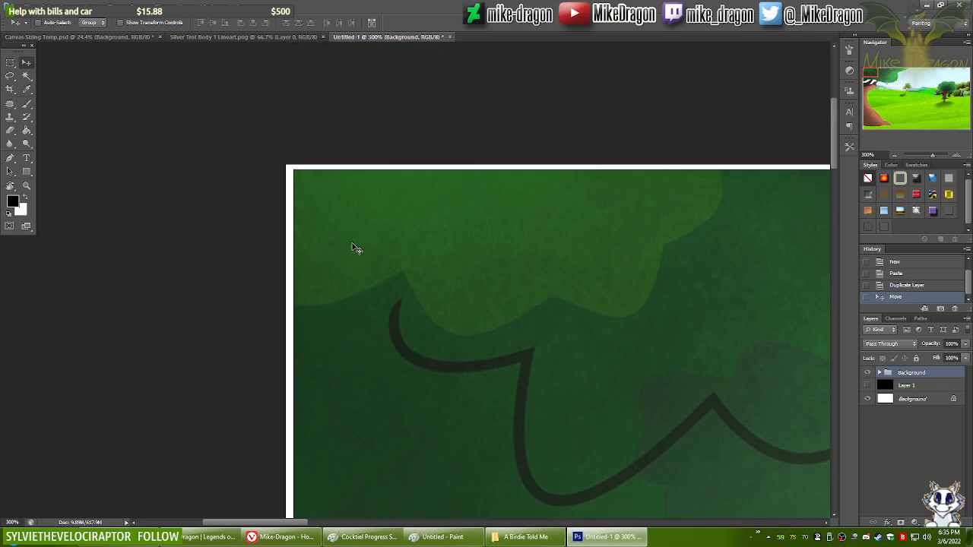
pyautogui.press('Left')
pyautogui.press('Left')
pyautogui.press('Left')
pyautogui.press('Left')
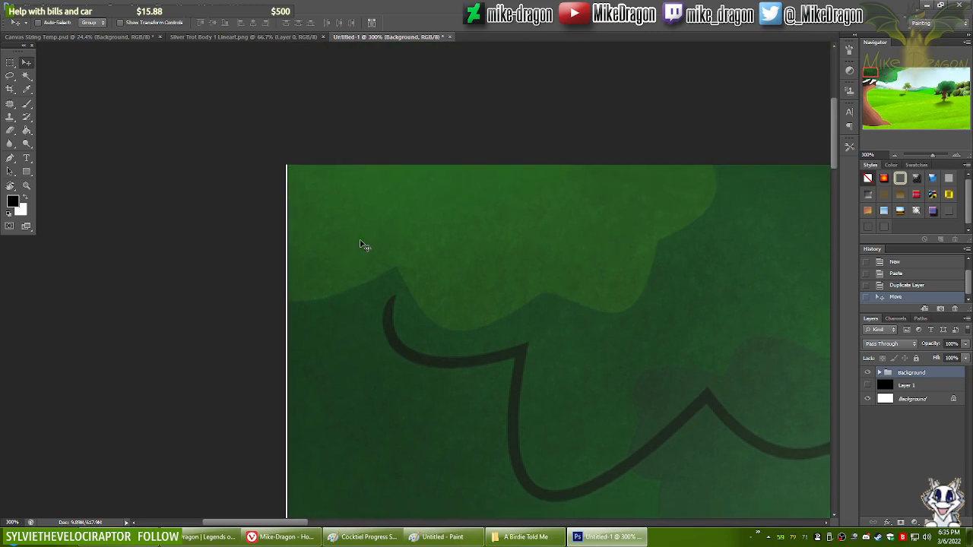
# Step: Fine-tune the Background group's alignment against the bottom-right corner of the canvas
pyautogui.moveTo(910, 94); pyautogui.dragTo(971, 139)
pyautogui.scroll(-2, 568, 302)
pyautogui.hscroll(5, 568, 303)
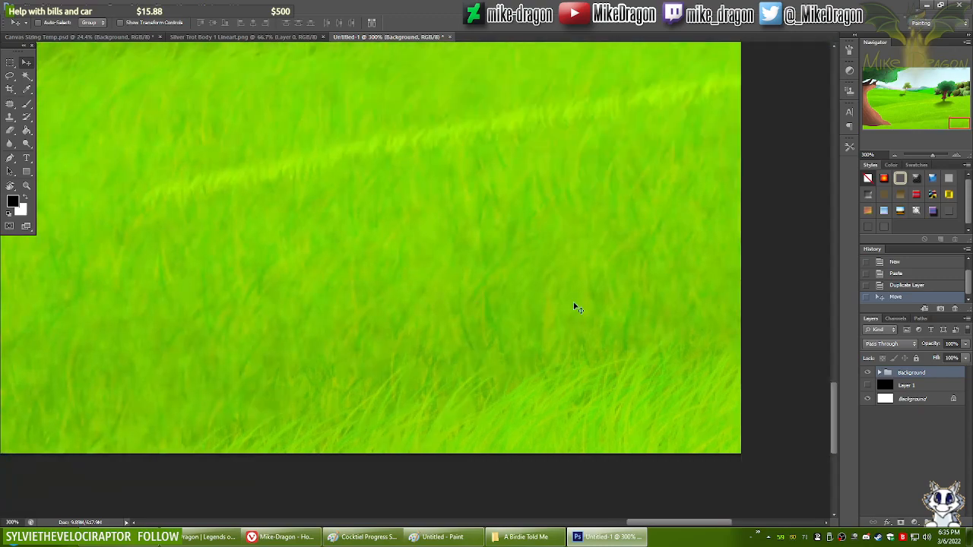
pyautogui.press('Right')
pyautogui.press('Up')
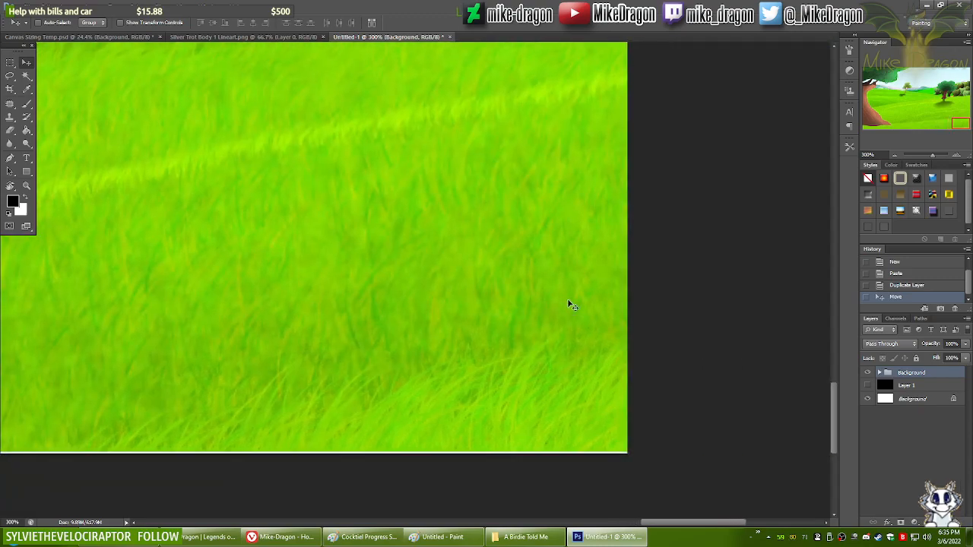
pyautogui.press('Down')
pyautogui.hotkey('ctrl', '0')
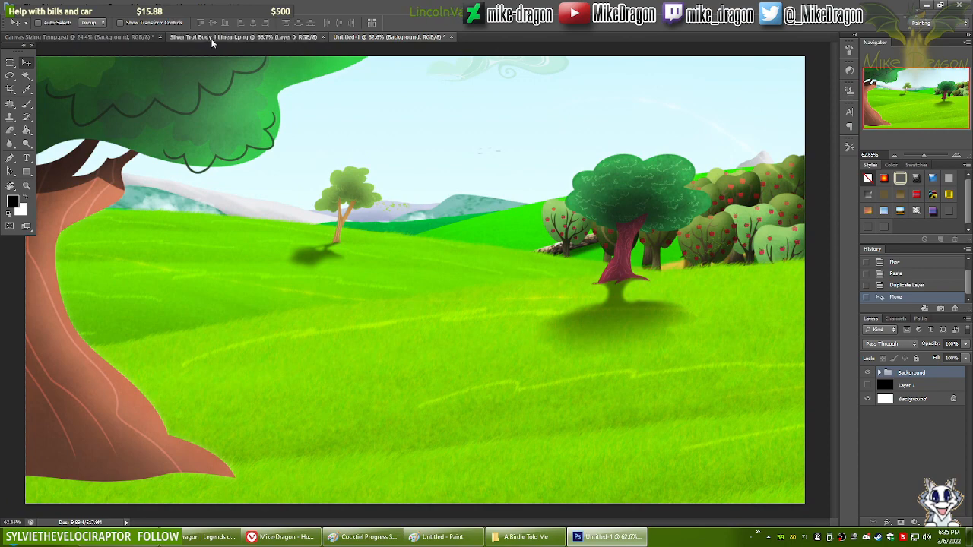
# Step: Copy the pony outline from Silver Trot Body 1 Lineart.png and paste it as a layer above the scene in Untitled-1
pyautogui.click(212, 38)
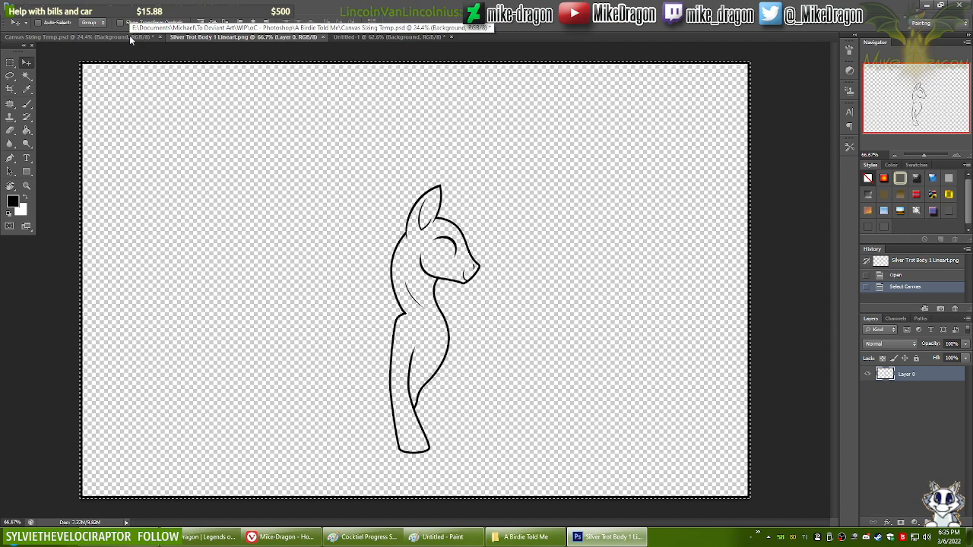
pyautogui.click(129, 38)
pyautogui.click(184, 37)
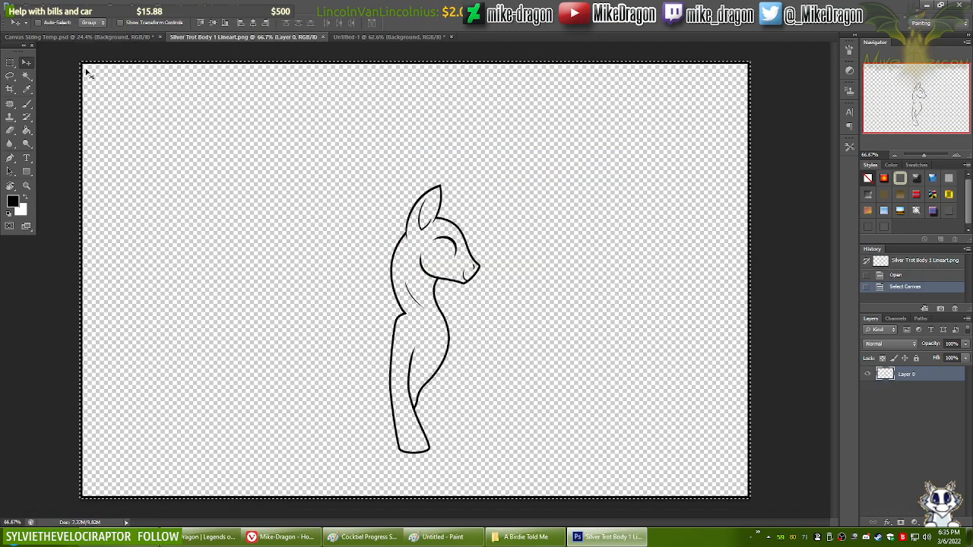
pyautogui.click(362, 37)
pyautogui.hotkey('ctrl', 'v')
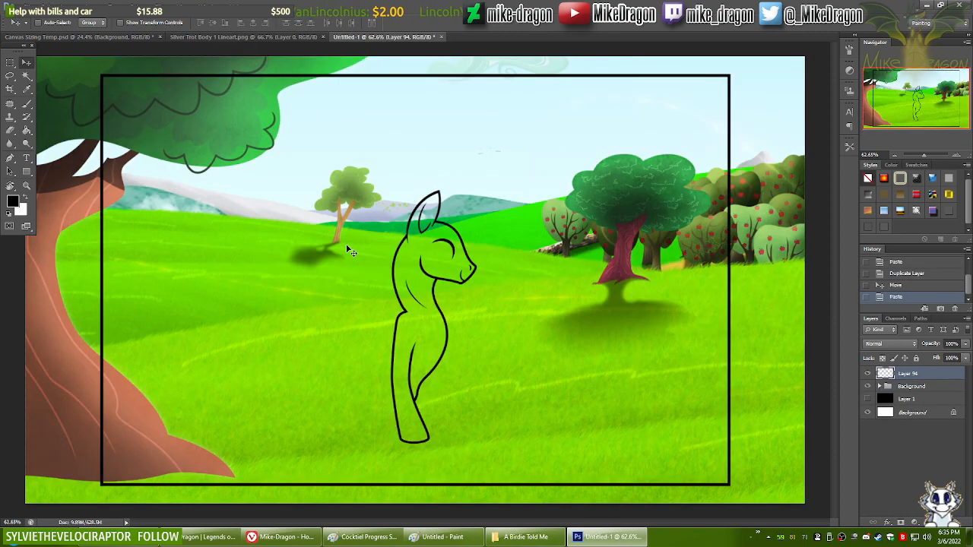
# Step: Copy the pony and bird sketch on Layer 47 of Canvas Sizing Temp.psd
pyautogui.hotkey('ctrl', '-')
pyautogui.click(115, 36)
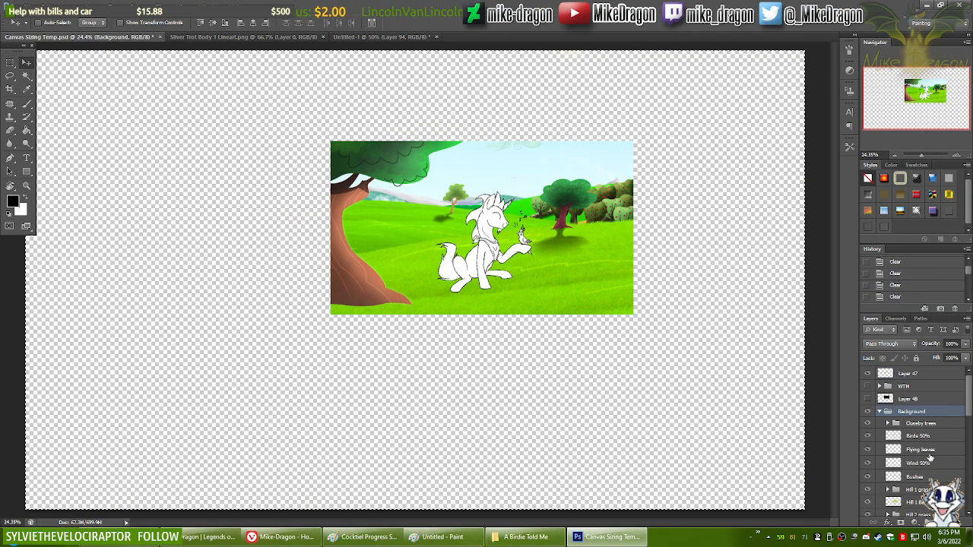
pyautogui.click(868, 374)
pyautogui.click(868, 374)
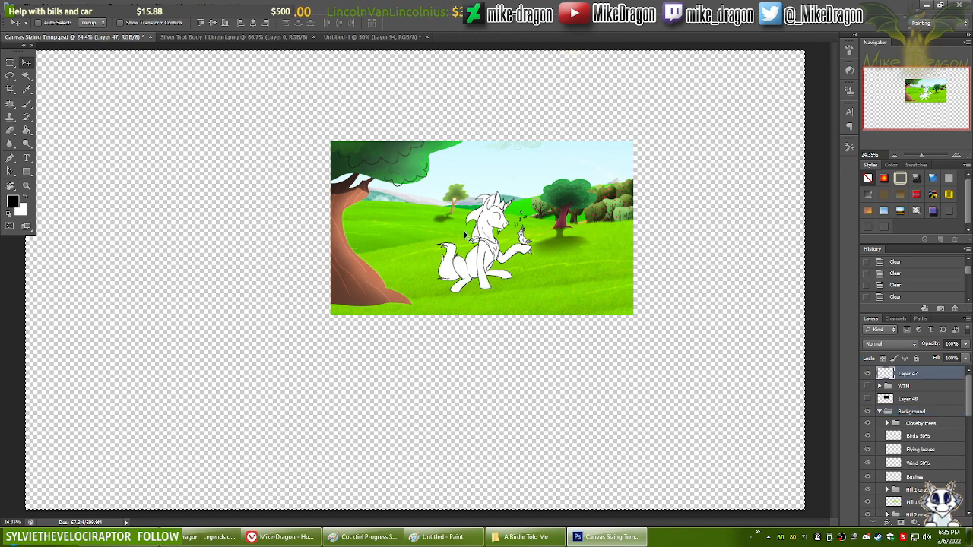
pyautogui.click(909, 373)
# Step: Paste the pony and bird sketch into Untitled-1, position it over the pony outline and stack it below the lineart layer
pyautogui.click(362, 36)
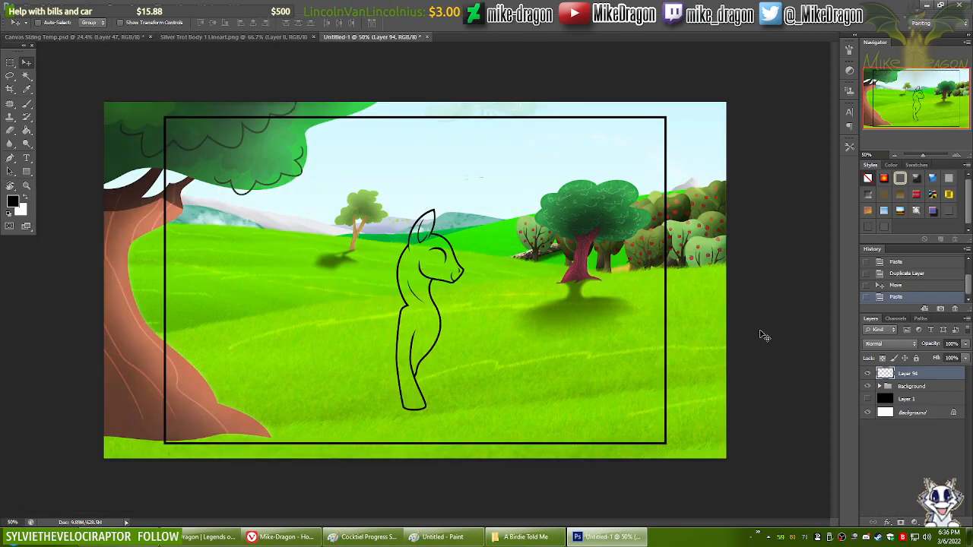
pyautogui.hotkey('ctrl', 'v')
pyautogui.moveTo(409, 328); pyautogui.dragTo(409, 362)
pyautogui.moveTo(878, 374); pyautogui.dragTo(882, 393)
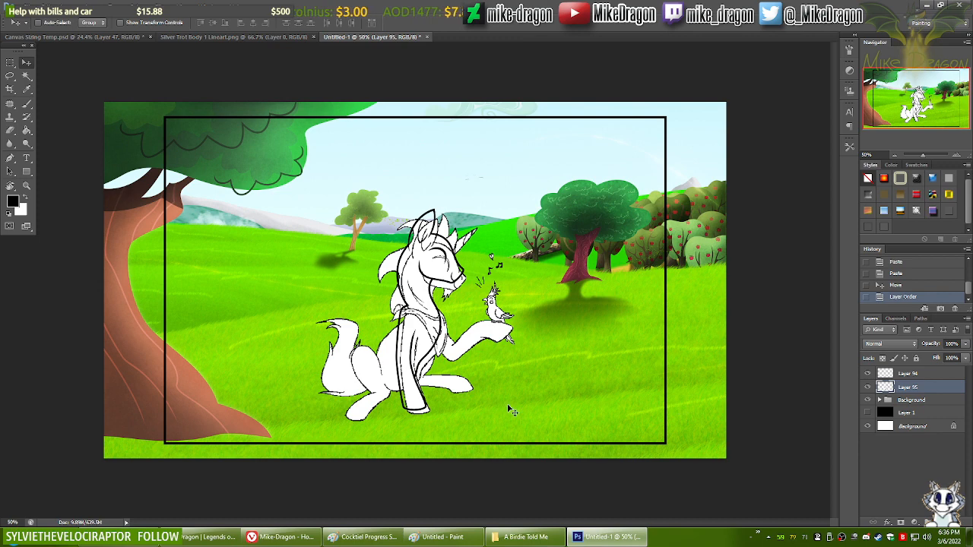
# Step: Nudge the pony and bird sketch on Layer 95 upward to line it up with the pony lineart
pyautogui.press('Up')
pyautogui.press('Up')
pyautogui.press('Up')
pyautogui.press('Up')
pyautogui.press('Up')
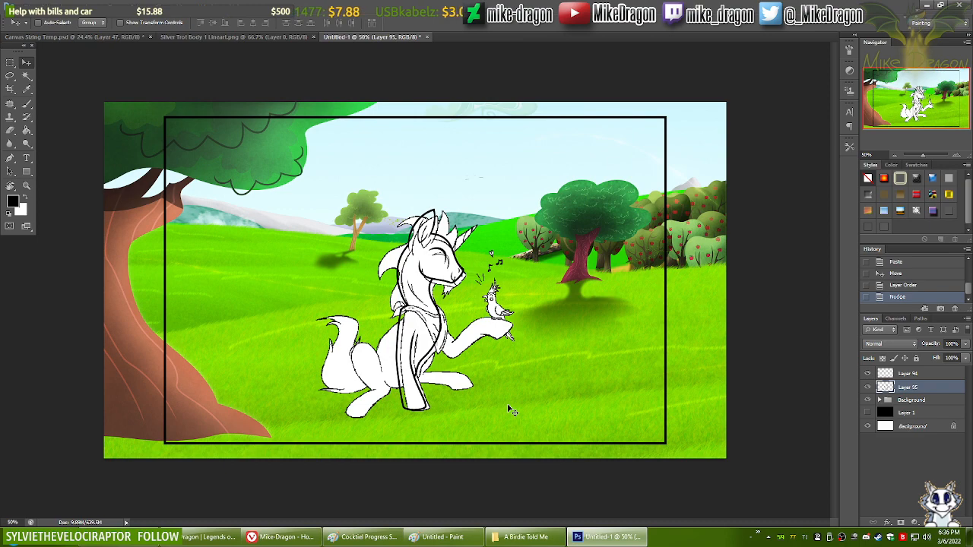
pyautogui.click(43, 36)
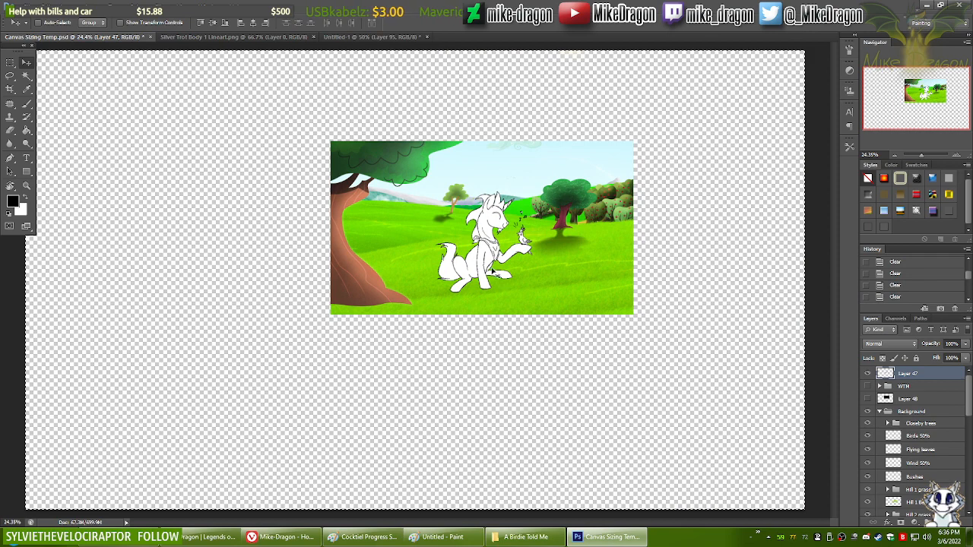
pyautogui.click(371, 36)
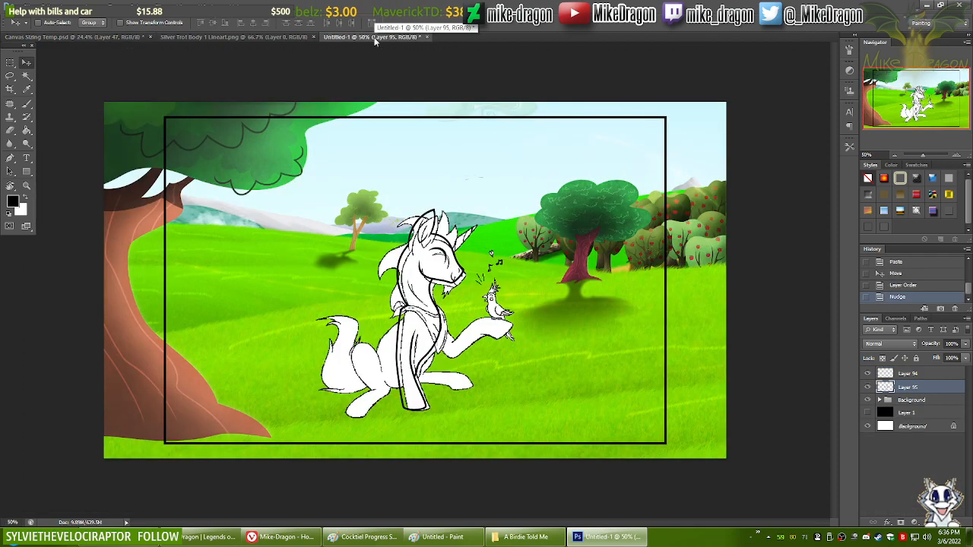
pyautogui.press('Up')
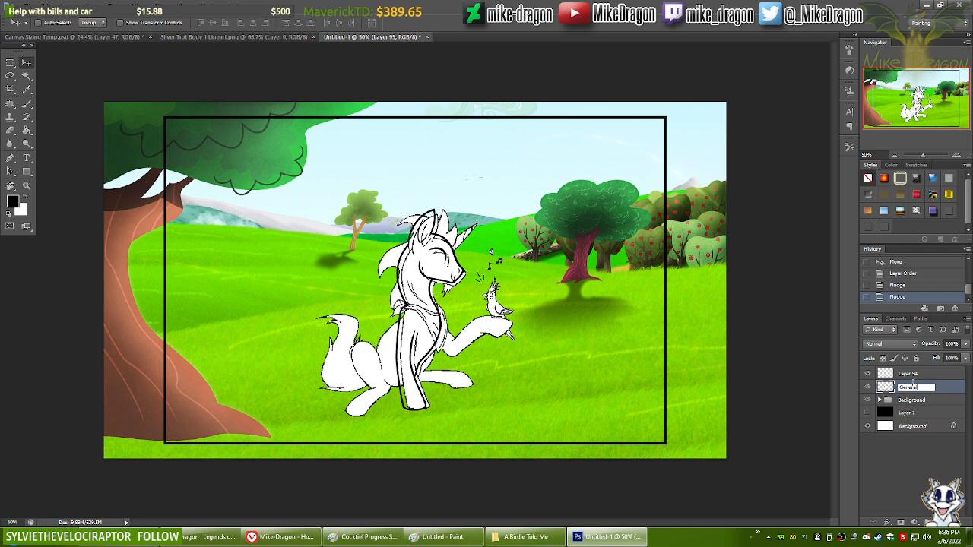
# Step: Rename the pony and bird sketch layer to General Sketch and set its opacity to 50%
pyautogui.write('General Sketch')
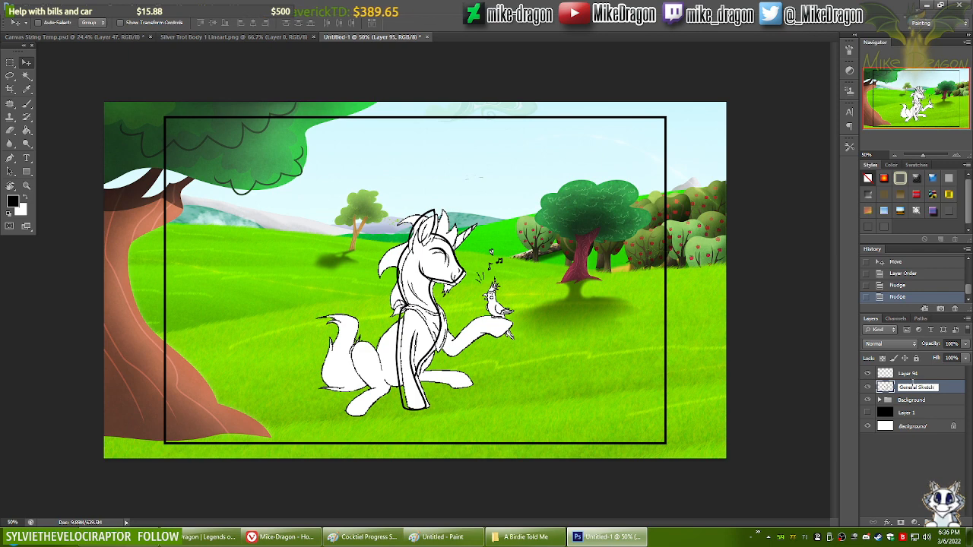
pyautogui.press('Return')
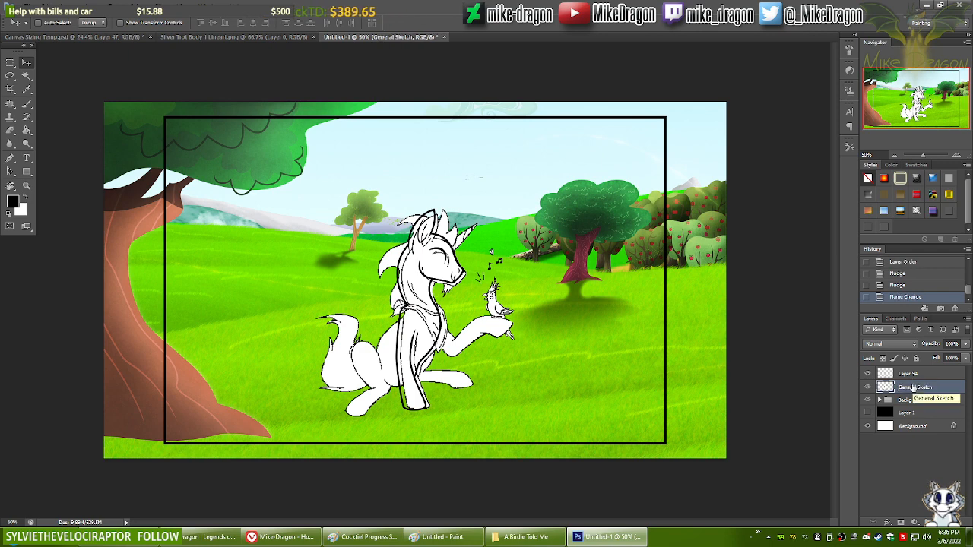
pyautogui.click(951, 344)
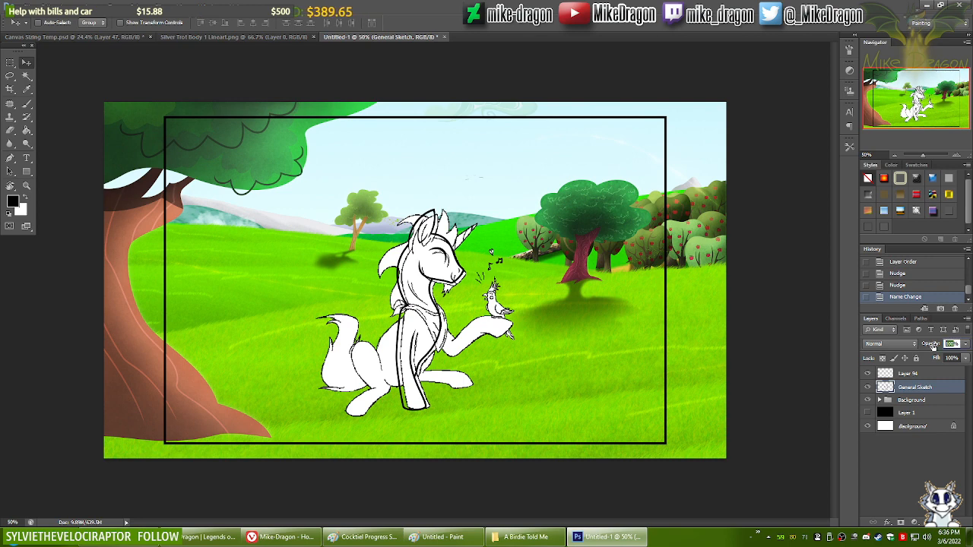
pyautogui.write('50')
pyautogui.press('Return')
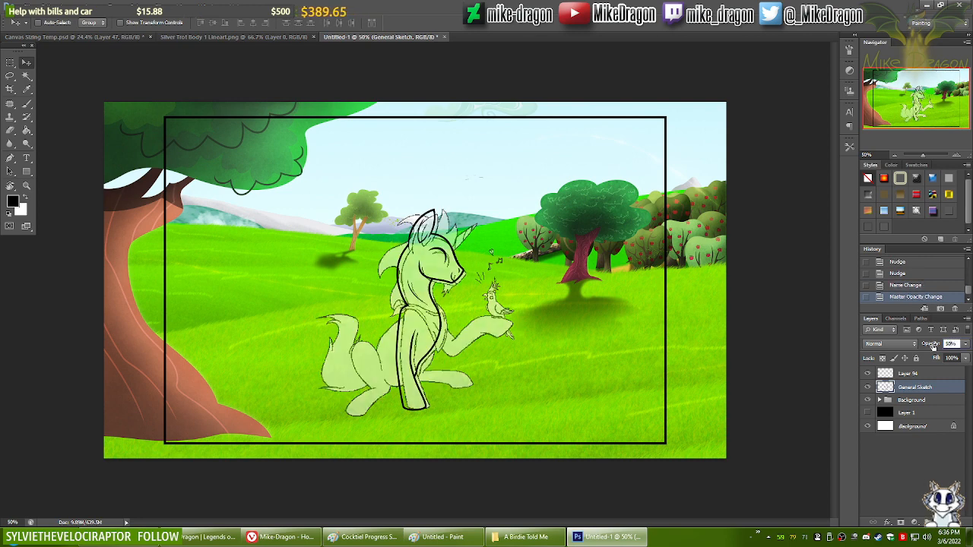
# Step: Delete the pony lineart on Layer 94 and paste it again above the General Sketch layer
pyautogui.click(891, 378)
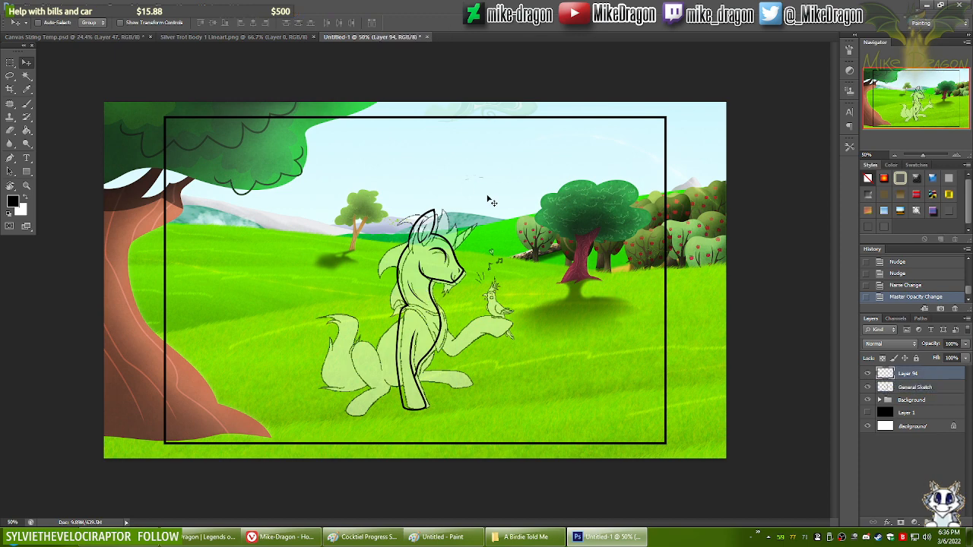
pyautogui.press('Delete')
pyautogui.click(277, 37)
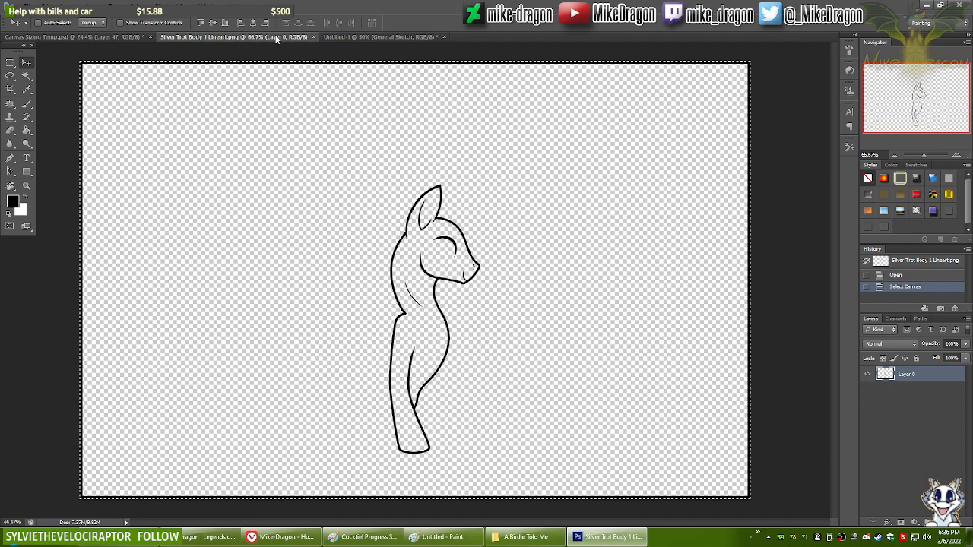
pyautogui.click(357, 35)
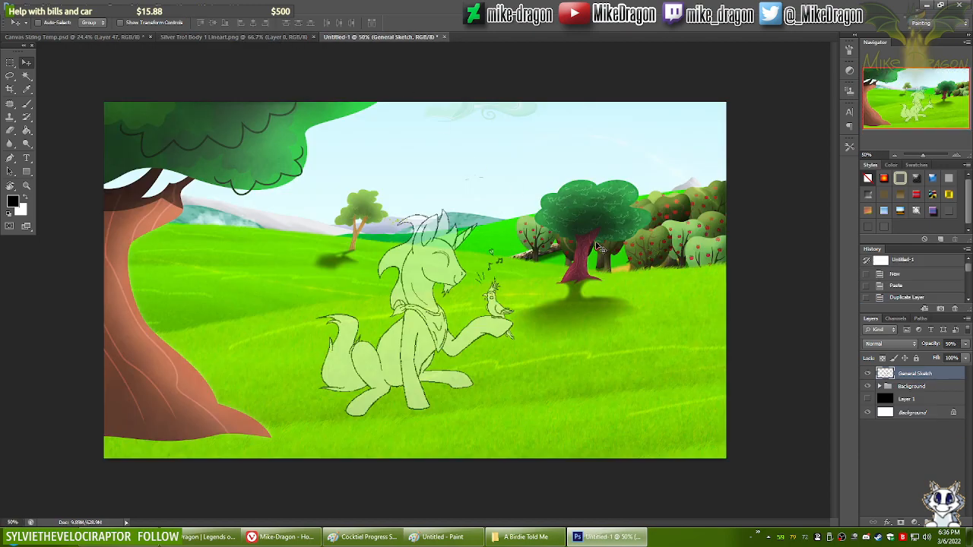
pyautogui.hotkey('ctrl', 'v')
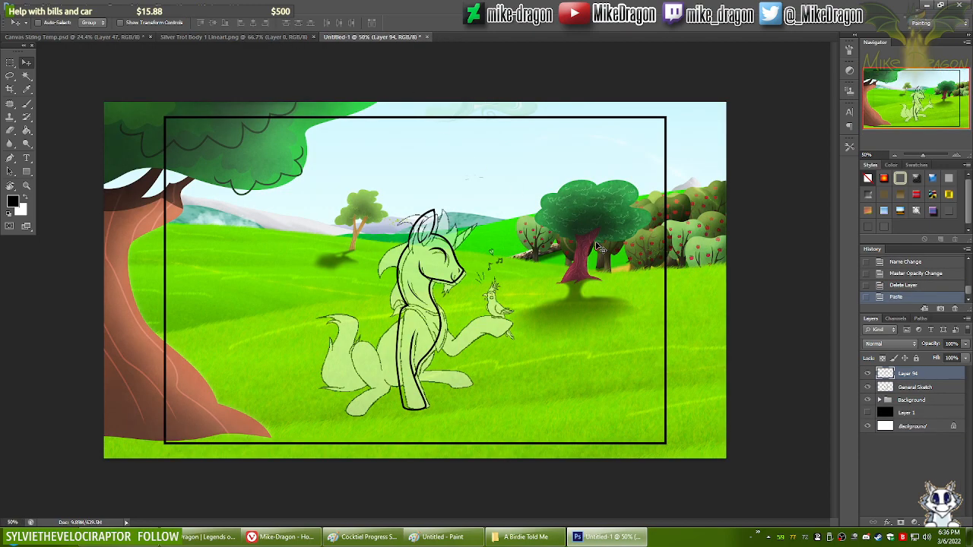
# Step: Nudge the General Sketch layer left to match the pony lineart and delete the lineart layer above it
pyautogui.click(911, 389)
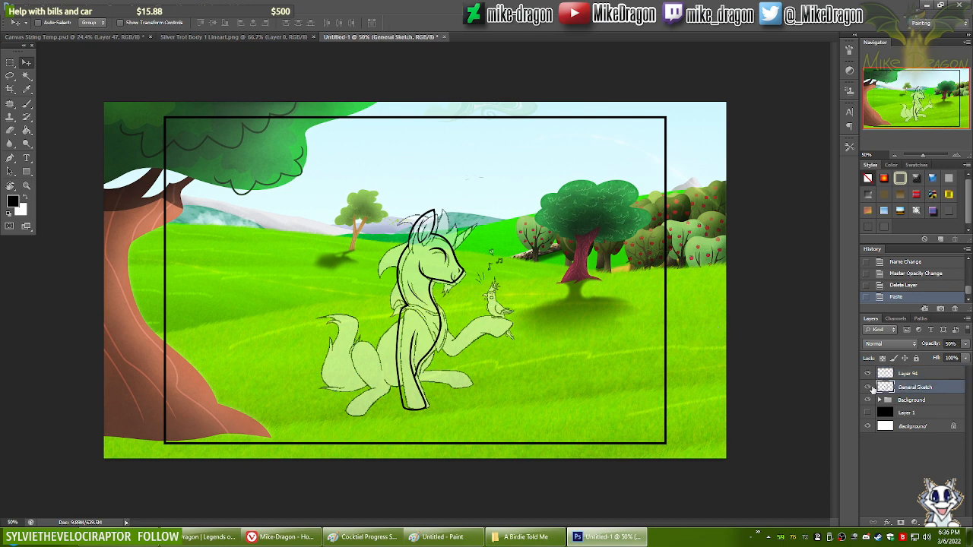
pyautogui.press('Left')
pyautogui.press('Left')
pyautogui.press('Left')
pyautogui.press('Left')
pyautogui.press('Left')
pyautogui.press('Left')
pyautogui.press('Left')
pyautogui.press('Left')
pyautogui.press('Left')
pyautogui.press('Left')
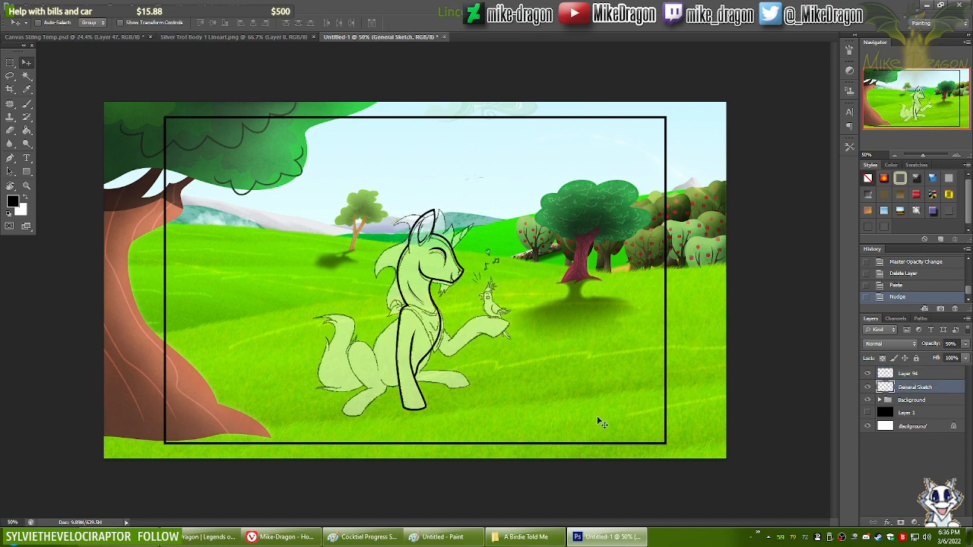
pyautogui.press('Left')
pyautogui.press('Left')
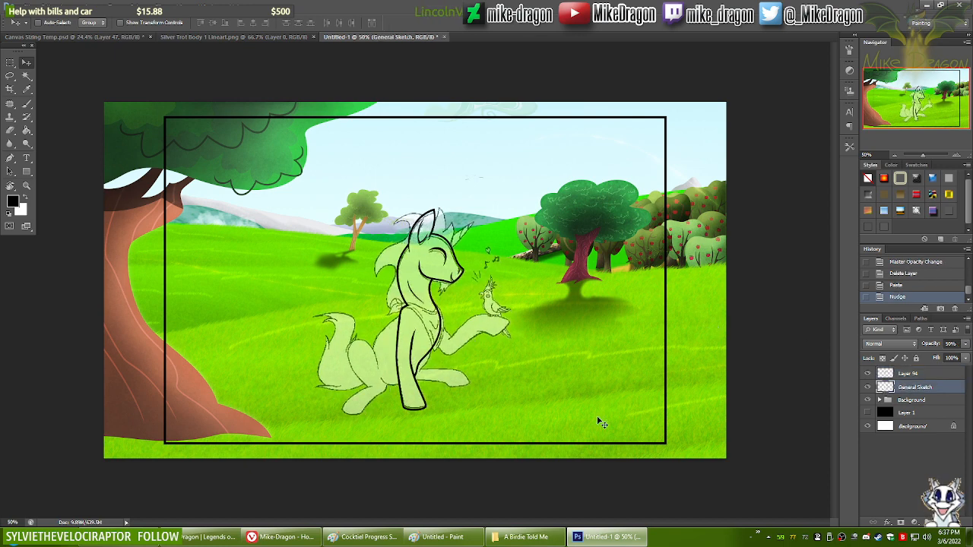
pyautogui.click(894, 377)
pyautogui.press('Delete')
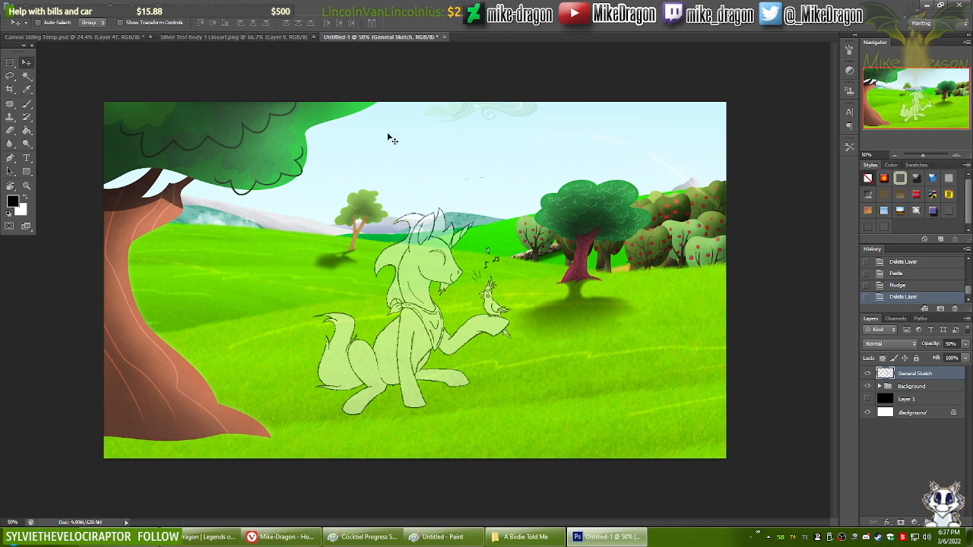
# Step: Close Silver Trot Body 1 Lineart.png and Canvas Sizing Temp.psd, keeping only Untitled-1 open
pyautogui.click(249, 35)
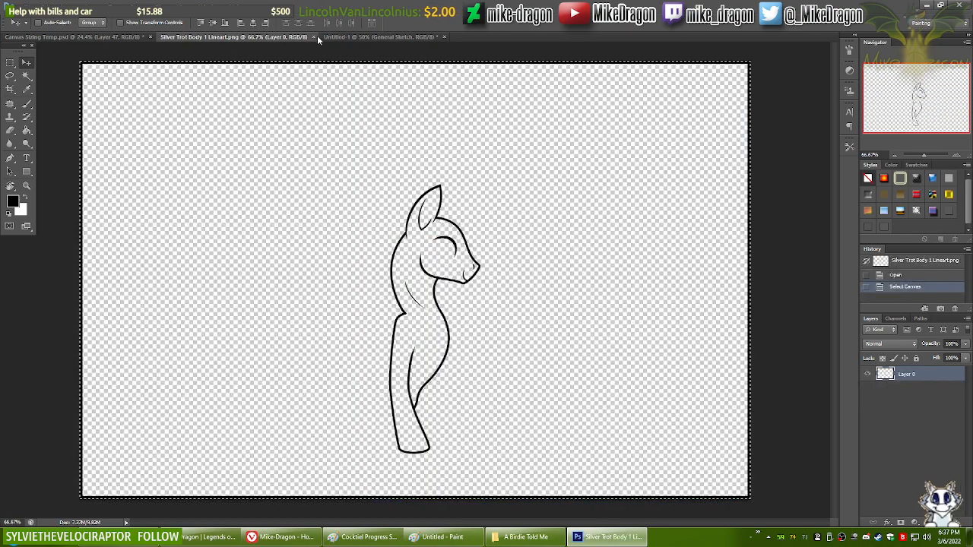
pyautogui.click(313, 37)
pyautogui.click(115, 37)
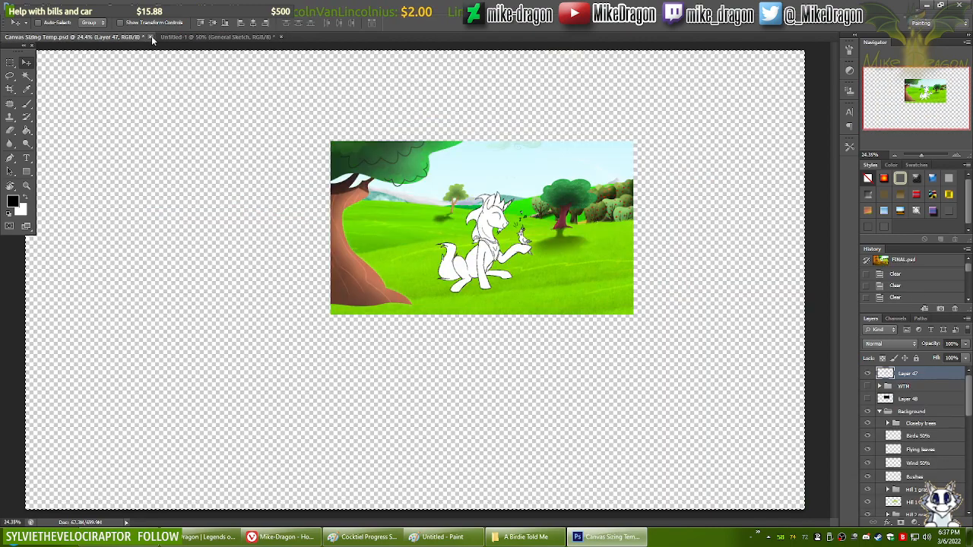
pyautogui.click(151, 36)
pyautogui.click(489, 201)
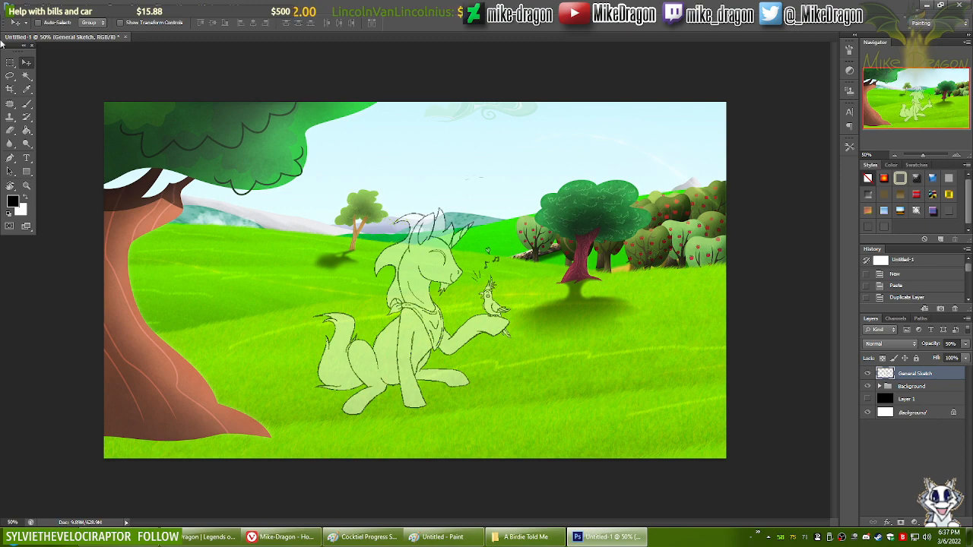
# Step: Save the document as the Photoshop file Coloring ALPHA0 in the A Birdie Told Me folder, with layers included
pyautogui.scroll(1, 289, 114)
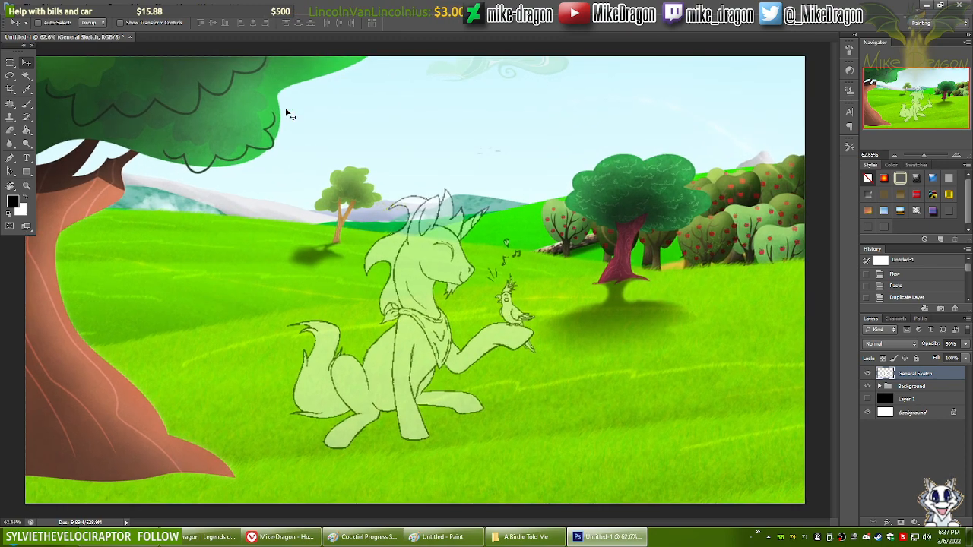
pyautogui.scroll(3, 290, 114)
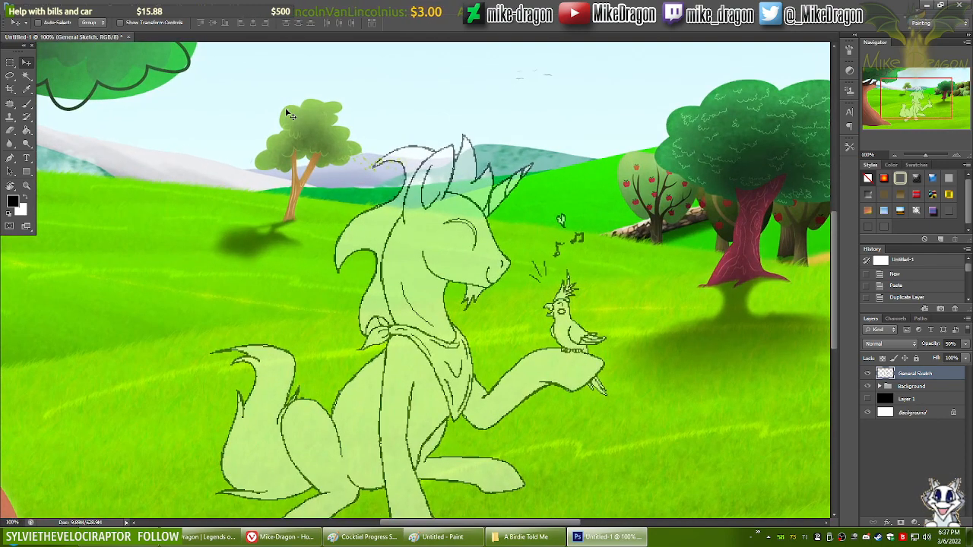
pyautogui.scroll(-3, 289, 114)
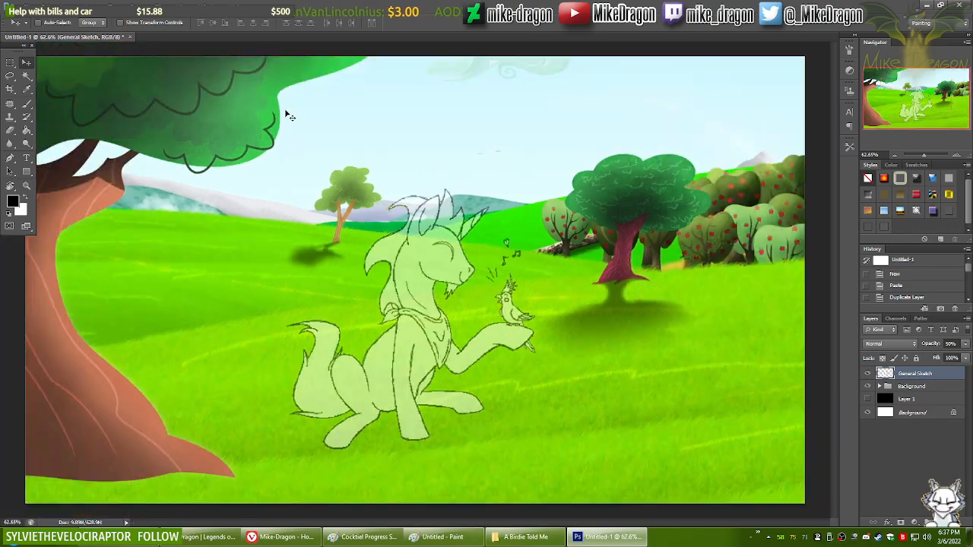
pyautogui.click(29, 6)
pyautogui.click(97, 130)
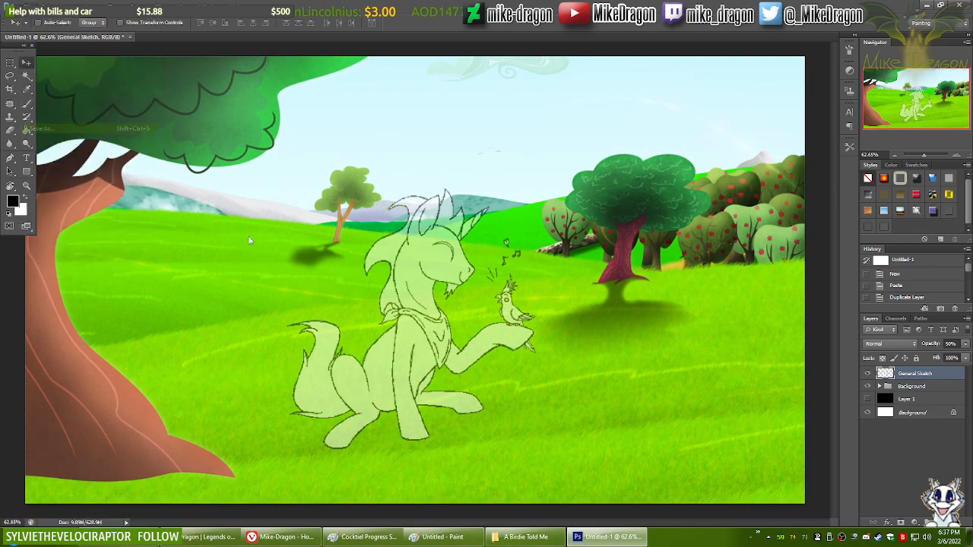
pyautogui.write('Co')
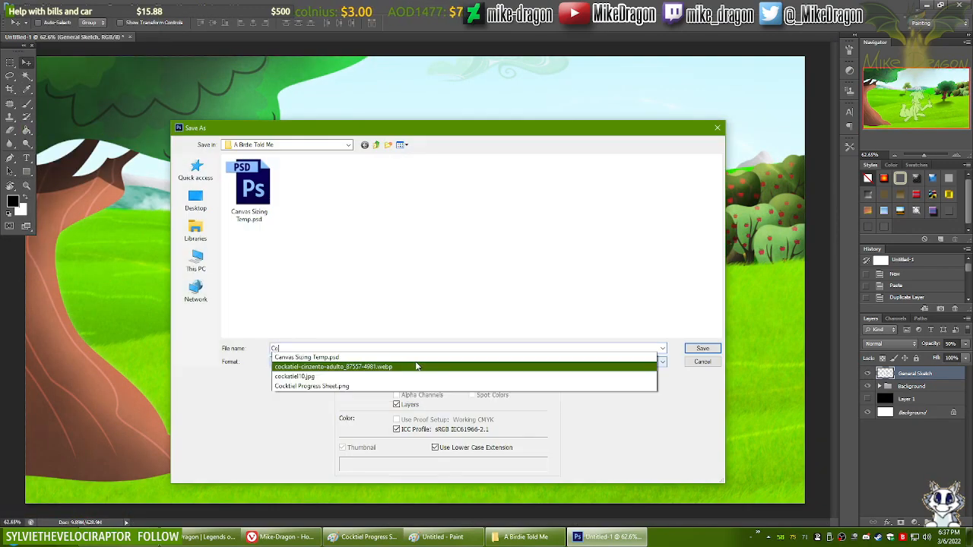
pyautogui.write('loring Ab')
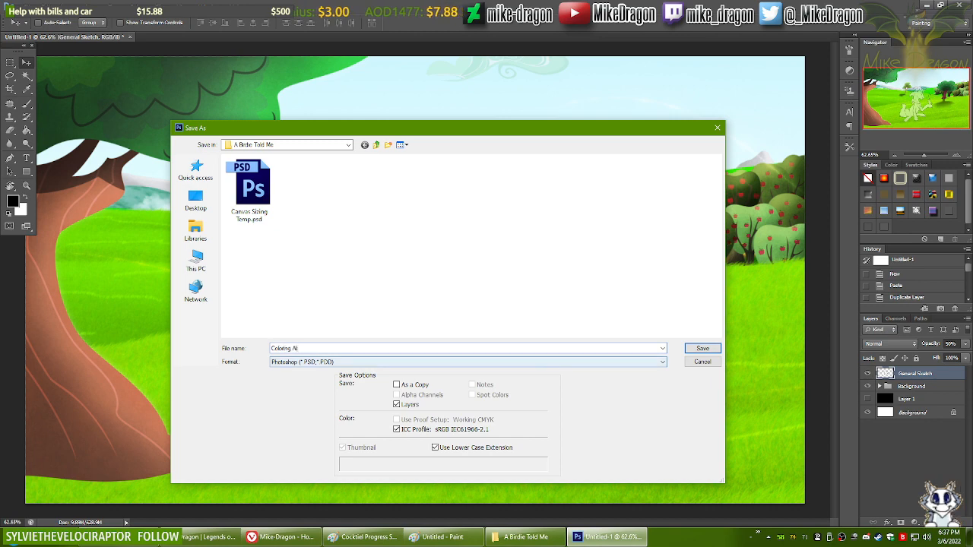
pyautogui.write('PHA0')
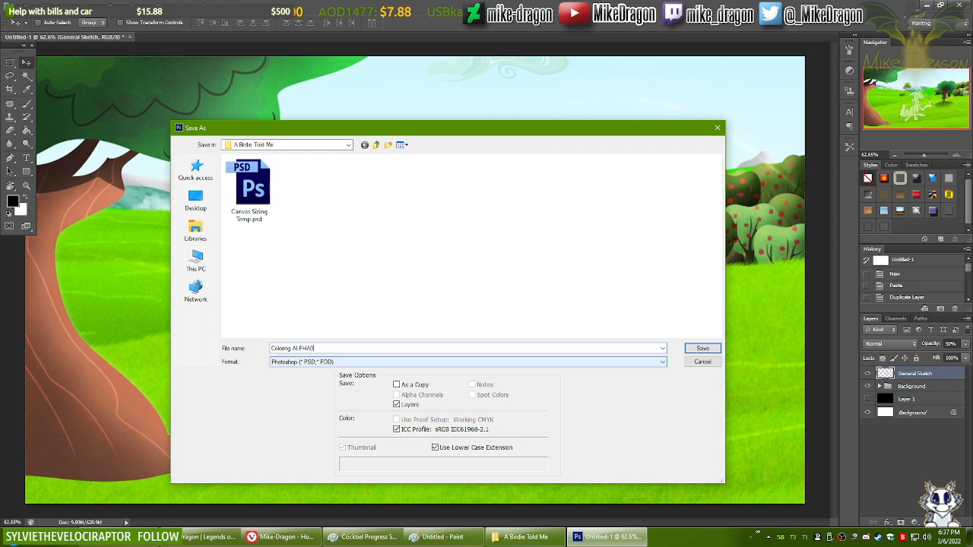
pyautogui.press('Return')
pyautogui.press('Return')
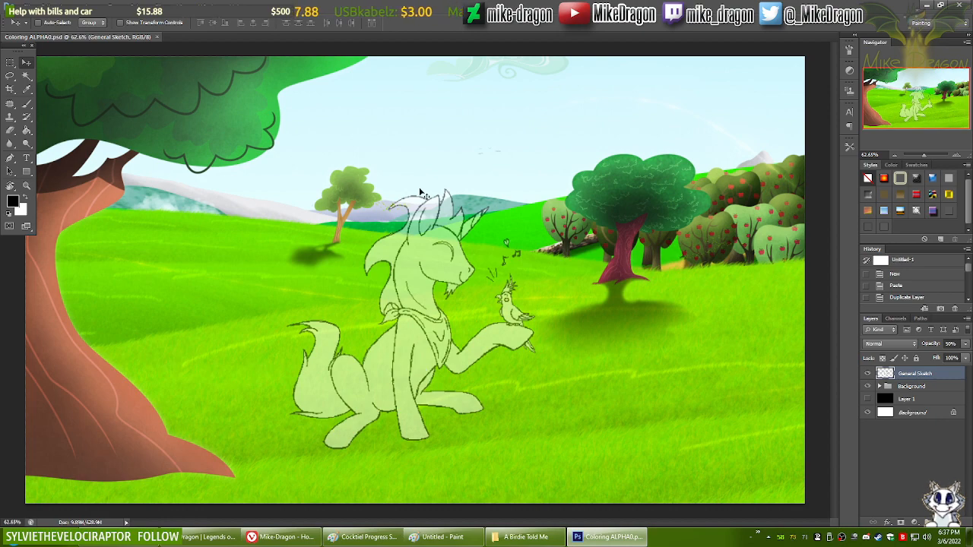
# Step: Exit Photoshop, switch to the A Birdie Told Me folder window and close it
pyautogui.click(959, 4)
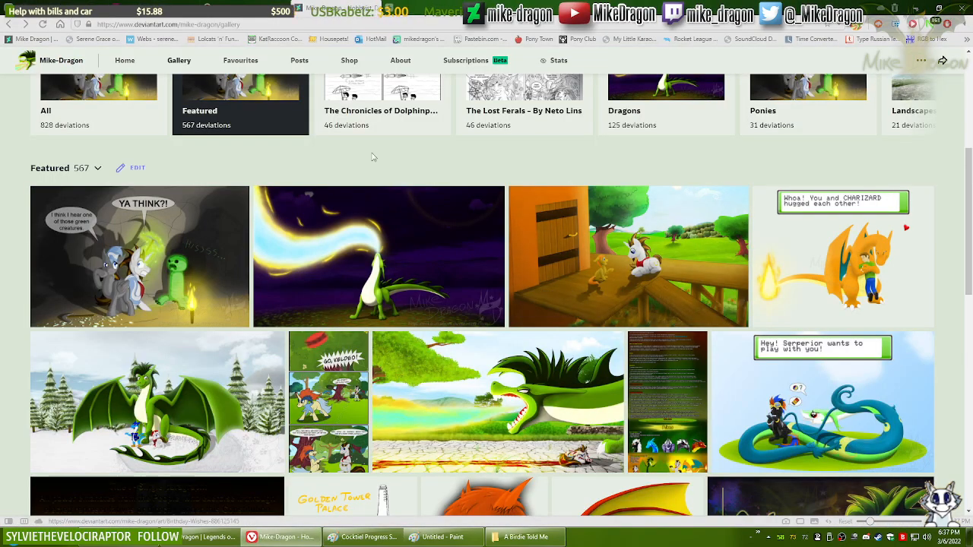
pyautogui.click(525, 536)
pyautogui.moveTo(520, 354); pyautogui.dragTo(670, 421)
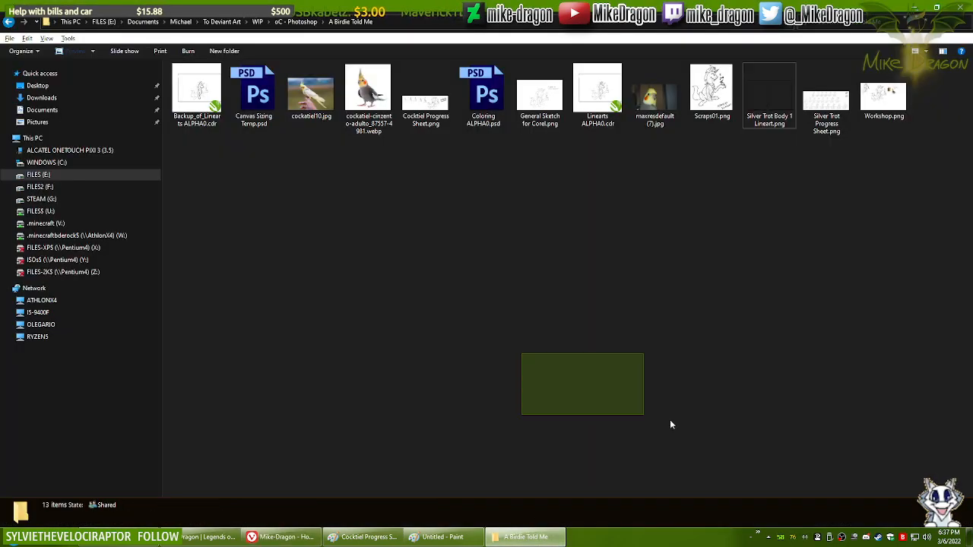
pyautogui.click(962, 5)
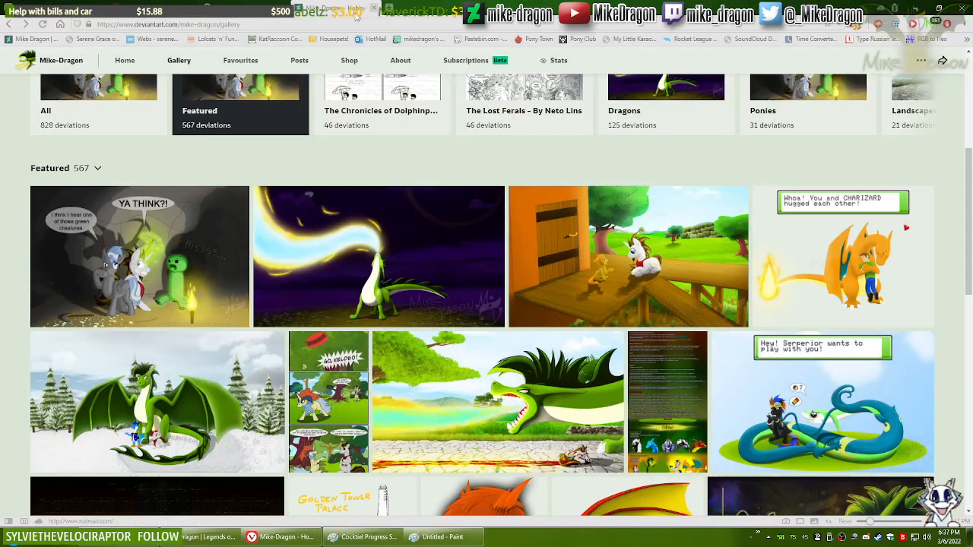
# Step: Close the DeviantArt gallery and Cockatiel image search tabs in the browser, keeping the Chill Art Sunday Livestream page
pyautogui.click(323, 9)
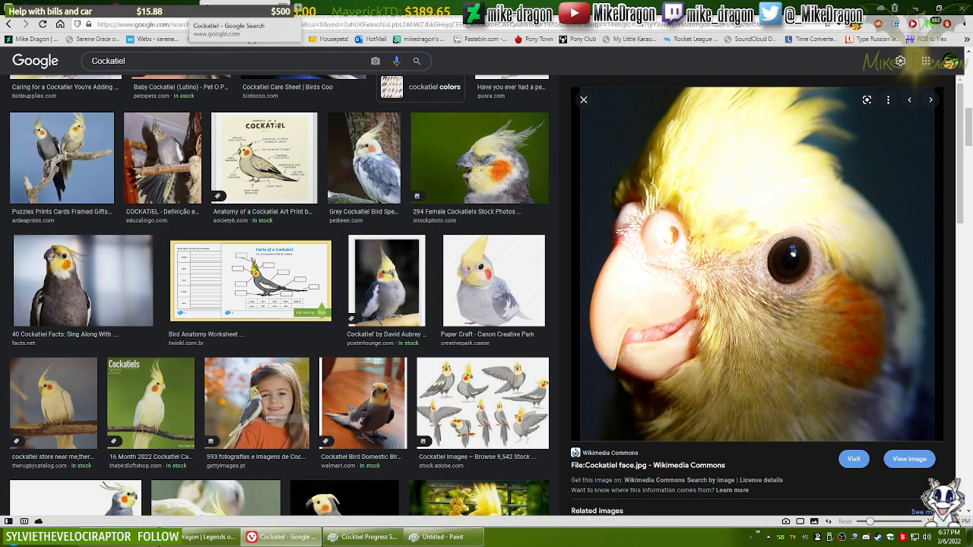
pyautogui.click(159, 6)
pyautogui.click(62, 6)
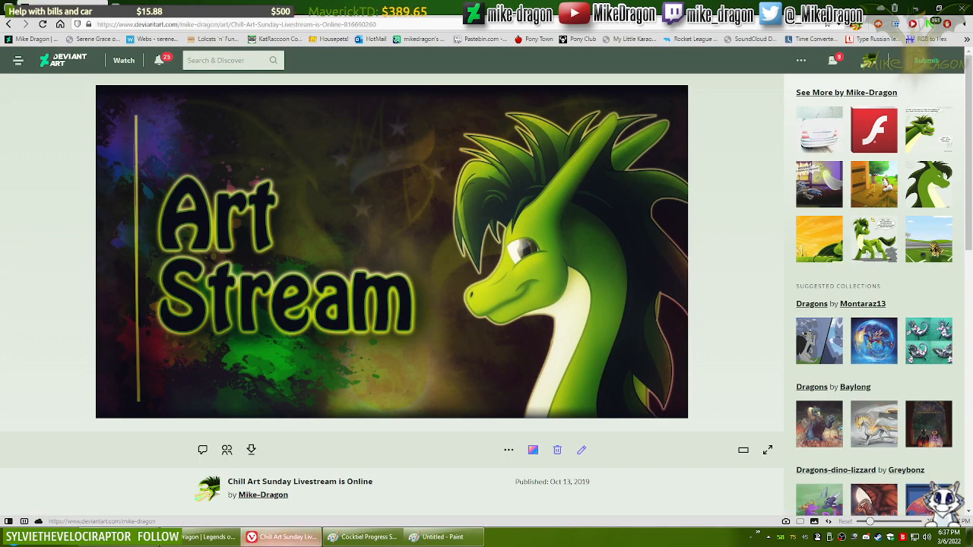
# Step: Close the Cocktiel Progress Sheet and the untitled drawing in Paint, discarding the untitled drawing's changes
pyautogui.moveTo(282, 537)
pyautogui.click(364, 537)
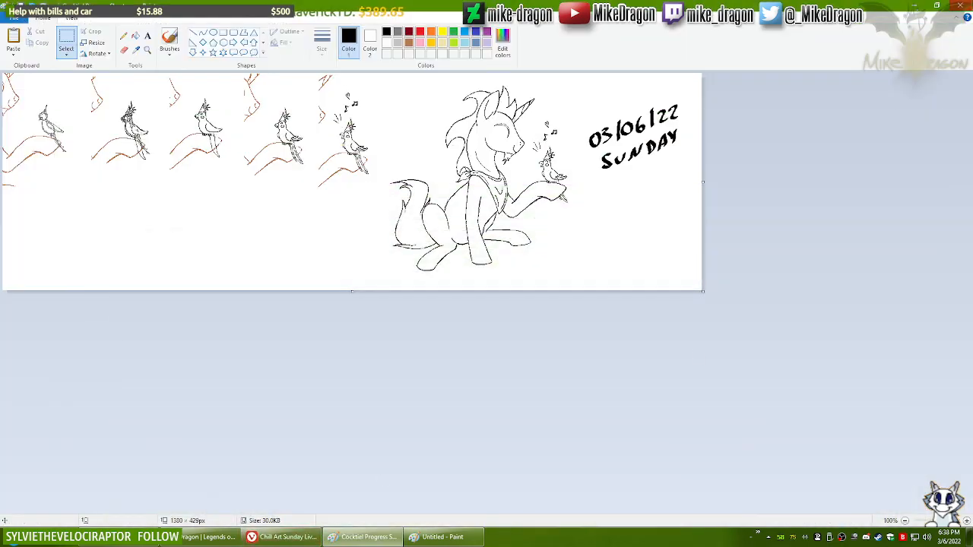
pyautogui.click(962, 7)
pyautogui.click(962, 6)
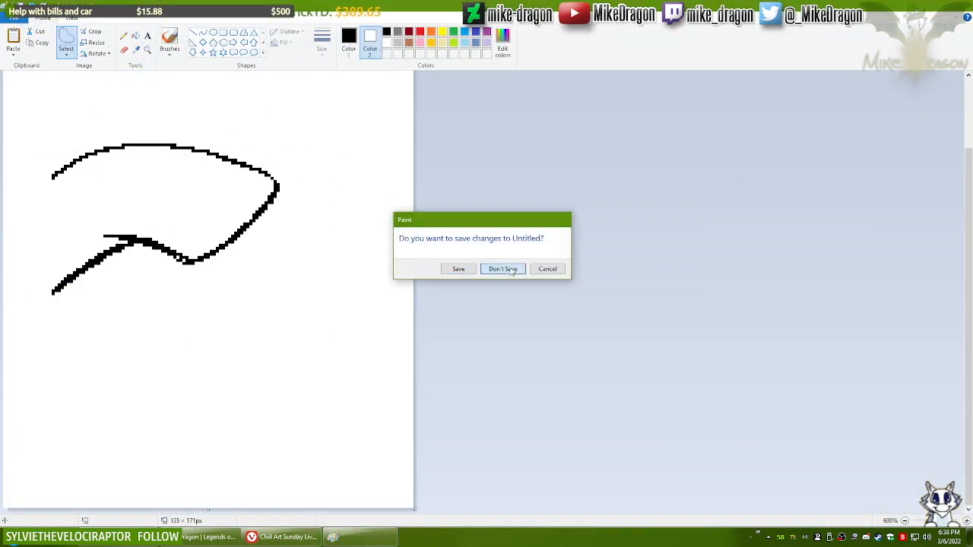
pyautogui.click(502, 267)
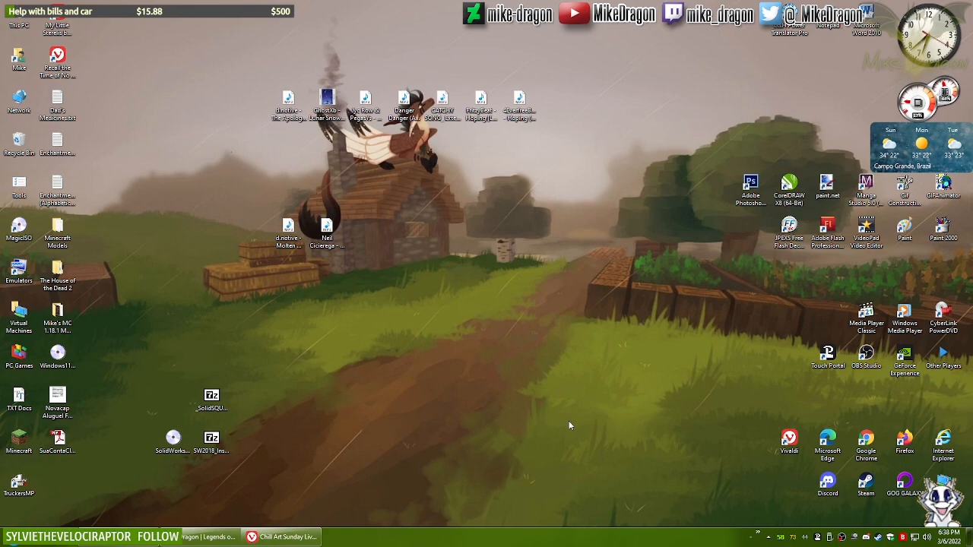
# Step: Switch to the Vivaldi browser and search the web for Daylight Saving Time 2022 in a new tab
pyautogui.click(282, 537)
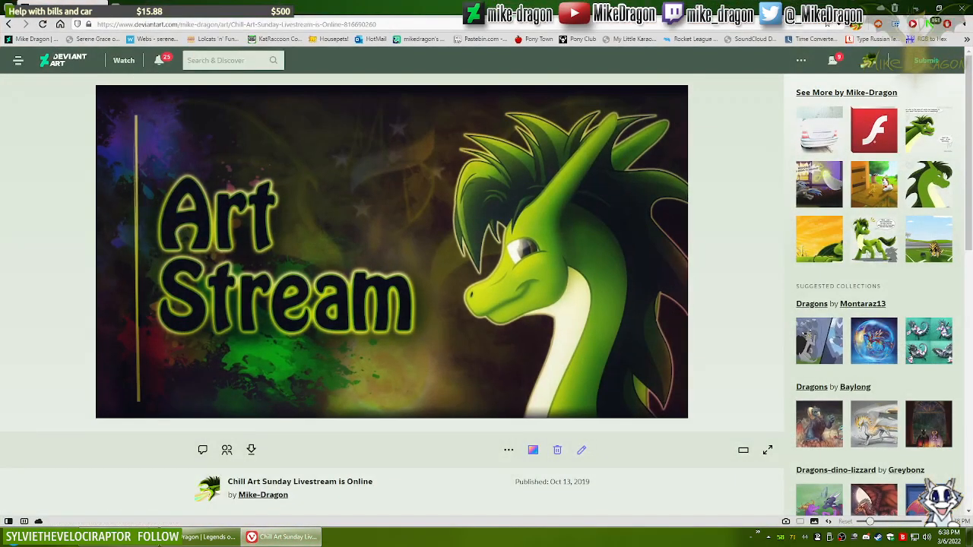
pyautogui.click(118, 6)
pyautogui.write('D')
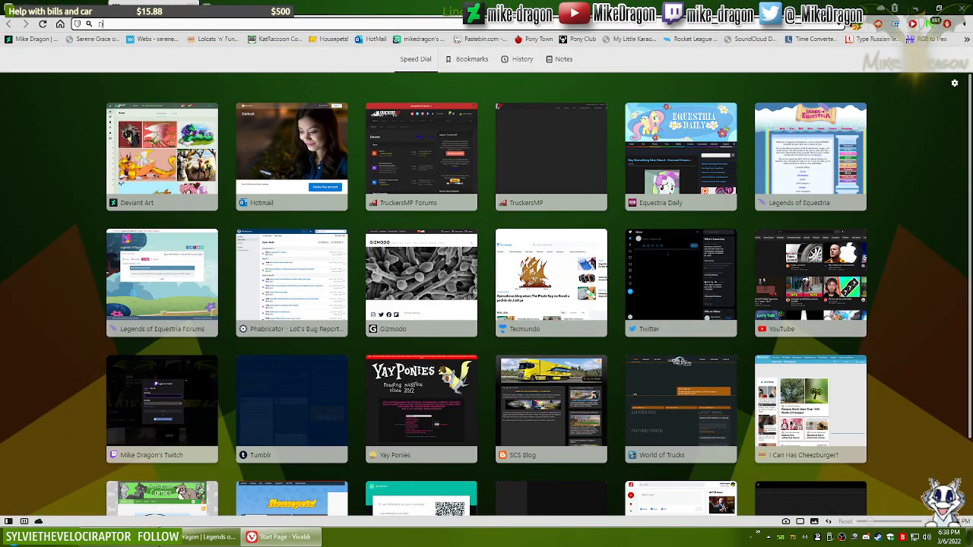
pyautogui.press('BackSpace')
pyautogui.press('BackSpace')
pyautogui.write('aylight Saving Time 2022')
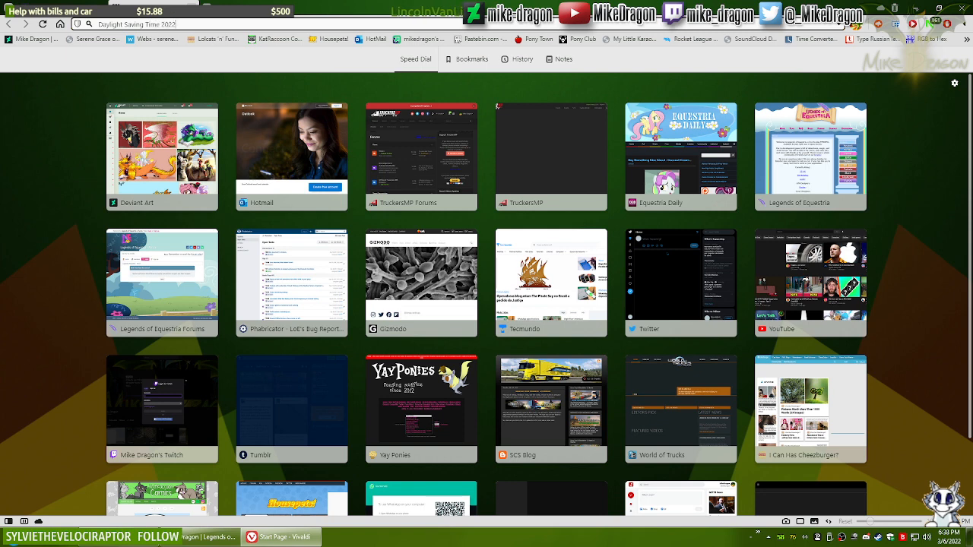
pyautogui.press('Return')
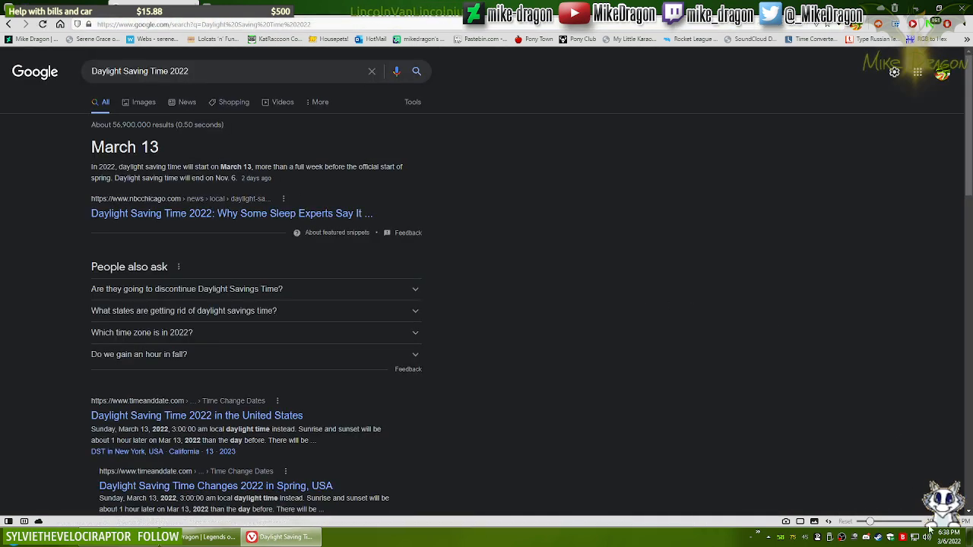
# Step: Check the March 2022 dates in the system calendar, close it and minimize the browser to show the desktop
pyautogui.click(949, 537)
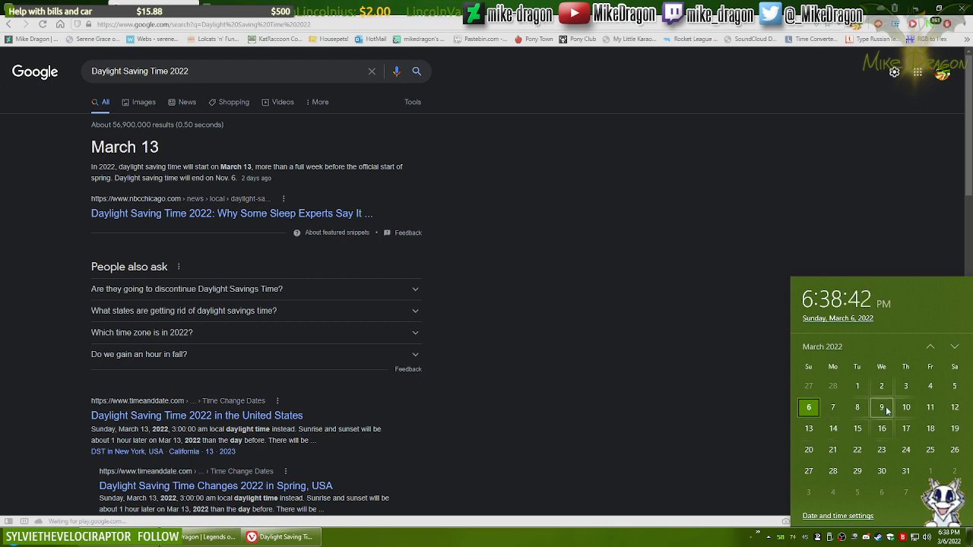
pyautogui.click(734, 403)
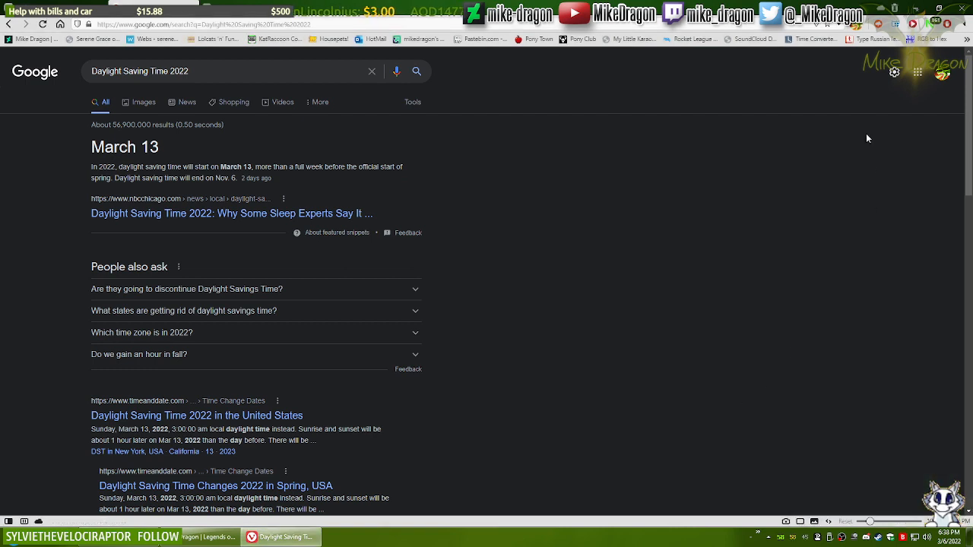
pyautogui.click(916, 9)
pyautogui.moveTo(634, 98); pyautogui.dragTo(664, 334)
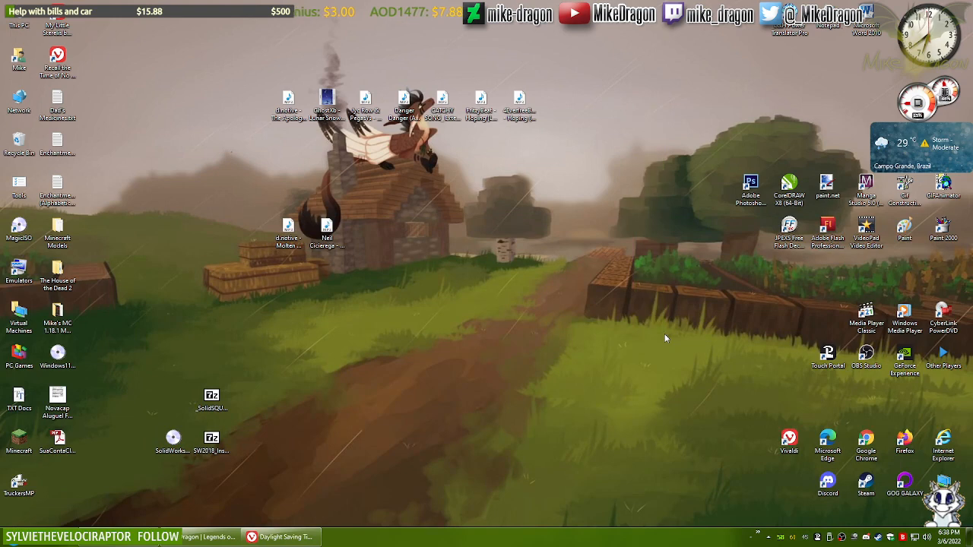